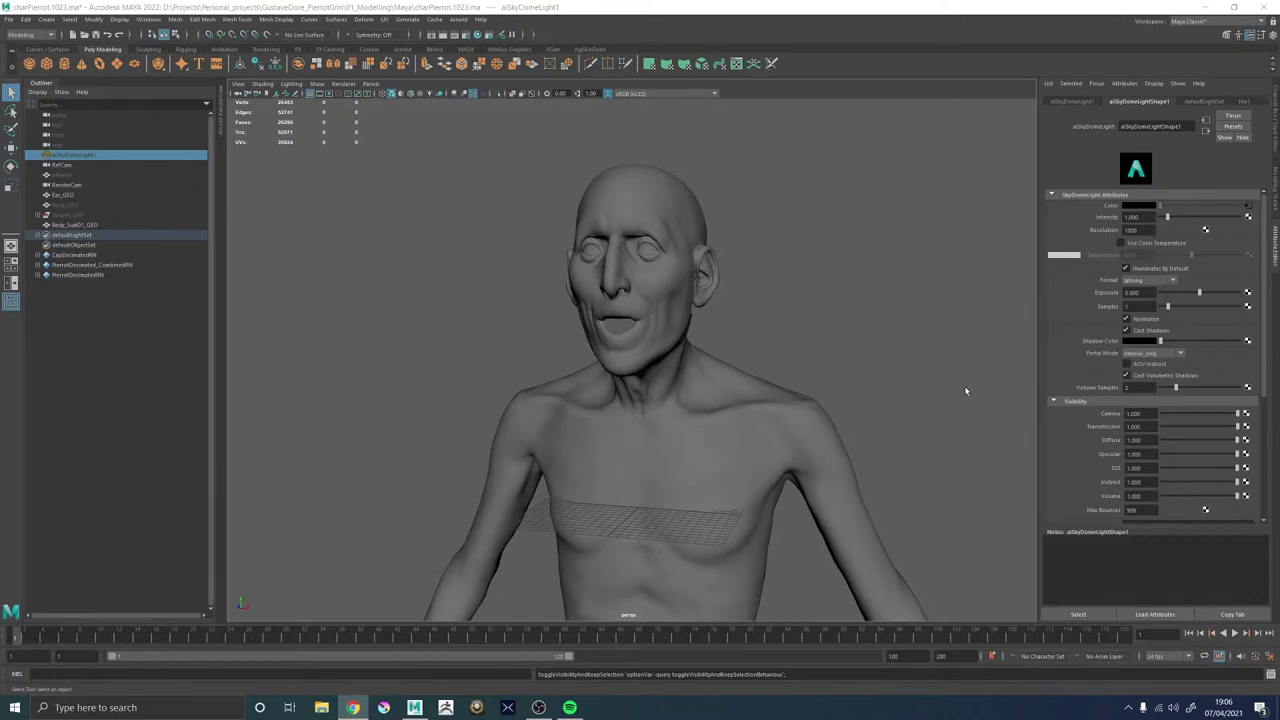
Select the Body_SubD1_GEO mesh and examine its wireframe around the mouth, jaw and neck.
mouse_move(727, 327)
left_mouse_down("alt")
mouse_move(748, 324)
mouse_move(727, 330)
left_mouse_up("alt")
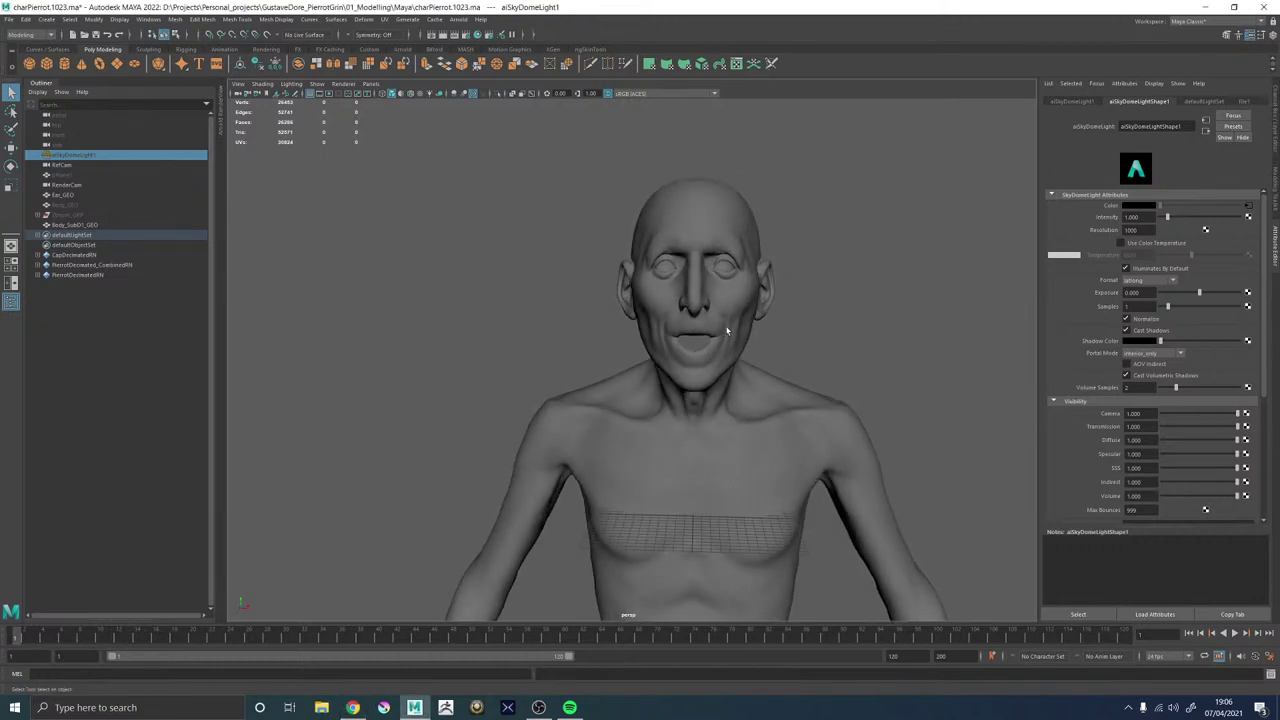
left_click(693, 361)
middle_click_drag(693, 361, 672, 368, "alt")
right_click_drag(672, 368, 793, 421, "alt")
left_click_drag(880, 418, 450, 386, "alt")
middle_click_drag(450, 386, 804, 364, "alt")
right_click_drag(804, 364, 880, 394, "alt")
left_click_drag(700, 375, 855, 262, "alt")
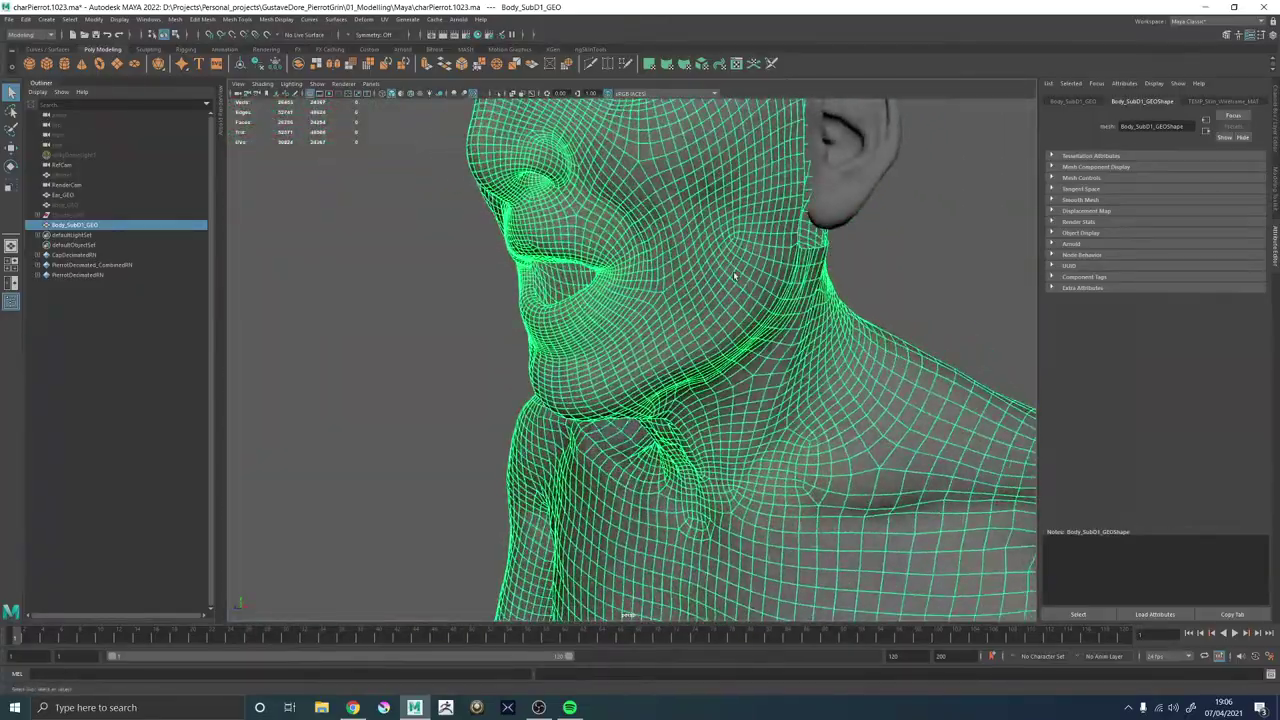
middle_click_drag(855, 262, 845, 343, "alt")
scroll(880, 350, "down", 3)
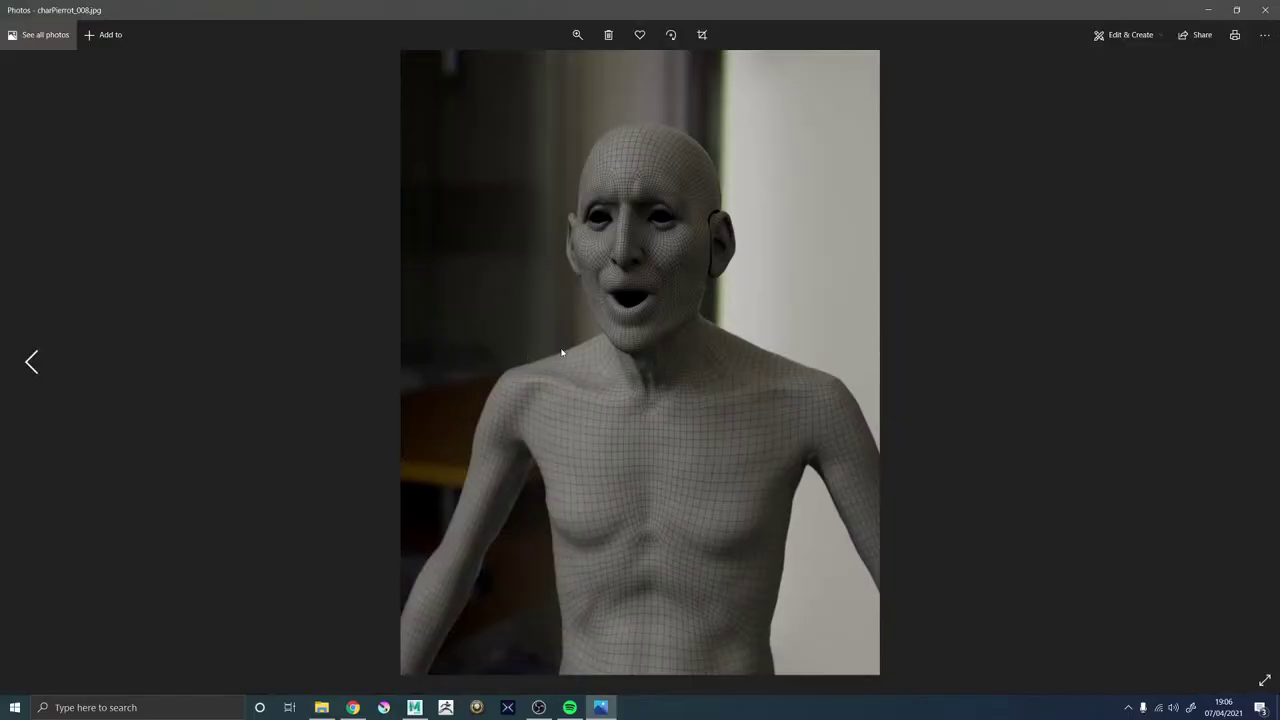
Compare the wireframe renders charPierrot_007.jpg and charPierrot_008.jpg in Photos, then close the image viewer.
left_click(9, 362)
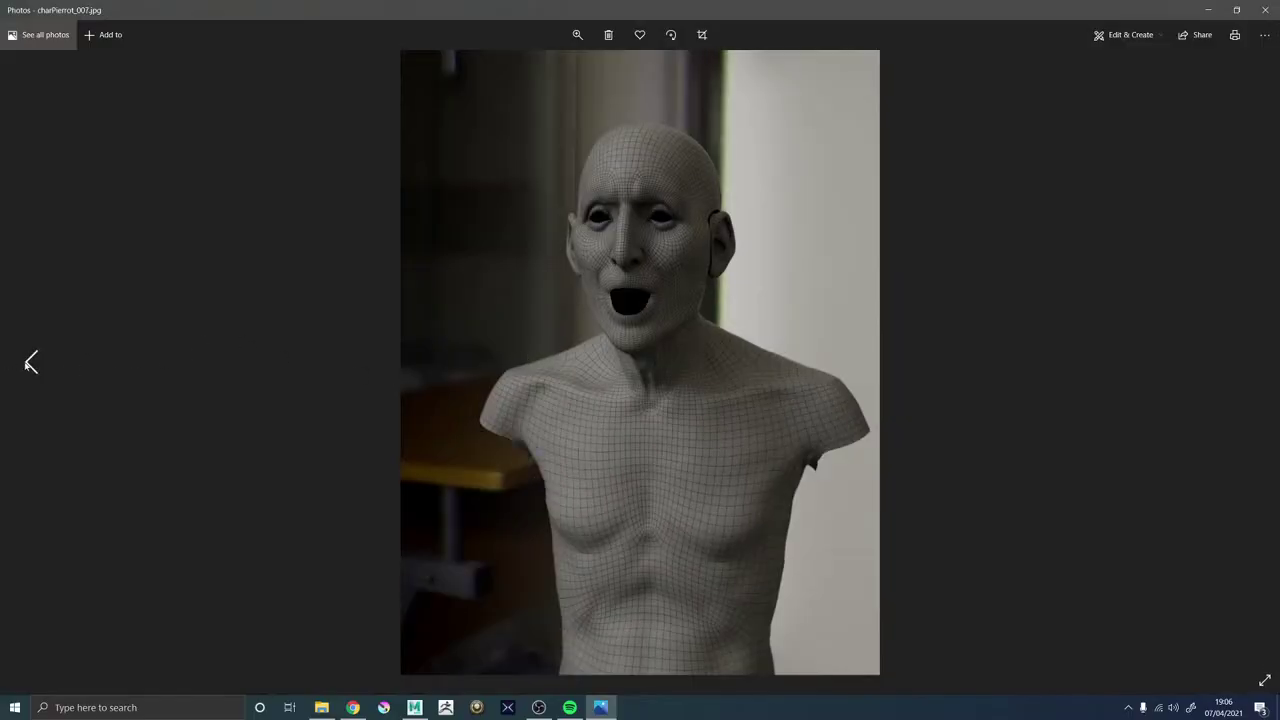
left_click(1251, 362)
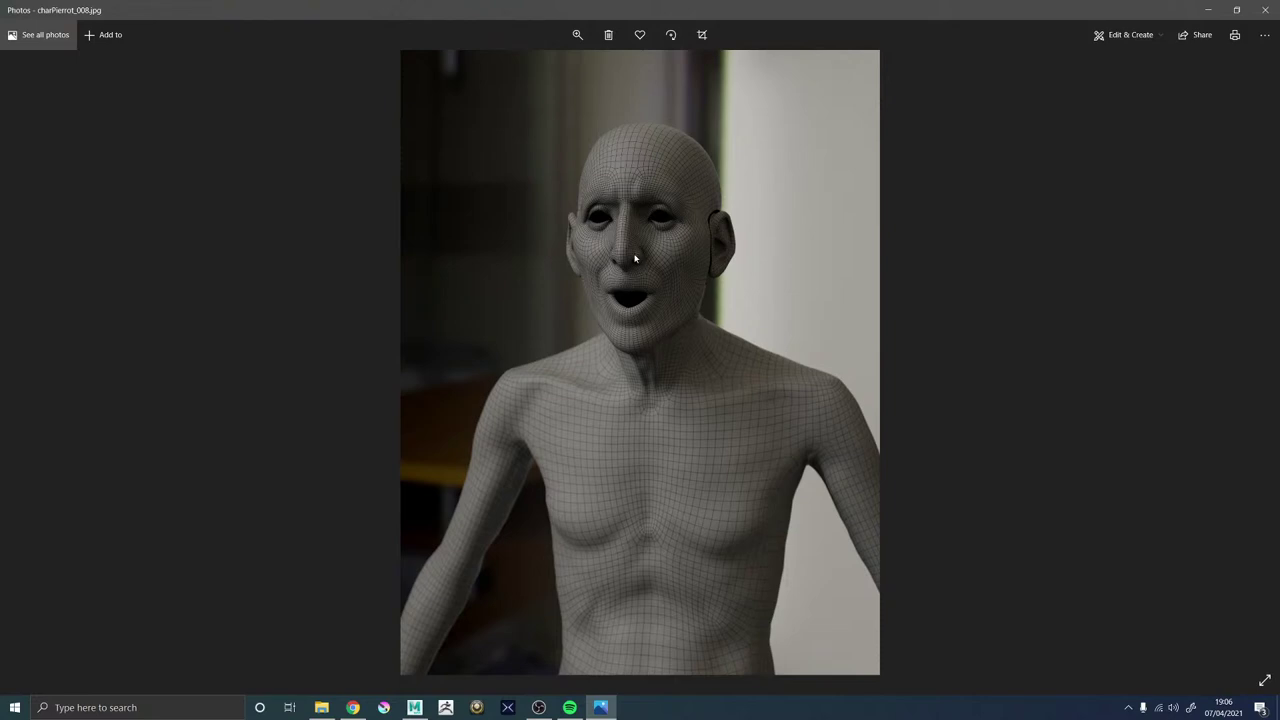
left_click(32, 362)
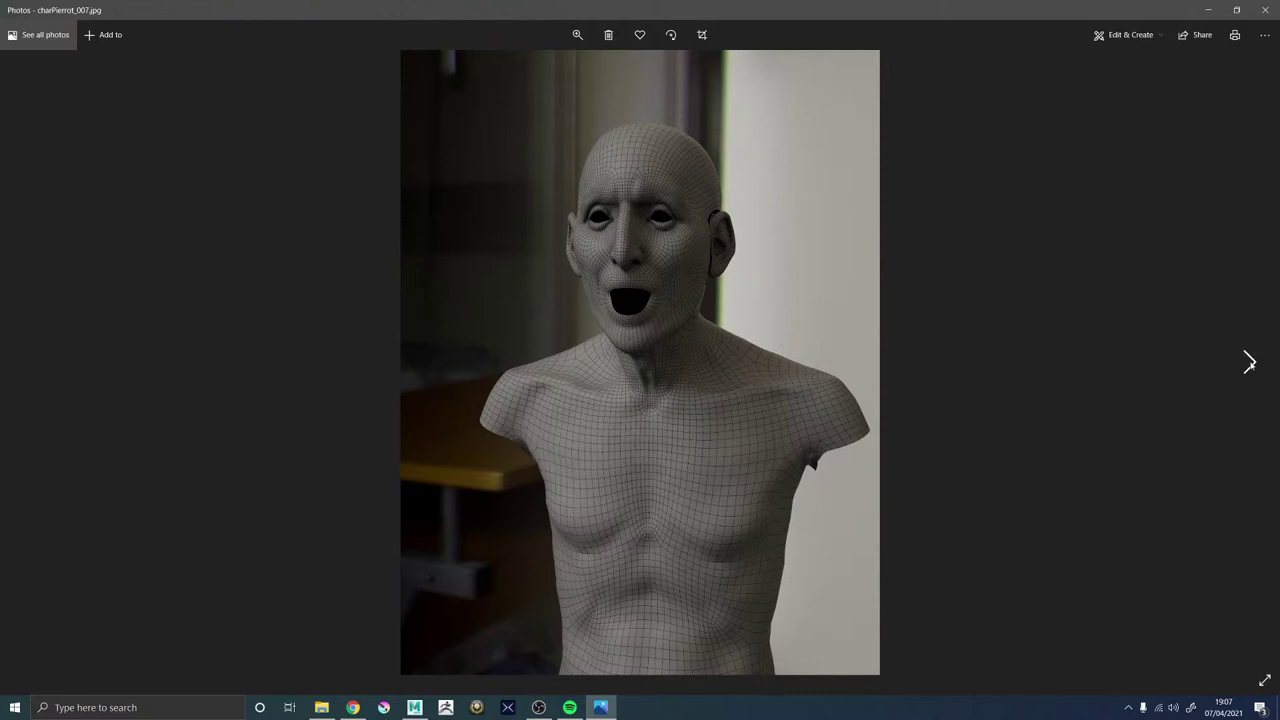
left_click(1250, 364)
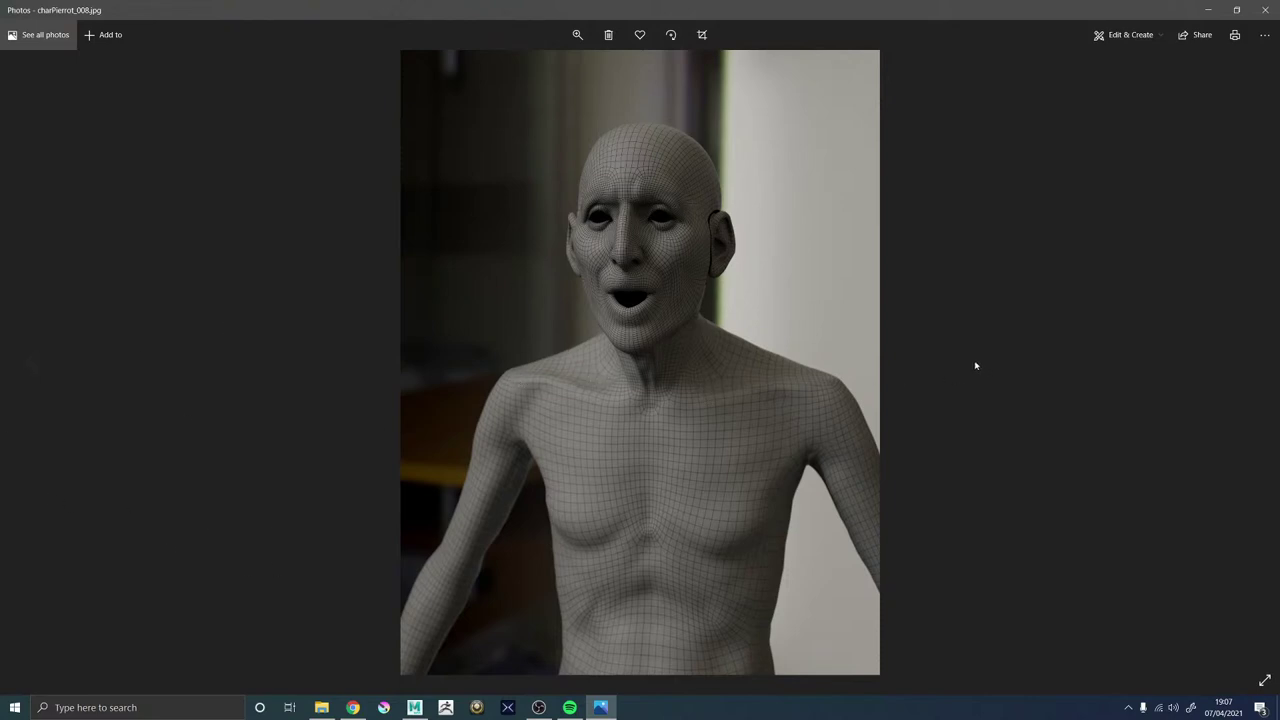
left_click(1265, 10)
Hide the Body_SubD1_GEO mesh and show the low-resolution Body_GEO mesh instead.
left_click(77, 227)
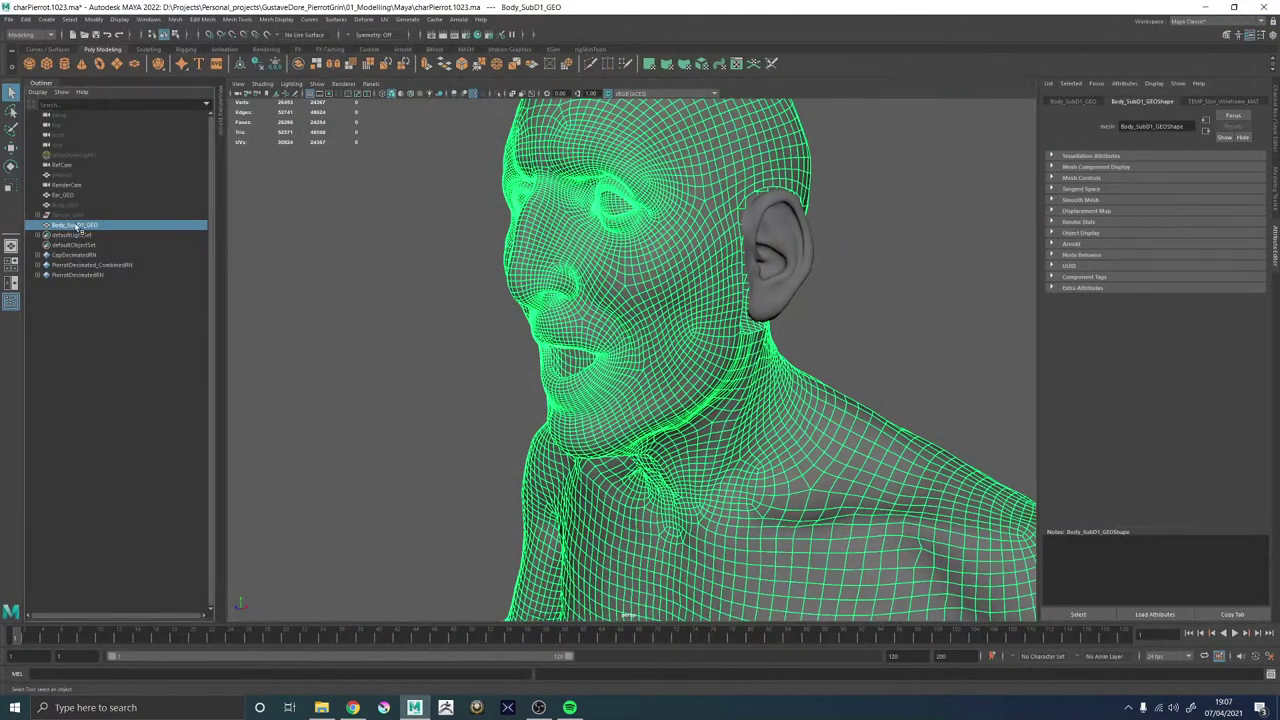
key("h")
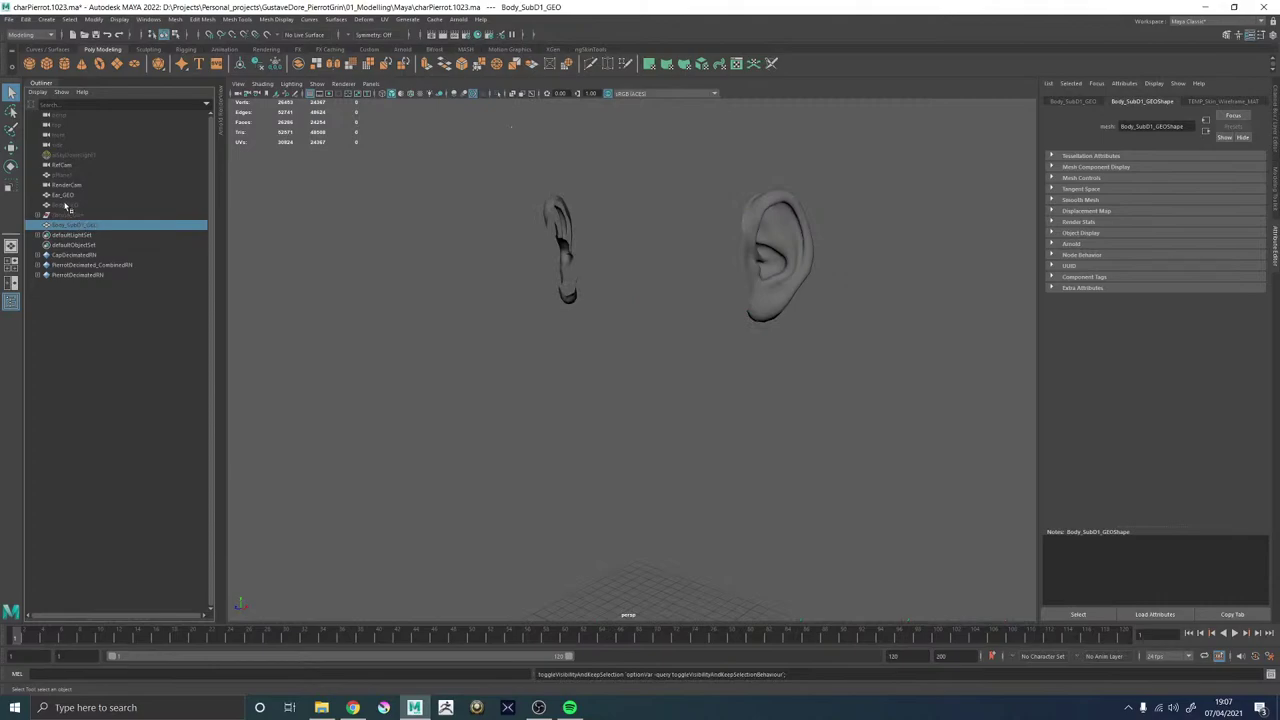
left_click(66, 206)
key("h")
Show the Zbrush_GRP group and make its ZBrushPolyMesh3D sculpt the live surface.
left_click_drag(861, 273, 940, 260, "alt")
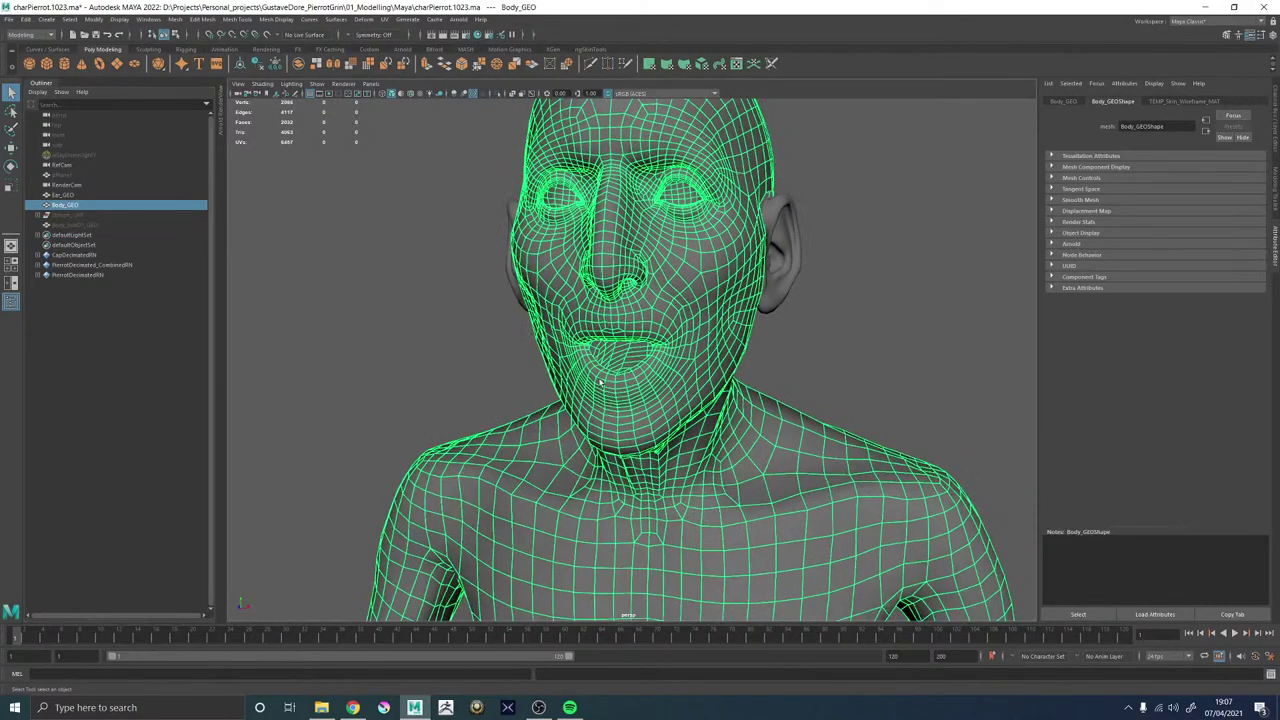
left_click_drag(576, 387, 600, 408, "alt")
right_click_drag(580, 395, 660, 358, "alt")
left_click_drag(660, 358, 676, 356, "alt")
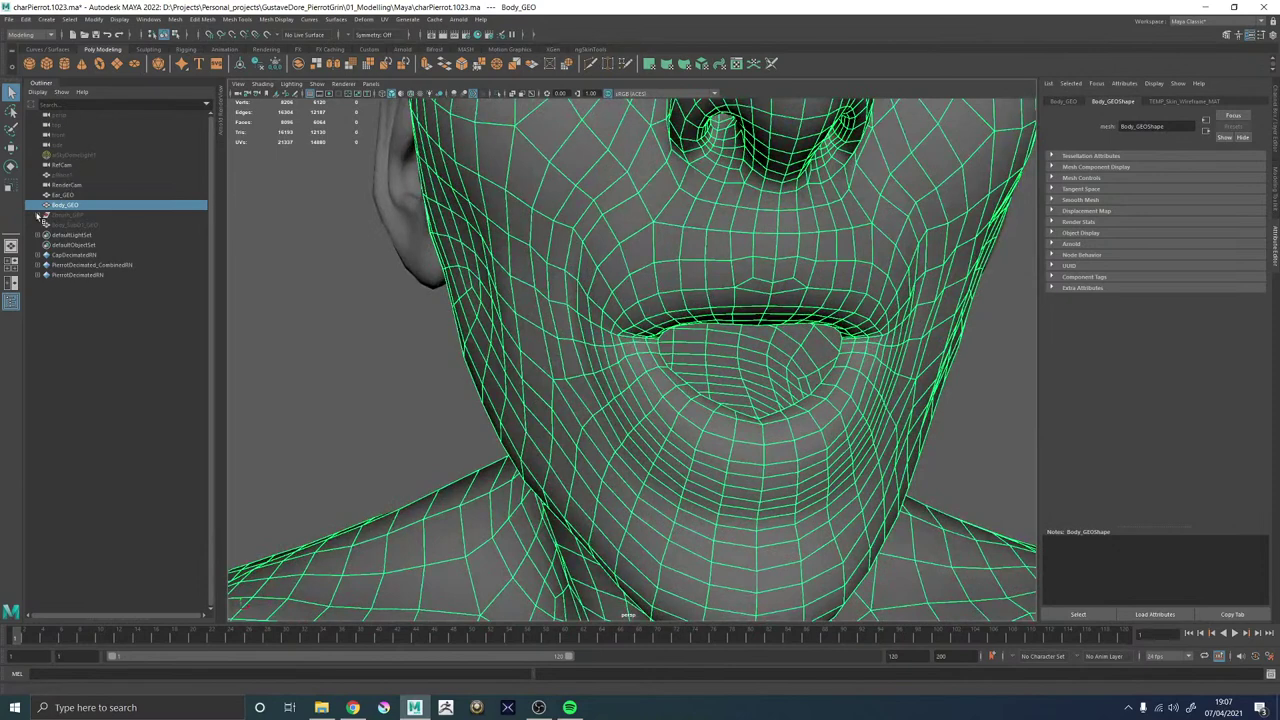
left_click(38, 215)
left_click(67, 216)
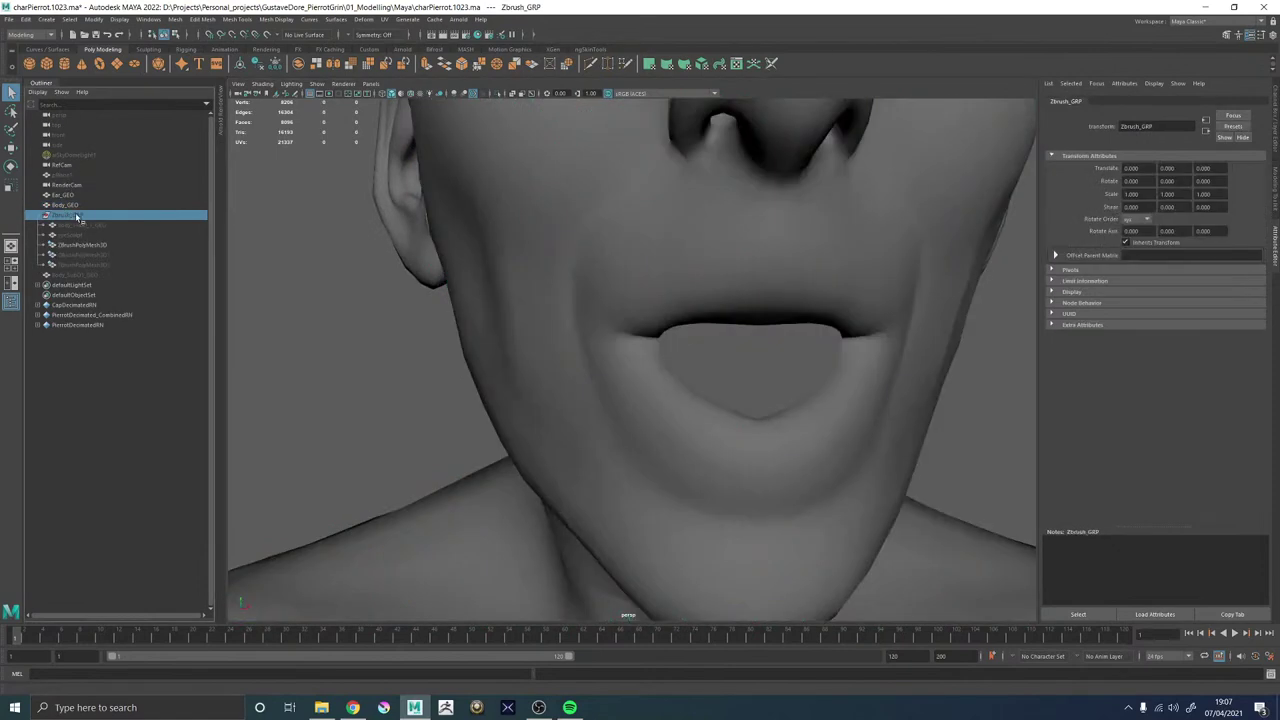
key("f")
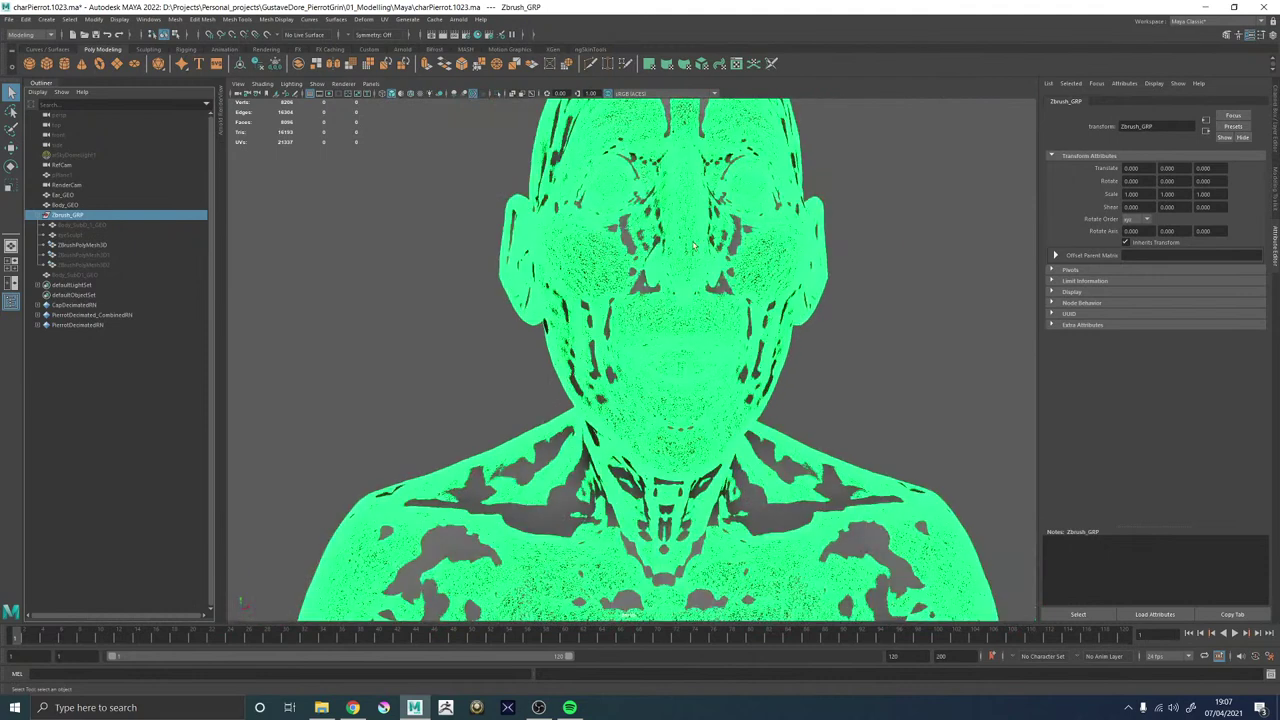
left_click(80, 245)
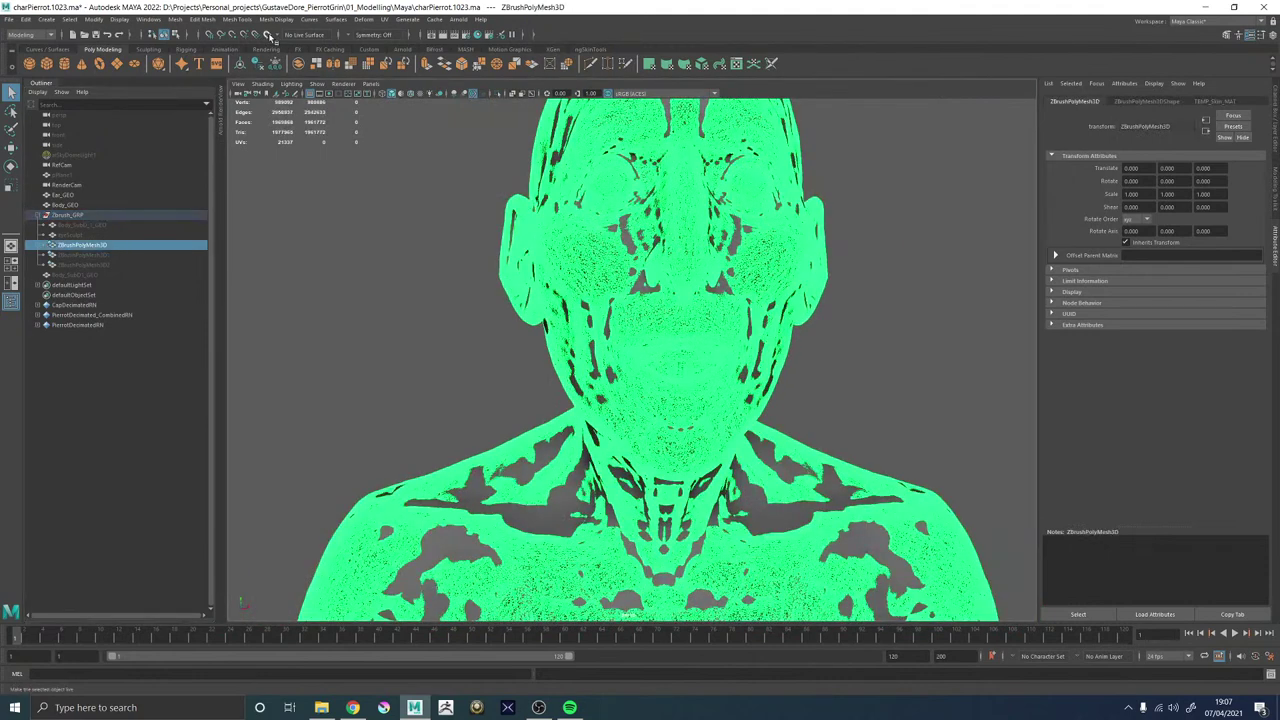
left_click(268, 36)
Start Quad Draw on the Body_GEO mesh, focusing on the mouth area.
left_click(748, 355)
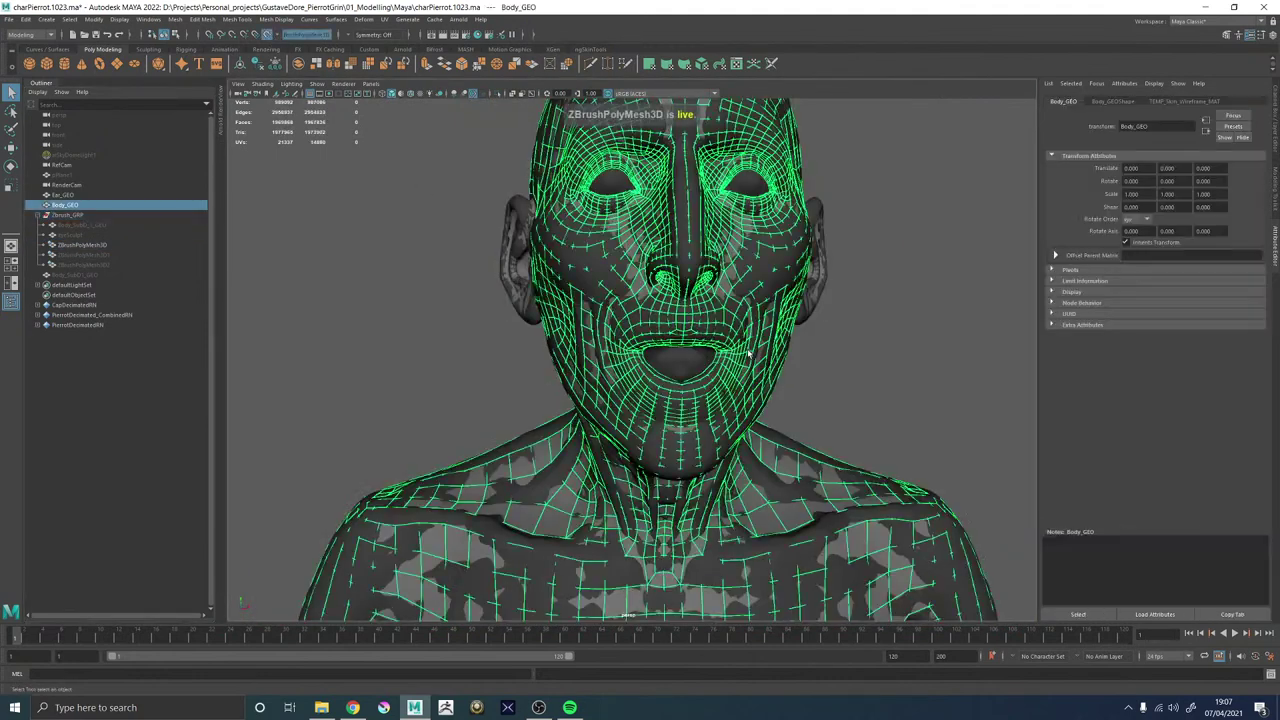
left_click(1275, 176)
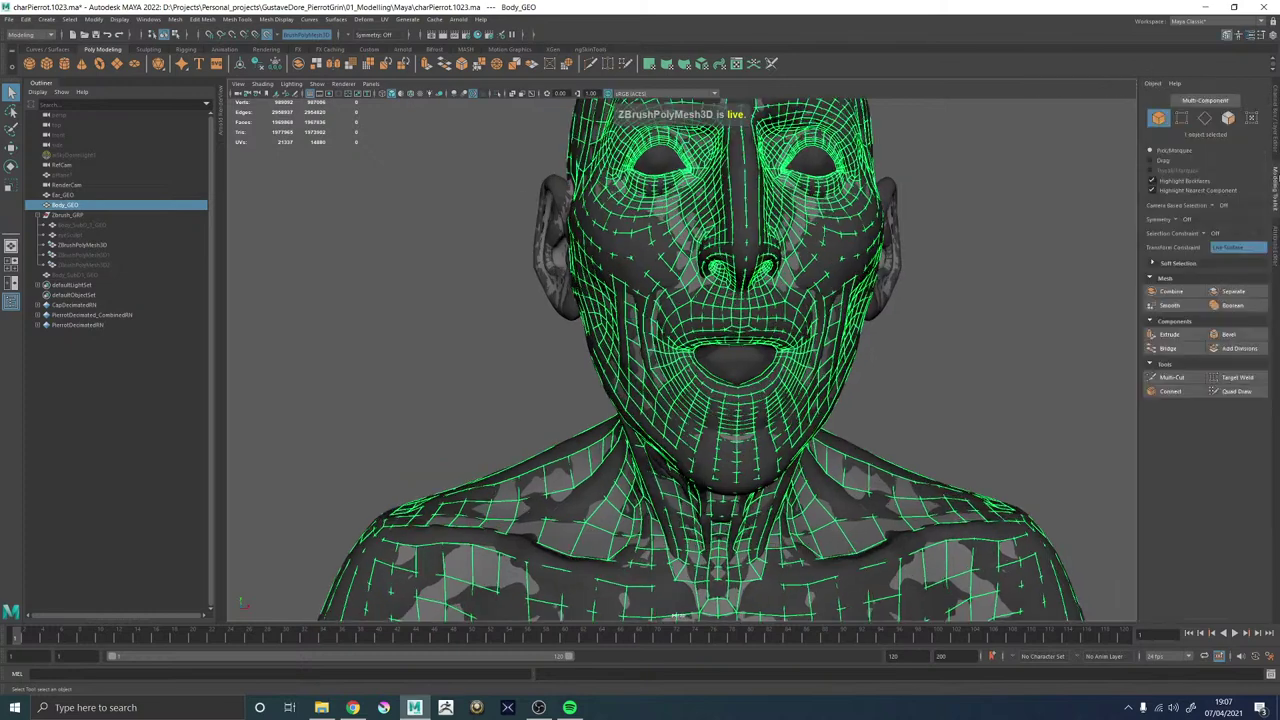
left_click(1237, 391)
scroll(606, 371, "up", 6)
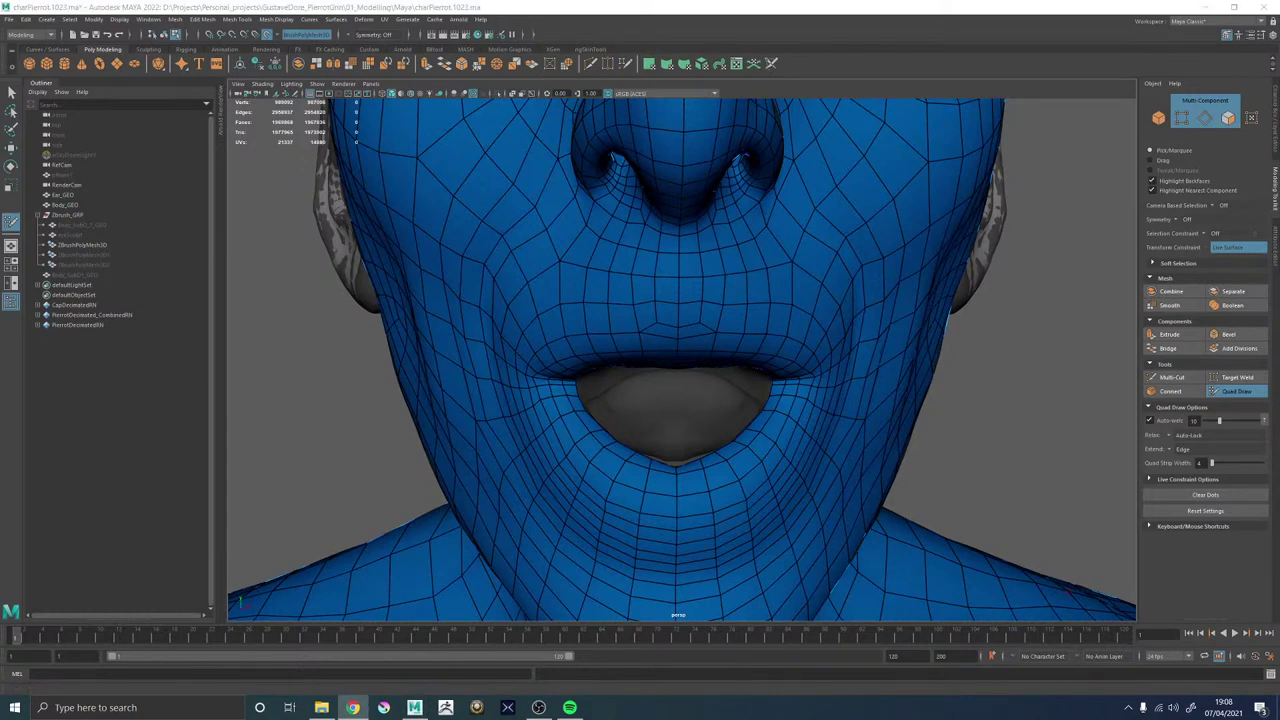
Quit NVIDIA RTX Voice and two other utilities running in the background of Windows.
left_click(1128, 707)
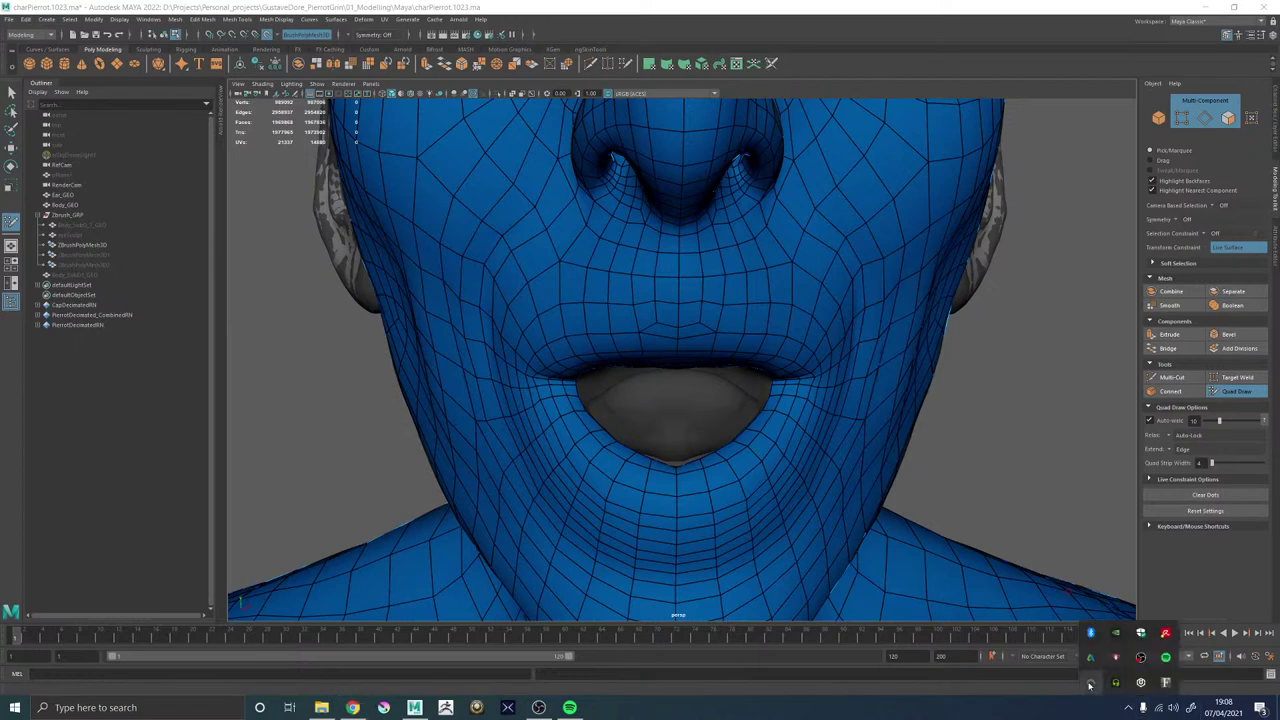
left_click(1090, 682)
left_click(1045, 667)
right_click(1091, 682)
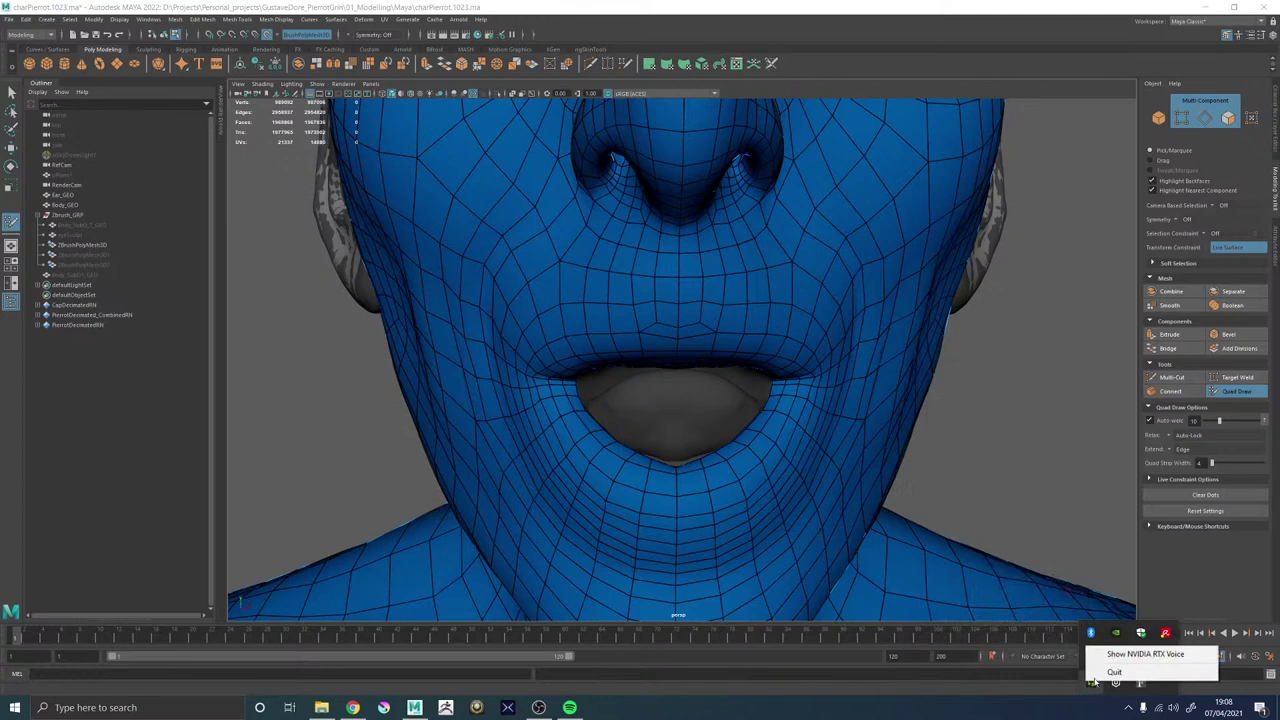
left_click(1160, 675)
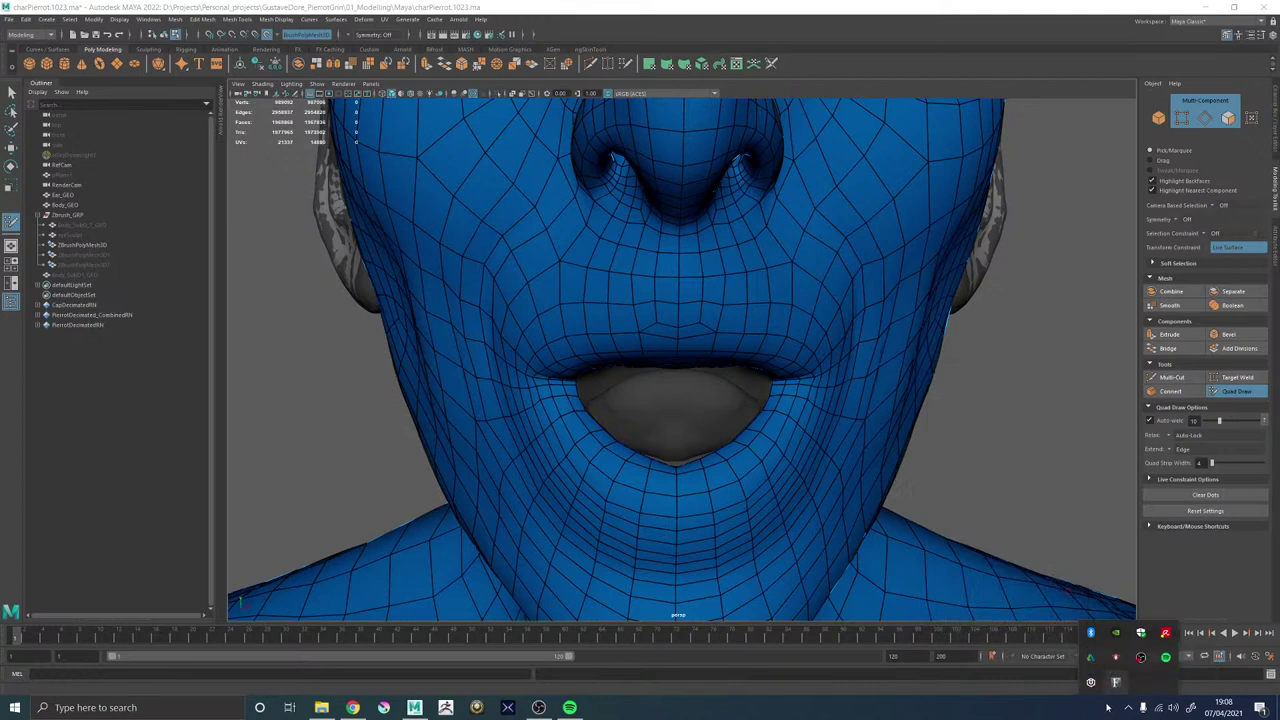
right_click(1115, 658)
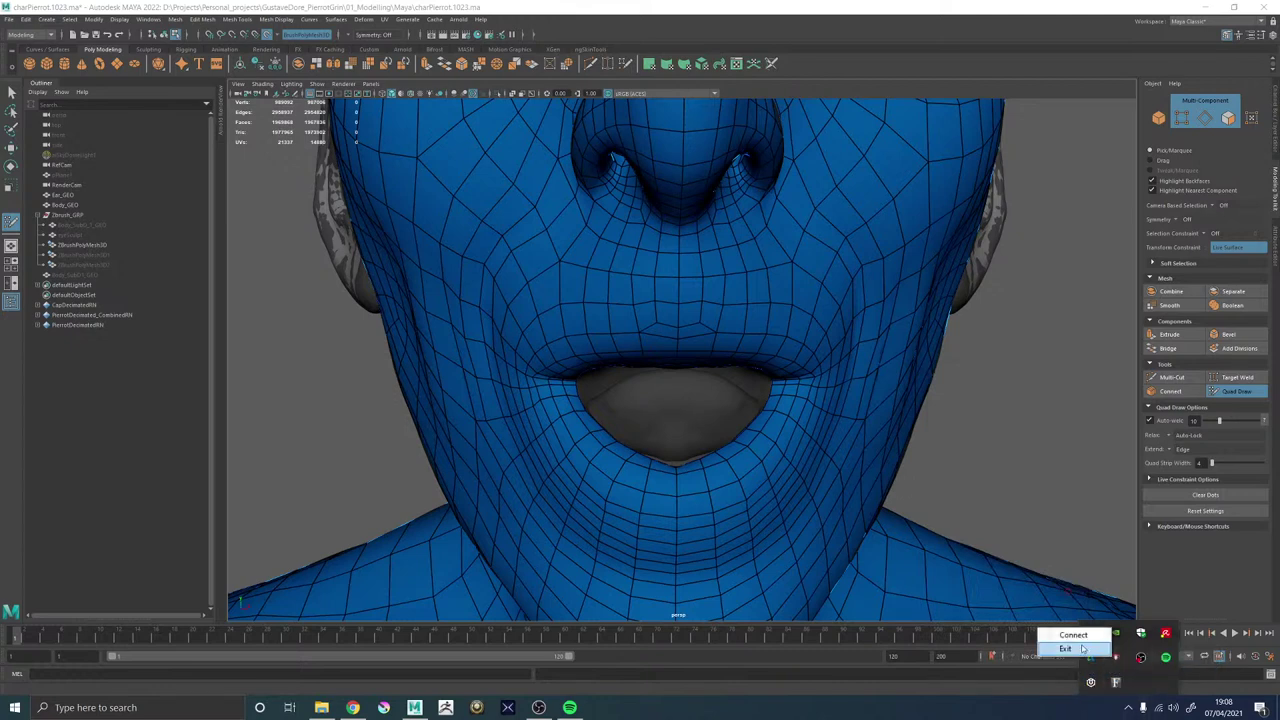
left_click(1065, 649)
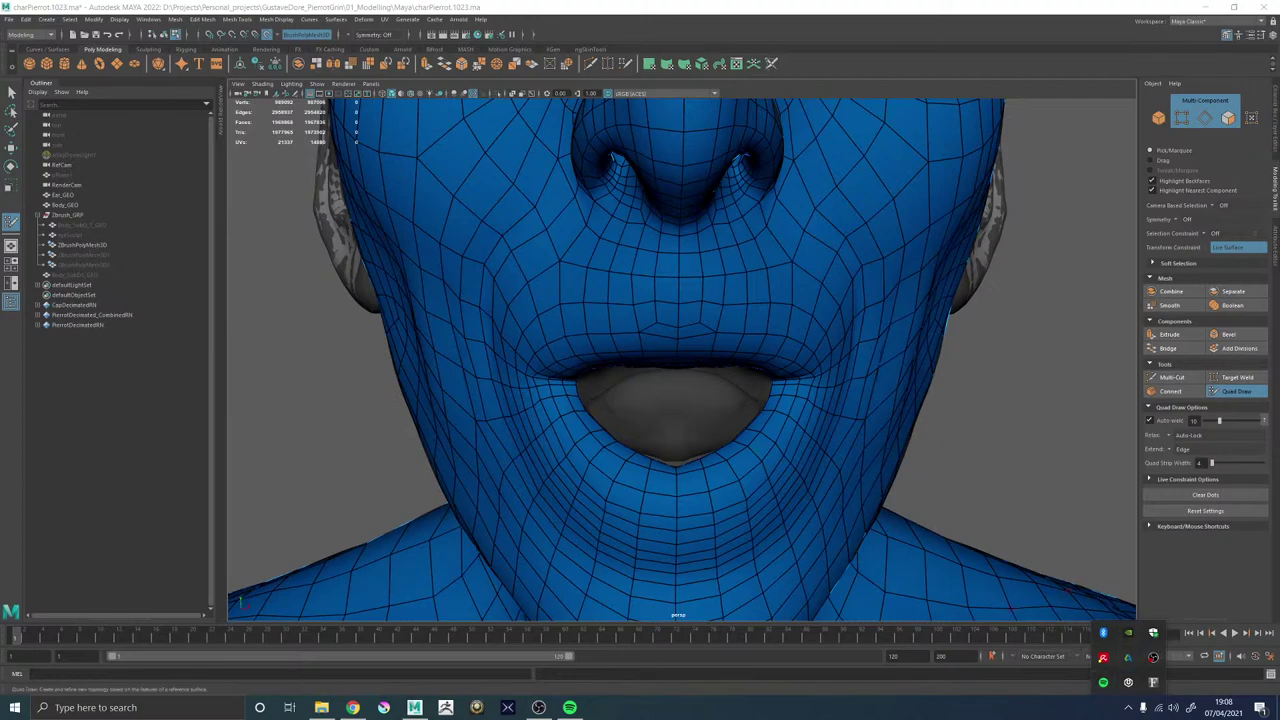
Set the modeling symmetry to World X for editing the body mesh.
left_click_drag(857, 380, 695, 356, "alt")
scroll(695, 356, "up", 2)
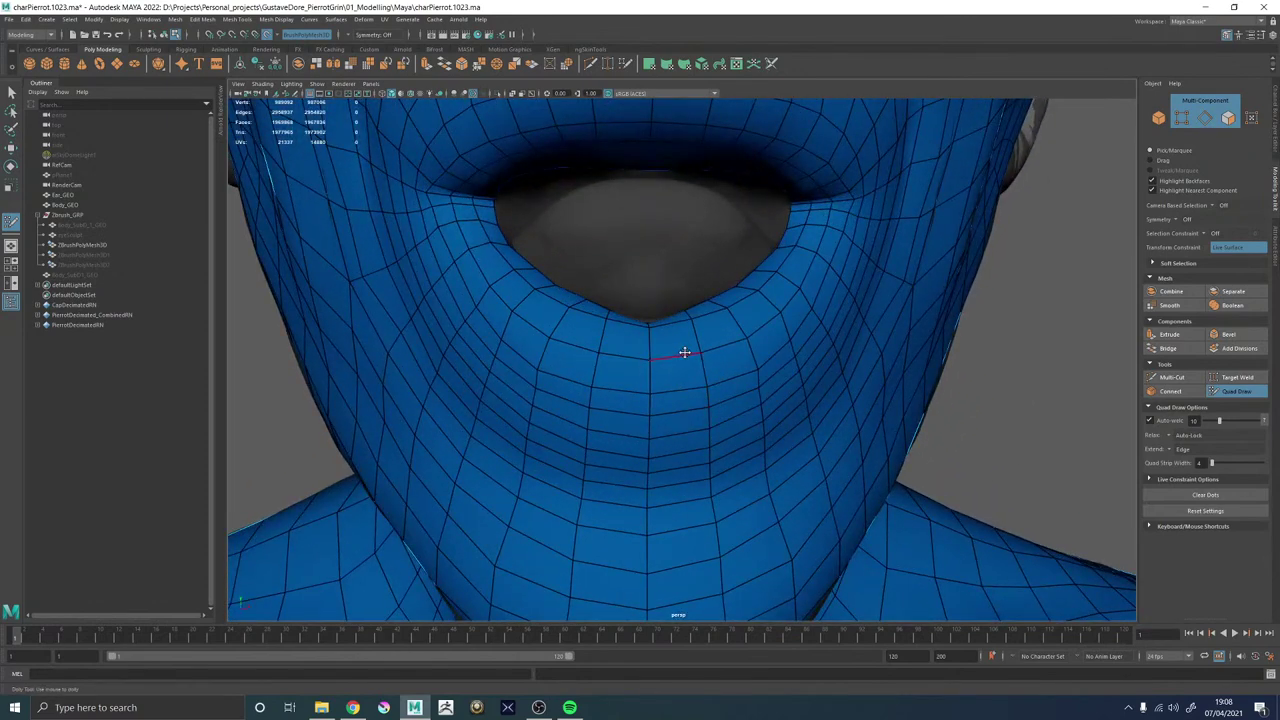
left_click(378, 36)
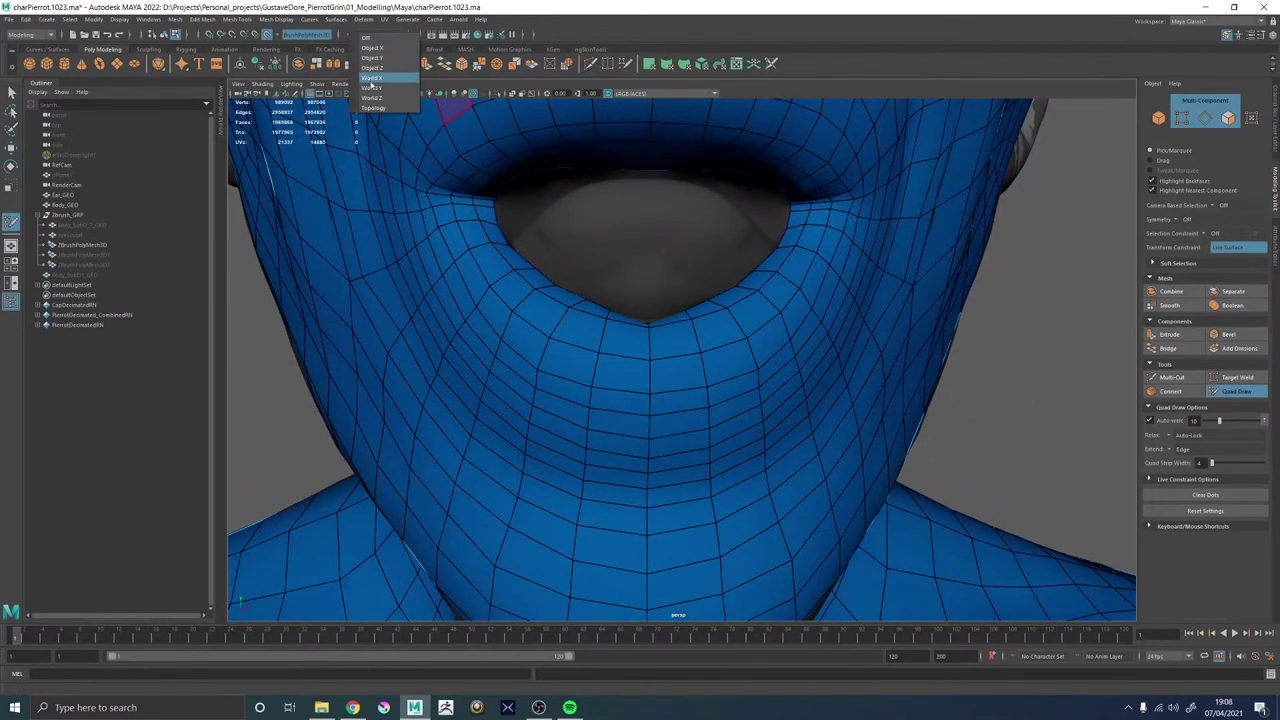
left_click(372, 79)
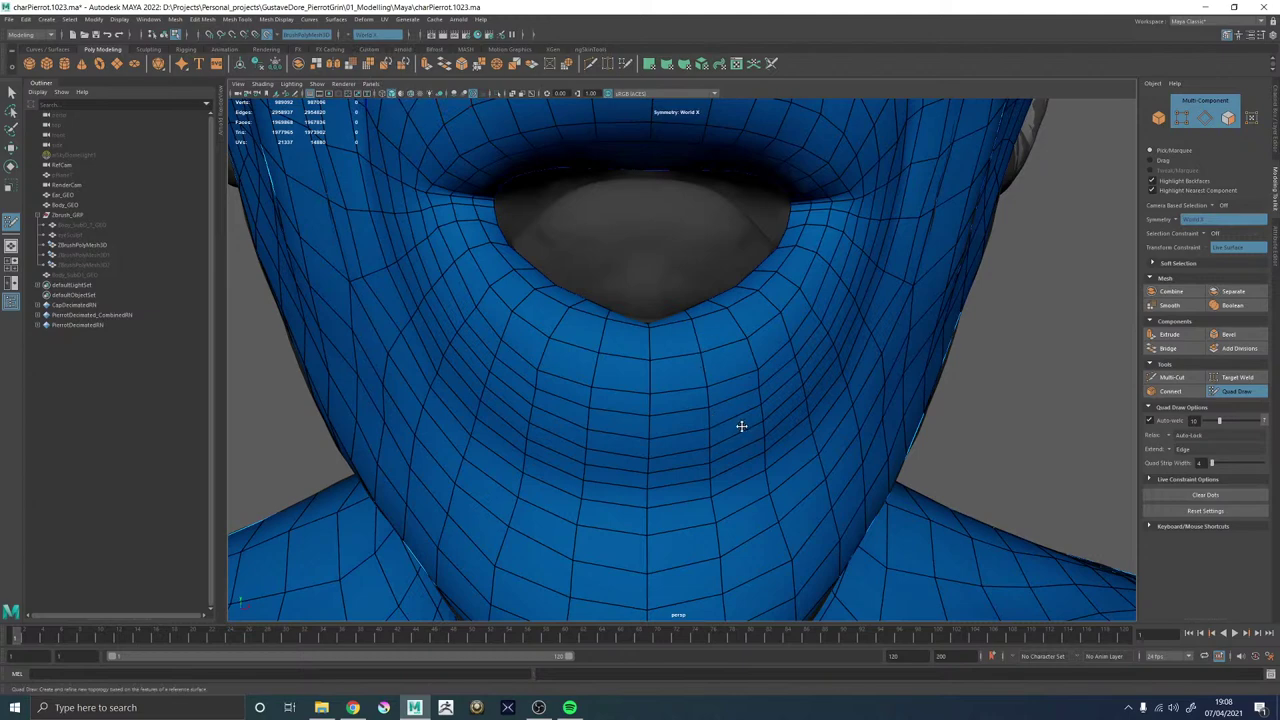
Leave Quad Draw and duplicate the Body_GEO mesh.
scroll(781, 401, "down", 6)
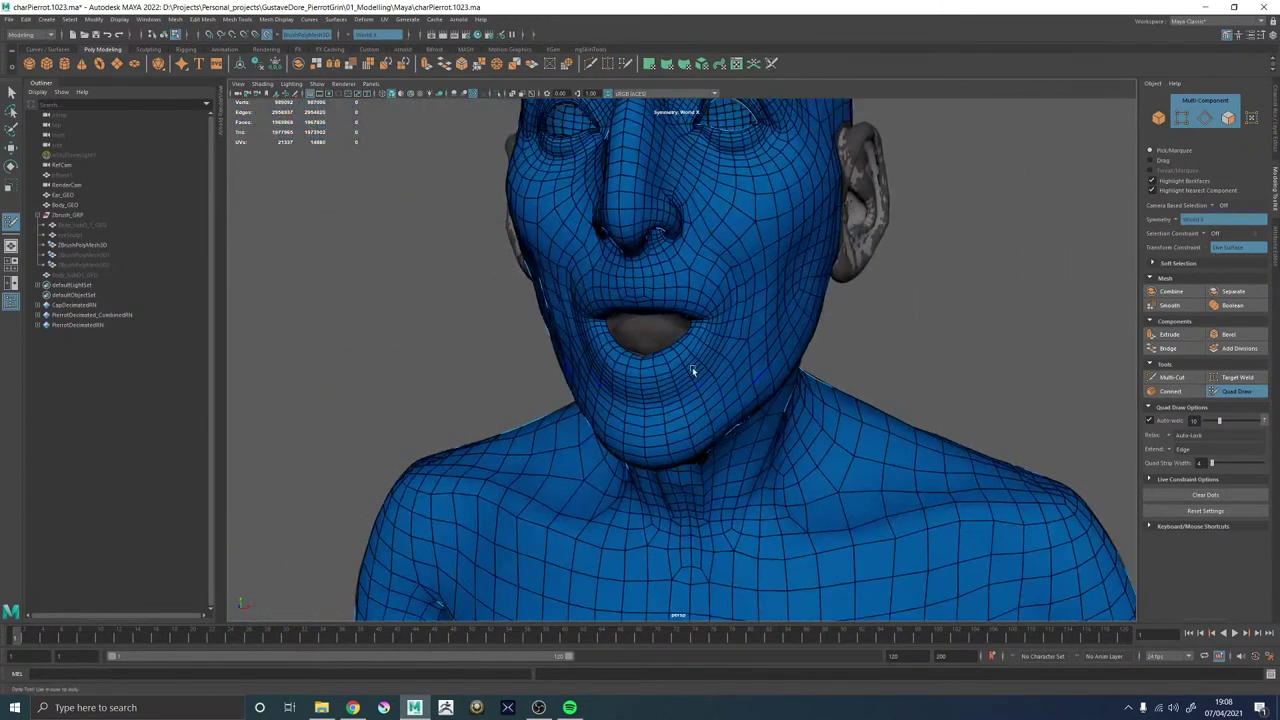
key("w")
left_click(745, 358)
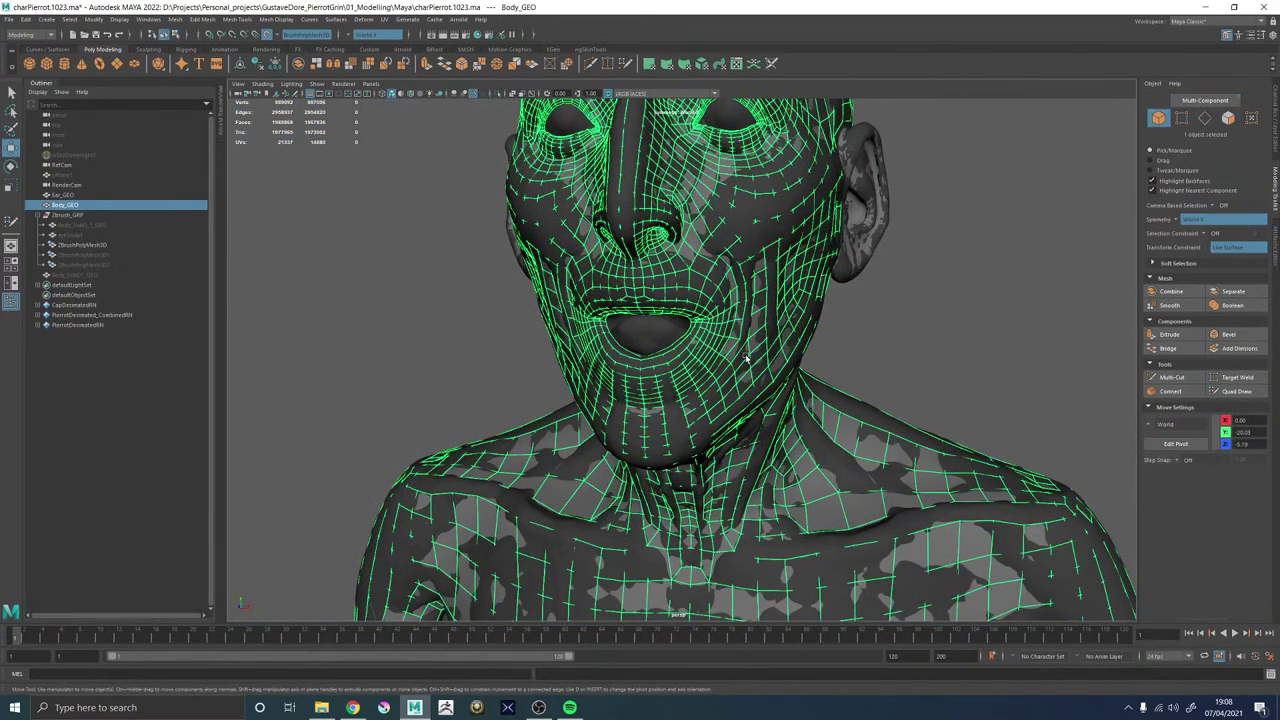
left_click_drag(842, 354, 678, 318, "alt")
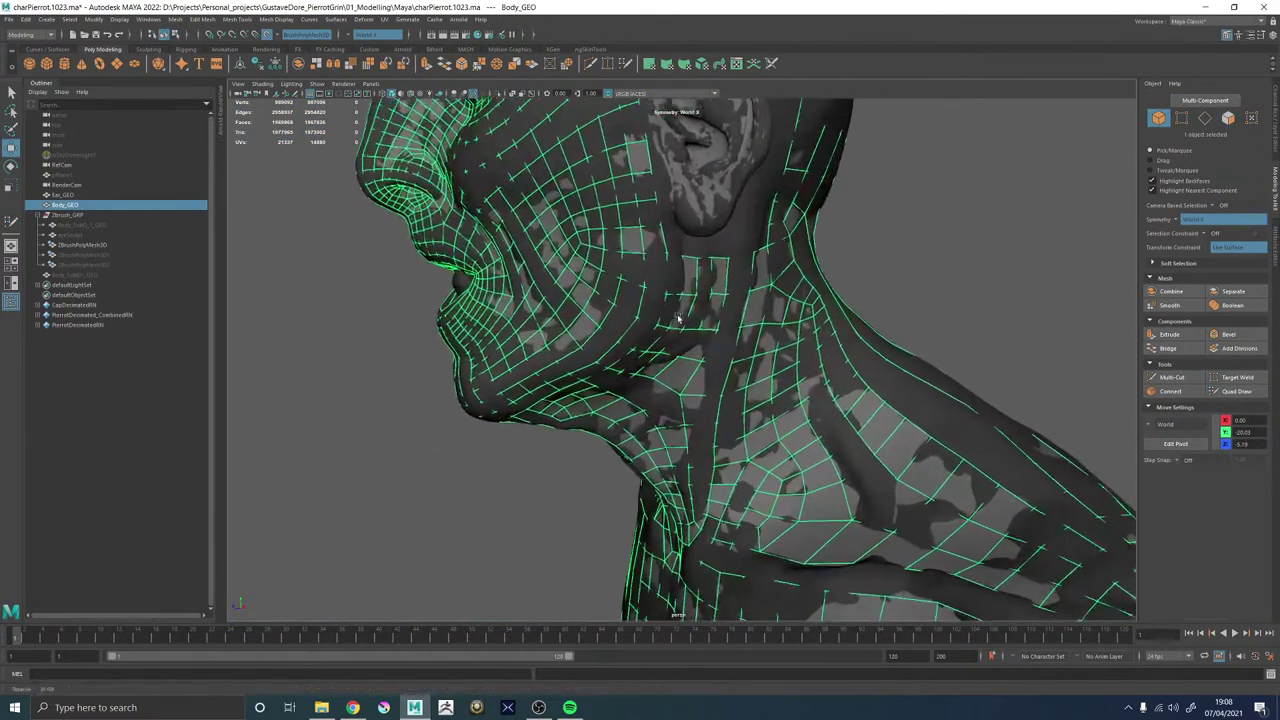
right_click_drag(678, 318, 736, 352, "alt")
right_click(747, 375)
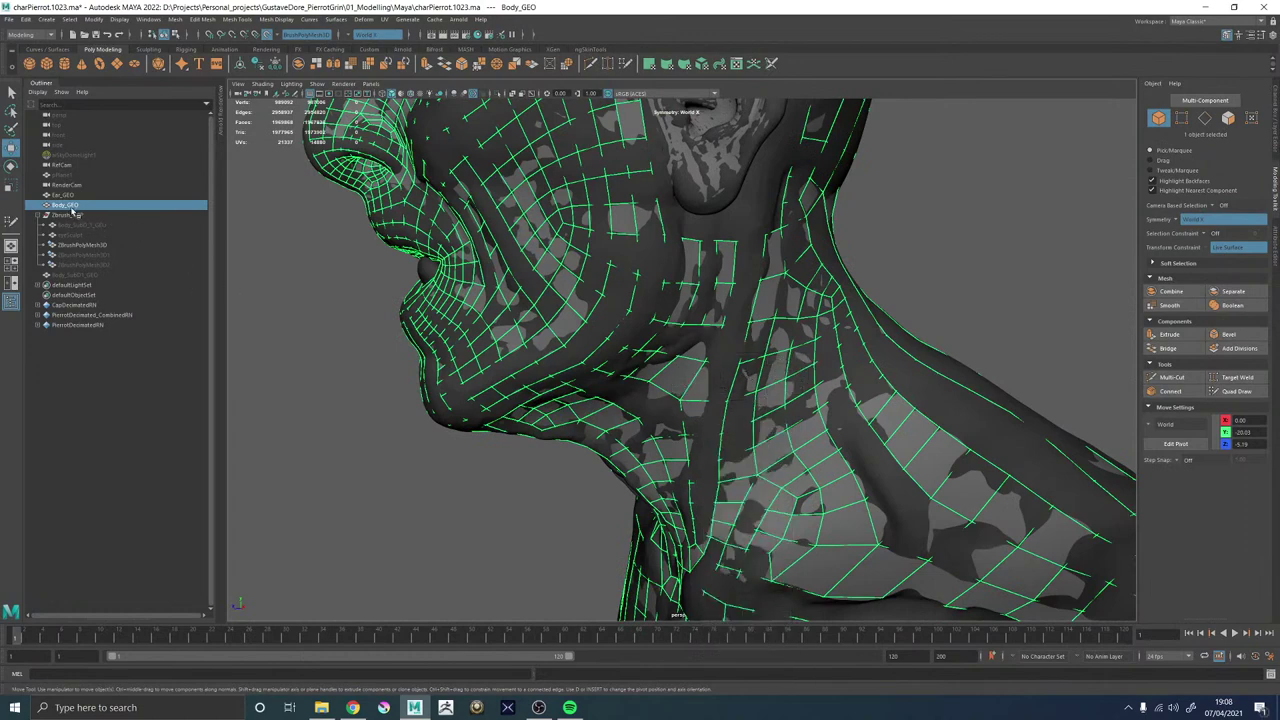
key("ctrl+d")
Rename the duplicated body mesh as Head_GEO and reorder it directly below Body_GEO in the Outliner.
double_click(70, 285)
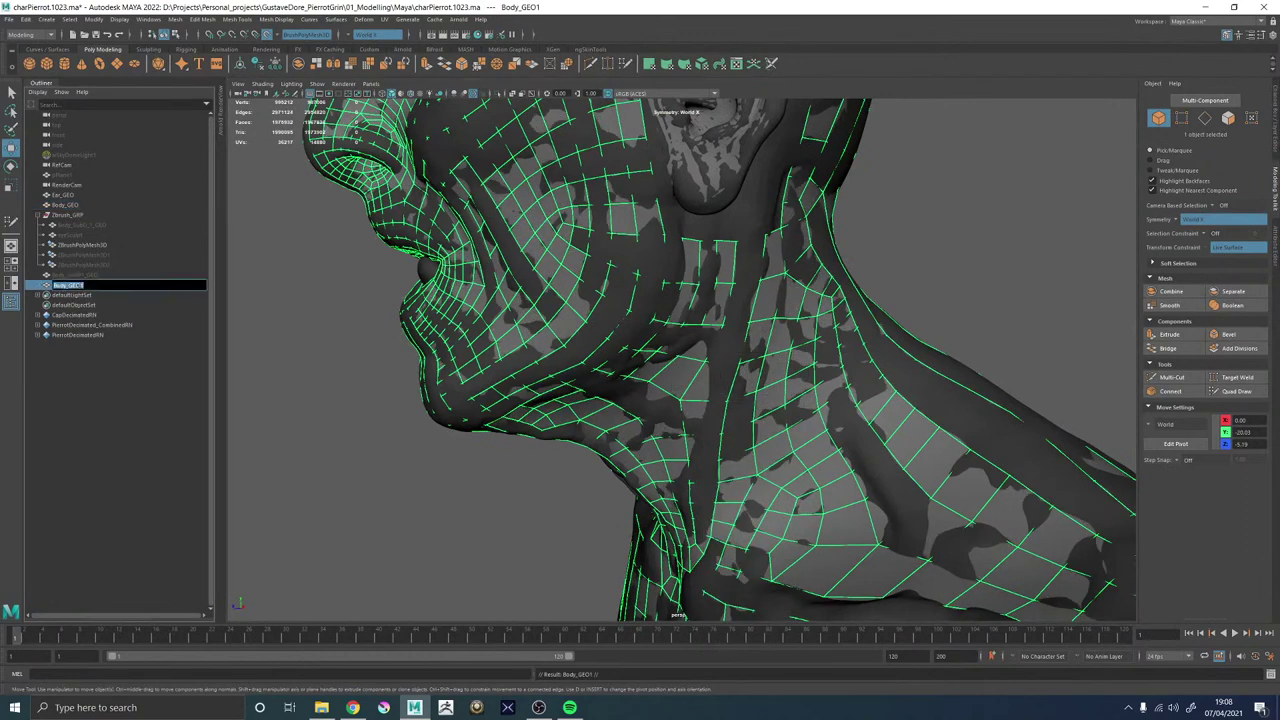
key("Return")
key("BackSpace")
key("BackSpace")
key("BackSpace")
key("BackSpace")
type("Head")
key("Return")
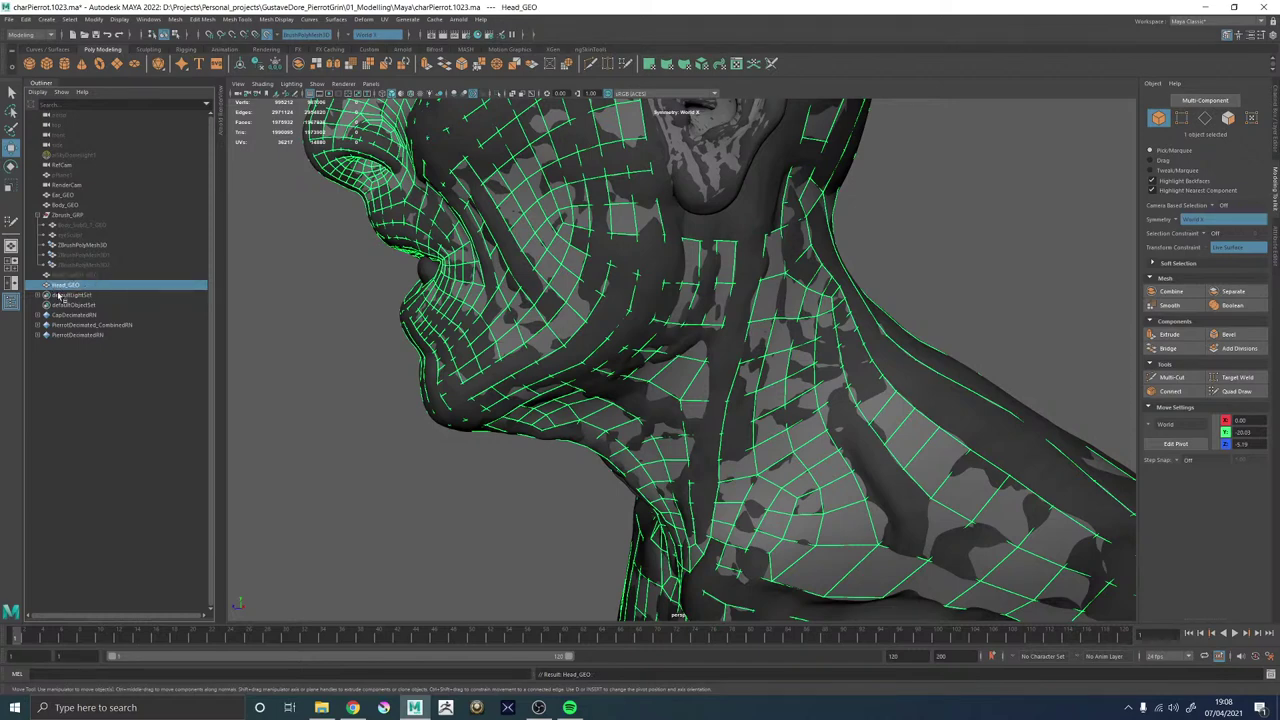
middle_click_drag(63, 288, 58, 212)
left_click(38, 226)
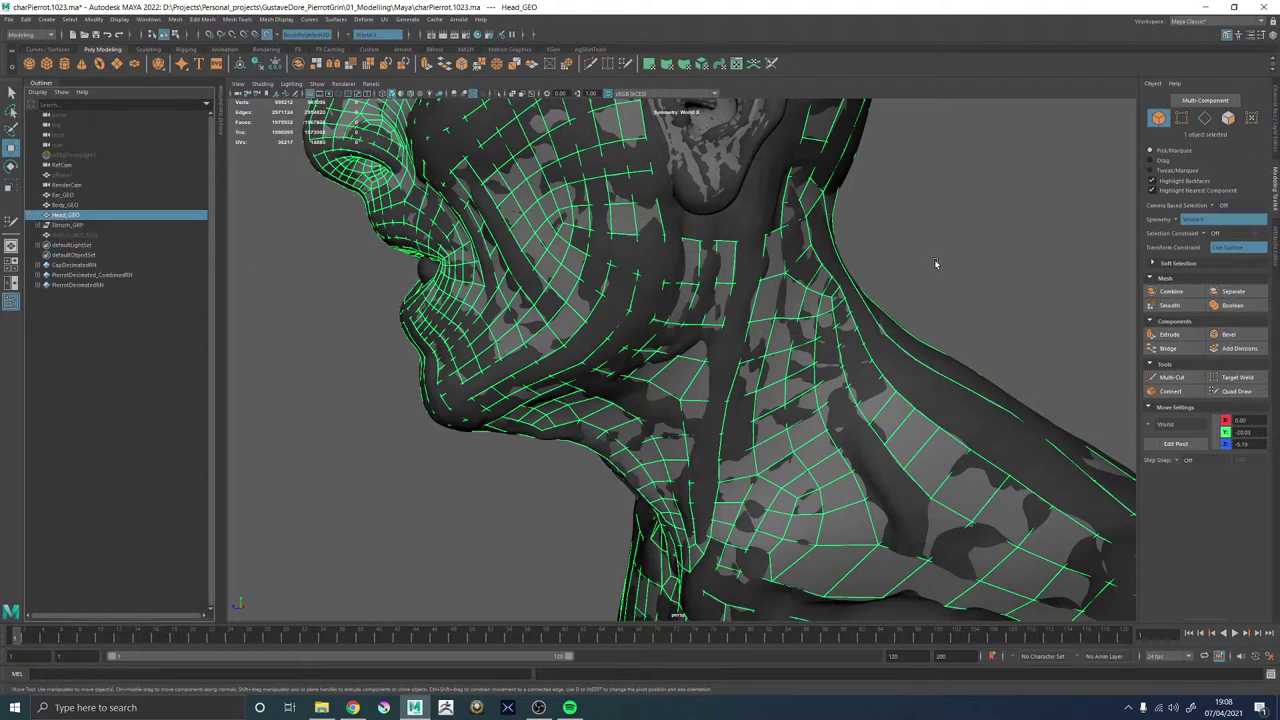
Delete the horizontal loop of faces around the middle of the neck on Head_GEO.
left_click_drag(935, 263, 908, 254, "alt")
right_click_drag(908, 254, 914, 266)
left_click(695, 447)
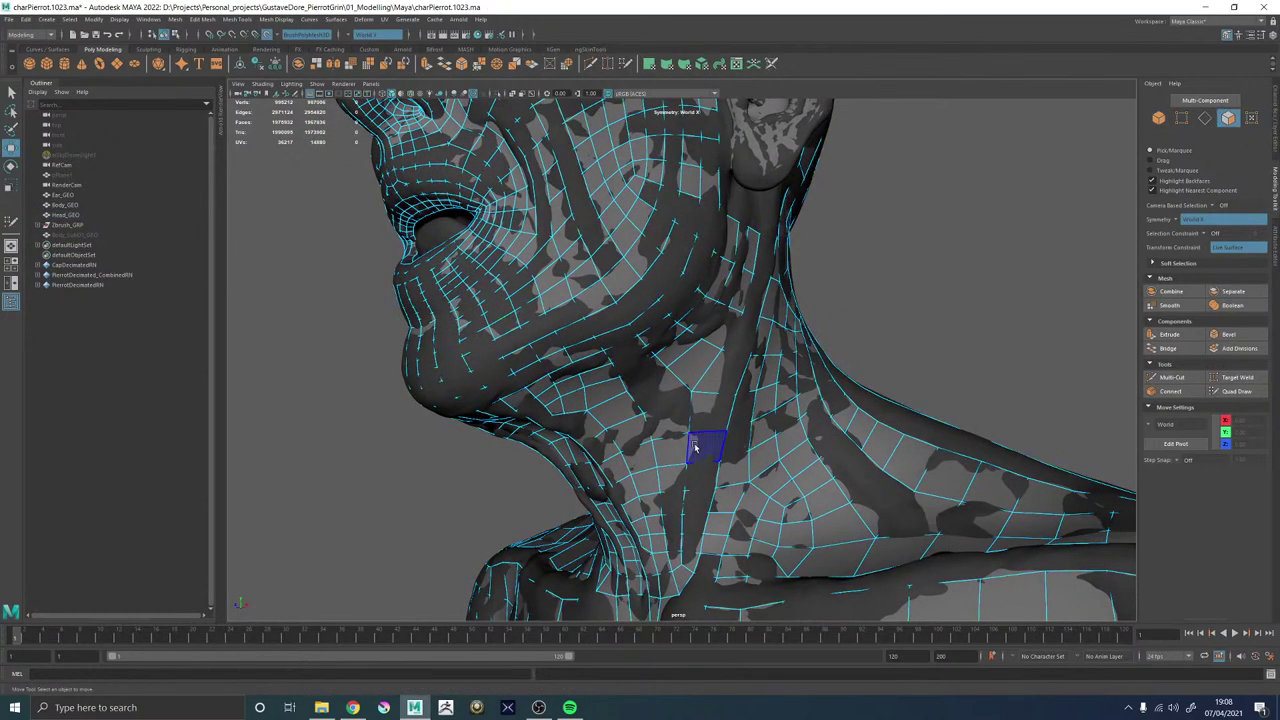
left_click(696, 447)
double_click(746, 436, "shift")
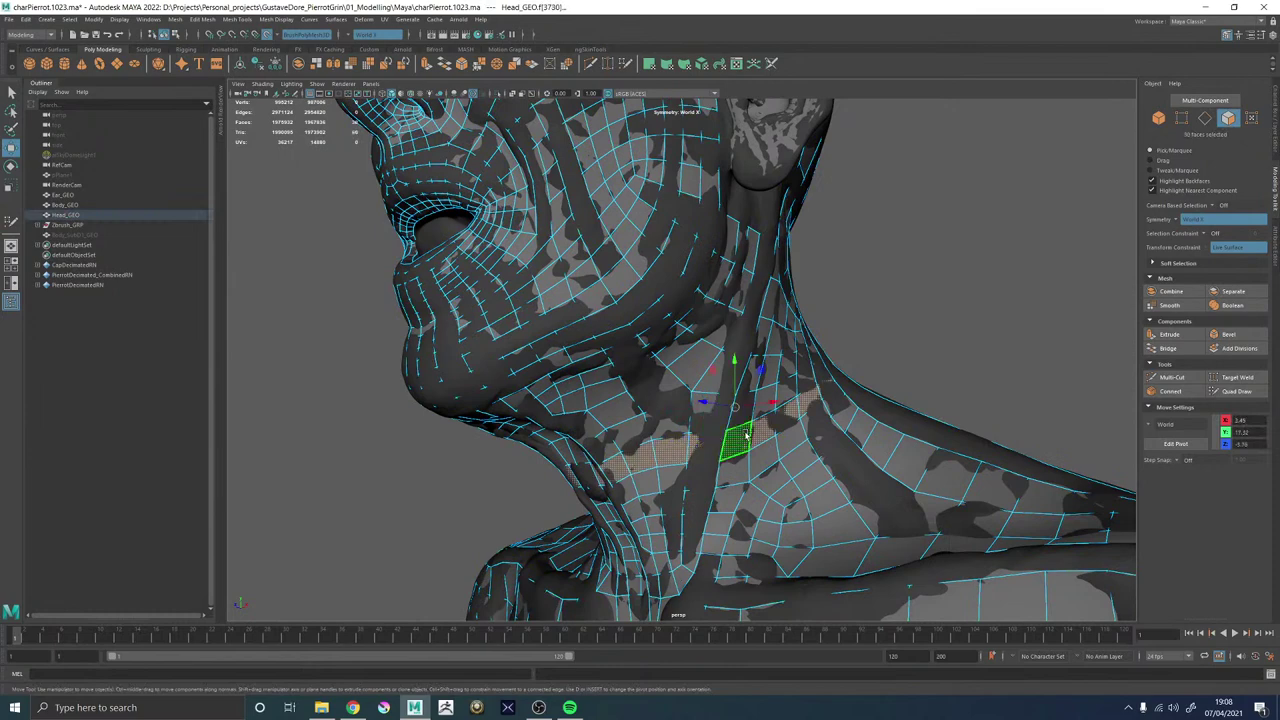
key("Delete")
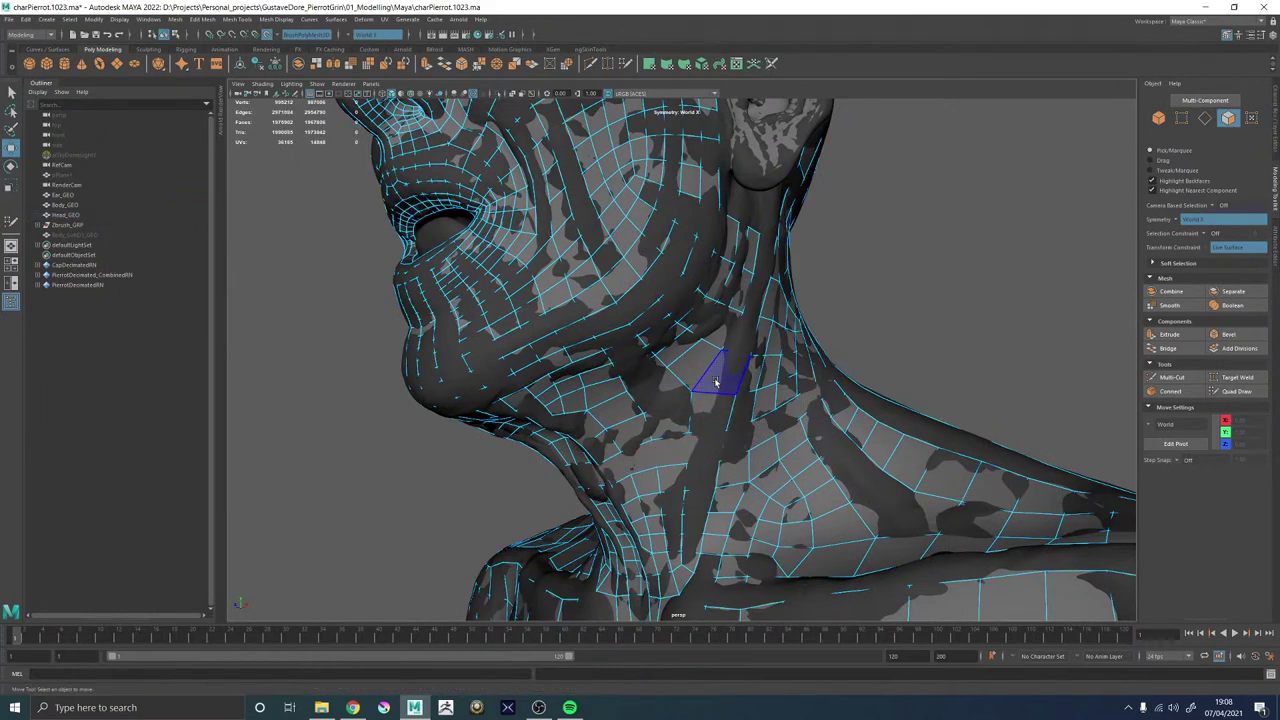
Delete the torso and shoulder faces below the neck gap on Head_GEO, keeping only the head portion.
double_click(714, 381)
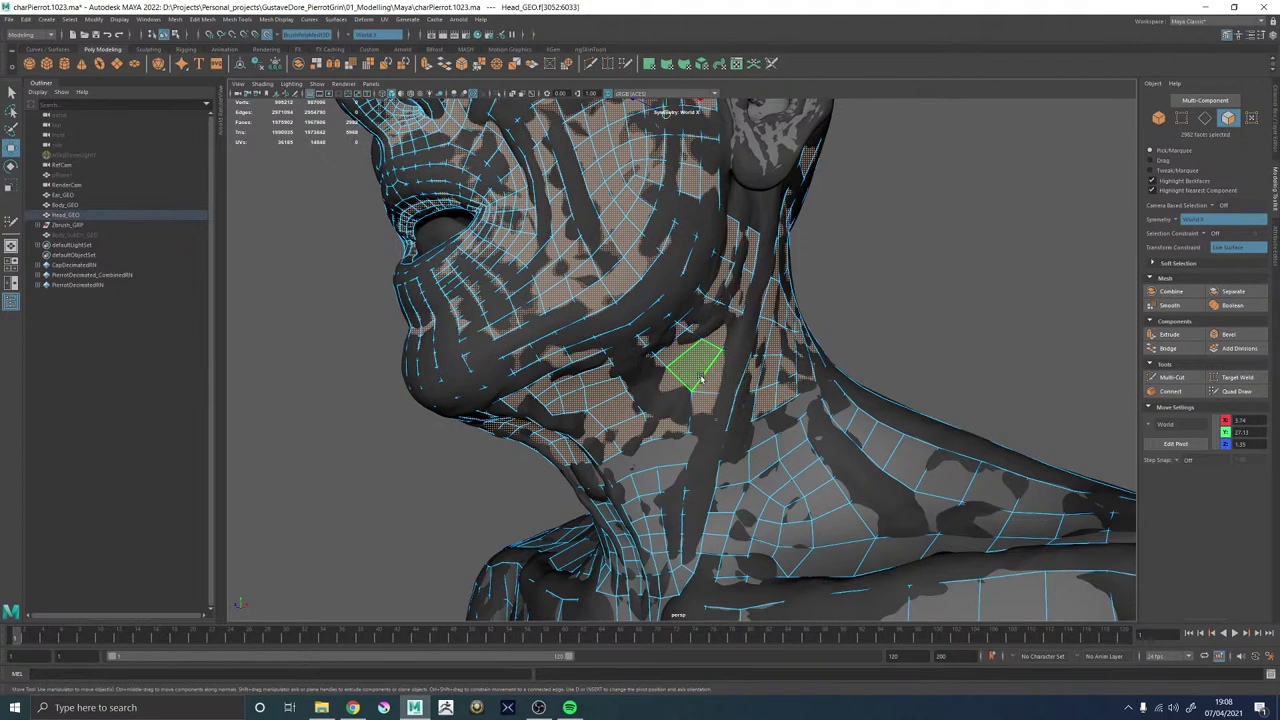
double_click(750, 468)
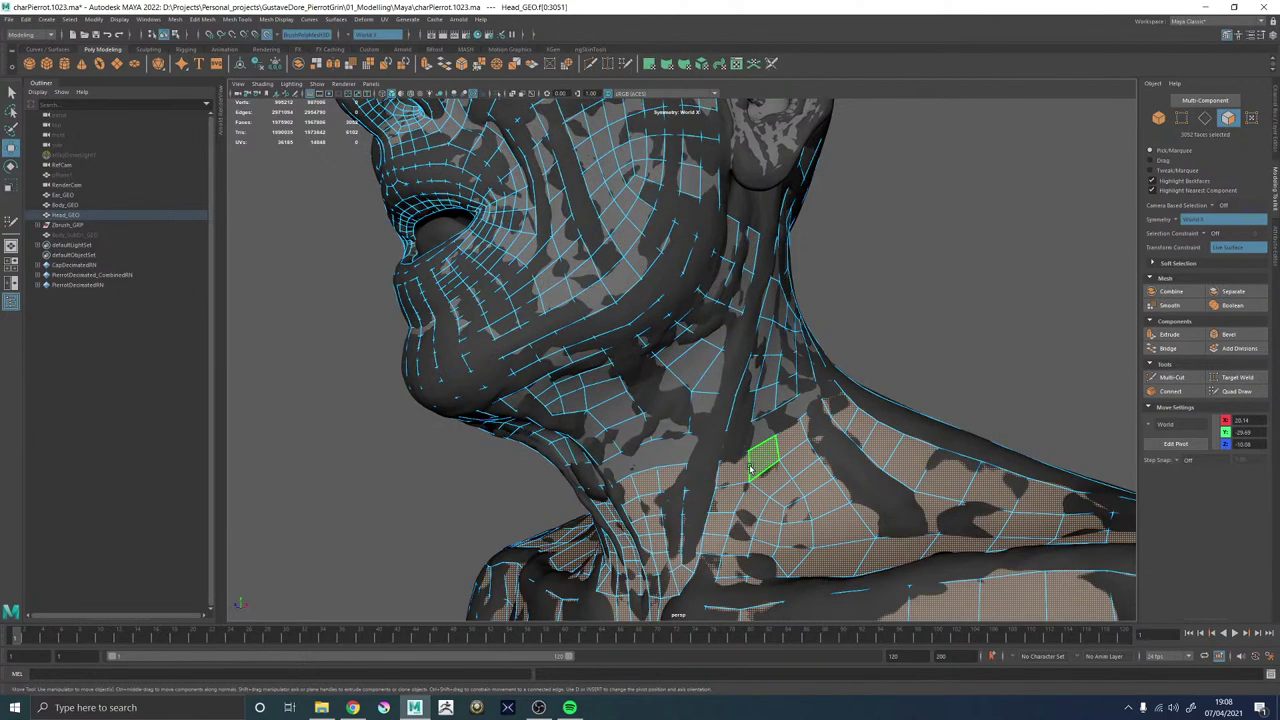
key("Delete")
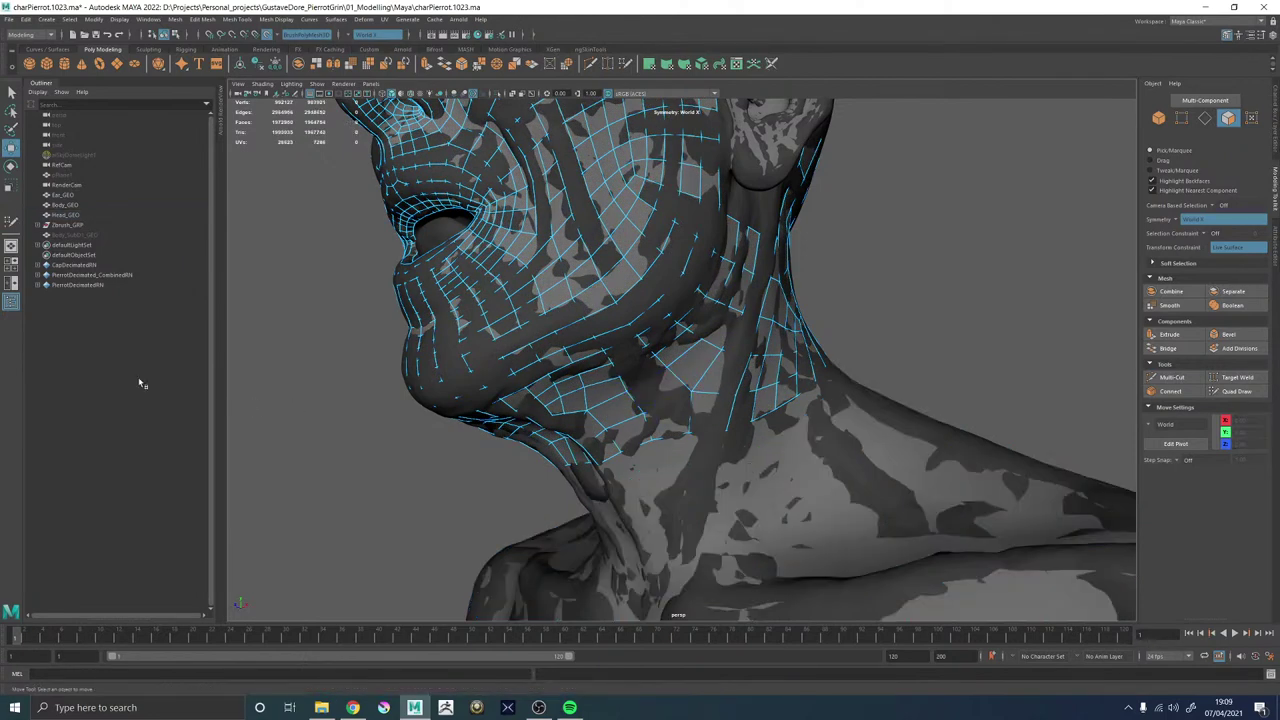
Delete the horizontal loop of faces around the middle of the neck on Body_GEO.
left_click(65, 205)
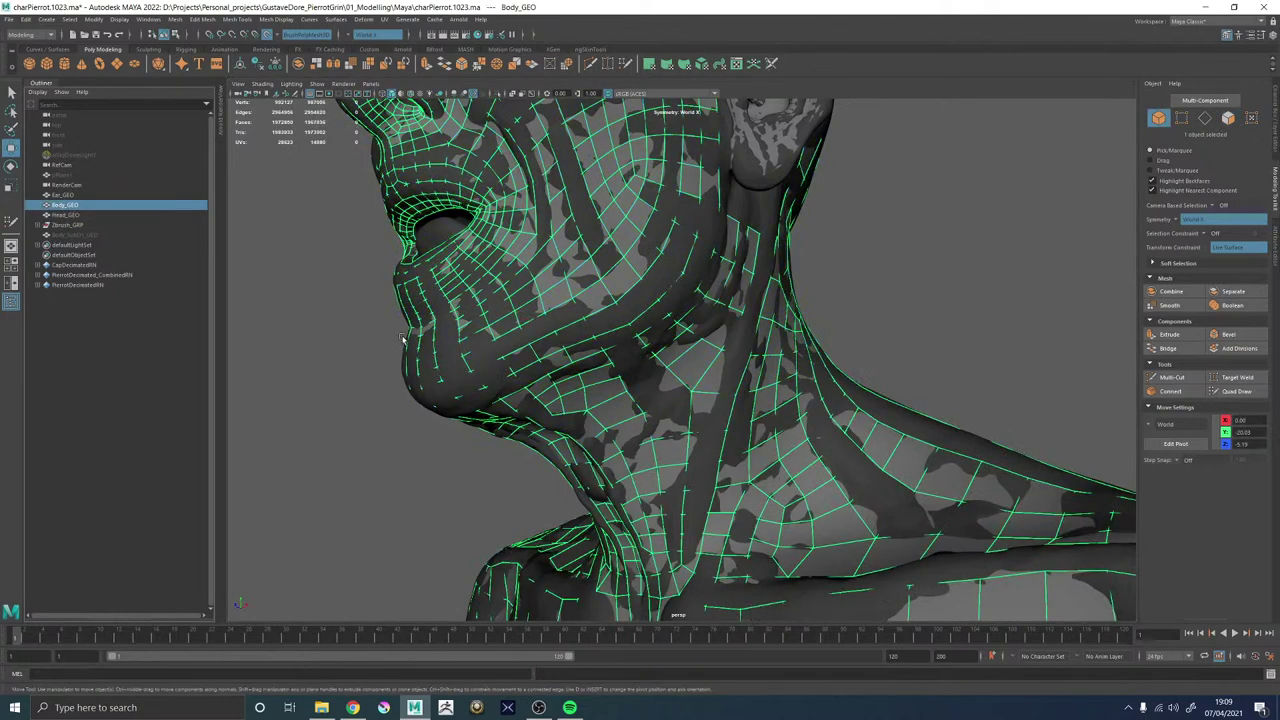
right_click_drag(918, 292, 922, 318)
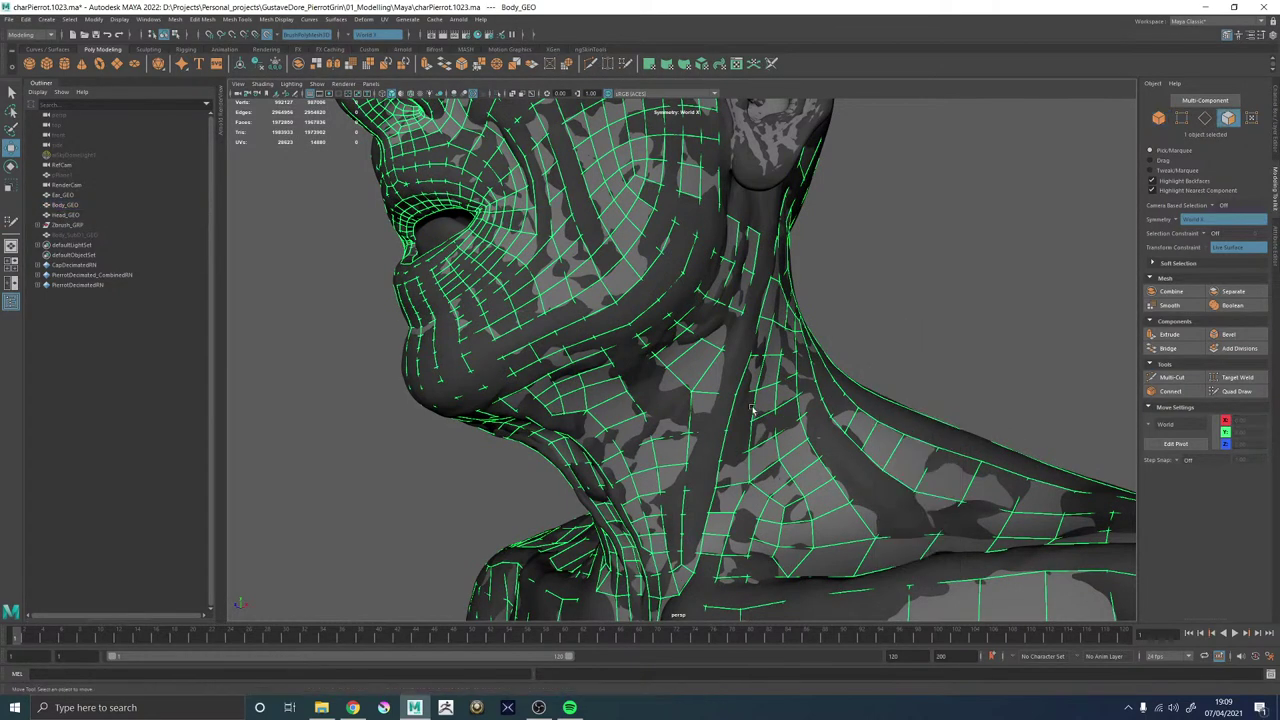
left_click(730, 406)
key("q")
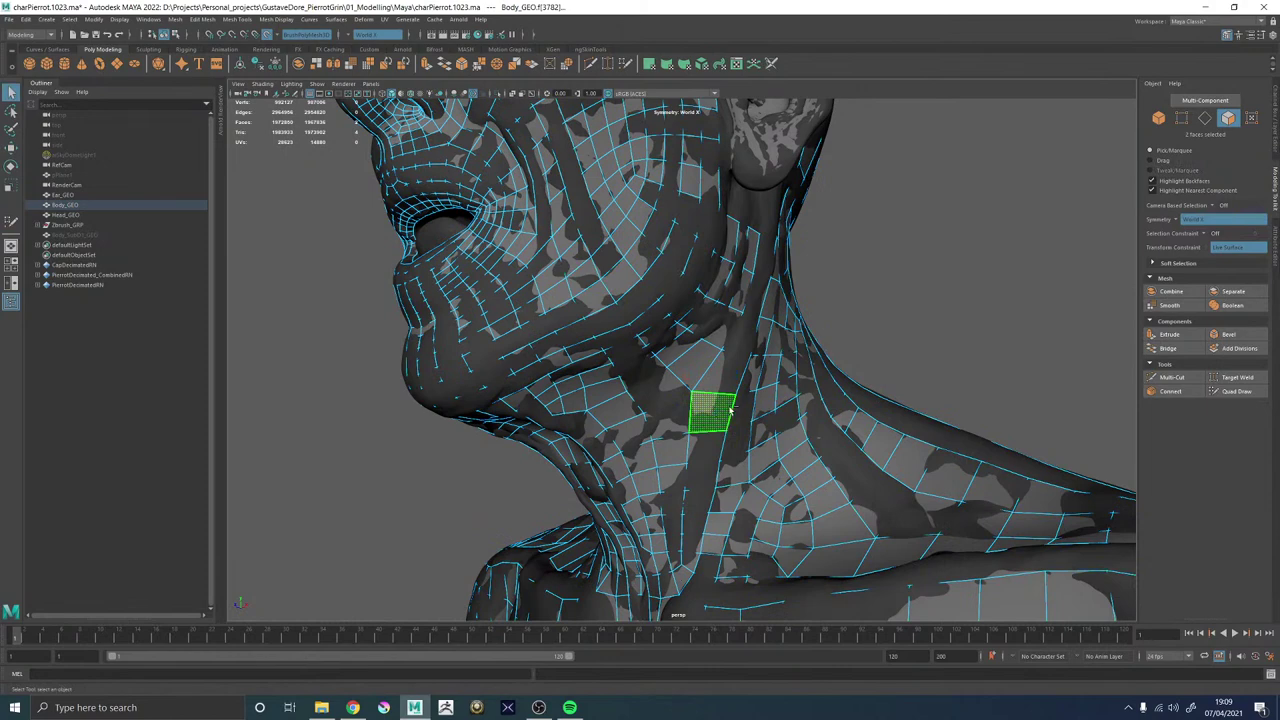
left_click(740, 410, "shift")
double_click(740, 410, "shift")
key("Delete")
Delete the whole head shell above the neck gap on Body_GEO and return to object selection.
double_click(702, 372)
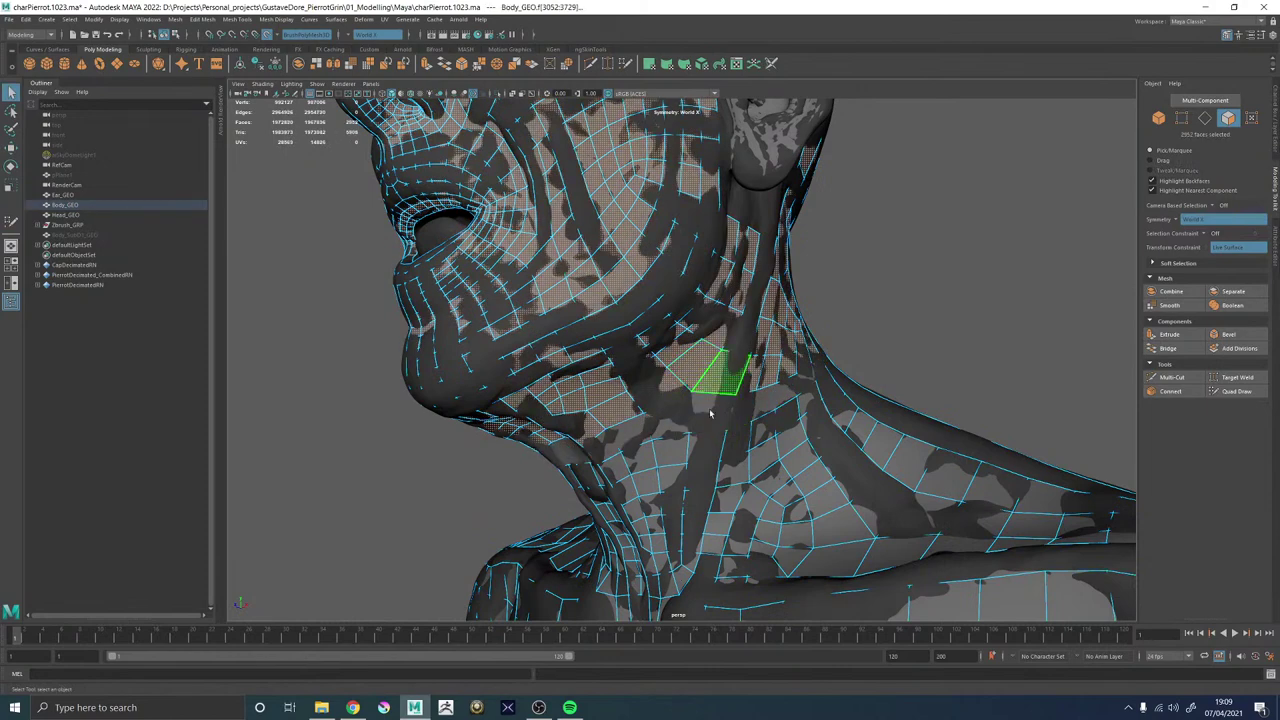
key("Delete")
right_click_drag(925, 280, 962, 242)
left_click(962, 242)
Select Body_GEO and Head_GEO alternately to check how the two meshes meet at the neck.
left_click(672, 490)
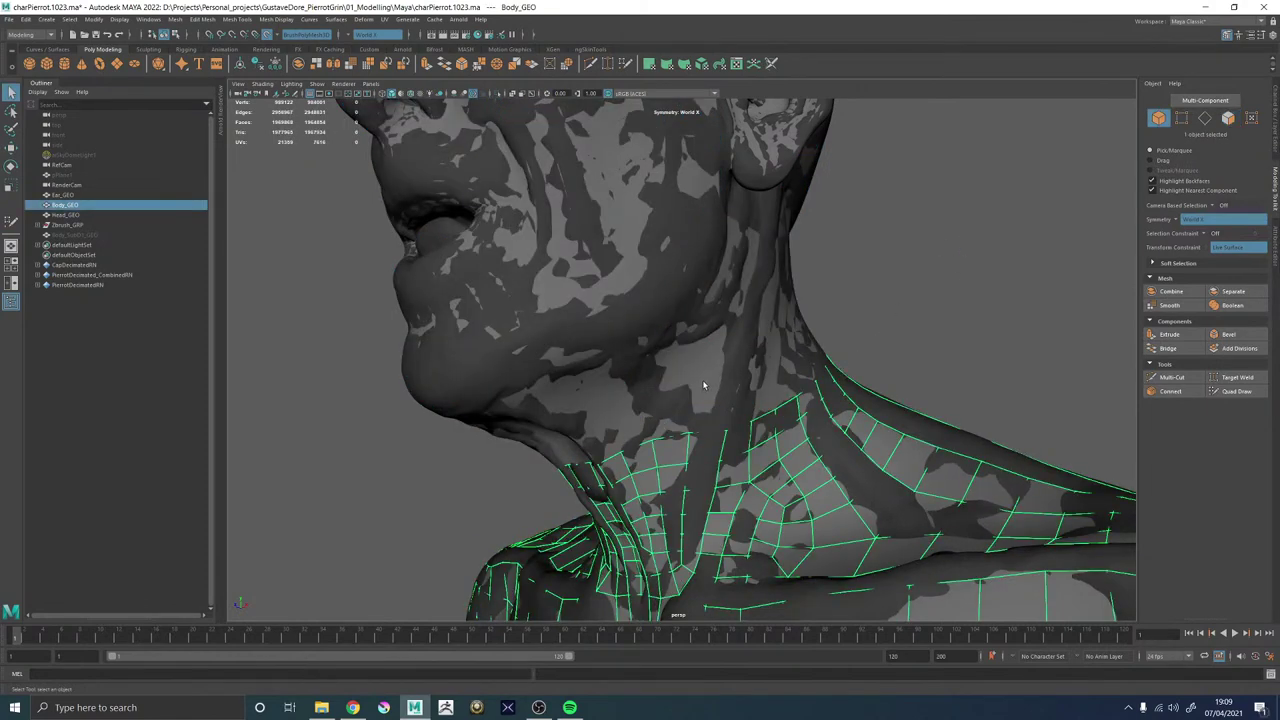
left_click(697, 396)
left_click(659, 473)
left_click(668, 442)
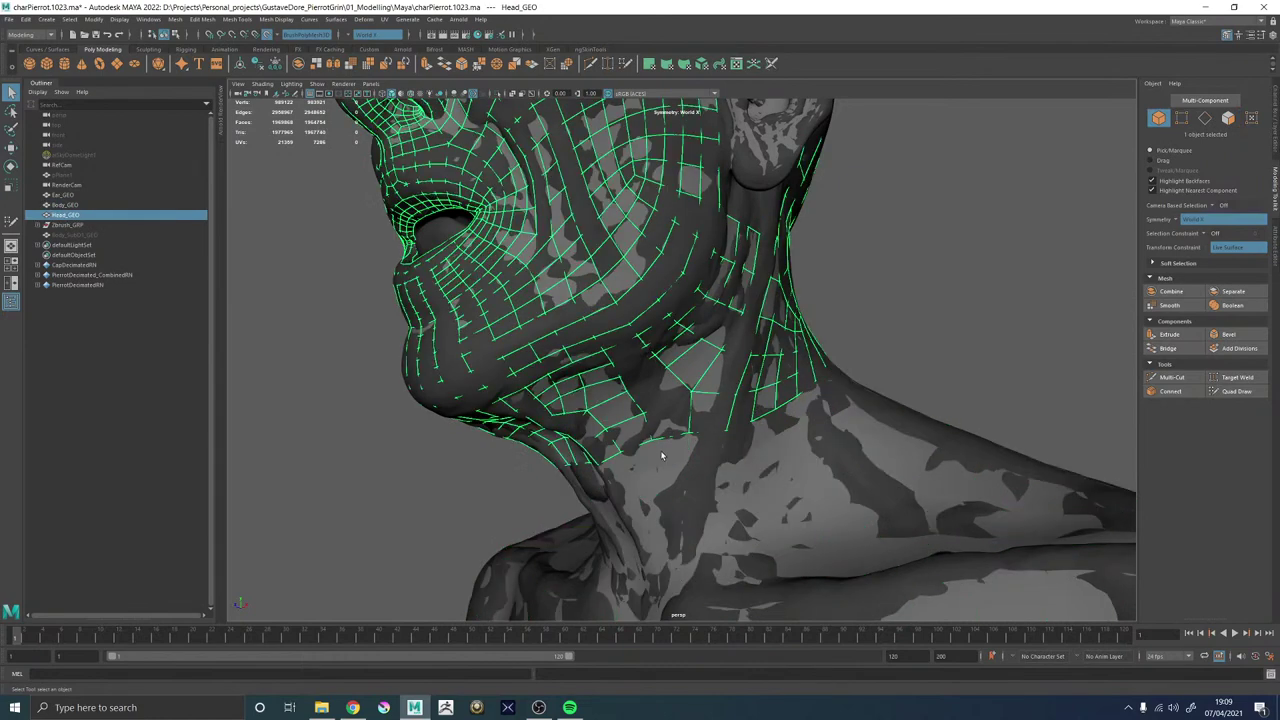
left_click(672, 449)
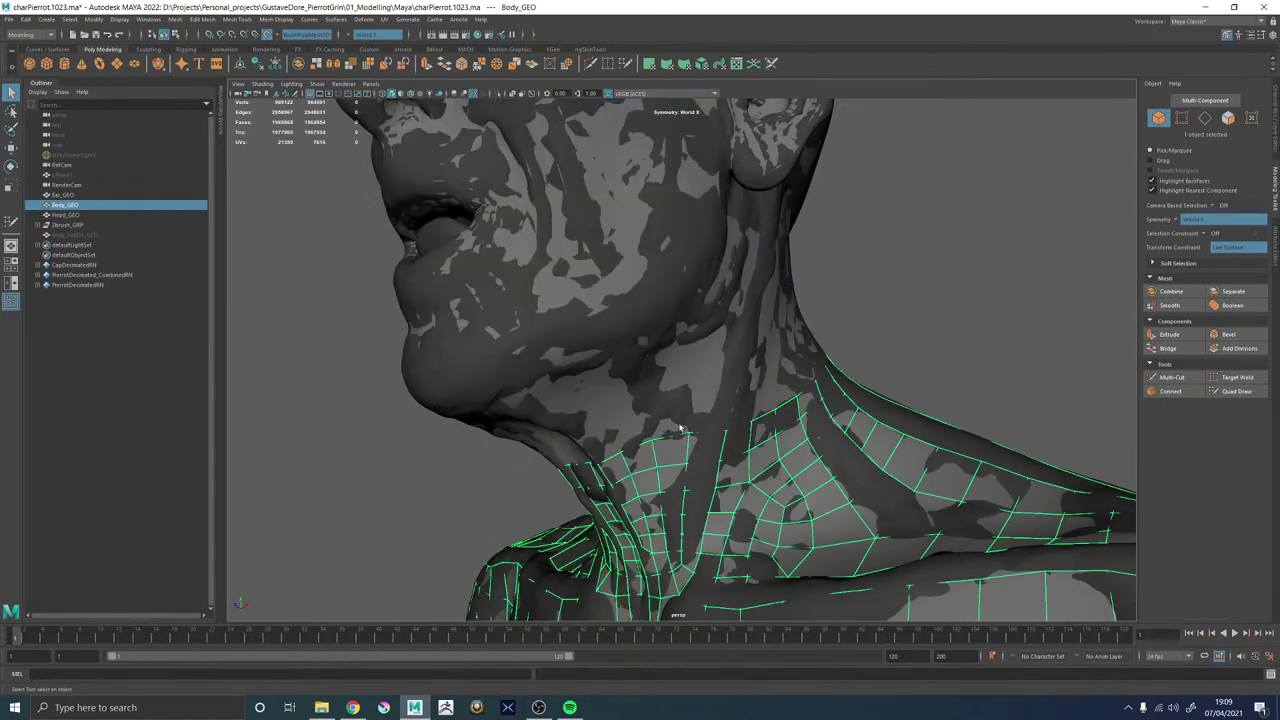
Select Head_GEO and activate Quad Draw on it with the face in front view.
left_click(689, 432)
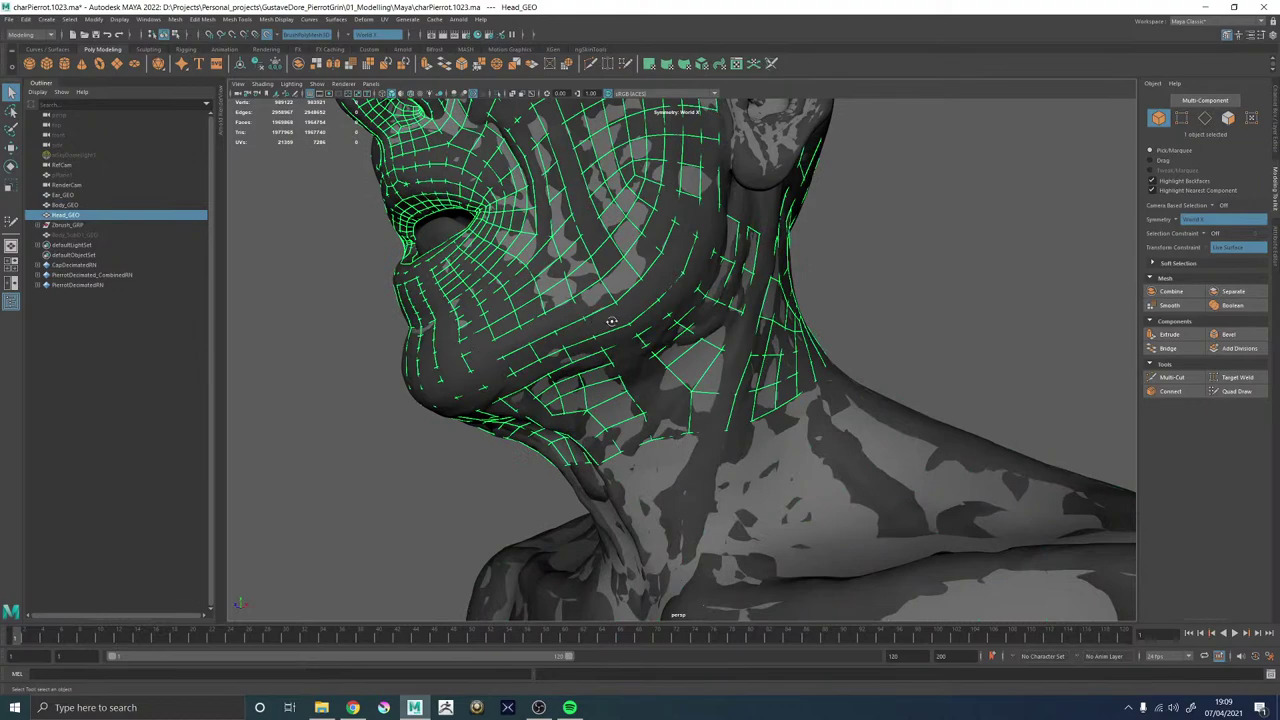
left_click_drag(612, 322, 563, 336, "alt")
middle_click_drag(563, 335, 587, 374, "alt")
right_click_drag(587, 374, 733, 446, "alt")
left_click(1230, 391)
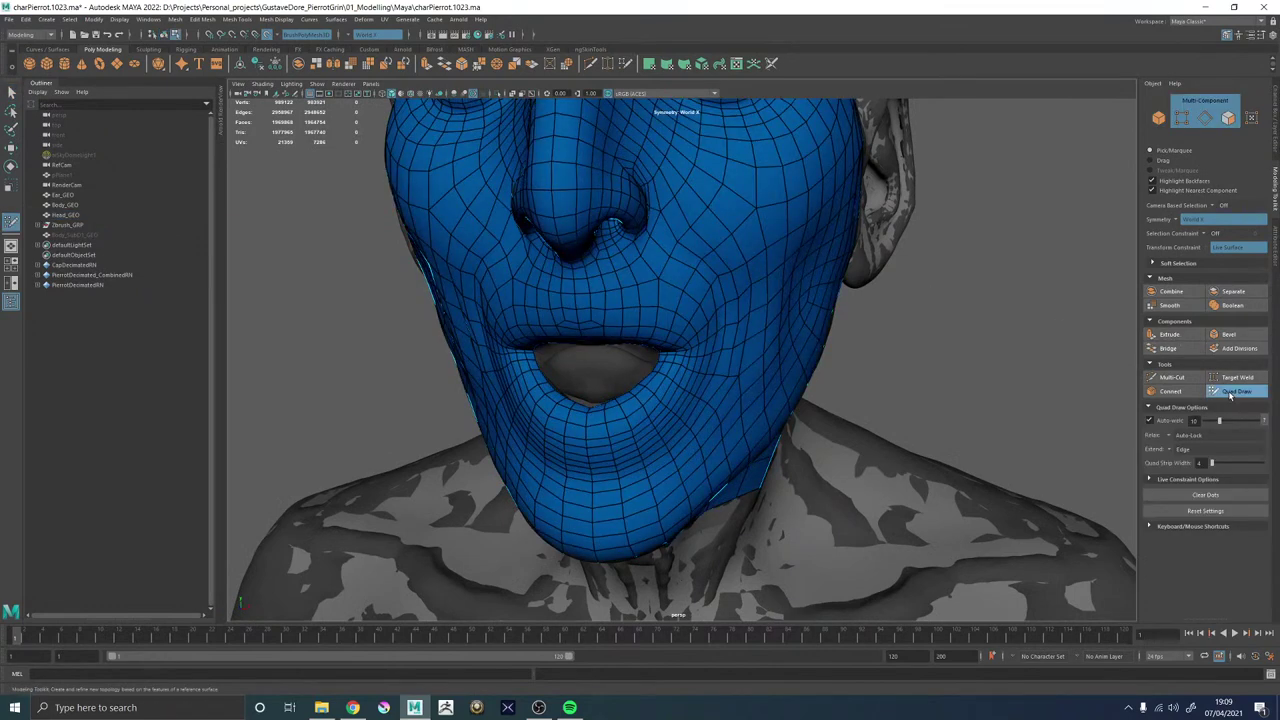
Examine the head mesh's edge flow around the eye opening, the inner eye corner and the lower eyelid.
middle_click_drag(728, 303, 662, 489, "alt")
right_click_drag(662, 489, 757, 477, "alt")
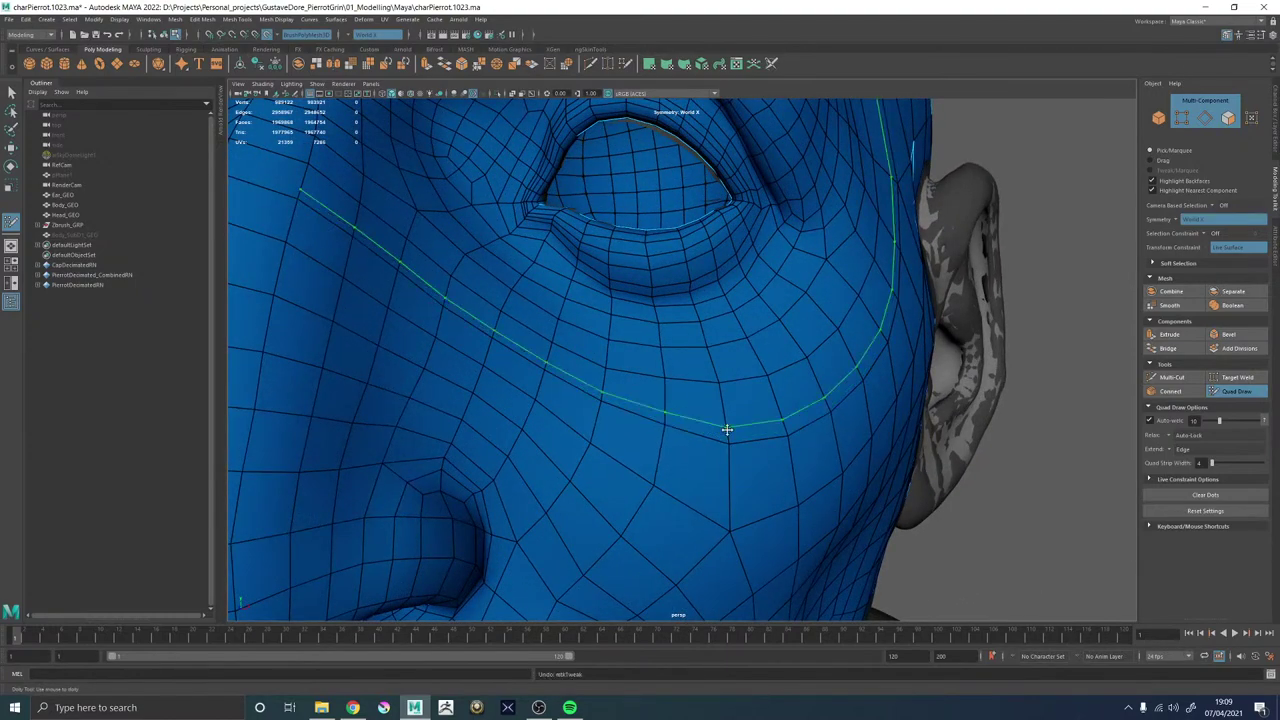
middle_click_drag(728, 429, 817, 449, "alt")
right_click_drag(817, 449, 655, 381, "alt")
middle_click_drag(655, 381, 612, 414, "alt")
mouse_move(612, 414)
right_mouse_down("alt")
mouse_move(726, 463)
mouse_move(703, 429)
right_mouse_up("alt")
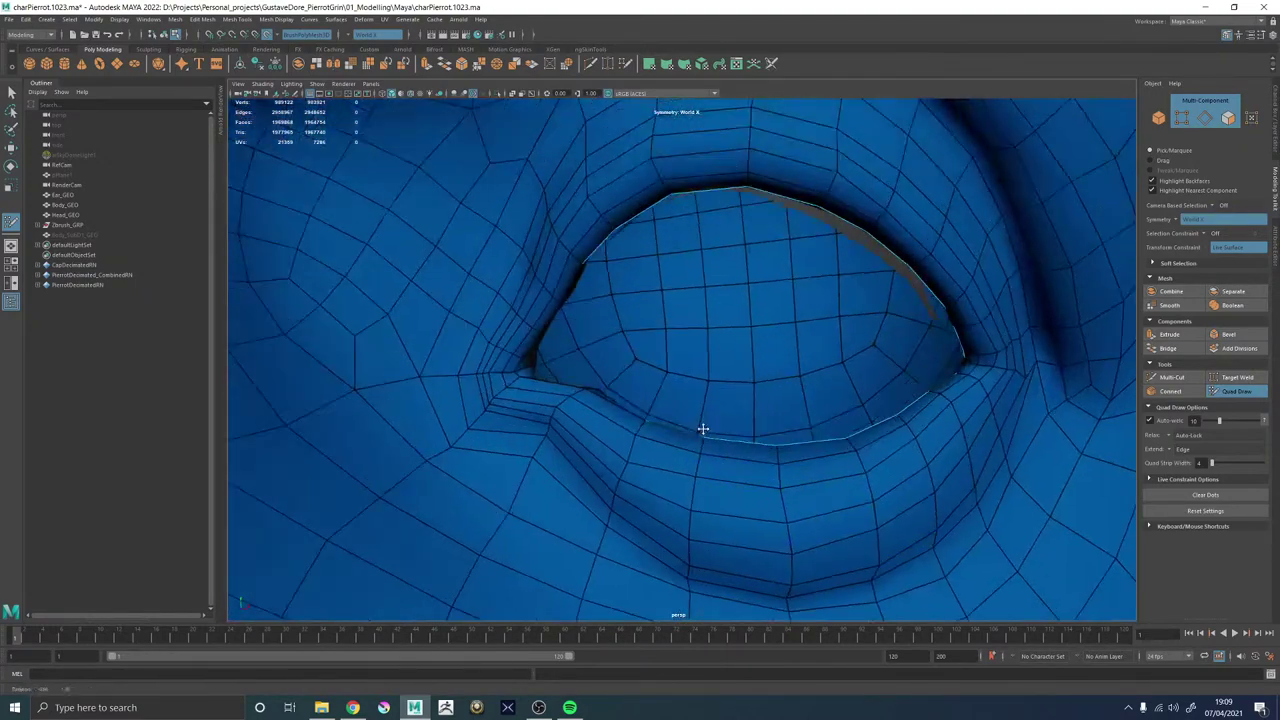
mouse_move(703, 429)
left_mouse_down("alt")
mouse_move(666, 401)
mouse_move(680, 420)
left_mouse_up("alt")
right_click_drag(680, 420, 703, 434, "alt")
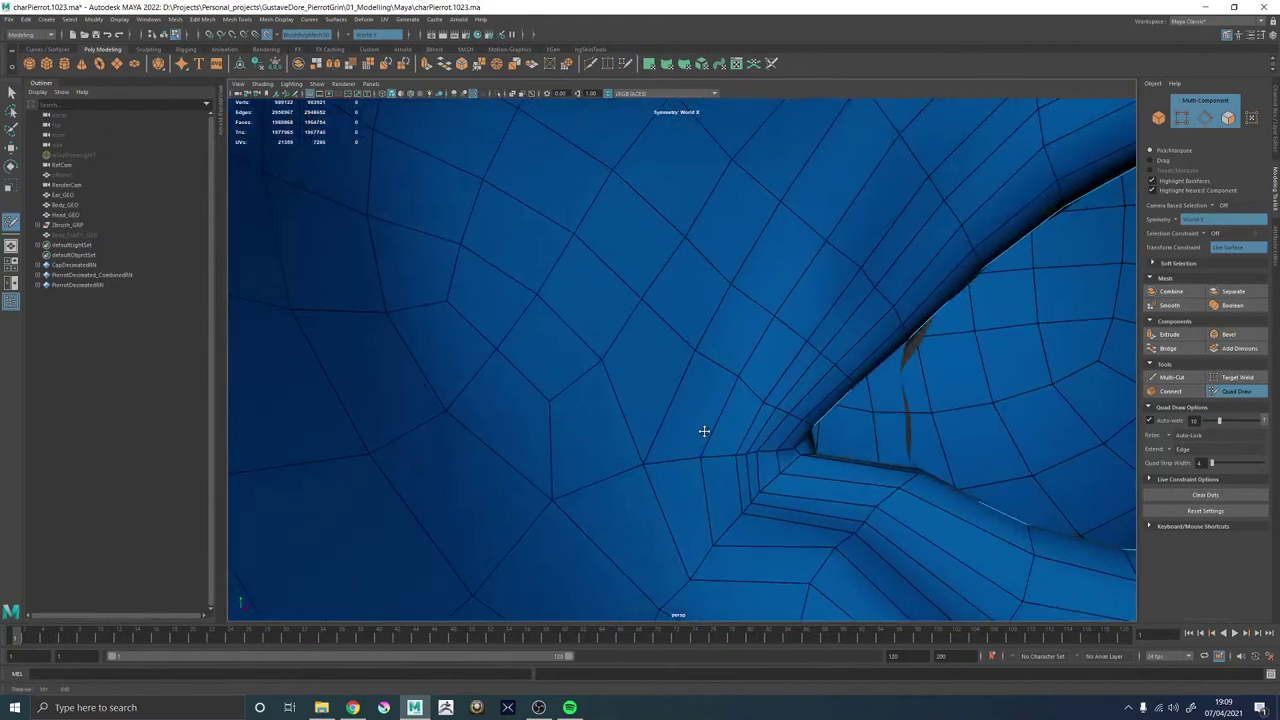
left_click_drag(703, 434, 686, 400, "alt")
middle_click_drag(727, 357, 718, 358, "alt")
left_click_drag(718, 358, 675, 360, "alt")
right_click_drag(675, 360, 568, 352, "alt")
left_click_drag(568, 352, 611, 360, "alt")
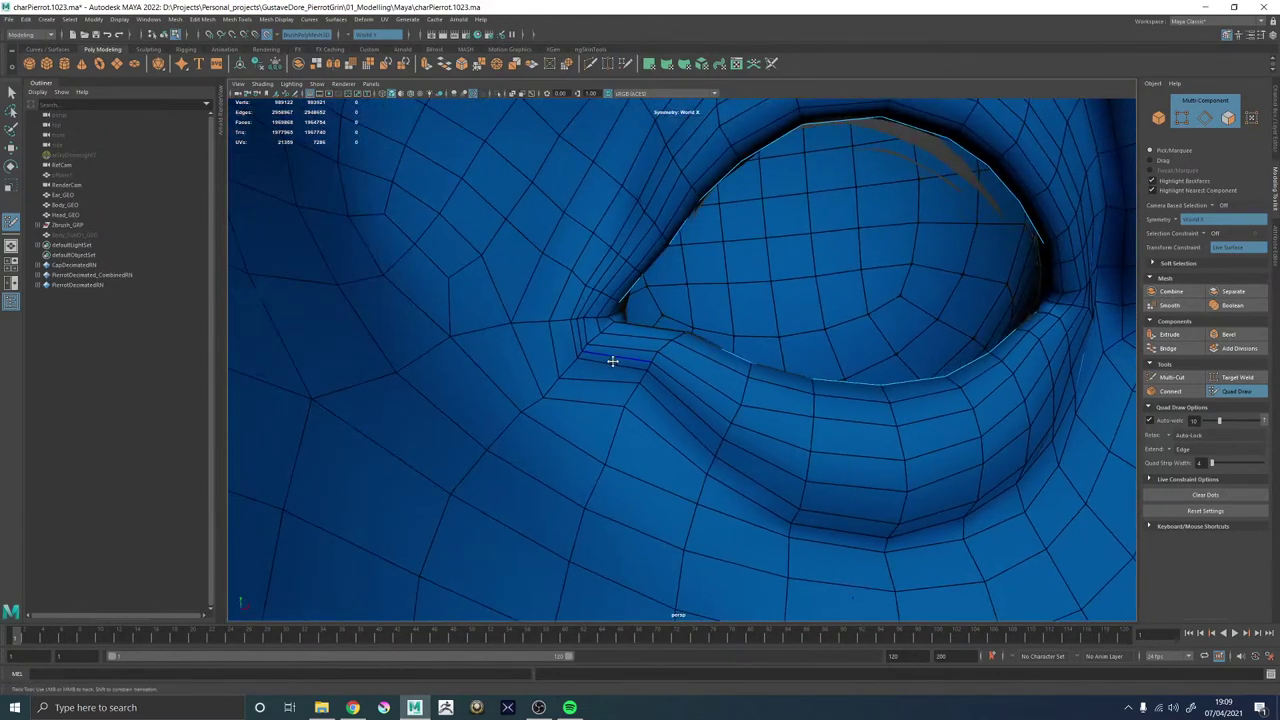
right_click_drag(611, 360, 623, 377, "alt")
left_click(499, 322, "ctrl")
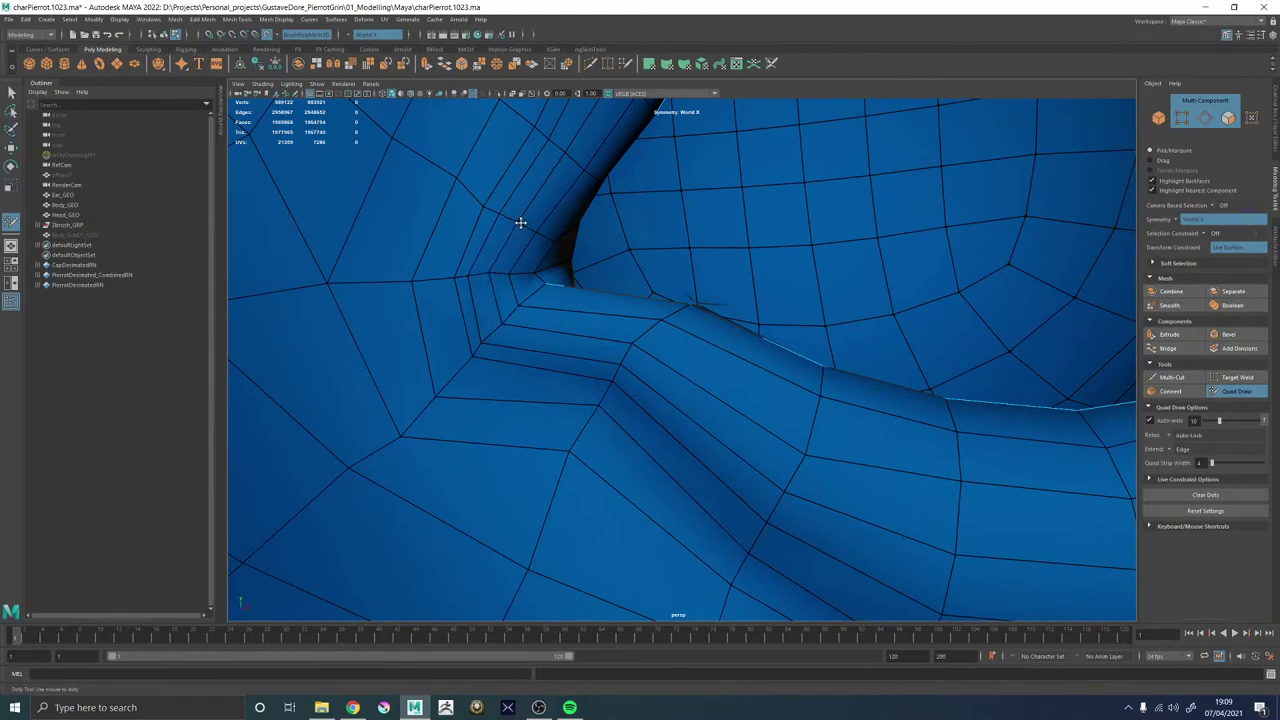
Examine the edge loops around the outer eye corner, the eye bag and the upper eyelid fold.
right_click_drag(521, 222, 503, 237, "alt")
left_click_drag(692, 249, 652, 255, "alt")
middle_click_drag(652, 255, 831, 220, "alt")
right_click_drag(831, 220, 729, 351, "alt")
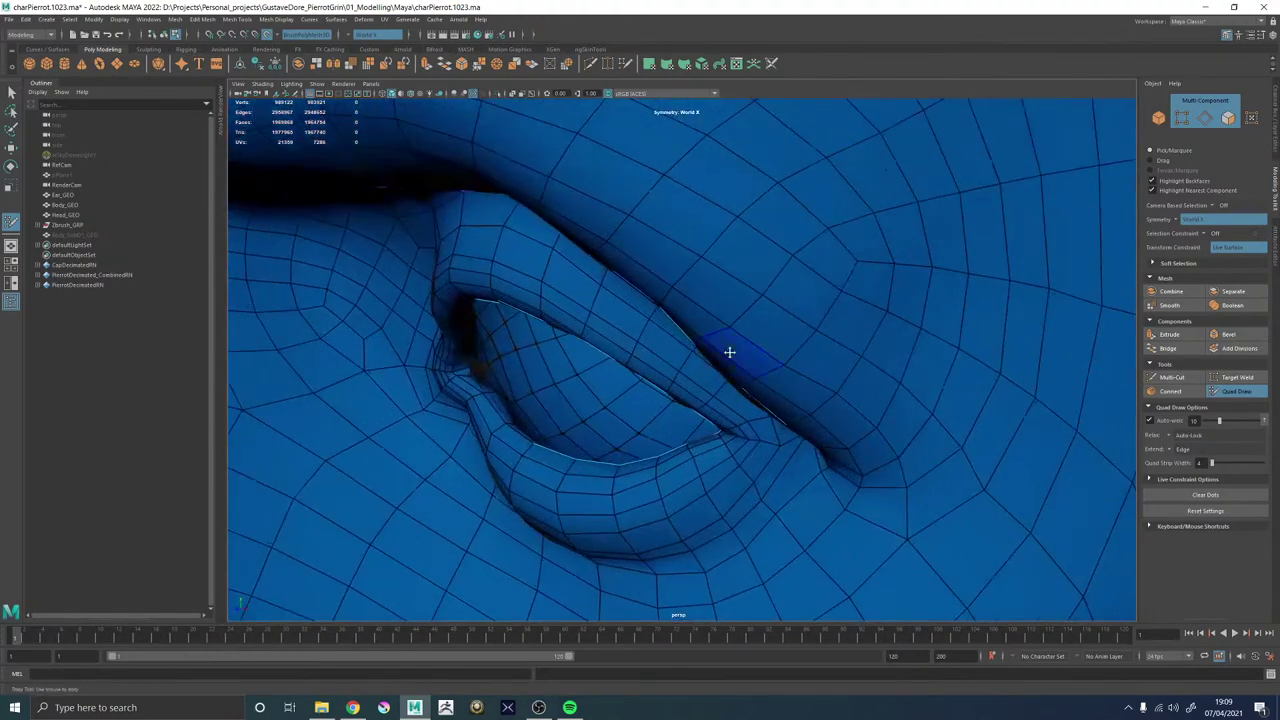
left_click_drag(729, 351, 689, 334, "alt")
middle_click_drag(689, 334, 733, 348, "alt")
left_click_drag(733, 347, 814, 328, "alt")
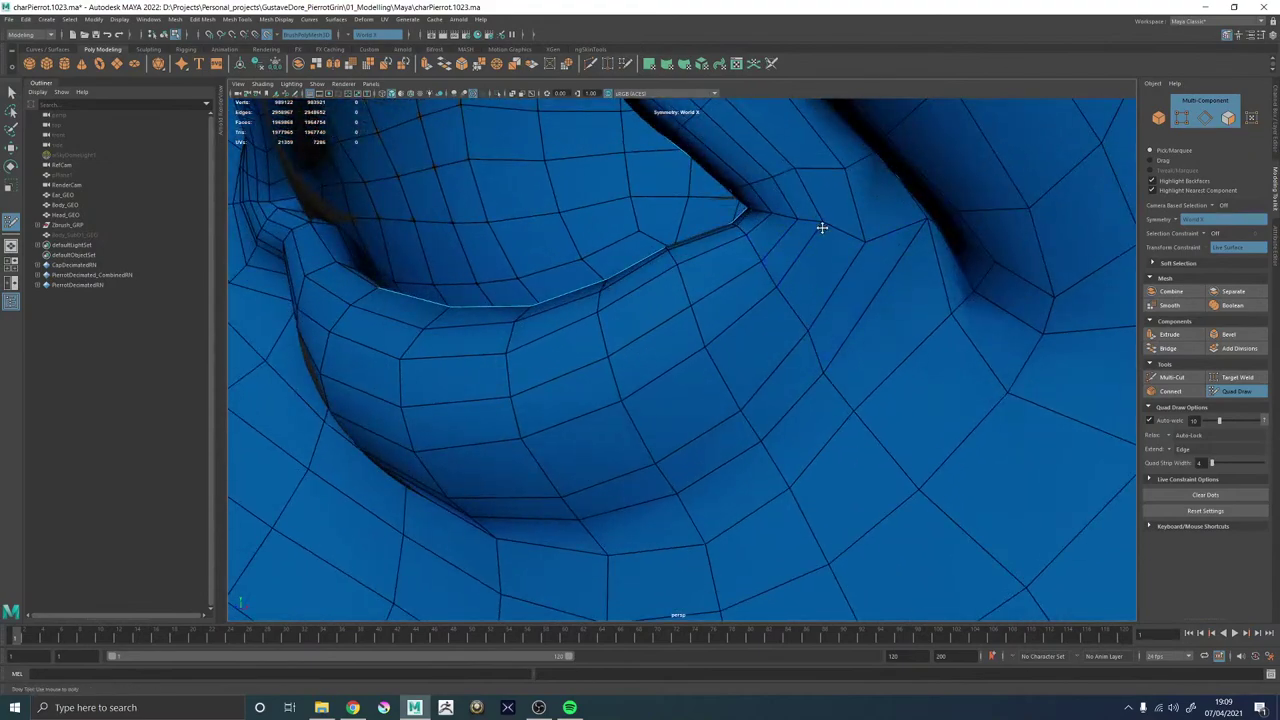
right_click_drag(815, 234, 694, 326, "alt")
left_click_drag(694, 326, 791, 300, "alt")
middle_click_drag(791, 300, 746, 259, "alt")
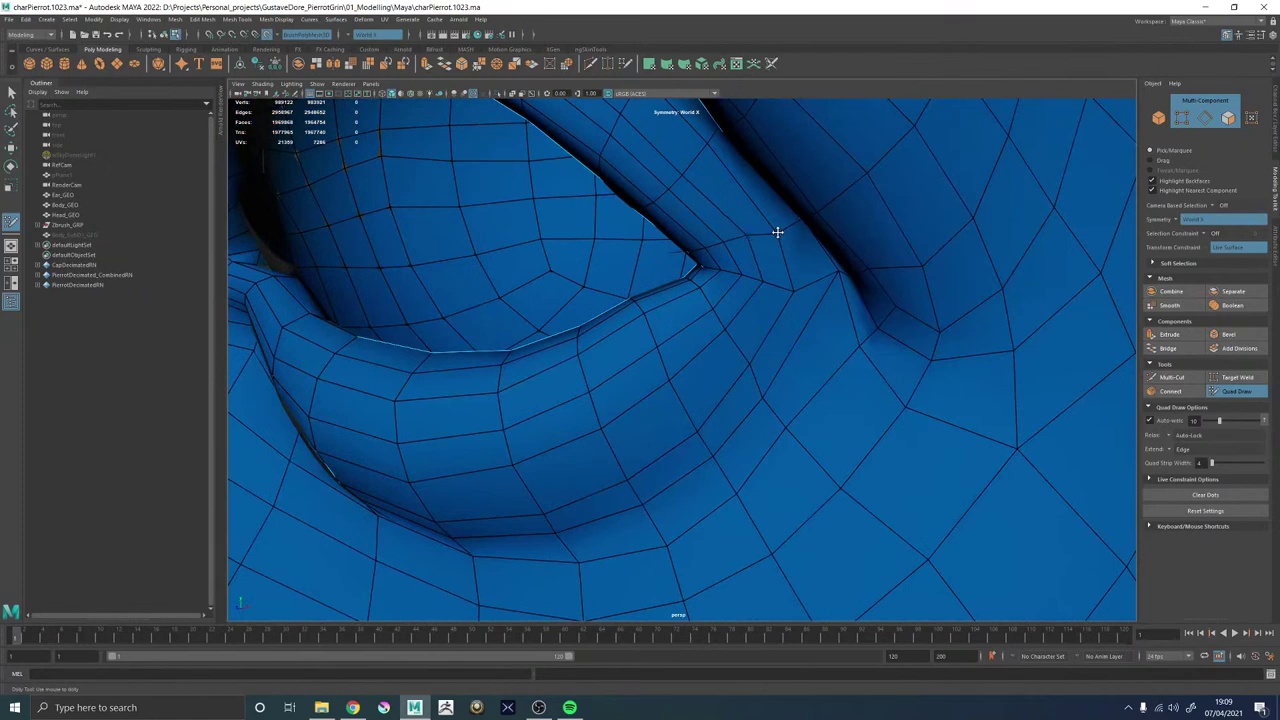
mouse_move(774, 226)
left_mouse_down("alt")
mouse_move(820, 289)
mouse_move(731, 283)
mouse_move(677, 369)
mouse_move(712, 317)
mouse_move(667, 321)
mouse_move(763, 381)
left_mouse_up("alt")
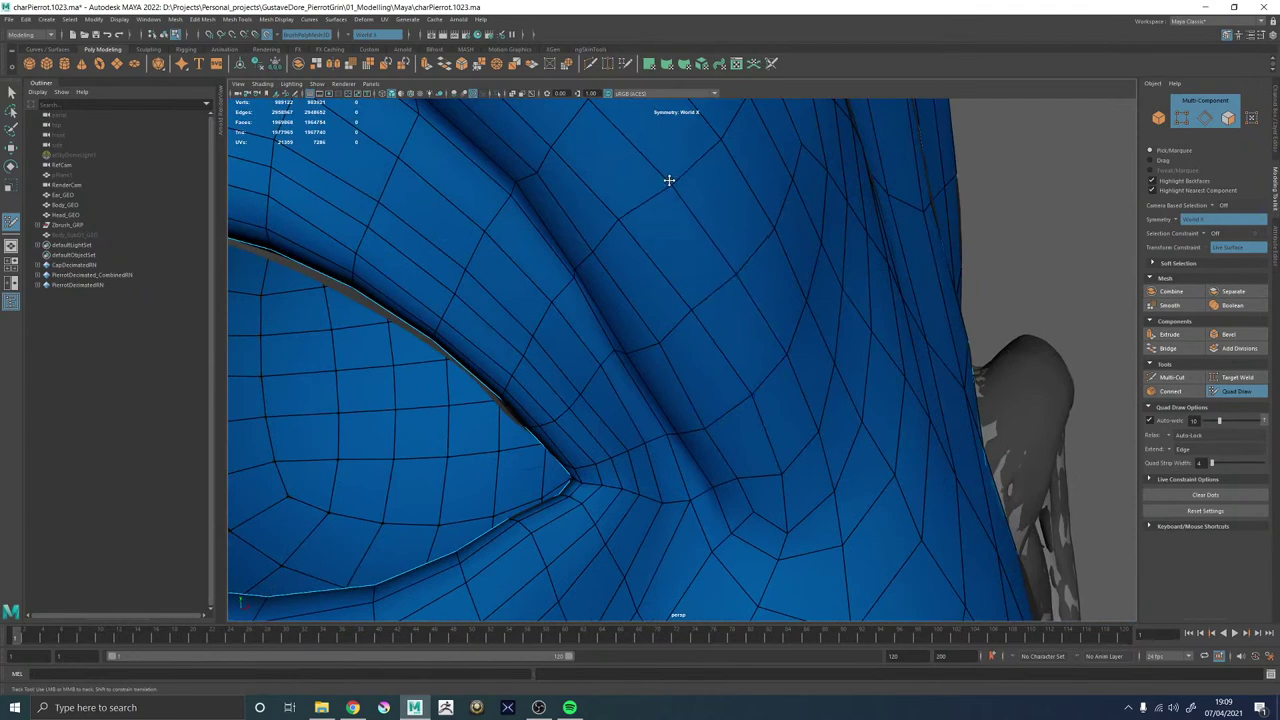
Examine the topology of the brows, forehead and temples on both sides of the head.
right_click_drag(689, 180, 526, 251, "alt")
left_click_drag(708, 278, 889, 306, "alt")
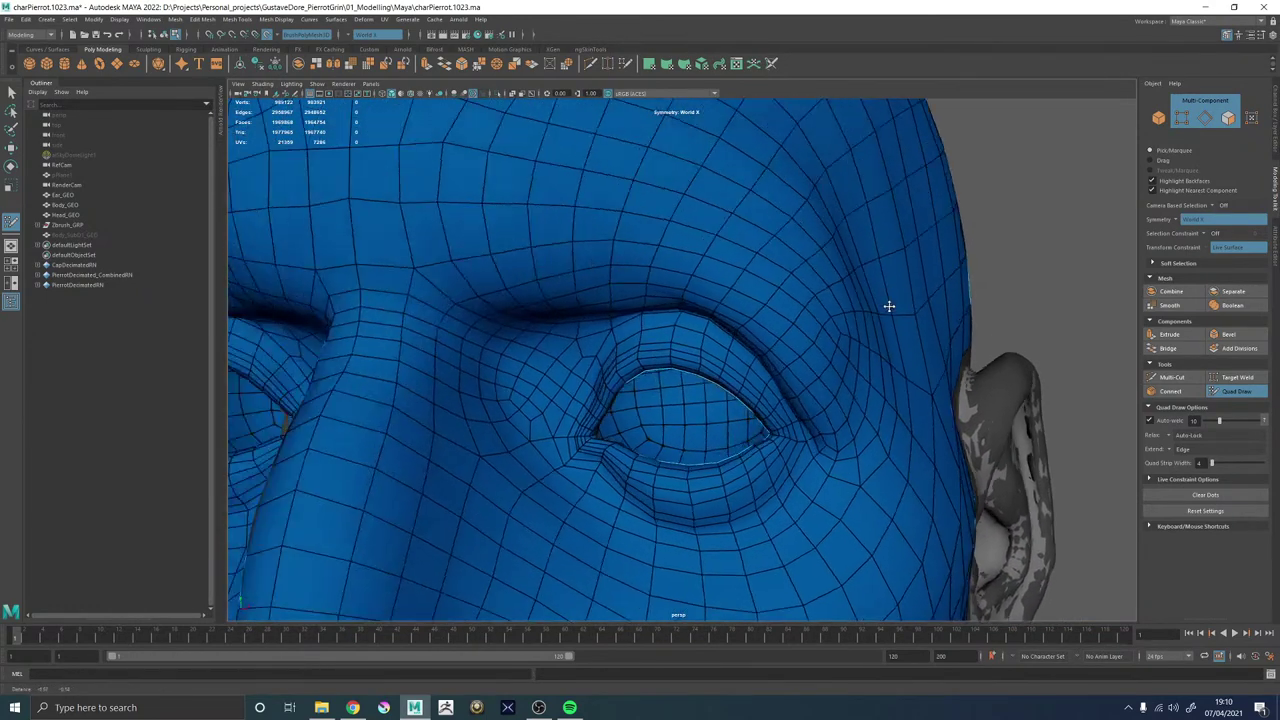
middle_click_drag(889, 306, 899, 314, "alt")
left_click_drag(757, 294, 796, 379, "alt")
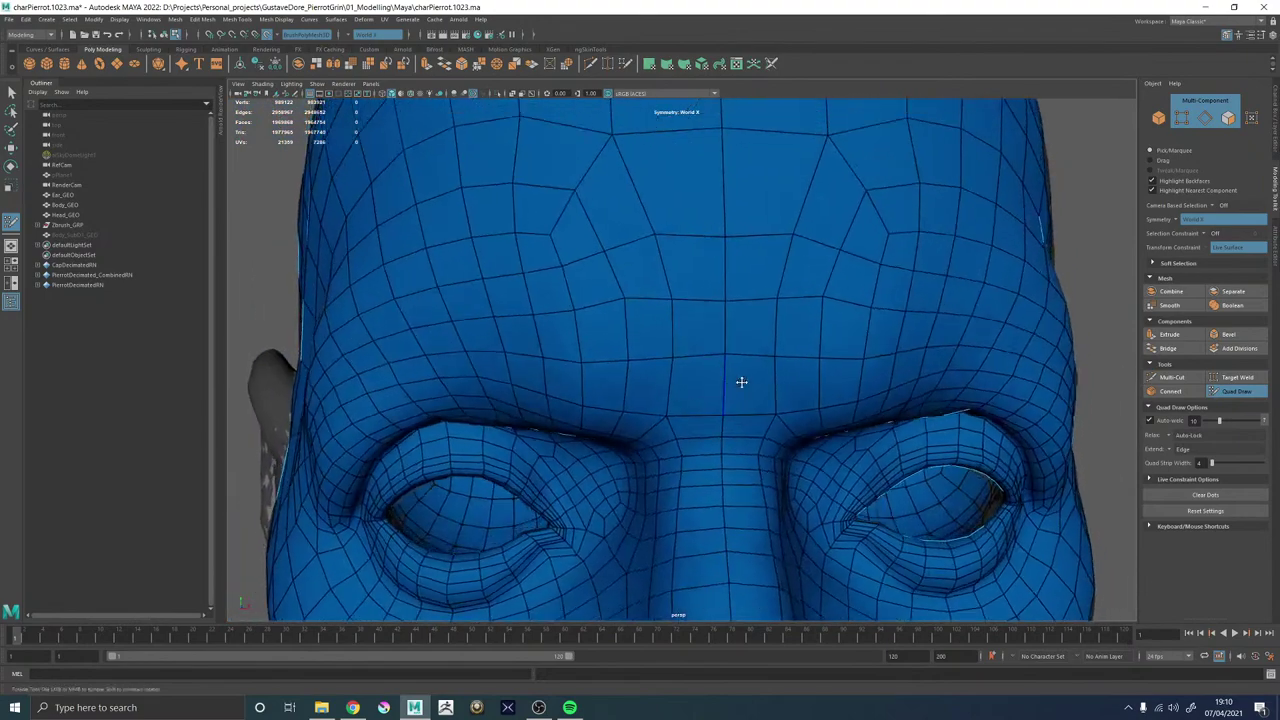
right_click_drag(796, 379, 526, 344, "alt")
left_click_drag(774, 386, 786, 409, "alt")
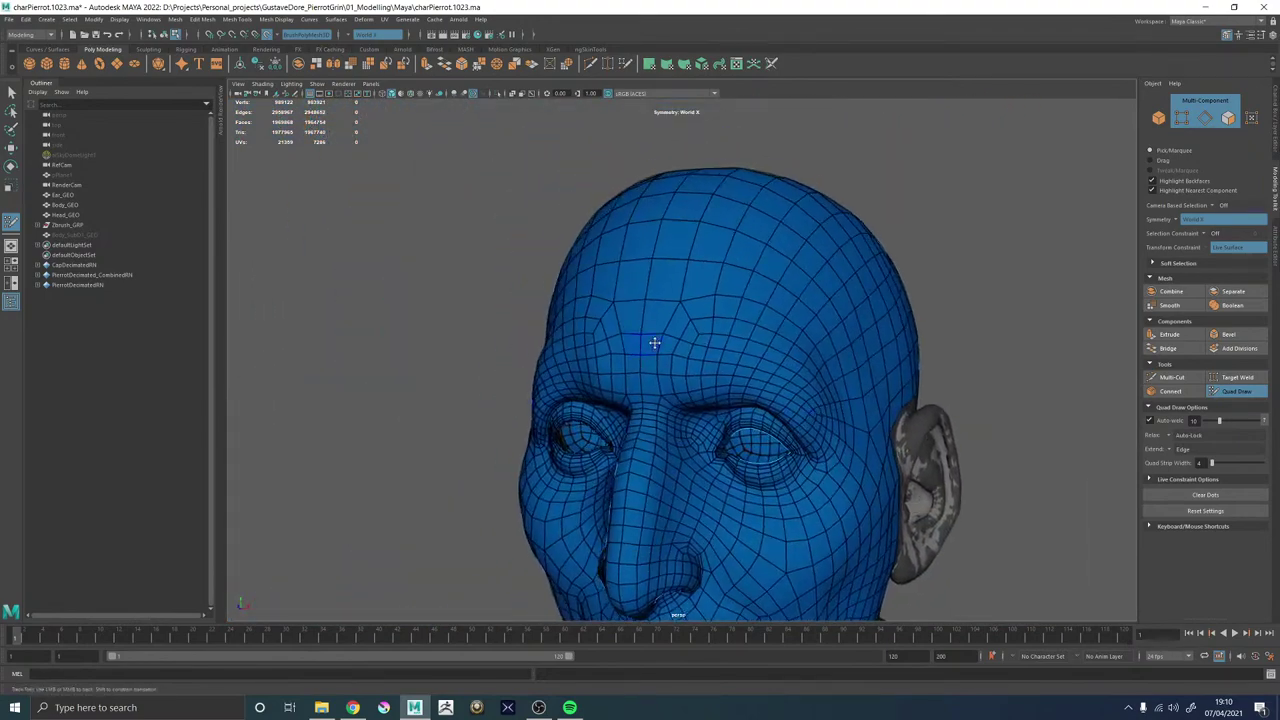
right_click_drag(651, 340, 789, 374, "alt")
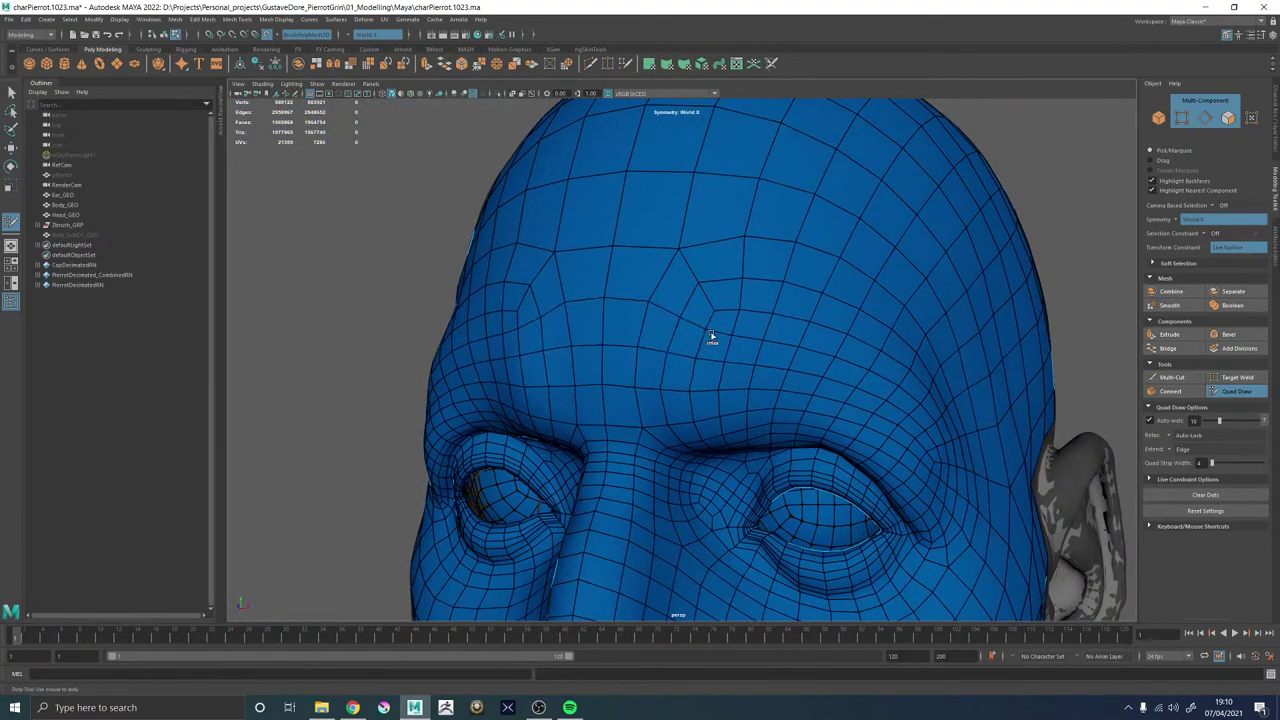
mouse_move(734, 323)
left_mouse_down("alt")
mouse_move(769, 322)
mouse_move(753, 328)
left_mouse_up("alt")
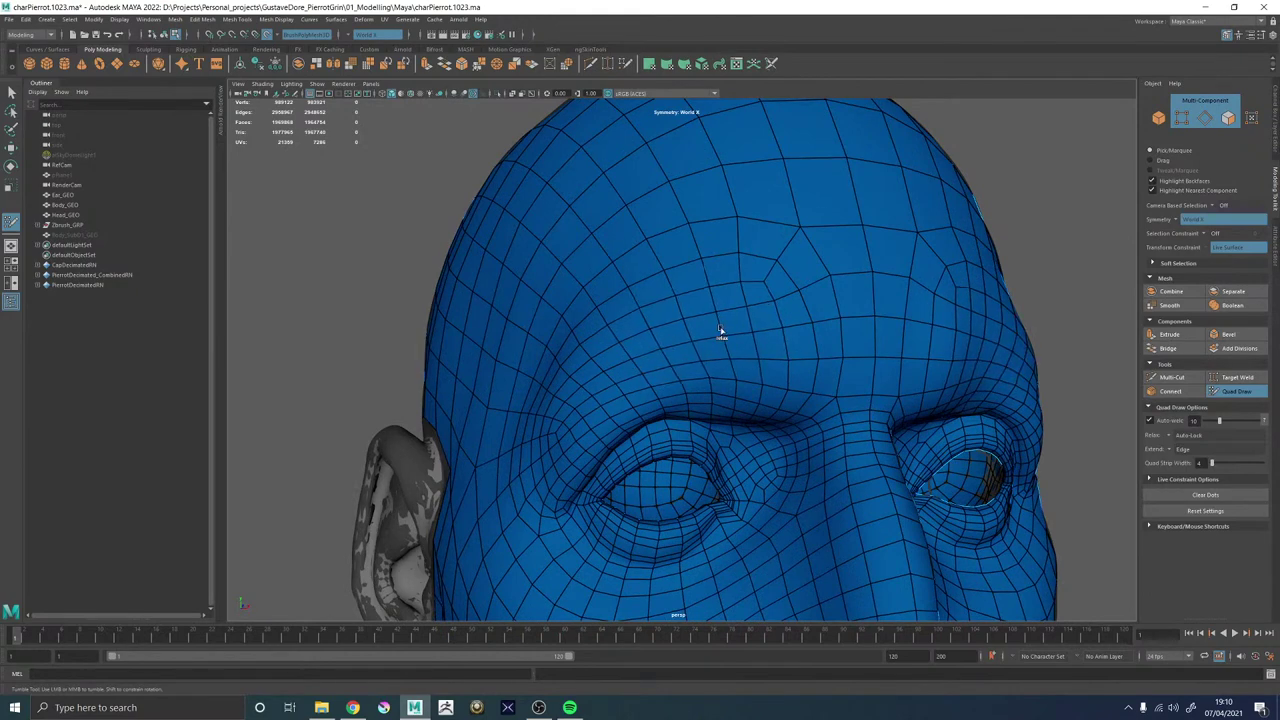
mouse_move(652, 318)
left_mouse_down("alt")
mouse_move(735, 319)
mouse_move(720, 354)
mouse_move(757, 274)
mouse_move(746, 338)
left_mouse_up("alt")
Examine the edge loops around the open mouth, the lower lip and the chin.
middle_click_drag(746, 338, 789, 226, "alt")
right_click_drag(789, 226, 826, 363, "alt")
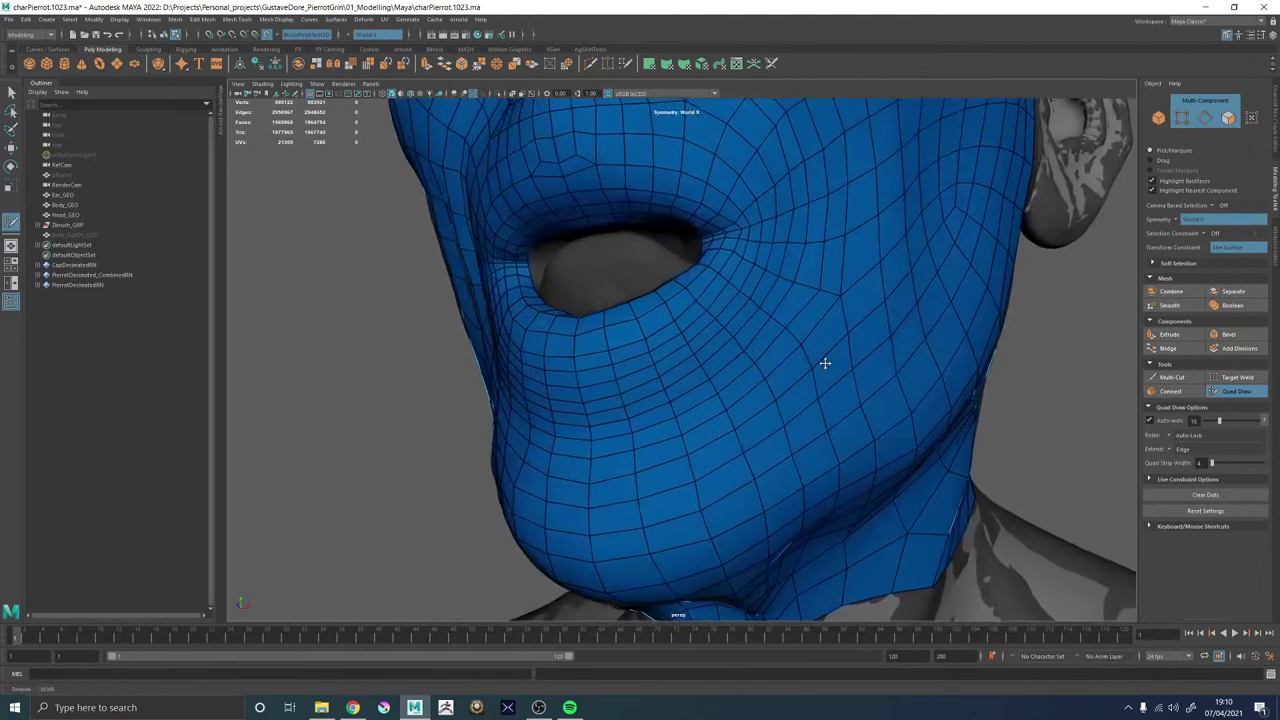
left_click_drag(725, 370, 757, 380, "alt")
right_click_drag(757, 380, 765, 458, "alt")
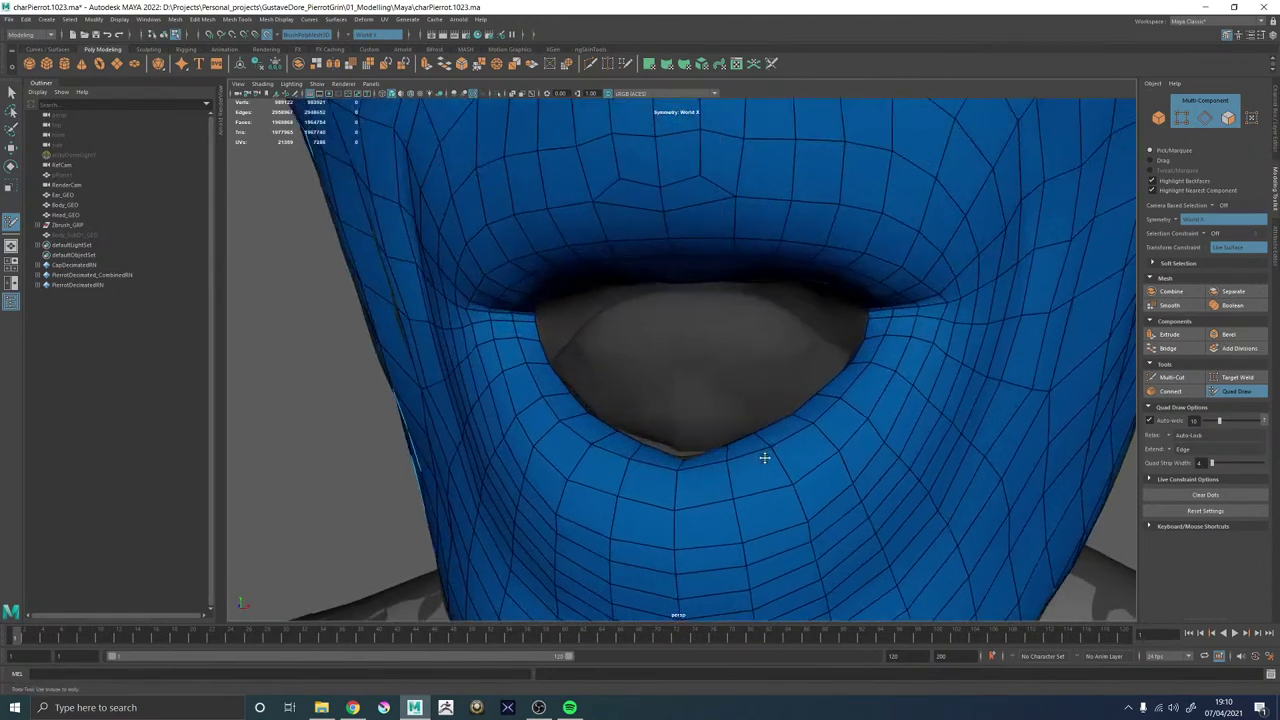
middle_click_drag(678, 508, 686, 380, "alt")
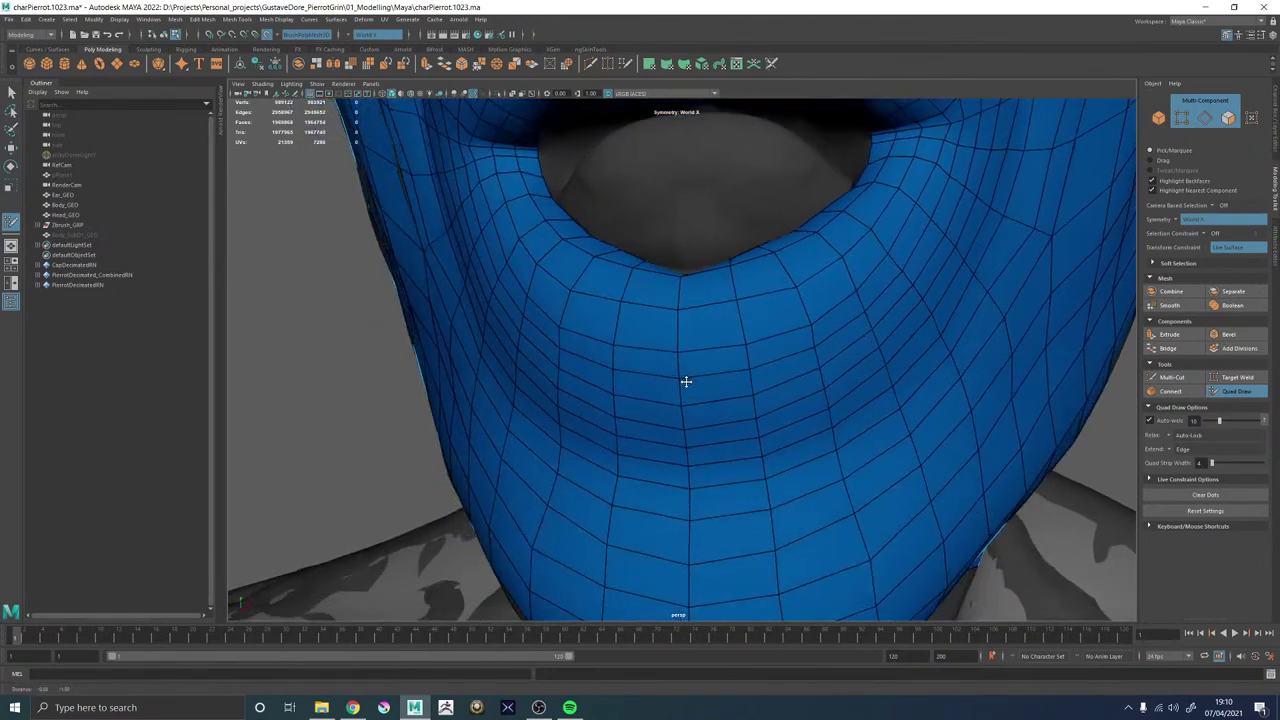
left_click_drag(686, 380, 703, 389, "alt")
right_click_drag(703, 389, 554, 317, "alt")
left_click_drag(758, 335, 723, 343, "alt")
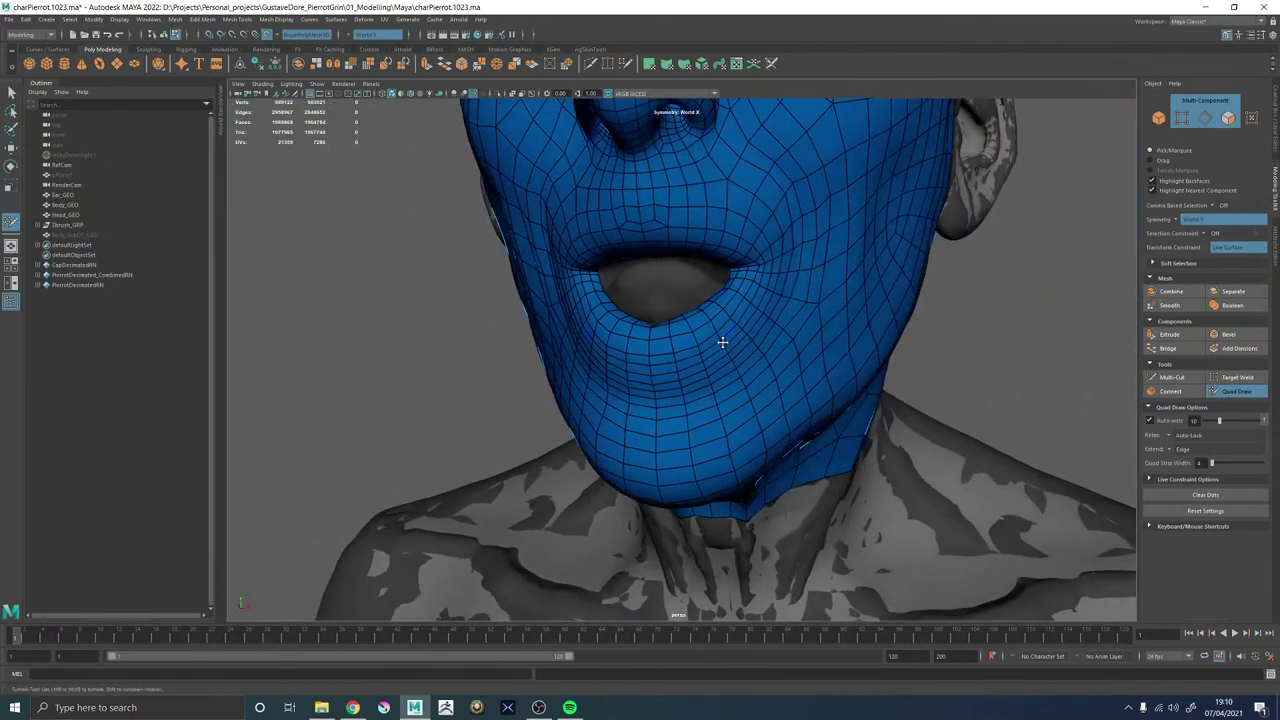
Examine the edge flow from the mouth corner into the cheek, the smile fold and the upper lip.
right_click_drag(723, 343, 934, 454, "alt")
middle_click_drag(860, 230, 729, 366, "alt")
left_click_drag(729, 366, 617, 323, "alt")
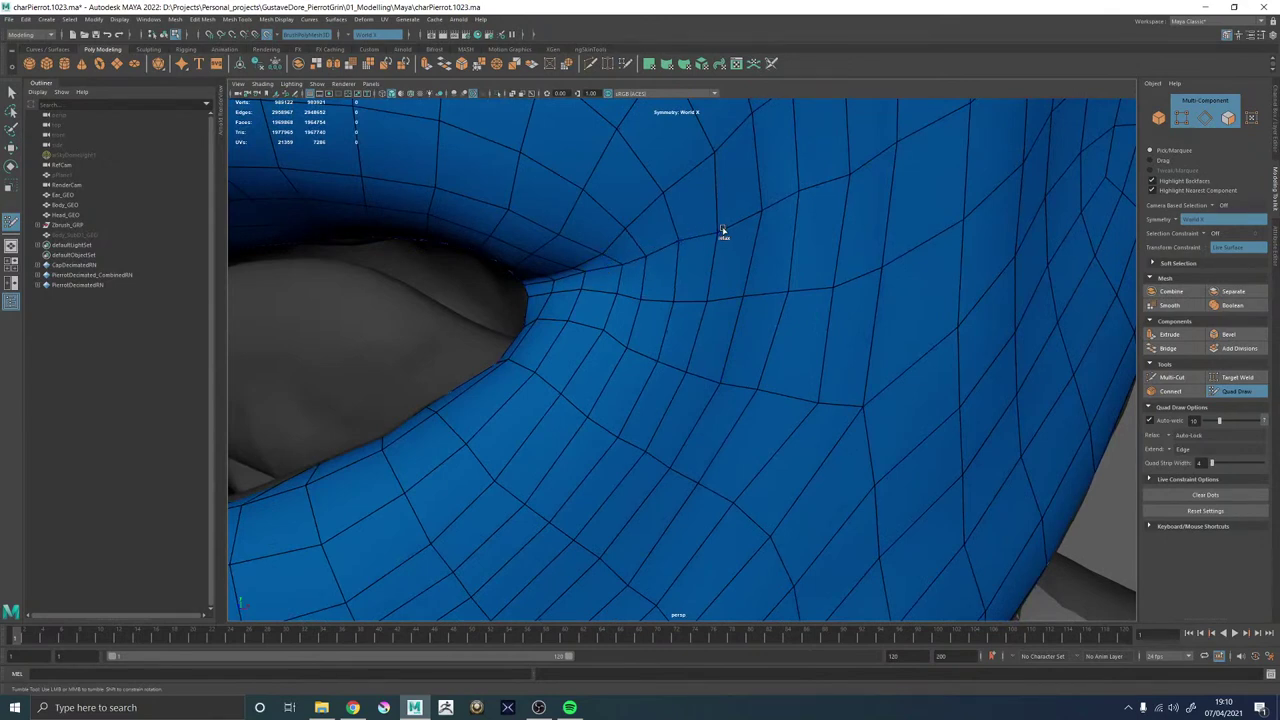
left_click_drag(757, 214, 723, 297, "alt")
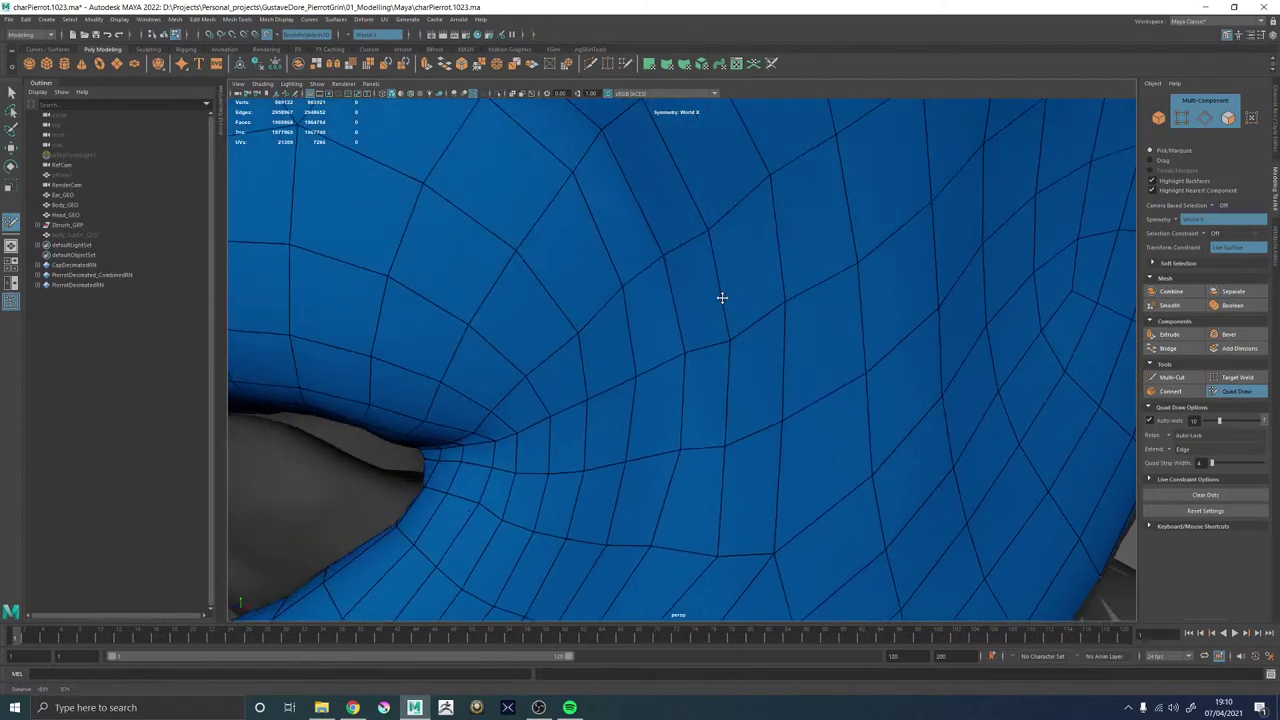
middle_click_drag(723, 297, 687, 387, "alt")
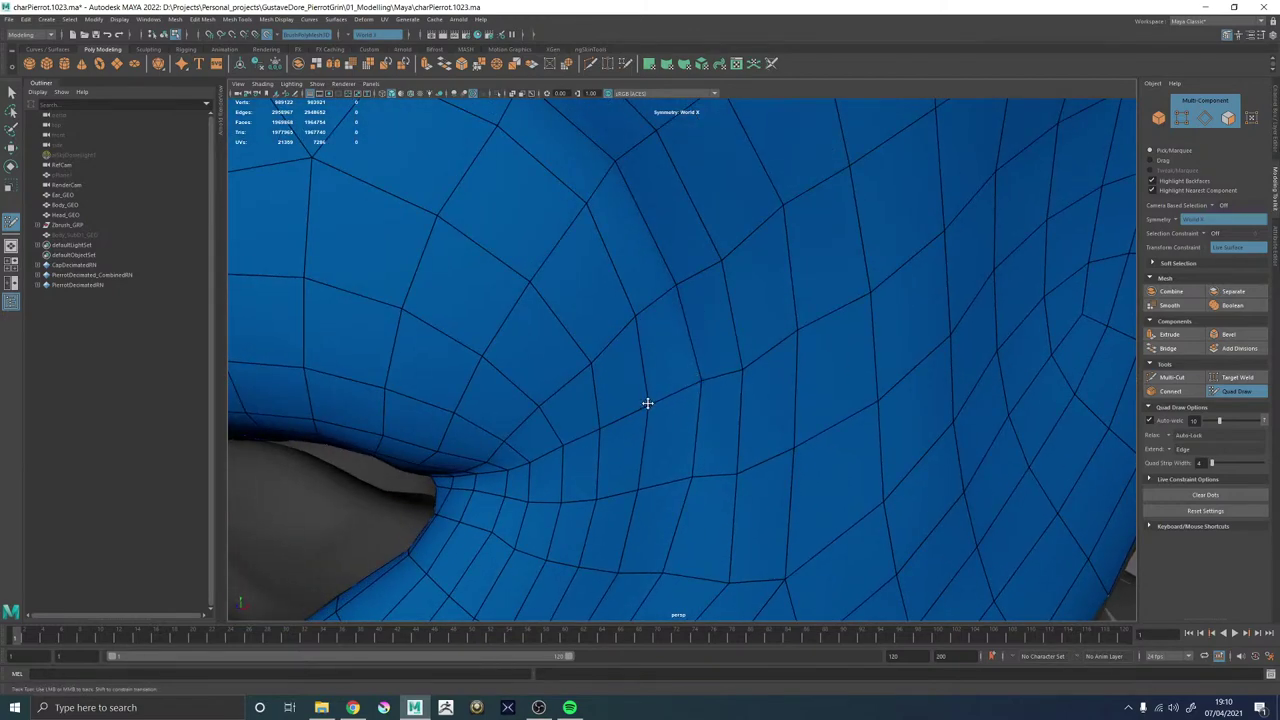
mouse_move(649, 400)
left_mouse_down("alt")
mouse_move(714, 306)
mouse_move(690, 347)
mouse_move(706, 343)
mouse_move(629, 337)
mouse_move(681, 353)
mouse_move(689, 306)
mouse_move(714, 361)
mouse_move(746, 329)
mouse_move(737, 377)
left_mouse_up("alt")
right_click_drag(737, 377, 620, 337, "alt")
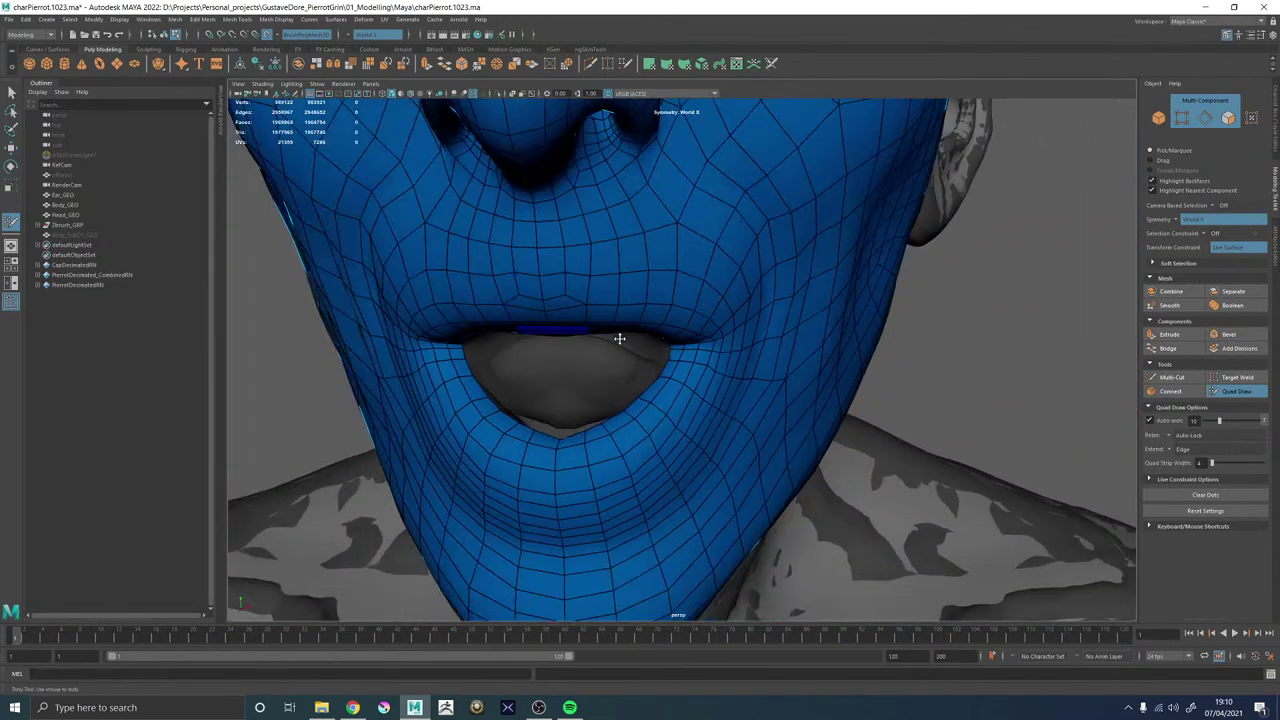
left_click_drag(830, 328, 723, 326, "alt")
right_click_drag(590, 290, 671, 289, "alt")
middle_click_drag(644, 284, 675, 361, "alt")
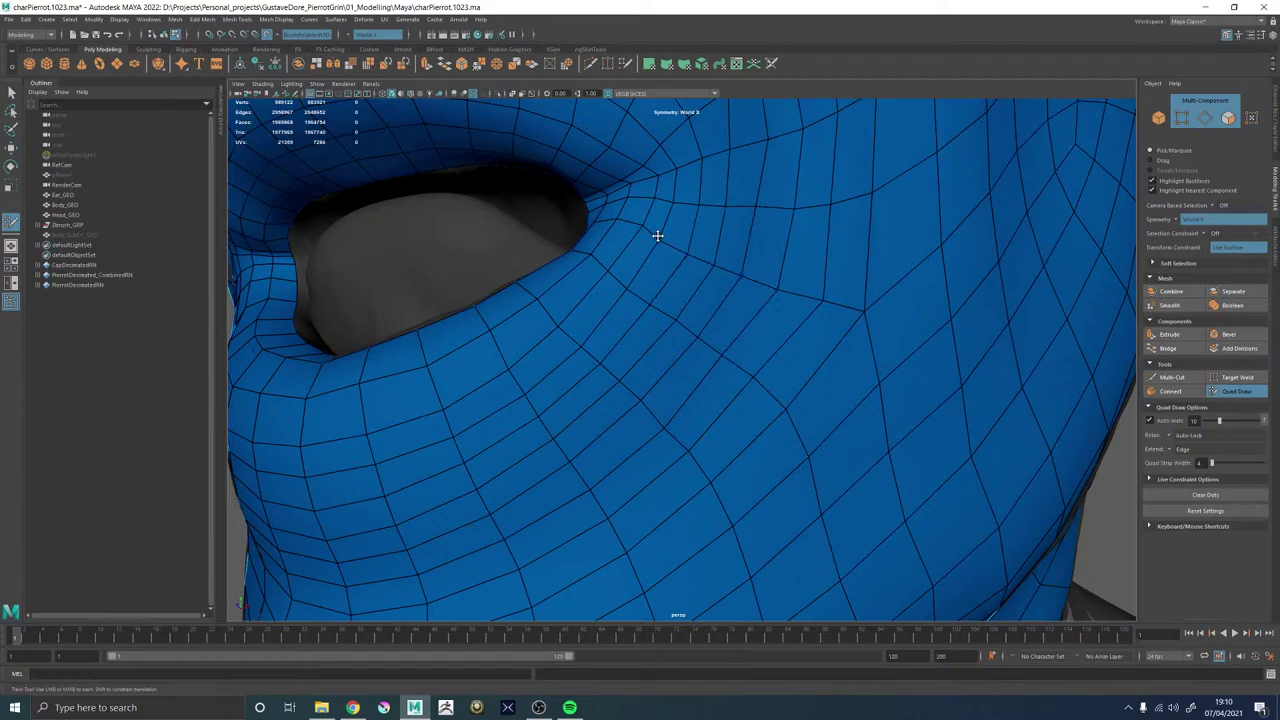
Examine the edge flow around the mouth opening, from the corners along the lower lip border into the cheek.
right_click_drag(662, 238, 394, 200, "alt")
left_click_drag(394, 200, 740, 297, "alt")
right_click_drag(740, 297, 906, 434, "alt")
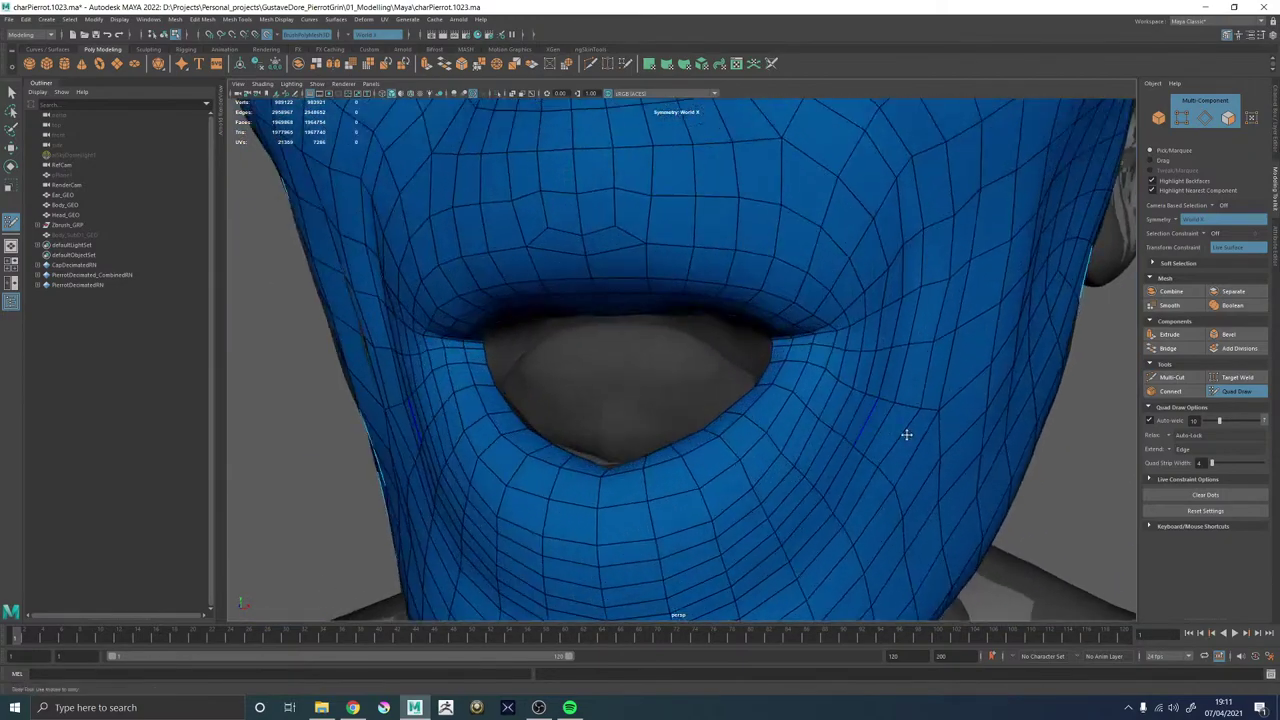
left_click_drag(906, 434, 749, 317, "alt")
right_click_drag(749, 317, 646, 274, "alt")
left_click_drag(646, 274, 707, 393, "alt")
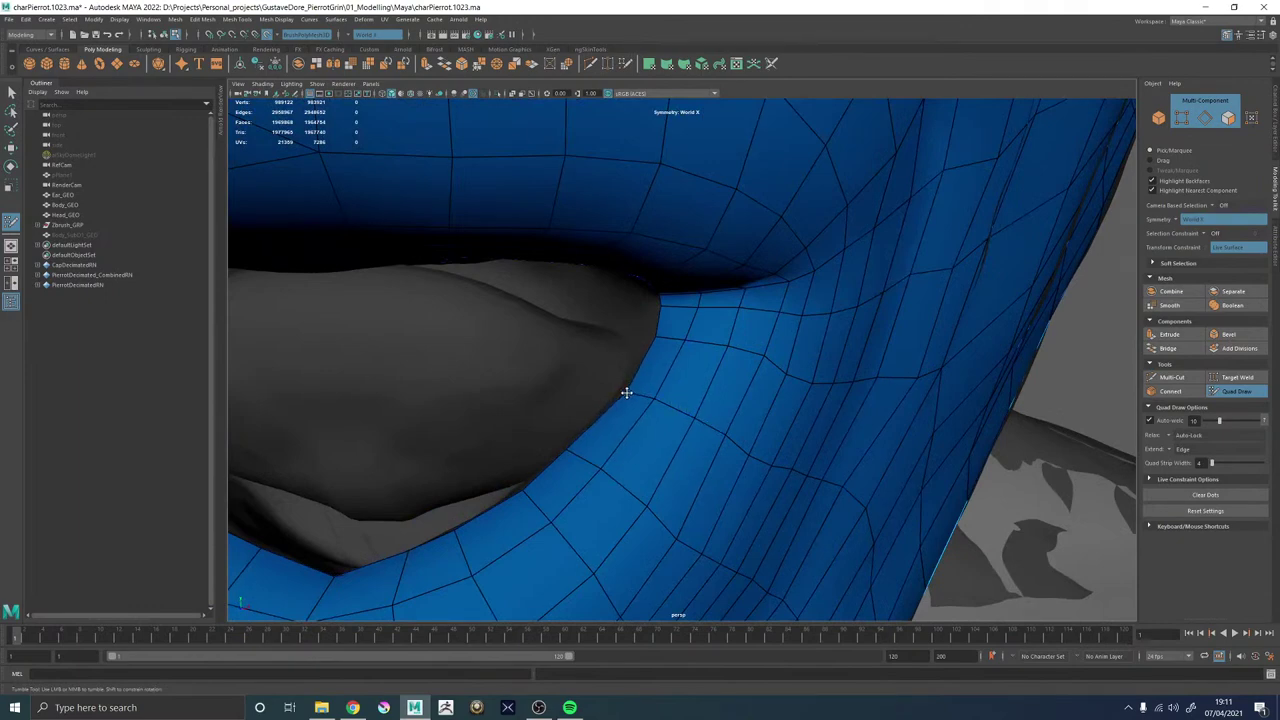
left_click_drag(732, 448, 686, 434, "alt")
right_click_drag(686, 434, 363, 360, "alt")
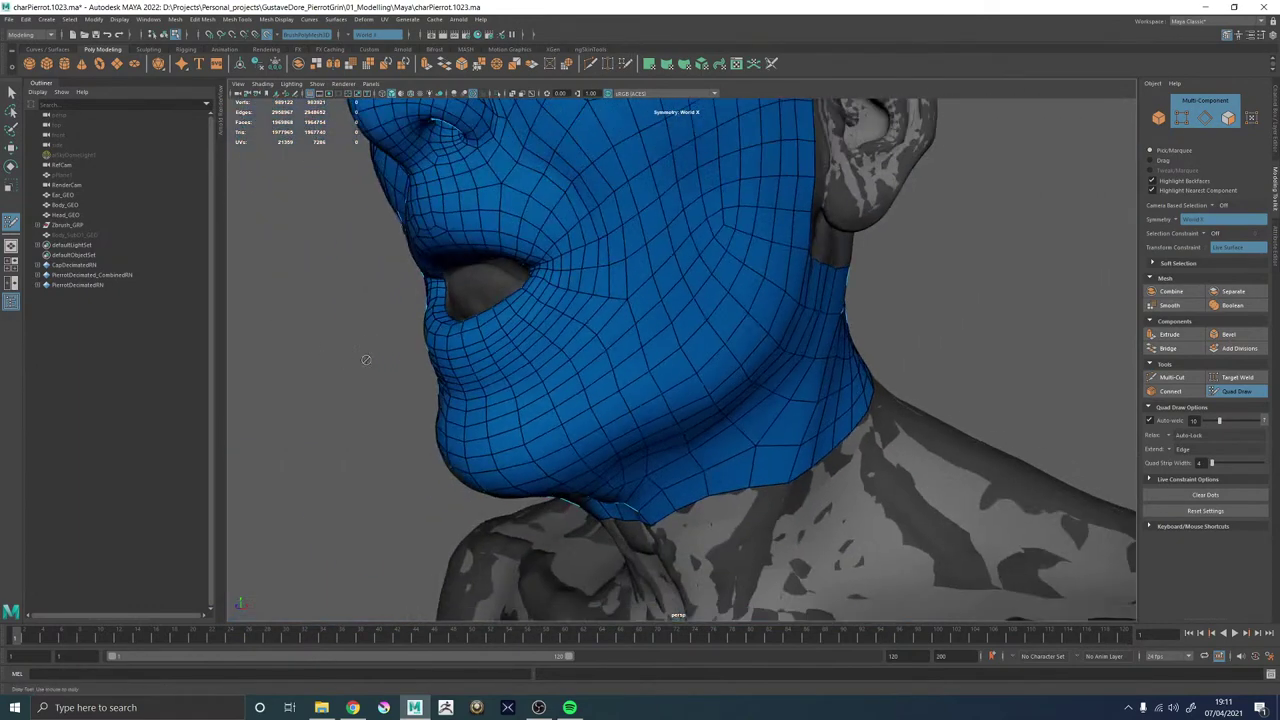
Examine the loops converging at the mouth corner and along the lips in side and three-quarter views.
left_click_drag(670, 385, 856, 401, "alt")
scroll(680, 357, "up", 3)
scroll(856, 401, "up", 3)
middle_click_drag(856, 401, 925, 425, "alt")
scroll(850, 390, "up", 4)
left_click_drag(850, 390, 711, 346, "alt")
middle_click_drag(711, 346, 769, 372, "alt")
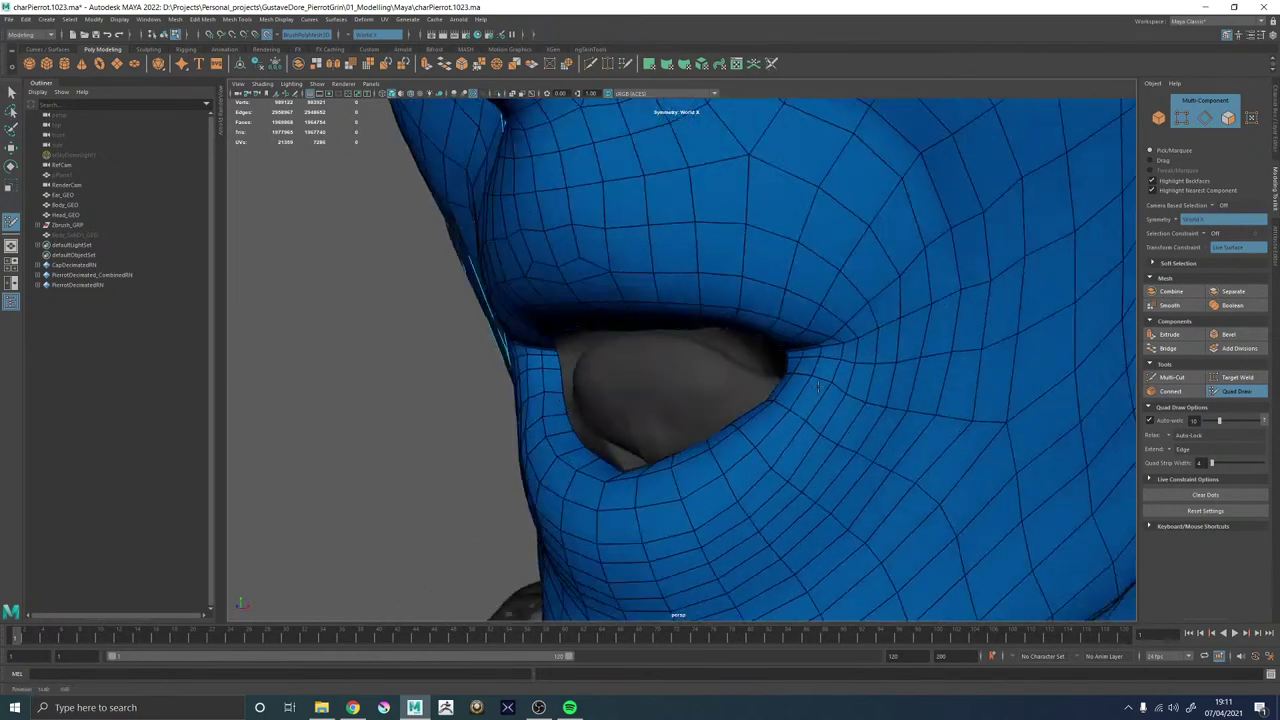
scroll(769, 372, "up", 4)
left_click_drag(769, 372, 746, 389, "alt")
middle_click_drag(725, 366, 794, 380, "alt")
right_click_drag(794, 380, 680, 385, "alt")
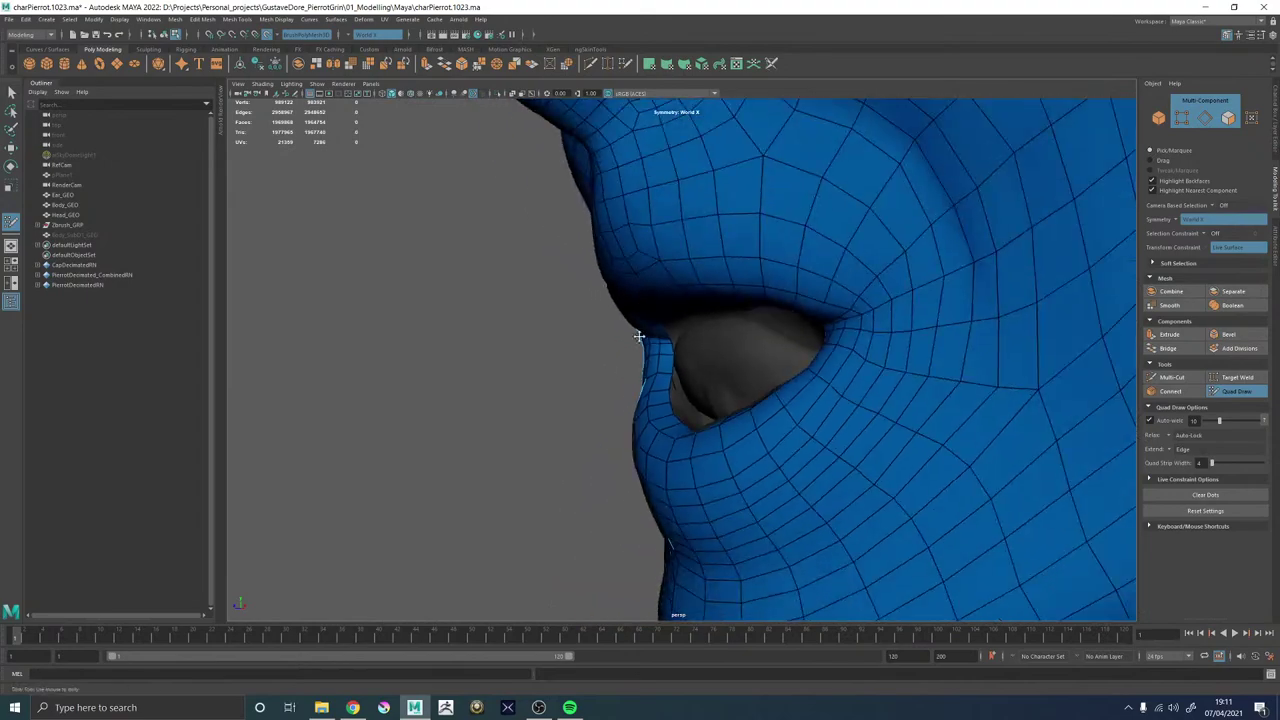
Compare the loops at the opposite mouth corner, then inspect the lips and chin from the front.
left_click_drag(680, 385, 754, 423, "alt")
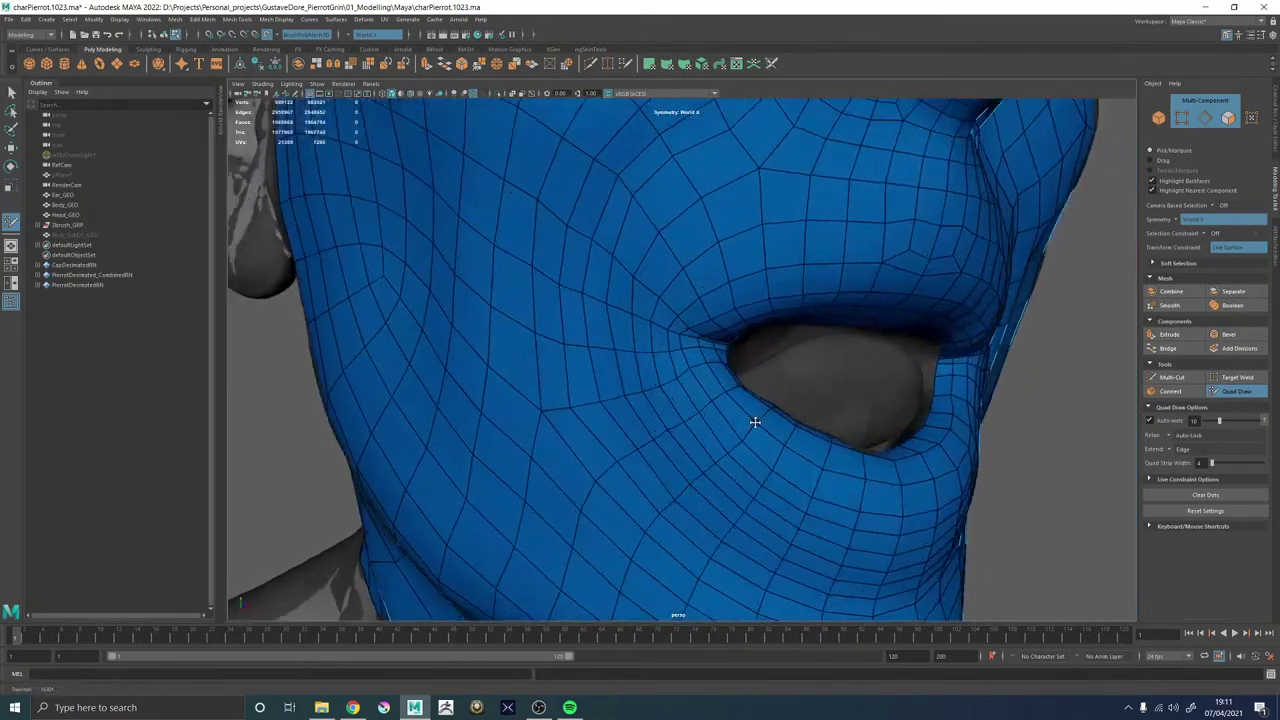
right_click_drag(754, 423, 830, 410, "alt")
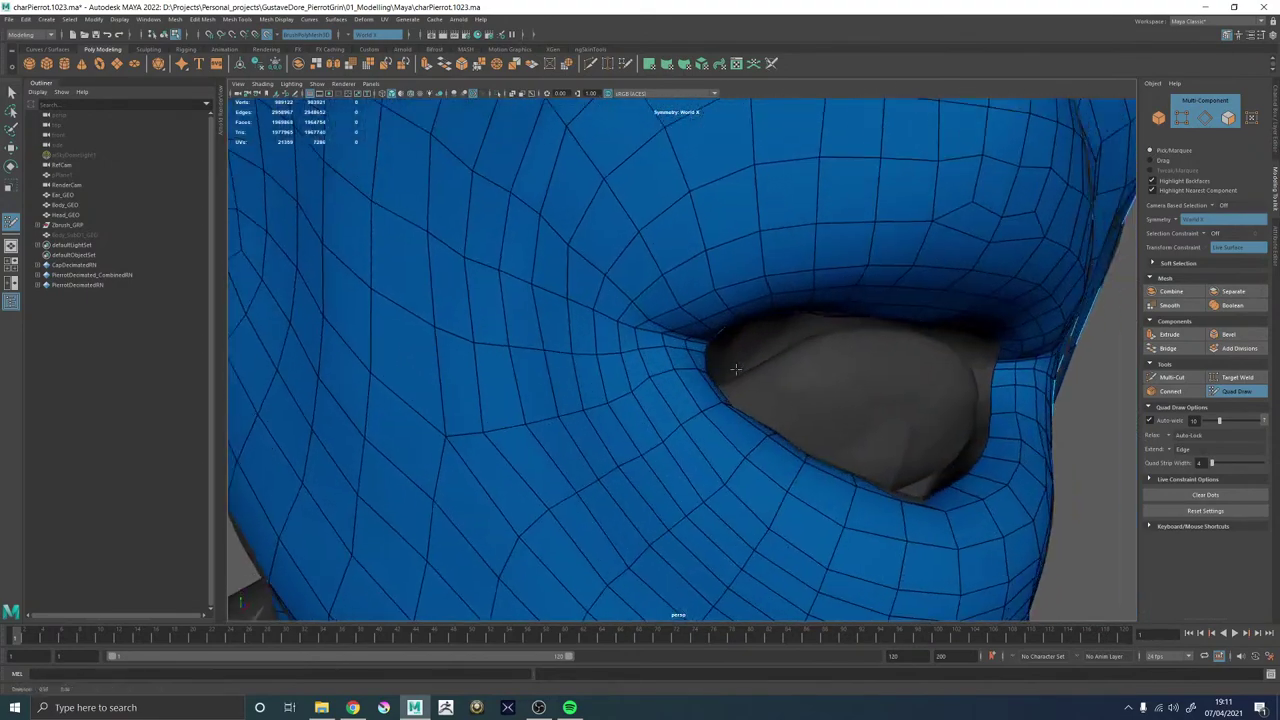
middle_click_drag(830, 410, 725, 370, "alt")
left_click_drag(725, 370, 777, 406, "alt")
right_click_drag(777, 406, 685, 385, "alt")
left_click_drag(674, 353, 744, 406, "alt")
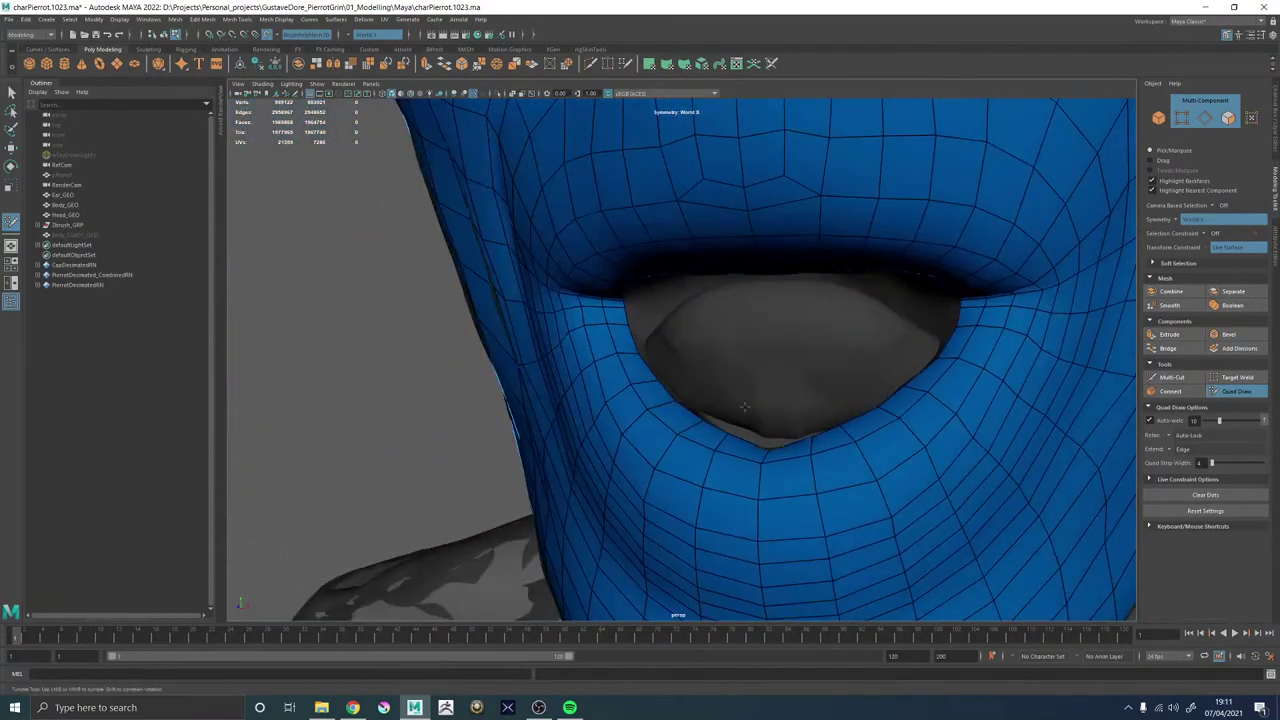
scroll(917, 387, "down", 5)
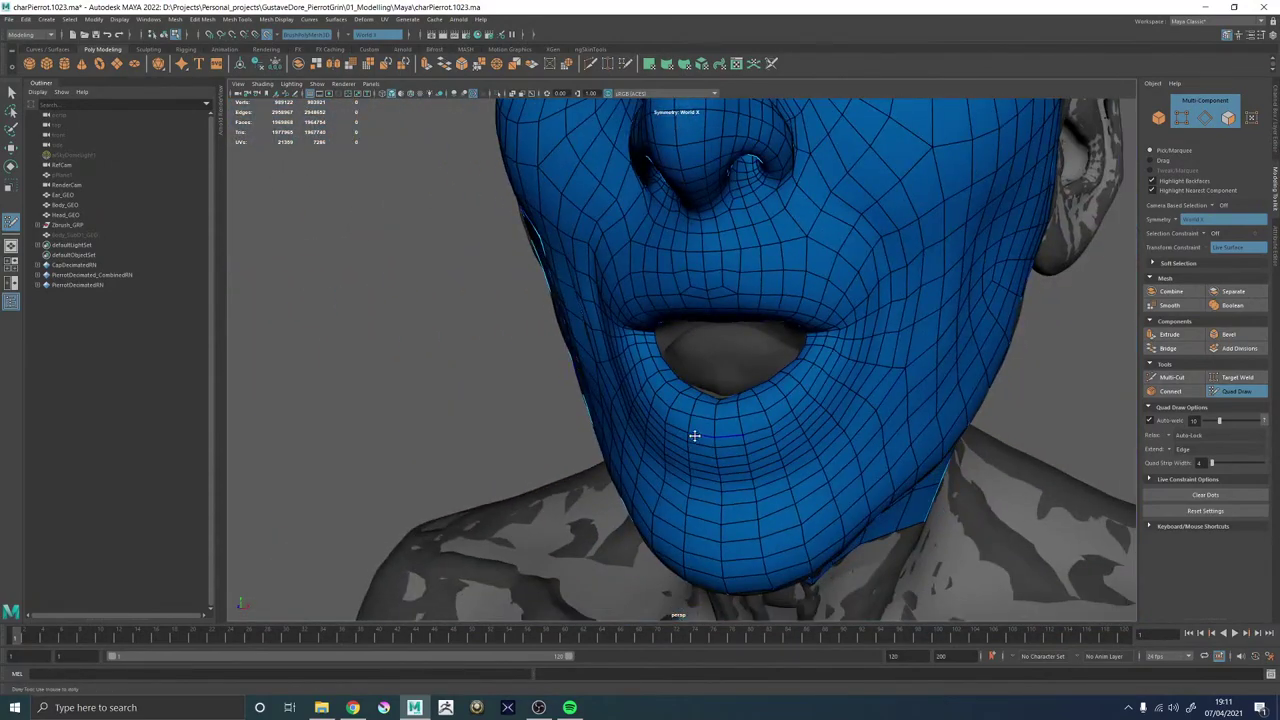
Leave Quad Draw with Head_GEO selected and turn off the live surface.
left_click(793, 420)
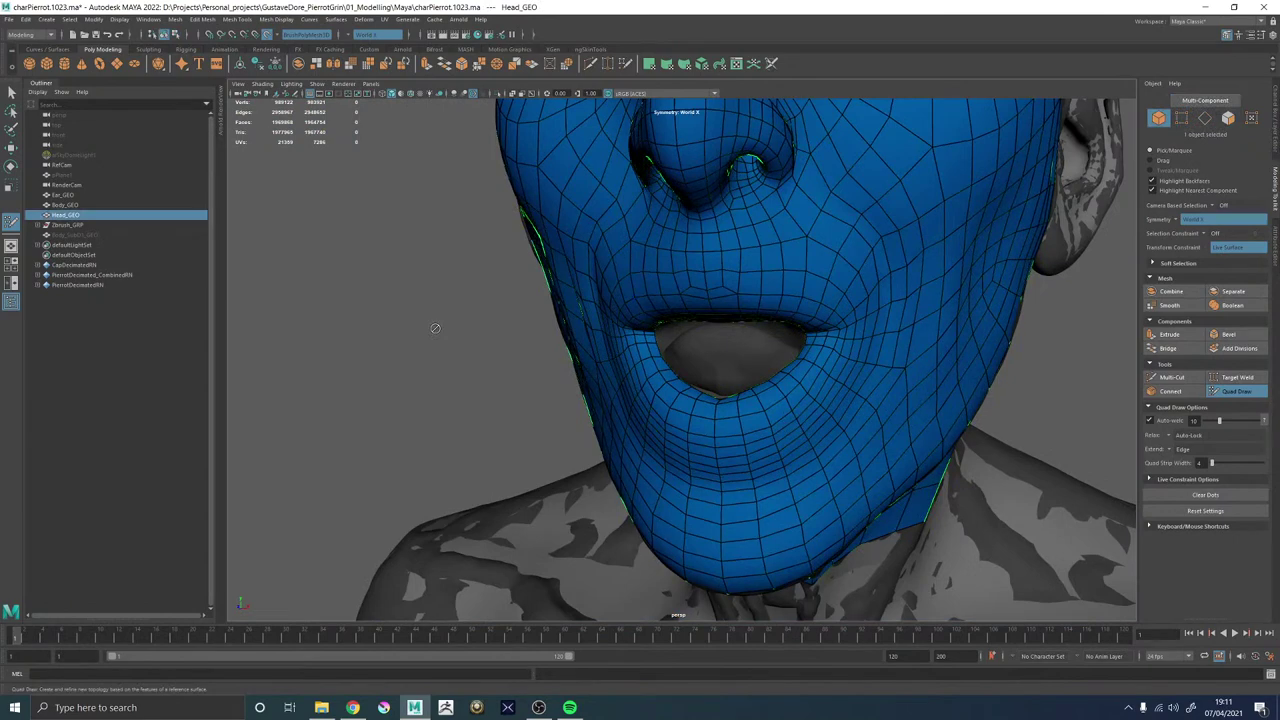
key("w")
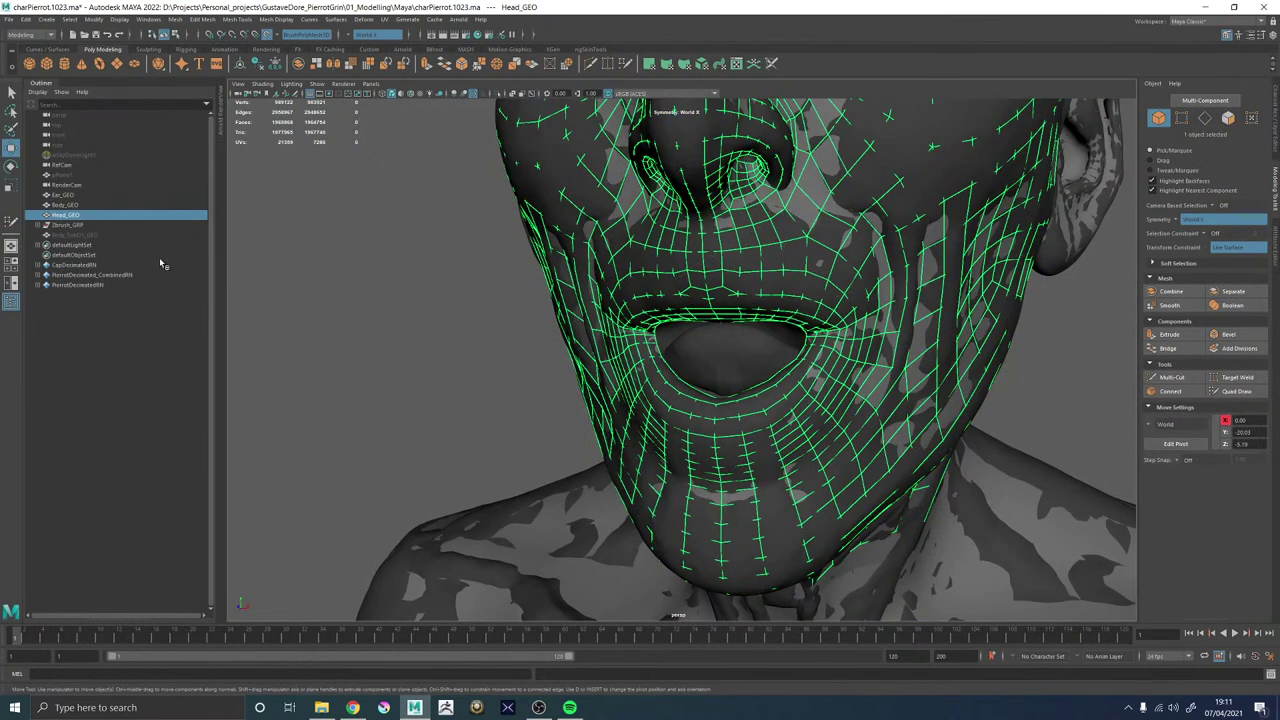
left_click(267, 35)
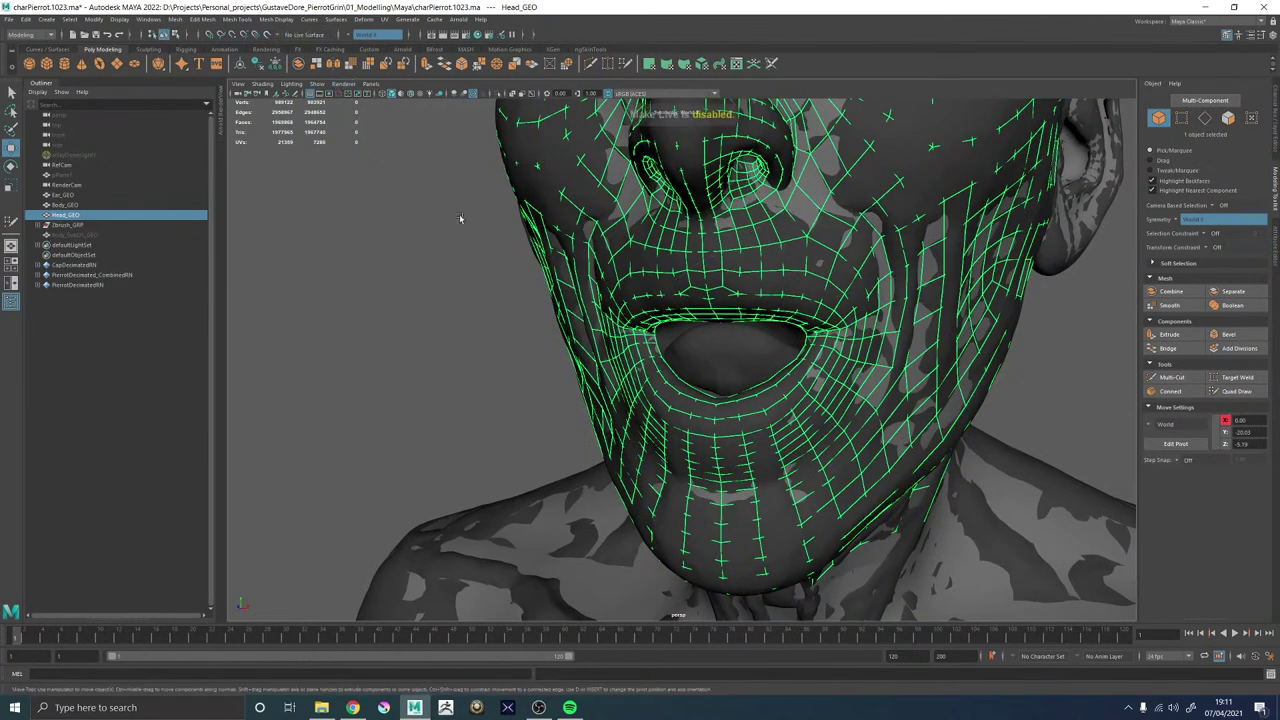
Hide the high-resolution ZBrush sculpt group so only the retopologised meshes remain.
left_click(770, 230)
right_click_drag(770, 230, 660, 326, "alt")
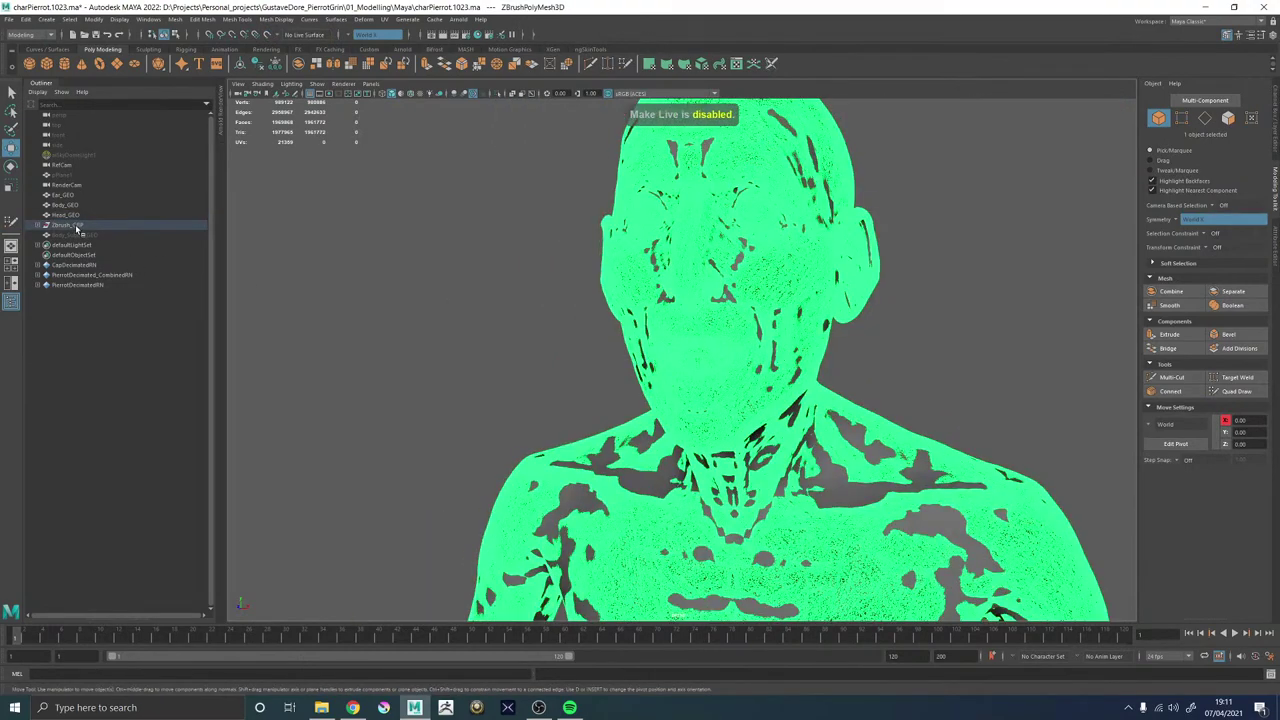
key("ctrl+h")
Extrude the open inner lip edge loop of Head_GEO and move it back into the mouth.
left_click(709, 322)
right_click_drag(633, 338, 1005, 478, "alt")
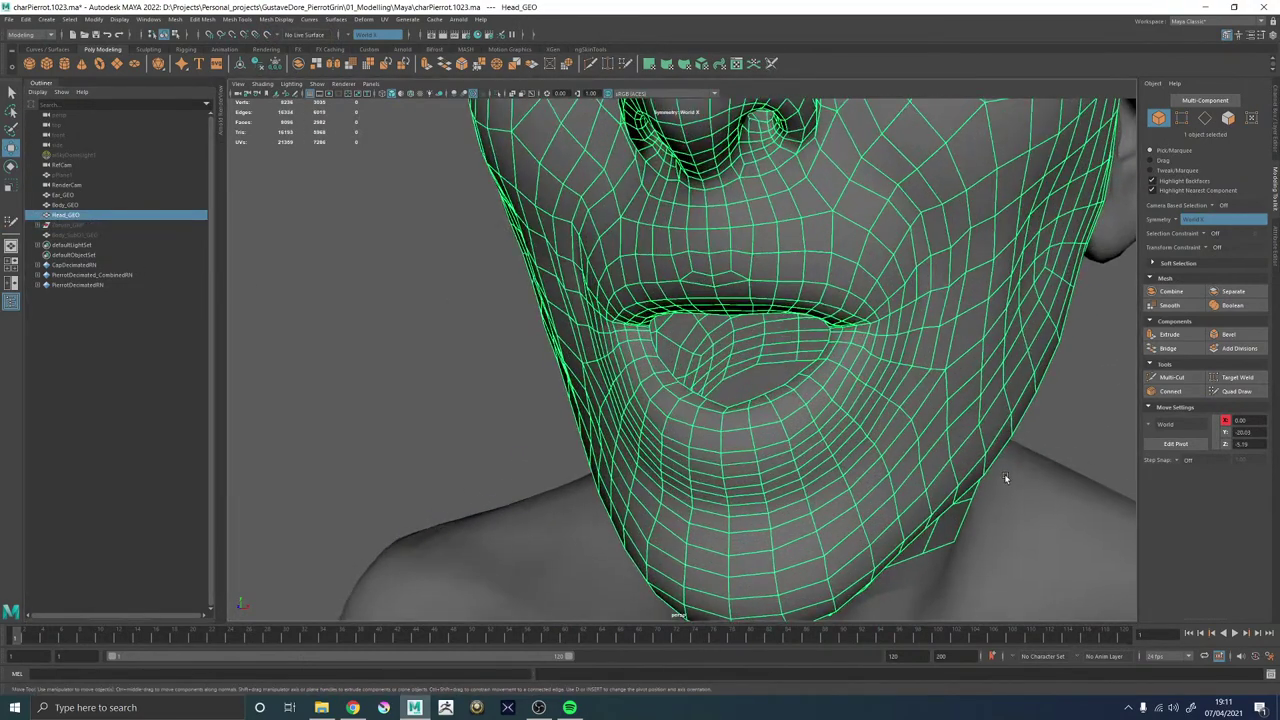
left_click_drag(1005, 478, 914, 344, "alt")
key("F10")
double_click(710, 298)
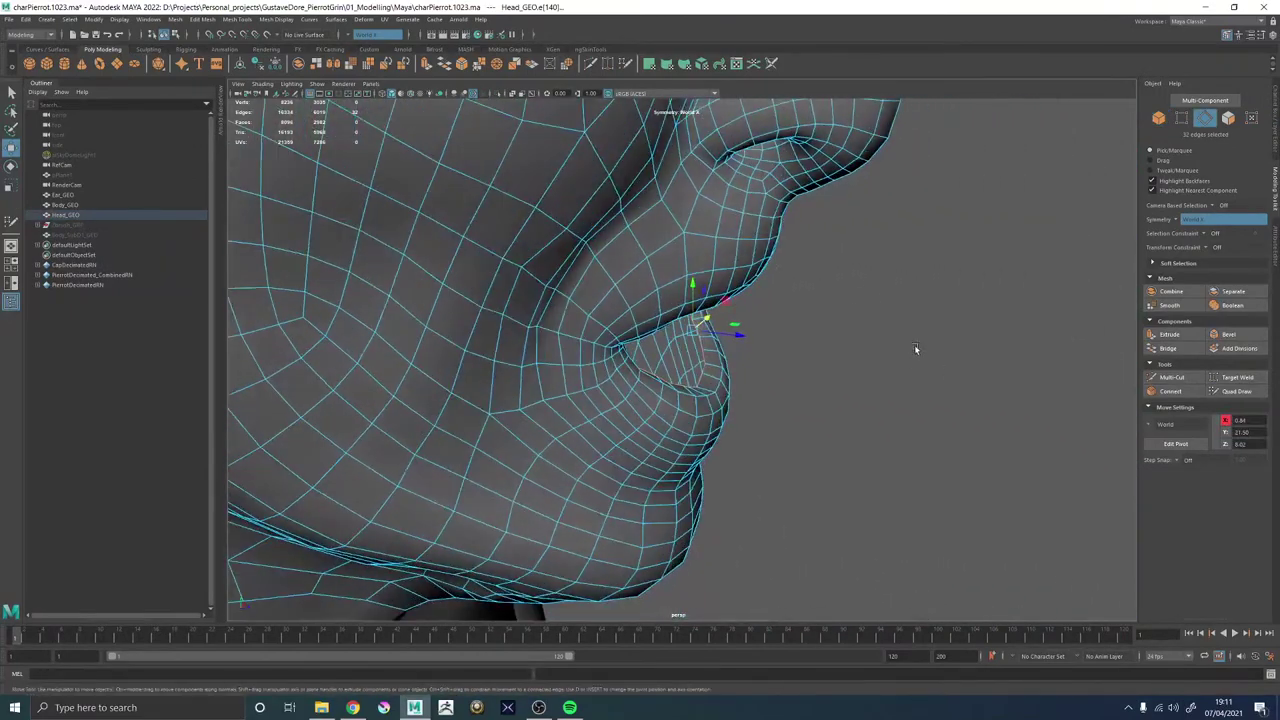
right_click_drag(869, 292, 863, 319, "shift")
left_click_drag(726, 348, 737, 355, "alt")
key("w")
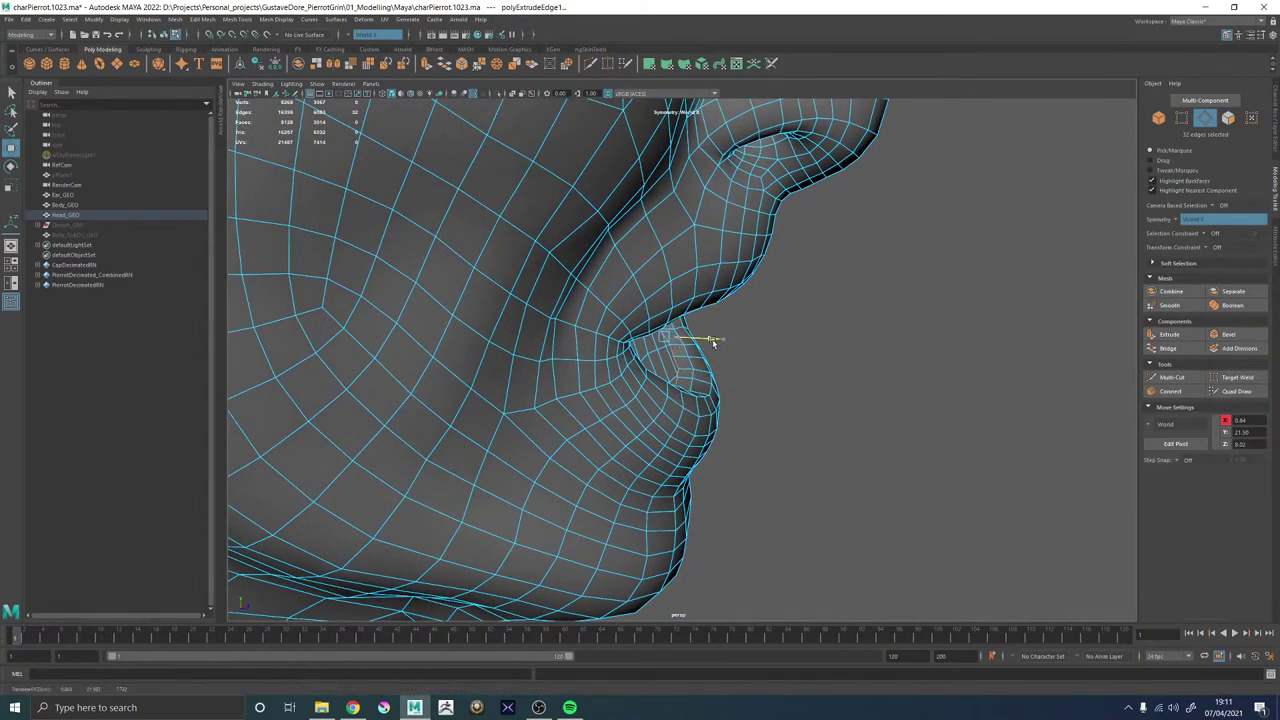
mouse_move(707, 341)
left_mouse_down("alt")
mouse_move(723, 360)
mouse_move(686, 343)
mouse_move(626, 357)
mouse_move(589, 392)
mouse_move(654, 354)
mouse_move(636, 367)
mouse_move(670, 405)
mouse_move(687, 351)
left_mouse_up("alt")
Widen the extruded mouth border by scaling it with the pivot placed at the centre of the lower lip.
key("r")
right_click_drag(783, 363, 603, 391, "alt")
mouse_move(603, 391)
left_mouse_down("alt")
mouse_move(633, 389)
mouse_move(612, 397)
left_mouse_up("alt")
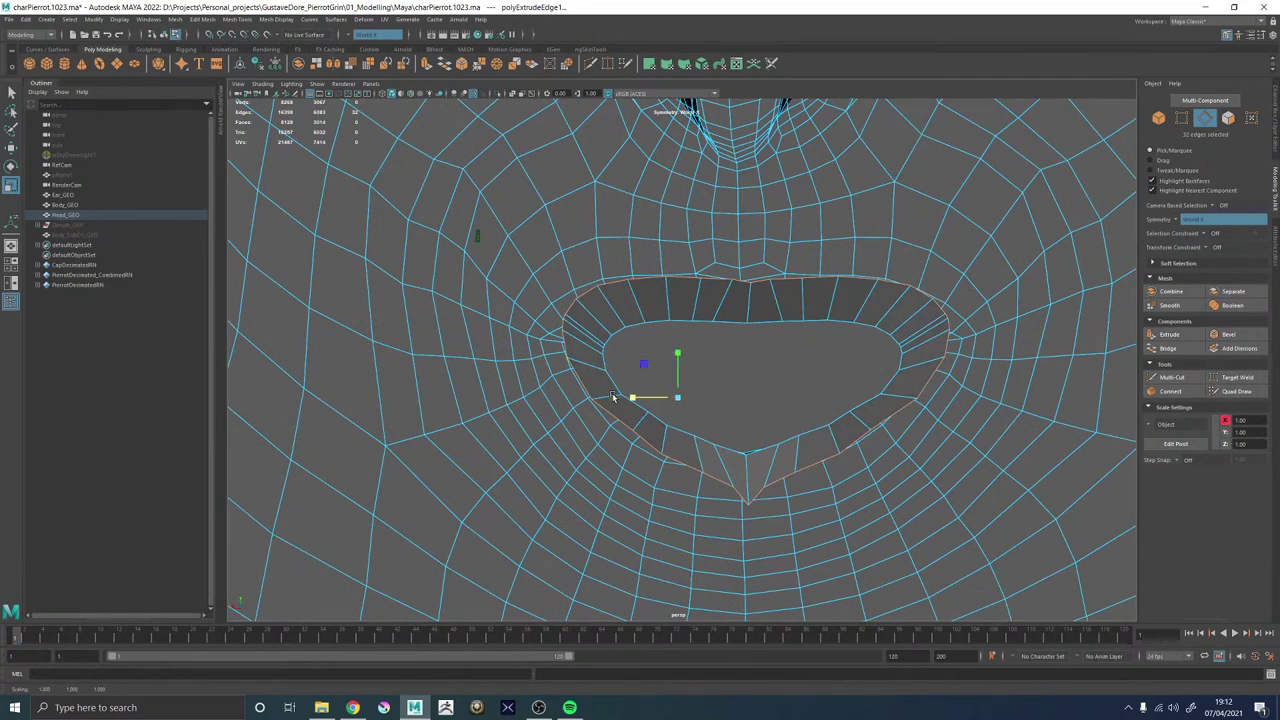
key("ctrl+z")
left_click_drag(695, 405, 694, 411, "alt")
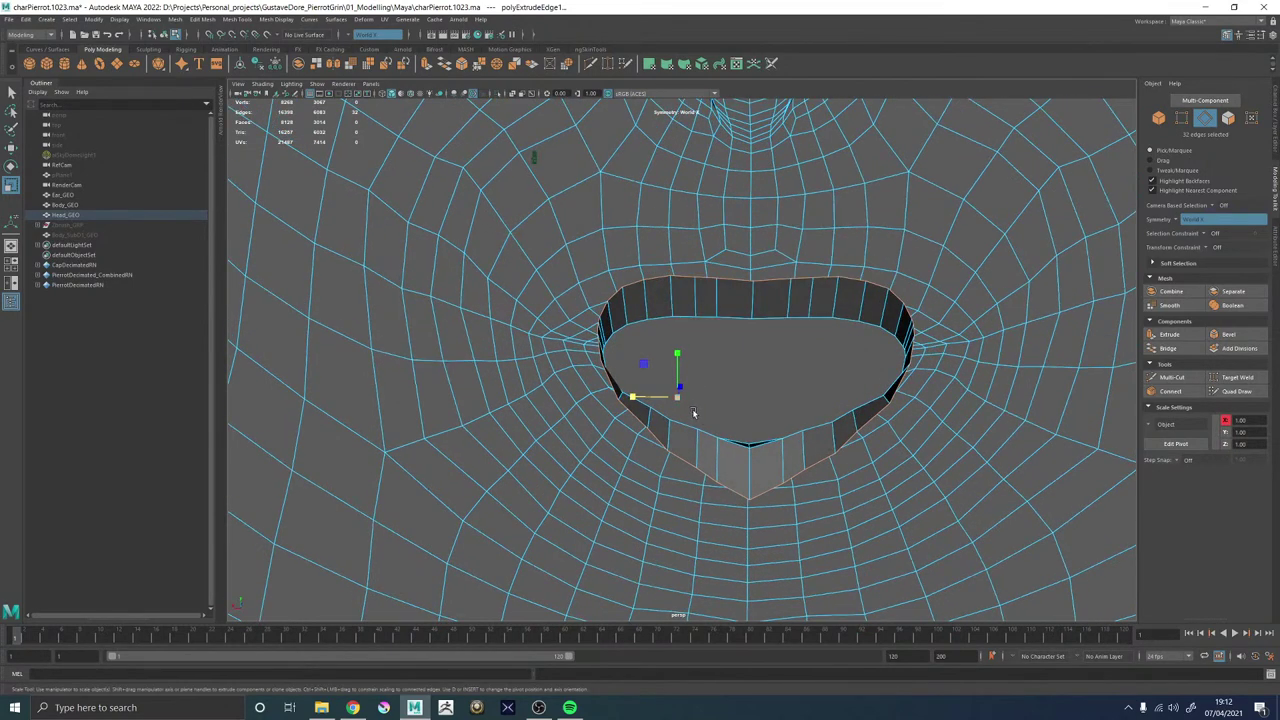
key("d")
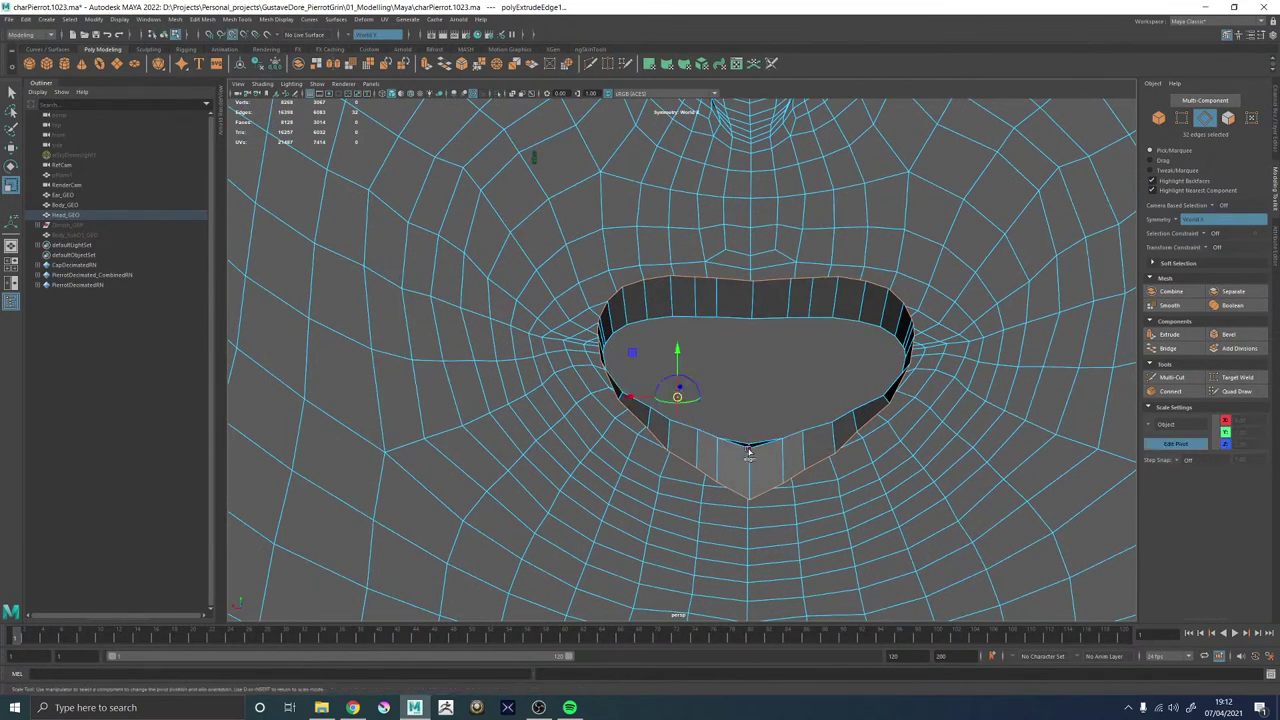
key("d")
mouse_move(803, 446)
left_mouse_down("alt")
mouse_move(800, 424)
mouse_move(816, 461)
left_mouse_up("alt")
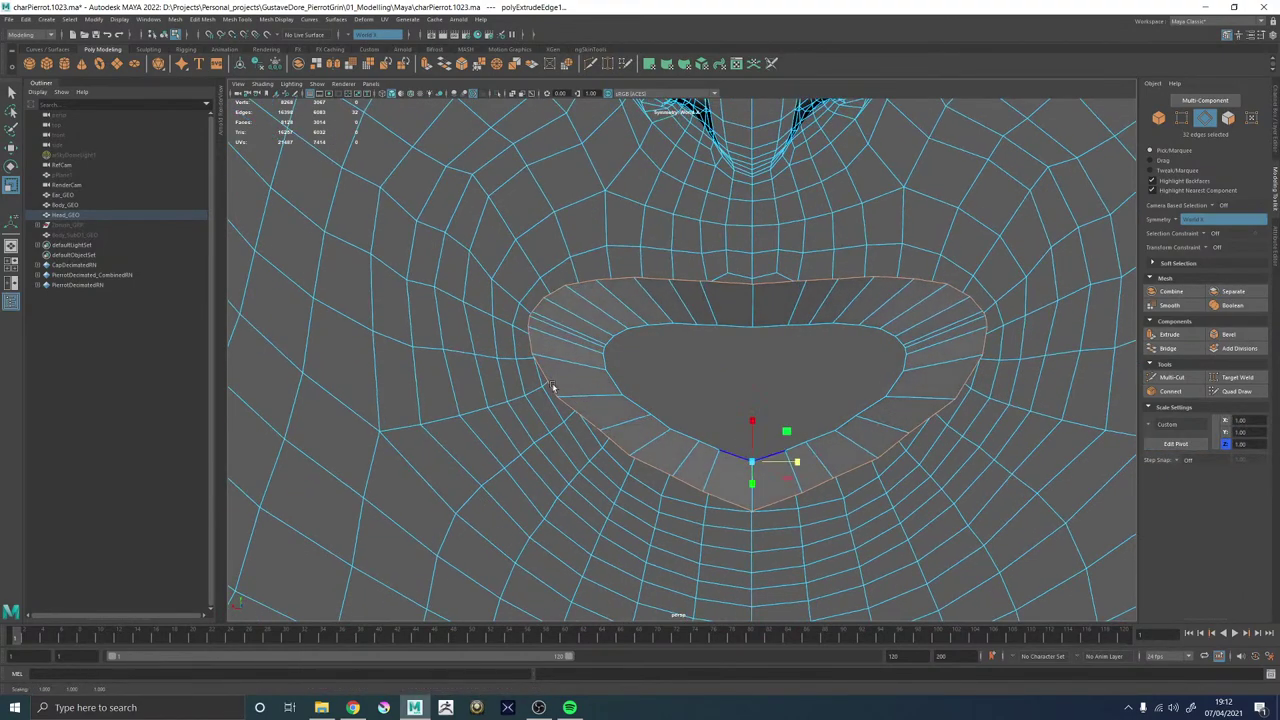
left_click_drag(554, 390, 643, 343, "alt")
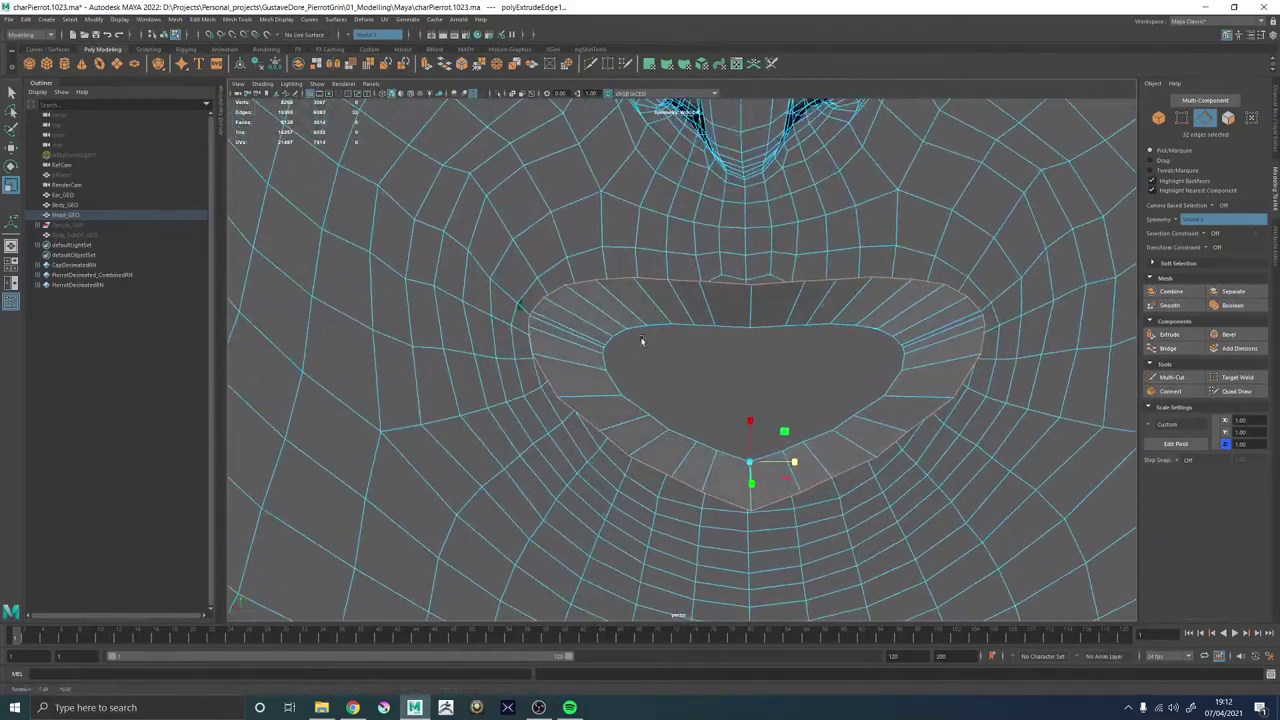
Lower the centre vertex and the adjacent symmetrical pair on the bottom of the extruded mouth border.
middle_click_drag(664, 424, 609, 369, "alt")
right_click_drag(609, 369, 646, 440, "alt")
right_click(630, 432)
left_click(581, 429)
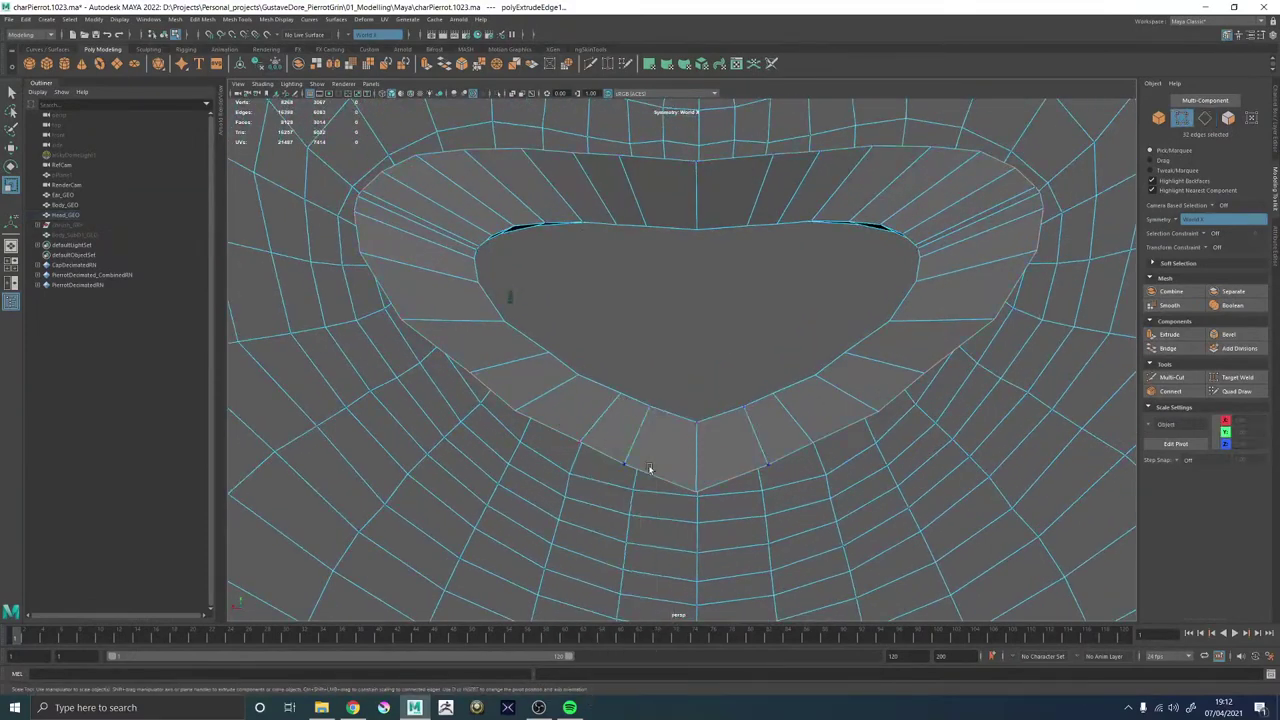
left_click_drag(646, 471, 702, 382, "alt")
left_click(698, 428)
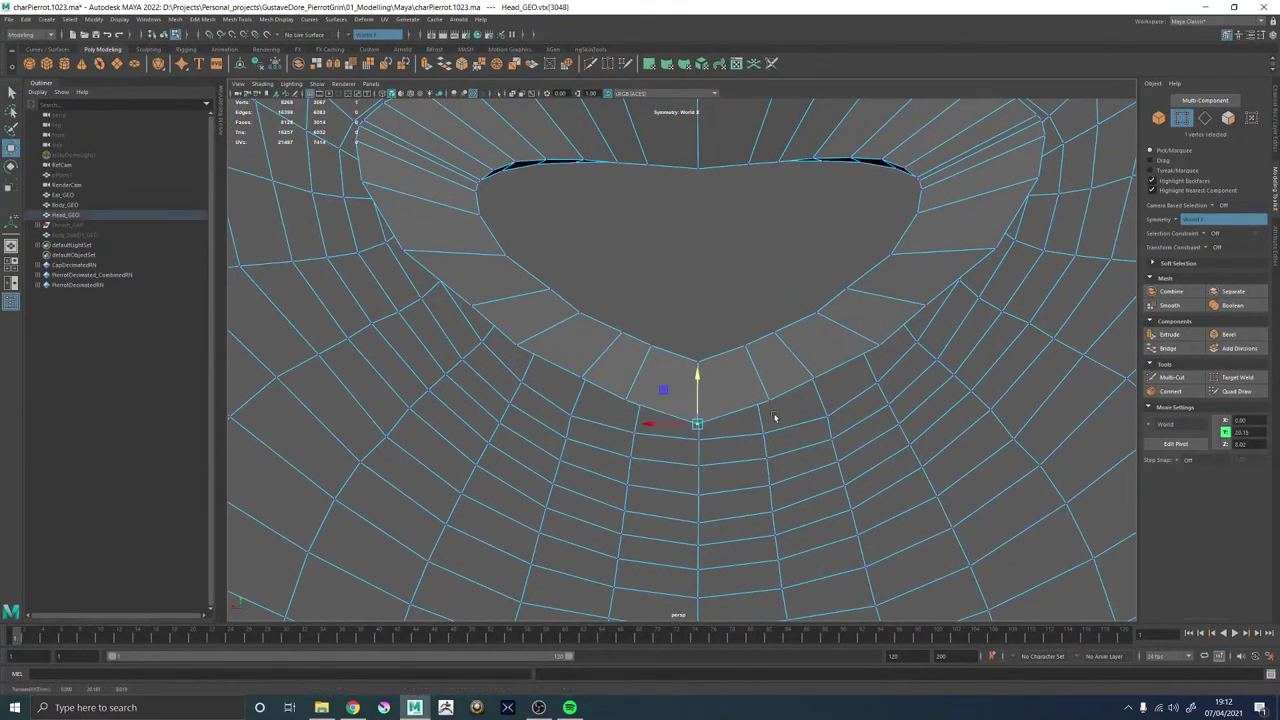
left_click(765, 399)
left_click_drag(769, 358, 774, 385)
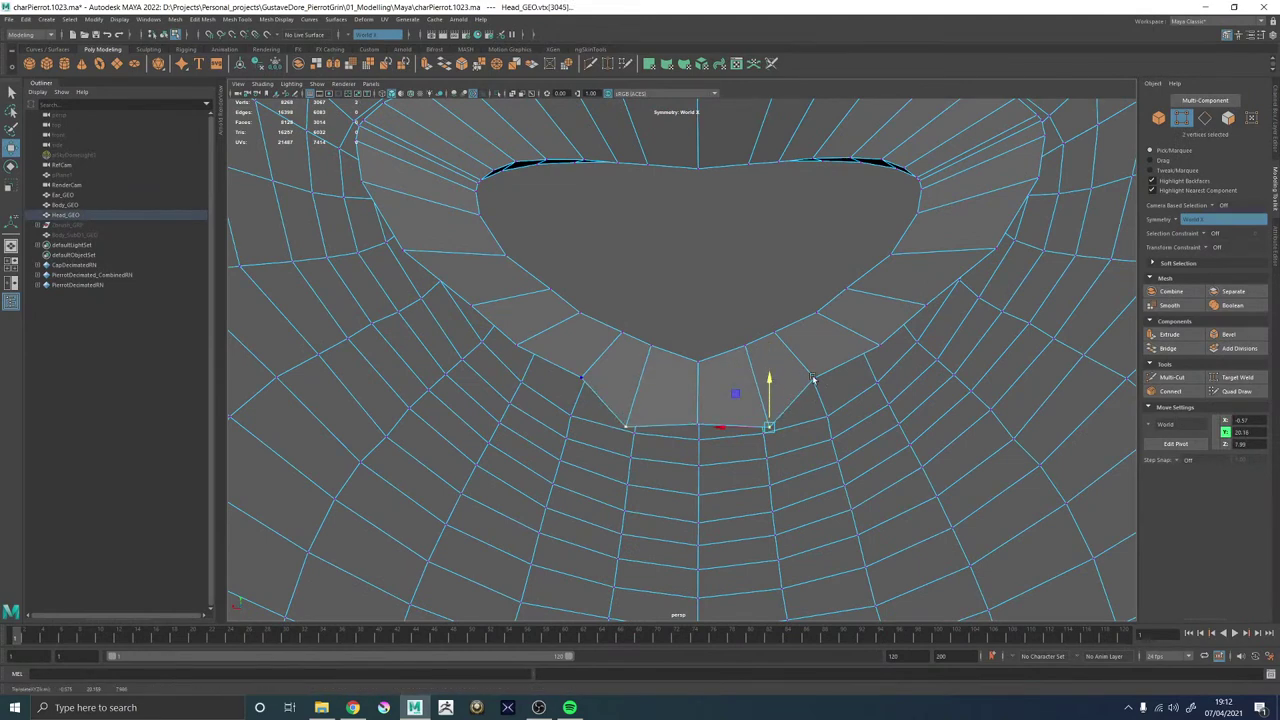
Lower the next vertex pairs outward along the bottom of the extruded border and readjust the centre vertex.
left_click(813, 378)
left_click_drag(815, 337, 785, 378)
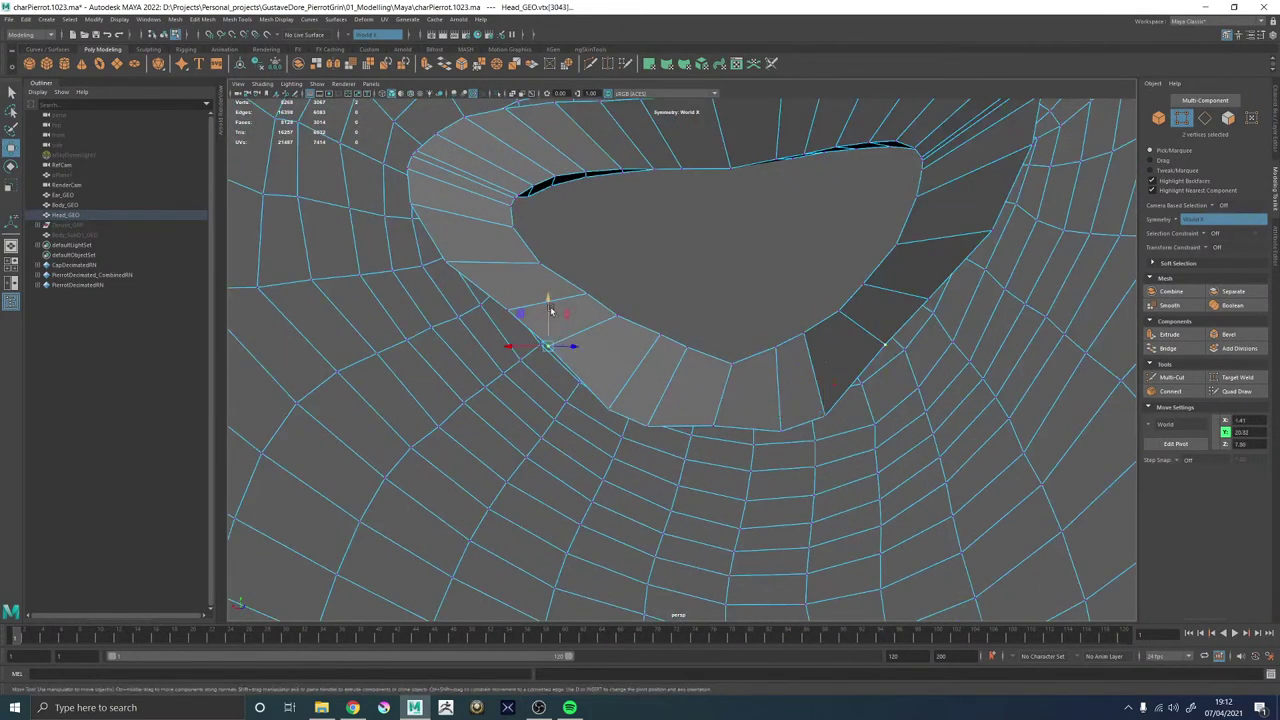
left_click_drag(550, 312, 807, 335)
left_click_drag(782, 386, 790, 361, "alt")
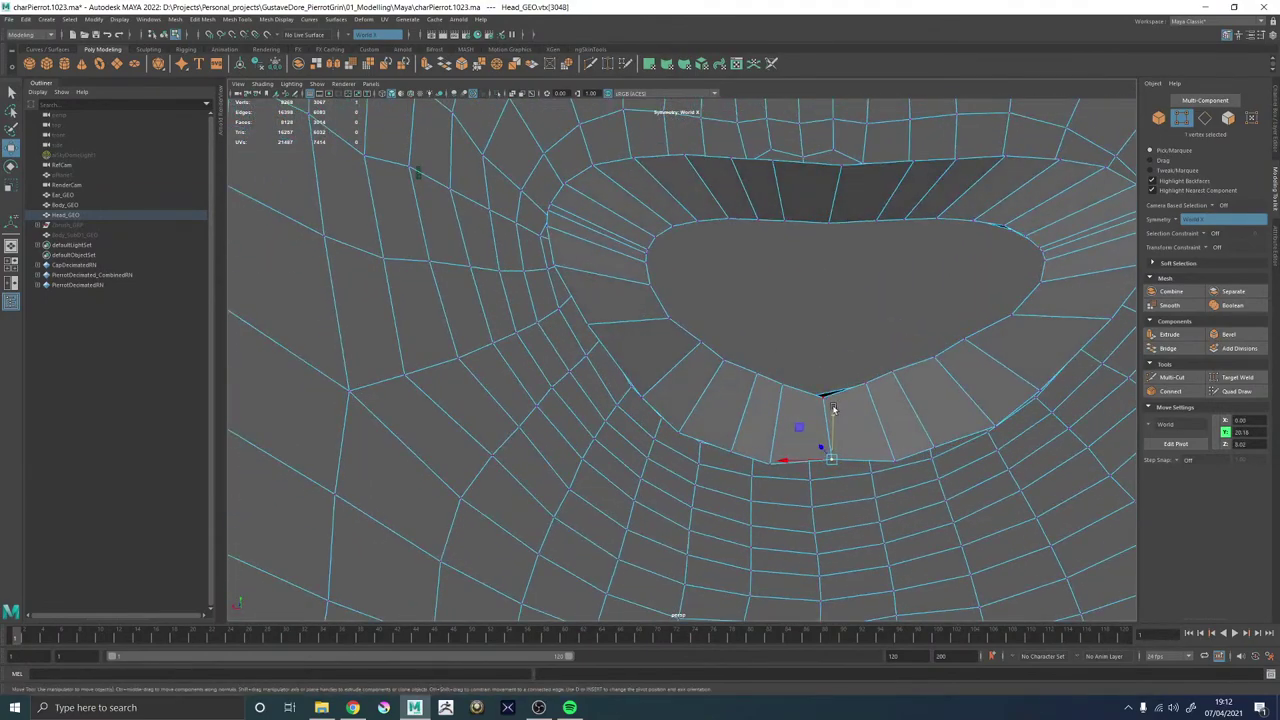
left_click_drag(833, 408, 834, 421)
Lower the group of extruded border vertices behind both mouth corners with X symmetry.
left_click_drag(834, 421, 583, 305, "alt")
left_click(582, 277)
key("q")
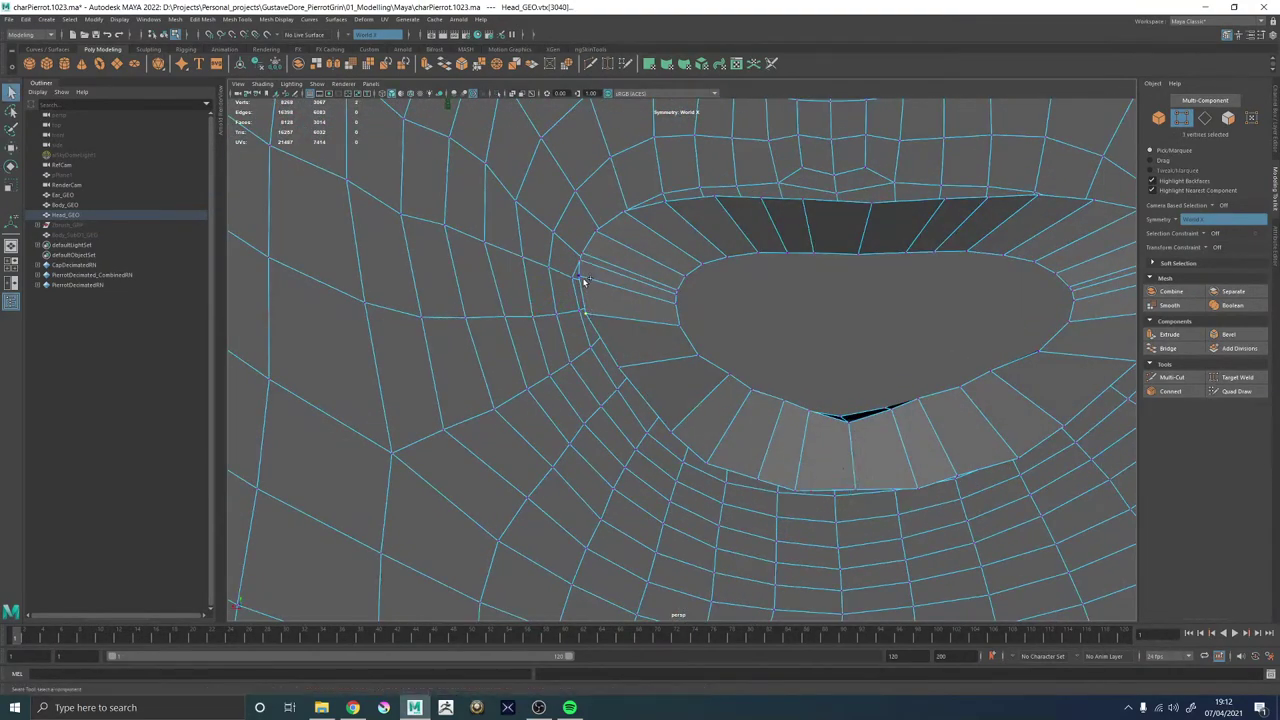
left_click(590, 261, "shift")
left_click_drag(590, 261, 596, 305, "alt")
key("w")
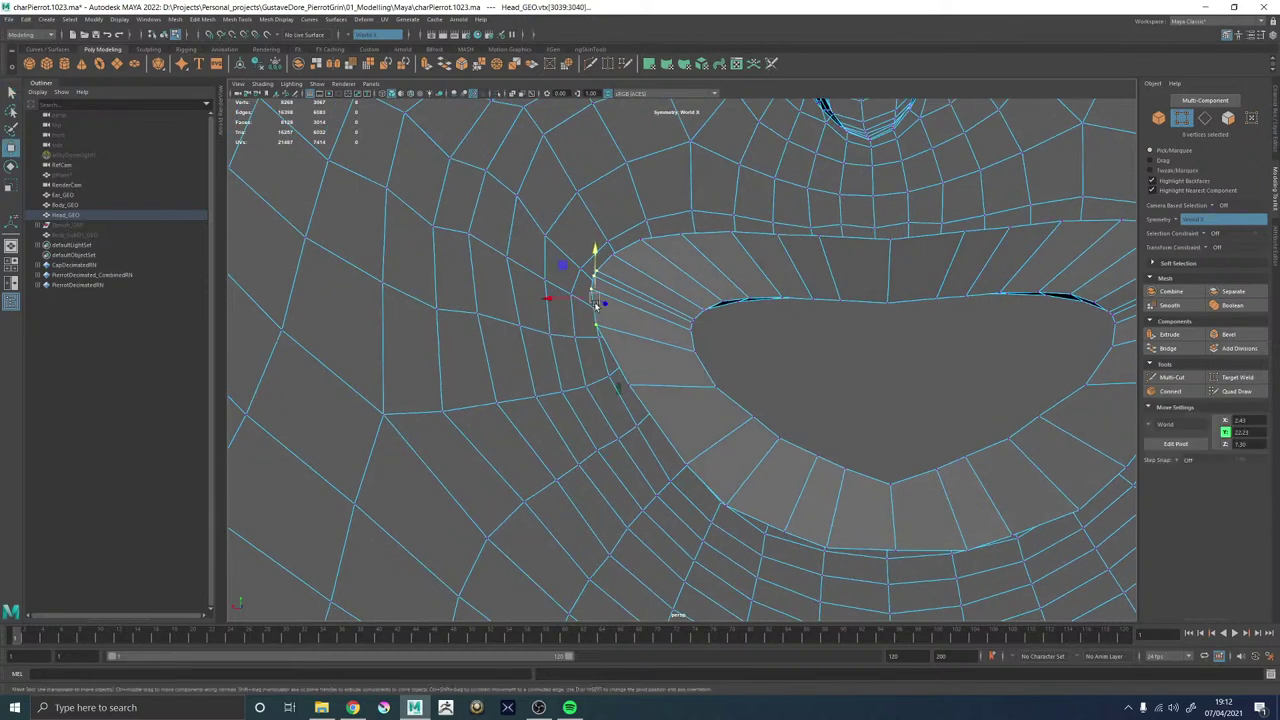
left_click_drag(595, 249, 592, 285)
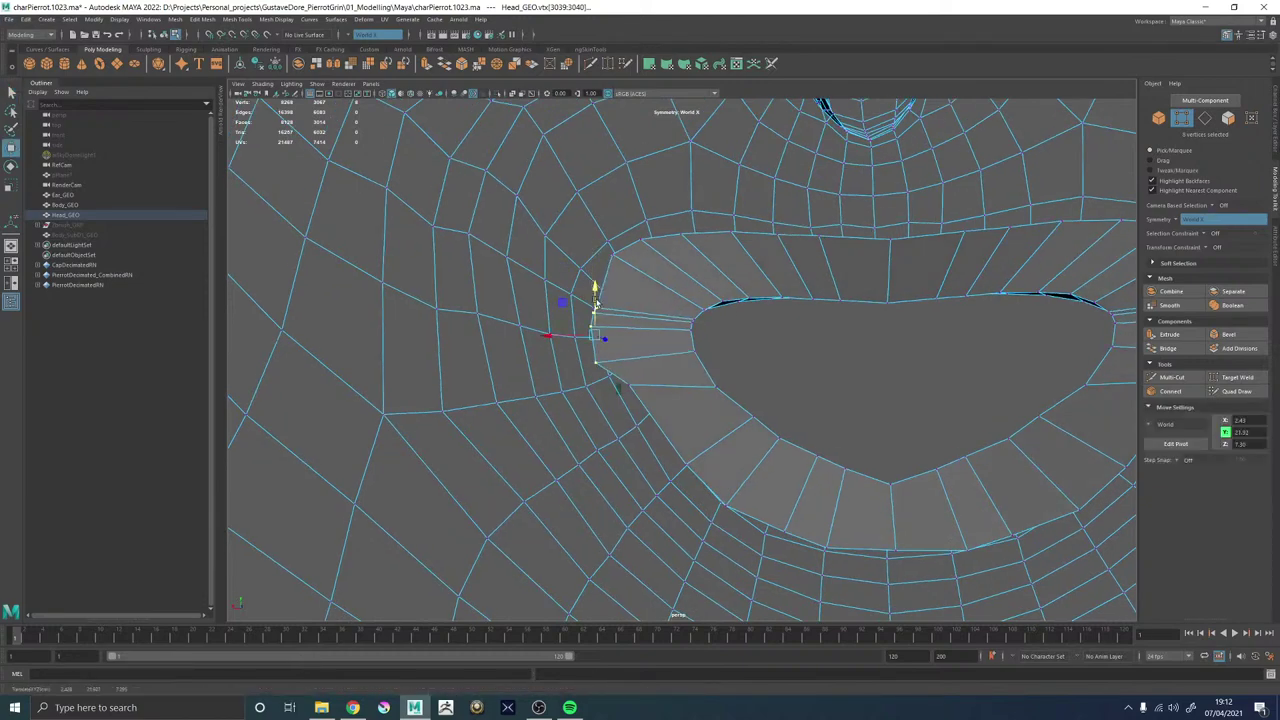
Reposition individual extruded border vertices at, above and below the mouth corner to smooth the curve.
left_click(634, 386)
middle_click_drag(596, 354, 603, 383)
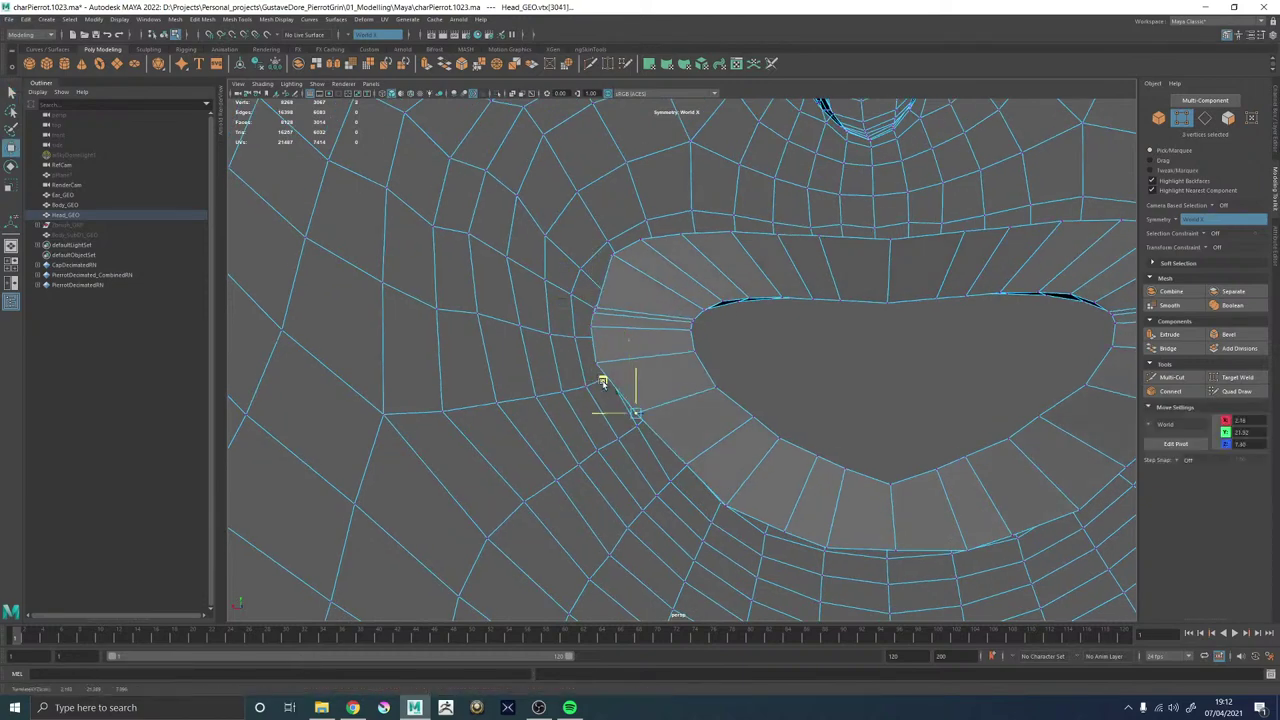
left_click_drag(653, 389, 585, 278, "alt")
scroll(560, 410, "down", 3)
scroll(580, 412, "up", 2)
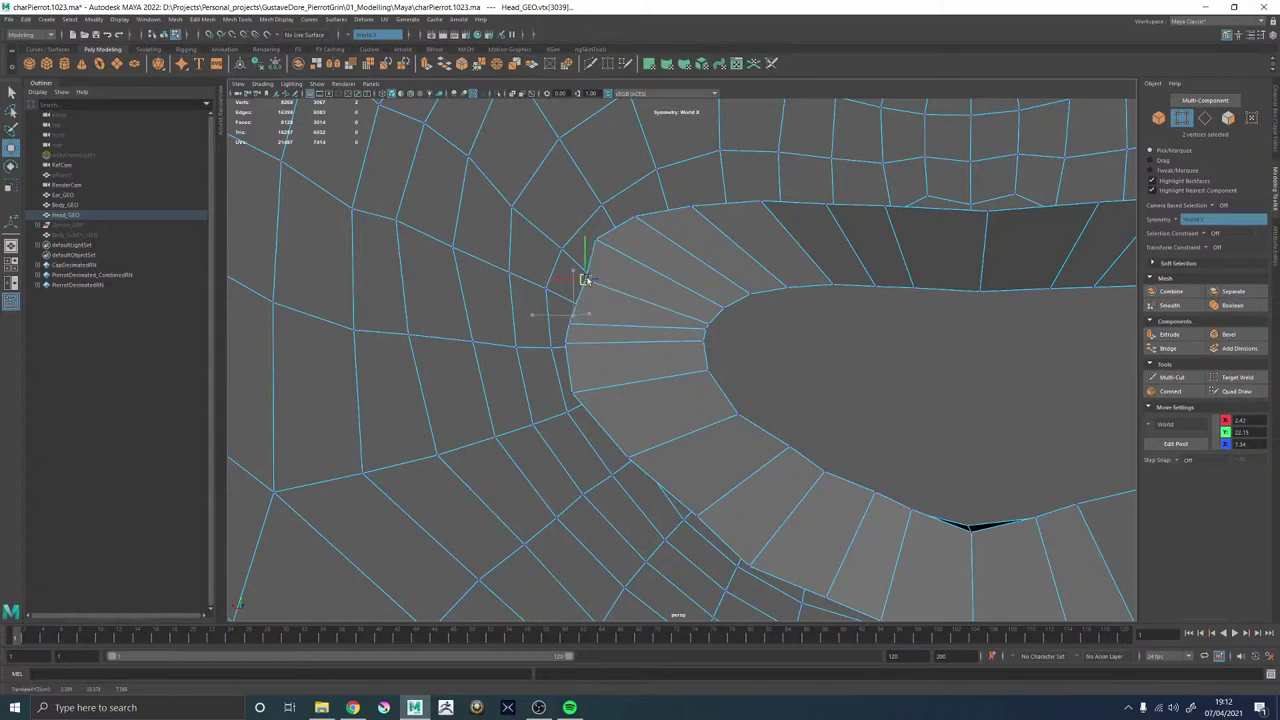
left_click(568, 345)
left_click_drag(567, 344, 586, 420)
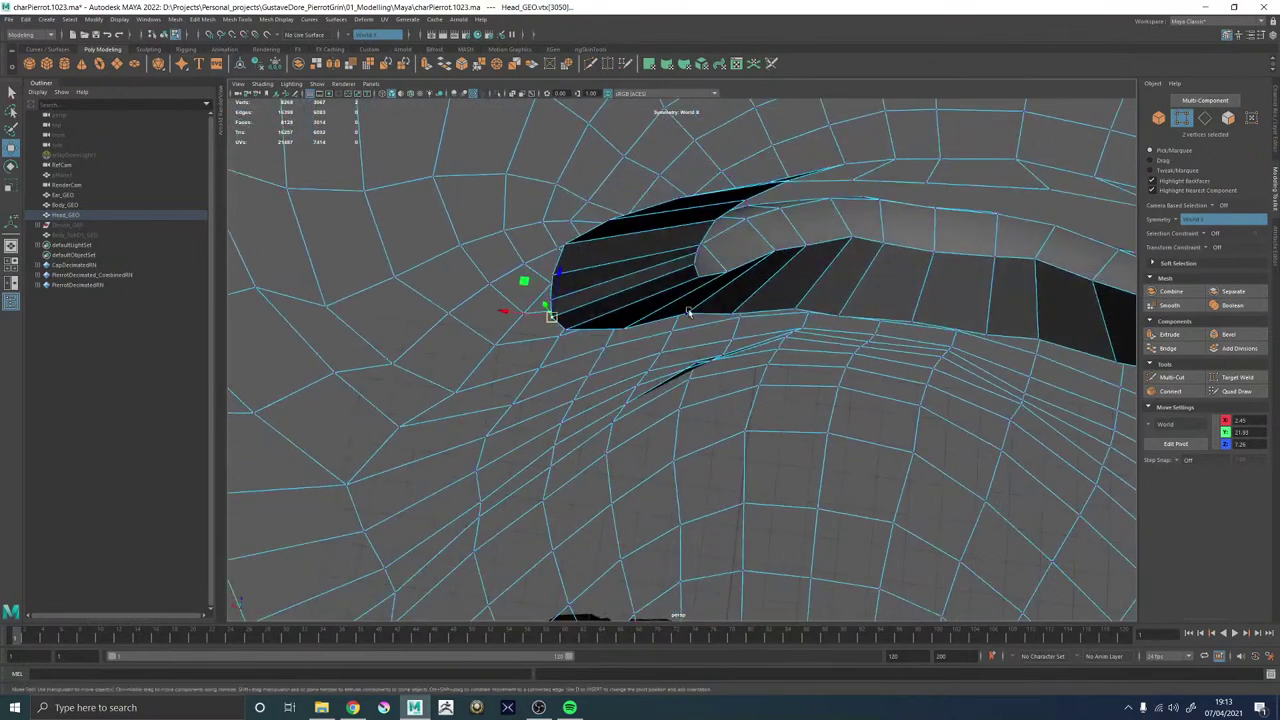
Adjust the depth of the vertex pair beside the lower border's centre and shift it towards the centre line.
left_click_drag(745, 297, 737, 268)
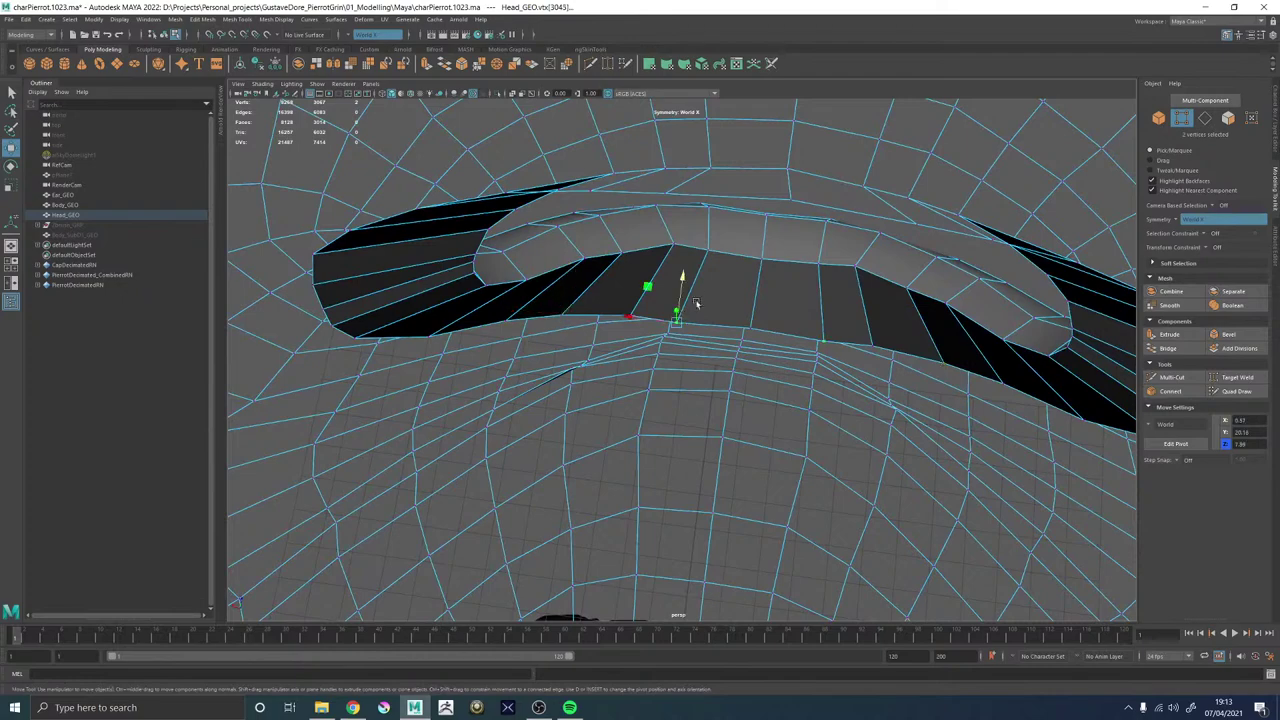
left_click_drag(645, 320, 640, 318)
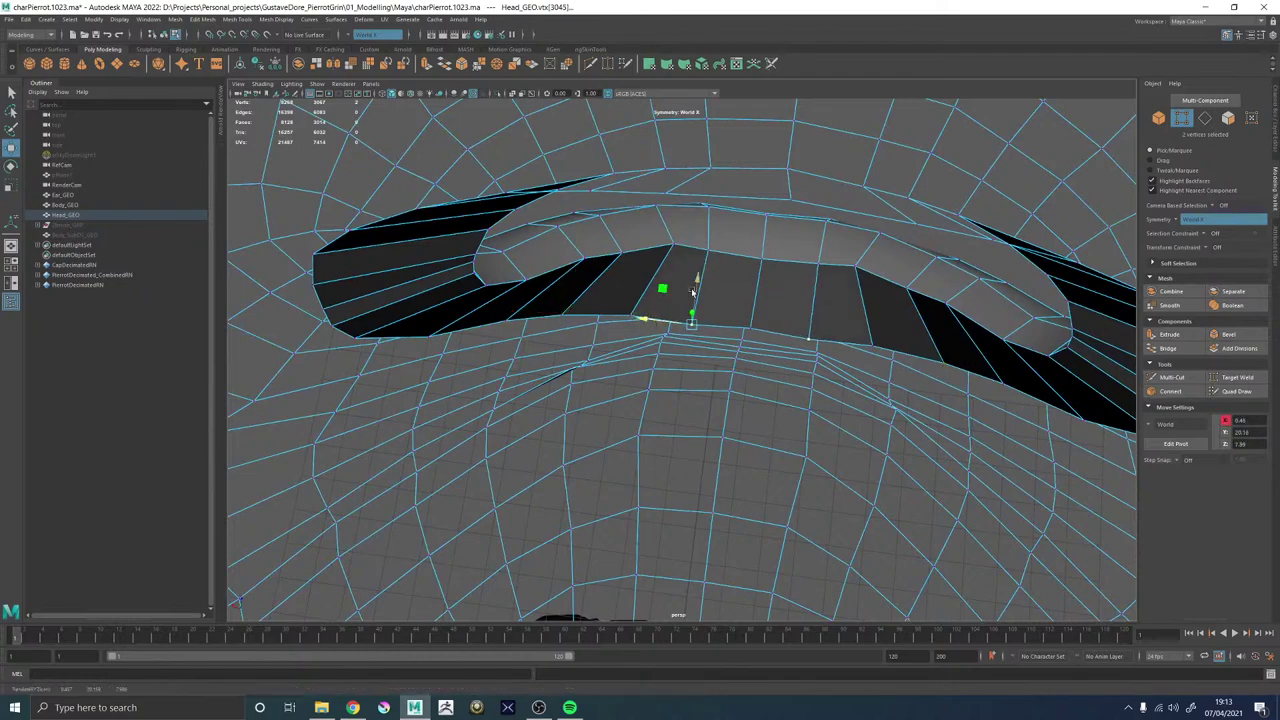
mouse_move(697, 279)
left_mouse_down("alt")
mouse_move(688, 303)
mouse_move(694, 280)
left_mouse_up("alt")
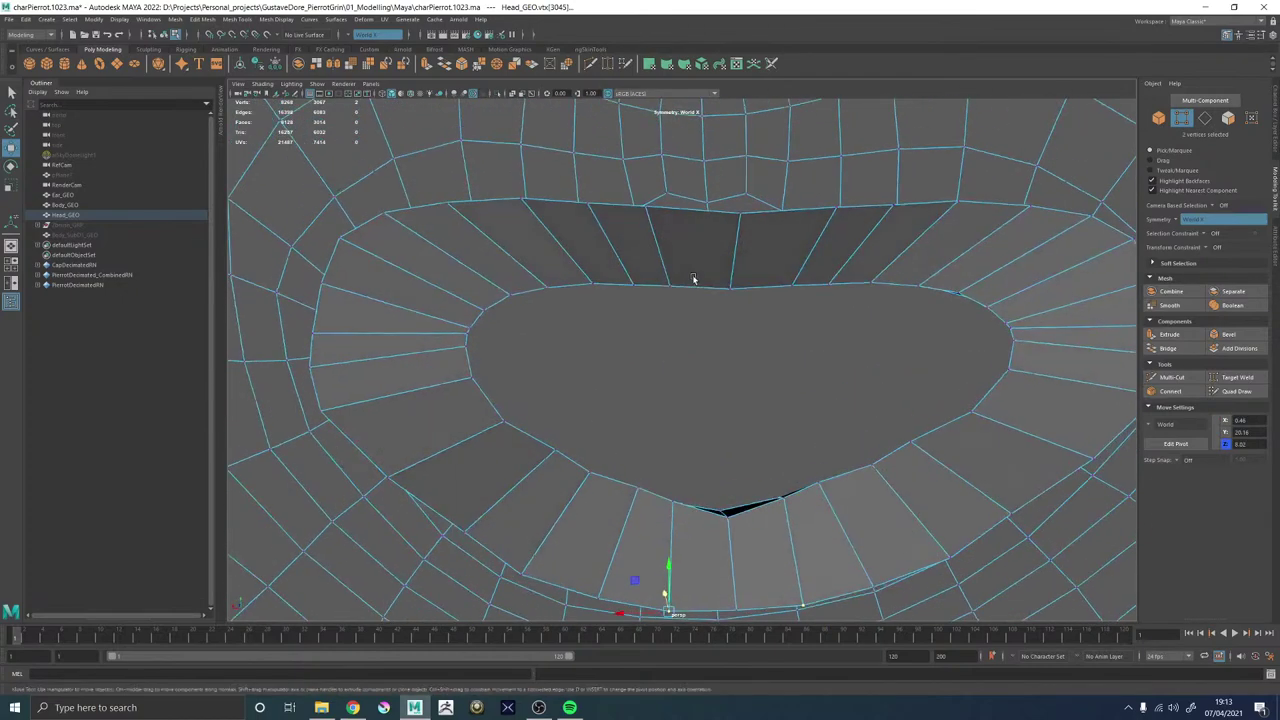
Shift the vertex pairs along the top of the extruded lip border towards the centre line and adjust their height.
right_click_drag(742, 259, 626, 271, "alt")
left_click_drag(626, 271, 670, 275, "alt")
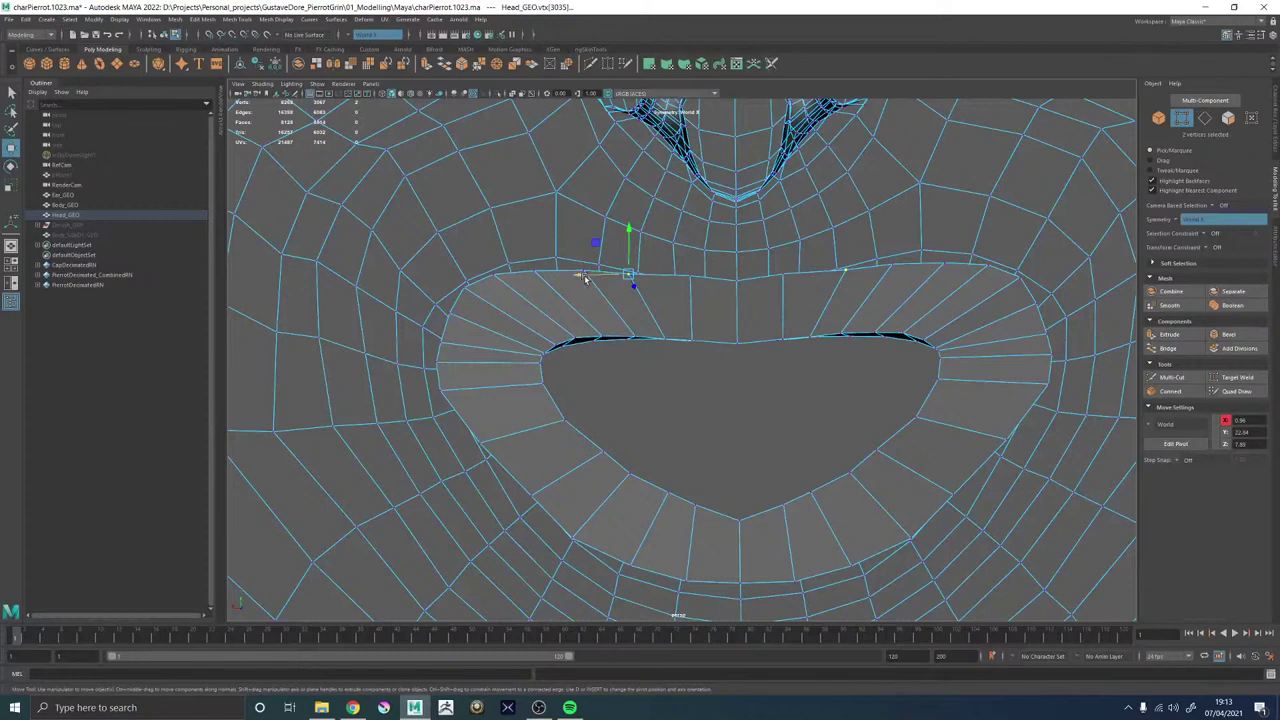
left_click_drag(585, 279, 600, 278)
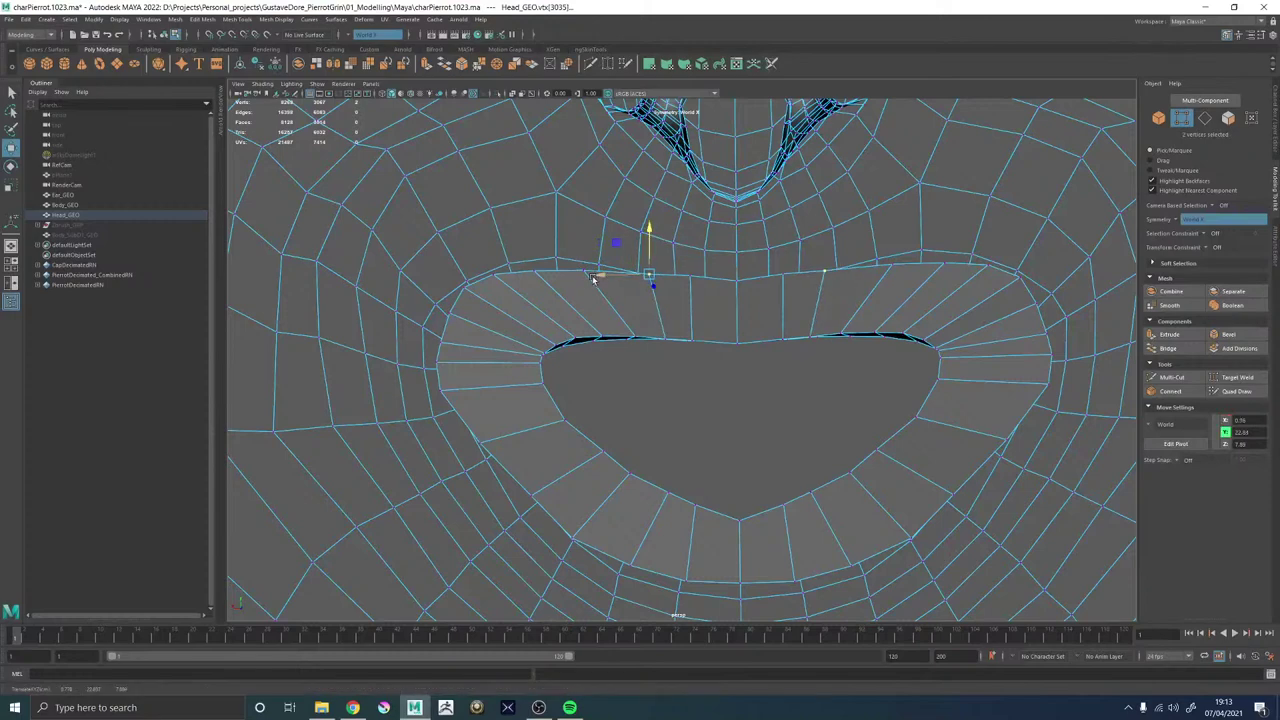
middle_click_drag(535, 272, 551, 270)
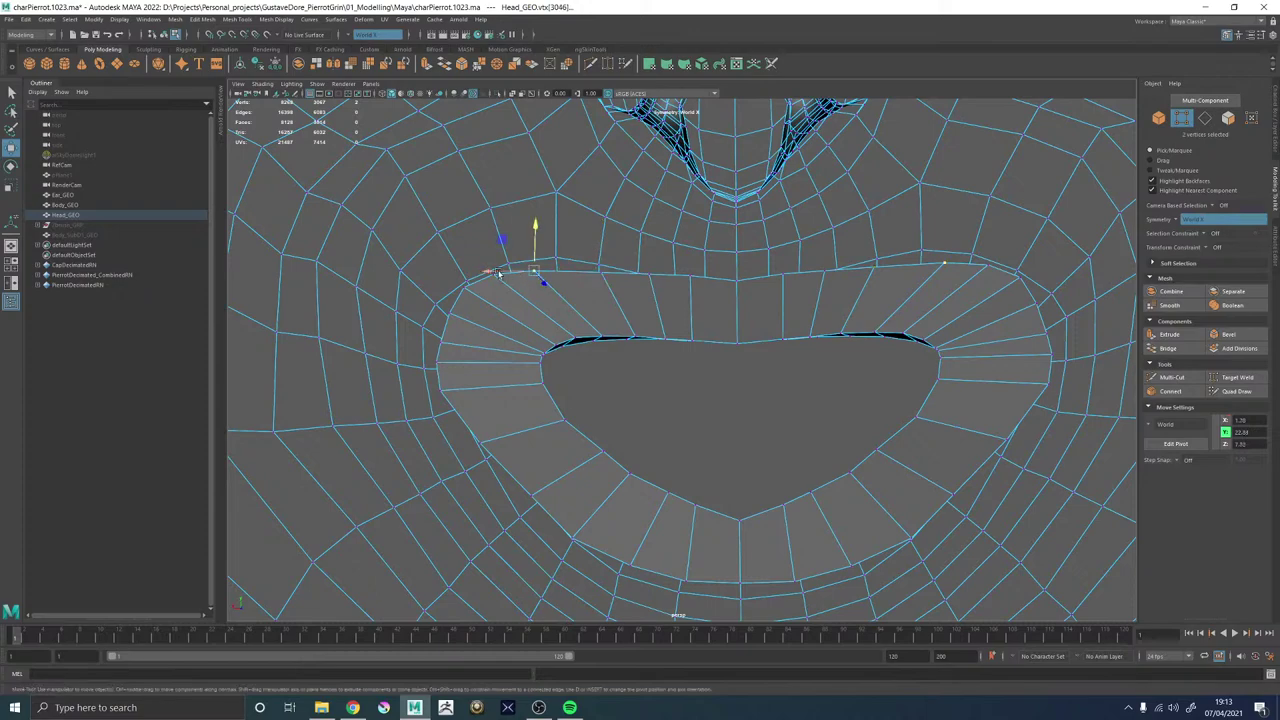
middle_click_drag(497, 273, 497, 270)
Extrude the mouth's rear border edge loop and pull it straight back into the head to form a tube.
left_click_drag(770, 330, 734, 342, "alt")
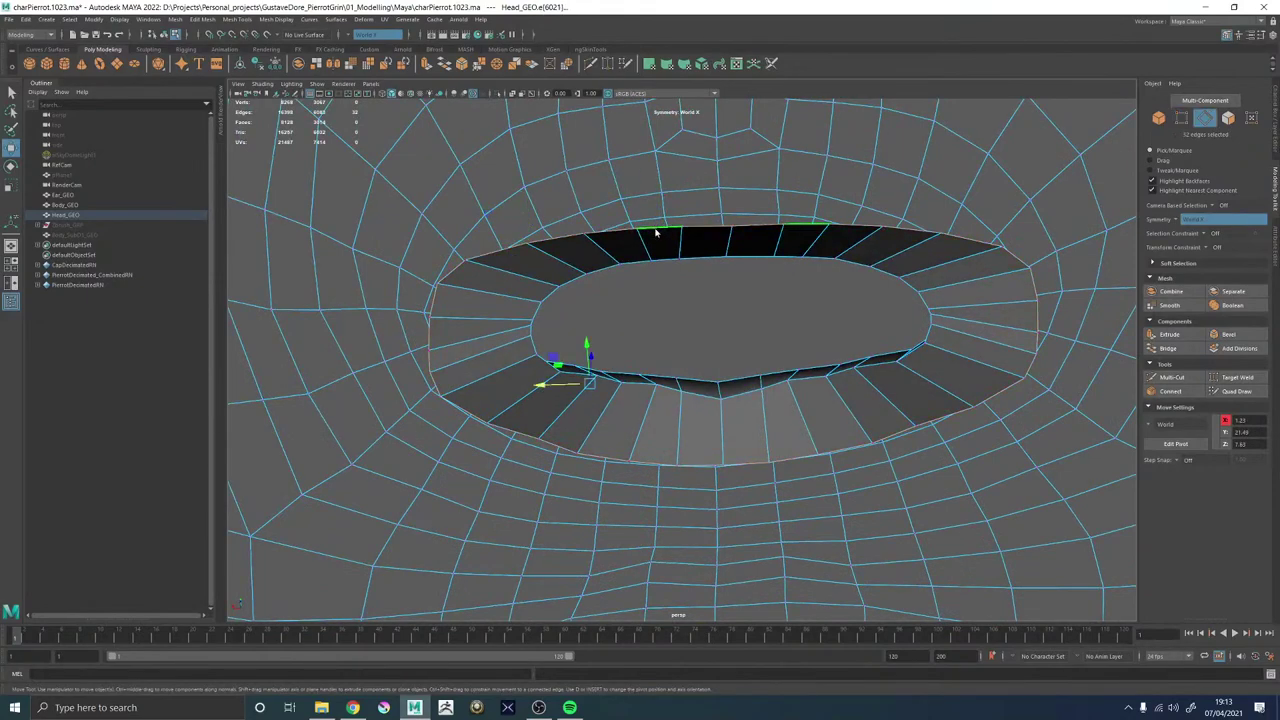
right_click_drag(655, 232, 657, 263, "shift")
right_click_drag(729, 286, 694, 329, "alt")
left_click_drag(694, 329, 667, 339, "alt")
key("ctrl+z")
key("ctrl+z")
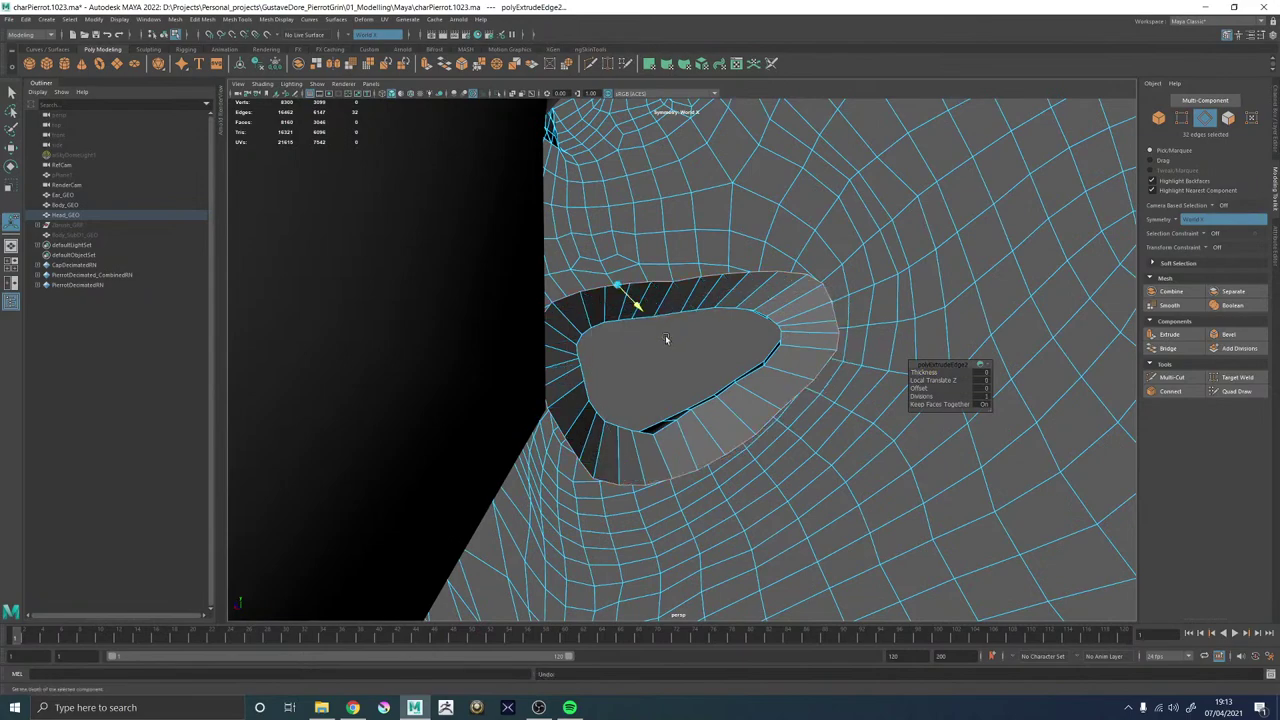
key("w")
left_click_drag(577, 407, 815, 496)
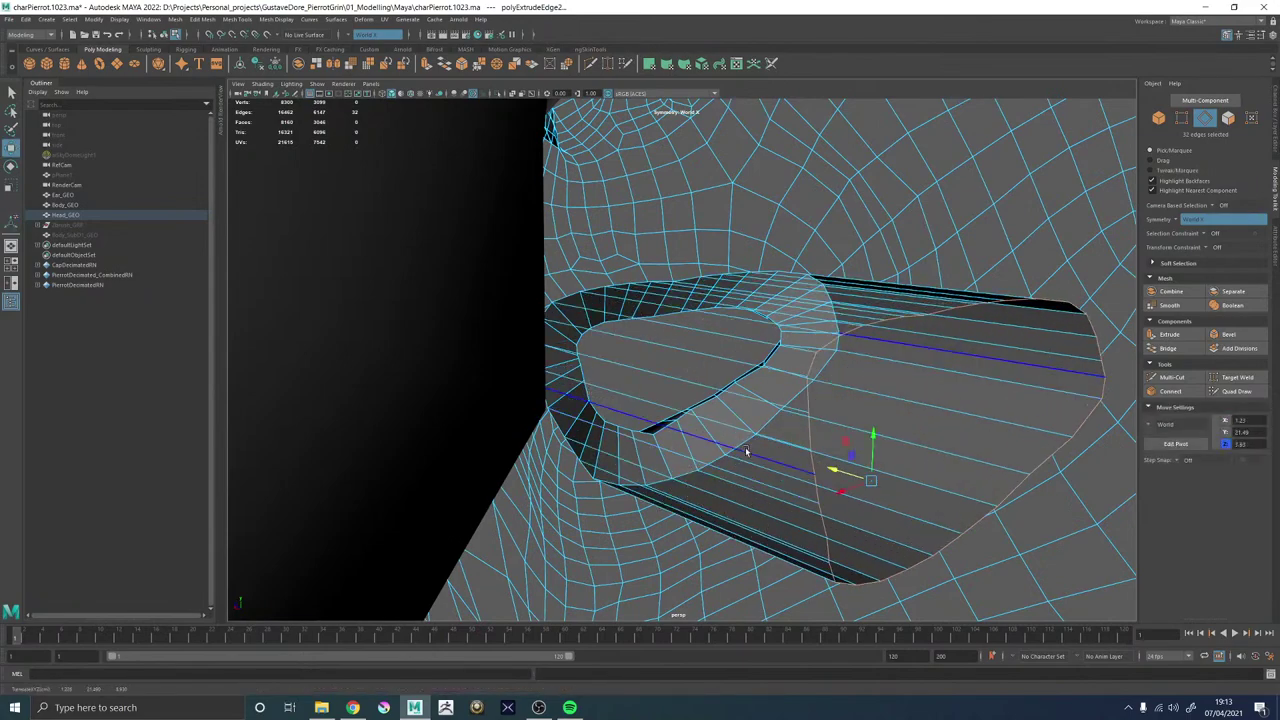
Examine the depth and height of the extruded mouth tube from the side in wireframe display.
left_click_drag(746, 449, 846, 460, "alt")
mouse_move(846, 460)
right_mouse_down("alt")
mouse_move(631, 447)
mouse_move(714, 466)
right_mouse_up("alt")
key("4")
left_click_drag(714, 466, 715, 468, "alt")
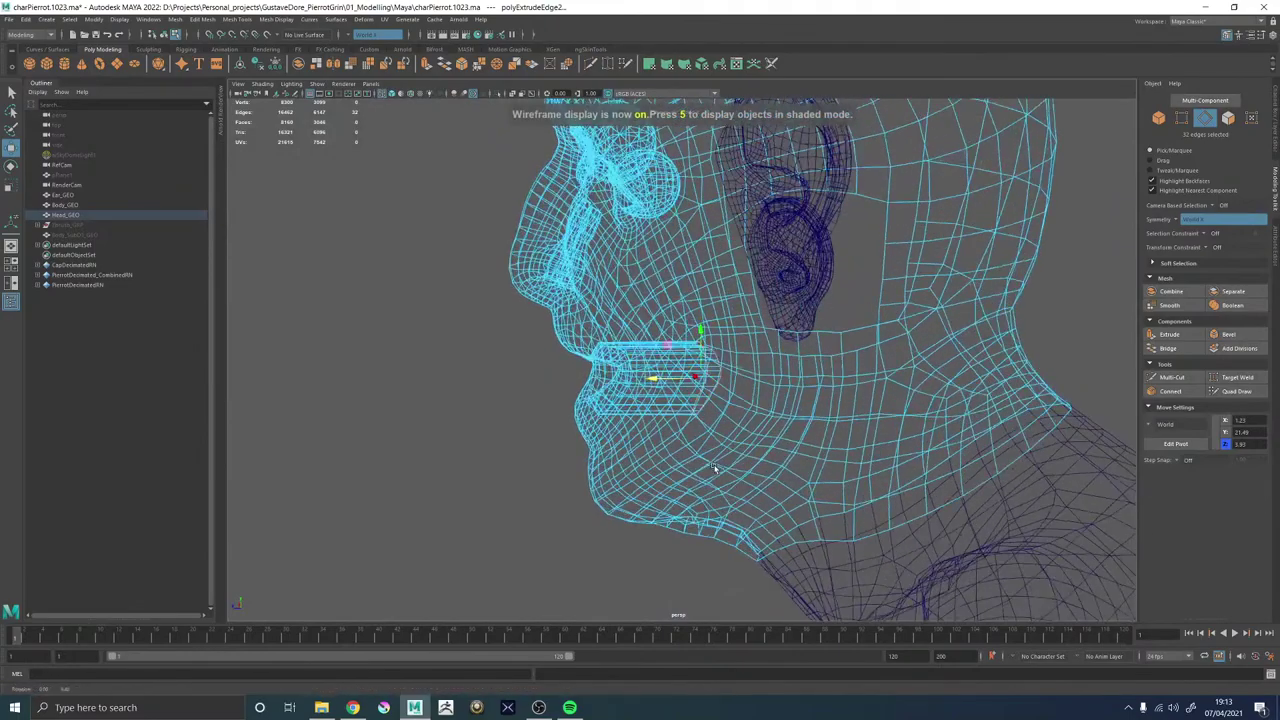
left_click_drag(691, 409, 745, 394, "alt")
right_click_drag(715, 396, 467, 421, "alt")
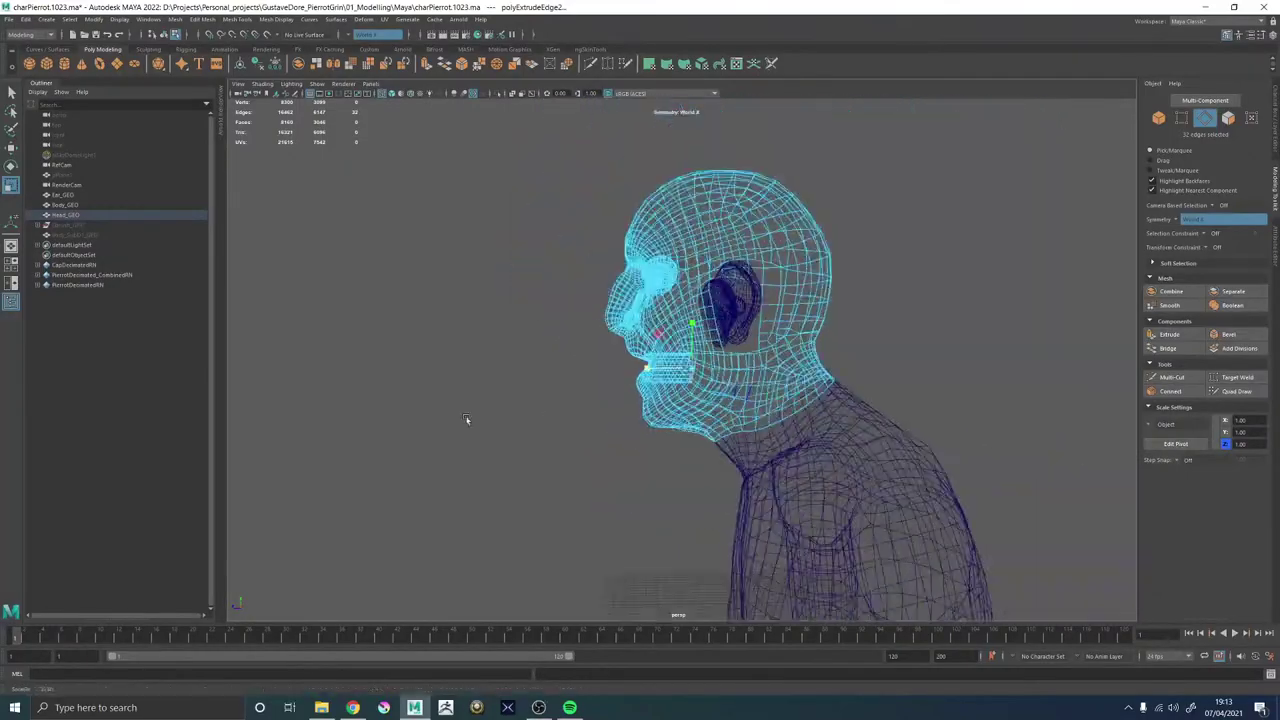
left_click_drag(650, 385, 678, 428, "alt")
right_click_drag(678, 428, 1054, 638, "alt")
left_click_drag(730, 420, 706, 449, "alt")
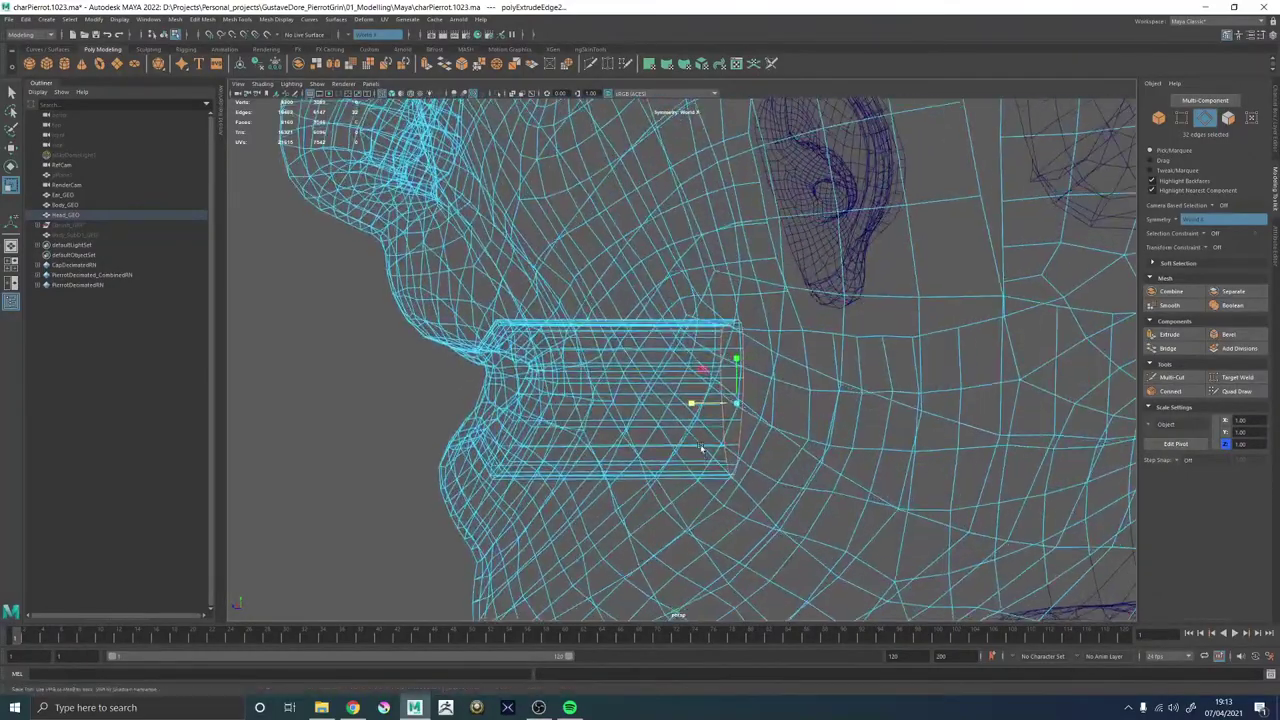
middle_click_drag(706, 449, 743, 320, "alt")
Select the faces along the floor of the mouth tube symmetrically and lower them.
right_click_drag(860, 411, 706, 409, "alt")
left_click_drag(706, 409, 855, 490, "alt")
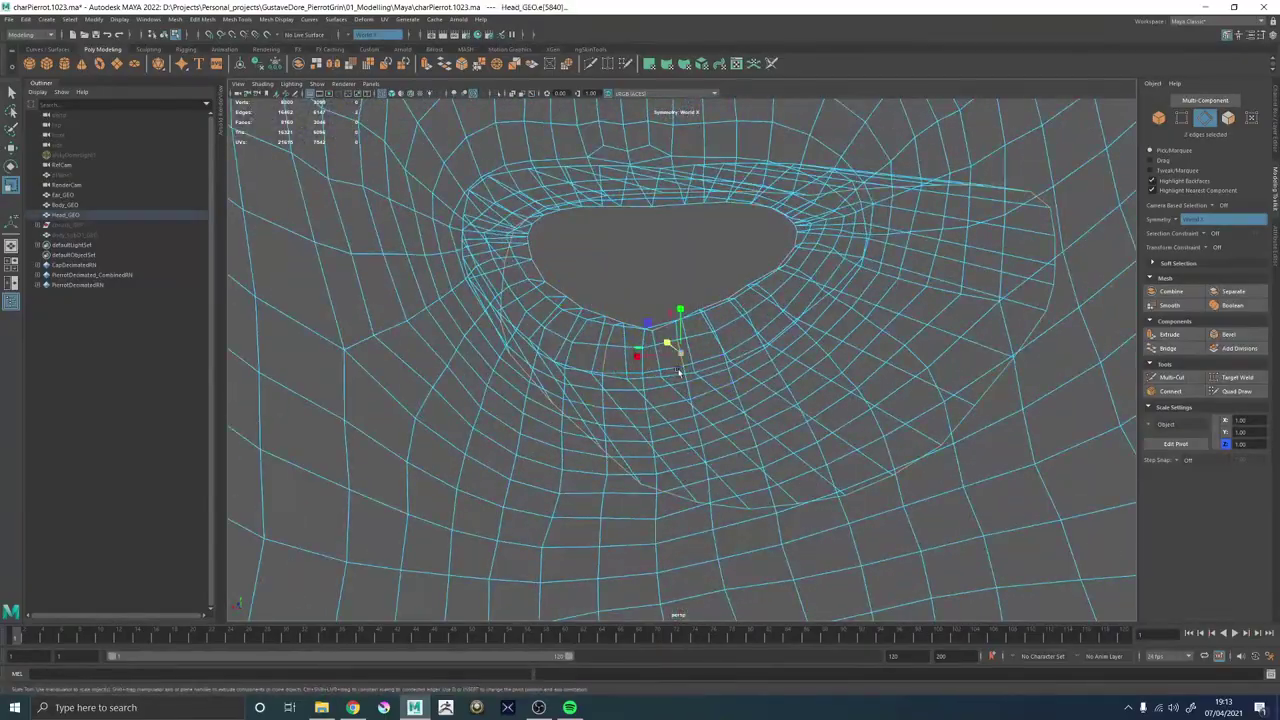
left_click_drag(678, 372, 697, 387, "alt")
right_click_drag(699, 360, 705, 388)
left_click(715, 391)
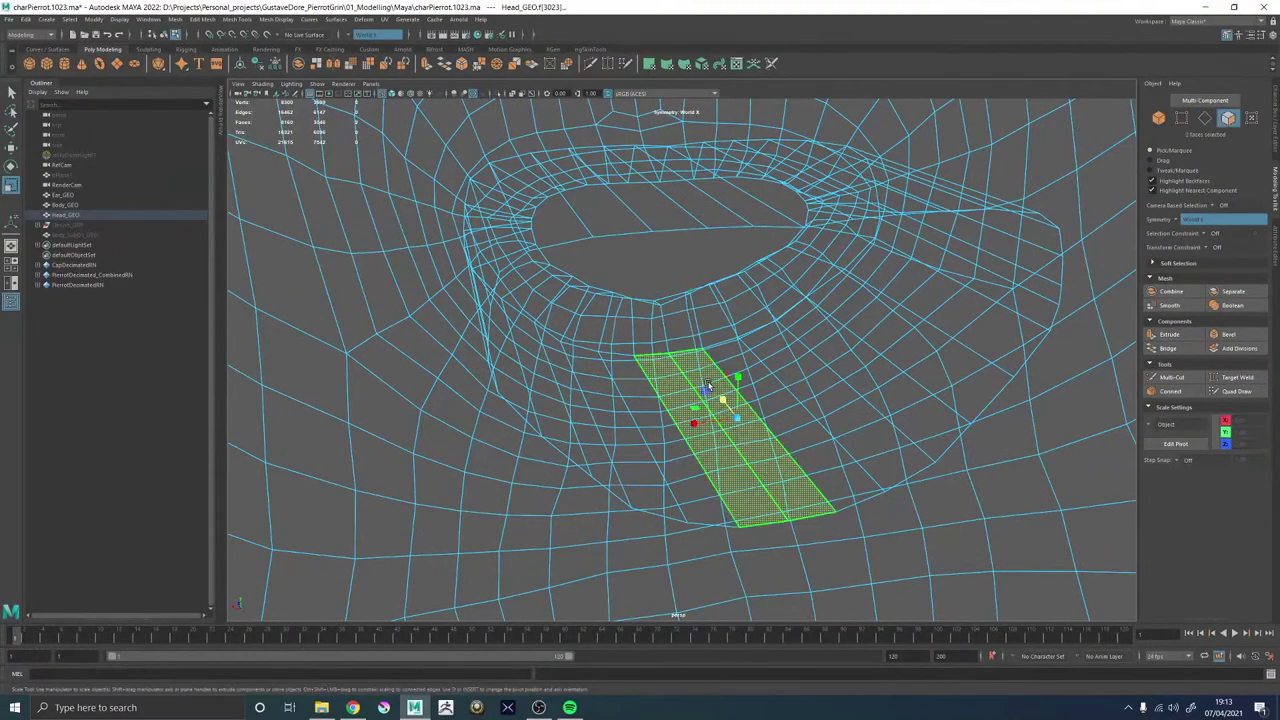
left_click(767, 391, "shift")
left_click(811, 377, "shift")
left_click_drag(854, 368, 808, 404, "alt")
right_click_drag(740, 400, 511, 391, "alt")
left_click_drag(690, 400, 588, 402, "alt")
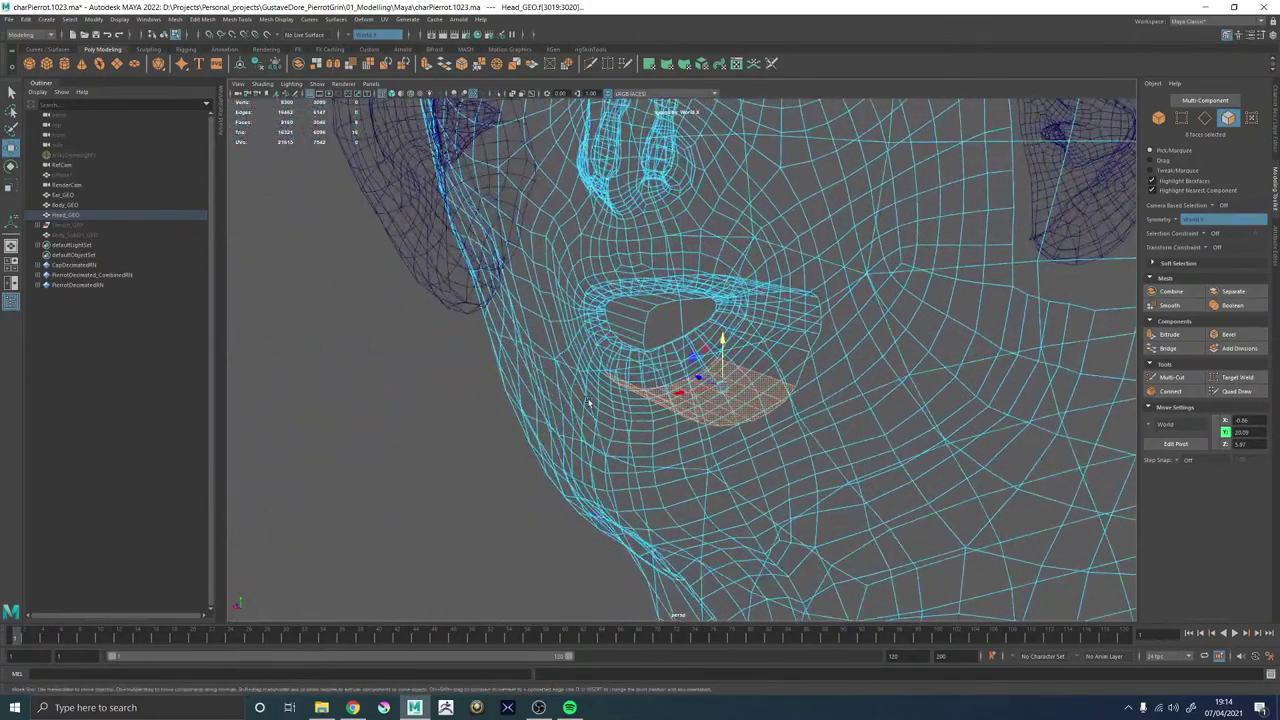
Move the lengthwise edge pairs on the sides of the mouth tube outward and down to round its profile.
key("5")
right_click_drag(590, 403, 691, 449, "alt")
left_click_drag(721, 439, 657, 441, "alt")
right_click_drag(657, 441, 563, 420, "alt")
left_click_drag(566, 421, 531, 368, "alt")
left_click(572, 405)
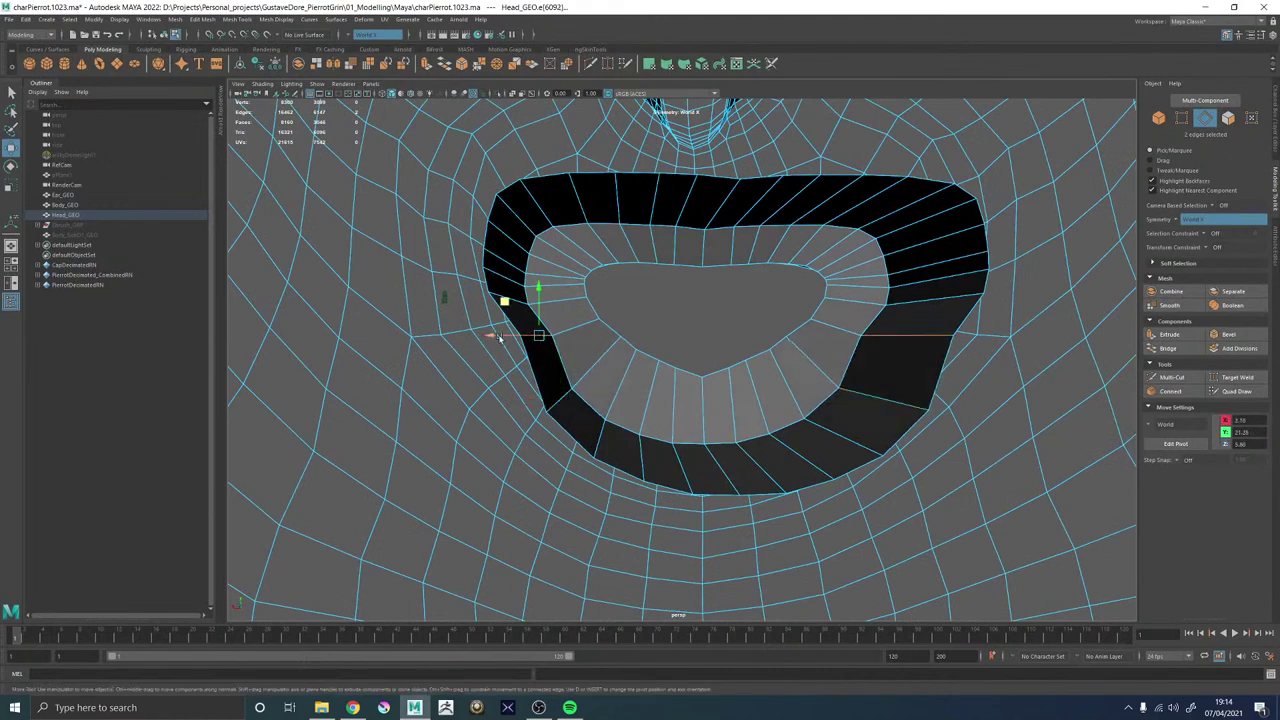
middle_click_drag(505, 295, 497, 314)
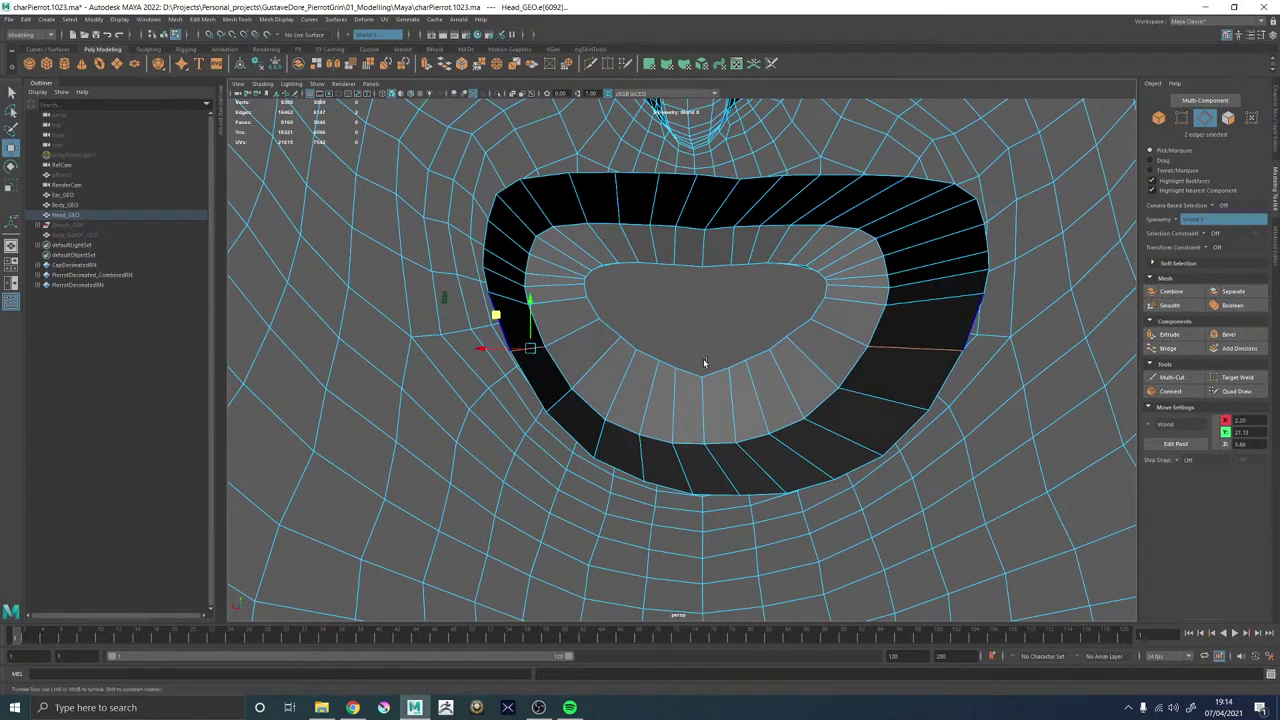
left_click_drag(704, 363, 768, 381, "alt")
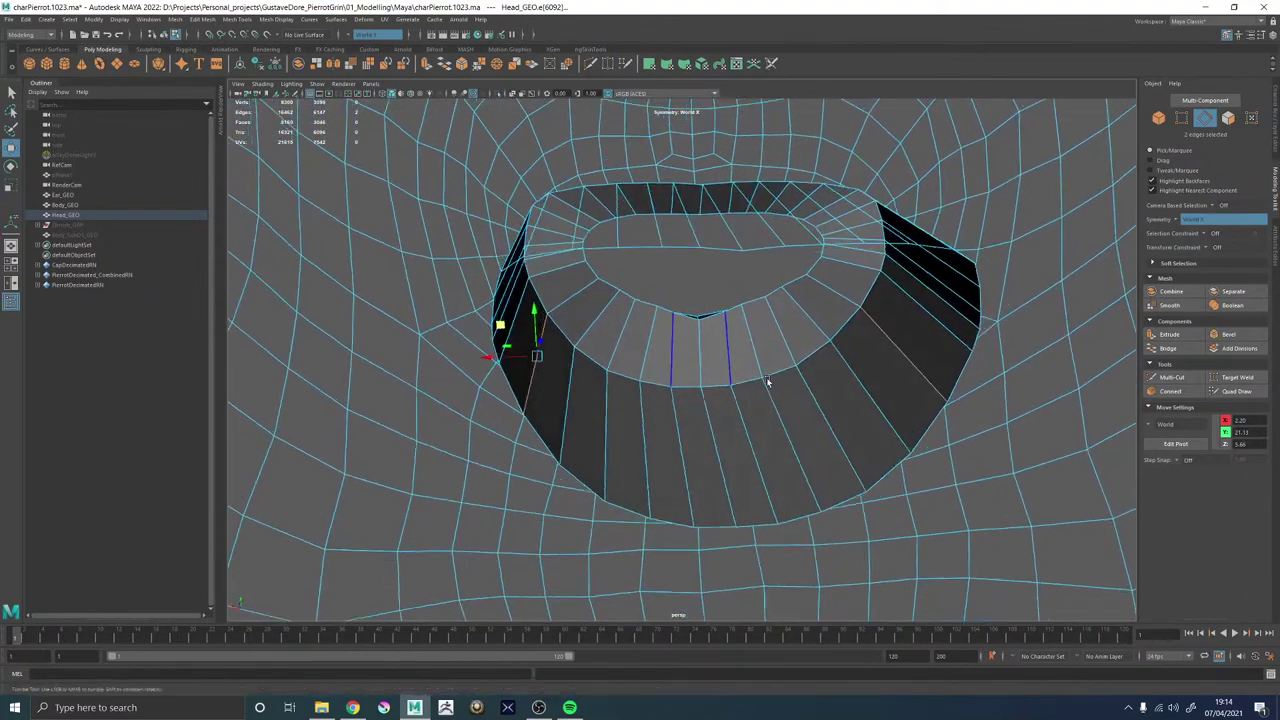
right_click_drag(768, 381, 719, 397, "alt")
left_click_drag(719, 397, 740, 391, "alt")
right_click_drag(740, 391, 811, 440, "alt")
left_click_drag(681, 363, 686, 373, "alt")
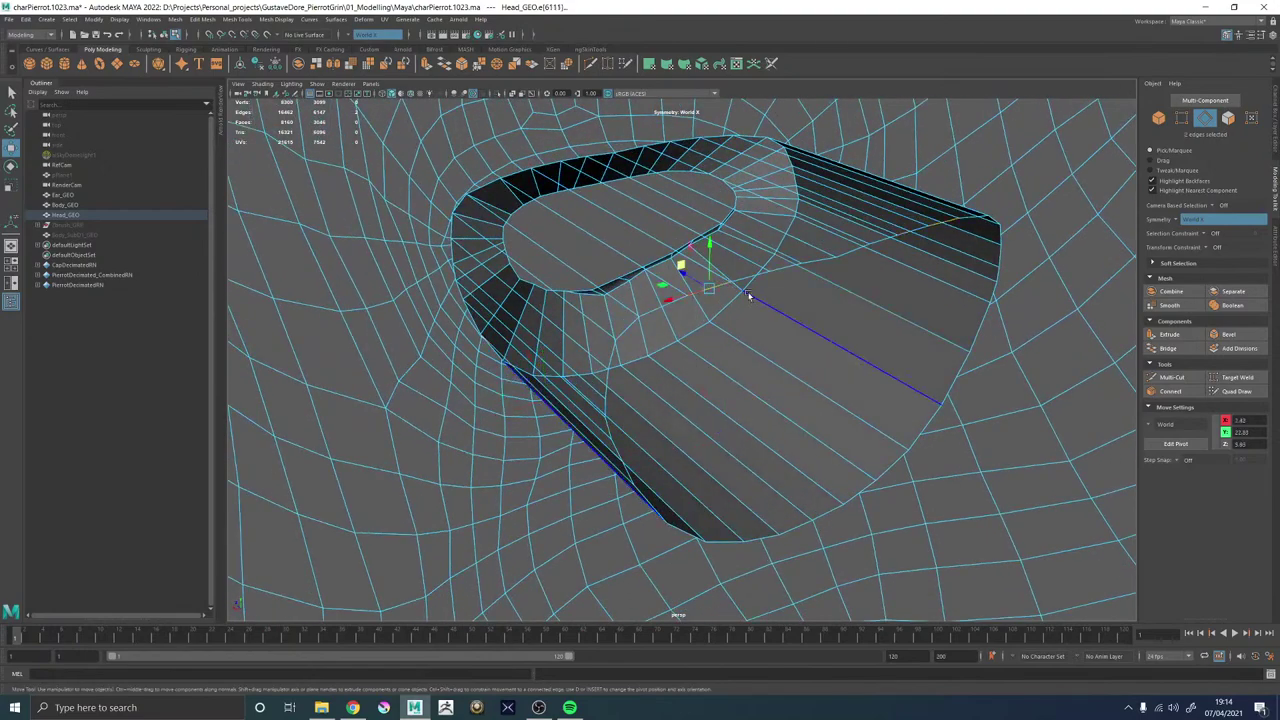
Extrude the tube's rear edge loop again, moving it back and slightly down and tilting it towards the throat.
left_click_drag(744, 277, 520, 312, "alt")
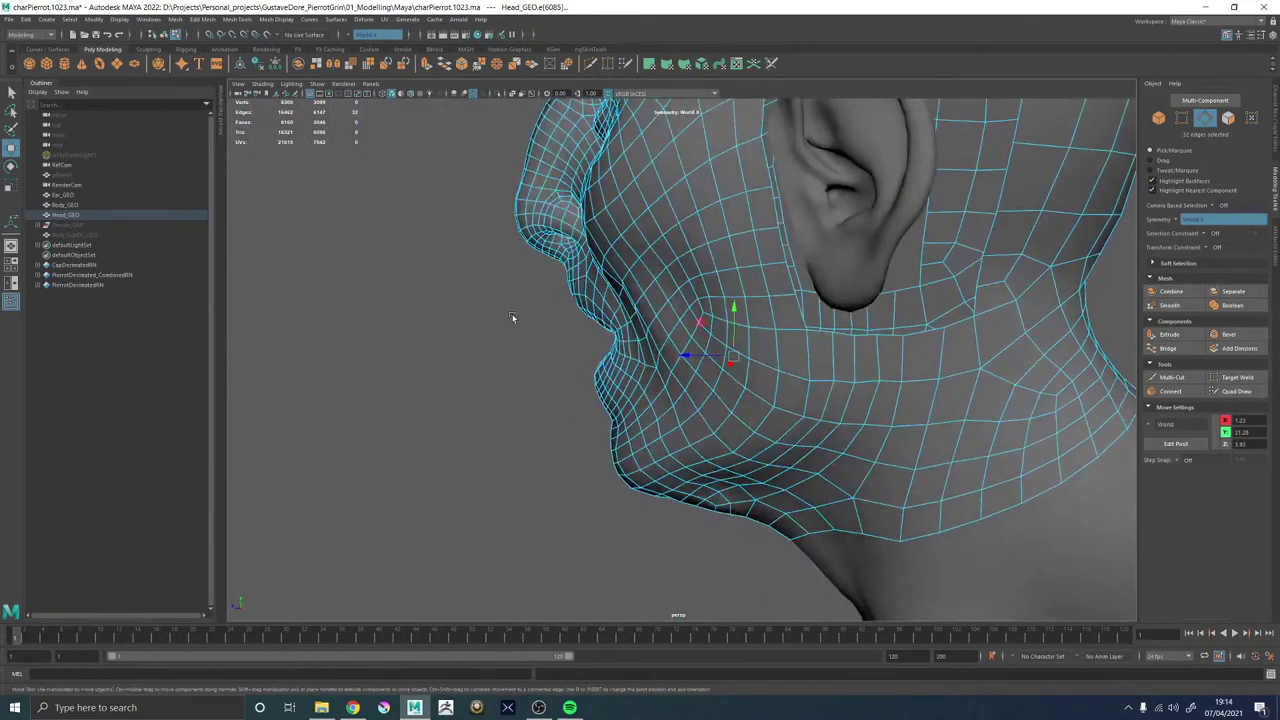
key("4")
left_click_drag(578, 346, 731, 354, "alt")
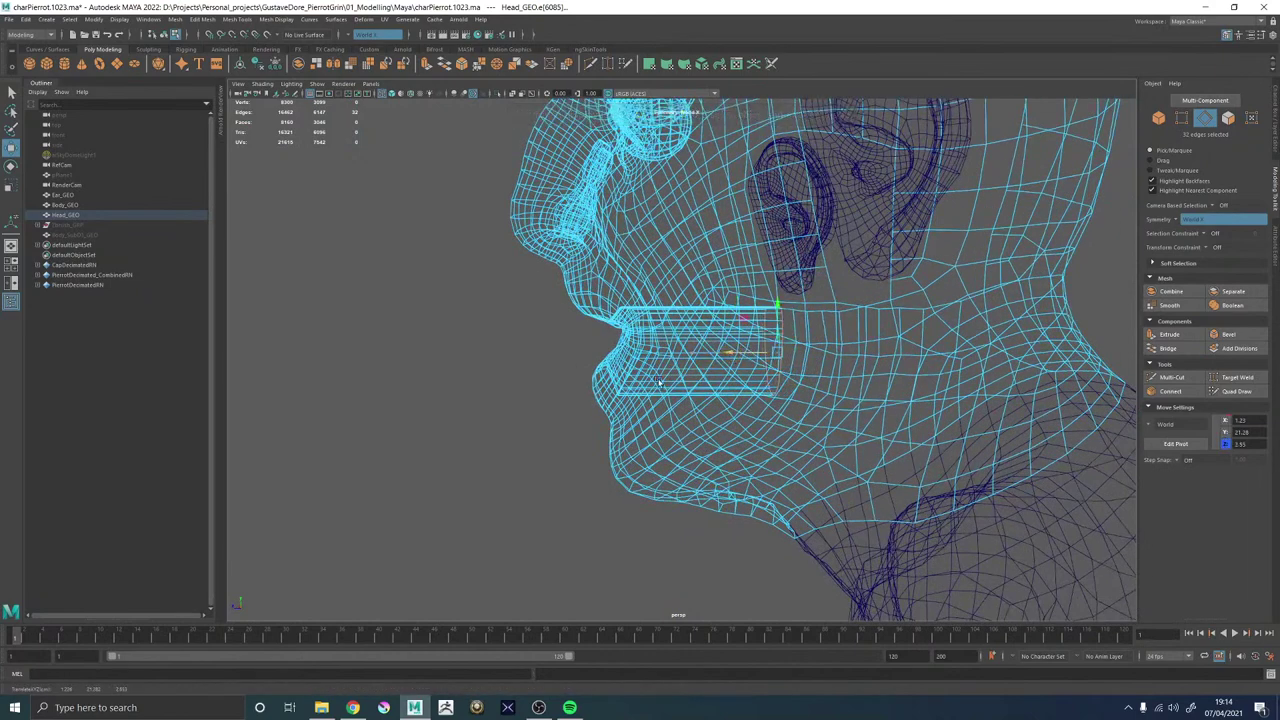
right_click_drag(470, 295, 472, 324, "shift")
middle_click_drag(798, 343, 665, 311, "alt")
key("w")
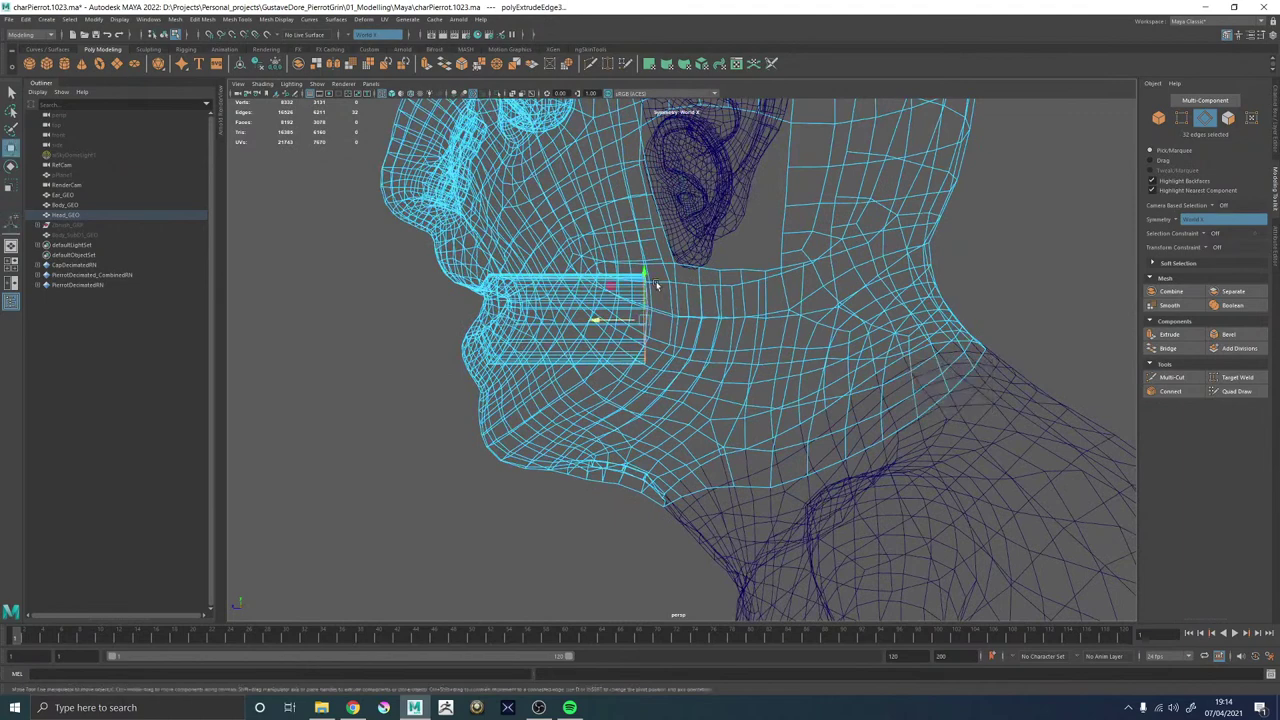
key("w")
left_click_drag(610, 289, 633, 303)
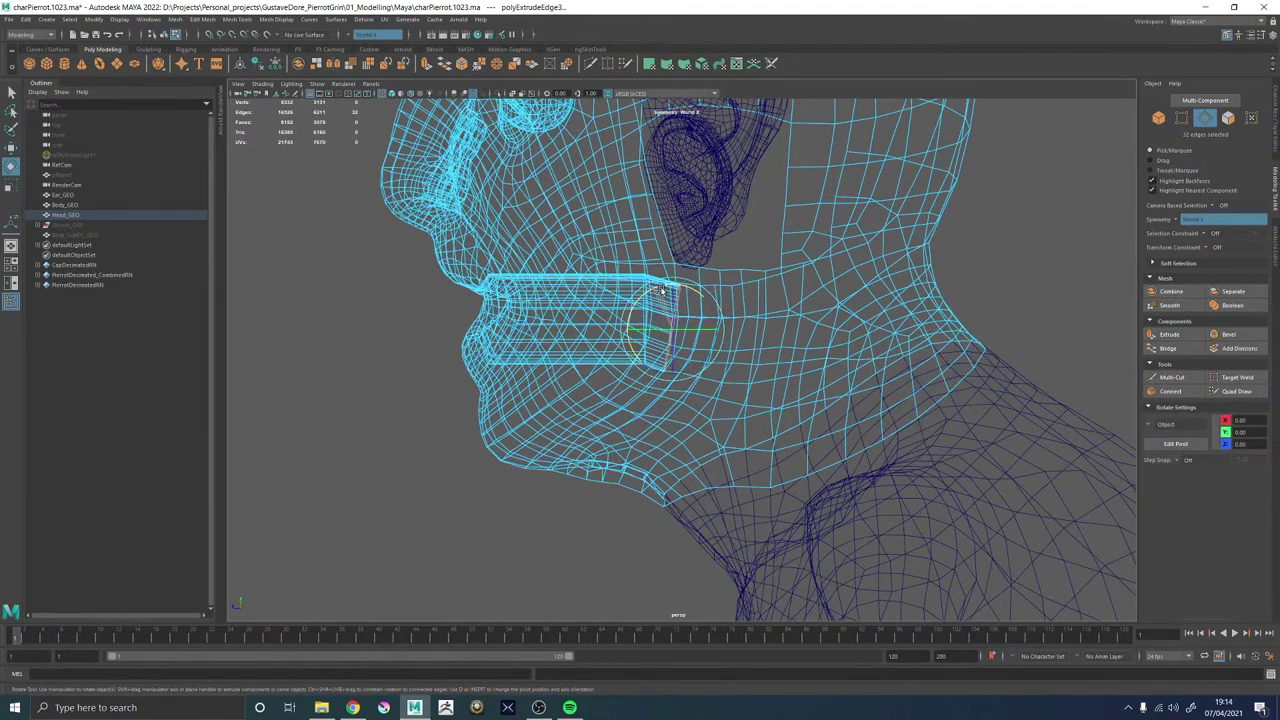
key("w")
left_click_drag(637, 295, 650, 300)
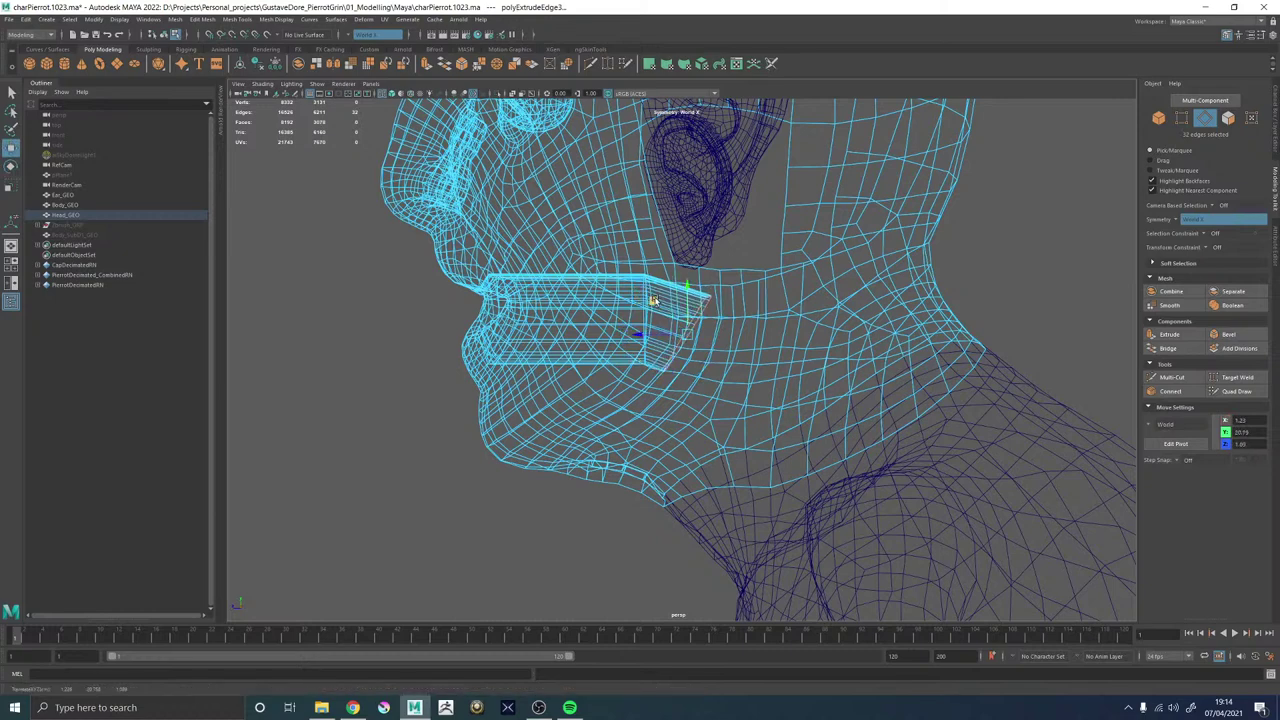
Extrude another ring from the rear edge loop, move it back and down, and rotate it to continue the throat's bend.
key("ctrl+e")
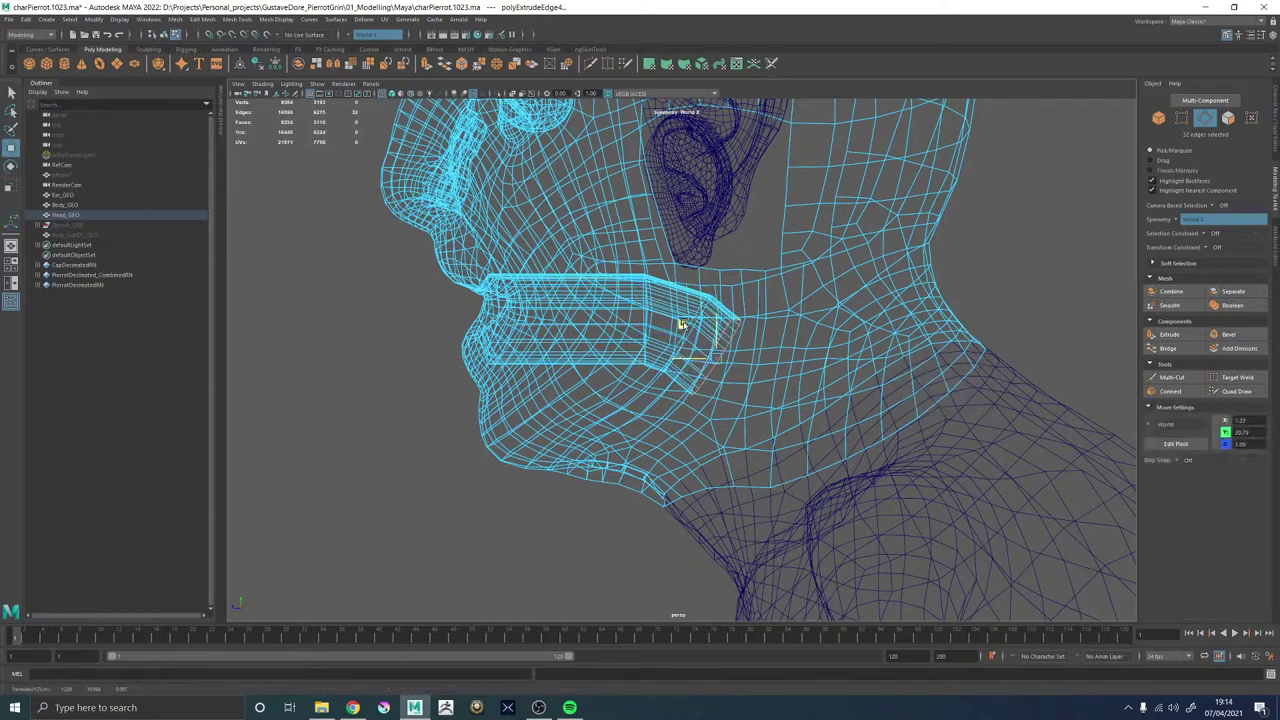
key("e")
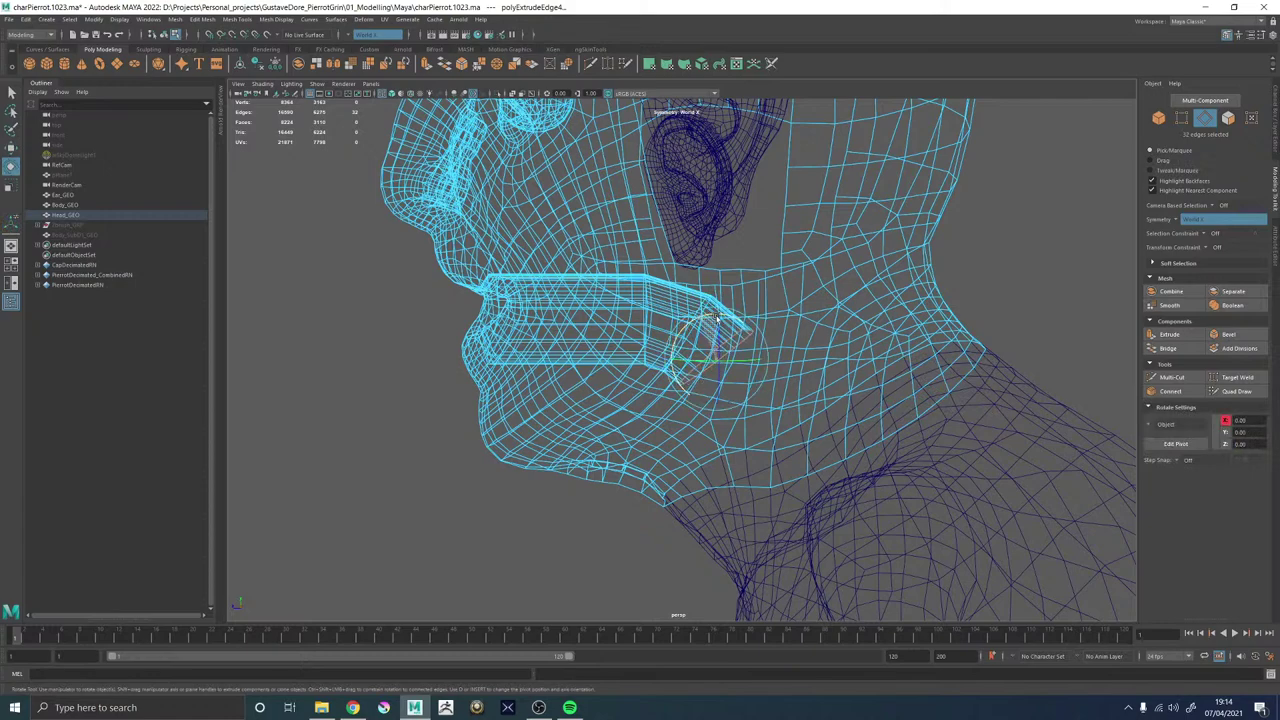
mouse_move(716, 318)
left_mouse_down("alt")
mouse_move(676, 326)
mouse_move(692, 322)
left_mouse_up("alt")
key("w")
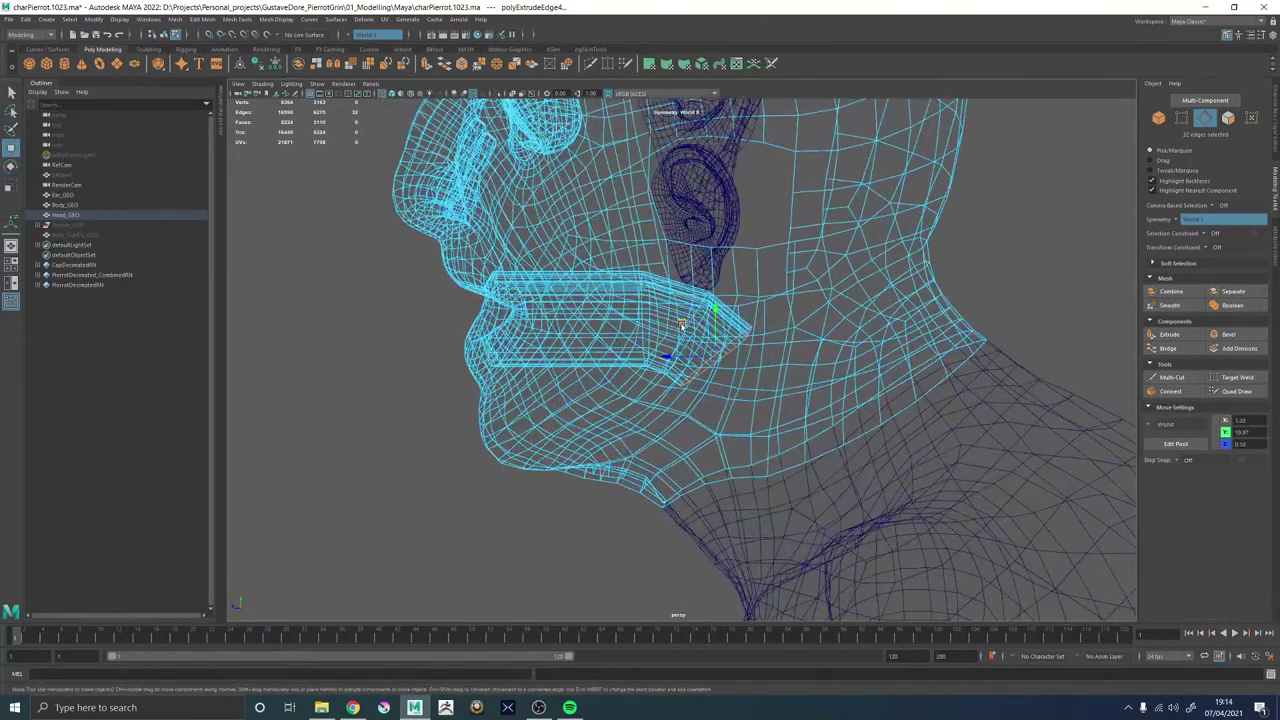
Extrude the end loop down through the neck and rotate it to form the long throat section.
right_click_drag(1096, 332, 1104, 272, "shift")
left_click_drag(680, 325, 560, 455)
middle_click_drag(620, 470, 560, 385, "alt")
right_click_drag(600, 420, 888, 506, "alt")
left_click_drag(887, 506, 928, 506, "alt")
key("e")
left_click_drag(866, 466, 815, 457, "alt")
right_click_drag(1003, 466, 750, 442, "alt")
left_click_drag(730, 442, 504, 355, "alt")
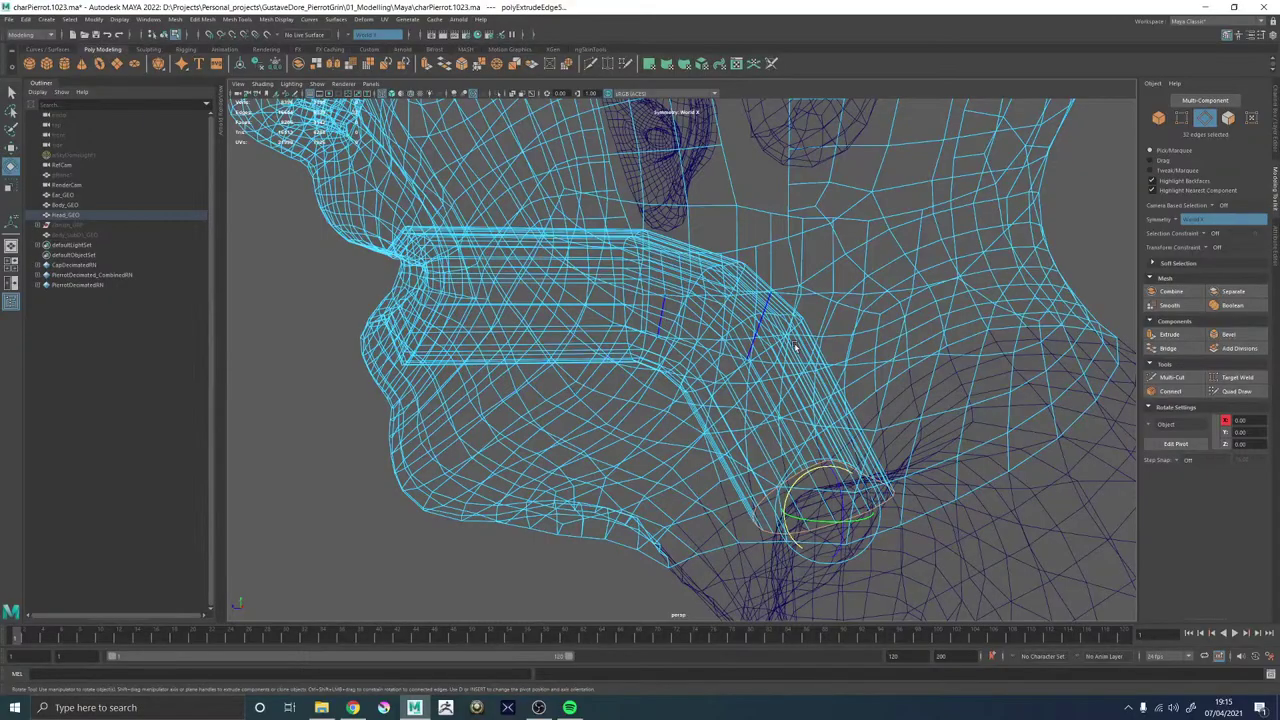
Select the edge loop at the throat's bend together with the edge loop at the throat's lower end.
mouse_move(795, 347)
left_mouse_down("alt")
mouse_move(750, 347)
mouse_move(865, 347)
mouse_move(852, 342)
left_mouse_up("alt")
key("5")
scroll(854, 339, "down", 5)
right_click_drag(852, 342, 999, 468, "alt")
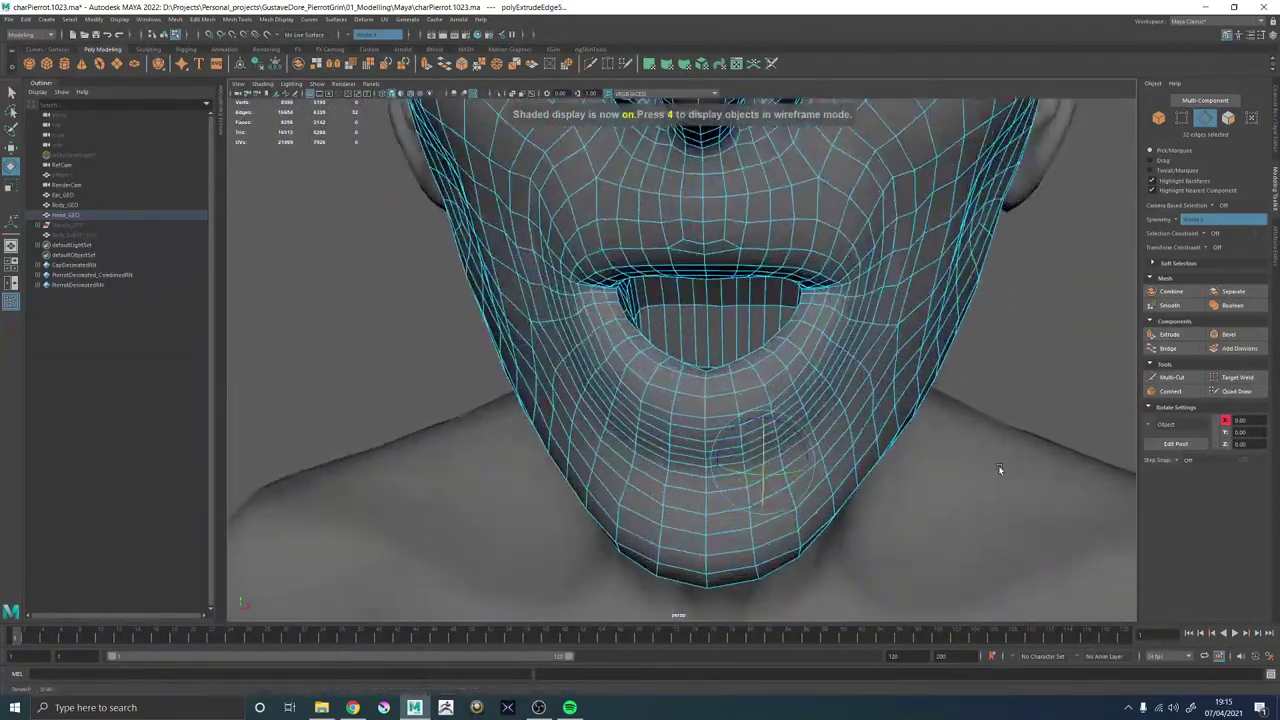
left_click_drag(750, 355, 685, 342, "alt")
scroll(655, 380, "up", 8)
double_click(708, 288)
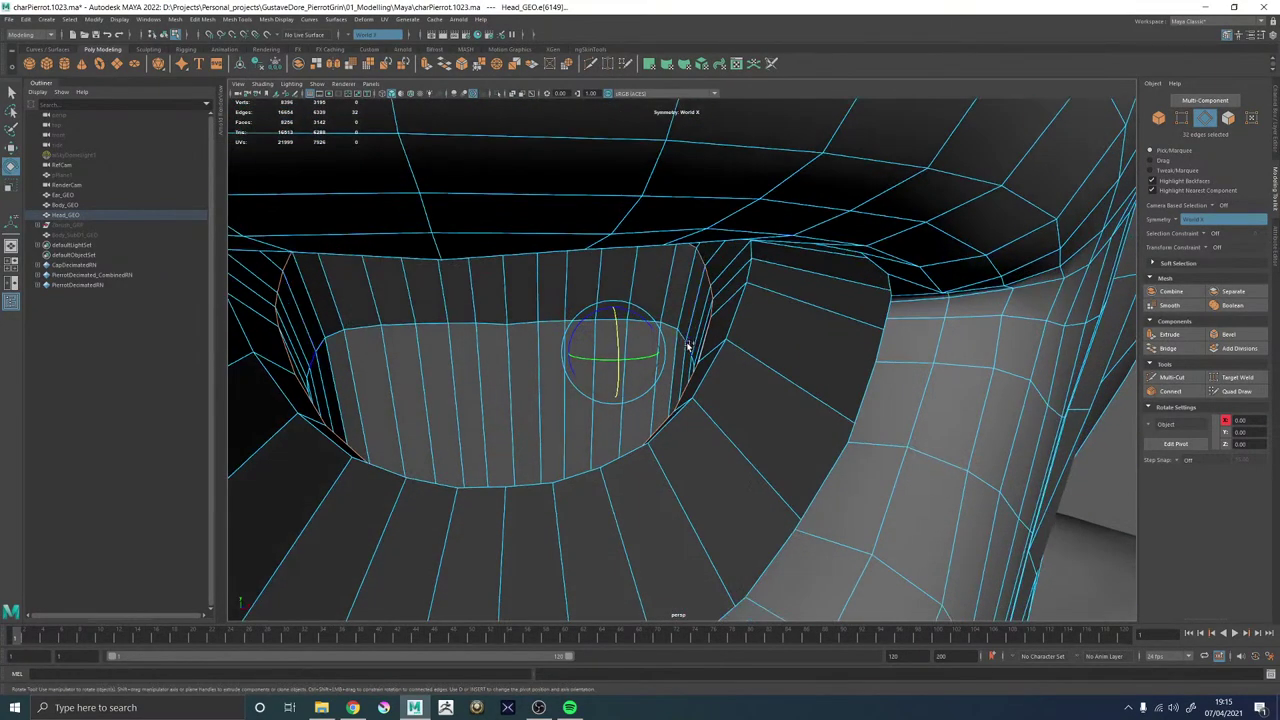
scroll(758, 384, "down", 10)
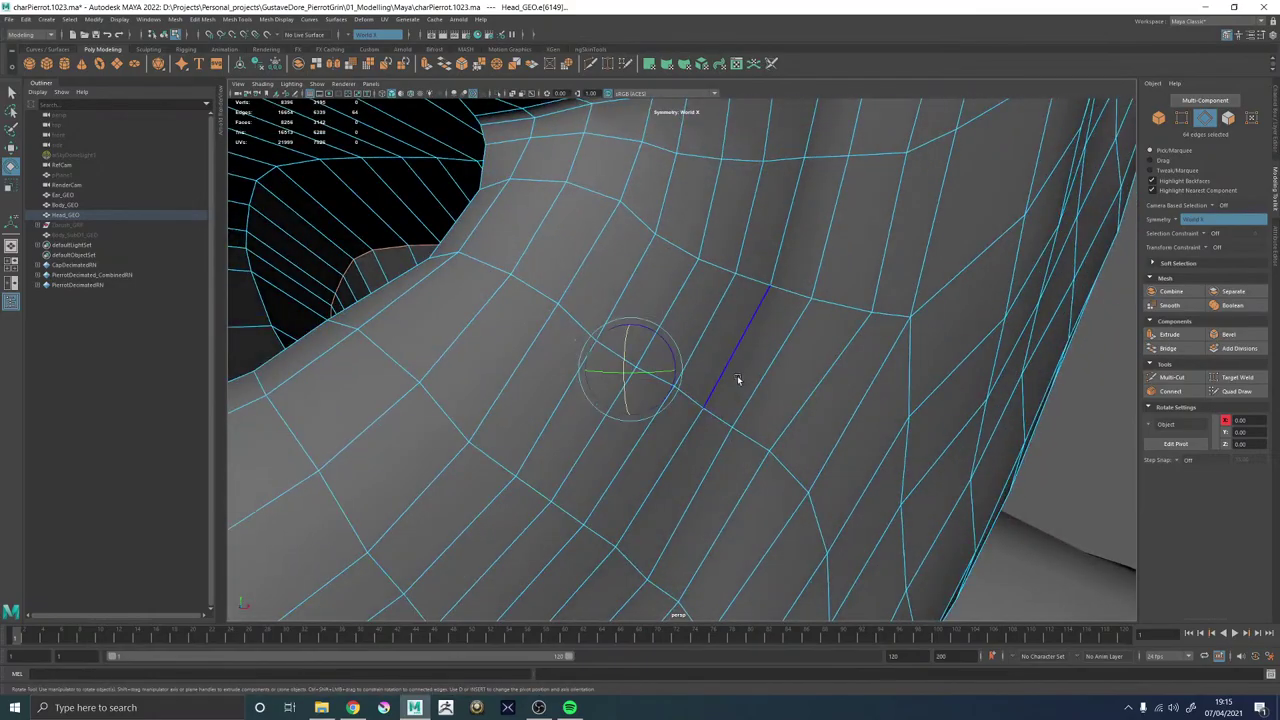
key("4")
mouse_move(766, 386)
left_mouse_down("alt")
mouse_move(684, 377)
mouse_move(768, 374)
left_mouse_up("alt")
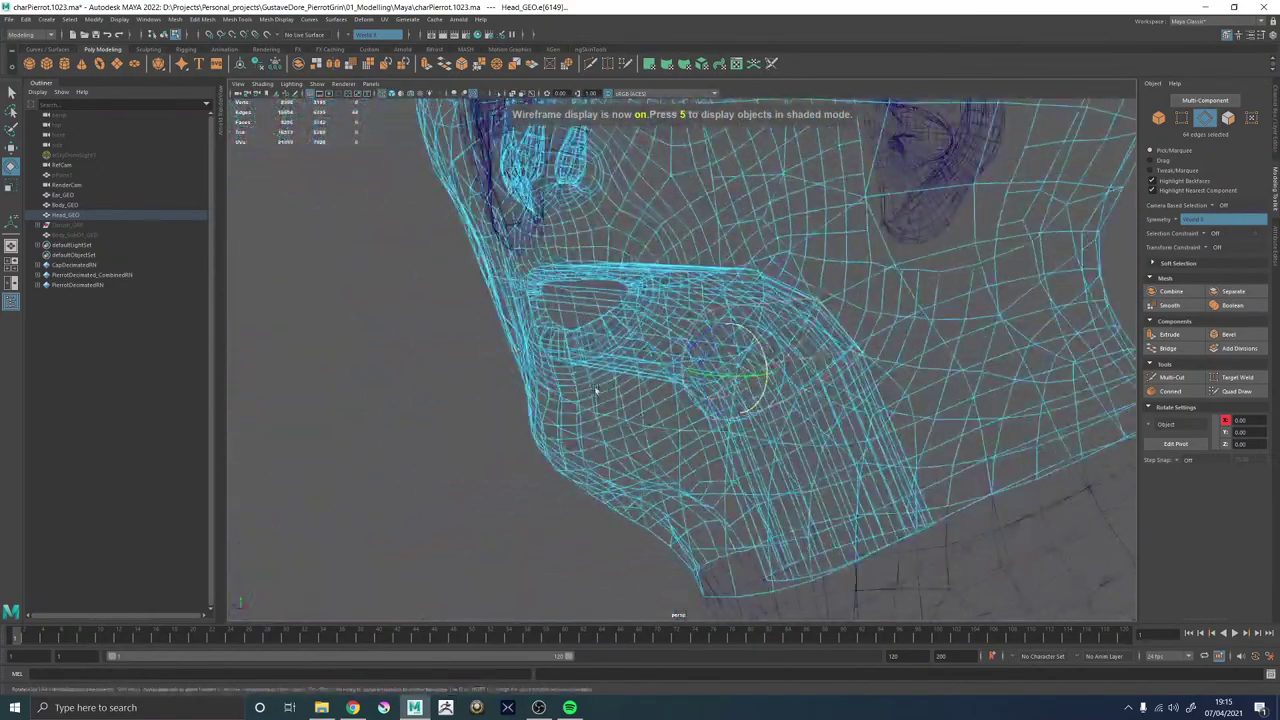
scroll(790, 370, "up", 6)
left_click(968, 377)
left_click_drag(968, 378, 732, 208, "alt")
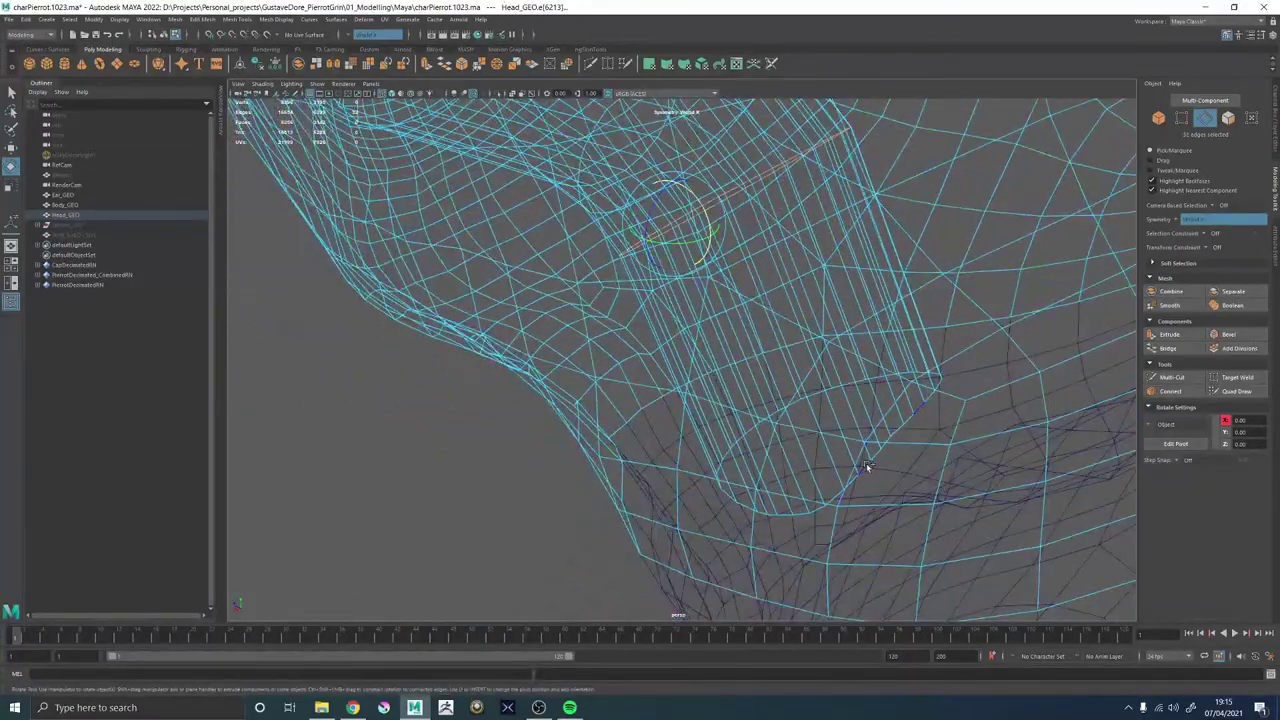
left_click_drag(922, 441, 620, 360, "alt")
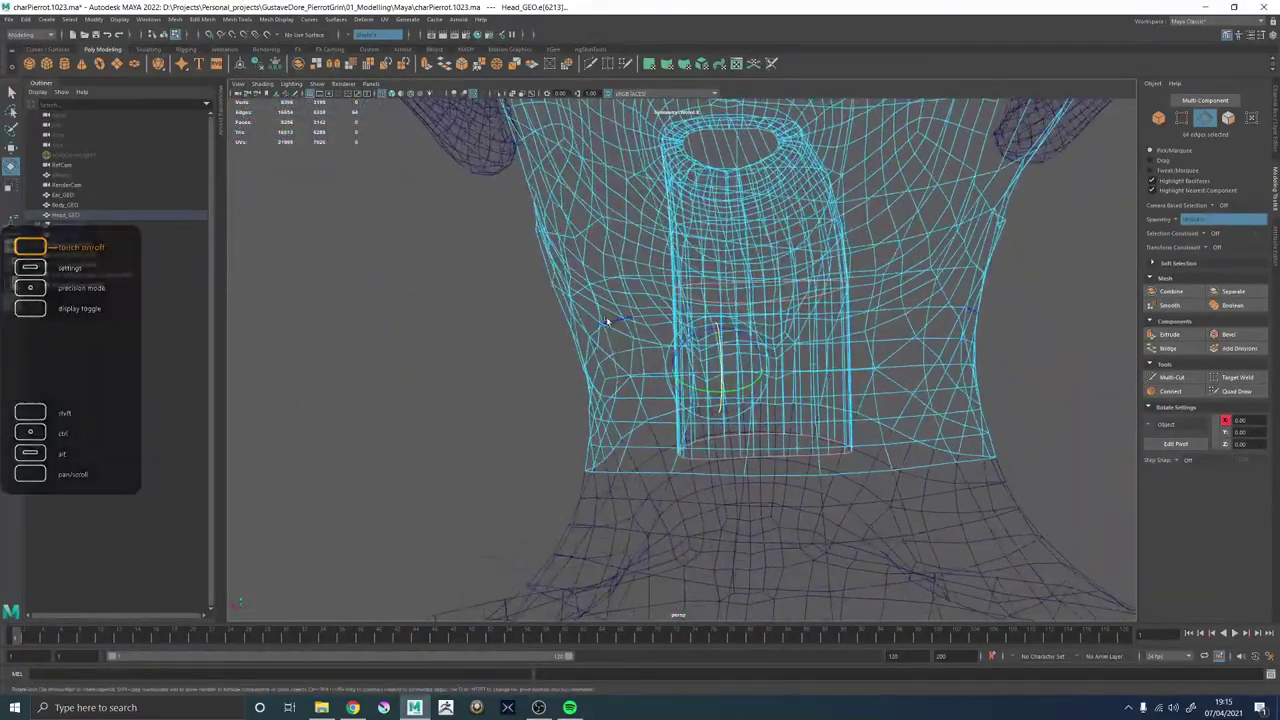
Turn on soft selection, narrow the selected throat loops sideways, and undo the last adjustment.
key("b")
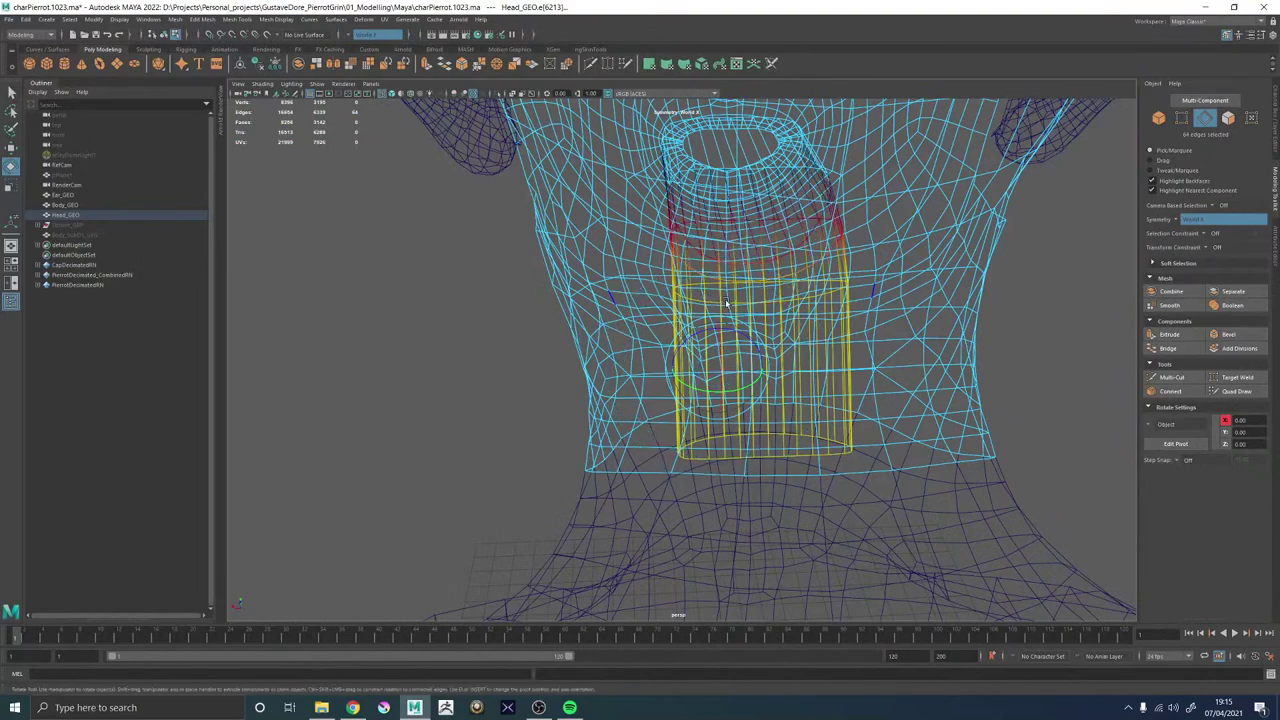
key("w")
middle_click_drag(1046, 308, 1090, 317)
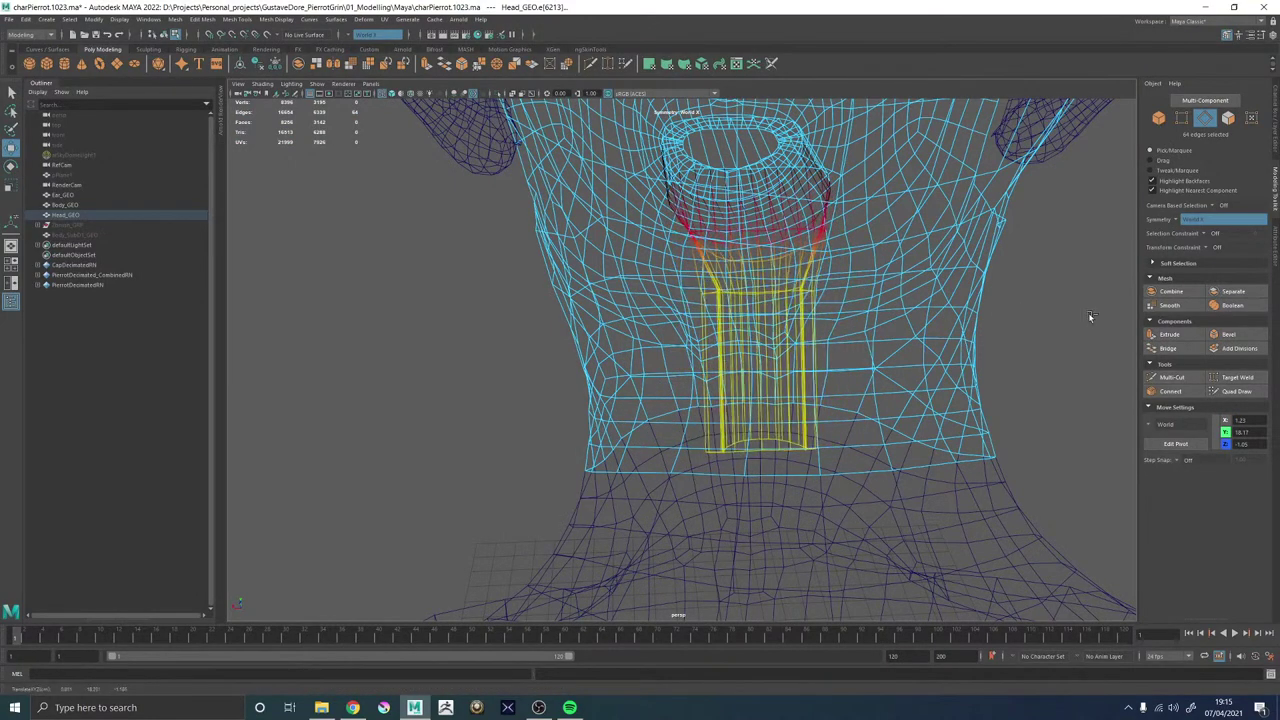
left_click_drag(1093, 317, 769, 288, "alt")
middle_click_drag(770, 287, 806, 286)
left_click_drag(806, 286, 700, 372, "alt")
key("ctrl+z")
Reposition the scale pivot near the centre of the throat's lower edge loop.
middle_click_drag(762, 350, 686, 342, "alt")
scroll(686, 344, "up", 5)
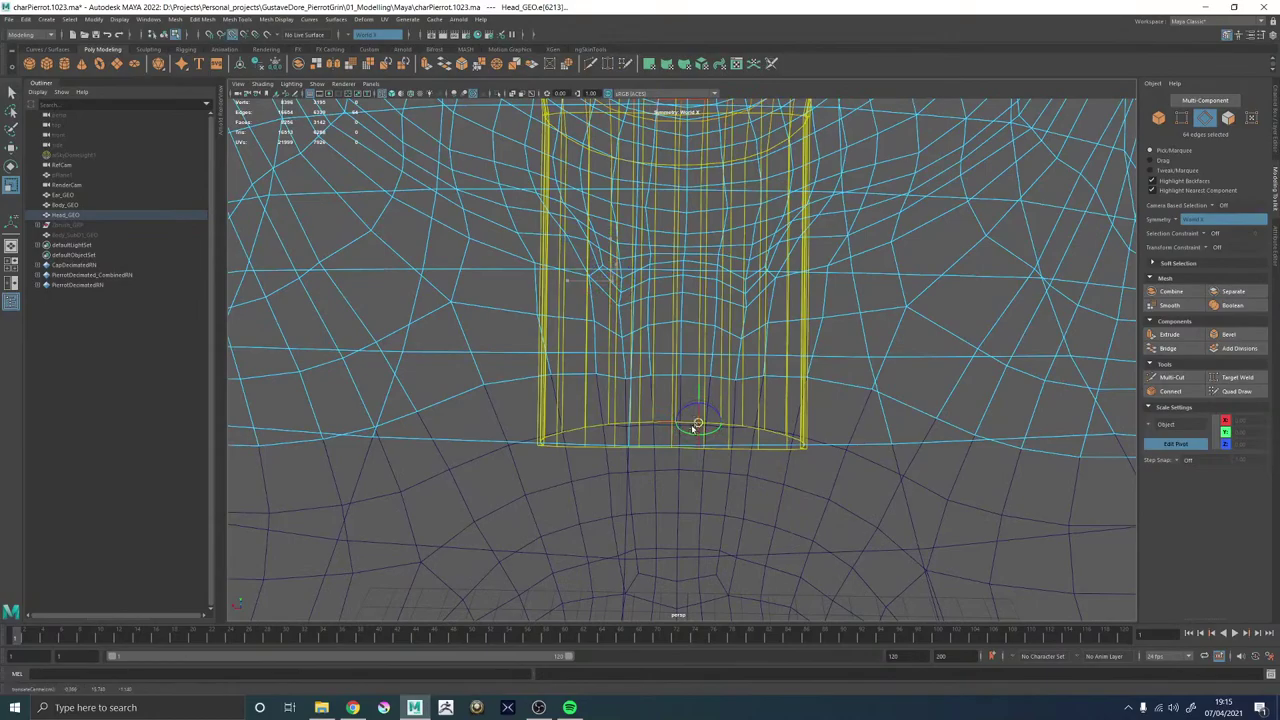
left_click_drag(627, 447, 651, 451)
Return Head_GEO to object selection in shaded display and view the inside of the mouth and throat.
scroll(673, 400, "down", 5)
mouse_move(675, 400)
left_mouse_down("alt")
mouse_move(728, 375)
mouse_move(642, 369)
left_mouse_up("alt")
key("5")
scroll(718, 385, "up", 10)
scroll(640, 369, "down", 3)
right_click_drag(640, 369, 689, 286)
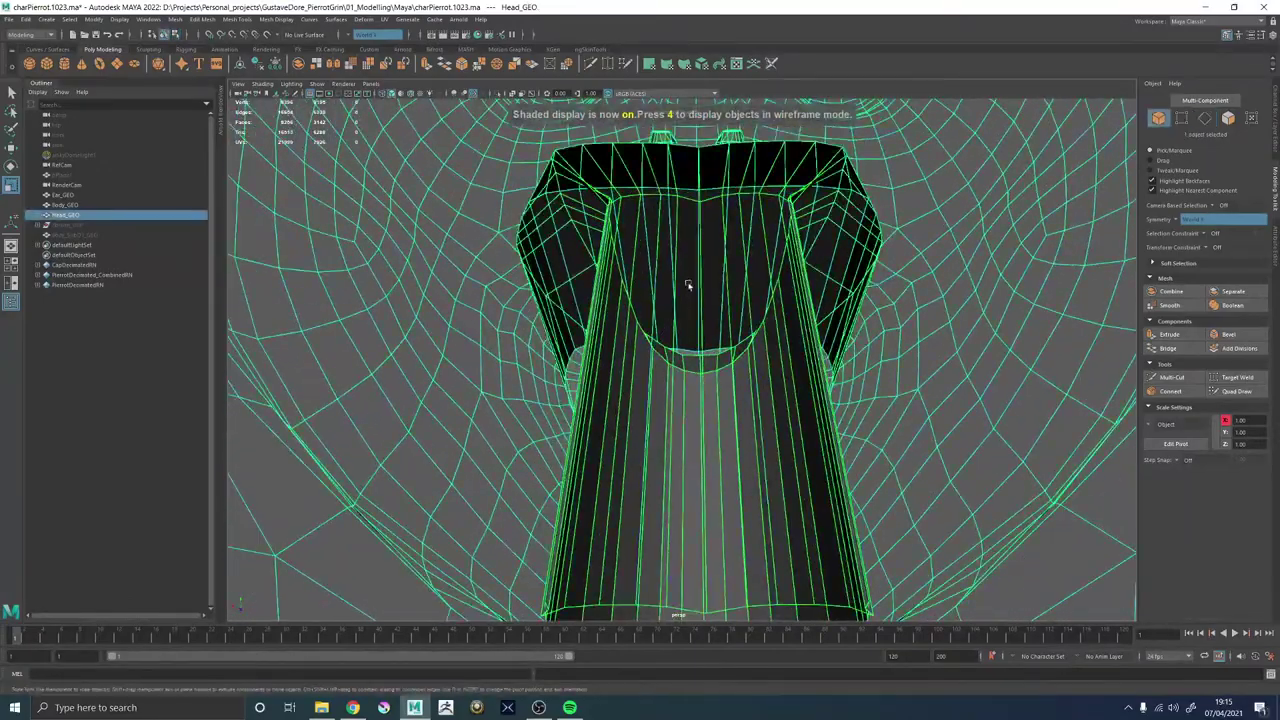
Return Head_GEO to edge selection and try Circularize and Edit Edge Flow on the edge loop at the throat's bend.
left_click_drag(689, 286, 715, 250, "alt")
key("F8")
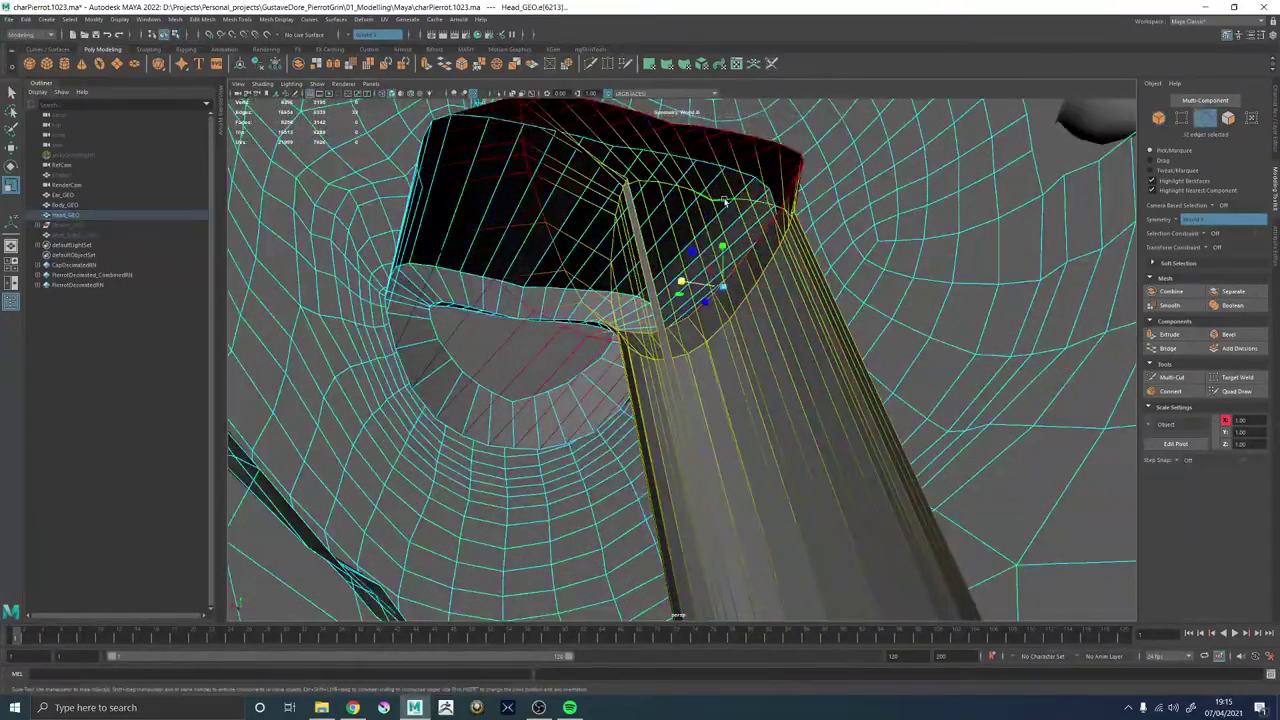
right_click(725, 200, "shift")
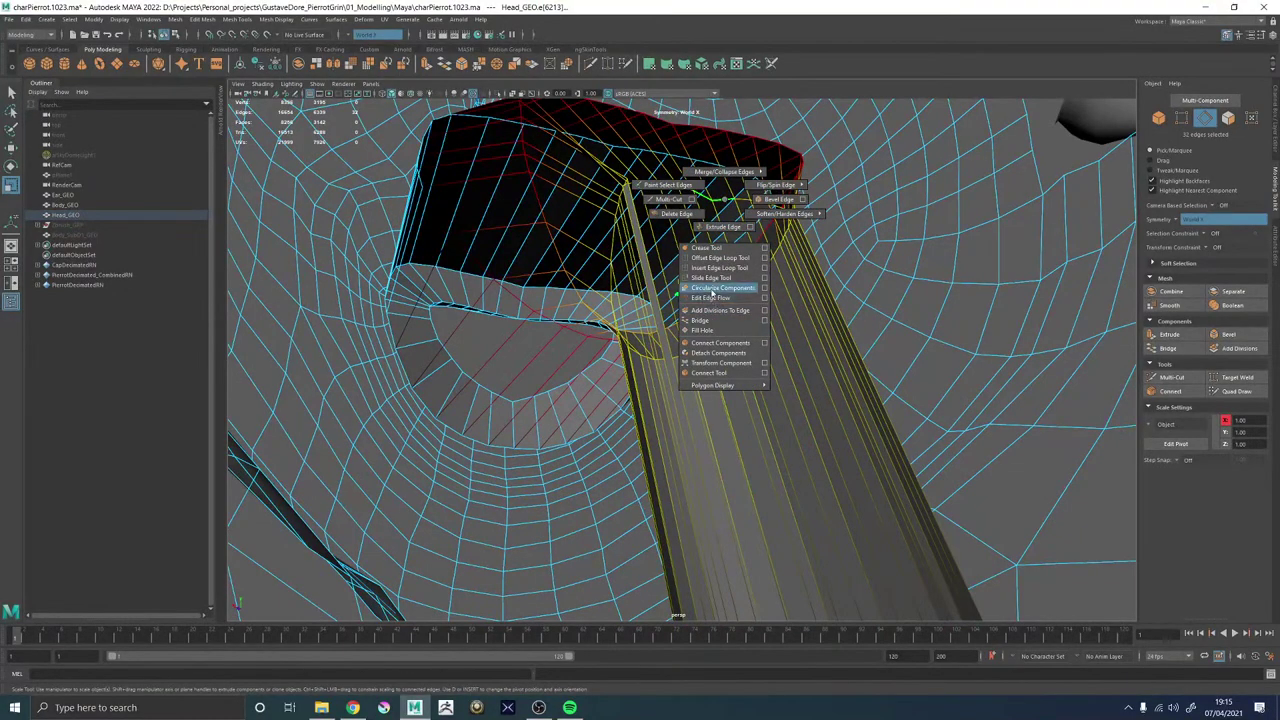
left_click(712, 290)
left_click_drag(712, 290, 734, 406, "alt")
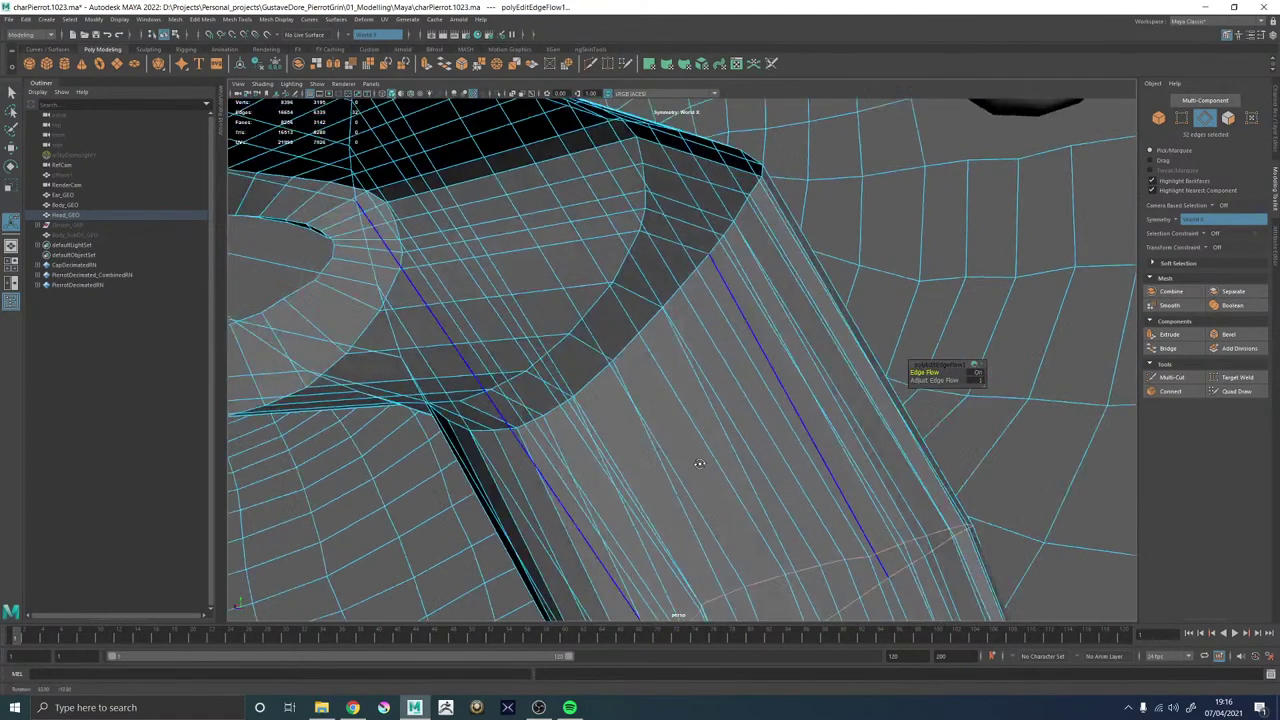
left_click_drag(701, 451, 624, 366, "alt")
Try to move the long edge running down the throat's side below the bend.
right_click_drag(668, 377, 622, 376)
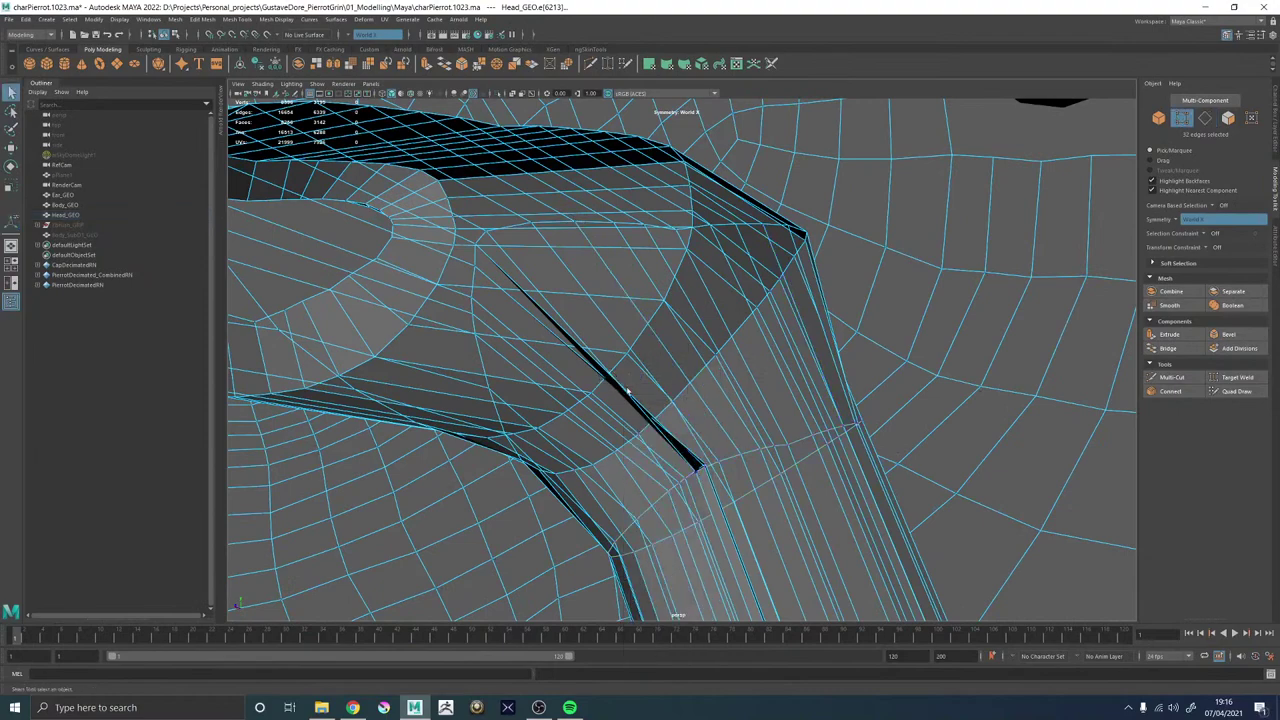
left_click_drag(628, 388, 619, 421, "alt")
double_click(609, 412)
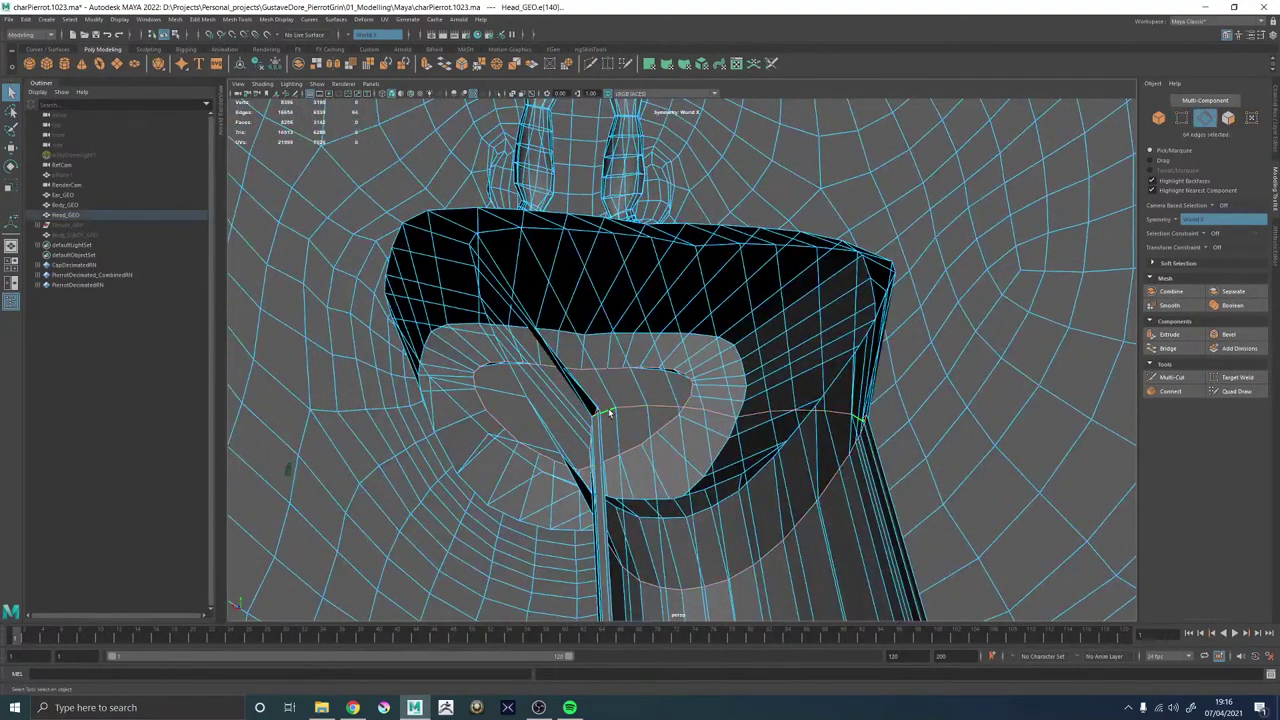
double_click(733, 418, "shift")
left_click_drag(733, 418, 855, 370, "alt")
scroll(757, 426, "up", 4)
scroll(757, 426, "down", 2)
key("w")
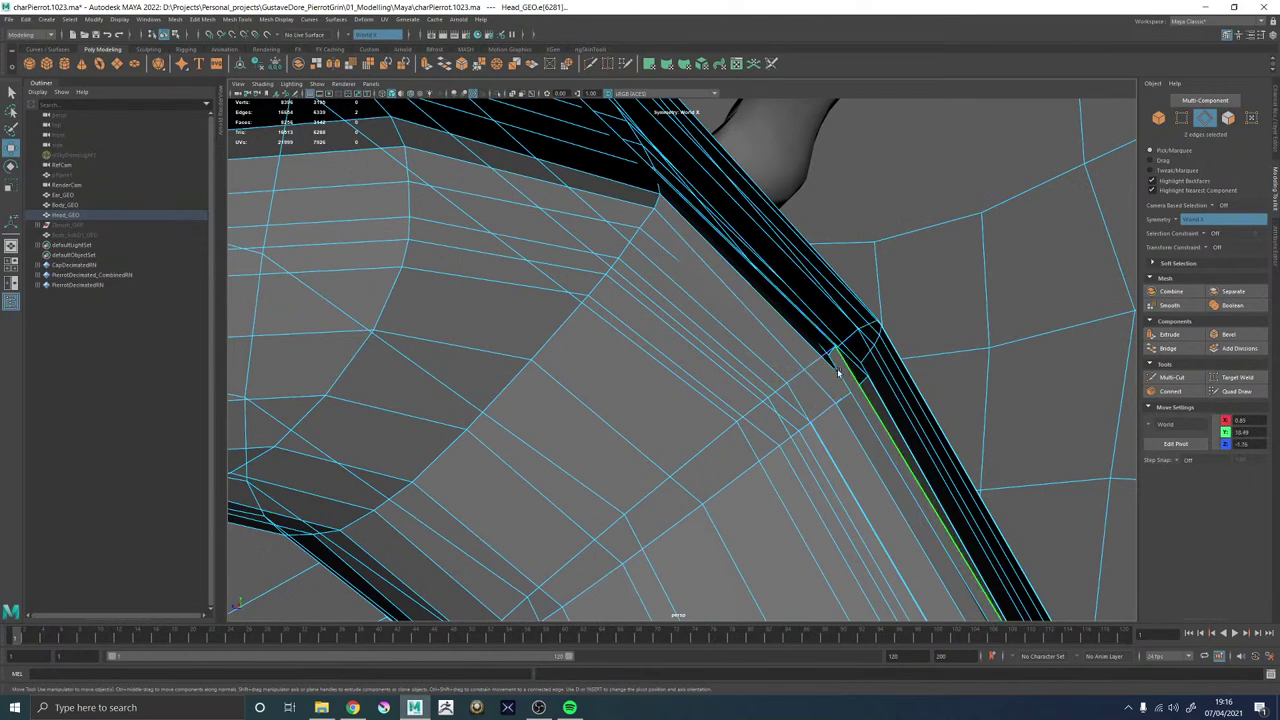
scroll(842, 385, "down", 2)
middle_click_drag(848, 403, 748, 288, "alt")
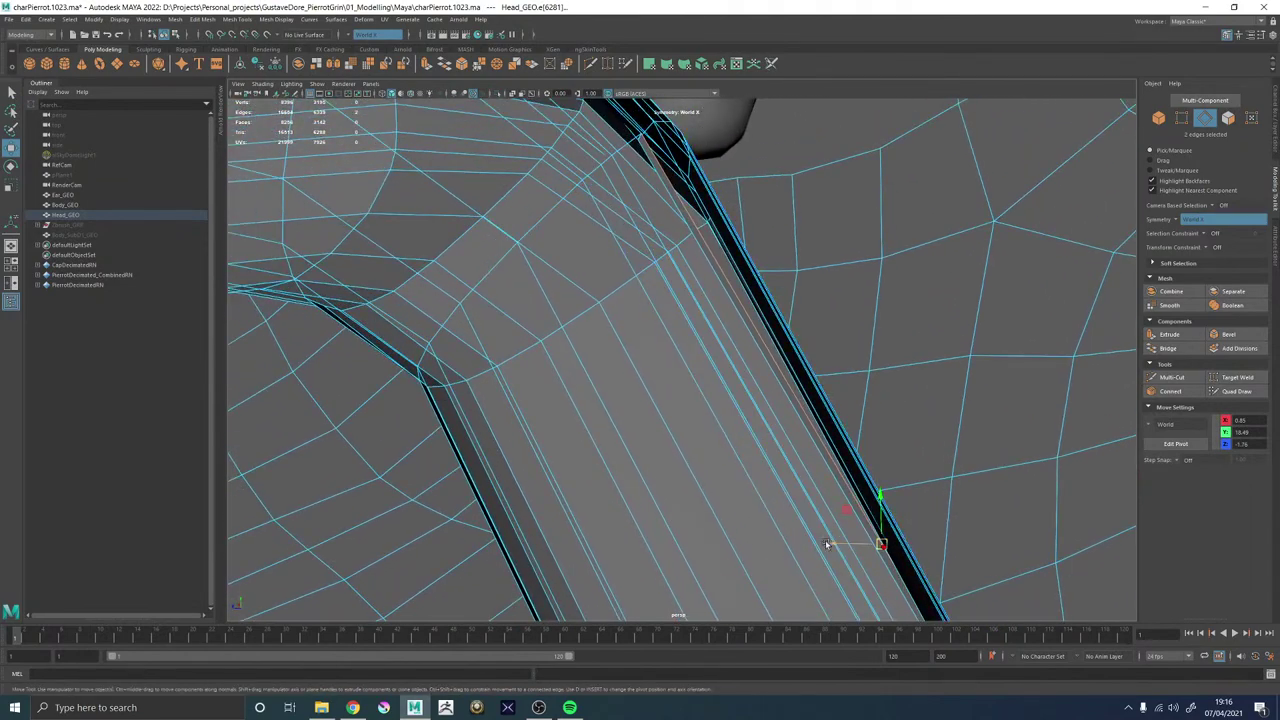
left_click_drag(827, 544, 664, 290)
Circularize the edge loop at the throat's bend and check its shape from inside the mouth.
right_click(665, 289, "shift")
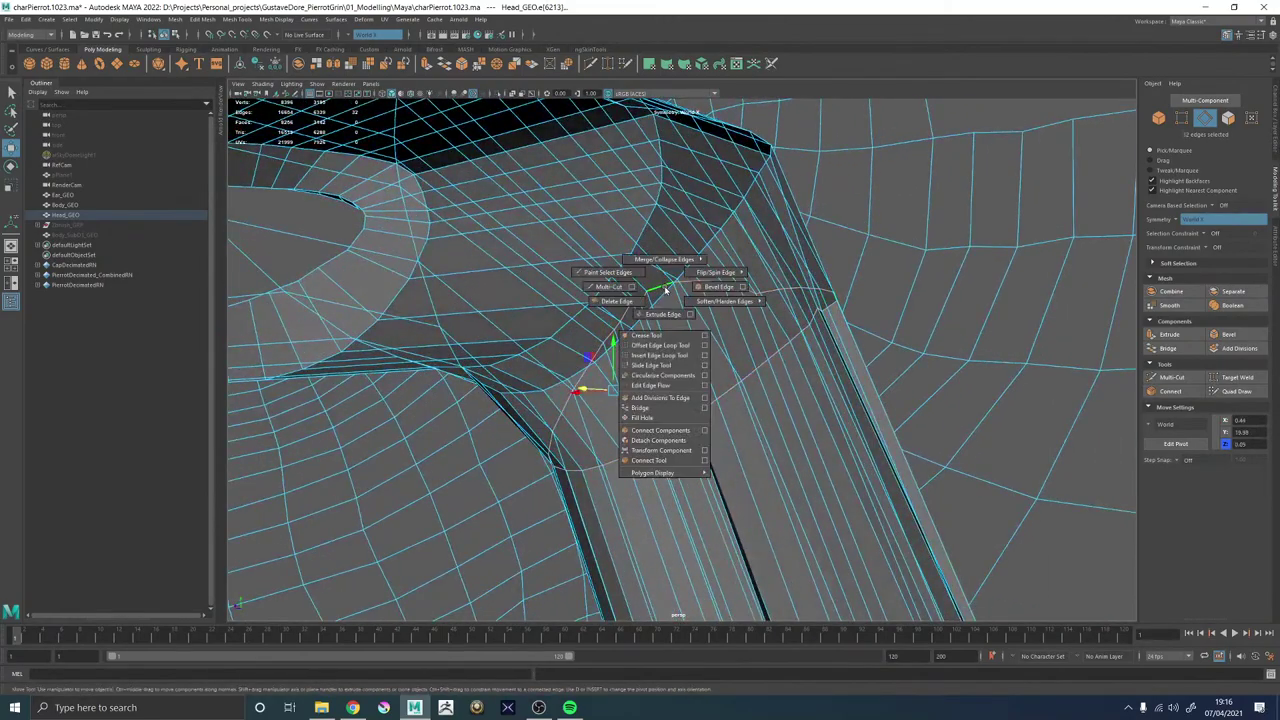
left_click(648, 377)
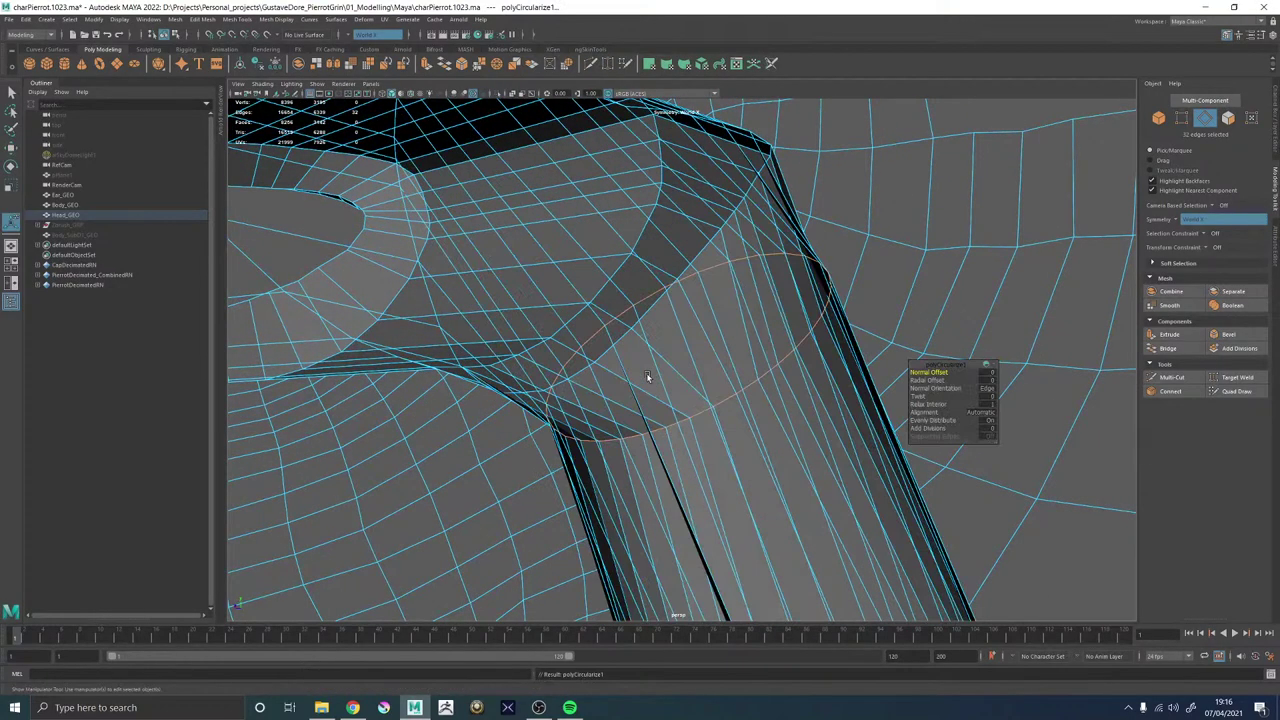
left_click_drag(651, 371, 872, 430, "alt")
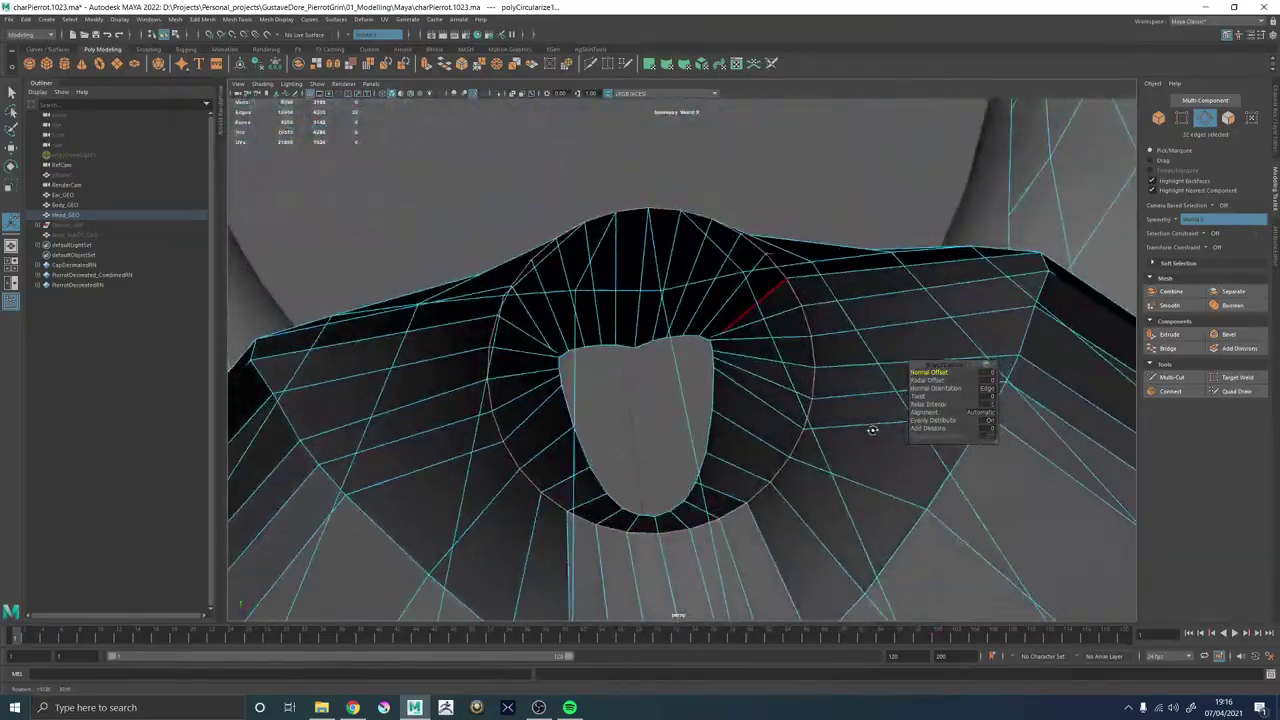
left_click_drag(711, 434, 763, 353, "alt")
right_click_drag(763, 353, 620, 369, "alt")
left_click_drag(620, 369, 668, 290, "alt")
Delete the ring of long throat faces below the circular edge loop.
right_click_drag(671, 286, 673, 328)
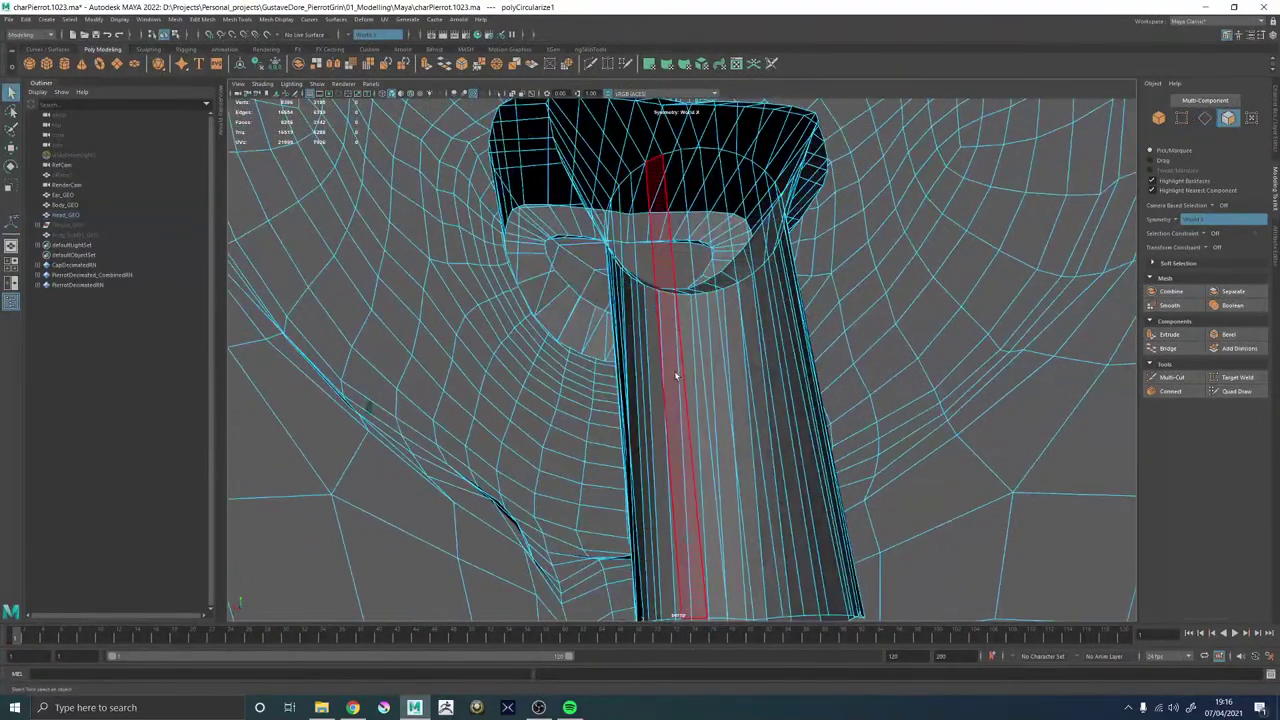
left_click(674, 371)
double_click(689, 373)
key("Delete")
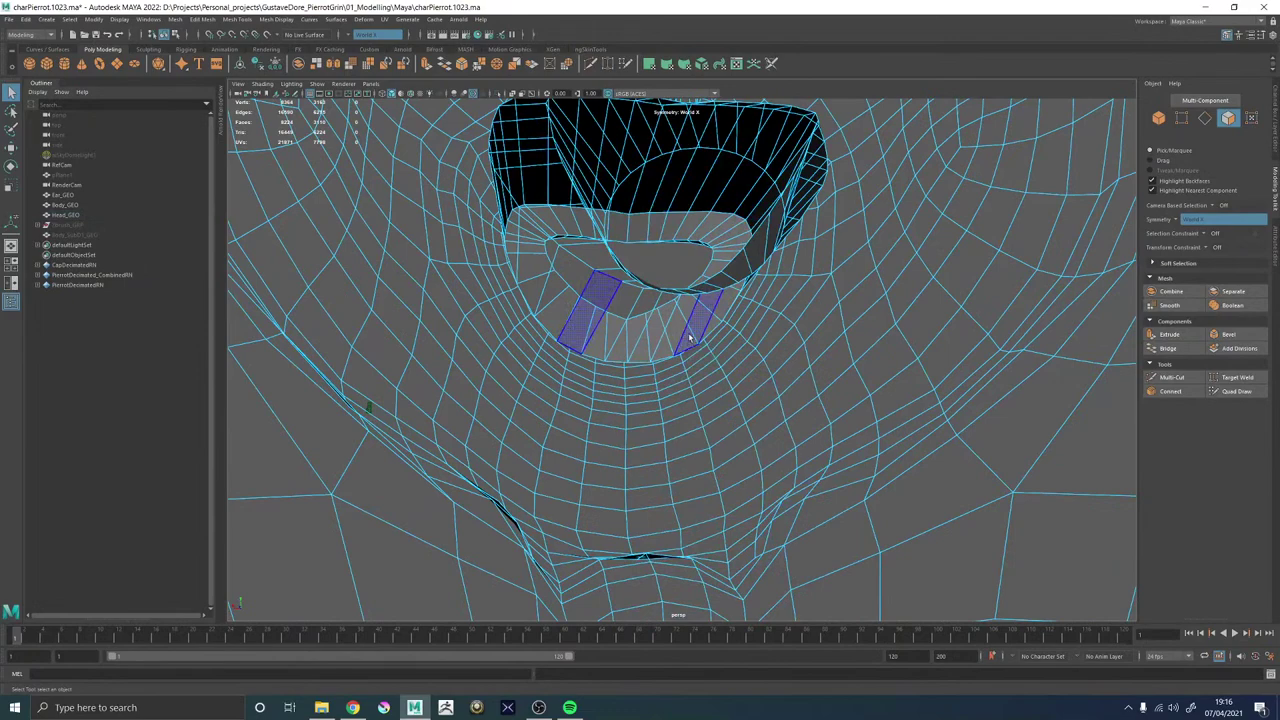
Try to rotate the circular border edge loop at the throat opening.
scroll(699, 275, "up", 5)
scroll(723, 286, "down", 5)
middle_click_drag(742, 271, 746, 370, "alt")
right_click_drag(746, 370, 700, 382, "alt")
left_click_drag(700, 382, 669, 377, "alt")
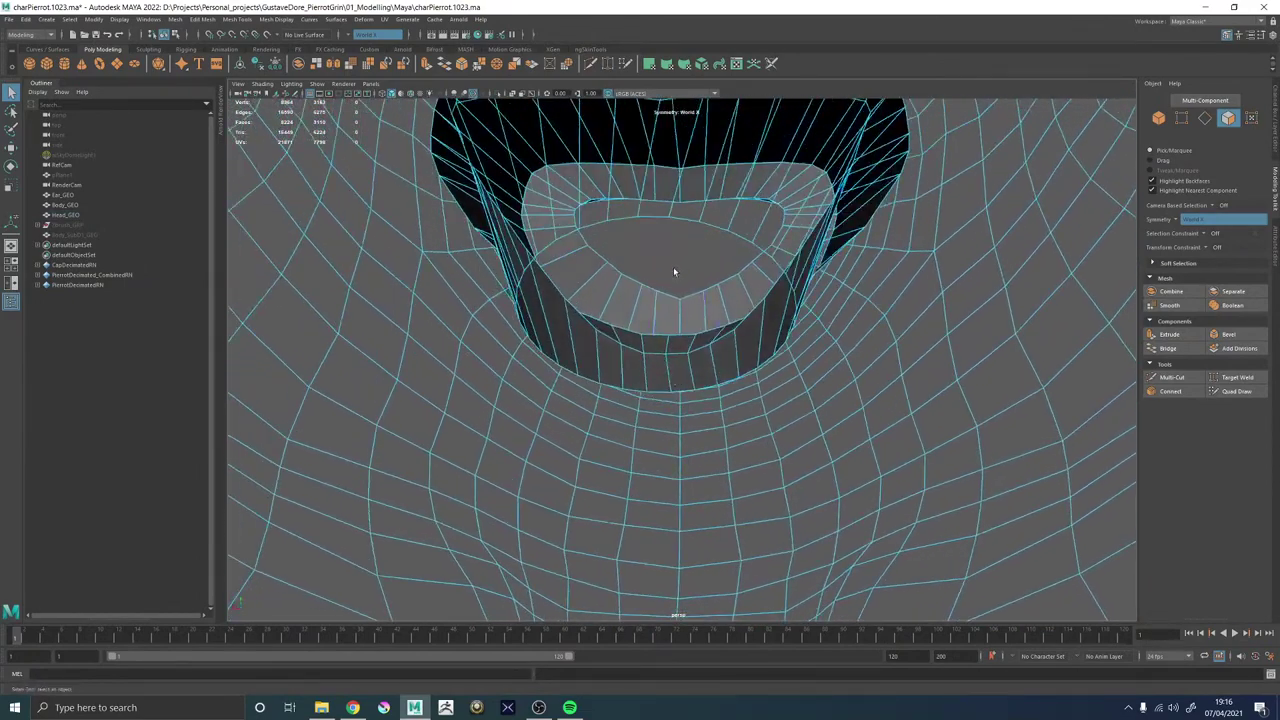
double_click(654, 217)
left_click_drag(654, 217, 657, 237, "alt")
key("e")
key("f")
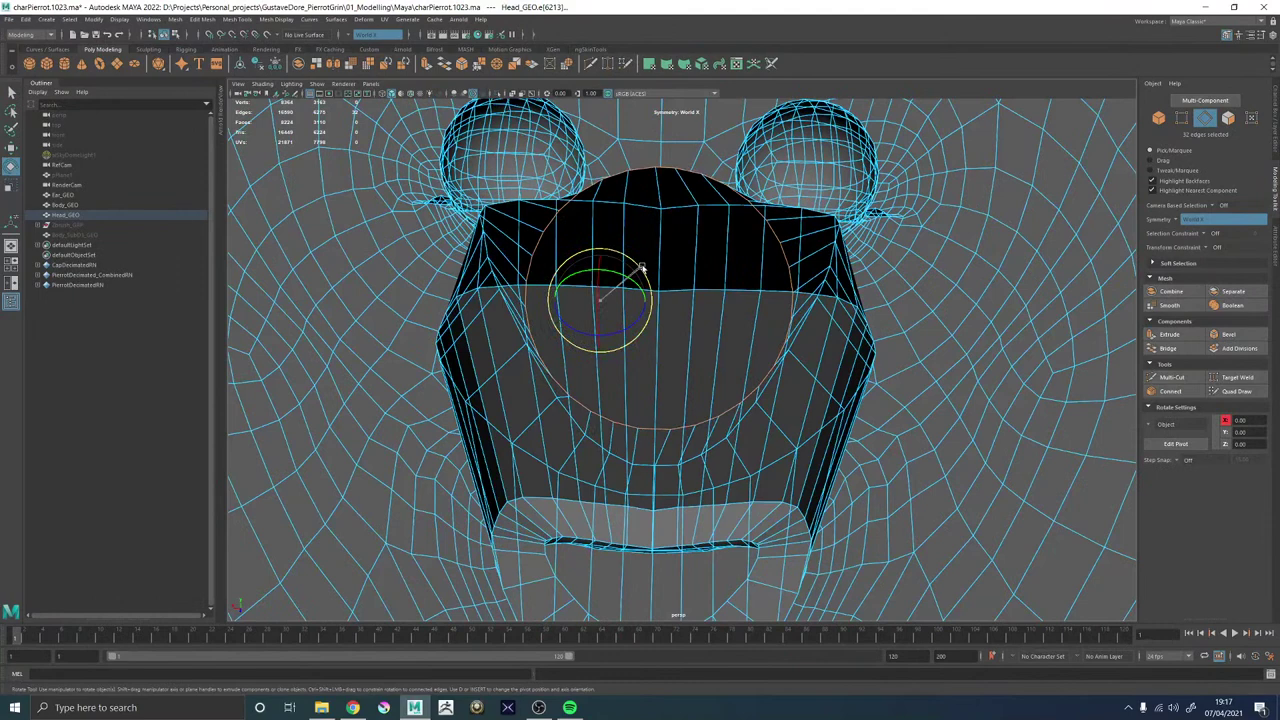
left_click_drag(640, 268, 644, 270)
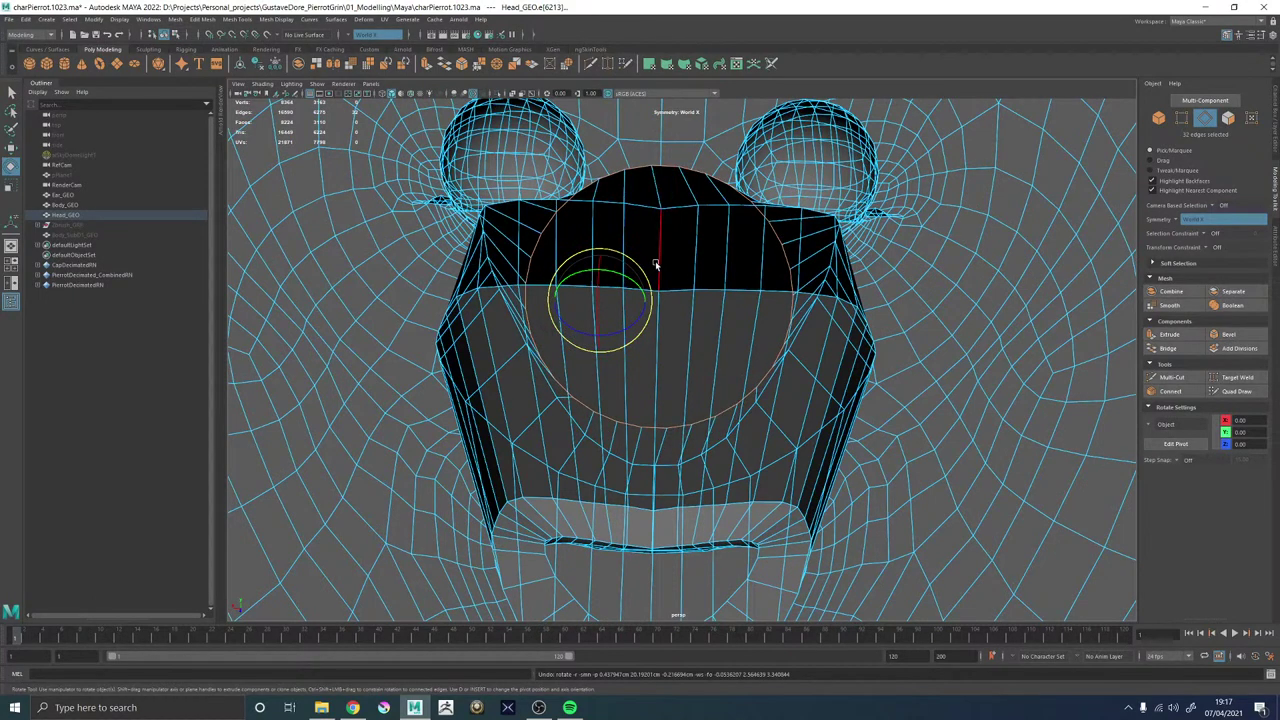
Select the head's centre-line edge loop and switch the coordinate entry to relative transform.
middle_click_drag(694, 256, 708, 291, "alt")
left_click_drag(708, 296, 700, 295, "alt")
right_click_drag(676, 312, 686, 190)
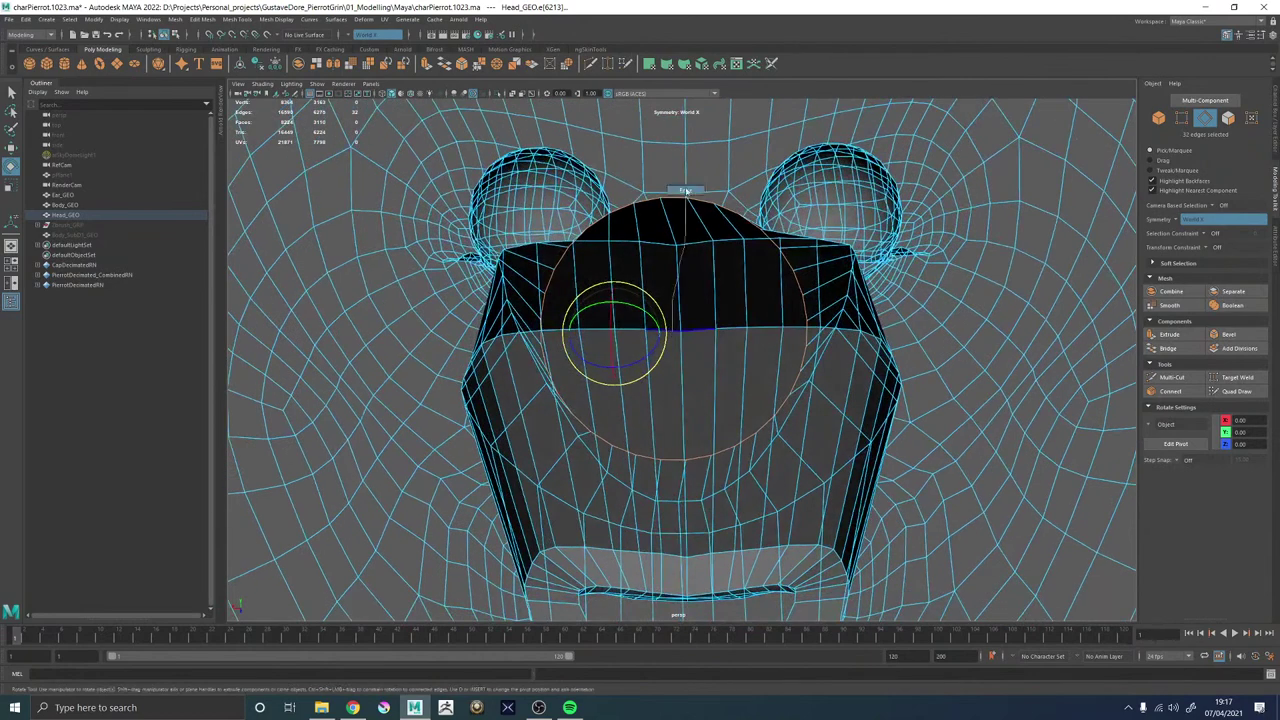
double_click(680, 280)
double_click(684, 485)
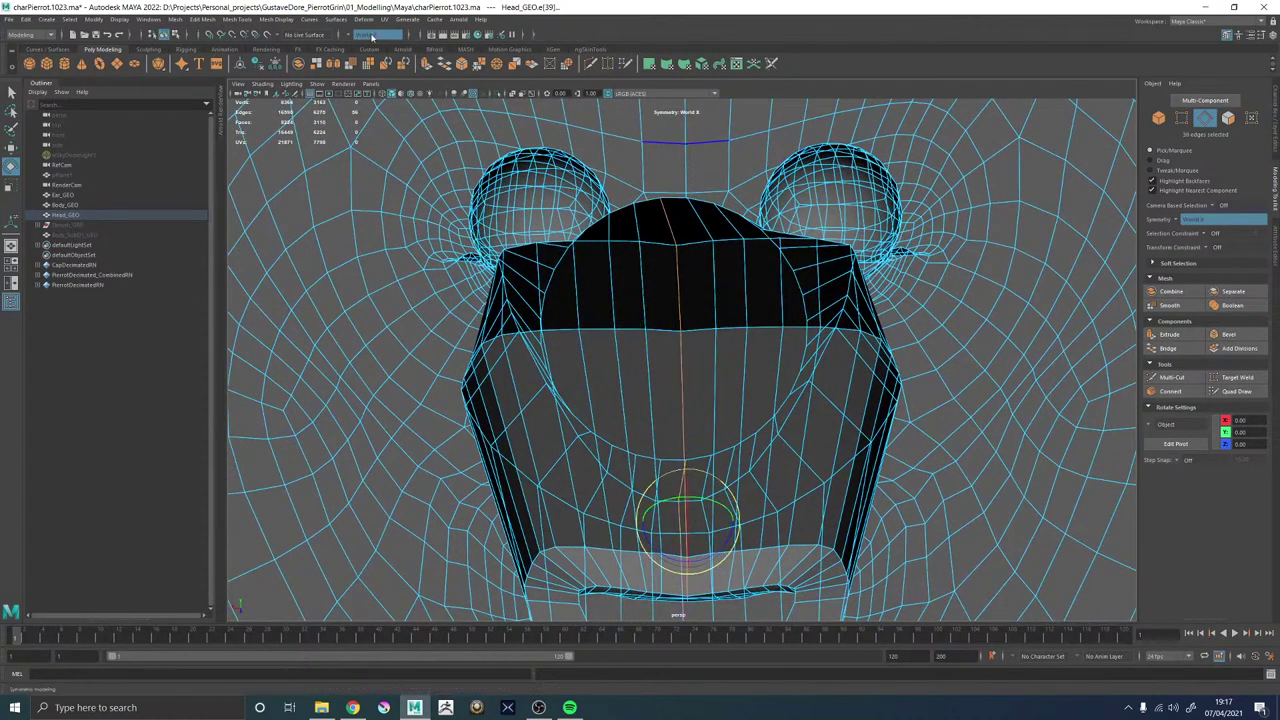
left_click(535, 35)
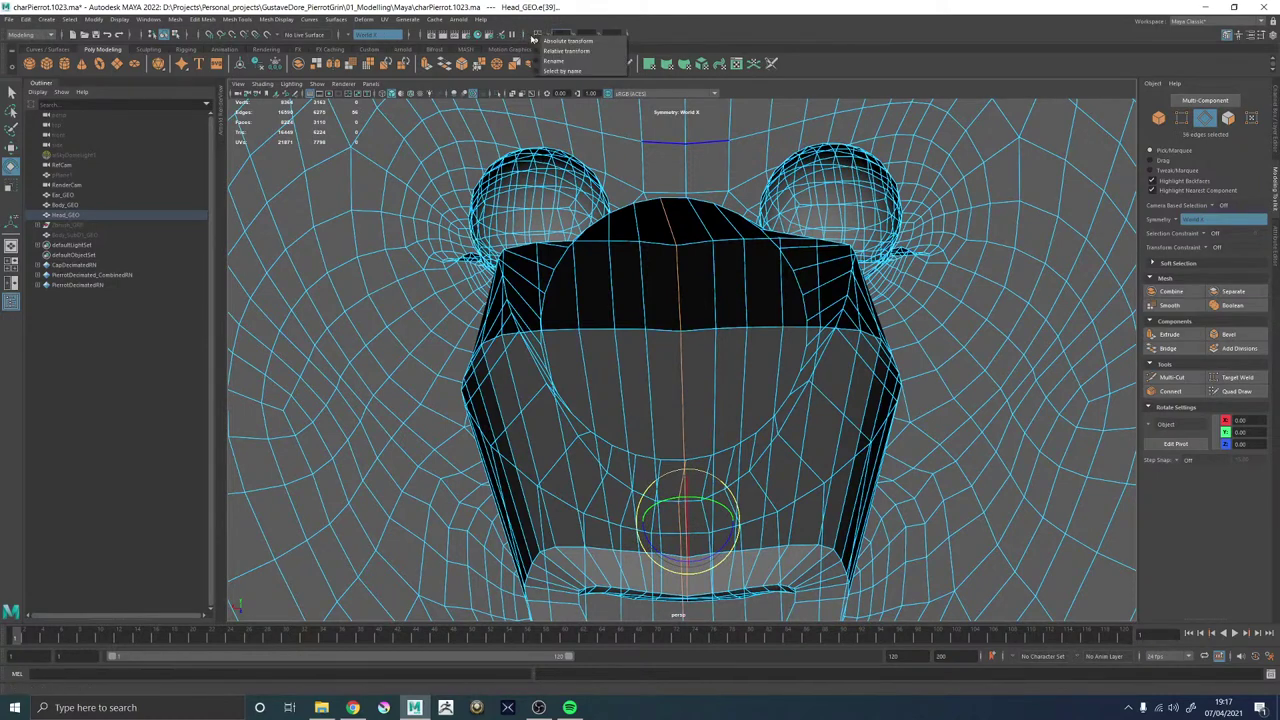
left_click(562, 50)
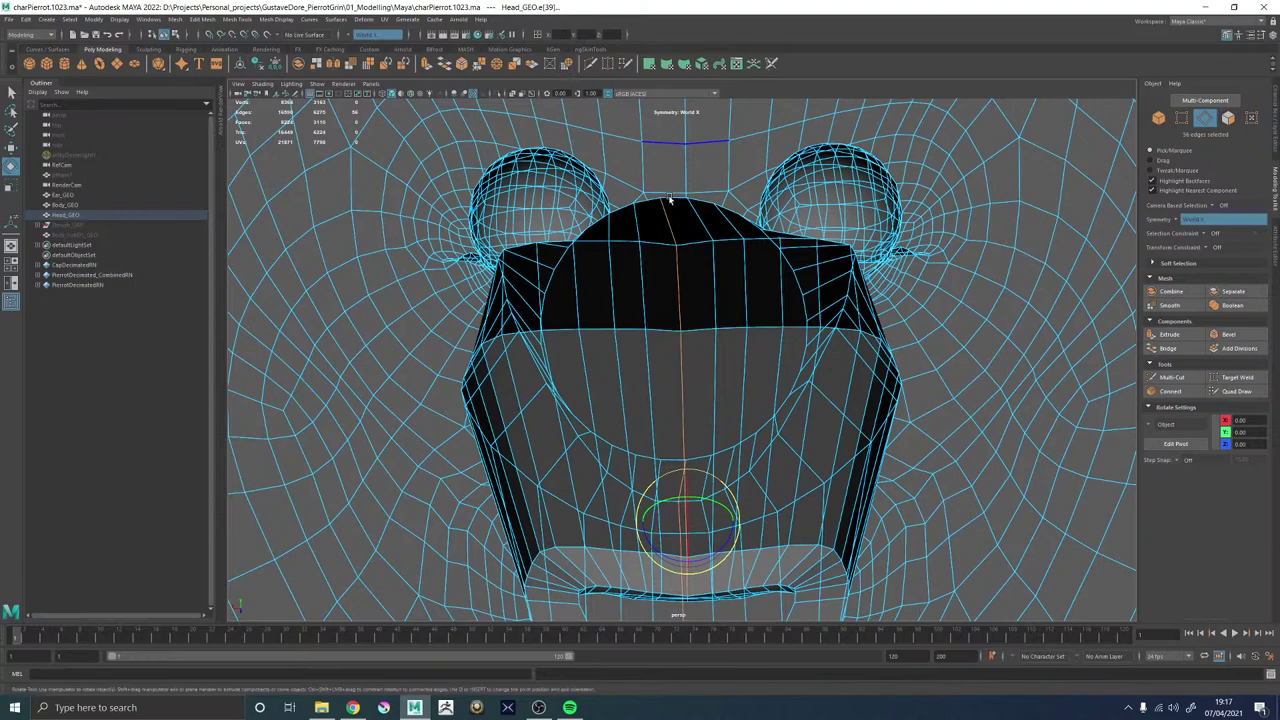
Convert the centre-line edge selection to vertices.
left_click_drag(670, 200, 676, 287, "alt")
right_click(676, 285, "ctrl")
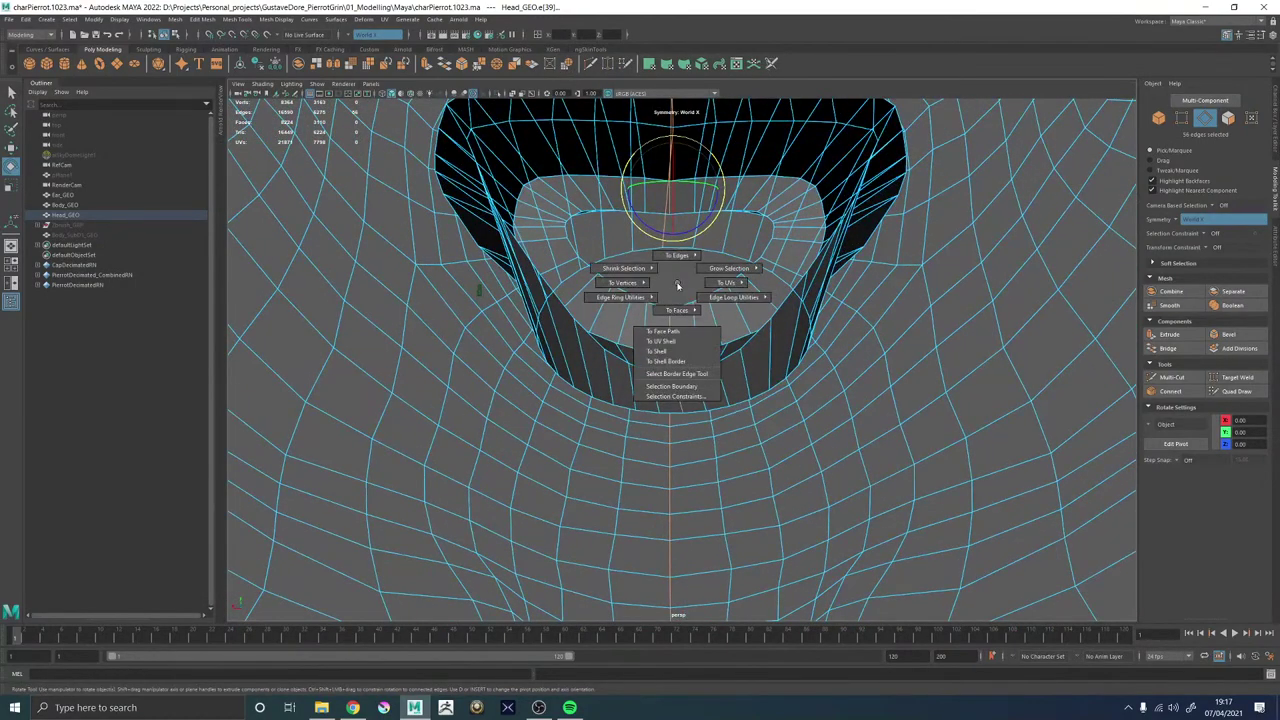
right_click_drag(677, 286, 567, 285, "ctrl")
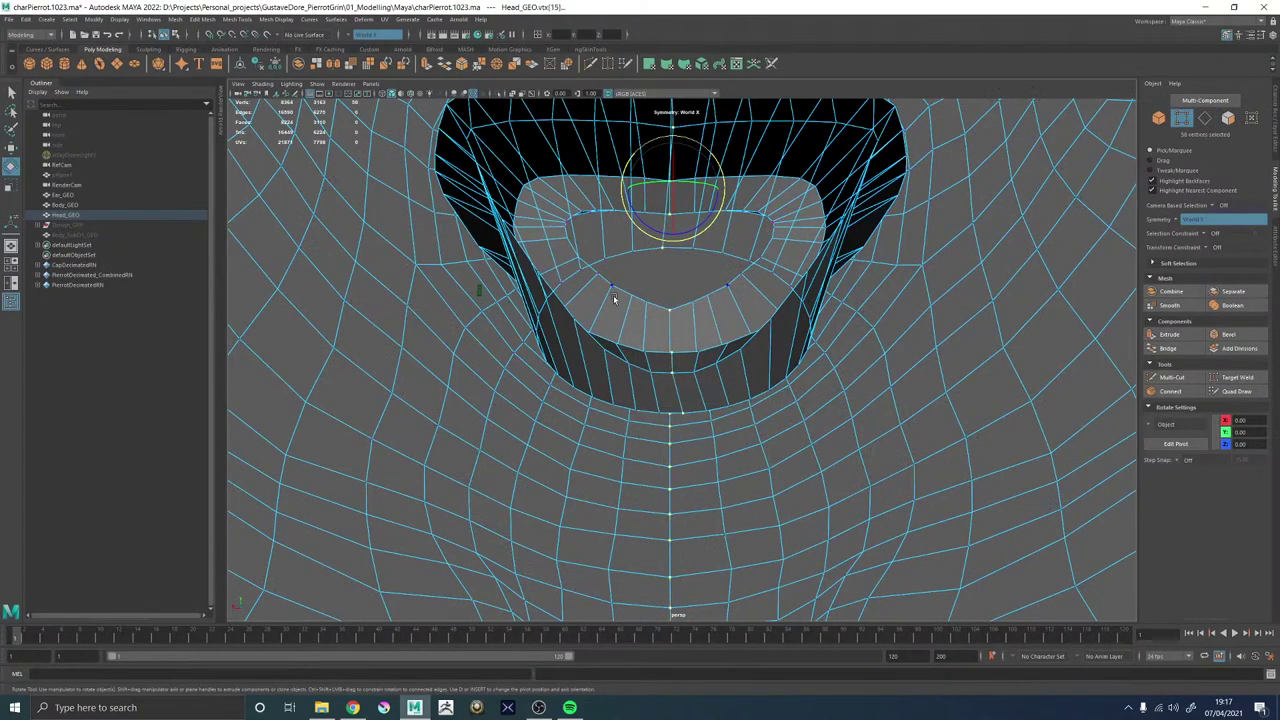
left_click_drag(609, 294, 700, 309, "alt")
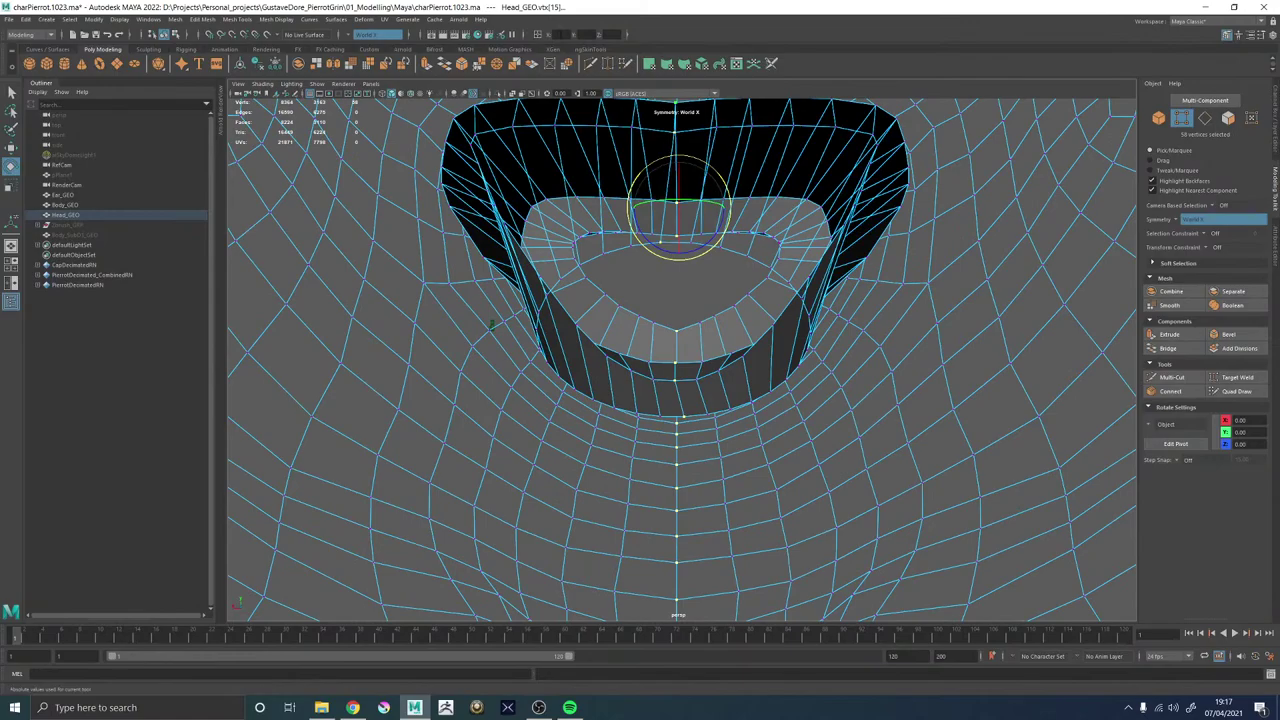
scroll(663, 257, "down", 3)
mouse_move(663, 257)
left_mouse_down("alt")
mouse_move(707, 252)
mouse_move(670, 257)
left_mouse_up("alt")
key("f")
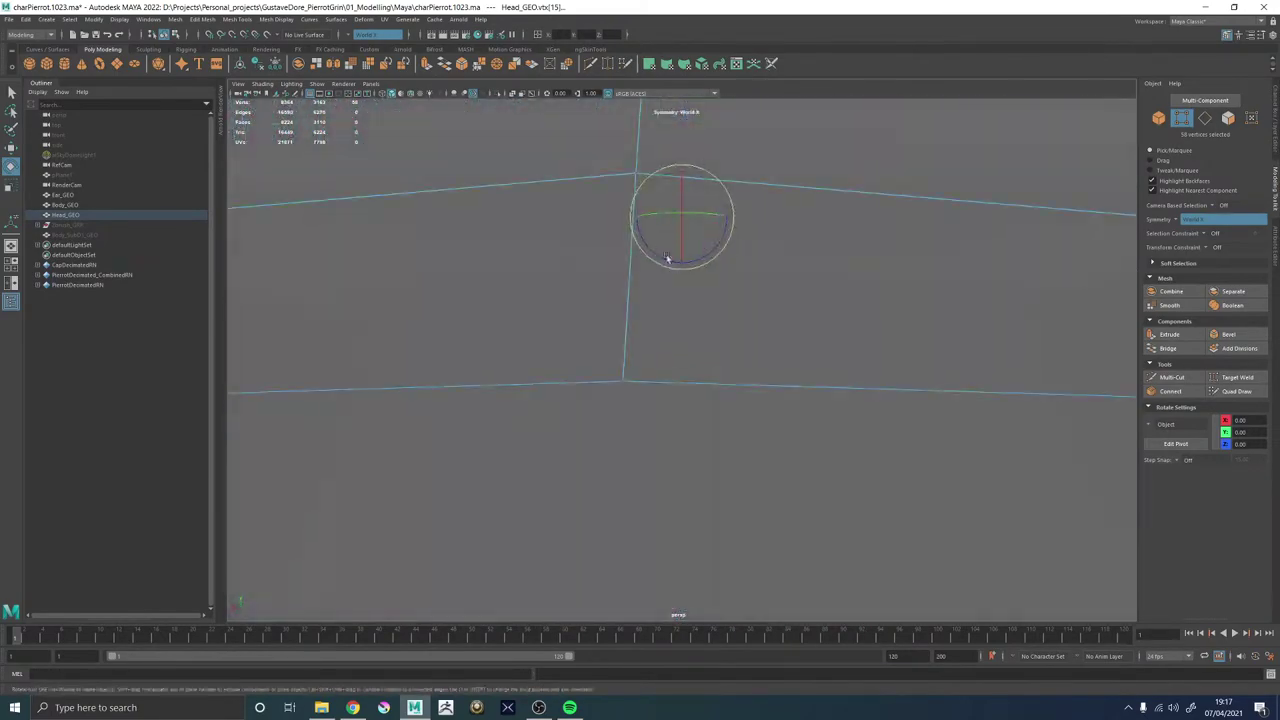
Try to flatten the centre-line edge loop along X by scaling it.
scroll(668, 258, "down", 5)
left_click_drag(570, 205, 672, 409, "alt")
key("w")
scroll(676, 322, "down", 3)
scroll(668, 311, "up", 2)
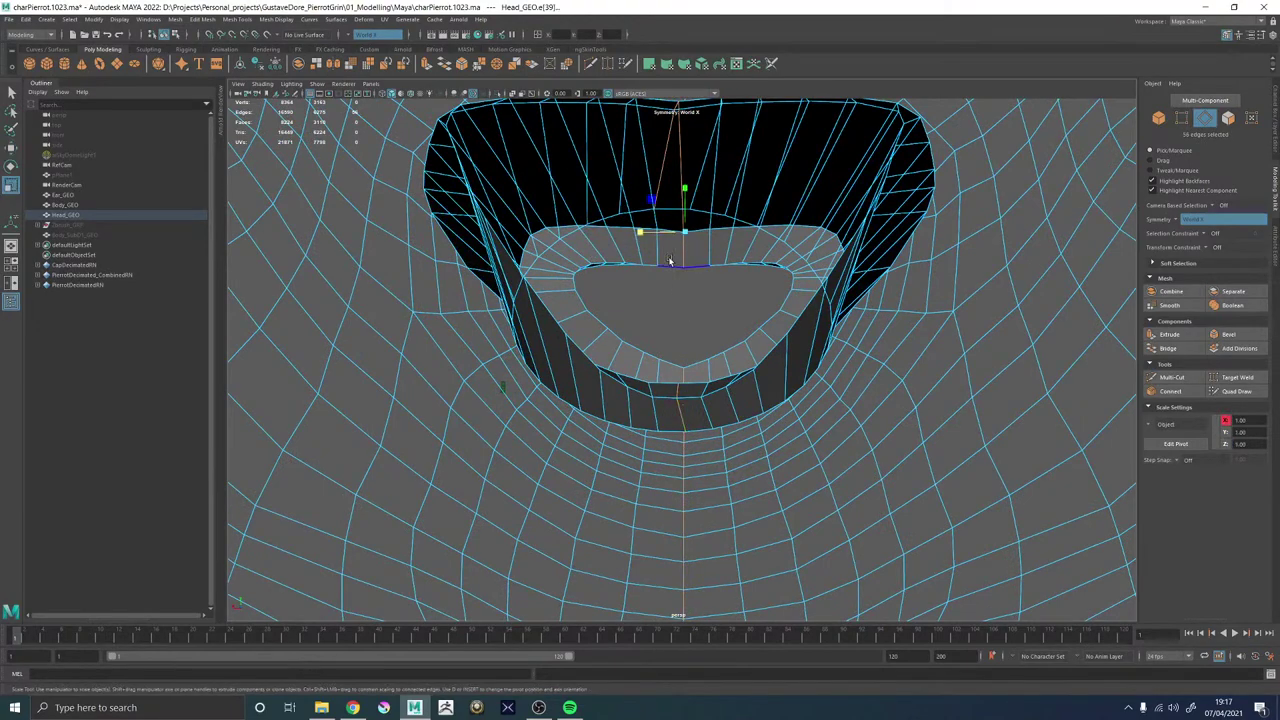
left_click_drag(641, 235, 669, 237)
left_click_drag(751, 243, 754, 244)
left_click_drag(718, 260, 720, 284, "alt")
Select the circular border edge loop at the throat opening.
scroll(720, 285, "down", 8)
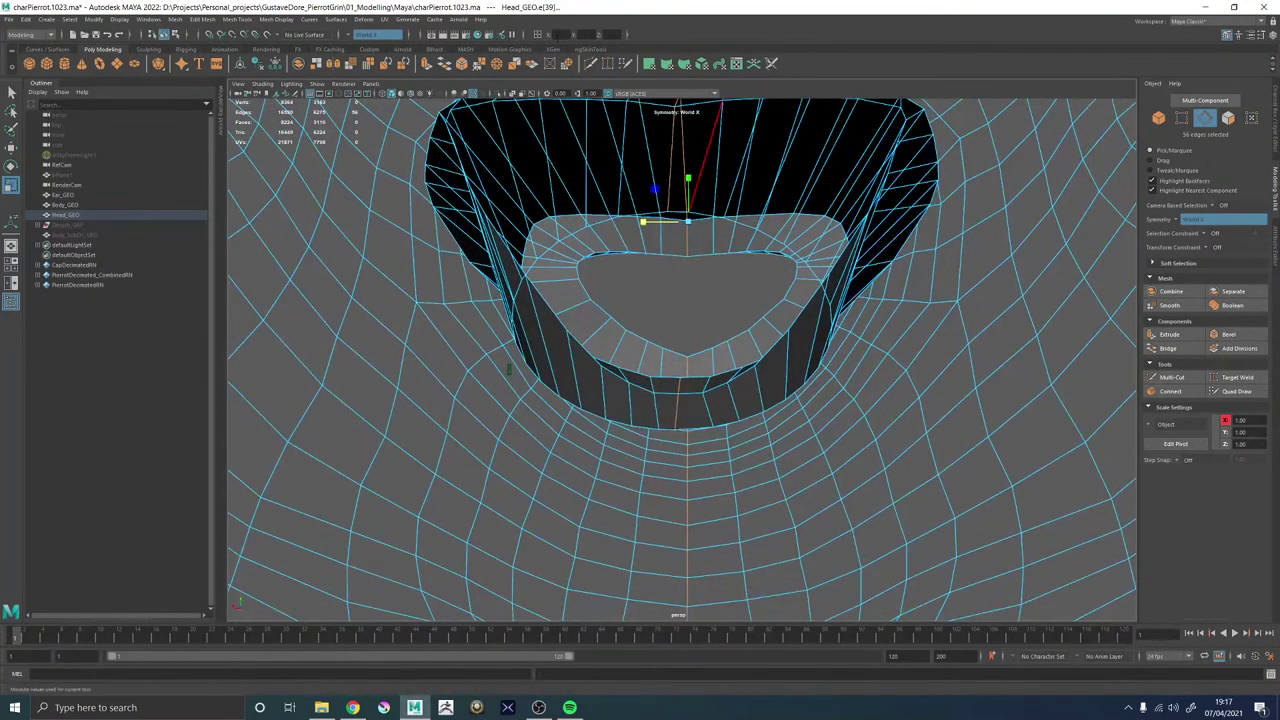
scroll(749, 357, "up", 6)
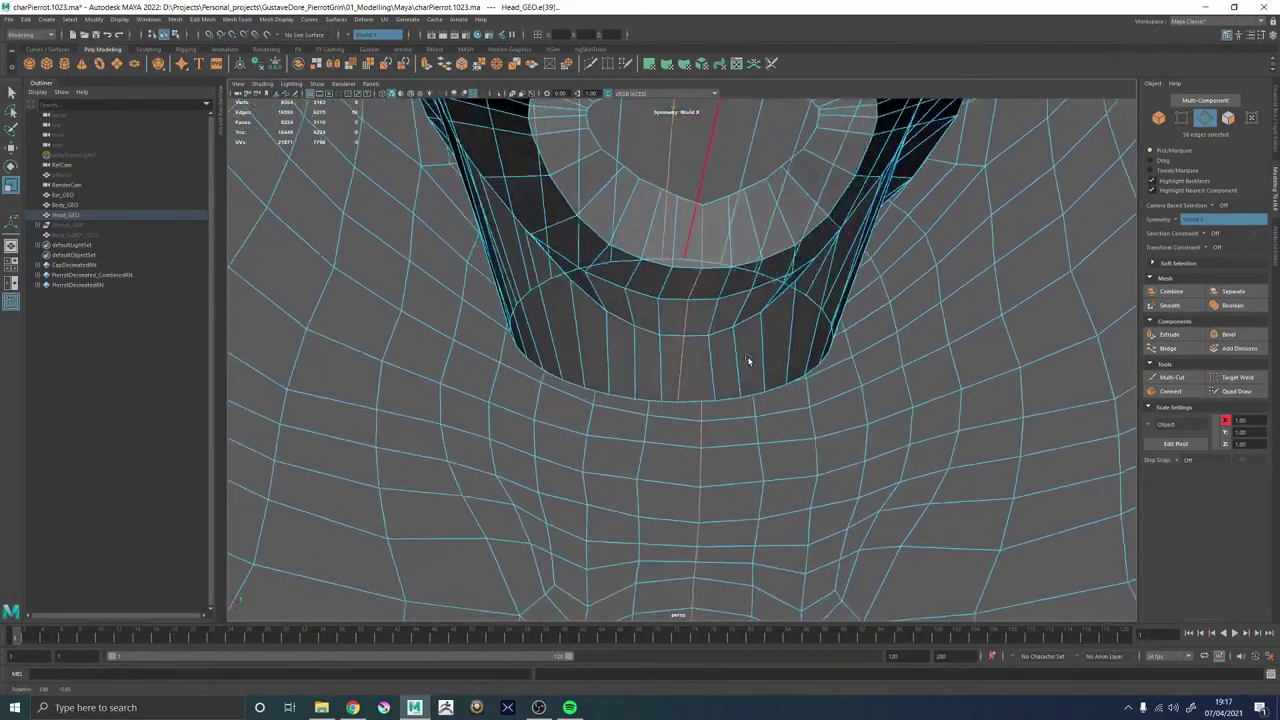
scroll(690, 369, "up", 8)
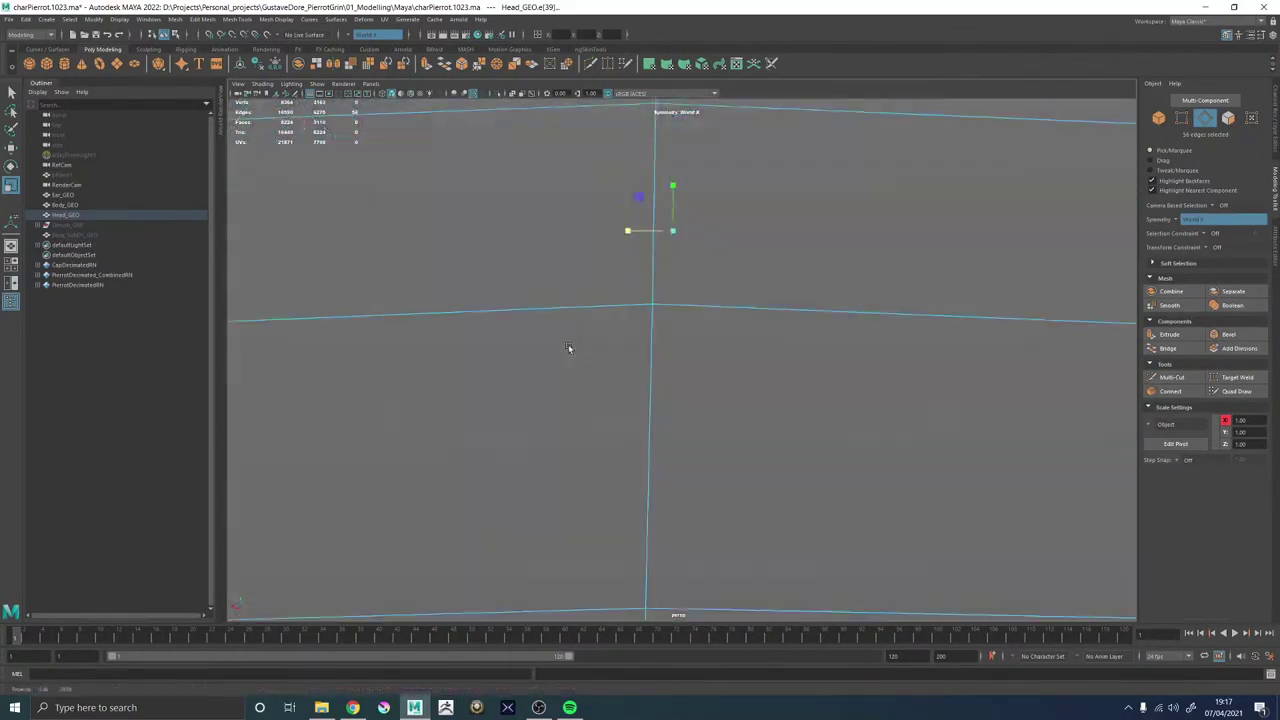
scroll(590, 390, "down", 8)
scroll(603, 414, "up", 3)
left_click_drag(605, 404, 681, 457, "alt")
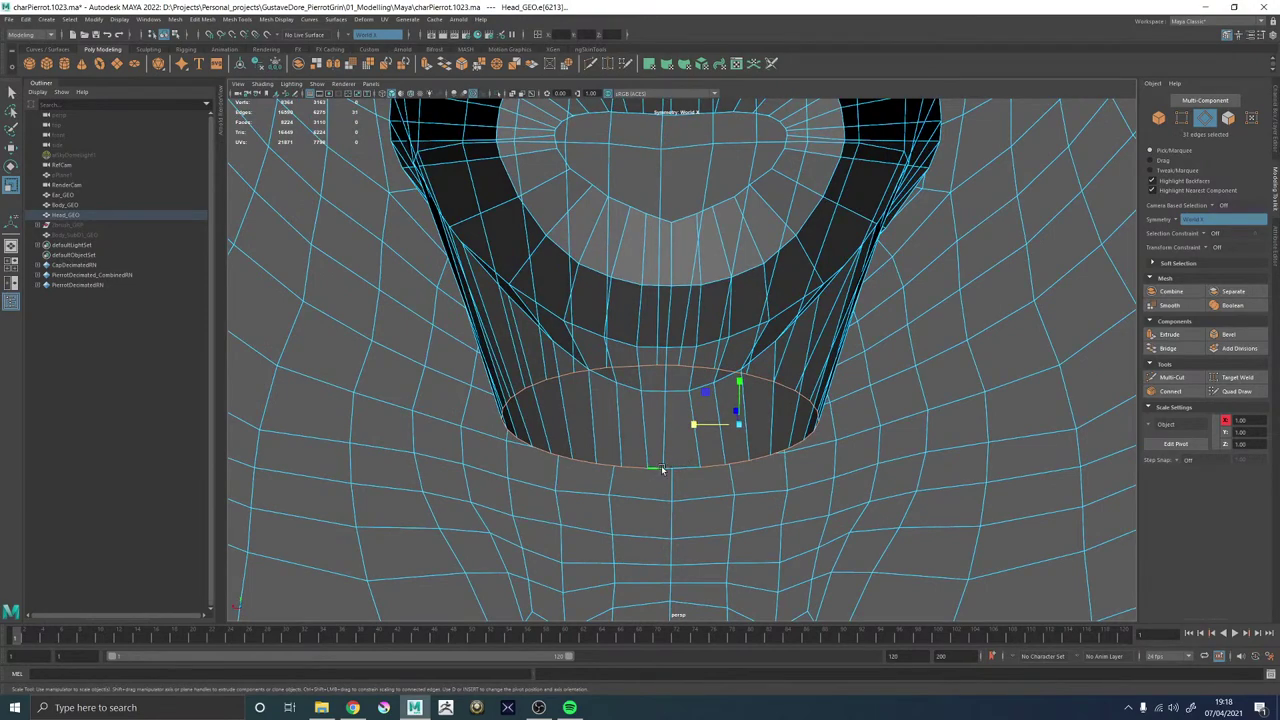
left_click_drag(708, 477, 686, 389, "alt")
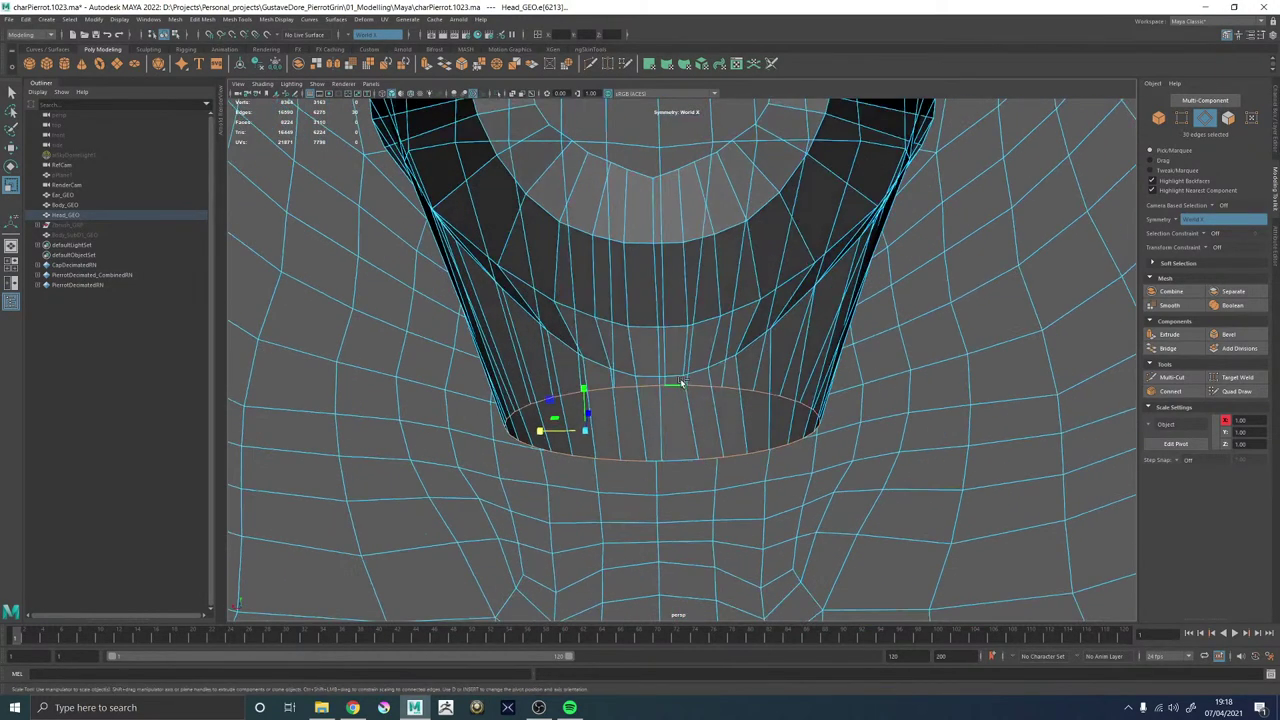
scroll(668, 413, "down", 8)
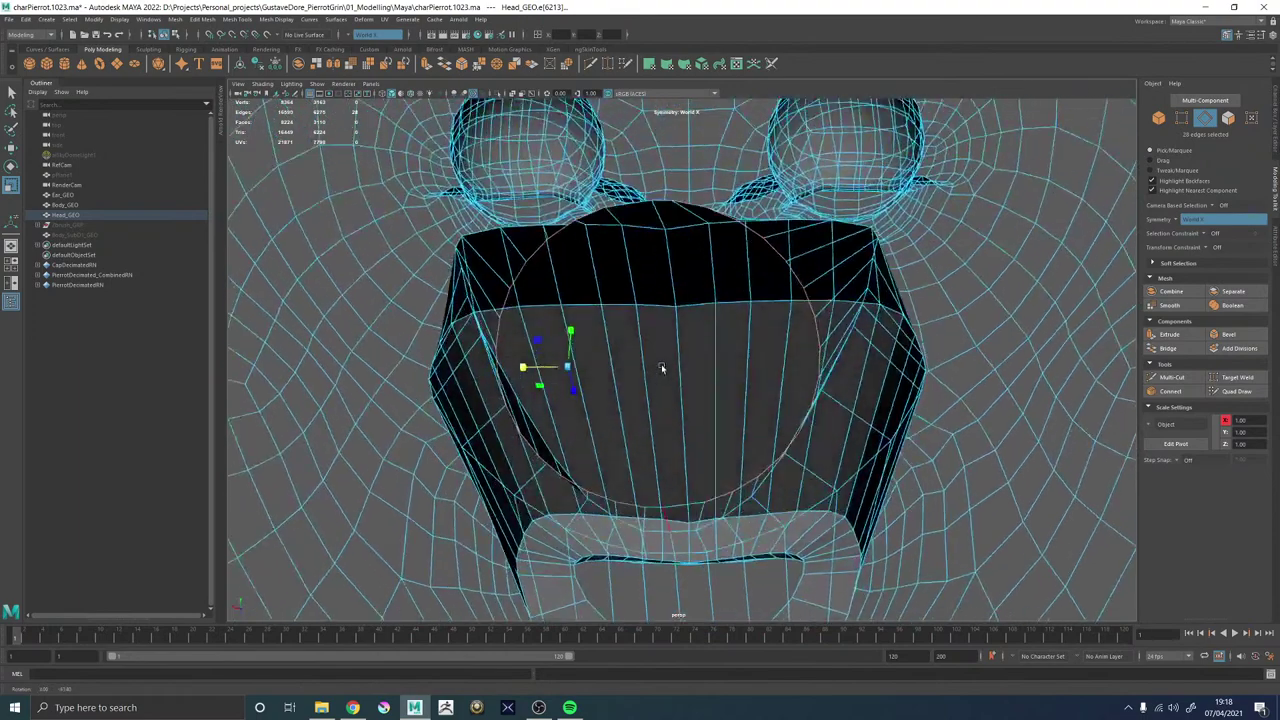
Try to rotate the selected border edges about their default pivot.
key("e")
left_click_drag(674, 343, 644, 372, "alt")
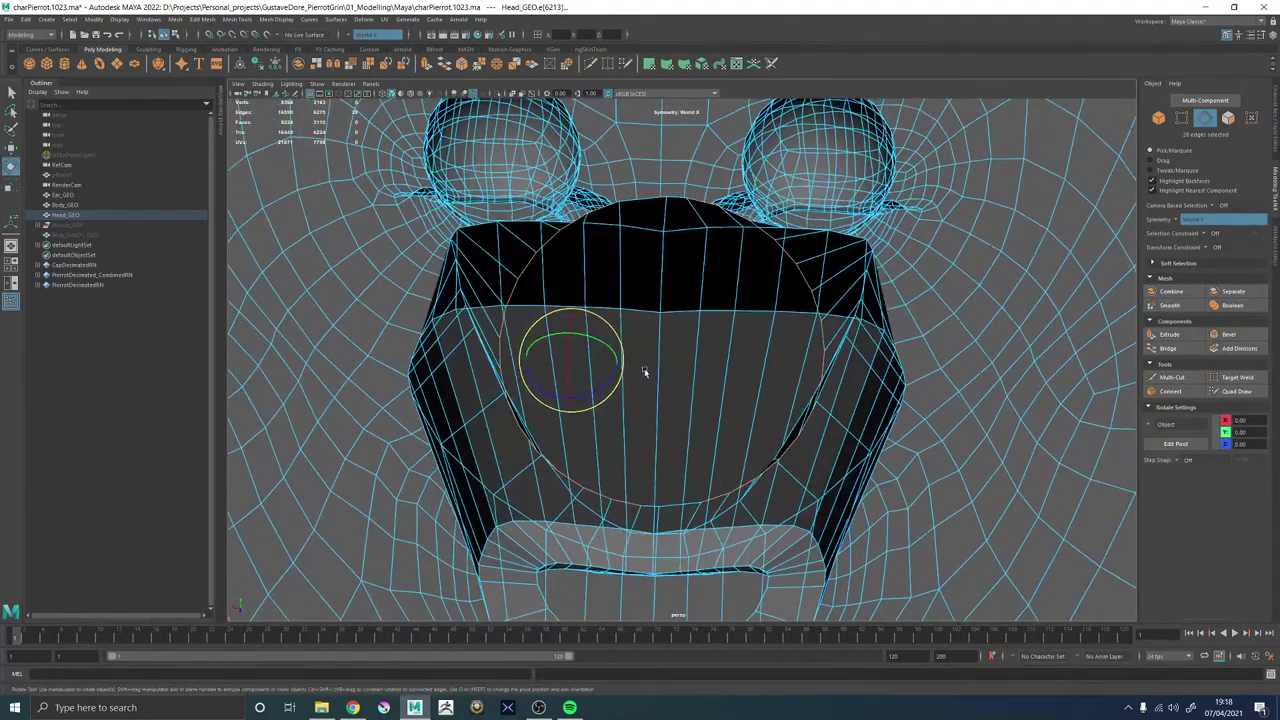
left_click_drag(612, 332, 628, 332)
Reposition the rotation pivot to the head's centre line at the border loop's upper edge and adjust the loop.
key("d")
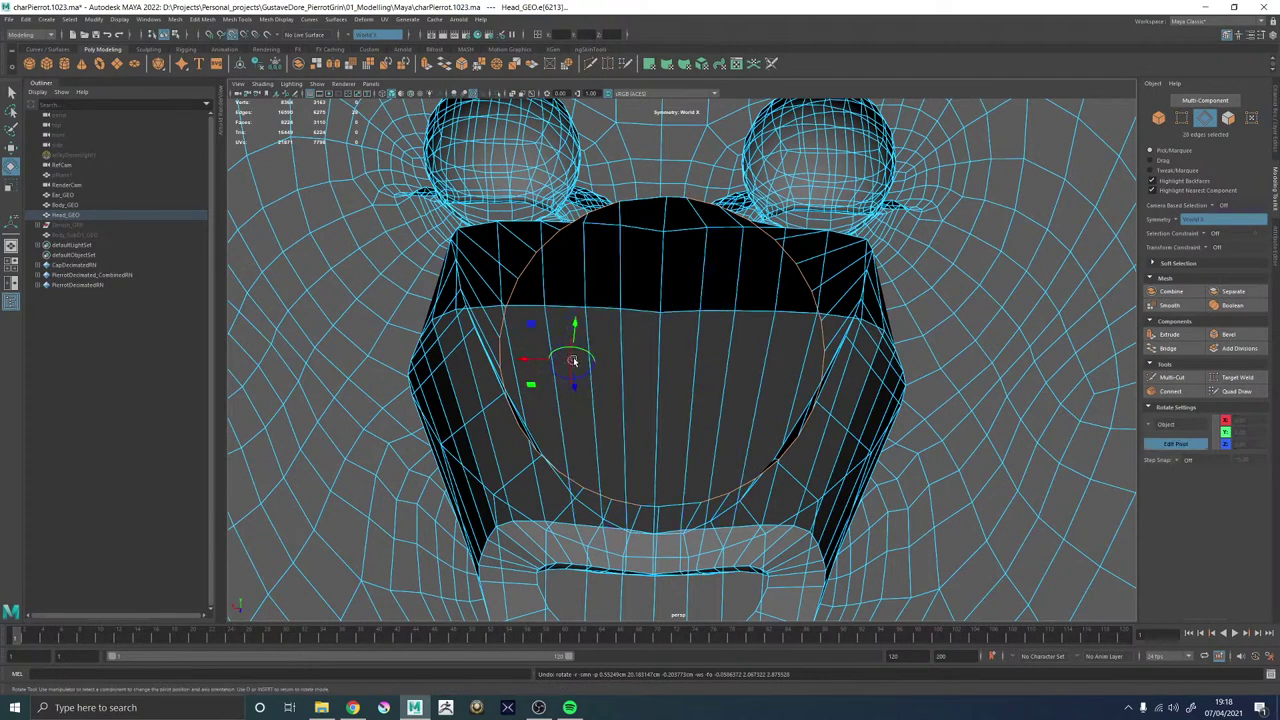
left_click_drag(573, 361, 599, 327)
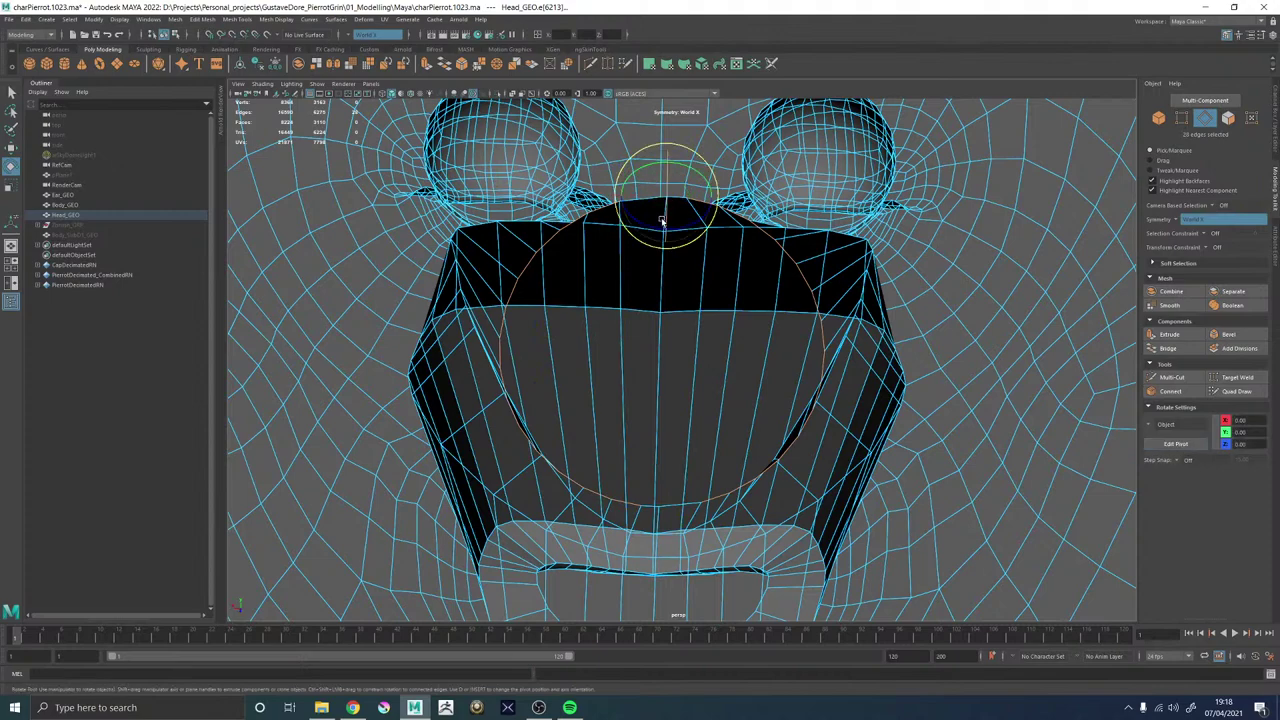
left_click_drag(623, 271, 808, 357, "alt")
key("d")
left_click_drag(897, 258, 613, 342)
left_click_drag(668, 306, 608, 330)
Circularize the throat opening's border edge loop and adjust its Twist to line its vertices up with the centre line.
double_click(603, 317)
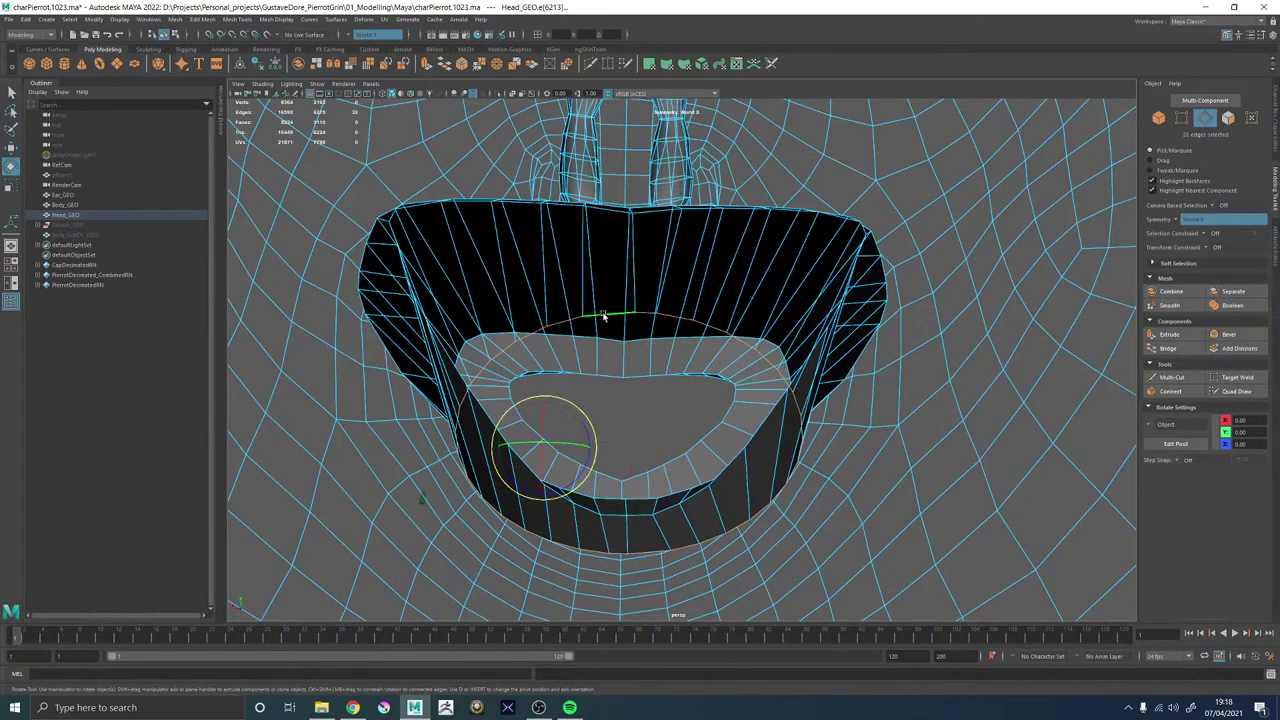
right_click(604, 317, "shift")
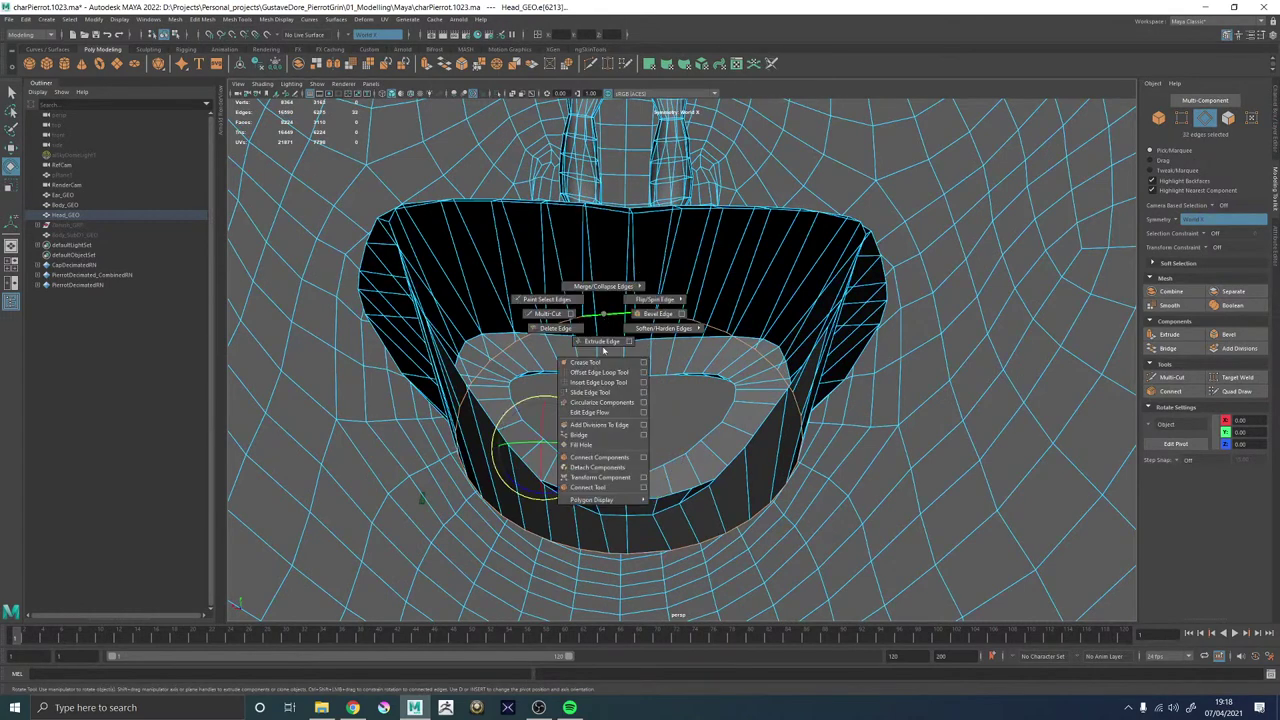
left_click(631, 402)
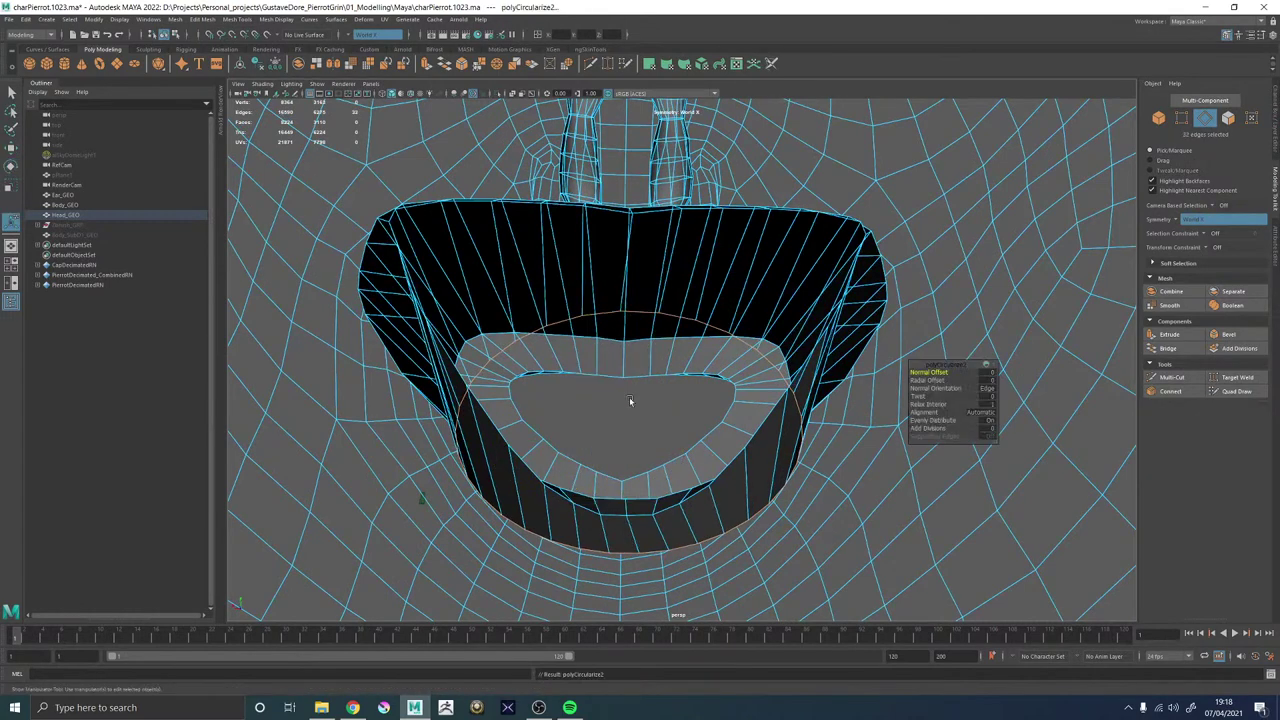
mouse_move(640, 372)
left_mouse_down("alt")
mouse_move(654, 343)
mouse_move(644, 350)
left_mouse_up("alt")
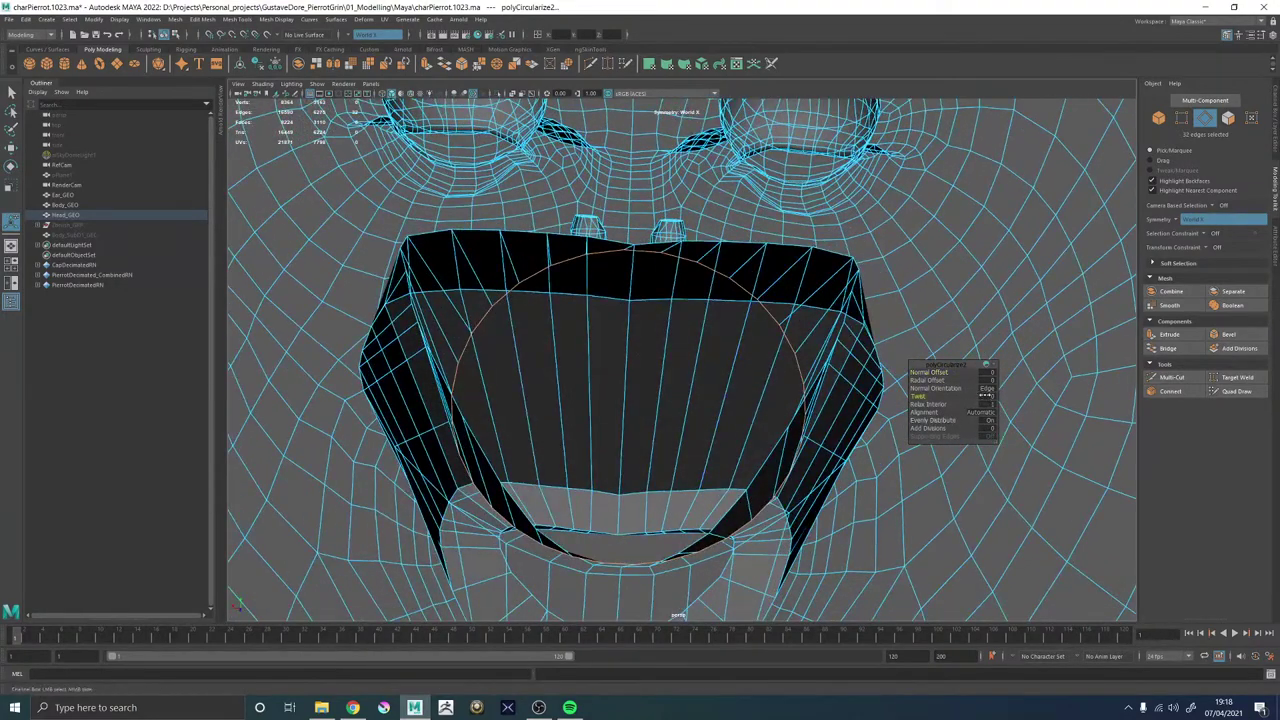
left_click_drag(986, 395, 999, 395)
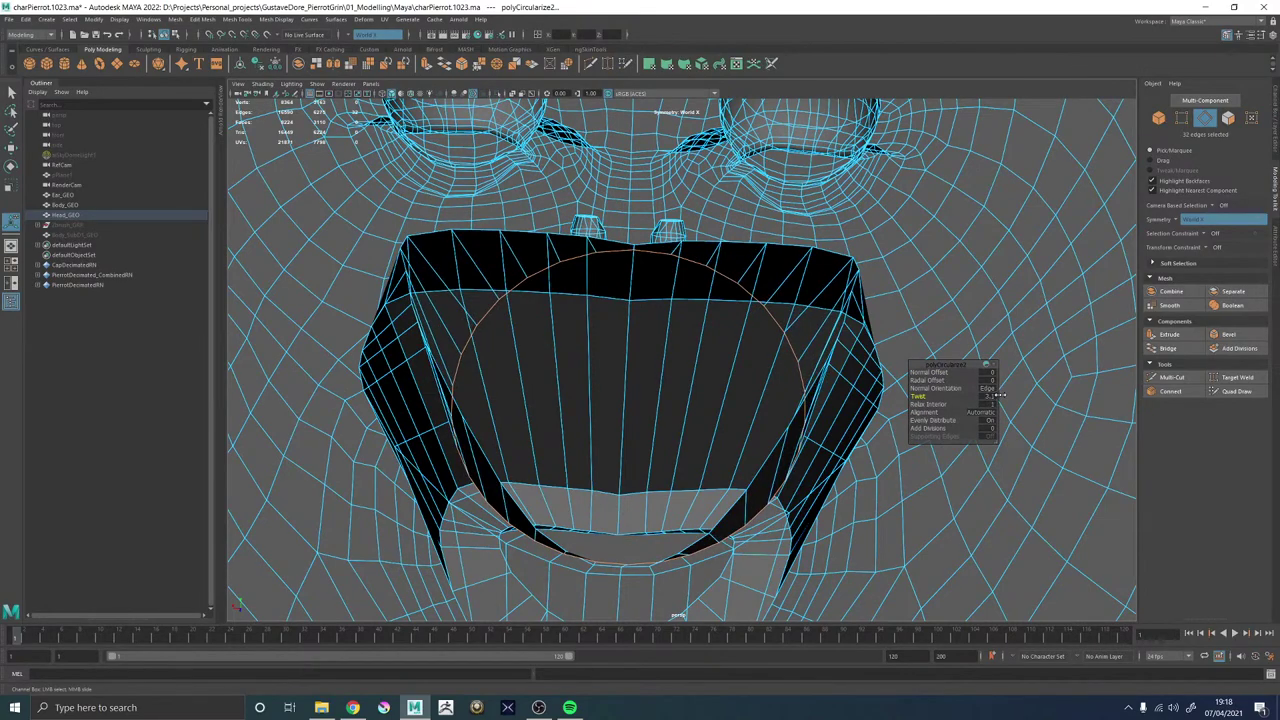
left_click_drag(659, 440, 644, 493, "alt")
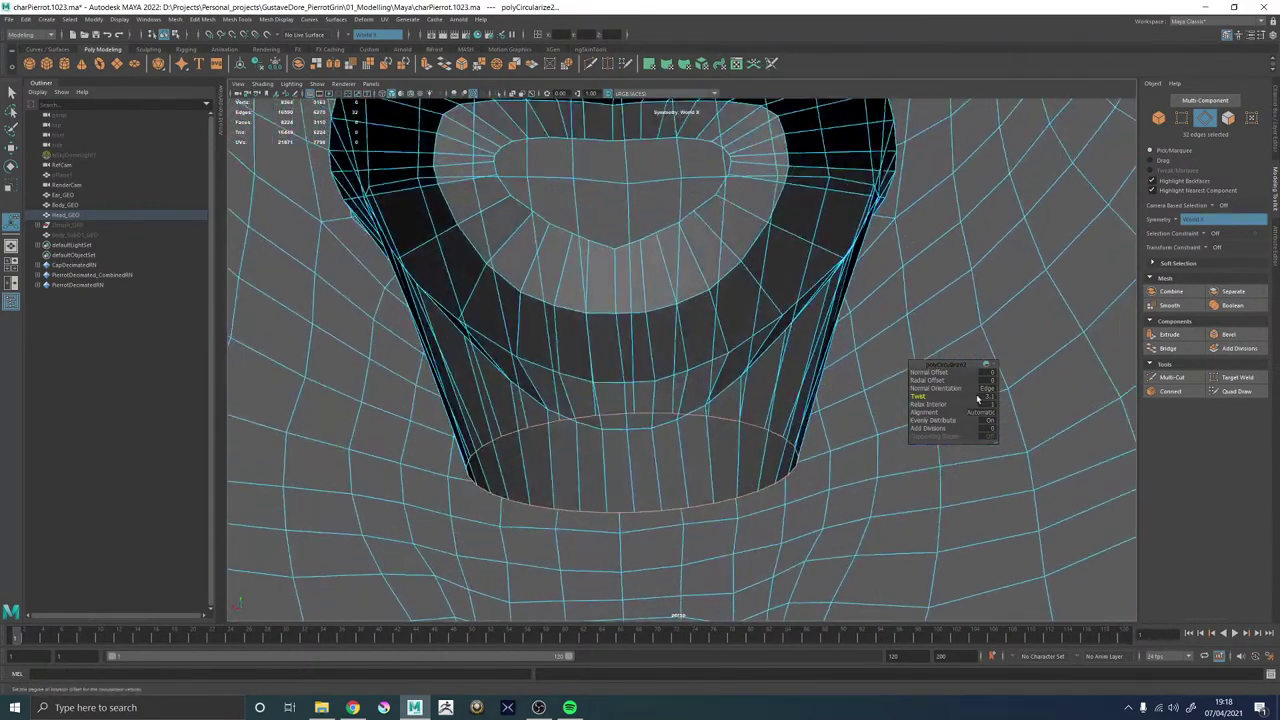
left_click_drag(990, 395, 995, 395)
left_click_drag(818, 398, 643, 363, "alt")
Select the head's centre-line edge loop to check how it runs through the mouth cavity to the throat opening.
left_click(631, 272)
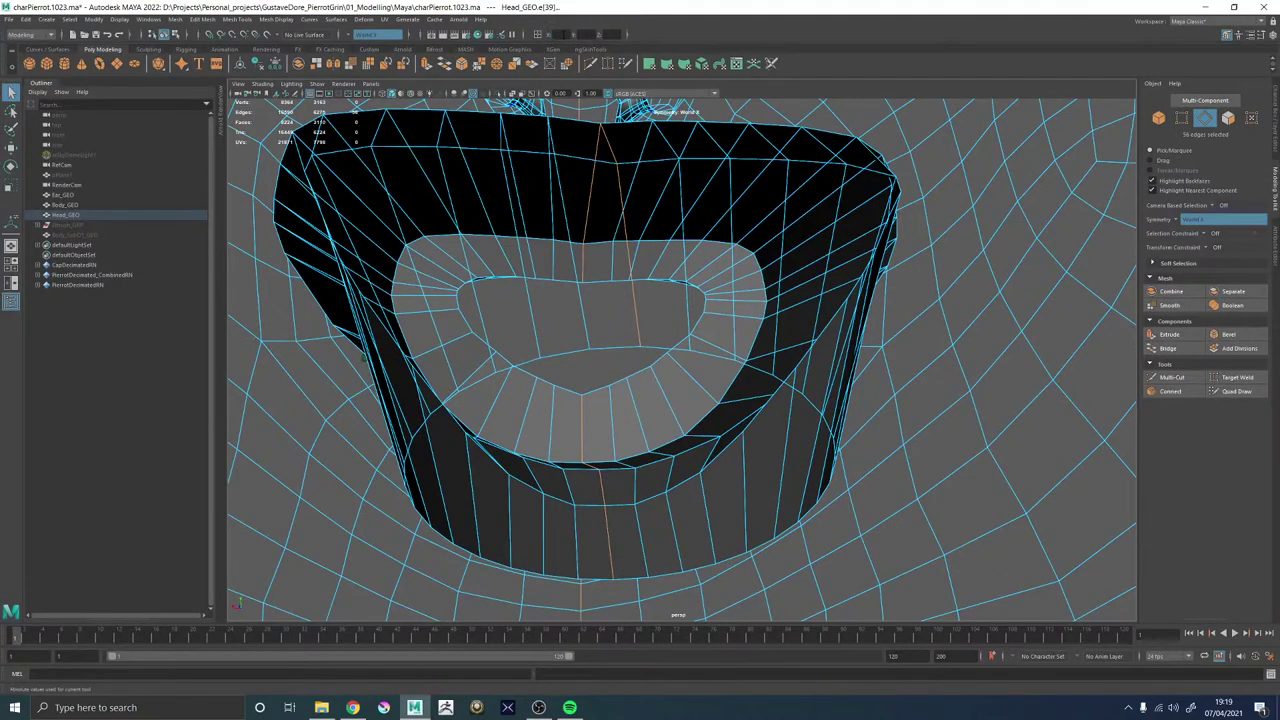
right_click_drag(848, 326, 660, 289, "alt")
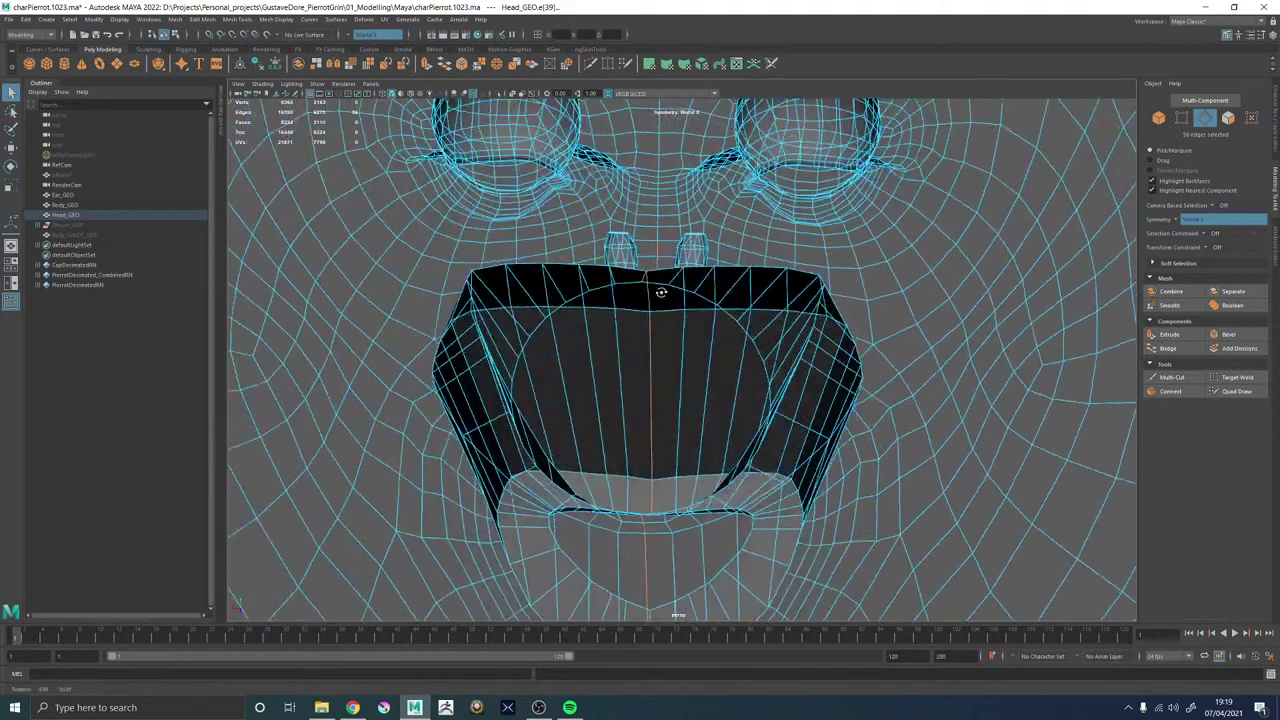
left_click_drag(660, 289, 708, 401, "alt")
Extrude the throat opening's border edges down and back into the neck and flatten the new border by scaling it.
key("ctrl+e")
key("4")
key("w")
left_click_drag(662, 350, 696, 470)
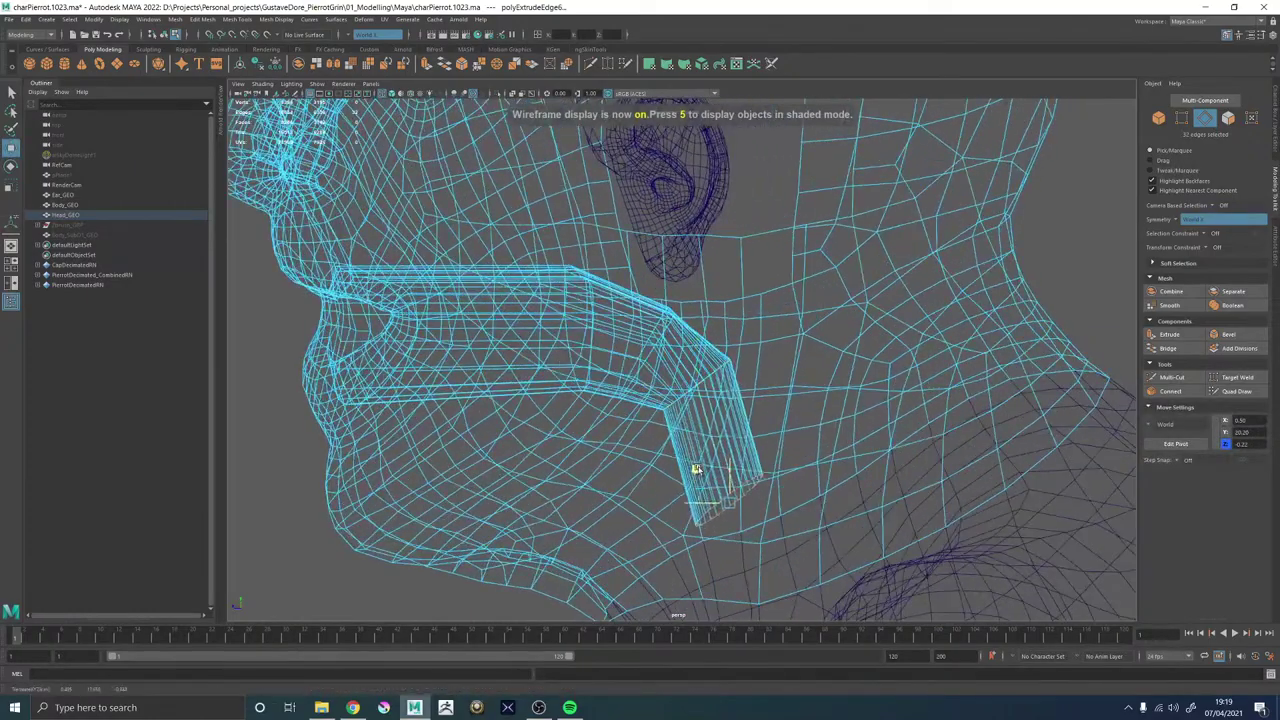
key("r")
left_click_drag(733, 517, 726, 454)
middle_click_drag(726, 454, 718, 351, "alt")
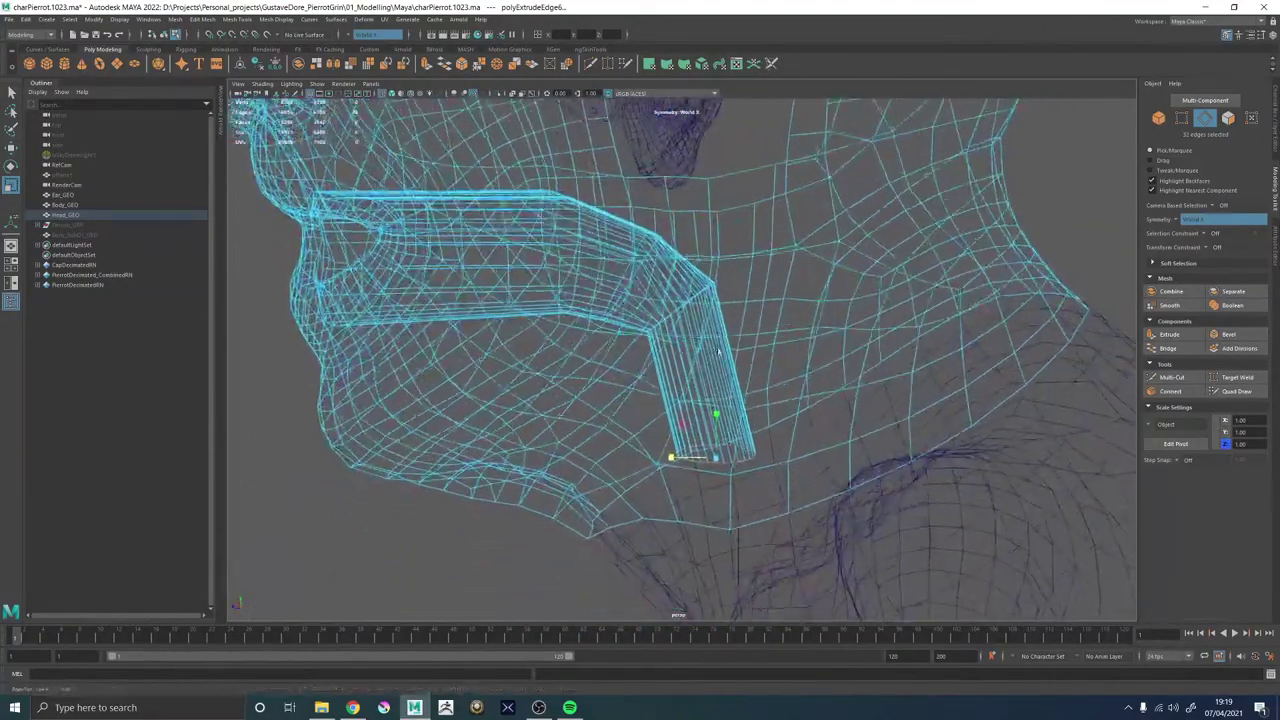
Apply Edit Edge Flow to the edge loop at the bend between the mouth cavity and the throat.
right_click_drag(718, 351, 686, 264, "alt")
left_click_drag(686, 264, 551, 323, "alt")
right_click_drag(551, 323, 774, 386, "alt")
left_click_drag(774, 386, 680, 350, "alt")
right_click_drag(626, 287, 632, 224)
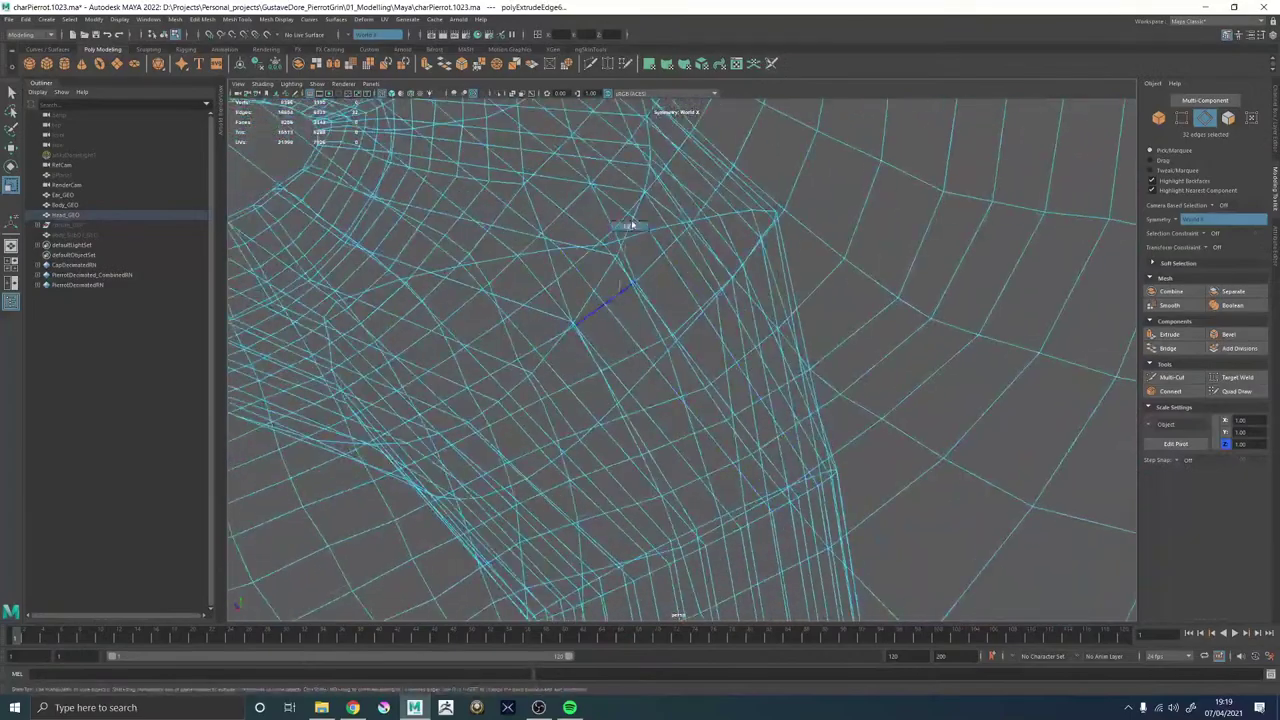
left_click(630, 226)
right_click(640, 234, "shift")
left_click(625, 330)
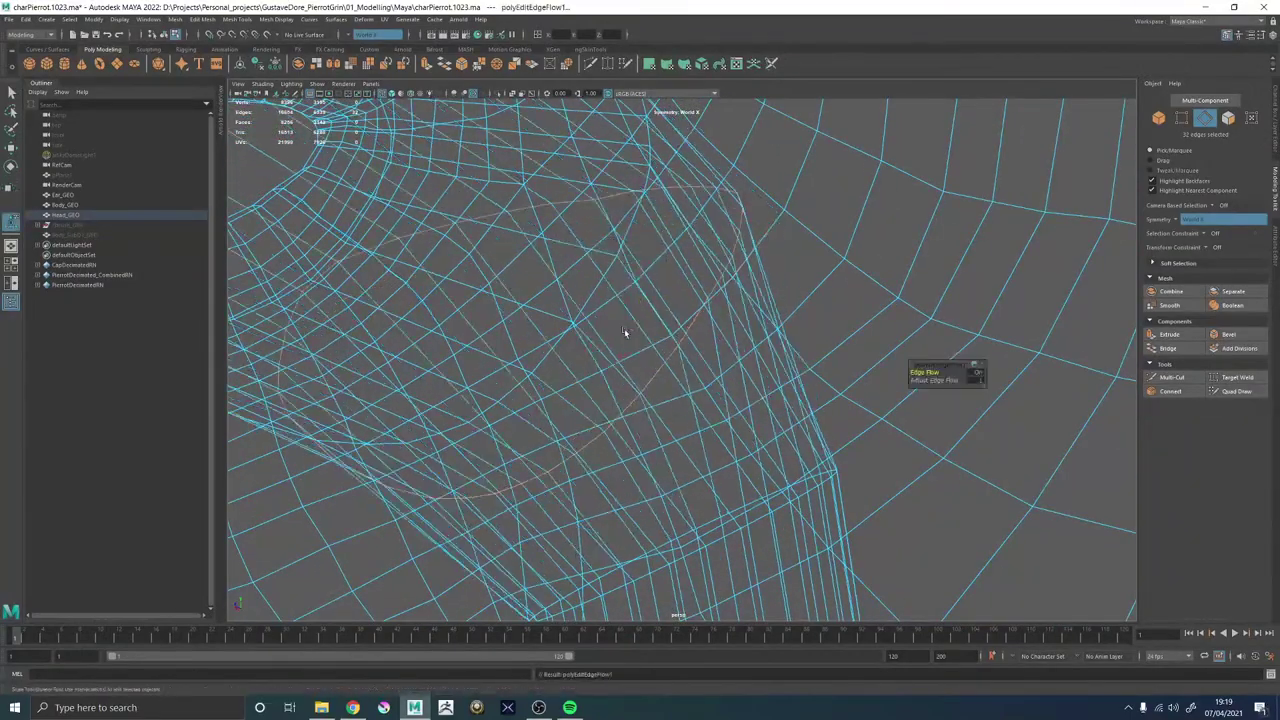
mouse_move(642, 334)
left_mouse_down("alt")
mouse_move(705, 322)
mouse_move(495, 301)
mouse_move(712, 322)
mouse_move(472, 309)
mouse_move(600, 309)
mouse_move(565, 300)
left_mouse_up("alt")
key("5")
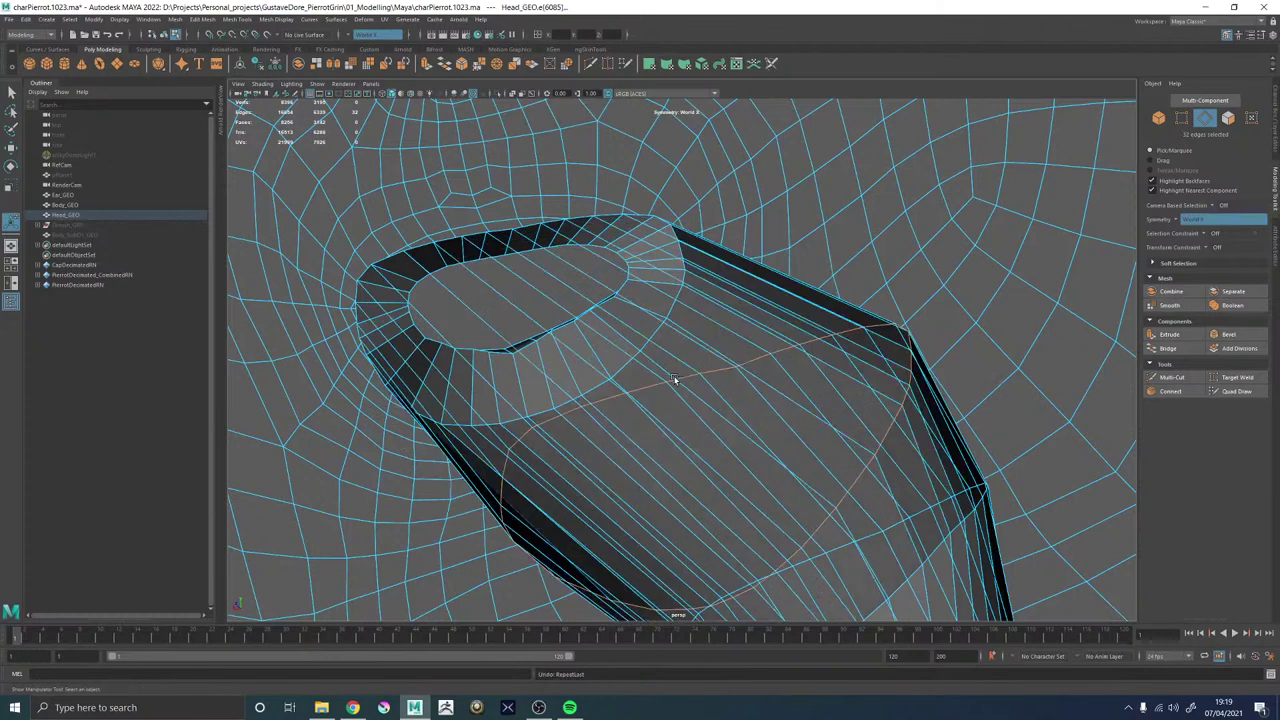
Insert an edge loop in the cavity between the inner lips and the bend, and apply Edit Edge Flow to the neighbouring loop.
right_click_drag(628, 295, 562, 297, "shift")
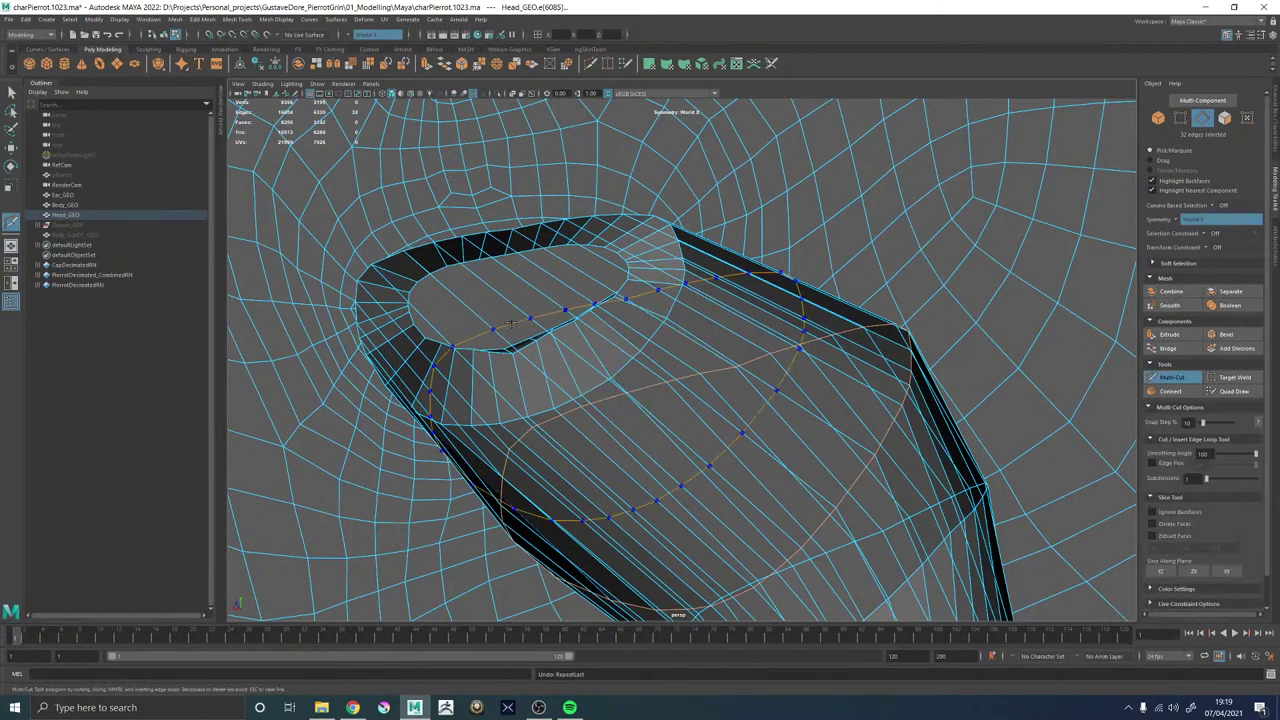
left_click(660, 328, "ctrl")
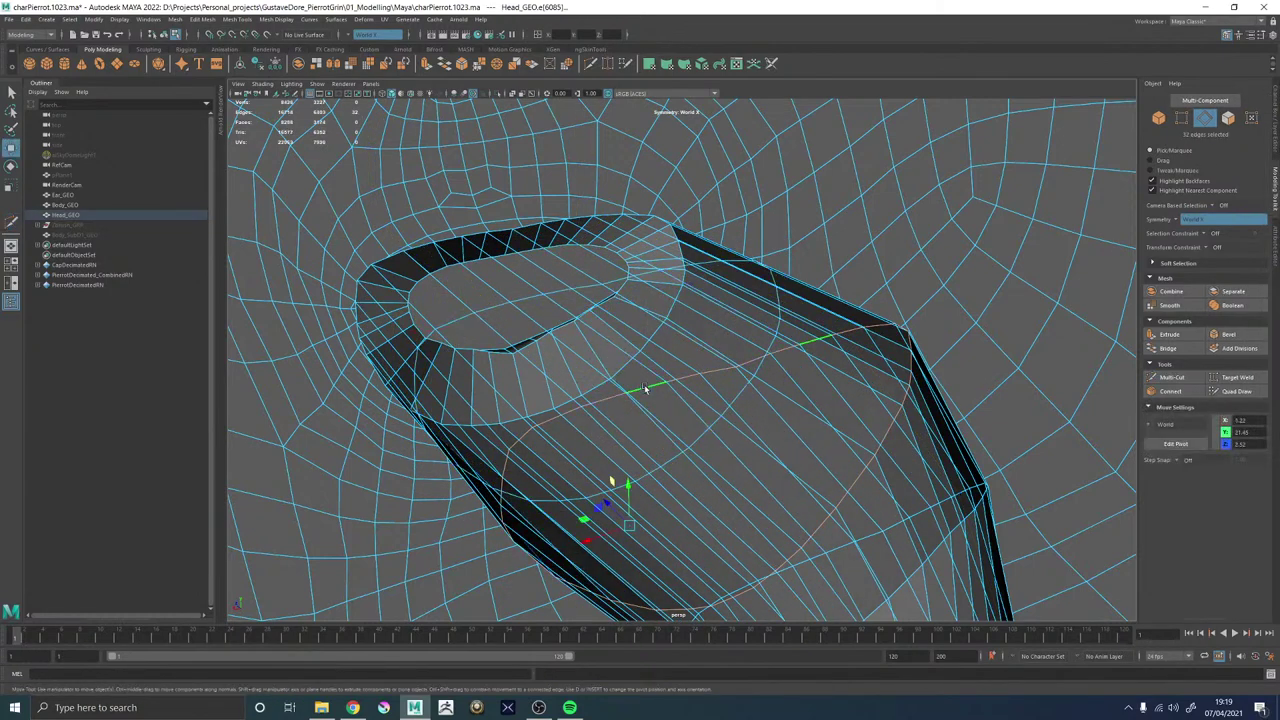
key("y")
key("w")
right_click_drag(648, 388, 633, 440, "shift")
right_click_drag(628, 497, 628, 485, "shift")
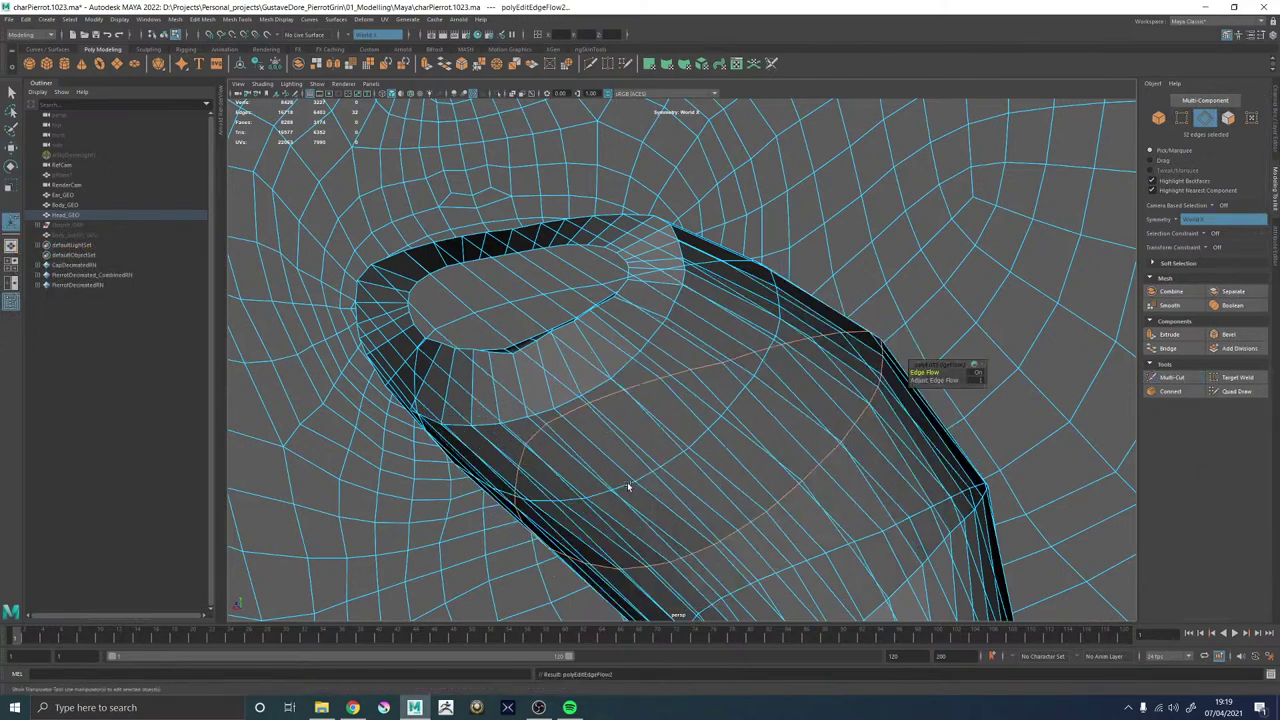
Insert an edge loop around the band of faces behind the lips and smooth it with Edit Edge Flow.
left_click_drag(624, 455, 685, 410, "alt")
right_click_drag(810, 408, 510, 395, "alt")
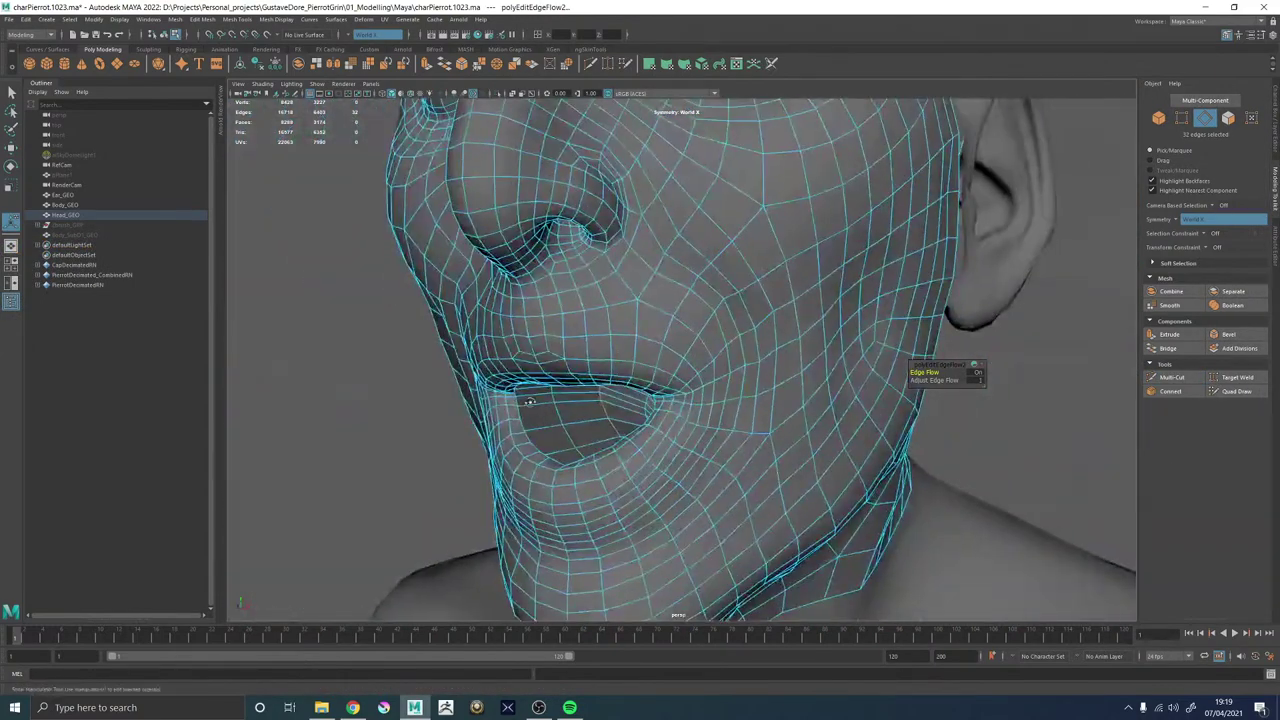
left_click_drag(510, 395, 650, 355, "alt")
right_click_drag(889, 417, 541, 400, "alt")
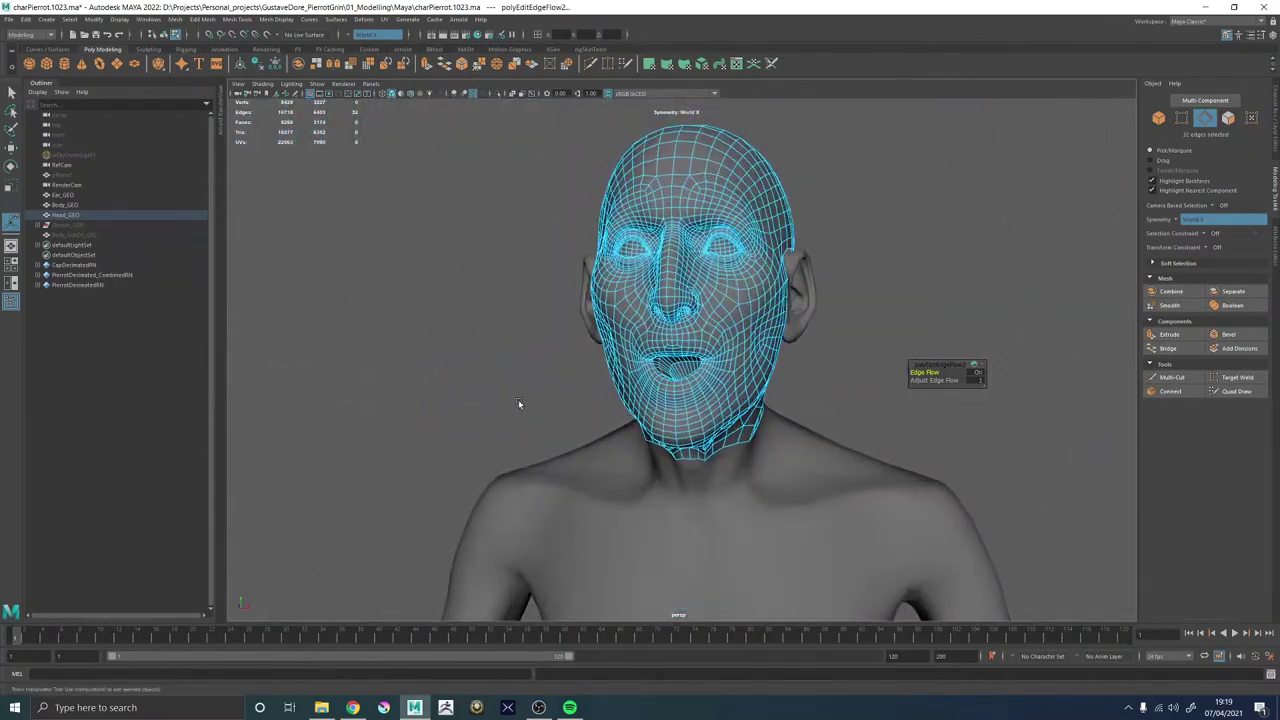
key("f")
left_click_drag(632, 452, 604, 295, "alt")
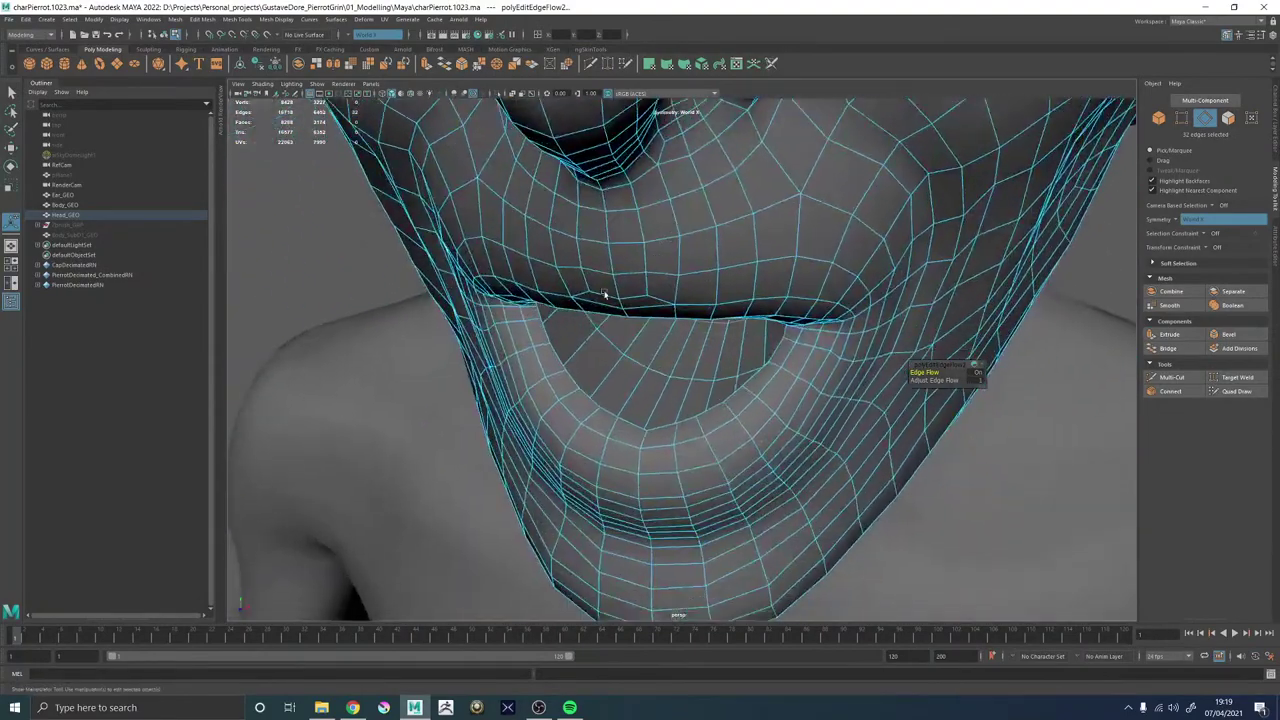
right_click_drag(604, 295, 715, 330, "alt")
left_click_drag(715, 330, 646, 431, "alt")
right_click_drag(674, 363, 619, 497, "shift")
left_click(622, 396, "ctrl")
key("w")
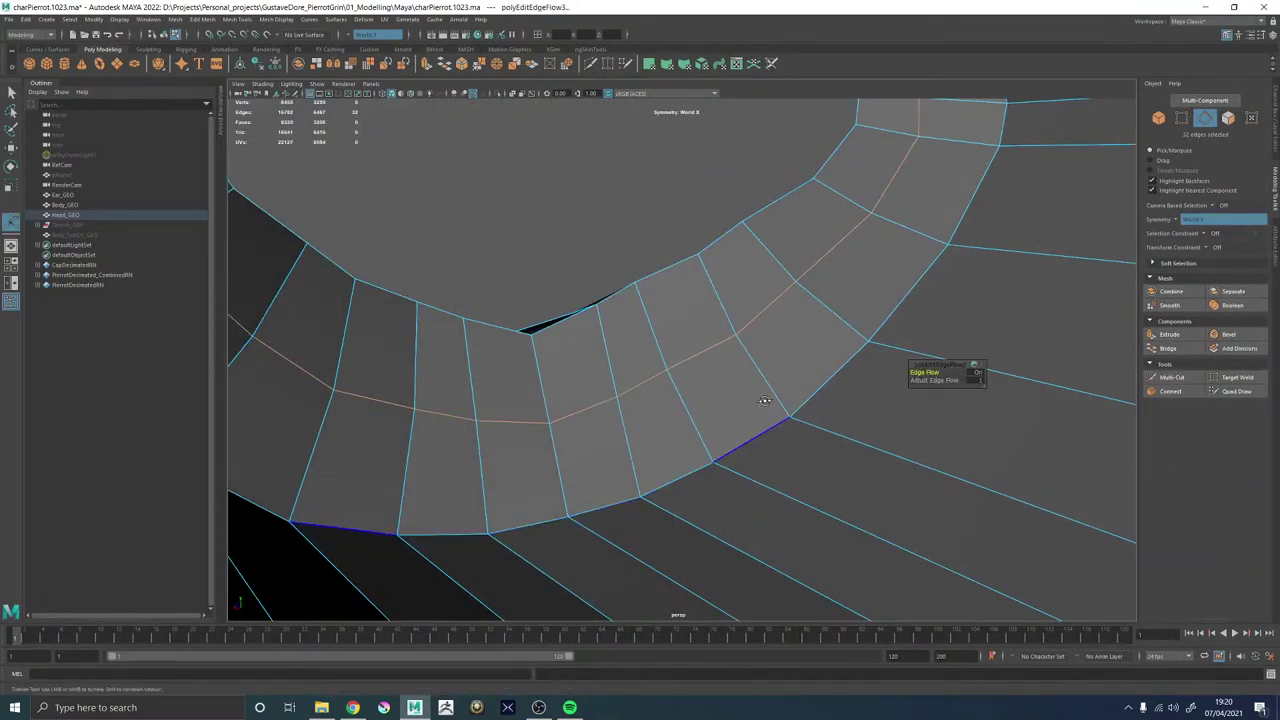
left_click_drag(765, 400, 692, 530, "alt")
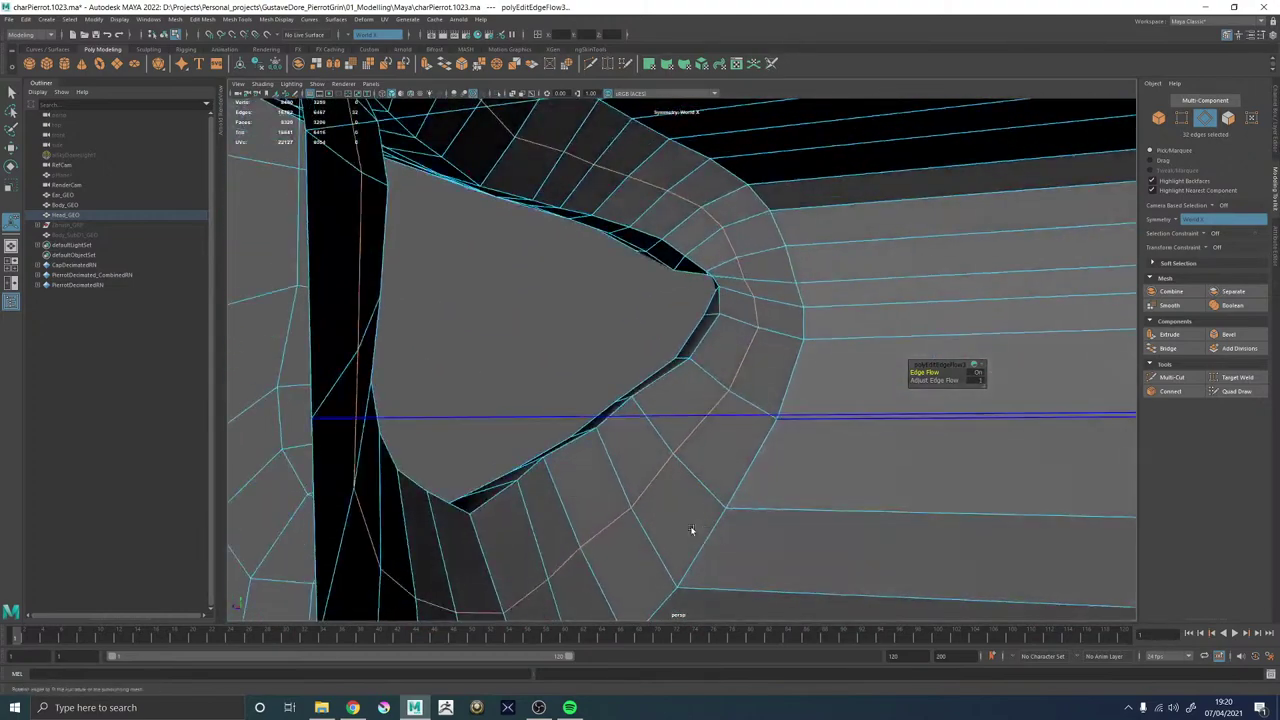
Bevel the corner edge loop where the inner lips meet the mouth cavity with a Fraction of 0.58.
key("w")
middle_click_drag(624, 485, 657, 483)
left_click_drag(602, 490, 631, 424, "alt")
right_click_drag(634, 430, 668, 422, "shift")
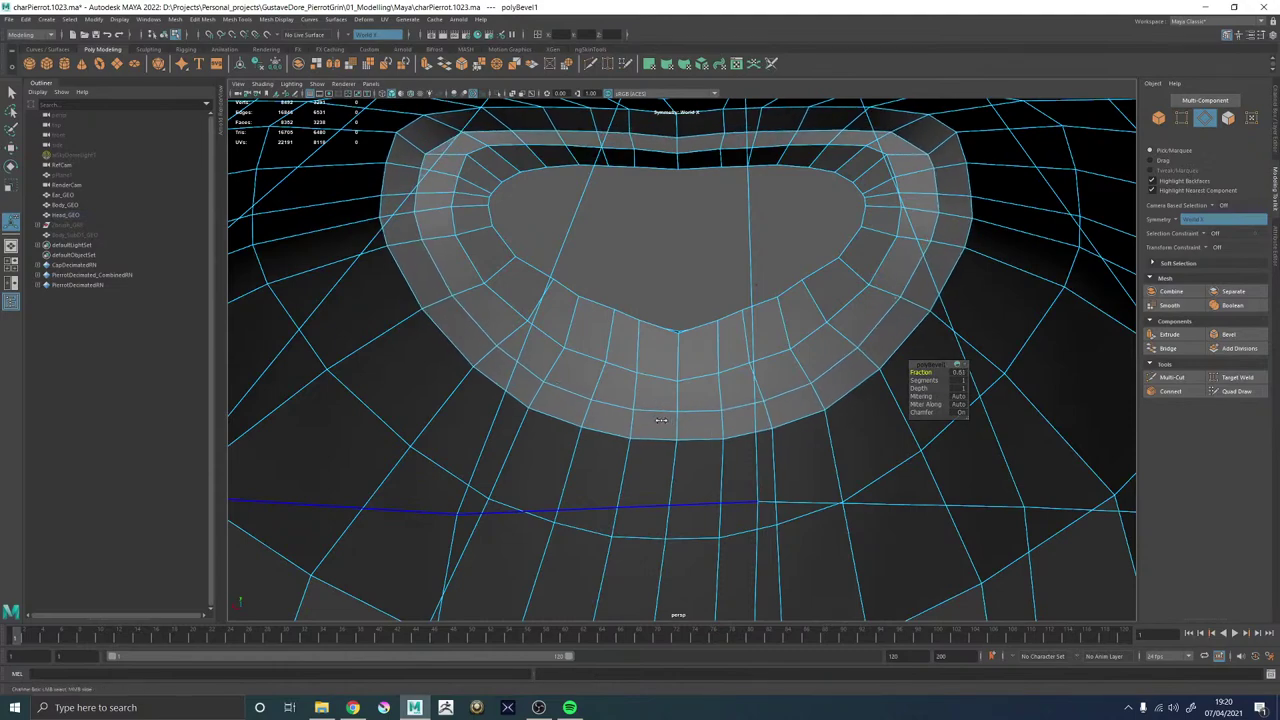
left_click_drag(683, 349, 539, 188, "alt")
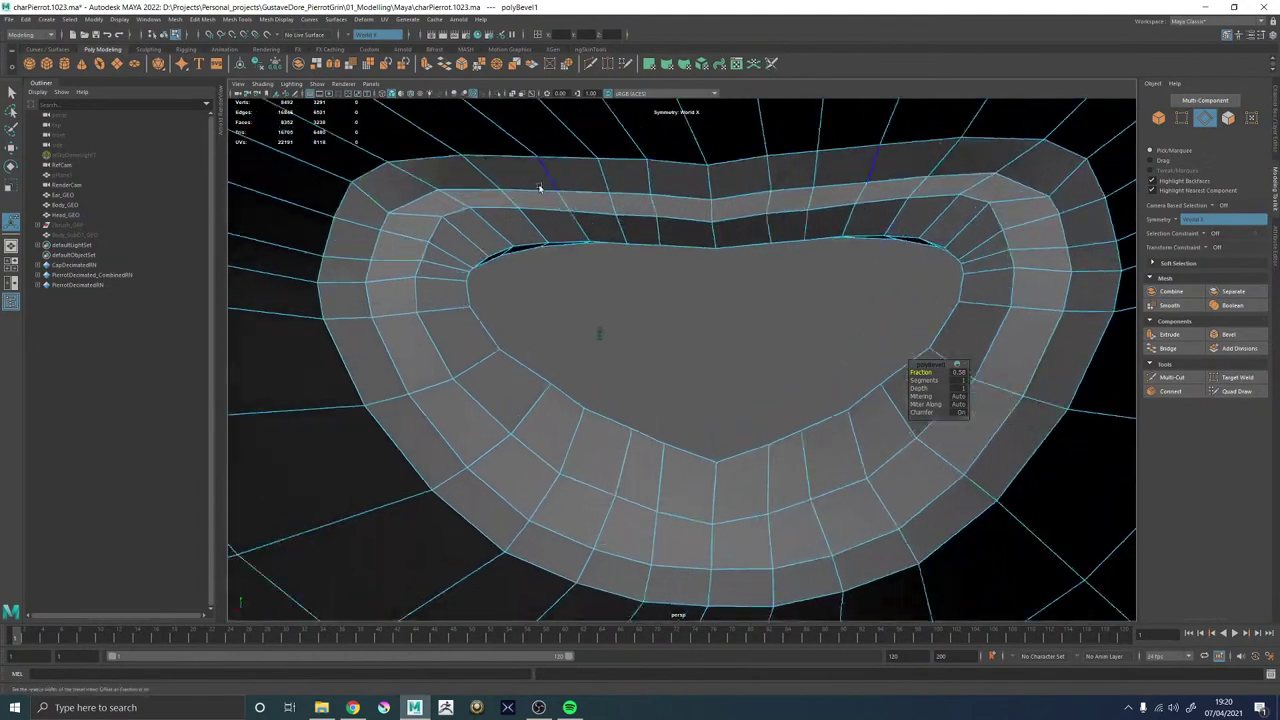
Select an edge loop around the inner lips beside the bevel and apply Edit Edge Flow to it.
double_click(538, 196)
right_click_drag(538, 195, 519, 298, "shift")
left_click_drag(532, 296, 509, 417, "alt")
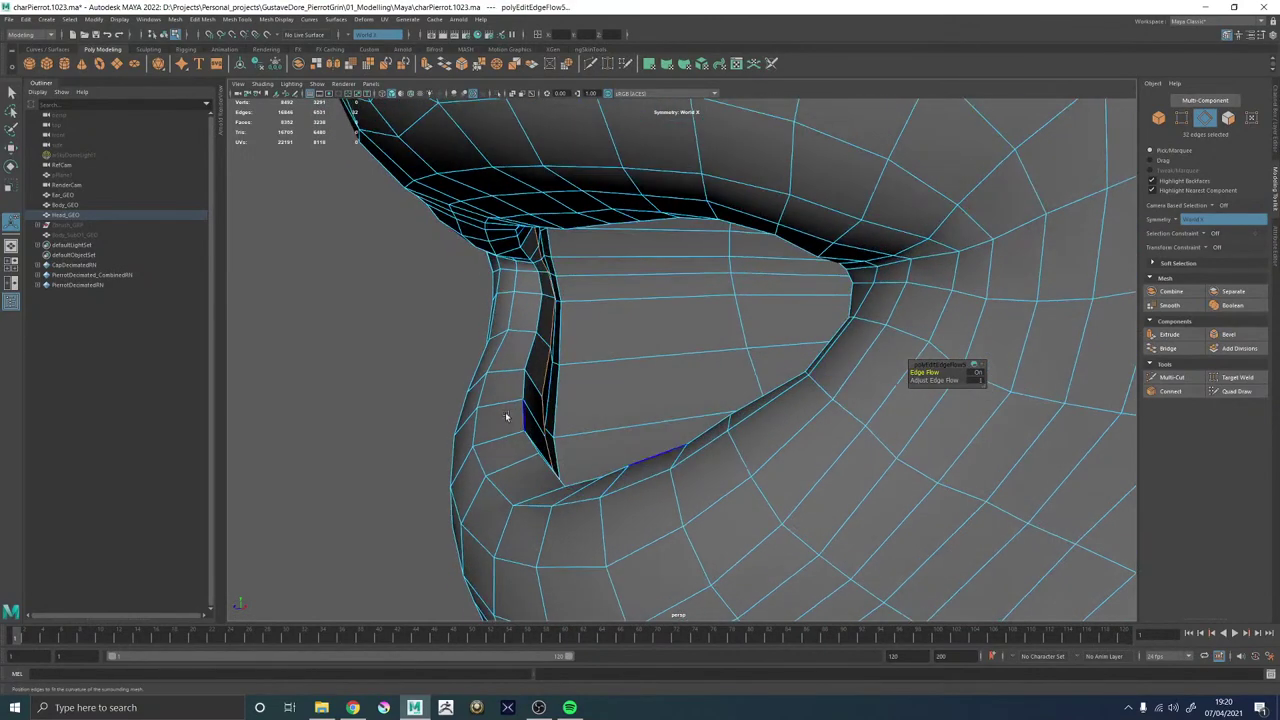
Return to object mode and examine the lips and mouth corner in smooth preview from both sides.
key("F8")
scroll(503, 418, "down", 4)
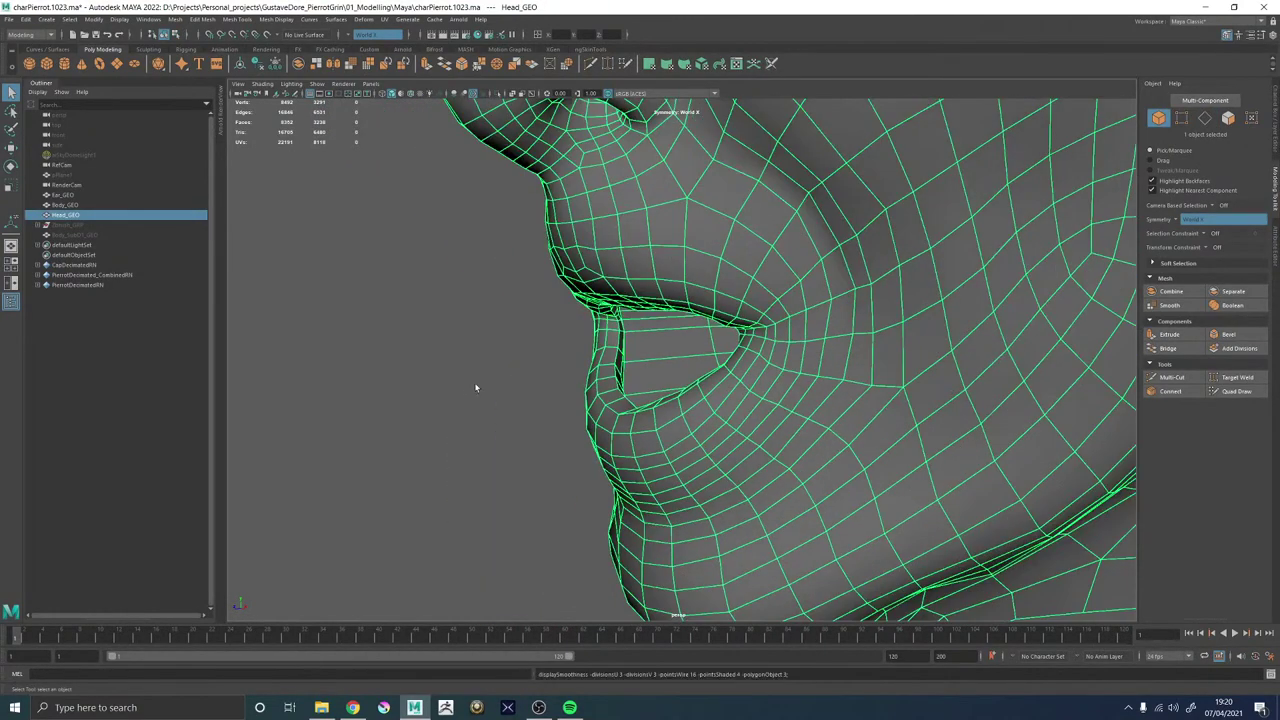
left_click(474, 382)
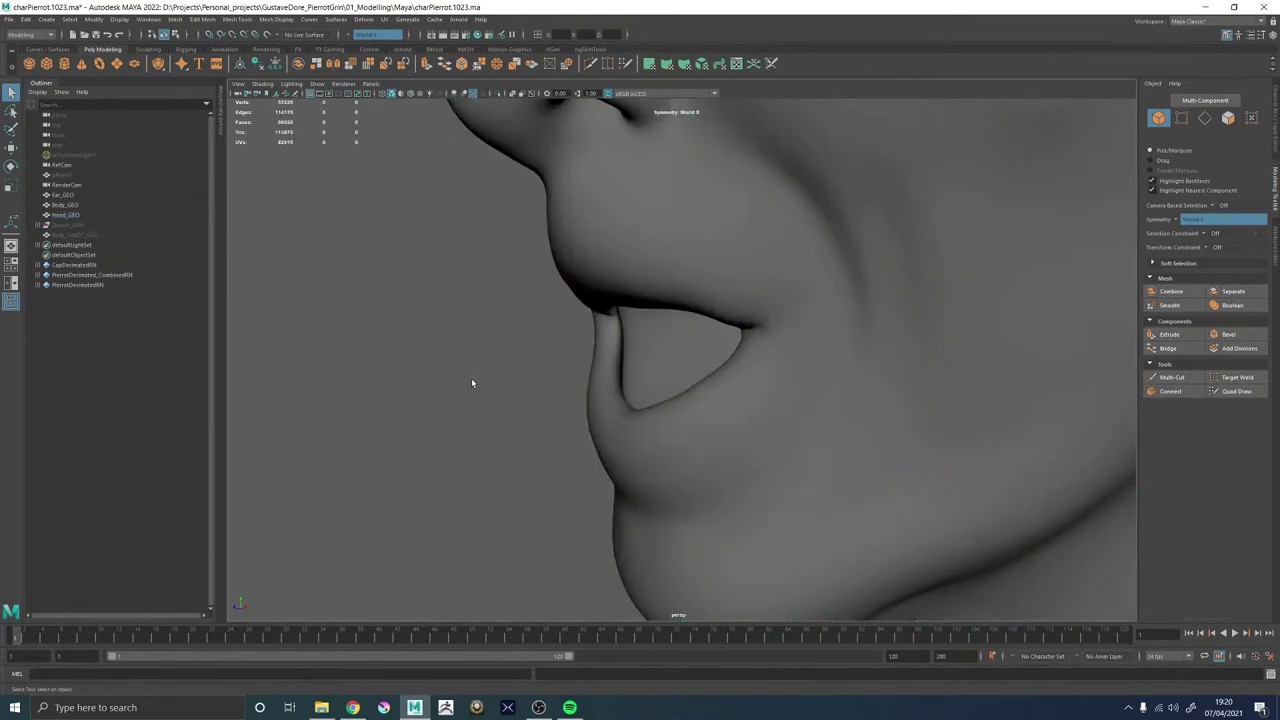
left_click_drag(471, 378, 635, 405, "alt")
right_click_drag(635, 404, 872, 468, "alt")
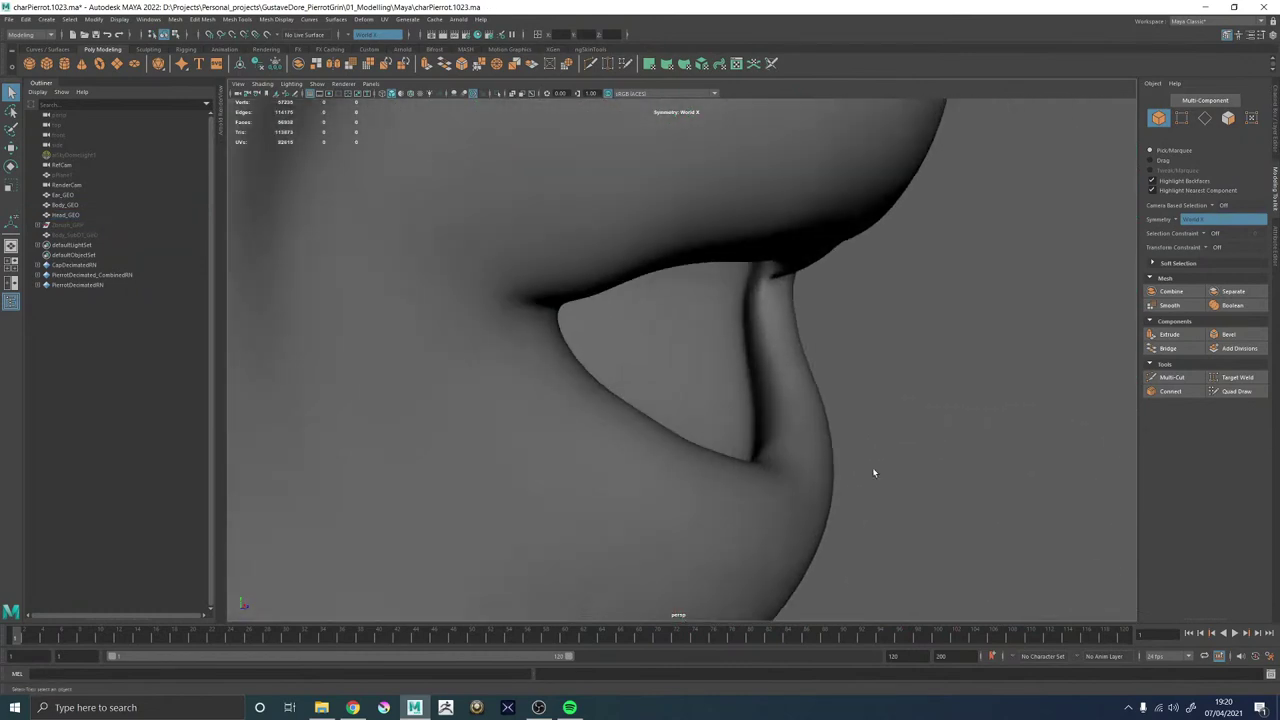
middle_click_drag(872, 468, 825, 446, "alt")
Turn off the head's smooth preview and select the face loop inside the lips to inspect the lip thickness.
left_click(713, 418)
key("1")
left_click_drag(697, 420, 705, 398, "alt")
right_click_drag(693, 349, 693, 377)
double_click(695, 394, "shift")
left_click_drag(695, 394, 686, 374, "alt")
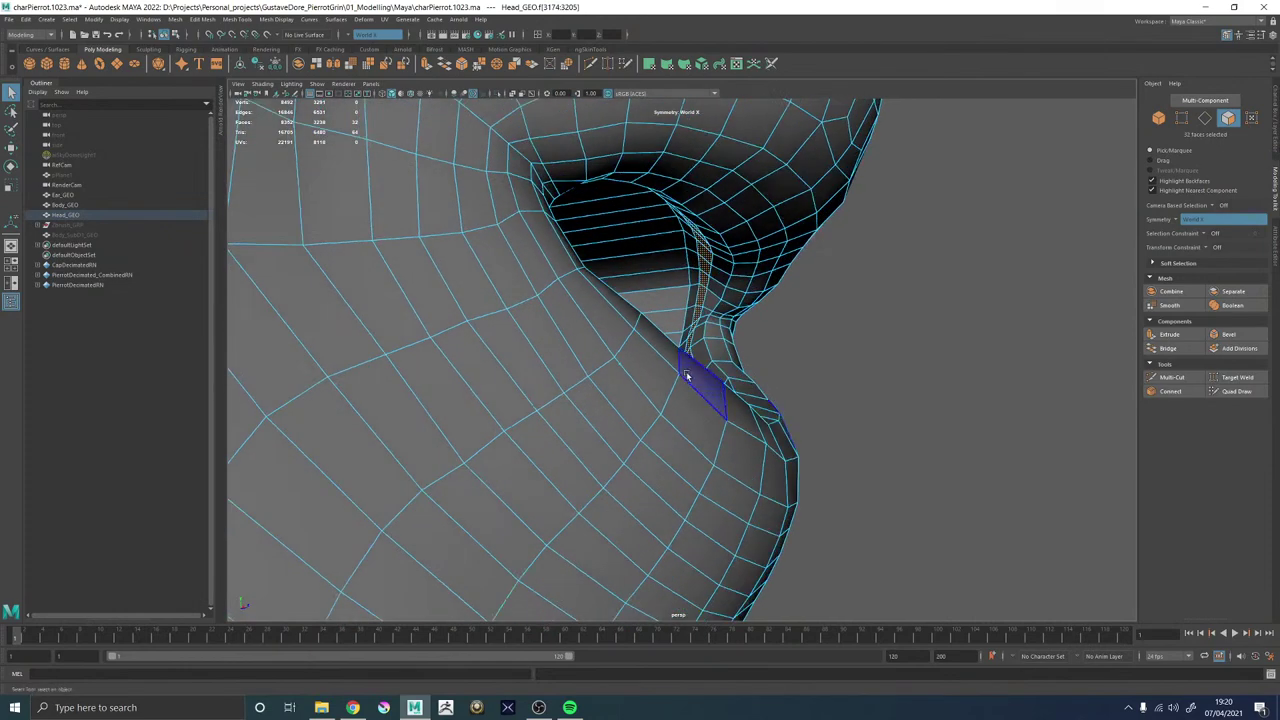
key("w")
left_click_drag(765, 371, 748, 412, "alt")
right_click_drag(748, 412, 786, 380)
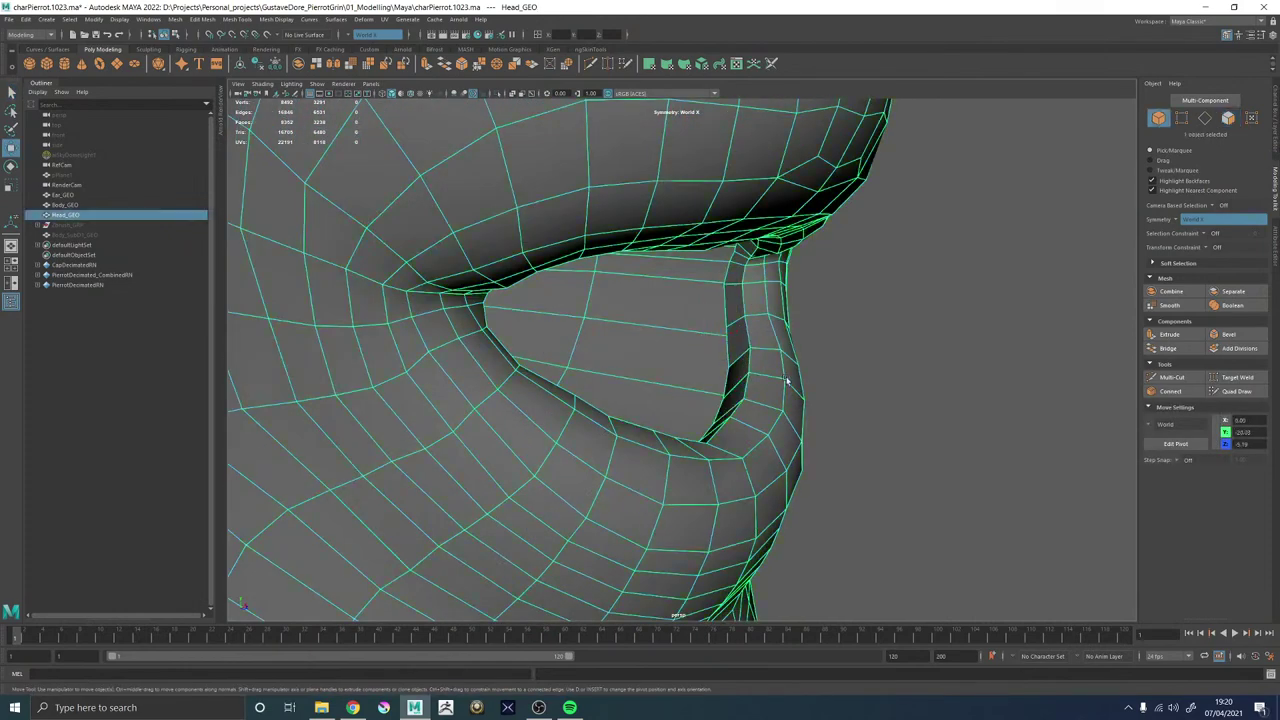
Preview the head smoothed again and examine the open mouth up close, in profile and from the front.
key("3")
left_click(938, 380)
right_click_drag(938, 380, 760, 417, "alt")
left_click_drag(760, 417, 710, 438, "alt")
left_click(705, 434)
right_click_drag(722, 438, 876, 410, "alt")
left_click_drag(946, 416, 861, 414, "alt")
right_click_drag(861, 414, 500, 378, "alt")
left_click(492, 377)
left_click_drag(492, 377, 589, 391, "alt")
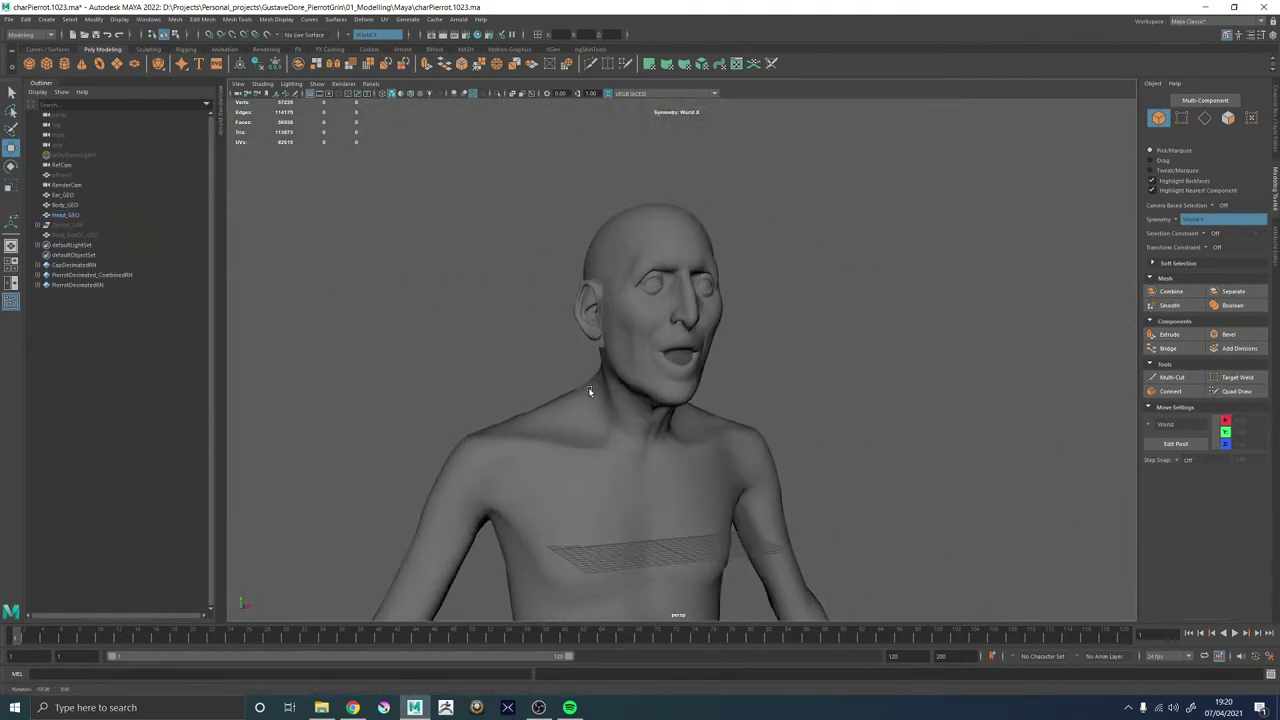
right_click_drag(589, 391, 1011, 582, "alt")
left_click_drag(1011, 582, 623, 357, "alt")
left_click(629, 351)
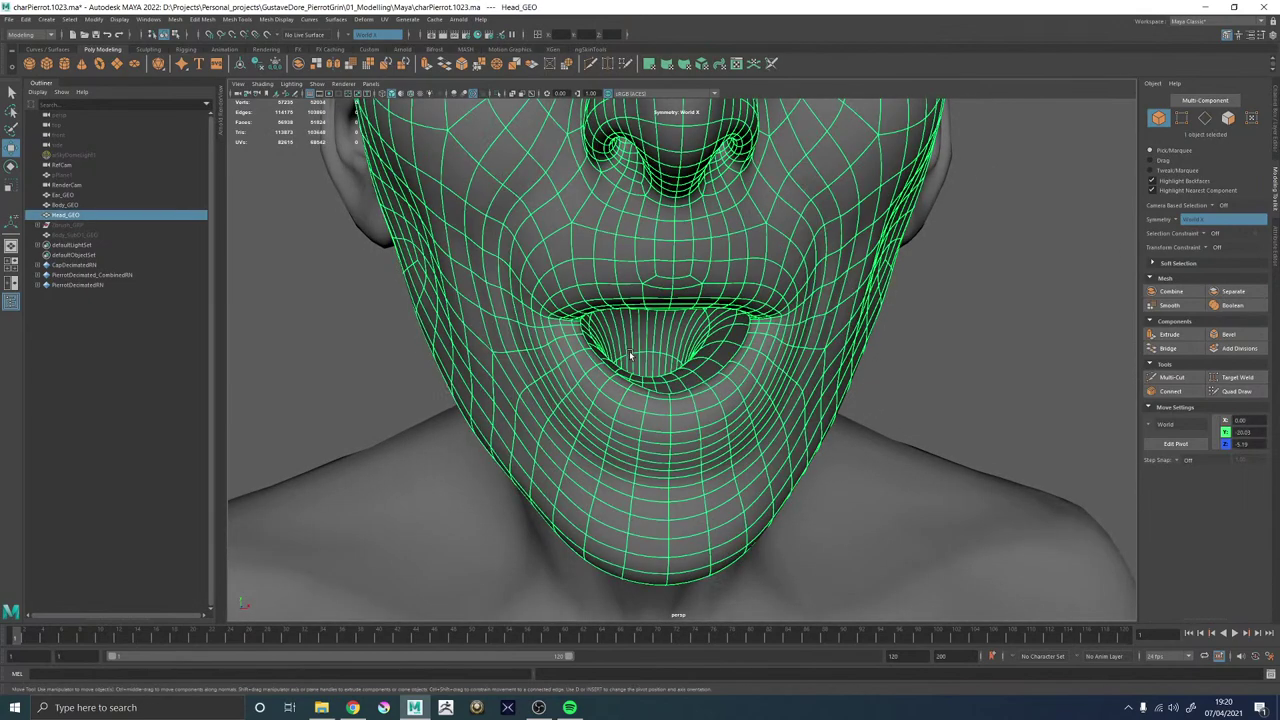
left_click_drag(742, 404, 693, 397, "alt")
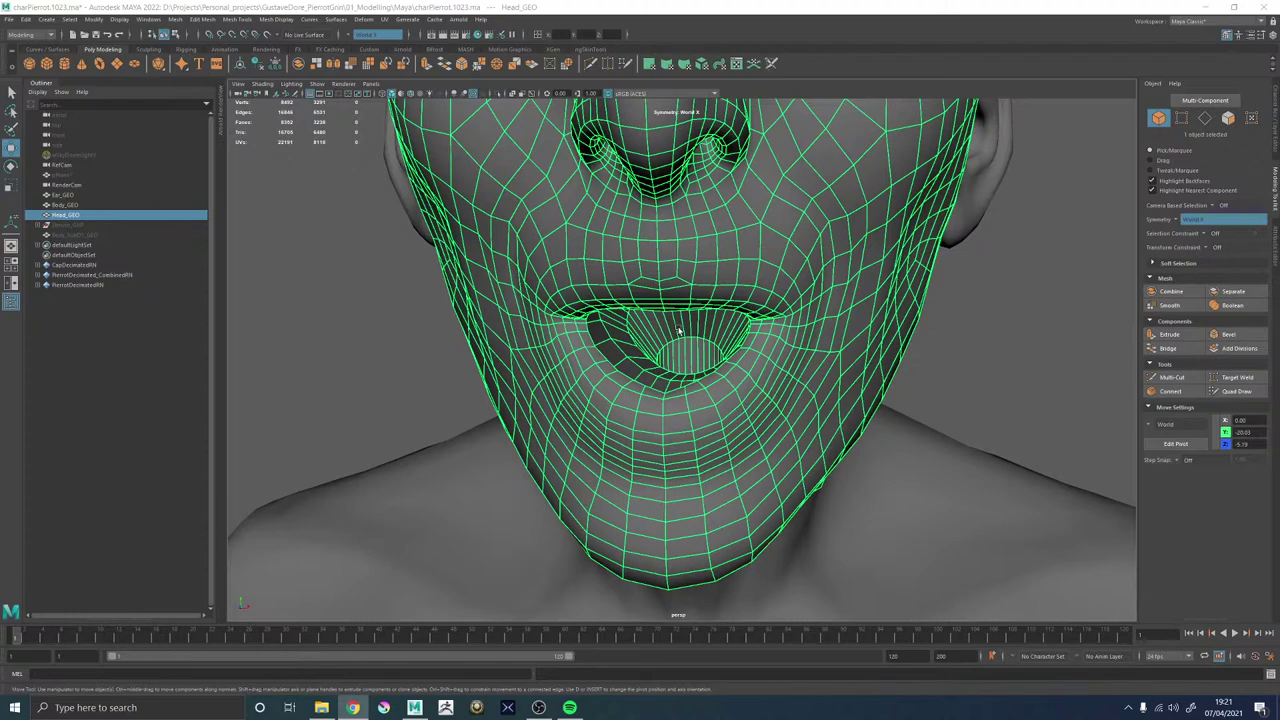
Select a horseshoe of faces on the mouth floor along the inside of the lower lip, including the side faces.
mouse_move(674, 332)
left_mouse_down("alt")
mouse_move(600, 340)
mouse_move(680, 356)
left_mouse_up("alt")
right_click_drag(680, 356, 983, 540, "alt")
left_click_drag(900, 490, 966, 420, "alt")
right_click_drag(966, 420, 583, 403, "alt")
left_click_drag(583, 403, 786, 366, "alt")
right_click_drag(786, 366, 925, 288)
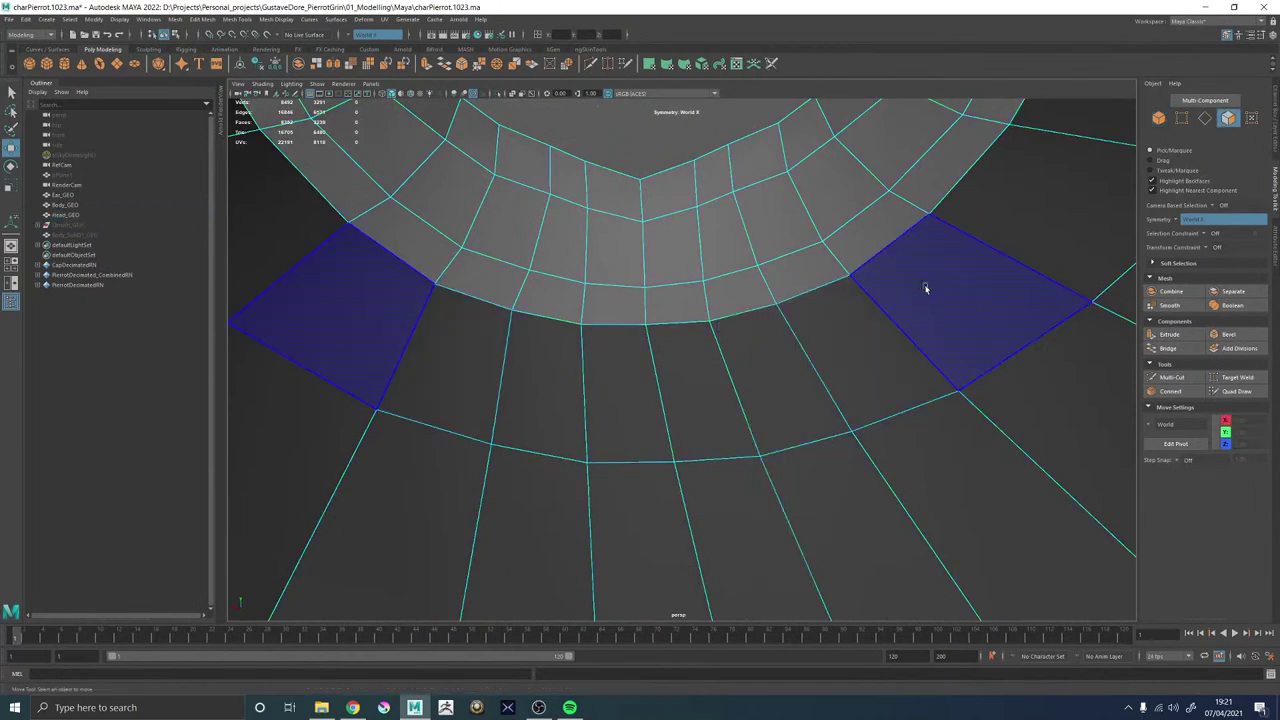
left_click(925, 288)
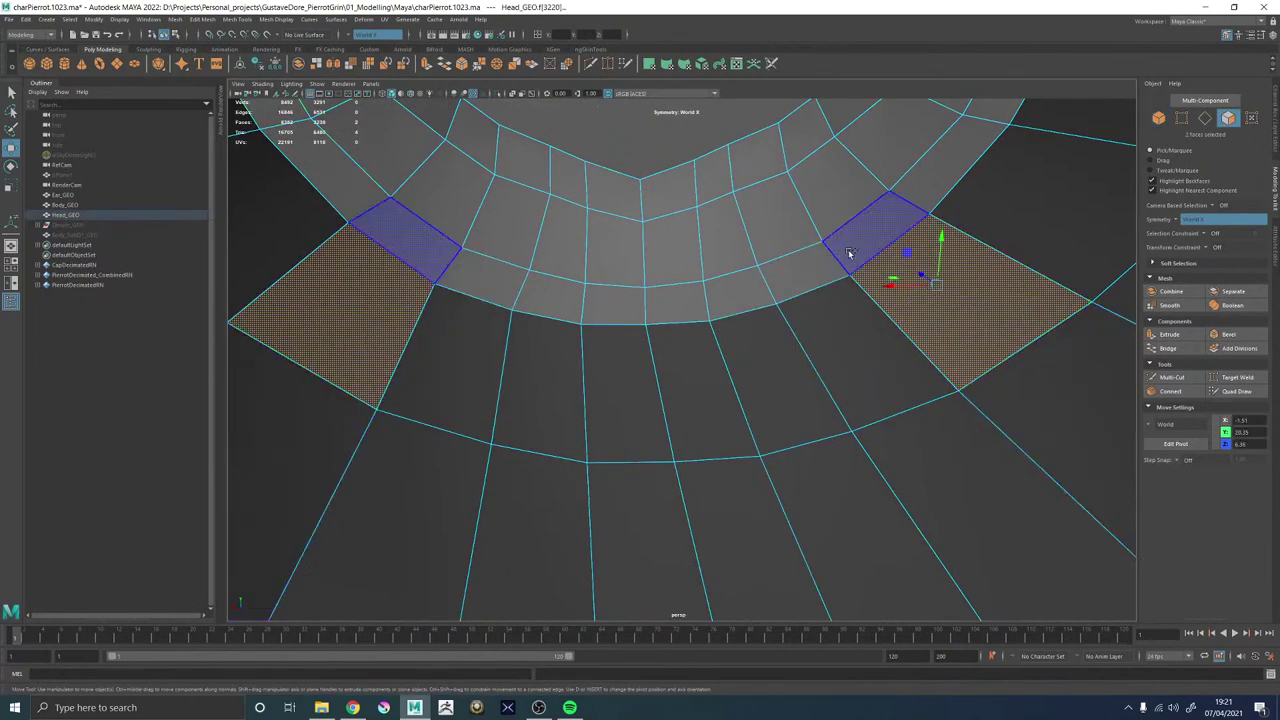
double_click(682, 303, "shift")
right_click_drag(776, 368, 728, 346, "alt")
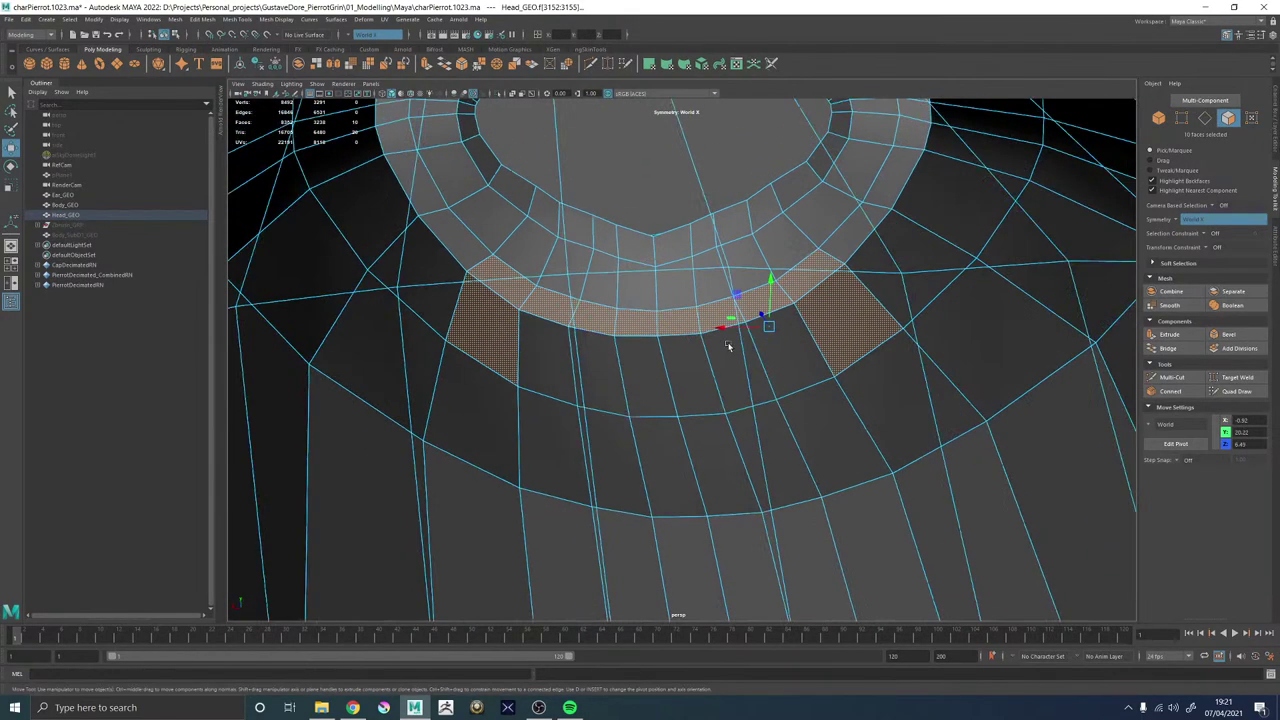
left_click_drag(728, 346, 780, 358, "alt")
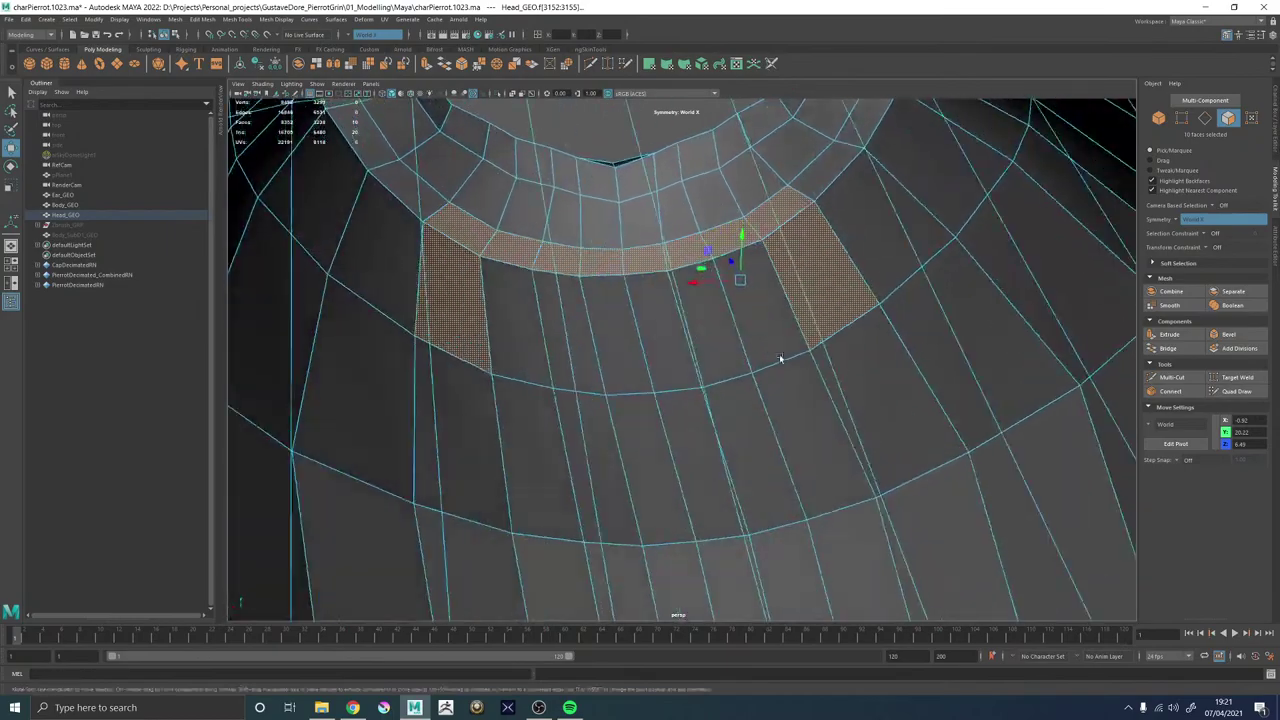
right_click_drag(780, 358, 891, 402, "alt")
left_click(1029, 383, "shift")
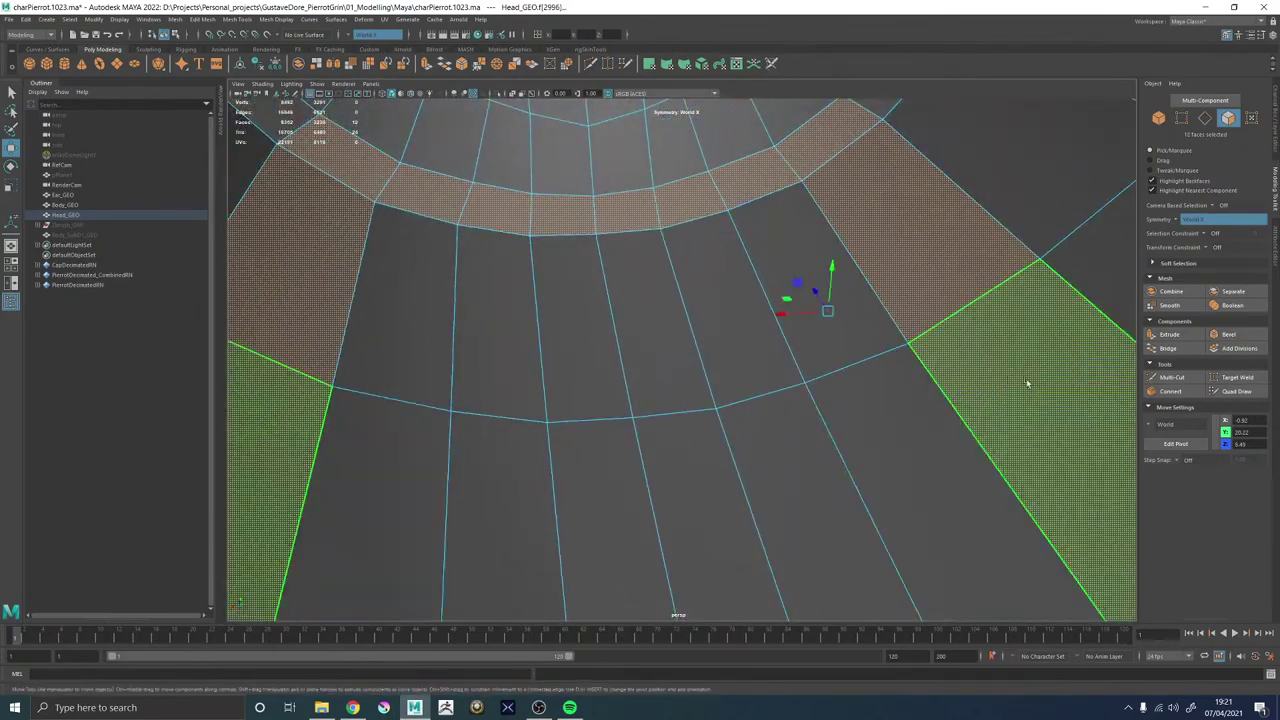
Try to extrude the selected mouth-floor faces behind the lower lip.
right_click_drag(1029, 383, 645, 345, "alt")
left_click_drag(645, 345, 731, 270, "alt")
right_click(748, 268, "shift")
left_click(745, 294)
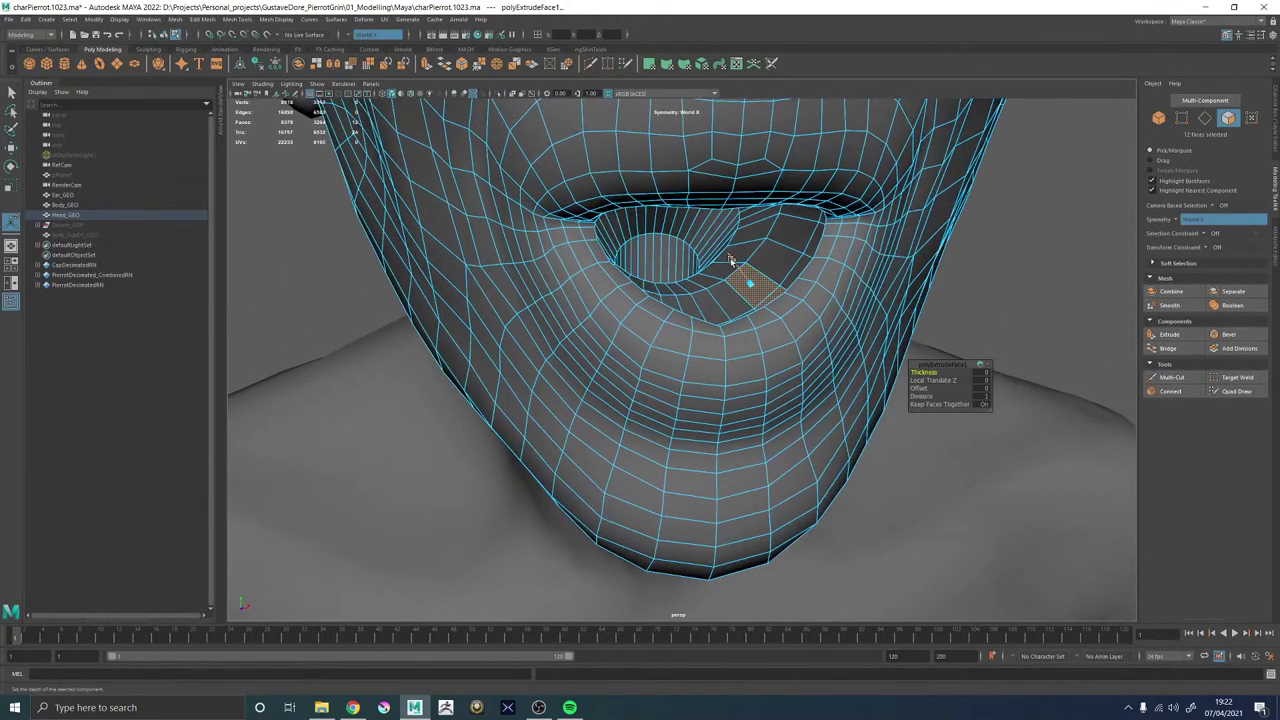
key("w")
mouse_move(638, 270)
left_mouse_down("alt")
mouse_move(636, 252)
mouse_move(644, 266)
mouse_move(729, 286)
left_mouse_up("alt")
right_click_drag(729, 286, 730, 243, "shift")
left_click_drag(744, 260, 748, 272)
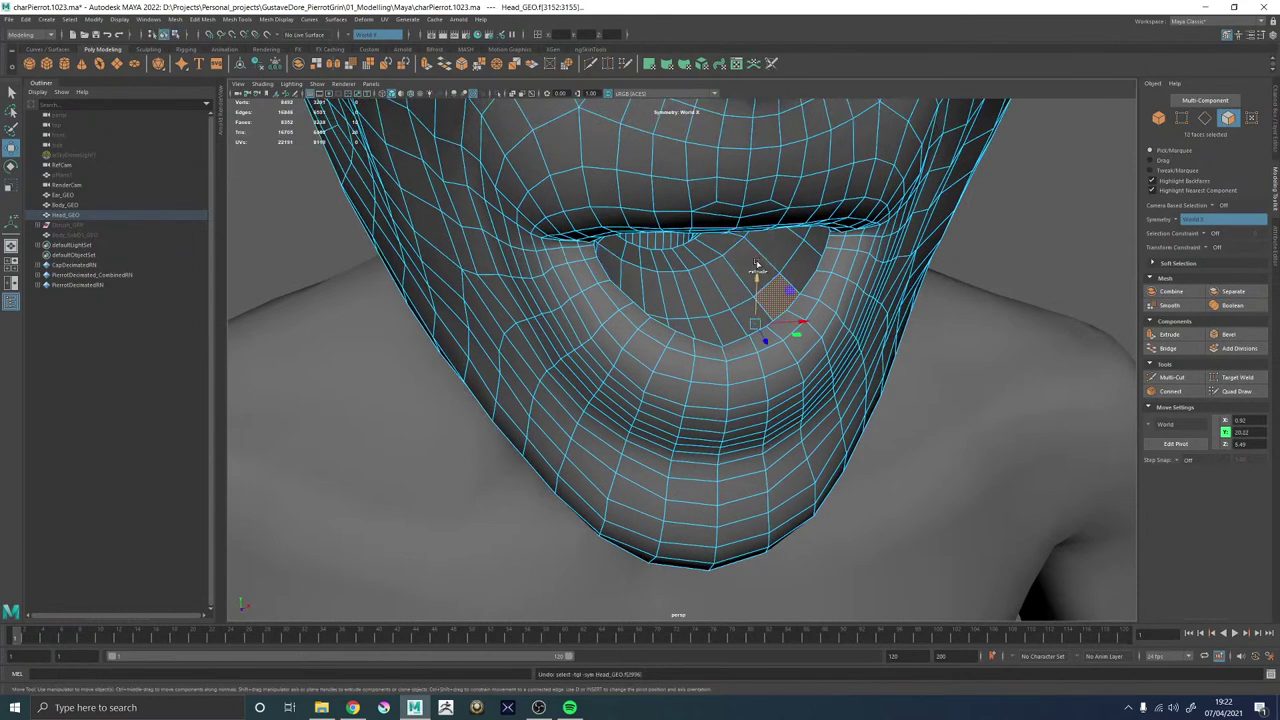
Extrude the horseshoe faces again and start reselecting the extruded faces on the mouth floor.
right_click_drag(746, 258, 747, 258, "shift")
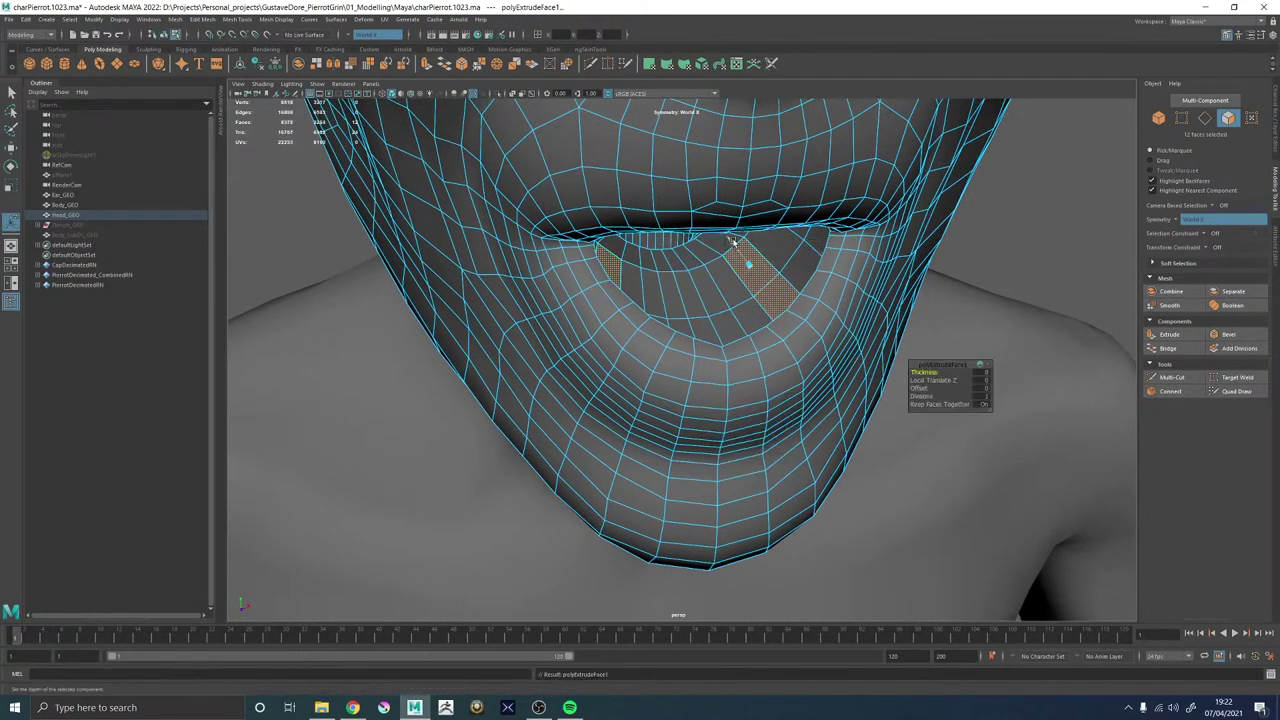
left_click(767, 269)
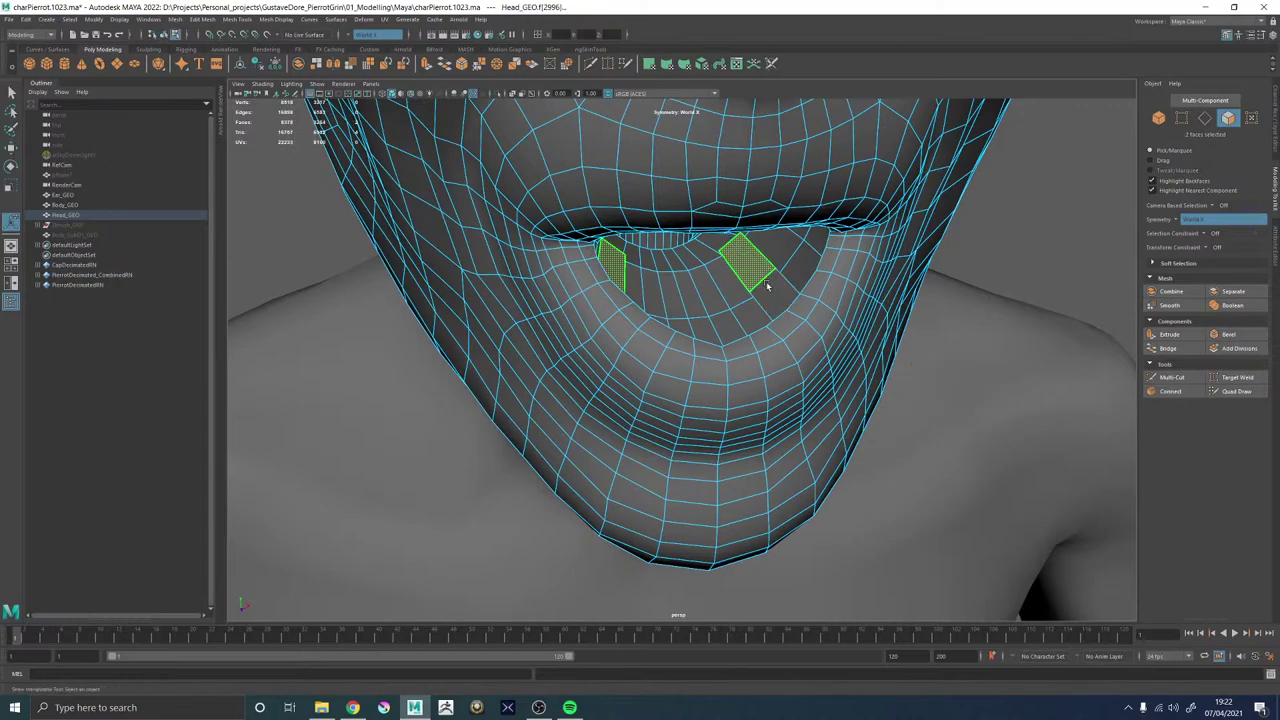
left_click_drag(767, 285, 800, 438, "alt")
right_click_drag(800, 438, 943, 384, "alt")
left_click_drag(942, 384, 641, 377, "alt")
double_click(657, 369, "shift")
Undo the mouth-floor extrusion and the face selections made around it.
key("ctrl+z")
key("ctrl+z")
key("ctrl+z")
key("ctrl+z")
key("ctrl+z")
key("ctrl+z")
key("ctrl+z")
key("ctrl+z")
key("ctrl+z")
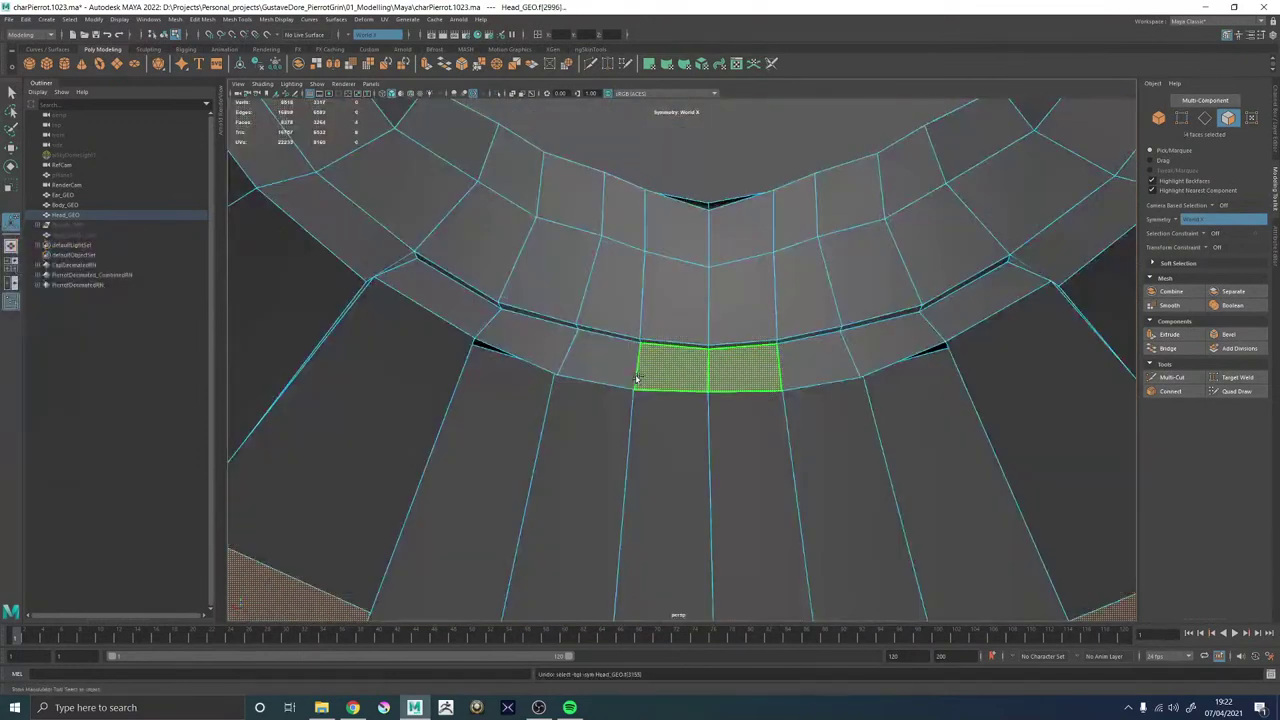
key("ctrl+z")
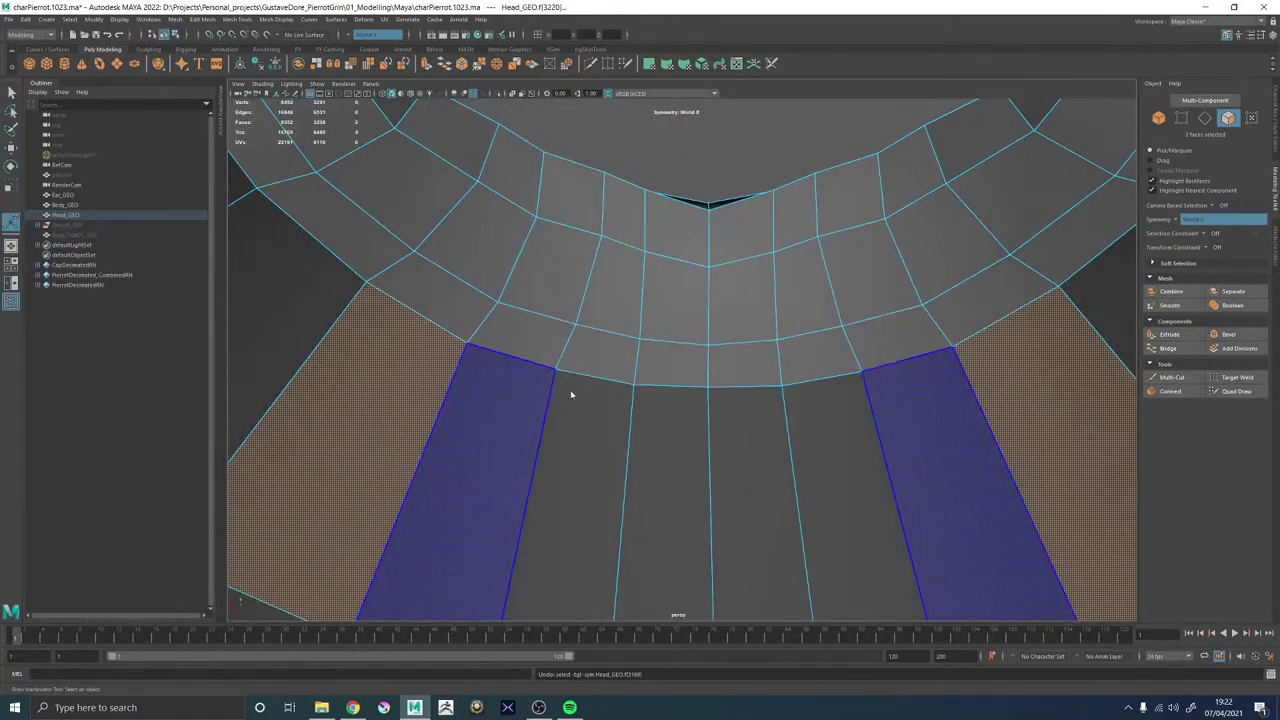
Insert an edge loop with Multi-Cut in the mouth cavity, close to the inner edge of the lips.
right_click_drag(571, 393, 611, 354)
left_click_drag(611, 354, 651, 371, "alt")
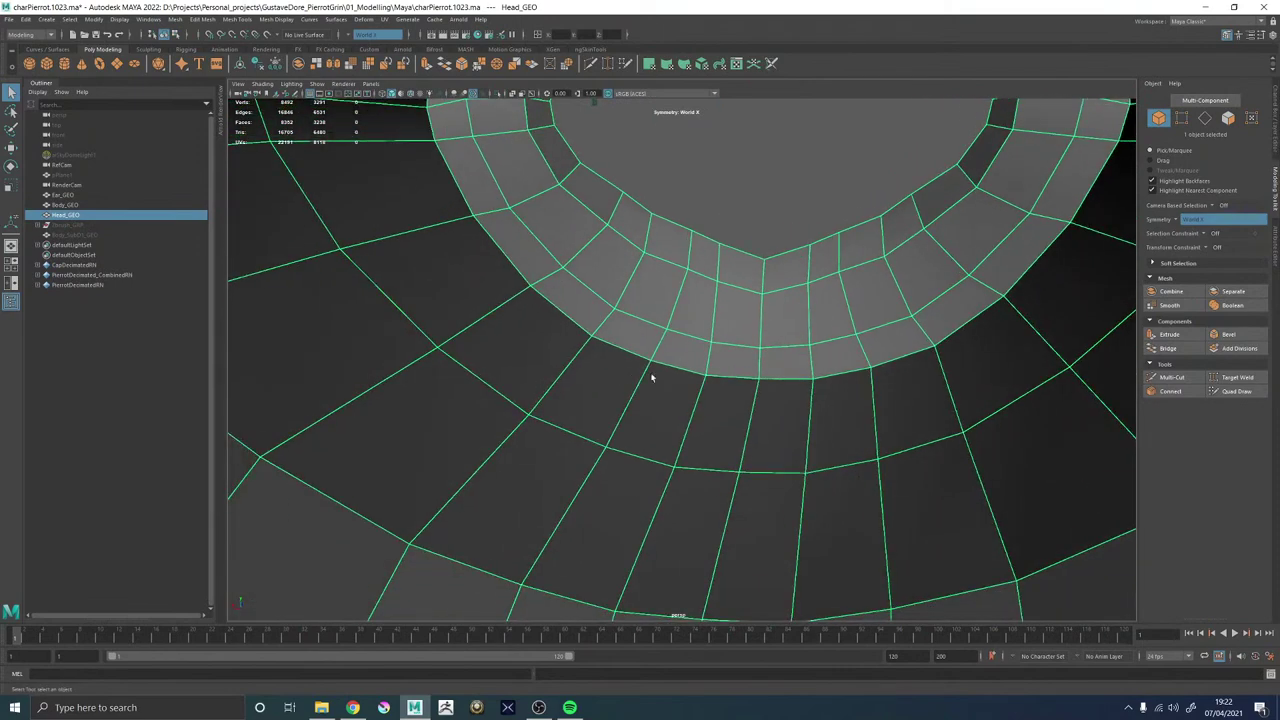
right_click_drag(651, 371, 616, 372, "shift")
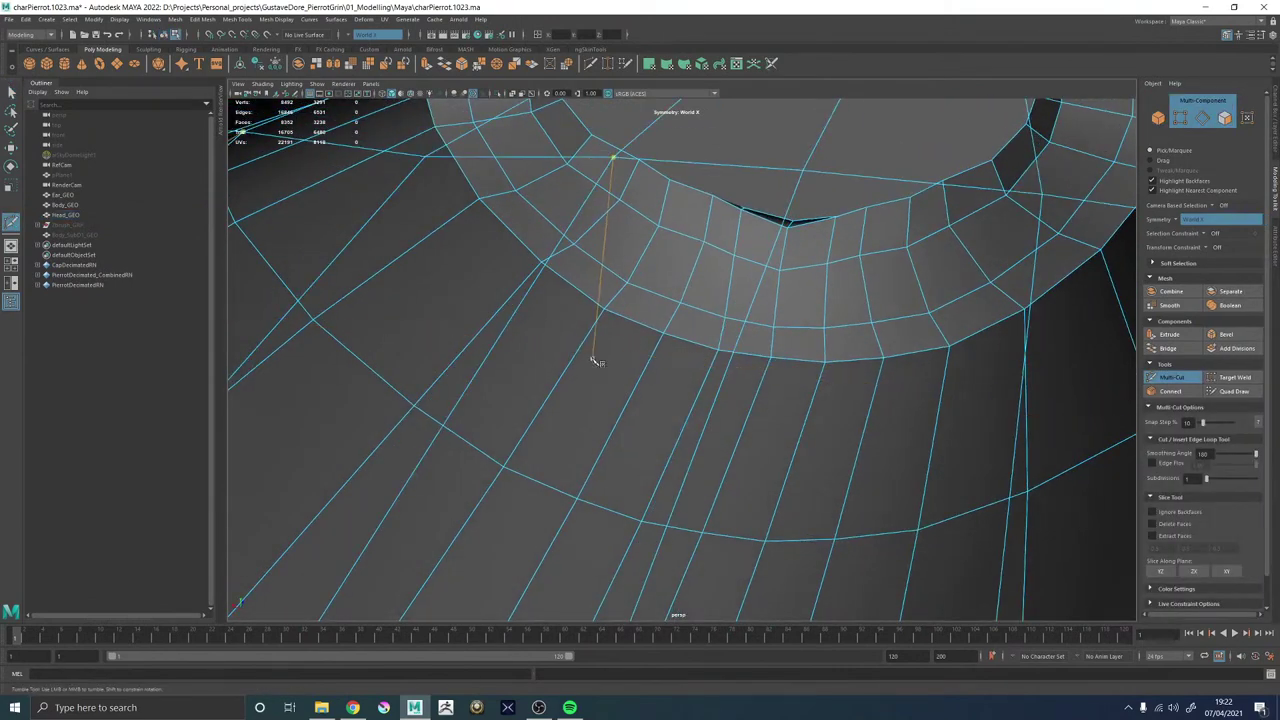
scroll(594, 361, "up", 3)
left_click_drag(600, 383, 556, 348, "alt")
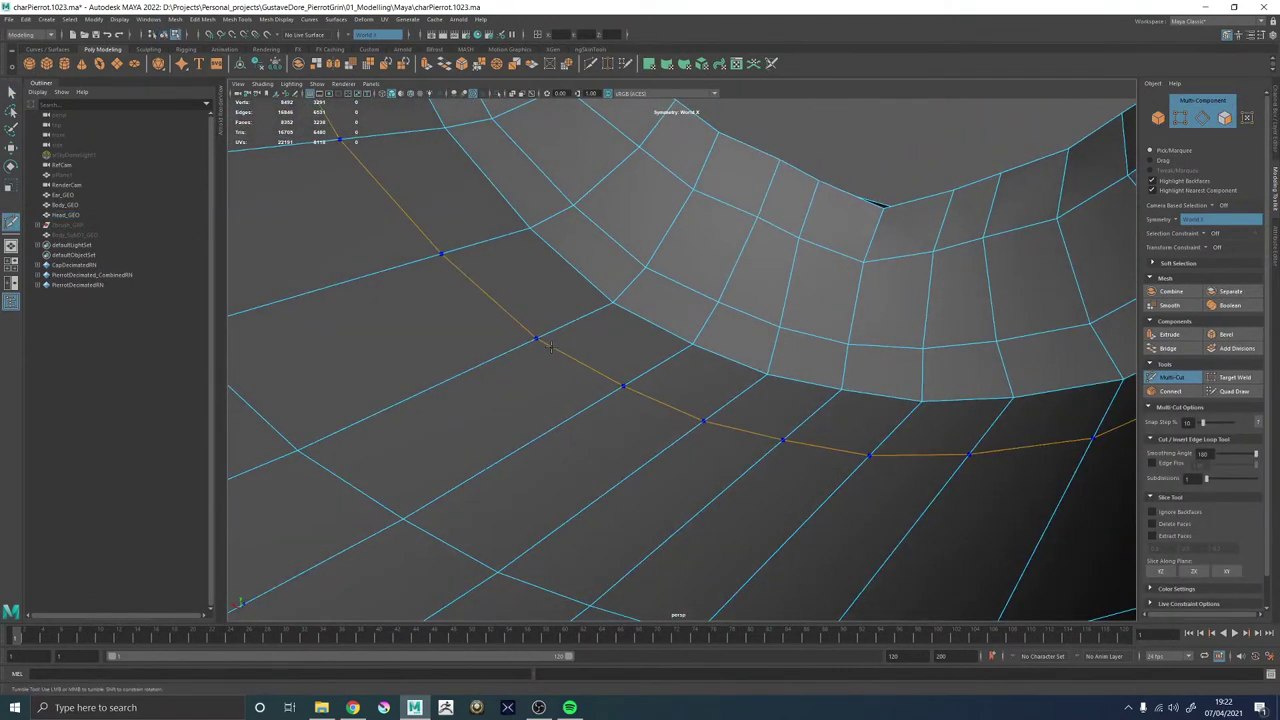
left_click(553, 346, "ctrl")
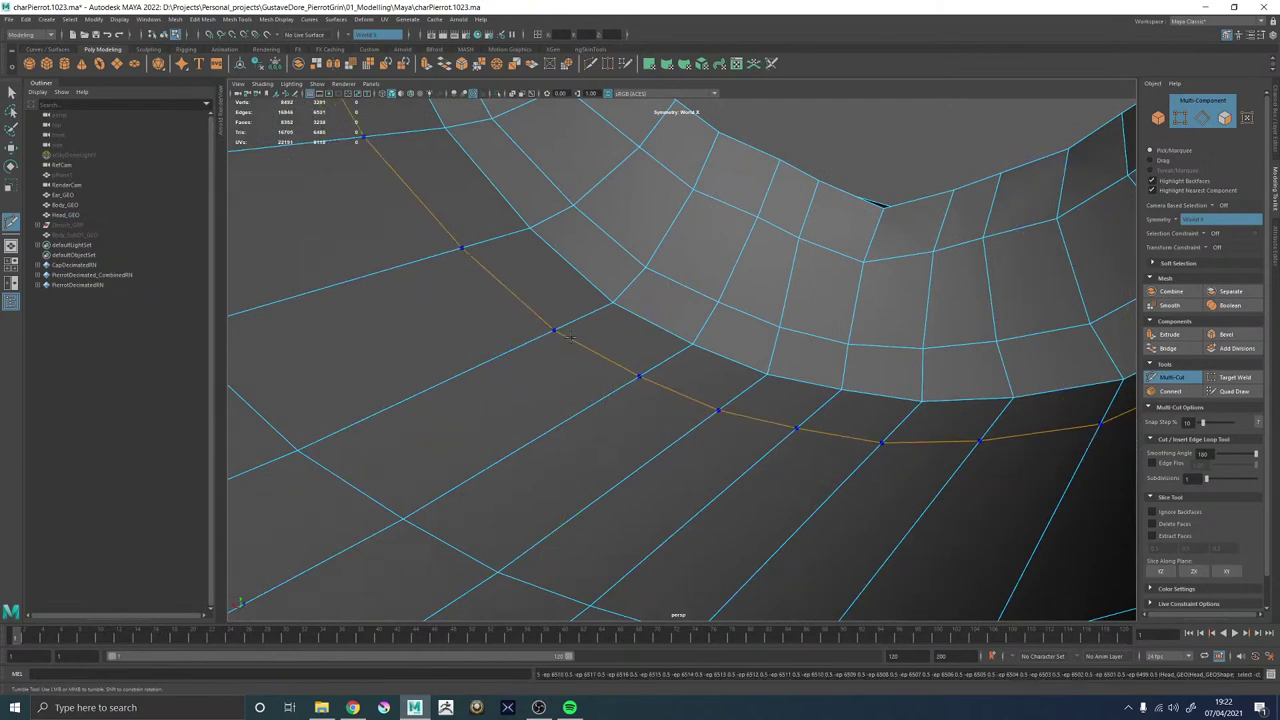
left_click(612, 393, "ctrl")
Select the narrow face strip behind the lower lip plus the larger faces at its ends, and extrude them.
left_click_drag(612, 393, 682, 382, "alt")
key("w")
key("F11")
left_click(738, 396)
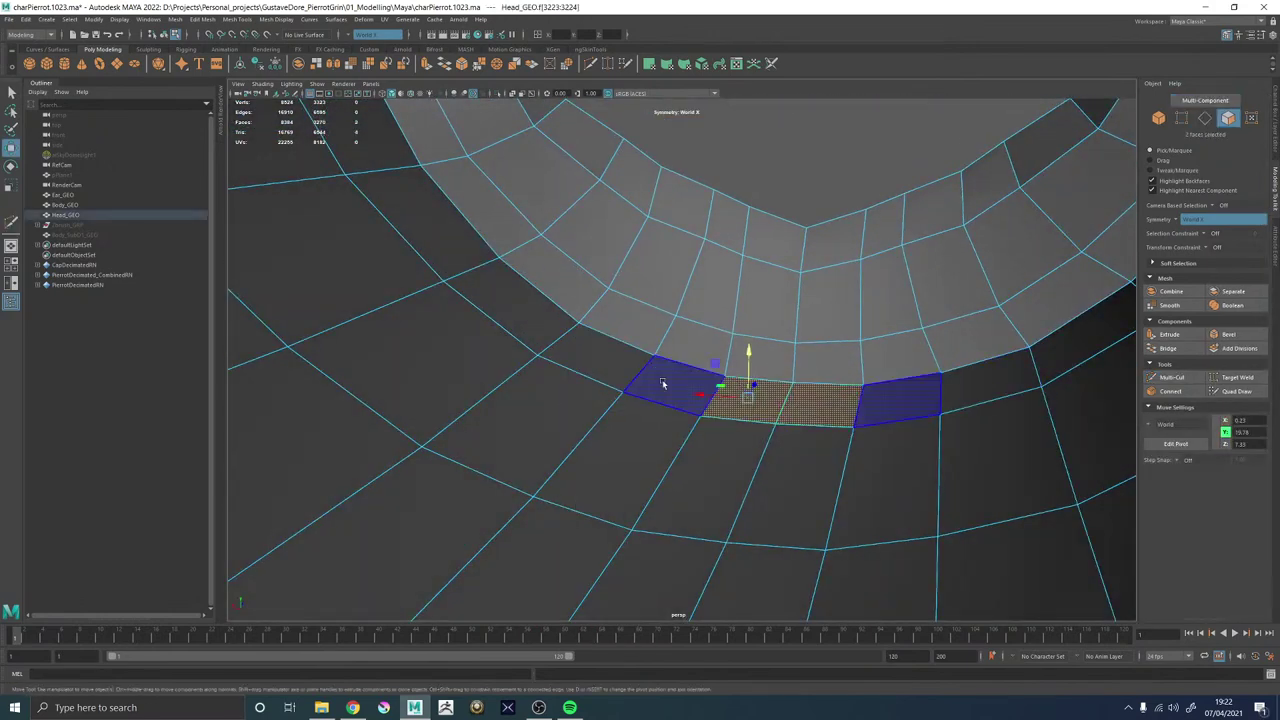
double_click(559, 330, "shift")
middle_click_drag(497, 354, 597, 306, "alt")
right_click_drag(597, 306, 490, 325, "alt")
left_click(488, 378, "shift")
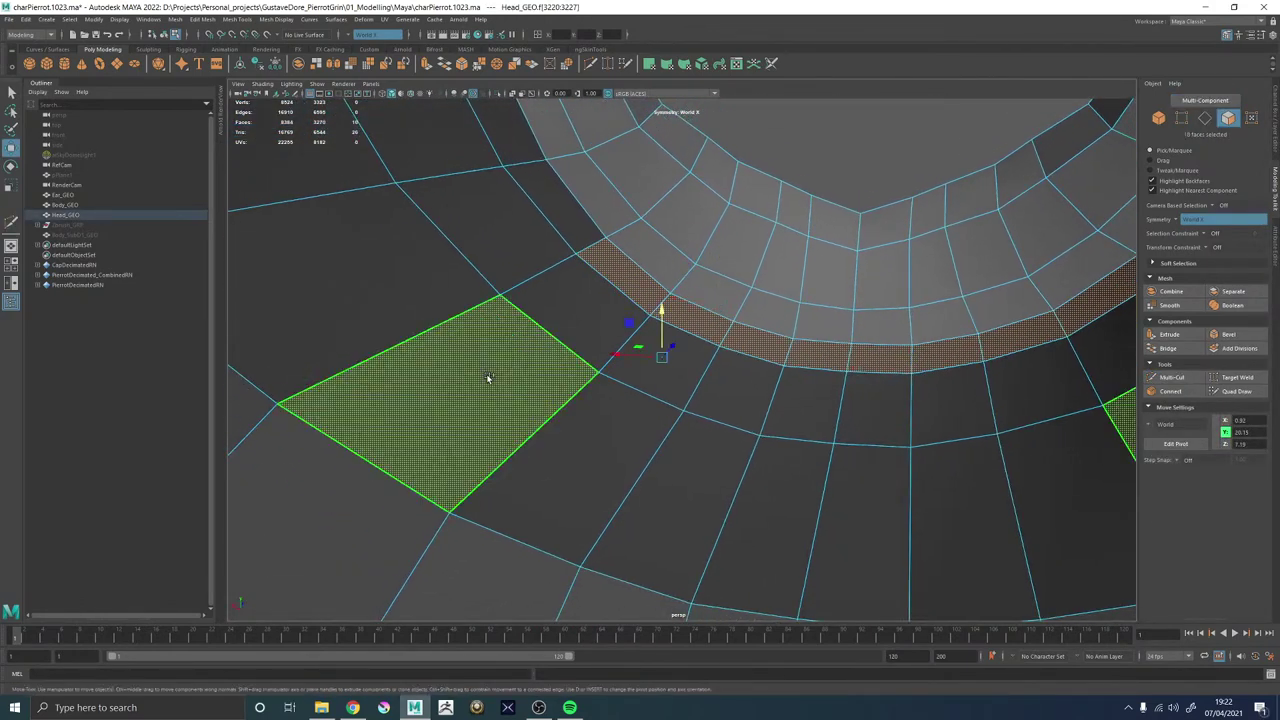
left_click(575, 318, "shift")
right_click_drag(880, 142, 880, 163, "shift")
Reselect the top faces of the extruded horseshoe and move them up to form a raised ridge.
left_click_drag(778, 255, 588, 321, "alt")
left_click(587, 395)
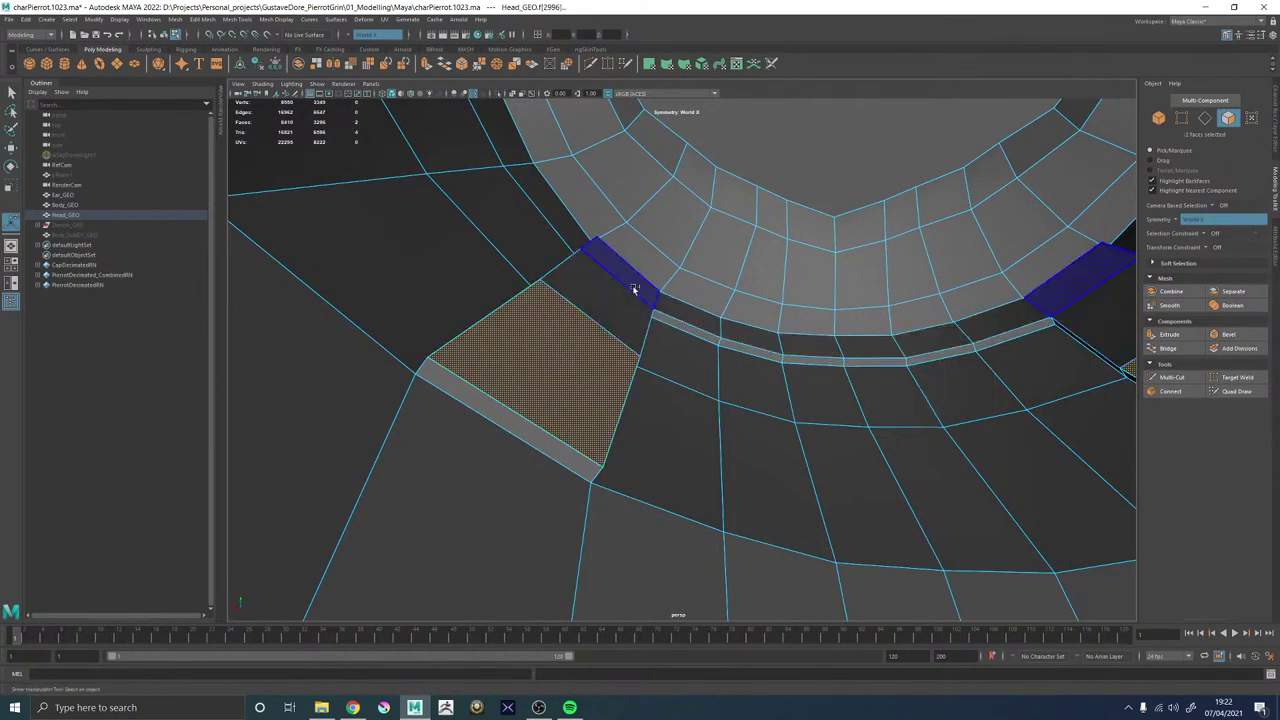
left_click(714, 315)
left_click(642, 290, "shift")
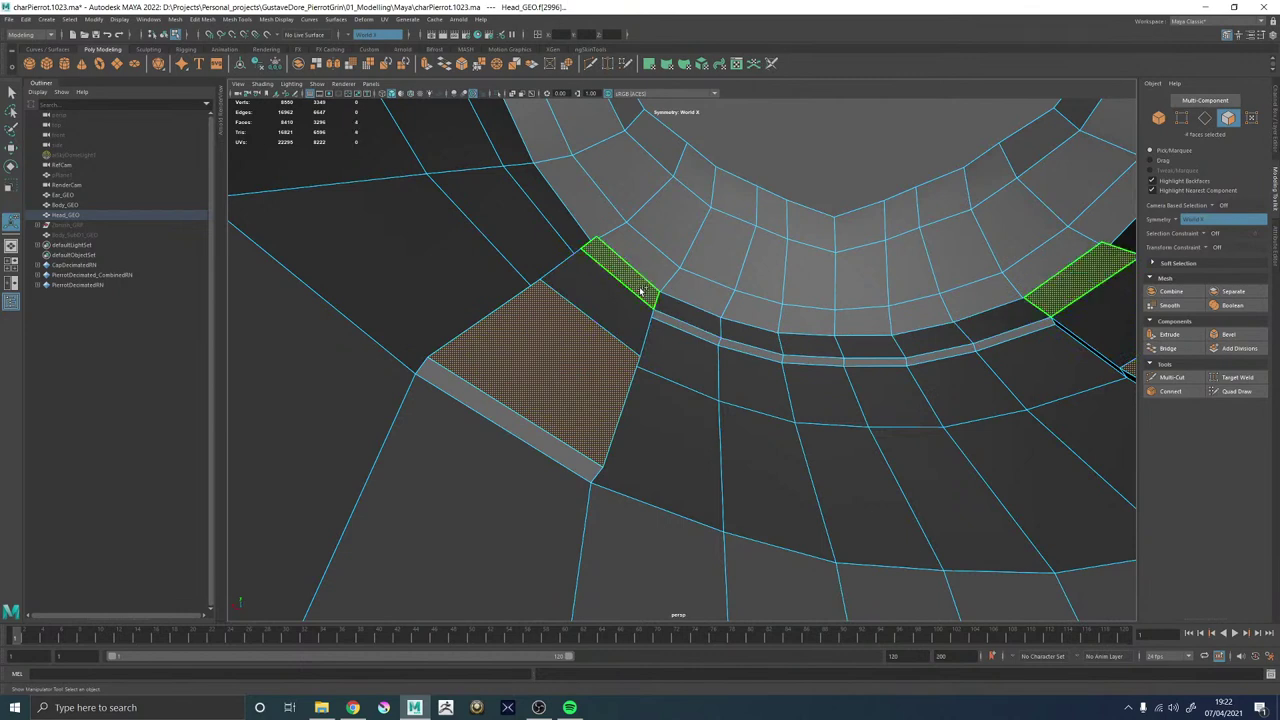
left_click(634, 309, "shift")
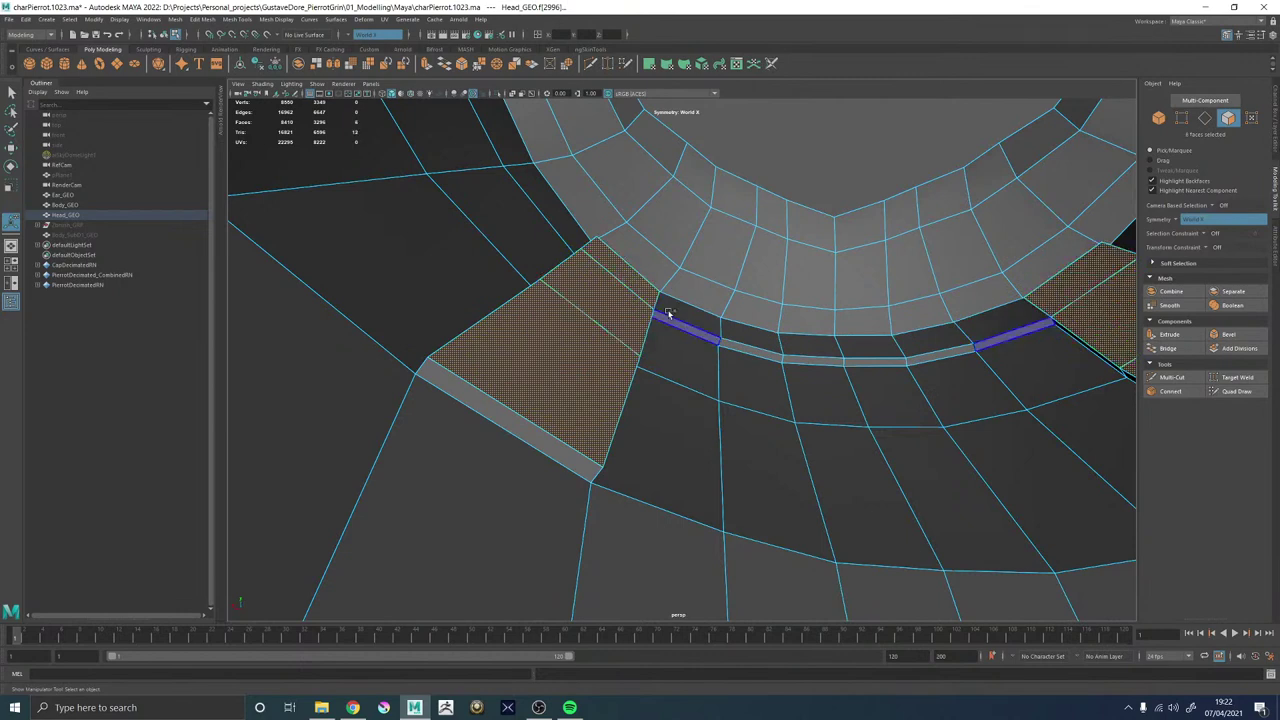
left_click(762, 316)
key("w")
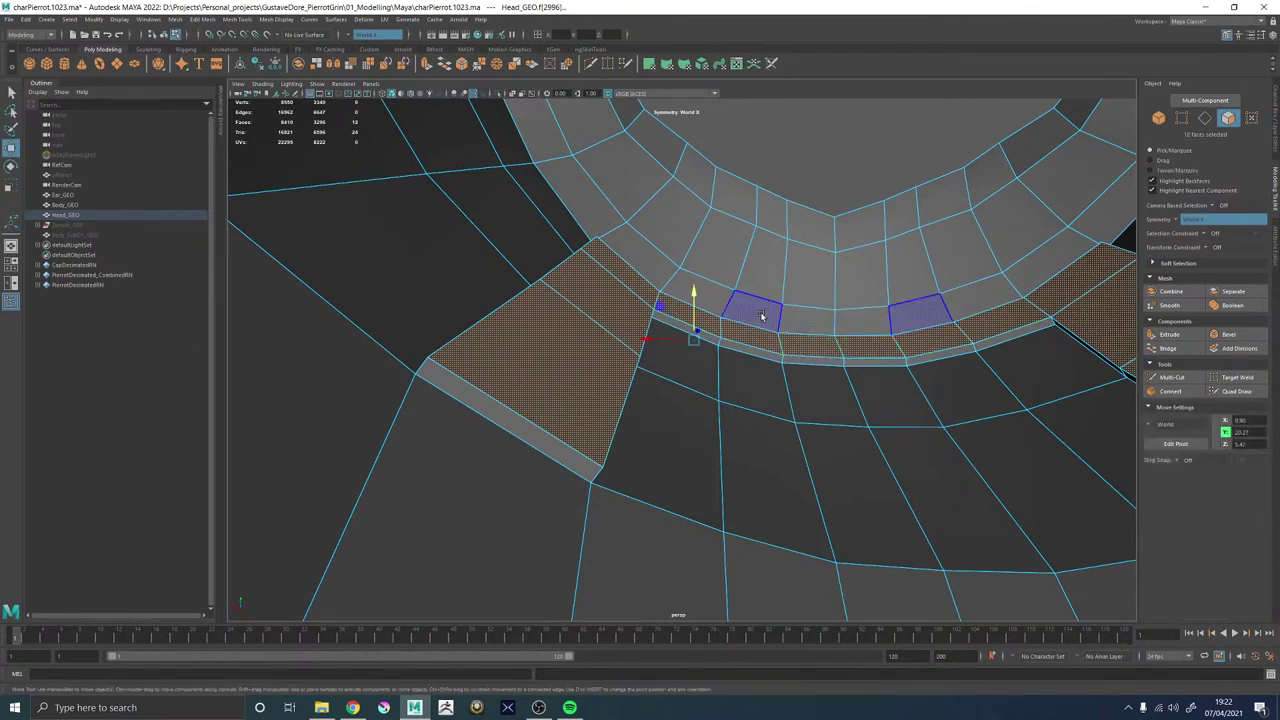
left_click_drag(690, 302, 692, 222)
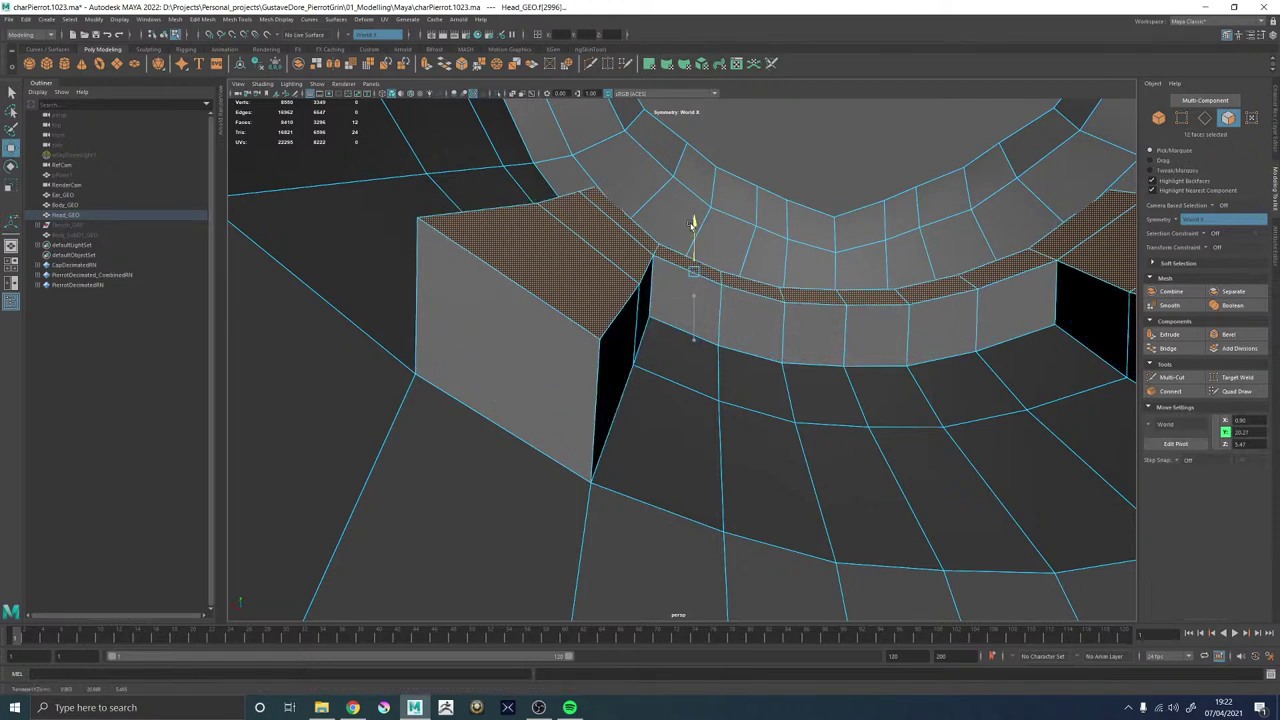
Scale the ridge's top faces vertically to level them and check the mouth from the front.
key("r")
scroll(691, 280, "down", 4)
left_click_drag(770, 300, 707, 165, "alt")
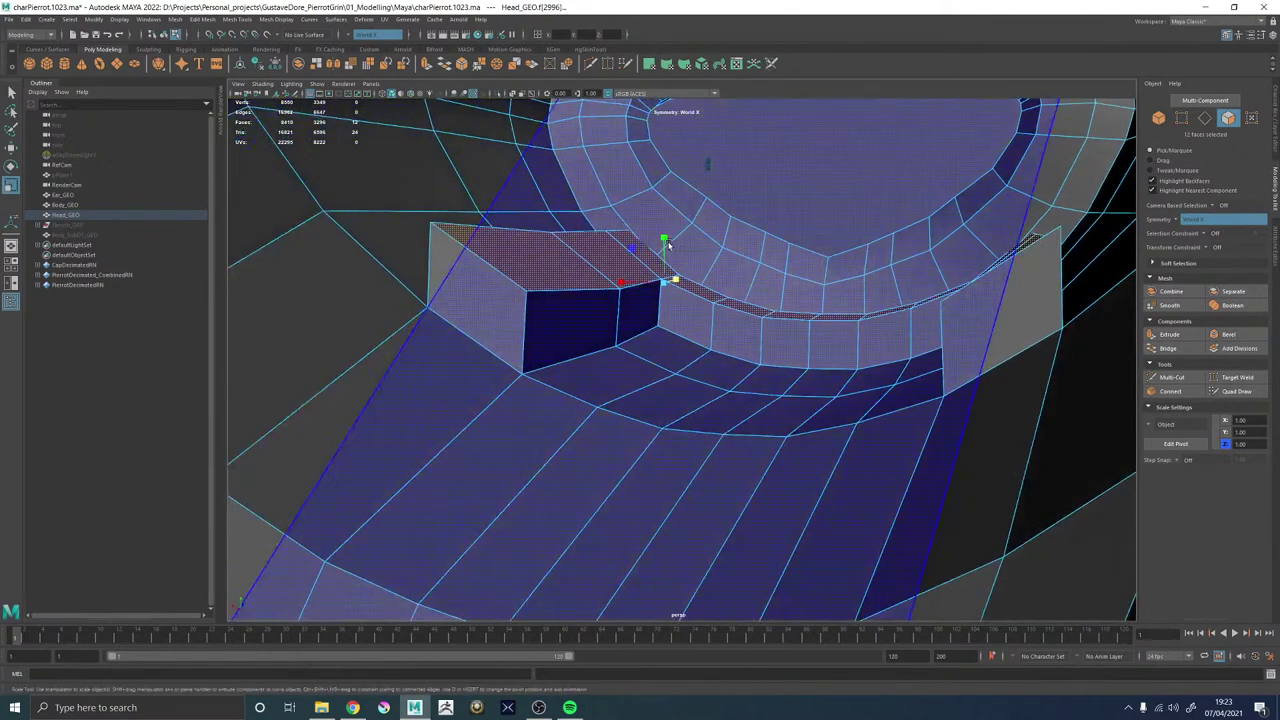
left_click_drag(665, 240, 627, 303)
mouse_move(657, 274)
left_mouse_down("alt")
mouse_move(663, 289)
mouse_move(643, 266)
left_mouse_up("alt")
right_click_drag(643, 266, 726, 304, "alt")
left_click_drag(726, 303, 519, 282, "alt")
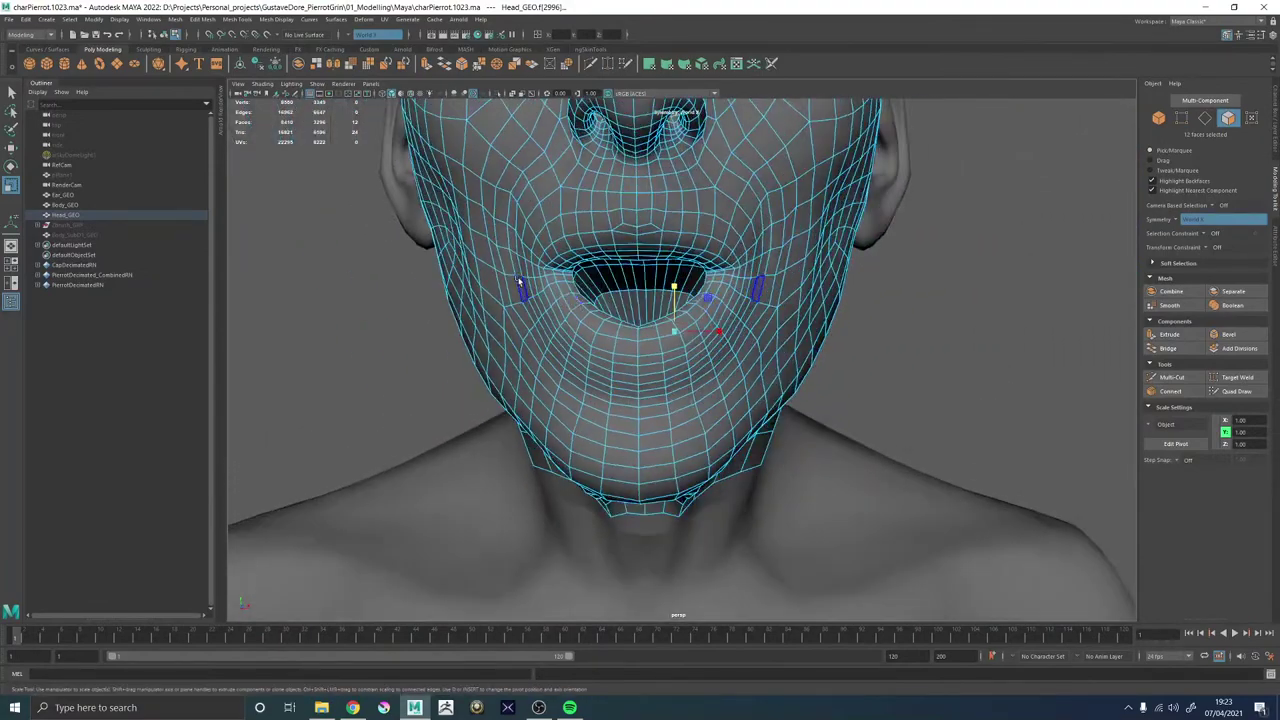
Select the faces of the lower face, isolate them in the view and examine the mouth cavity.
left_click_drag(671, 328, 859, 396)
left_click_drag(744, 344, 691, 292, "alt")
left_click(498, 97)
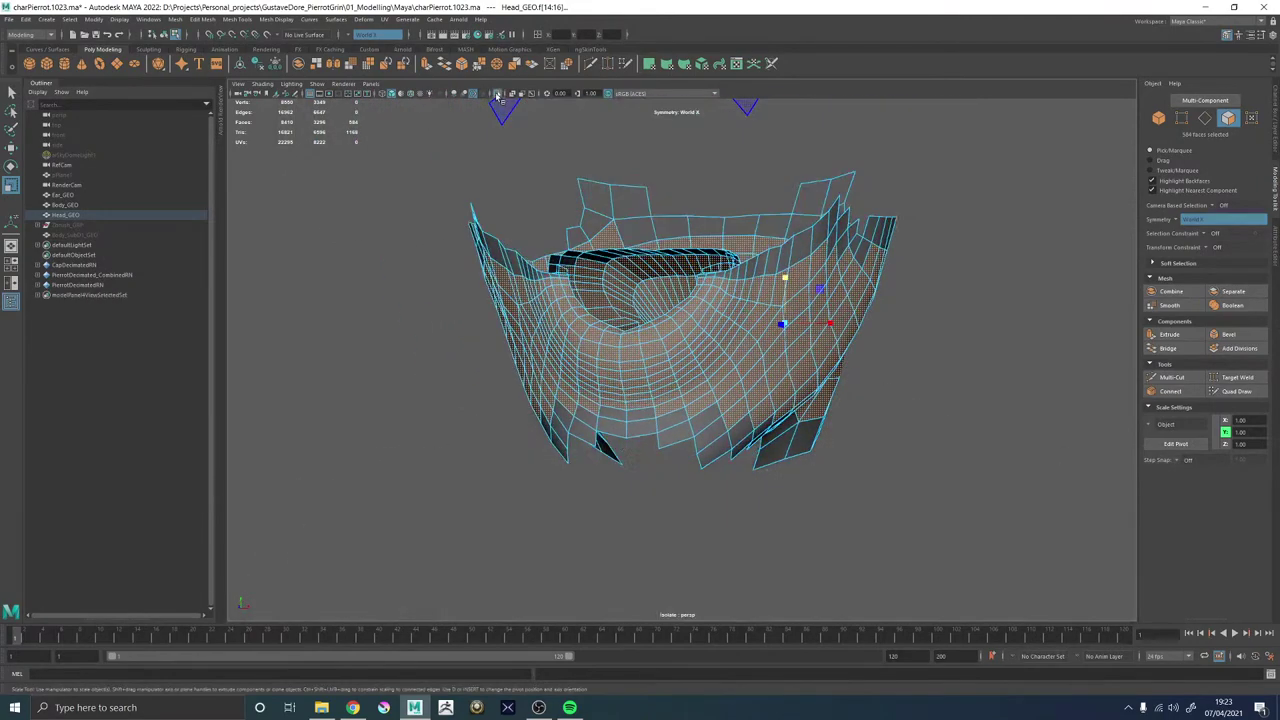
left_click(498, 97)
left_click(498, 97)
left_click_drag(551, 134, 704, 180, "alt")
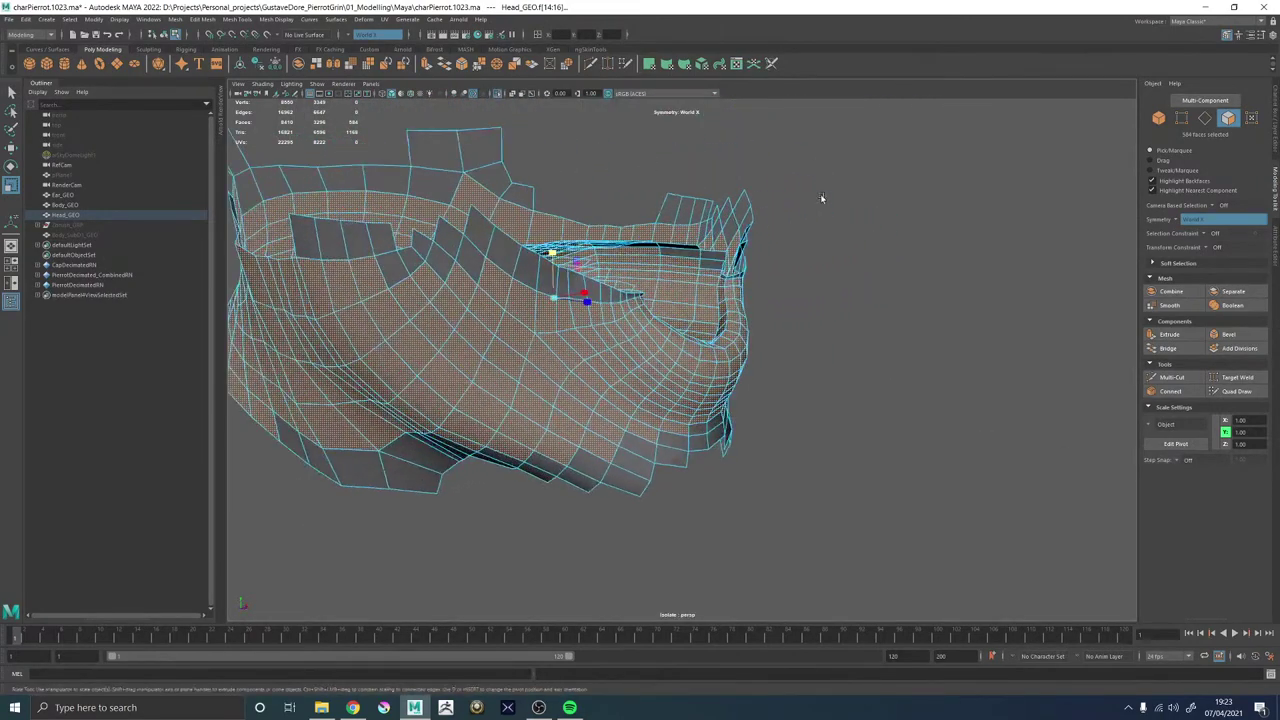
left_click(823, 200)
left_click_drag(796, 212, 558, 237, "alt")
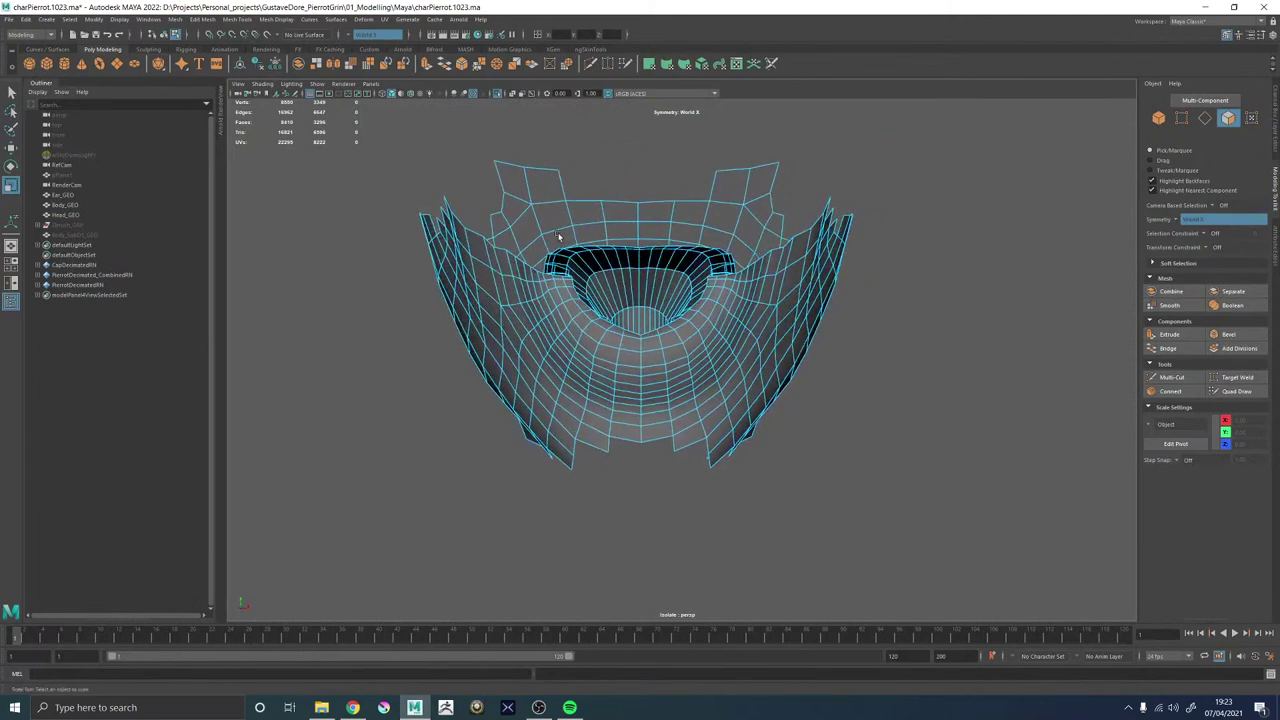
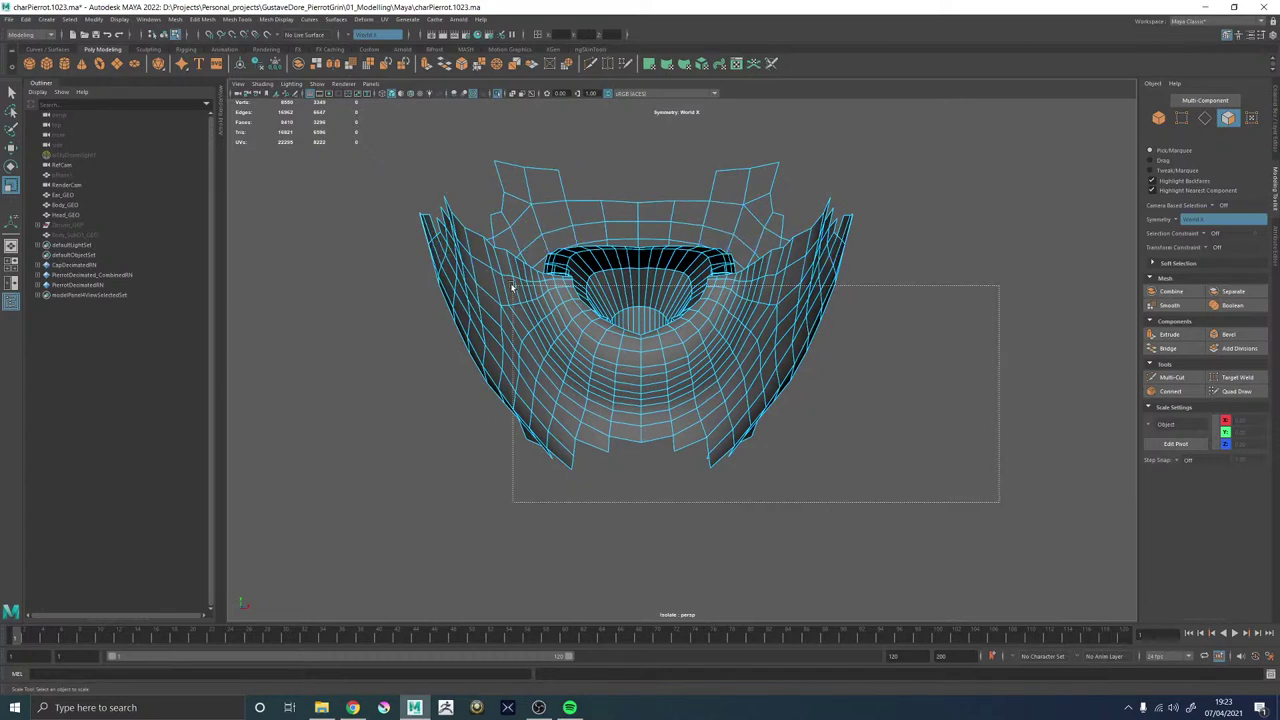
Select the faces of the isolated lower jaw and remove the rear neck faces from the selection.
left_click_drag(512, 287, 466, 271)
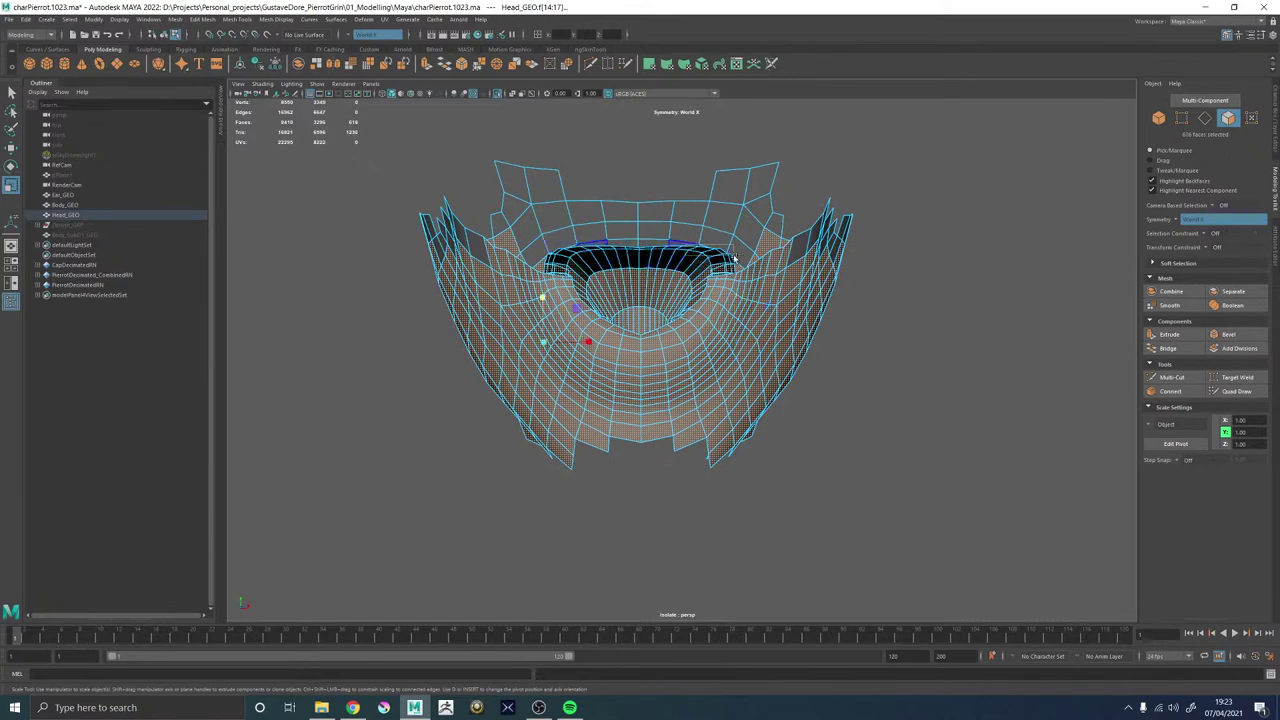
left_click_drag(733, 267, 732, 284, "alt")
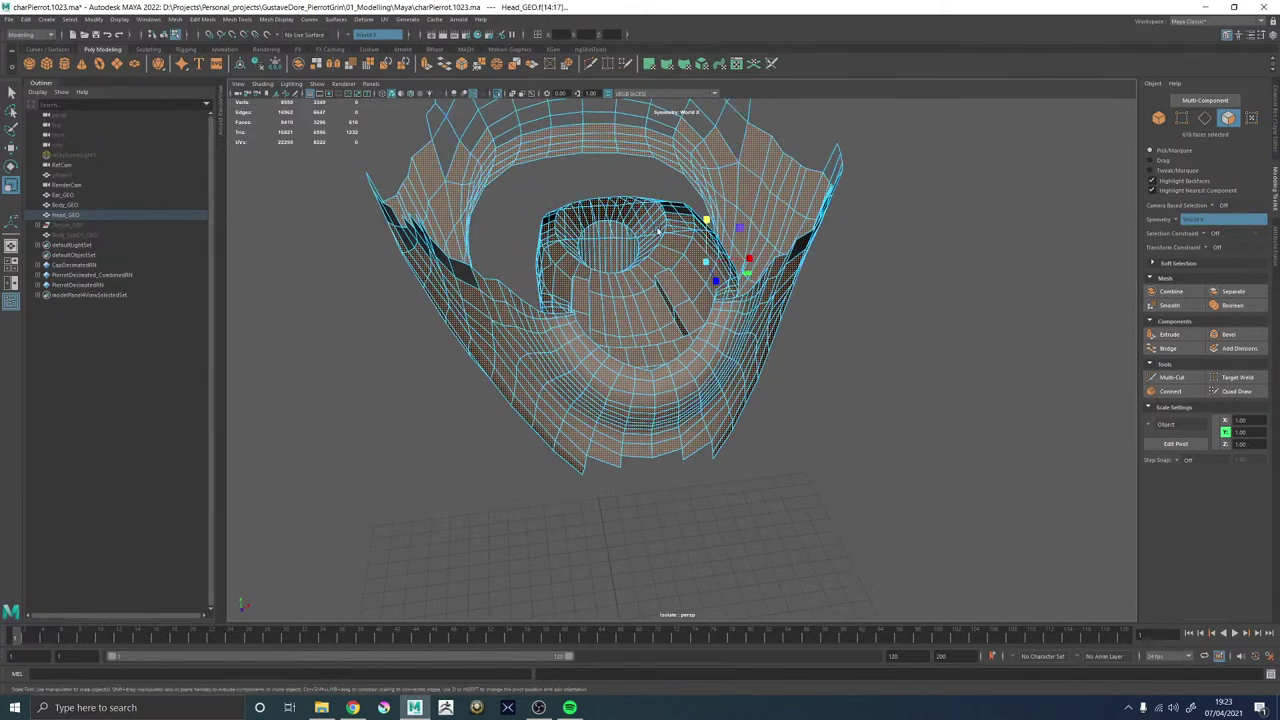
left_click_drag(656, 228, 723, 214, "alt")
right_click_drag(723, 214, 422, 229, "alt")
middle_click_drag(422, 229, 588, 185, "alt")
left_click_drag(588, 185, 547, 188, "alt")
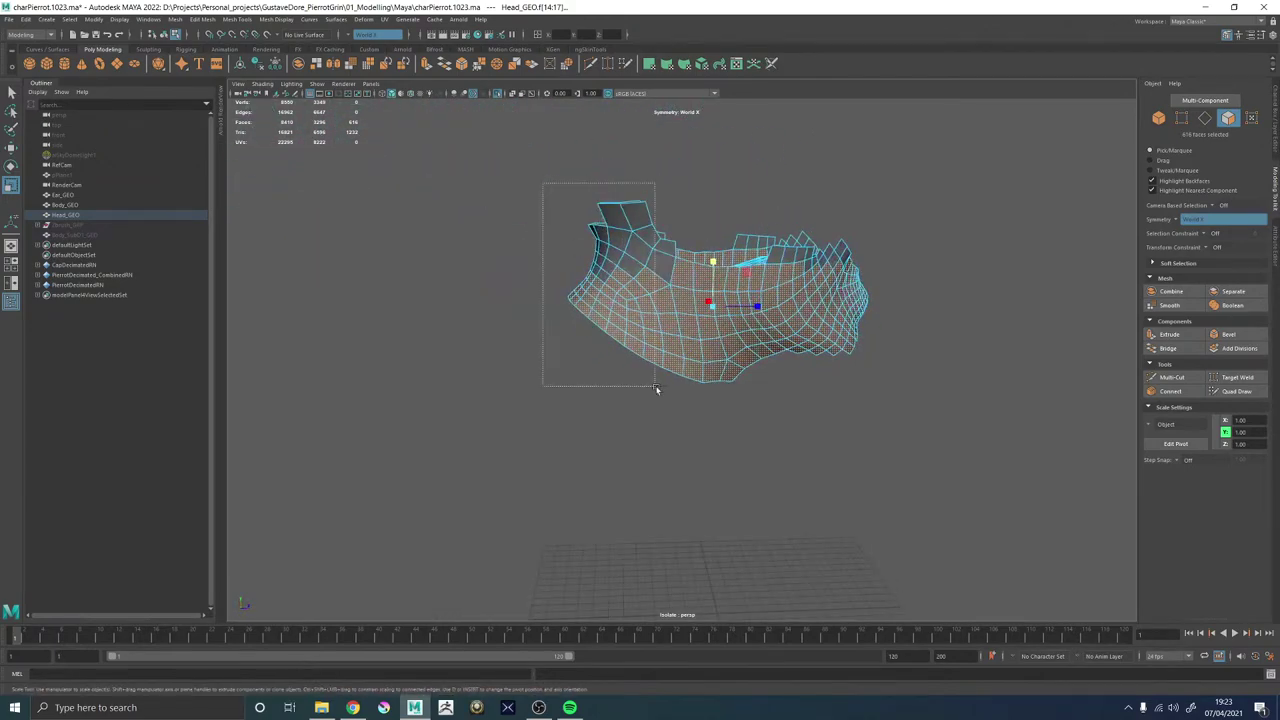
left_click_drag(679, 394, 621, 139, "ctrl")
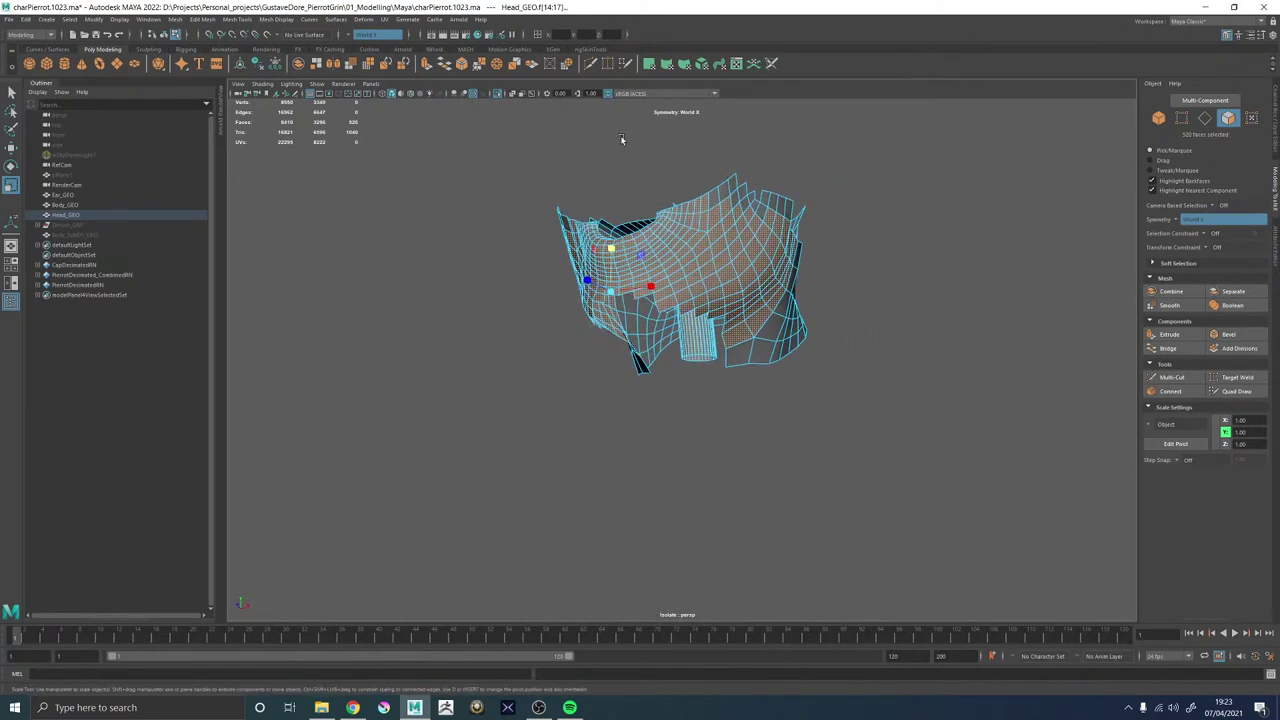
Show the full head again and add the unselected faces beneath the jaw and chin to the lower jaw selection.
left_click(498, 93)
left_click(498, 93)
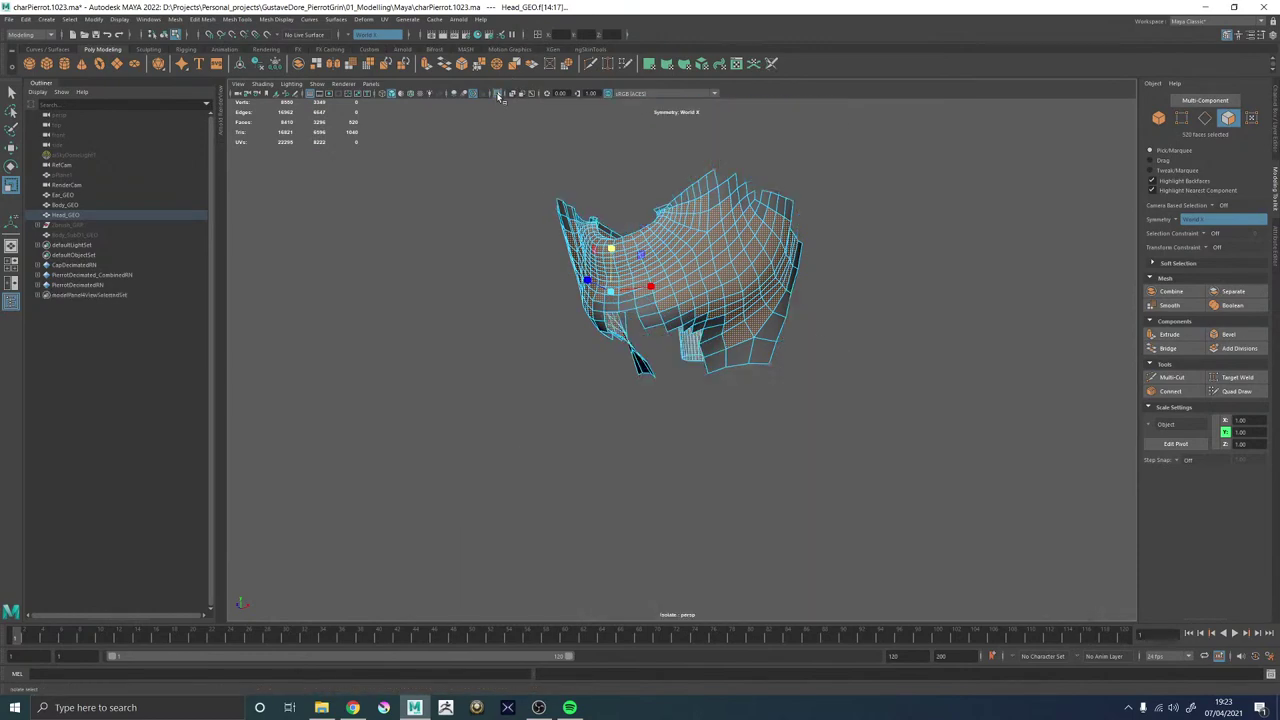
left_click_drag(558, 193, 633, 298, "alt")
middle_click_drag(633, 298, 740, 300, "alt")
right_click_drag(740, 300, 870, 335, "alt")
left_click_drag(870, 335, 943, 298, "alt")
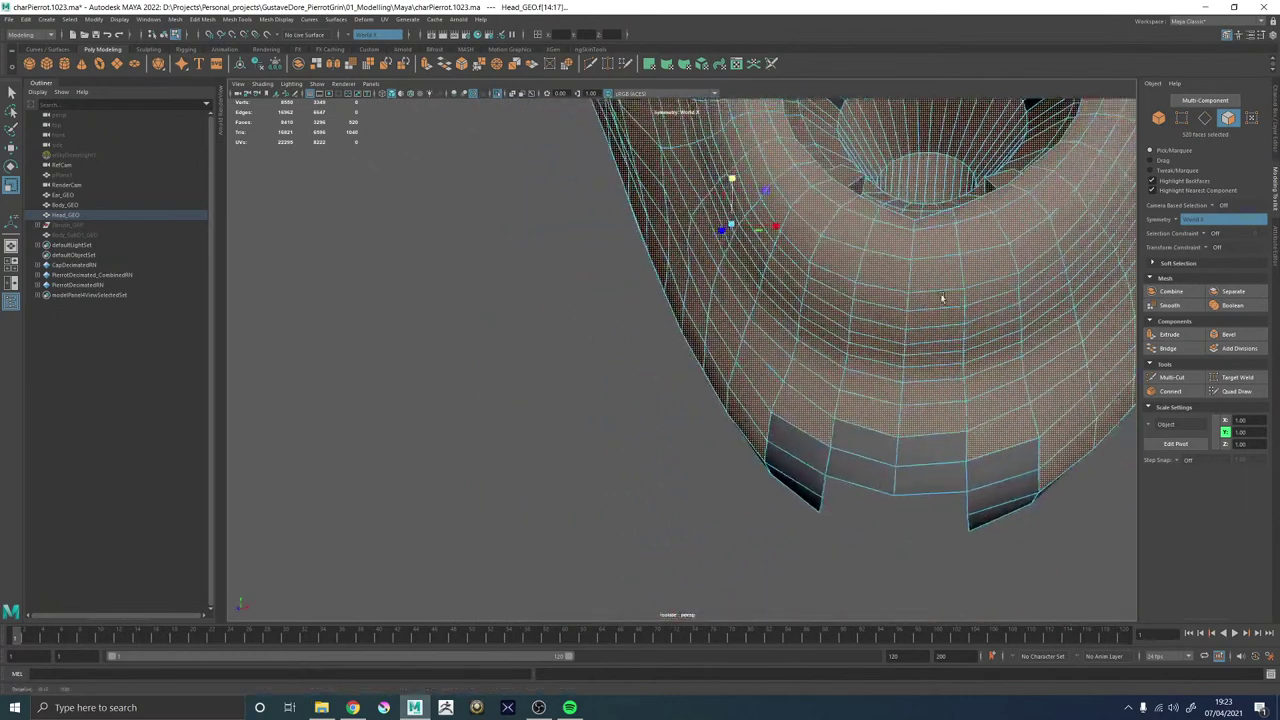
middle_click_drag(943, 298, 783, 326, "alt")
left_click_drag(783, 326, 764, 353, "alt")
left_click(497, 95)
left_click_drag(688, 322, 708, 272, "alt")
left_click(602, 370, "shift")
double_click(635, 406, "shift")
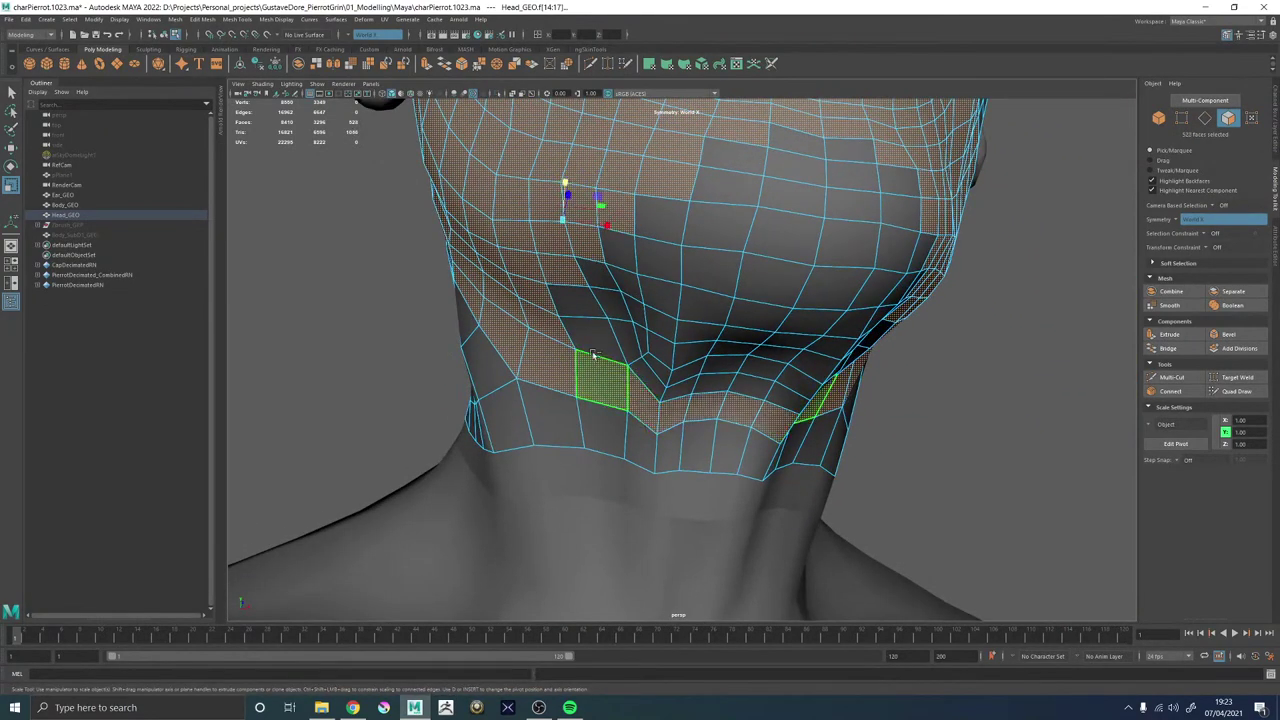
double_click(617, 345, "shift")
left_click_drag(617, 345, 689, 356, "alt")
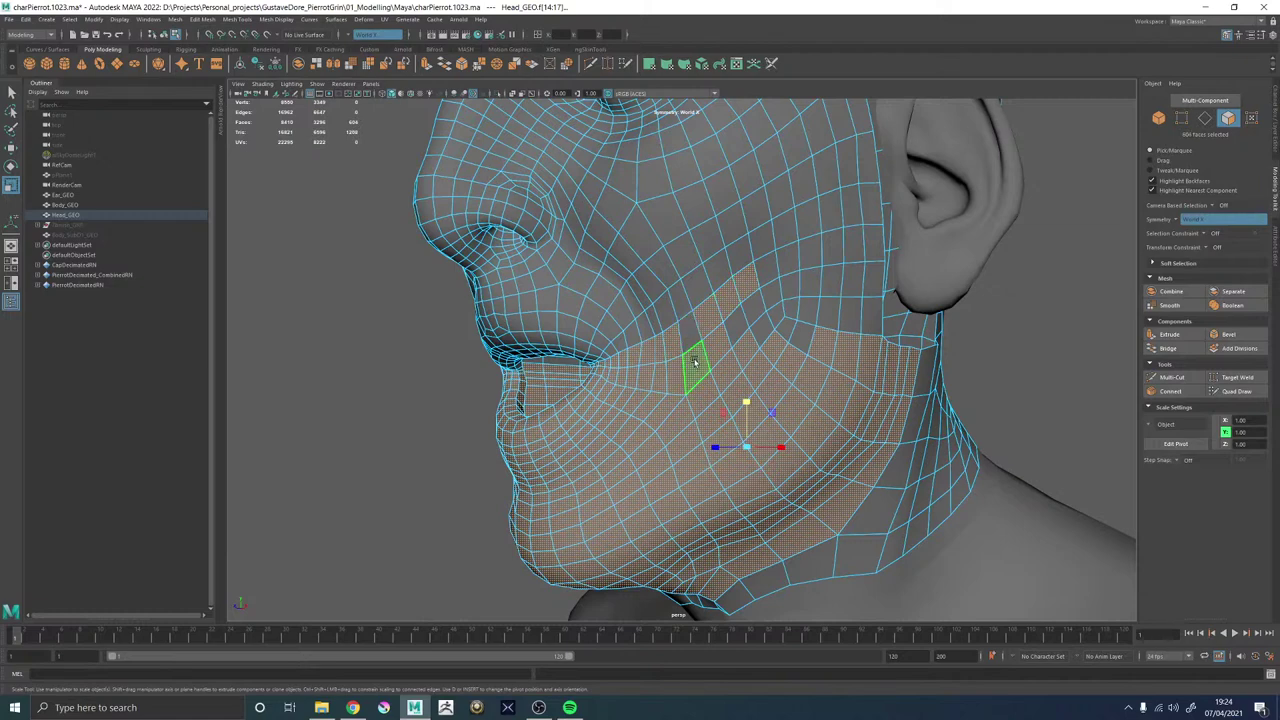
Remove the cheek and rear jaw face strips from the selection, keeping the faces around the chin and lower lip.
double_click(703, 399, "ctrl")
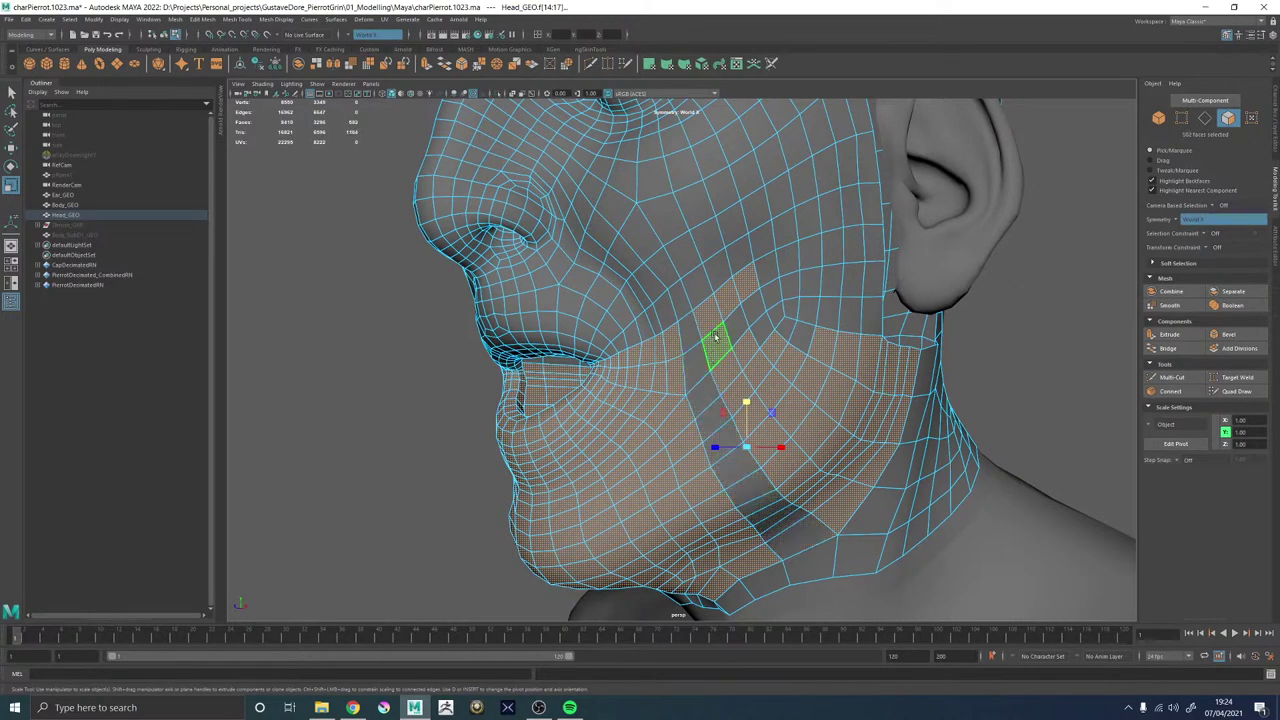
left_click(718, 353, "ctrl")
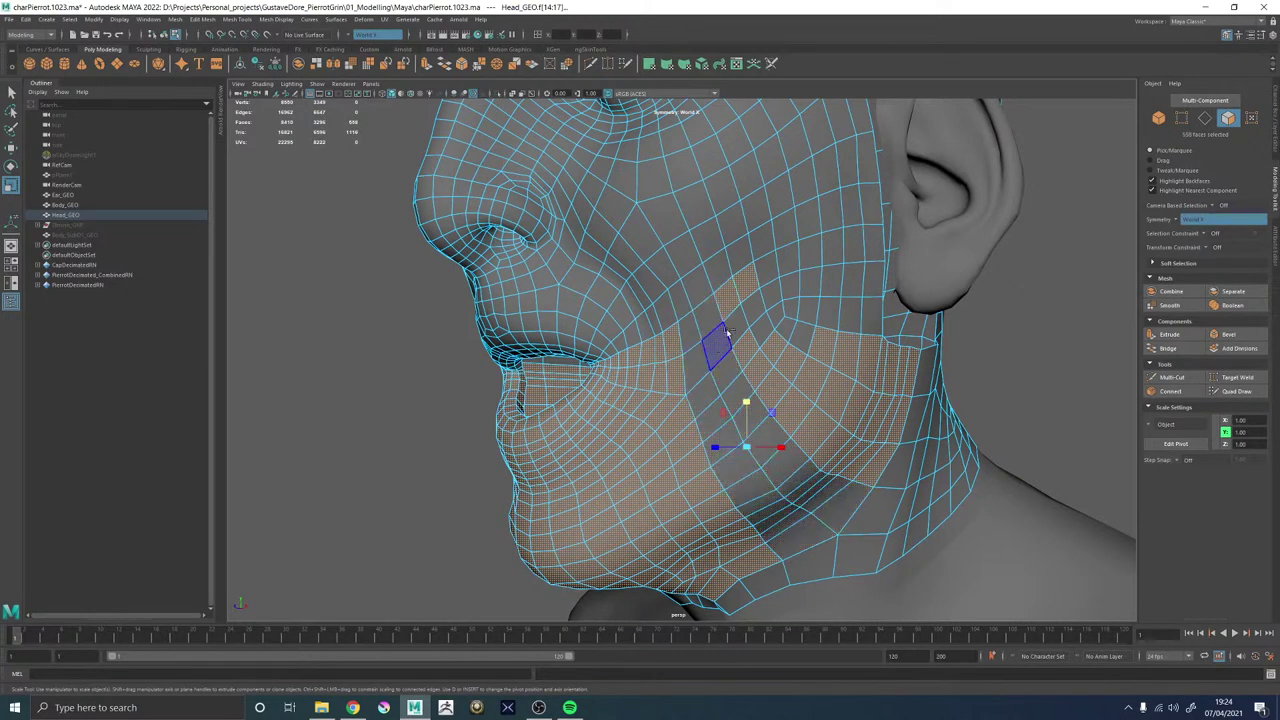
double_click(903, 391, "ctrl")
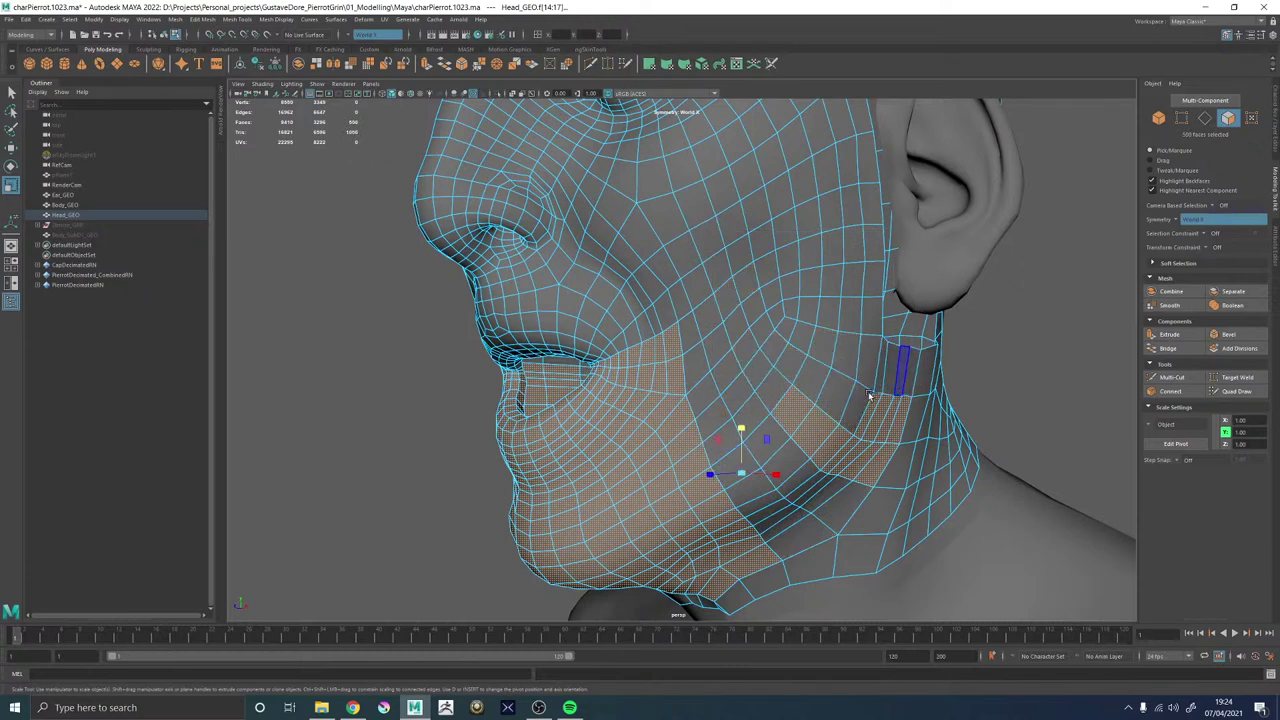
key("ctrl+z")
left_click_drag(859, 409, 813, 271, "alt")
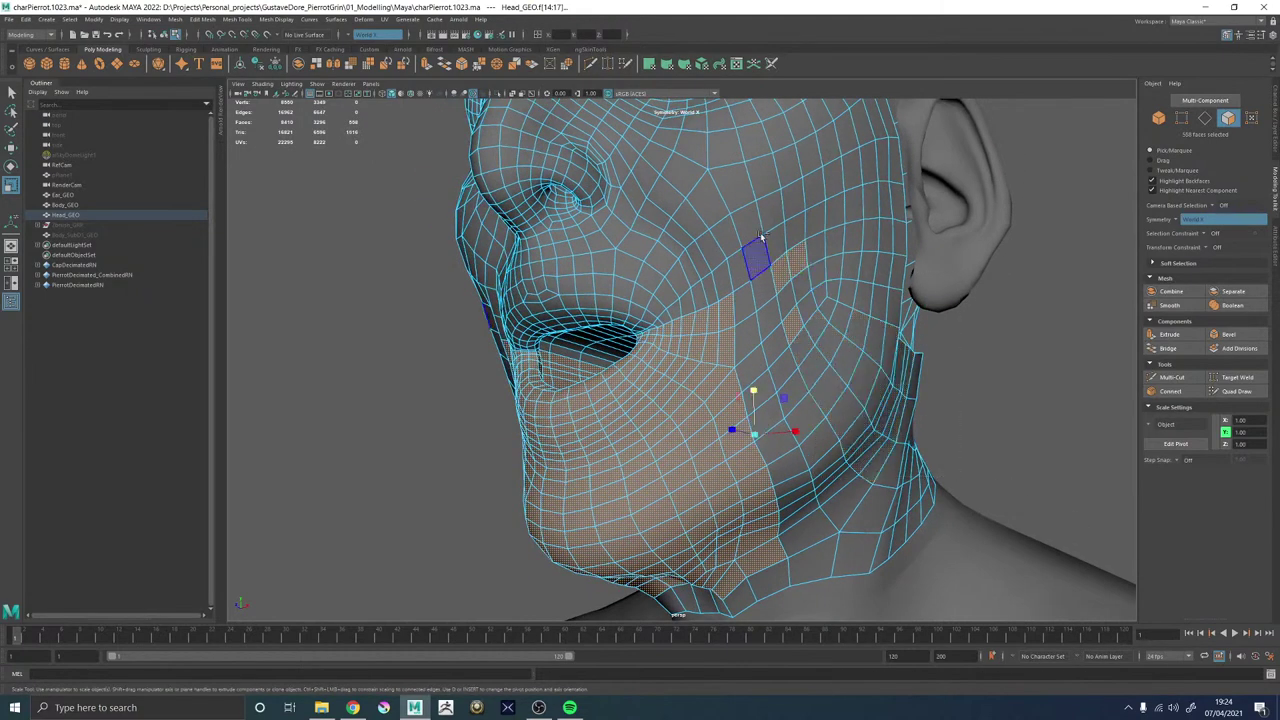
left_click_drag(760, 236, 828, 317, "alt")
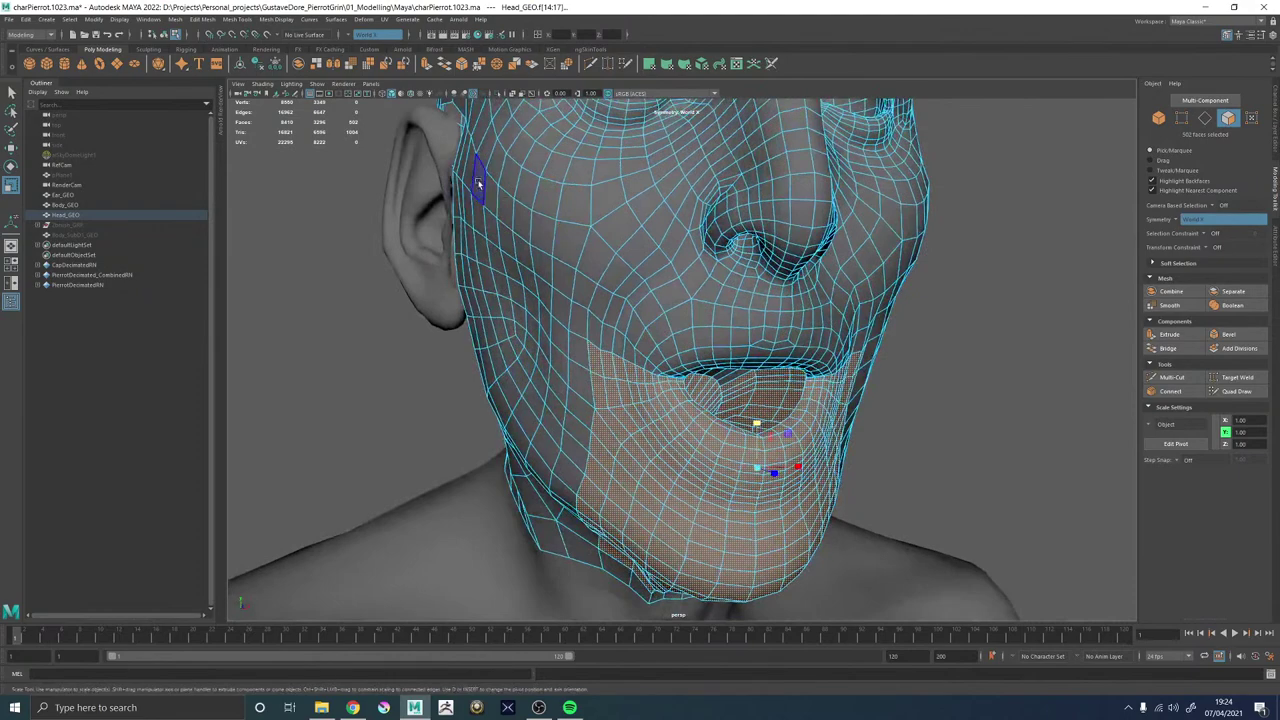
Isolate the reduced lower jaw selection in the view and clear the face selection.
left_click(498, 95)
left_click(498, 95)
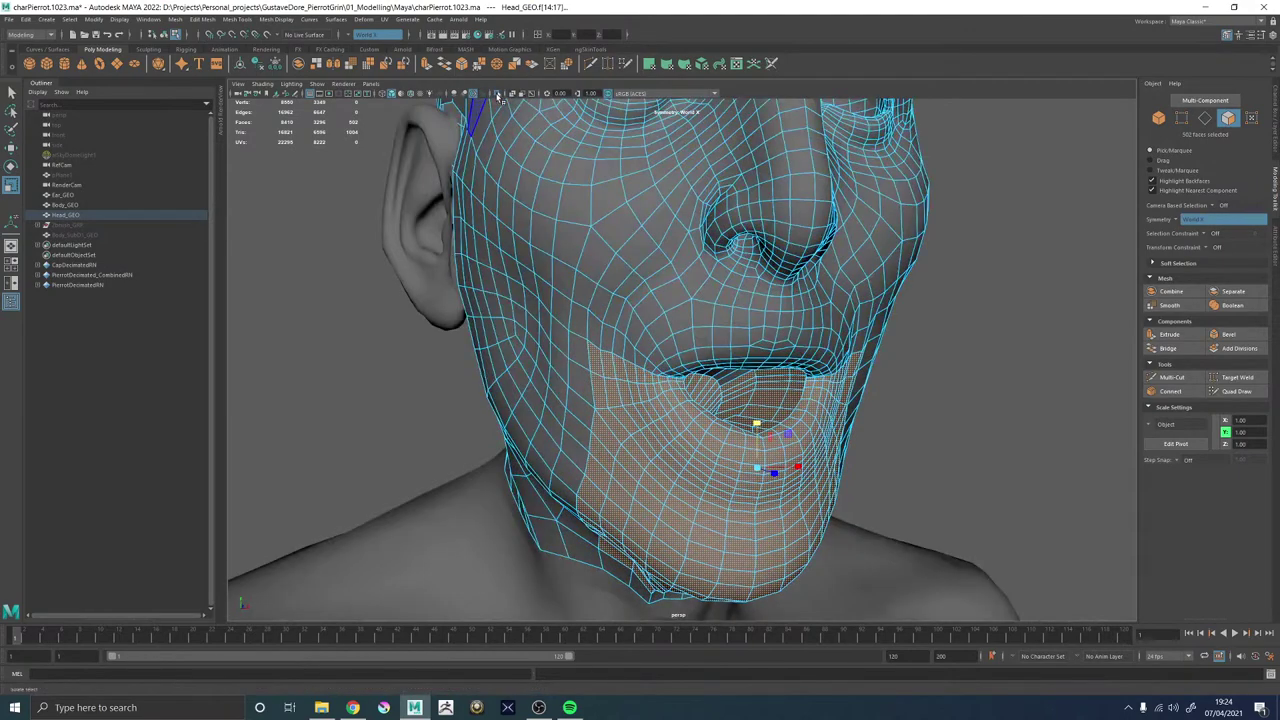
left_click(498, 95)
left_click_drag(752, 275, 930, 296, "alt")
left_click(933, 297)
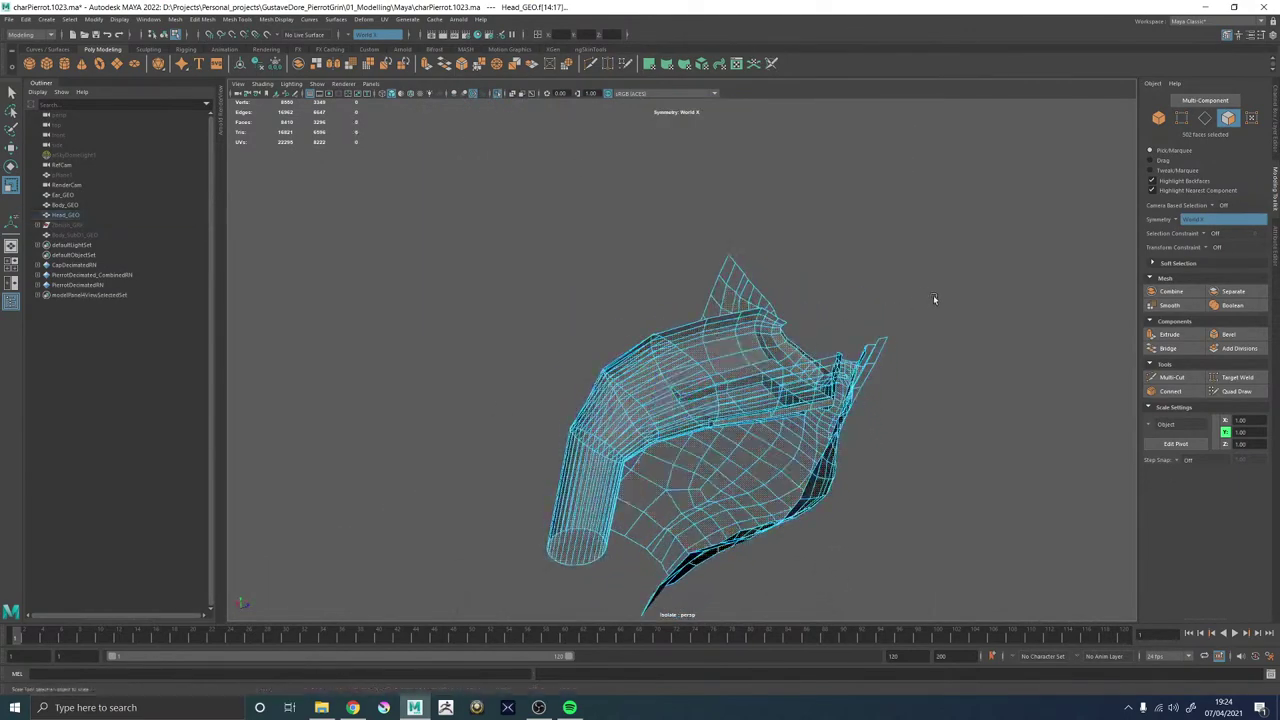
left_click_drag(780, 352, 690, 388, "alt")
Preview the isolated jaw mesh smoothed in object mode and examine the mouth interior.
right_click_drag(677, 394, 745, 350)
left_click(910, 303)
left_click_drag(910, 304, 723, 306, "alt")
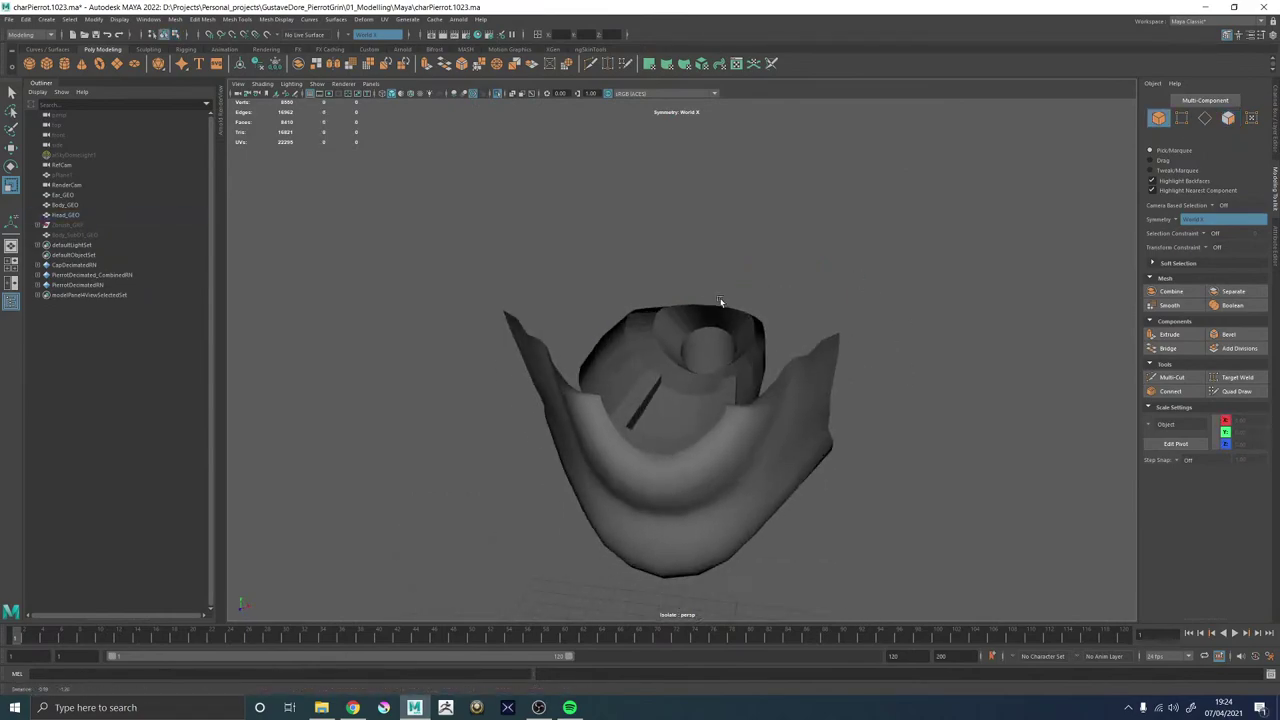
right_click_drag(723, 306, 814, 457, "alt")
left_click(655, 432)
key("3")
scroll(656, 432, "down", 5)
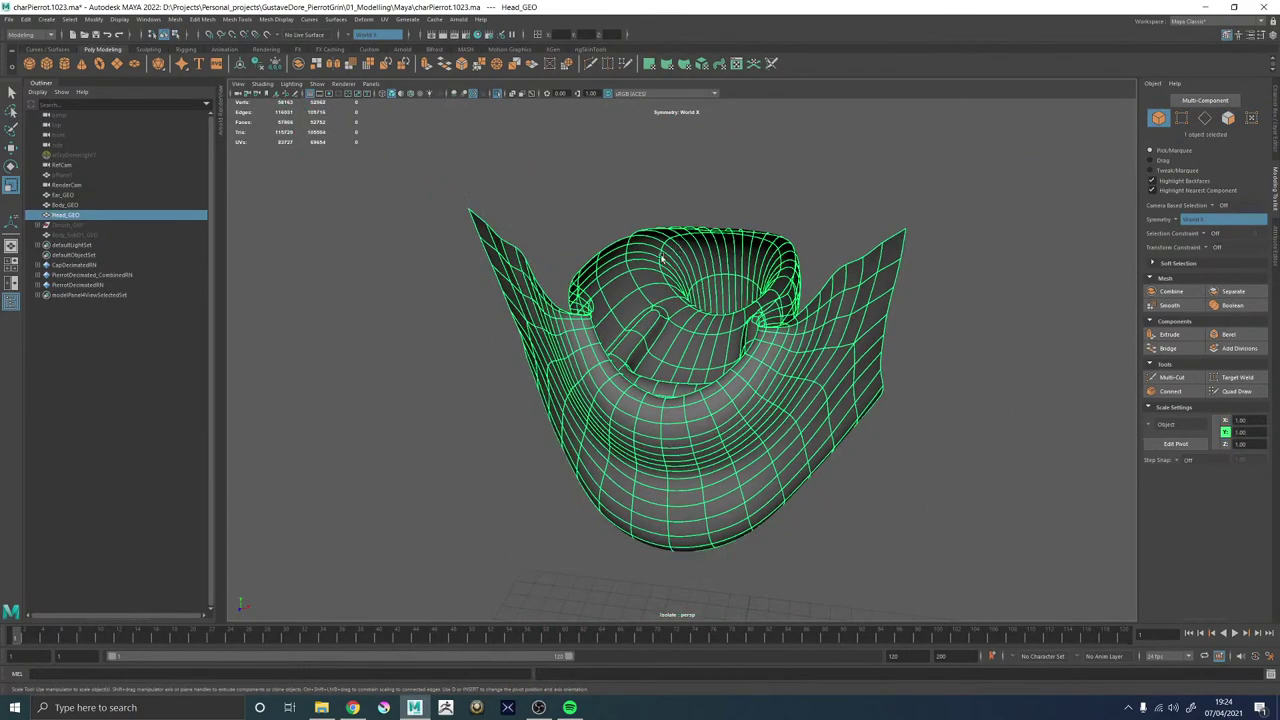
left_click_drag(676, 249, 706, 314, "alt")
Return the jaw mesh to unsmoothed display and select all of its isolated faces from the side.
key("1")
right_click_drag(706, 314, 707, 356)
left_click_drag(707, 350, 656, 301, "alt")
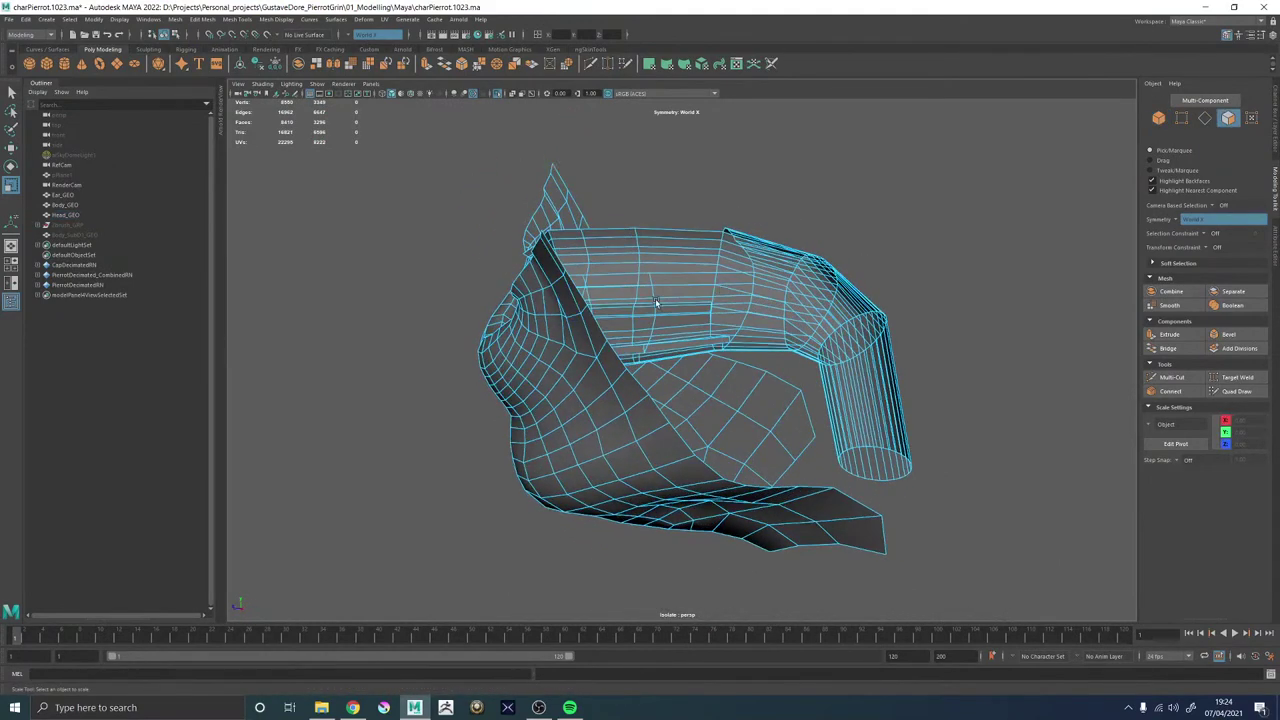
right_click_drag(718, 279, 602, 206, "alt")
left_click_drag(602, 206, 572, 208, "alt")
left_click_drag(674, 462, 692, 437)
double_click(695, 435)
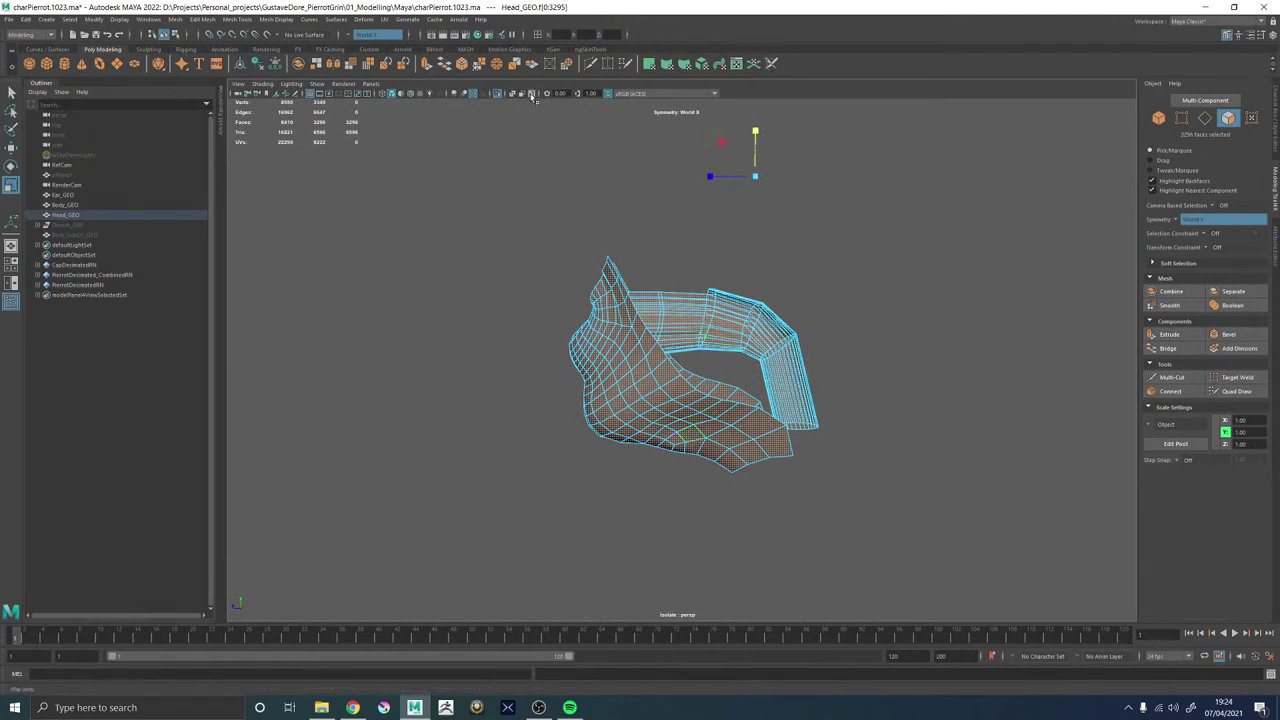
left_click(525, 279)
left_click_drag(515, 207, 997, 561)
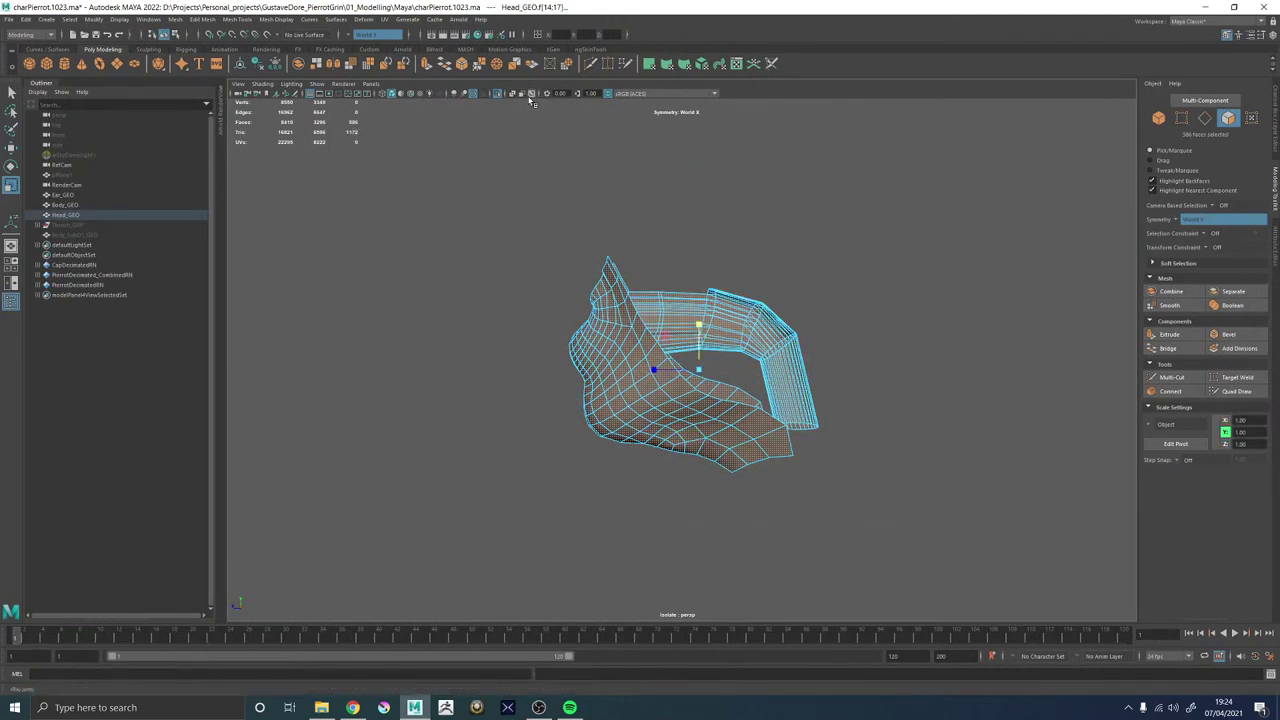
Remove the throat tube and rear faces from the selection and isolate the front part of the jaw.
left_click_drag(775, 338, 755, 364, "alt")
left_click_drag(825, 384, 825, 384, "ctrl")
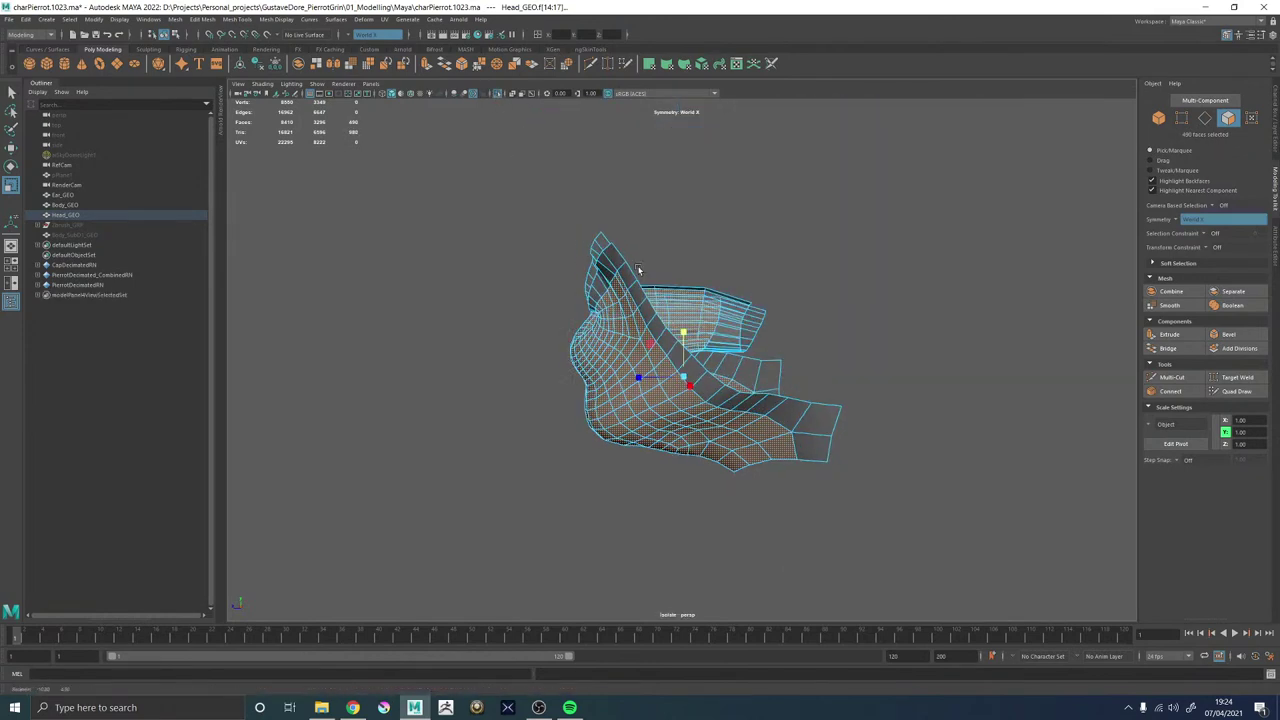
left_click_drag(700, 330, 645, 322, "alt")
Return to object mode and examine the raised ridge behind the lower lip in the isolated jaw.
right_click_drag(645, 322, 692, 286)
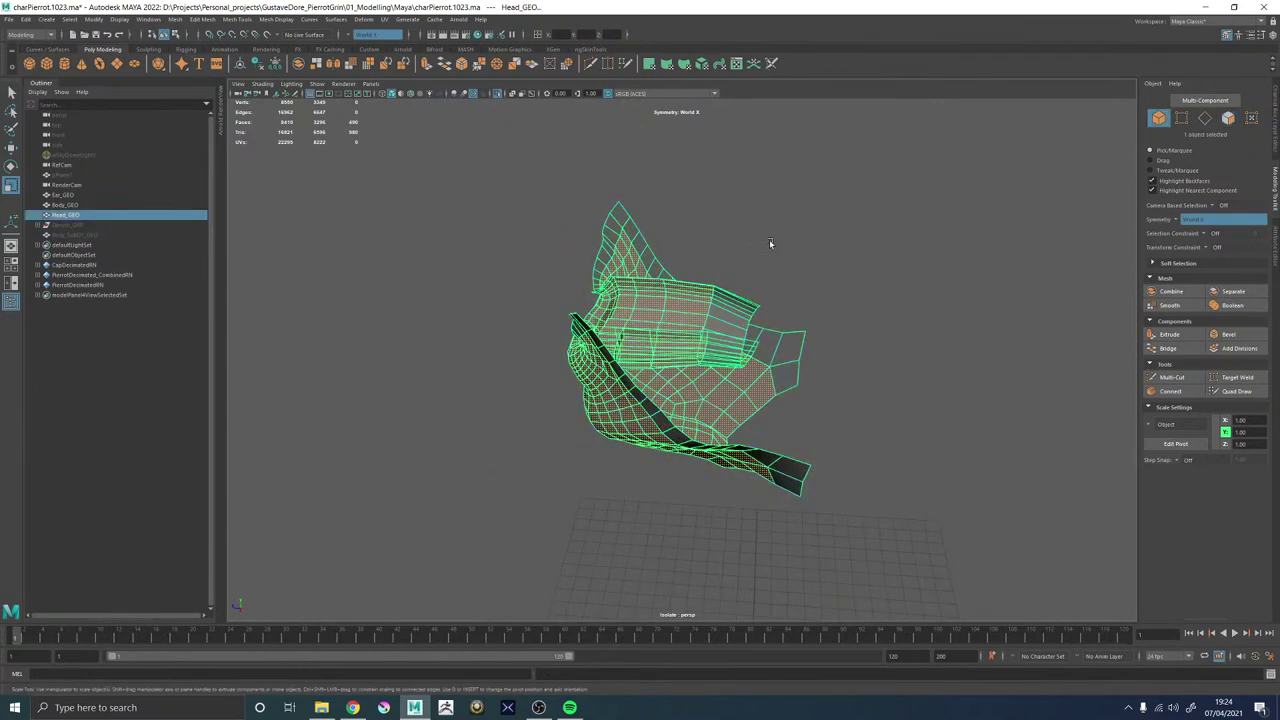
left_click(769, 240)
left_click_drag(675, 284, 830, 290, "alt")
right_click_drag(598, 318, 782, 382, "alt")
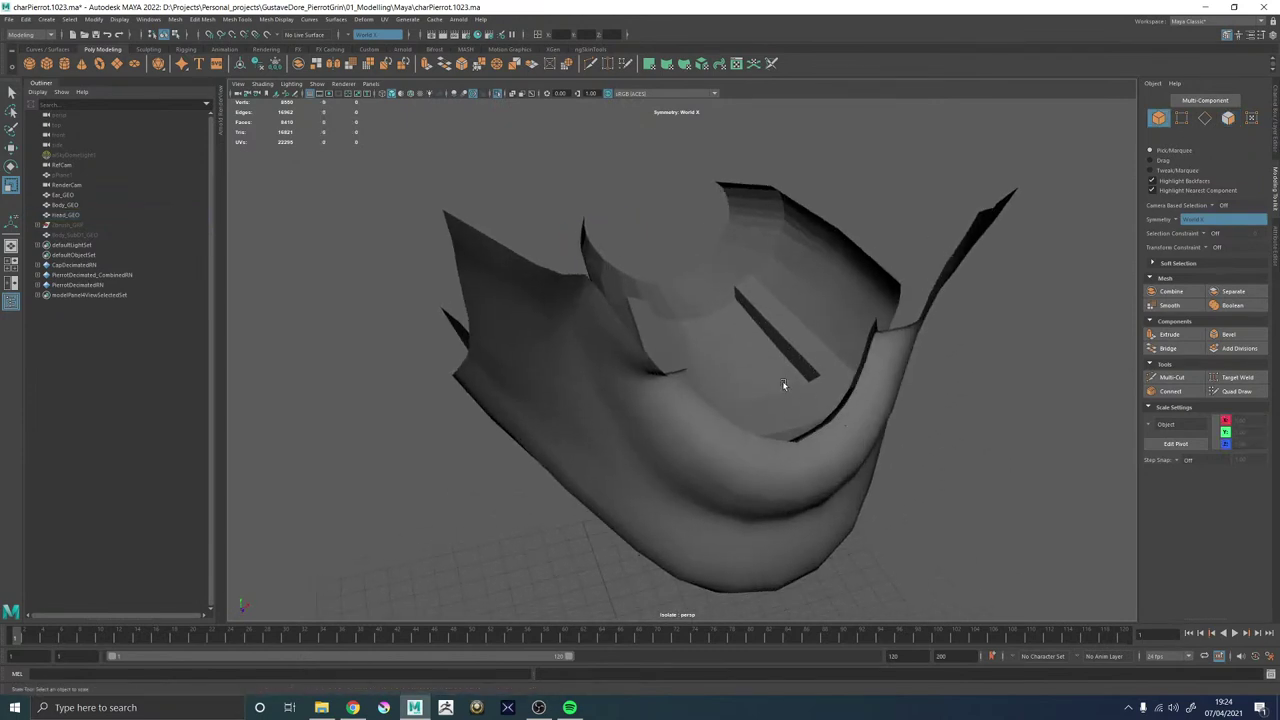
left_click_drag(782, 382, 764, 350, "alt")
left_click_drag(672, 290, 804, 417, "alt")
left_click(804, 417)
middle_click_drag(824, 401, 752, 378, "alt")
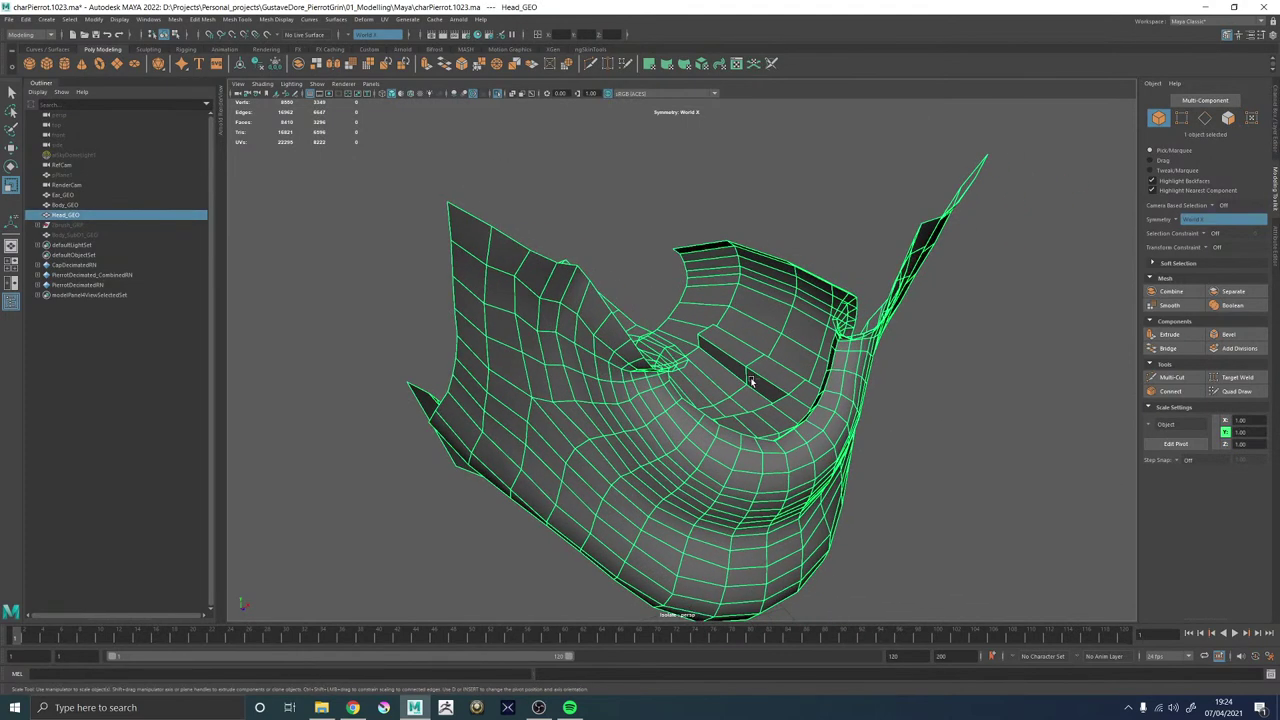
Save the scene incrementally as charPierrot.1024.ma.
key("ctrl+alt+s")
key("alt+Tab")
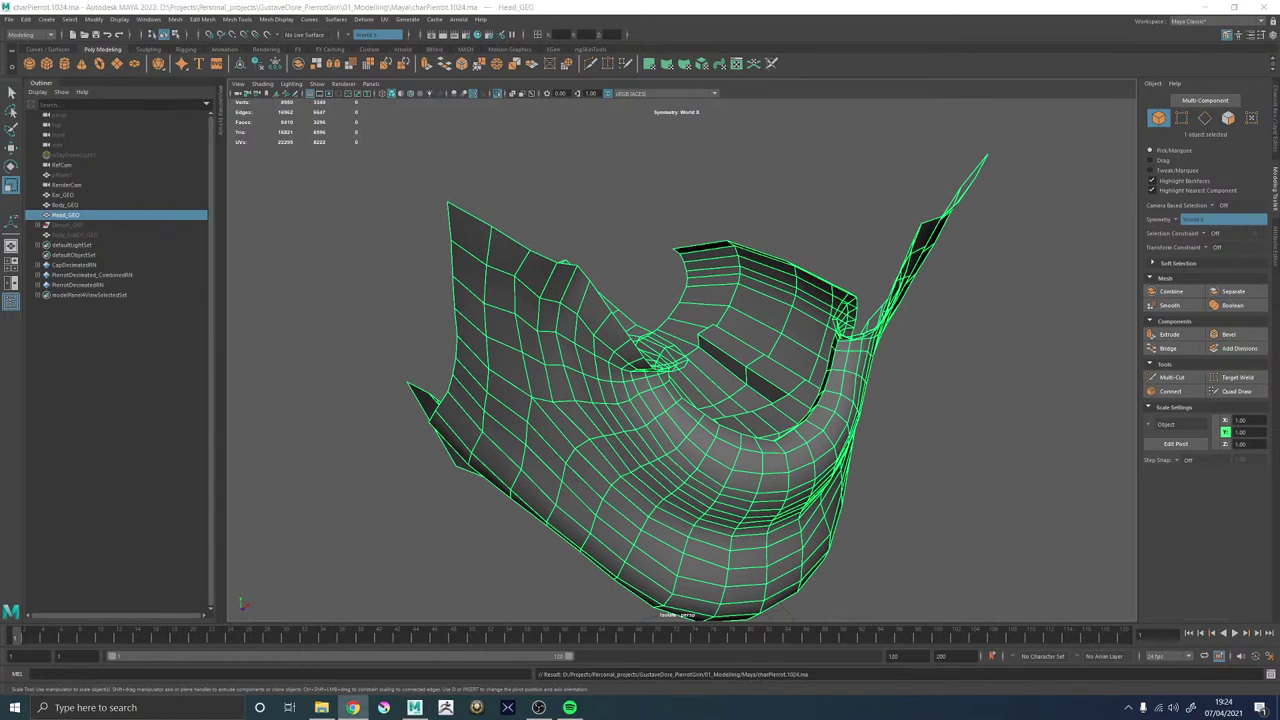
Select the front top edges of the raised ridge and move them back, away from the lower lip.
left_click_drag(888, 343, 668, 364, "alt")
right_click_drag(668, 364, 643, 379, "alt")
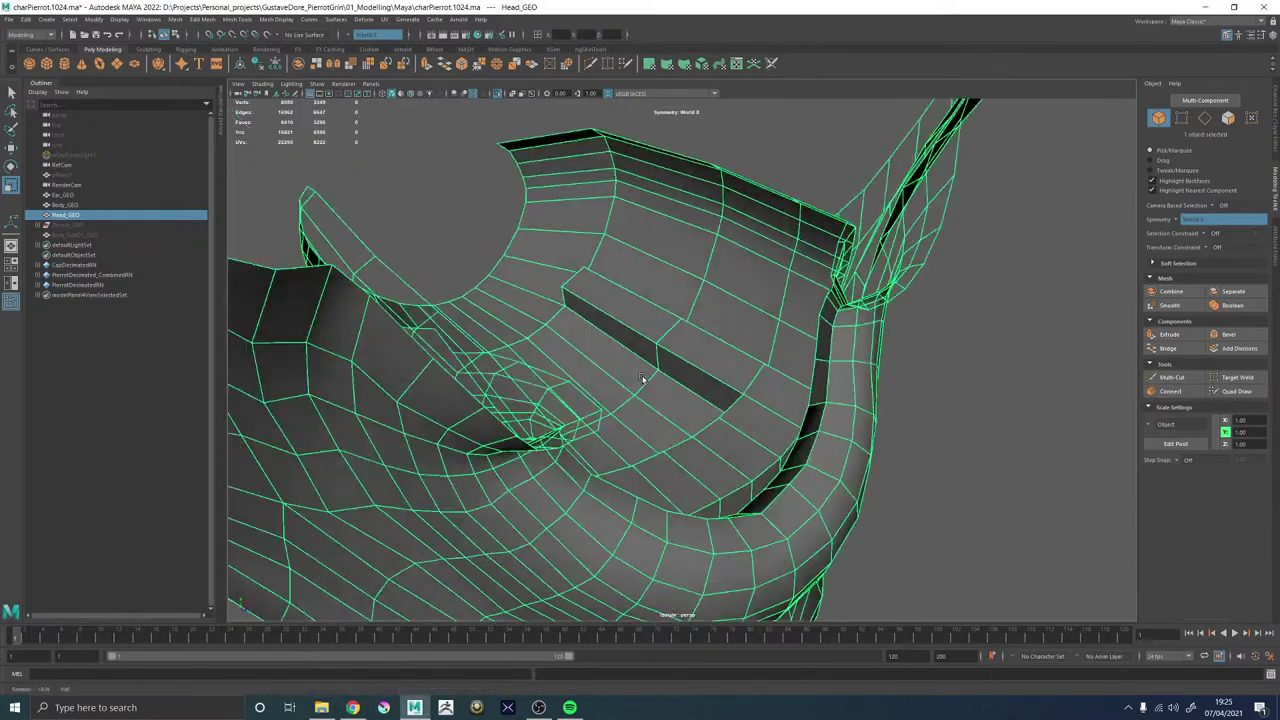
left_click_drag(643, 379, 690, 300, "alt")
right_click_drag(690, 300, 760, 290, "alt")
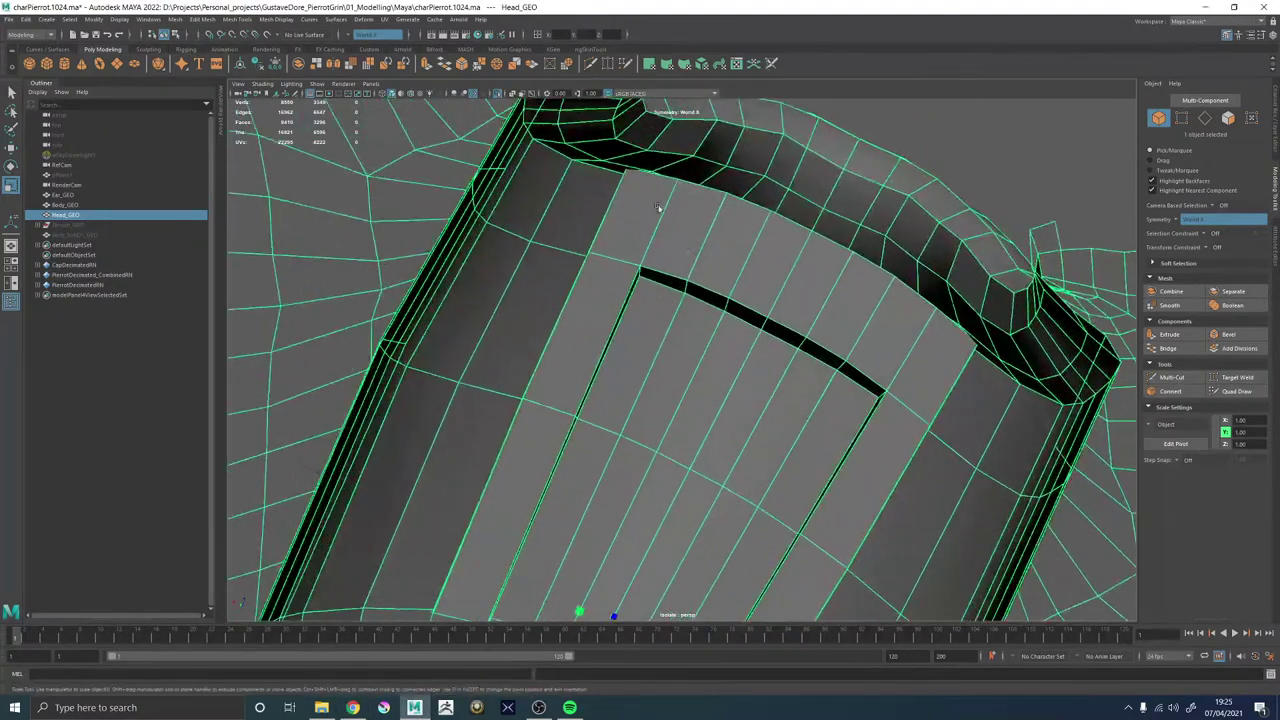
right_click_drag(655, 206, 653, 177)
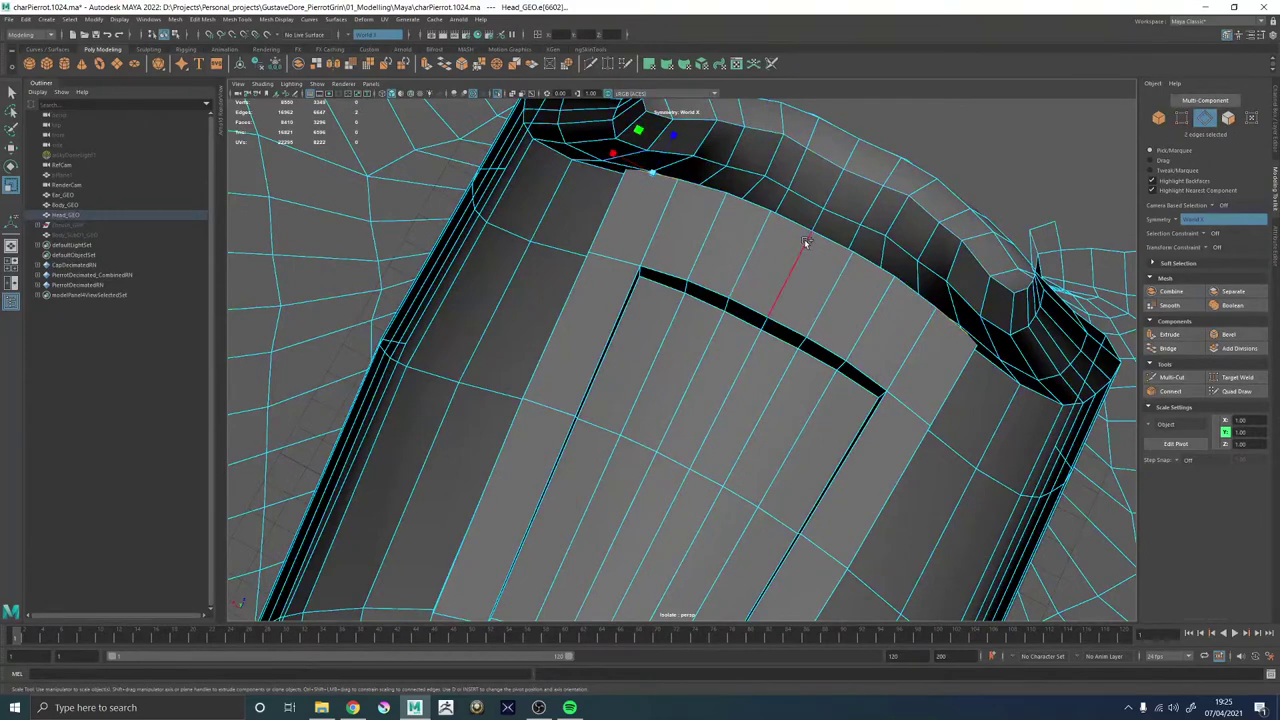
left_click_drag(789, 230, 763, 297, "alt")
key("w")
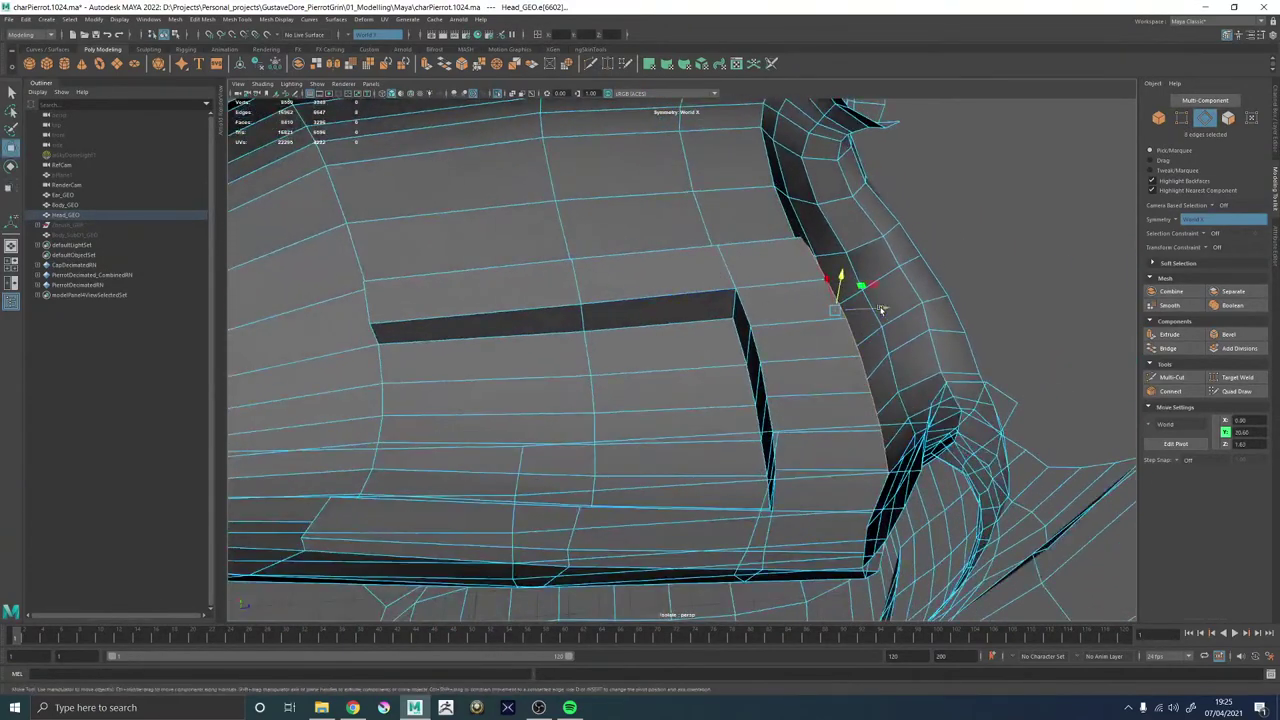
left_click_drag(880, 307, 820, 309)
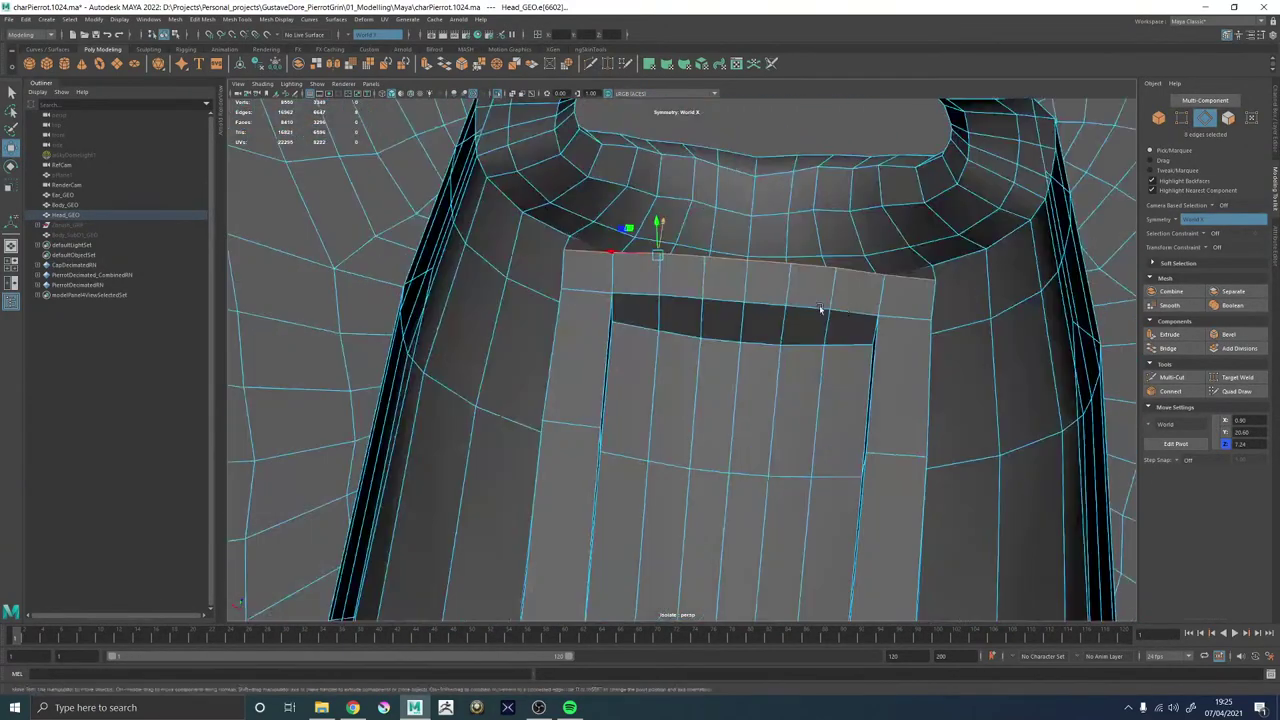
Select the top faces of the ridge's two side arms and move them symmetrically inward along X.
right_click_drag(589, 298, 588, 308)
left_click(587, 264)
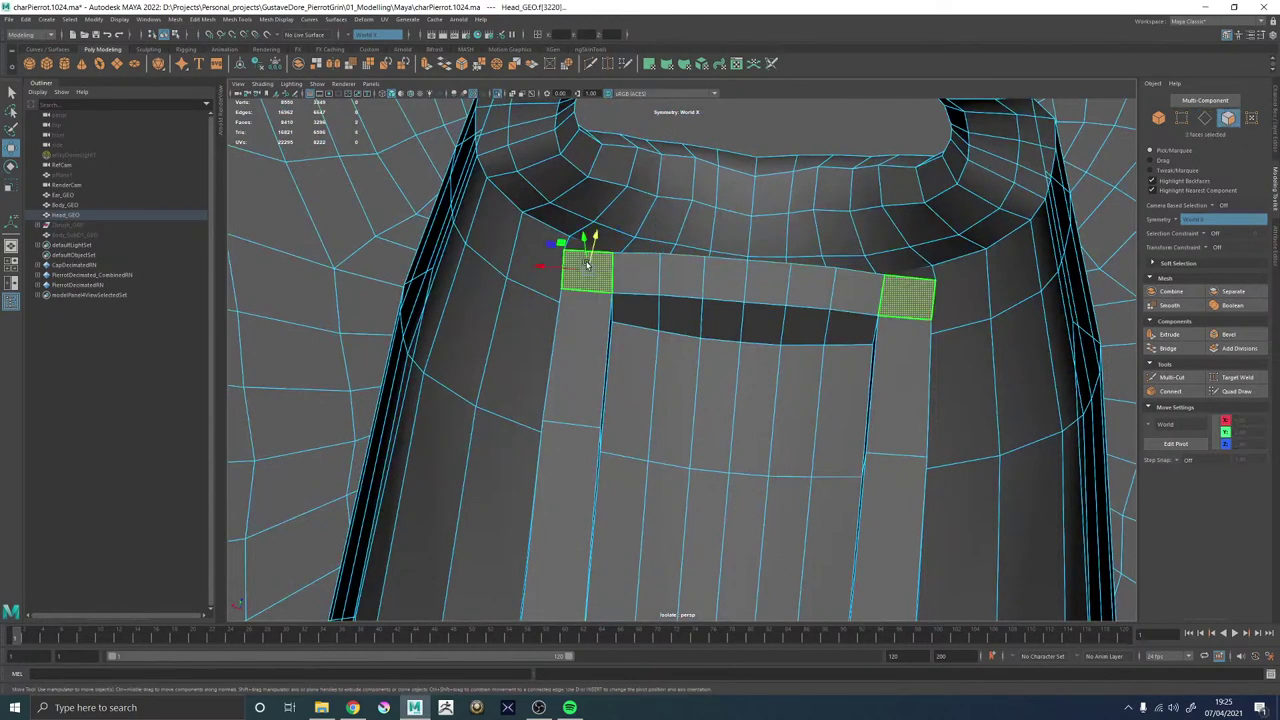
double_click(563, 501, "shift")
left_click_drag(530, 422, 545, 422)
mouse_move(664, 368)
left_mouse_down("alt")
mouse_move(723, 297)
mouse_move(672, 374)
left_mouse_up("alt")
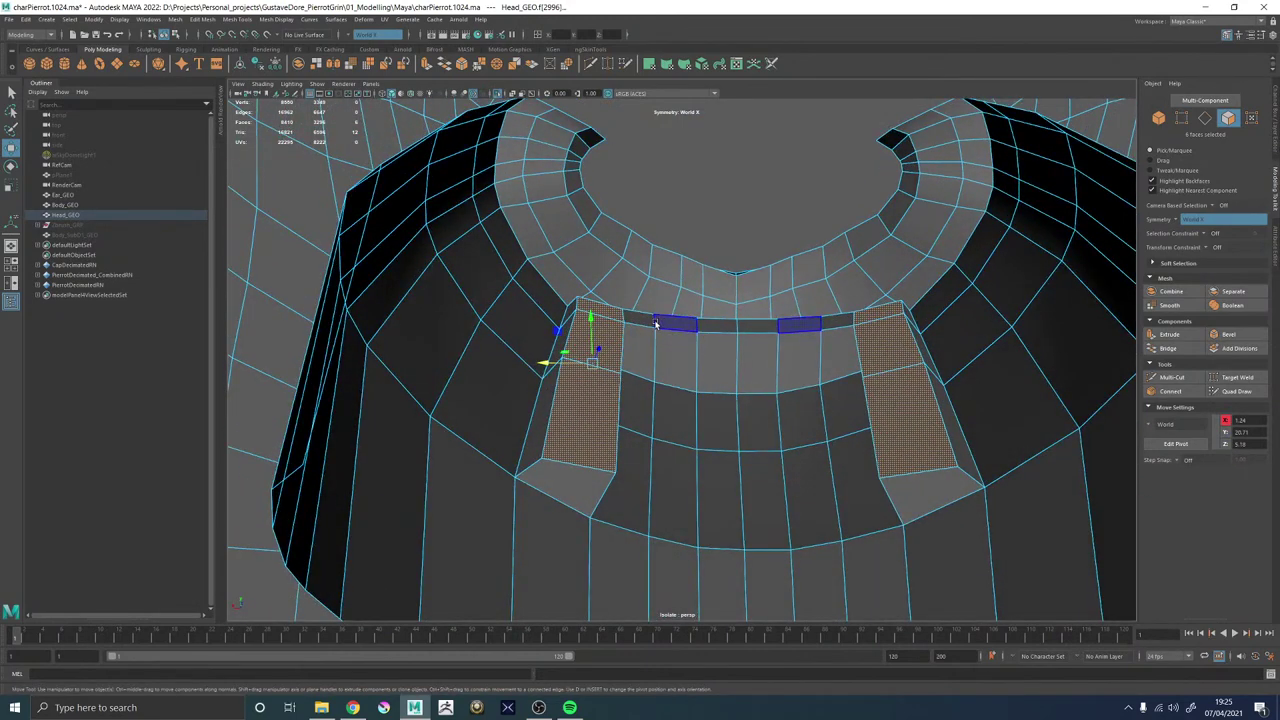
Move the four middle faces of the ridge's front wall slightly inward along X and clear the selection.
left_click(657, 323)
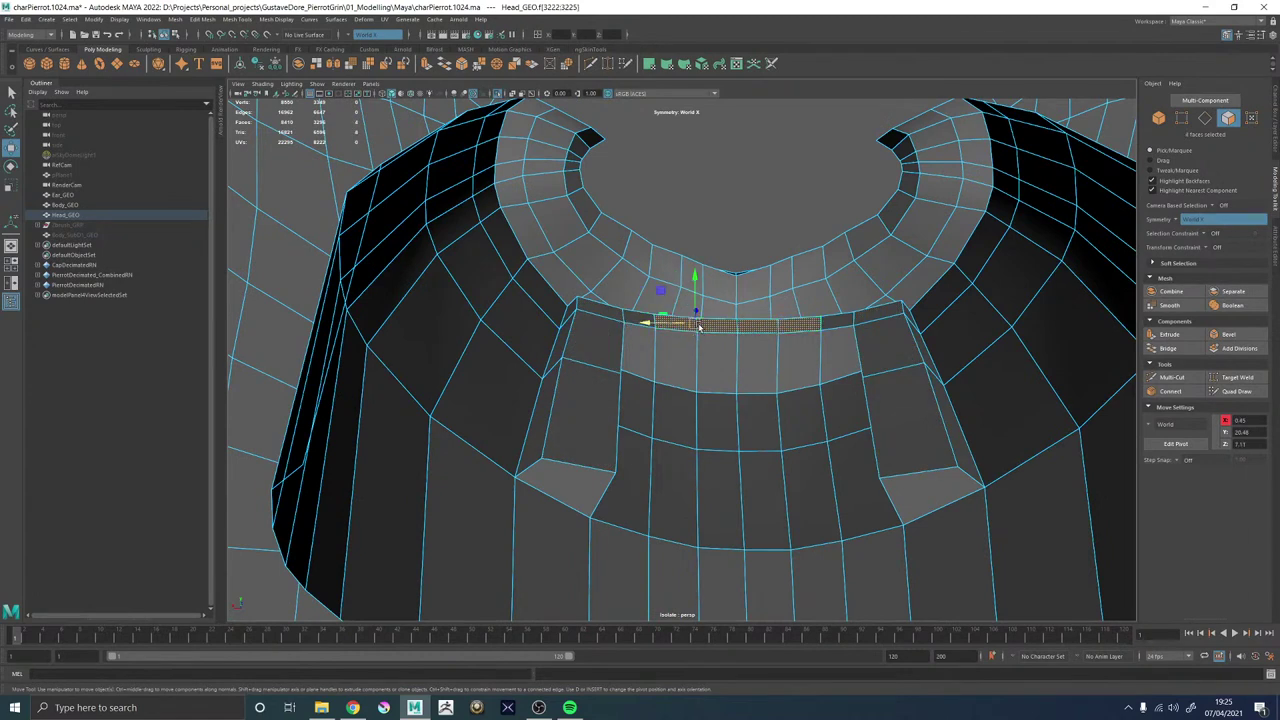
middle_click_drag(644, 325, 649, 322)
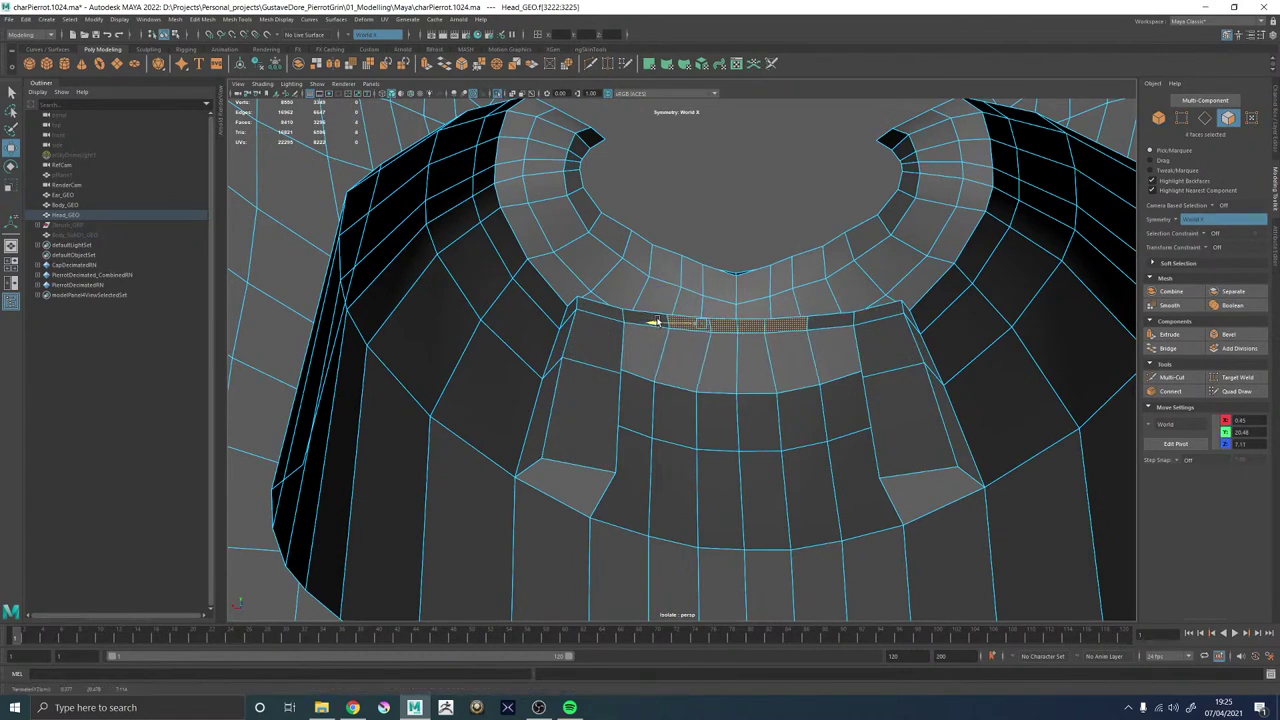
right_click_drag(737, 386, 790, 274)
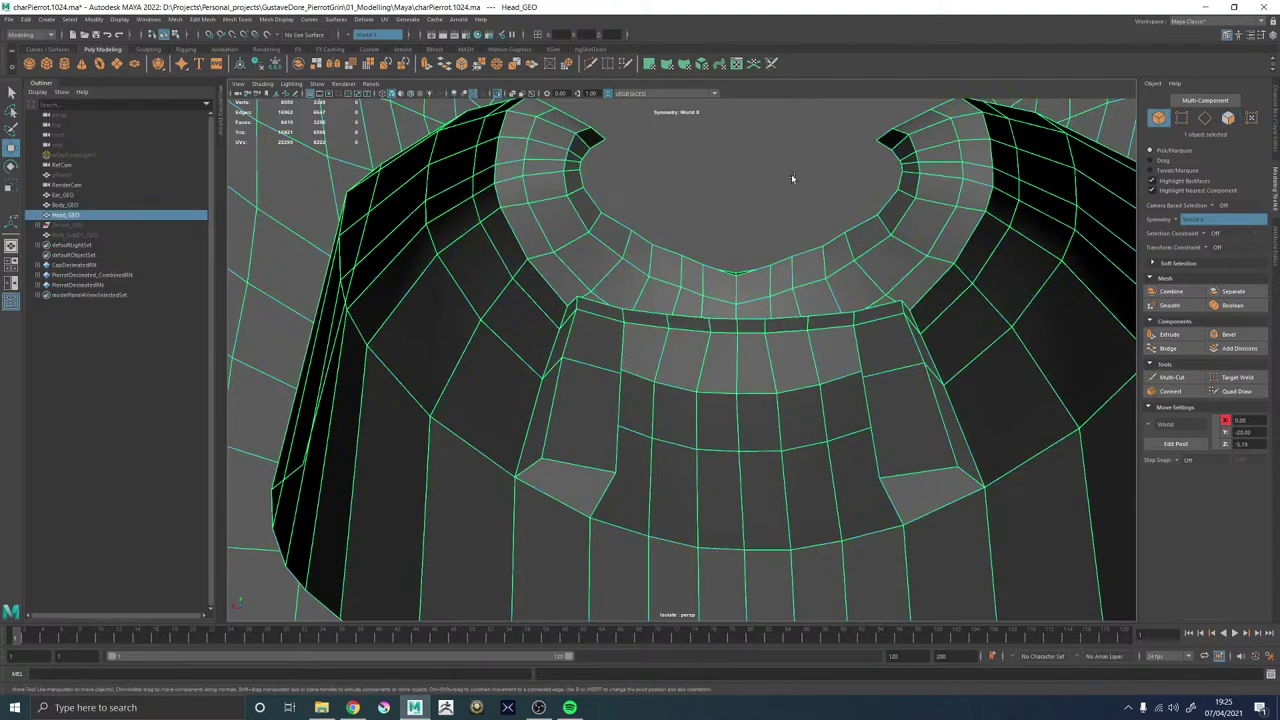
left_click(791, 176)
Select the ten edges along the inner top border of the ridge.
left_click_drag(726, 339, 688, 362, "alt")
left_click(673, 378)
right_click_drag(688, 345, 688, 260)
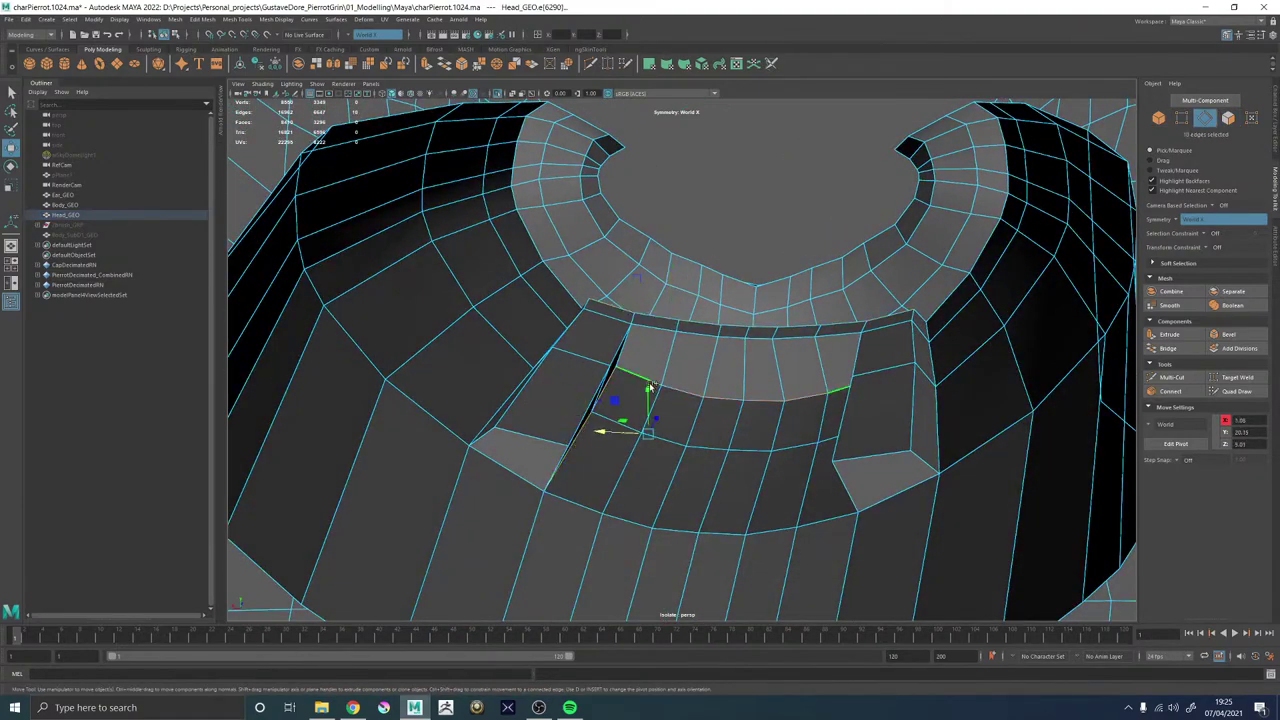
mouse_move(651, 386)
left_mouse_down("alt")
mouse_move(694, 384)
mouse_move(655, 388)
left_mouse_up("alt")
Try Edit Edge Flow on the ridge's inner border edges, and undo it.
right_click_drag(800, 172, 800, 184, "shift")
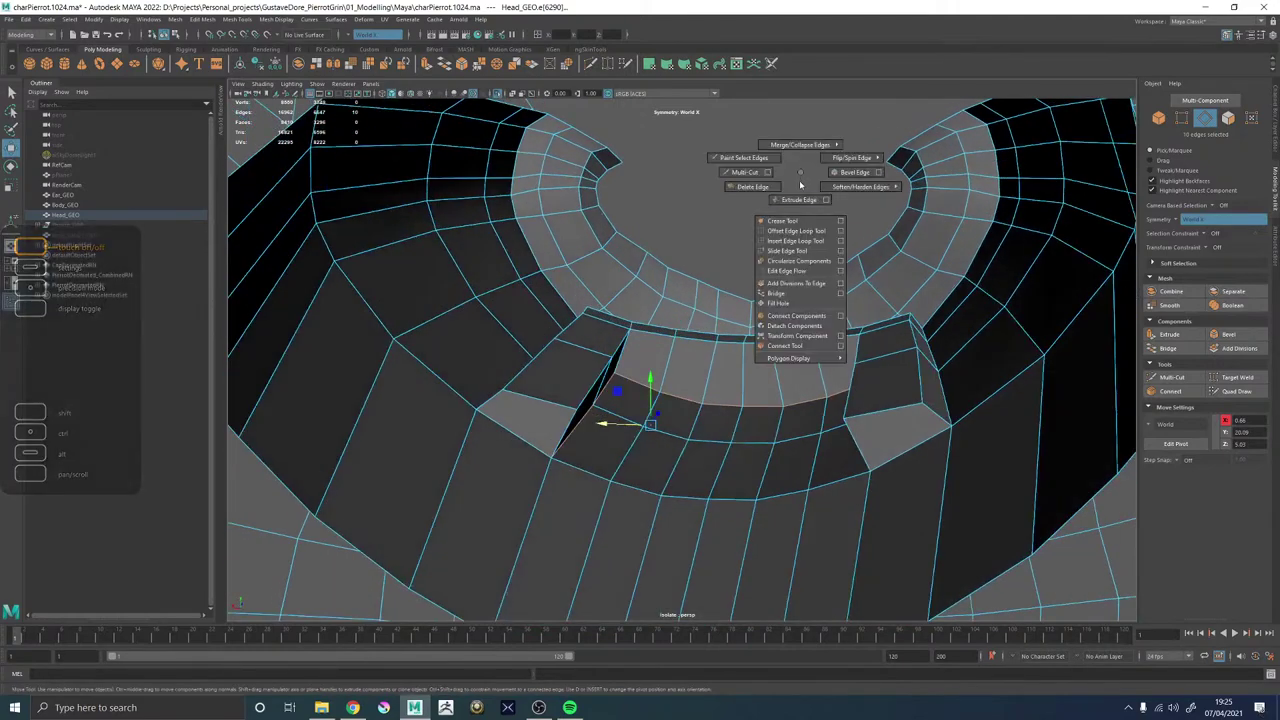
right_click_drag(782, 282, 783, 273, "shift")
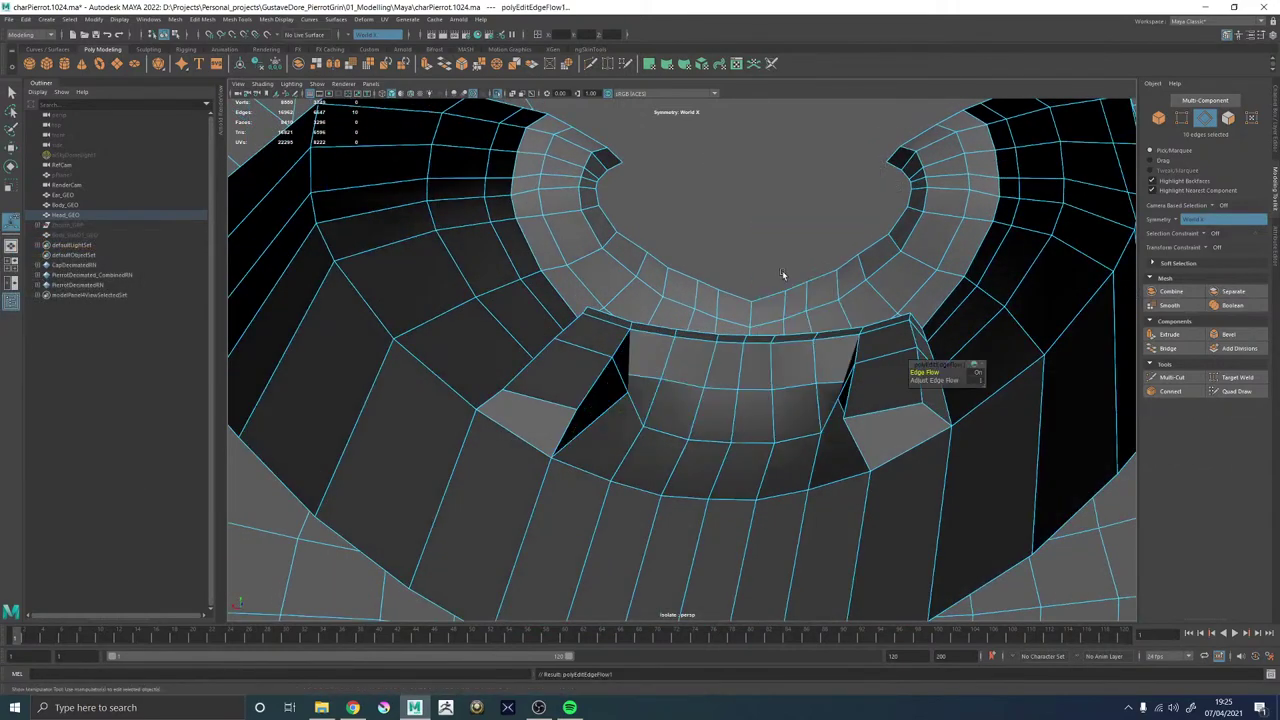
left_click_drag(750, 294, 725, 366, "alt")
key("ctrl+z")
Try repositioning the ridge's inner border edges by hand, and undo the adjustment.
key("w")
left_click_drag(779, 328, 776, 365)
left_click_drag(699, 433, 646, 446, "alt")
key("ctrl+z")
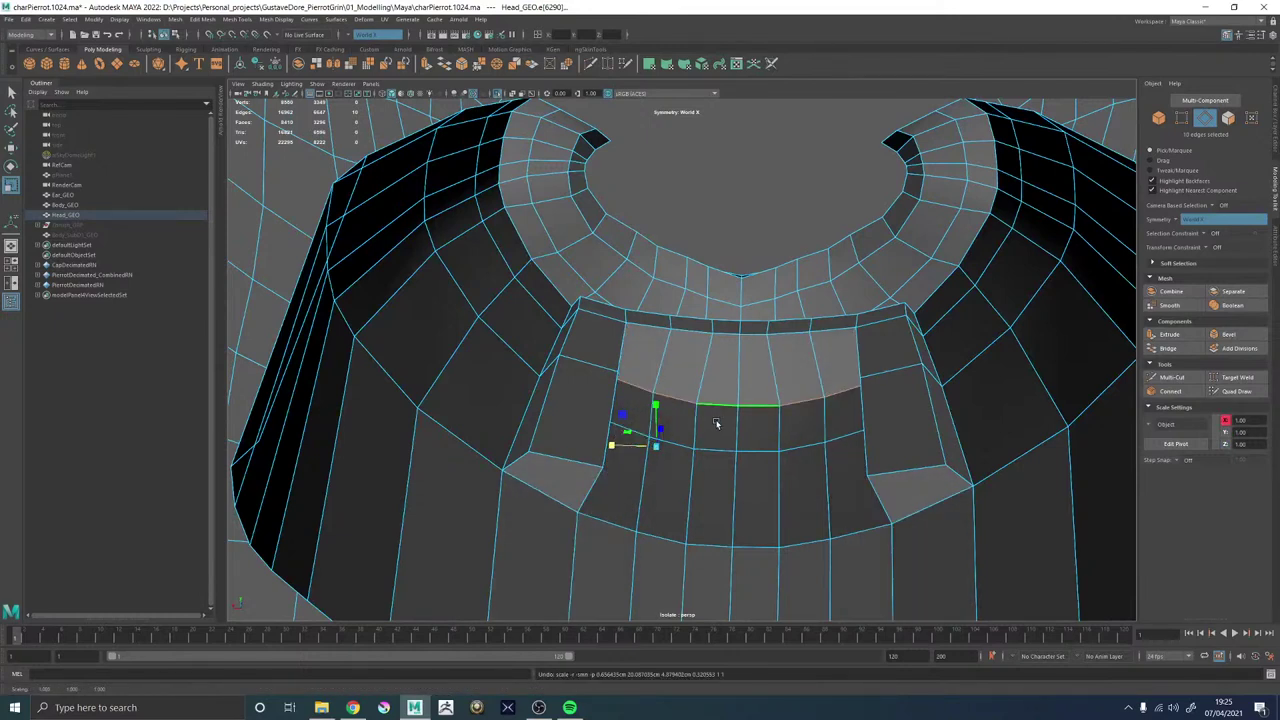
Return to object mode and inspect the ridge and inner mouth in smooth preview.
key("d")
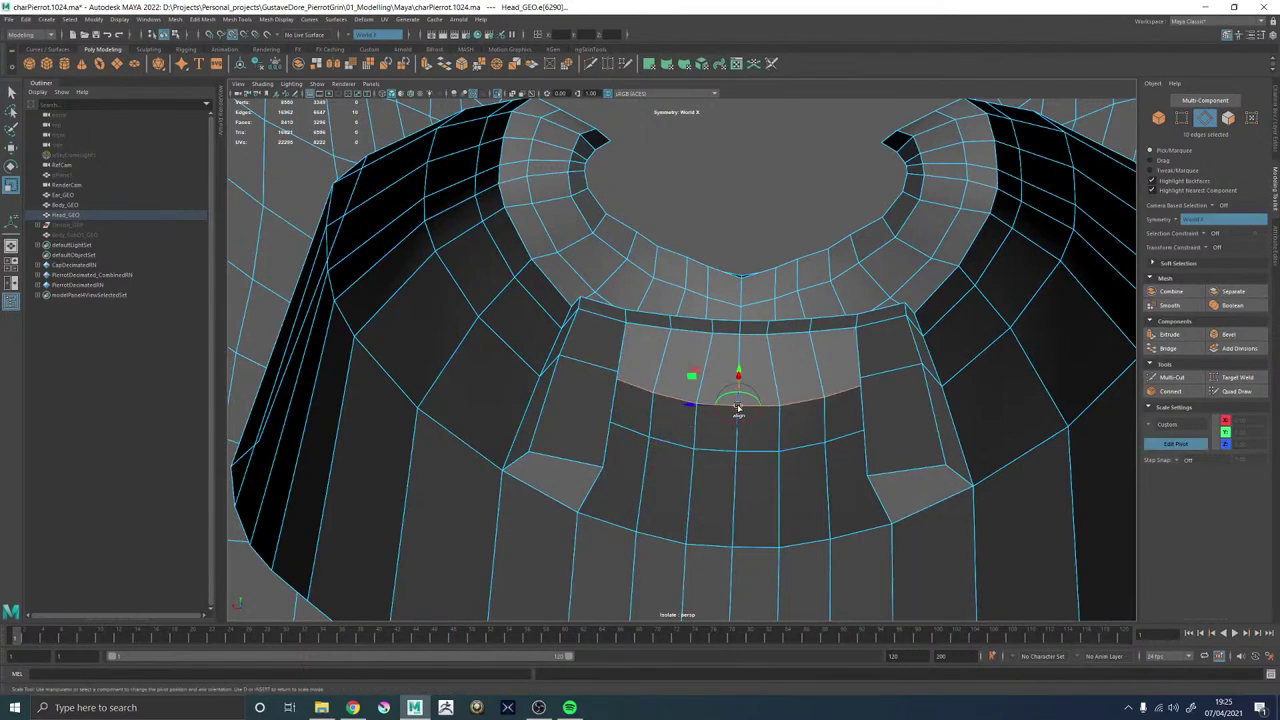
left_click_drag(700, 408, 669, 455)
scroll(745, 441, "down", 5)
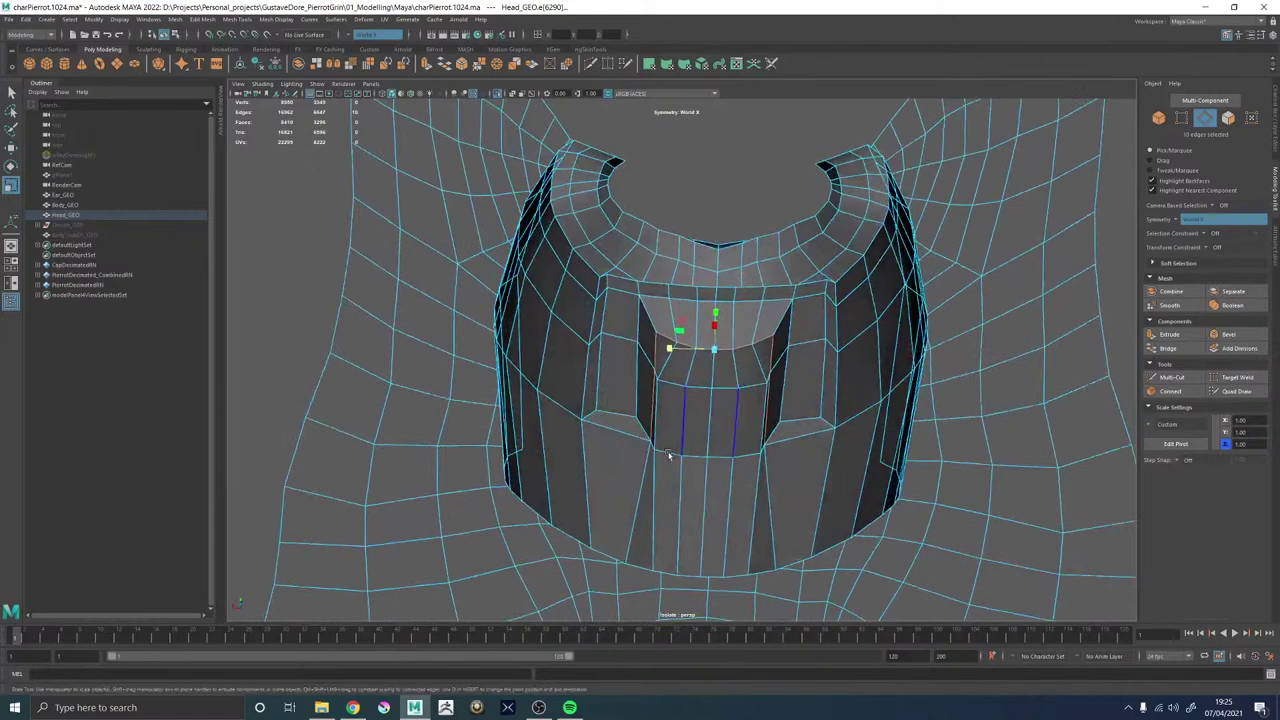
right_click_drag(685, 425, 755, 270)
left_click(771, 197)
left_click_drag(741, 307, 693, 361, "alt")
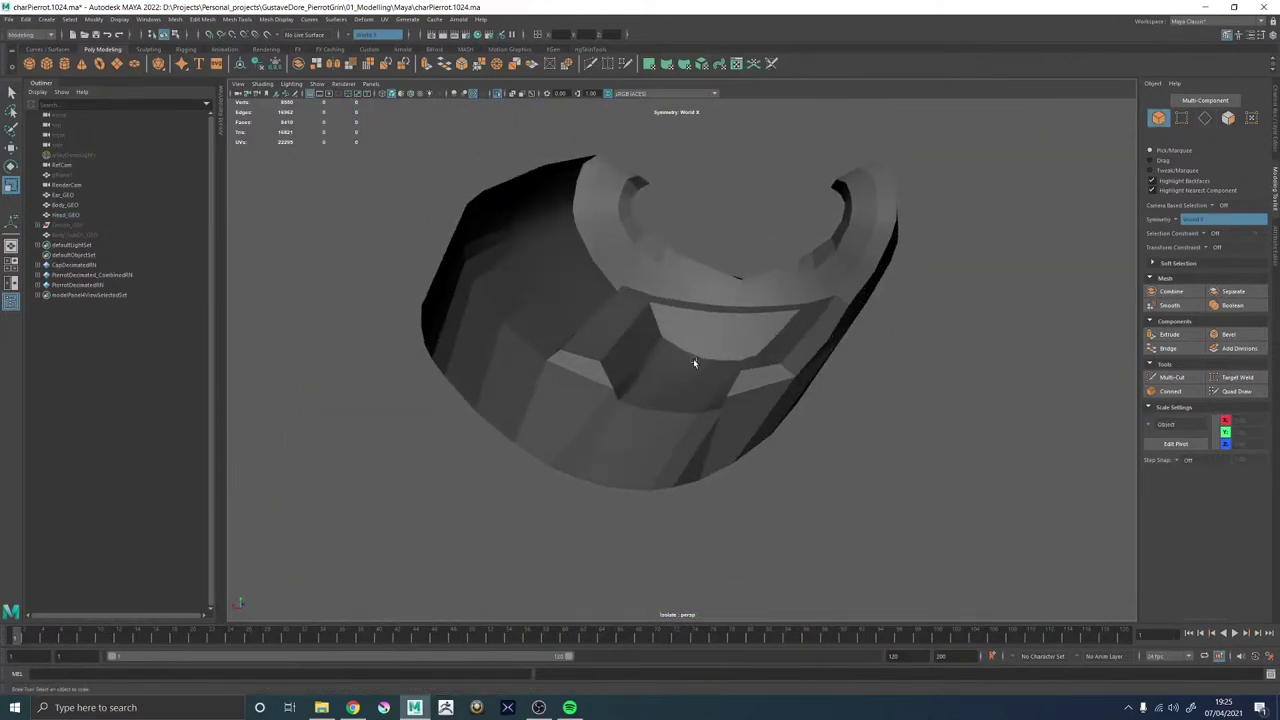
key("3")
left_click_drag(742, 183, 800, 385, "alt")
scroll(668, 375, "up", 4)
left_click(654, 394)
key("1")
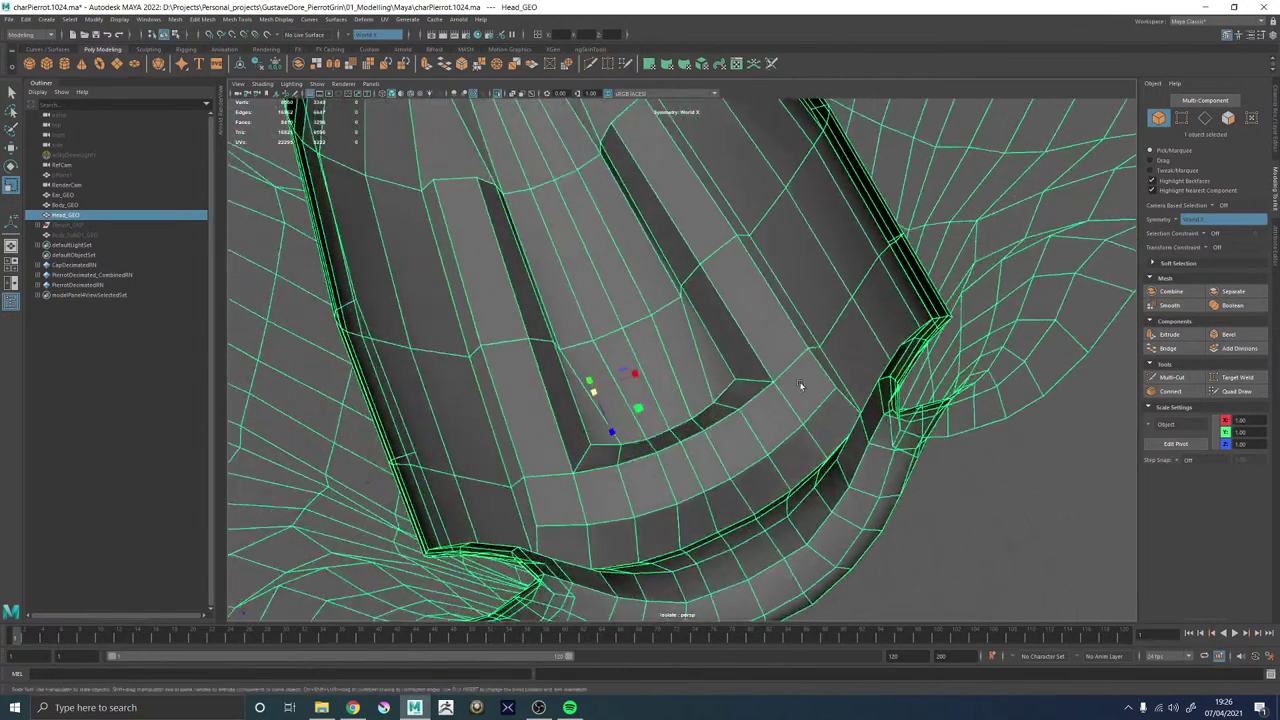
Select the face at each front corner of the ridge's top surface.
key("F11")
left_click(802, 398)
left_click(697, 388)
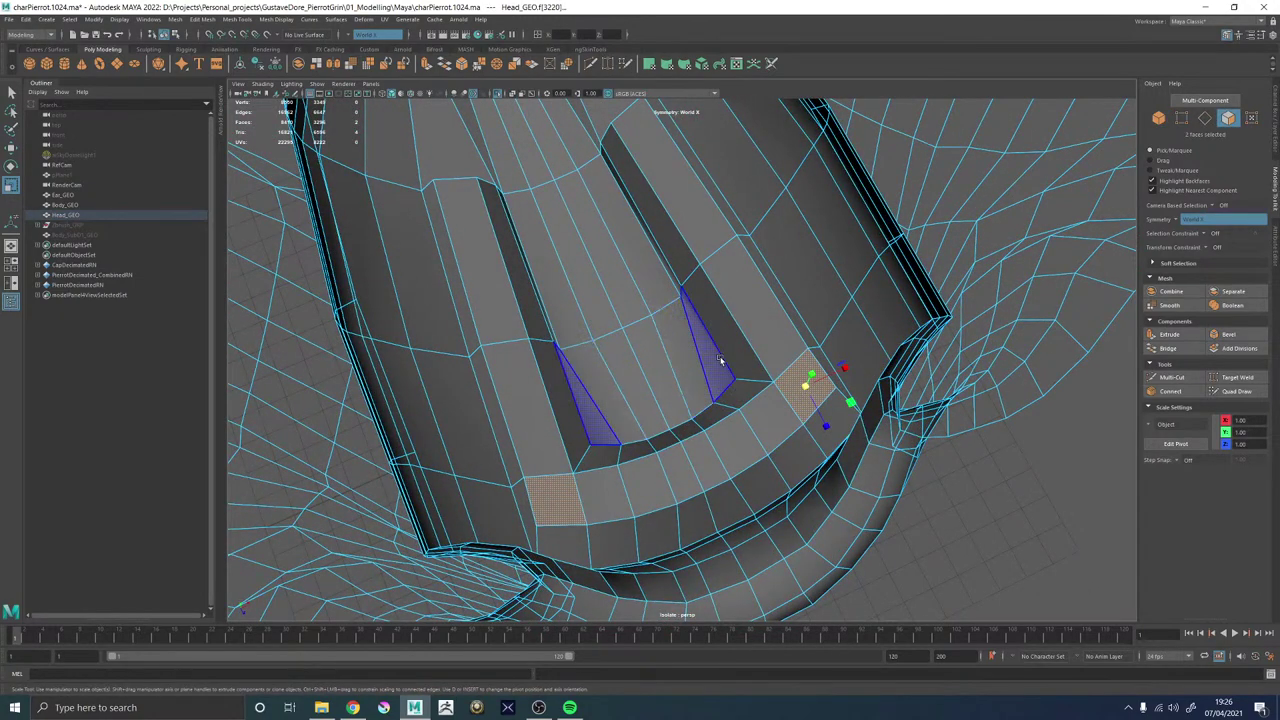
scroll(757, 349, "down", 4)
left_click_drag(757, 349, 686, 363, "alt")
scroll(690, 368, "up", 5)
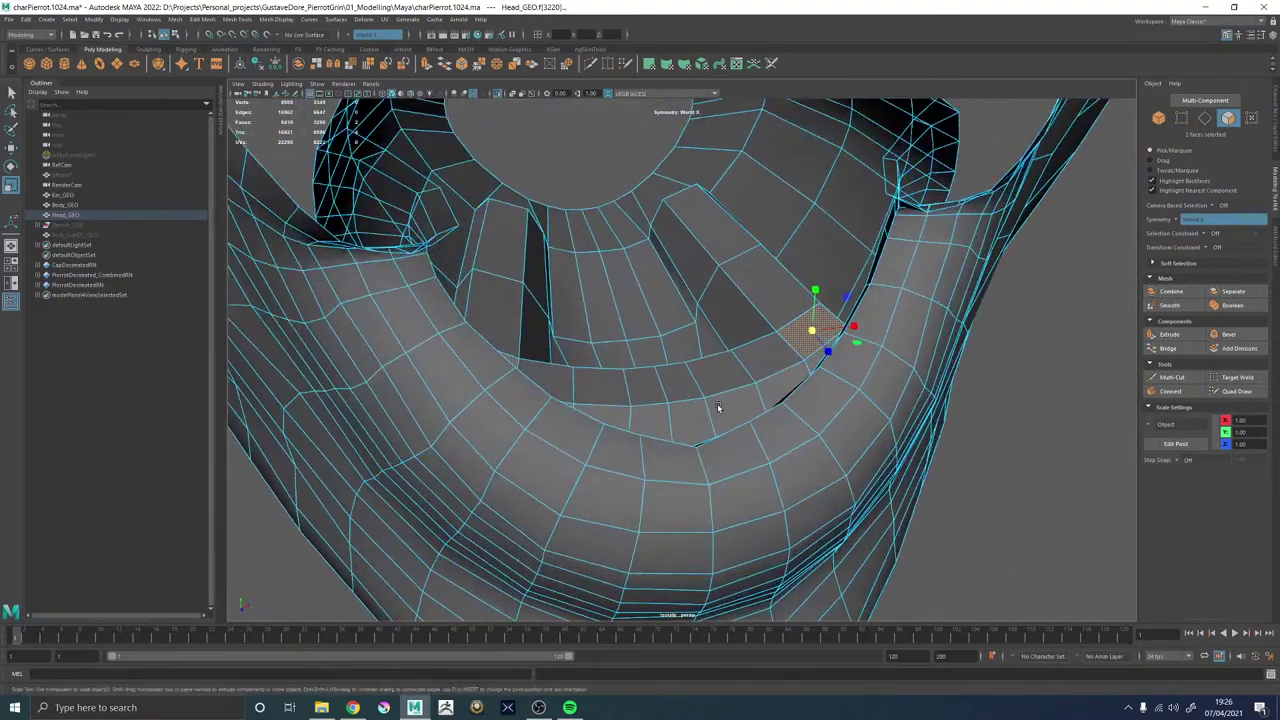
left_click_drag(717, 403, 925, 402, "alt")
Check the shape of the ridge's front corners in smooth preview from object mode.
right_click_drag(683, 373, 740, 216)
left_click(743, 161)
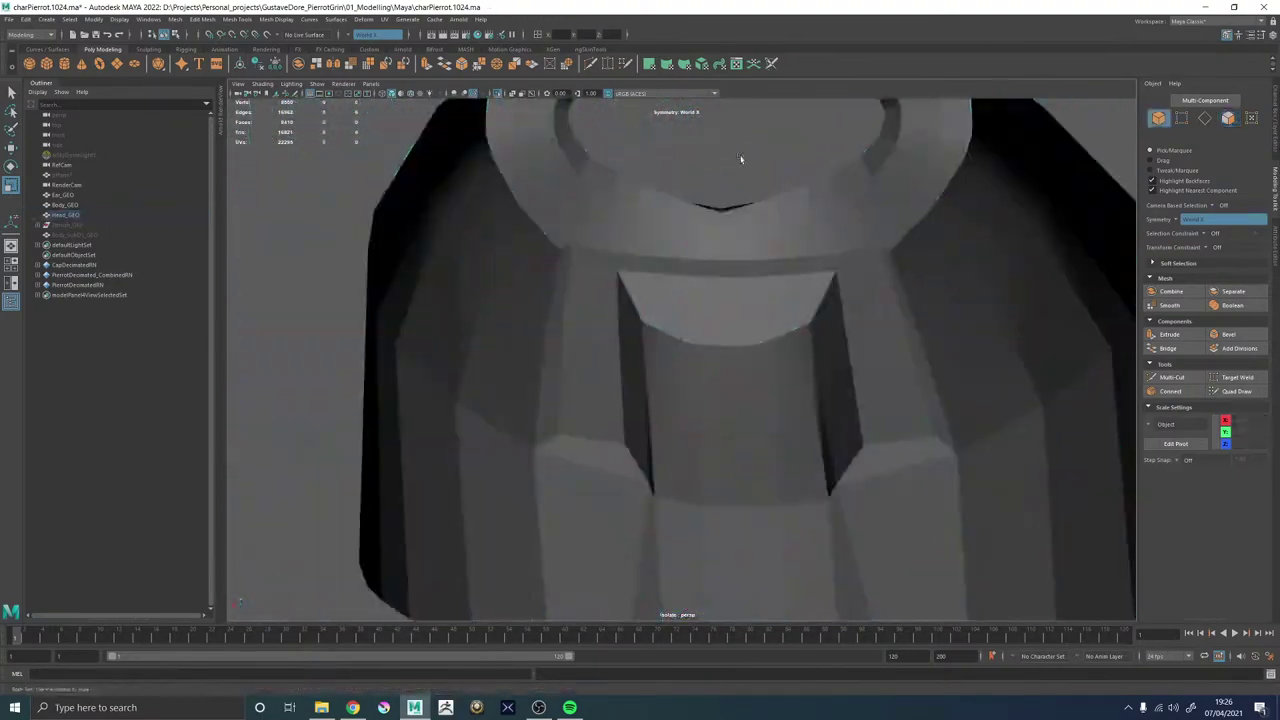
scroll(740, 186, "down", 5)
left_click_drag(709, 300, 853, 386, "alt")
left_click(688, 292)
key("3")
left_click(708, 251)
scroll(853, 386, "up", 5)
left_click(735, 271)
key("1")
Extend the face selection to two adjacent top faces at each front corner of the ridge.
left_click_drag(735, 271, 786, 277, "alt")
right_click_drag(807, 234, 807, 262)
left_click(820, 243)
left_click_drag(820, 243, 796, 279, "alt")
key("w")
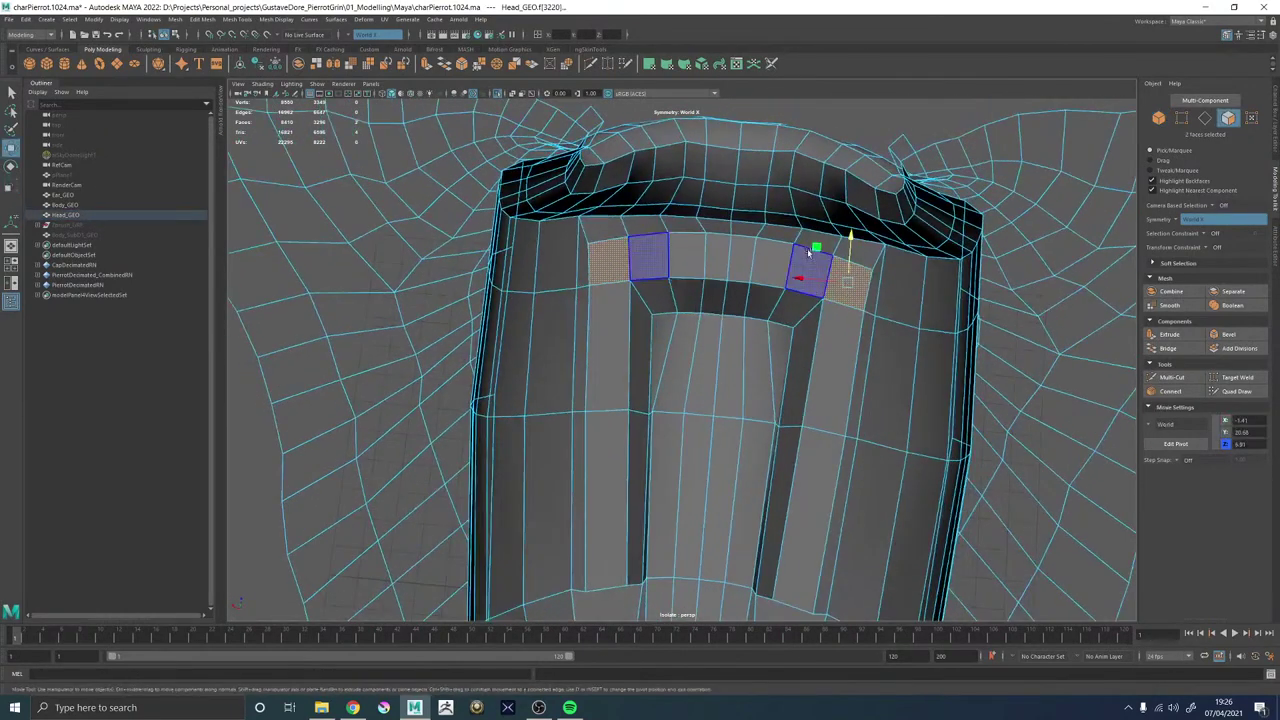
left_click(808, 270, "shift")
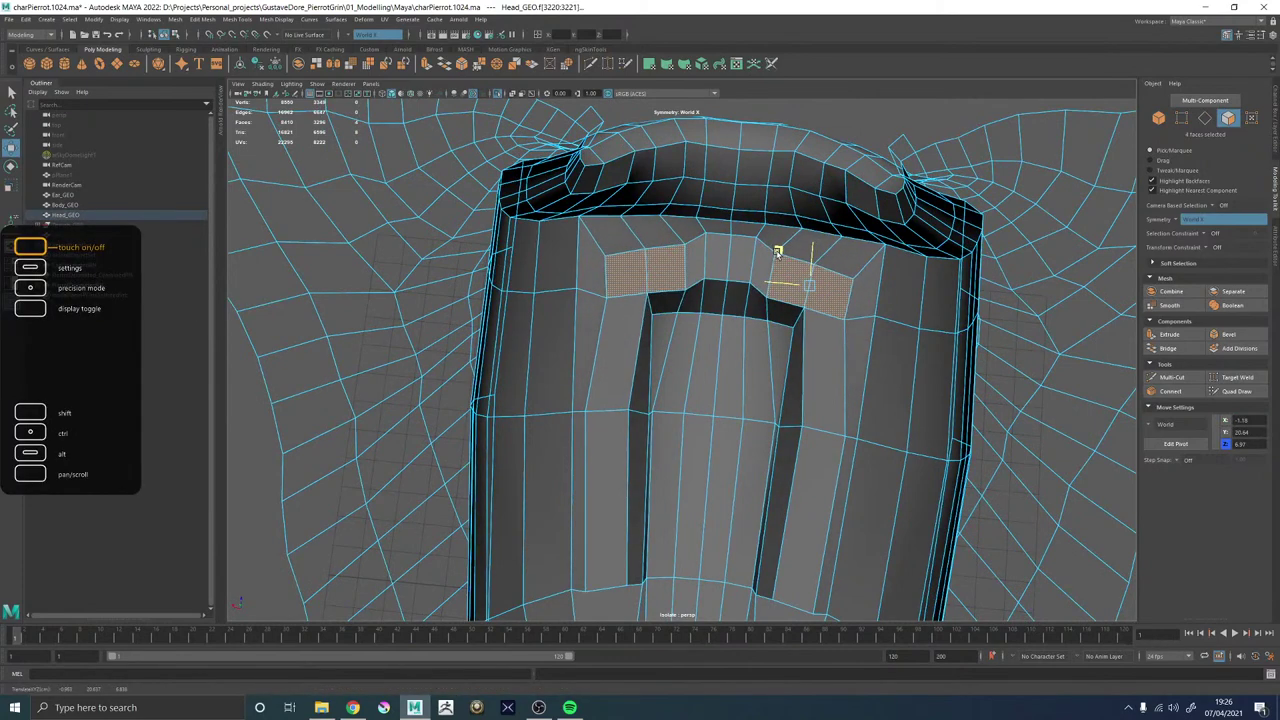
Rotate and reposition the four corner faces so the ridge's front curves around towards its side arms.
key("e")
left_click_drag(816, 275, 864, 282)
key("w")
left_click_drag(777, 250, 779, 264)
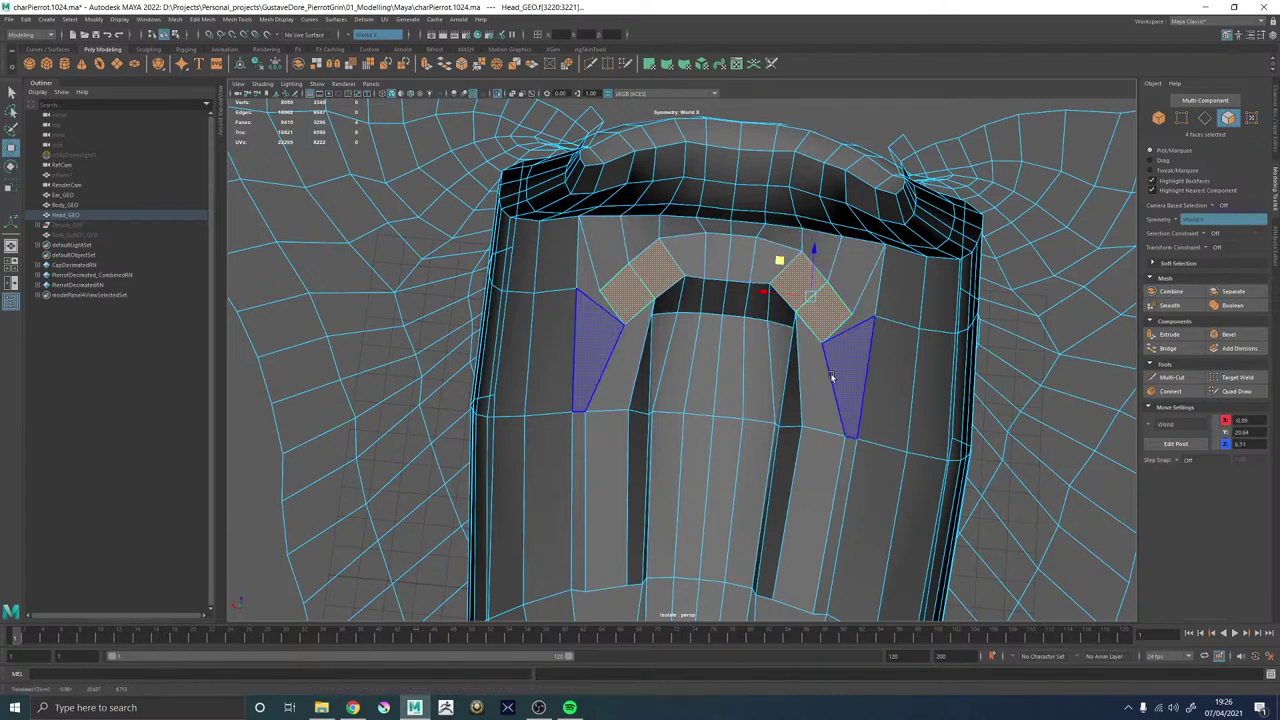
Delete the stretched faces between the ridge's corners, side arms and outer mouth wall.
left_click_drag(831, 377, 751, 346, "alt")
key("Delete")
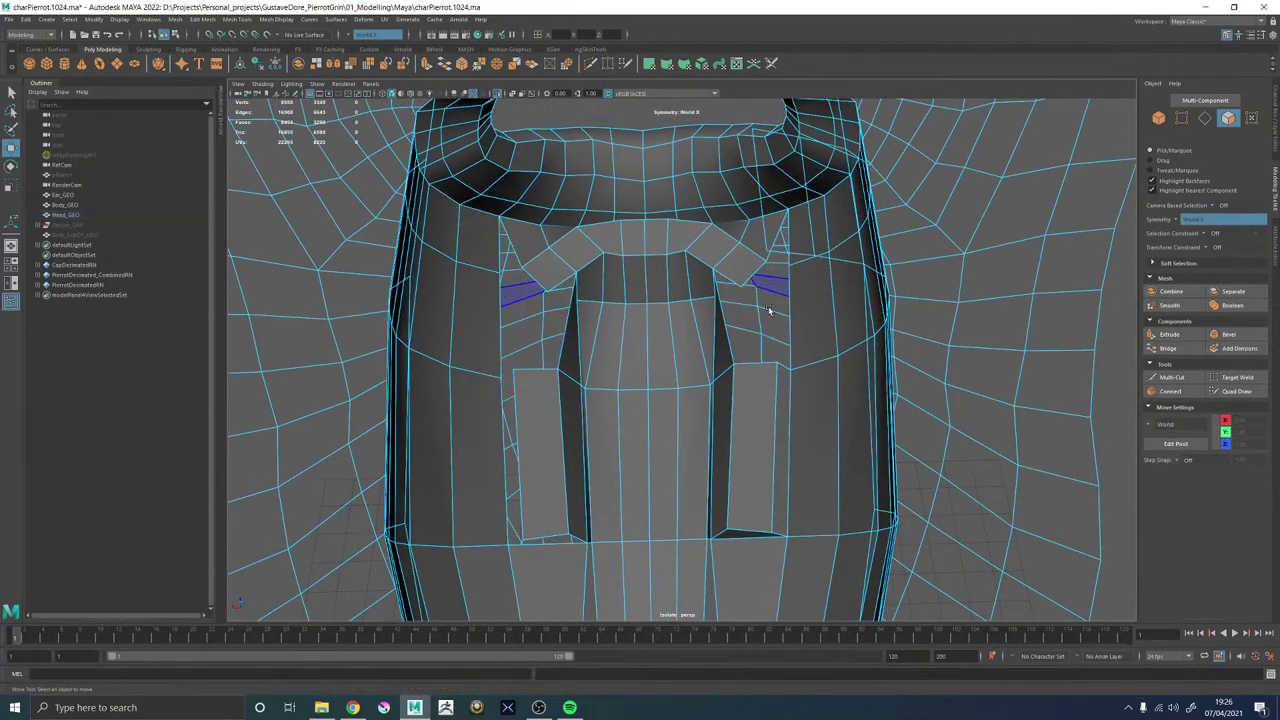
Bridge the ridge's corner ends to its side arms and fill the triangular holes beside the inner walls.
left_click(750, 372)
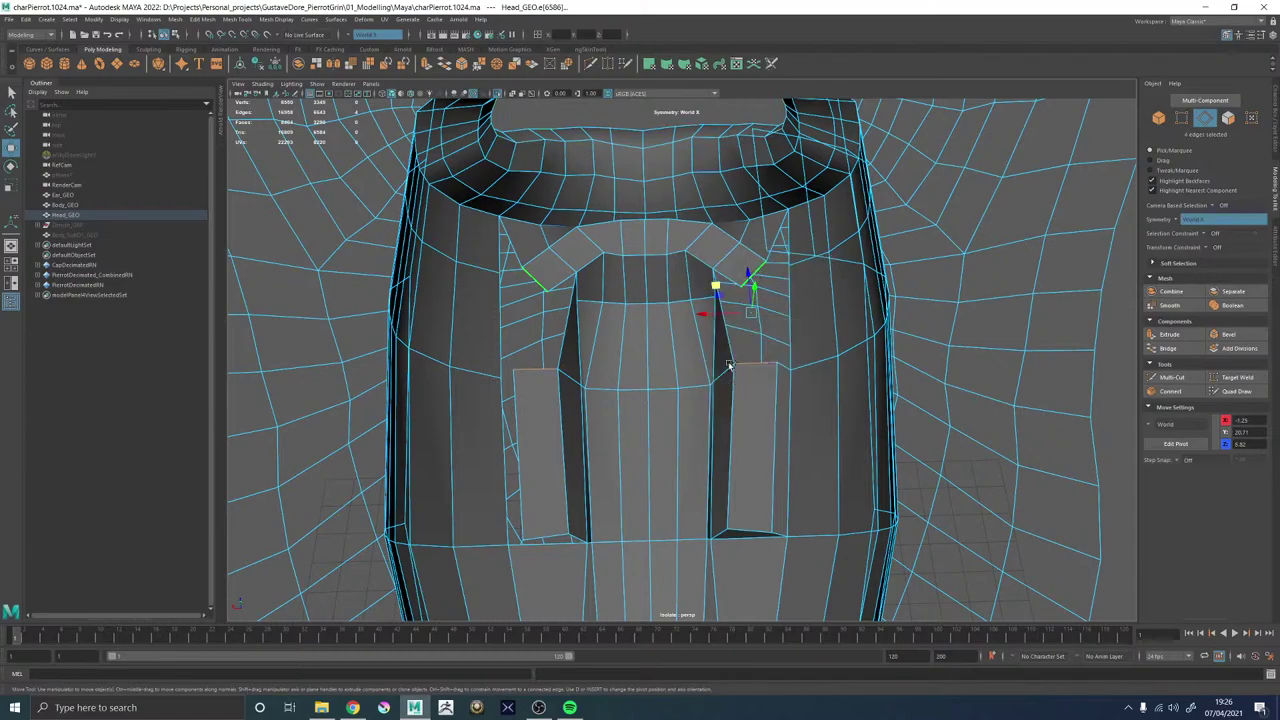
key("g")
left_click_drag(712, 352, 698, 321, "alt")
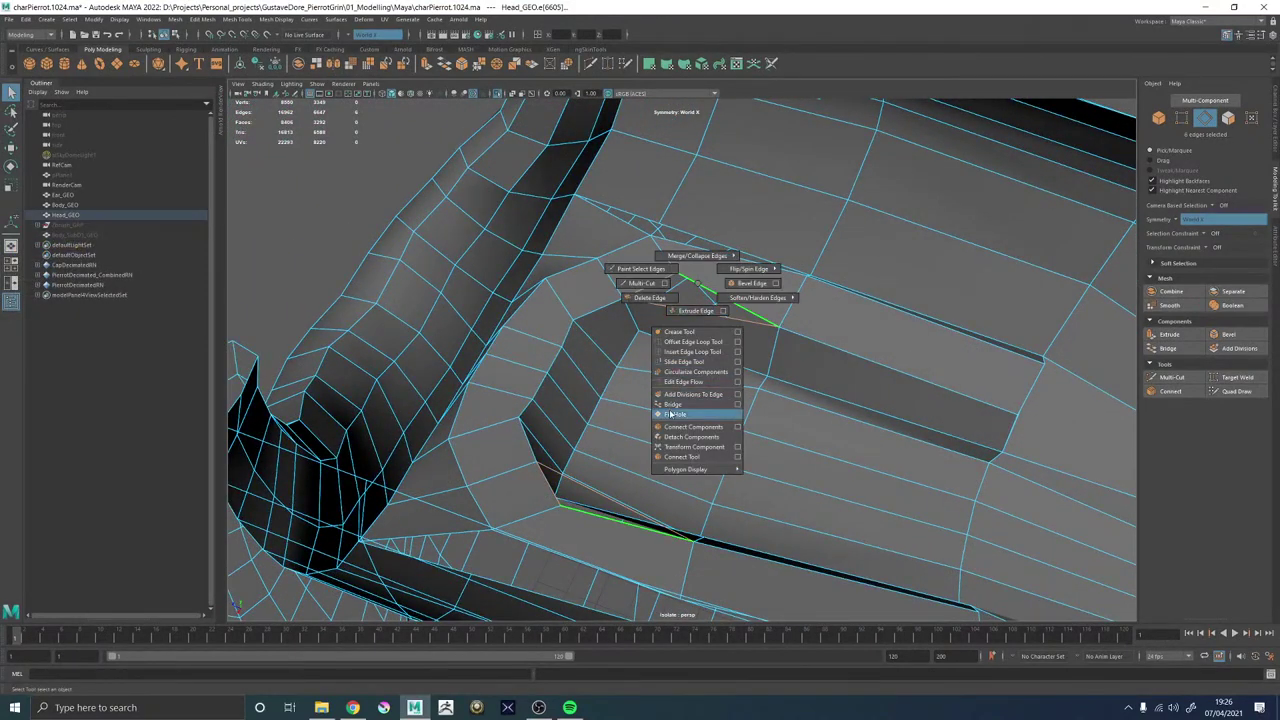
right_click_drag(672, 413, 673, 413, "shift")
Try a Multi-Cut across the inner channel near the ridge's corners, and undo it.
right_click_drag(686, 298, 689, 316, "shift")
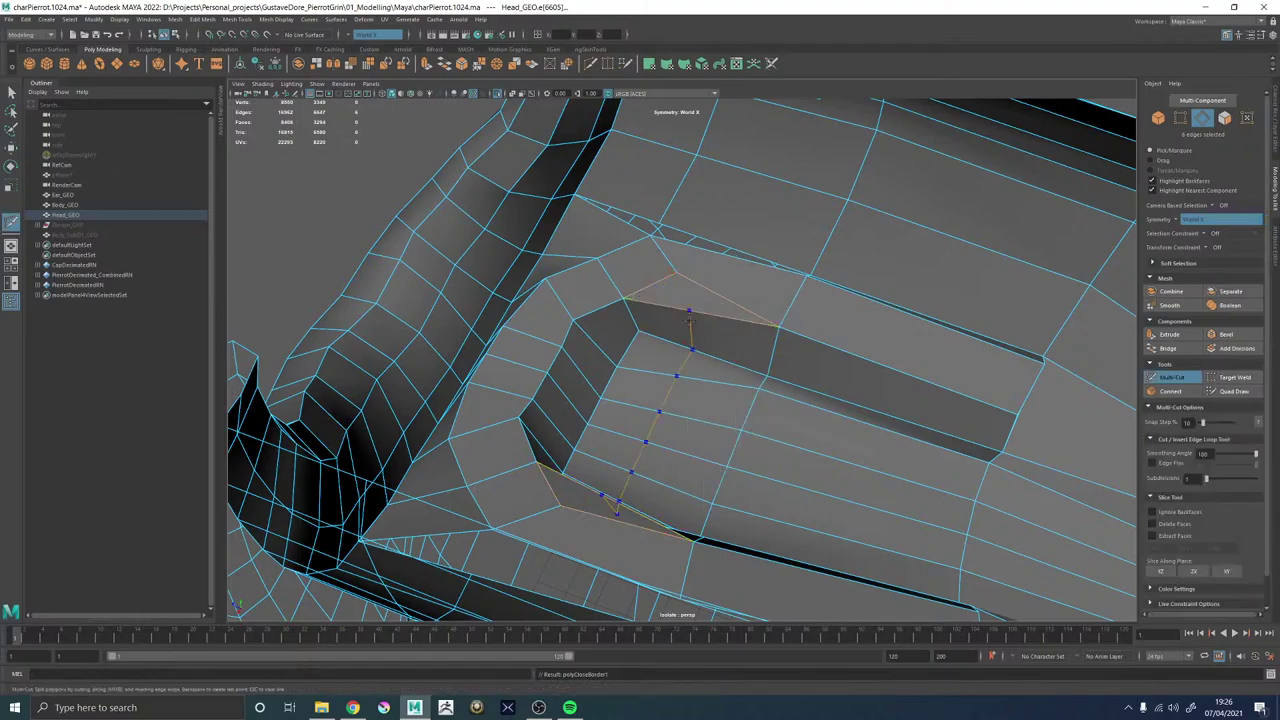
left_click_drag(756, 362, 570, 340, "alt")
key("ctrl+z")
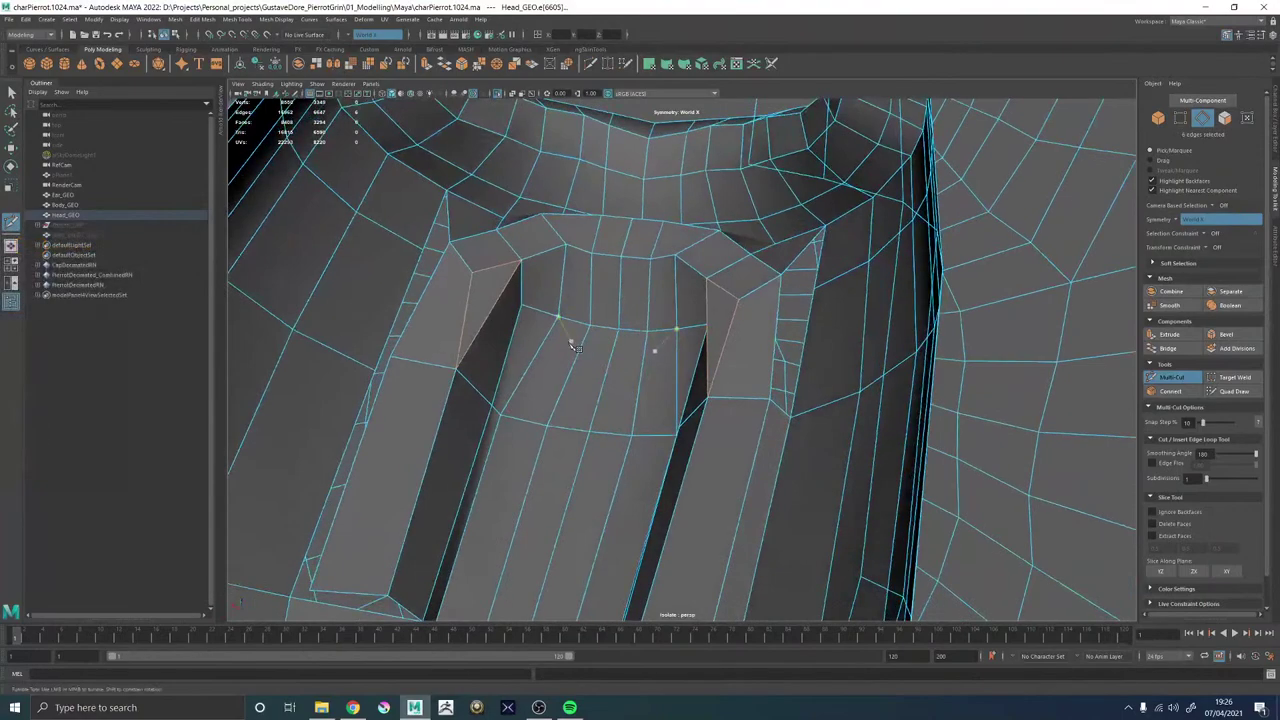
key("w")
right_click_drag(570, 340, 605, 287)
mouse_move(605, 287)
left_mouse_down("alt")
mouse_move(534, 320)
mouse_move(588, 303)
left_mouse_up("alt")
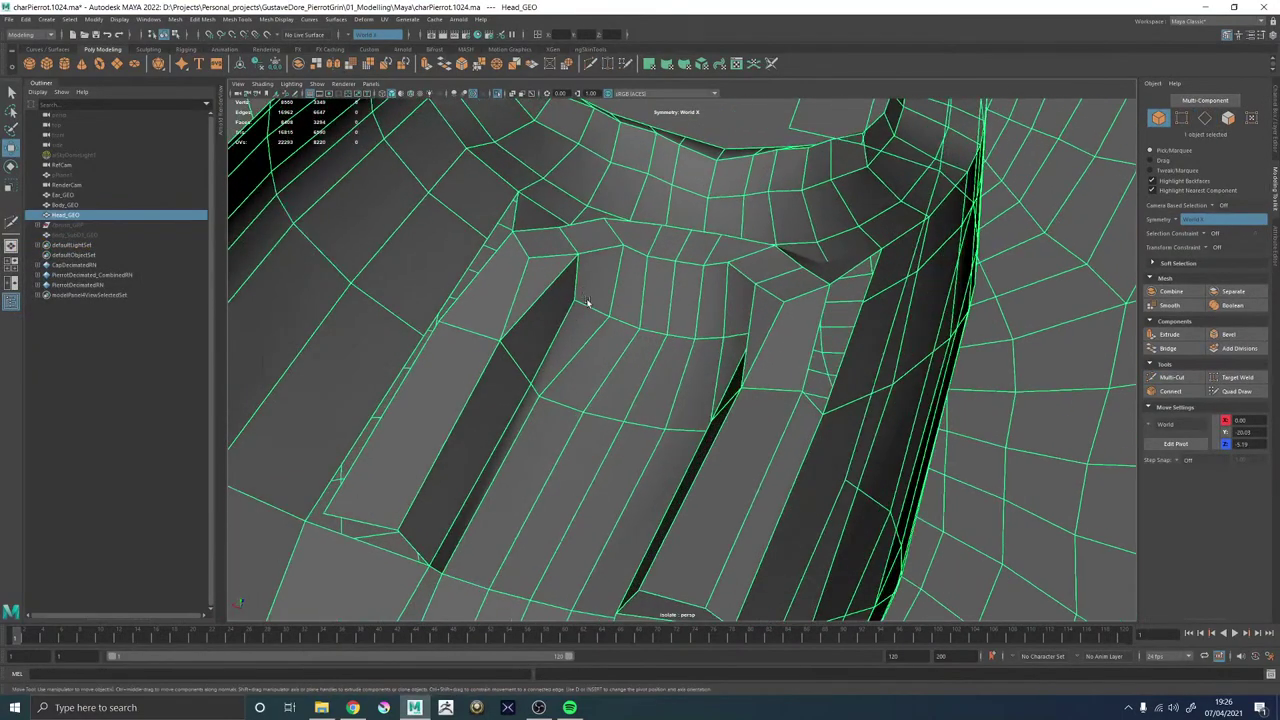
Insert an edge loop with Multi-Cut across the ridge and inner channel just behind the front corners.
left_click(580, 301)
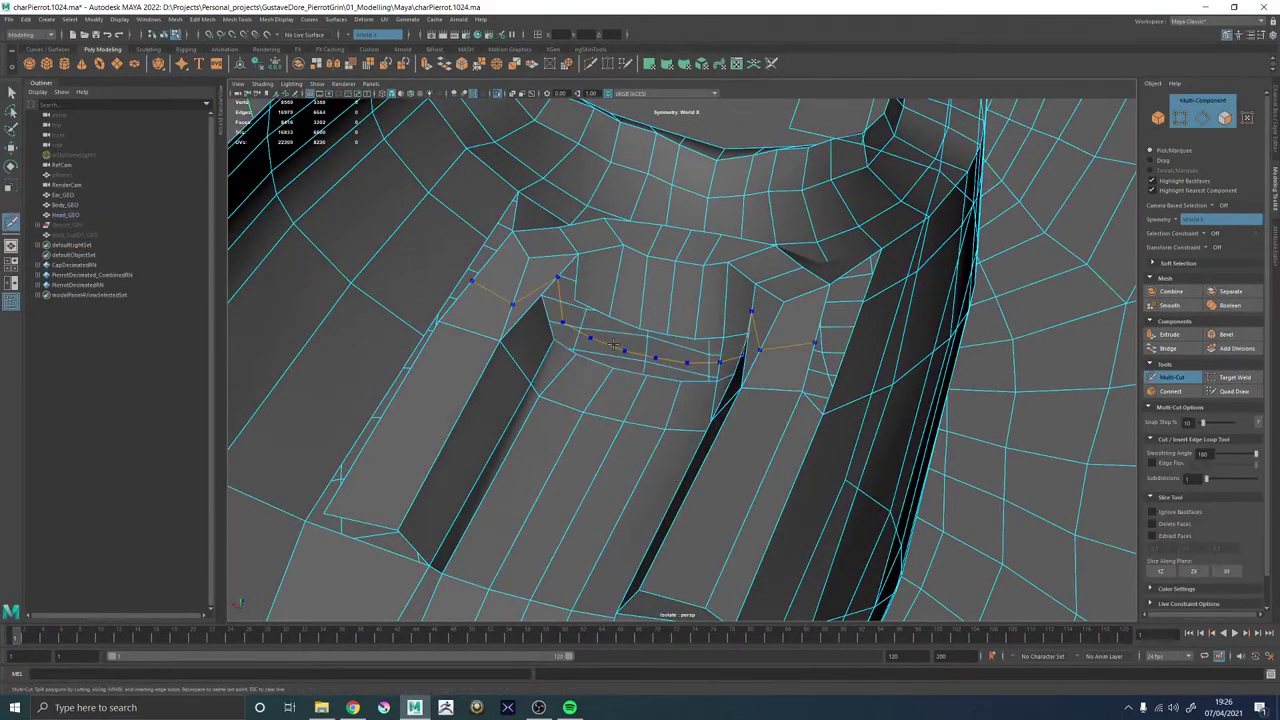
left_click_drag(613, 344, 625, 300, "alt")
left_click(636, 328)
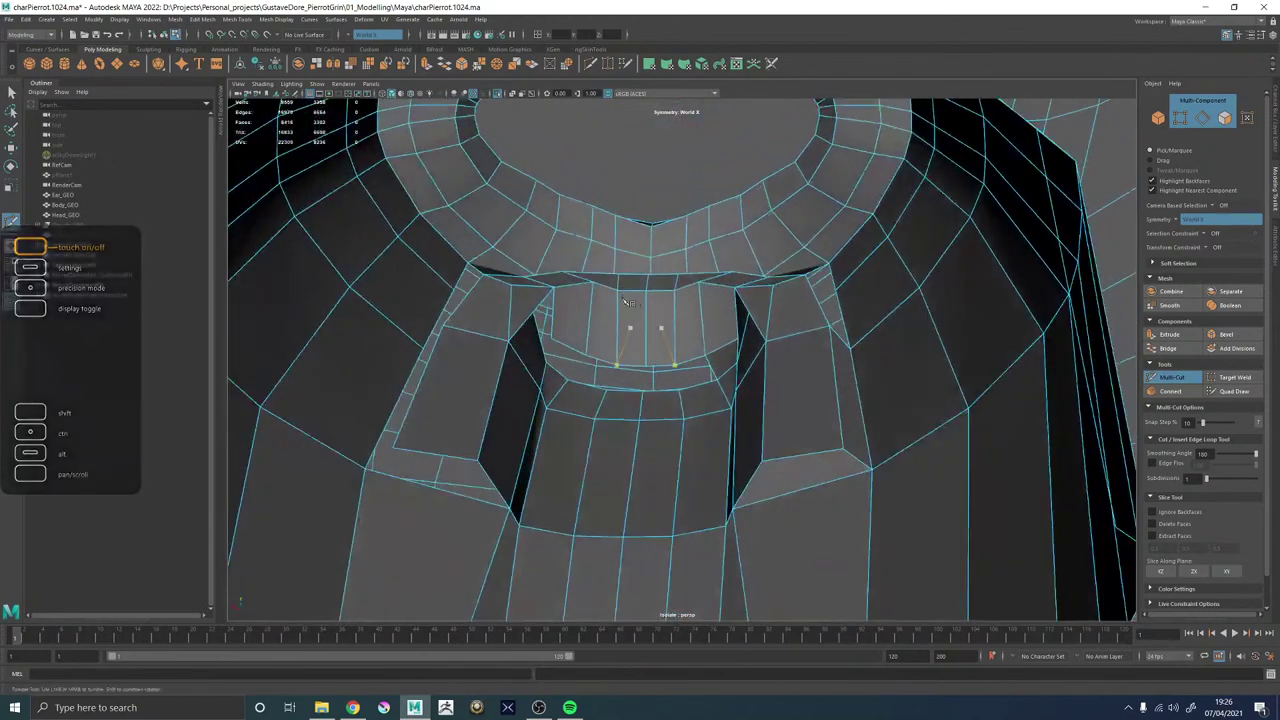
Select the faces of the isolated jaw section and refresh the isolation to include the new geometry.
right_click_drag(625, 300, 510, 310, "alt")
key("w")
right_click_drag(695, 300, 734, 243)
left_click_drag(480, 200, 863, 515)
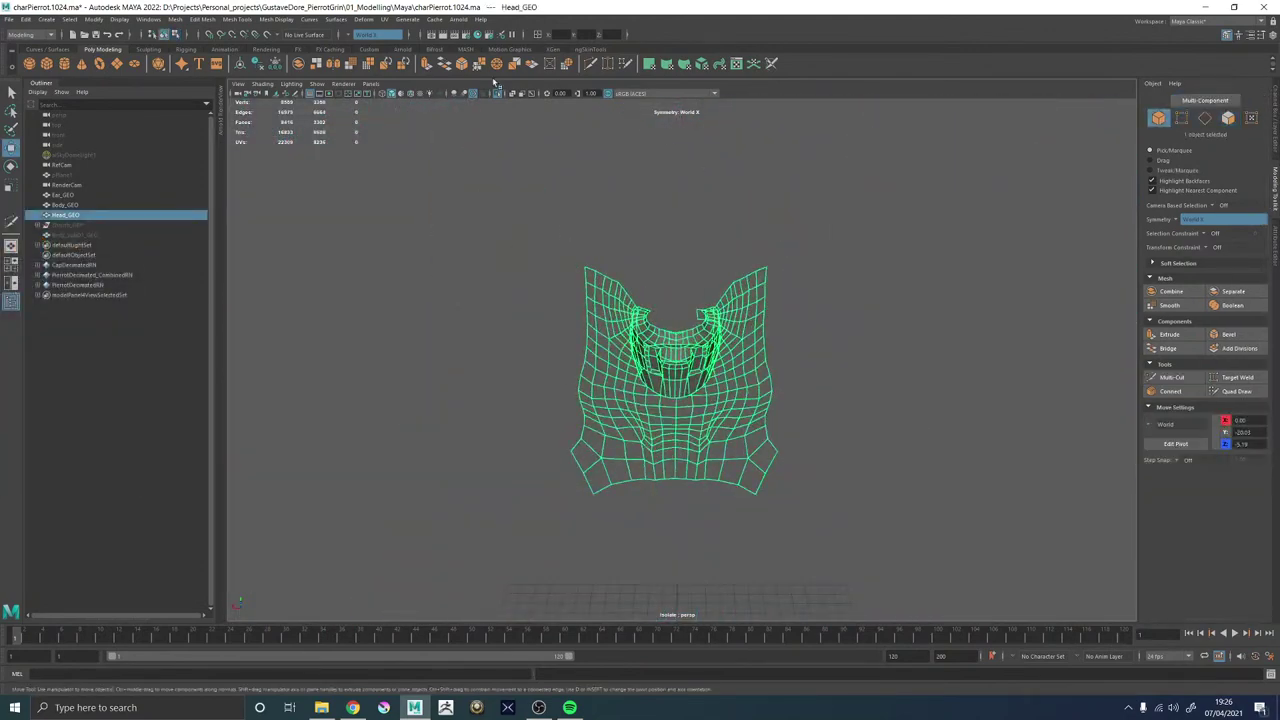
key("F11")
left_click_drag(929, 568, 497, 86)
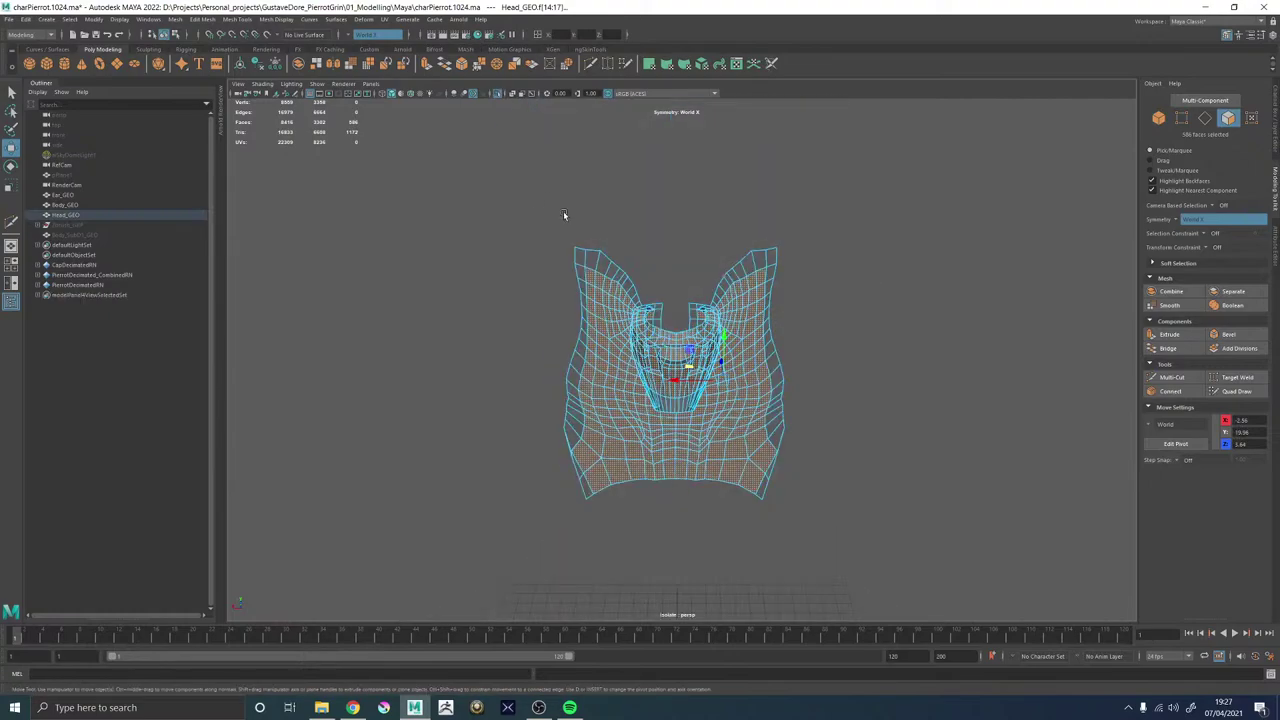
Try to Target Weld the mouth-wall vertices to the ridge's outer corners, and undo the weld.
scroll(563, 214, "up", 5)
scroll(723, 346, "up", 5)
left_click_drag(723, 346, 680, 288, "alt")
right_click_drag(680, 288, 700, 304)
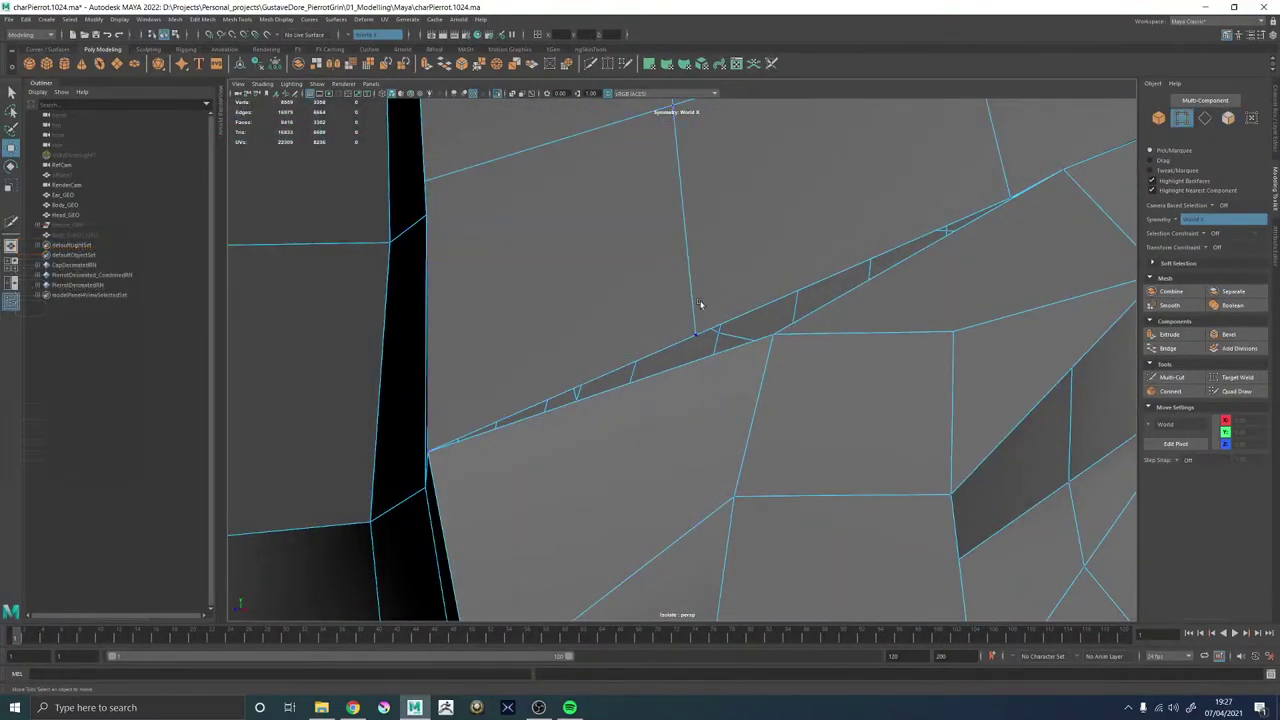
left_click_drag(678, 329, 632, 298, "alt")
right_click_drag(632, 298, 632, 245, "shift")
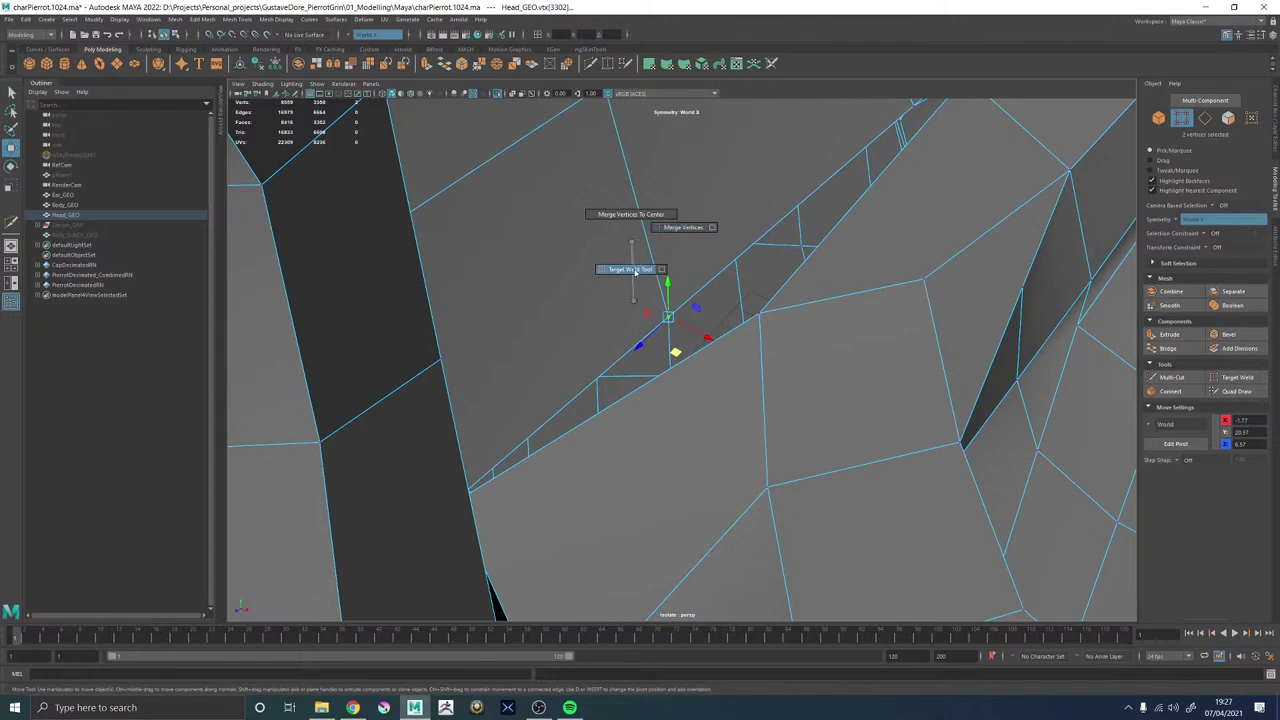
left_click_drag(788, 314, 823, 294)
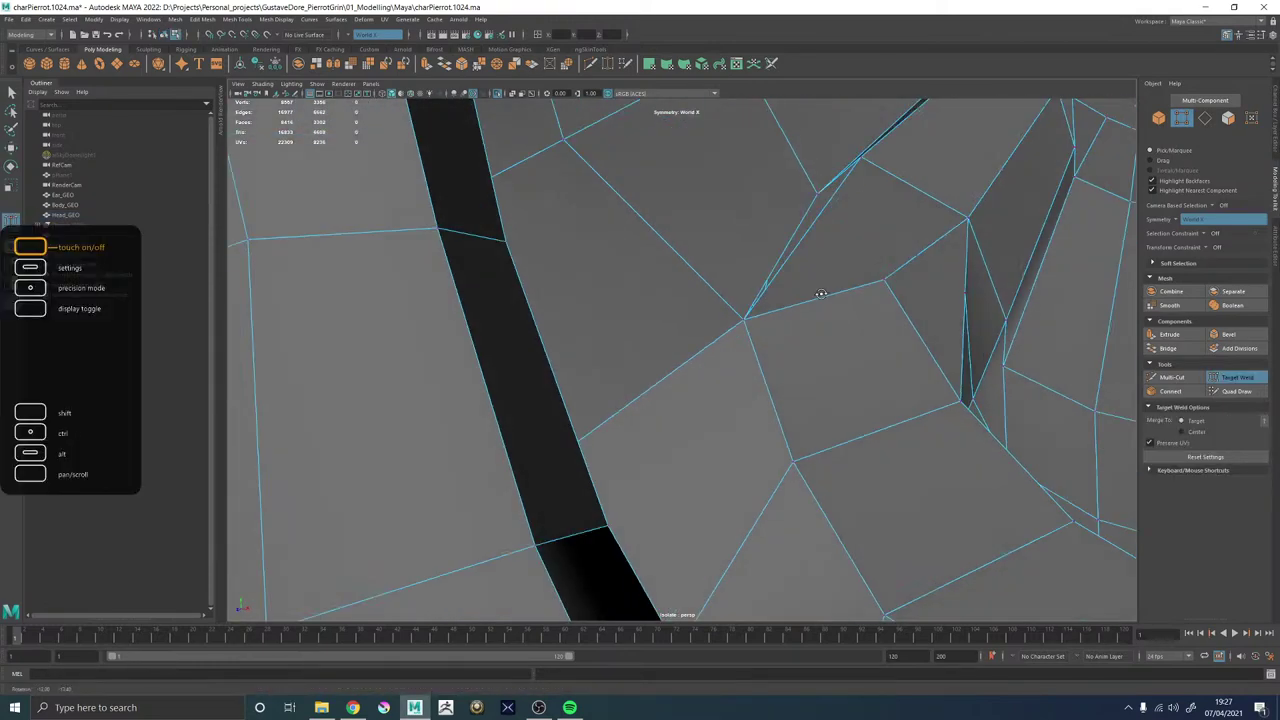
middle_click_drag(823, 294, 674, 409, "alt")
left_click_drag(674, 409, 720, 320, "alt")
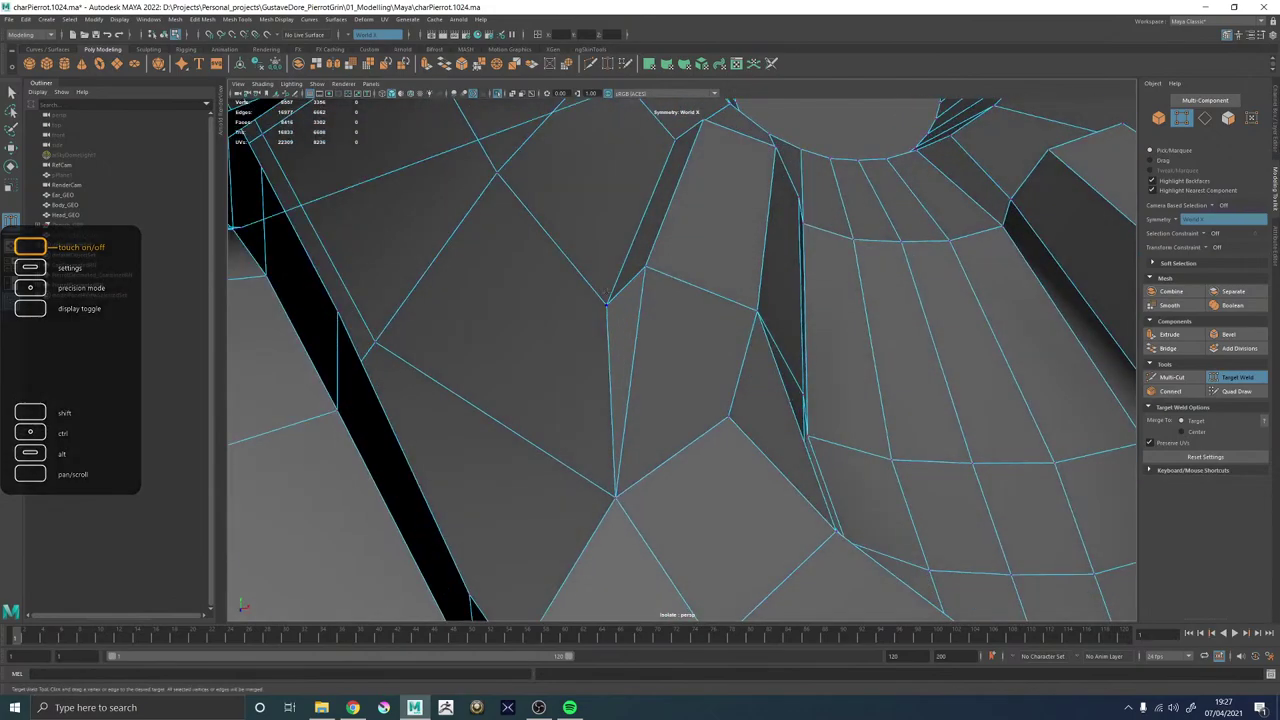
left_click_drag(776, 274, 541, 328, "alt")
key("ctrl+z")
right_click_drag(541, 328, 746, 389, "alt")
left_click_drag(746, 389, 685, 351, "alt")
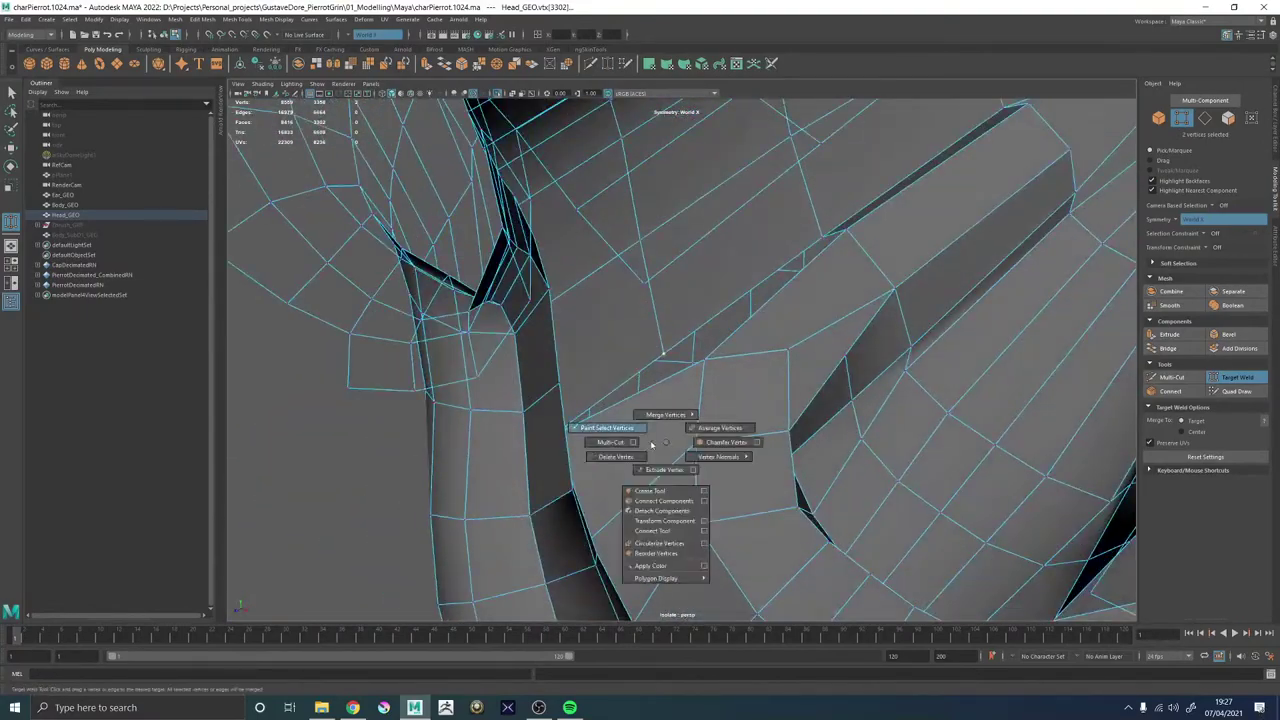
Insert an edge loop along the ridge's front outer wall with Multi-Cut and reposition its edges.
right_click_drag(651, 443, 612, 442, "shift")
left_click(550, 437)
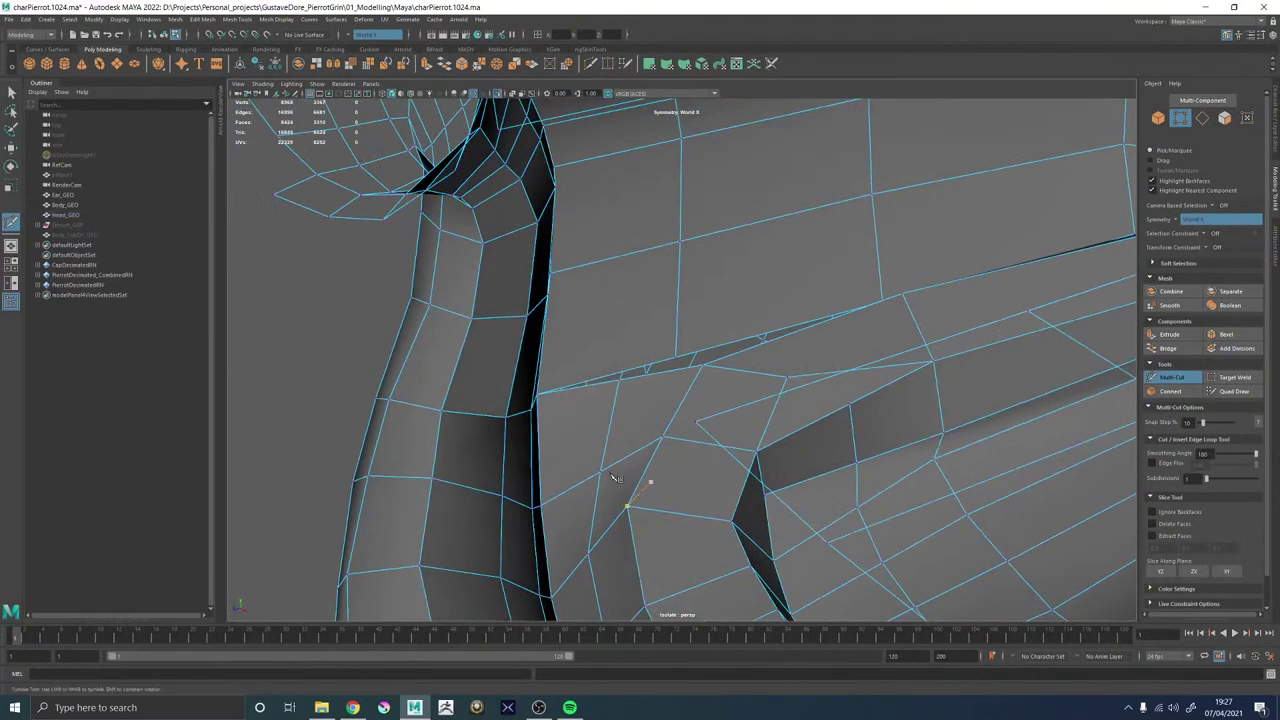
left_click_drag(660, 437, 663, 427, "alt")
left_click_drag(663, 427, 780, 486, "alt")
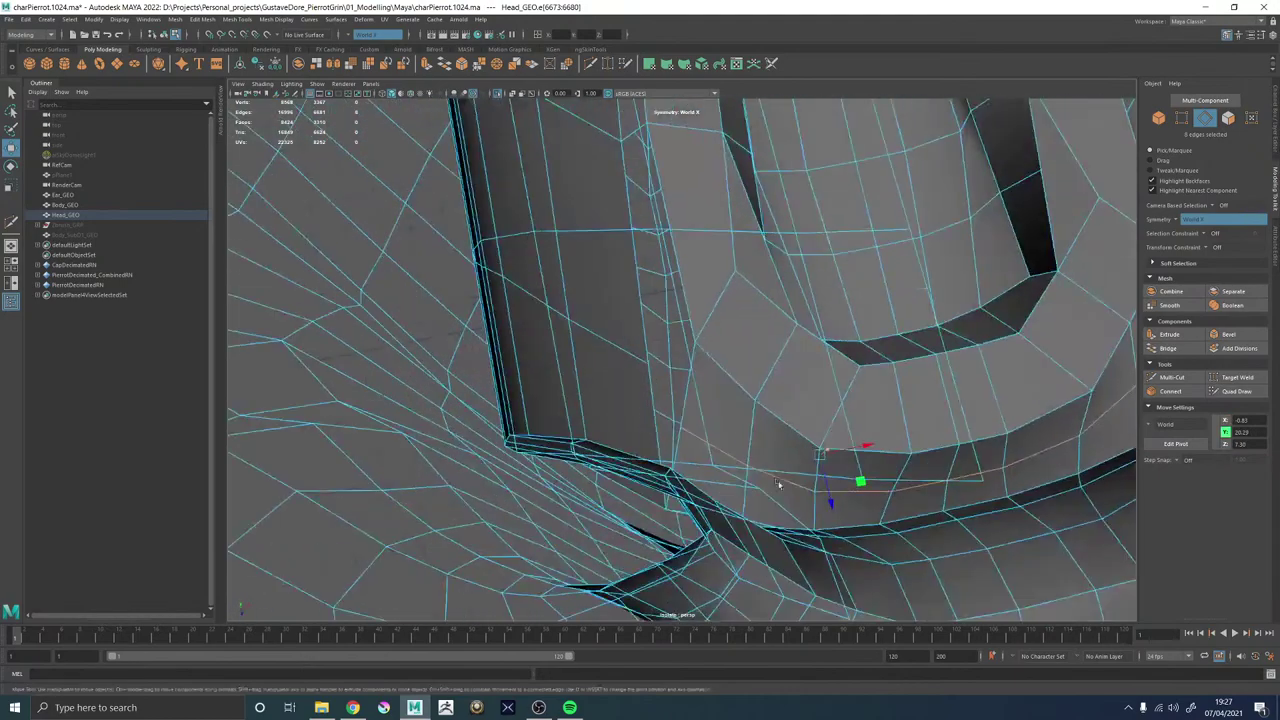
middle_click_drag(780, 486, 654, 474, "alt")
left_click_drag(654, 474, 597, 443, "alt")
key("r")
key("w")
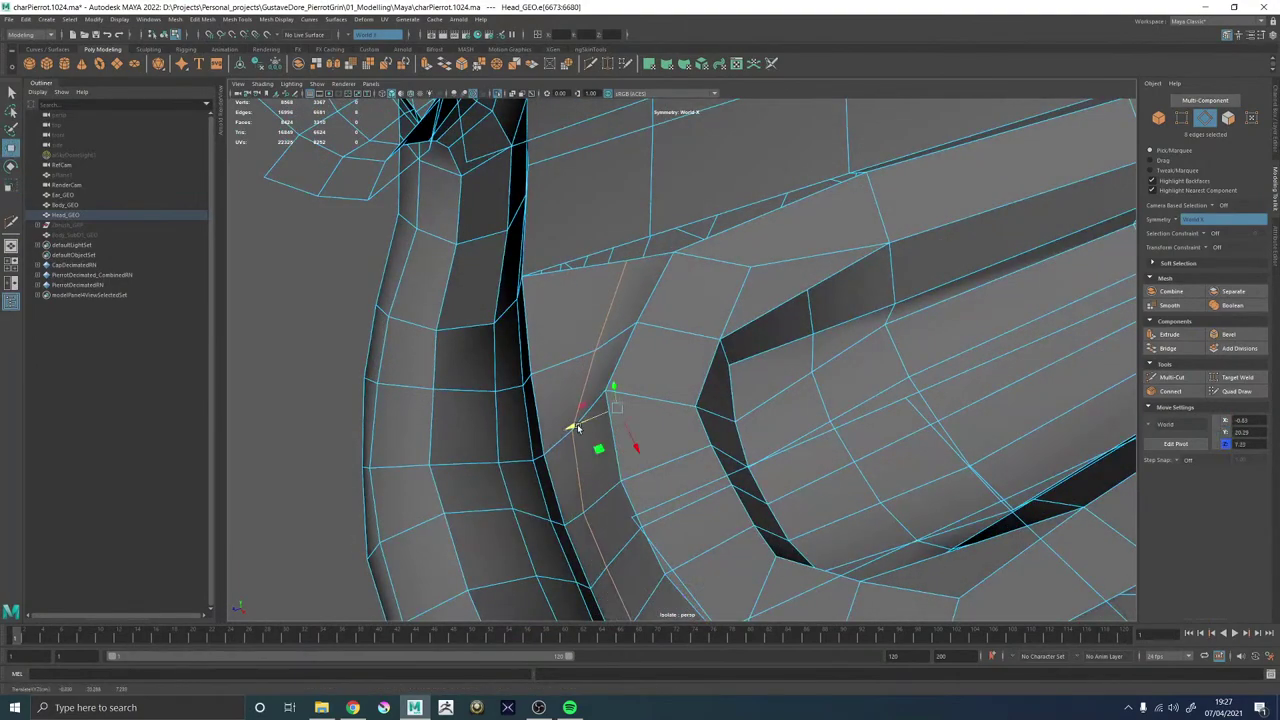
Target Weld the stray vertices at the ridge's outer front corners on both sides.
left_click_drag(615, 420, 745, 397, "alt")
right_click(711, 401, "shift")
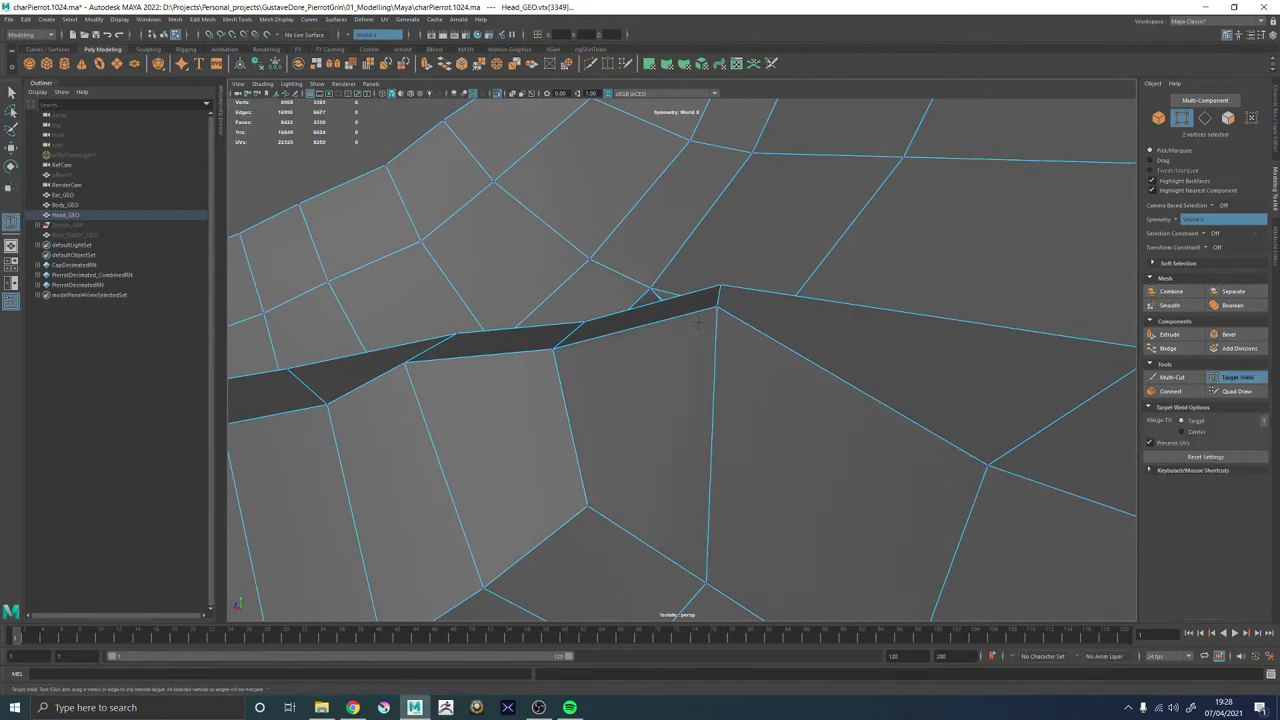
left_click_drag(723, 366, 566, 425, "alt")
left_click_drag(566, 425, 595, 270)
Bridge the mouth-wall edges to the ridge's outer edges on both sides, and fill the remaining side holes.
right_click_drag(618, 352, 566, 352)
key("w")
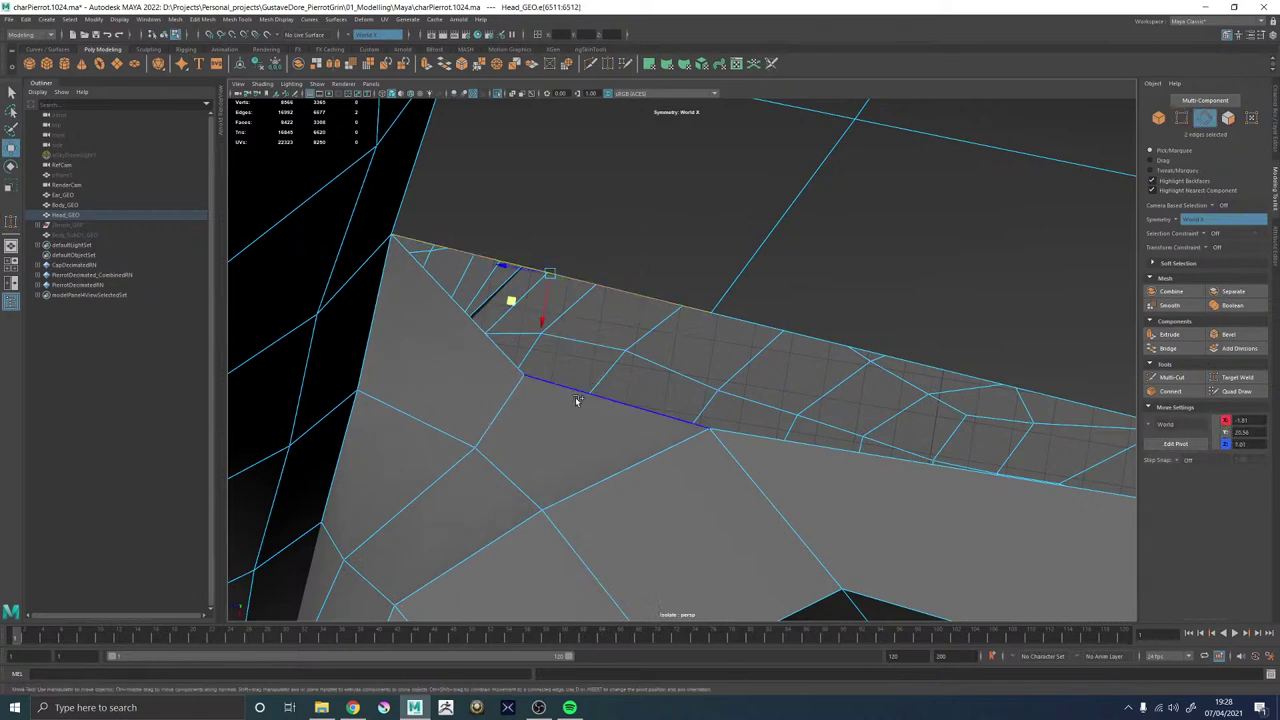
right_click_drag(576, 403, 557, 522, "shift")
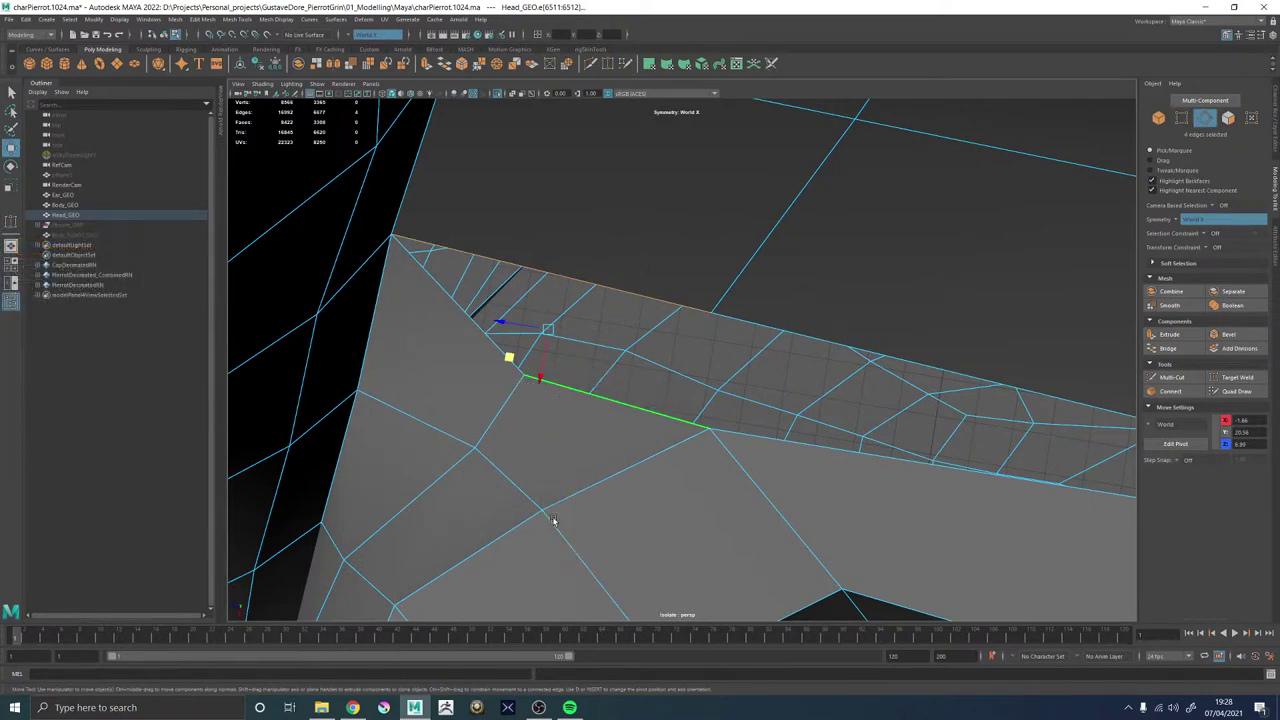
left_click_drag(557, 522, 577, 310, "alt")
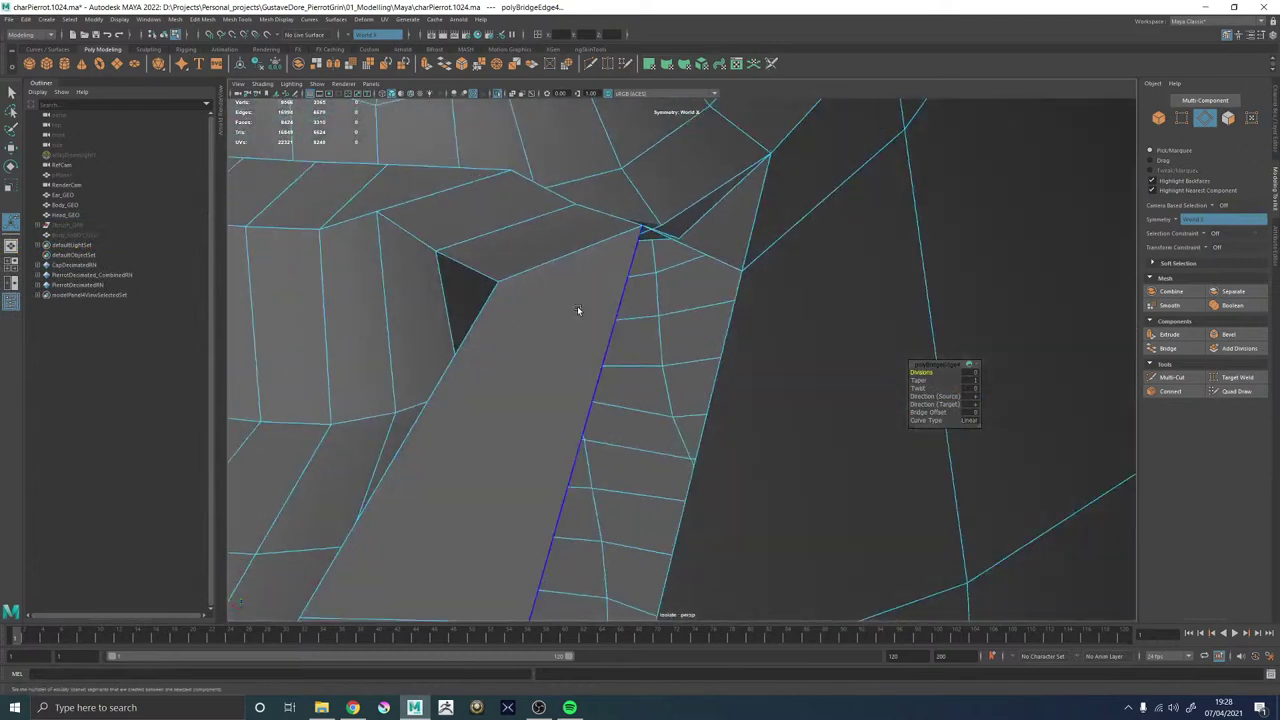
right_click_drag(585, 309, 586, 310, "shift")
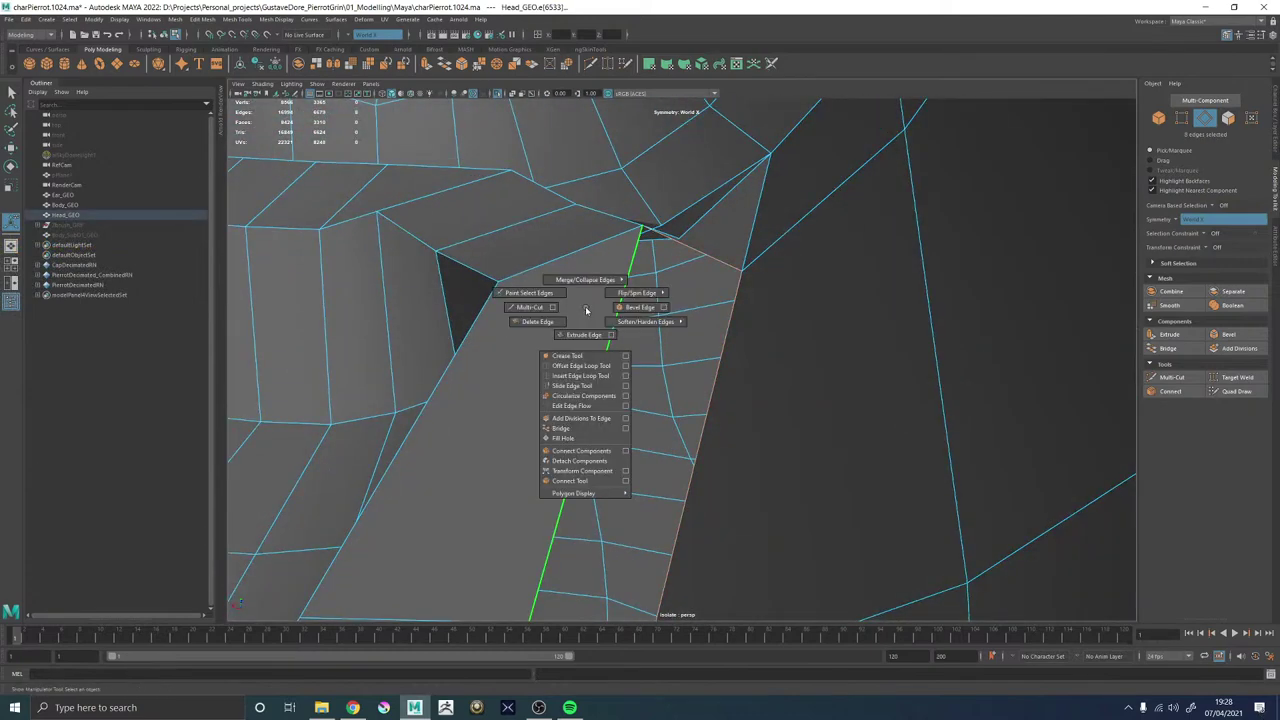
left_click(563, 438)
Return to object mode and turn off isolation to show the full head with the ears and body.
left_click_drag(735, 385, 707, 260, "alt")
scroll(677, 286, "down", 10)
right_click_drag(692, 309, 686, 362)
scroll(513, 240, "down", 8)
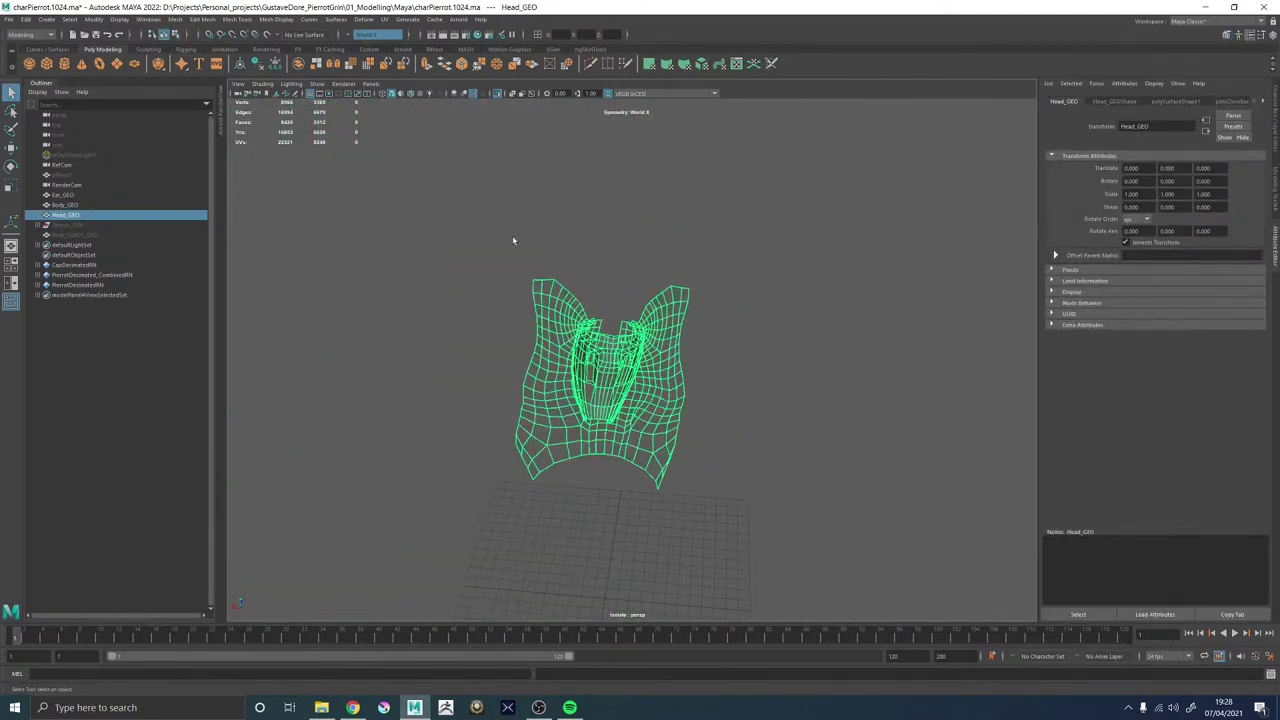
left_click(496, 95)
left_click(496, 95)
left_click(866, 305)
key("ctrl+z")
key("ctrl+z")
left_click_drag(635, 331, 893, 326, "alt")
scroll(660, 406, "up", 8)
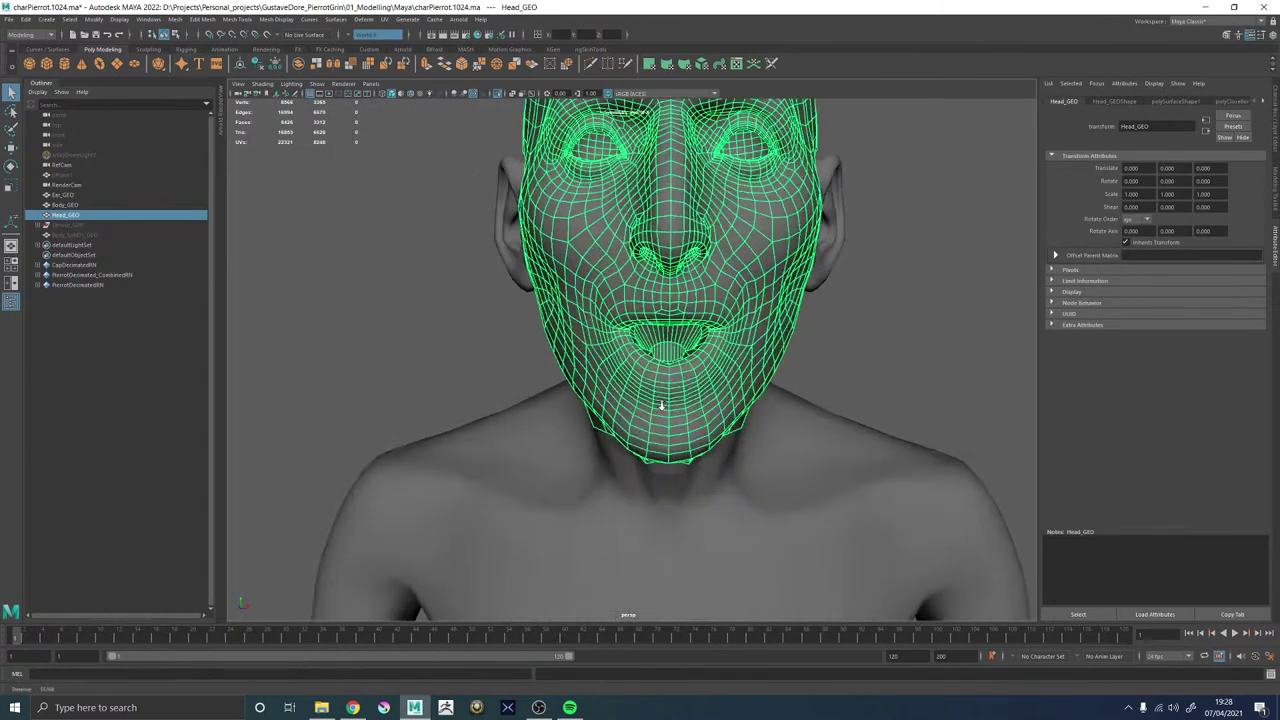
Enter face mode on the head and select the chin, jaw, lower lip and inner mouth faces with X symmetry.
right_click_drag(674, 317, 670, 357)
left_click_drag(669, 355, 974, 494, "alt")
left_click_drag(900, 440, 690, 335, "alt")
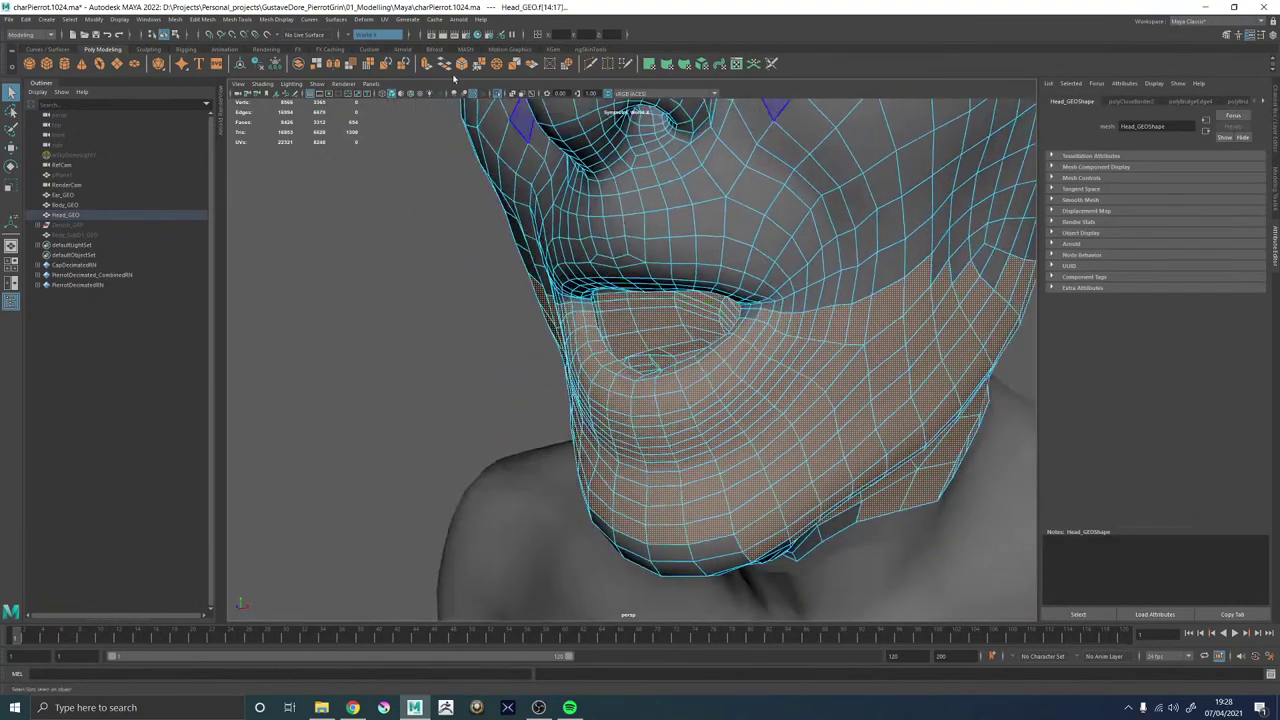
left_click_drag(526, 190, 435, 245, "alt")
right_click_drag(754, 293, 575, 308, "alt")
left_click_drag(600, 312, 665, 324, "alt")
right_click_drag(705, 346, 780, 340, "alt")
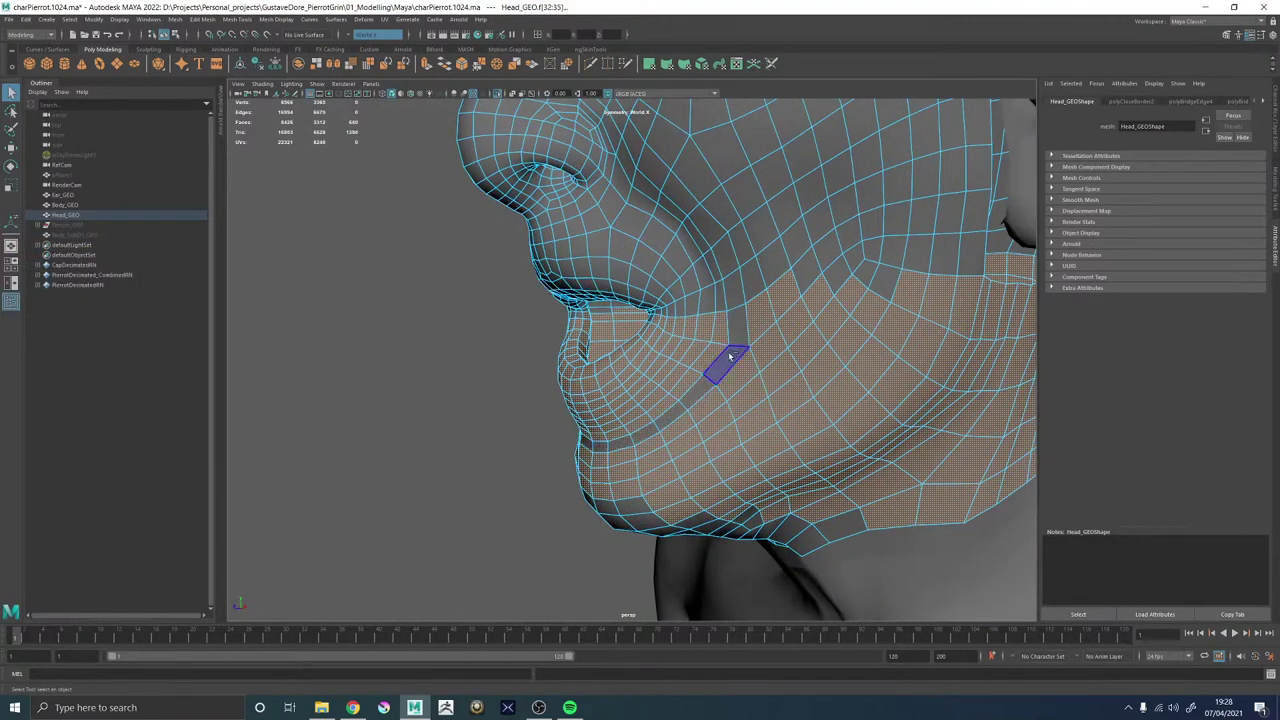
Remove the outer jaw and cheek faces from the selection, keeping the lower lip and mouth interior.
left_click(730, 356)
left_click_drag(730, 356, 755, 365, "alt")
right_click_drag(700, 355, 840, 350, "alt")
left_click_drag(585, 325, 590, 290, "alt")
middle_click_drag(370, 135, 381, 197, "alt")
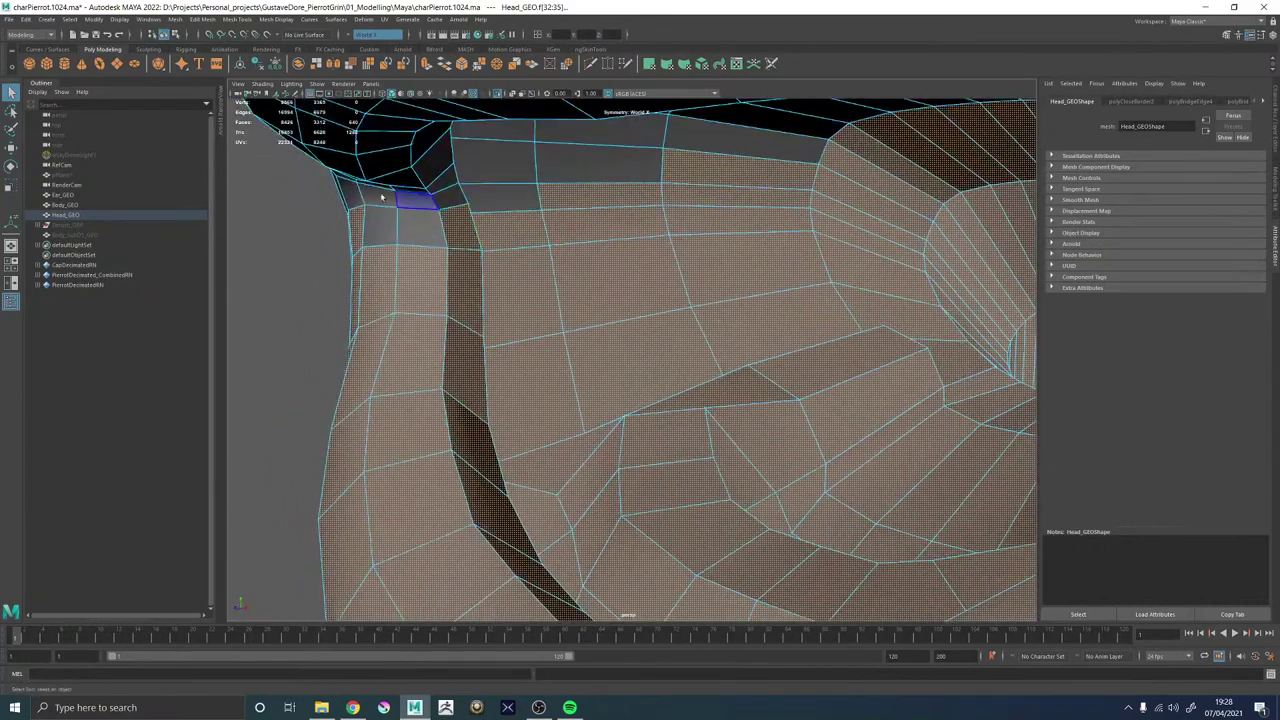
left_click_drag(381, 197, 536, 204, "alt")
right_click_drag(536, 204, 462, 308, "alt")
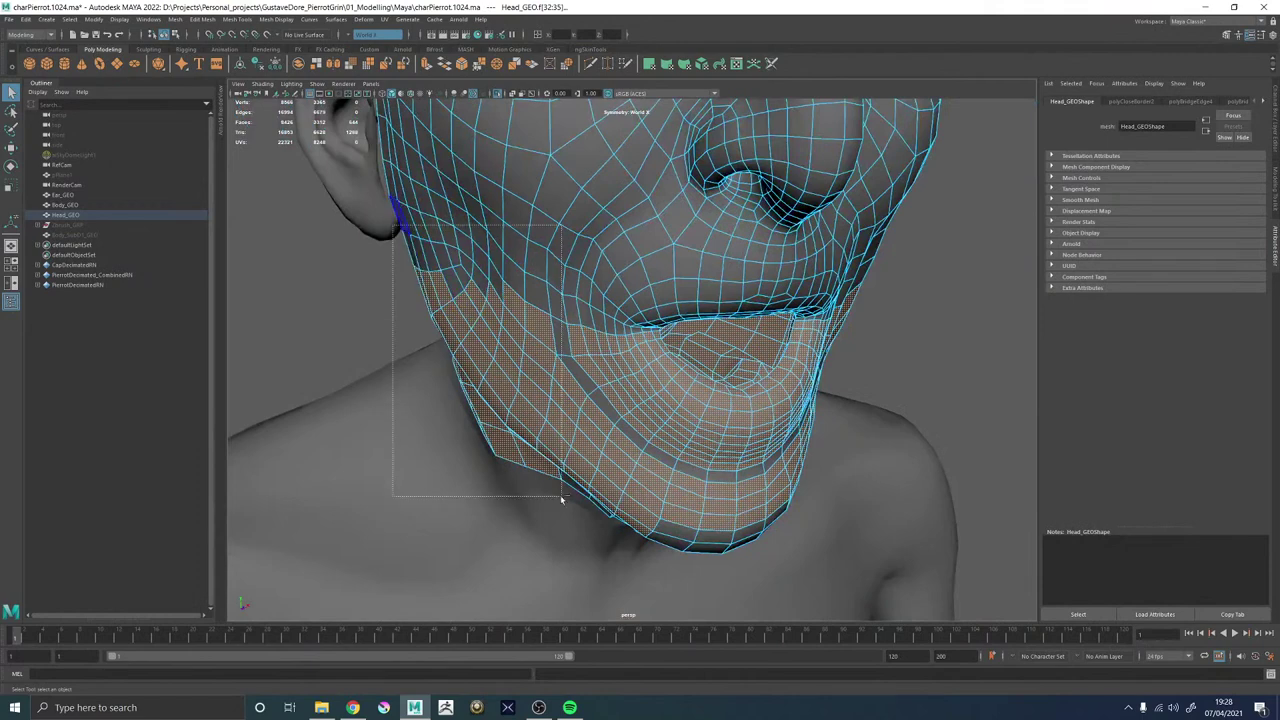
left_click_drag(561, 497, 592, 416, "ctrl")
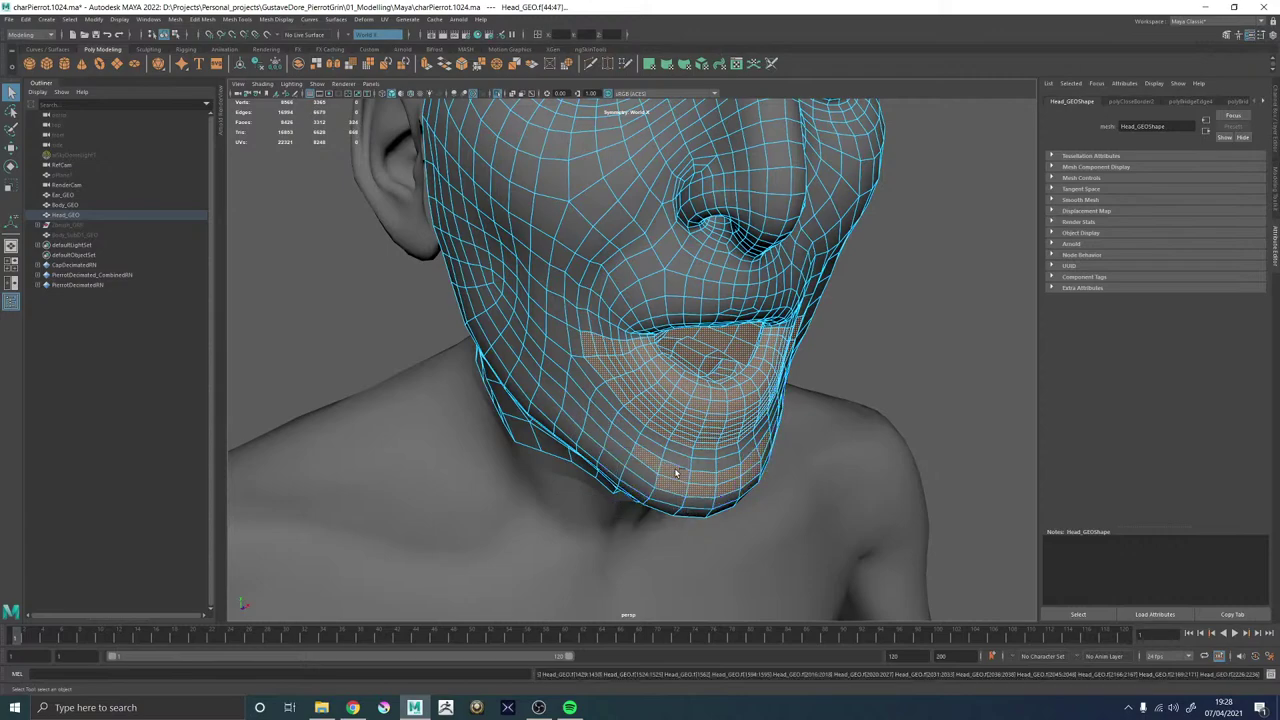
In wireframe display, deselect the throat and rear mouth faces and isolate the lower lip and mouth floor.
left_click_drag(642, 458, 815, 461, "alt")
middle_click_drag(791, 195, 734, 317, "alt")
right_click_drag(440, 328, 530, 332, "alt")
left_click_drag(530, 332, 715, 325, "alt")
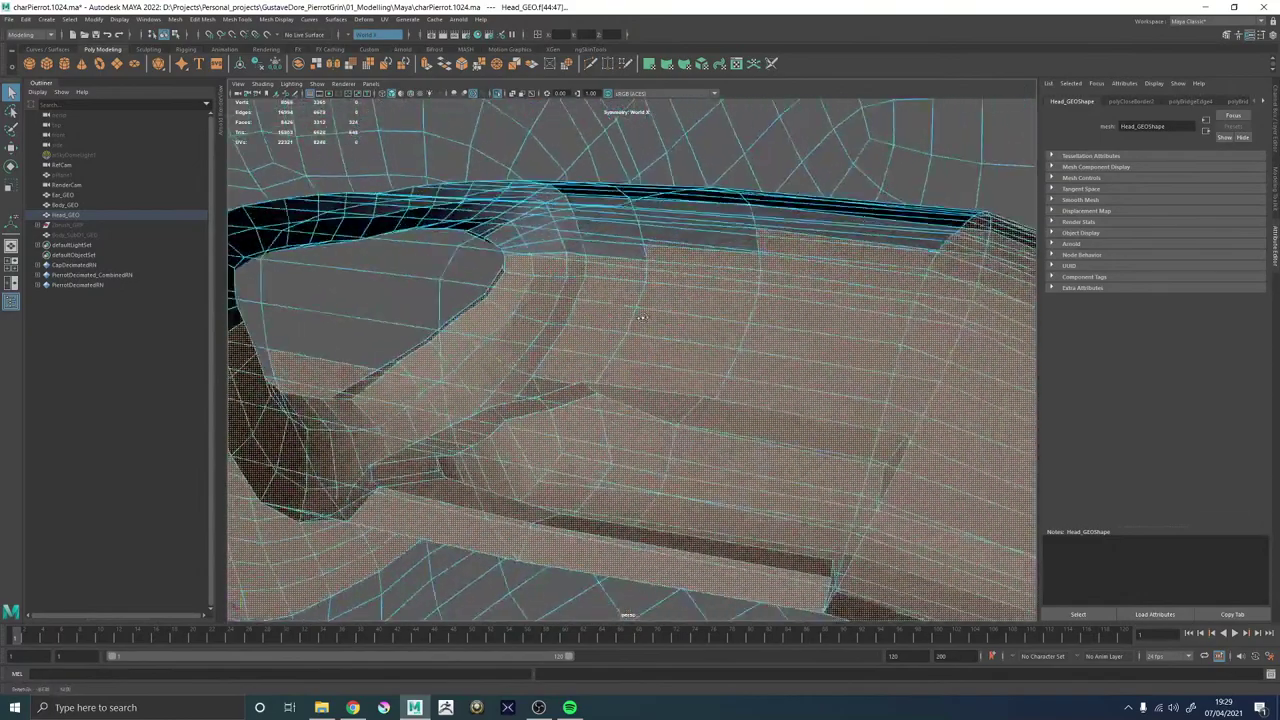
mouse_move(715, 325)
right_mouse_down("alt")
mouse_move(674, 314)
mouse_move(806, 323)
mouse_move(845, 353)
mouse_move(660, 331)
mouse_move(799, 354)
mouse_move(715, 348)
right_mouse_up("alt")
key("4")
left_click_drag(715, 350, 706, 345, "alt")
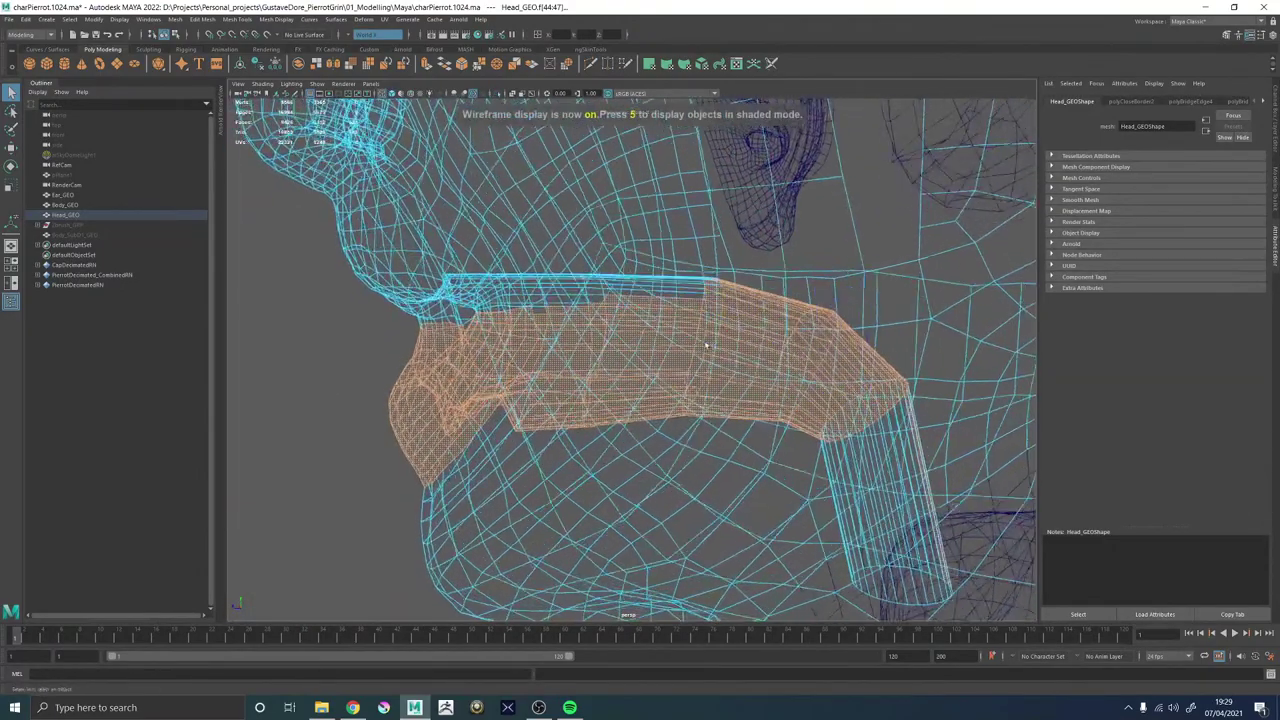
left_click_drag(860, 545, 862, 546, "ctrl")
left_click_drag(640, 400, 606, 352, "alt")
left_click(498, 93)
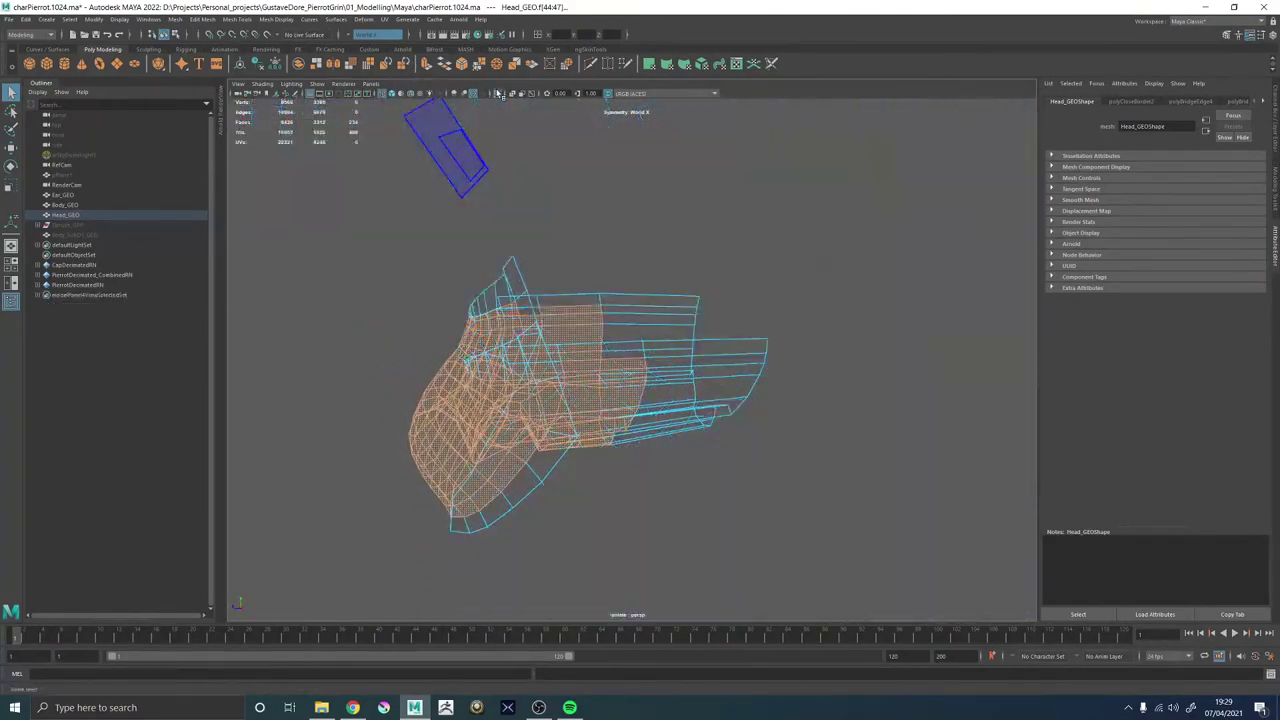
Return to shaded display and select the isolated head mesh in object mode.
key("5")
left_click(840, 274)
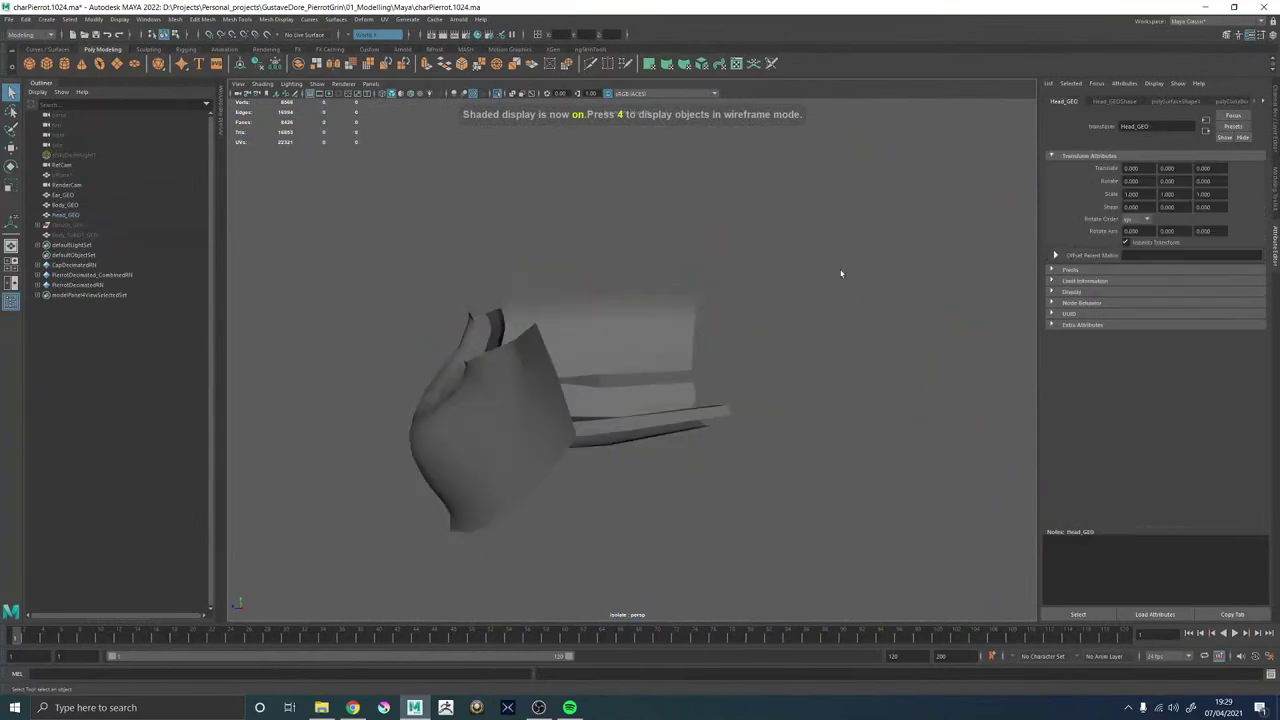
scroll(753, 358, "down", 3)
scroll(530, 342, "up", 3)
left_click(508, 280)
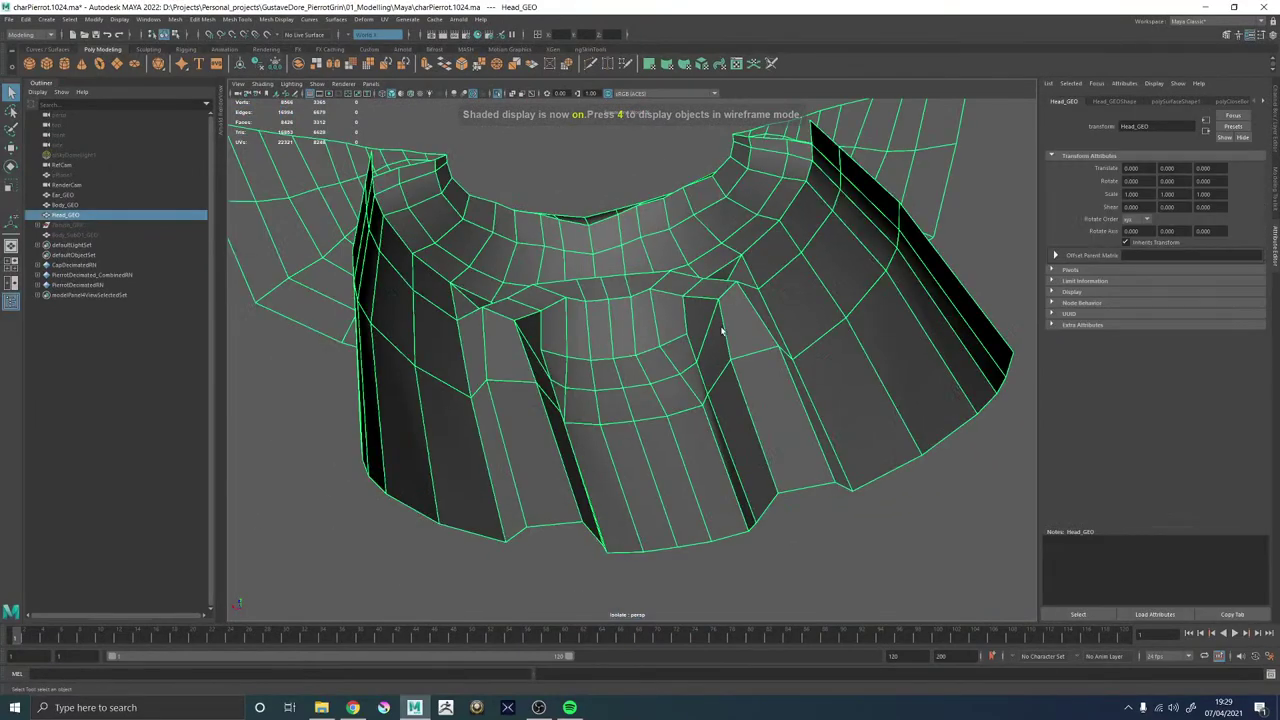
scroll(700, 310, "up", 5)
In edge mode with X symmetry, reposition edges at the ridge's outer front corners and along its inner side walls.
middle_click_drag(746, 307, 628, 400, "alt")
right_click_drag(711, 289, 711, 240)
left_click_drag(711, 240, 687, 292, "alt")
key("w")
left_click_drag(723, 333, 700, 262, "alt")
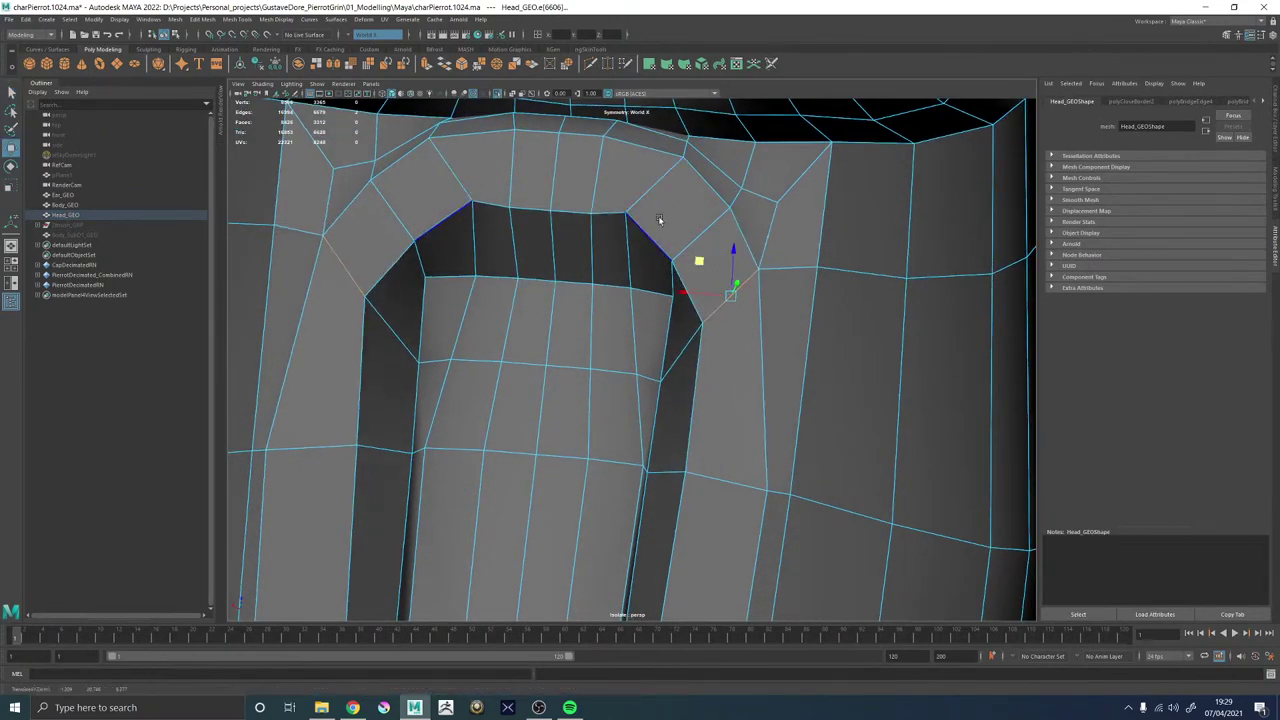
left_click_drag(659, 219, 700, 512, "alt")
left_click(707, 505, "shift")
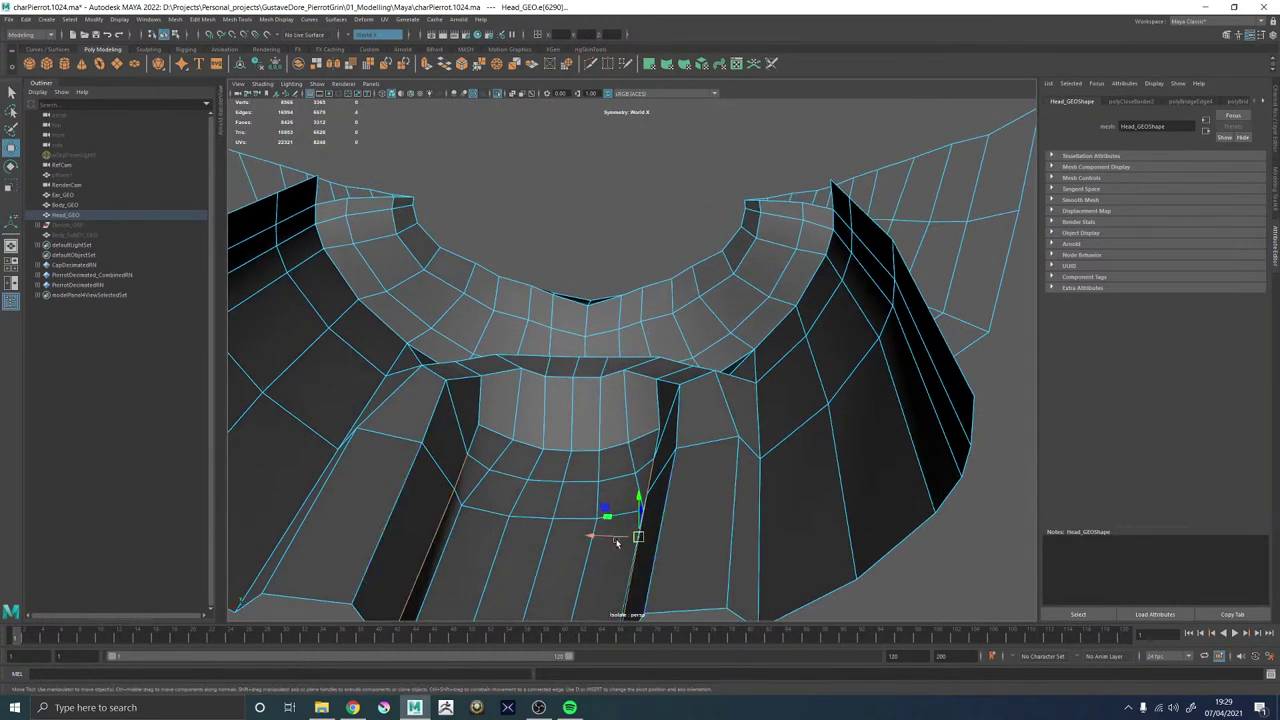
Reposition the edges along the ridge's outer sides and where they meet the mouth walls, on both sides.
left_click_drag(617, 543, 852, 398, "alt")
left_click_drag(708, 396, 660, 395, "alt")
left_click(529, 384)
left_click_drag(514, 386, 540, 388, "alt")
left_click_drag(529, 340, 724, 432, "alt")
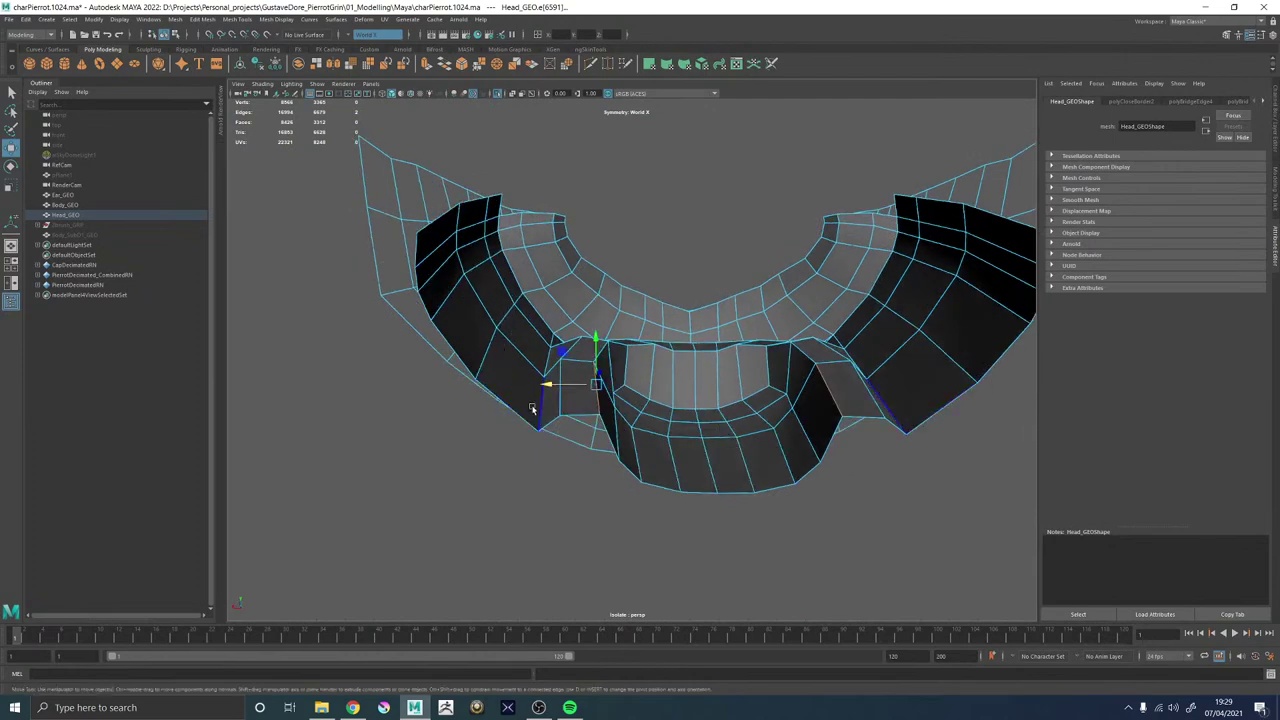
left_click_drag(540, 398, 602, 378, "alt")
key("w")
left_click_drag(484, 404, 536, 458, "alt")
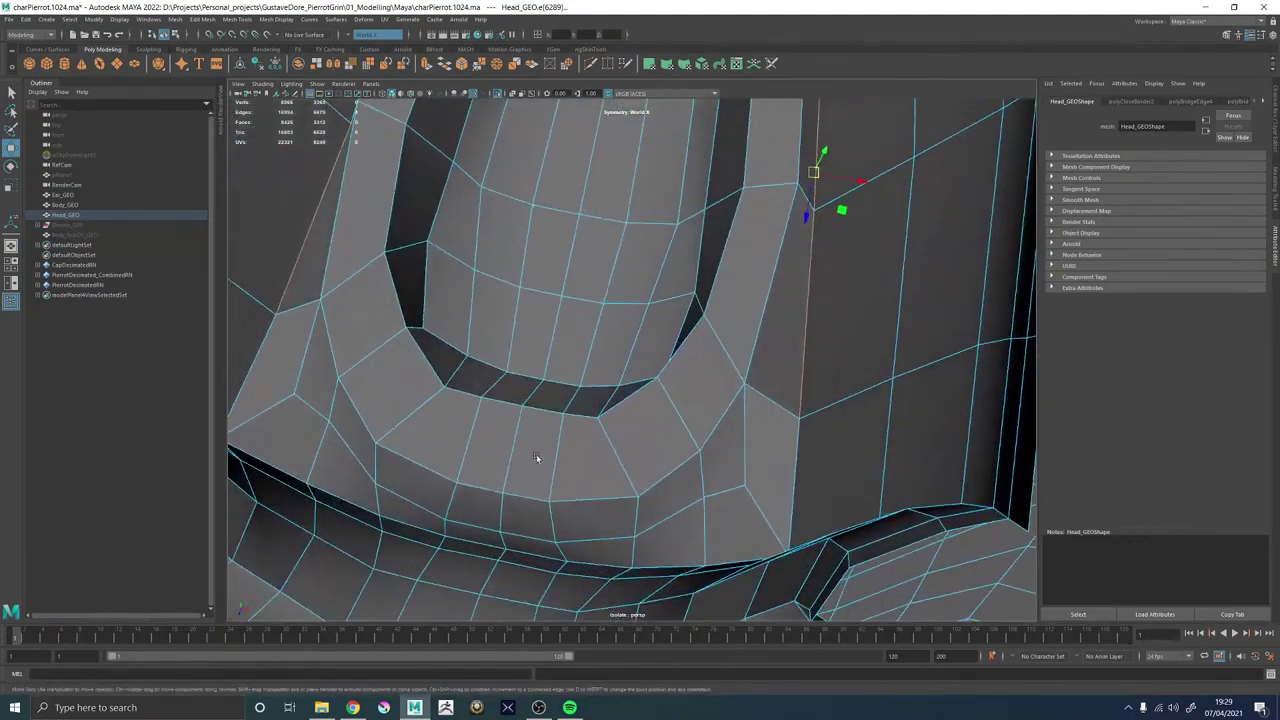
Select the edge run across the ridge's front outer wall and move it to smooth the curve.
left_click_drag(655, 423, 675, 272, "alt")
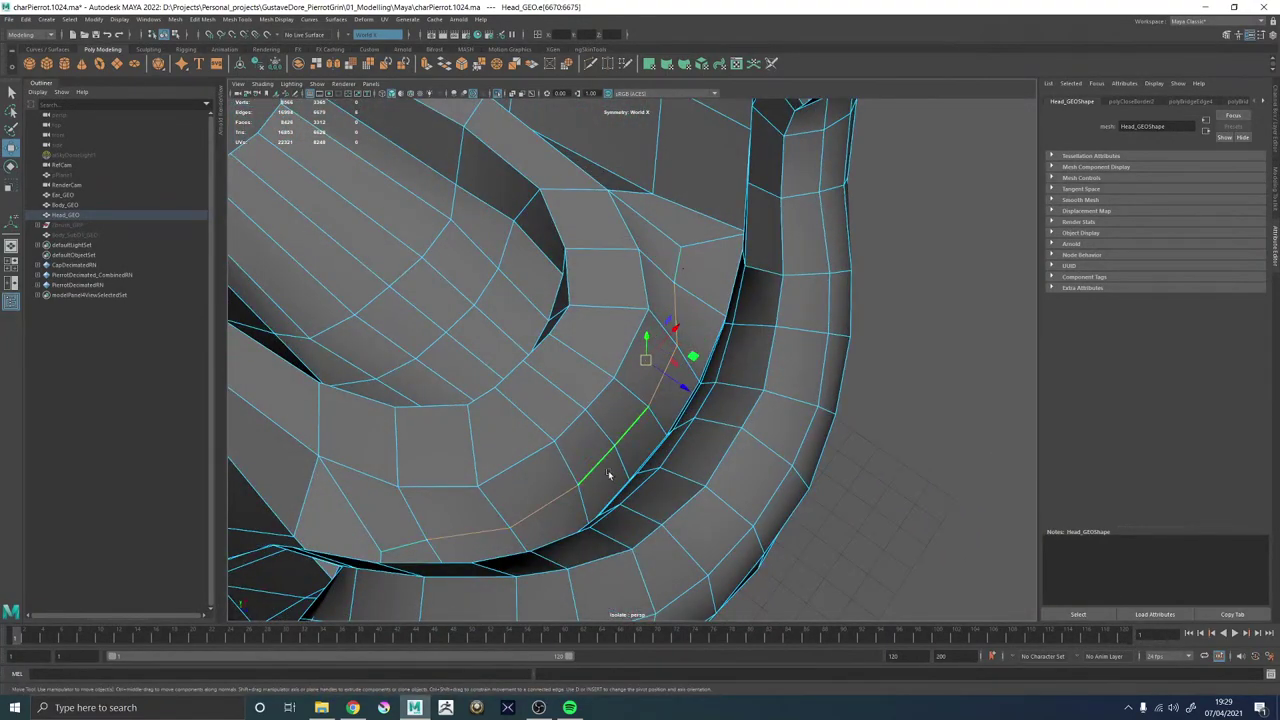
middle_click_drag(608, 474, 622, 462, "ctrl")
left_click_drag(614, 465, 651, 478, "alt")
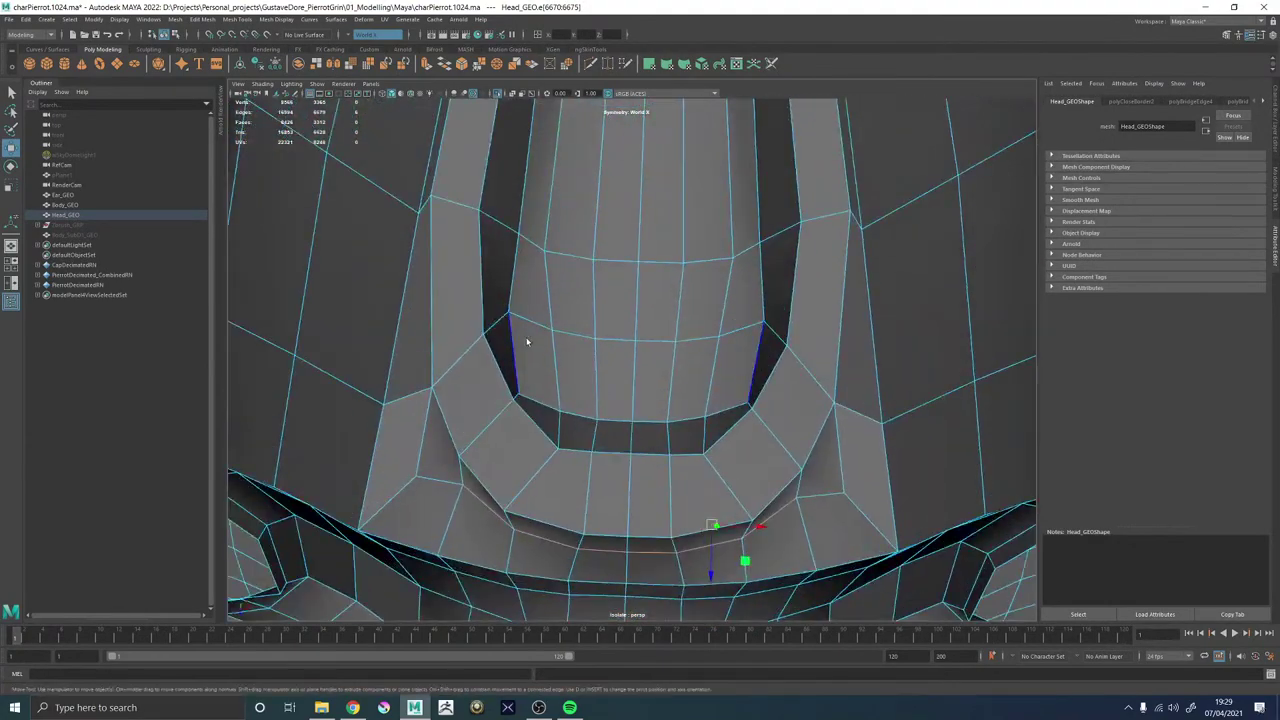
Select the faces of the ridge's inner wall and move the sides outward symmetrically to widen the mouth floor.
right_click_drag(527, 342, 526, 384)
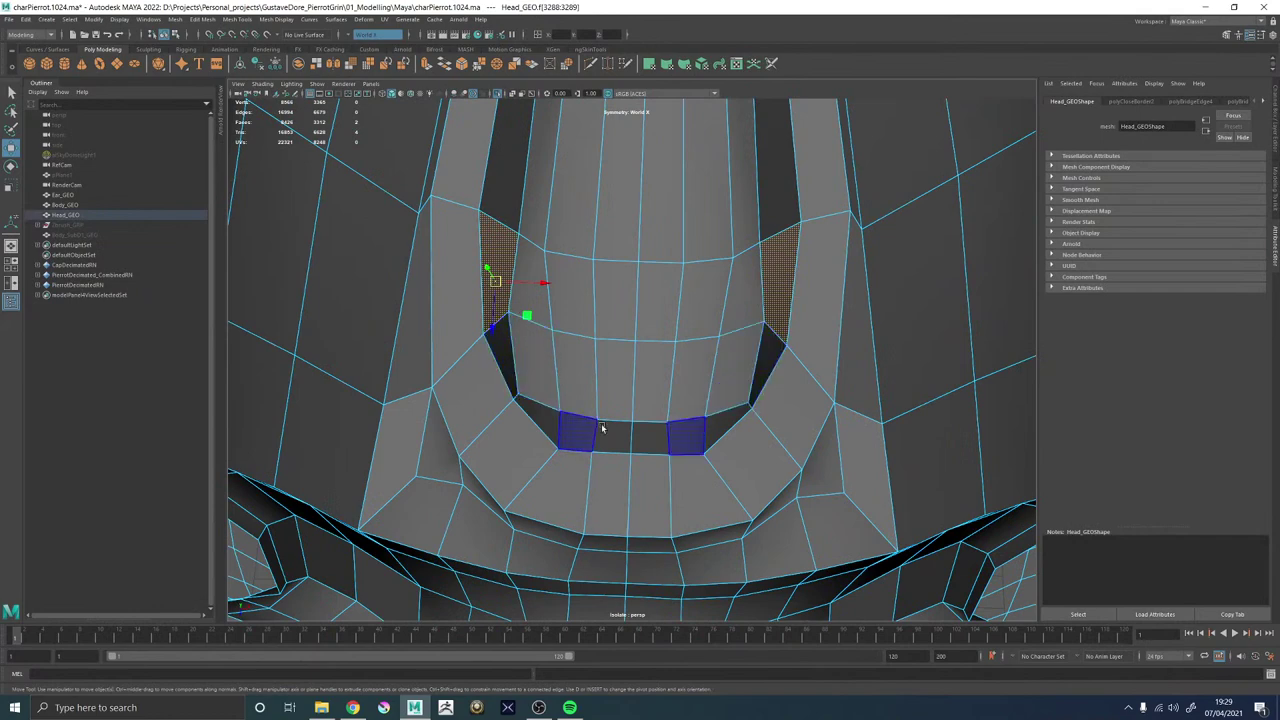
right_click_drag(856, 292, 572, 281, "alt")
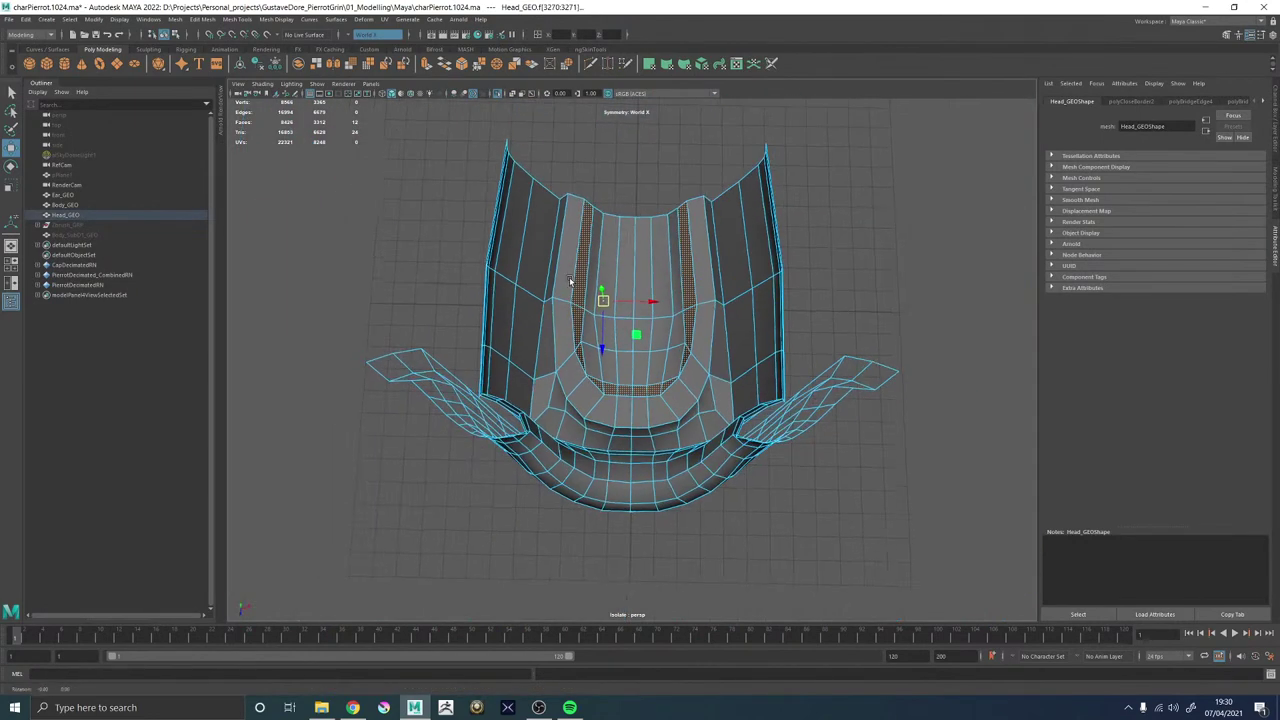
left_click_drag(572, 281, 569, 286, "alt")
middle_click_drag(604, 327, 664, 326, "ctrl")
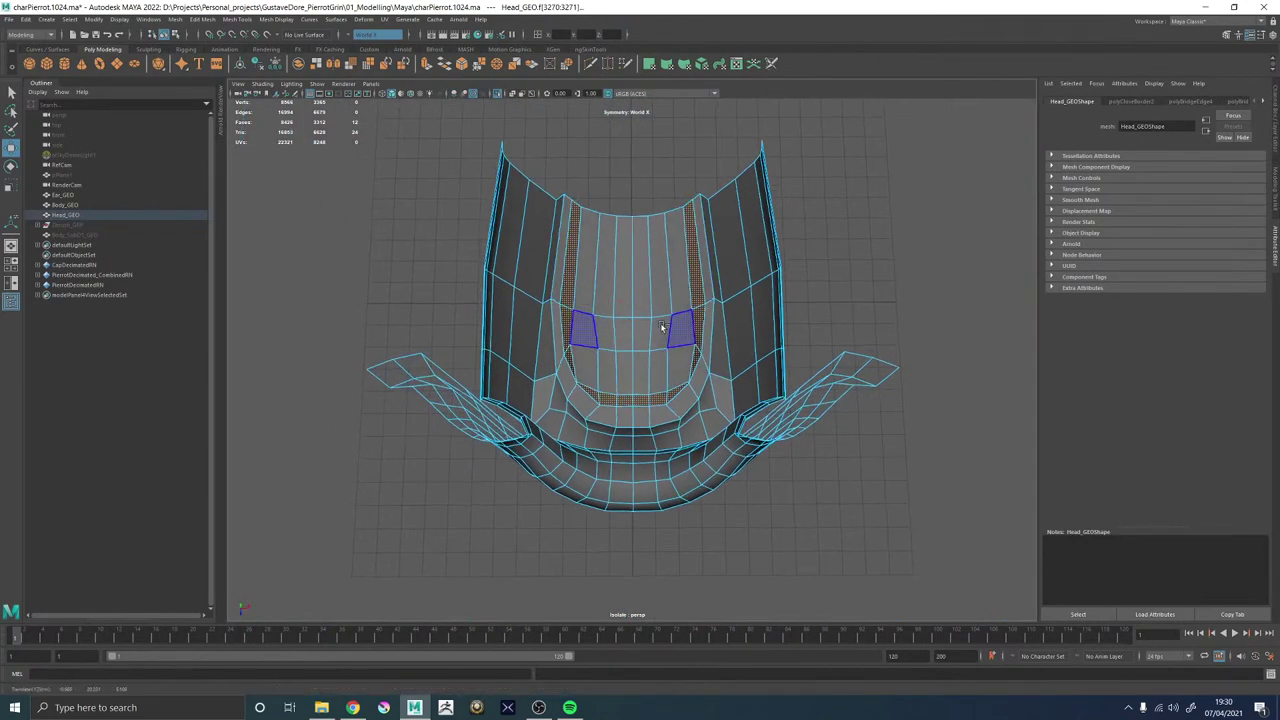
left_click_drag(656, 331, 642, 298, "alt")
right_click_drag(642, 298, 786, 471, "alt")
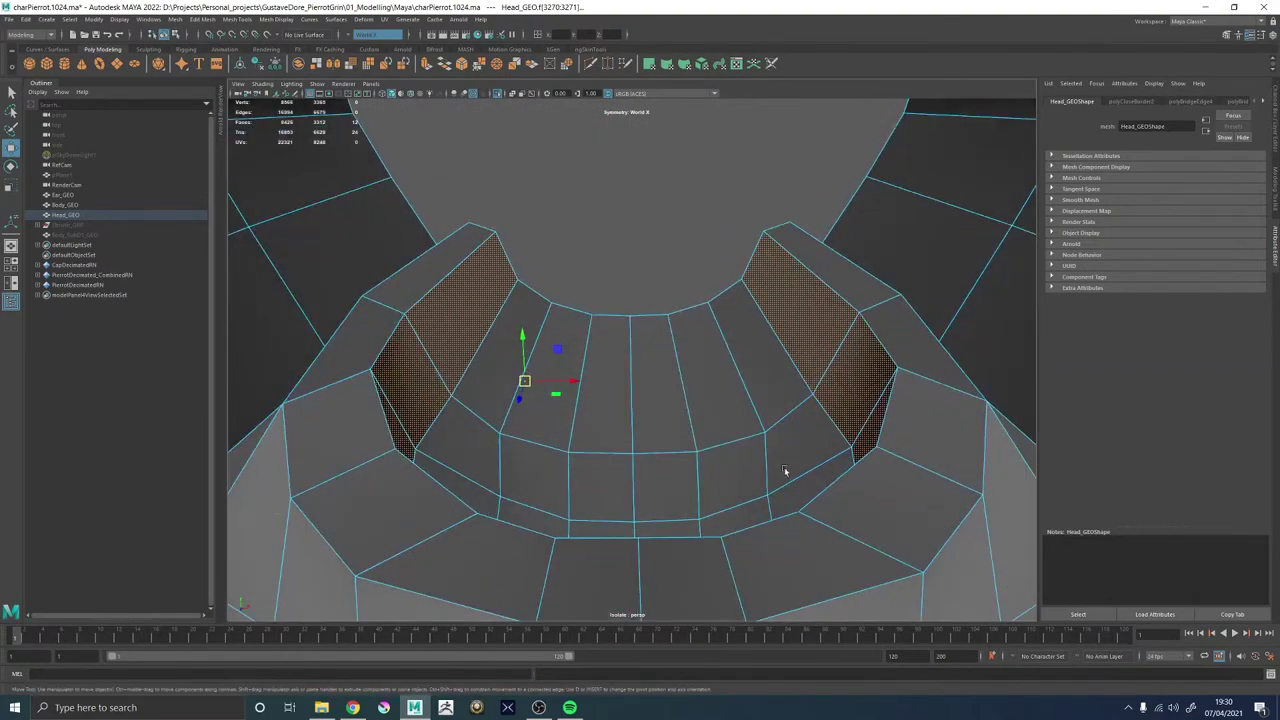
Narrow the selection to the inner wall's front corner faces and front faces, and move them to round the curve.
left_click_drag(671, 400, 590, 462, "alt")
right_click_drag(590, 462, 577, 281, "alt")
left_click_drag(657, 278, 757, 266, "alt")
middle_click_drag(757, 266, 758, 263, "ctrl")
left_click(458, 333, "ctrl")
left_click(484, 282, "ctrl")
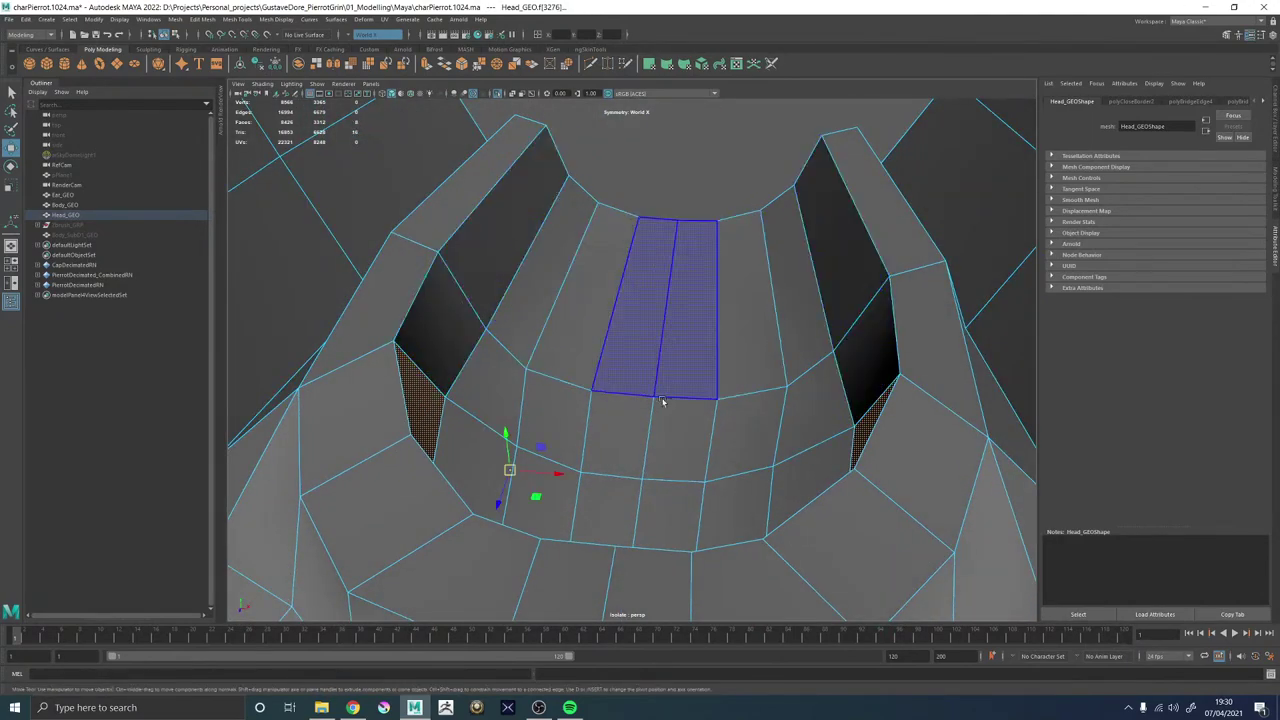
middle_click_drag(683, 388, 666, 391, "ctrl")
left_click_drag(667, 392, 573, 374, "alt")
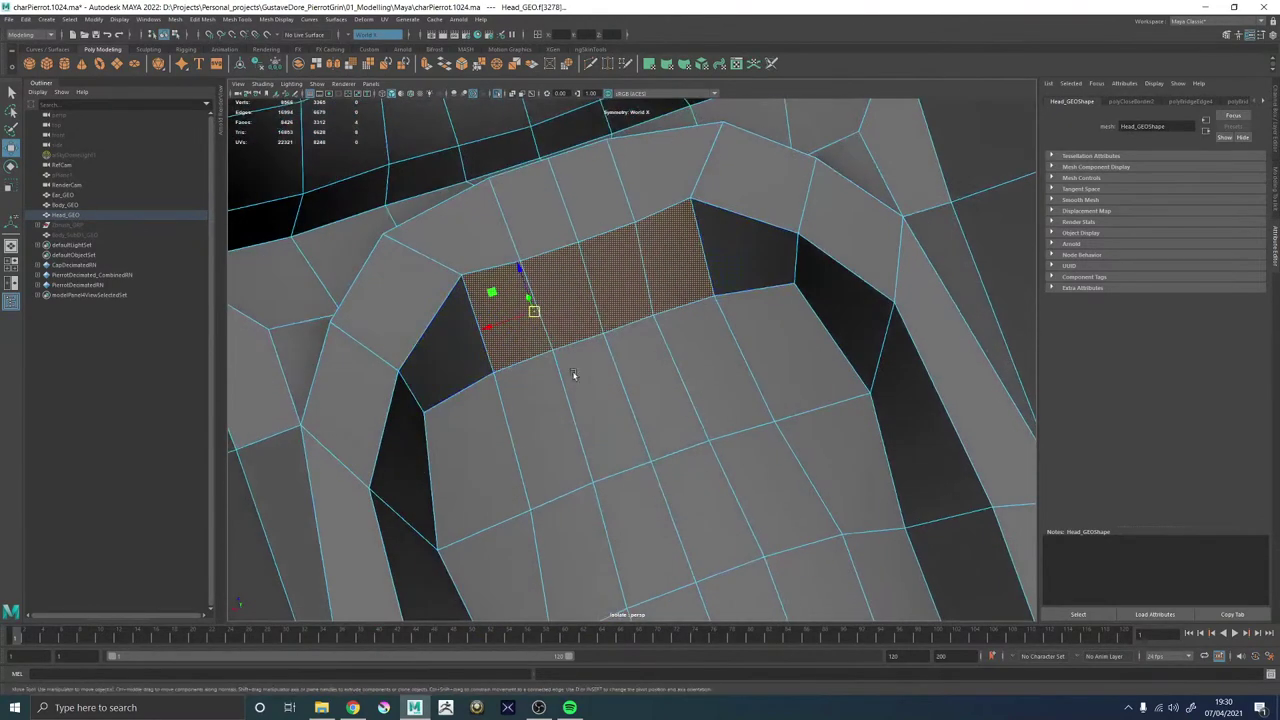
left_click(630, 296)
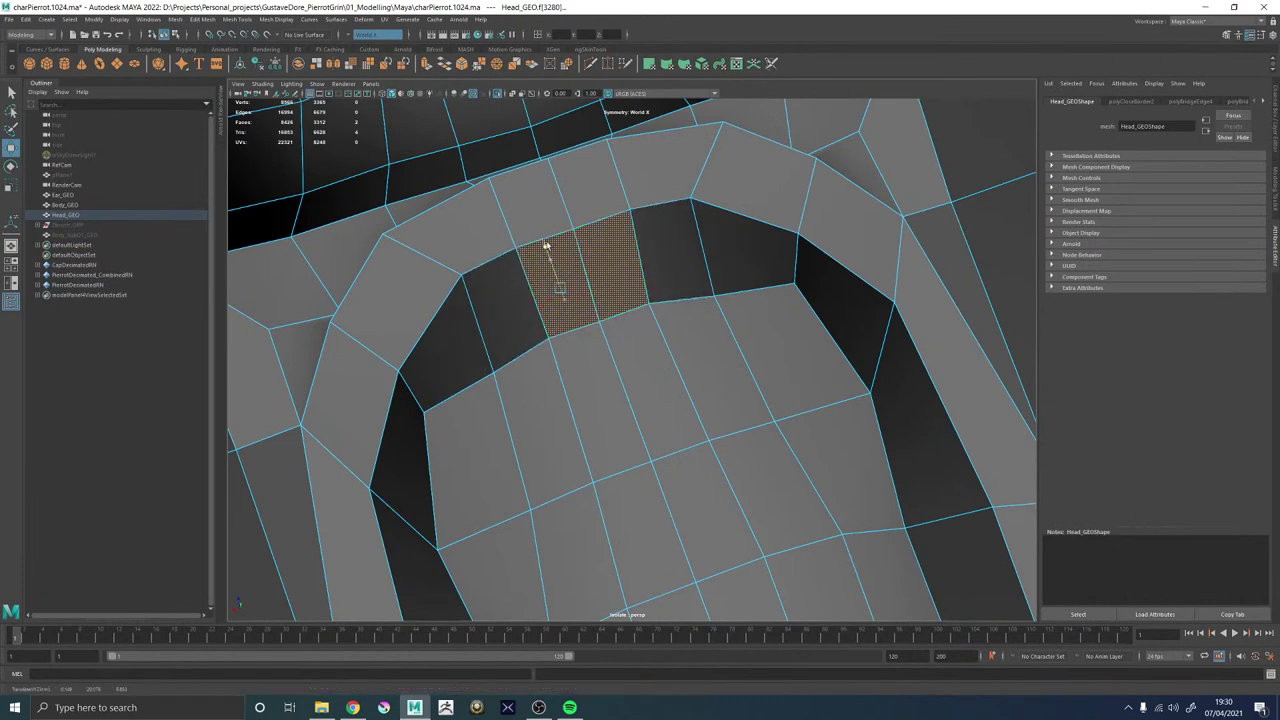
Move and rotate the cross edges of the ridge's front inner wall to even out its curve.
right_click_drag(490, 200, 490, 205)
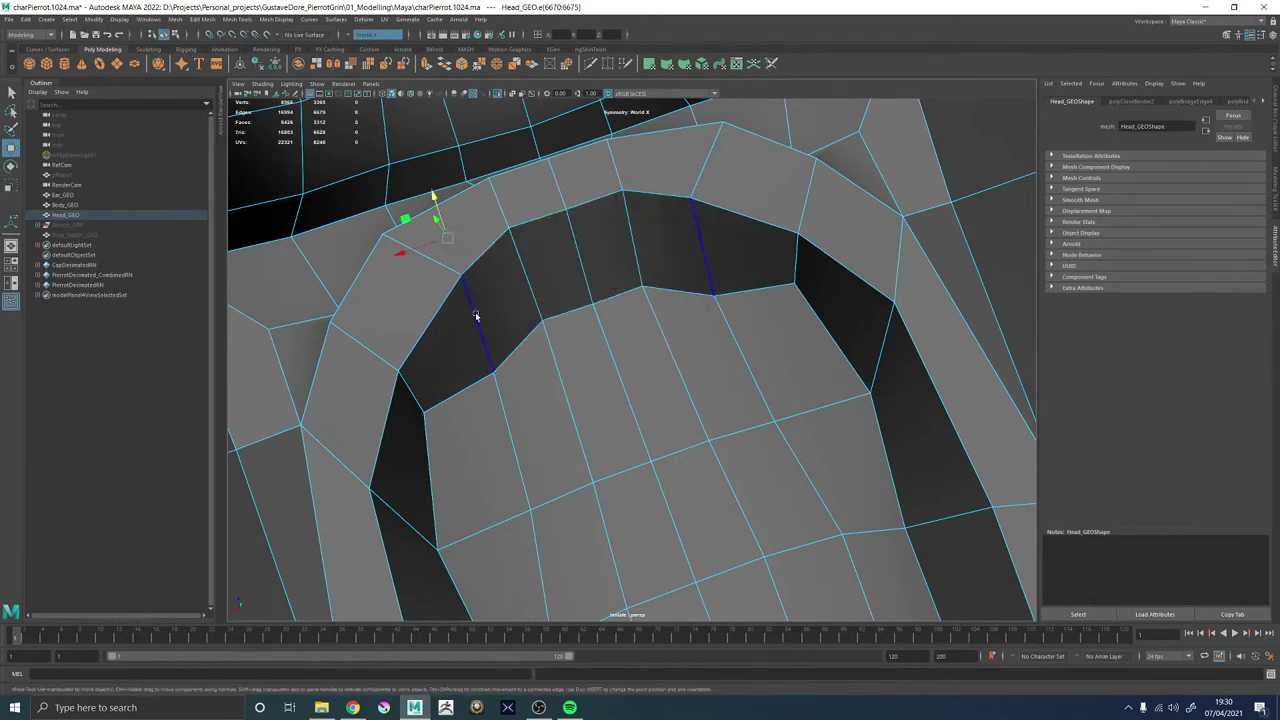
middle_click_drag(436, 310, 418, 298, "shift")
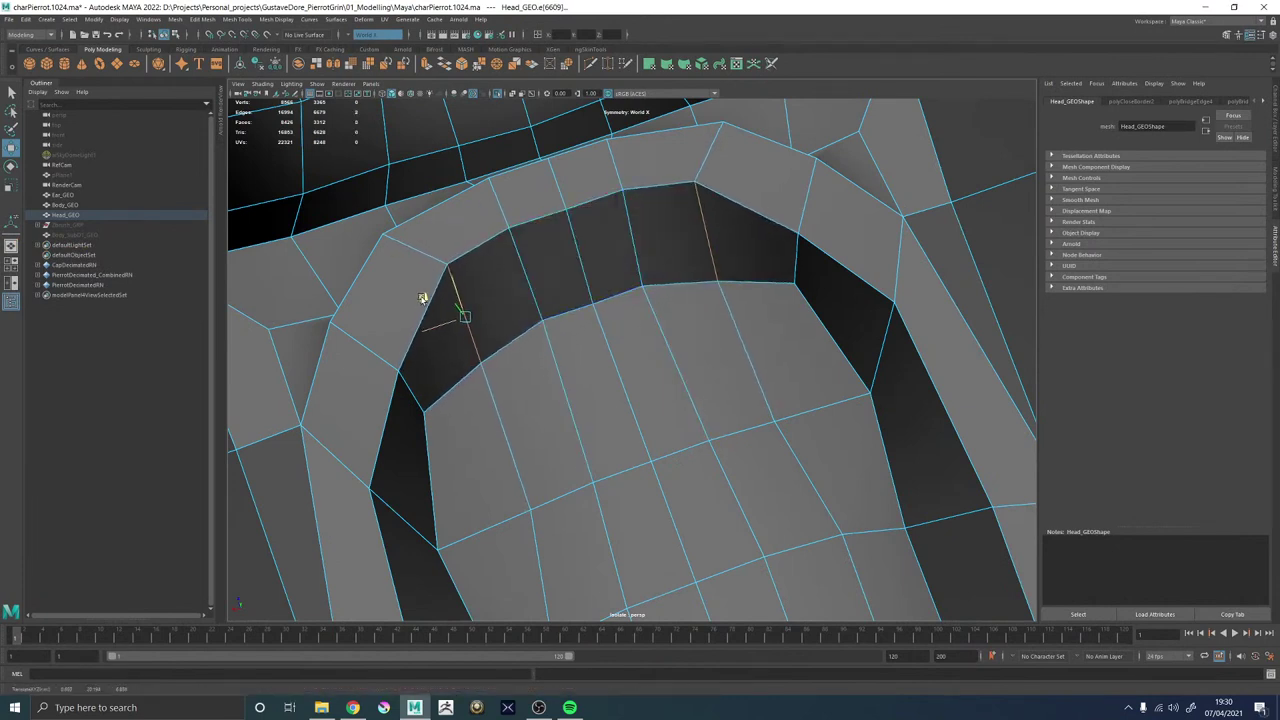
left_click_drag(775, 356, 818, 400, "alt")
key("e")
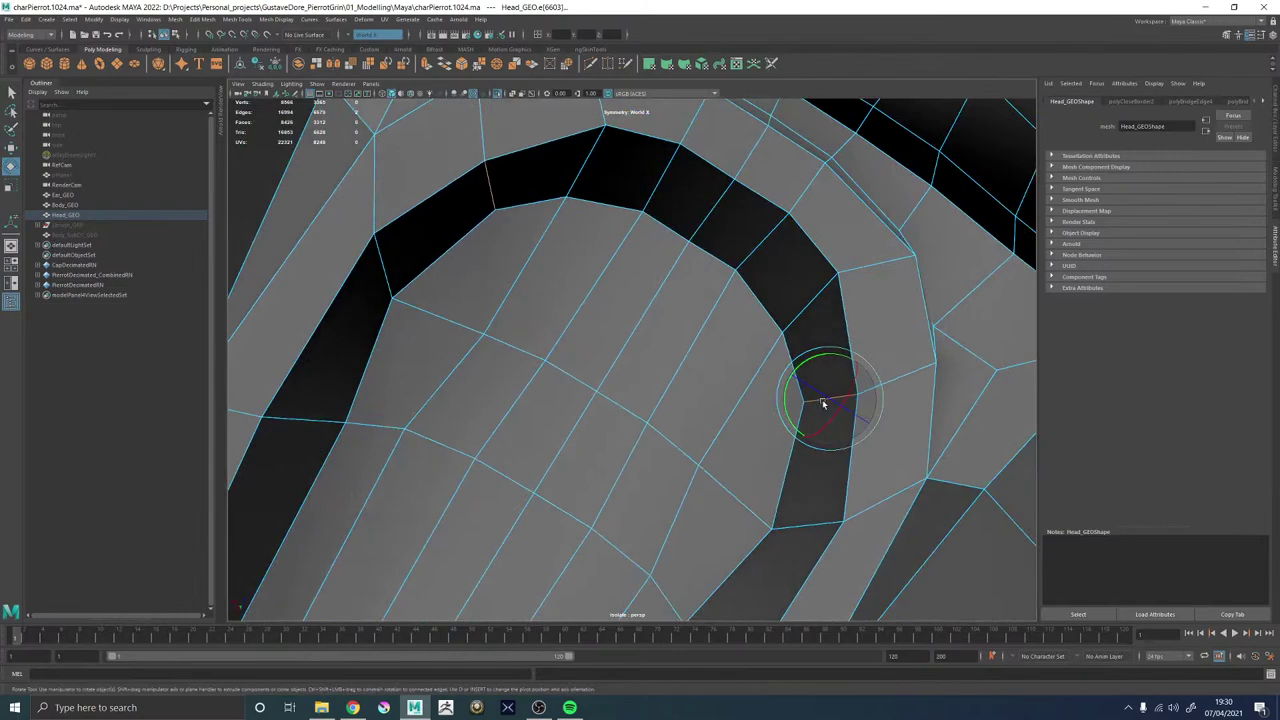
right_click_drag(905, 323, 903, 323)
left_click_drag(903, 323, 850, 427, "alt")
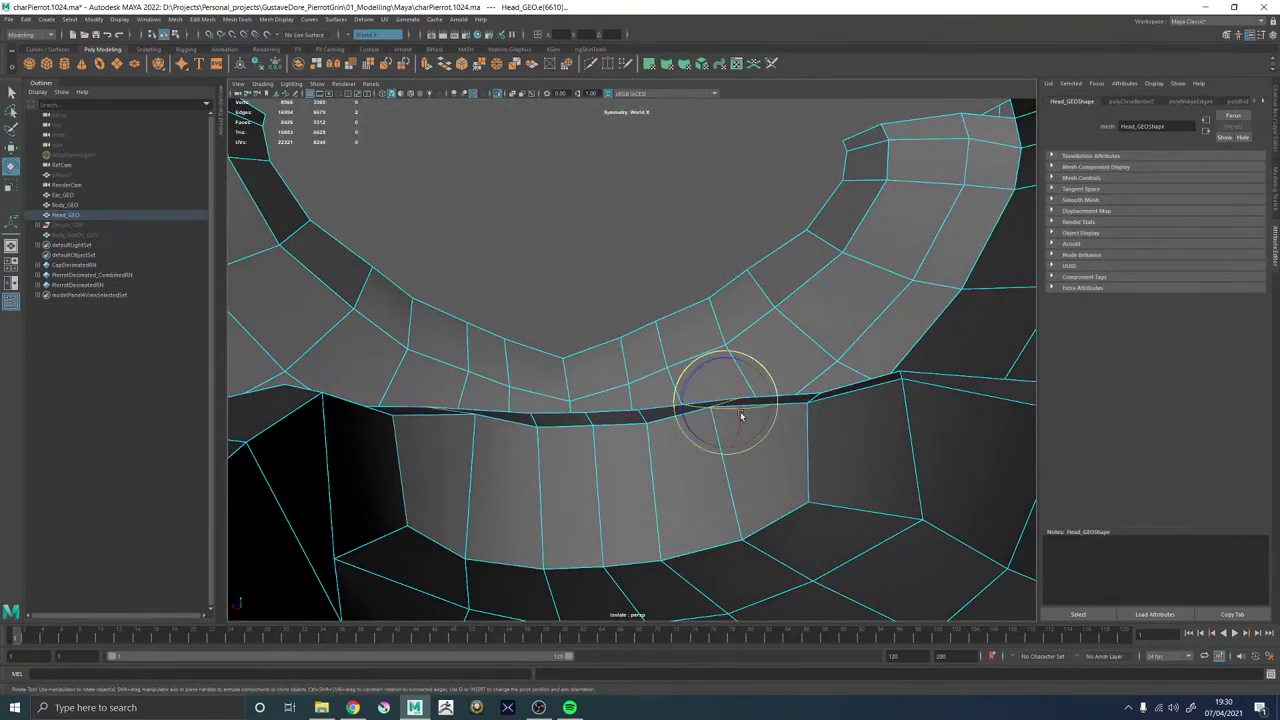
left_click_drag(740, 416, 900, 410, "alt")
key("w")
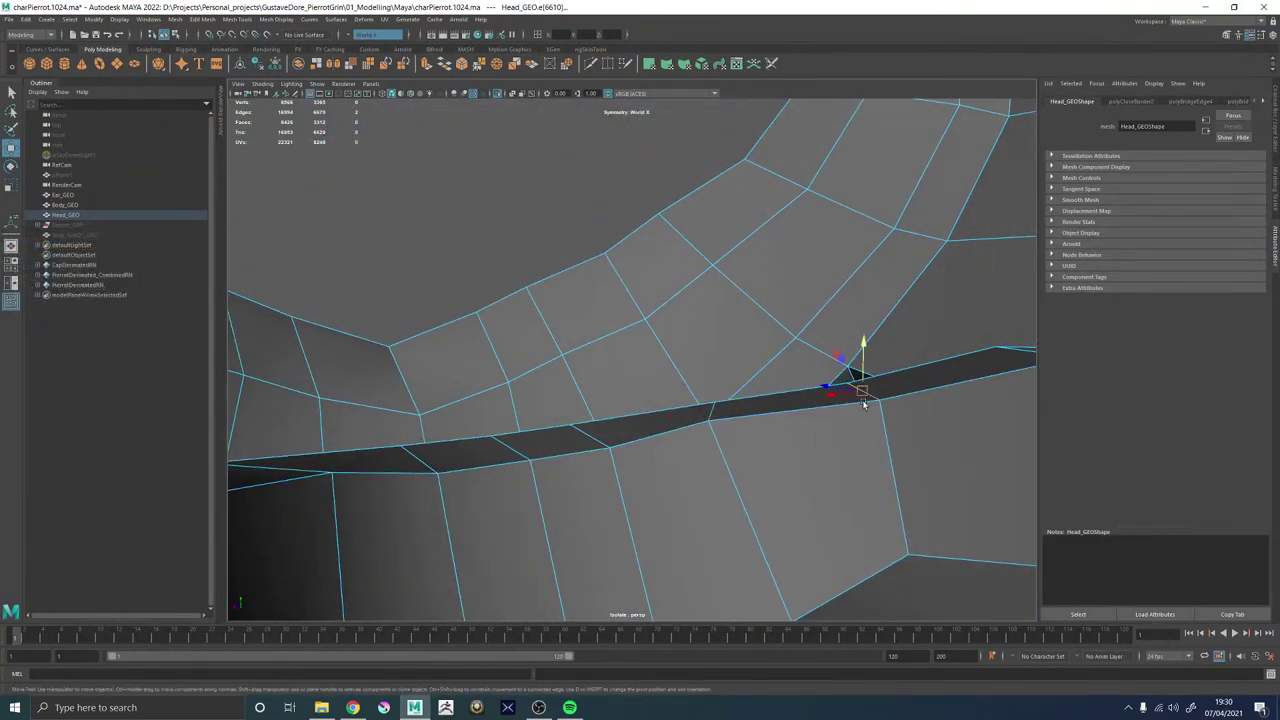
left_click_drag(743, 422, 635, 303, "alt")
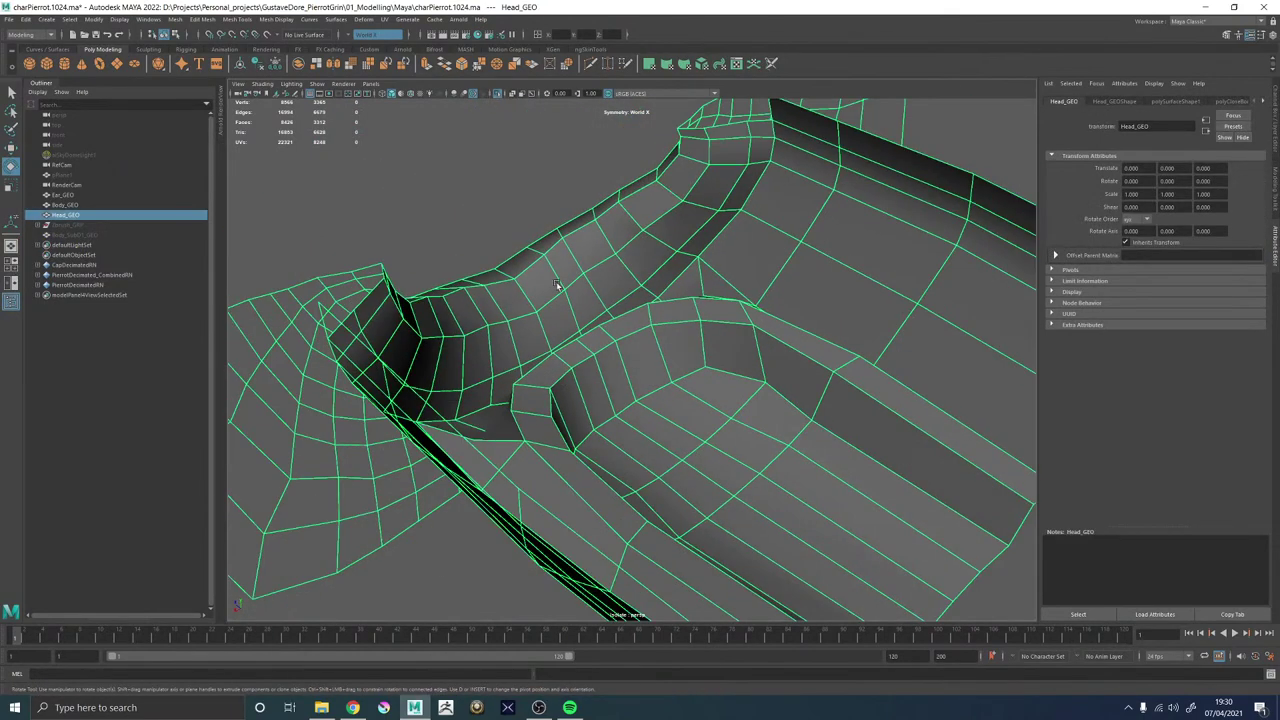
Turn on smooth mesh preview for the head and examine the ridge and mouth floor from several angles.
left_click(486, 291)
scroll(486, 291, "down", 3)
left_click_drag(486, 291, 587, 401, "alt")
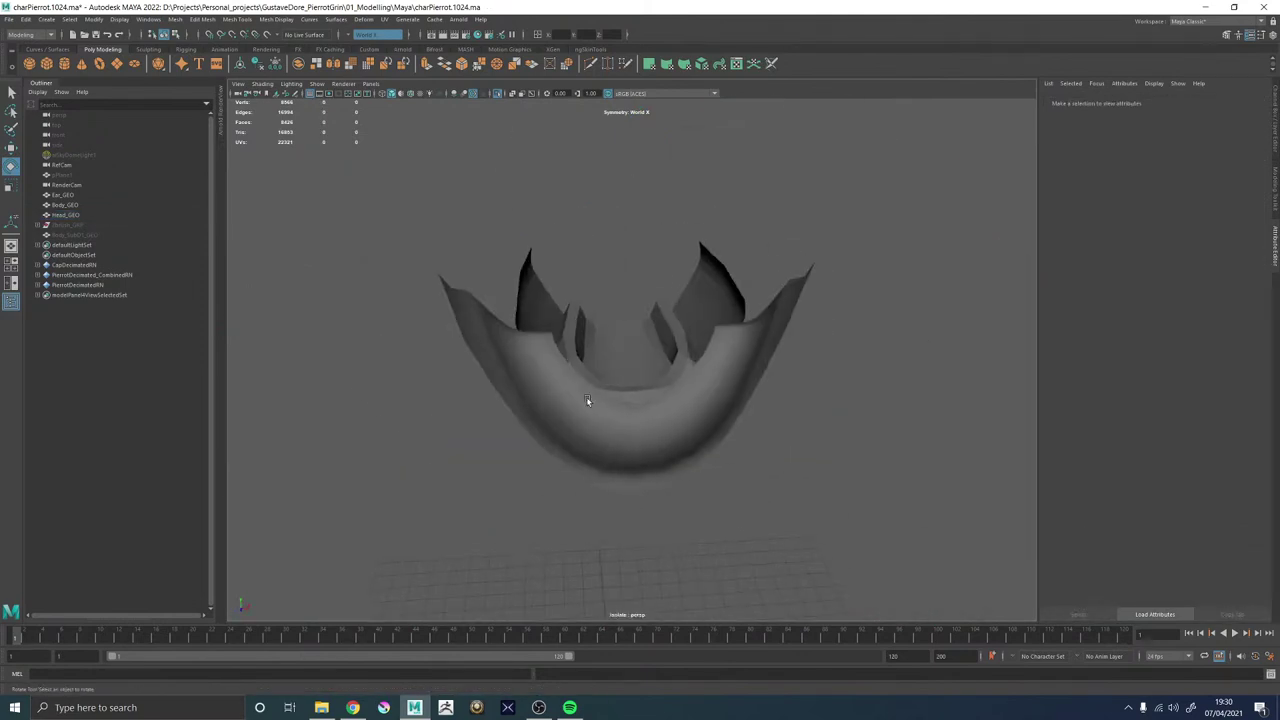
left_click(588, 401)
key("3")
left_click(615, 241)
scroll(613, 359, "down", 5)
right_click_drag(605, 348, 1063, 643, "alt")
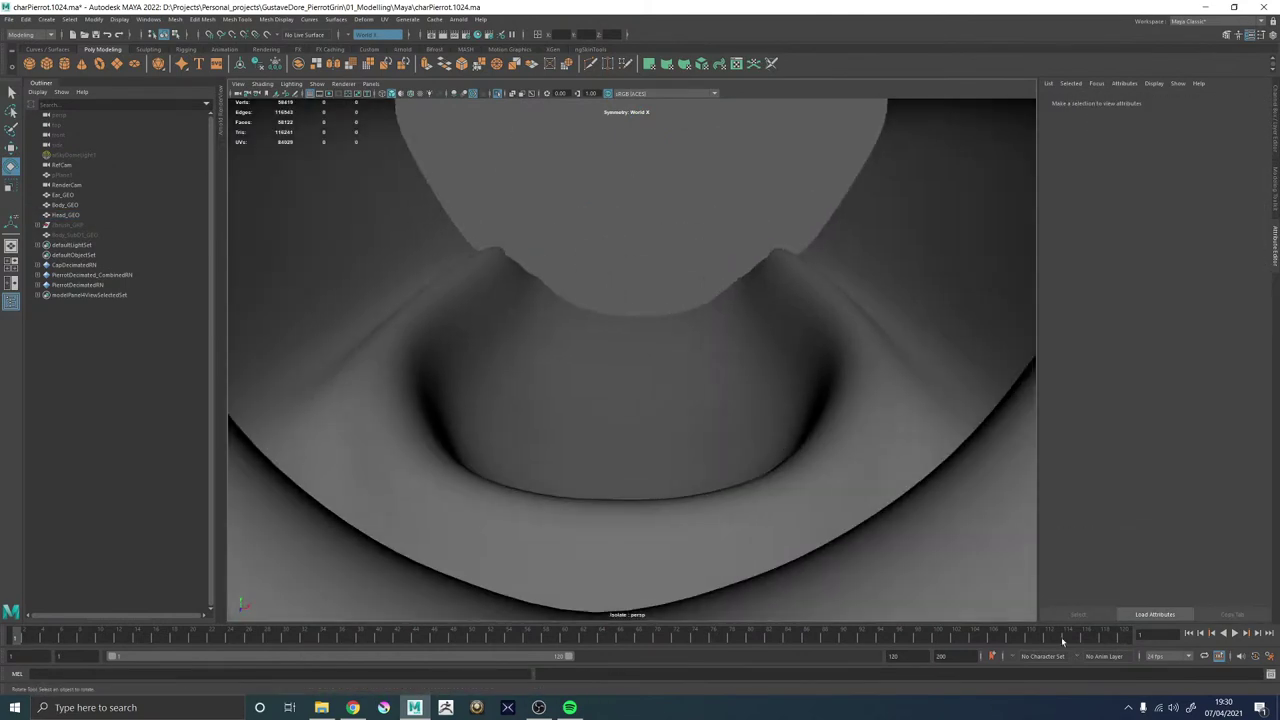
left_click_drag(648, 350, 655, 450, "alt")
right_click_drag(655, 450, 402, 459, "alt")
right_click_drag(760, 440, 686, 438, "alt")
left_click_drag(686, 438, 661, 413, "alt")
right_click_drag(661, 413, 656, 442, "alt")
left_click_drag(656, 442, 703, 416, "alt")
scroll(550, 401, "down", 5)
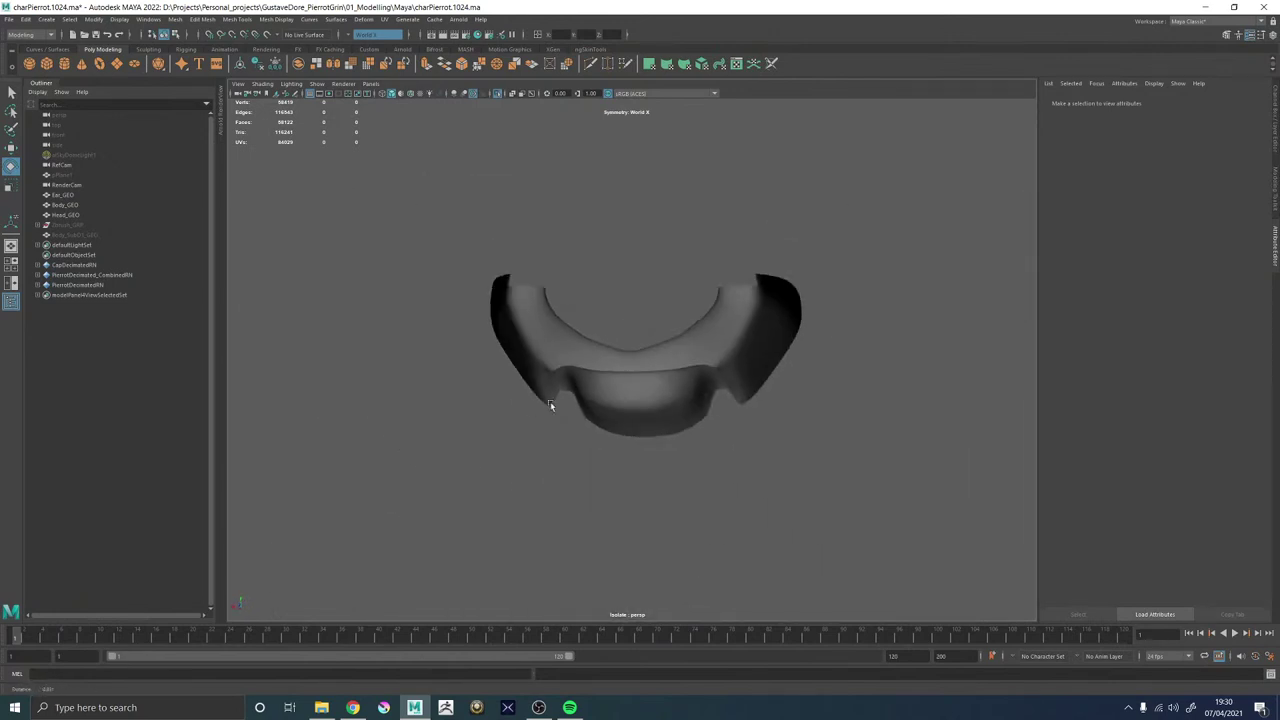
Reselect the smoothed head mesh and turn off isolation to show the full head and body.
left_click_drag(550, 401, 417, 349, "alt")
scroll(591, 373, "up", 5)
left_click_drag(591, 373, 750, 388, "alt")
scroll(622, 378, "down", 4)
left_click(663, 400)
mouse_move(638, 380)
left_mouse_down("alt")
mouse_move(606, 372)
mouse_move(620, 383)
left_mouse_up("alt")
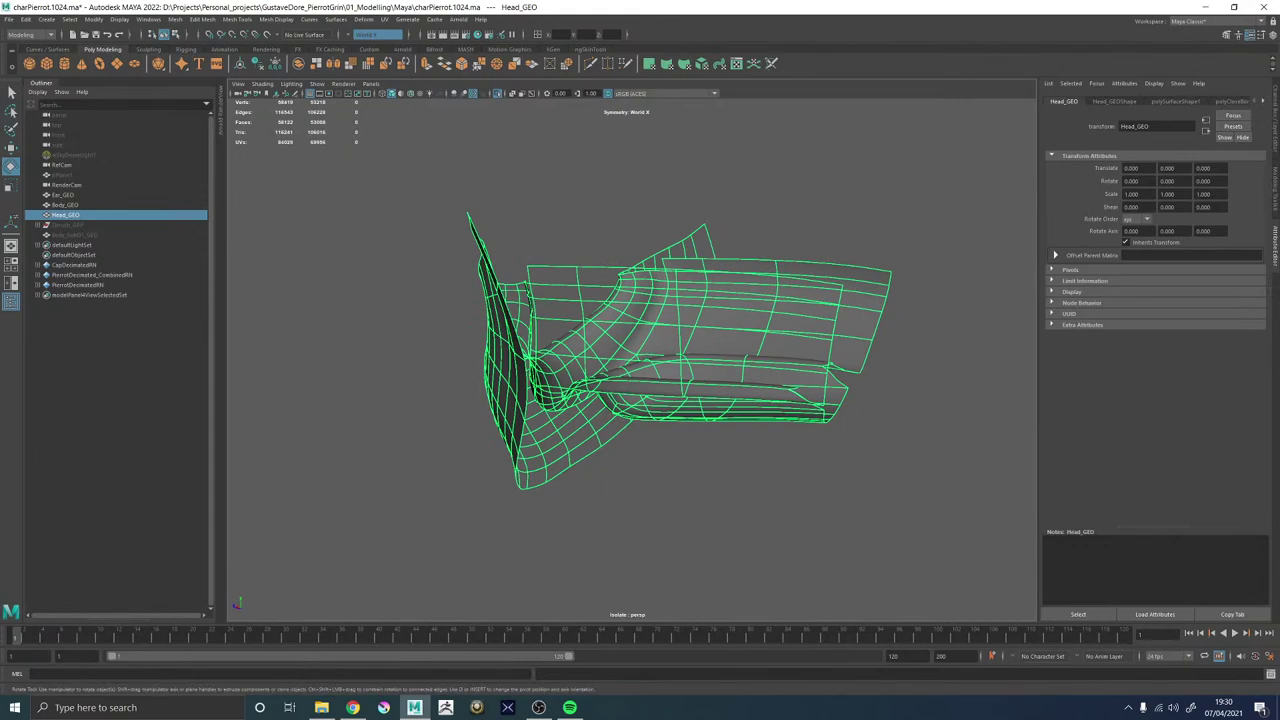
left_click(498, 93)
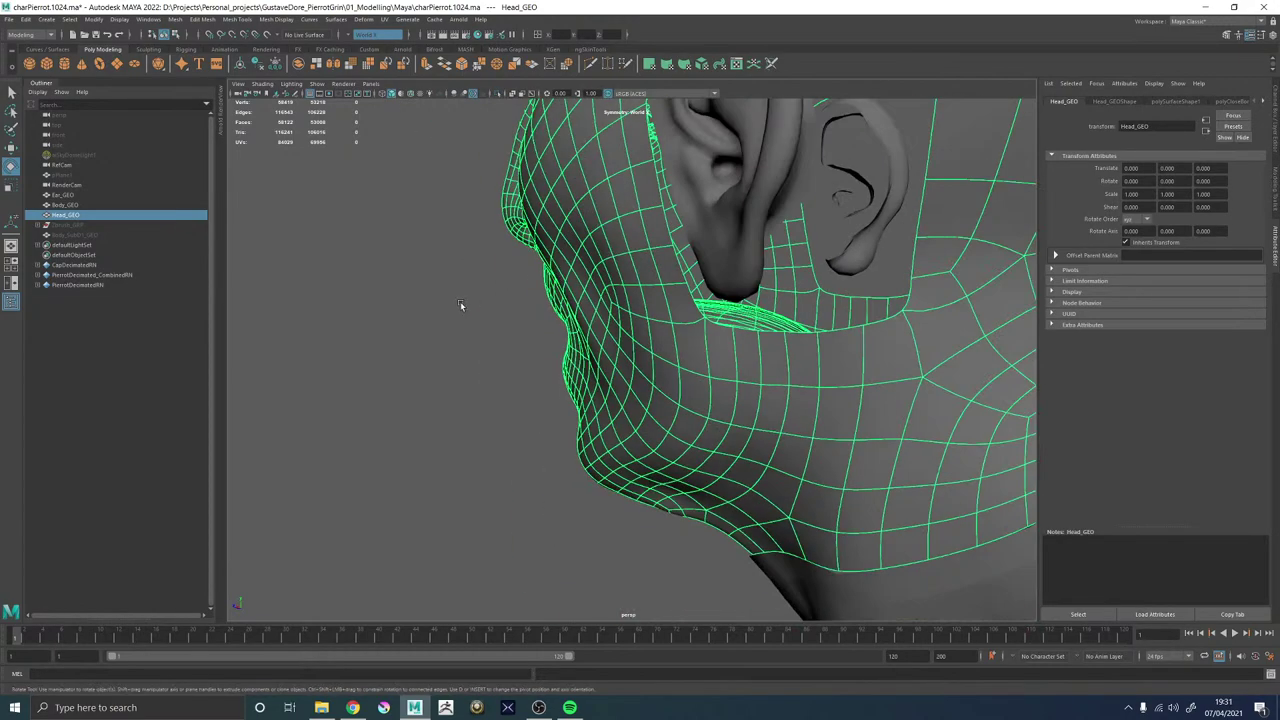
left_click_drag(450, 338, 680, 358, "alt")
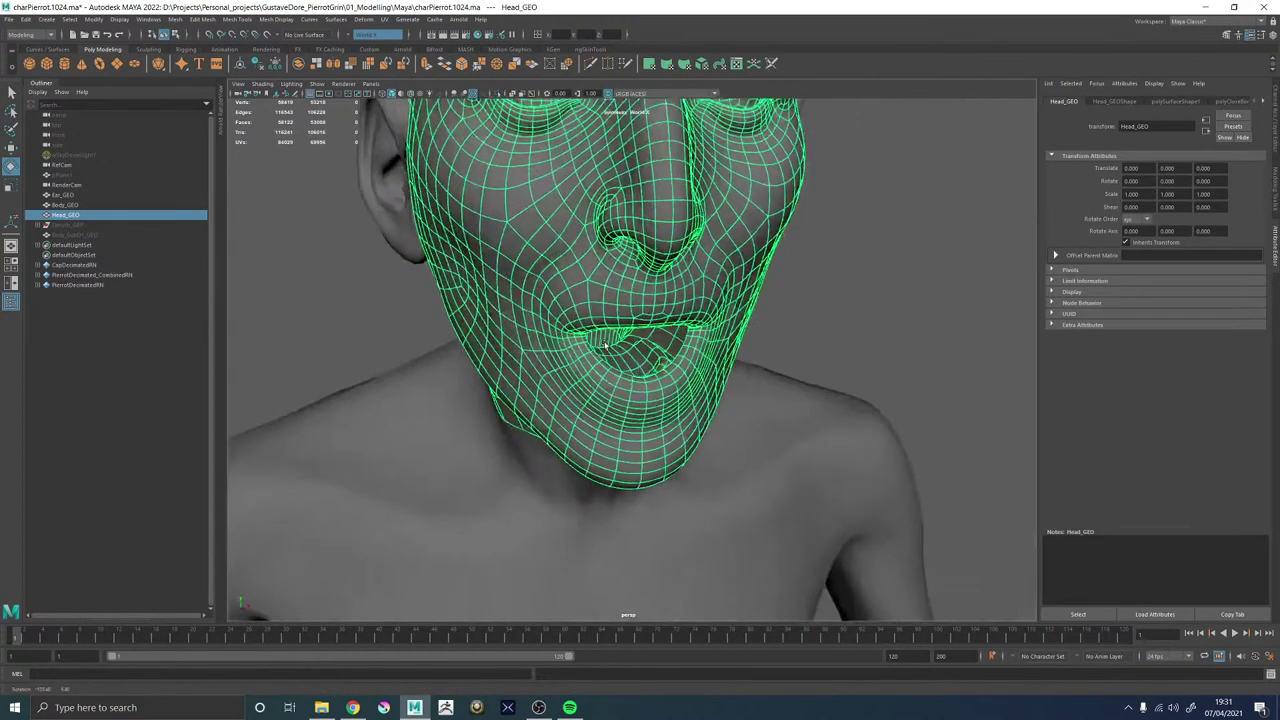
Turn off smooth preview on the head, switch to face selection and select the ridge faces behind the lower lip.
right_click_drag(560, 355, 610, 365, "alt")
left_click_drag(610, 365, 552, 380, "alt")
right_click_drag(552, 380, 595, 371, "alt")
right_click_drag(595, 371, 597, 399)
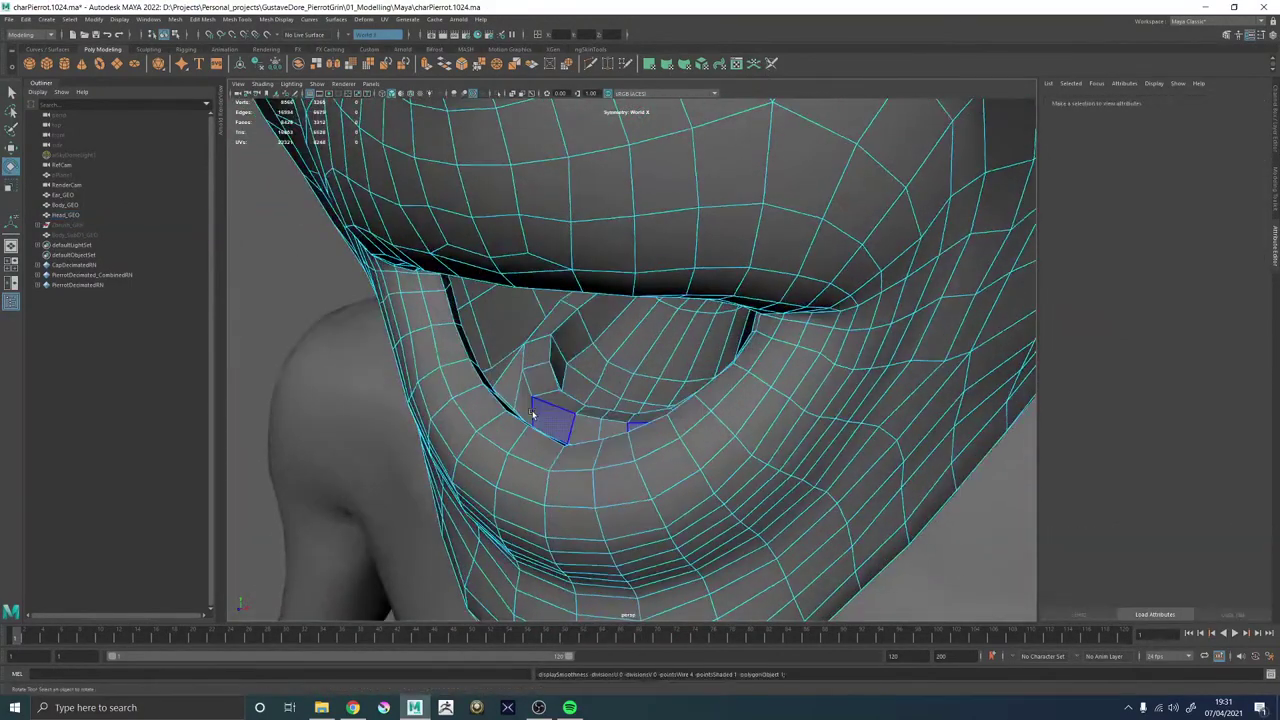
left_click_drag(532, 413, 535, 372, "alt")
left_click(515, 403)
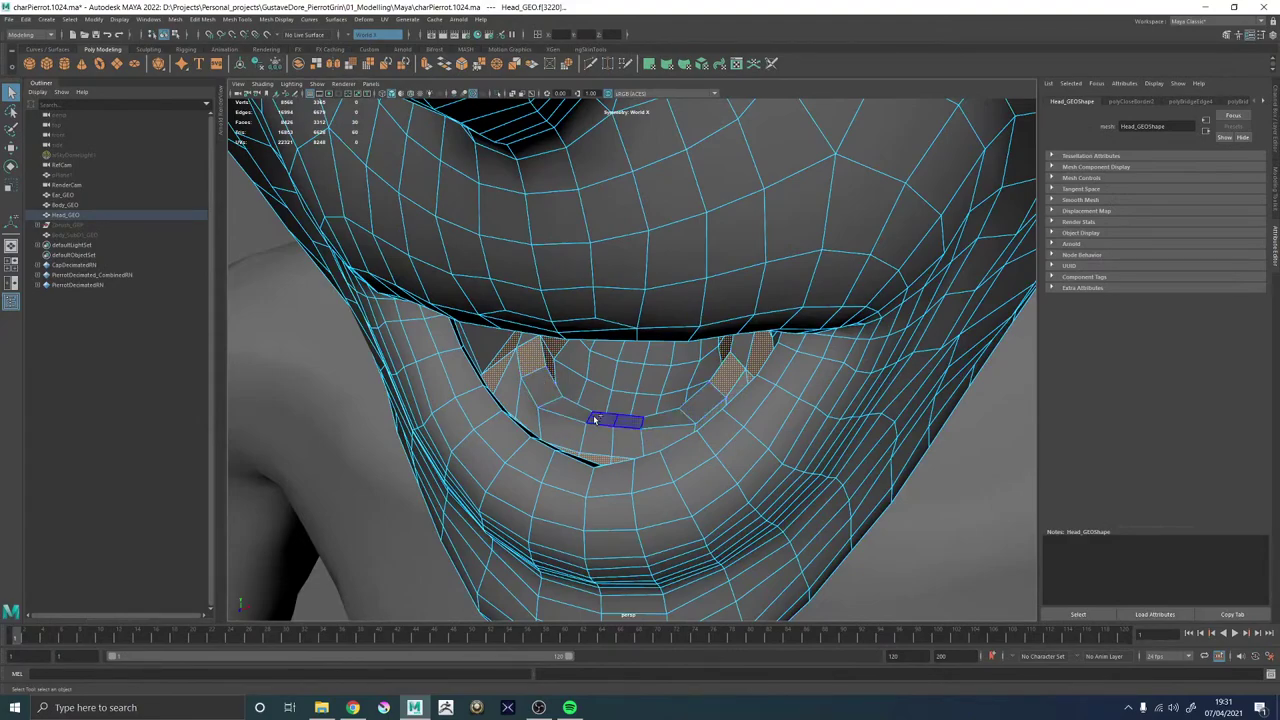
left_click_drag(594, 420, 482, 340, "alt")
left_click(537, 298)
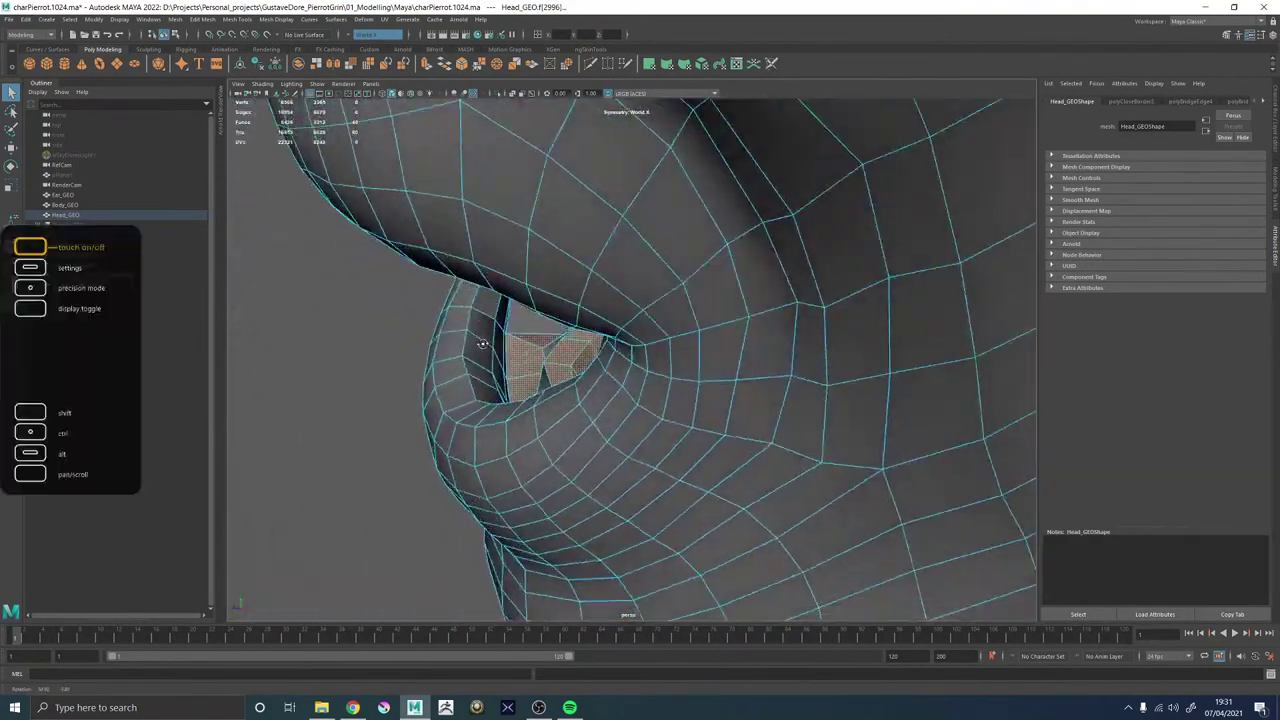
Display the model in wireframe and extend the face selection to the strips adjoining the ridge on the mouth floor.
key("4")
right_click_drag(775, 390, 700, 398, "alt")
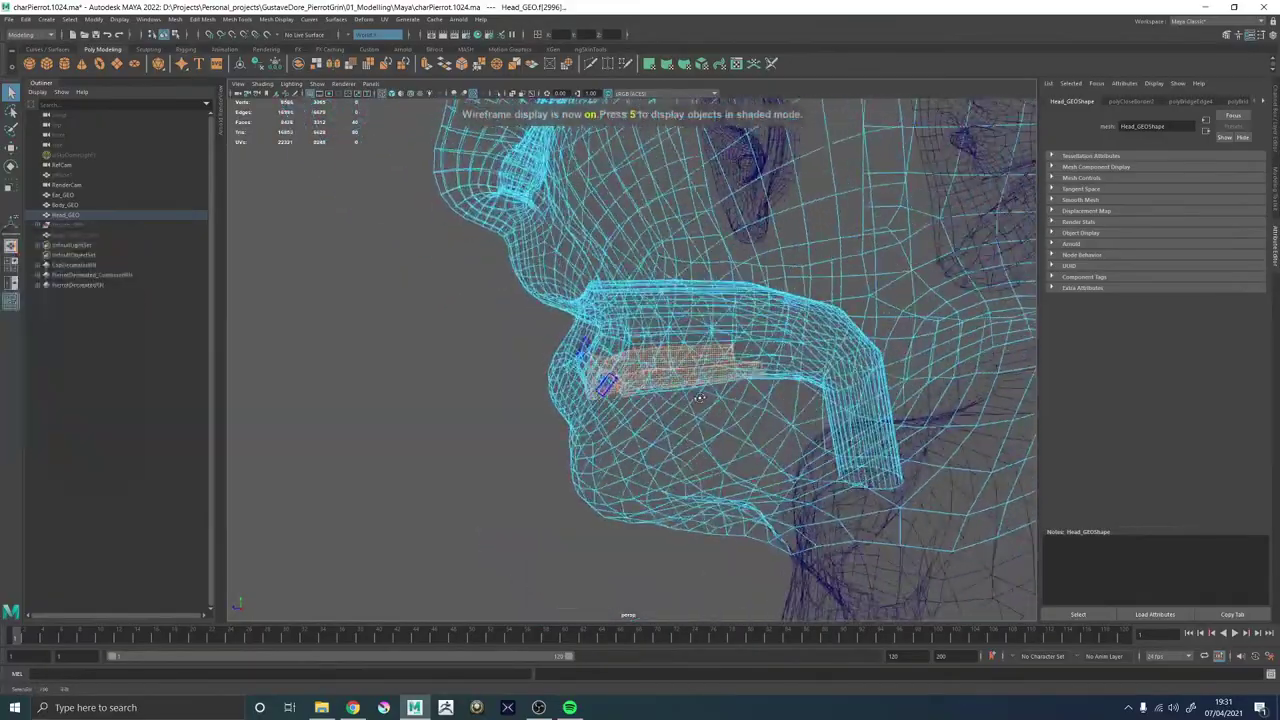
left_click_drag(661, 374, 805, 375, "alt")
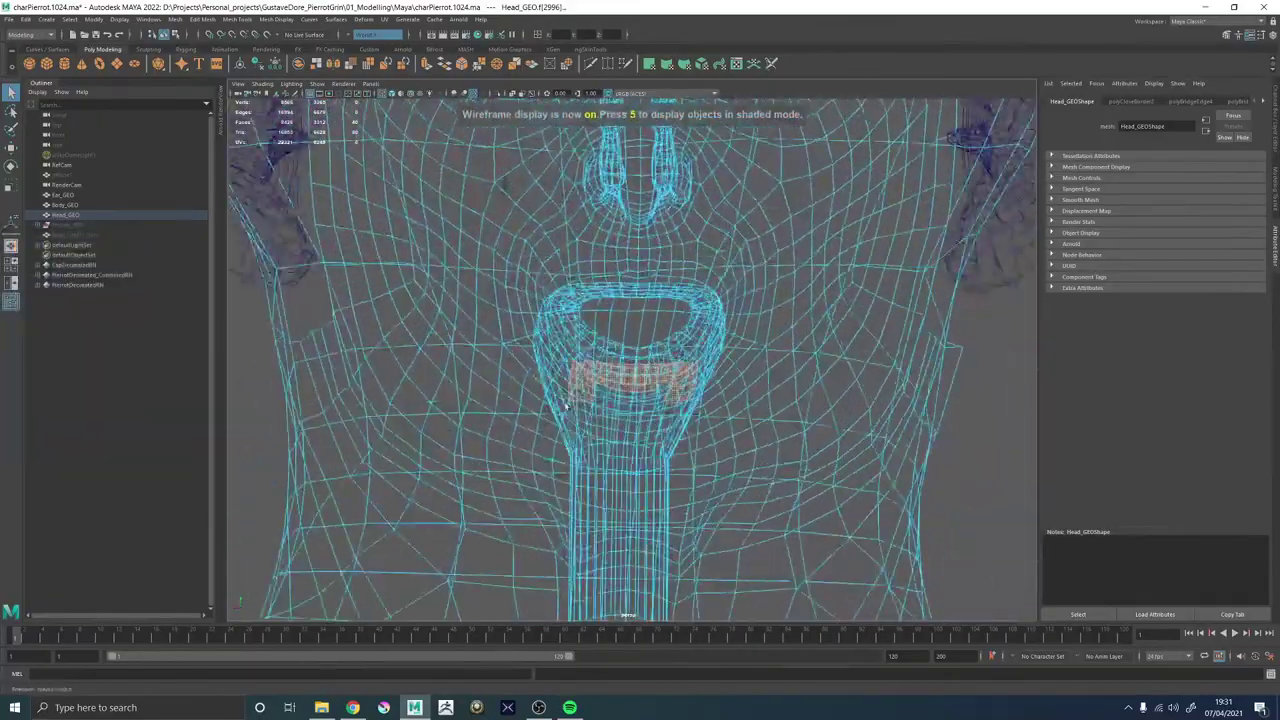
right_click_drag(630, 440, 752, 485, "alt")
left_click_drag(598, 380, 633, 313, "alt")
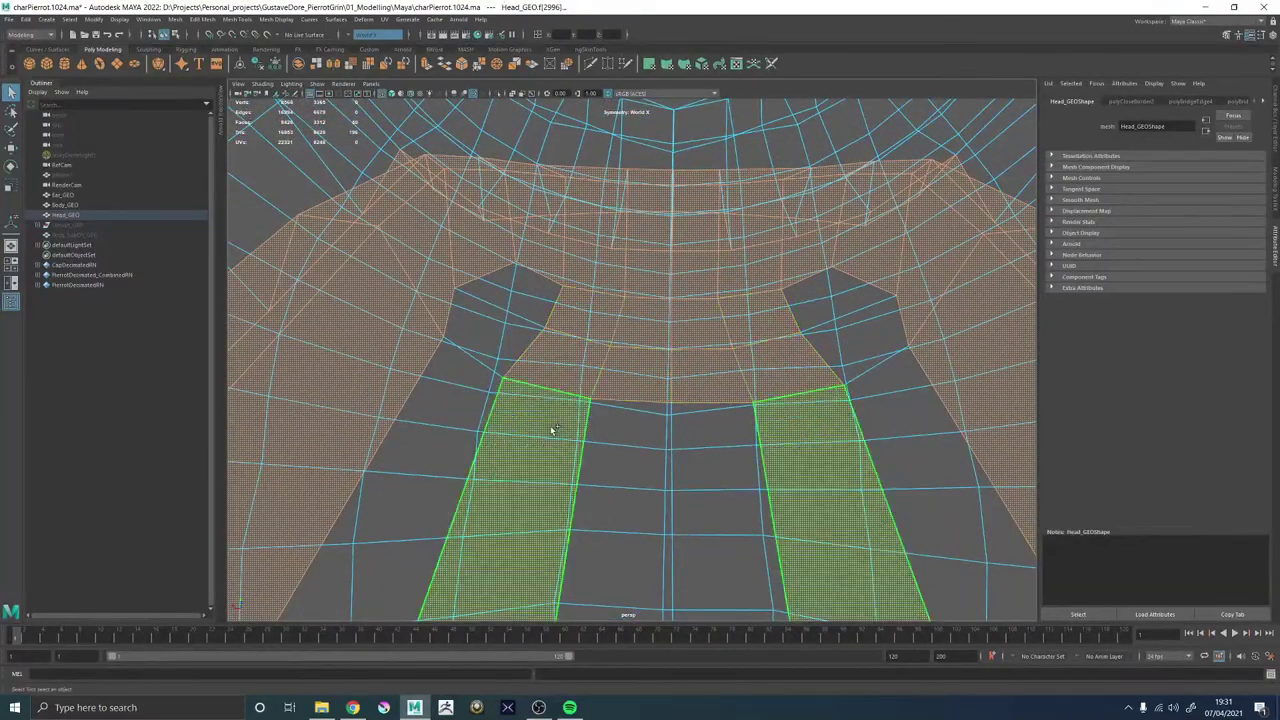
left_click(553, 430, "shift")
left_click(628, 453, "shift")
Add the remaining mouth-floor strips between the ridge's arms so the ridge and enclosed floor are selected together.
right_click_drag(628, 453, 560, 441, "alt")
left_click_drag(560, 441, 631, 434, "alt")
right_click_drag(631, 434, 657, 511, "alt")
middle_click_drag(657, 511, 690, 374, "alt")
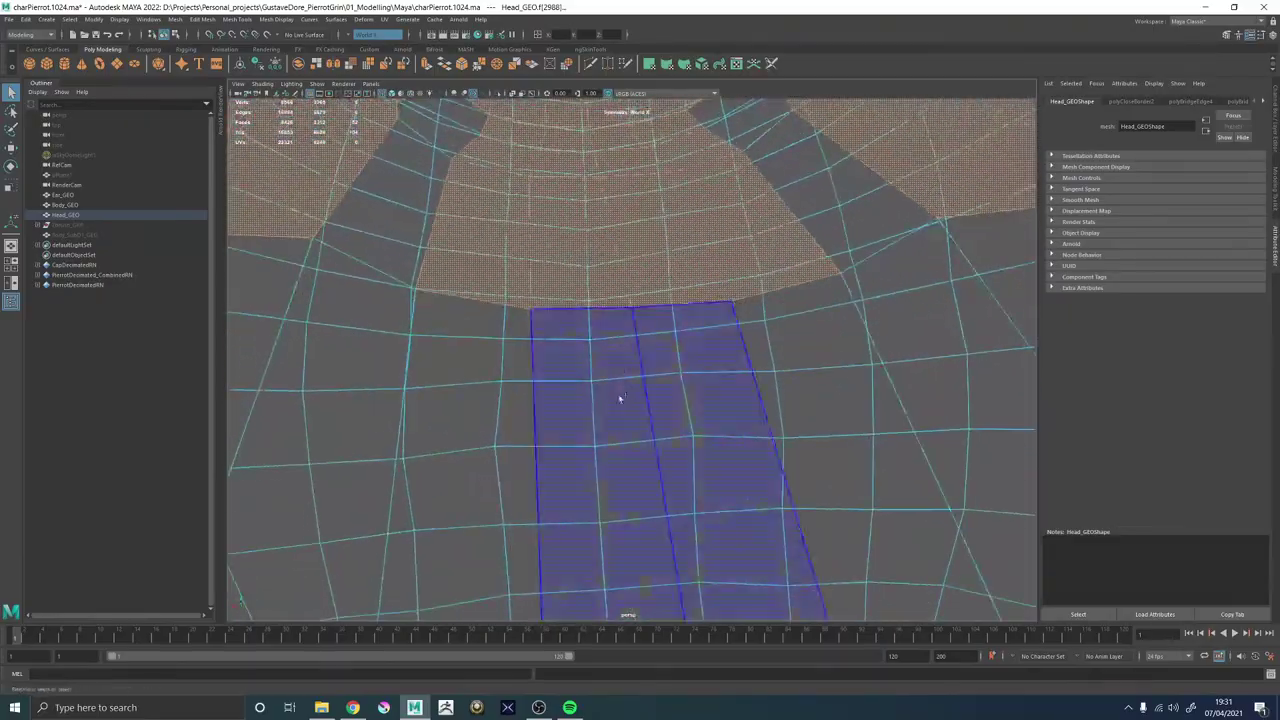
left_click_drag(619, 399, 838, 421, "alt")
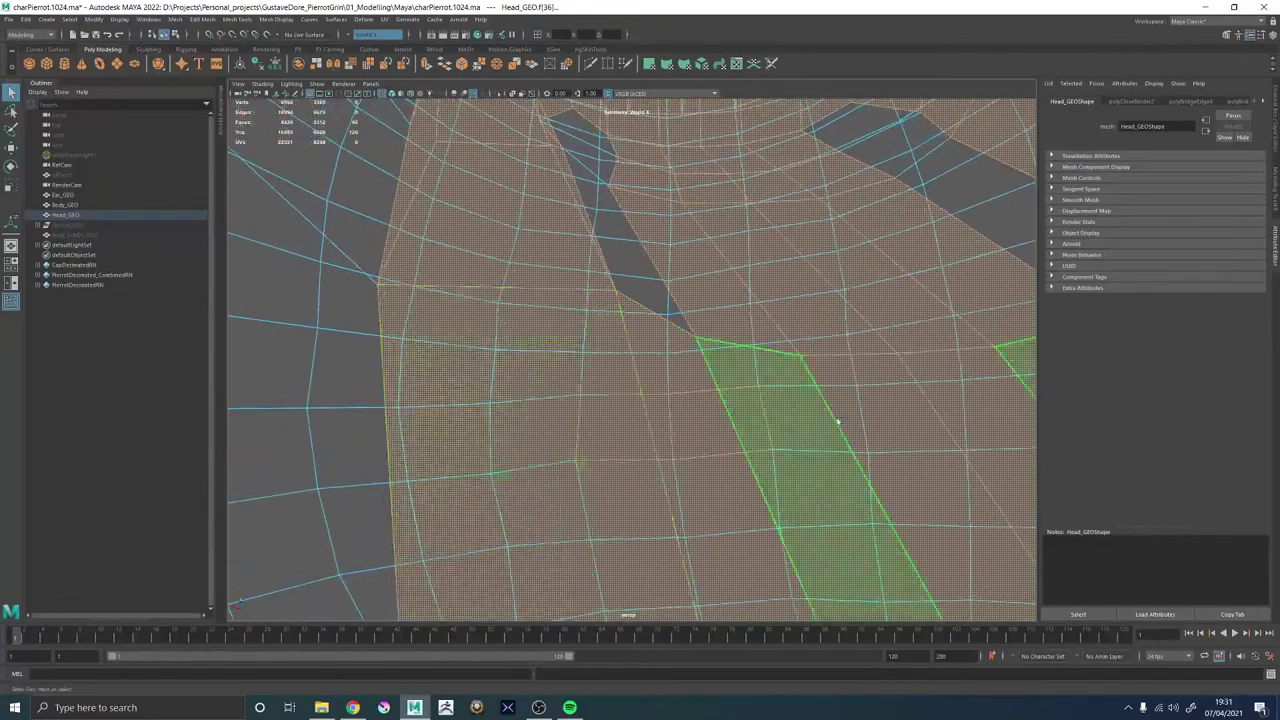
left_click(838, 421, "shift")
right_click_drag(838, 421, 477, 403, "alt")
left_click_drag(477, 403, 740, 366, "alt")
right_click_drag(740, 366, 459, 437, "alt")
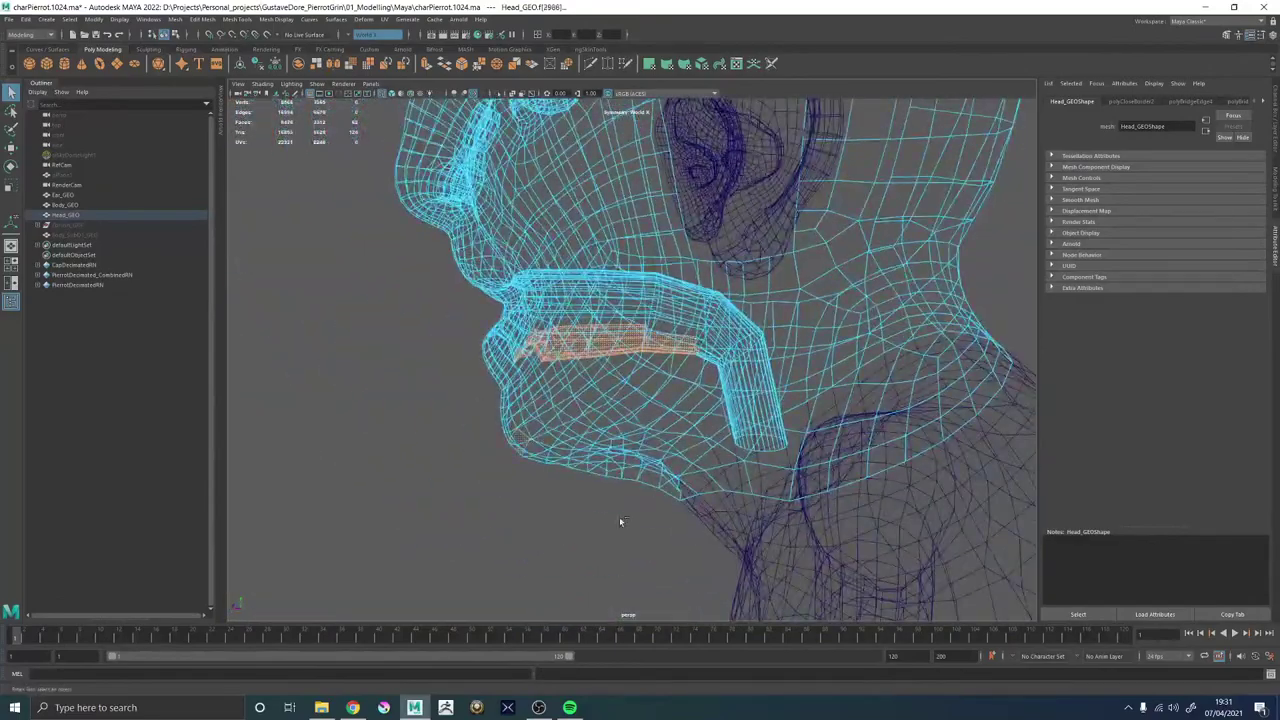
left_click_drag(619, 521, 590, 436, "alt")
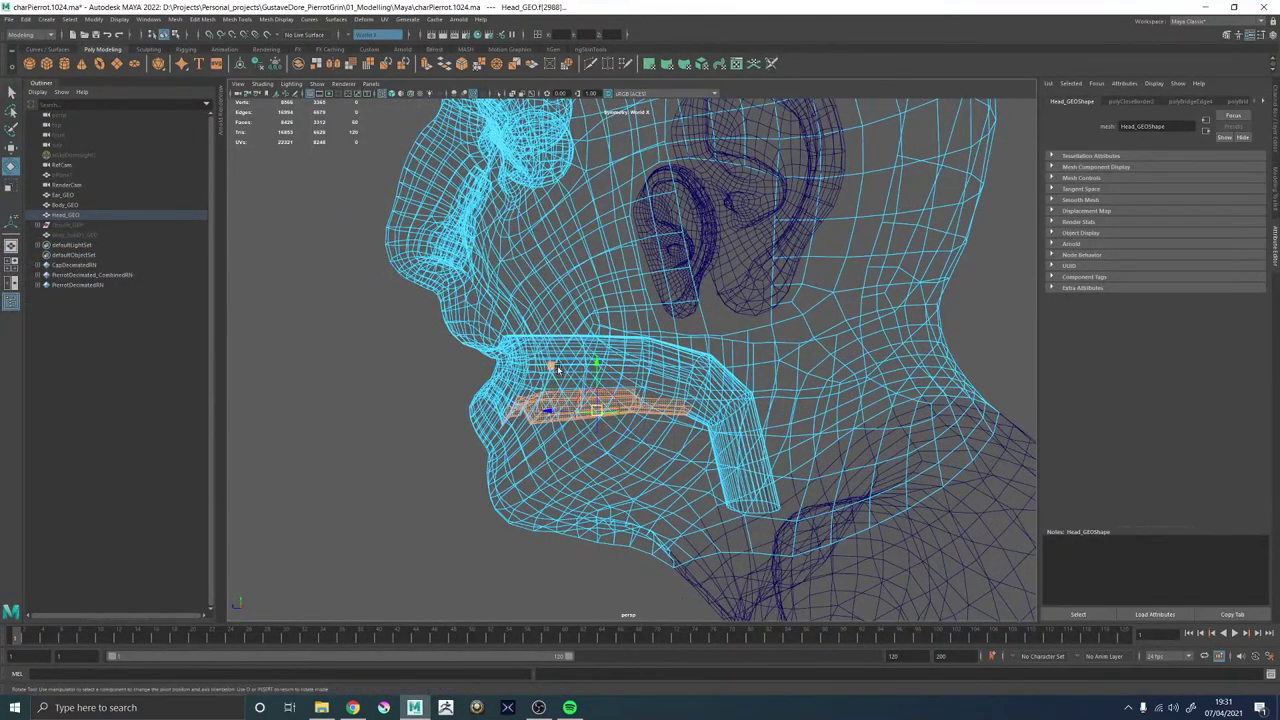
Try rotating the selected mouth-floor faces of the head downward towards the chin, clear the selection and display the model shaded.
key("e")
left_click_drag(643, 345, 627, 367, "alt")
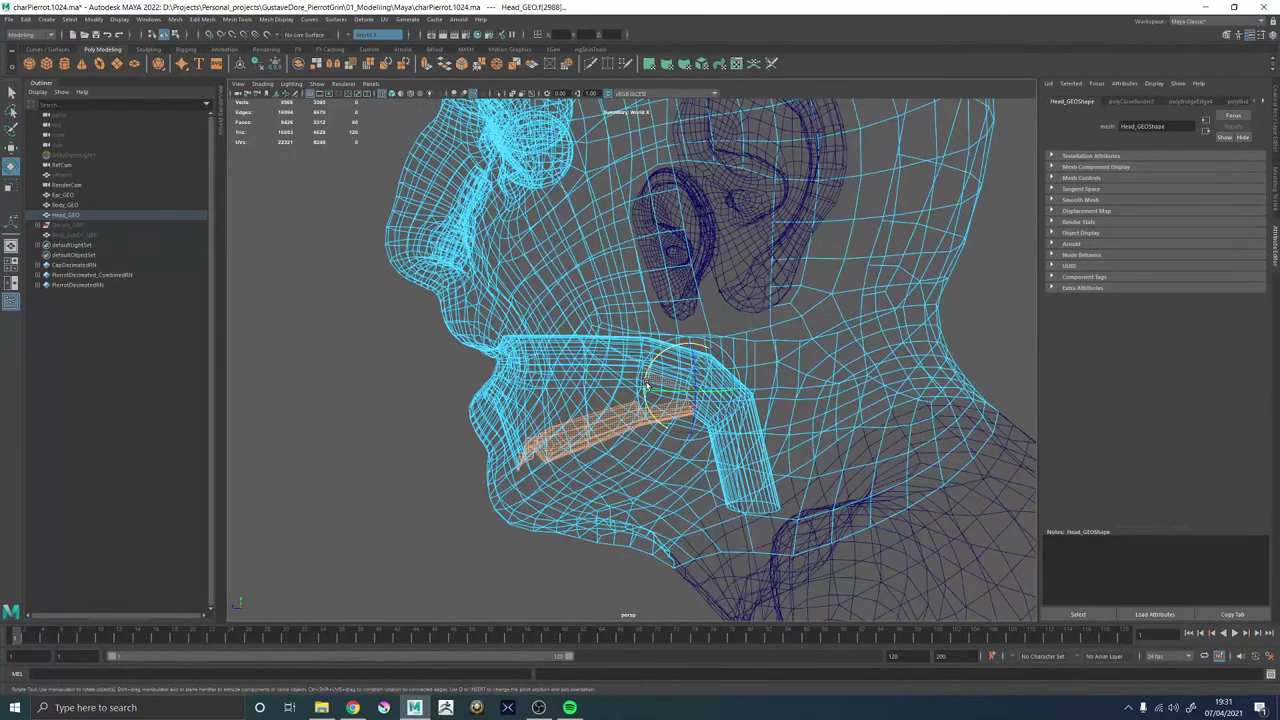
left_click_drag(630, 391, 790, 378, "alt")
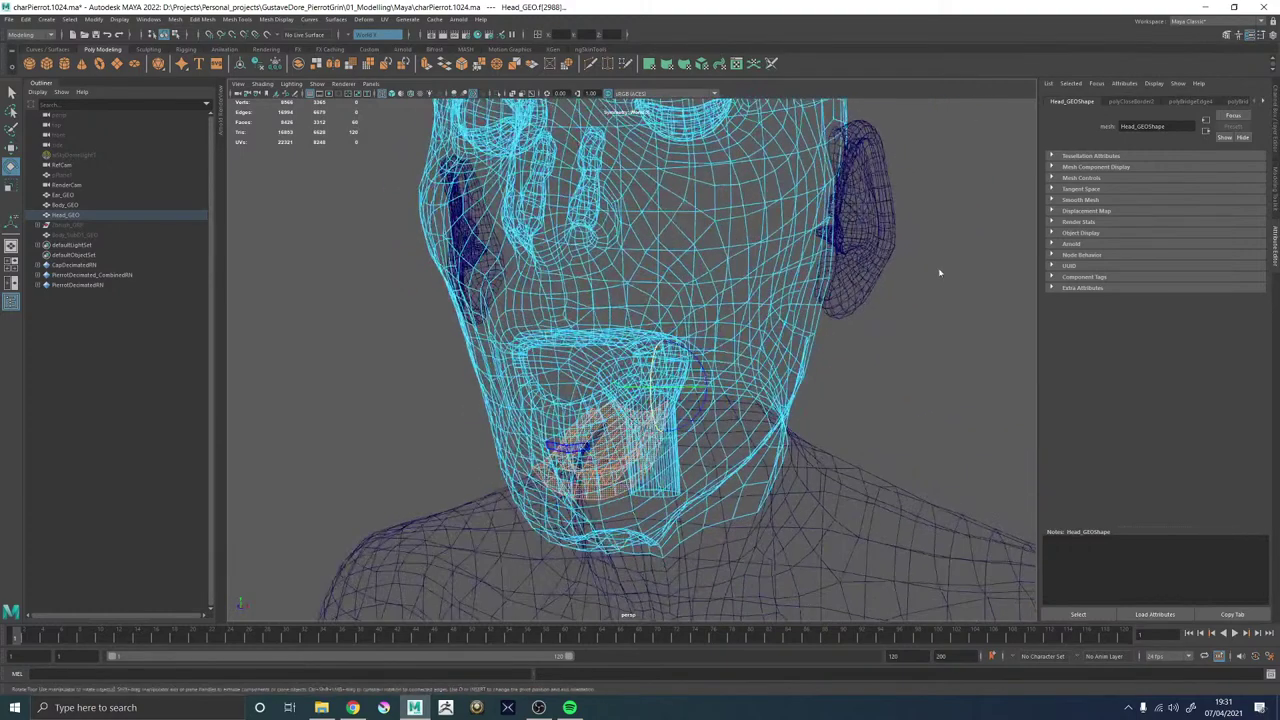
left_click(940, 271)
right_click_drag(835, 350, 640, 419, "alt")
key("5")
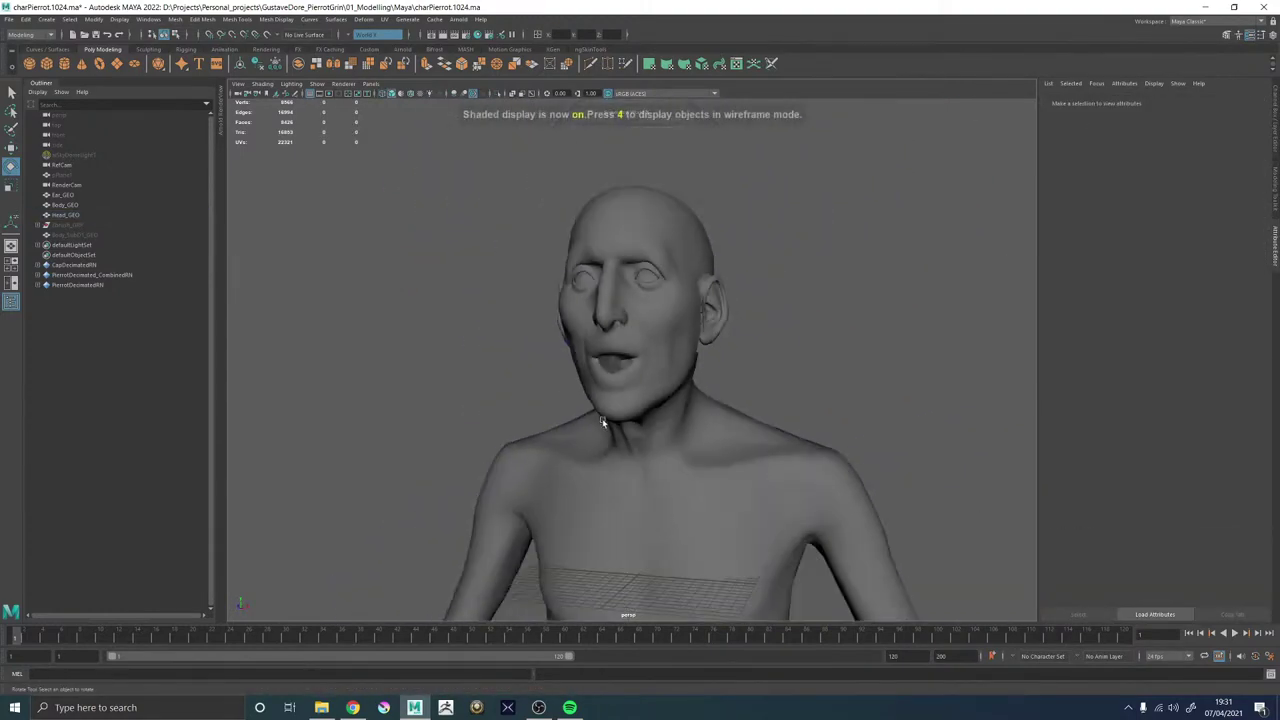
Select the symmetric strips of faces along both sides of the mouth floor inside the head.
scroll(616, 429, "up", 3)
left_click(617, 433)
mouse_move(634, 442)
left_mouse_down("alt")
mouse_move(671, 463)
mouse_move(617, 449)
left_mouse_up("alt")
right_click_drag(617, 449, 672, 510, "alt")
left_click_drag(672, 512, 637, 341, "alt")
scroll(712, 371, "up", 5)
scroll(714, 370, "up", 3)
left_click_drag(714, 370, 820, 370, "alt")
scroll(777, 374, "down", 3)
right_click_drag(827, 313, 825, 356)
left_click(812, 313)
left_click_drag(817, 362, 817, 392, "alt")
left_click(826, 408, "shift")
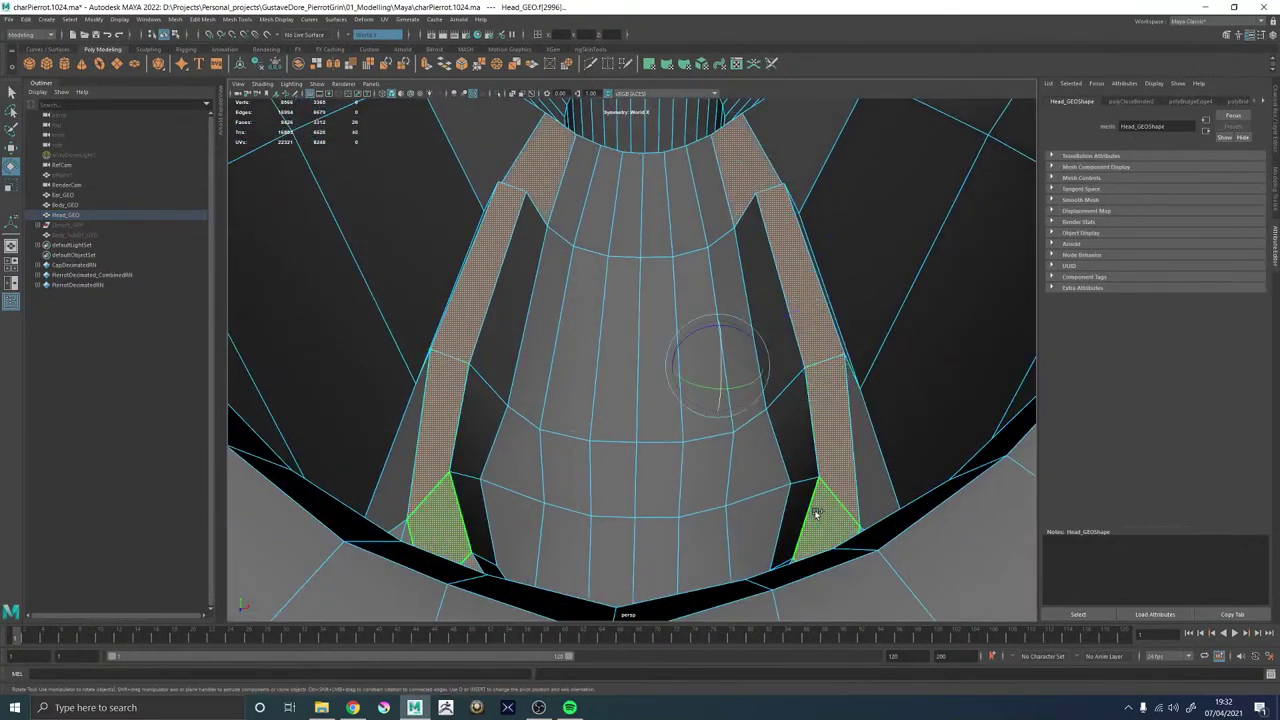
Change the face selection on the mouth floor and check it from the side in wireframe display.
scroll(860, 453, "down", 3)
left_click(769, 309)
left_click_drag(769, 309, 707, 368, "alt")
scroll(630, 490, "up", 2)
scroll(629, 491, "down", 2)
left_click_drag(629, 491, 672, 436, "alt")
scroll(676, 427, "up", 1)
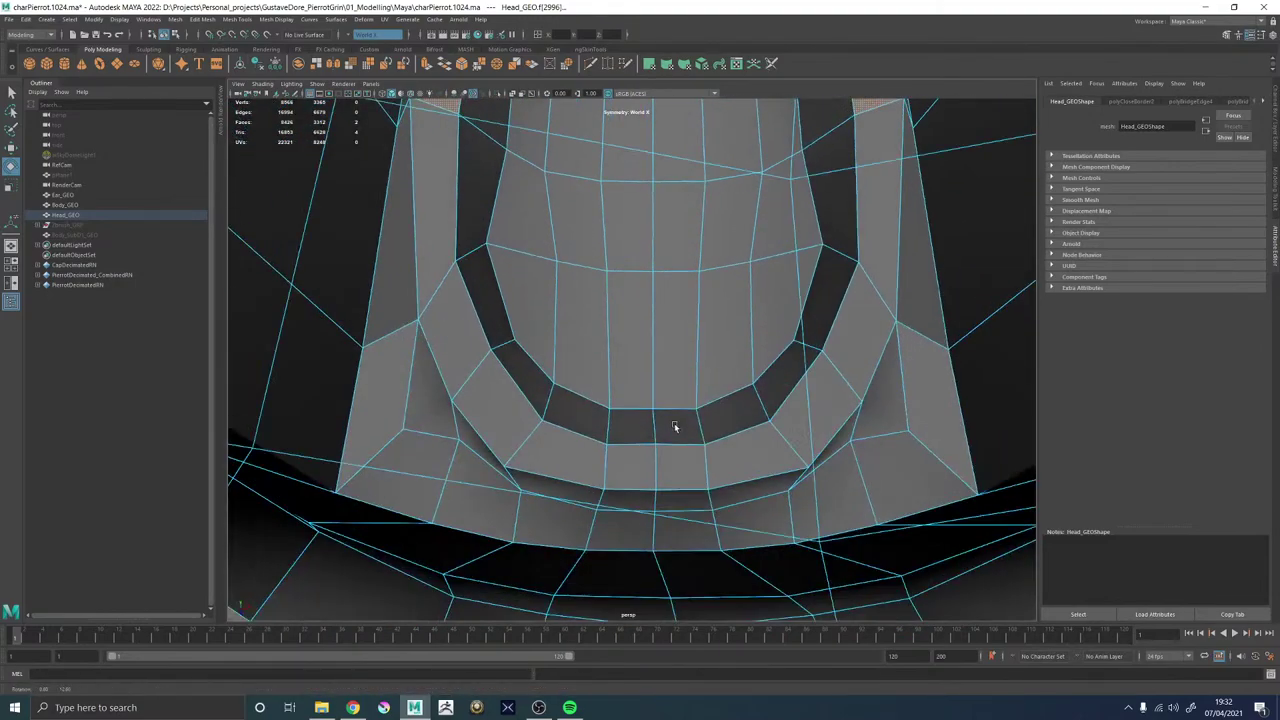
right_click_drag(657, 486, 372, 418, "alt")
double_click(694, 517, "shift")
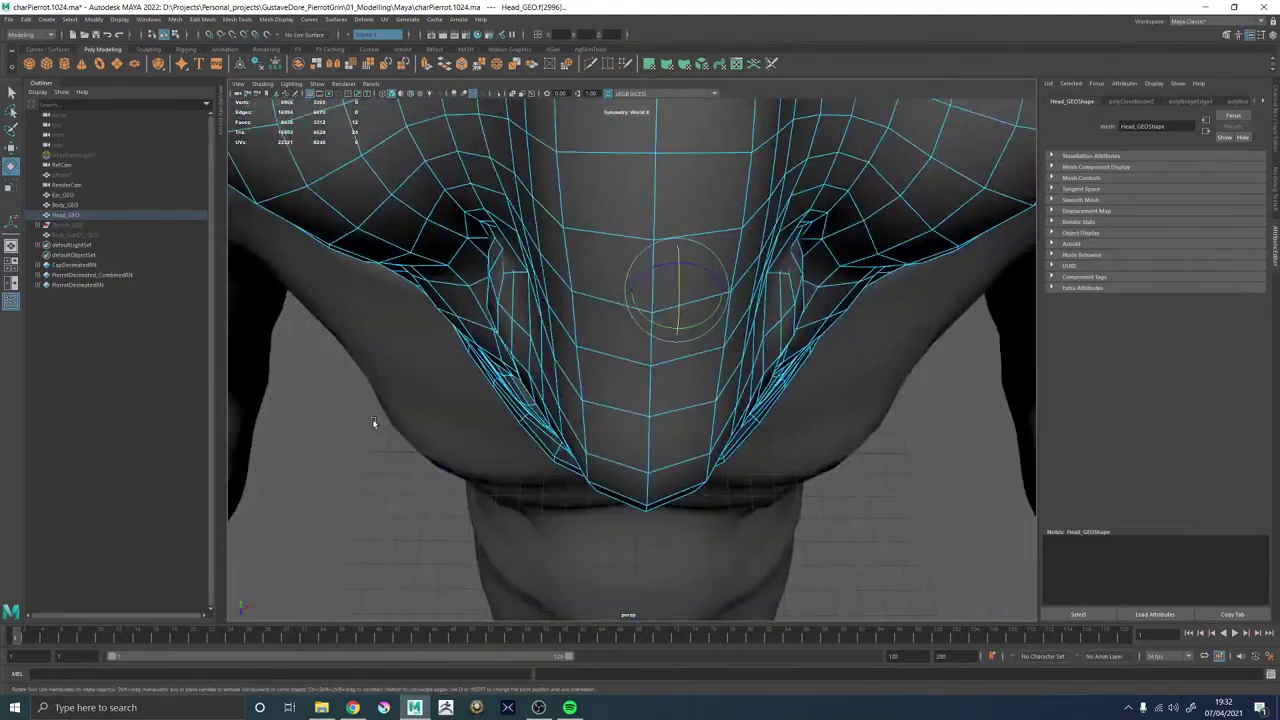
left_click_drag(372, 418, 591, 425, "alt")
key("4")
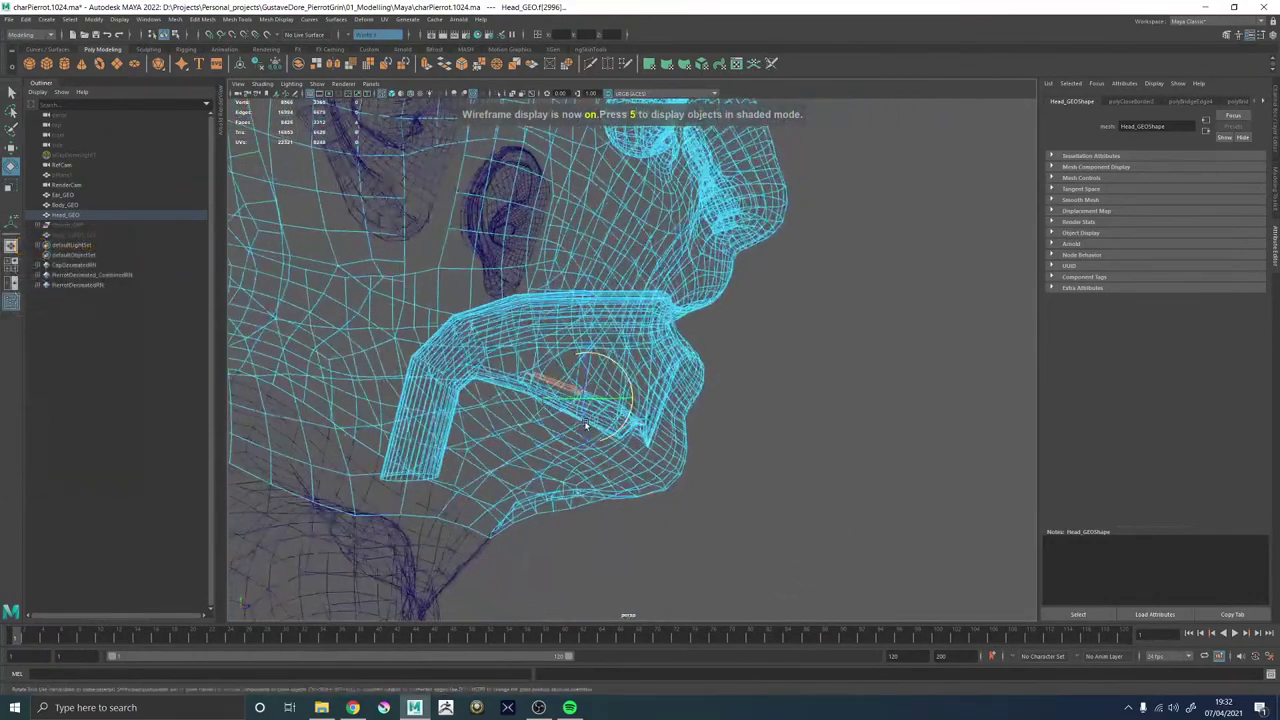
Undo the recent selections and the last rotation, and rotate the mouth-floor faces downward by a smaller angle.
key("ctrl+z")
double_click(572, 427, "shift")
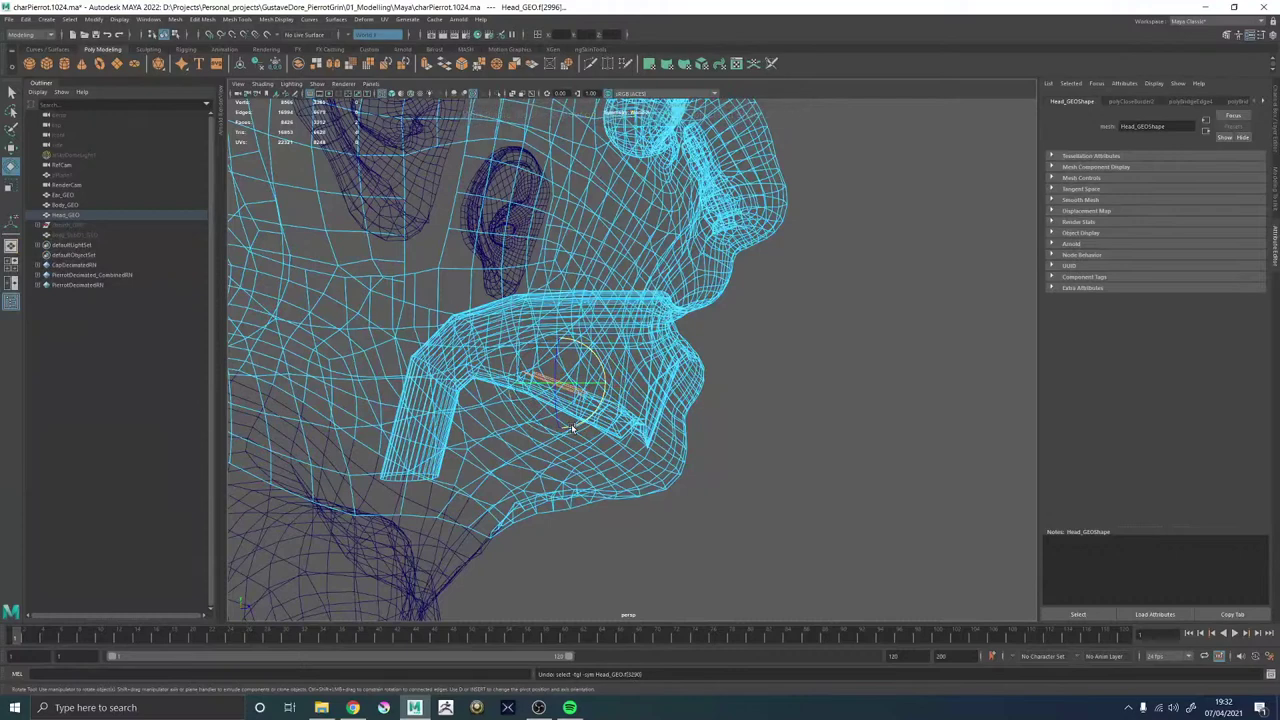
key("ctrl+z")
key("ctrl+z")
key("ctrl+z")
key("ctrl+z")
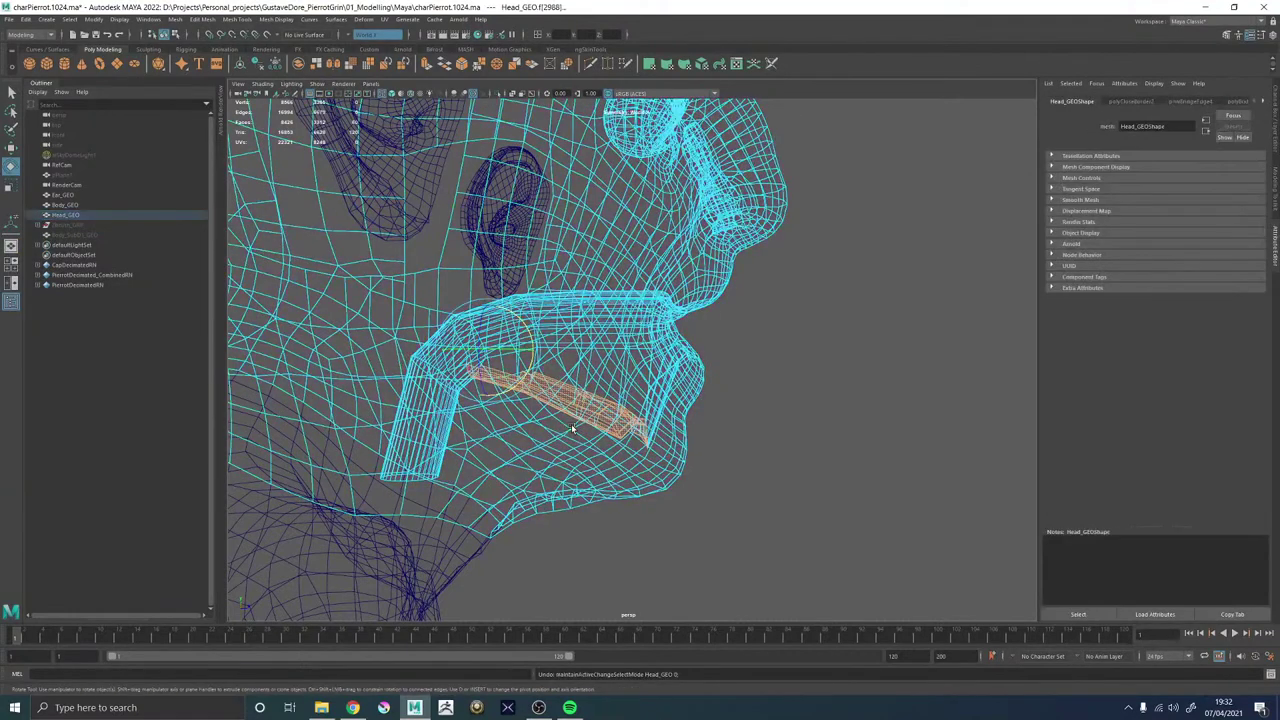
key("ctrl+z")
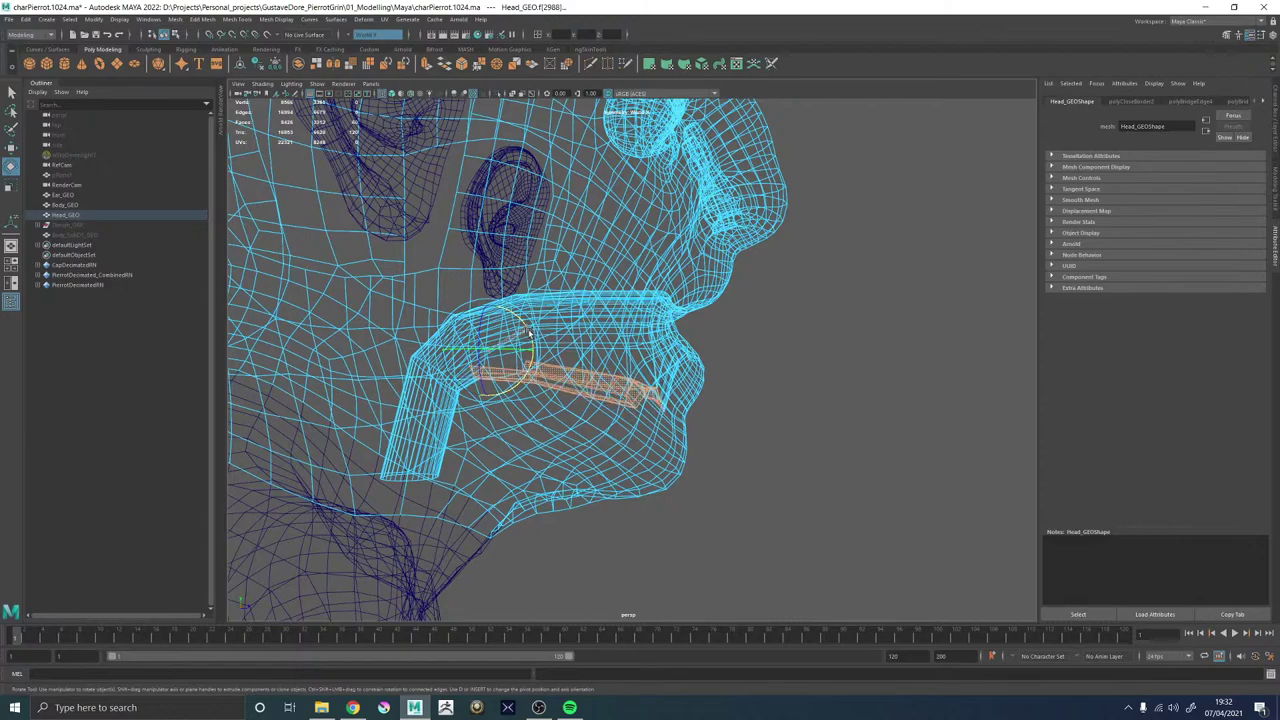
mouse_move(528, 332)
left_mouse_down("alt")
mouse_move(453, 370)
mouse_move(457, 384)
left_mouse_up("alt")
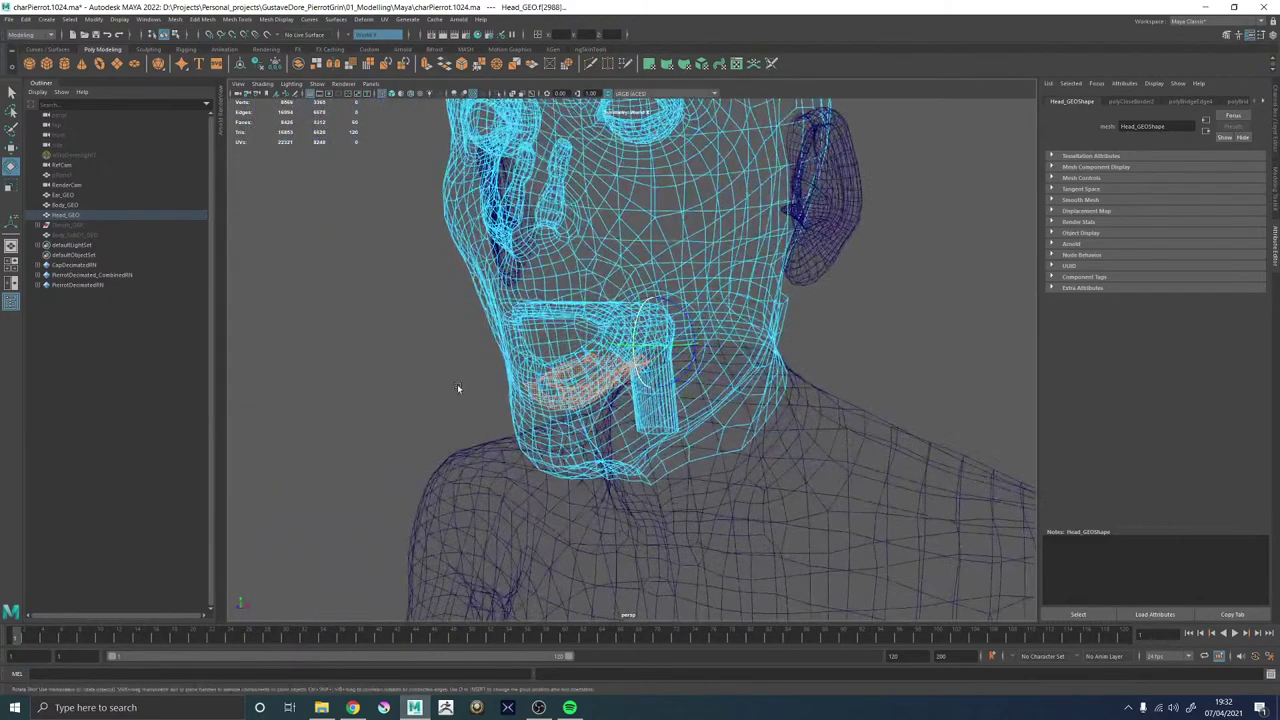
Display the model shaded and return the head mesh to object mode with the mouth in close view.
key("5")
right_click_drag(459, 387, 509, 374, "alt")
left_click_drag(509, 374, 689, 509, "alt")
right_click_drag(689, 509, 794, 529, "alt")
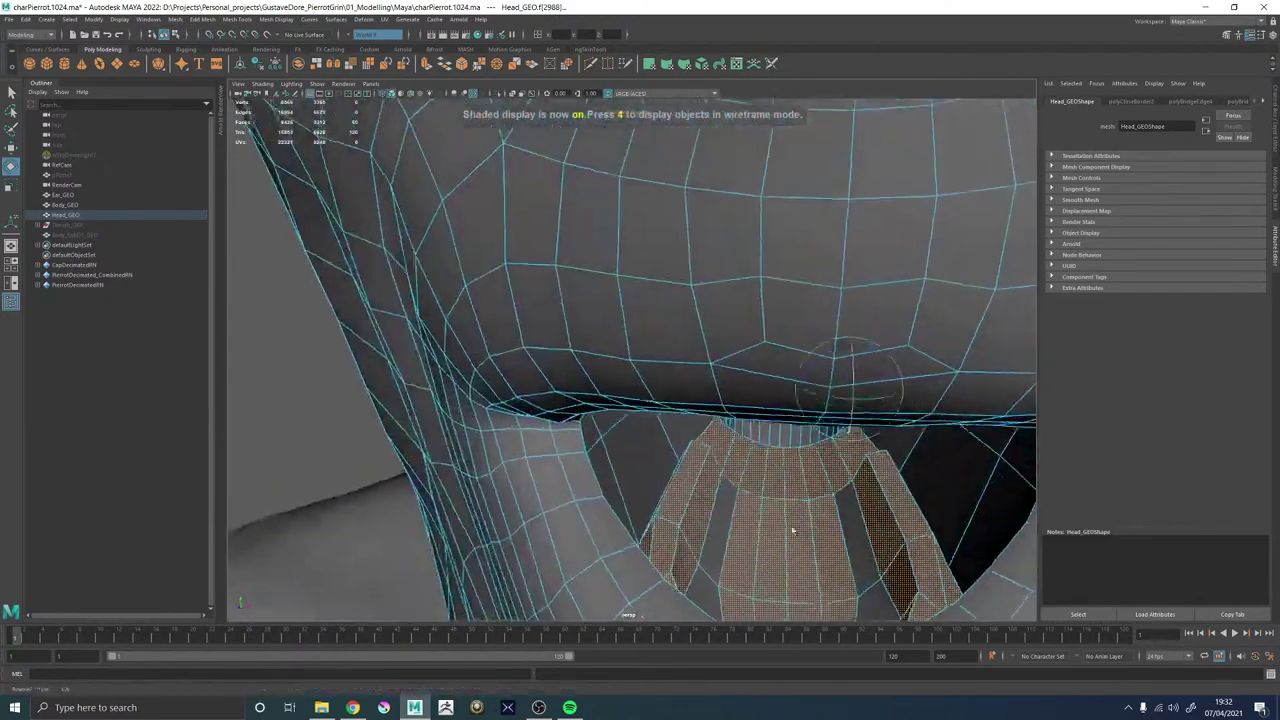
middle_click_drag(794, 529, 672, 435, "alt")
key("F8")
key("f")
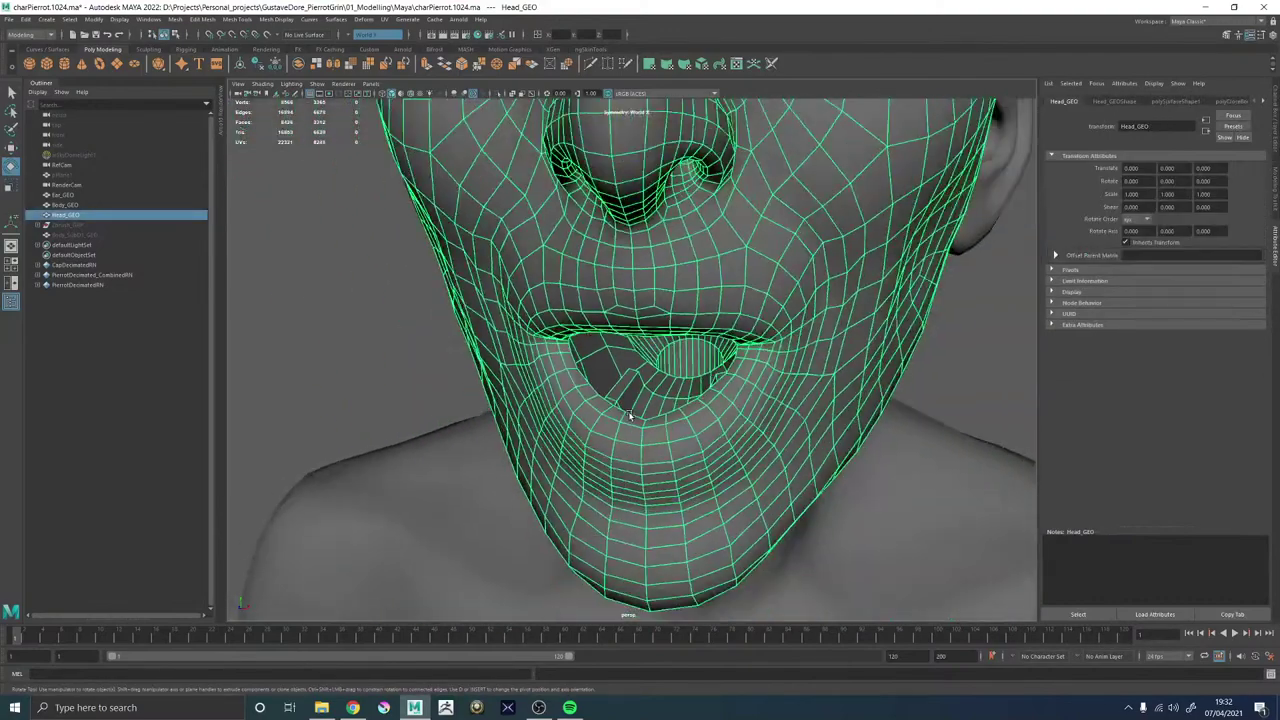
Select the lower jaw faces of the head and isolate them in the viewport.
right_click_drag(618, 318, 619, 338)
left_click_drag(617, 338, 518, 352, "alt")
right_click_drag(518, 352, 587, 379, "alt")
left_click_drag(686, 447, 733, 495)
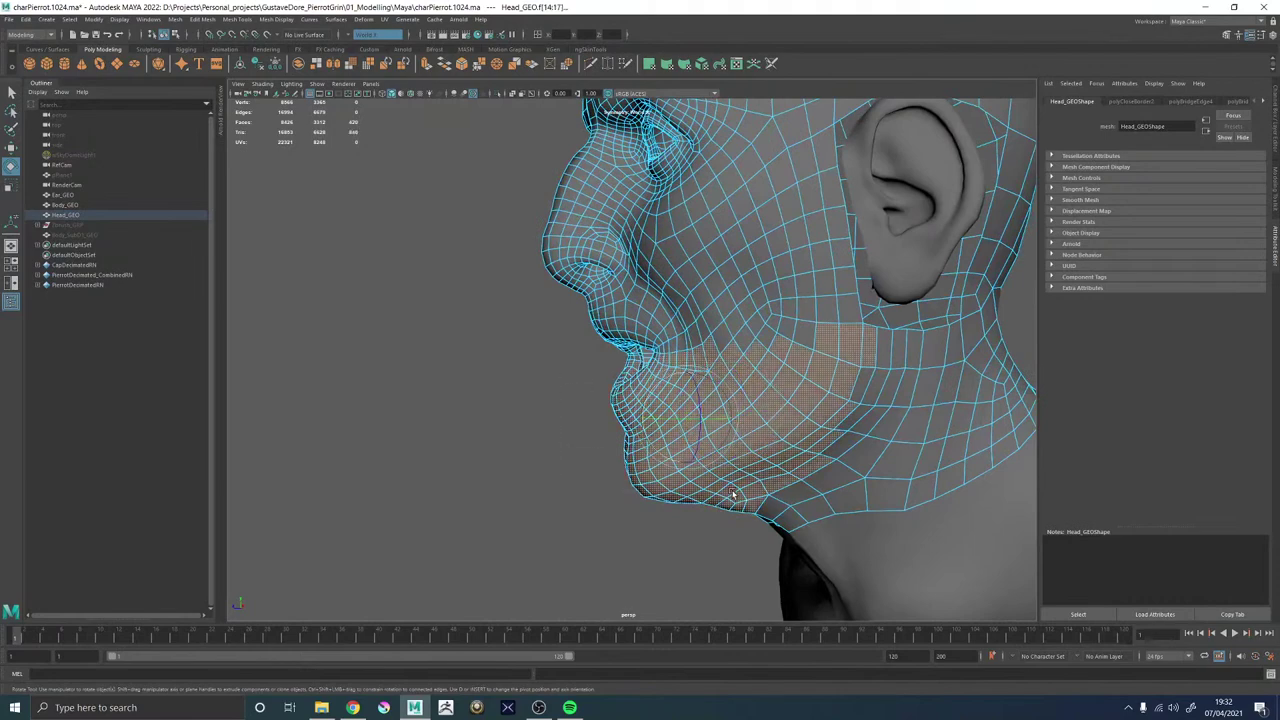
left_click(498, 96)
left_click(498, 95)
left_click(498, 95)
Examine the isolated lower jaw and mouth floor from several angles in object mode.
left_click_drag(358, 287, 605, 393, "alt")
right_click_drag(607, 394, 690, 320)
left_click(743, 209)
scroll(594, 329, "down", 5)
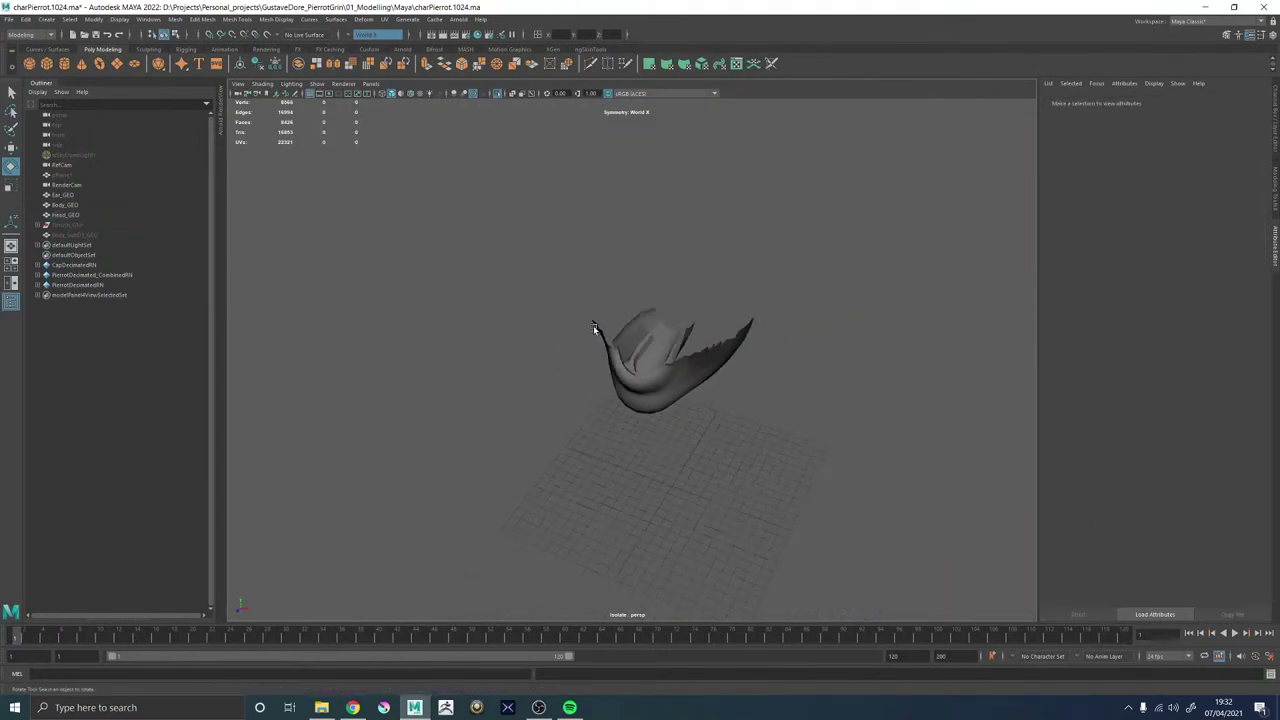
scroll(604, 343, "up", 10)
left_click_drag(614, 357, 684, 386, "alt")
left_click(637, 384)
left_click_drag(637, 309, 901, 490, "alt")
scroll(663, 385, "up", 5)
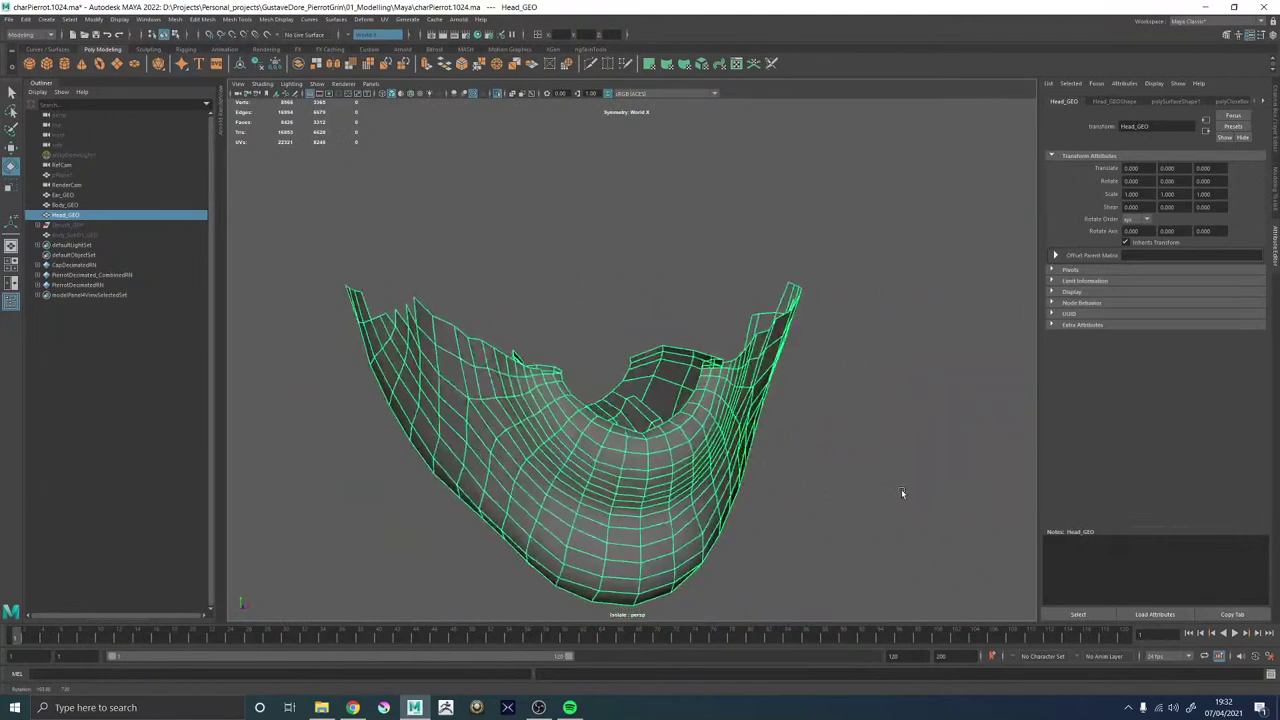
Undo the isolation and the jaw face selection, and show the whole character again.
key("ctrl+z")
key("ctrl+z")
key("ctrl+z")
key("ctrl+z")
key("ctrl+z")
key("ctrl+z")
key("ctrl+z")
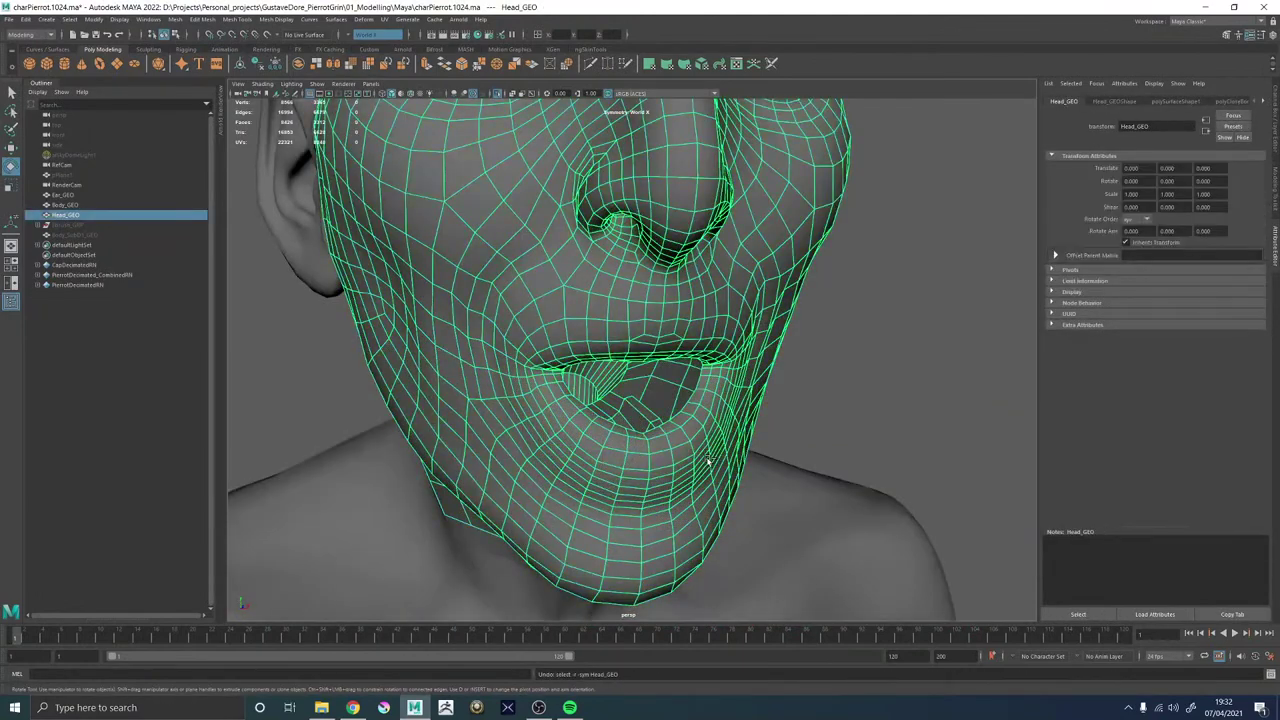
right_click_drag(843, 270, 843, 271)
key("a")
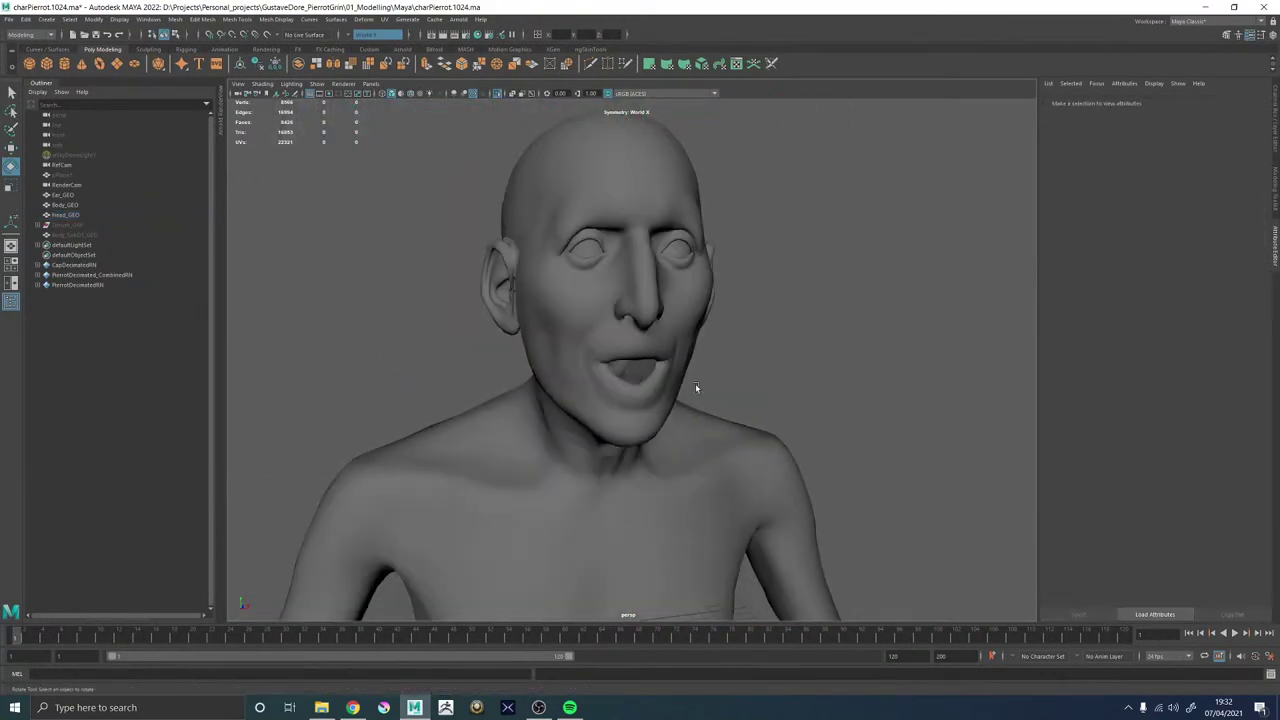
Soften all edges of the head mesh.
left_click(604, 258)
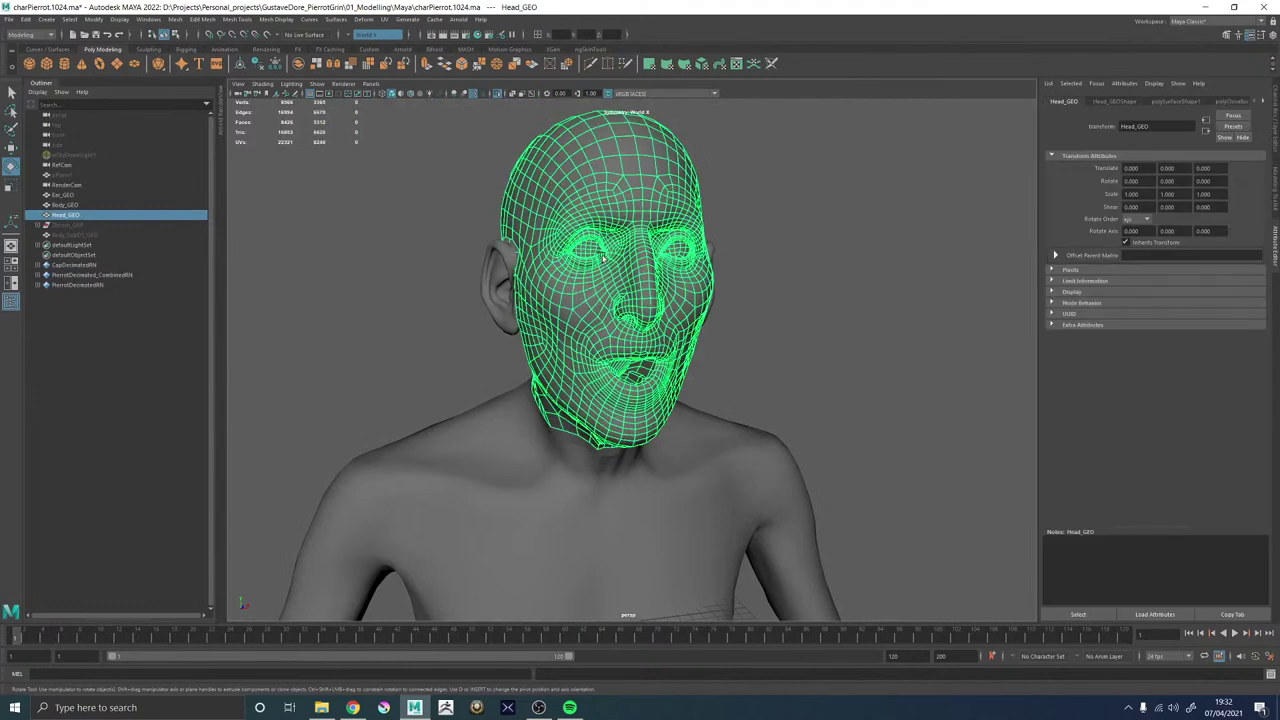
left_click(838, 316)
left_click_drag(643, 396, 660, 400, "alt")
left_click(620, 400)
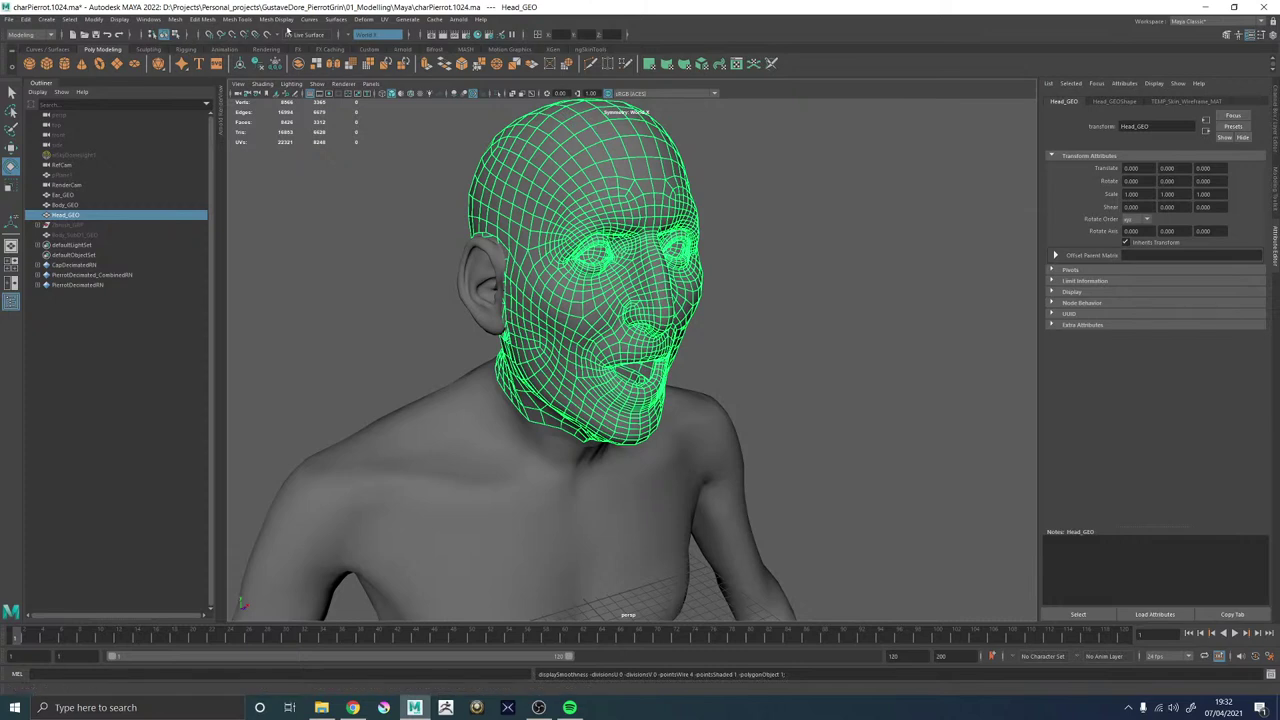
left_click(262, 20)
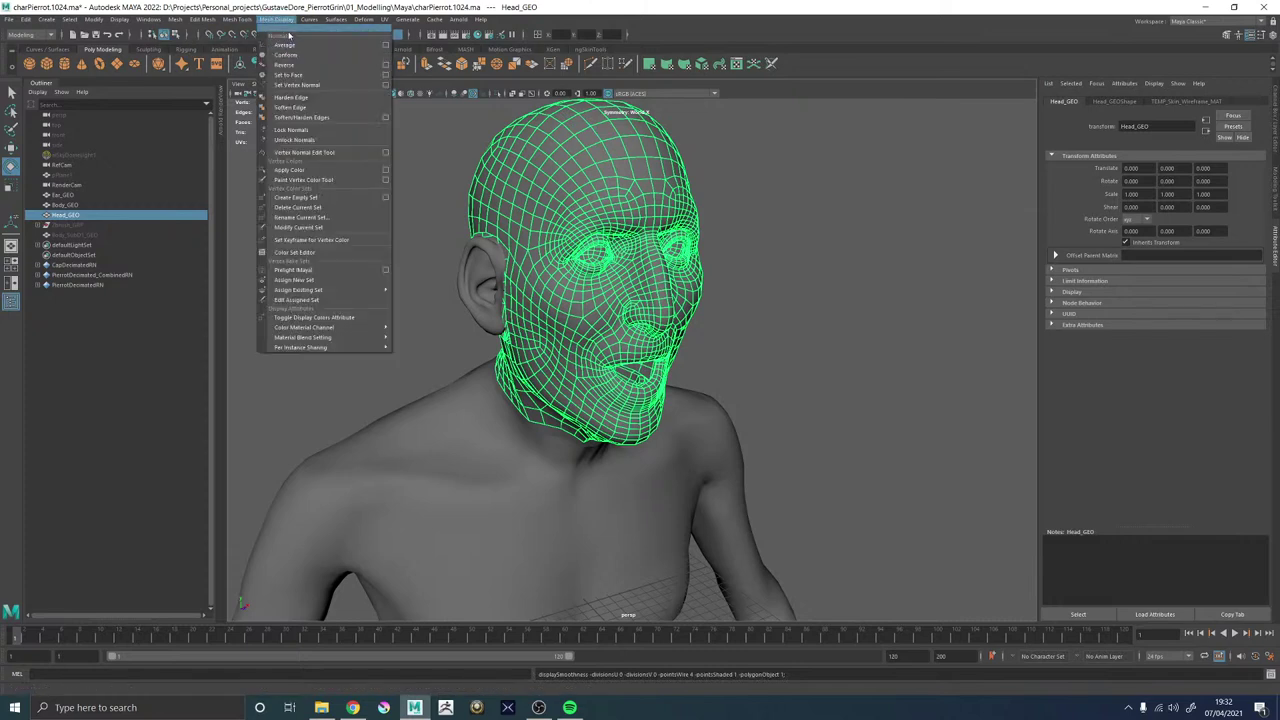
left_click(289, 33)
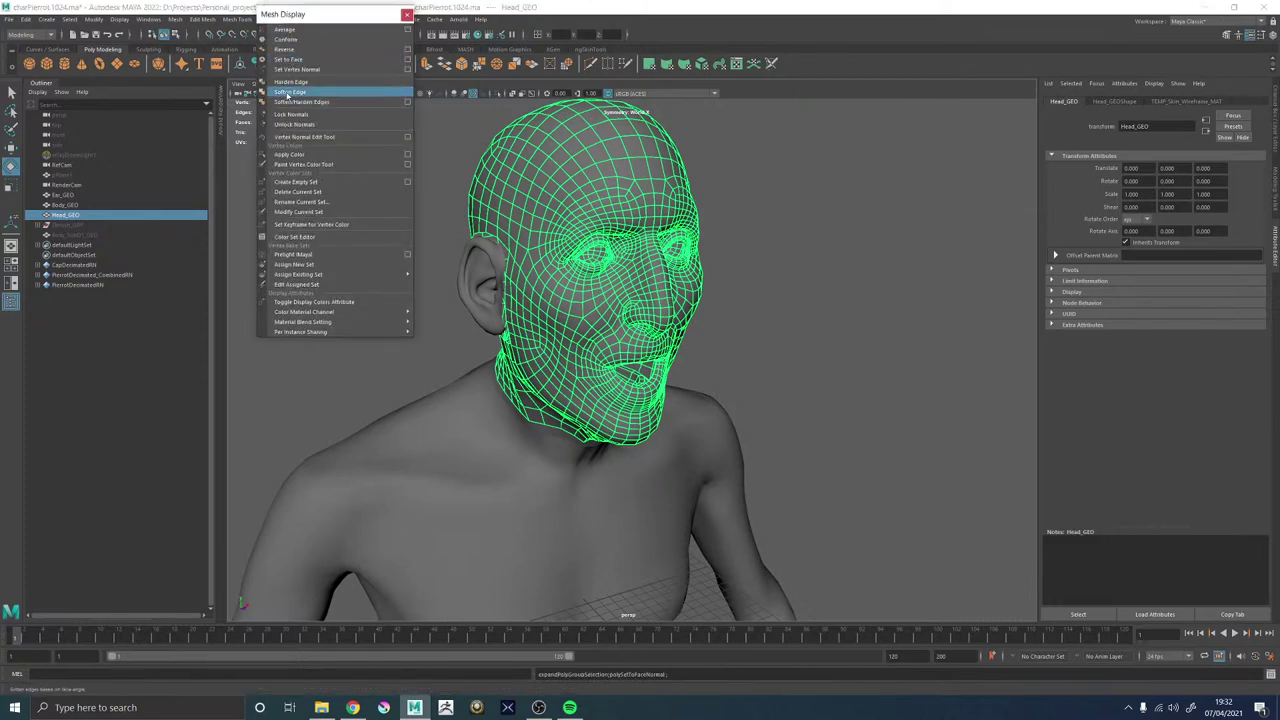
left_click(289, 92)
left_click(733, 238)
Soften all edges of the body mesh.
left_click_drag(766, 360, 614, 334, "alt")
left_click(684, 372)
right_click_drag(614, 334, 737, 400, "alt")
left_click(737, 400)
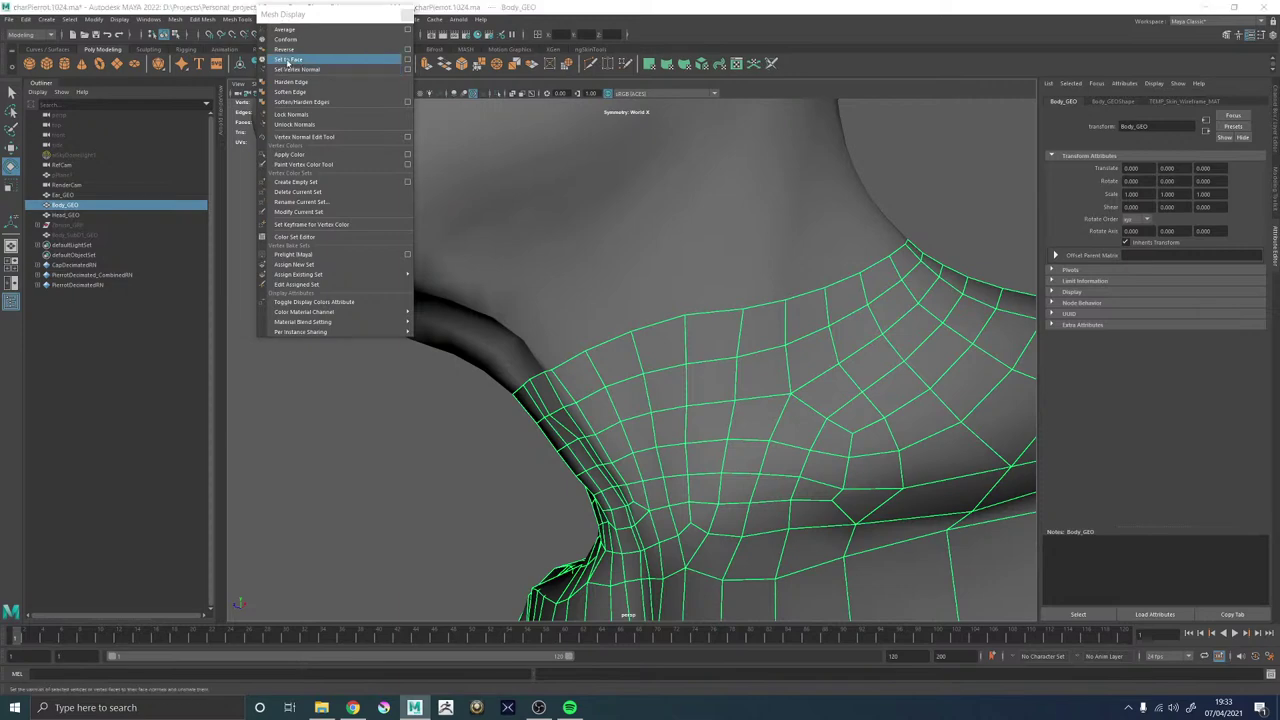
left_click(288, 95)
left_click(926, 178)
Examine the head's neck border, lips and mouth interior from several angles, including in smooth preview.
right_click_drag(926, 178, 692, 297, "alt")
left_click_drag(692, 297, 758, 312, "alt")
left_click_drag(525, 312, 491, 340, "alt")
right_click_drag(491, 340, 649, 217, "alt")
left_click(649, 216)
scroll(649, 216, "down", 2)
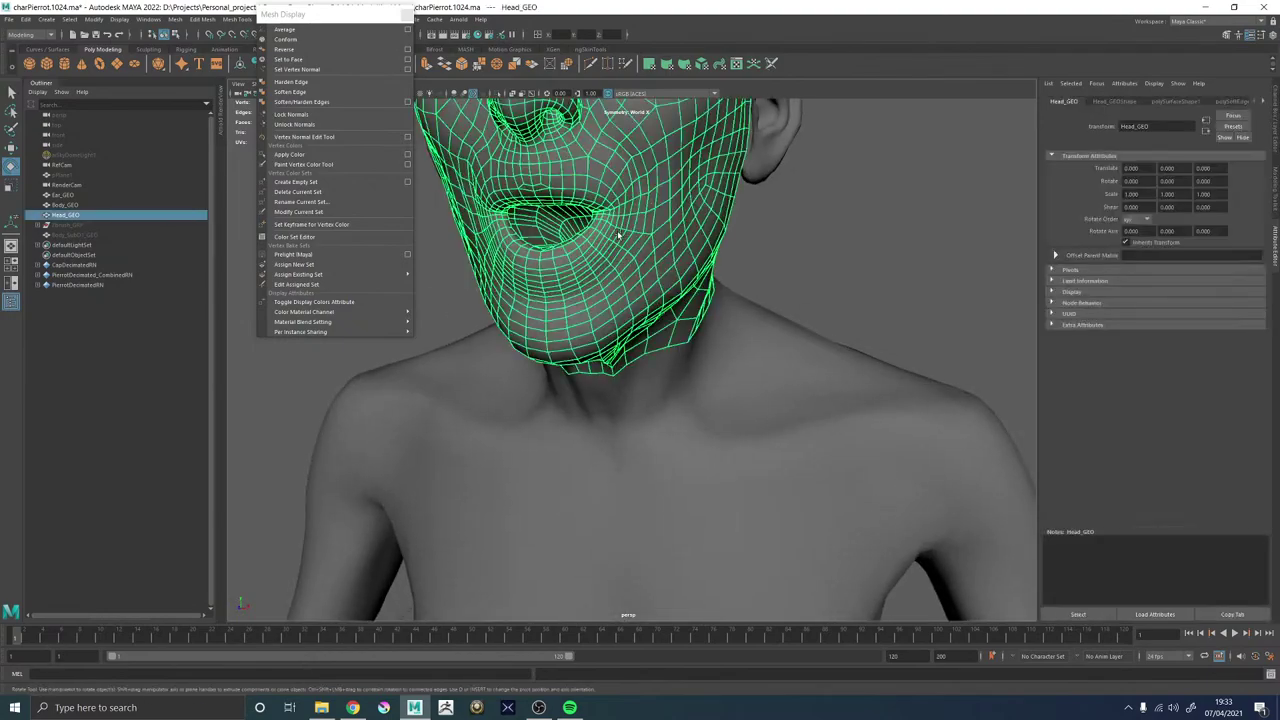
scroll(698, 347, "up", 8)
scroll(700, 352, "up", 10)
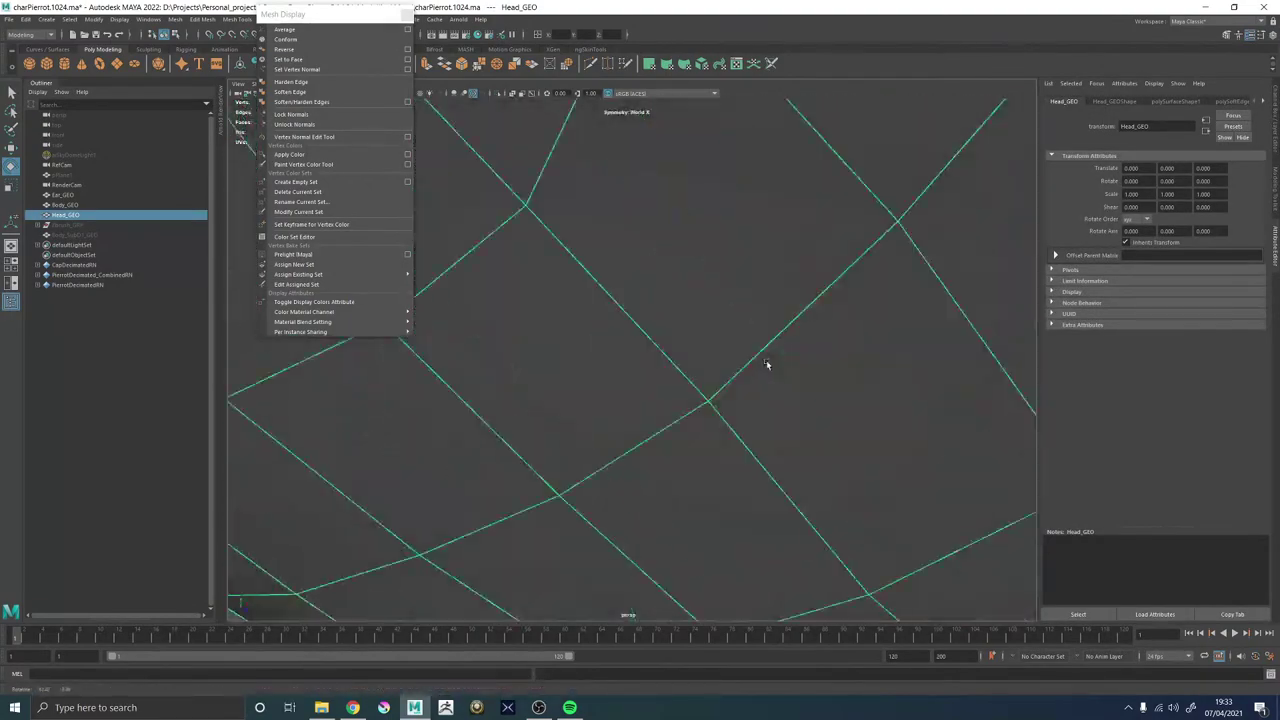
scroll(766, 366, "down", 3)
right_click_drag(345, 321, 394, 346, "alt")
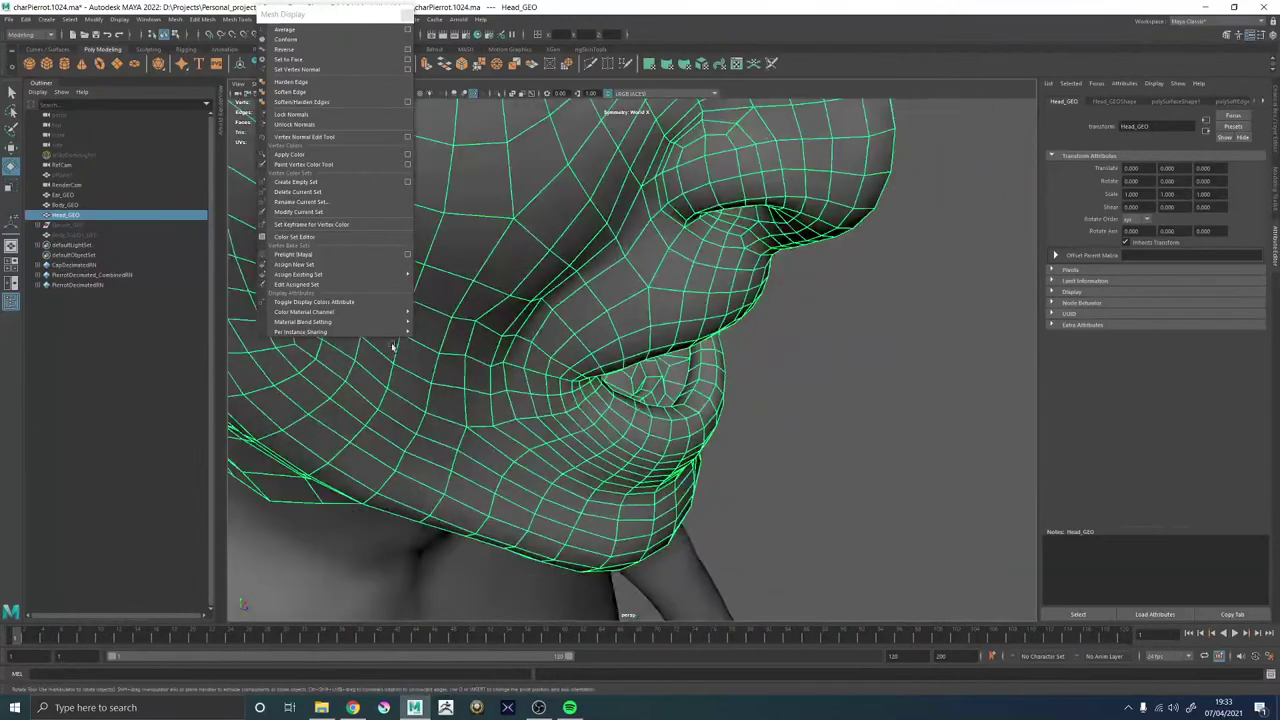
left_click_drag(394, 346, 325, 372, "alt")
right_click_drag(480, 350, 628, 367, "alt")
scroll(628, 367, "down", 7)
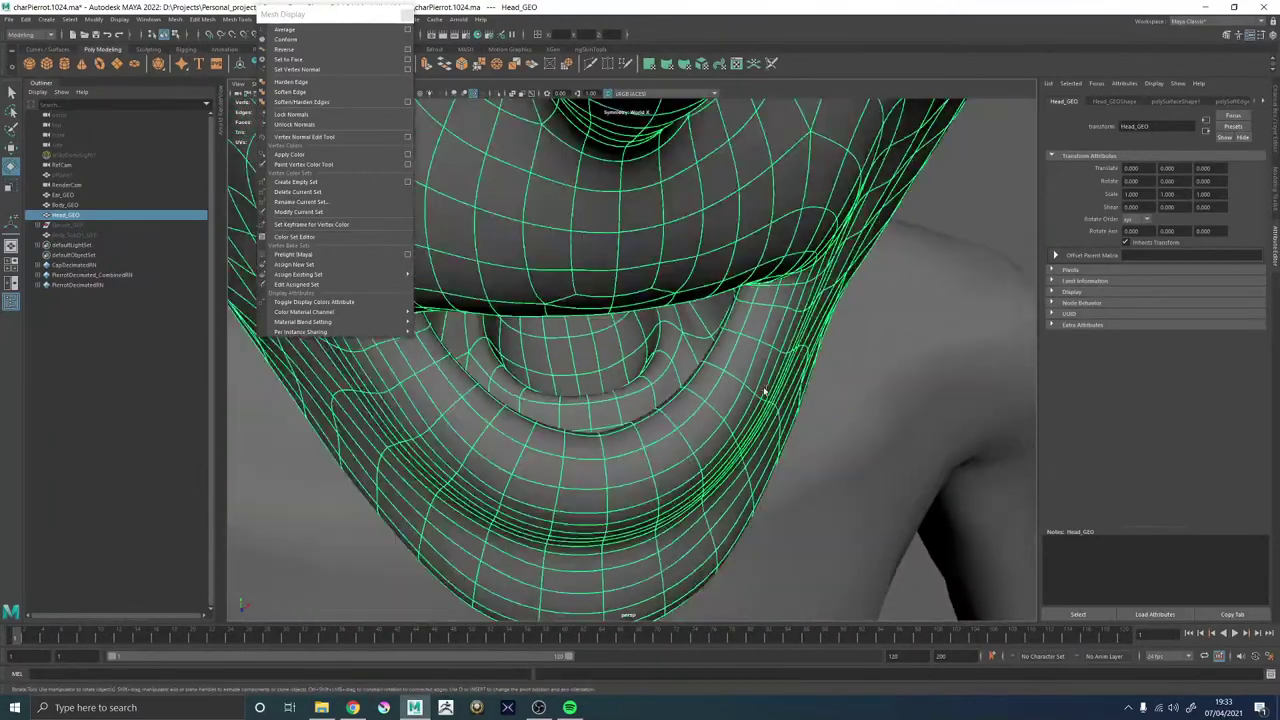
left_click(829, 230)
left_click_drag(640, 322, 722, 344, "alt")
scroll(600, 350, "up", 6)
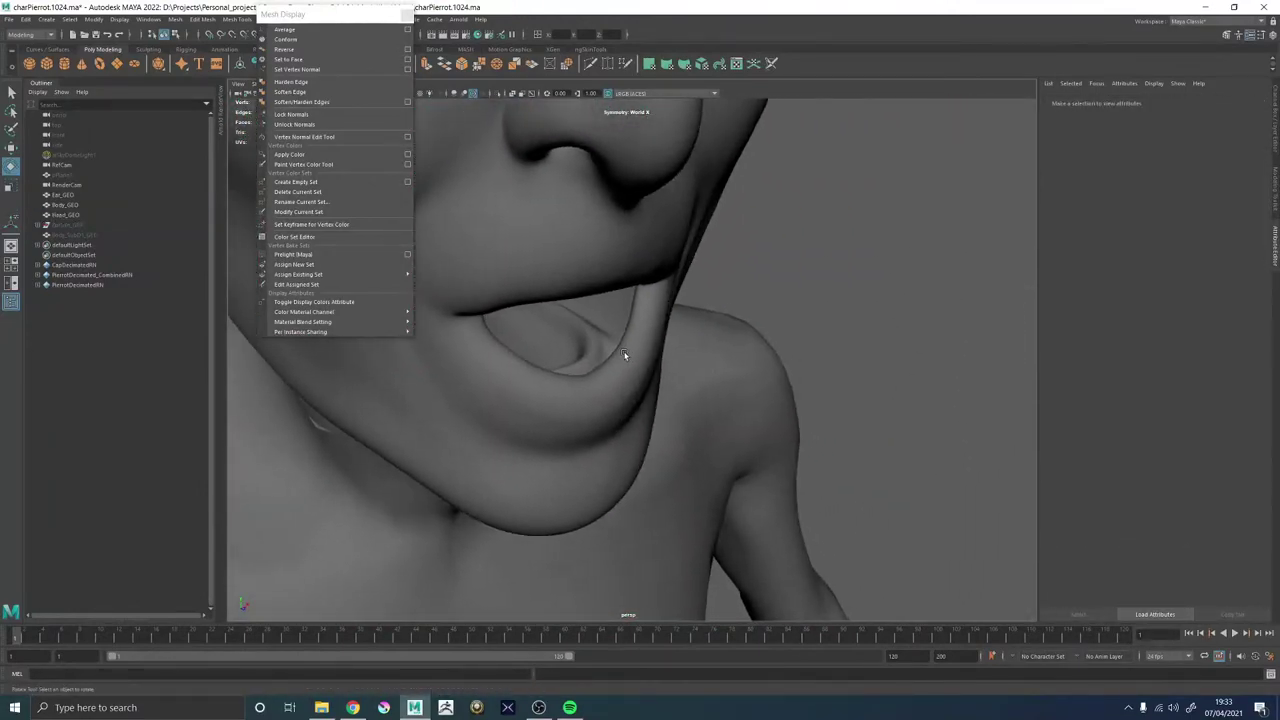
Reposition the mirrored pair of vertices inside the mouth just behind the lower lip.
left_click(614, 363)
scroll(623, 352, "up", 2)
left_click_drag(624, 352, 648, 343, "alt")
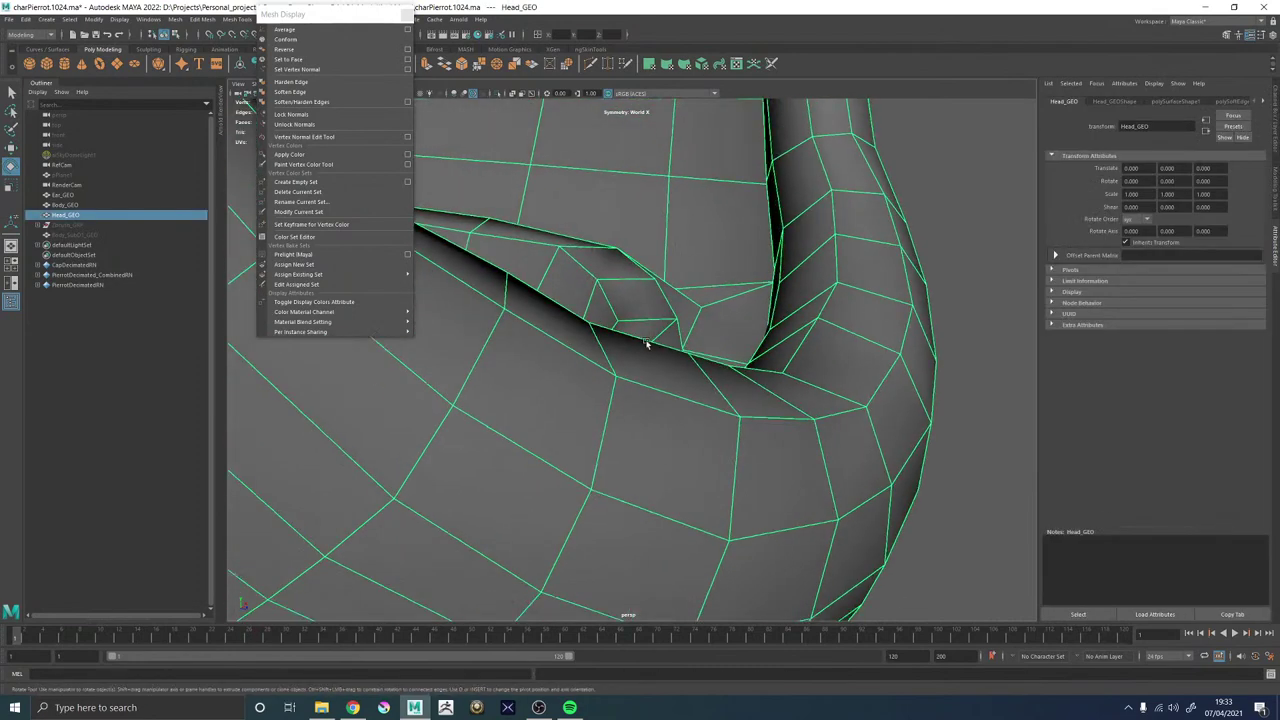
right_click_drag(702, 325, 652, 320)
left_click(692, 305)
left_click_drag(690, 308, 636, 325, "alt")
key("w")
left_click_drag(637, 324, 673, 420, "alt")
left_click_drag(670, 373, 566, 387)
left_click_drag(551, 305, 557, 371)
Examine the head's mouth interior and face in smooth preview and object mode.
key("3")
key("F8")
scroll(689, 366, "down", 5)
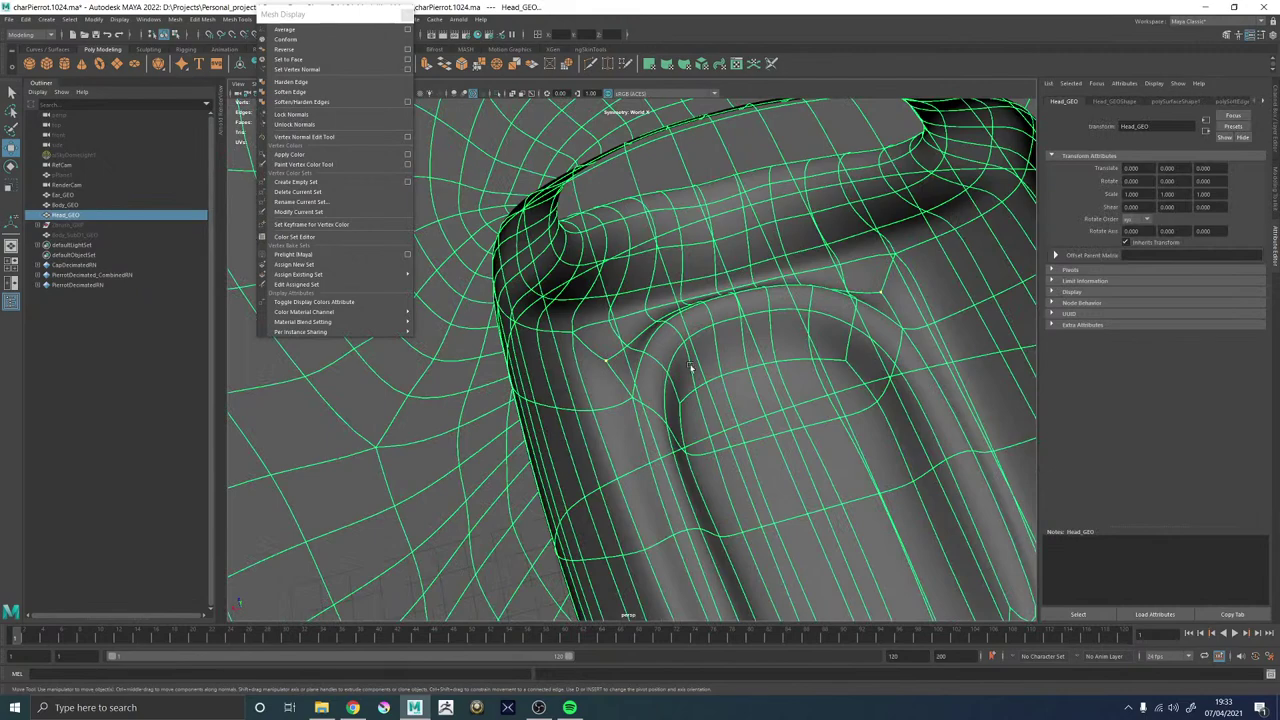
left_click_drag(689, 366, 698, 222, "alt")
left_click_drag(465, 318, 711, 267, "alt")
scroll(711, 267, "down", 5)
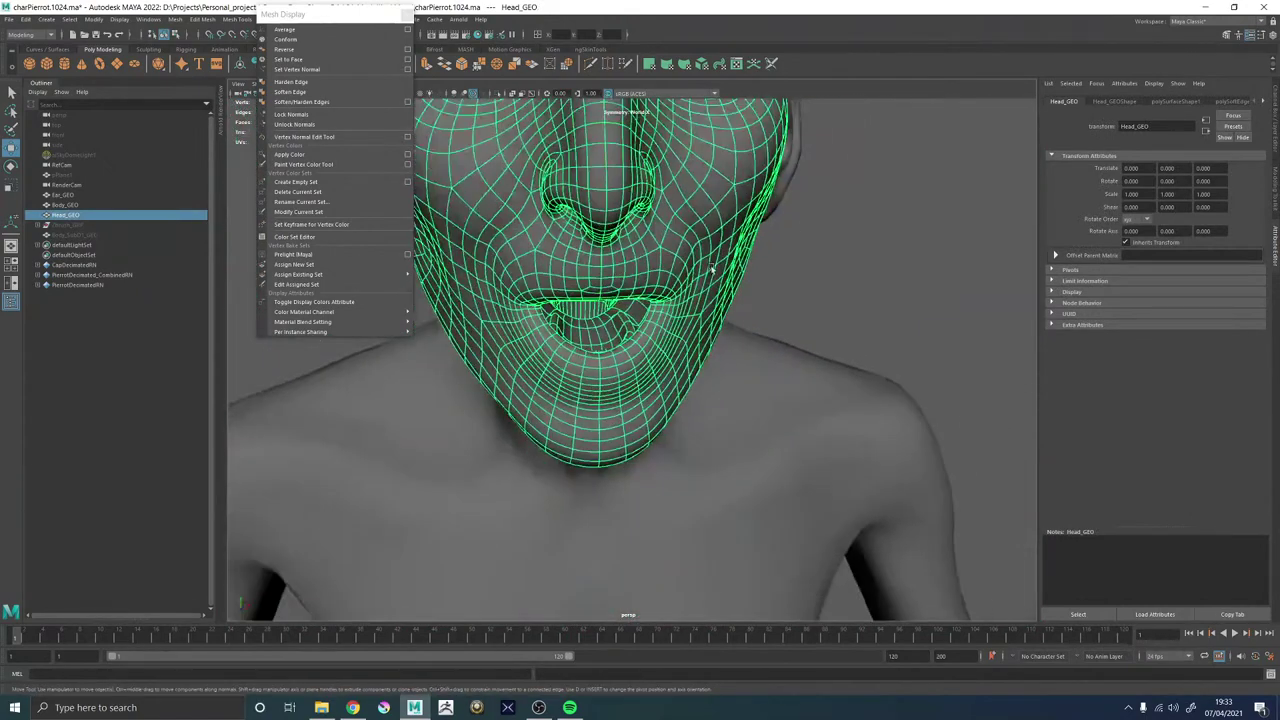
left_click(811, 223)
Turn off the head's smooth preview and select symmetric faces on the mouth floor.
left_click_drag(737, 350, 508, 323, "alt")
scroll(589, 394, "up", 5)
left_click(543, 399)
key("1")
right_click_drag(507, 323, 494, 350)
left_click_drag(492, 349, 454, 384, "alt")
left_click(444, 343)
left_click(489, 398, "shift")
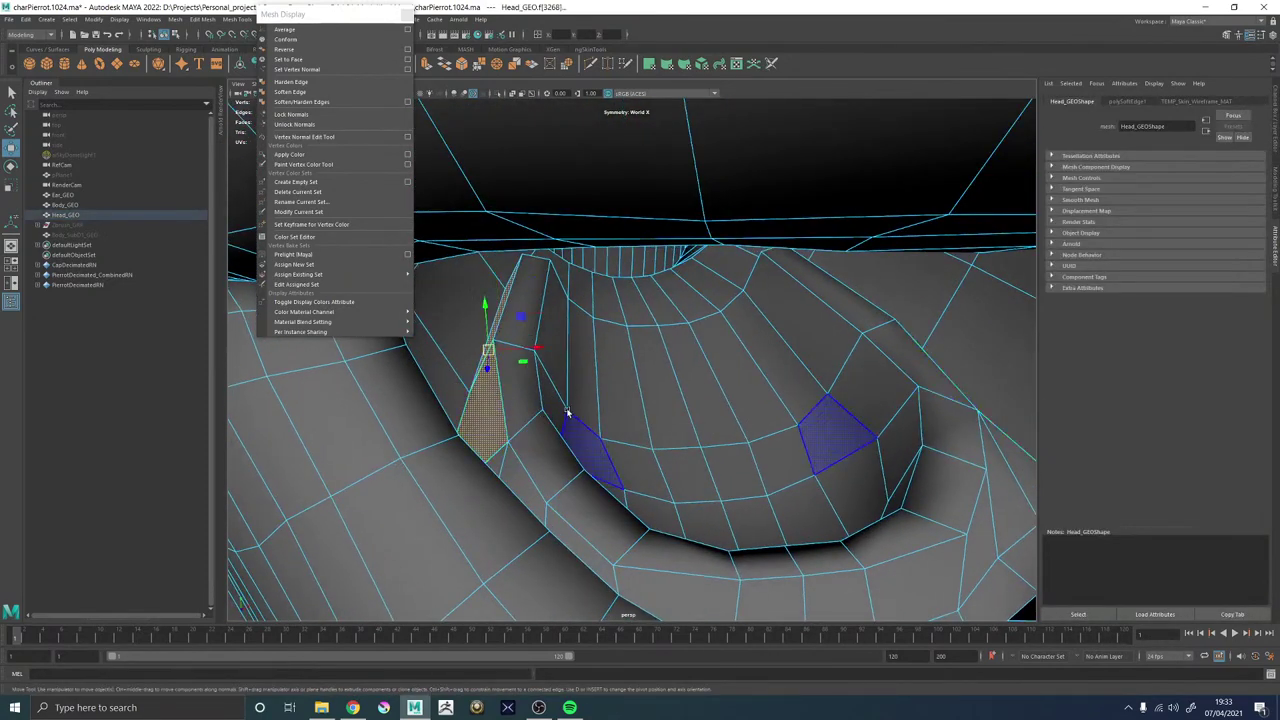
left_click_drag(568, 414, 646, 374, "alt")
left_click(667, 346, "shift")
left_click(617, 421, "shift")
left_click_drag(617, 421, 771, 405, "alt")
With soft selection on, select the faces along the mouth's inner side wall on the head and reposition them.
key("b")
scroll(771, 406, "down", 5)
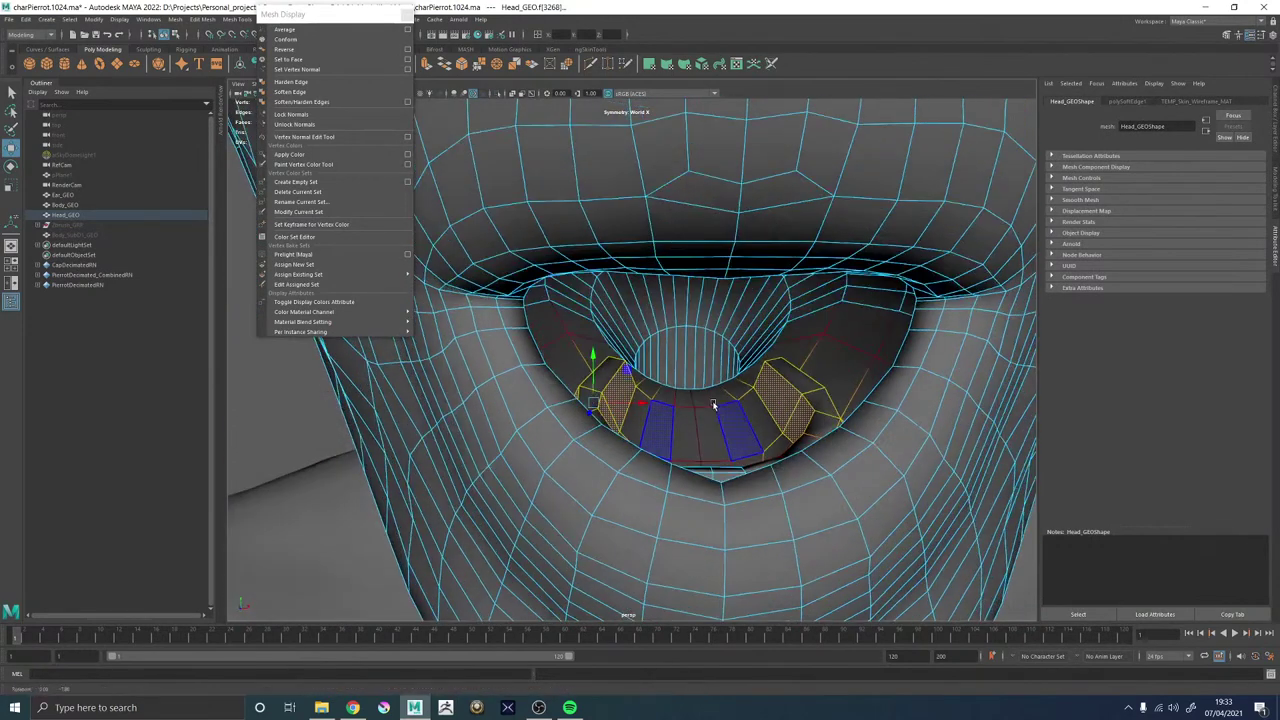
left_click_drag(648, 416, 593, 408)
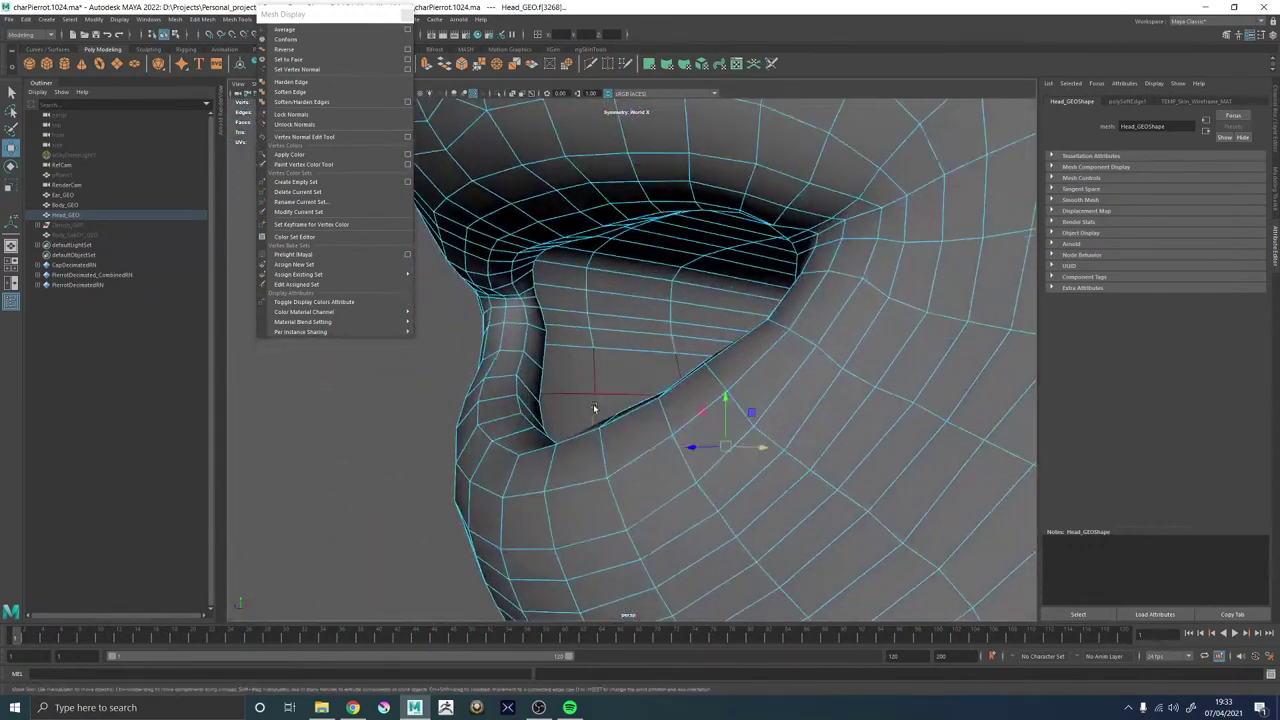
left_click_drag(616, 340, 605, 270)
double_click(588, 343, "shift")
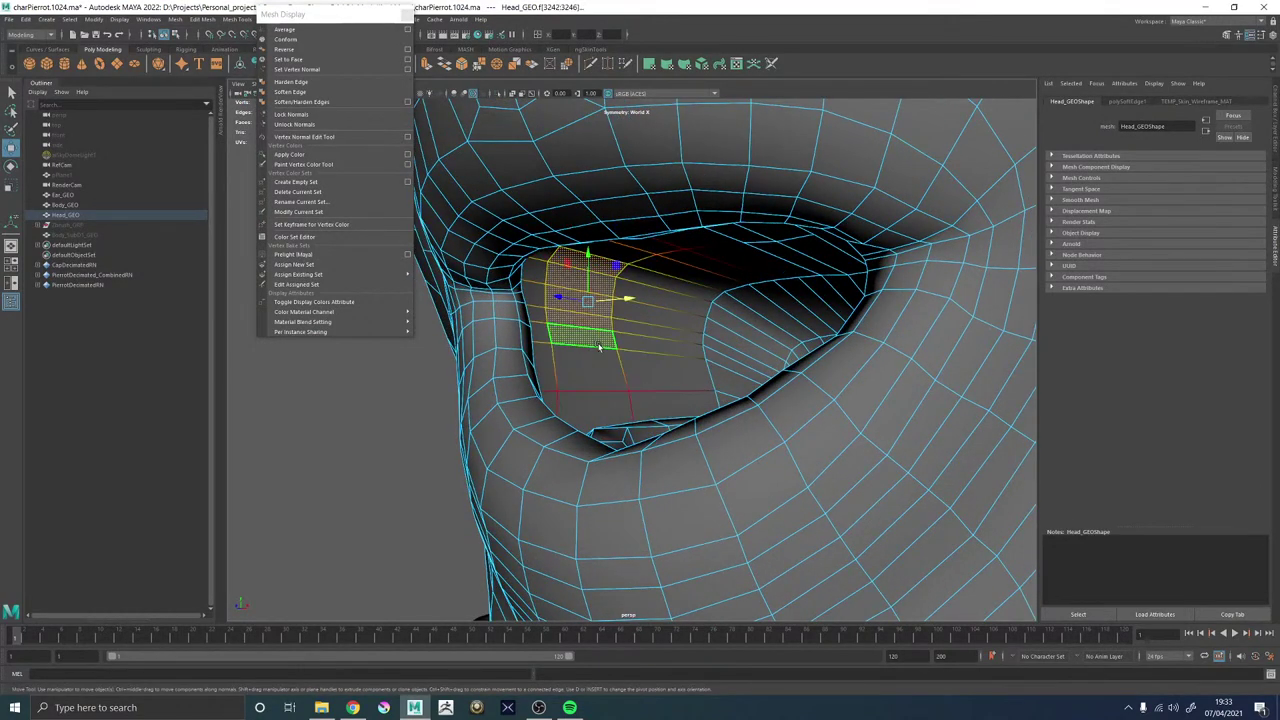
left_click_drag(594, 344, 624, 346, "alt")
left_click(627, 345, "shift")
double_click(650, 281, "shift")
left_click_drag(630, 300, 634, 322, "alt")
left_click_drag(552, 319, 591, 321)
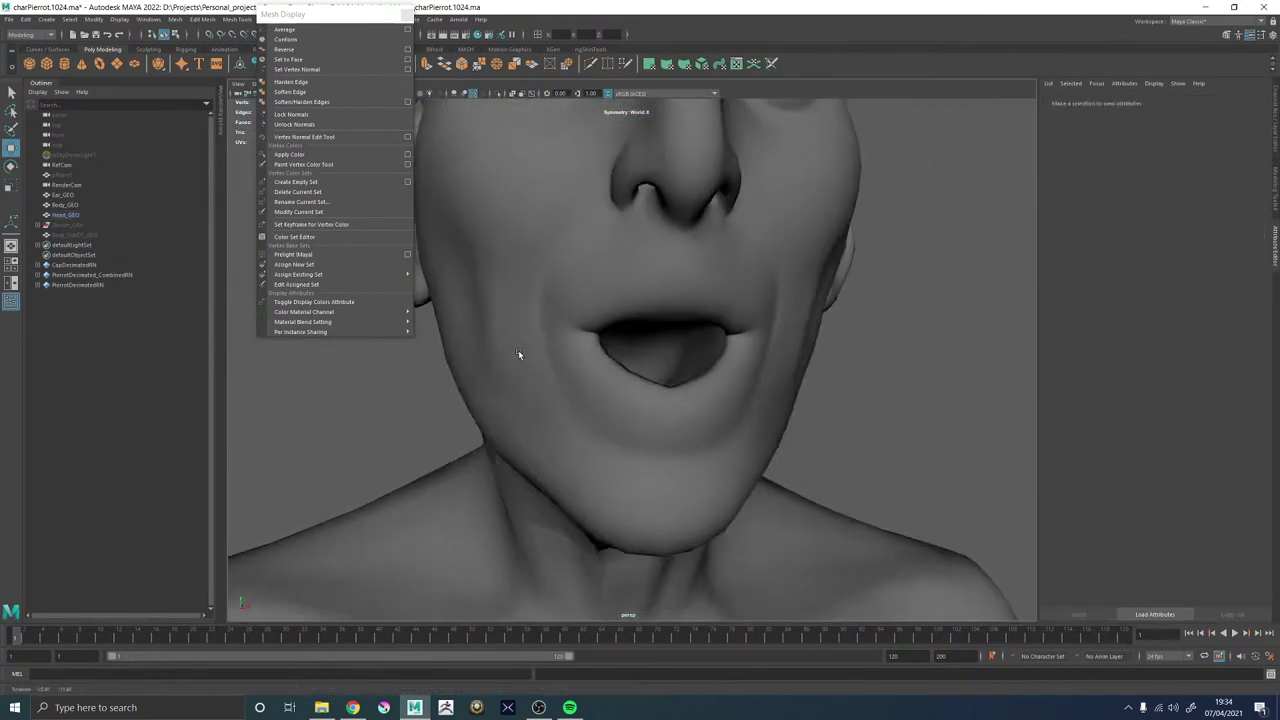
With soft selection off, select the edge loop around the throat entrance and scale it down uniformly to about 0.8 from a centred pivot.
left_click_drag(518, 353, 623, 390, "alt")
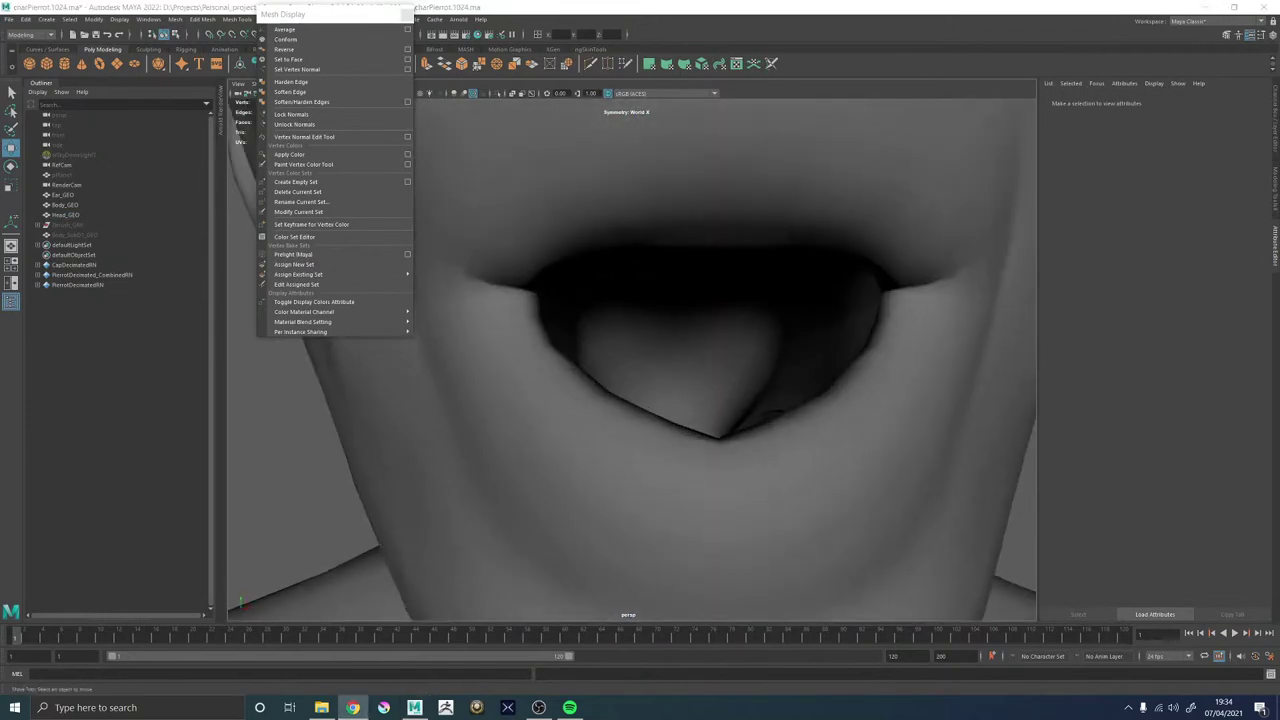
left_click_drag(723, 231, 727, 300, "alt")
right_click_drag(727, 300, 828, 406, "alt")
left_click(734, 346)
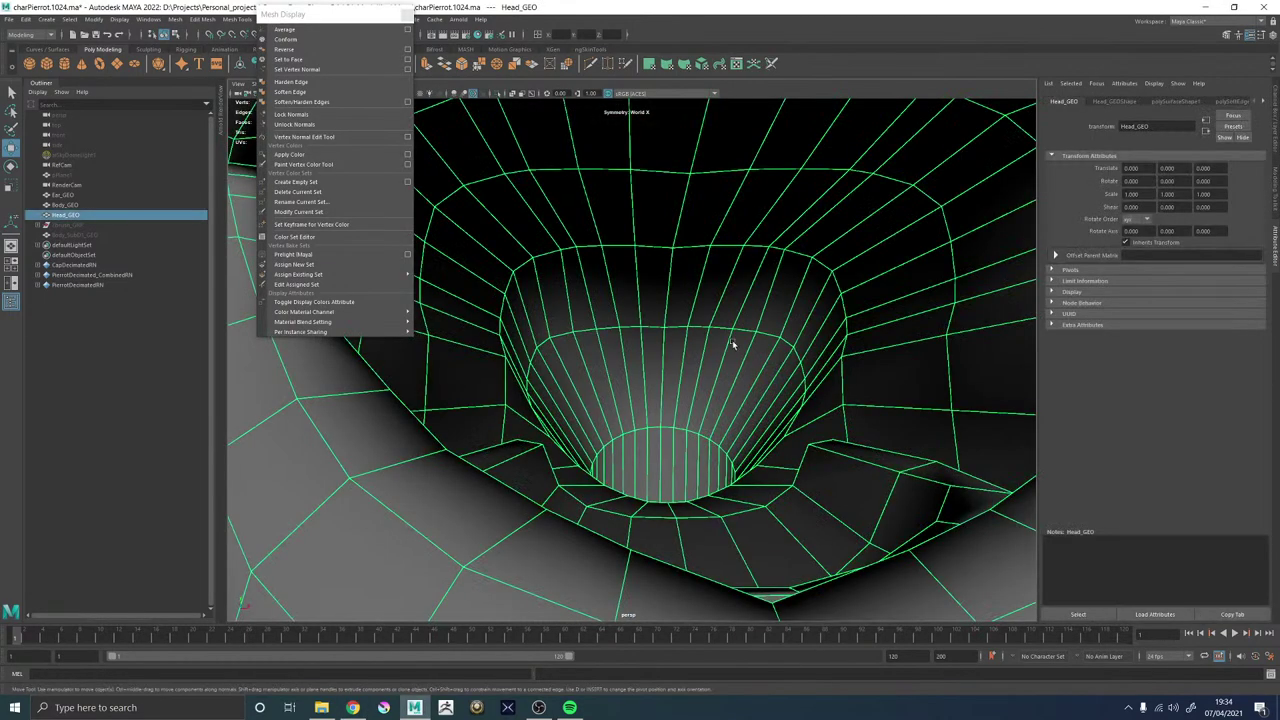
left_click_drag(734, 346, 666, 371, "alt")
right_click_drag(675, 380, 683, 312)
double_click(683, 263)
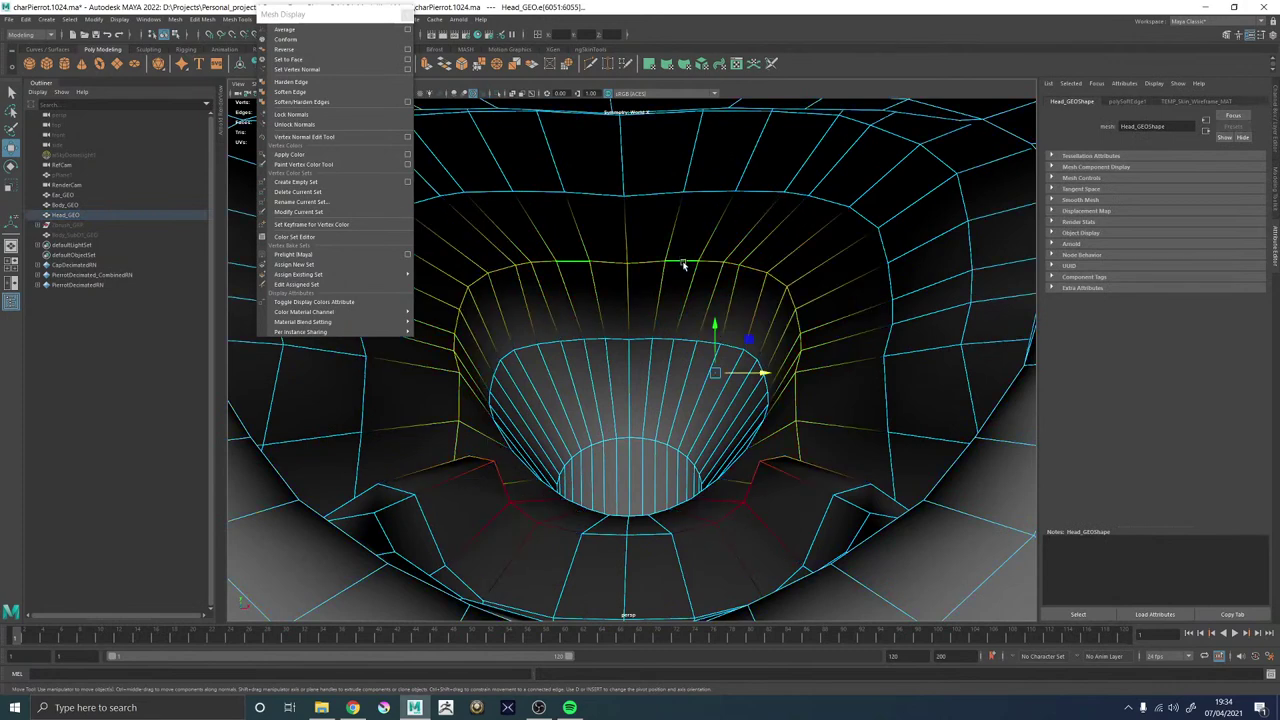
key("b")
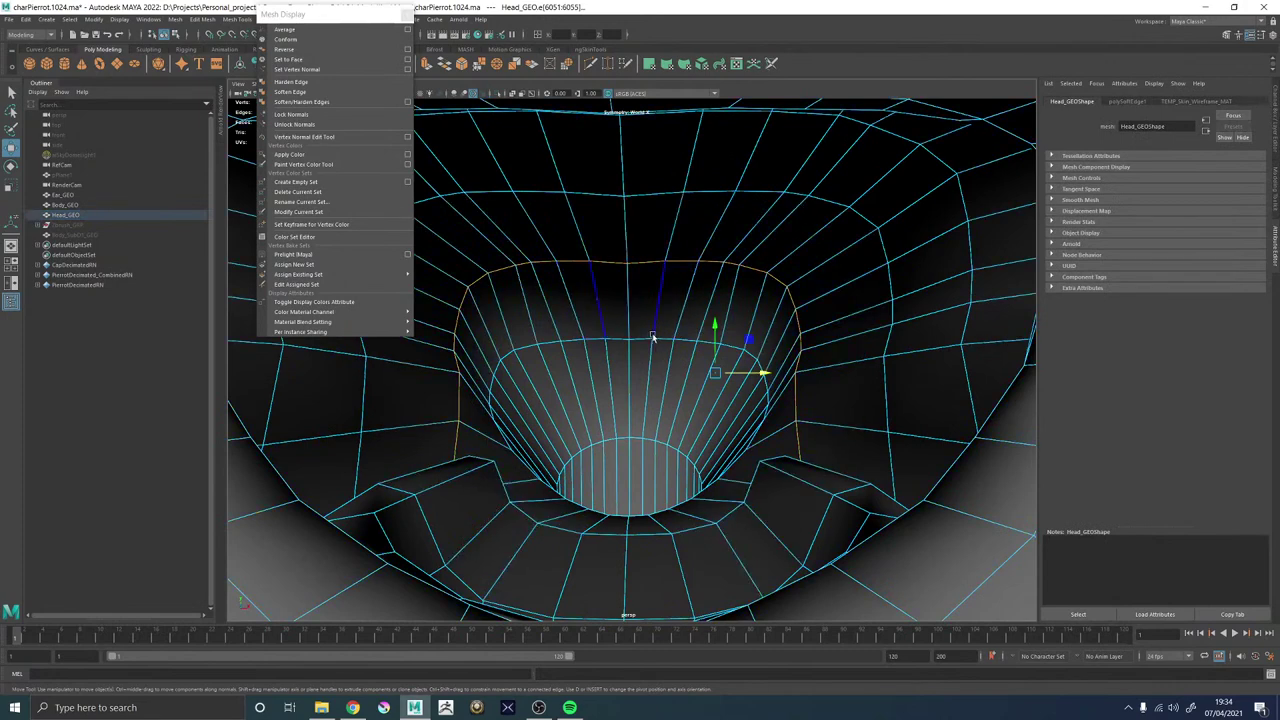
right_click_drag(528, 276, 528, 243)
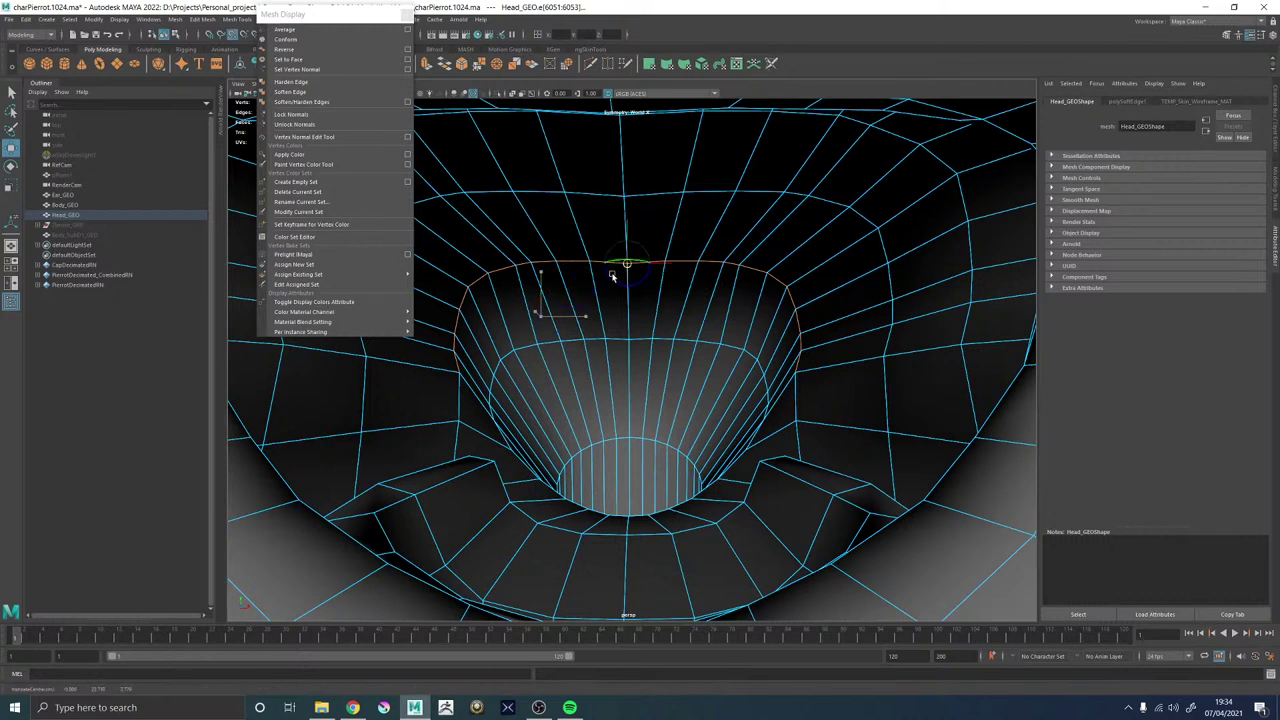
key("w")
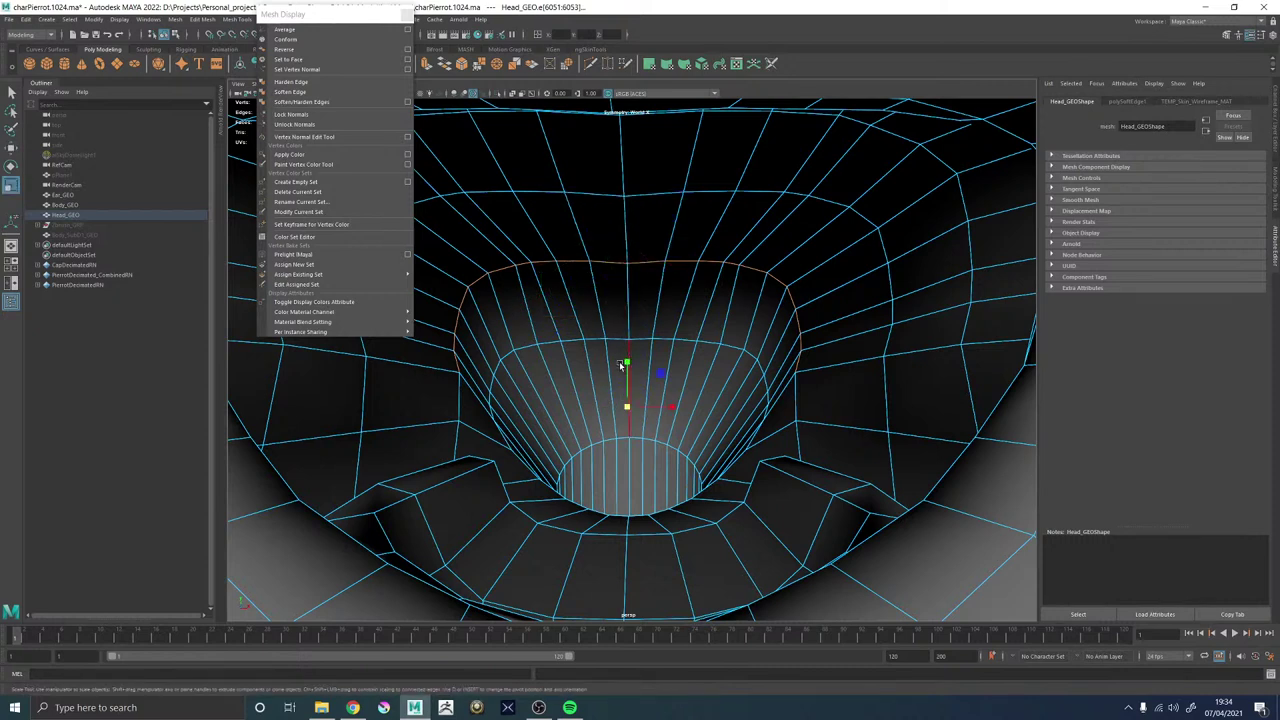
left_click_drag(624, 407, 583, 410)
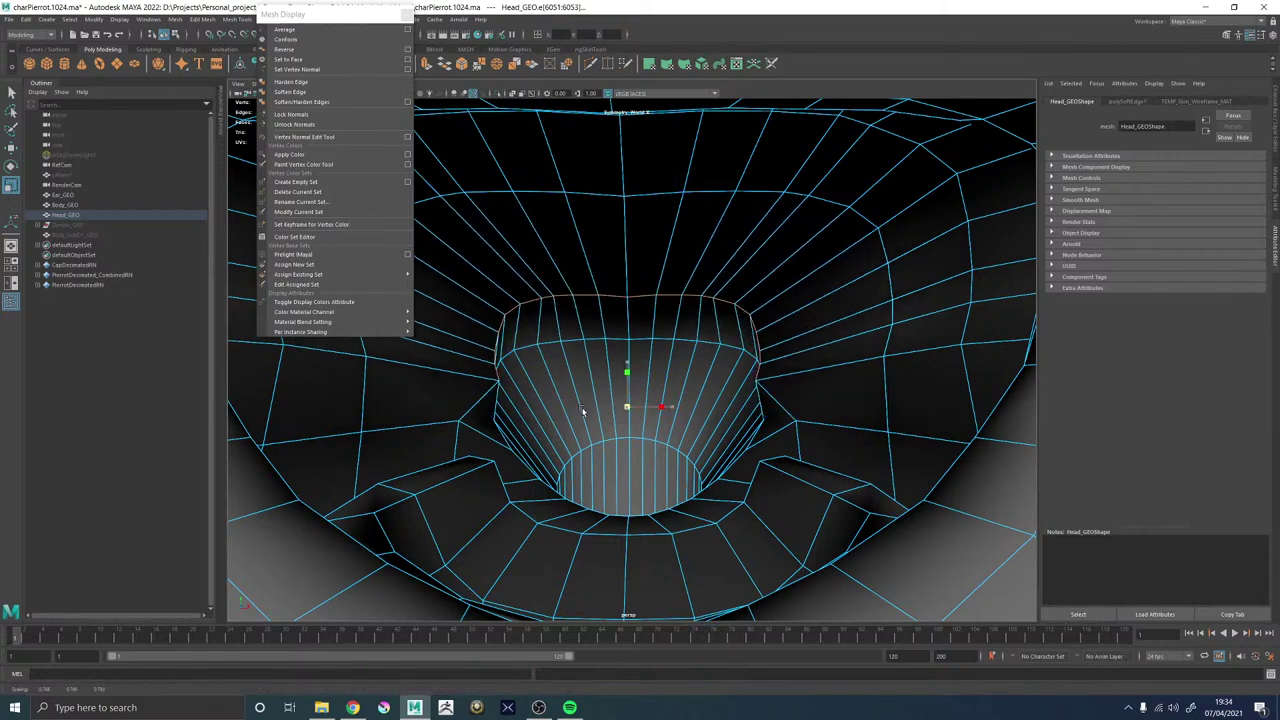
Scale down the next edge loop inside the throat, using a pivot on the centre of its lower rim.
left_click_drag(812, 367, 795, 362, "alt")
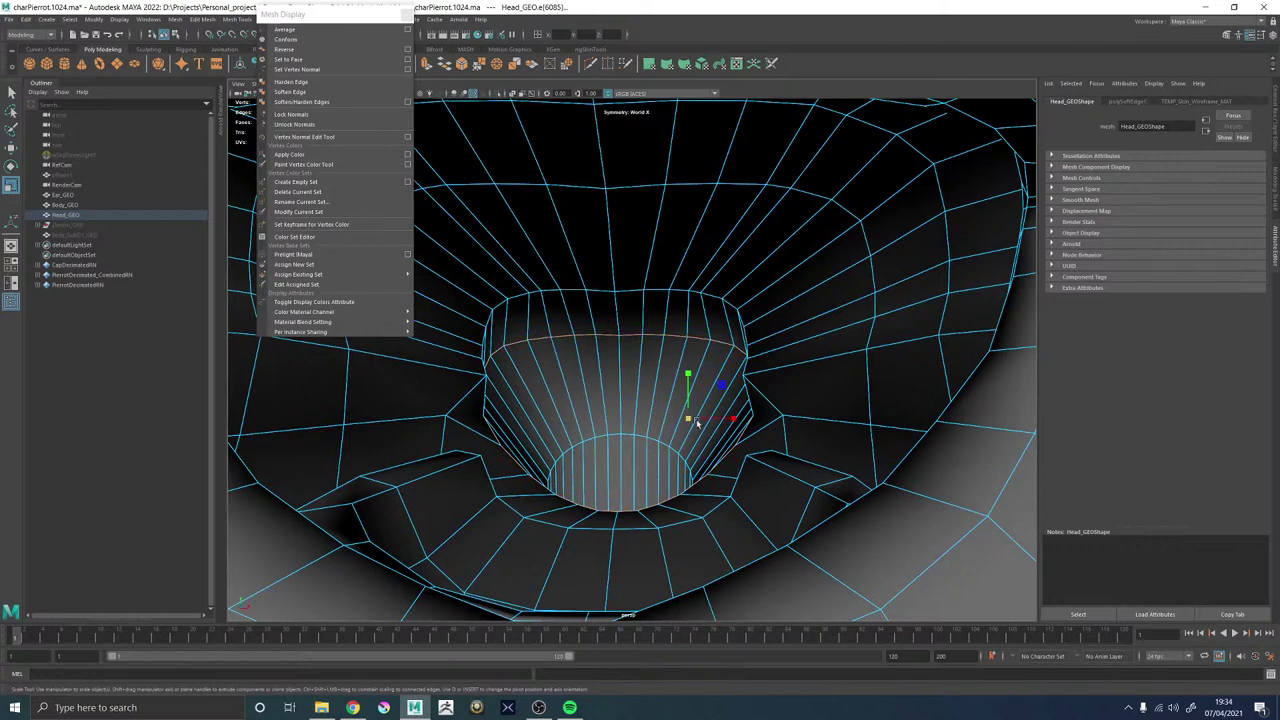
left_click_drag(688, 420, 645, 419)
key("ctrl+z")
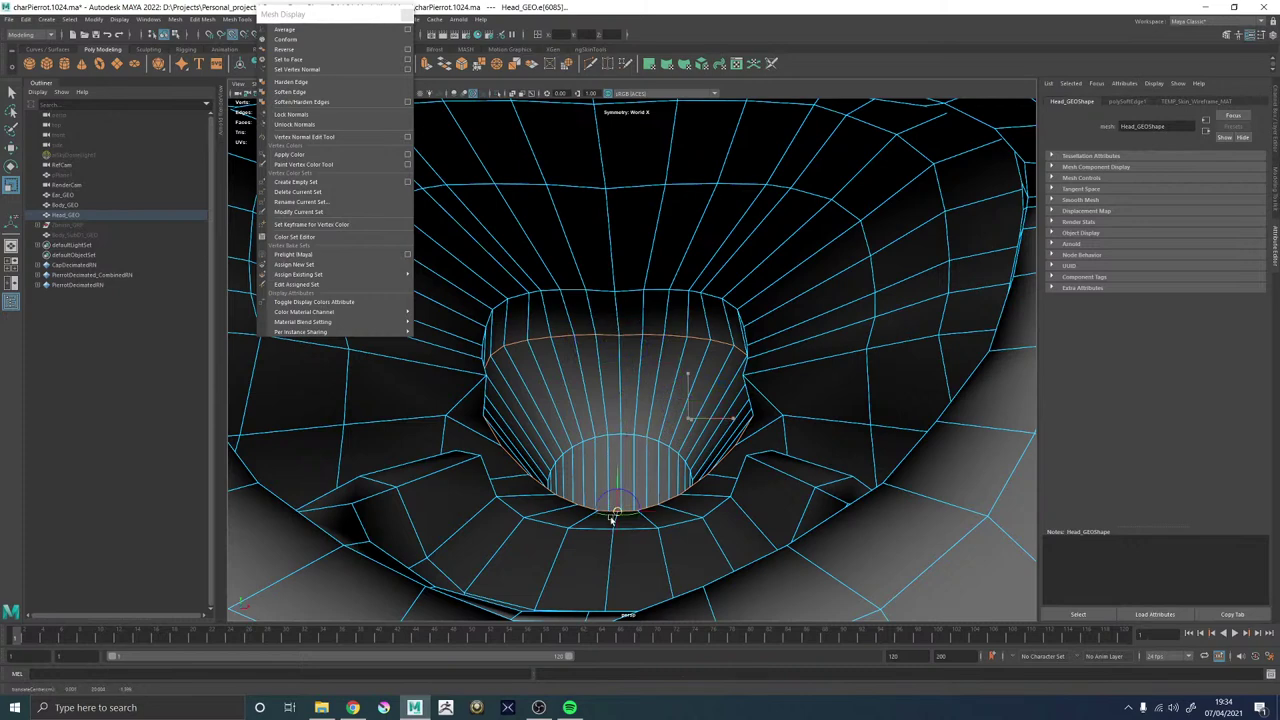
left_click_drag(618, 514, 551, 516)
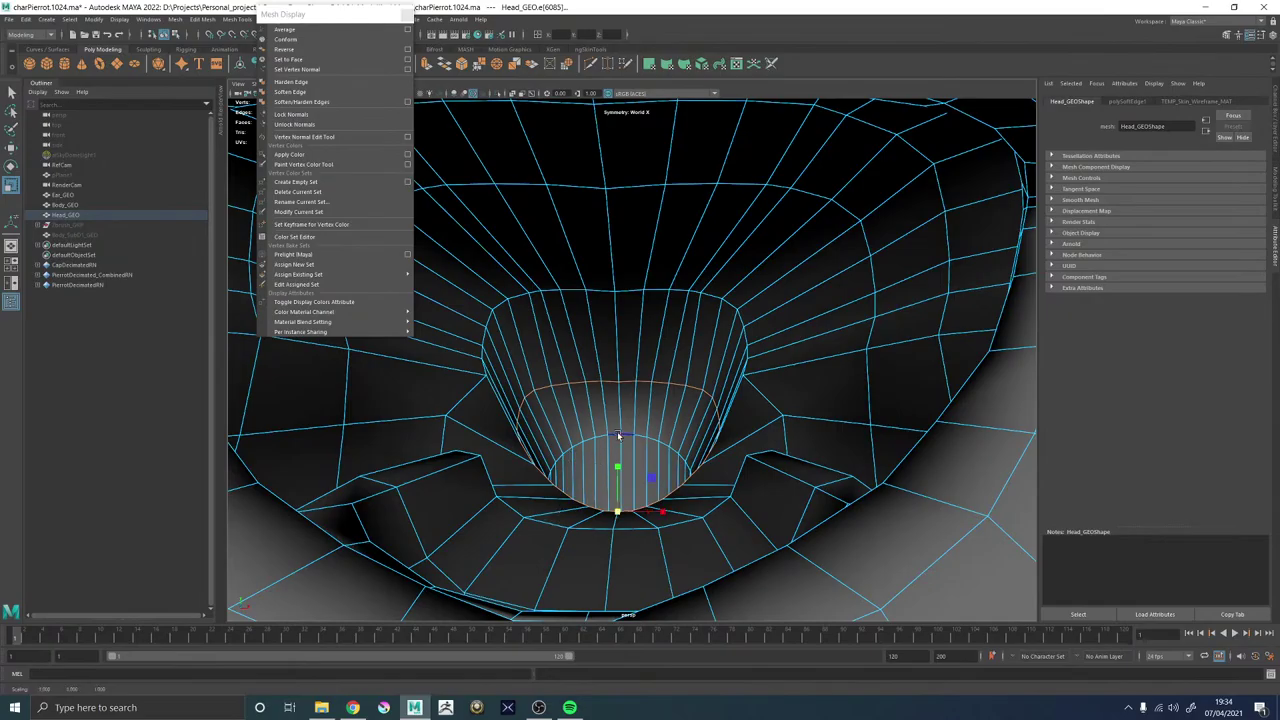
In wireframe display, select the edge loops at the throat tube's bend and lower end and move them forward.
key("4")
scroll(618, 435, "down", 5)
left_click_drag(709, 443, 717, 440, "alt")
scroll(717, 440, "down", 3)
middle_click_drag(846, 423, 638, 376, "alt")
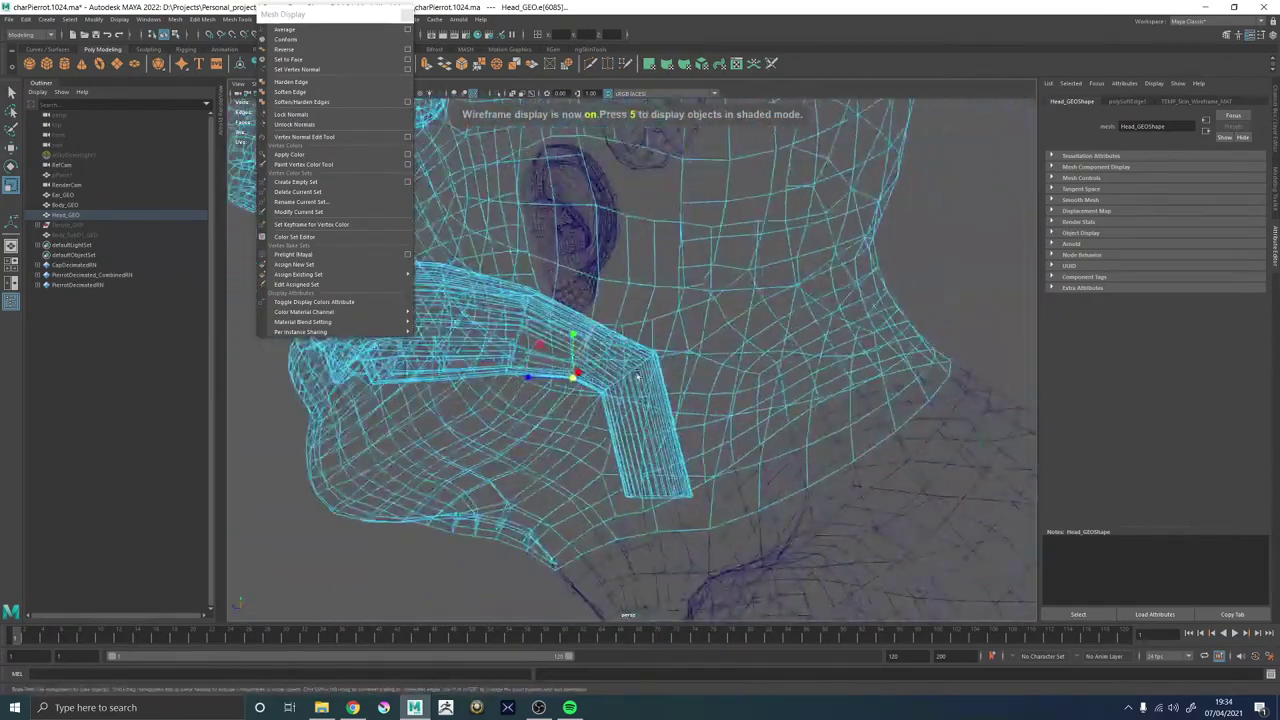
scroll(637, 376, "up", 5)
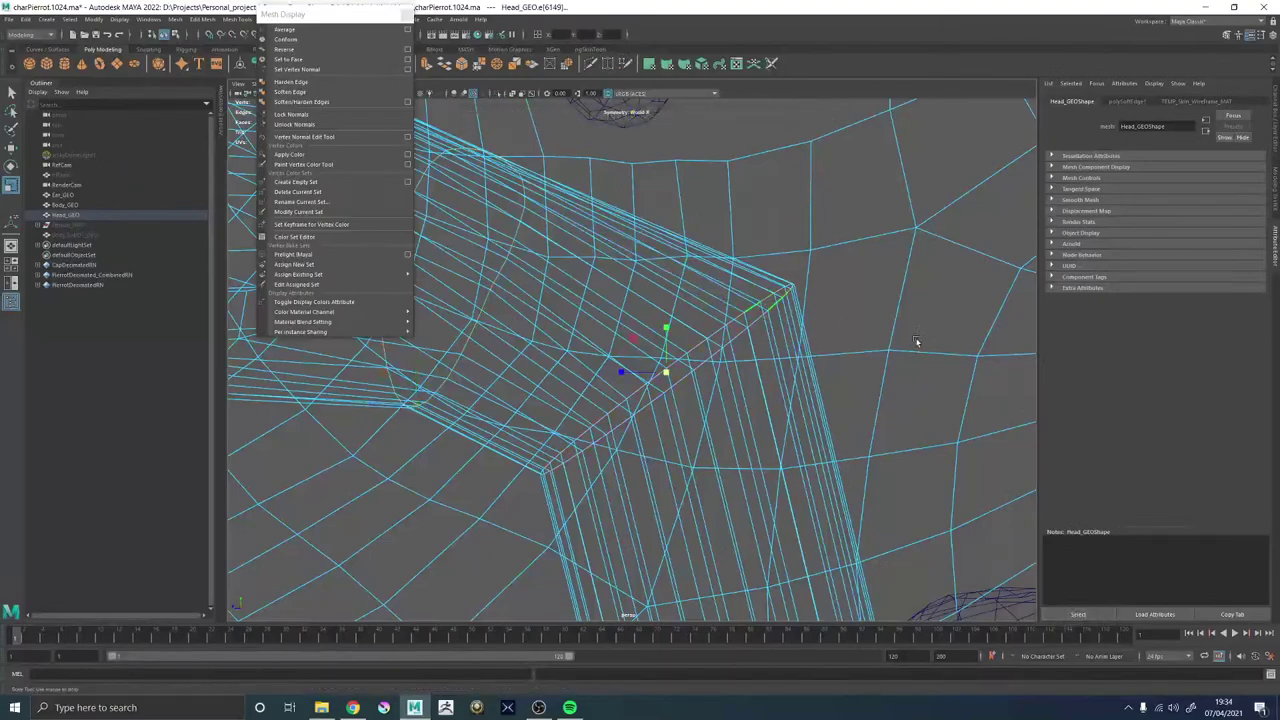
right_click_drag(916, 341, 459, 381, "alt")
right_click_drag(681, 554, 991, 686, "alt")
left_click_drag(900, 560, 757, 491, "alt")
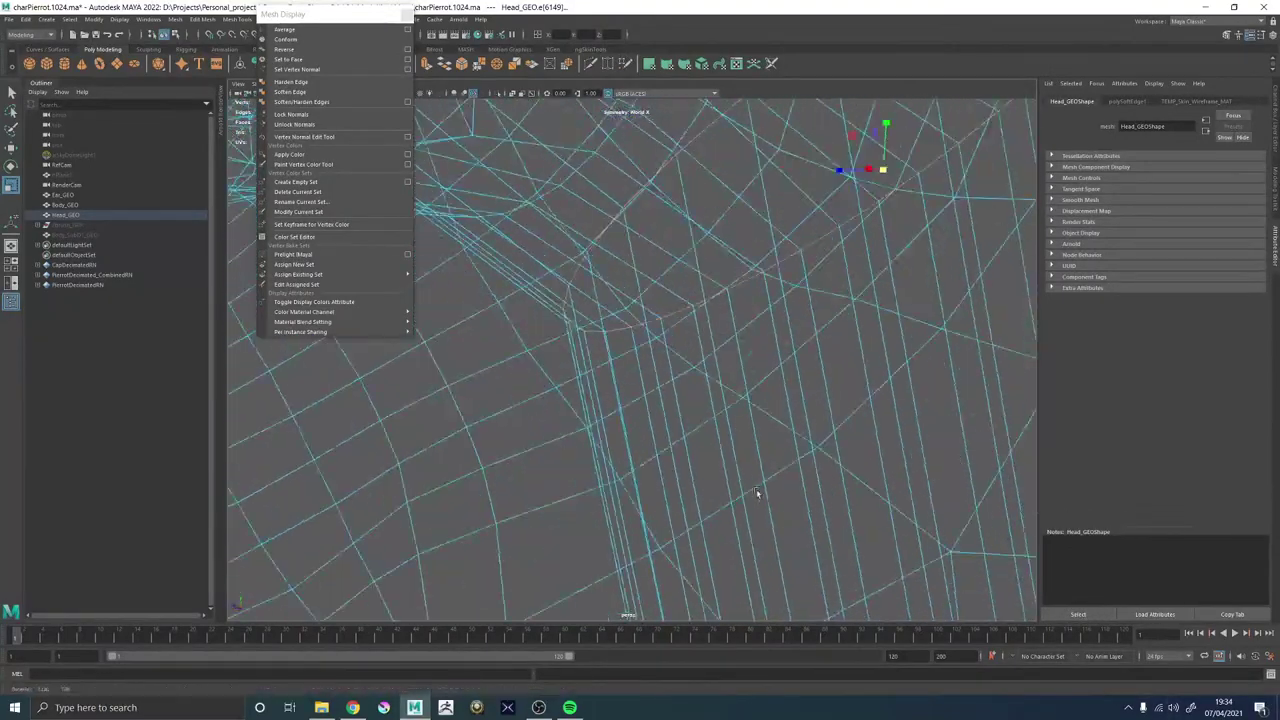
right_click_drag(757, 491, 611, 503, "alt")
middle_click_drag(611, 503, 612, 147, "alt")
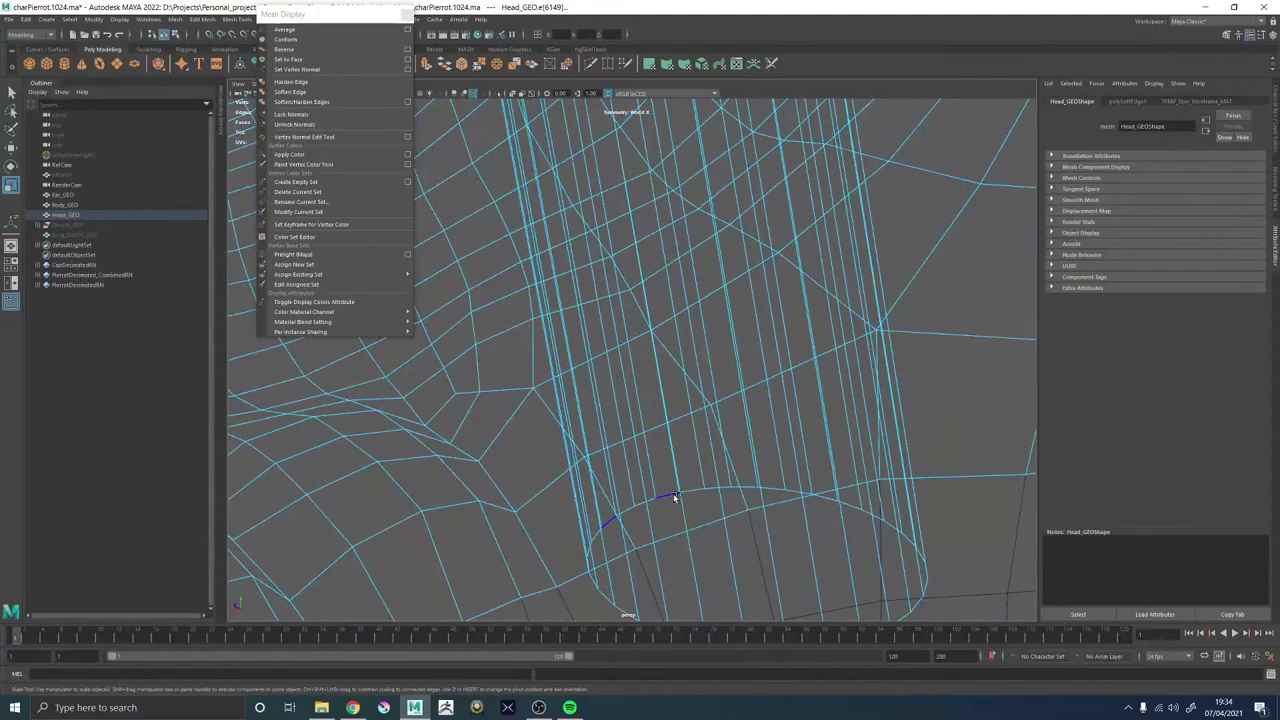
right_click_drag(673, 498, 371, 454, "alt")
left_click_drag(371, 454, 620, 438, "alt")
right_click_drag(620, 438, 525, 373, "alt")
middle_click_drag(525, 373, 620, 443, "alt")
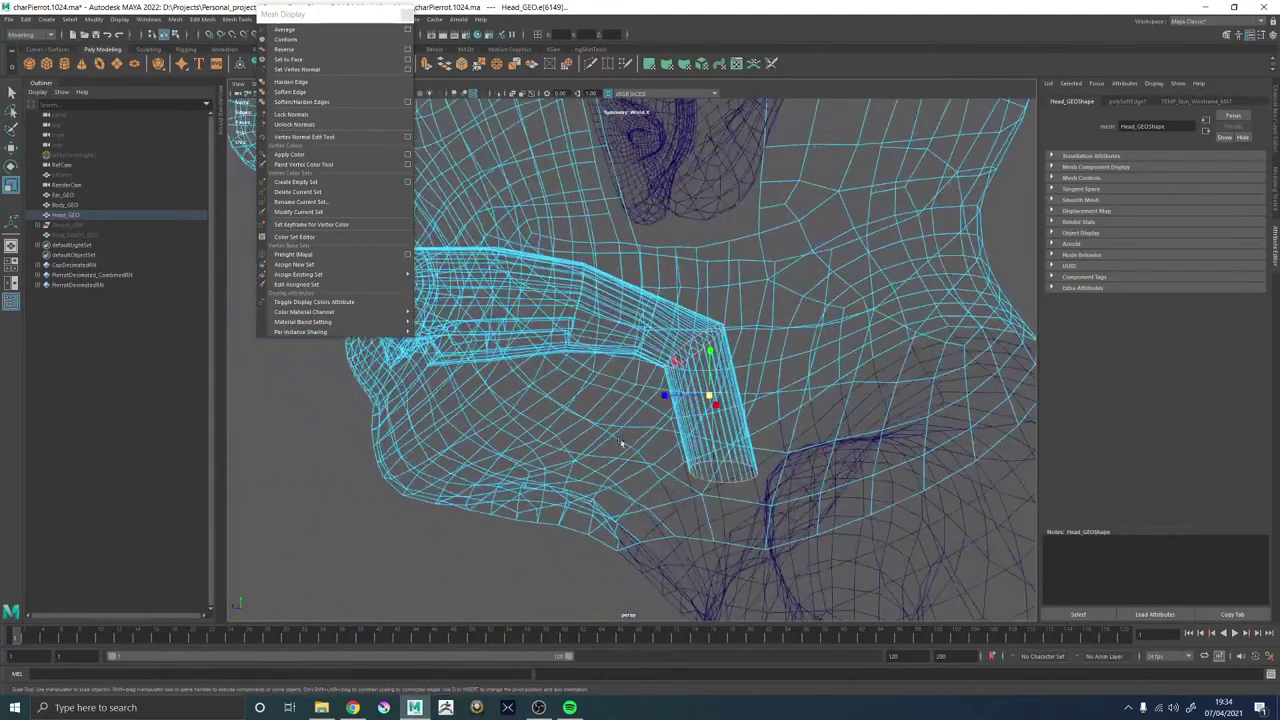
middle_click_drag(664, 393, 643, 401)
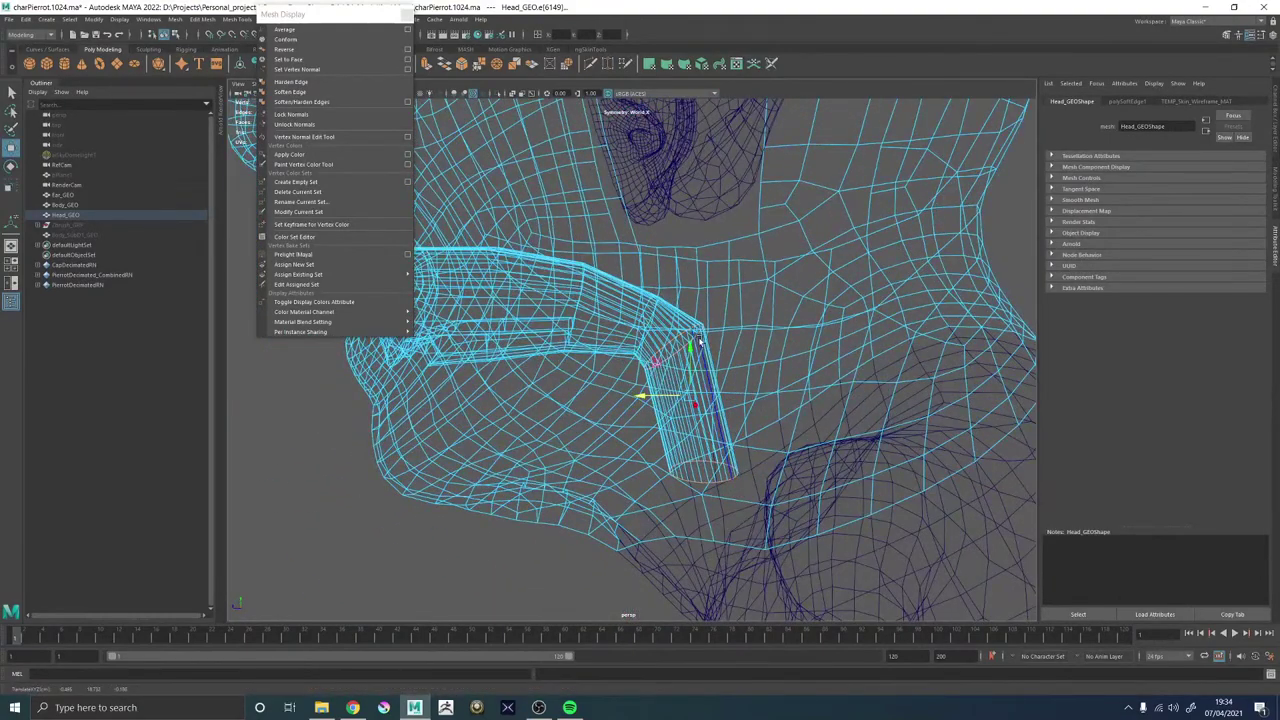
Adjust the throat tube's lower section to round off its bend, checking the shape from front and side.
left_click_drag(690, 346, 742, 391)
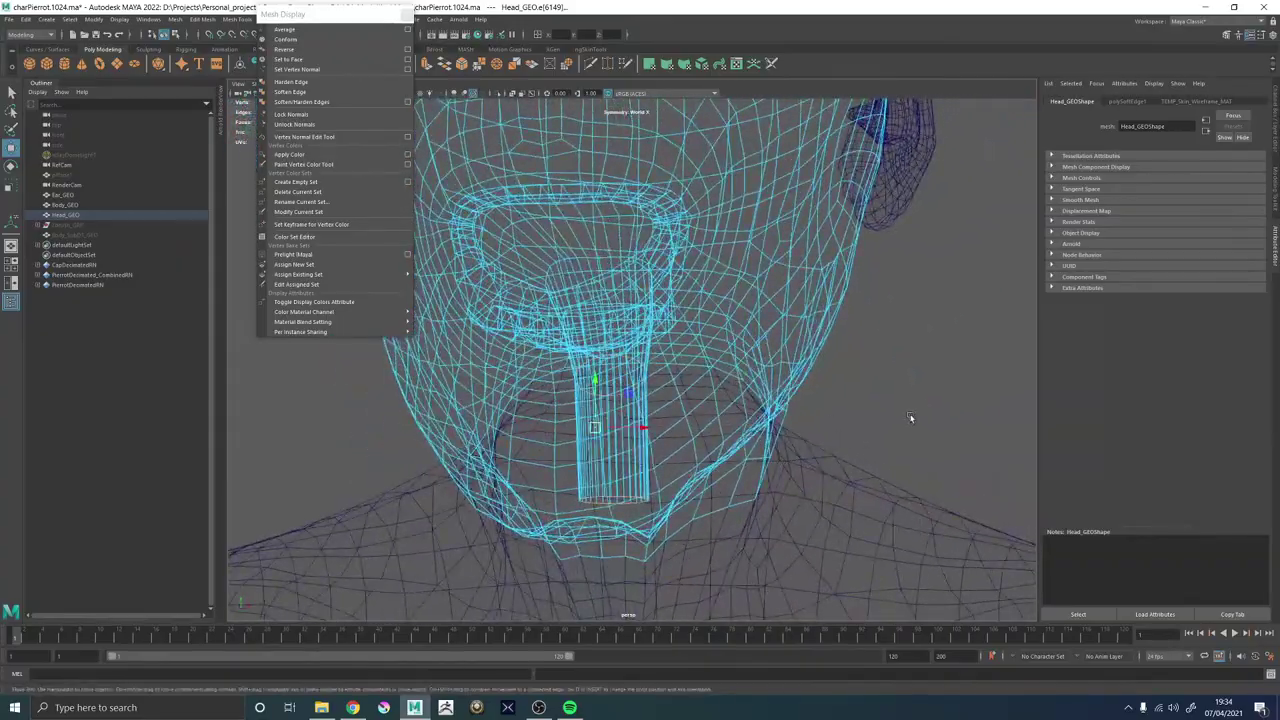
middle_click_drag(910, 417, 916, 416)
left_click_drag(779, 418, 706, 423, "alt")
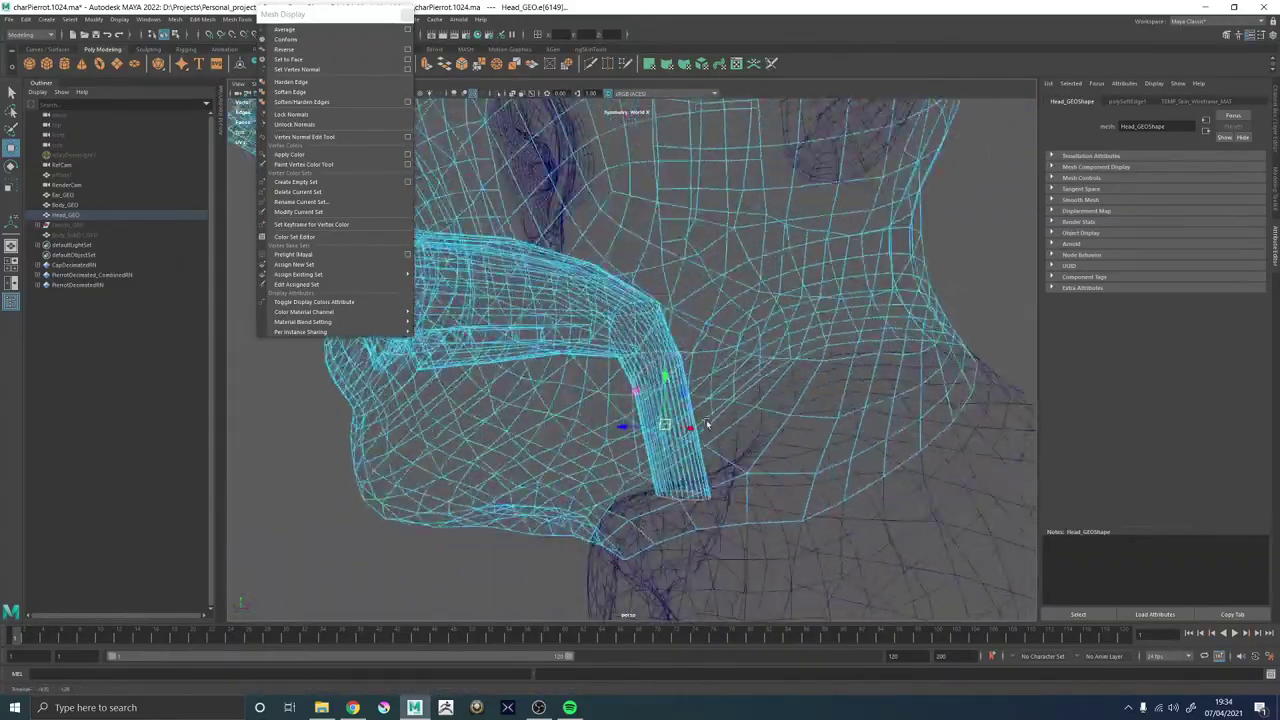
Switch back to shaded object mode and examine the face, open mouth and throat entrance of the head.
key("F8")
key("f")
left_click(849, 306)
left_click_drag(849, 306, 598, 397, "alt")
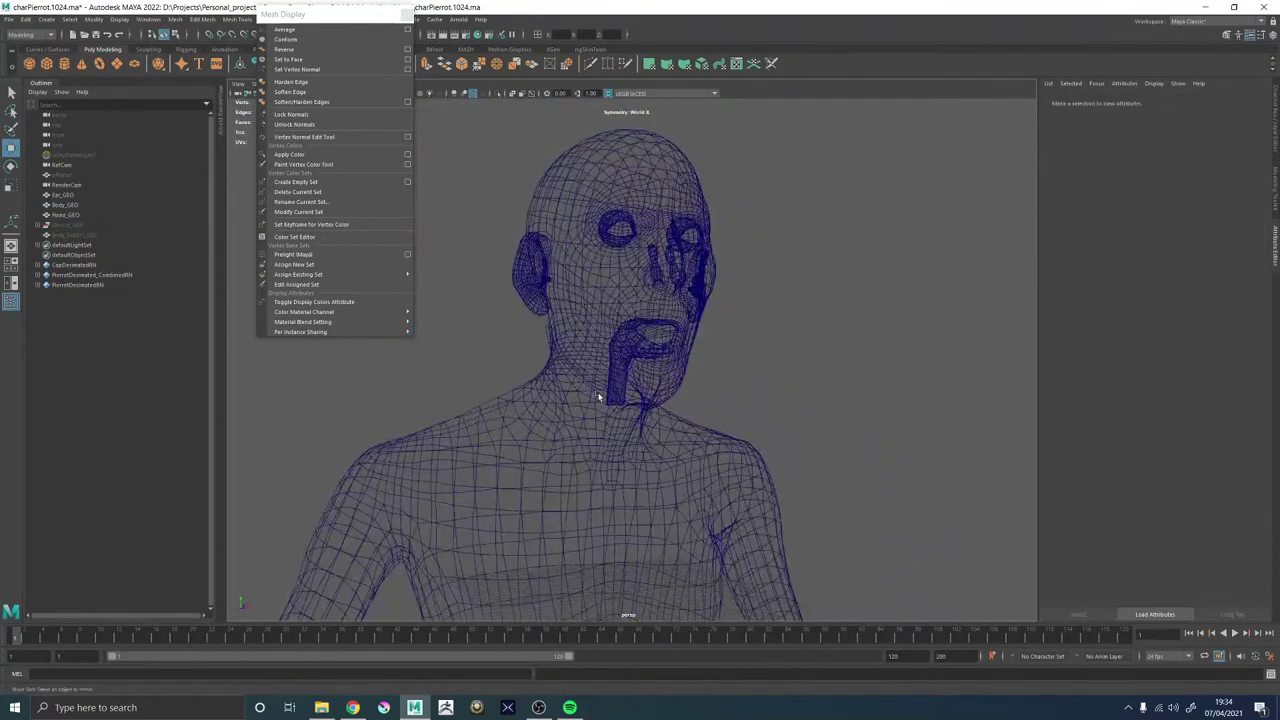
key("5")
right_click_drag(606, 385, 982, 416, "alt")
mouse_move(982, 416)
left_mouse_down("alt")
mouse_move(780, 400)
mouse_move(904, 361)
left_mouse_up("alt")
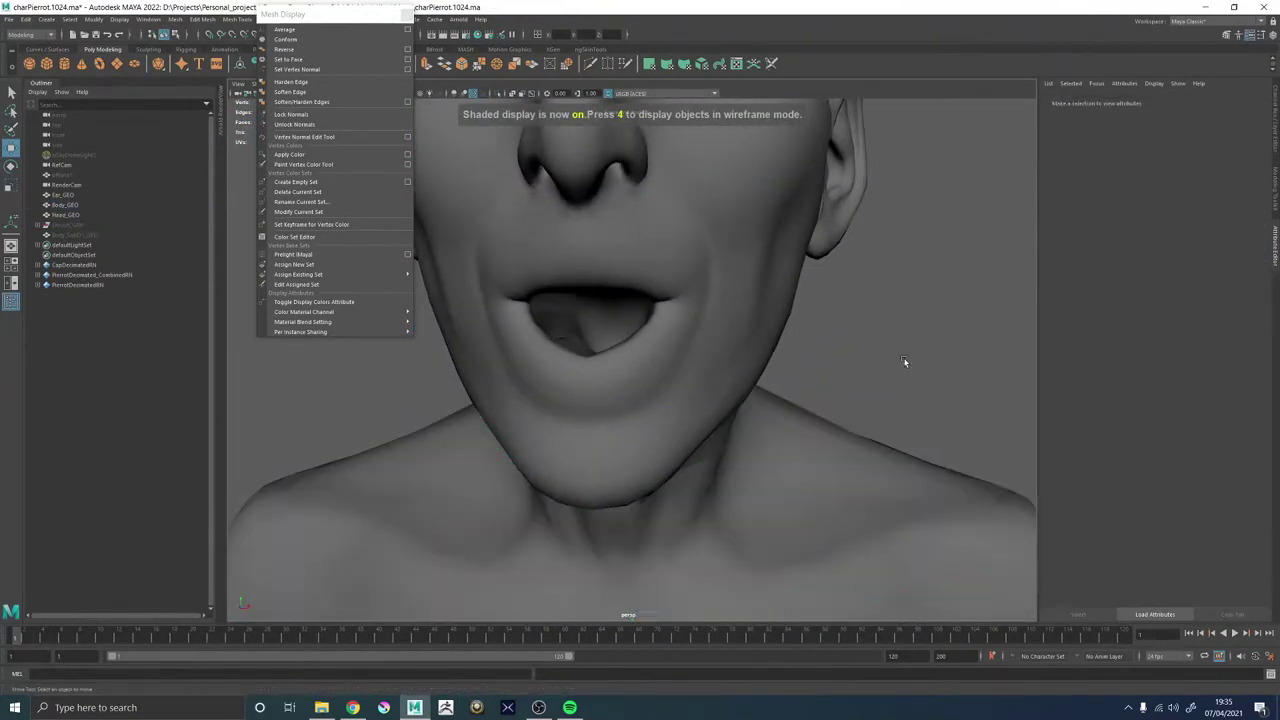
left_click(556, 346)
middle_click_drag(460, 328, 534, 380, "alt")
right_click_drag(534, 380, 711, 457, "alt")
left_click_drag(711, 457, 583, 431, "alt")
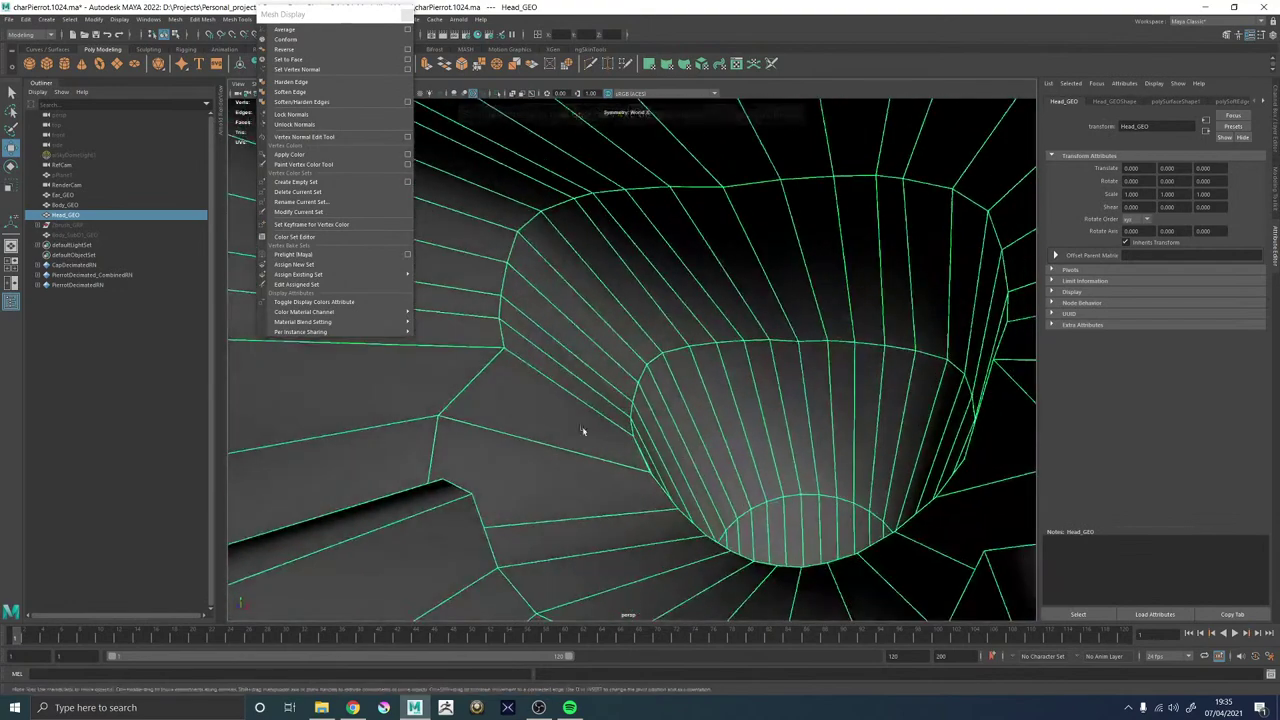
Try Edit Edge Flow on the edge loop around the throat entrance and on its side edges.
right_click_drag(503, 426, 522, 294)
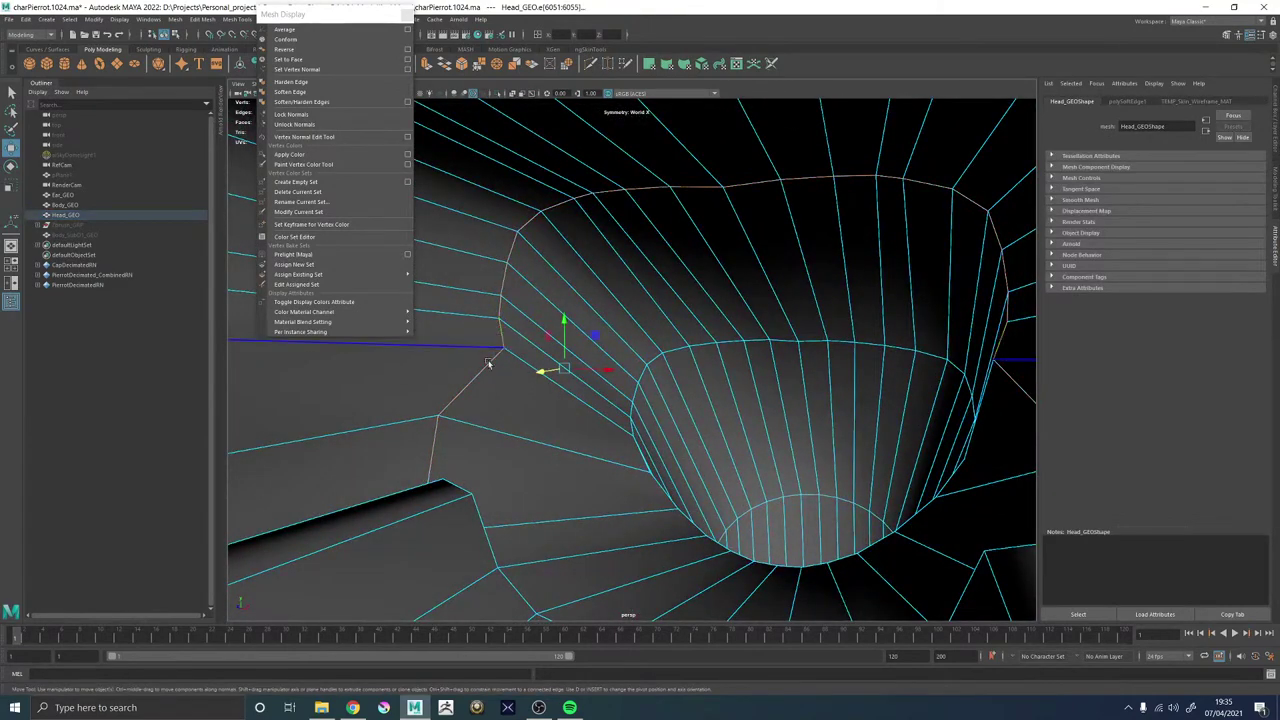
left_click_drag(463, 396, 529, 414, "alt")
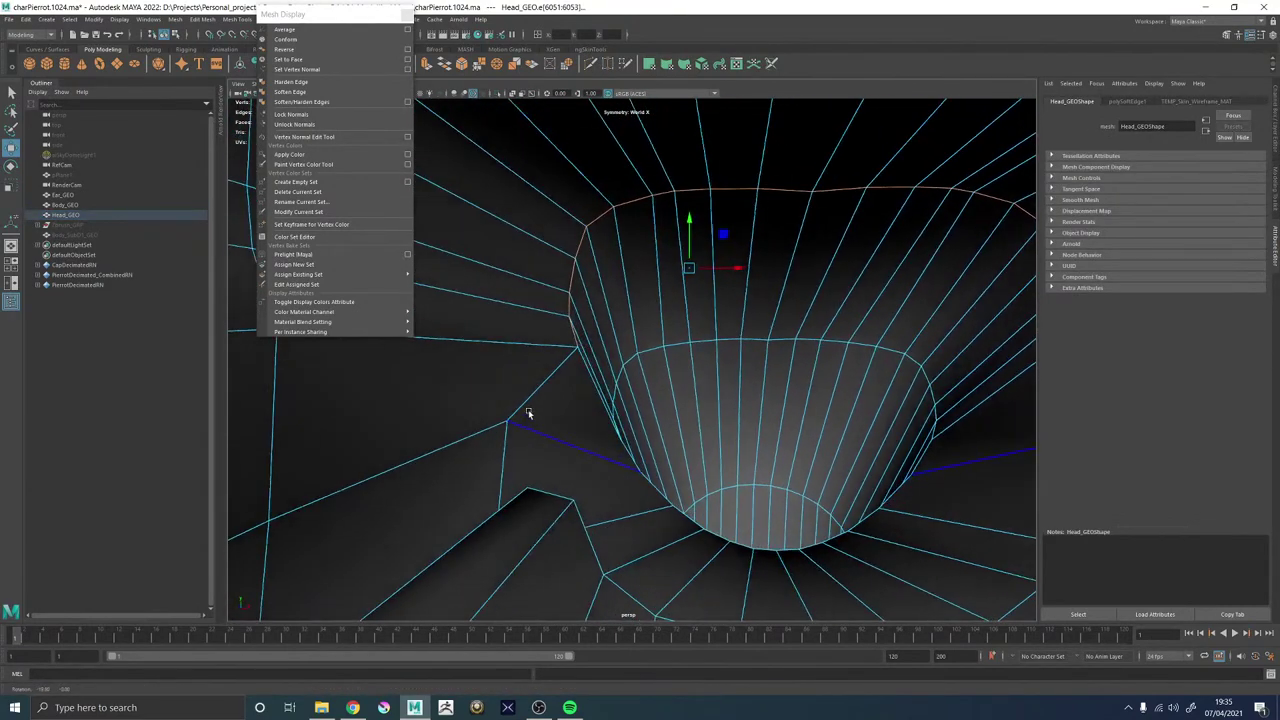
right_click(782, 431, "shift")
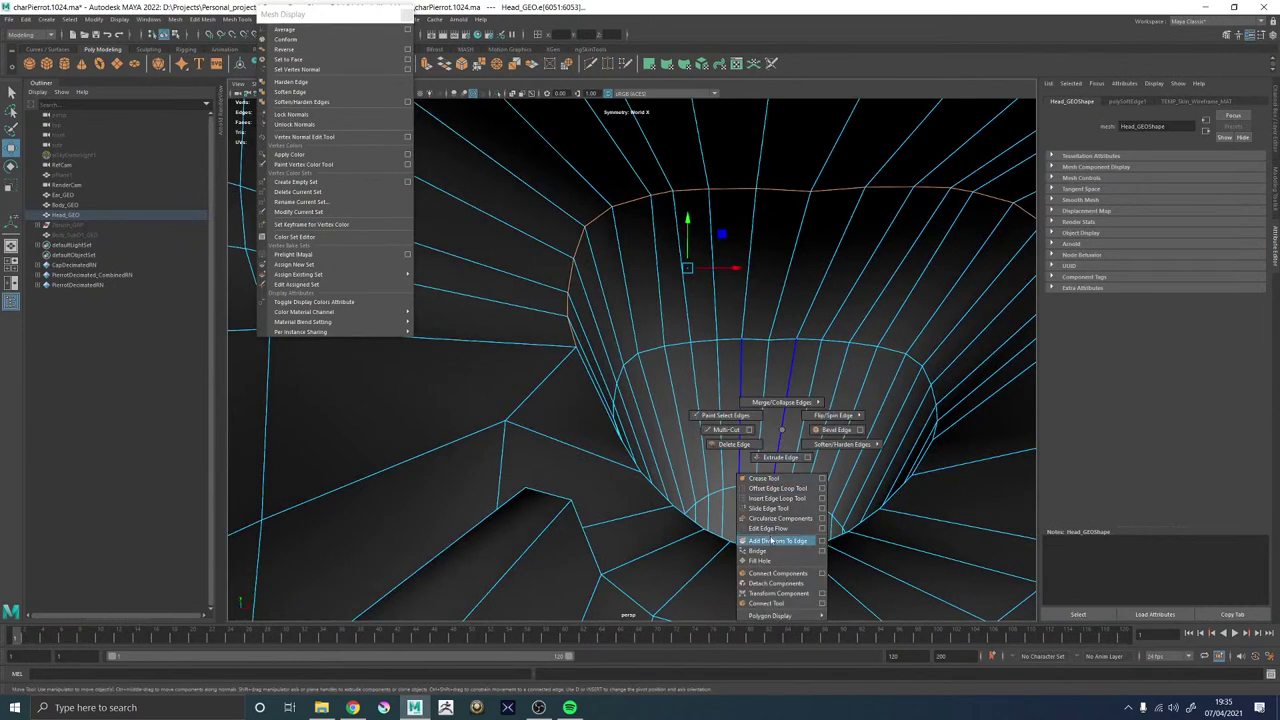
right_click_drag(771, 540, 769, 529, "shift")
left_click_drag(784, 460, 596, 343, "alt")
key("ctrl+z")
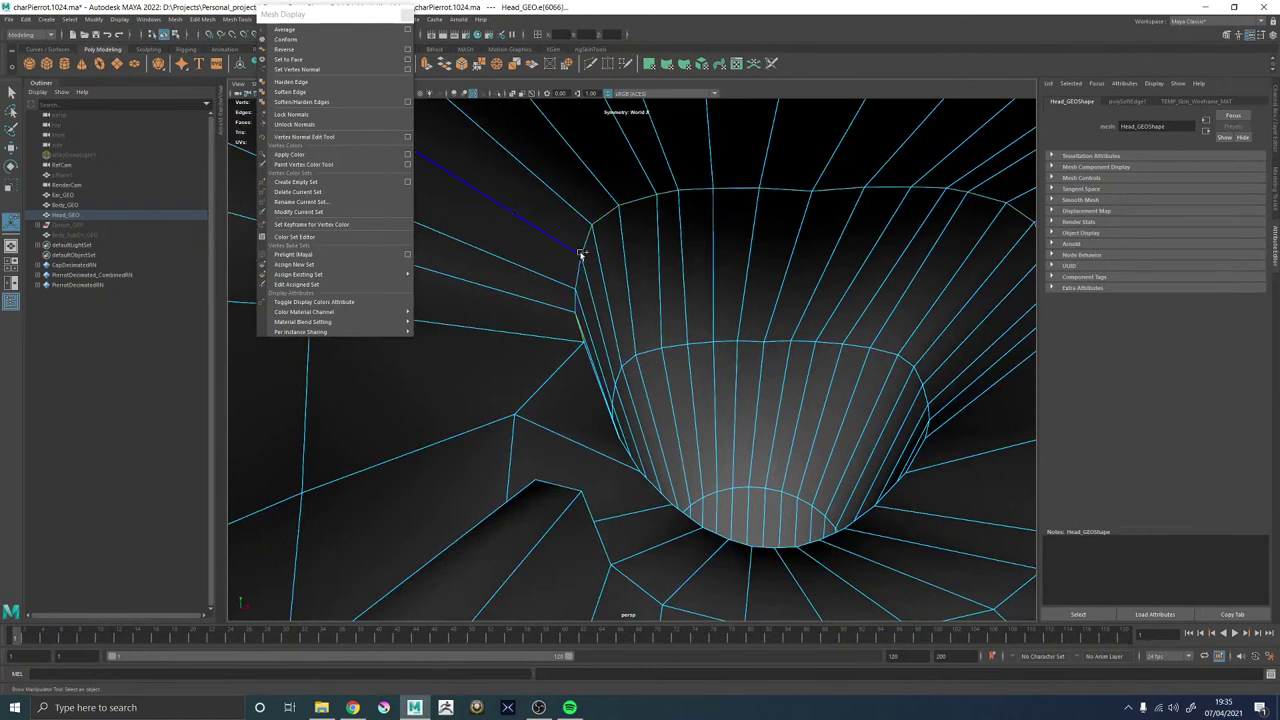
key("g")
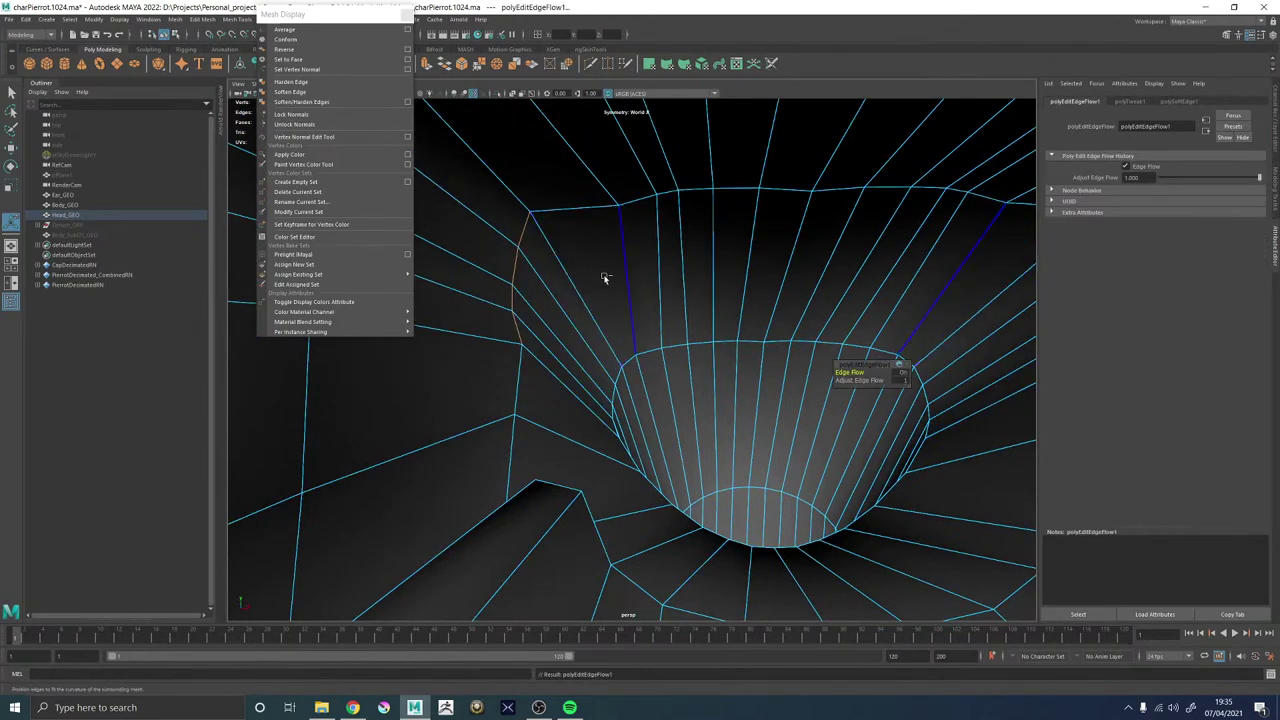
key("ctrl+z")
Move the vertices along the side of the throat entrance outward one by one to even out the rim.
left_click(582, 346)
left_click_drag(582, 346, 570, 361, "alt")
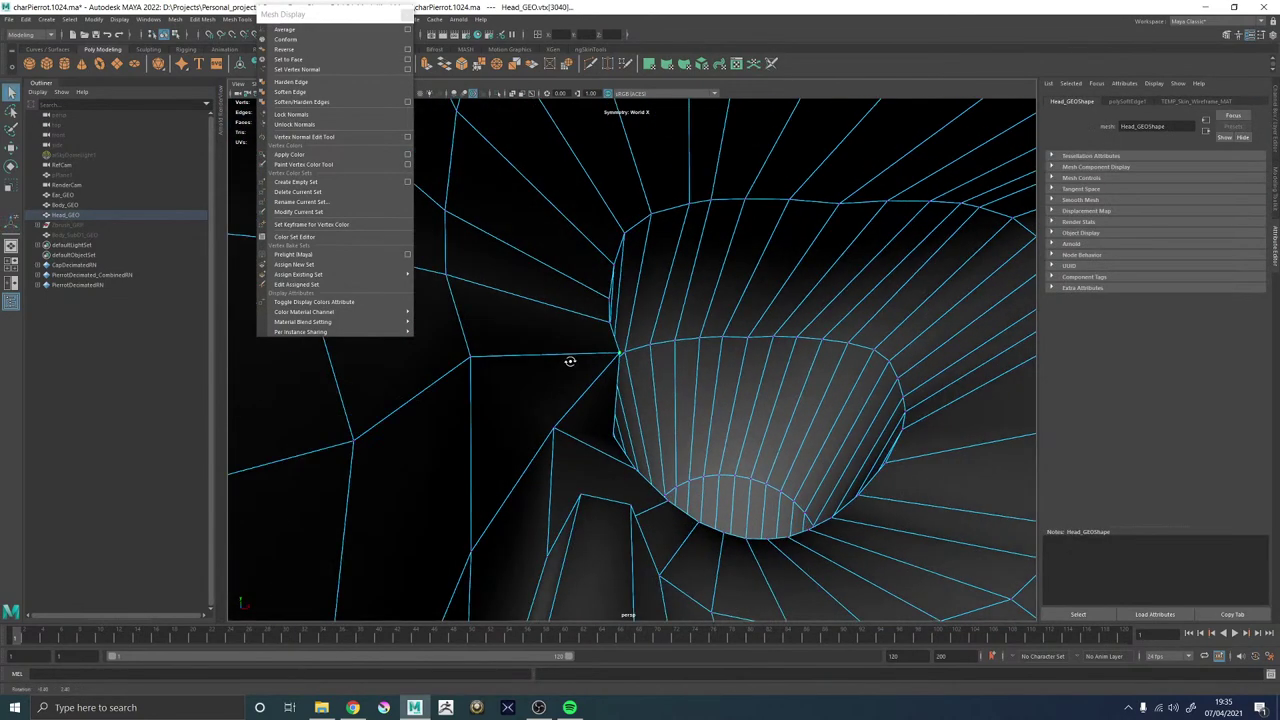
middle_click_drag(652, 319, 584, 339)
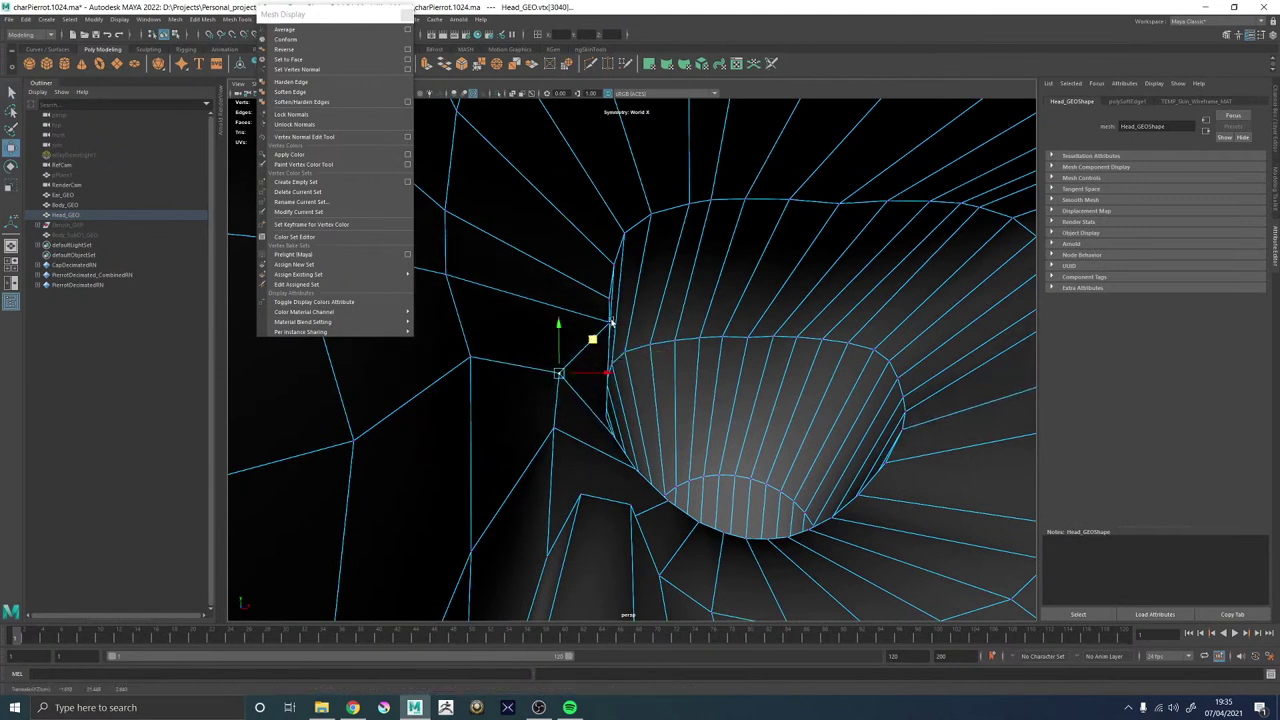
middle_click_drag(640, 291, 607, 299)
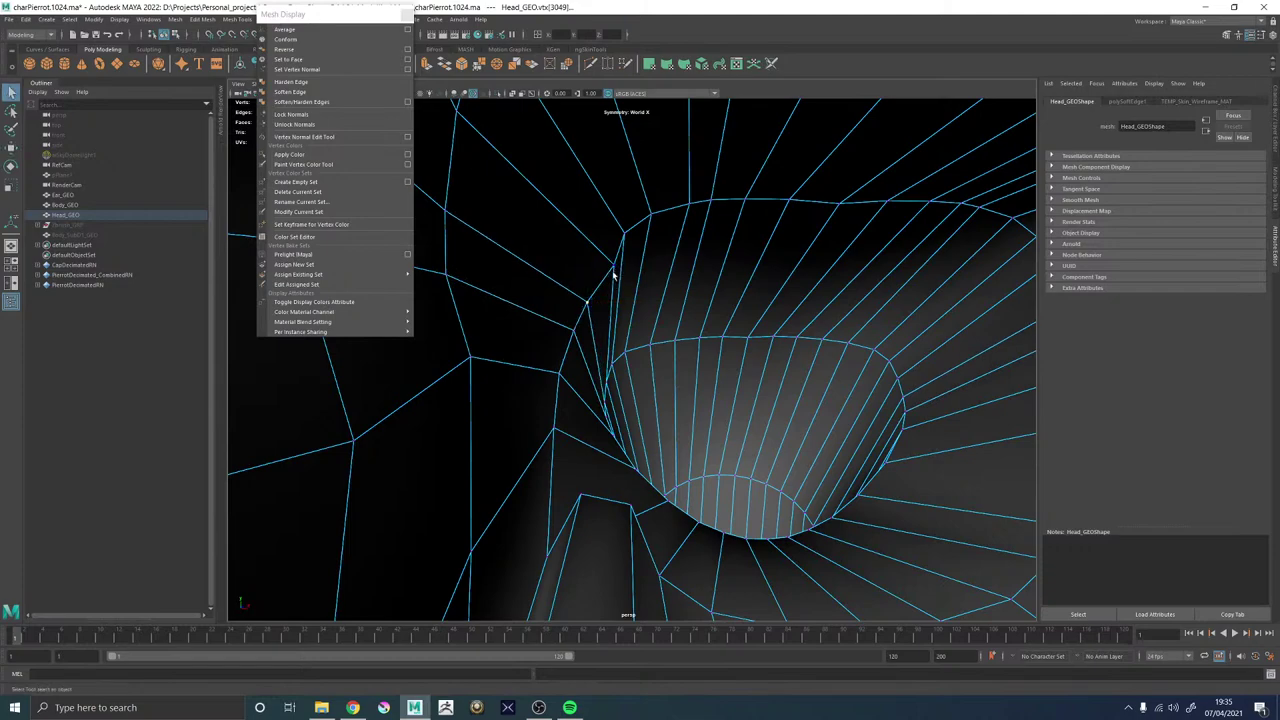
Insert edge loops around the throat entrance and inside the throat tube with the Multi-Cut tool.
left_click_drag(638, 235, 757, 332, "alt")
right_click_drag(757, 332, 734, 434, "alt")
left_click_drag(734, 434, 805, 461, "alt")
right_click_drag(805, 461, 616, 339, "alt")
left_click(602, 386, "ctrl")
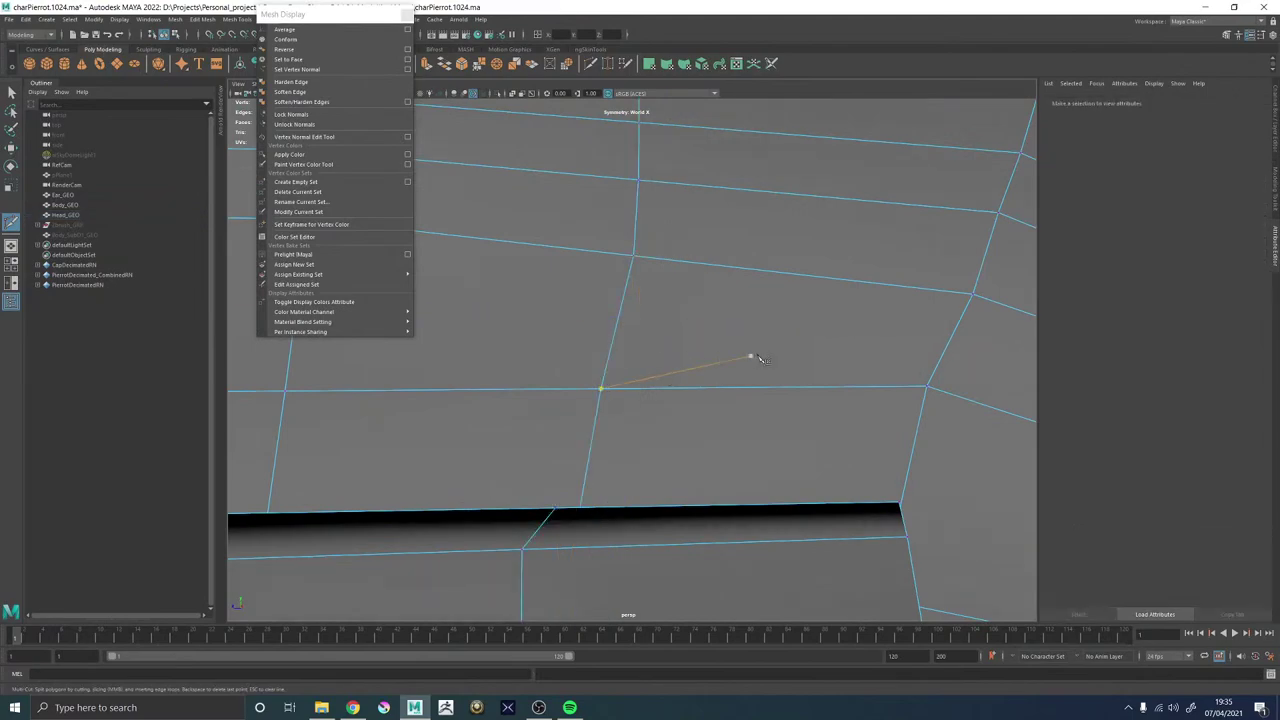
left_click_drag(749, 357, 637, 337, "alt")
right_click_drag(637, 337, 654, 343, "alt")
middle_click_drag(654, 343, 686, 373, "alt")
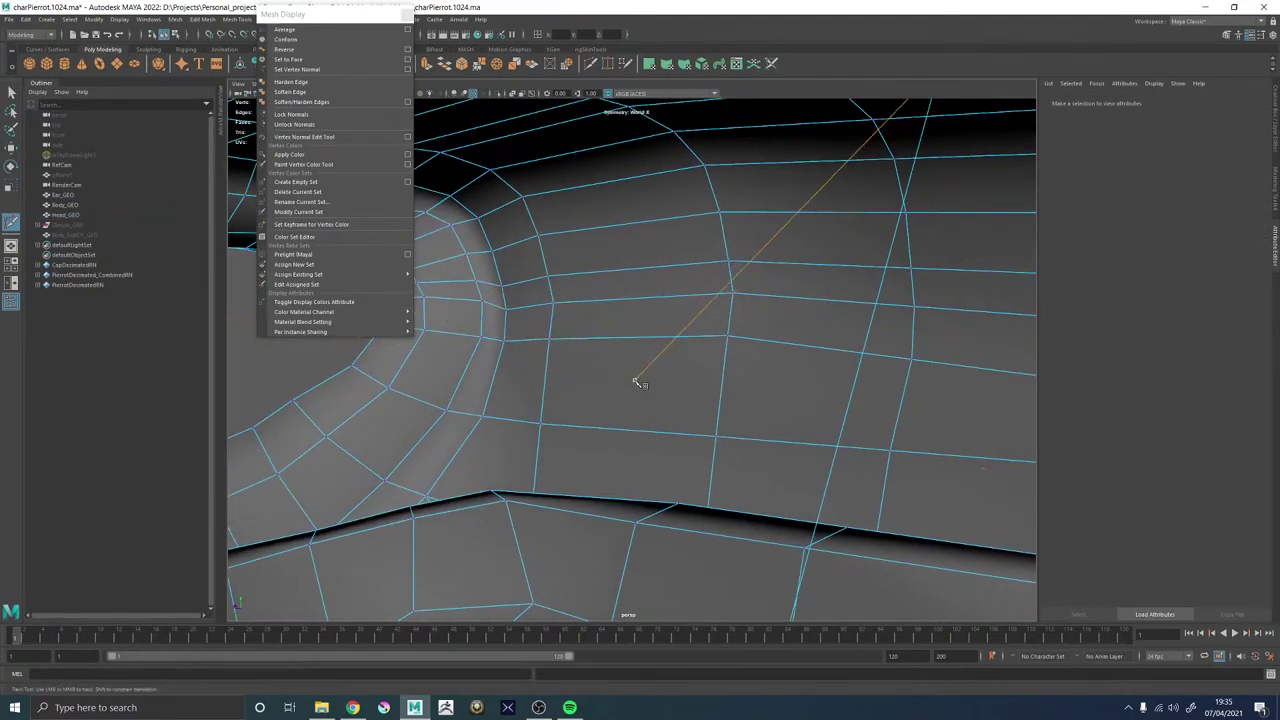
right_click_drag(634, 380, 690, 385, "alt")
left_click(611, 324, "ctrl")
right_click_drag(908, 440, 800, 434, "alt")
left_click_drag(800, 434, 835, 390, "alt")
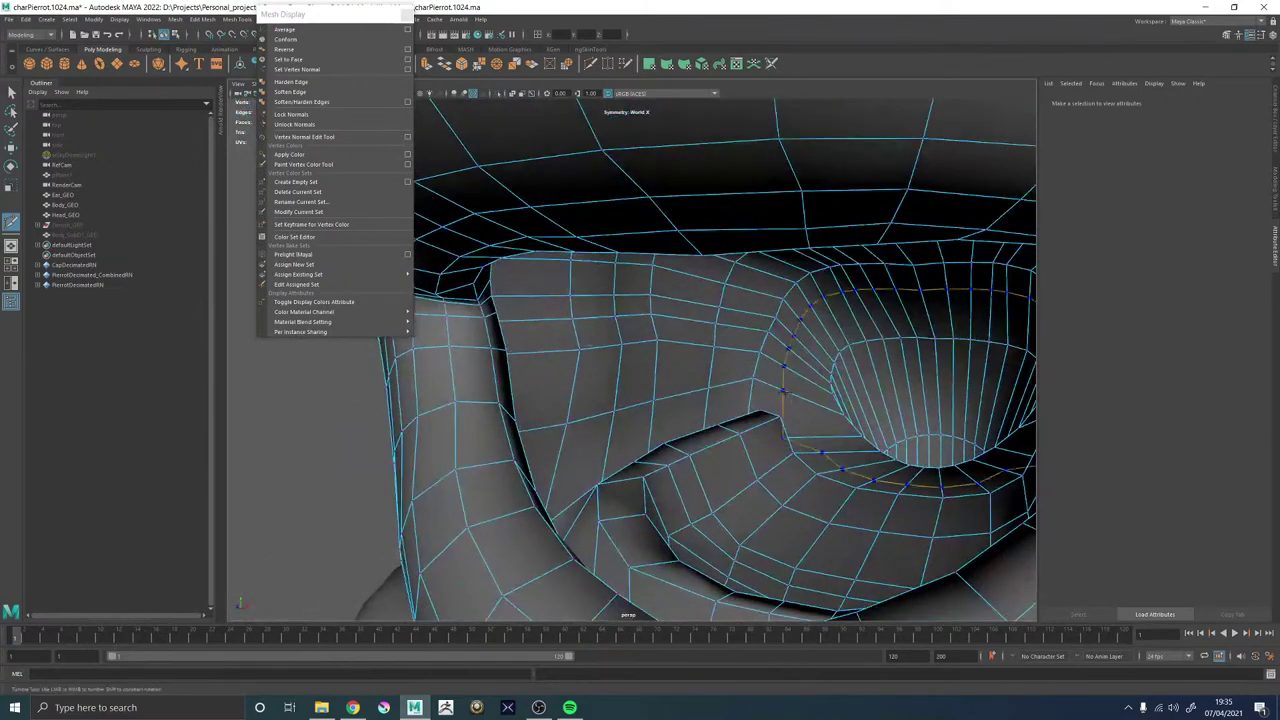
left_click(900, 393, "ctrl")
right_click_drag(960, 425, 937, 434, "alt")
left_click_drag(937, 434, 777, 423, "alt")
Apply Edit Edge Flow to the new edge loops around the throat entrance and inside the throat tube.
key("w")
double_click(770, 305)
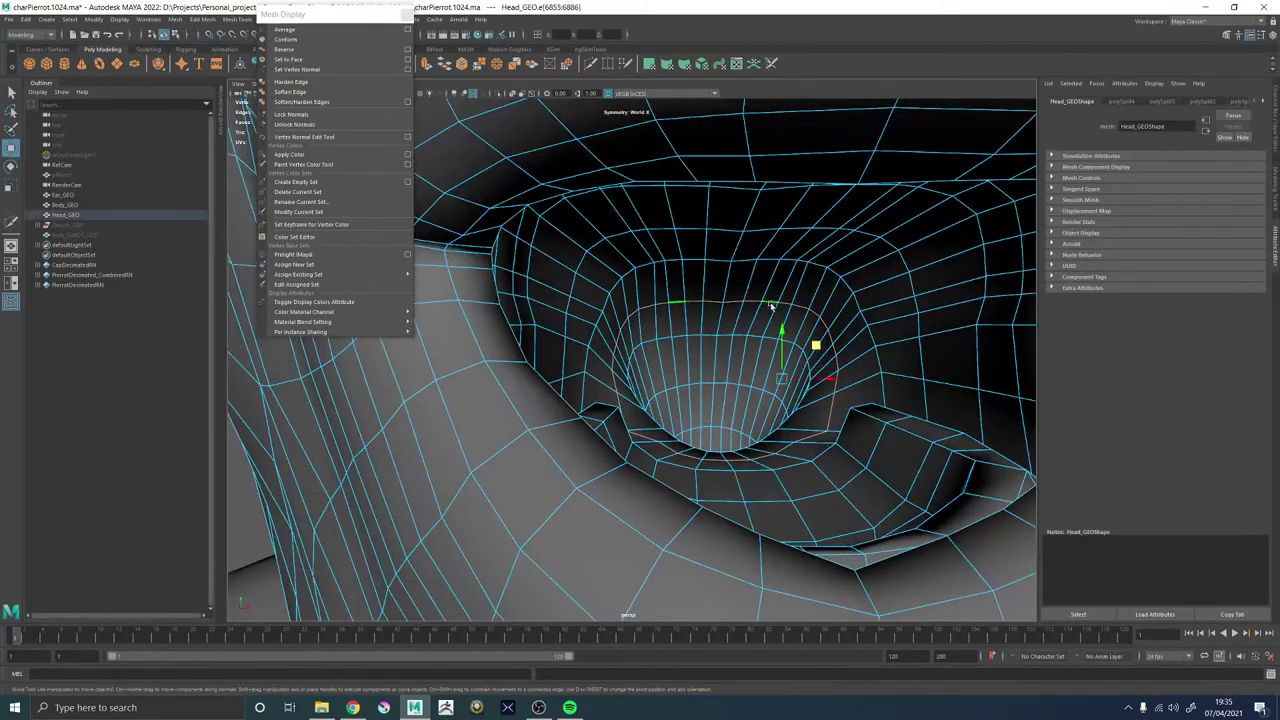
right_click(771, 306, "shift")
left_click(745, 404)
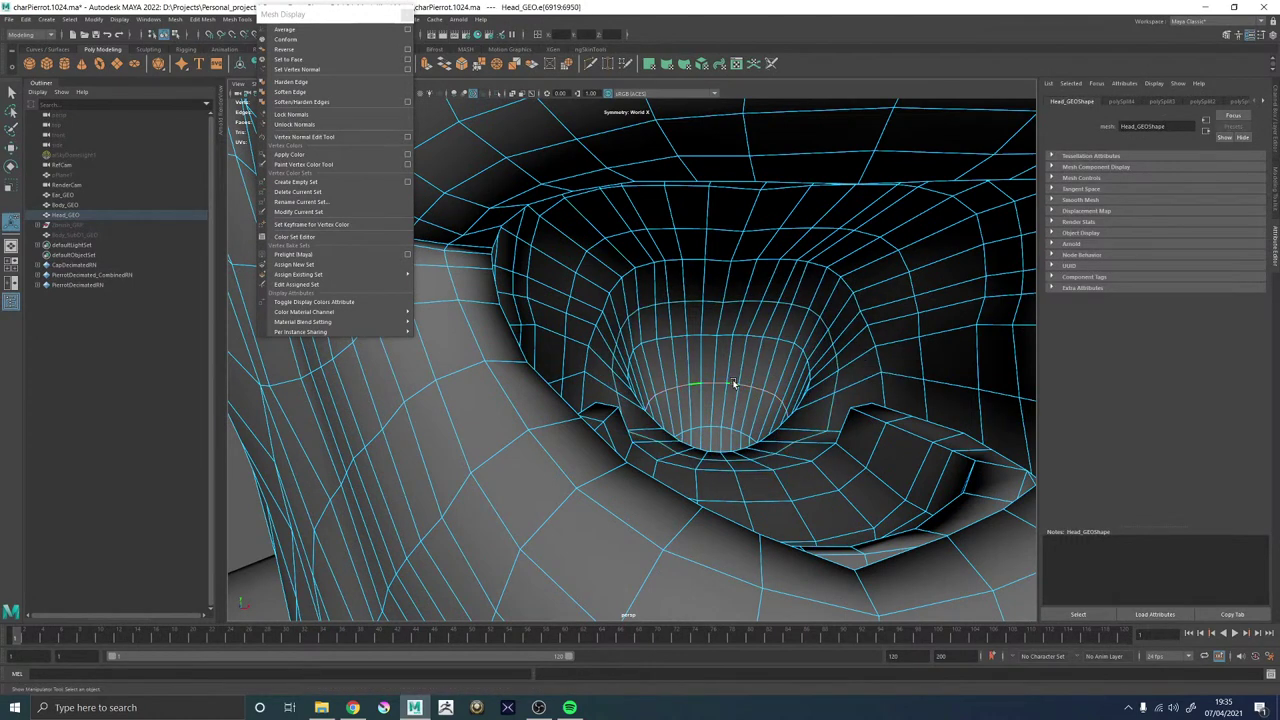
mouse_move(720, 421)
left_mouse_down("alt")
mouse_move(673, 420)
mouse_move(704, 410)
mouse_move(785, 426)
mouse_move(777, 438)
mouse_move(701, 410)
left_mouse_up("alt")
double_click(713, 399)
key("g")
key("ctrl+z")
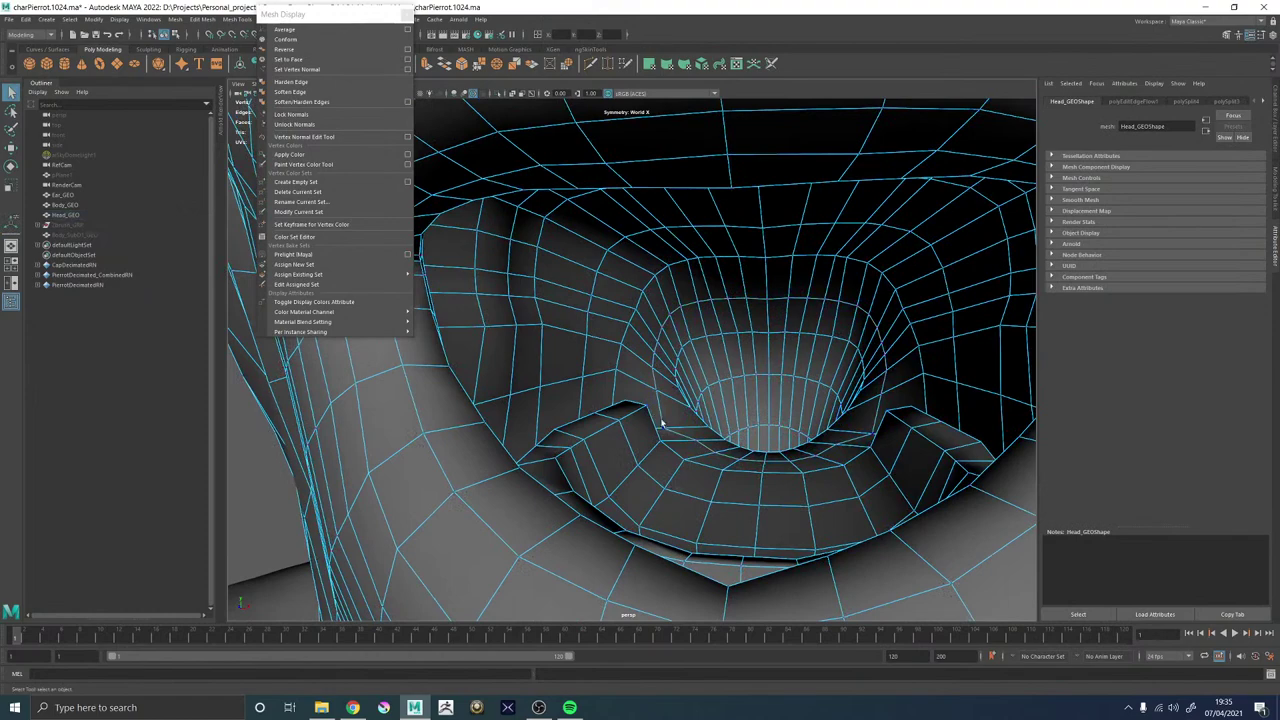
Move the vertex at the lower side of the throat entrance inward and slide the adjacent new edge loop to even out the rim.
left_click(660, 426)
key("w")
middle_click_drag(697, 397, 703, 390)
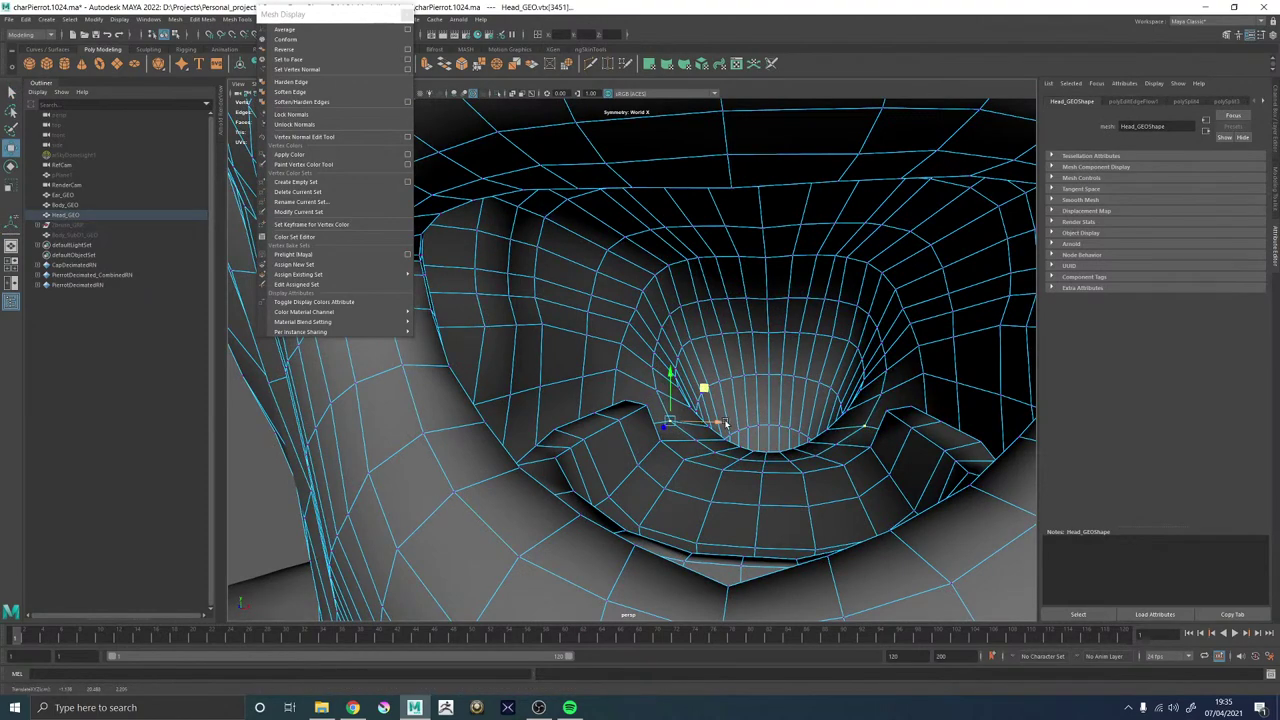
left_click_drag(726, 425, 714, 417, "alt")
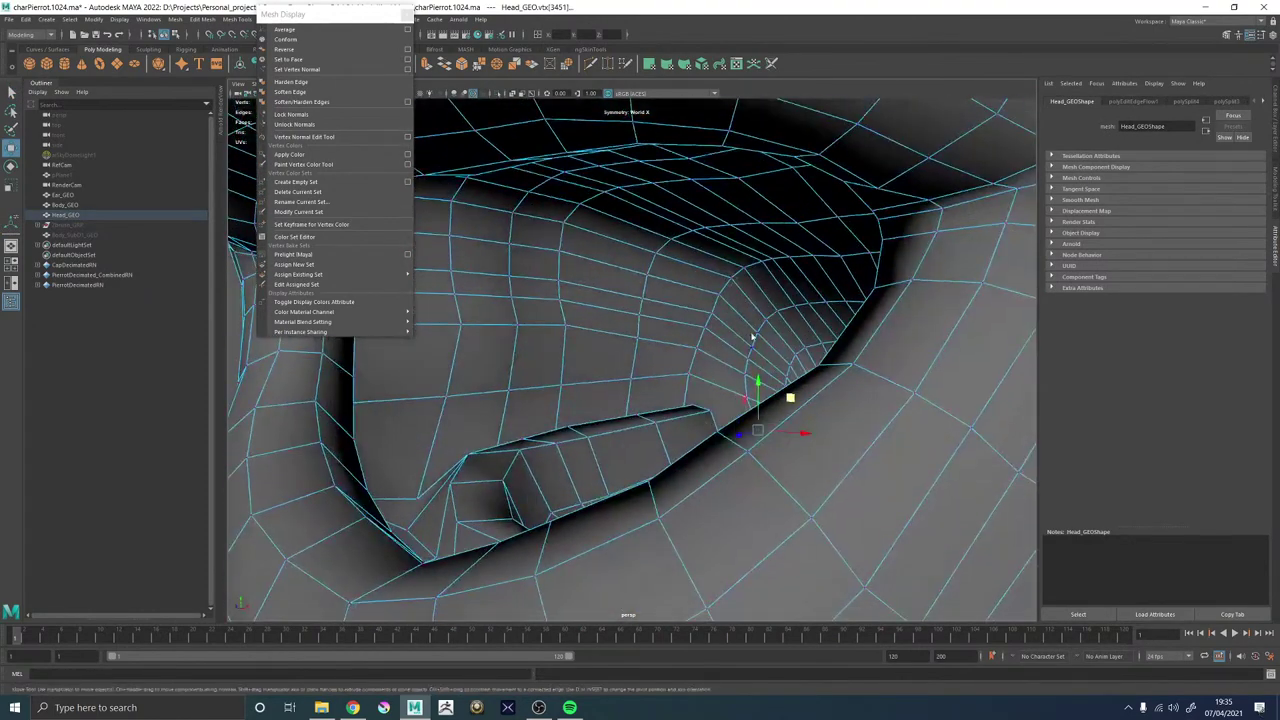
middle_click_drag(725, 343, 743, 347, "ctrl+shift")
left_click_drag(743, 347, 763, 352, "alt")
middle_click_drag(763, 352, 758, 351, "ctrl+shift")
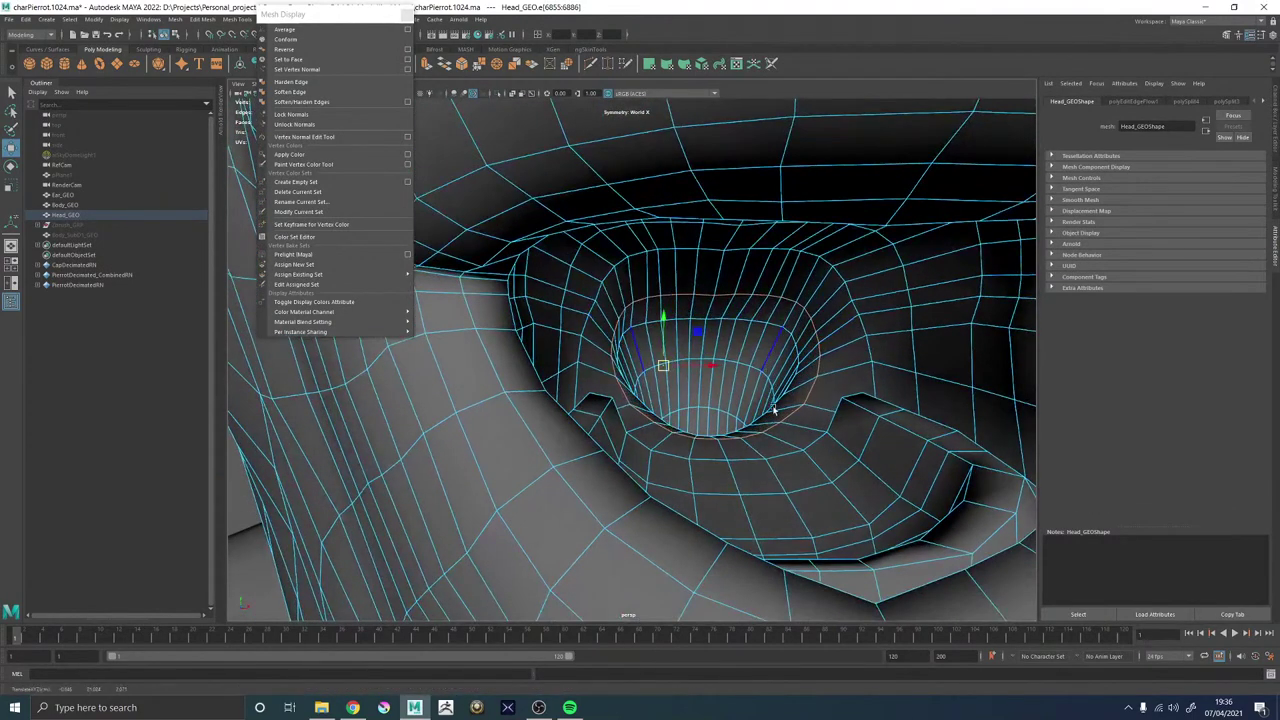
Return to object mode and examine the open mouth and throat on the shaded head from several angles.
right_click_drag(773, 410, 825, 369)
scroll(825, 370, "down", 12)
left_click(888, 350)
left_click_drag(886, 352, 857, 370, "alt")
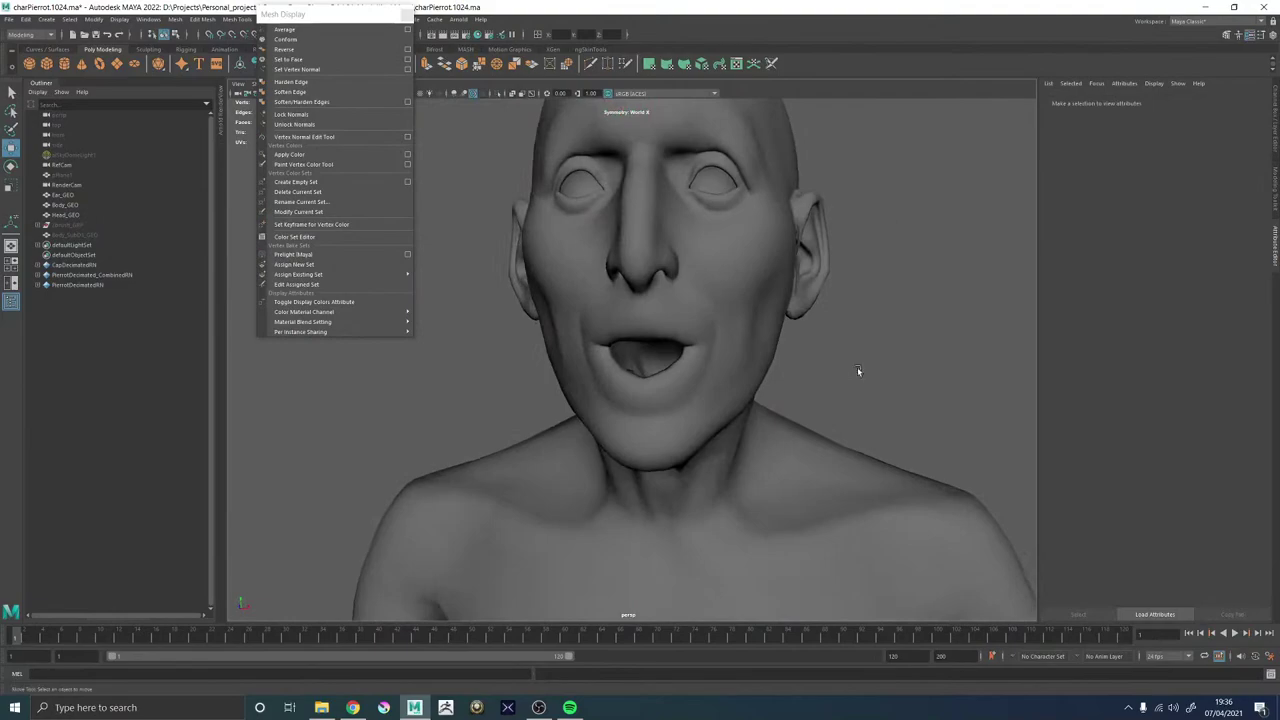
scroll(857, 370, "down", 6)
left_click_drag(636, 364, 578, 406, "alt")
right_click_drag(605, 366, 654, 405, "alt")
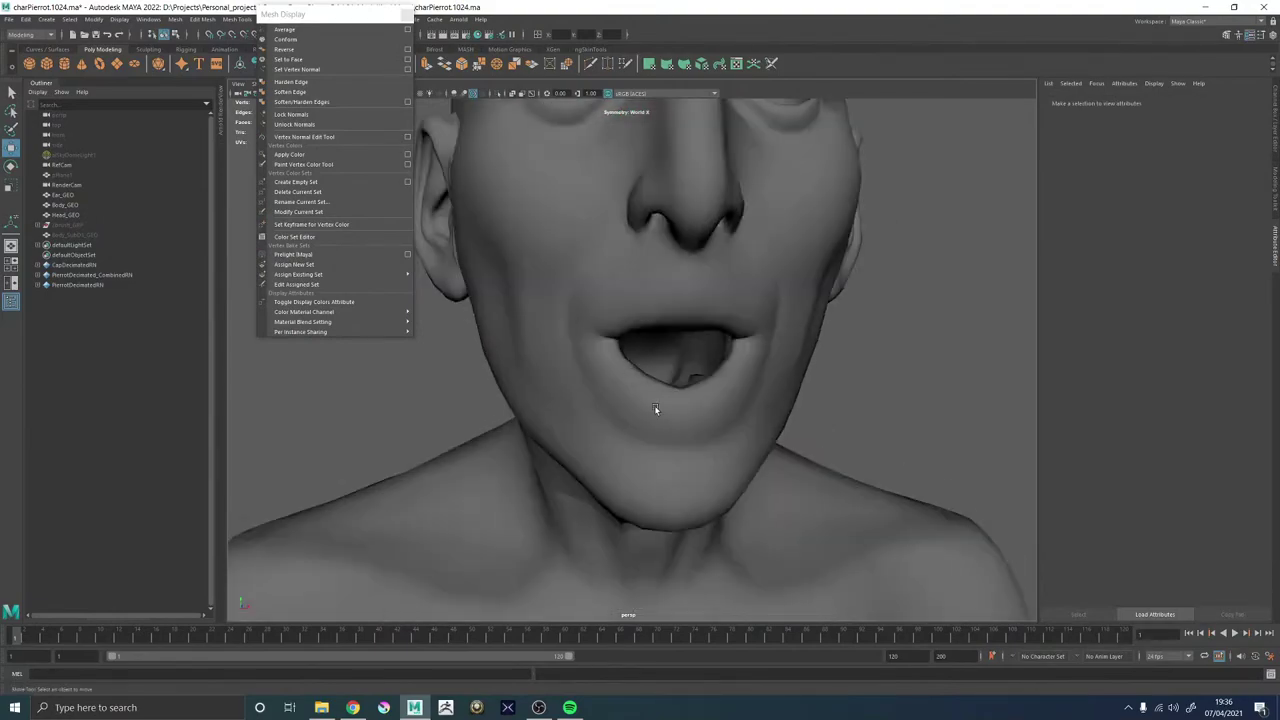
Insert an edge loop around the outside of the throat entrance and slide it inward, close to the rim.
left_click(651, 411)
right_click_drag(582, 308, 723, 360, "alt")
left_click_drag(704, 328, 614, 391, "alt")
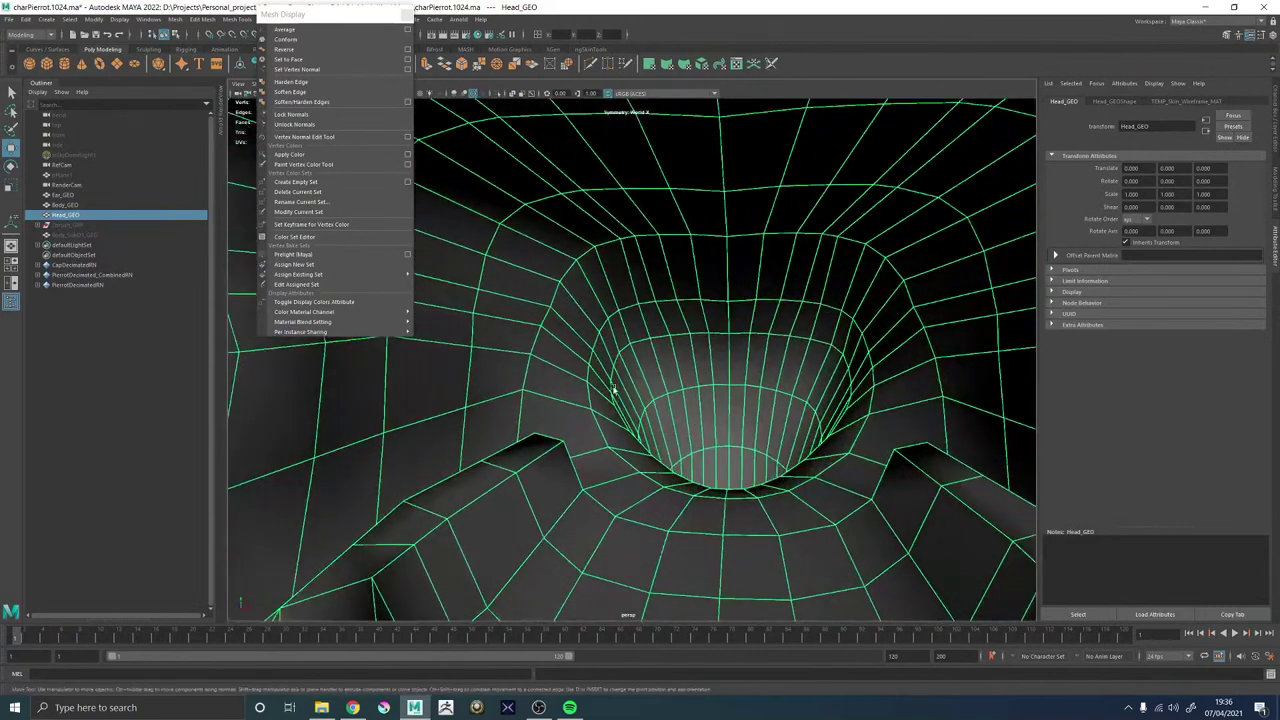
right_click_drag(566, 390, 559, 418)
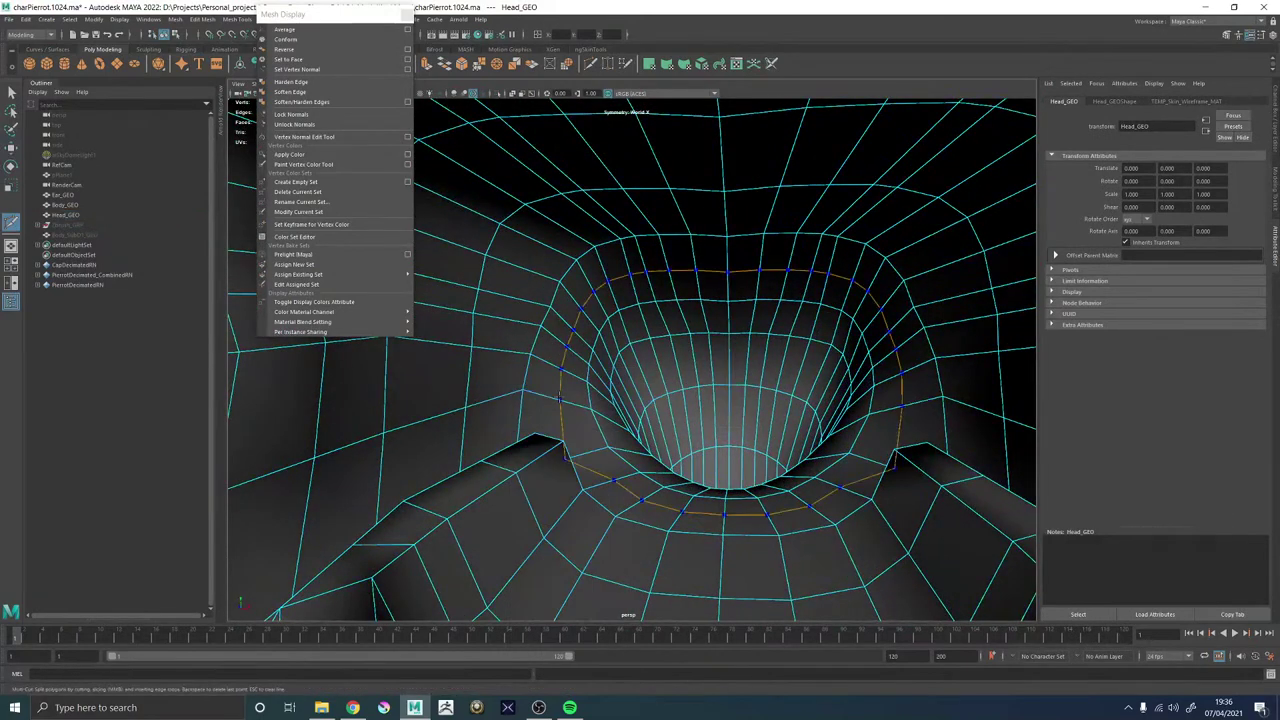
double_click(564, 380)
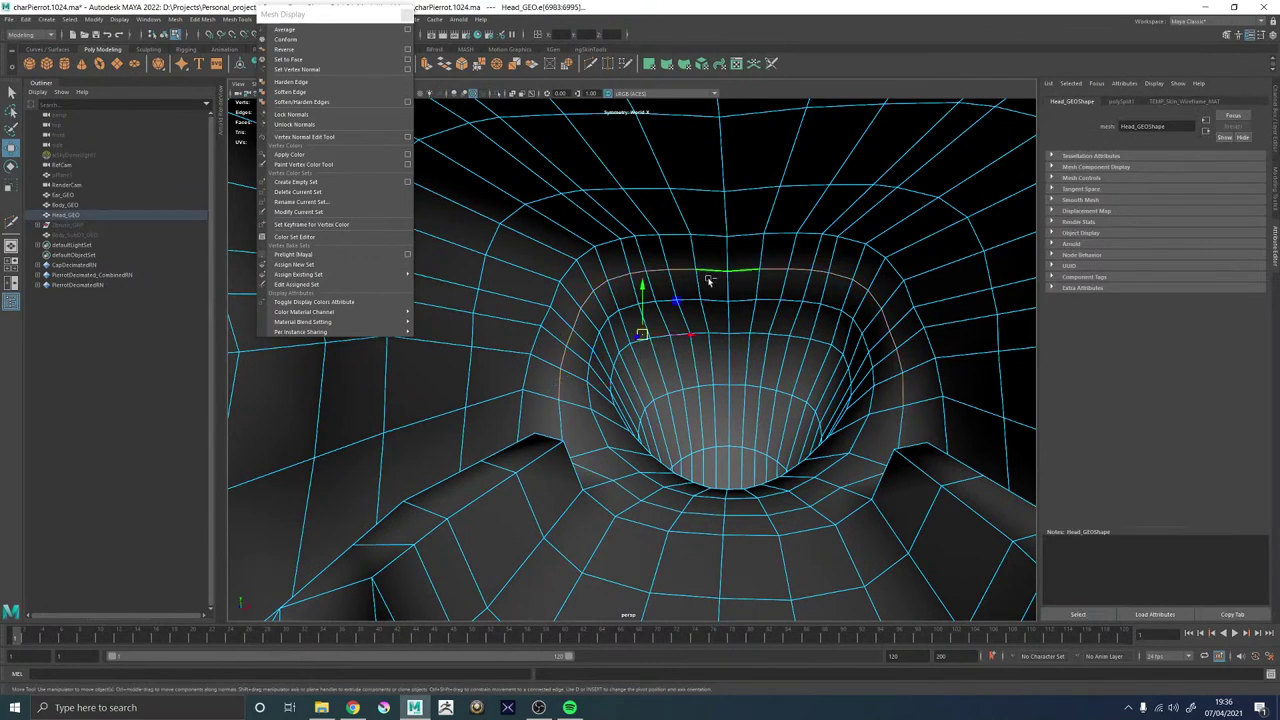
left_click_drag(708, 281, 728, 285, "ctrl+shift")
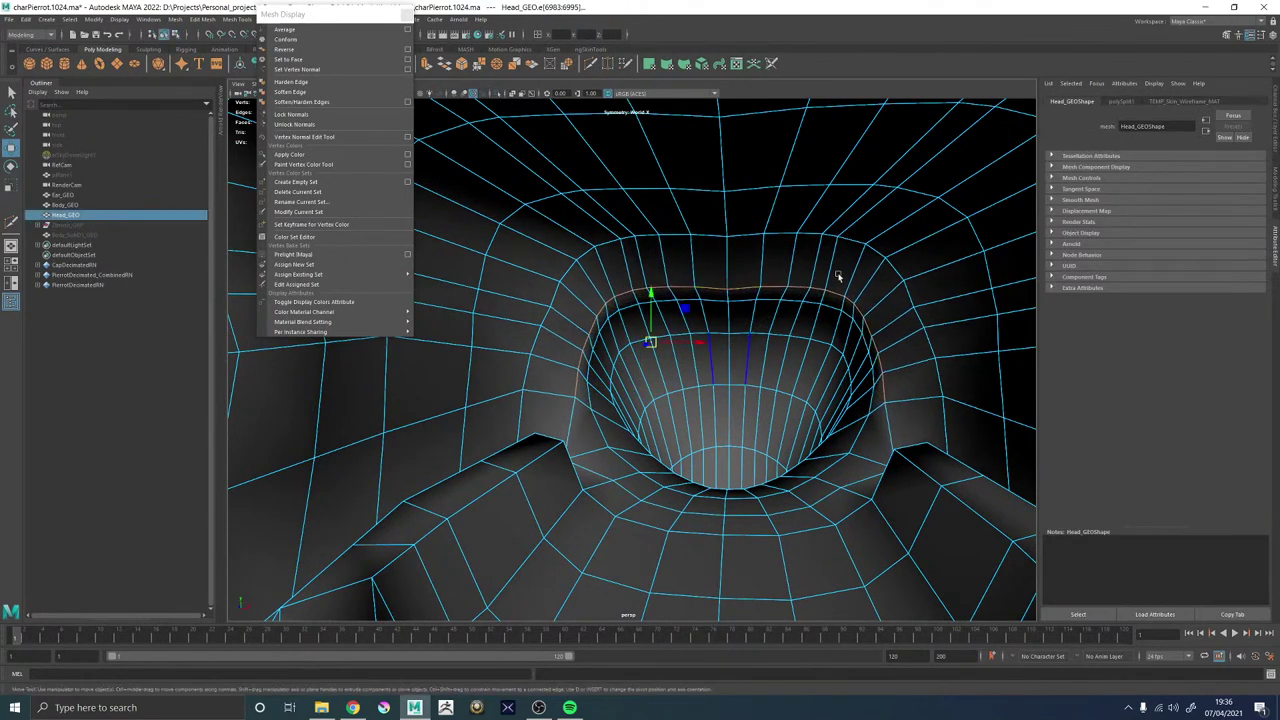
Preview the head mesh smoothed in object mode and check the throat rim through the open mouth.
right_click_drag(838, 276, 858, 252)
key("3")
scroll(828, 304, "down", 10)
left_click(909, 356)
left_click_drag(756, 399, 772, 397, "alt")
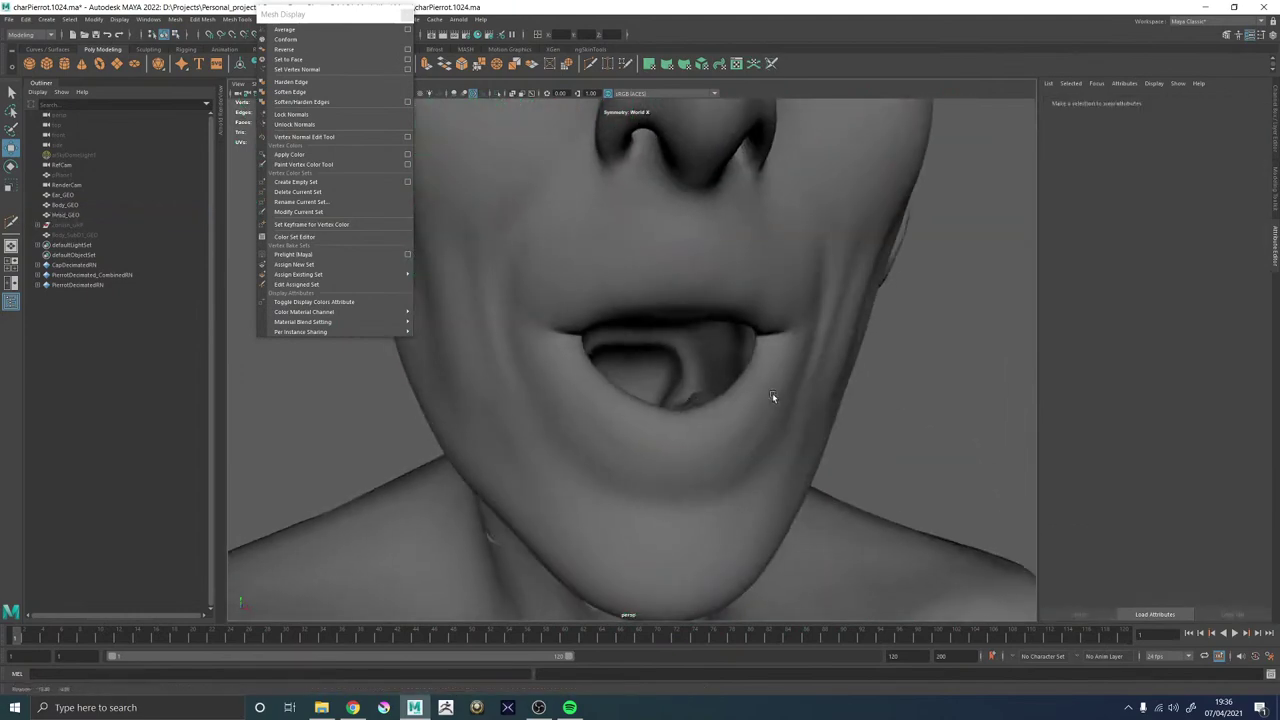
scroll(772, 397, "up", 3)
Insert another edge loop on the back wall of the mouth around the throat entrance and slide it toward the throat.
left_click(787, 337)
left_click_drag(768, 346, 760, 366, "alt")
right_click_drag(764, 351, 758, 334)
double_click(757, 333)
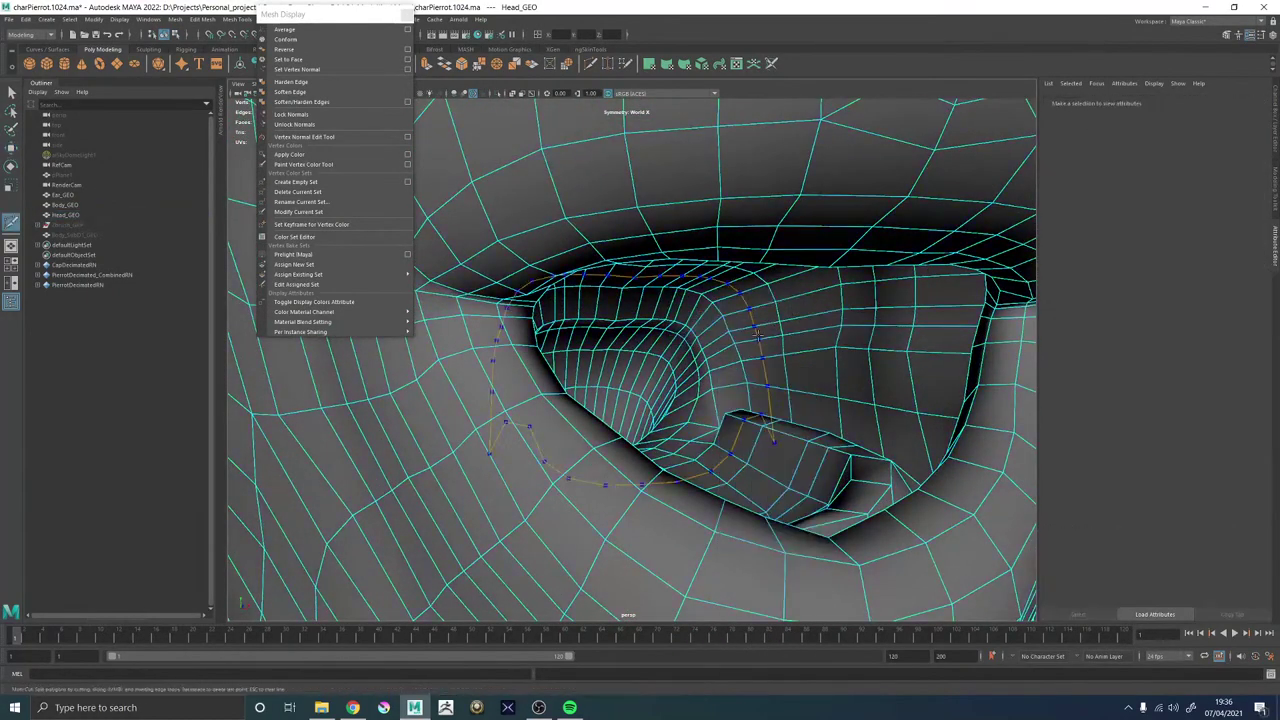
key("Return")
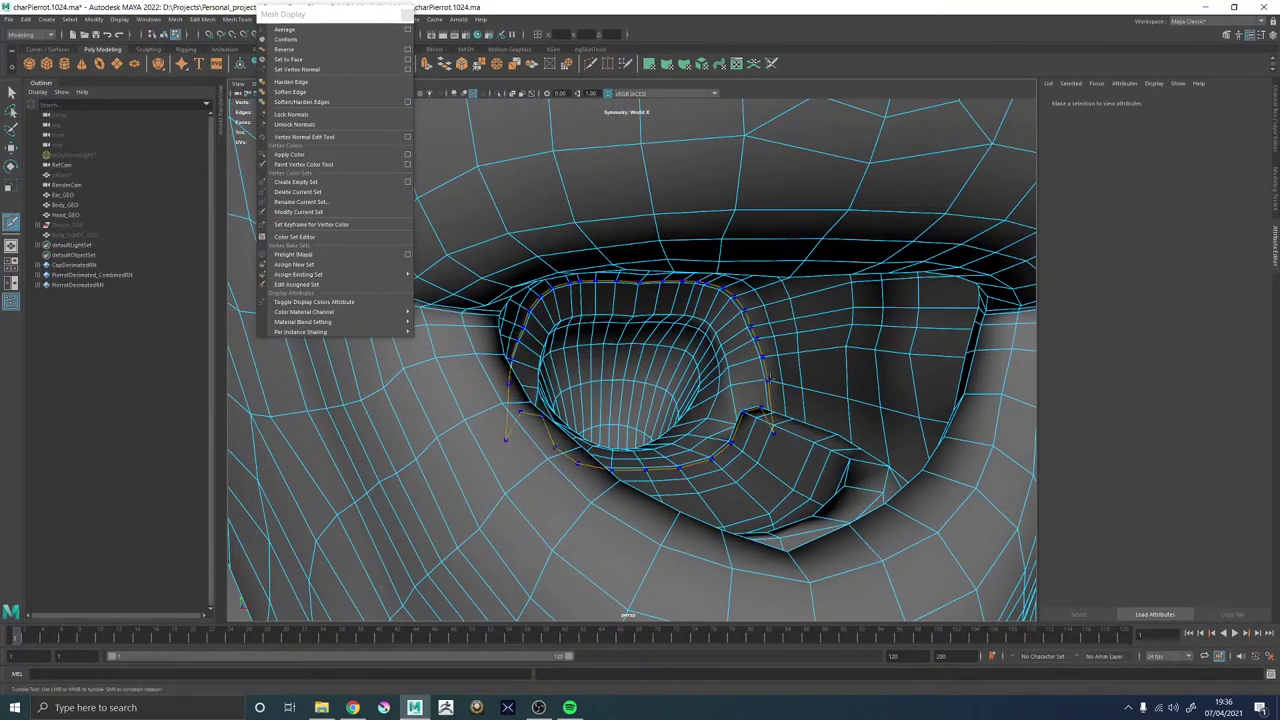
left_click_drag(768, 380, 813, 381)
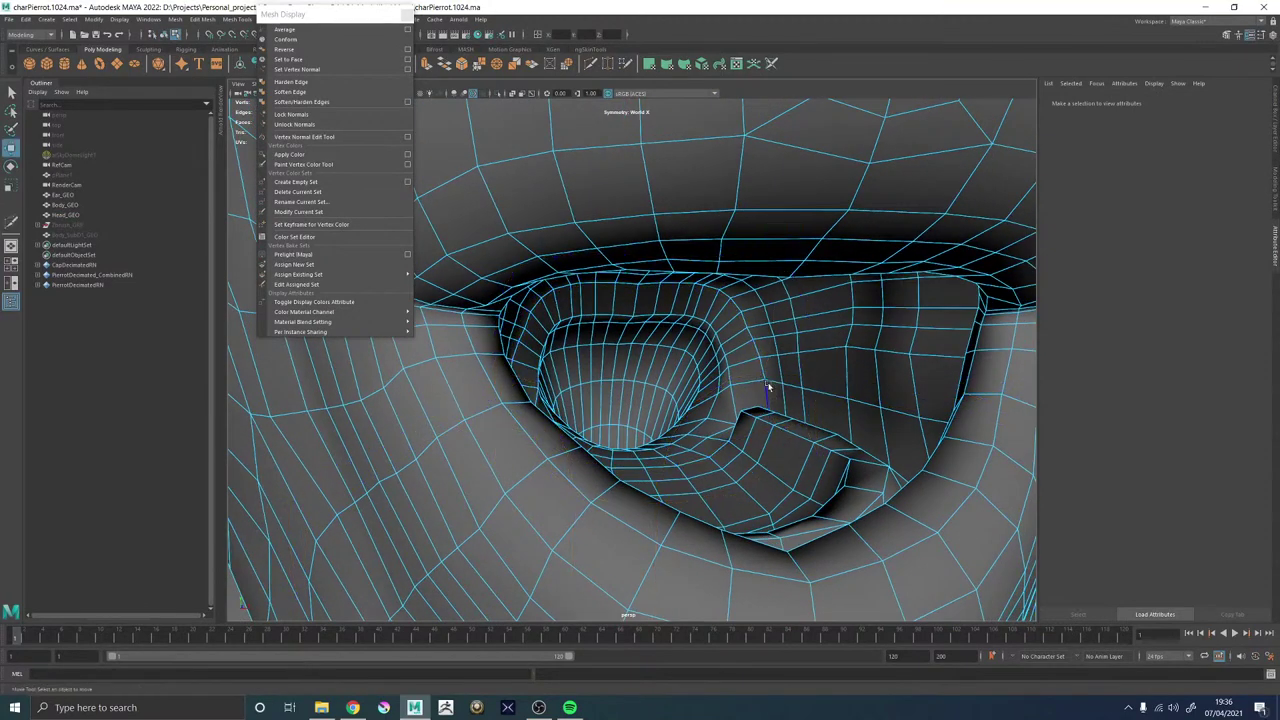
left_click(784, 398)
left_click_drag(769, 378, 767, 374, "alt")
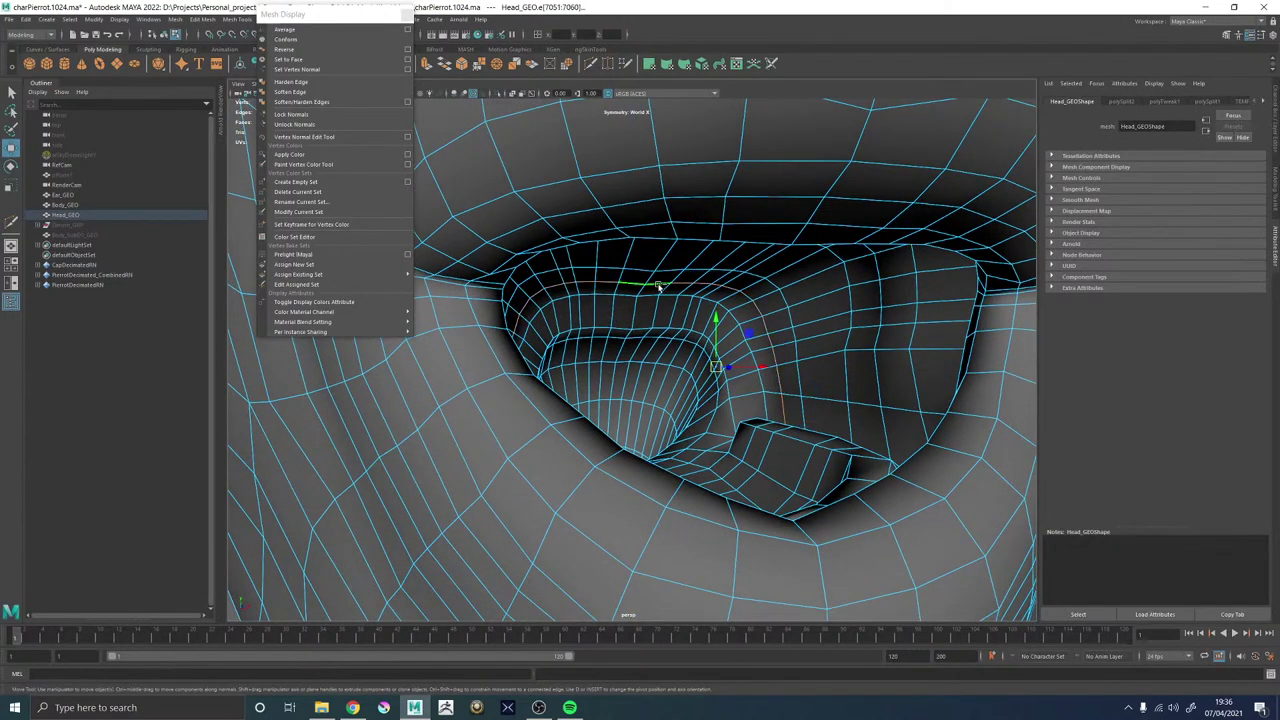
left_click_drag(715, 328, 727, 324, "ctrl+shift")
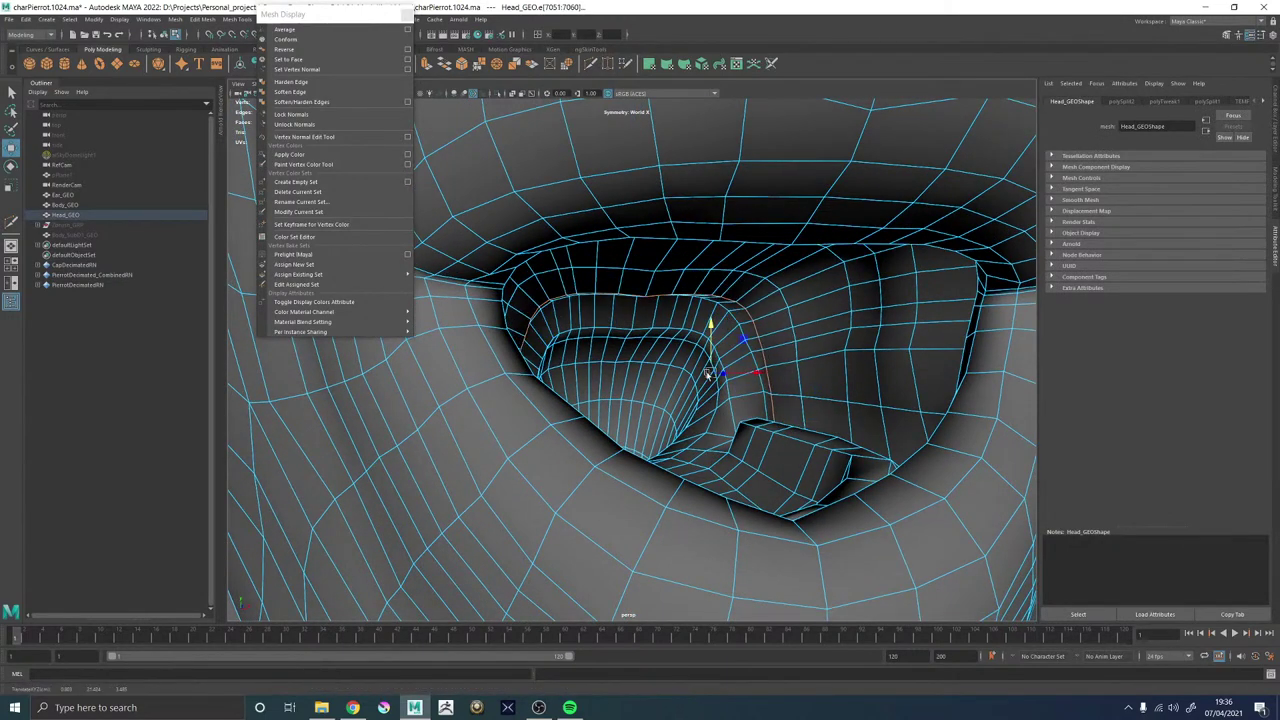
Examine the smoothed mouth interior and throat in object mode, both close up and with the whole upper body in view.
right_click_drag(690, 350, 829, 281)
scroll(884, 350, "down", 8)
left_click(885, 351)
scroll(884, 351, "down", 3)
left_click_drag(884, 351, 786, 394, "alt")
right_click_drag(786, 394, 928, 450, "alt")
left_click_drag(580, 331, 597, 331, "alt")
right_click_drag(597, 331, 680, 362, "alt")
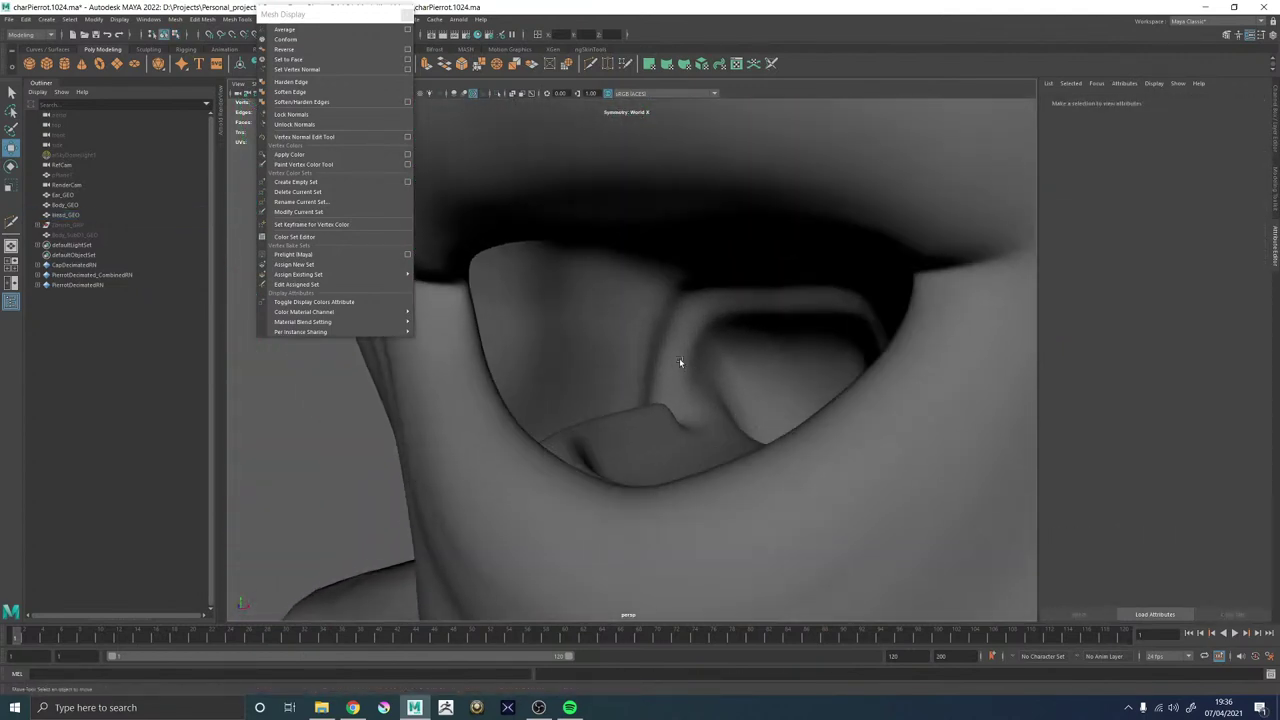
mouse_move(680, 362)
left_mouse_down("alt")
mouse_move(668, 360)
mouse_move(699, 356)
left_mouse_up("alt")
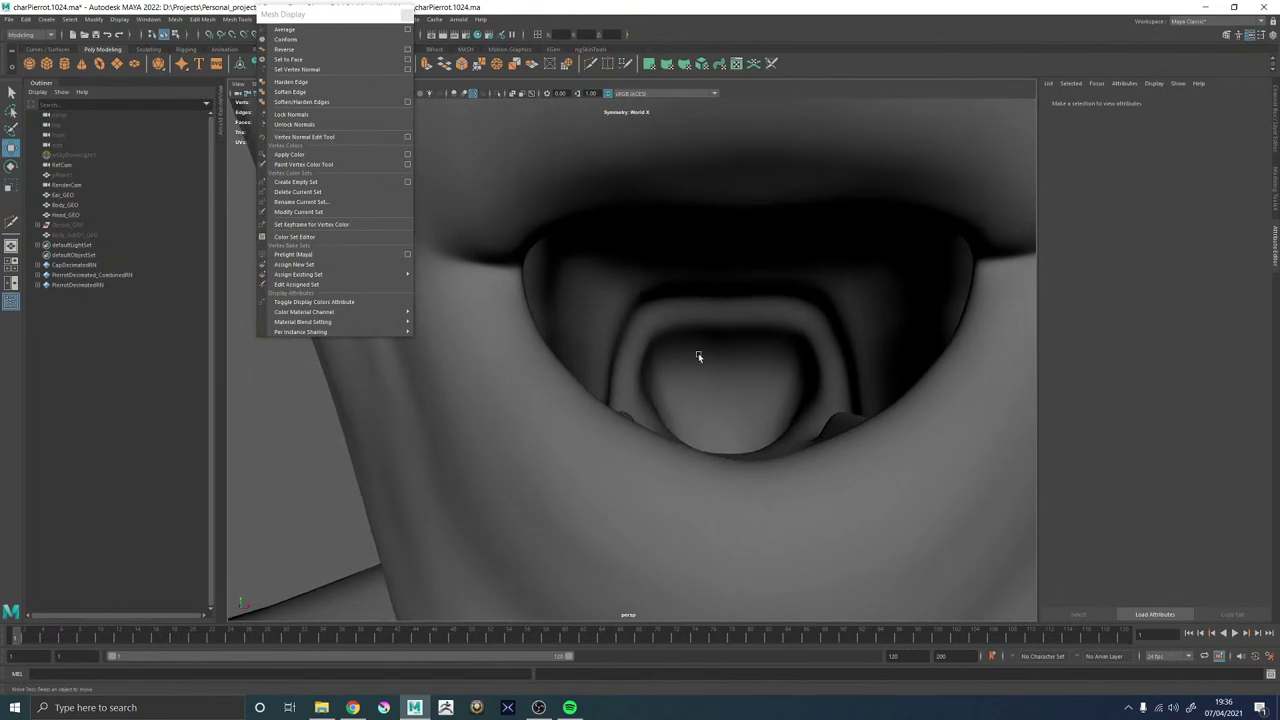
scroll(711, 277, "down", 6)
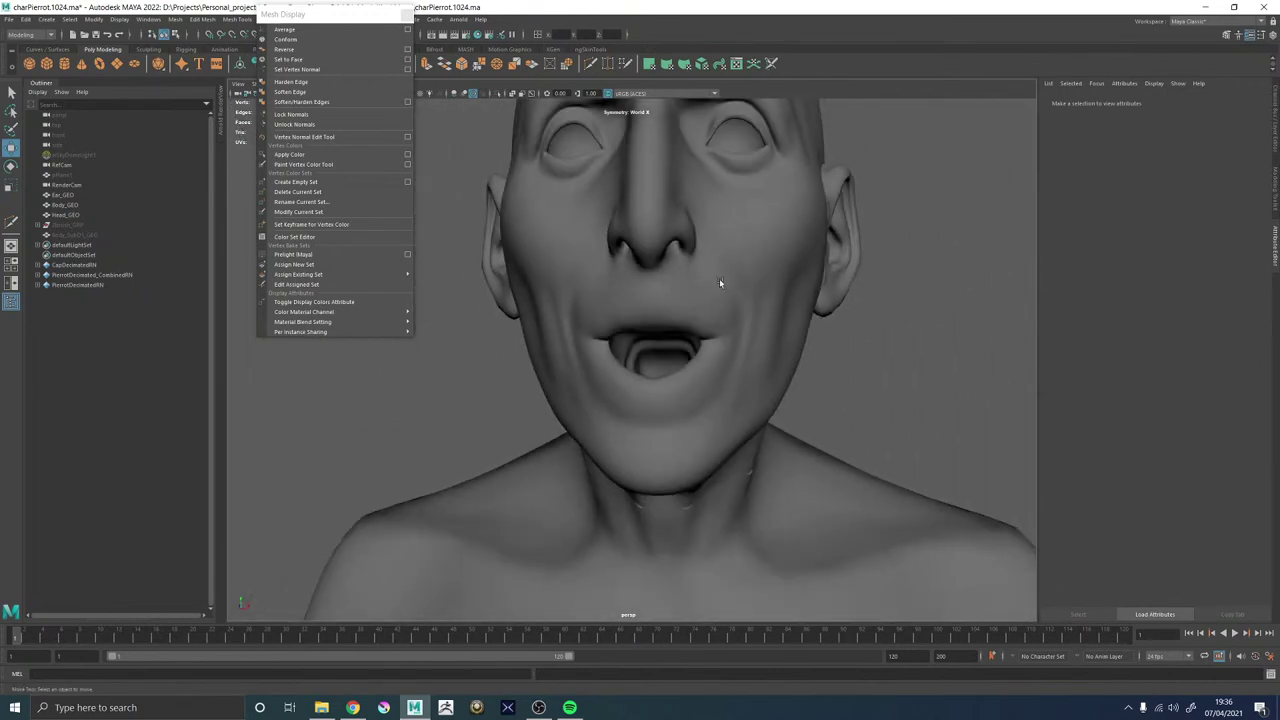
scroll(760, 338, "down", 2)
scroll(600, 357, "down", 4)
left_click_drag(600, 357, 511, 357, "alt")
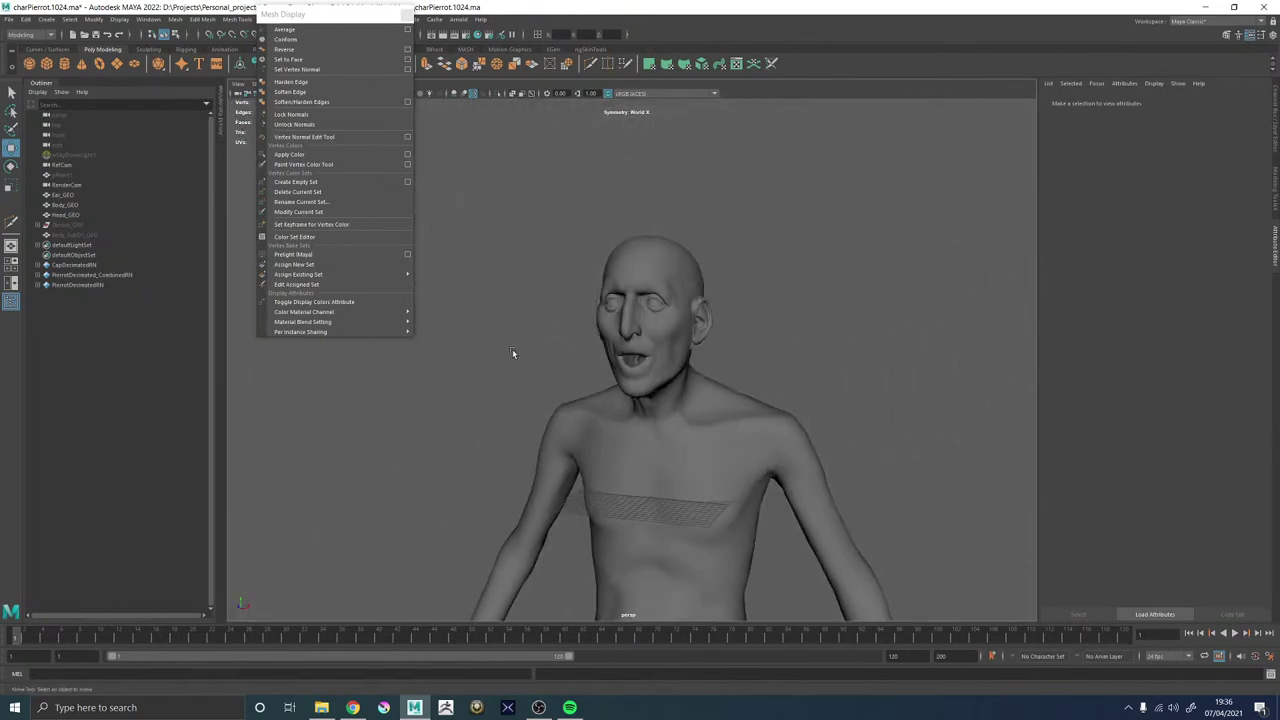
scroll(674, 409, "up", 5)
scroll(884, 528, "up", 5)
left_click_drag(884, 528, 643, 337, "alt")
Turn off smooth preview, select the ring of faces along the lower mouth's inner wall, and inspect the surrounding topology from inside the head.
left_click(667, 427)
key("1")
scroll(630, 325, "up", 3)
right_click_drag(643, 337, 635, 226)
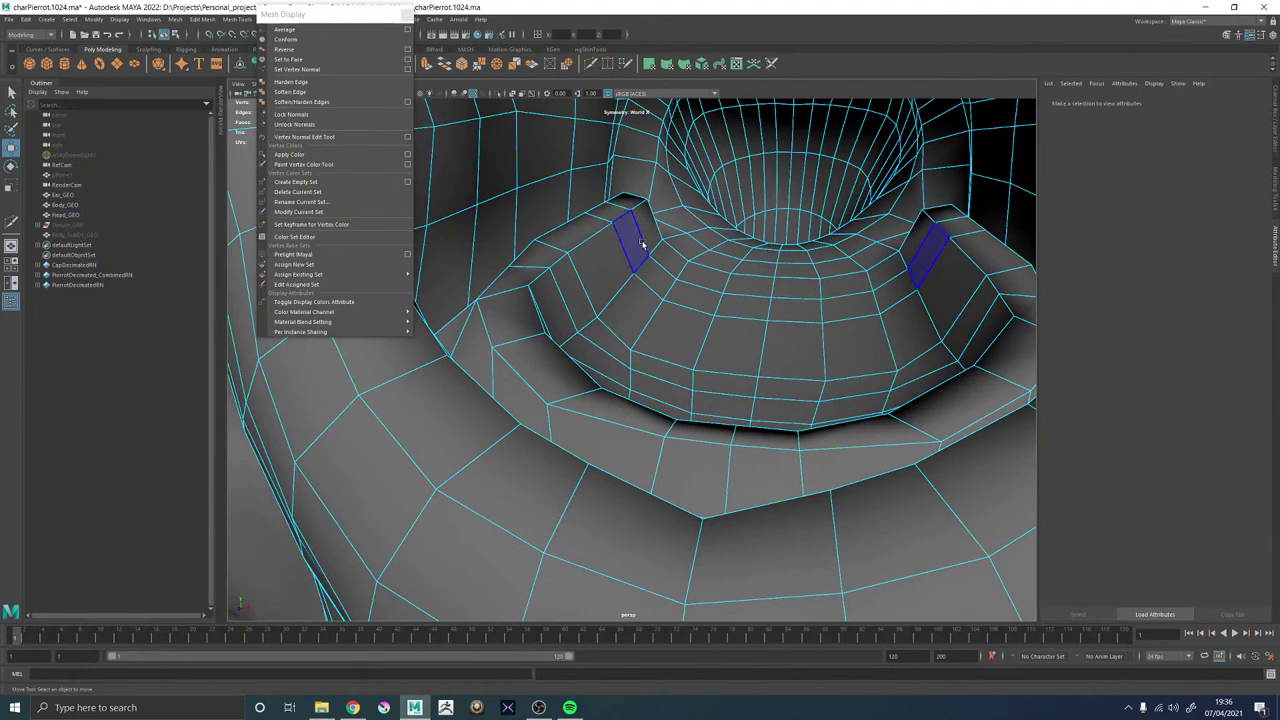
left_click(611, 268)
left_click_drag(651, 345, 908, 422, "alt")
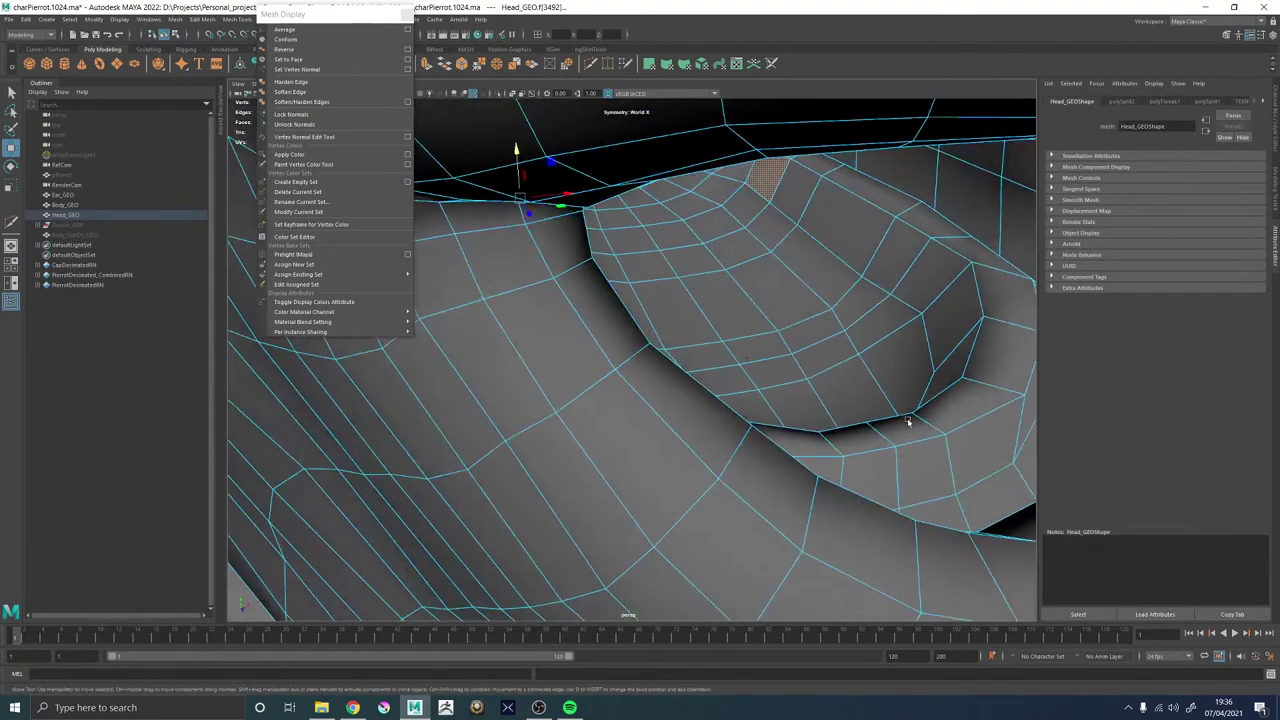
left_click_drag(824, 369, 494, 309, "alt")
left_click(502, 289)
right_click_drag(820, 322, 608, 320, "alt")
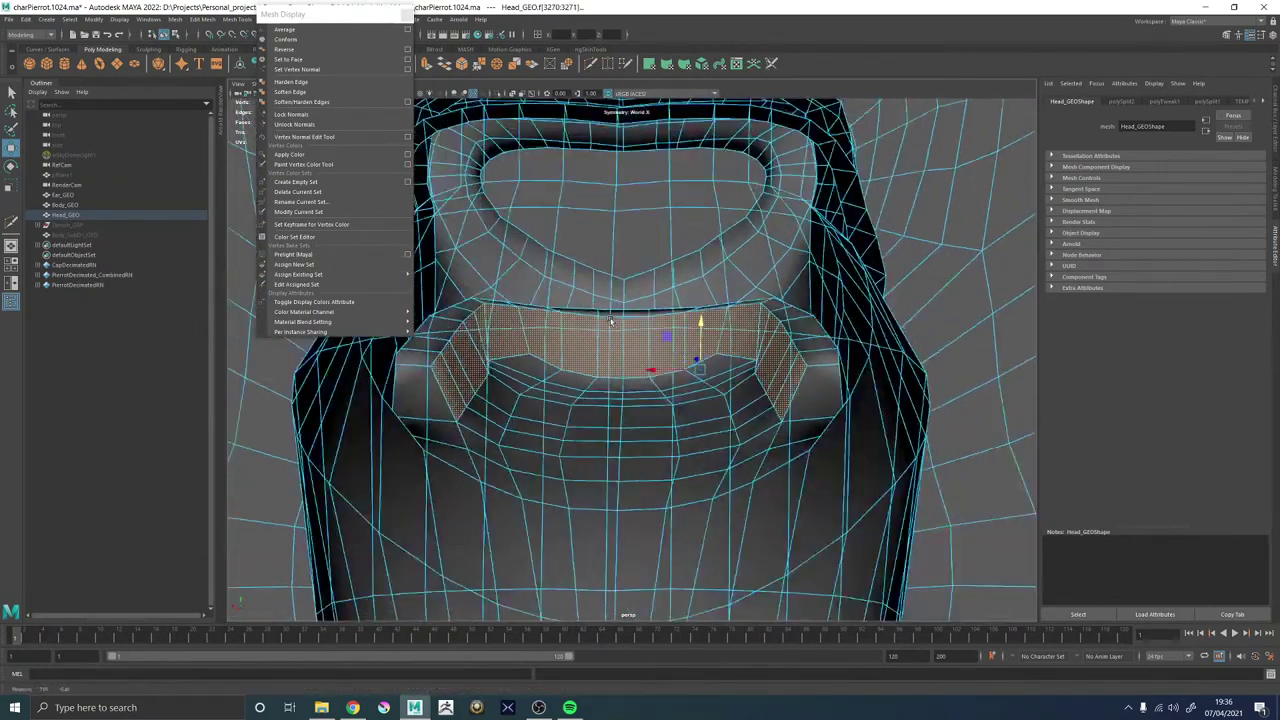
left_click_drag(590, 318, 617, 334, "alt")
middle_click_drag(617, 334, 682, 326)
left_click_drag(653, 321, 694, 316, "alt")
left_click_drag(650, 340, 648, 400, "alt")
right_click_drag(648, 400, 726, 434, "alt")
middle_click_drag(726, 434, 683, 269, "alt")
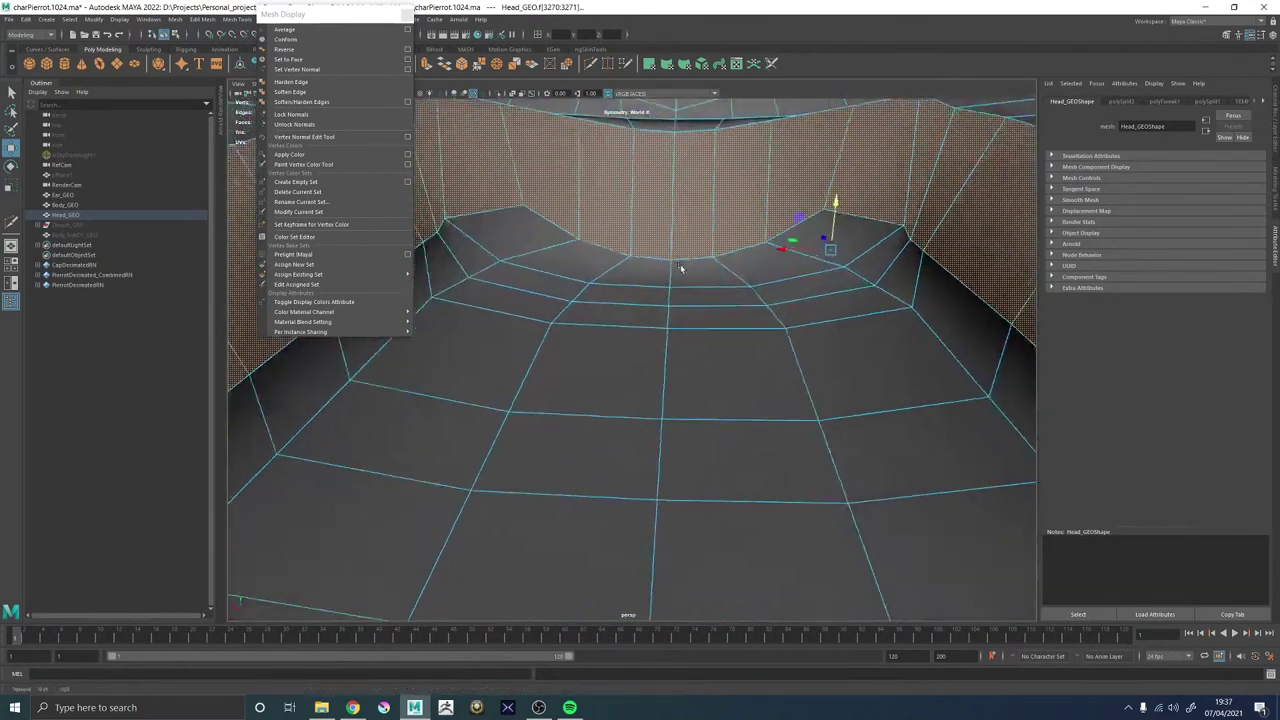
right_click_drag(683, 269, 601, 349, "alt")
Return to object mode and even out the lower mouth interior and its side walls with the Smooth sculpting tool.
key("F8")
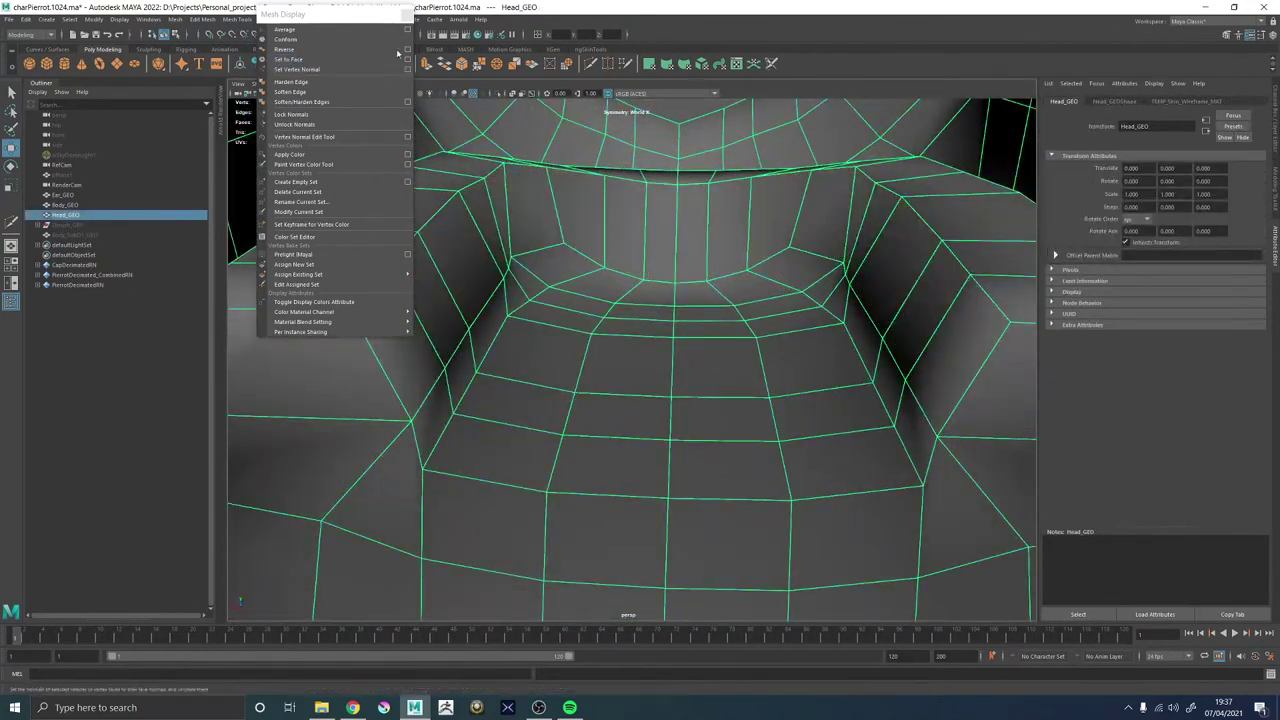
left_click(405, 14)
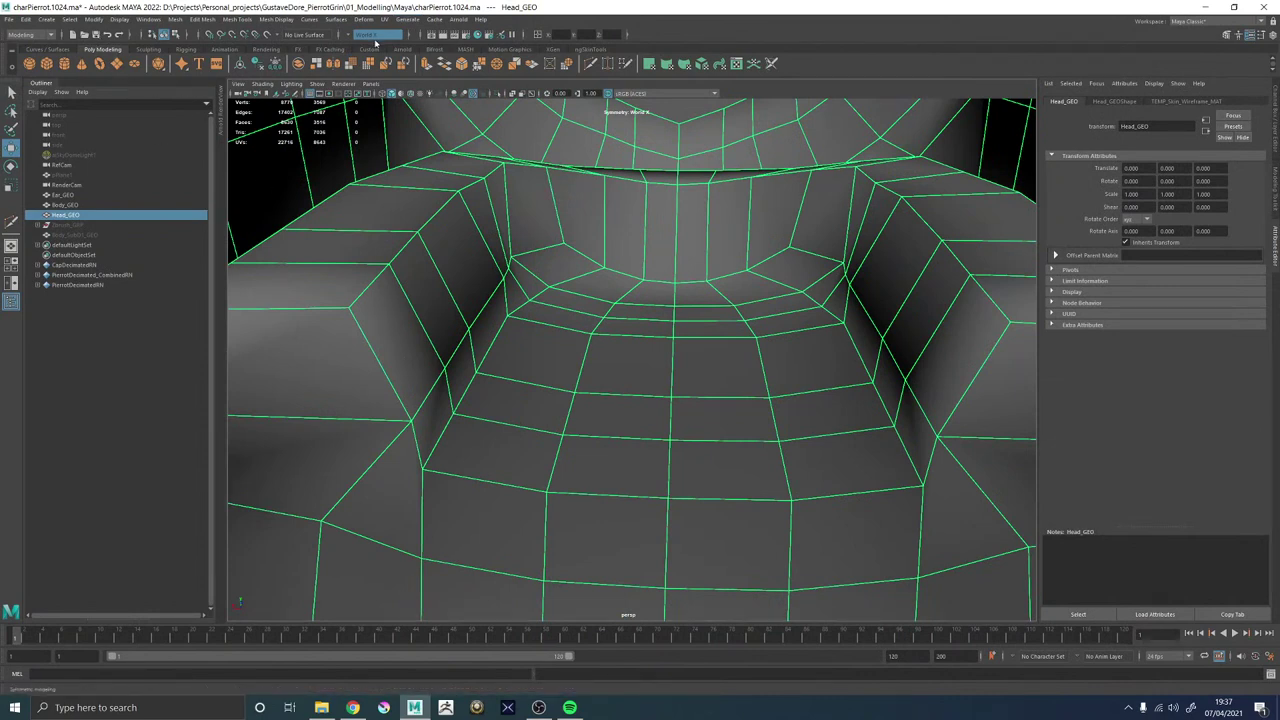
left_click(149, 49)
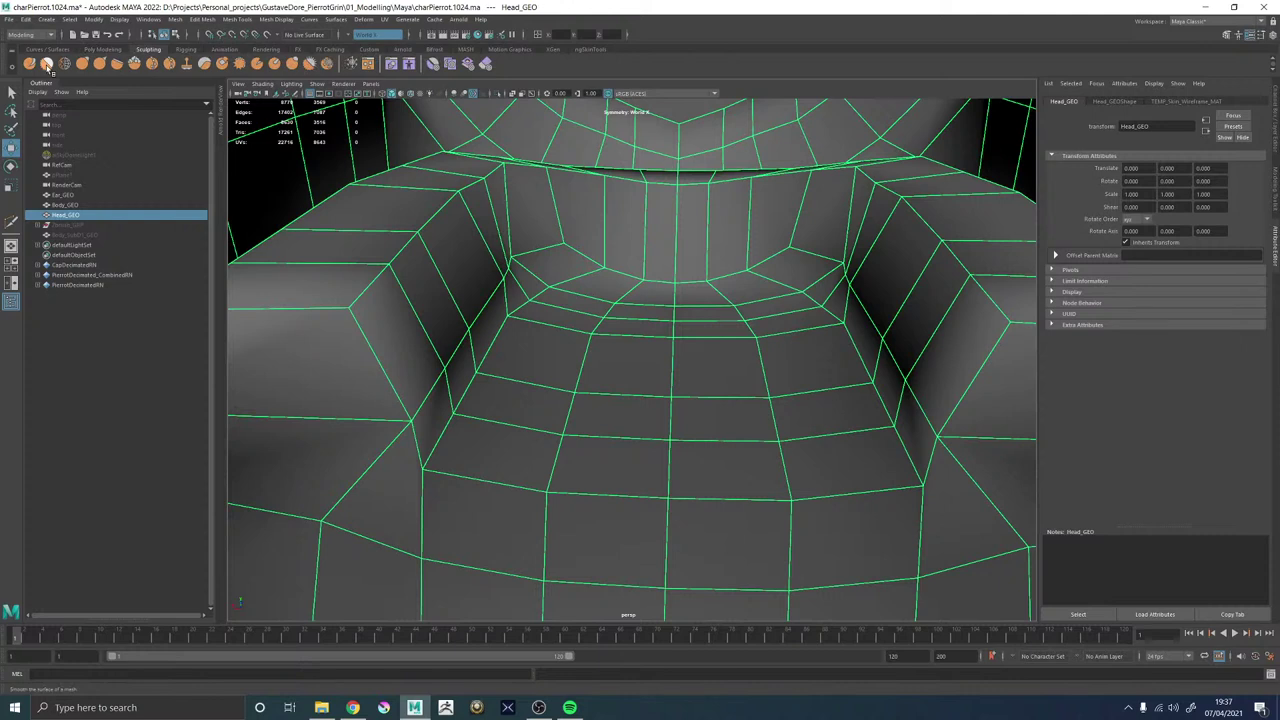
left_click(47, 64)
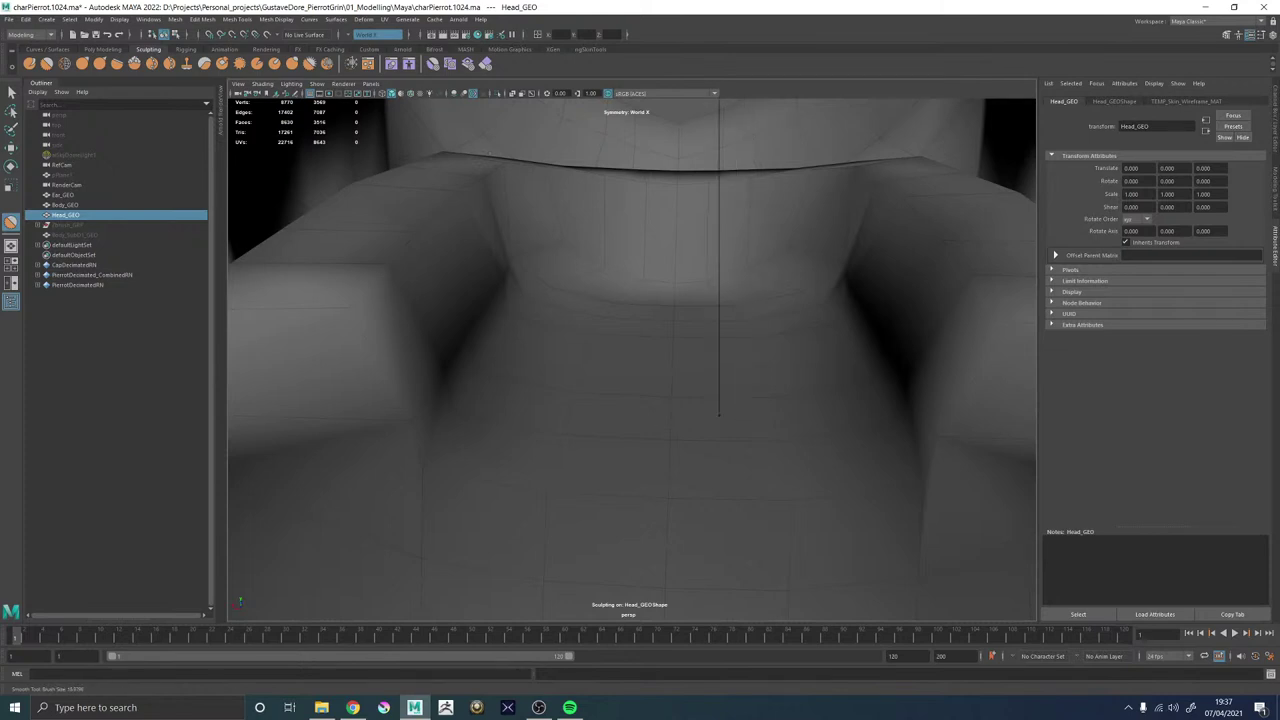
scroll(570, 432, "down", 10)
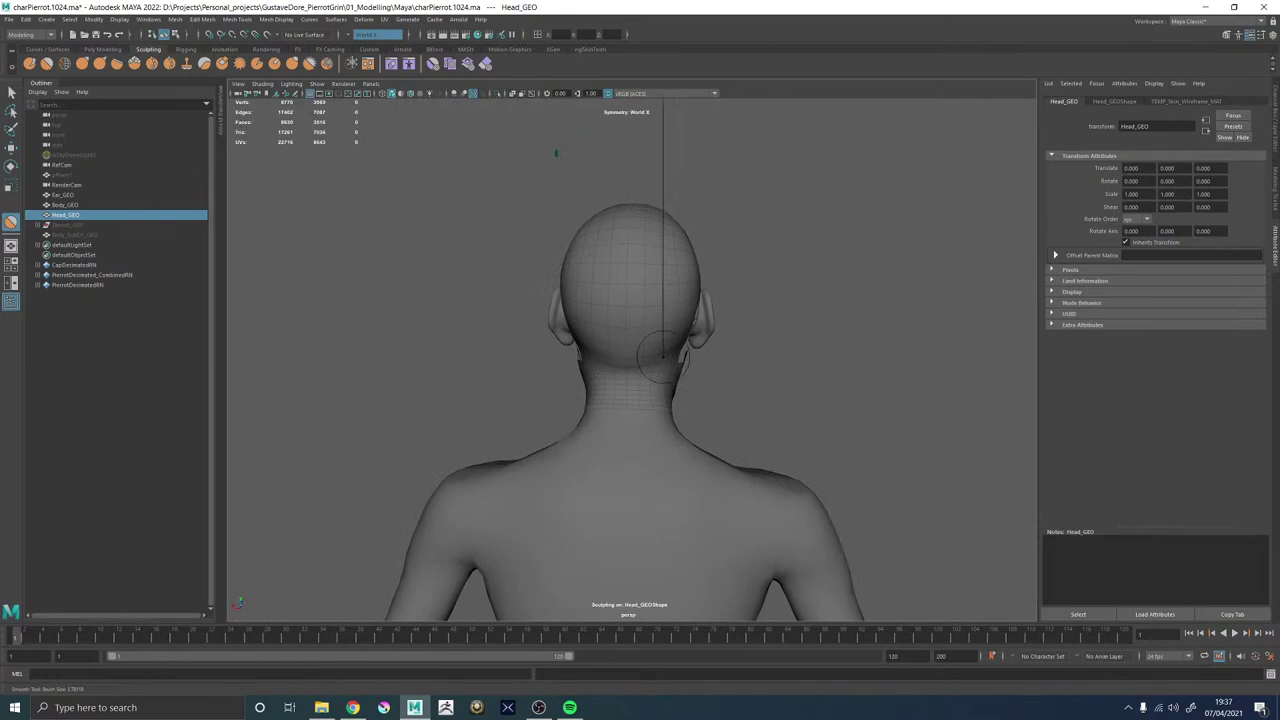
scroll(634, 357, "up", 10)
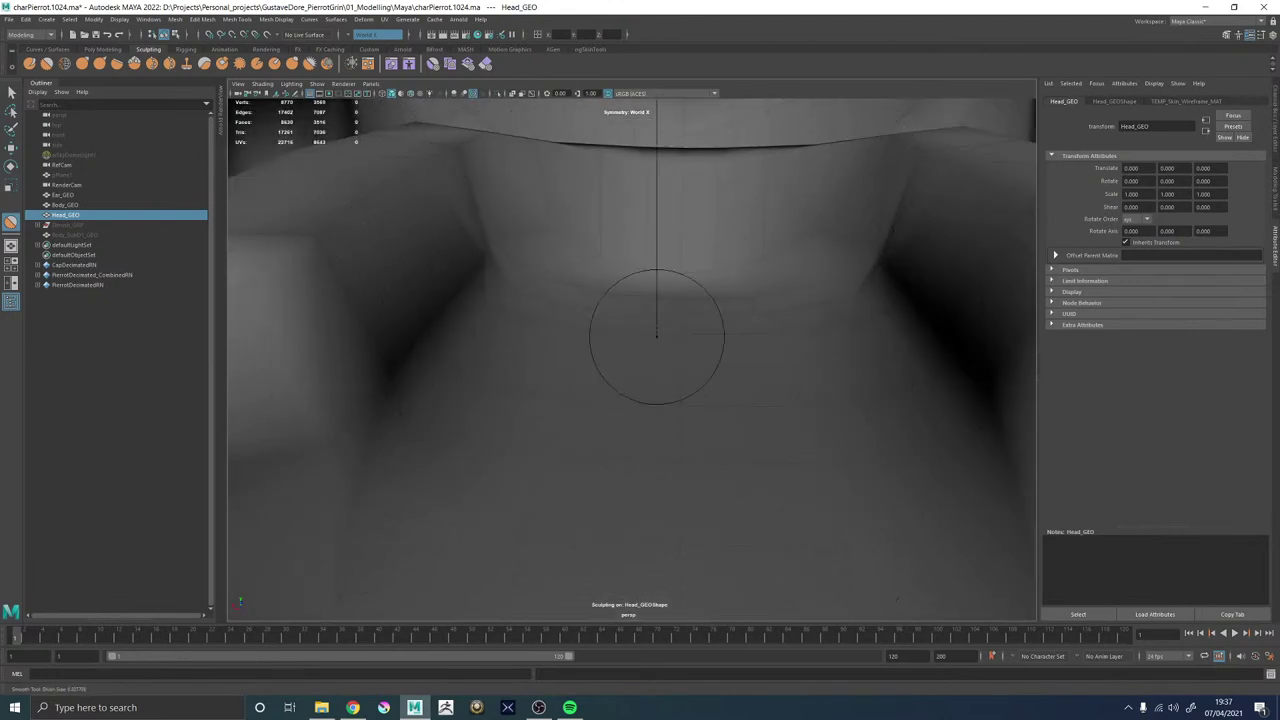
mouse_move(420, 485)
left_mouse_down()
mouse_move(471, 400)
mouse_move(430, 330)
mouse_move(484, 248)
left_mouse_up()
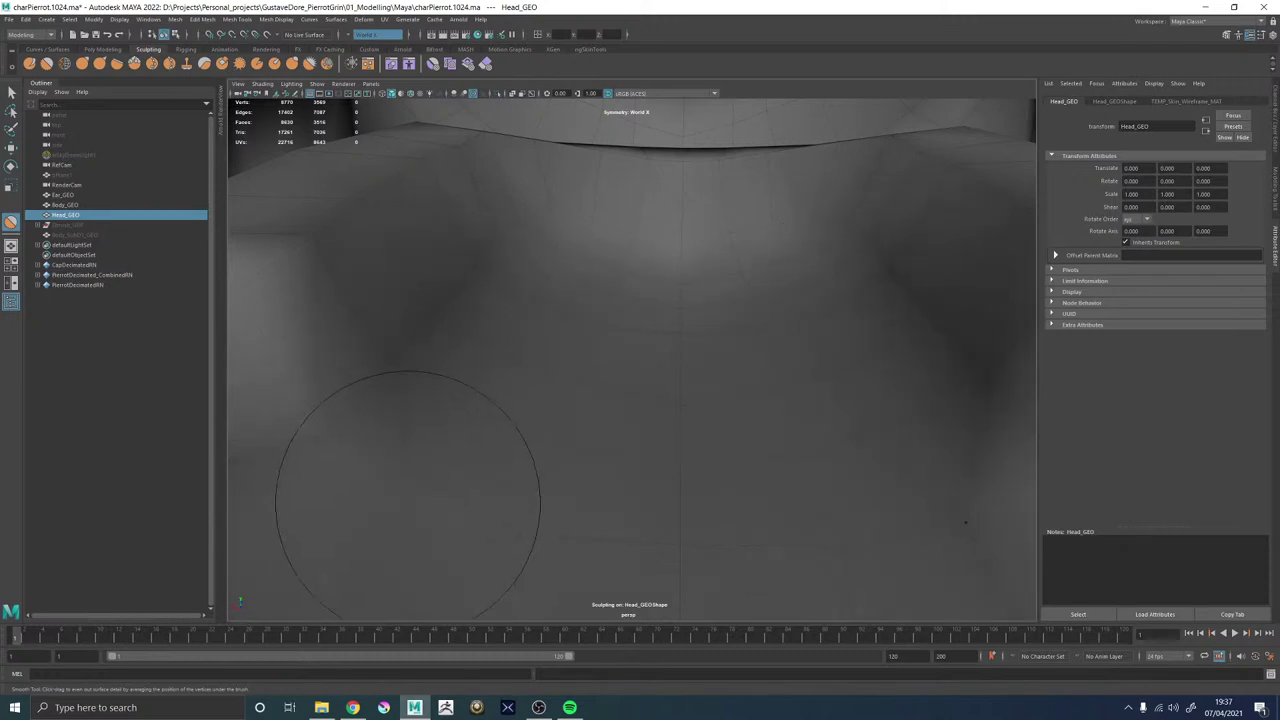
right_click_drag(721, 422, 609, 400, "alt")
mouse_move(674, 350)
left_mouse_down("alt")
mouse_move(754, 351)
mouse_move(840, 380)
mouse_move(787, 386)
mouse_move(914, 354)
mouse_move(743, 360)
mouse_move(706, 406)
mouse_move(647, 410)
mouse_move(651, 374)
mouse_move(640, 374)
mouse_move(609, 407)
mouse_move(502, 302)
left_mouse_up("alt")
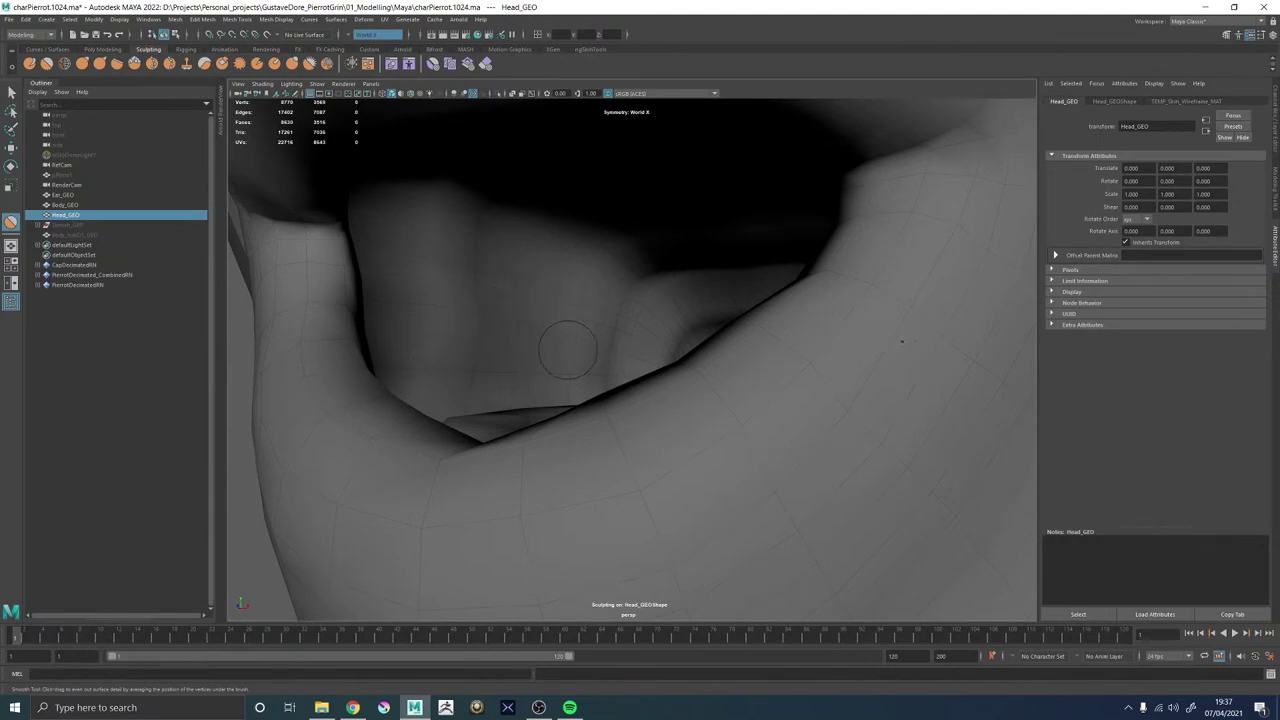
Cut additional edge loops through the inner wall of the lower mouth with the Multi-Cut tool.
key("w")
left_click_drag(565, 230, 603, 241, "alt")
right_click_drag(603, 241, 602, 208)
left_click(594, 309)
left_click_drag(594, 309, 637, 295, "alt")
double_click(714, 204, "shift")
left_click_drag(714, 204, 621, 303, "alt")
right_click_drag(621, 303, 574, 303, "shift")
left_click_drag(590, 315, 430, 326, "alt")
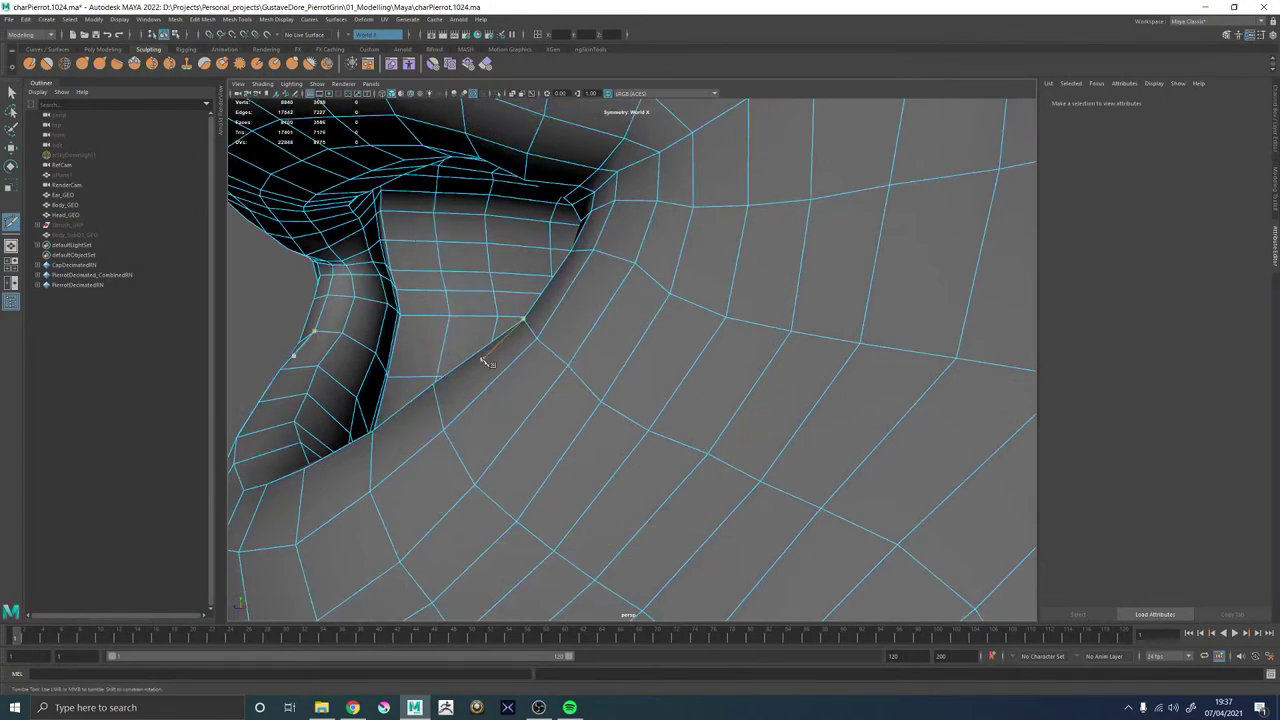
Undo the last edge cut in the mouth interior and leave the cutting tool.
left_click_drag(487, 362, 622, 388, "alt")
right_click_drag(622, 388, 668, 372, "alt")
key("ctrl+z")
key("w")
right_click_drag(668, 372, 431, 366, "alt")
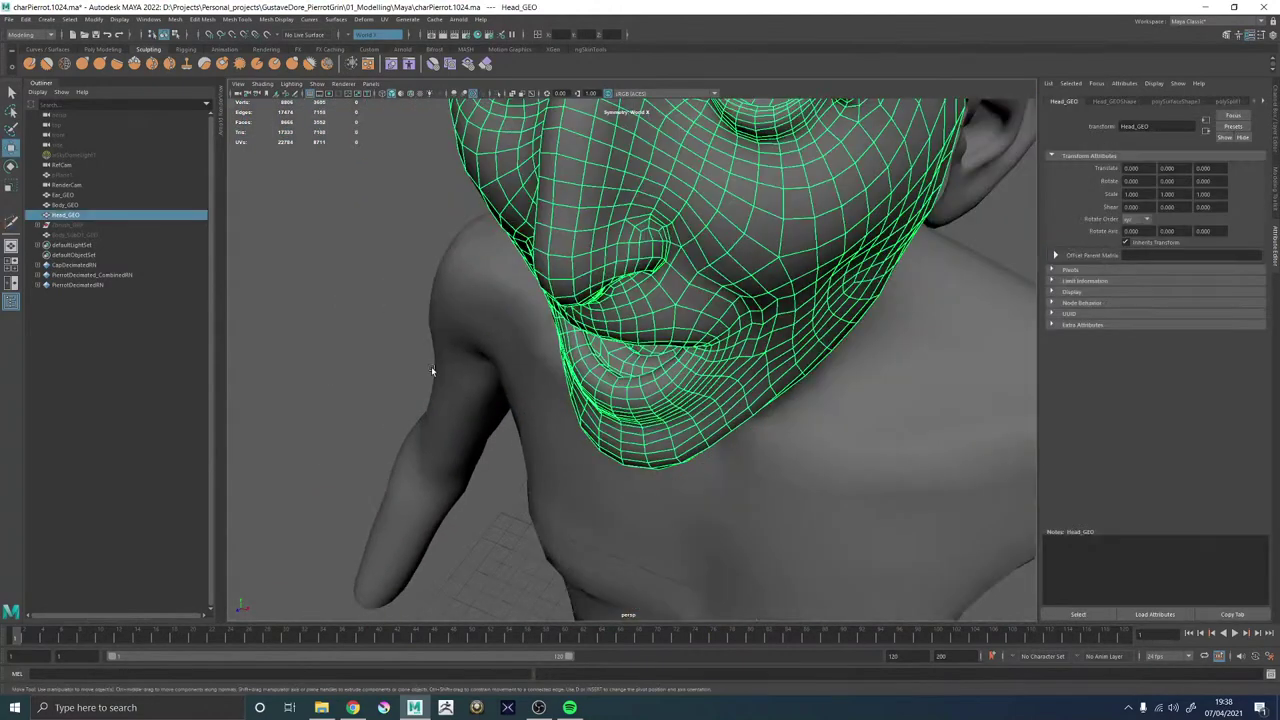
Preview the whole head smoothed in object mode and examine the open mouth from the front and close up.
left_click(342, 362)
left_click_drag(342, 362, 372, 337, "alt")
left_click(685, 420)
left_click(916, 312)
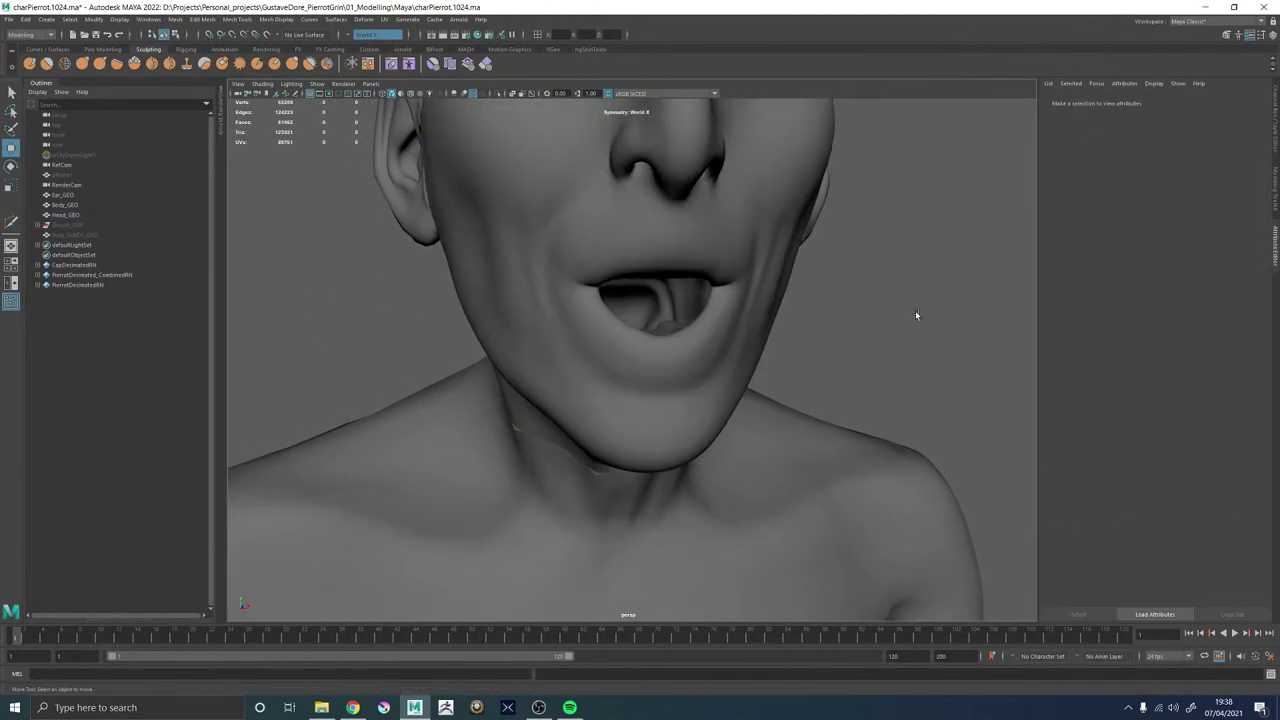
right_click_drag(916, 312, 860, 350, "alt")
left_click_drag(860, 350, 634, 354, "alt")
scroll(815, 361, "up", 8)
left_click(723, 340)
Turn off smooth preview and select the faces along the side of the lower gum ridge and its outer edge.
key("1")
right_click_drag(634, 354, 837, 394, "alt")
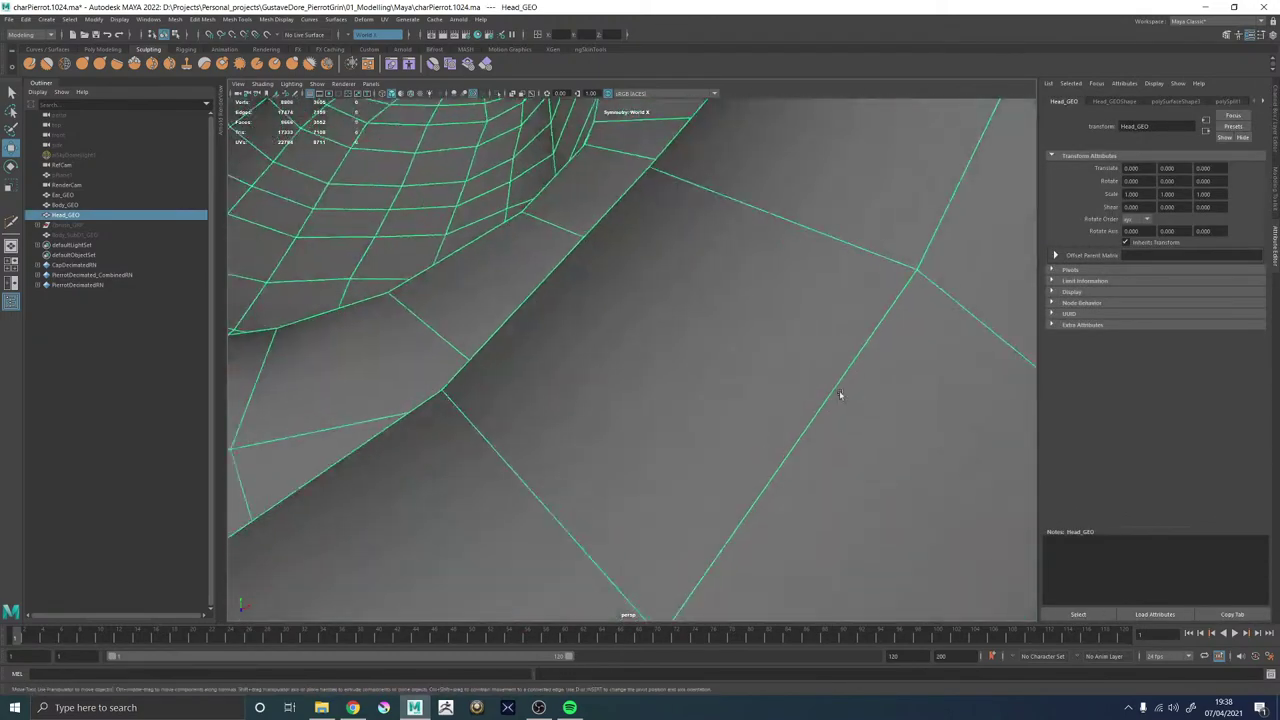
left_click_drag(837, 394, 886, 400, "alt")
left_click_drag(816, 322, 730, 365, "alt")
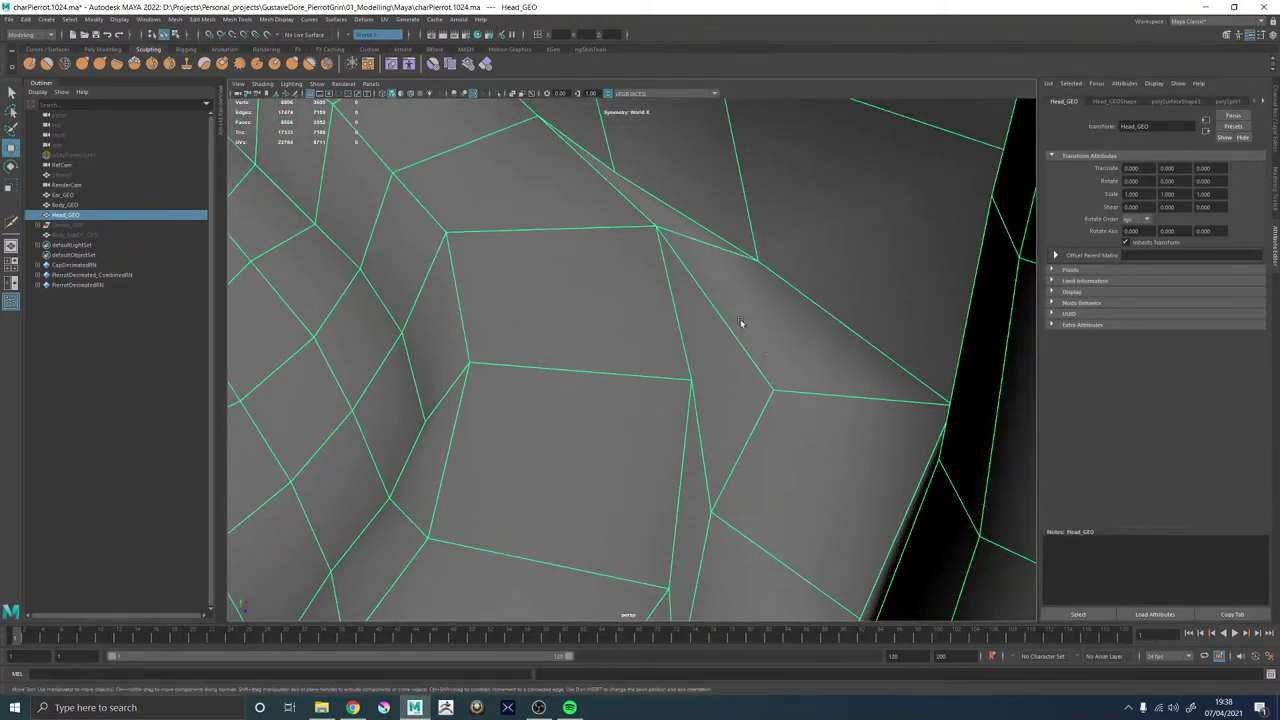
left_click(766, 349)
double_click(817, 429, "shift")
left_click(704, 359, "shift")
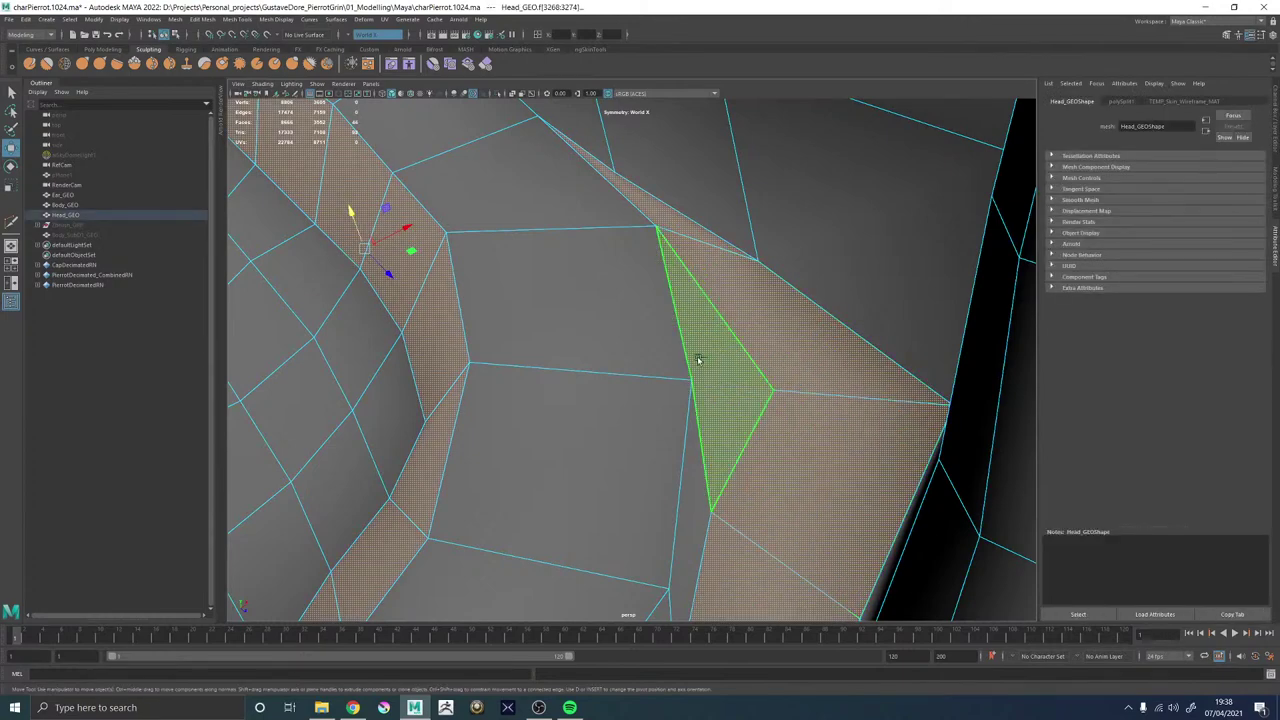
left_click(640, 346, "shift")
left_click(633, 435)
left_click(556, 241)
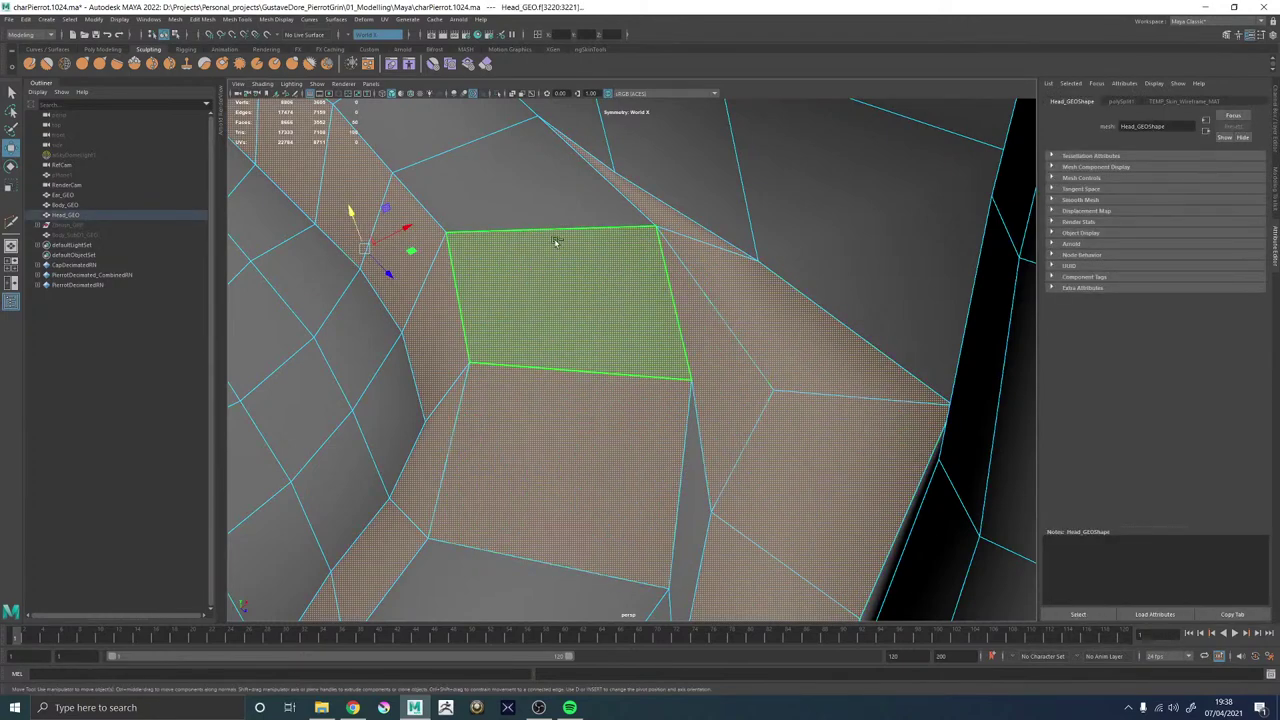
Add the remaining gum ridge and mouth floor face loops to the selection and isolate them in the viewport.
scroll(596, 270, "down", 5)
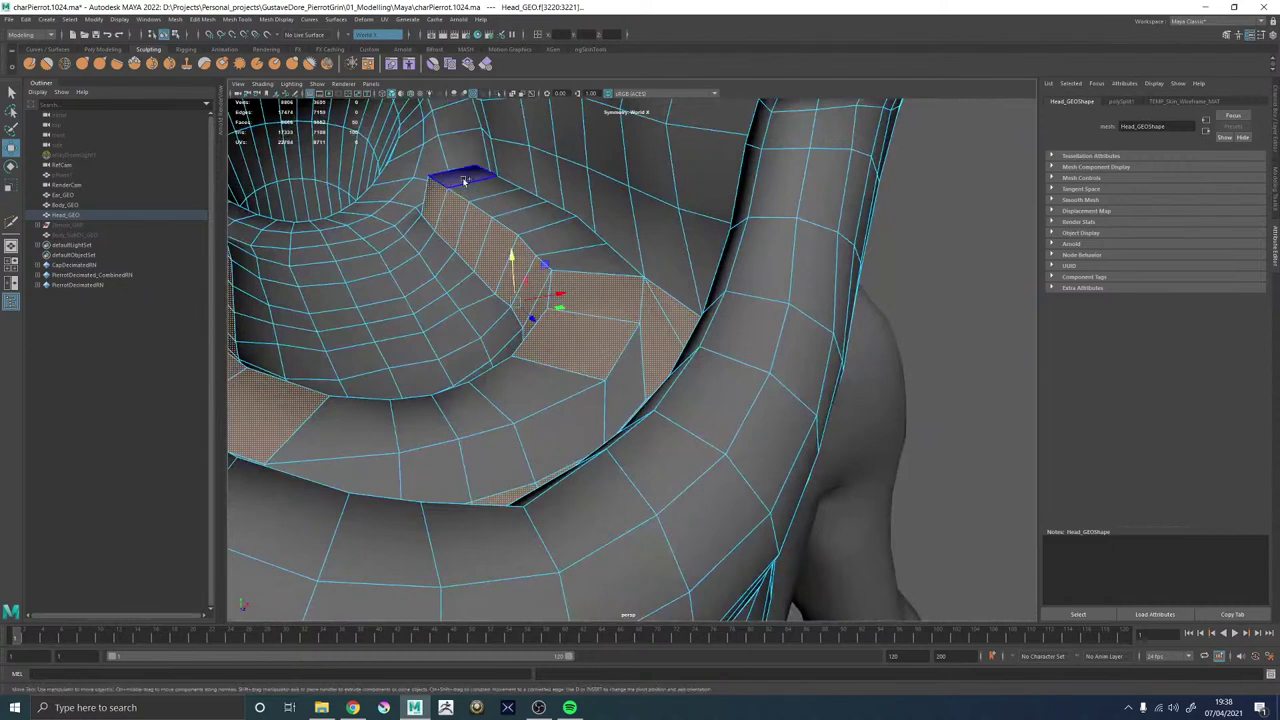
double_click(450, 455, "shift")
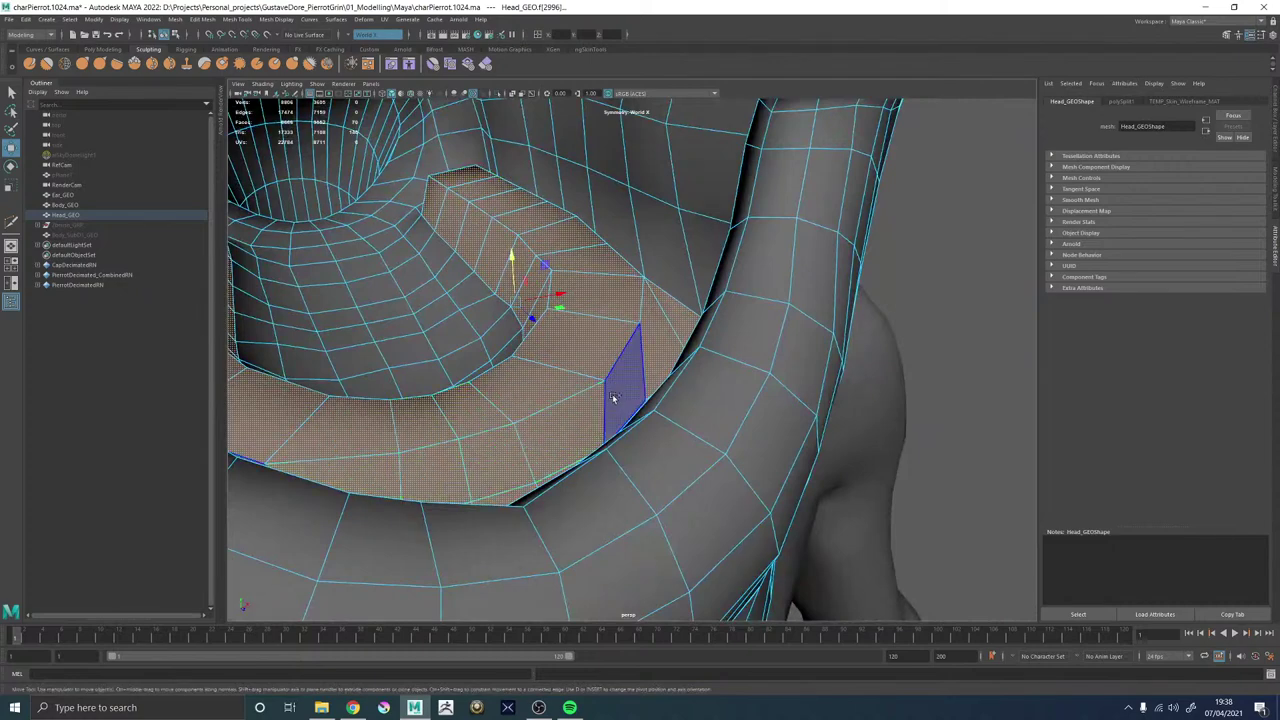
left_click_drag(404, 389, 434, 394, "alt")
scroll(440, 400, "up", 3)
middle_click_drag(454, 414, 500, 420, "alt")
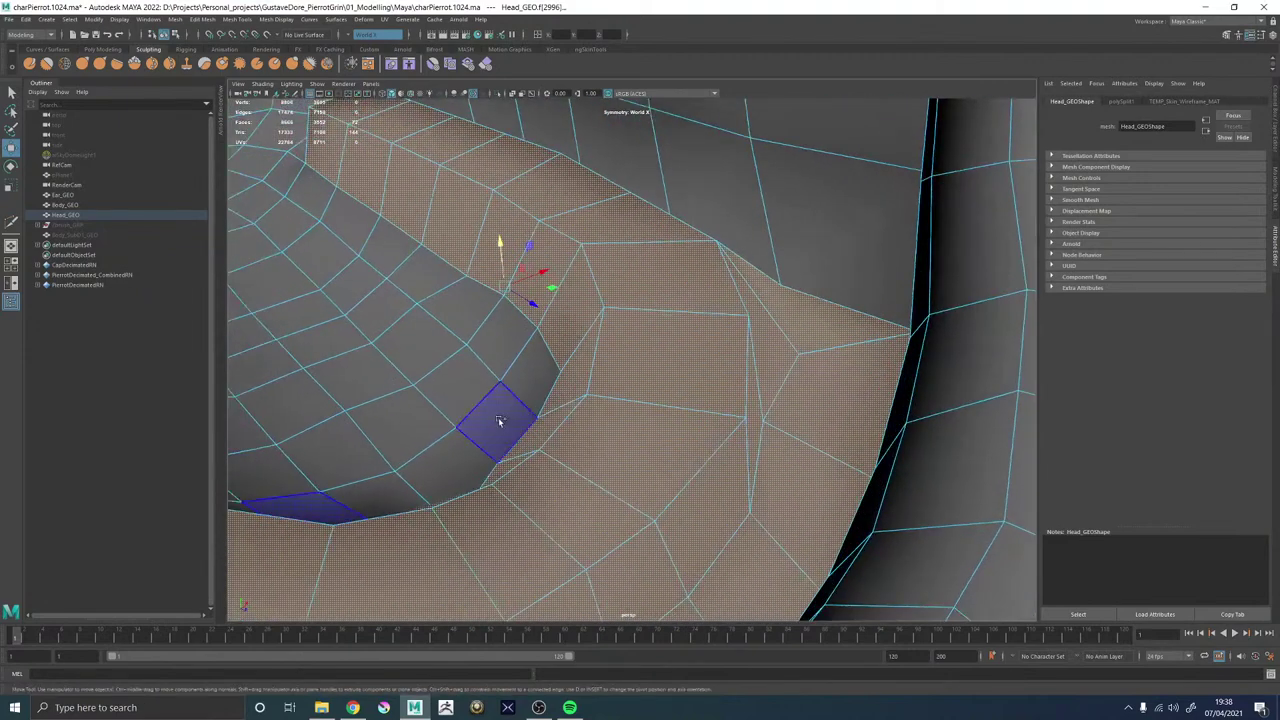
double_click(300, 218, "shift")
left_click(401, 428, "shift")
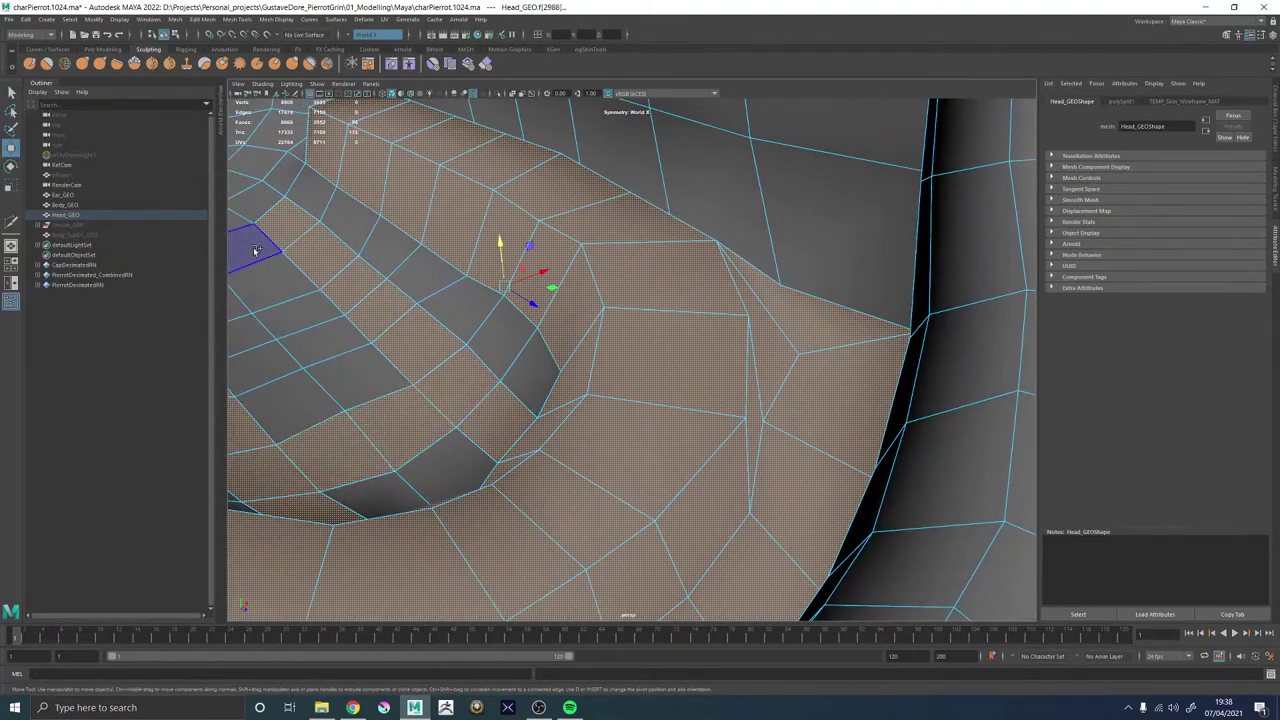
double_click(254, 251, "shift")
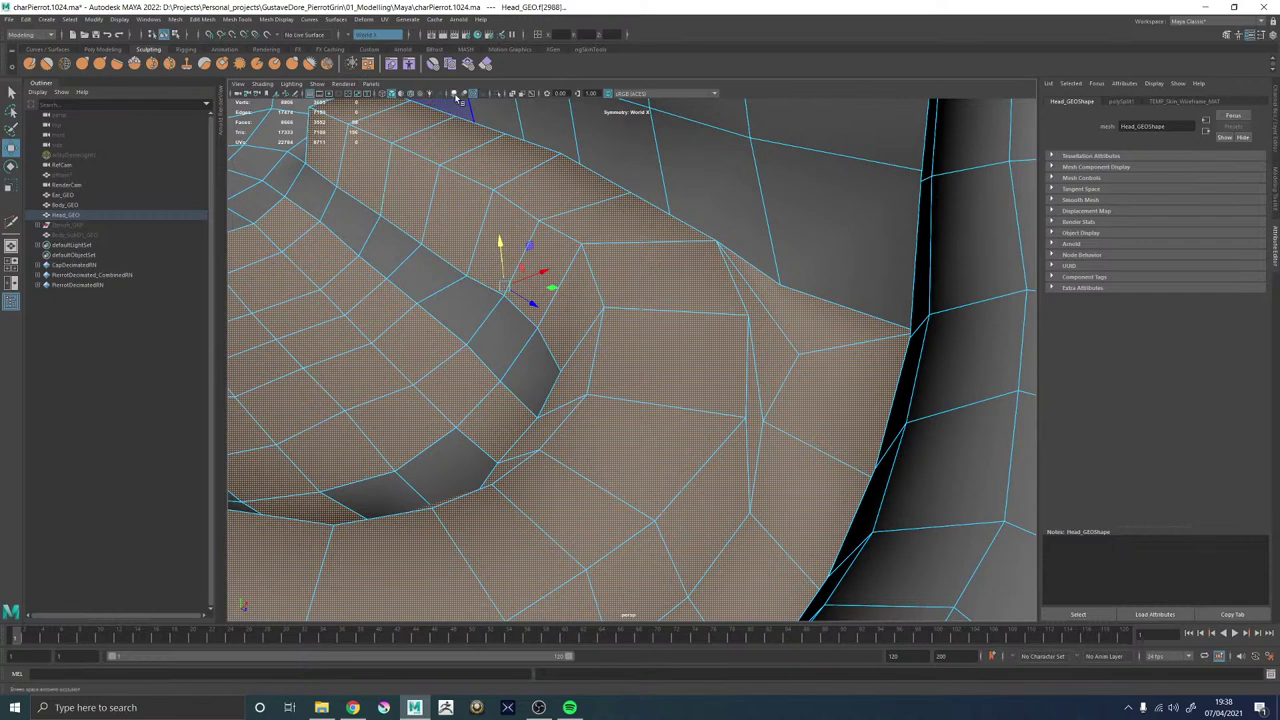
left_click(497, 95)
scroll(640, 290, "down", 8)
left_click(792, 317)
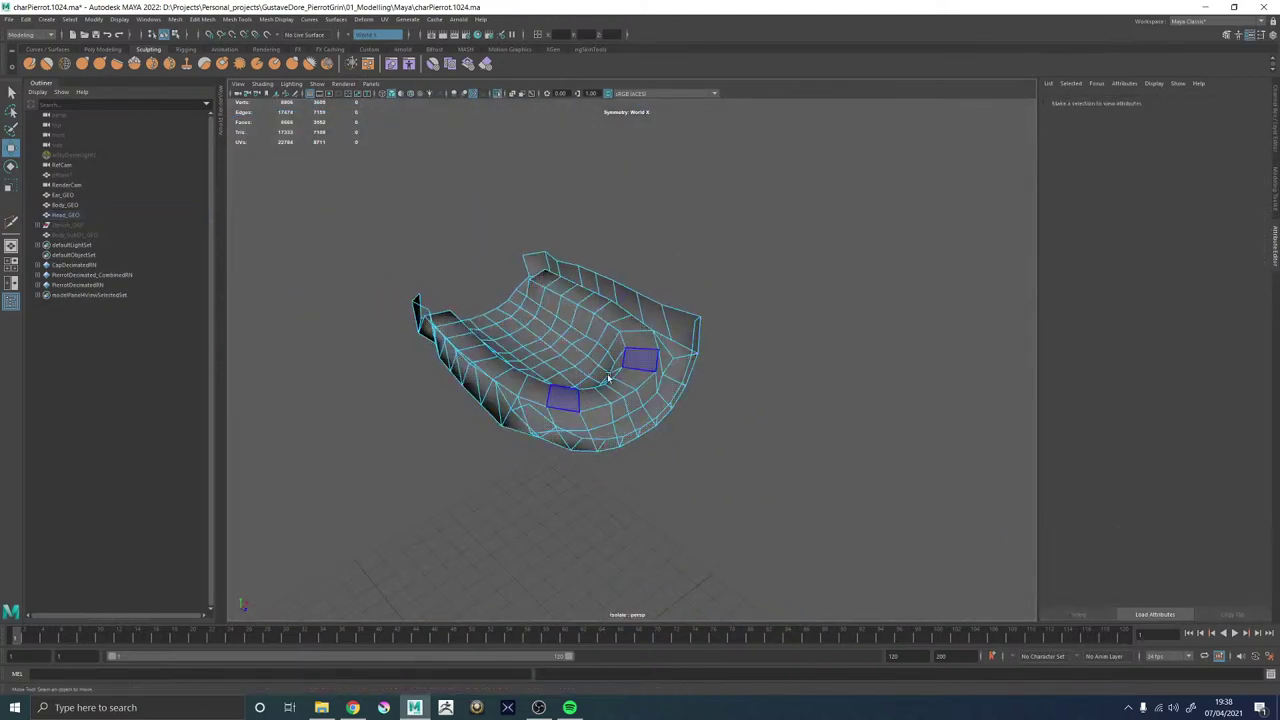
Select the narrow ring of edges at the gum ridge's outer corner, show the full head again, and collapse those edges.
left_click_drag(609, 377, 834, 331, "alt")
scroll(666, 370, "up", 7)
scroll(660, 374, "up", 4)
right_click_drag(834, 331, 379, 303, "alt")
left_click_drag(379, 303, 391, 314, "alt")
right_click_drag(391, 314, 600, 393, "alt")
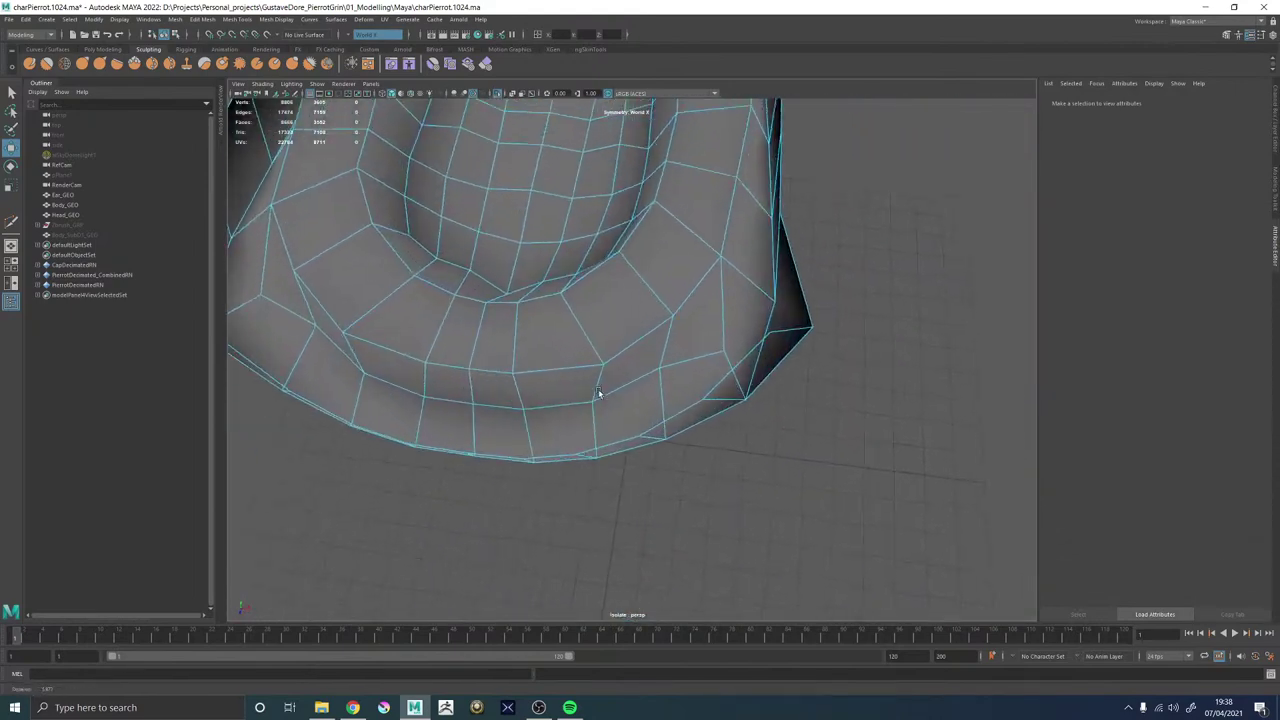
left_click_drag(480, 335, 445, 473, "alt")
right_click_drag(446, 434, 447, 367)
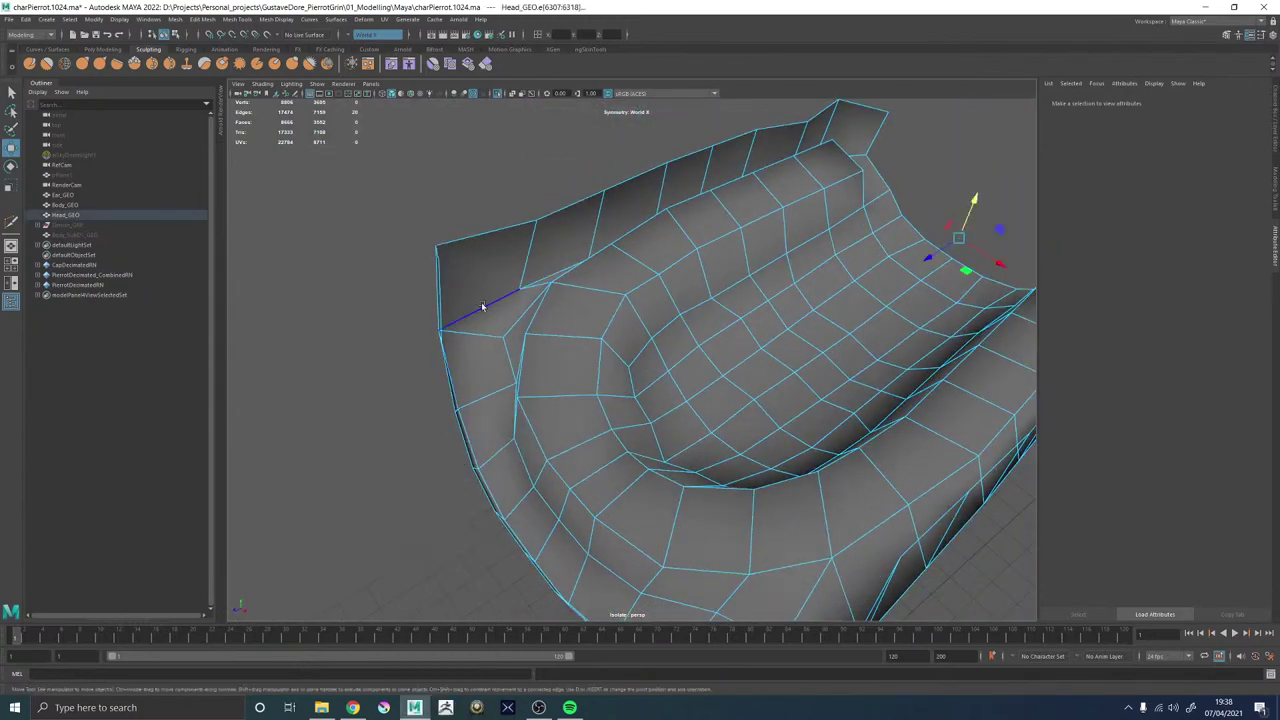
left_click(483, 306)
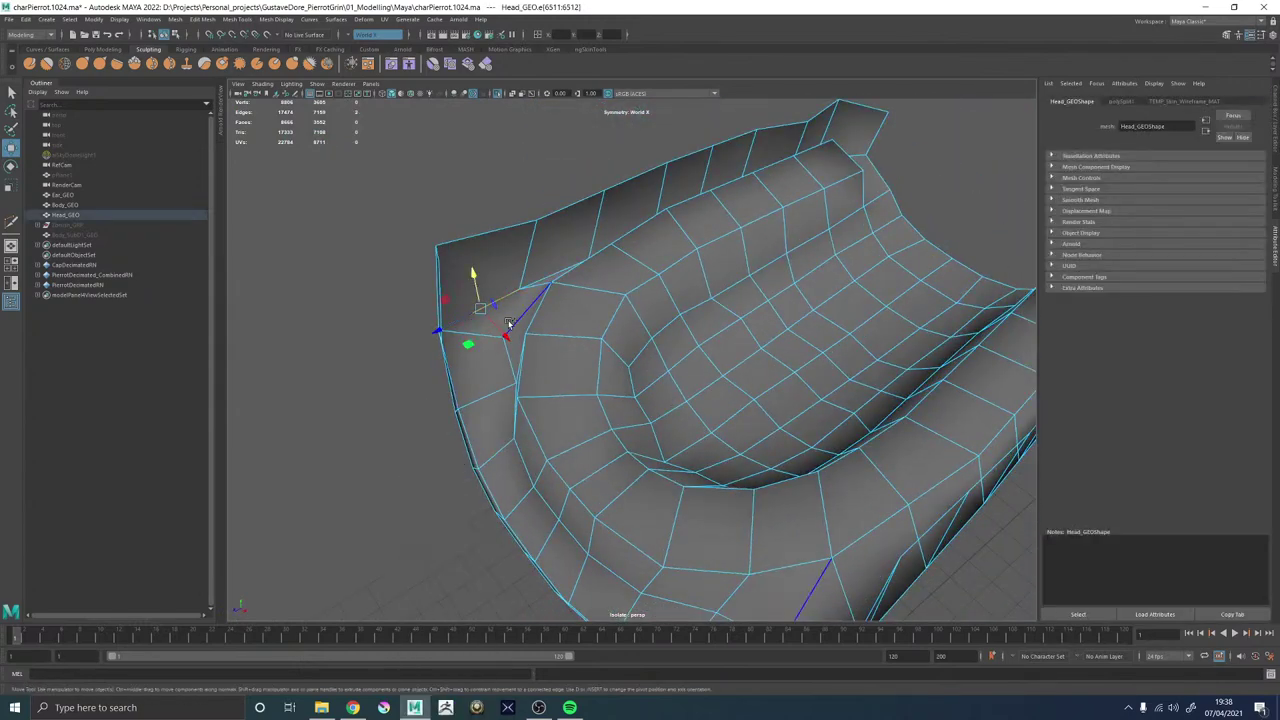
left_click(499, 95)
left_click_drag(498, 246, 837, 356, "alt")
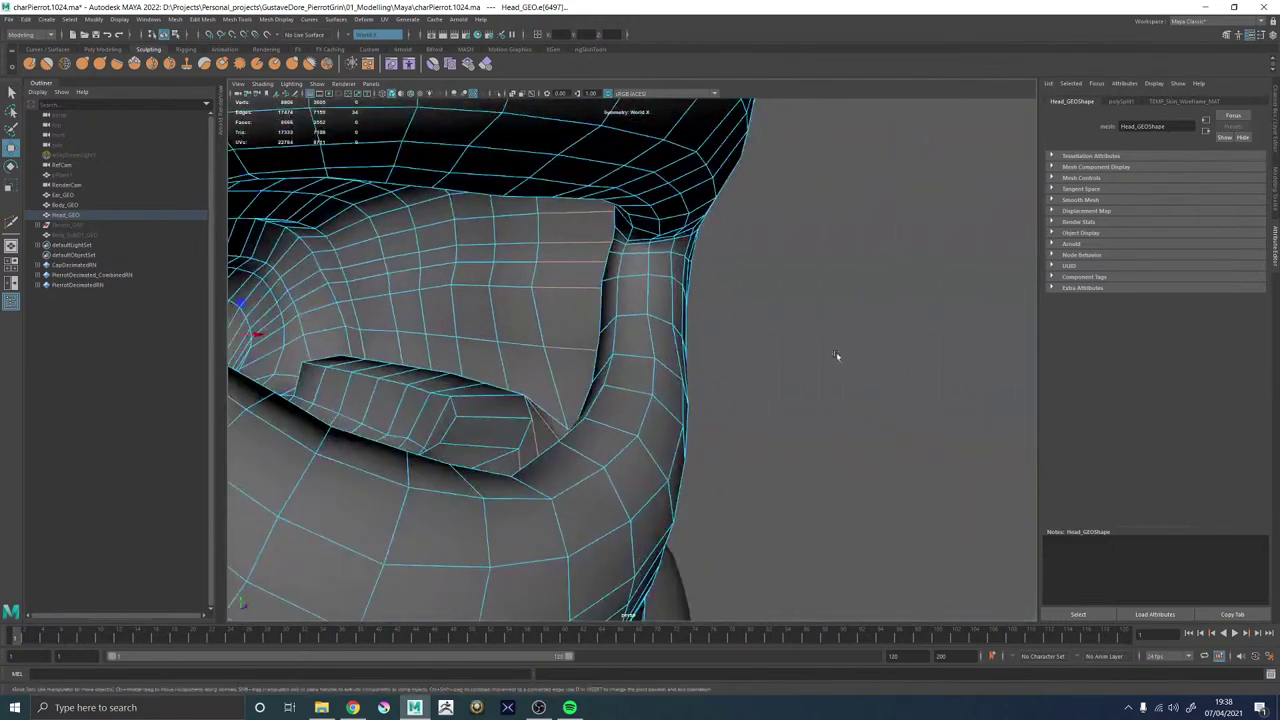
right_click(836, 356, "shift")
right_click_drag(842, 295, 889, 297, "shift")
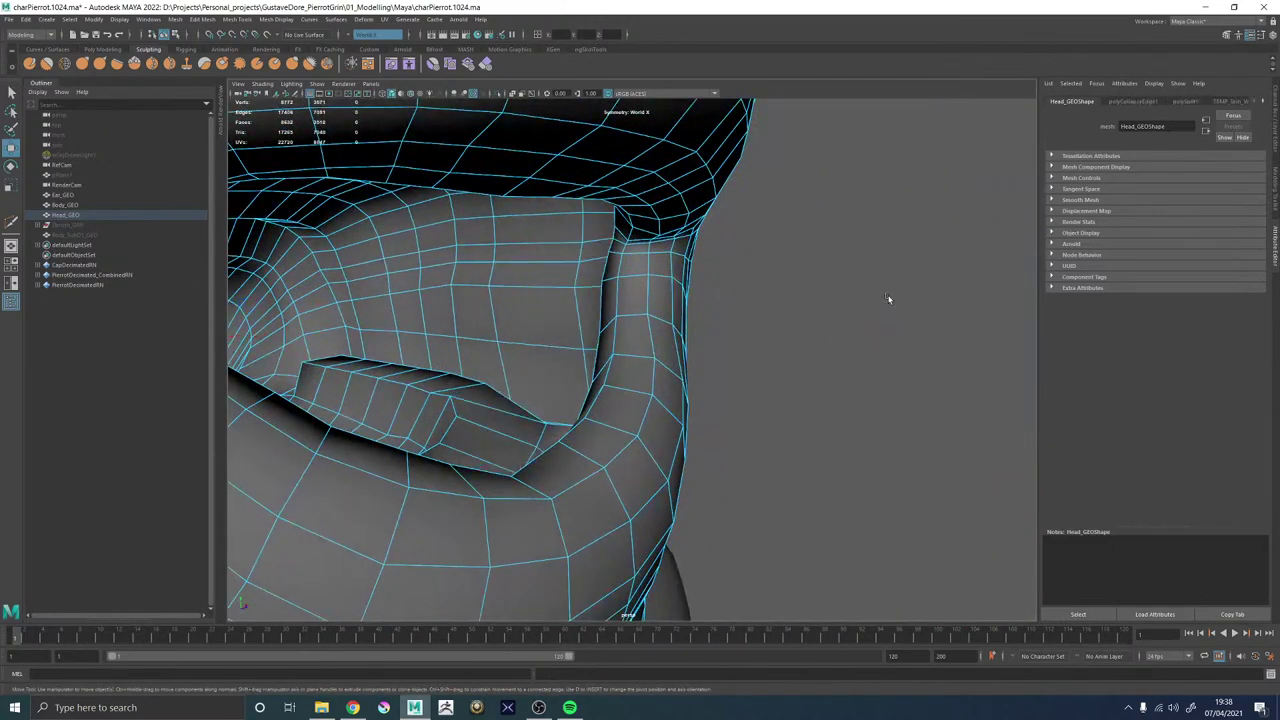
Adjust the edge loop along the lower gum ridge's outer rim and return to object mode.
left_click_drag(649, 316, 677, 370, "alt")
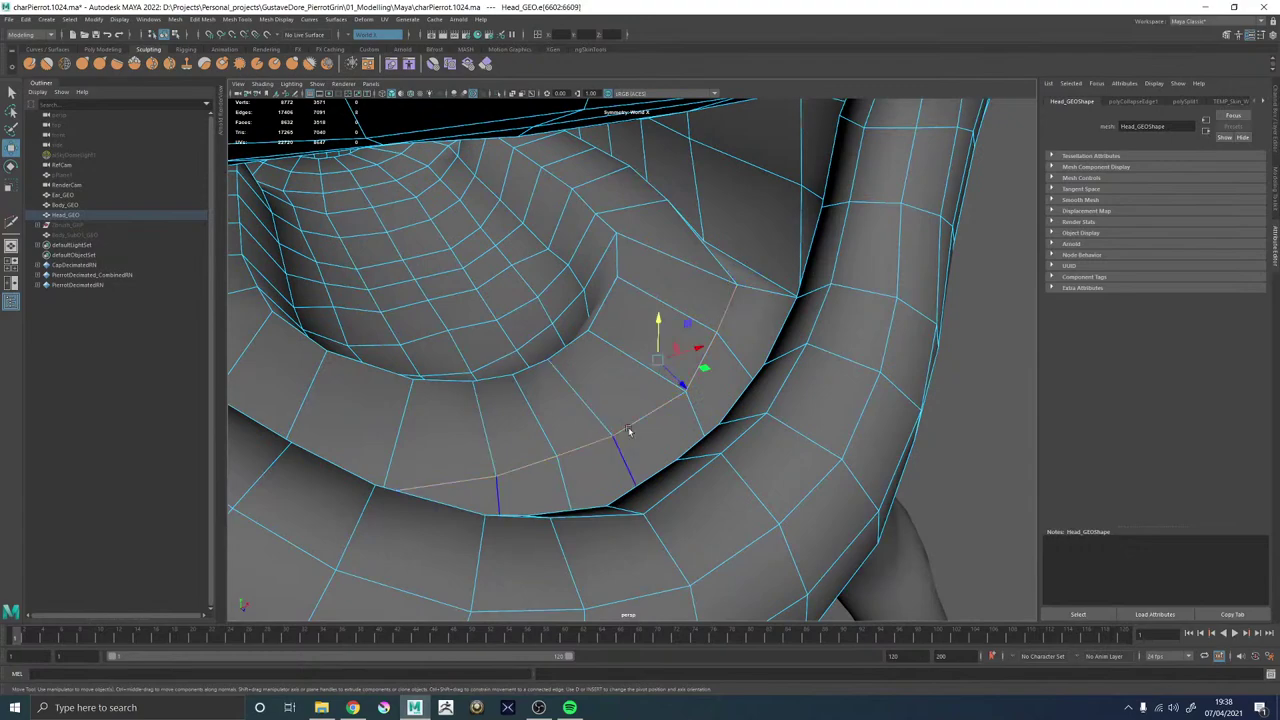
left_click_drag(628, 431, 588, 426, "alt")
left_click_drag(719, 348, 740, 328)
right_click_drag(728, 205, 778, 162)
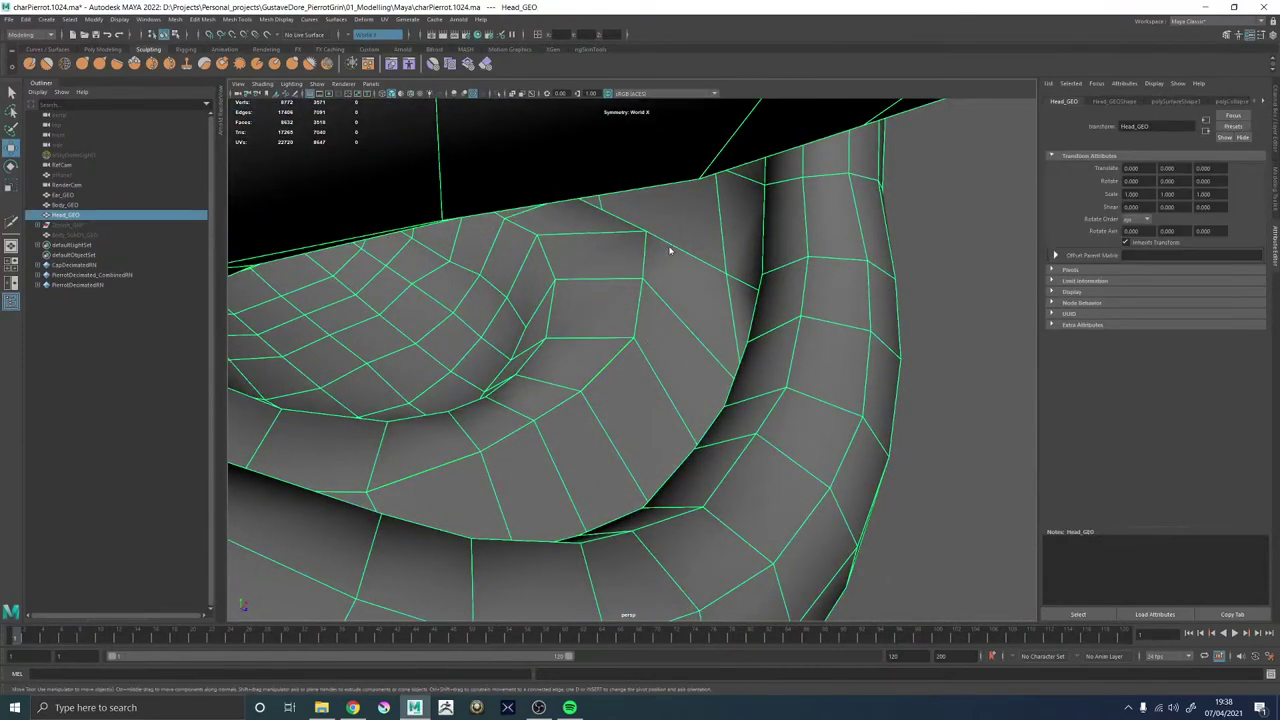
right_click_drag(670, 258, 608, 260)
left_click_drag(603, 313, 588, 346, "alt")
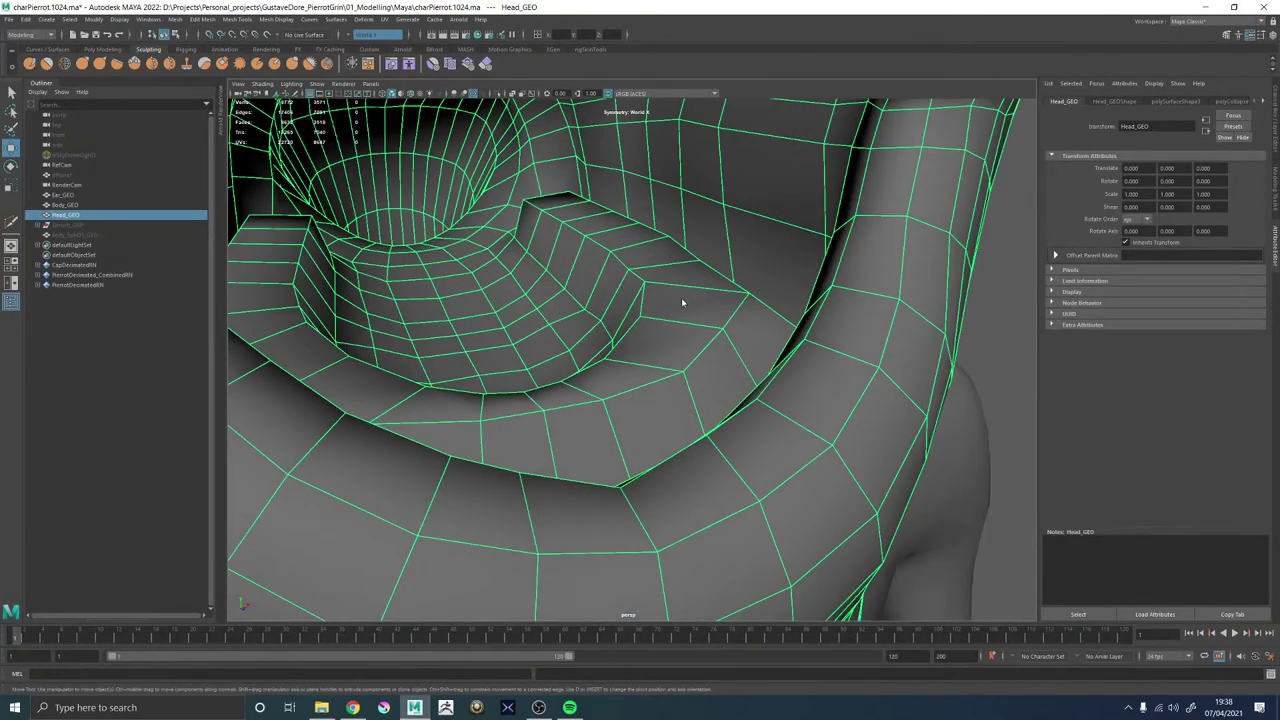
Select the top face loop of the lower gum ridge with its adjoining faces and isolate them.
right_click_drag(683, 302, 685, 318)
left_click(558, 203)
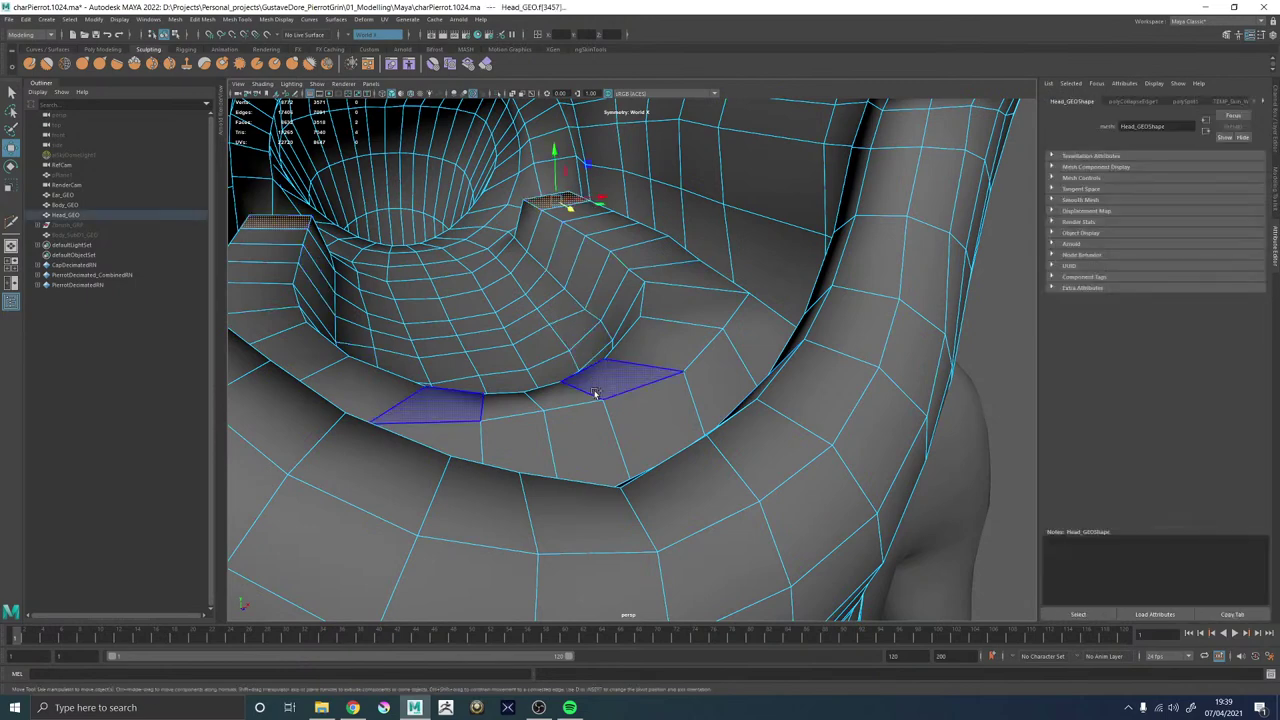
double_click(582, 397, "shift")
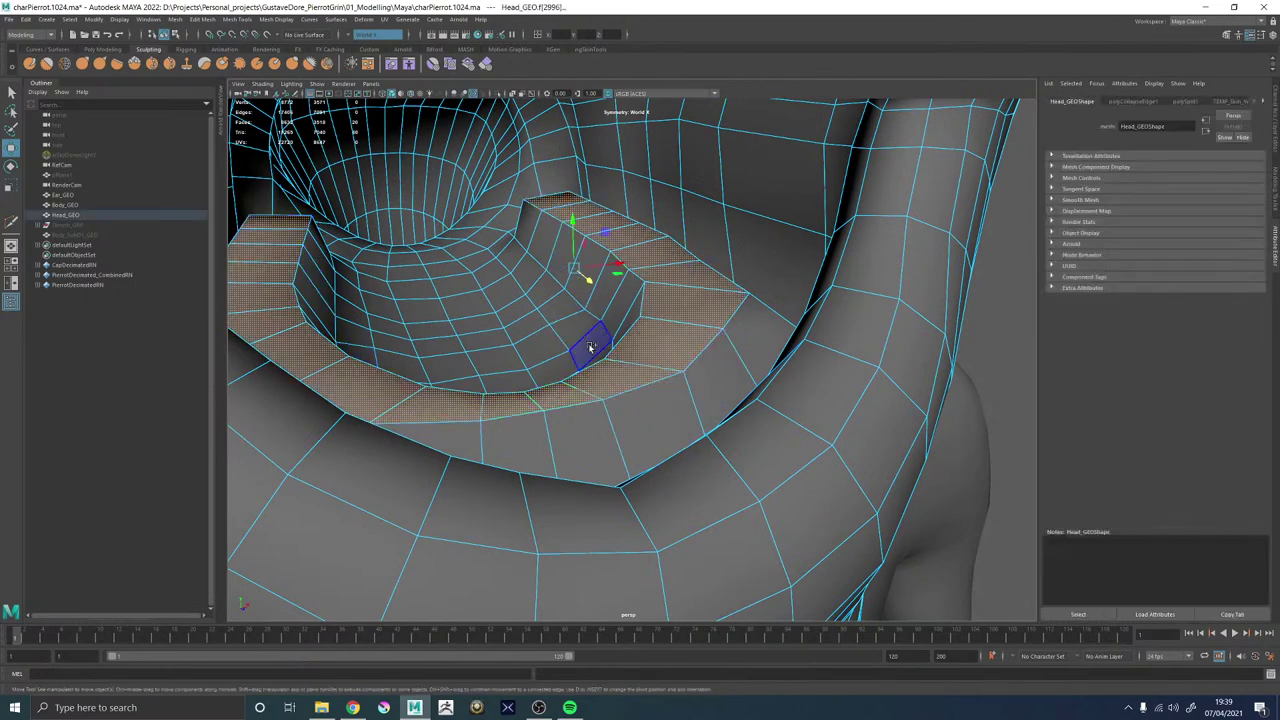
left_click(499, 95)
left_click(901, 243)
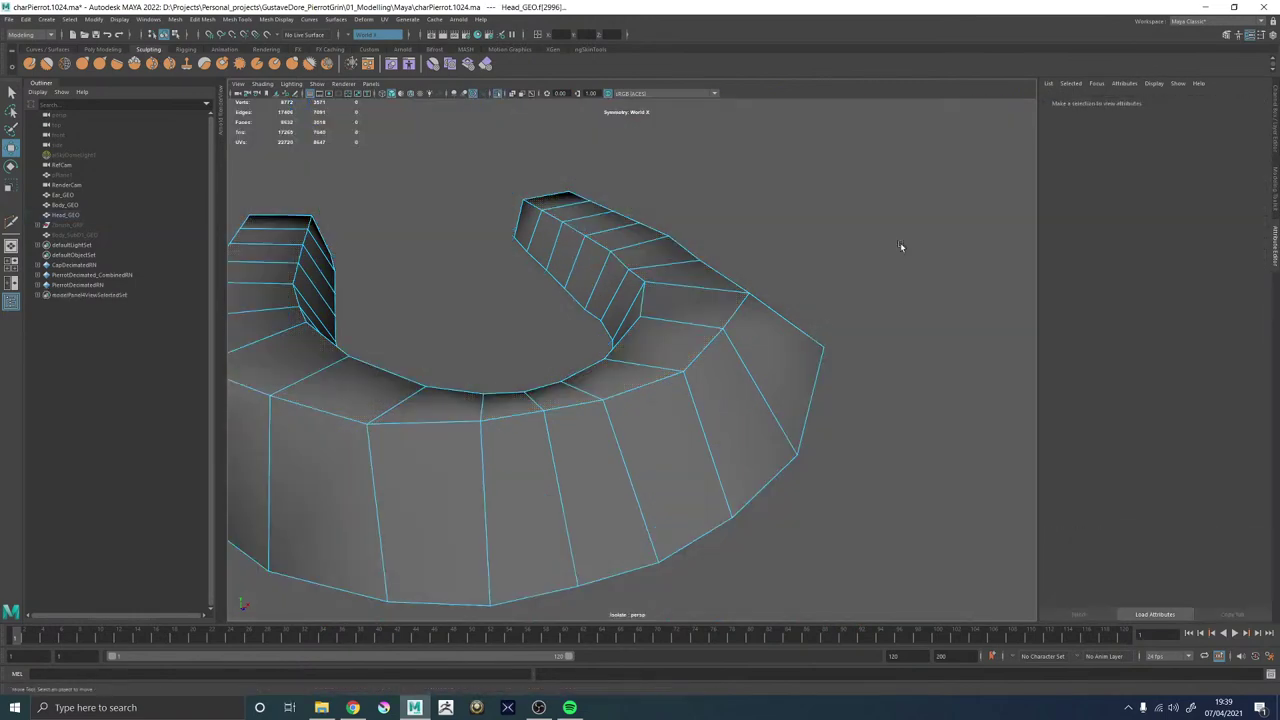
Examine the isolated gum ridge's vertices and edges from several angles, and bring the full head mesh back into view.
right_click_drag(901, 243, 715, 330, "alt")
left_click_drag(715, 330, 583, 297, "alt")
left_click(900, 418)
right_click_drag(583, 297, 671, 429, "alt")
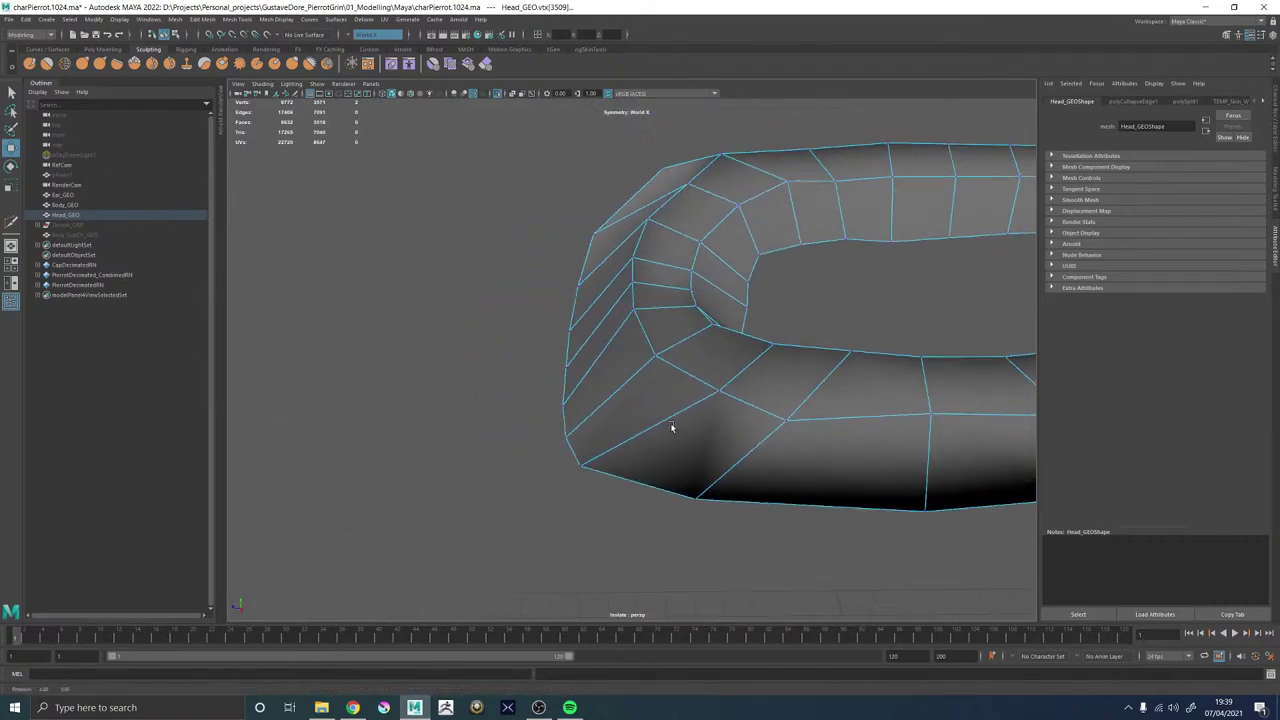
left_click_drag(671, 429, 591, 446, "alt")
right_click_drag(594, 396, 595, 368)
left_click_drag(611, 425, 707, 415, "alt")
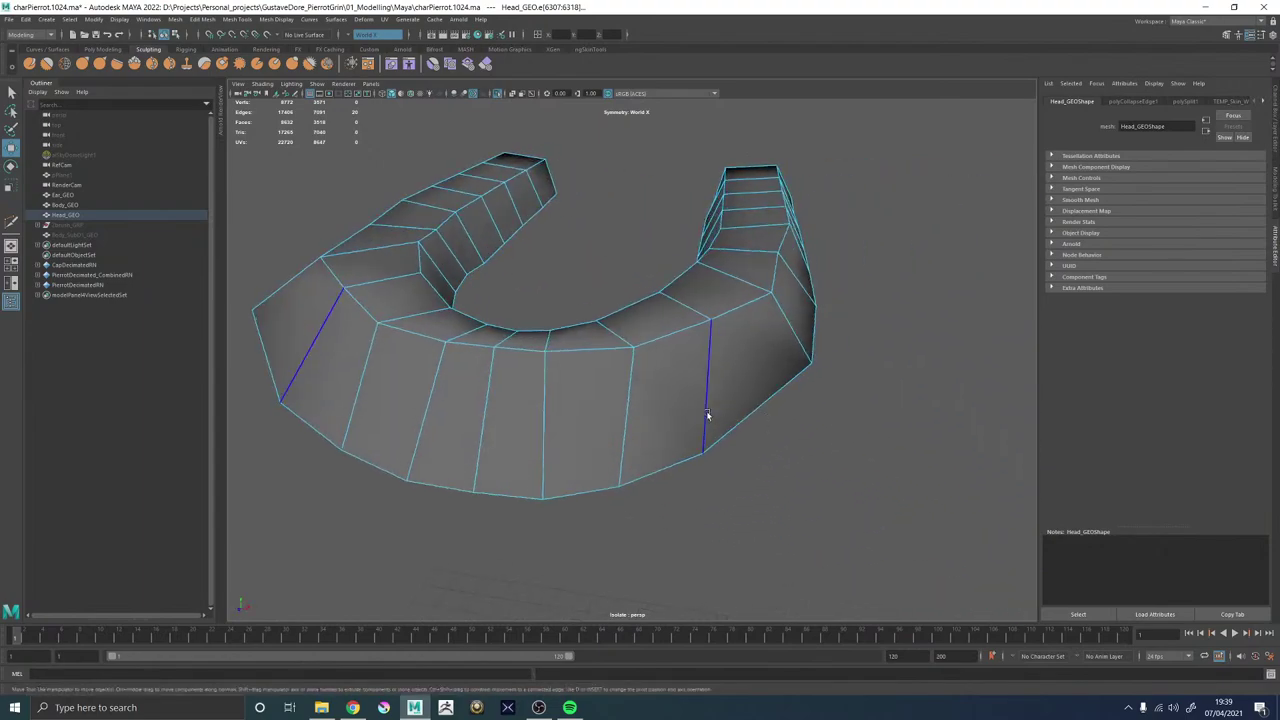
left_click(495, 94)
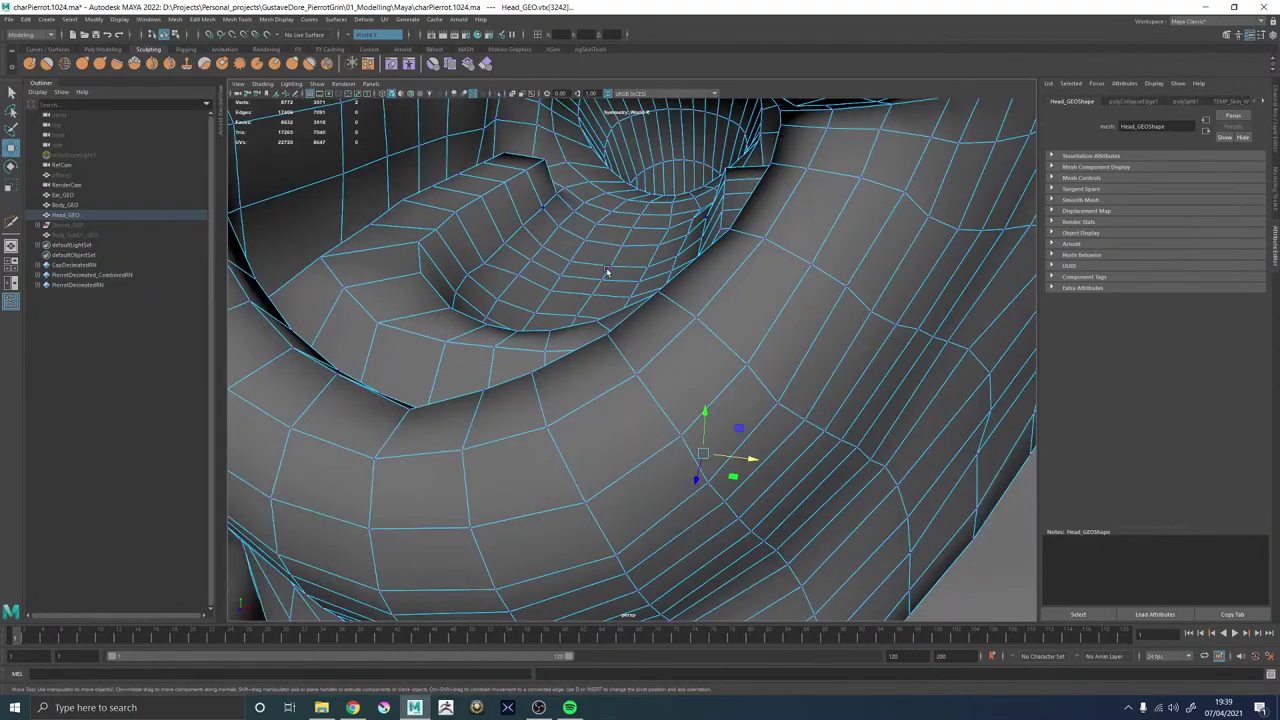
Insert an edge loop along the outer wall of the lower gum ridge and shift it into place.
left_click_drag(606, 269, 629, 294, "alt")
right_click_drag(629, 294, 784, 360, "alt")
mouse_move(784, 360)
left_mouse_down("alt")
mouse_move(754, 349)
mouse_move(706, 371)
mouse_move(723, 349)
mouse_move(780, 381)
left_mouse_up("alt")
right_click_drag(780, 381, 617, 366, "alt")
left_click_drag(617, 366, 660, 354, "alt")
right_click(668, 353, "ctrl")
right_click_drag(669, 355, 642, 365, "shift")
right_click(707, 365, "shift")
left_click(676, 384, "ctrl")
left_click_drag(620, 400, 580, 417, "alt")
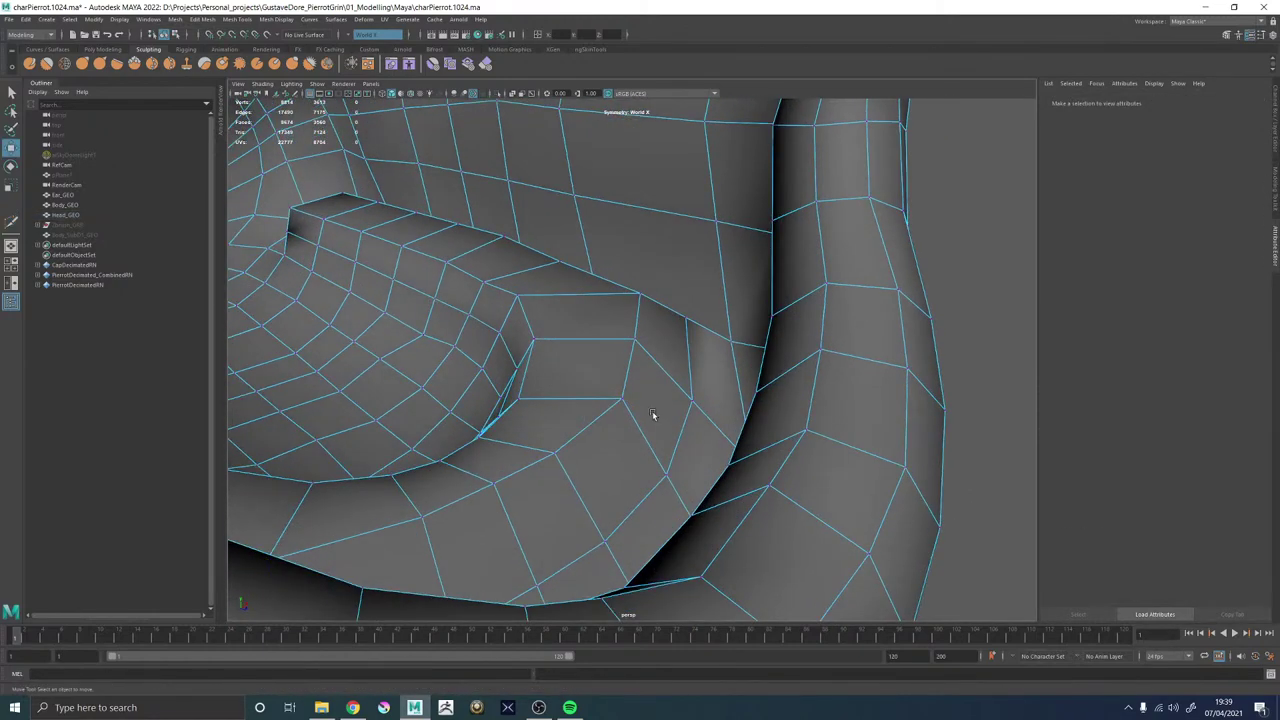
double_click(690, 356)
middle_click_drag(673, 367, 644, 368, "ctrl")
Examine the edges around the lower gum ridge's wall and corners from several angles, and return to object mode.
left_click_drag(562, 378, 380, 476, "alt")
left_click_drag(463, 476, 924, 250, "alt")
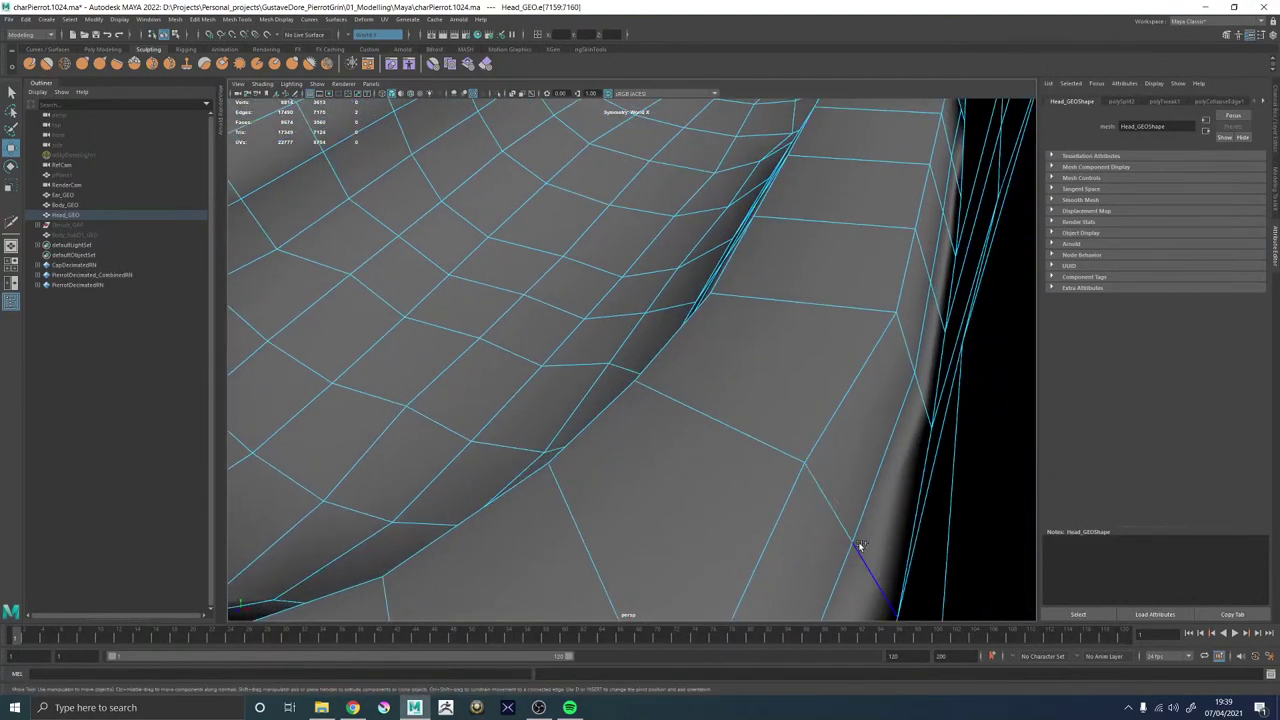
left_click_drag(876, 500, 769, 258, "alt")
left_click_drag(648, 318, 566, 394, "alt")
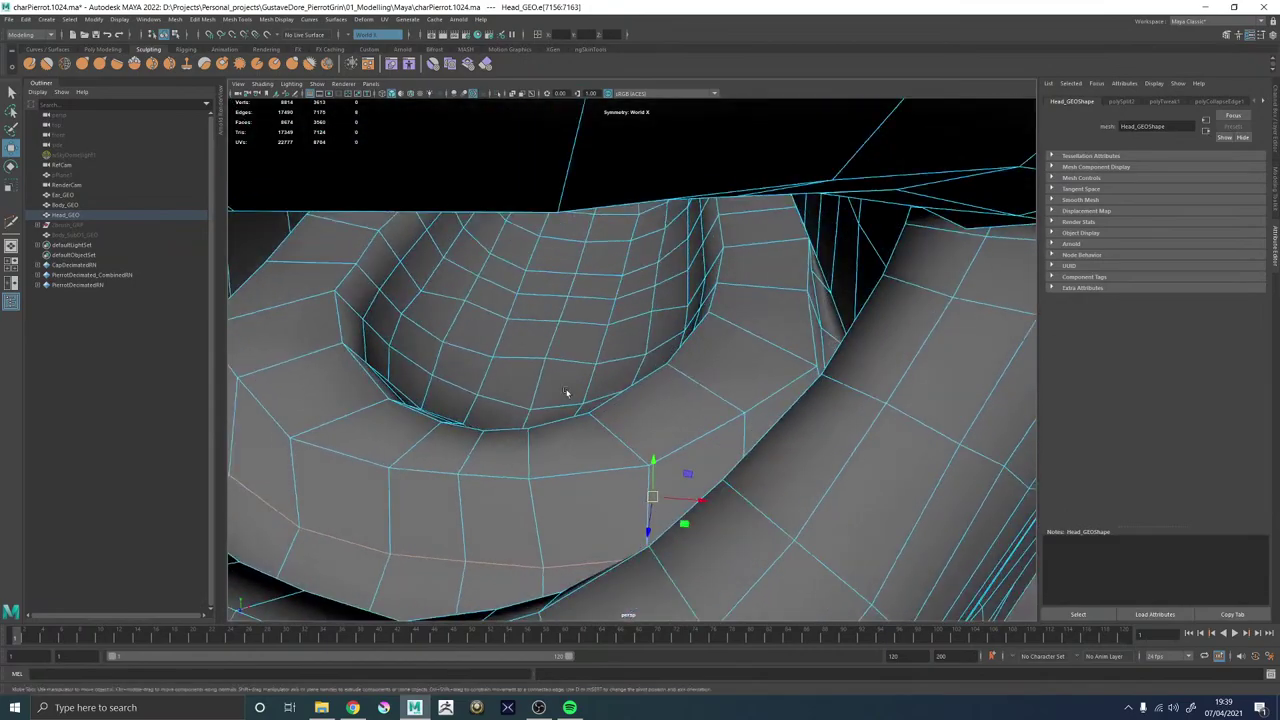
right_click_drag(566, 394, 409, 317, "alt")
left_click_drag(409, 317, 597, 374, "alt")
right_click_drag(597, 374, 729, 466, "alt")
left_click_drag(729, 466, 684, 433, "alt")
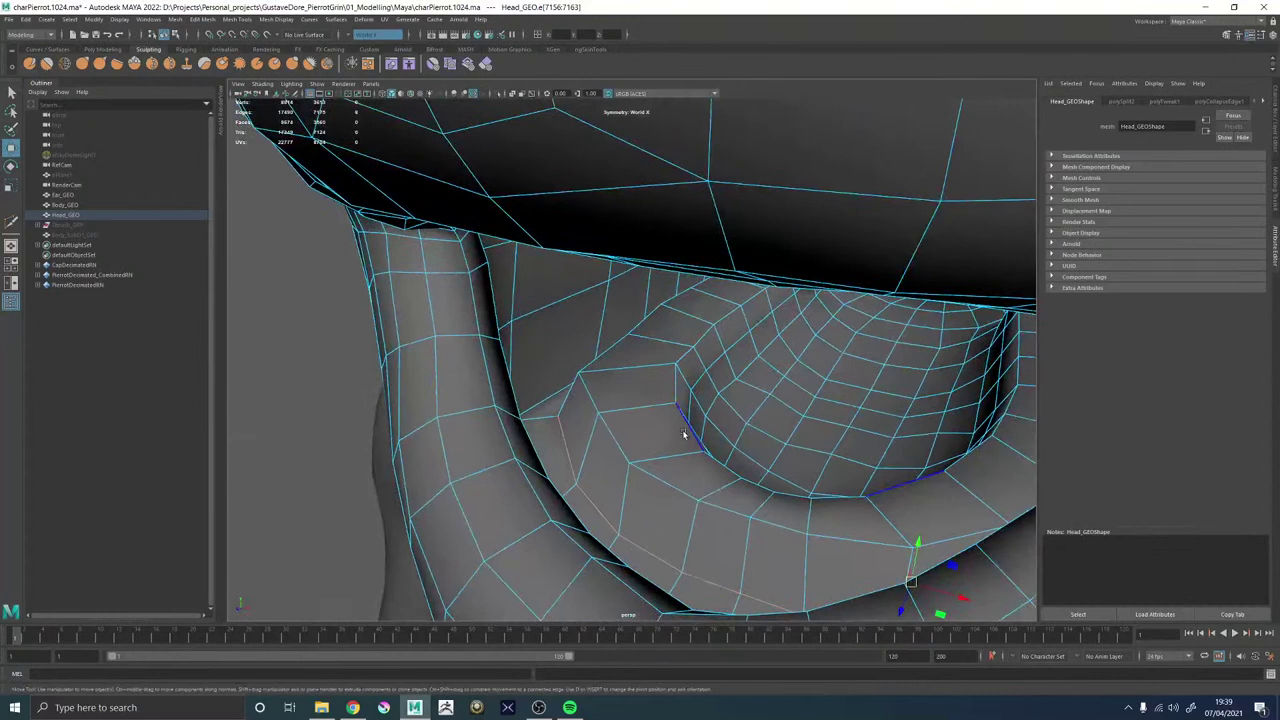
left_click(683, 377)
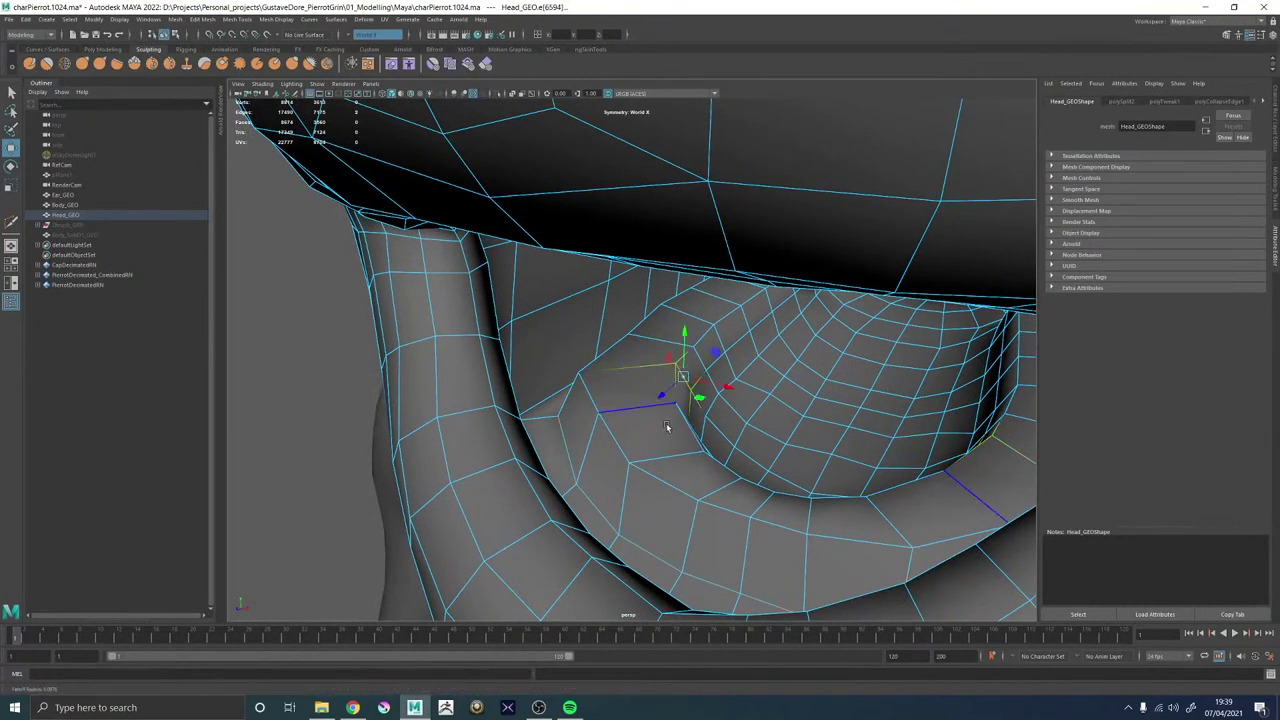
left_click(565, 396)
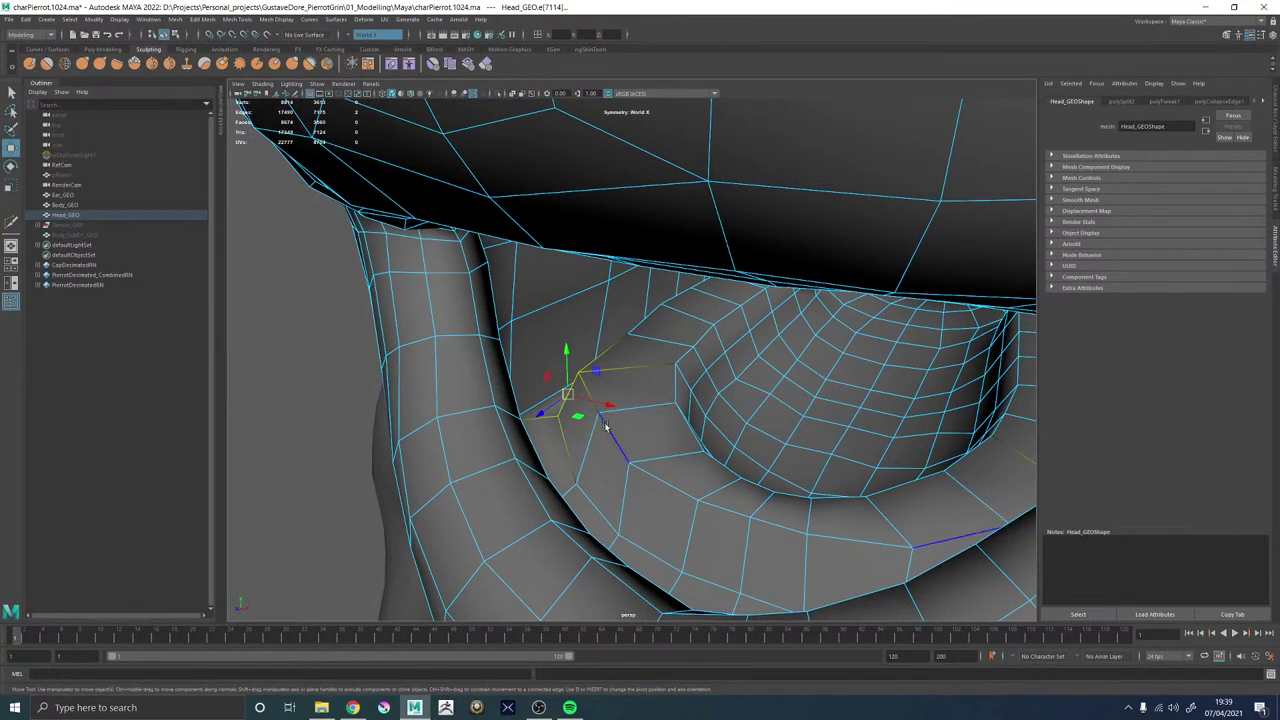
key("b")
left_click_drag(606, 427, 716, 429)
left_click_drag(608, 404, 790, 390)
key("F8")
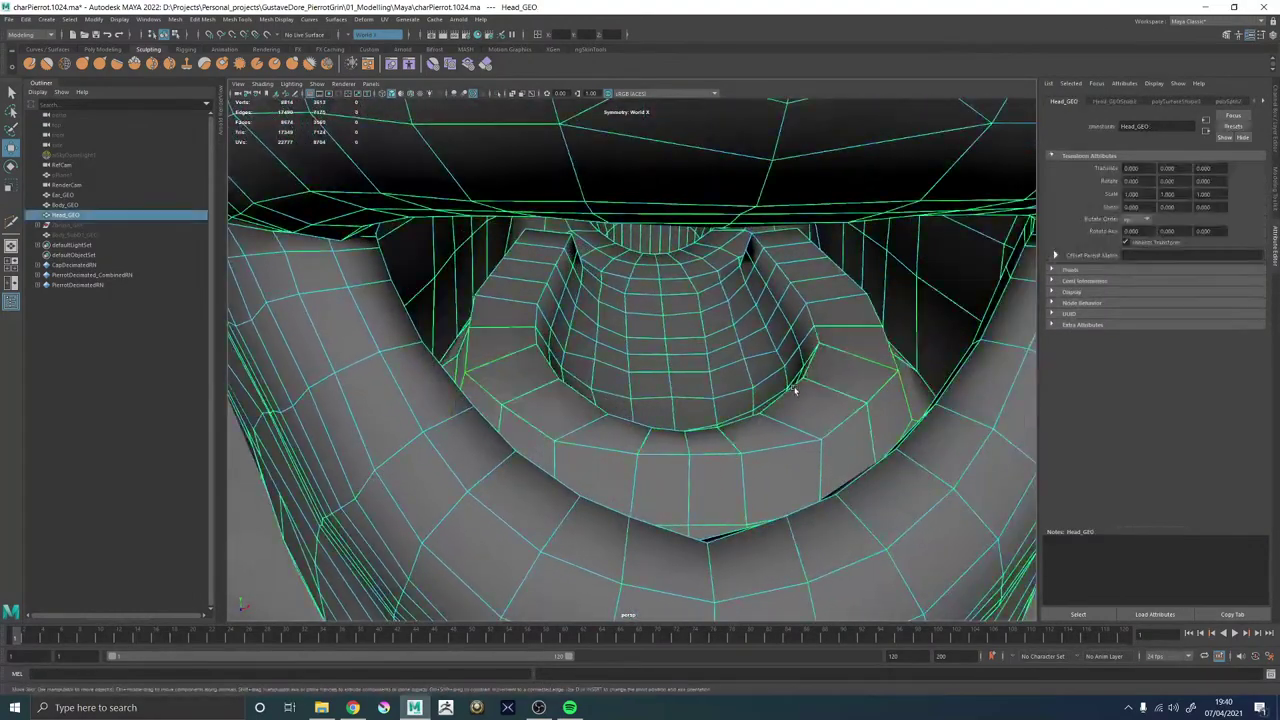
Preview the head mesh smoothed and examine the open mouth and face from several angles.
scroll(796, 389, "down", 10)
left_click(976, 203)
left_click_drag(748, 352, 666, 402, "alt")
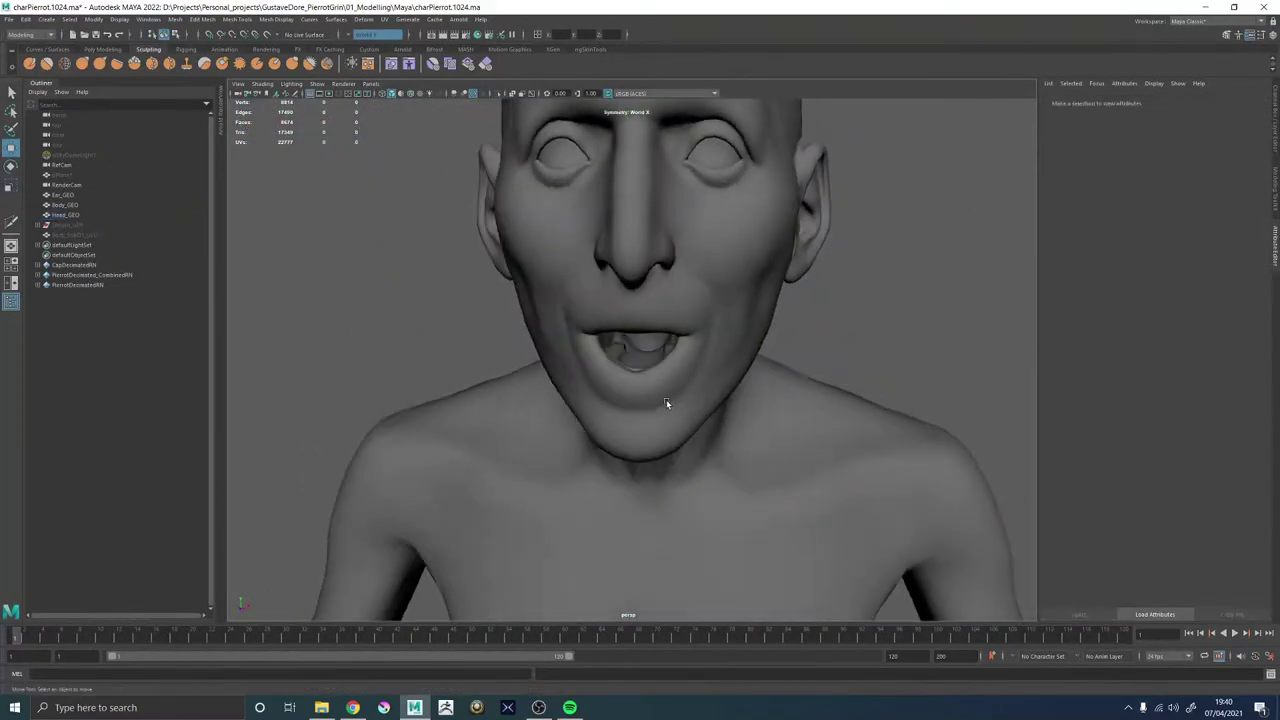
left_click(666, 402)
key("3")
left_click(930, 288)
scroll(814, 337, "down", 5)
left_click_drag(556, 318, 626, 314, "alt")
scroll(640, 340, "up", 10)
left_click_drag(672, 398, 692, 424, "alt")
left_click(582, 360)
left_click_drag(580, 360, 546, 360, "alt")
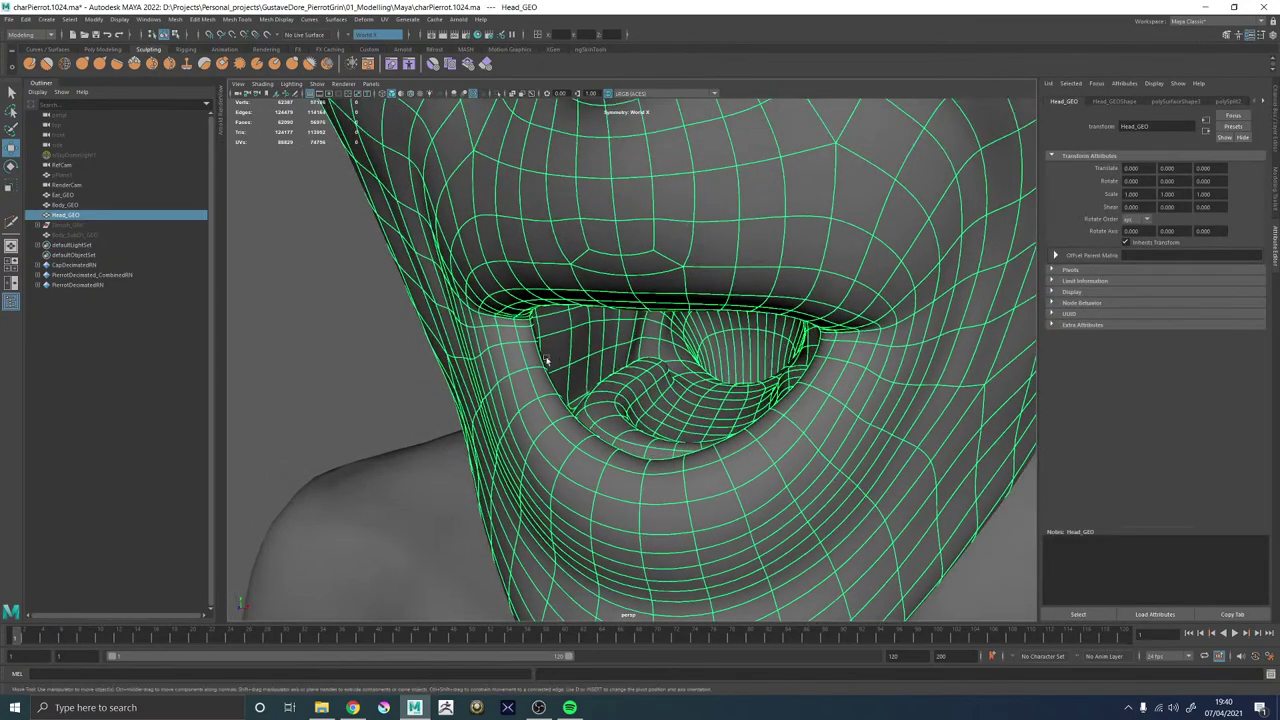
right_click_drag(546, 360, 771, 419, "alt")
left_click_drag(771, 419, 665, 400, "alt")
right_click_drag(665, 400, 338, 285, "alt")
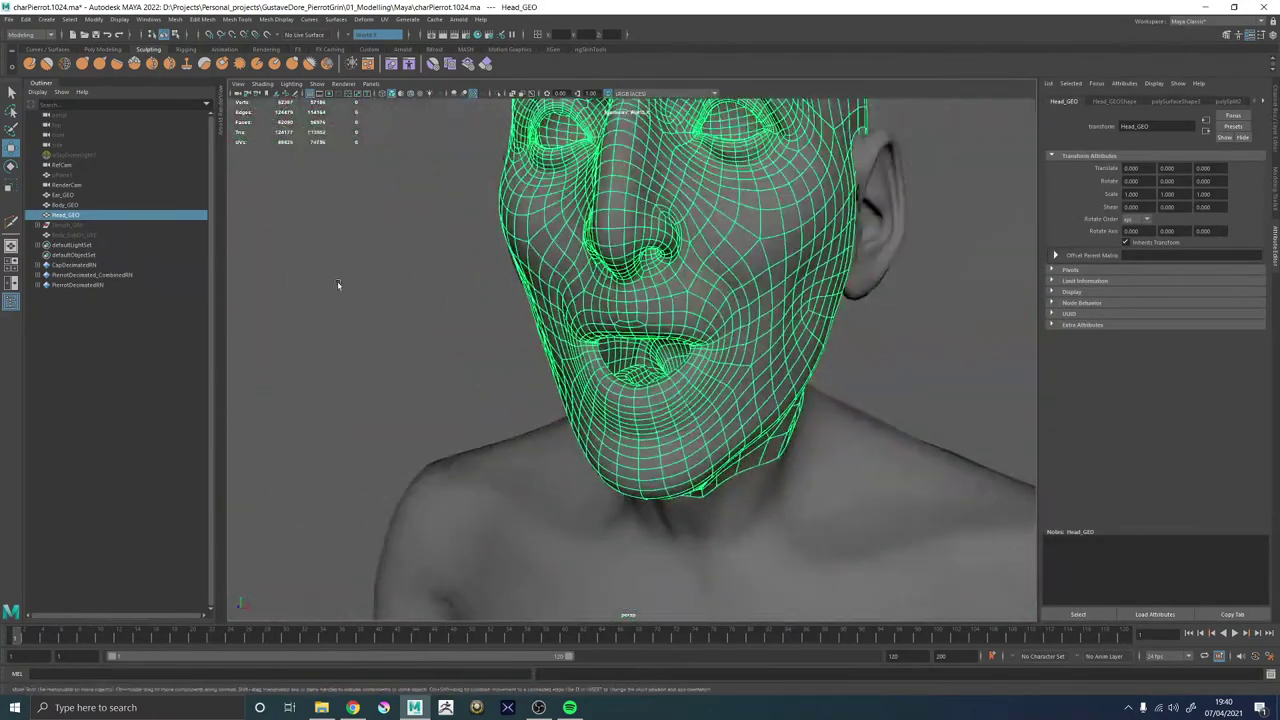
left_click(337, 285)
left_click_drag(337, 285, 600, 405, "alt")
Check the throat from behind in wireframe, then restore the head's shaded, unsmoothed display.
left_click(667, 383)
key("4")
mouse_move(600, 405)
right_mouse_down("alt")
mouse_move(1016, 632)
mouse_move(577, 497)
right_mouse_up("alt")
left_click_drag(577, 497, 611, 363, "alt")
key("5")
key("1")
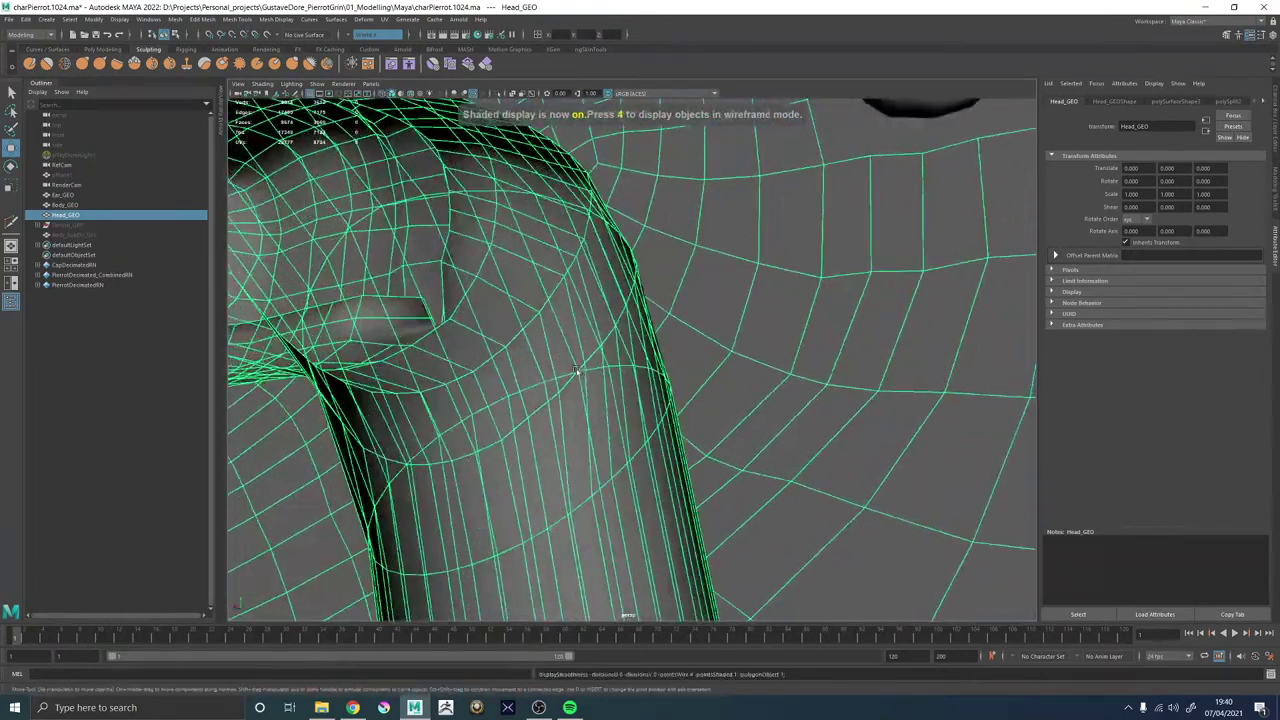
Insert several edge loops around the throat tube and its upper bend with Multi-Cut.
right_click_drag(577, 293, 508, 292, "shift")
left_click_drag(525, 300, 510, 362, "alt")
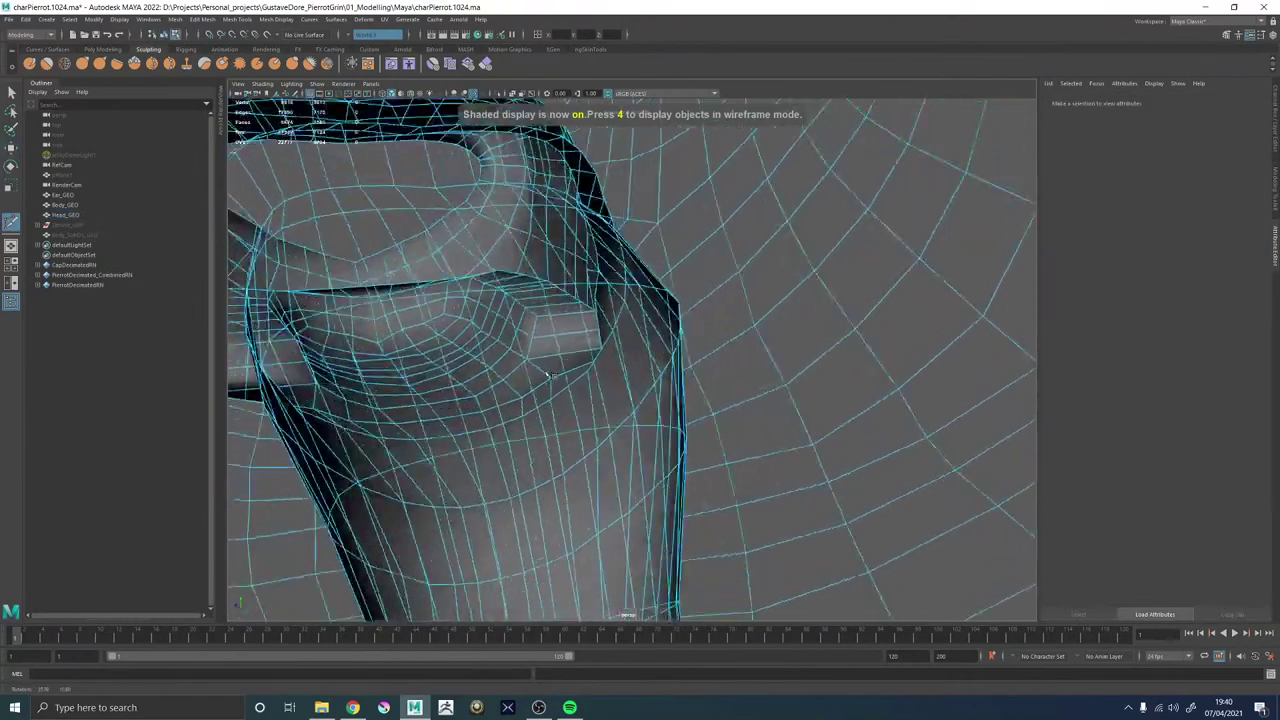
left_click(501, 367, "ctrl")
left_click(484, 510, "ctrl")
left_click_drag(490, 490, 542, 285, "alt")
left_click(545, 278, "ctrl")
left_click_drag(690, 500, 669, 389, "alt")
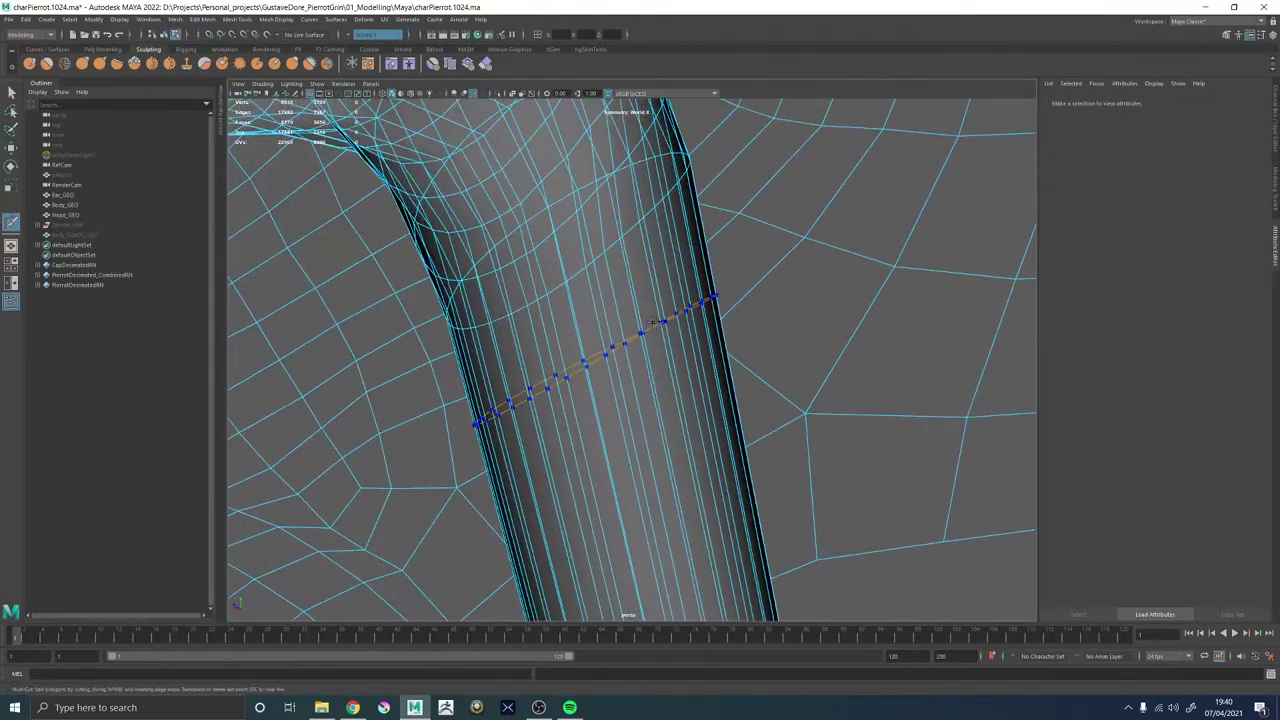
left_click(712, 332)
right_click_drag(780, 297, 680, 371, "alt")
key("ctrl+z")
left_click_drag(604, 252, 615, 280, "alt")
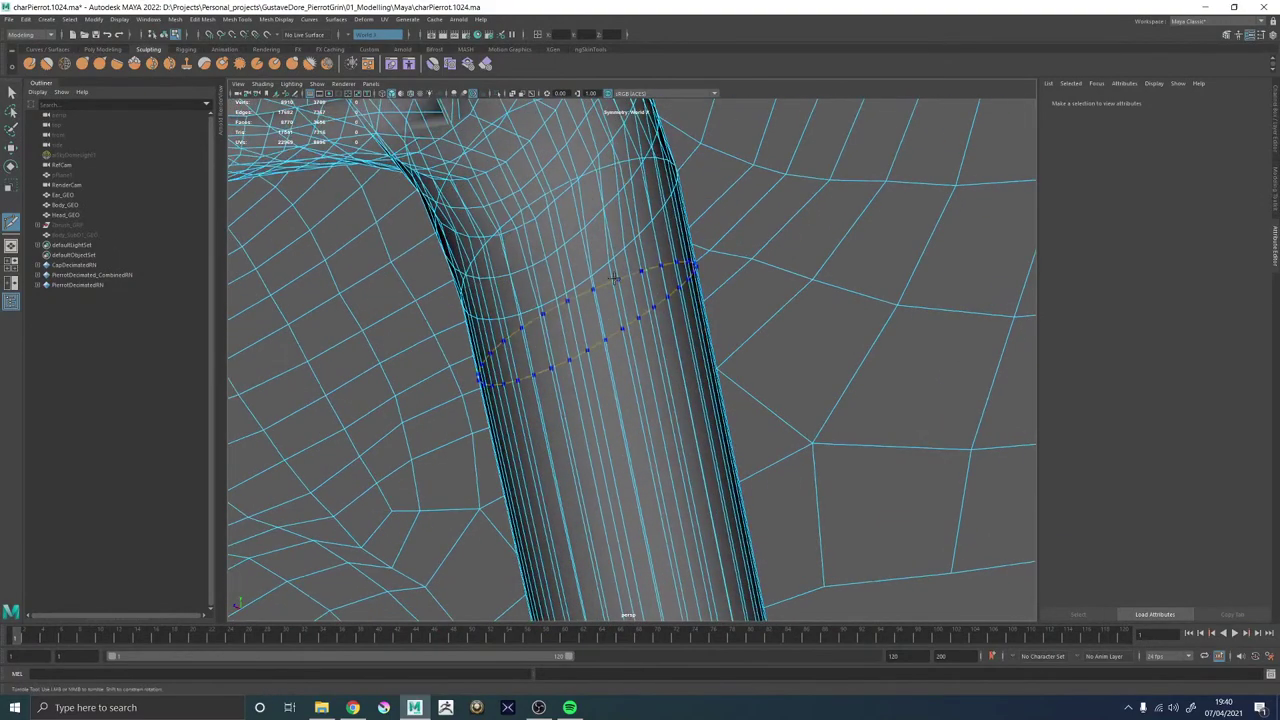
left_click(614, 277, "ctrl")
Select the edge loops around the throat's upper bend with soft selection off and apply Edit Edge Flow to them.
left_click_drag(689, 249, 628, 320, "alt")
key("w")
double_click(651, 276)
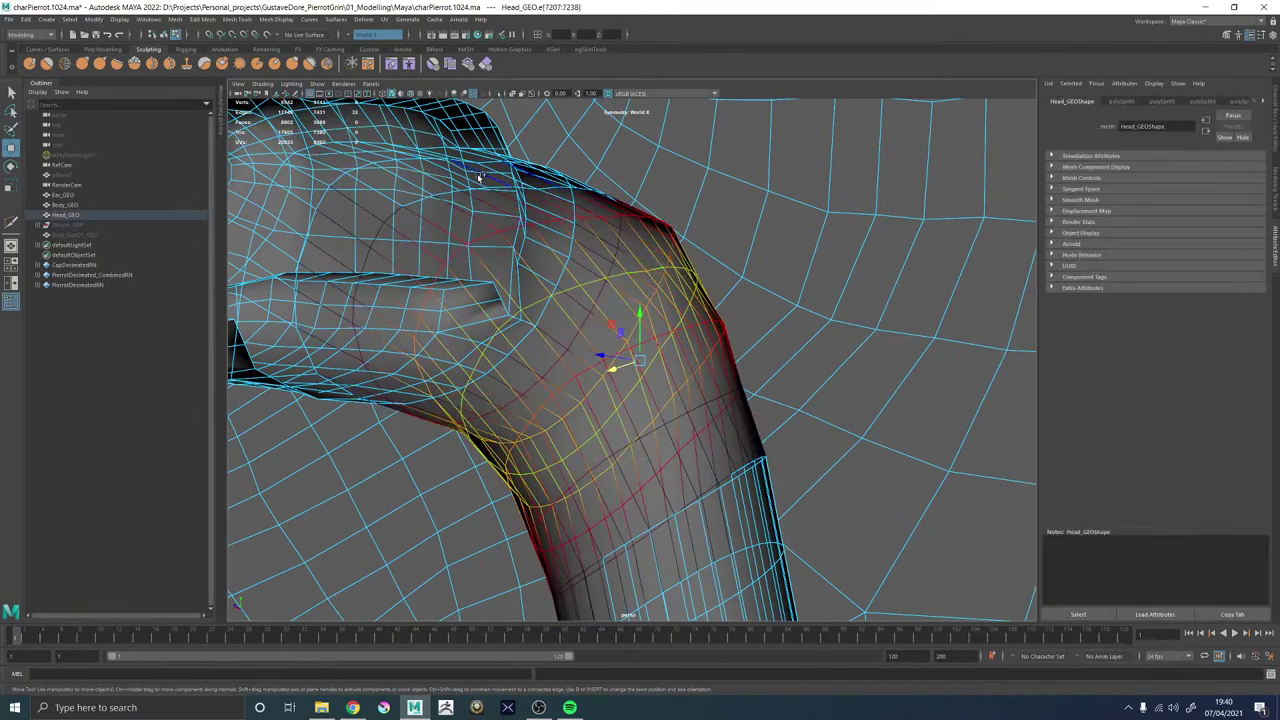
double_click(507, 190, "shift")
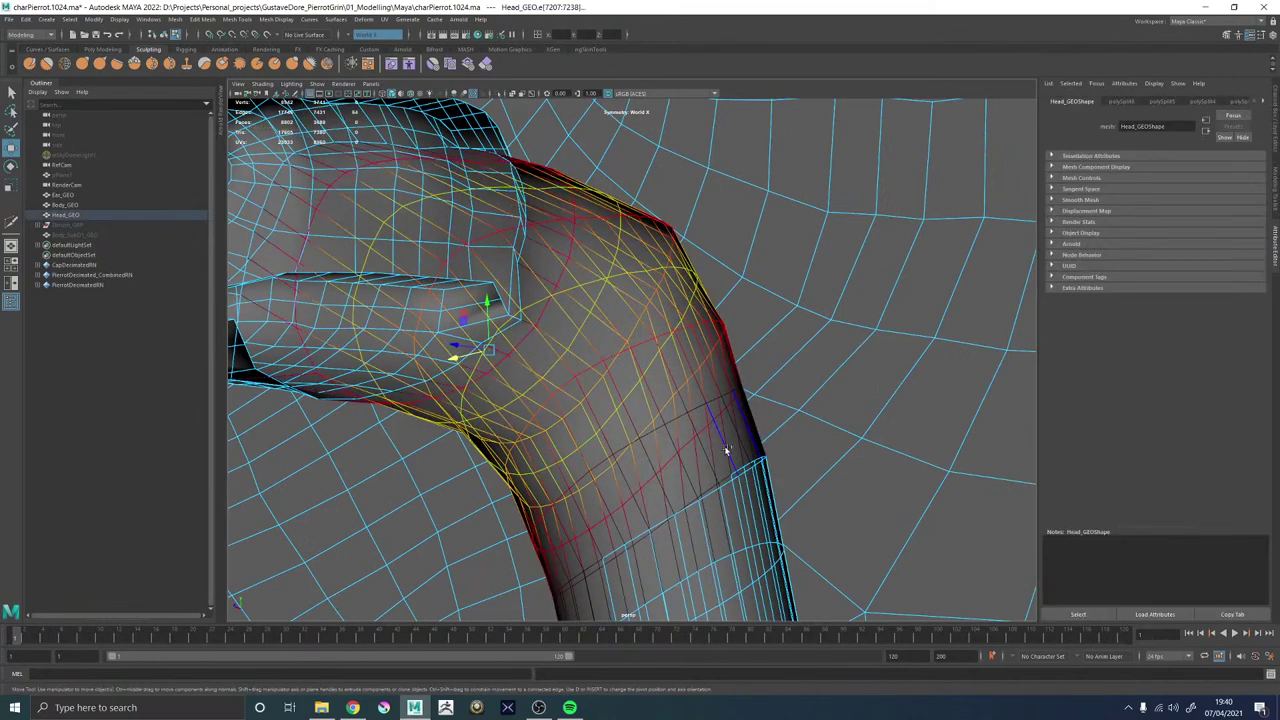
key("b")
middle_click_drag(724, 446, 692, 340, "alt")
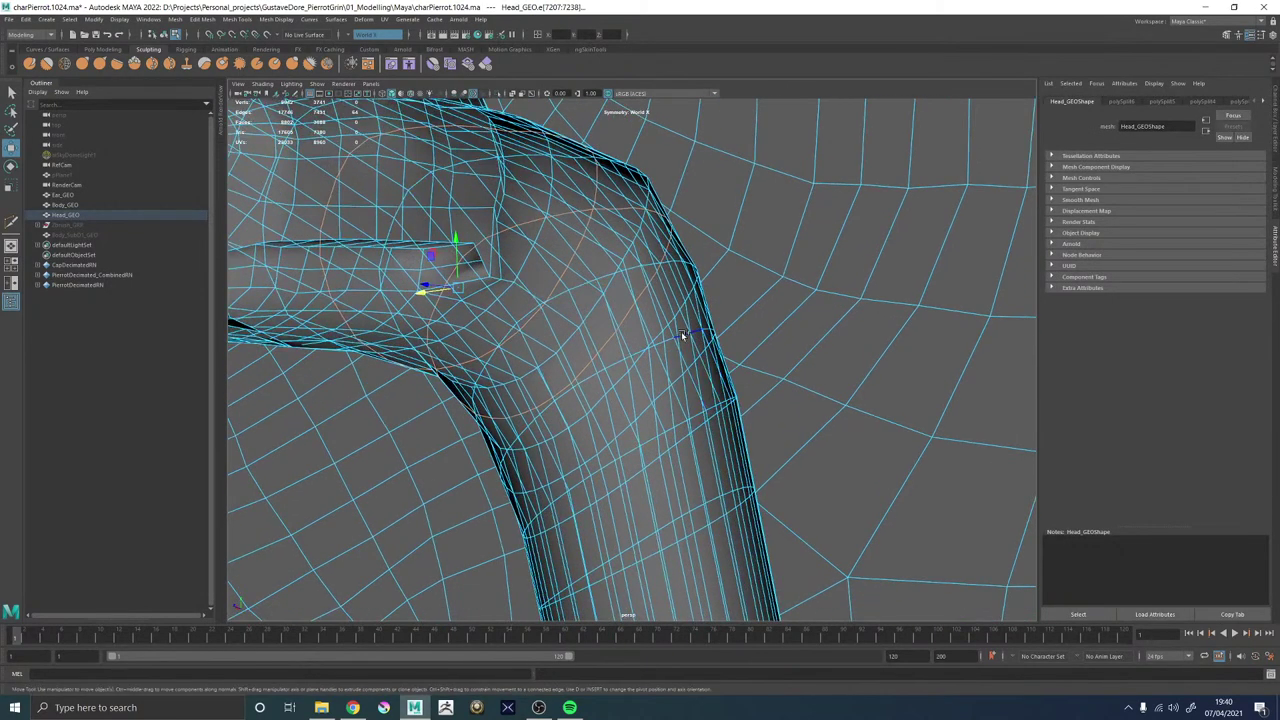
double_click(683, 335, "shift")
right_click_drag(786, 328, 782, 430, "shift")
Select the lowest ring of faces on the throat tube and delete it.
middle_click_drag(775, 447, 752, 224, "alt")
right_click_drag(682, 285, 682, 262)
middle_click_drag(748, 483, 717, 288, "alt")
right_click_drag(703, 387, 706, 416)
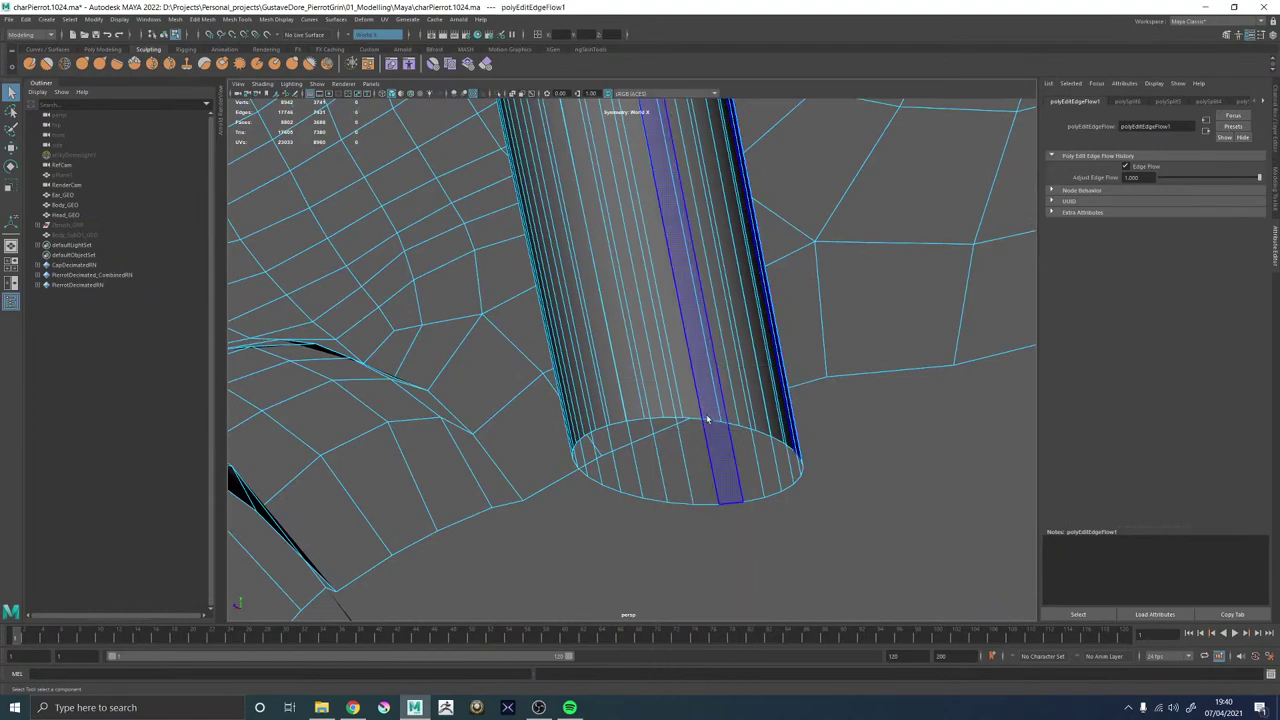
left_click(707, 419)
double_click(731, 422, "shift")
key("Delete")
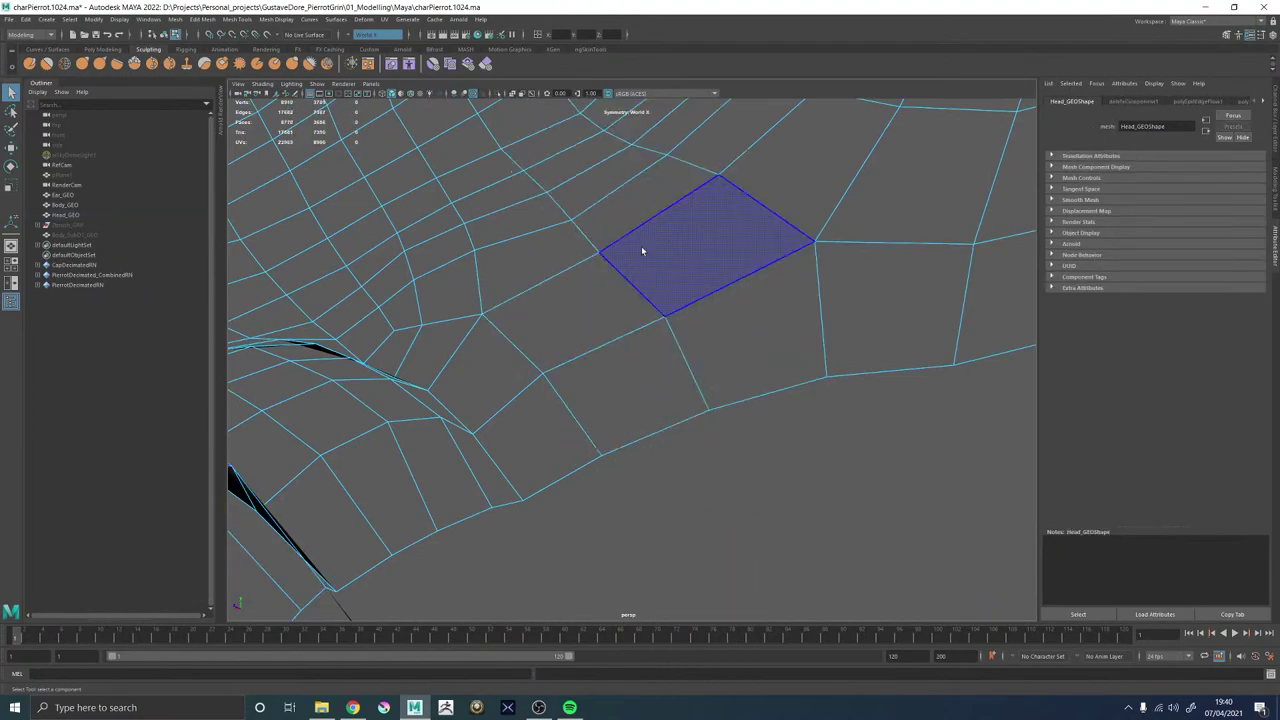
Fill the hole at the throat tube's open end with a single cap face and return to object mode.
middle_click_drag(643, 251, 686, 663, "alt")
left_click_drag(750, 430, 554, 394, "alt")
middle_click_drag(554, 394, 616, 453, "alt")
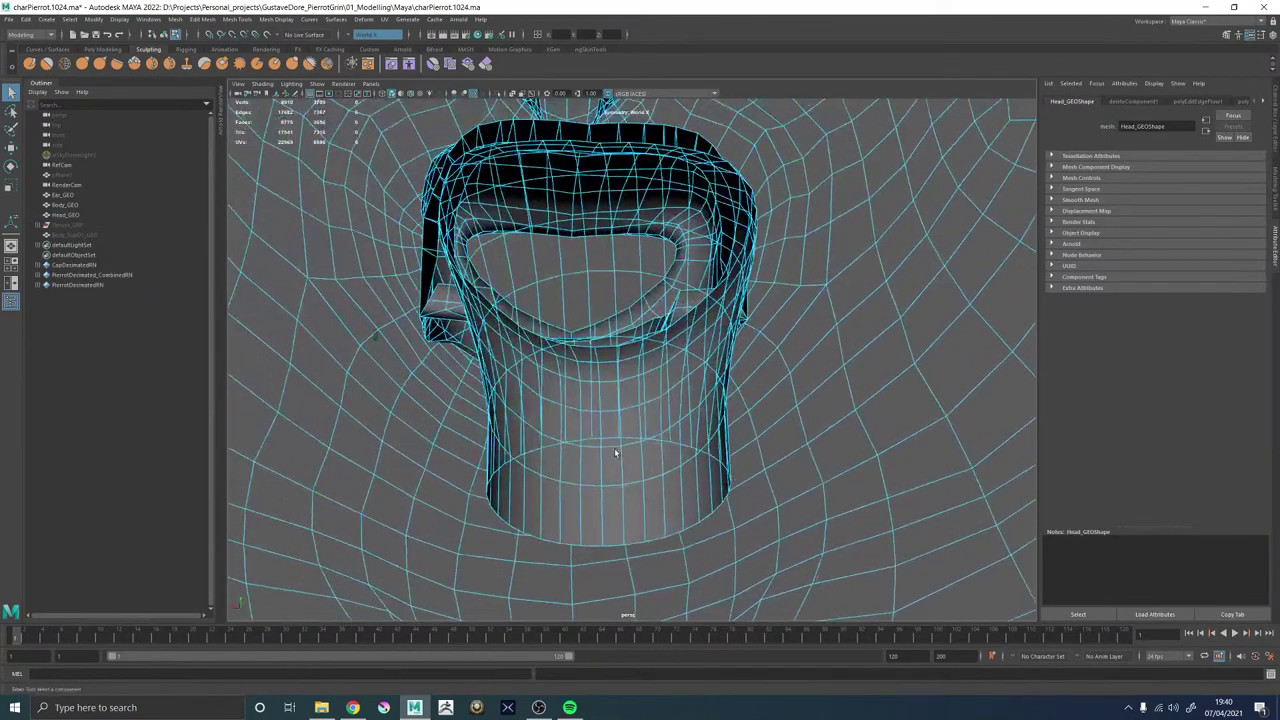
left_click_drag(616, 453, 603, 345, "alt")
left_click(603, 344)
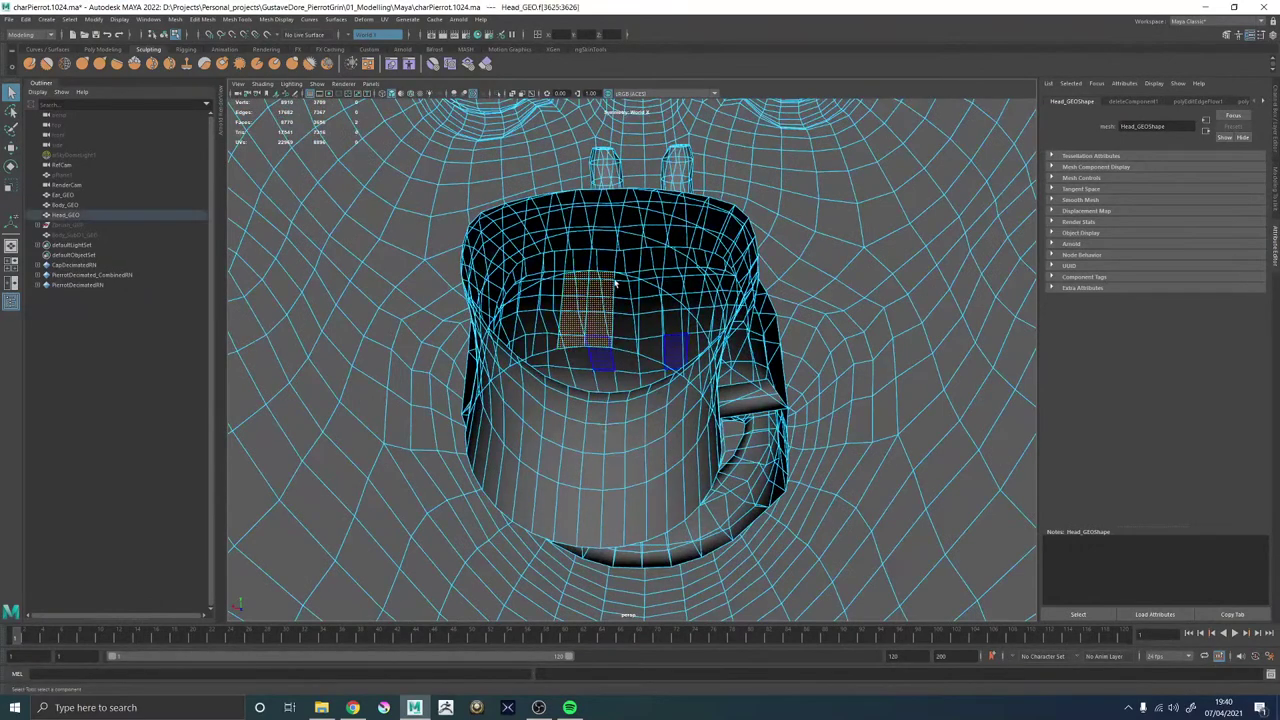
right_click_drag(603, 346, 615, 283)
right_click_drag(596, 346, 572, 475, "shift")
left_click_drag(573, 478, 611, 406, "alt")
right_click_drag(611, 406, 645, 374)
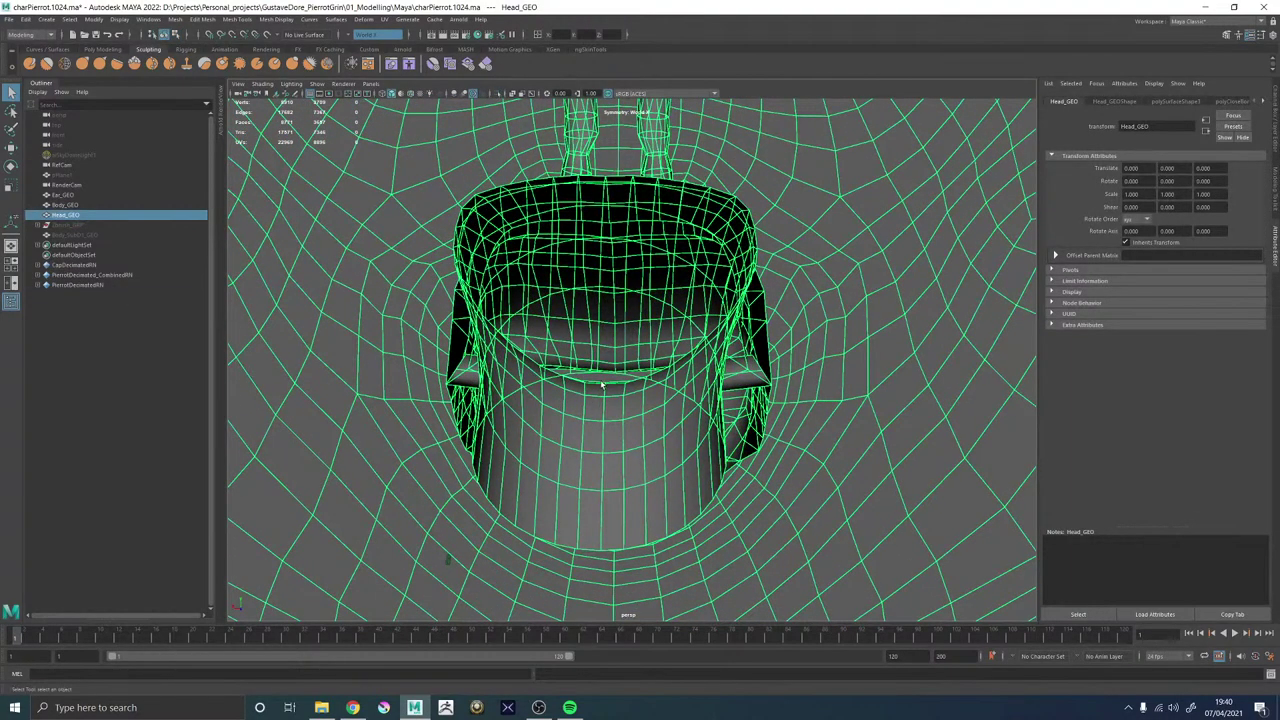
left_click_drag(602, 385, 635, 337, "alt")
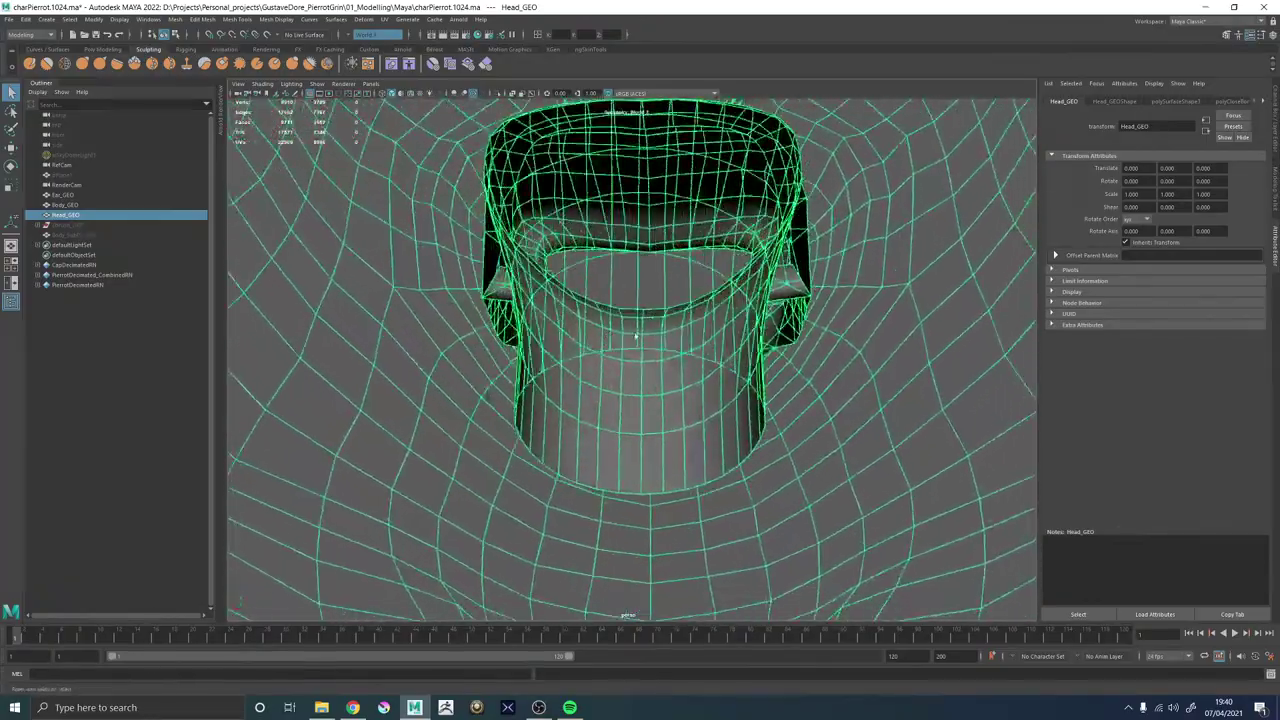
right_click_drag(635, 337, 571, 334, "shift")
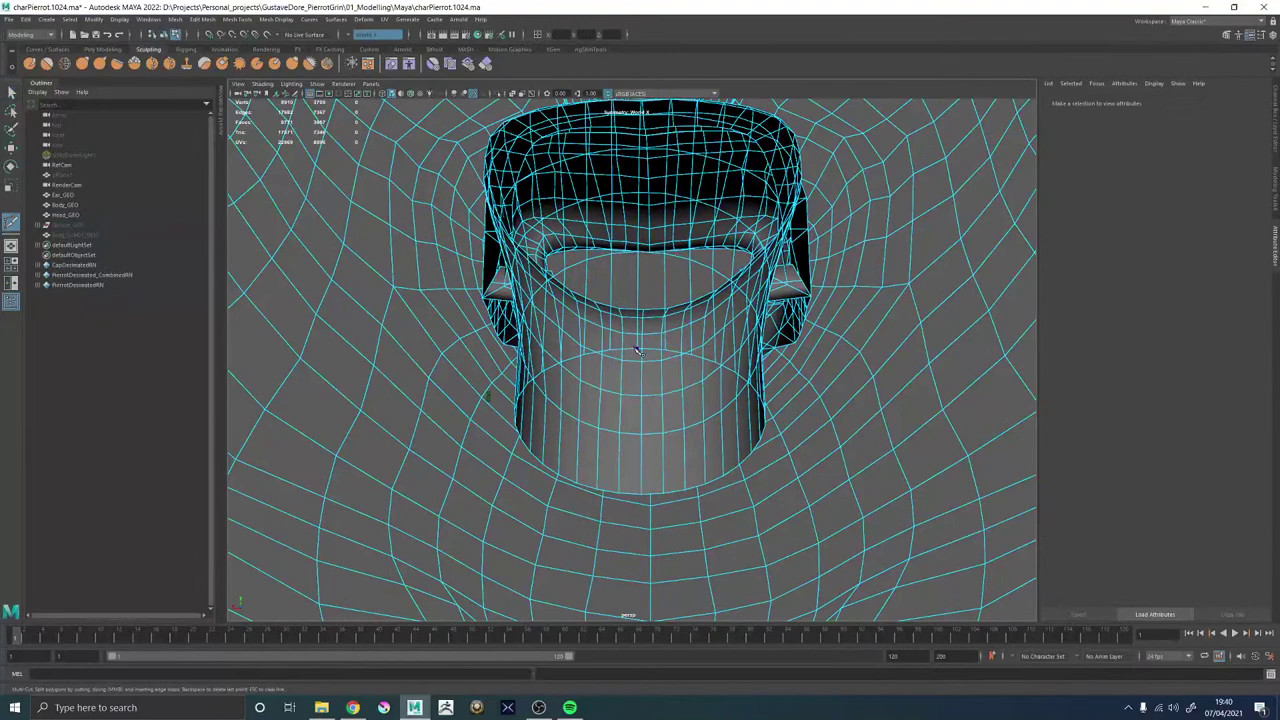
left_click(637, 349)
left_click_drag(647, 450, 636, 468, "alt")
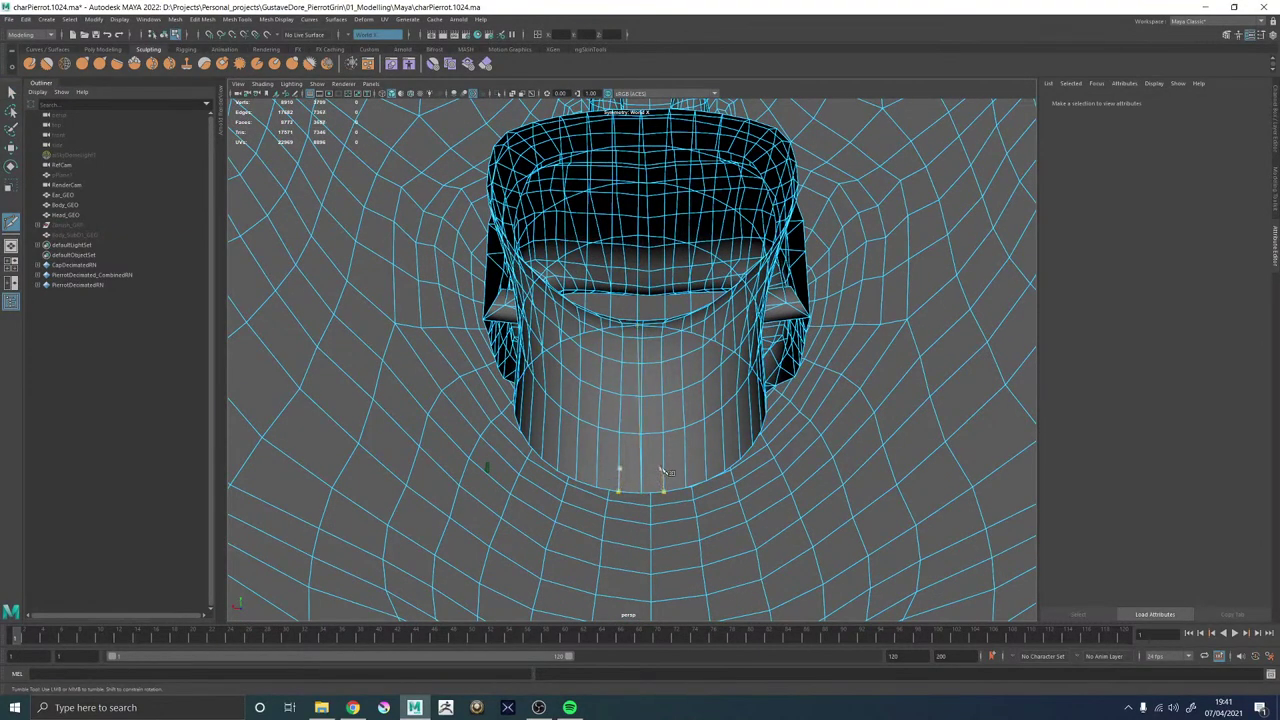
left_click_drag(665, 472, 657, 398, "alt")
left_click_drag(497, 427, 717, 570, "alt")
key("ctrl+z")
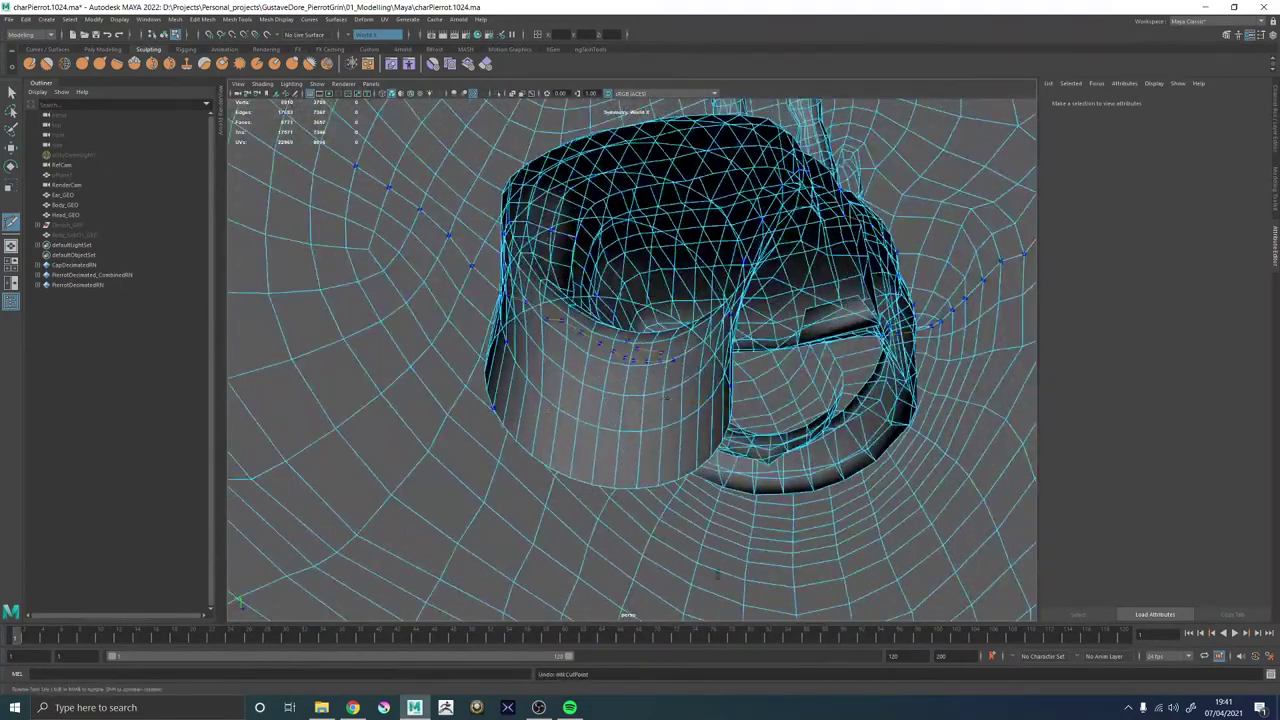
Extrude the cap face at the throat's end and scale it inward to form a narrow border ring.
left_click_drag(665, 398, 630, 375, "alt")
key("w")
left_click(597, 372)
right_click(597, 370, "shift")
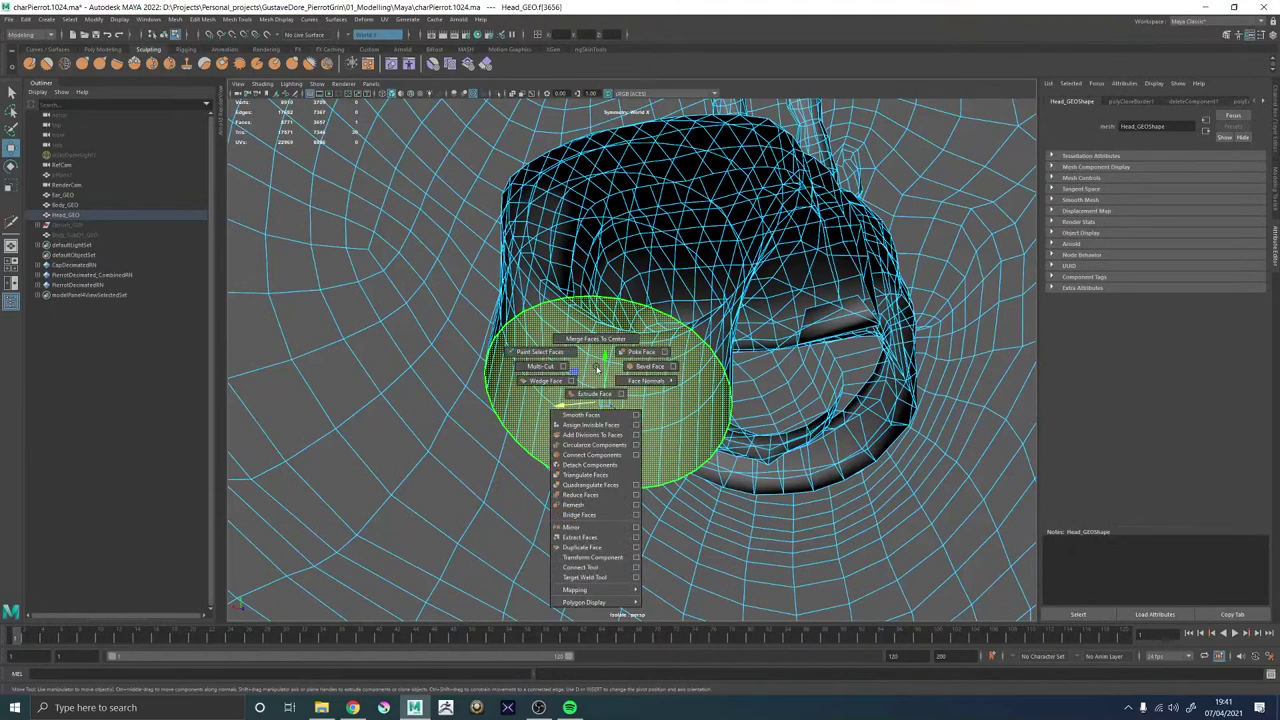
left_click(596, 394)
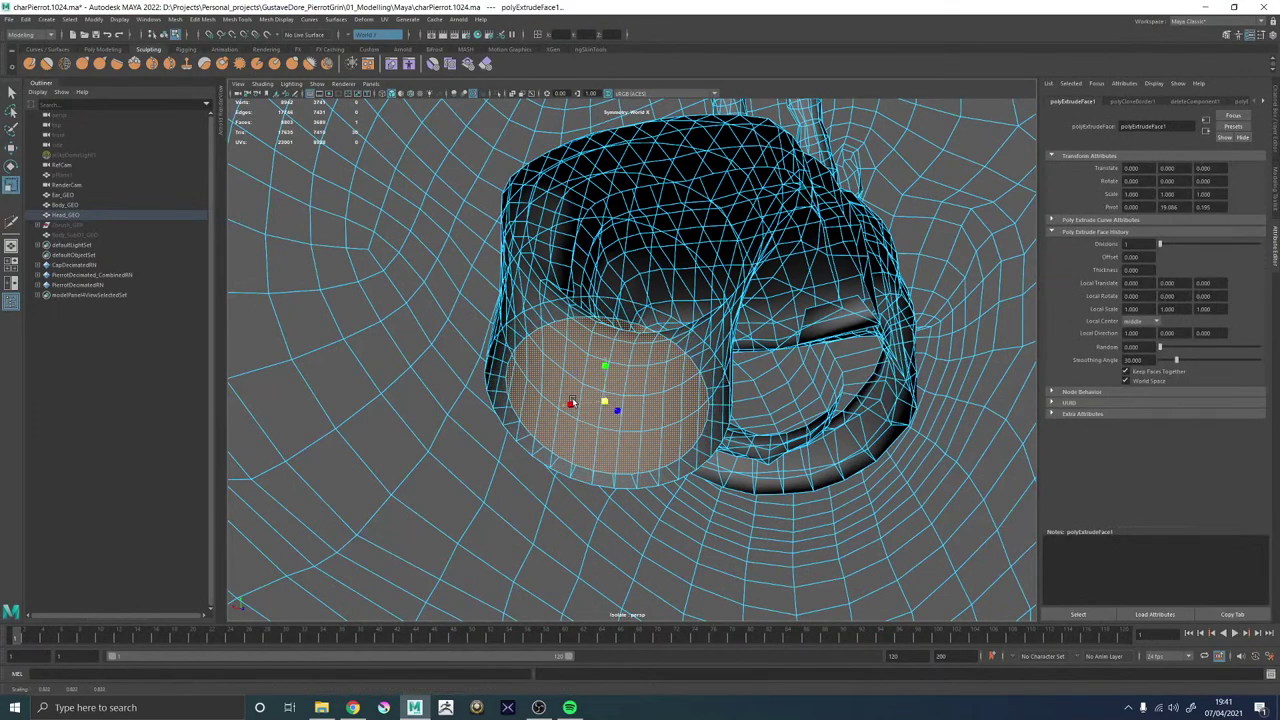
left_click_drag(604, 405, 679, 318, "alt")
Cut the inner cap face along its centreline, from the top middle vertex to the bottom middle vertex.
right_click(679, 318, "shift")
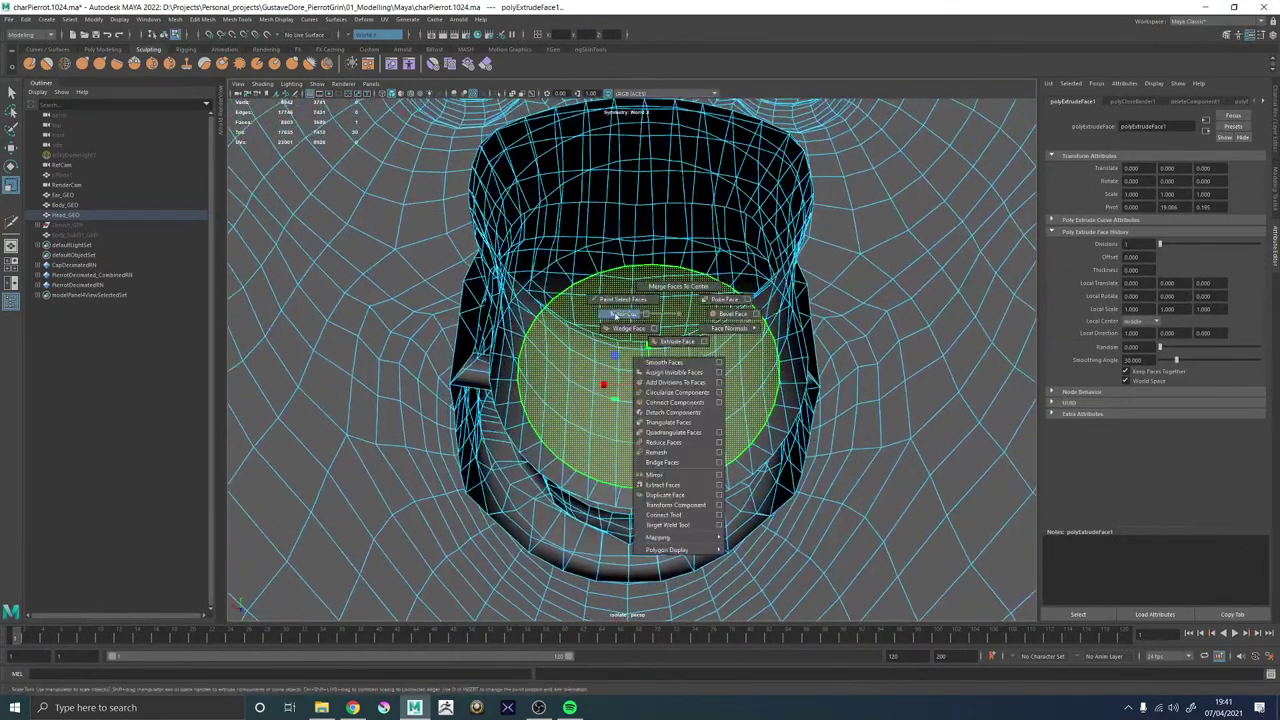
left_click(668, 262)
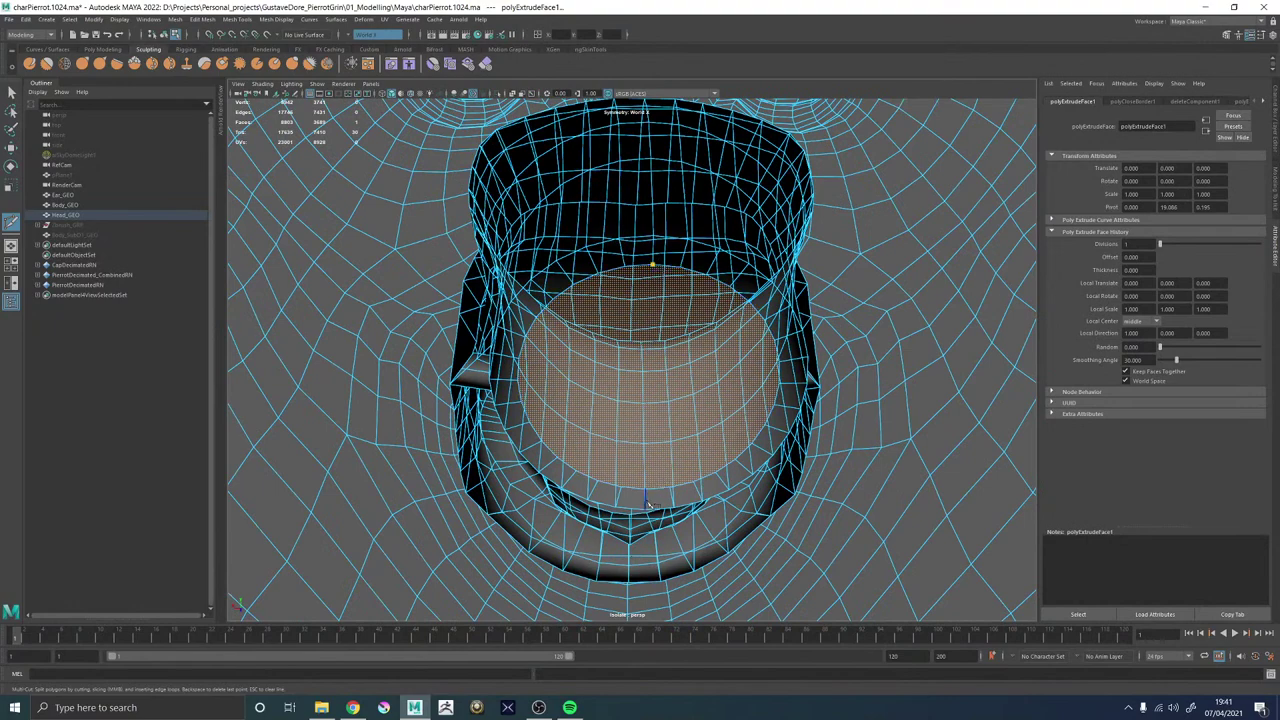
left_click_drag(648, 503, 648, 470, "alt")
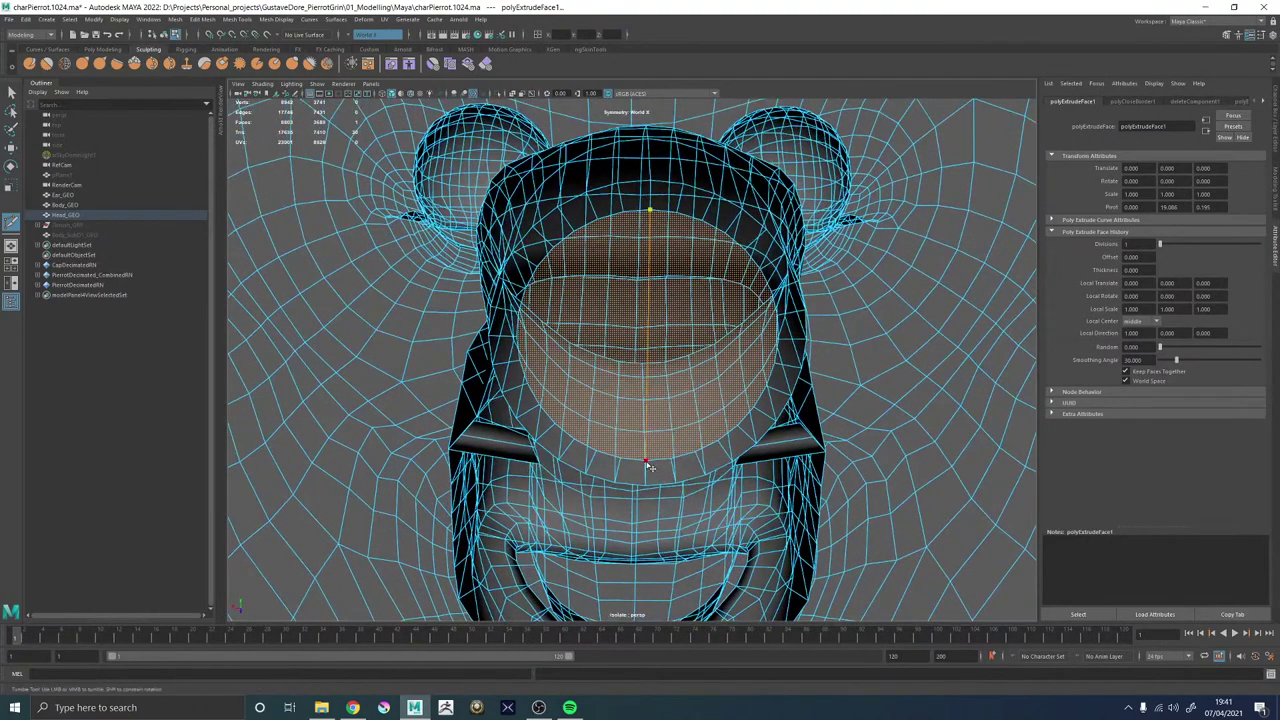
right_click(647, 464)
right_click_drag(647, 464, 766, 426, "alt")
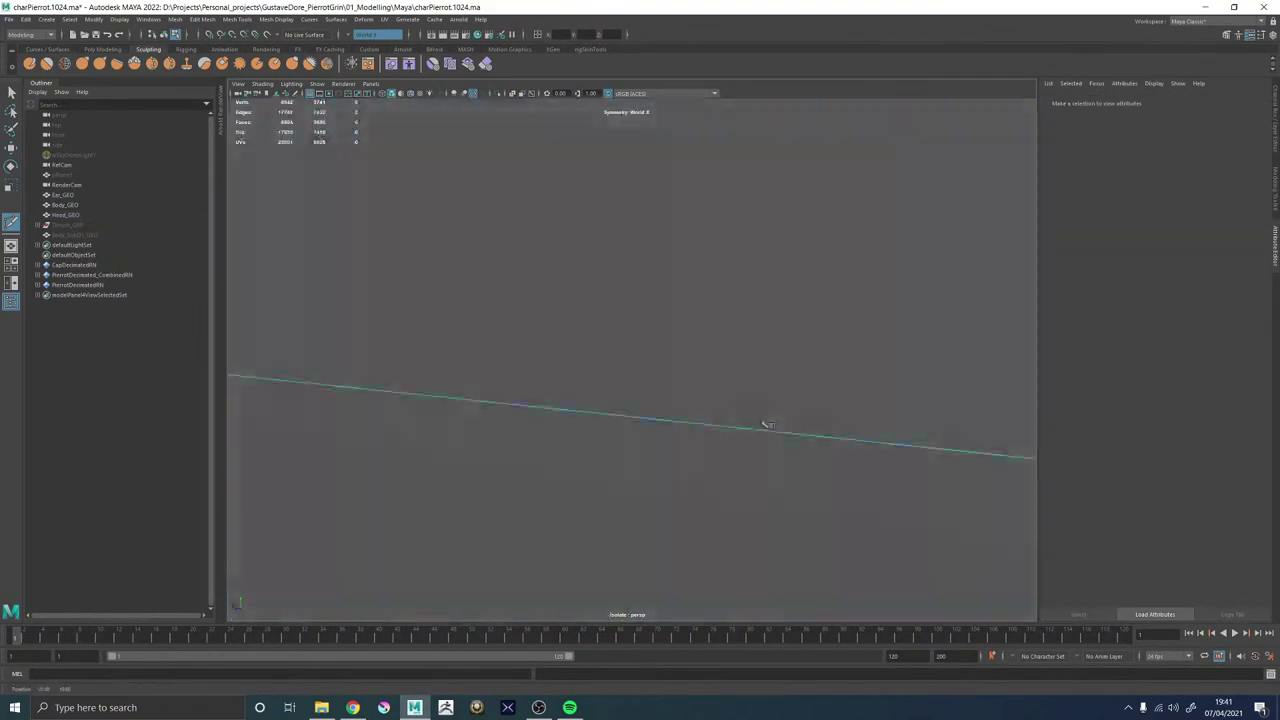
left_click_drag(766, 426, 797, 431, "alt")
right_click_drag(797, 431, 686, 271, "alt")
left_click_drag(686, 271, 623, 430, "alt")
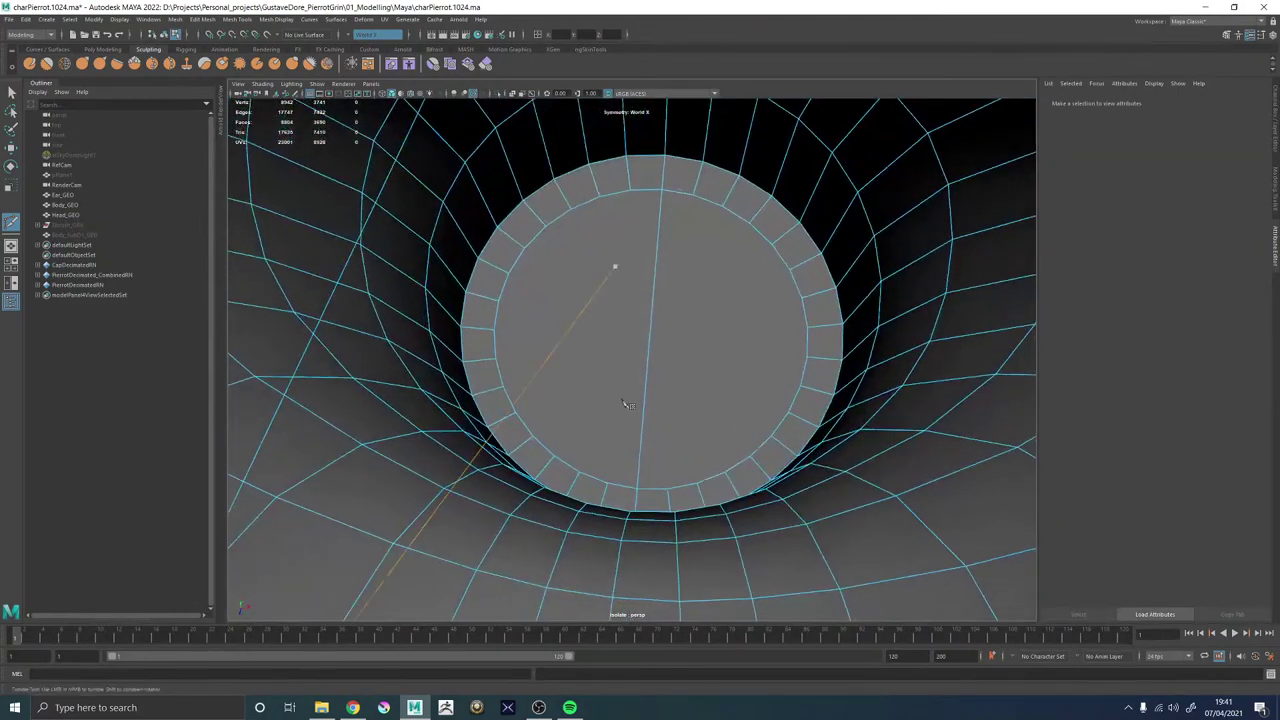
Cut four parallel vertical lines on each side of the cap's centreline, joining matching top and bottom vertices of the inner ring.
right_click_drag(622, 403, 838, 456, "alt")
left_click_drag(855, 349, 836, 339, "alt")
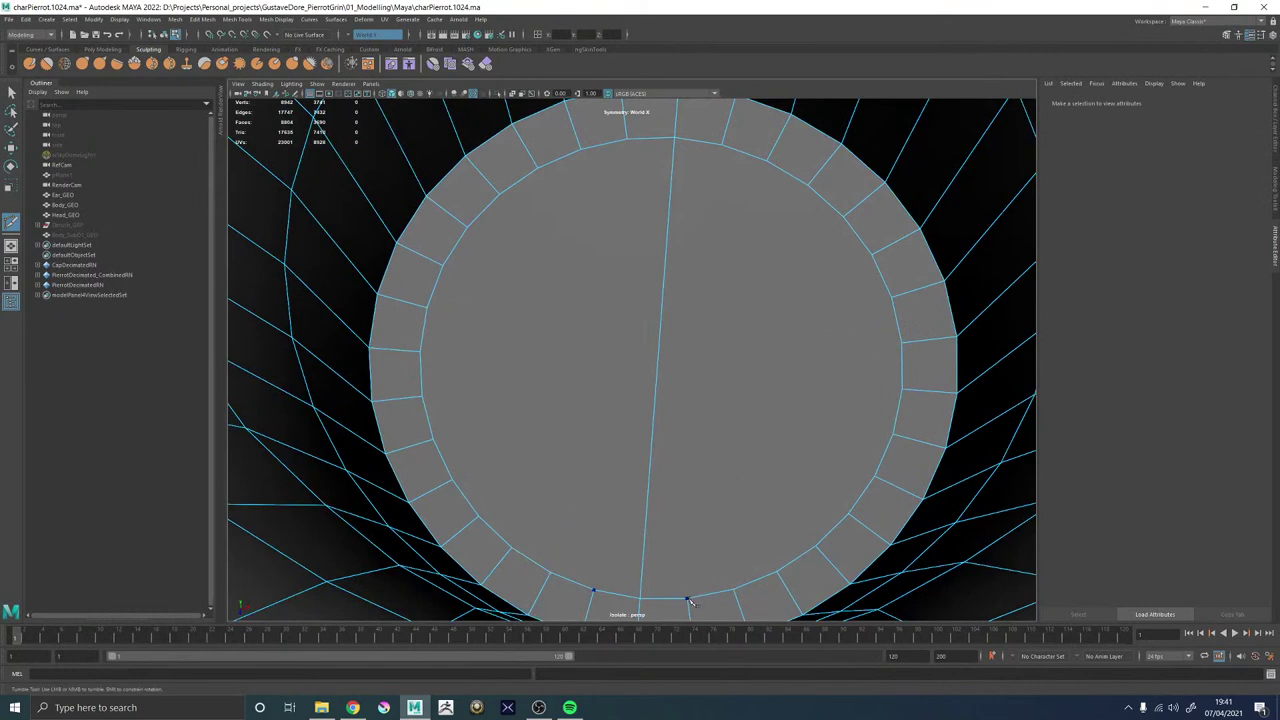
left_click(722, 146)
right_click(723, 147)
left_click(777, 571)
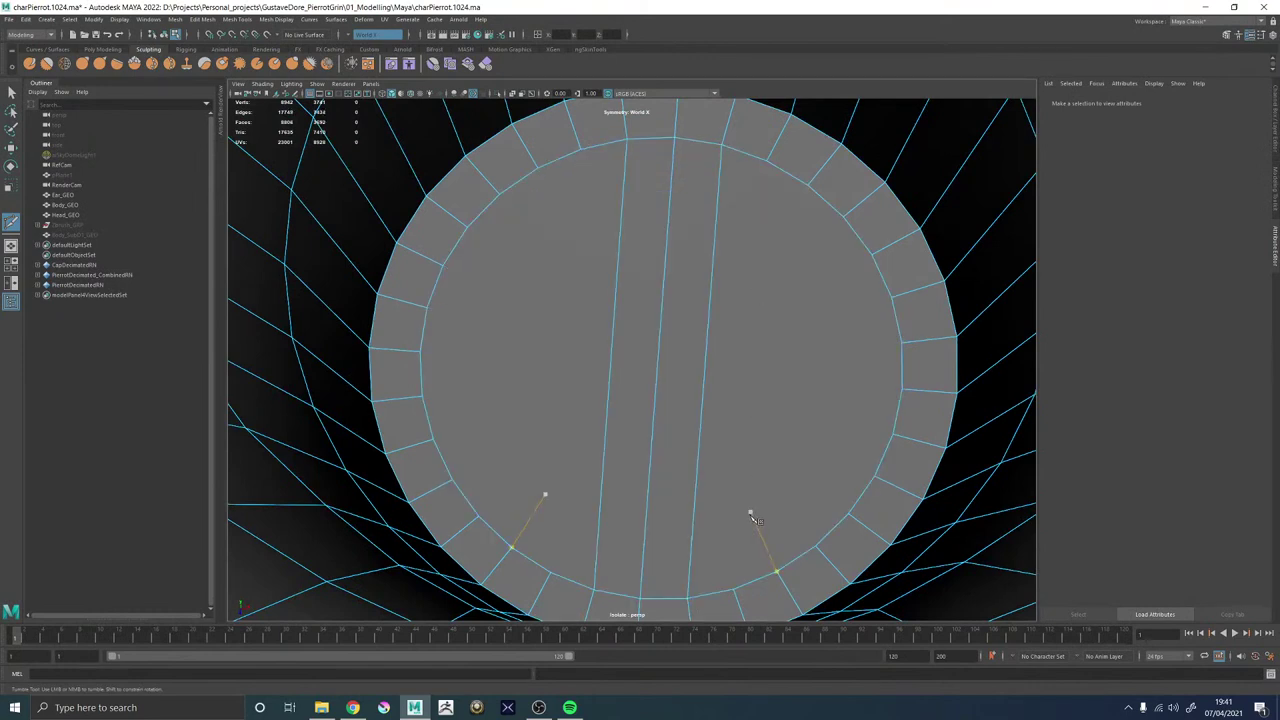
right_click(770, 165)
left_click(815, 545)
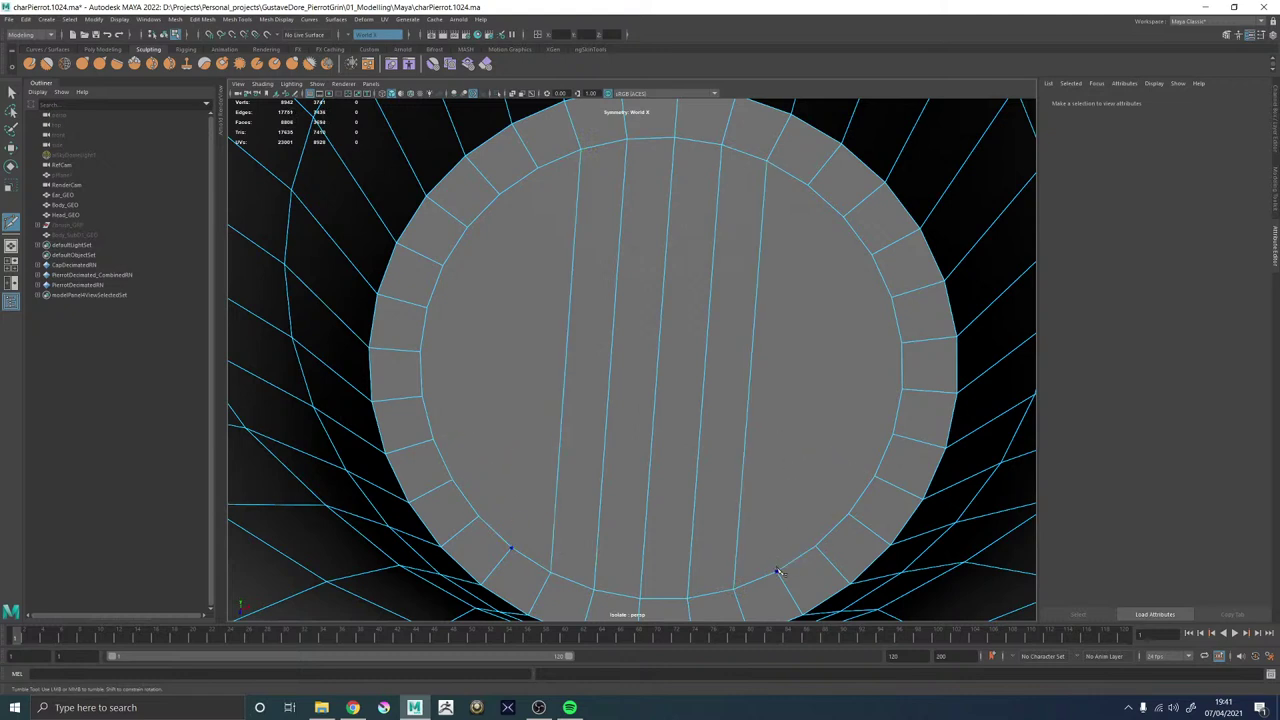
right_click(810, 187)
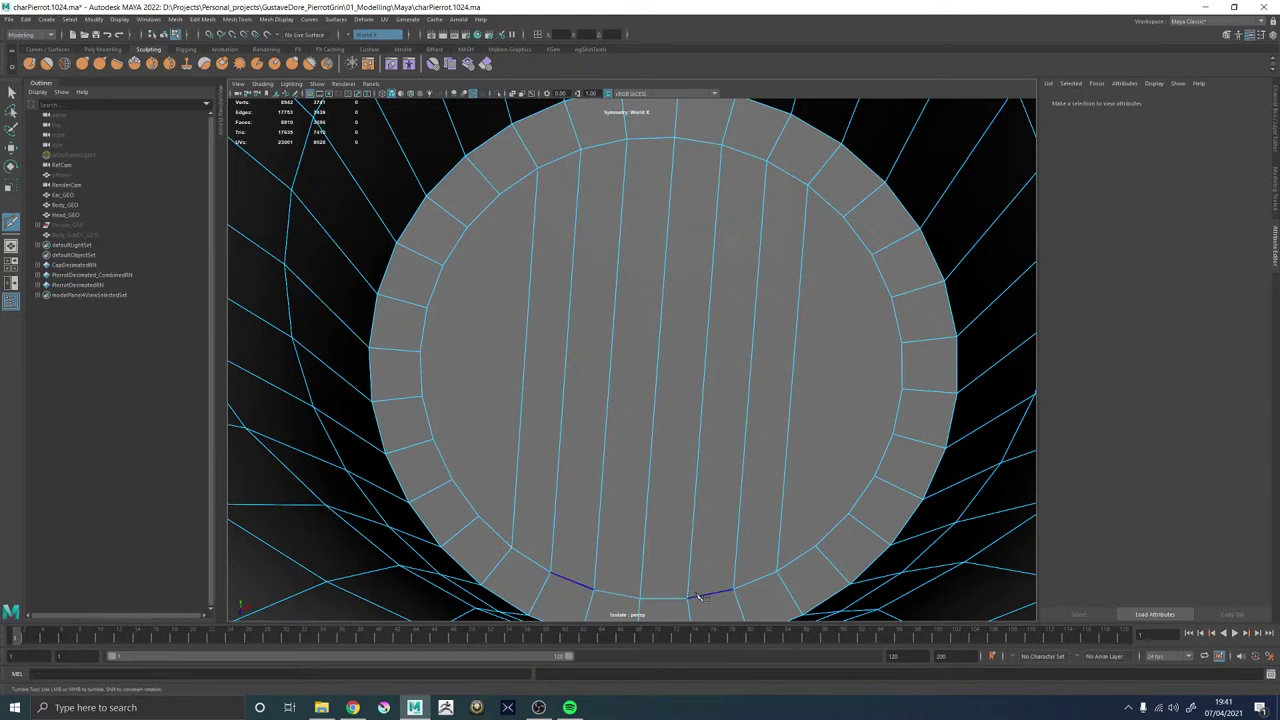
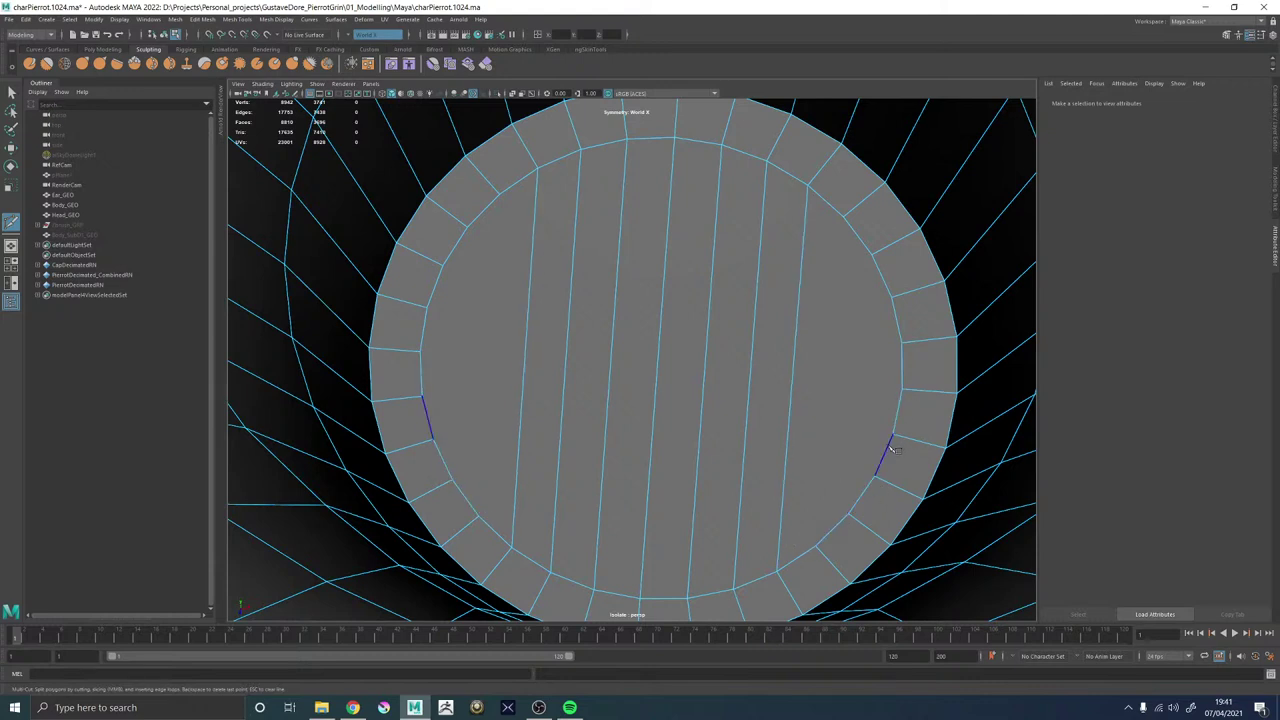
left_click(816, 547)
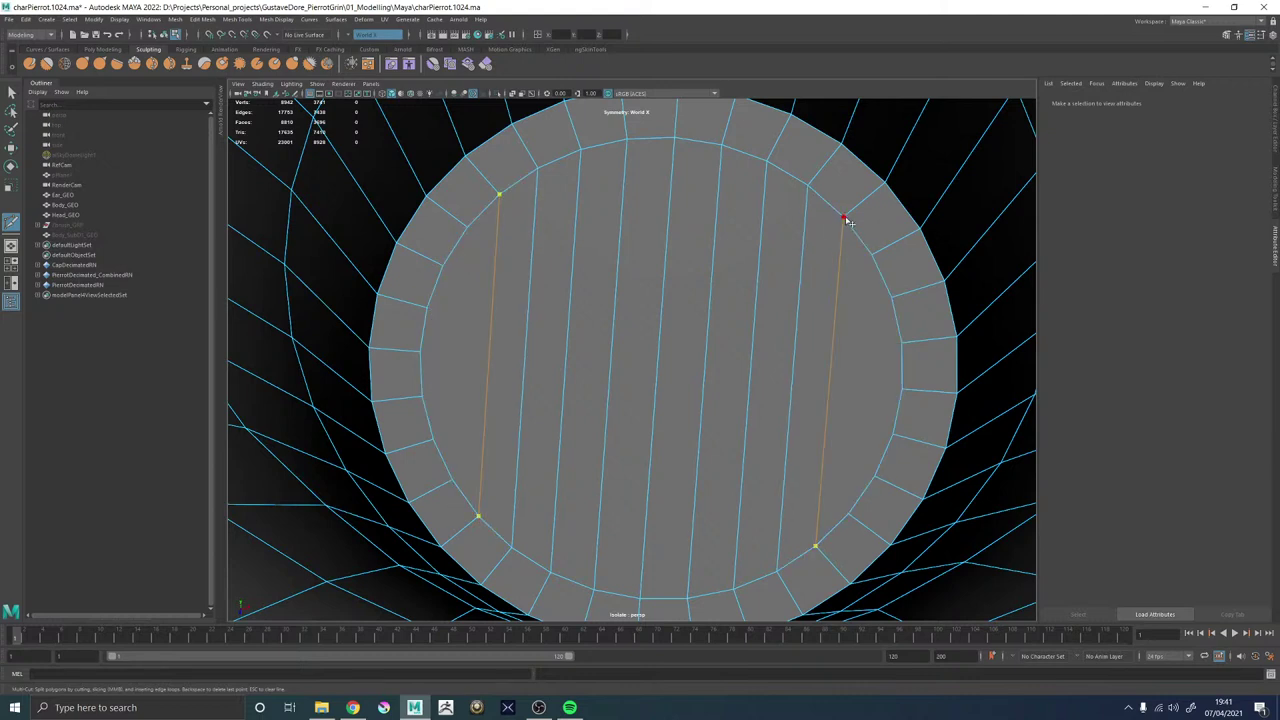
Cut a horizontal line across the middle of the cap through the centreline, joining the side vertices of the inner ring.
left_click(902, 391)
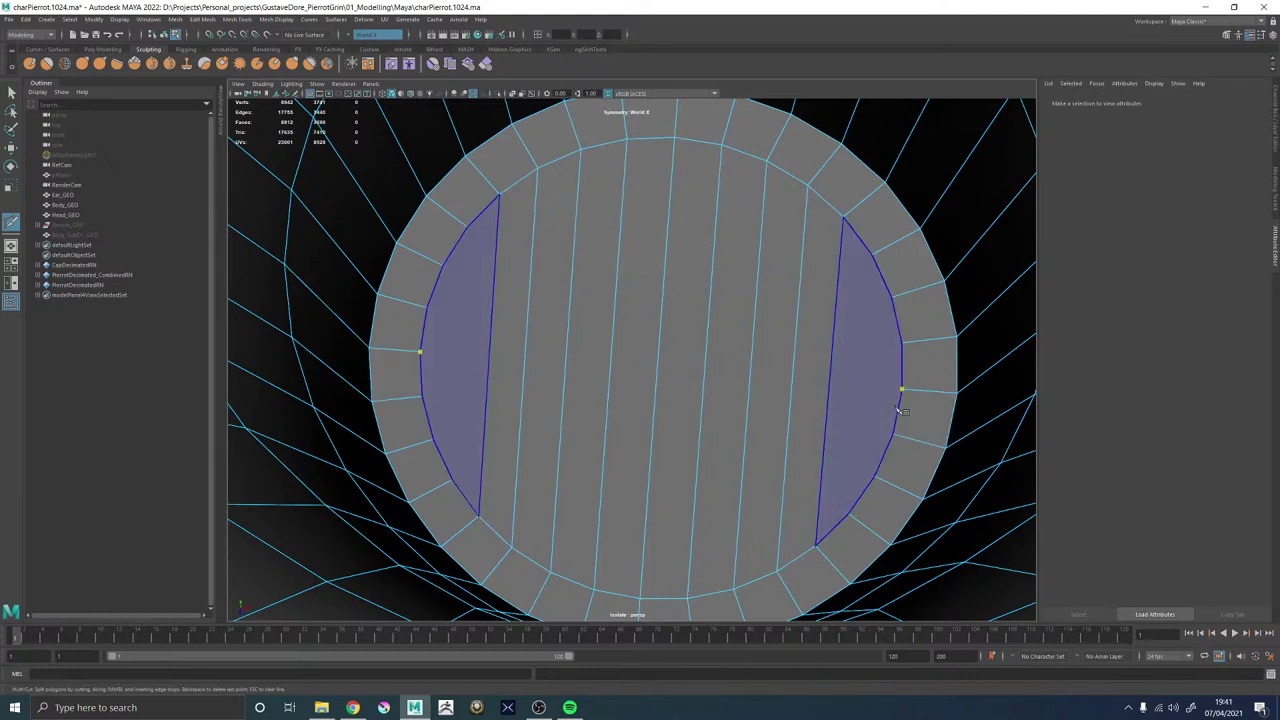
key("ctrl+z")
left_click(660, 368)
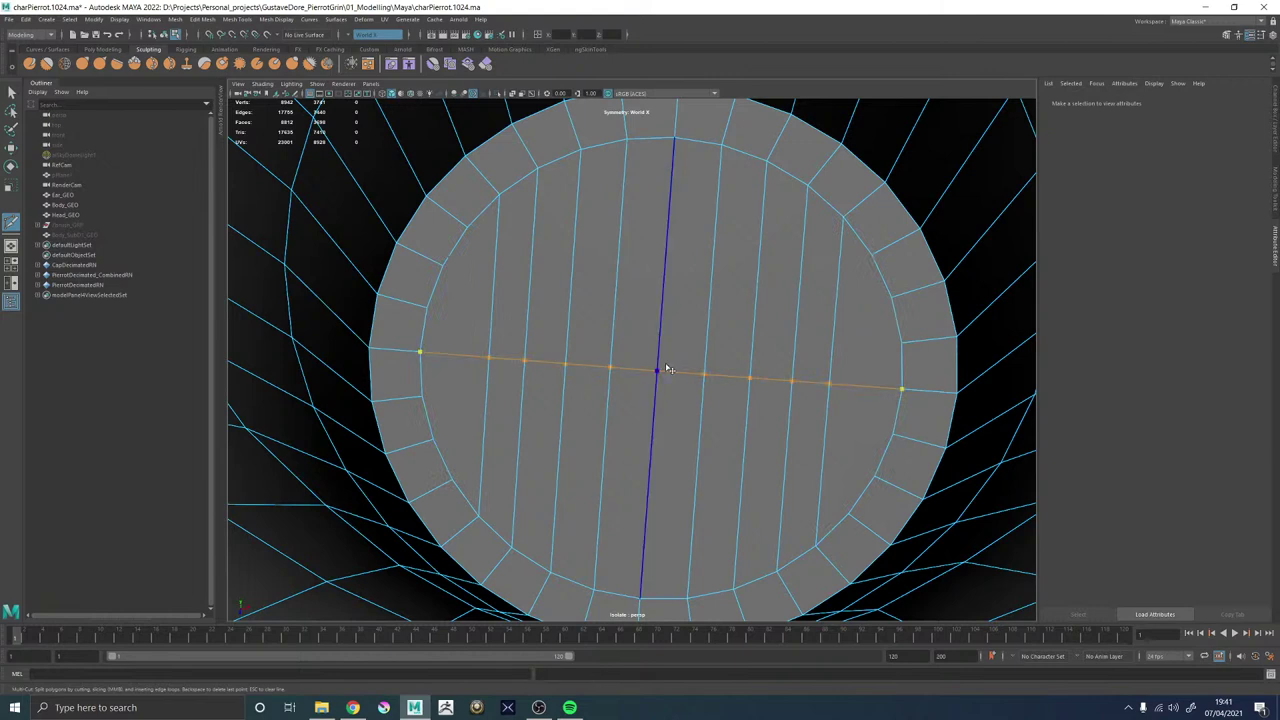
key("Return")
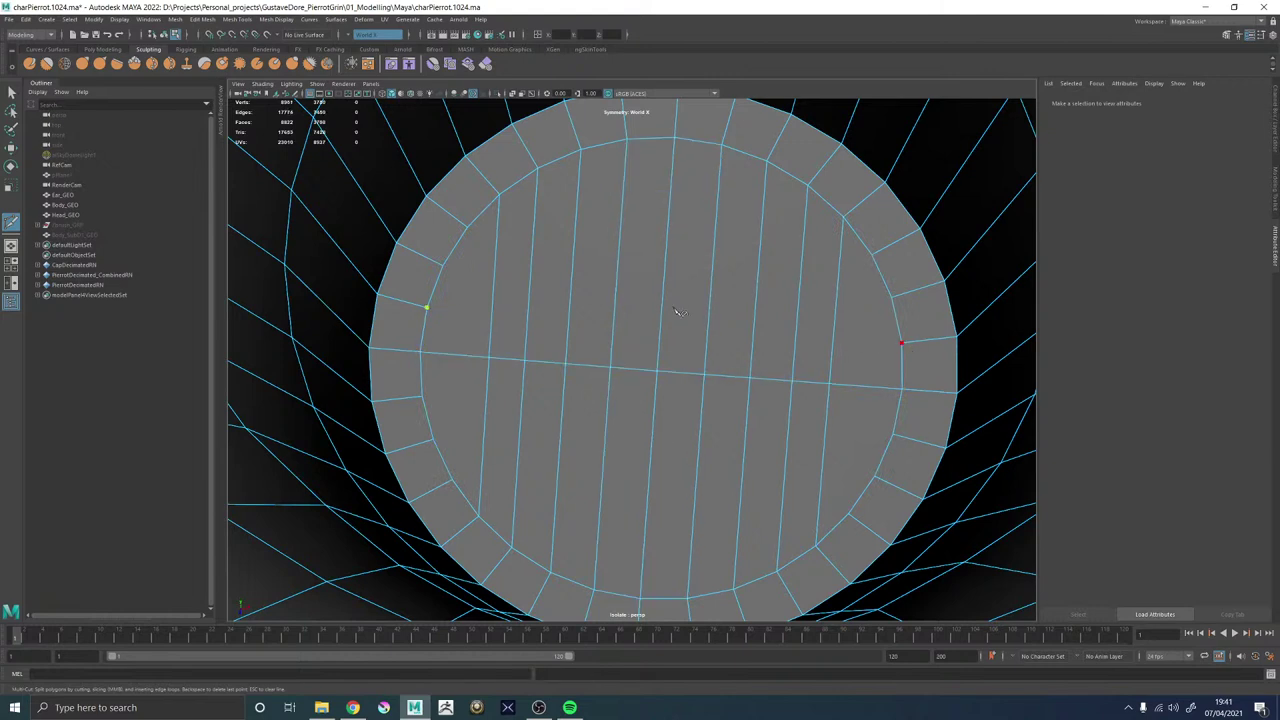
left_click(661, 320)
key("Return")
key("ctrl+z")
key("ctrl+z")
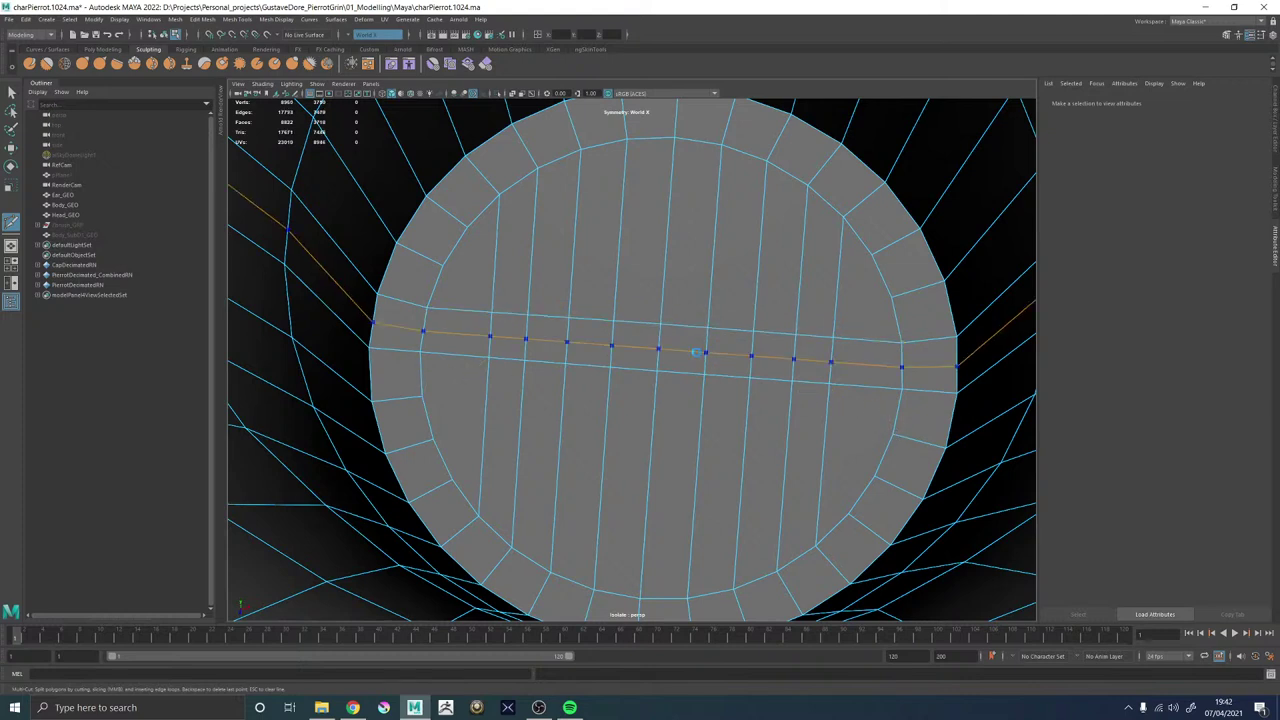
Turn symmetry off and cut two horizontal rows above and two below the cap's middle line, from side vertex to side vertex.
left_click(360, 35)
left_click(365, 34)
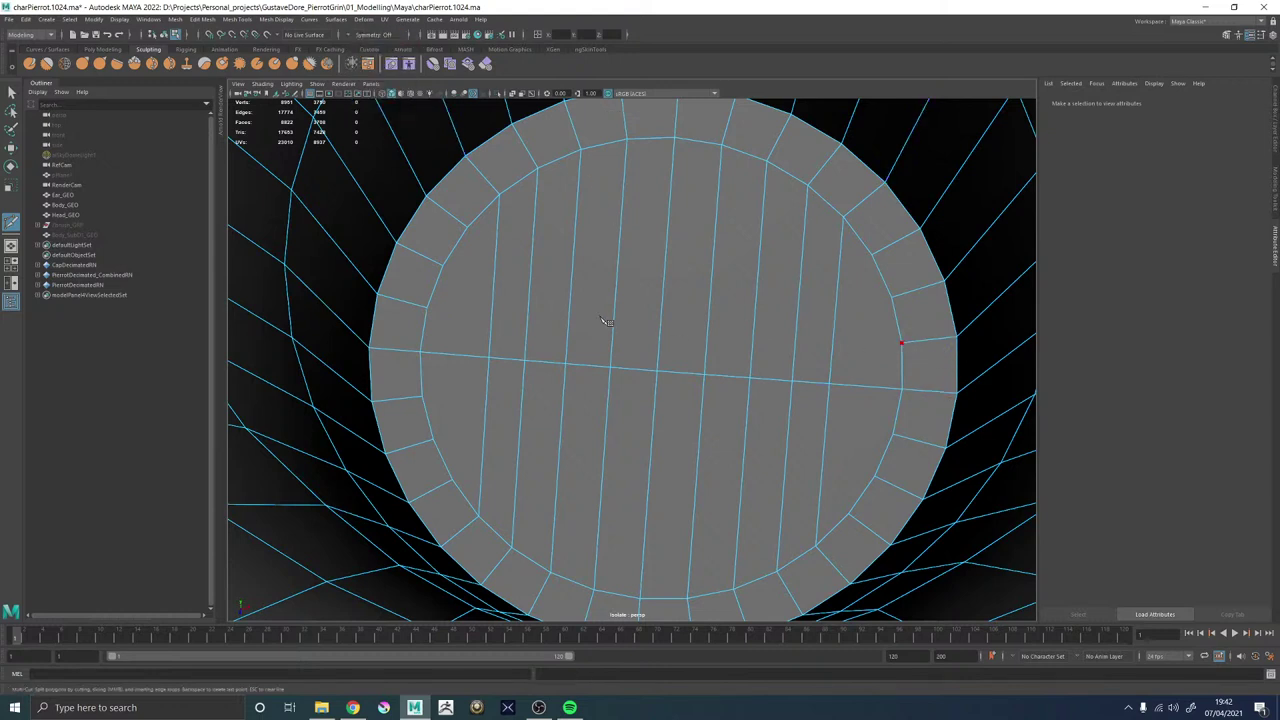
left_click(427, 311)
key("Return")
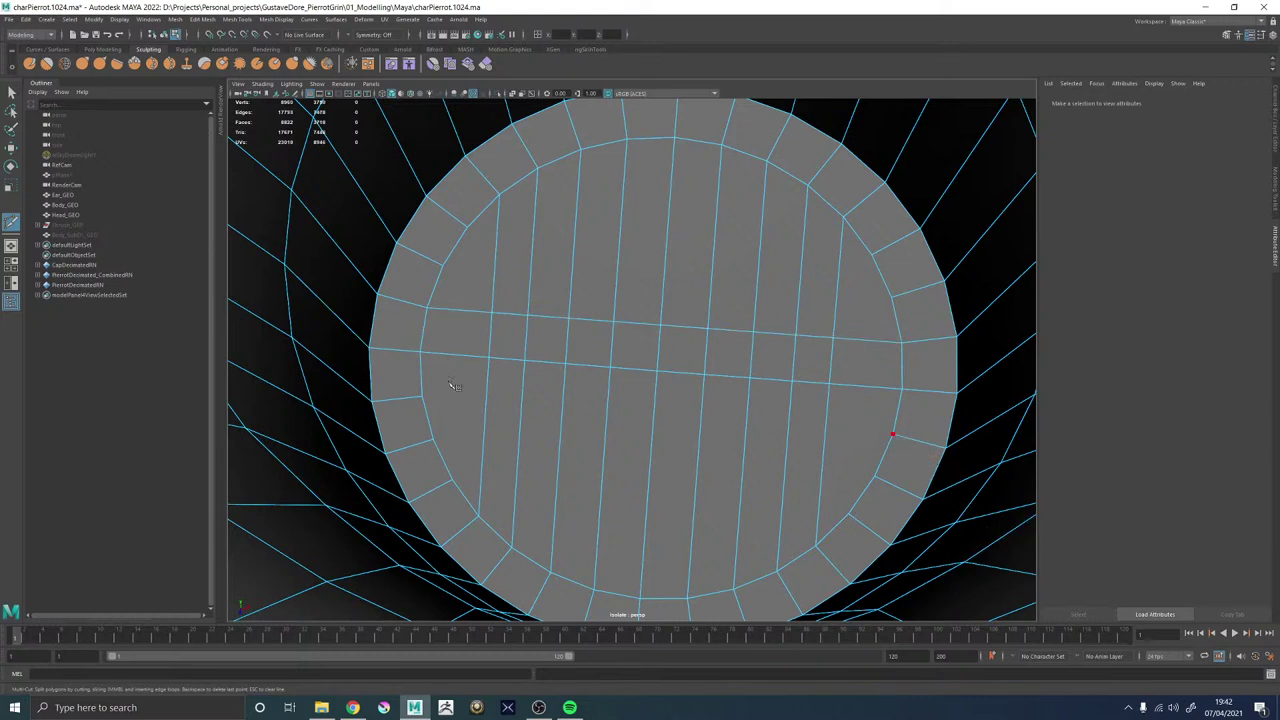
left_click(423, 400)
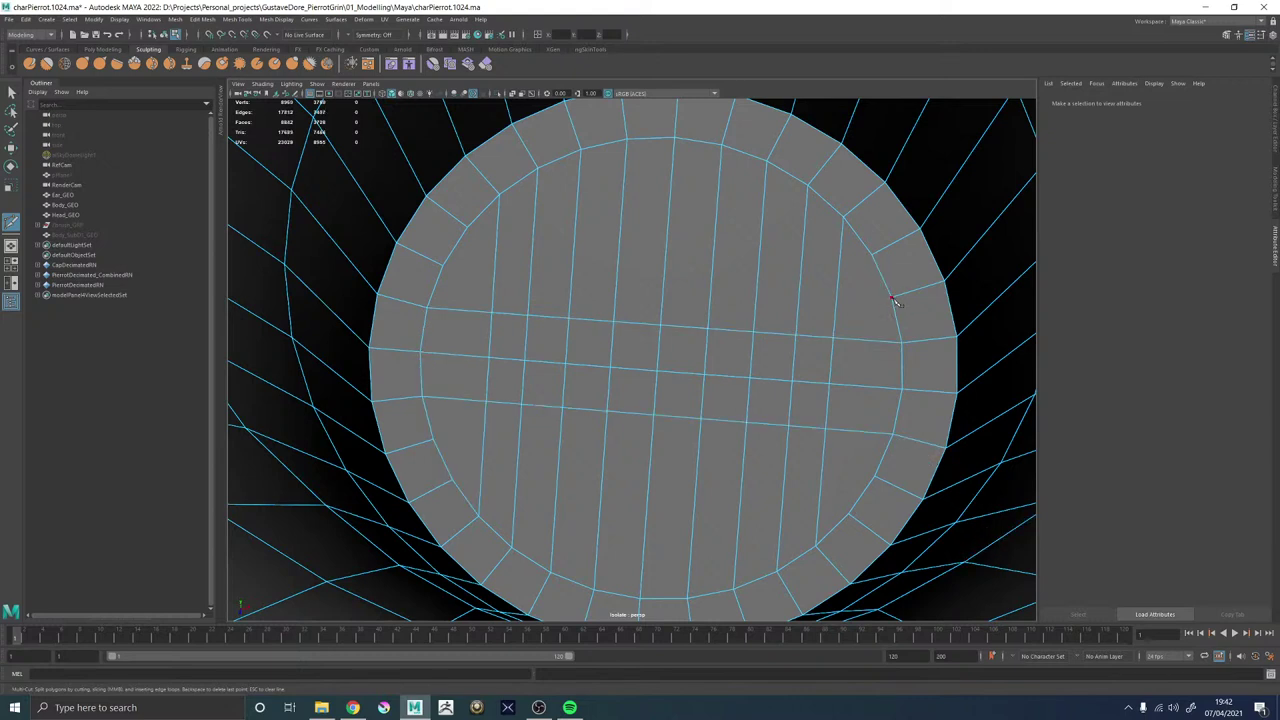
key("Return")
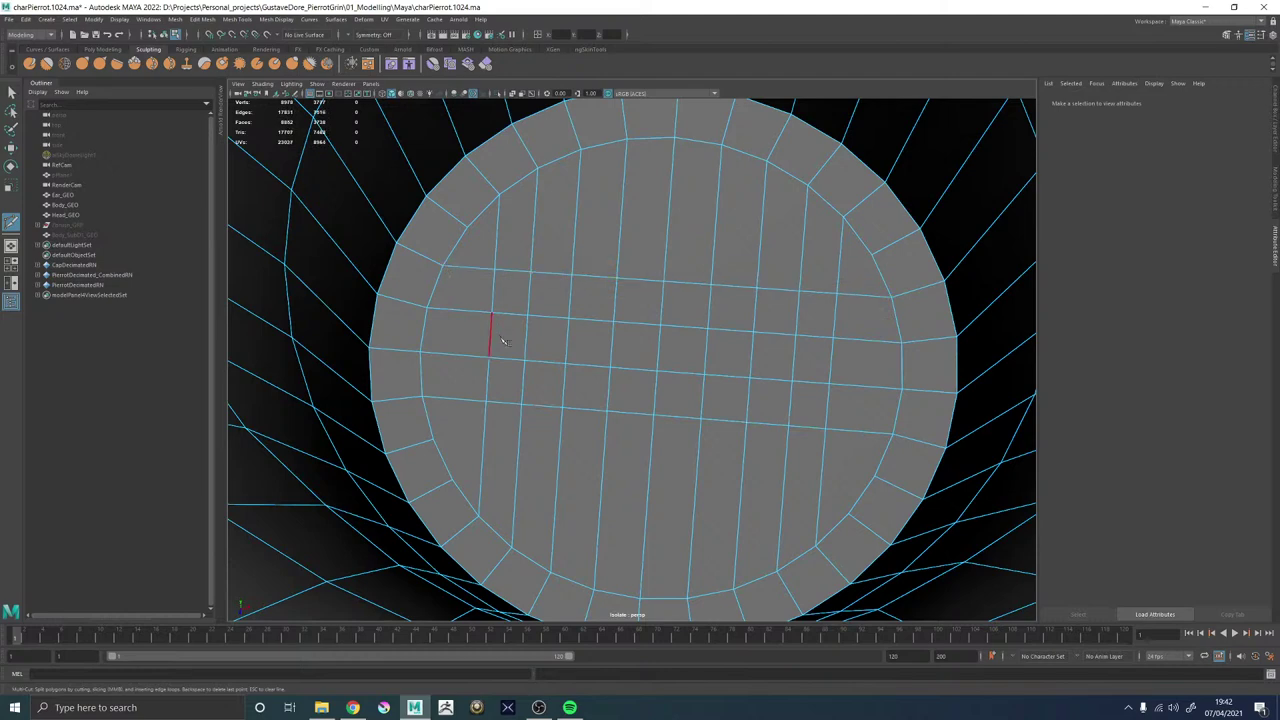
left_click(433, 441)
Delete the outermost vertical edge line on each side of the cap grid together with its vertices.
left_click_drag(617, 445, 637, 437, "alt")
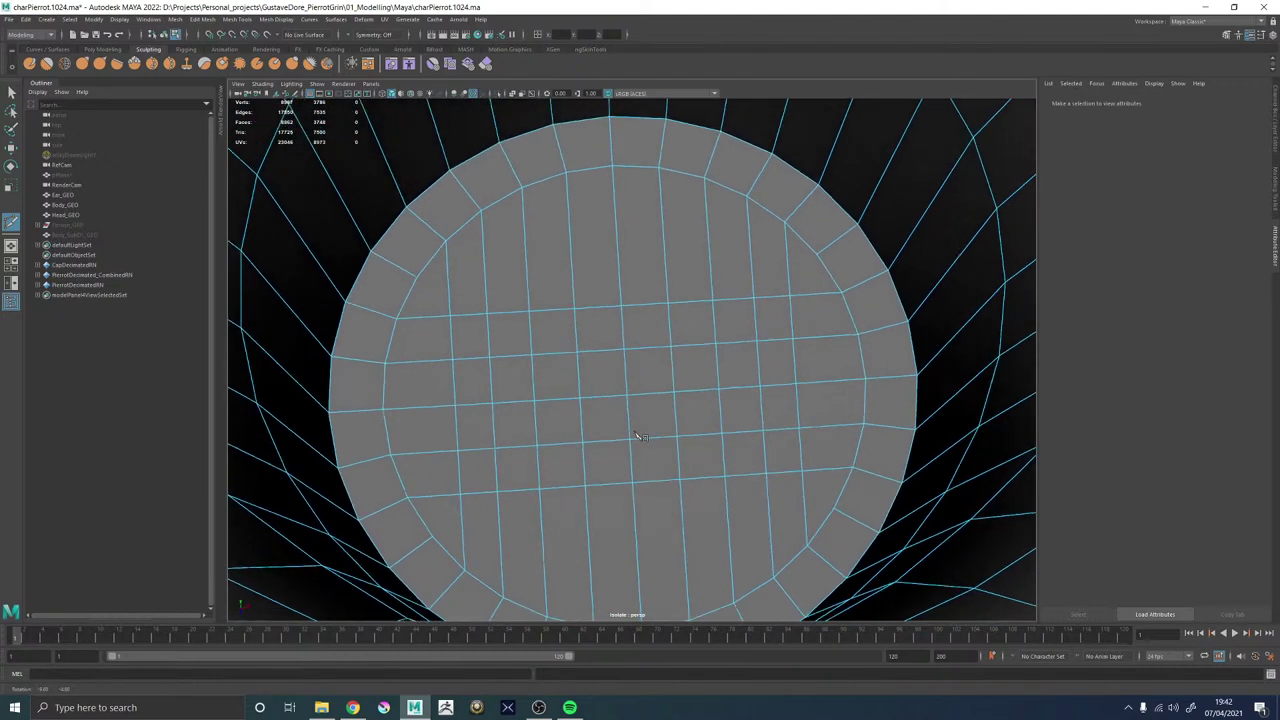
right_click_drag(637, 437, 630, 431, "alt")
middle_click_drag(630, 431, 622, 405, "alt")
right_click_drag(622, 405, 708, 451, "alt")
left_click_drag(708, 451, 704, 443, "alt")
middle_click_drag(704, 443, 703, 431, "alt")
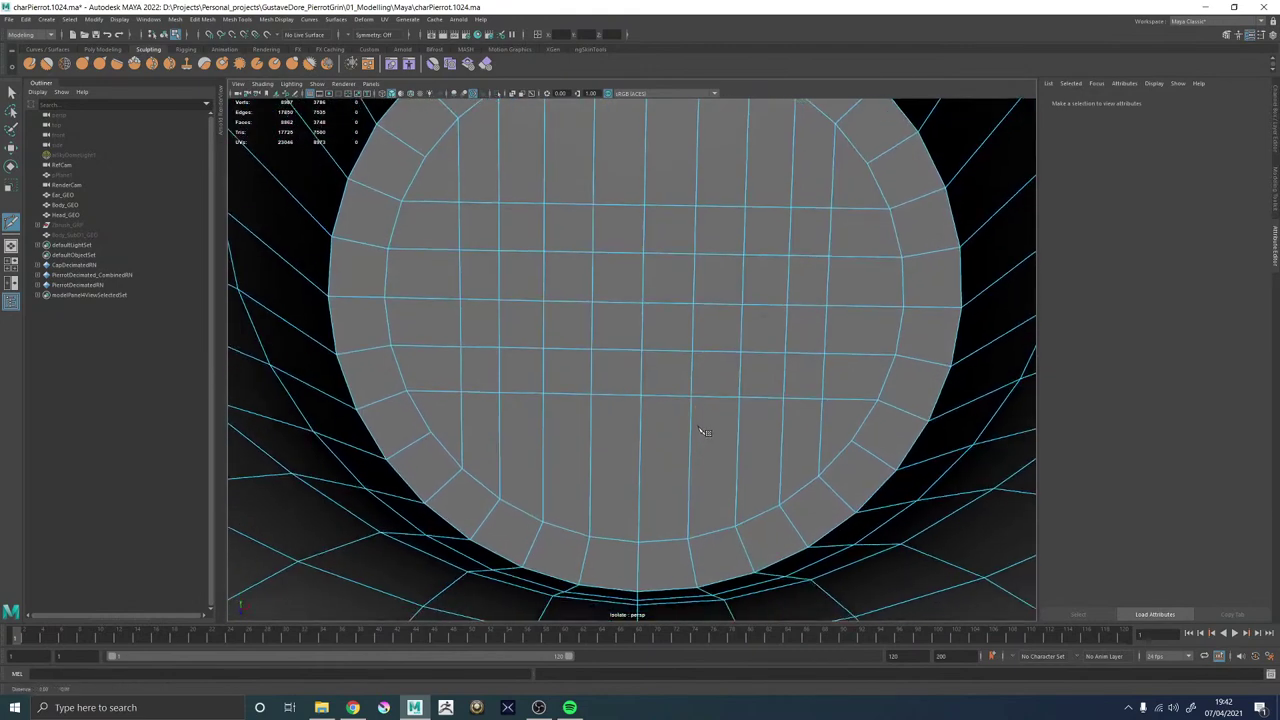
middle_click_drag(824, 441, 821, 458, "alt")
key("w")
double_click(814, 457)
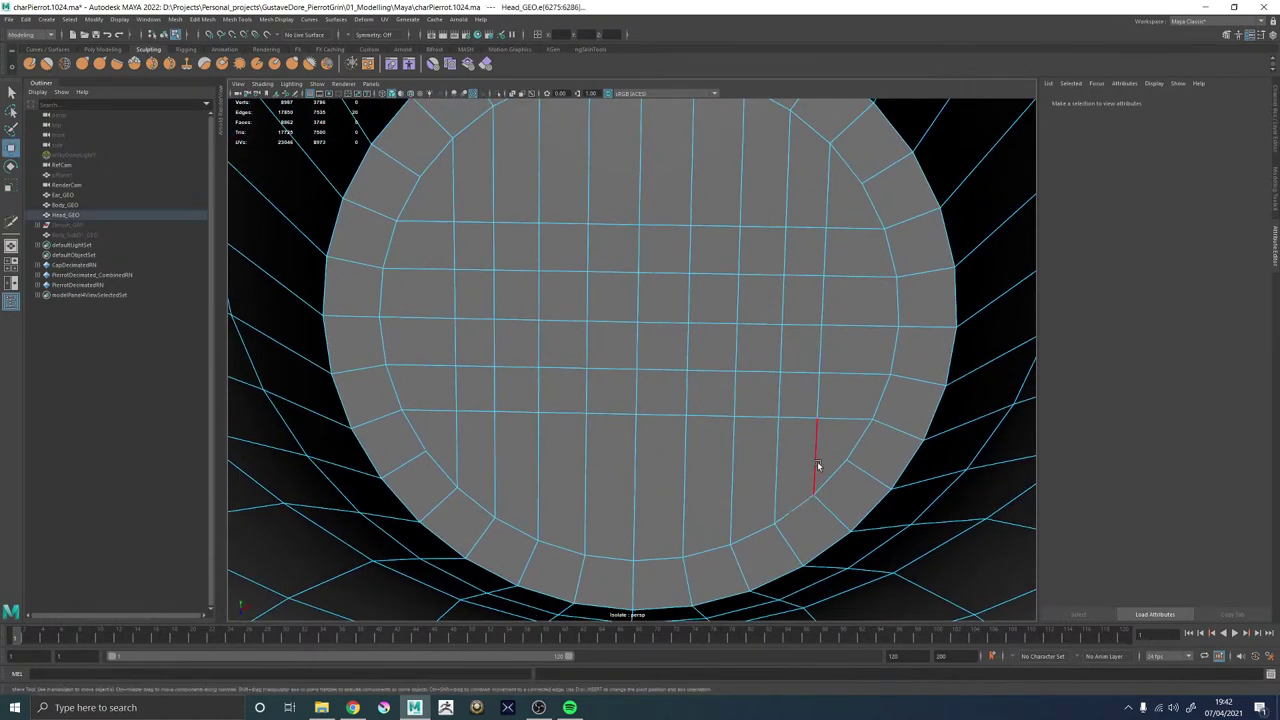
left_click(455, 458)
double_click(452, 168, "shift")
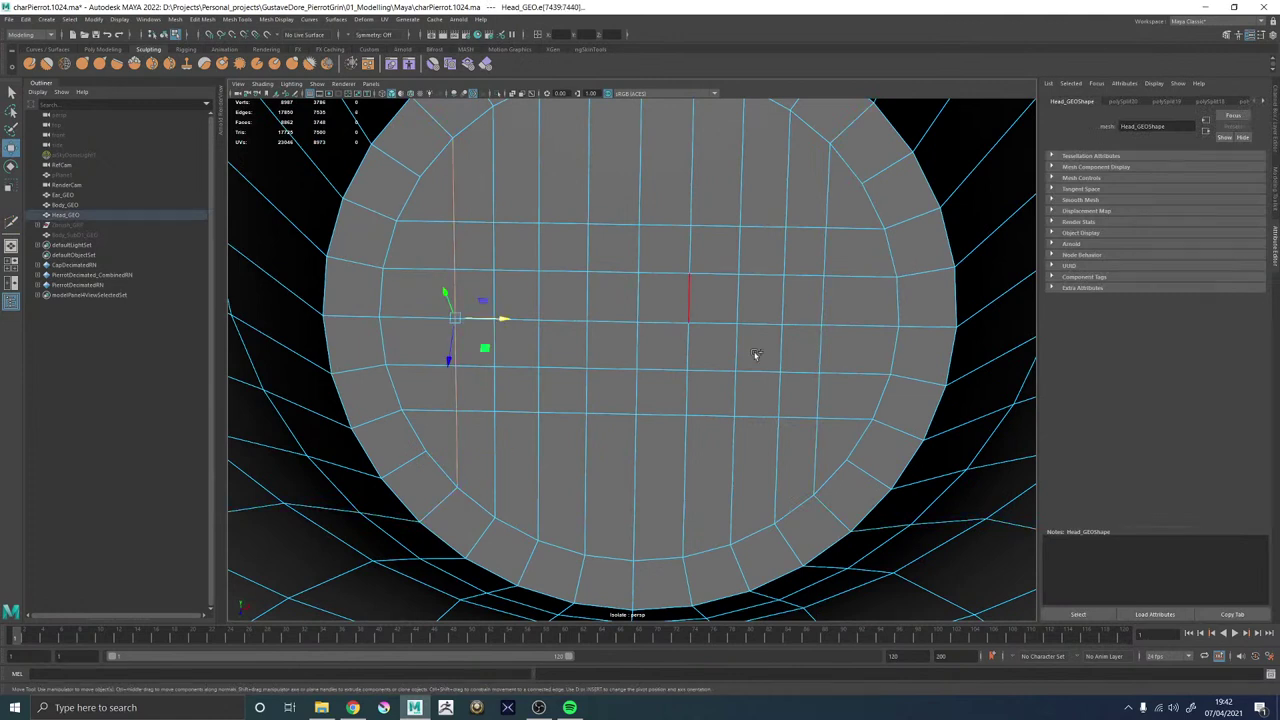
left_click(810, 468, "shift")
key("ctrl+Delete")
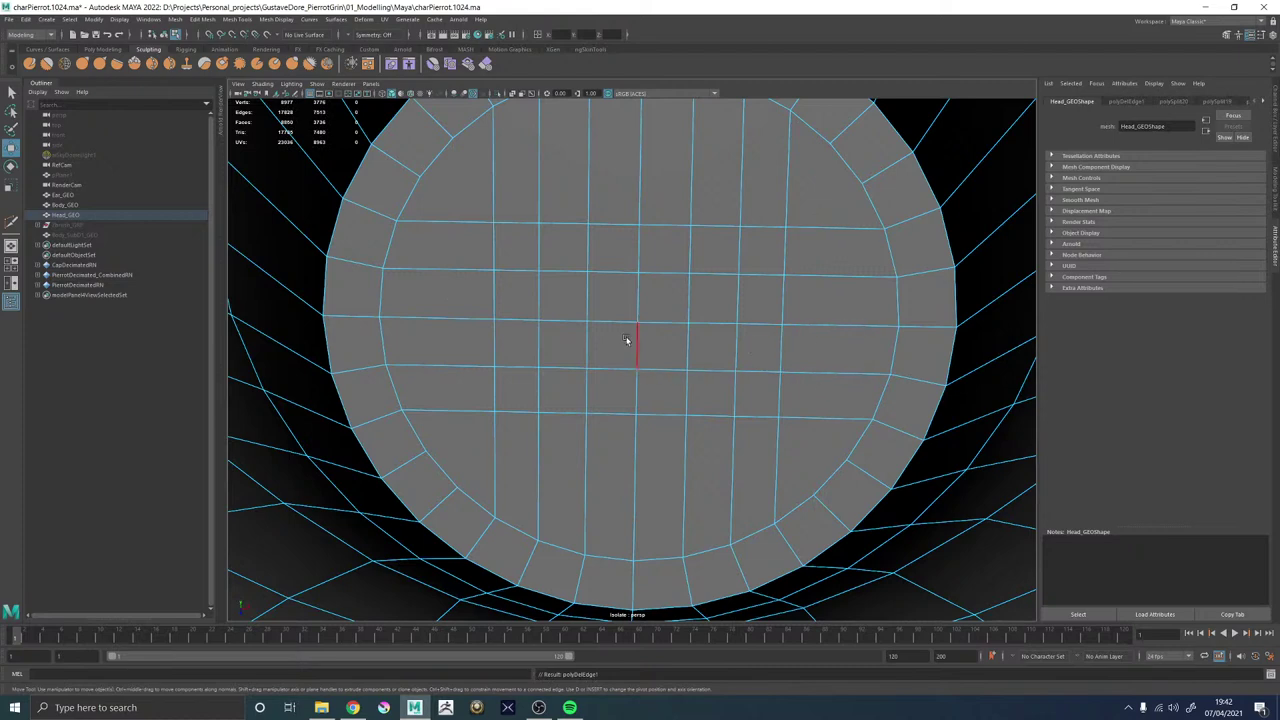
Cut one more horizontal row near the bottom and one near the top of the cap grid with Multi-Cut.
left_click_drag(668, 288, 613, 277, "alt")
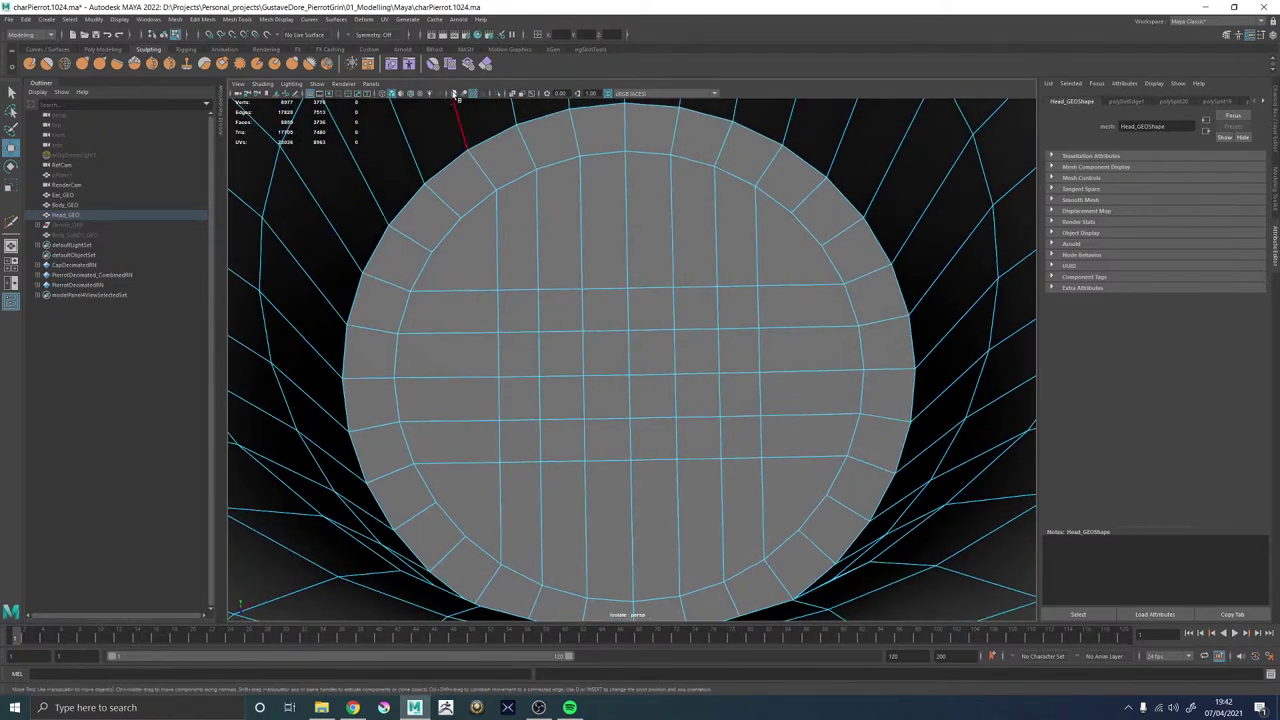
right_click(697, 325, "shift")
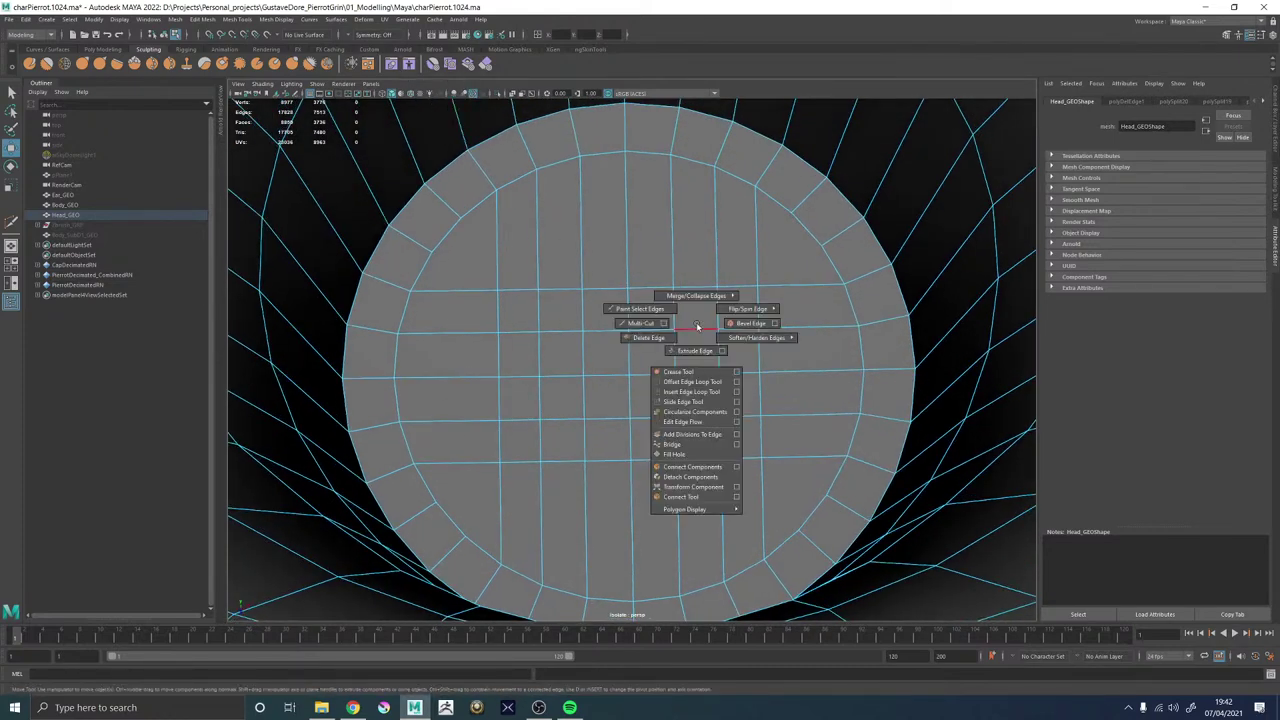
left_click(641, 323)
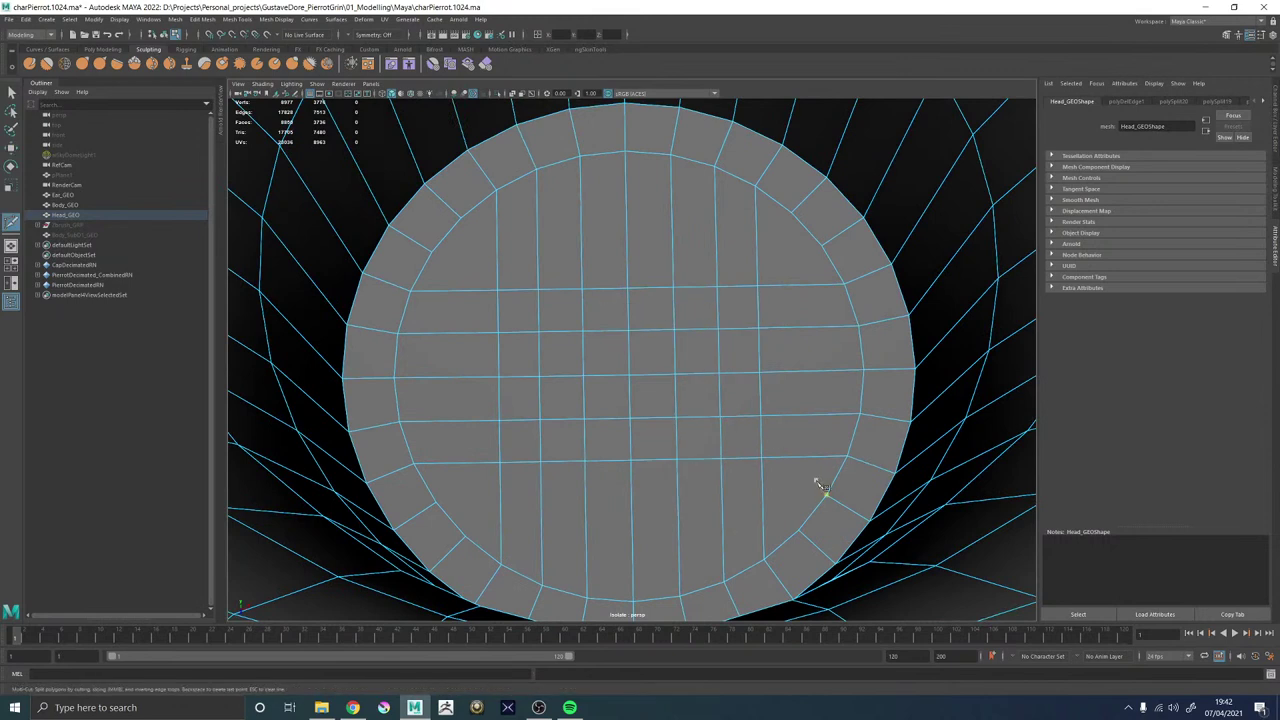
left_click(437, 503)
right_click(437, 504)
left_click(822, 246)
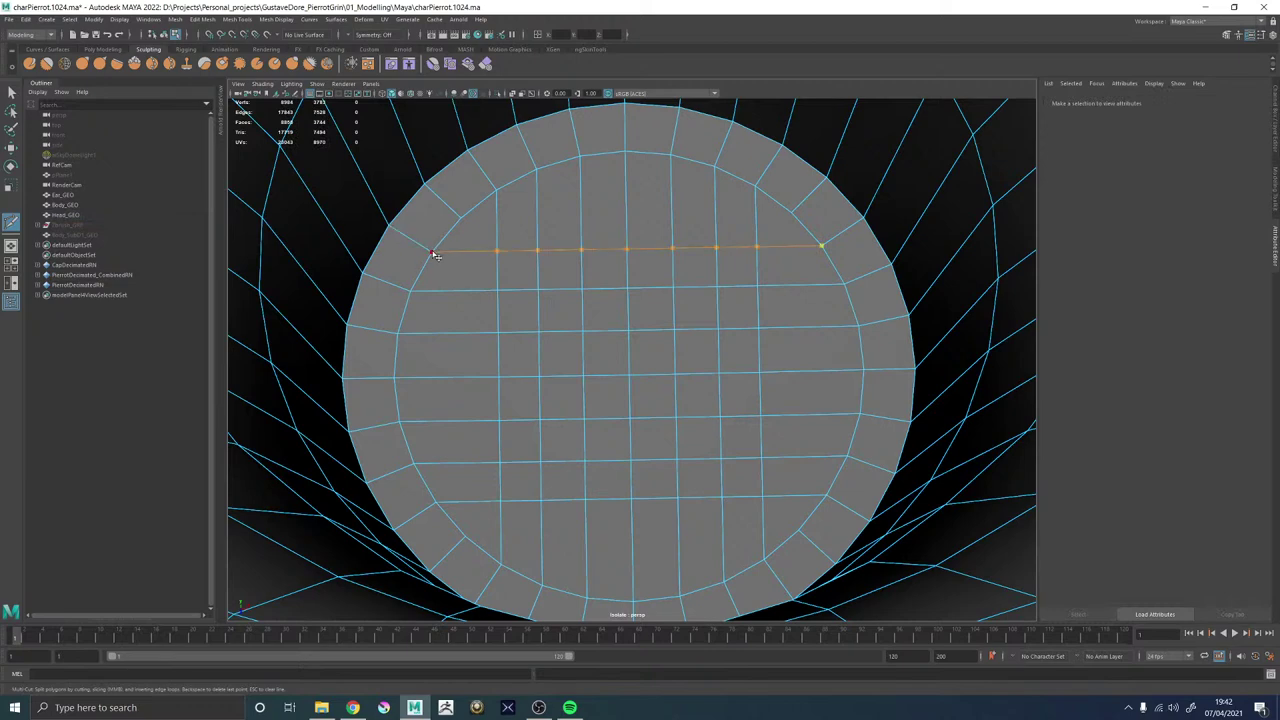
left_click_drag(560, 344, 562, 342, "alt")
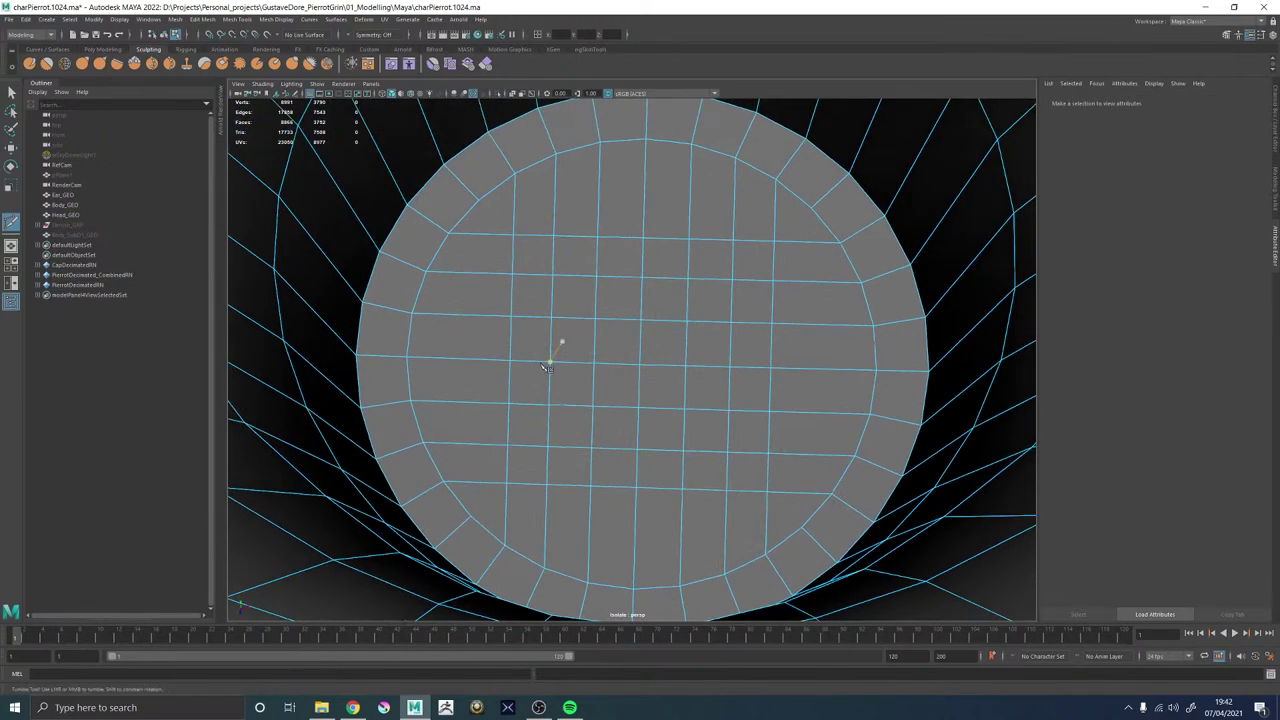
Average the cap grid's interior vertices repeatedly until the quads are evenly spread within the inner ring, and return to object mode.
key("w")
left_click(614, 311)
right_click_drag(629, 302, 565, 300)
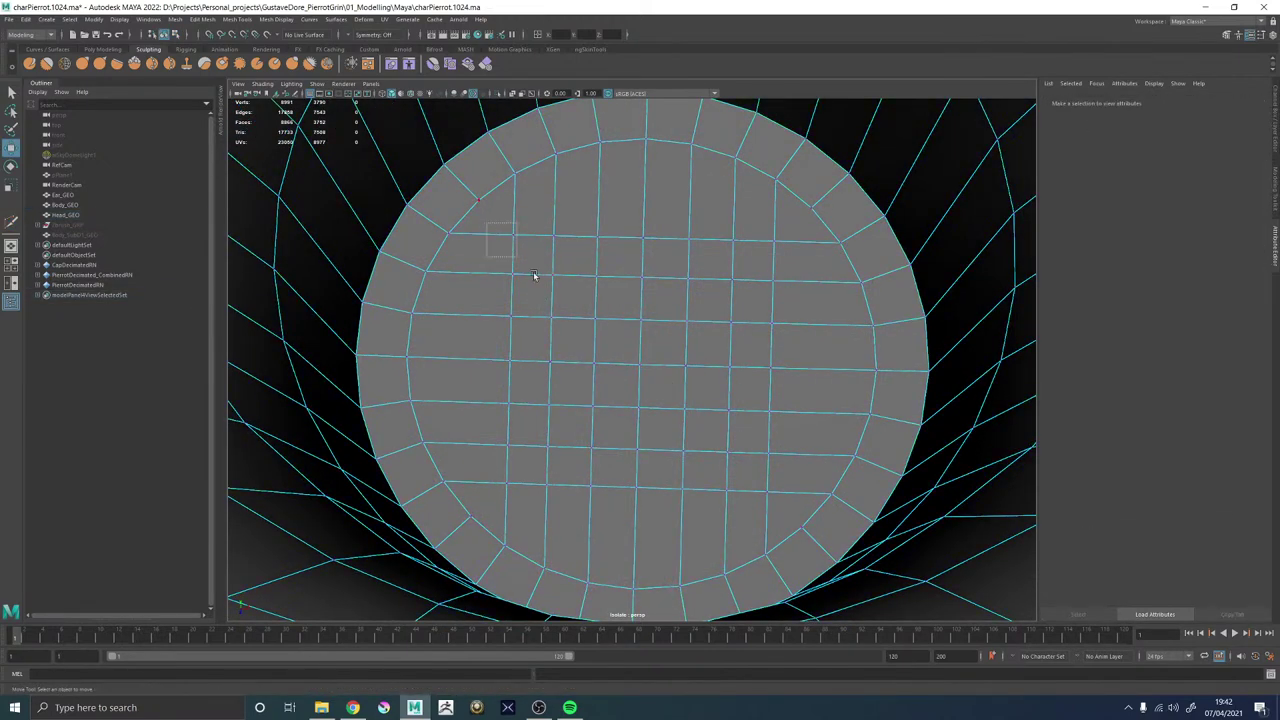
left_click_drag(533, 275, 792, 508)
left_click_drag(534, 422, 709, 386, "alt")
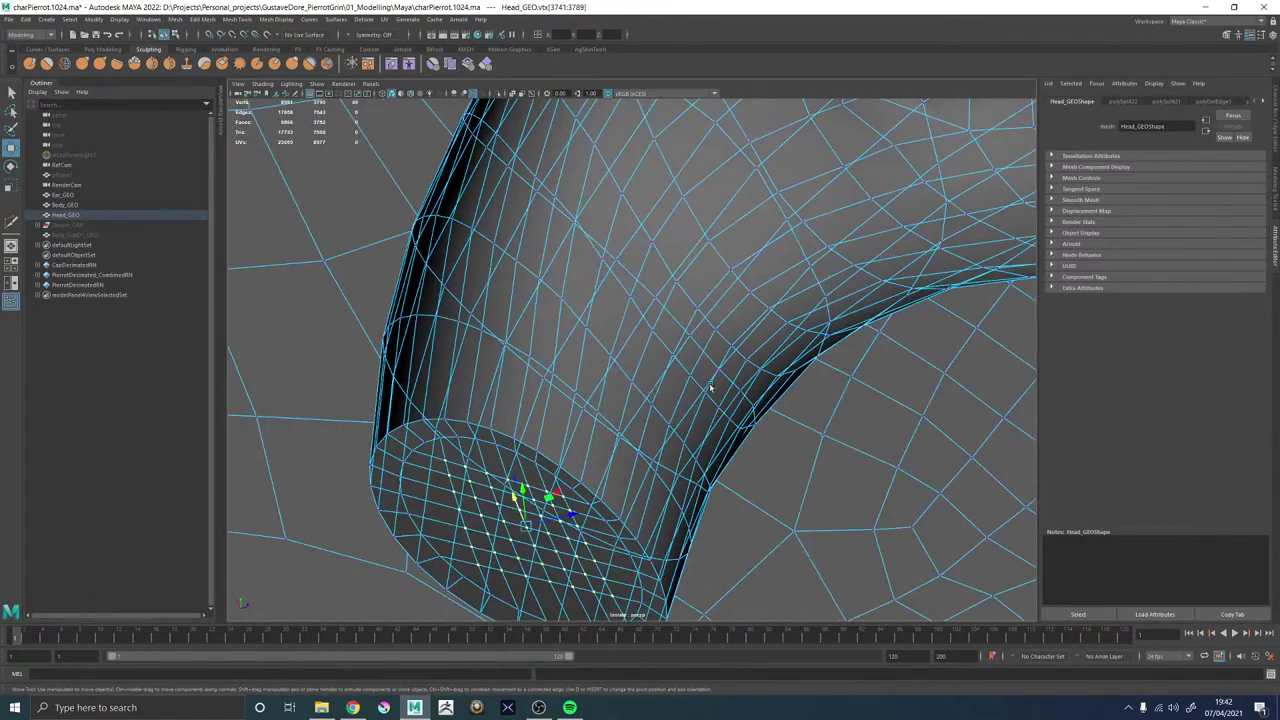
scroll(745, 450, "down", 10)
left_click_drag(749, 457, 637, 479, "alt")
key("f")
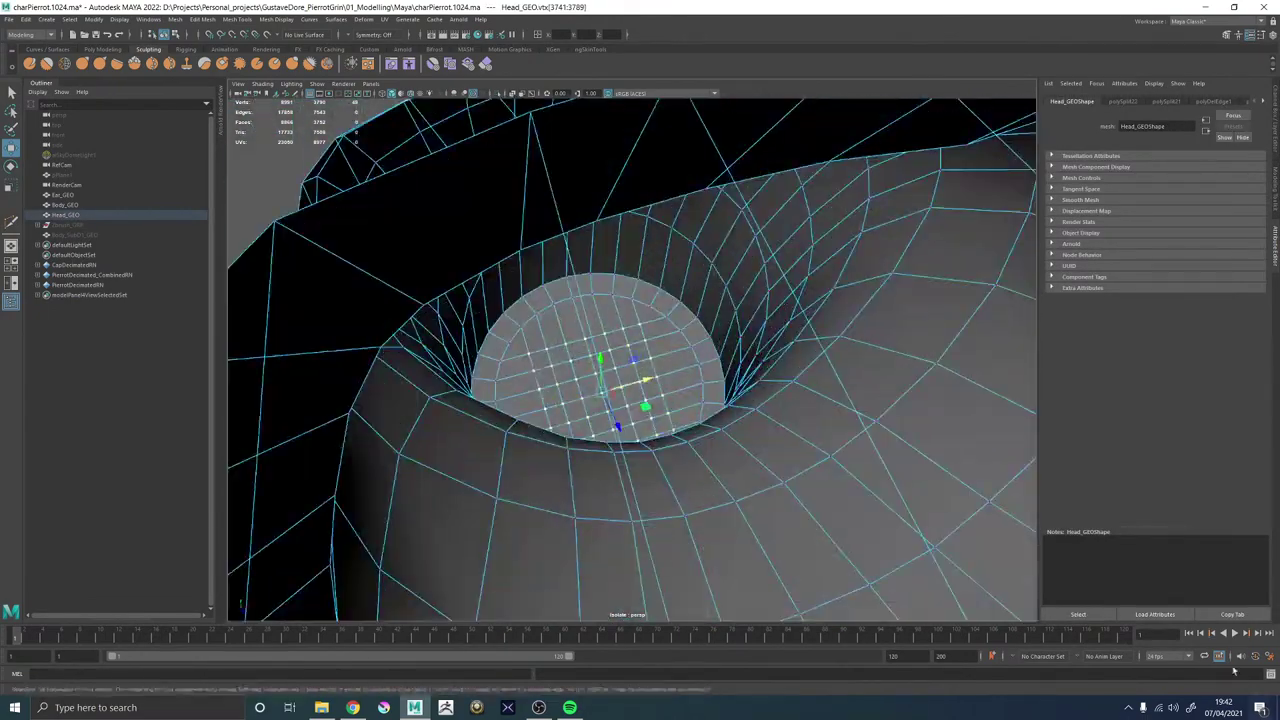
scroll(635, 400, "up", 10)
right_click(633, 316, "shift")
left_click(665, 300)
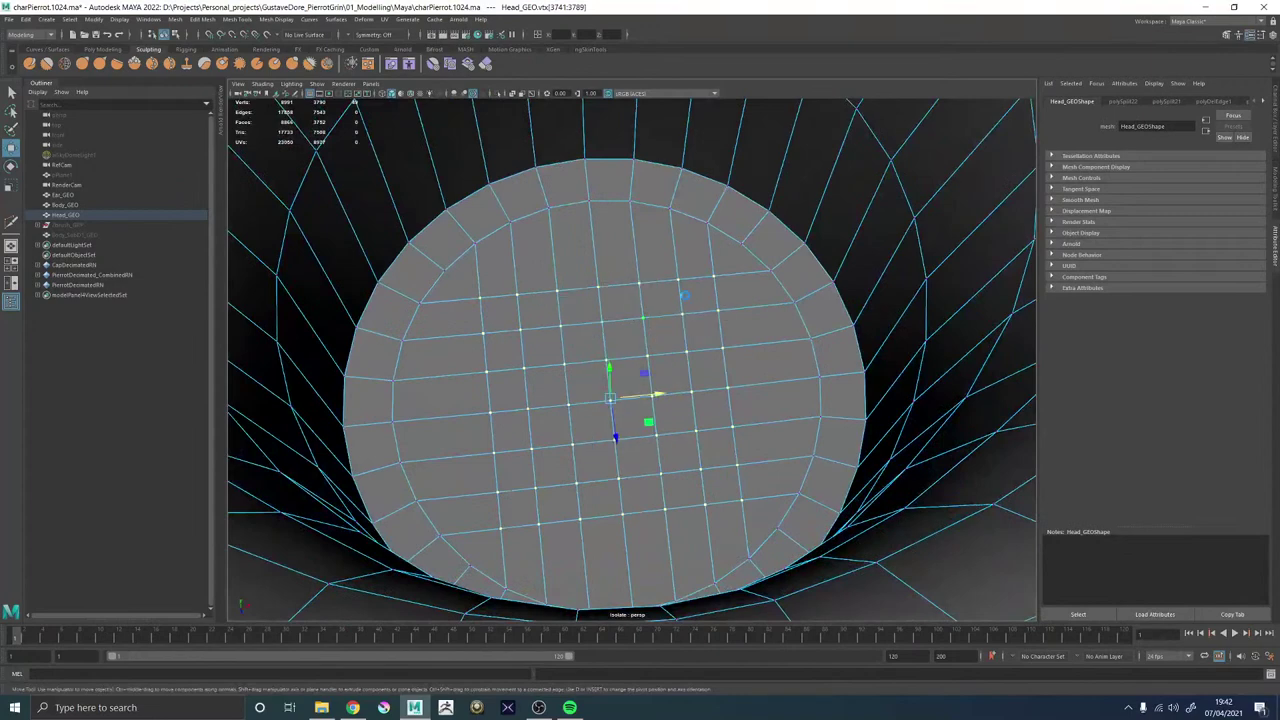
key("g")
key("g")
key("g")
key("g")
key("g")
key("g")
key("g")
key("g")
key("g")
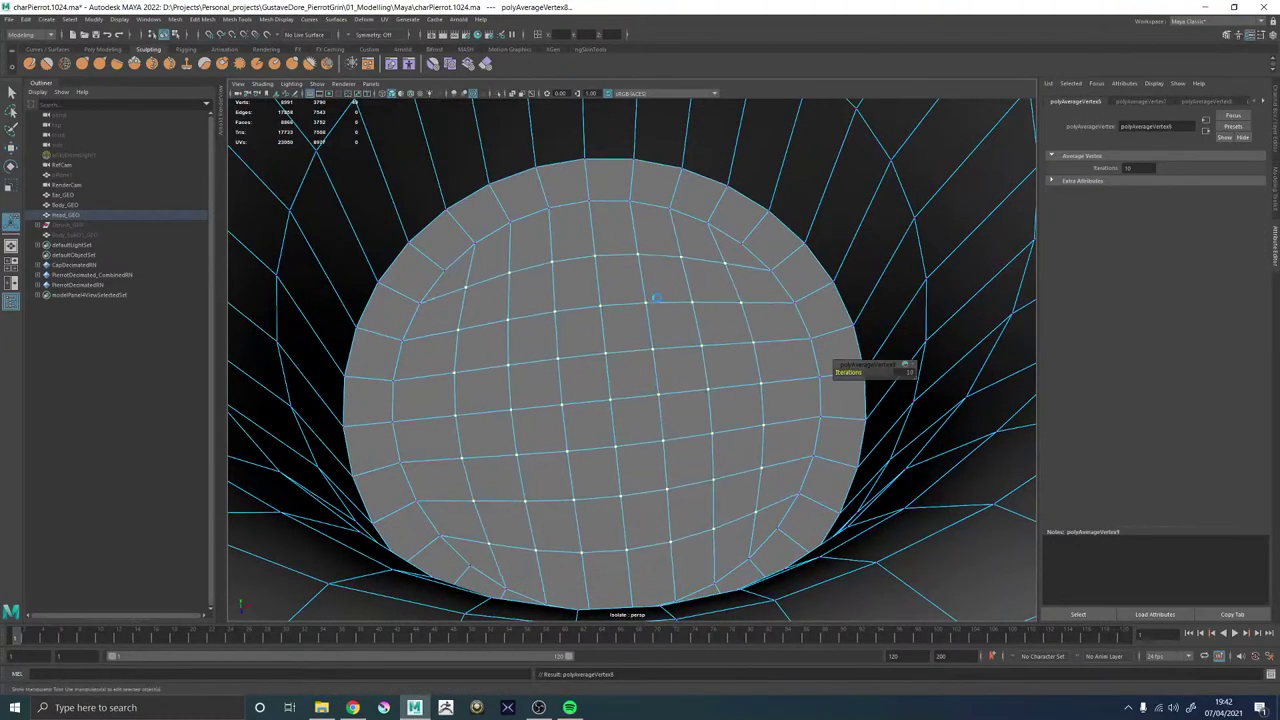
right_click_drag(575, 302, 589, 284)
Insert an edge loop around the throat tube just beside the cap's rim and return to object mode.
right_click_drag(850, 355, 686, 331, "alt")
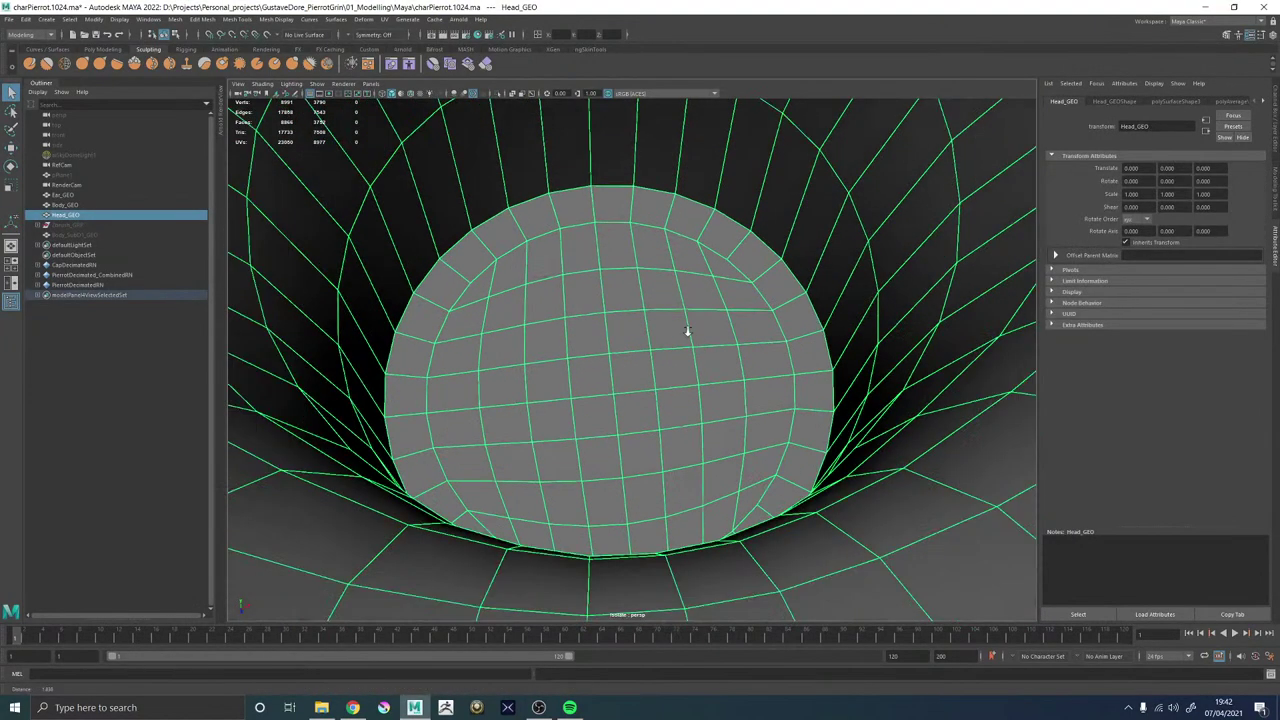
left_click_drag(686, 331, 640, 295, "alt")
right_click(609, 261, "shift")
left_click(553, 261)
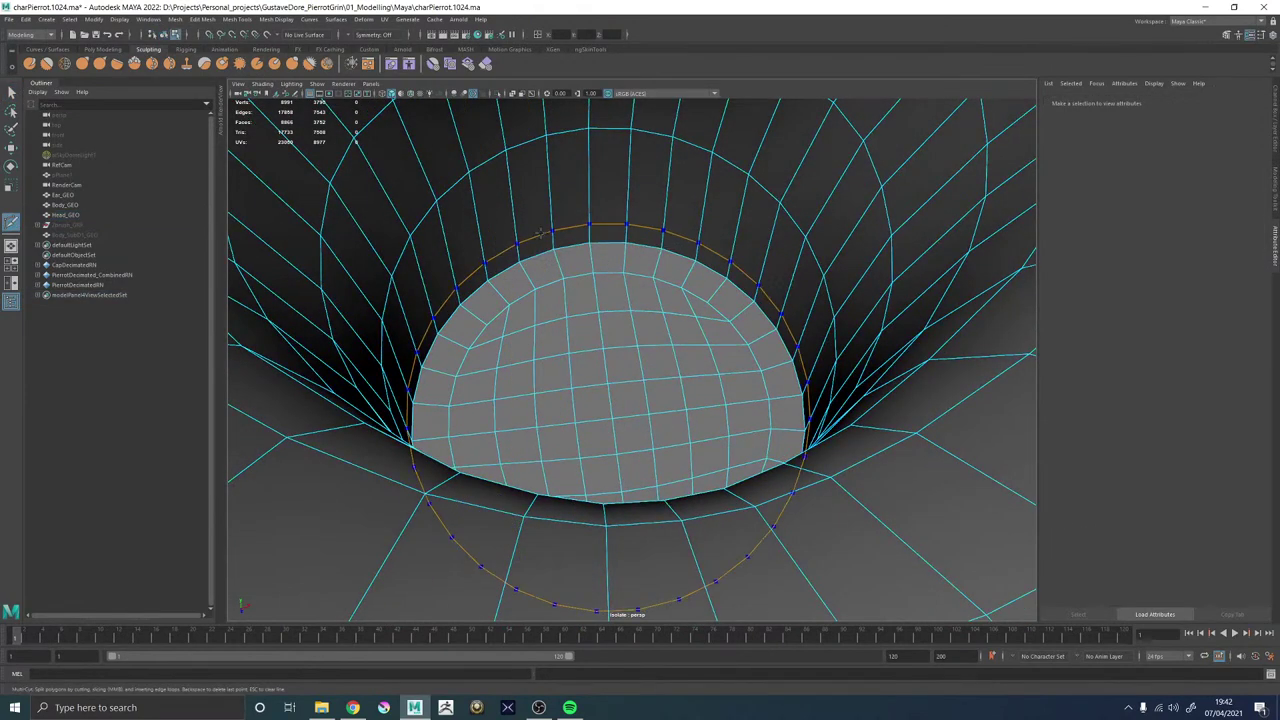
left_click(545, 229, "ctrl")
key("w")
right_click_drag(545, 288, 668, 177)
Turn on smooth mesh preview for the head and examine the mouth from the front.
key("3")
scroll(609, 265, "down", 10)
left_click_drag(1020, 440, 948, 408, "alt")
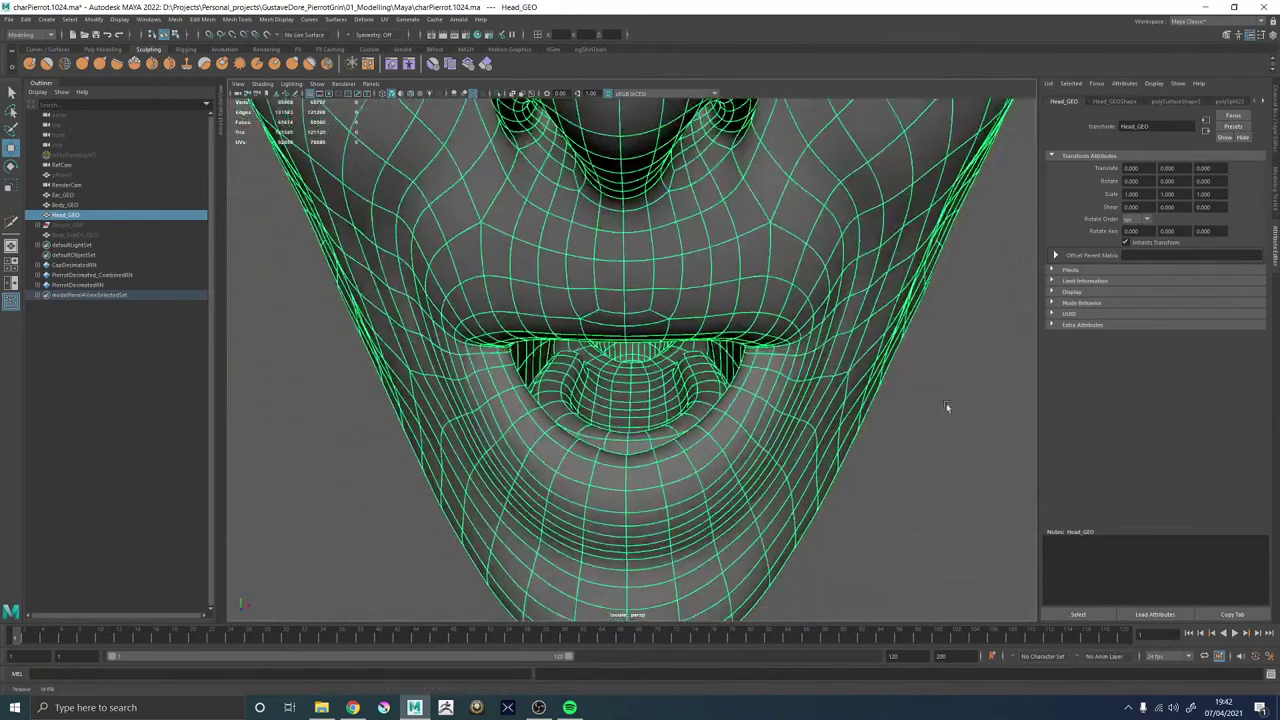
scroll(845, 446, "down", 5)
left_click(841, 448)
left_click(635, 350)
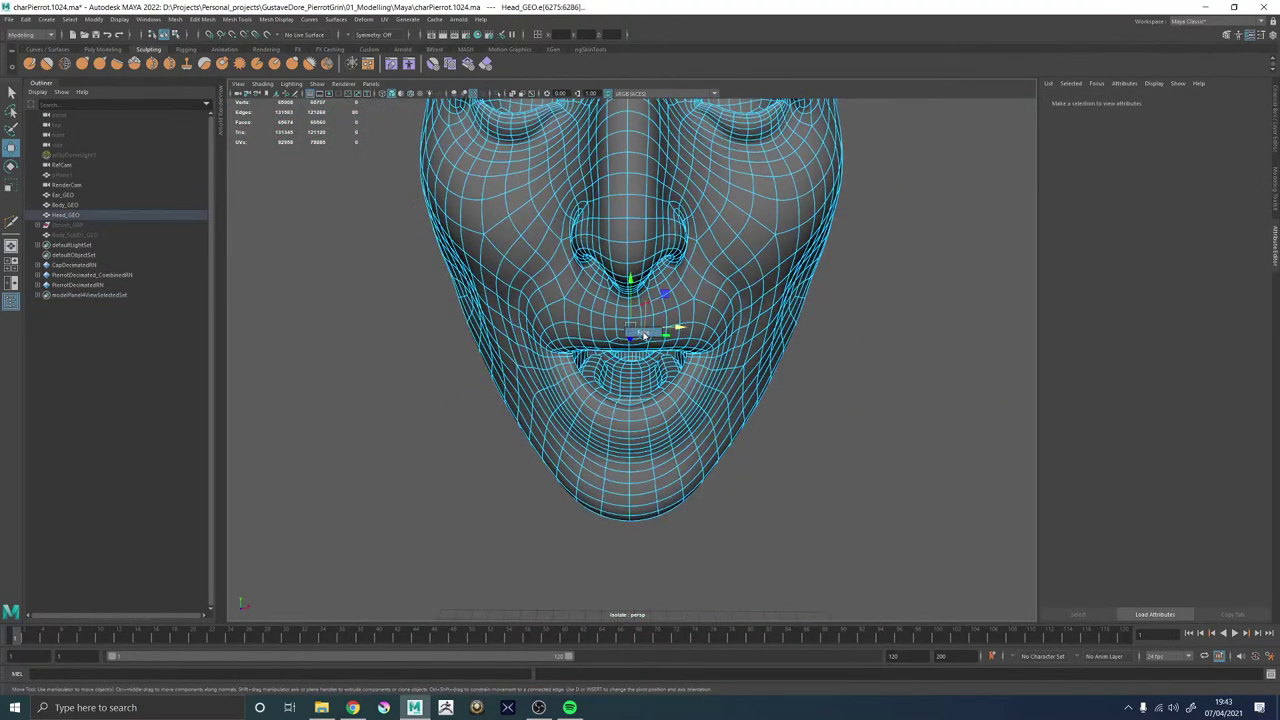
Return to object mode with the whole head selected and inspect the smoothed face from a three-quarter view.
right_click_drag(643, 336, 643, 336)
key("q")
left_click(636, 334)
double_click(636, 327, "shift")
mouse_move(640, 400)
left_mouse_down("alt")
mouse_move(638, 349)
mouse_move(640, 420)
left_mouse_up("alt")
key("F8")
left_click(640, 356)
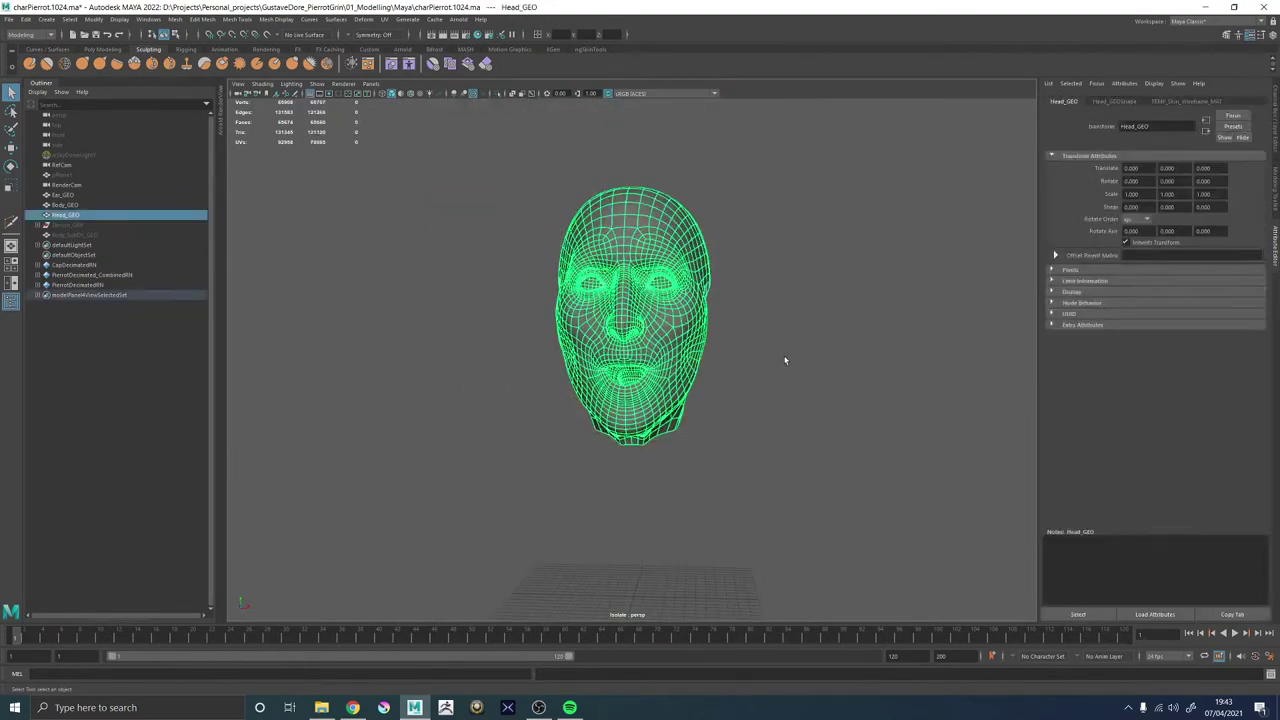
left_click_drag(698, 360, 752, 362, "alt")
right_click_drag(752, 362, 943, 468, "alt")
middle_click_drag(865, 235, 735, 491, "alt")
right_click_drag(735, 491, 640, 470, "alt")
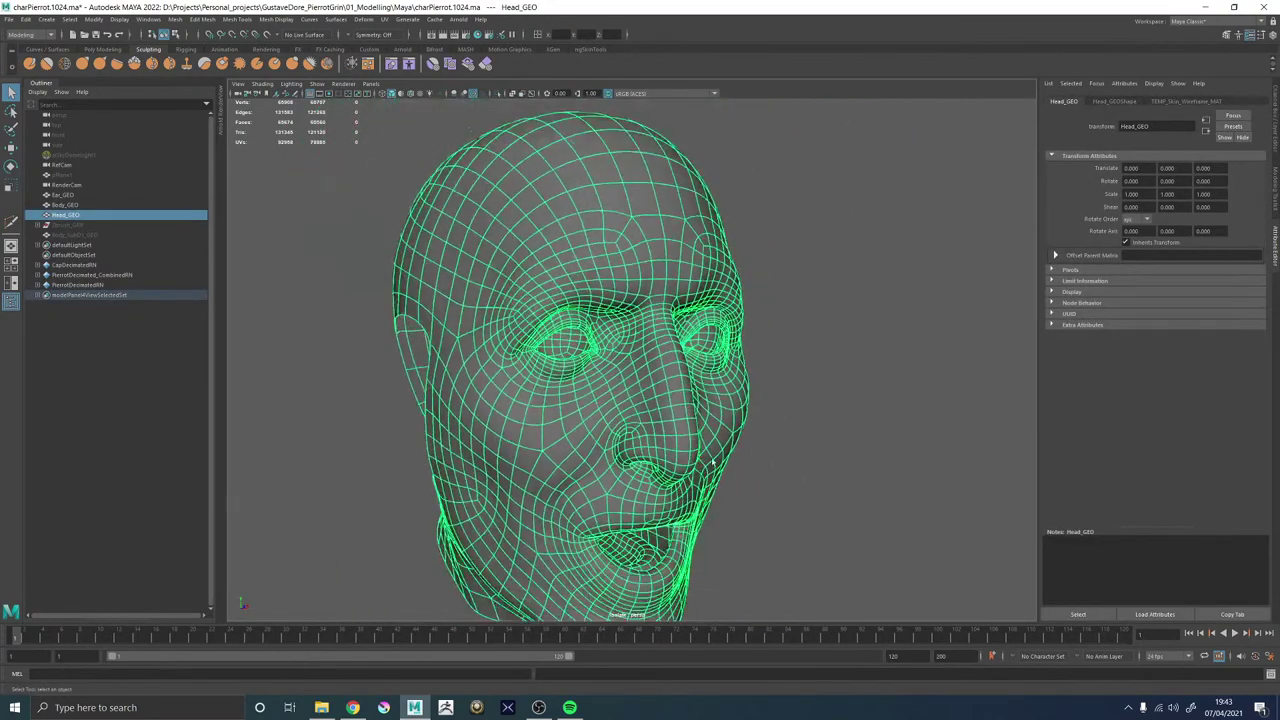
Examine the smoothed face, lips and mouth interior from several angles, and return the head to its unsmoothed display.
left_click_drag(788, 470, 706, 458, "alt")
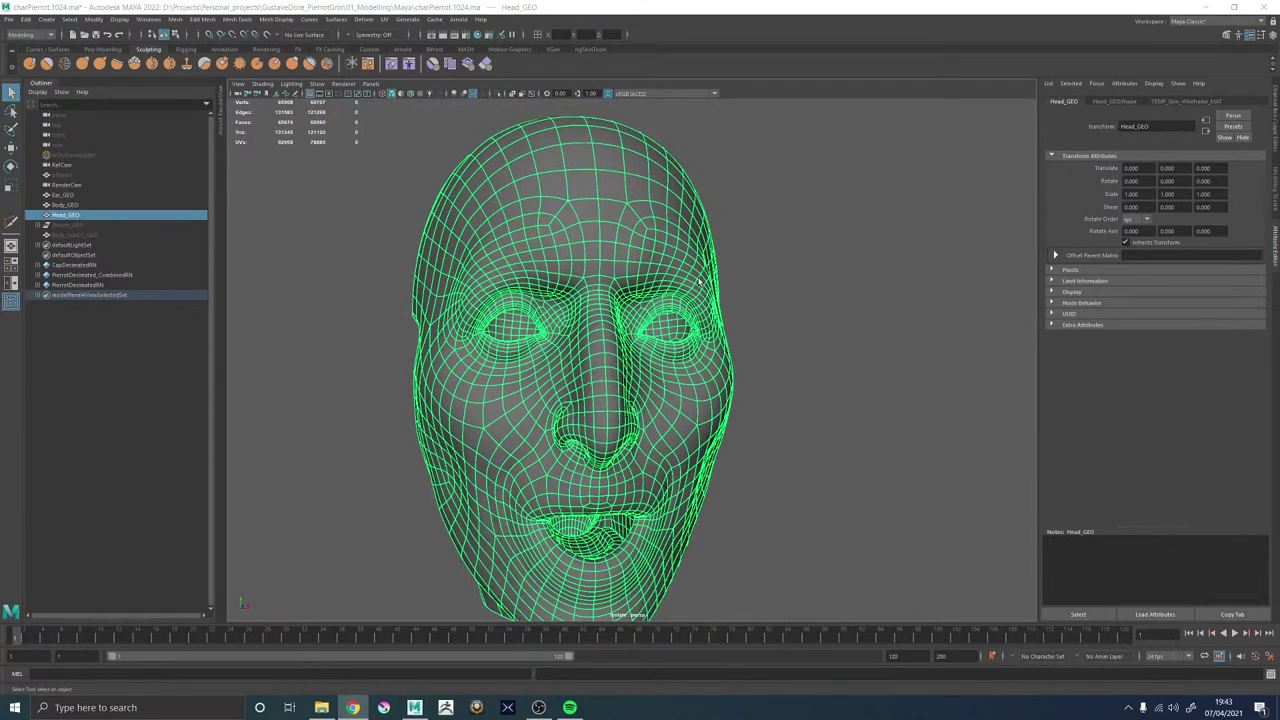
right_click_drag(699, 281, 625, 281, "alt")
left_click(774, 318)
left_click_drag(774, 318, 606, 354, "alt")
right_click_drag(606, 354, 731, 480, "alt")
left_click(649, 427)
left_click_drag(731, 480, 735, 443, "alt")
middle_click_drag(637, 443, 640, 340, "alt")
left_click(864, 413)
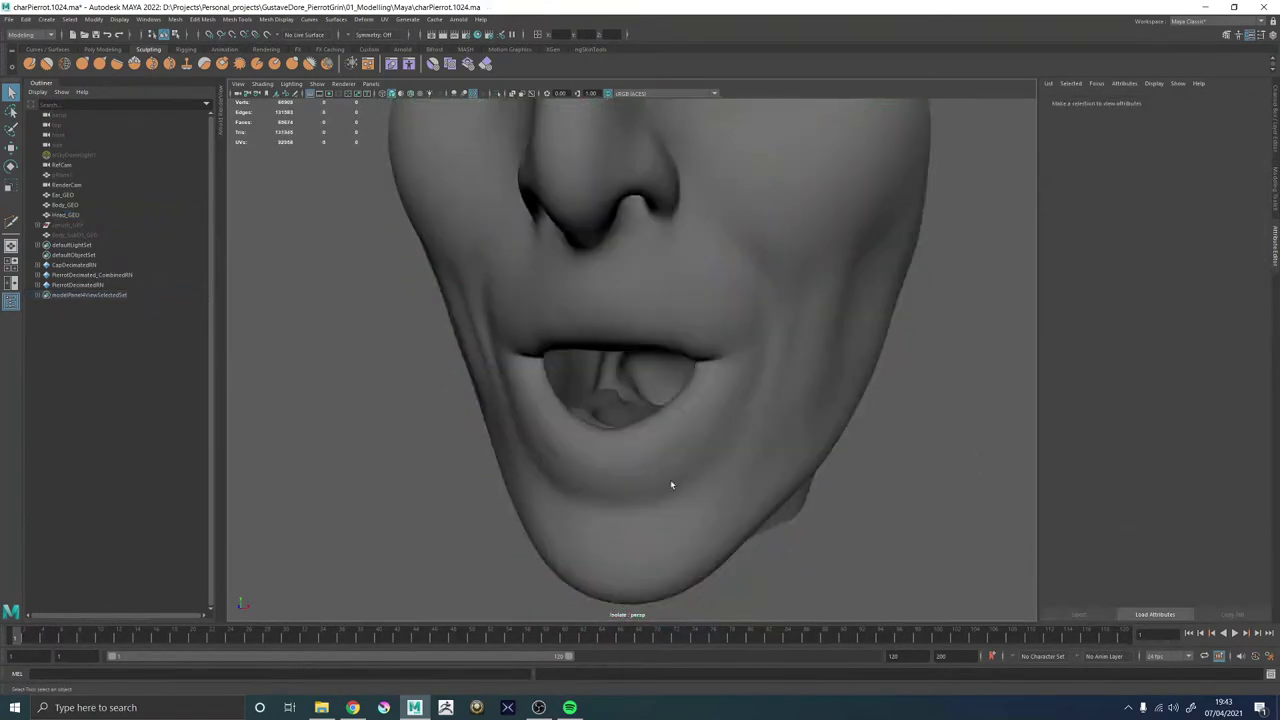
left_click_drag(671, 485, 671, 482, "alt")
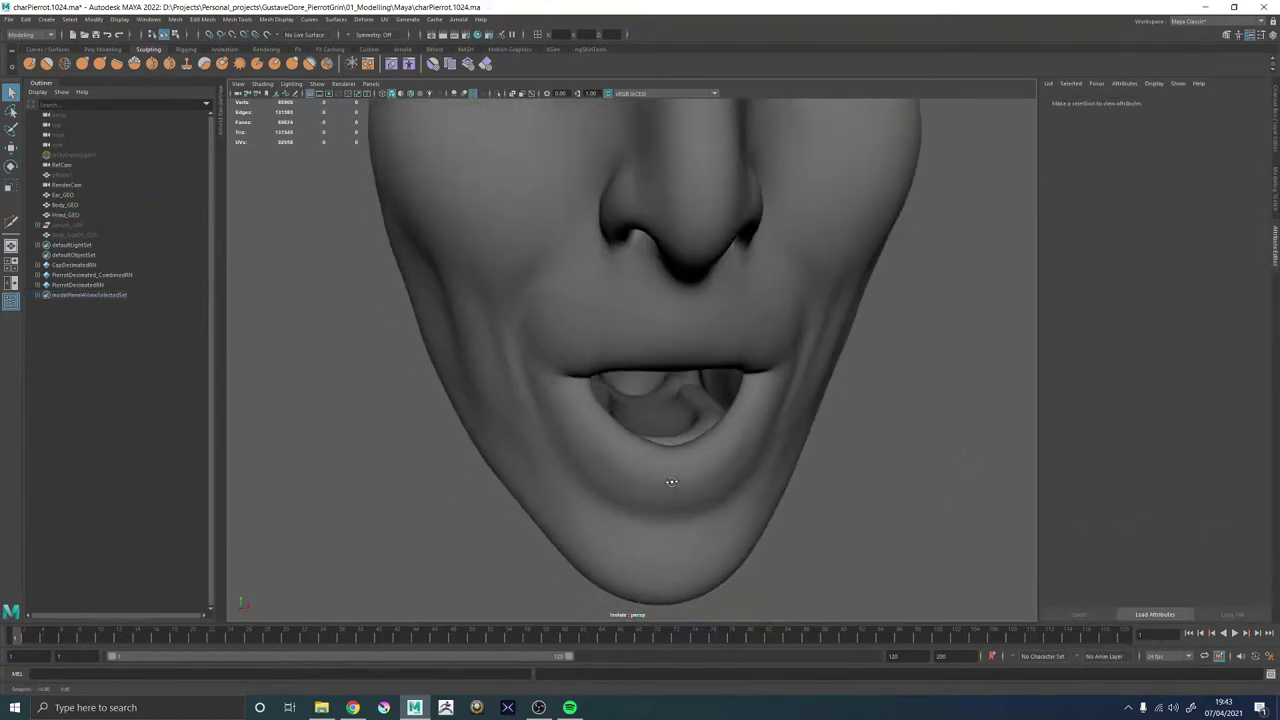
right_click_drag(707, 334, 656, 389, "alt")
left_click(723, 449)
mouse_move(723, 449)
left_mouse_down("alt")
mouse_move(720, 423)
mouse_move(737, 431)
mouse_move(726, 446)
left_mouse_up("alt")
middle_click_drag(726, 446, 714, 424, "alt")
left_click_drag(714, 424, 677, 420, "alt")
right_click_drag(677, 420, 534, 413, "alt")
mouse_move(640, 425)
left_mouse_down("alt")
mouse_move(655, 428)
mouse_move(585, 424)
mouse_move(647, 434)
mouse_move(608, 414)
mouse_move(602, 440)
mouse_move(643, 437)
left_mouse_up("alt")
right_click_drag(585, 440, 652, 446, "alt")
left_click_drag(652, 446, 596, 431, "alt")
middle_click_drag(597, 365, 603, 407, "alt")
left_click_drag(603, 407, 619, 297, "alt")
key("1")
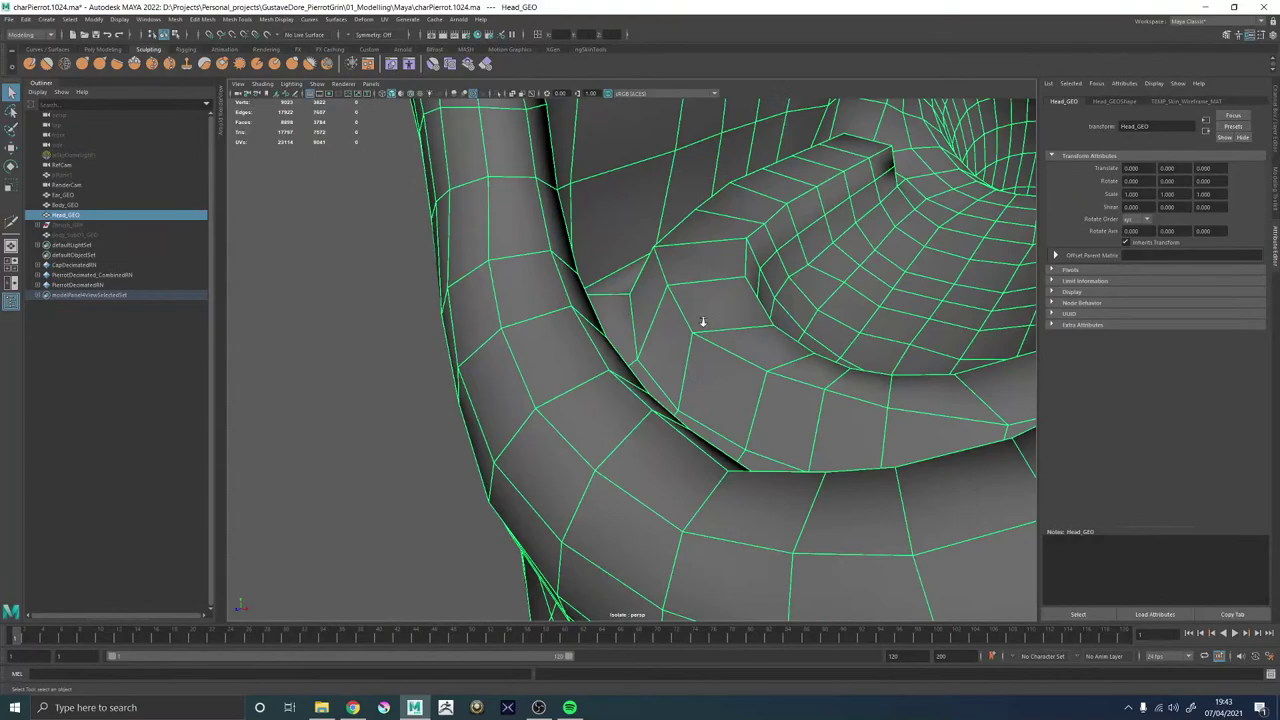
Duplicate the head mesh and switch the copy to face selection.
left_click_drag(604, 282, 678, 388, "alt")
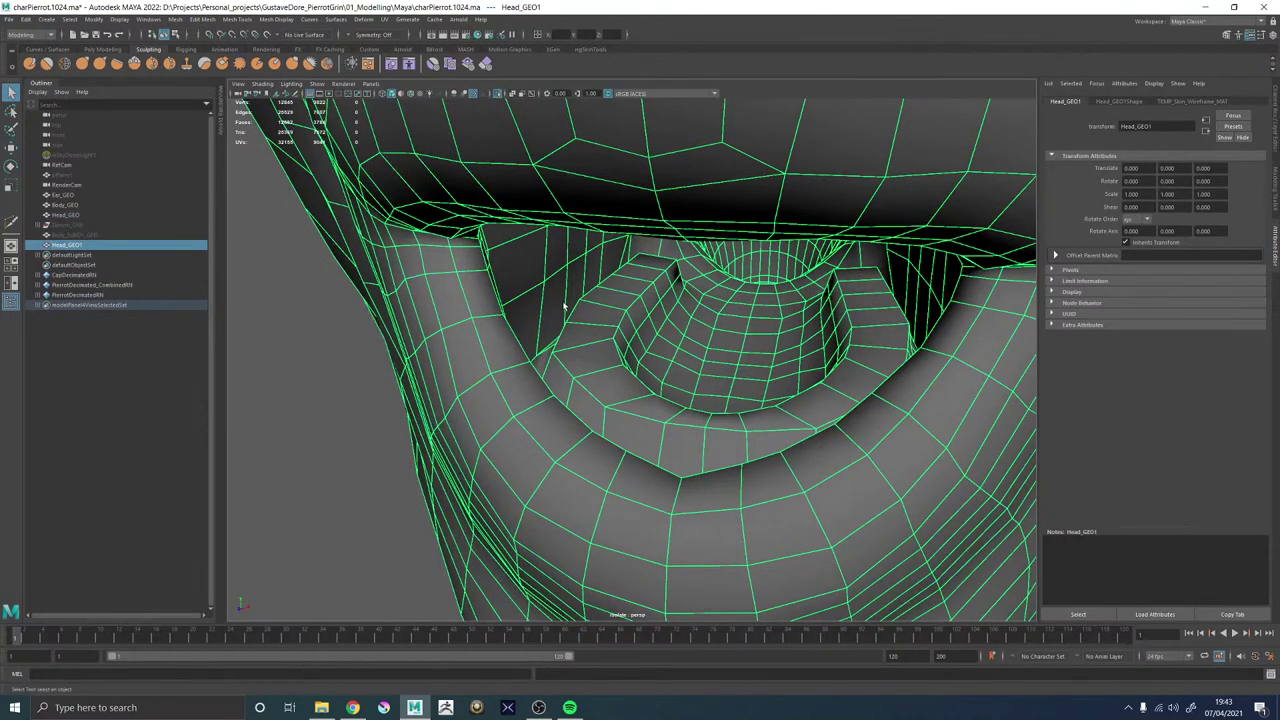
left_click_drag(565, 307, 503, 303, "alt")
right_click_drag(617, 405, 617, 421)
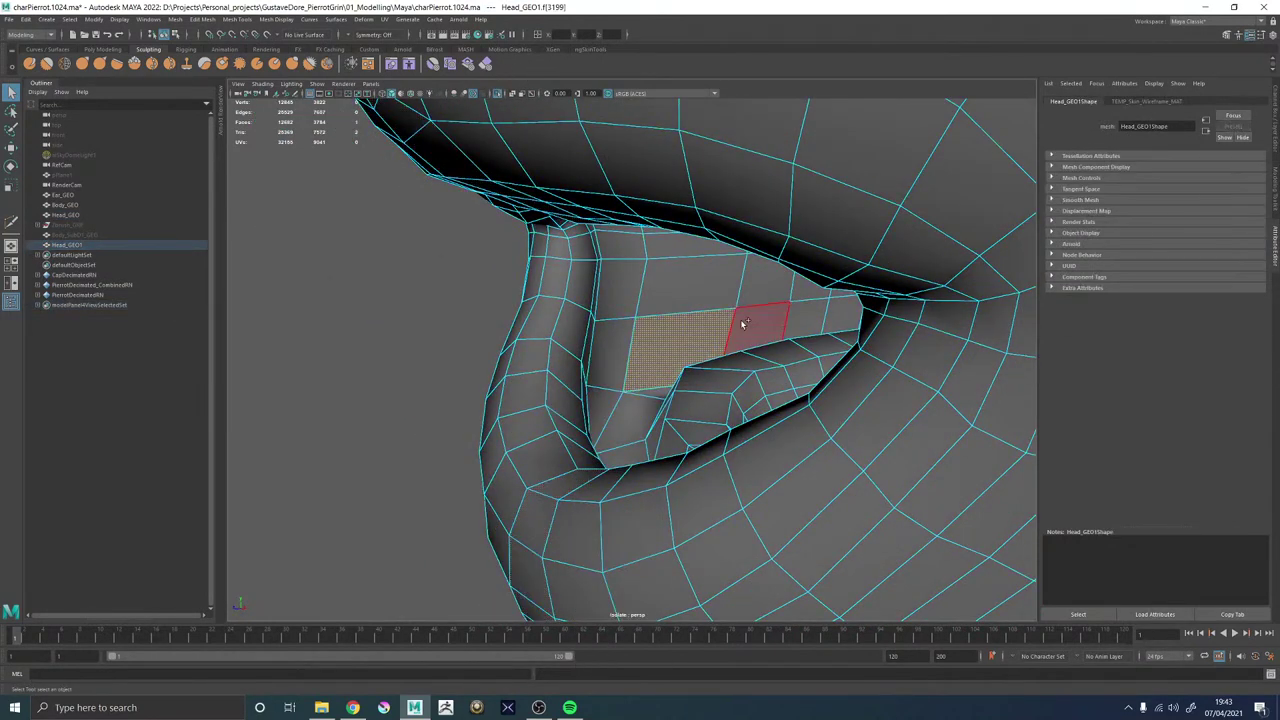
Delete the cheek-side face loops bordering the lower gum on the duplicate, separating the lower mouth interior from the rest.
left_click_drag(718, 331, 795, 387, "alt")
left_click(696, 343)
left_click_drag(696, 343, 827, 372, "alt")
right_click_drag(365, 452, 467, 509, "alt")
left_click_drag(466, 509, 524, 417, "alt")
left_click(524, 417, "shift")
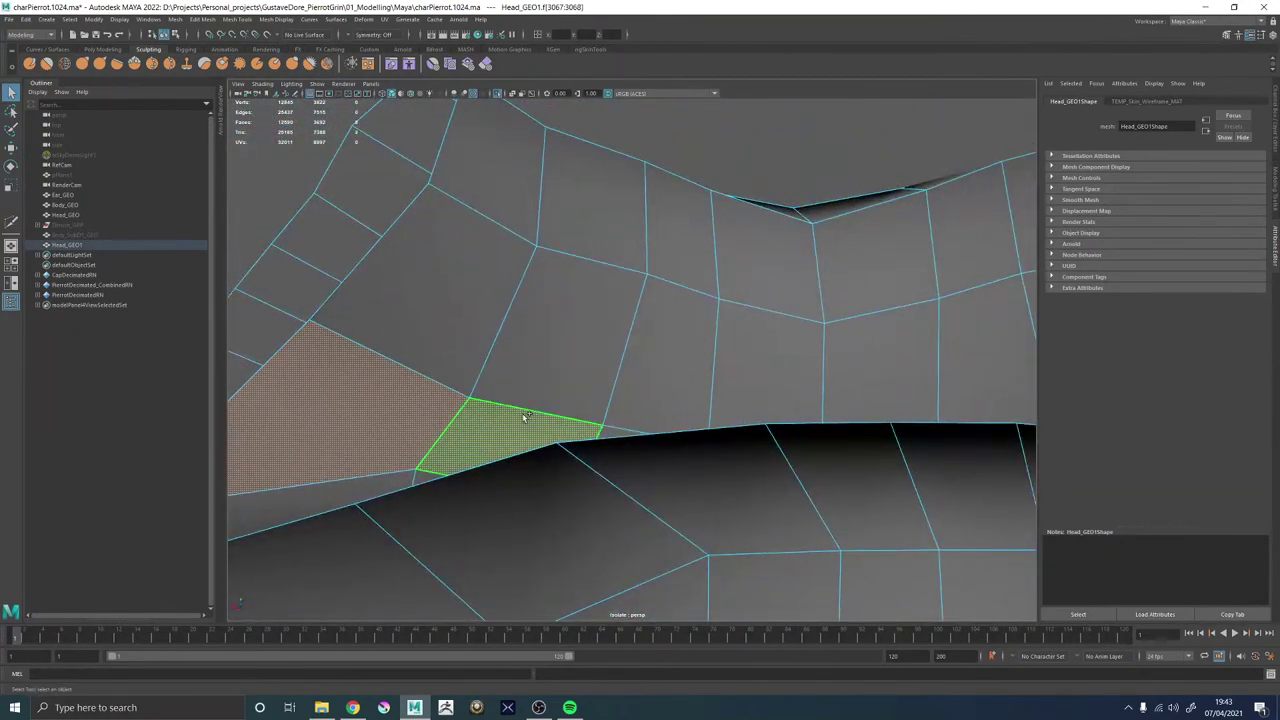
key("Delete")
double_click(560, 328)
key("Delete")
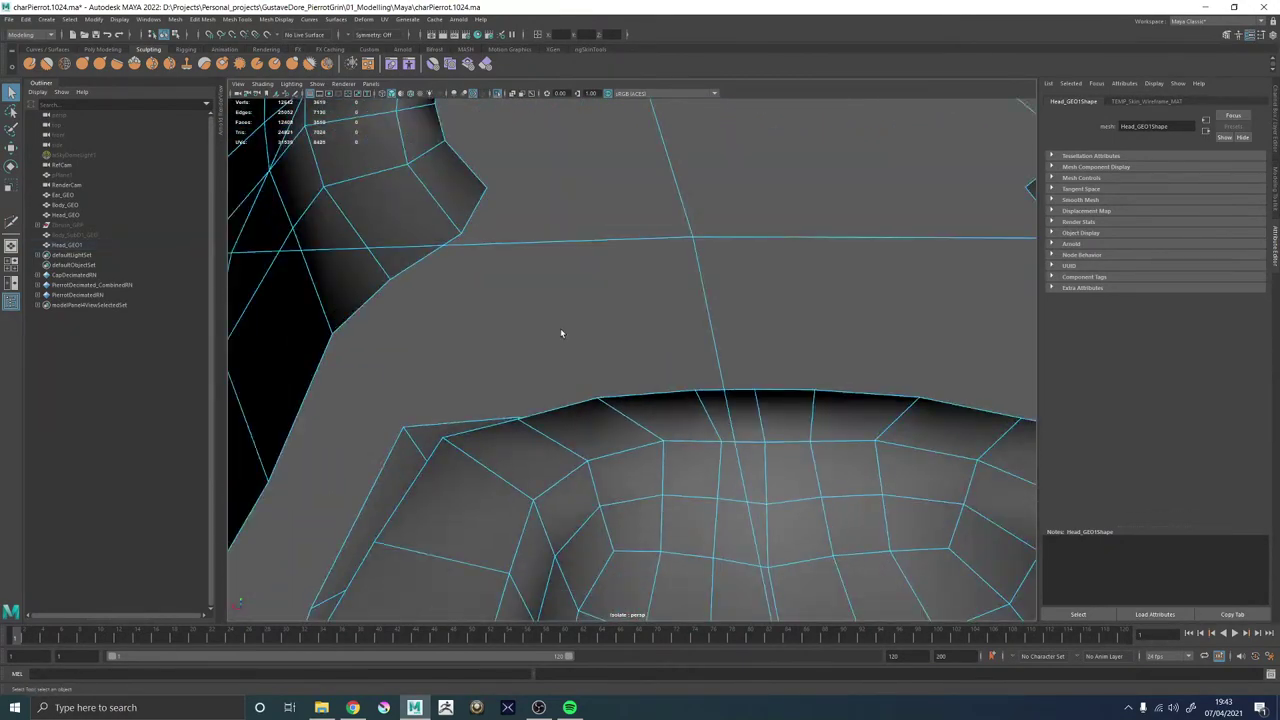
Delete the outer head shell of the duplicate, keeping only the separated lower gum and mouth floor.
scroll(560, 328, "down", 5)
left_click(600, 296)
key("f")
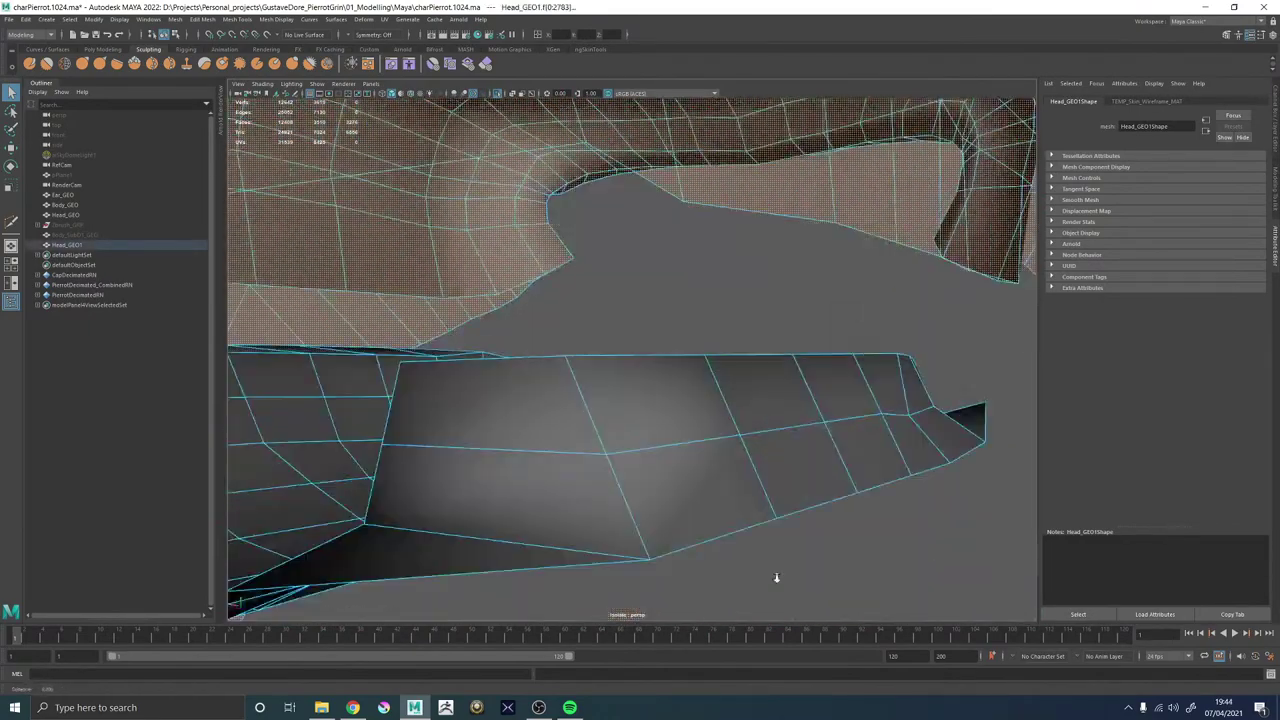
left_click_drag(777, 578, 666, 384, "alt")
right_click_drag(666, 384, 640, 380, "alt")
left_click_drag(640, 380, 746, 380, "alt")
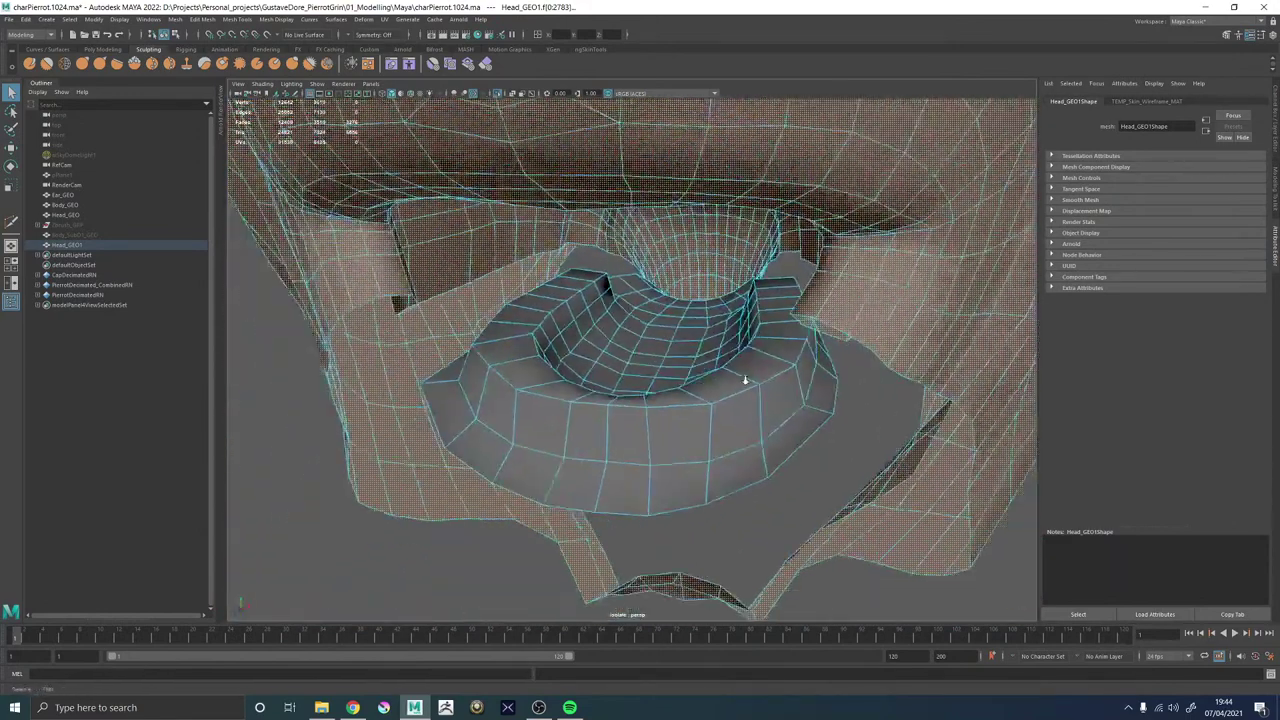
right_click_drag(746, 380, 561, 371, "alt")
key("ctrl+1")
left_click_drag(737, 363, 706, 471, "alt")
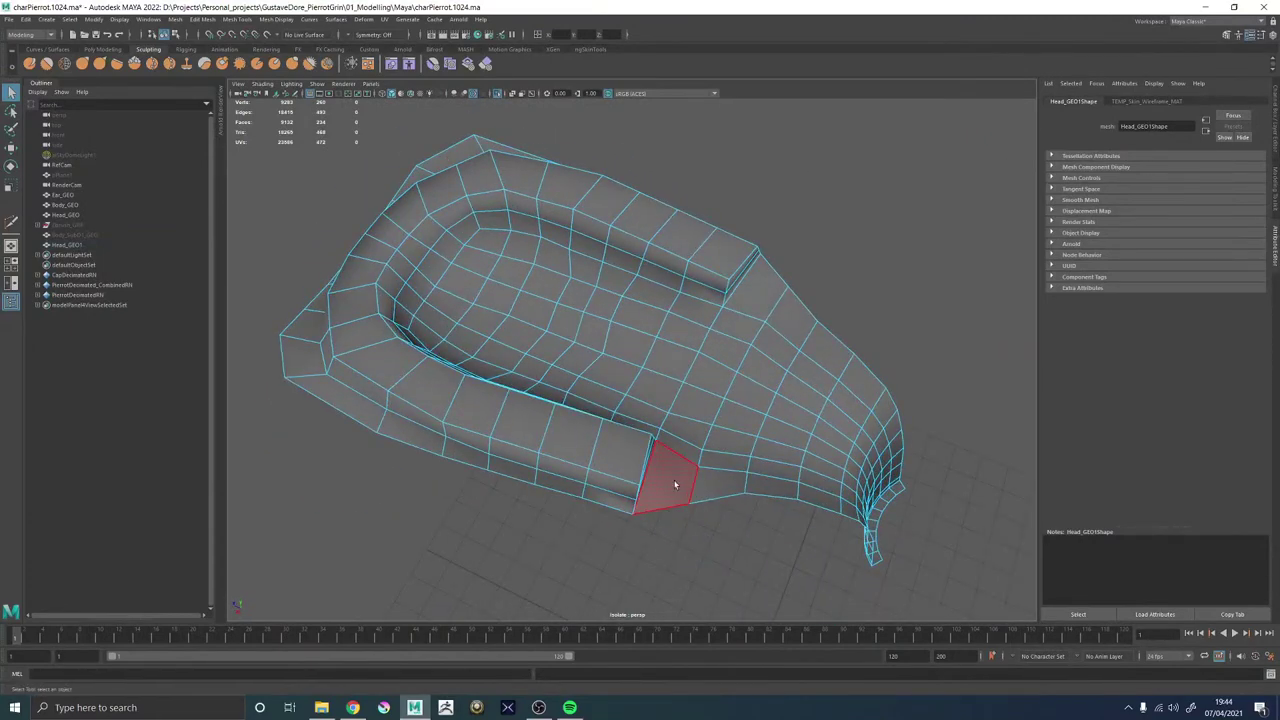
Delete the face strip behind the gum ends and the throat piece beyond it, and return to object mode.
double_click(722, 460)
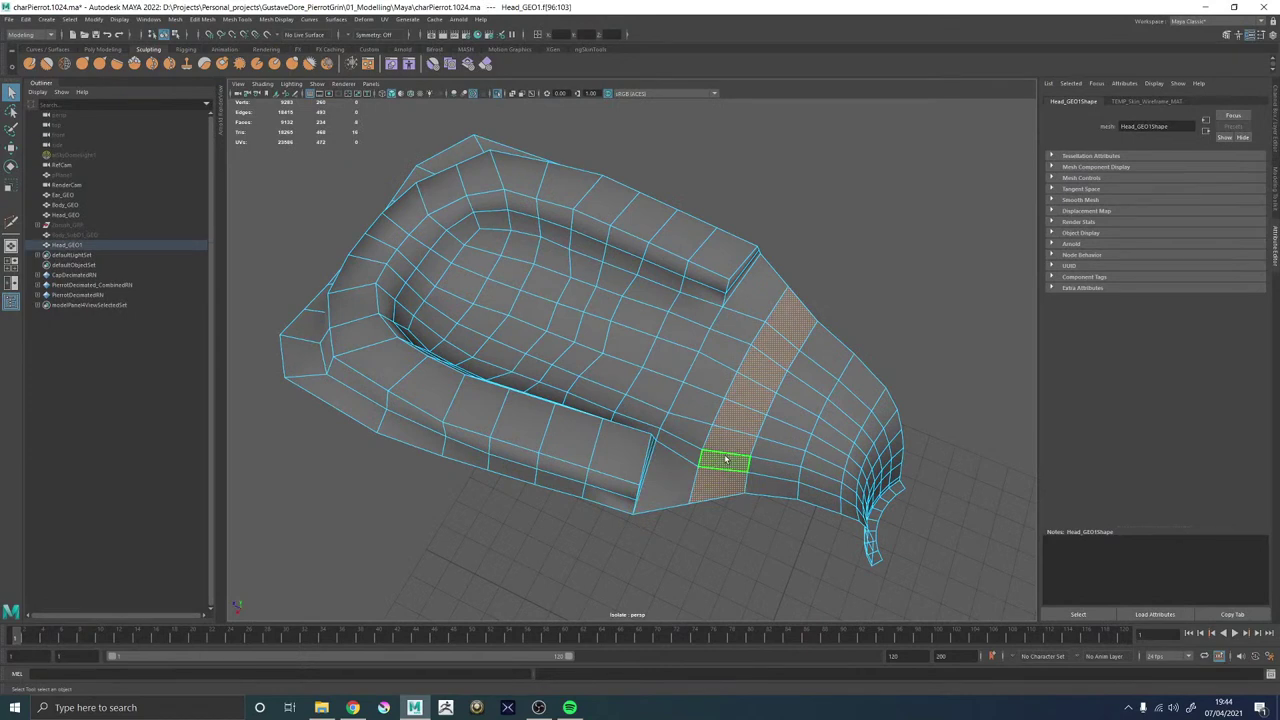
key("F8")
double_click(845, 437)
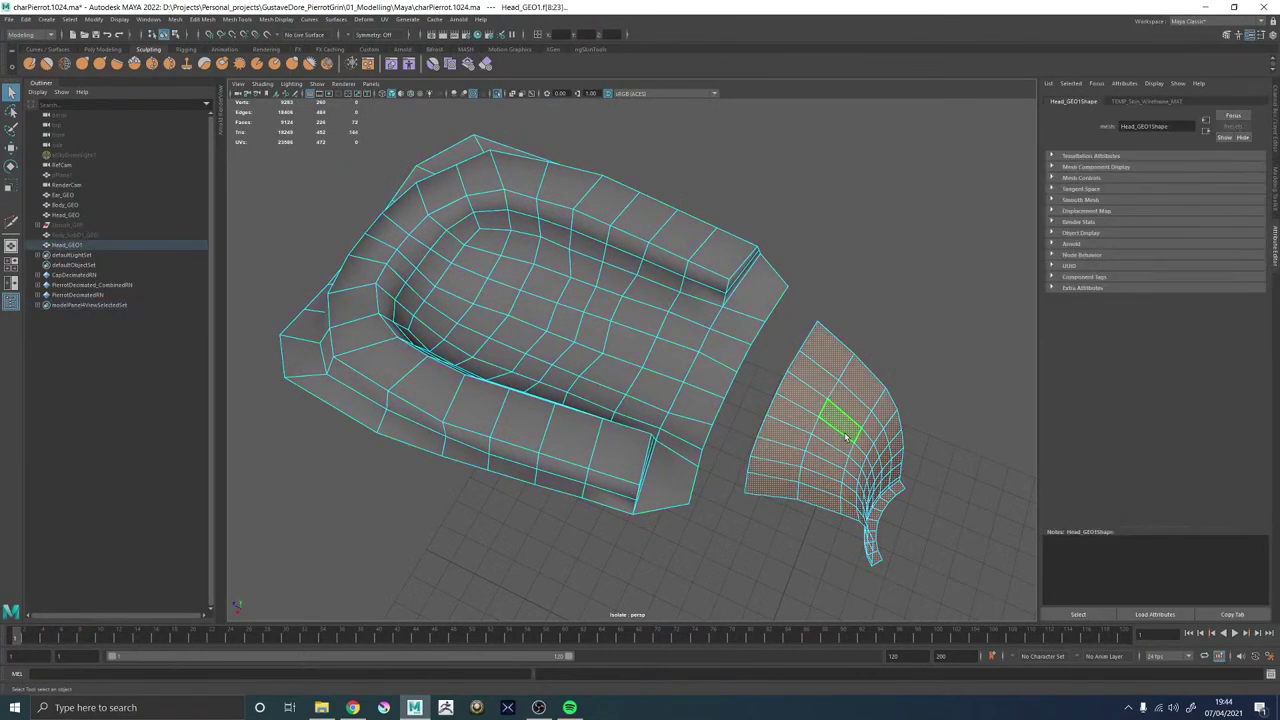
key("Delete")
right_click_drag(545, 458, 578, 370)
scroll(690, 405, "down", 5)
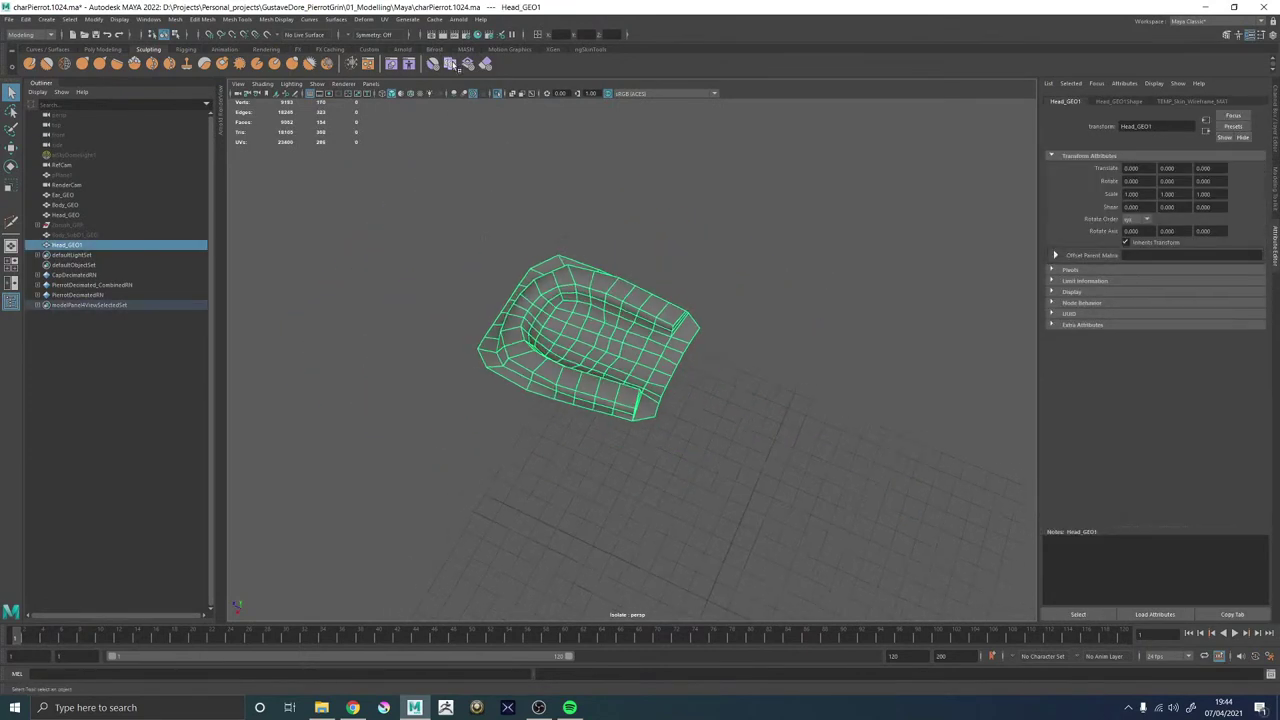
Show the whole character again and center the pivot of the extracted gum piece.
left_click(497, 96)
left_click_drag(469, 206, 607, 156, "alt")
key("e")
scroll(638, 323, "down", 10)
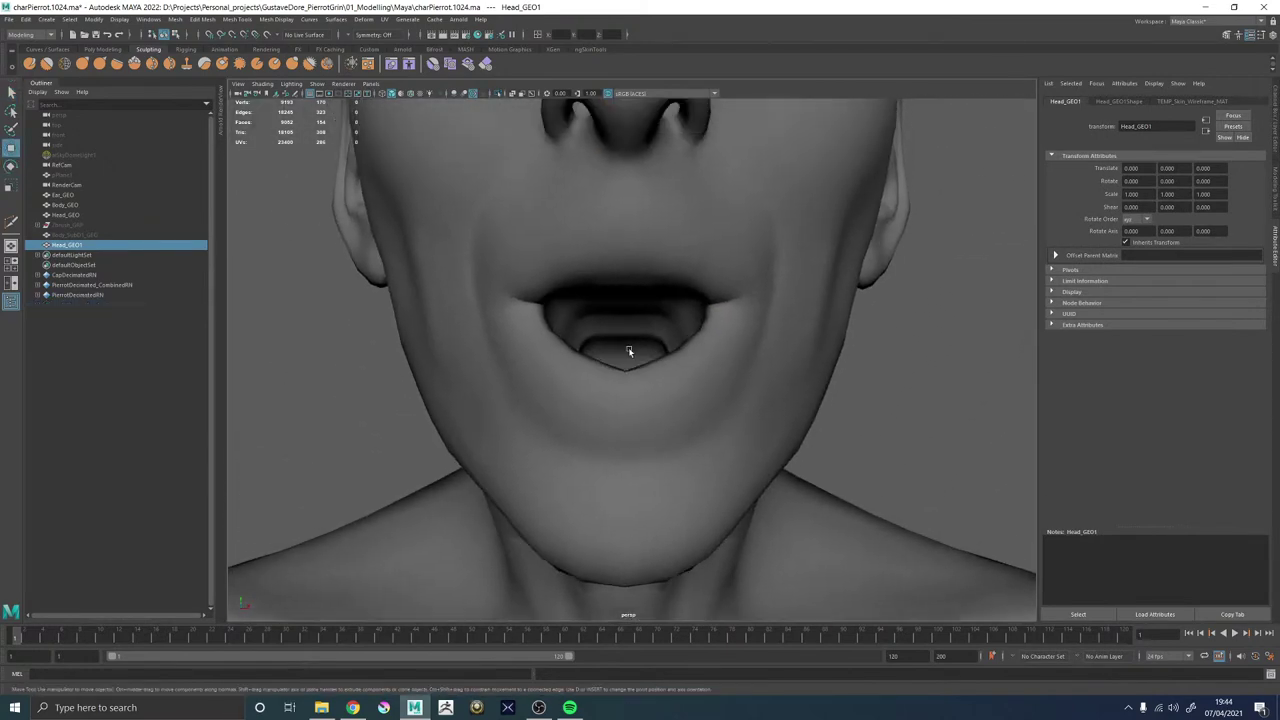
key("w")
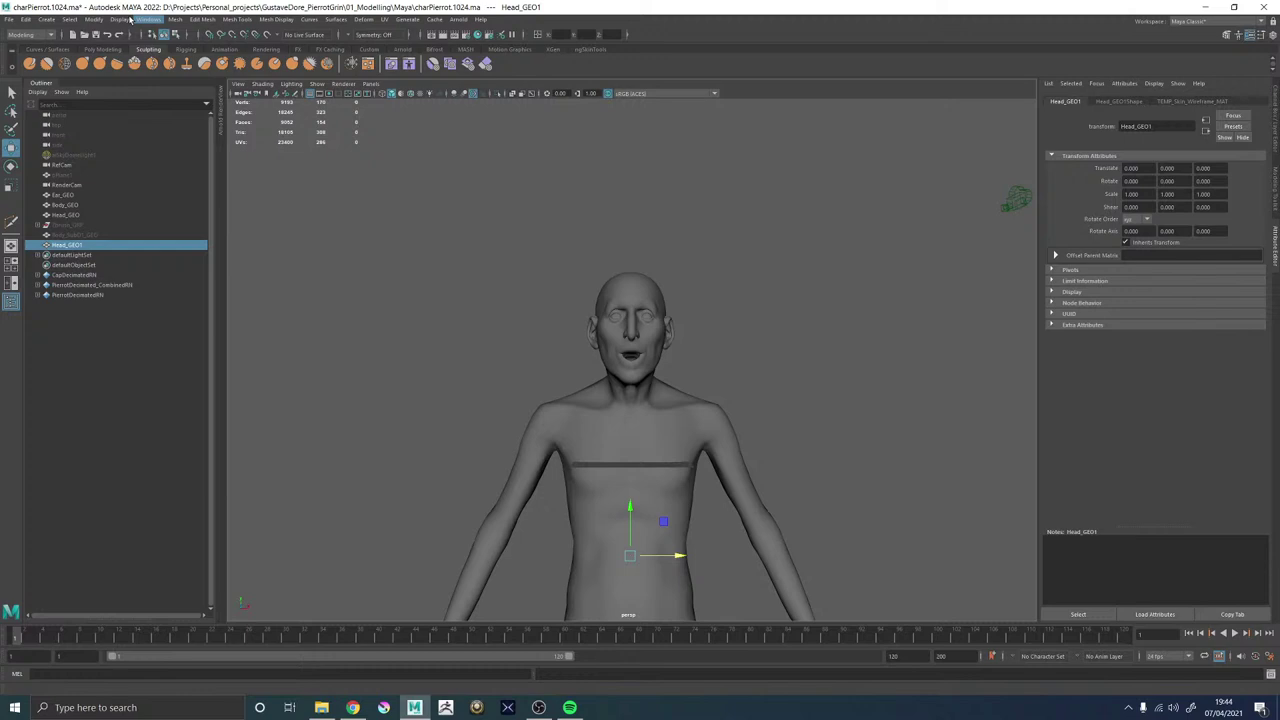
left_click(94, 19)
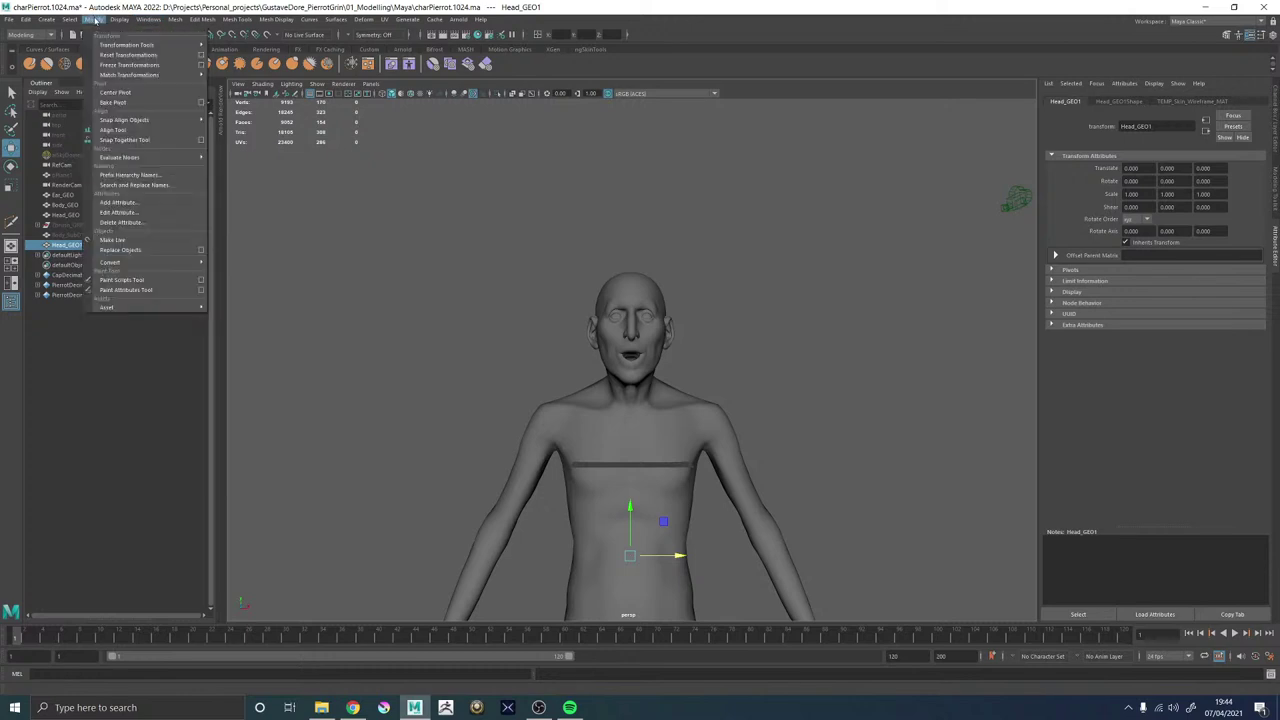
left_click(114, 92)
Rotate the gum piece -180° in Z and raise it to about 2.41 in Y as an upper gum.
right_click_drag(436, 273, 620, 395, "alt")
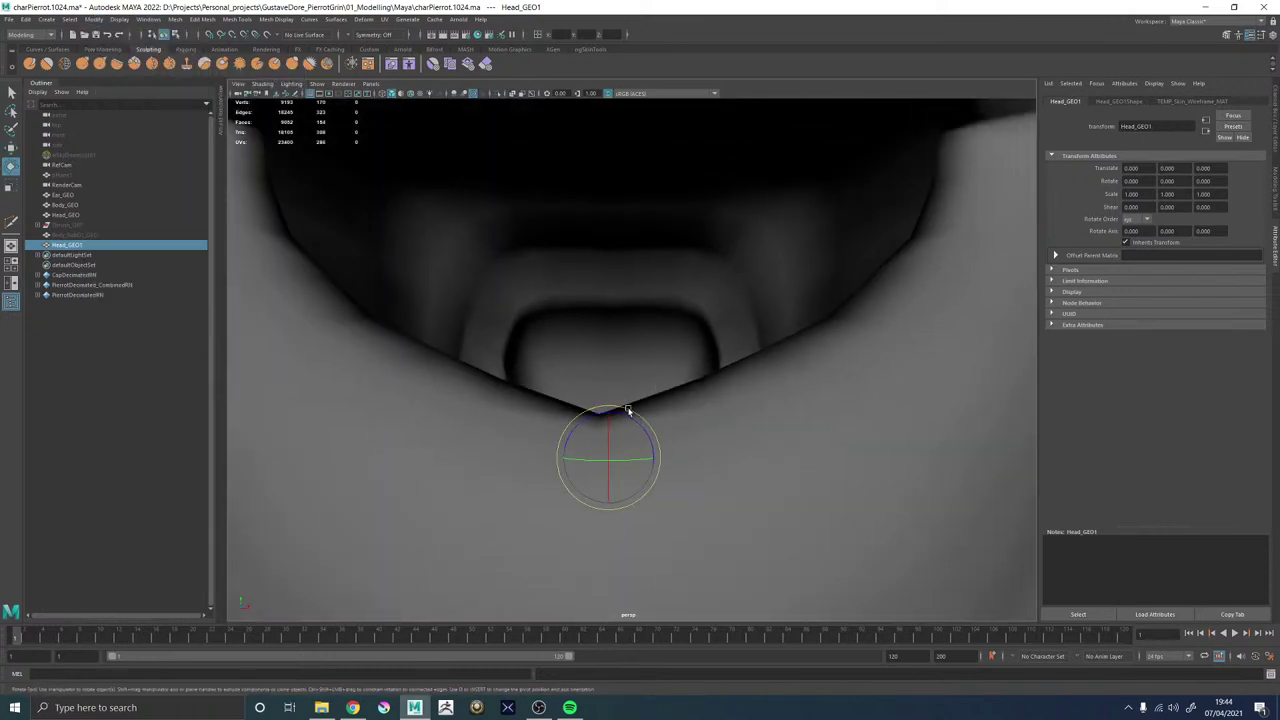
left_click_drag(623, 415, 659, 510)
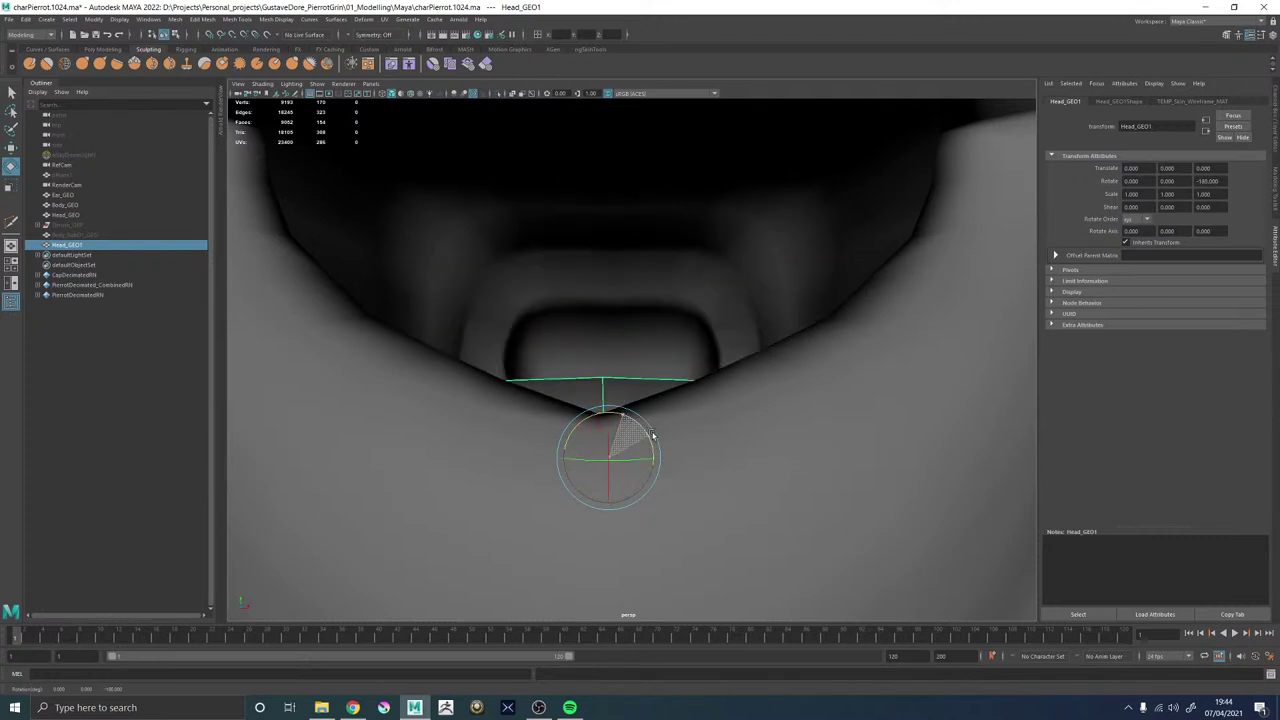
left_click_drag(606, 416, 608, 152)
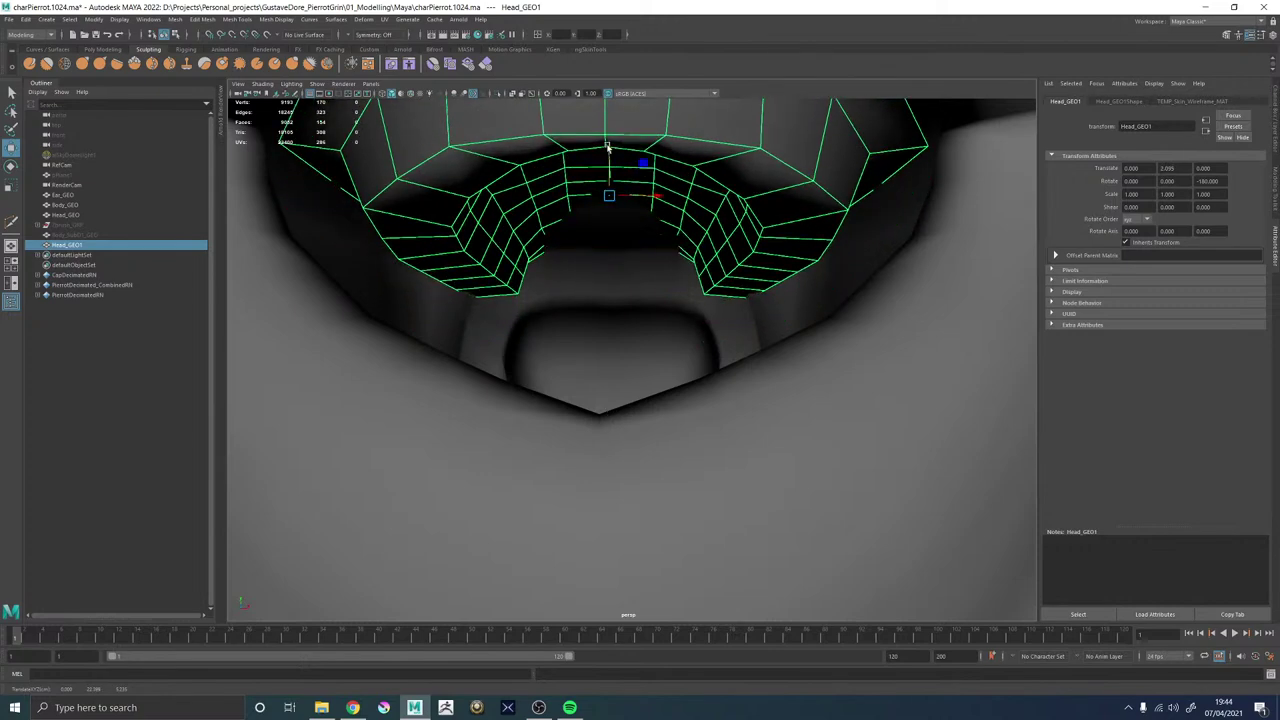
right_click_drag(606, 165, 509, 280, "alt")
left_click_drag(509, 280, 584, 284, "alt")
middle_click_drag(584, 284, 454, 297, "alt")
right_click_drag(454, 297, 726, 397, "alt")
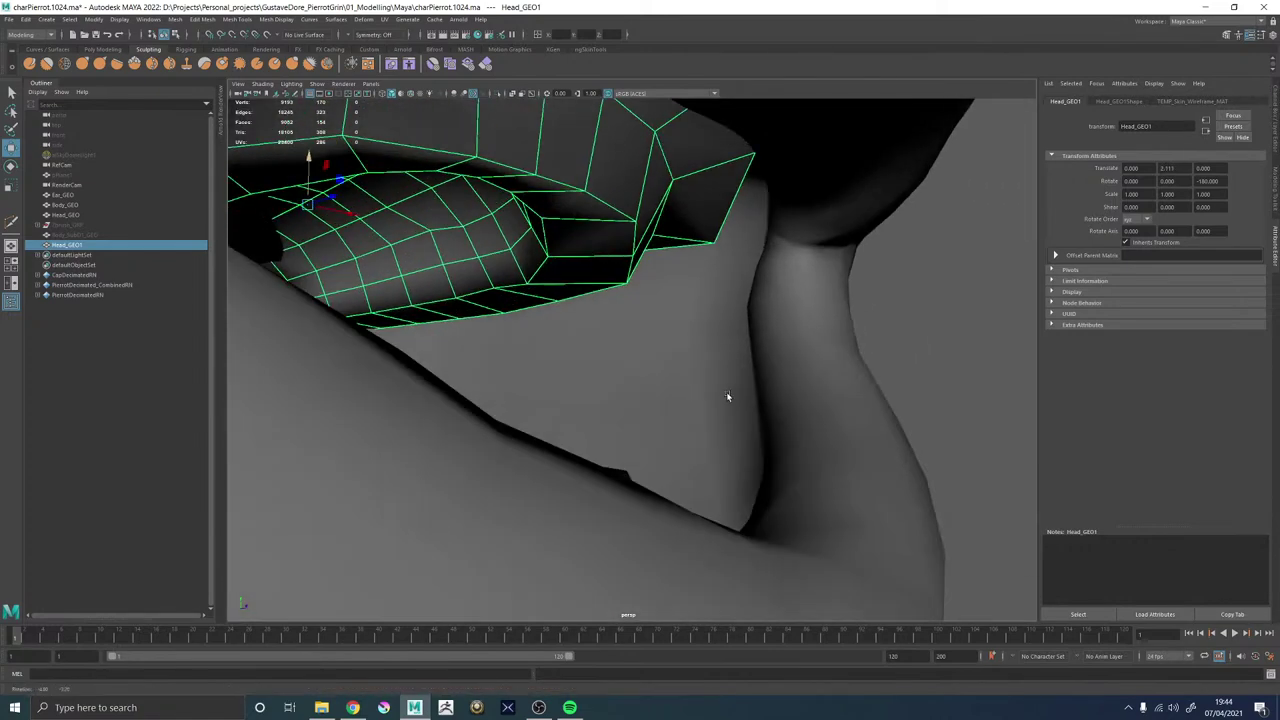
left_click_drag(726, 397, 618, 393, "alt")
left_click_drag(307, 212, 321, 164)
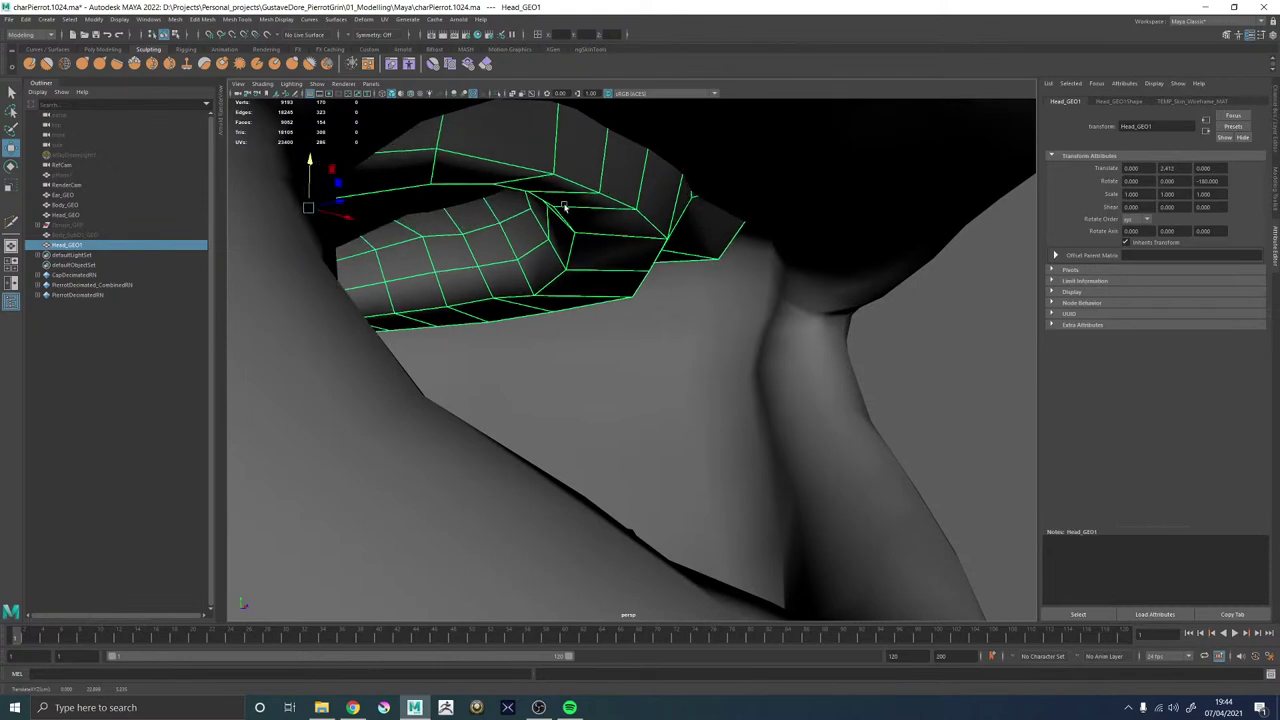
Check the flipped gum piece's placement from the side in wireframe and save the scene as charPierrot.1025.ma.
right_click_drag(870, 290, 788, 374, "alt")
mouse_move(788, 374)
left_mouse_down("alt")
mouse_move(686, 358)
mouse_move(692, 373)
mouse_move(768, 374)
mouse_move(466, 383)
mouse_move(503, 447)
mouse_move(515, 387)
left_mouse_up("alt")
key("4")
scroll(757, 373, "down", 3)
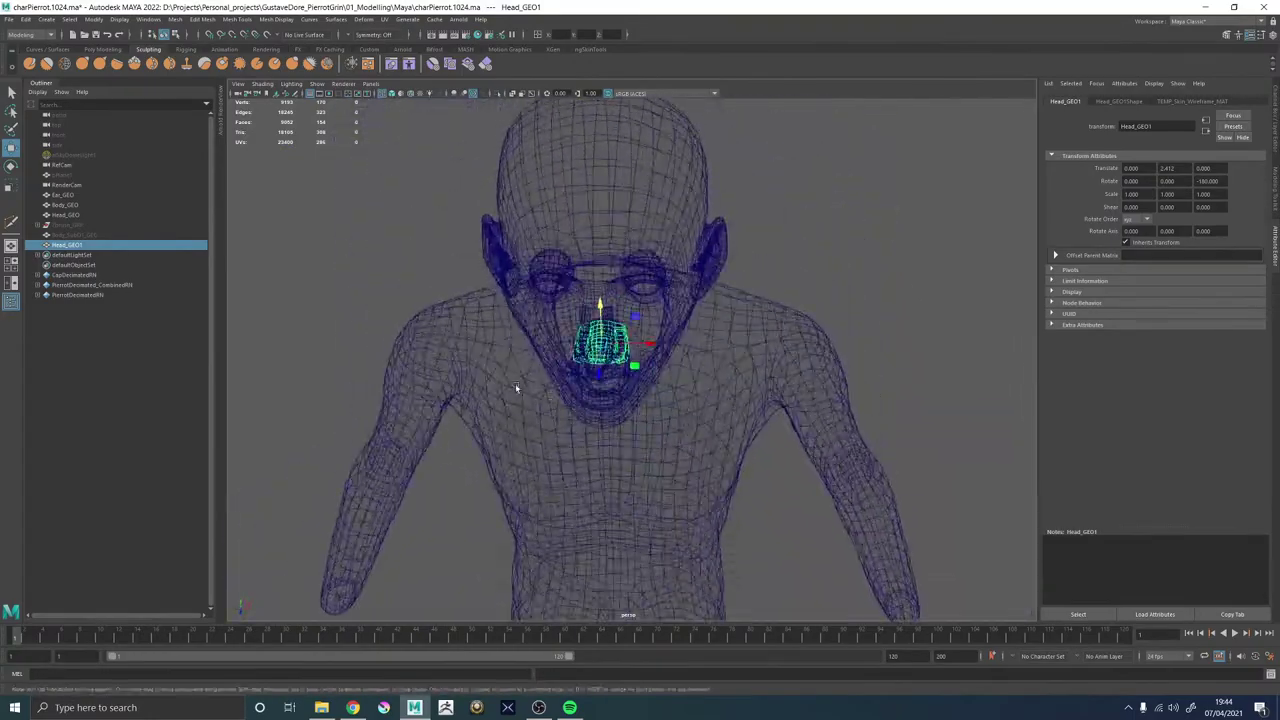
right_click_drag(516, 387, 603, 338, "alt")
middle_click_drag(603, 338, 731, 430, "alt")
left_click_drag(731, 430, 1100, 388, "alt")
right_click_drag(617, 431, 262, 416, "alt")
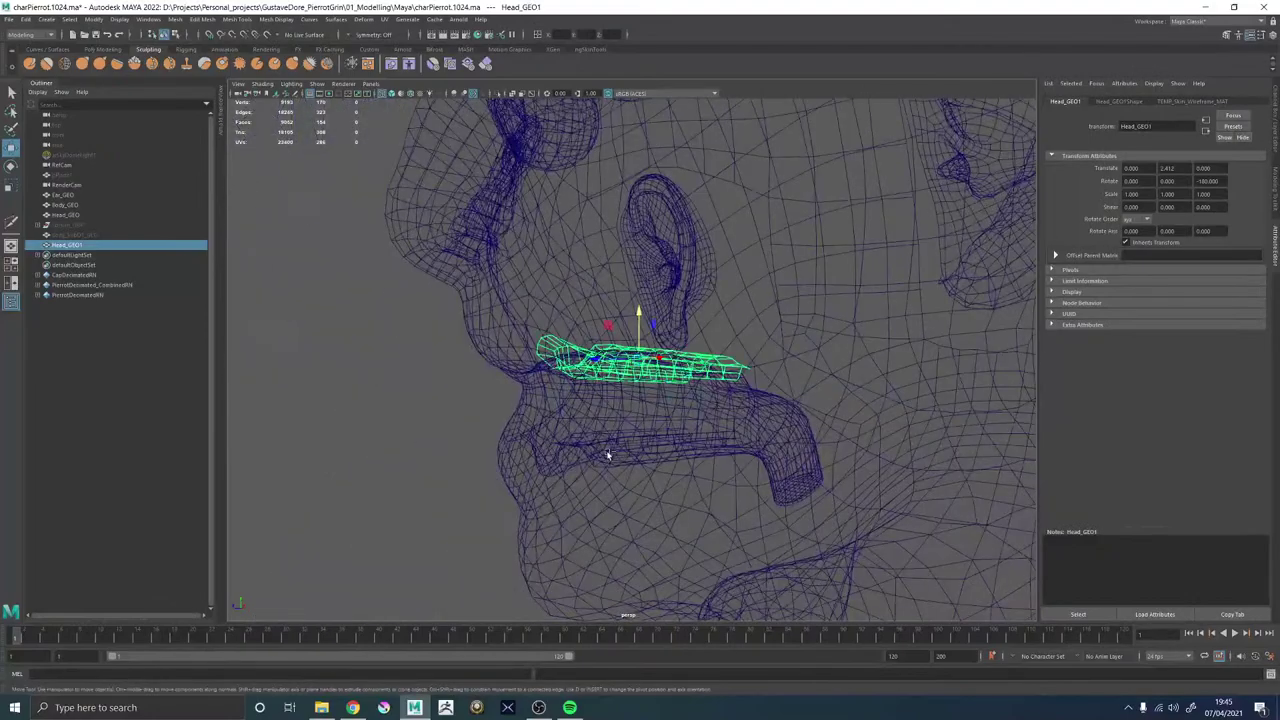
left_click(585, 456)
right_click_drag(585, 456, 930, 516, "alt")
left_click(686, 344)
left_click_drag(658, 350, 591, 361, "alt")
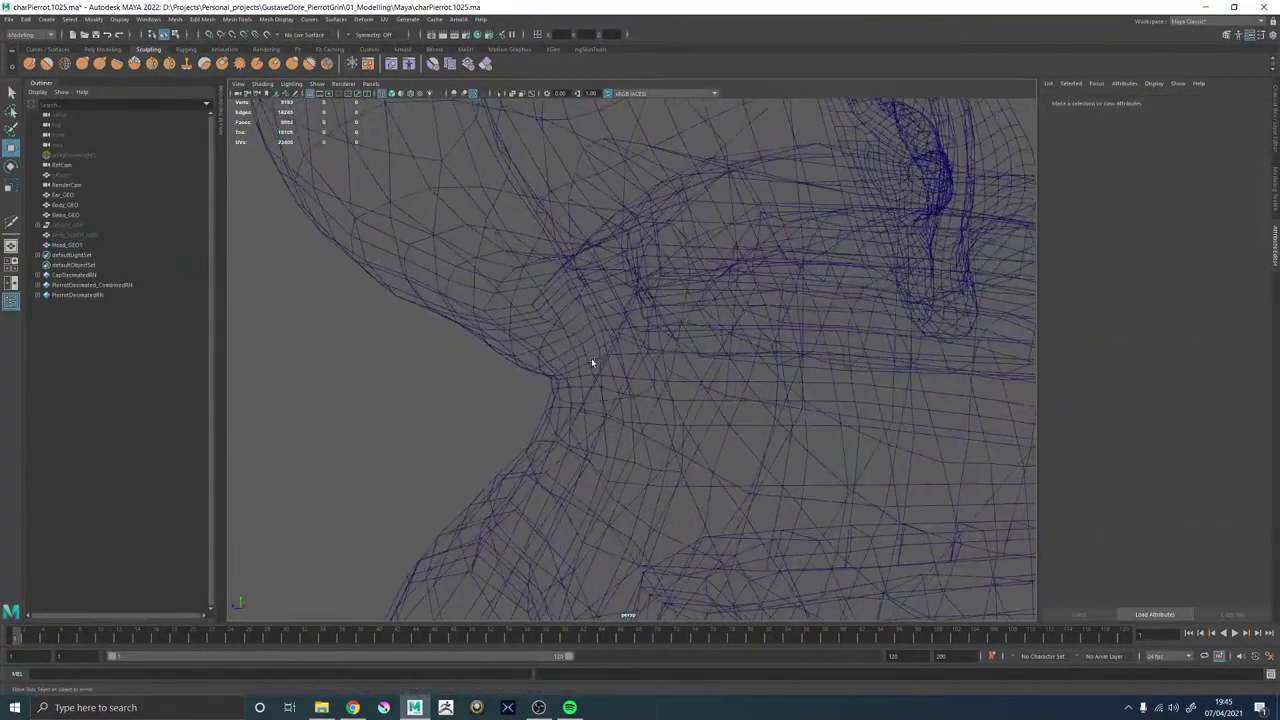
Select the head mesh, display it shaded and turn on World X symmetry.
left_click(591, 361)
left_click_drag(490, 362, 608, 345, "alt")
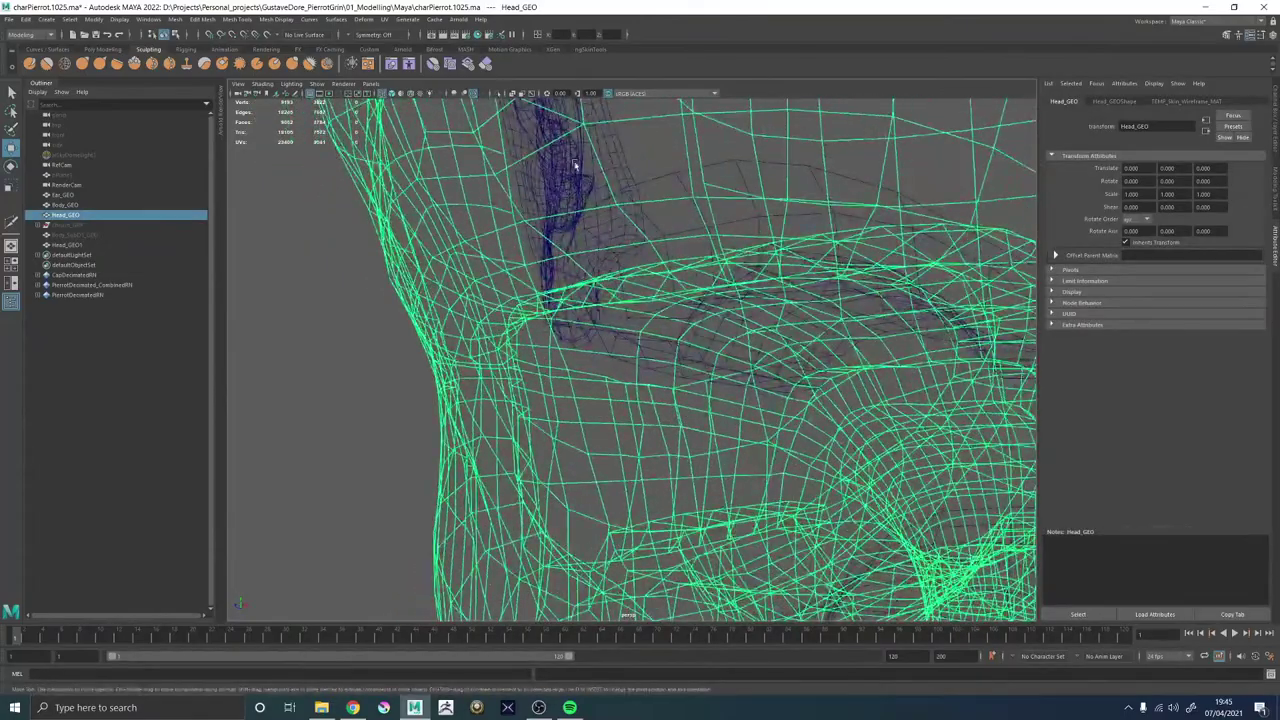
key("5")
mouse_move(662, 228)
left_mouse_down("alt")
mouse_move(671, 203)
mouse_move(632, 209)
mouse_move(597, 260)
left_mouse_up("alt")
right_click_drag(595, 275, 595, 286)
left_click_drag(575, 367, 675, 293, "alt")
left_click(568, 360)
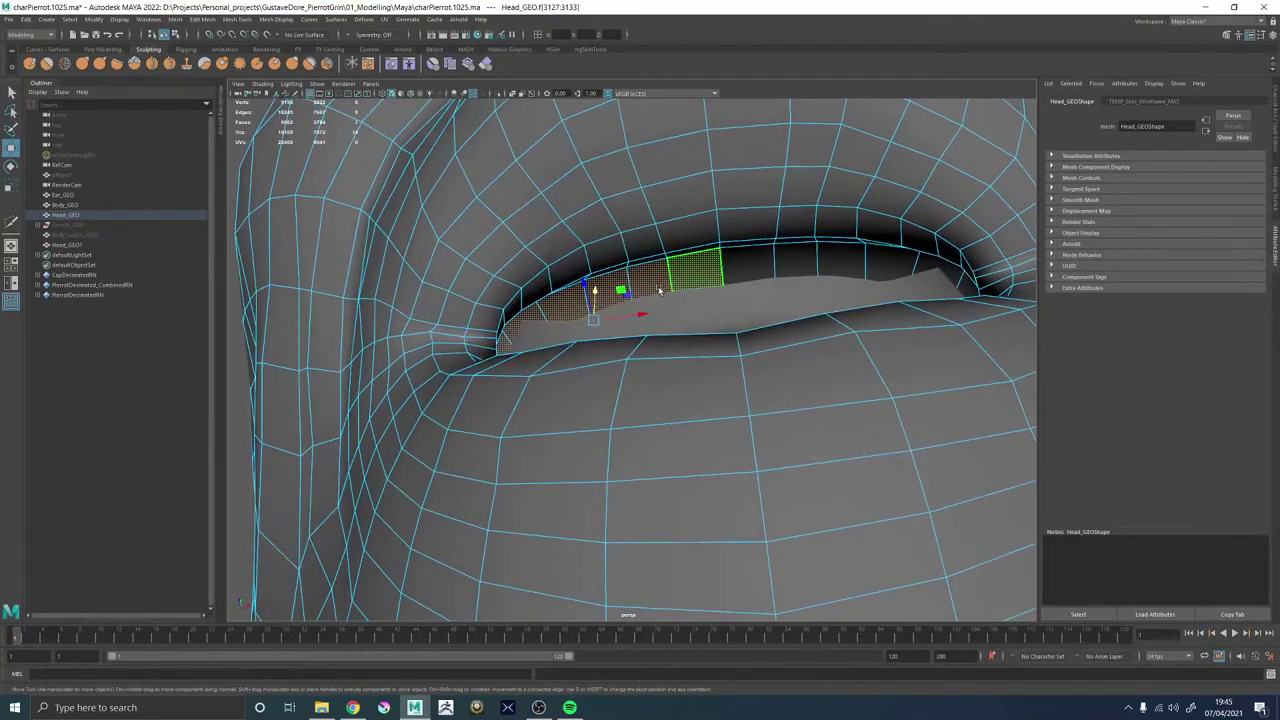
key("F8")
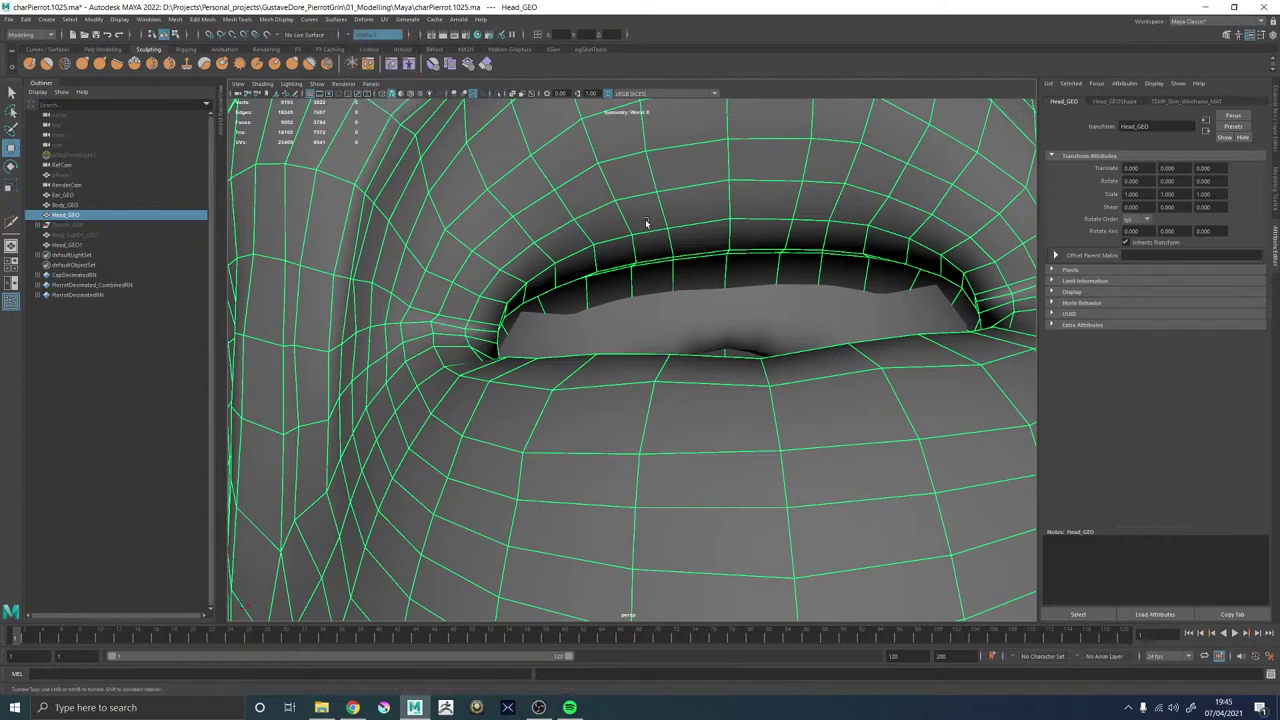
Delete the head's old palate faces inside the upper lip symmetrically, clearing the area around the flipped gum piece.
left_click_drag(645, 222, 684, 283, "alt")
left_click(578, 323)
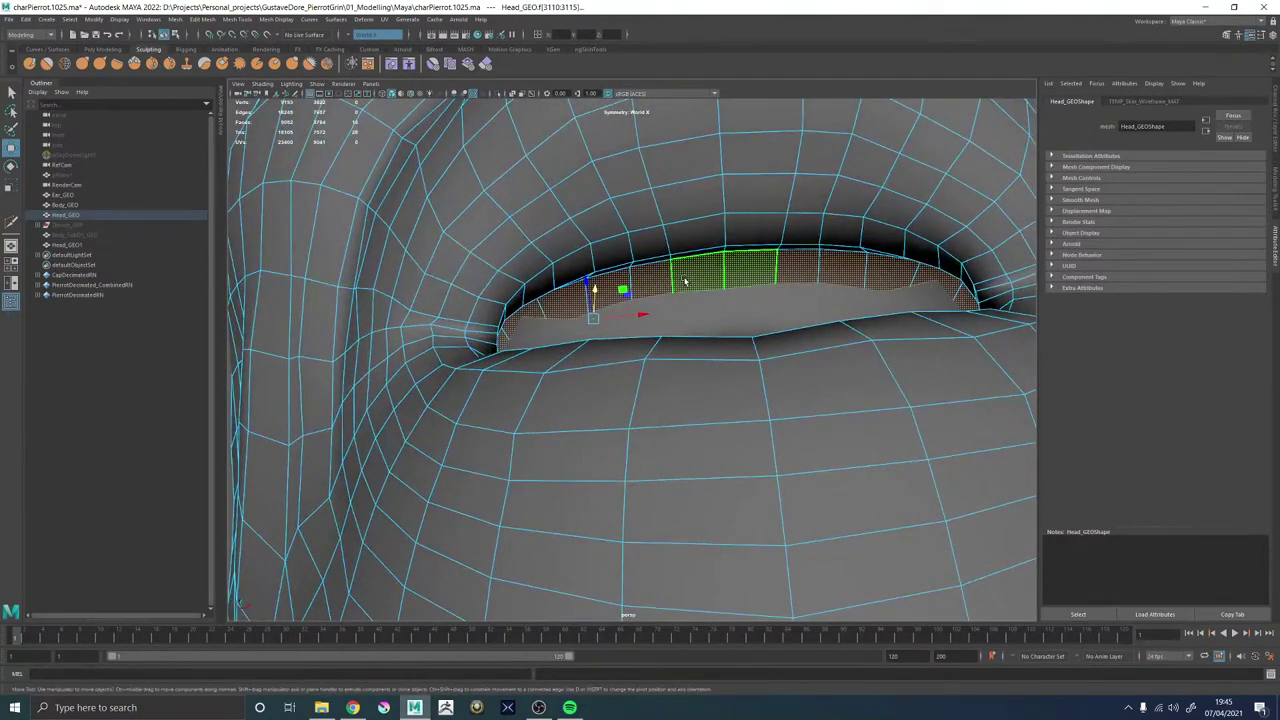
key("4")
mouse_move(671, 325)
left_mouse_down("alt")
mouse_move(674, 371)
mouse_move(640, 391)
mouse_move(806, 351)
mouse_move(714, 392)
mouse_move(591, 331)
mouse_move(657, 329)
mouse_move(686, 346)
mouse_move(531, 349)
mouse_move(652, 360)
mouse_move(642, 356)
left_mouse_up("alt")
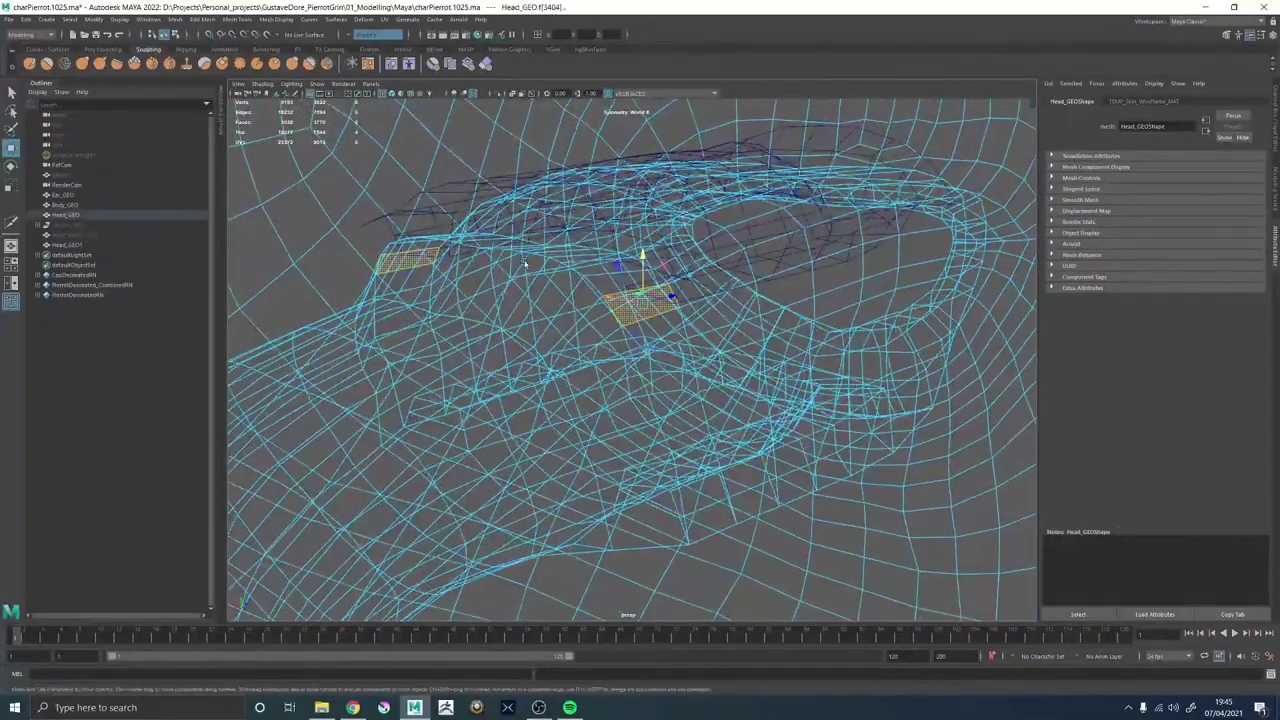
left_click_drag(524, 264, 501, 262, "alt")
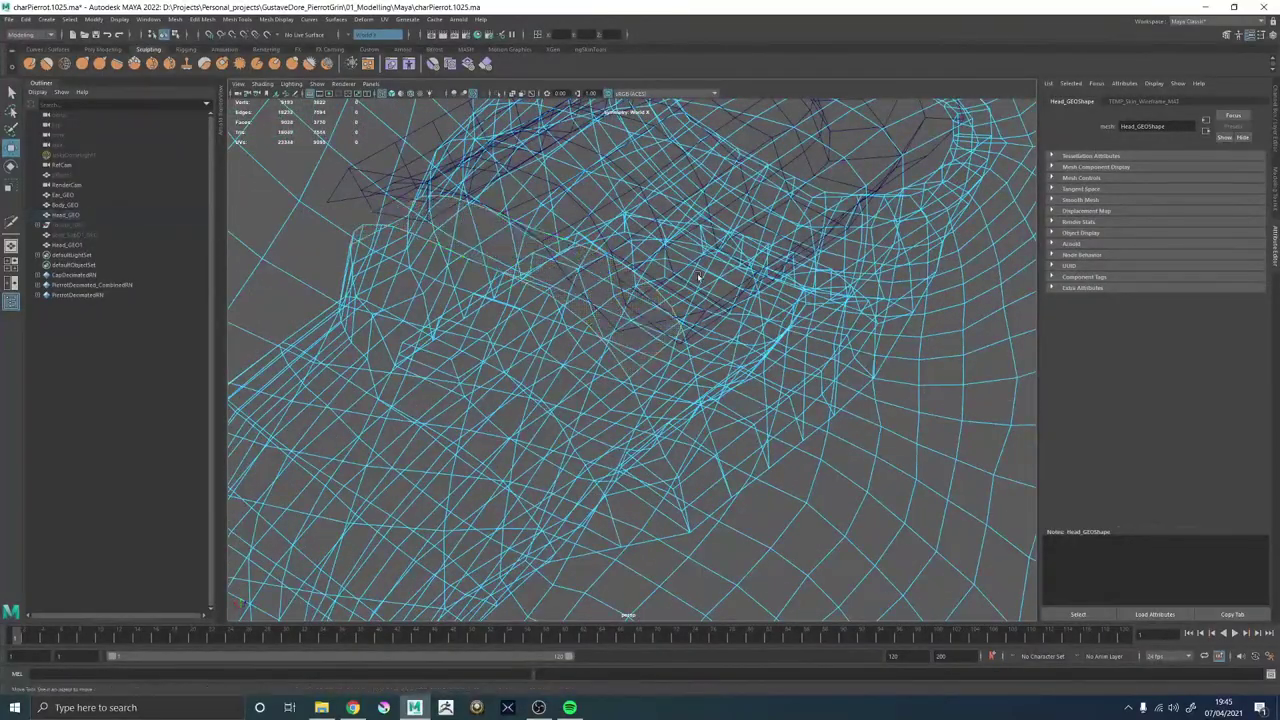
left_click_drag(699, 278, 751, 371, "alt")
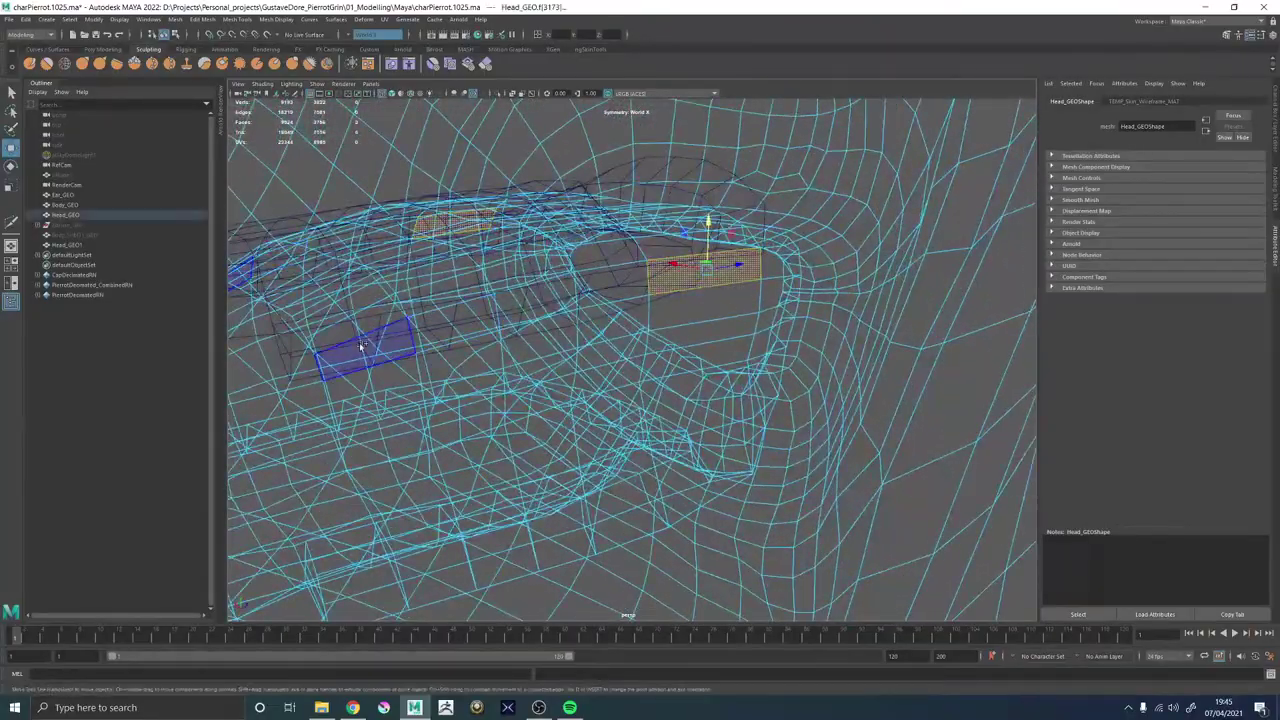
left_click_drag(346, 348, 532, 324, "alt")
key("Delete")
Combine the head mesh and the flipped gum piece into one object and delete its history.
left_click(621, 235)
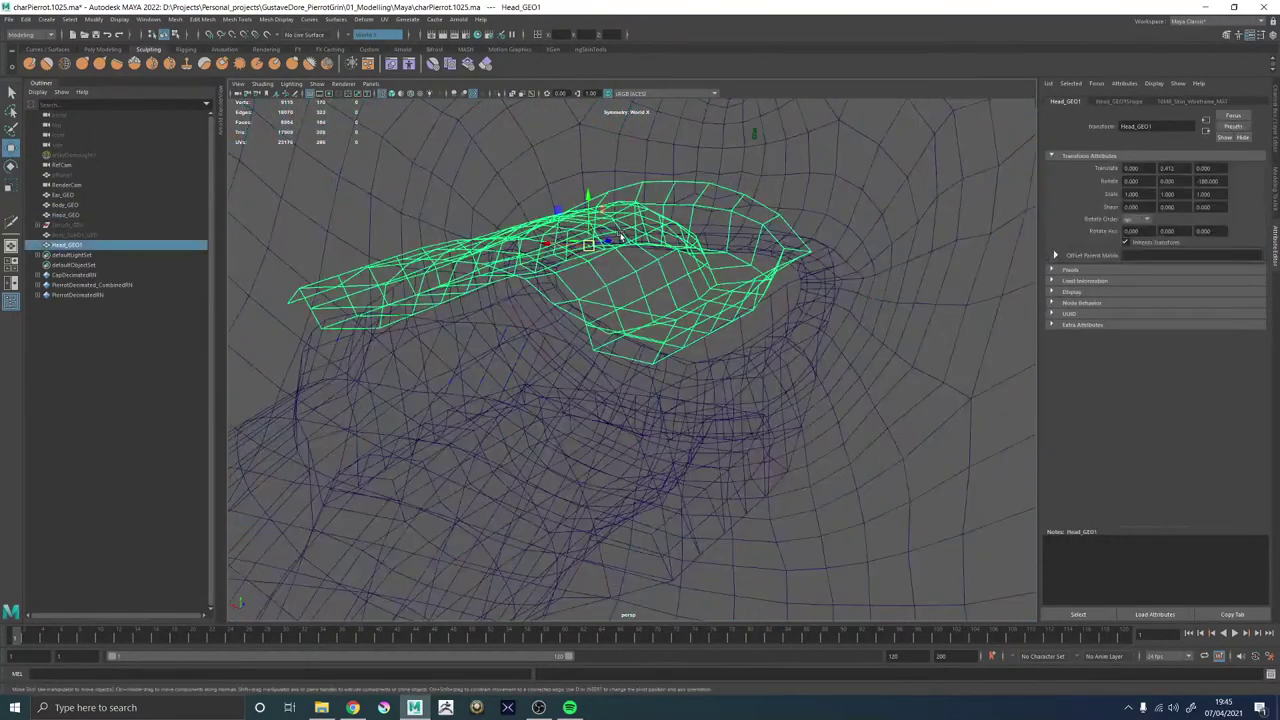
left_click(766, 250)
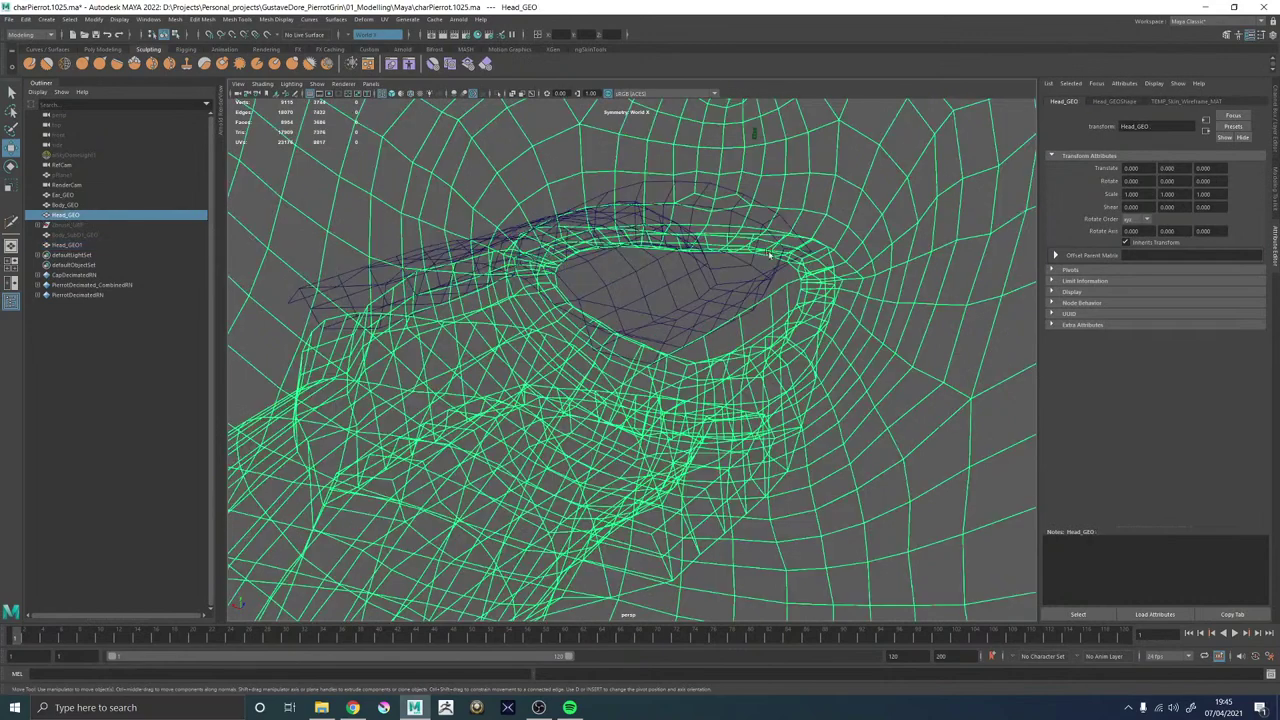
left_click(730, 232)
left_click(808, 283)
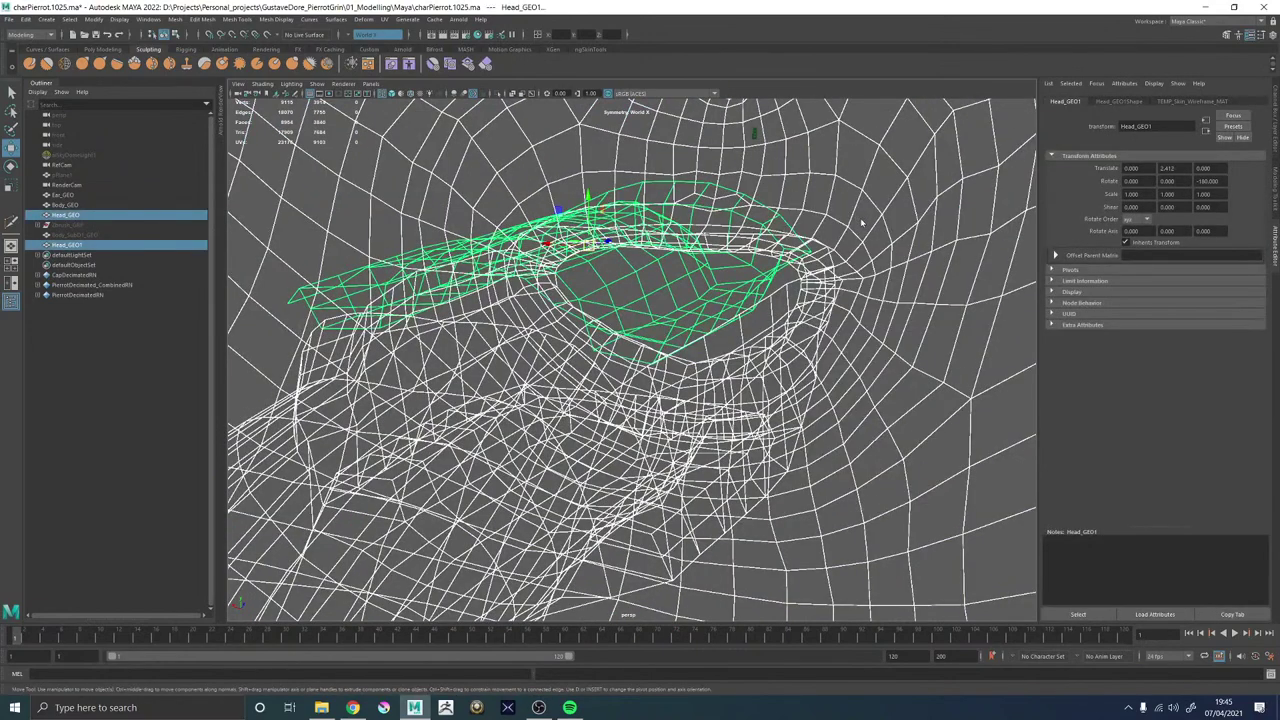
right_click_drag(861, 221, 845, 330, "shift")
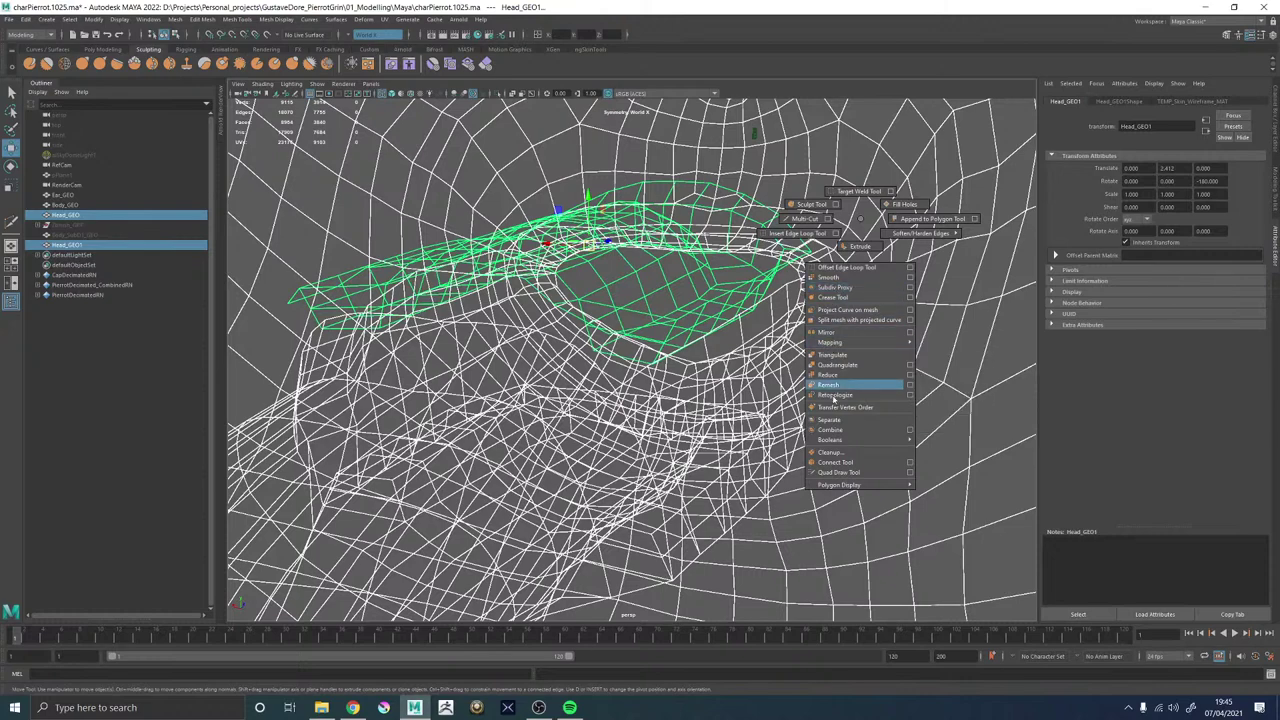
right_click_drag(805, 222, 847, 175)
left_click(878, 223)
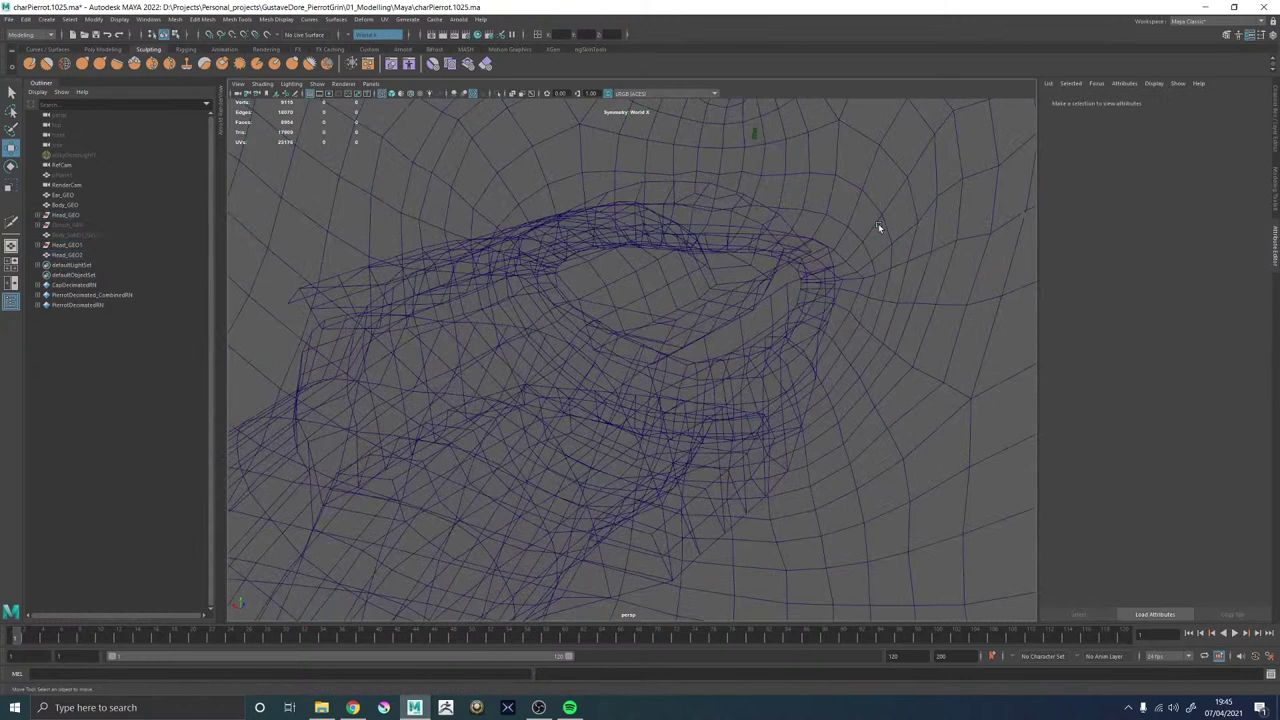
left_click(811, 197)
key("alt+shift+d")
Display the combined mesh shaded and select its mouth interior faces to examine how the gum border lines up with the upper lip.
left_click_drag(656, 240, 690, 255, "alt")
right_click_drag(690, 255, 763, 323, "alt")
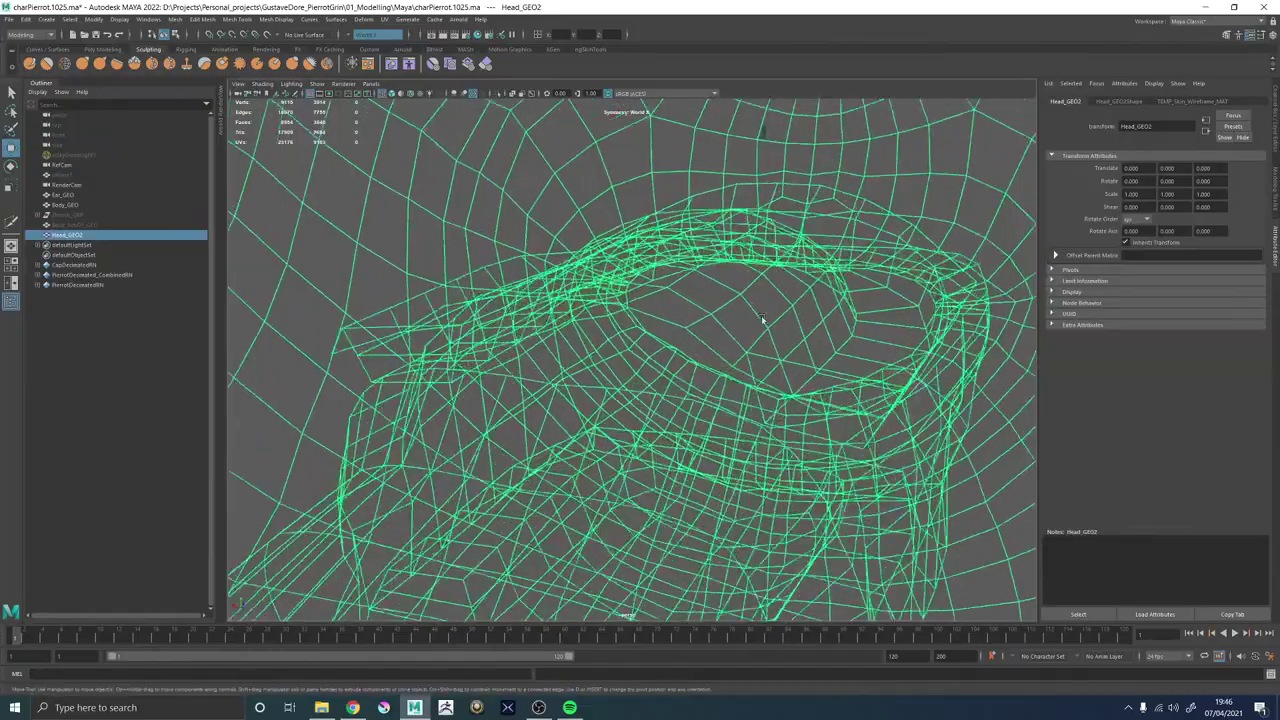
left_click_drag(763, 323, 578, 320, "alt")
key("5")
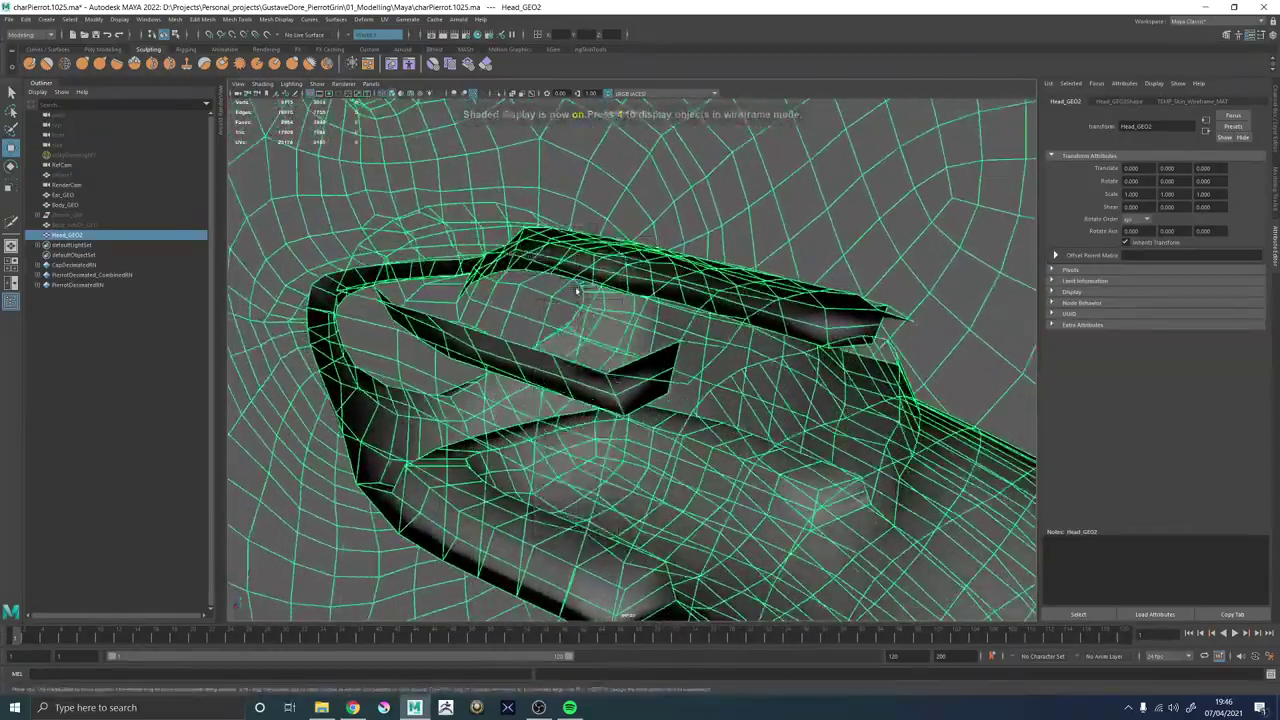
key("F11")
left_click_drag(512, 242, 571, 309)
right_click_drag(571, 309, 268, 296, "alt")
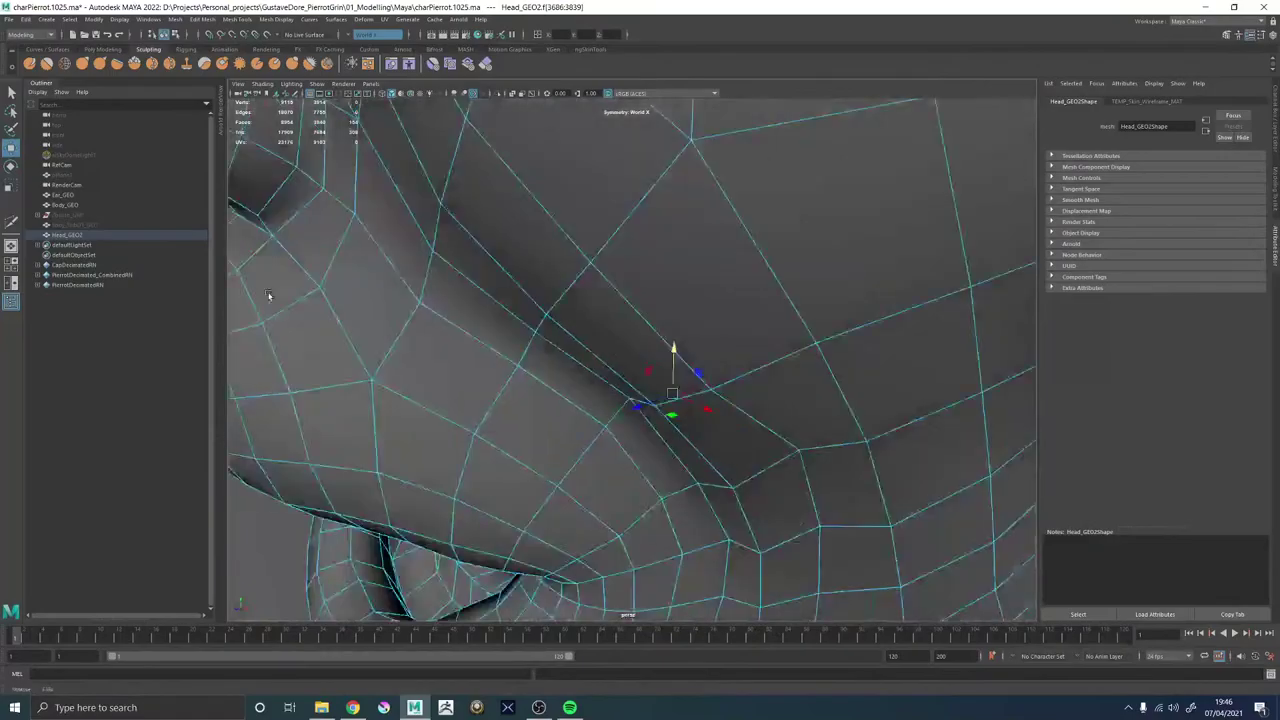
left_click_drag(328, 313, 698, 330, "alt")
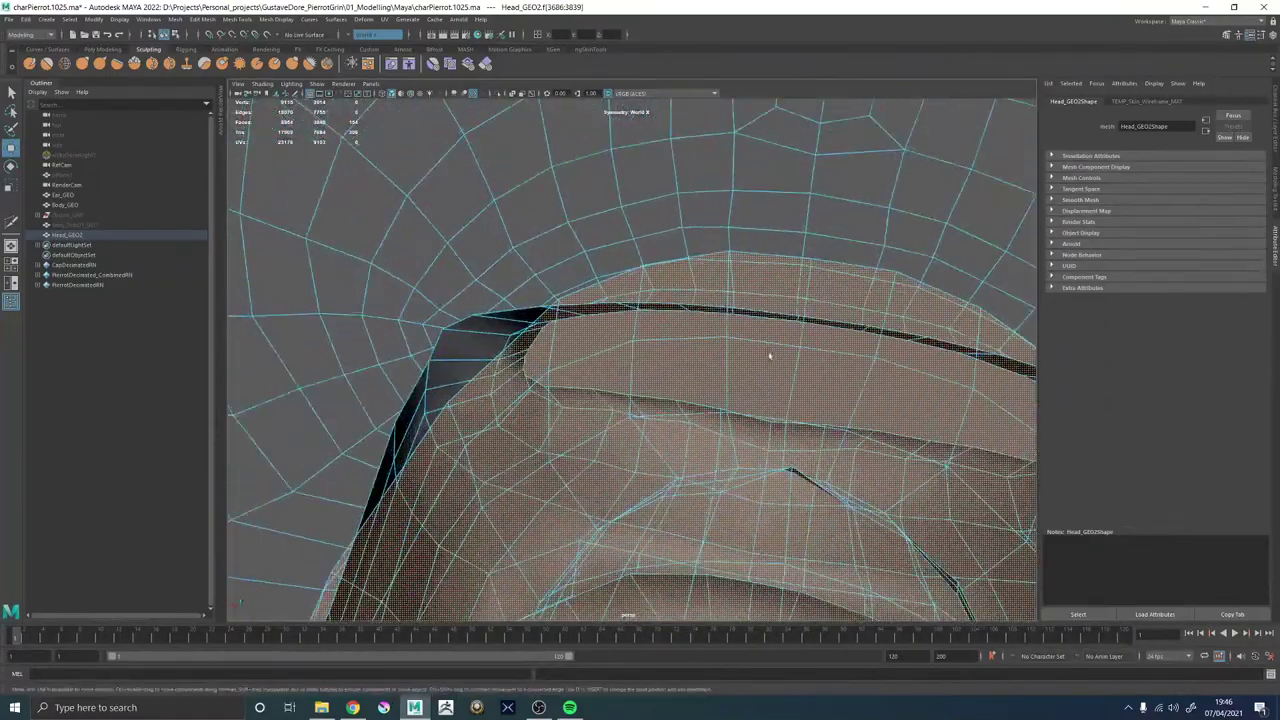
left_click_drag(770, 356, 707, 341, "alt")
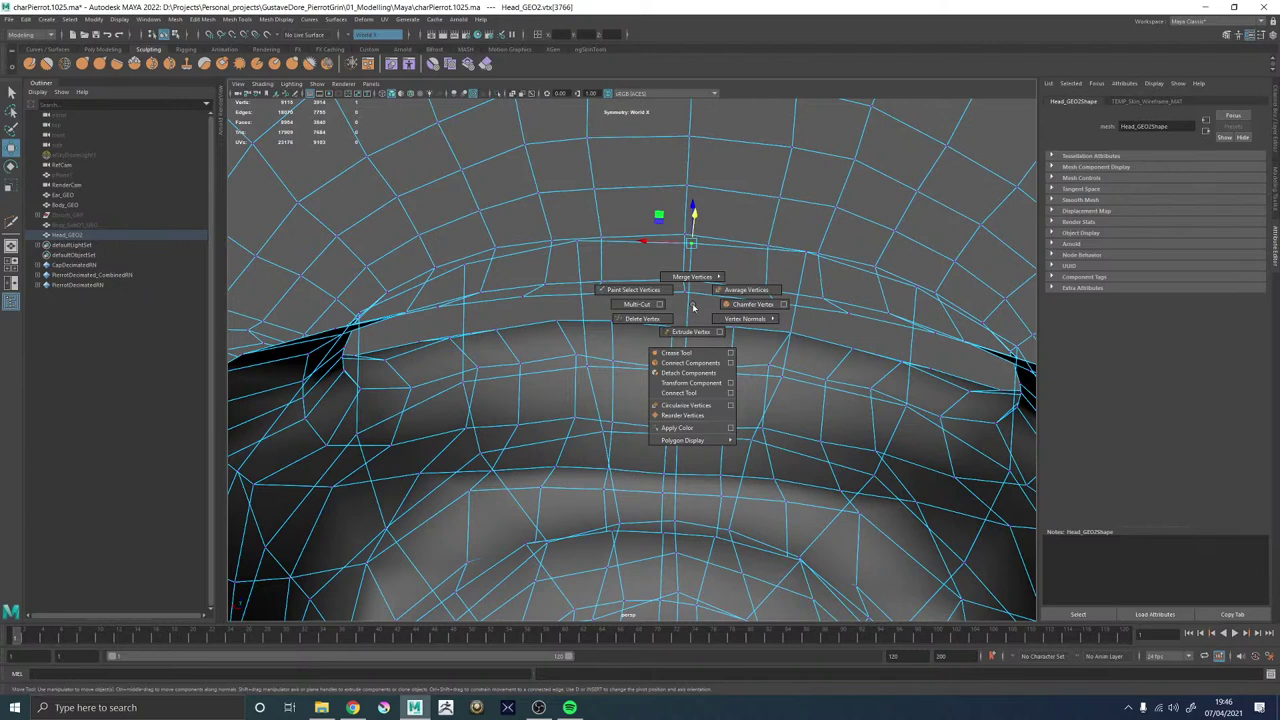
Try to weld the open border vertices of the upper gum and inner lip together with Target Weld.
mouse_move(693, 307)
right_mouse_down()
mouse_move(662, 292)
mouse_move(695, 262)
mouse_move(693, 285)
right_mouse_up()
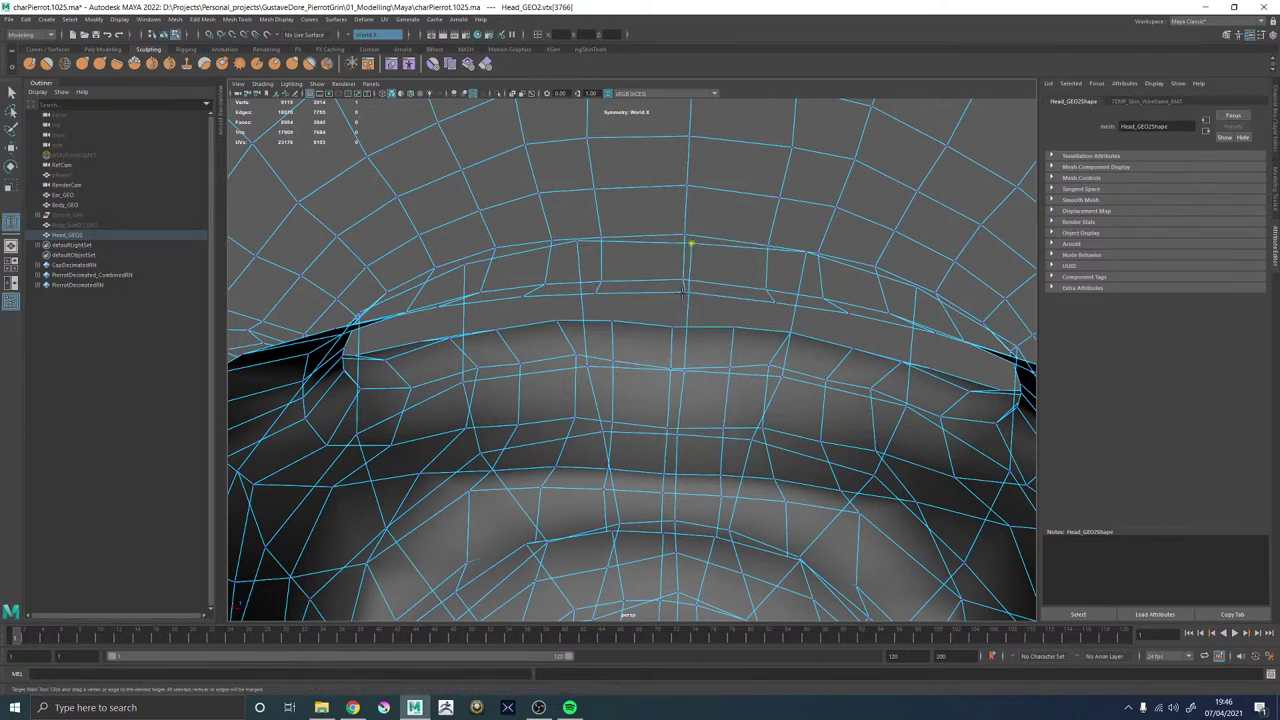
left_click_drag(684, 292, 560, 283, "alt")
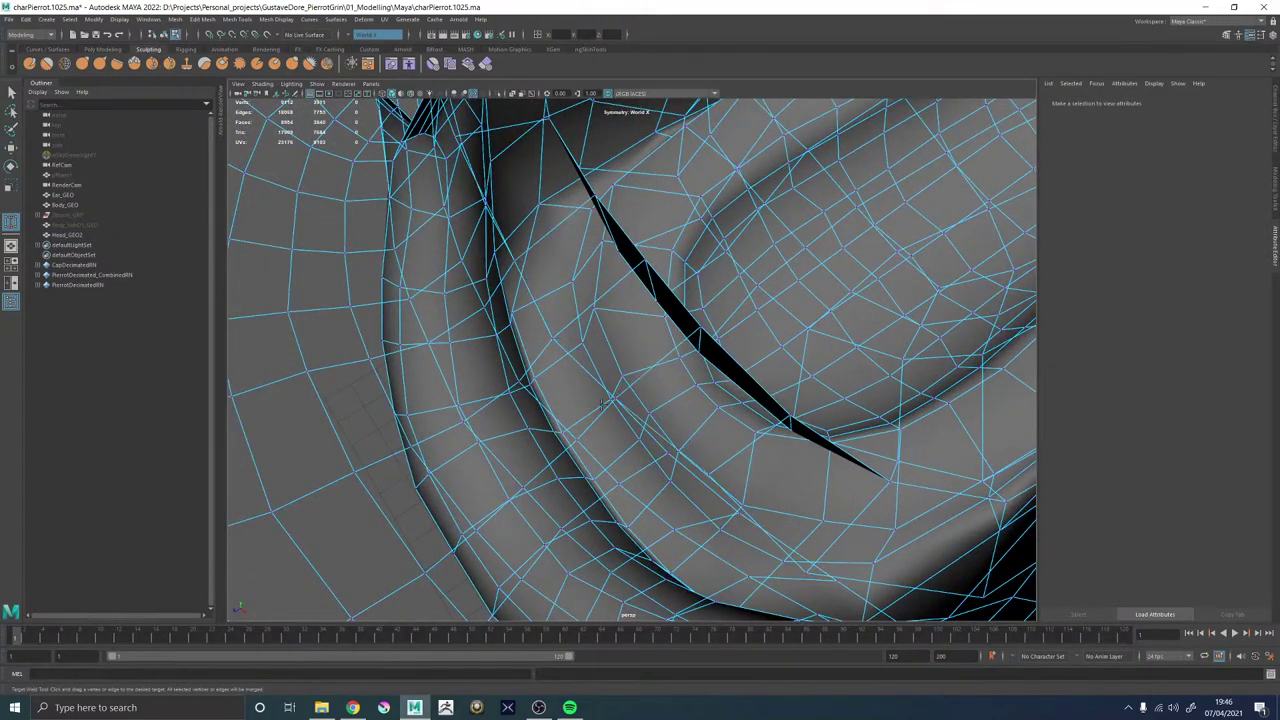
left_click_drag(602, 403, 735, 393, "alt")
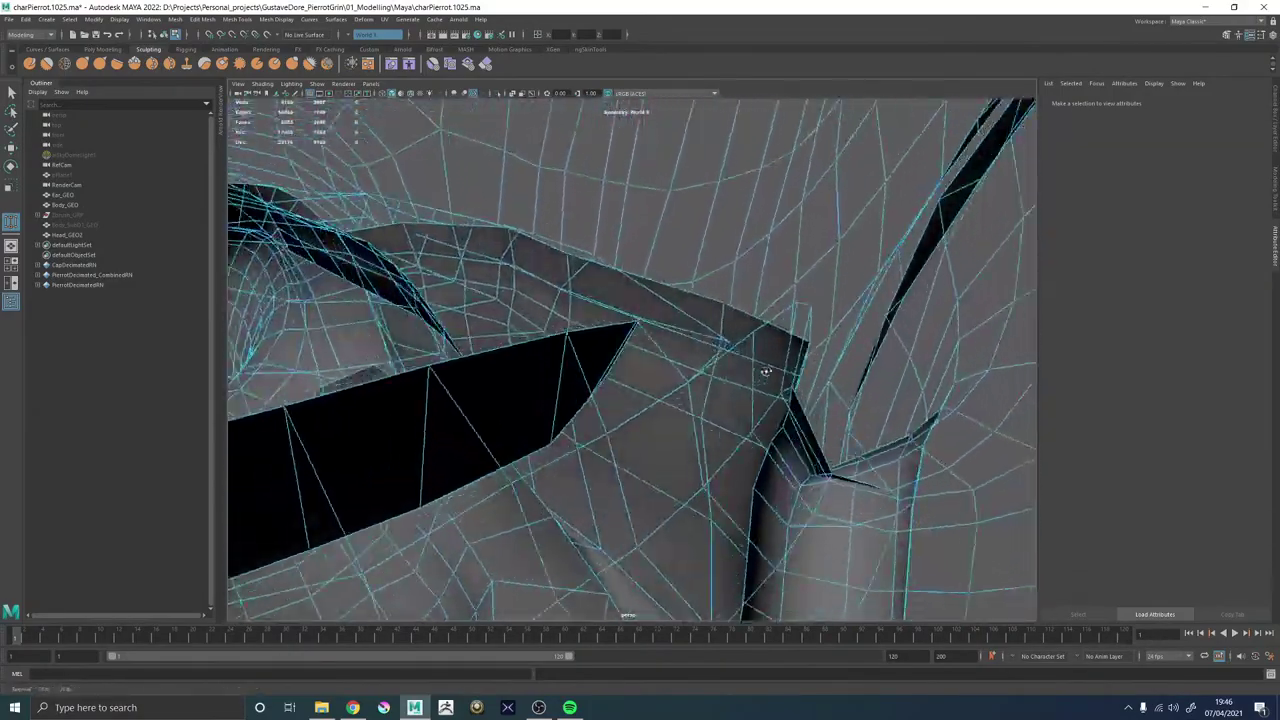
left_click_drag(907, 368, 632, 387, "alt")
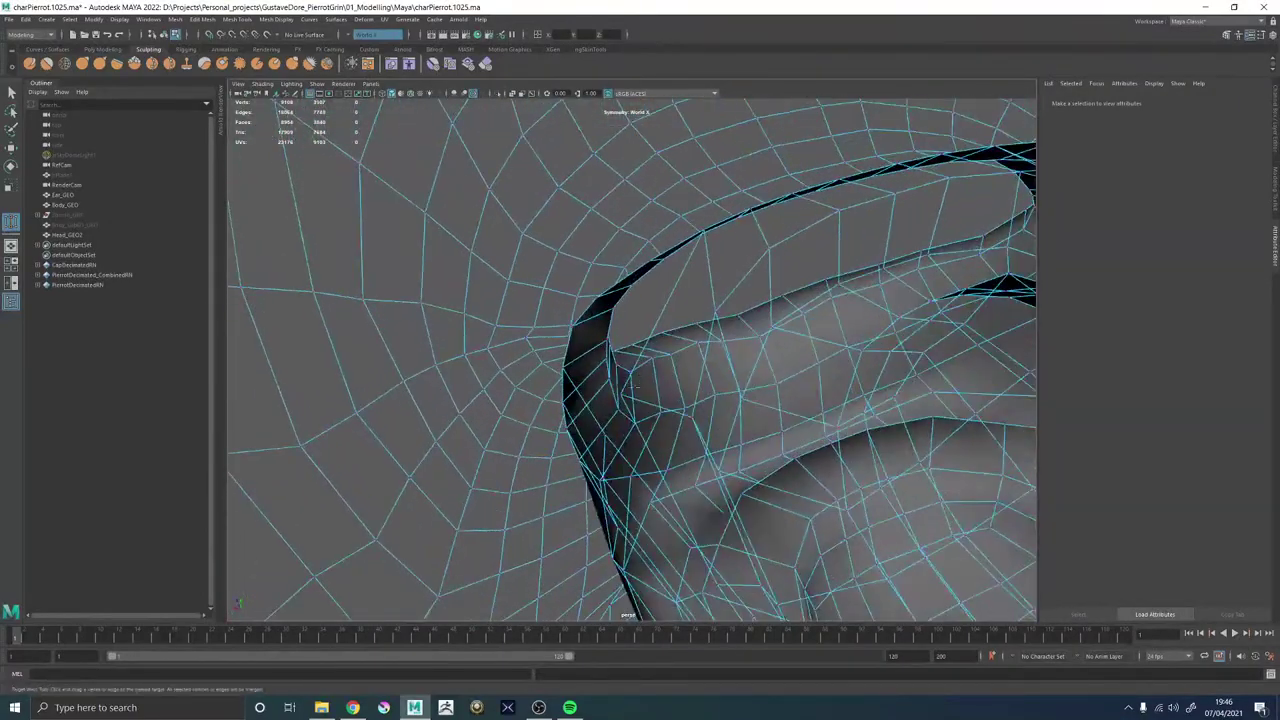
left_click_drag(650, 323, 625, 308, "alt")
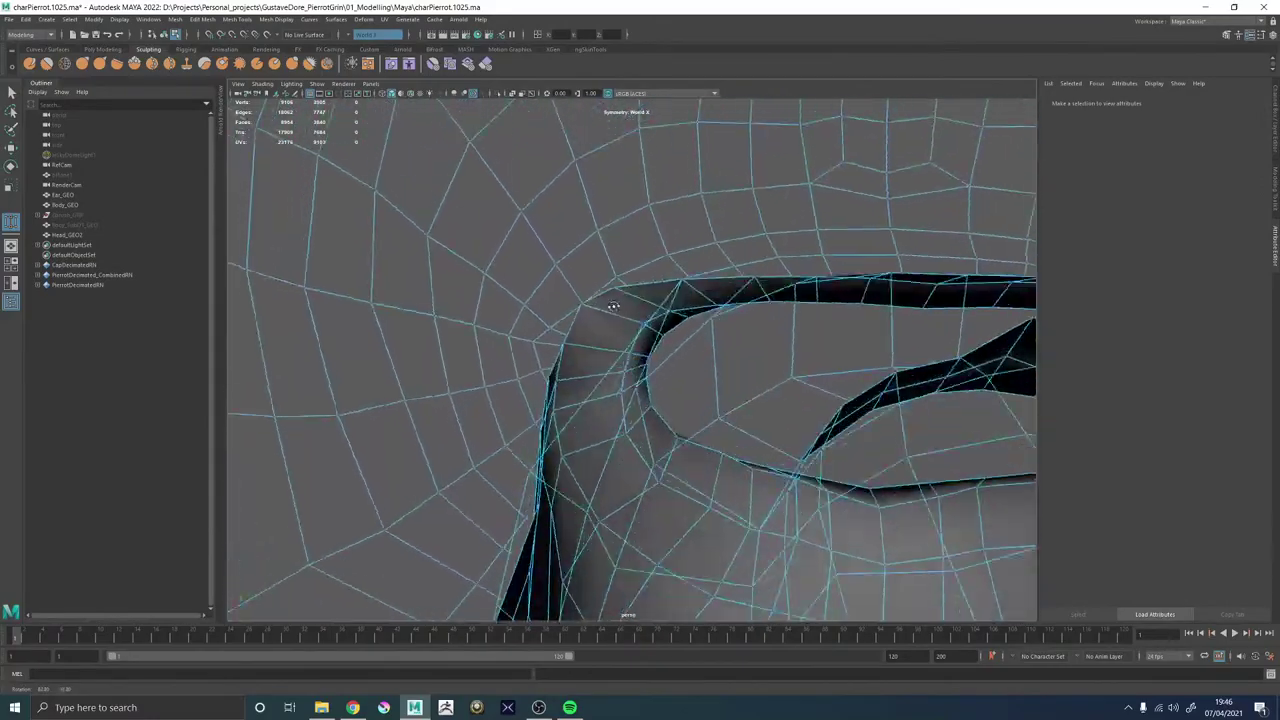
left_click_drag(577, 304, 584, 311, "alt")
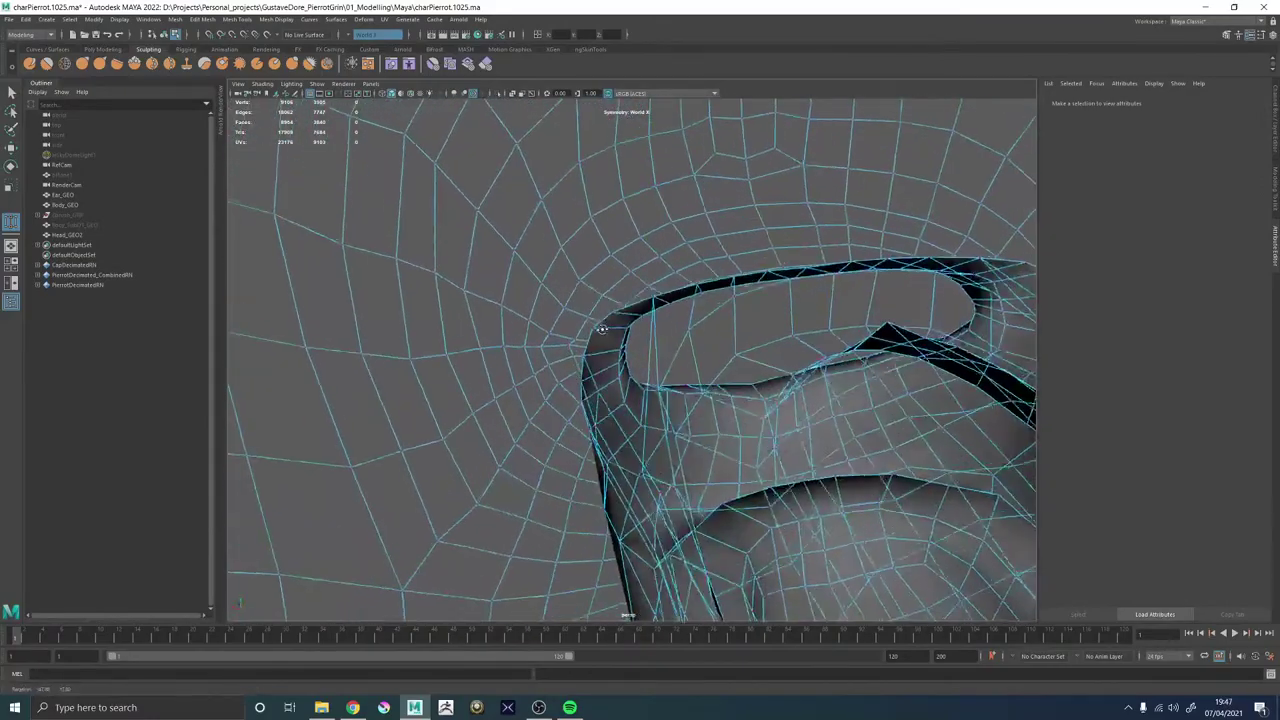
scroll(590, 303, "up", 8)
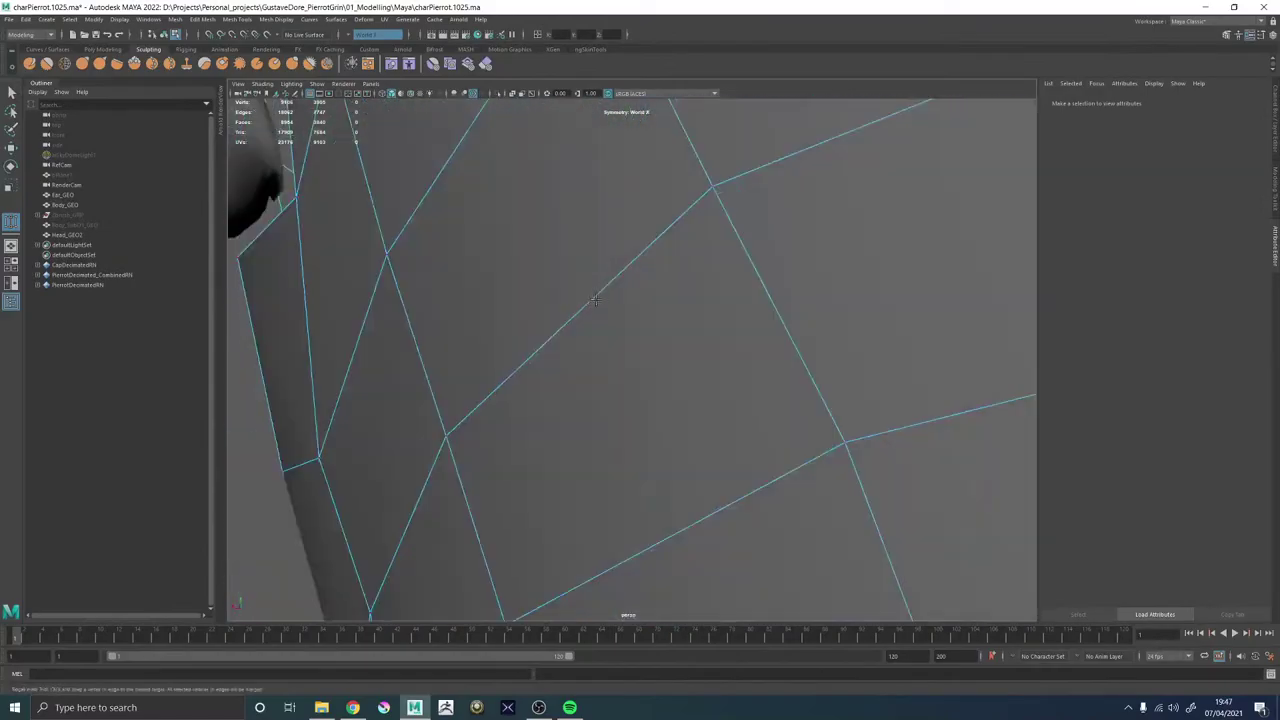
scroll(574, 309, "down", 10)
left_click_drag(663, 257, 589, 335, "alt")
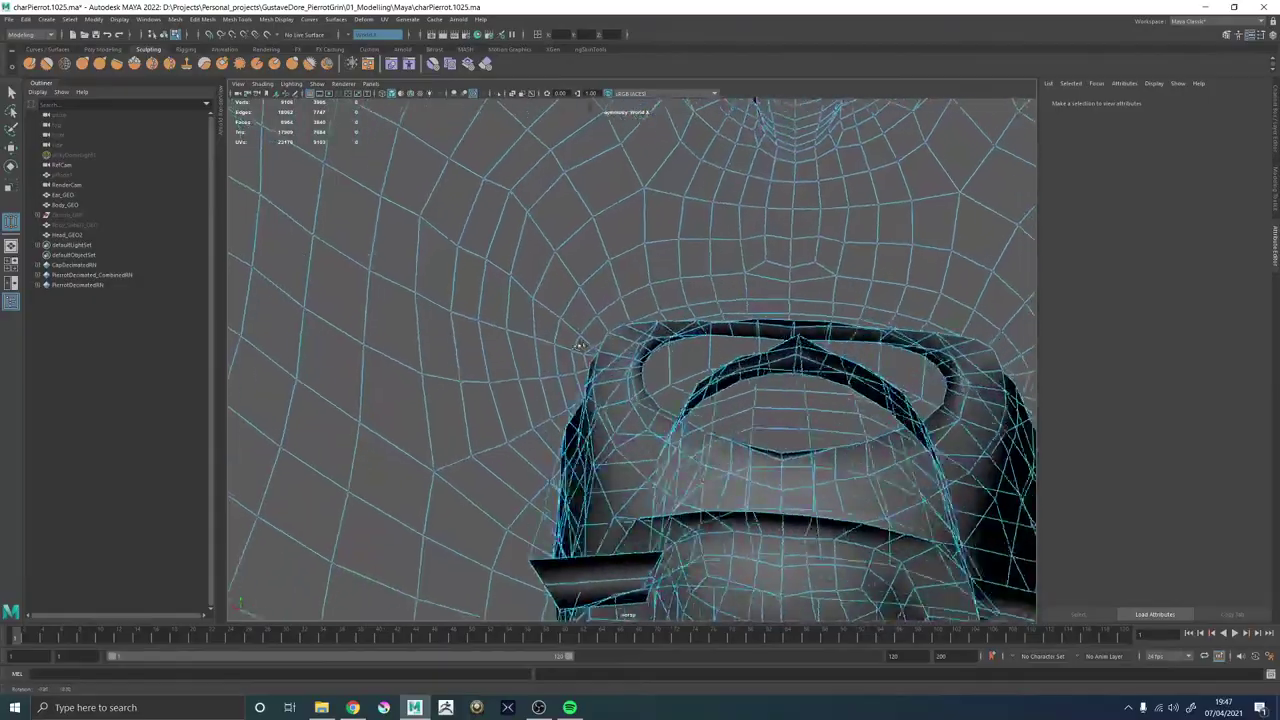
scroll(551, 341, "up", 6)
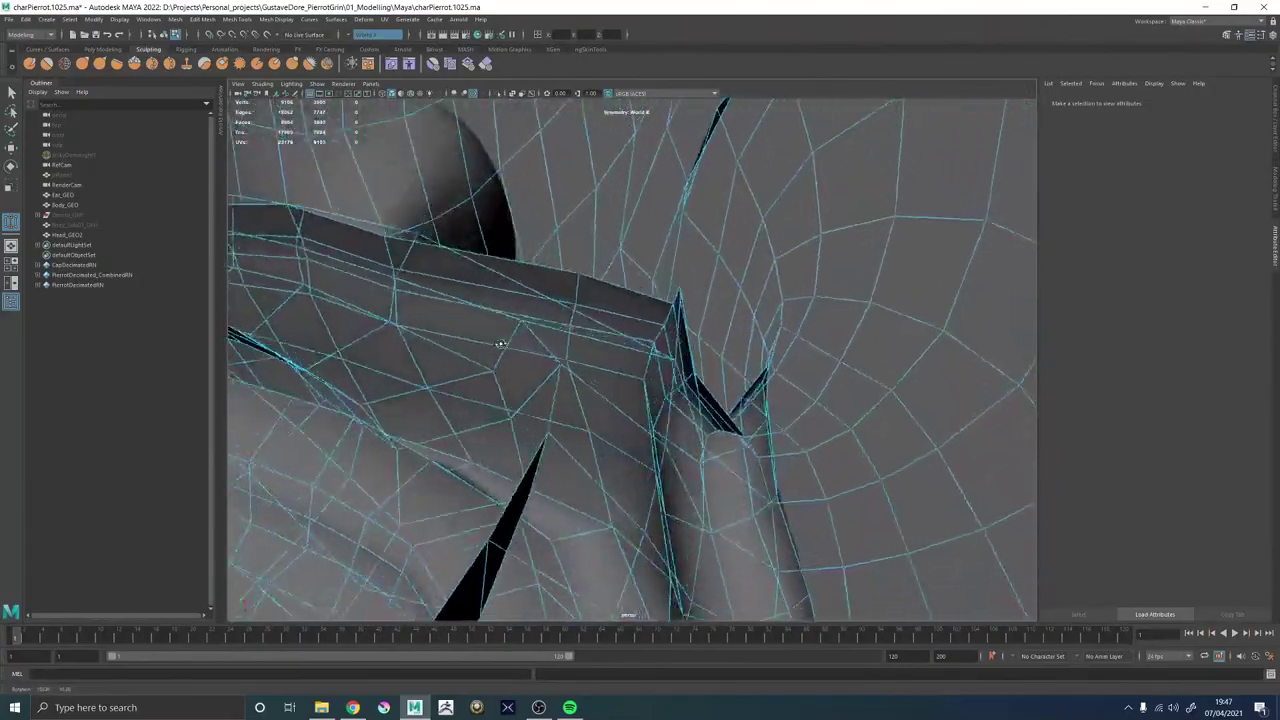
left_click_drag(500, 344, 676, 250, "alt")
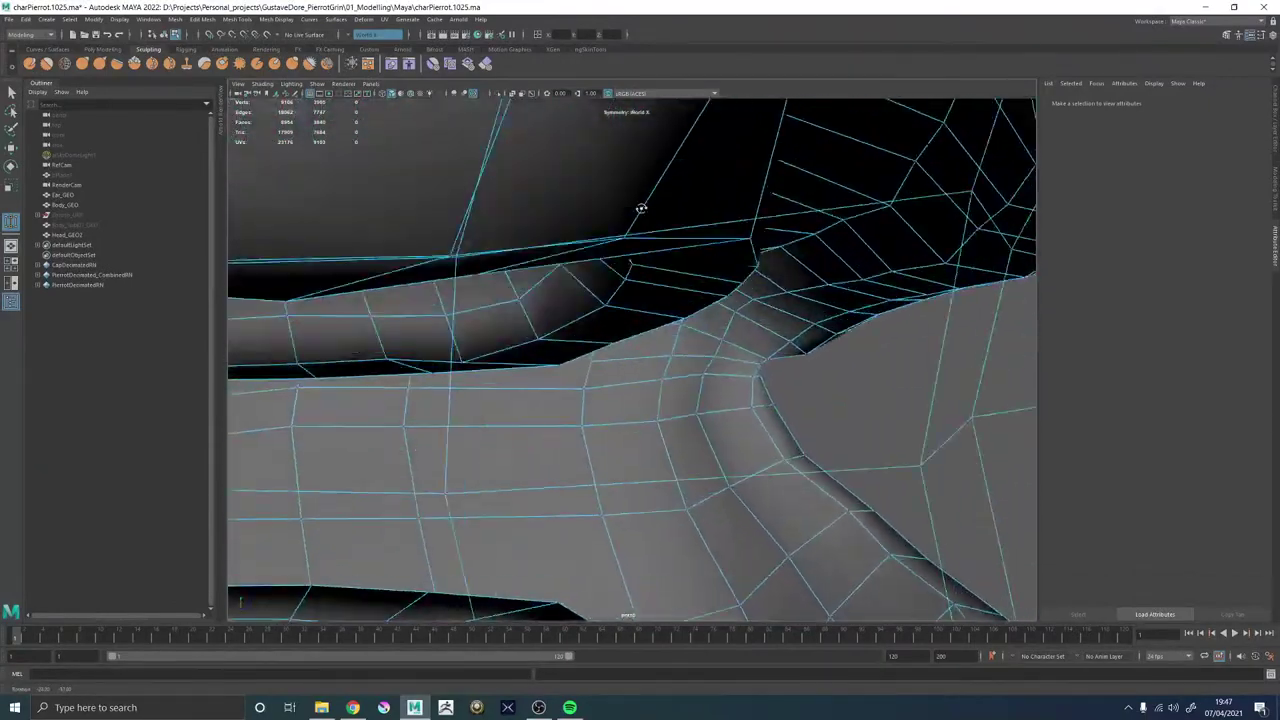
left_click_drag(641, 208, 638, 204, "alt")
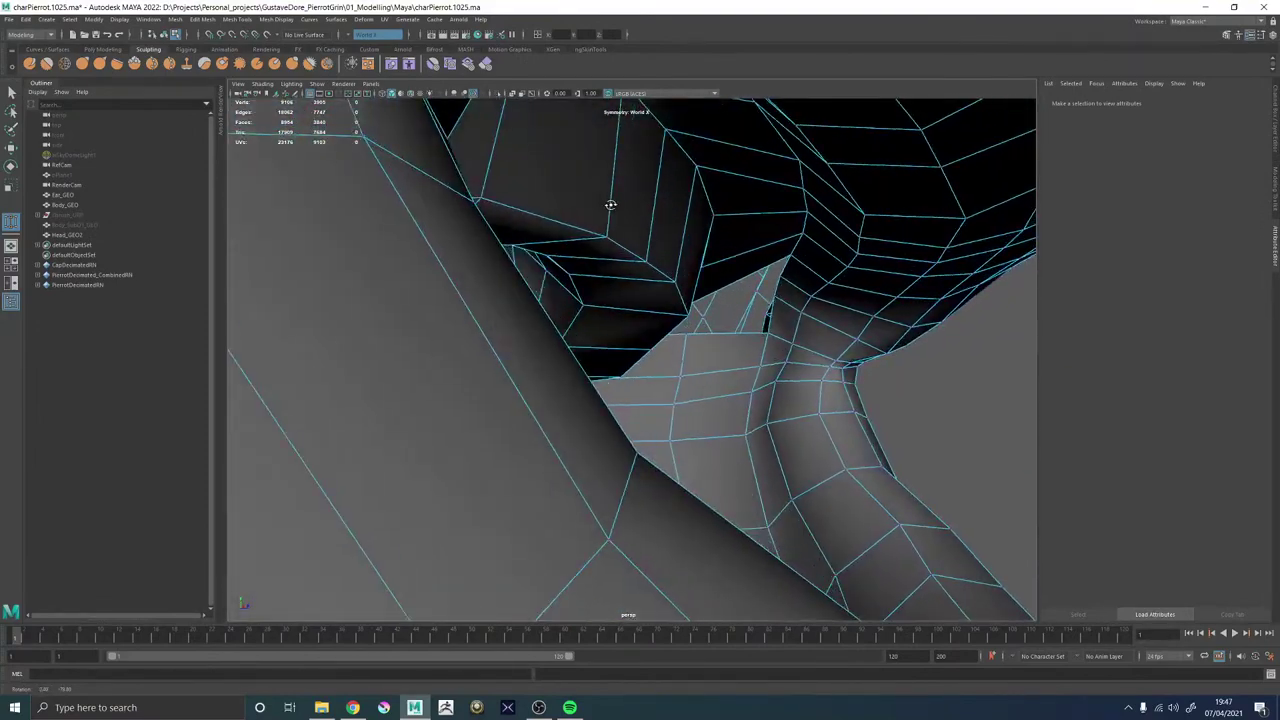
left_click_drag(610, 204, 743, 204, "alt")
Undo the vertex welds and the combining of the head and gum meshes.
key("ctrl+z")
key("ctrl+z")
key("ctrl+z")
key("ctrl+z")
key("ctrl+z")
key("ctrl+z")
key("ctrl+z")
key("ctrl+z")
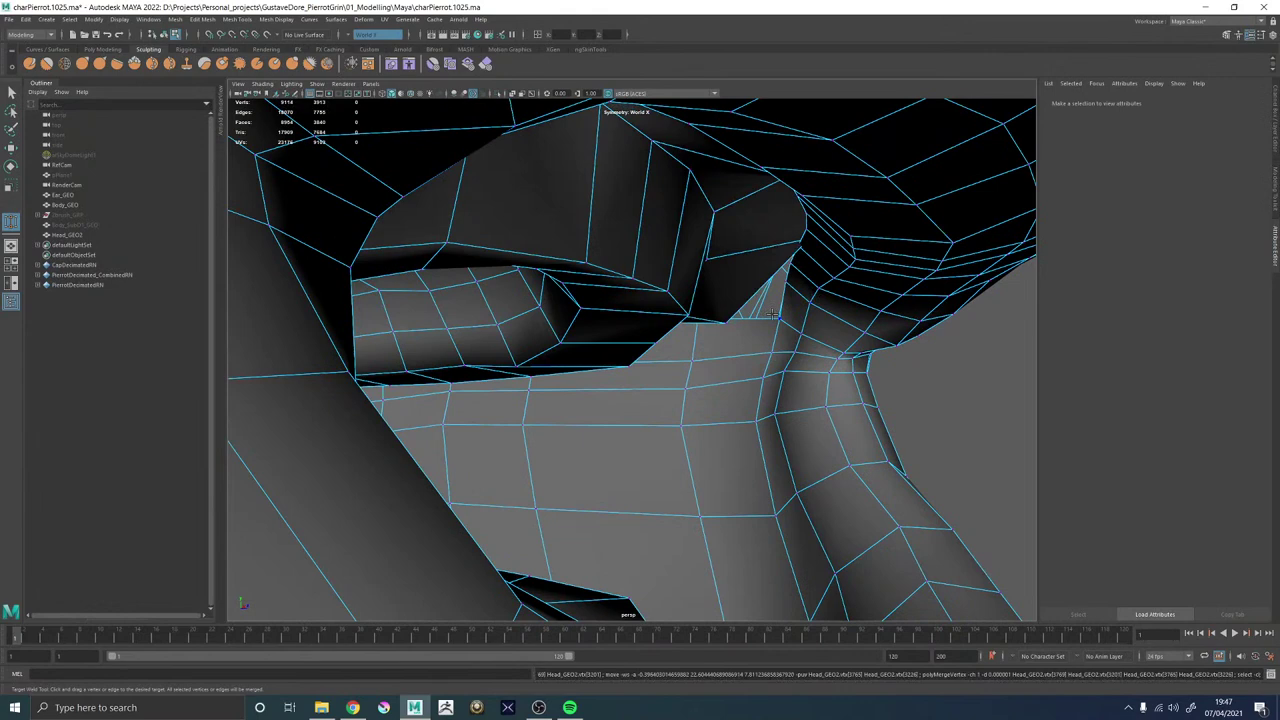
key("Delete")
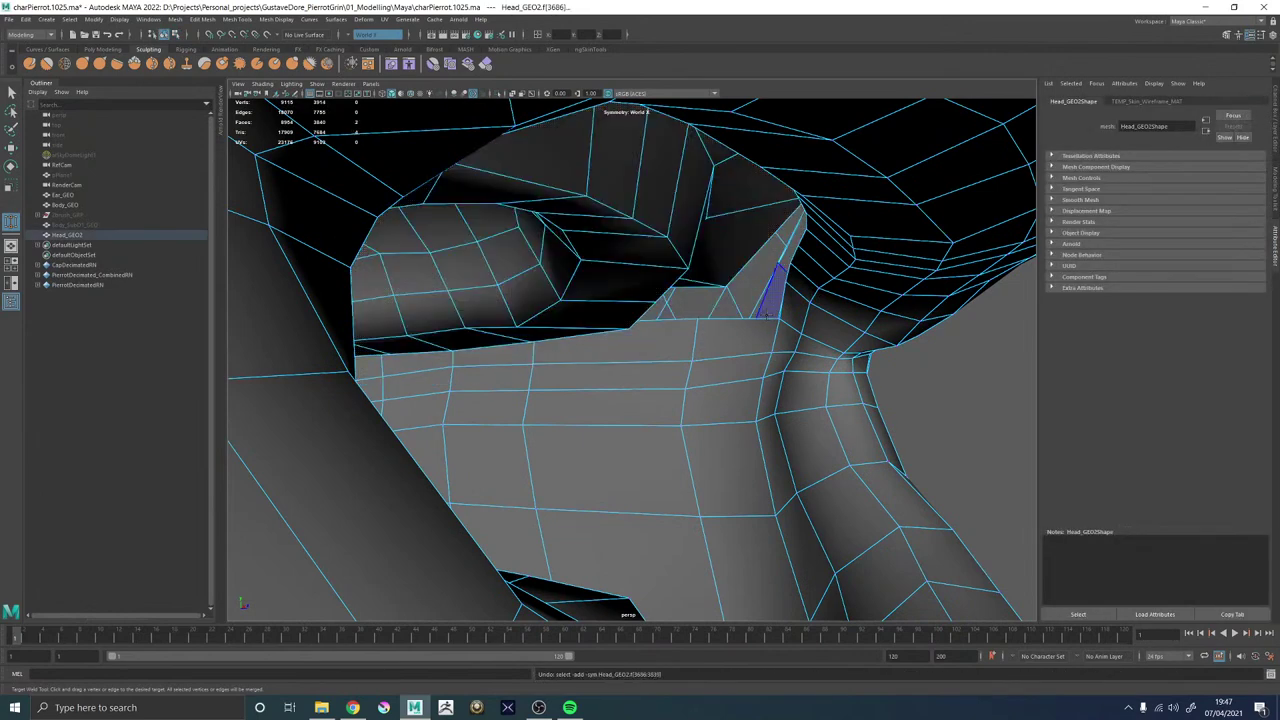
key("F8")
key("ctrl+z")
key("ctrl+z")
key("ctrl+z")
key("ctrl+z")
key("ctrl+z")
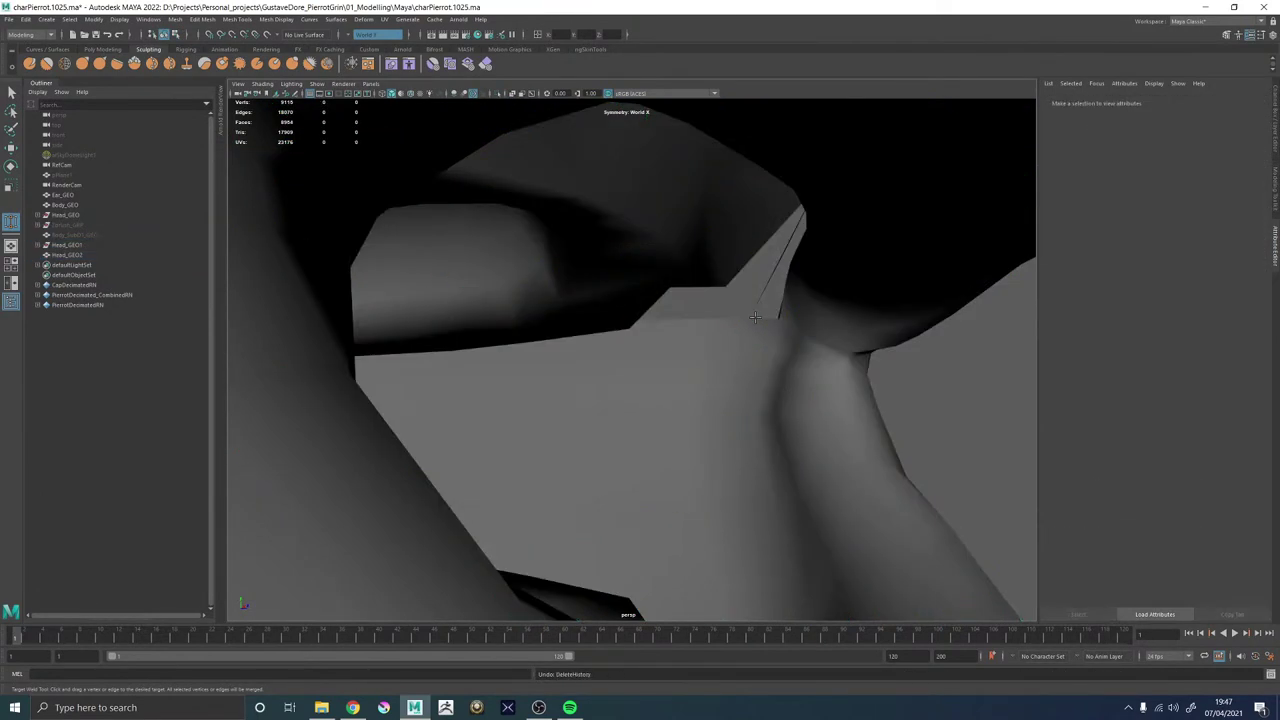
key("ctrl+z")
key("ctrl+z")
key("ctrl+z")
key("ctrl+z")
key("ctrl+z")
key("ctrl+z")
key("ctrl+z")
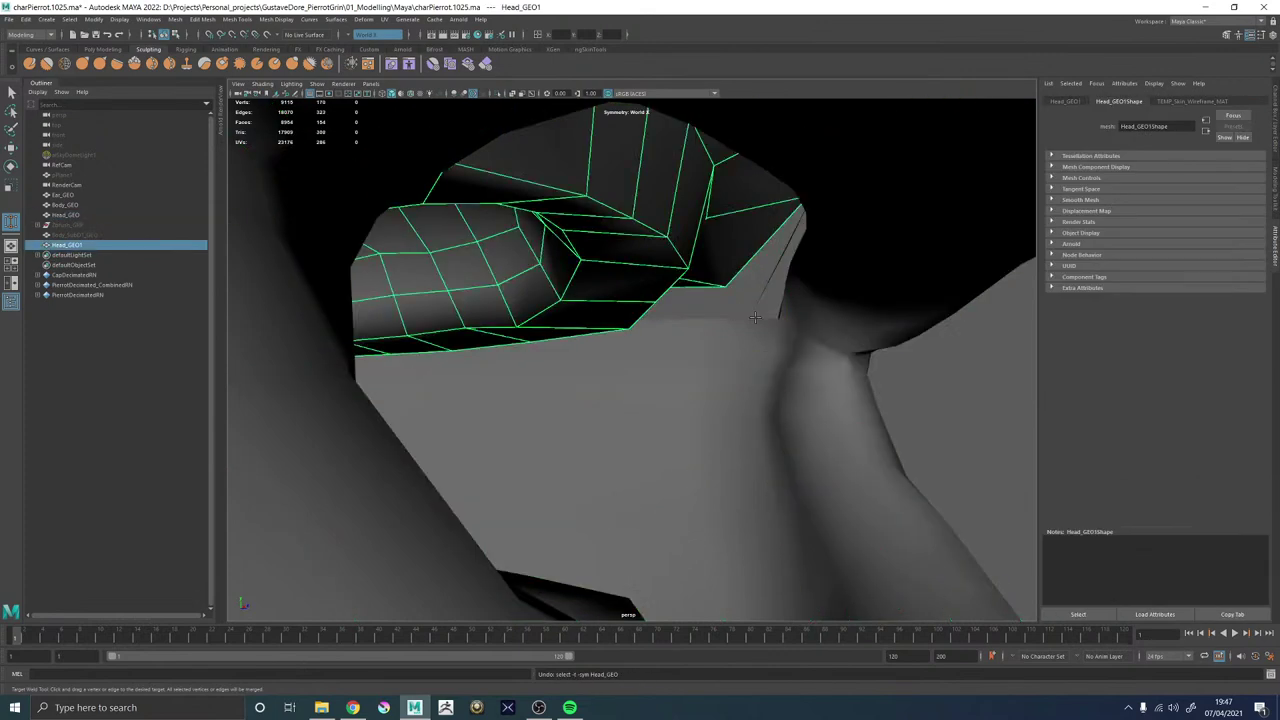
Undo the earlier palate face deletions on the head mesh.
key("ctrl+z")
key("ctrl+z")
key("ctrl+z")
key("ctrl+z")
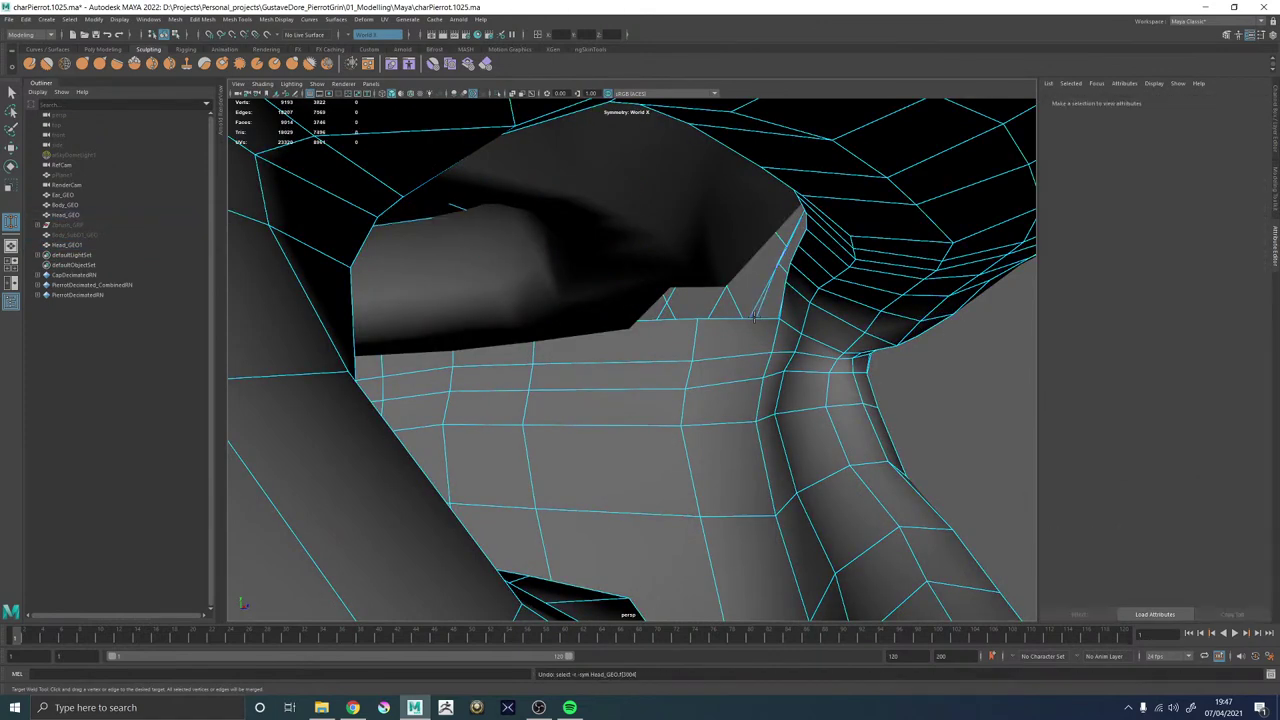
key("ctrl+z")
key("ctrl+z")
key("ctrl+z")
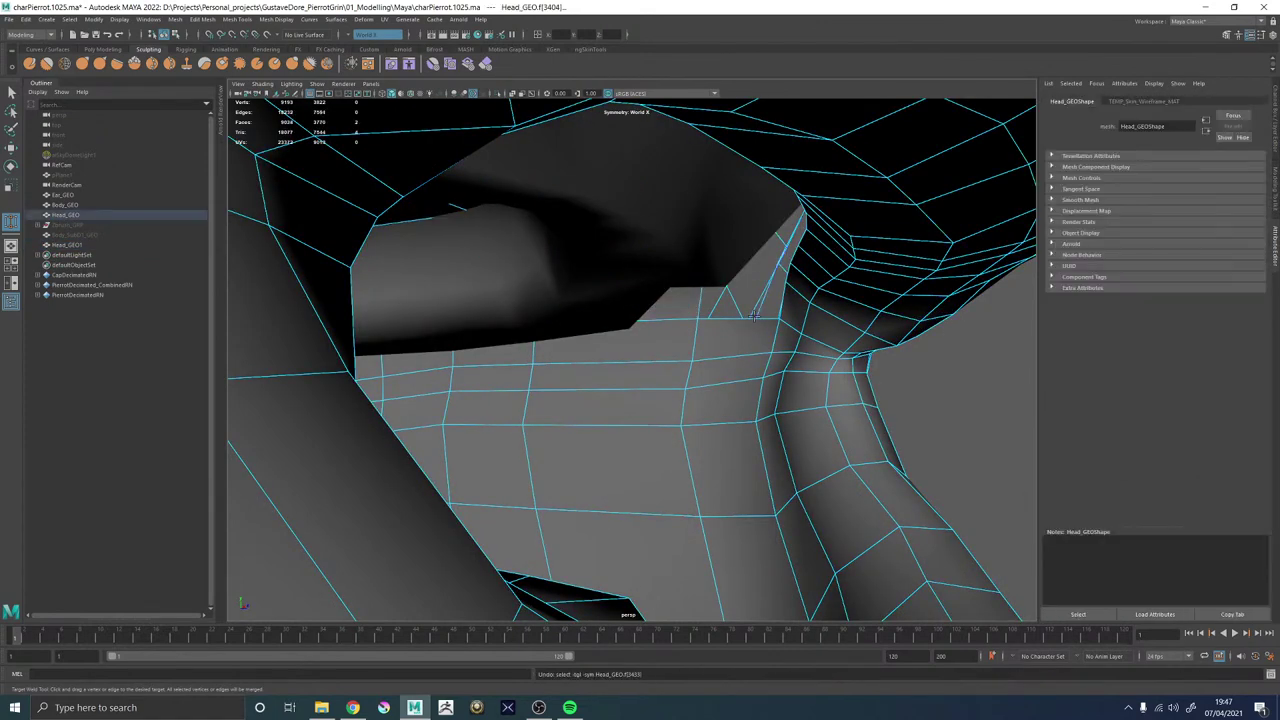
Examine the edge rows inside the mouth corner around the gum piece by picking them one after another.
left_click_drag(761, 301, 665, 195, "alt")
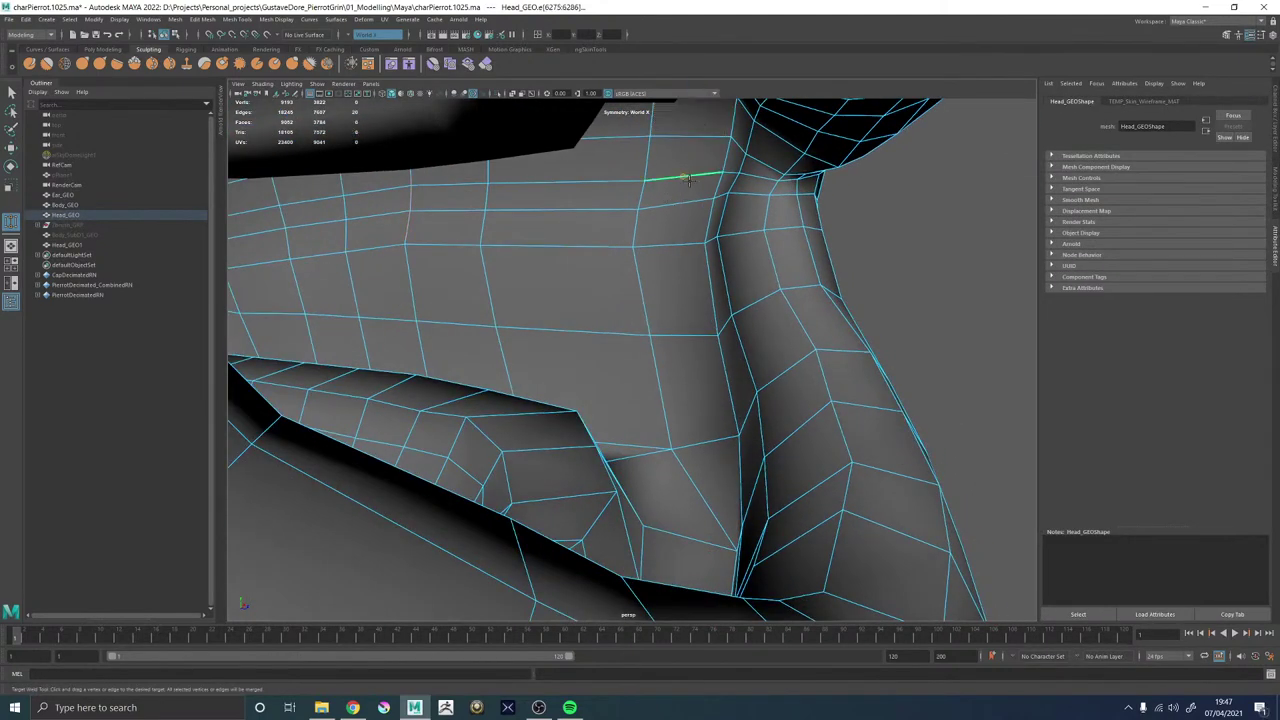
key("w")
left_click(680, 206)
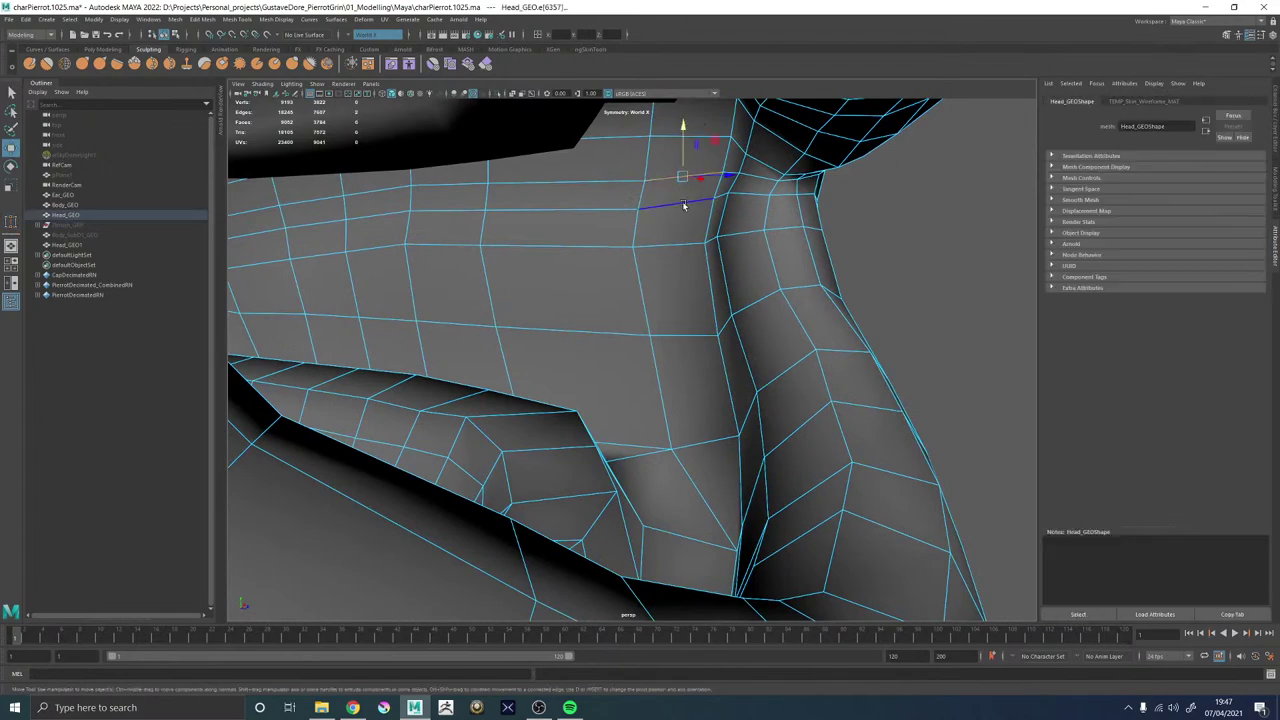
left_click(684, 242)
left_click(681, 340)
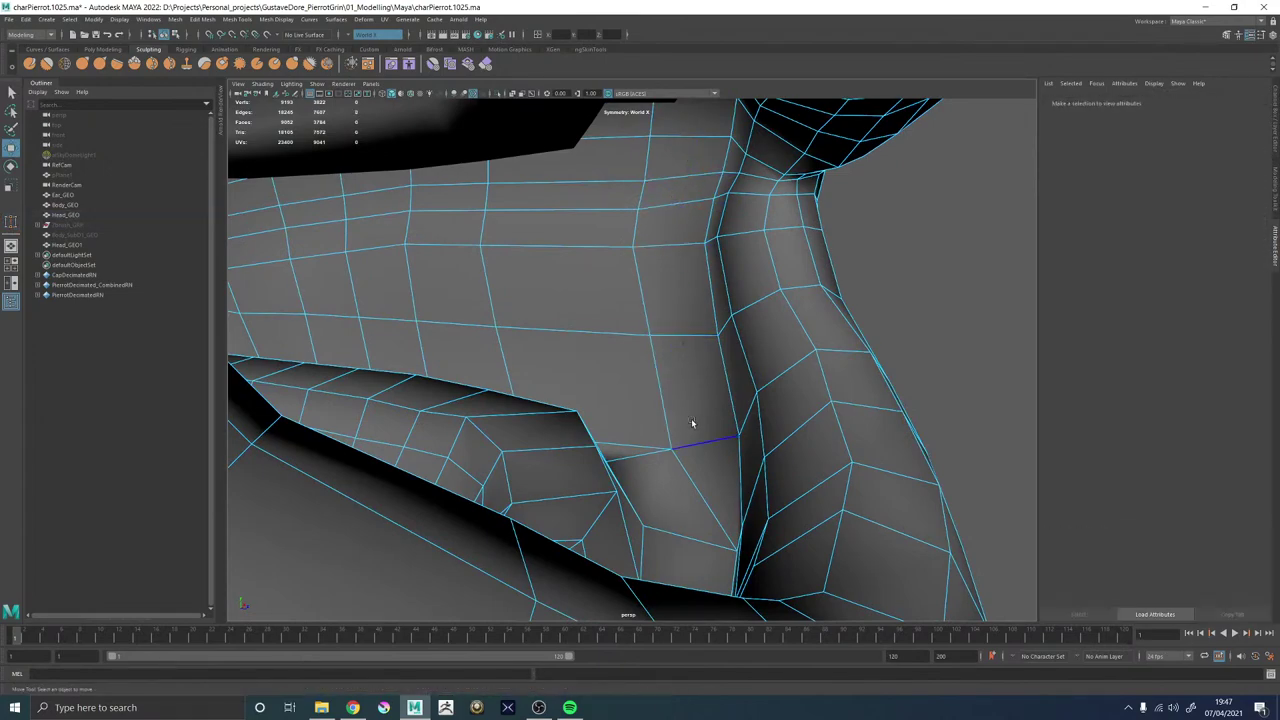
left_click(693, 428)
left_click_drag(720, 391, 672, 312, "alt")
left_click(657, 296)
left_click(655, 252)
key("q")
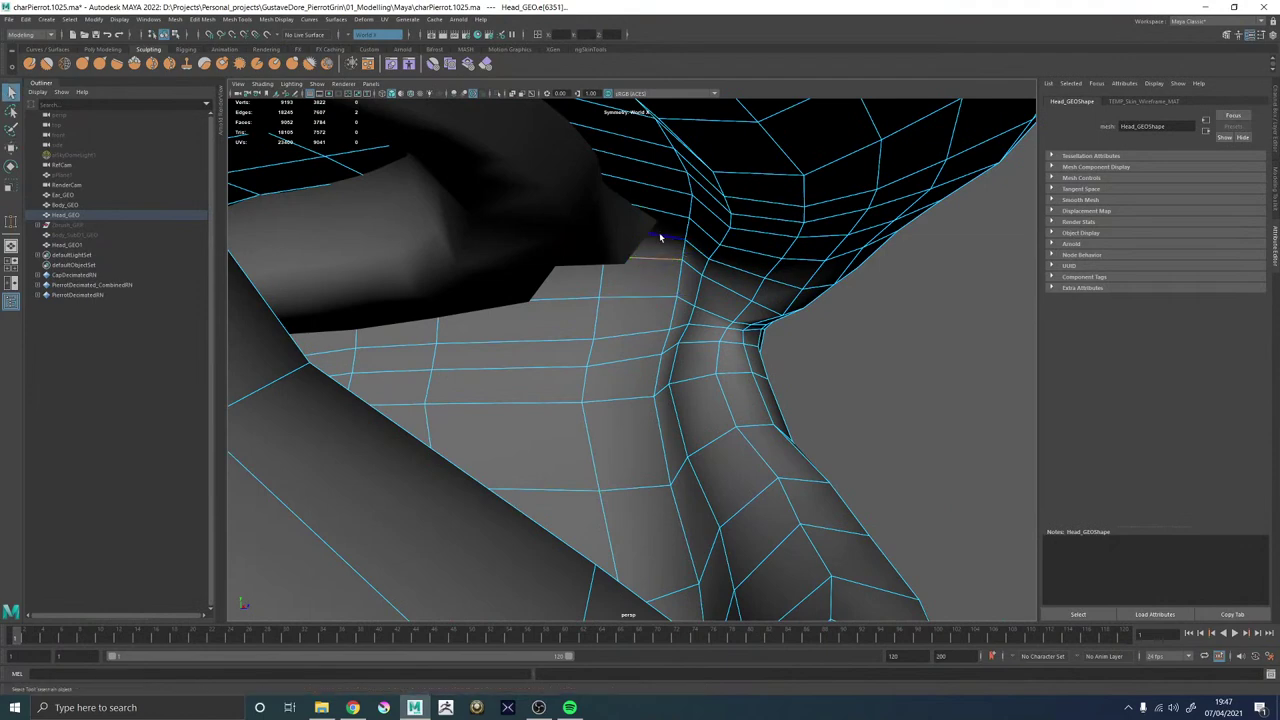
Delete the row of head faces just inside the upper lip, in front of the flipped gum piece.
left_click_drag(670, 219, 666, 257, "alt")
right_click_drag(666, 257, 667, 280)
left_click(667, 279)
left_click_drag(650, 243, 509, 240, "alt")
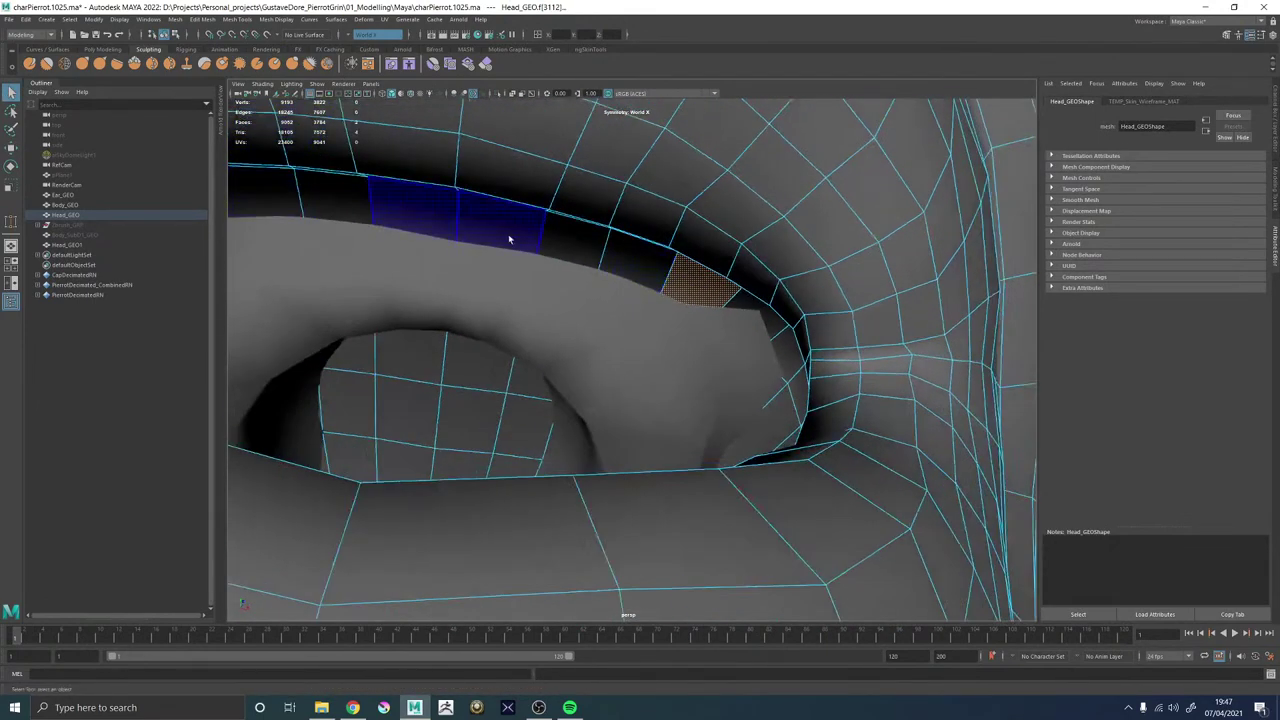
key("Delete")
Delete the mirrored strips of head faces running lengthwise along both sides of the mouth interior.
left_click_drag(660, 286, 827, 351, "alt")
right_click_drag(827, 351, 722, 305, "alt")
left_click_drag(722, 305, 716, 279, "alt")
left_click(651, 257)
double_click(752, 305)
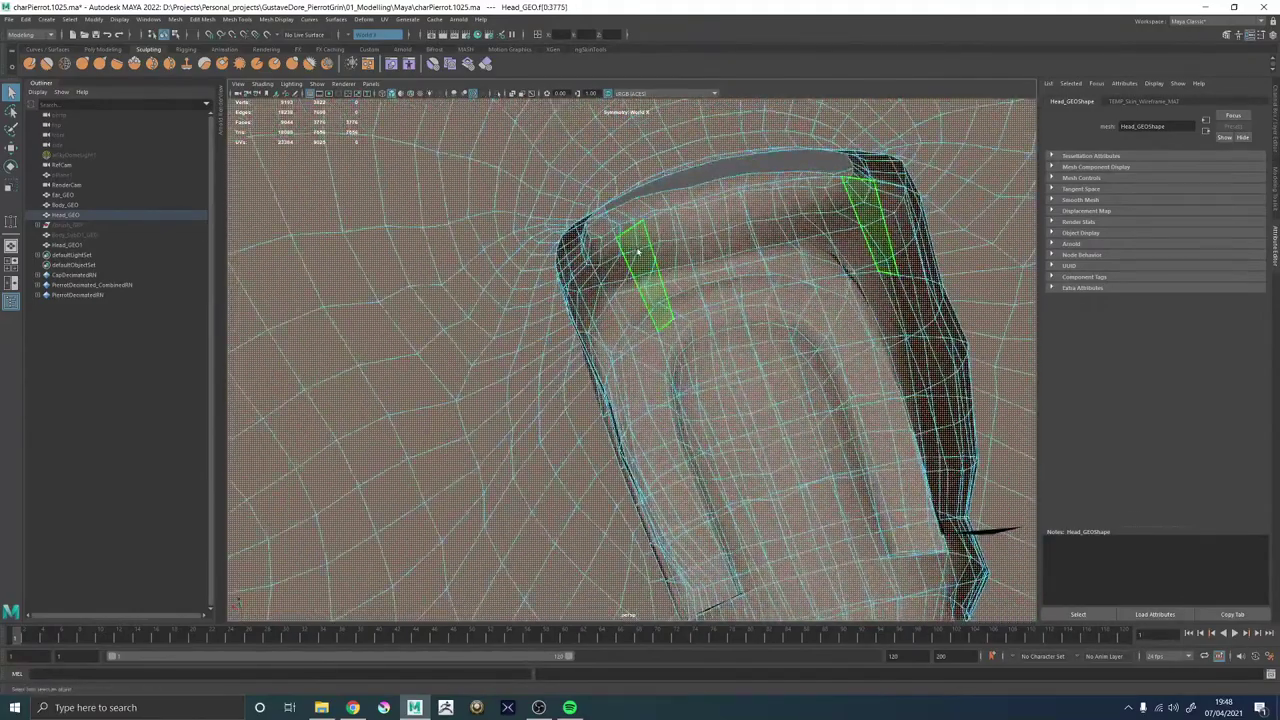
left_click_drag(637, 252, 670, 274, "alt")
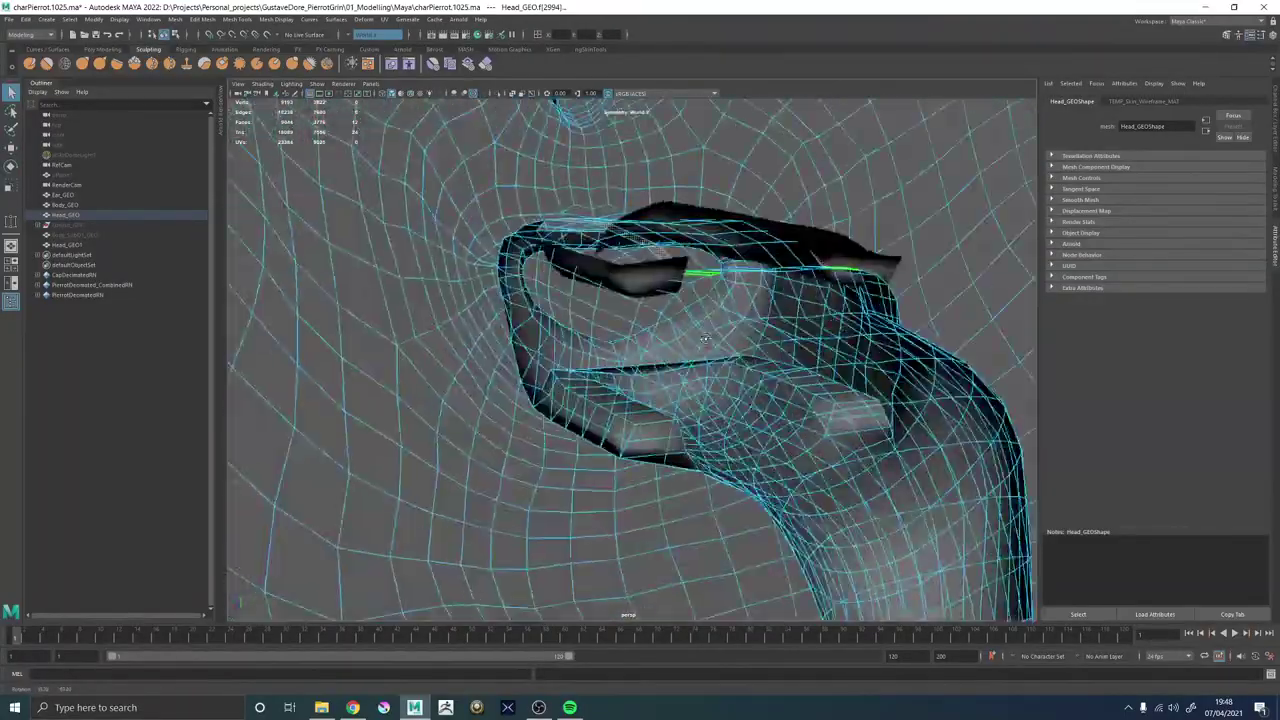
left_click_drag(645, 370, 631, 366, "alt")
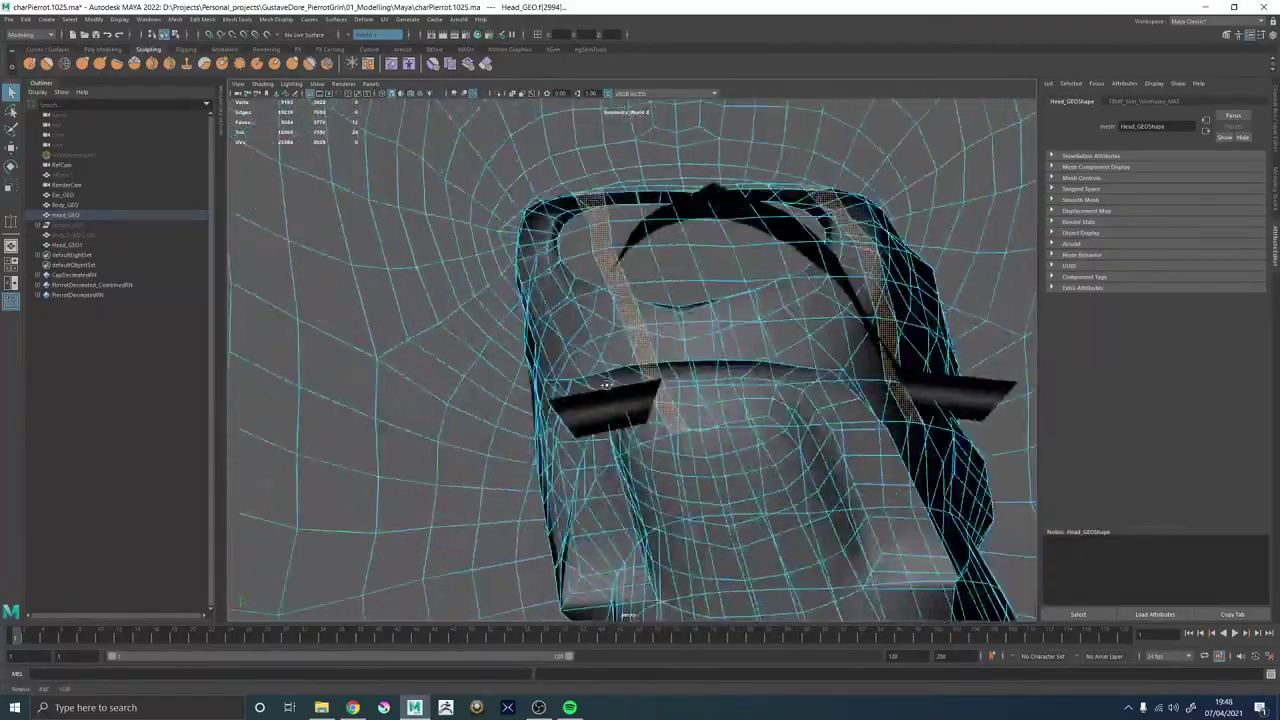
key("Delete")
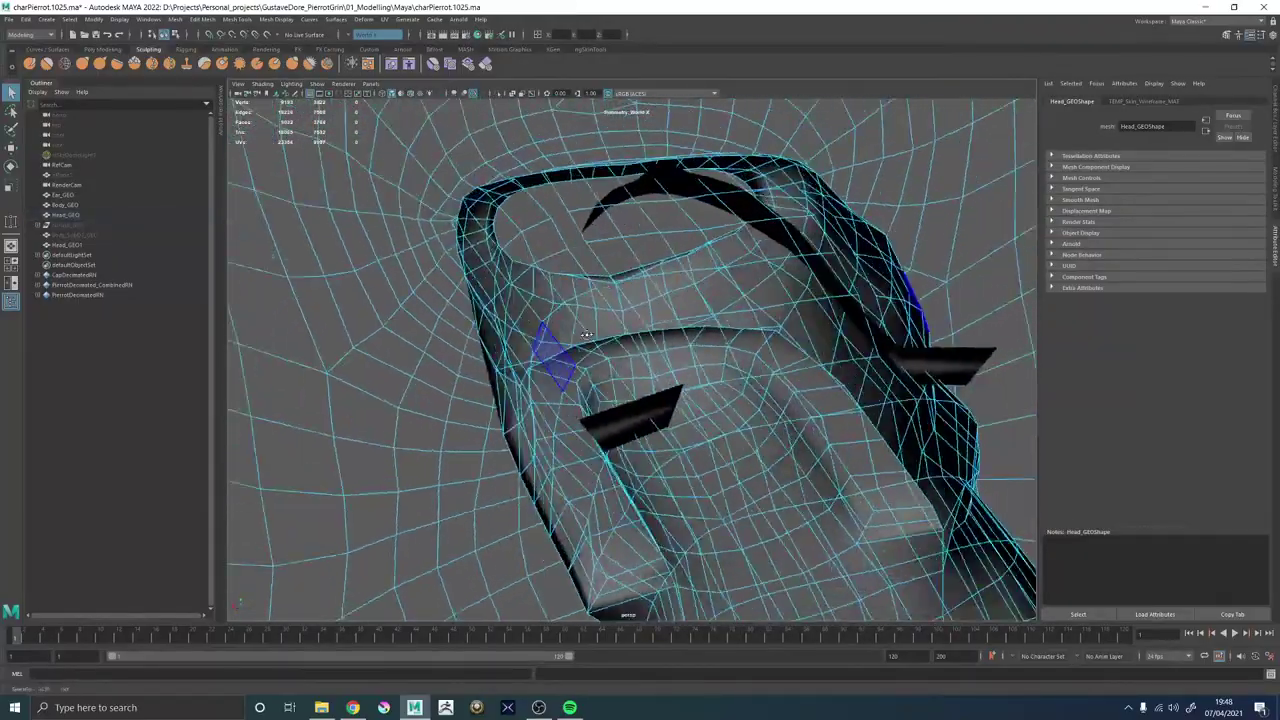
Delete the leftover mirrored faces in the middle of the mouth interior, between the sides of the gum.
left_click_drag(636, 362, 664, 374, "alt")
left_click(701, 446)
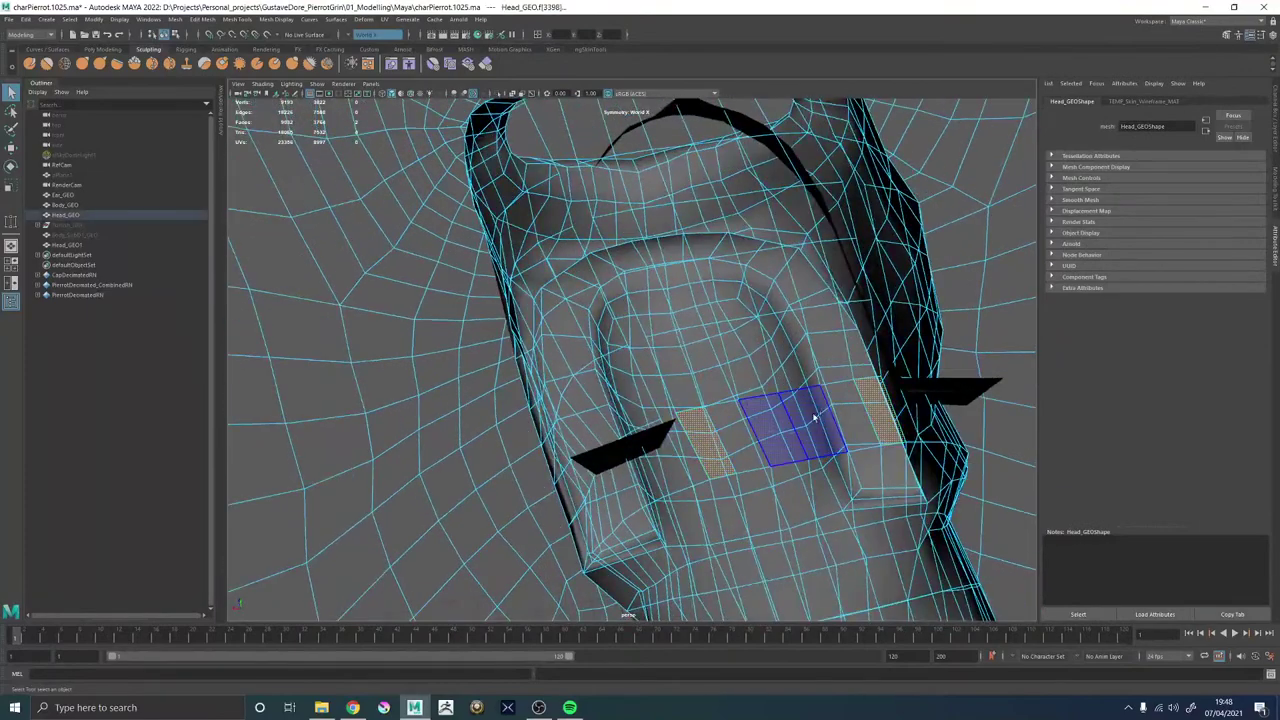
key("Delete")
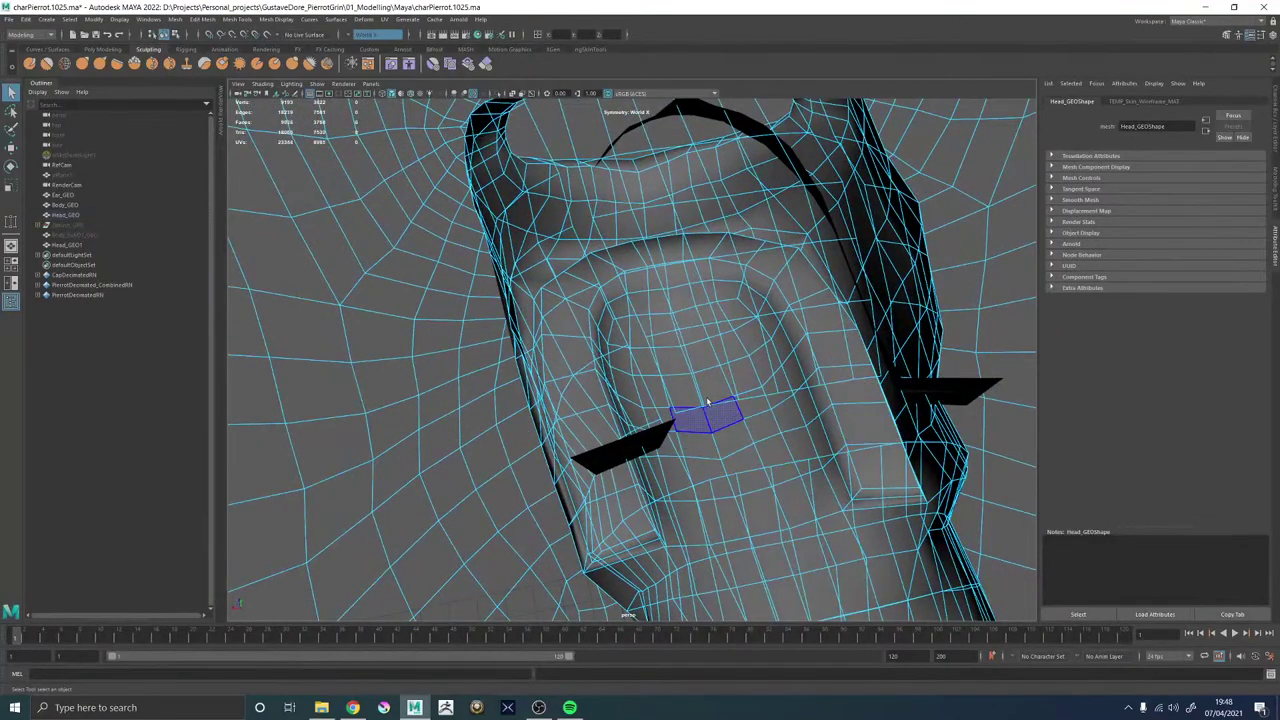
left_click_drag(640, 364, 650, 382, "alt")
double_click(671, 350)
key("Delete")
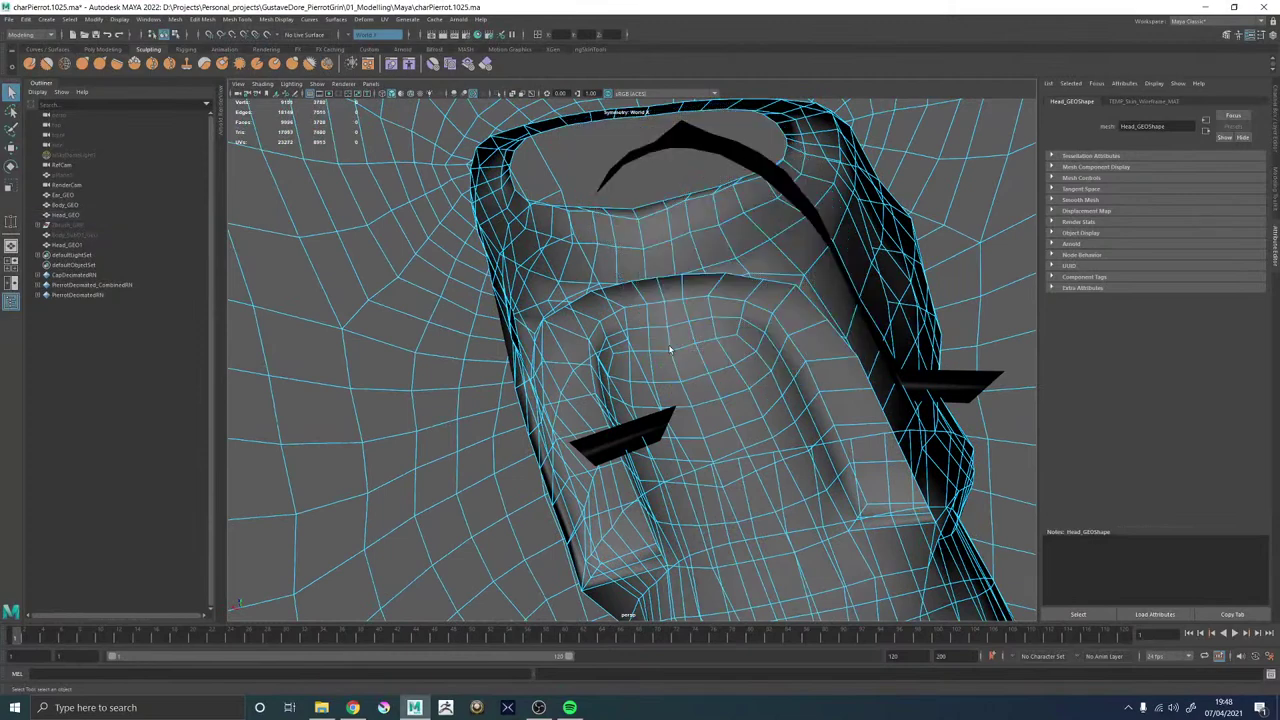
Select the edge rows at the inner mouth corners and shift them sideways using Soft Selection with an adjusted falloff.
left_click_drag(577, 354, 574, 345, "alt")
left_click(604, 299)
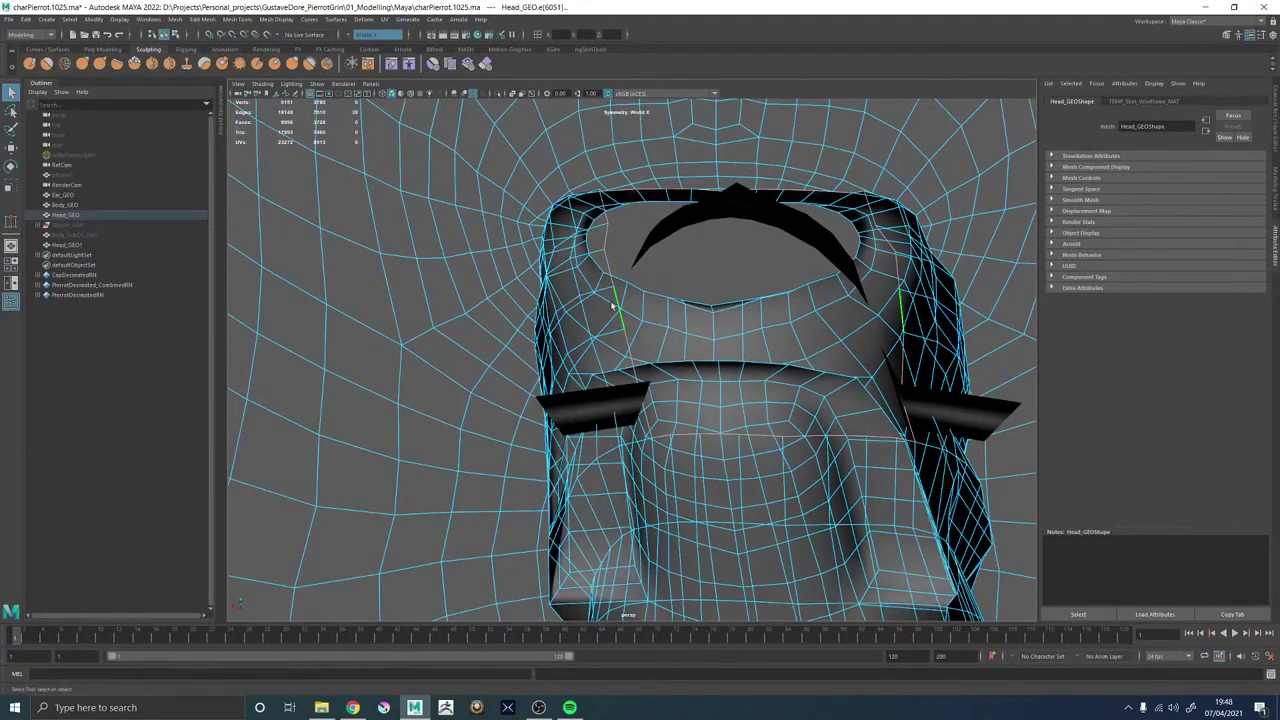
left_click_drag(642, 408, 610, 205, "alt")
left_click(594, 200)
left_click(595, 199, "shift")
right_click_drag(595, 199, 489, 249, "alt")
left_click_drag(489, 249, 500, 325, "alt")
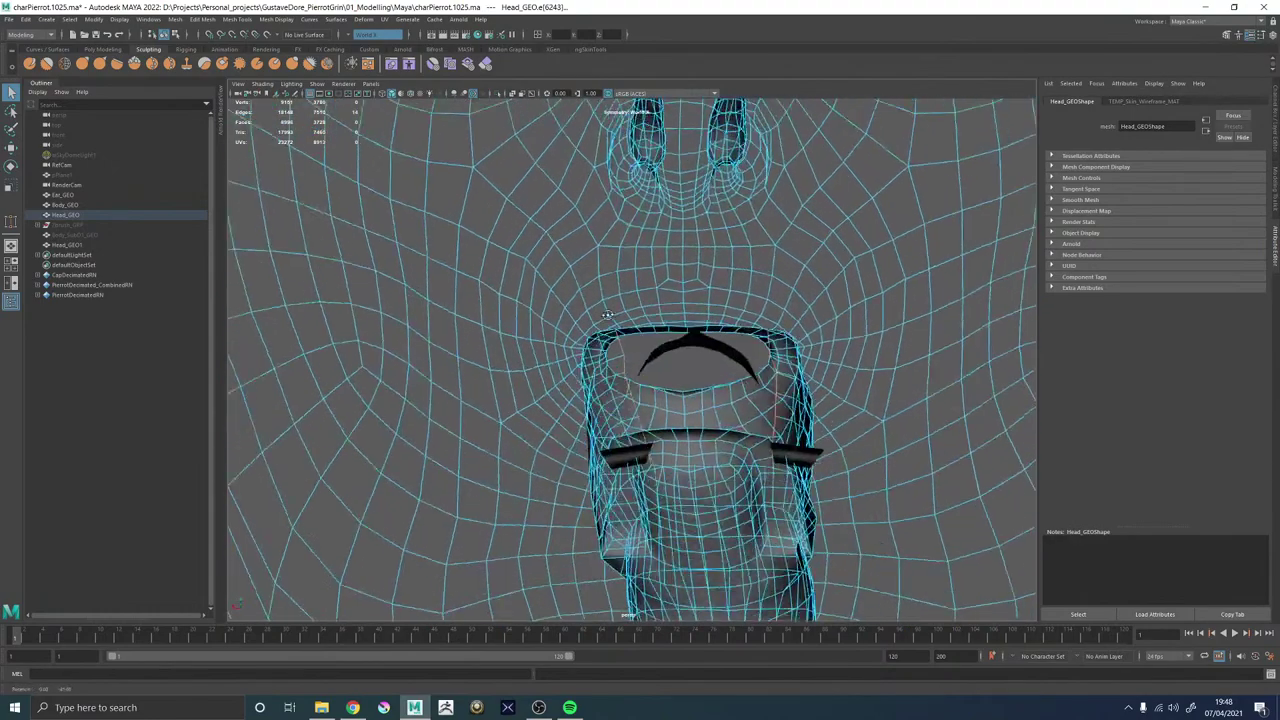
right_click_drag(500, 325, 586, 307, "alt")
scroll(586, 307, "down", 5)
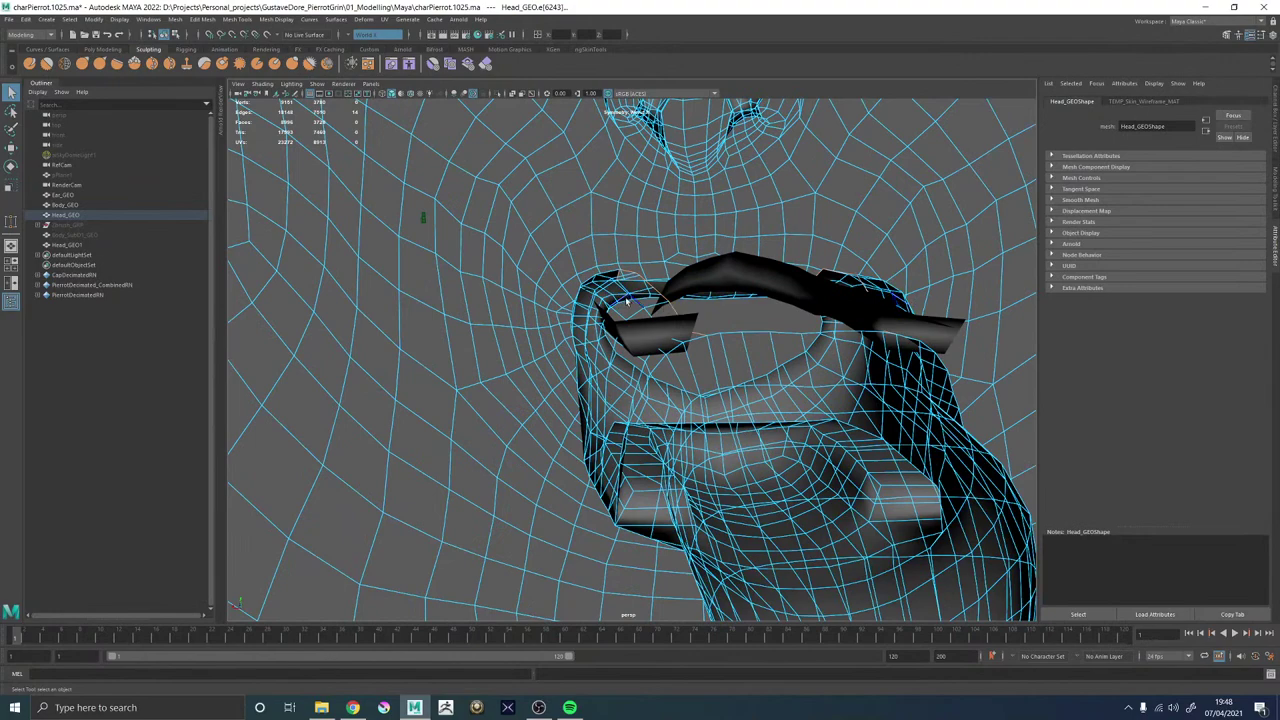
key("b")
left_click_drag(651, 295, 728, 298)
key("w")
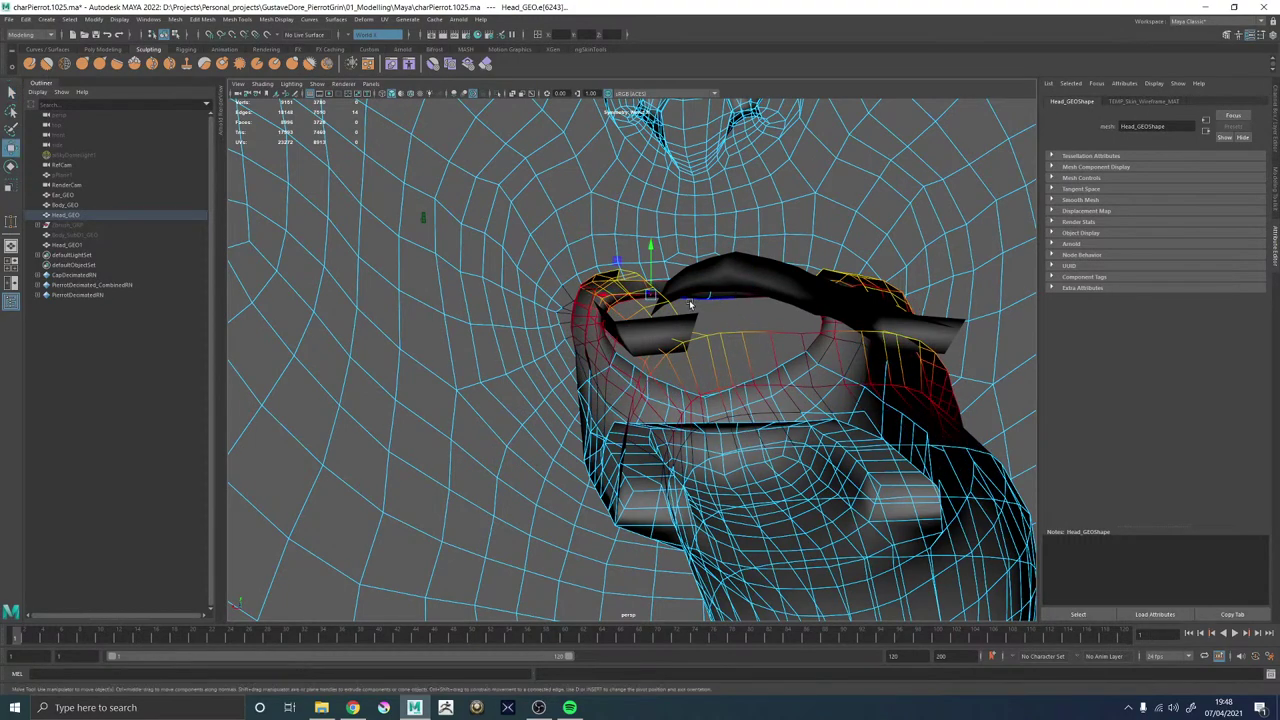
left_click_drag(602, 297, 708, 303)
key("b")
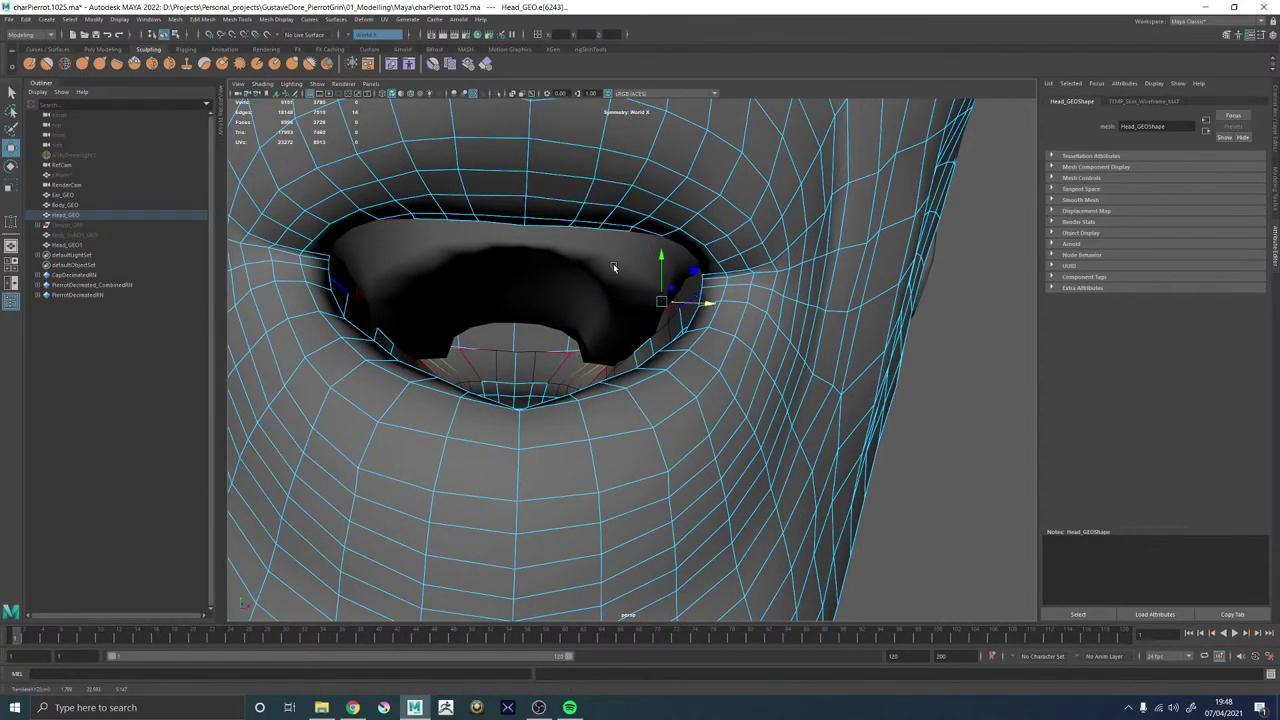
Combine the flipped gum piece and the head into a single mesh.
left_click_drag(614, 265, 780, 302, "alt")
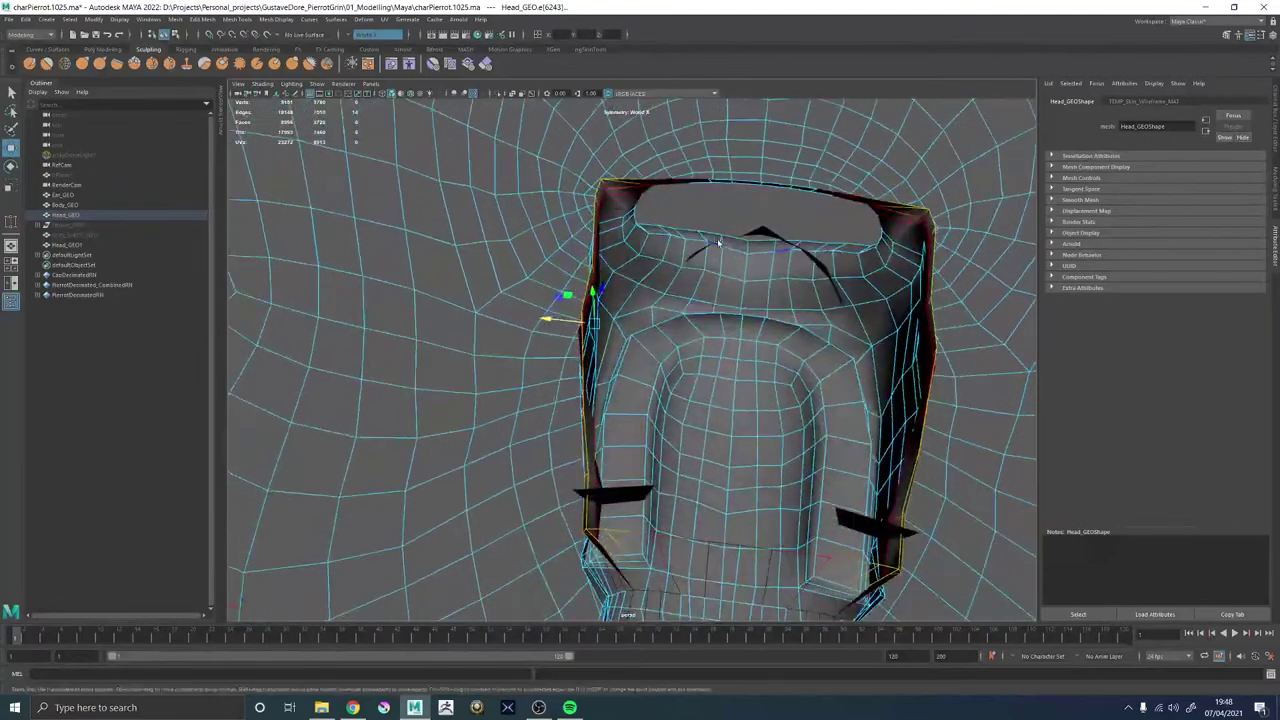
left_click(716, 252)
left_click_drag(710, 255, 610, 290, "alt")
right_click_drag(580, 230, 624, 178)
left_click(566, 374)
left_click_drag(566, 374, 355, 295, "alt")
left_click(590, 190, "shift")
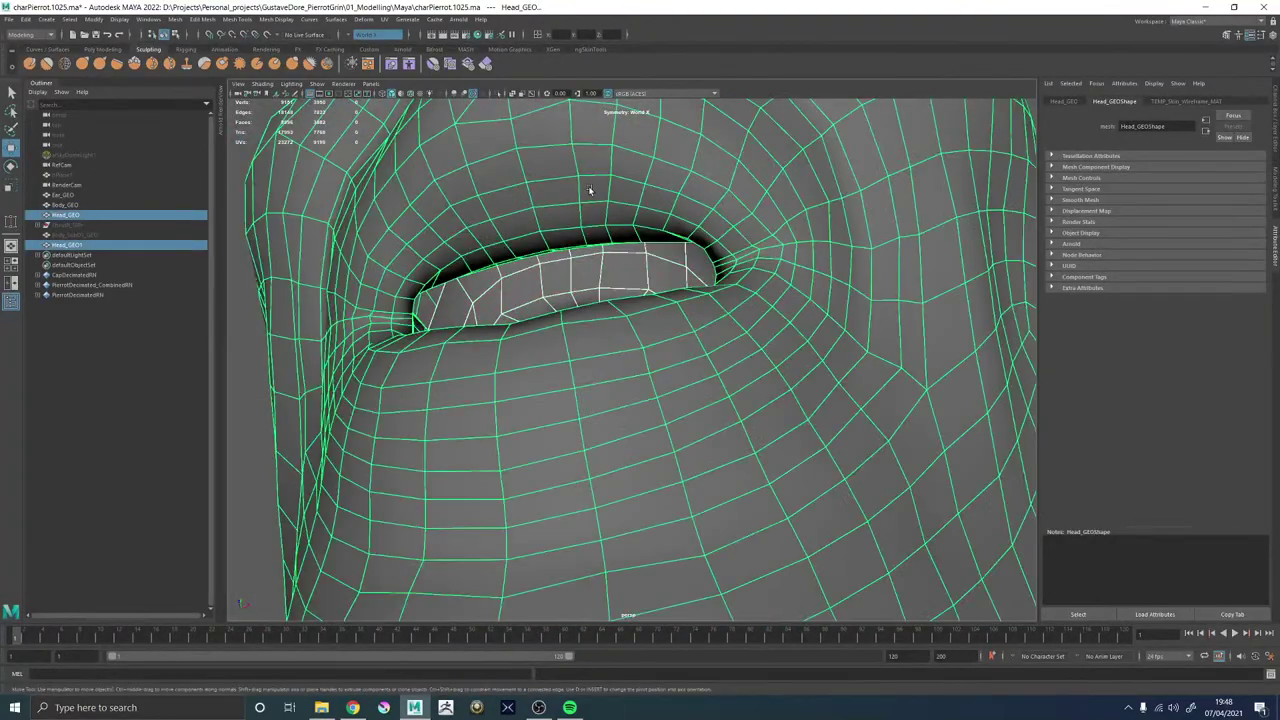
right_click_drag(590, 190, 567, 394, "shift")
left_click_drag(587, 391, 689, 329, "alt")
right_click_drag(689, 329, 518, 370, "alt")
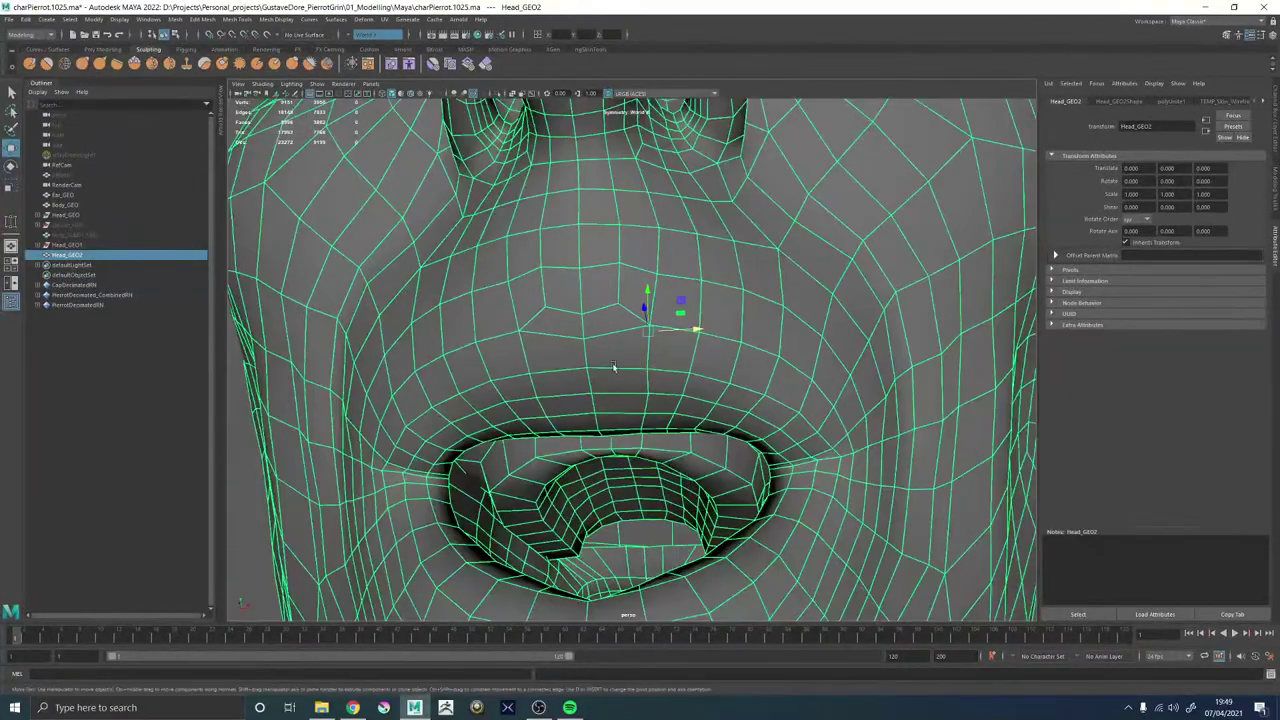
Examine the combined mesh's open borders between the gum piece and the inner lips from several sides.
right_click_drag(614, 366, 577, 404, "alt")
left_click_drag(610, 408, 832, 424, "alt")
left_click(832, 425)
left_click_drag(668, 449, 543, 380, "alt")
right_click_drag(543, 380, 535, 281, "alt")
left_click(536, 281)
left_click_drag(538, 282, 604, 322, "alt")
left_click(385, 400)
left_click(606, 386)
left_click_drag(612, 386, 718, 430, "alt")
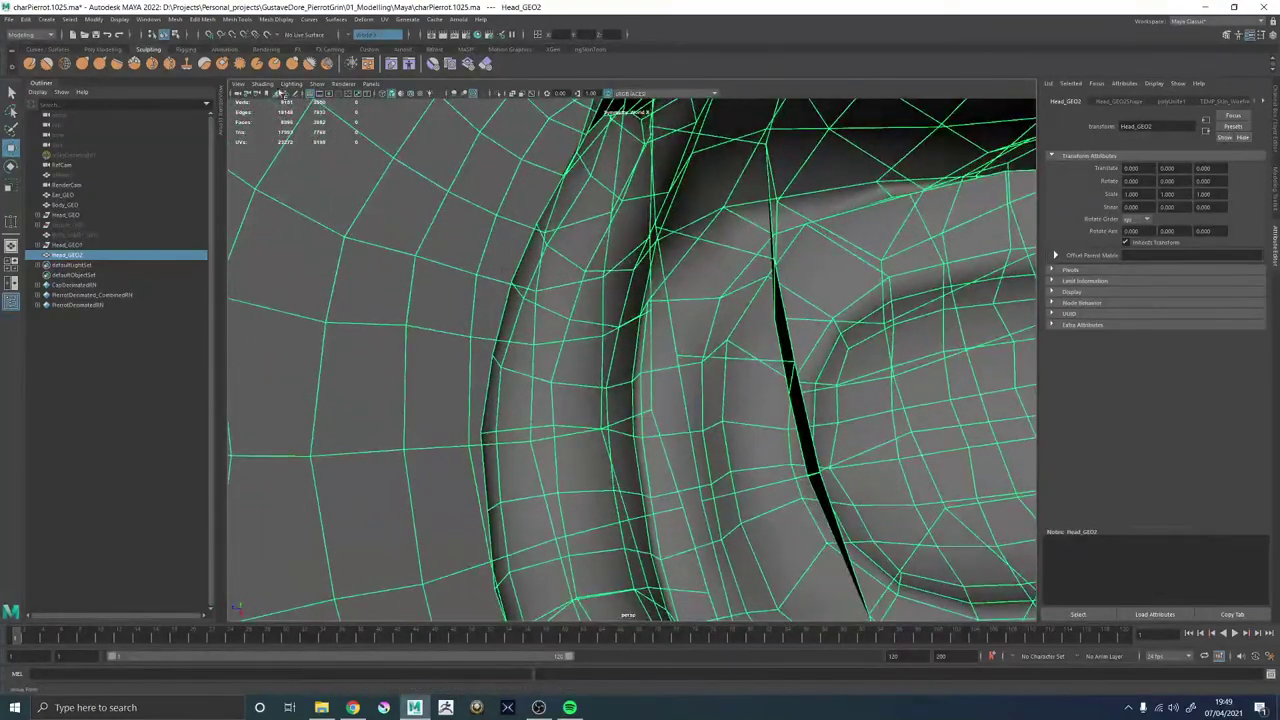
Toggle the viewport's two-sided lighting and backface culling to check the face directions inside the mouth.
left_click(290, 84)
left_click(302, 154)
left_click(266, 85)
left_click(303, 227)
Weld the gum's front middle vertices onto the matching vertices of the inner lip border with Target Weld.
left_click_drag(480, 290, 715, 309, "alt")
right_click_drag(715, 309, 694, 291, "alt")
right_click(692, 289)
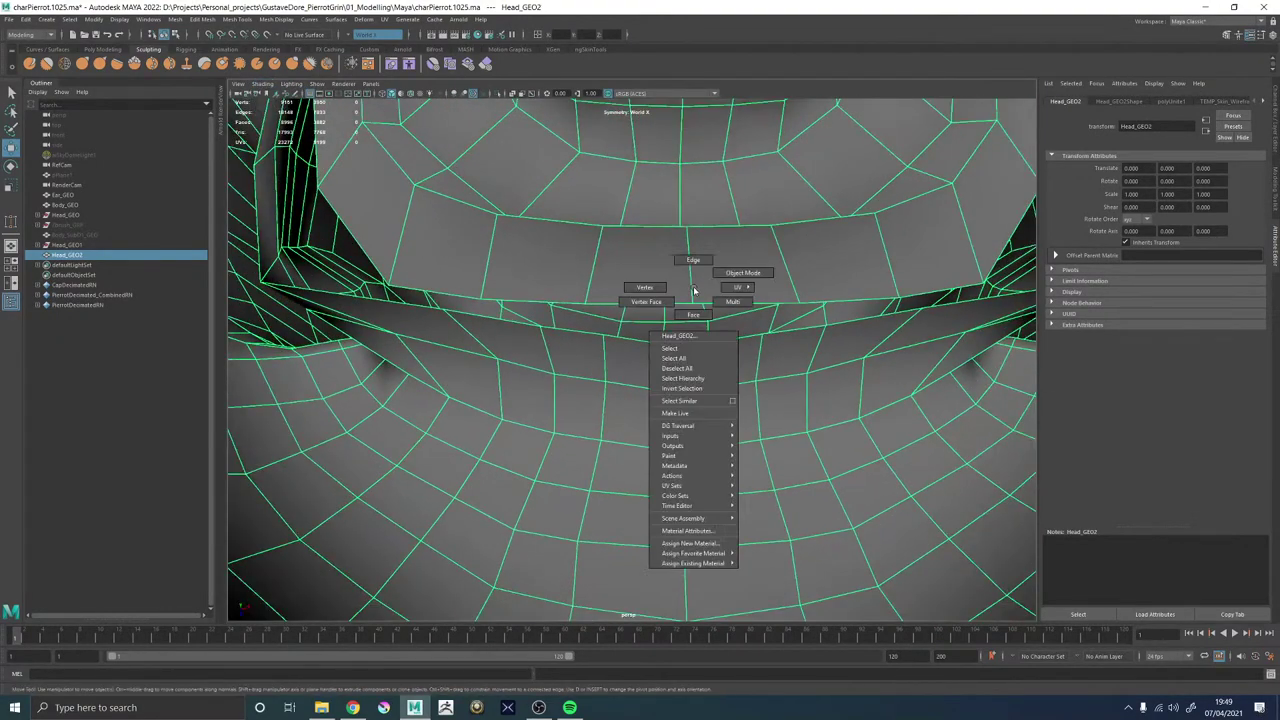
right_click(695, 293)
left_click(645, 291)
left_click(691, 303)
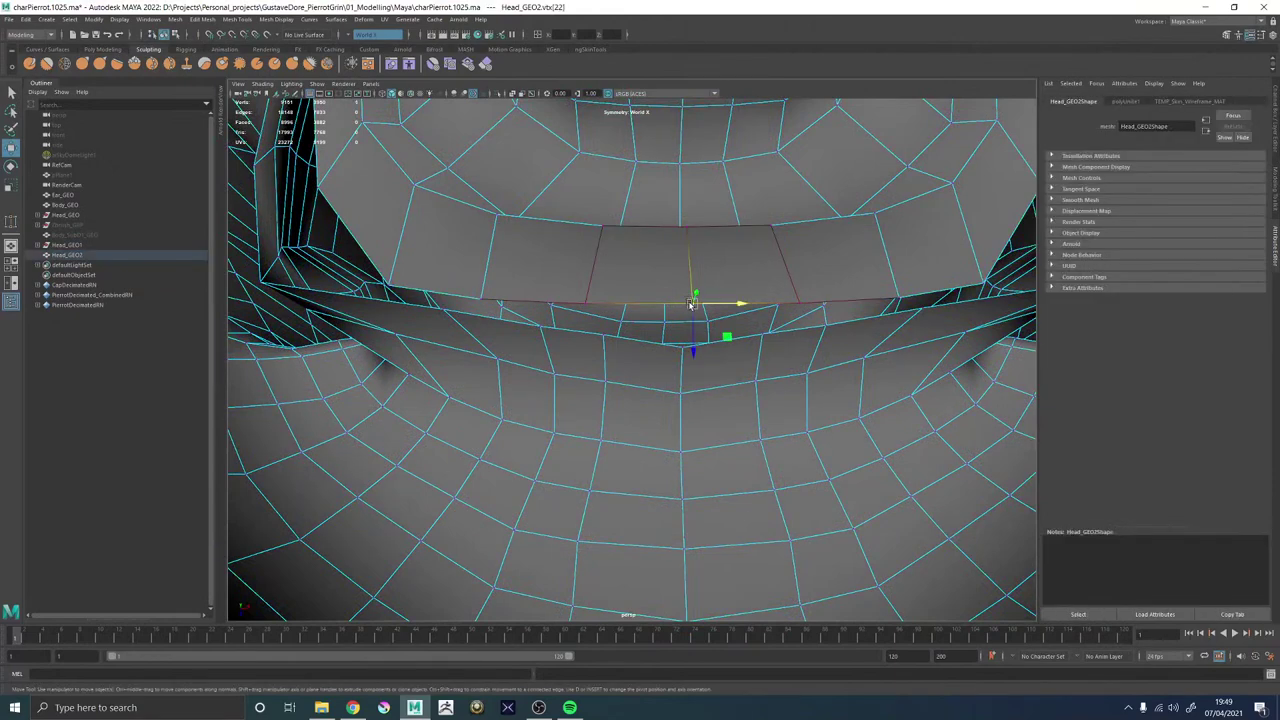
mouse_move(678, 298)
right_mouse_down("shift")
mouse_move(667, 257)
mouse_move(666, 284)
right_mouse_up("shift")
left_click_drag(690, 355, 691, 357)
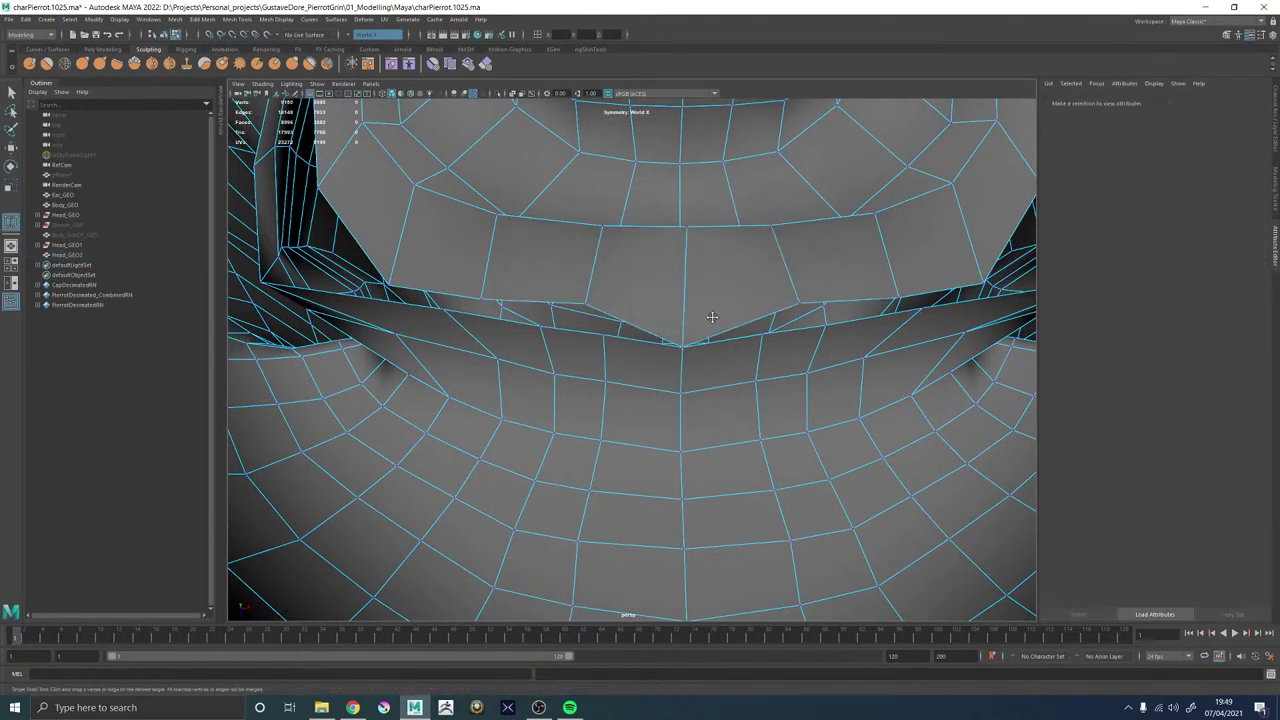
middle_click_drag(714, 317, 592, 316, "alt")
left_click_drag(648, 305, 698, 327)
middle_click_drag(853, 282, 683, 309, "alt")
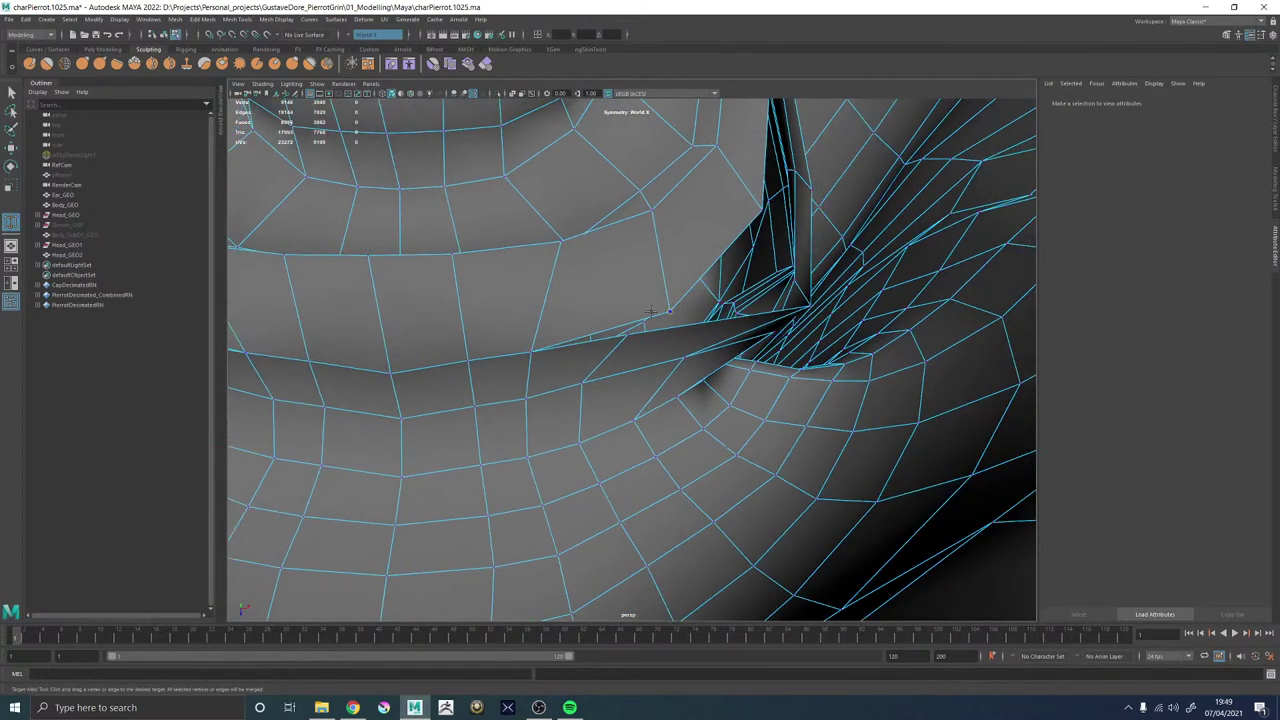
Inspect the remaining gap along the side of the gum and pick the lip's border edge loop.
mouse_move(650, 311)
left_mouse_down("alt")
mouse_move(679, 332)
mouse_move(715, 328)
mouse_move(516, 323)
mouse_move(497, 340)
mouse_move(522, 339)
mouse_move(512, 302)
mouse_move(714, 271)
left_mouse_up("alt")
key("4")
mouse_move(525, 288)
left_mouse_down("alt")
mouse_move(736, 299)
mouse_move(650, 315)
mouse_move(586, 306)
mouse_move(543, 351)
mouse_move(591, 348)
mouse_move(640, 323)
mouse_move(549, 341)
left_mouse_up("alt")
key("6")
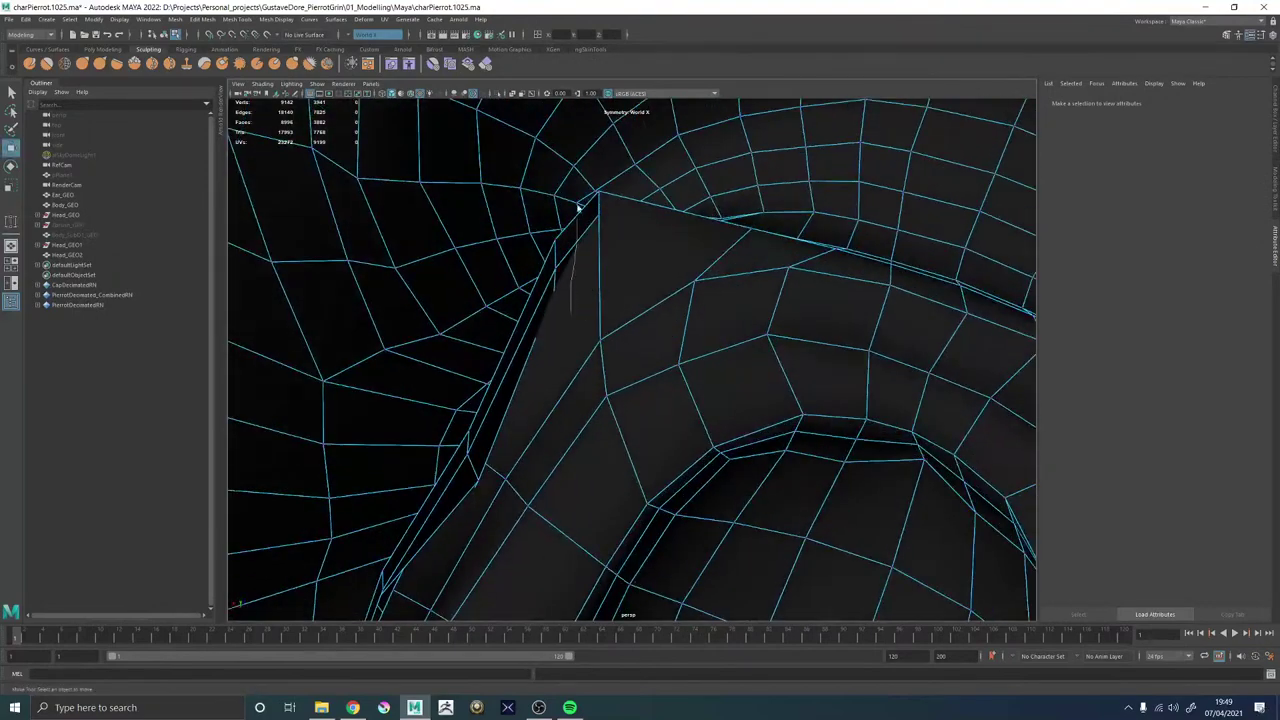
left_click(577, 243)
left_click_drag(577, 243, 643, 295, "alt")
key("w")
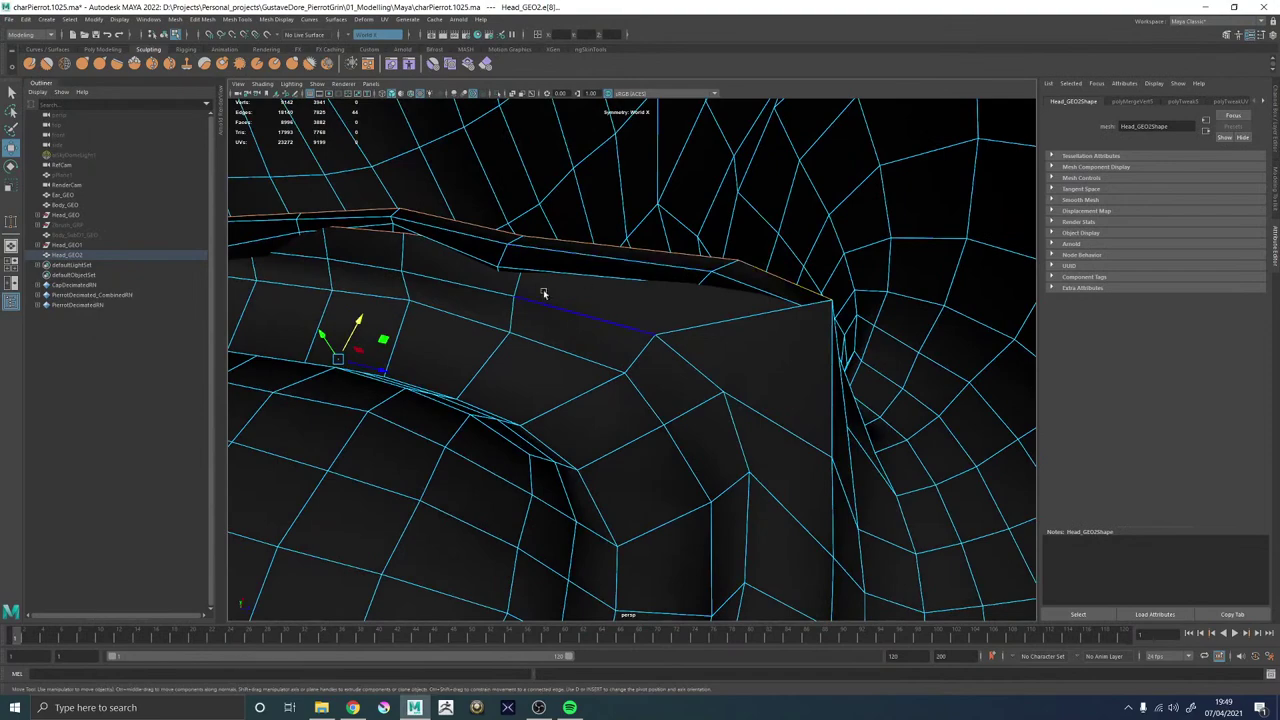
left_click_drag(543, 289, 584, 278, "alt")
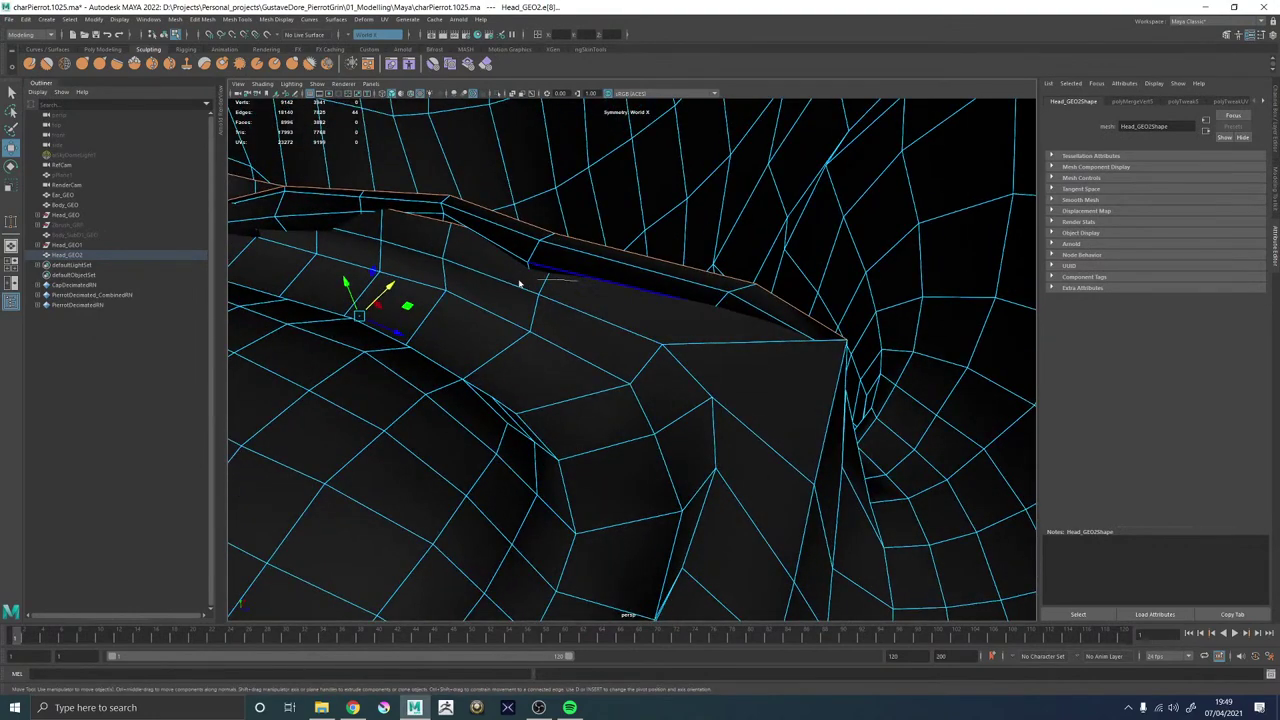
Merge the next vertices along the side of the gum's outer edge with the inner lip border.
left_click(519, 283)
key("4")
left_click(556, 261)
left_click_drag(557, 262, 620, 426, "alt")
mouse_move(507, 425)
left_mouse_down()
mouse_move(548, 371)
mouse_move(510, 390)
mouse_move(543, 322)
mouse_move(645, 360)
mouse_move(583, 351)
mouse_move(569, 325)
mouse_move(610, 351)
mouse_move(666, 360)
mouse_move(677, 337)
mouse_move(643, 322)
mouse_move(708, 349)
mouse_move(704, 333)
left_mouse_up()
key("5")
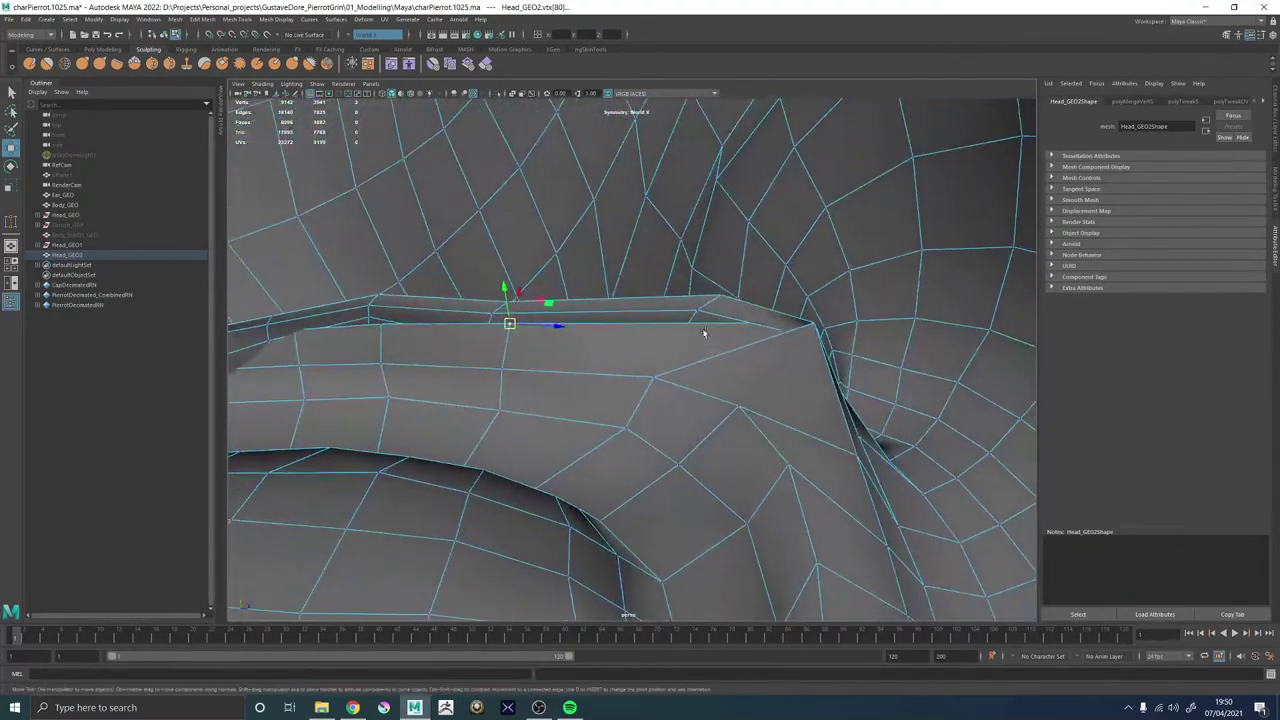
right_click_drag(716, 298, 715, 226, "shift")
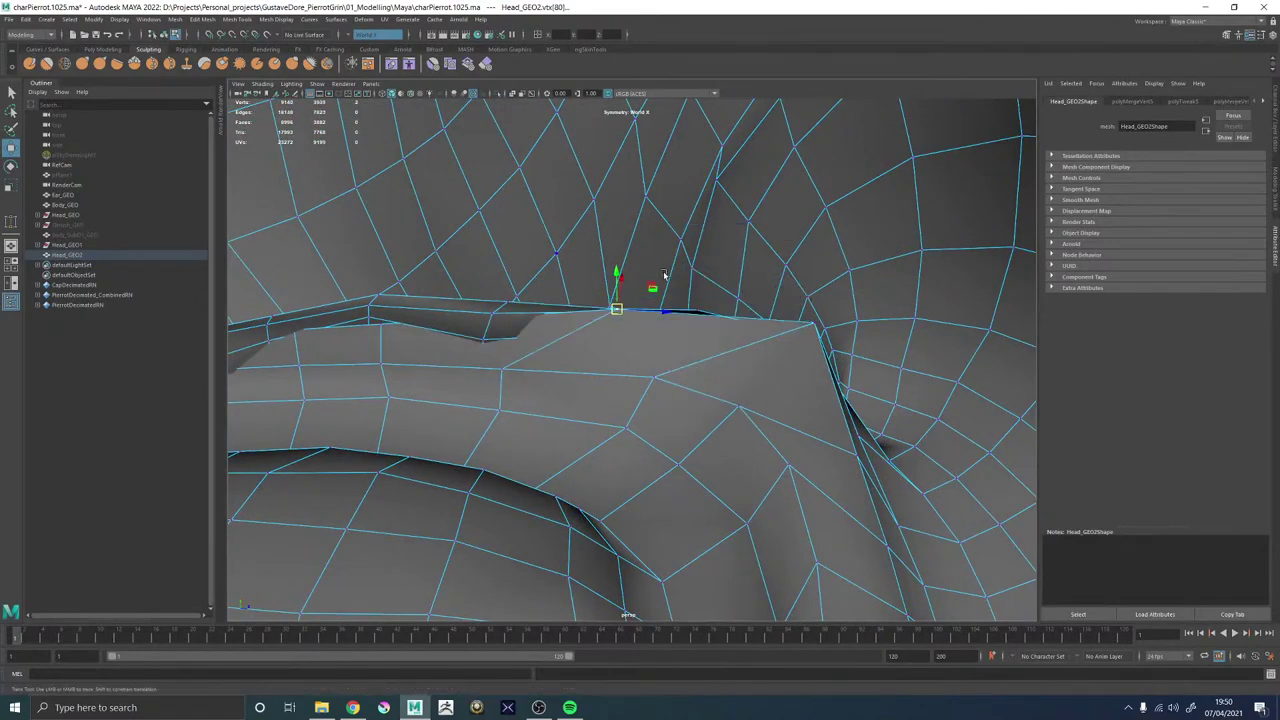
left_click_drag(663, 274, 570, 327, "alt")
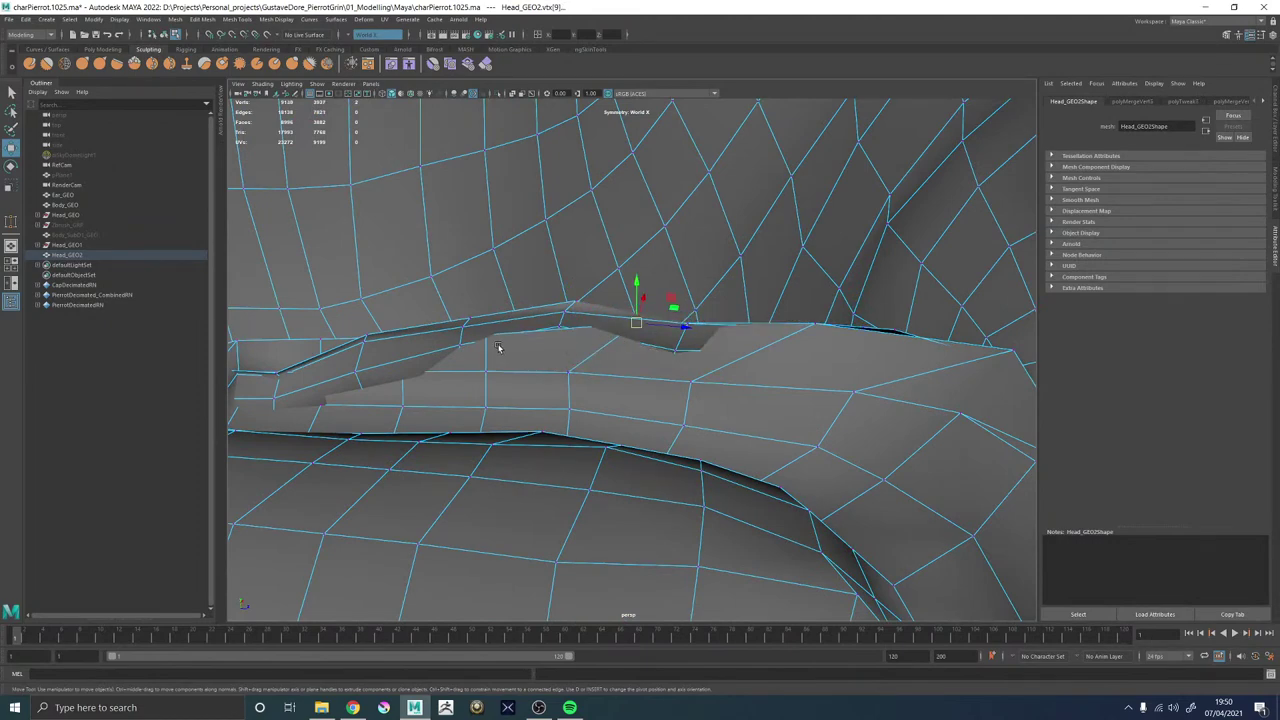
Select the small faces at the inner mouth corner beside the gum and move them sideways.
left_click_drag(531, 323, 624, 286, "alt")
right_click_drag(624, 286, 622, 316)
left_click(589, 389)
left_click_drag(589, 389, 674, 320, "alt")
left_click(557, 307)
key("w")
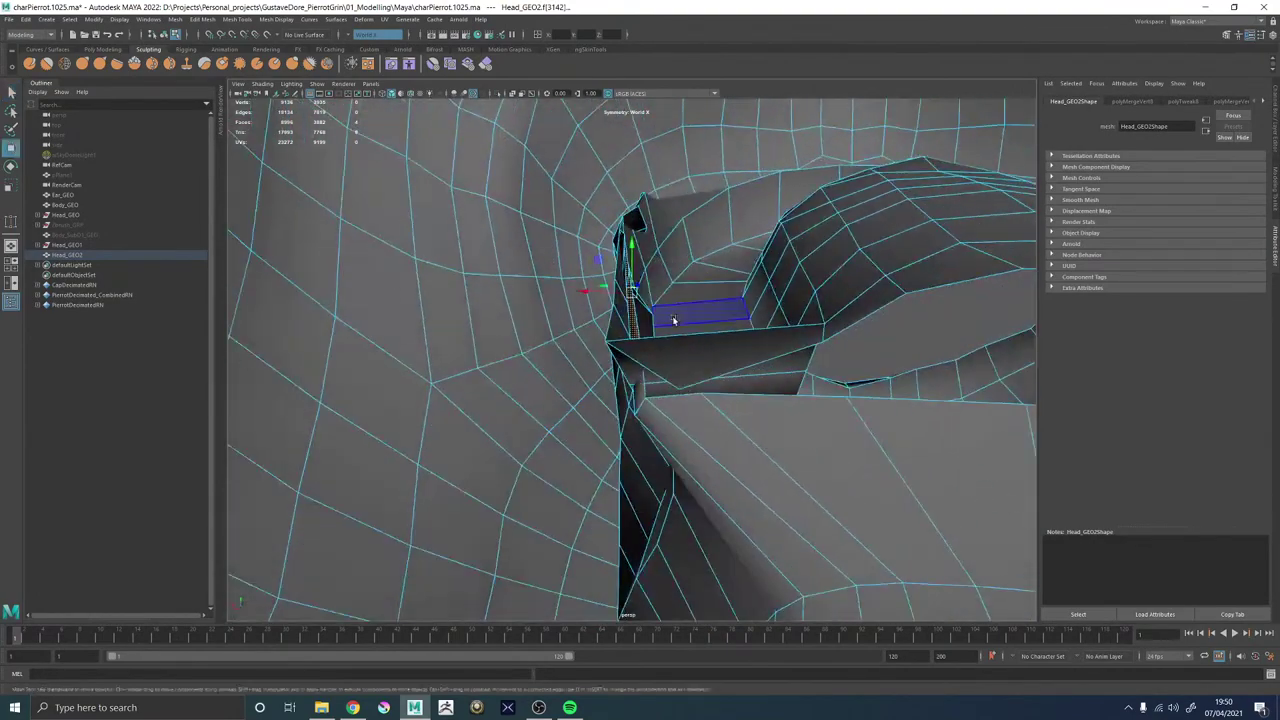
left_click_drag(590, 289, 655, 318)
Check the face loop along the gum's outer edge and pick the overlapping inner lip face.
left_click(605, 252)
left_click(686, 346)
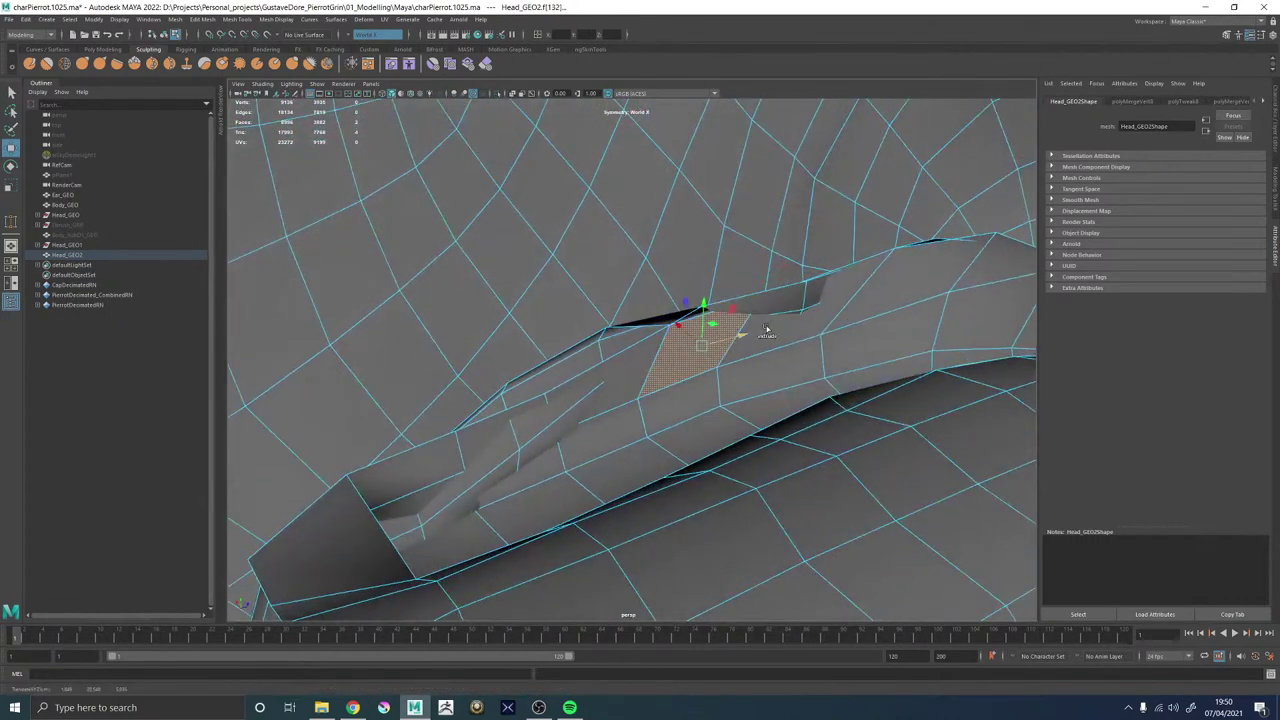
double_click(873, 323)
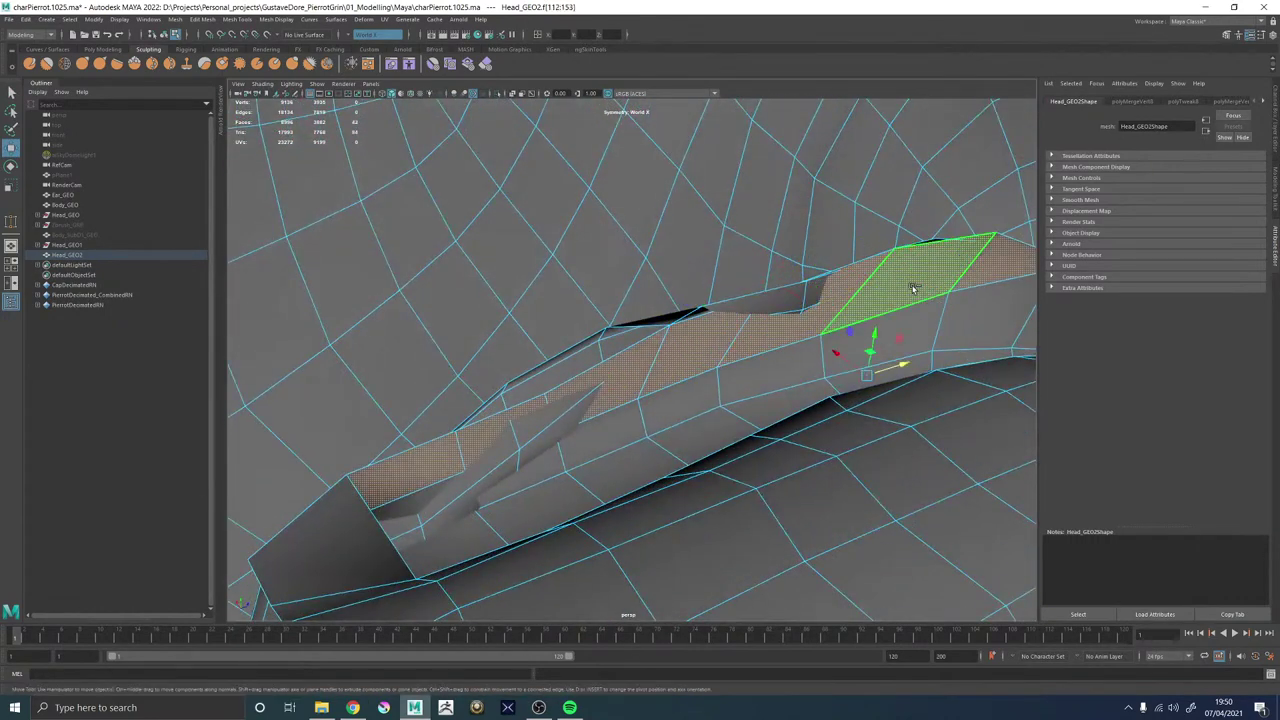
left_click_drag(873, 323, 745, 325, "alt")
left_click(814, 326)
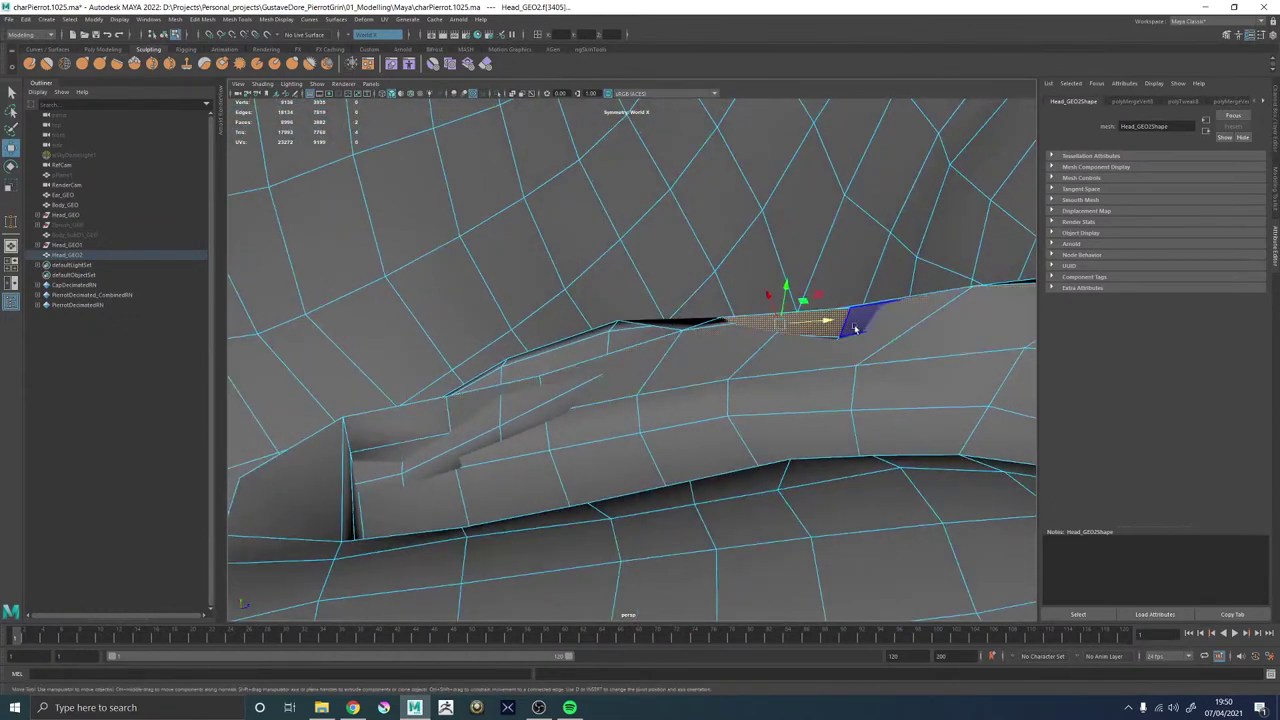
Turn off two-sided lighting and nudge the inner lip faces overlapping the gum's outer edge.
left_click(261, 84)
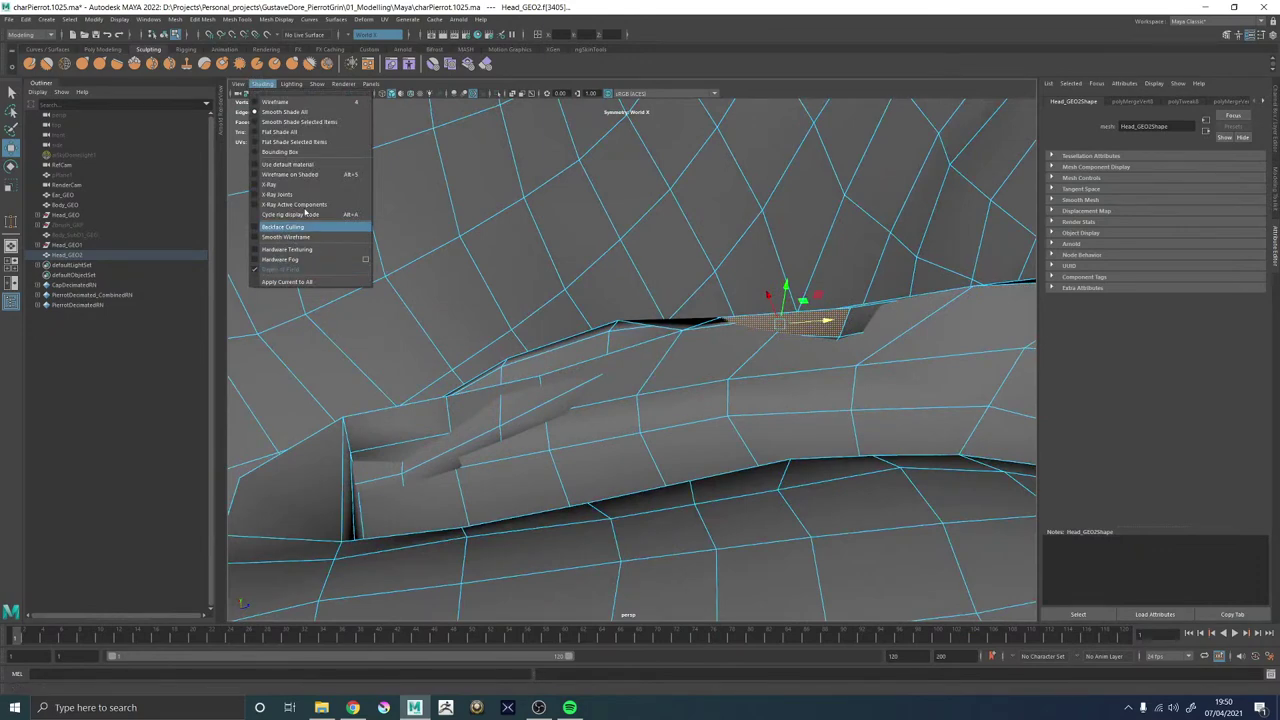
mouse_move(288, 84)
left_click(315, 155)
left_click_drag(735, 365, 825, 352, "alt")
left_click(858, 334)
left_click(822, 339, "shift")
middle_click_drag(814, 369, 804, 371)
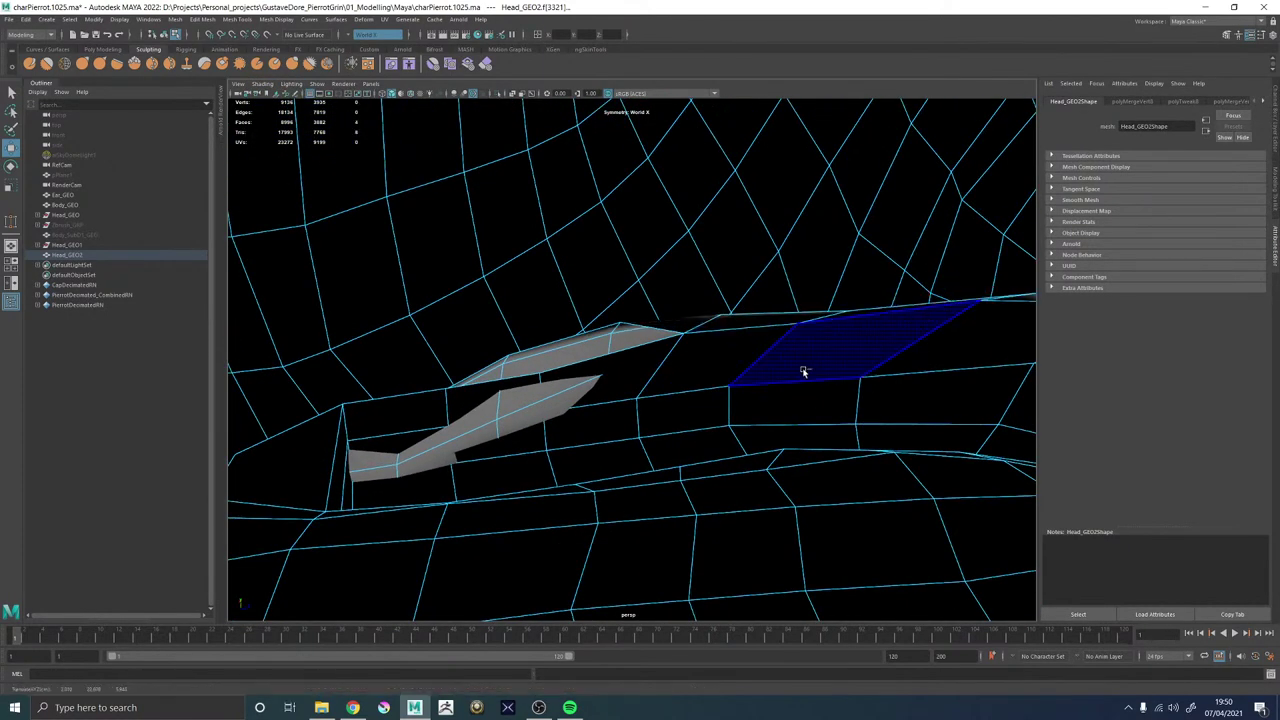
Select the overlapping inner lip faces along the gum's outer edge and nudge them sideways.
left_click_drag(585, 362, 592, 397, "alt")
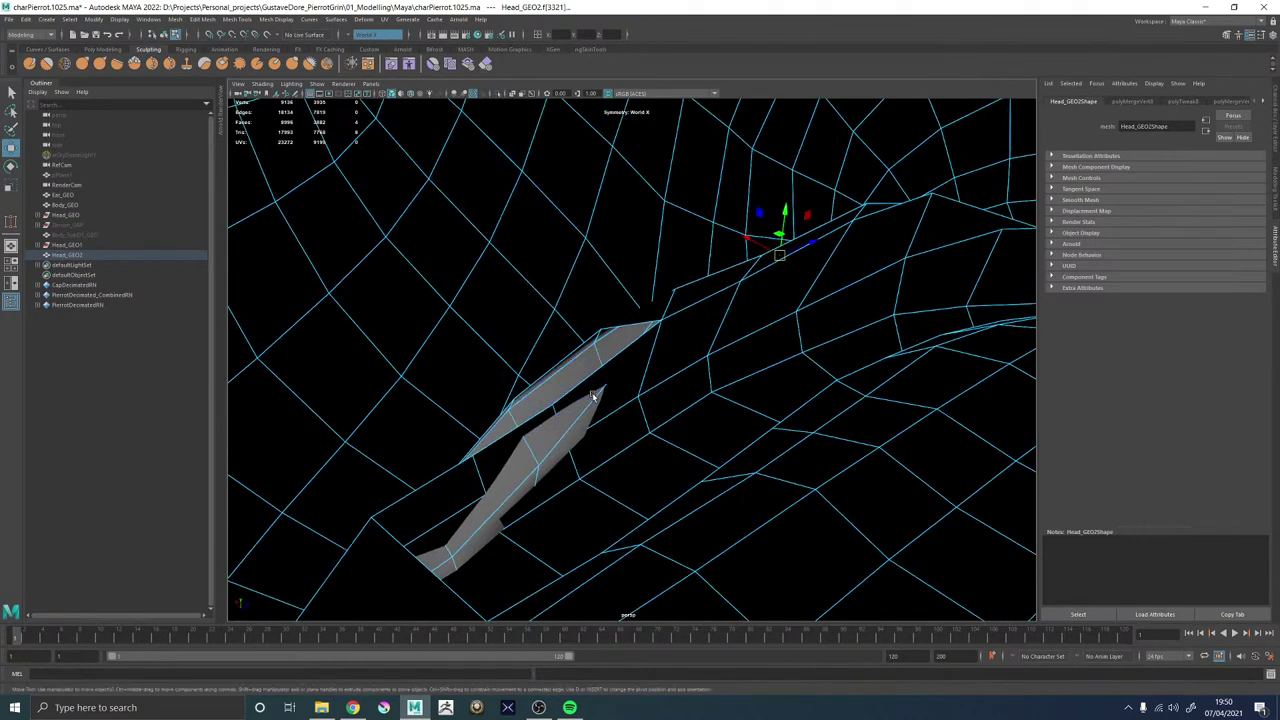
left_click(551, 441)
left_click(507, 494, "shift")
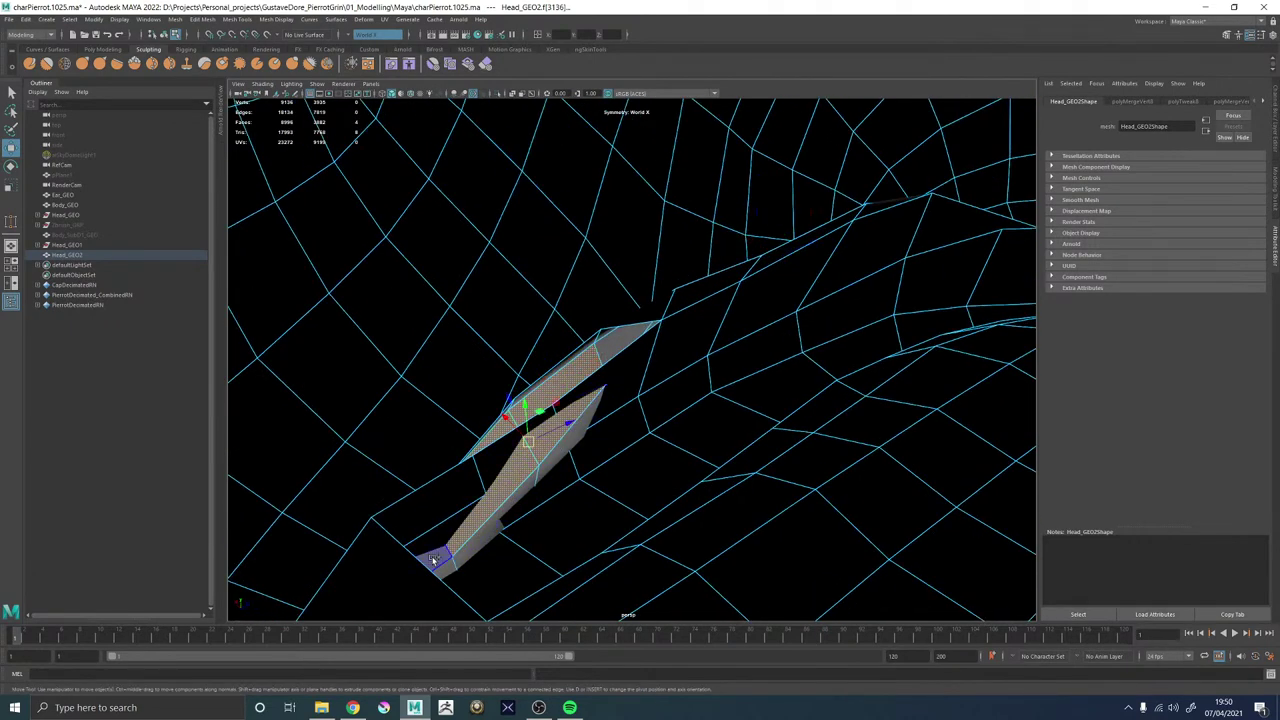
middle_click_drag(562, 489, 531, 489, "ctrl")
Merge the gum's back edge vertices with the facing mouth cavity border, working outward from the centre.
left_click_drag(536, 462, 575, 392, "alt")
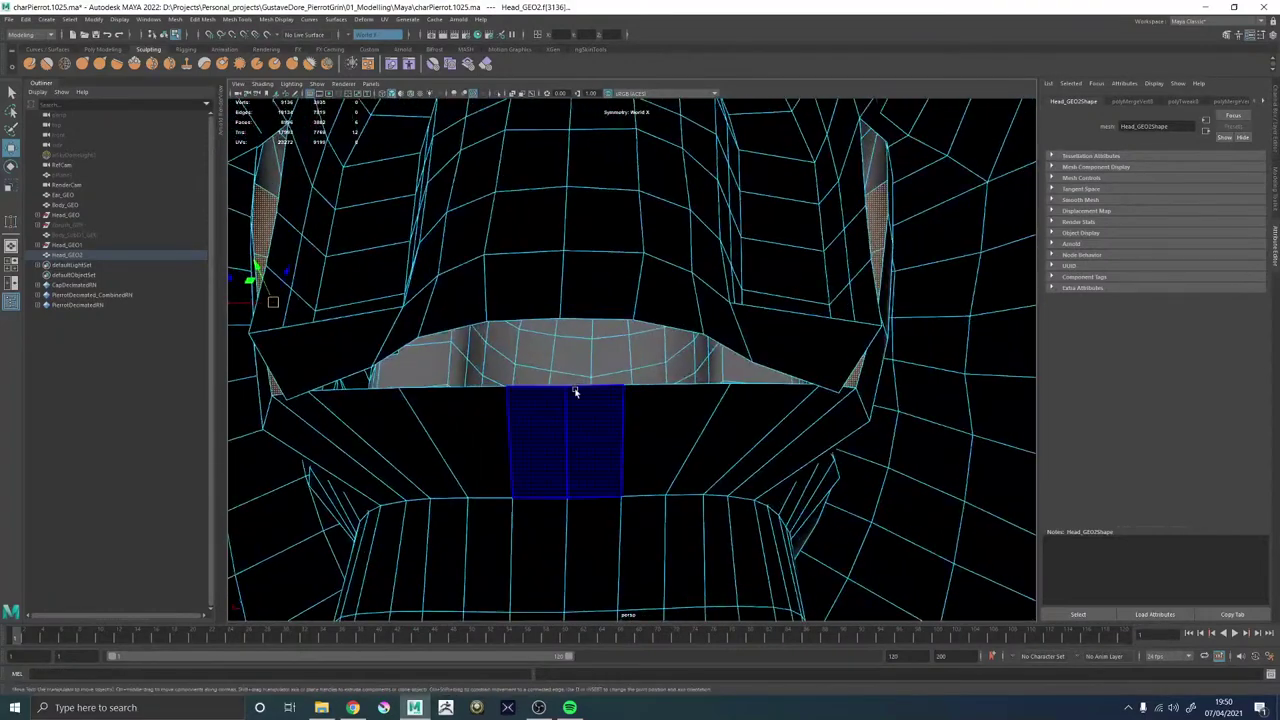
right_click_drag(586, 404, 567, 397)
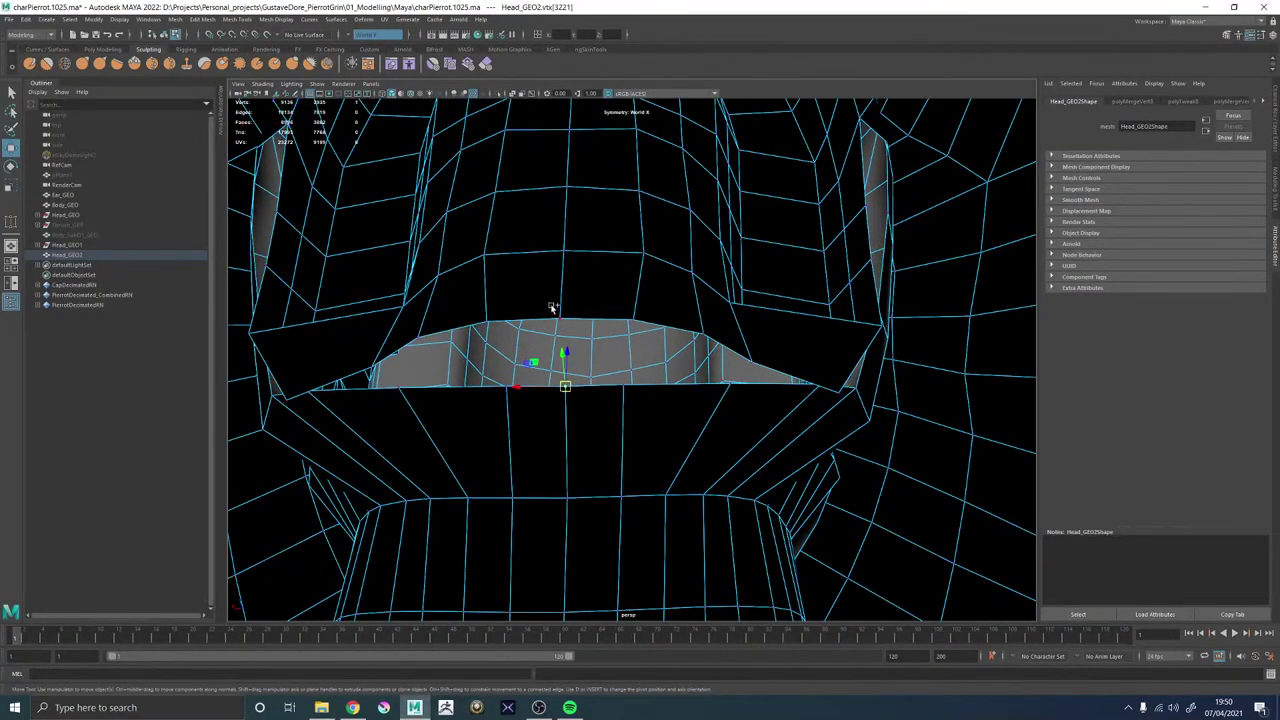
right_click_drag(559, 318, 562, 228, "shift")
middle_click_drag(541, 416, 626, 401, "alt")
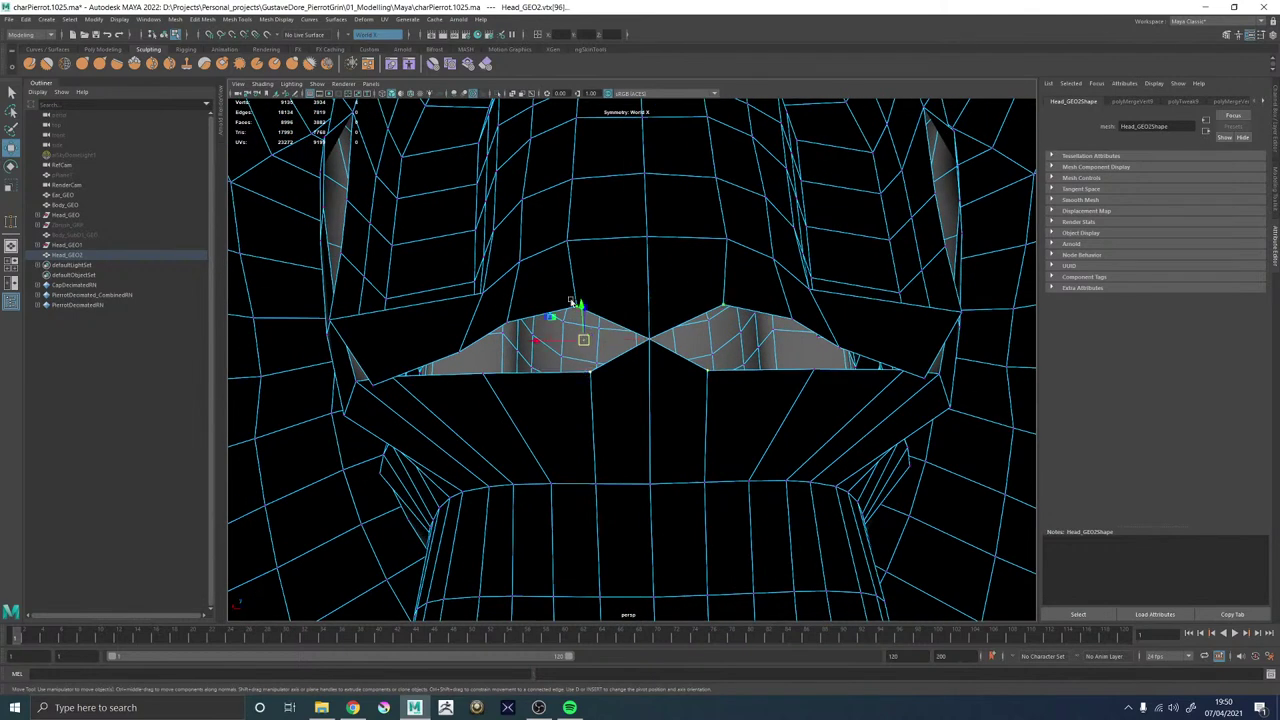
left_click_drag(571, 301, 550, 390)
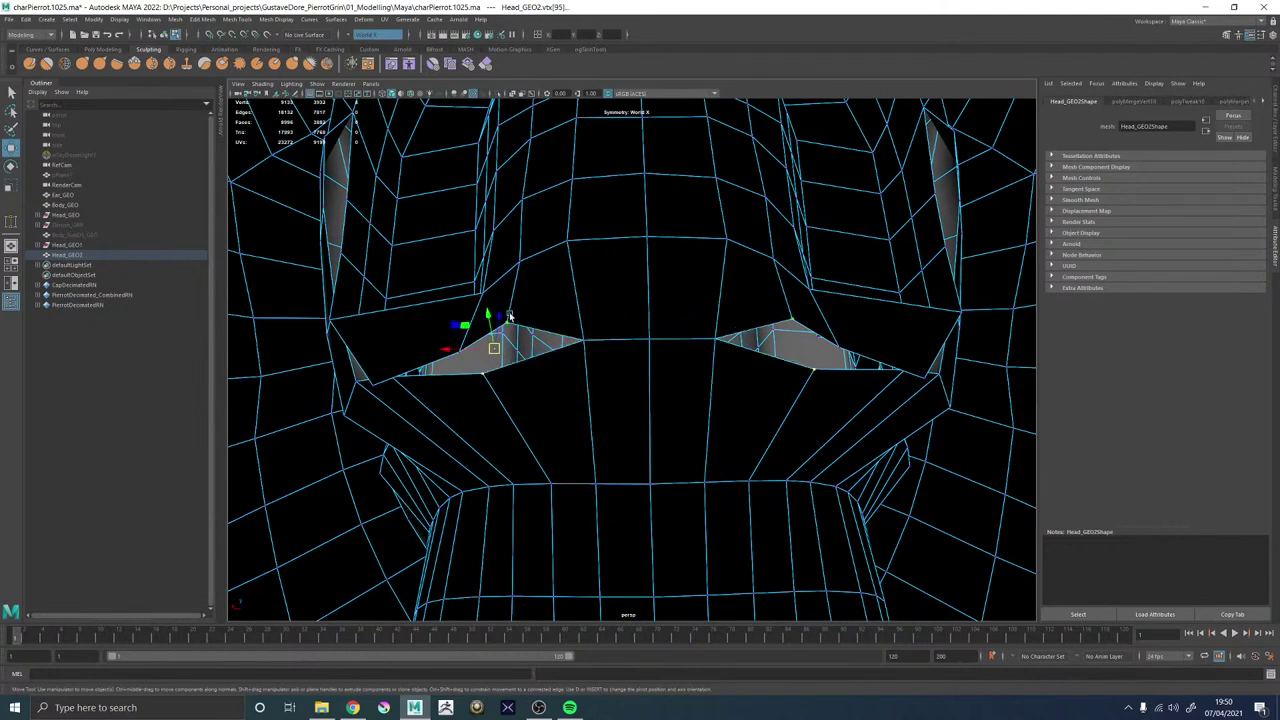
left_click_drag(509, 316, 511, 410)
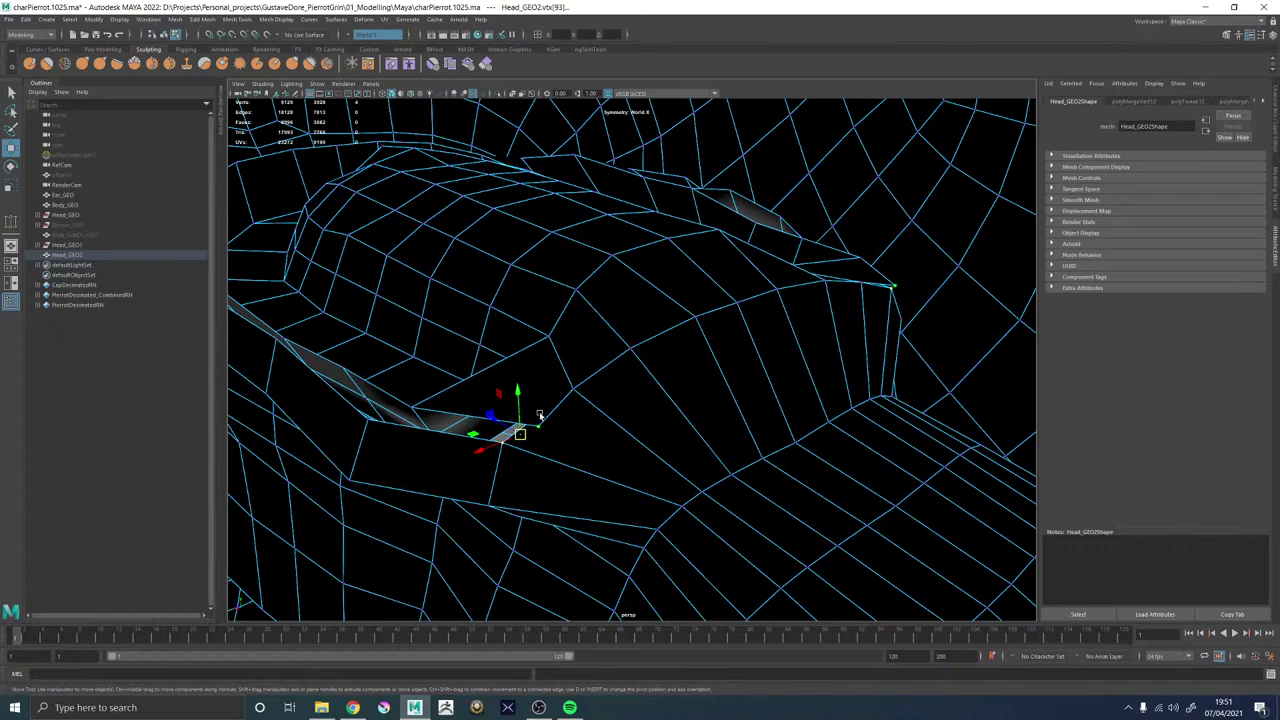
Merge the next vertex pairs at the gum's back corner with the adjoining mouth cavity border.
key("g")
left_click_drag(437, 428, 434, 423, "alt")
middle_click_drag(434, 423, 587, 438, "alt")
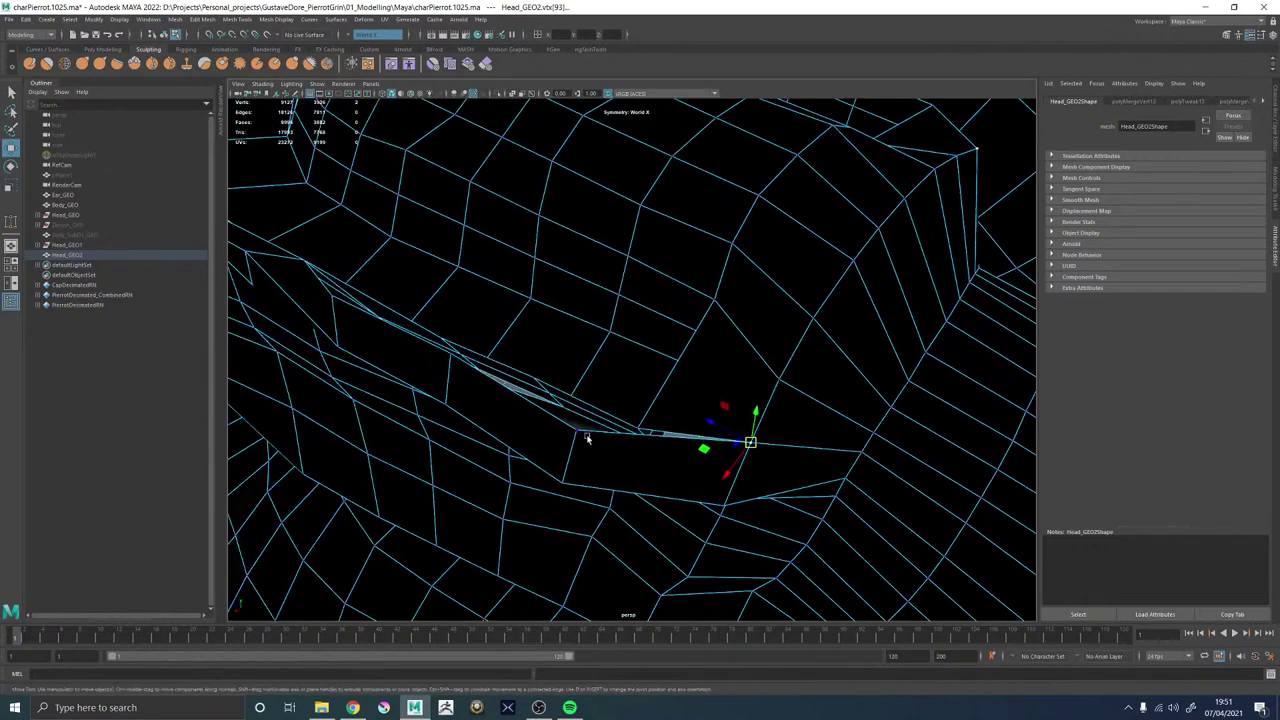
key("q")
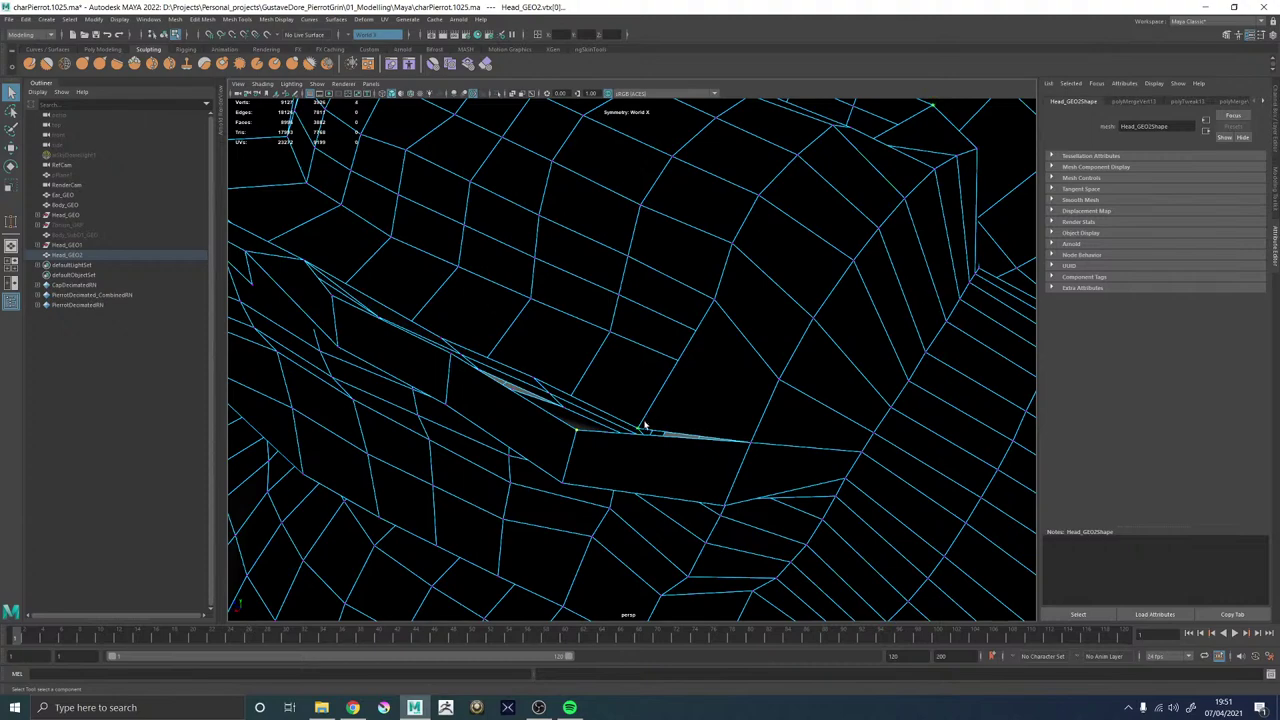
key("g")
Continue merging vertex pairs along the gum's side and undo the last operation there.
left_click_drag(452, 370, 590, 478, "alt")
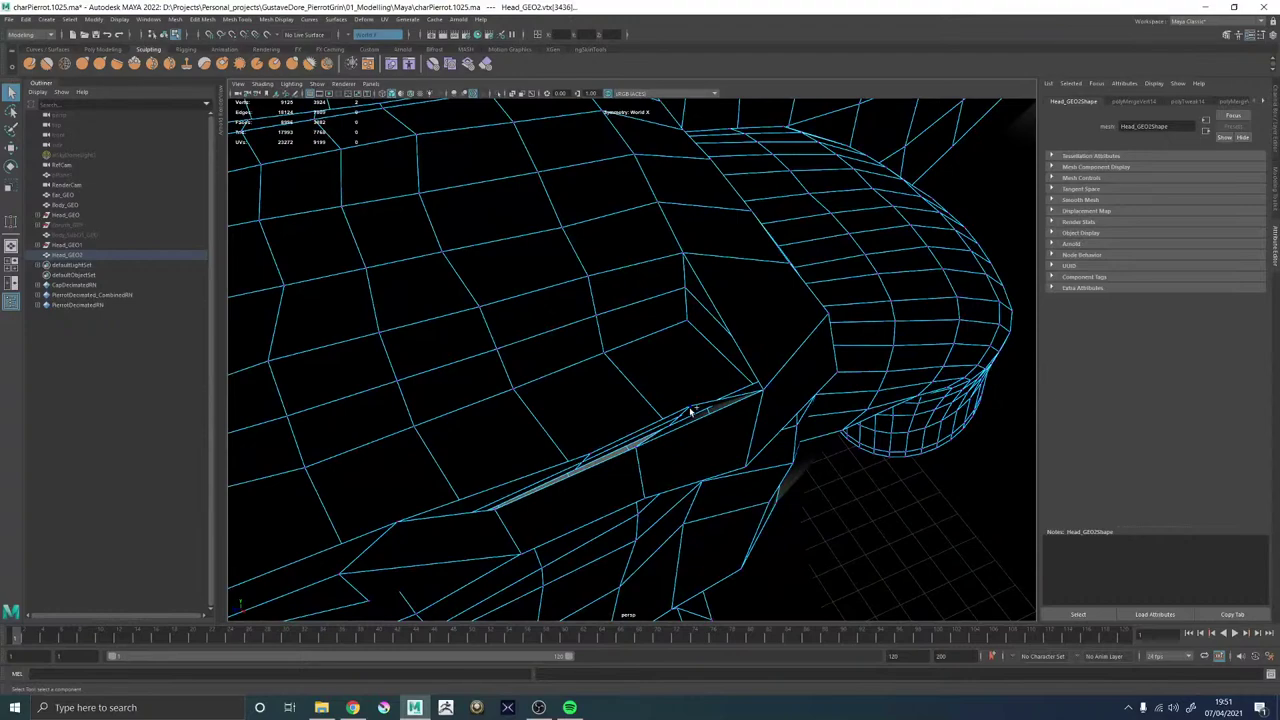
left_click_drag(582, 432, 450, 343, "alt")
key("ctrl+z")
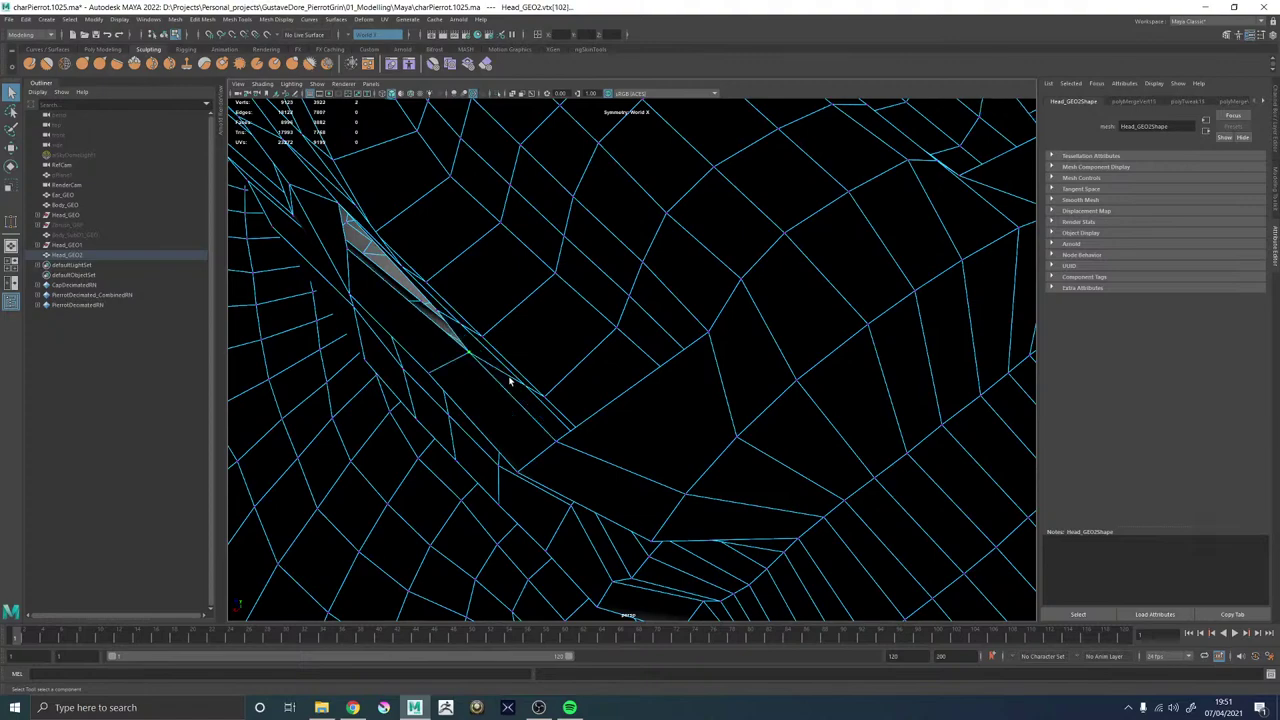
left_click_drag(473, 360, 670, 427, "alt")
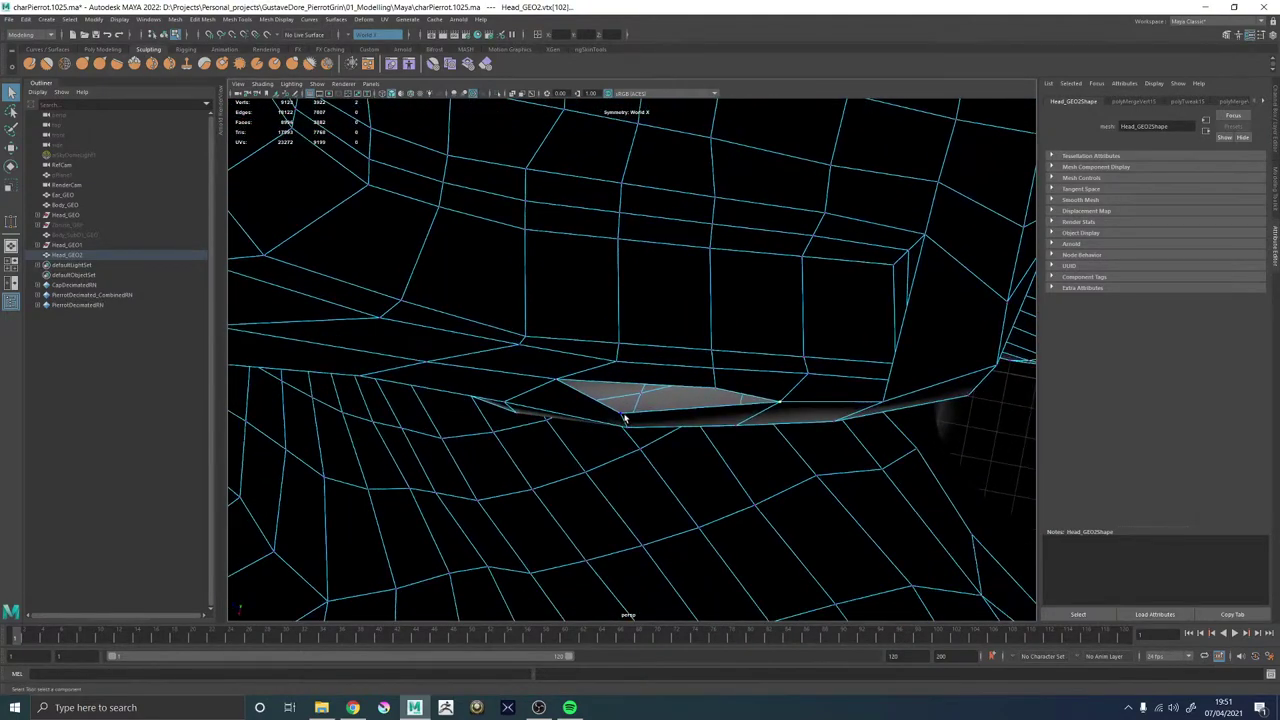
Return to object selection and examine the smoothed mouth interior, gum seam and inner lip corner.
left_click_drag(714, 391, 802, 227, "alt")
right_click_drag(683, 340, 802, 227)
key("3")
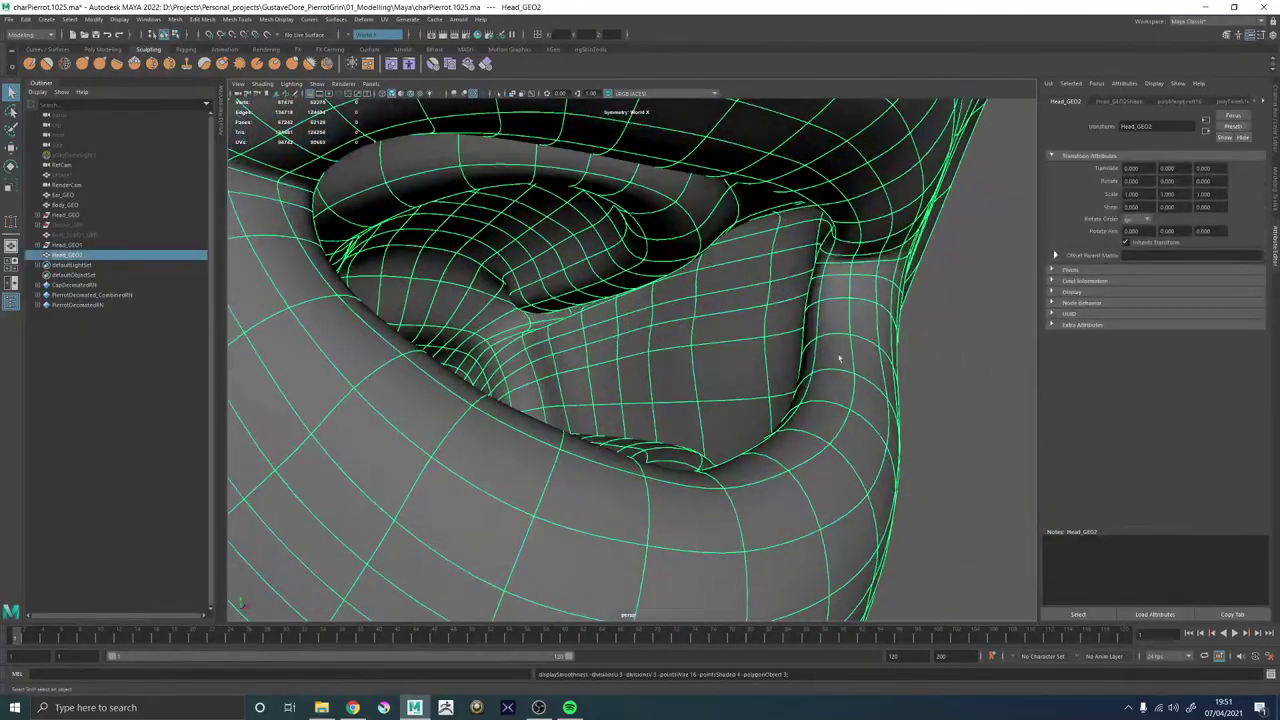
scroll(850, 365, "down", 4)
left_click(863, 377)
mouse_move(863, 377)
left_mouse_down("alt")
mouse_move(850, 363)
mouse_move(862, 373)
left_mouse_up("alt")
left_click(775, 385)
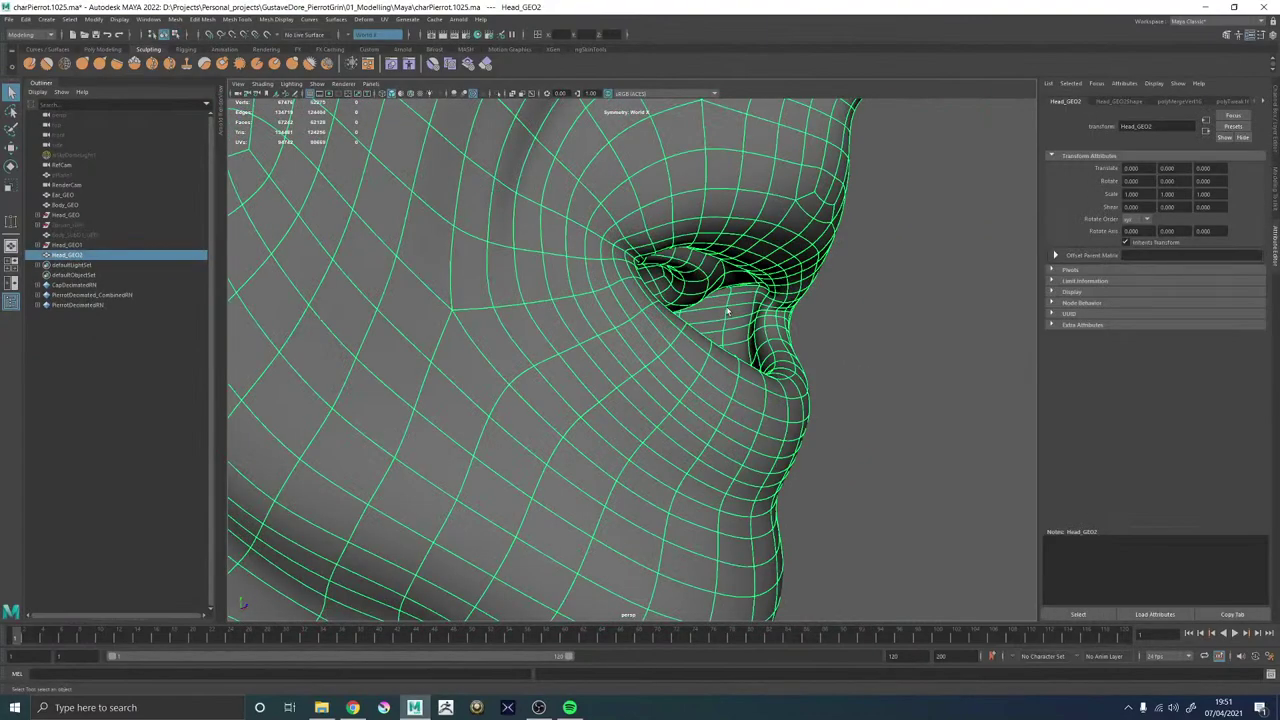
middle_click_drag(920, 405, 780, 503, "alt")
scroll(780, 503, "up", 5)
left_click_drag(780, 503, 560, 417, "alt")
middle_click_drag(560, 417, 590, 465, "alt")
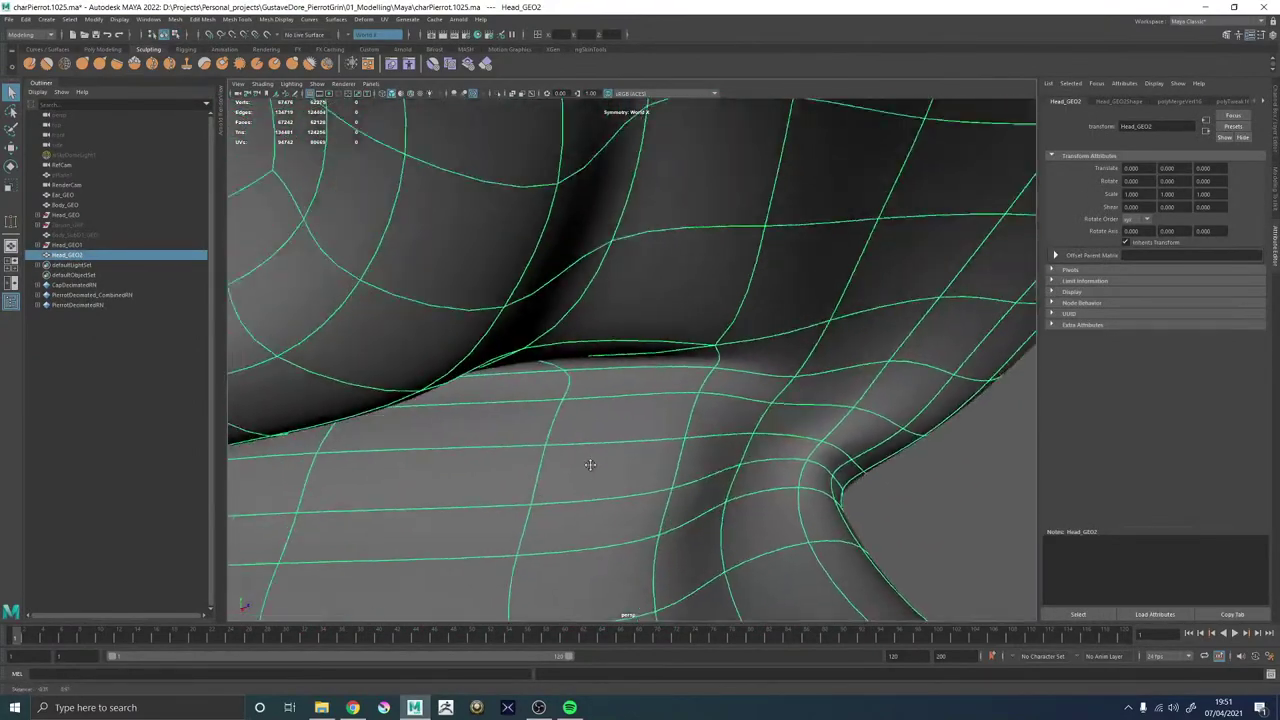
left_click_drag(590, 464, 580, 421, "alt")
Turn off the smooth preview and move the vertex at the end of the gum seam by the inner lip.
key("1")
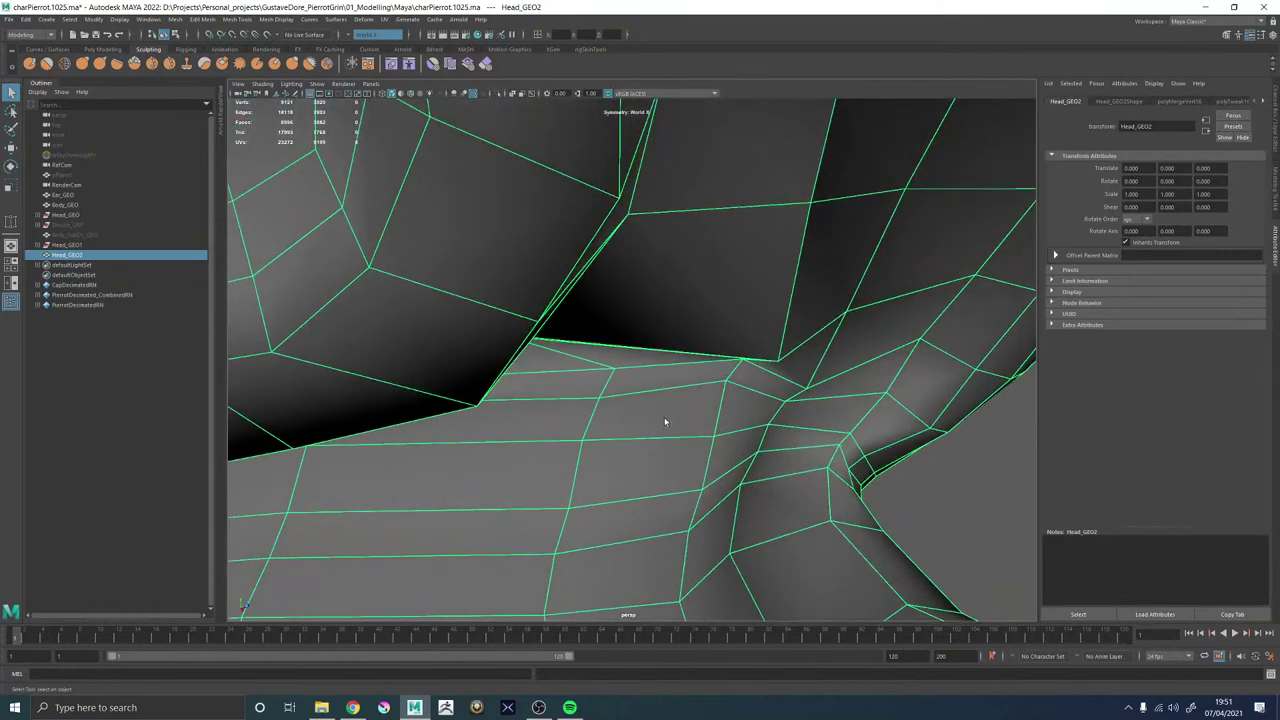
right_click_drag(664, 419, 612, 417)
left_click(779, 358)
key("w")
left_click_drag(780, 345, 610, 348, "alt")
scroll(608, 330, "up", 7)
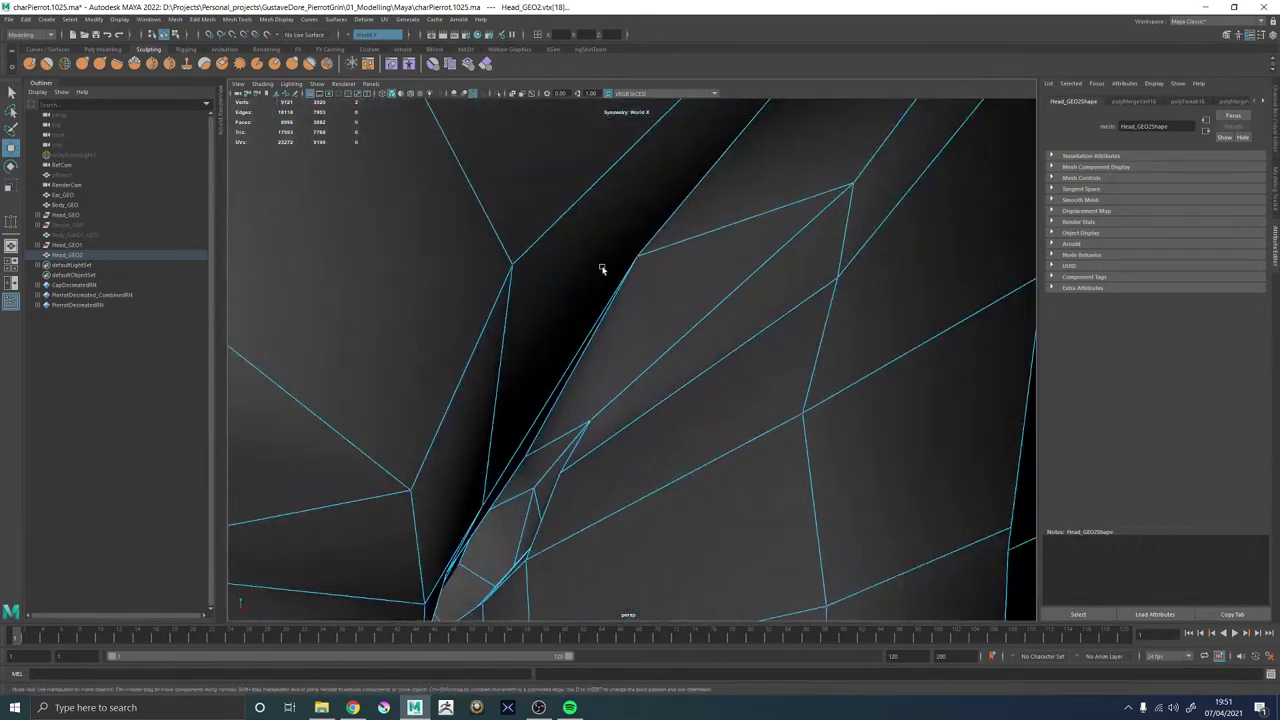
left_click_drag(670, 263, 531, 372)
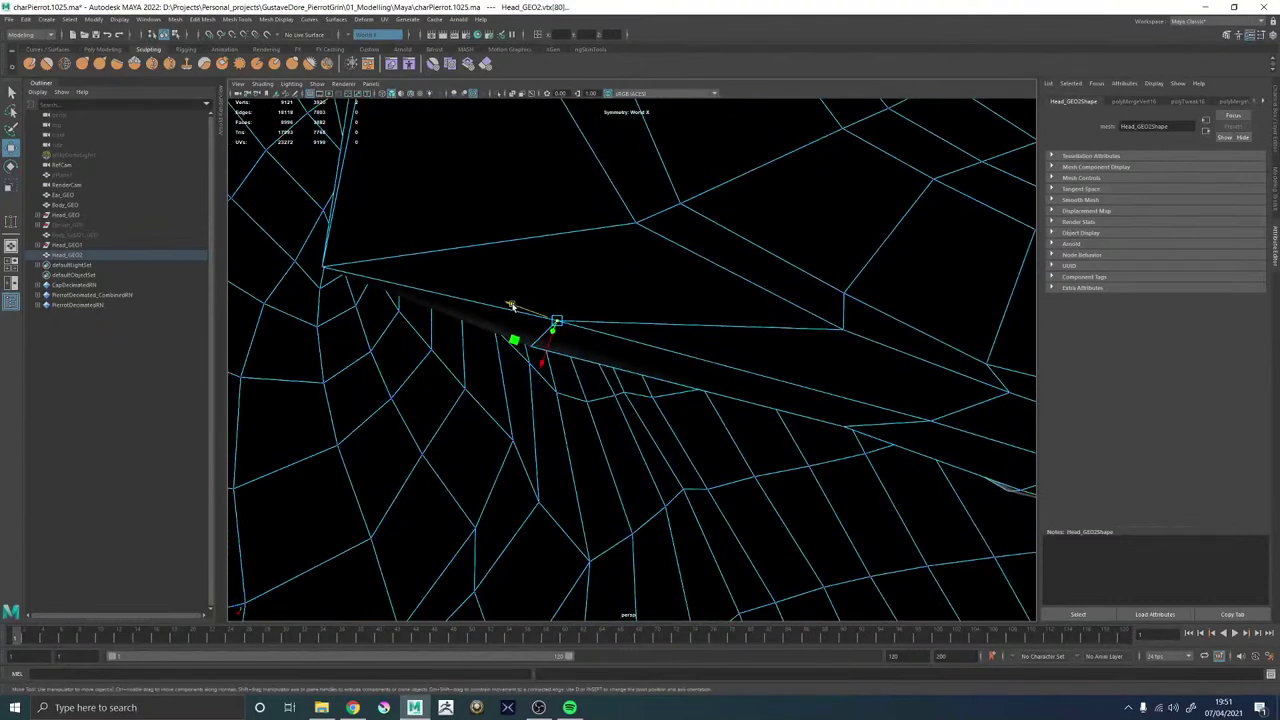
middle_click_drag(510, 305, 787, 405)
Select the short edge below the gum seam and move it sideways toward the neighbouring edge column.
mouse_move(752, 446)
left_mouse_down("alt")
mouse_move(763, 383)
mouse_move(597, 226)
mouse_move(546, 357)
left_mouse_up("alt")
right_click_drag(473, 414, 458, 259)
left_click_drag(363, 321, 388, 350, "alt")
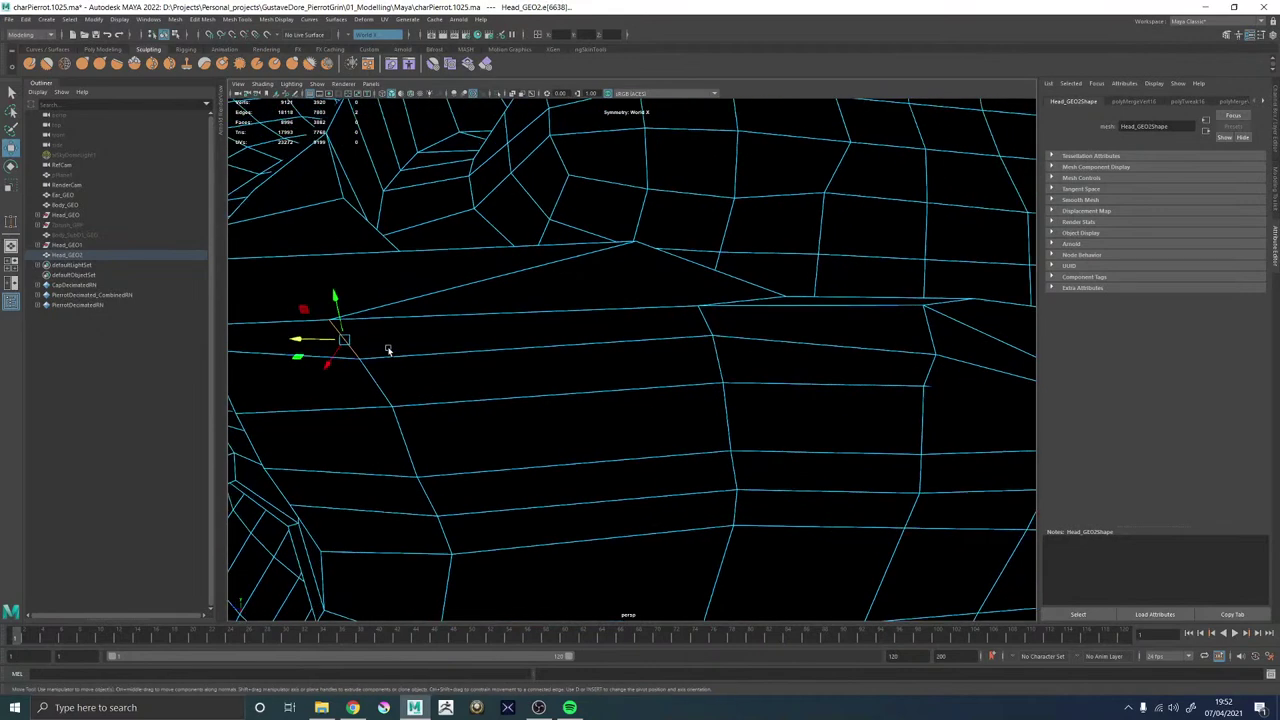
left_click_drag(298, 338, 624, 386)
key("e")
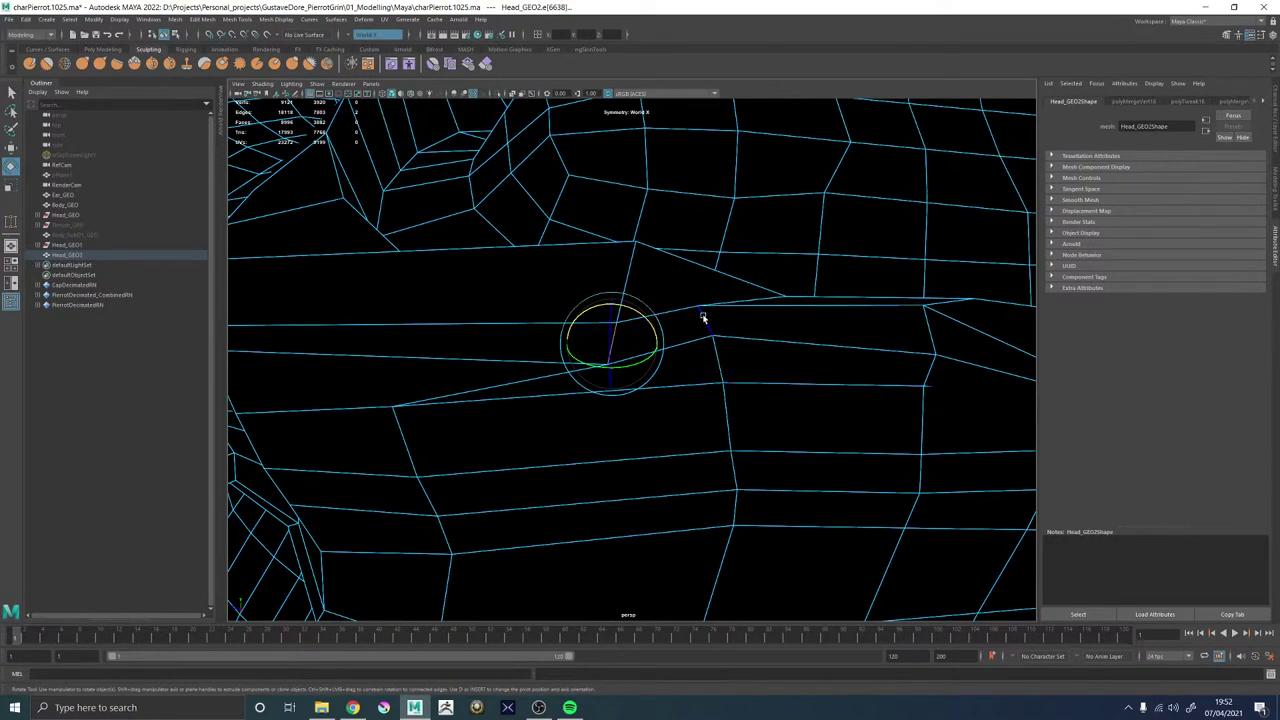
Select the column of edges running down the inner lip wall and shift it sideways to even the spacing.
middle_click_drag(749, 407, 657, 105, "alt")
left_click_drag(671, 411, 570, 315, "alt")
scroll(570, 315, "down", 5)
middle_click_drag(811, 423, 717, 460, "alt")
scroll(711, 460, "up", 2)
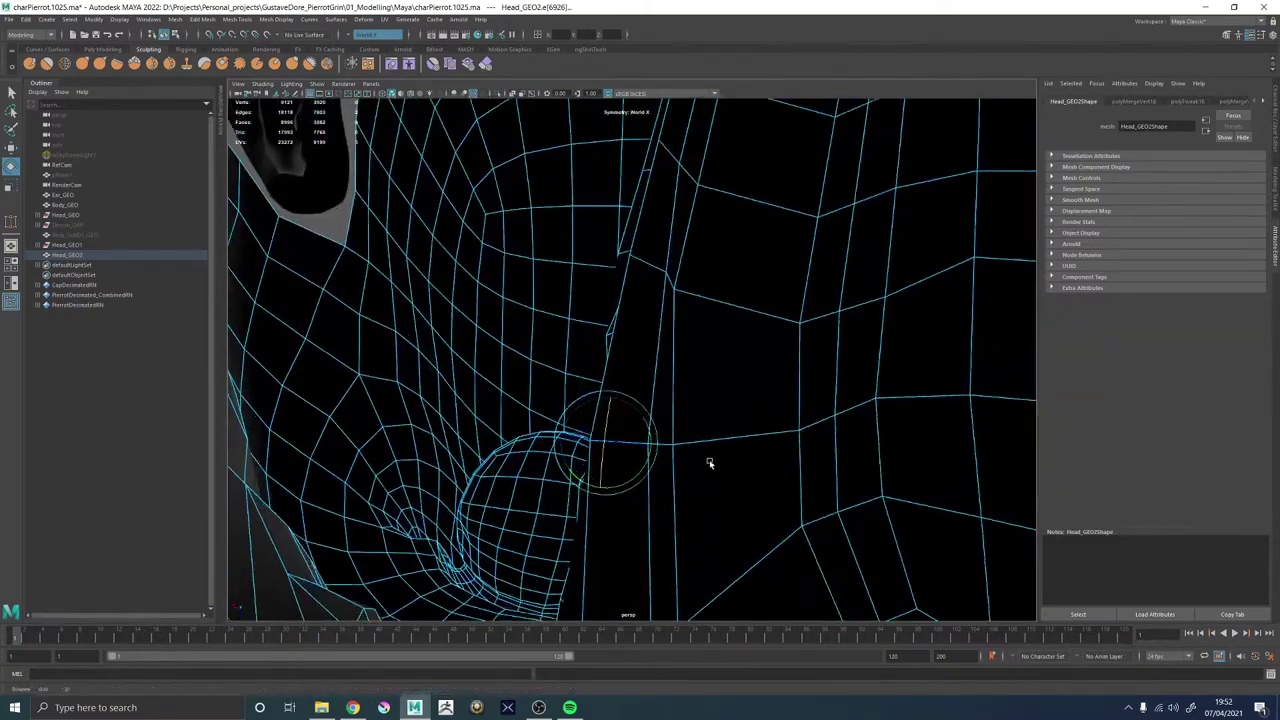
left_click_drag(709, 460, 609, 328, "alt")
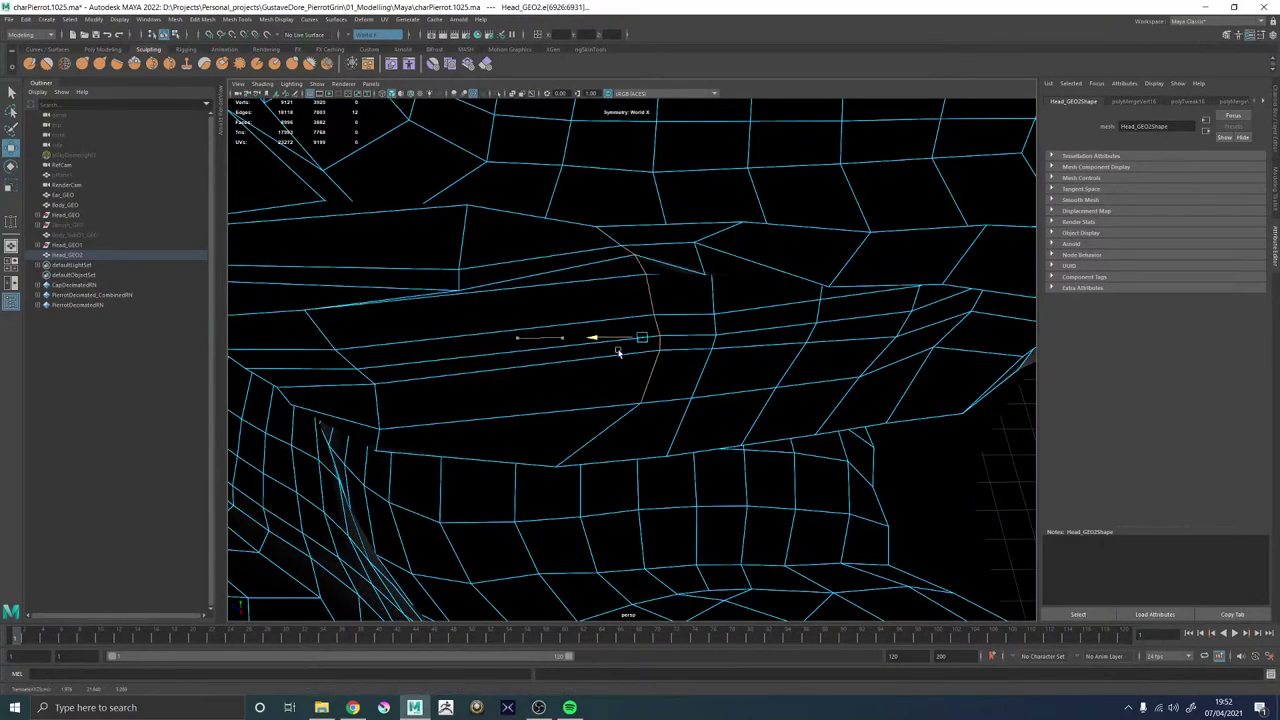
left_click_drag(630, 354, 661, 307, "alt")
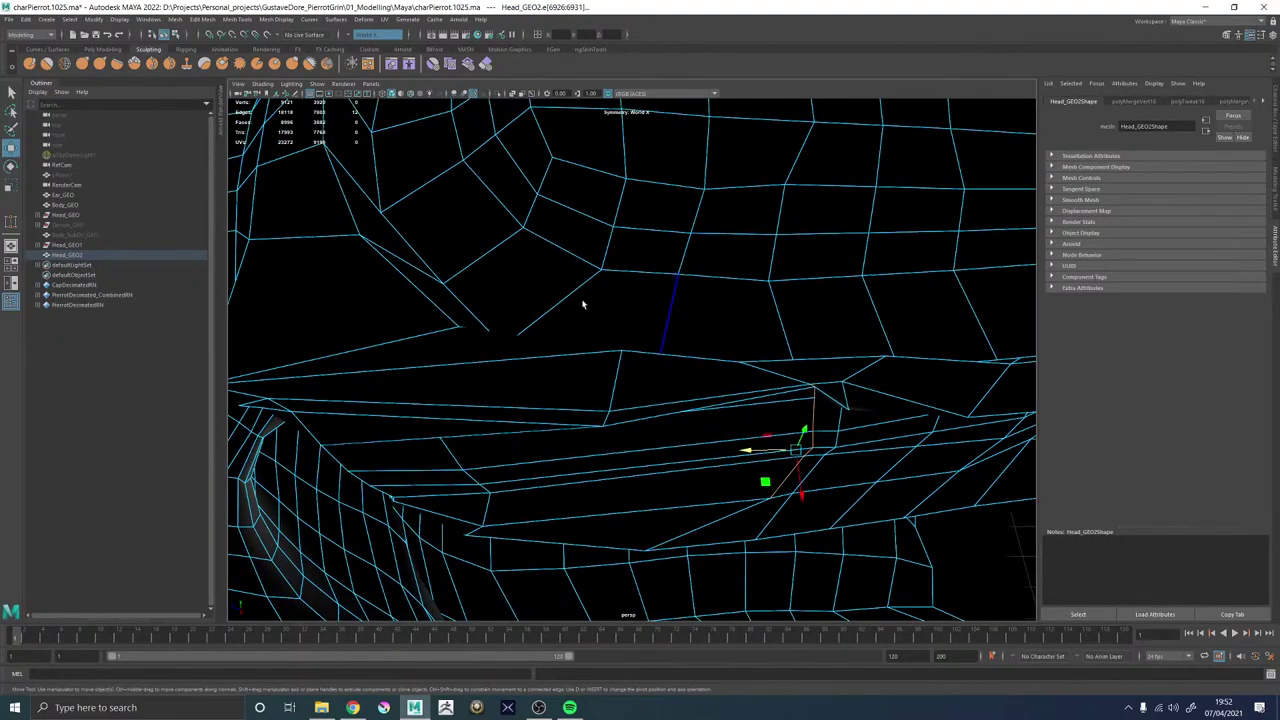
Preview possible Multi-Cut edge loops across the inner lip wall and examine their path around the mouth and chin.
mouse_move(654, 236)
left_mouse_down("alt")
mouse_move(684, 250)
mouse_move(646, 243)
mouse_move(754, 227)
mouse_move(680, 217)
mouse_move(652, 280)
left_mouse_up("alt")
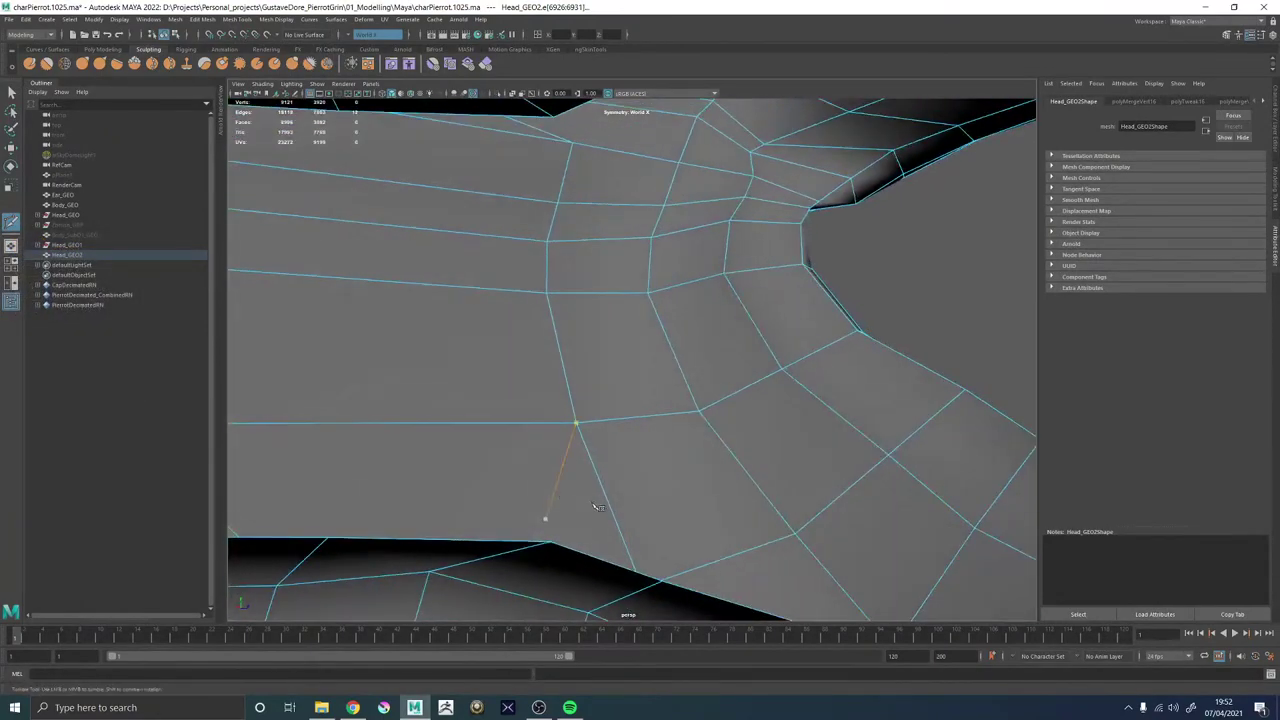
mouse_move(594, 506)
left_mouse_down("alt")
mouse_move(626, 452)
mouse_move(571, 430)
left_mouse_up("alt")
right_click_drag(680, 474, 626, 437, "alt")
left_click_drag(626, 437, 586, 349, "alt")
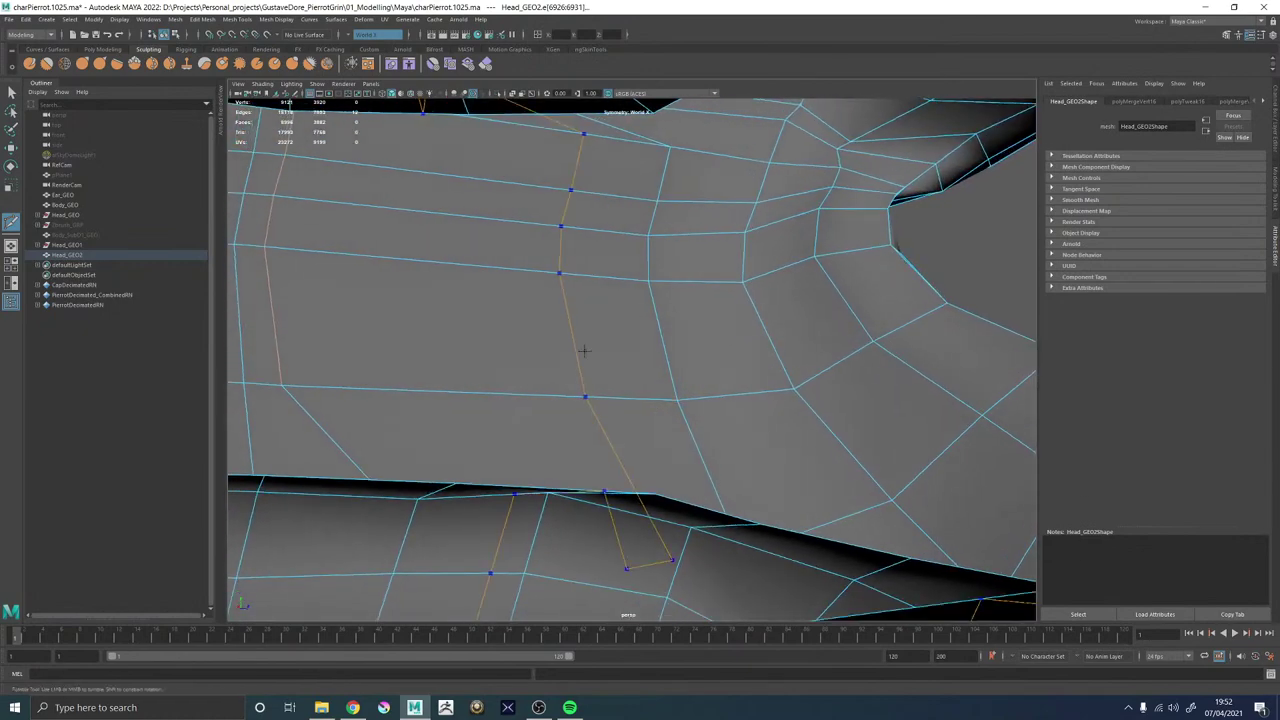
middle_click_drag(586, 349, 555, 468, "alt")
left_click_drag(555, 468, 494, 469, "alt")
right_click_drag(494, 469, 468, 456, "alt")
left_click_drag(468, 456, 577, 454, "alt")
middle_click_drag(577, 454, 689, 447, "alt")
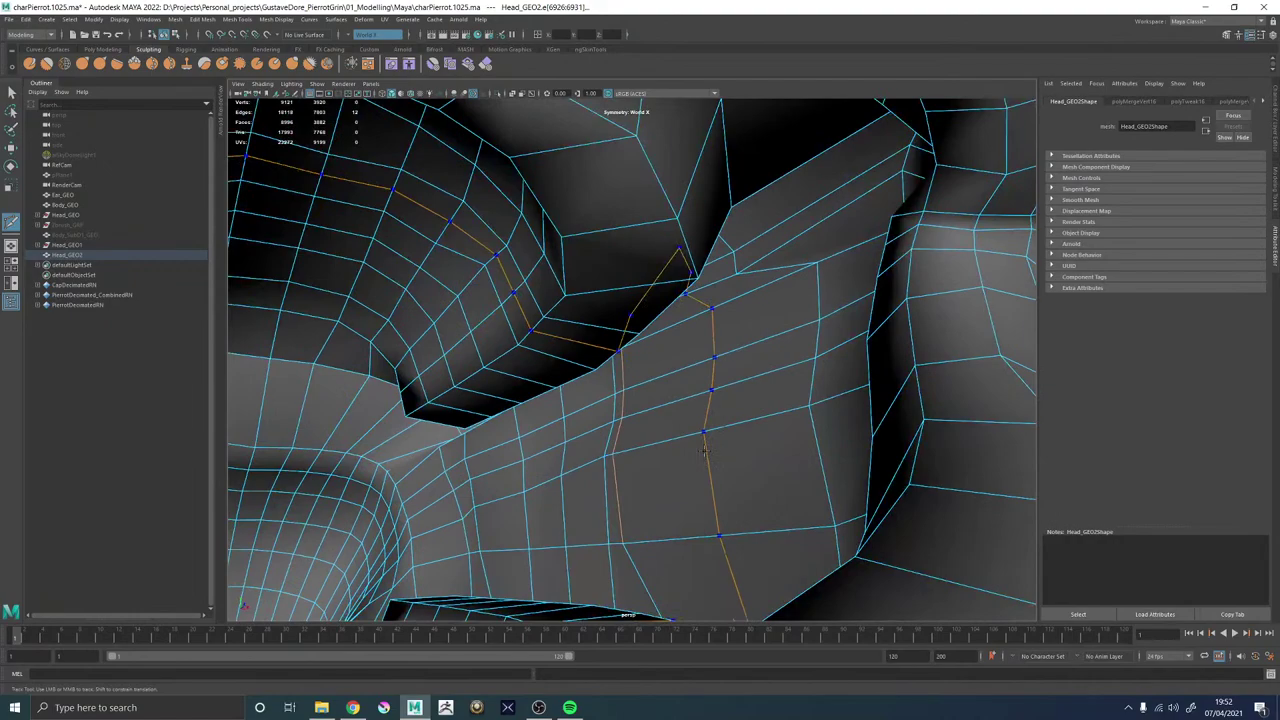
scroll(706, 450, "down", 5)
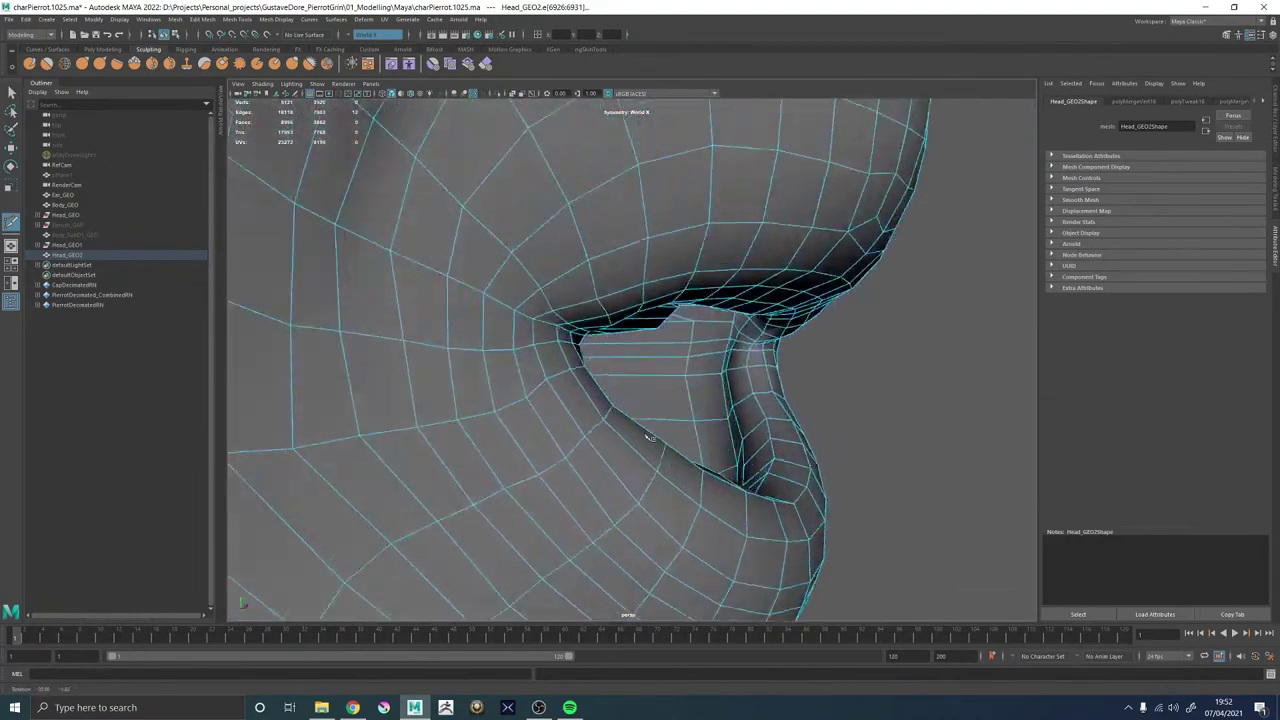
scroll(649, 437, "up", 5)
scroll(860, 543, "down", 3)
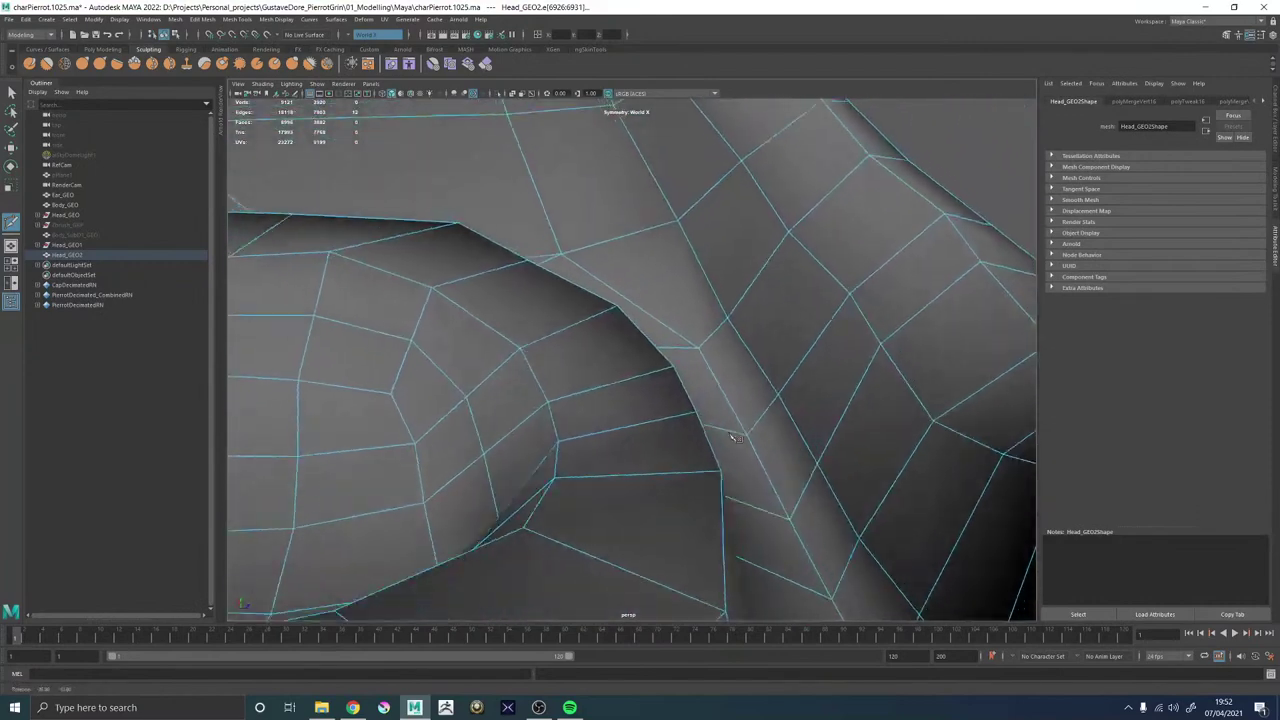
scroll(735, 438, "up", 3)
scroll(714, 314, "down", 4)
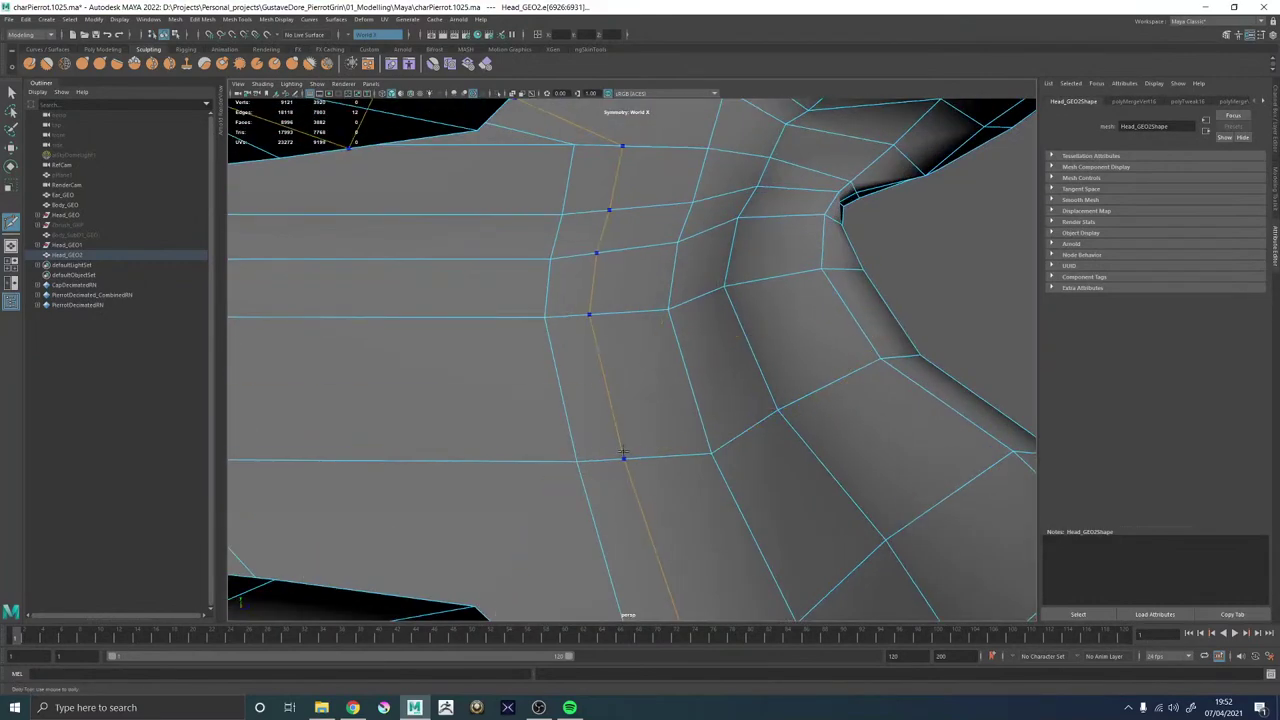
left_click_drag(626, 456, 659, 519, "alt")
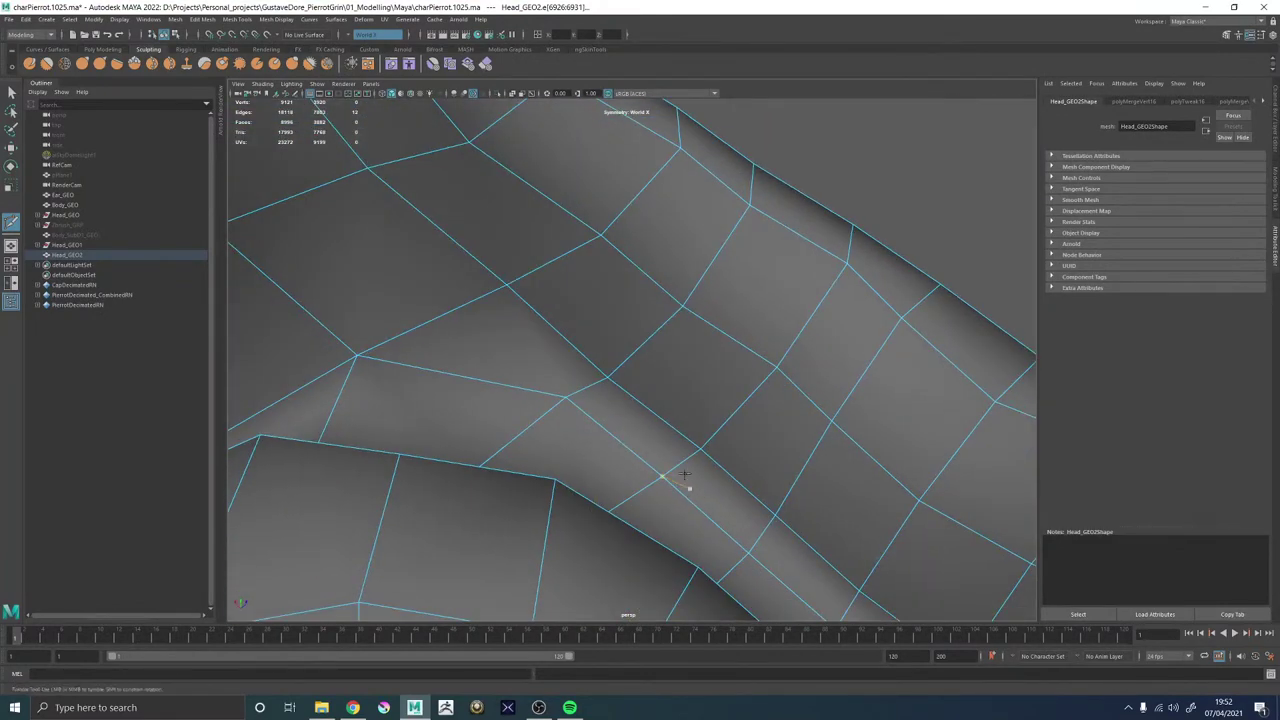
scroll(676, 462, "up", 3)
scroll(677, 486, "down", 6)
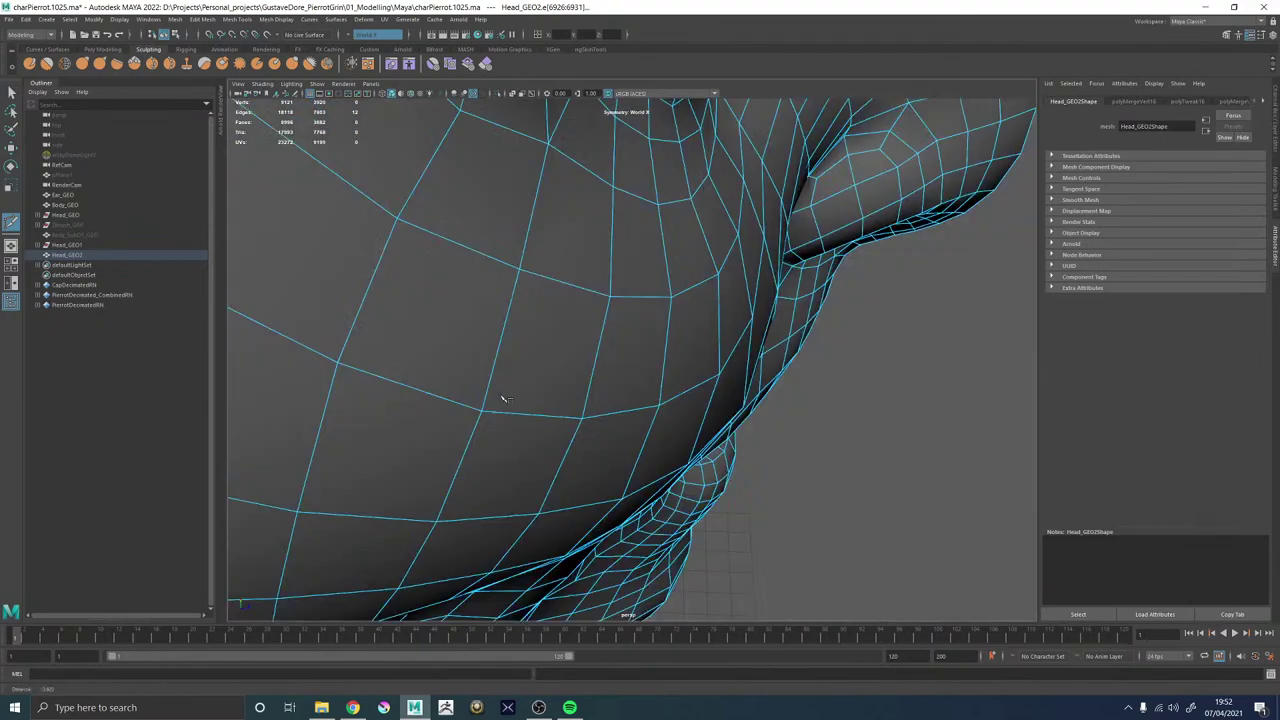
left_click_drag(700, 372, 610, 410, "alt")
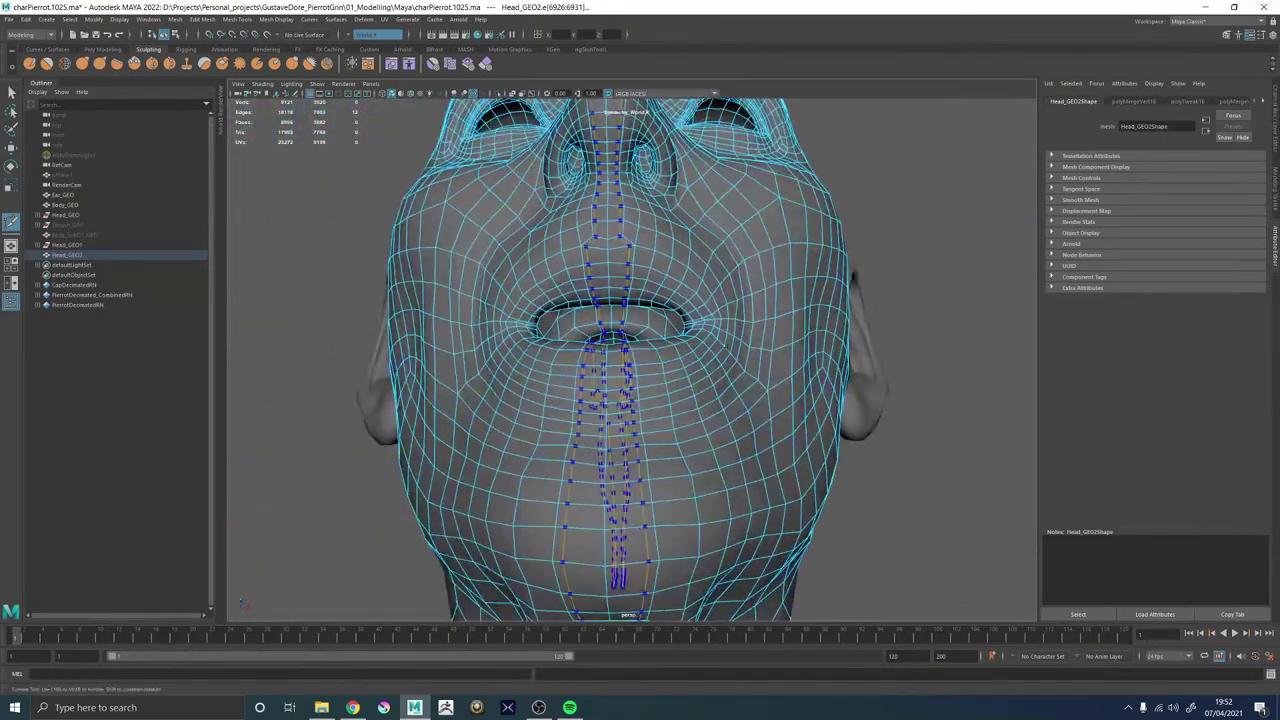
Leave the cutting tool and undo the inner lip edge and vertex moves and the gum's back edge merges.
key("w")
scroll(556, 350, "up", 5)
left_click_drag(552, 308, 811, 374, "alt")
middle_click_drag(680, 383, 605, 350, "alt")
key("ctrl+z")
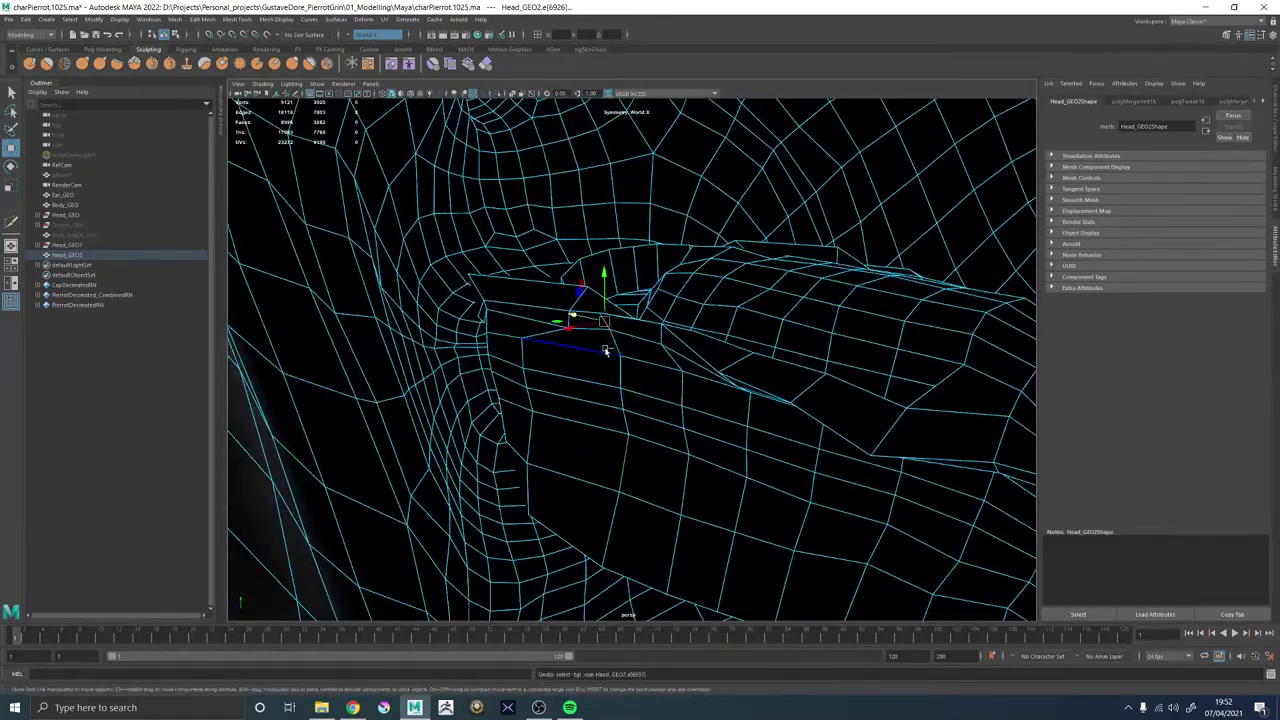
left_click_drag(622, 351, 580, 387, "alt")
key("ctrl+z")
key("ctrl+z")
key("ctrl+z")
key("ctrl+z")
key("ctrl+z")
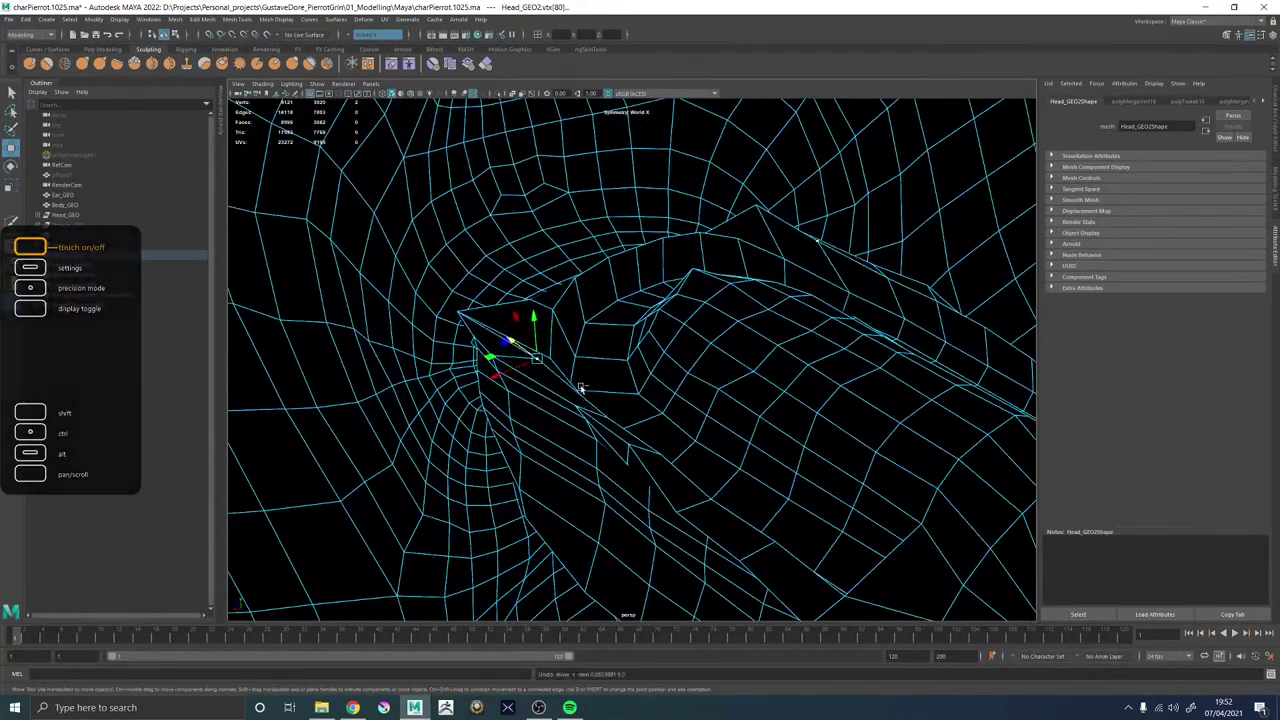
key("ctrl+z")
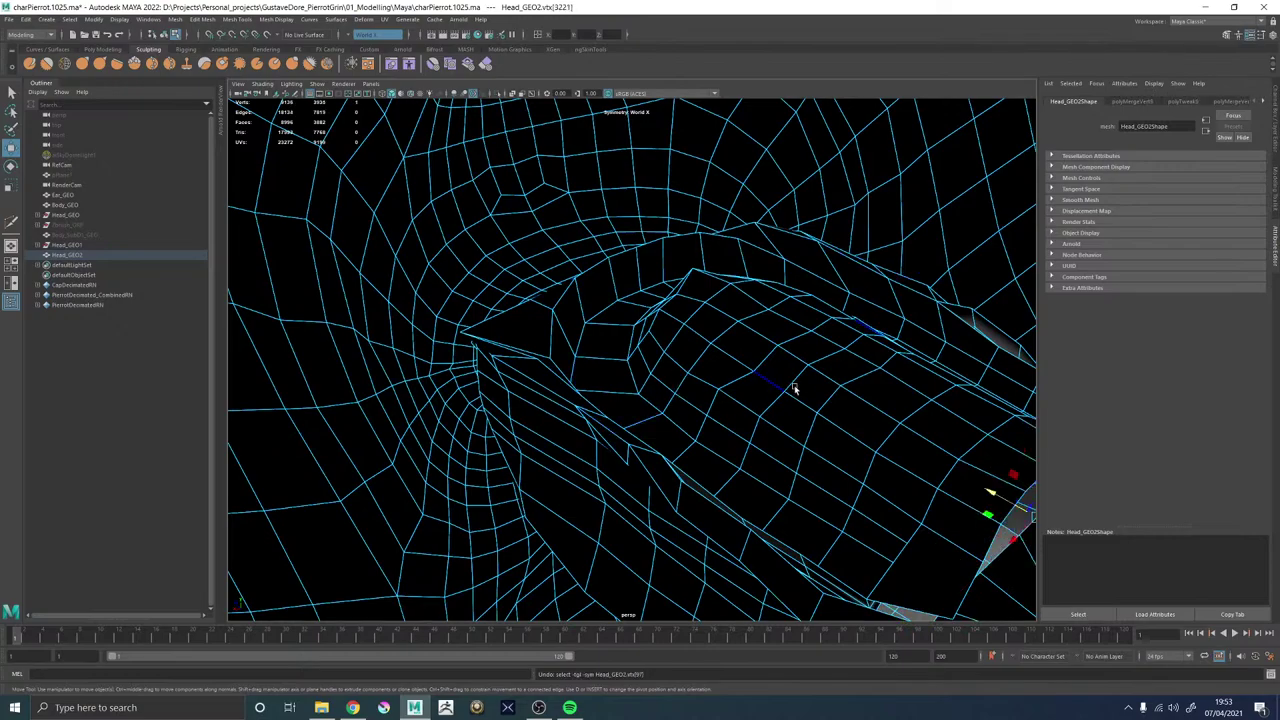
Undo the earlier vertex and edge moves along the inner lip and the most recent gum vertex merges.
left_click_drag(795, 389, 728, 417, "alt")
middle_click_drag(728, 417, 639, 119, "alt")
left_click_drag(634, 172, 531, 171, "alt")
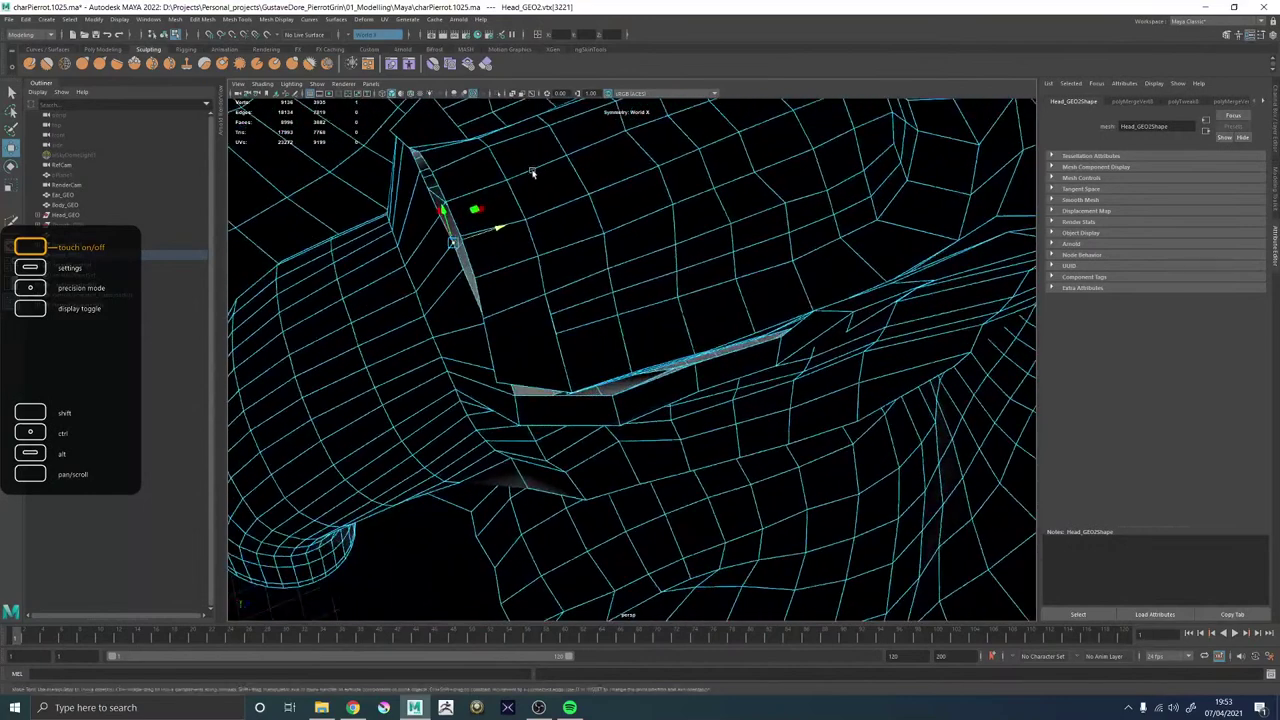
middle_click_drag(531, 171, 591, 260, "alt")
key("ctrl+z")
key("ctrl+z")
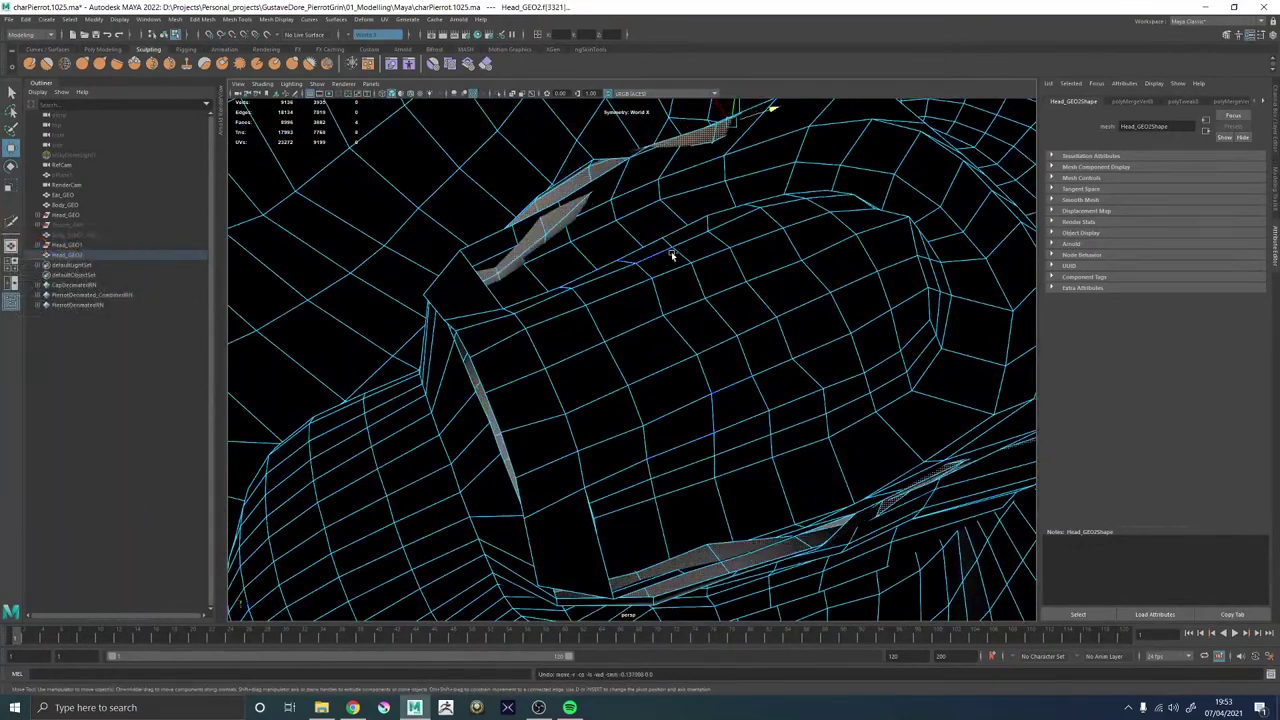
left_click(674, 254, "shift")
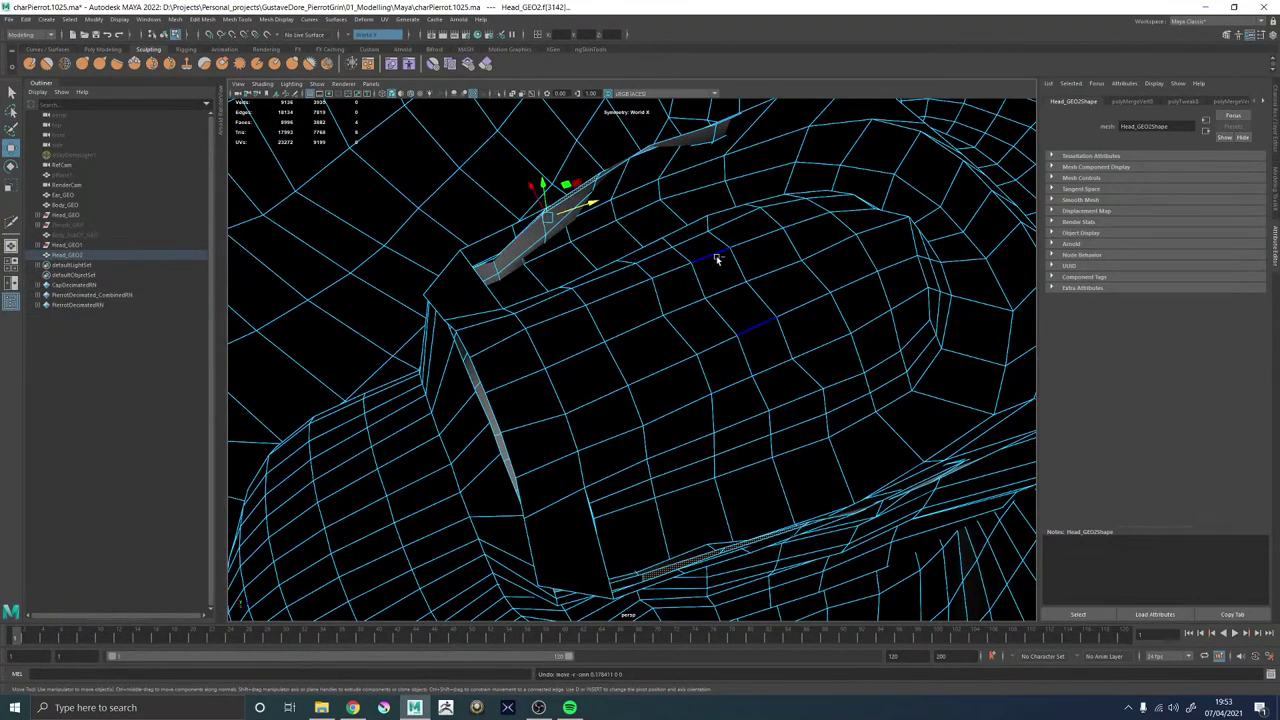
key("ctrl+z")
key("ctrl+z")
key("ctrl+z")
key("ctrl+z")
key("ctrl+z")
key("ctrl+z")
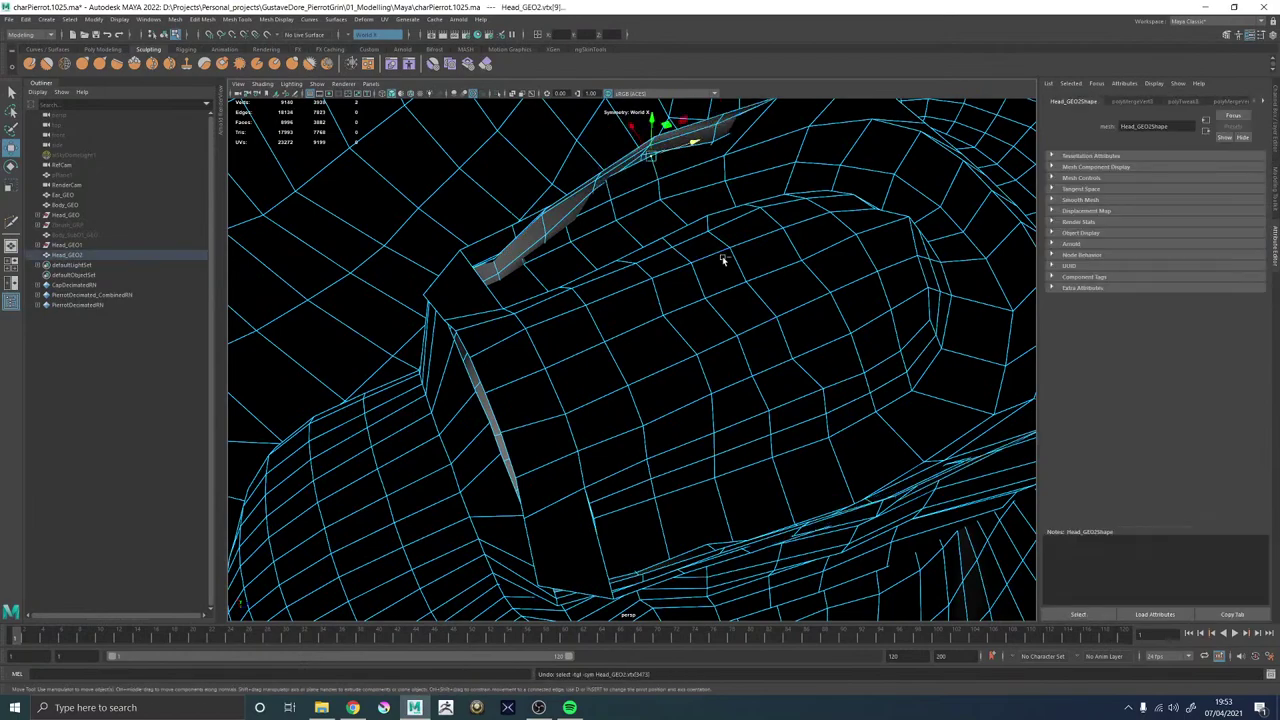
Undo the remaining vertex merges that weld the gum to the inner lip.
middle_click_drag(800, 219, 571, 300, "alt")
left_click_drag(571, 300, 597, 283, "alt")
right_click_drag(597, 283, 646, 306, "alt")
key("ctrl+z")
key("ctrl+z")
key("ctrl+z")
key("ctrl+z")
key("ctrl+z")
key("ctrl+z")
key("ctrl+z")
key("ctrl+z")
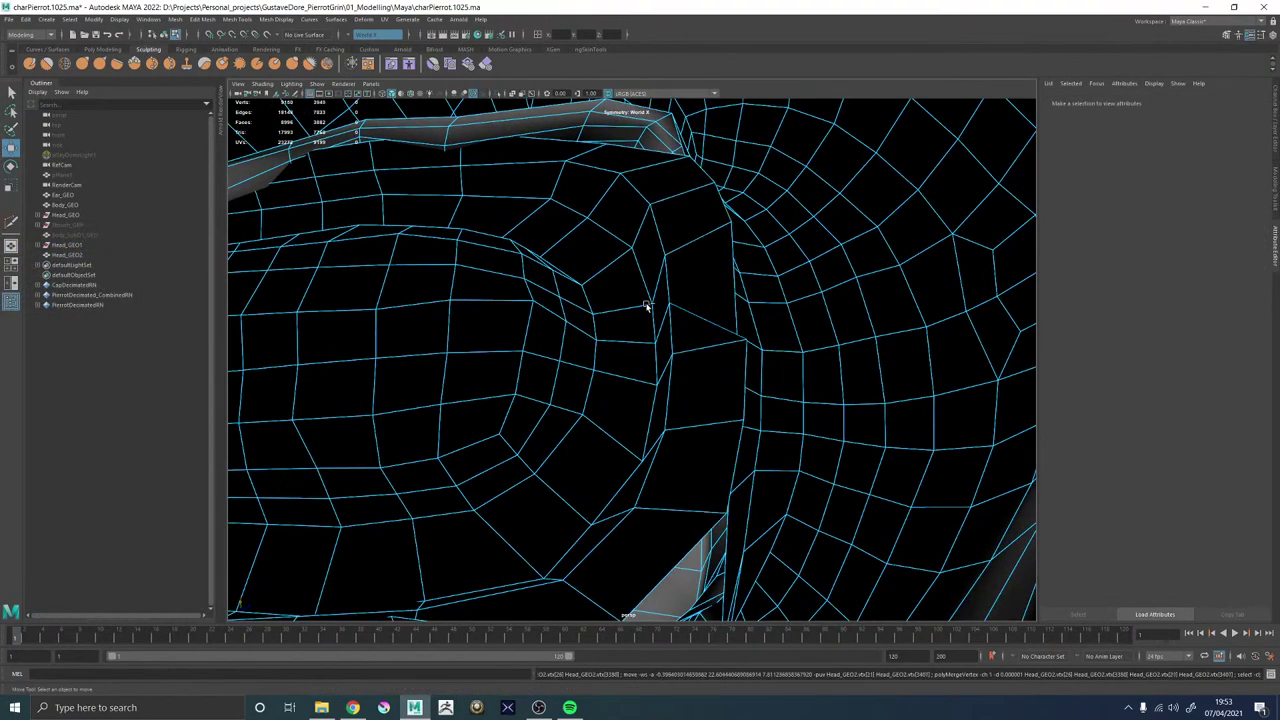
key("ctrl+z")
Select the strip of faces running from the gum across to the inner mouth corner.
mouse_move(673, 331)
left_mouse_down("alt")
mouse_move(640, 317)
mouse_move(640, 262)
mouse_move(632, 300)
left_mouse_up("alt")
left_click_drag(599, 341, 577, 365, "alt")
left_click(675, 347)
left_click(640, 318, "shift")
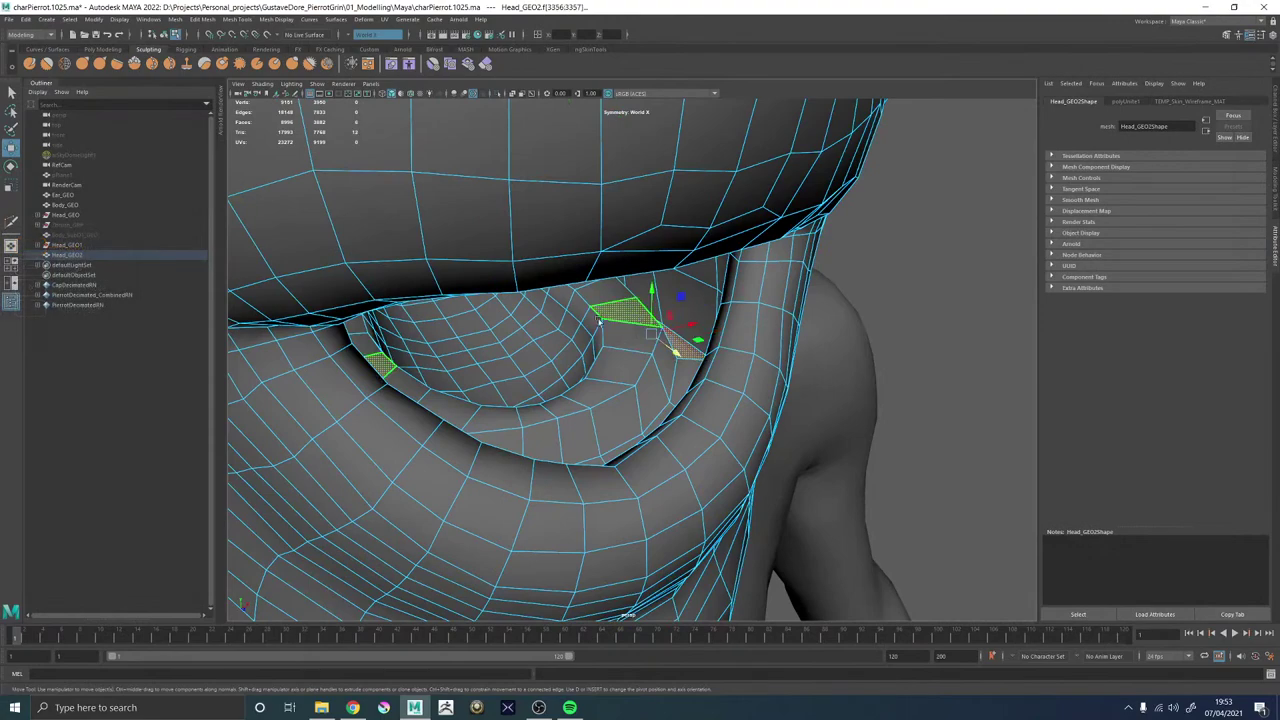
mouse_move(640, 318)
left_mouse_down("alt")
mouse_move(605, 279)
mouse_move(640, 270)
mouse_move(646, 297)
left_mouse_up("alt")
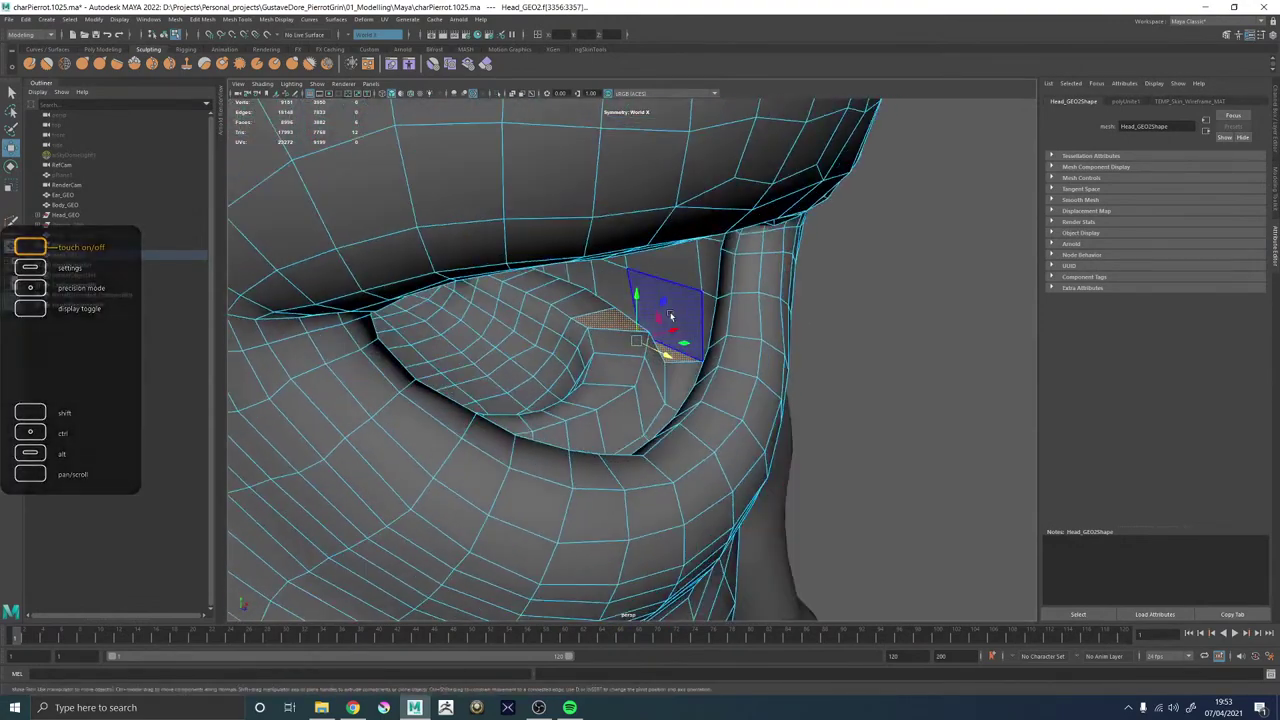
left_click(671, 317)
key("Delete")
left_click(668, 338)
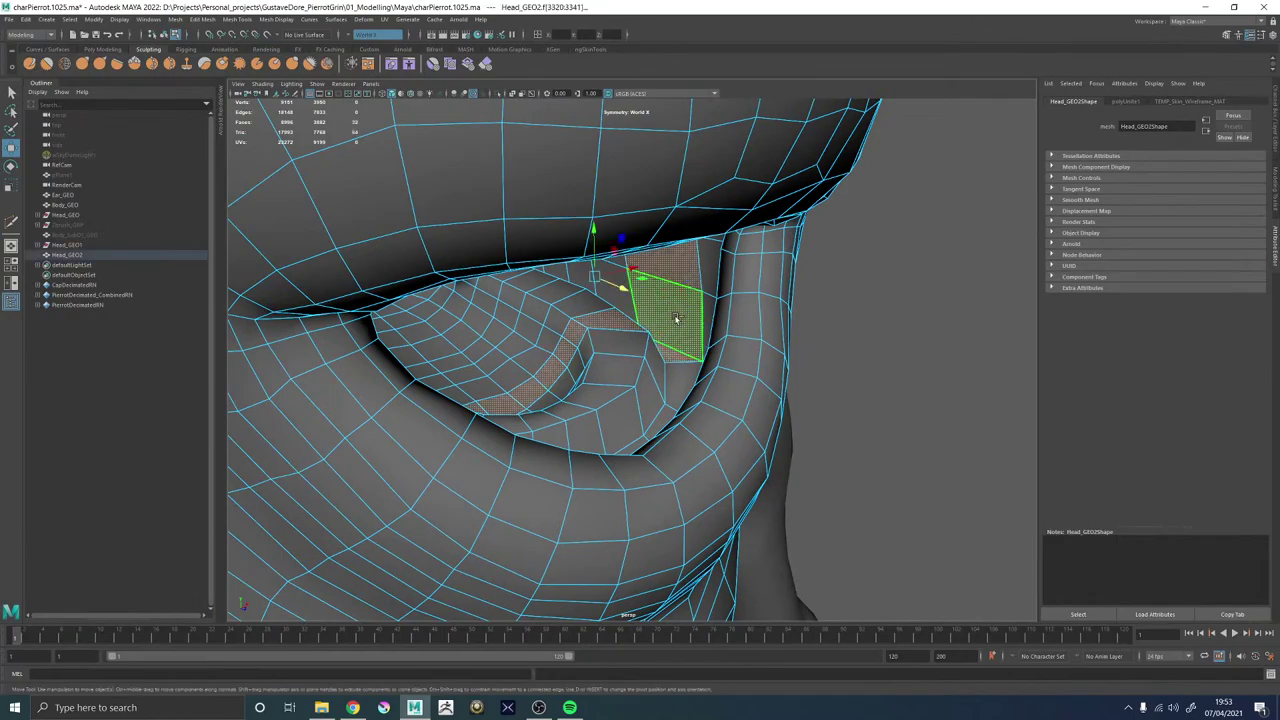
left_click_drag(668, 338, 611, 364, "alt")
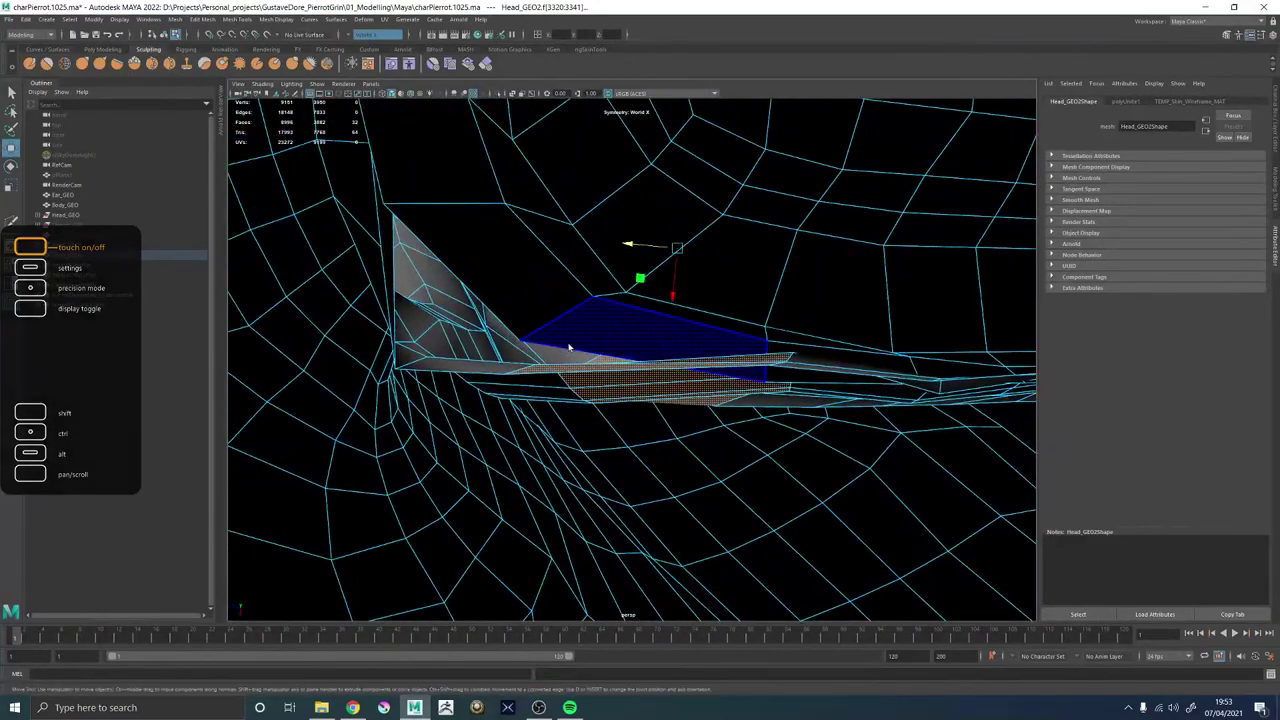
Select the two facing border edges at the gap beside the mouth corner and bridge them.
right_click_drag(569, 347, 569, 317)
left_click(563, 348)
left_click(554, 374, "shift")
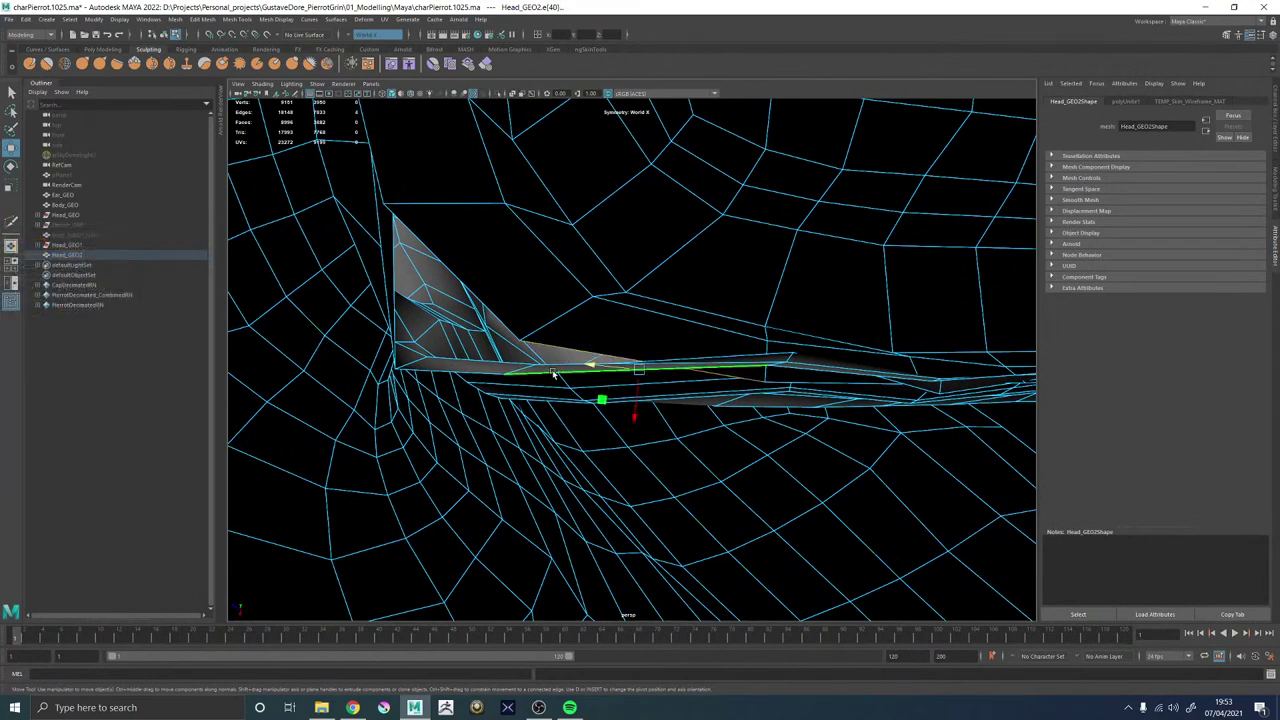
right_click(553, 373, "shift")
left_click(527, 491)
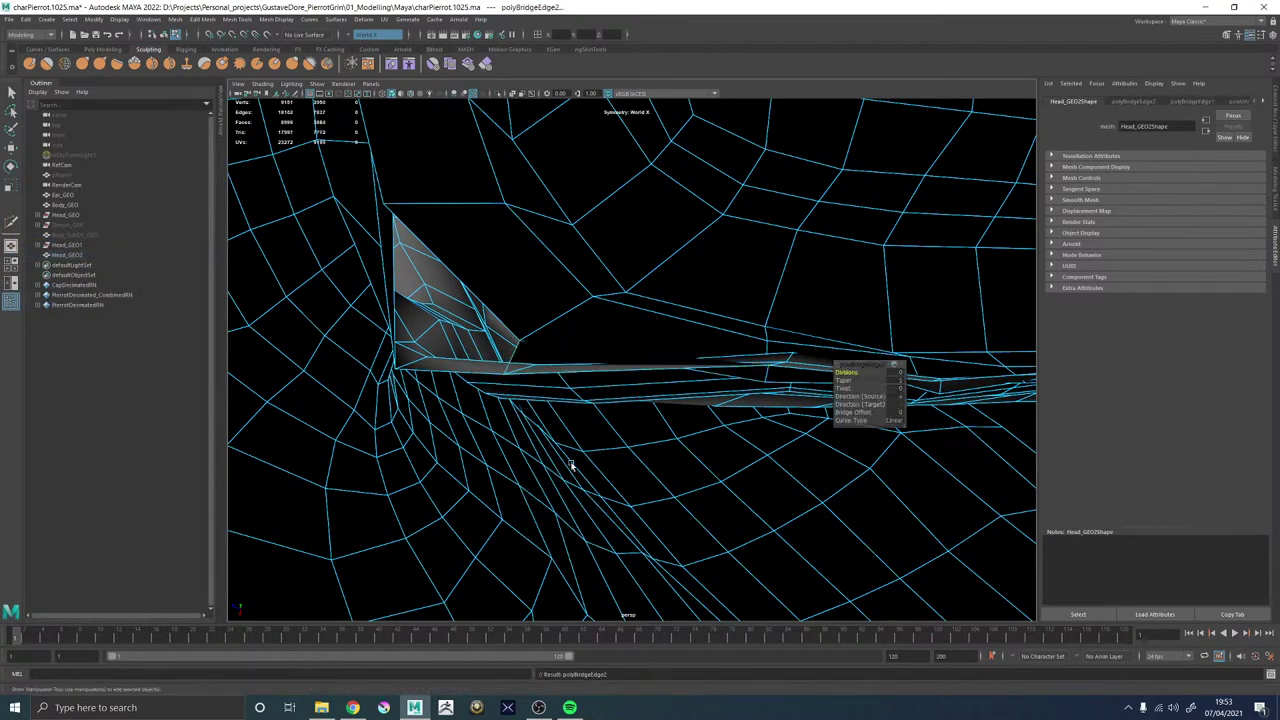
Select the open border edge loops of the gum and inner lip and try to bridge the gap between them.
left_click_drag(571, 457, 620, 462, "alt")
left_click(557, 513)
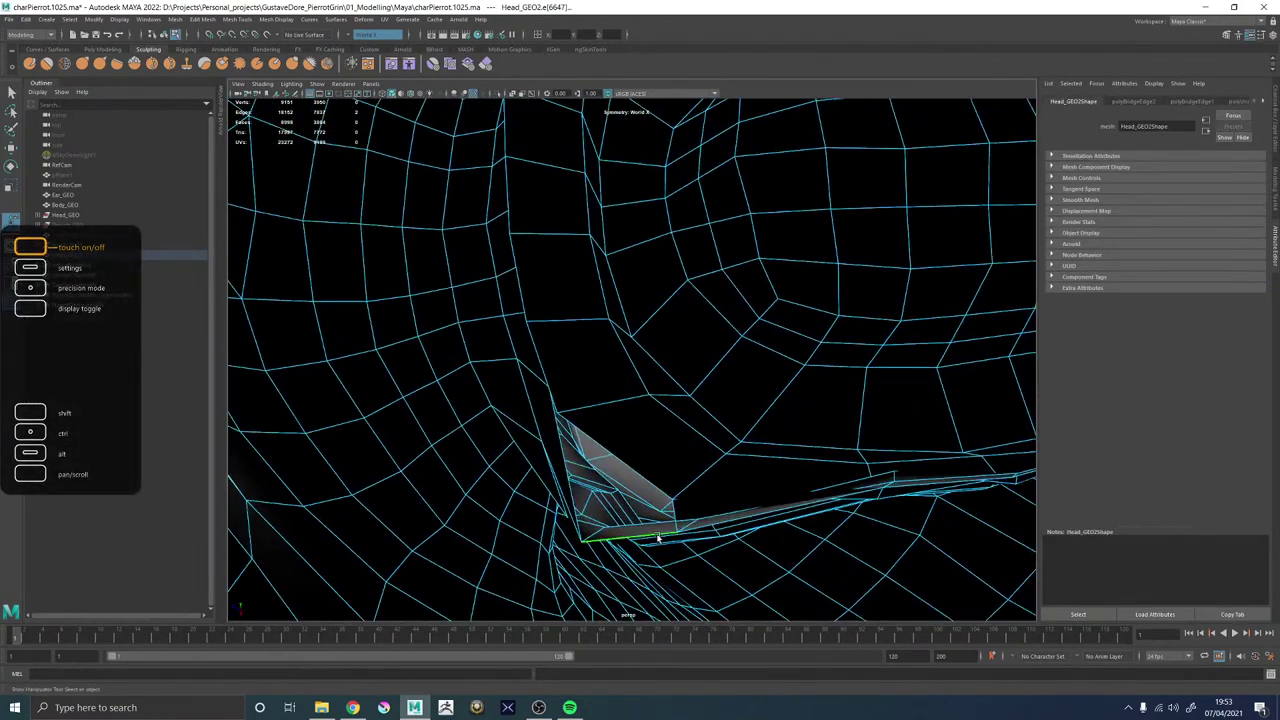
double_click(658, 537)
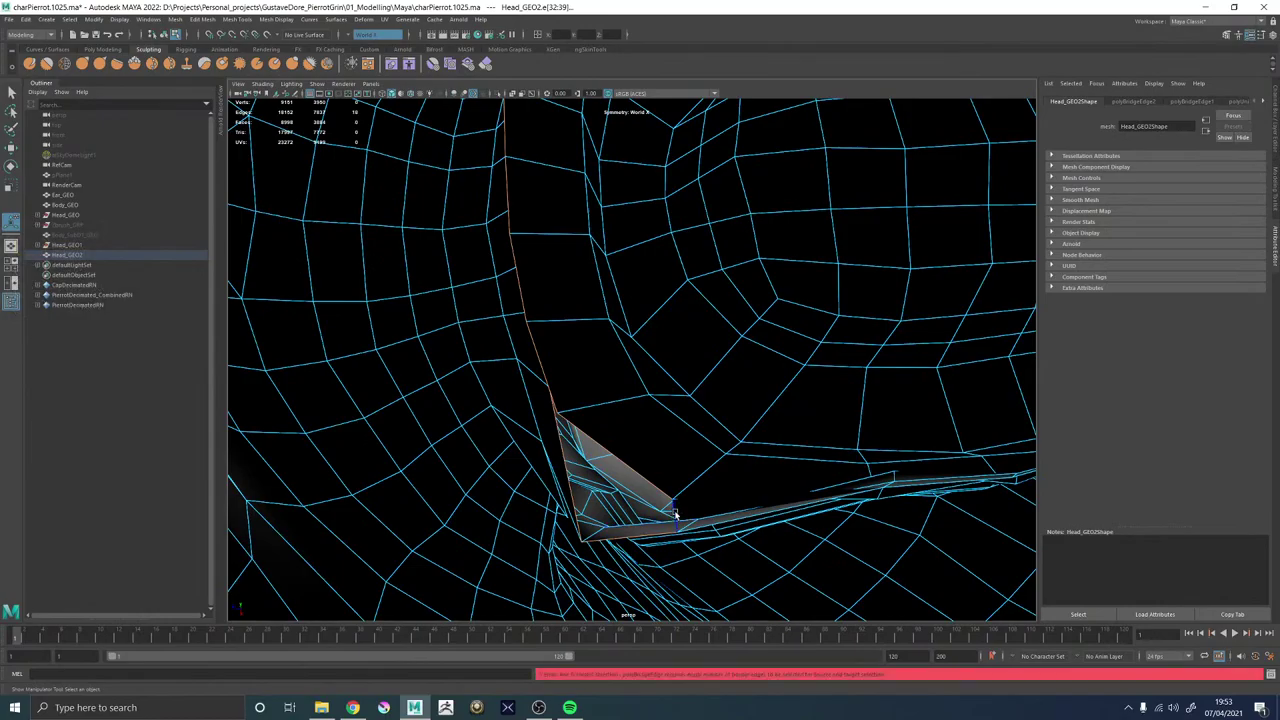
left_click_drag(607, 461, 763, 480, "alt")
middle_click_drag(745, 305, 717, 350, "alt")
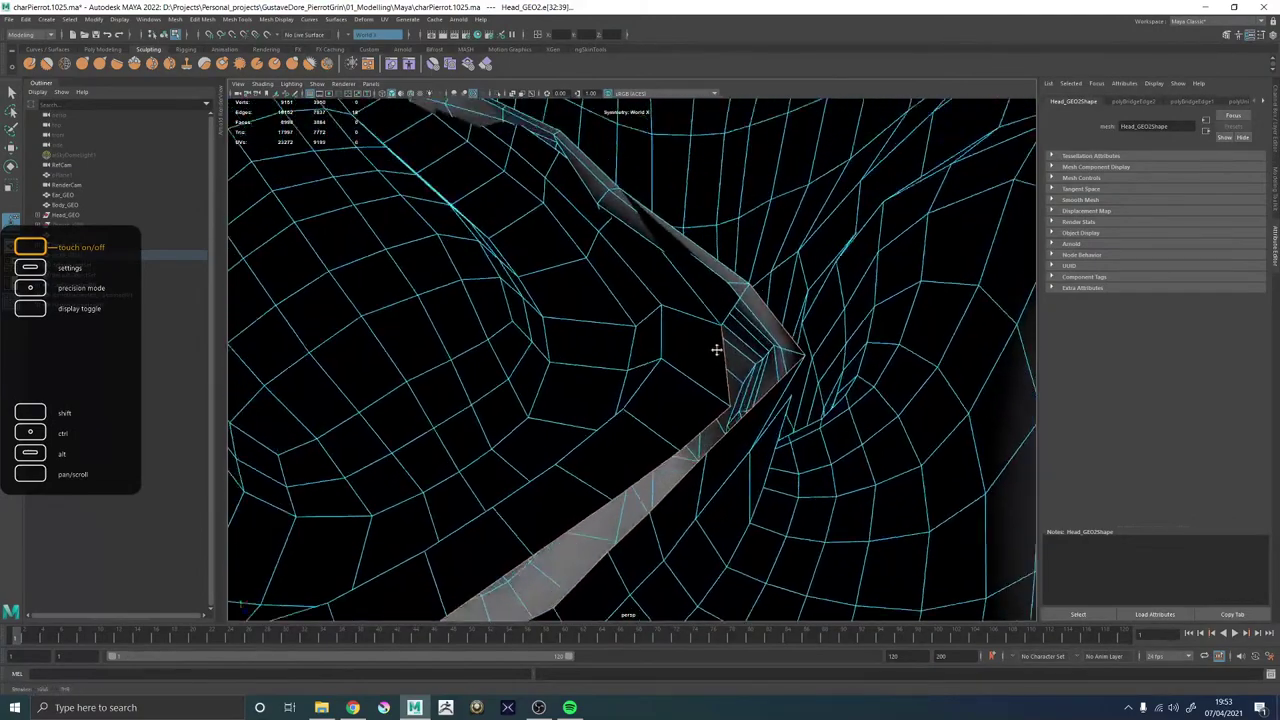
left_click_drag(716, 349, 471, 371, "alt")
left_click(471, 375)
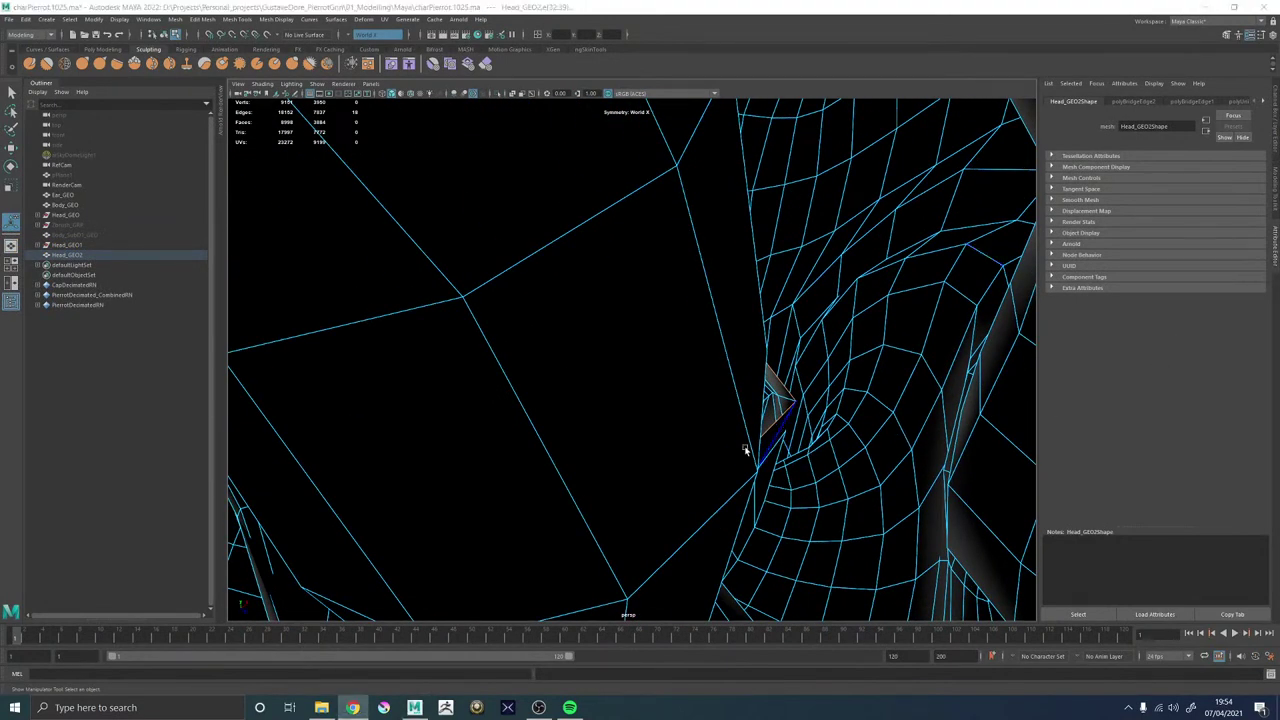
left_click_drag(575, 415, 491, 417, "alt")
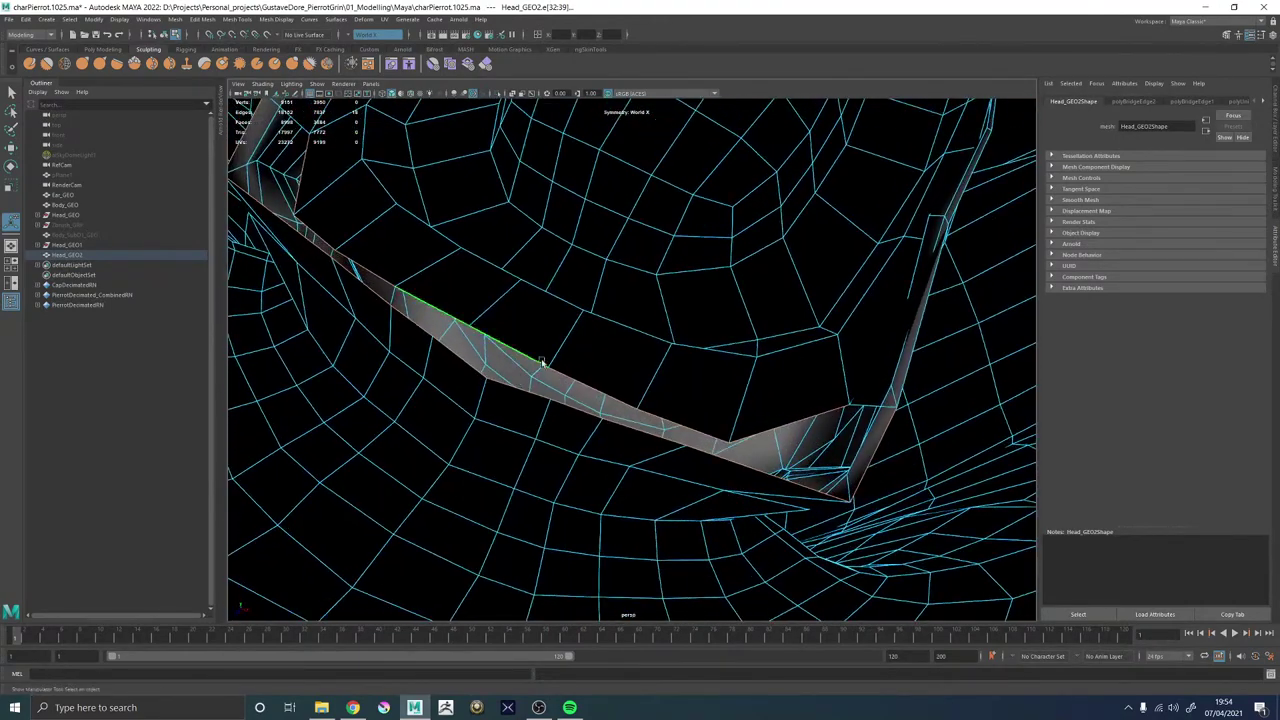
left_click_drag(775, 411, 778, 418, "alt")
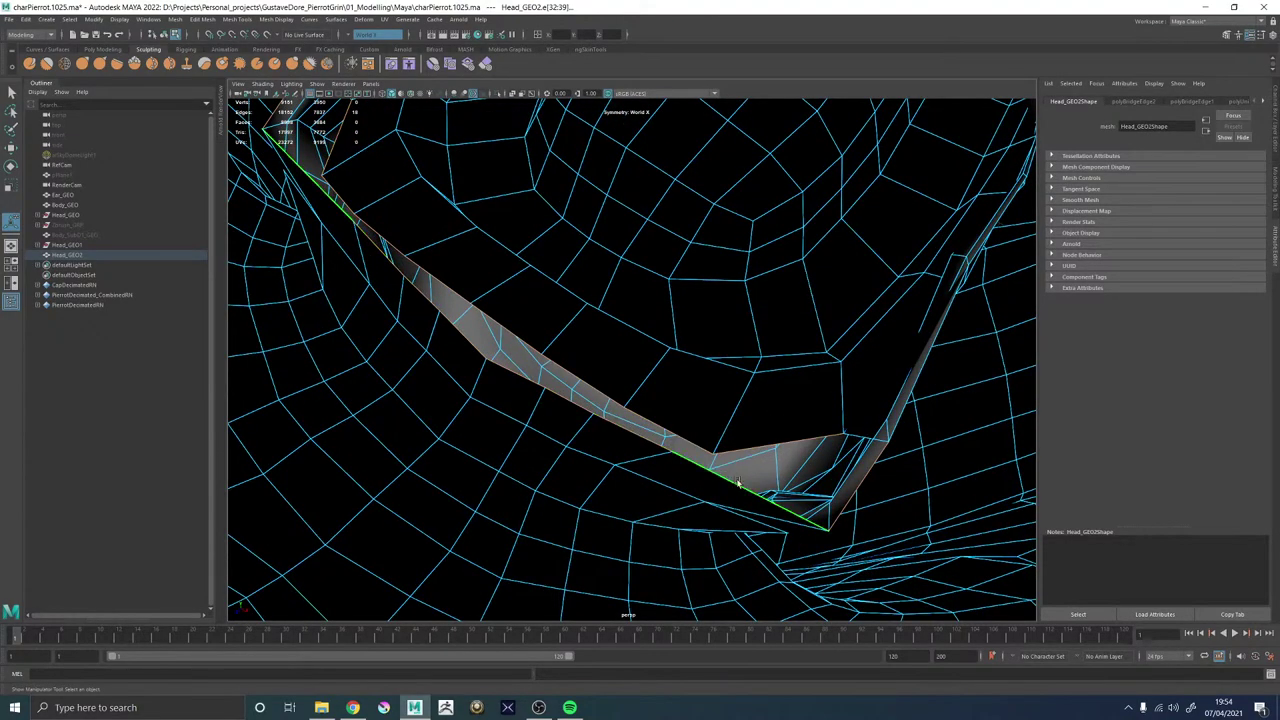
left_click_drag(738, 484, 636, 422, "alt")
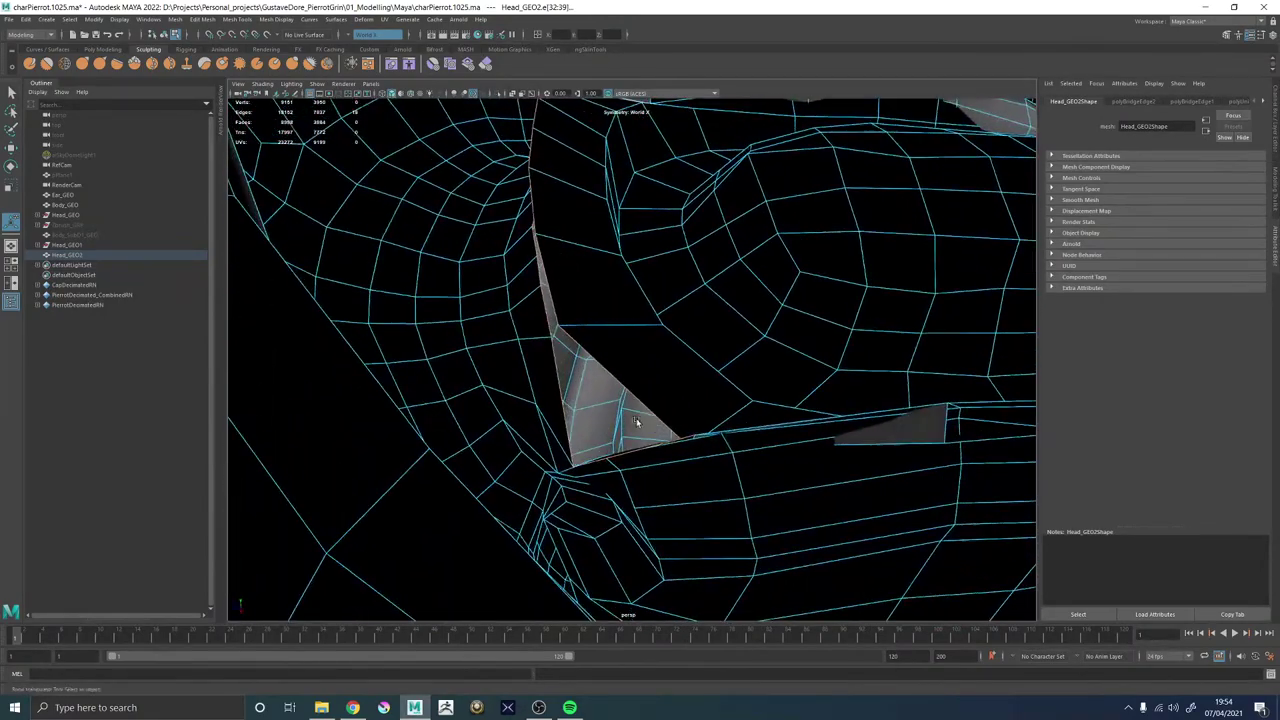
Undo the border edge selections and the bridge beside the mouth corner.
key("ctrl+z")
key("ctrl+z")
key("ctrl+z")
key("ctrl+z")
key("ctrl+z")
key("ctrl+z")
key("ctrl+z")
key("ctrl+z")
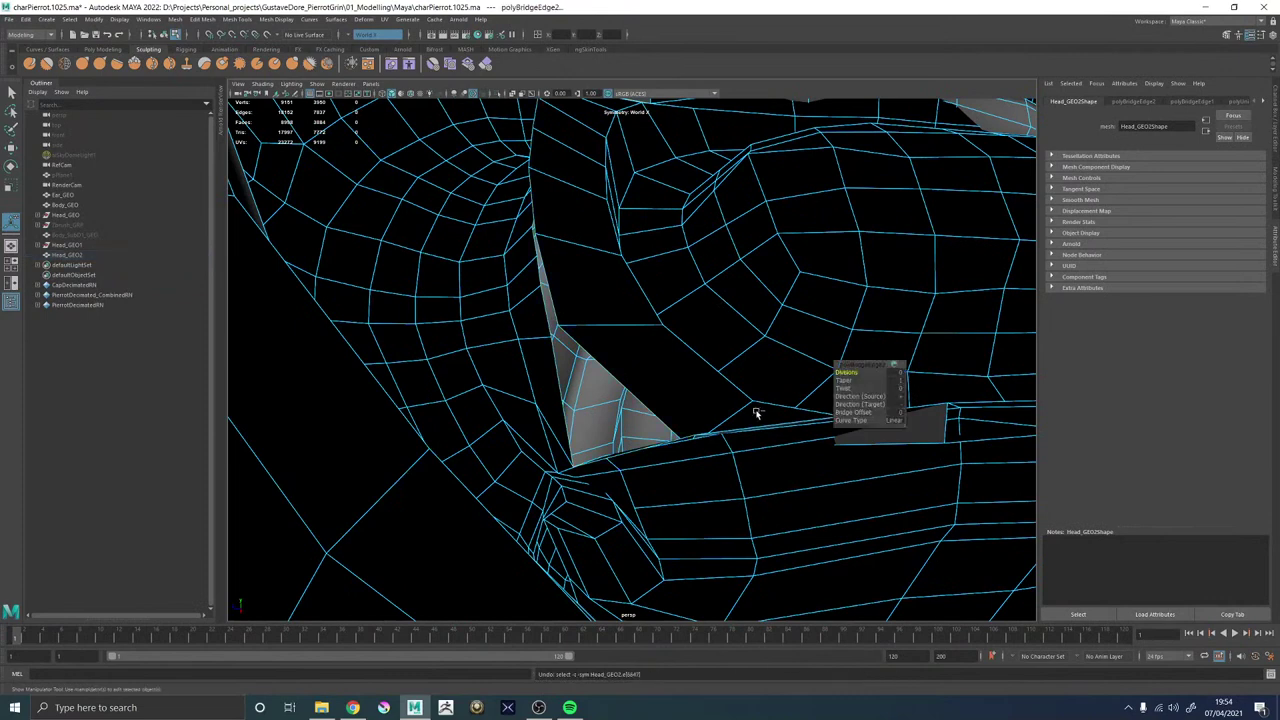
key("ctrl+z")
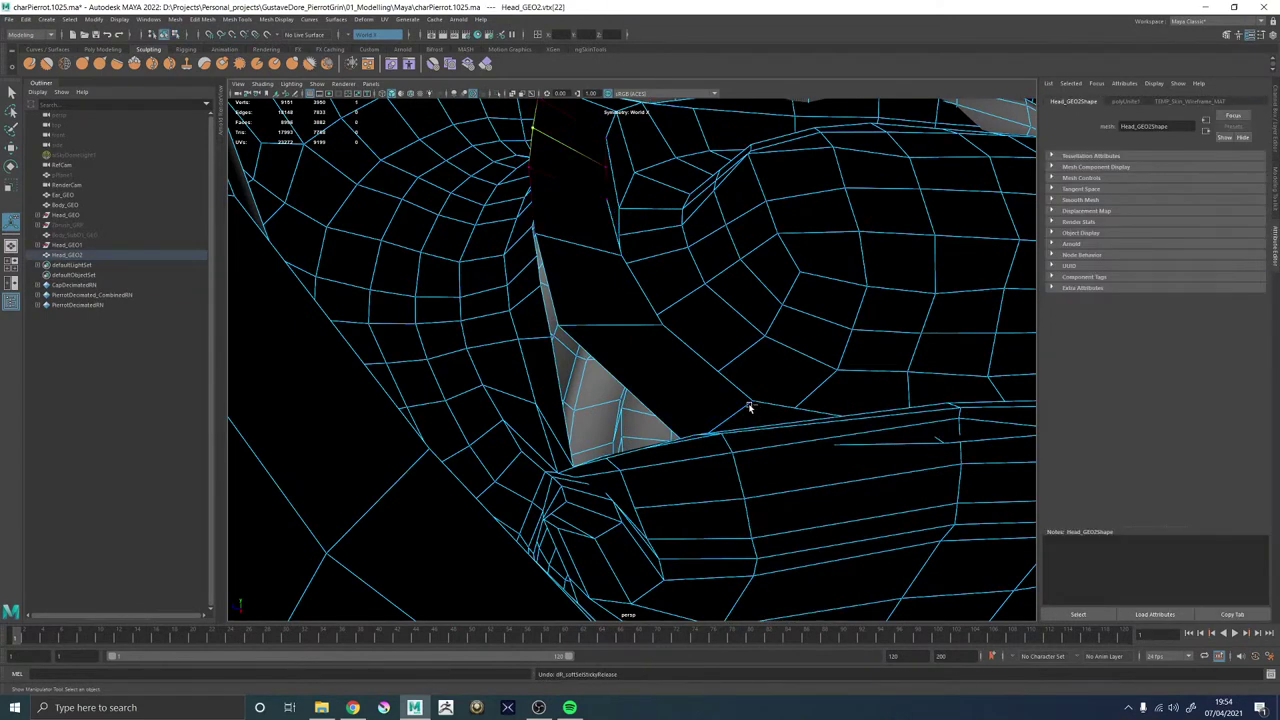
Undo back past the combining of the flipped gum copy with the head mesh.
key("ctrl+z")
key("ctrl+z")
key("ctrl+z")
key("ctrl+z")
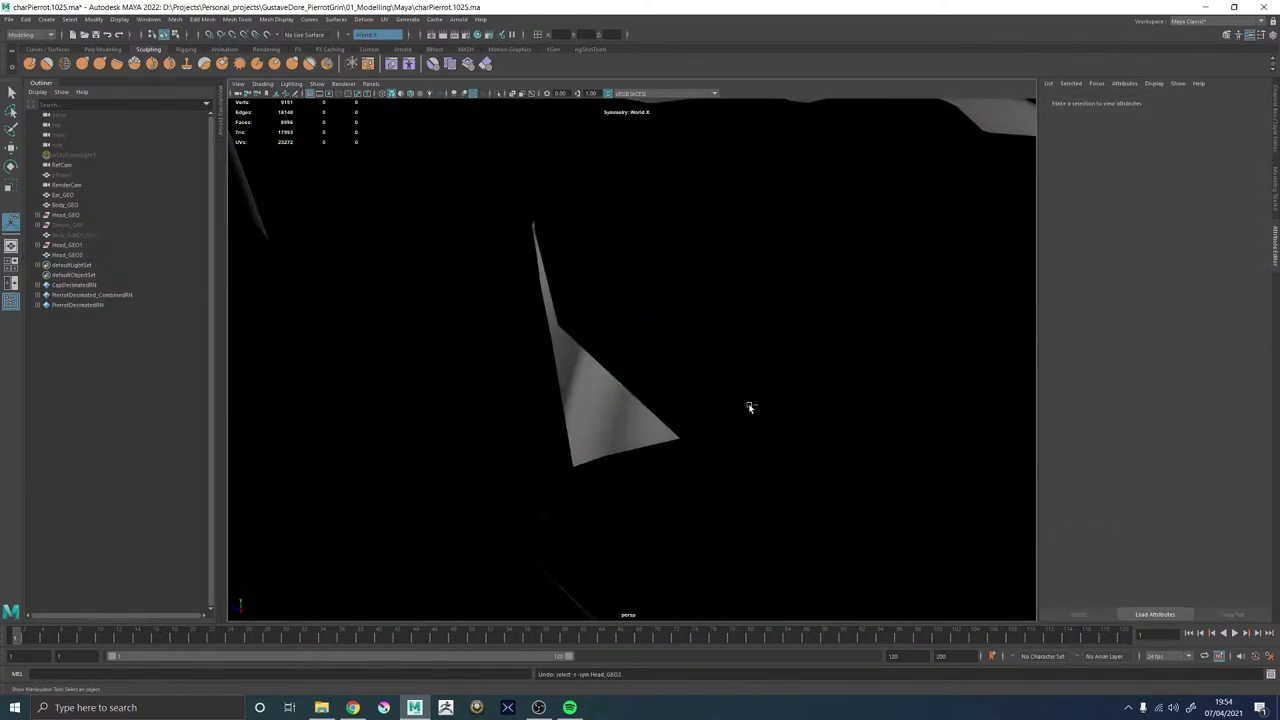
key("ctrl+z")
key("ctrl+z")
key("ctrl+z")
key("ctrl+z")
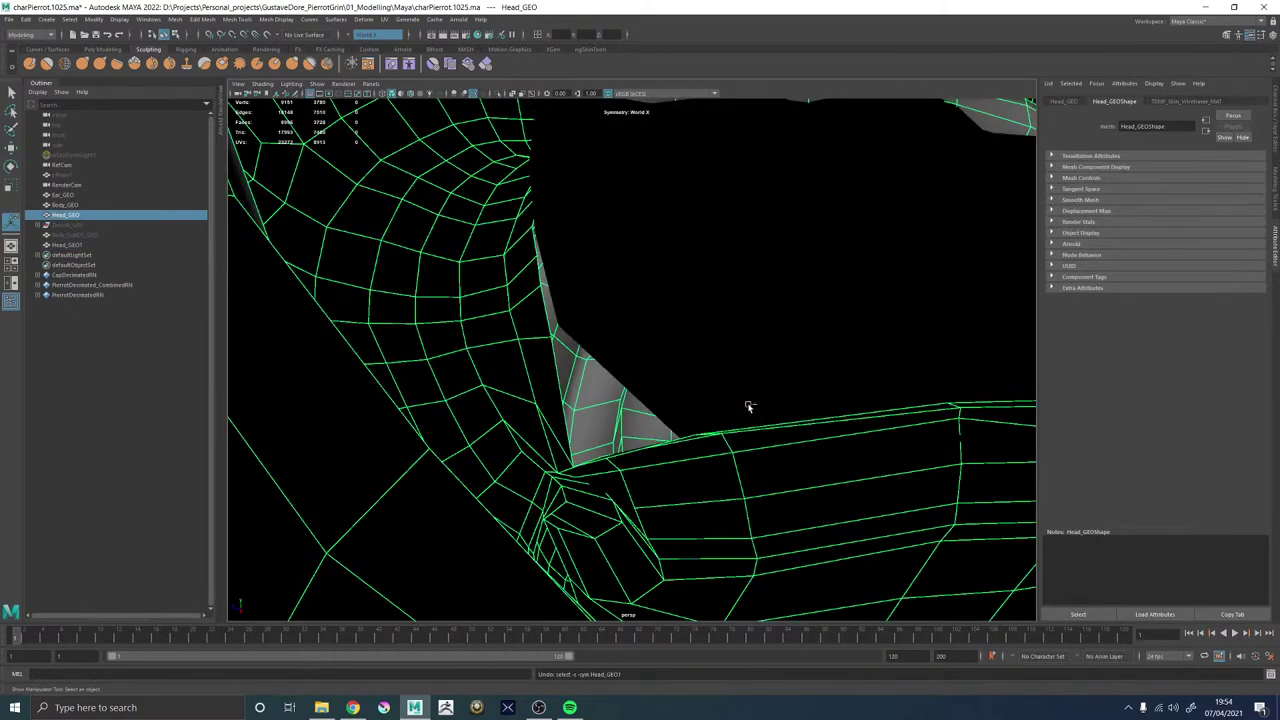
Undo the repositioning of the head mesh's open border edges around the mouth interior.
key("ctrl+z")
key("ctrl+z")
key("ctrl+z")
key("ctrl+z")
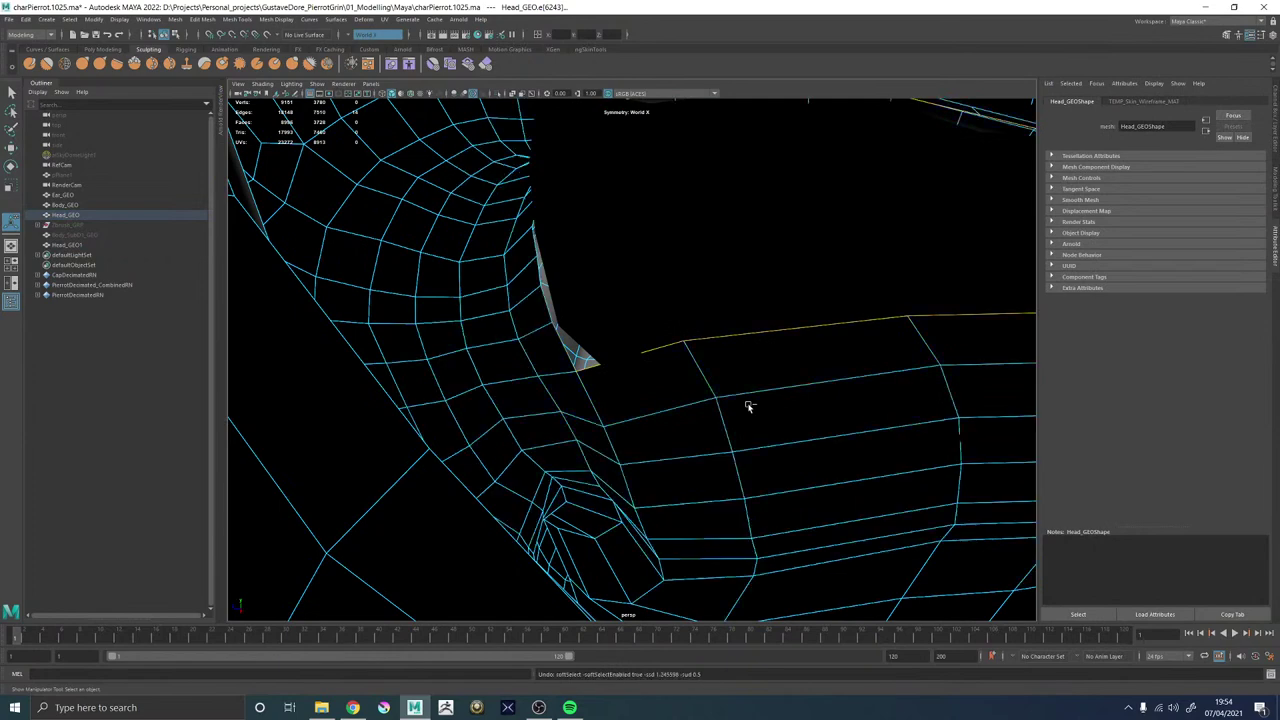
Undo the face deletions inside the mouth, restoring the removed face rows on the inner lip border.
double_click(738, 398)
key("ctrl+z")
key("ctrl+z")
key("ctrl+z")
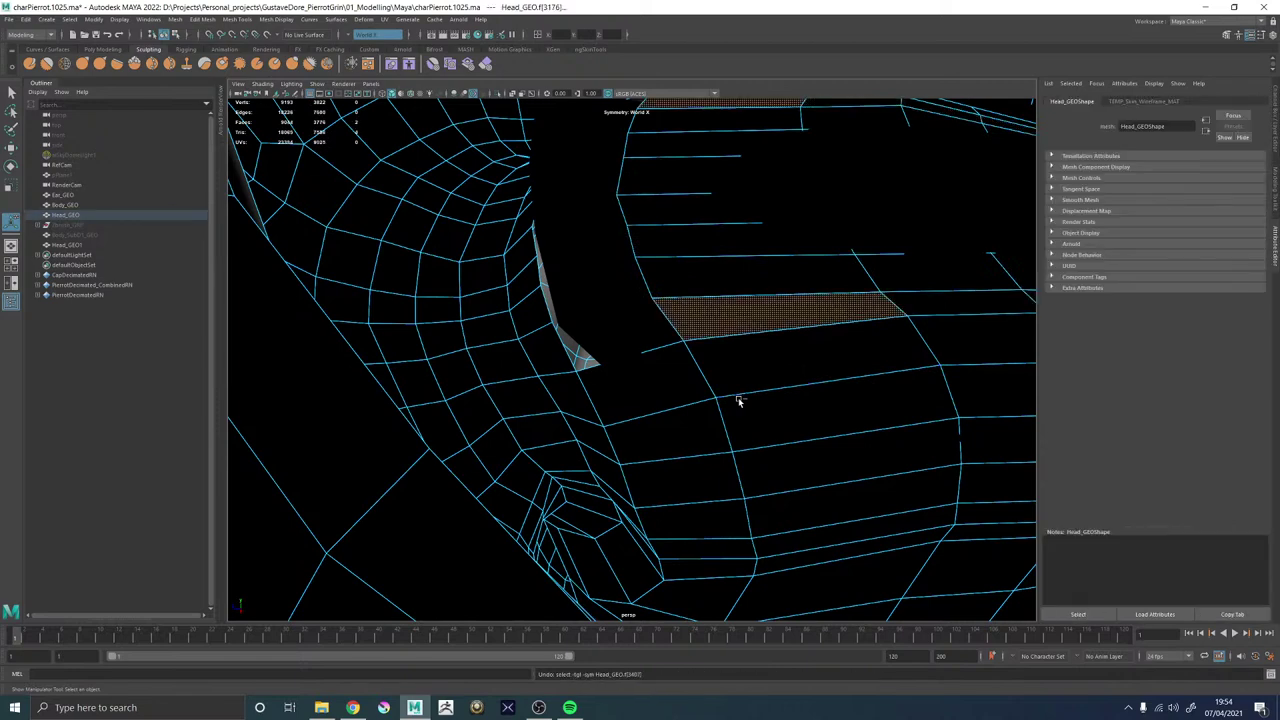
key("ctrl+z")
key("ctrl+z")
key("ctrl+z")
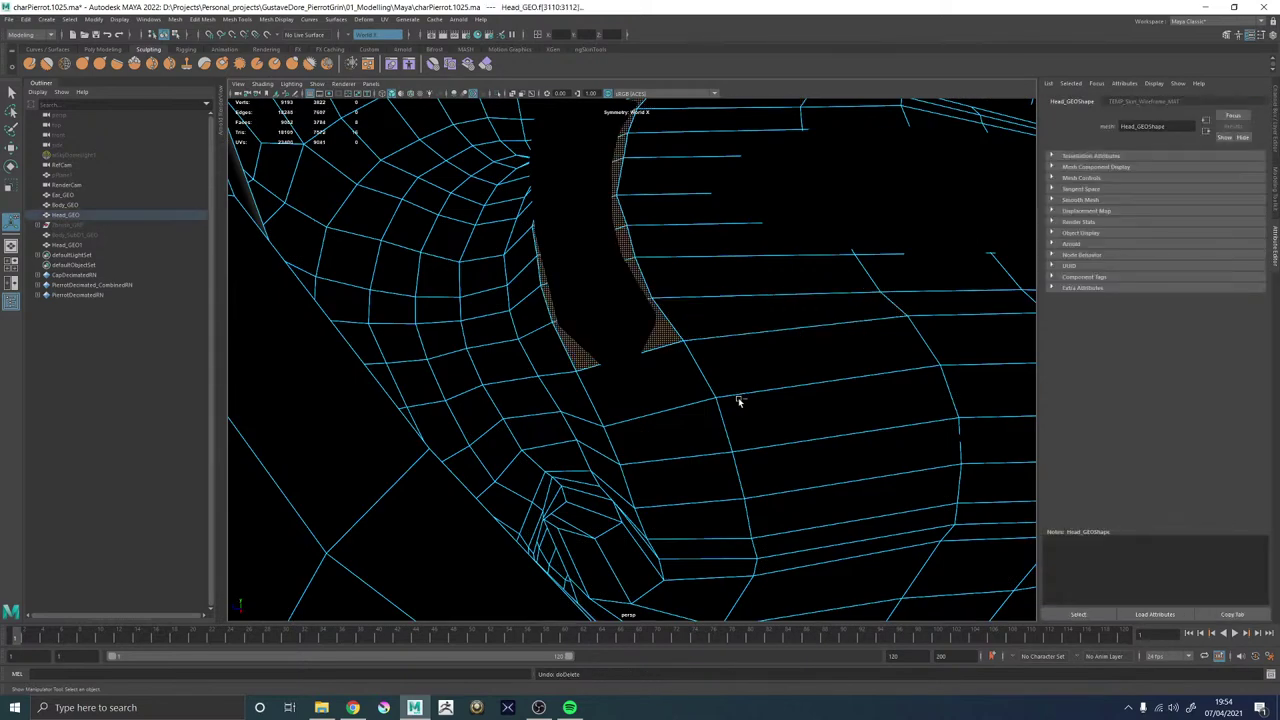
Select the face strips running along both sides of Head_GEO's opening and delete them.
middle_click_drag(719, 312, 701, 372, "alt")
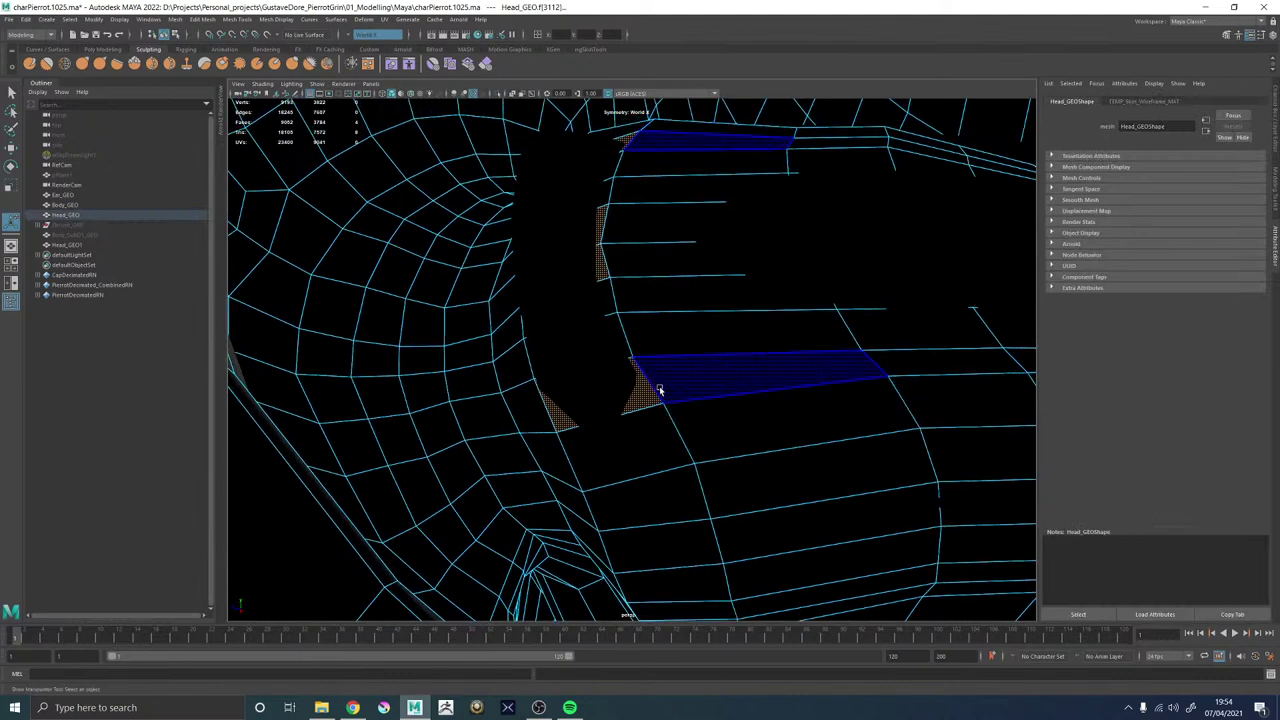
middle_click_drag(727, 432, 556, 438, "alt")
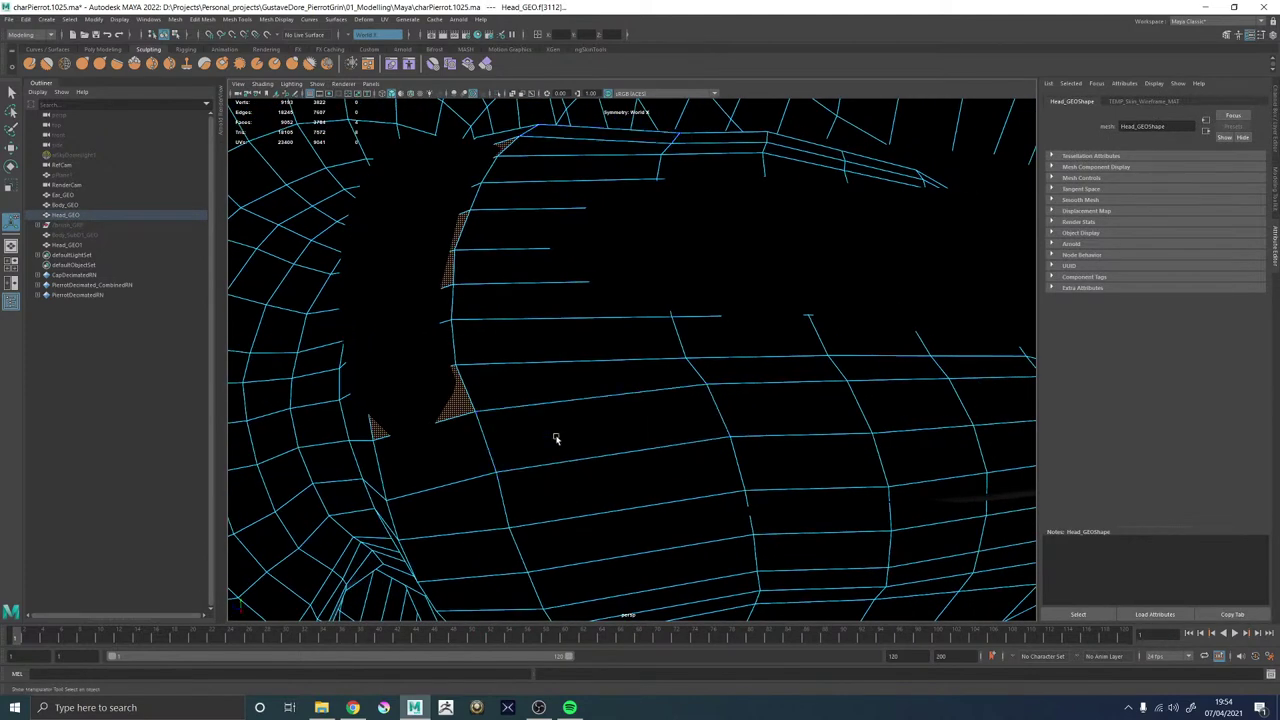
left_click(565, 425)
middle_click_drag(714, 417, 468, 434, "alt")
double_click(897, 413, "shift")
middle_click_drag(545, 370, 833, 408, "alt")
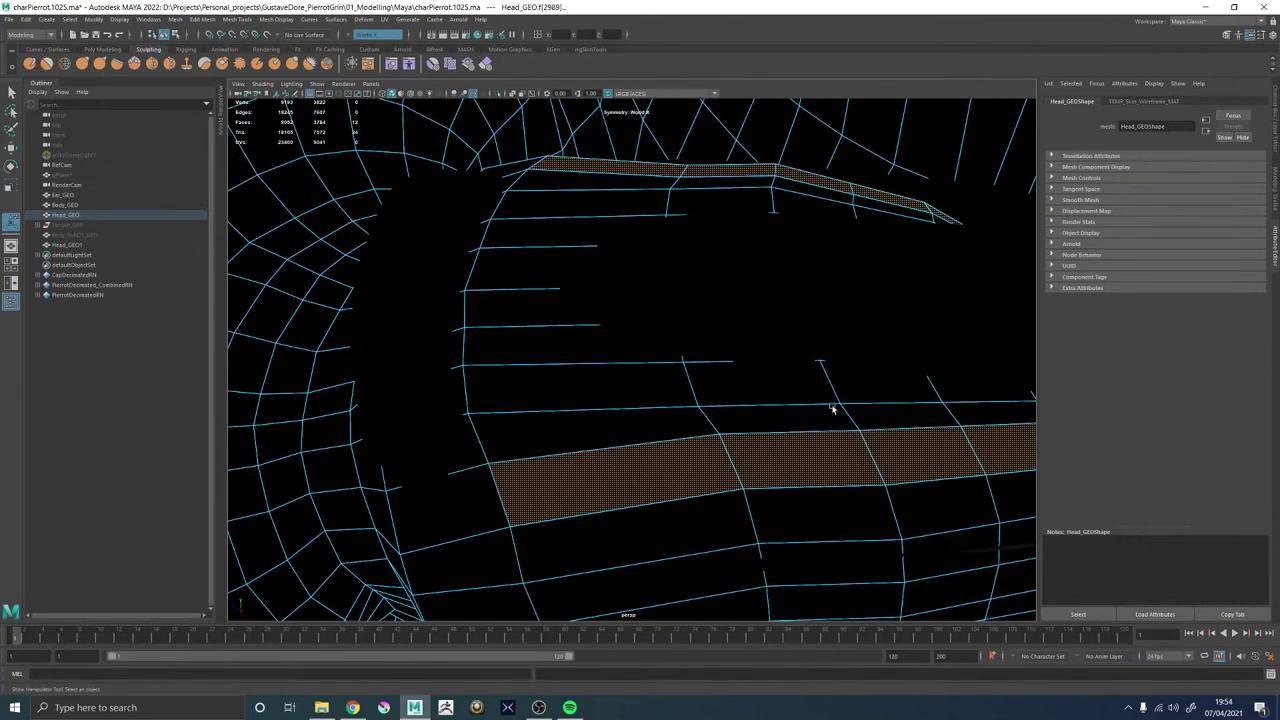
left_click(565, 418, "shift")
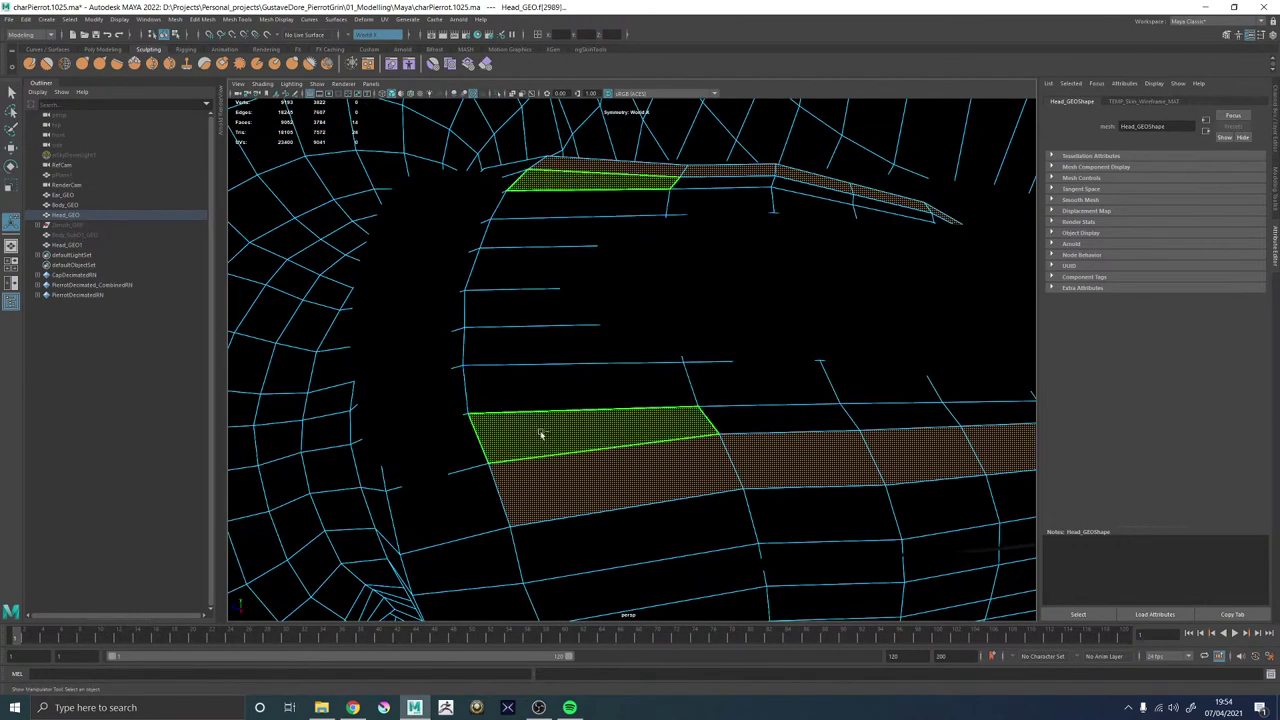
double_click(538, 270, "shift")
key("Delete")
Delete the faces still standing along the front rim of Head_GEO's opening.
left_click_drag(537, 272, 587, 380, "alt")
right_click_drag(587, 380, 631, 434, "alt")
left_click_drag(631, 434, 617, 489, "alt")
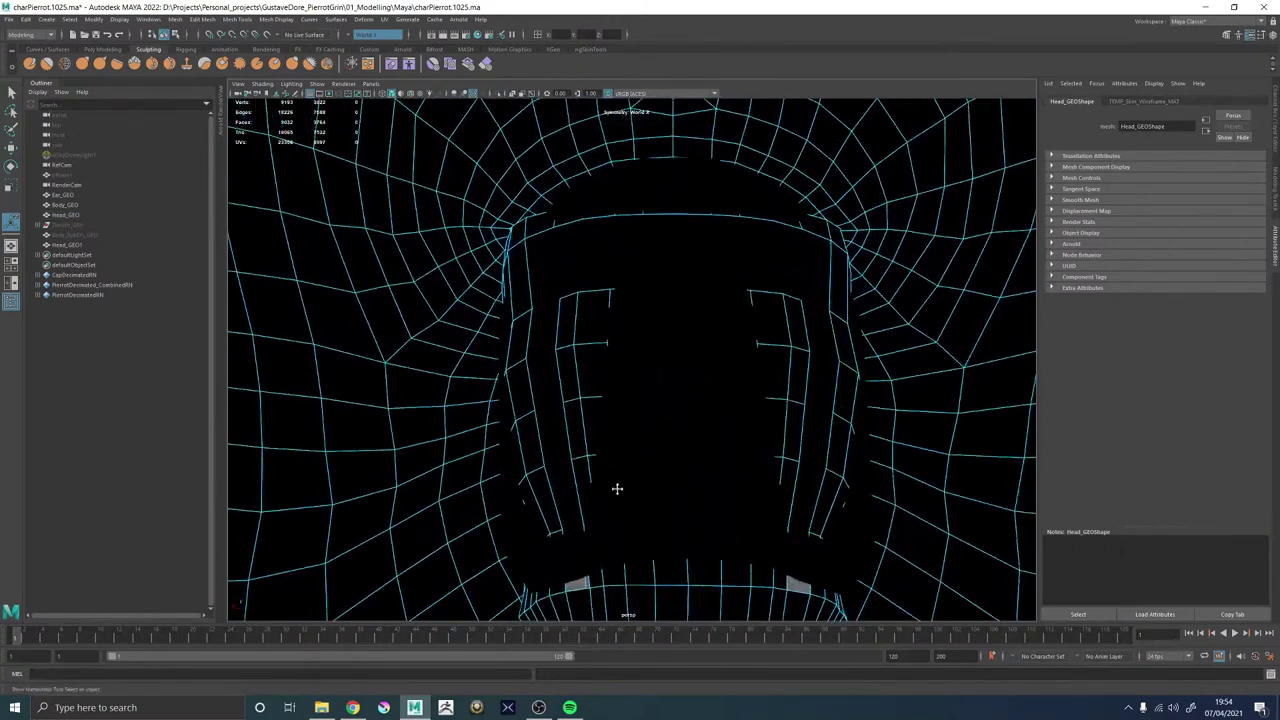
middle_click_drag(617, 489, 604, 415, "alt")
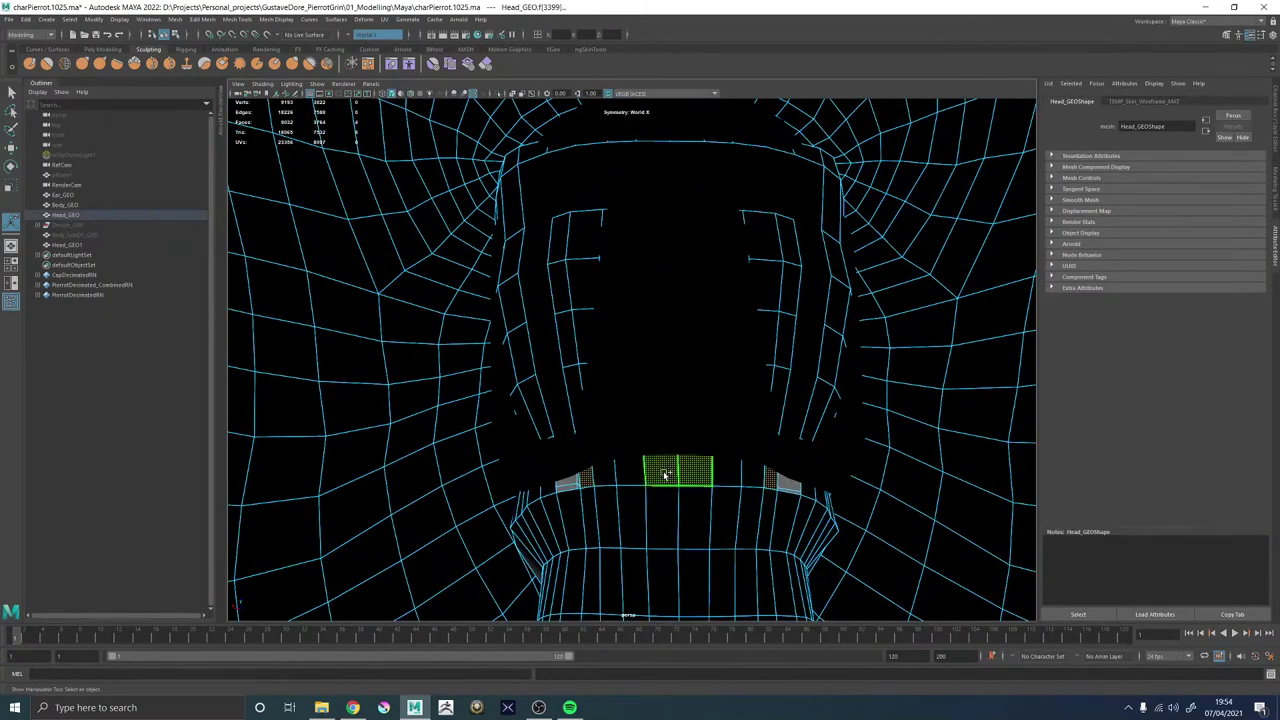
key("Delete")
Check the Head_GEO1 patch and delete the tapering inner face strips on both sides of Head_GEO's opening.
left_click_drag(566, 438, 626, 396, "alt")
key("F8")
left_click(656, 327)
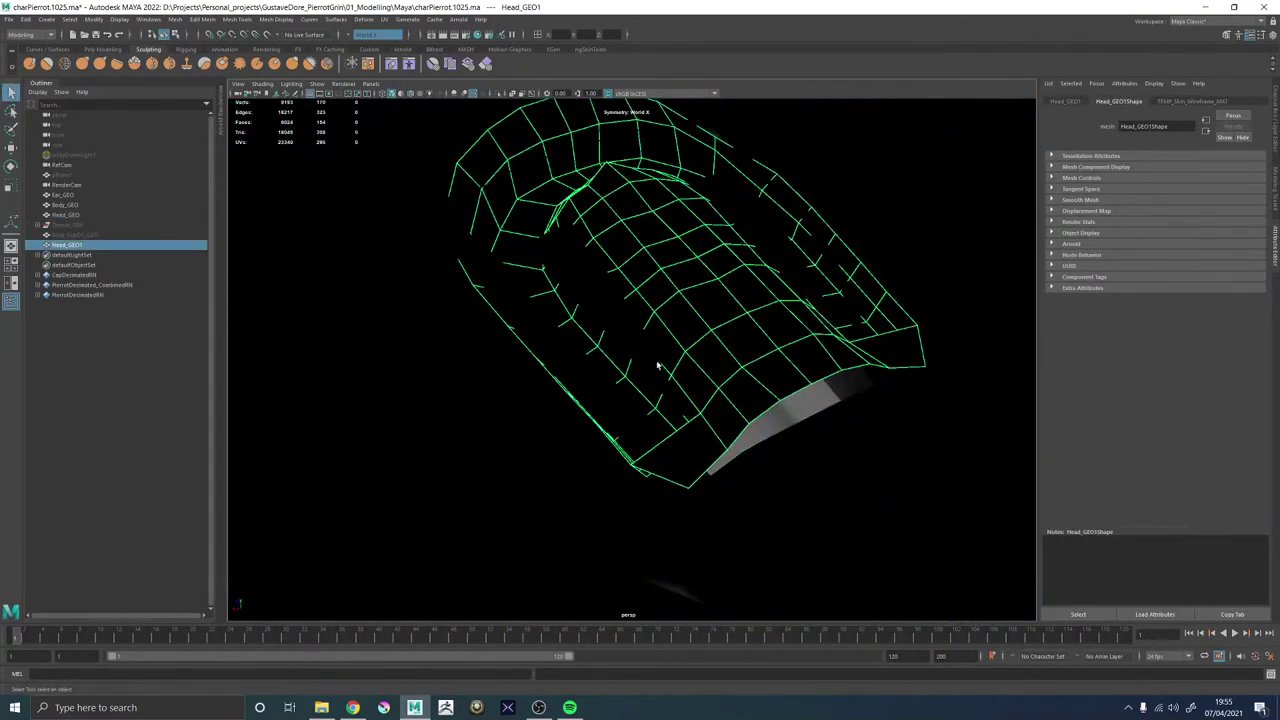
key("ctrl+shift+h")
key("F11")
left_click(606, 300)
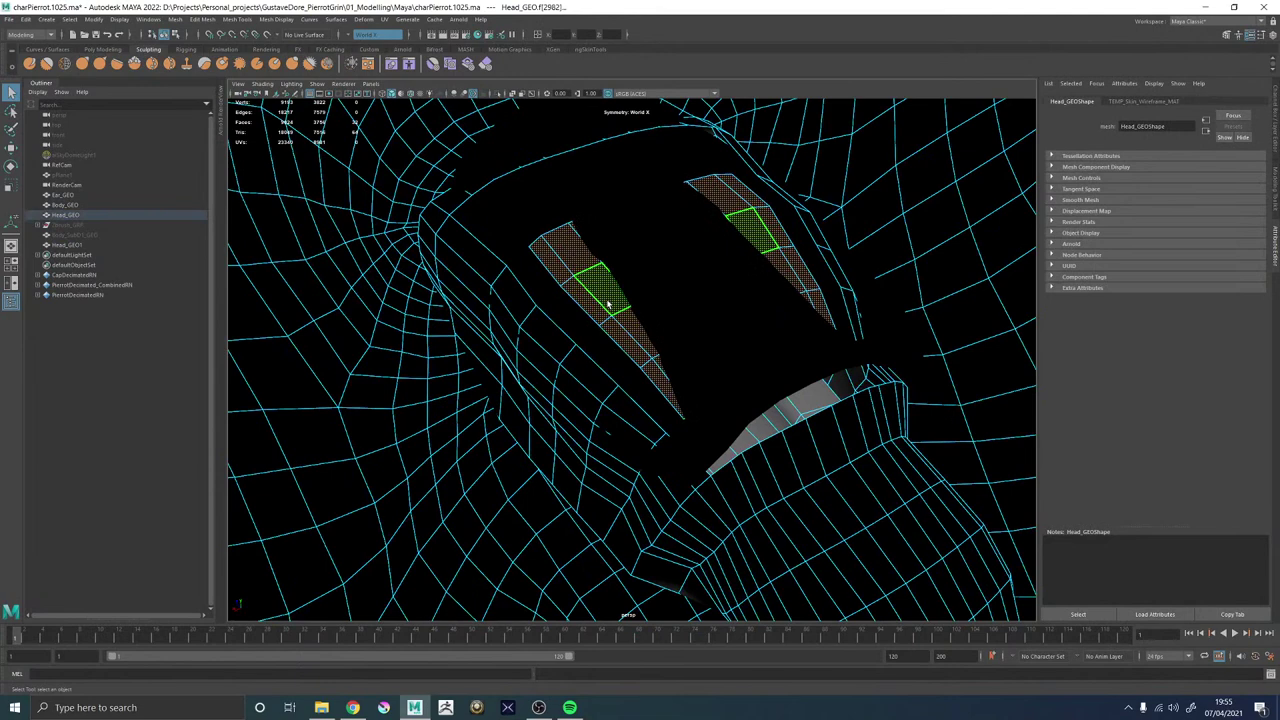
key("Delete")
Combine Head_GEO and Head_GEO1 into one mesh and delete its construction history.
right_click_drag(614, 322, 666, 295)
left_click(666, 295)
left_click(557, 361, "shift")
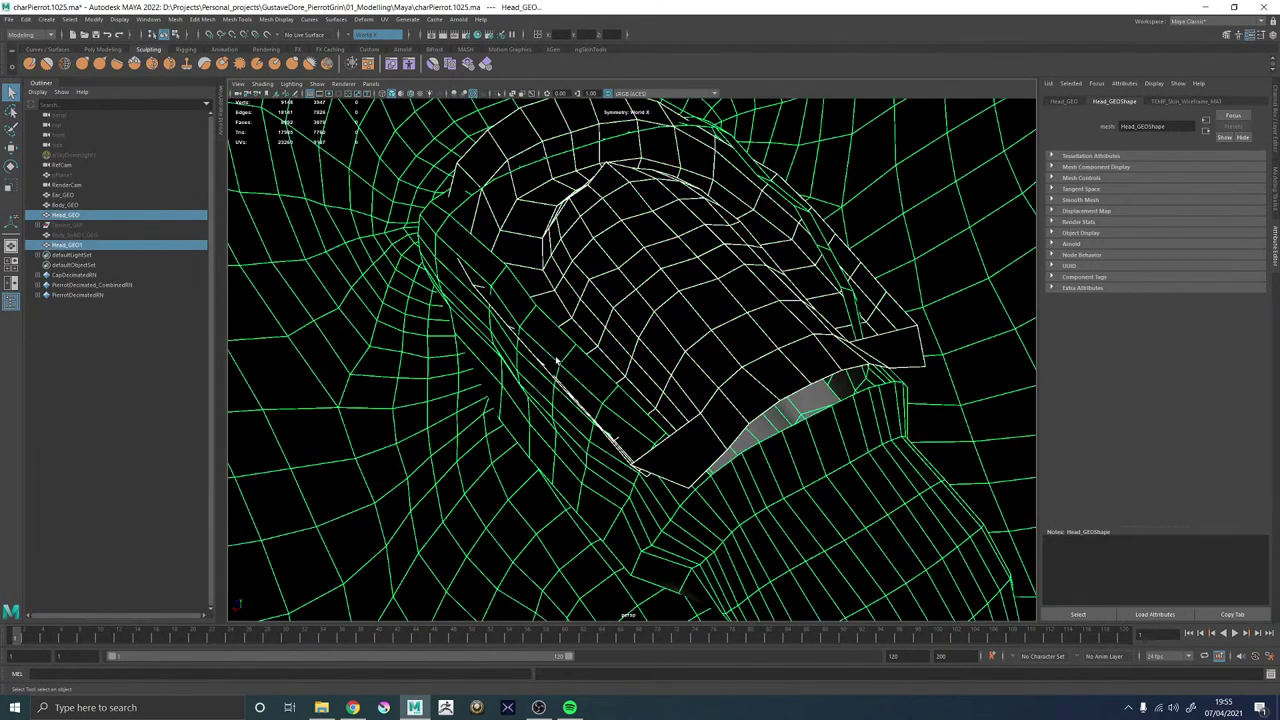
right_click_drag(557, 361, 558, 412, "shift")
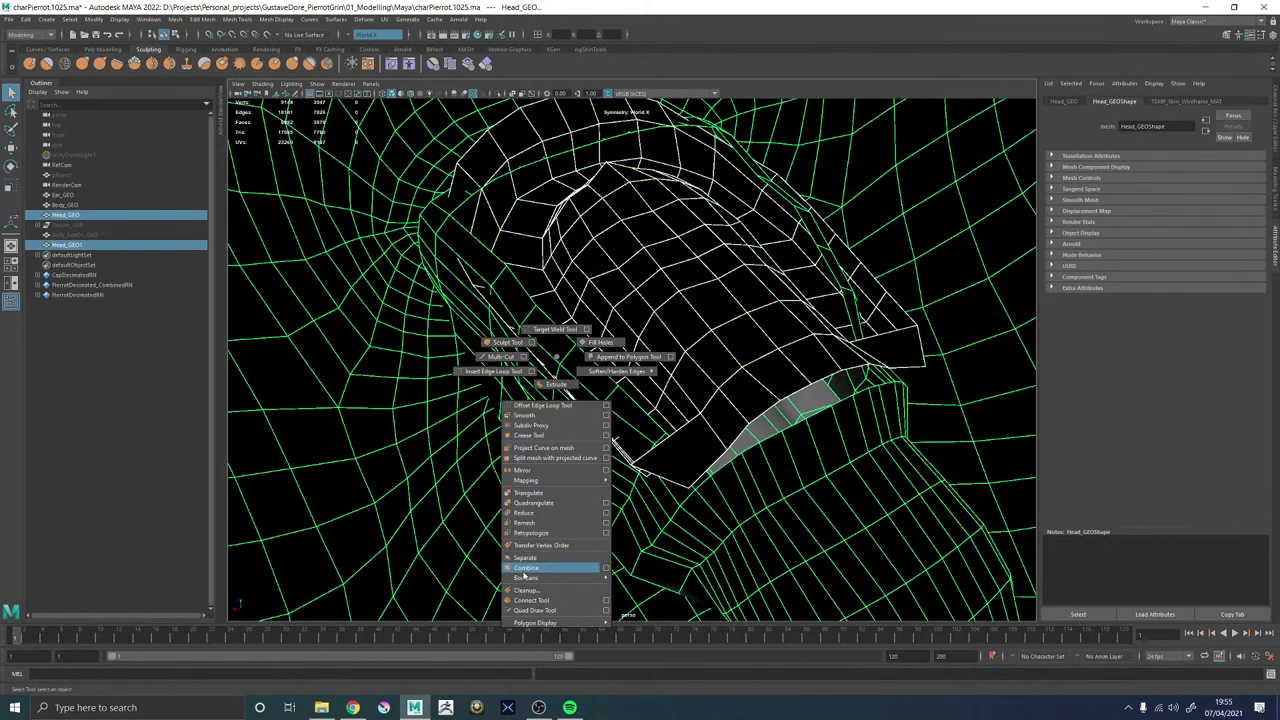
right_click_drag(524, 573, 525, 569, "shift")
middle_click_drag(608, 341, 554, 380, "alt")
key("alt+shift+d")
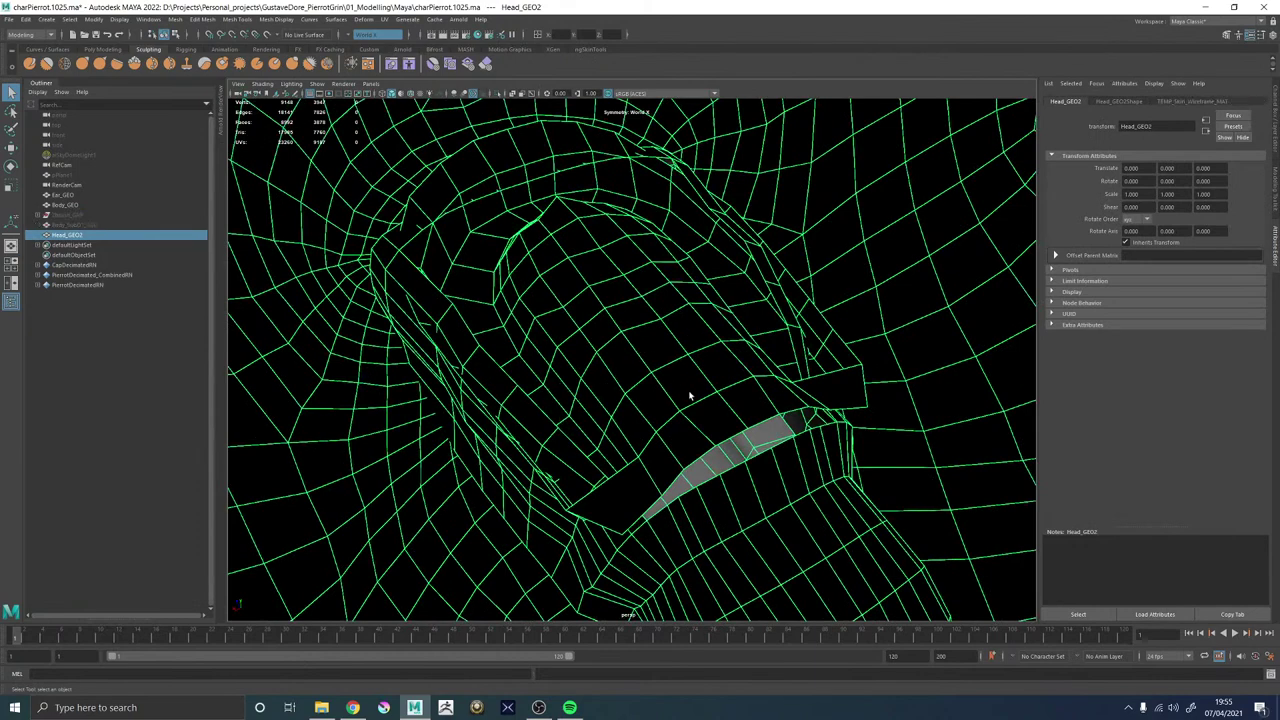
Try to bridge the patch's border edges with the front rim of the opening.
left_click_drag(689, 394, 654, 394, "alt")
right_click_drag(654, 394, 630, 310, "alt")
left_click(625, 372)
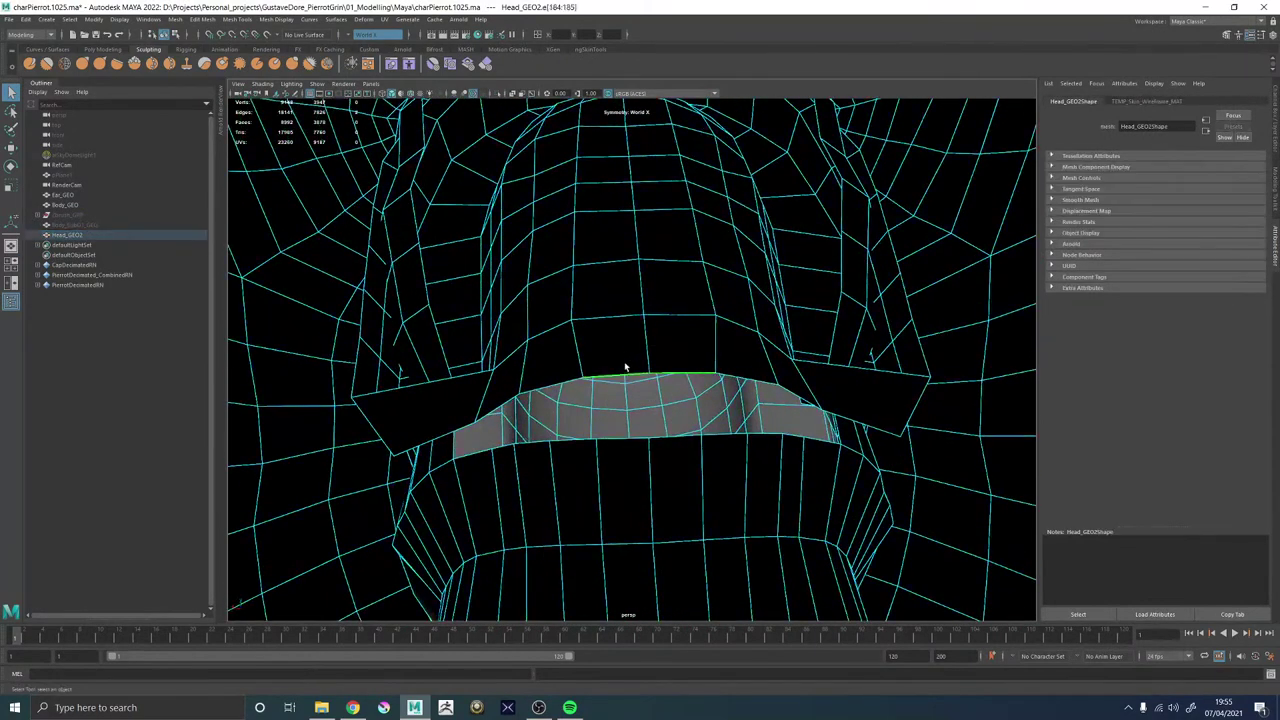
right_click(621, 445, "shift")
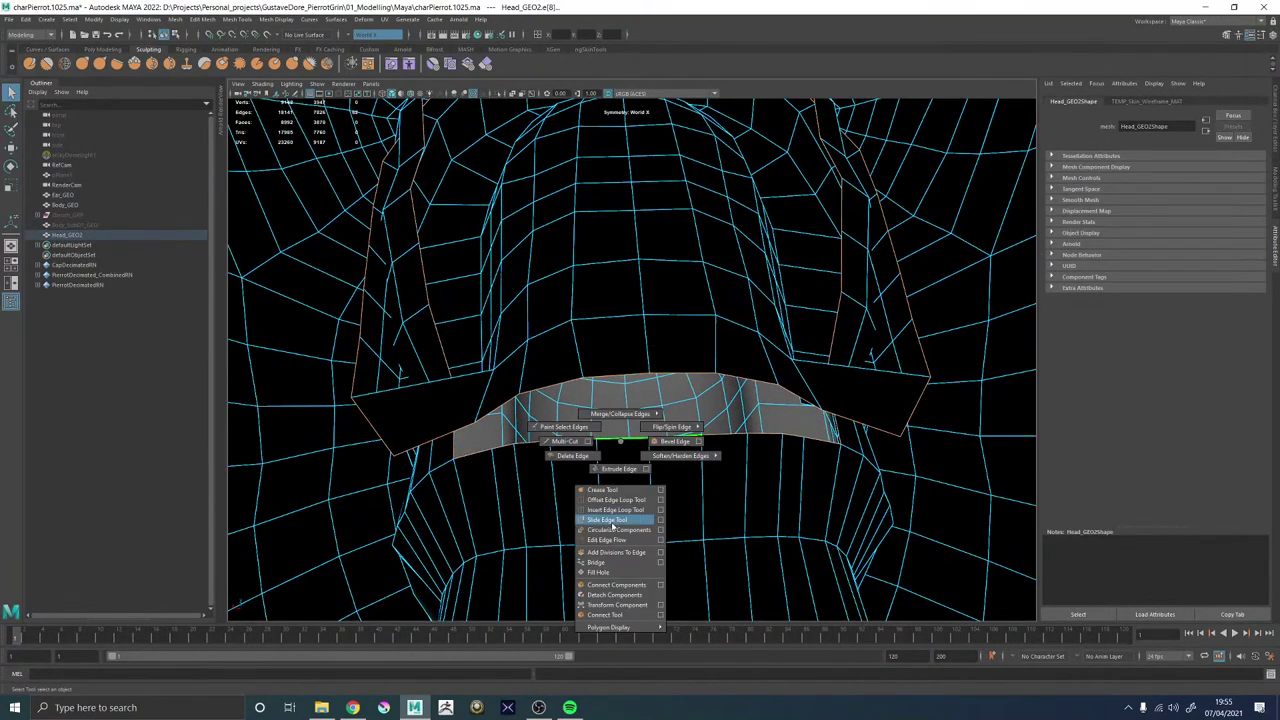
left_click(609, 565)
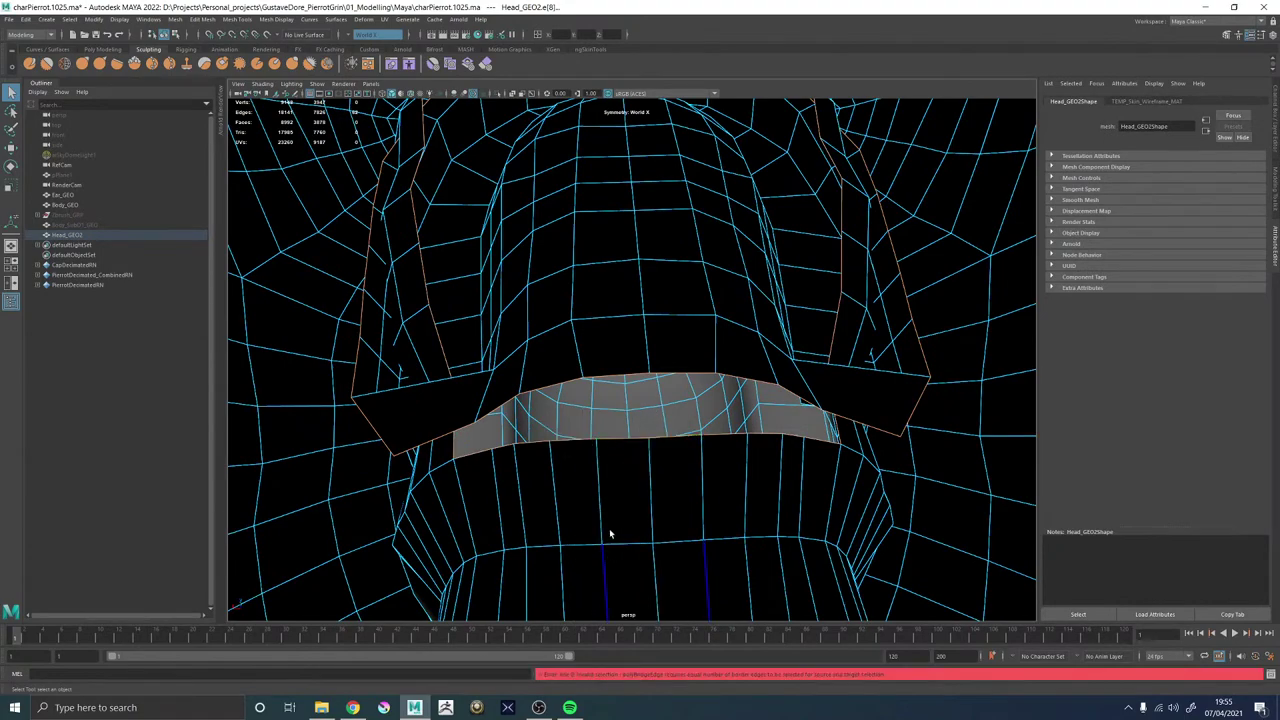
Undo the edge selections and the combine to get the two head meshes back.
left_click_drag(593, 513, 632, 390, "alt")
middle_click_drag(820, 405, 675, 342, "alt")
key("ctrl+z")
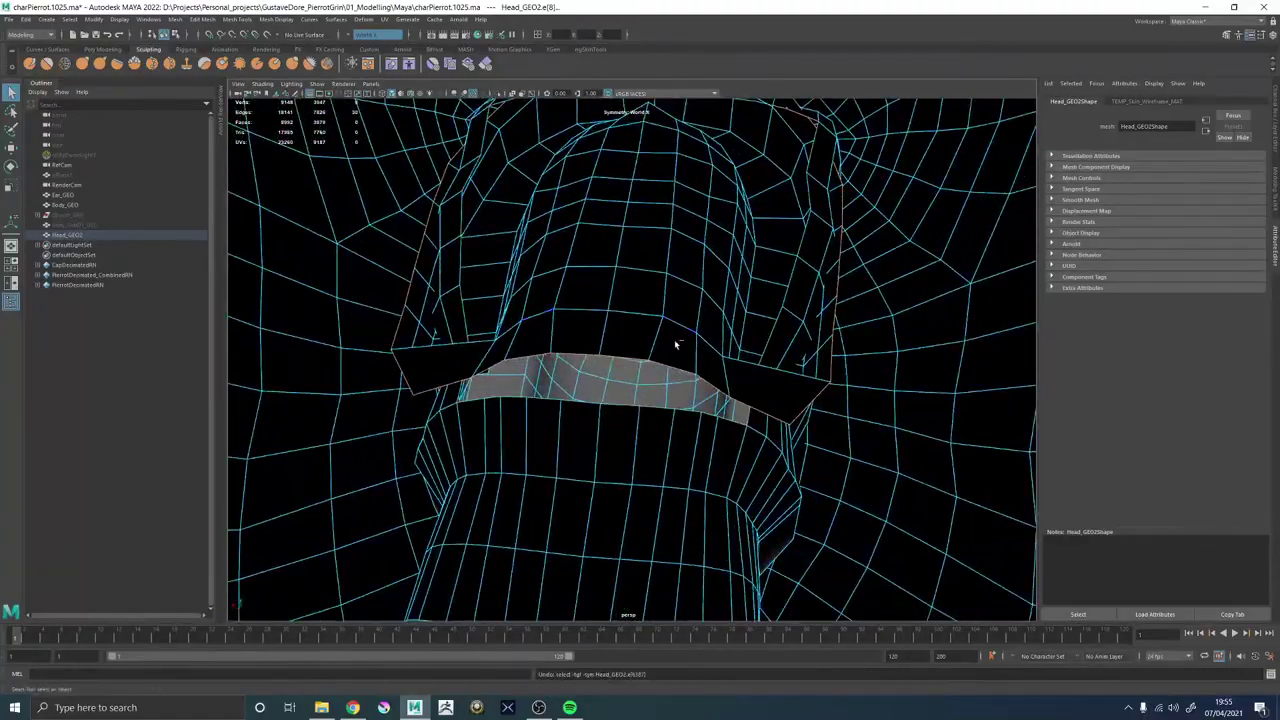
key("ctrl+z")
key("ctrl+z")
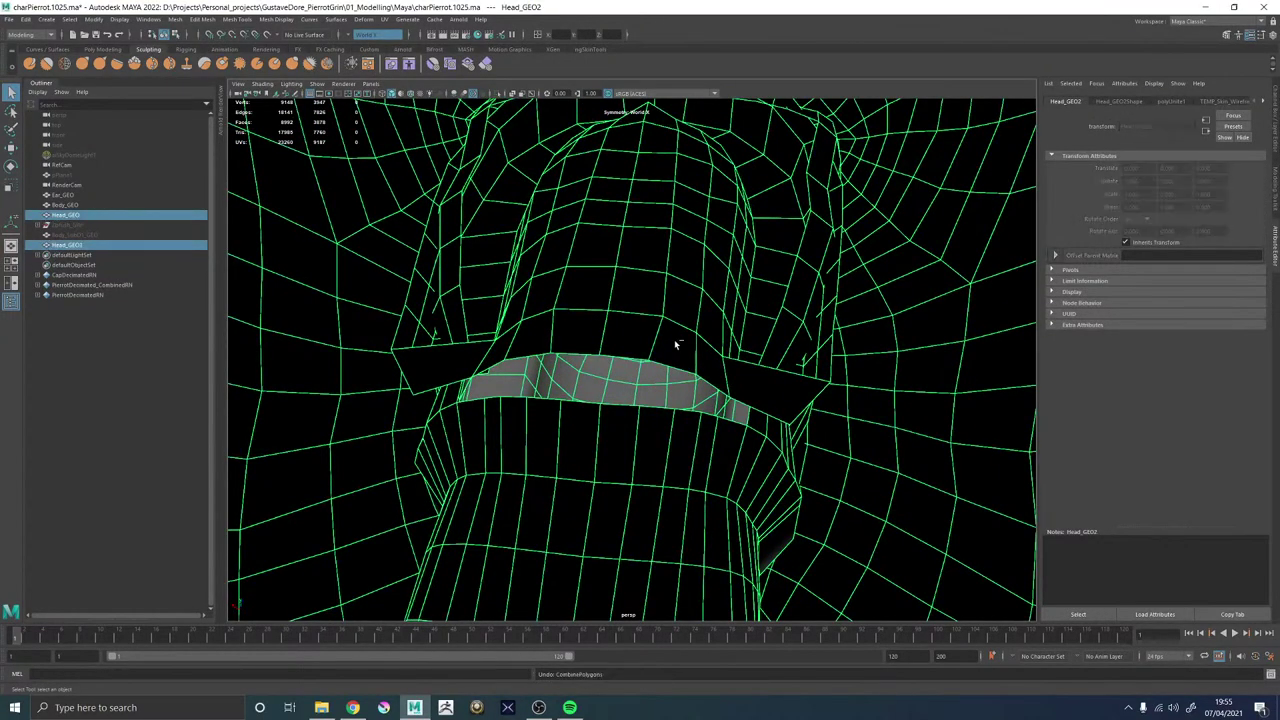
Delete the mirrored face strip along the long edge of Head_GEO's opening.
mouse_move(757, 374)
left_mouse_down("alt")
mouse_move(712, 379)
mouse_move(814, 346)
mouse_move(680, 323)
mouse_move(740, 380)
left_mouse_up("alt")
right_click(861, 368)
left_click(861, 390)
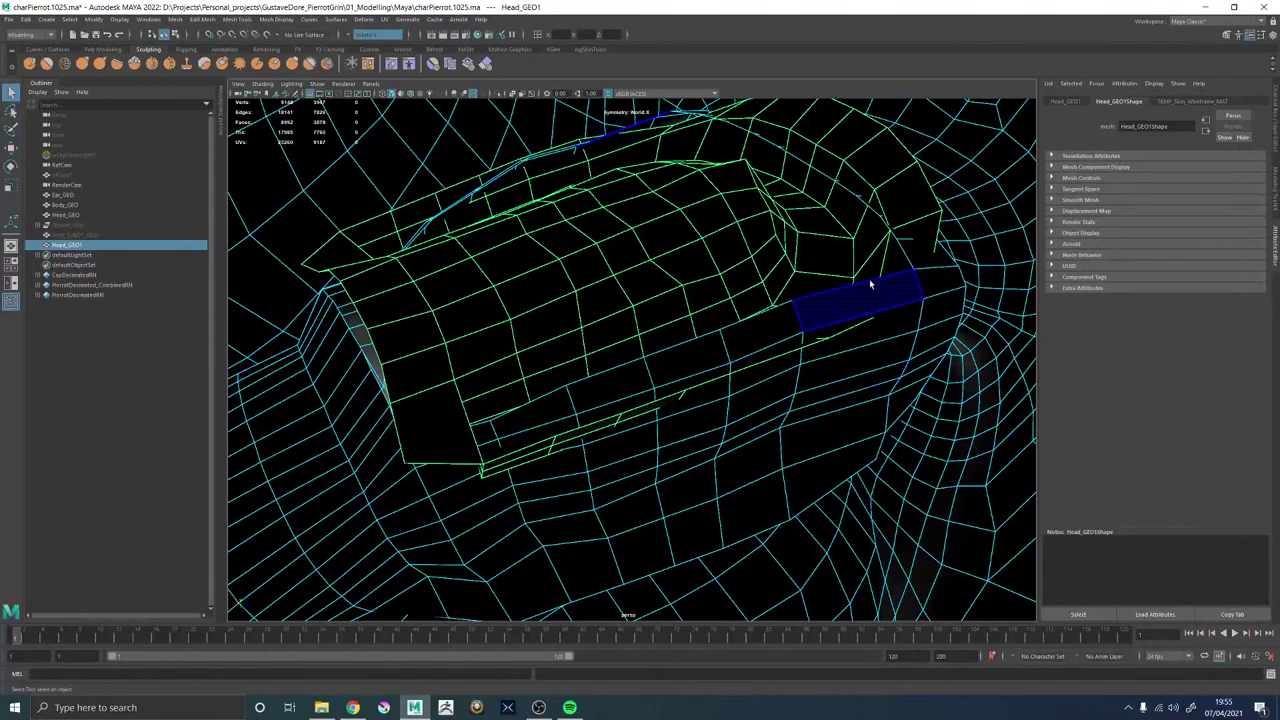
left_click(865, 290)
double_click(440, 452, "shift")
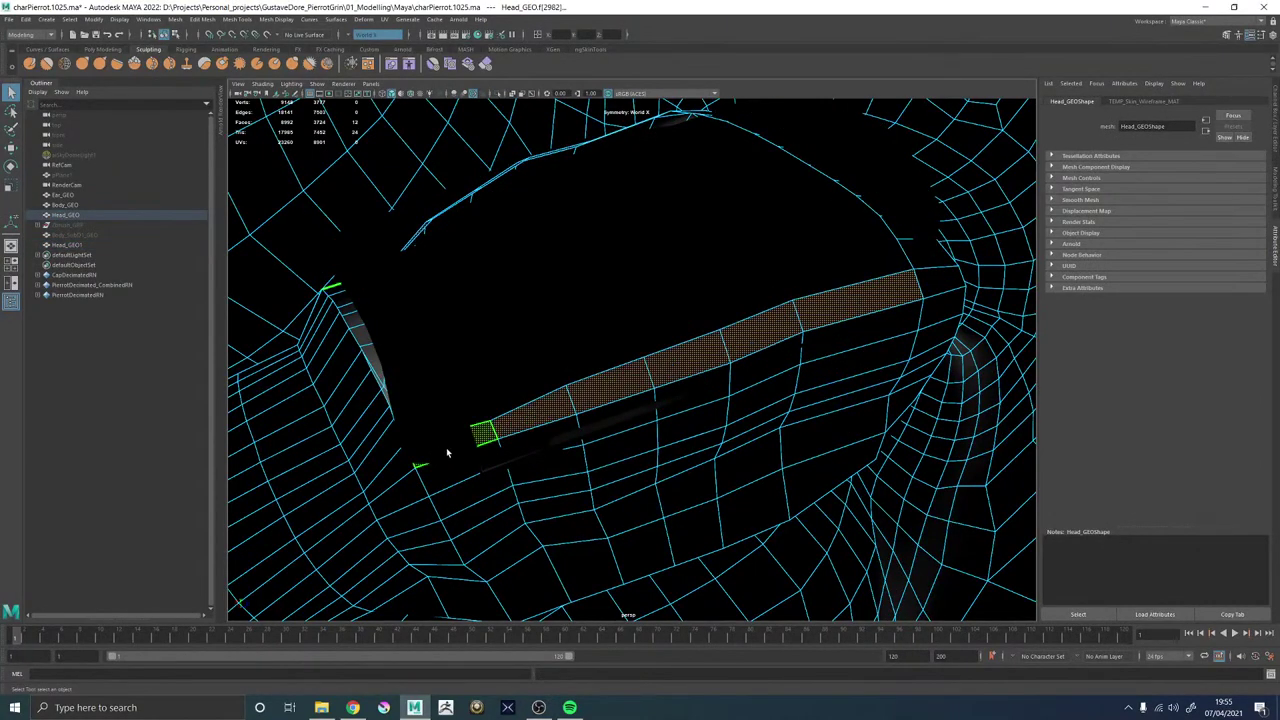
key("Delete")
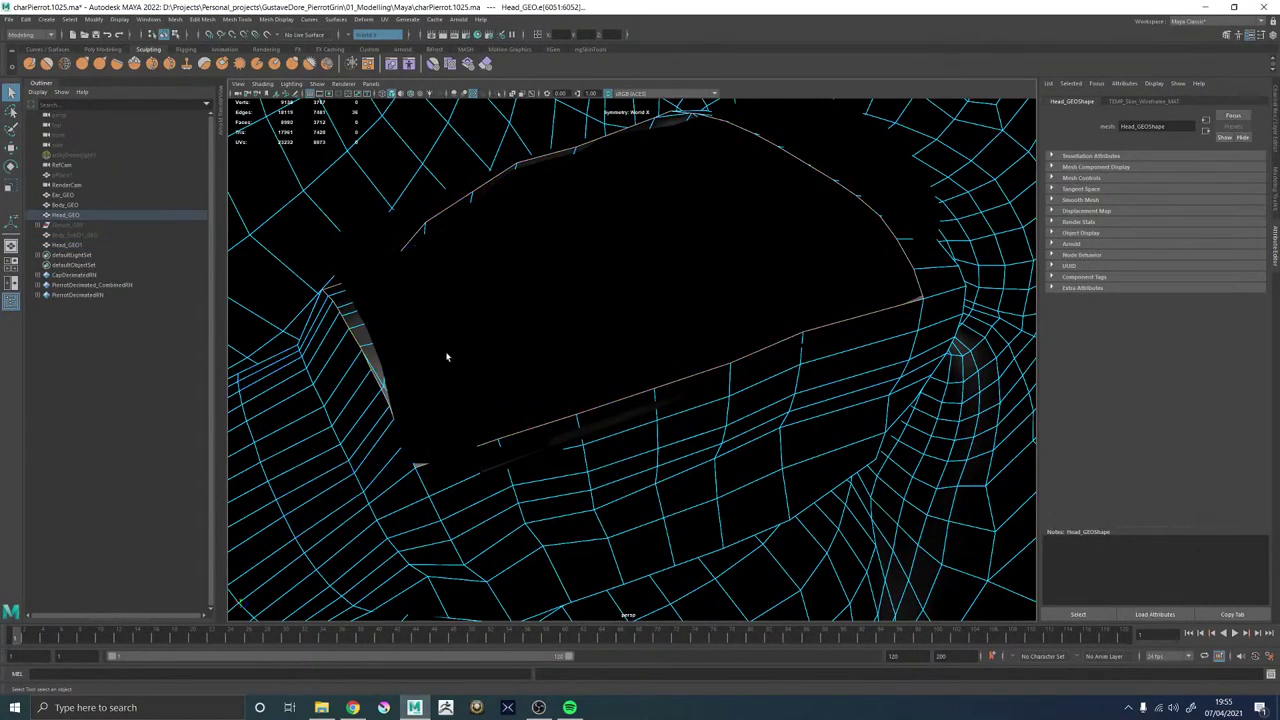
Abandon combining the two head meshes and undo the deletion of the long face strip.
right_click_drag(447, 357, 526, 302)
left_click(527, 302)
left_click(349, 373, "shift")
right_click_drag(349, 373, 349, 404, "shift")
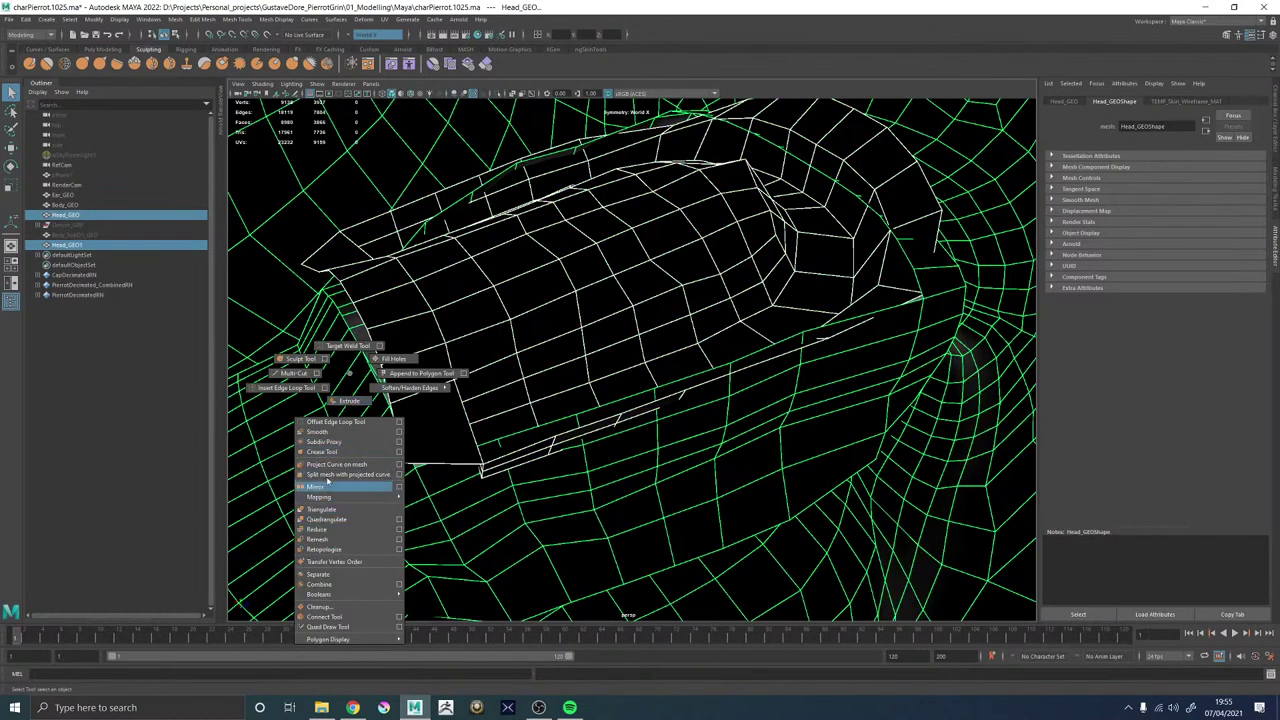
key("ctrl+z")
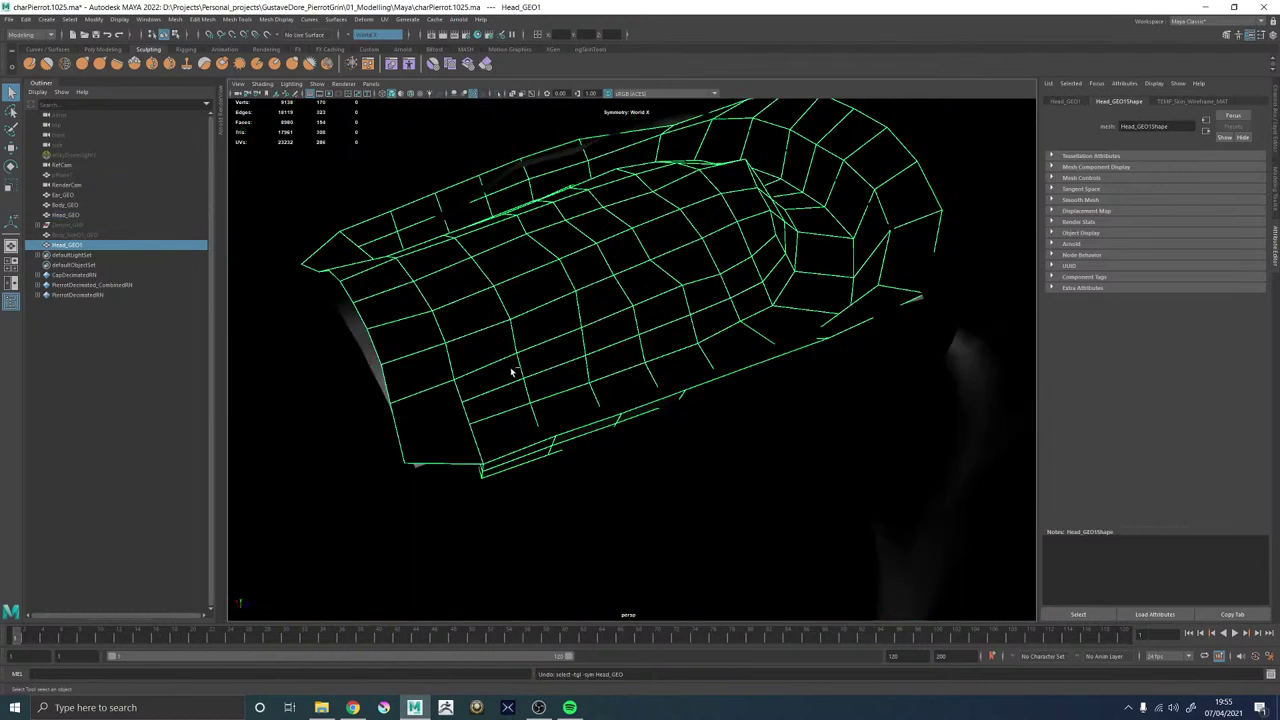
key("ctrl+z")
key("ctrl+z")
key("ctrl+z")
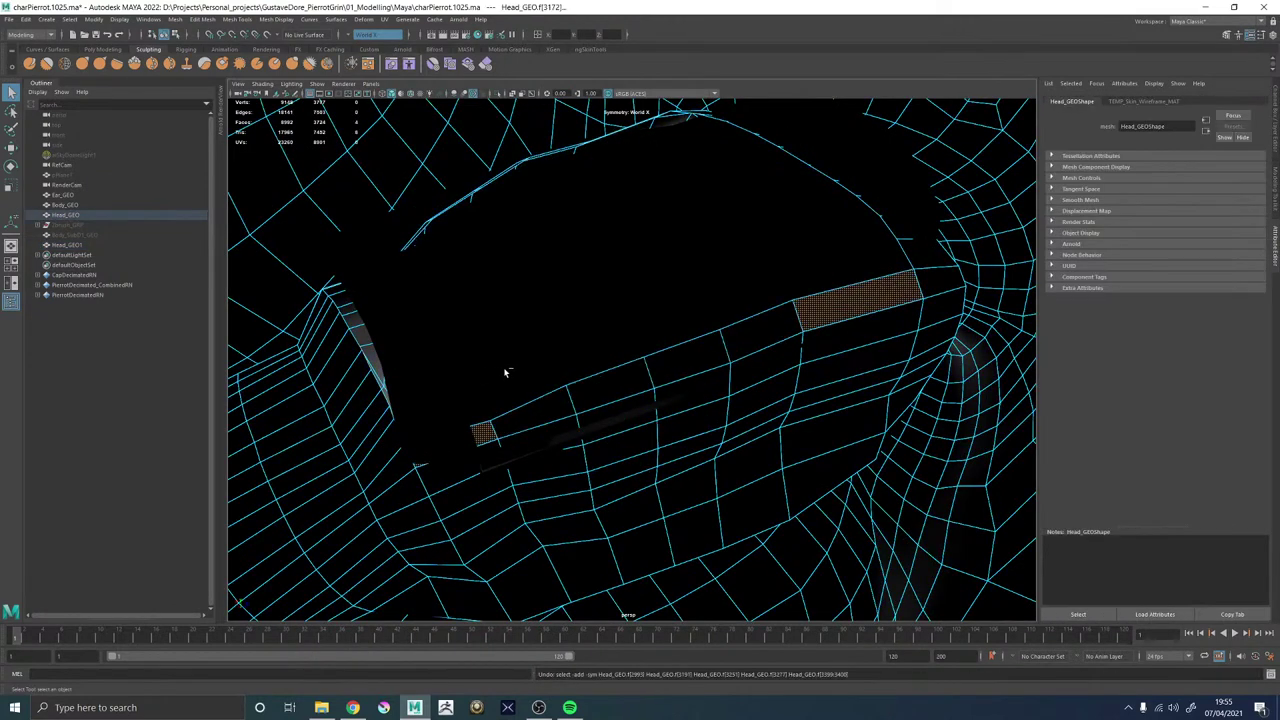
Combine Head_GEO and the Head_GEO1 patch into a single mesh.
left_click(529, 270)
left_click(326, 398, "shift")
right_click_drag(326, 398, 309, 505, "shift")
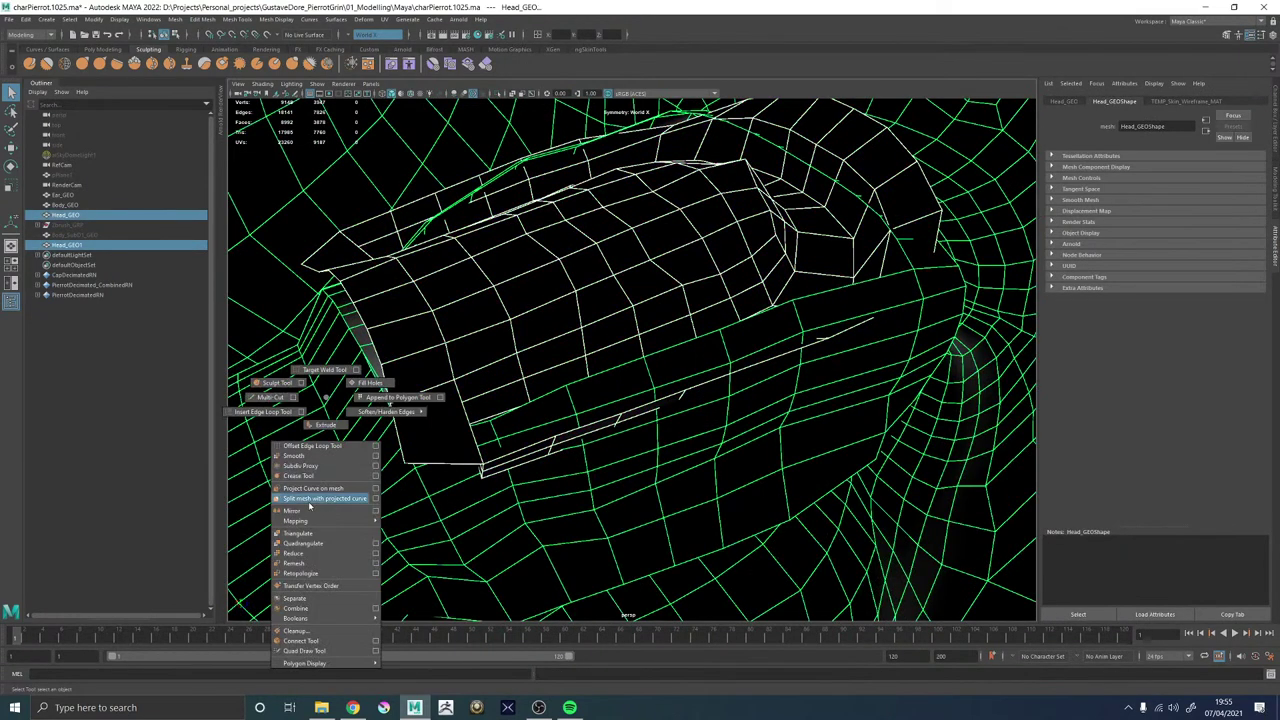
left_click(293, 609)
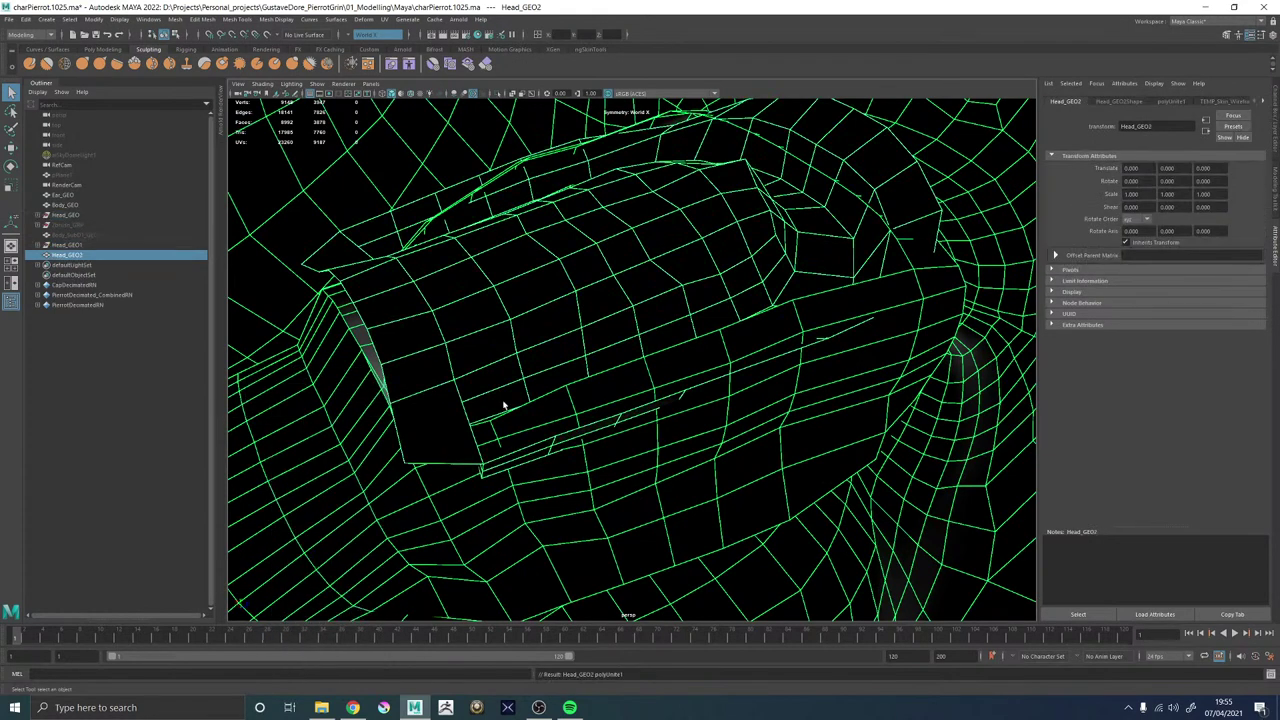
Try to bridge the border edges of the patch and the surrounding opening on the combined mesh.
key("F10")
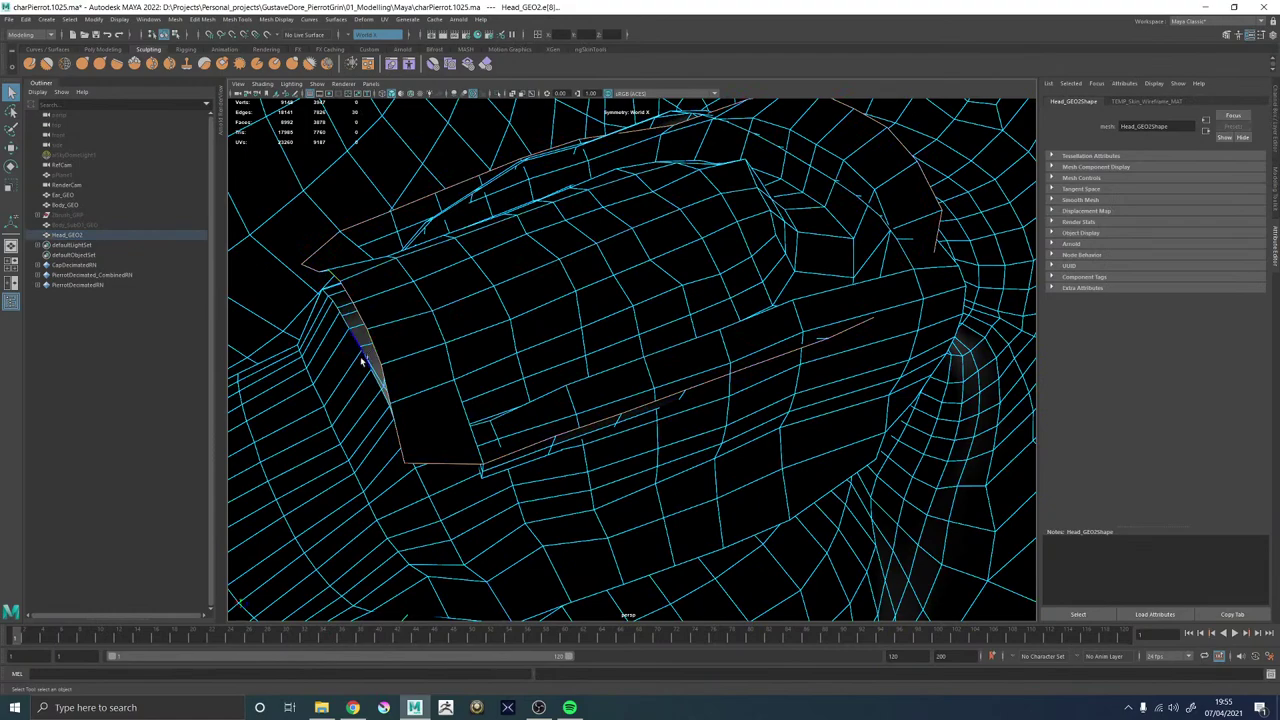
right_click_drag(363, 366, 338, 490, "shift")
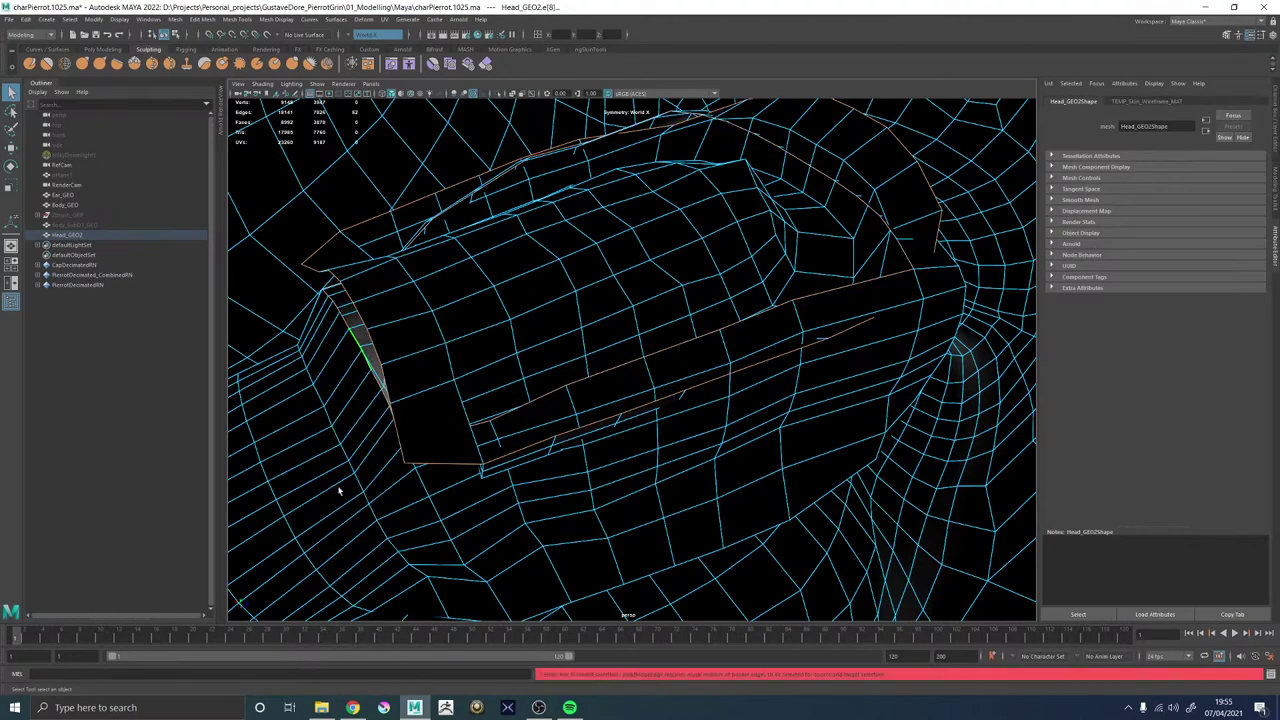
left_click_drag(433, 425, 623, 412, "alt")
Delete the mirrored face strip lining the long sides of the opening on Head_GEO2.
right_click_drag(623, 412, 622, 438)
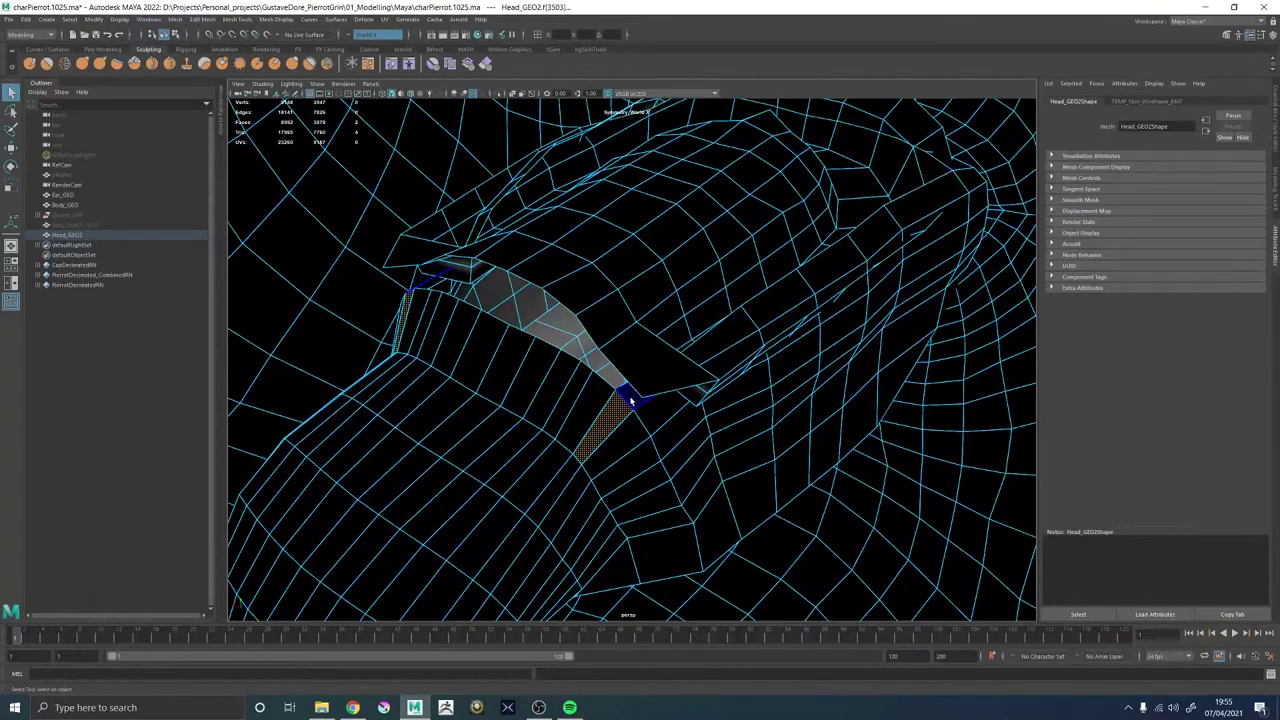
left_click(631, 401)
double_click(917, 221, "shift")
left_click_drag(917, 221, 683, 229, "alt")
middle_click_drag(683, 229, 613, 238, "alt")
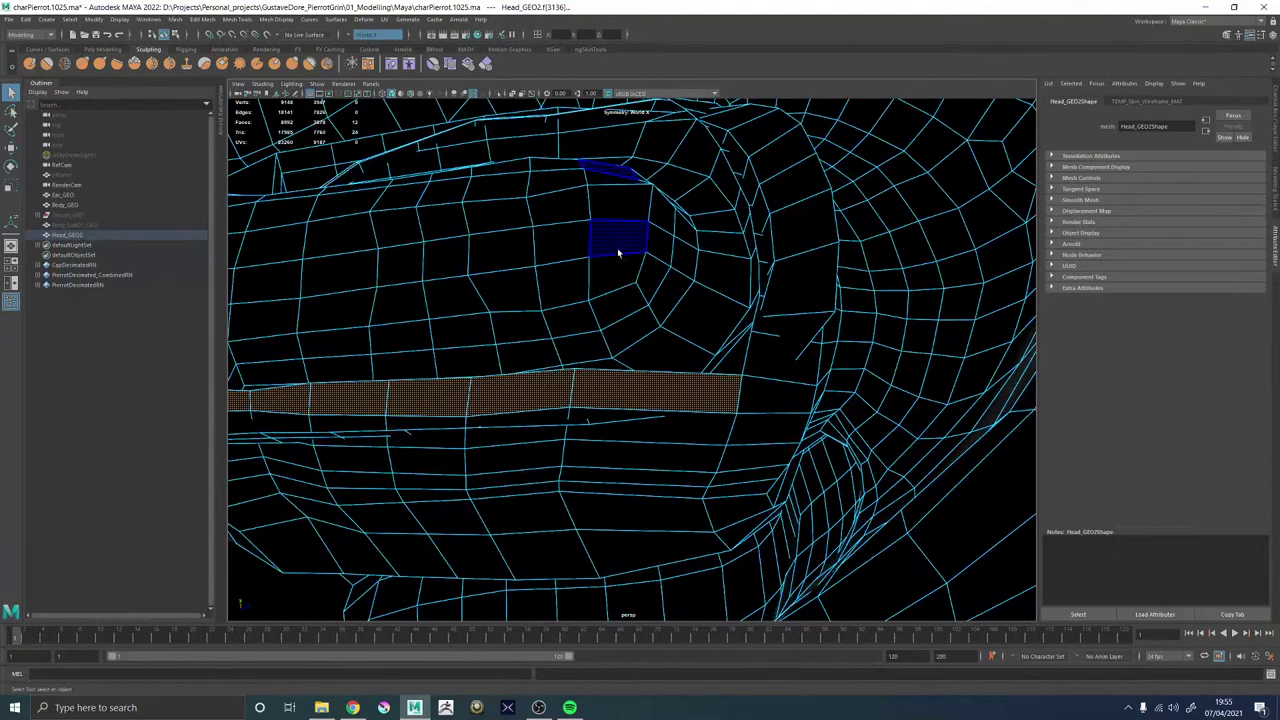
key("Delete")
Try to bridge the outer border of the patch to the trimmed border of the opening.
double_click(760, 252)
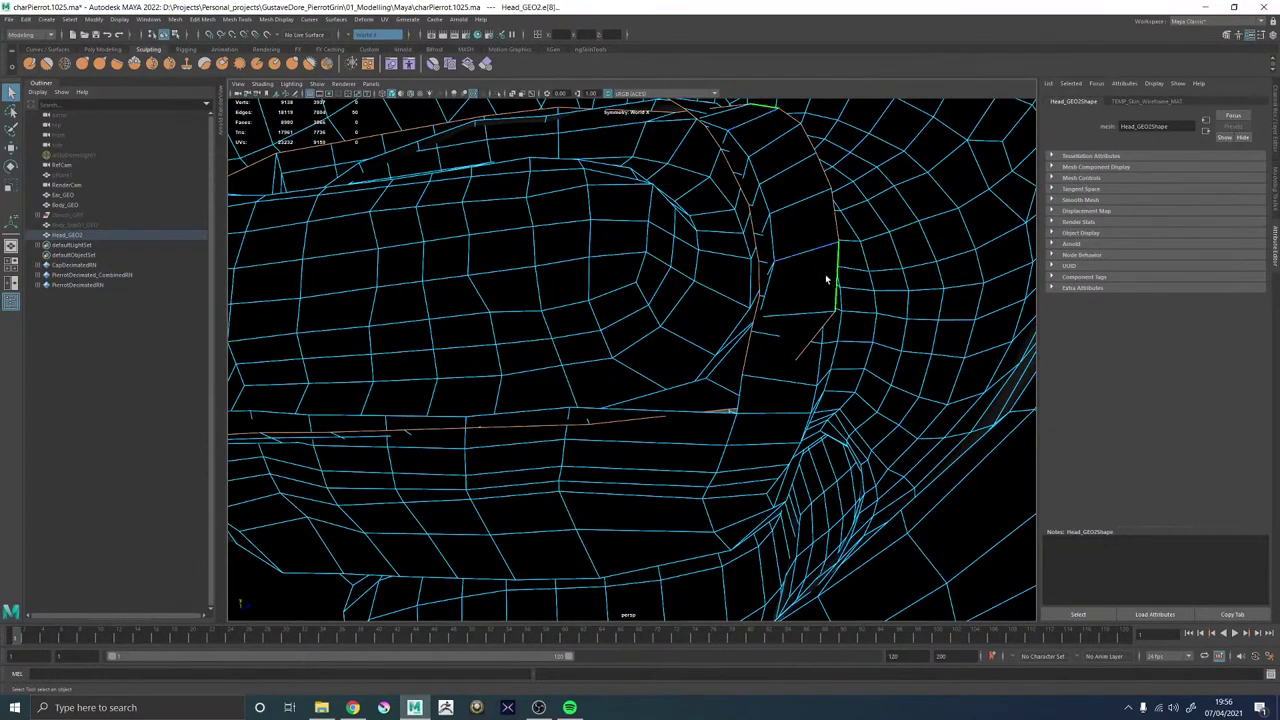
right_click(735, 398, "shift")
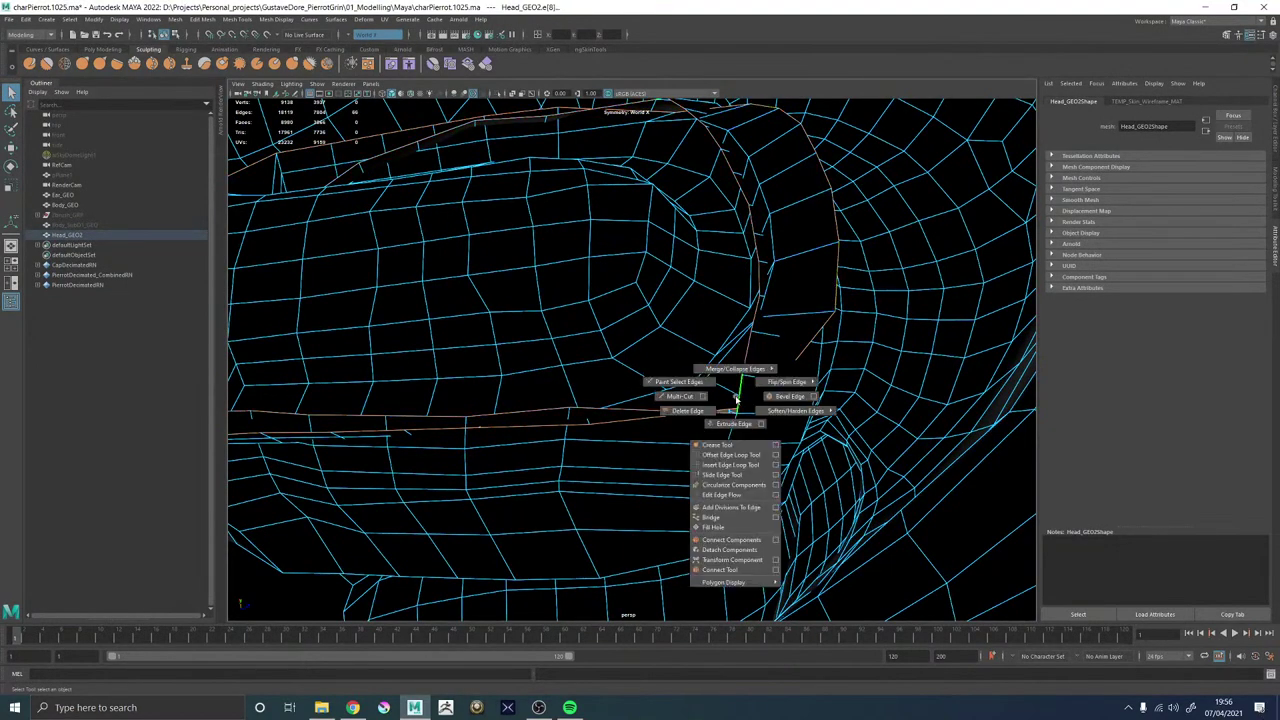
left_click(709, 519)
Examine the patch's border loop and the gaps around the opening from several angles.
left_click_drag(705, 397, 650, 291, "alt")
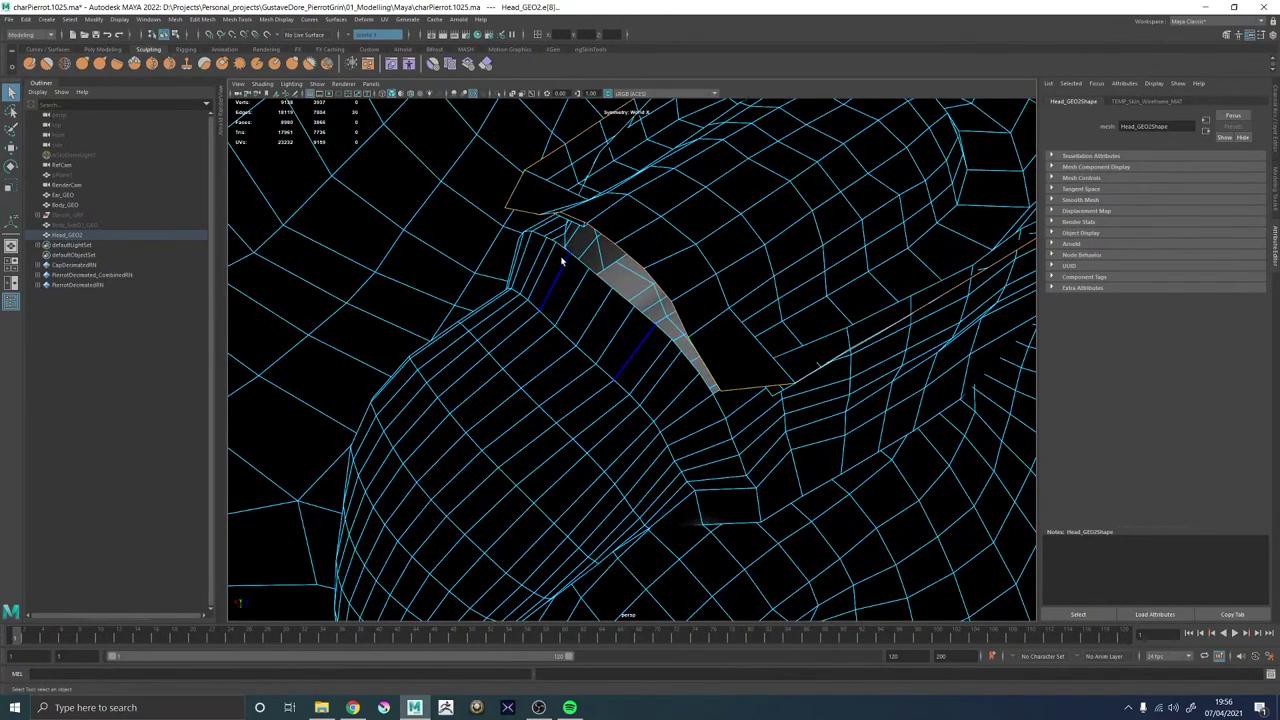
left_click_drag(593, 238, 535, 282, "alt")
double_click(533, 283)
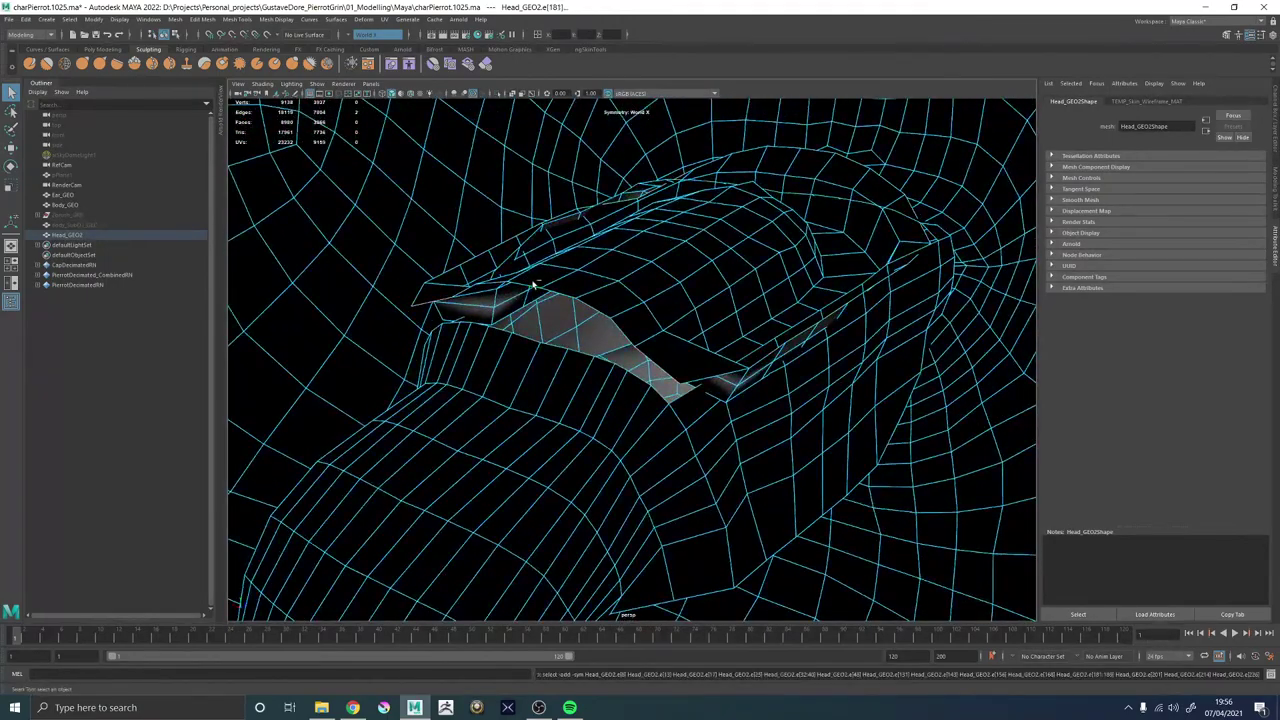
key("ctrl+z")
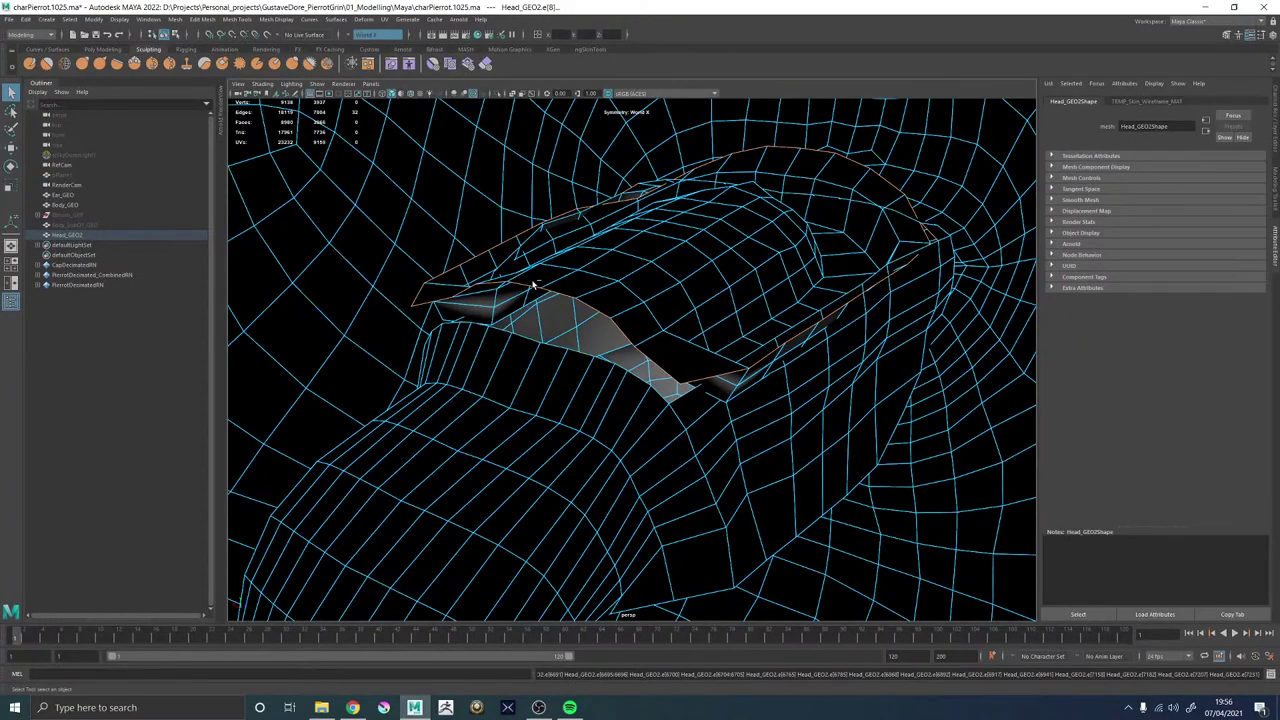
mouse_move(596, 291)
left_mouse_down("alt")
mouse_move(657, 289)
mouse_move(629, 297)
mouse_move(647, 318)
mouse_move(509, 274)
mouse_move(529, 294)
mouse_move(543, 266)
mouse_move(585, 276)
left_mouse_up("alt")
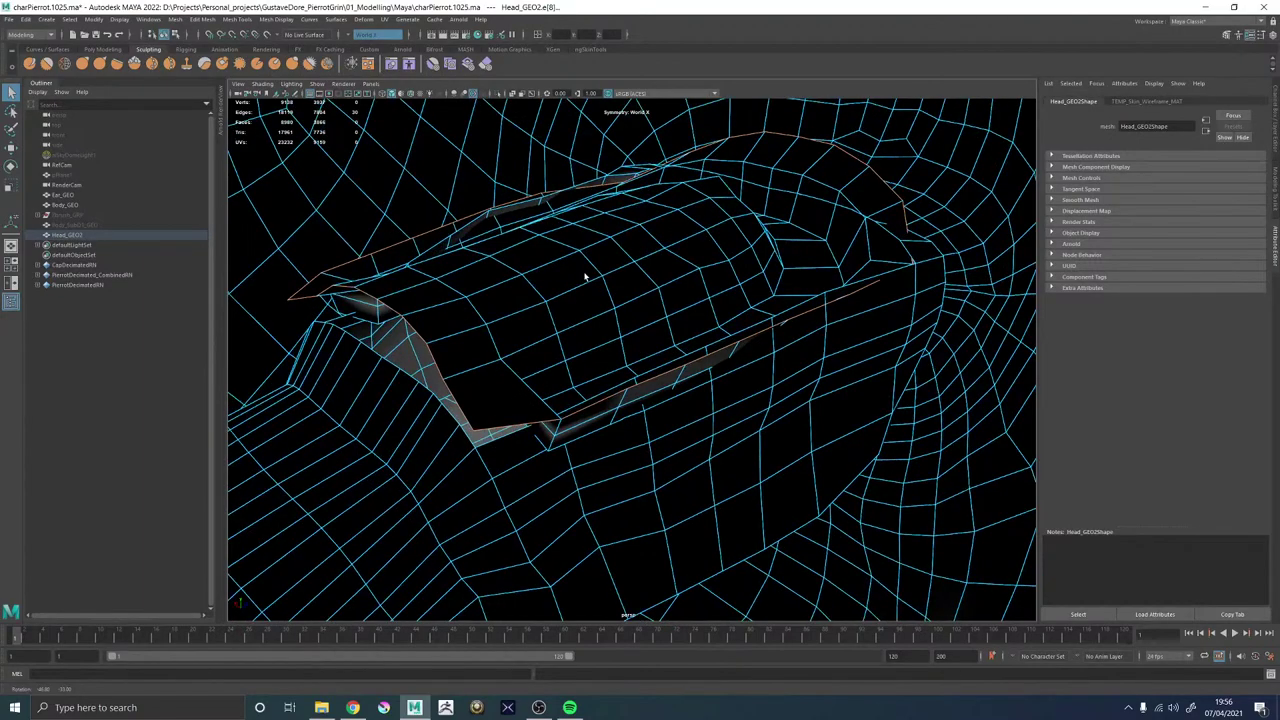
left_click_drag(585, 277, 640, 266, "alt")
scroll(640, 270, "down", 6)
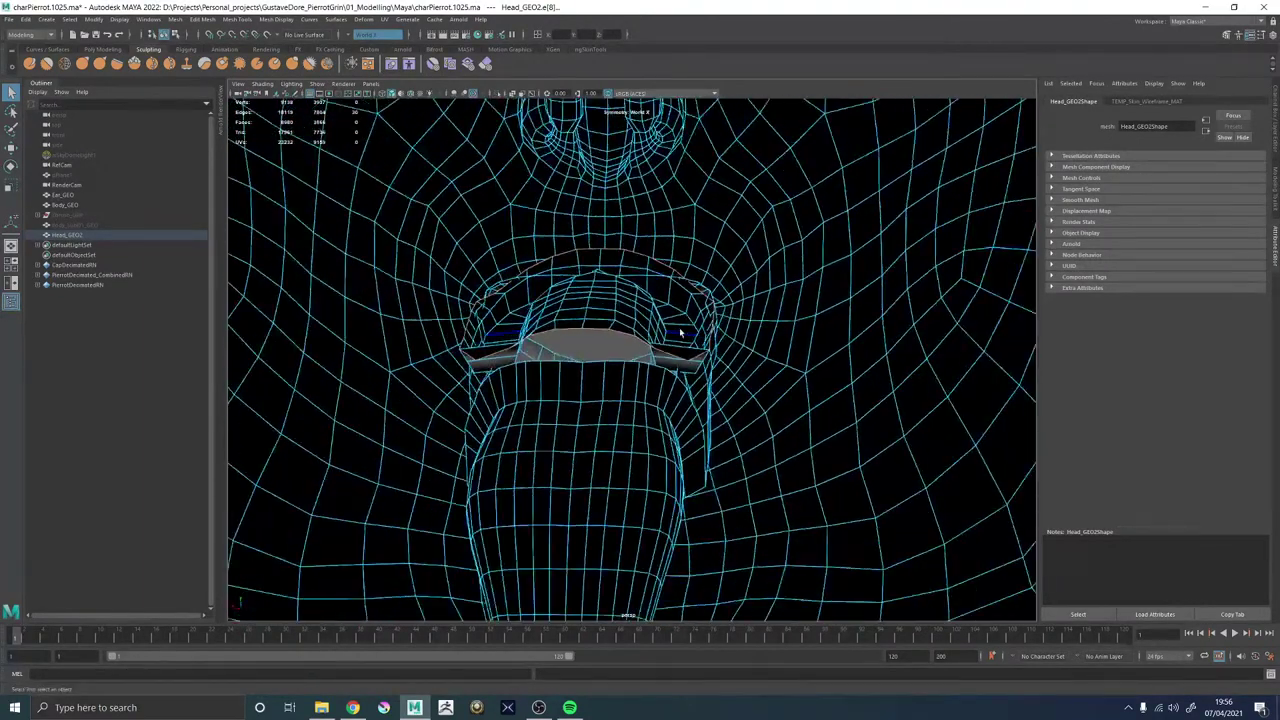
Examine the mouth interior of Head_GEO2, the inner lip edges and the bag around the opening from several angles.
left_click_drag(680, 331, 684, 326, "alt")
scroll(547, 354, "down", 2)
scroll(555, 355, "up", 2)
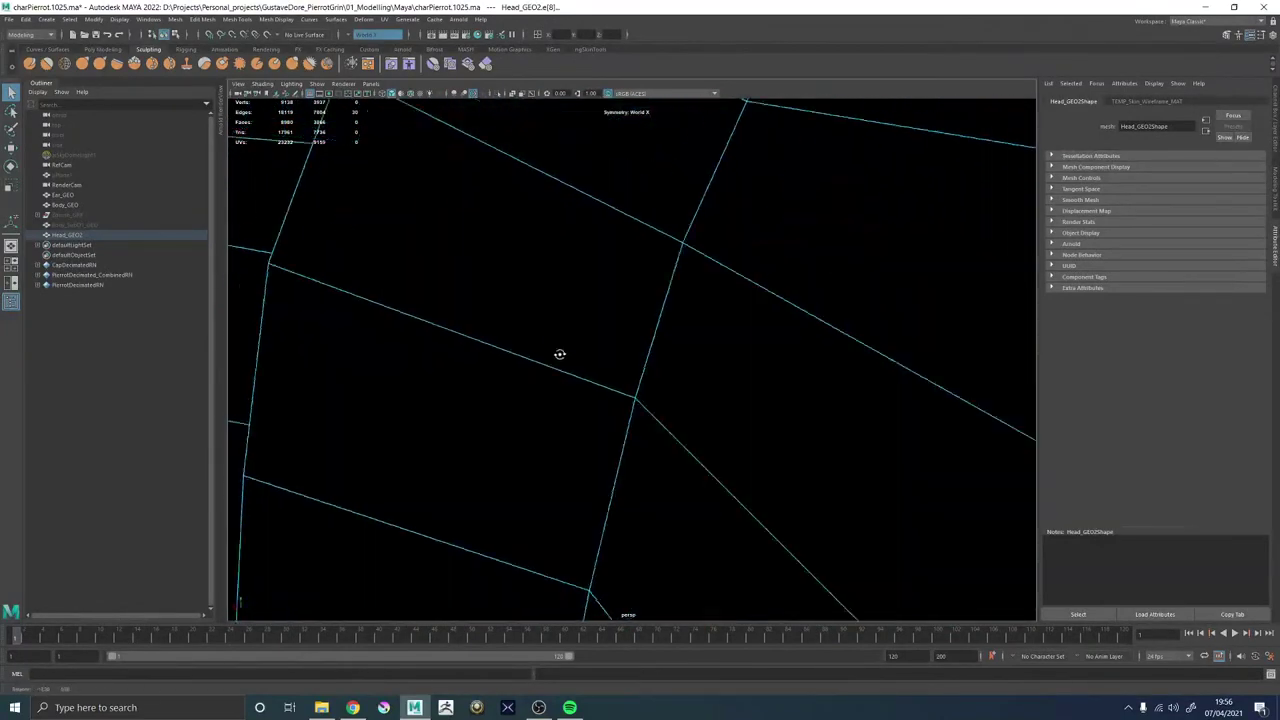
scroll(550, 357, "down", 2)
middle_click_drag(655, 335, 569, 380, "alt")
left_click_drag(569, 380, 573, 382, "alt")
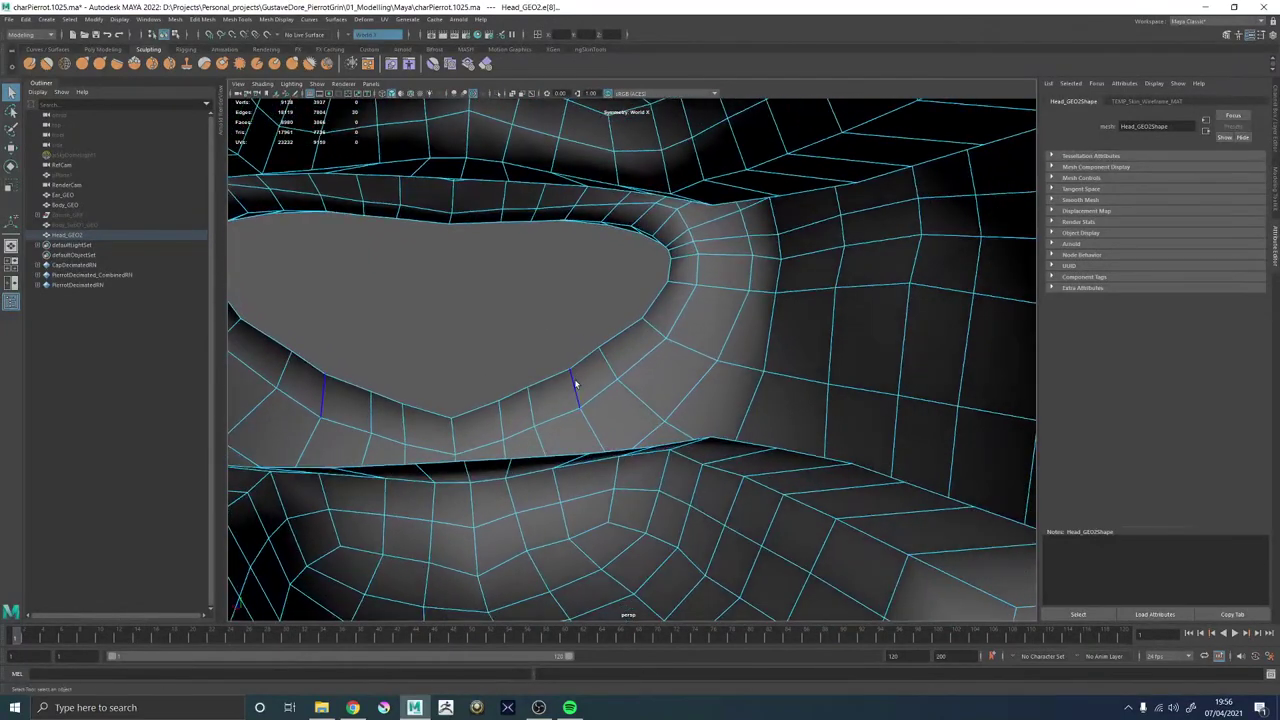
scroll(575, 384, "up", 2)
scroll(575, 384, "down", 3)
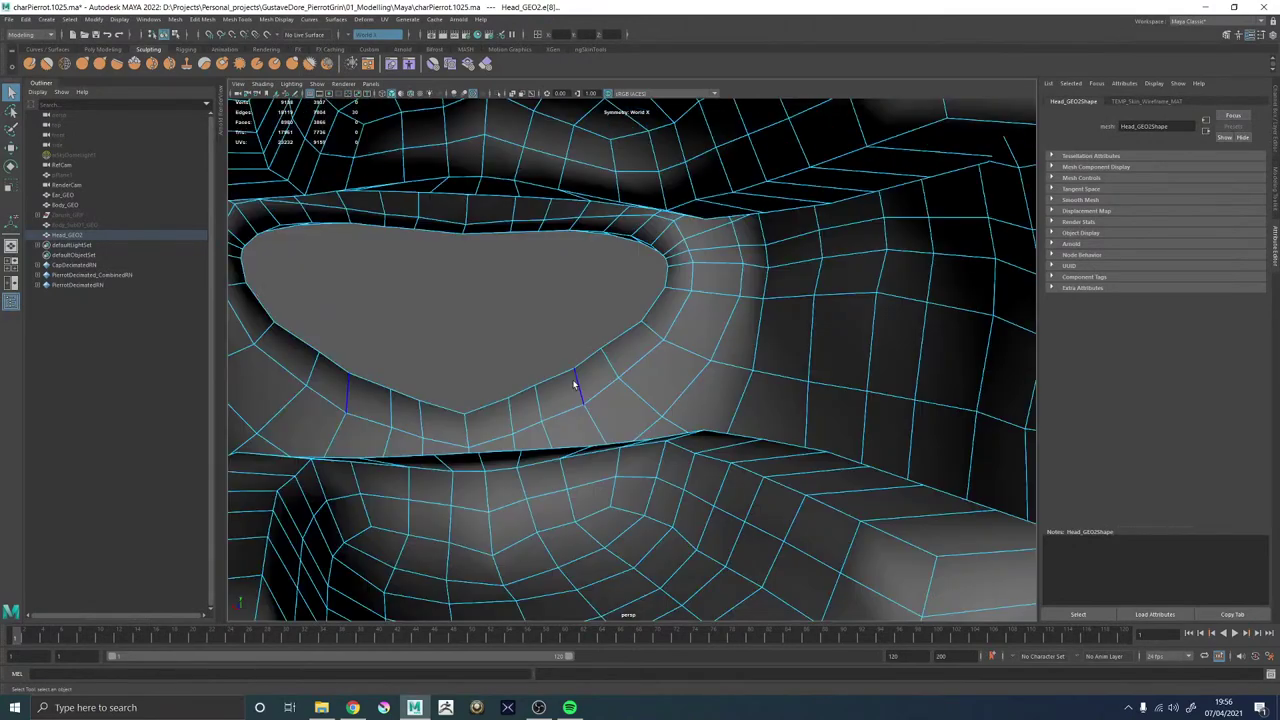
left_click_drag(658, 418, 641, 420, "alt")
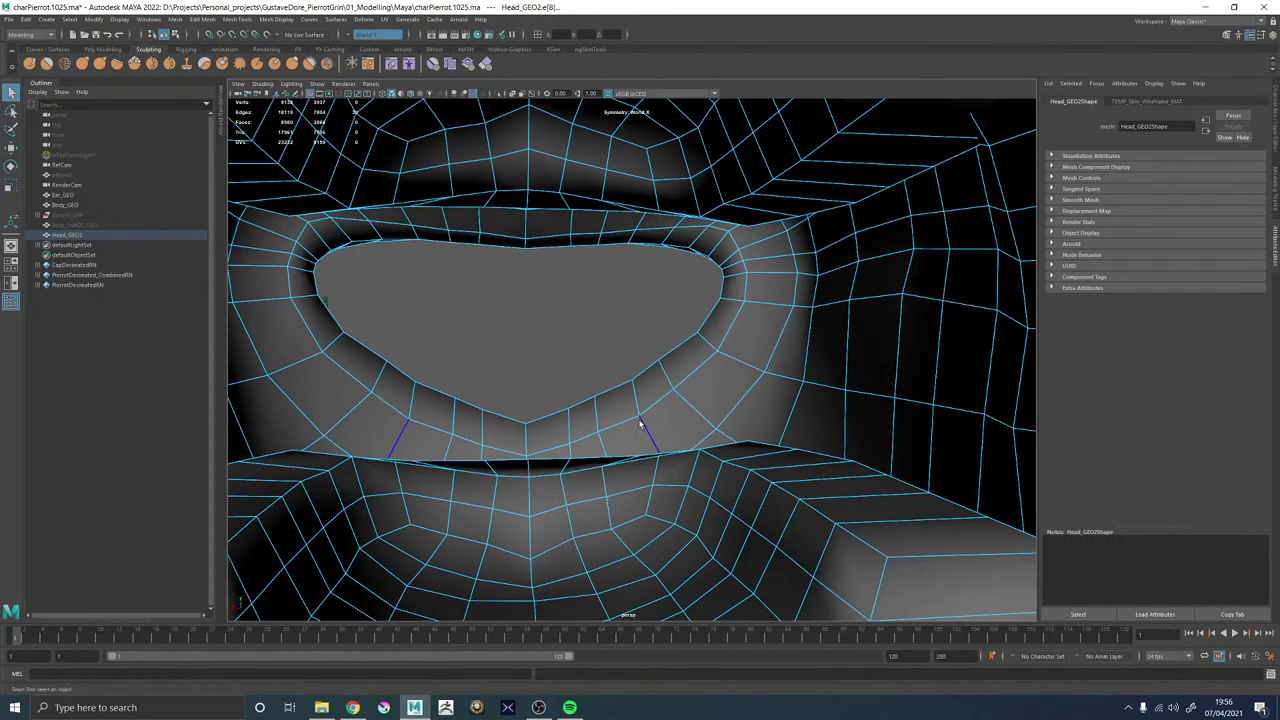
middle_click_drag(593, 402, 677, 377, "alt")
scroll(620, 385, "up", 3)
scroll(735, 450, "down", 2)
scroll(677, 377, "down", 1)
scroll(677, 377, "up", 3)
left_click_drag(665, 372, 726, 445, "alt")
scroll(690, 366, "down", 3)
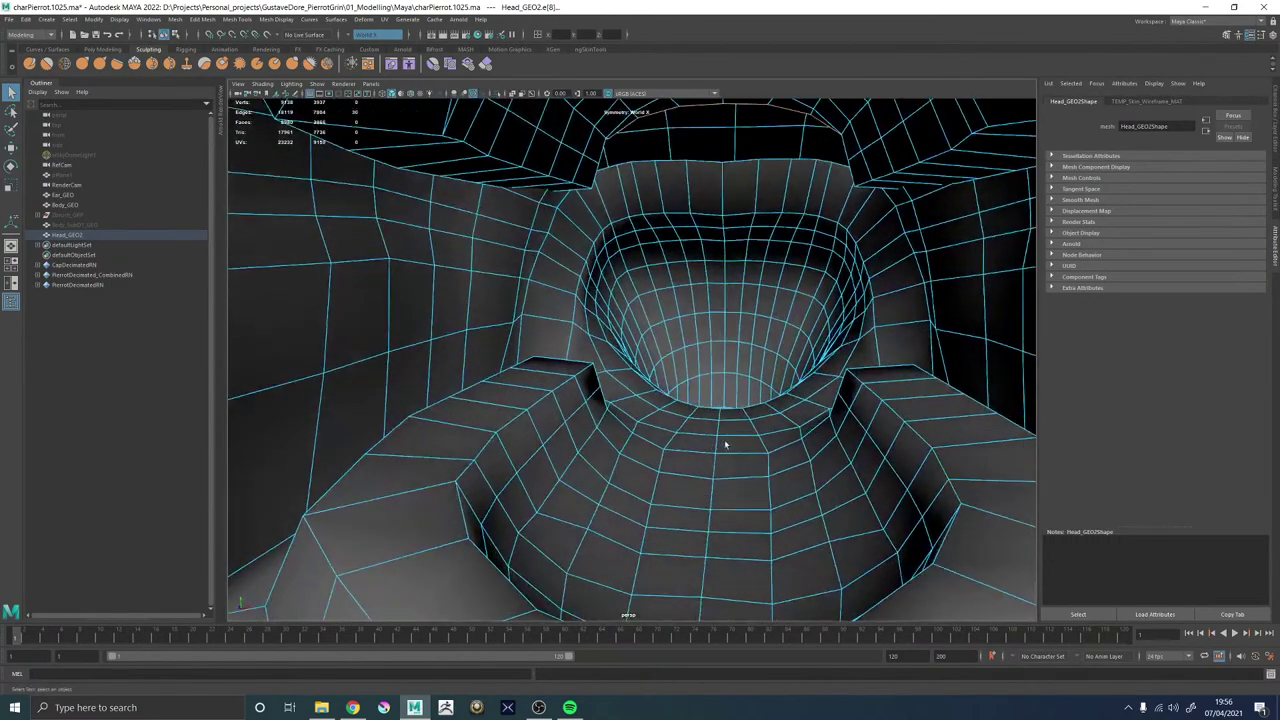
right_click_drag(726, 445, 597, 414, "alt")
mouse_move(597, 414)
left_mouse_down("alt")
mouse_move(591, 283)
mouse_move(580, 372)
mouse_move(563, 390)
left_mouse_up("alt")
Deselect the head mesh and inspect the whole face and the mouth opening from the front, side and below.
right_click_drag(565, 390, 655, 278)
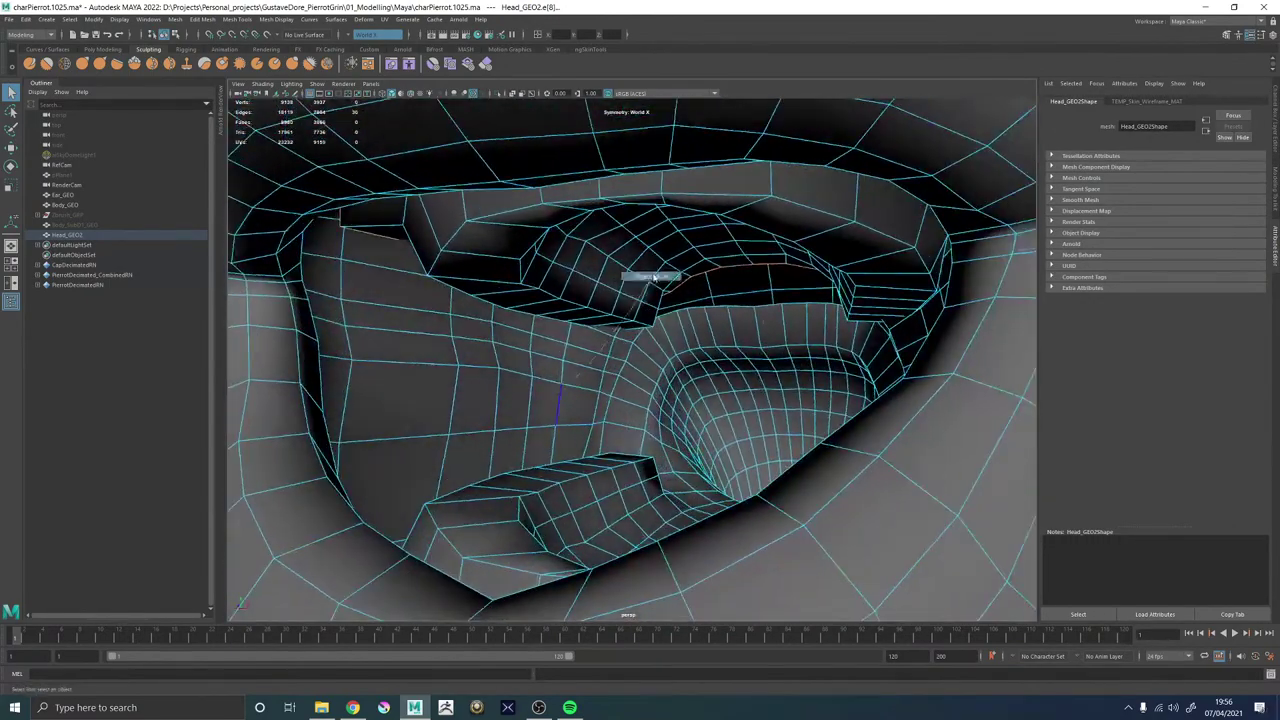
right_click_drag(621, 403, 443, 395, "alt")
left_click_drag(443, 395, 587, 399, "alt")
left_click(819, 392)
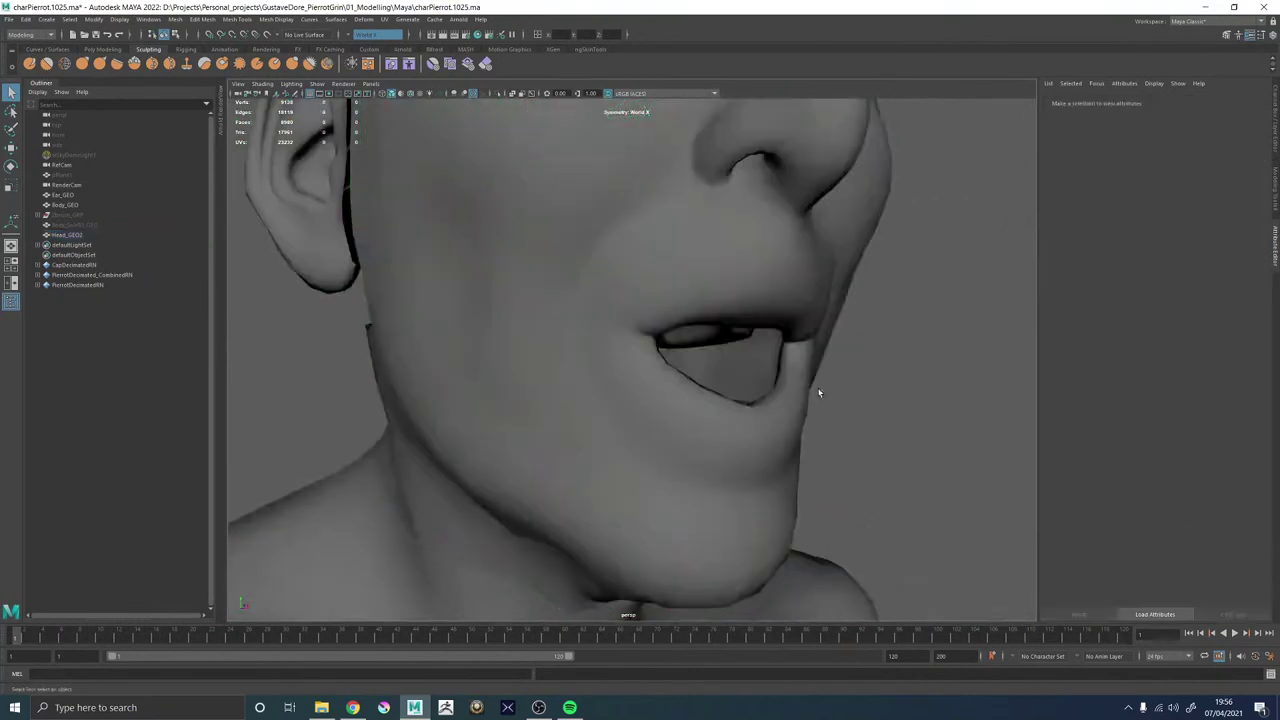
scroll(818, 393, "down", 5)
left_click_drag(760, 400, 750, 400, "alt")
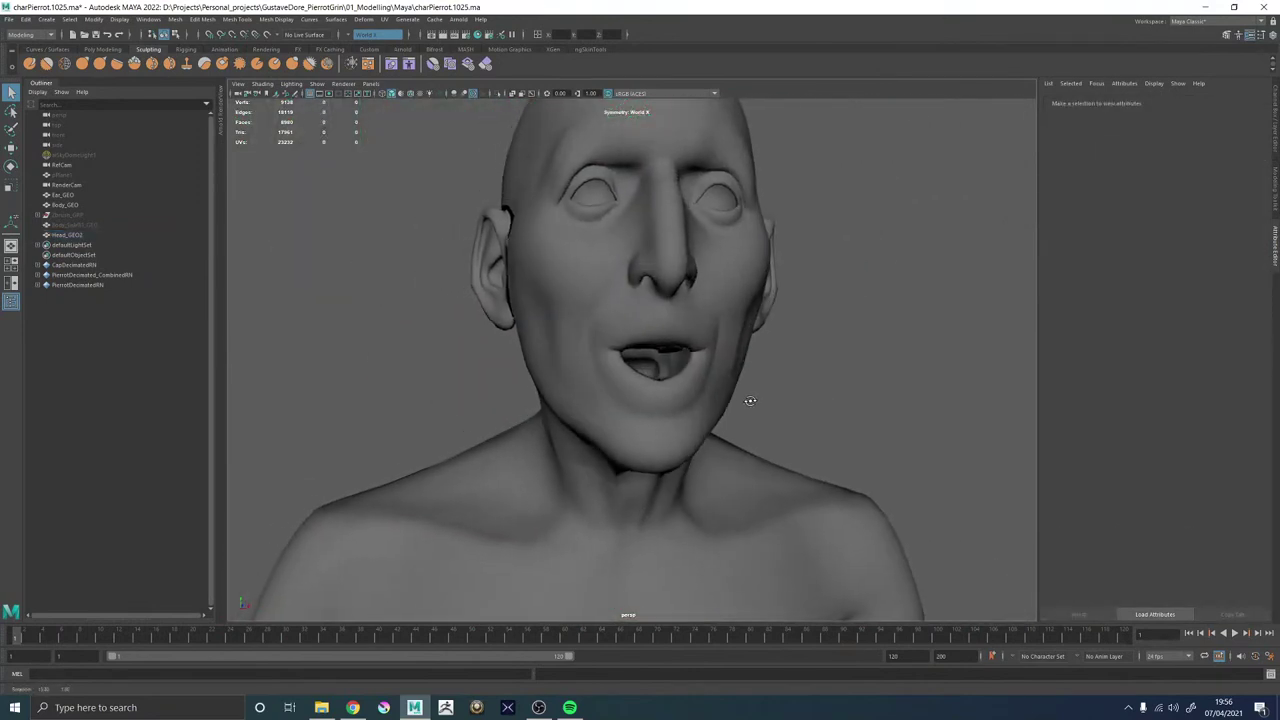
left_click_drag(586, 360, 517, 346, "alt")
right_click_drag(517, 346, 866, 454, "alt")
left_click_drag(514, 302, 509, 456, "alt")
scroll(611, 294, "down", 4)
scroll(610, 294, "down", 5)
scroll(568, 345, "up", 4)
scroll(710, 384, "up", 6)
Try to join the overlapping patch and head border edges beside the opening on Head_GEO2 with Merge Border Edges.
left_click(589, 348)
right_click_drag(637, 344, 654, 284)
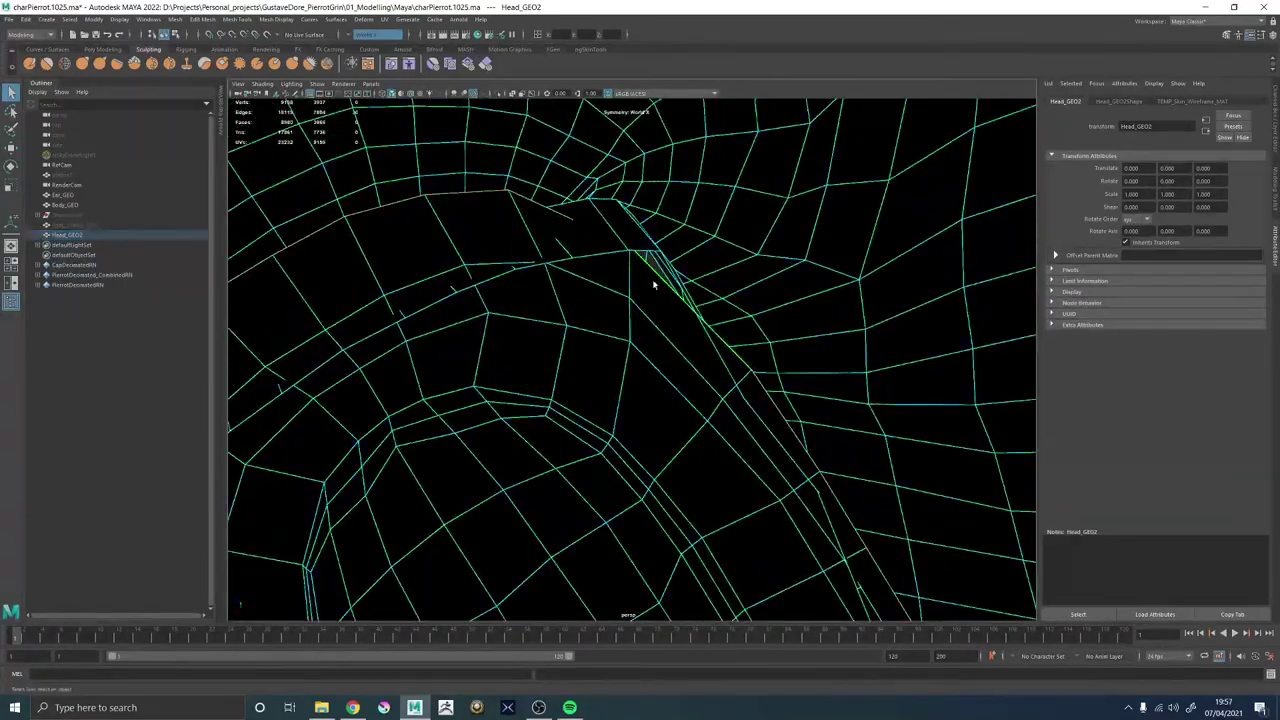
left_click(655, 283)
left_click_drag(678, 287, 710, 277, "alt")
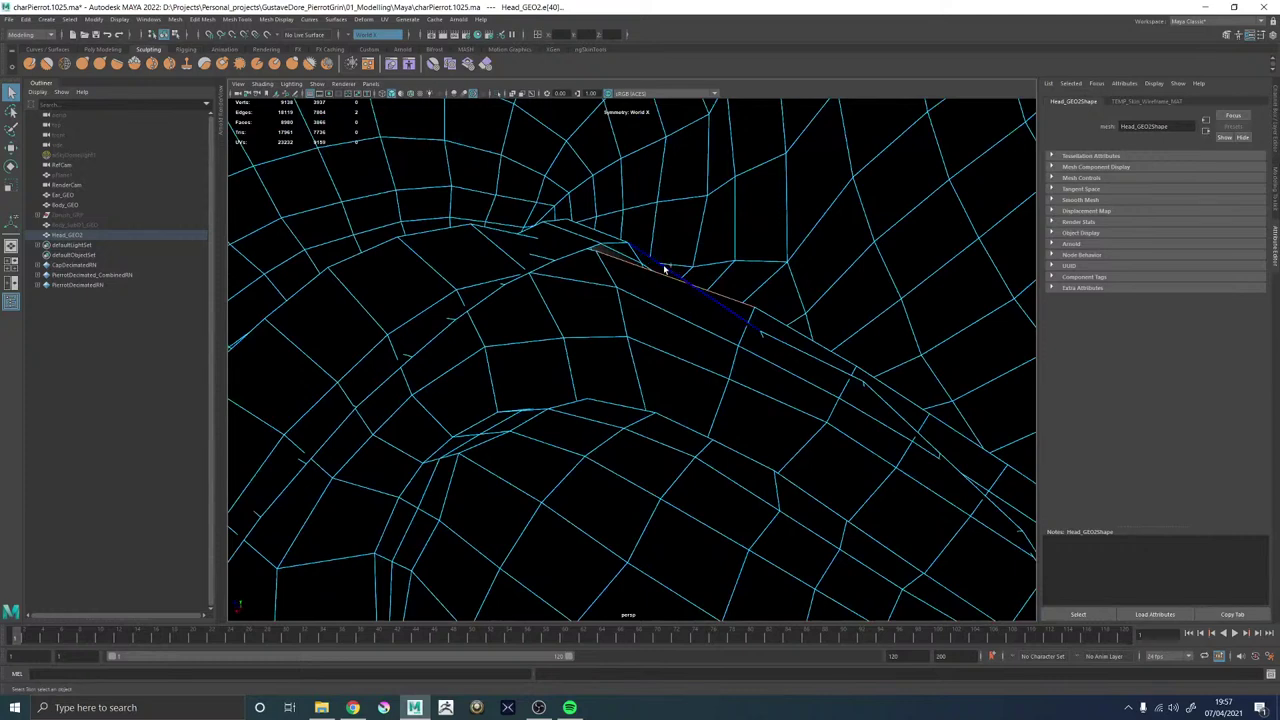
right_click(663, 268, "shift")
right_click(664, 273, "shift")
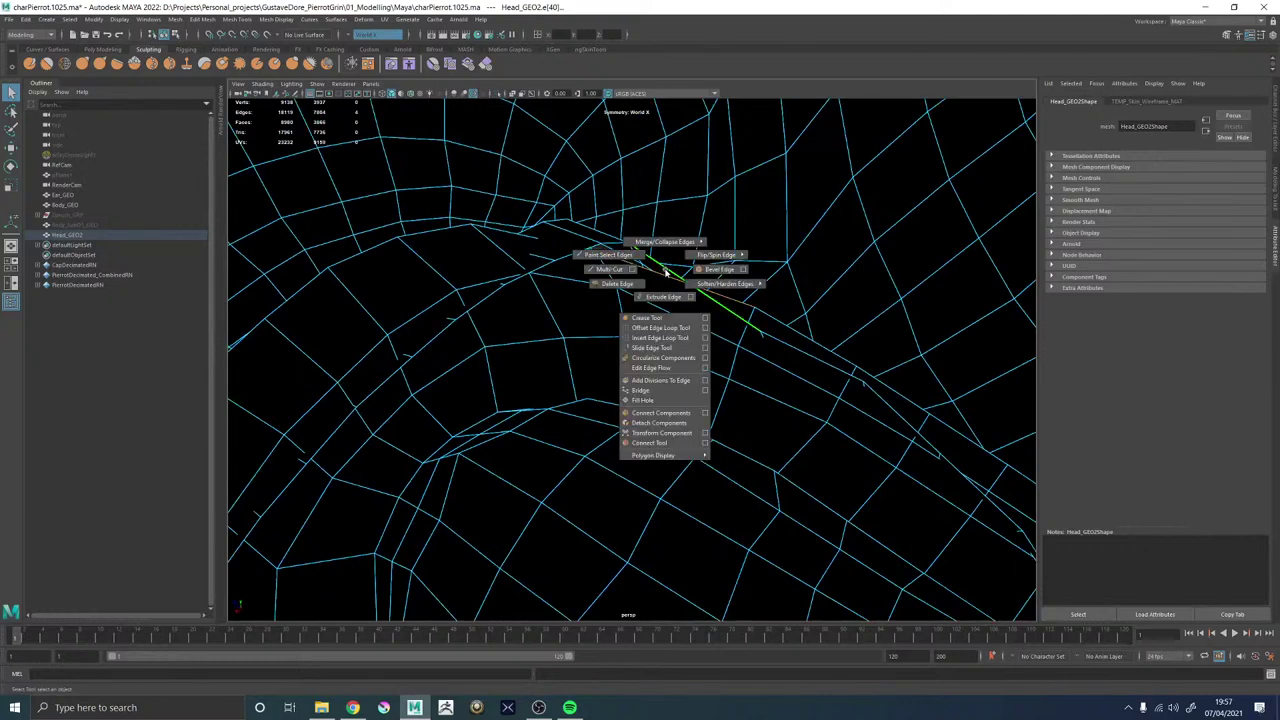
mouse_move(661, 240)
left_click(716, 222)
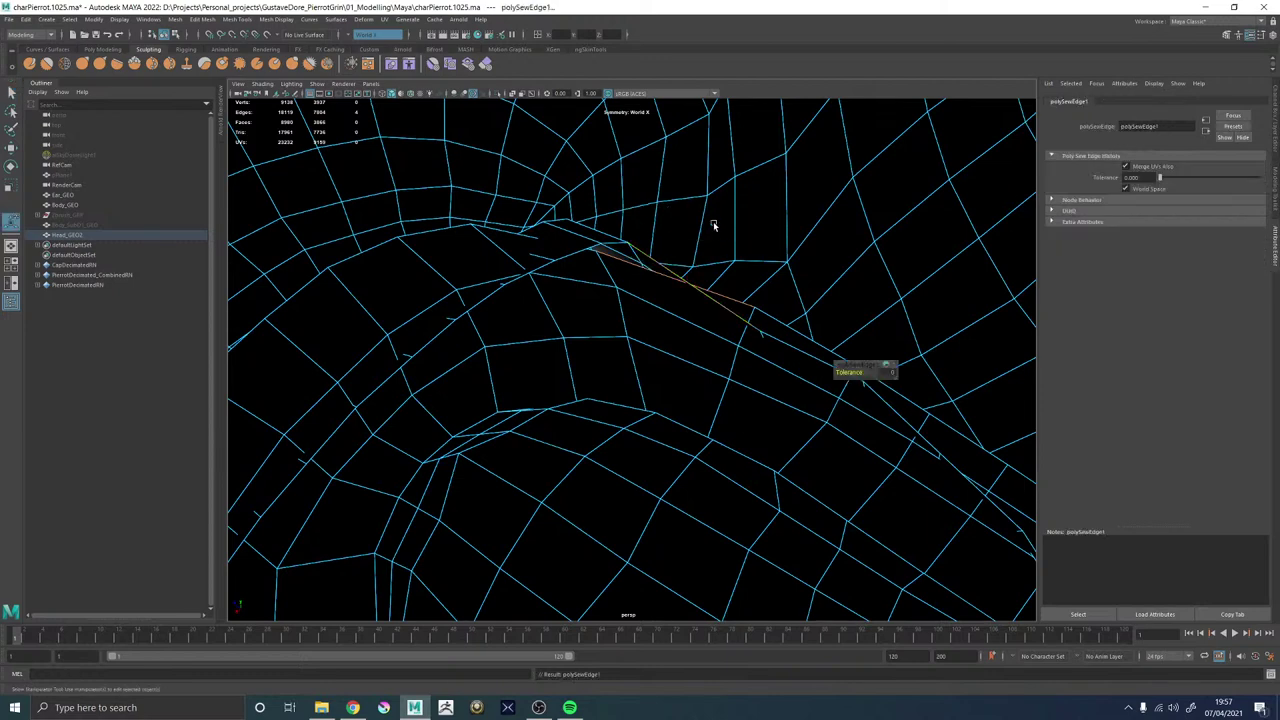
key("ctrl+z")
Try to weld the patch's border edges to the matching head edges along the opening with the Target Weld Tool.
right_click(664, 281, "shift")
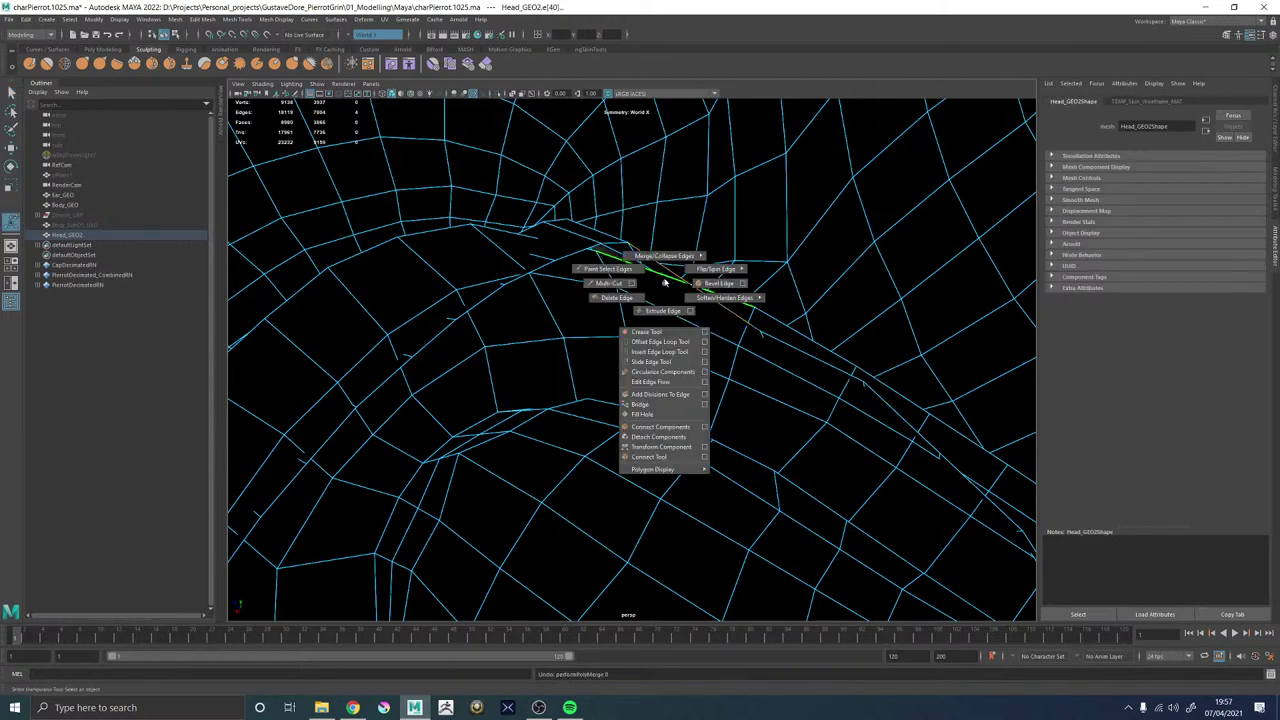
mouse_move(664, 243)
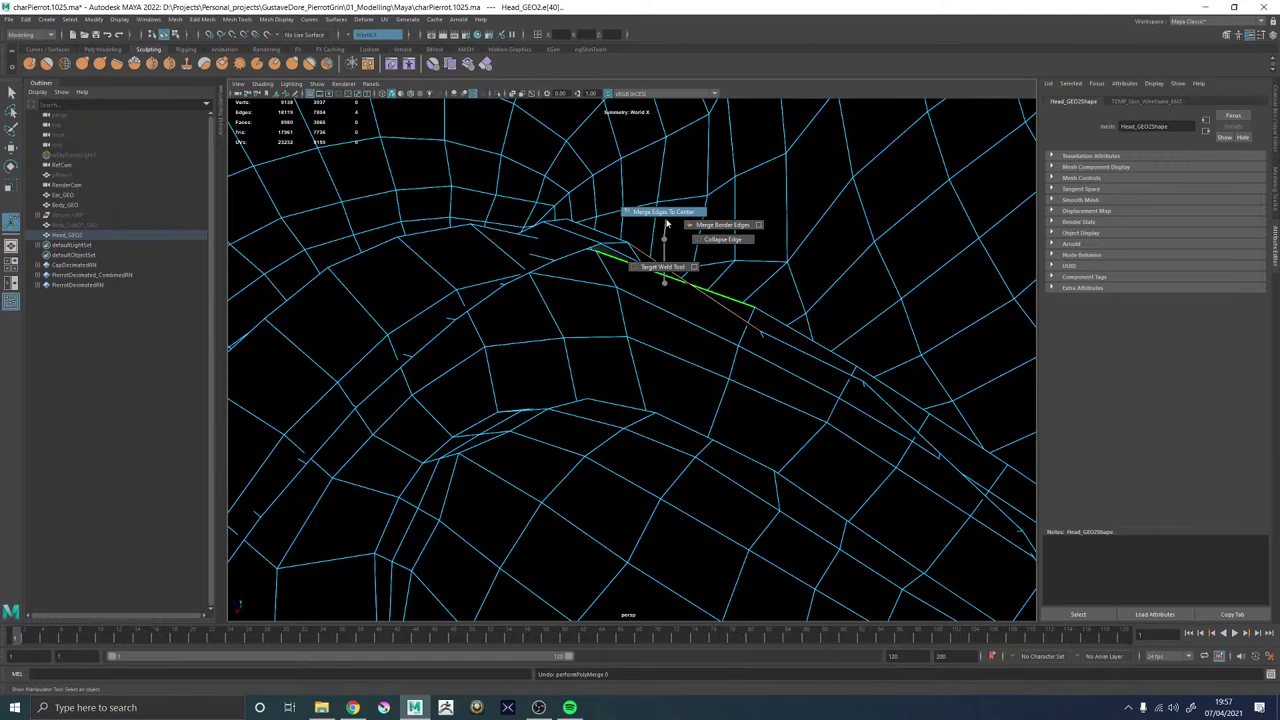
left_click(662, 266)
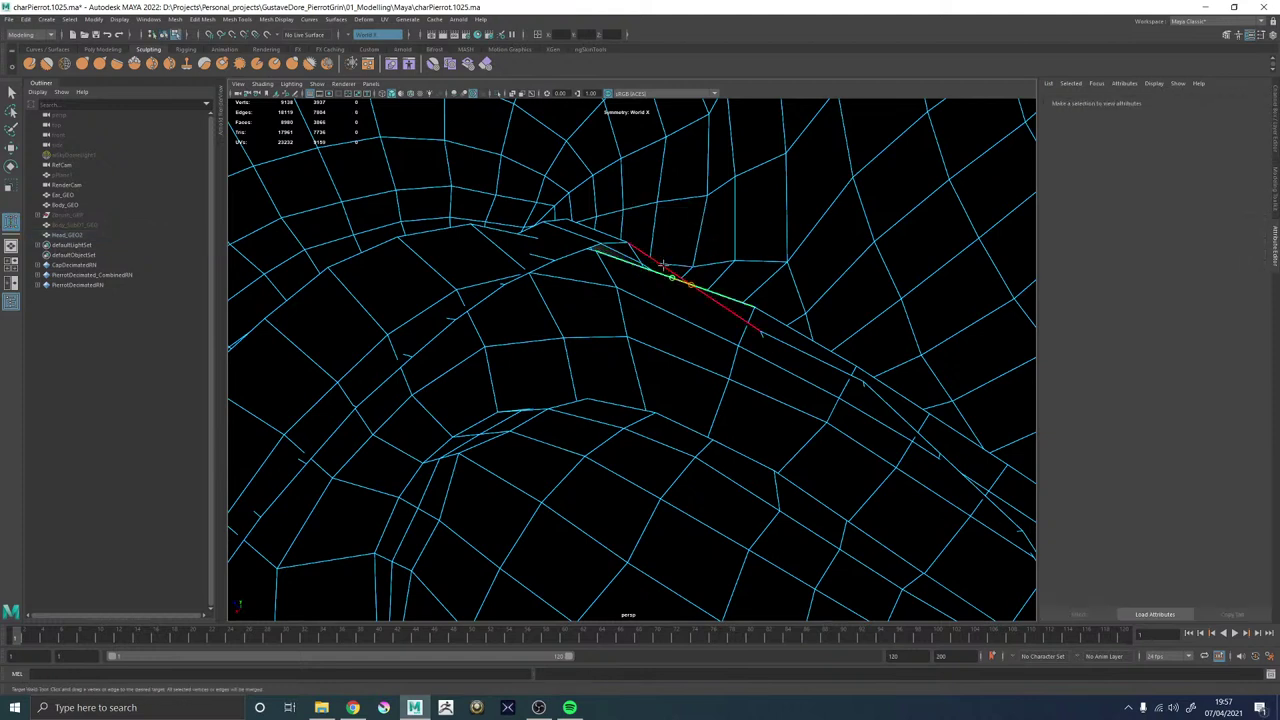
left_click_drag(691, 286, 519, 291, "alt")
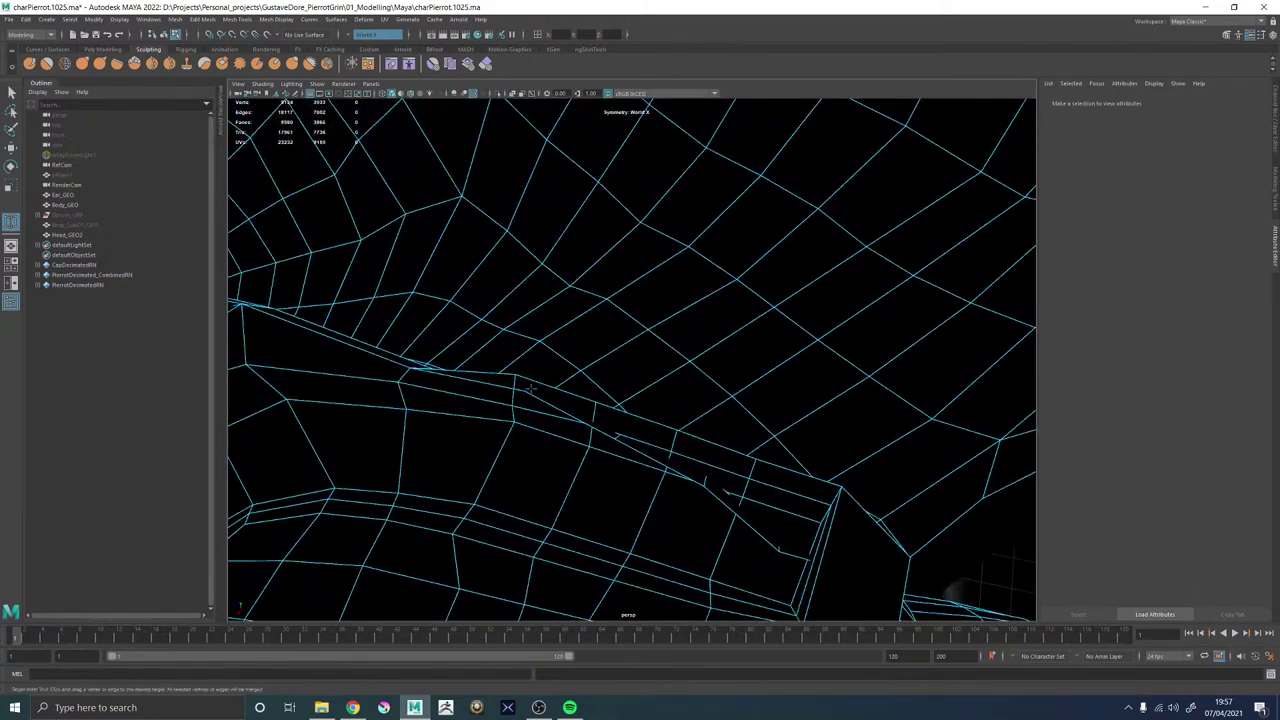
left_click_drag(545, 384, 546, 384)
left_click_drag(594, 381, 624, 368, "alt")
left_click_drag(709, 359, 708, 359)
left_click_drag(711, 366, 546, 335, "alt")
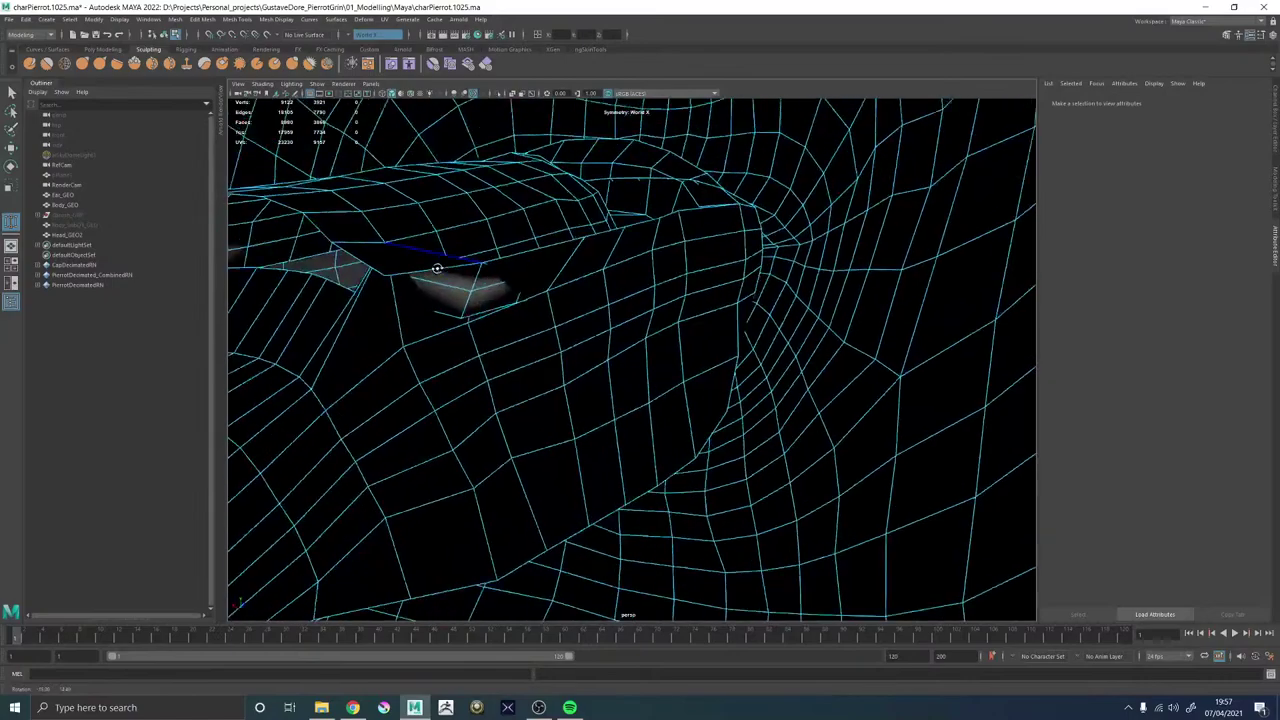
Undo the last edge welds and check the remaining gaps between the patch and the head mesh.
key("ctrl+z")
left_click_drag(443, 252, 408, 266, "alt")
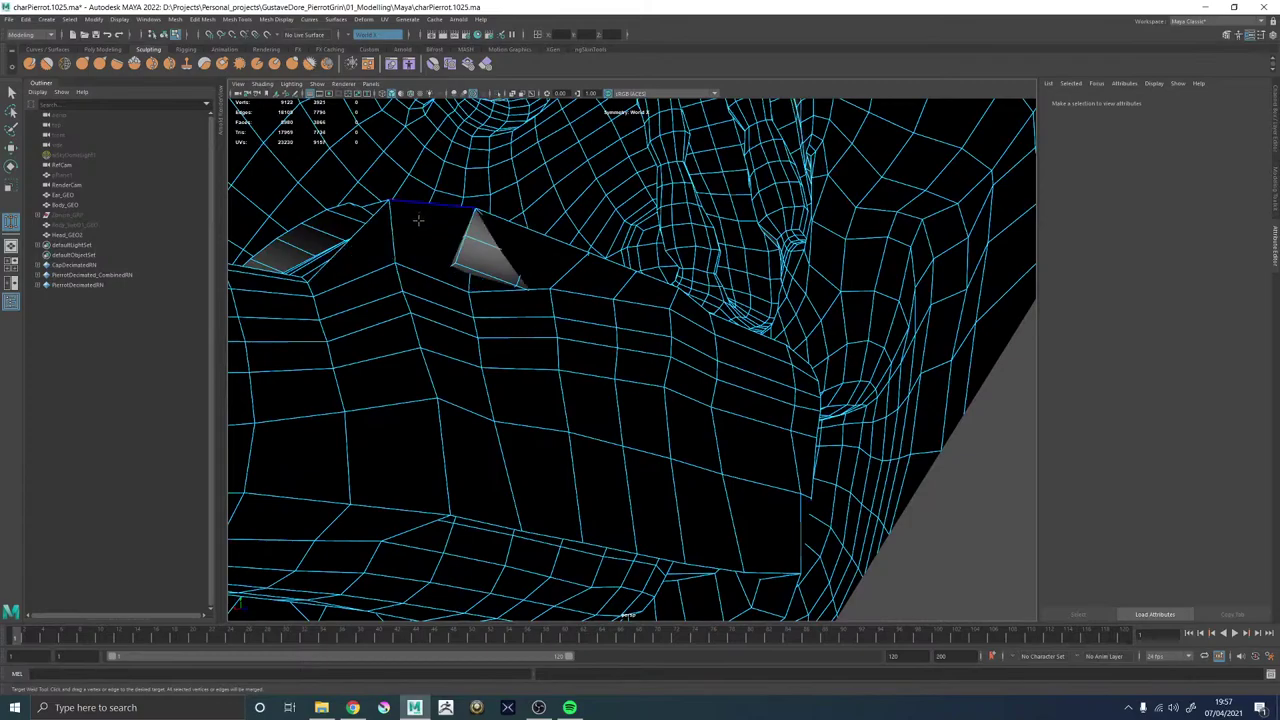
left_click_drag(418, 219, 421, 241, "alt")
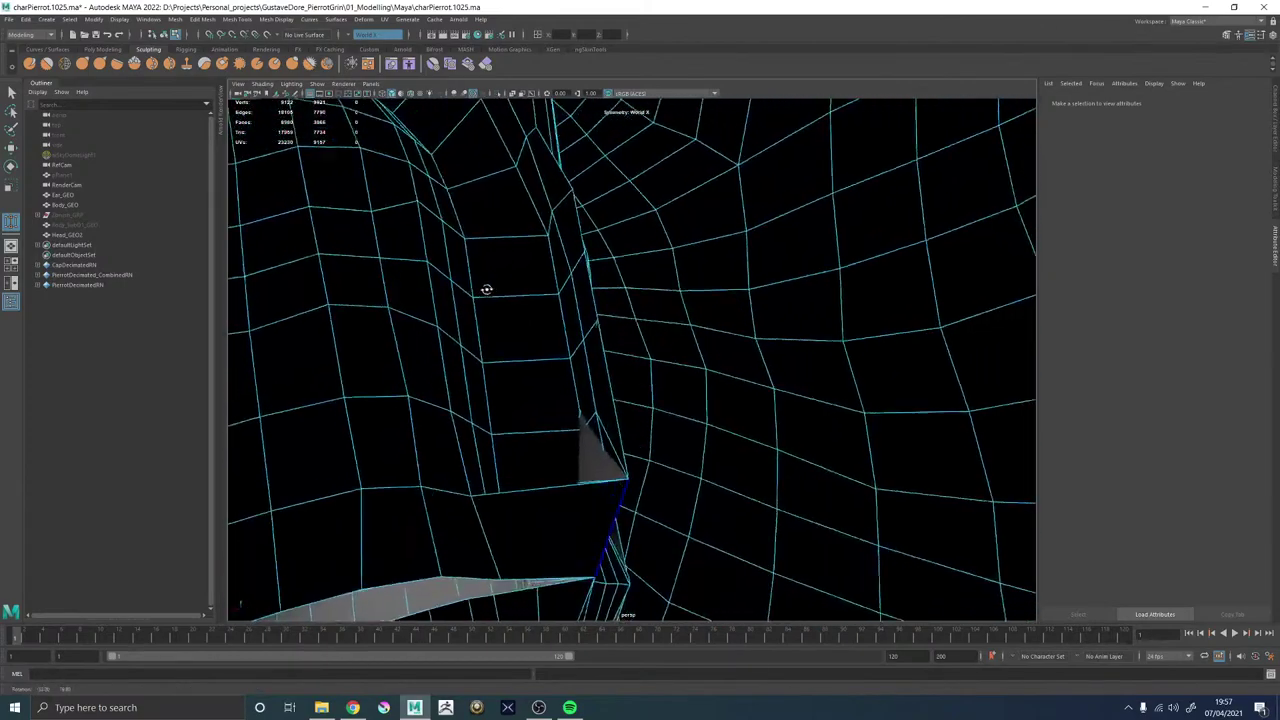
key("ctrl+z")
left_click_drag(494, 307, 566, 369, "alt")
right_click_drag(566, 369, 691, 403, "alt")
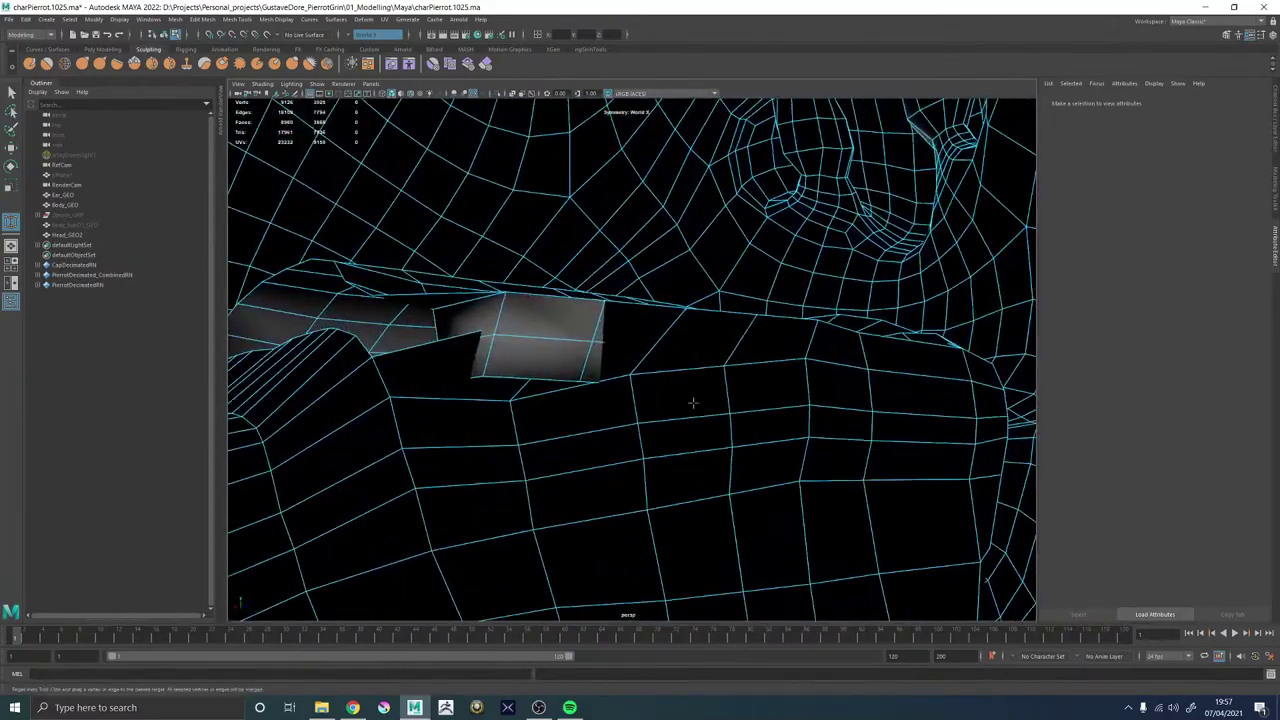
left_click_drag(691, 403, 682, 431, "alt")
middle_click_drag(682, 431, 434, 428, "alt")
left_click_drag(434, 428, 526, 406, "alt")
right_click_drag(526, 406, 291, 377, "alt")
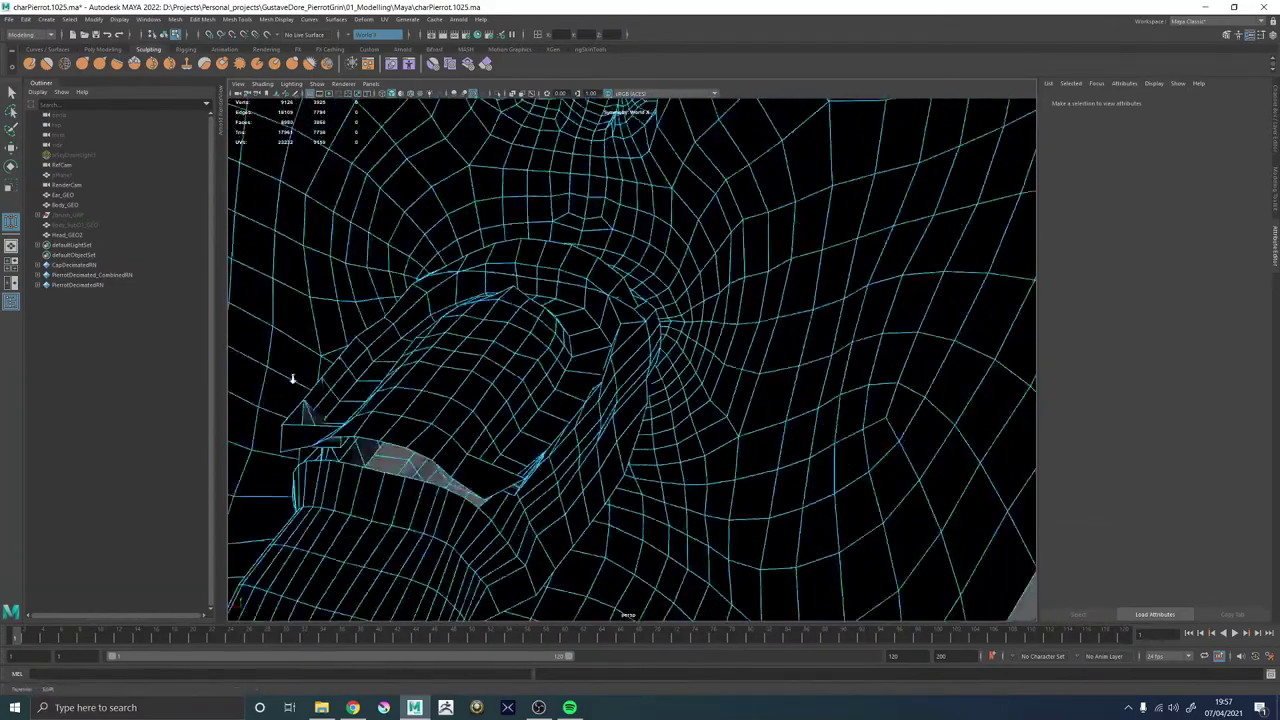
middle_click_drag(291, 377, 465, 354, "alt")
left_click_drag(465, 352, 582, 291, "alt")
Undo the remaining welds, the face strip deletion and the mesh combine, back to separate head and patch meshes.
key("w")
key("ctrl+z")
key("ctrl+z")
key("ctrl+z")
key("ctrl+z")
key("ctrl+z")
key("ctrl+z")
key("ctrl+z")
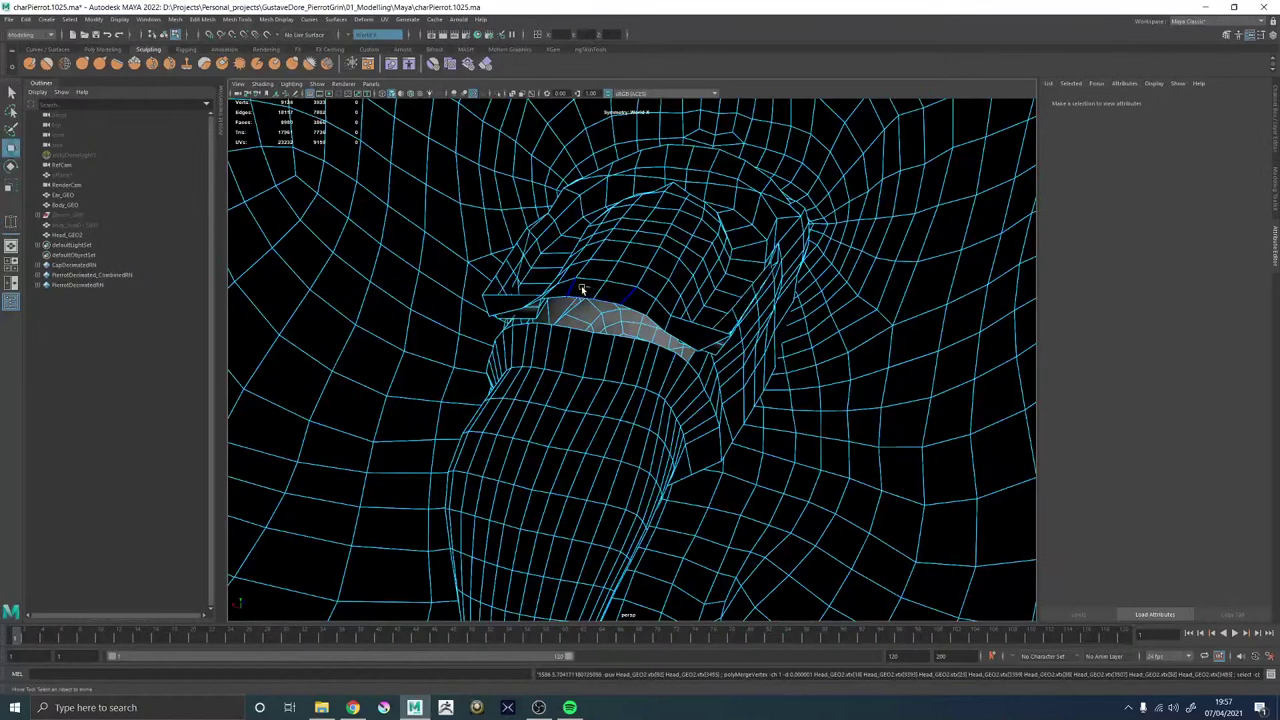
key("ctrl+z")
key("ctrl+z")
key("ctrl+z")
key("ctrl+z")
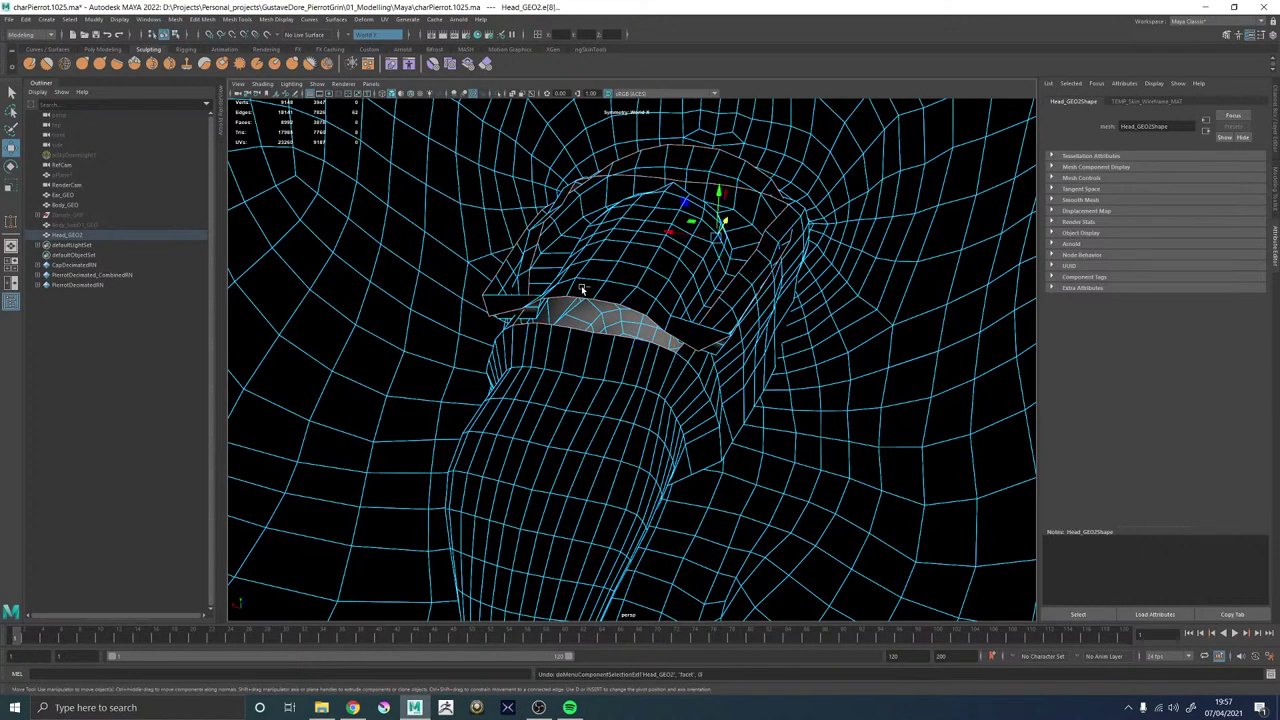
key("ctrl+z")
key("ctrl+z")
key("ctrl+z")
key("ctrl+z")
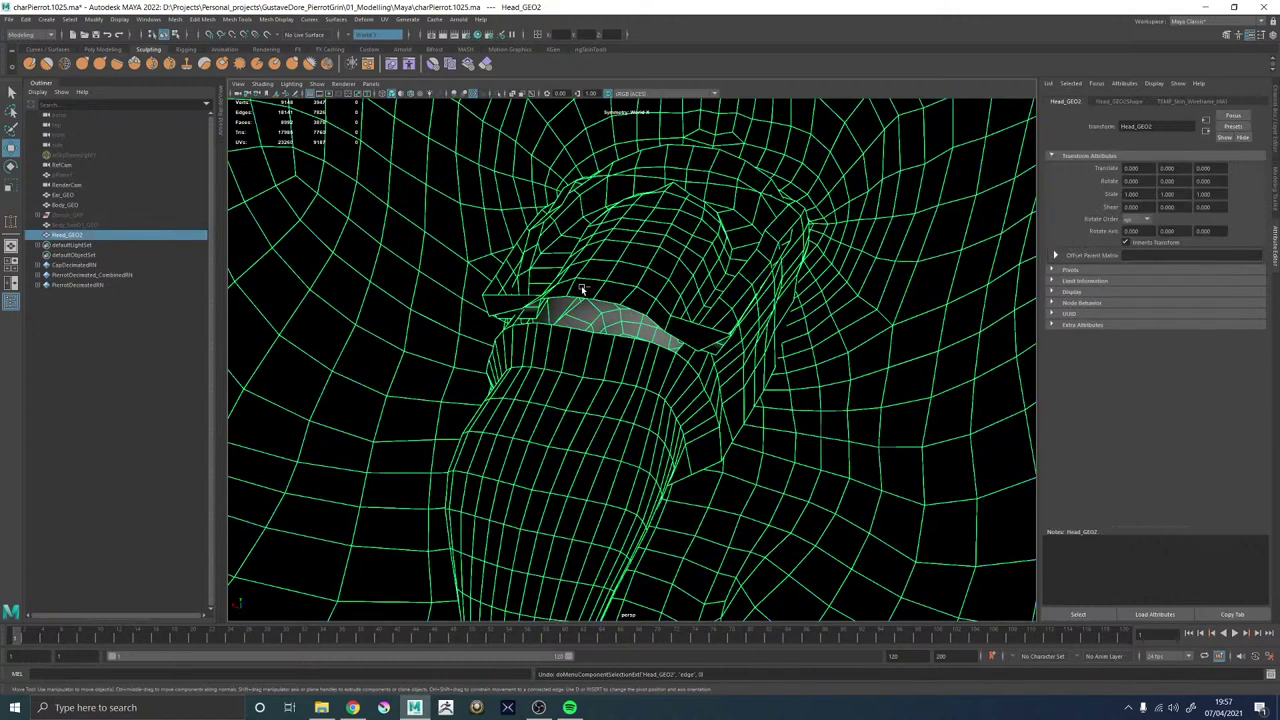
key("ctrl+z")
key("ctrl+z")
key("ctrl+z")
key("ctrl+z")
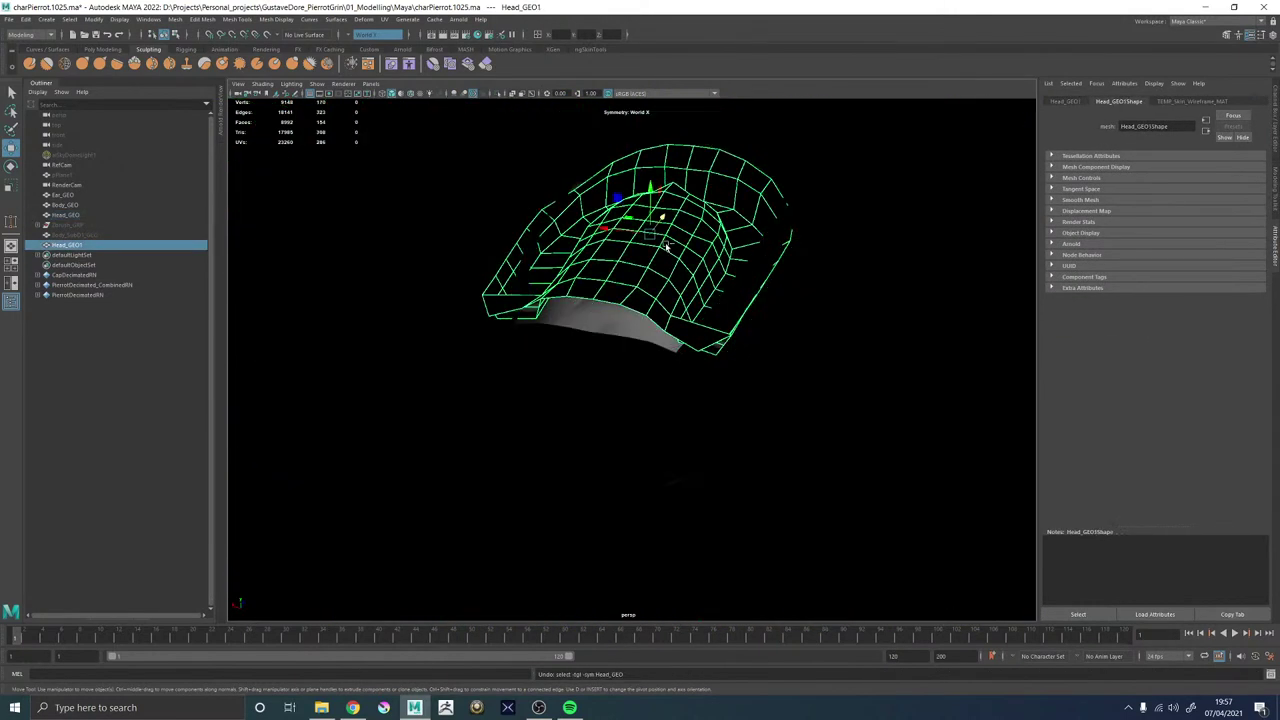
Undo the face deletions around the opening and the creation of the separate patch, back to the single Head_GEO mesh.
key("ctrl+z")
key("ctrl+z")
key("ctrl+z")
key("ctrl+z")
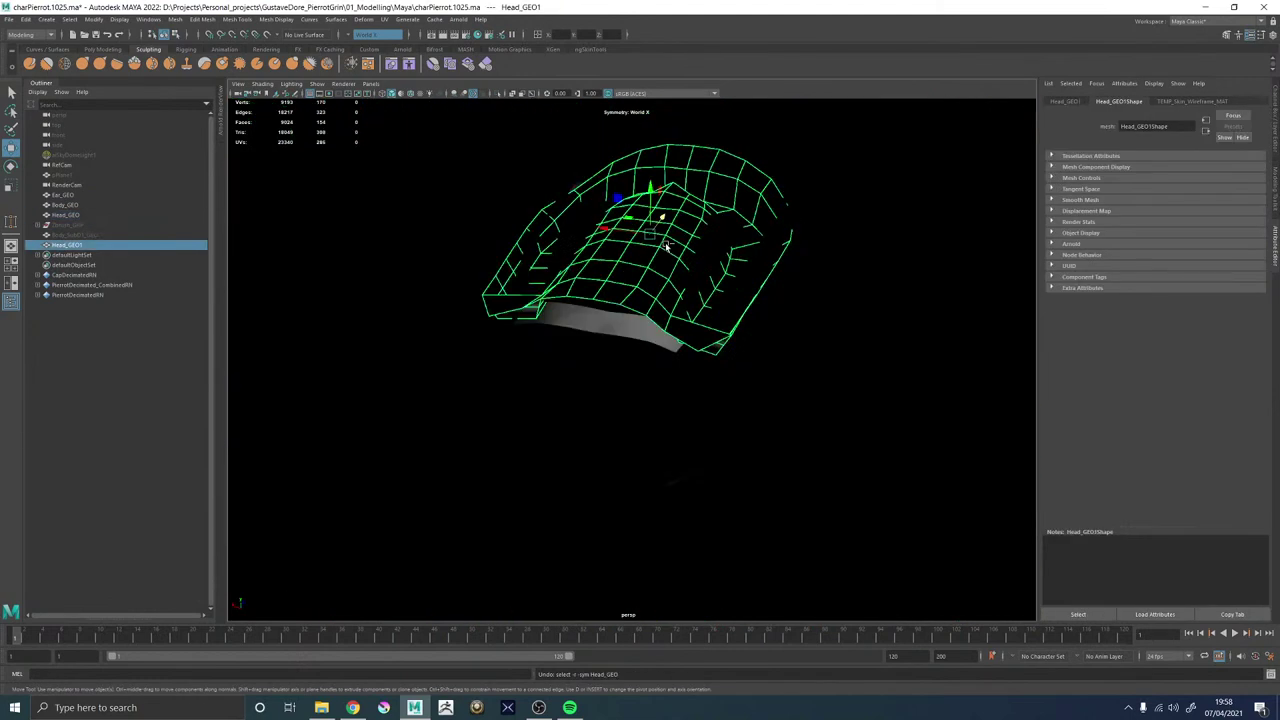
key("ctrl+z")
key("ctrl+z")
key("ctrl+z")
key("ctrl+z")
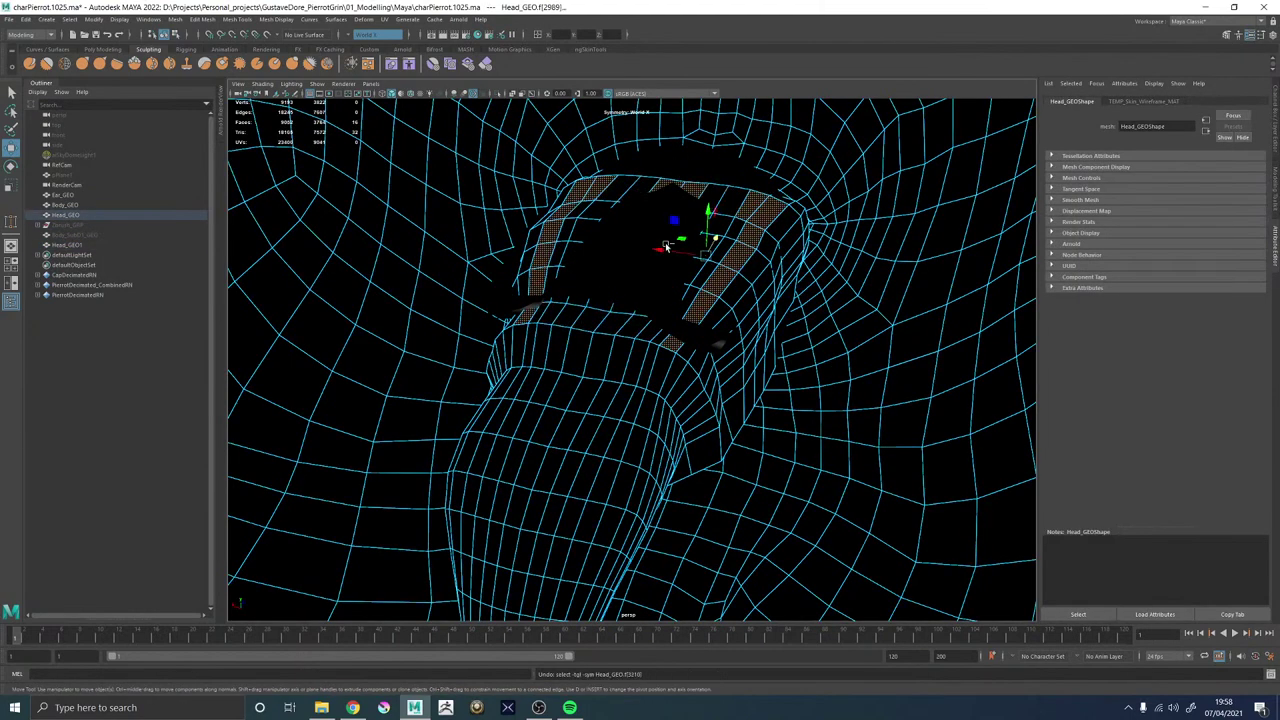
key("ctrl+z")
key("ctrl+z")
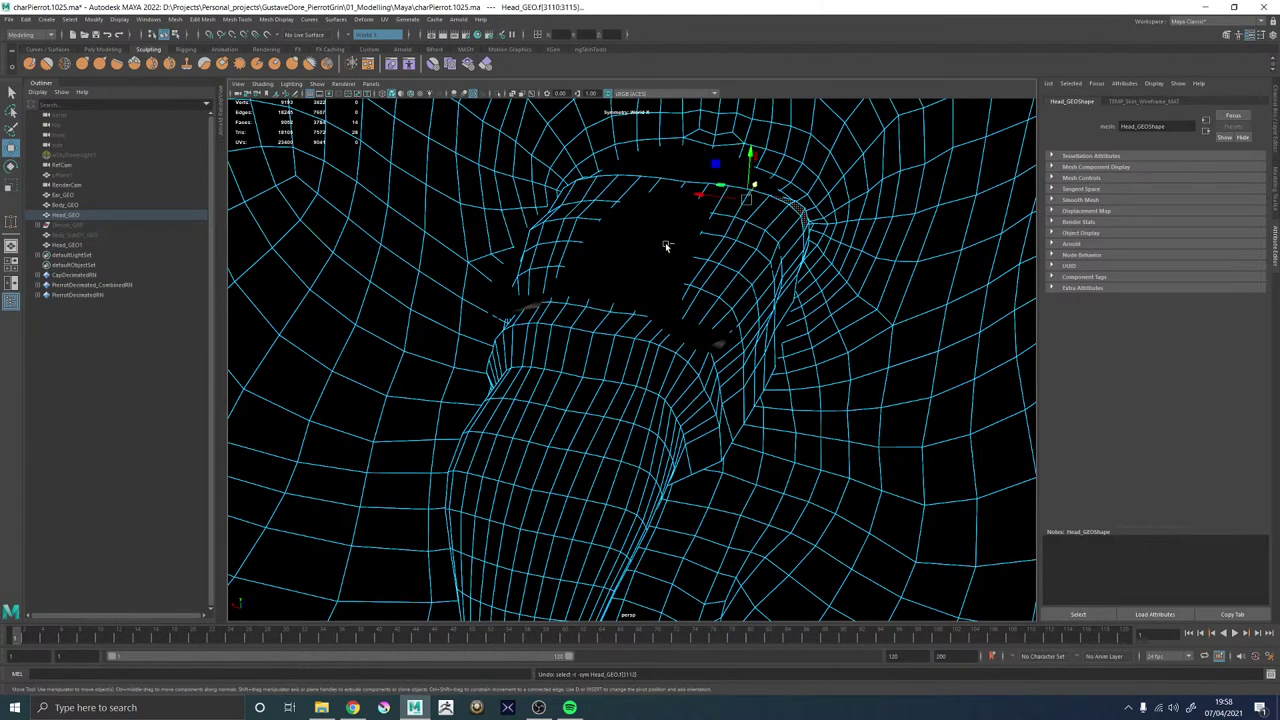
left_click_drag(667, 246, 532, 274, "alt")
key("ctrl+z")
key("ctrl+z")
key("ctrl+z")
key("ctrl+z")
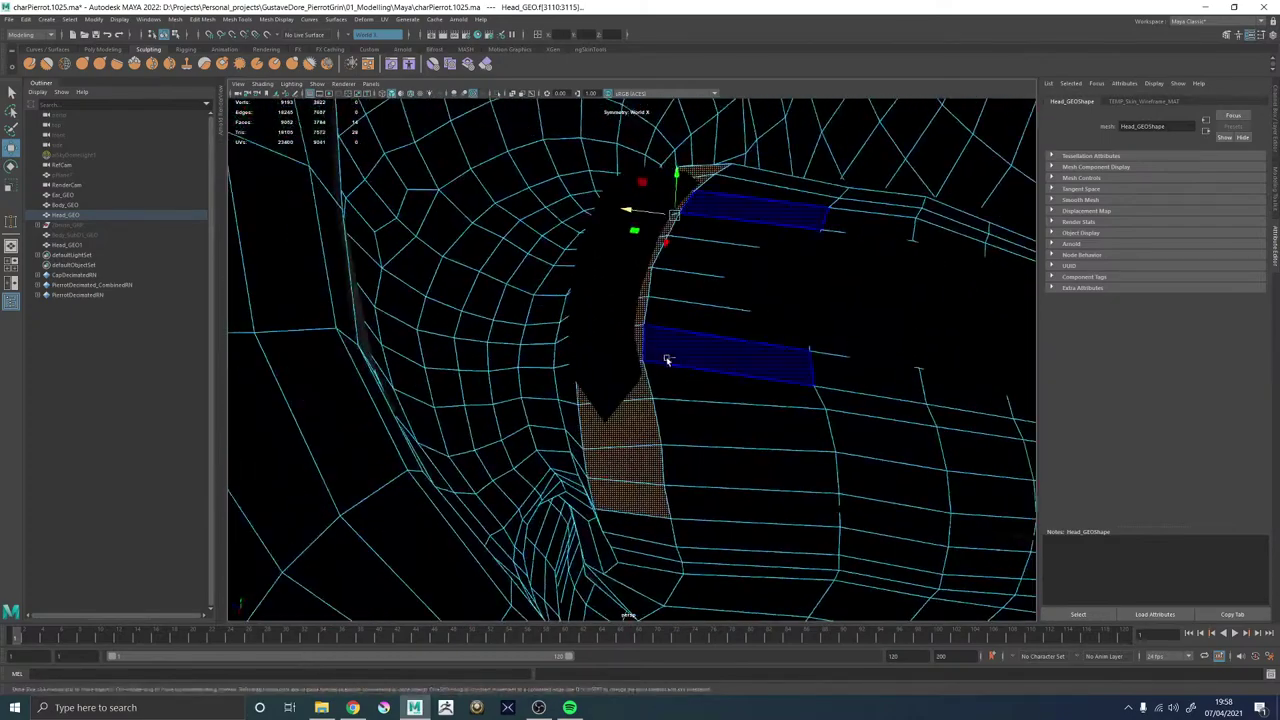
key("ctrl+z")
key("ctrl+z")
key("ctrl+z")
key("ctrl+z")
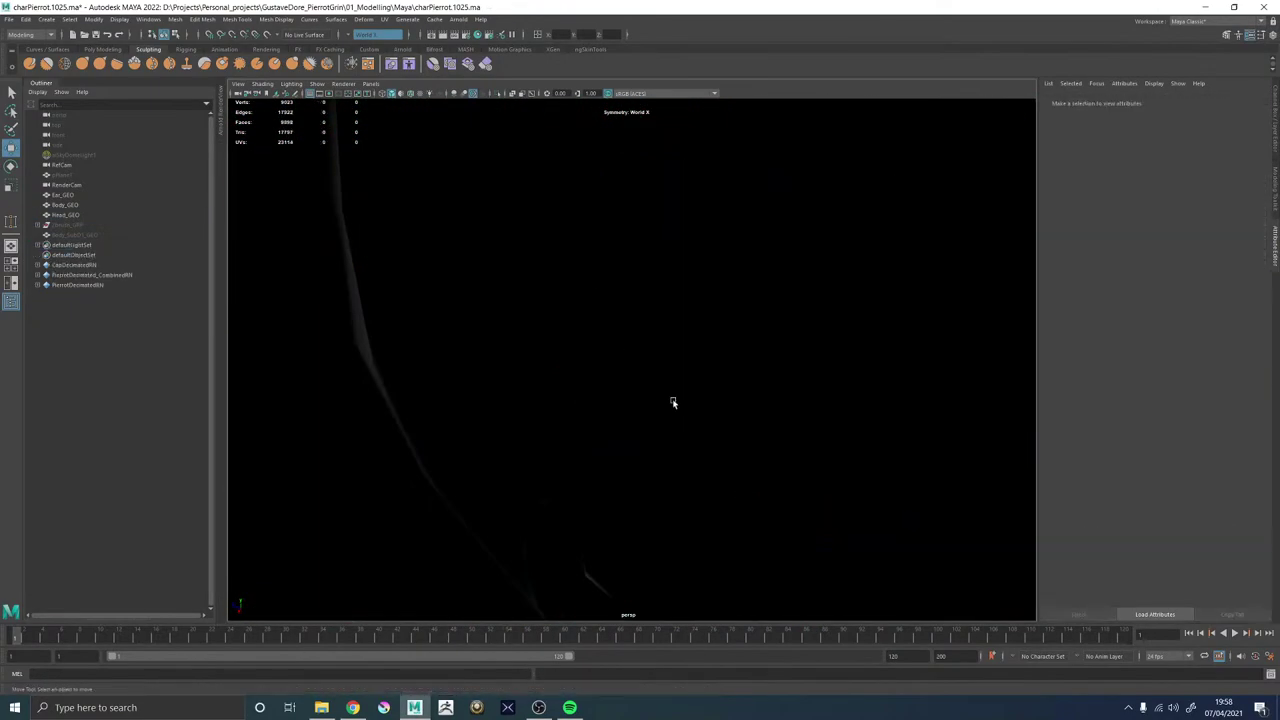
Duplicate the Head_GEO mesh and isolate the copy in the viewport.
mouse_move(573, 380)
left_mouse_down("alt")
mouse_move(590, 400)
mouse_move(560, 400)
left_mouse_up("alt")
key("ctrl+d")
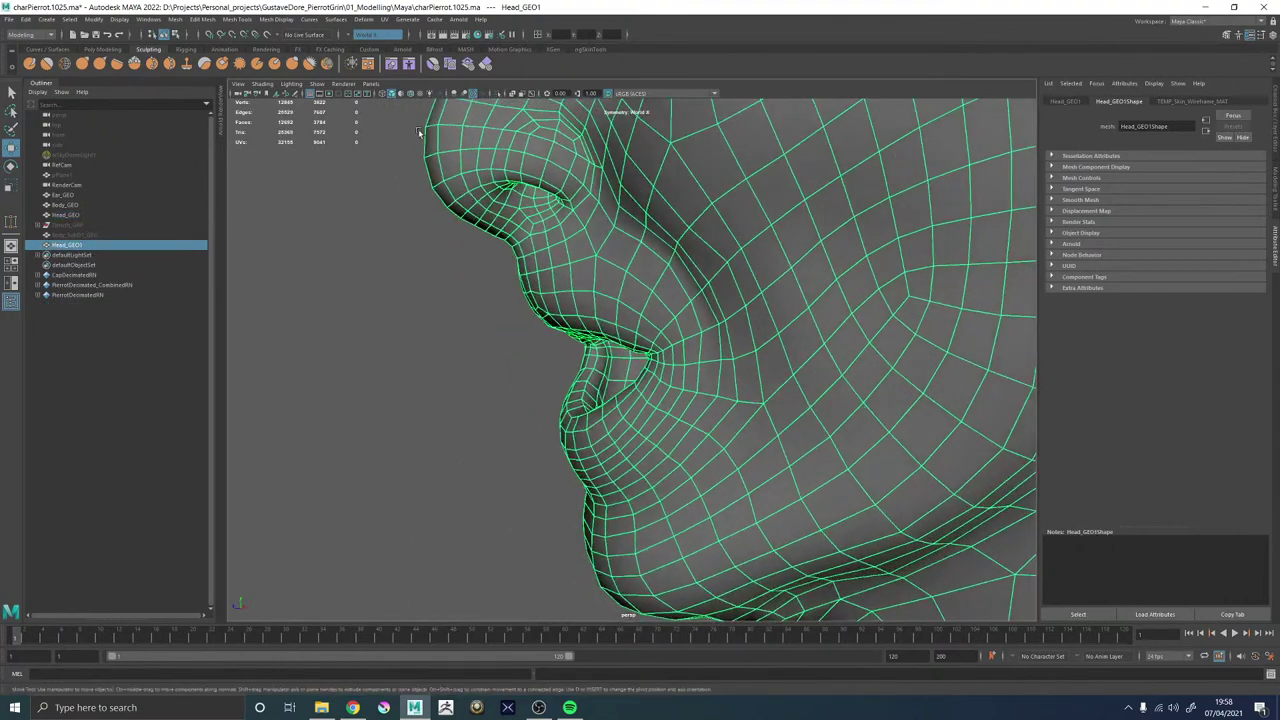
left_click(498, 94)
left_click_drag(502, 366, 526, 368, "alt")
middle_click_drag(526, 368, 586, 336, "alt")
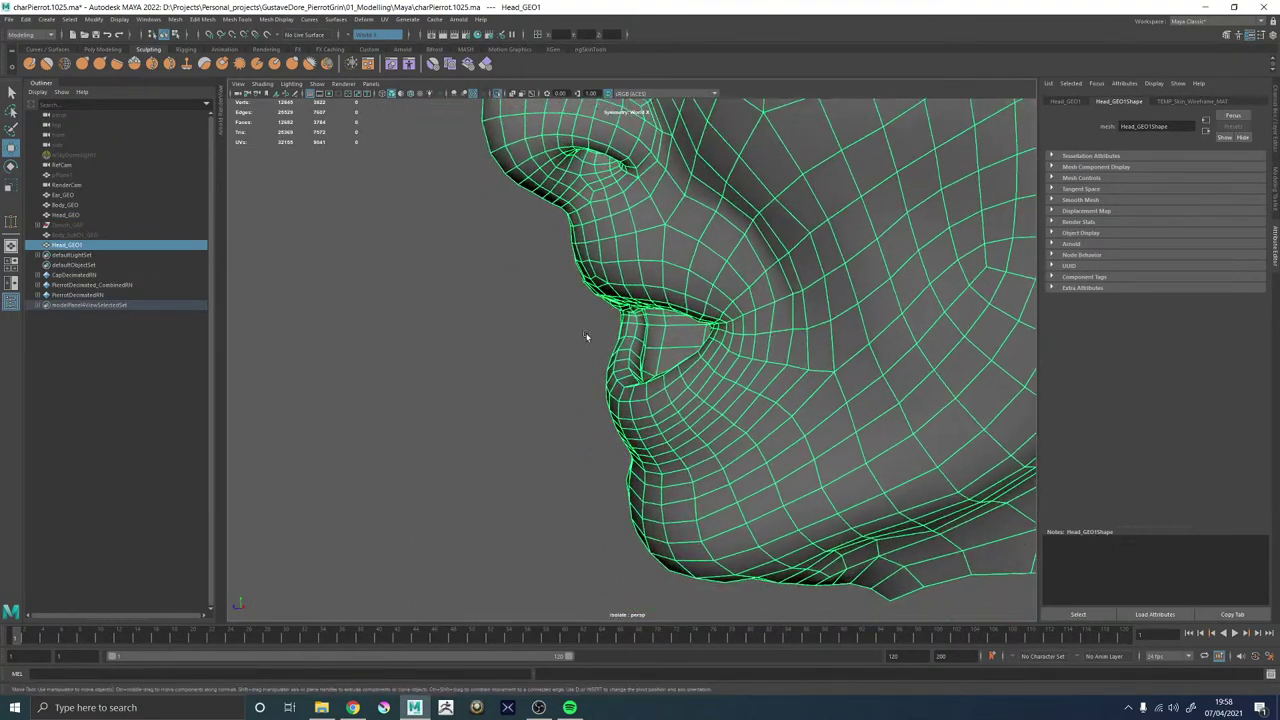
Delete the face loop running around the inside of the lips on the duplicated head mesh.
right_click_drag(587, 336, 777, 411, "alt")
left_click_drag(777, 411, 751, 300, "alt")
right_click_drag(751, 300, 750, 332)
left_click_drag(736, 322, 713, 356, "alt")
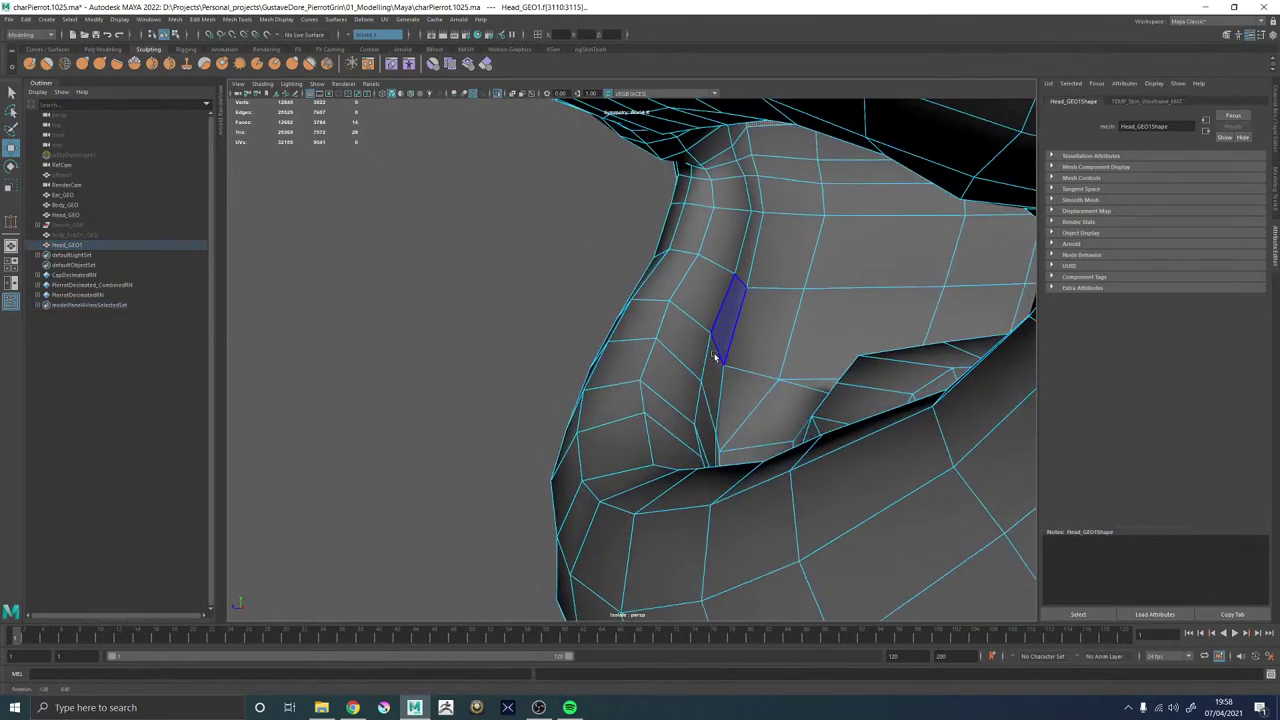
left_click(727, 328)
right_click_drag(687, 338, 711, 307)
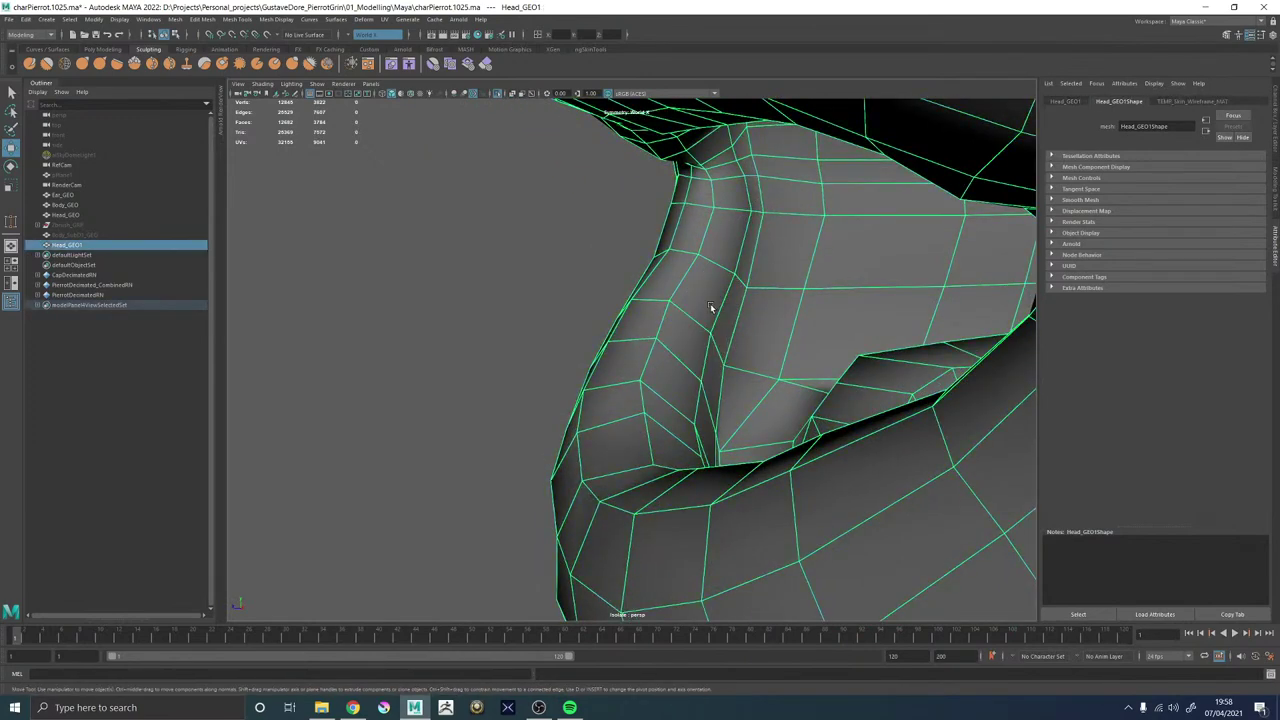
right_click_drag(724, 232, 753, 255)
double_click(727, 330, "shift")
mouse_move(727, 330)
left_mouse_down("alt")
mouse_move(771, 343)
mouse_move(717, 354)
mouse_move(706, 341)
left_mouse_up("alt")
key("Delete")
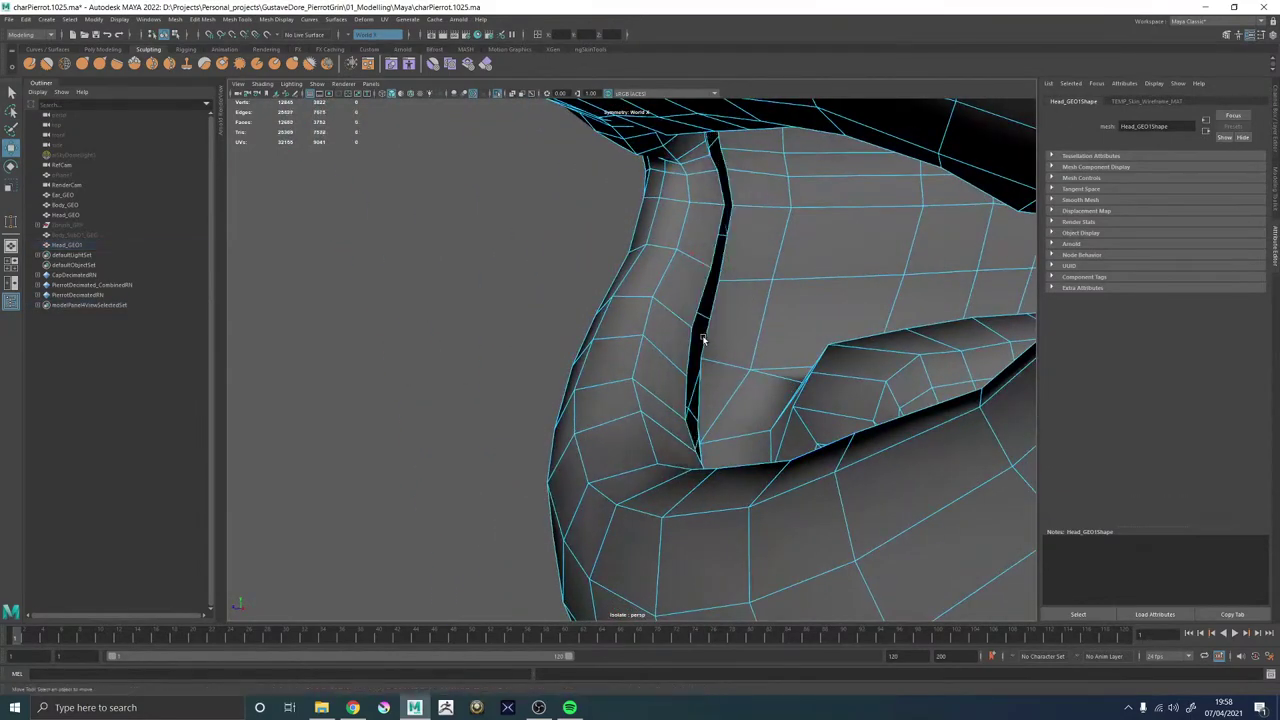
Delete the outer head faces from Head_GEO1, keeping only the mouth interior shell.
double_click(657, 348)
key("Delete")
scroll(656, 348, "down", 8)
left_click_drag(654, 350, 752, 348, "alt")
scroll(750, 348, "up", 5)
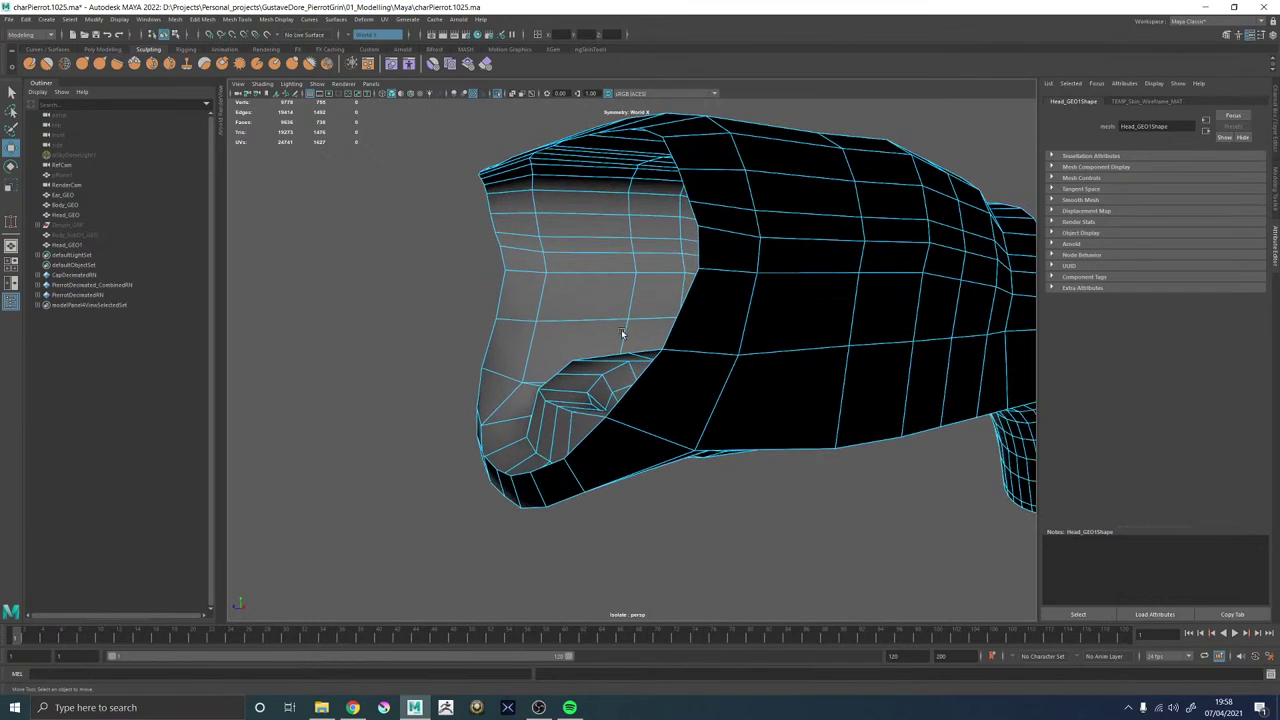
Shift the edges along the outer side of the lower gum slightly inward on both sides of the mouth interior.
left_click(608, 193)
left_click_drag(608, 193, 597, 291, "alt")
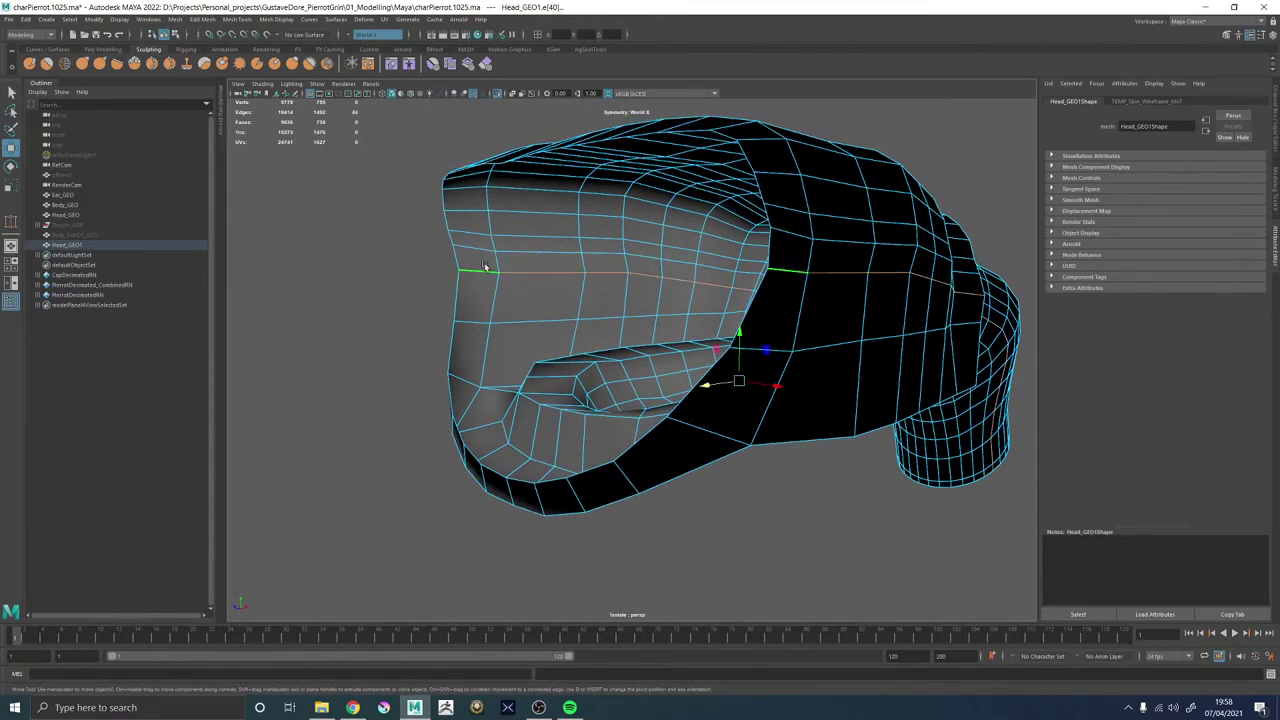
left_click_drag(462, 267, 770, 397, "alt")
scroll(676, 342, "down", 5)
scroll(786, 397, "up", 5)
left_click_drag(662, 358, 698, 371, "alt")
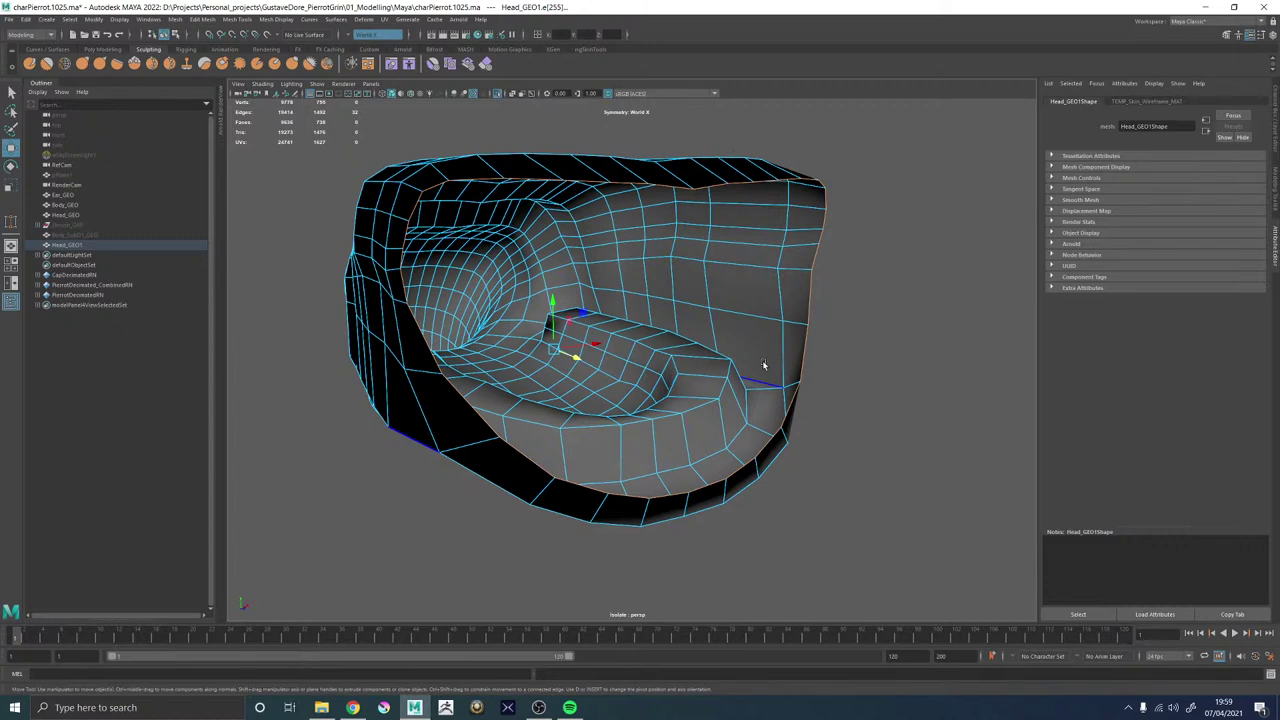
left_click_drag(668, 353, 623, 369, "alt")
left_click_drag(743, 355, 670, 338, "alt")
right_click_drag(690, 368, 775, 413, "alt")
left_click_drag(776, 414, 731, 262, "alt")
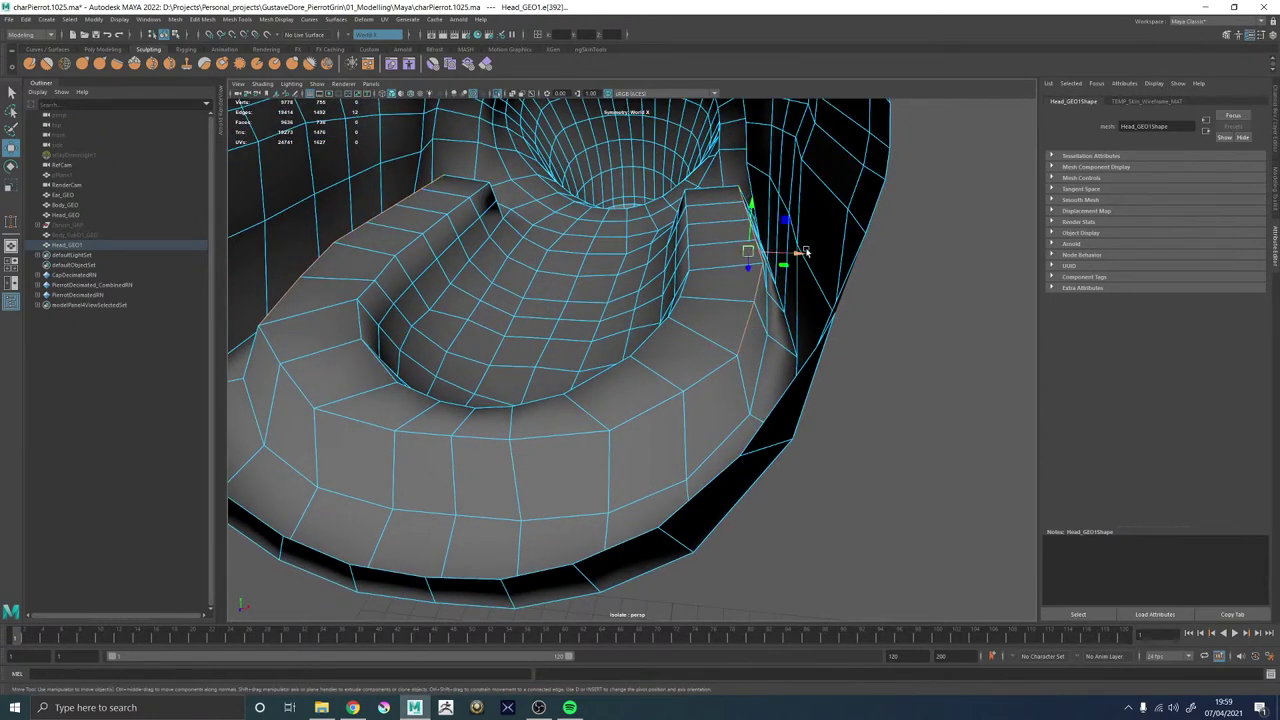
left_click_drag(806, 252, 786, 257)
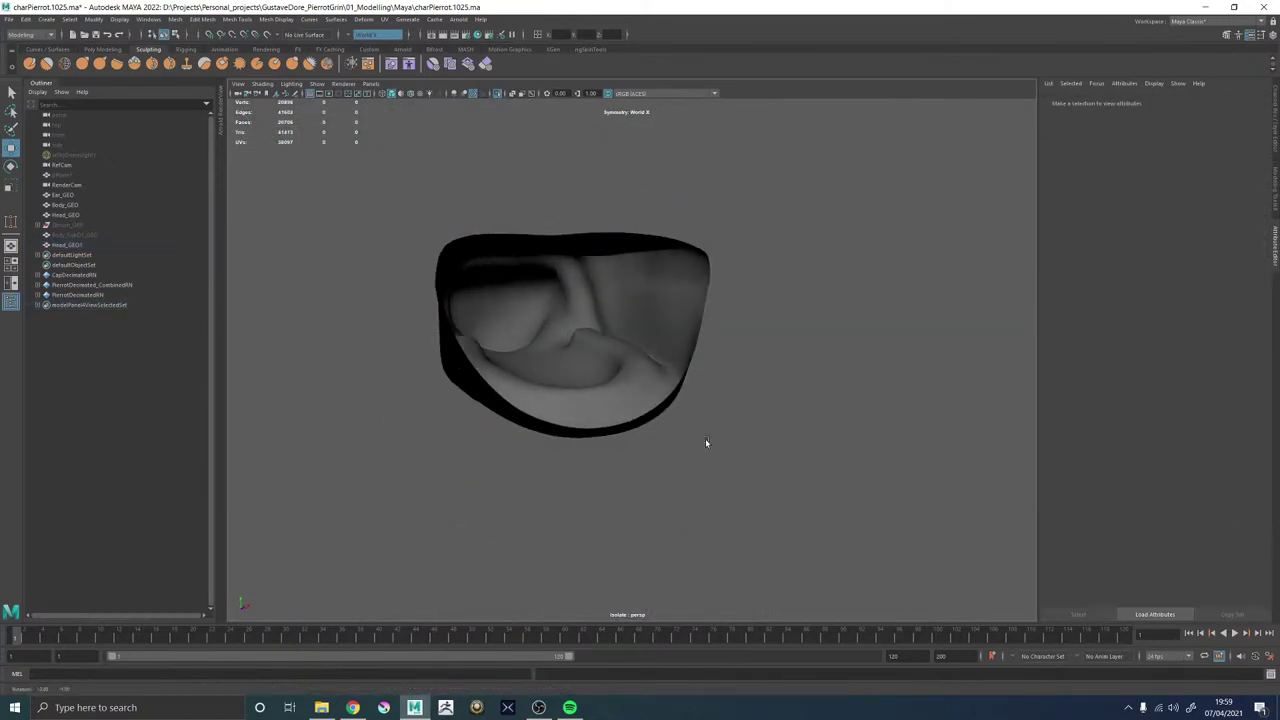
Examine the mouth interior mesh from several angles, checking the lip border, the gum and the cheek walls.
left_click_drag(706, 442, 680, 435, "alt")
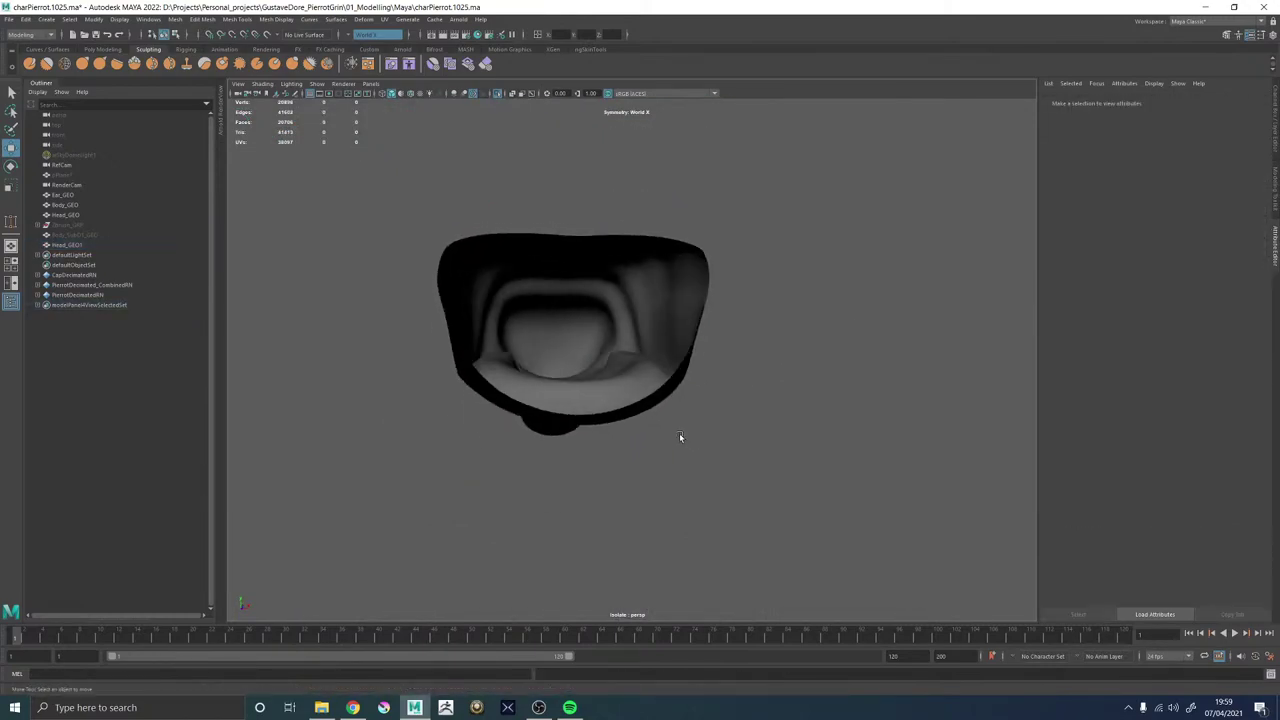
left_click(556, 440)
left_click_drag(556, 440, 601, 432, "alt")
right_click_drag(601, 432, 735, 440, "alt")
left_click_drag(735, 440, 634, 411, "alt")
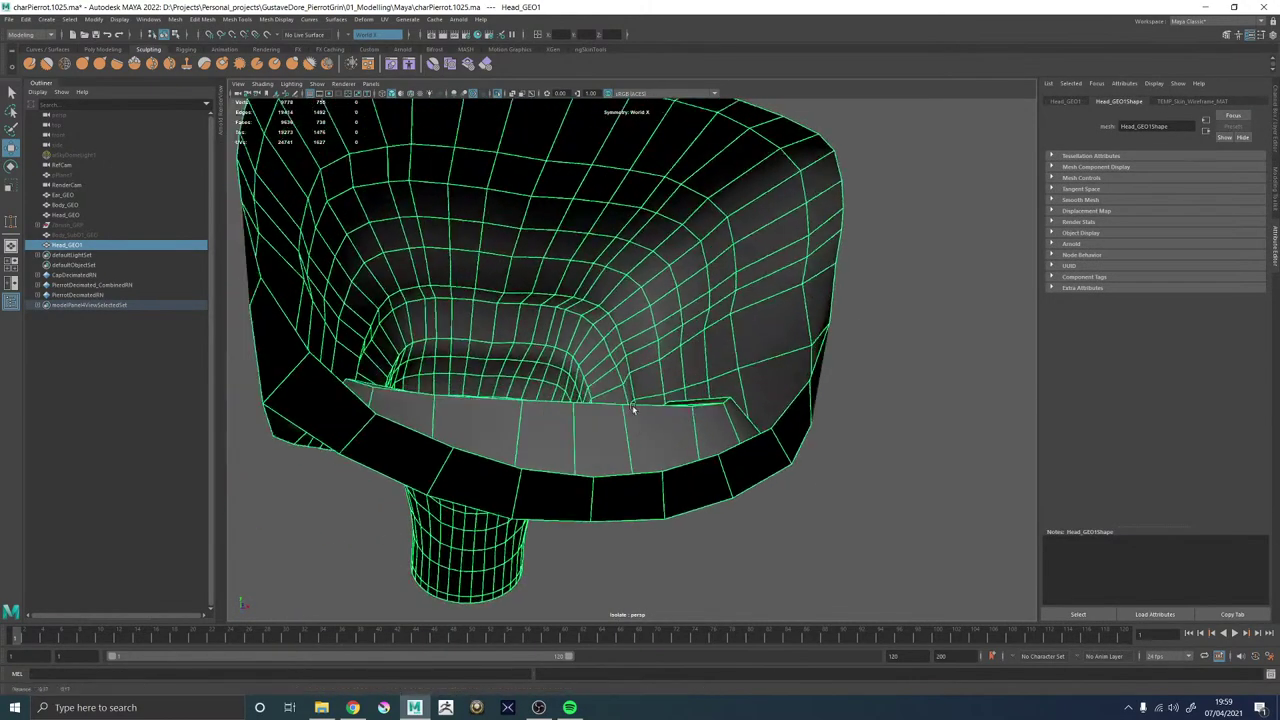
middle_click_drag(634, 411, 686, 429, "alt")
left_click_drag(686, 429, 714, 423, "alt")
right_click_drag(714, 423, 545, 440, "alt")
left_click_drag(545, 440, 691, 449, "alt")
right_click_drag(691, 449, 736, 410, "alt")
left_click_drag(736, 410, 687, 386, "alt")
right_click_drag(687, 386, 702, 384)
left_click(702, 384)
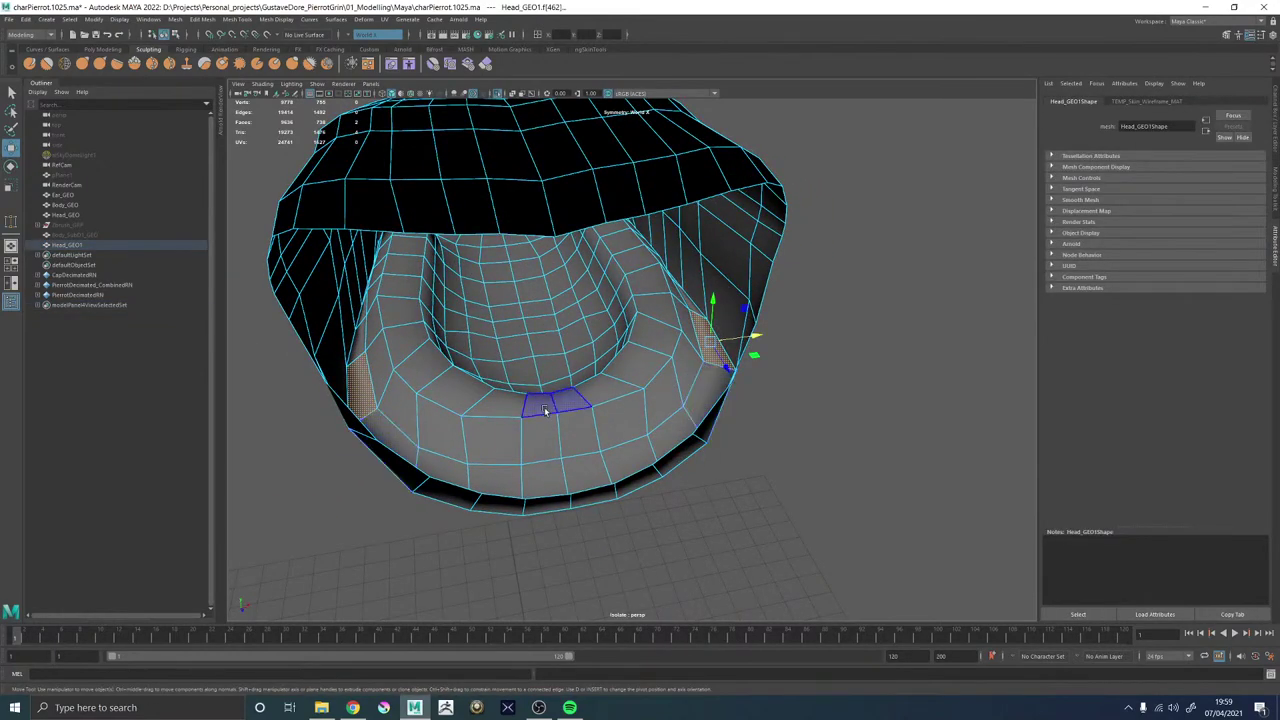
Duplicate the mouth interior mesh Head_GEO1 and center the copy's pivot.
right_click_drag(578, 404, 622, 390)
left_click_drag(621, 392, 585, 392, "alt")
key("ctrl+d")
key("w")
scroll(616, 364, "down", 5)
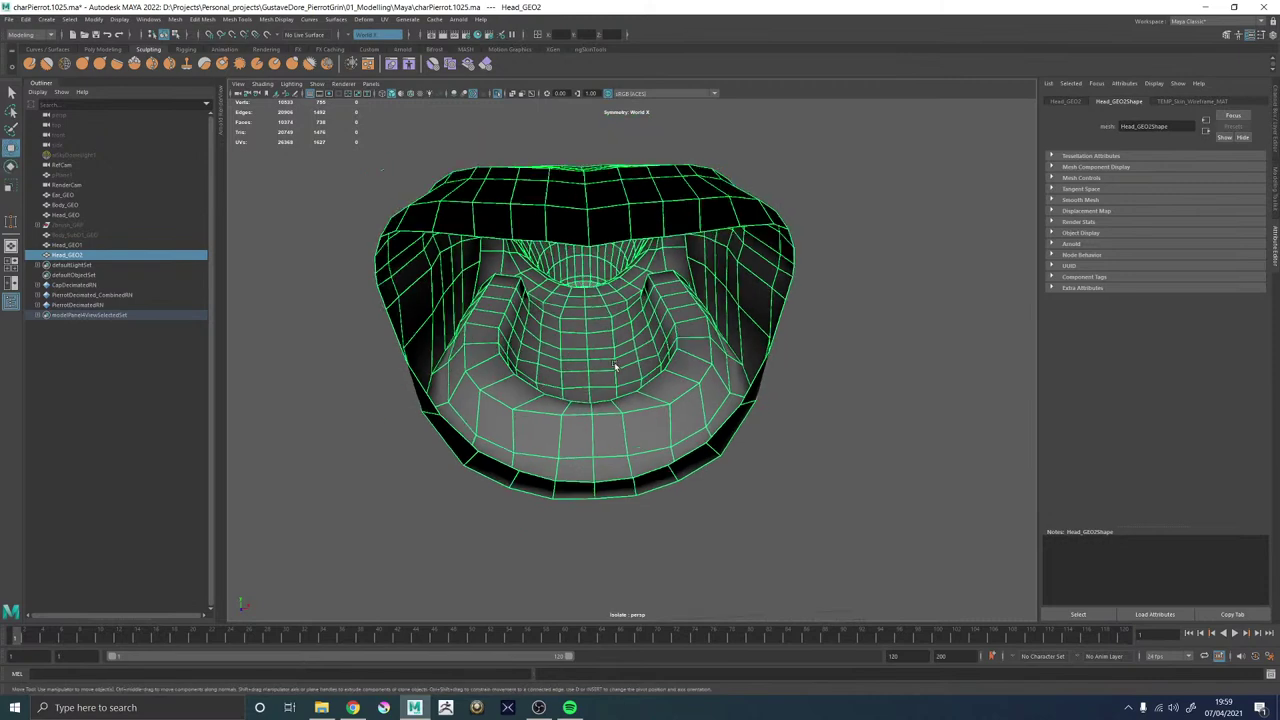
left_click_drag(638, 360, 562, 363, "alt")
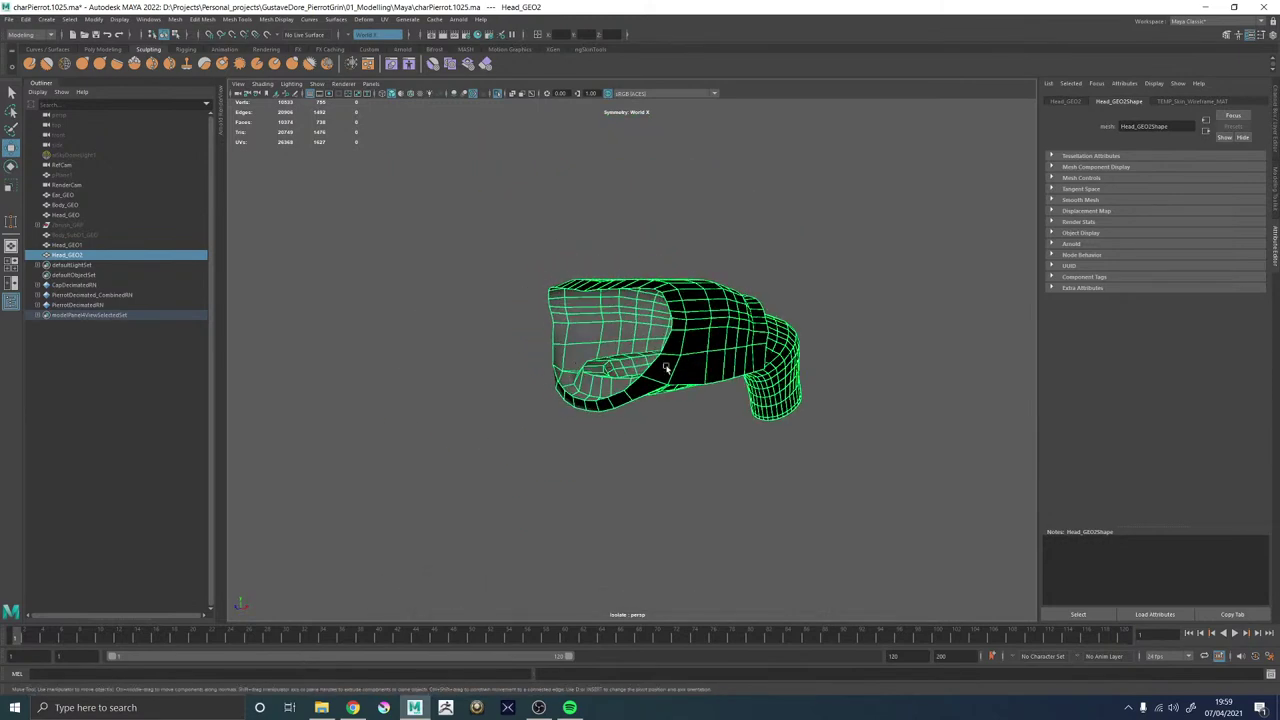
left_click(93, 19)
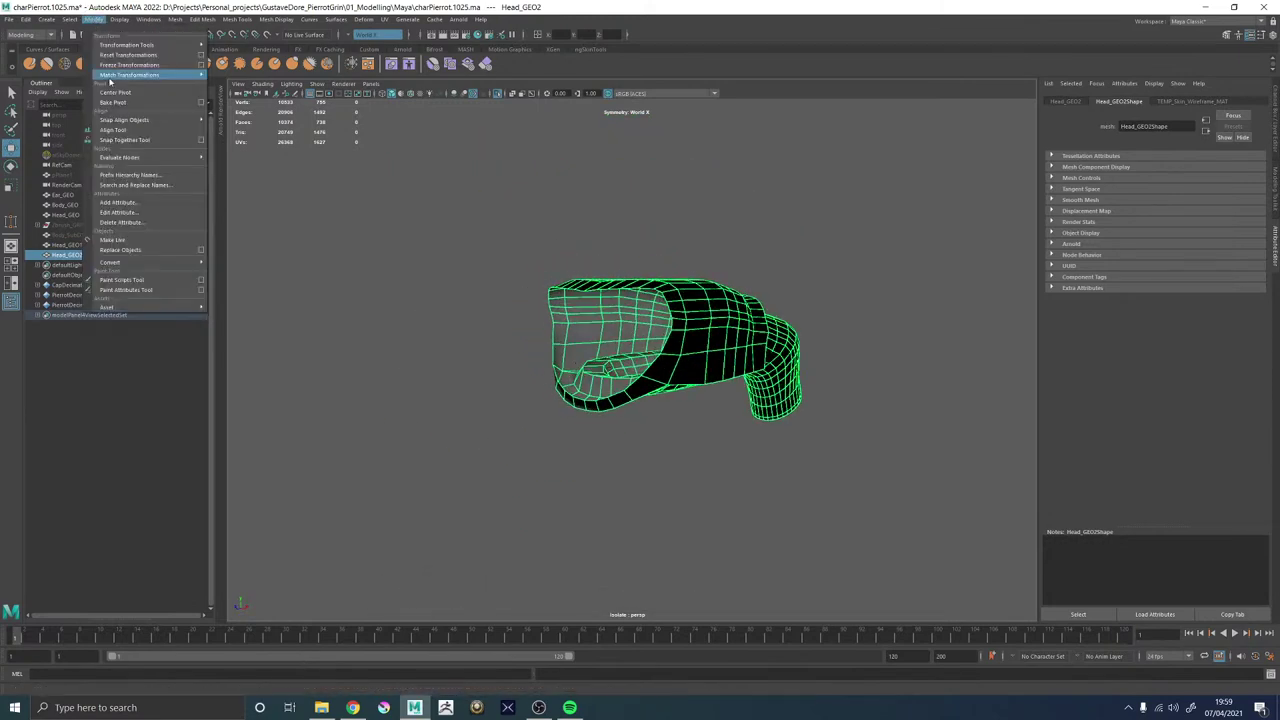
left_click(119, 95)
Delete the throat tube faces behind the mouth cavity from the duplicate Head_GEO2.
left_click_drag(572, 372, 649, 414, "alt")
right_click_drag(649, 414, 774, 423, "alt")
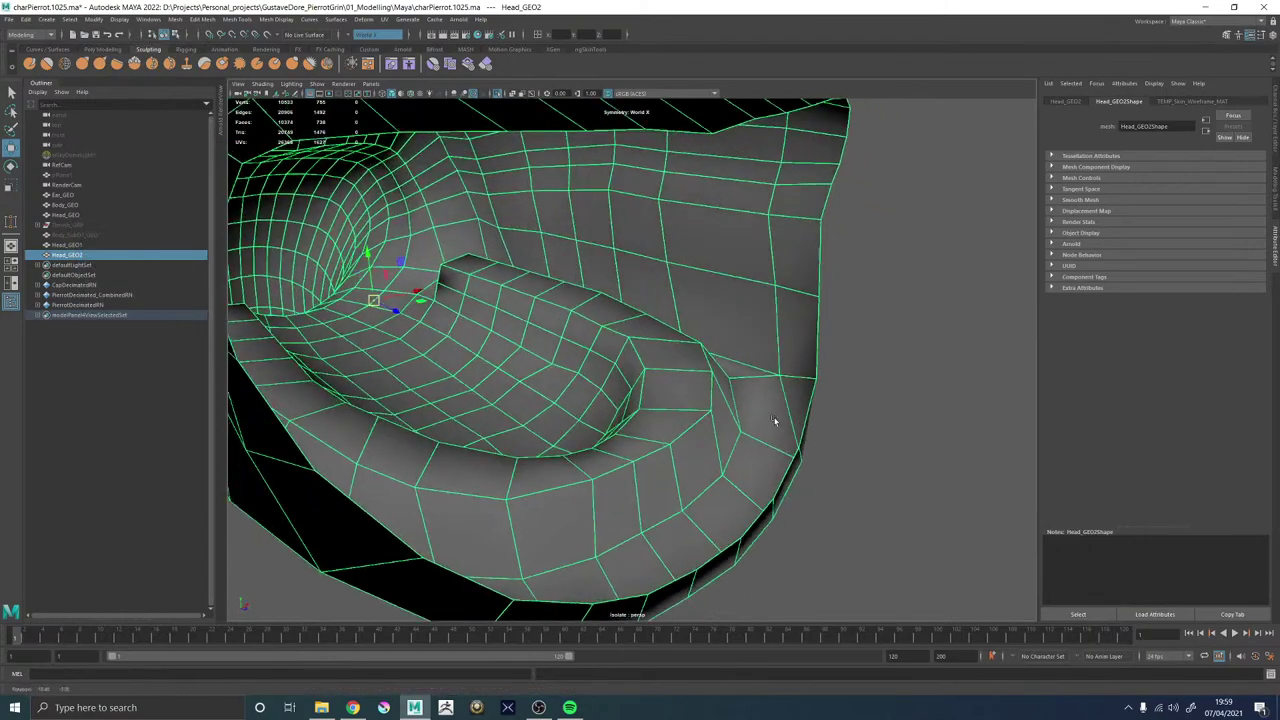
left_click_drag(774, 423, 718, 375, "alt")
left_click_drag(509, 352, 655, 333, "alt")
right_click_drag(411, 326, 413, 354)
mouse_move(480, 303)
left_mouse_down("alt")
mouse_move(480, 242)
mouse_move(483, 294)
left_mouse_up("alt")
left_click(476, 327)
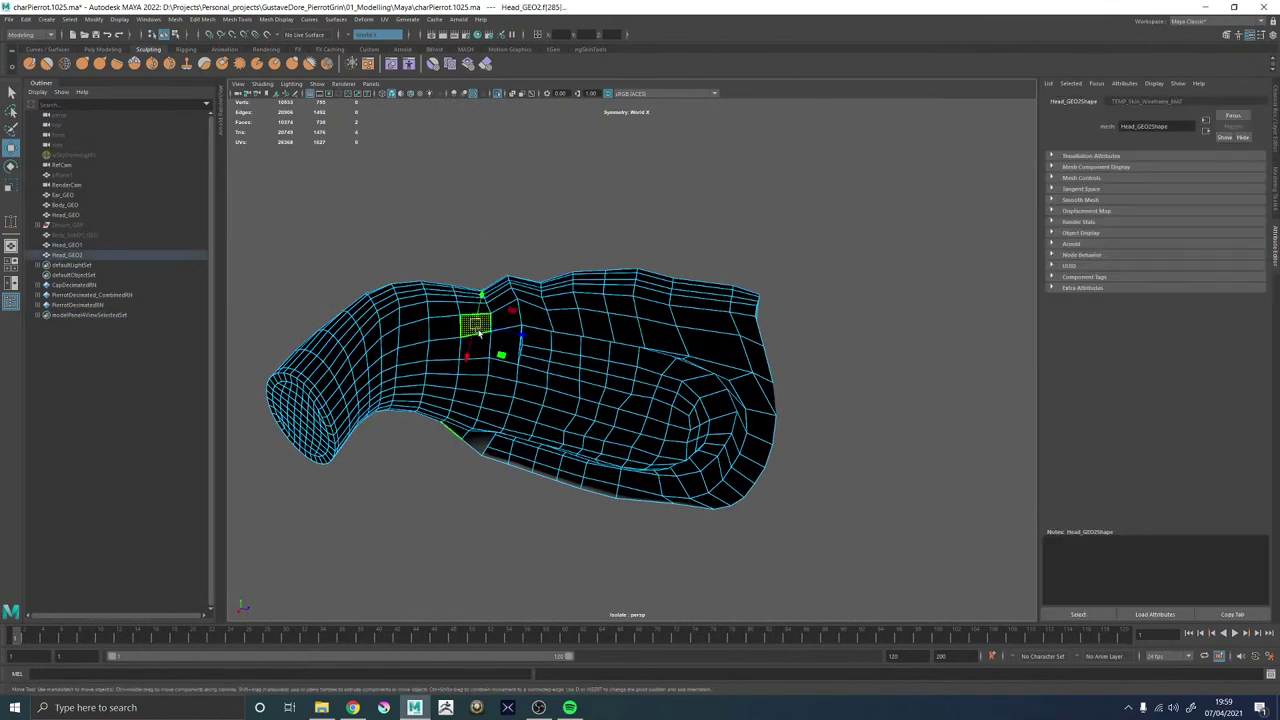
double_click(446, 315)
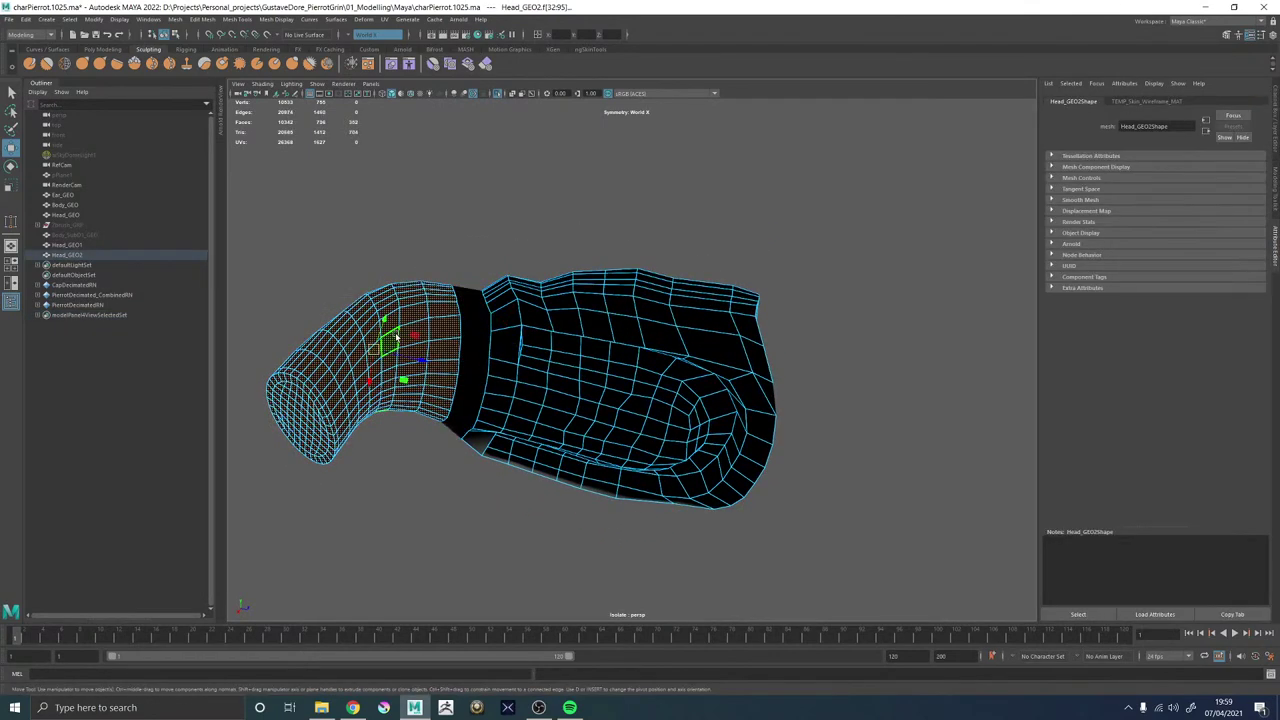
key("Delete")
right_click_drag(578, 307, 625, 276)
left_click(706, 350)
left_click_drag(780, 346, 772, 374, "alt")
Remove the Head_GEO1 mesh that still has its throat, keeping the trimmed duplicate Head_GEO2.
key("ctrl+z")
key("ctrl+z")
key("ctrl+z")
key("ctrl+z")
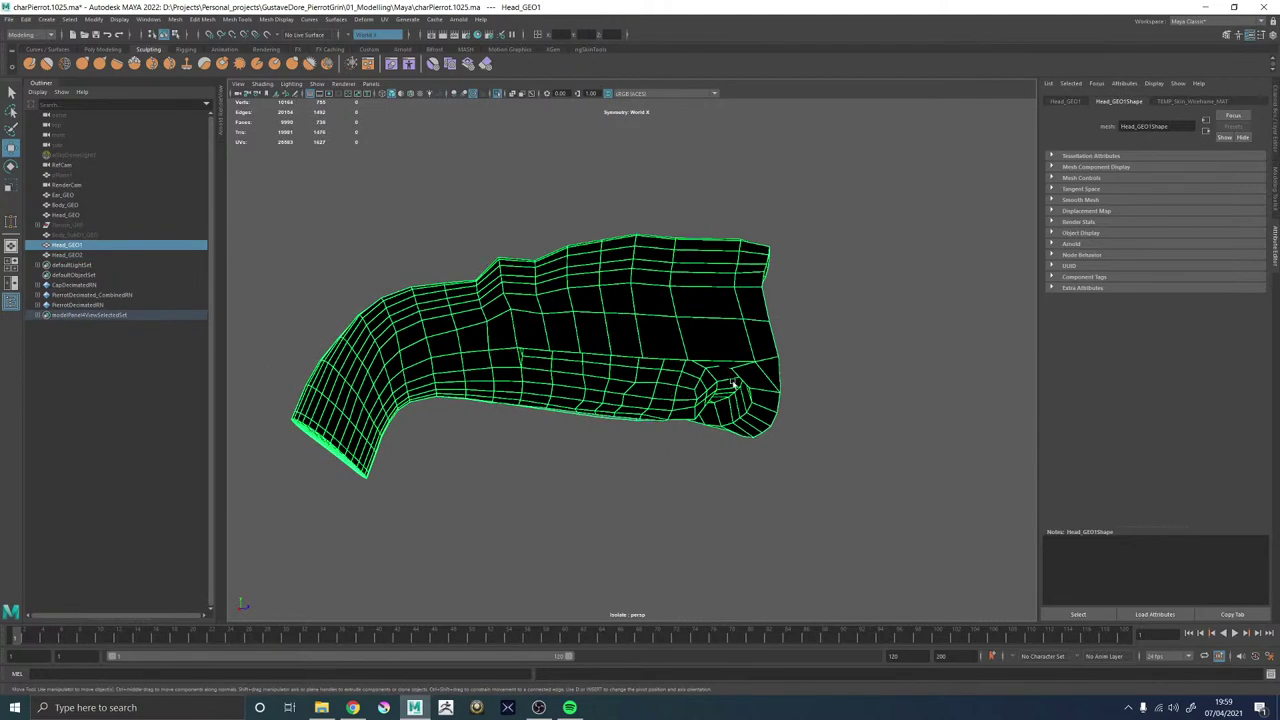
middle_click_drag(814, 401, 653, 436, "alt")
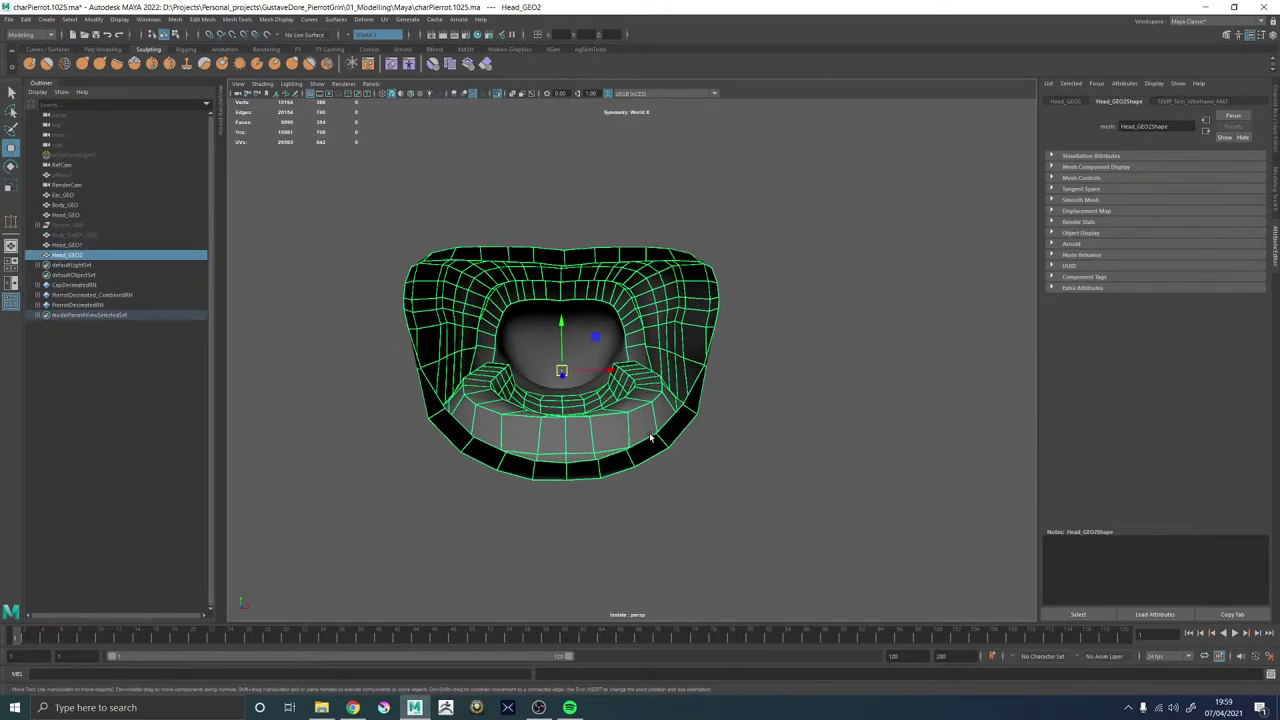
left_click_drag(687, 430, 655, 423, "alt")
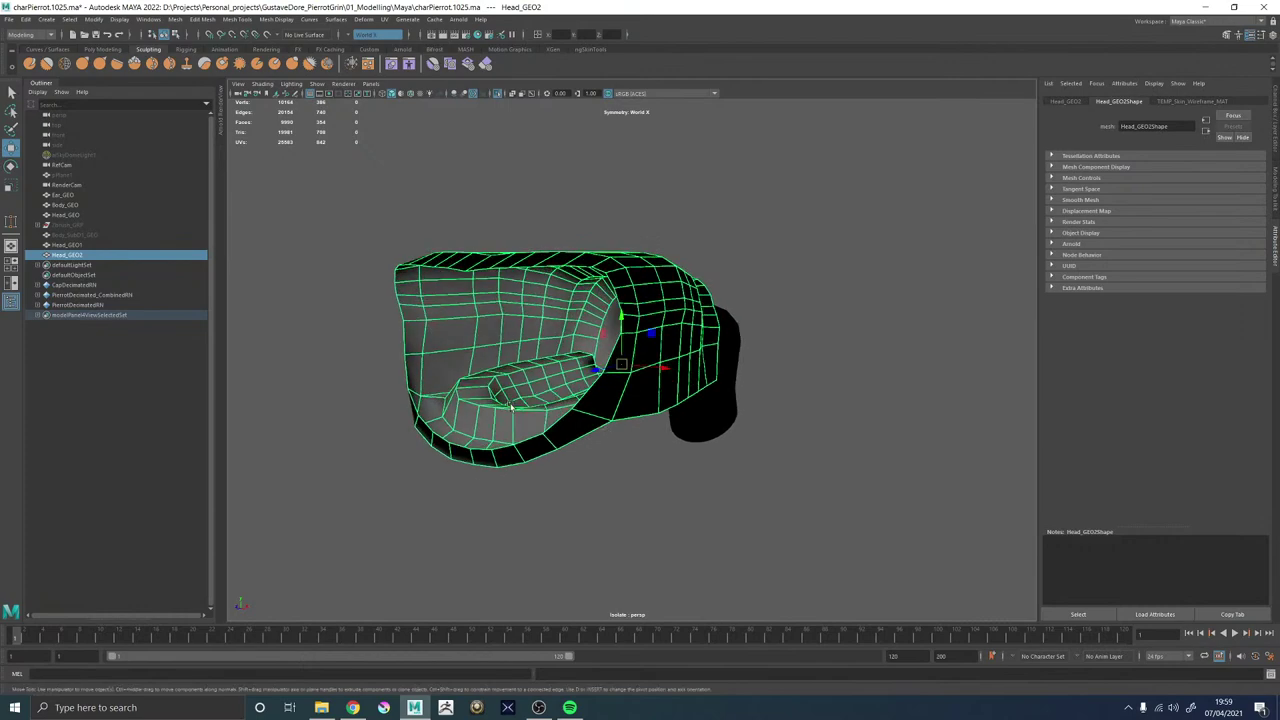
middle_click_drag(540, 416, 635, 412, "alt")
right_click_drag(615, 412, 647, 409, "alt")
left_click_drag(627, 399, 556, 397, "alt")
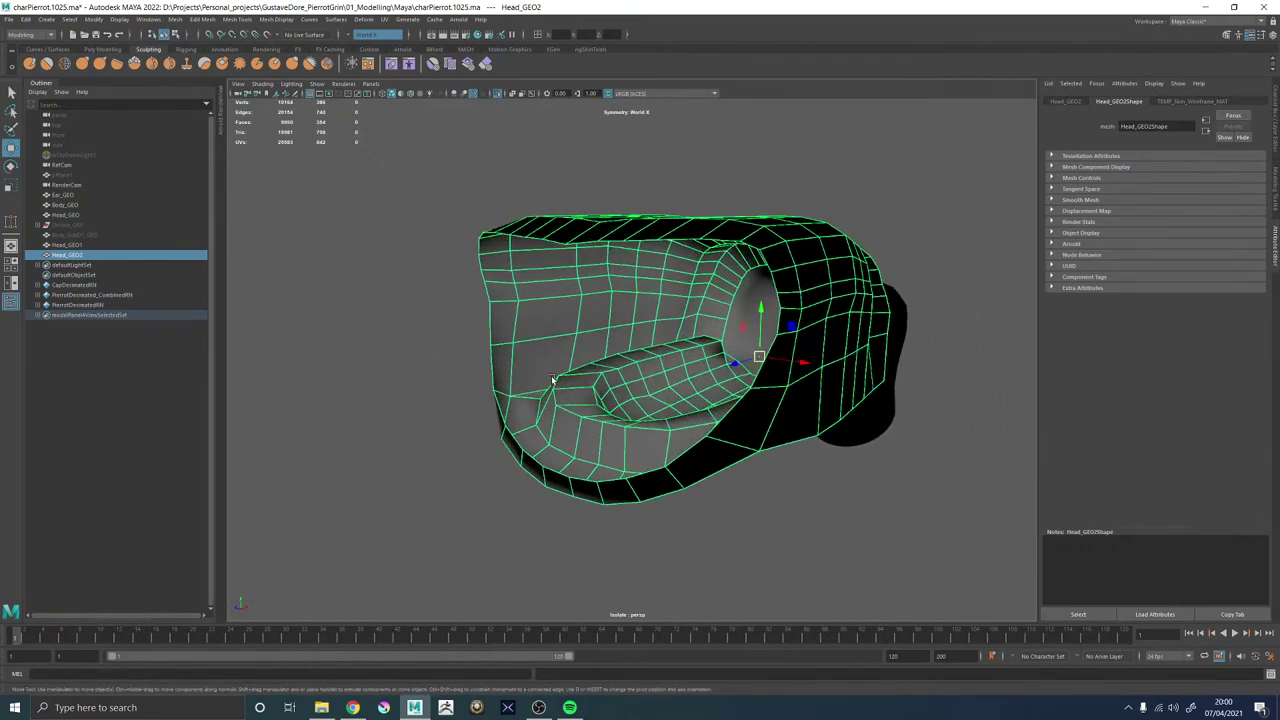
key("ctrl+z")
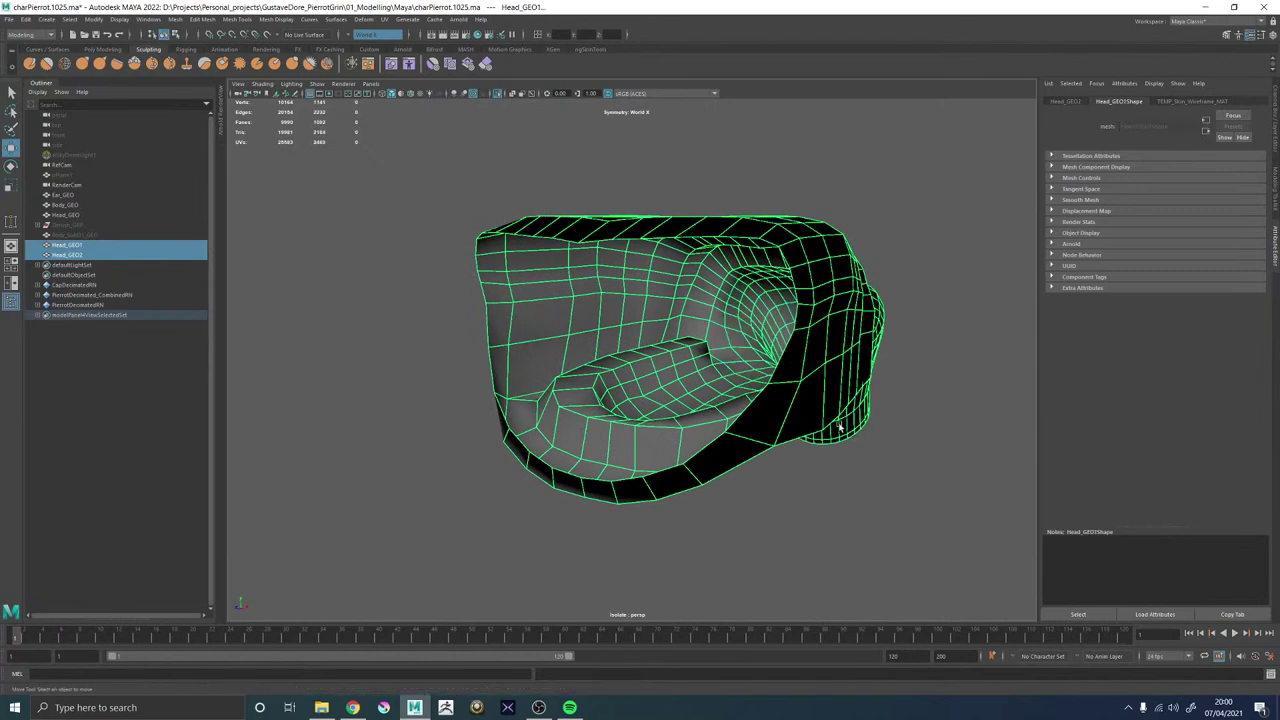
key("Delete")
key("ctrl+z")
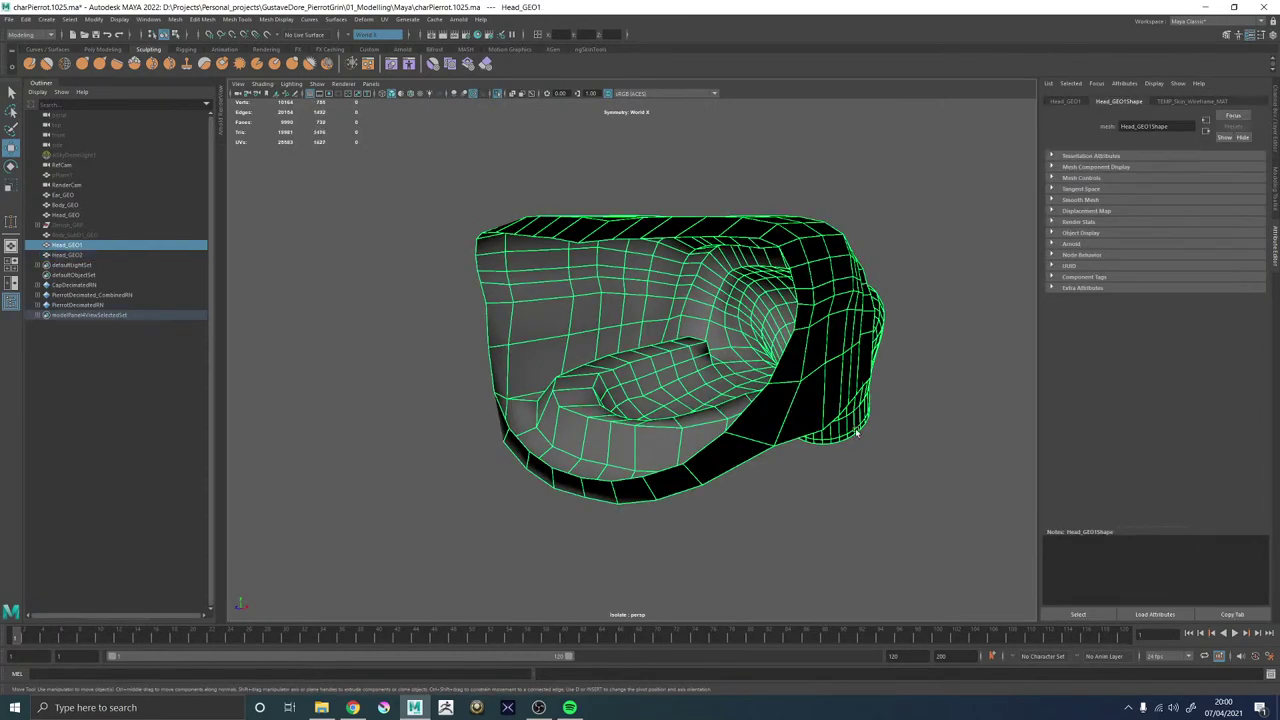
key("ctrl+z")
key("ctrl+z")
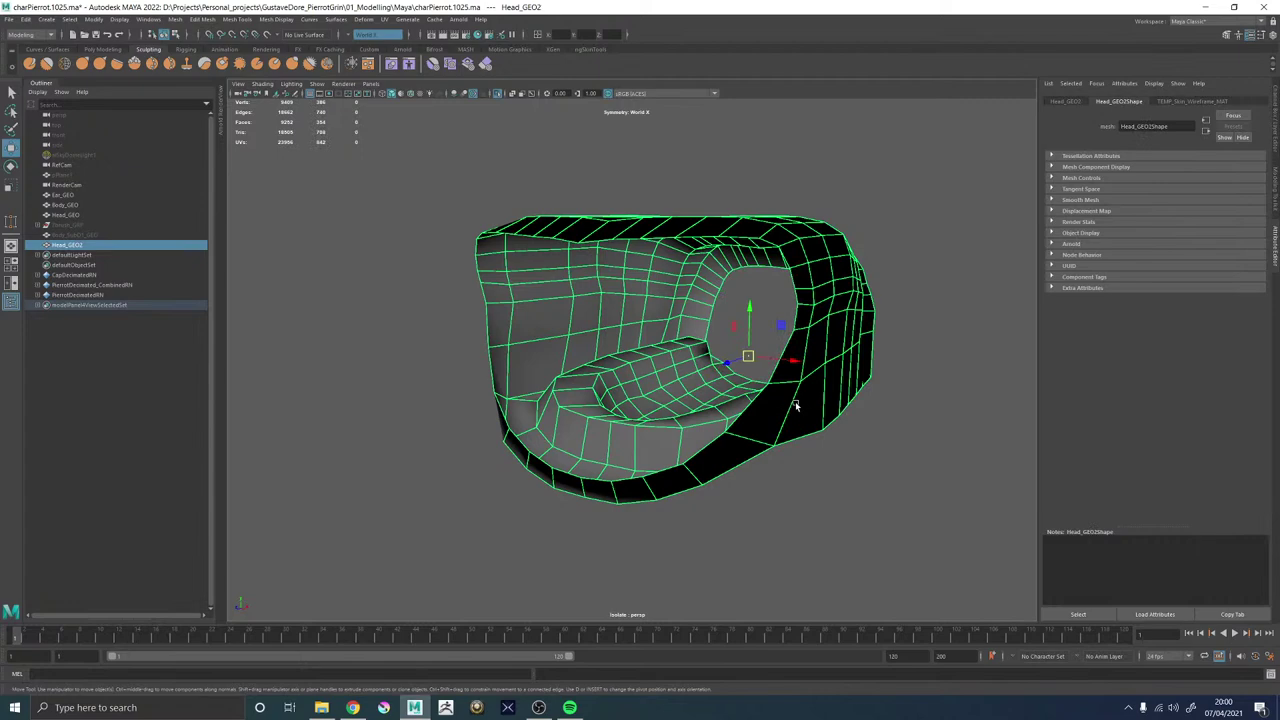
left_click_drag(695, 387, 722, 385, "alt")
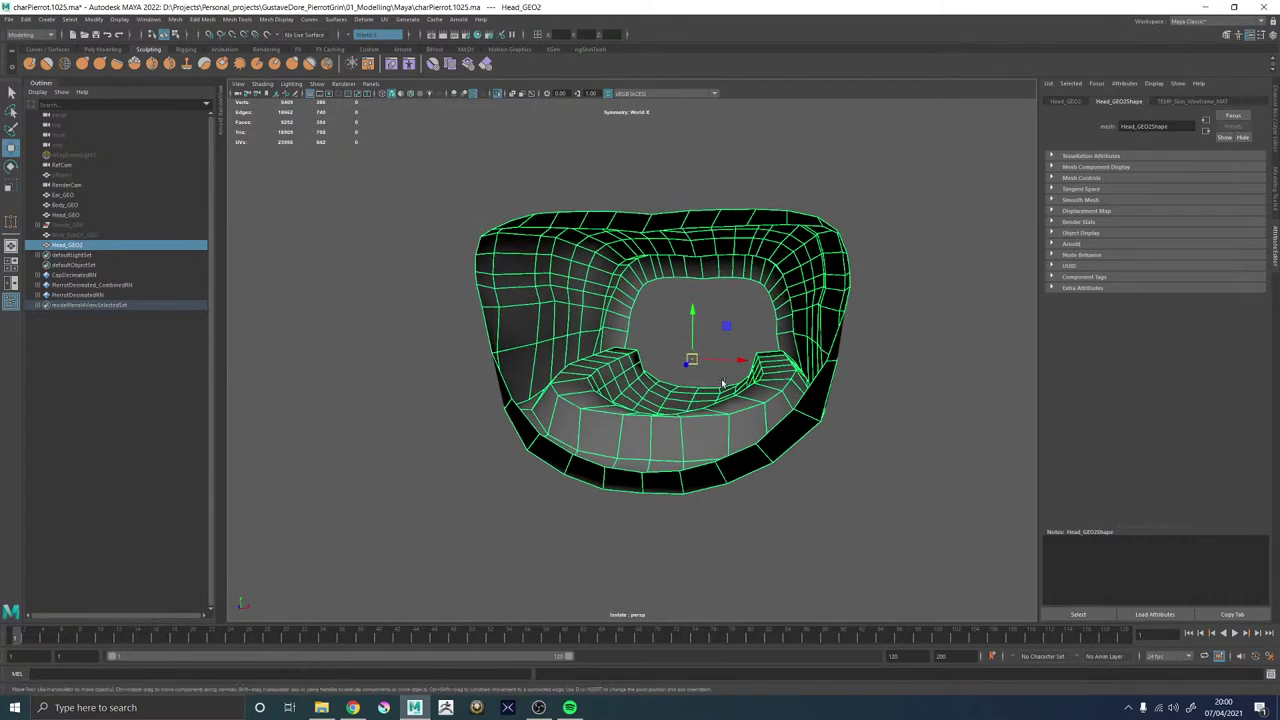
Duplicate the trimmed mouth mesh, rotate the copy 180 degrees so it is upside down, and raise it over the original.
key("ctrl+d")
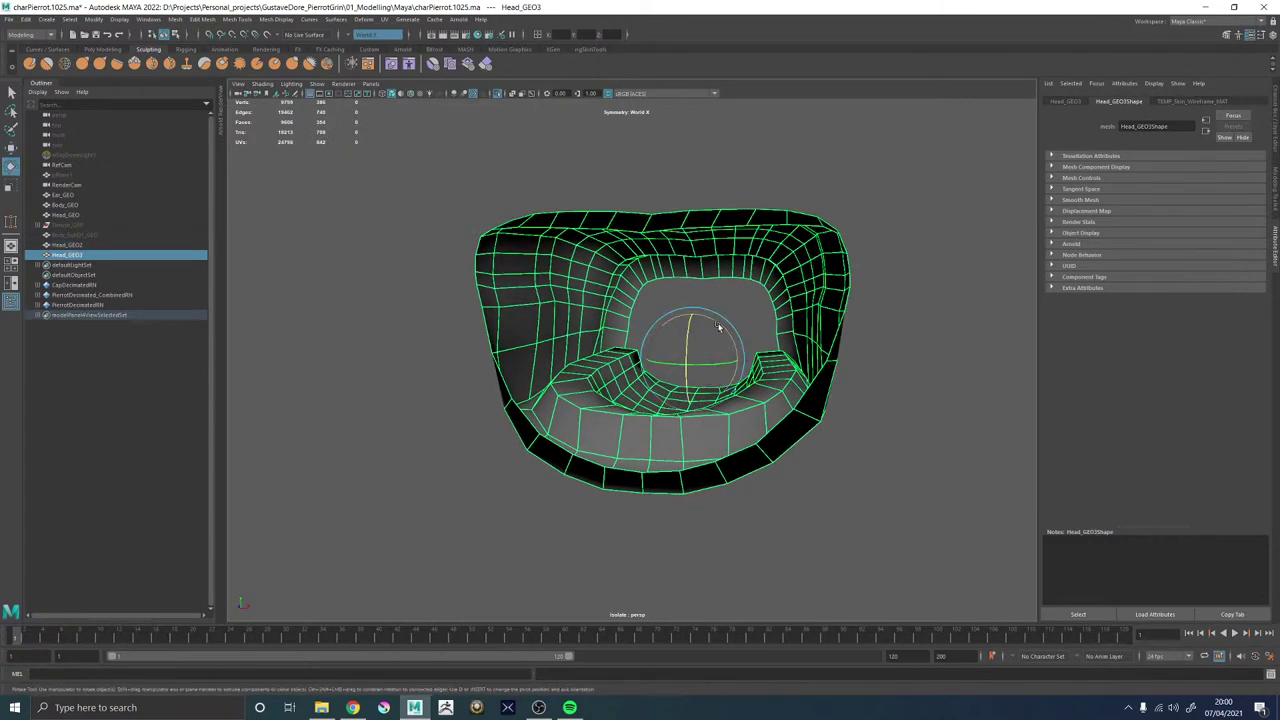
left_click_drag(718, 328, 590, 352)
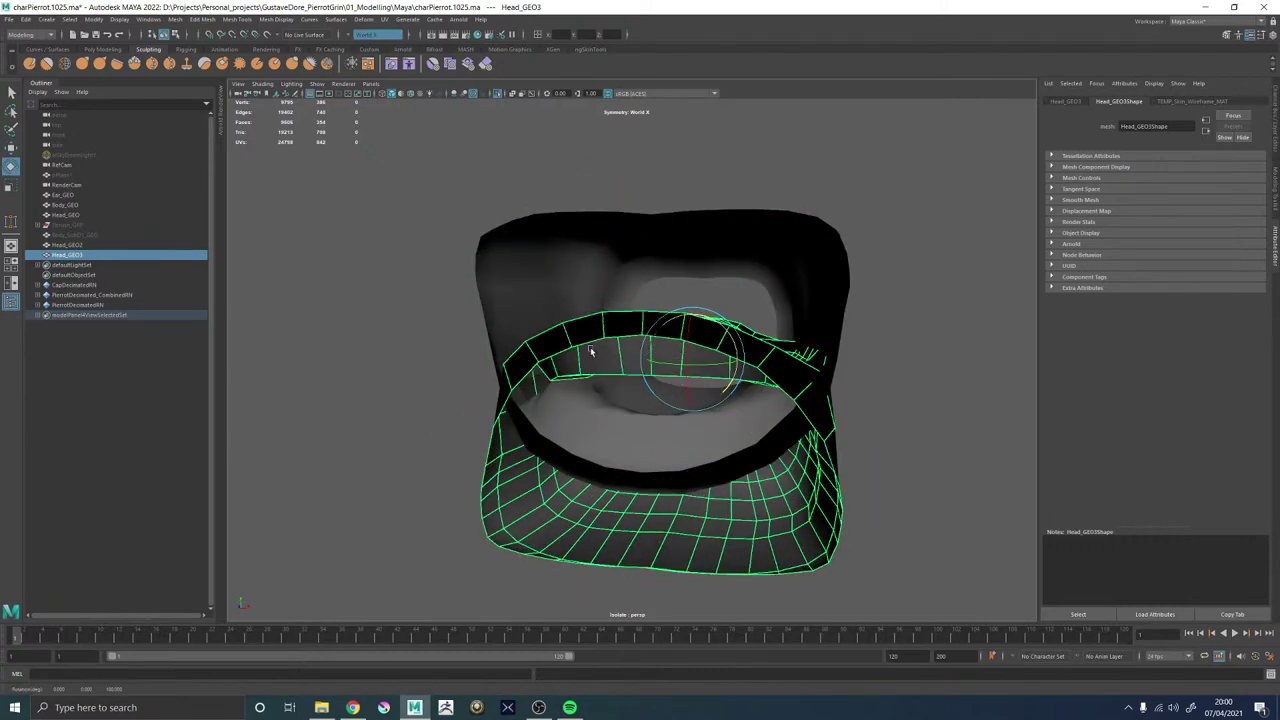
left_click_drag(670, 330, 613, 265)
Move the inner edges near the mouth corner of the flipped copy Head_GEO3 sideways.
left_click_drag(547, 379, 598, 303, "alt")
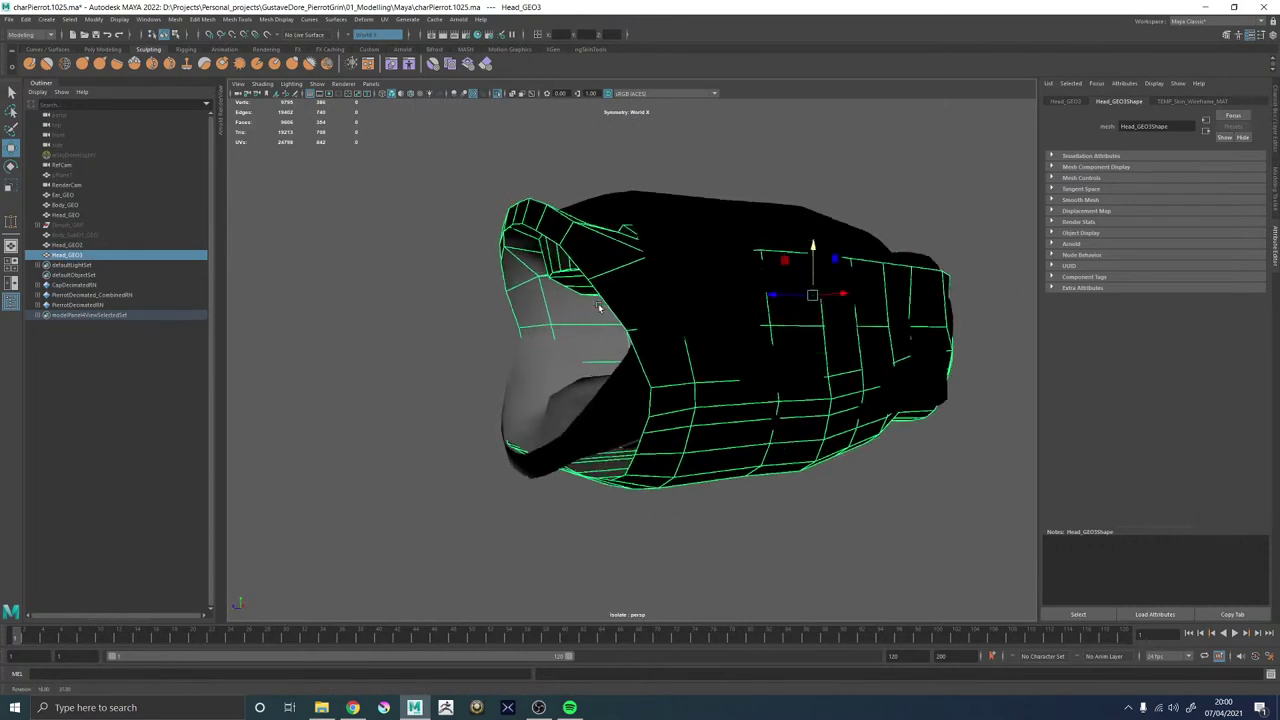
middle_click_drag(598, 303, 632, 321, "alt")
right_click_drag(632, 321, 760, 411, "alt")
middle_click_drag(567, 283, 663, 343, "alt")
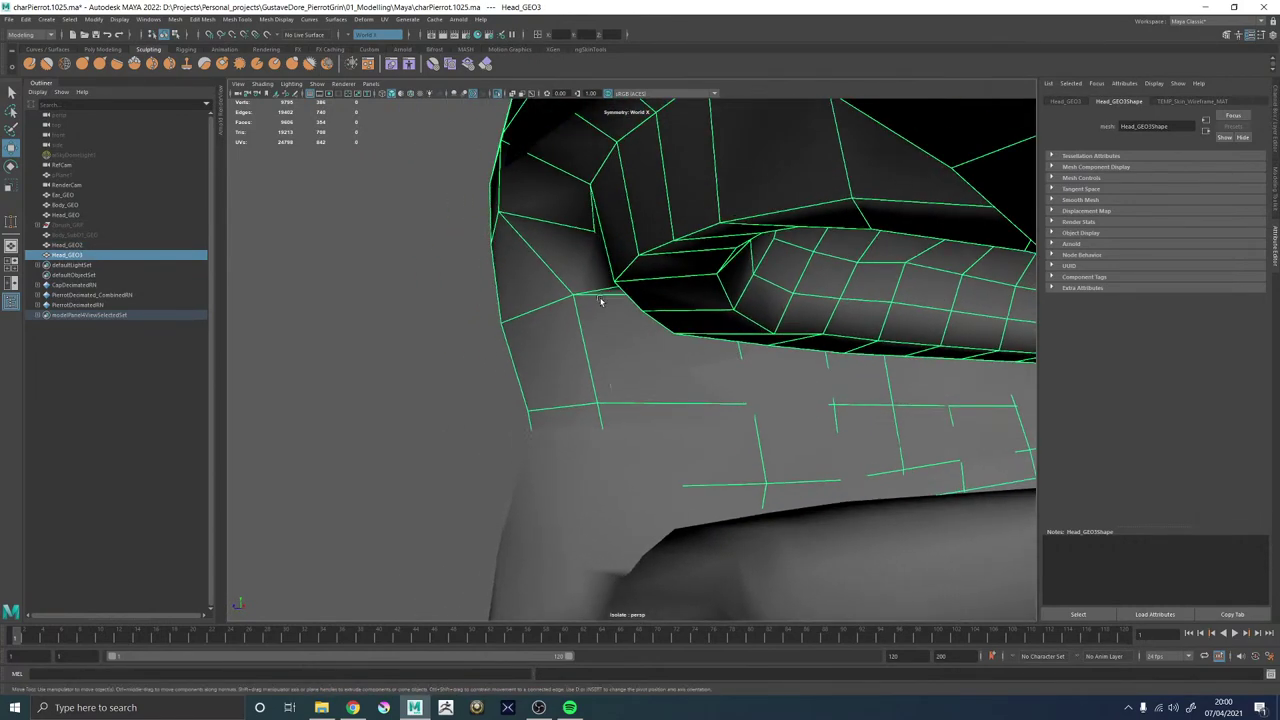
right_click_drag(600, 301, 598, 270)
left_click(539, 262)
left_click_drag(539, 263, 548, 348, "alt")
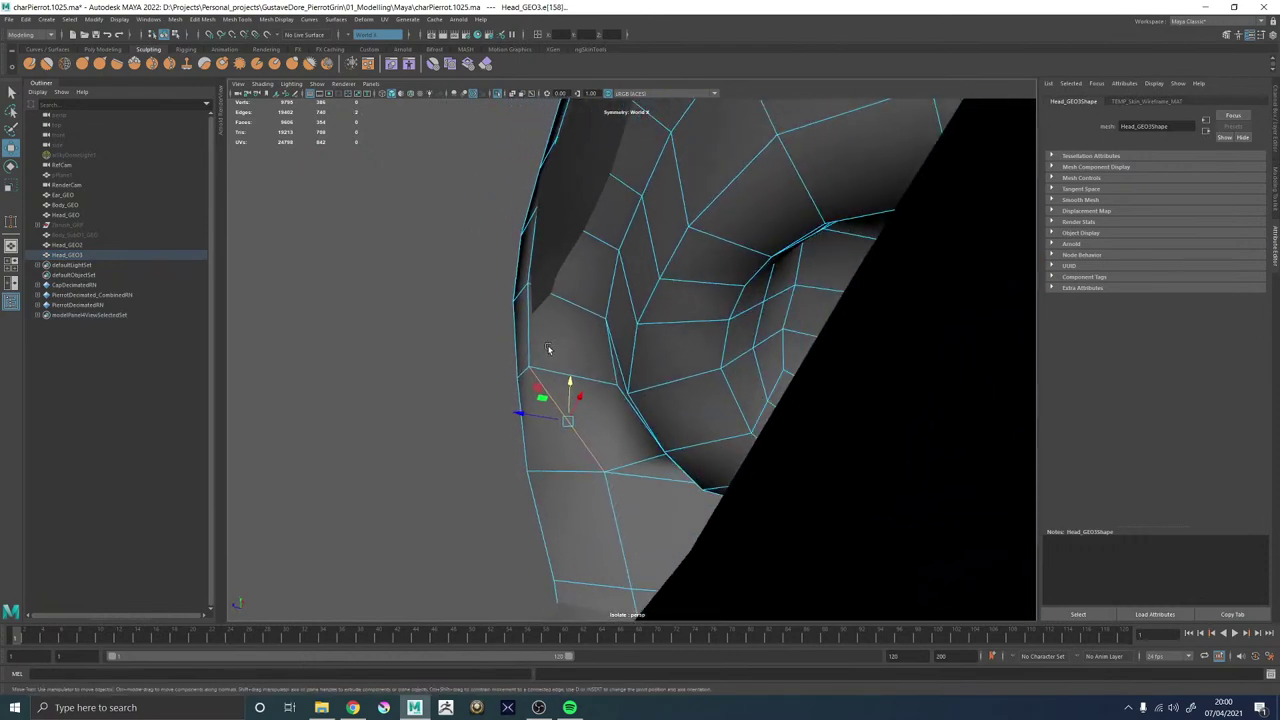
left_click_drag(557, 277, 701, 280, "alt")
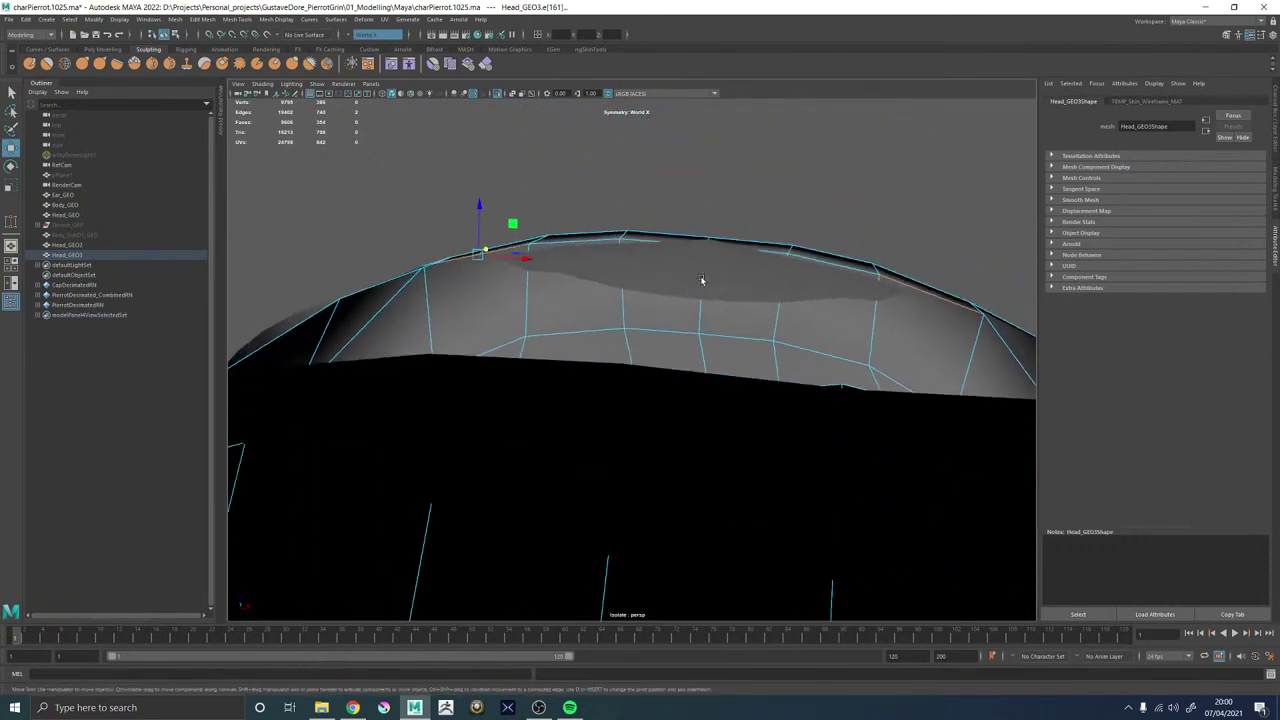
left_click_drag(625, 270, 705, 257, "alt")
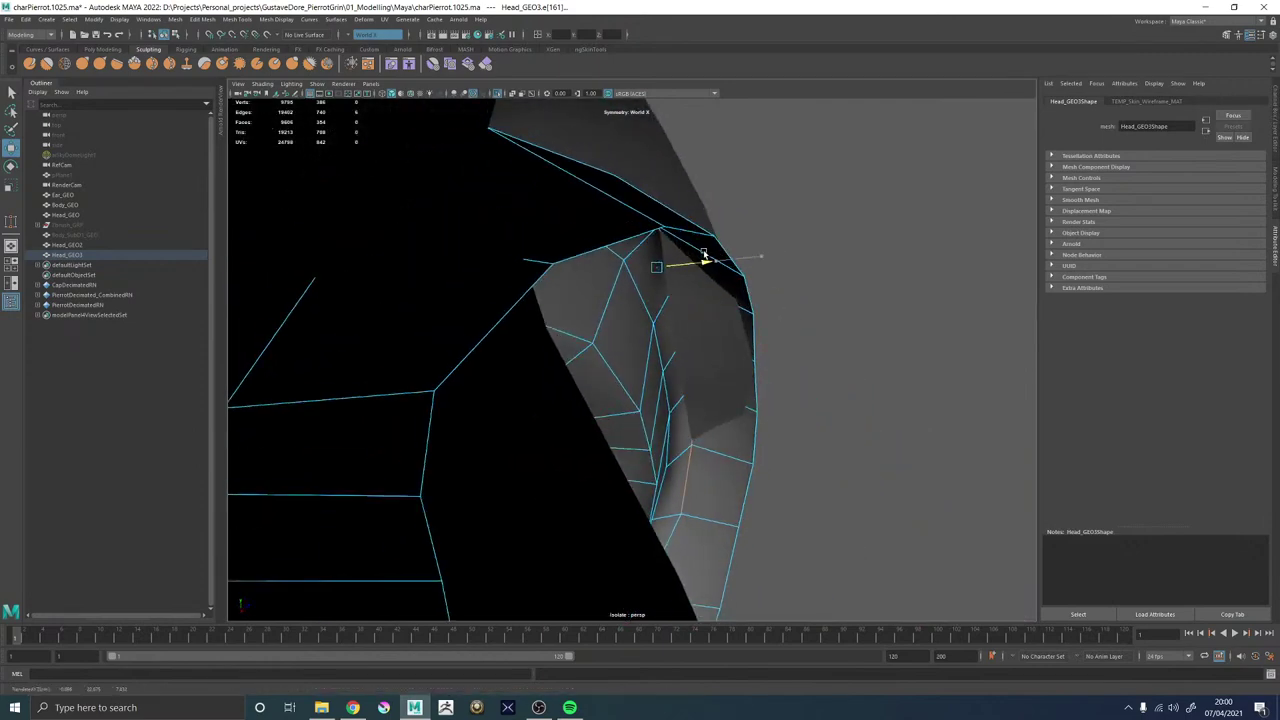
Examine from several angles how the upright and flipped mouth meshes overlap around the opening.
key("F8")
left_click(688, 319)
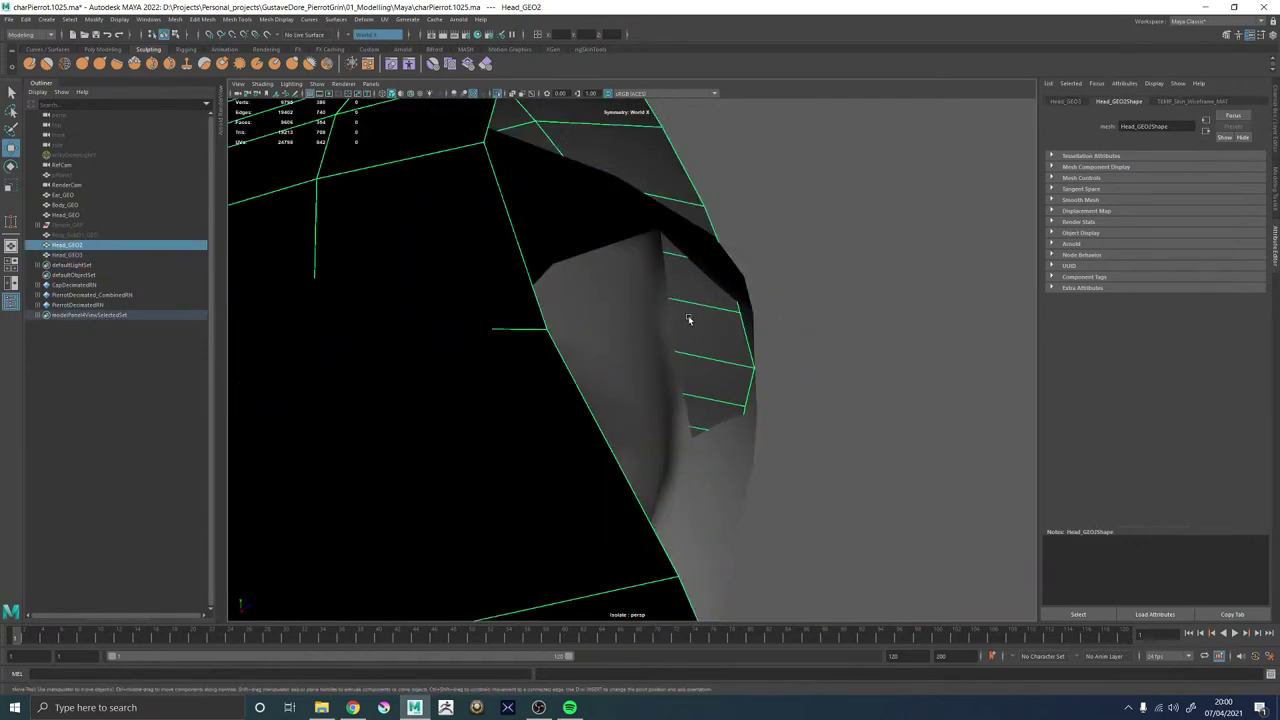
left_click(648, 228, "shift")
left_click_drag(690, 290, 645, 412, "alt")
right_click_drag(650, 410, 565, 425, "alt")
left_click(831, 446)
left_click_drag(915, 446, 843, 426, "alt")
right_click_drag(843, 426, 736, 455, "alt")
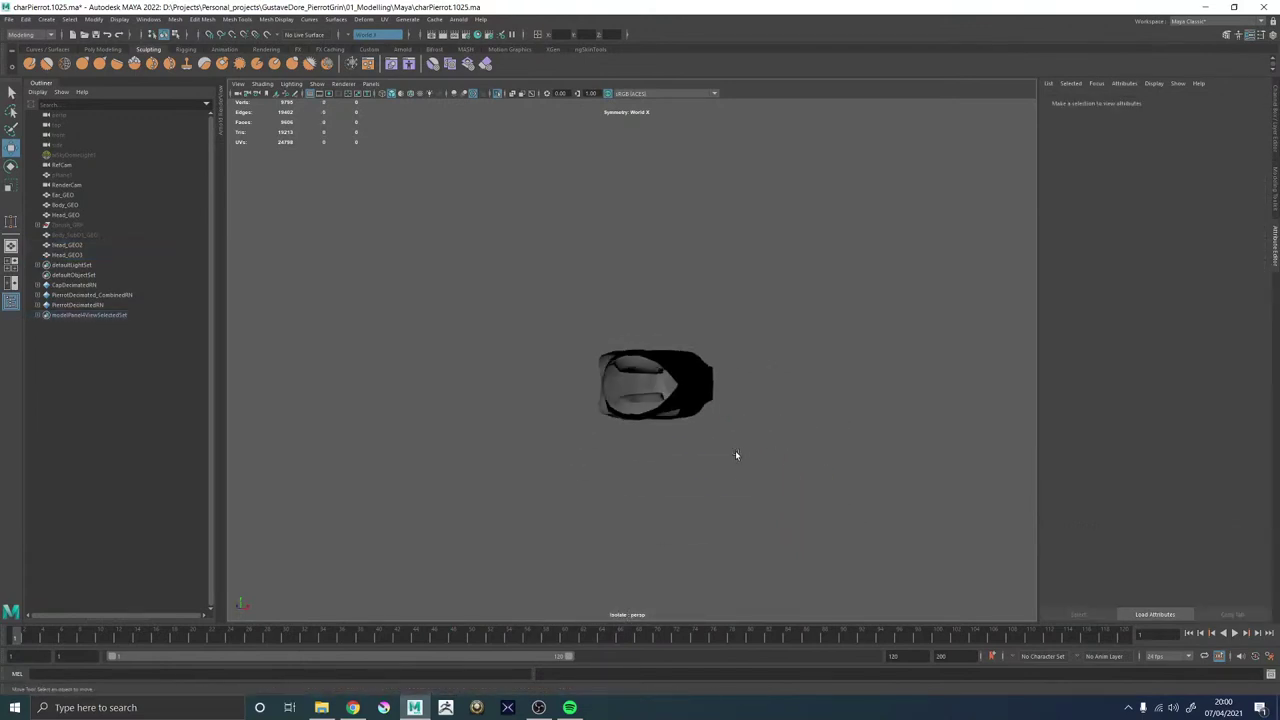
left_click_drag(736, 455, 520, 434, "alt")
right_click_drag(520, 434, 686, 408, "alt")
left_click(873, 445)
right_click_drag(869, 457, 800, 445, "alt")
left_click_drag(800, 445, 905, 428, "alt")
left_click(817, 427)
left_click_drag(677, 434, 664, 302, "alt")
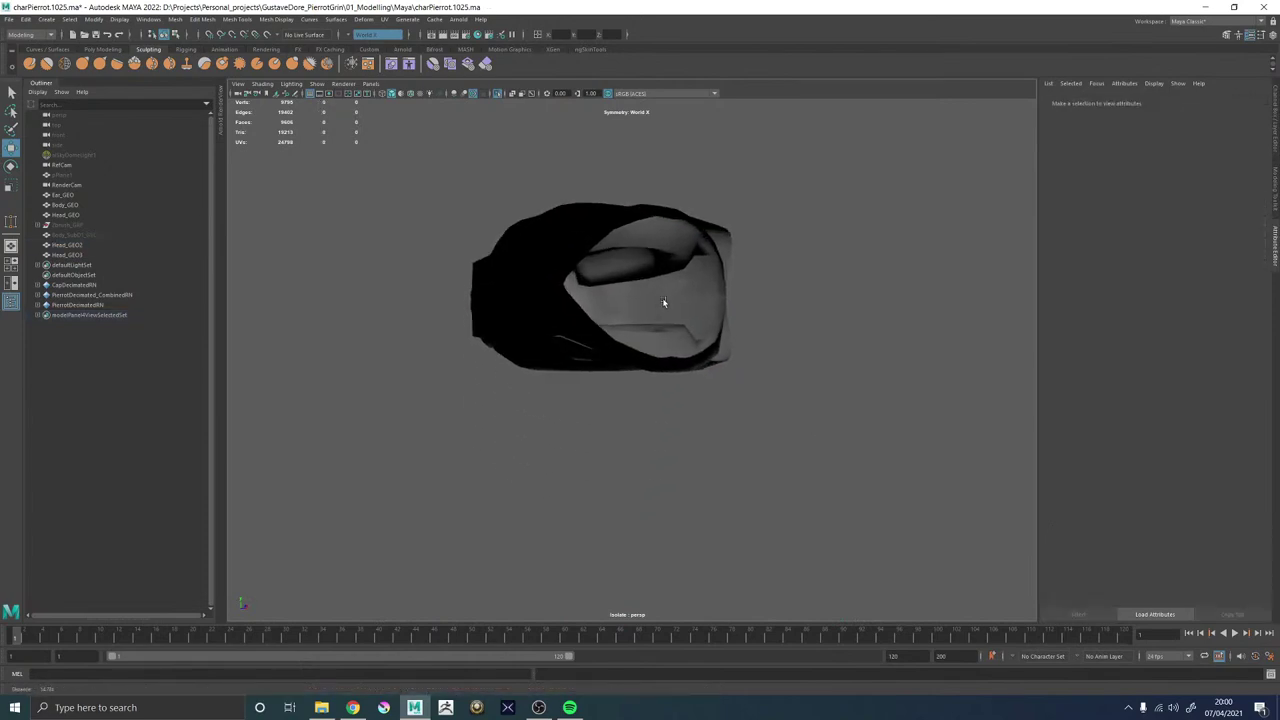
right_click_drag(664, 302, 710, 335, "alt")
left_click_drag(723, 363, 660, 368, "alt")
left_click(683, 374)
left_click_drag(757, 314, 588, 322, "alt")
Delete the face loop along the cheek wall next to the gum on the flipped copy Head_GEO3.
left_click(600, 182)
left_click_drag(622, 260, 645, 310, "alt")
middle_click_drag(650, 318, 668, 385, "alt")
right_click_drag(690, 390, 825, 395, "alt")
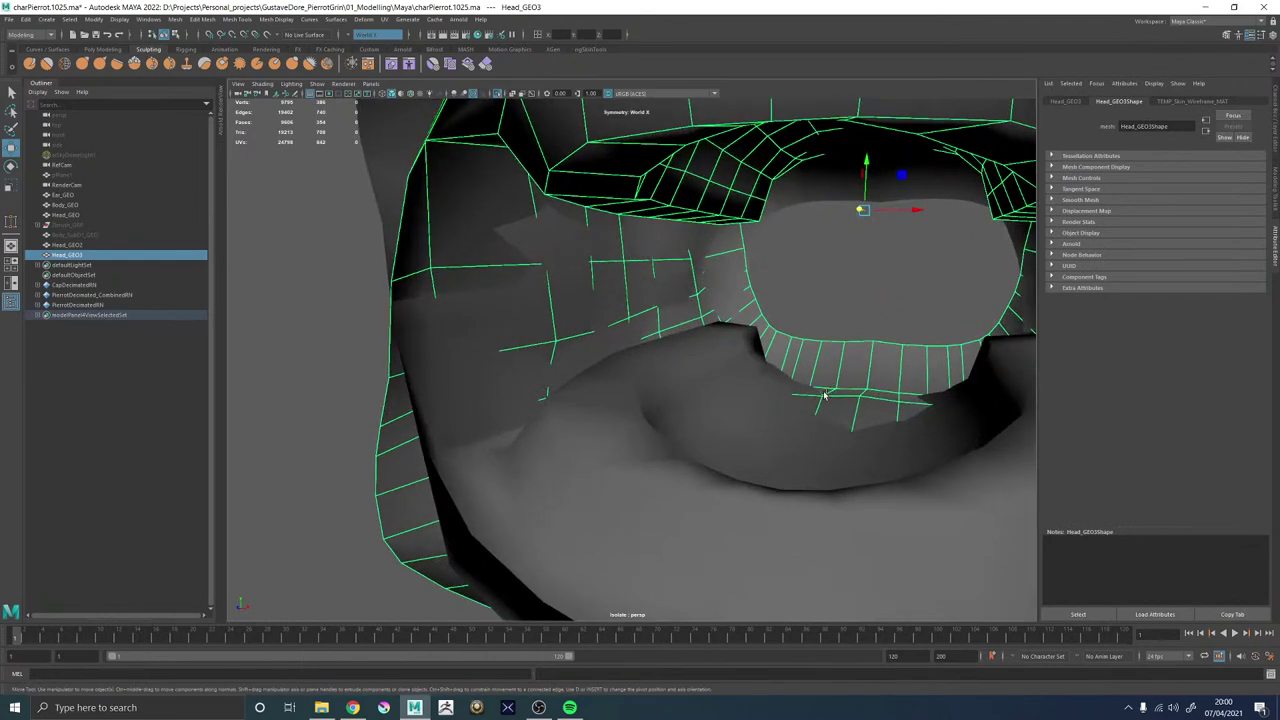
left_click_drag(824, 396, 537, 194, "alt")
right_click_drag(510, 170, 484, 290)
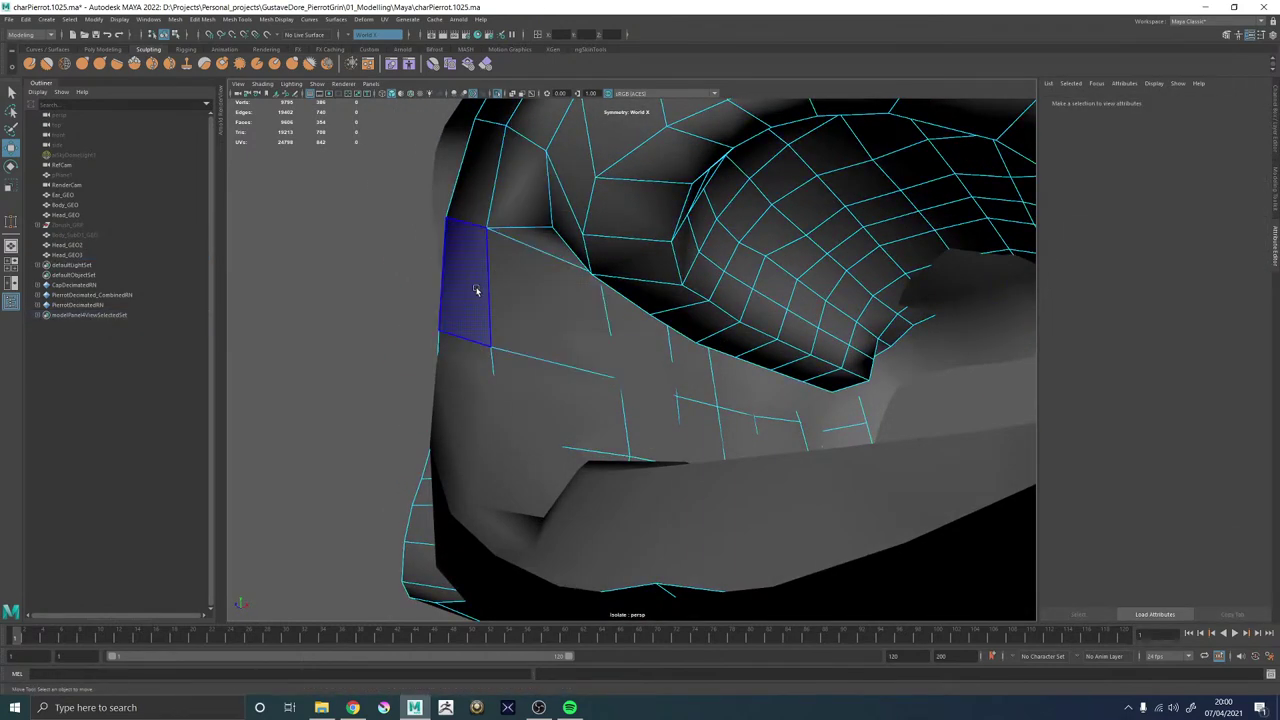
left_click(515, 288)
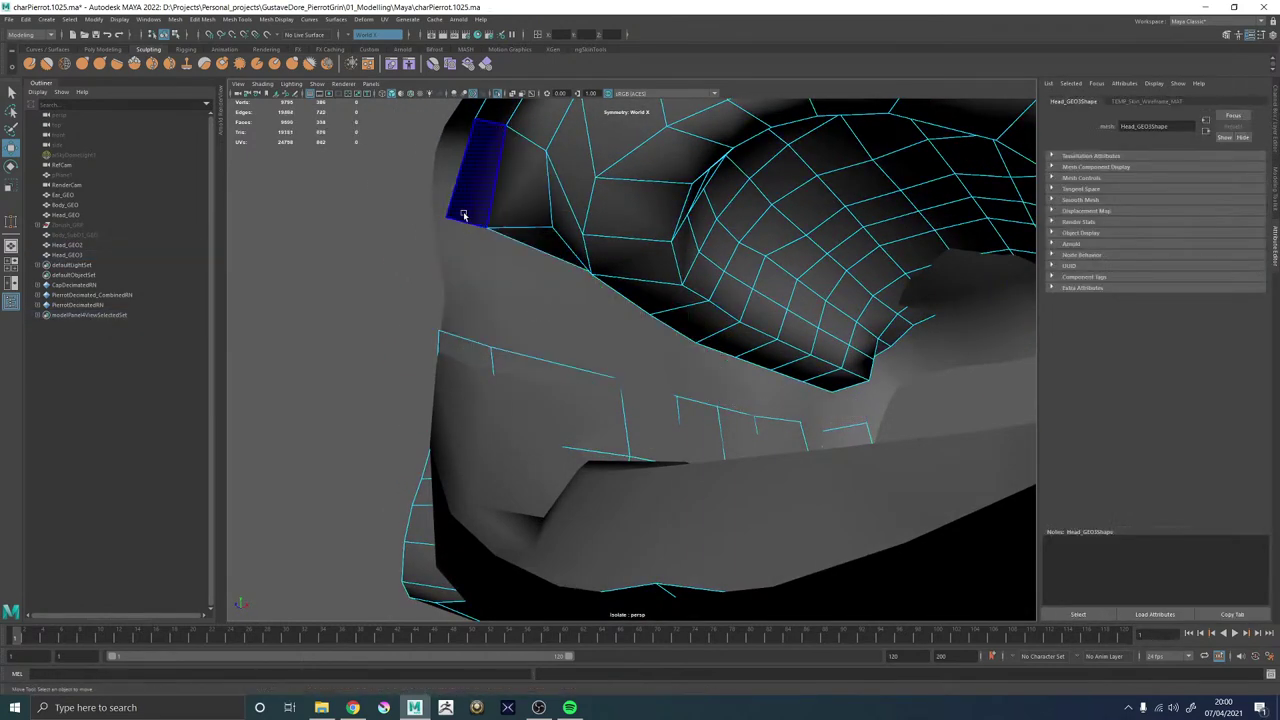
Delete the strip of faces along the outer side of the flipped copy Head_GEO3 near the mouth corner.
left_click(478, 165)
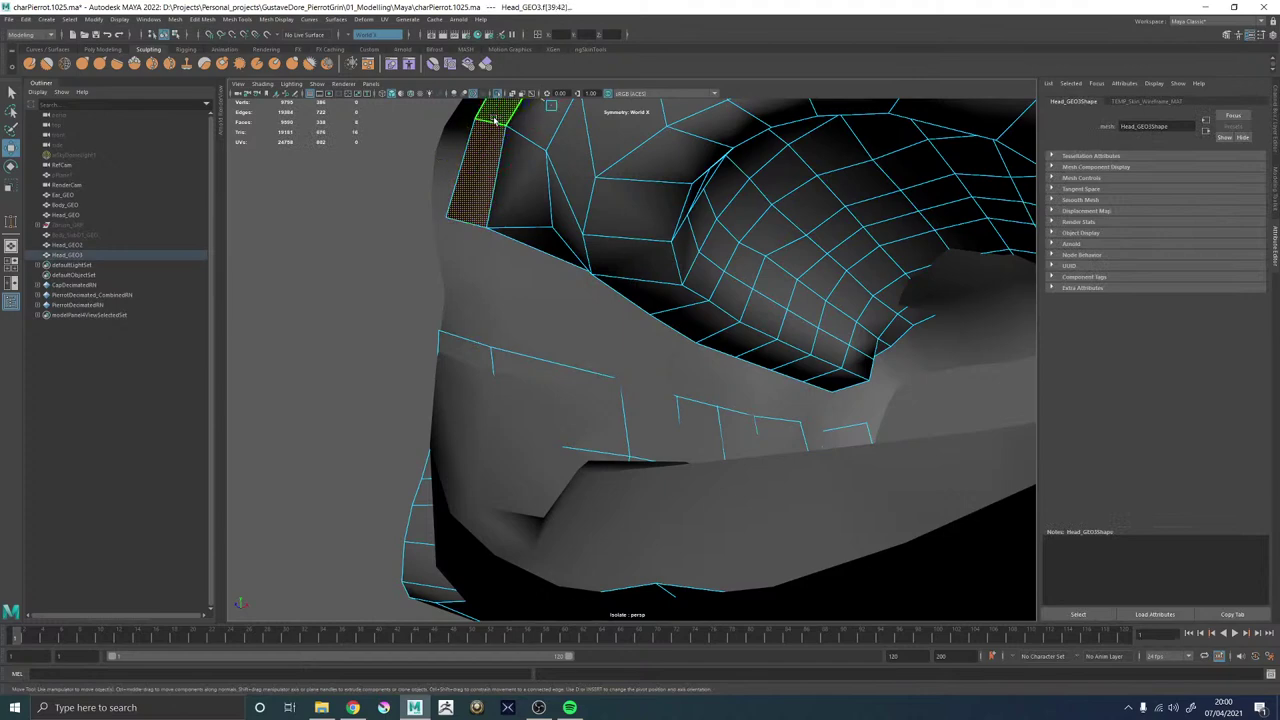
key("Delete")
scroll(486, 251, "down", 5)
left_click_drag(510, 256, 574, 269, "alt")
Undo the recent face deletions on the flipped copy Head_GEO3.
key("ctrl+z")
key("ctrl+z")
key("ctrl+z")
key("ctrl+z")
key("ctrl+z")
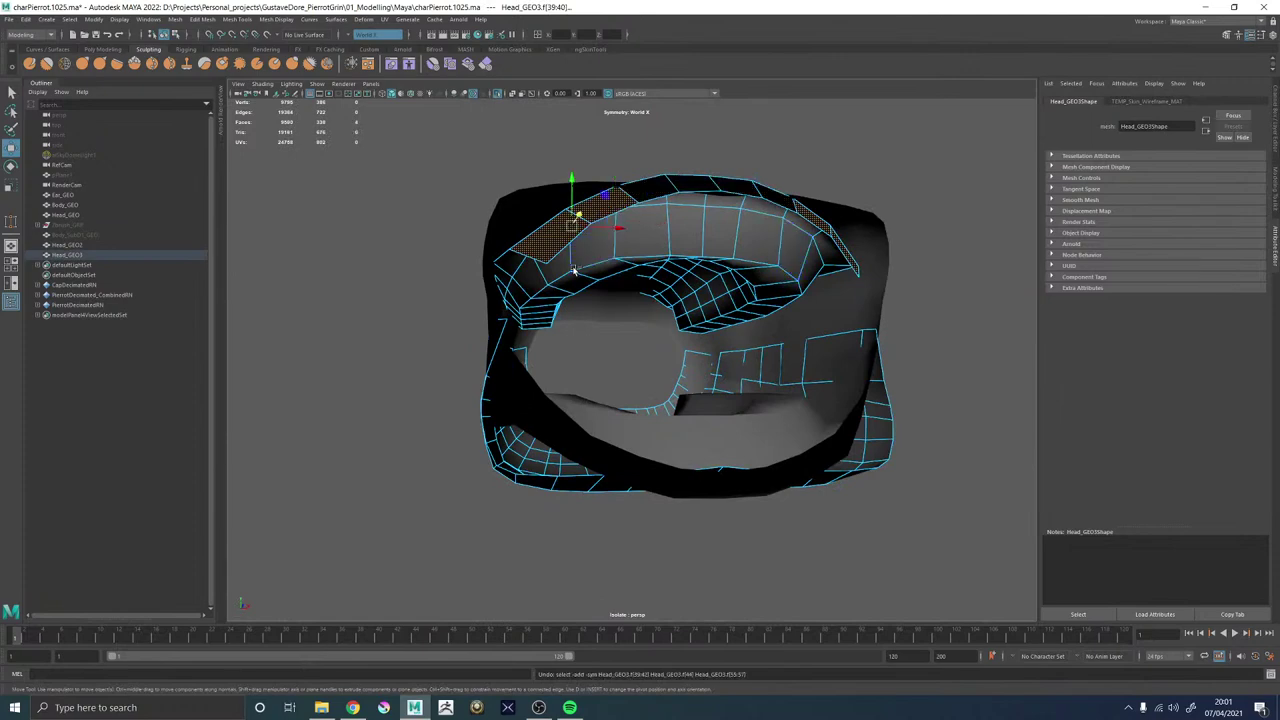
key("ctrl+z")
key("ctrl+z")
Delete the band of faces around the cheek wall of Head_GEO3 and the detached lower shell beyond it.
mouse_move(594, 304)
left_mouse_down("alt")
mouse_move(528, 315)
mouse_move(591, 317)
mouse_move(587, 294)
left_mouse_up("alt")
left_click(592, 330)
left_click(556, 336)
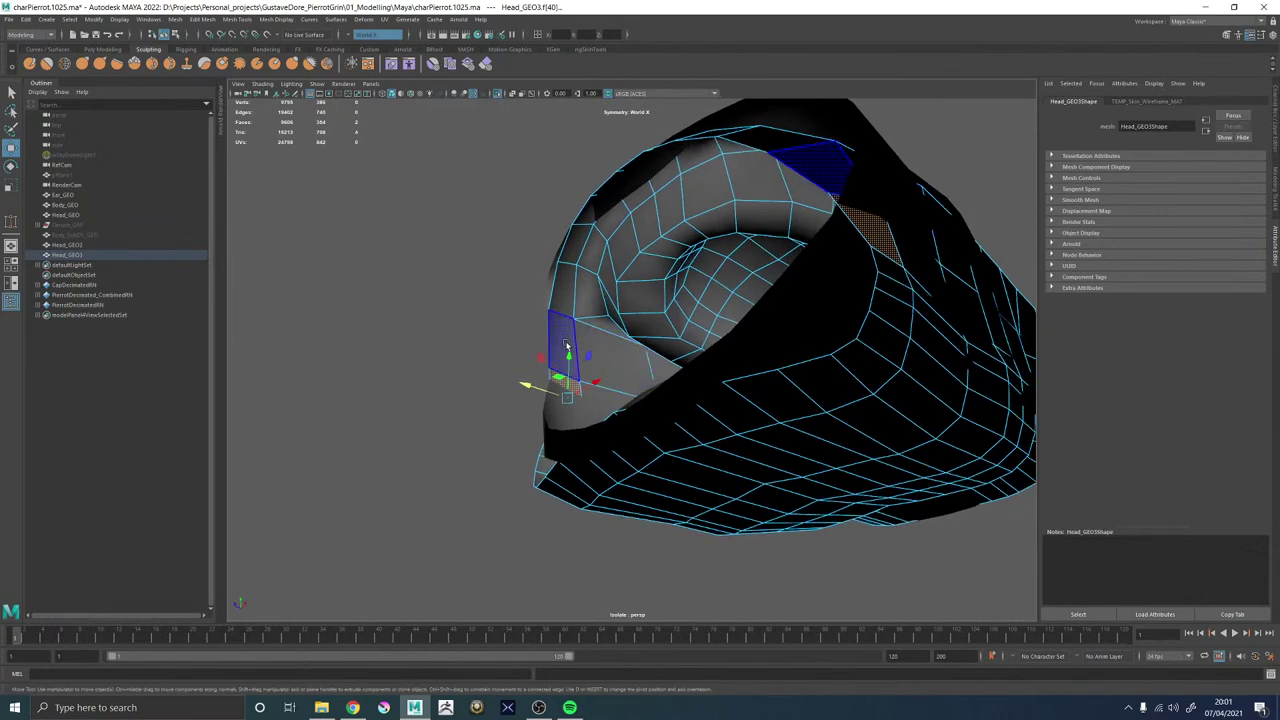
left_click_drag(606, 401, 580, 355, "alt")
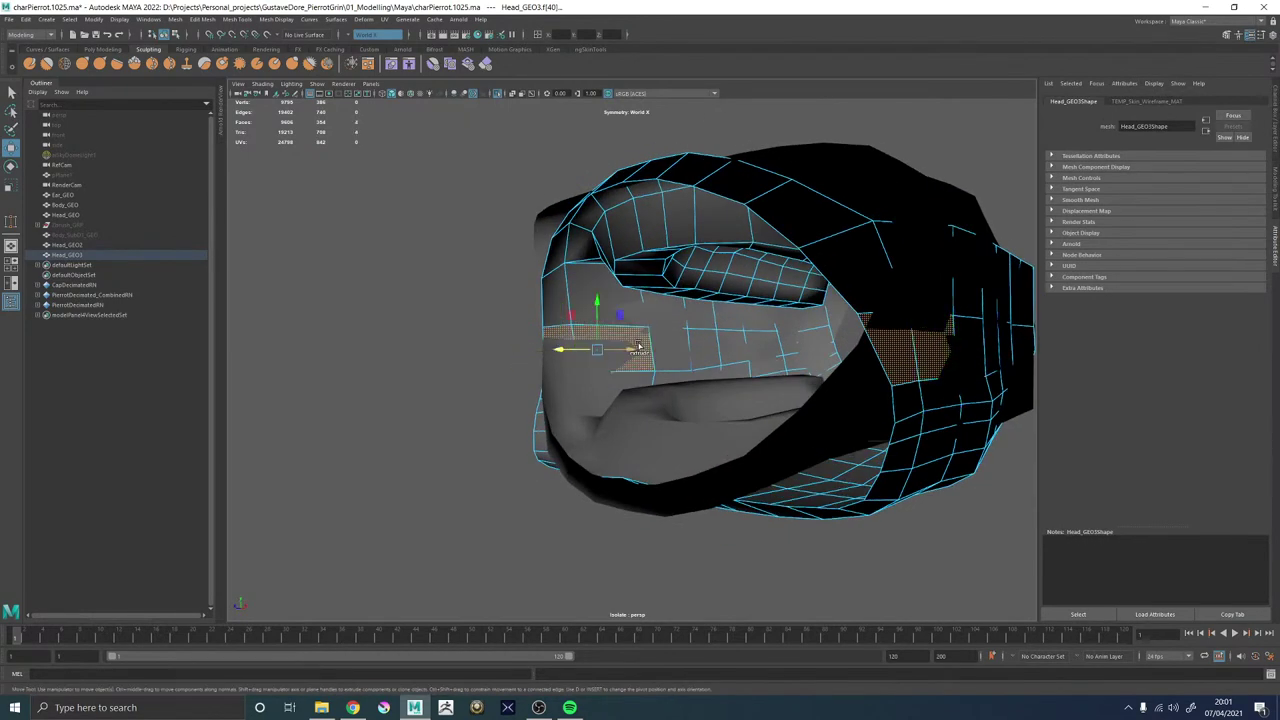
left_click(673, 346)
key("Delete")
double_click(751, 361)
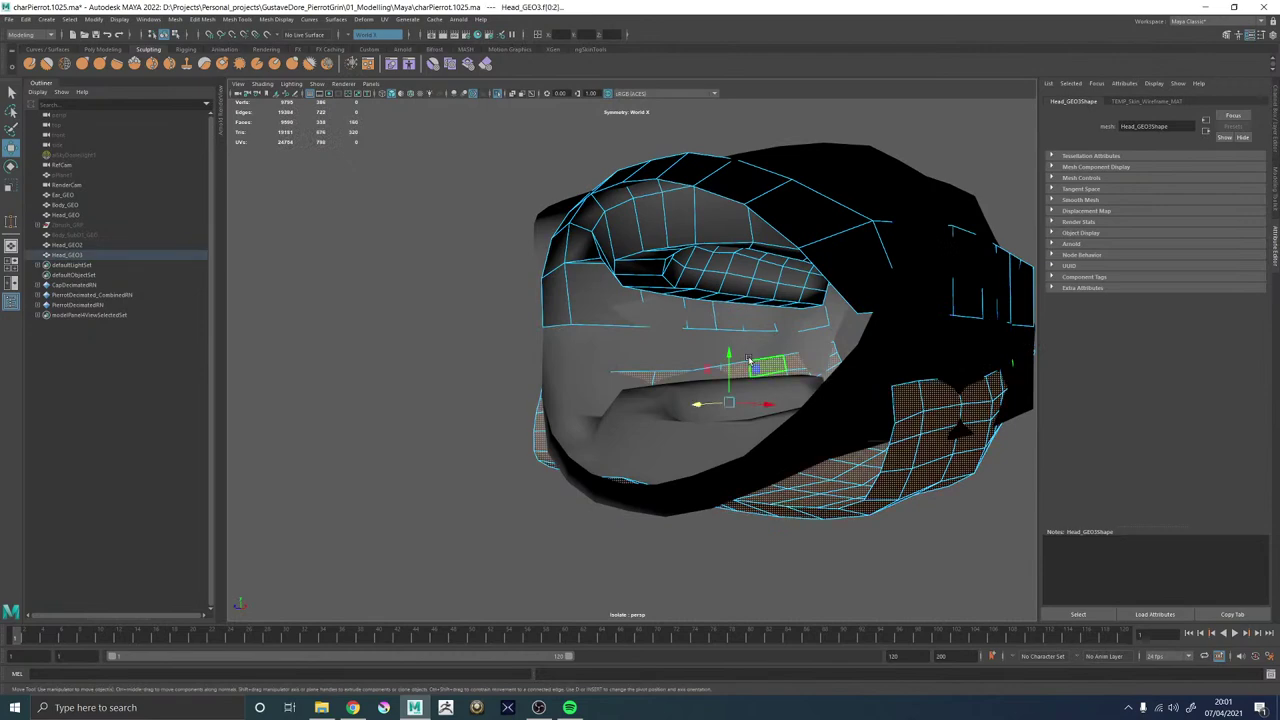
key("Delete")
Compare the front rim edge loops of the trimmed gum Head_GEO3 and the original mouth mesh Head_GEO2.
right_click_drag(749, 358, 676, 361, "alt")
left_click_drag(675, 361, 705, 315, "alt")
right_click_drag(704, 310, 781, 287)
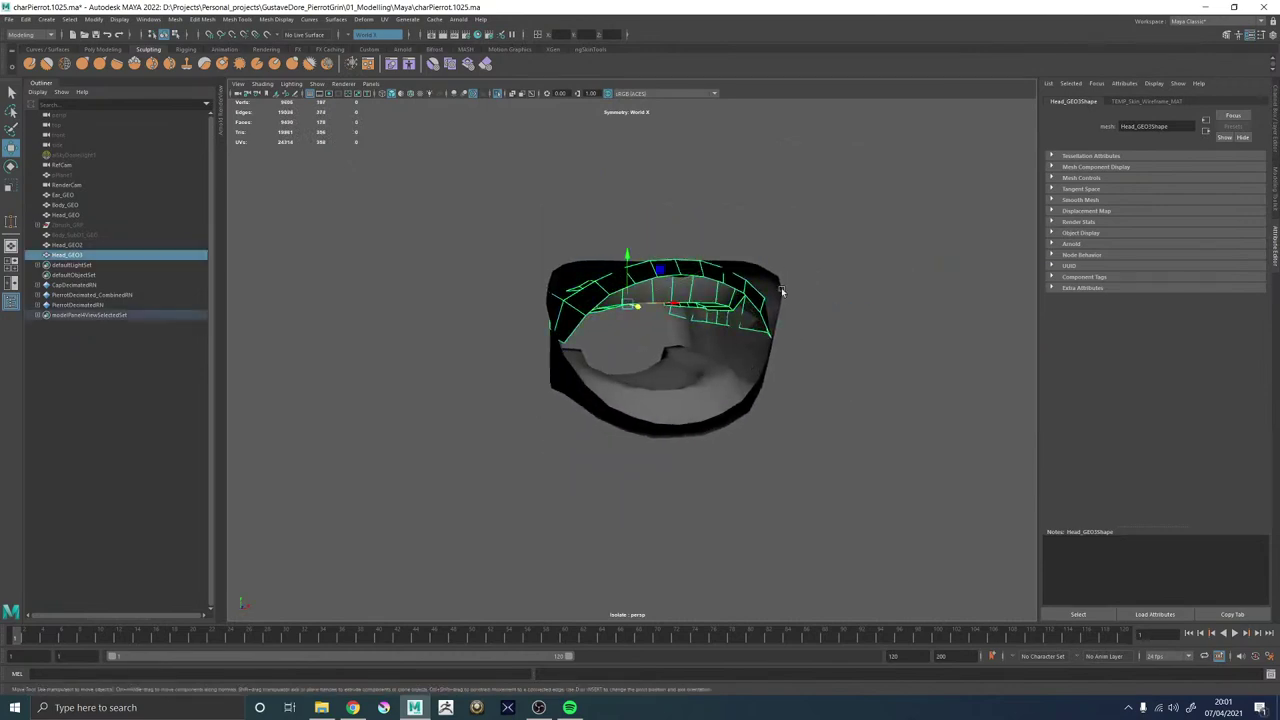
left_click(772, 308)
left_click_drag(791, 323, 815, 375, "alt")
right_click_drag(815, 375, 919, 478, "alt")
left_click(752, 282)
right_click_drag(756, 284, 759, 231)
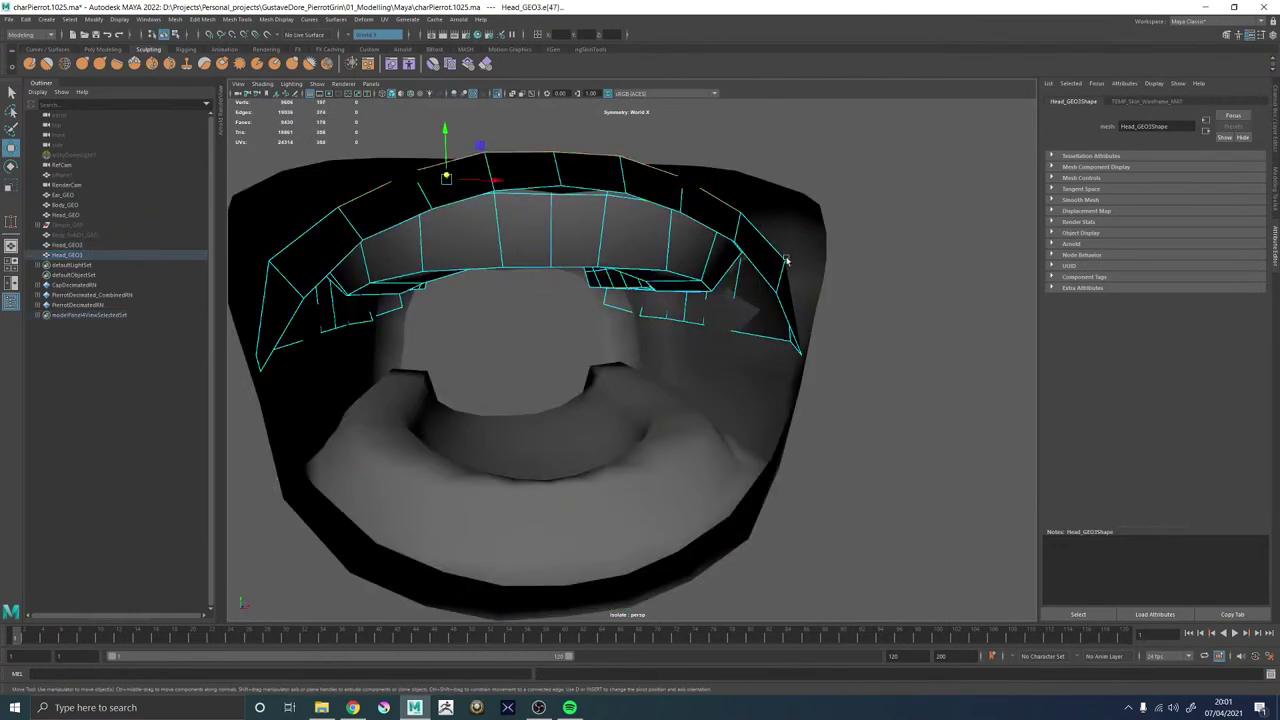
left_click_drag(786, 260, 796, 354, "alt")
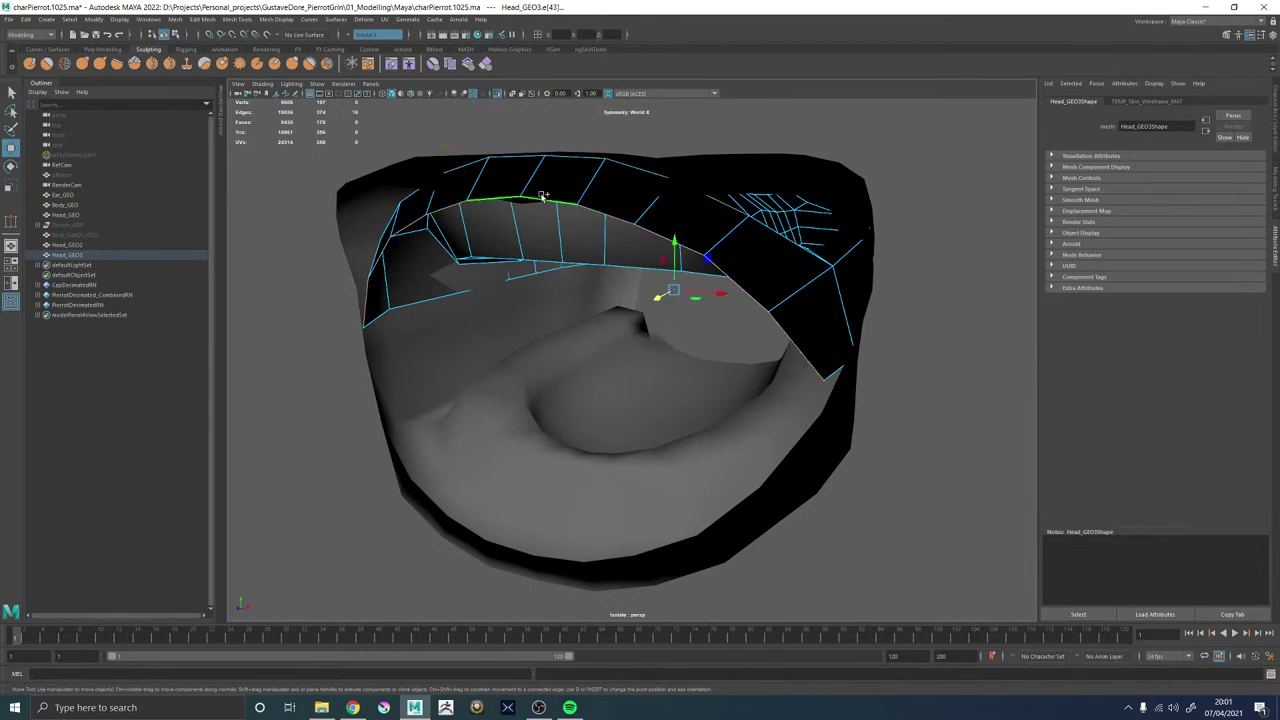
right_click_drag(757, 234, 566, 240, "alt")
left_click_drag(566, 240, 643, 232, "alt")
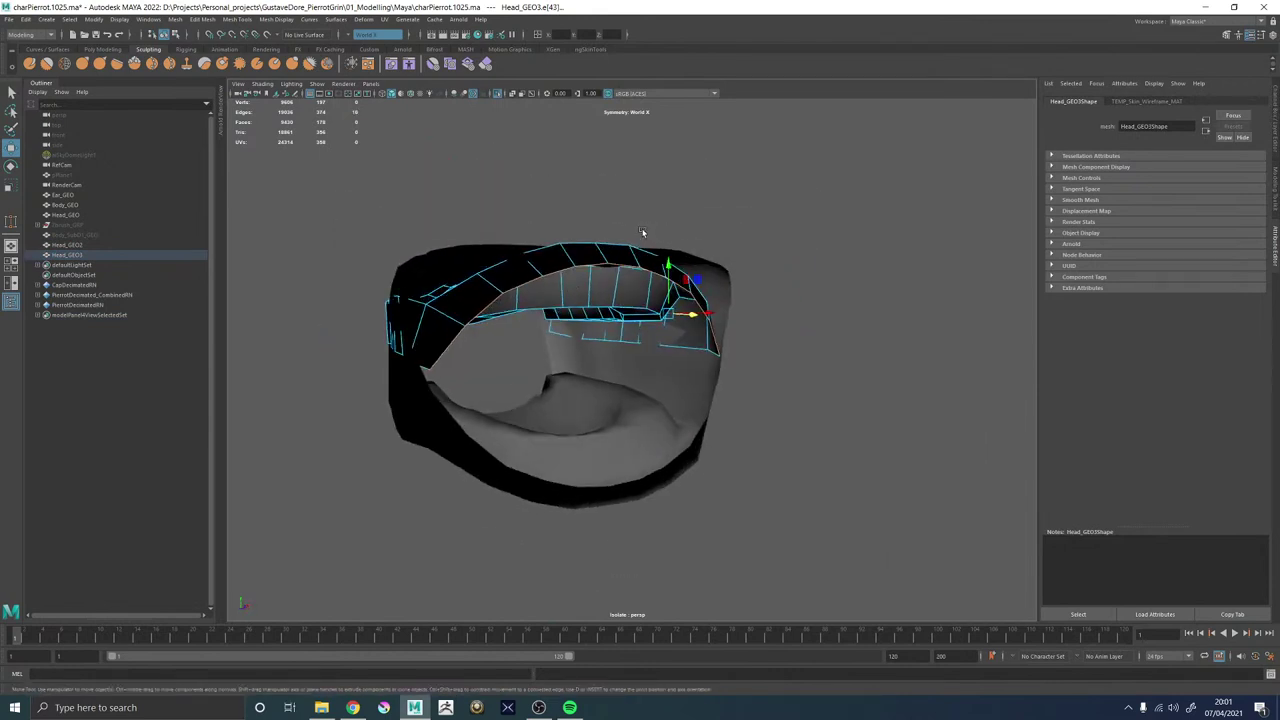
left_click(700, 373)
right_click_drag(732, 326, 721, 300)
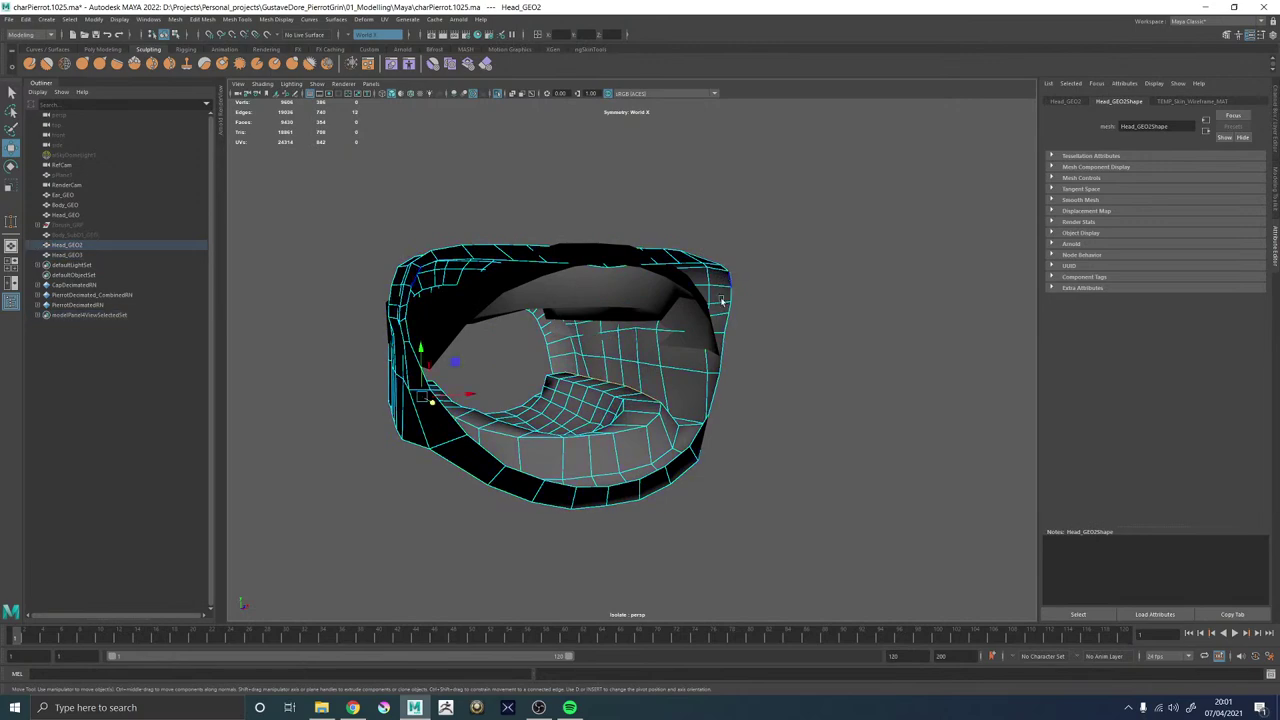
left_click(726, 320)
left_click_drag(722, 316, 662, 355, "alt")
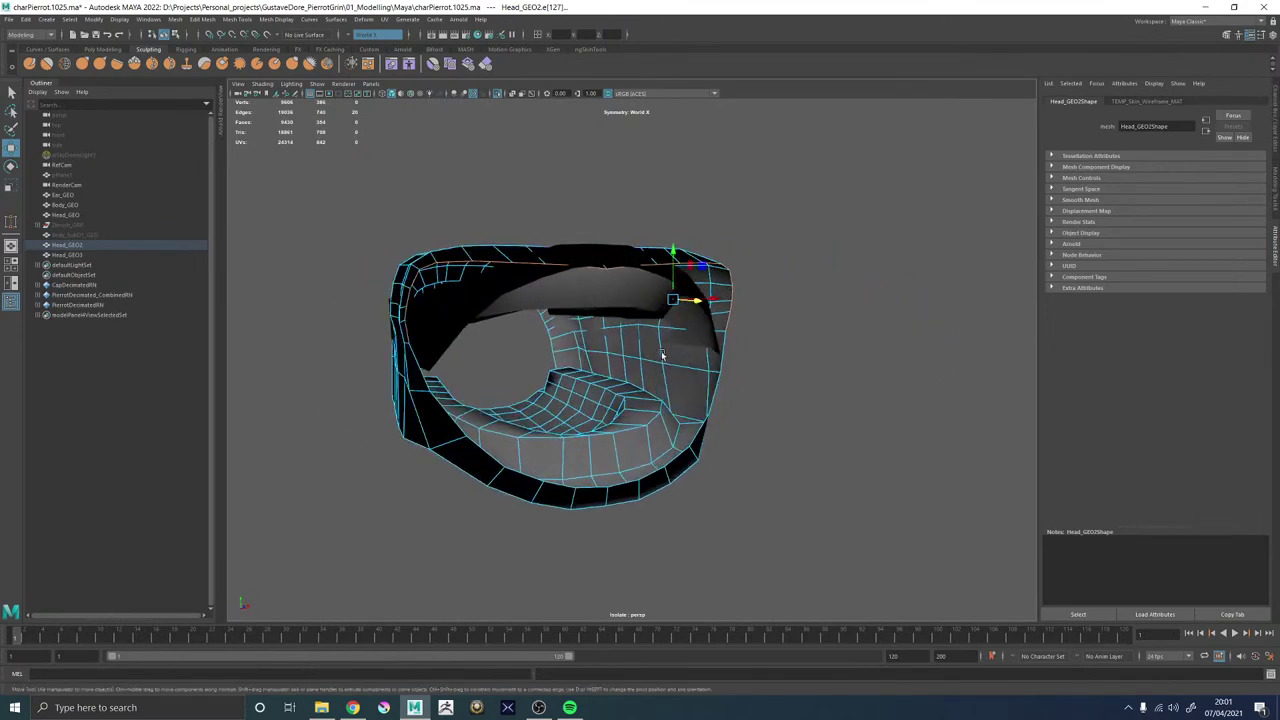
Bring the full head back into view and examine how Head_GEO's lip meets the mouth meshes at the corner.
right_click_drag(698, 338, 794, 315)
middle_click_drag(758, 290, 726, 288, "alt")
right_click_drag(726, 288, 900, 410, "alt")
left_click_drag(760, 268, 726, 257, "alt")
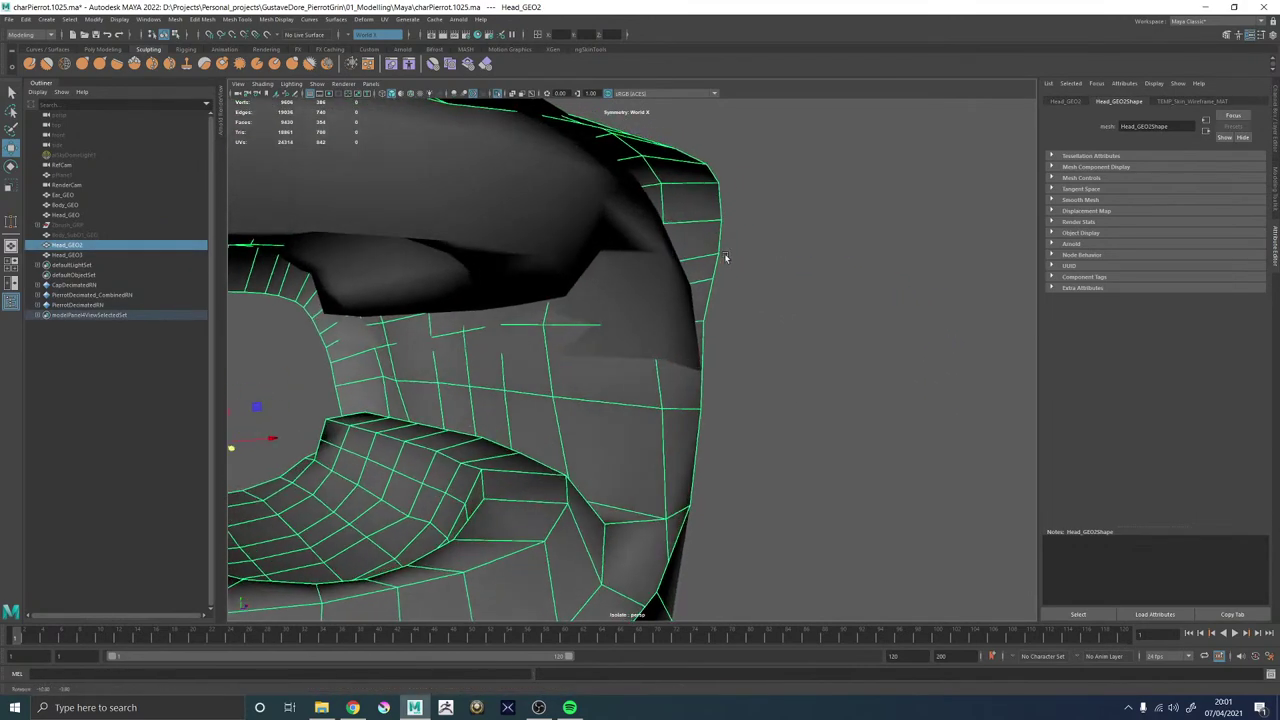
left_click(497, 94)
left_click_drag(672, 226, 703, 234, "alt")
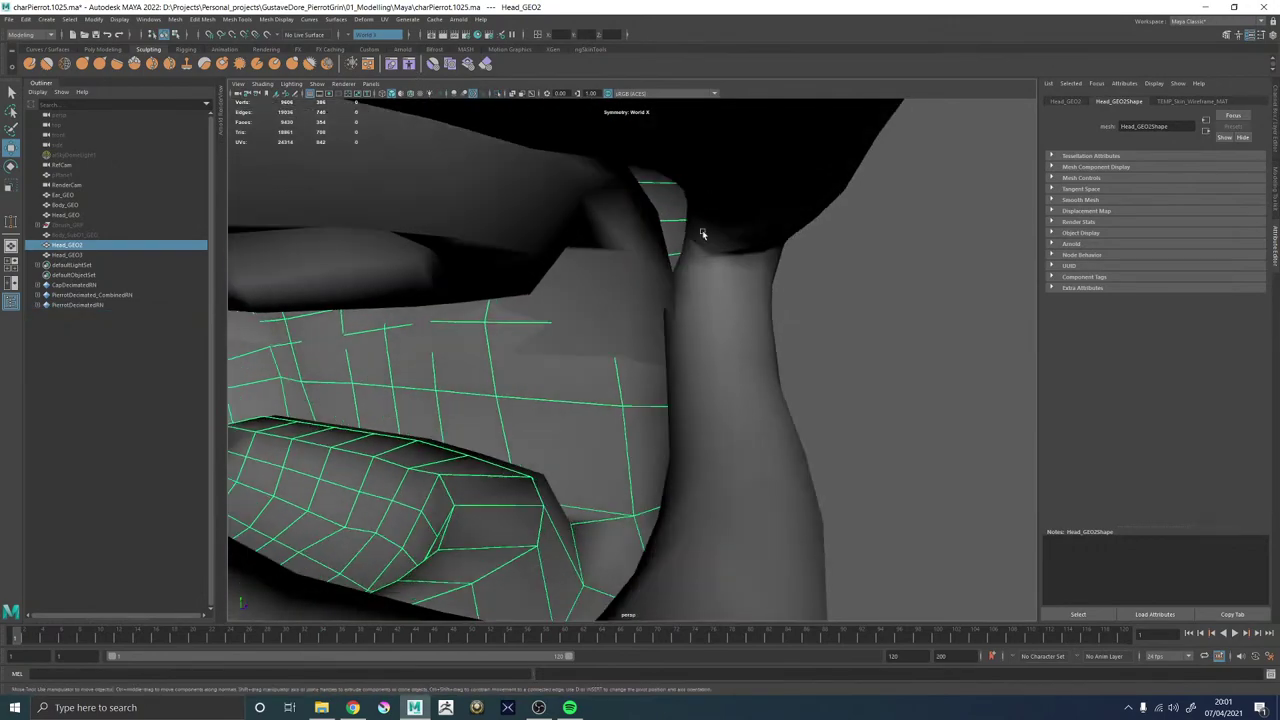
left_click(695, 279)
left_click_drag(791, 297, 790, 269, "alt")
right_click_drag(790, 269, 722, 262, "alt")
left_click_drag(722, 262, 808, 275, "alt")
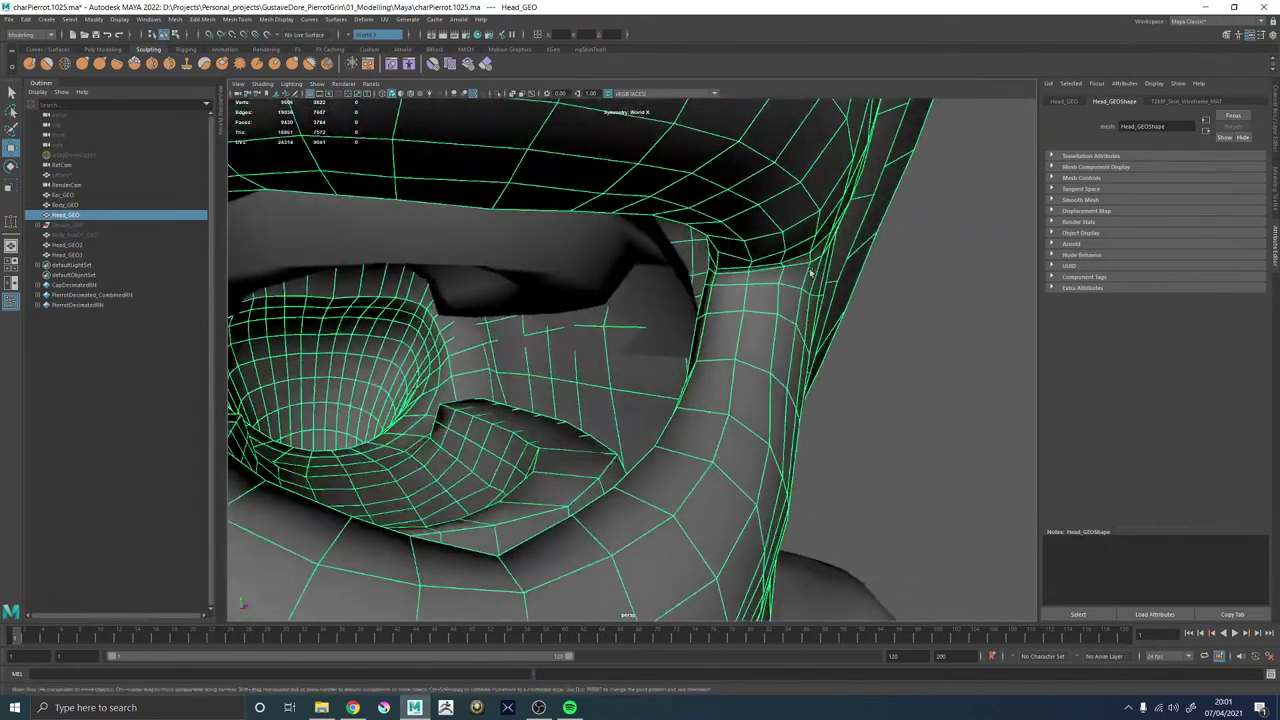
right_click_drag(808, 275, 664, 300, "alt")
left_click_drag(614, 287, 636, 283, "alt")
right_click_drag(636, 283, 975, 446, "alt")
middle_click_drag(706, 271, 655, 328, "alt")
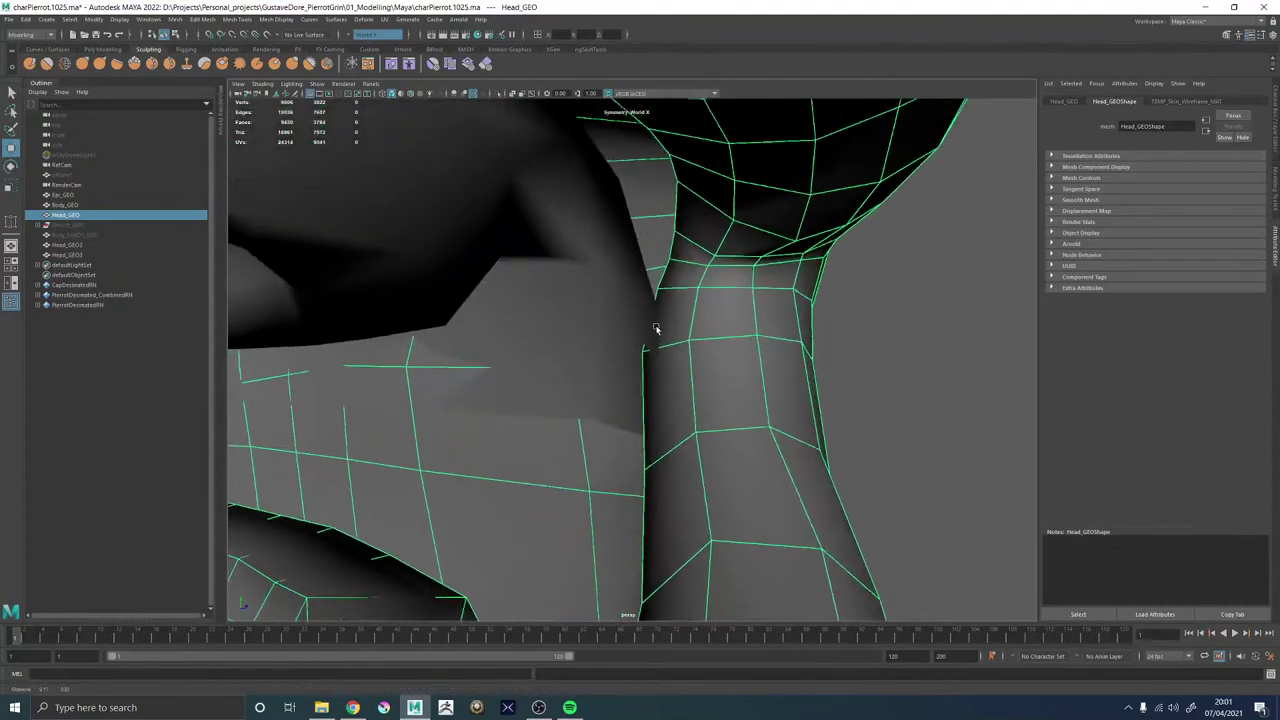
Inspect the edge flow of Head_GEO and Head_GEO2 where the inner cheek wall joins the lip corner.
left_click_drag(655, 328, 672, 301, "alt")
right_click_drag(672, 301, 672, 245)
left_click_drag(631, 276, 603, 274, "alt")
left_click(608, 270)
right_click_drag(603, 274, 105, 338, "alt")
left_click_drag(564, 368, 587, 362, "alt")
right_click_drag(548, 411, 681, 404, "alt")
key("F8")
left_click(554, 423)
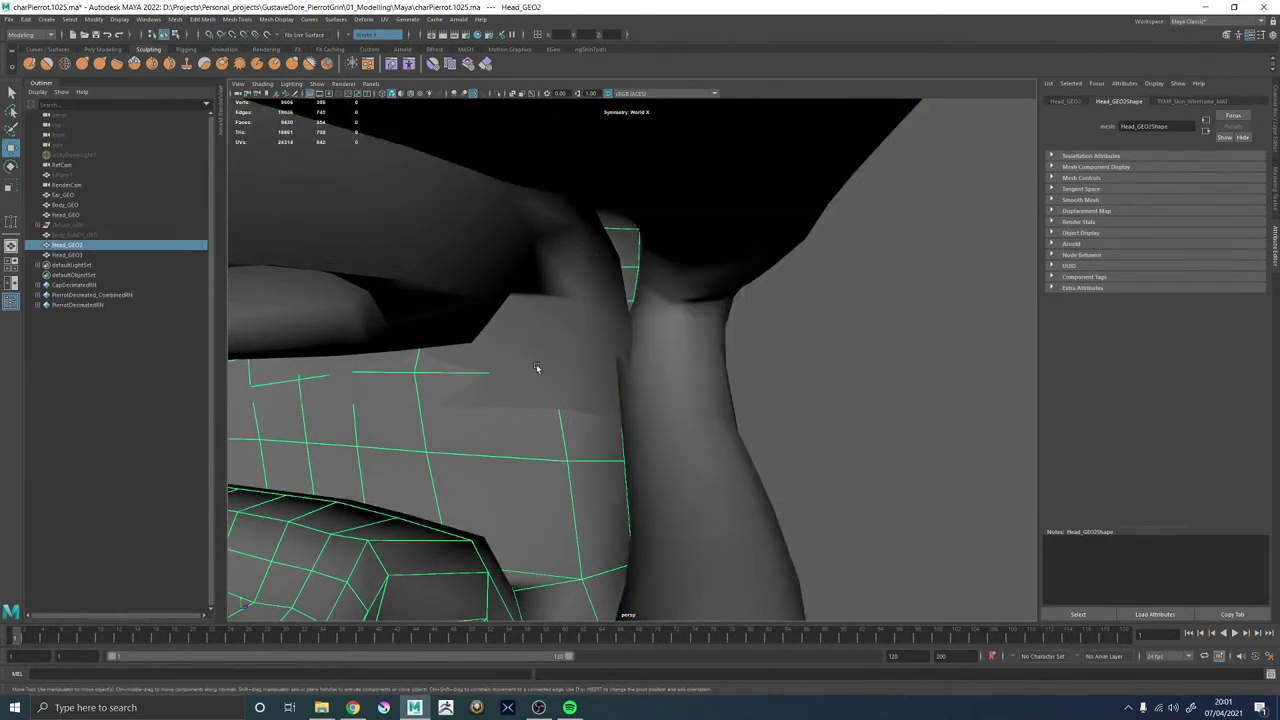
left_click(535, 368, "shift")
left_click(659, 319)
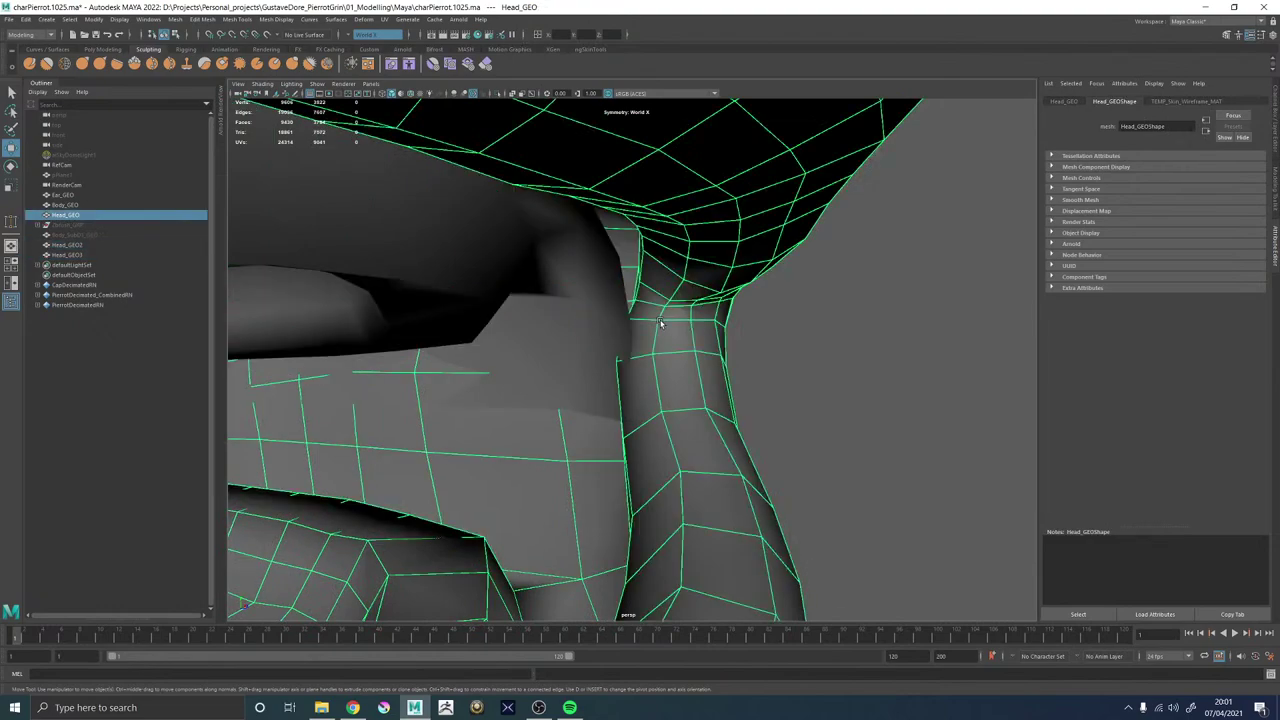
mouse_move(683, 327)
left_mouse_down("alt")
mouse_move(607, 321)
mouse_move(683, 343)
mouse_move(667, 331)
left_mouse_up("alt")
right_click_drag(667, 331, 655, 258)
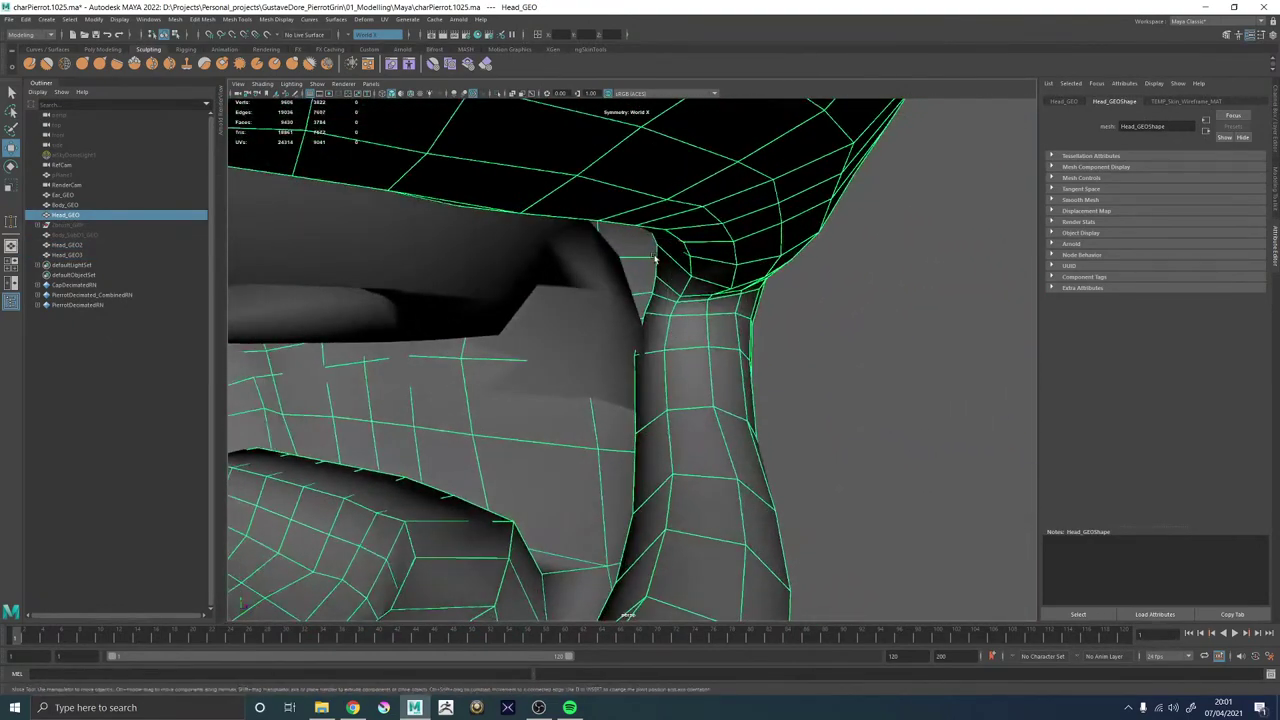
Check the rim edges of the mouth meshes Head_GEO2 and Head_GEO3 against the head's lip at the mouth corner.
key("F8")
left_click(563, 371)
left_click(549, 447, "shift")
key("F10")
left_click(640, 295)
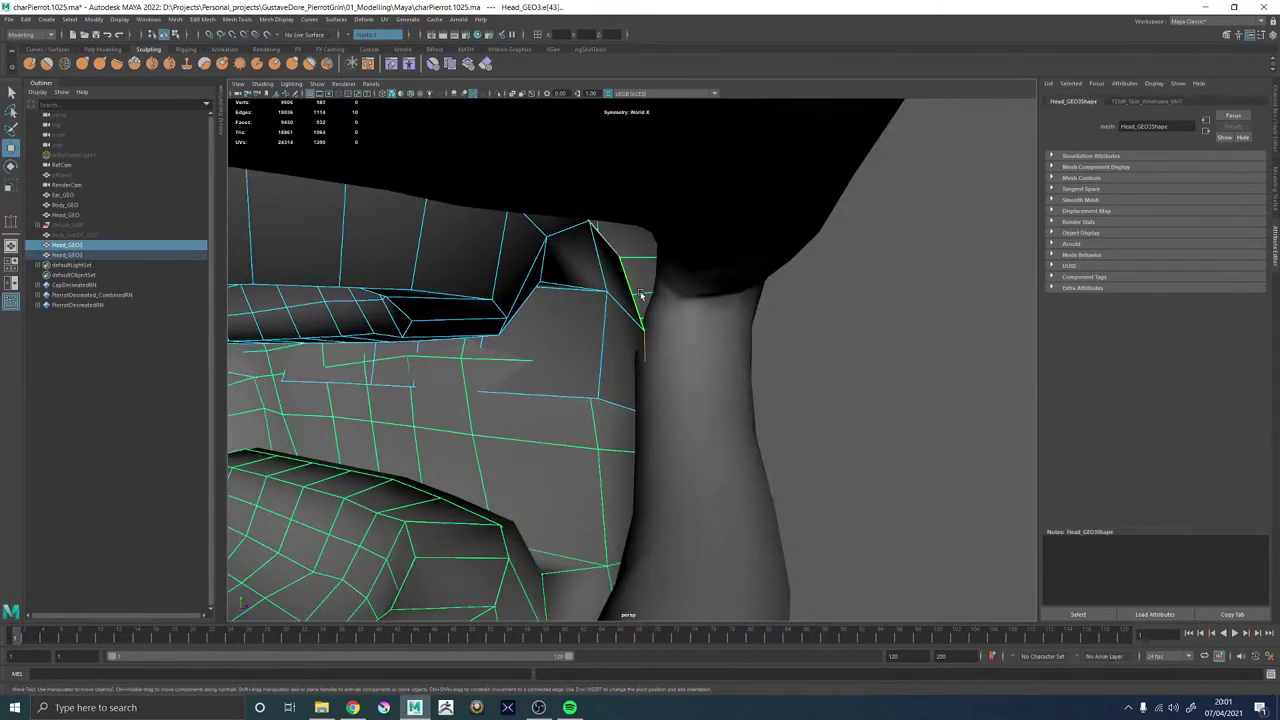
key("F8")
left_click(537, 481)
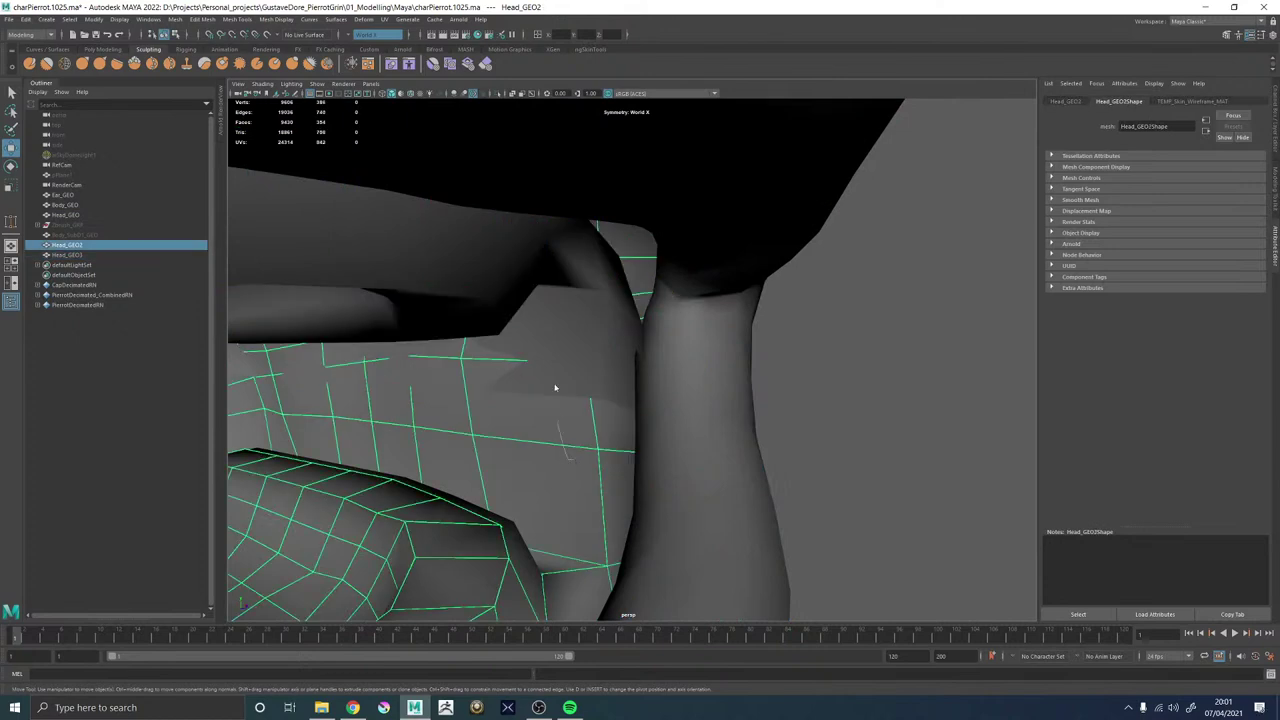
key("F8")
left_click(524, 436)
left_click(537, 328, "shift")
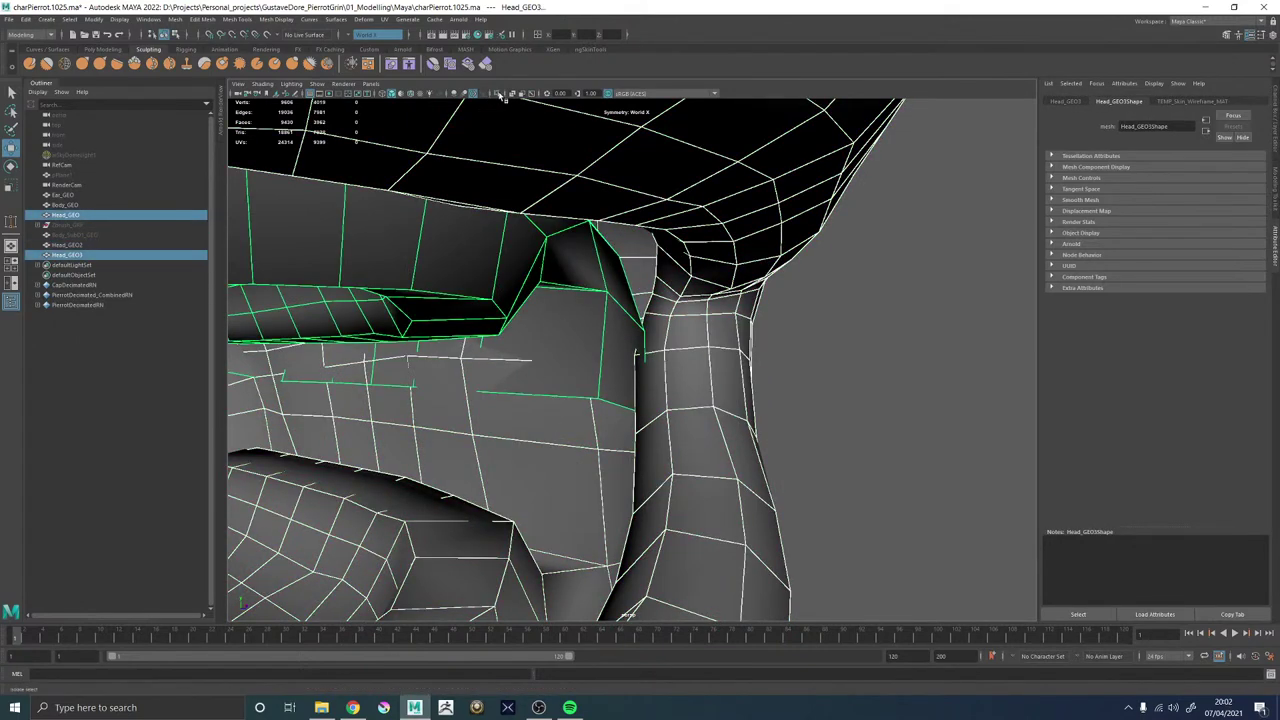
Isolate Head_GEO2 and Head_GEO3 together and examine their overlapping side walls near the mouth corner.
left_click(499, 94)
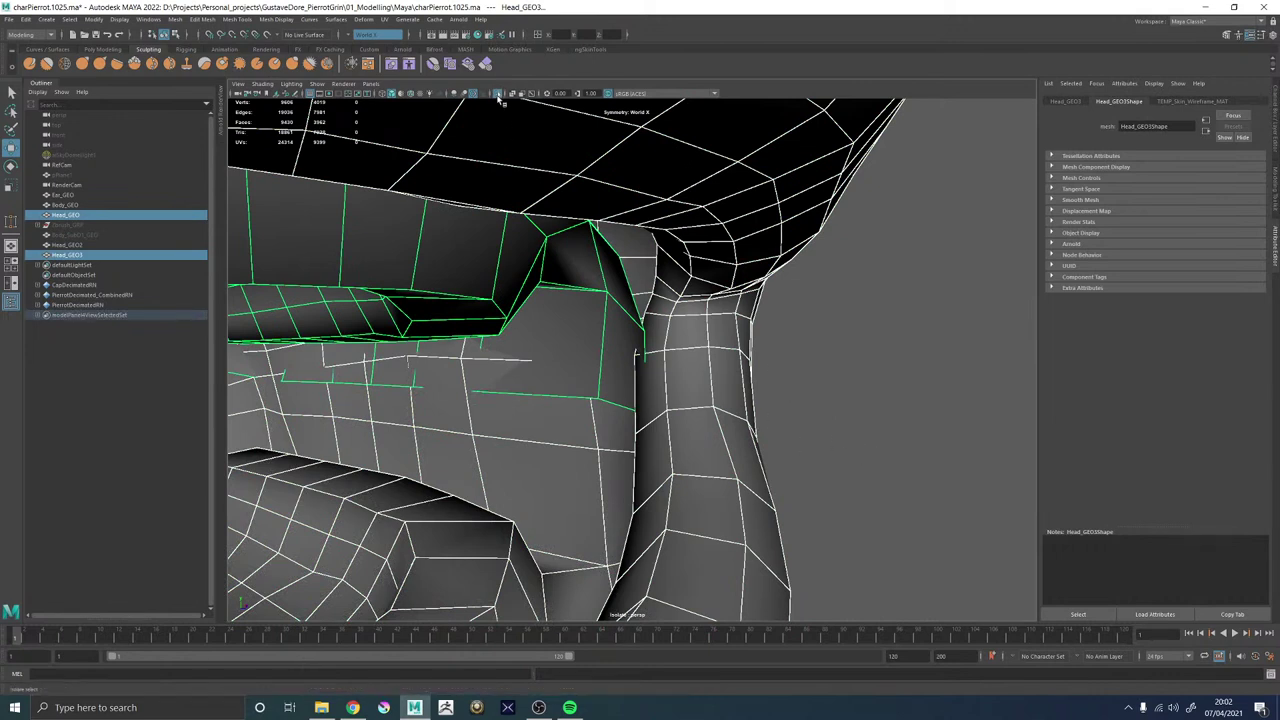
left_click(499, 94)
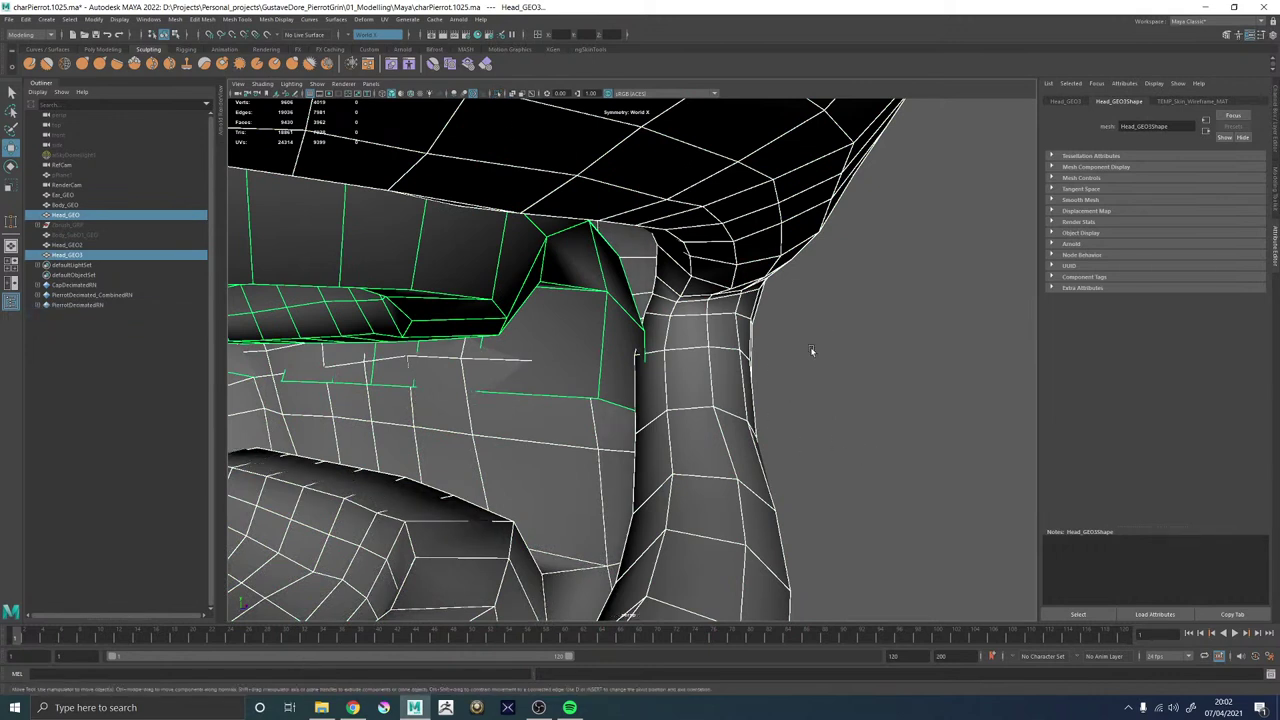
left_click(84, 254)
left_click(80, 244, "ctrl")
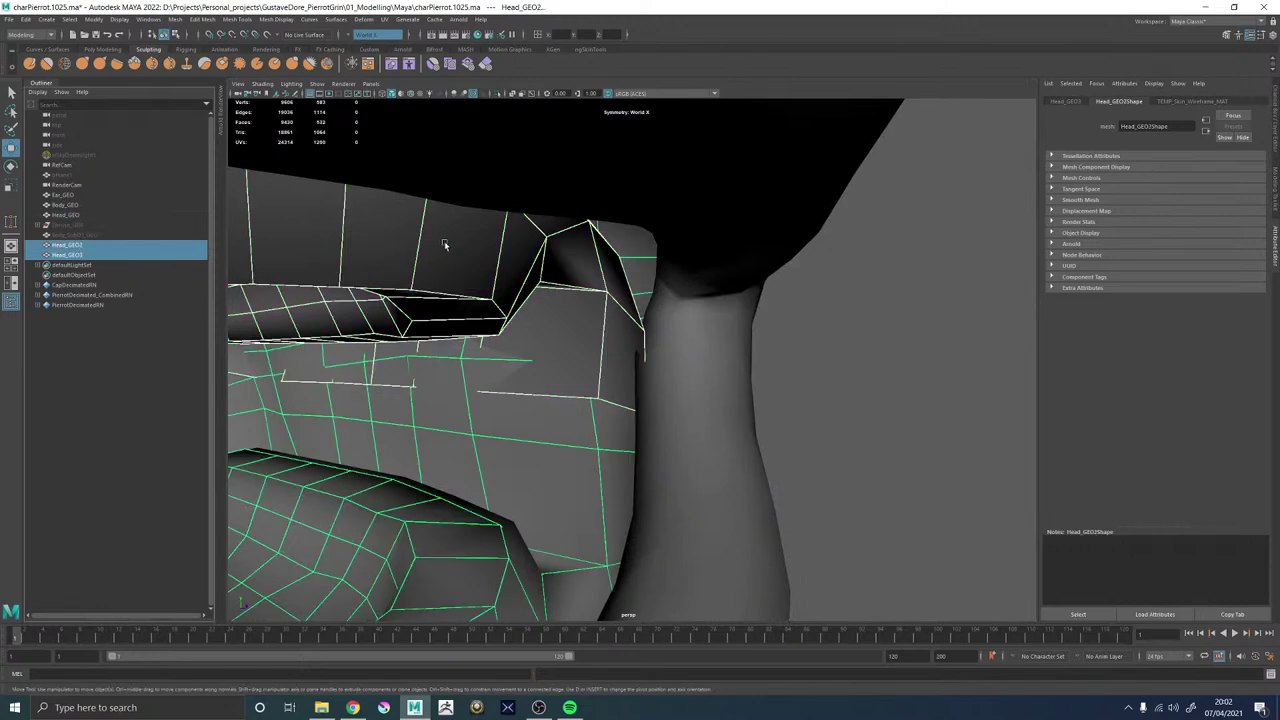
left_click(499, 94)
key("F10")
right_click_drag(818, 345, 712, 380, "alt")
middle_click_drag(712, 380, 760, 385, "alt")
mouse_move(760, 385)
left_mouse_down("alt")
mouse_move(692, 389)
mouse_move(744, 402)
mouse_move(792, 388)
mouse_move(766, 389)
mouse_move(765, 330)
mouse_move(730, 405)
mouse_move(737, 363)
mouse_move(766, 374)
mouse_move(748, 345)
mouse_move(758, 382)
left_mouse_up("alt")
scroll(841, 439, "up", 3)
right_click_drag(842, 439, 847, 442, "alt")
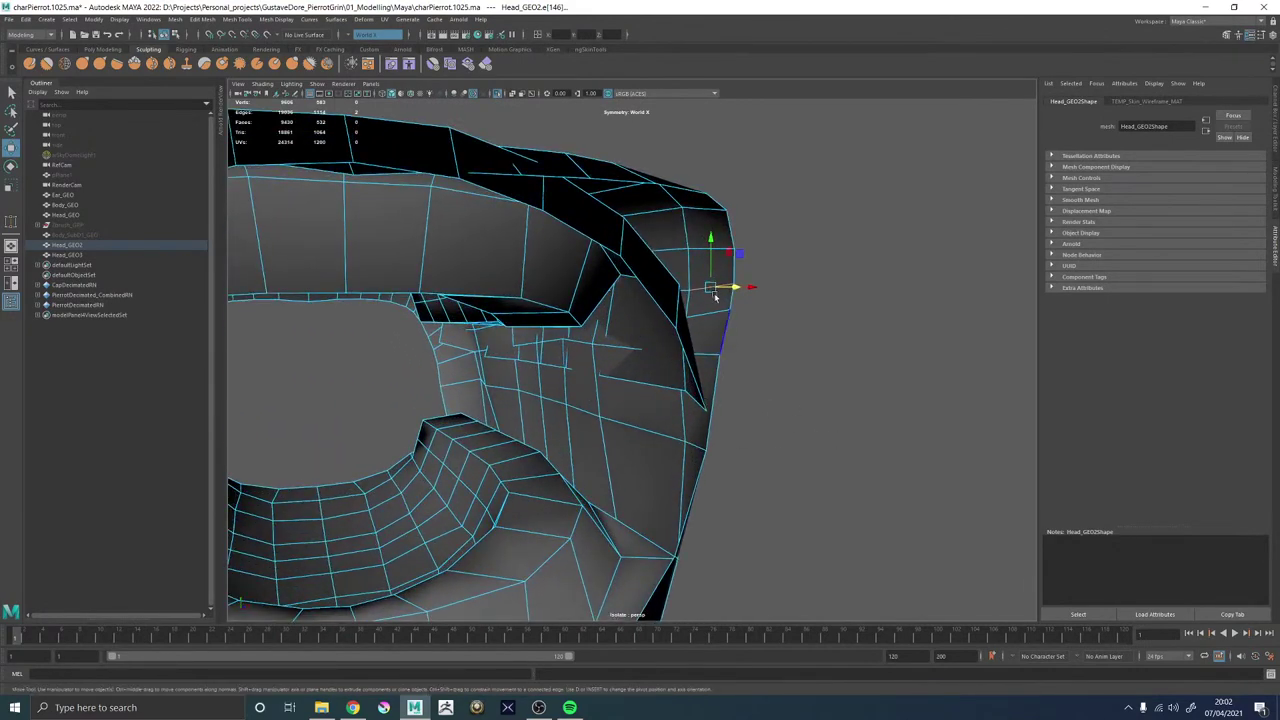
right_click_drag(707, 310, 707, 331)
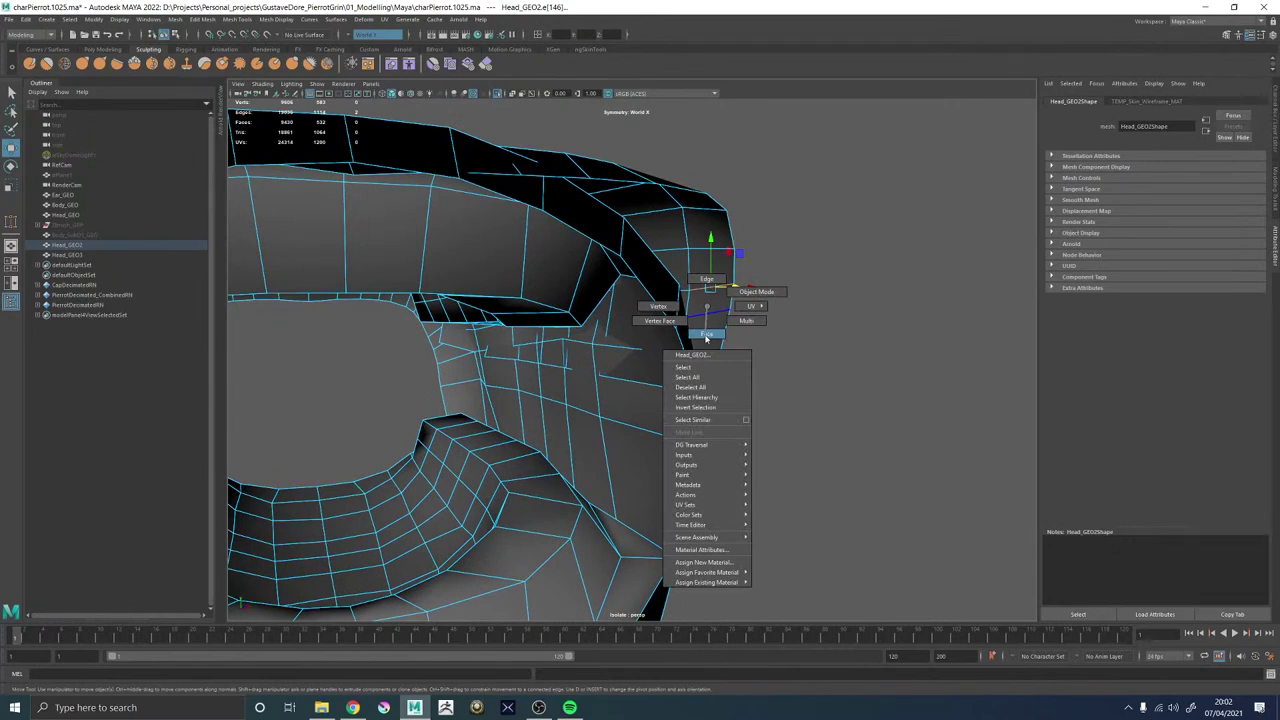
right_click_drag(707, 340, 707, 336)
left_click_drag(714, 323, 692, 323, "alt")
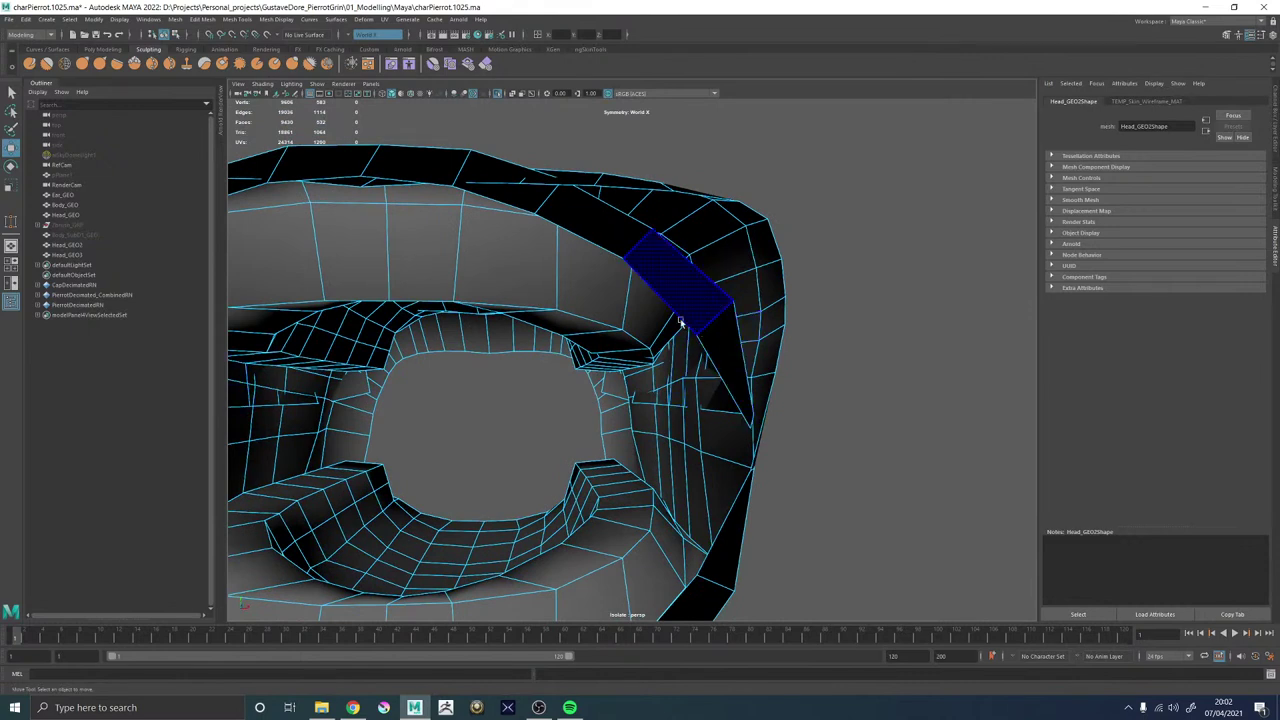
Delete the trimmed flipped copy Head_GEO3.
left_click(591, 333)
left_click_drag(640, 320, 674, 323, "alt")
right_click_drag(575, 322, 612, 275)
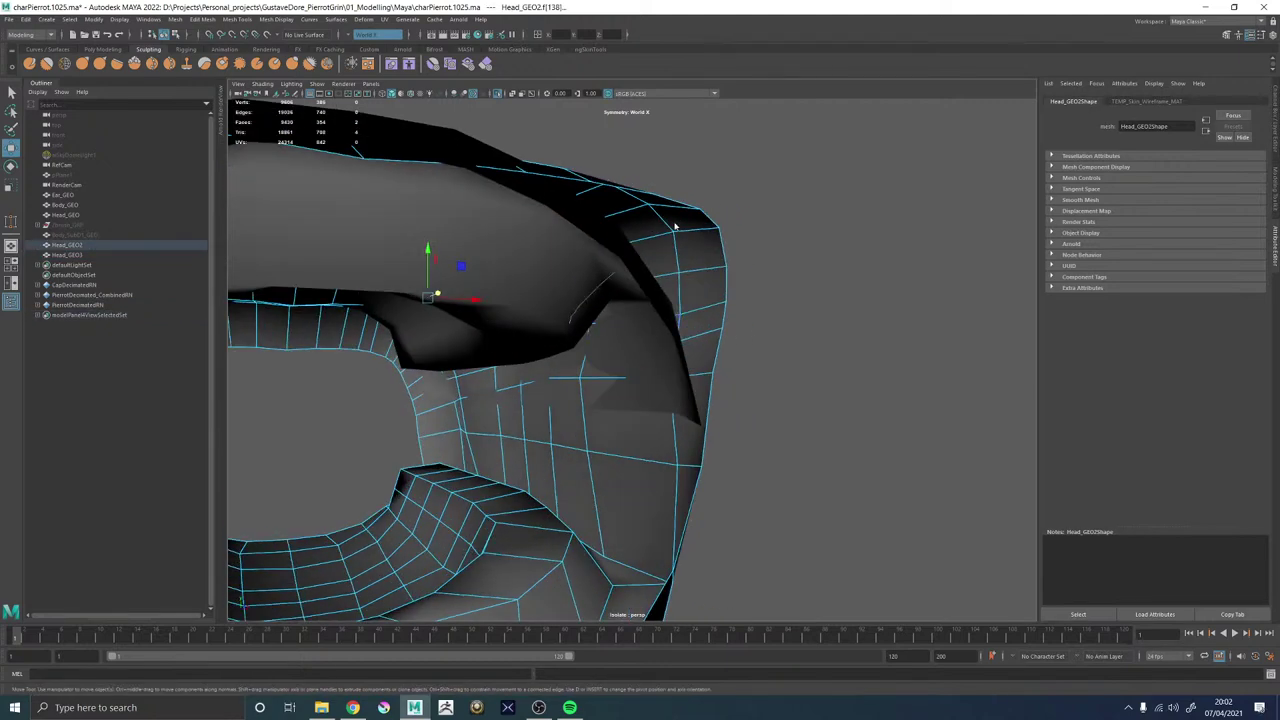
left_click(543, 293)
key("Delete")
Duplicate the mouth mesh Head_GEO2 again, rotate the new copy upside down, and raise it above the original.
left_click(580, 405)
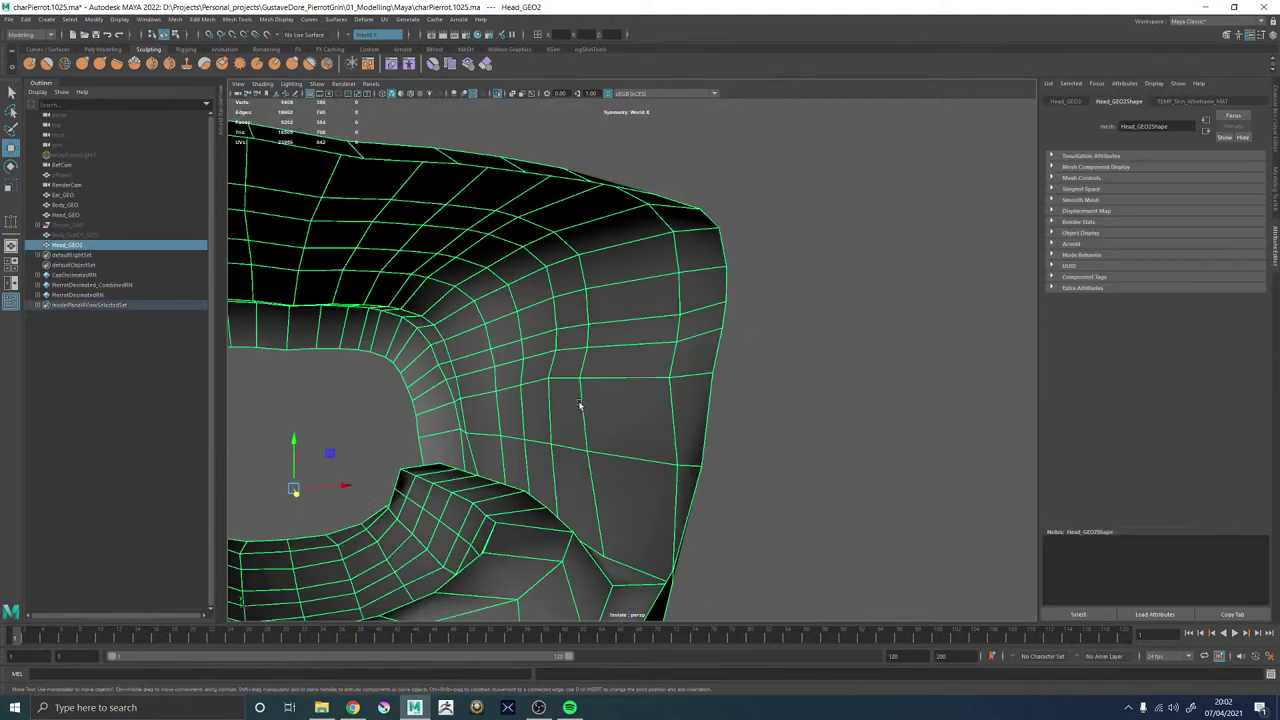
right_click_drag(580, 405, 451, 441, "alt")
left_click_drag(451, 441, 556, 447, "alt")
right_click_drag(556, 447, 602, 455, "alt")
middle_click_drag(619, 442, 664, 437, "alt")
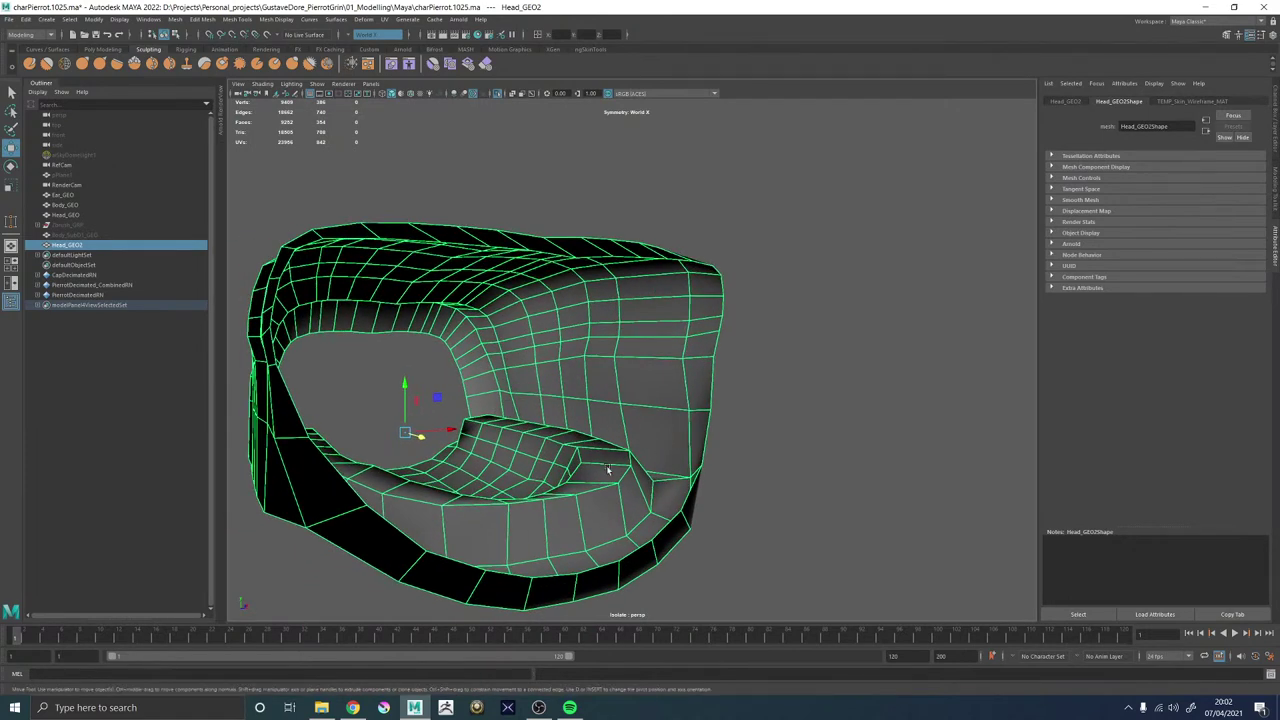
key("ctrl+d")
left_click_drag(376, 401, 386, 449)
key("ctrl+z")
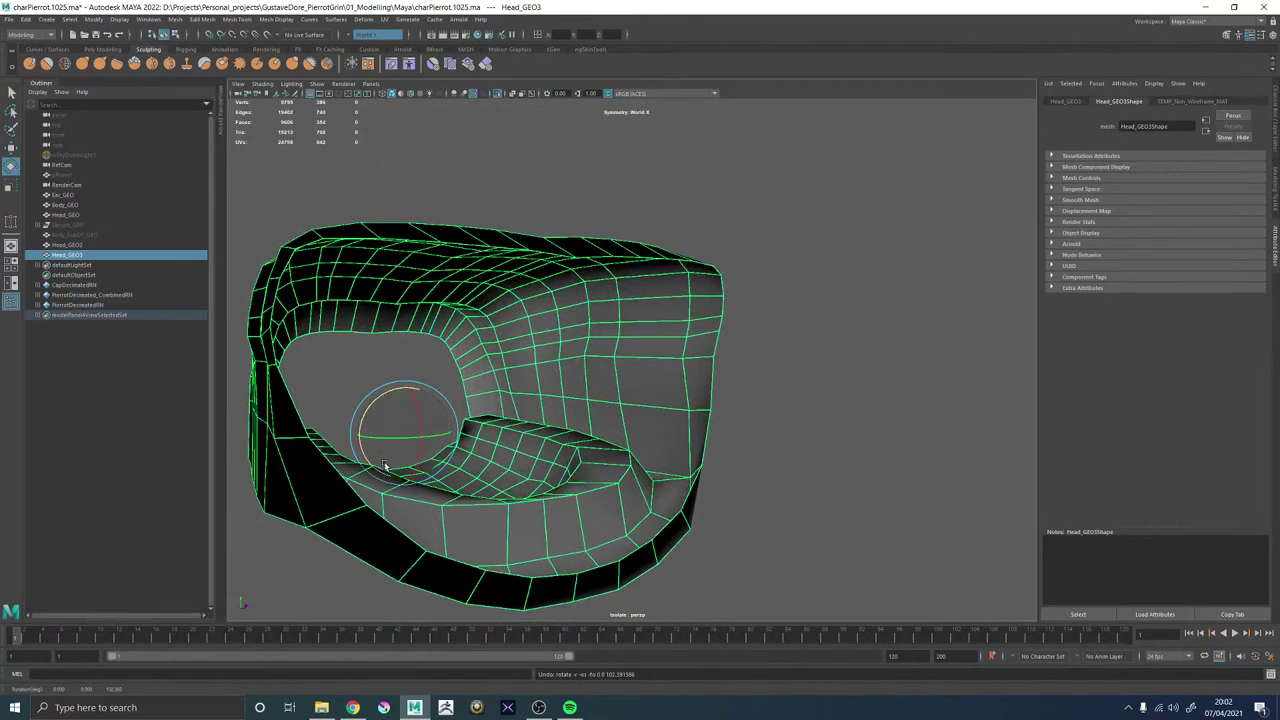
left_click_drag(381, 406, 517, 448)
left_click_drag(378, 399, 374, 140)
End the isolation to show the full head around the new flipped copy Head_GEO3.
left_click(641, 432)
left_click_drag(643, 433, 689, 424, "alt")
scroll(656, 393, "up", 4)
left_click(498, 94)
left_click(723, 437, "shift")
left_click(621, 385)
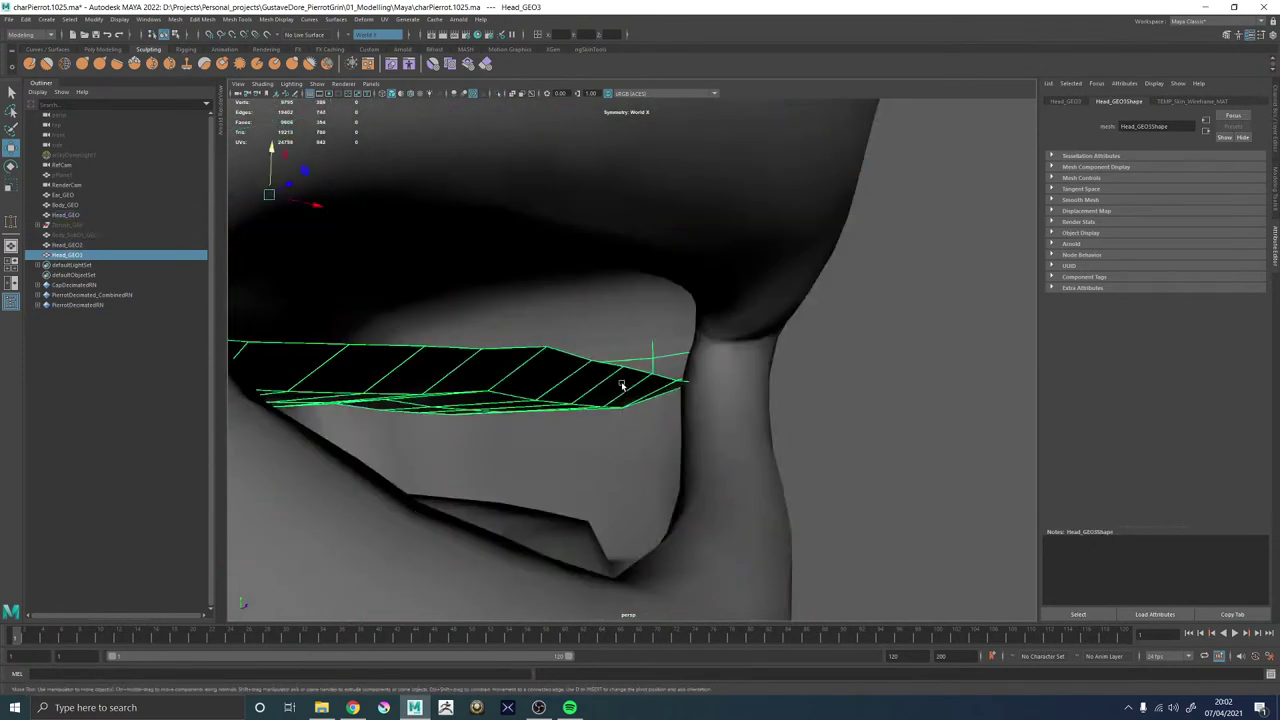
Create a polygon cube as a position marker and raise it from the body to head height.
left_click(713, 530)
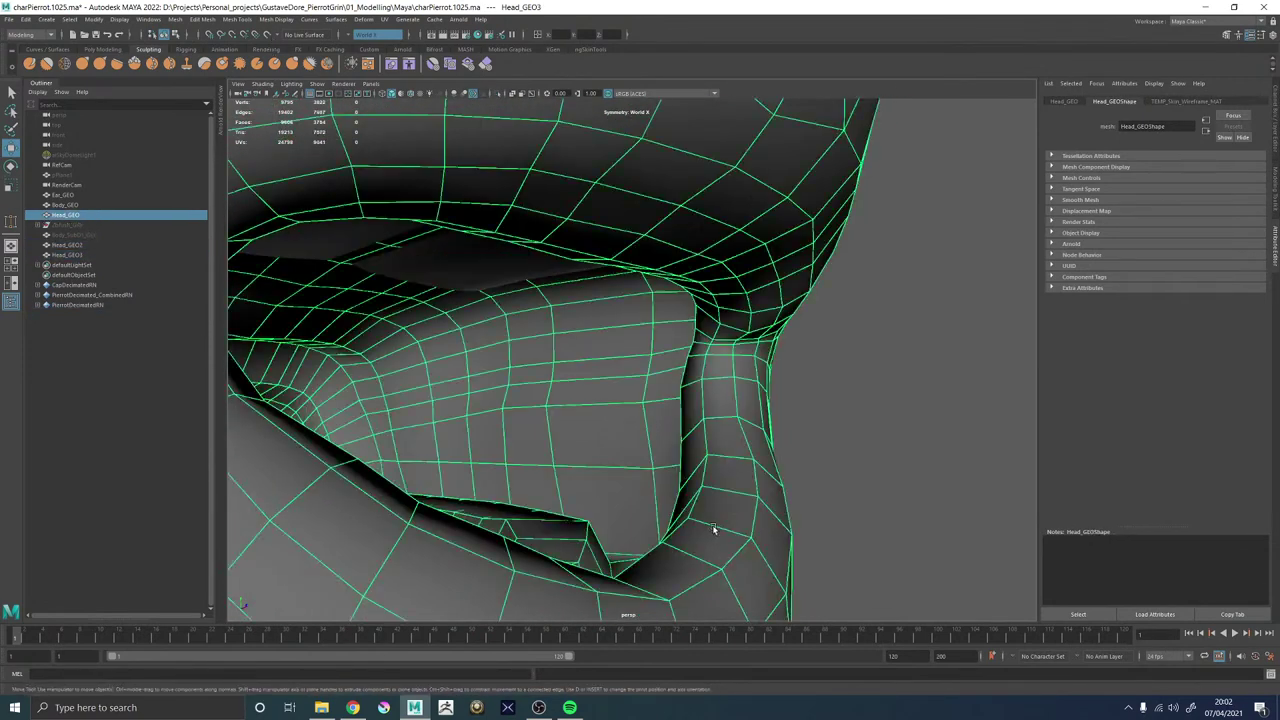
left_click(560, 537)
left_click(713, 442)
left_click_drag(713, 442, 790, 415, "alt")
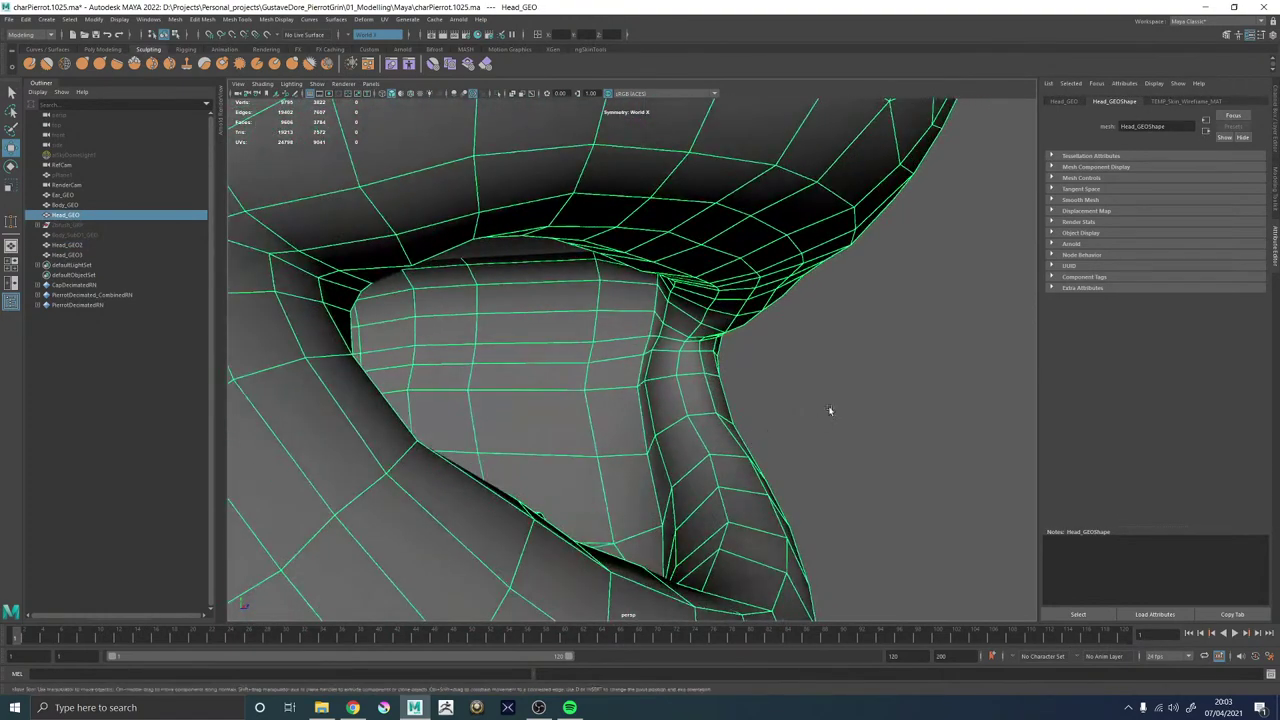
right_click(836, 393, "shift")
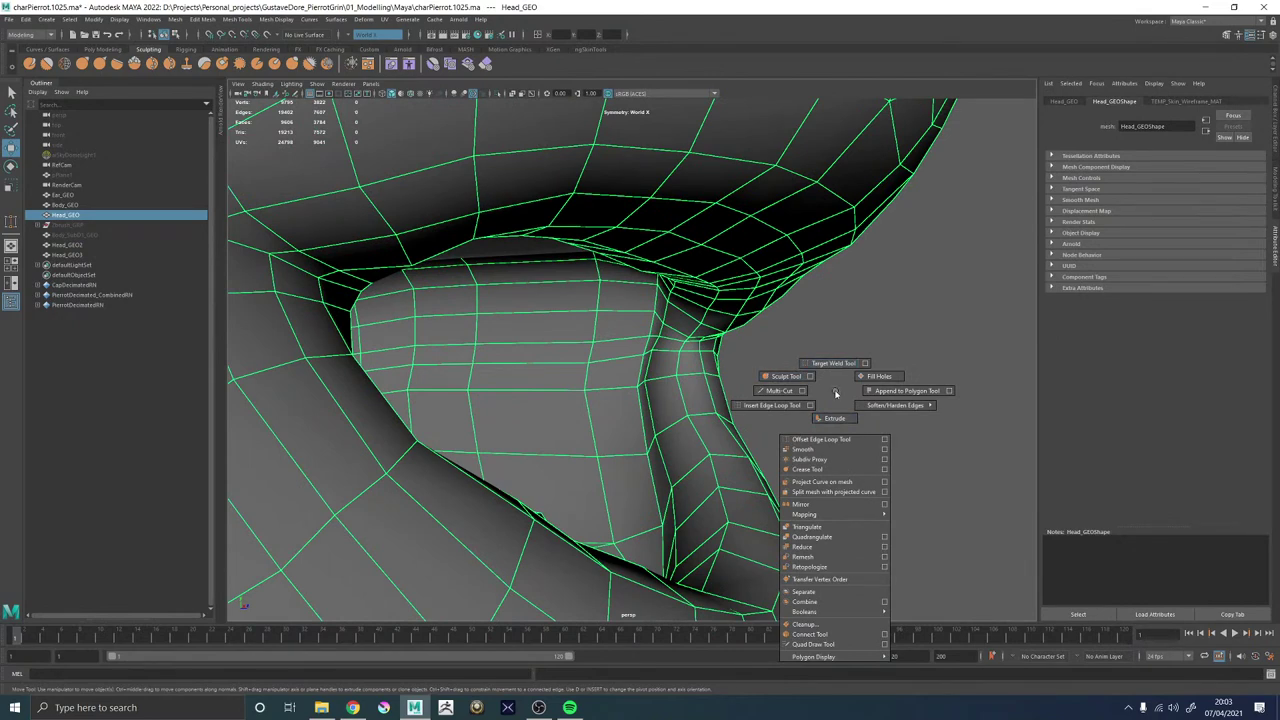
left_click(852, 383)
scroll(845, 402, "down", 5)
right_click_drag(840, 420, 835, 448, "shift")
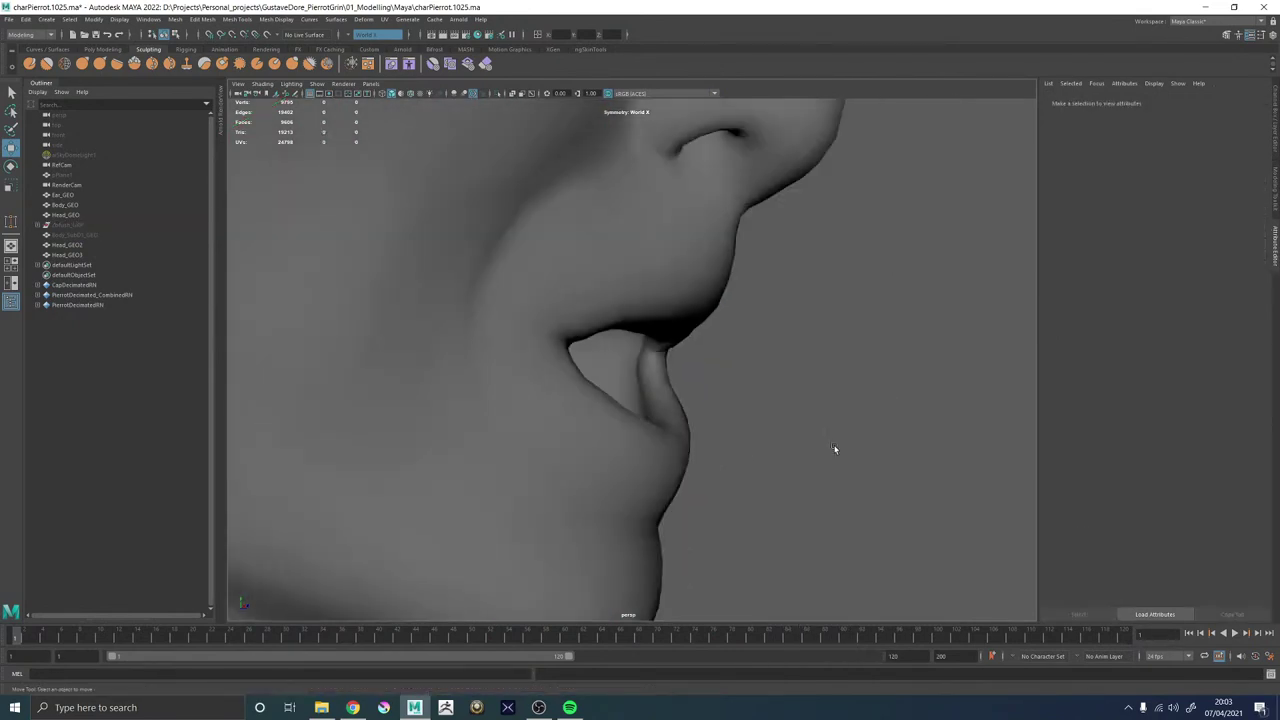
scroll(860, 441, "down", 10)
left_click_drag(607, 388, 608, 352)
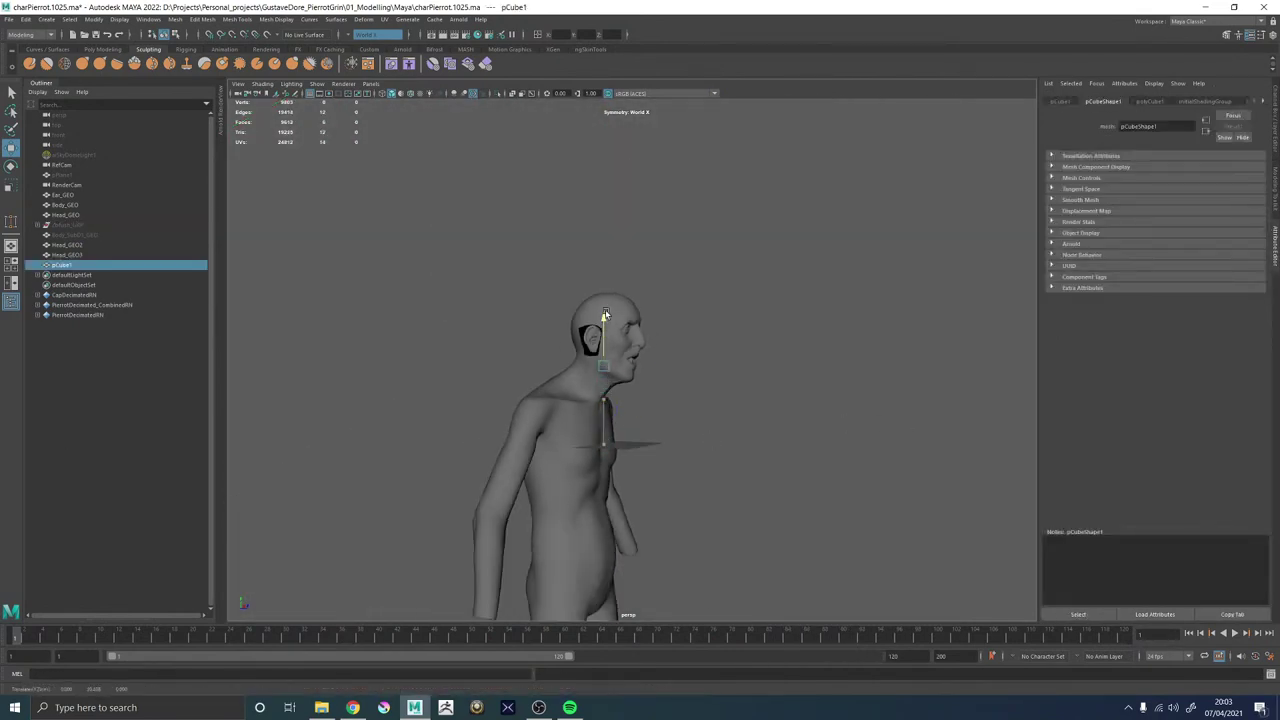
Flatten the cube into a thin slab and move it to the corner of the mouth.
scroll(665, 367, "up", 12)
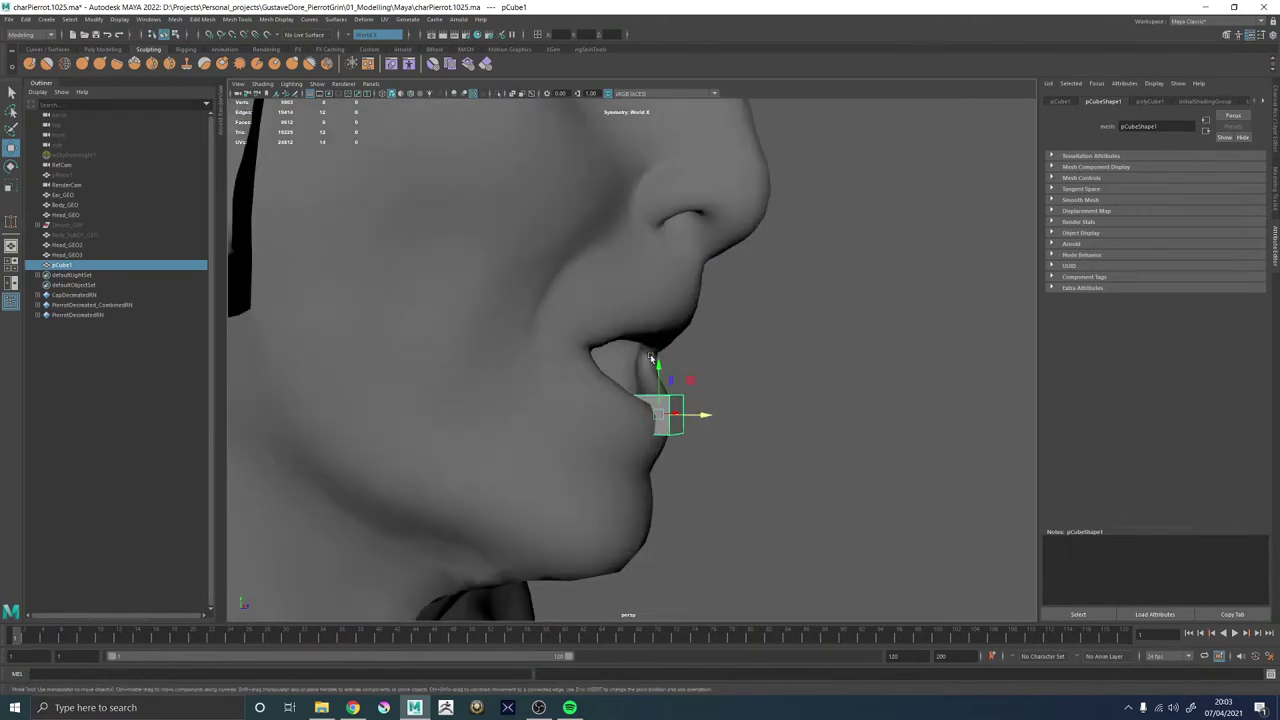
left_click_drag(704, 464, 706, 511)
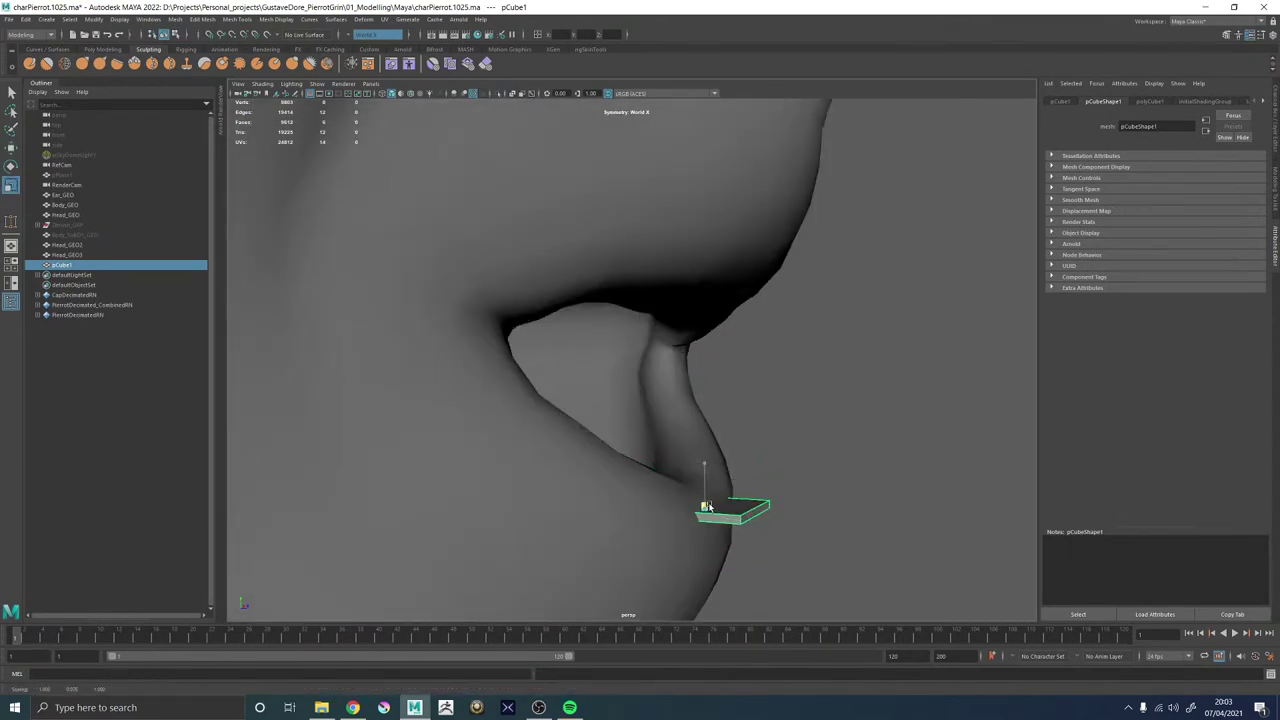
left_click_drag(860, 505, 683, 511, "alt")
key("w")
left_click_drag(545, 468, 750, 381)
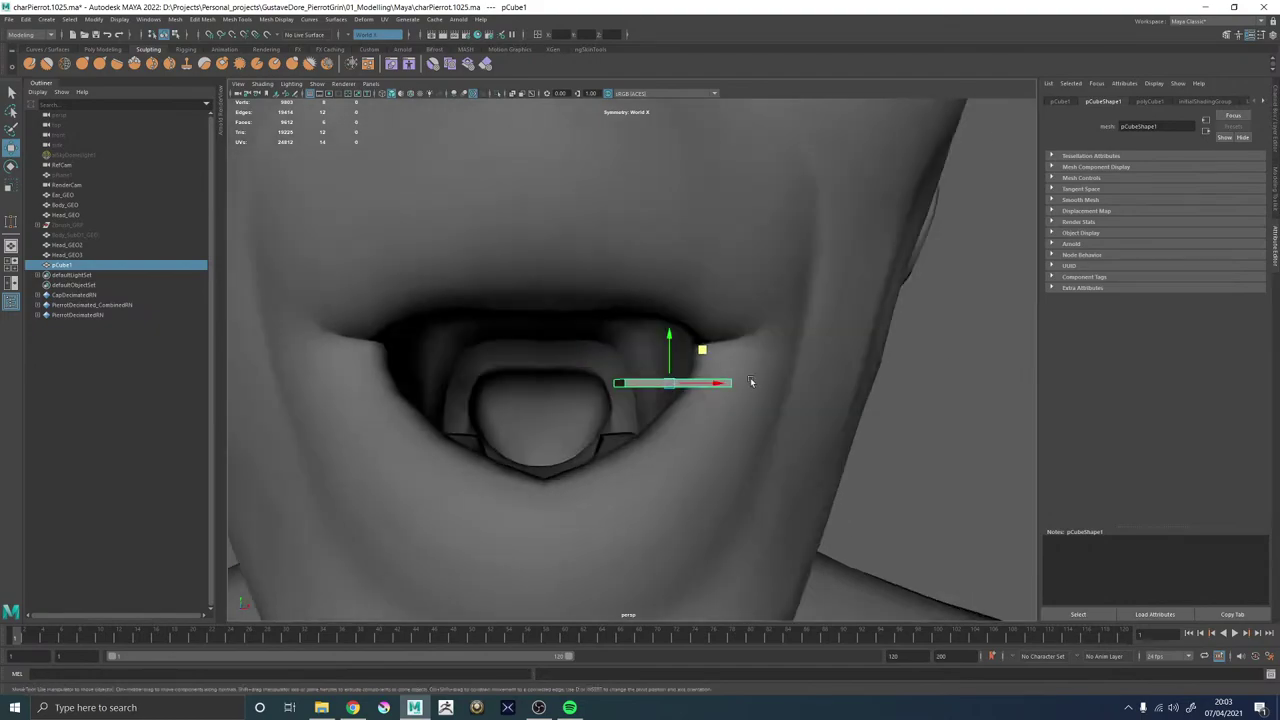
Push the slab back into the mouth so it crosses the inner side wall level with the lip corner.
left_click(750, 381)
left_click_drag(590, 382, 718, 449, "alt")
scroll(654, 394, "up", 5)
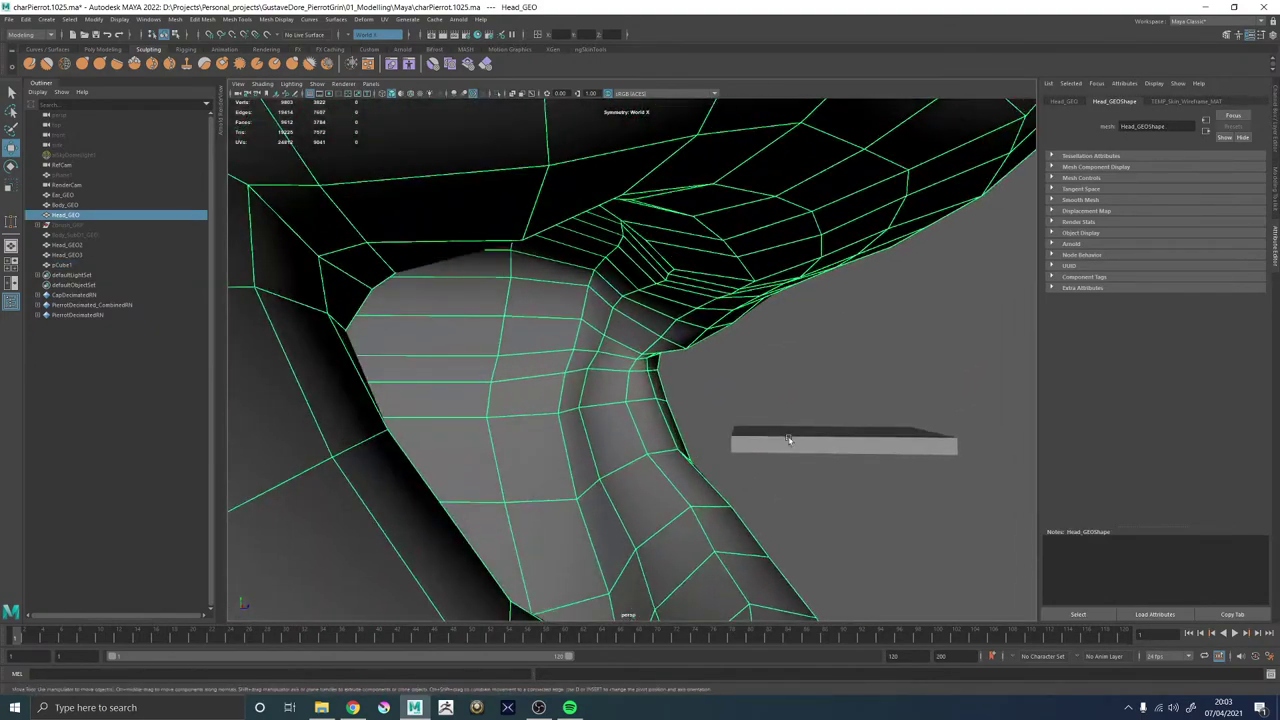
left_click(797, 440)
left_click_drag(849, 407, 868, 340, "alt")
left_click_drag(868, 340, 701, 405, "alt")
left_click(701, 407)
left_click(628, 406)
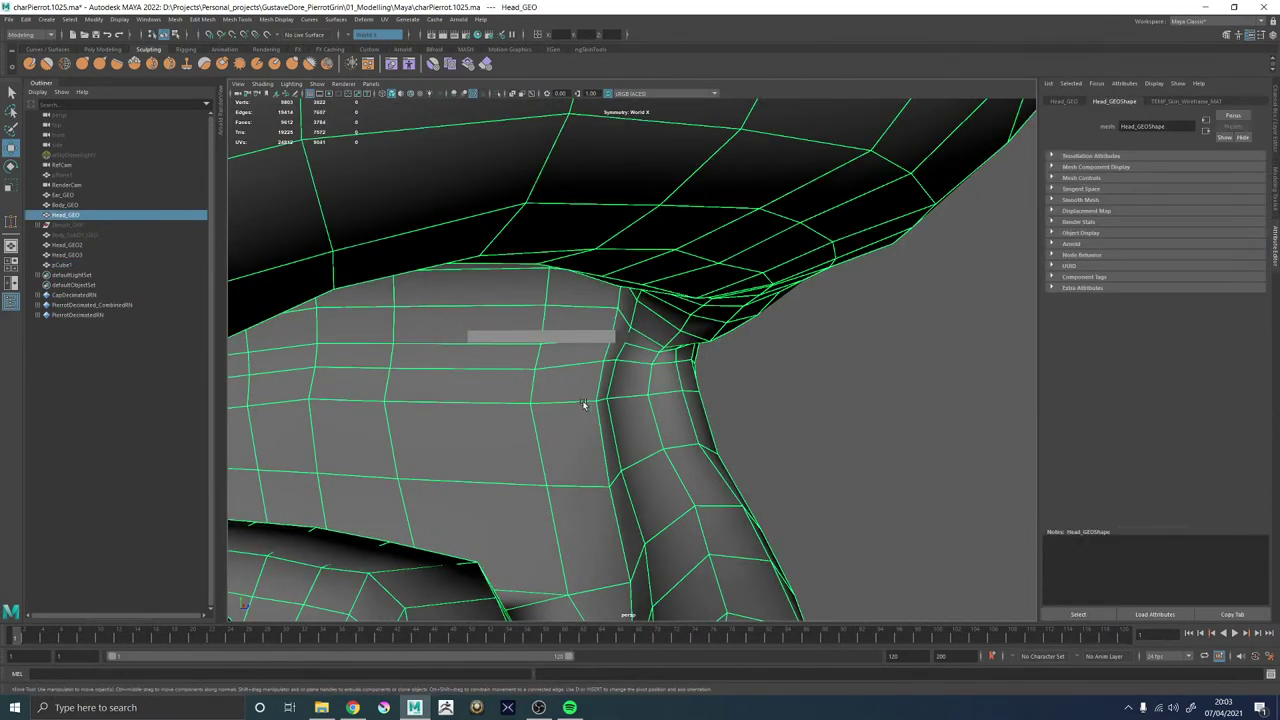
left_click_drag(586, 400, 548, 351, "alt")
left_click(569, 345)
left_click(612, 407)
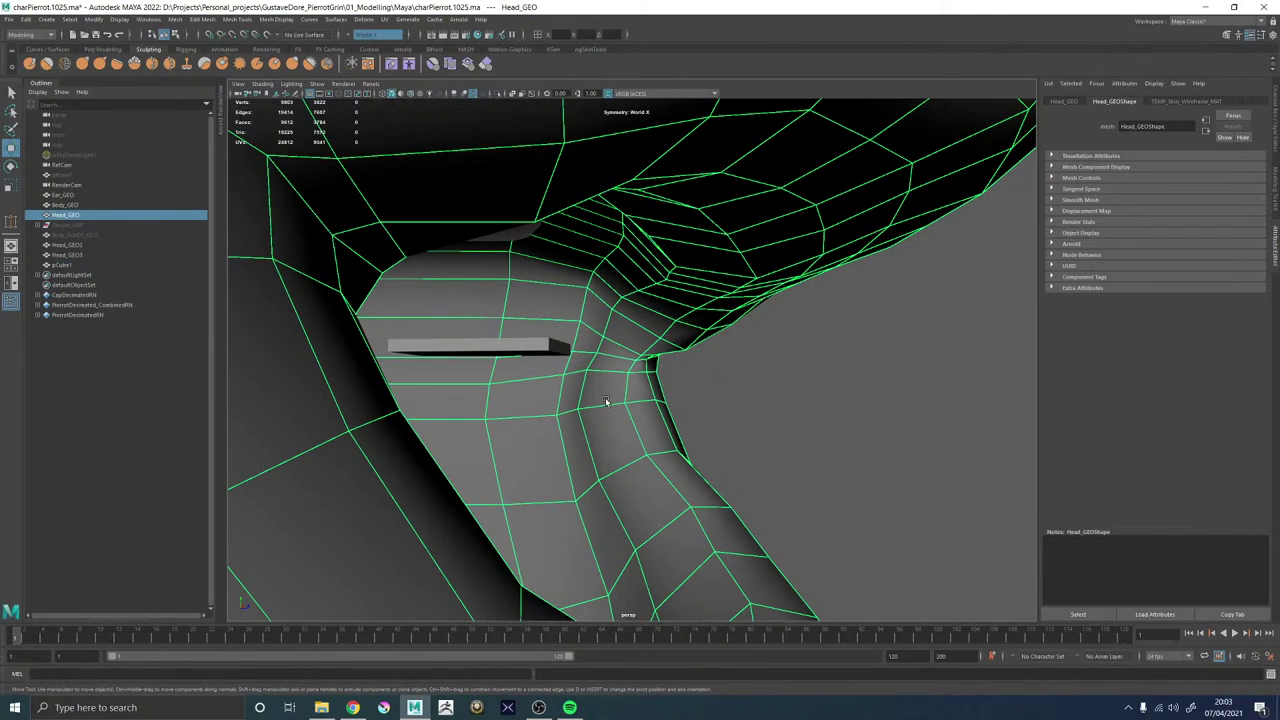
Hide and reshow Head_GEO to check behind it, and isolate Head_GEO2, Head_GEO3 and the slab together.
key("h")
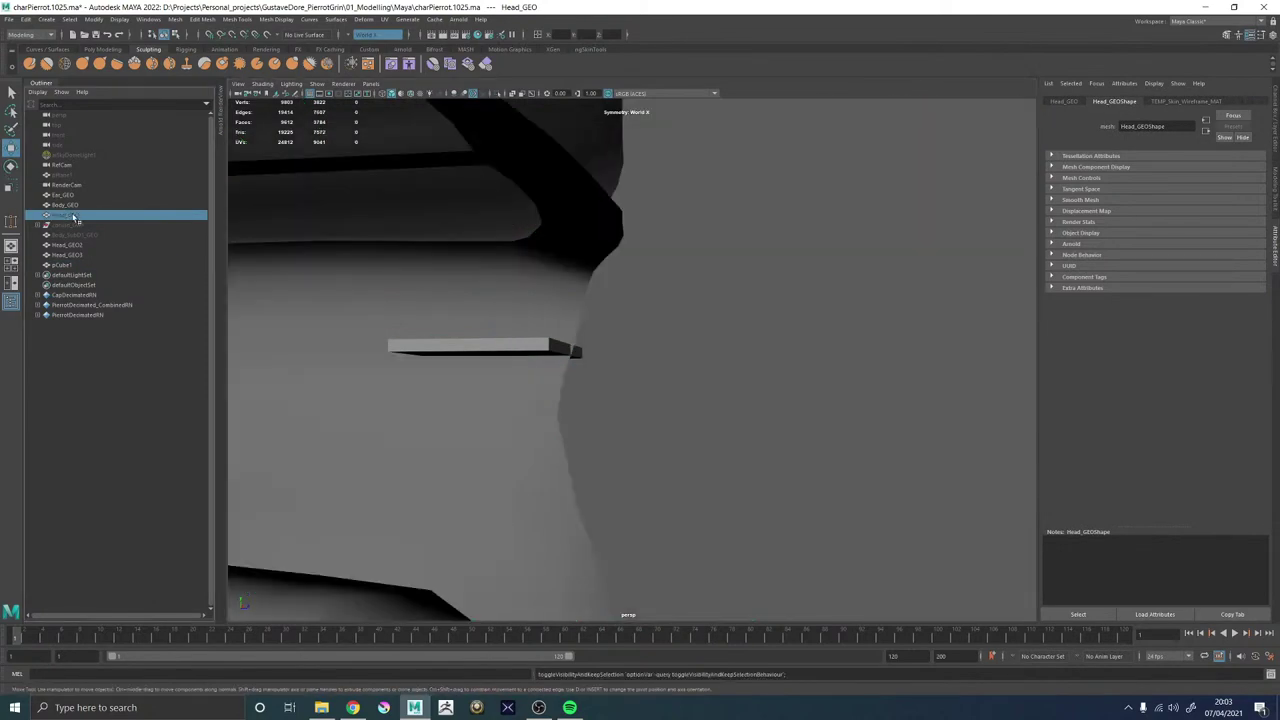
key("h")
left_click(66, 256)
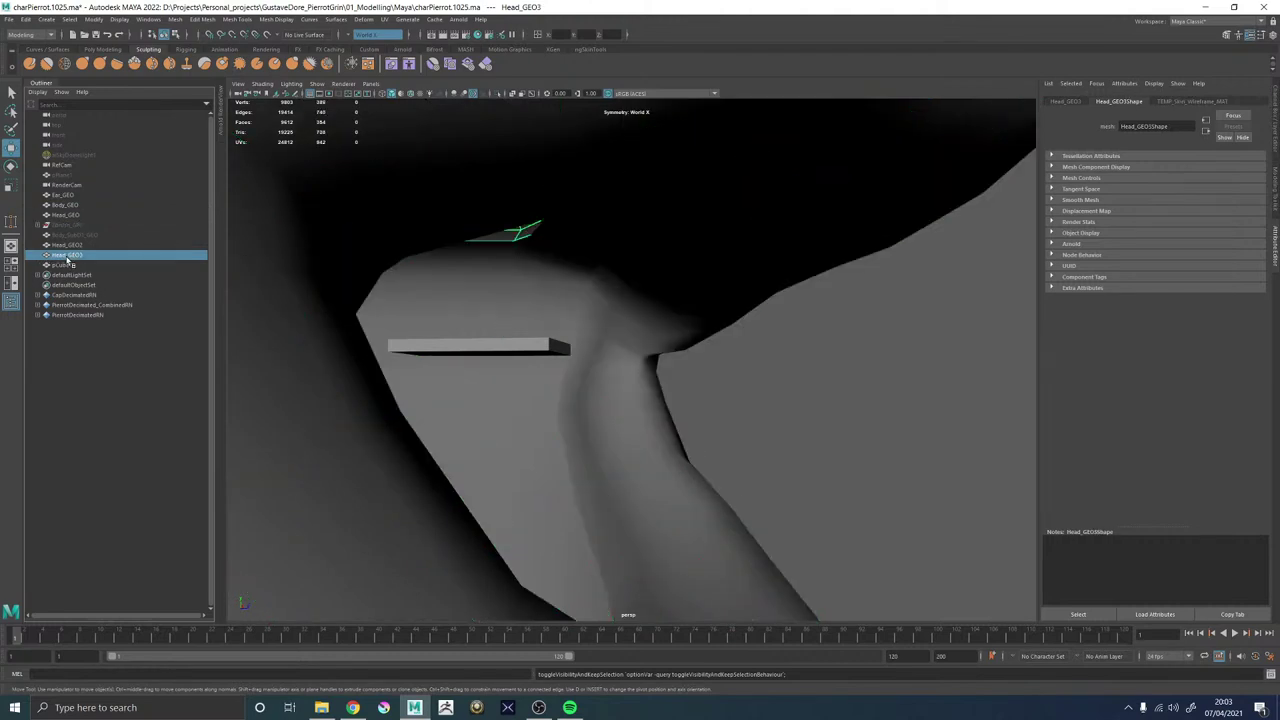
left_click(66, 265, "ctrl")
left_click(73, 246, "ctrl")
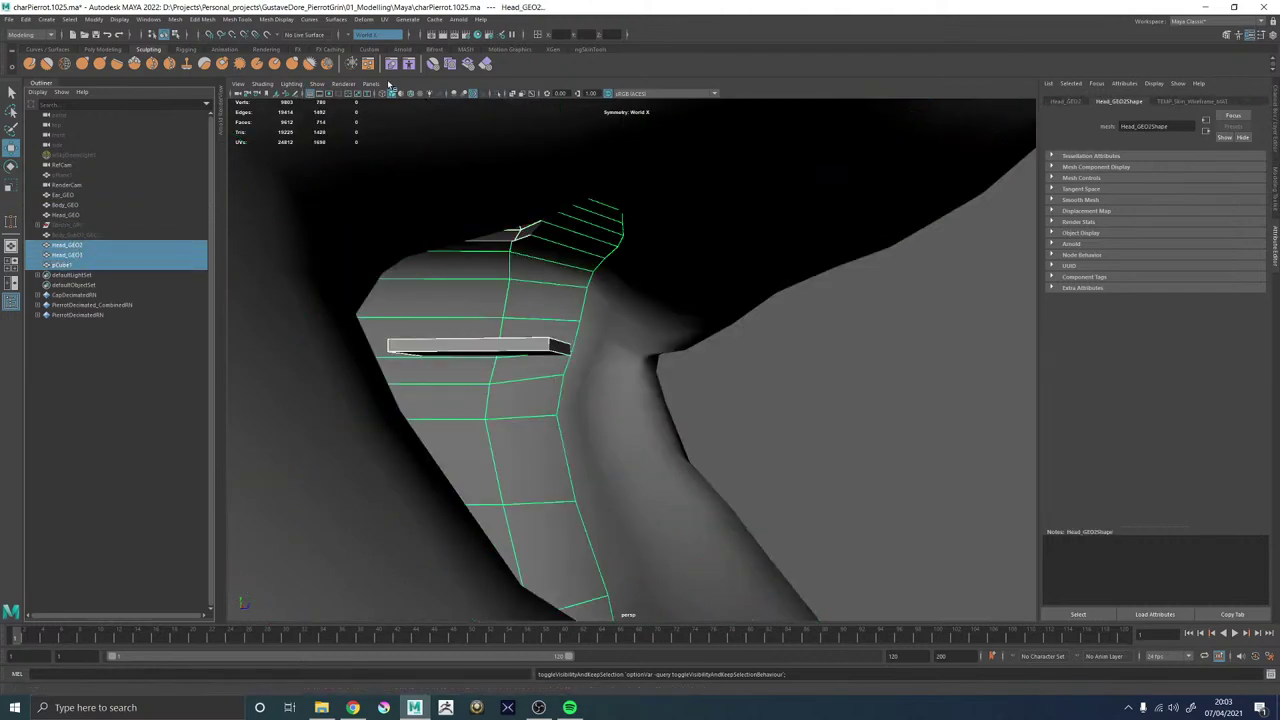
left_click(497, 94)
Lower the flipped mesh Head_GEO3 until its side walls overlap those of Head_GEO2 around the slab.
left_click(806, 374)
left_click_drag(806, 374, 687, 384, "alt")
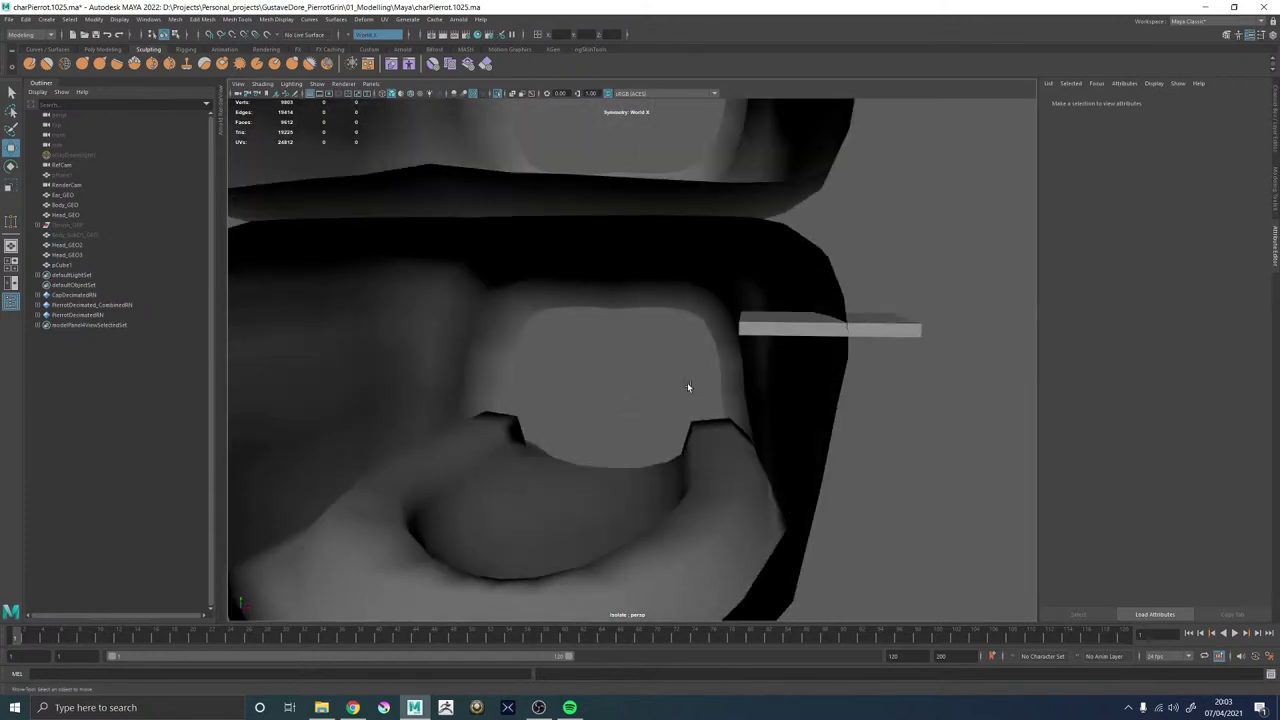
left_click(769, 416)
left_click_drag(771, 420, 668, 309, "alt")
left_click(634, 234)
scroll(648, 310, "up", 3)
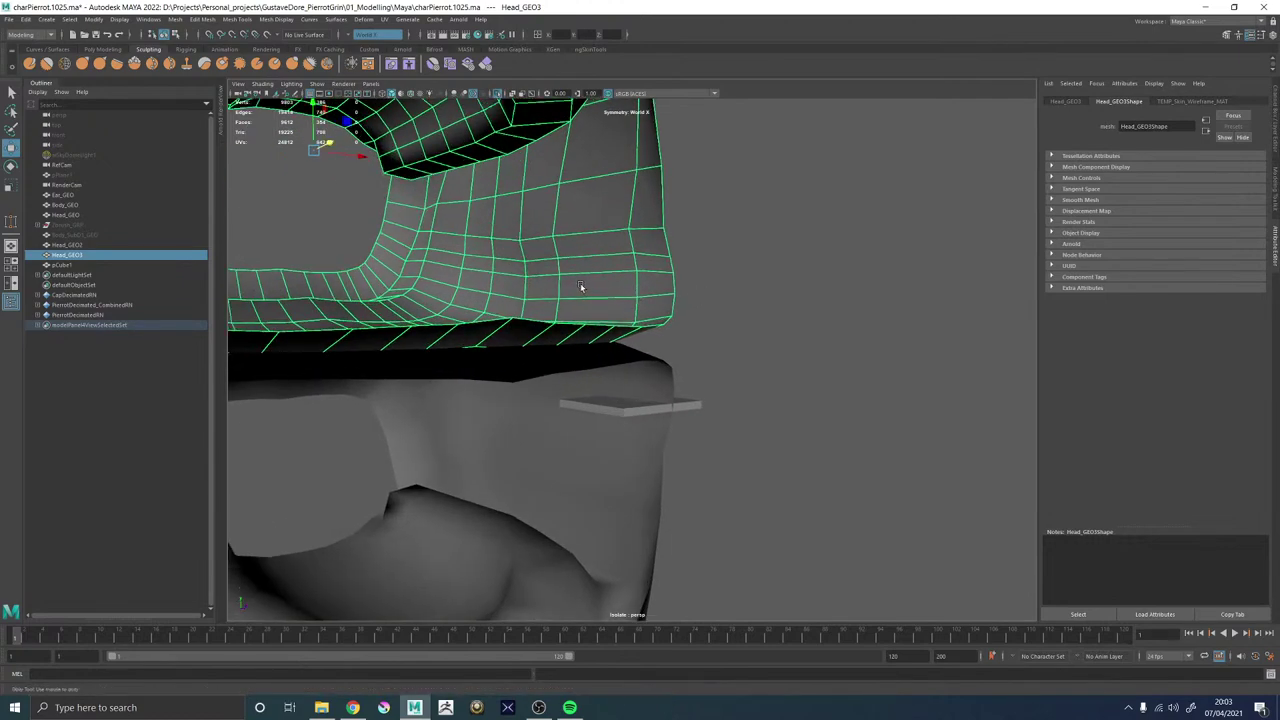
left_click_drag(580, 287, 425, 228, "alt")
left_click(640, 373)
left_click_drag(712, 409, 714, 400, "alt")
left_click(657, 343)
left_click_drag(657, 343, 674, 370, "alt")
right_click_drag(674, 370, 906, 440, "alt")
left_click_drag(906, 440, 839, 455, "alt")
Fine-tune Head_GEO3's height so the two overlapping meshes sit evenly above and below the slab.
left_click(762, 382)
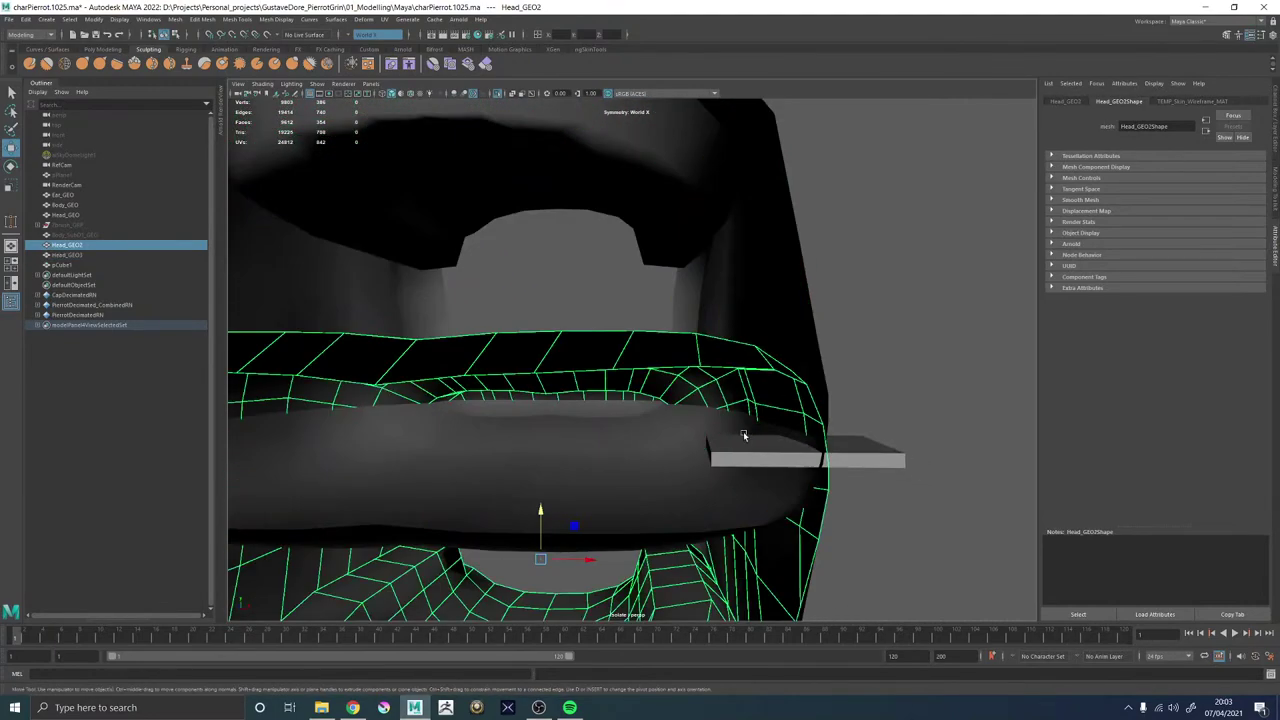
mouse_move(744, 436)
left_mouse_down("alt")
mouse_move(781, 413)
mouse_move(757, 423)
left_mouse_up("alt")
left_click(770, 408)
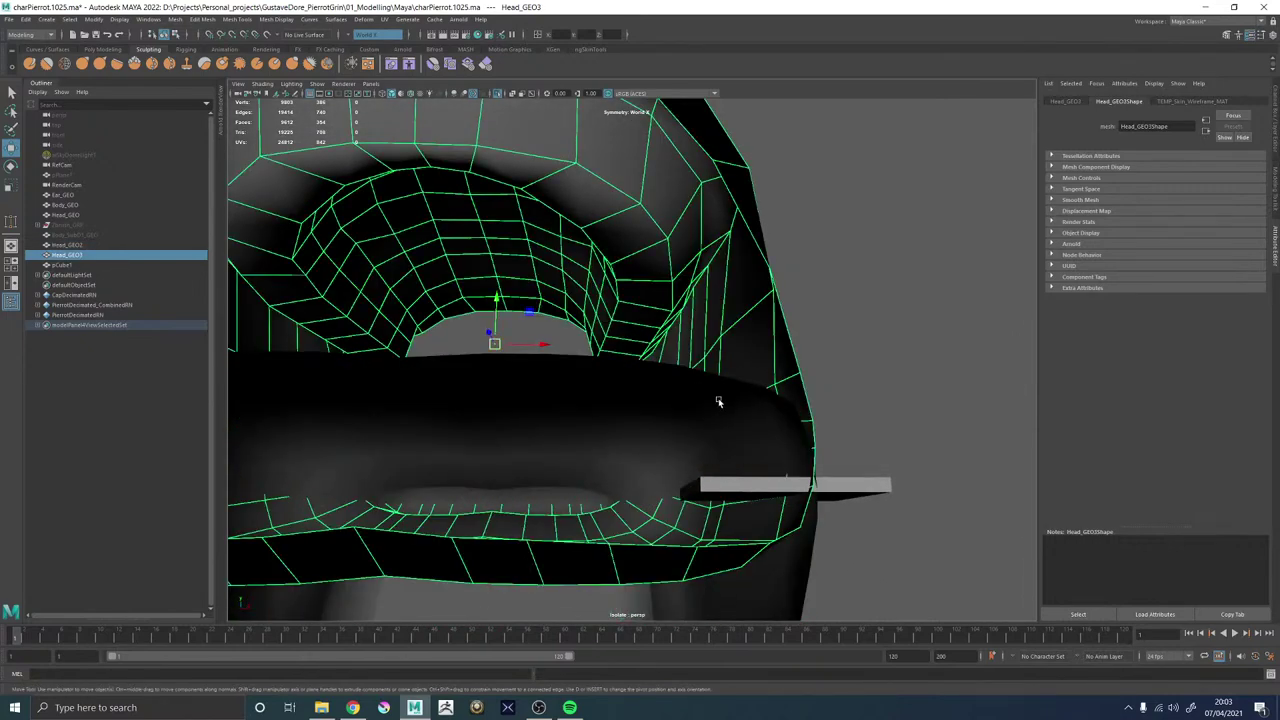
left_click_drag(492, 291, 590, 320)
left_click(663, 394)
middle_click_drag(712, 392, 736, 318, "alt")
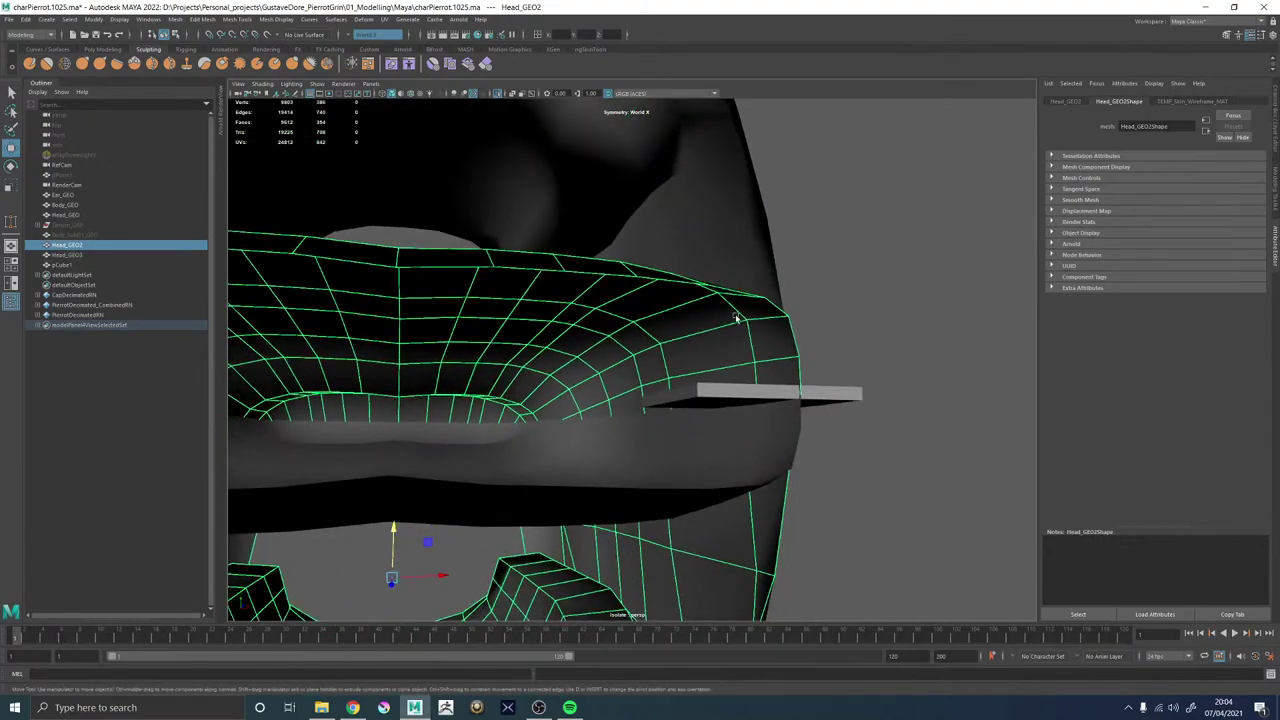
Examine how the wireframes of Head_GEO2 and Head_GEO3 overlap across the whole mouth opening.
left_click(723, 222, "shift")
right_click_drag(723, 222, 386, 321, "alt")
left_click_drag(386, 321, 538, 377, "alt")
right_click_drag(538, 377, 880, 444, "alt")
left_click_drag(880, 444, 644, 374, "alt")
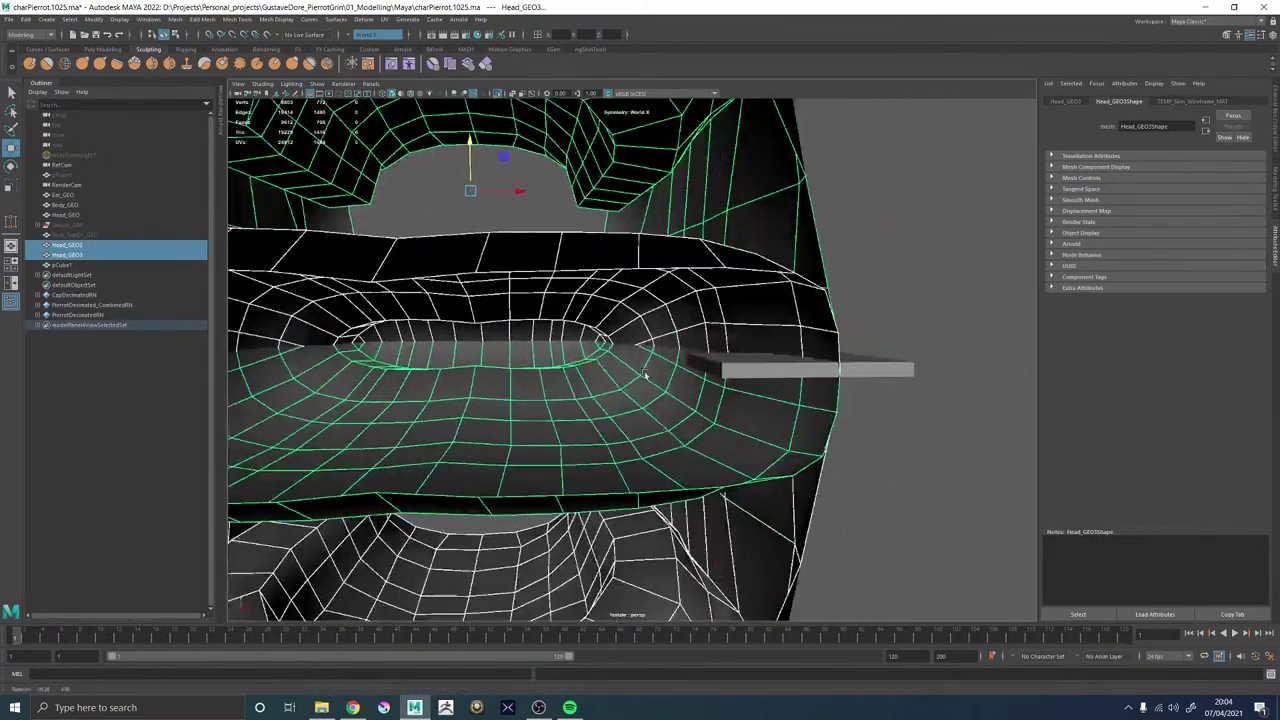
right_click_drag(644, 374, 430, 350, "alt")
left_click_drag(430, 350, 572, 350, "alt")
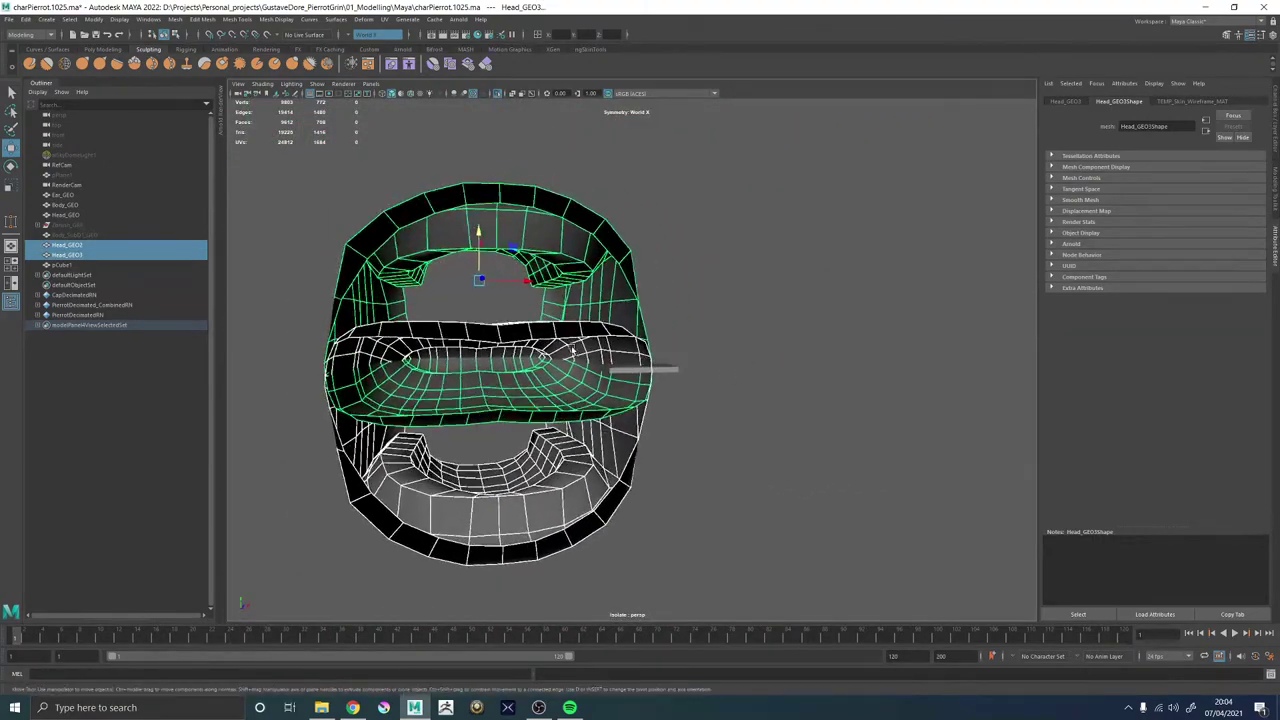
right_click_drag(572, 350, 603, 317, "alt")
Delete the overlapping face loops of Head_GEO2 above the slab.
left_click(598, 318)
left_click_drag(628, 353, 687, 306, "alt")
right_click_drag(686, 304, 660, 358)
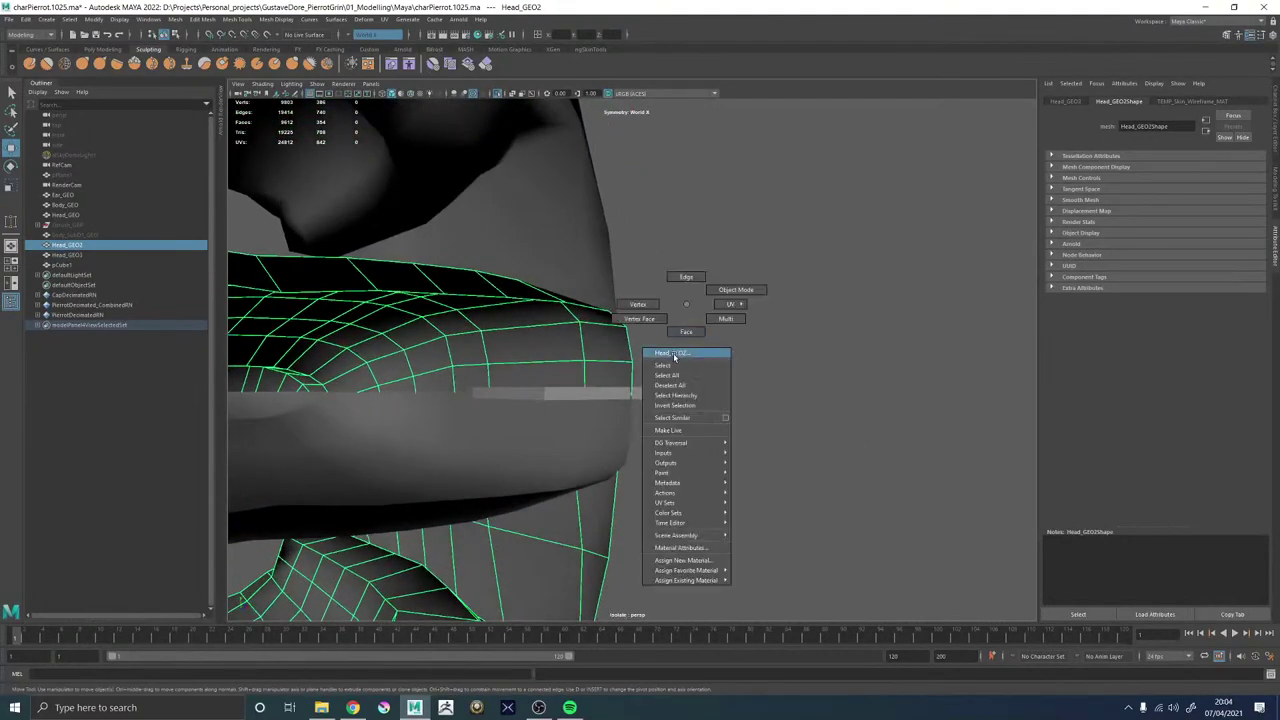
right_click_drag(726, 308, 716, 338)
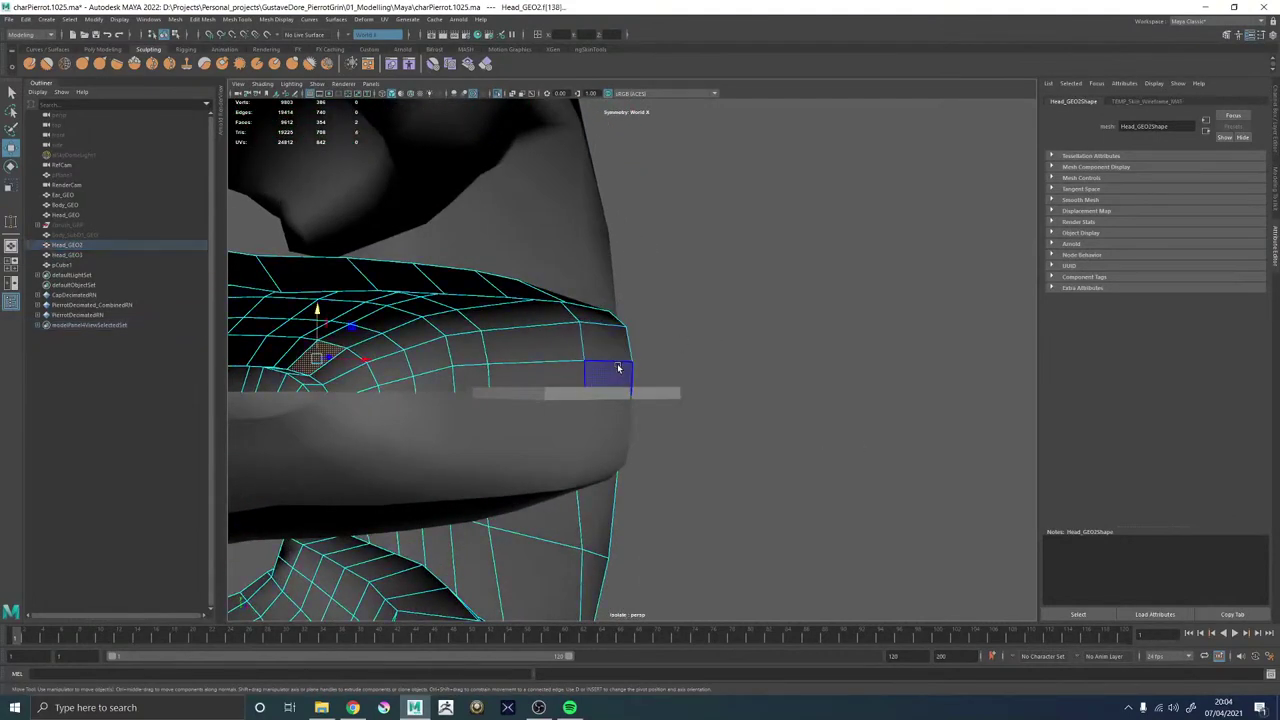
left_click_drag(608, 368, 544, 377)
key("Delete")
double_click(534, 331)
key("Delete")
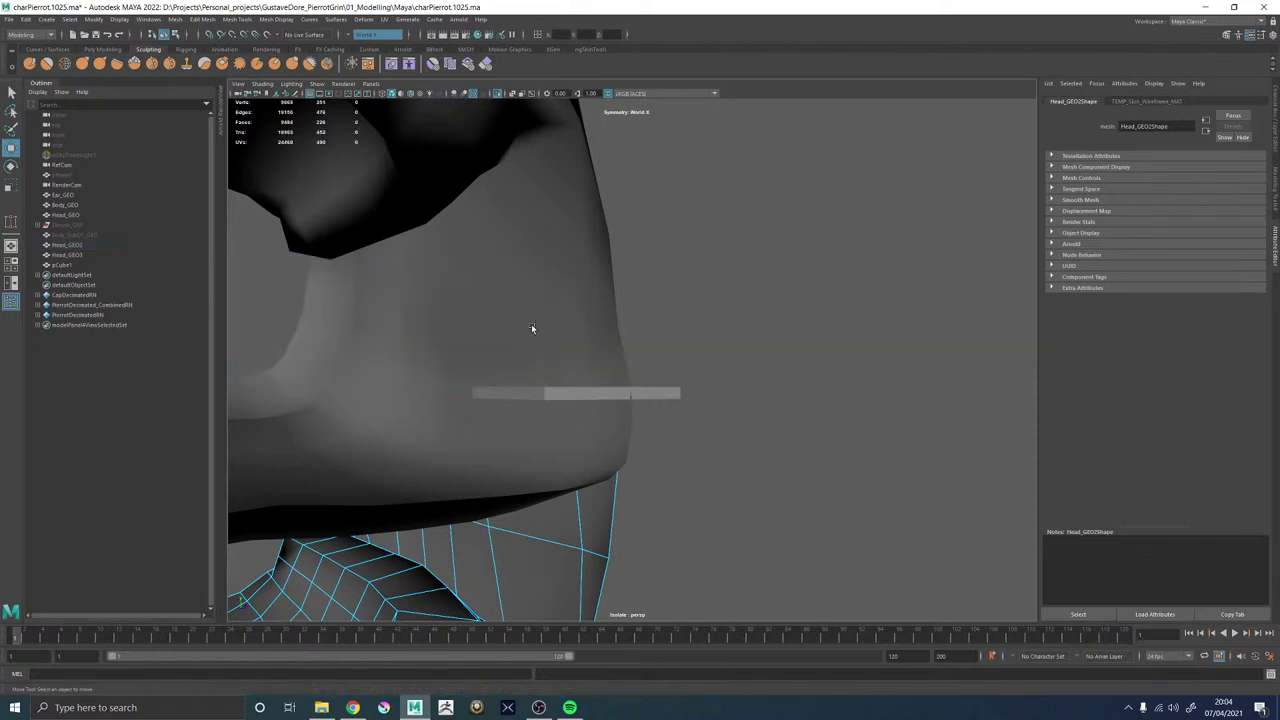
Delete the overlapping face loops of Head_GEO3 below the slab.
scroll(533, 329, "down", 5)
left_click(541, 337)
right_click_drag(541, 337, 646, 336, "alt")
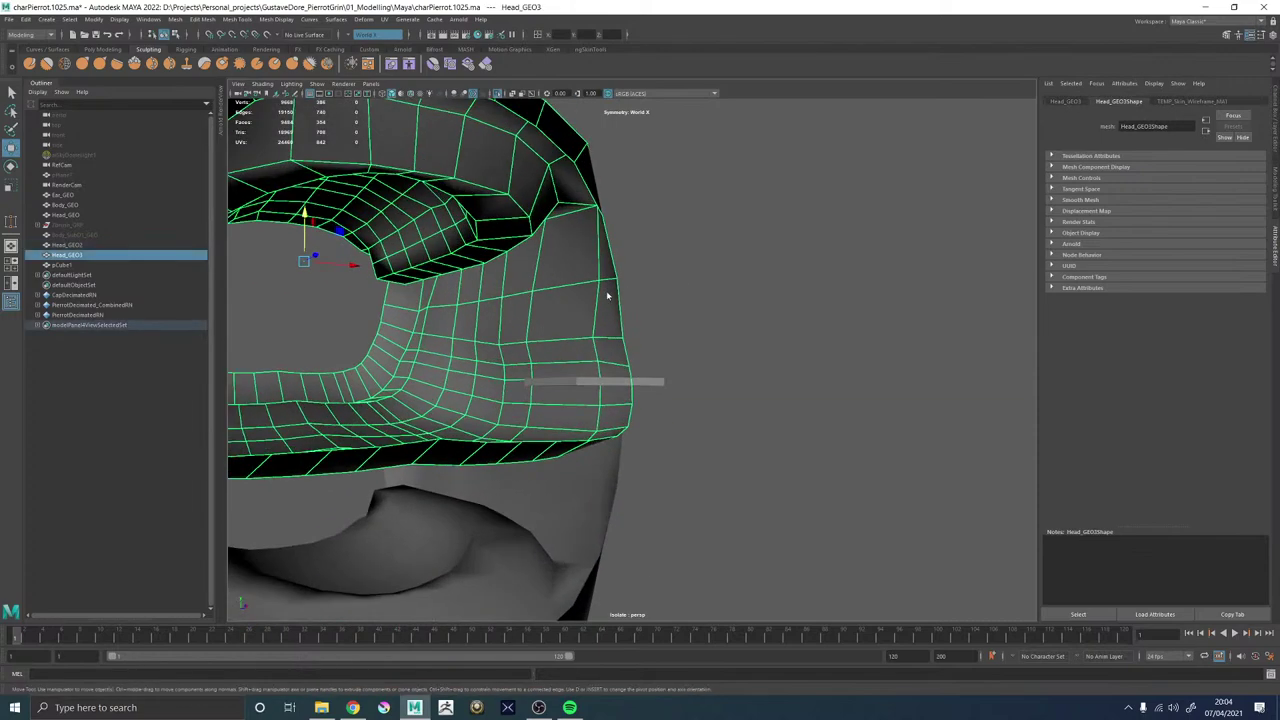
right_click_drag(608, 297, 612, 360)
left_click_drag(567, 397, 545, 402)
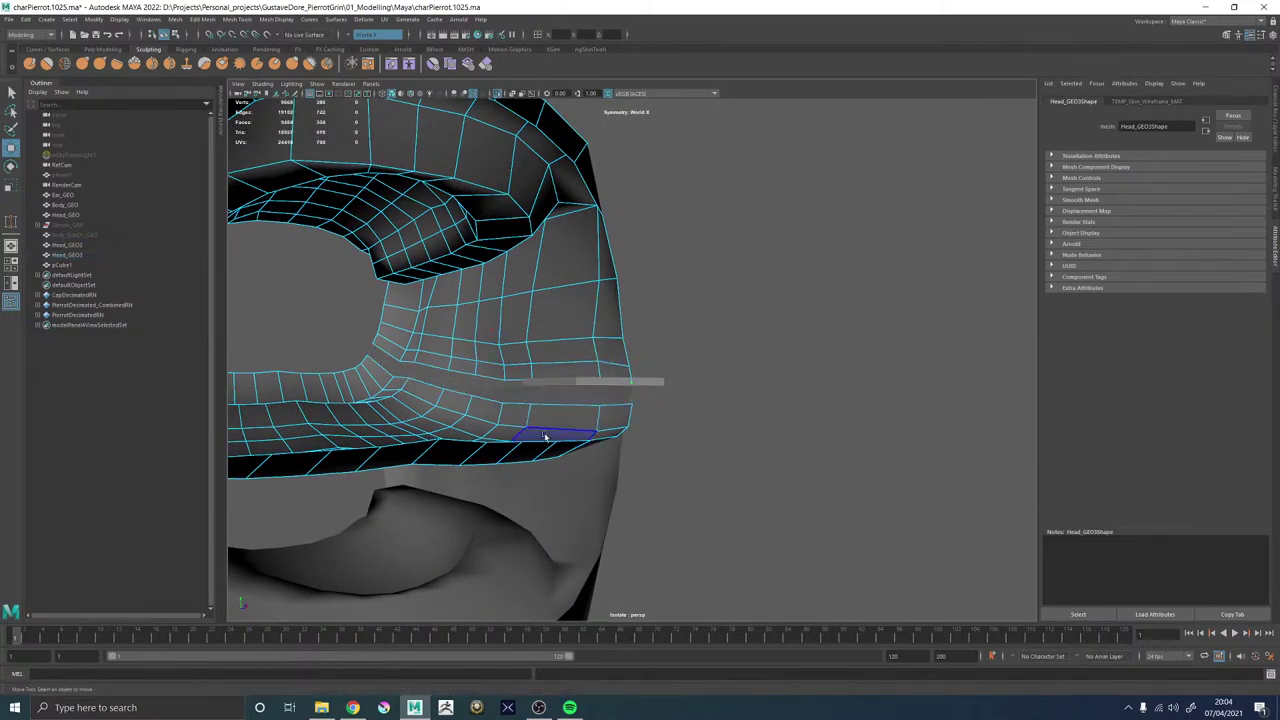
key("Delete")
Return to object selection, compare the trimmed borders of both mouth meshes and delete the marker slab.
right_click_drag(633, 278, 636, 275)
left_click(553, 391)
left_click(539, 327, "shift")
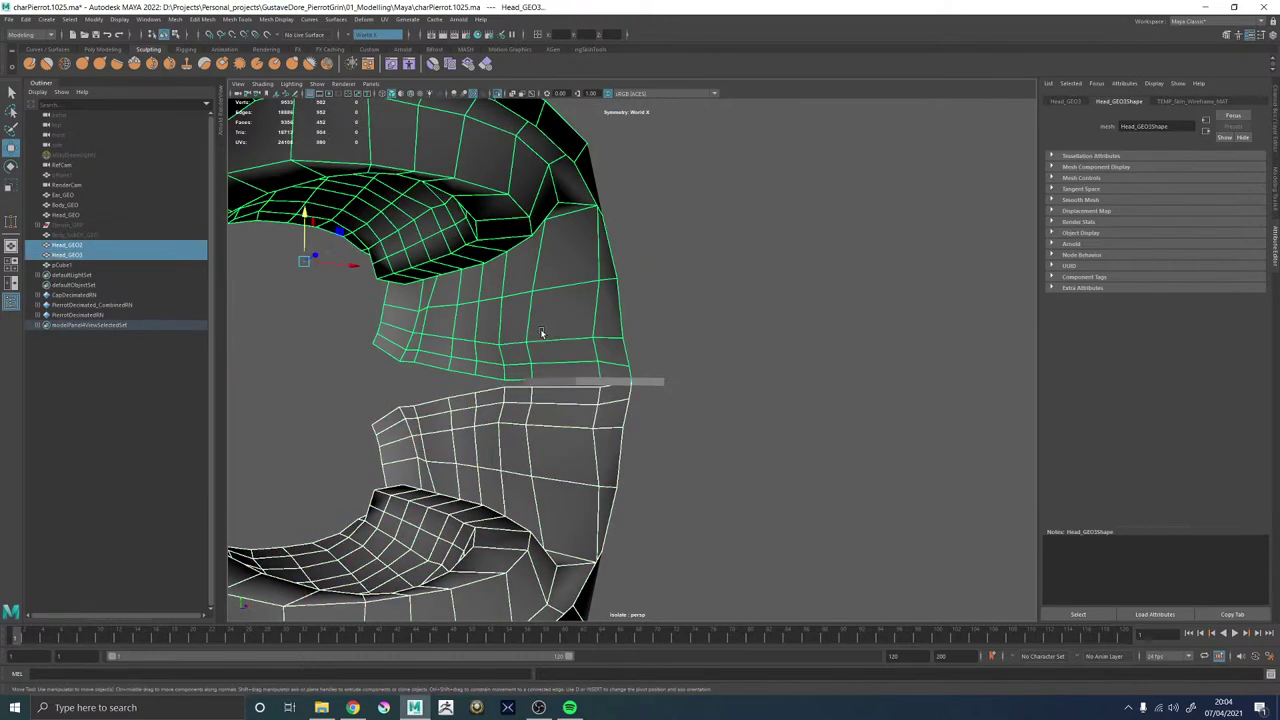
left_click_drag(567, 343, 706, 367, "alt")
right_click_drag(706, 367, 594, 375, "alt")
left_click_drag(594, 375, 616, 377, "alt")
left_click(638, 377)
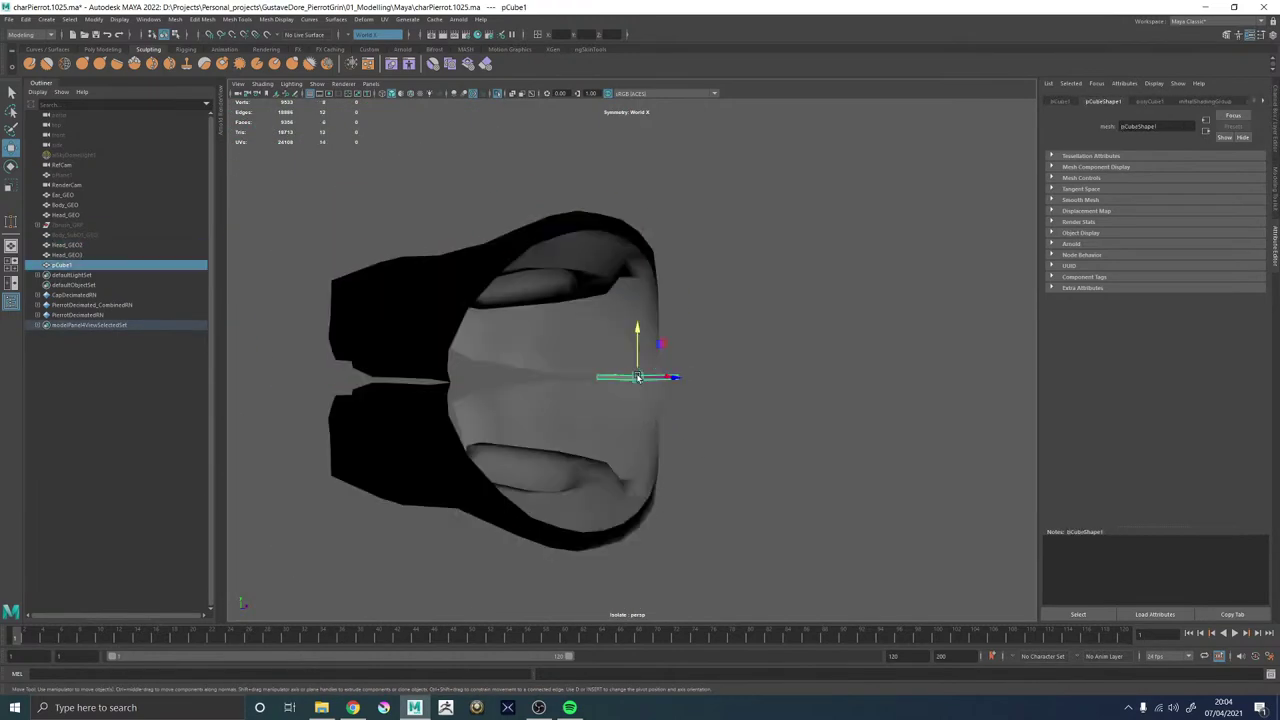
key("Delete")
Examine the narrow gap between the trimmed upper and lower mouth meshes.
left_click(634, 326)
left_click(619, 410, "shift")
right_click_drag(619, 410, 672, 445, "alt")
left_click_drag(672, 445, 608, 437, "alt")
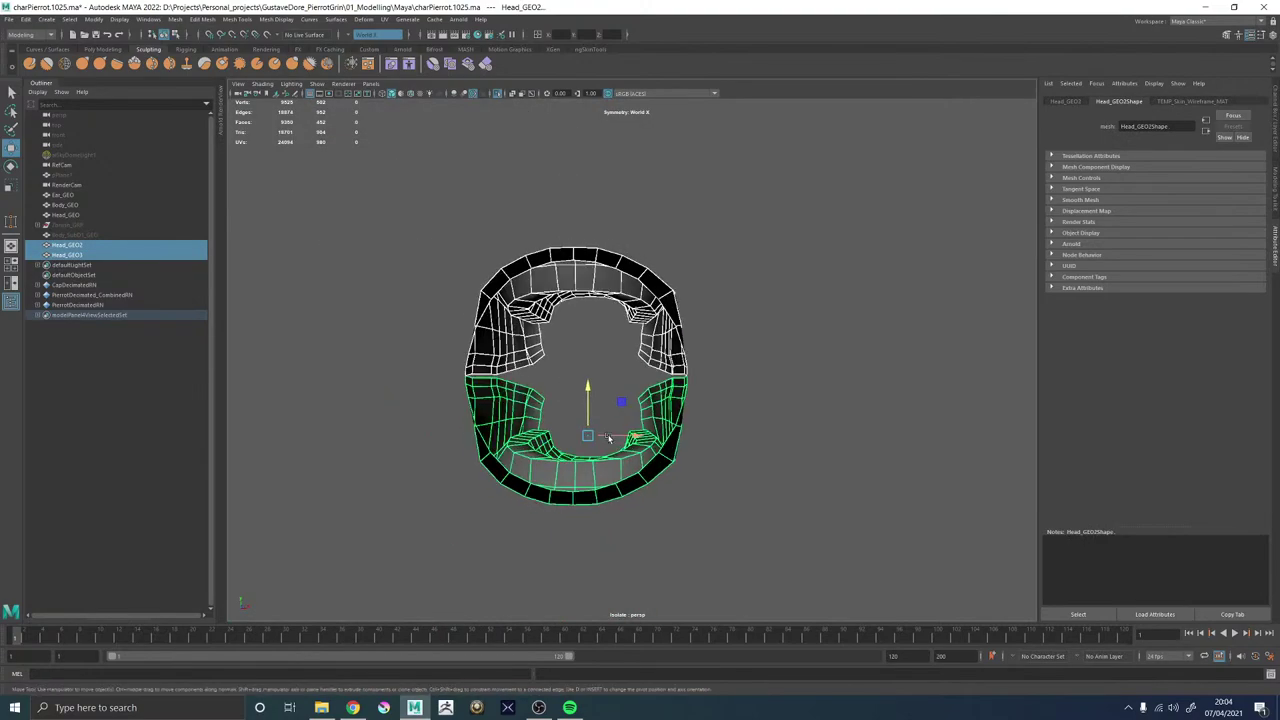
scroll(558, 393, "up", 4)
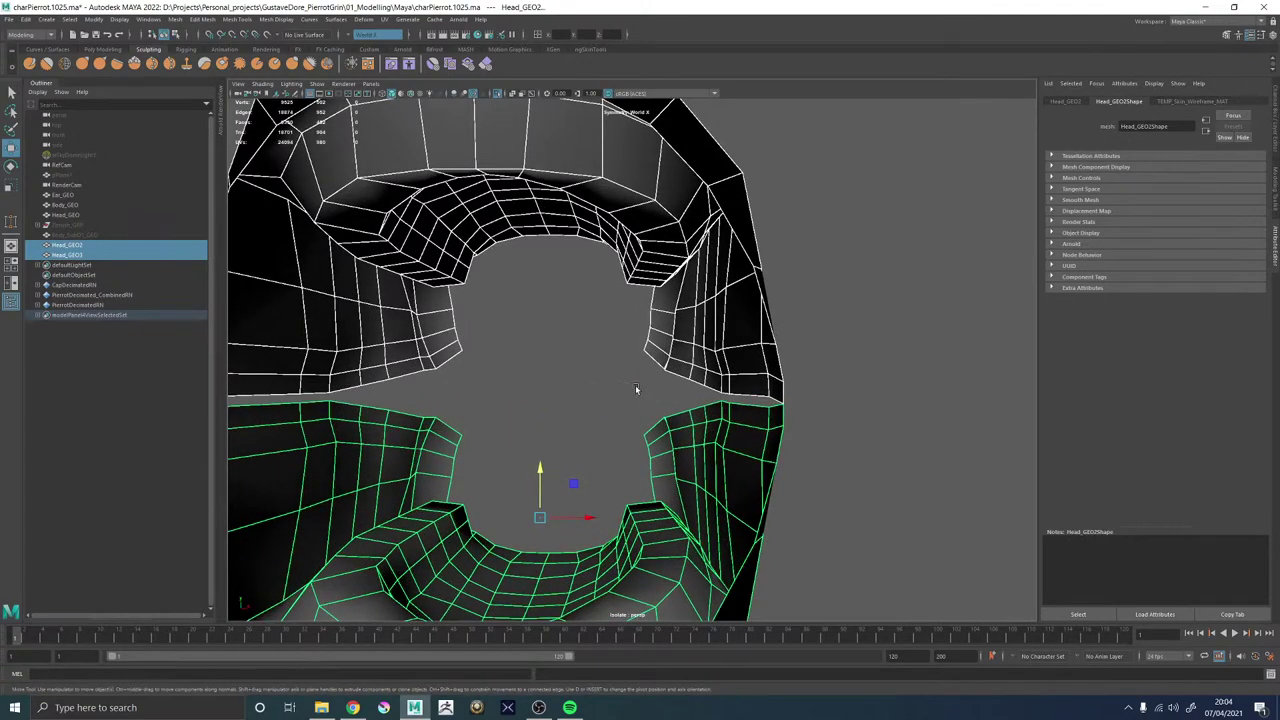
scroll(635, 389, "up", 2)
scroll(634, 387, "down", 5)
left_click_drag(634, 386, 630, 439, "alt")
scroll(632, 440, "up", 5)
Combine the trimmed meshes Head_GEO2 and Head_GEO3 into one mesh.
key("F10")
left_click(624, 407)
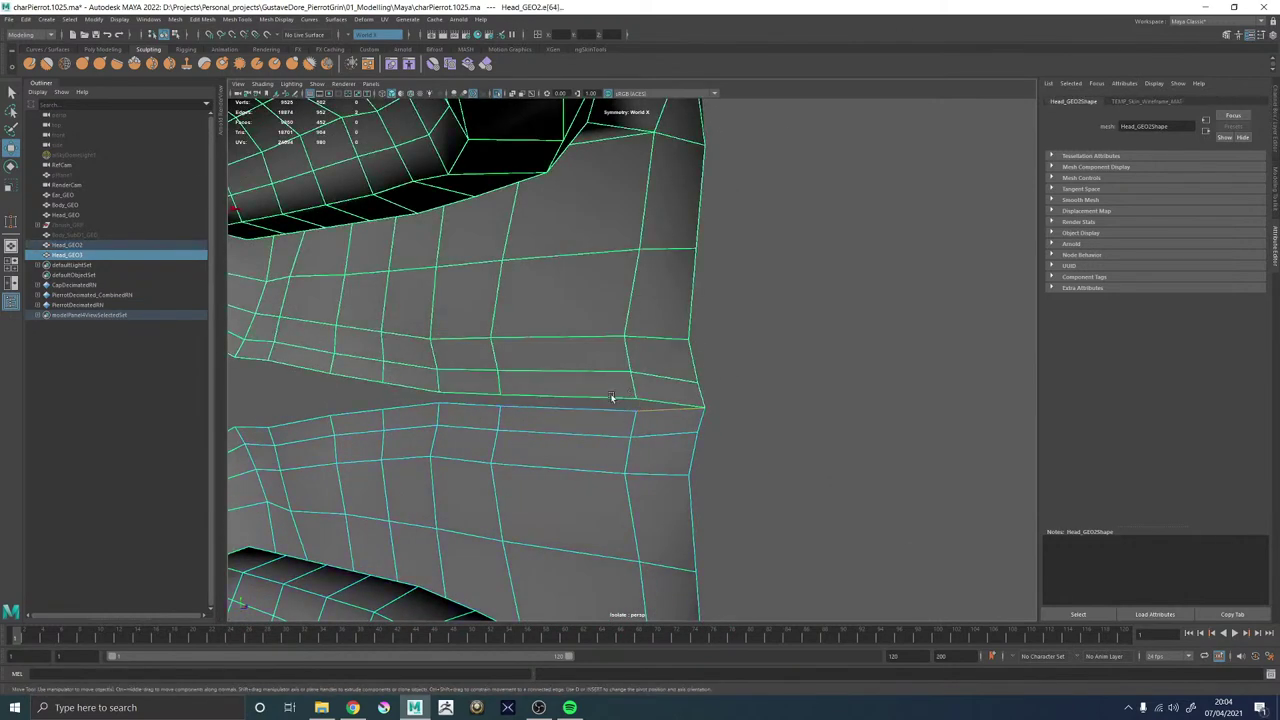
key("F8")
left_click(572, 472)
left_click(588, 353, "shift")
right_click(589, 353, "shift")
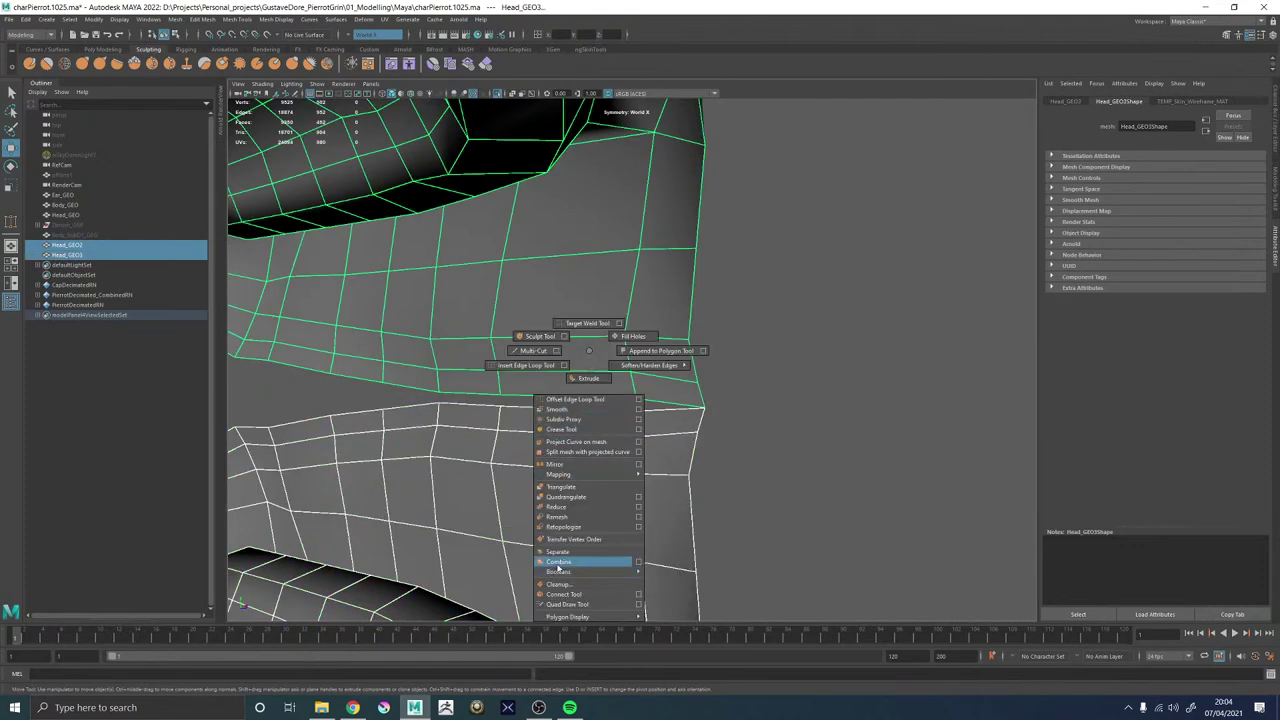
left_click(558, 563)
Merge the facing border vertices of Head_GEO4 at the wide, outer end of the gap between its upper and lower halves.
scroll(669, 457, "up", 2)
key("F10")
left_click(669, 385)
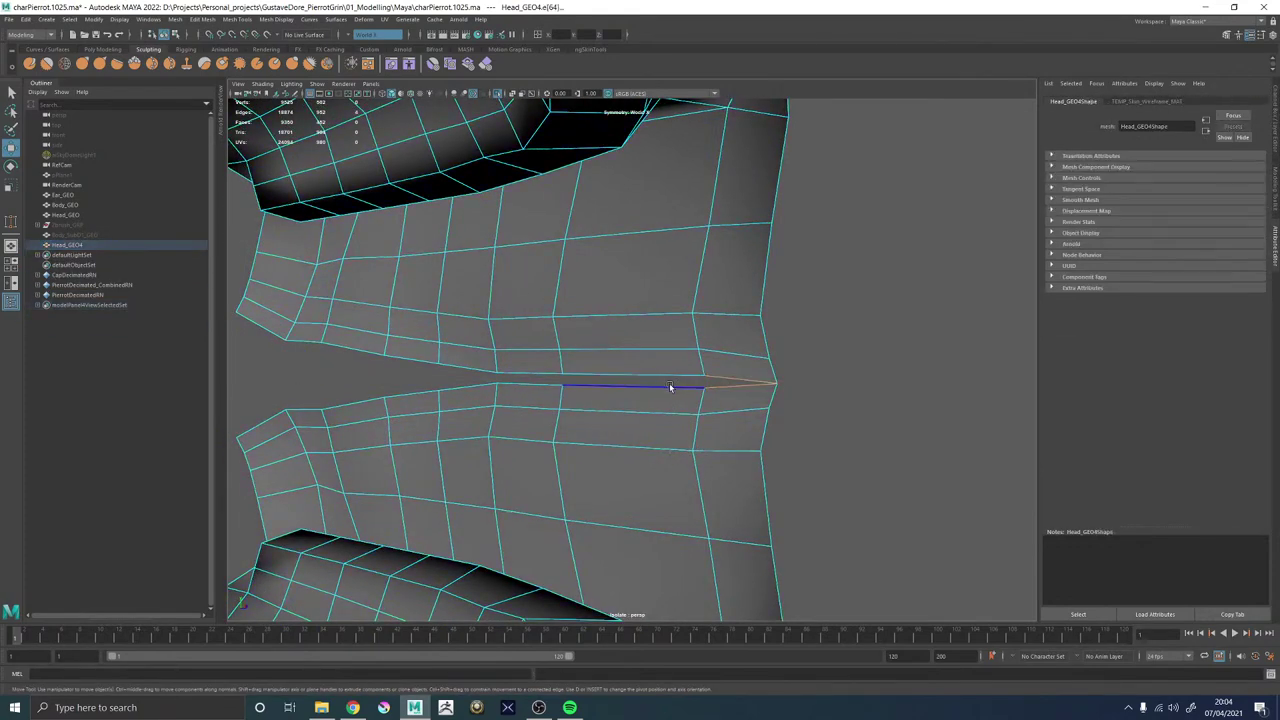
left_click(669, 386)
right_click_drag(586, 388, 538, 388)
left_click(709, 394)
right_click(710, 395, "shift")
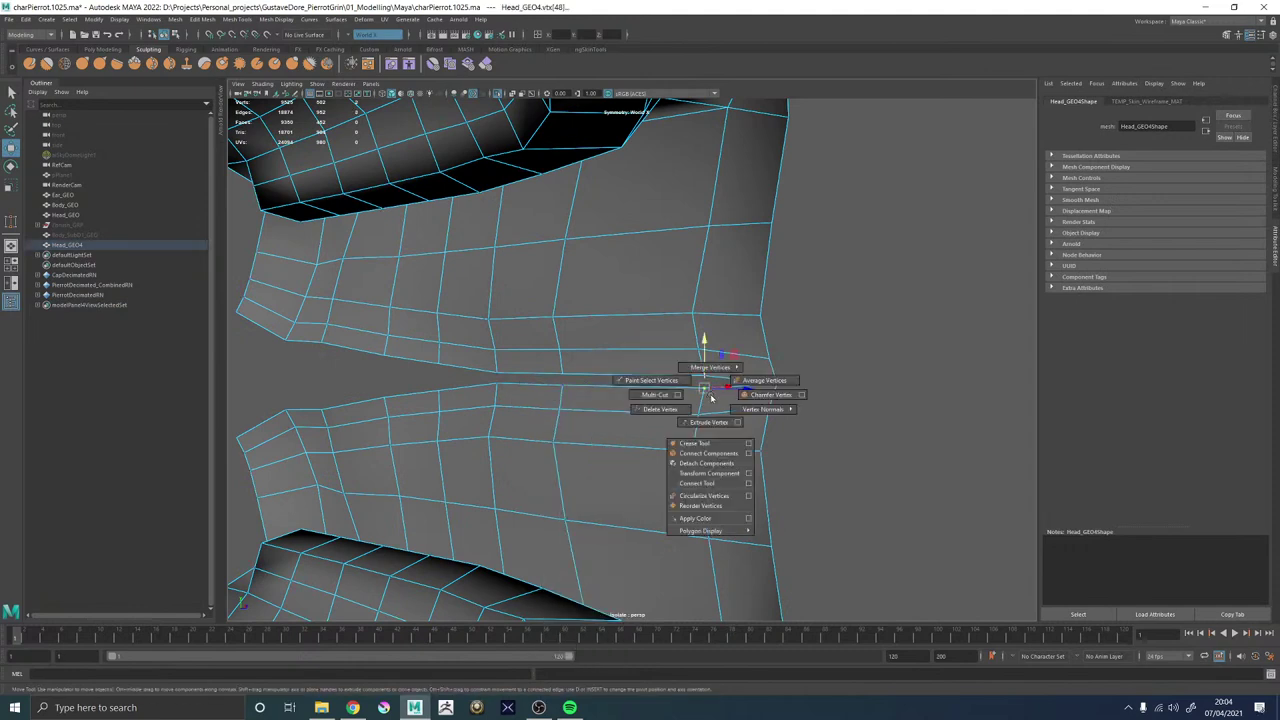
key("q")
right_click_drag(705, 394, 712, 304, "shift")
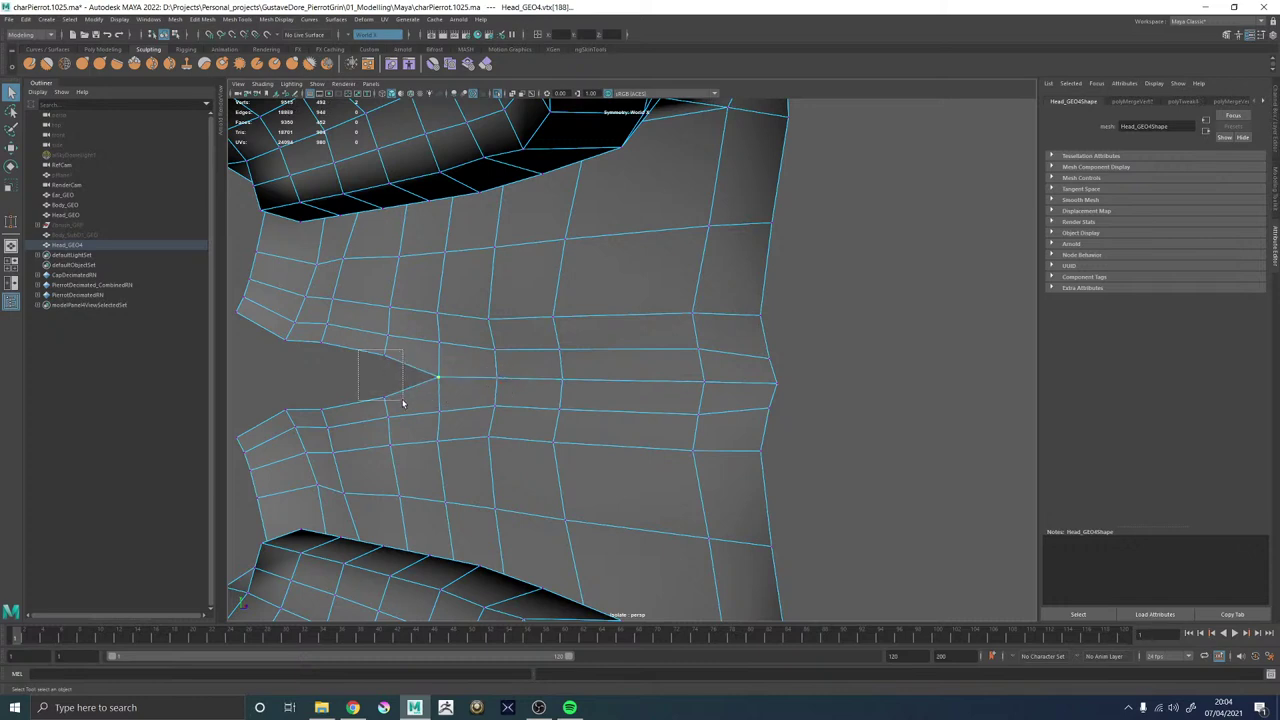
Merge the remaining facing vertex pairs toward the inner end of Head_GEO4's gap to close the seam.
left_click_drag(403, 403, 404, 403)
key("g")
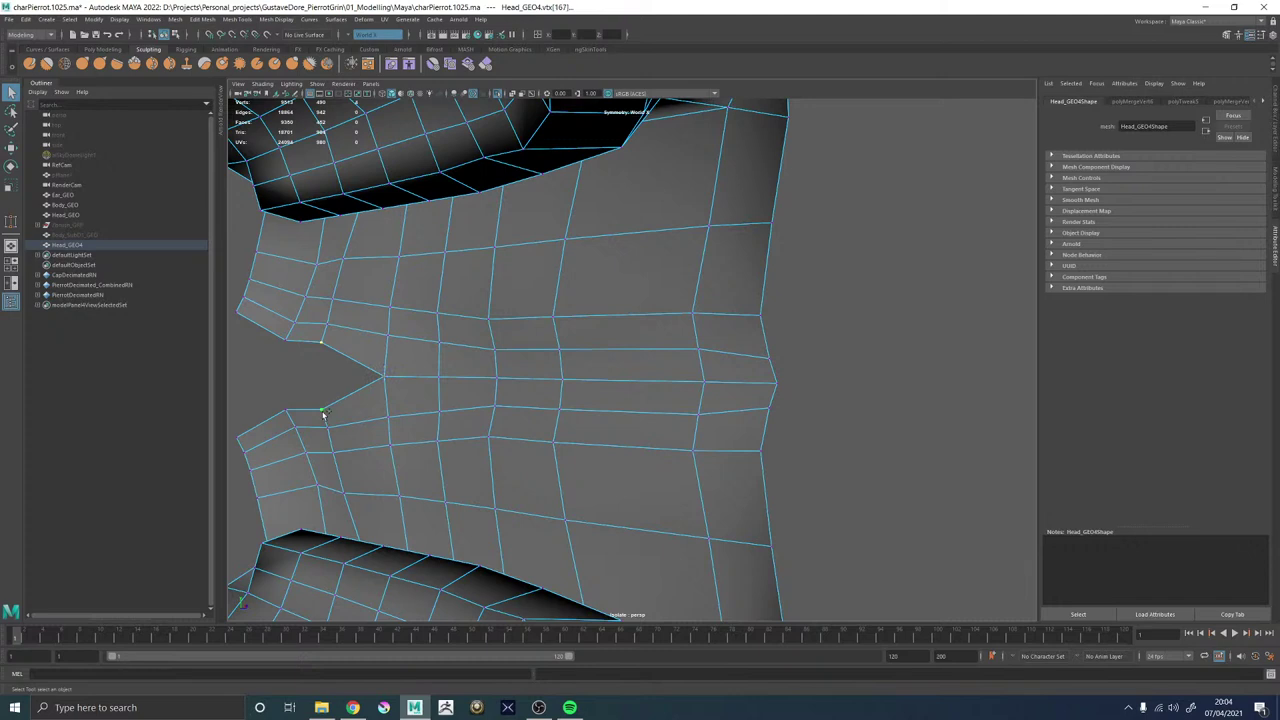
key("g")
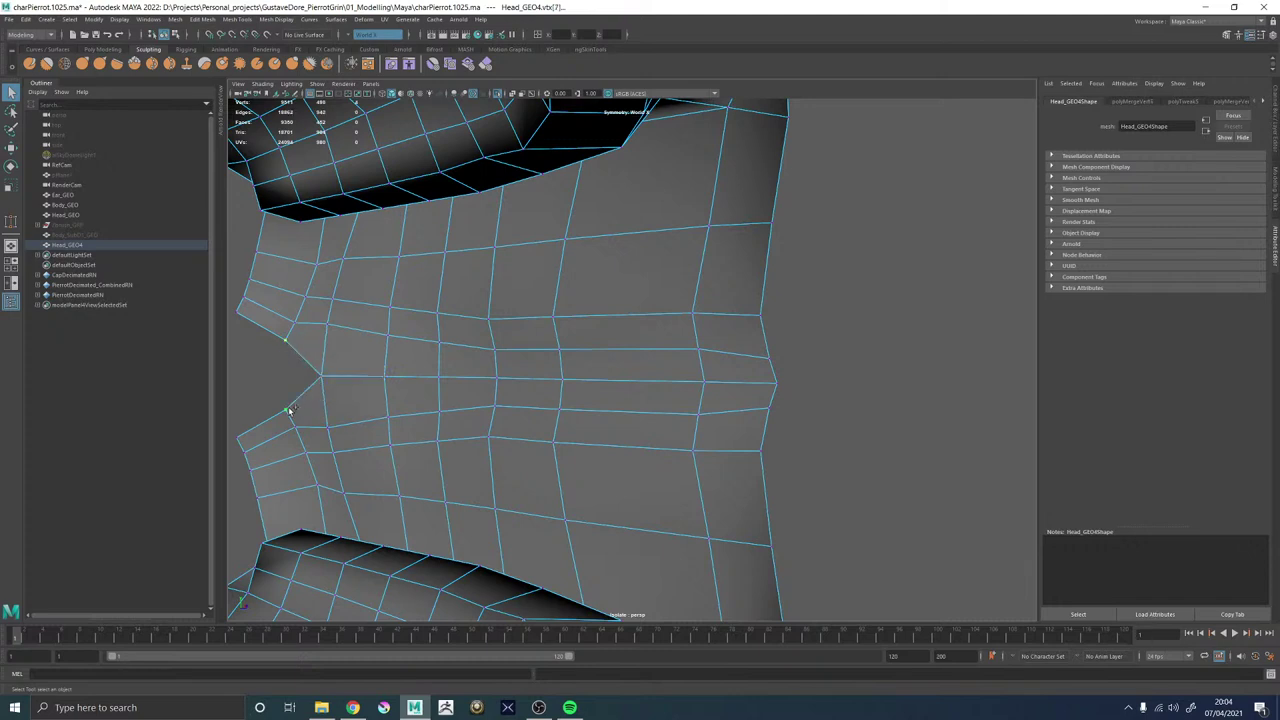
key("g")
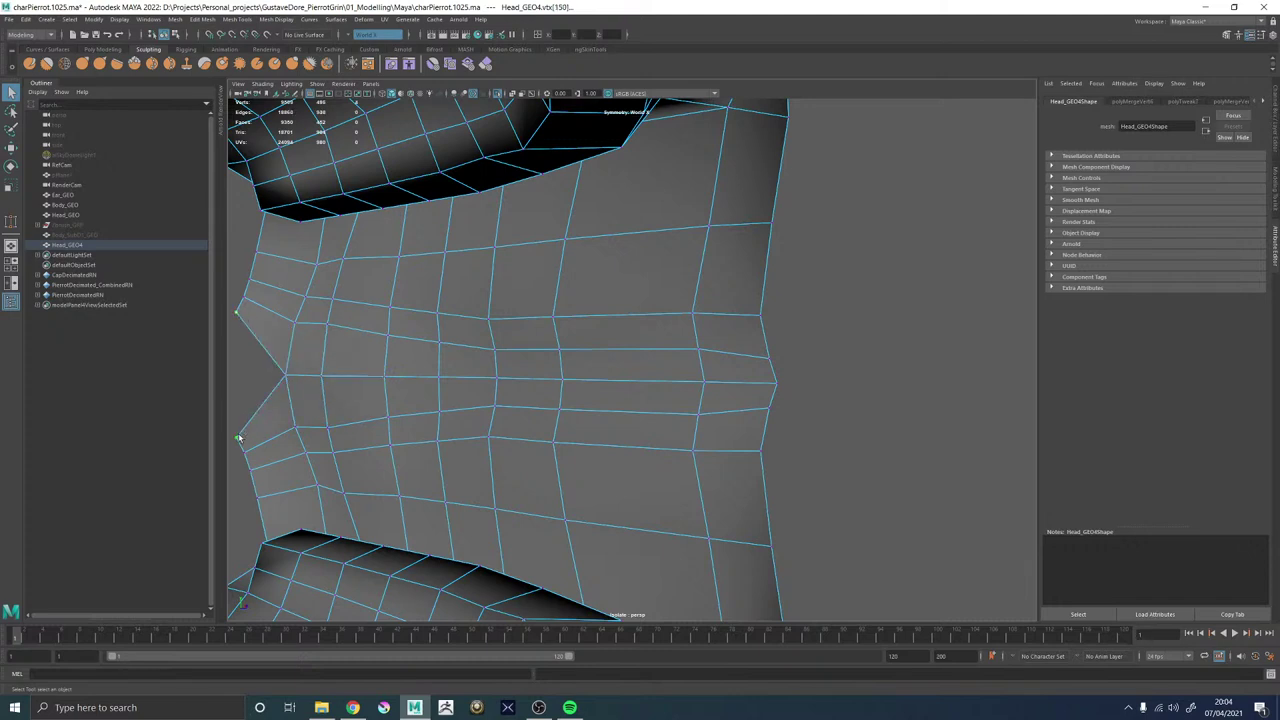
left_click_drag(238, 438, 236, 313)
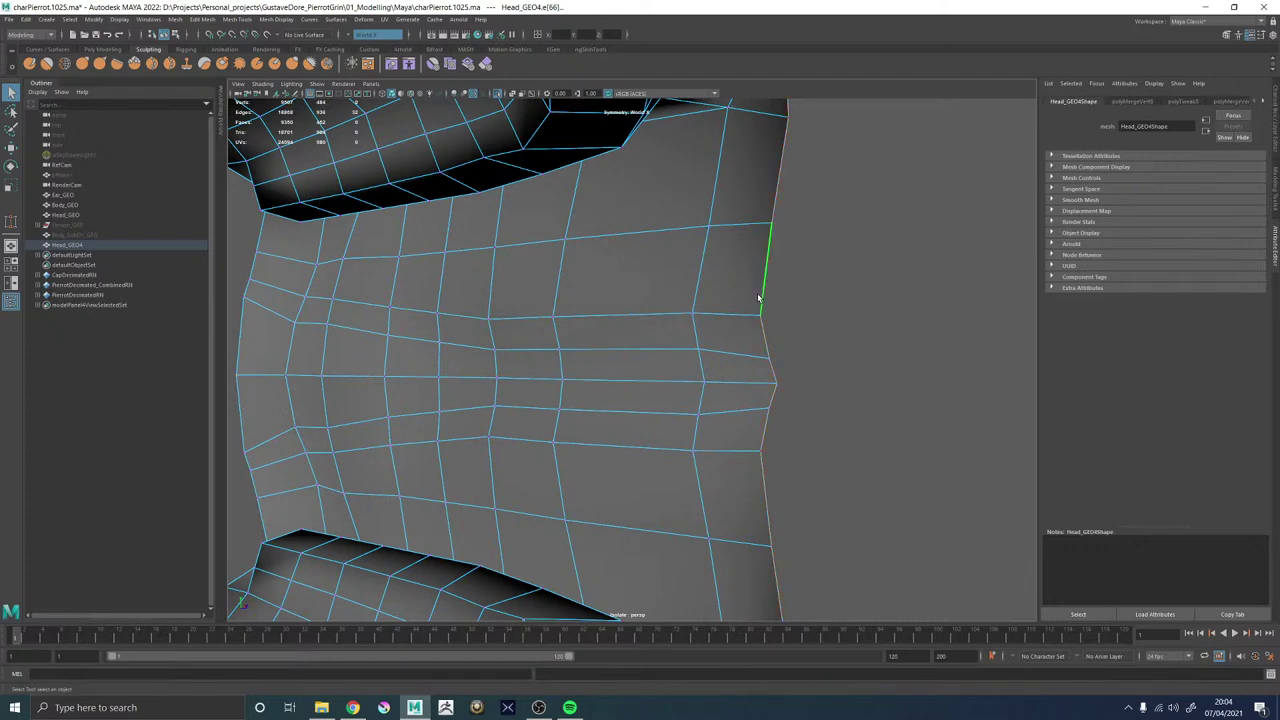
scroll(862, 318, "down", 6)
left_click_drag(868, 319, 742, 345, "alt")
scroll(810, 314, "down", 3)
left_click_drag(662, 315, 749, 315, "alt")
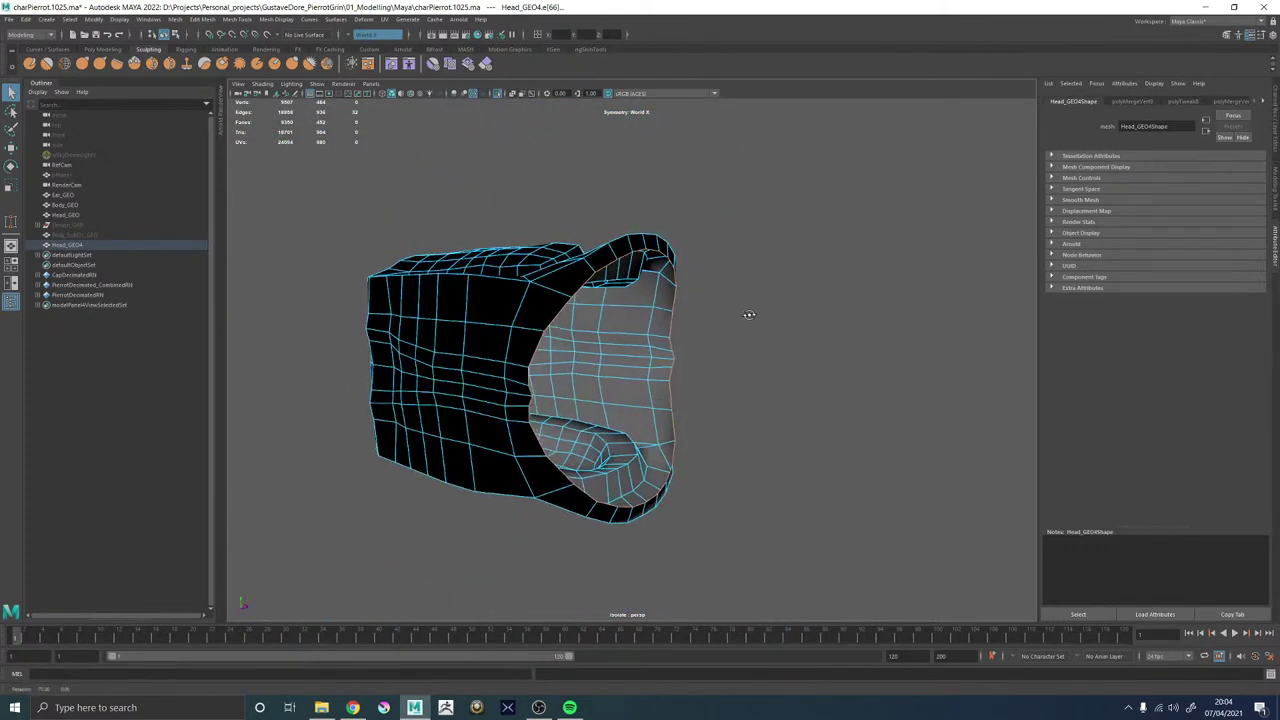
scroll(749, 315, "up", 5)
left_click_drag(774, 360, 714, 320, "alt")
right_click_drag(713, 318, 716, 345)
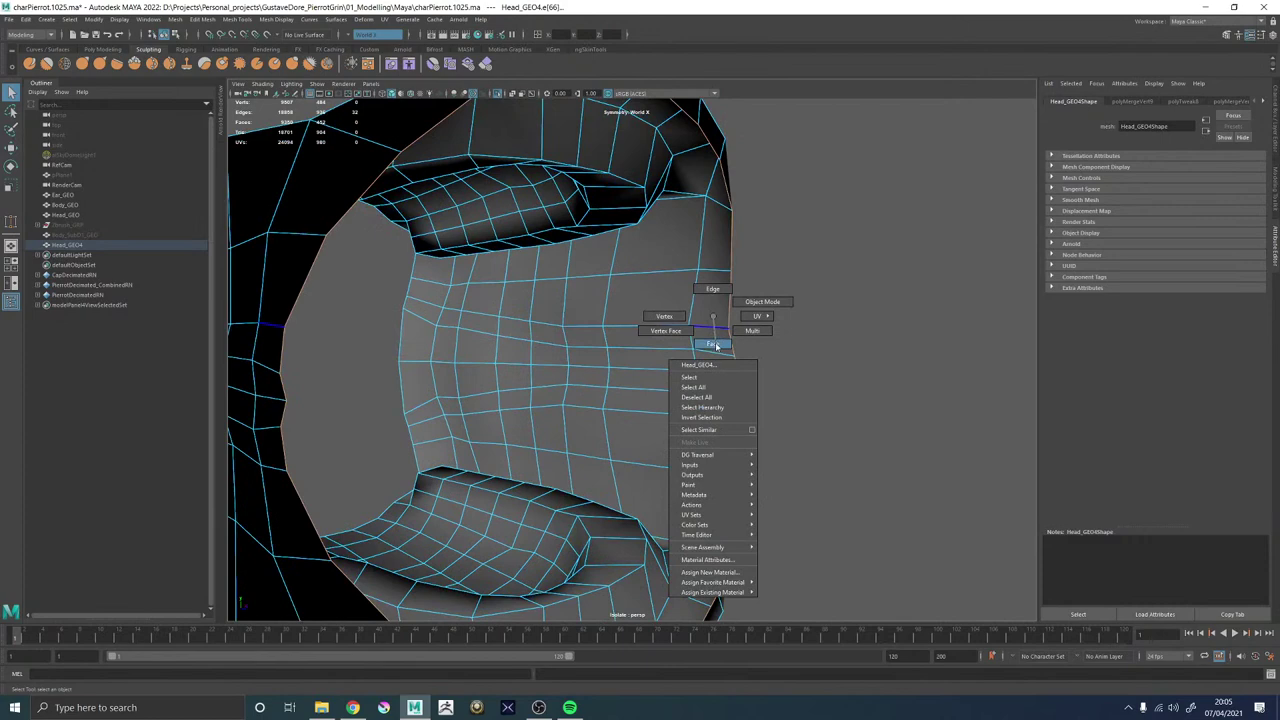
scroll(766, 314, "down", 3)
left_click_drag(766, 314, 435, 250, "alt")
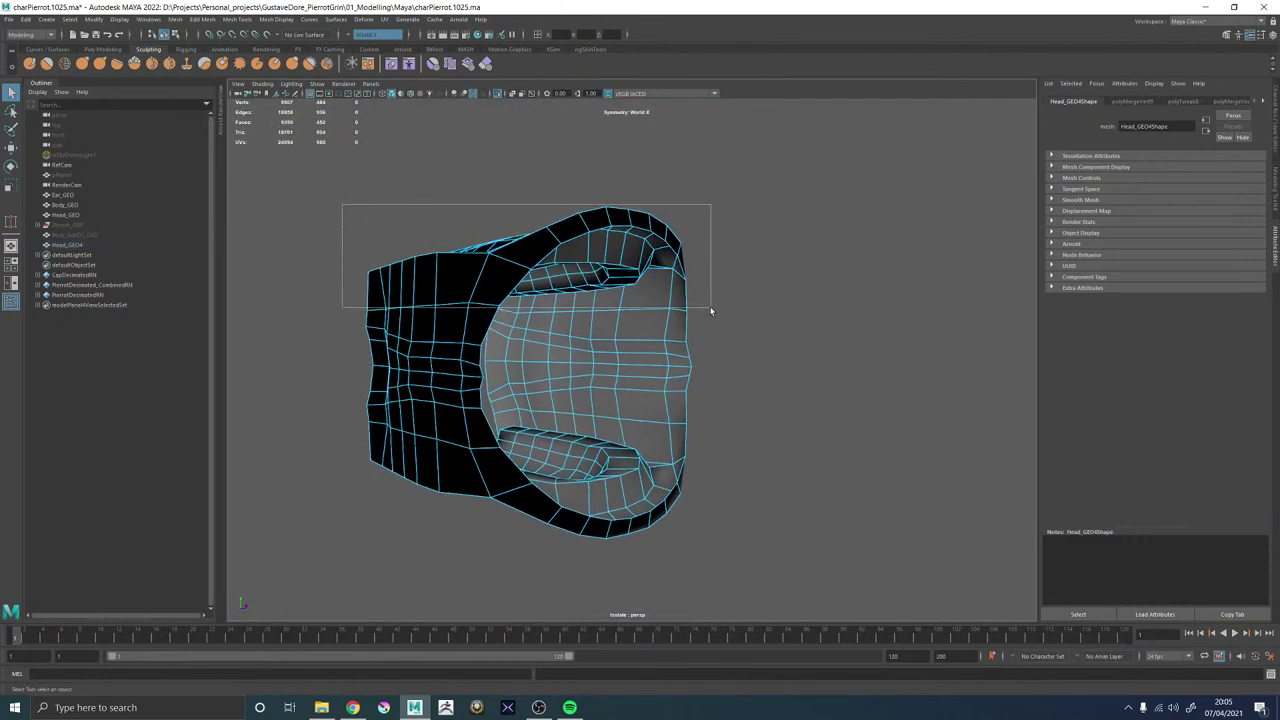
left_click_drag(712, 299, 684, 298)
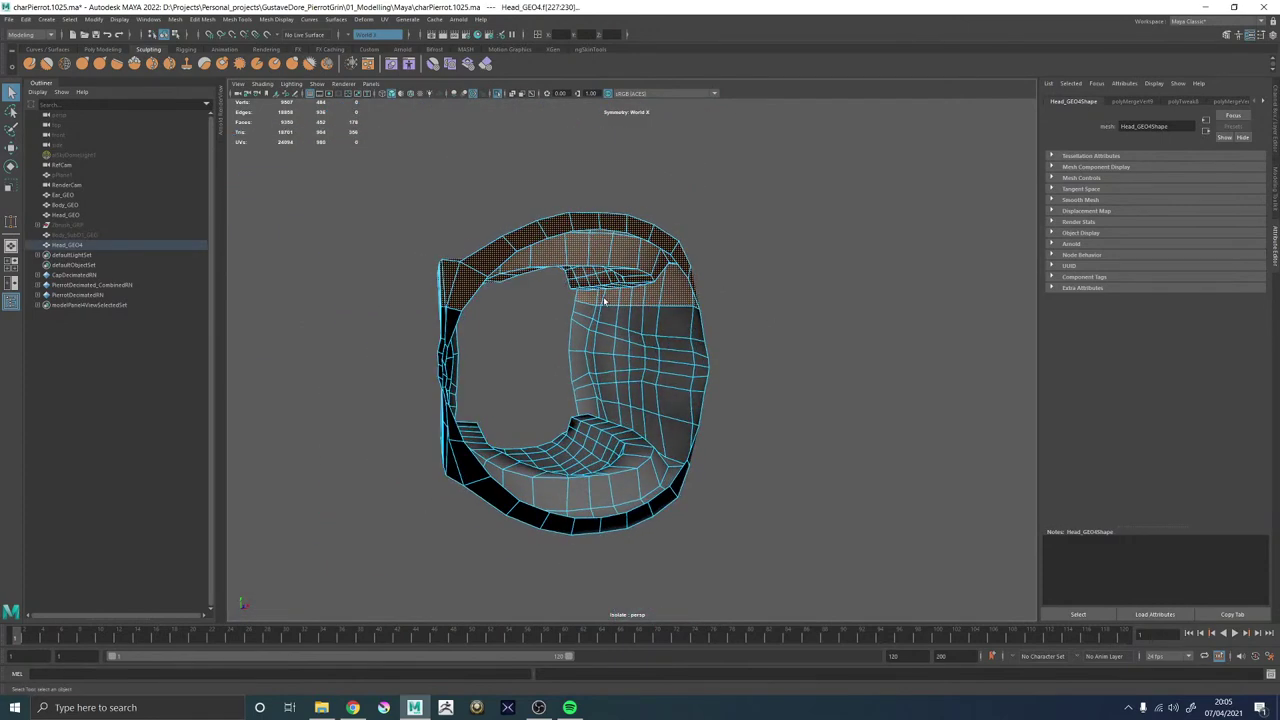
scroll(684, 298, "up", 5)
scroll(809, 324, "down", 4)
left_click_drag(809, 324, 428, 272, "alt")
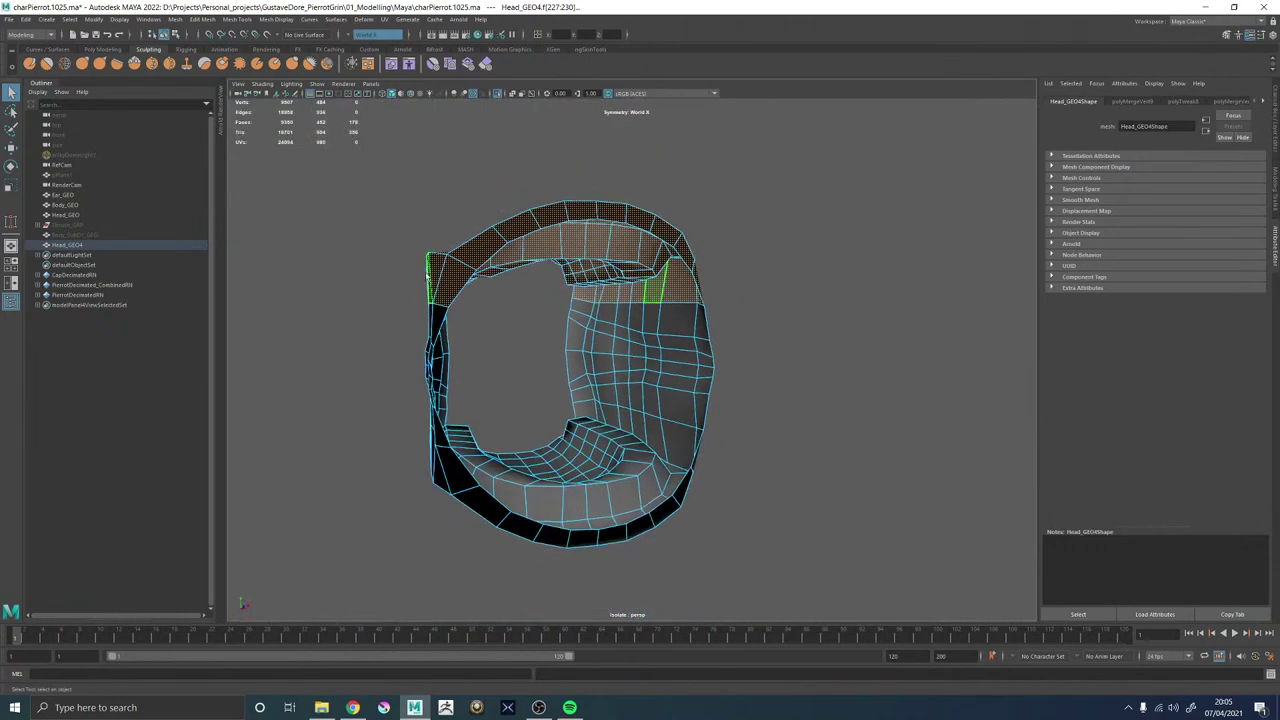
Select the face loops running along the U-shaped upper gum ridge of Head_GEO4.
left_click_drag(750, 367, 615, 272)
left_click(622, 258)
double_click(651, 274, "shift")
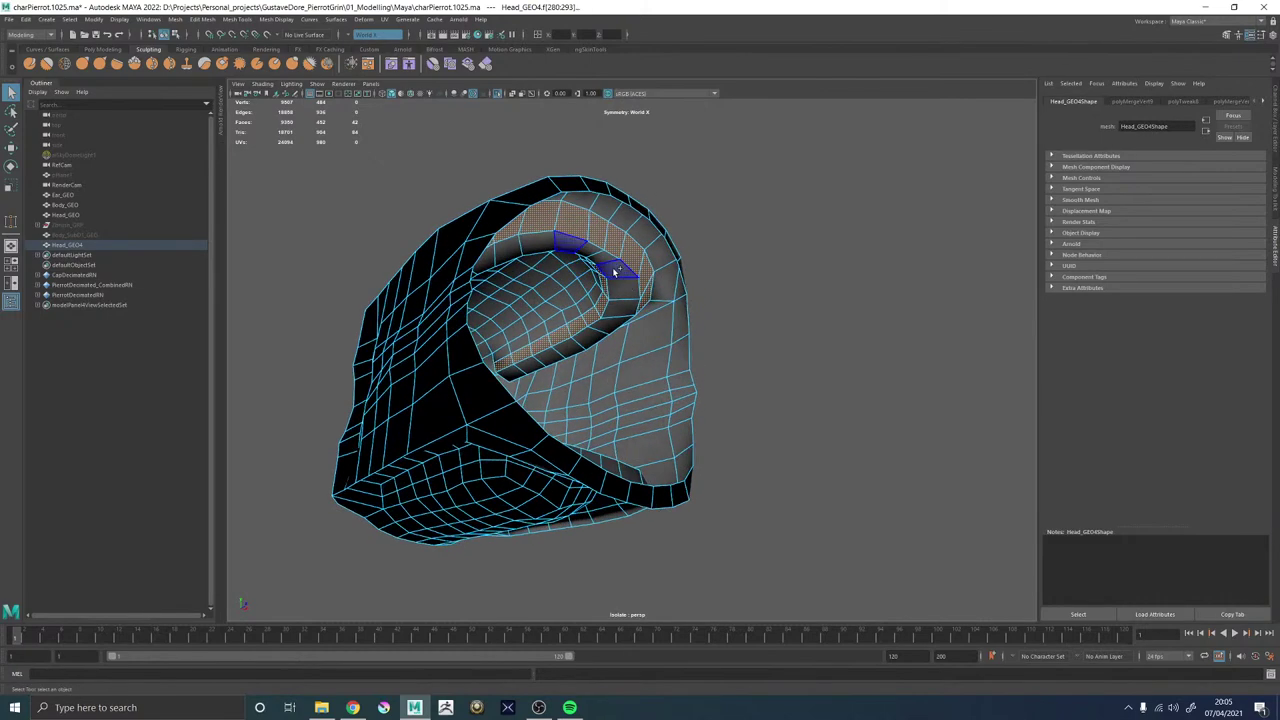
double_click(510, 377, "shift")
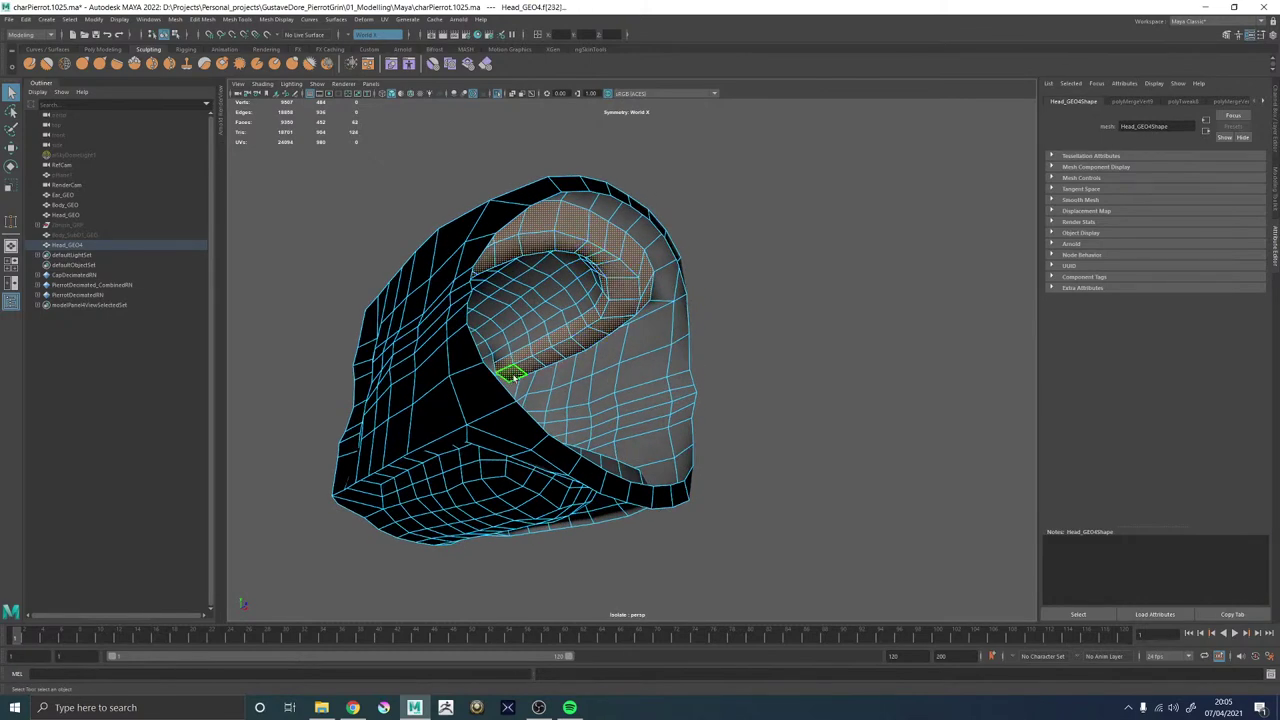
left_click_drag(512, 377, 480, 346, "alt")
scroll(420, 320, "up", 5)
middle_click_drag(366, 297, 415, 325, "alt")
Add the palate face strips inside the upper gum and the end faces behind the ridge to the selection.
left_click(515, 254)
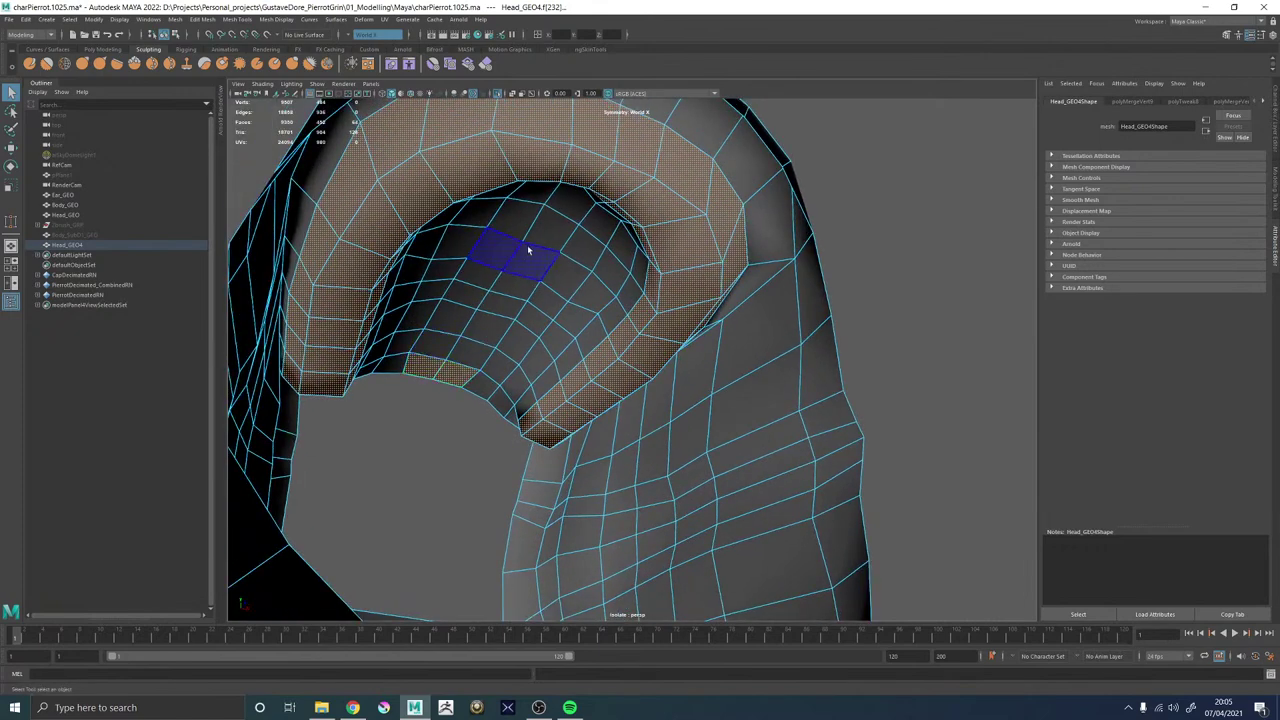
left_click_drag(515, 254, 583, 235, "alt")
left_click(496, 418)
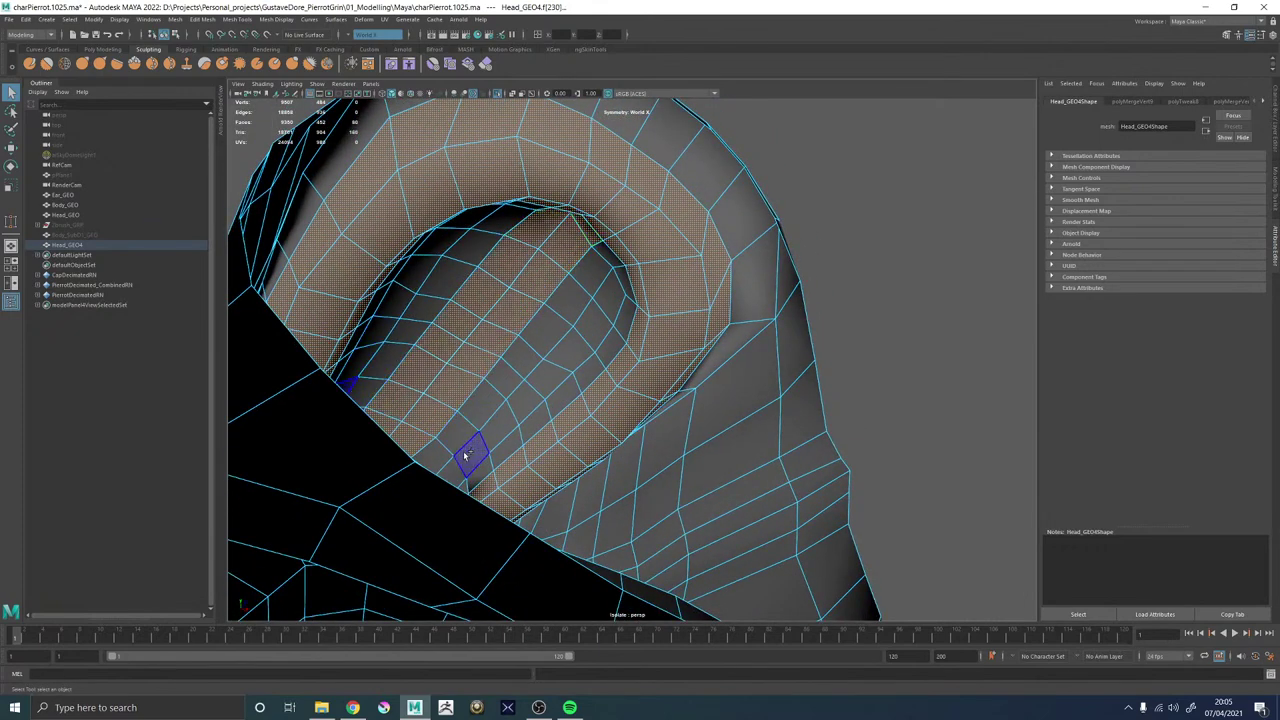
left_click(612, 272)
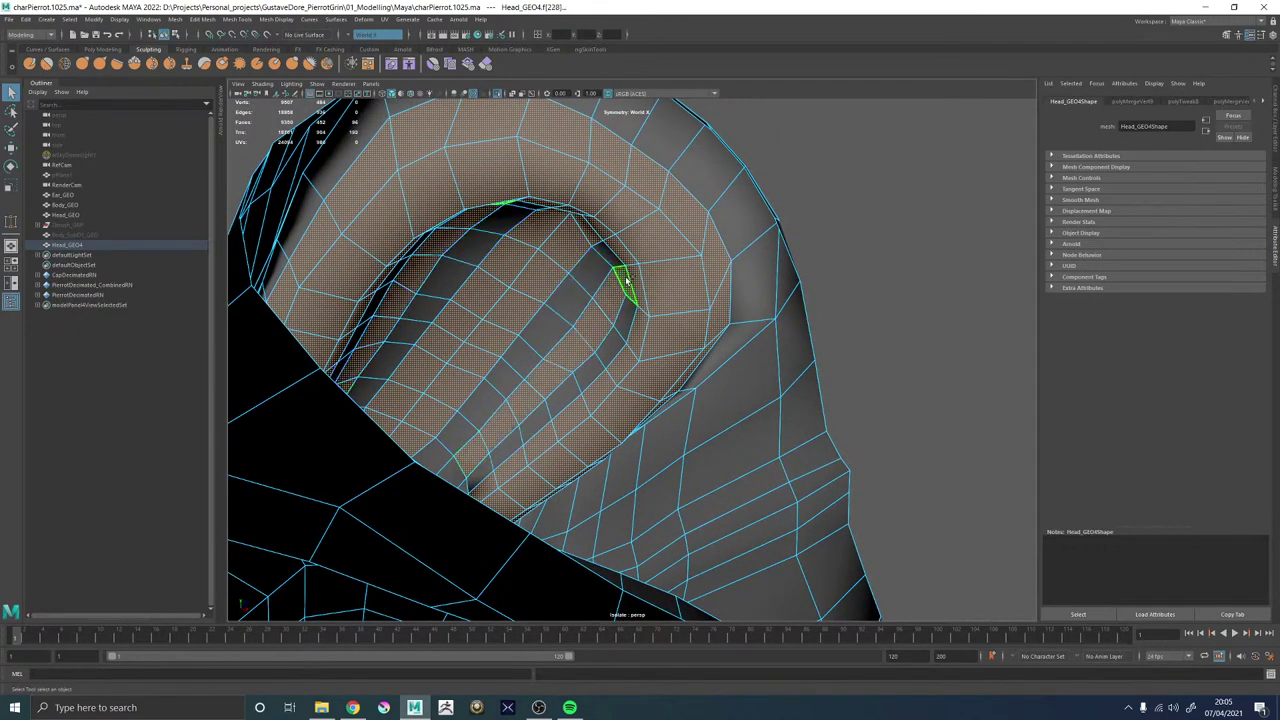
left_click_drag(612, 272, 416, 357, "alt")
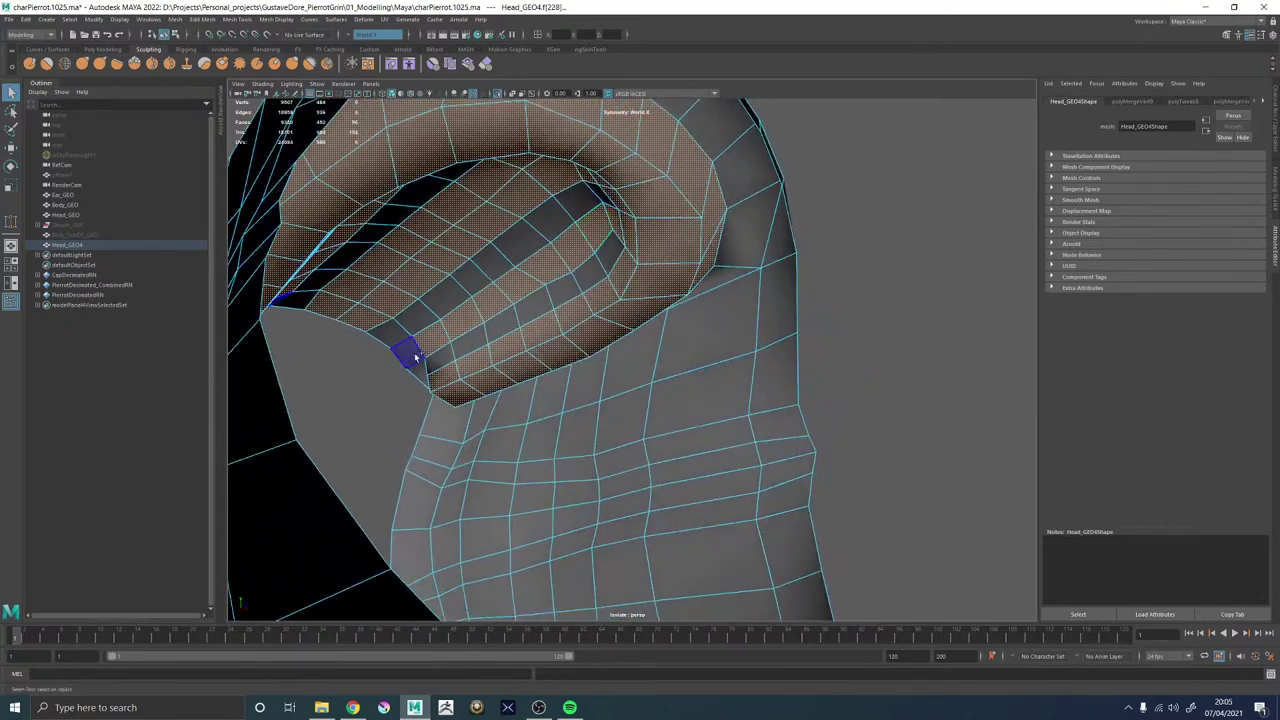
scroll(500, 371, "down", 10)
left_click_drag(491, 374, 694, 414, "alt")
scroll(757, 437, "up", 5)
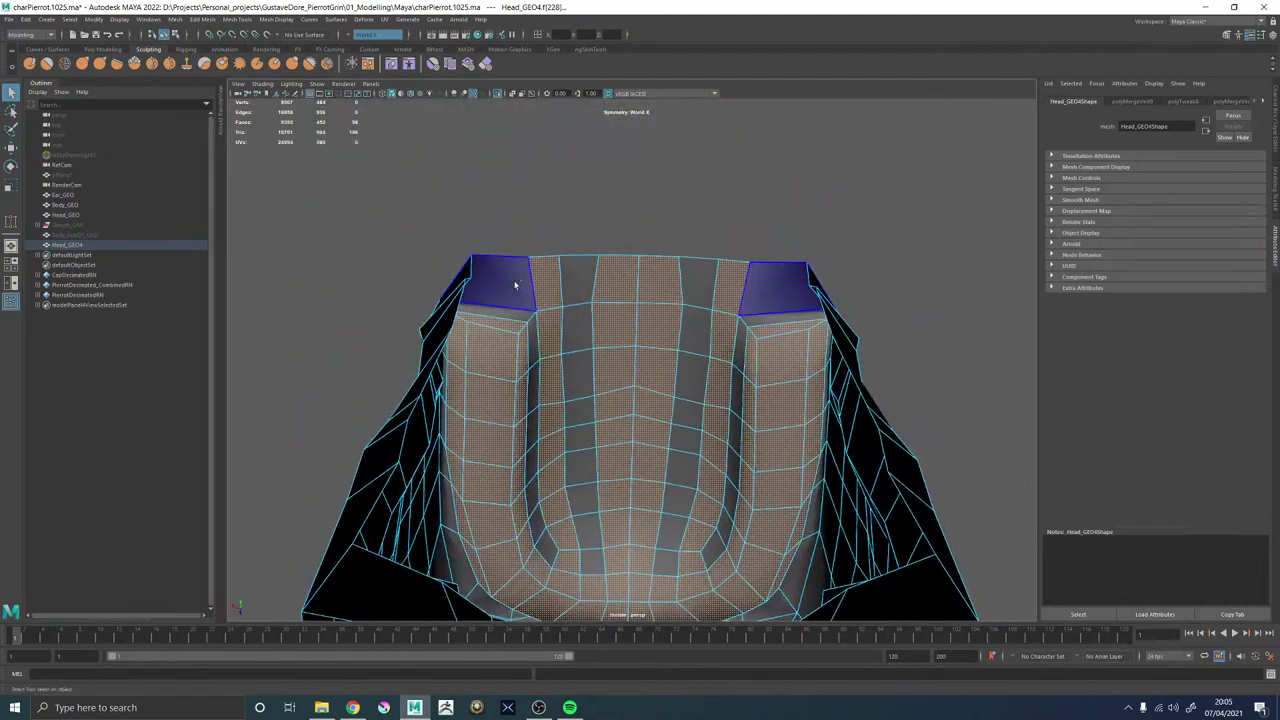
left_click(515, 285, "shift")
Enable soft selection and move the selected upper gum faces straight down toward the lower gum.
left_click_drag(573, 320, 730, 344, "alt")
scroll(535, 330, "down", 6)
scroll(665, 352, "up", 5)
key("b")
left_click(593, 225)
key("w")
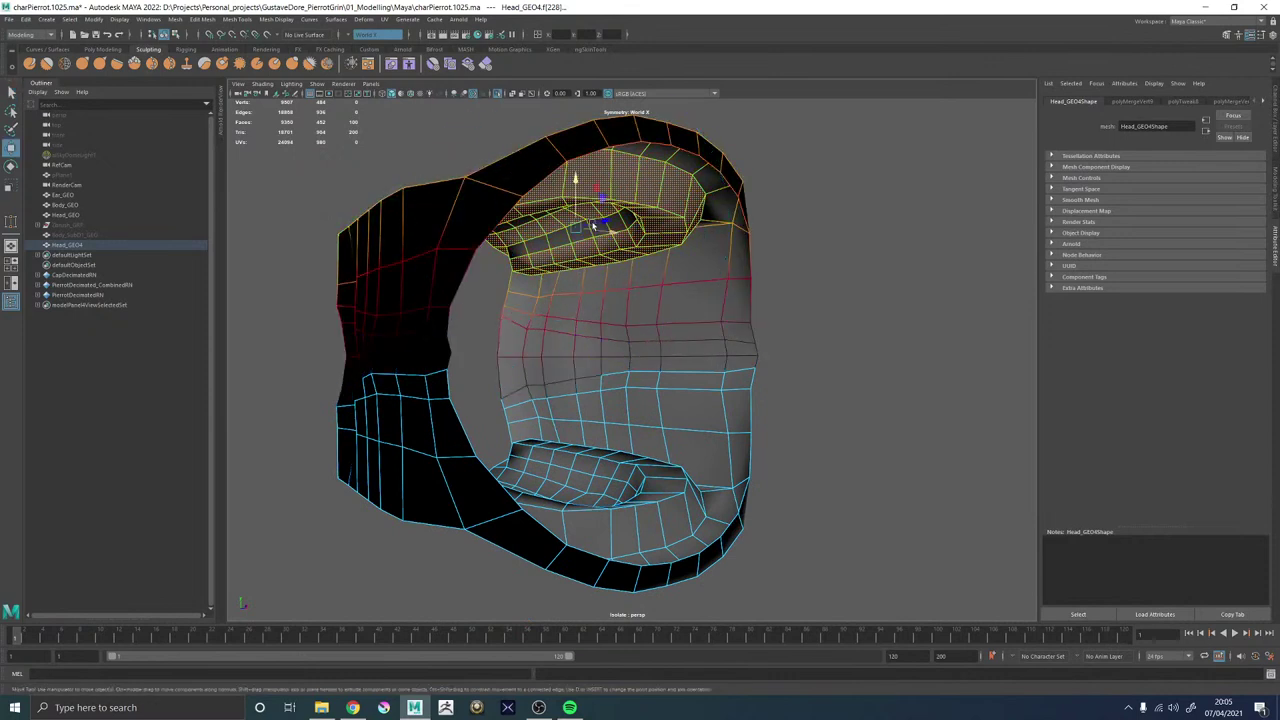
left_click_drag(577, 186, 567, 299)
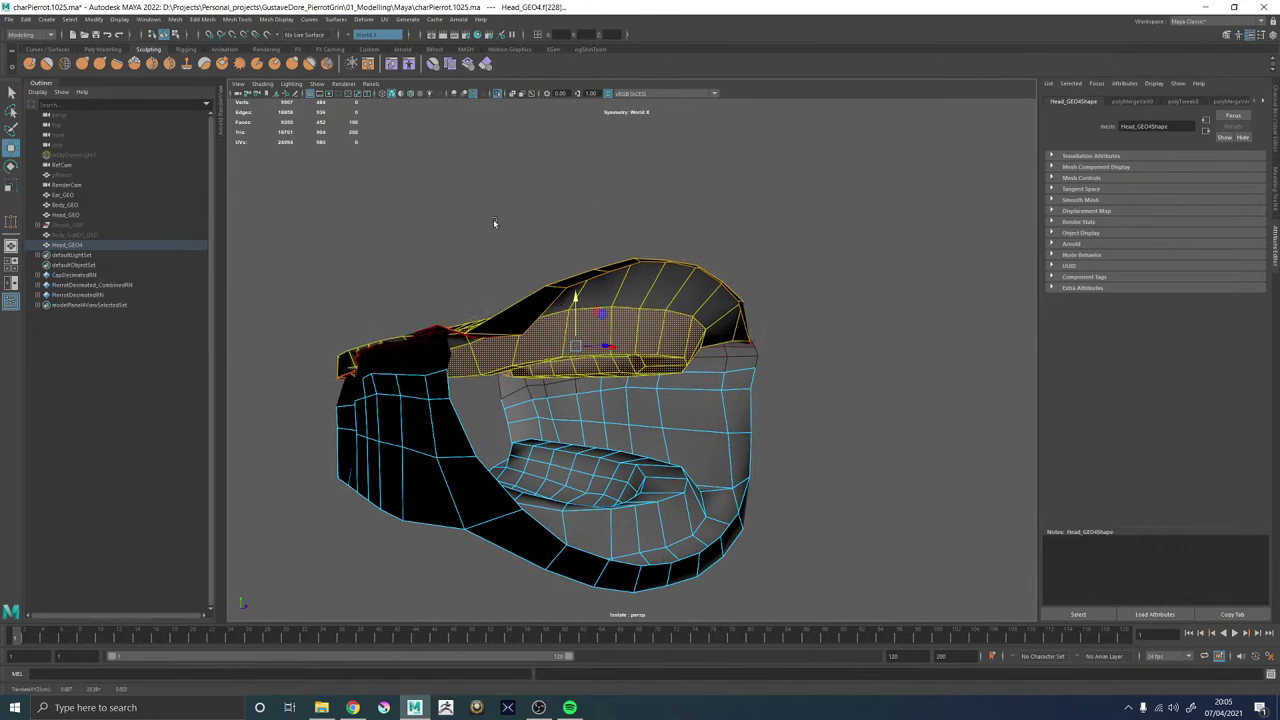
Check the lowered upper gum inside the head's mouth opening, then reselect Head_GEO4 as an object in isolation.
left_click(497, 93)
left_click_drag(522, 139, 591, 284, "alt")
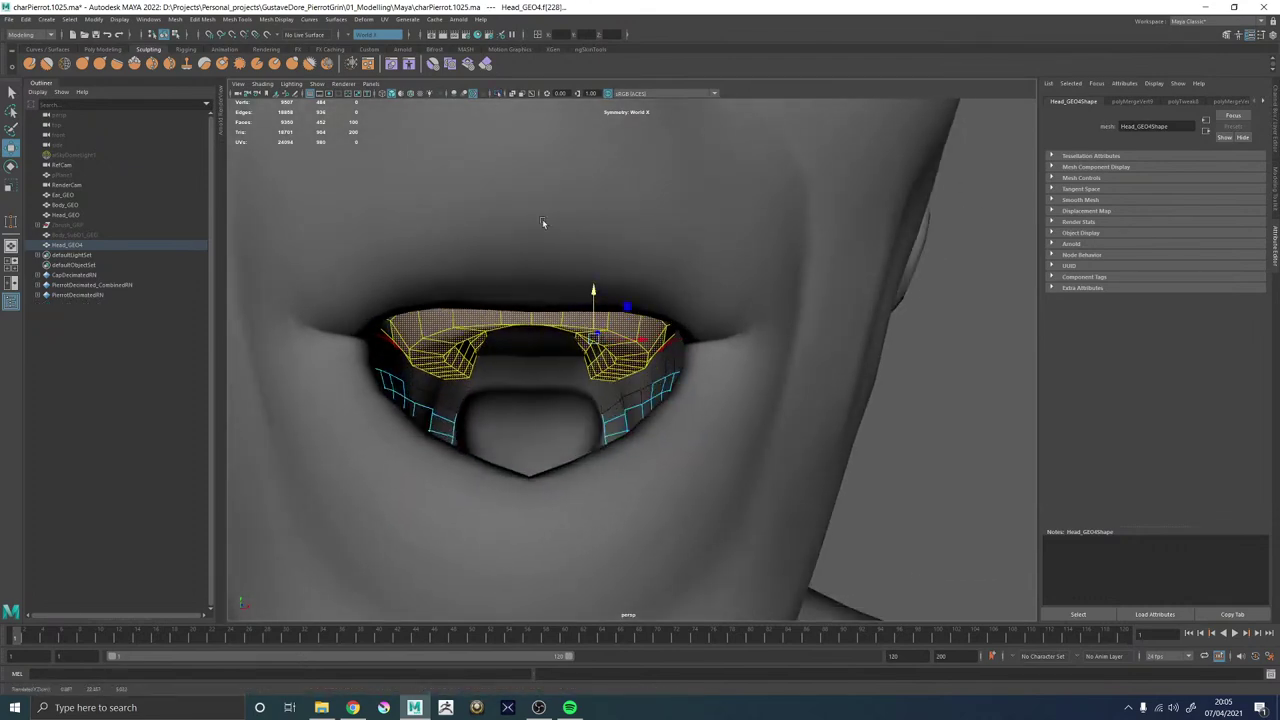
left_click(497, 95)
left_click_drag(668, 274, 798, 283, "alt")
right_click_drag(648, 313, 692, 283)
left_click(877, 258)
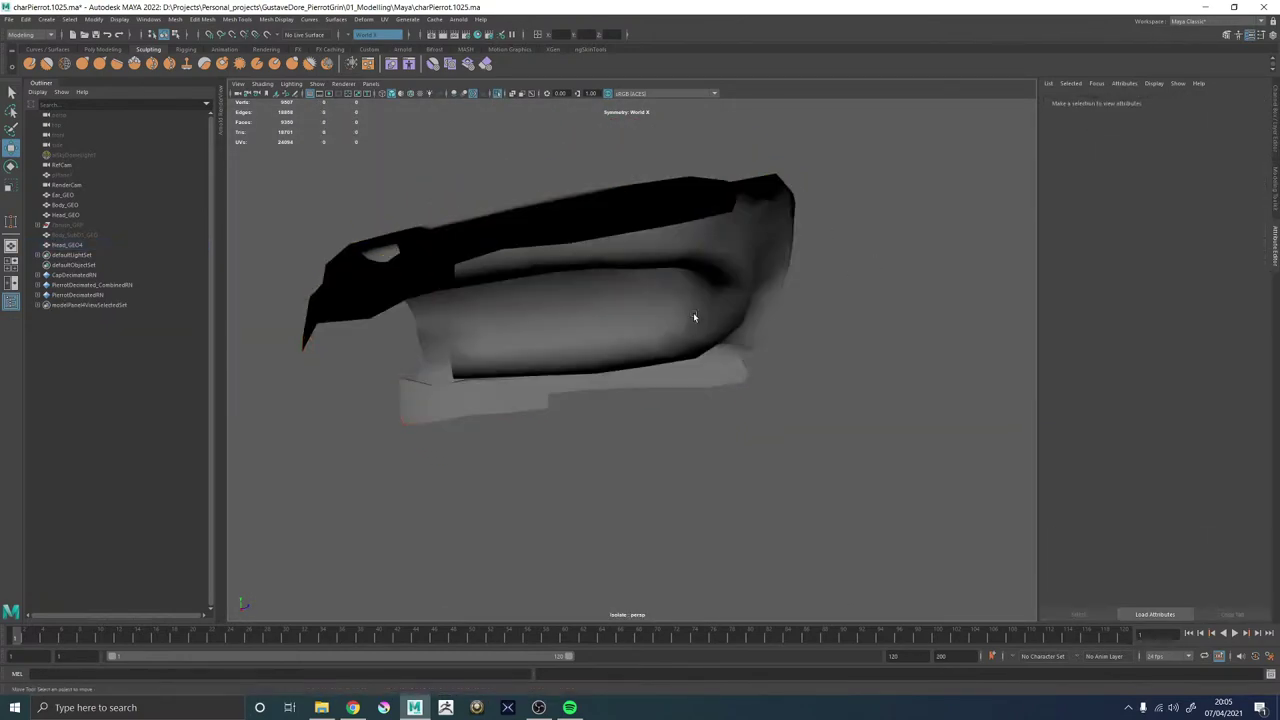
left_click(693, 312)
left_click(499, 95)
left_click(498, 95)
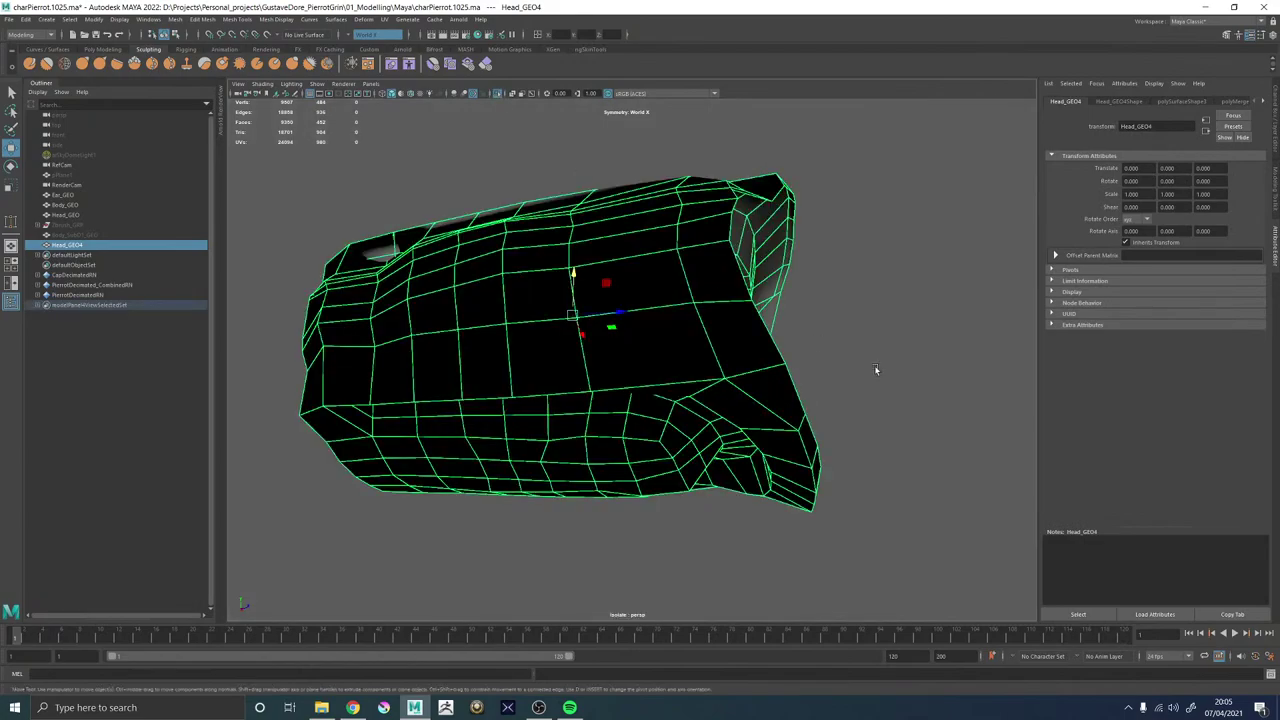
Examine the lowered upper gum, its folded side walls and its outer rim from inside and outside the mouth mesh.
left_click_drag(874, 366, 841, 382, "alt")
left_click(840, 381)
right_click_drag(692, 262, 834, 346, "alt")
left_click_drag(834, 346, 846, 337, "alt")
left_click(846, 337)
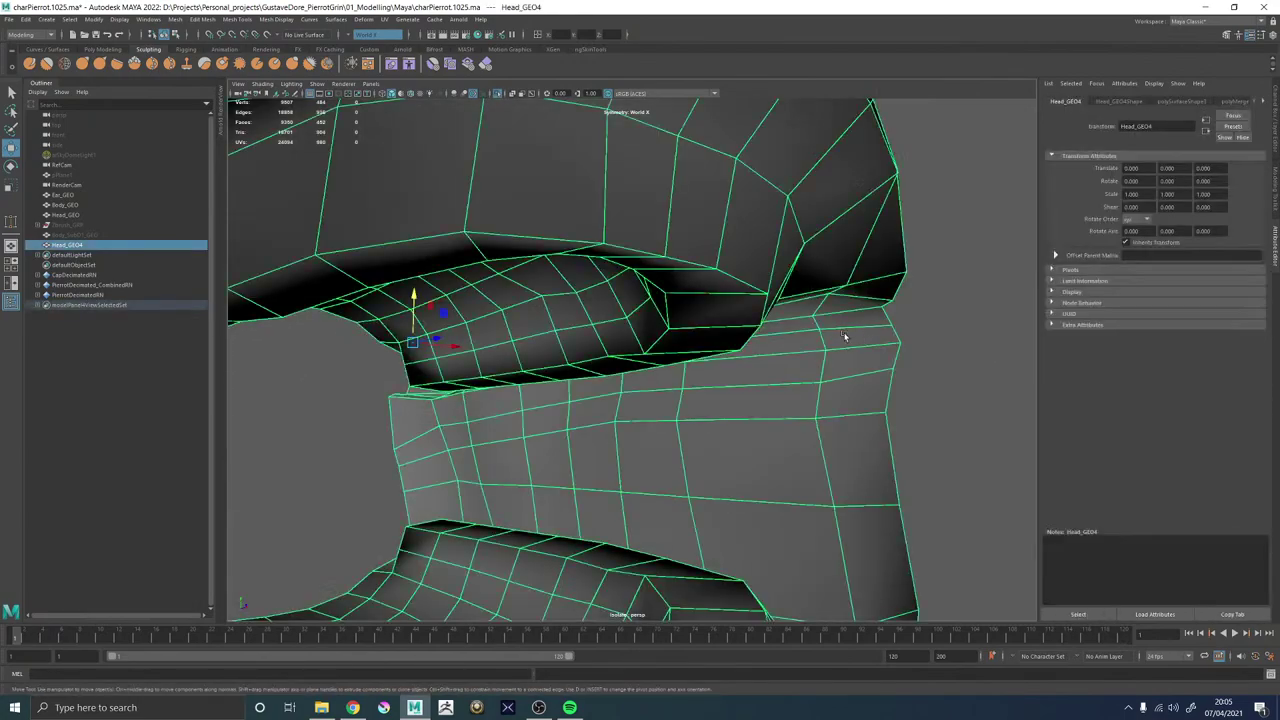
middle_click_drag(846, 337, 643, 373, "alt")
left_click_drag(643, 373, 709, 266, "alt")
right_click_drag(709, 266, 629, 297, "alt")
mouse_move(629, 297)
left_mouse_down("alt")
mouse_move(626, 268)
mouse_move(630, 300)
left_mouse_up("alt")
middle_click_drag(630, 300, 646, 349, "alt")
right_click_drag(646, 349, 744, 416, "alt")
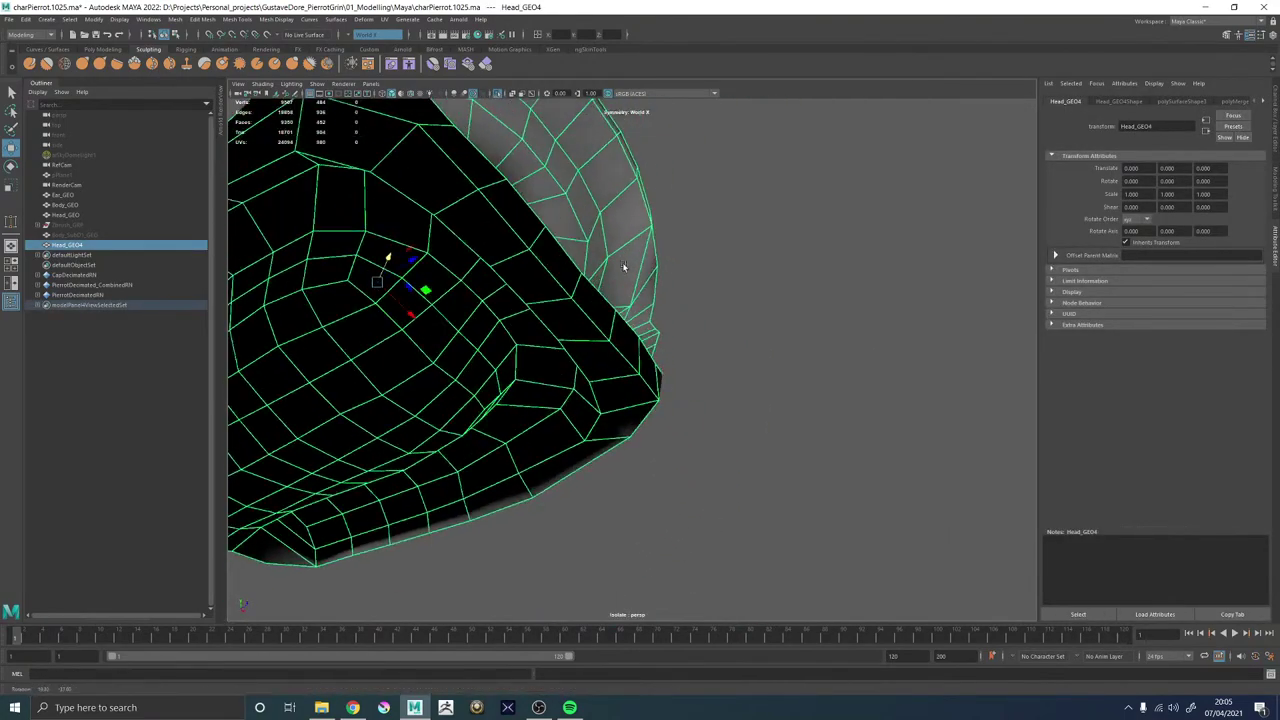
left_click_drag(744, 416, 735, 314, "alt")
Adjust edges on the upper rim of Head_GEO4 with soft selection using Scale and Move, then return to object selection.
right_click_drag(690, 208, 651, 208)
left_click_drag(688, 174, 572, 308, "alt")
left_click(429, 371)
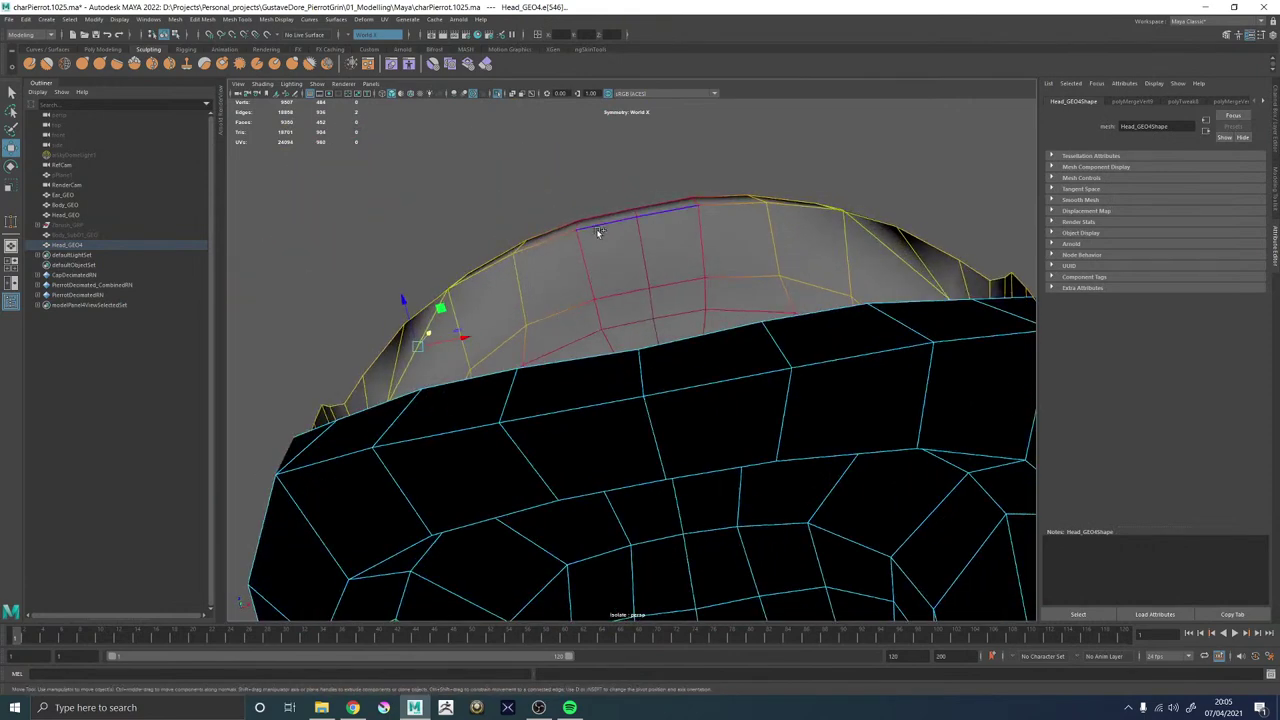
left_click_drag(596, 228, 514, 316, "alt")
key("r")
key("w")
key("w")
right_click_drag(625, 383, 686, 352)
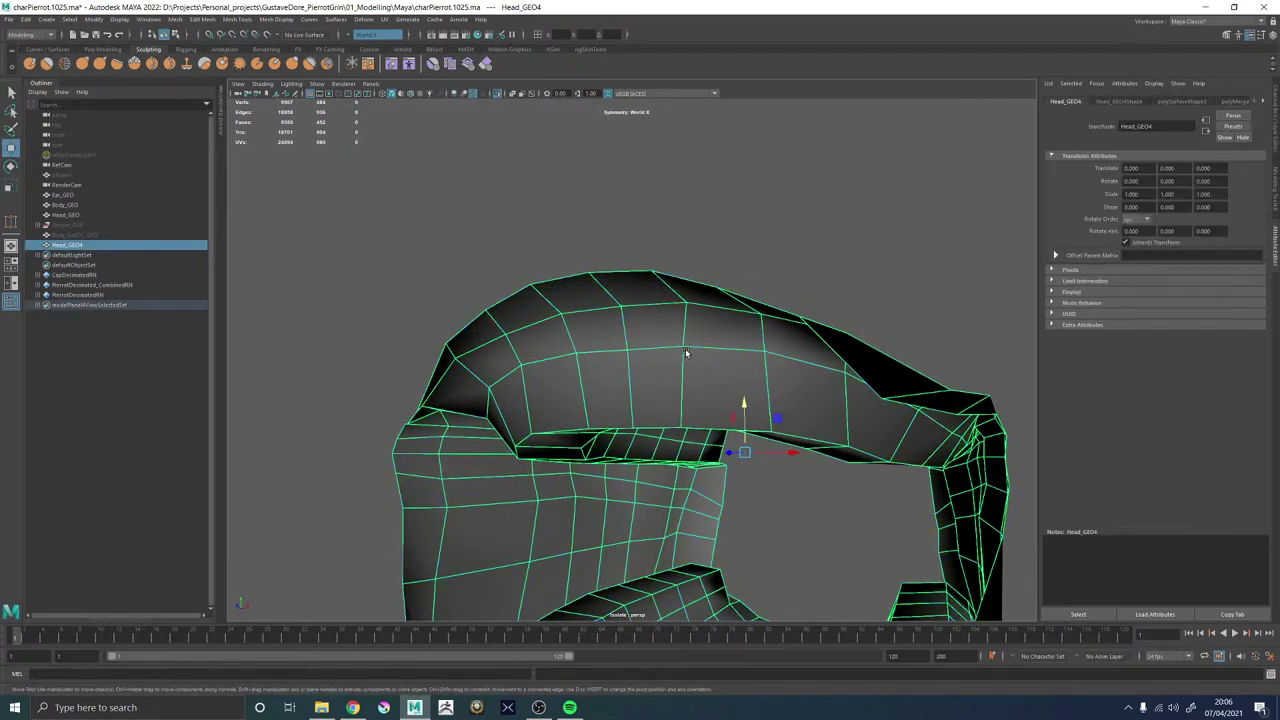
Turn off isolation to show the whole head and select Head_GEO together with Head_GEO4.
left_click(501, 93)
scroll(490, 318, "down", 3)
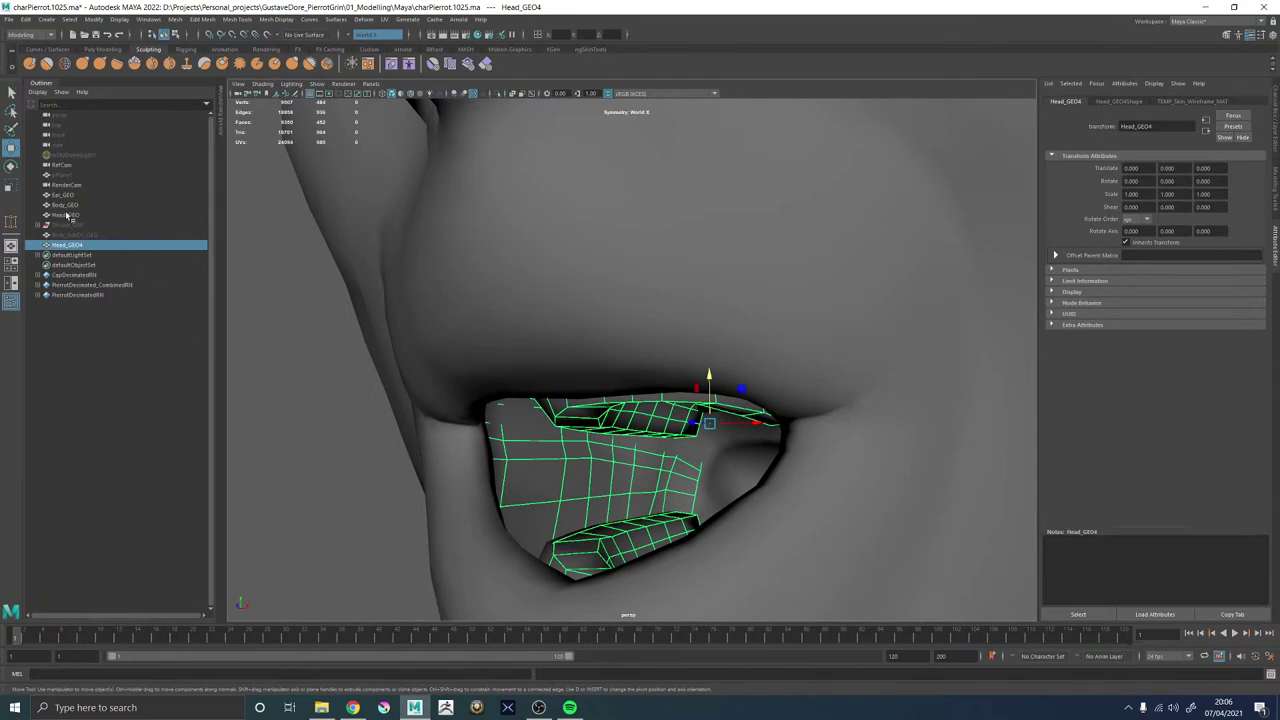
left_click(66, 215)
right_click_drag(689, 383, 646, 366, "alt")
left_click_drag(646, 366, 464, 117, "alt")
left_click(655, 376, "shift")
Check how the gum mesh overlaps the head's mouth cavity, then combine Head_GEO and Head_GEO4 into one mesh.
left_click_drag(801, 364, 746, 310, "alt")
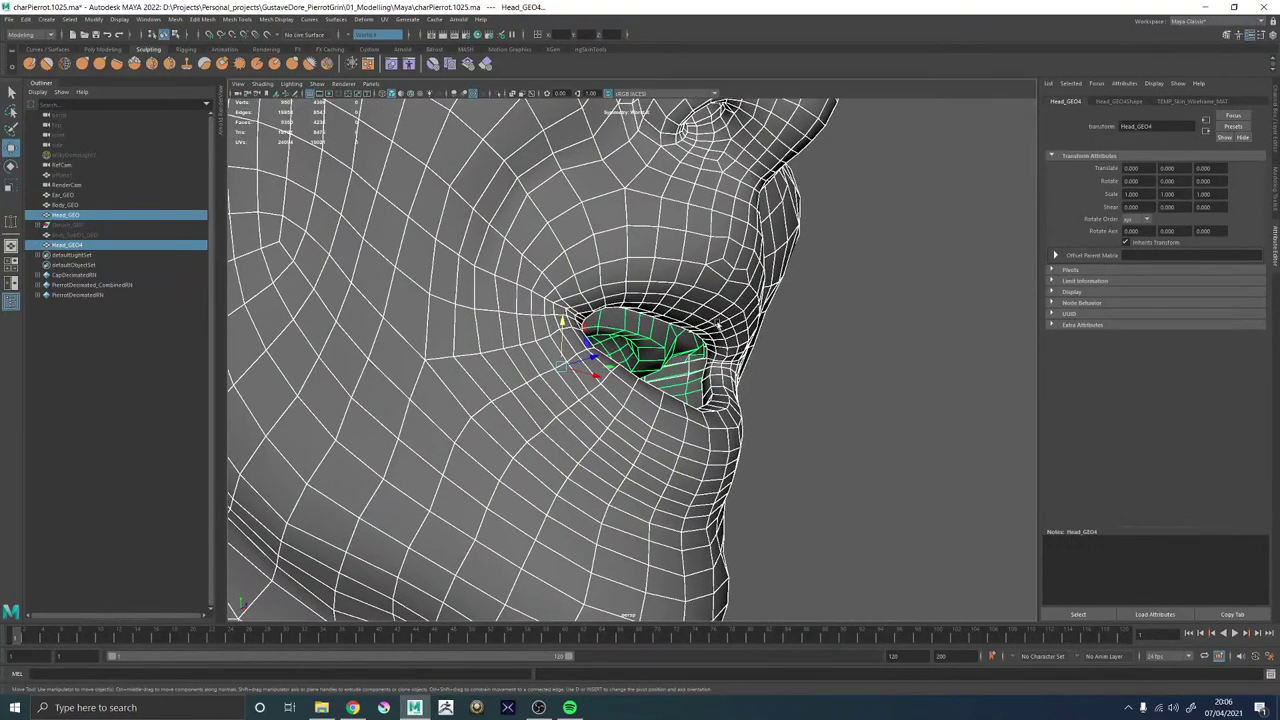
scroll(718, 325, "down", 4)
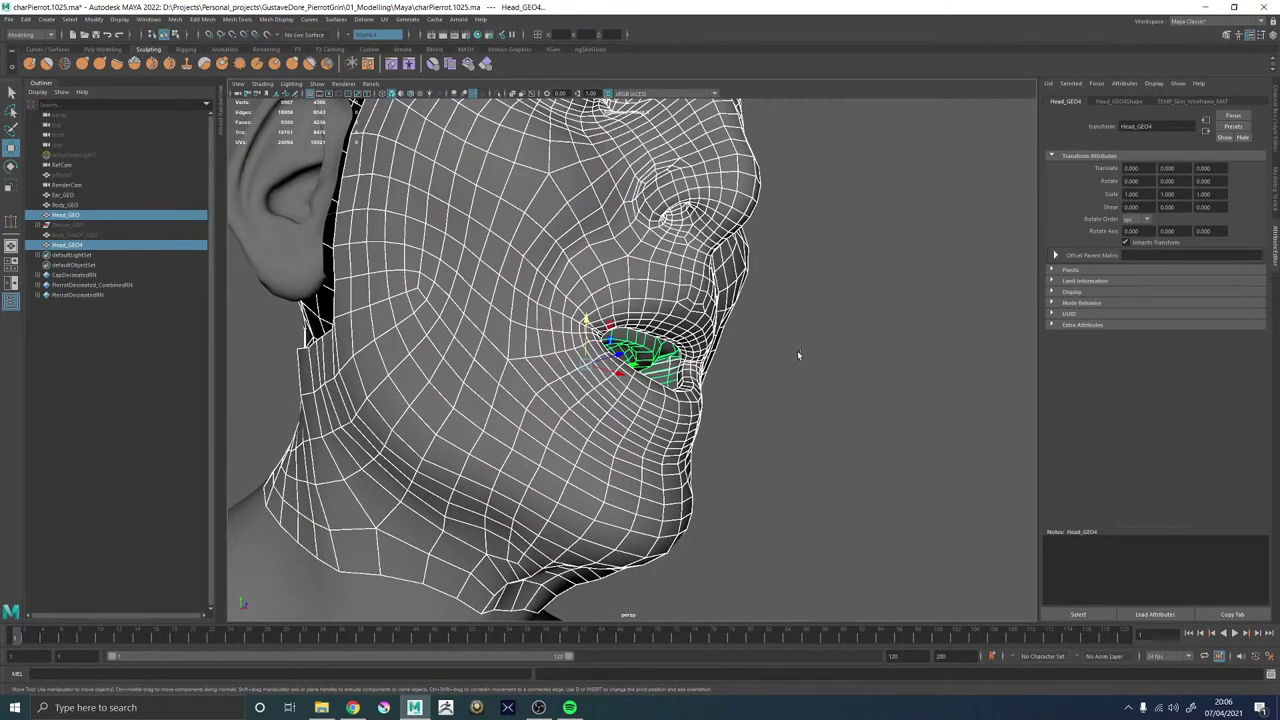
right_click_drag(771, 371, 758, 420, "alt")
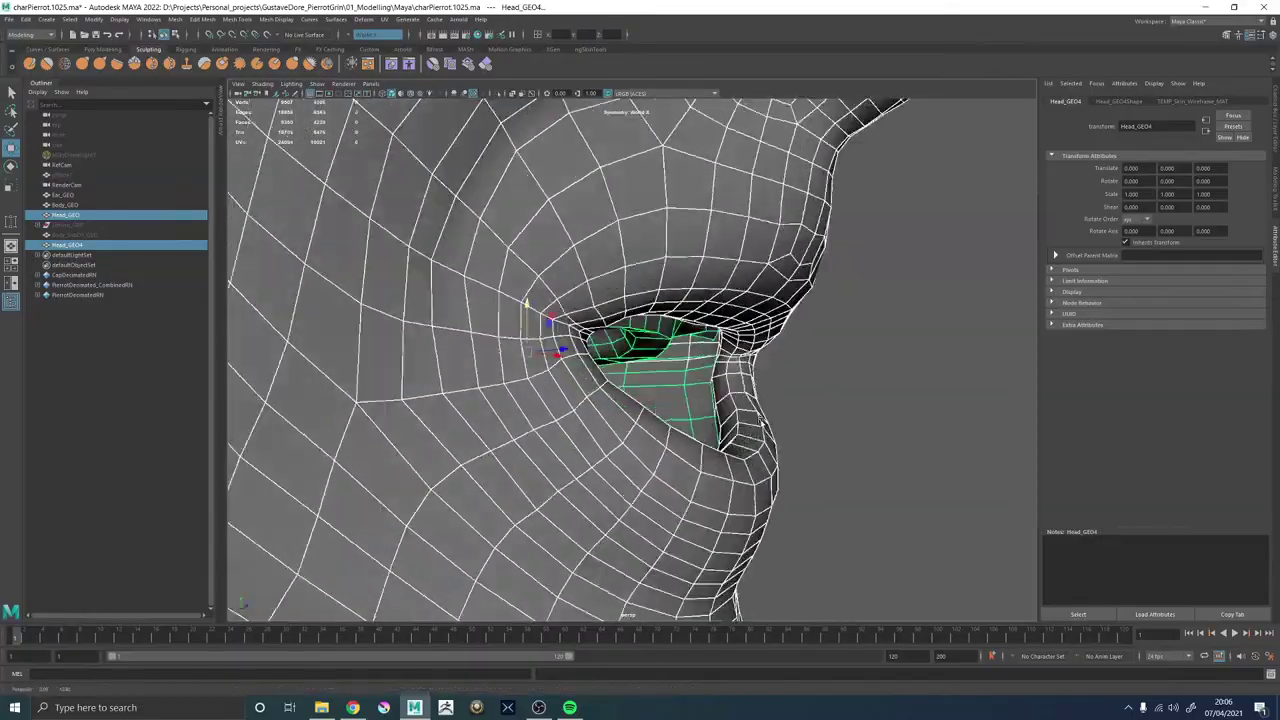
left_click_drag(760, 422, 773, 408, "alt")
left_click_drag(850, 400, 499, 372, "alt")
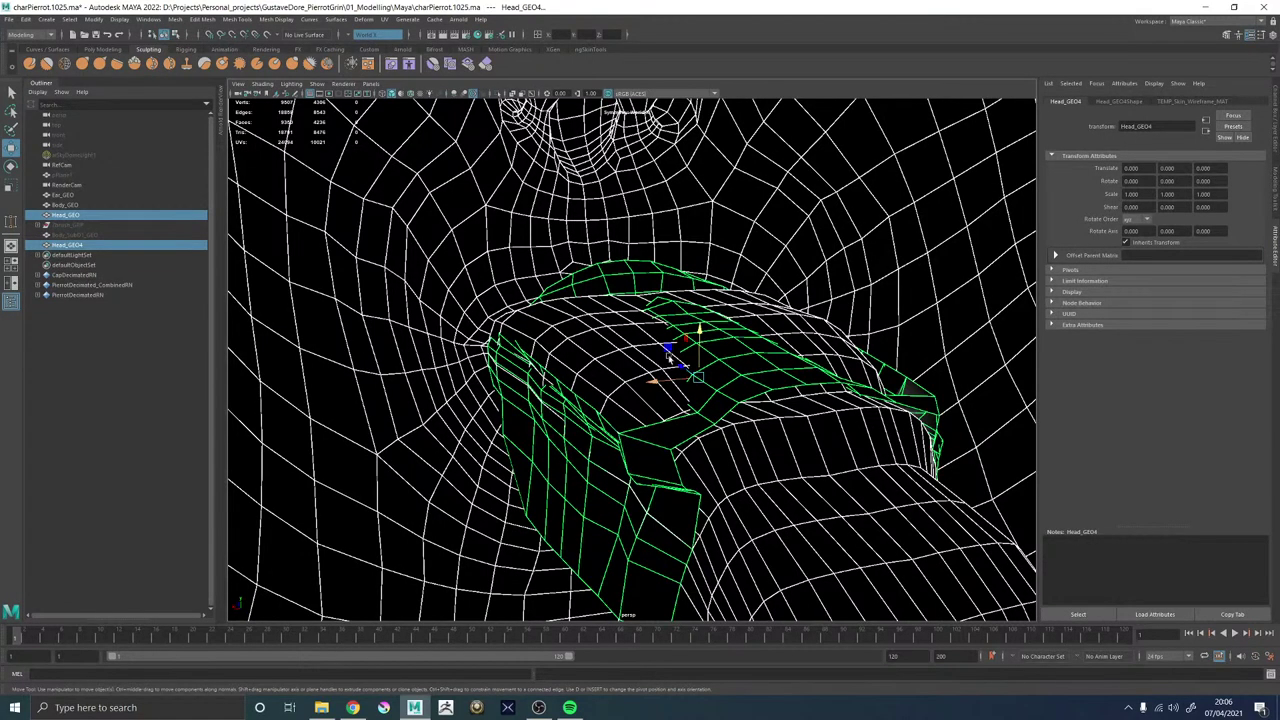
mouse_move(669, 357)
left_mouse_down("alt")
mouse_move(700, 330)
mouse_move(673, 344)
left_mouse_up("alt")
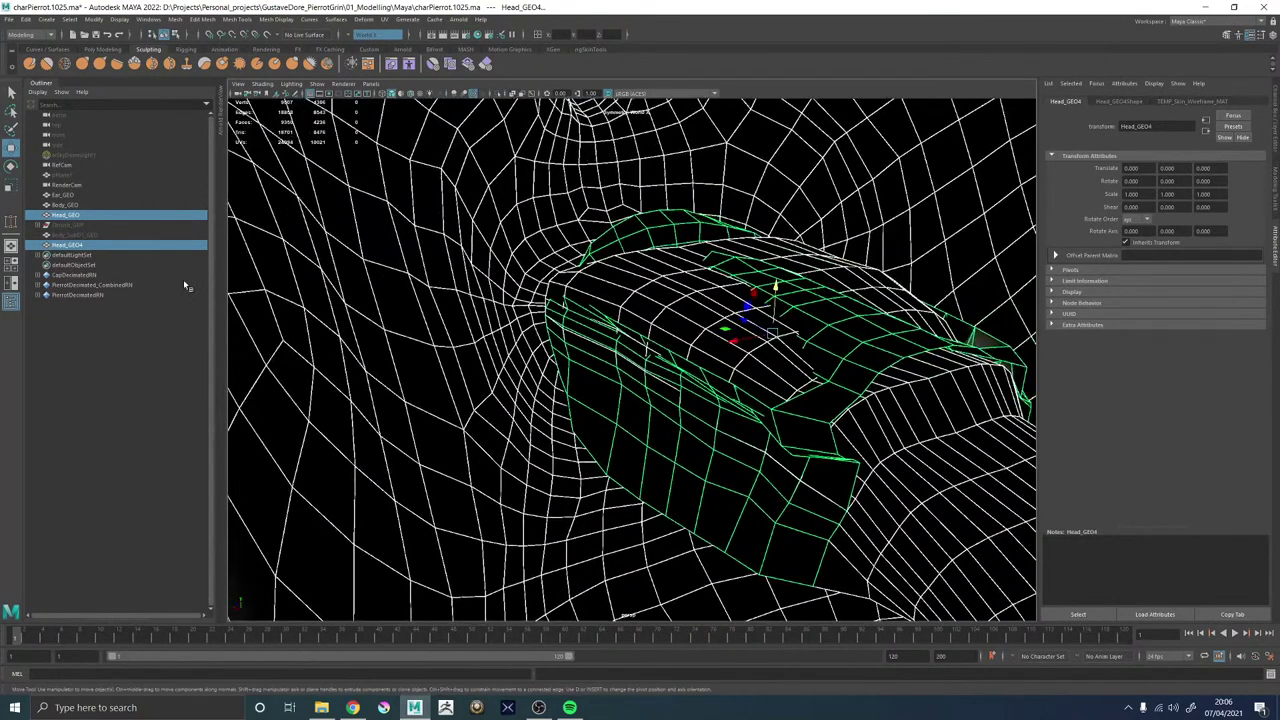
right_click(556, 221, "shift")
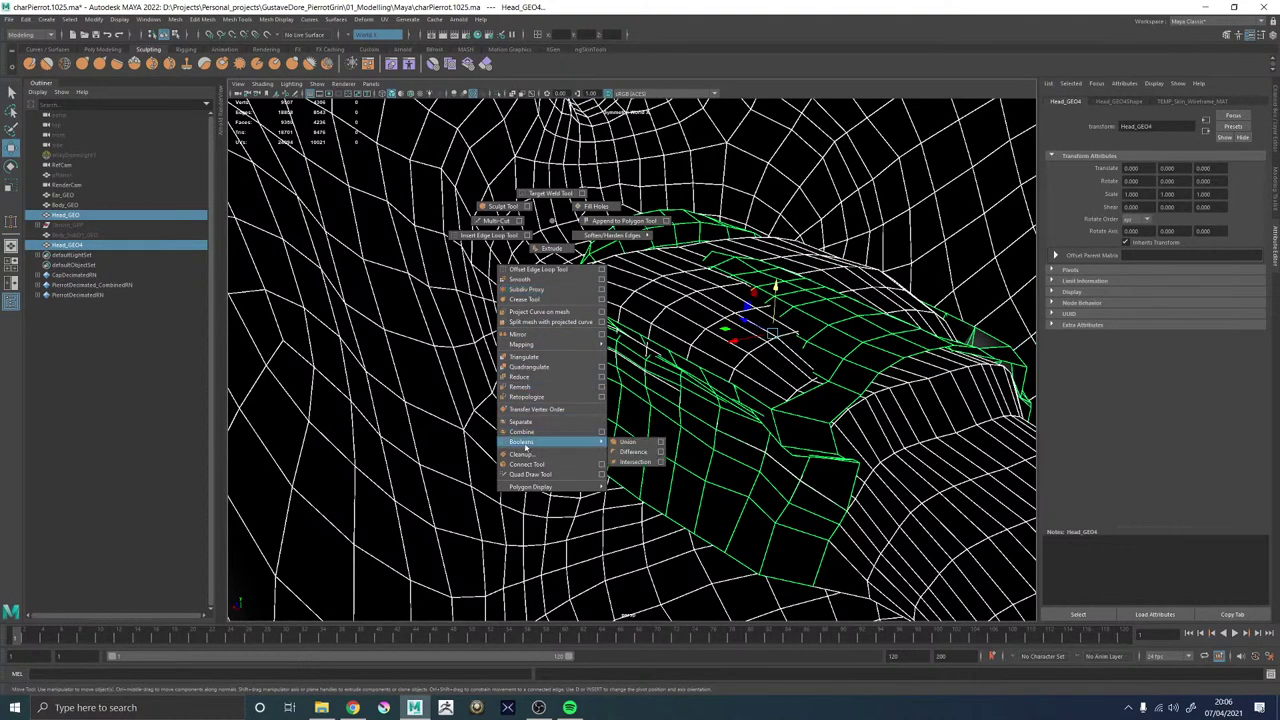
right_click_drag(525, 447, 523, 432, "shift")
Delete the face loop joining the old mouth cavity to the throat tube on the combined head mesh.
left_click_drag(622, 366, 646, 380, "alt")
right_click_drag(646, 380, 742, 448, "alt")
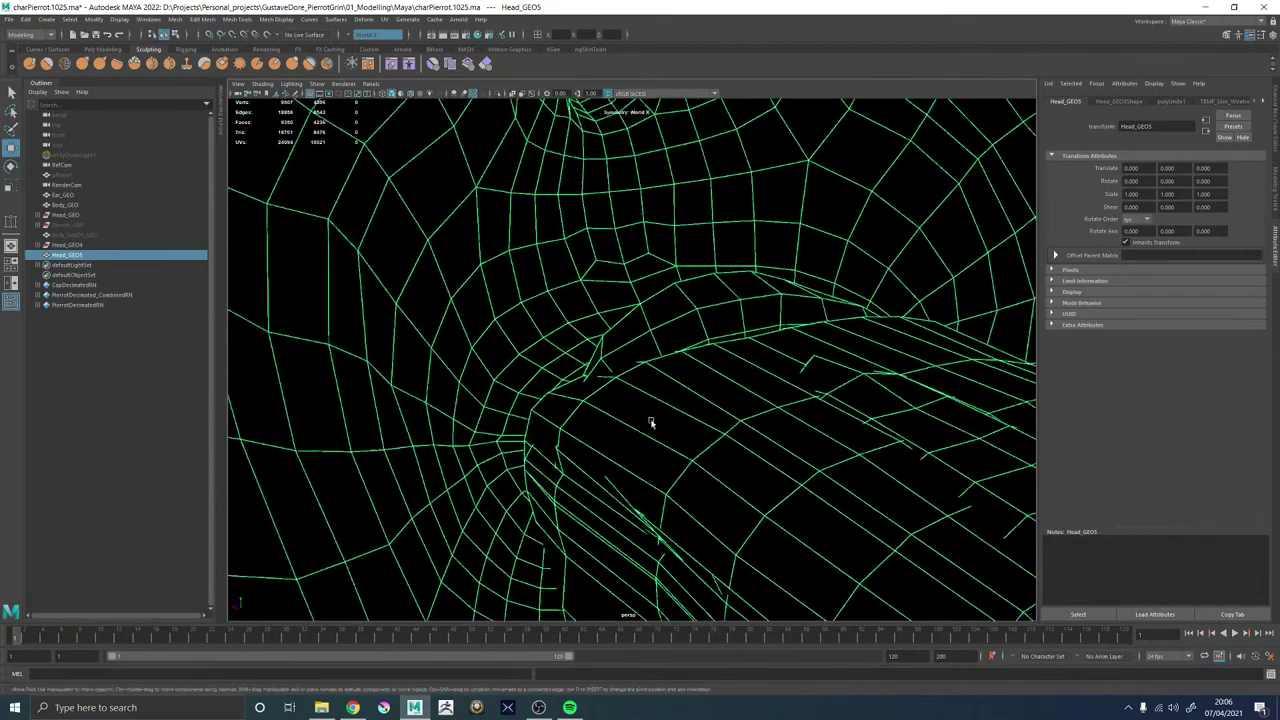
left_click_drag(650, 423, 370, 295, "alt")
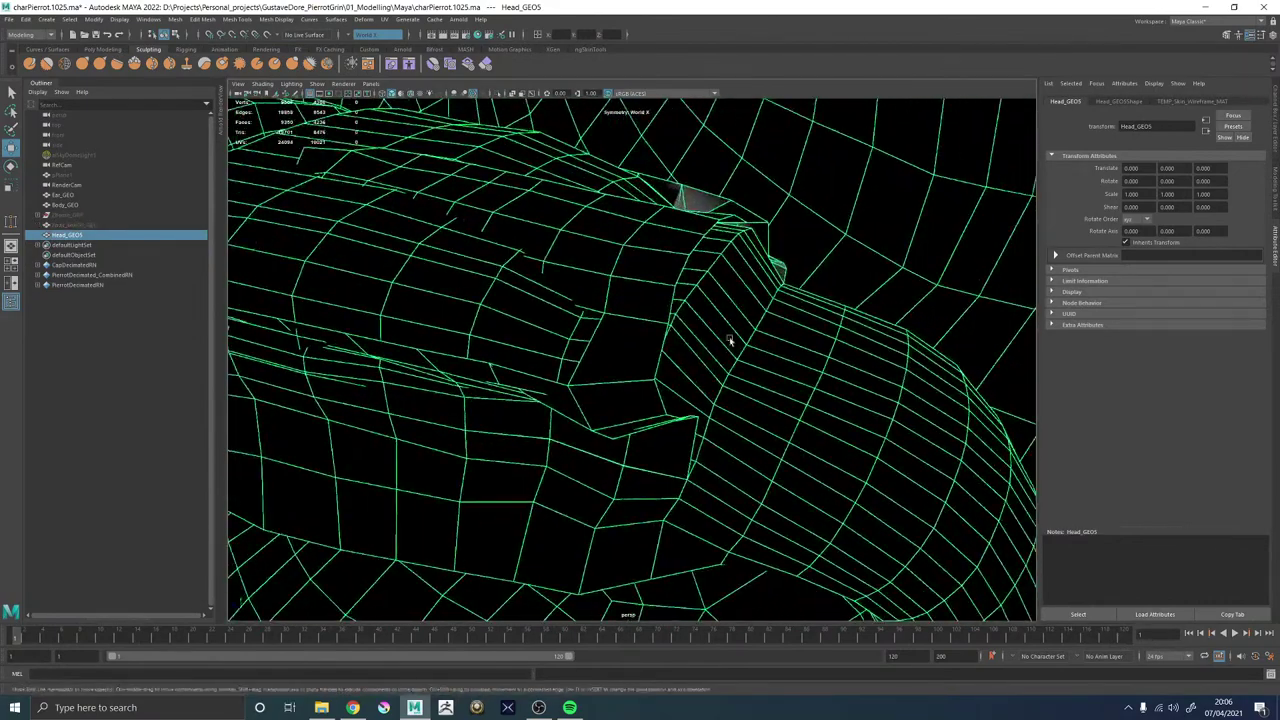
left_click_drag(730, 341, 749, 303, "alt")
right_click_drag(749, 303, 768, 322)
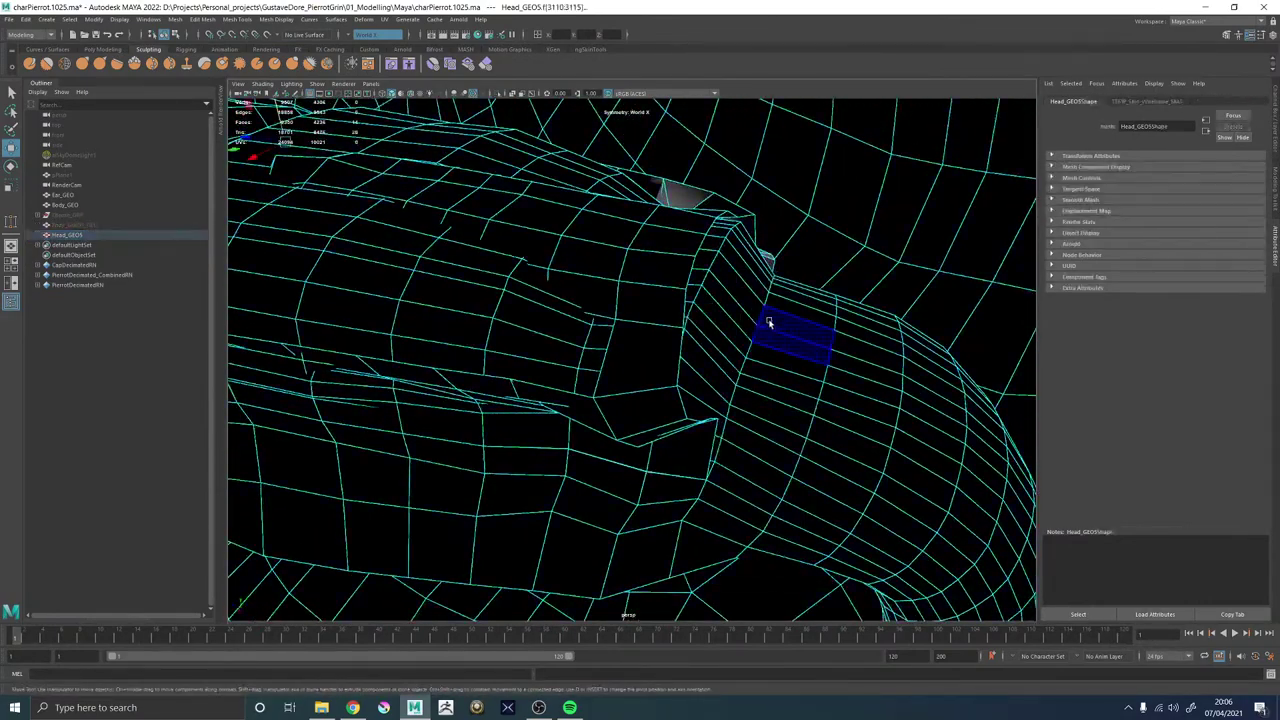
double_click(768, 374, "shift")
key("Delete")
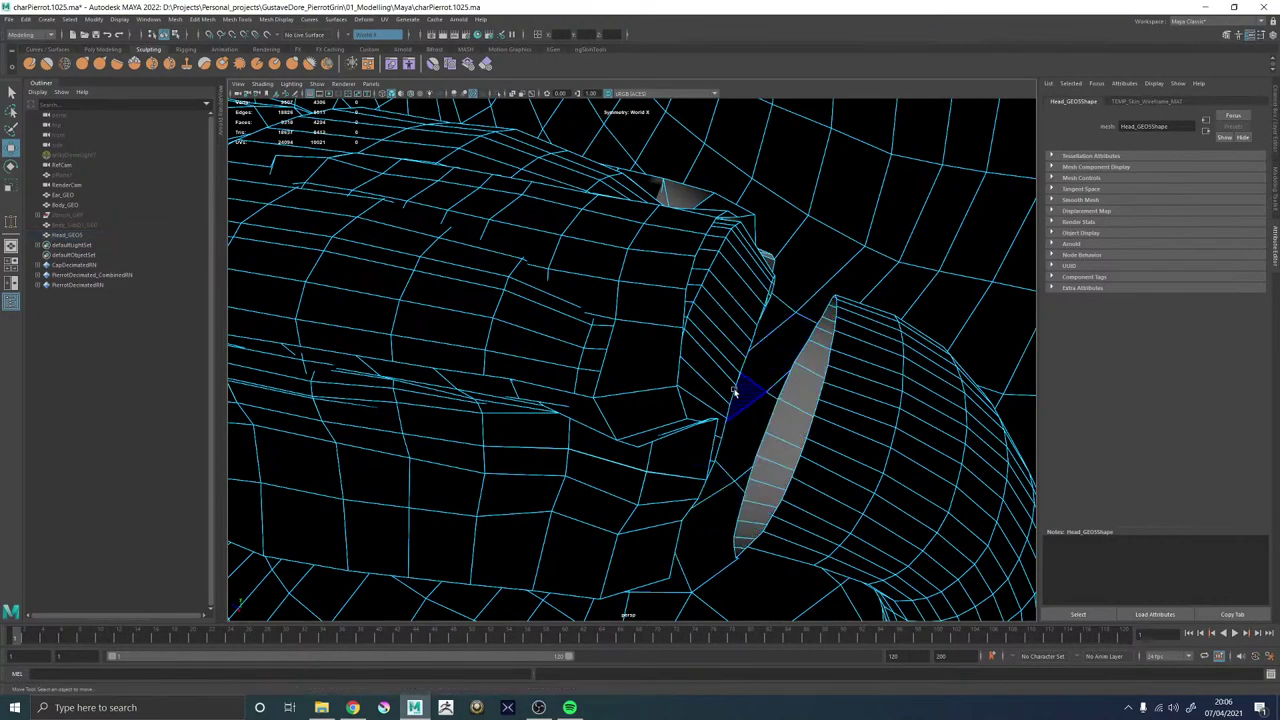
Delete the face loop just inside the lips of the combined mesh and undo the extra deletion in the mouth interior.
left_click_drag(768, 374, 556, 222, "alt")
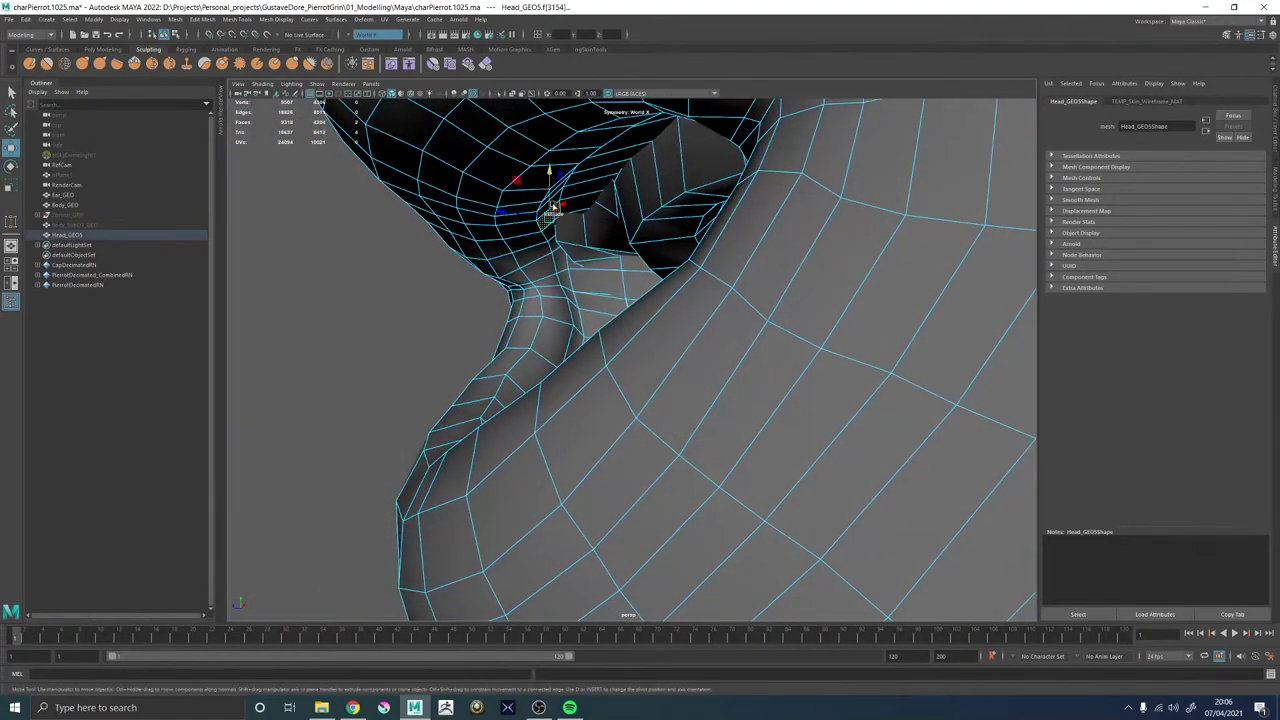
double_click(547, 219, "shift")
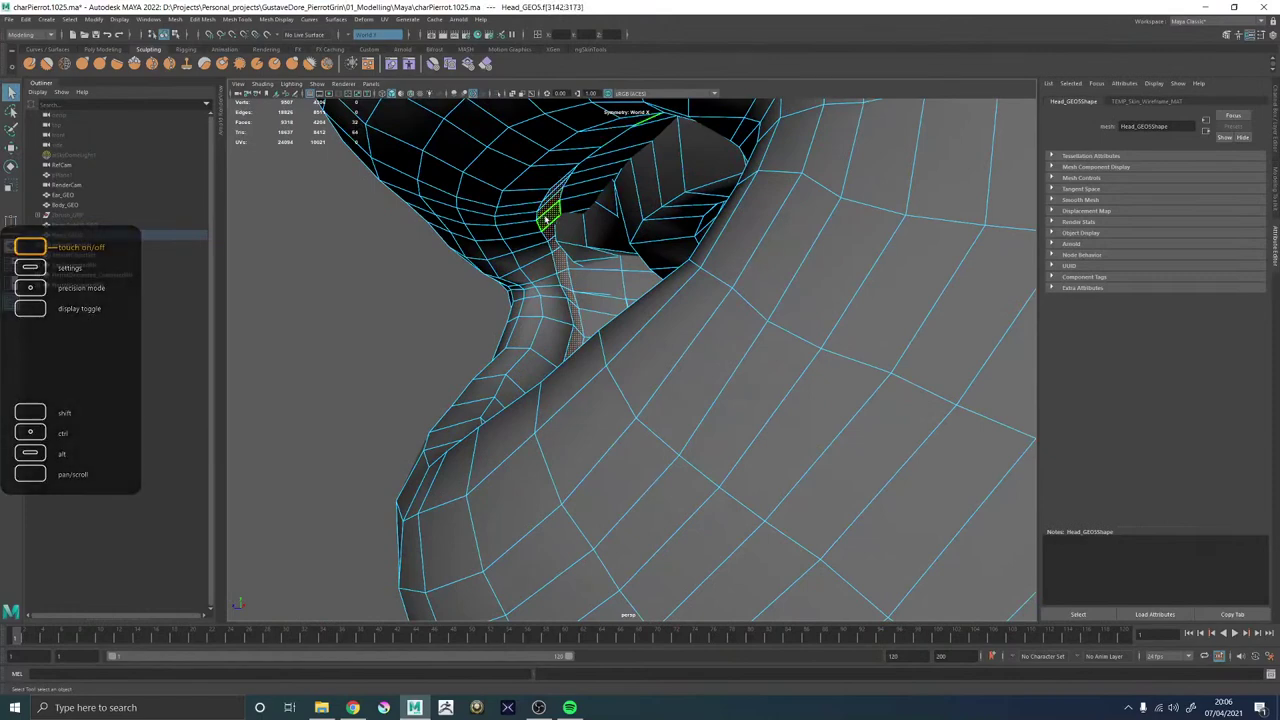
key("Delete")
left_click_drag(576, 270, 634, 150, "alt")
double_click(577, 303)
key("Delete")
scroll(577, 302, "down", 5)
key("ctrl+z")
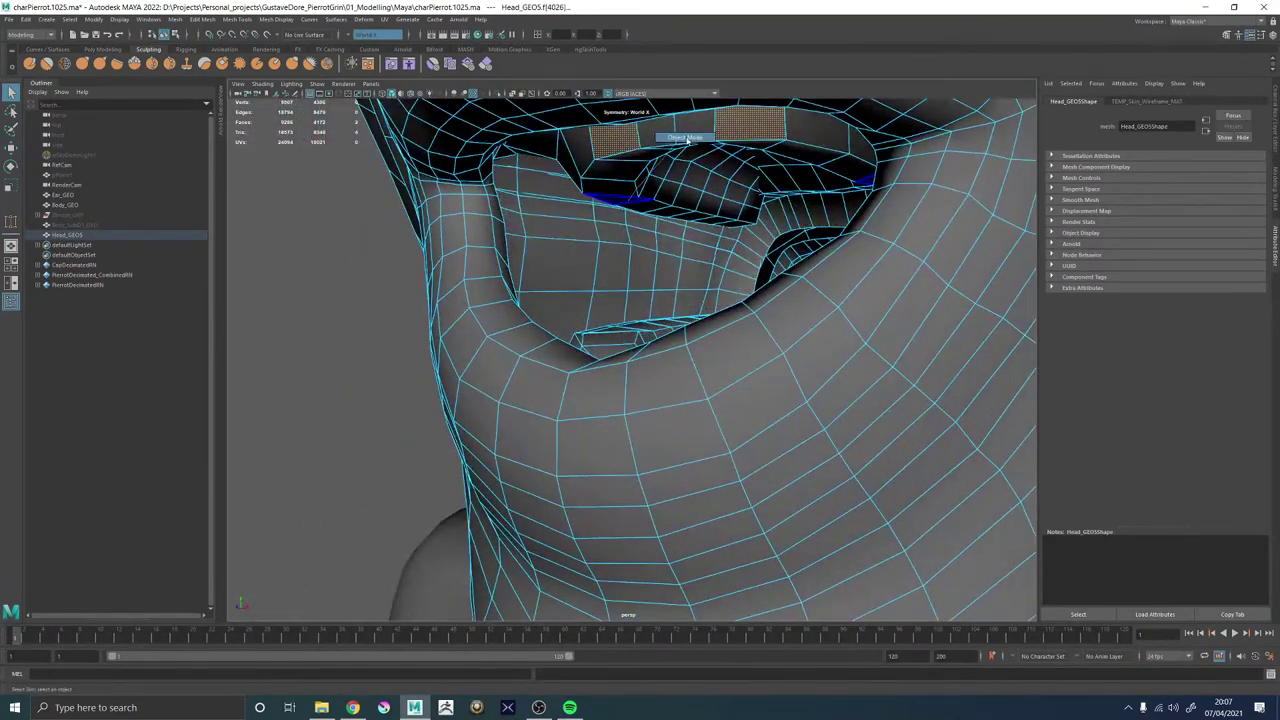
Inspect the mouth opening of the combined head in isolation, then restore the full view and reselect Head_GEO5.
right_click_drag(686, 140, 685, 138)
scroll(480, 200, "down", 5)
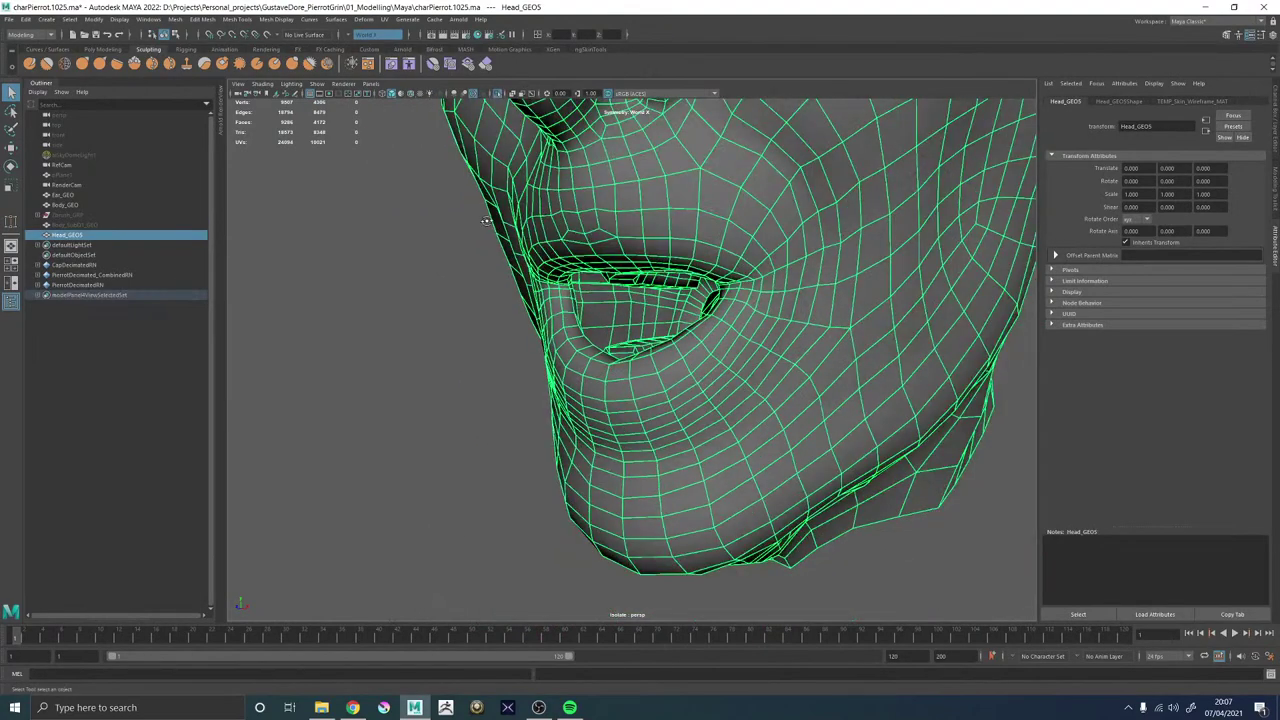
left_click_drag(420, 225, 520, 231, "alt")
key("ctrl+z")
left_click_drag(601, 291, 545, 300, "alt")
right_click_drag(545, 300, 691, 368, "alt")
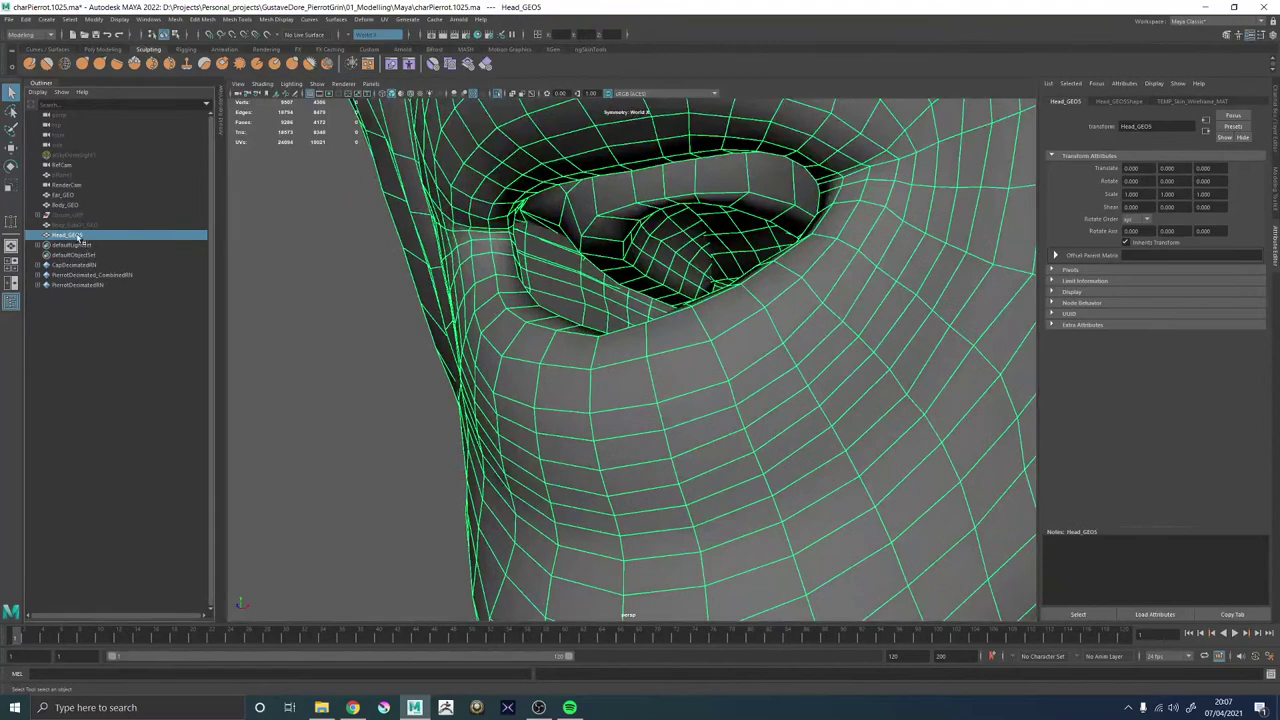
left_click(69, 205)
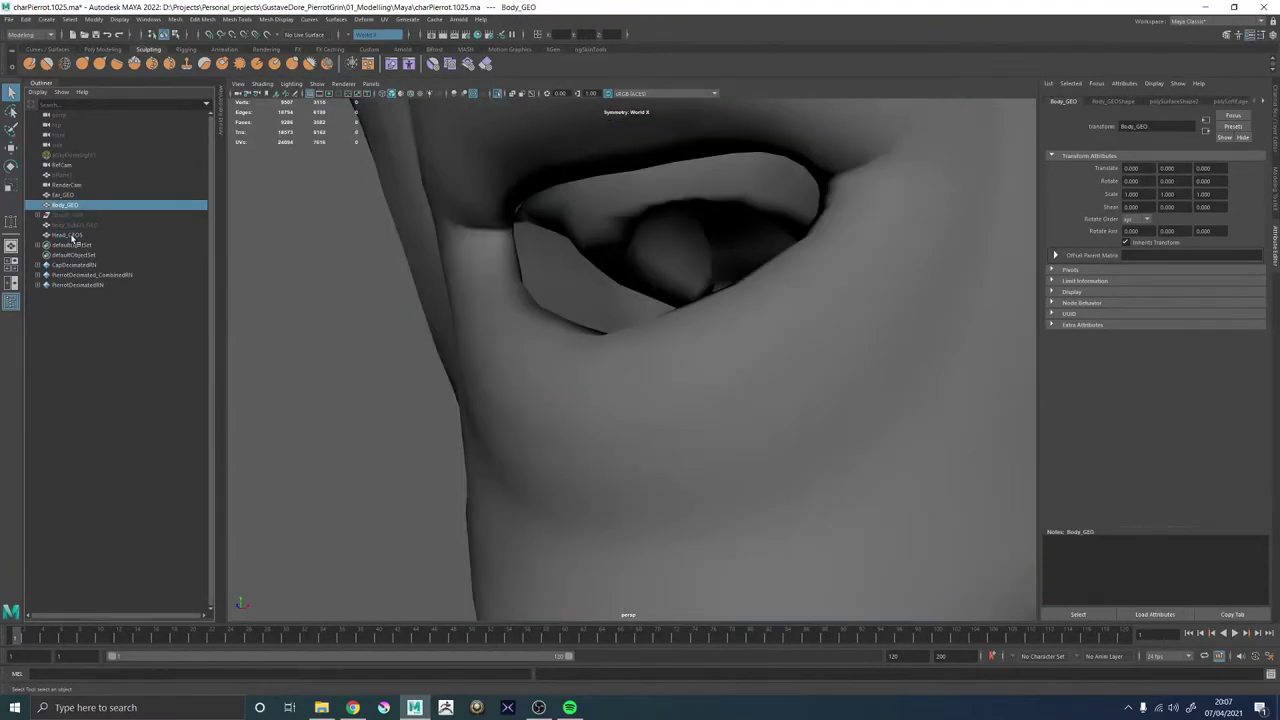
left_click(68, 235)
Try to delete the detached shell of the old mouth interior from Head_GEO5 in wireframe display.
left_click_drag(627, 273, 736, 236, "alt")
key("4")
key("F11")
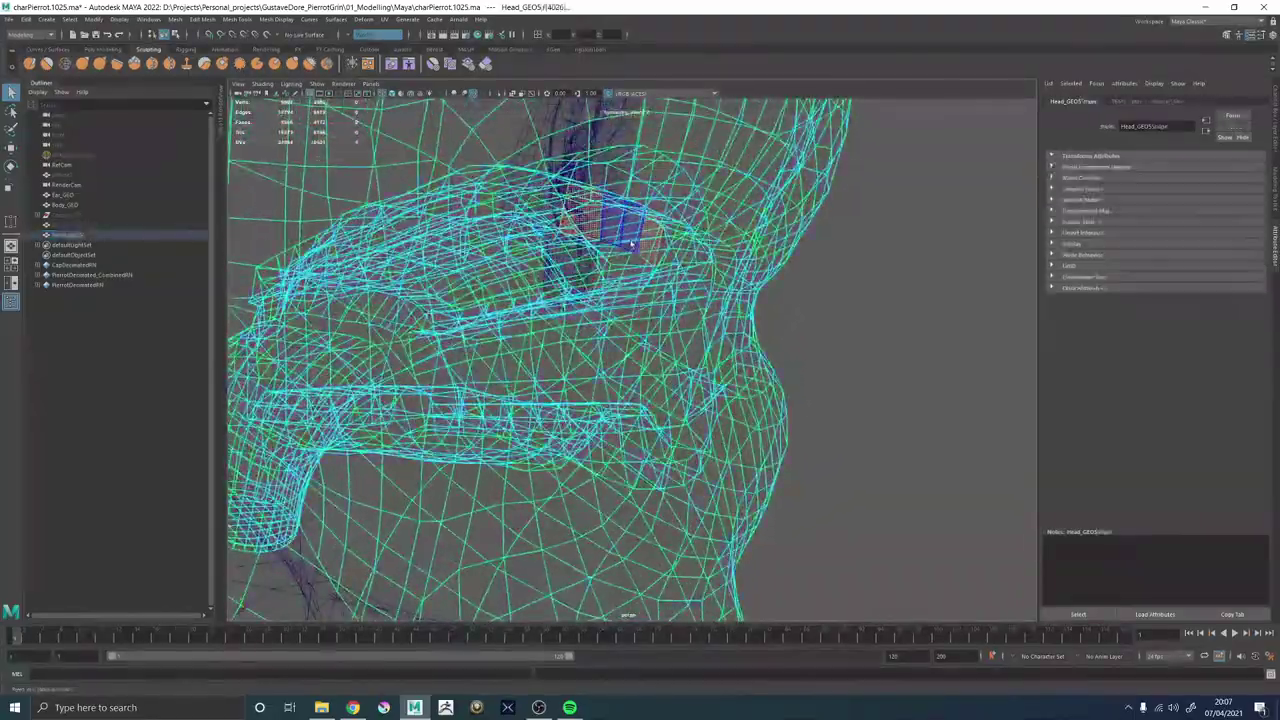
double_click(620, 232)
left_click_drag(622, 236, 624, 368, "alt")
left_click(686, 324)
double_click(714, 360)
key("Delete")
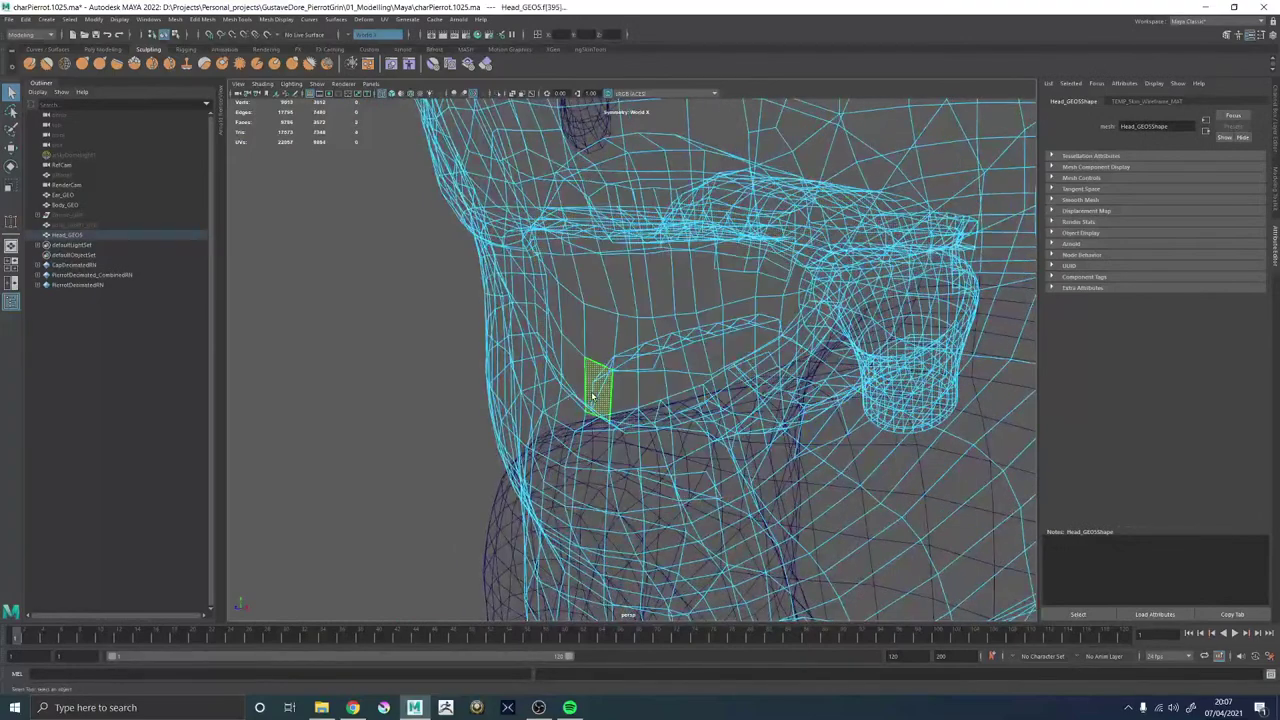
Isolate the combined head as an object and examine its mouth opening in shaded display.
double_click(597, 390)
right_click_drag(597, 390, 690, 290)
left_click(430, 270)
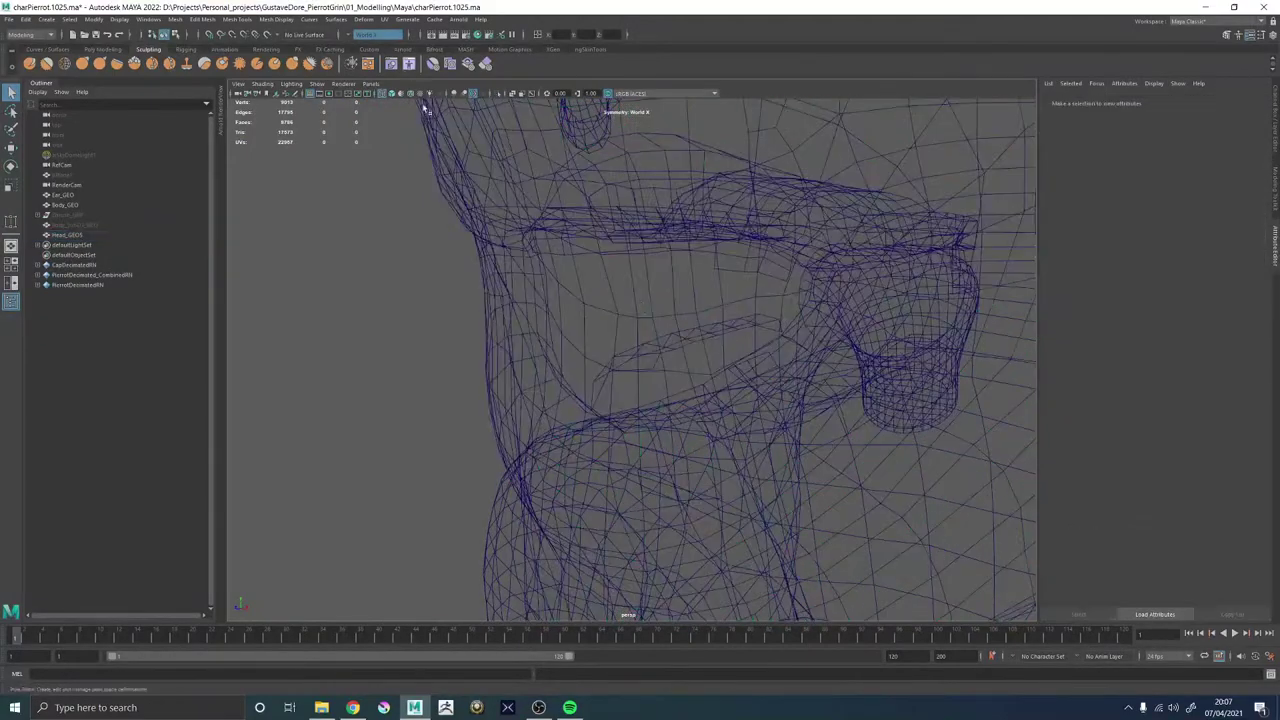
left_click(691, 428)
left_click_drag(551, 313, 553, 314)
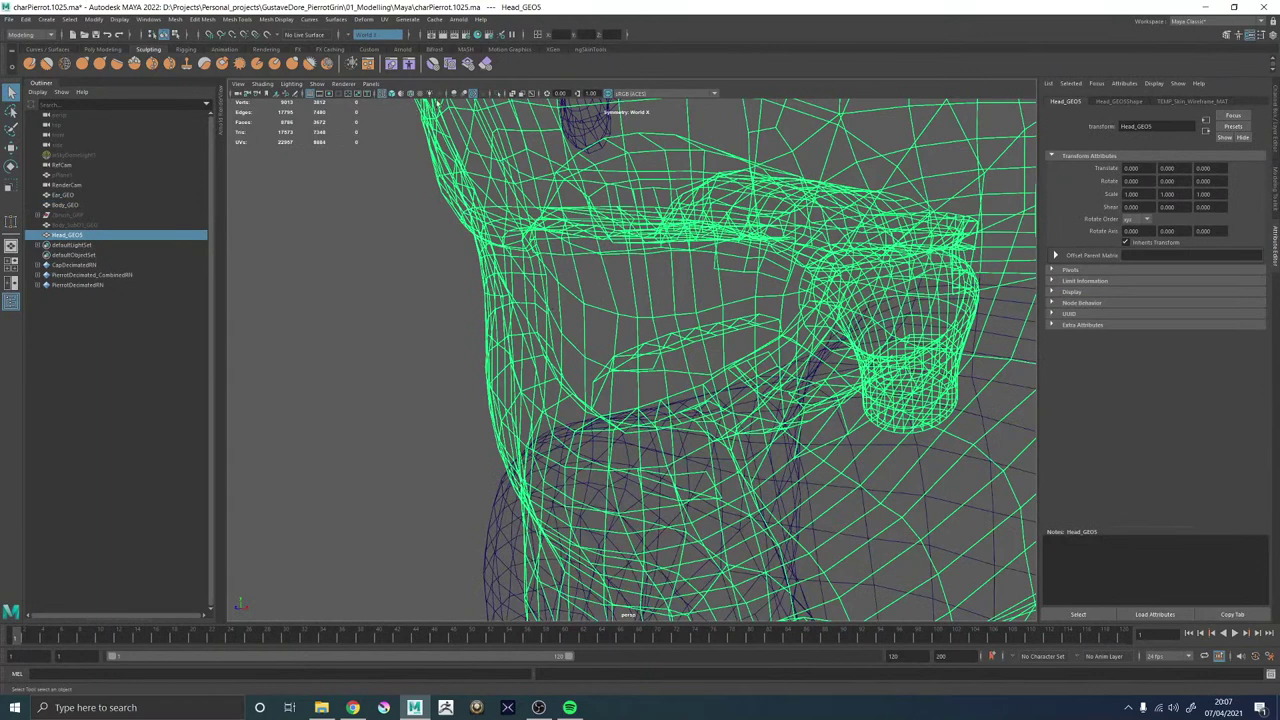
left_click(494, 94)
left_click(400, 233)
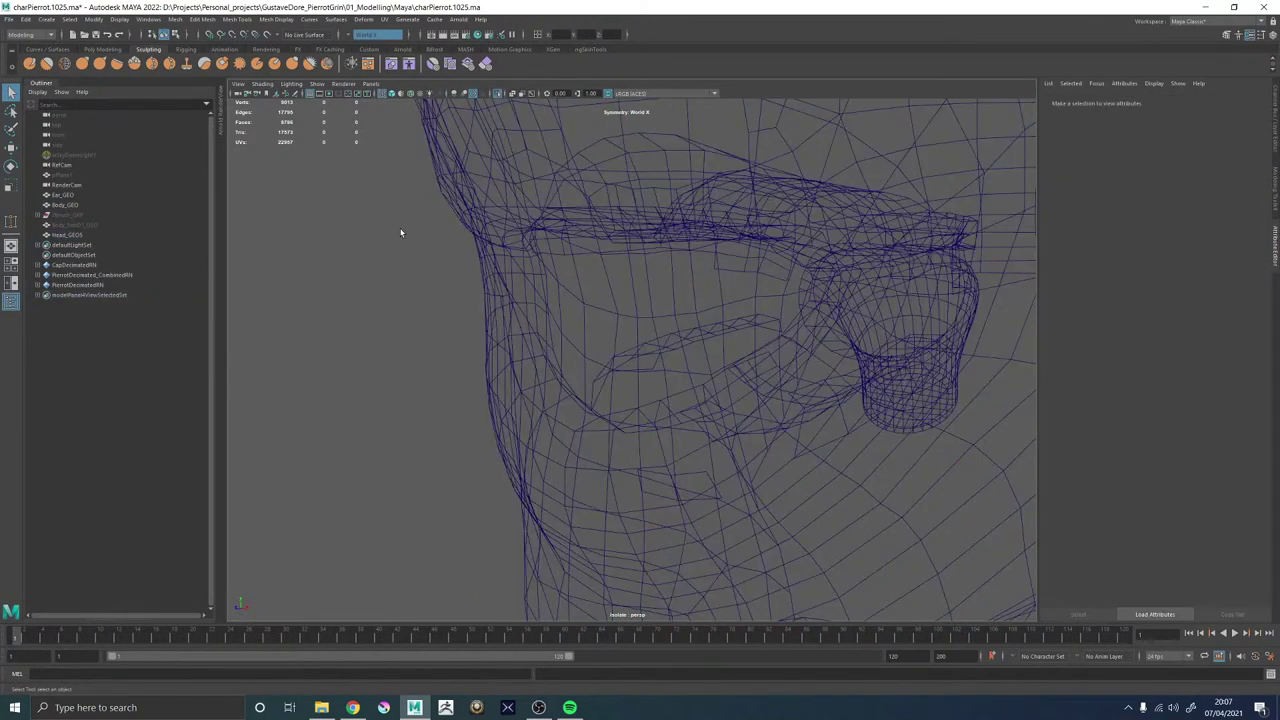
key("5")
mouse_move(400, 233)
left_mouse_down("alt")
mouse_move(543, 357)
mouse_move(635, 346)
left_mouse_up("alt")
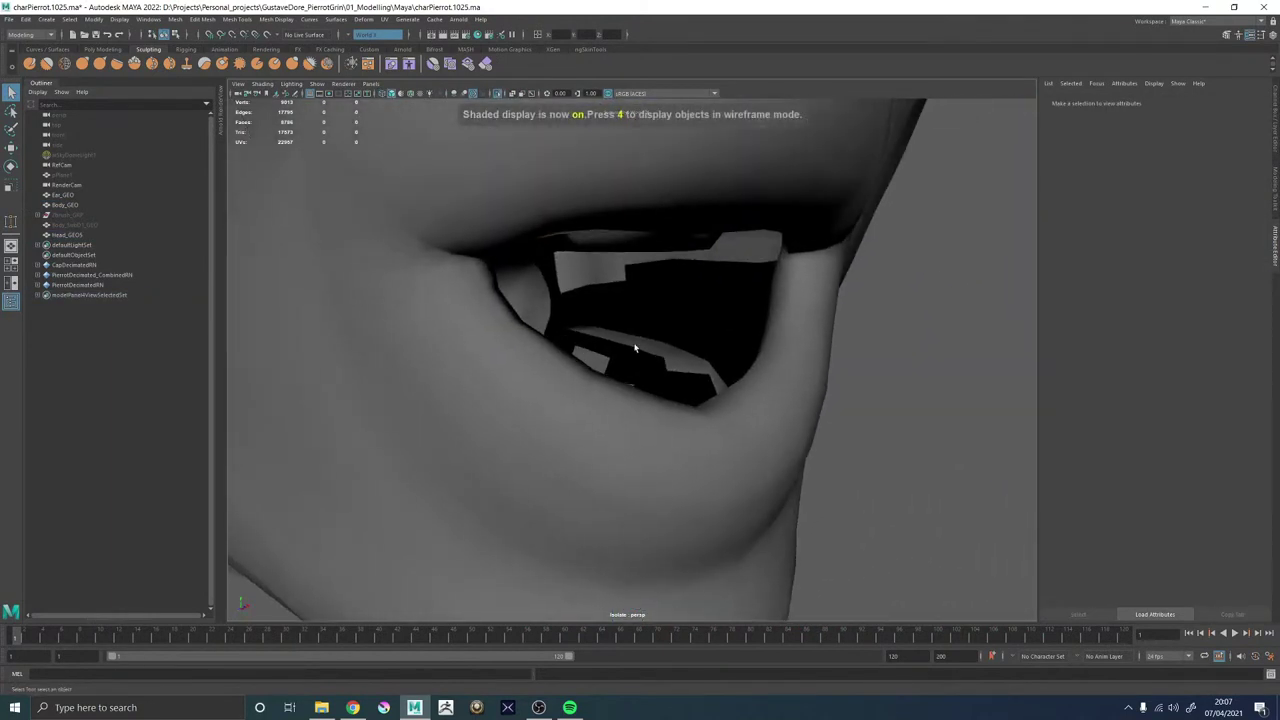
left_click(636, 348)
Undo the face deletions, the history deletion and the combine to return to separate Head_GEO and Head_GEO4 meshes.
key("ctrl+z")
key("ctrl+z")
key("ctrl+z")
key("ctrl+z")
key("ctrl+z")
key("ctrl+z")
key("ctrl+z")
key("ctrl+z")
key("ctrl+z")
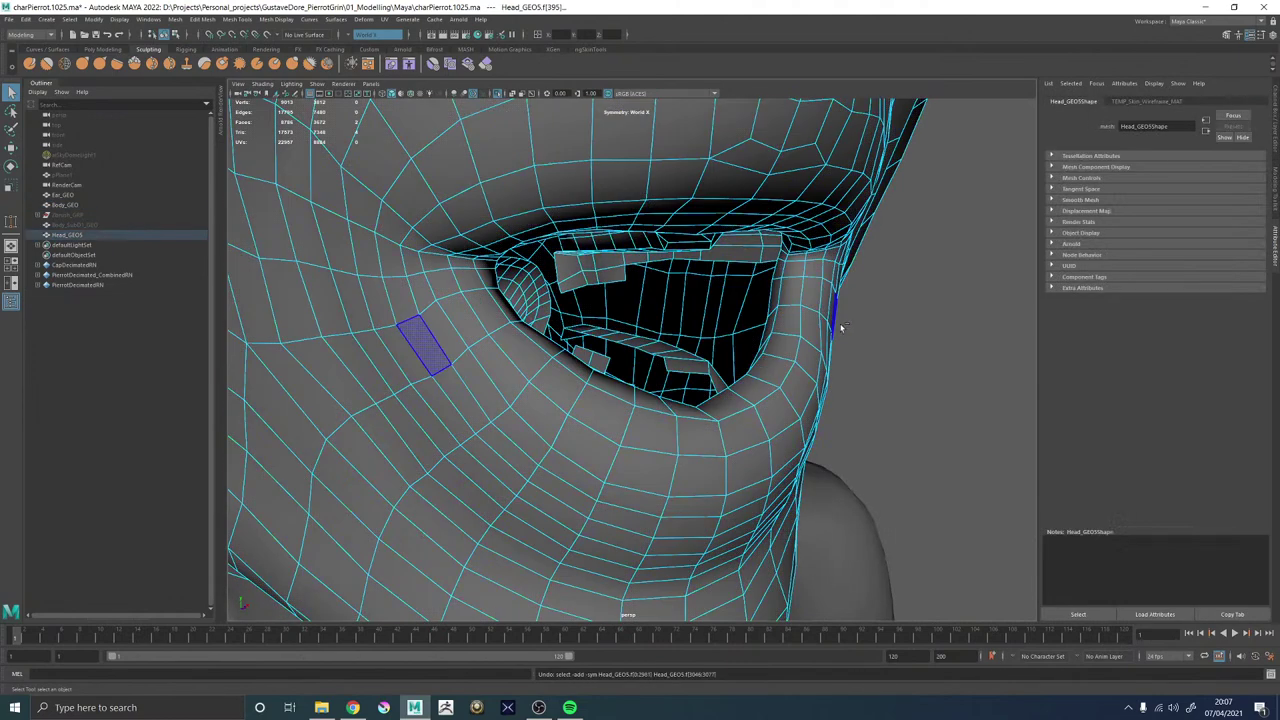
key("ctrl+z")
key("ctrl+z")
key("ctrl+z")
key("ctrl+z")
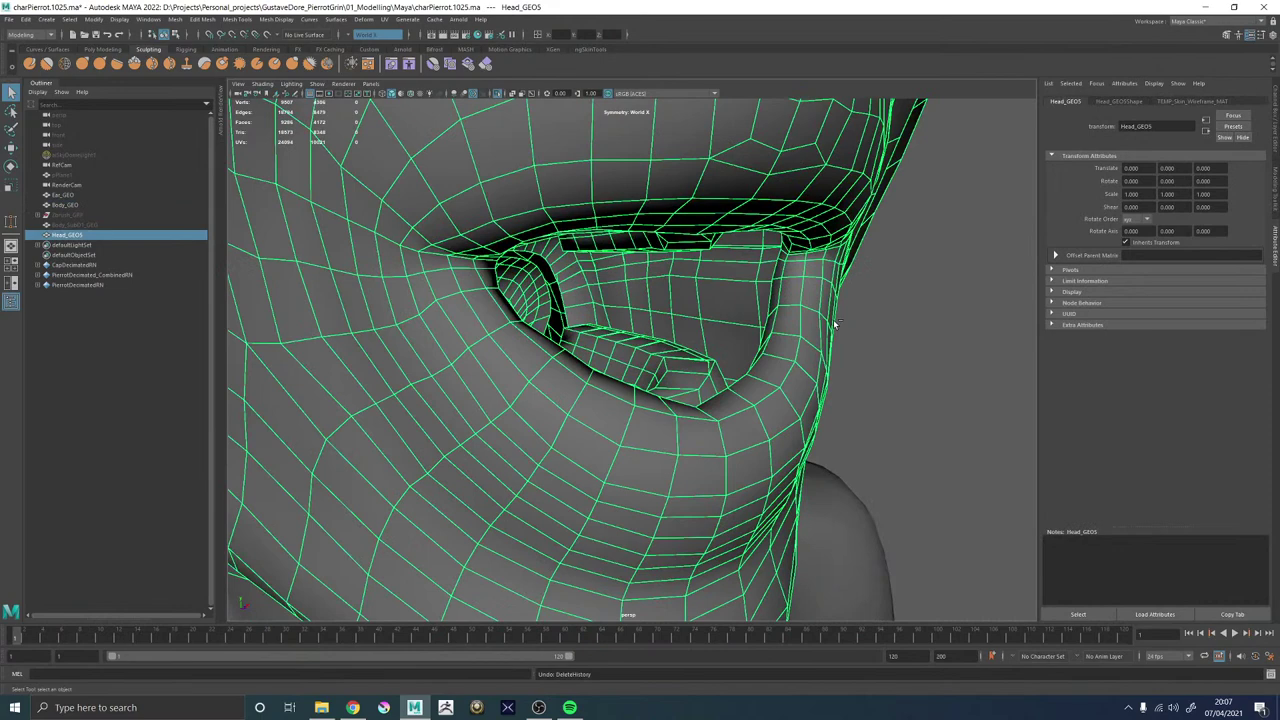
key("ctrl+z")
key("ctrl+z")
key("ctrl+z")
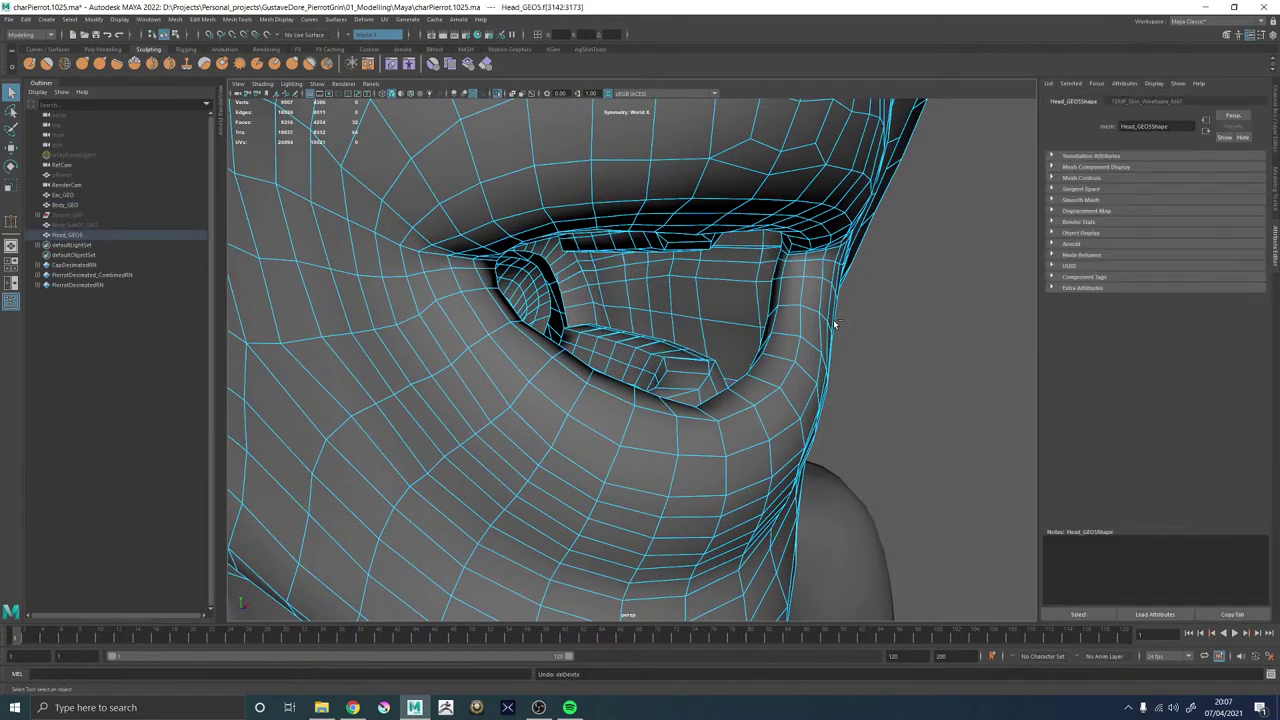
key("ctrl+z")
key("ctrl+z")
key("ctrl+z")
key("ctrl+z")
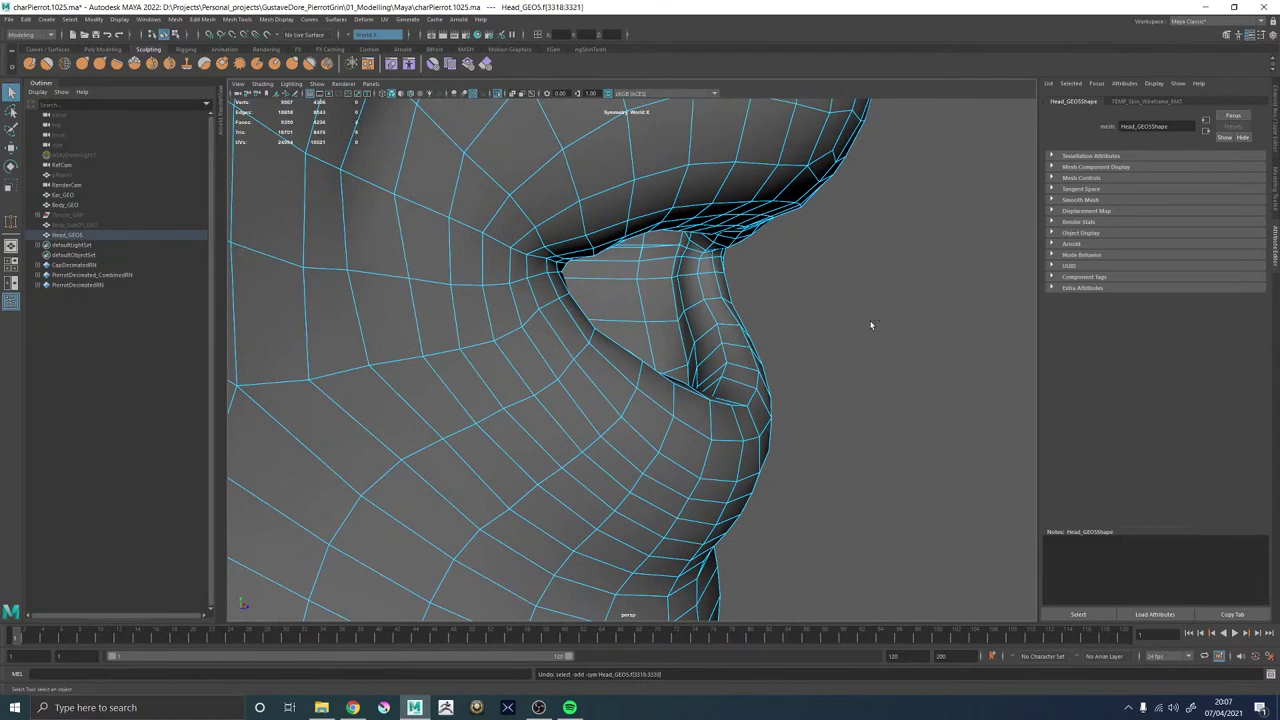
key("ctrl+z")
key("ctrl+z")
key("ctrl+z")
key("ctrl+z")
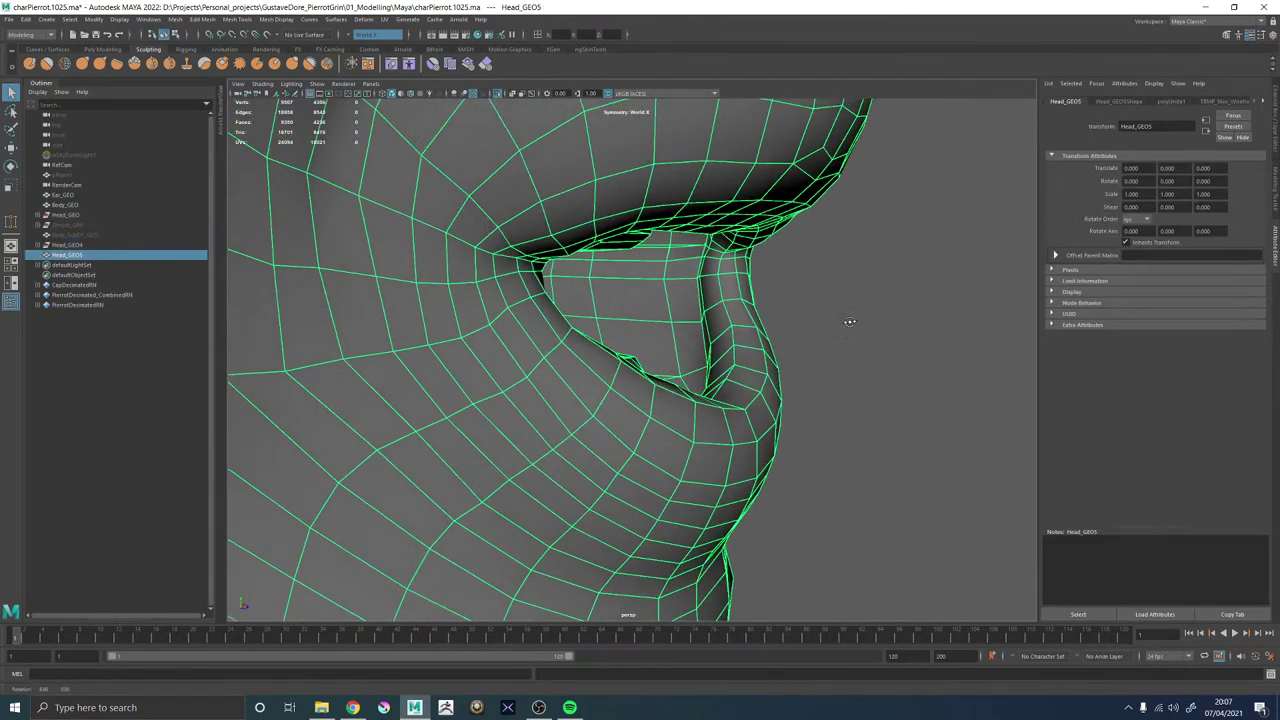
key("ctrl+z")
key("ctrl+z")
key("ctrl+z")
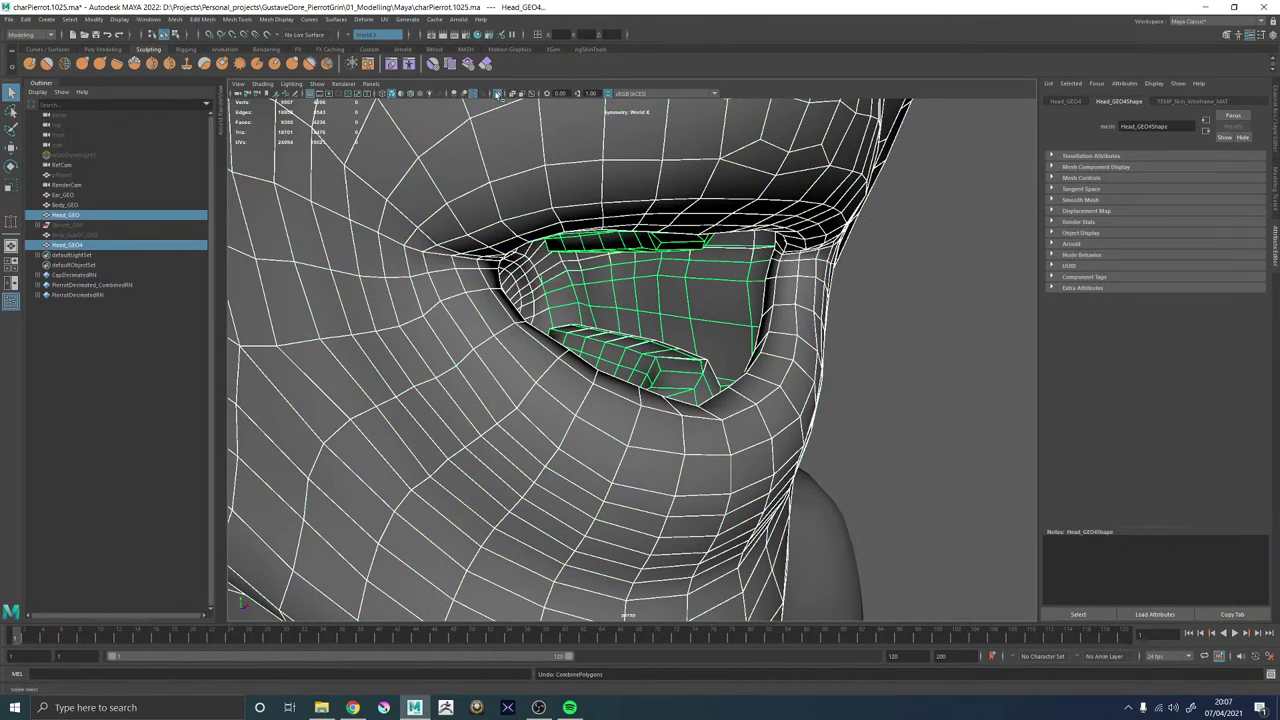
Isolate Head_GEO and delete the face loop joining the inside of the lips to the old mouth interior.
left_click(712, 287)
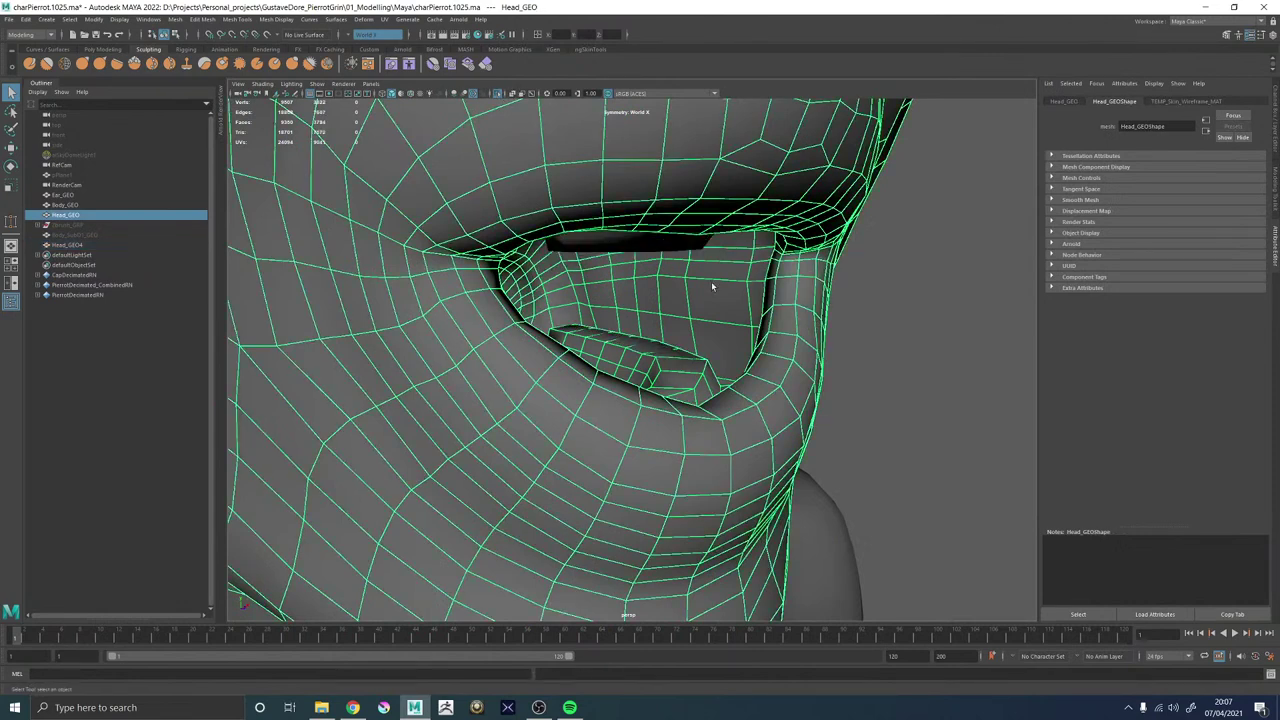
left_click_drag(701, 229, 697, 256, "alt")
left_click(496, 94)
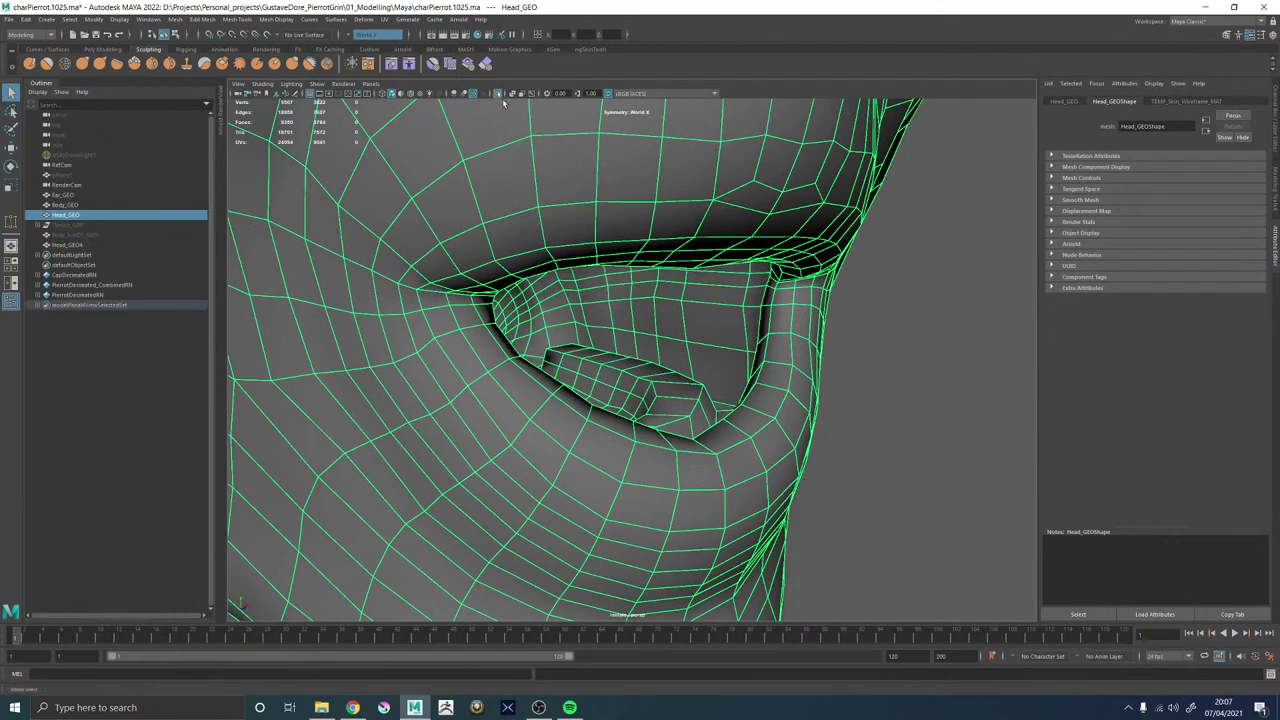
left_click_drag(800, 300, 710, 310, "alt")
key("F11")
right_click_drag(710, 310, 829, 432, "alt")
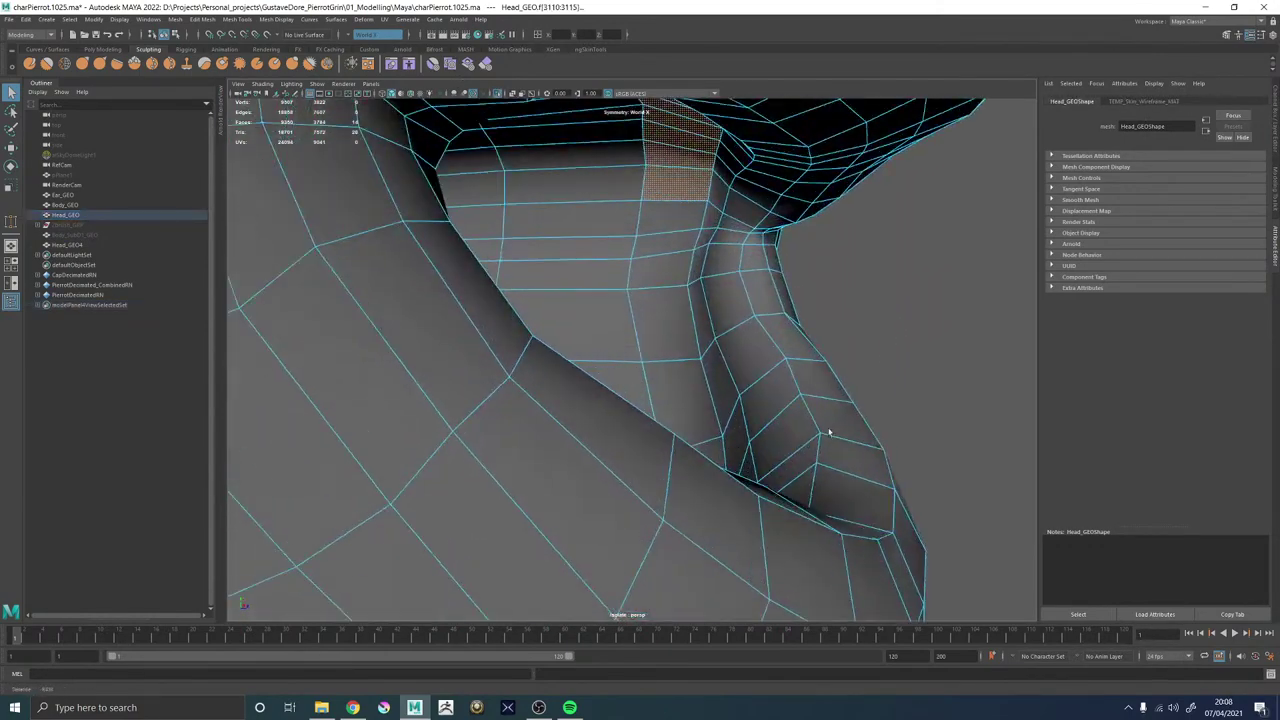
double_click(717, 358)
key("Delete")
right_click_drag(714, 358, 677, 357, "alt")
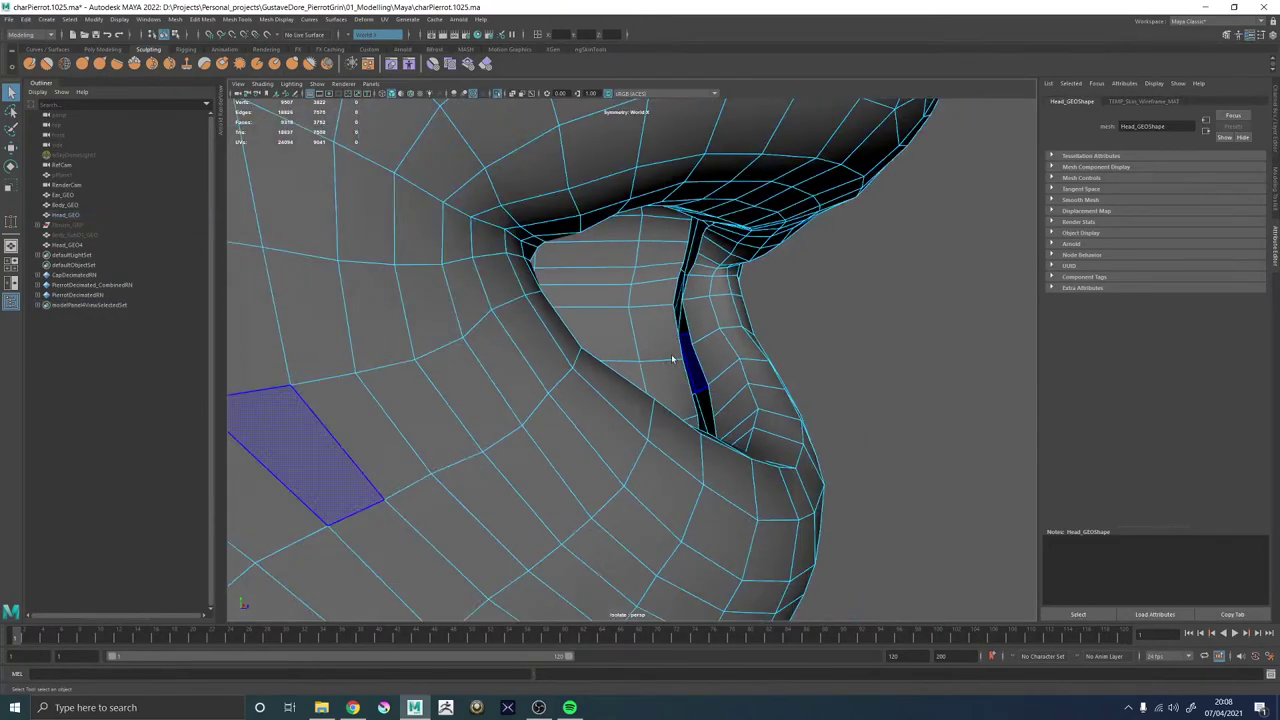
Delete the face loop around the back of Head_GEO's old mouth interior, toward the throat.
left_click_drag(677, 357, 626, 270, "alt")
middle_click_drag(626, 270, 616, 279, "alt")
left_click_drag(615, 279, 603, 313, "alt")
left_click(603, 313)
left_click(658, 308)
double_click(649, 354, "shift")
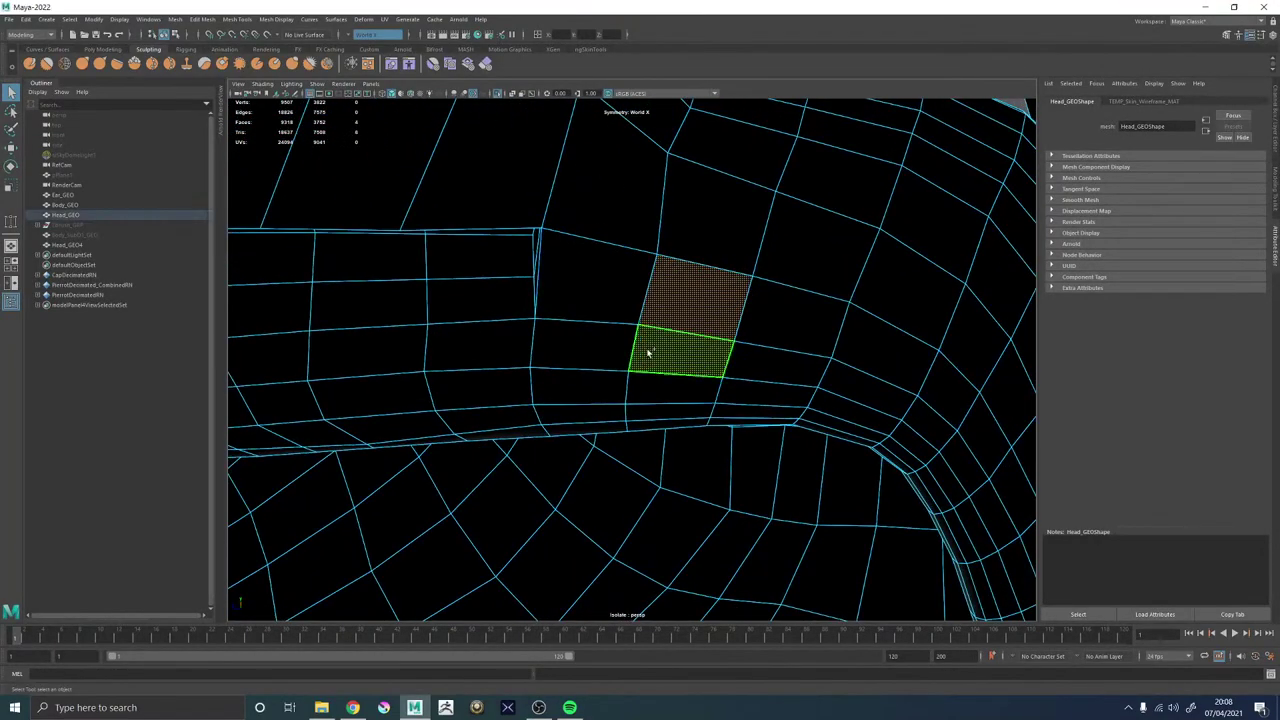
key("Delete")
Delete the detached rear section of Head_GEO's old mouth interior and undo the extra deletion beside it.
double_click(771, 331)
key("Delete")
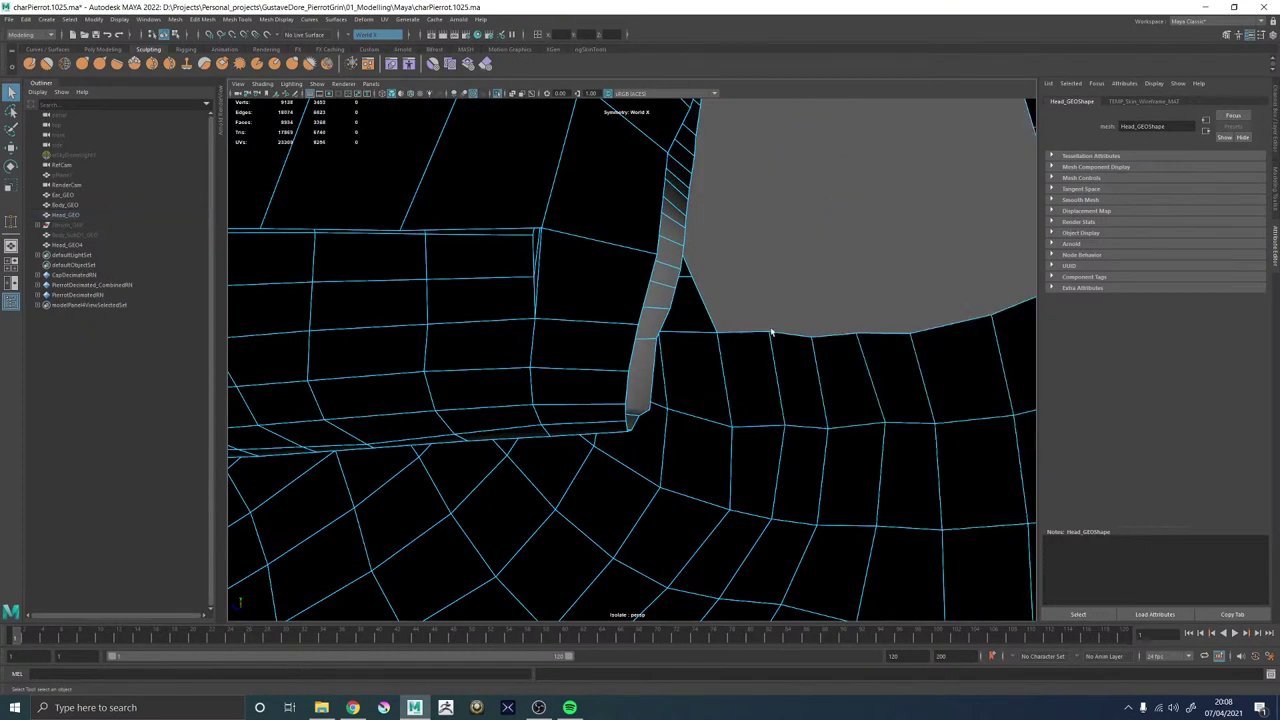
left_click(583, 321)
key("ctrl+z")
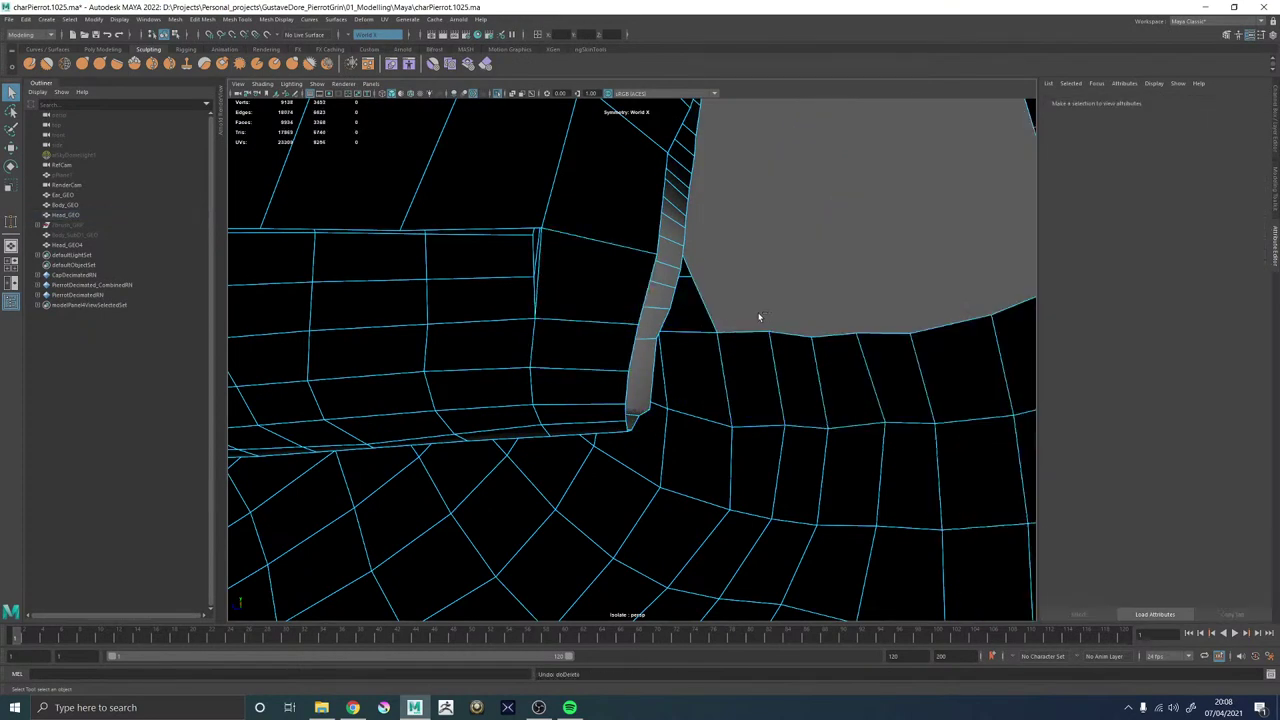
Undo the last deletion, delete the leftover face loop of Head_GEO's old mouth interior, and return to object mode.
key("ctrl+z")
left_click(513, 286)
double_click(512, 286)
key("Delete")
scroll(512, 286, "down", 10)
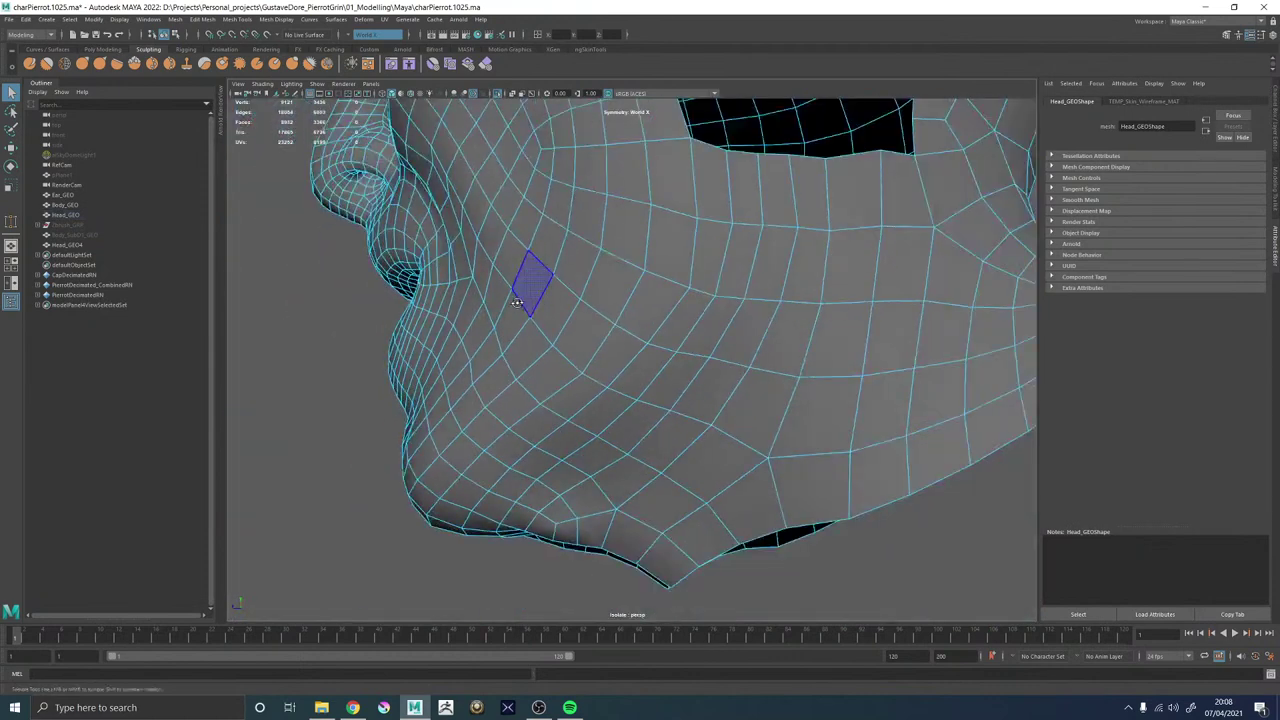
left_click_drag(529, 285, 615, 317, "alt")
key("F8")
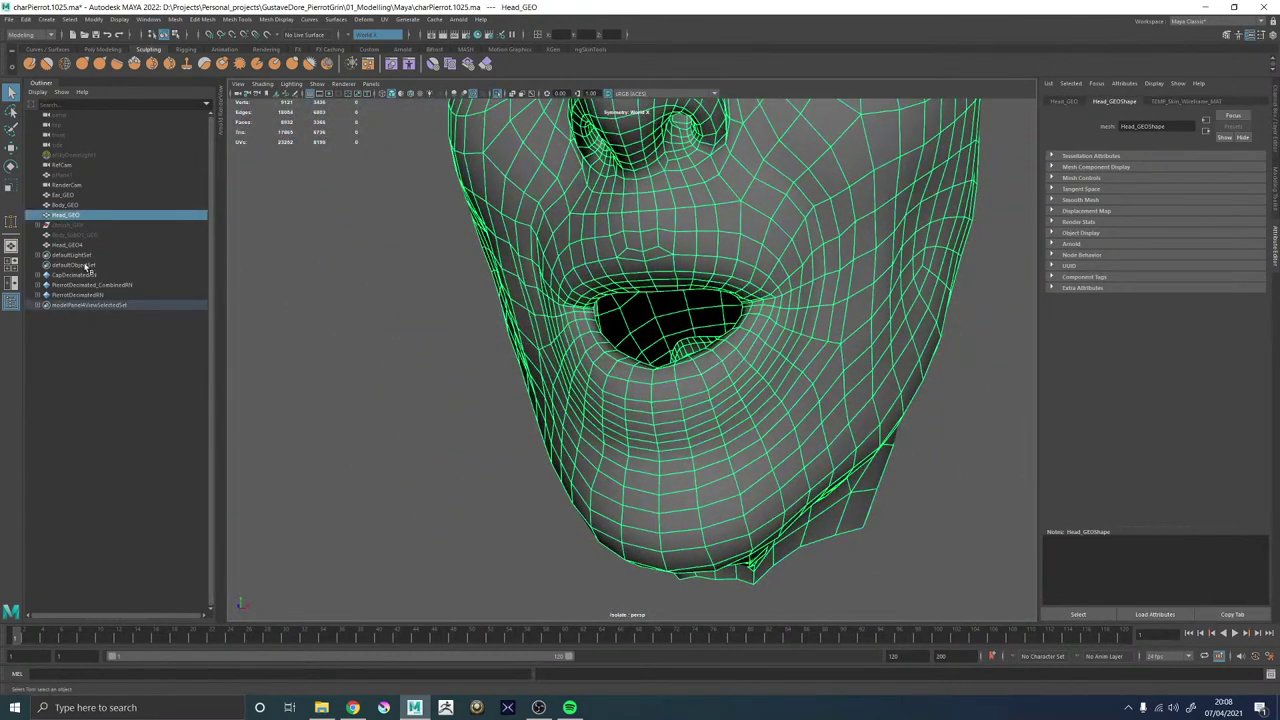
End the isolation and combine Head_GEO with the Head_GEO4 gum mesh into one object.
left_click(72, 245)
left_click(499, 94)
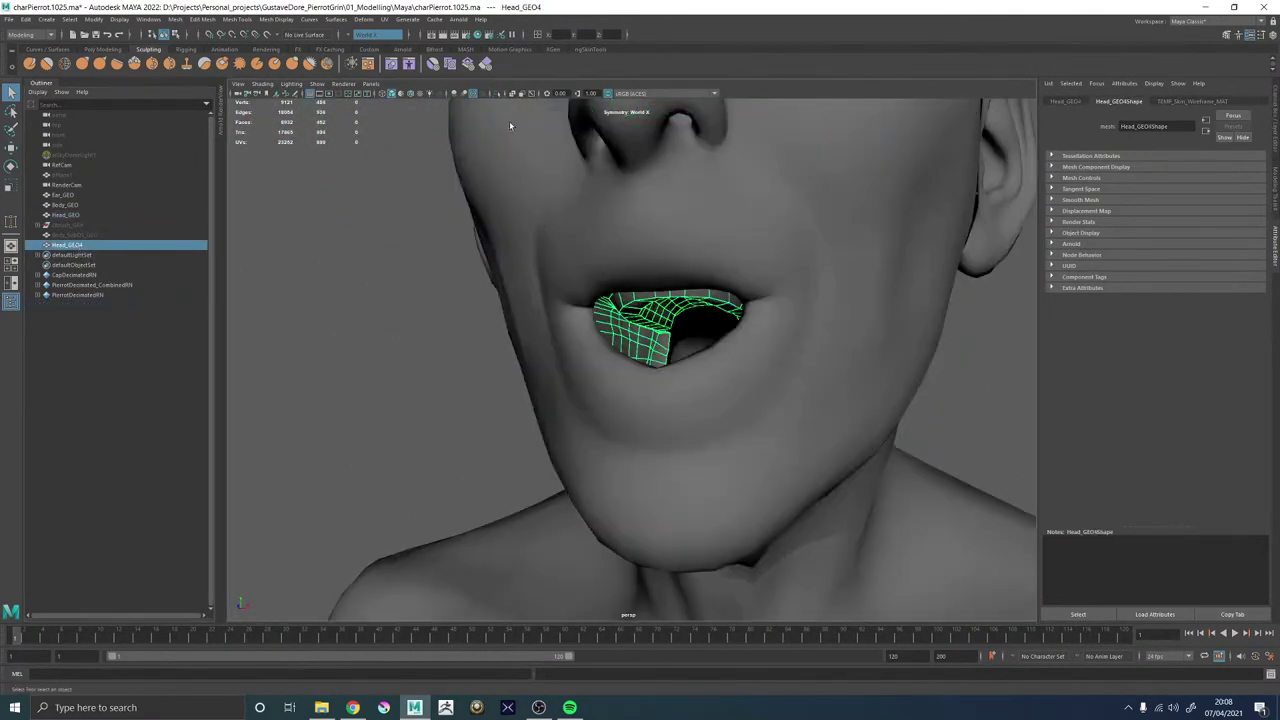
left_click_drag(511, 124, 590, 232, "alt")
left_click(663, 447, "shift")
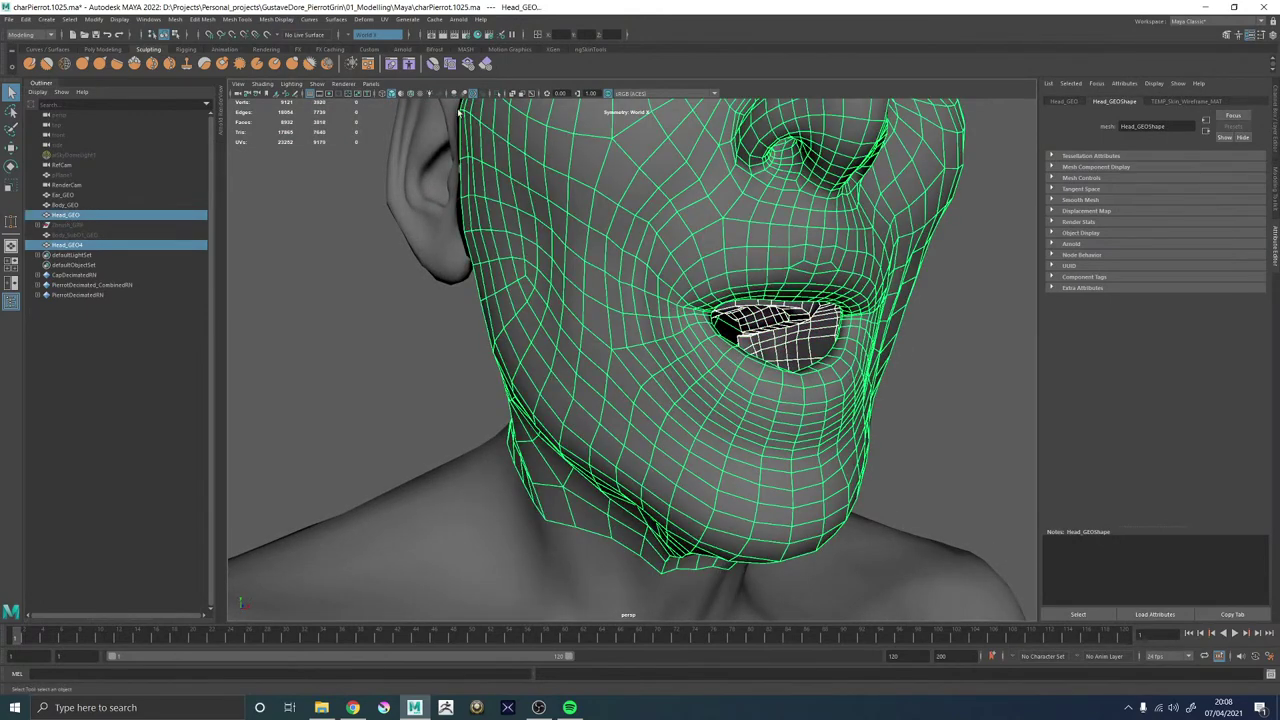
left_click_drag(868, 312, 803, 367, "alt")
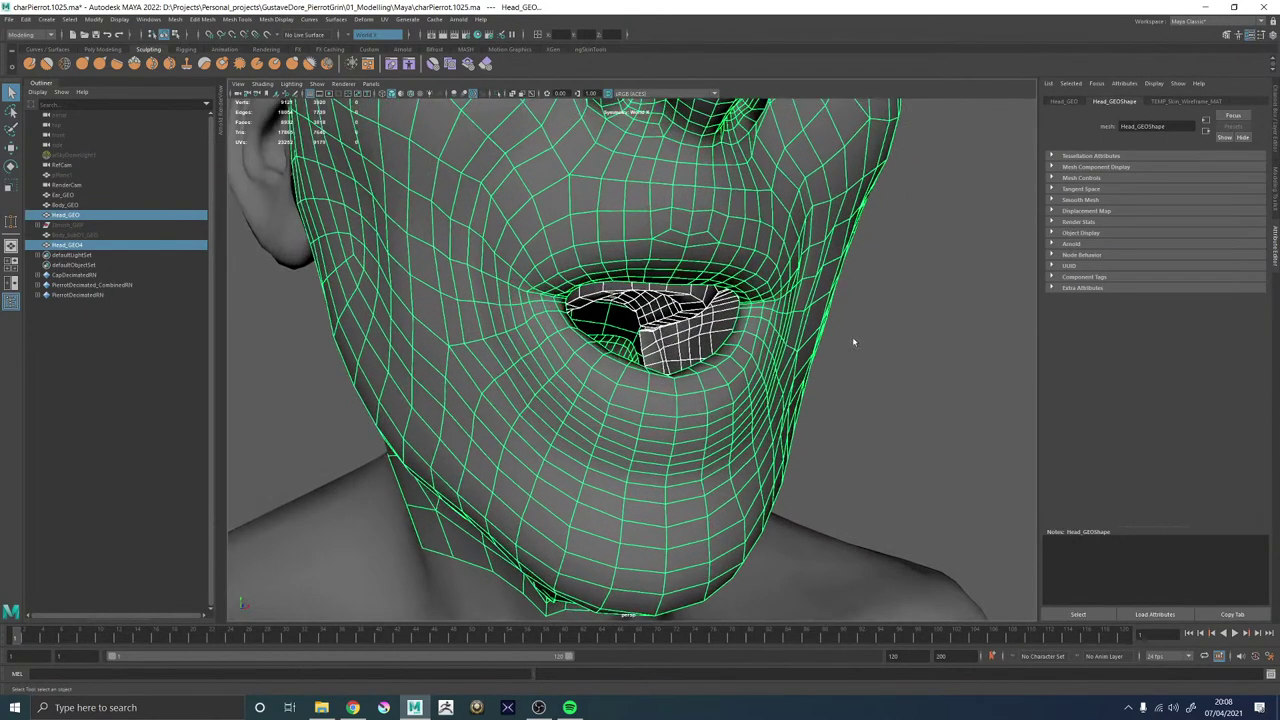
right_click_drag(852, 338, 820, 463, "shift")
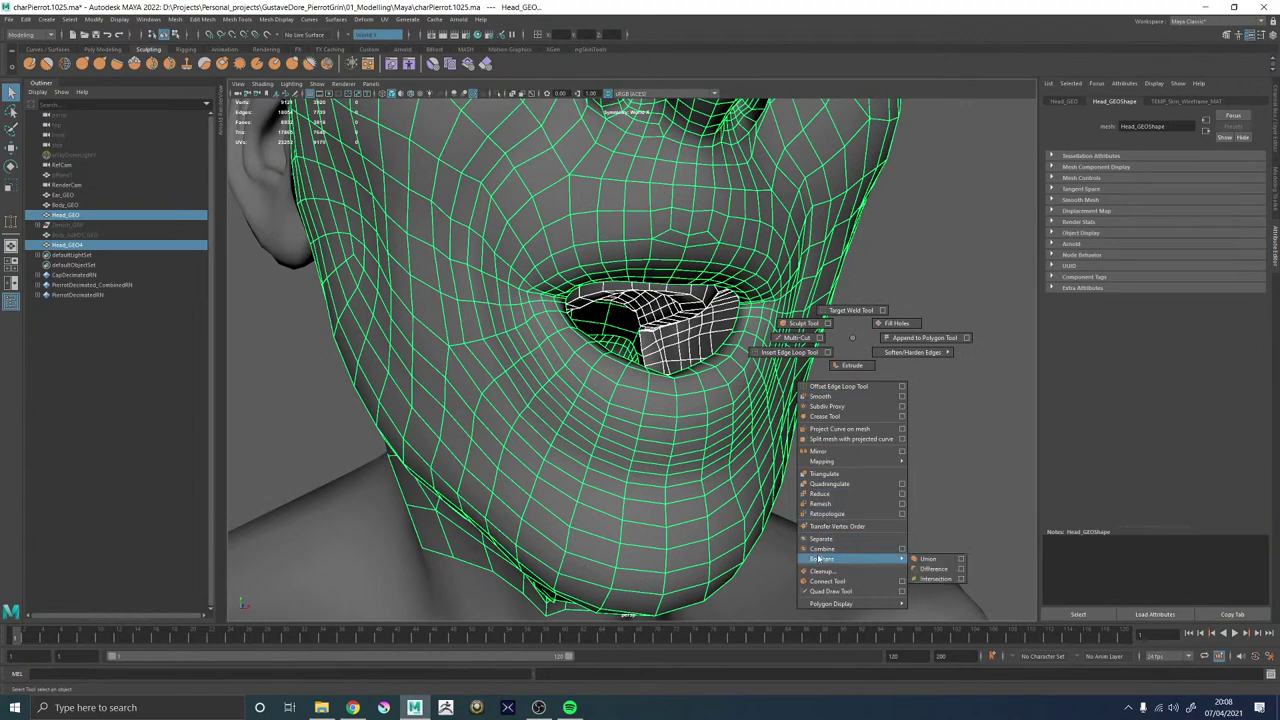
right_click_drag(818, 560, 821, 549, "shift")
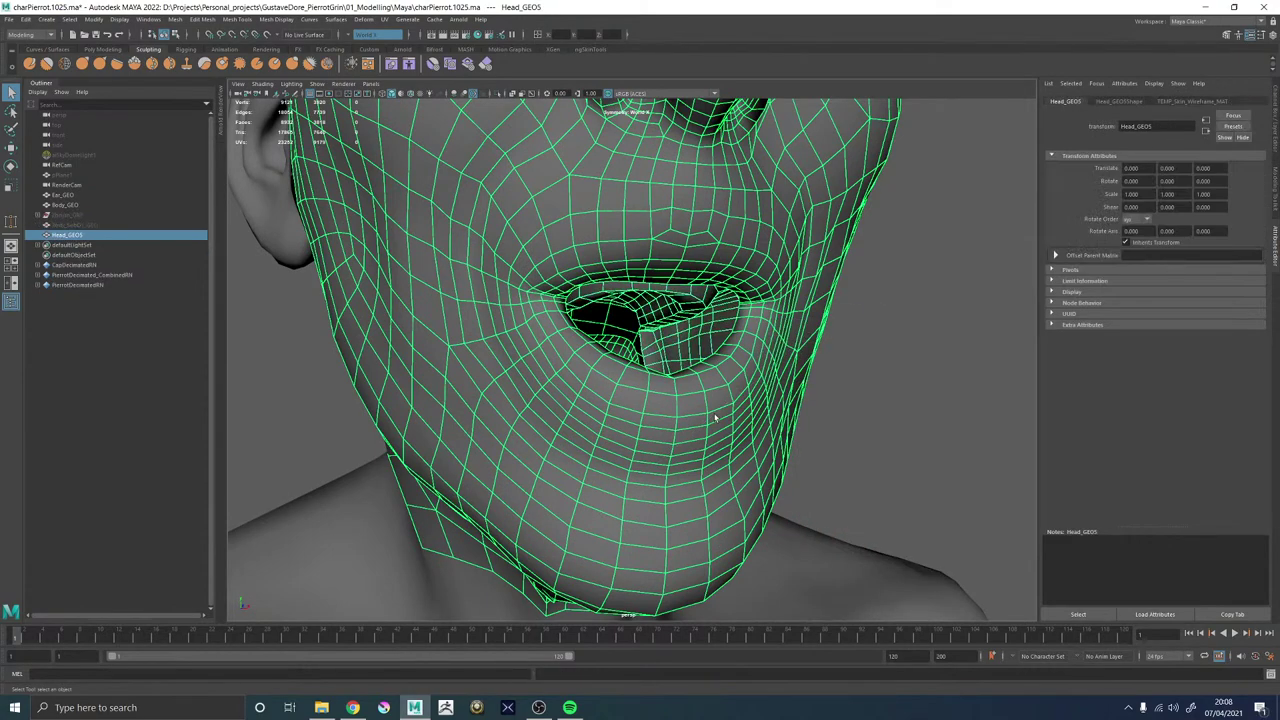
Isolate the combined head mesh and clear the selection around the open mouth.
right_click_drag(701, 254, 900, 343, "alt")
left_click_drag(900, 343, 771, 277, "alt")
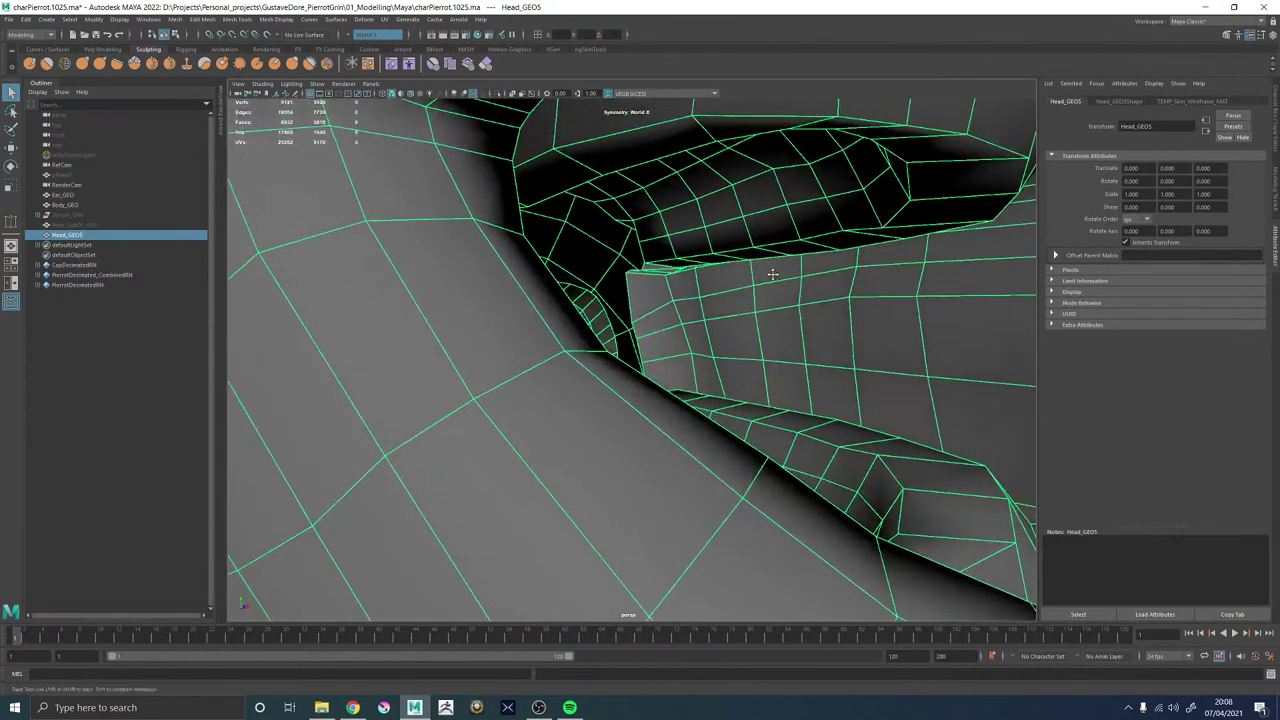
right_click_drag(771, 277, 742, 269, "alt")
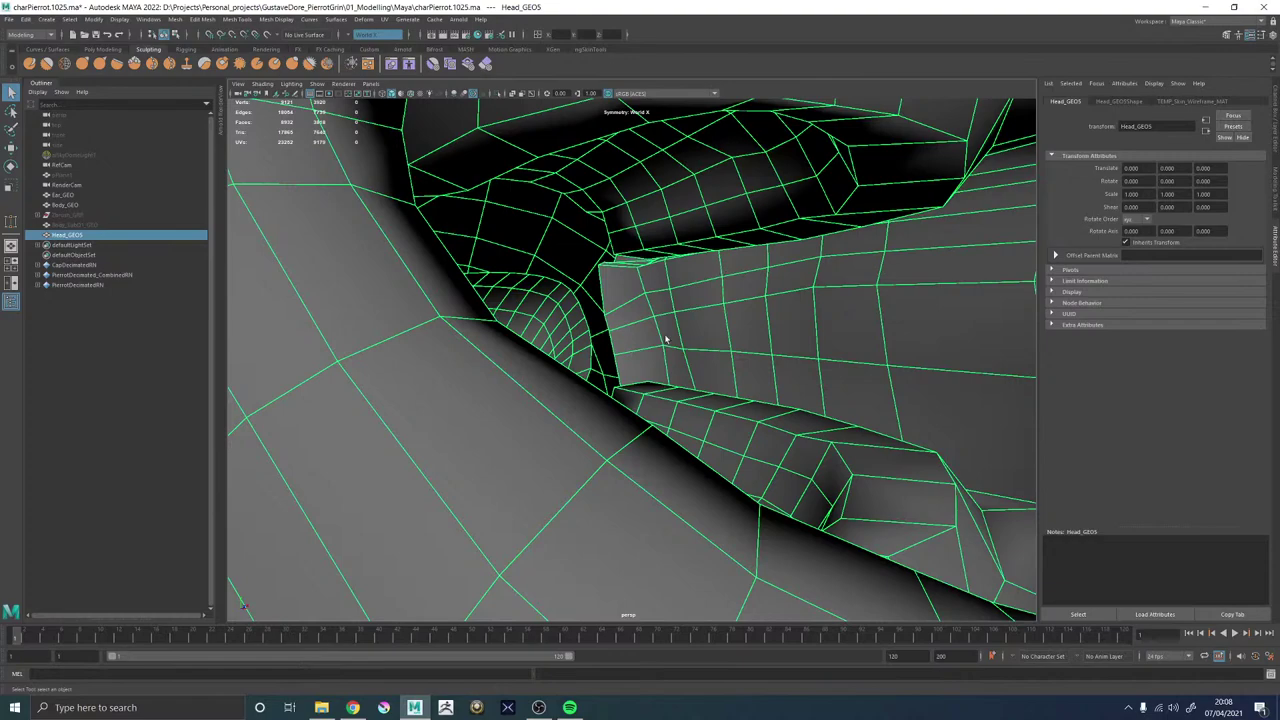
right_click_drag(875, 221, 766, 260, "alt")
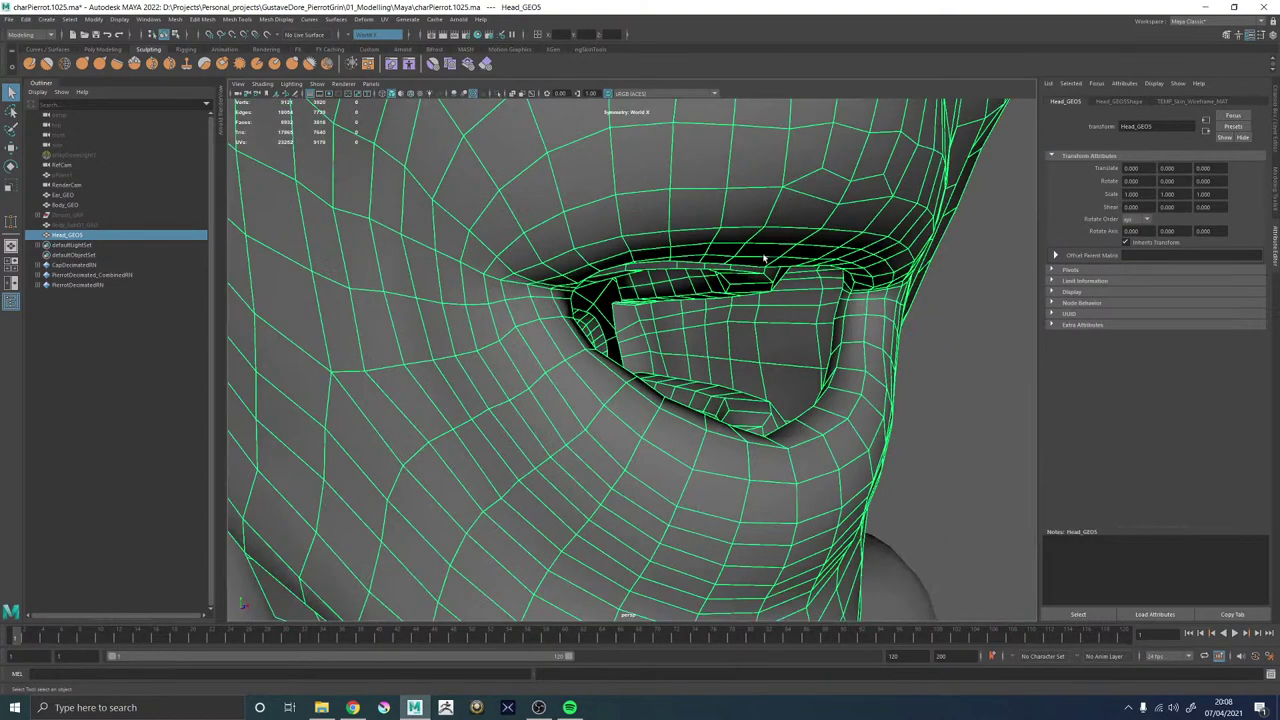
left_click_drag(766, 260, 660, 325, "alt")
right_click_drag(660, 325, 726, 342, "alt")
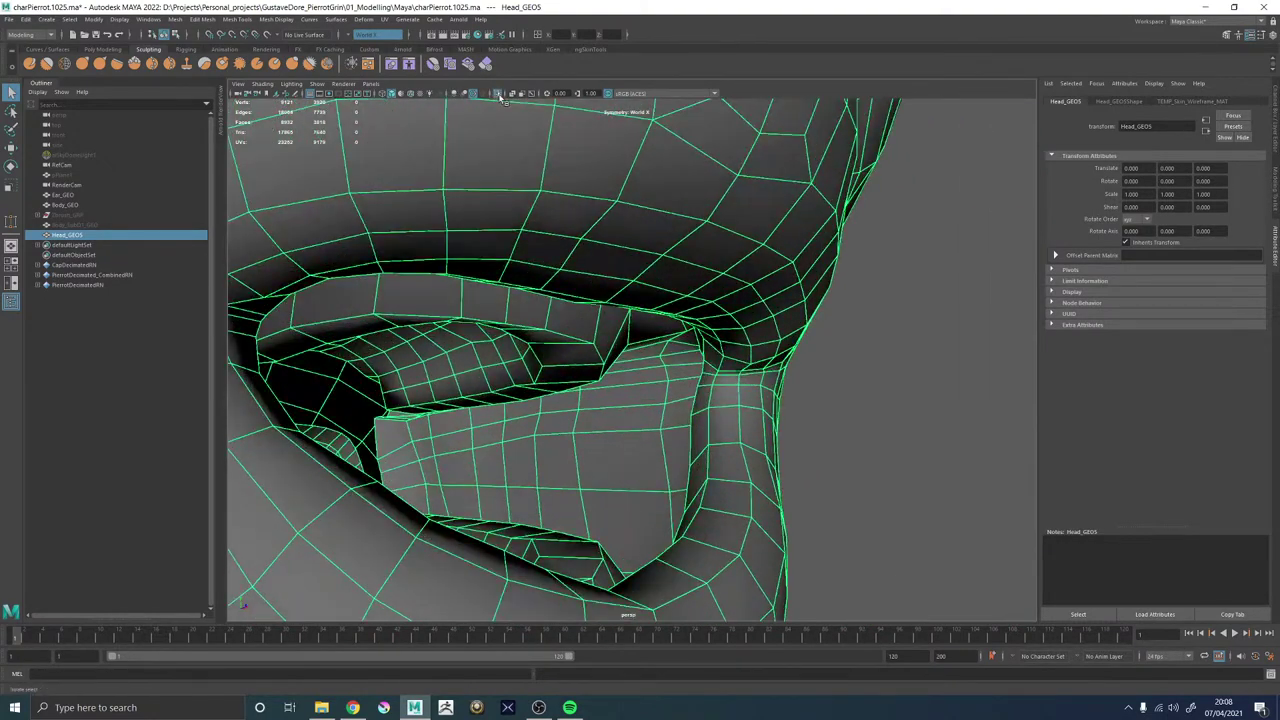
left_click(923, 314)
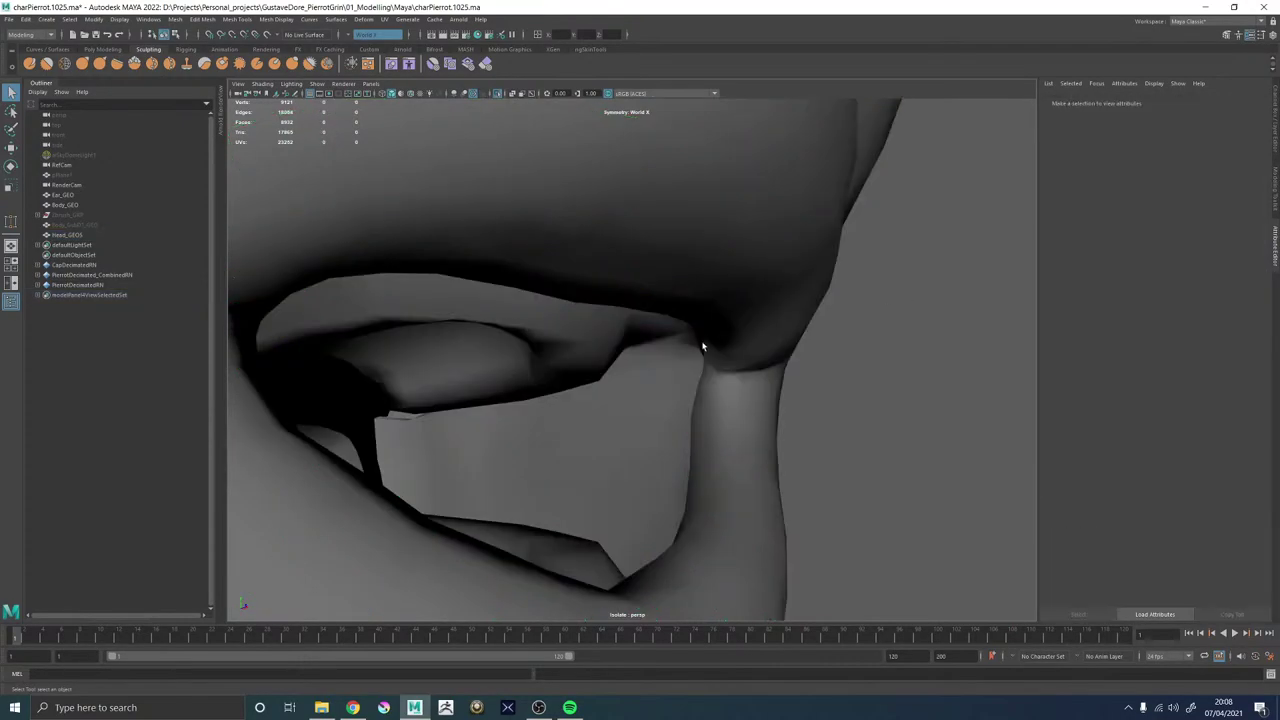
Bridge the gap between the back opening of the gum mesh and the throat, starting with the two centre edges.
left_click(703, 346)
left_click_drag(703, 346, 617, 277, "alt")
right_click_drag(617, 277, 708, 172, "alt")
left_click_drag(708, 172, 486, 289, "alt")
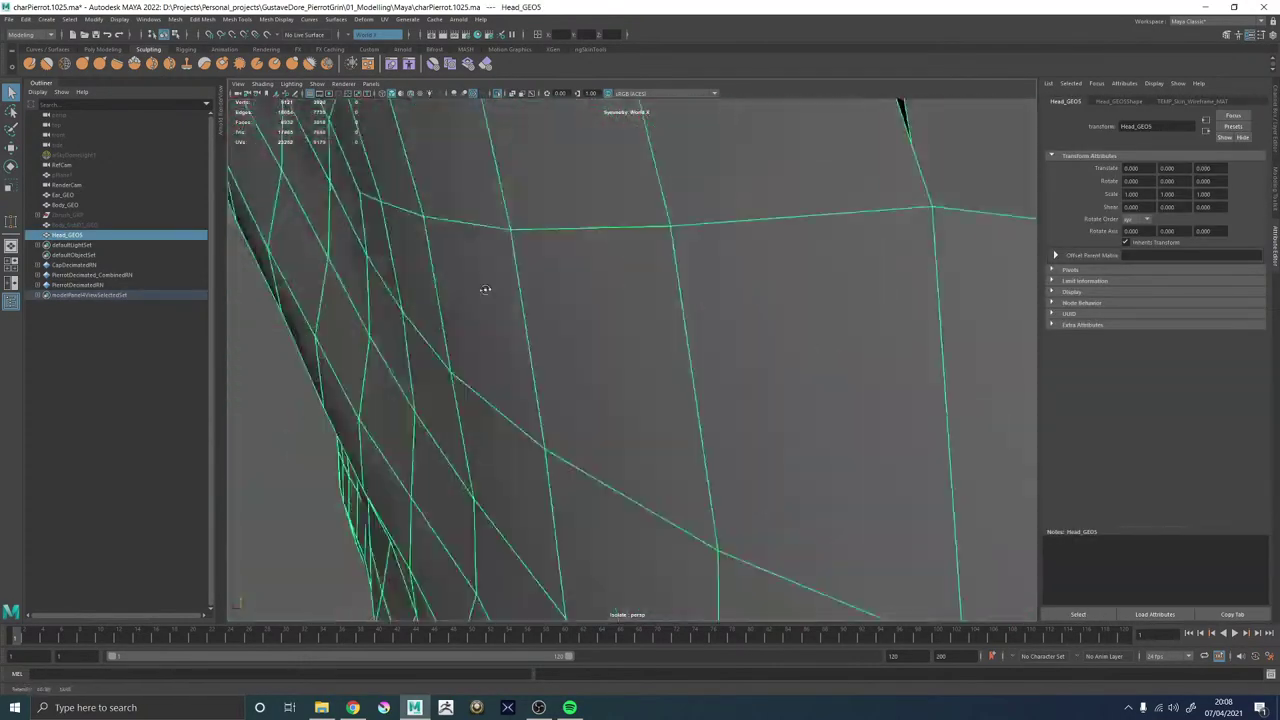
right_click_drag(486, 289, 534, 323, "alt")
left_click_drag(534, 323, 502, 345, "alt")
right_click_drag(502, 345, 603, 313, "alt")
left_click(605, 326)
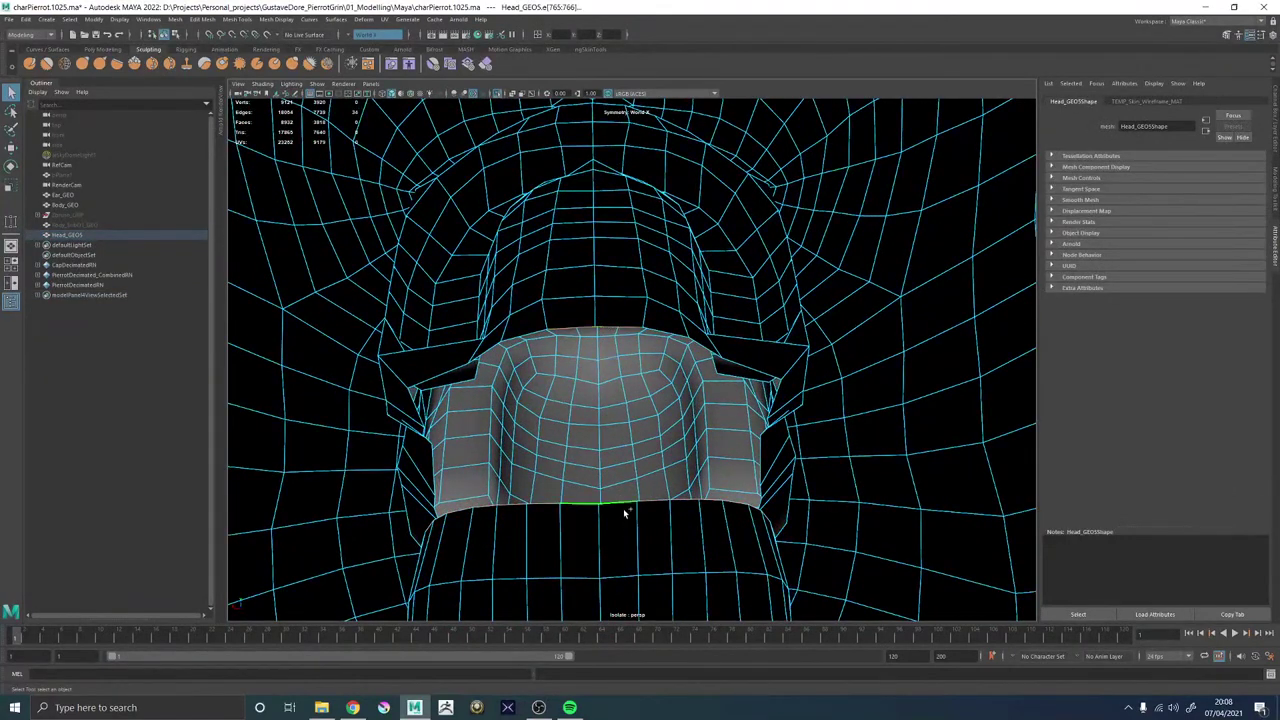
right_click_drag(615, 326, 597, 448, "shift")
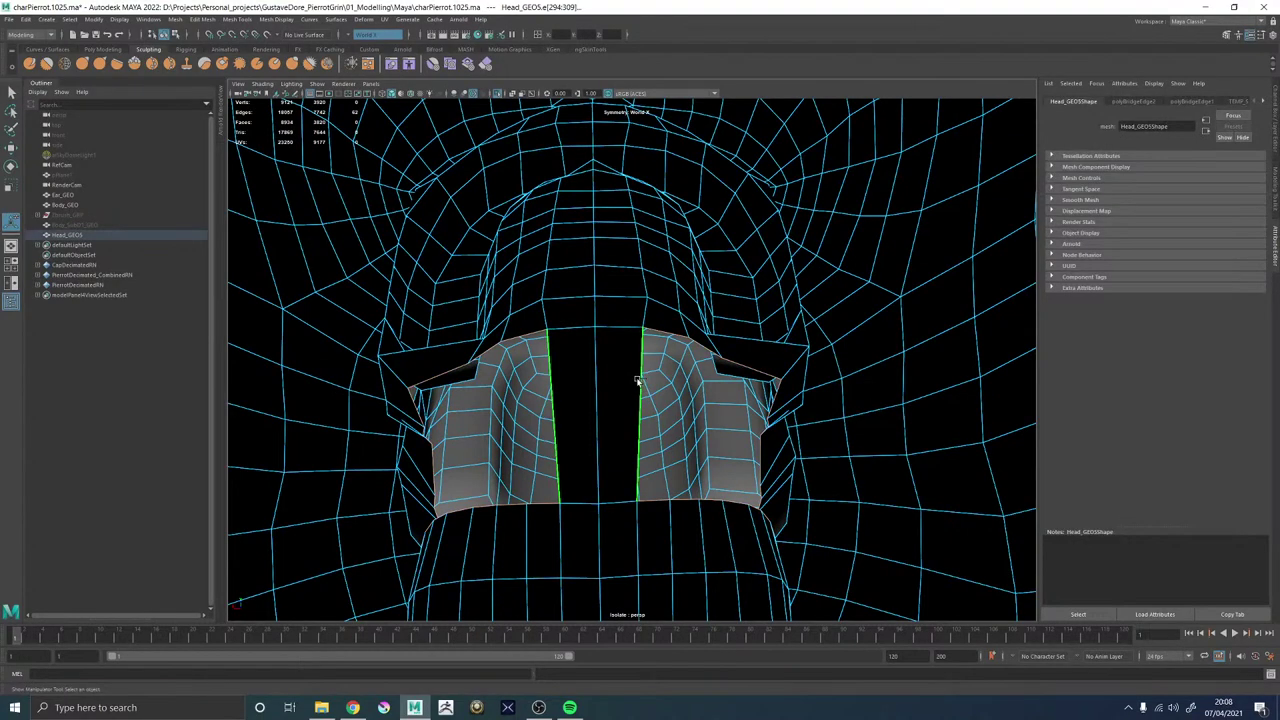
key("g")
Bridge the gap between the front border of the gum mesh and the inside of the lips.
left_click_drag(558, 396, 566, 397, "alt")
right_click_drag(566, 397, 629, 404, "alt")
left_click_drag(629, 404, 591, 466, "alt")
left_click(570, 381)
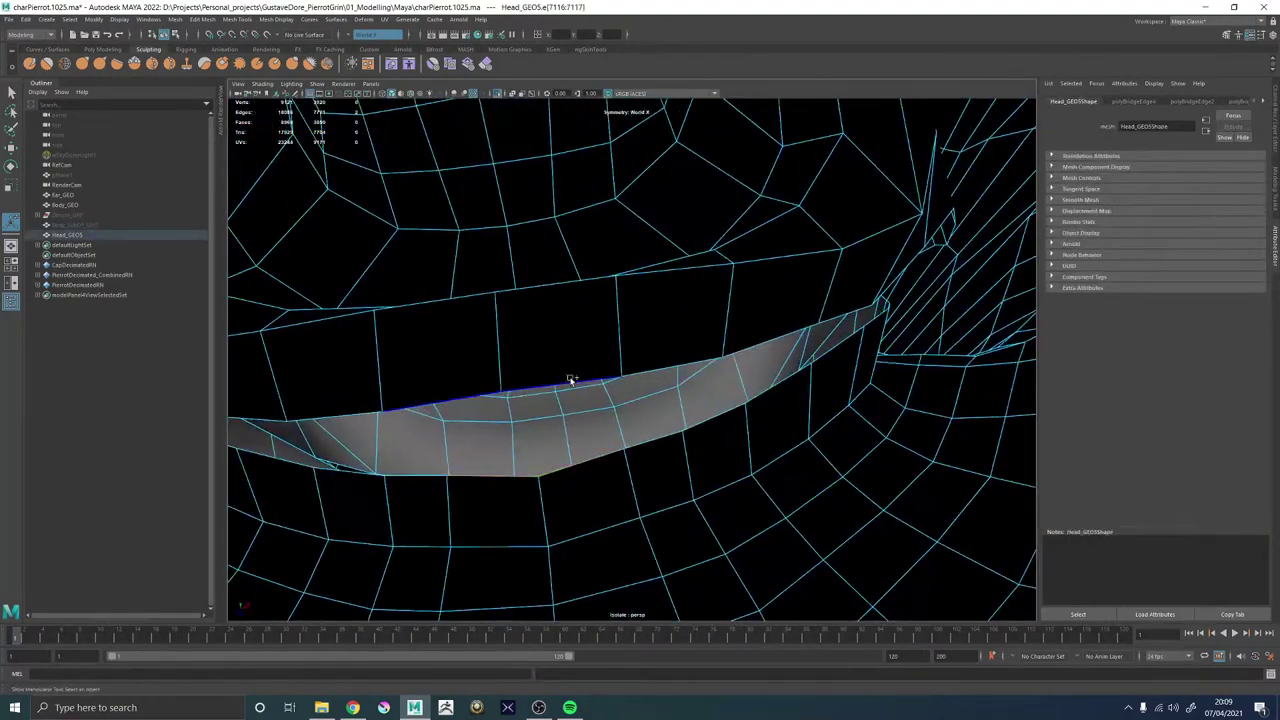
key("g")
double_click(616, 404)
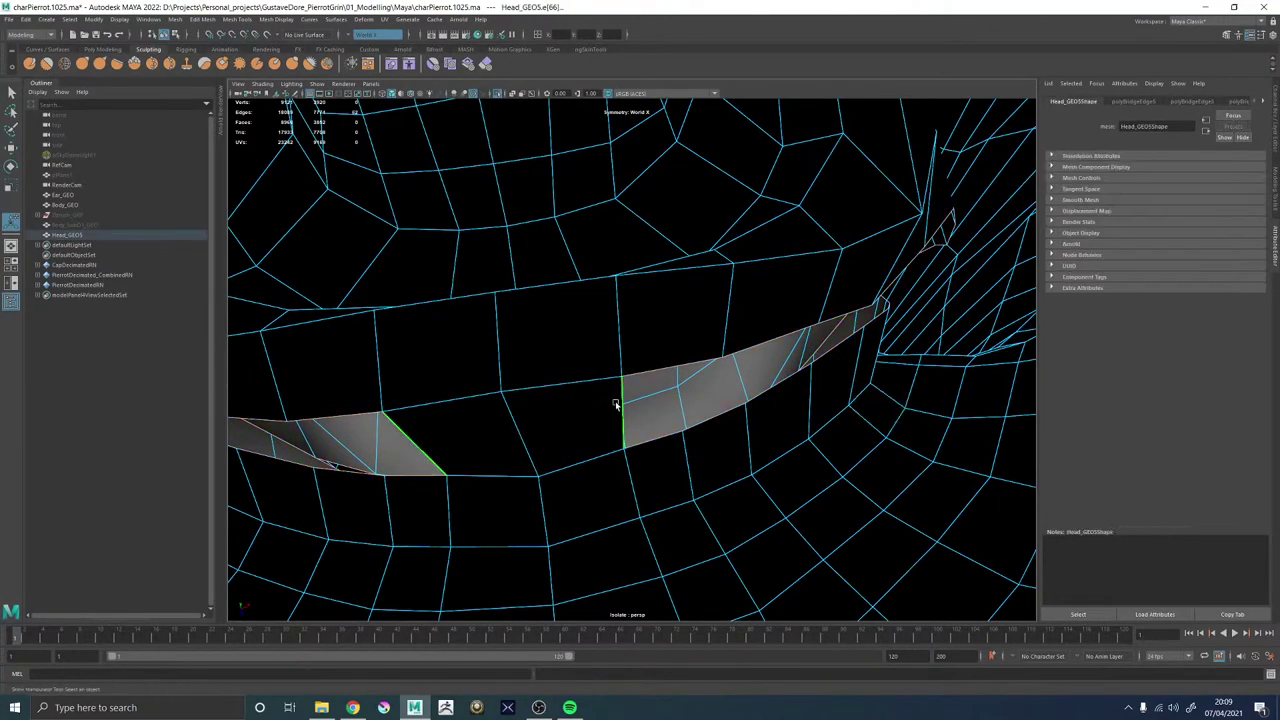
key("g")
Examine the joined head and mouth interior in object mode, from behind the lips and from outside.
left_click_drag(600, 412, 511, 217, "alt")
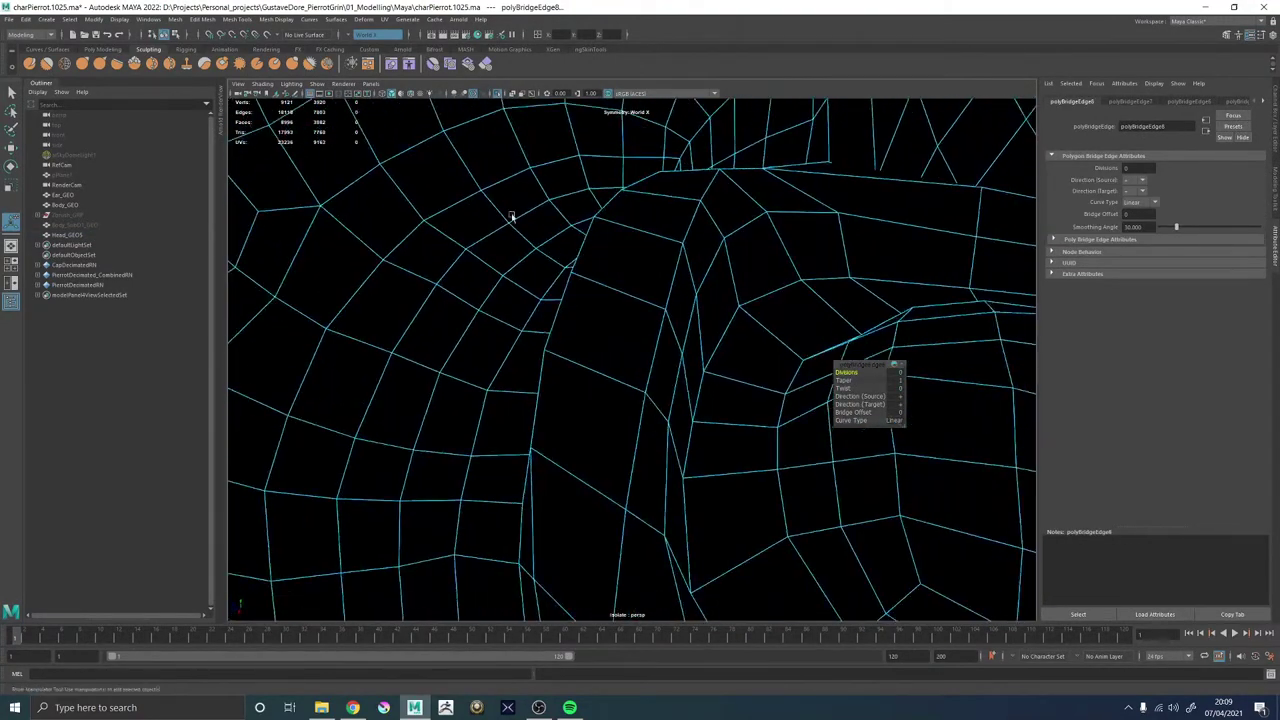
scroll(642, 336, "down", 8)
left_click_drag(600, 380, 670, 394, "alt")
key("q")
right_click_drag(648, 410, 712, 350)
left_click(810, 268)
scroll(720, 330, "down", 8)
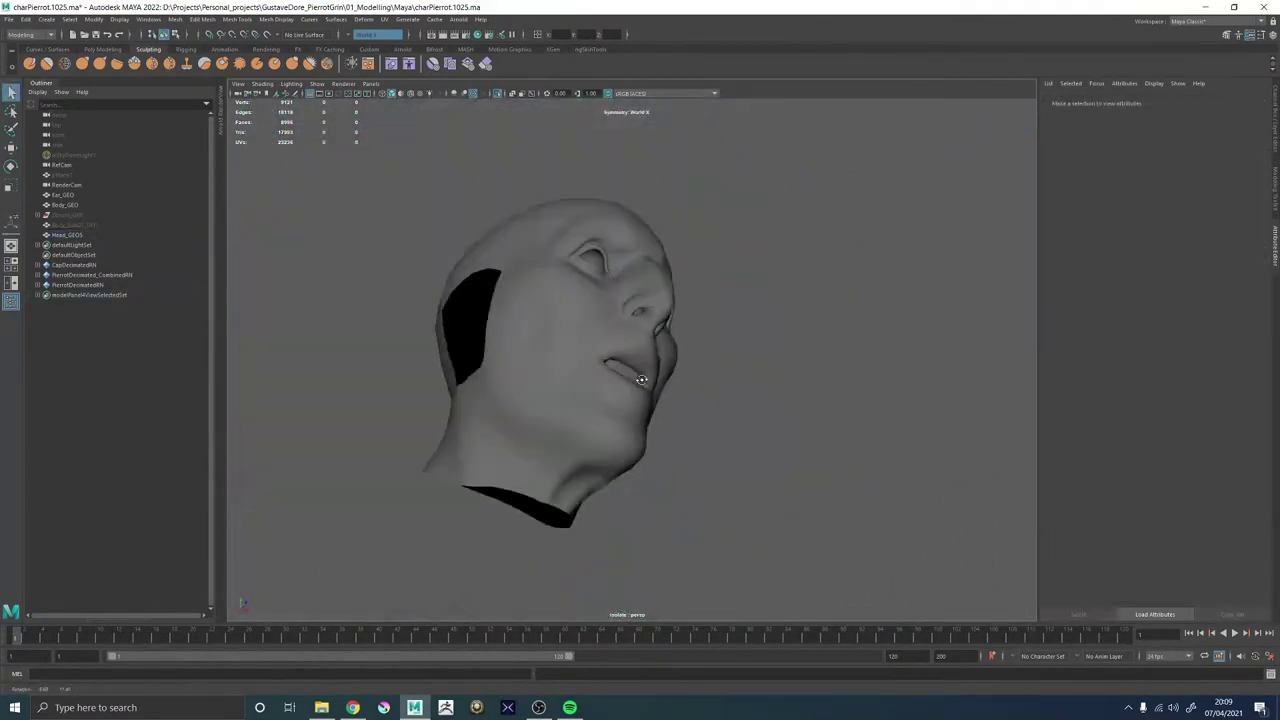
left_click_drag(638, 374, 626, 406, "alt")
scroll(624, 401, "up", 5)
left_click_drag(838, 553, 757, 391, "alt")
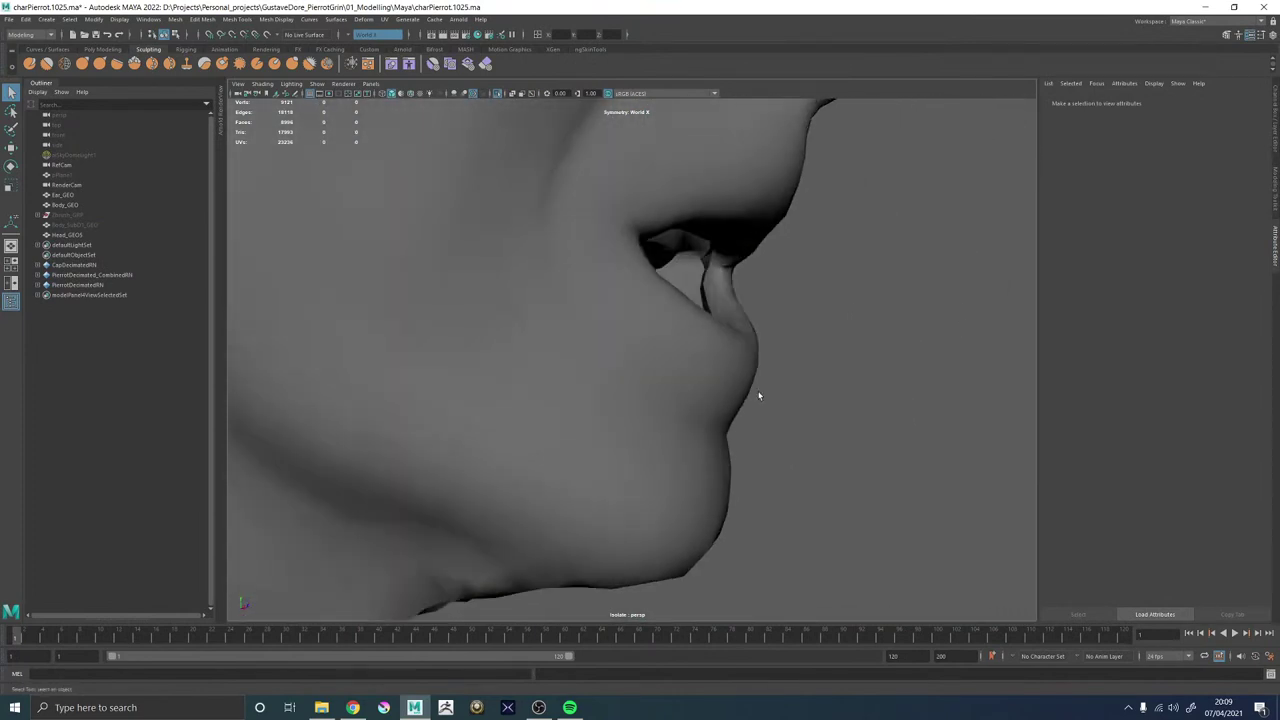
Select the face loop along the top of the lower gum to check how its topology runs.
left_click(717, 263)
middle_click_drag(717, 263, 686, 379, "alt")
right_click_drag(686, 379, 809, 517, "alt")
left_click_drag(809, 517, 687, 272, "alt")
right_click_drag(687, 271, 687, 301)
left_click_drag(688, 301, 690, 185, "alt")
left_click(677, 148)
double_click(600, 346, "shift")
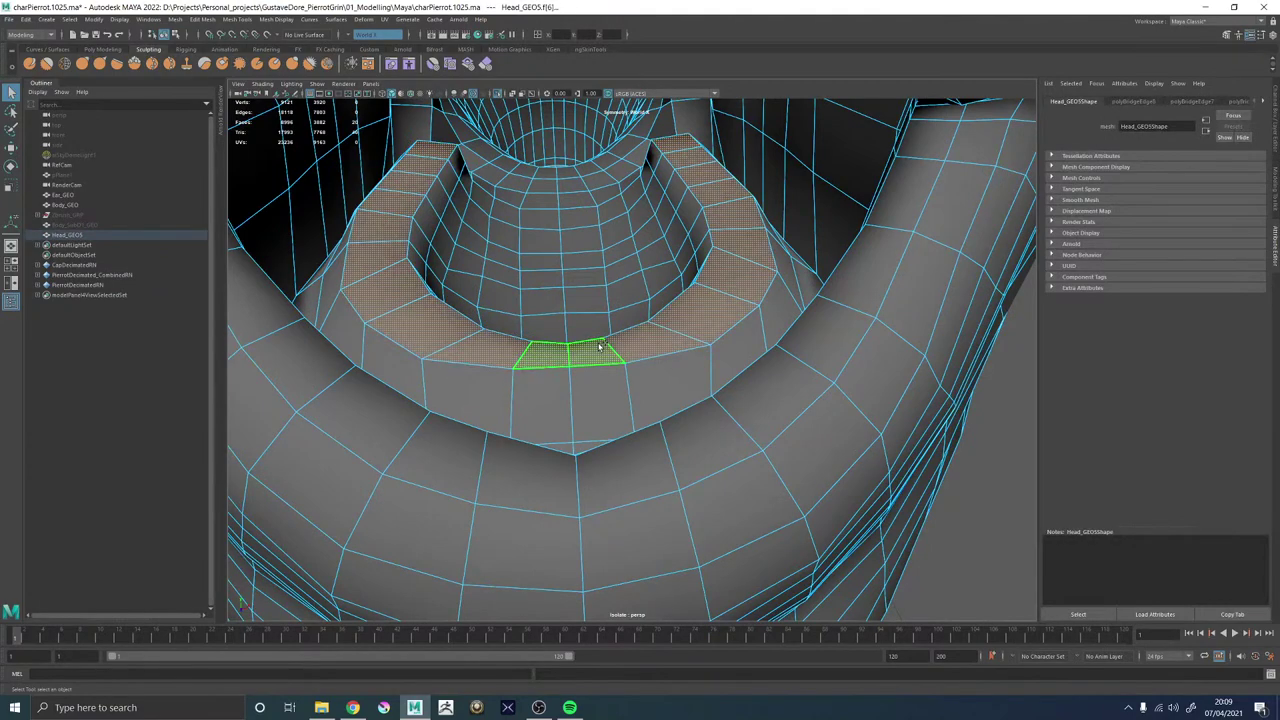
Check the face loops crossing the gums and the inner cheek wall near the mouth corner by selecting them.
left_click_drag(588, 349, 671, 371, "alt")
left_click(727, 337)
double_click(725, 272, "shift")
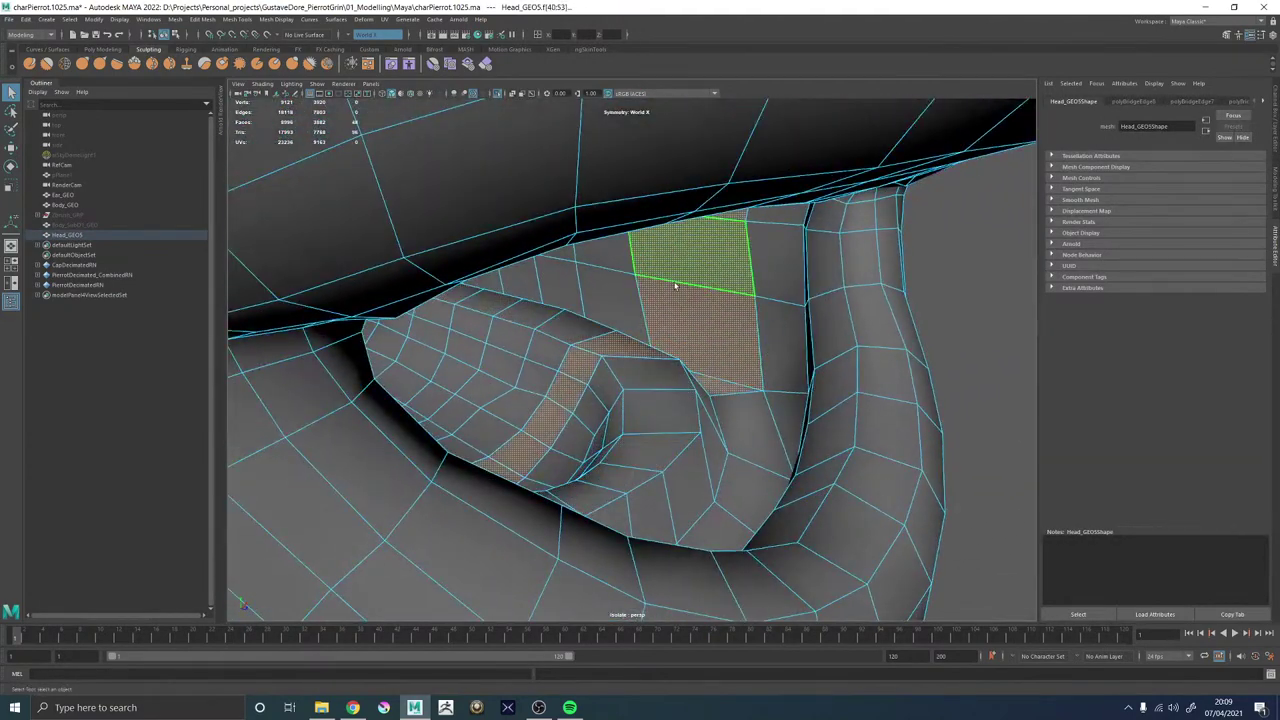
left_click_drag(674, 286, 559, 270, "alt")
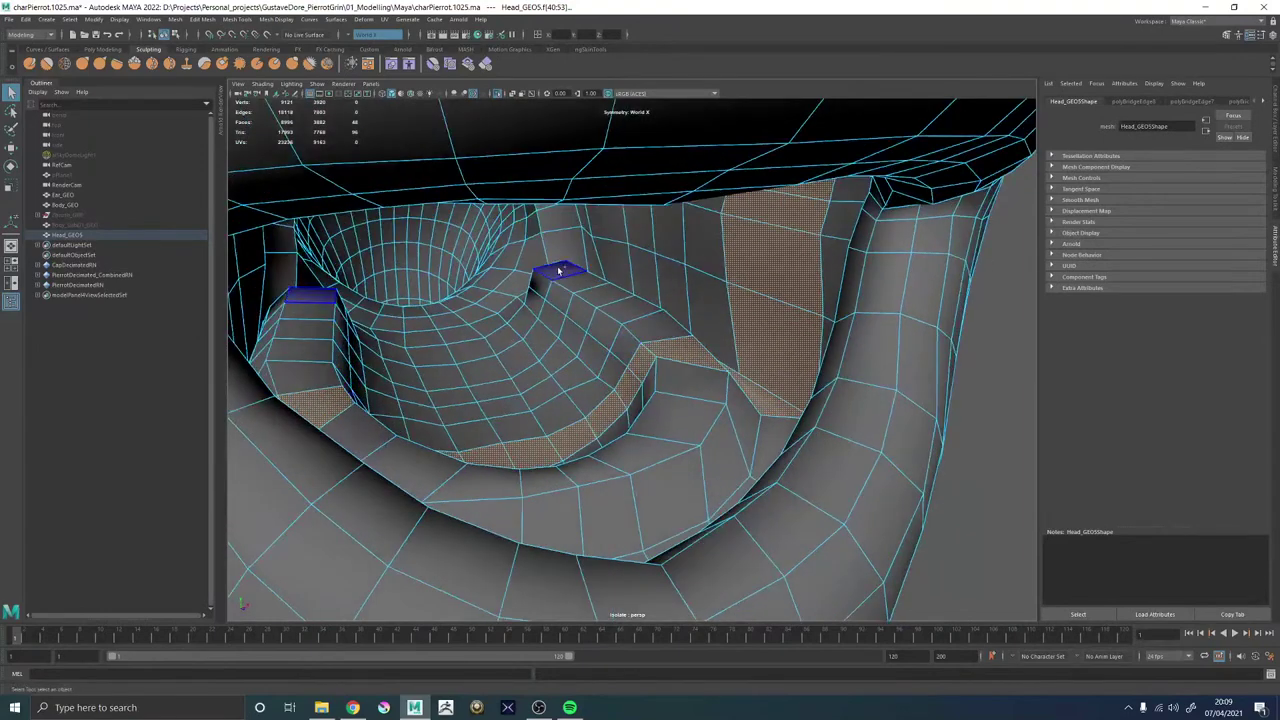
left_click_drag(588, 466, 566, 375, "alt")
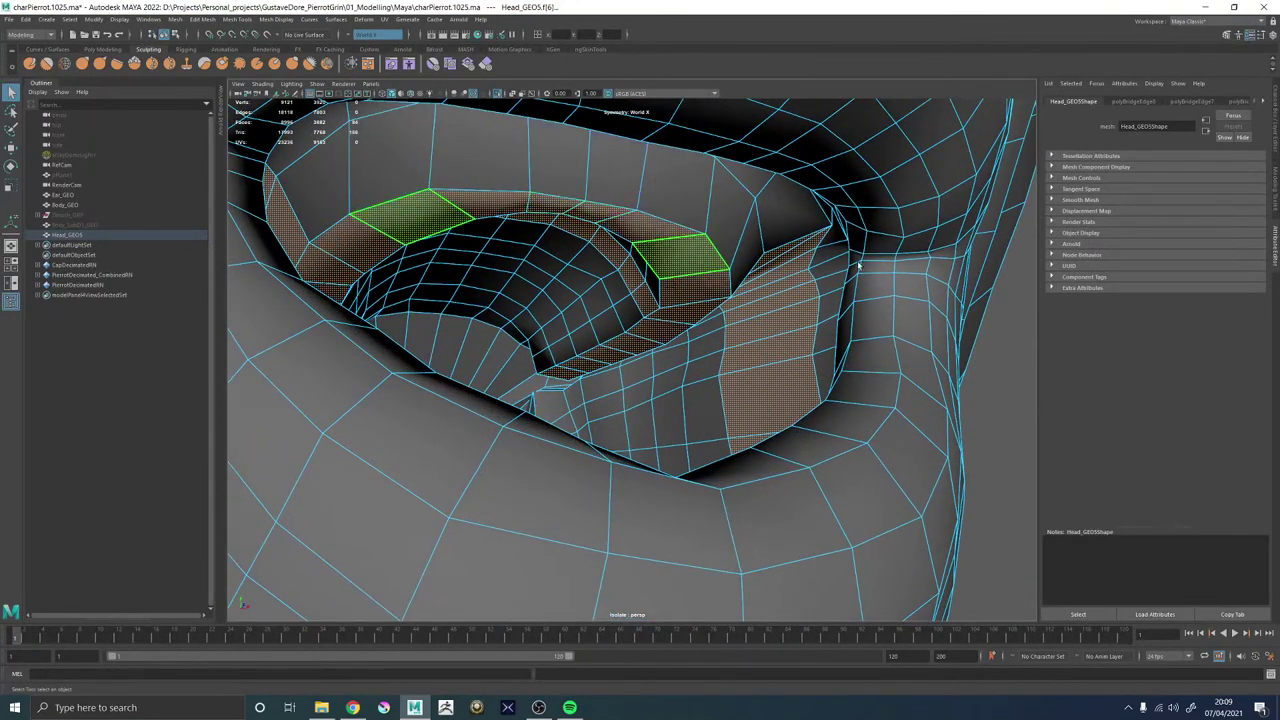
right_click_drag(858, 265, 680, 300, "alt")
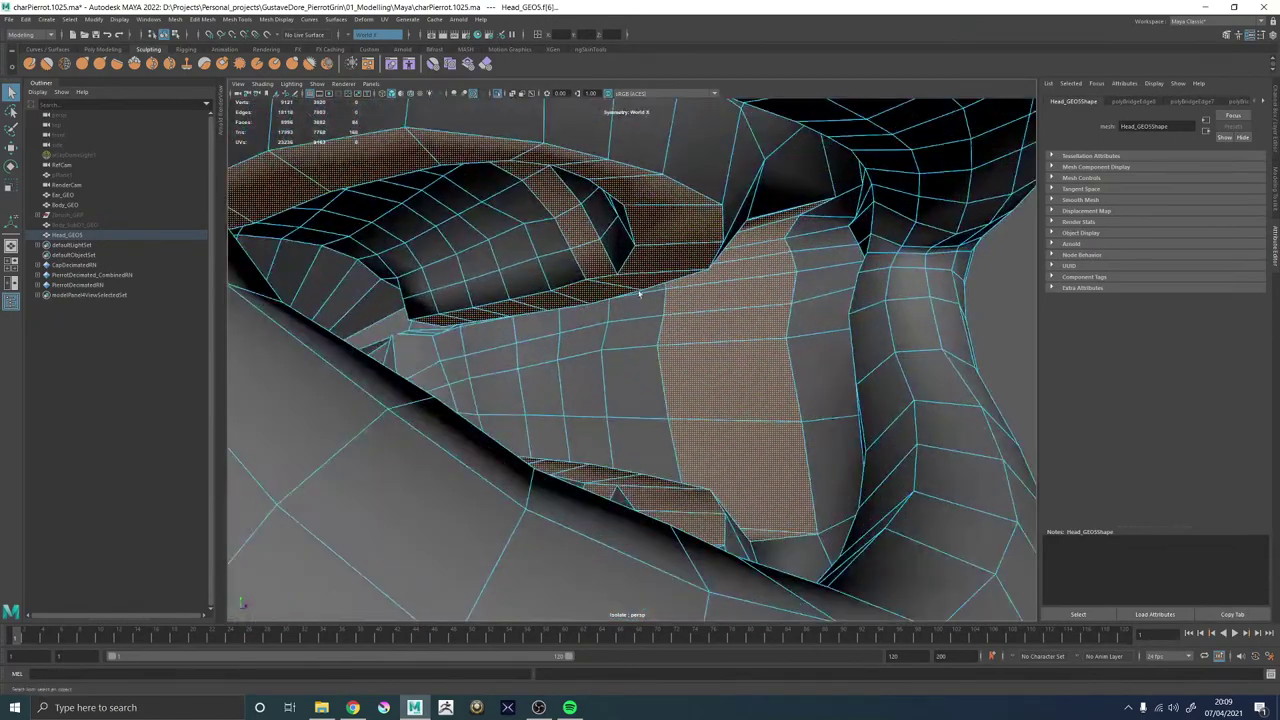
Try Edit Edge Flow on the edge loop down the inner cheek wall behind the mouth corner and undo it.
left_click_drag(680, 300, 620, 370, "alt")
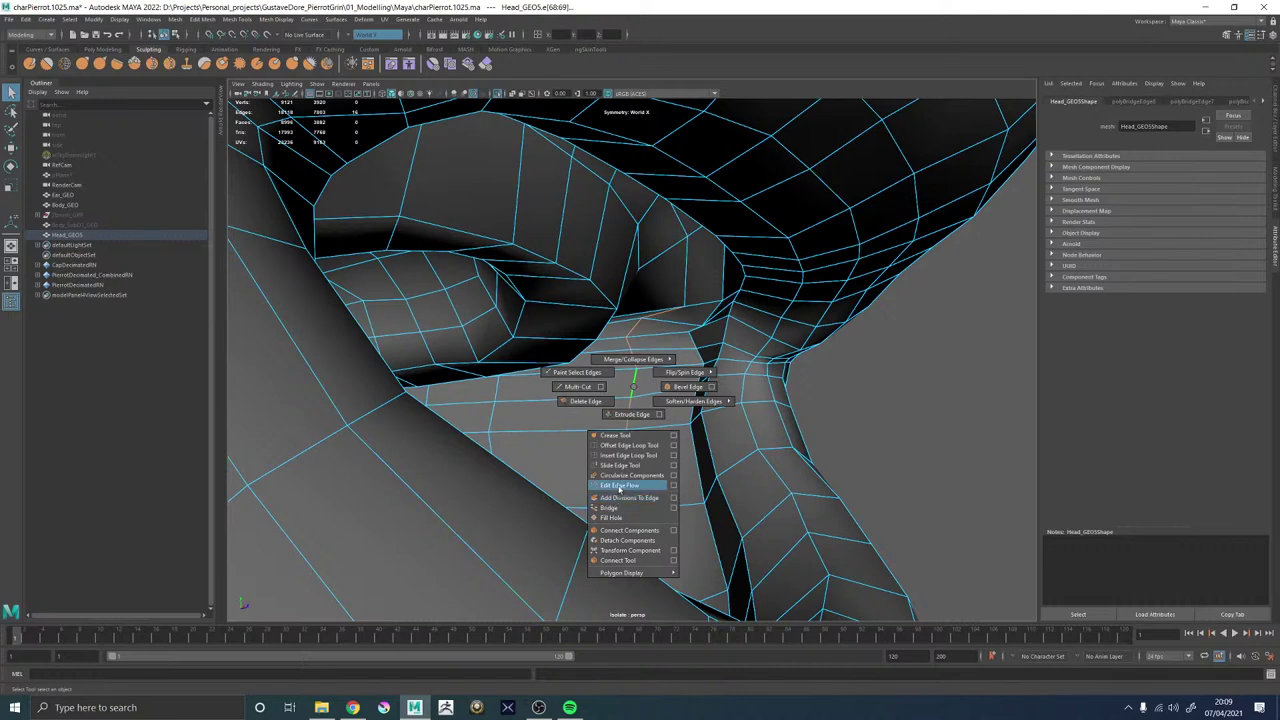
left_click(619, 486)
key("ctrl+z")
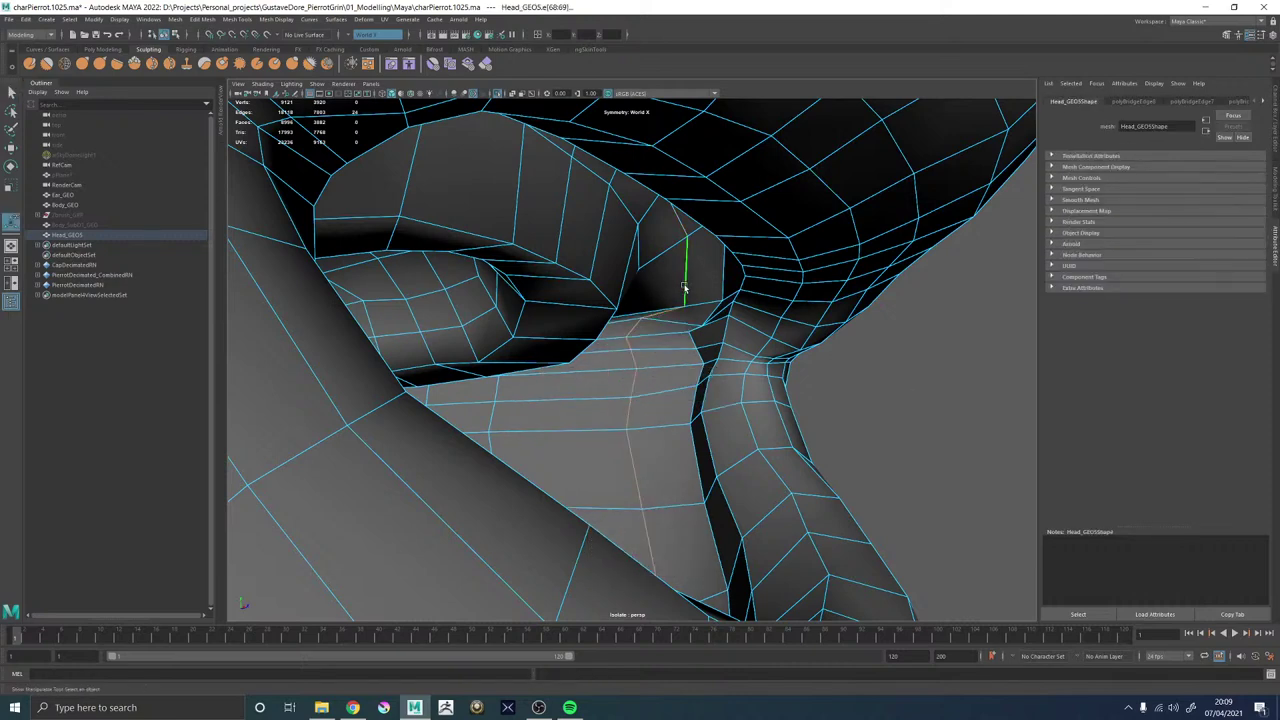
key("g")
left_click_drag(671, 337, 650, 320, "alt")
key("ctrl+z")
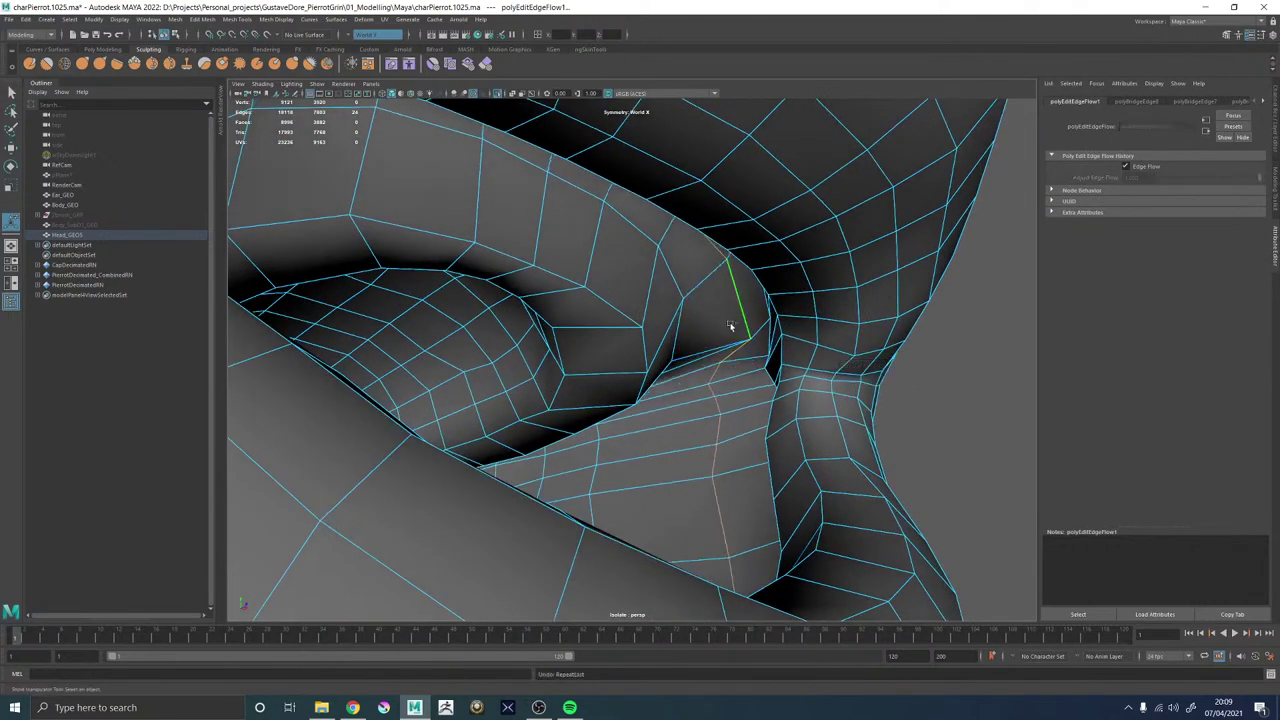
Move the vertex at the top of the inner cheek wall up and inward to even out the mouth corner.
key("F9")
key("q")
left_click(735, 339)
key("w")
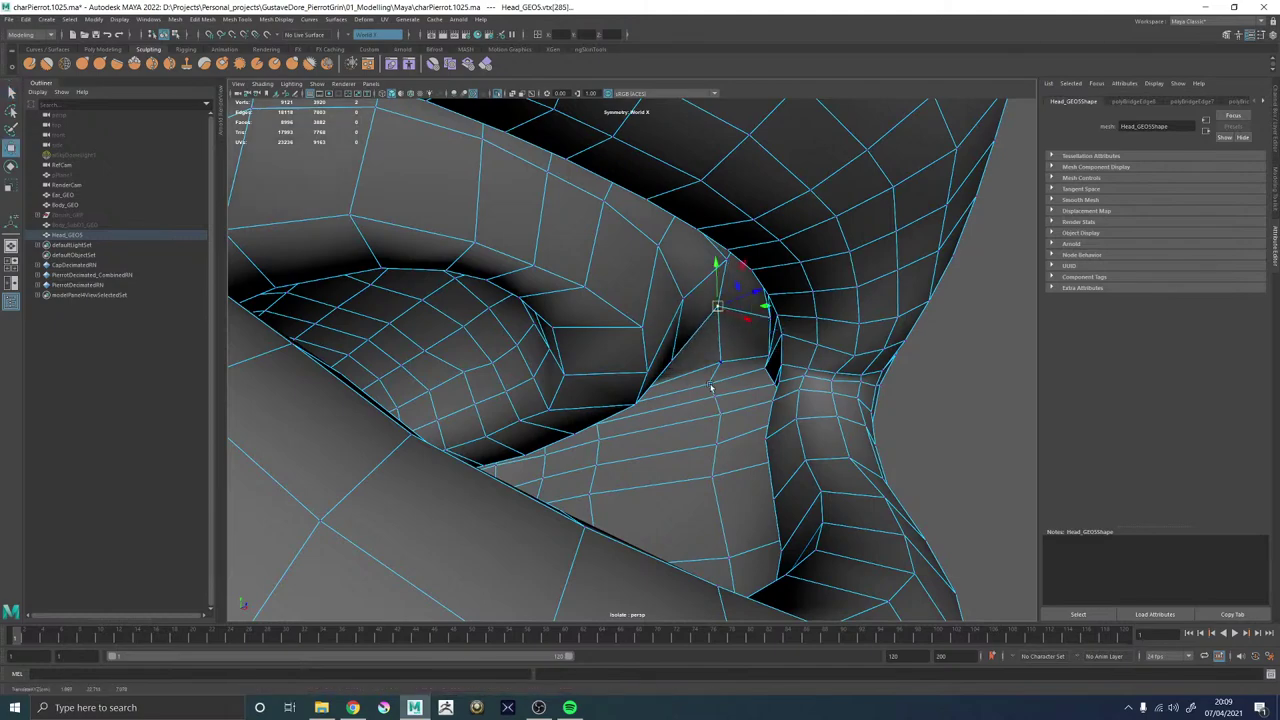
left_click_drag(711, 388, 665, 366, "alt")
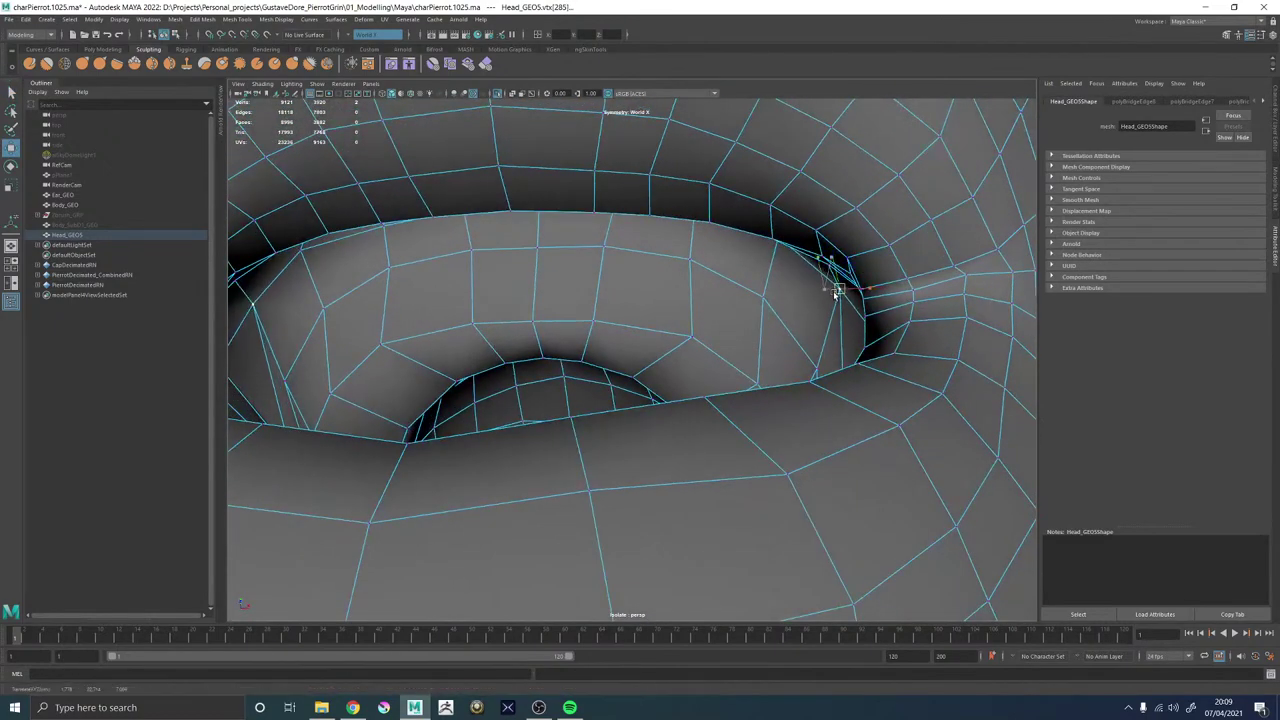
left_click_drag(737, 334, 656, 286, "alt")
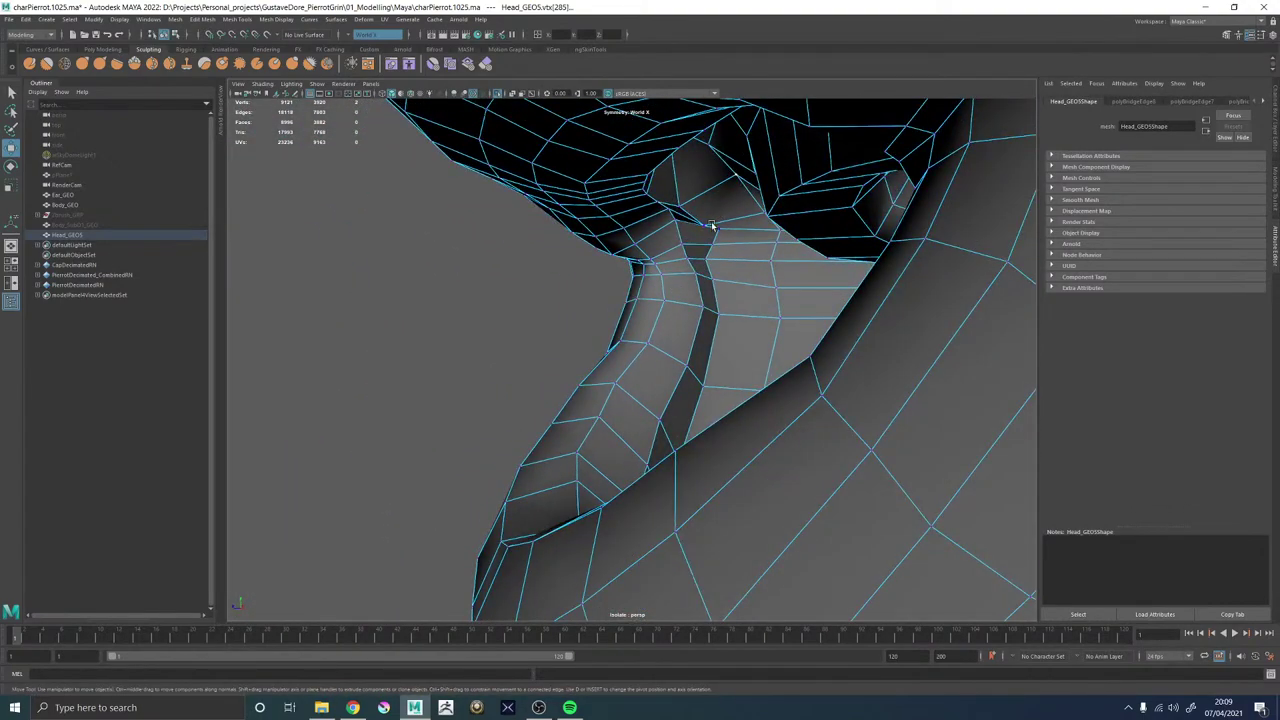
Reposition the pair of neighbouring vertices where the inner cheek wall meets the upper gum.
key("f")
left_click_drag(684, 210, 762, 256, "alt")
left_click_drag(962, 292, 703, 244)
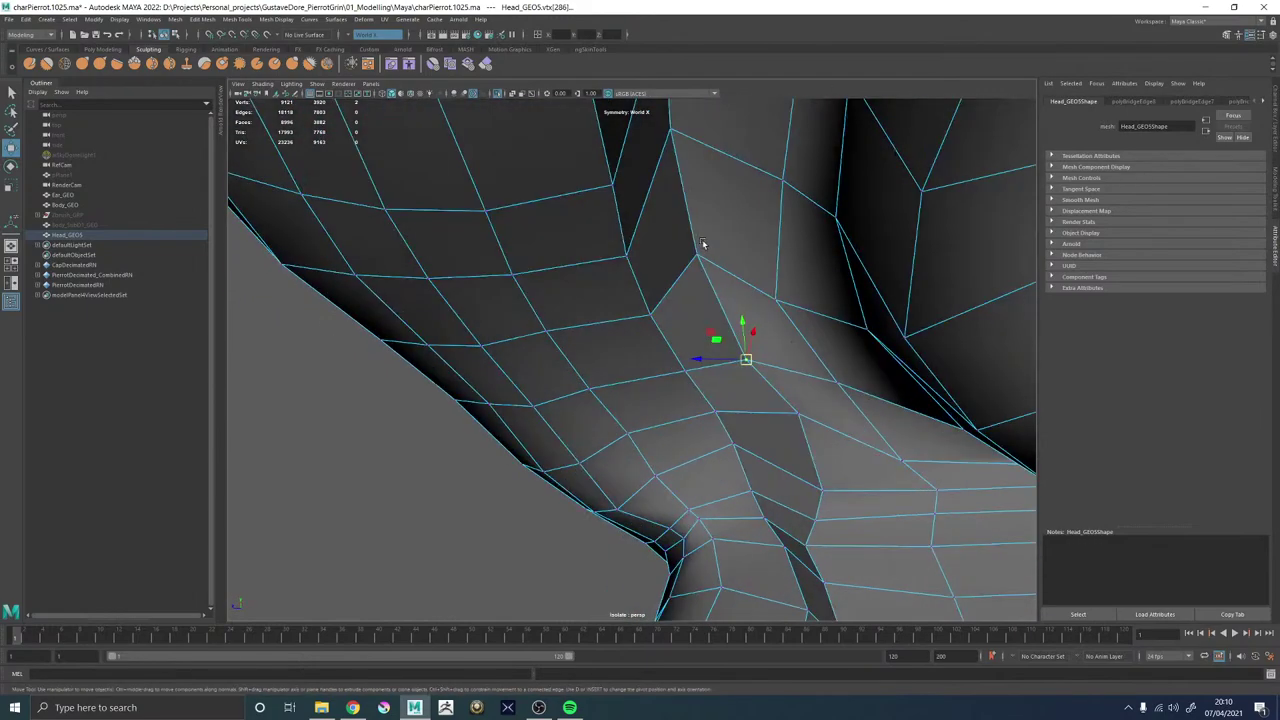
left_click_drag(743, 297, 792, 357, "alt")
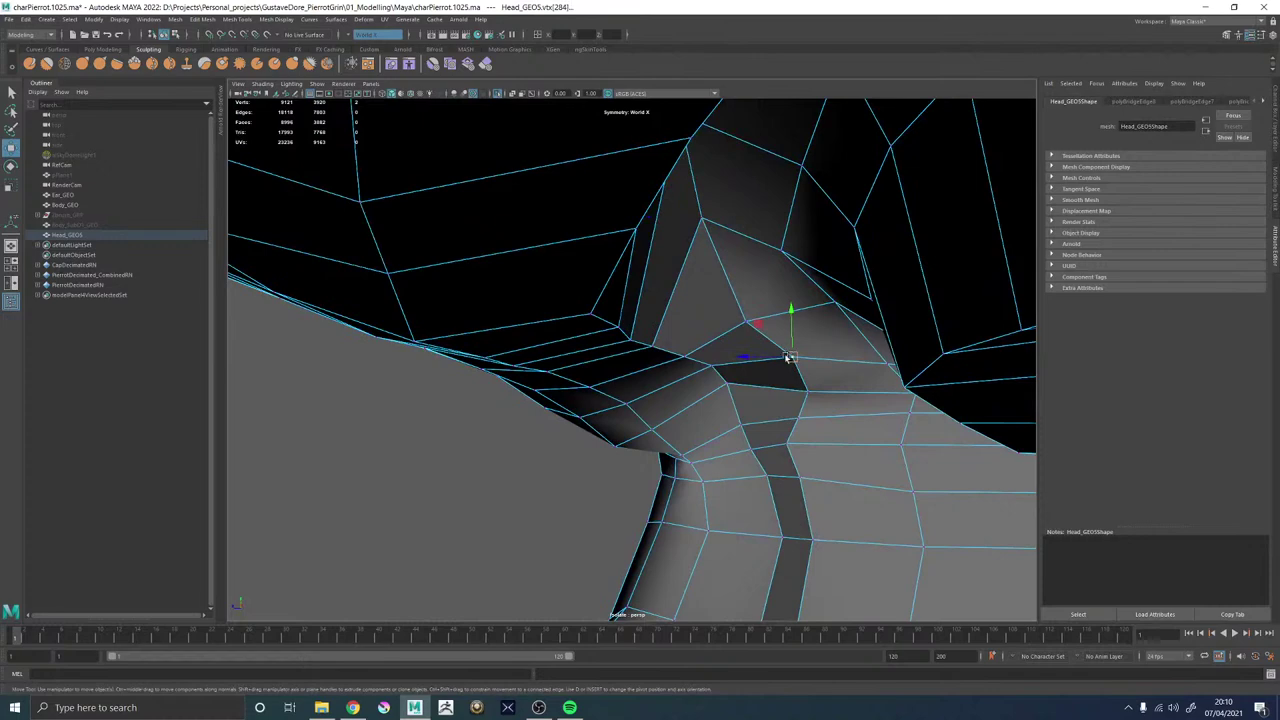
middle_click_drag(760, 348, 710, 336)
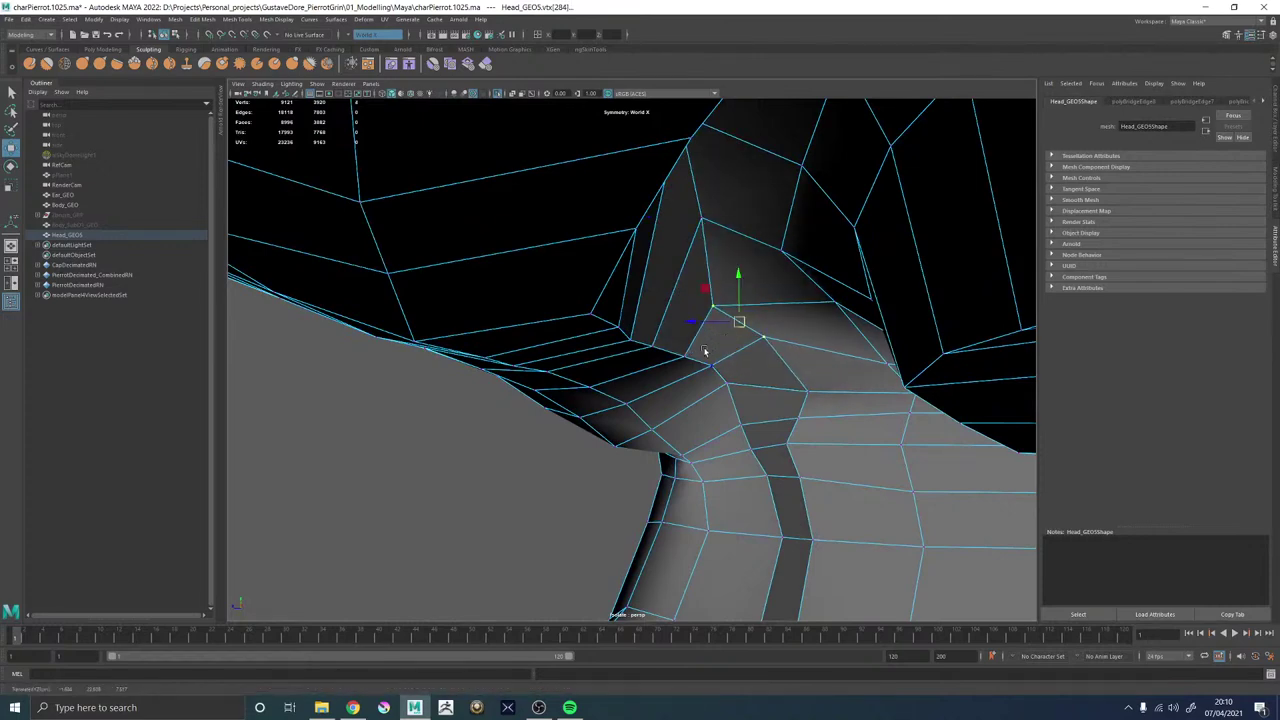
Move the next vertex along the upper gum border behind the upper lip to smooth the bridged surface.
left_click_drag(704, 351, 650, 292, "alt")
key("q")
left_click(627, 277)
key("w")
middle_click_drag(650, 292, 667, 260)
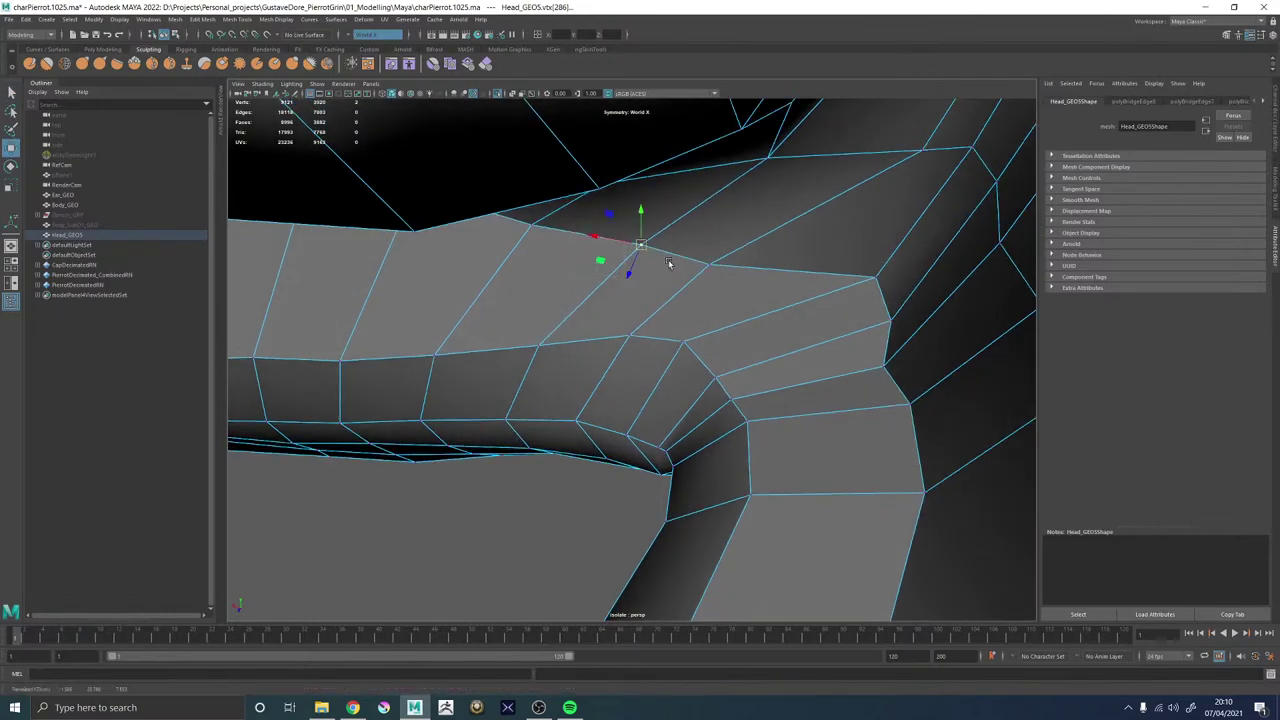
Reposition the vertices along the fold where the inner cheek wall meets the upper gum behind the mouth corner.
left_click_drag(668, 263, 697, 320, "alt")
left_click(689, 331)
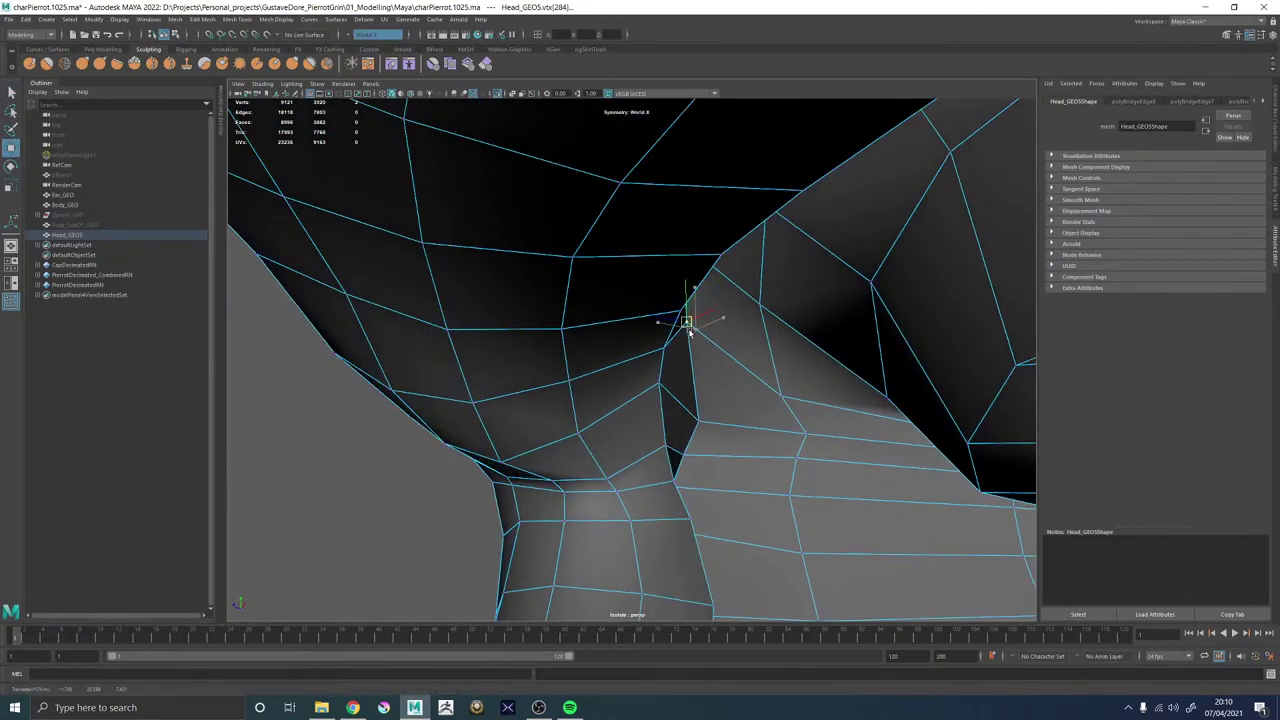
left_click(702, 422)
left_click_drag(701, 422, 712, 394)
Examine the head's mouth opening and inner mouth surfaces in smooth preview from the front.
key("F8")
scroll(722, 392, "down", 8)
key("3")
left_click(899, 380)
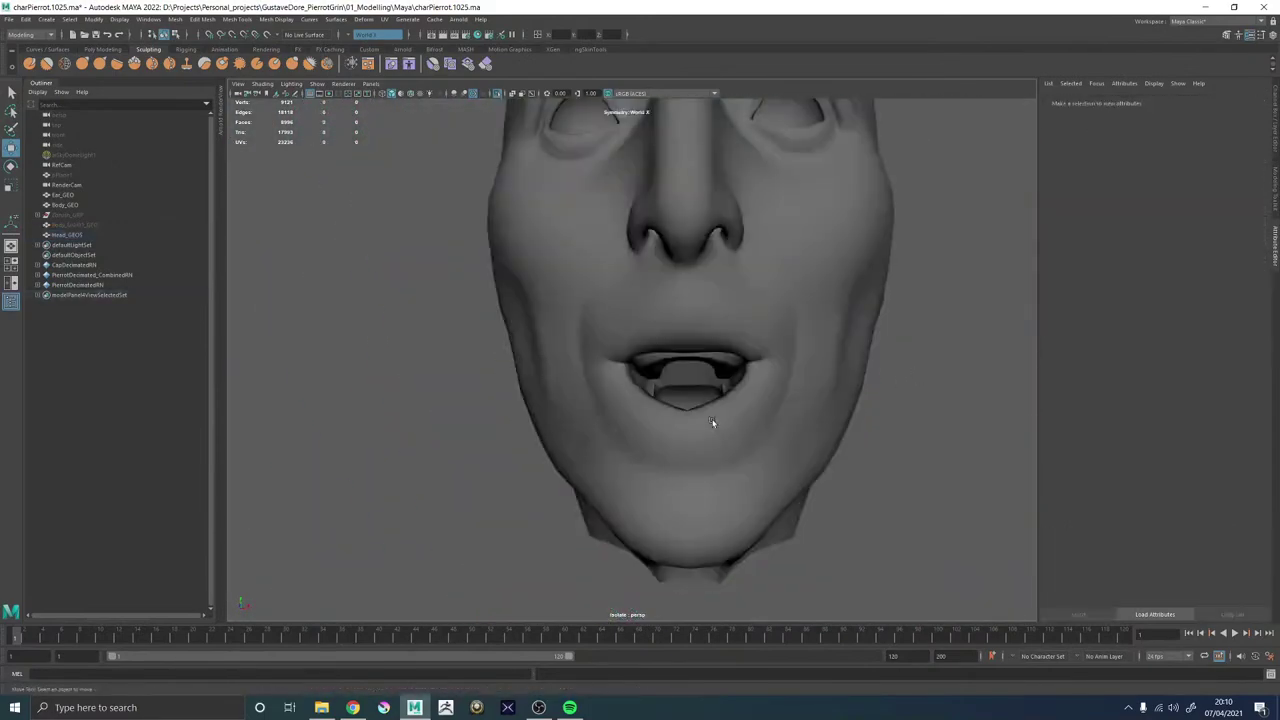
left_click(714, 423)
left_click(874, 442)
left_click_drag(809, 431, 623, 426, "alt")
scroll(700, 456, "up", 6)
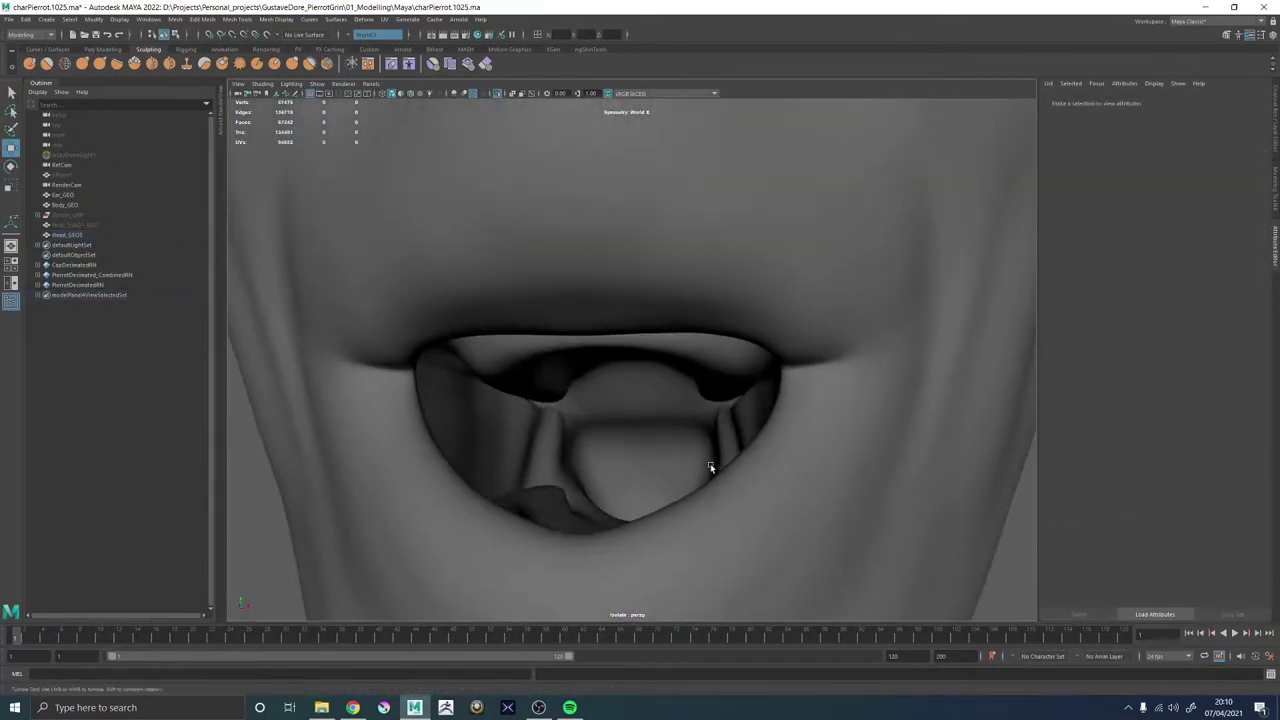
left_click_drag(711, 464, 657, 382, "alt")
Move the vertex at the top of the inner cheek wall with smooth preview on to soften the crease, and return to the unsmoothed mesh.
left_click(655, 442)
scroll(655, 442, "up", 5)
right_click_drag(657, 382, 582, 367)
left_click(637, 300)
key("3")
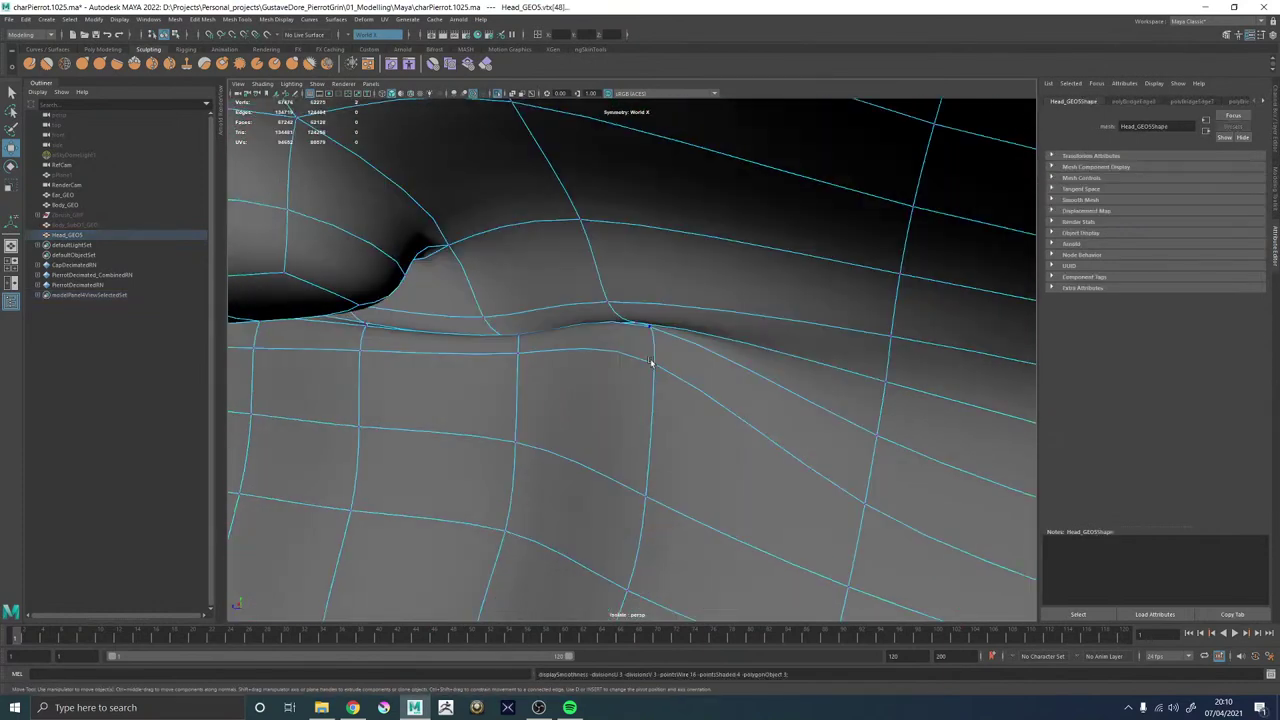
left_click_drag(651, 408, 672, 395, "alt")
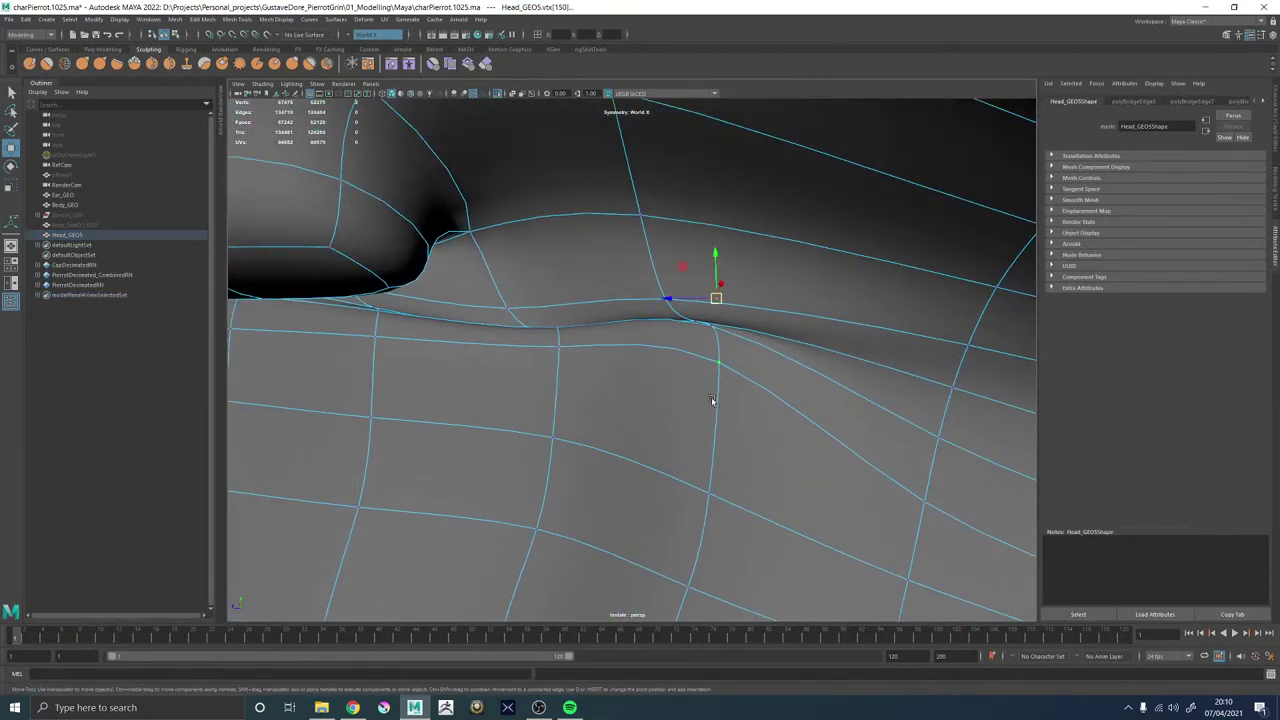
left_click_drag(701, 255, 658, 340)
key("1")
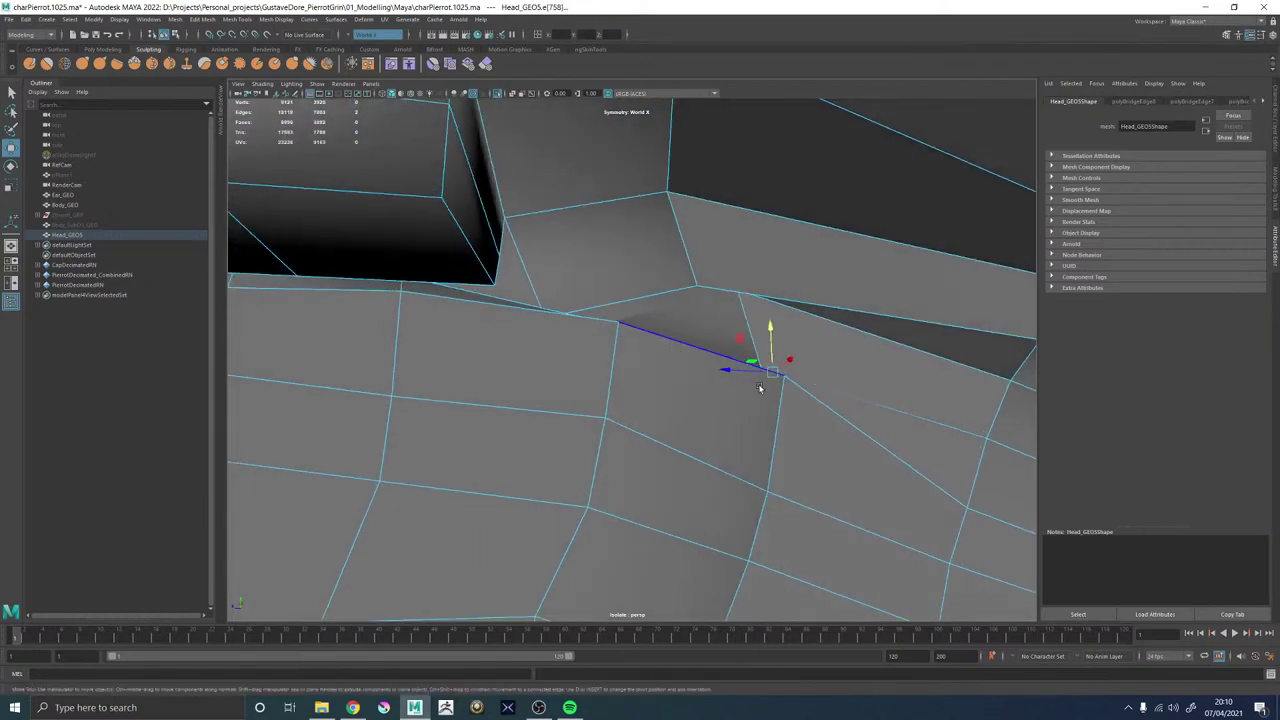
Try Edit Edge Flow on the edge loop down the fold behind the mouth corner and undo it.
left_click_drag(768, 387, 636, 403, "alt")
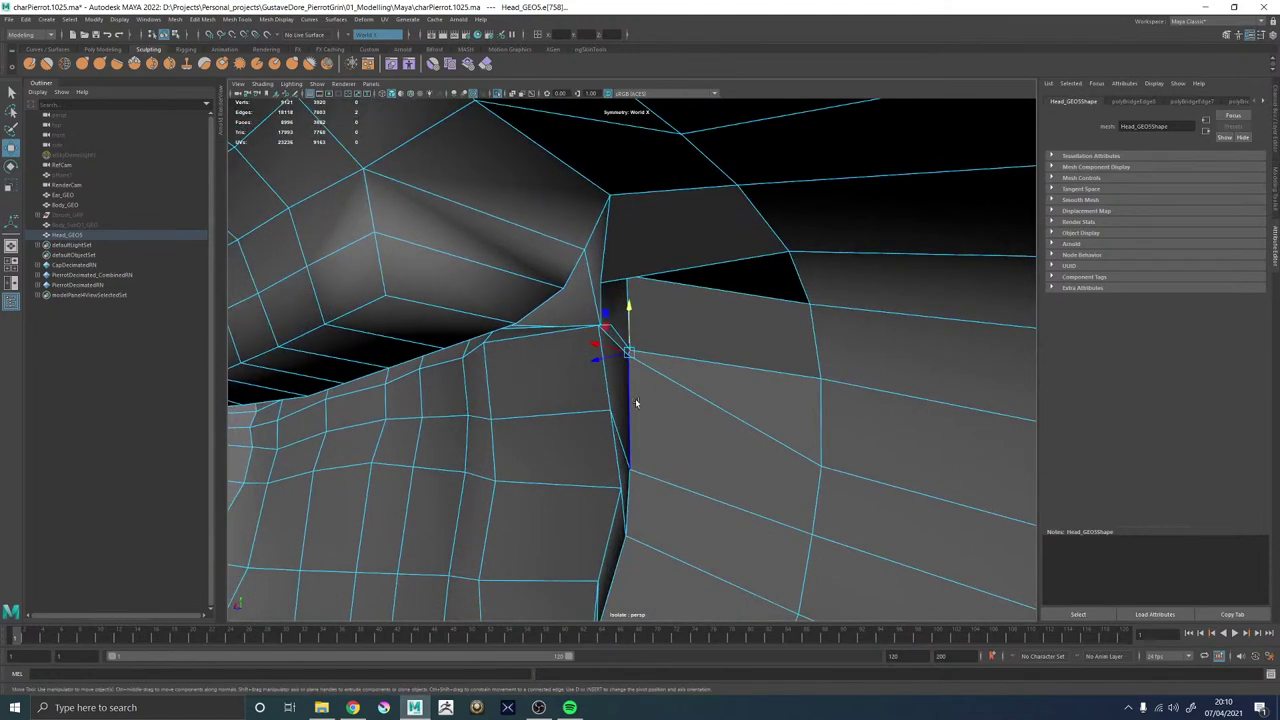
right_click(636, 404, "shift")
left_click(625, 502)
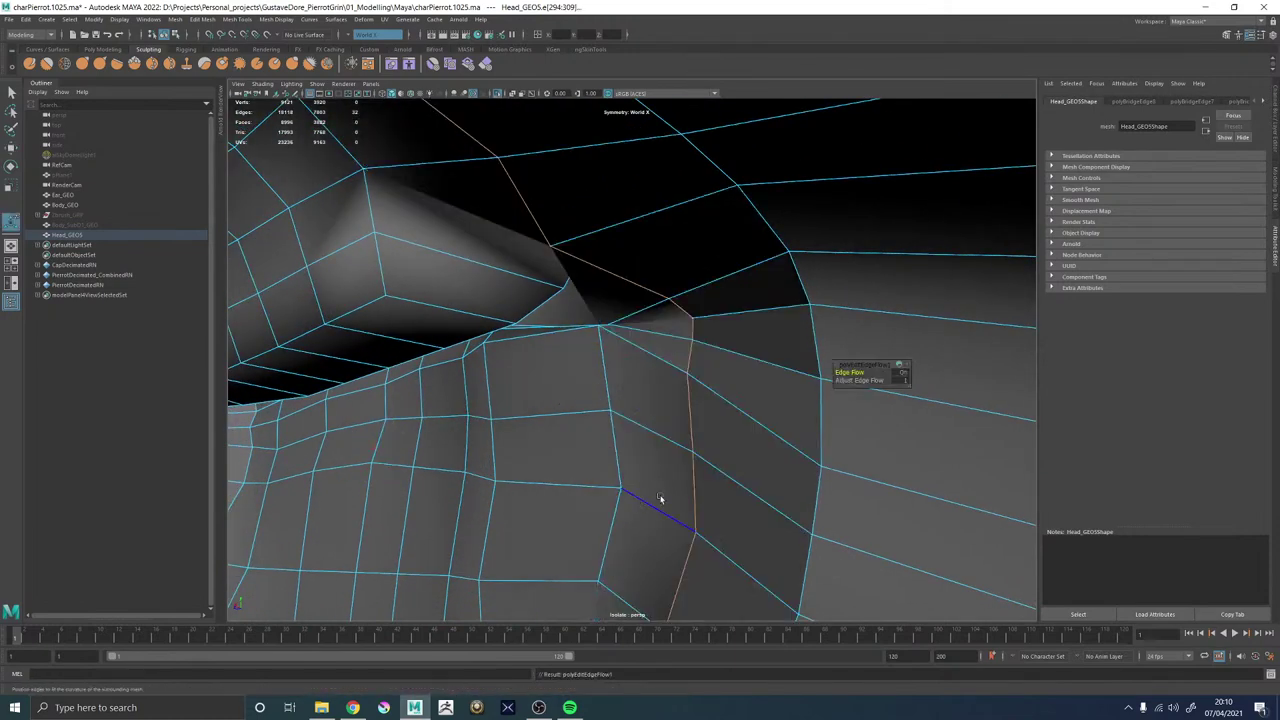
left_click_drag(672, 446, 637, 384, "alt")
key("ctrl+z")
Scale the edge loop down the fold behind the mouth corner to straighten it.
mouse_move(637, 384)
right_mouse_down("alt")
mouse_move(809, 401)
mouse_move(761, 417)
right_mouse_up("alt")
mouse_move(761, 417)
left_mouse_down("alt")
mouse_move(758, 401)
mouse_move(748, 420)
left_mouse_up("alt")
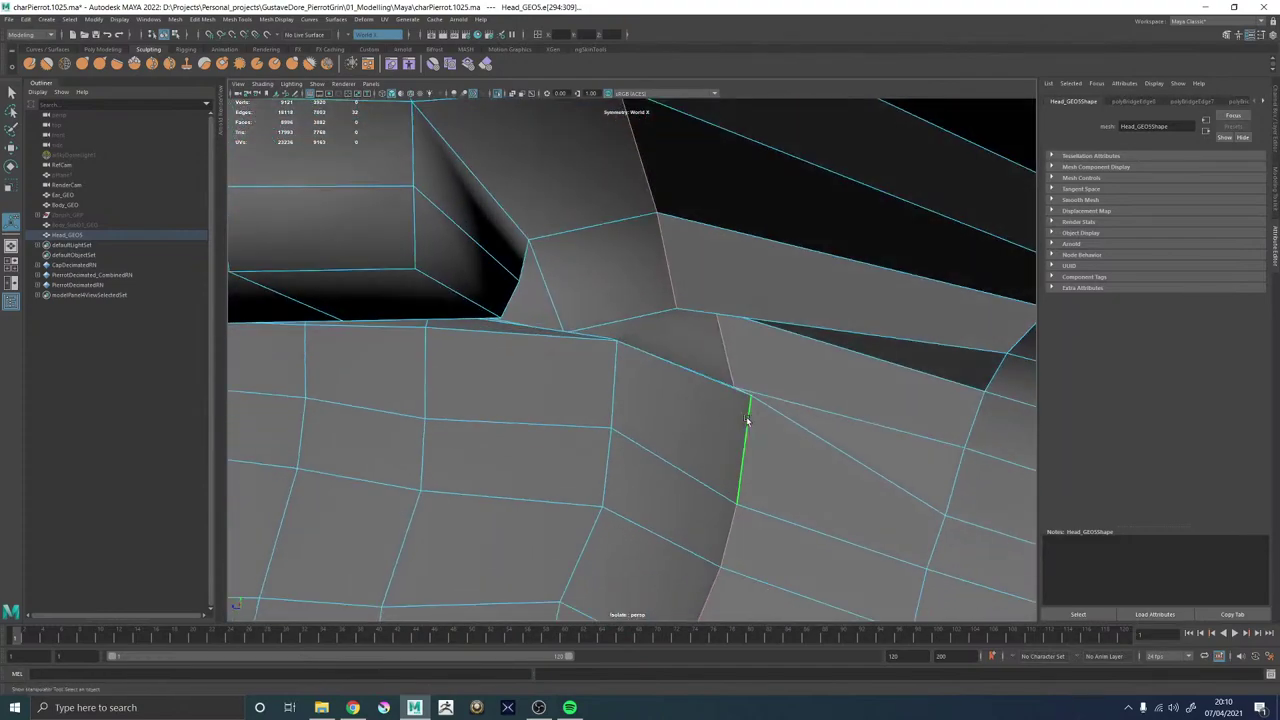
key("r")
left_click_drag(626, 523, 673, 528)
left_click_drag(717, 423, 672, 402, "alt")
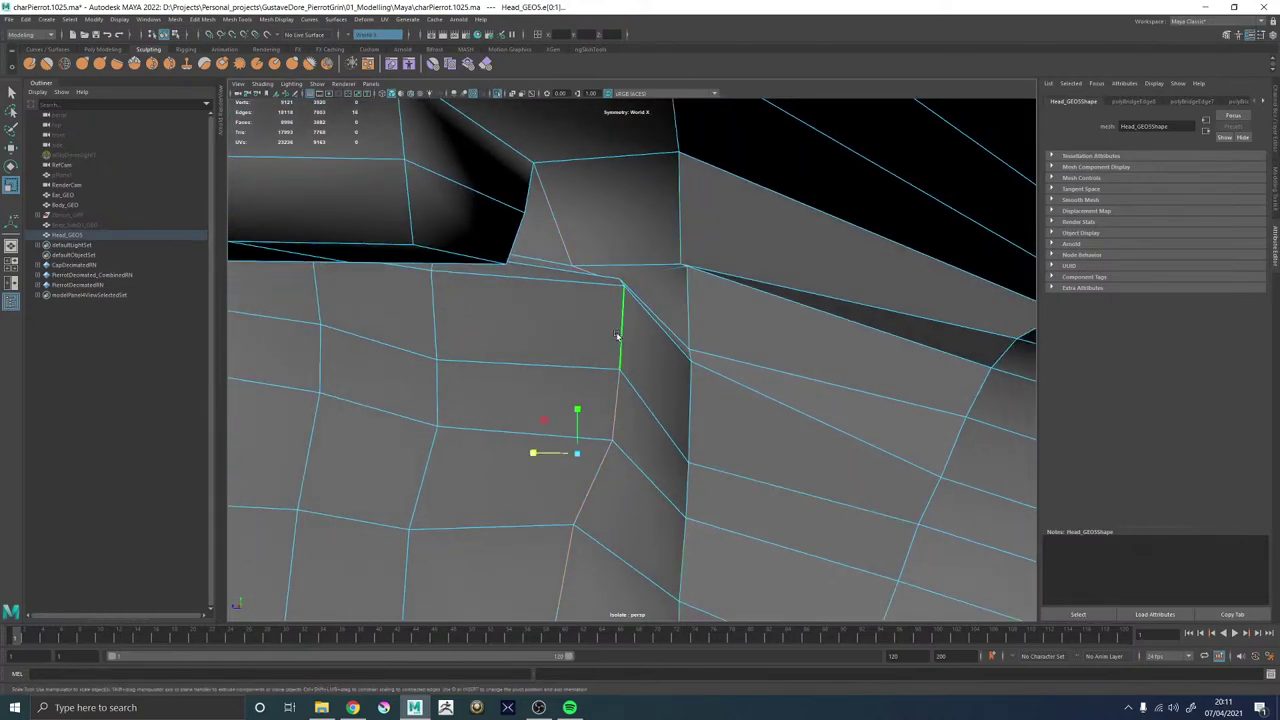
Try Edit Edge Flow on the neighbouring loop on the gum side of the fold and undo it.
left_click_drag(617, 336, 694, 290, "alt")
right_click(697, 266, "shift")
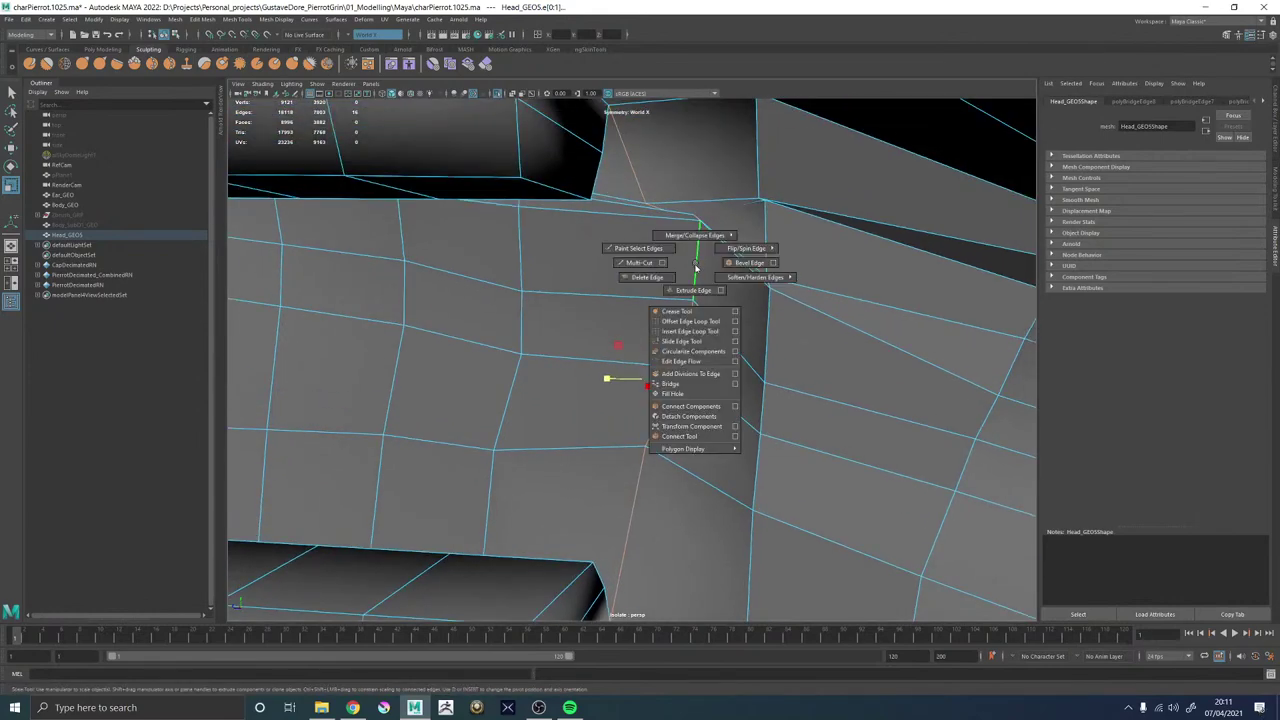
left_click(680, 362)
left_click_drag(678, 355, 786, 337, "alt")
key("ctrl+z")
Move the uppermost vertices of the gum-side loop up and inward to spread them toward the upper gum.
right_click_drag(603, 290, 556, 290)
left_click(615, 297)
key("w")
left_click_drag(615, 291, 548, 212)
left_click(608, 288)
left_click(555, 272)
left_click(595, 288)
left_click_drag(595, 288, 583, 266)
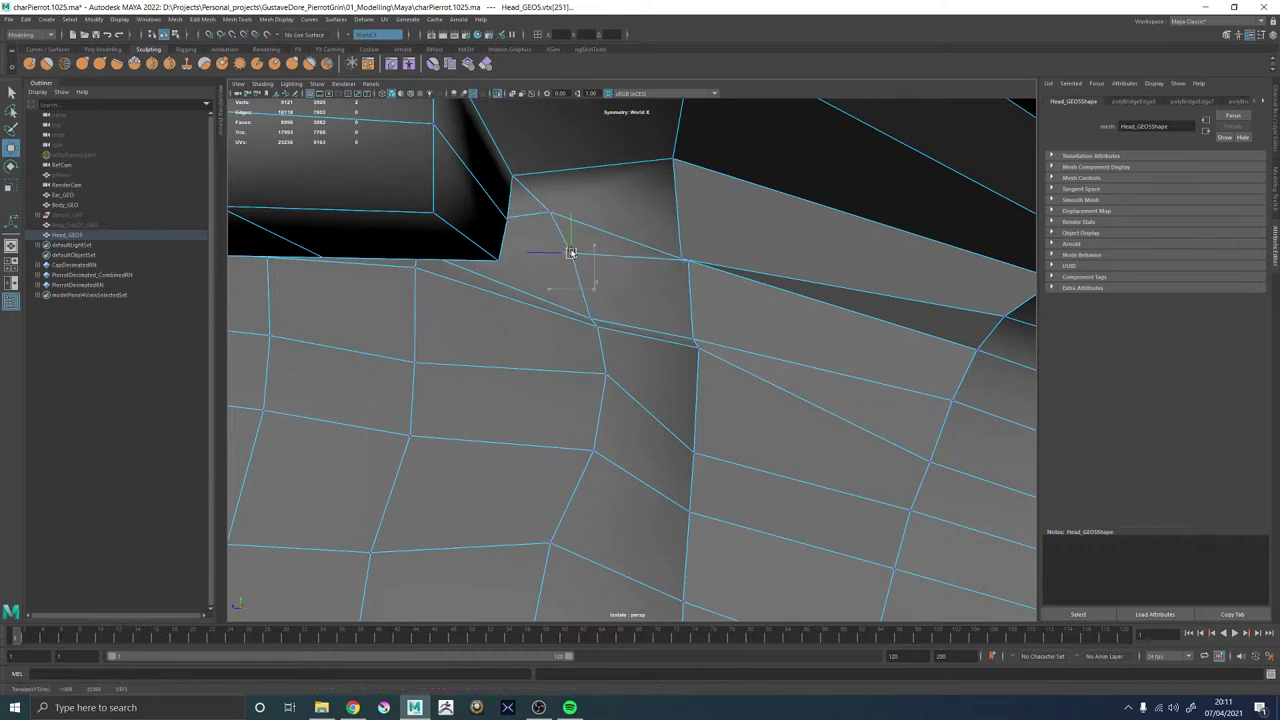
Shift the vertices further down the gum-side loop inward so the loop runs evenly along the cheek wall.
left_click(606, 373)
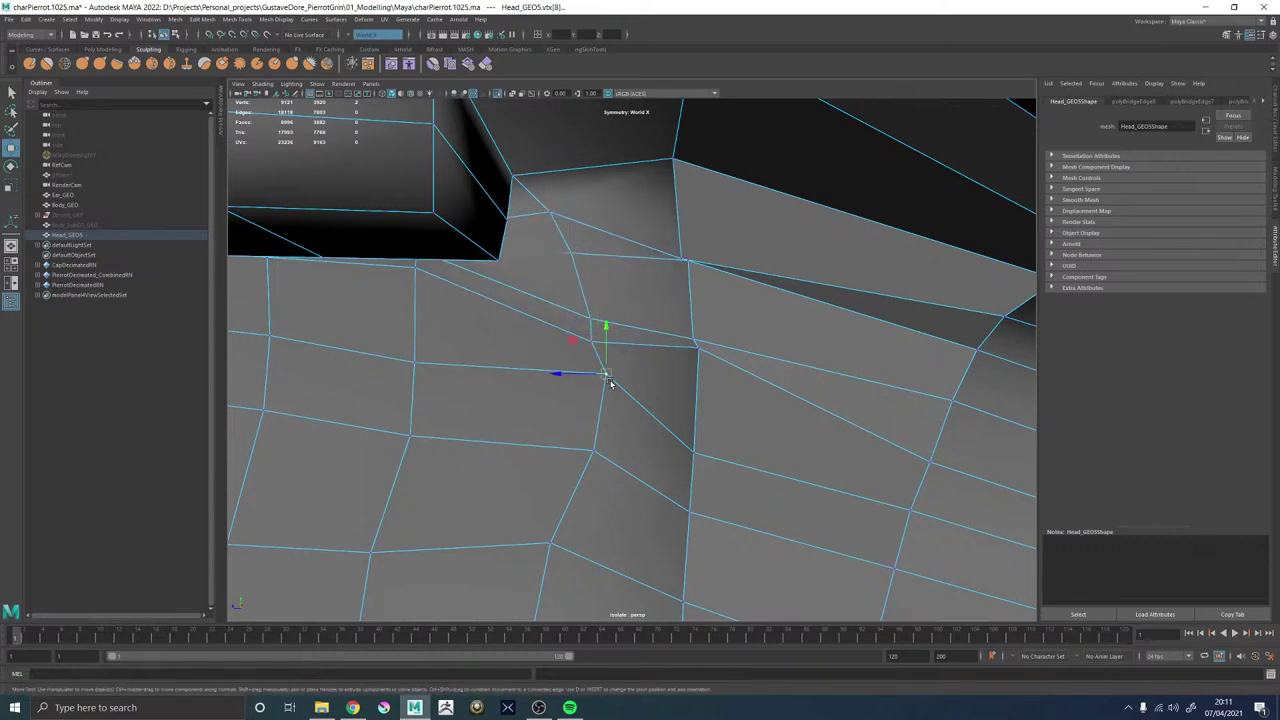
left_click_drag(606, 373, 591, 389)
left_click(594, 450)
left_click_drag(594, 450, 572, 458)
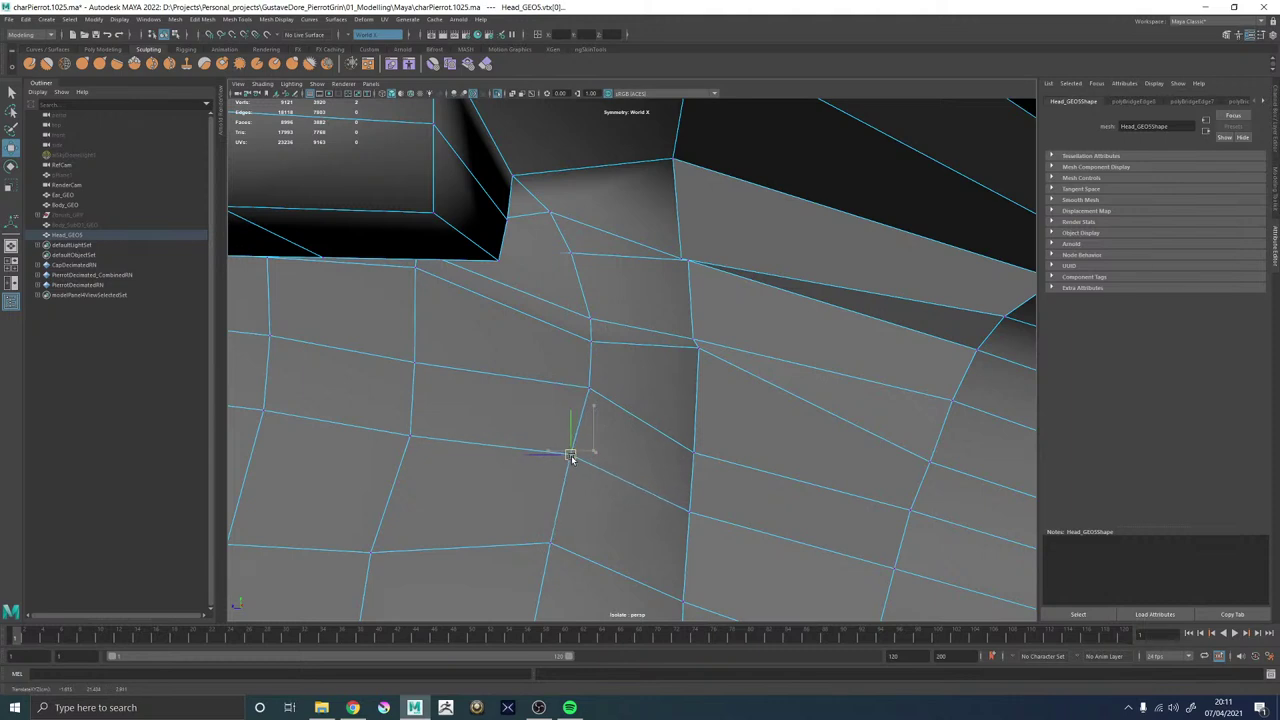
left_click(591, 386)
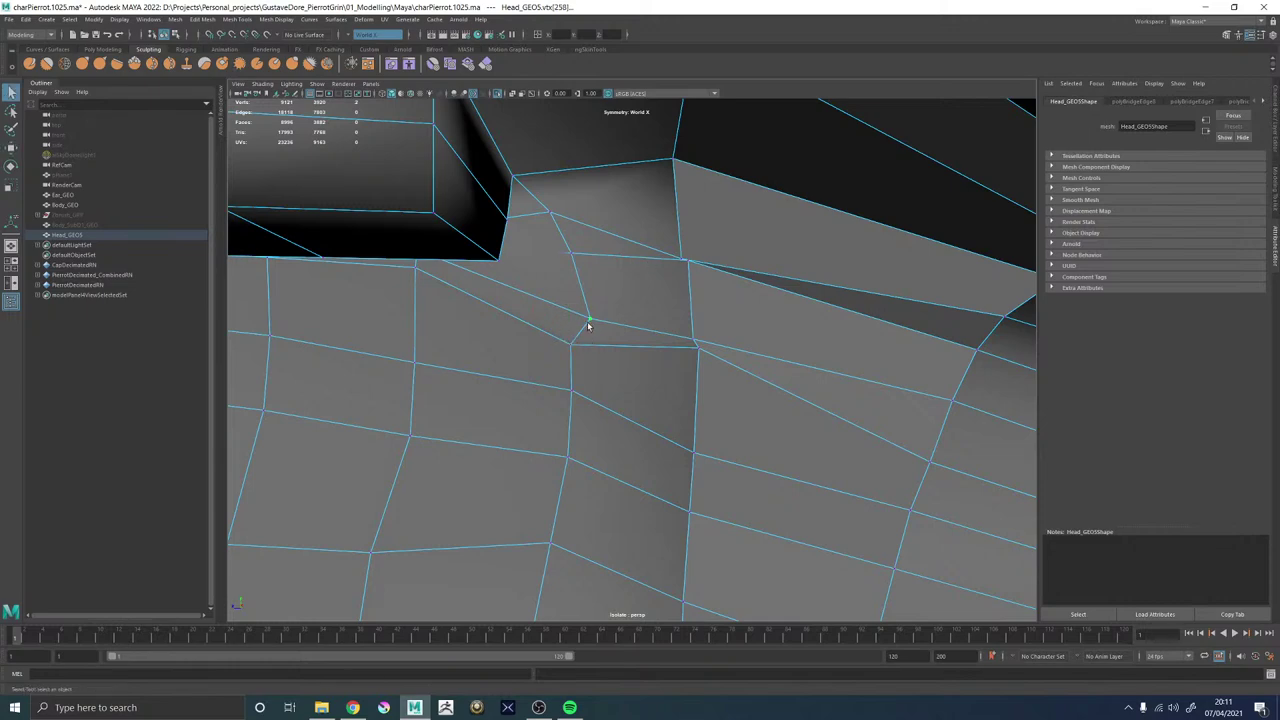
key("w")
Move the two crowded vertices on the lip side of the mouth corner outward to even their spacing.
left_click_drag(568, 243, 878, 334, "alt")
left_click_drag(583, 287, 531, 355, "alt")
left_click(570, 260)
left_click_drag(572, 256, 521, 299)
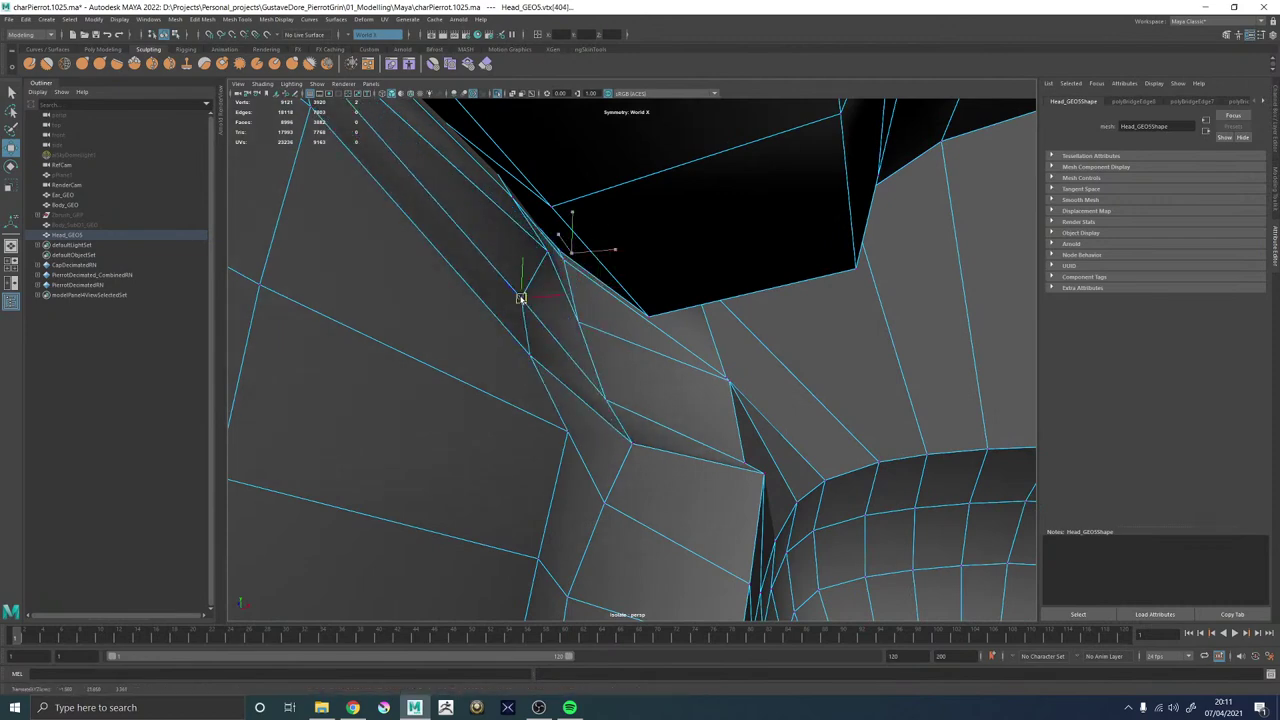
left_click_drag(548, 255, 509, 273)
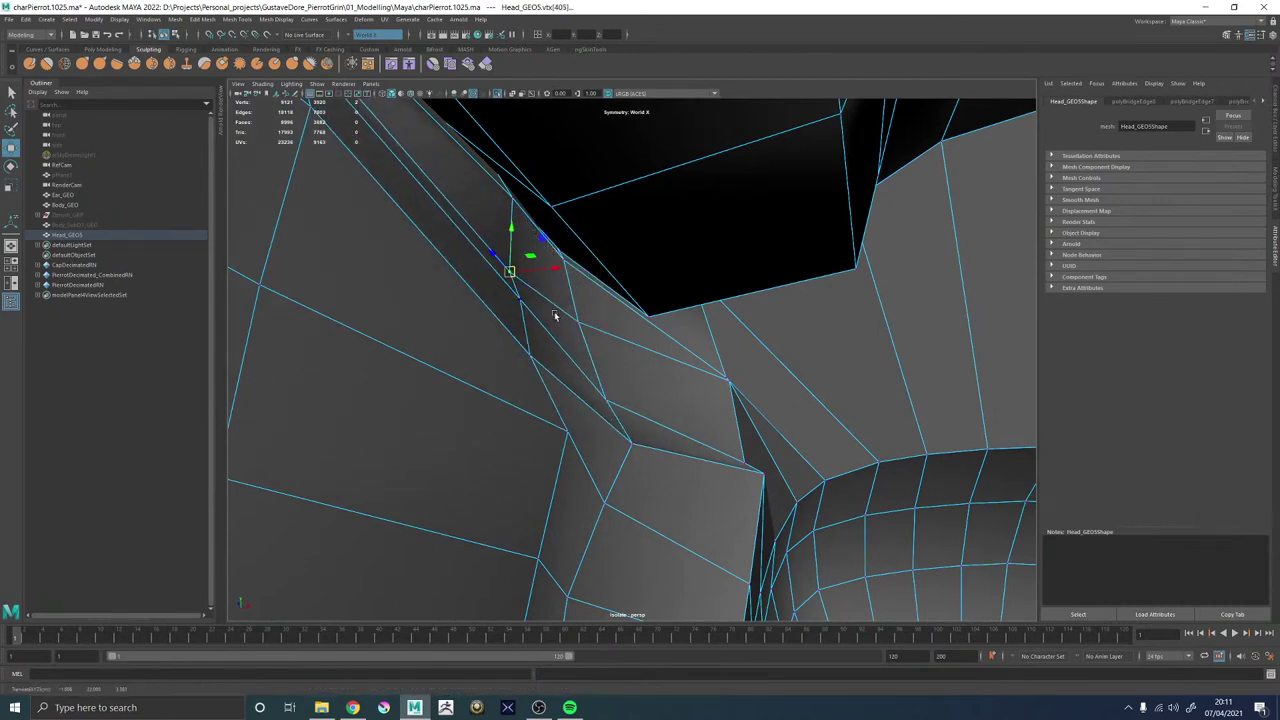
left_click_drag(555, 316, 552, 343, "alt")
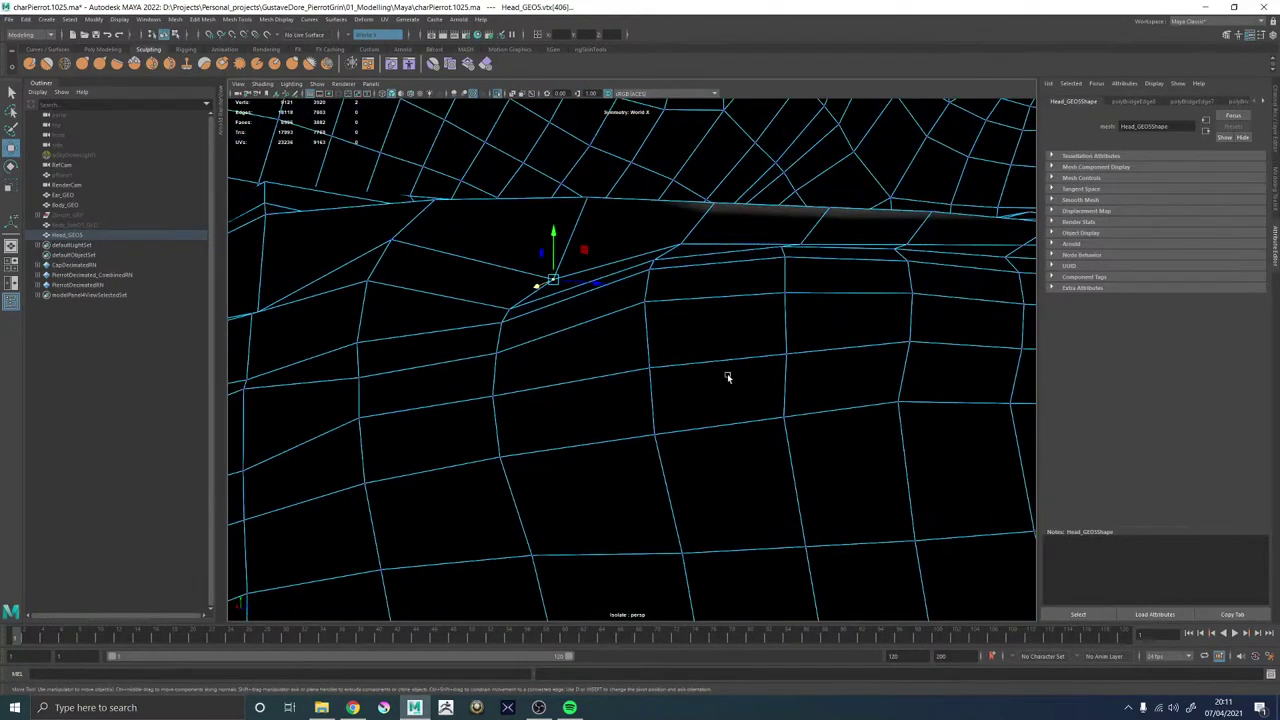
Even out the inner cheek wall between the upper and lower gums with the Relax sculpting tool.
left_click_drag(677, 262, 624, 326, "alt")
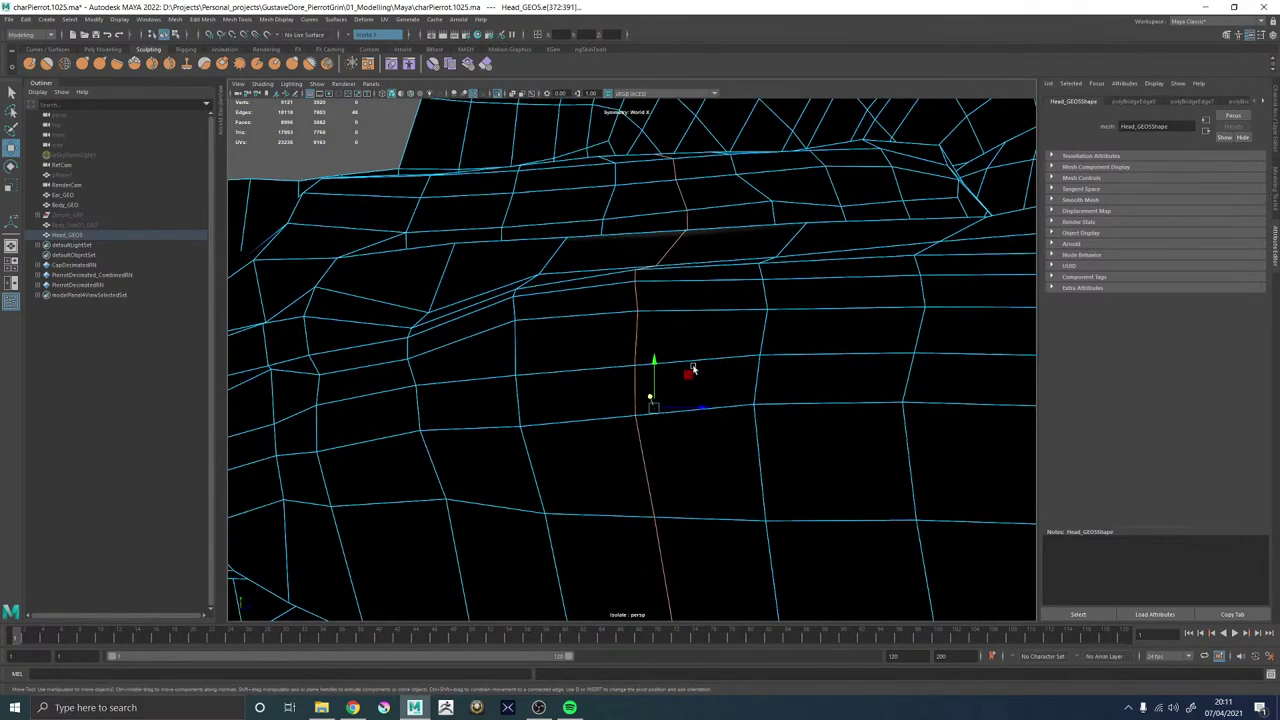
key("F8")
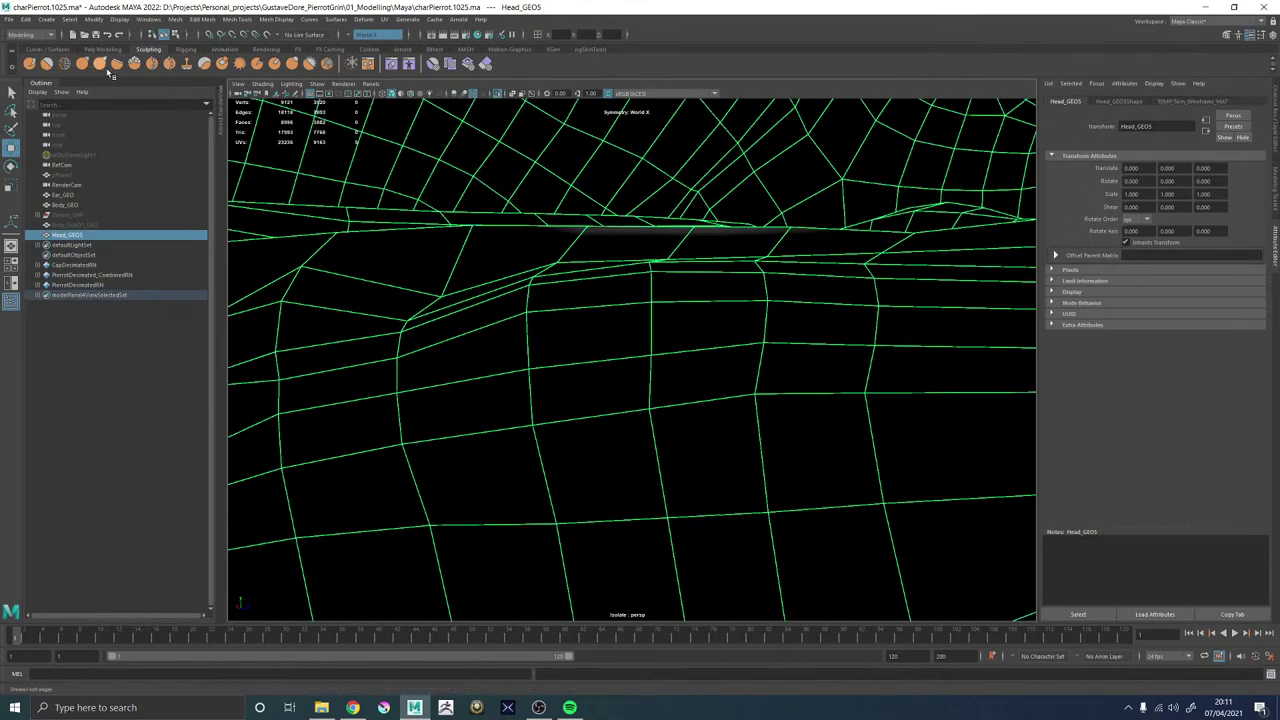
left_click(64, 63)
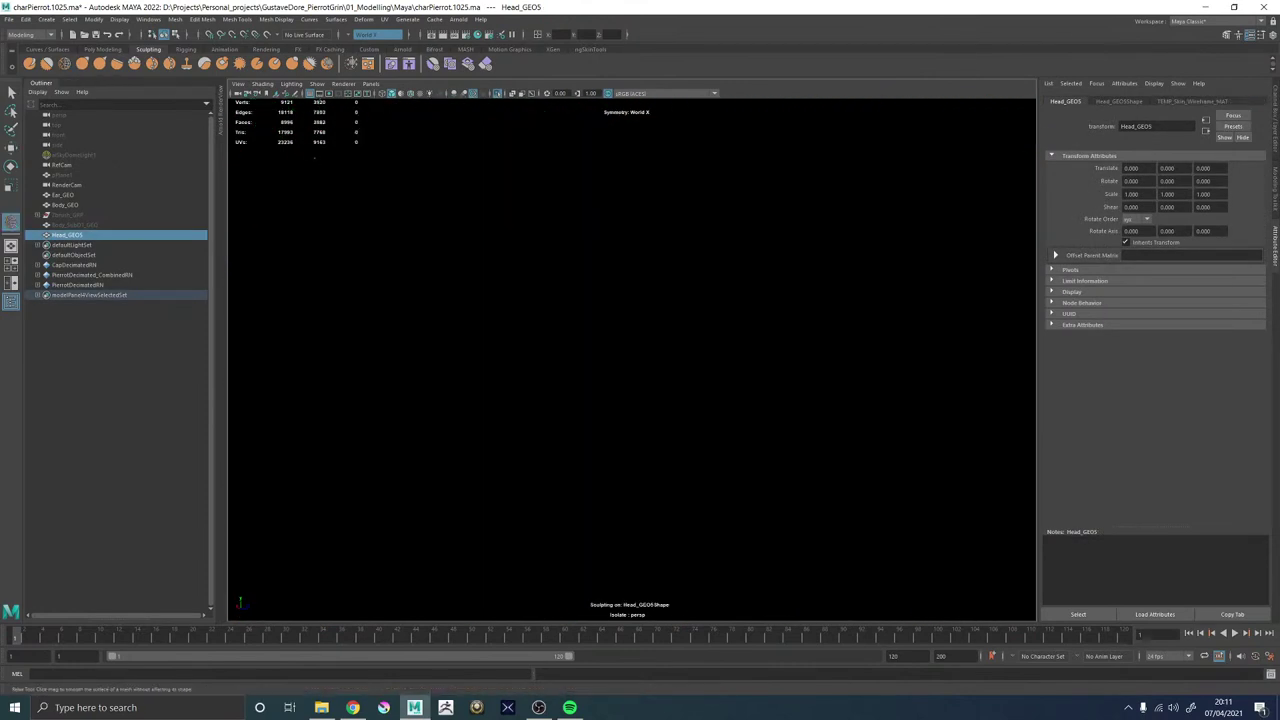
left_click_drag(860, 335, 883, 323, "alt")
right_click_drag(883, 323, 766, 348, "alt")
middle_click_drag(766, 348, 786, 346, "alt")
right_click_drag(786, 346, 779, 380, "alt")
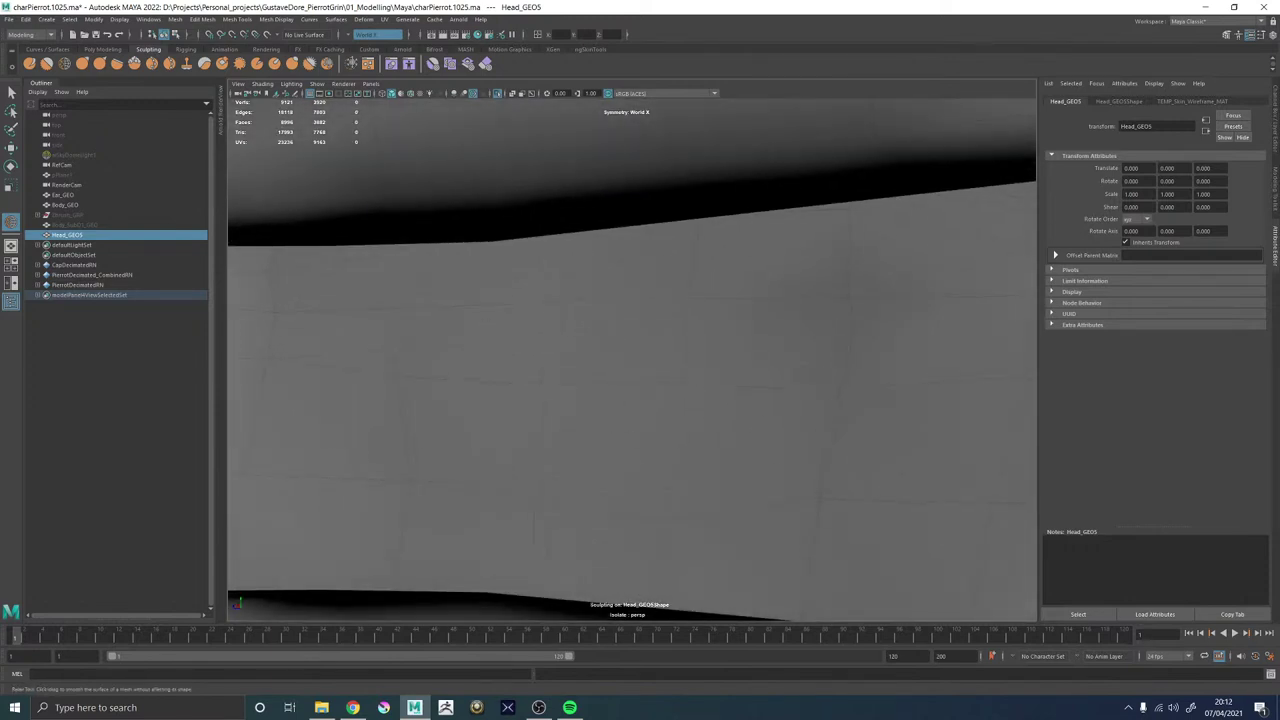
middle_click_drag(777, 363, 657, 363, "alt")
left_click_drag(657, 363, 728, 378, "alt")
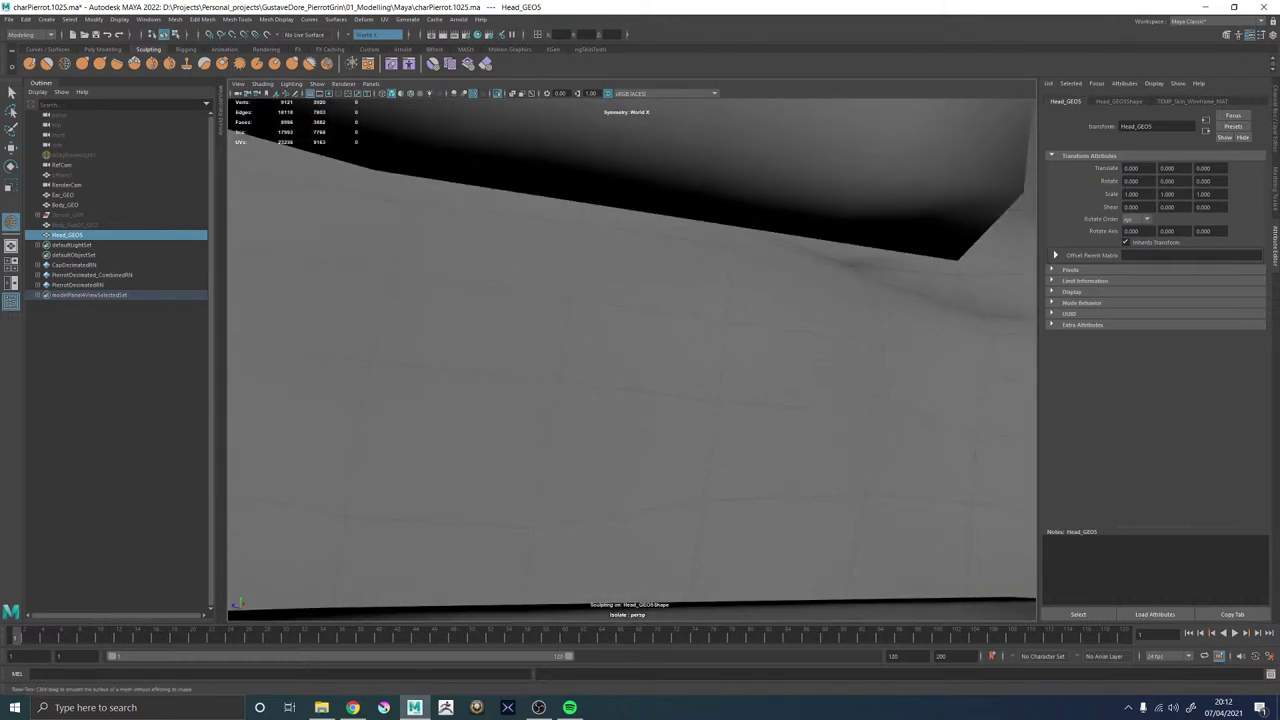
left_click_drag(802, 316, 798, 302, "alt")
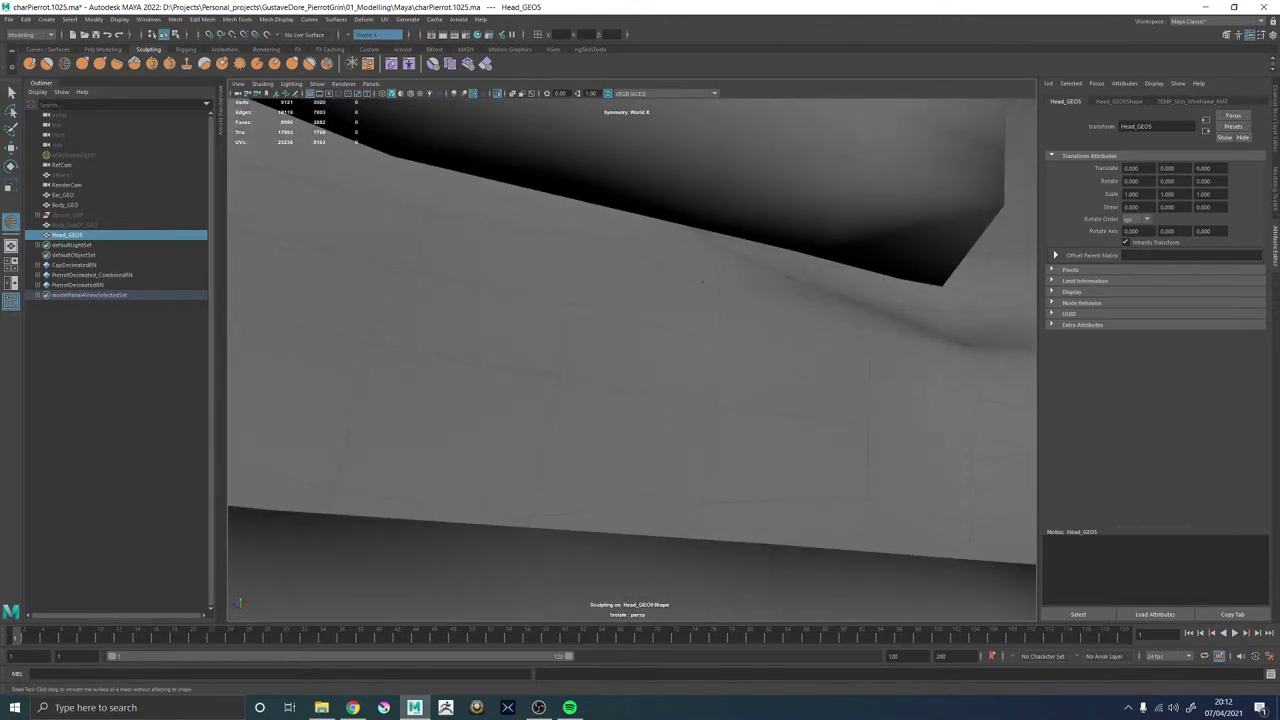
left_click_drag(438, 268, 524, 285, "alt")
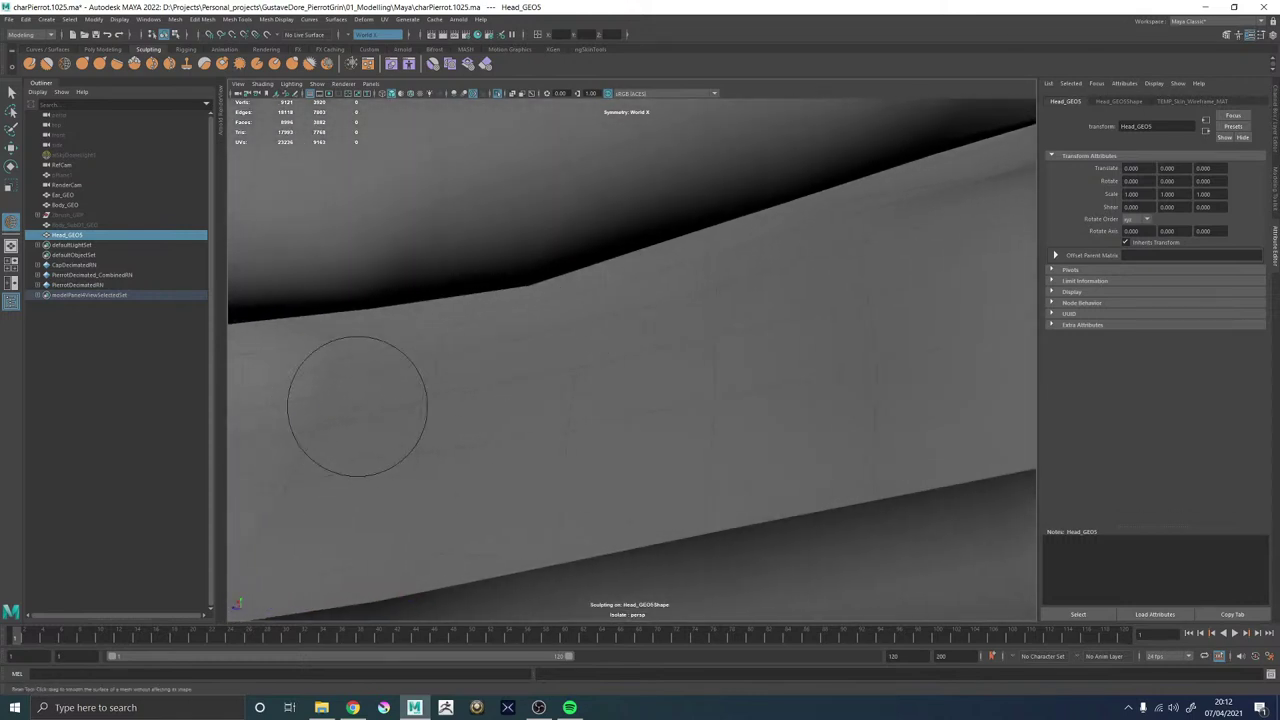
left_click_drag(357, 406, 521, 391, "alt")
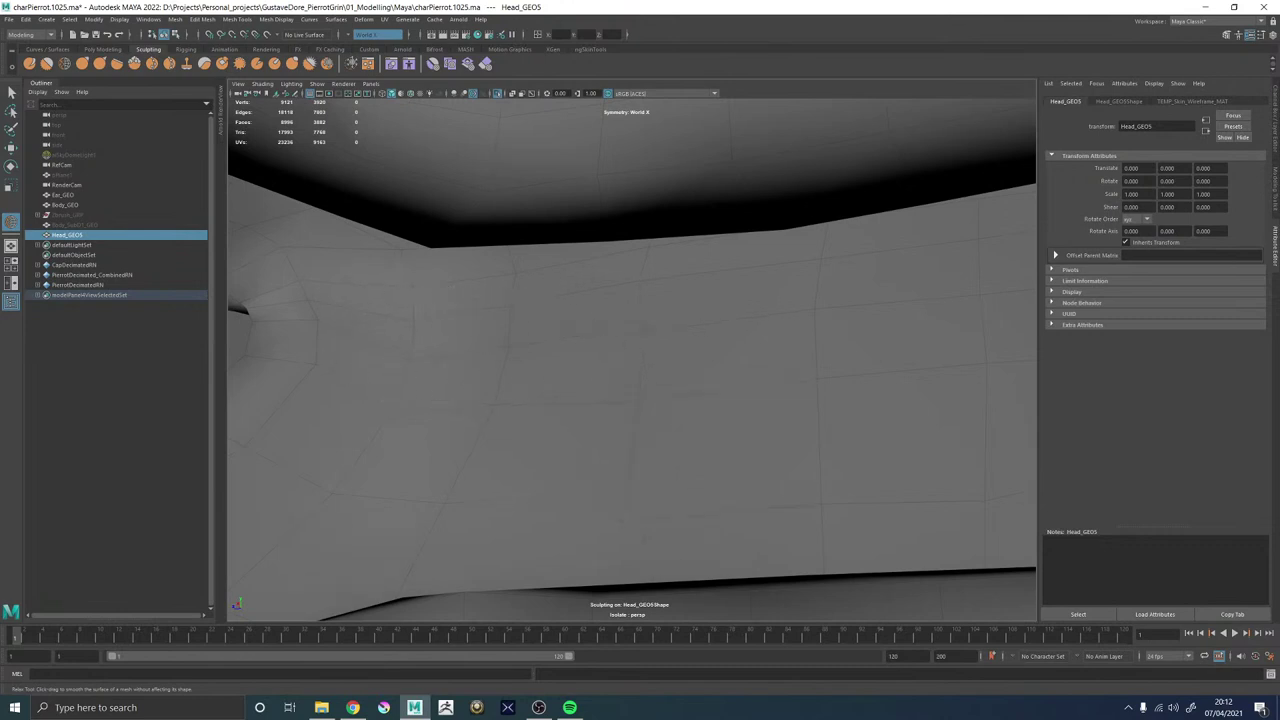
left_click_drag(835, 430, 870, 432, "alt")
left_click_drag(916, 352, 681, 395, "alt")
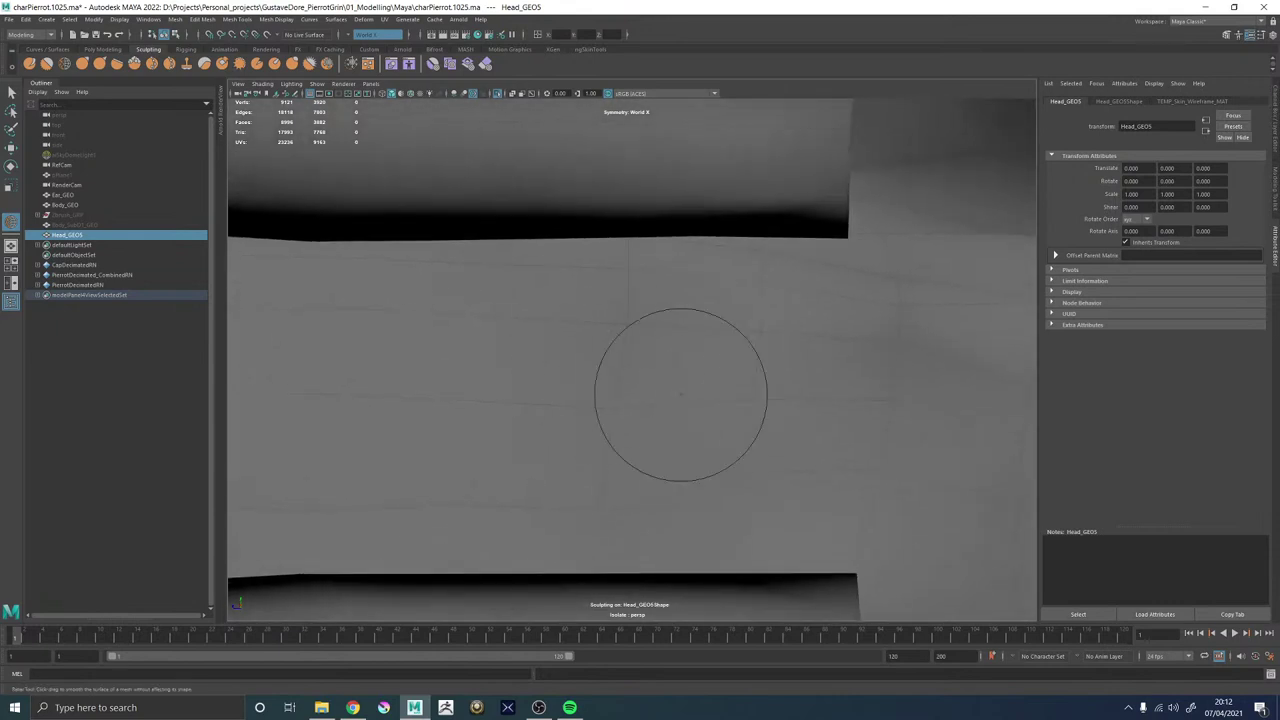
Relax the surface around the rear ends of the upper and lower gums toward the throat.
left_click_drag(880, 322, 832, 303, "alt")
mouse_move(718, 318)
left_mouse_down("alt")
mouse_move(829, 349)
mouse_move(771, 349)
mouse_move(785, 348)
left_mouse_up("alt")
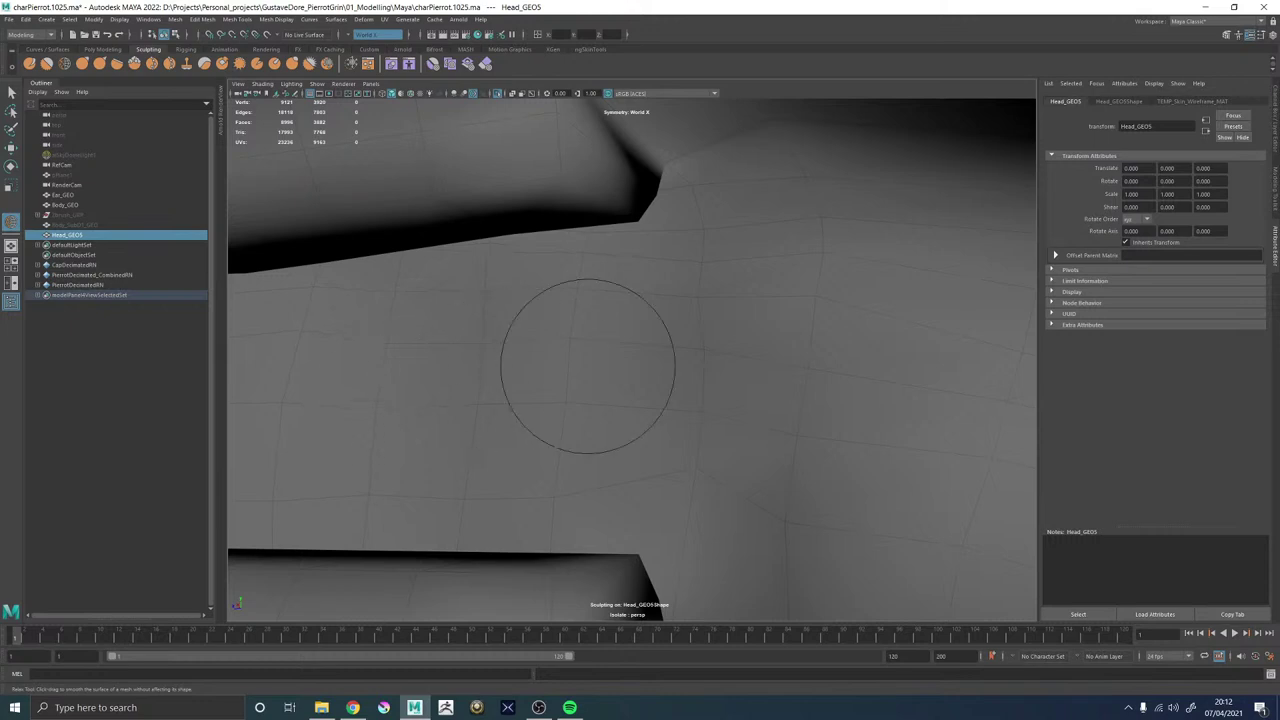
mouse_move(587, 366)
left_mouse_down("alt")
mouse_move(908, 409)
mouse_move(870, 430)
left_mouse_up("alt")
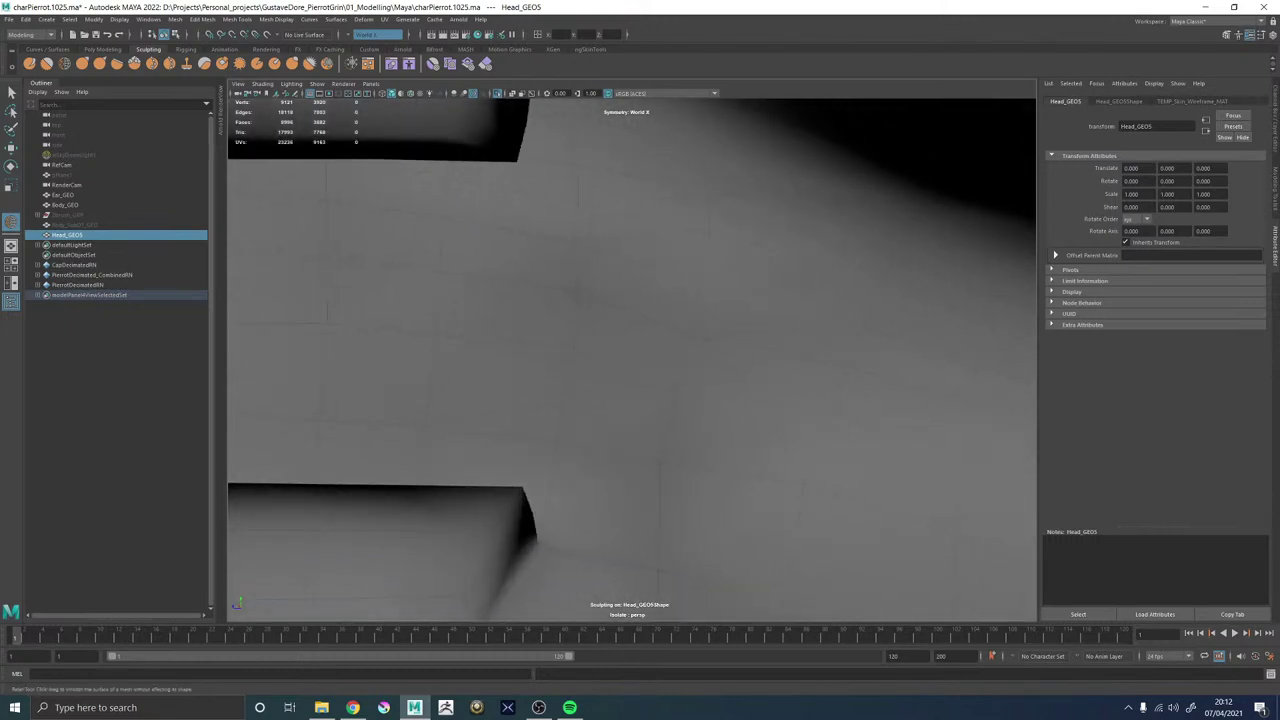
left_click_drag(526, 366, 790, 341, "alt")
mouse_move(469, 313)
left_mouse_down("alt")
mouse_move(814, 323)
mouse_move(779, 298)
mouse_move(654, 277)
mouse_move(560, 280)
mouse_move(686, 271)
mouse_move(570, 260)
mouse_move(483, 194)
mouse_move(469, 217)
mouse_move(519, 239)
mouse_move(657, 246)
mouse_move(651, 268)
mouse_move(615, 292)
mouse_move(697, 294)
mouse_move(646, 323)
mouse_move(756, 331)
mouse_move(634, 349)
mouse_move(697, 229)
mouse_move(760, 334)
mouse_move(706, 300)
mouse_move(611, 326)
mouse_move(520, 481)
mouse_move(591, 357)
mouse_move(560, 305)
left_mouse_up("alt")
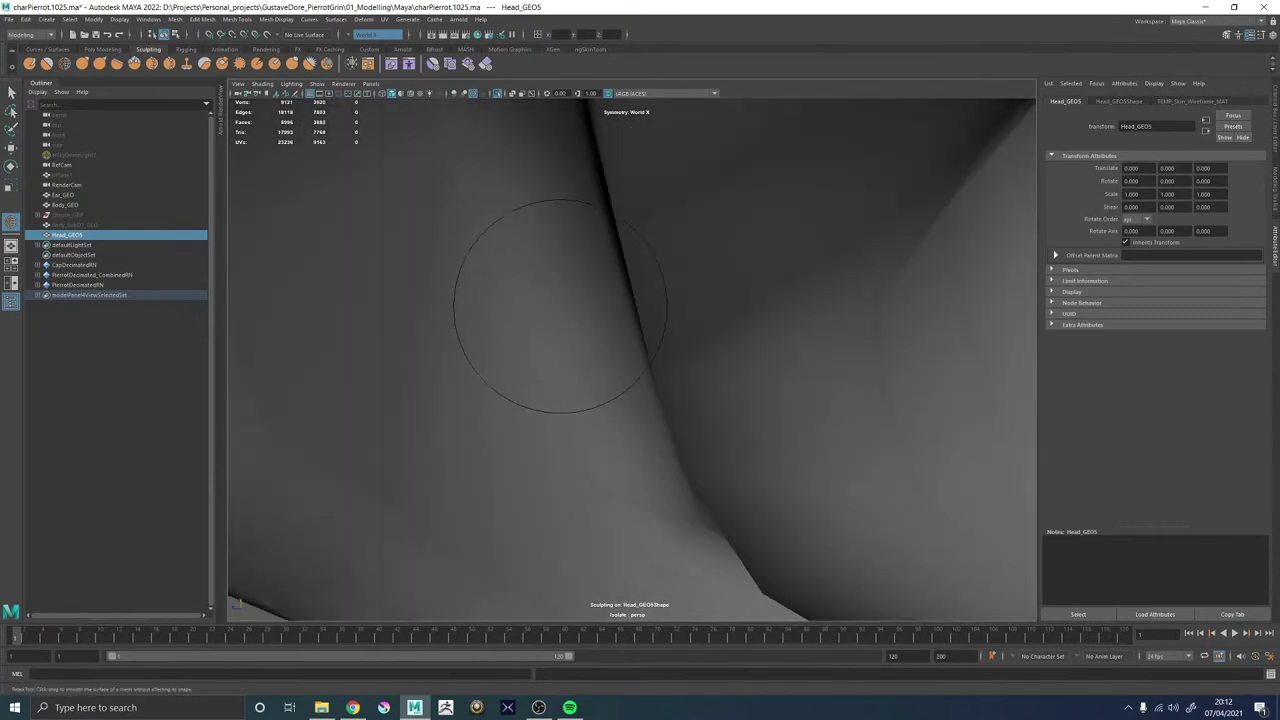
Relax the mesh on both sides of the deep crease inside the mouth.
left_click_drag(557, 386, 590, 402, "alt")
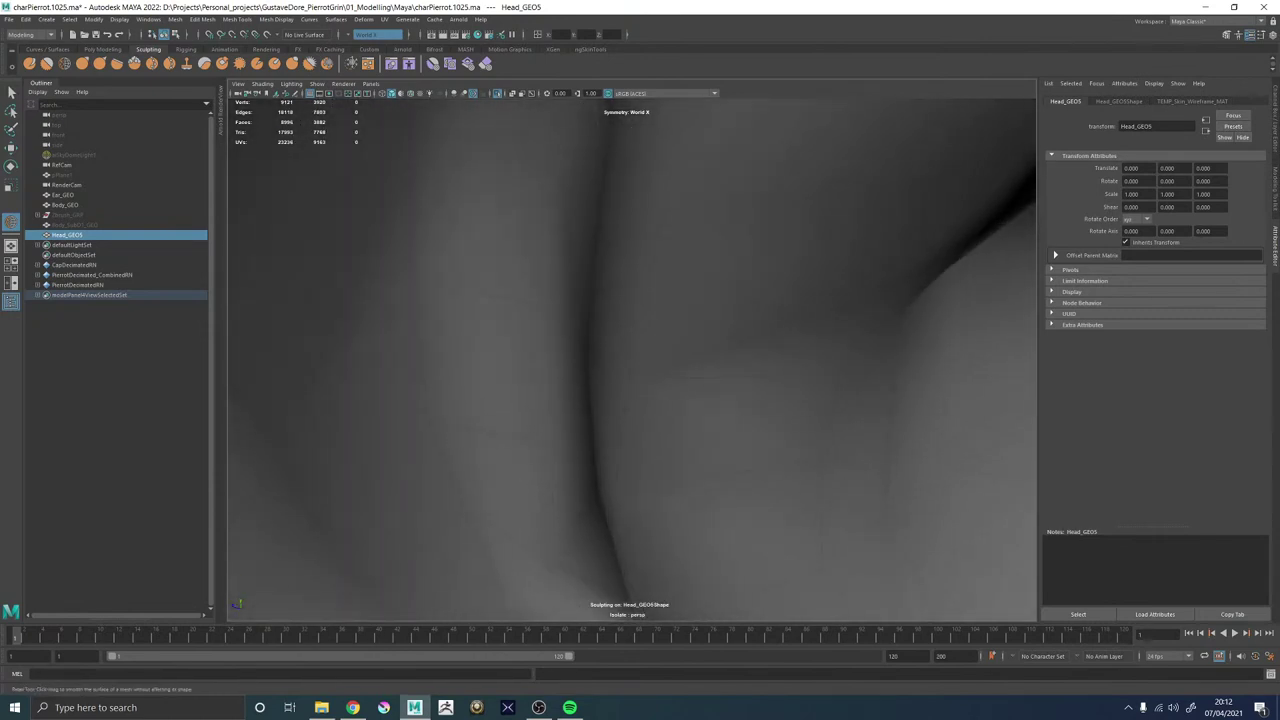
mouse_move(508, 402)
left_mouse_down("alt")
mouse_move(505, 415)
mouse_move(537, 423)
mouse_move(577, 417)
mouse_move(540, 390)
left_mouse_up("alt")
left_click_drag(634, 290, 632, 150, "alt")
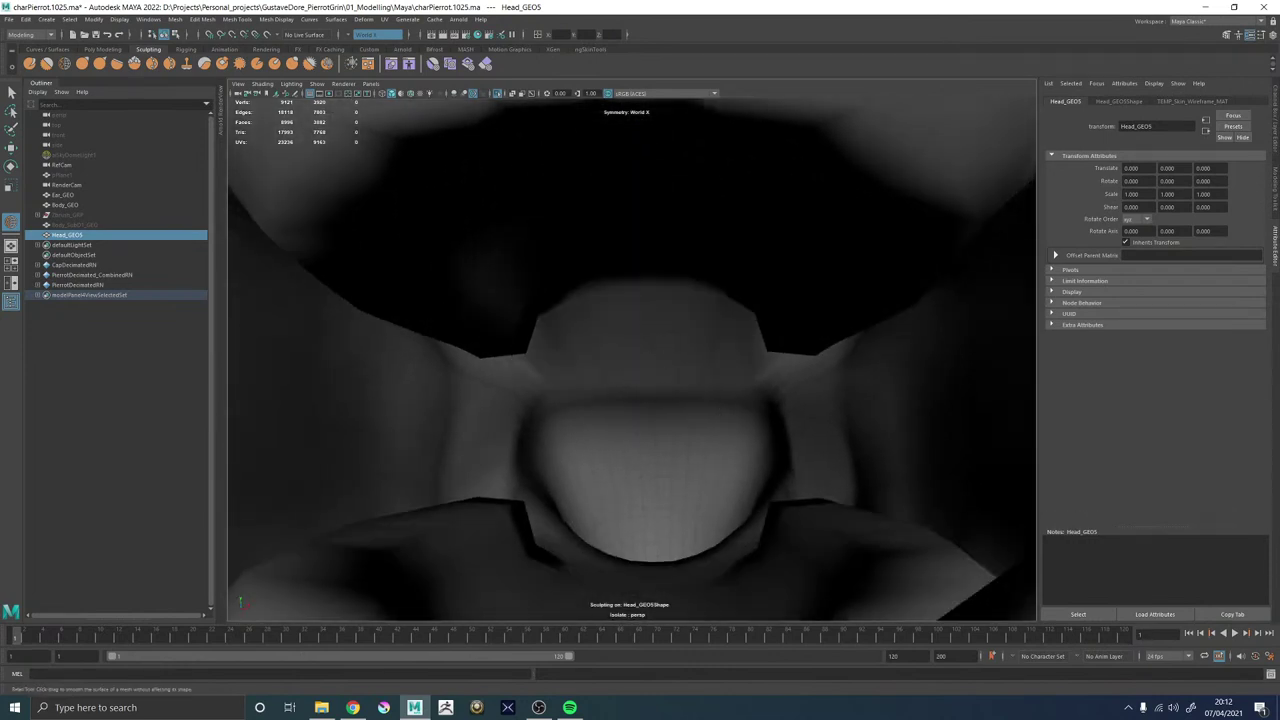
Relax the remaining uneven areas of the cheek wall between the gums, checking the whole mouth interior.
mouse_move(640, 200)
left_mouse_down("alt")
mouse_move(760, 403)
mouse_move(568, 408)
left_mouse_up("alt")
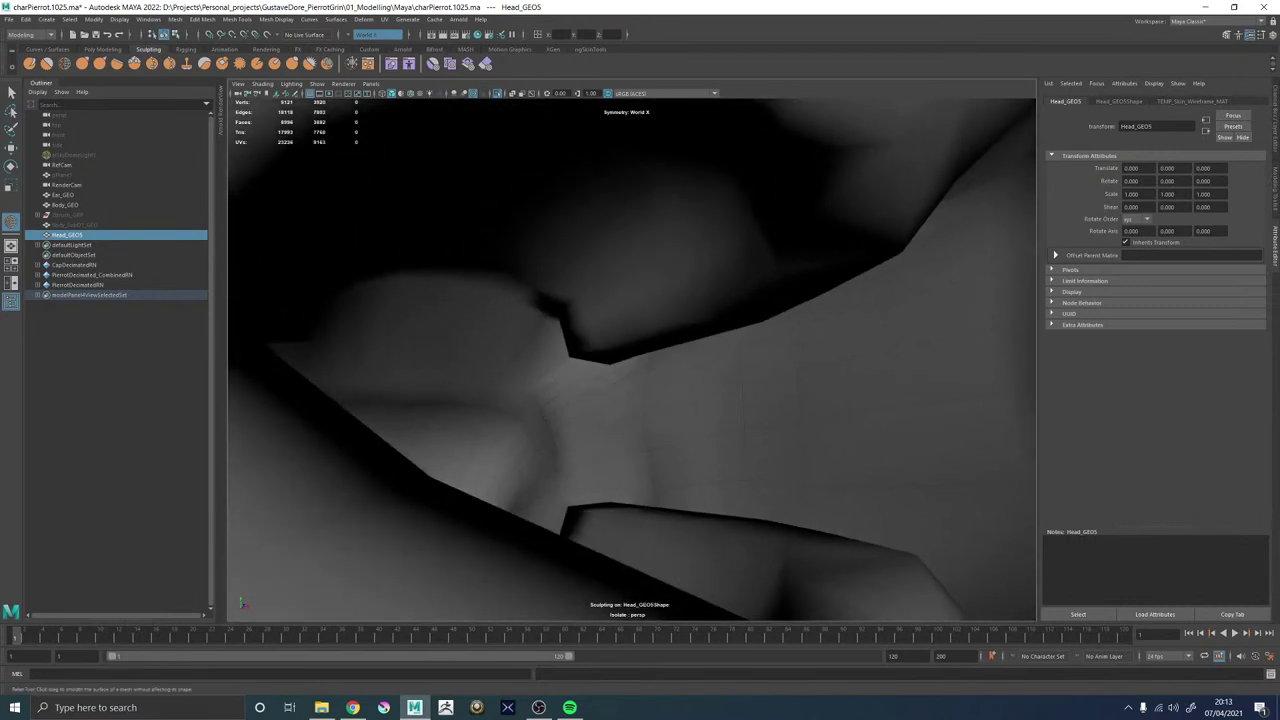
left_click_drag(615, 418, 565, 395, "alt")
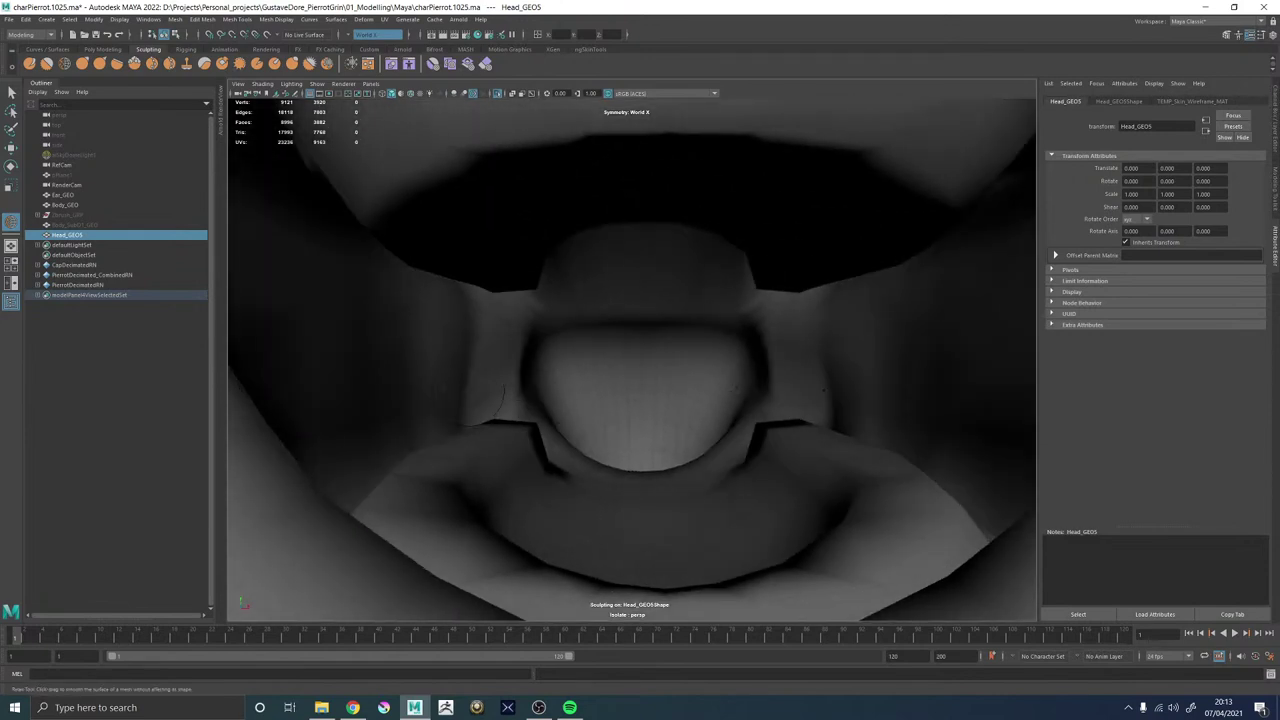
left_click_drag(585, 372, 614, 258, "alt")
left_click_drag(736, 362, 700, 346, "alt")
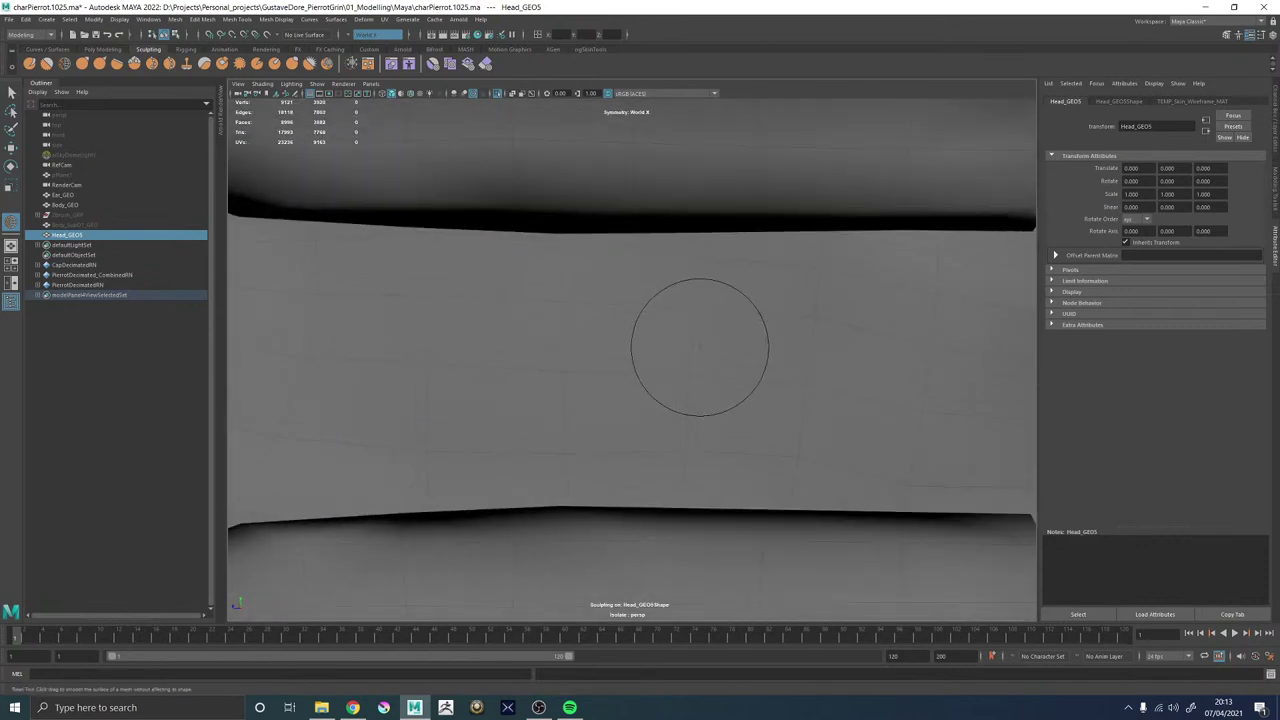
Examine the inner cheek wall, the gums and the throat area for uneven surfaces from several angles inside the mouth.
right_click_drag(700, 346, 722, 382, "alt")
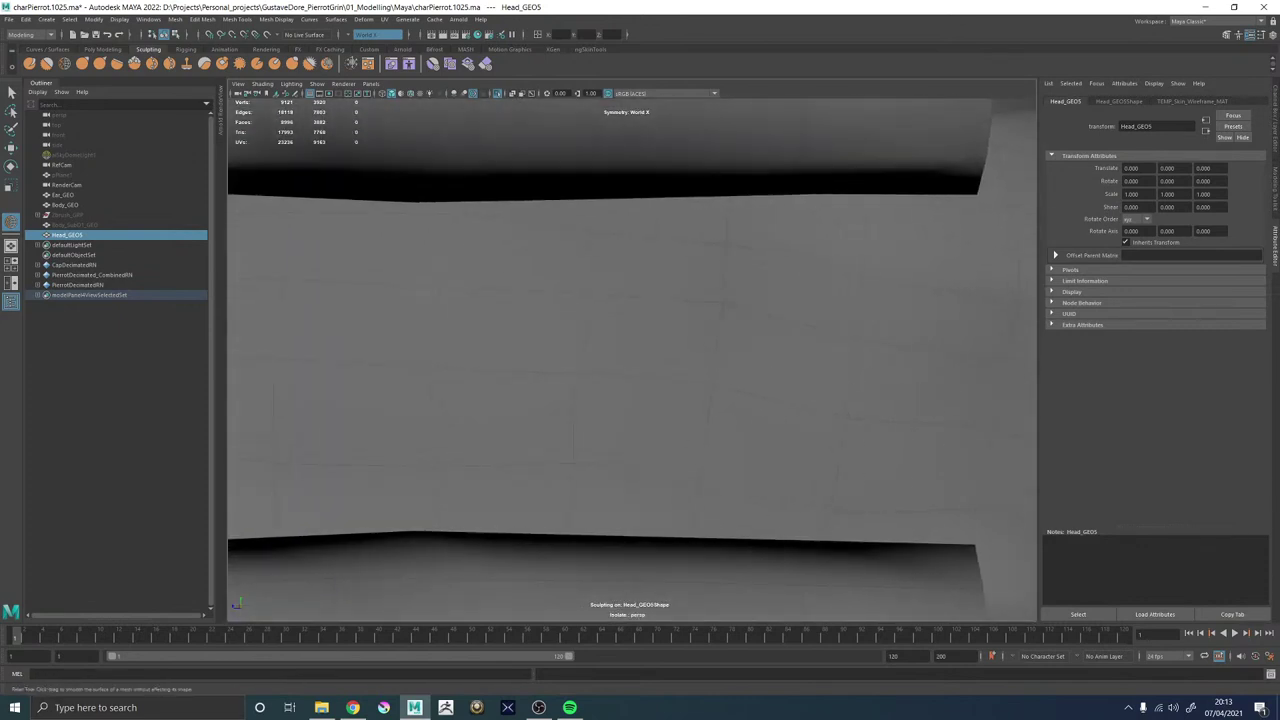
mouse_move(583, 415)
left_mouse_down("alt")
mouse_move(854, 371)
mouse_move(686, 417)
mouse_move(702, 438)
left_mouse_up("alt")
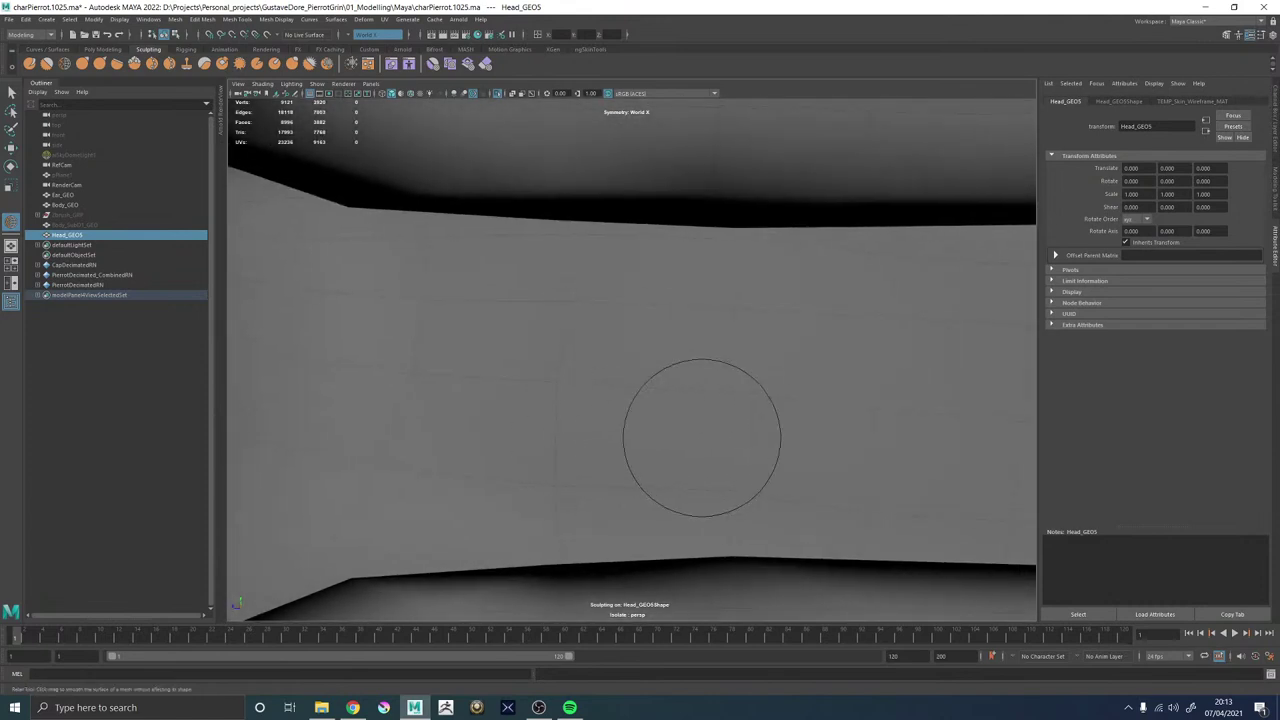
left_click_drag(806, 420, 674, 354, "alt")
right_click_drag(674, 354, 628, 352, "alt")
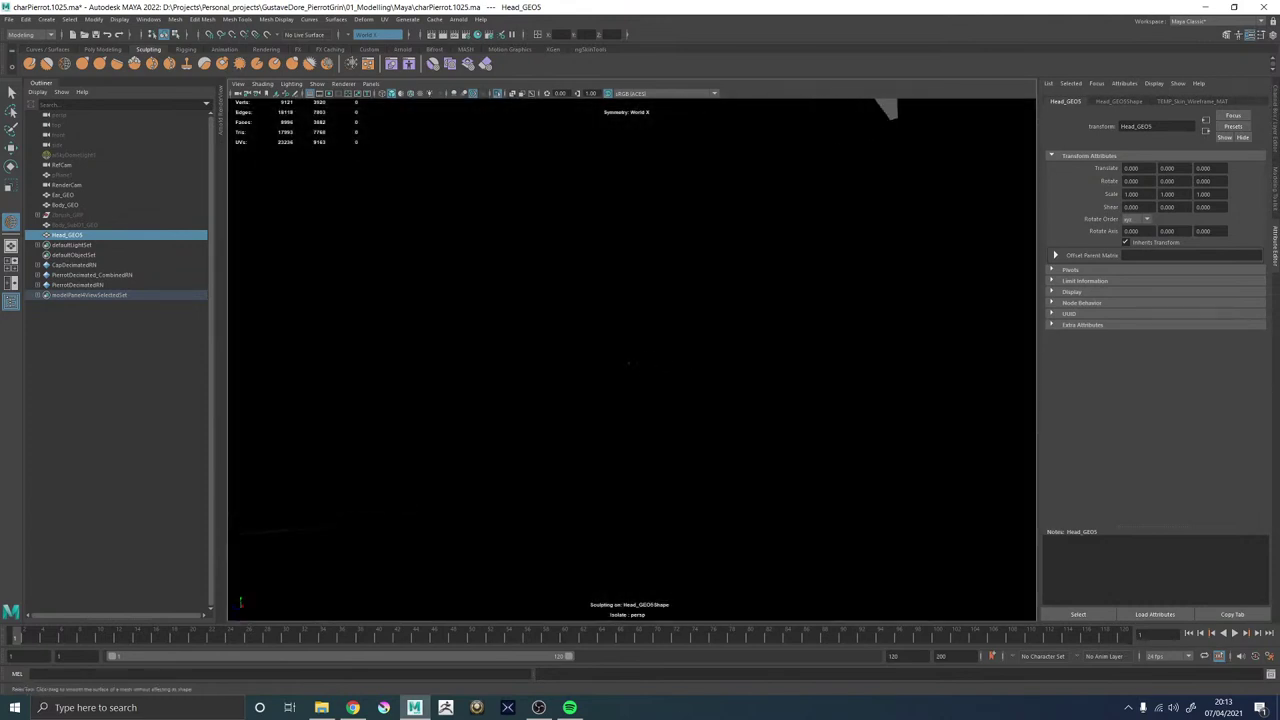
left_click_drag(730, 420, 694, 394, "alt")
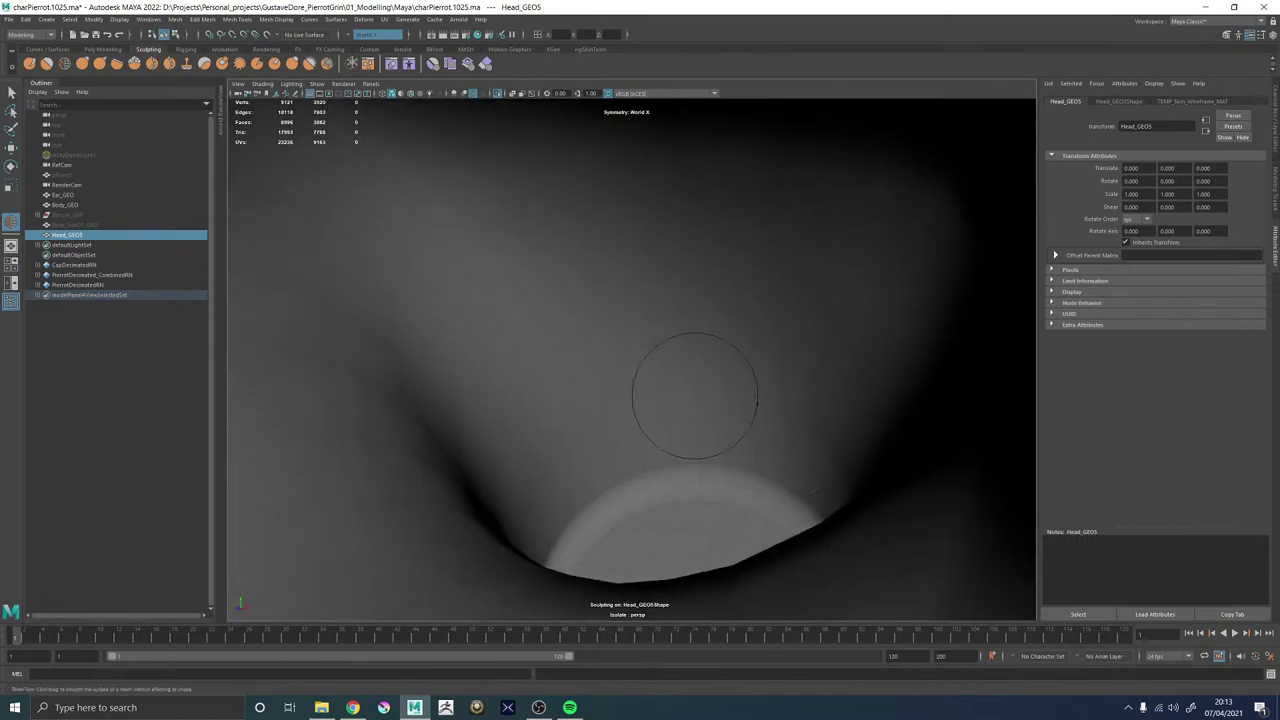
middle_click_drag(694, 394, 790, 428, "alt")
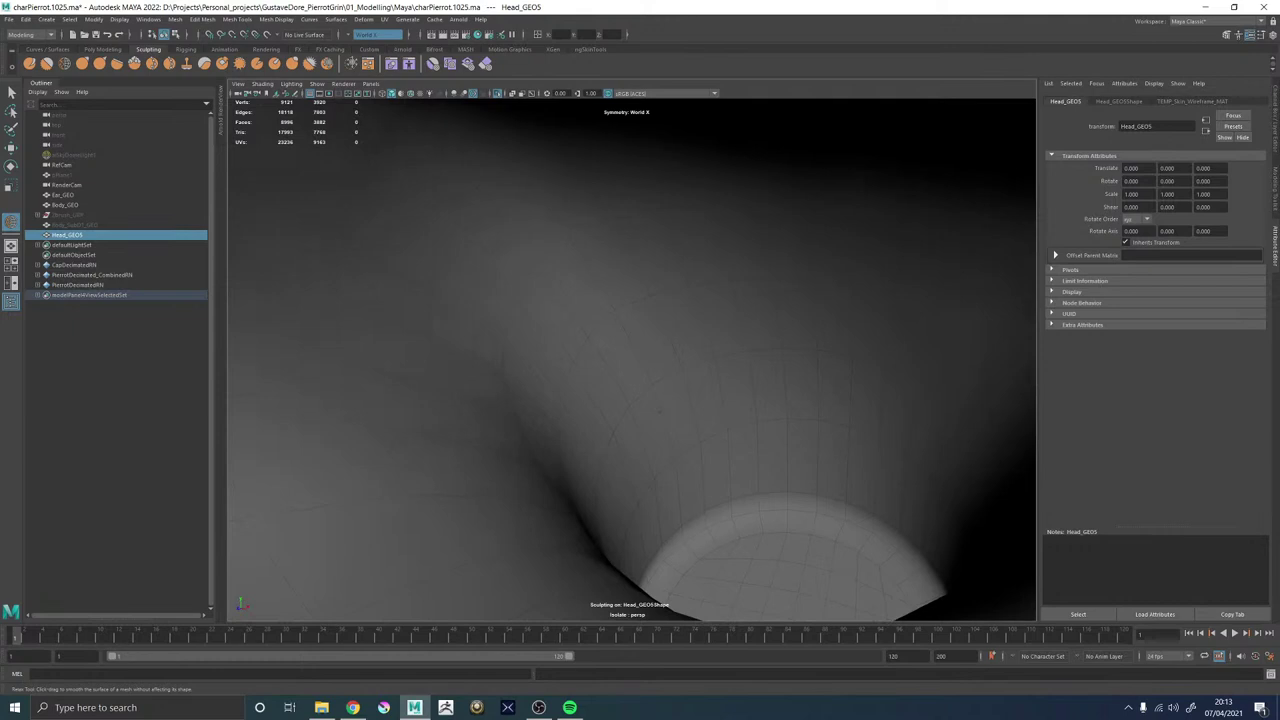
left_click_drag(671, 349, 768, 341, "alt")
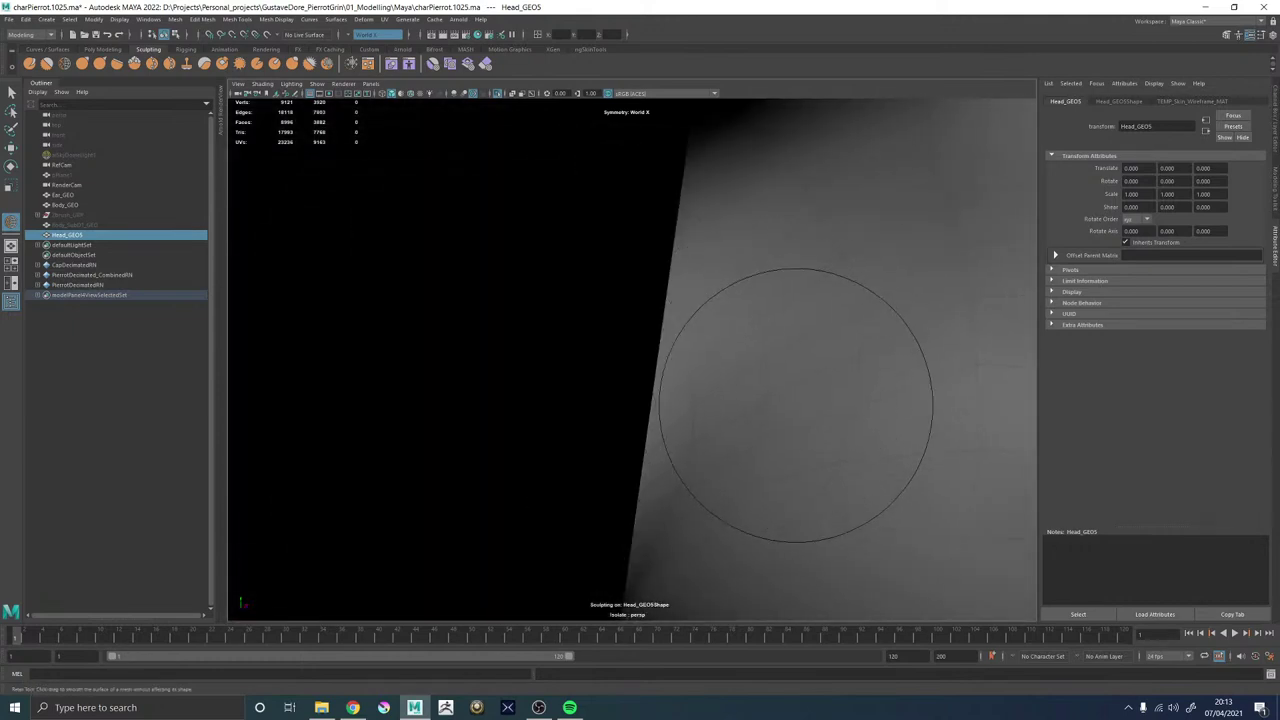
scroll(796, 405, "down", 3)
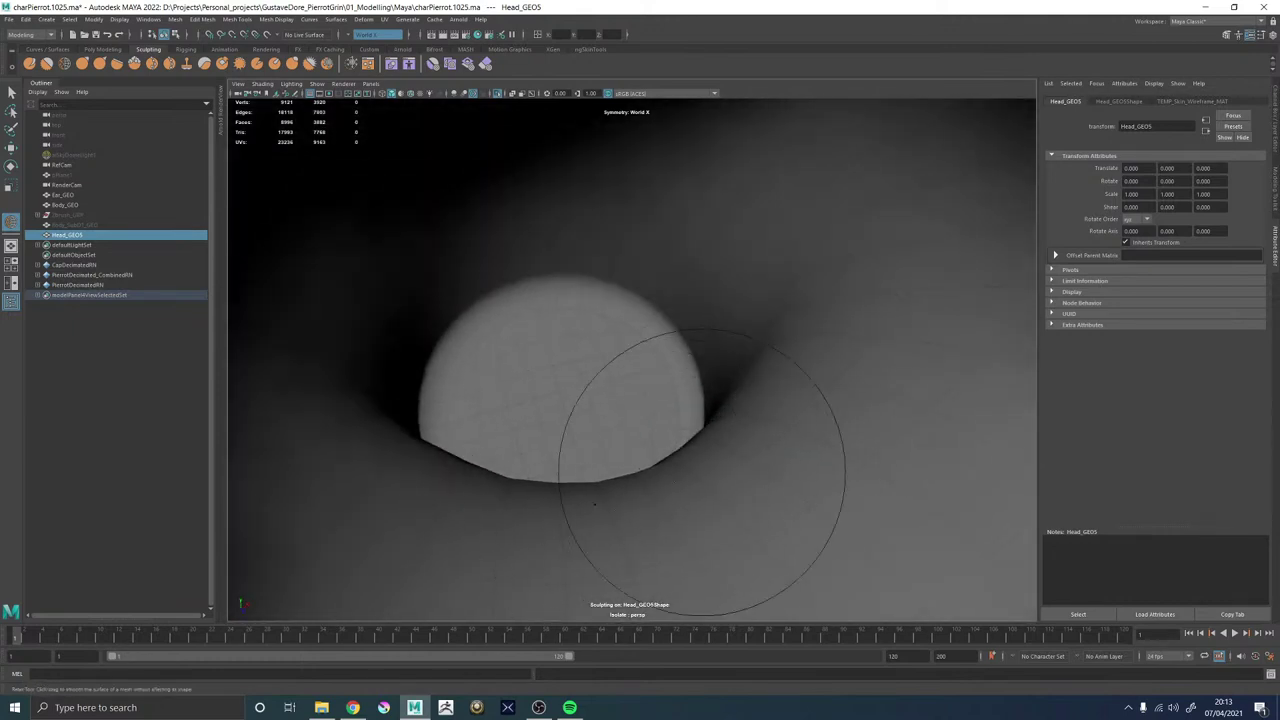
middle_click_drag(815, 300, 580, 337, "alt")
left_click_drag(738, 365, 723, 296, "alt")
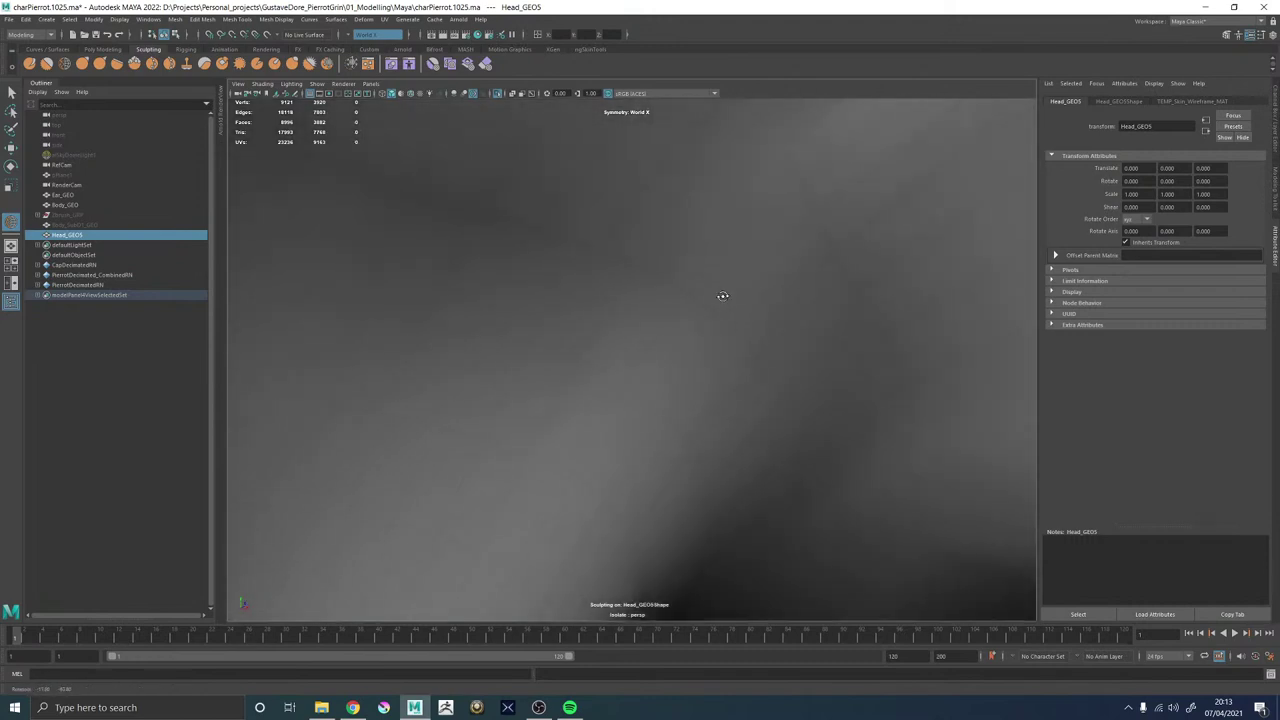
left_click_drag(766, 204, 640, 371, "alt")
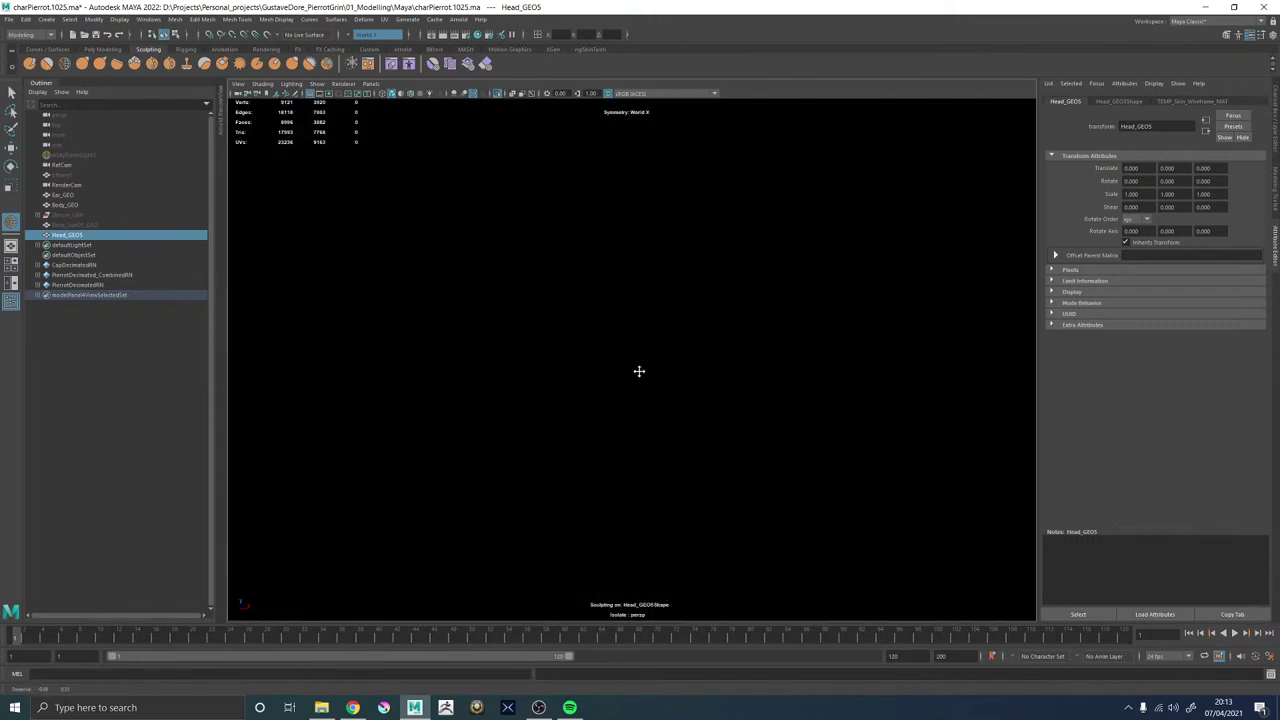
scroll(703, 431, "down", 3)
left_click_drag(814, 352, 946, 349, "alt")
scroll(814, 371, "down", 3)
left_click_drag(814, 371, 700, 455, "alt")
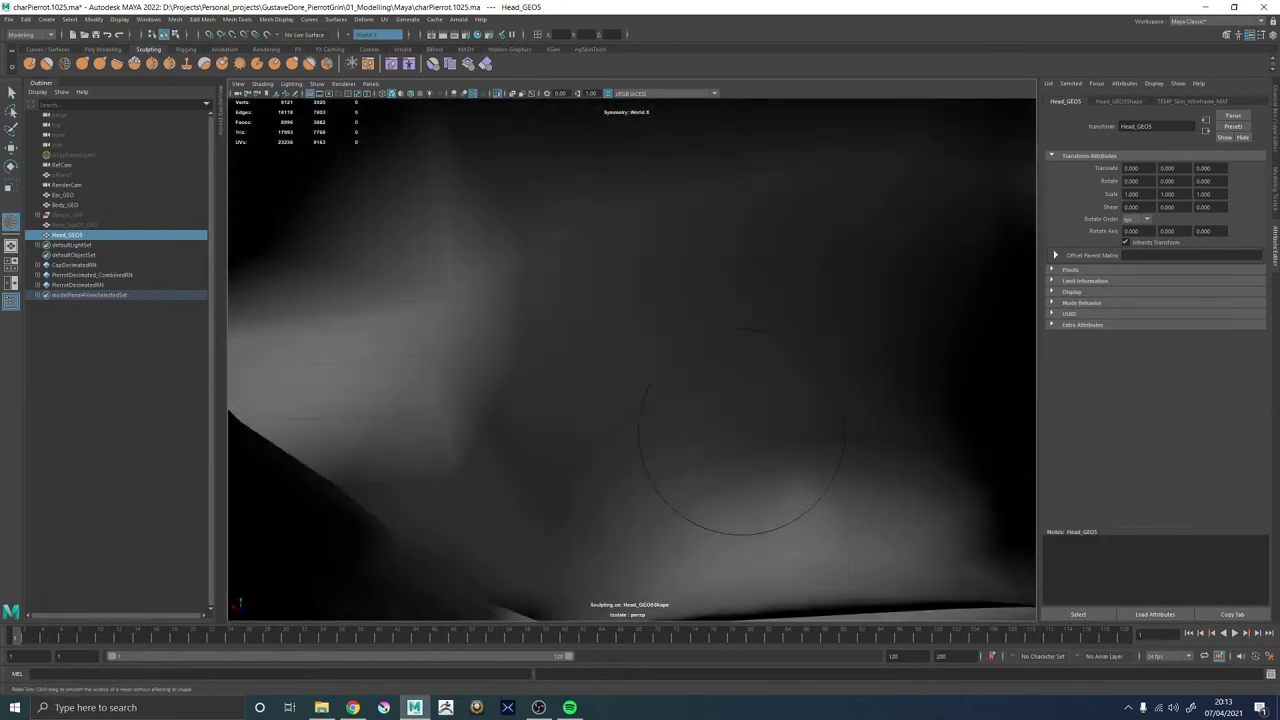
Move the centre-line vertices above and below the mouth opening on the inner side of the head mesh to even out their rows.
key("w")
left_click_drag(782, 420, 723, 380, "alt")
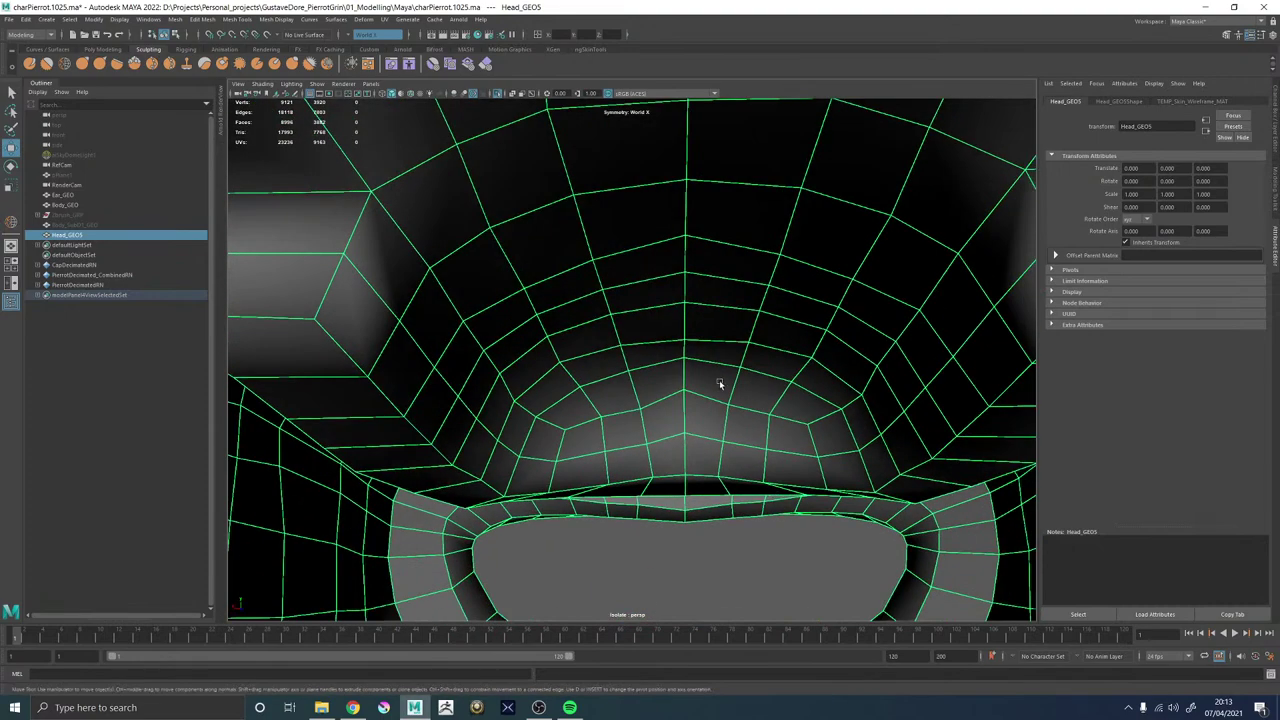
key("F9")
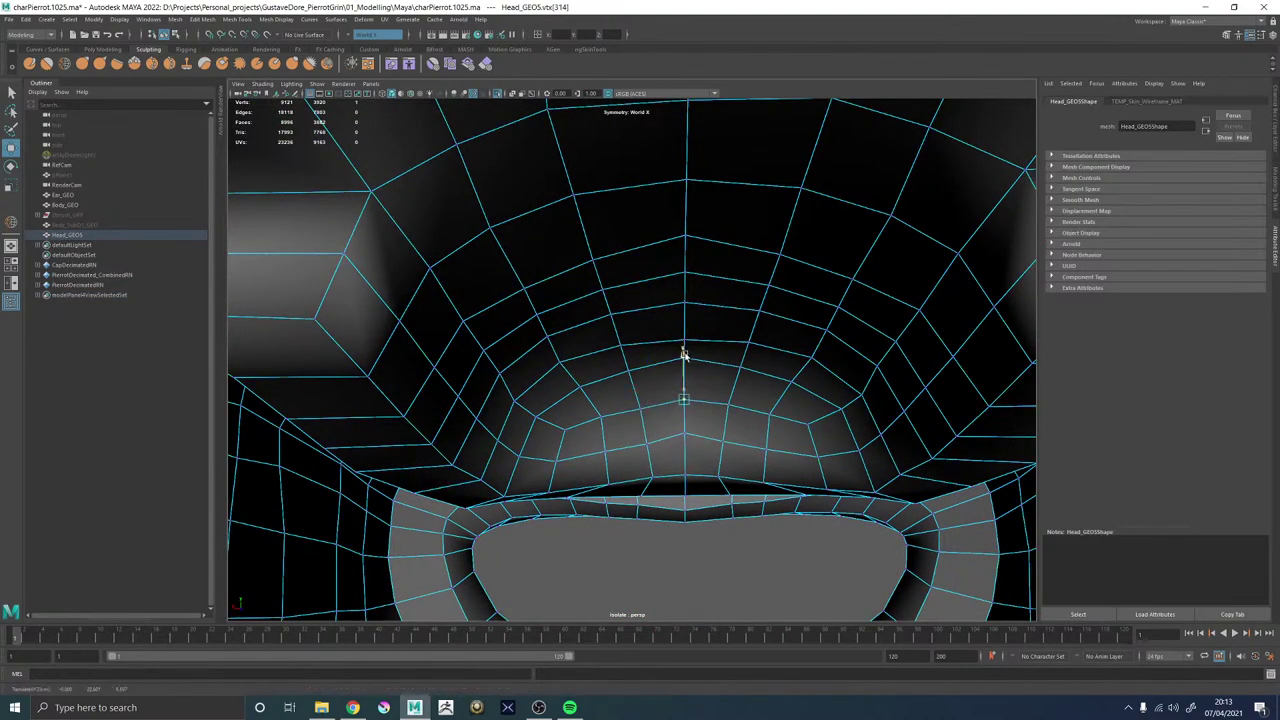
left_click_drag(687, 432, 667, 478, "alt")
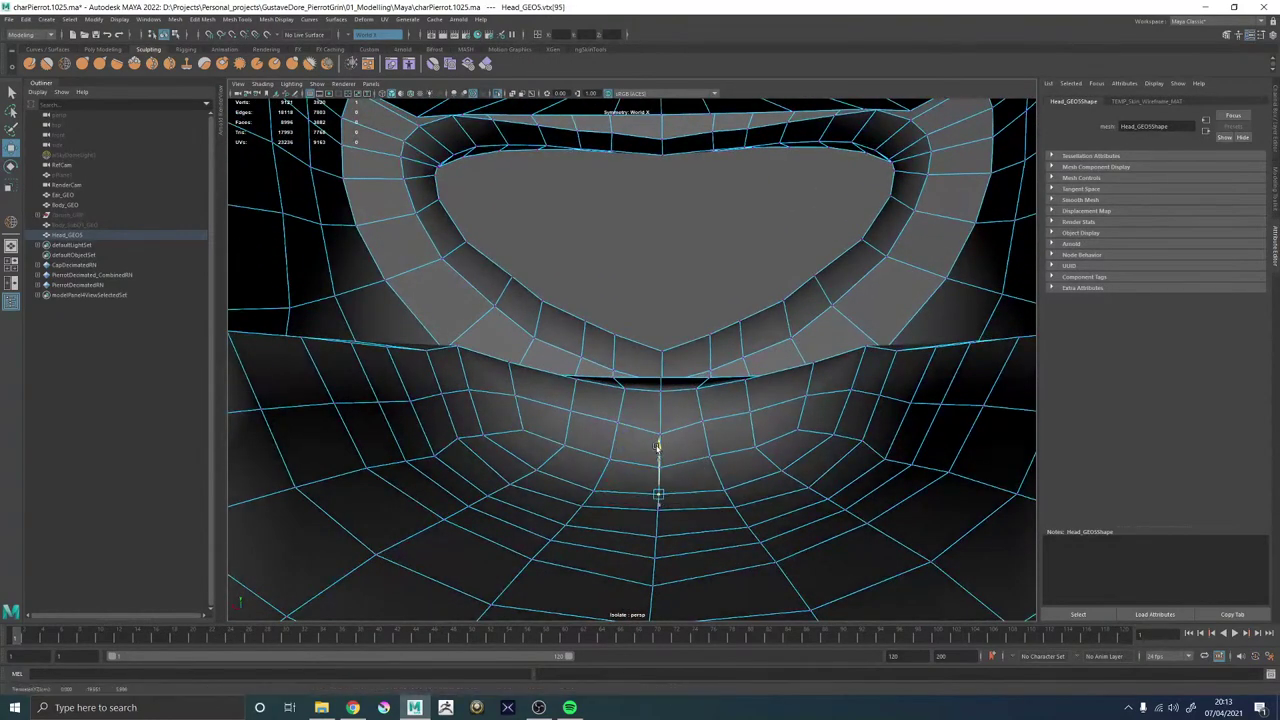
key("F8")
left_click(589, 252)
Check the lips and chin with the smooth mesh preview and inspect the face rows below the lower lip on the unsmoothed head.
left_click_drag(589, 252, 524, 311, "alt")
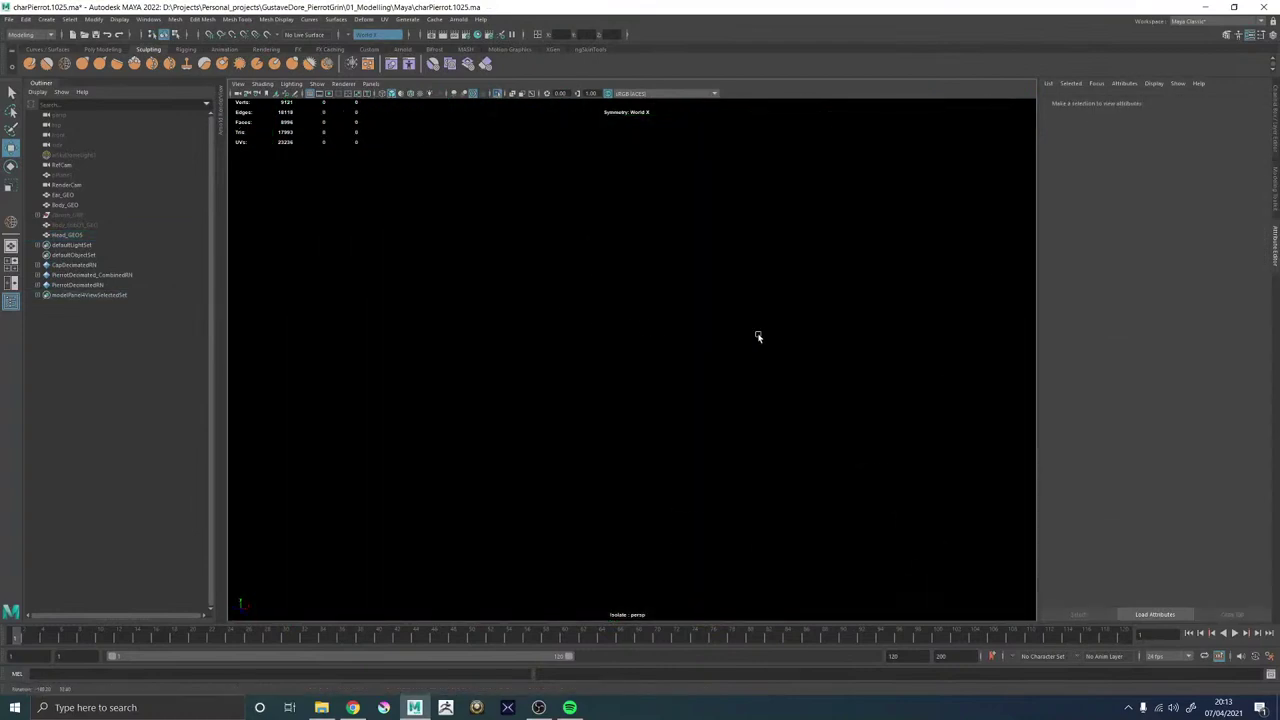
right_click_drag(758, 337, 360, 322, "alt")
left_click_drag(646, 354, 655, 350, "alt")
left_click(655, 350)
key("3")
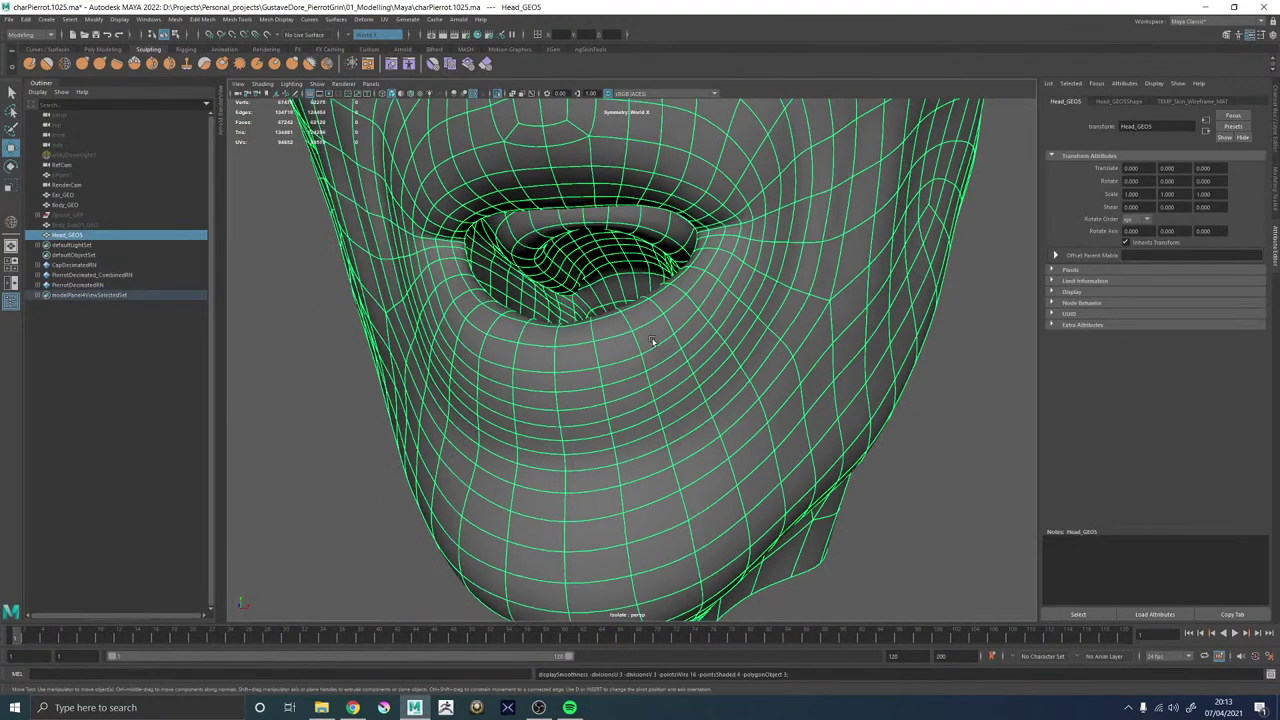
key("1")
right_click_drag(566, 368, 563, 396)
left_click(578, 380)
left_click(569, 361)
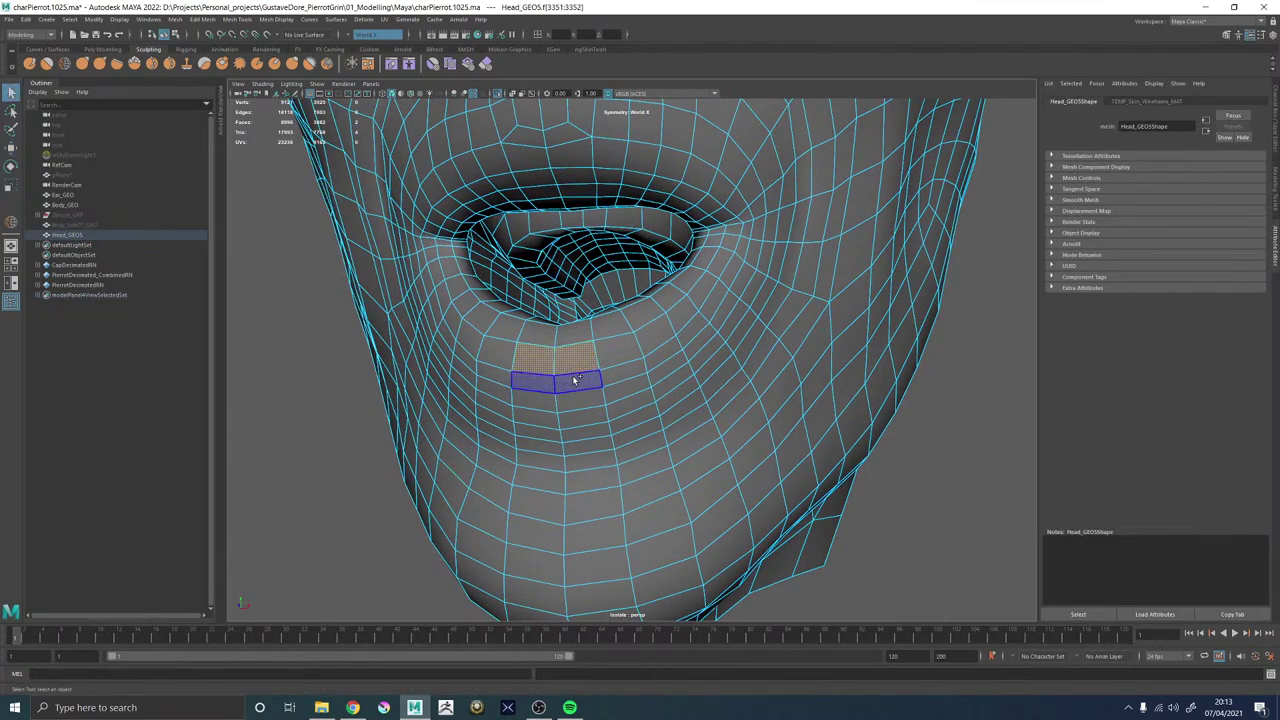
double_click(573, 380, "shift")
right_click_drag(700, 376, 798, 296, "alt")
left_click(797, 296)
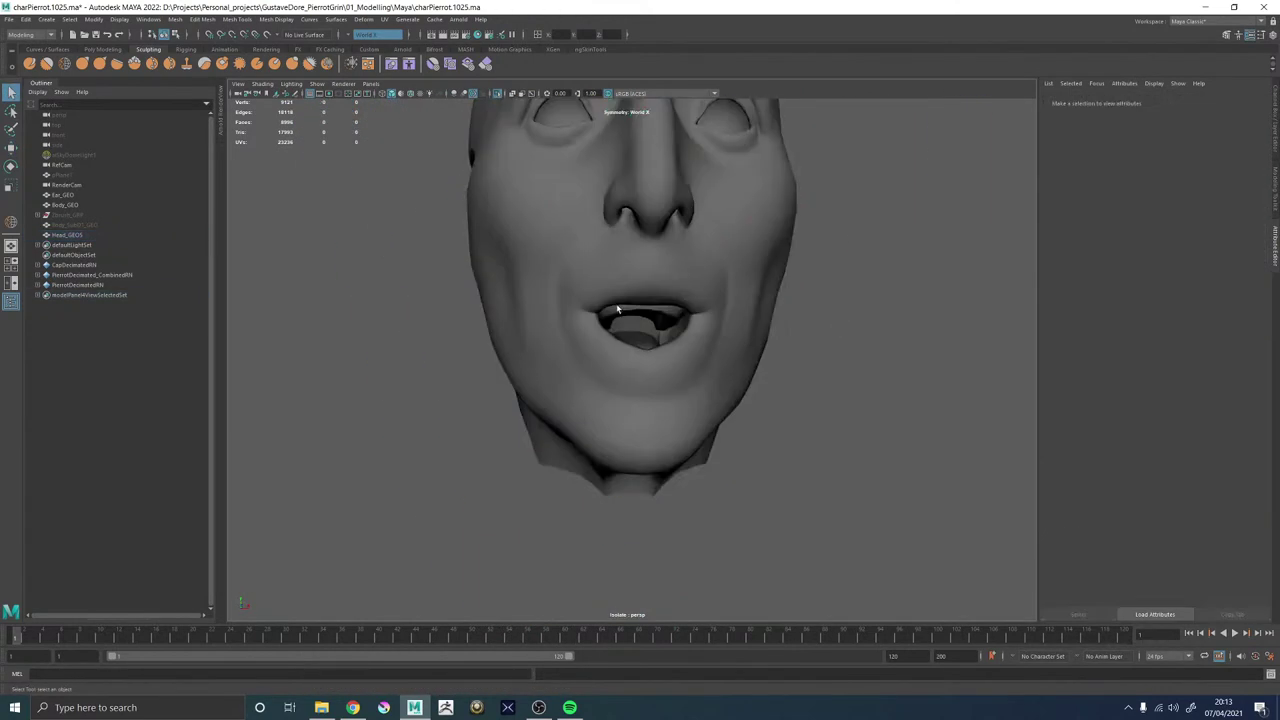
Turn off the head's isolation to show the body and ears again.
left_click(617, 306)
left_click(496, 97)
right_click_drag(915, 318, 828, 294, "alt")
left_click(828, 295)
left_click_drag(828, 295, 786, 326, "alt")
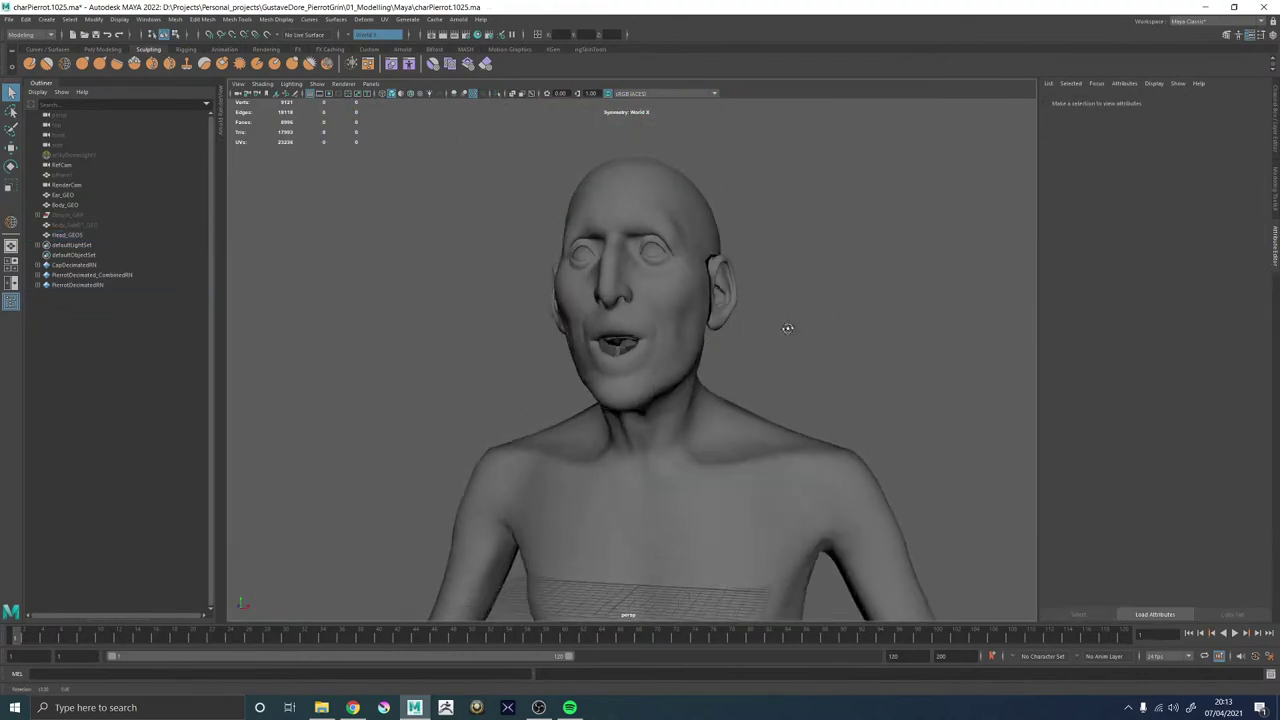
Examine the open mouth, lips and jaw against the whole character from the front and both sides.
right_click_drag(786, 326, 838, 457, "alt")
left_click(614, 388)
left_click_drag(614, 388, 862, 382, "alt")
left_click(862, 382)
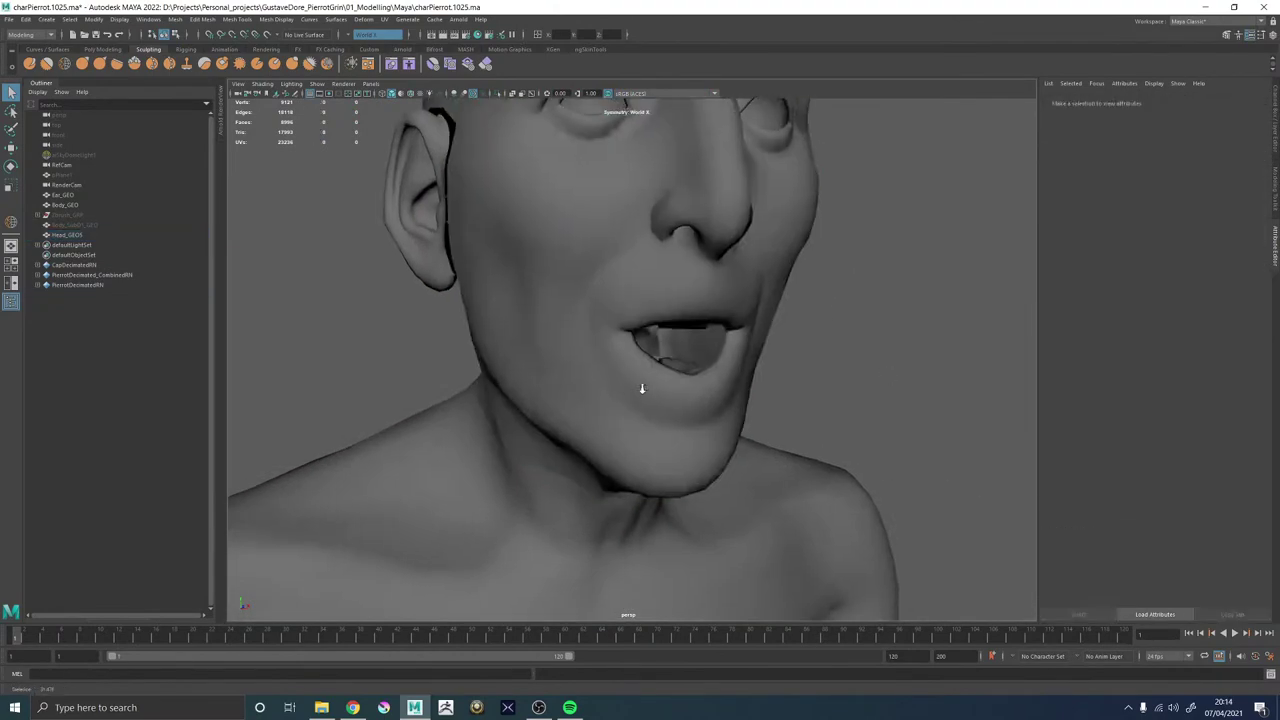
right_click_drag(640, 389, 890, 430, "alt")
left_click_drag(890, 430, 804, 427, "alt")
left_click(716, 329)
scroll(716, 330, "down", 10)
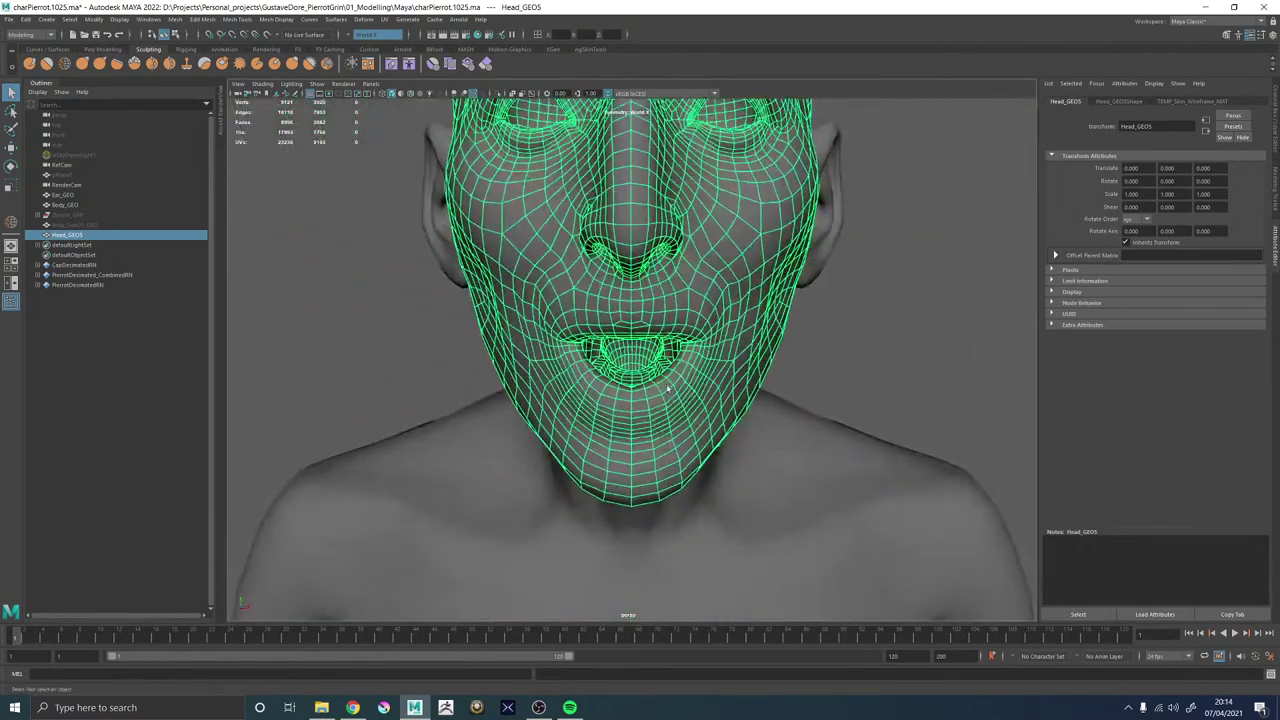
left_click_drag(668, 388, 550, 375, "alt")
left_click(899, 337)
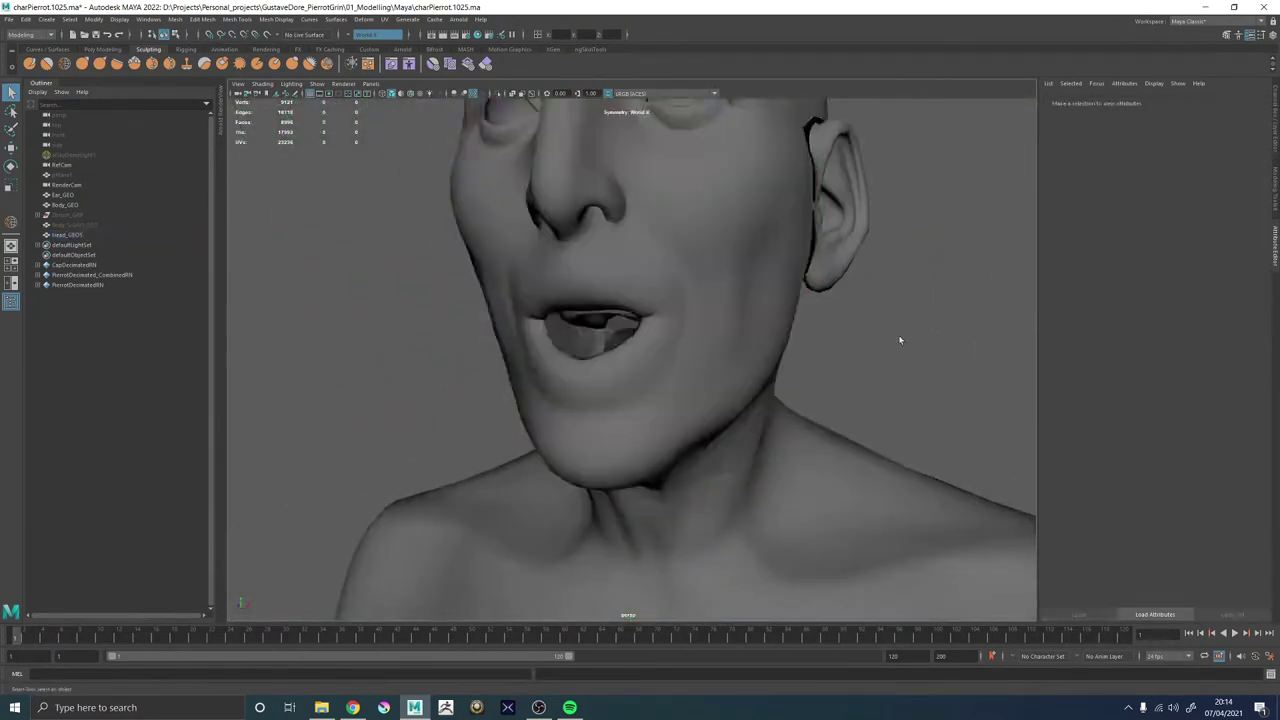
right_click_drag(899, 337, 609, 354, "alt")
left_click_drag(609, 354, 615, 355, "alt")
scroll(615, 354, "up", 5)
left_click(689, 400)
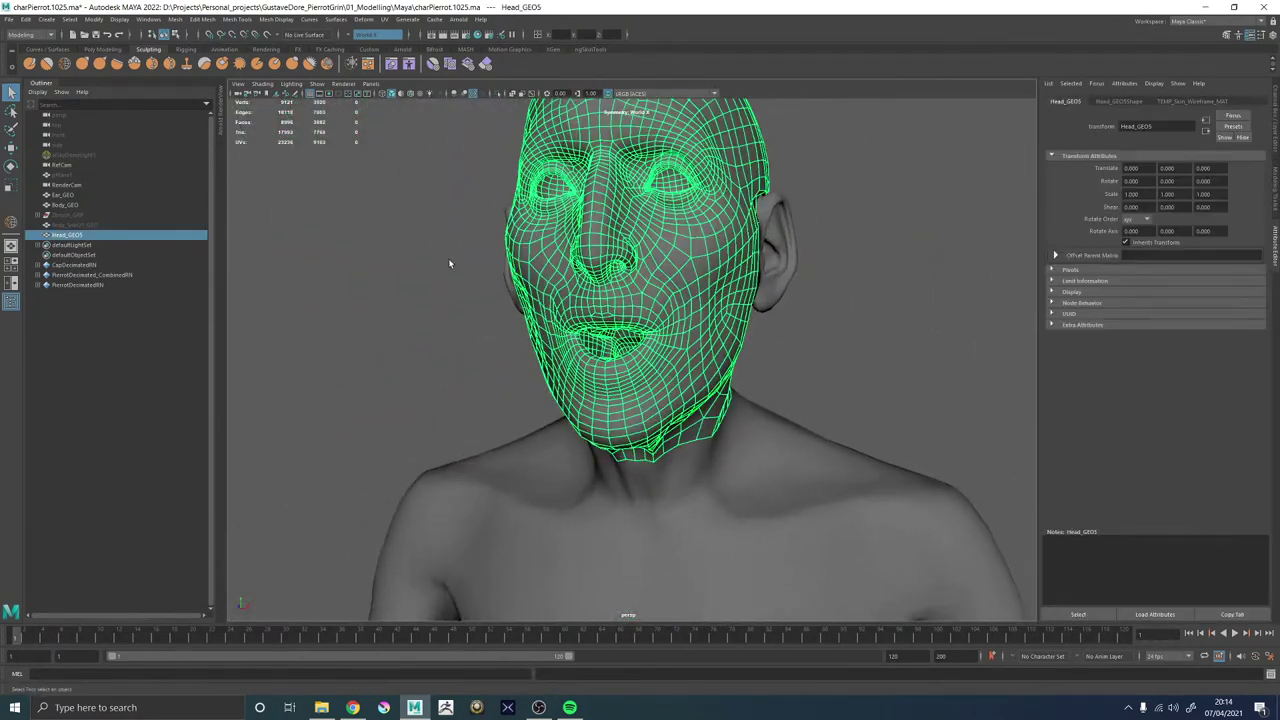
Select the edges along the lower front rim of the throat opening and raise them into a lip above the mouth floor.
left_click_drag(575, 276, 600, 276, "alt")
right_click_drag(600, 276, 894, 501, "alt")
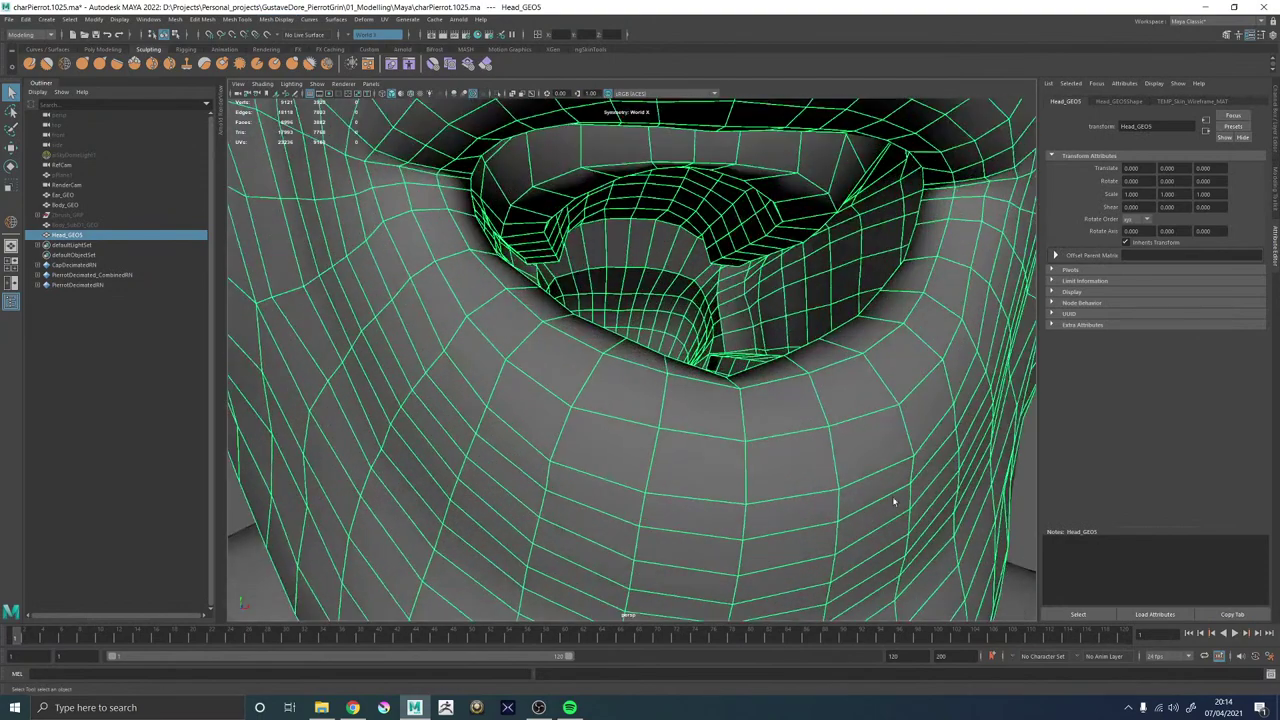
middle_click_drag(668, 378, 655, 455, "alt")
left_click_drag(655, 455, 620, 400, "alt")
right_click_drag(620, 400, 733, 446, "alt")
left_click_drag(733, 446, 729, 370, "alt")
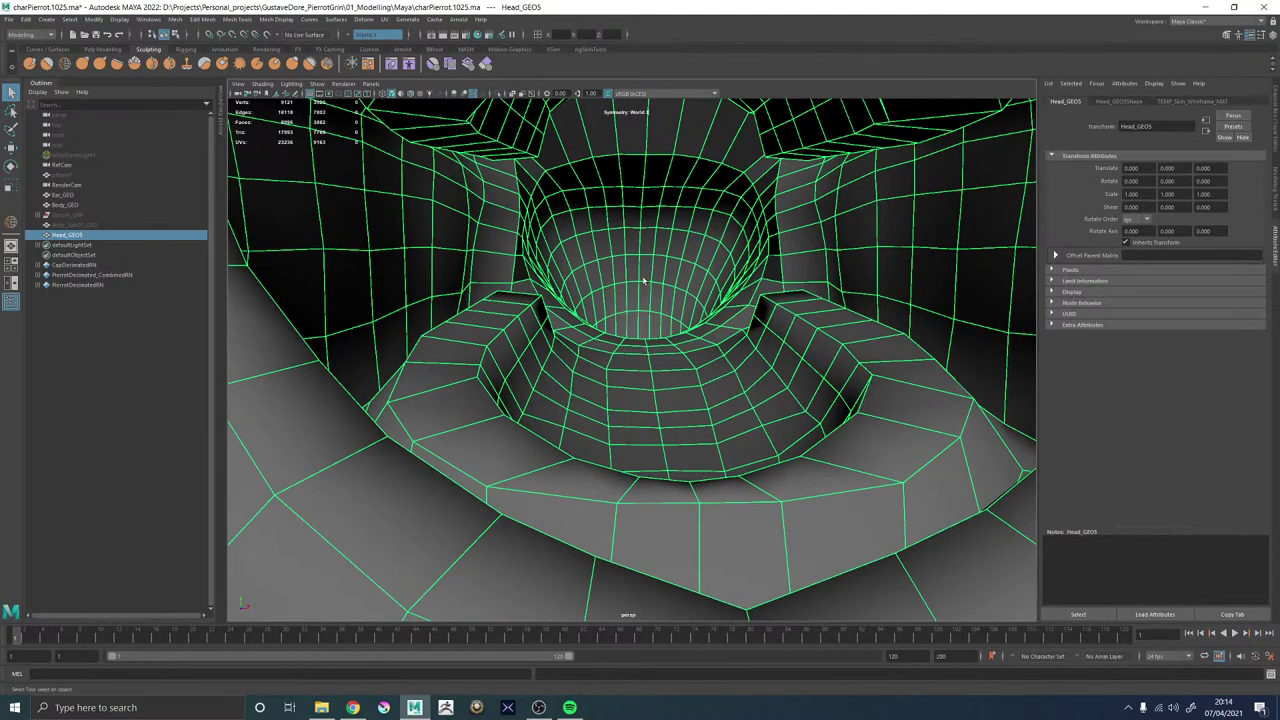
key("F10")
middle_click_drag(634, 320, 617, 380, "alt")
right_click_drag(617, 380, 640, 403, "alt")
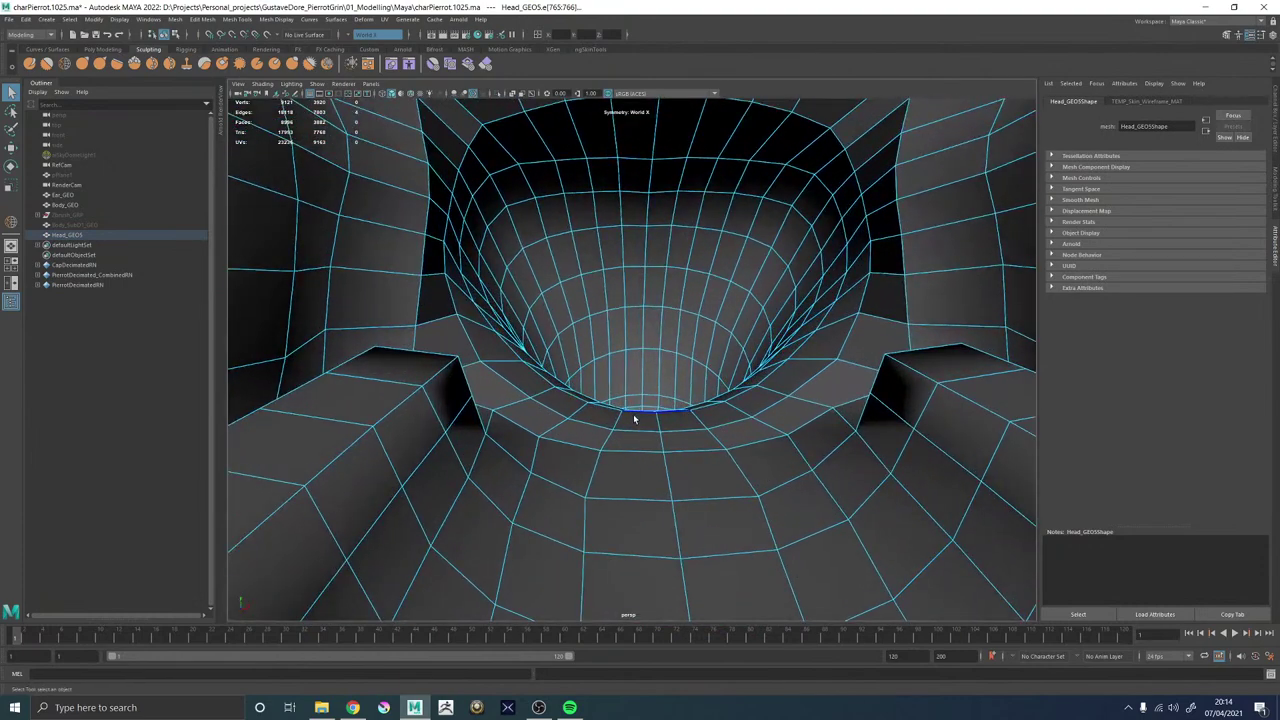
left_click(634, 418)
left_click_drag(638, 418, 622, 440, "alt")
key("ctrl+greater")
key("w")
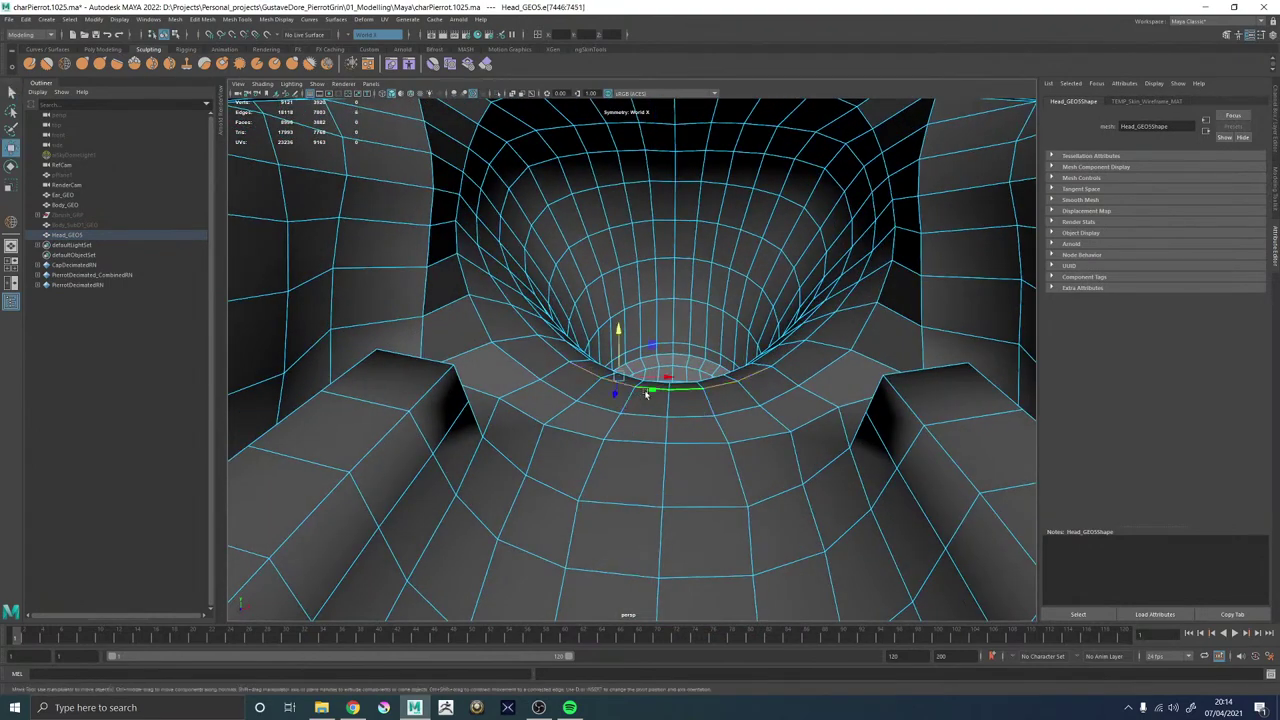
left_click_drag(617, 300, 604, 327, "alt")
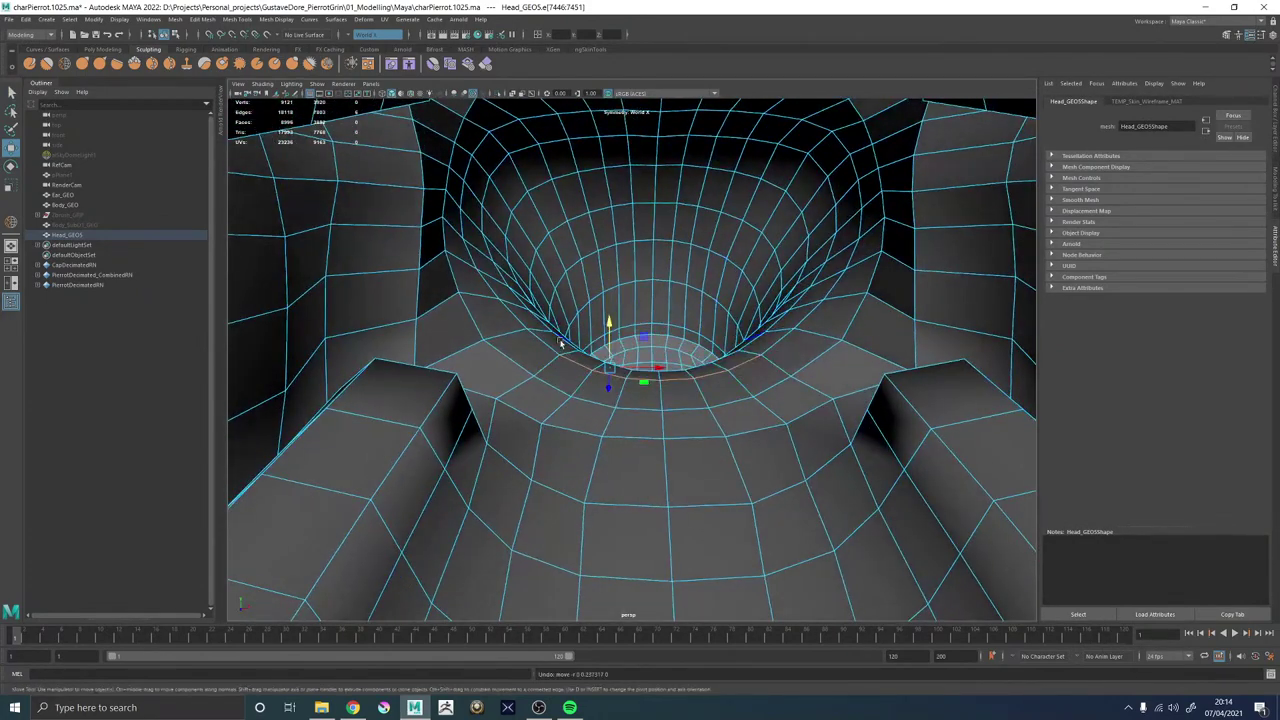
left_click_drag(599, 312, 606, 371)
Extrude the band of faces in front of the throat rim and pull it forward over the mouth floor to start the tongue.
right_click_drag(606, 371, 605, 395)
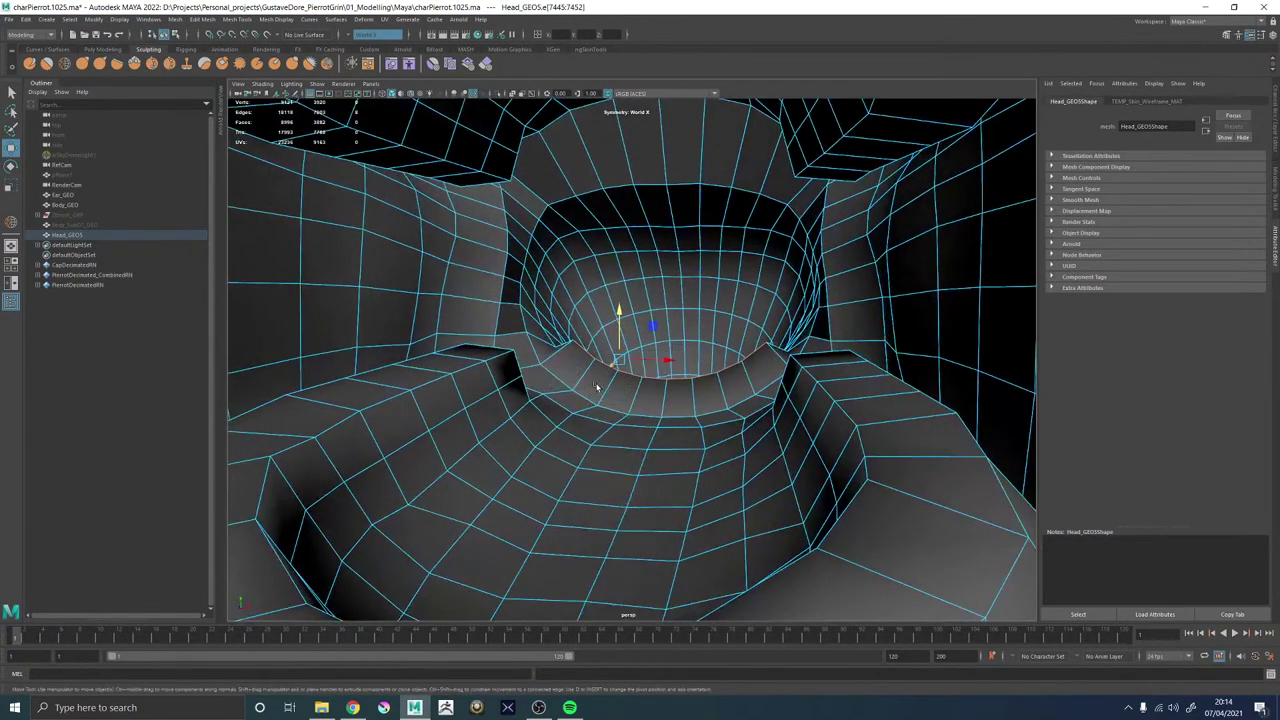
left_click(568, 366)
scroll(681, 393, "down", 10)
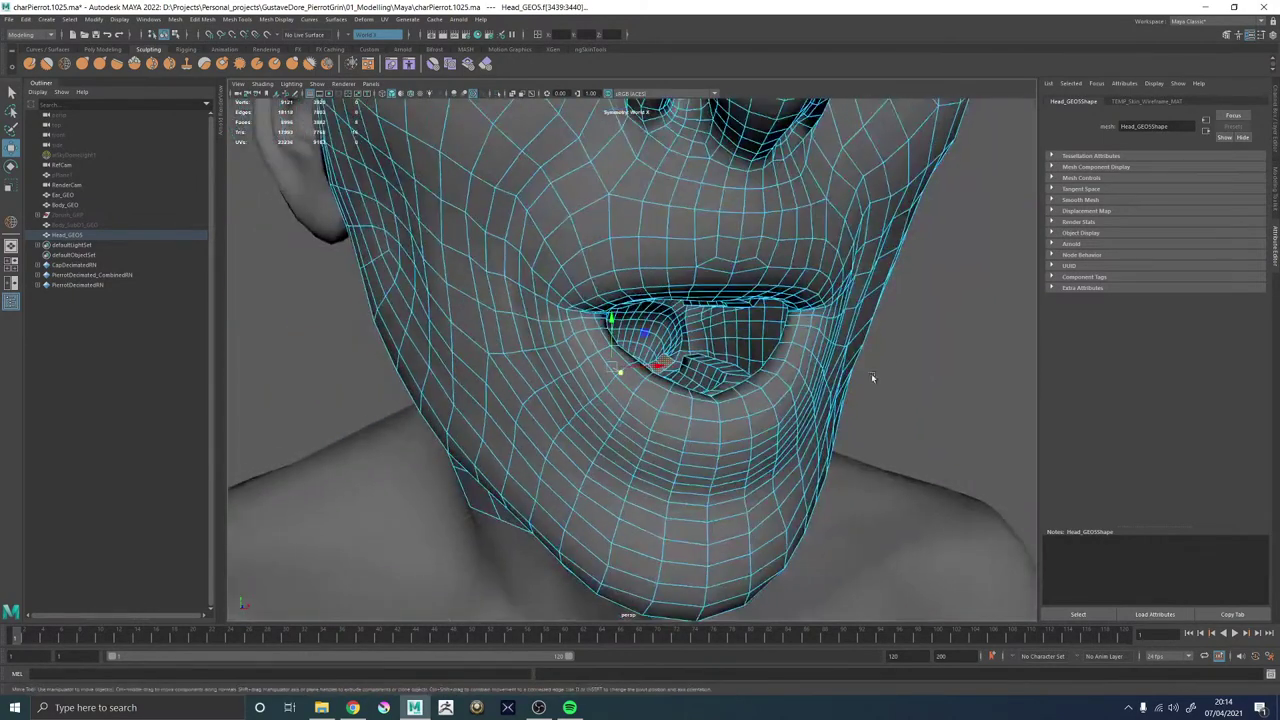
right_click(940, 352, "shift")
left_click(937, 378)
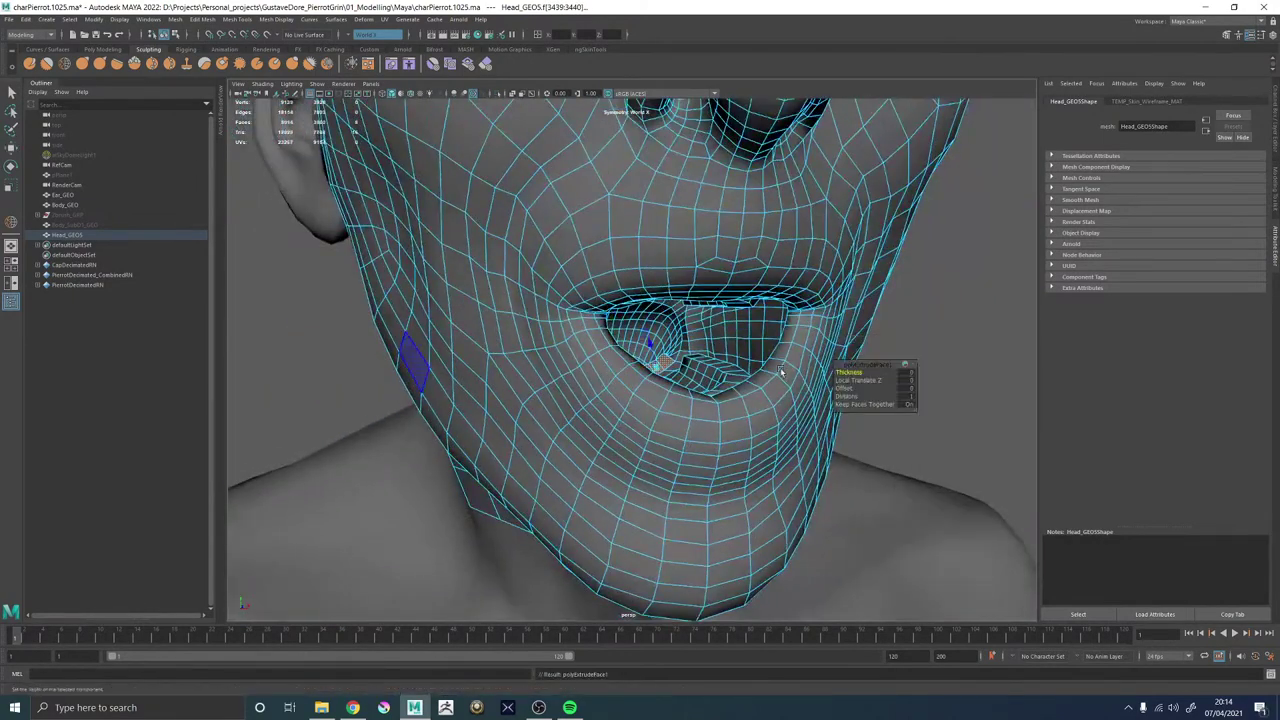
left_click_drag(850, 372, 792, 374, "alt")
key("4")
key("f")
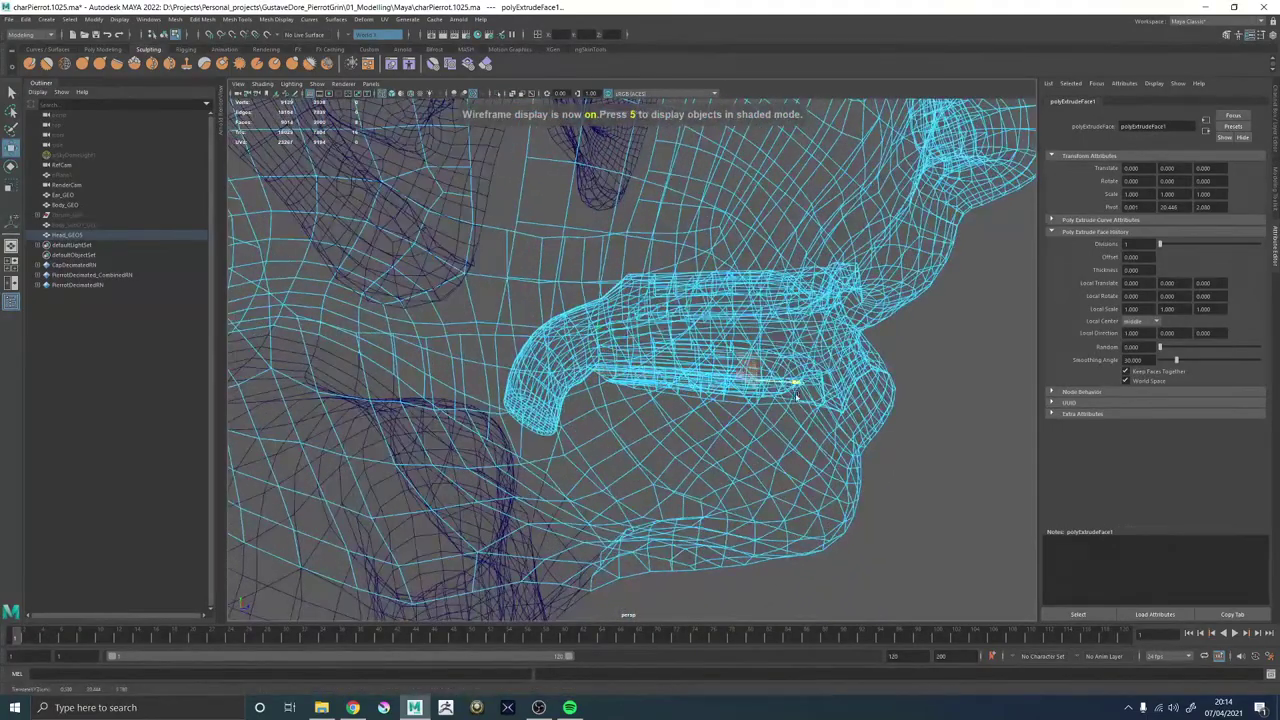
left_click_drag(853, 375, 451, 463, "alt")
scroll(809, 414, "up", 8)
key("r")
key("ctrl+z")
left_click(1263, 36)
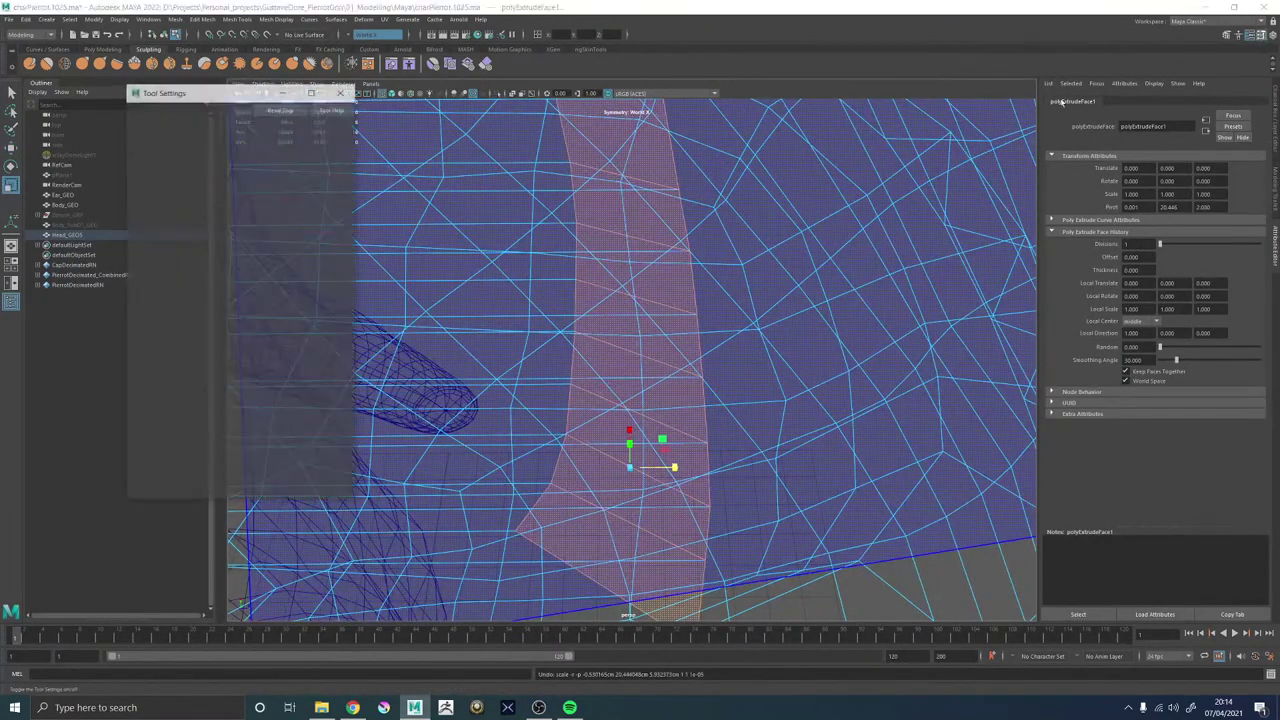
left_click(339, 92)
Return to shaded display and select the run of edges along the front upper border of the tongue.
mouse_move(471, 249)
left_mouse_down("alt")
mouse_move(635, 271)
mouse_move(660, 258)
mouse_move(666, 286)
mouse_move(706, 303)
mouse_move(875, 321)
mouse_move(877, 306)
left_mouse_up("alt")
key("5")
right_click_drag(877, 306, 634, 271, "alt")
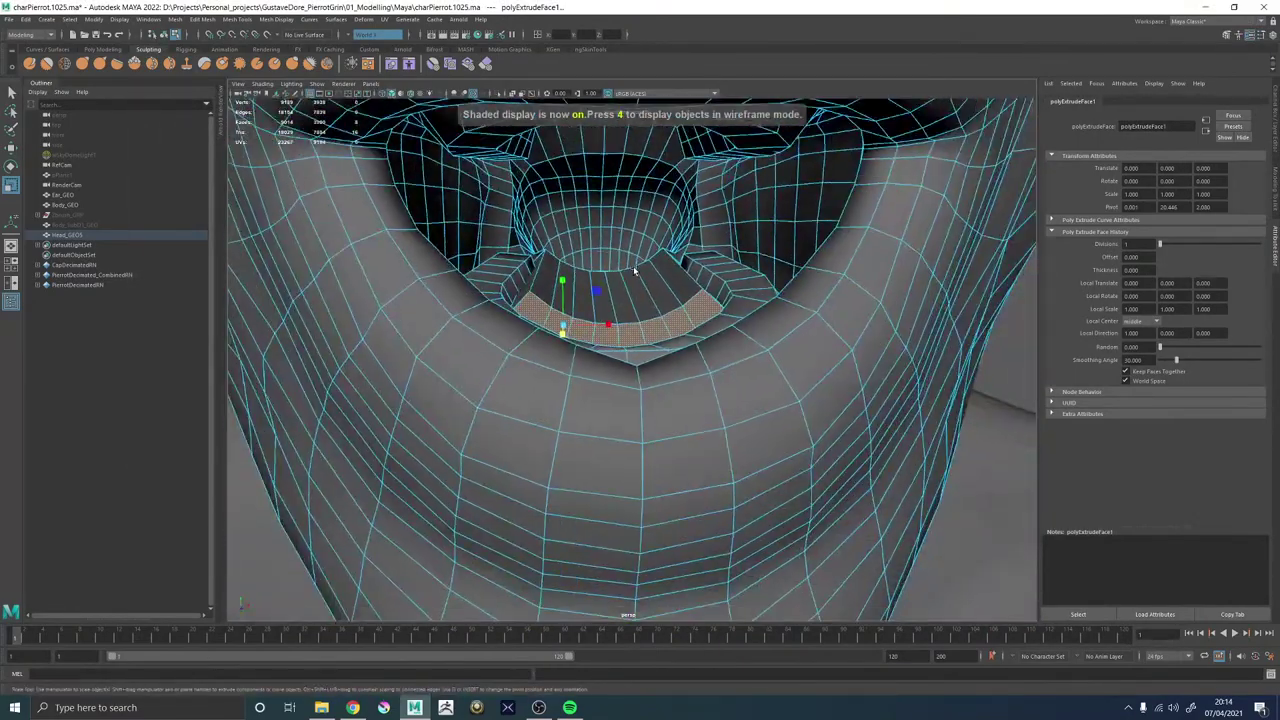
left_click_drag(634, 271, 666, 337, "alt")
right_click_drag(666, 337, 724, 381, "alt")
left_click_drag(724, 381, 631, 362, "alt")
key("F10")
left_click(574, 364)
double_click(647, 400, "shift")
Select the middle strips of faces on top of the tongue and raise them above the outer strips.
right_click(632, 357)
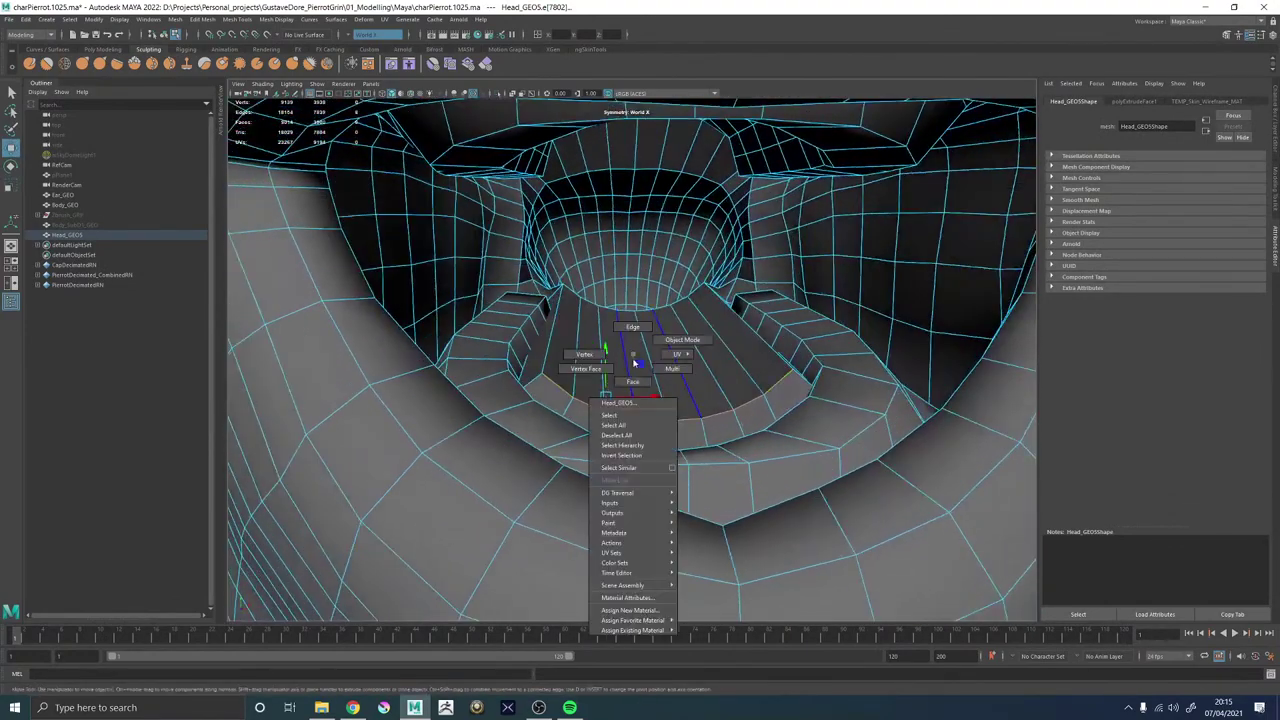
right_click_drag(633, 362, 636, 382)
left_click(648, 383)
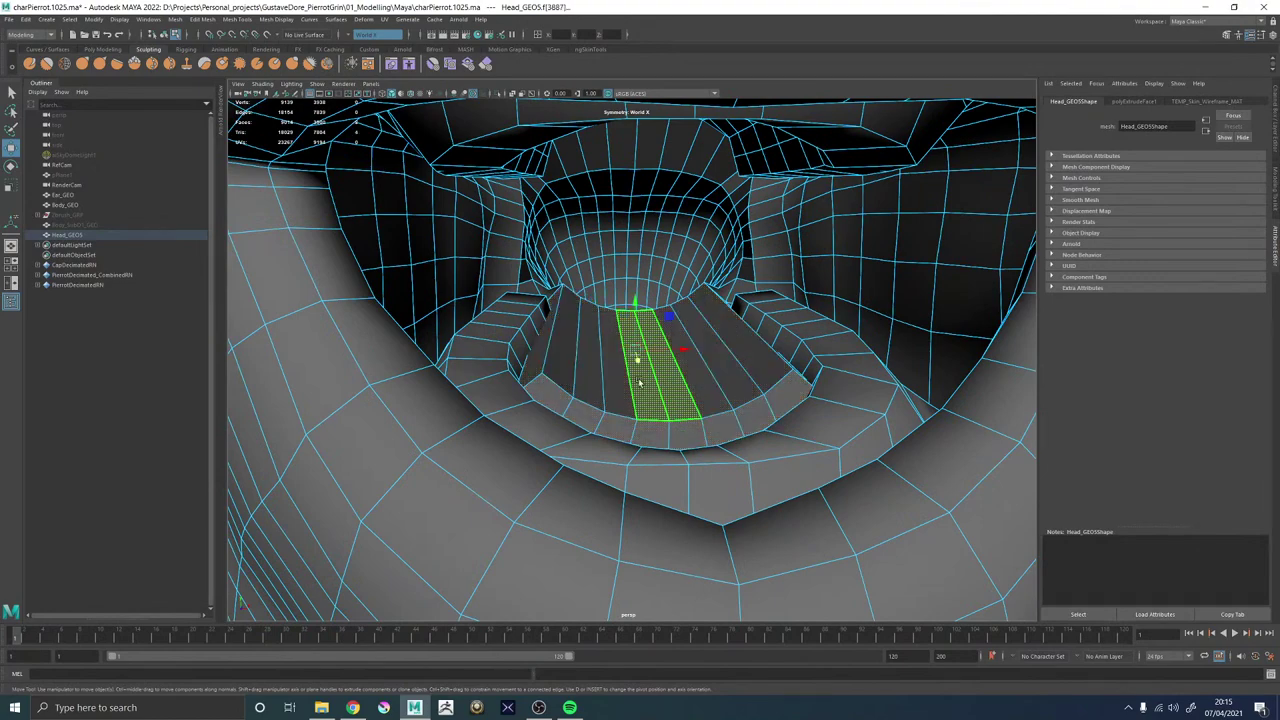
left_click(698, 384, "shift")
middle_click_drag(651, 384, 673, 382, "ctrl")
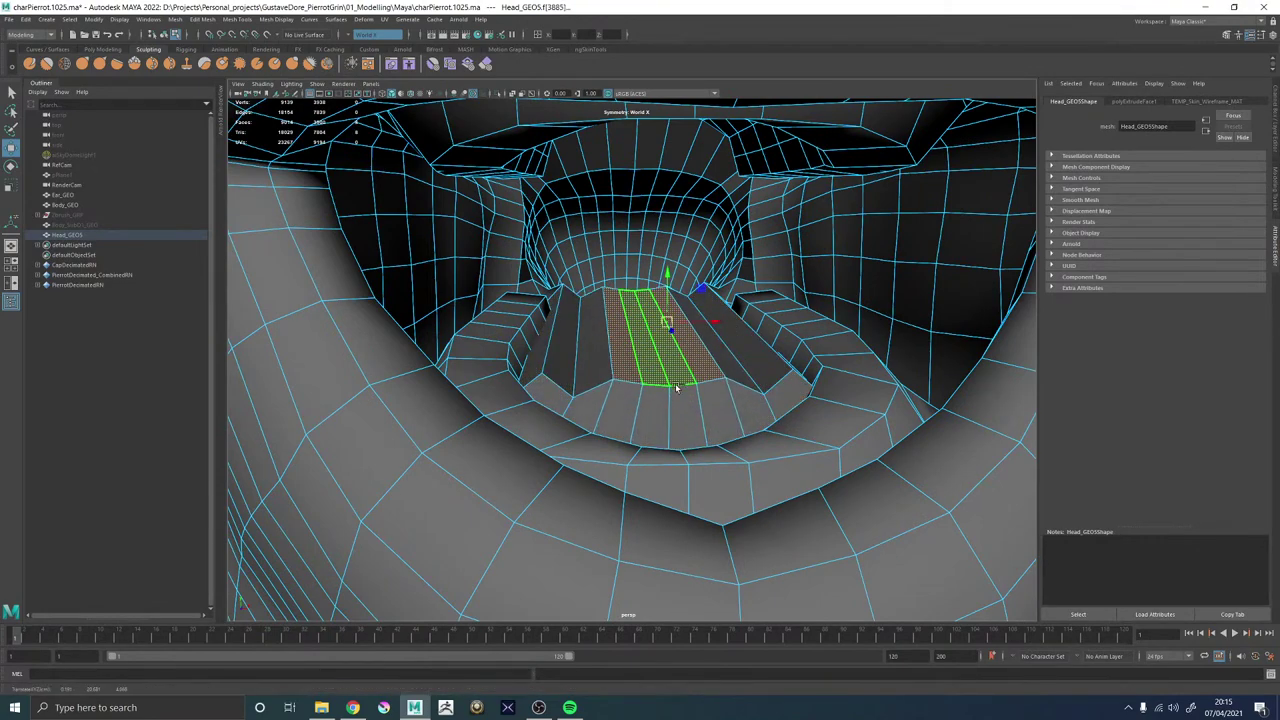
Select the outermost strip of faces on each side of the tongue and lower both strips.
left_click_drag(675, 382, 535, 362, "alt")
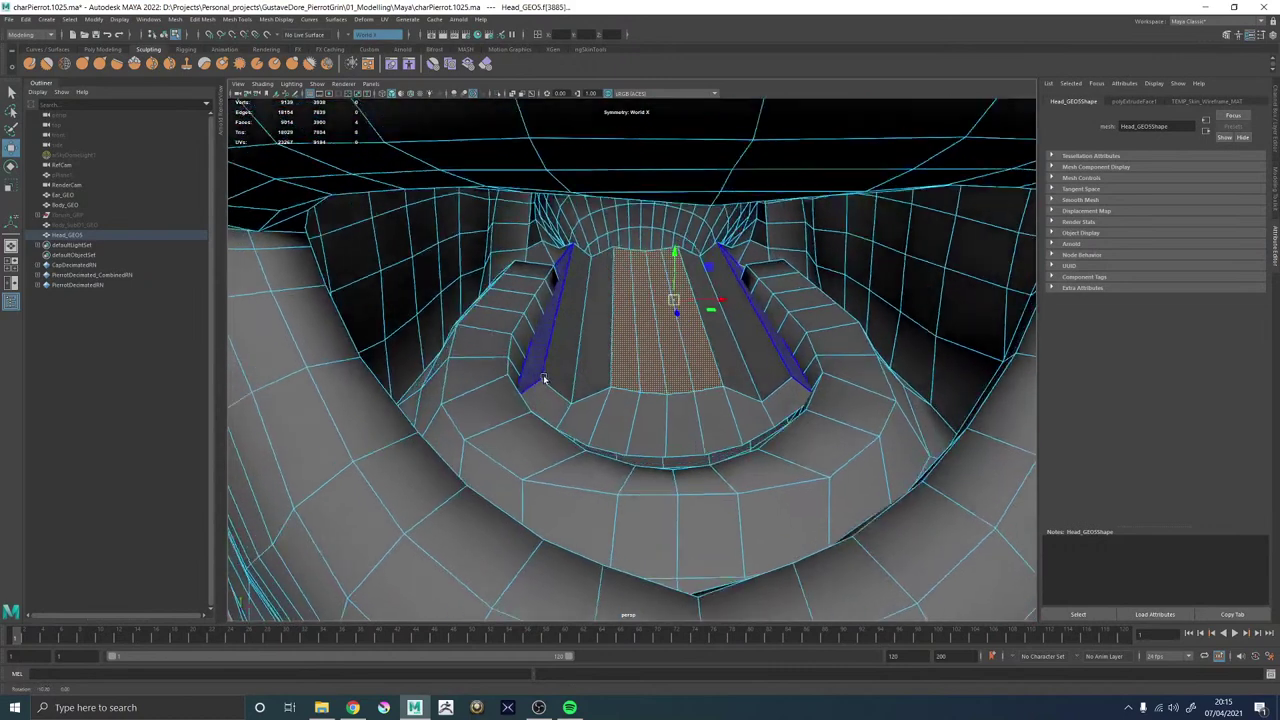
left_click(535, 362)
key("e")
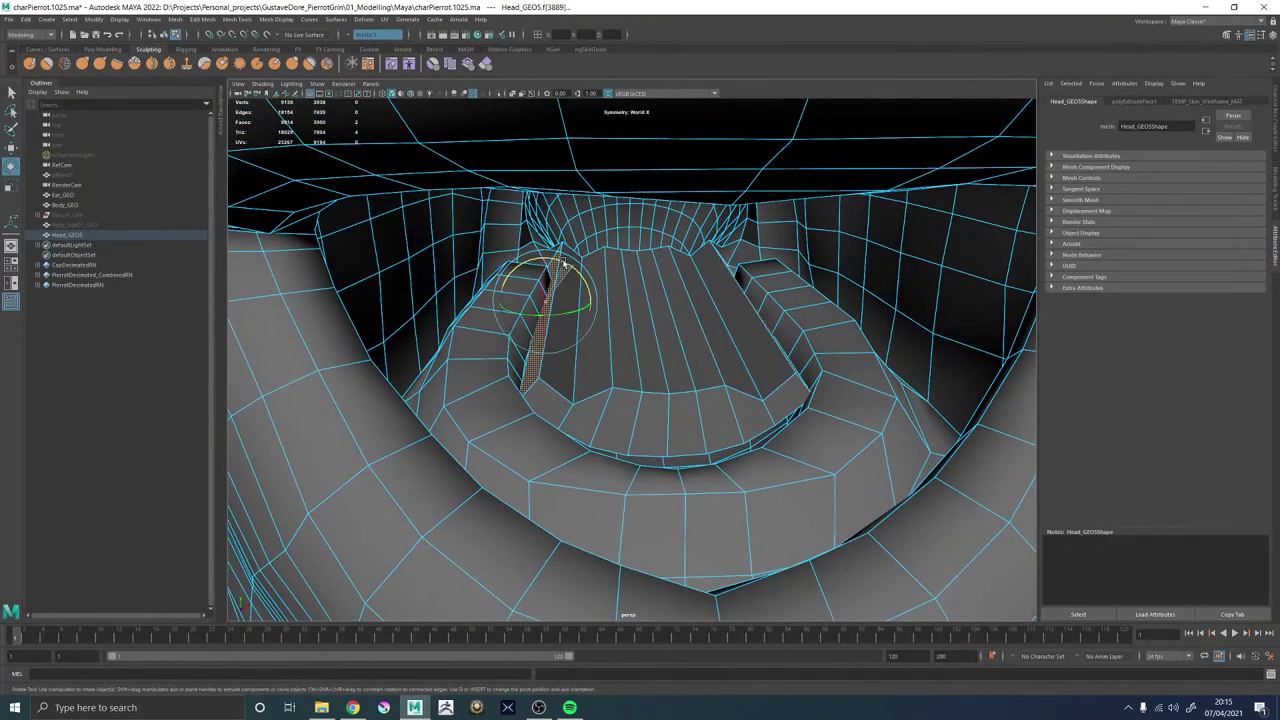
left_click(545, 278)
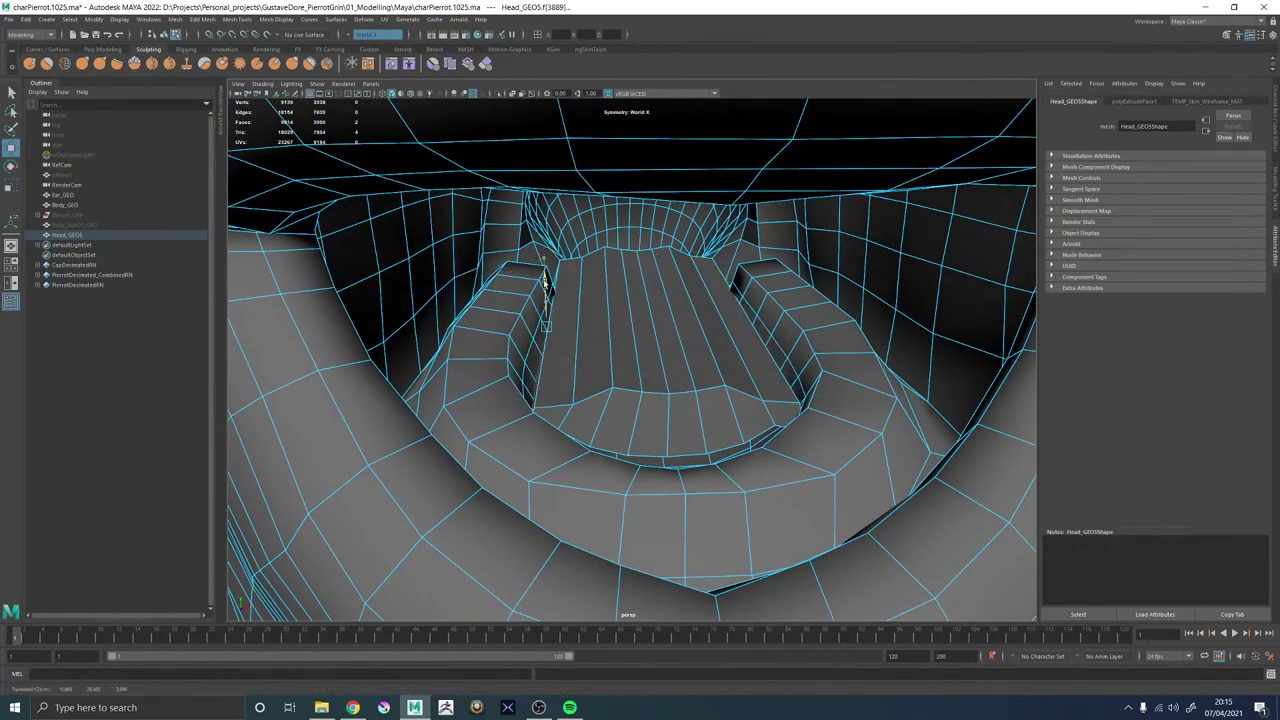
Preview the head smoothed in object mode and examine the tongue inside the open mouth.
mouse_move(662, 387)
left_mouse_down("alt")
mouse_move(609, 383)
mouse_move(676, 386)
left_mouse_up("alt")
key("alt+x")
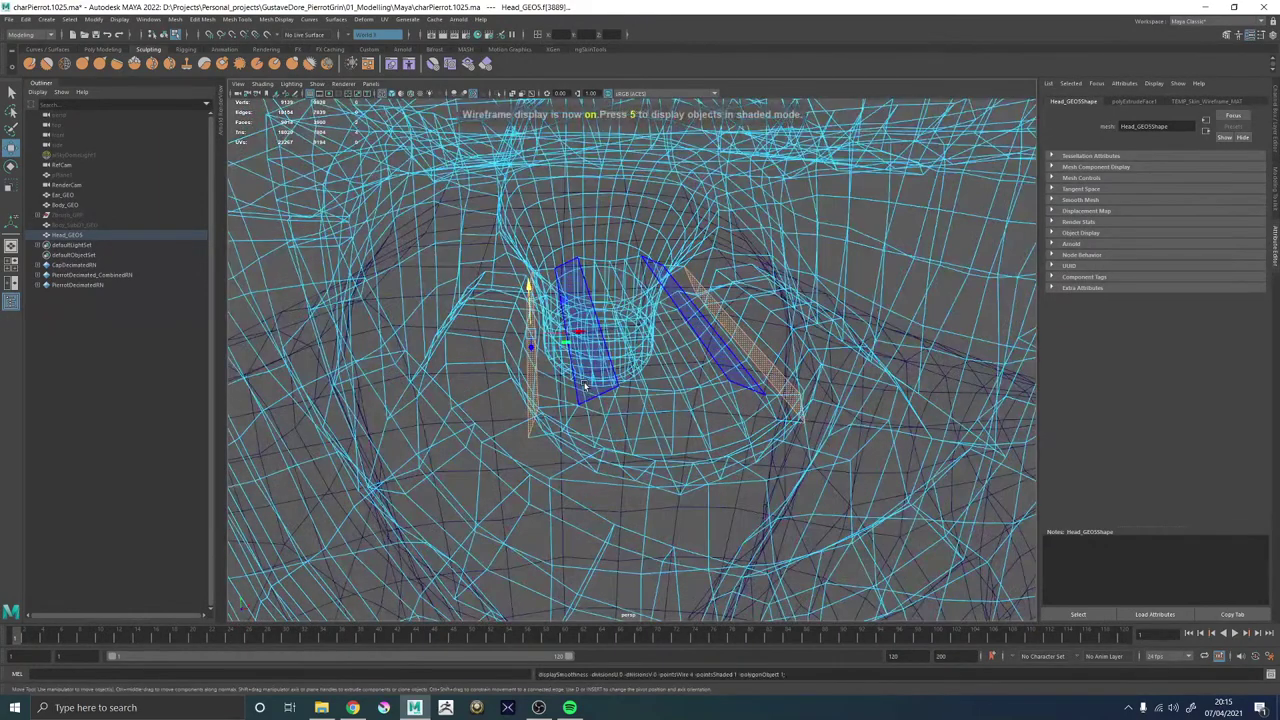
key("3")
key("5")
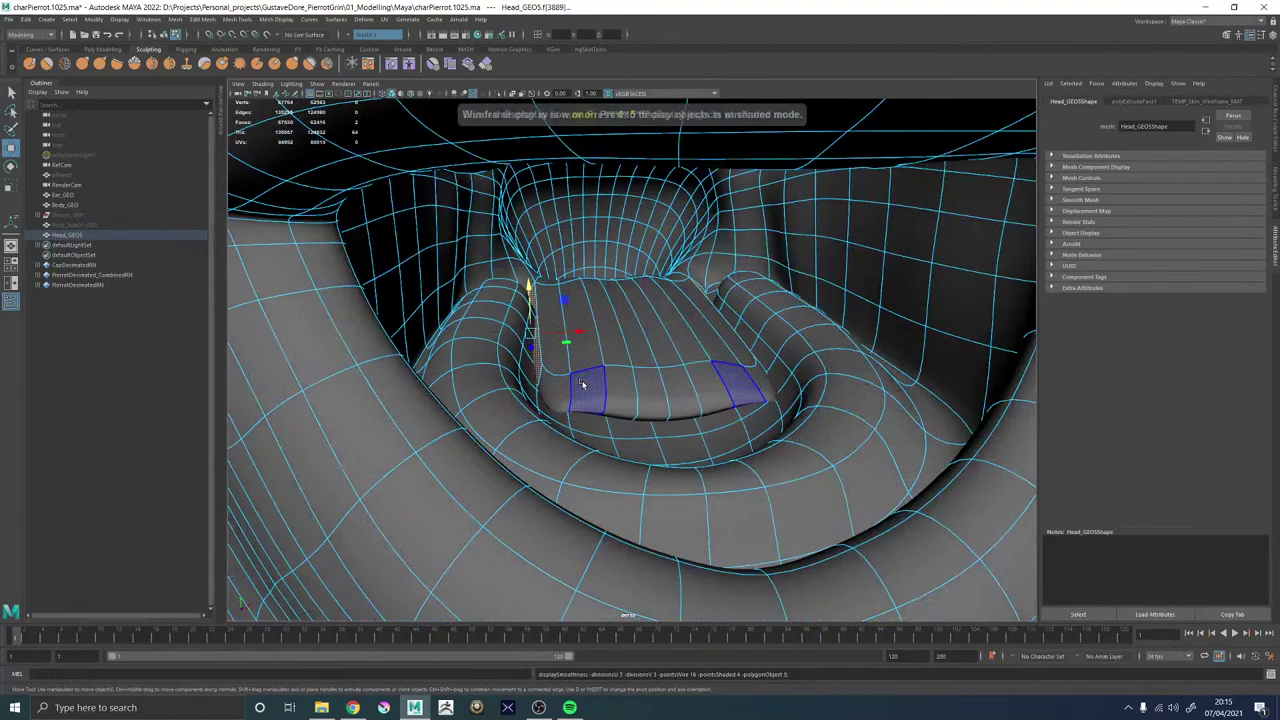
scroll(587, 400, "down", 5)
key("F8")
scroll(589, 417, "down", 5)
left_click(846, 317)
left_click_drag(718, 372, 578, 374, "alt")
scroll(643, 390, "up", 8)
left_click(641, 390)
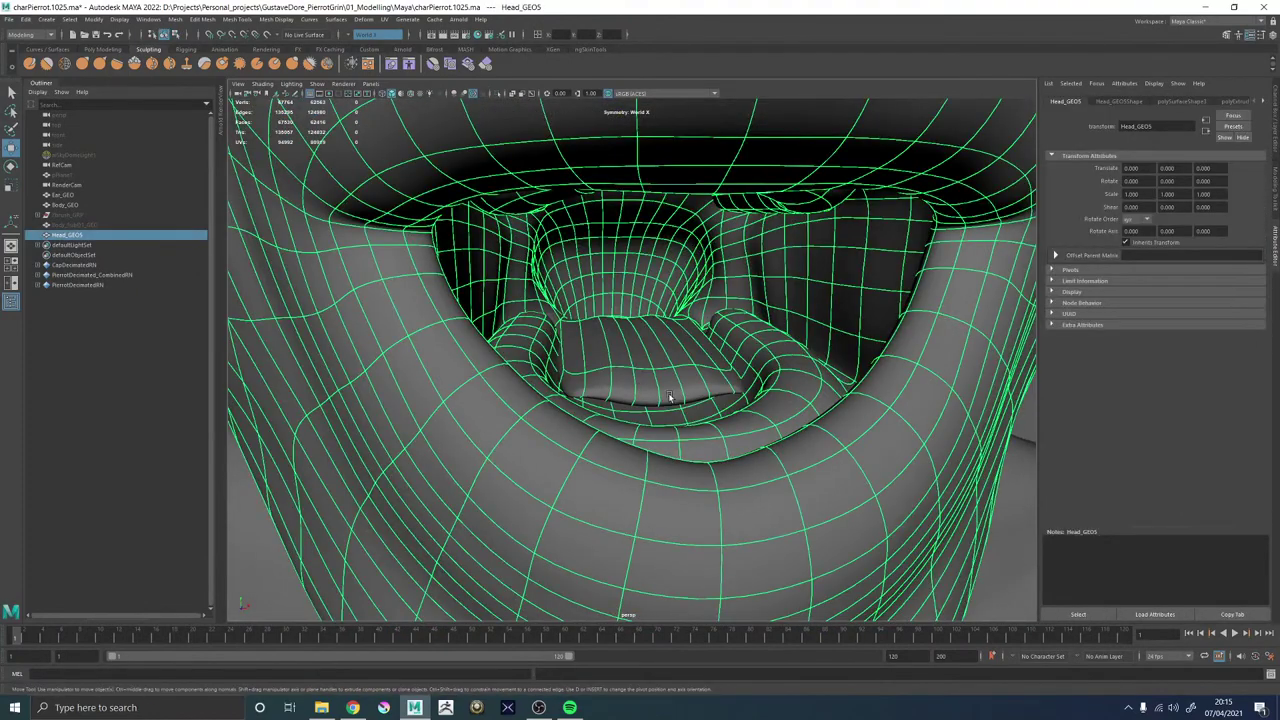
key("1")
key("3")
Examine the smoothed mouth interior and tongue from several sides in shaded and wireframe display.
right_click_drag(602, 343, 688, 365, "alt")
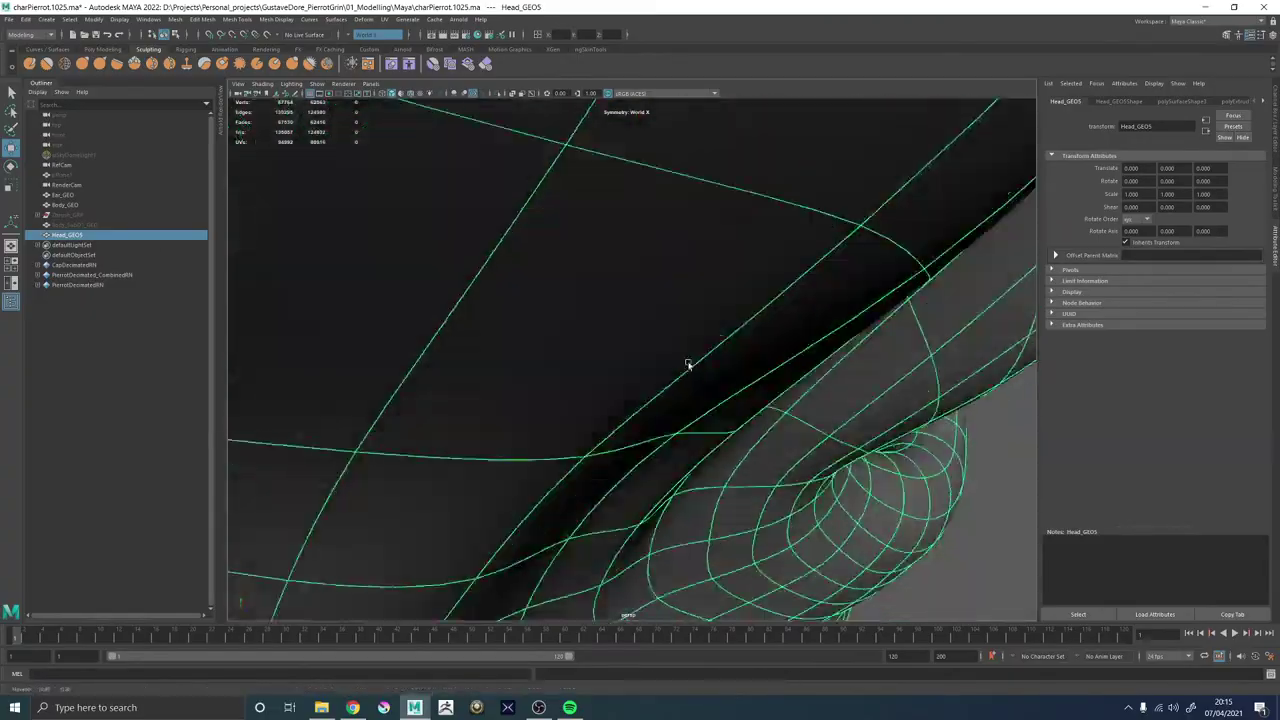
mouse_move(688, 365)
left_mouse_down("alt")
mouse_move(521, 385)
mouse_move(797, 329)
left_mouse_up("alt")
right_click_drag(797, 329, 703, 323, "alt")
left_click_drag(703, 323, 751, 289, "alt")
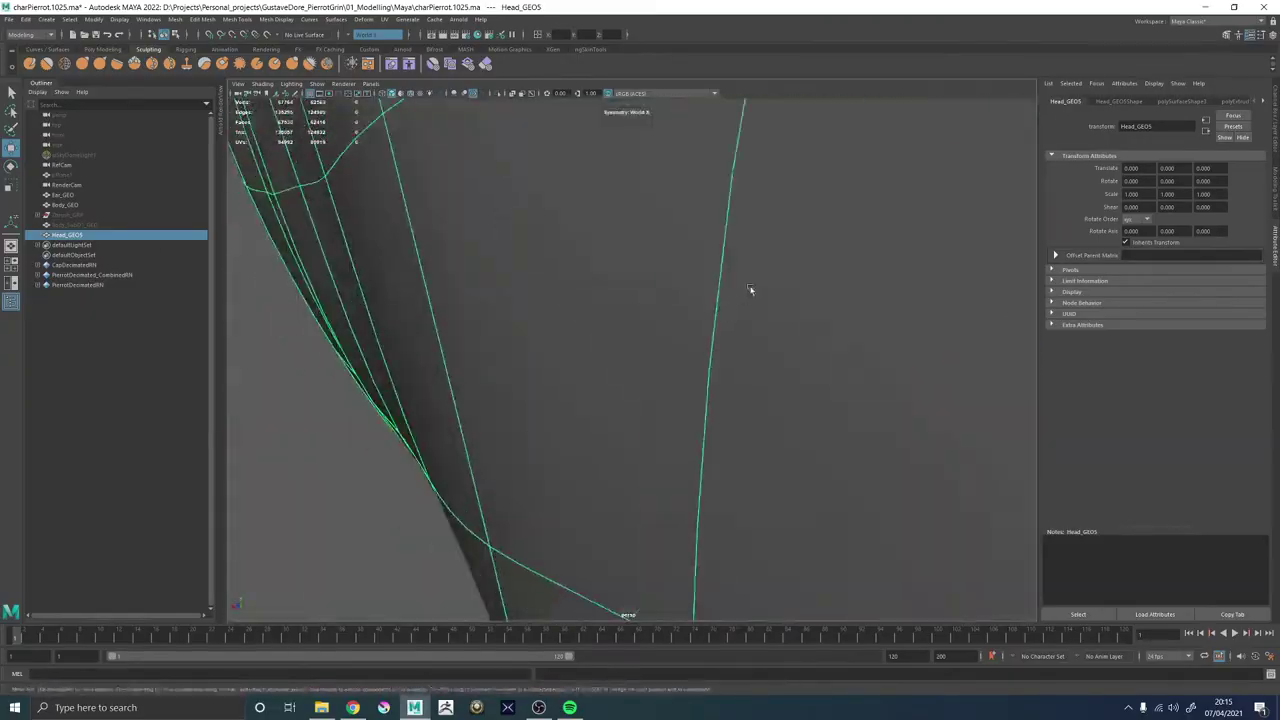
right_click_drag(751, 289, 632, 418, "alt")
left_click_drag(632, 418, 846, 420, "alt")
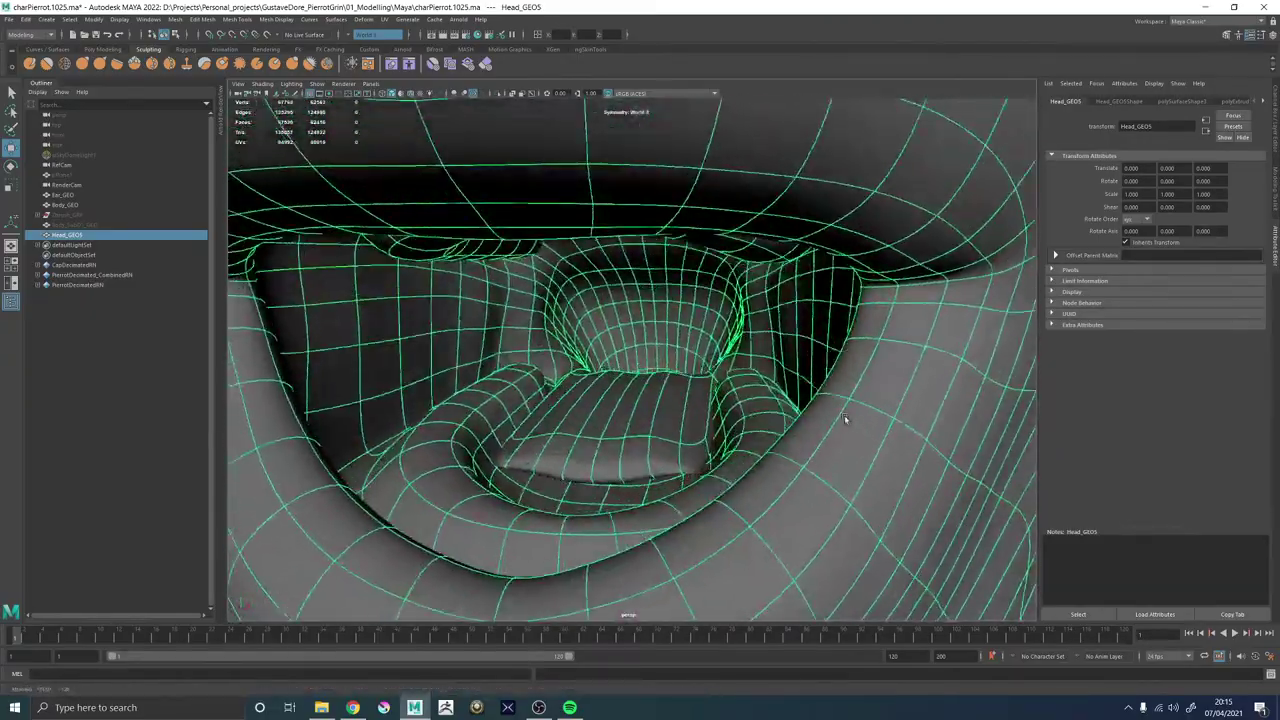
right_click_drag(688, 415, 600, 412, "alt")
key("4")
left_click_drag(800, 410, 643, 417, "alt")
right_click_drag(643, 417, 755, 438, "alt")
scroll(756, 440, "up", 8)
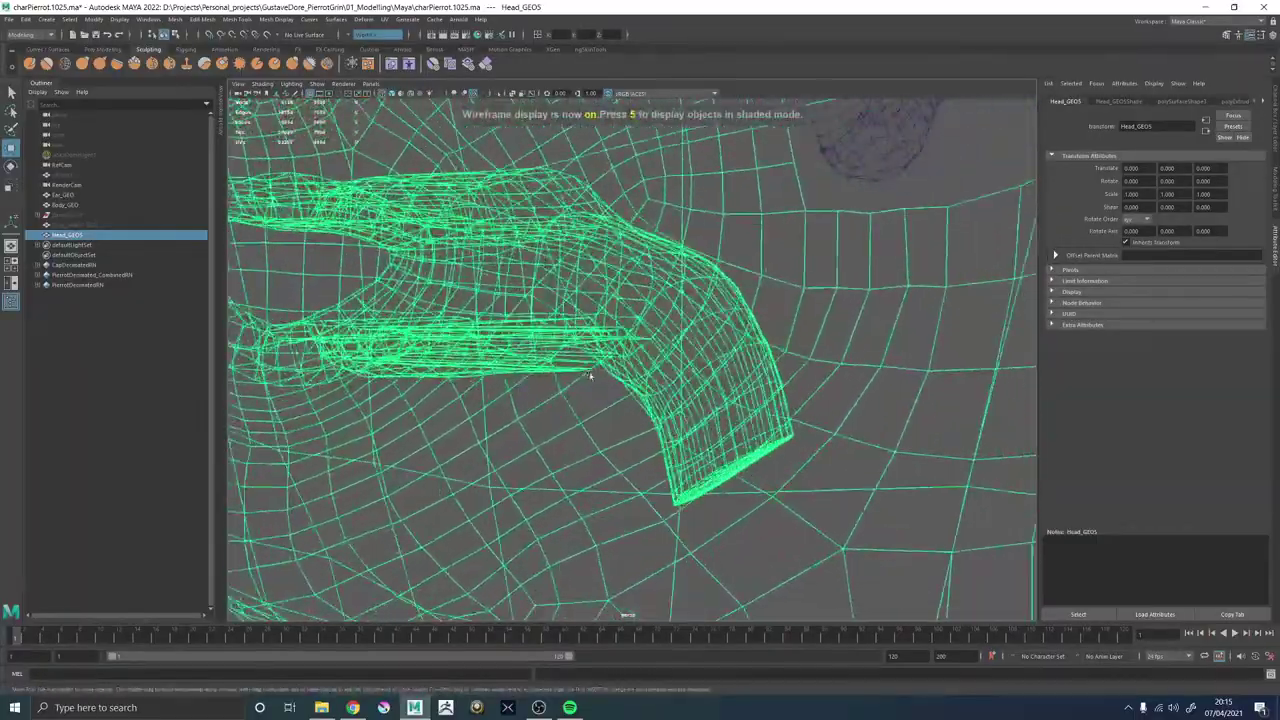
mouse_move(664, 397)
left_mouse_down("alt")
mouse_move(565, 397)
mouse_move(565, 322)
mouse_move(600, 340)
mouse_move(634, 460)
mouse_move(648, 385)
mouse_move(631, 388)
left_mouse_up("alt")
key("5")
mouse_move(638, 461)
right_mouse_down("alt")
mouse_move(575, 463)
mouse_move(641, 461)
right_mouse_up("alt")
Save two further incremental versions of the scene.
key("ctrl+alt+s")
left_click_drag(634, 449, 677, 403, "alt")
key("ctrl+alt+s")
Apply Edit Edge Flow to the run of edges along the front of the tongue.
key("F10")
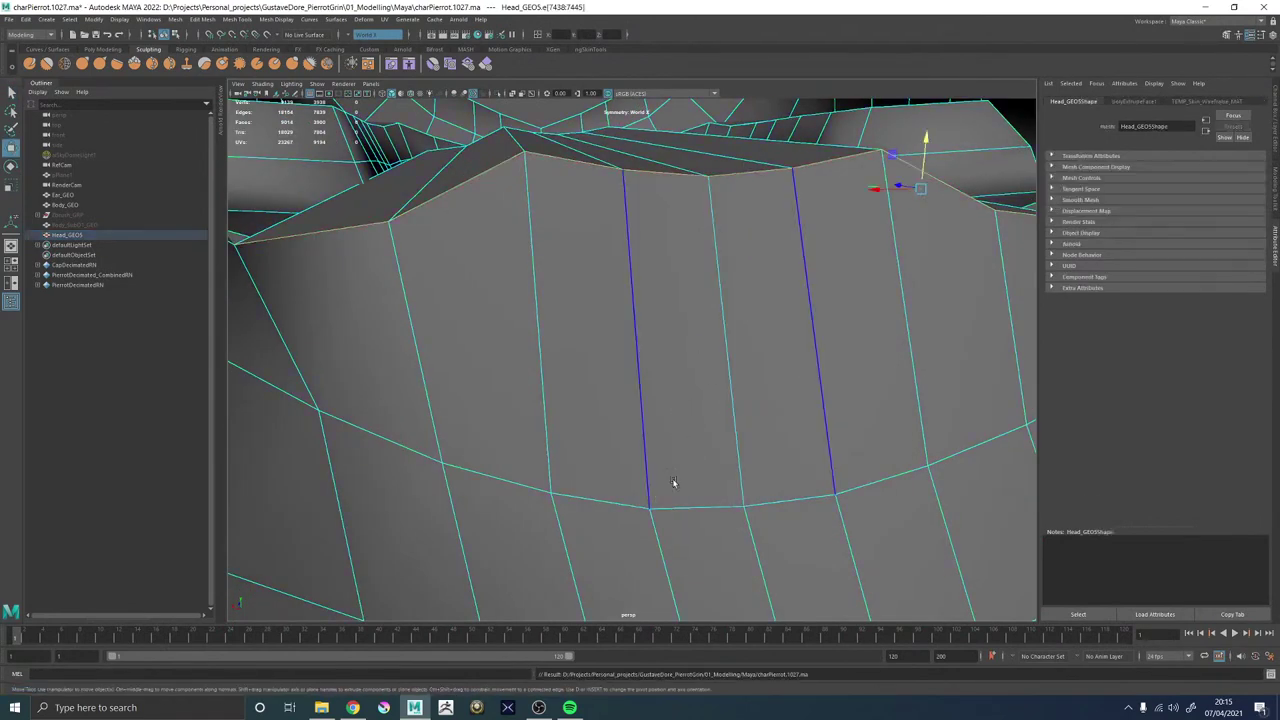
right_click_drag(675, 497, 665, 592, "shift")
middle_click_drag(706, 401, 634, 574, "alt")
left_click_drag(575, 405, 611, 446, "alt")
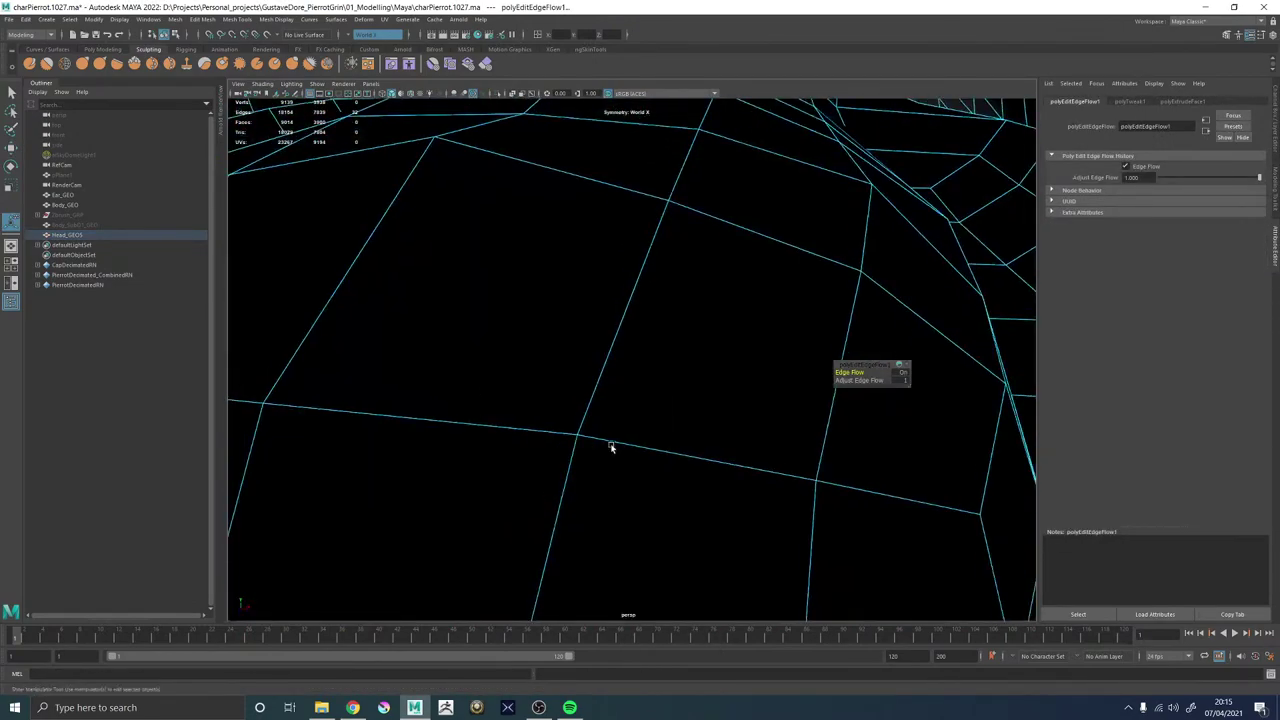
Select a vertical edge on the front face of the tongue and pull it forward.
mouse_move(612, 448)
right_mouse_down("alt")
mouse_move(611, 380)
mouse_move(643, 363)
mouse_move(631, 294)
mouse_move(570, 357)
right_mouse_up("alt")
left_click_drag(570, 357, 711, 254, "alt")
middle_click_drag(711, 254, 548, 342, "alt")
left_click(629, 332)
left_click_drag(629, 332, 572, 331, "alt")
key("w")
middle_click_drag(572, 331, 675, 365, "alt")
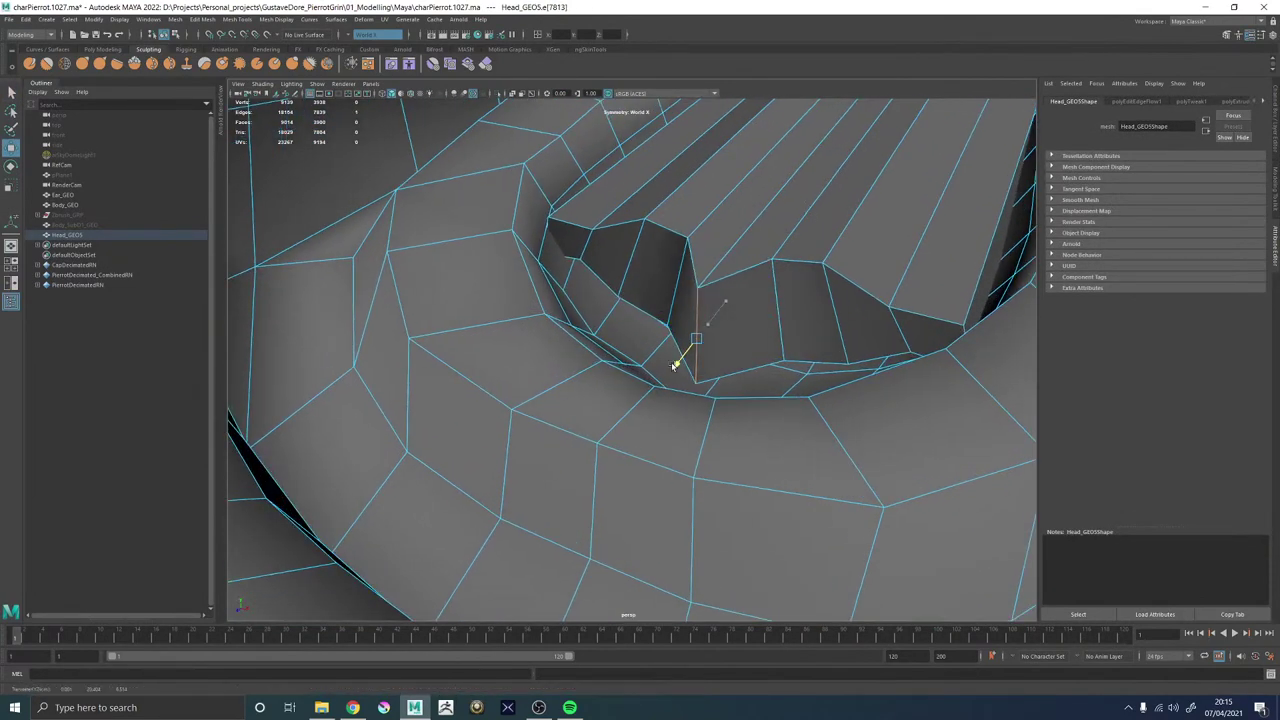
Move the vertical edges and upper rim vertices around the tongue's tip symmetrically to round its outline.
middle_click_drag(656, 312, 628, 334)
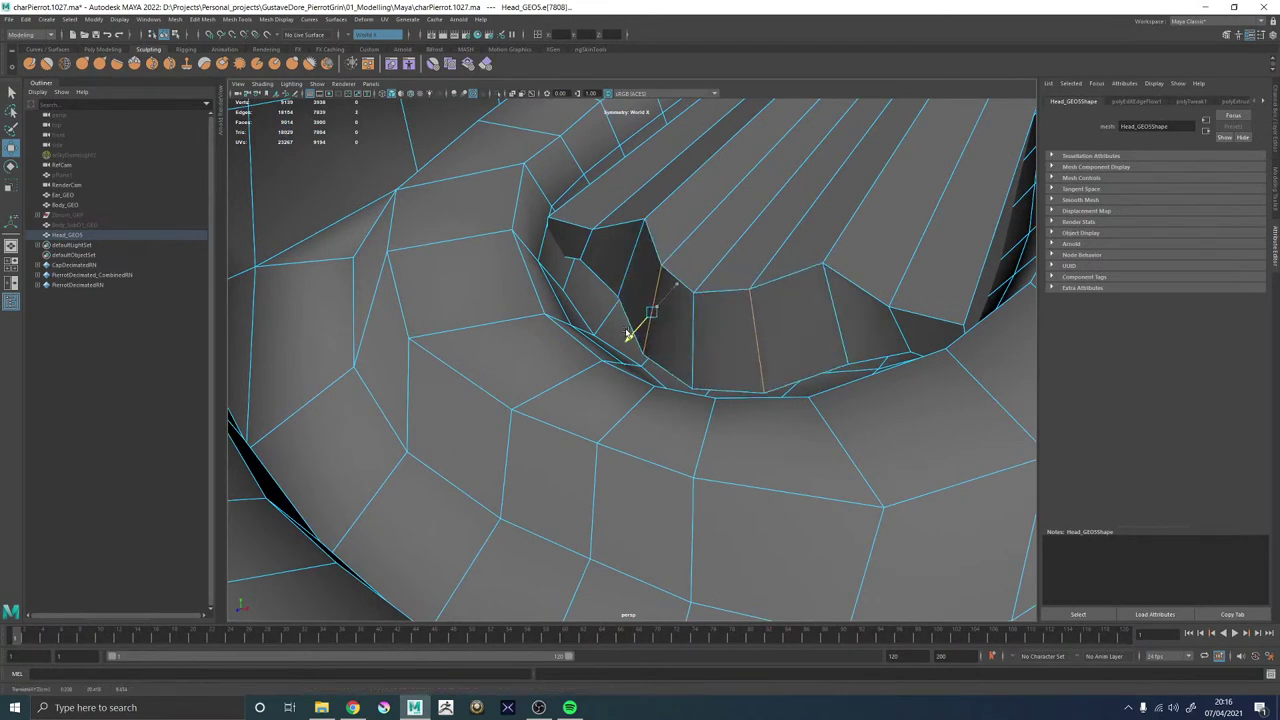
left_click(590, 255)
middle_click_drag(561, 268, 577, 222)
left_click_drag(600, 215, 603, 213)
left_click_drag(603, 213, 656, 260, "alt")
scroll(655, 260, "down", 6)
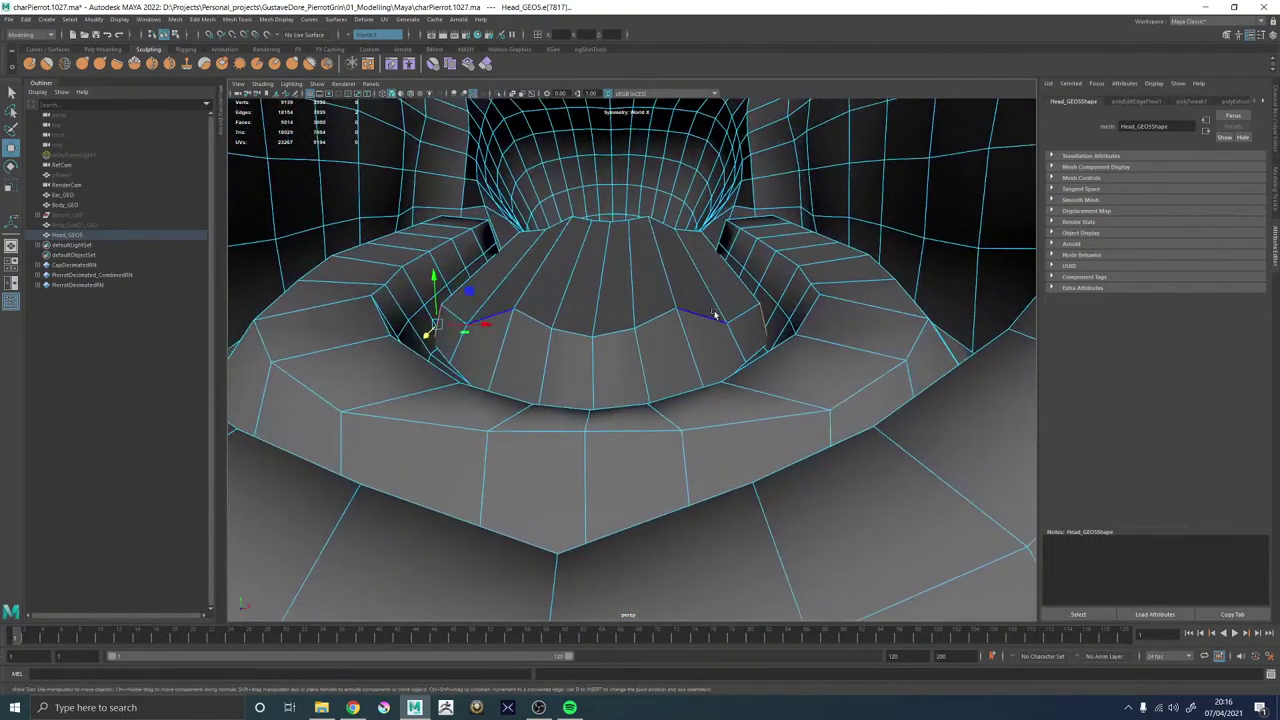
left_click_drag(730, 284, 730, 263)
left_click_drag(728, 266, 628, 295, "alt")
Insert two edge loops across the top of the tongue with Multi-Cut.
right_click(634, 242, "shift")
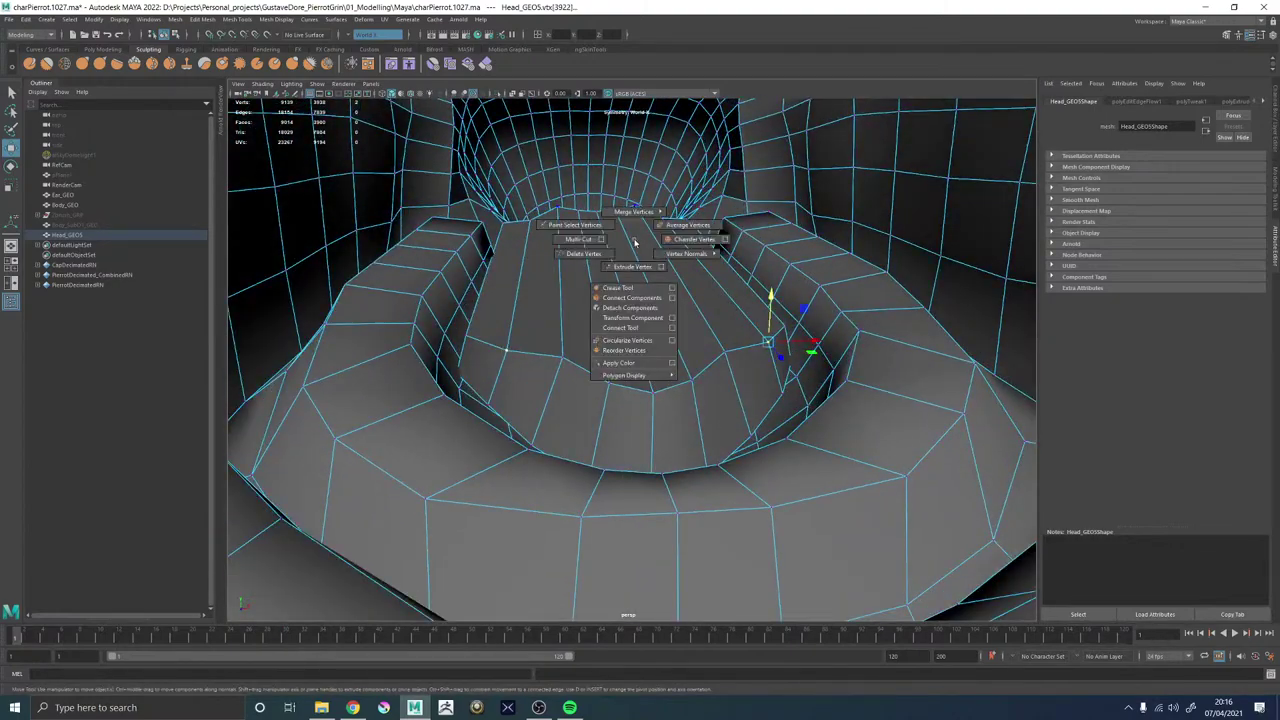
left_click(568, 242)
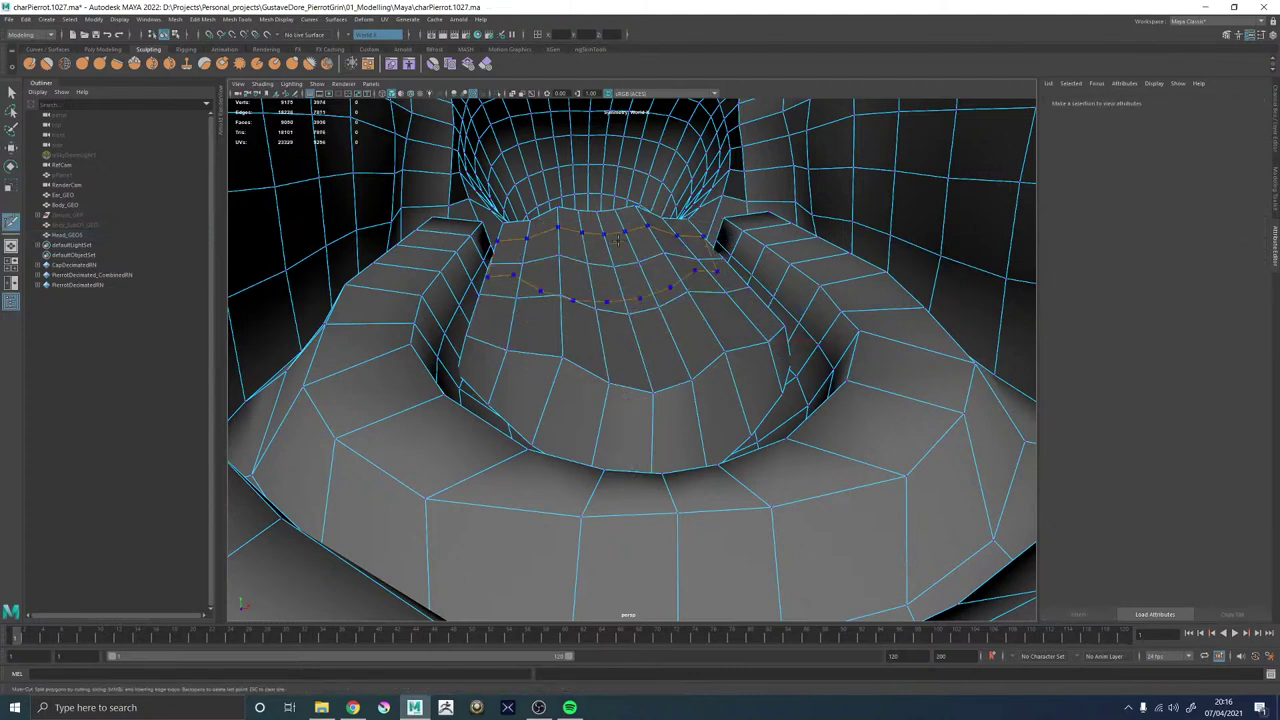
key("w")
Apply Edit Edge Flow to both new loops across the tongue and return the head to object mode.
right_click(594, 232, "shift")
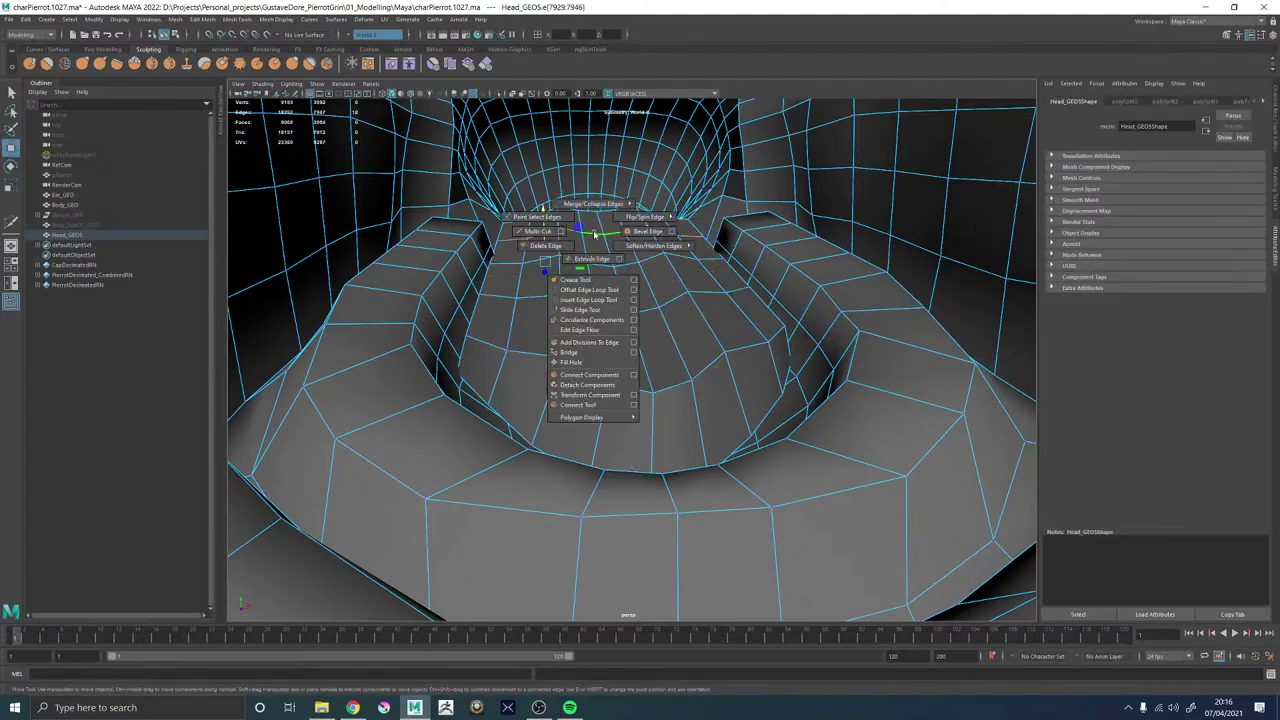
left_click(569, 343)
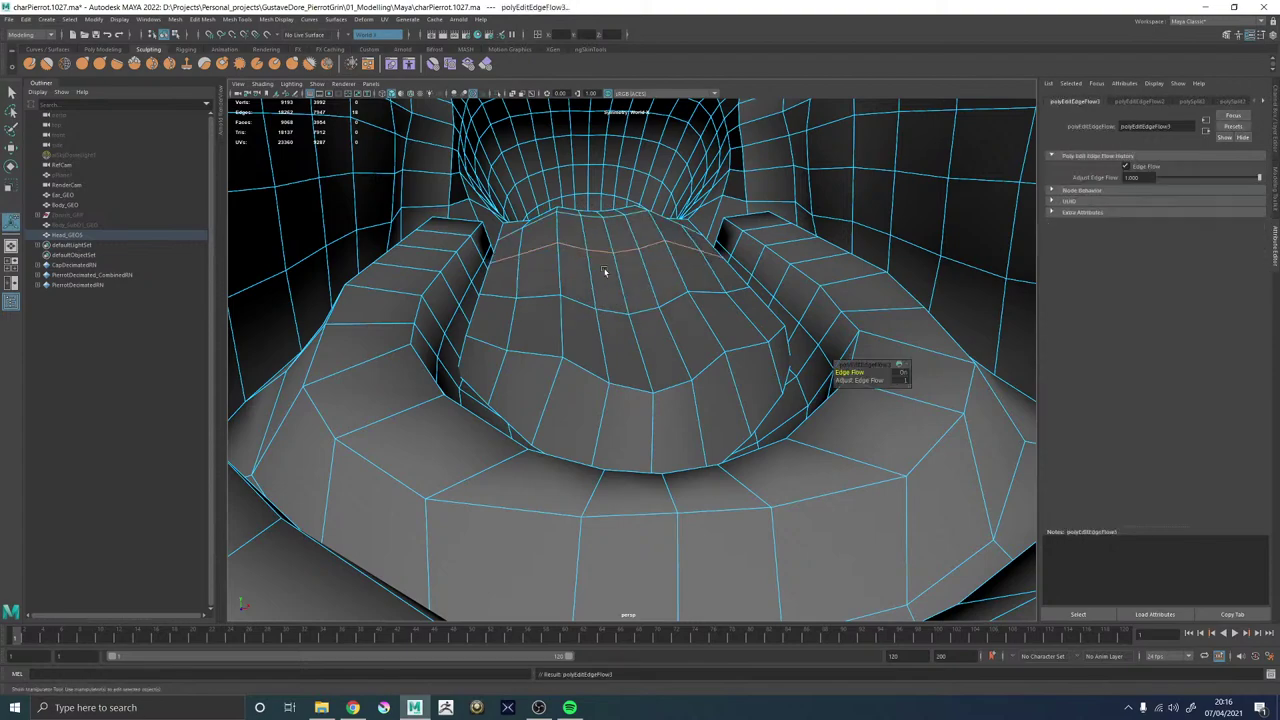
double_click(606, 309)
key("g")
mouse_move(634, 347)
left_mouse_down("alt")
mouse_move(597, 334)
mouse_move(626, 334)
left_mouse_up("alt")
key("F8")
scroll(608, 260, "down", 10)
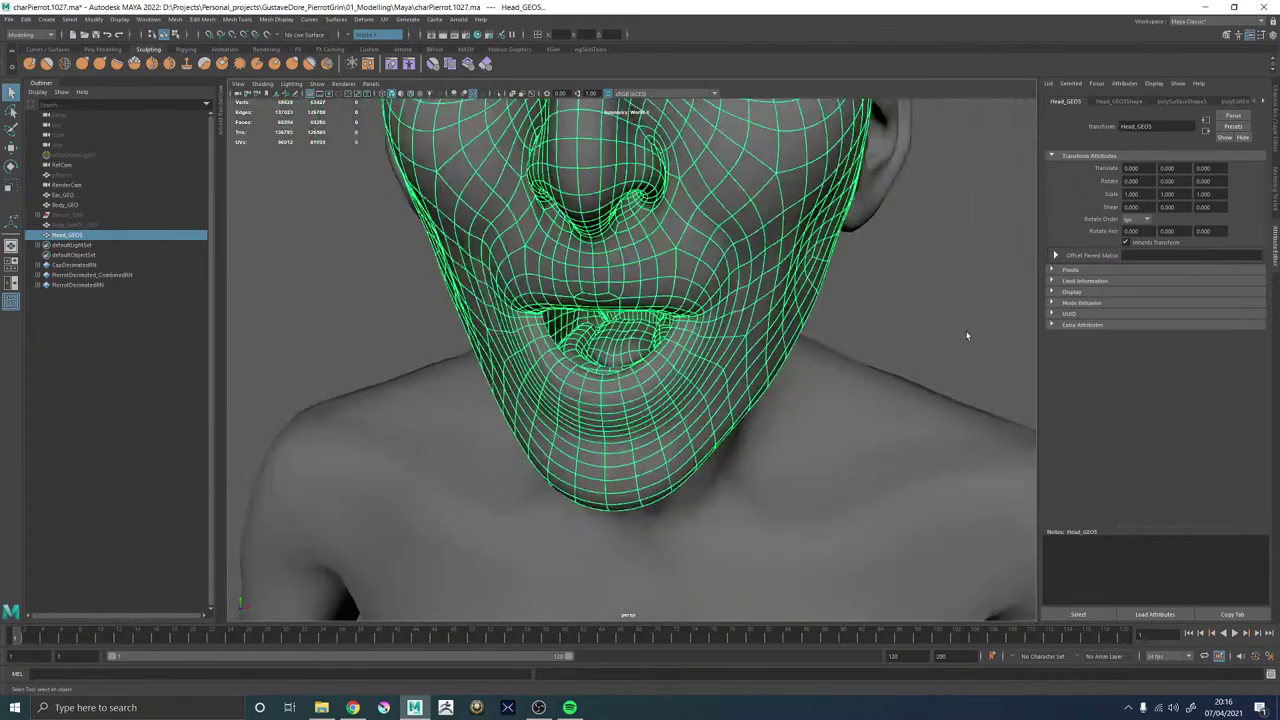
left_click(968, 334)
Select the band of faces around the tongue's front and rotate and move it using soft selection.
left_click_drag(760, 346, 828, 421, "alt")
scroll(828, 421, "up", 8)
left_click(827, 421)
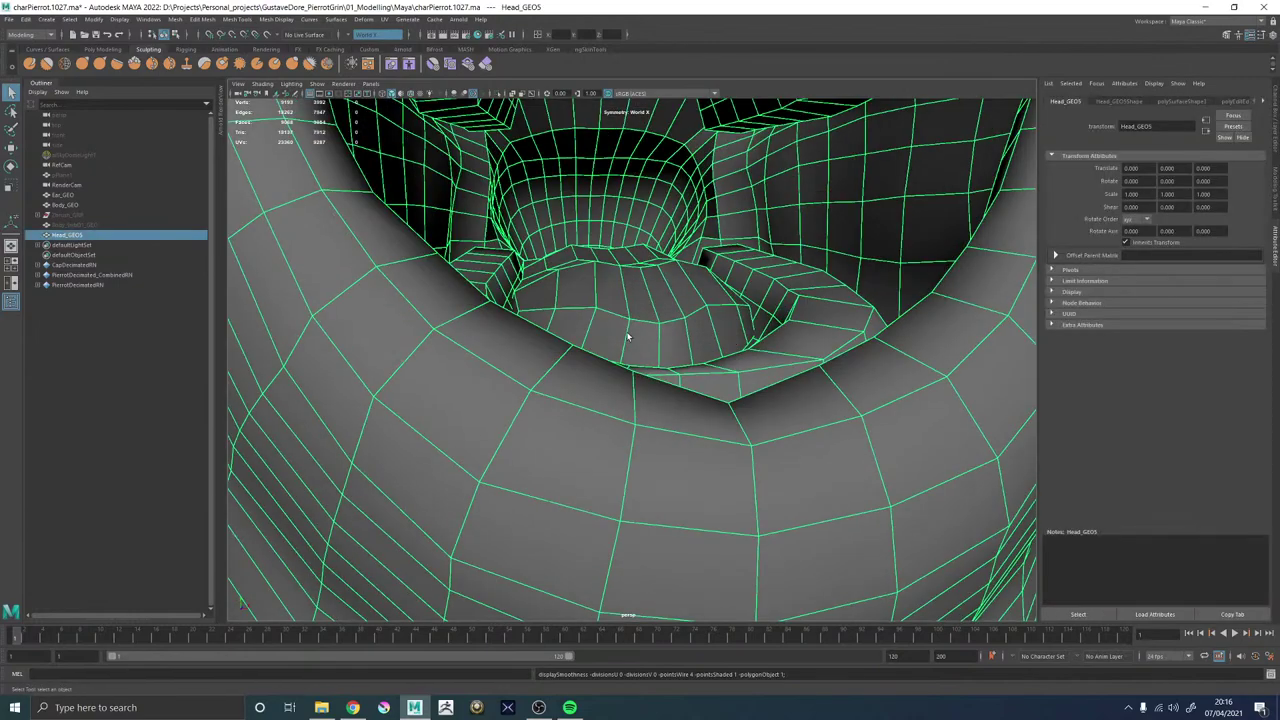
mouse_move(623, 334)
left_mouse_down("alt")
mouse_move(671, 321)
mouse_move(601, 325)
left_mouse_up("alt")
right_click_drag(601, 325, 597, 385)
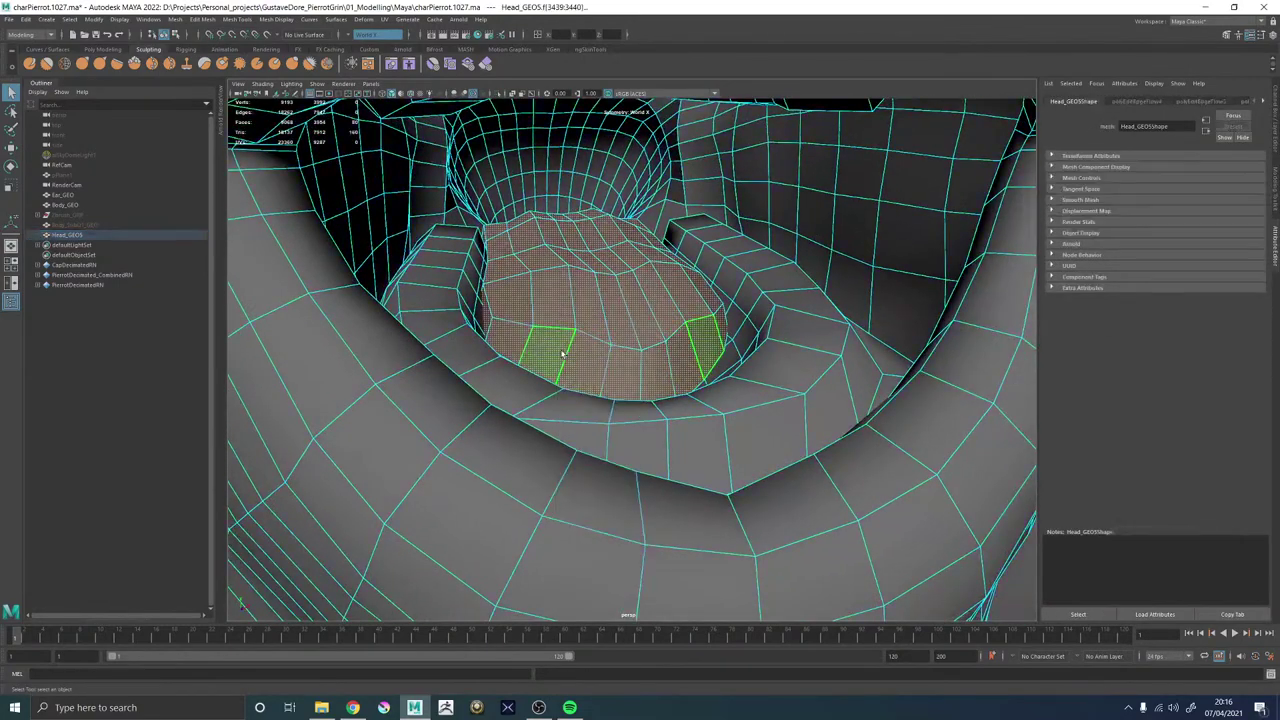
left_click(603, 360)
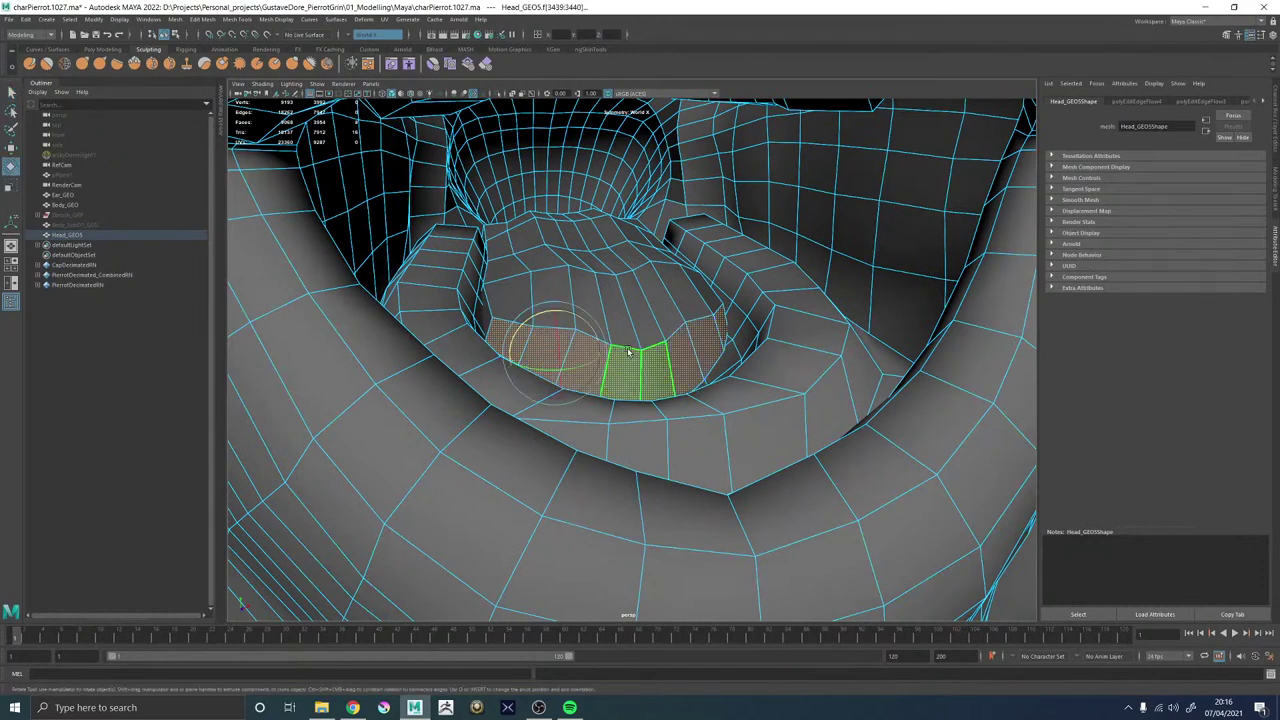
mouse_move(561, 333)
left_mouse_down("alt")
mouse_move(591, 346)
mouse_move(620, 306)
mouse_move(553, 330)
left_mouse_up("alt")
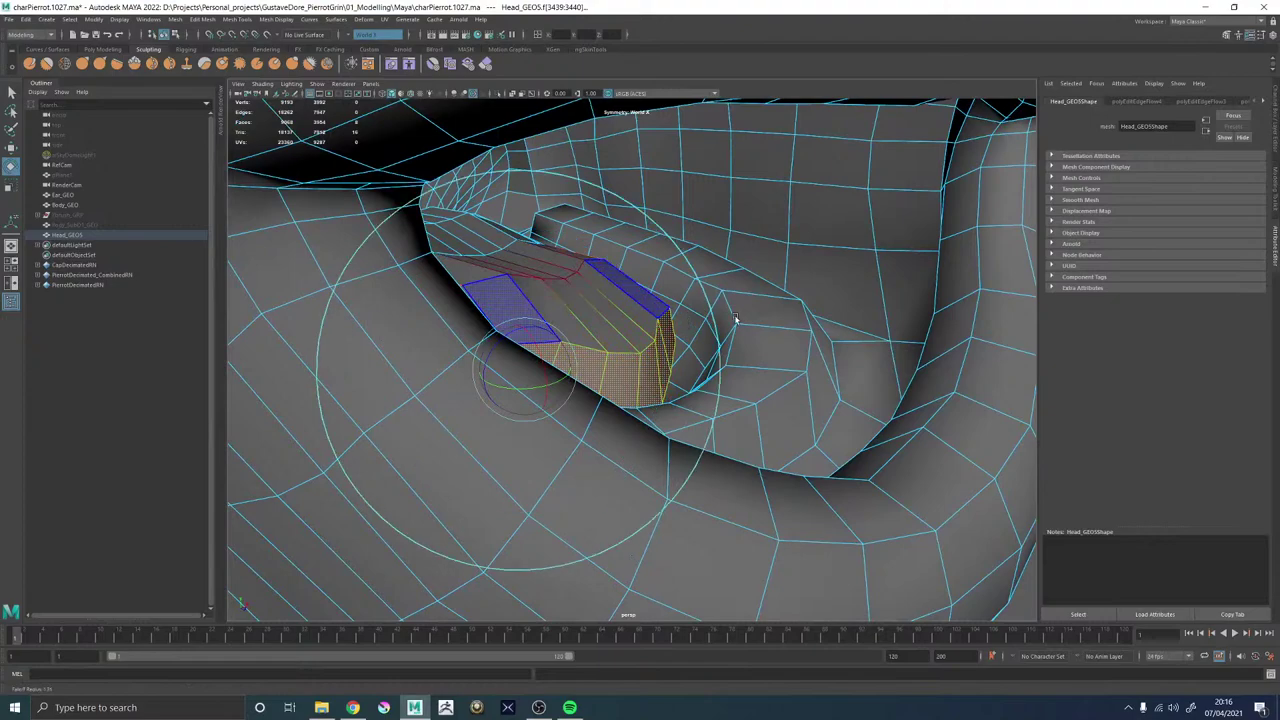
left_click_drag(802, 320, 557, 342, "alt")
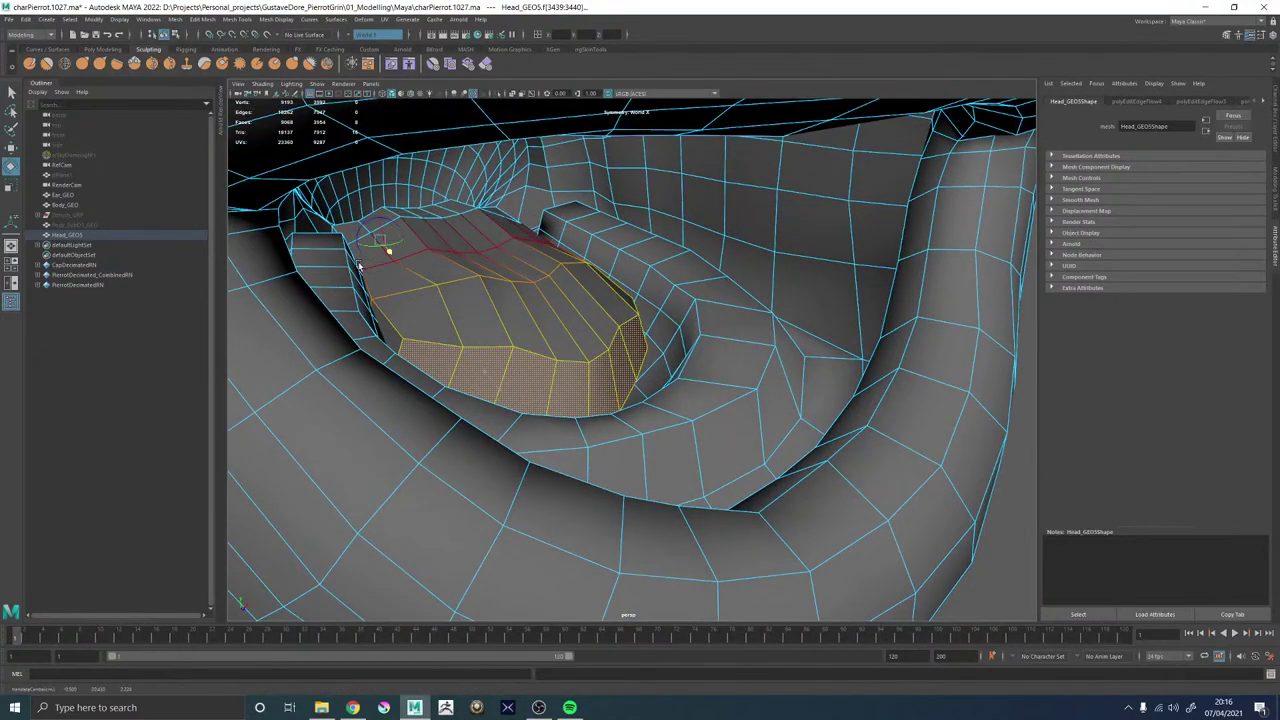
left_click_drag(388, 248, 488, 231)
right_click_drag(488, 231, 426, 200, "alt")
left_click_drag(426, 200, 546, 277, "alt")
Check the tongue from outside the mouth, then reposition its front faces again with a soft-selection move.
key("F8")
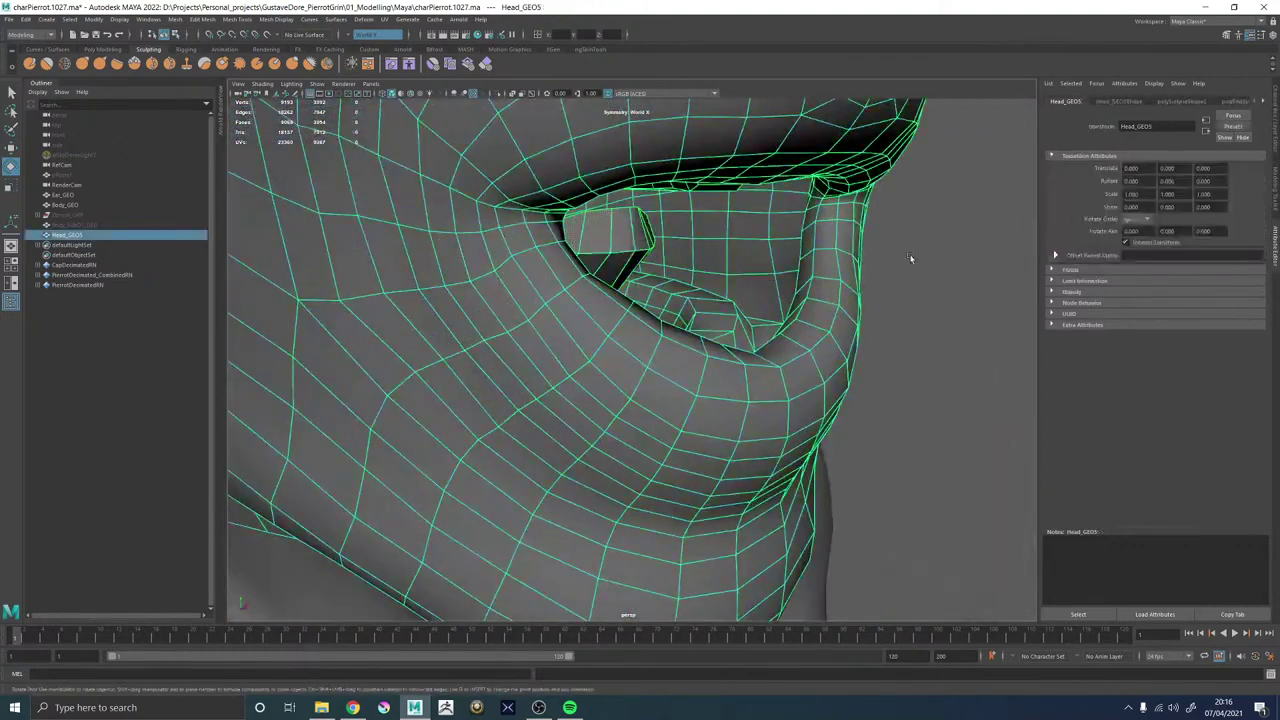
left_click(911, 257)
right_click_drag(911, 257, 746, 322, "alt")
left_click_drag(746, 322, 551, 354, "alt")
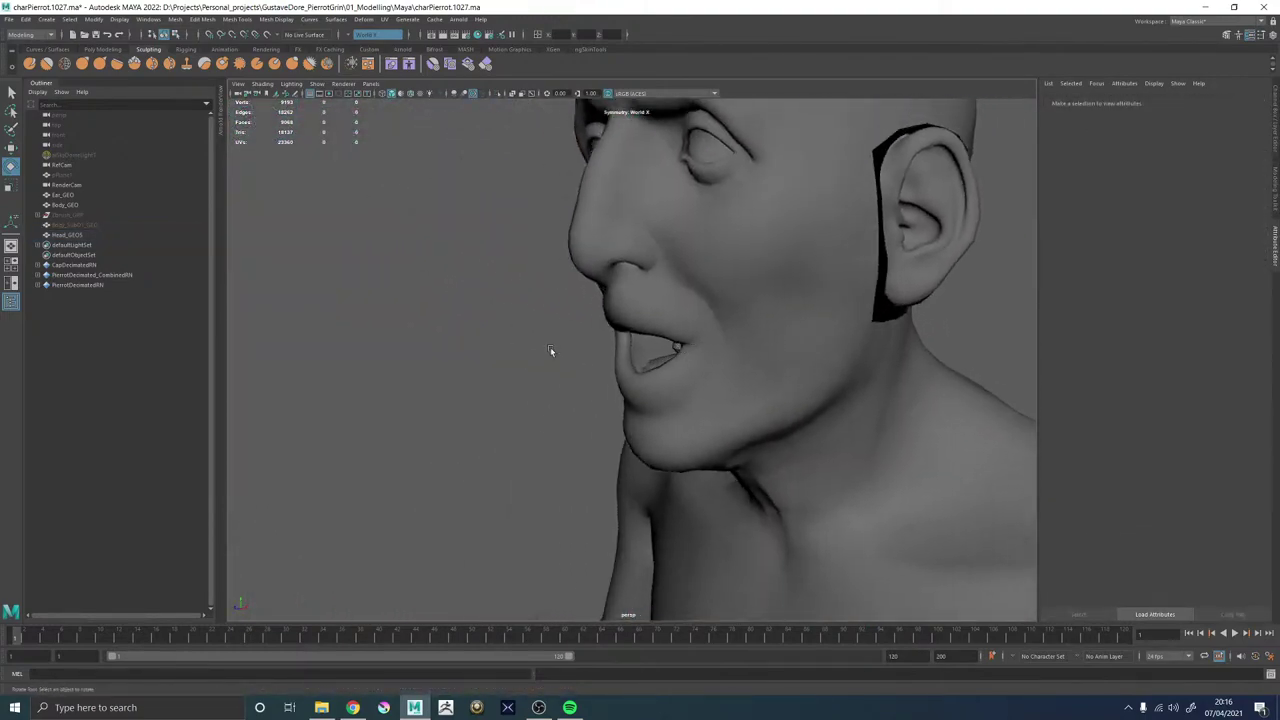
scroll(723, 371, "up", 5)
scroll(723, 371, "down", 3)
left_click(754, 371)
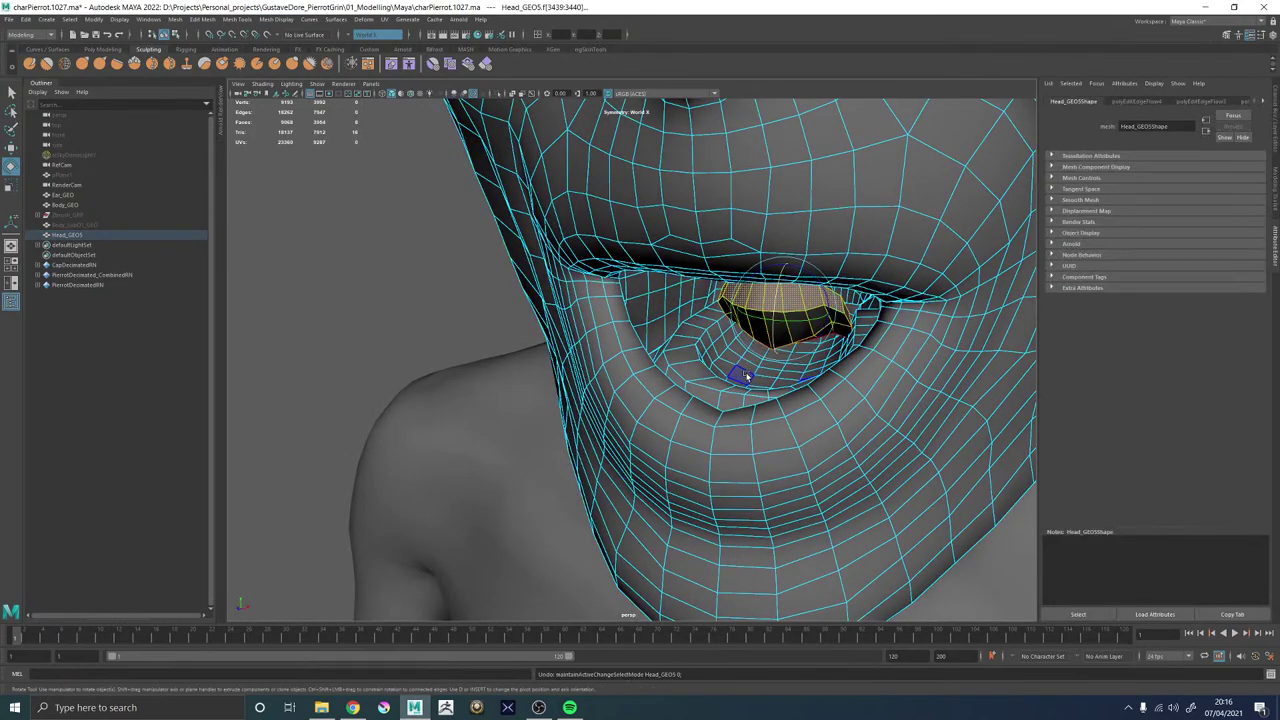
left_click_drag(743, 378, 697, 394, "alt")
right_click_drag(697, 394, 766, 471, "alt")
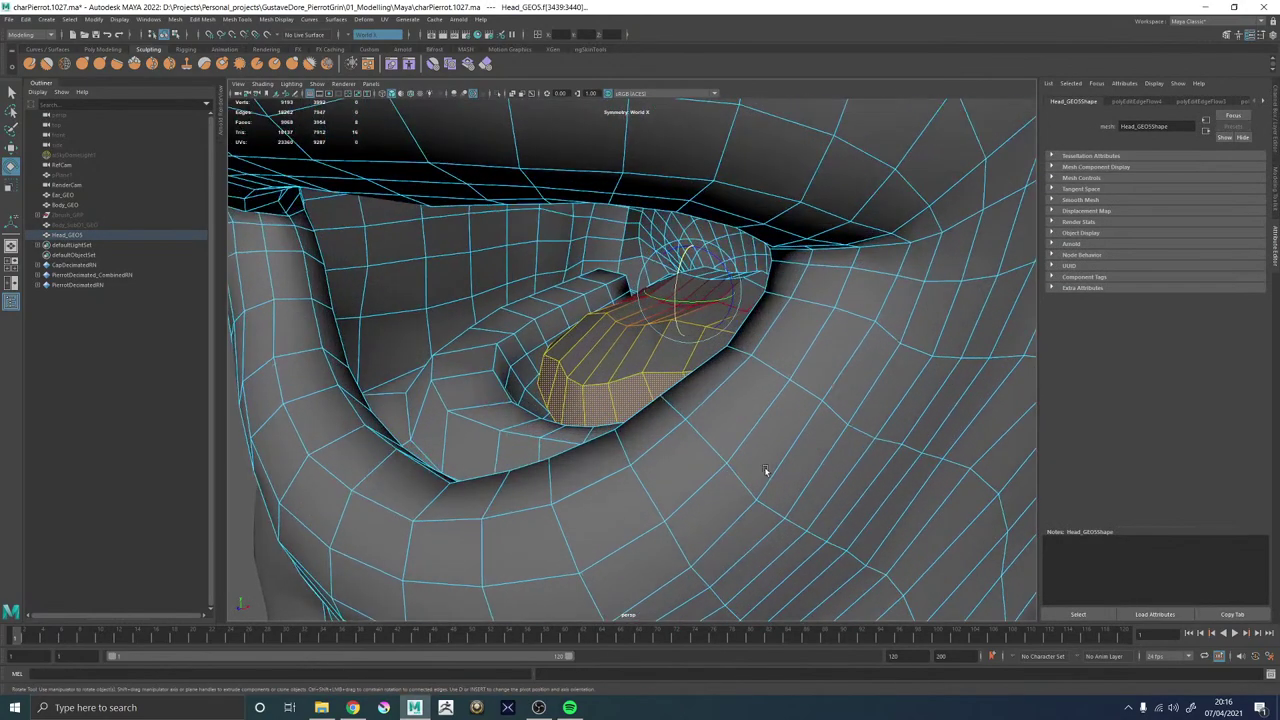
left_click_drag(766, 471, 647, 394, "alt")
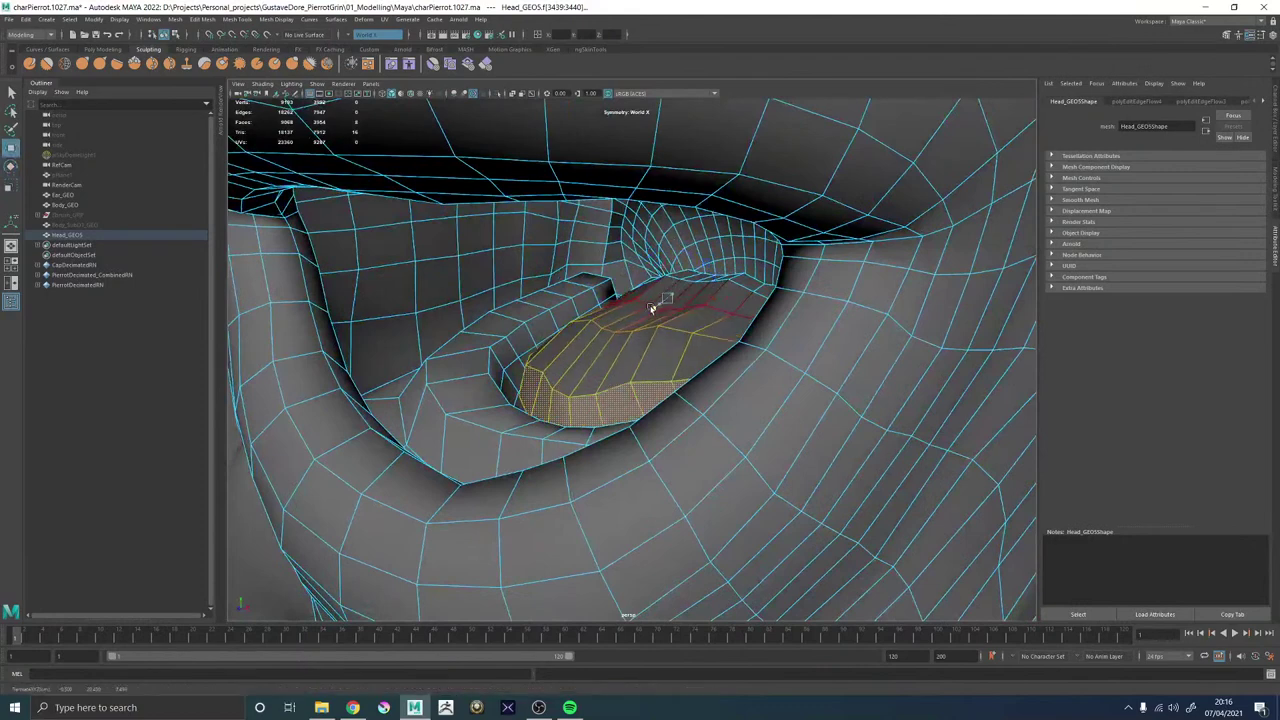
key("w")
left_click_drag(647, 310, 631, 340, "alt")
Examine the tongue and mouth interior from the front, side and below to judge their placement.
right_click_drag(631, 340, 788, 265)
scroll(788, 265, "down", 6)
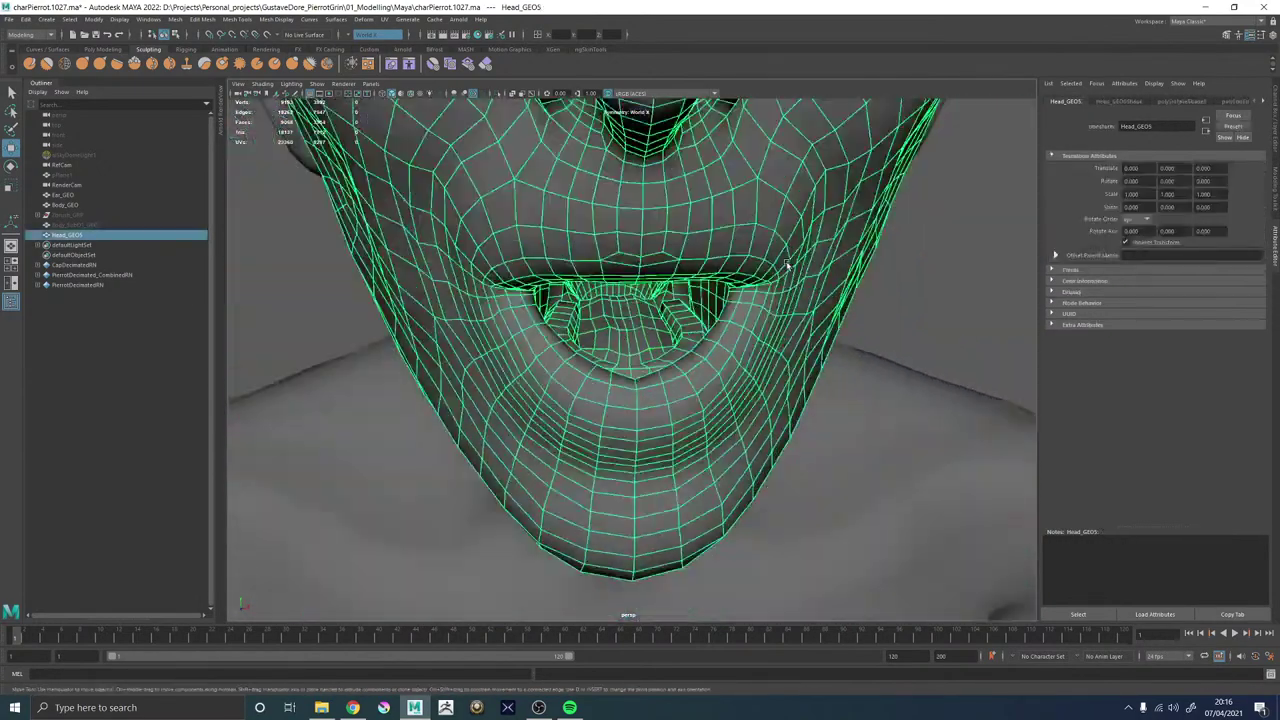
scroll(788, 265, "down", 4)
left_click(868, 250)
left_click_drag(640, 354, 693, 352, "alt")
right_click_drag(693, 352, 864, 473, "alt")
left_click(680, 342)
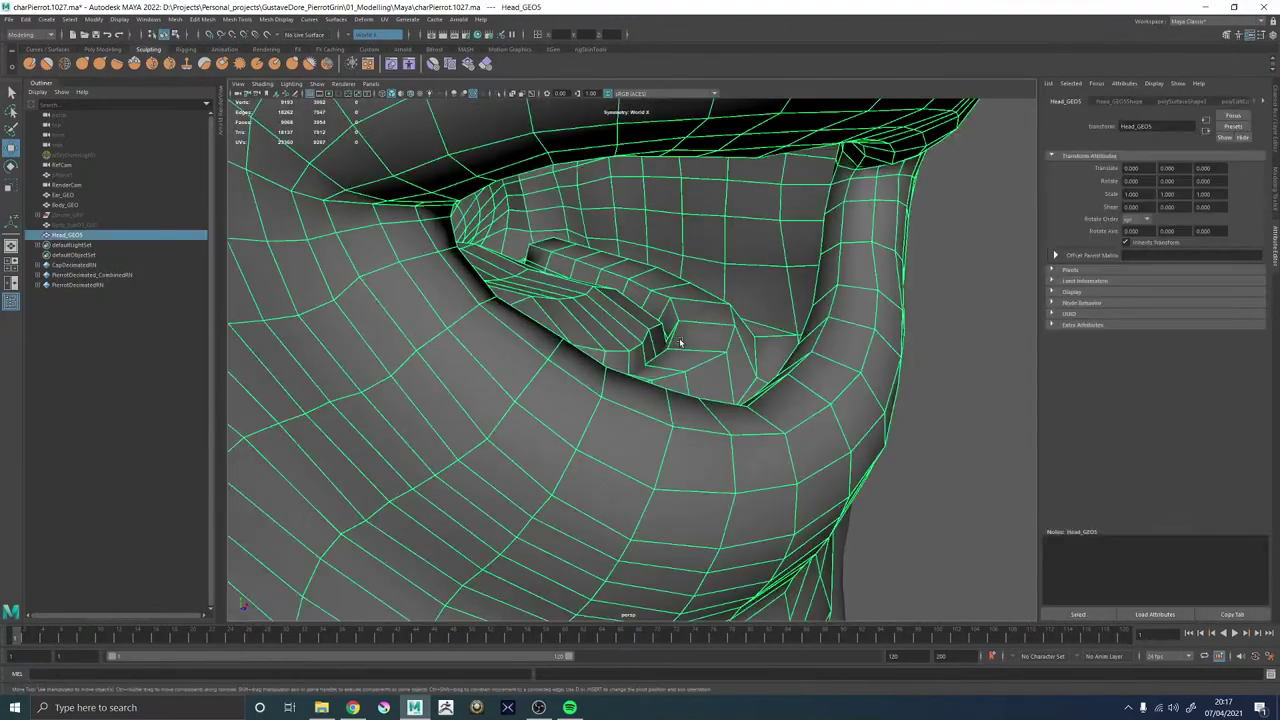
middle_click_drag(680, 342, 626, 331, "alt")
left_click_drag(638, 297, 548, 305, "alt")
right_click_drag(634, 323, 560, 324, "alt")
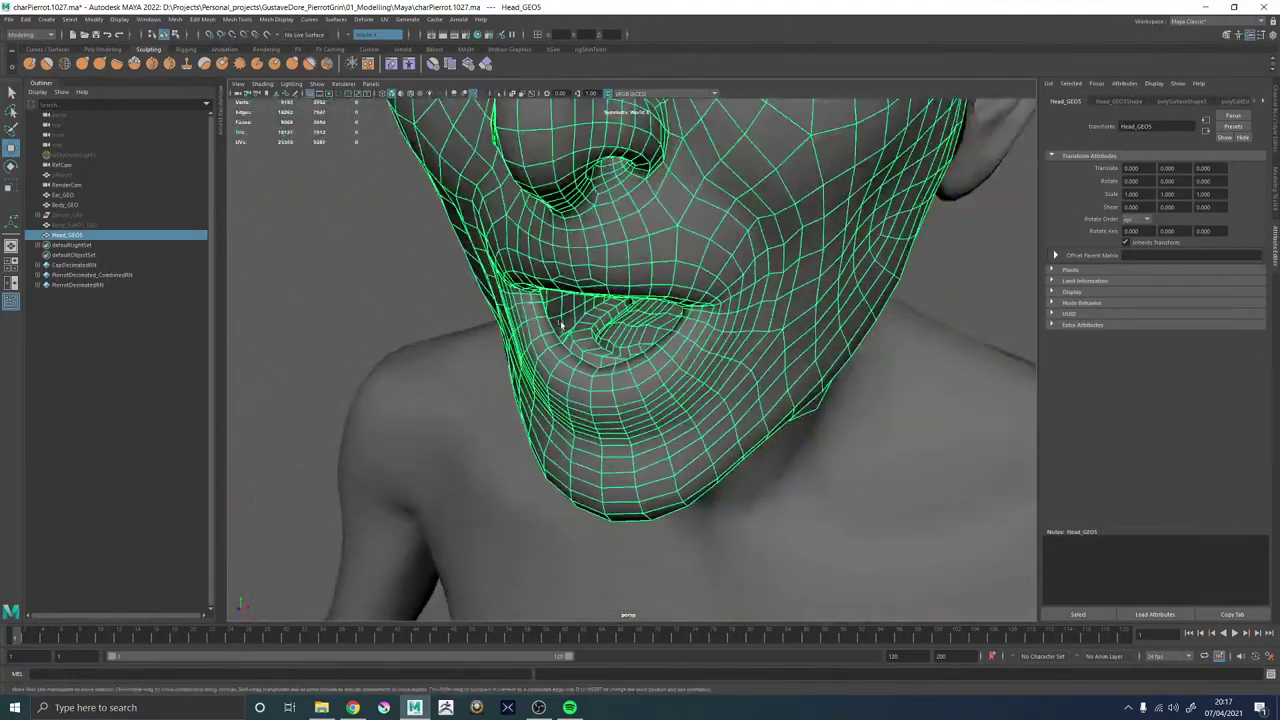
left_click_drag(560, 324, 568, 294, "alt")
middle_click_drag(568, 294, 554, 366, "alt")
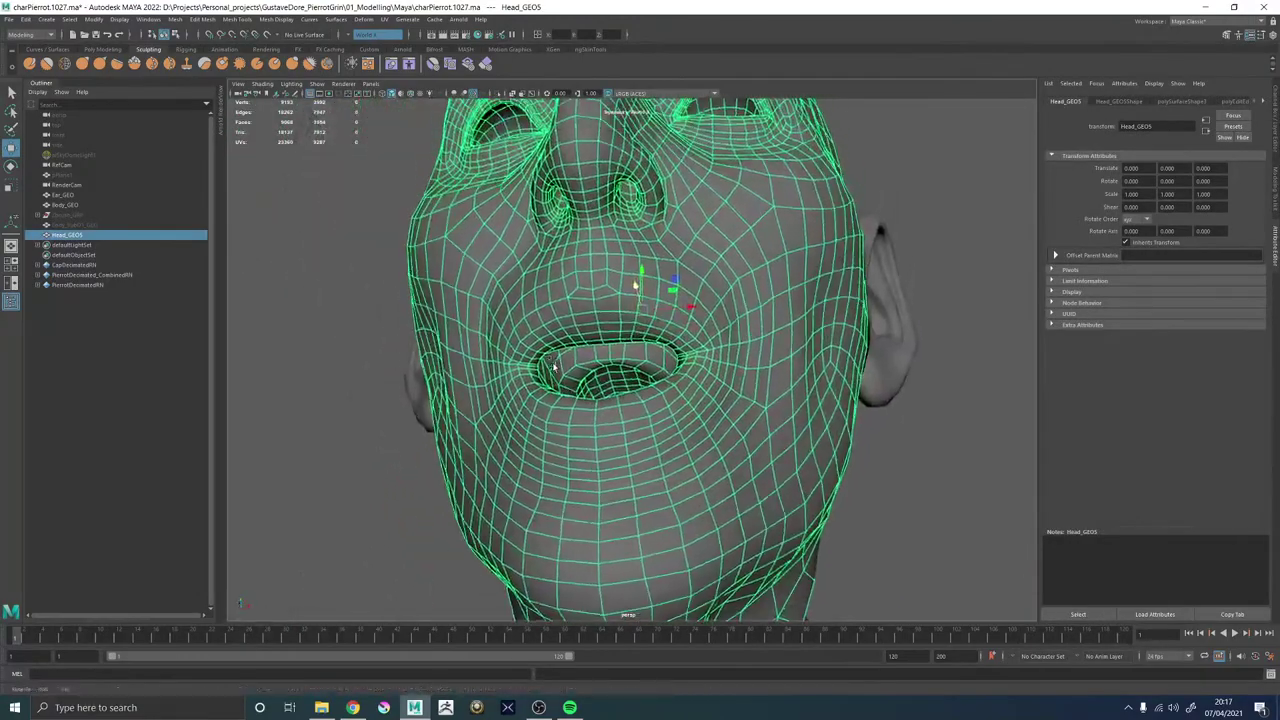
right_click_drag(554, 366, 874, 471, "alt")
left_click_drag(660, 262, 588, 337, "alt")
Select the band of faces around the lower gum and reposition it inside the mouth using soft selection.
right_click_drag(508, 341, 504, 374)
left_click(502, 328)
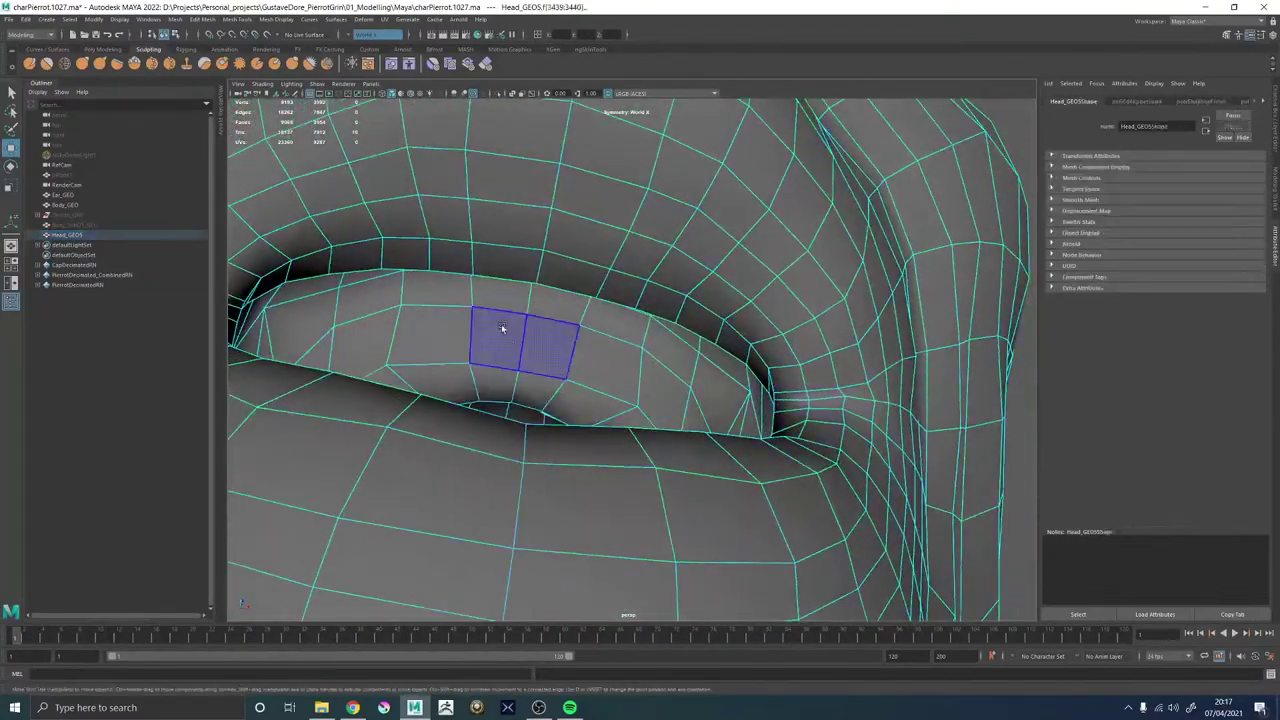
left_click(502, 328)
left_click_drag(594, 385, 569, 492, "alt")
double_click(613, 472, "shift")
right_click_drag(613, 472, 586, 436, "alt")
mouse_move(586, 436)
left_mouse_down("alt")
mouse_move(629, 426)
mouse_move(567, 422)
left_mouse_up("alt")
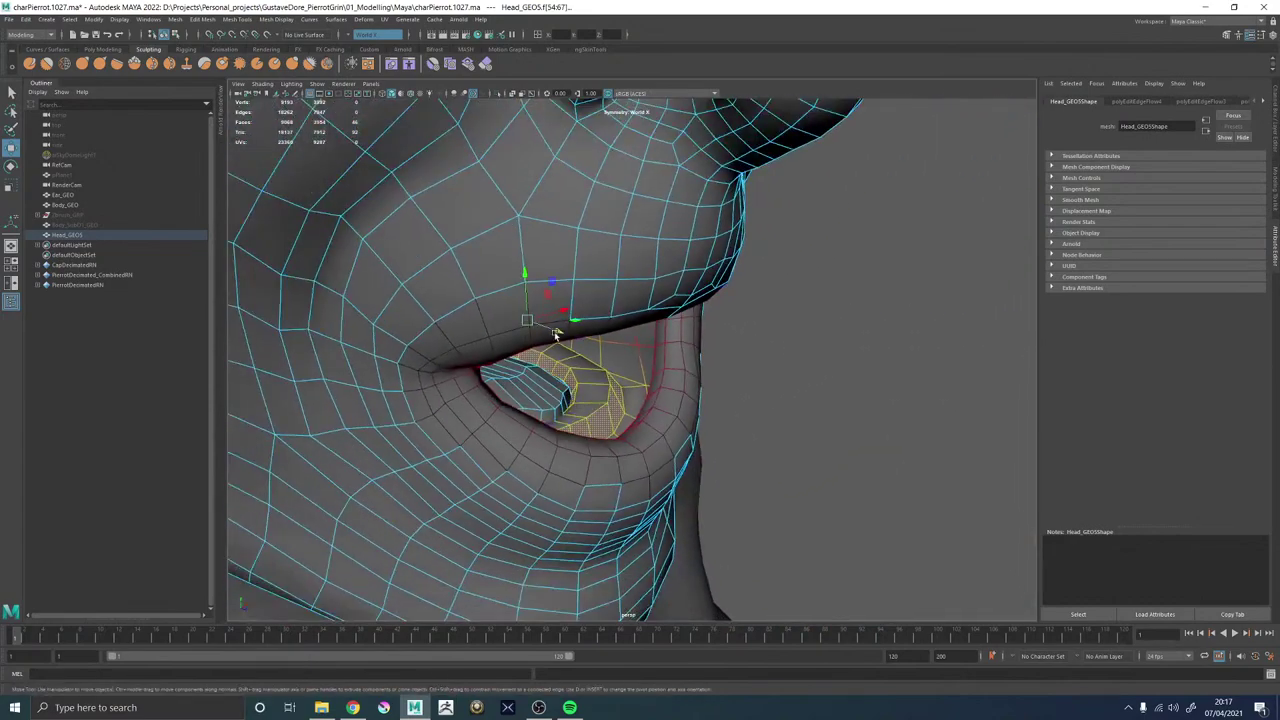
left_click_drag(586, 345, 558, 356, "alt")
right_click_drag(558, 356, 555, 293, "alt")
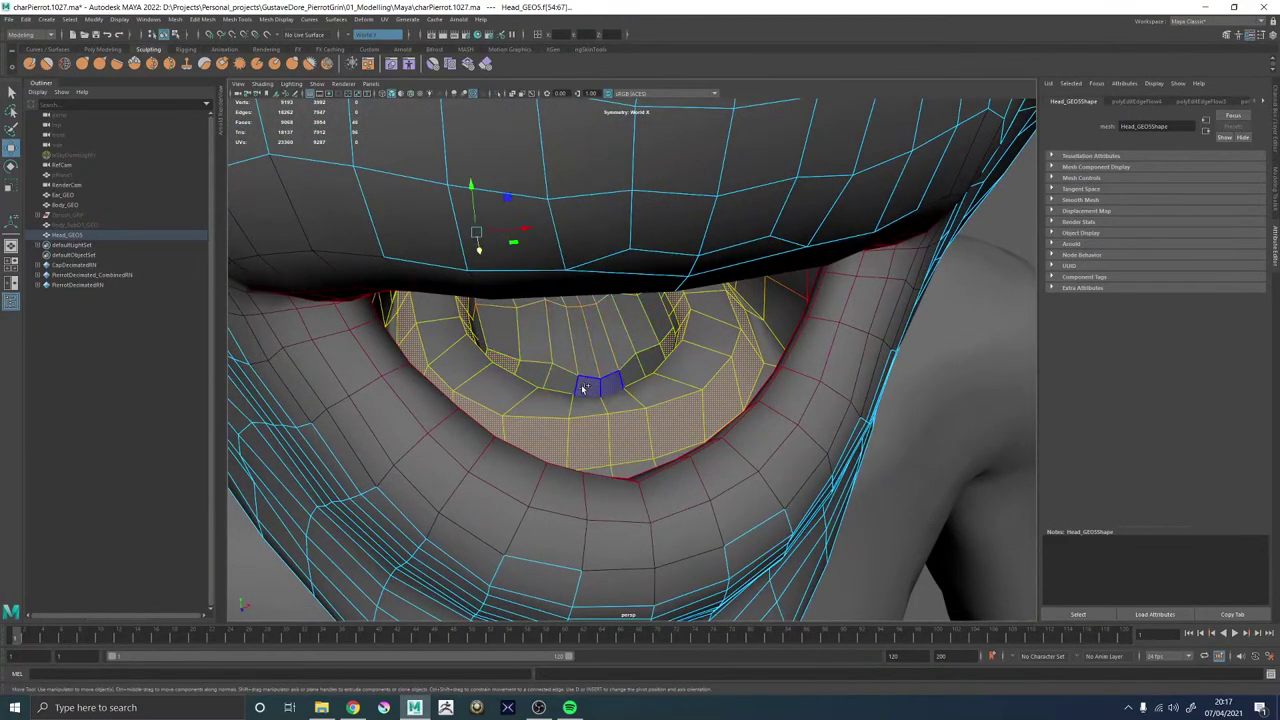
left_click_drag(584, 388, 716, 352, "alt")
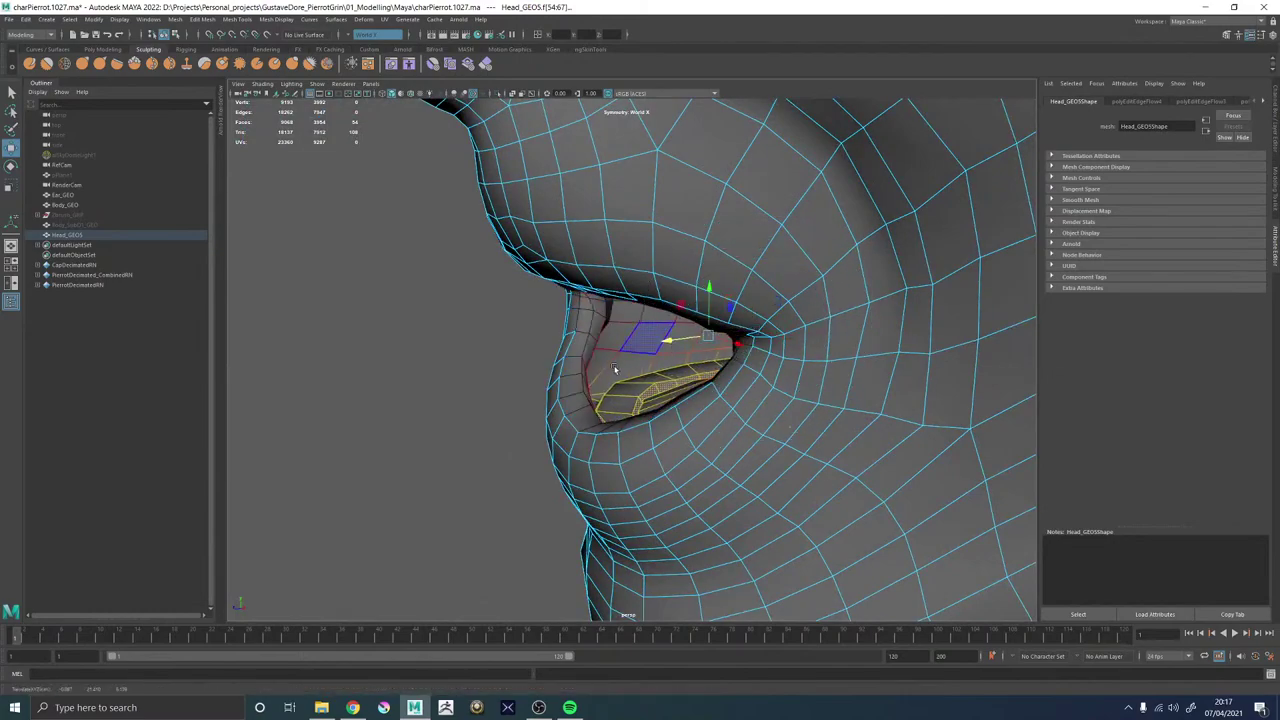
left_click_drag(614, 369, 785, 372, "alt")
Return the head to object mode, clear the selection and save the scene.
right_click_drag(574, 406, 650, 360)
left_click(831, 317)
key("ctrl+s")
Preview the head smoothed and examine the open mouth from a distance.
right_click_drag(831, 317, 640, 384, "alt")
left_click(637, 386)
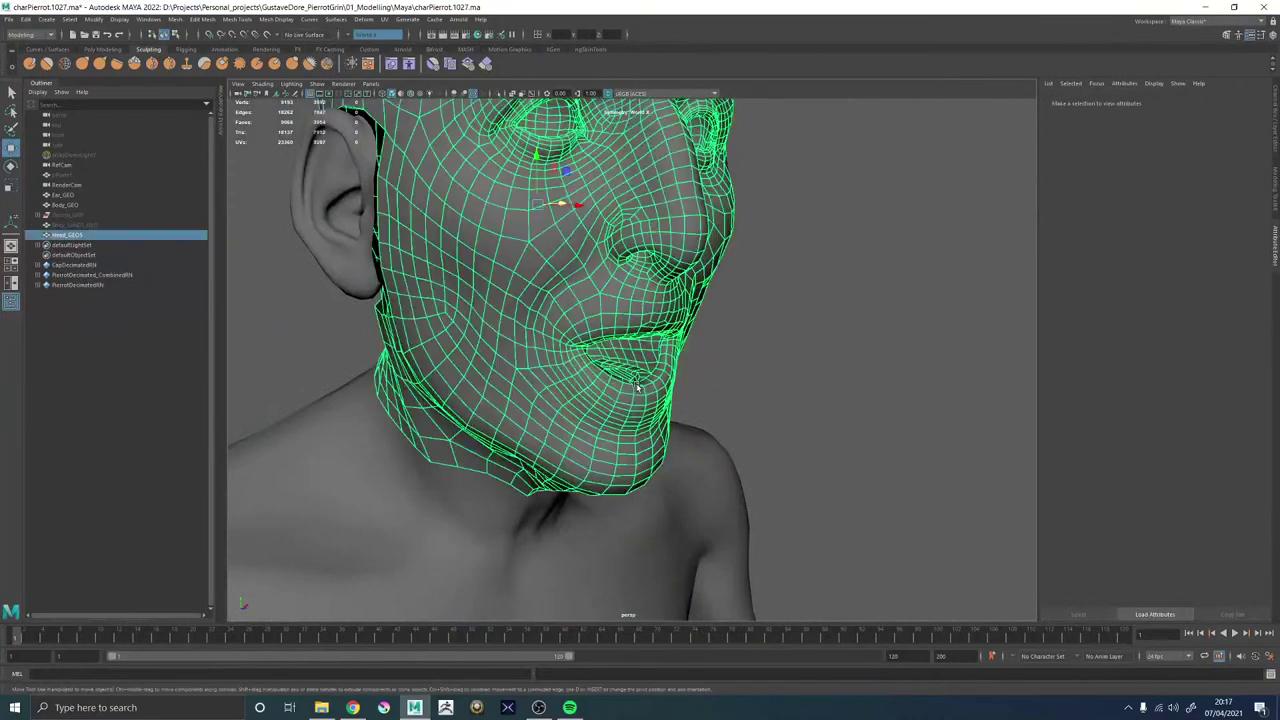
key("3")
left_click(828, 342)
right_click_drag(828, 342, 742, 376, "alt")
left_click_drag(742, 376, 636, 368, "alt")
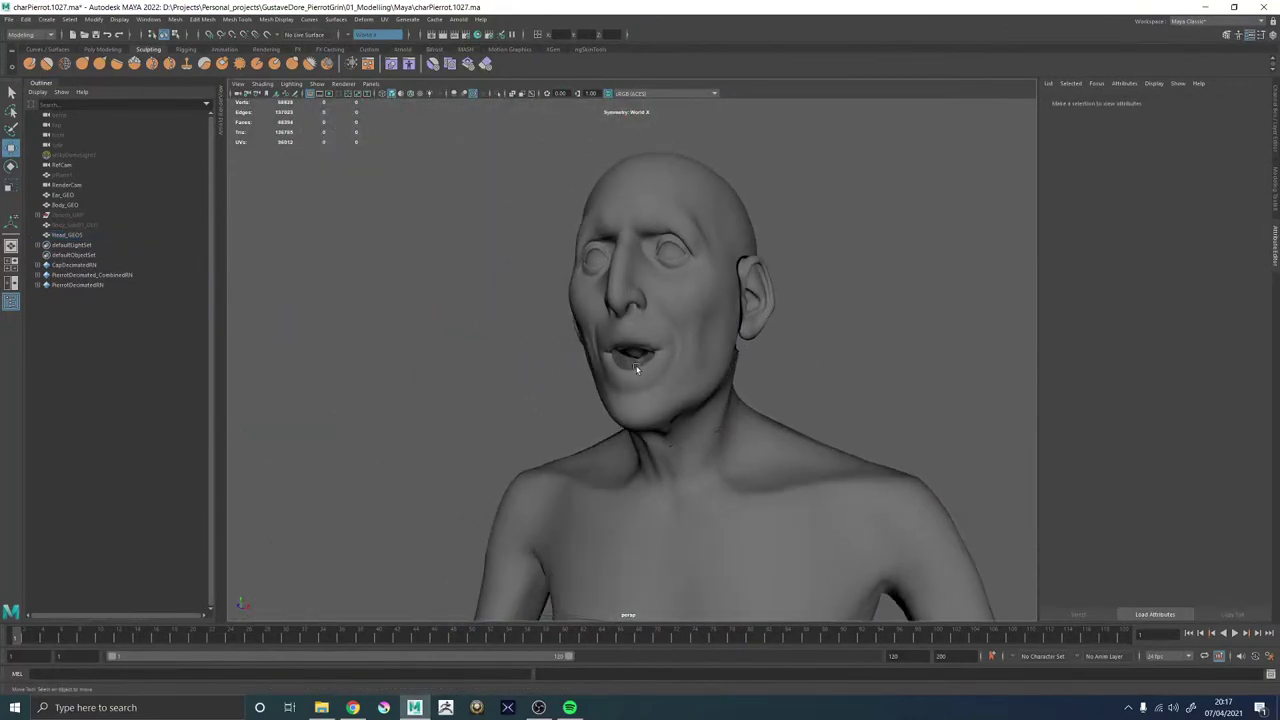
right_click_drag(636, 368, 677, 391, "alt")
left_click_drag(677, 391, 683, 409, "alt")
Turn off the head's smooth preview and scale the rear edge loop across the tongue along X.
left_click(684, 409)
key("1")
right_click_drag(692, 408, 774, 471, "alt")
left_click_drag(774, 471, 662, 411, "alt")
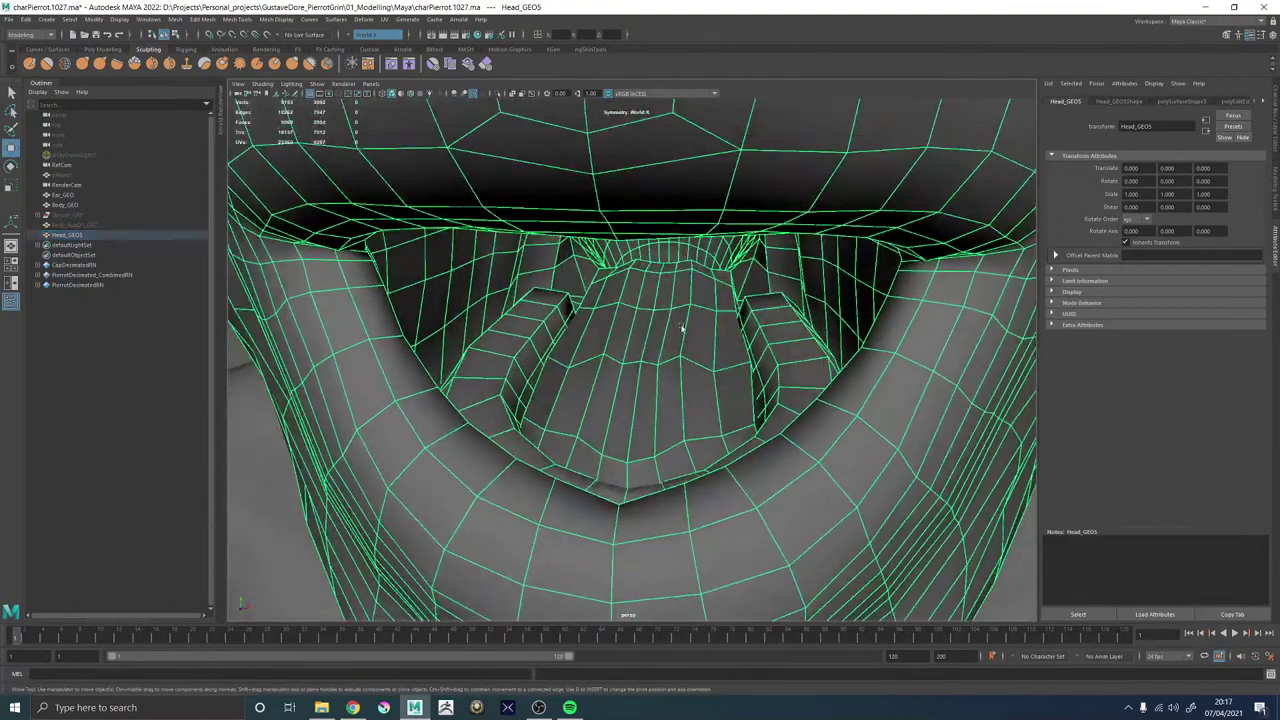
key("F10")
double_click(695, 362)
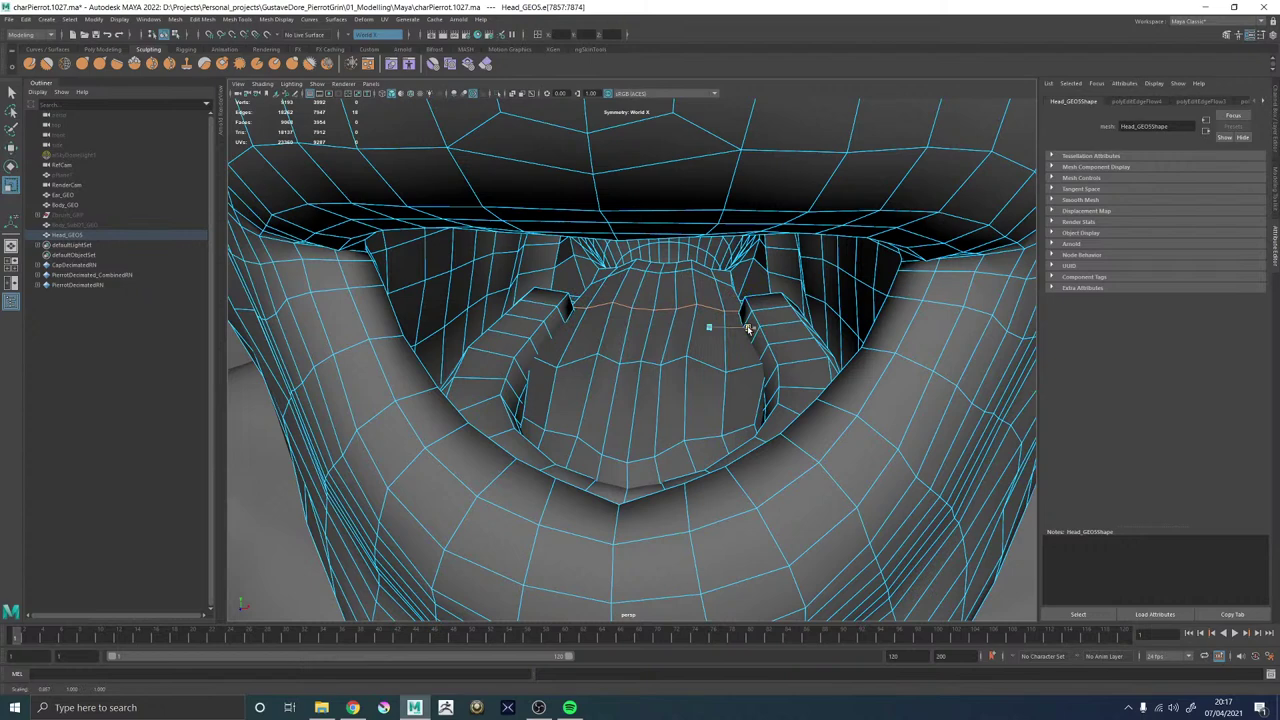
Examine the smoothed mouth and tongue up close and in proportion to the whole face.
scroll(680, 356, "down", 6)
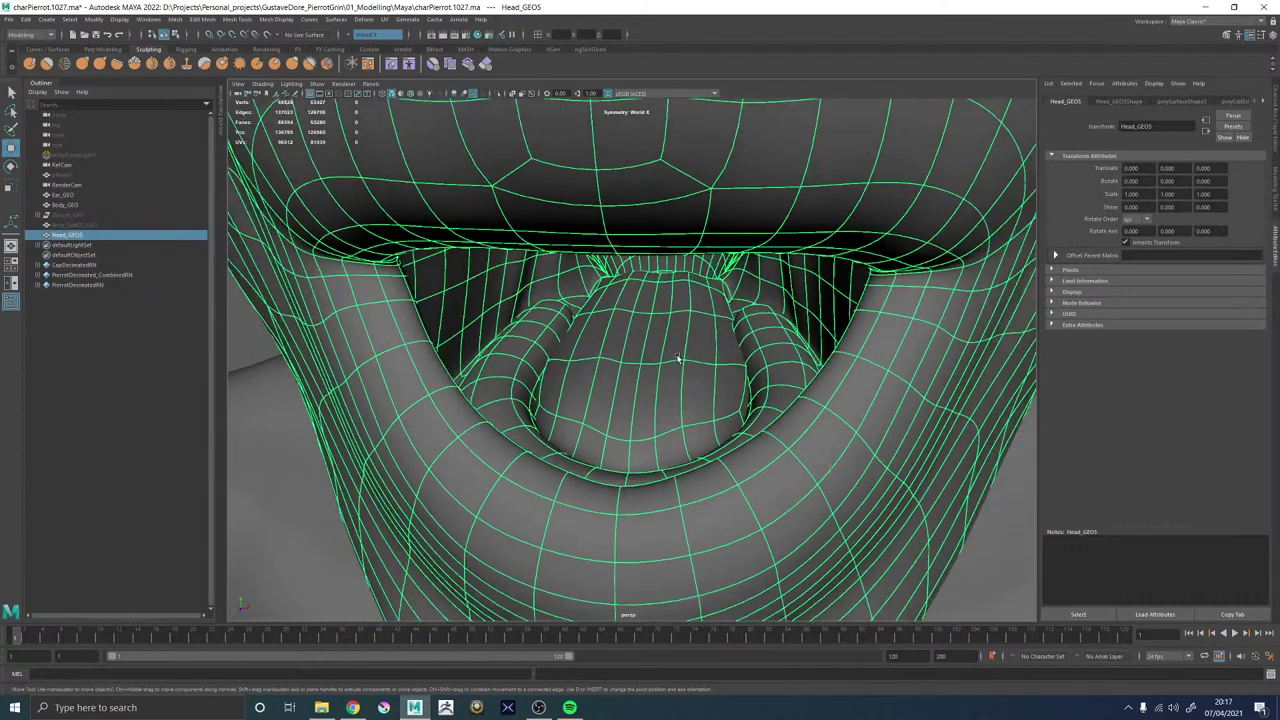
left_click(963, 294)
scroll(640, 379, "down", 4)
left_click_drag(637, 381, 664, 372, "alt")
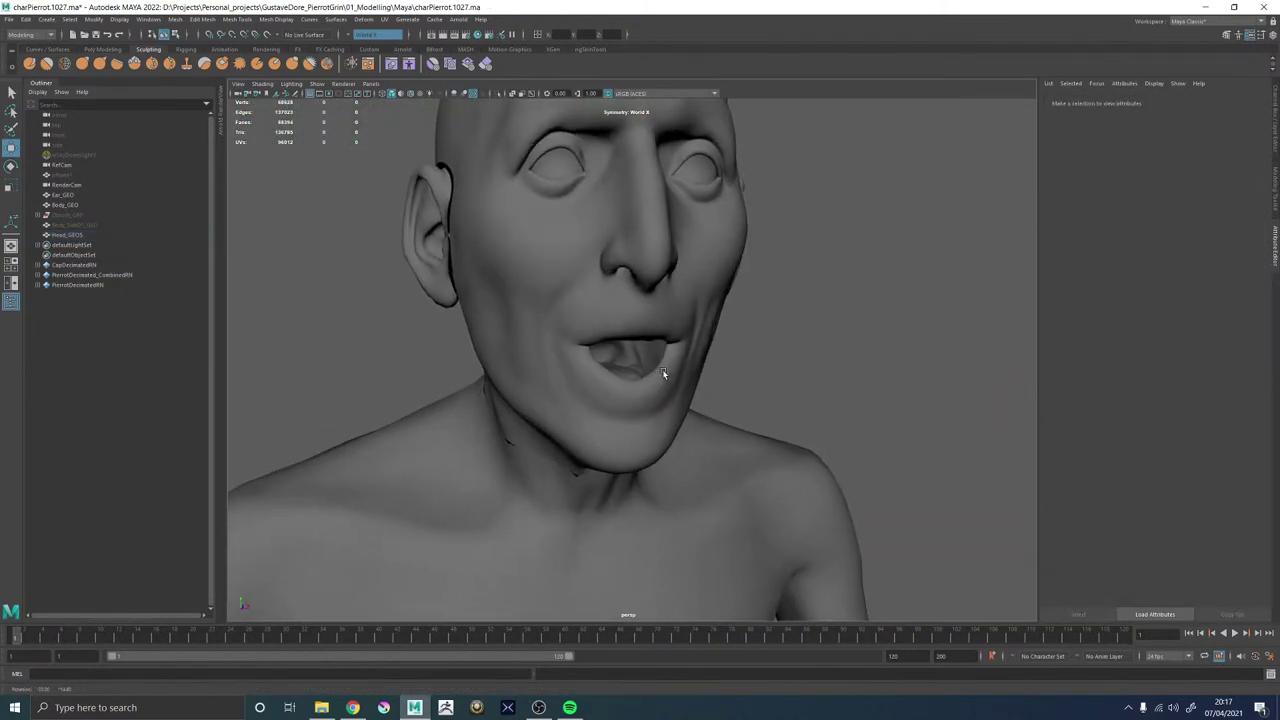
scroll(821, 454, "up", 5)
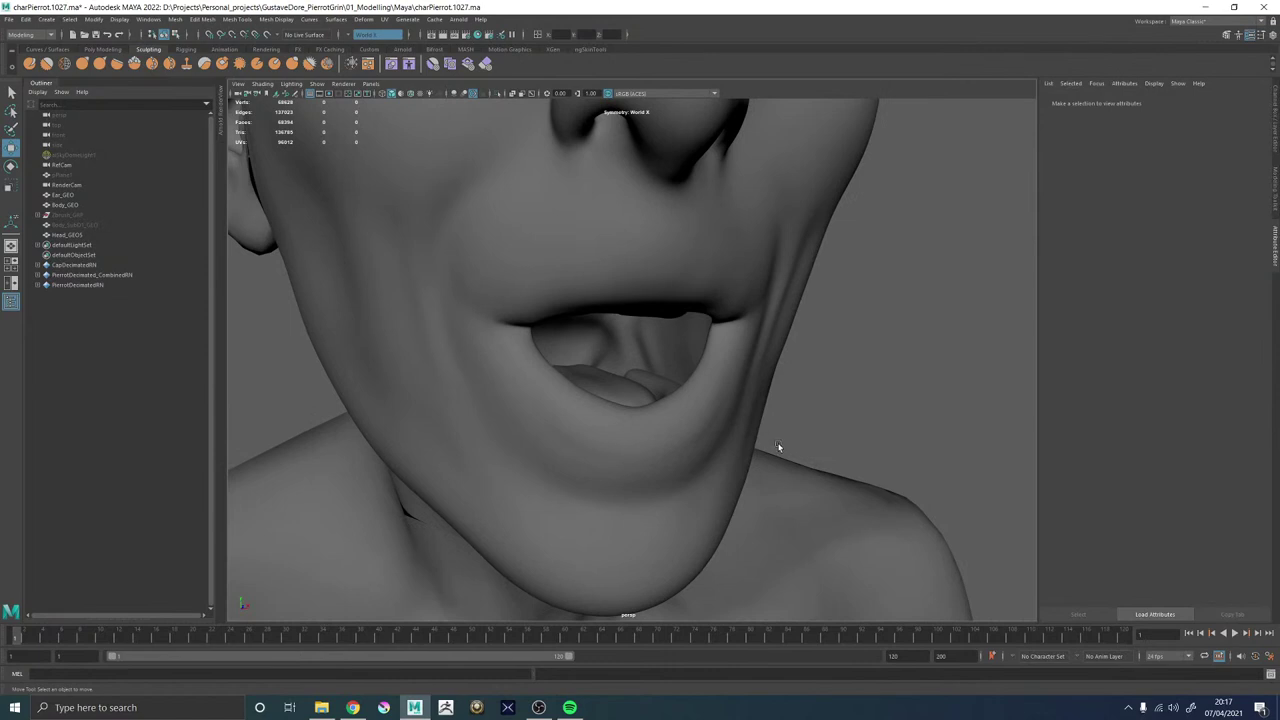
scroll(943, 334, "down", 6)
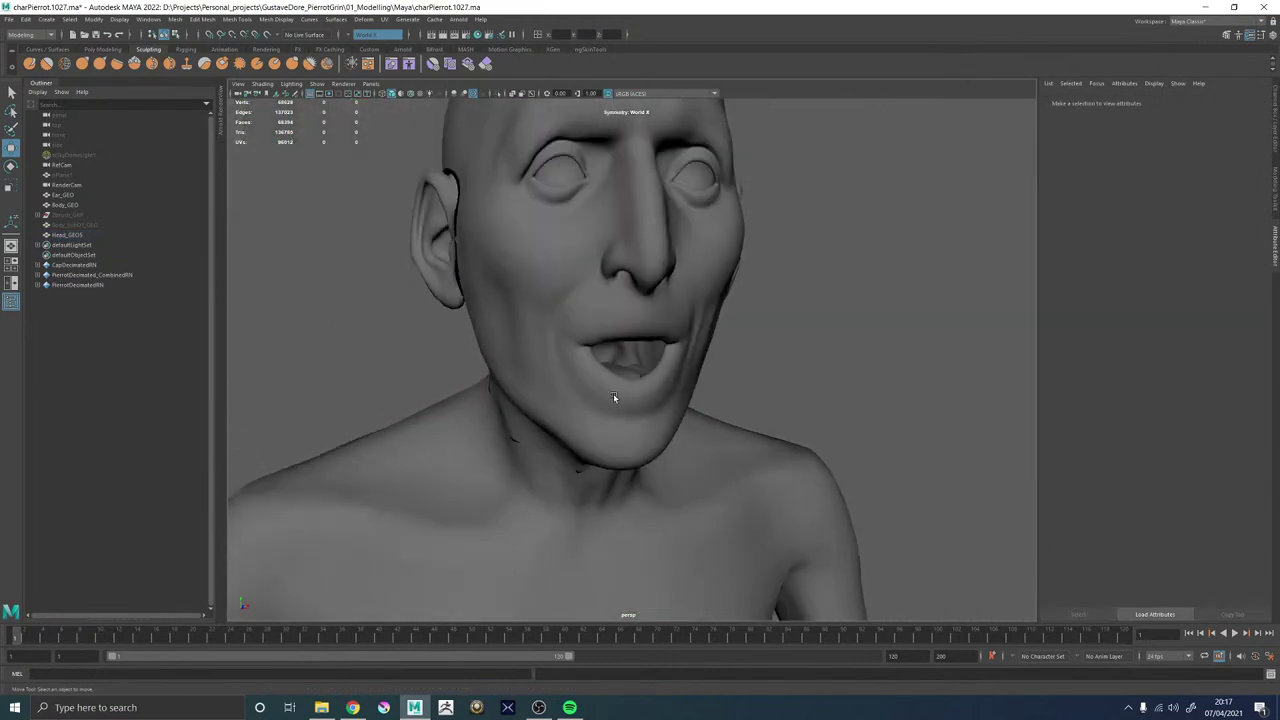
left_click_drag(614, 397, 447, 510, "alt")
Turn on smooth preview for the body and save the scene.
left_click(447, 510)
key("3")
key("ctrl+s")
left_click(763, 381)
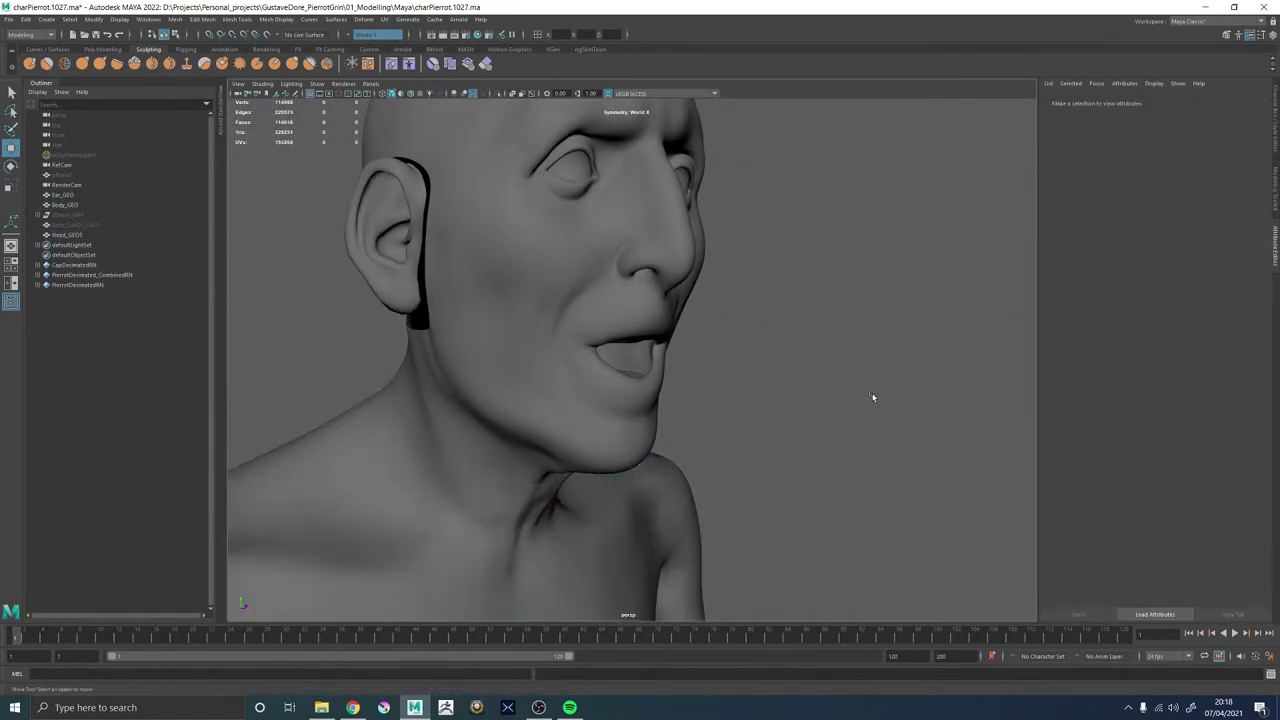
Inspect the smoothed head and body from the side, then the mouth interior from the front.
left_click_drag(990, 394, 896, 388, "alt")
scroll(896, 388, "down", 6)
left_click_drag(510, 374, 545, 405, "alt")
right_click_drag(545, 405, 1000, 609, "alt")
left_click_drag(655, 424, 613, 423, "alt")
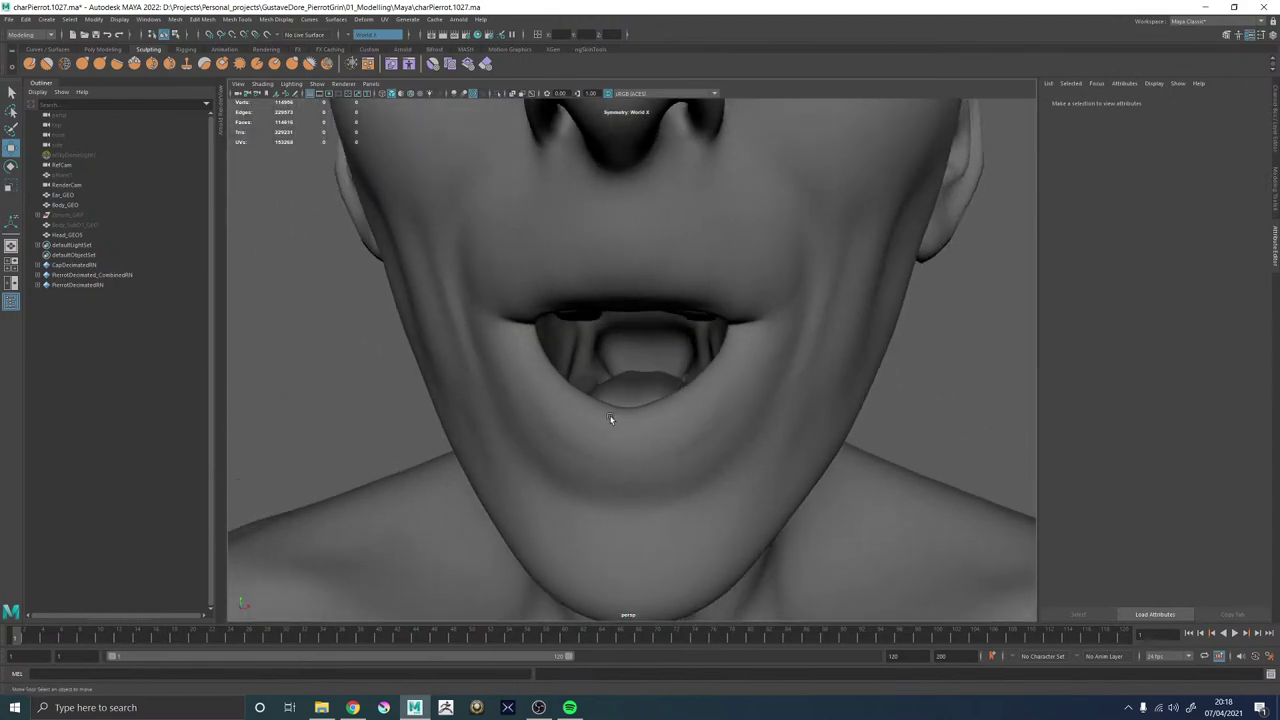
Turn off the head's smooth preview and apply Edit Edge Flow to the edge loops beside the throat opening.
left_click(610, 418)
scroll(730, 470, "up", 6)
scroll(726, 473, "down", 1)
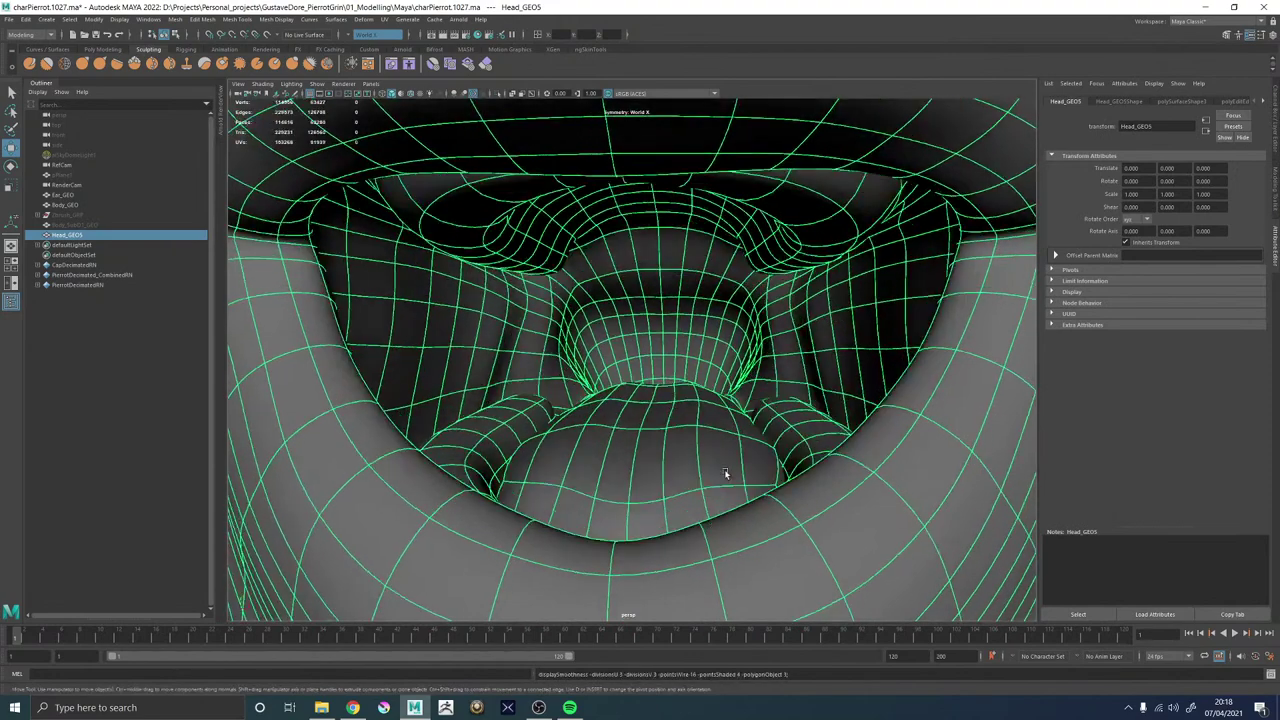
key("1")
left_click_drag(726, 474, 594, 401, "alt")
right_click(542, 376, "shift")
left_click(483, 373)
key("w")
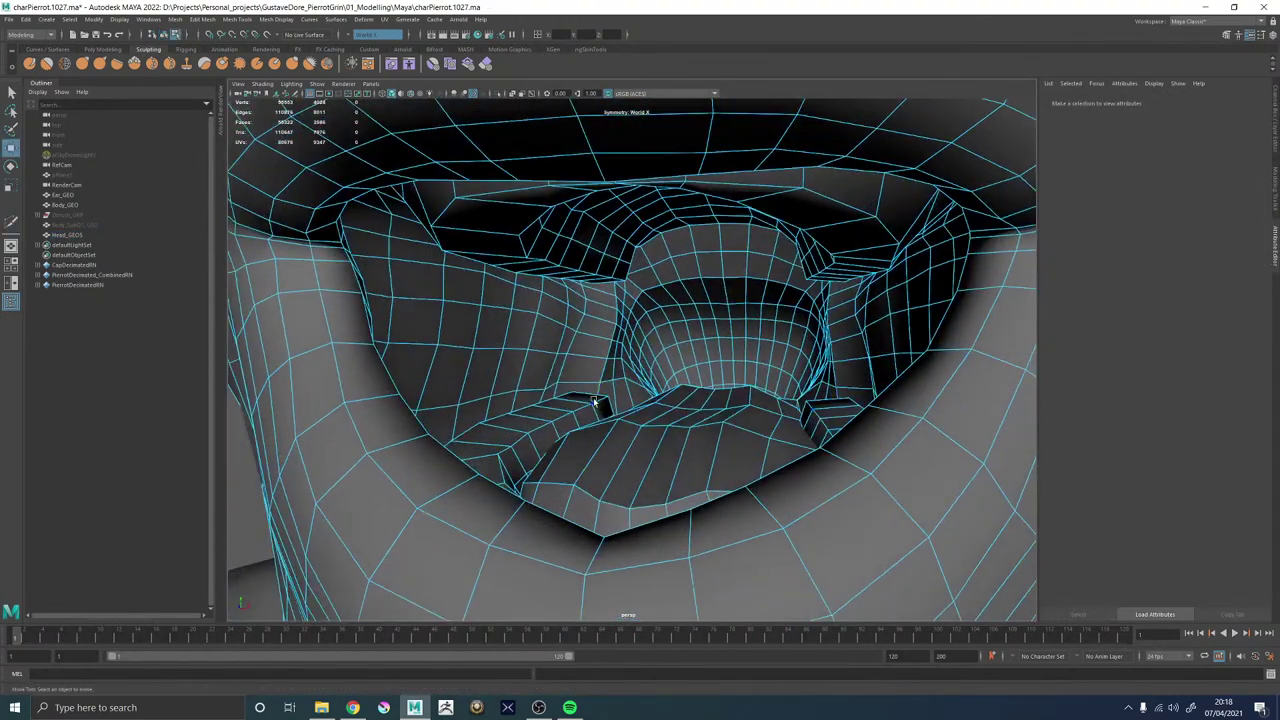
double_click(615, 322)
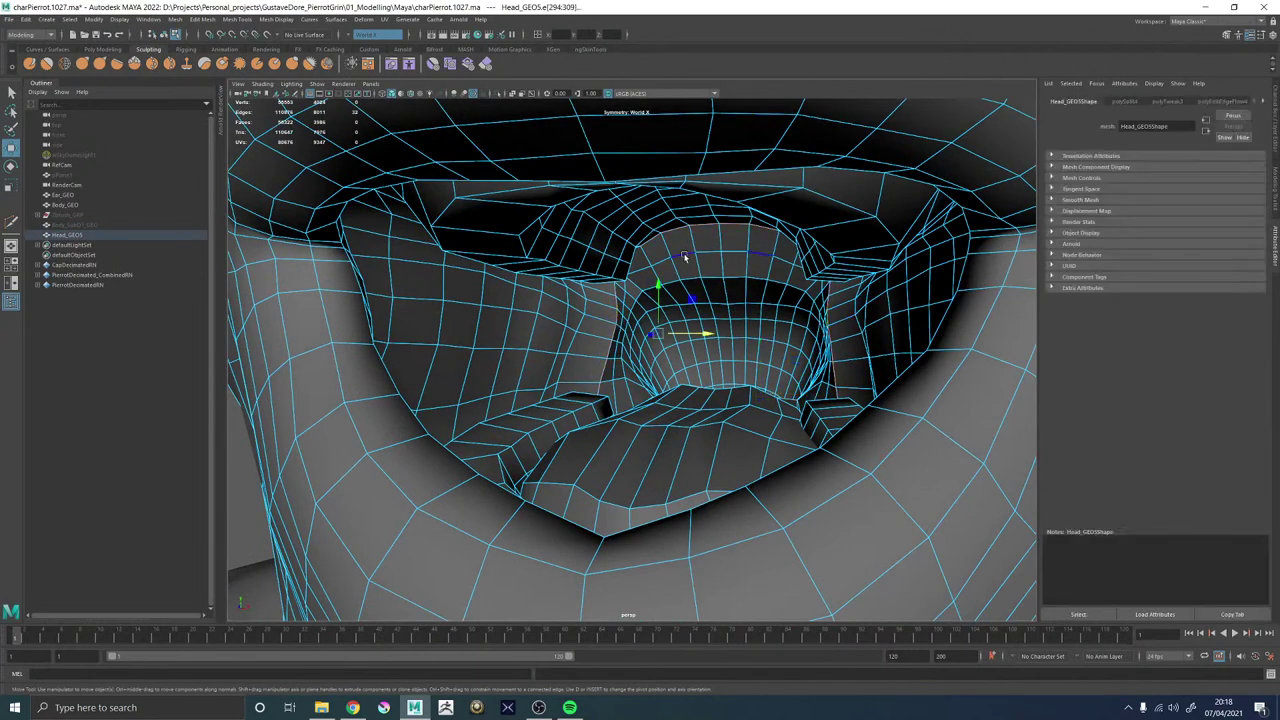
left_click(672, 354)
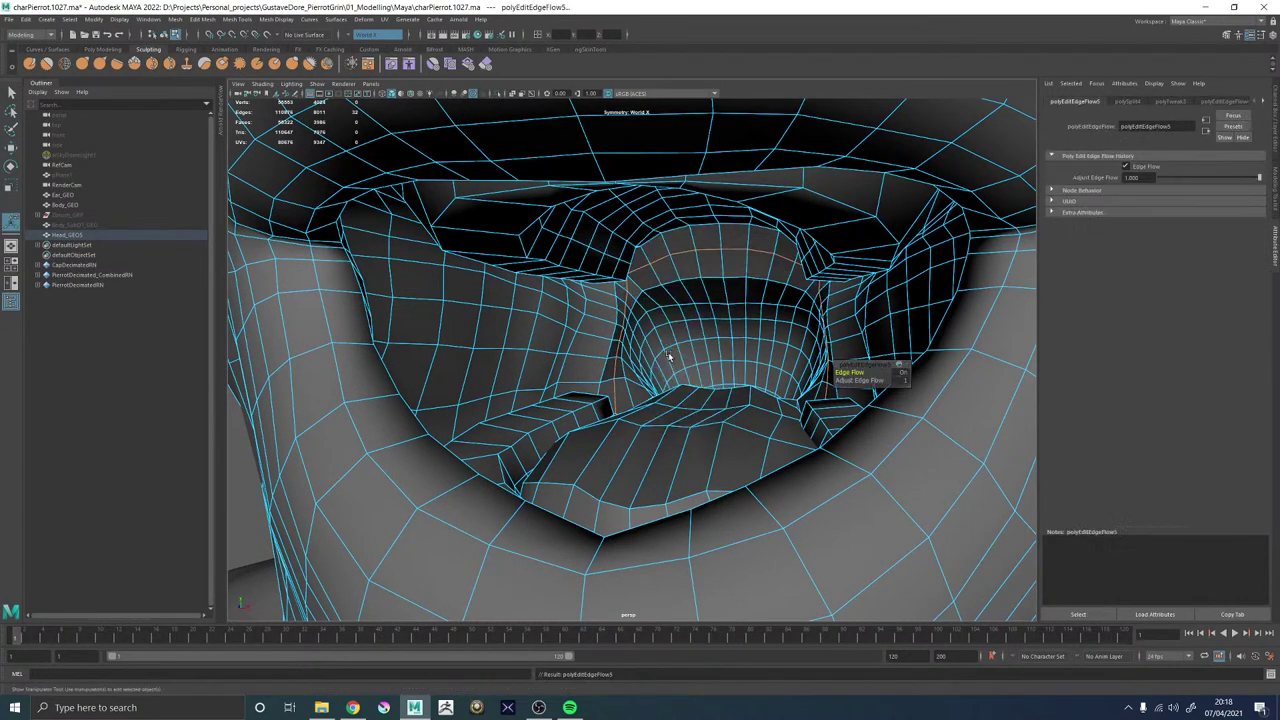
key("t")
key("g")
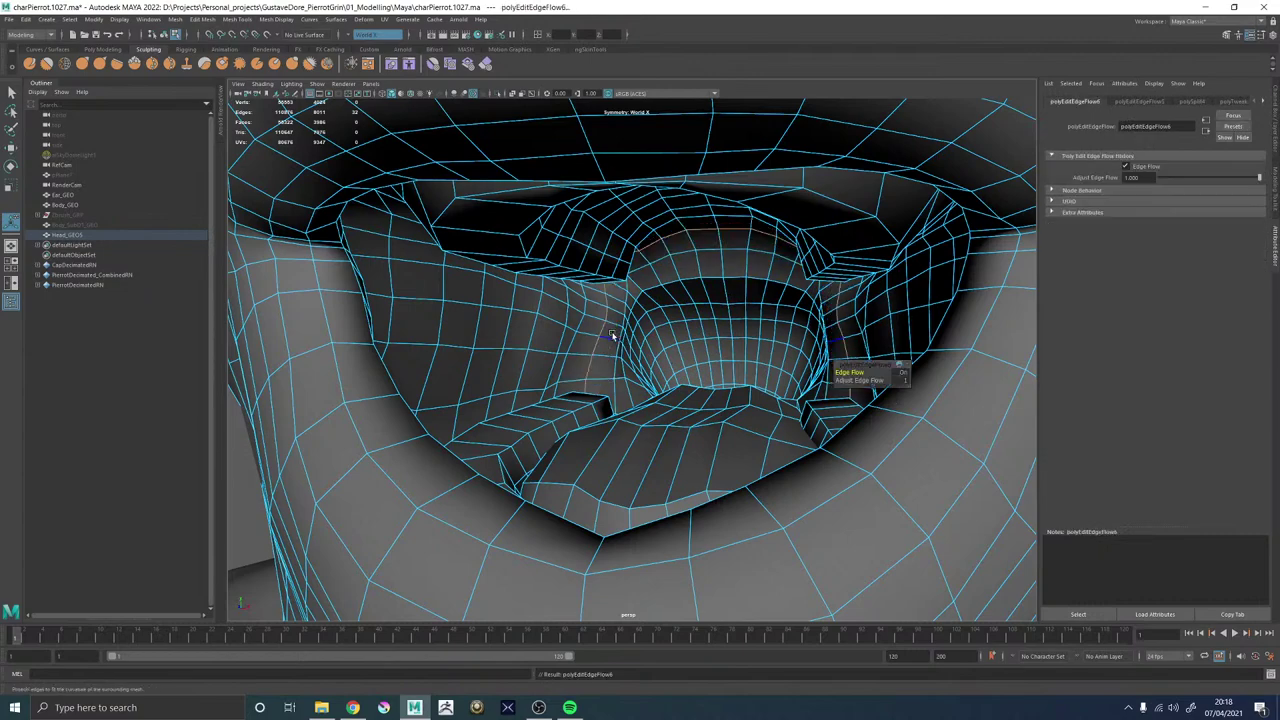
Leave component mode and examine the unsmoothed mouth in the whole face, then its inner corner up close.
left_click_drag(606, 343, 630, 351, "alt")
key("q")
key("F8")
scroll(636, 342, "down", 8)
left_click(917, 305)
right_click_drag(900, 337, 731, 371, "alt")
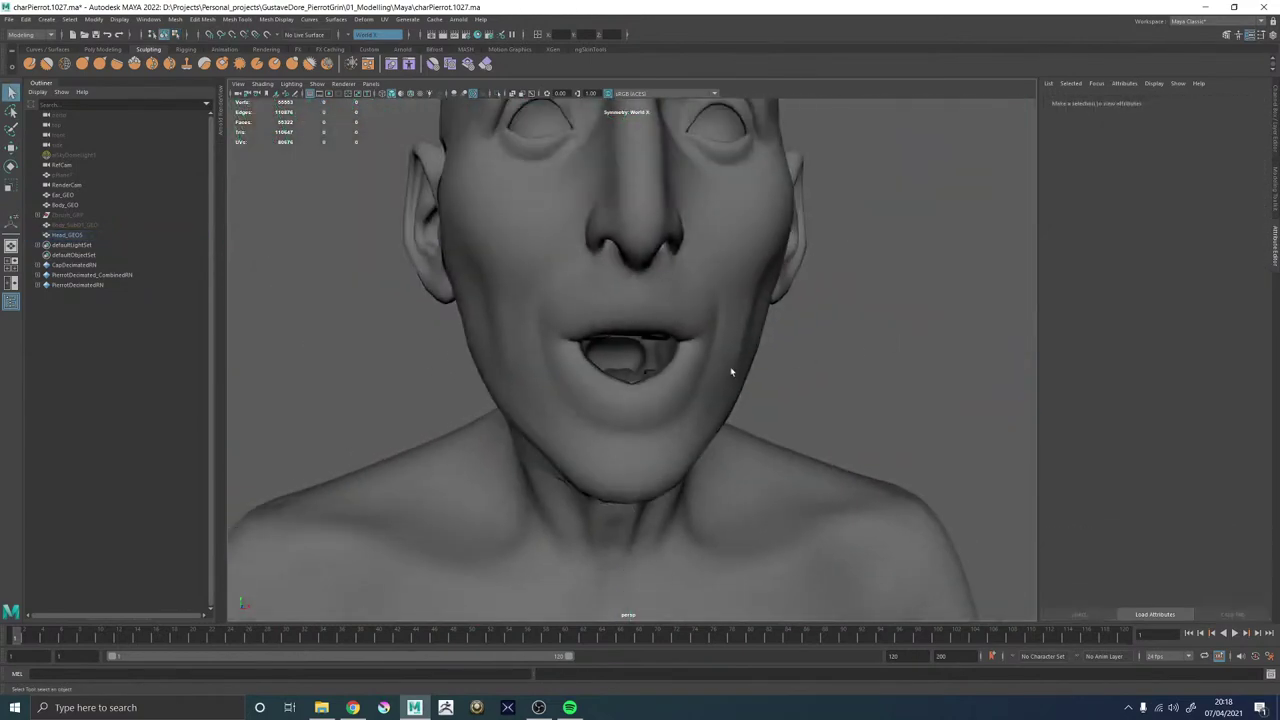
left_click_drag(731, 371, 700, 372, "alt")
right_click_drag(700, 372, 709, 454, "alt")
left_click(709, 455)
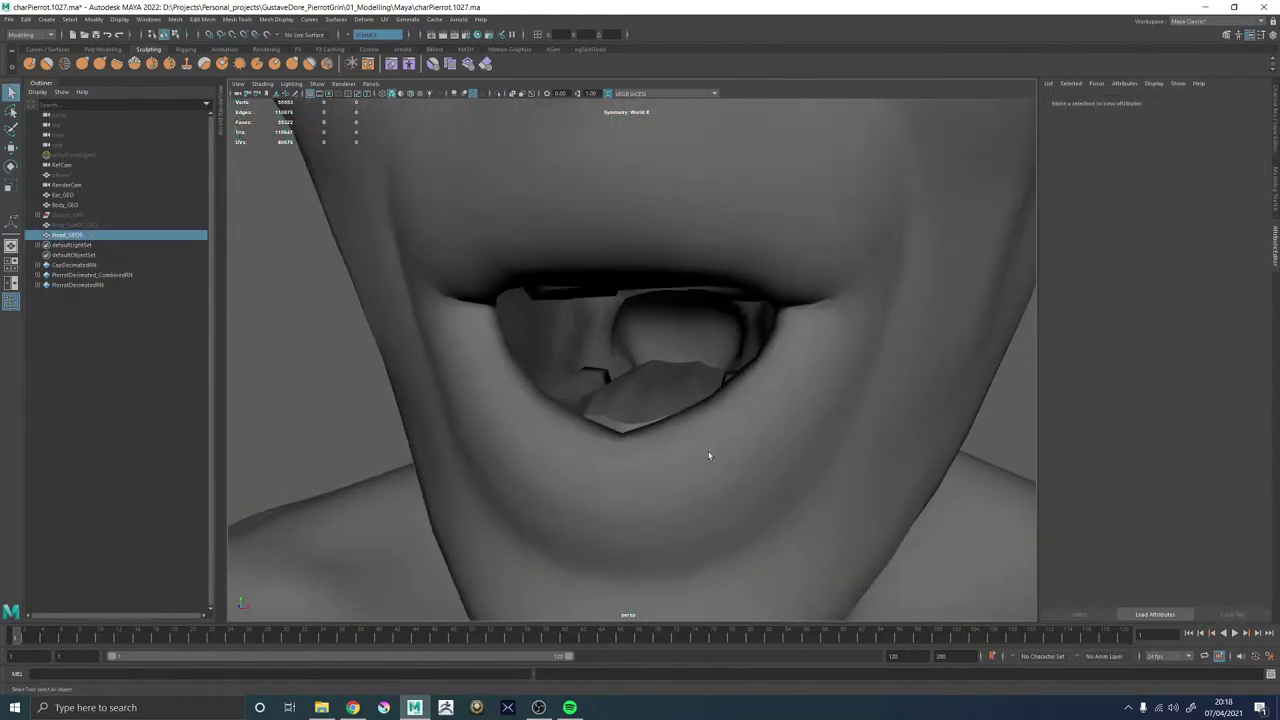
left_click_drag(612, 399, 621, 392, "alt")
right_click_drag(621, 392, 966, 589, "alt")
left_click_drag(966, 589, 621, 471, "alt")
Undo the recent edge flow, display and edge edits back to the soft-selected face selection inside the mouth.
key("ctrl+z")
key("ctrl+z")
key("ctrl+z")
key("ctrl+z")
key("ctrl+z")
key("ctrl+z")
key("ctrl+z")
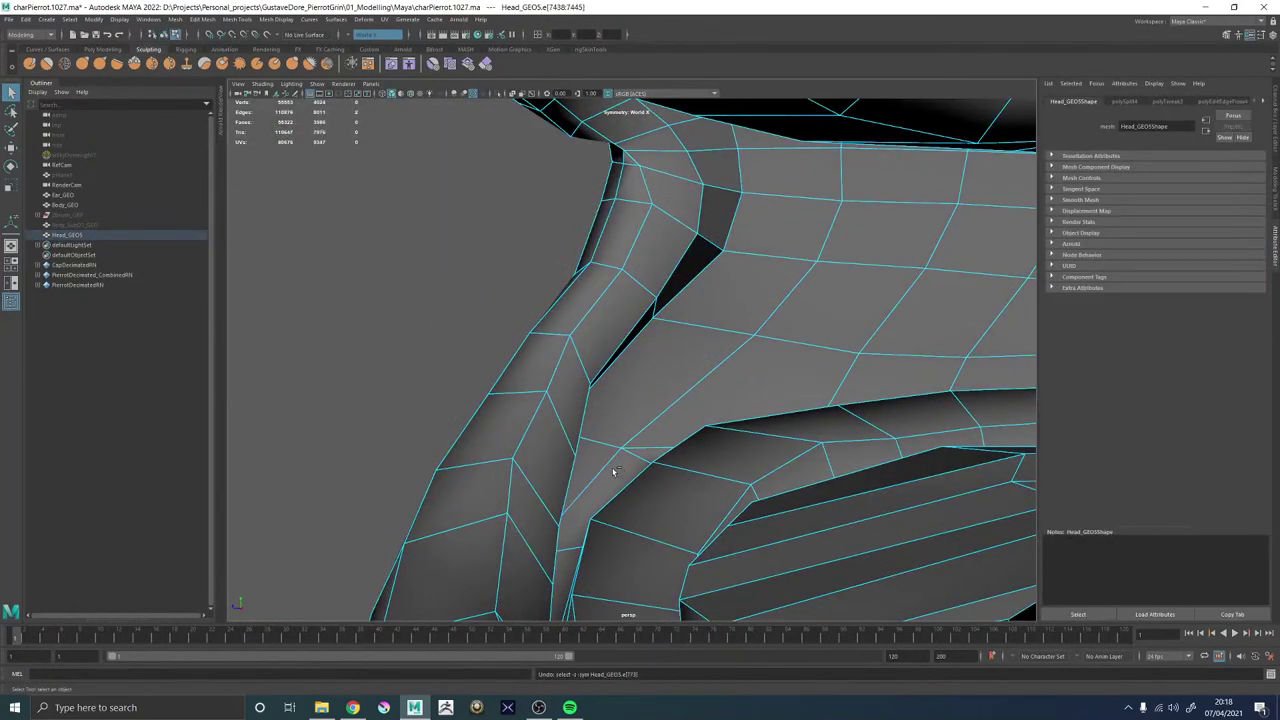
key("Delete")
key("ctrl+z")
key("ctrl+z")
key("ctrl+z")
key("ctrl+z")
key("ctrl+z")
key("ctrl+z")
key("ctrl+z")
key("ctrl+z")
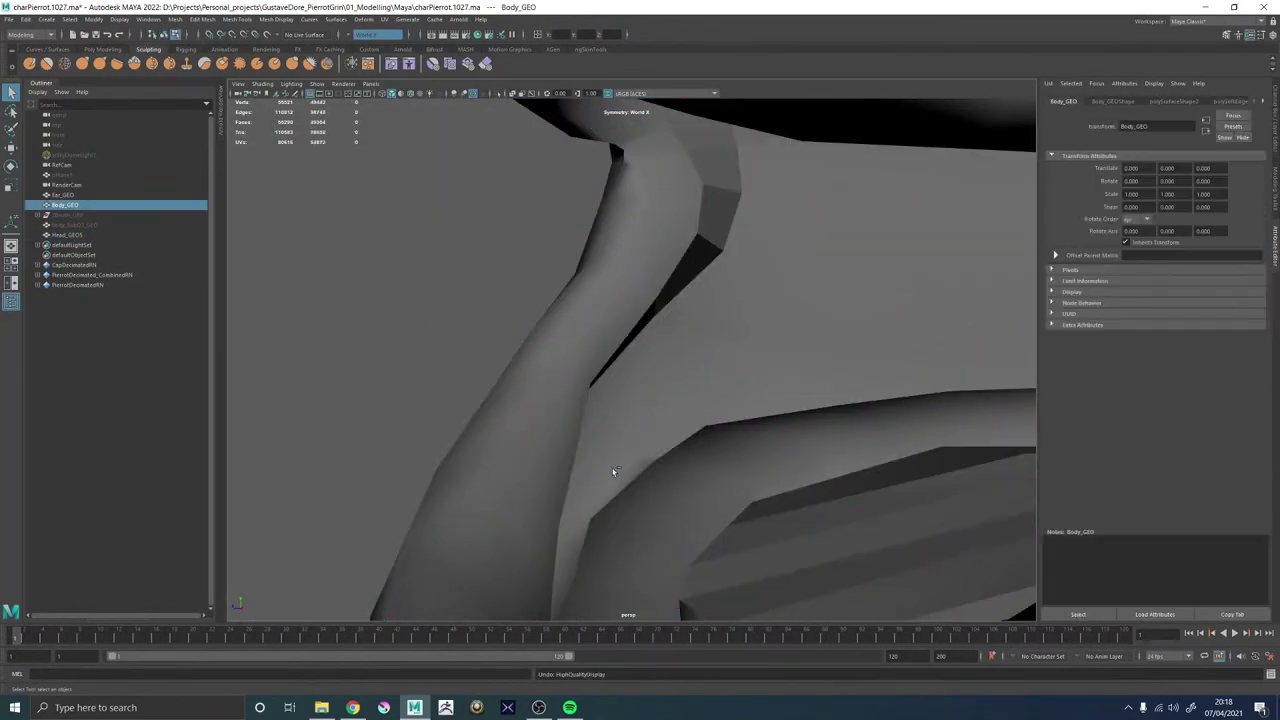
key("ctrl+z")
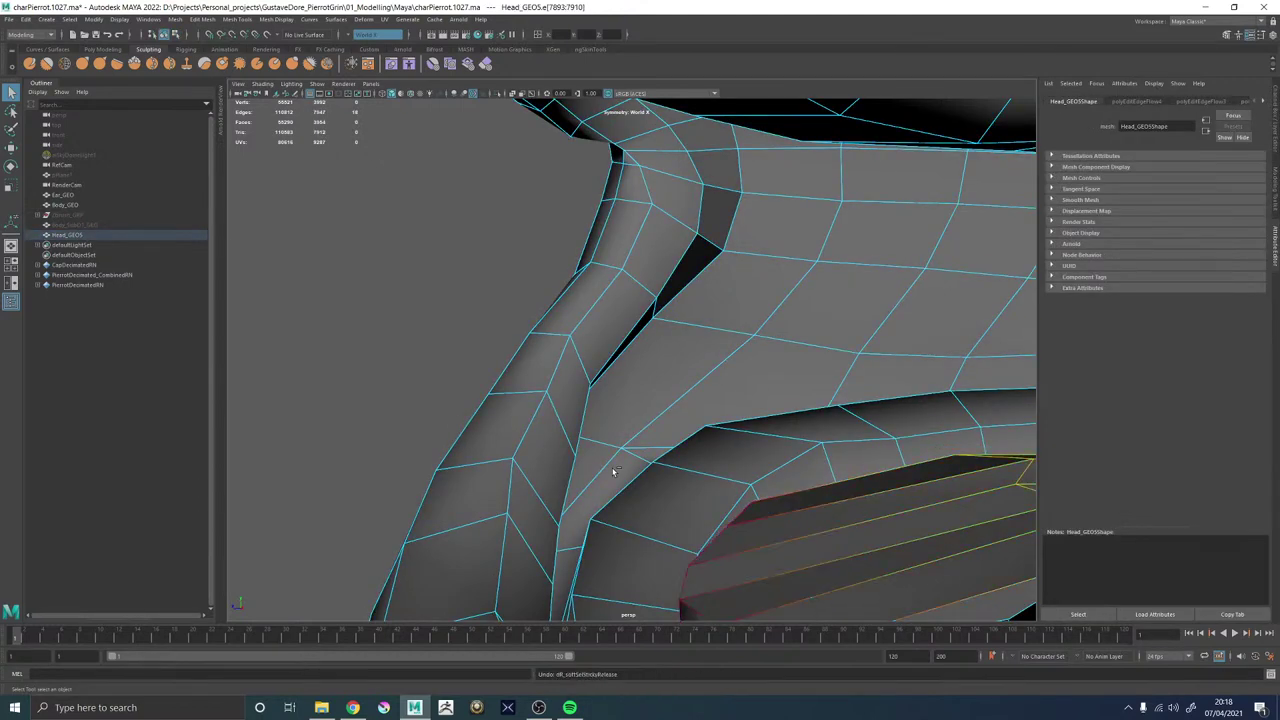
key("ctrl+z")
key("ctrl+z")
key("ctrl+z")
key("ctrl+z")
key("ctrl+z")
key("ctrl+z")
key("ctrl+z")
key("ctrl+z")
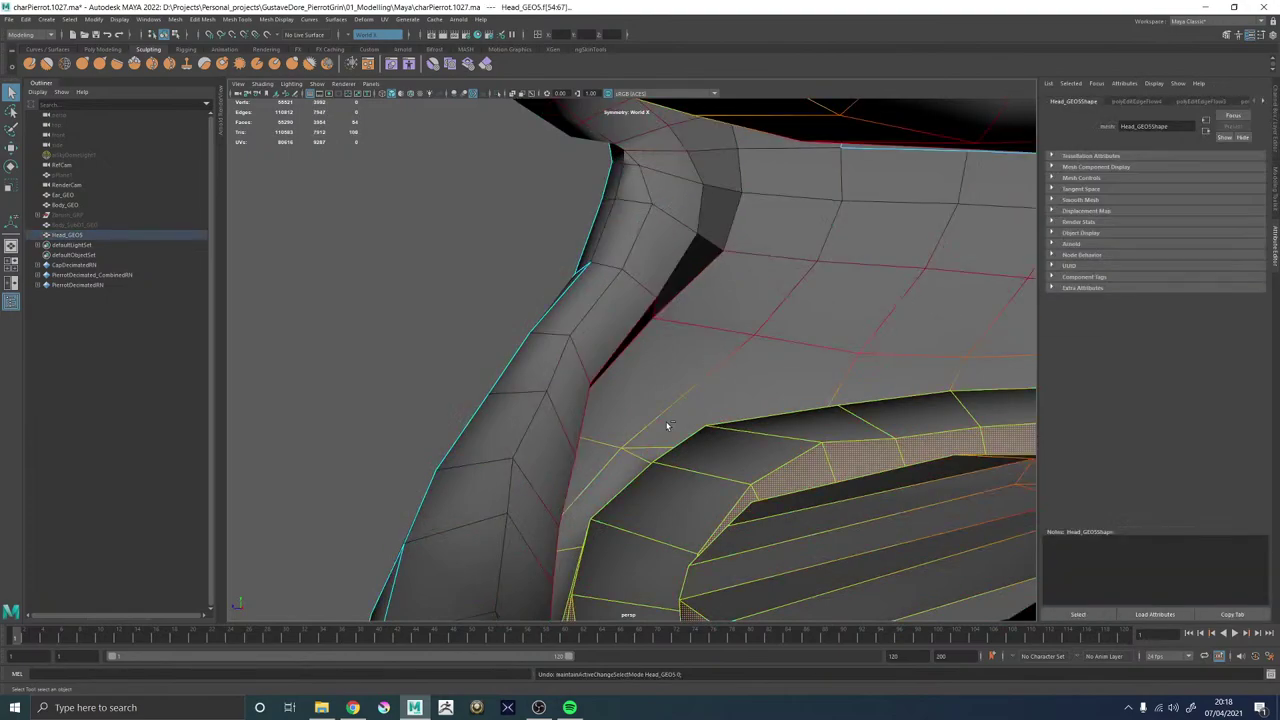
Leave component mode, clear the selection and check the mouth opening from the front.
scroll(665, 436, "down", 4)
left_click_drag(663, 443, 769, 429, "alt")
scroll(769, 429, "down", 6)
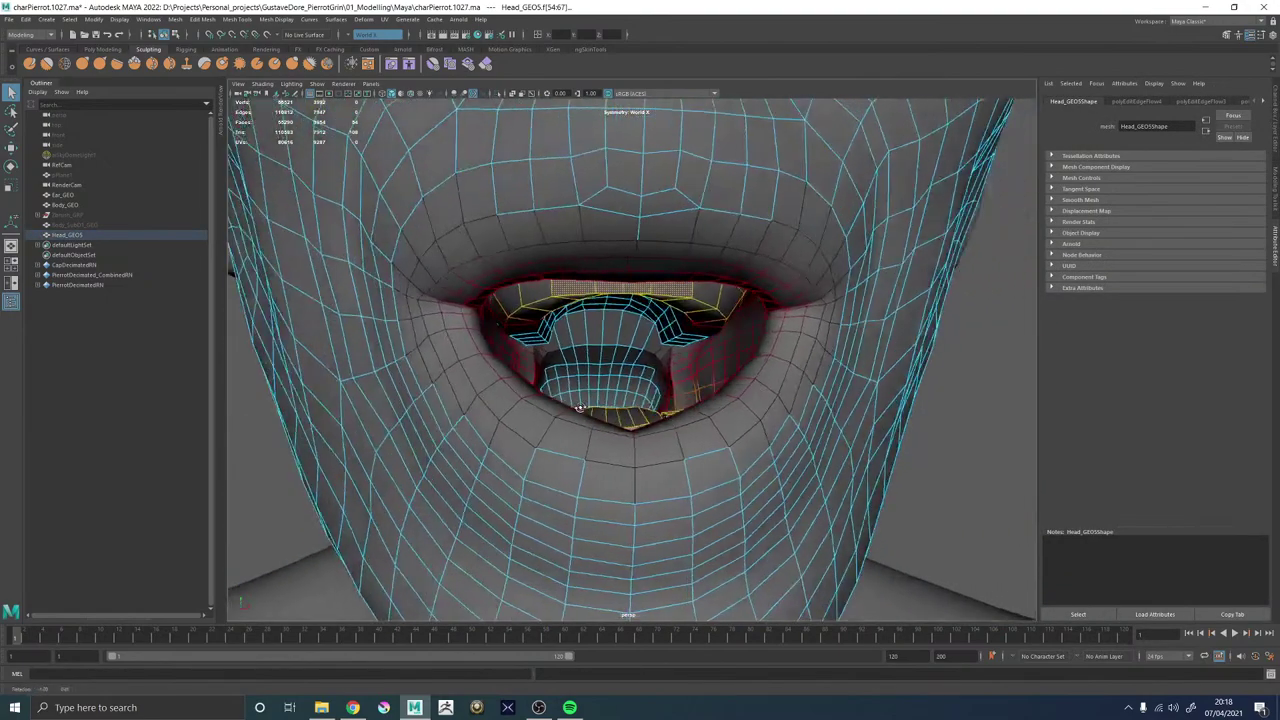
left_click_drag(775, 385, 962, 311, "alt")
key("F8")
left_click(962, 311)
scroll(677, 474, "down", 5)
left_click_drag(677, 474, 706, 454, "alt")
right_click_drag(706, 454, 895, 560, "alt")
middle_click_drag(778, 412, 751, 476, "alt")
Select the faces along the whole lower gum of the head mesh.
left_click(635, 383)
left_click_drag(755, 378, 614, 363, "alt")
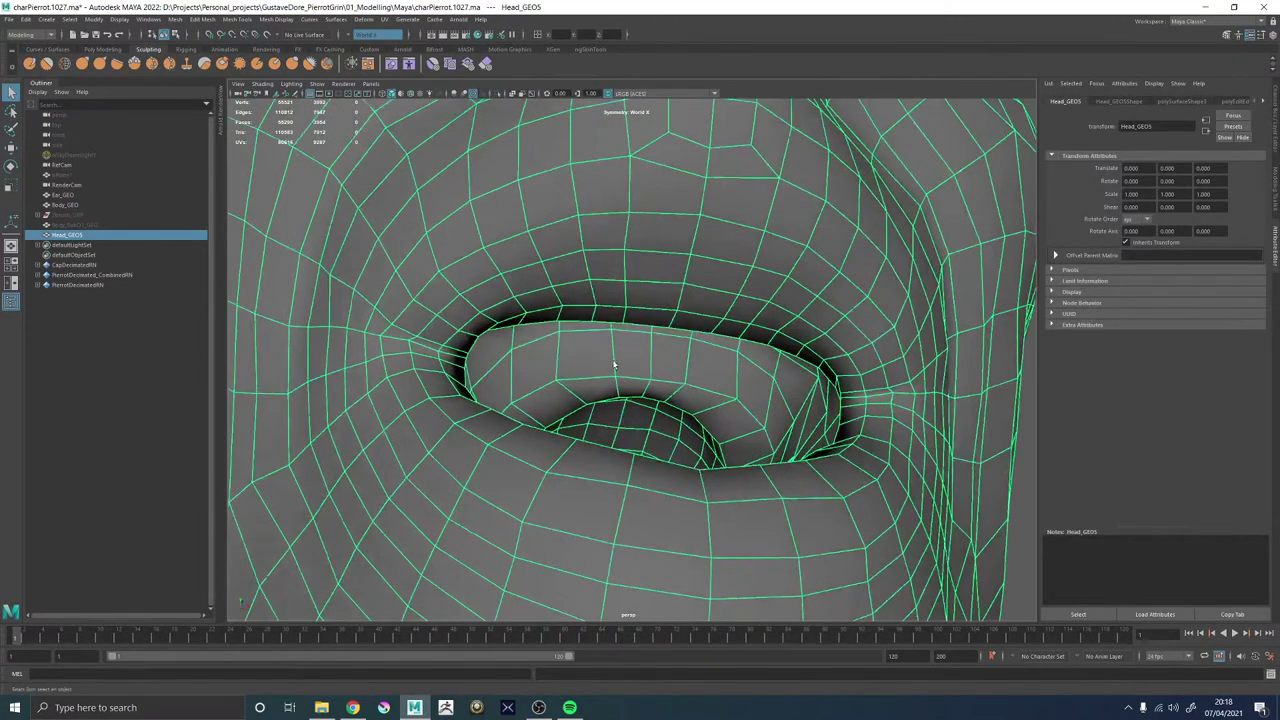
right_click_drag(614, 363, 619, 374)
left_click(623, 374)
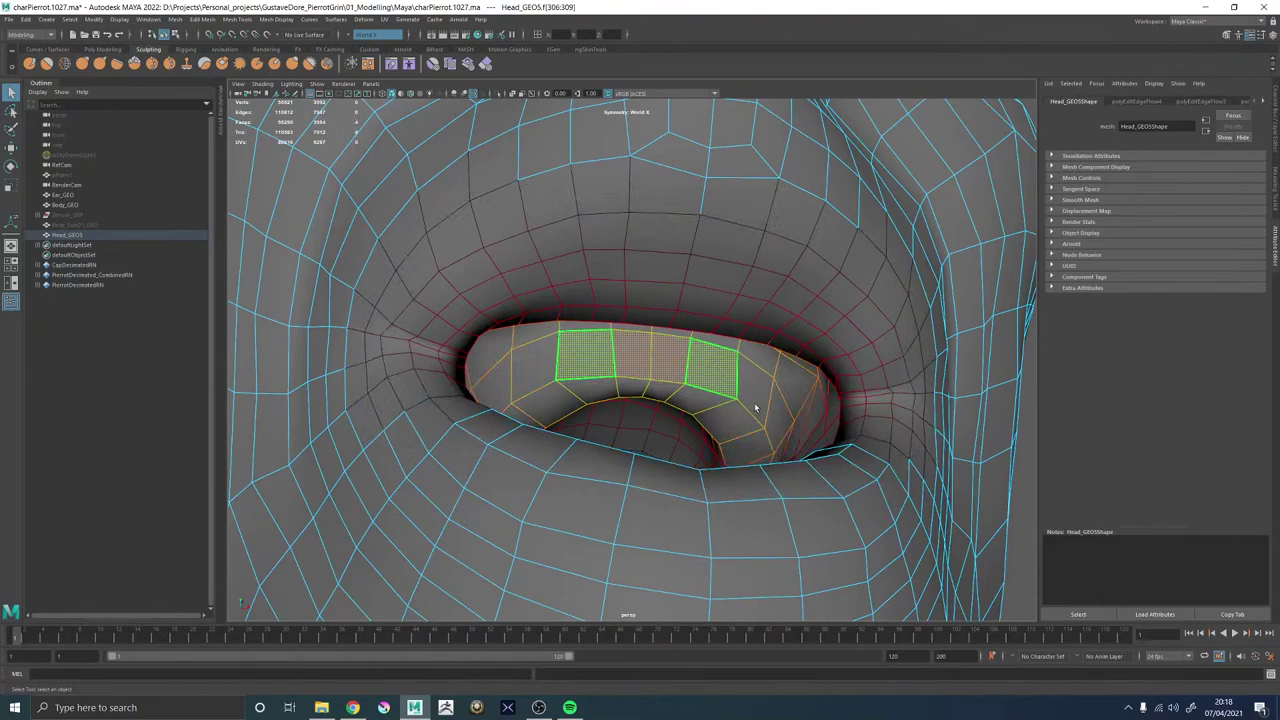
left_click_drag(755, 407, 637, 443, "alt")
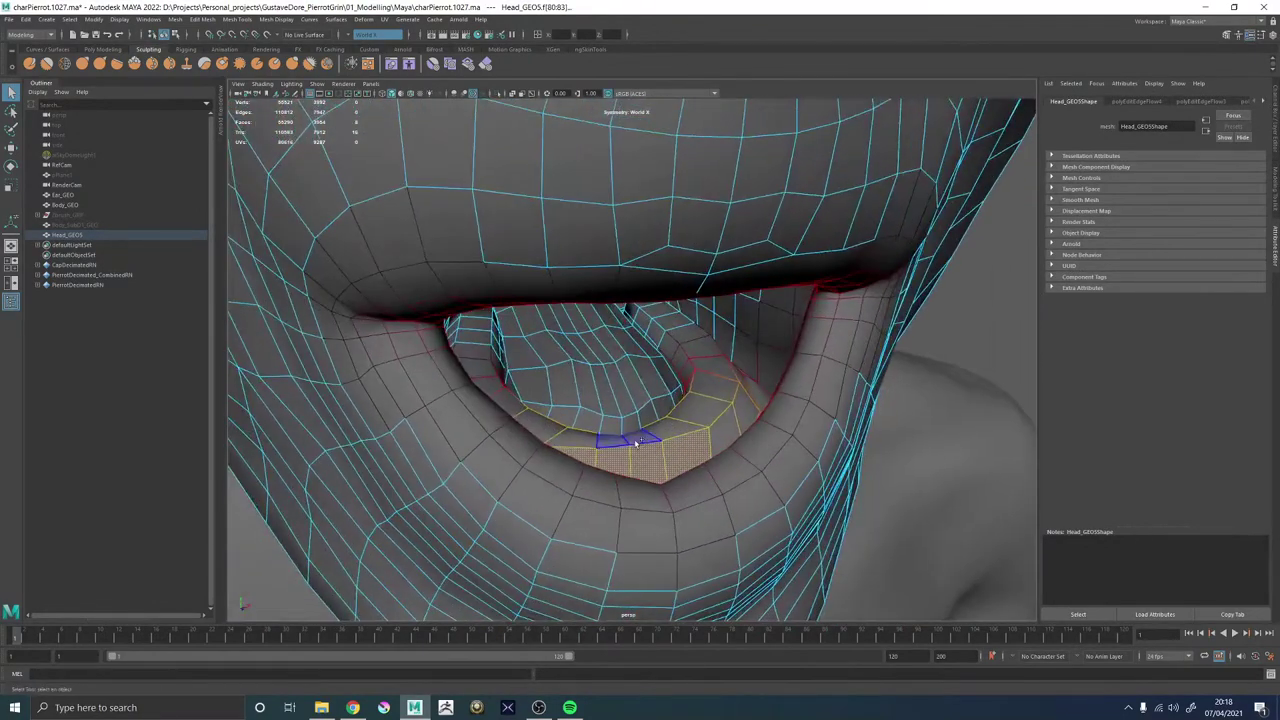
key("ctrl+z")
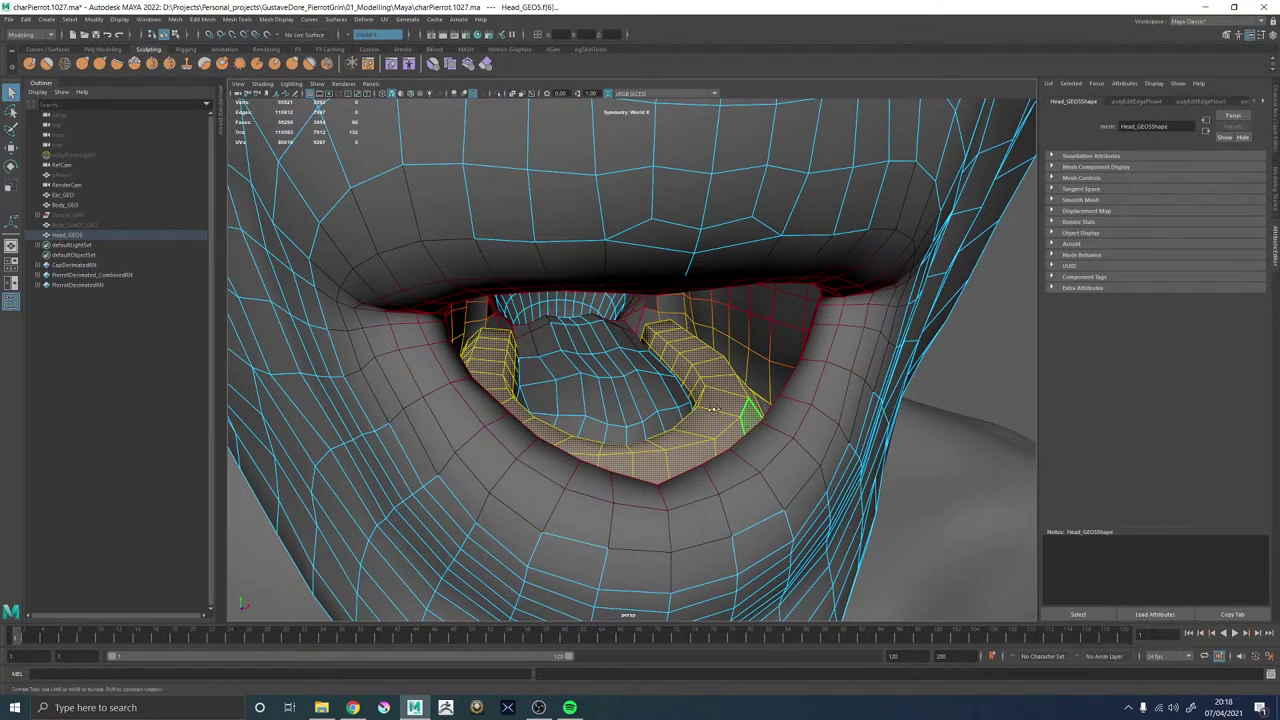
Add the upper gum's faces to the selection with soft selection off, activate the Move tool, and clear the selection when done.
left_click_drag(713, 409, 715, 340, "alt")
scroll(808, 480, "up", 5)
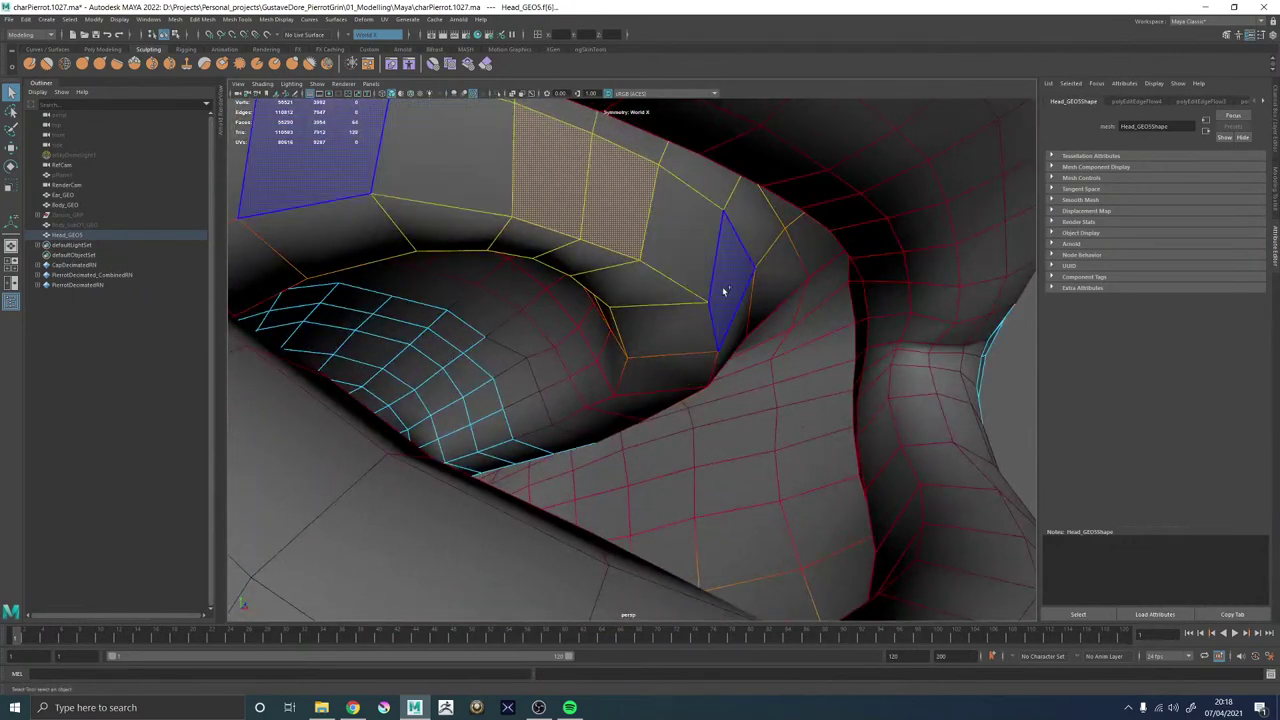
left_click_drag(633, 290, 534, 391, "alt")
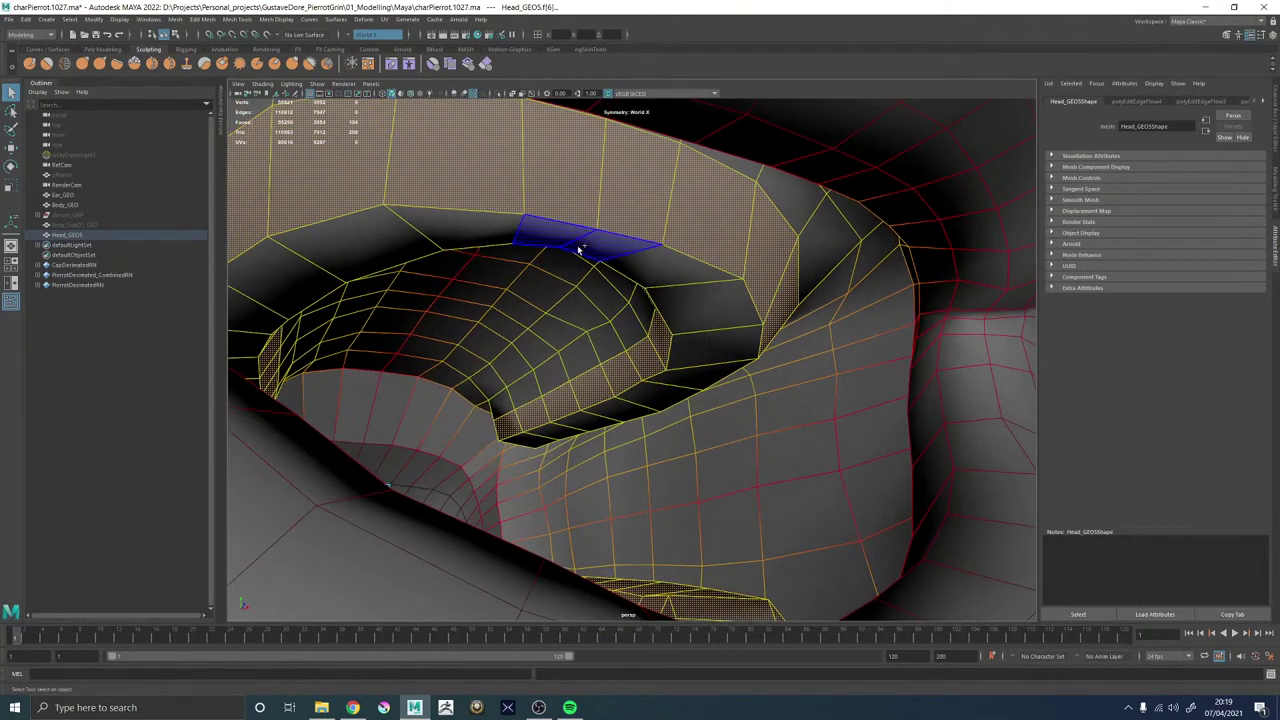
left_click_drag(528, 445, 617, 472, "alt")
scroll(834, 454, "down", 5)
right_click_drag(617, 472, 881, 567, "alt")
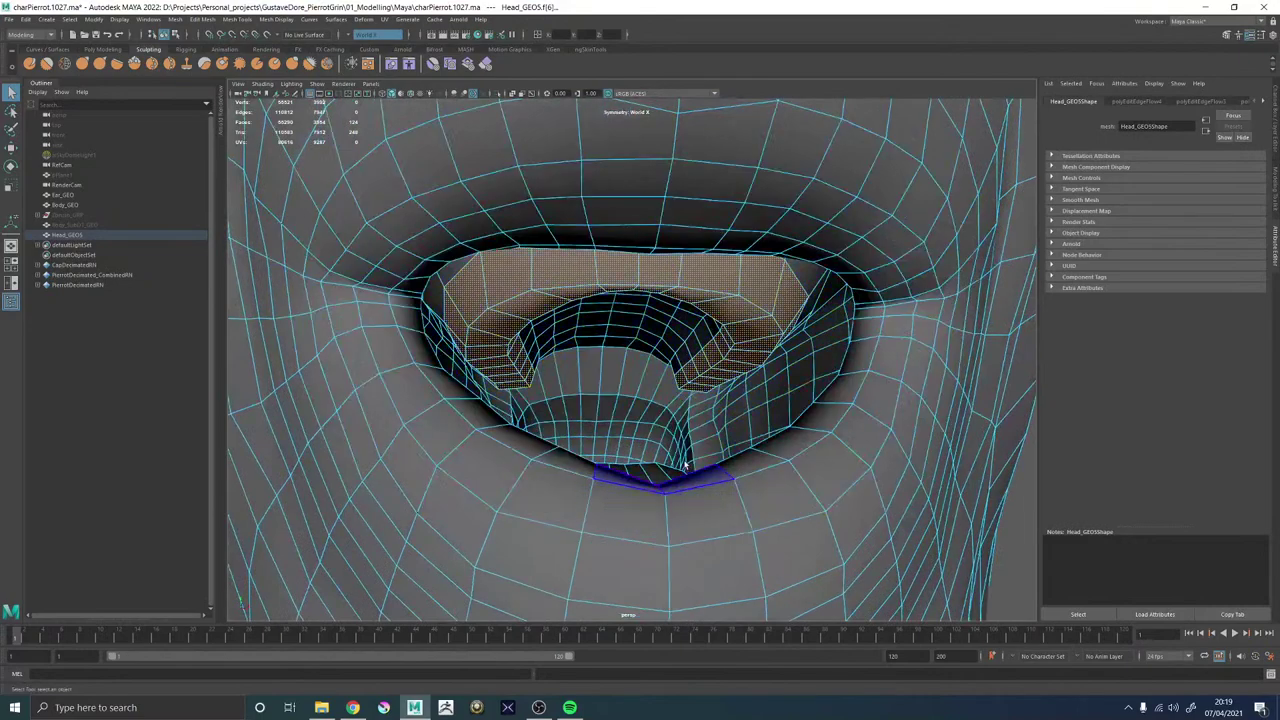
left_click_drag(685, 465, 772, 428, "alt")
key("w")
mouse_move(644, 392)
left_mouse_down("alt")
mouse_move(624, 381)
mouse_move(648, 388)
left_mouse_up("alt")
left_click_drag(655, 318, 640, 410, "alt")
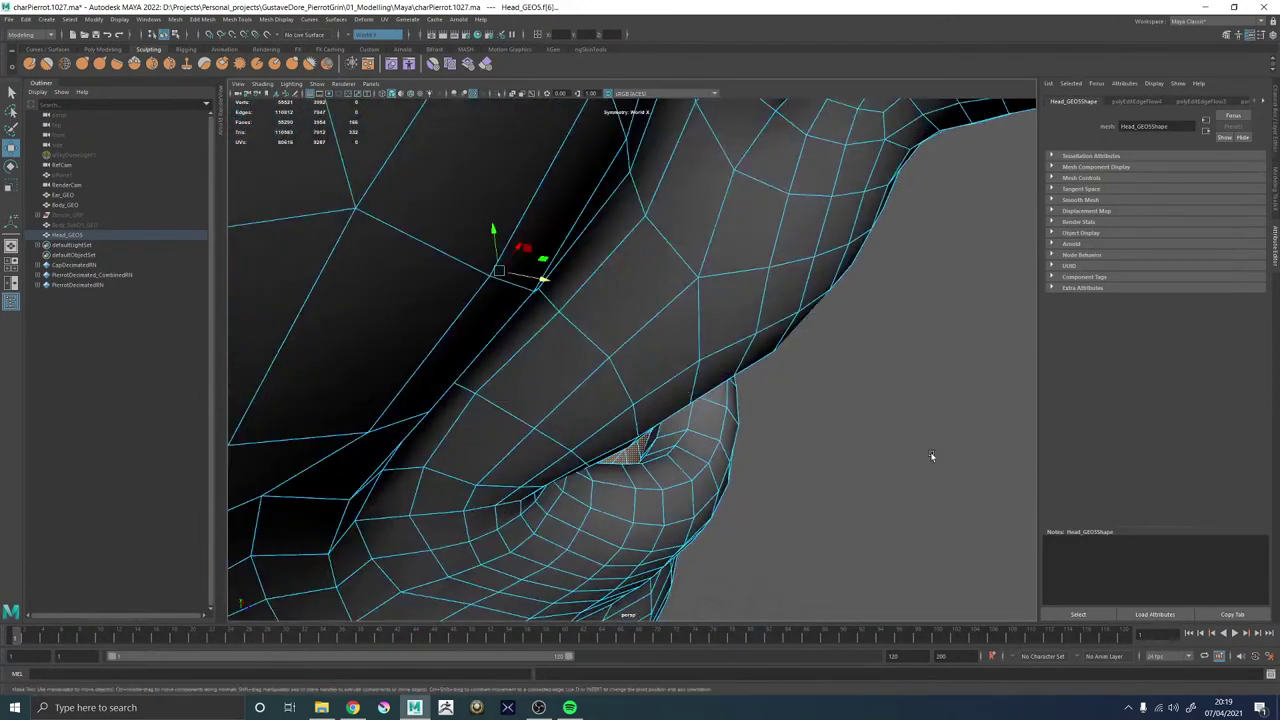
left_click(931, 457)
Turn on the head's smooth preview and save the scene.
right_click_drag(931, 457, 789, 486, "alt")
left_click_drag(789, 486, 662, 474, "alt")
right_click_drag(662, 474, 874, 586, "alt")
left_click(660, 466)
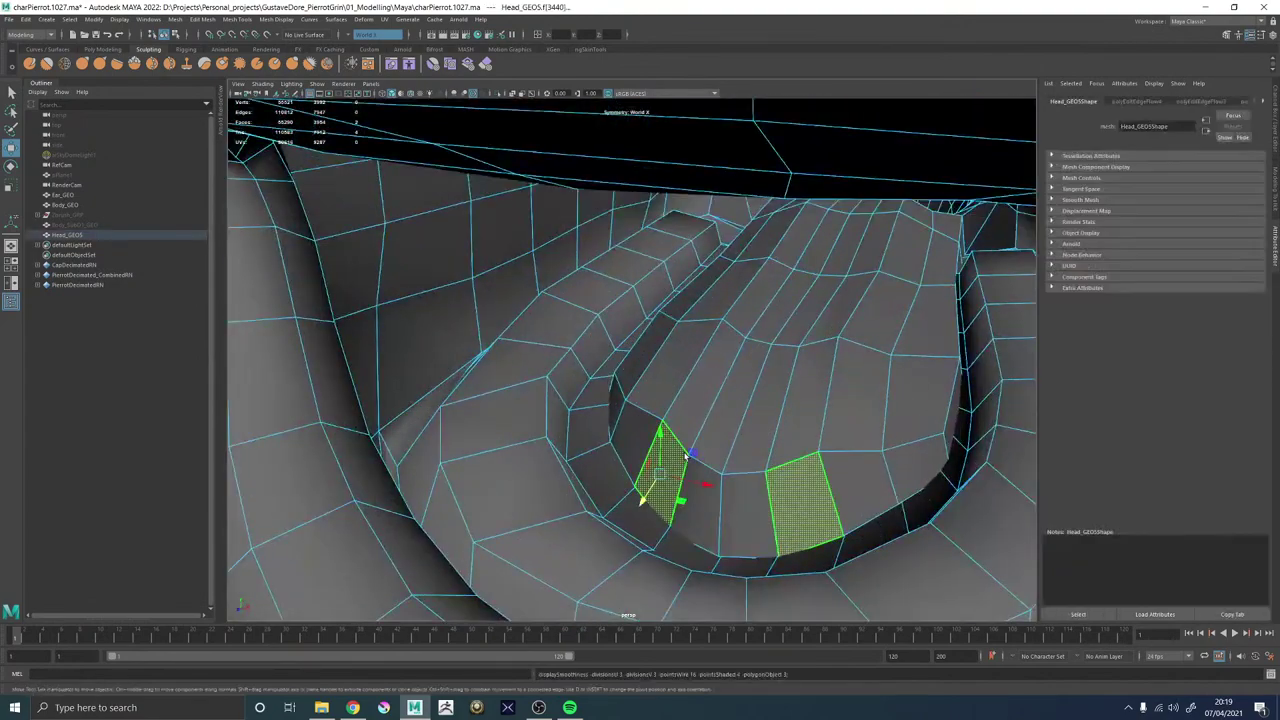
key("3")
right_click_drag(660, 466, 351, 299, "alt")
left_click(351, 299)
key("1")
left_click_drag(351, 299, 399, 358, "alt")
key("ctrl+s")
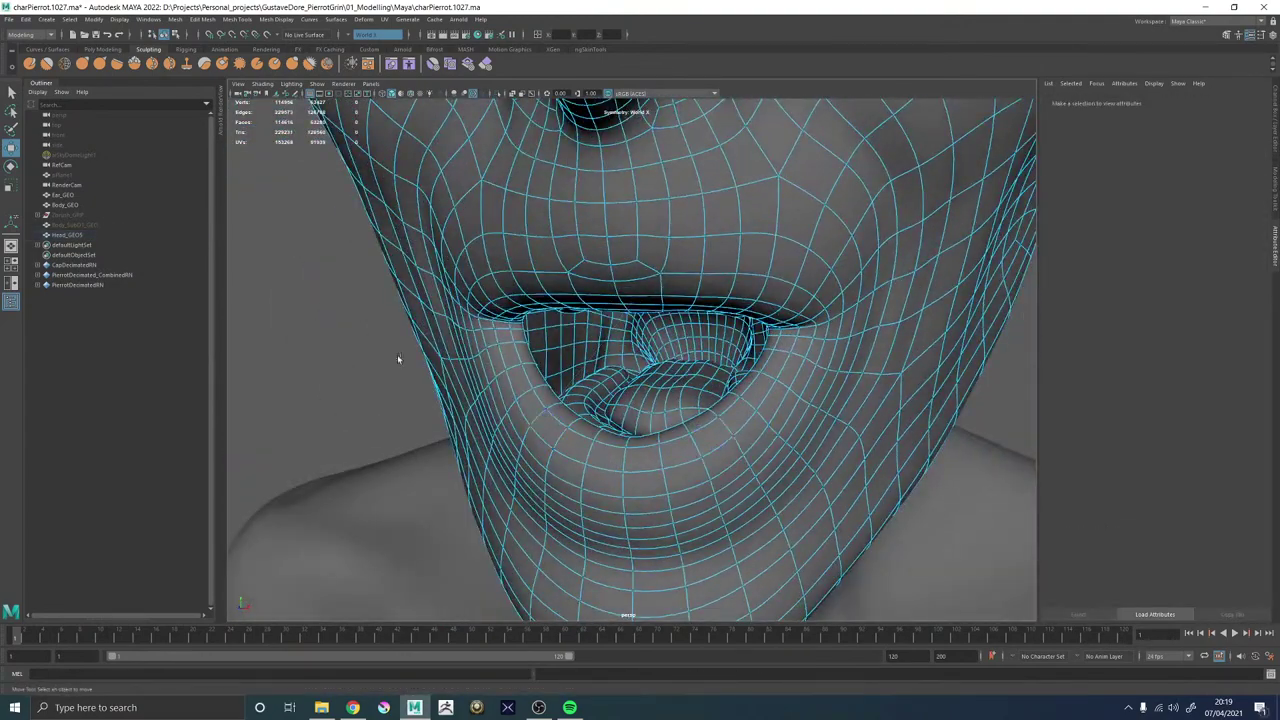
Examine the smoothed face in three-quarter view and close in on the open mouth.
right_click_drag(399, 358, 334, 383, "alt")
left_click(820, 387)
left_click_drag(820, 389, 717, 414, "alt")
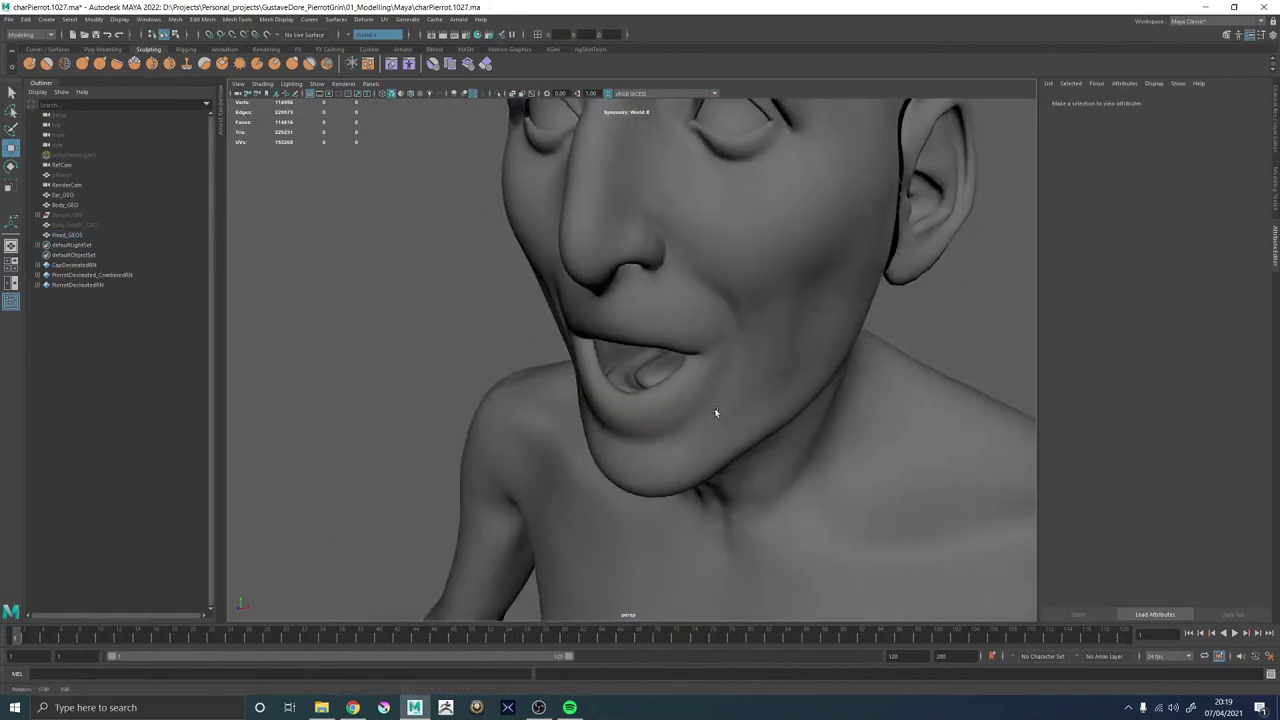
right_click_drag(717, 414, 1009, 594, "alt")
middle_click_drag(584, 418, 632, 361, "alt")
scroll(651, 434, "up", 3)
Turn off the head's smooth preview and inspect the gap between the lower lip and the gum.
left_click(651, 440)
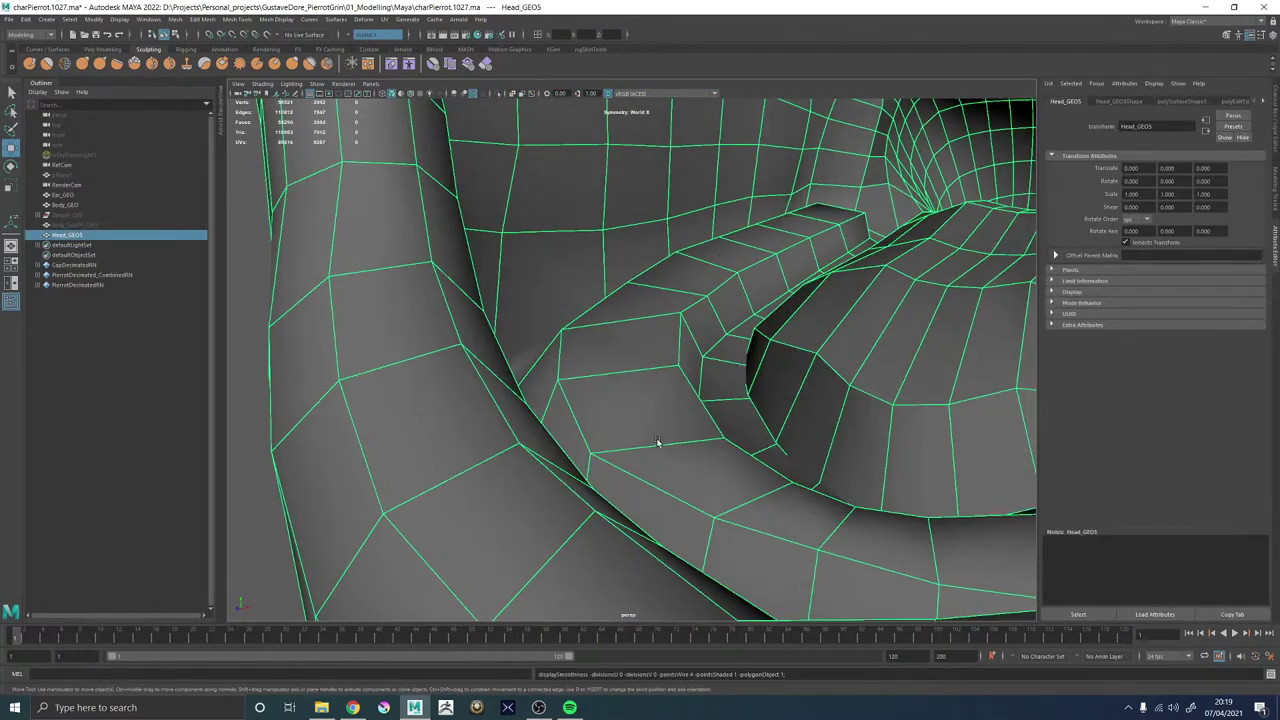
scroll(663, 449, "up", 4)
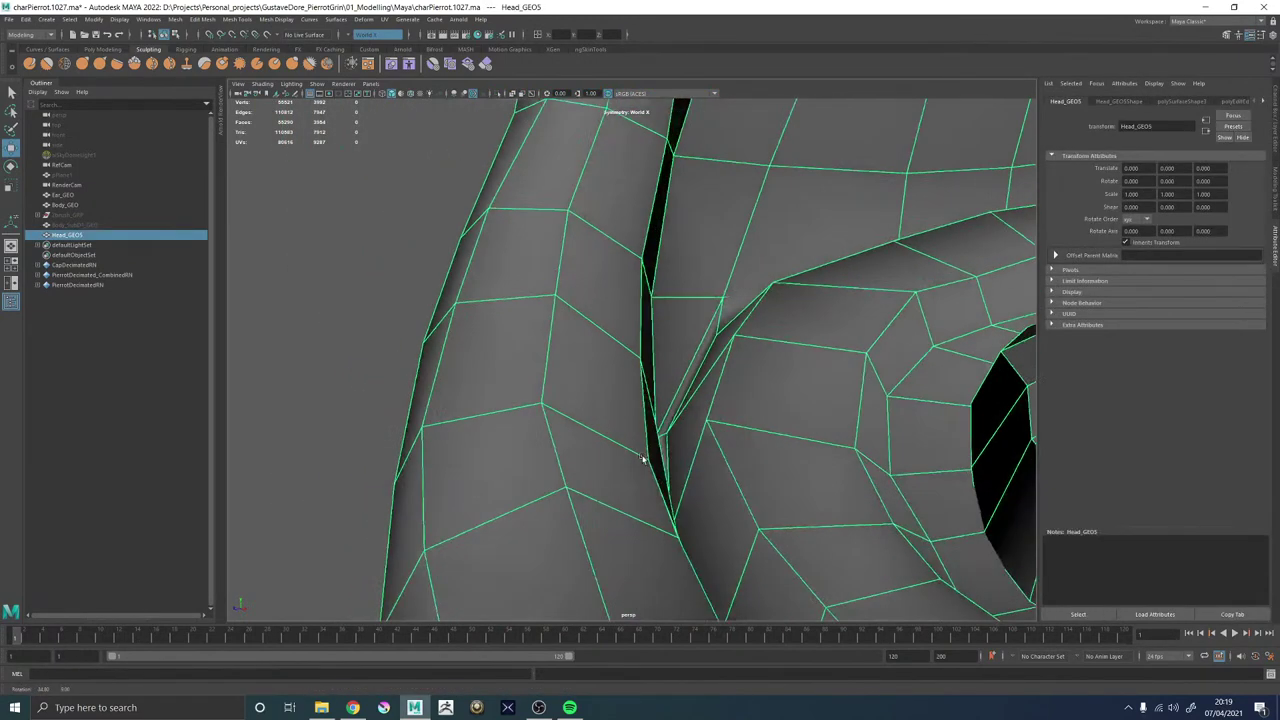
left_click_drag(643, 458, 673, 453, "alt")
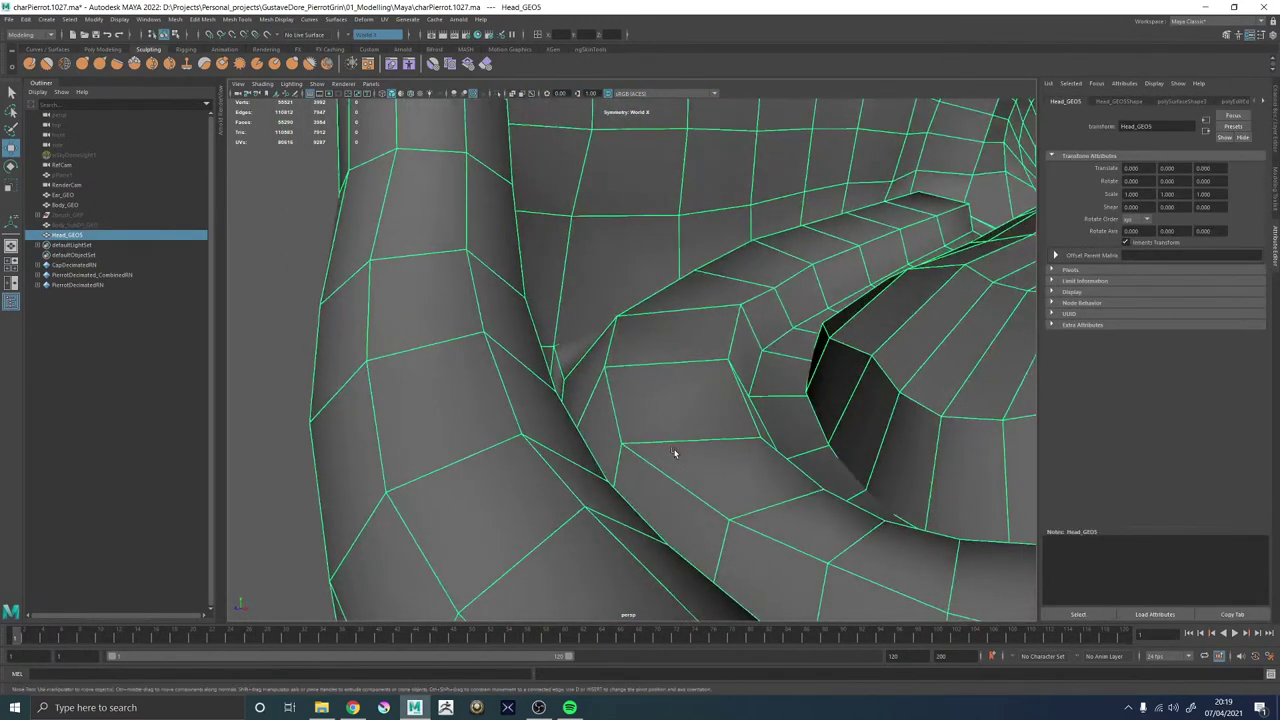
scroll(806, 481, "down", 6)
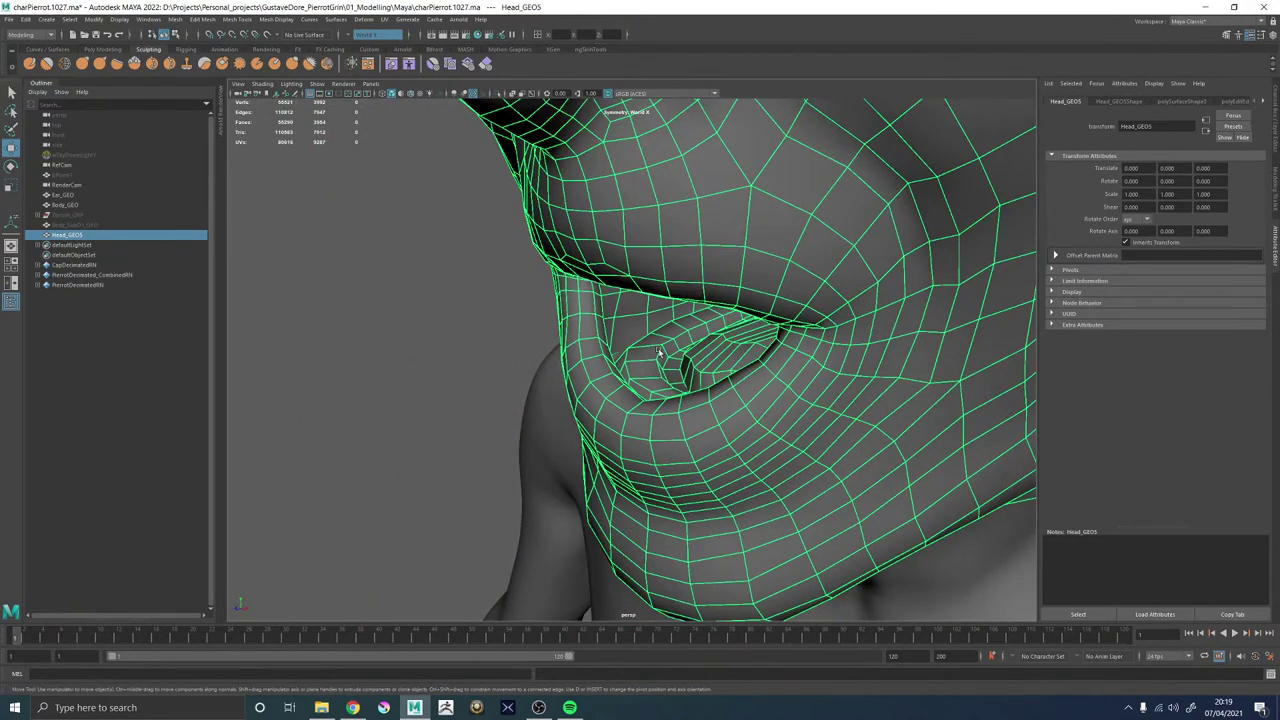
left_click_drag(658, 352, 766, 338, "alt")
scroll(766, 338, "down", 6)
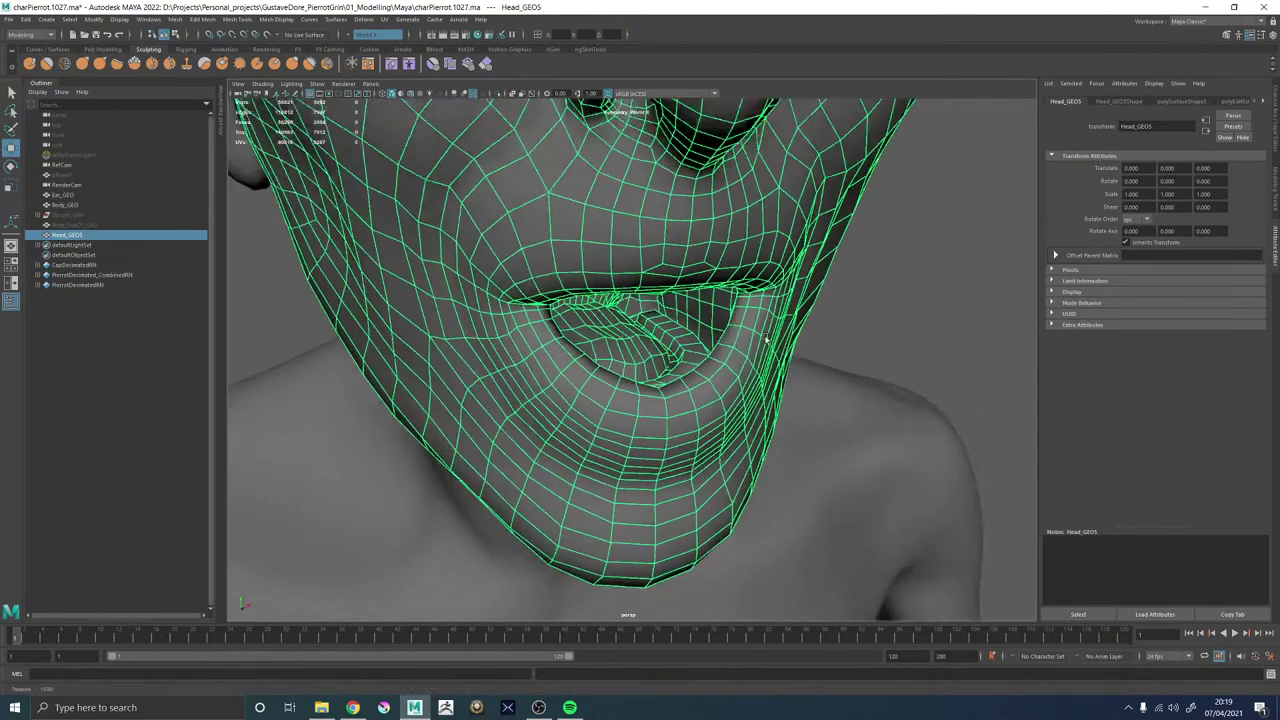
Check the smoothed head with the upper body from several sides, then the tongue up close.
left_click(766, 338)
left_click_drag(691, 374, 636, 384, "alt")
scroll(704, 383, "down", 5)
left_click(636, 384)
left_click_drag(600, 372, 671, 375, "alt")
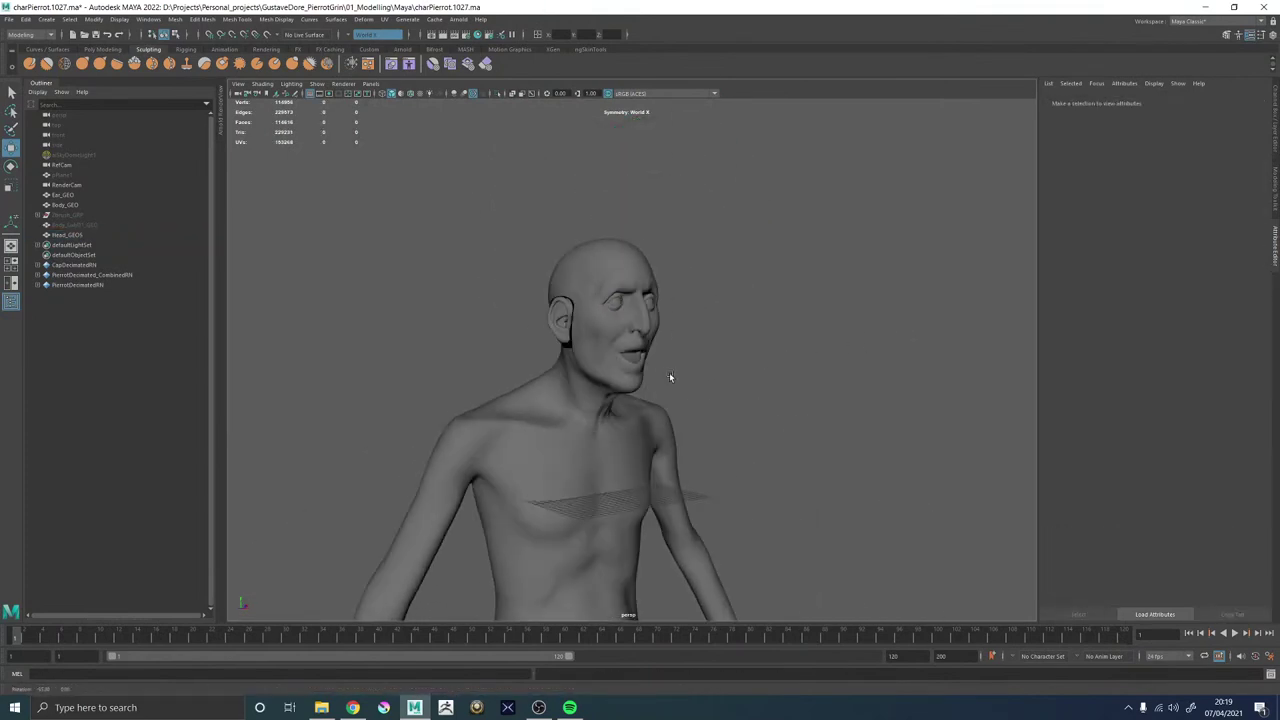
right_click_drag(671, 375, 760, 380, "alt")
left_click_drag(600, 350, 576, 401, "alt")
right_click_drag(576, 401, 656, 332, "alt")
Turn off the head's smooth preview and select the faces of the tongue.
left_click(657, 331)
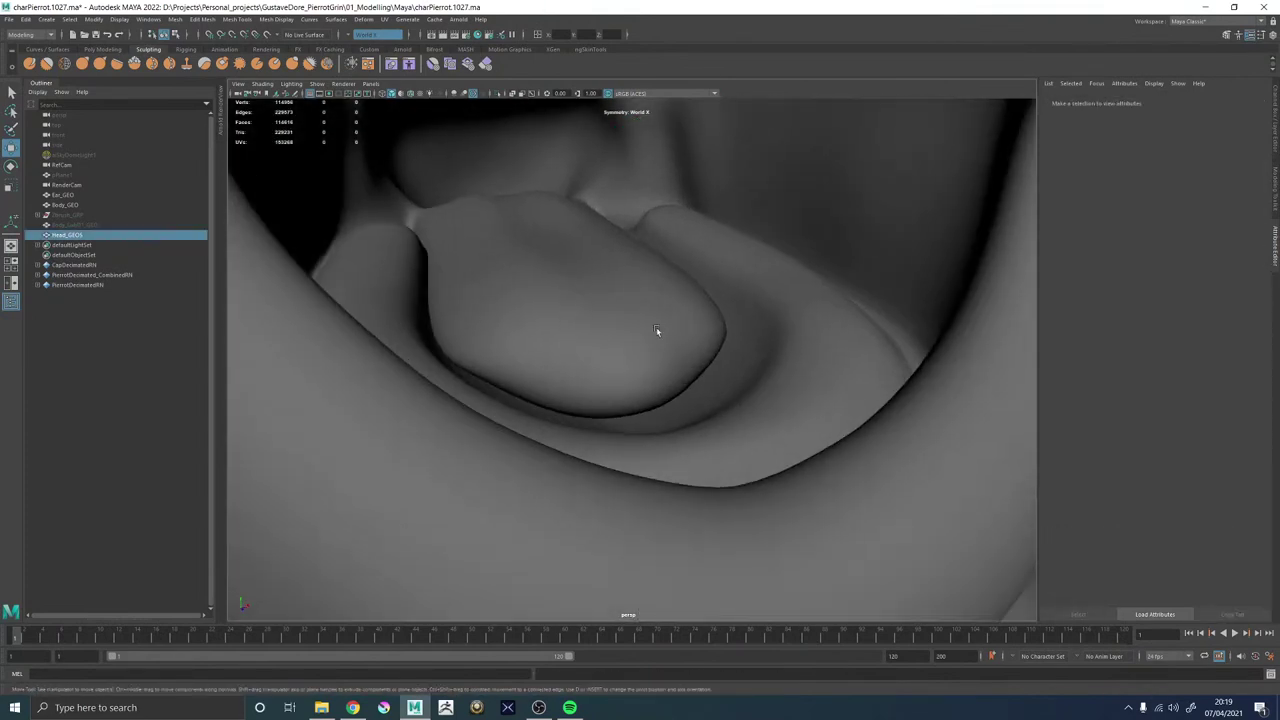
key("1")
left_click_drag(661, 342, 648, 350, "alt")
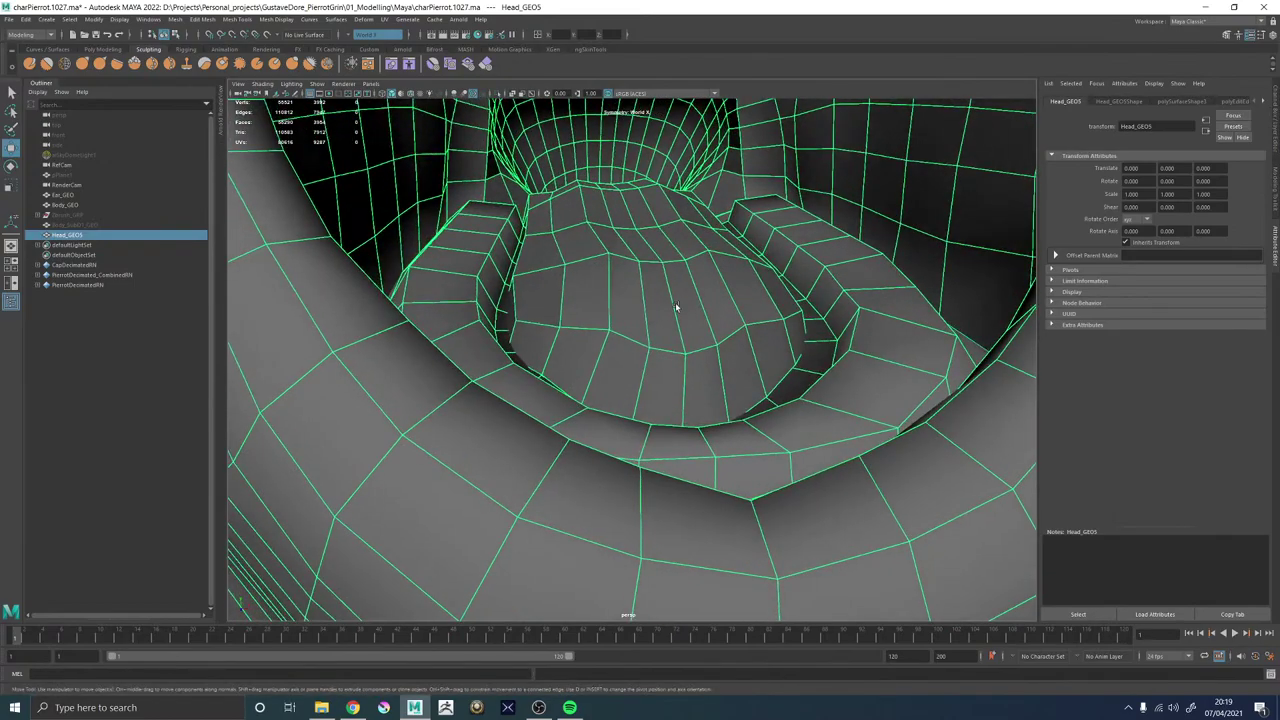
left_click_drag(676, 307, 797, 380, "alt")
right_click_drag(797, 380, 666, 400, "alt")
left_click_drag(666, 400, 590, 385, "alt")
right_click_drag(690, 388, 986, 554, "alt")
left_click_drag(640, 365, 686, 365, "alt")
right_click_drag(686, 348, 687, 378)
double_click(613, 335)
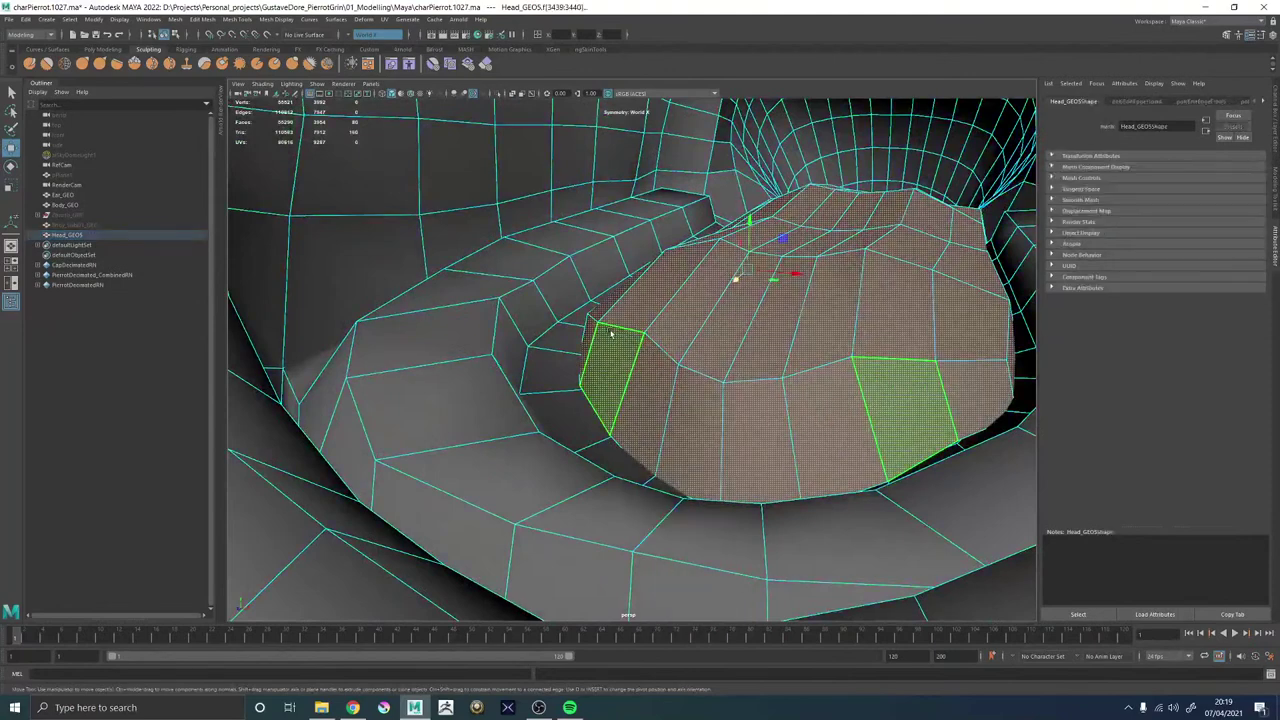
left_click(590, 345)
double_click(732, 402, "shift")
Turn on soft selection and widen the tongue slightly by moving its side faces outward.
key("b")
left_click_drag(790, 395, 774, 272)
left_click(888, 279)
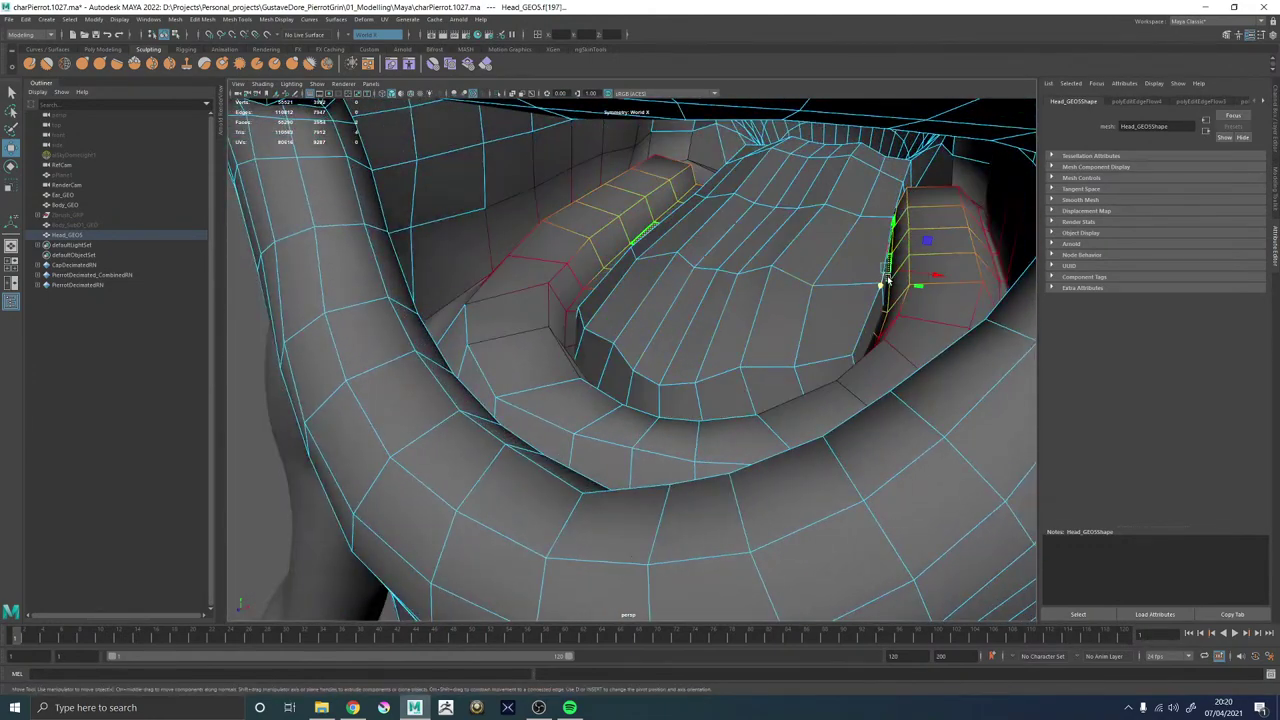
left_click(887, 288)
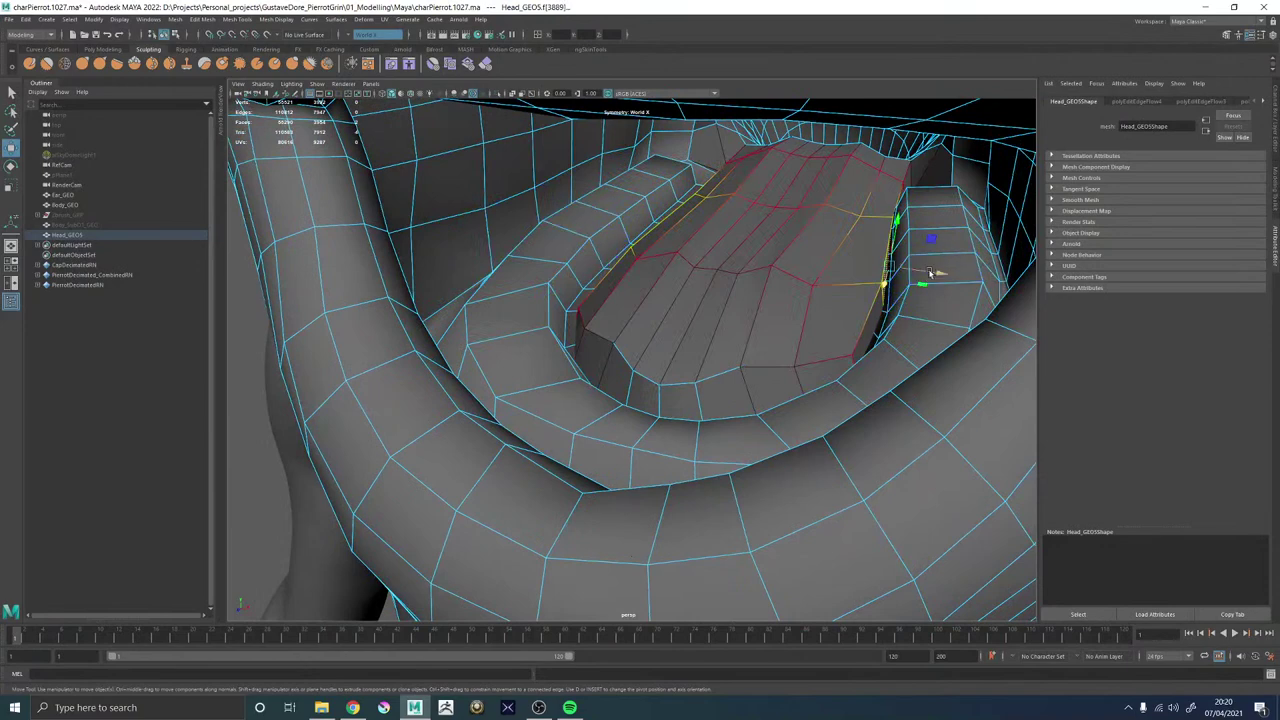
left_click_drag(930, 272, 940, 275)
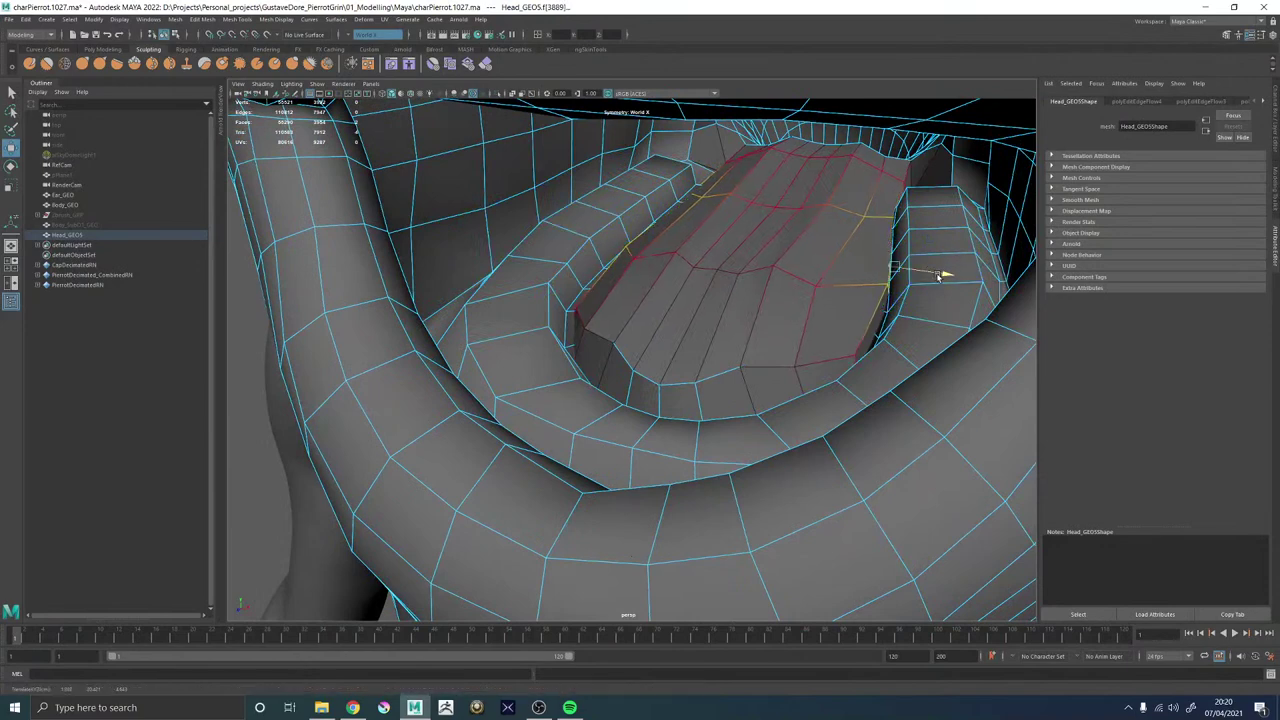
Insert an edge loop around the front and sides of the tongue with Multi-Cut.
left_click_drag(702, 316, 654, 334, "alt")
right_click(718, 312, "shift")
left_click(656, 310)
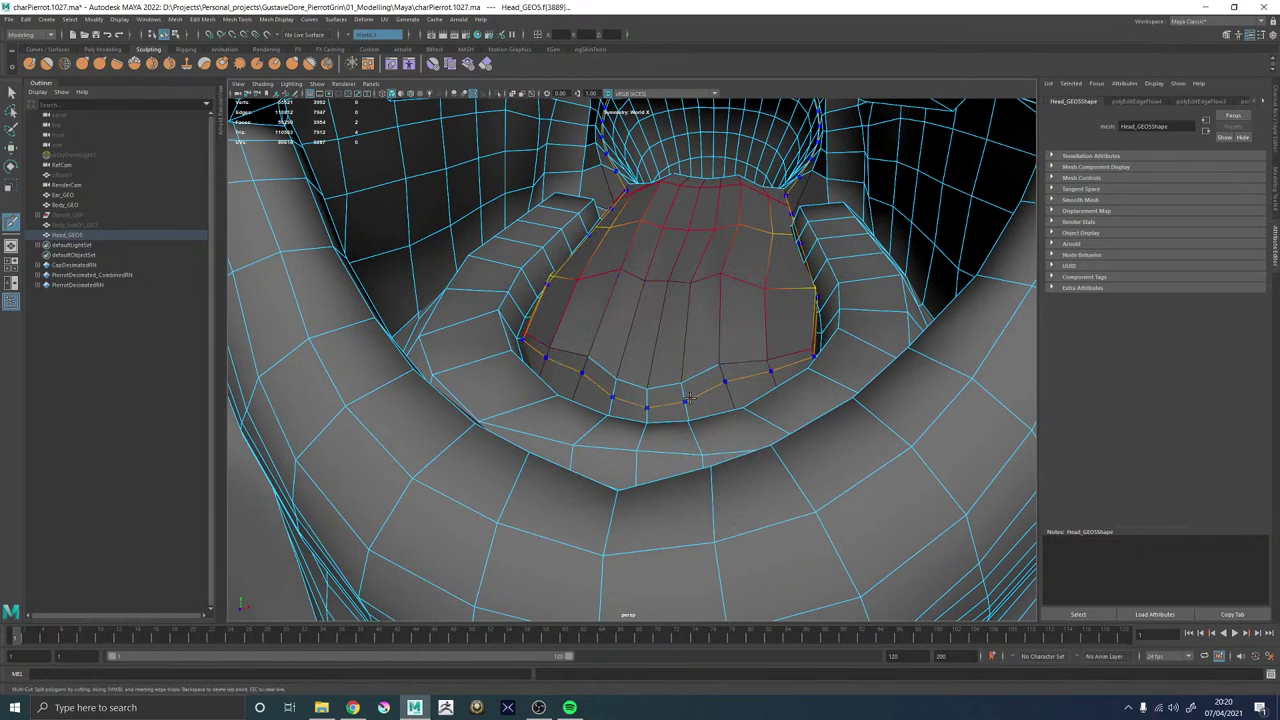
left_click(688, 398, "ctrl")
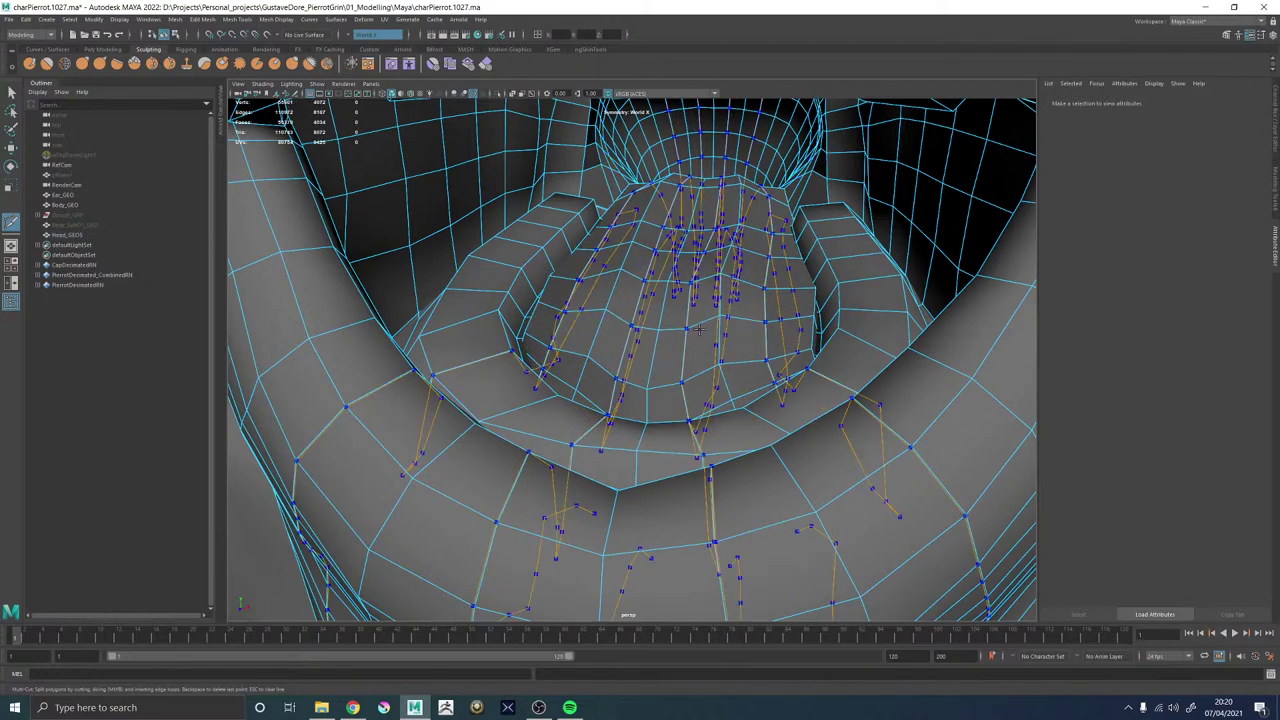
Examine the edge flow around the lower lip and chin, selecting the face strip down the middle of the face.
scroll(698, 330, "down", 10)
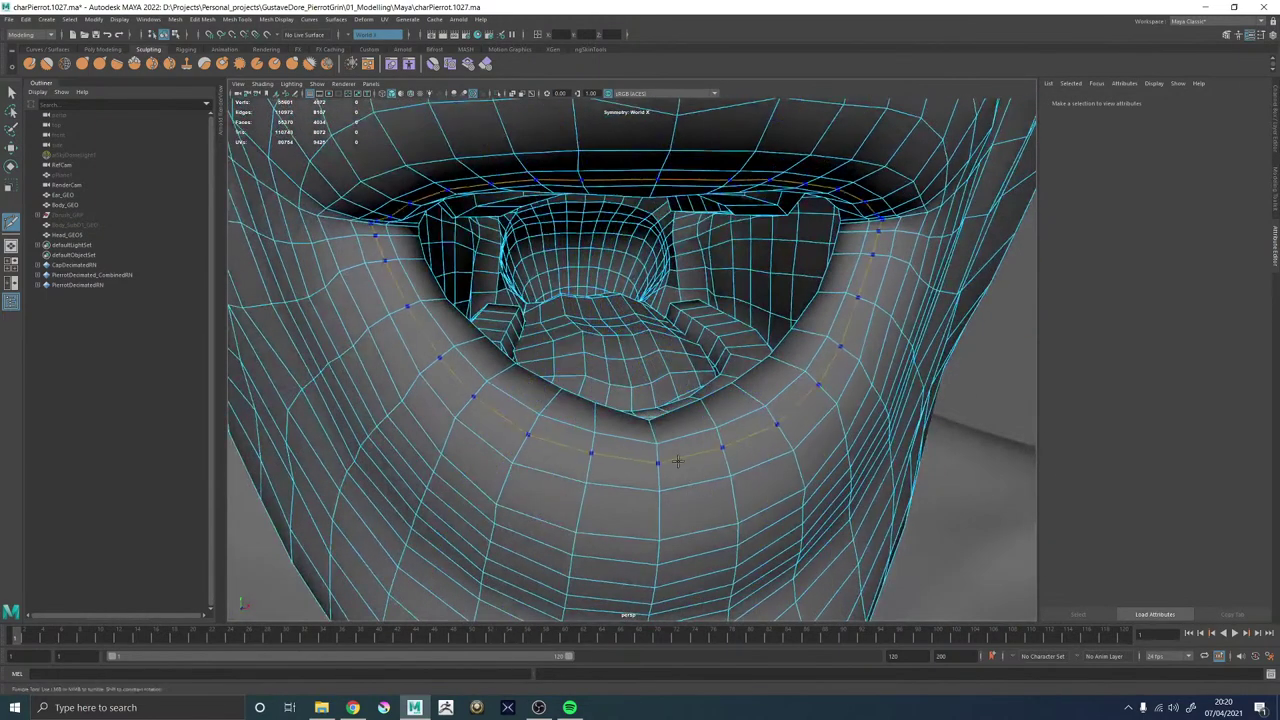
right_click_drag(753, 463, 650, 455, "alt")
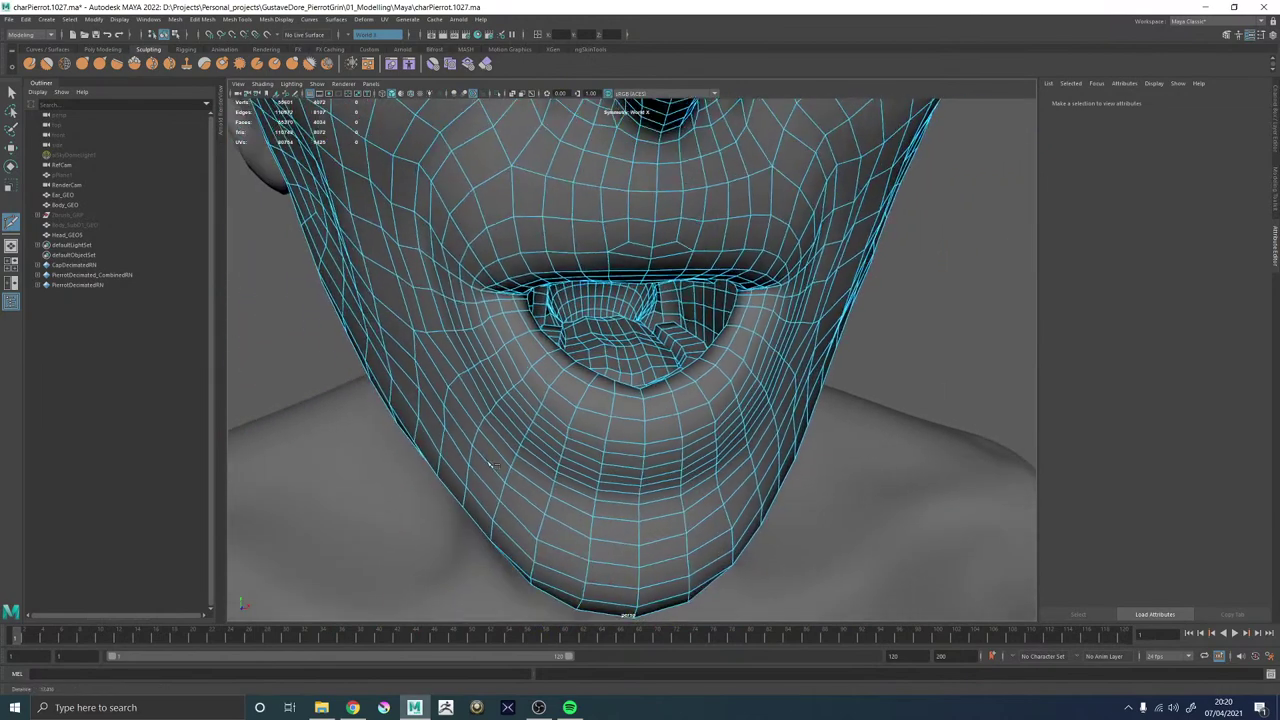
left_click_drag(740, 420, 705, 456, "alt")
right_click_drag(709, 458, 780, 430, "alt")
key("w")
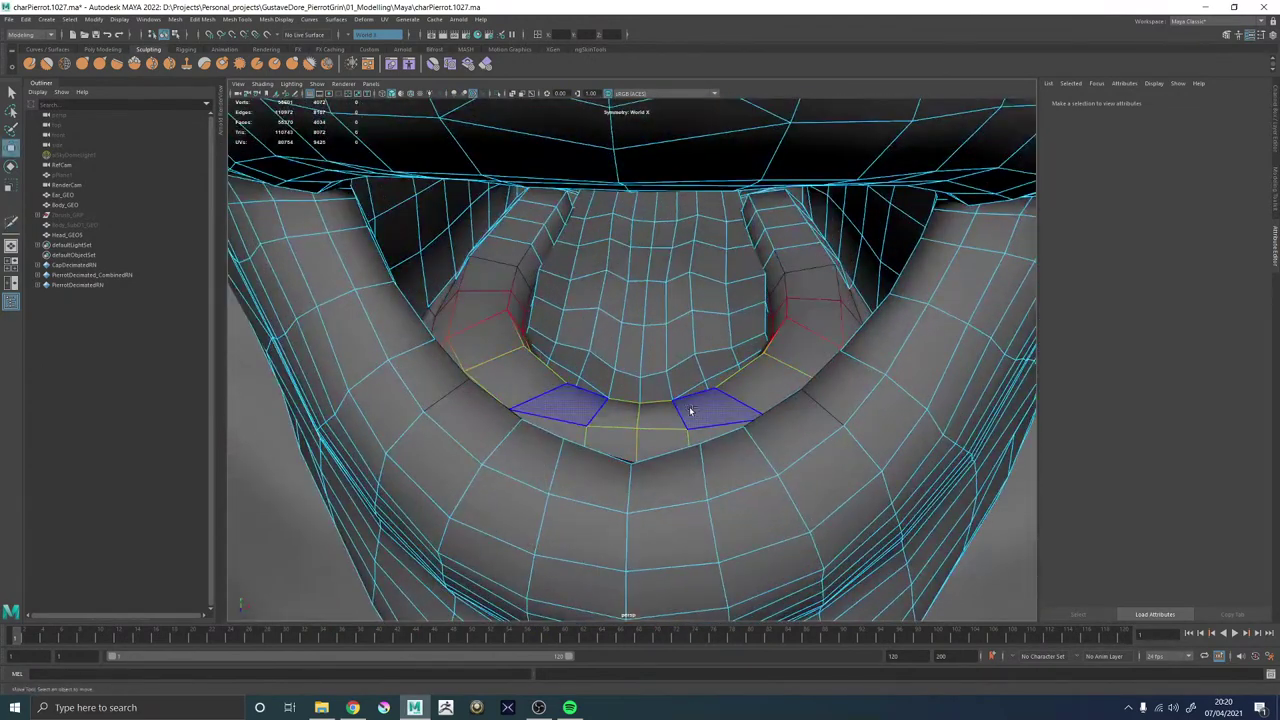
middle_click_drag(696, 460, 702, 372, "alt")
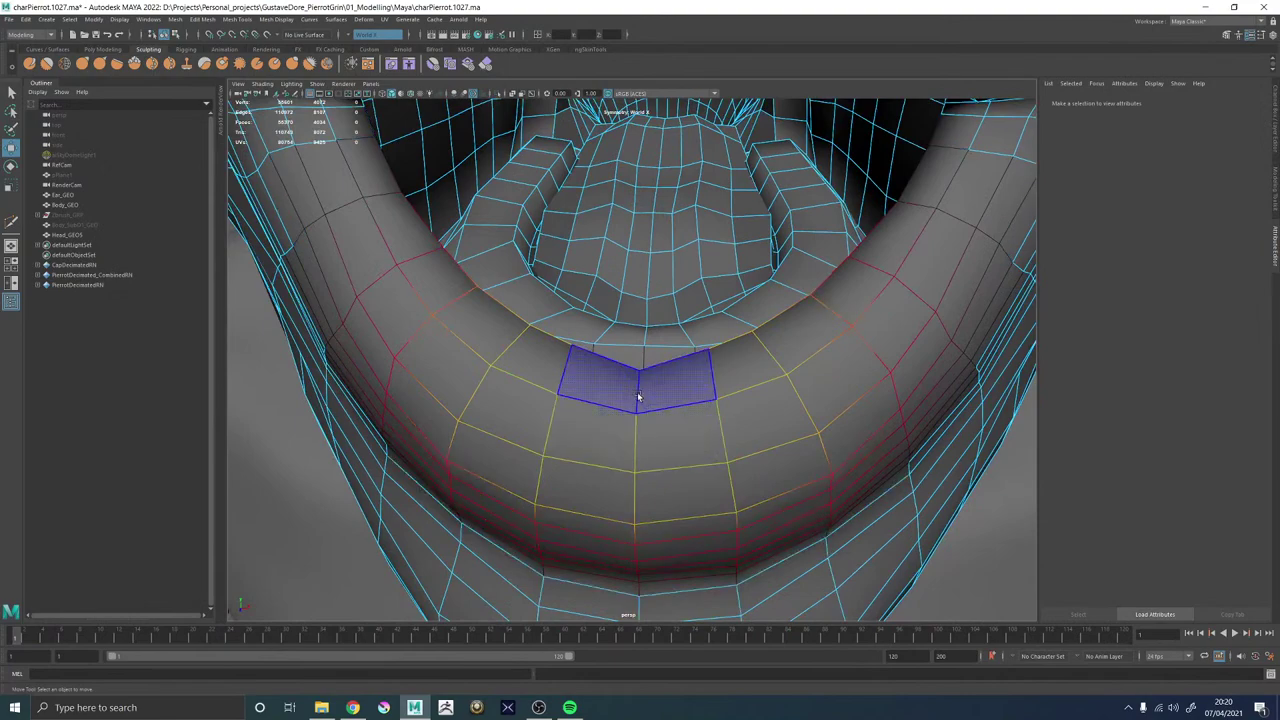
left_click(608, 436)
right_click_drag(848, 456, 755, 453, "alt")
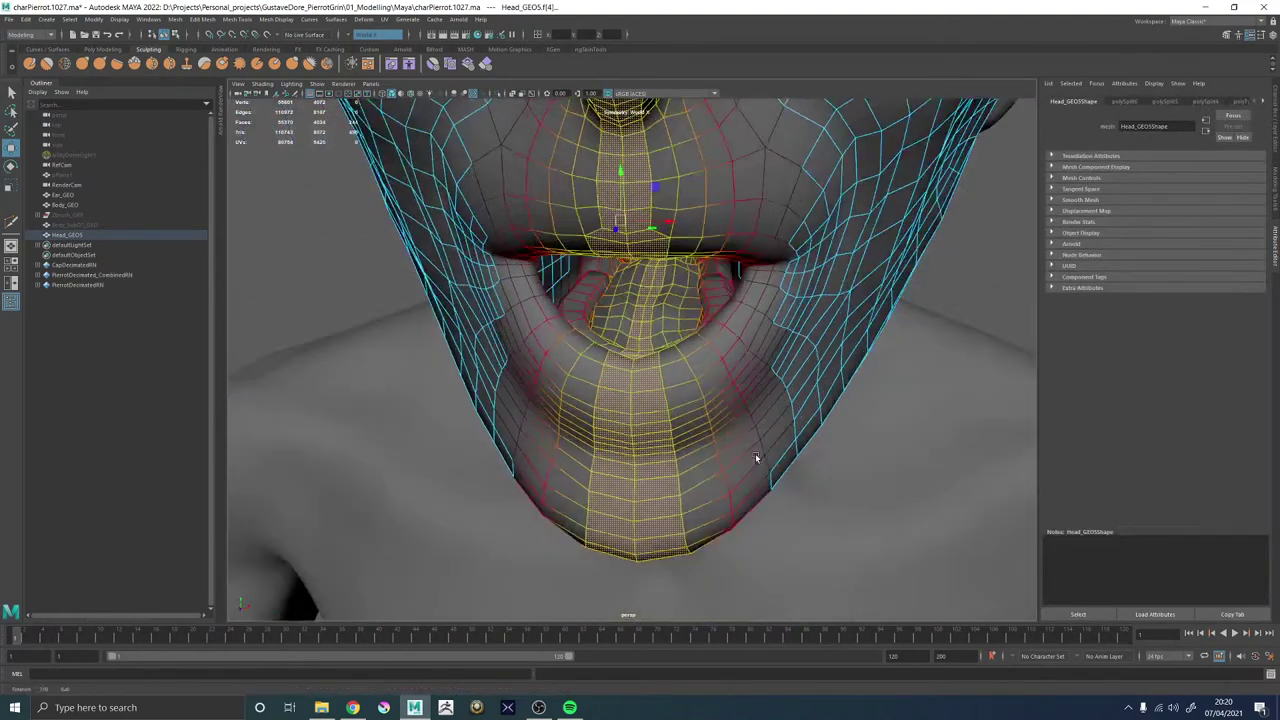
left_click_drag(865, 465, 786, 454, "alt")
middle_click_drag(806, 438, 700, 437, "alt")
right_click_drag(740, 372, 704, 373, "shift")
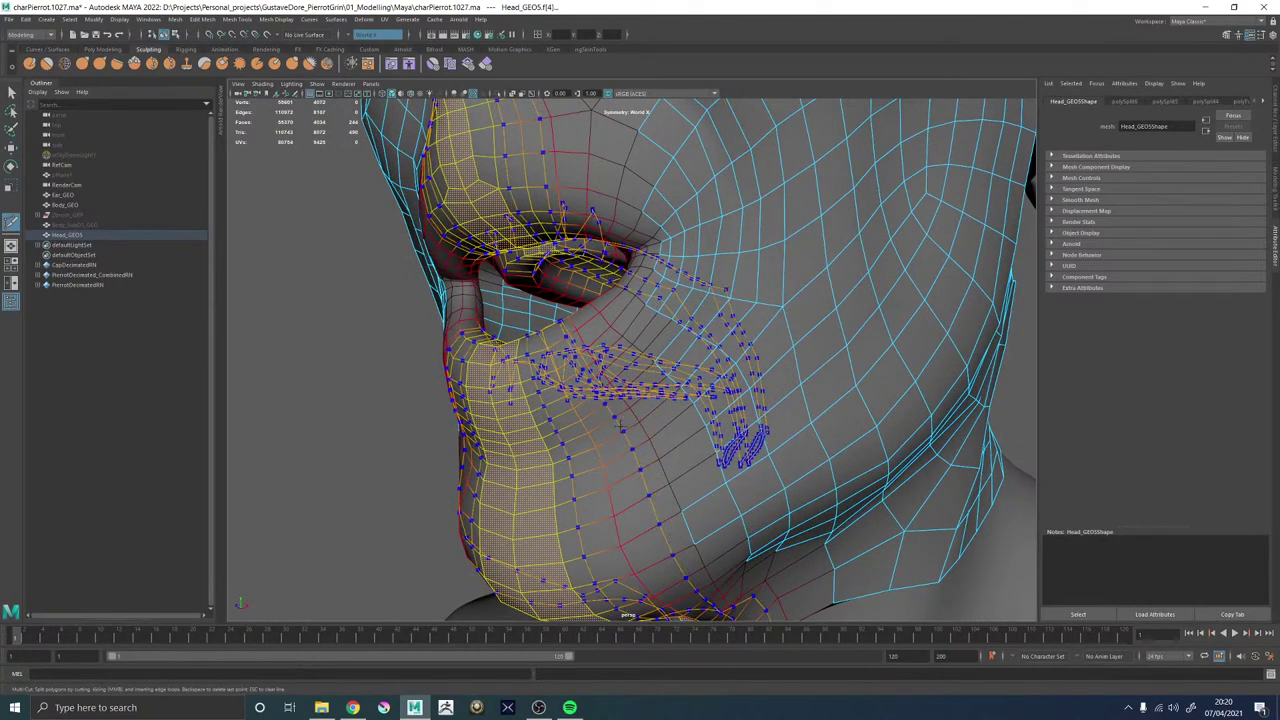
right_click_drag(628, 426, 405, 428, "alt")
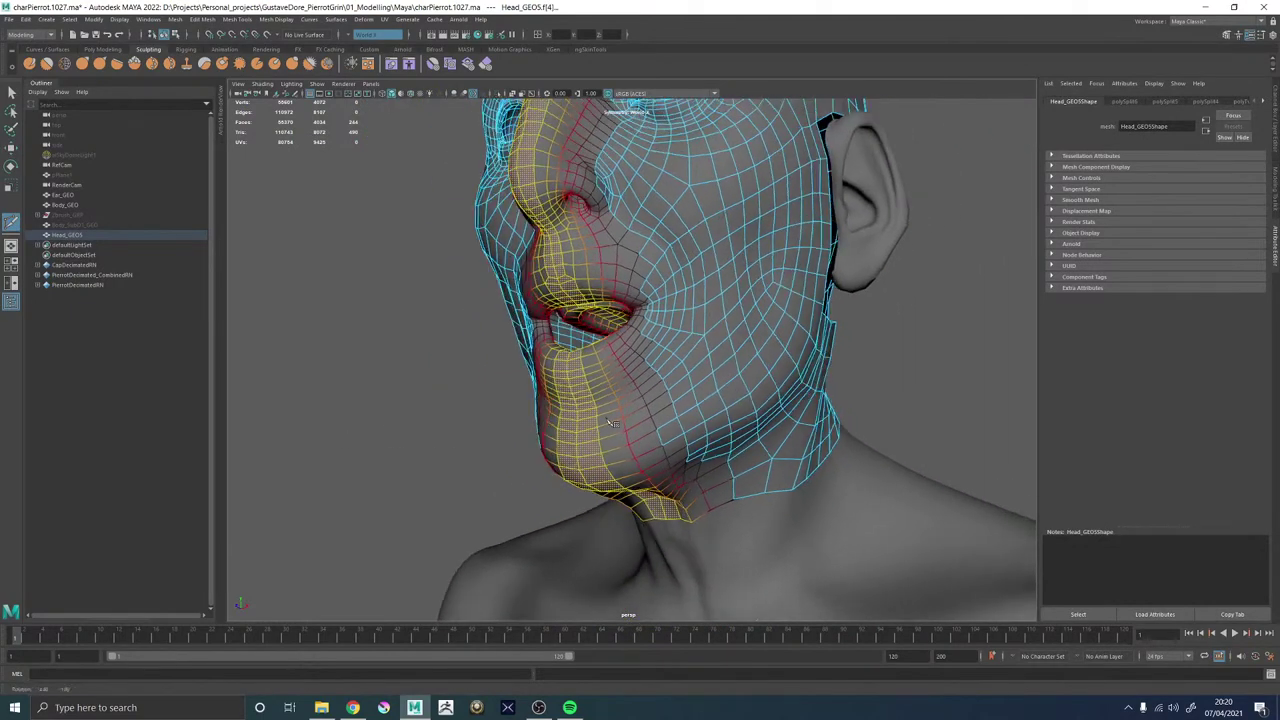
left_click_drag(430, 426, 575, 416, "alt")
key("w")
Select the whole head in object mode, check the mouth in smooth preview, and turn the preview off again.
right_click_drag(580, 416, 1033, 219)
left_click(1033, 219)
left_click(624, 383)
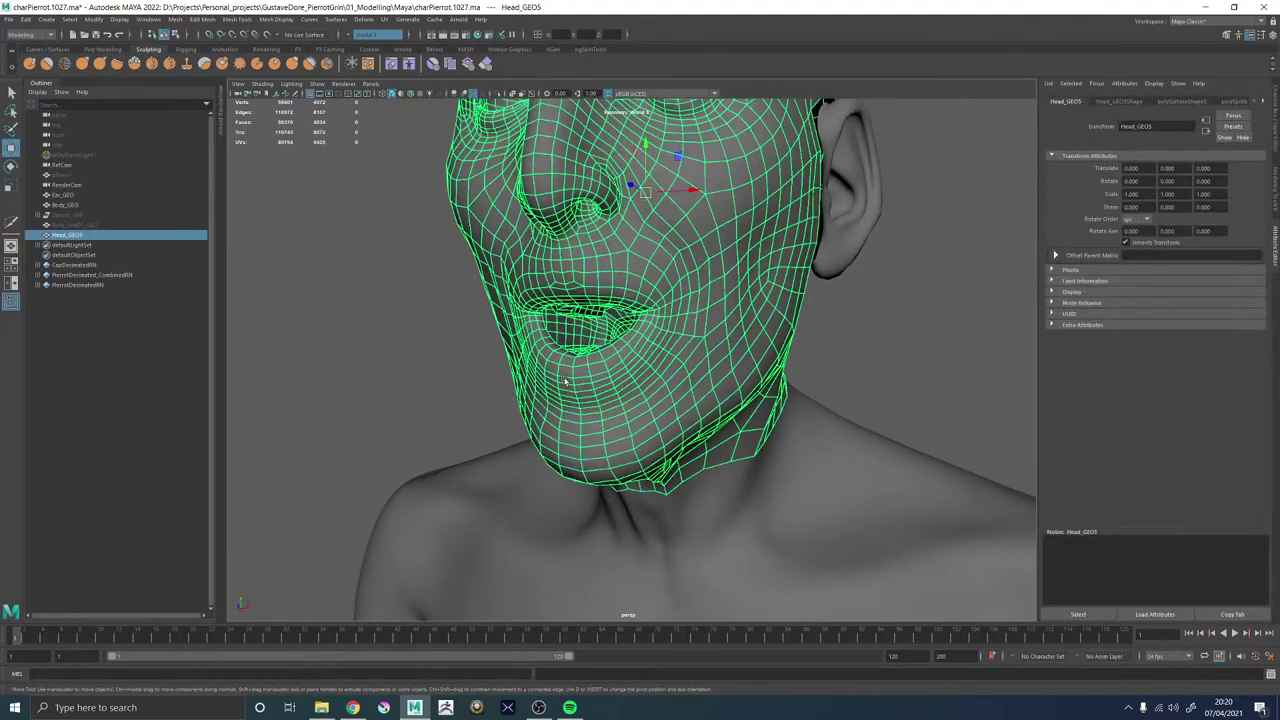
left_click_drag(420, 381, 523, 389, "alt")
right_click_drag(523, 389, 538, 426, "alt")
key("3")
left_click_drag(531, 339, 660, 404, "alt")
key("1")
Insert another edge loop across the tongue with Multi-Cut.
right_click_drag(660, 404, 652, 269)
double_click(625, 362)
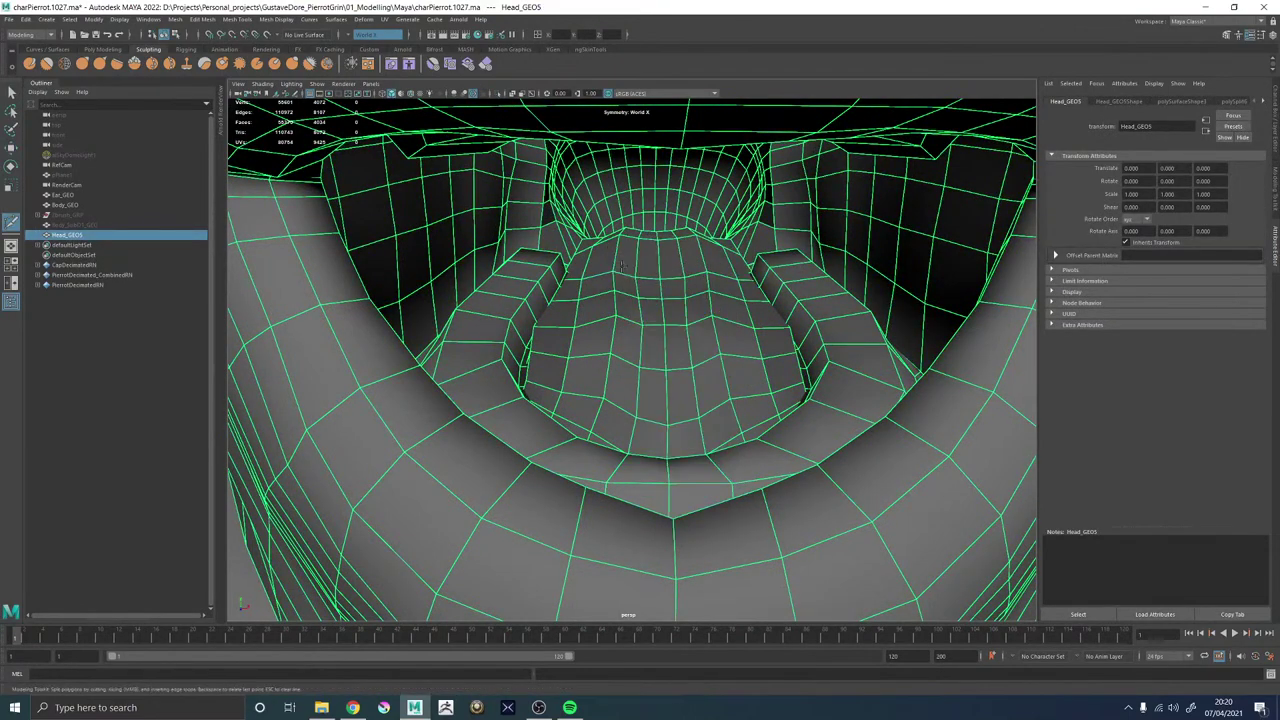
left_click_drag(640, 284, 757, 354, "alt")
key("w")
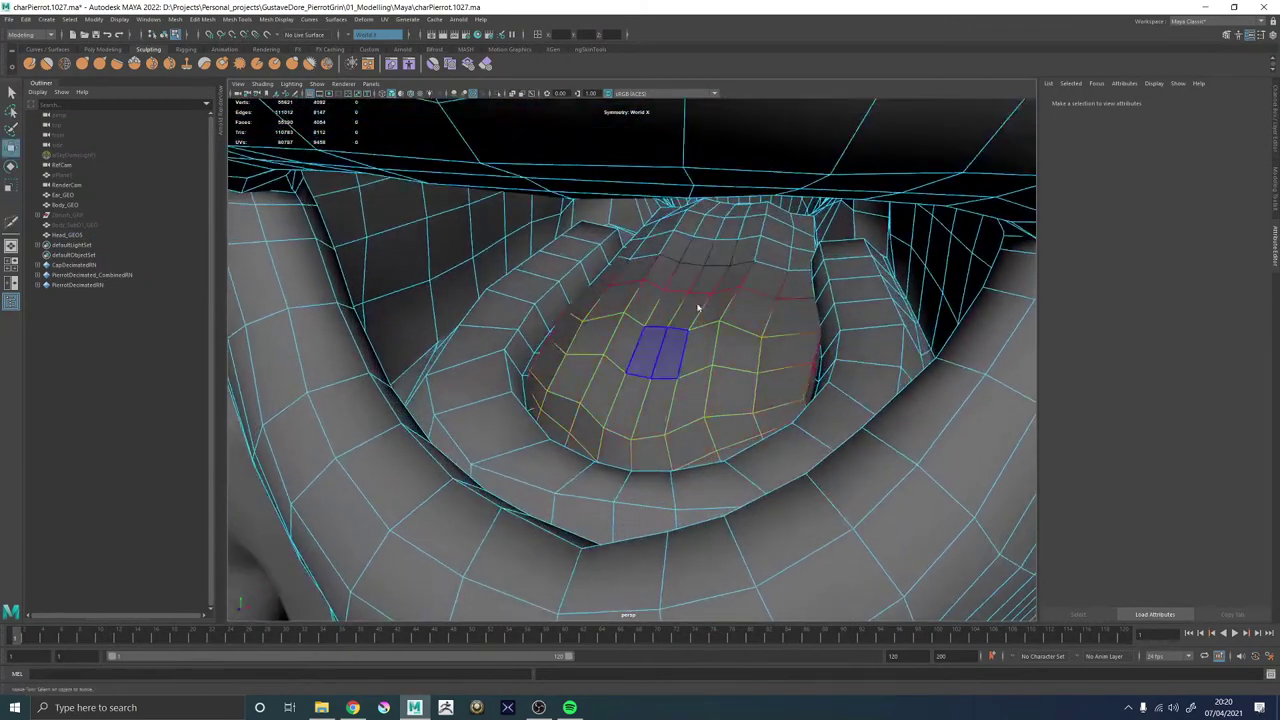
Select the head as an object and even out the tongue's surface with the Smooth sculpting brush.
right_click_drag(694, 332, 703, 323)
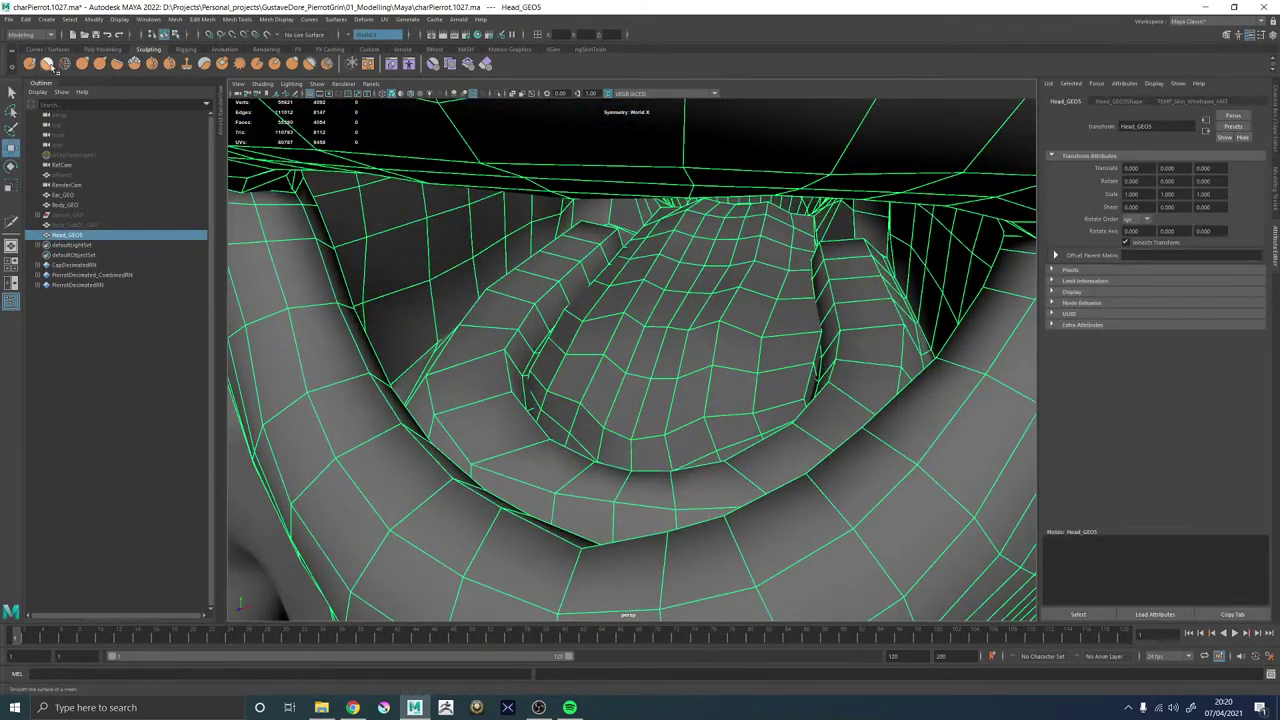
left_click(46, 63)
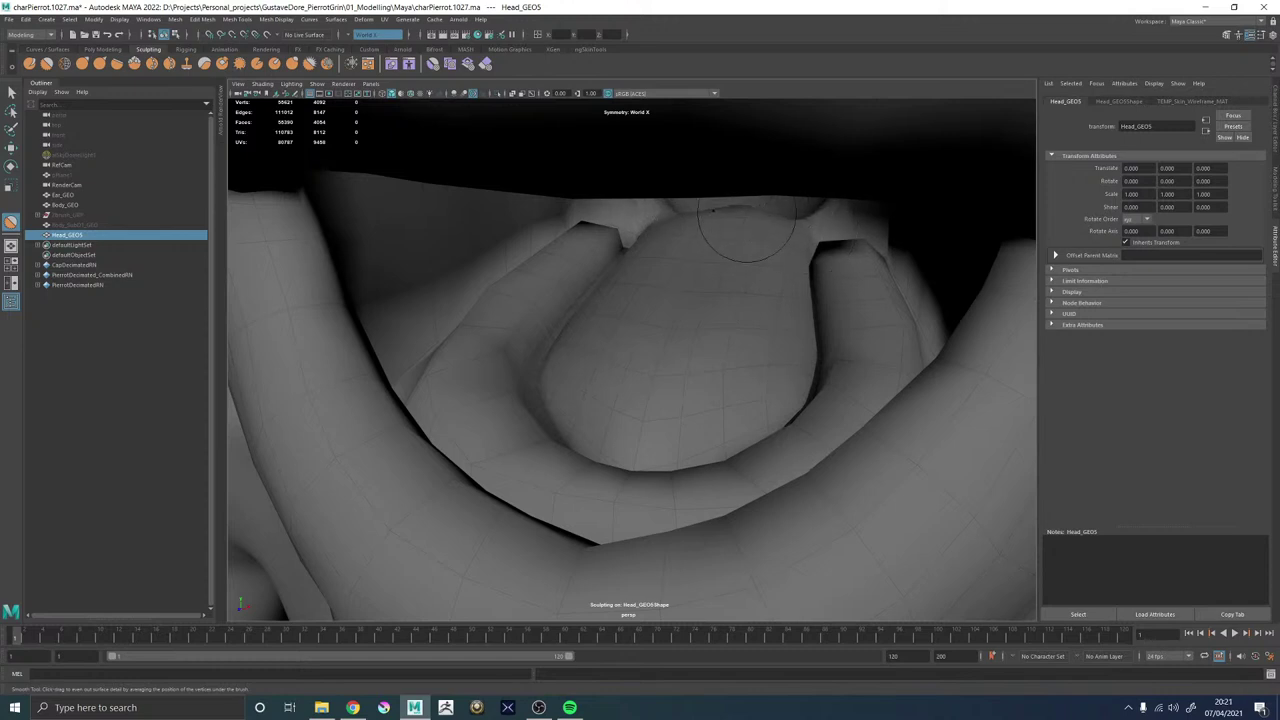
left_click_drag(738, 262, 755, 252, "alt")
left_click_drag(708, 340, 677, 396, "alt")
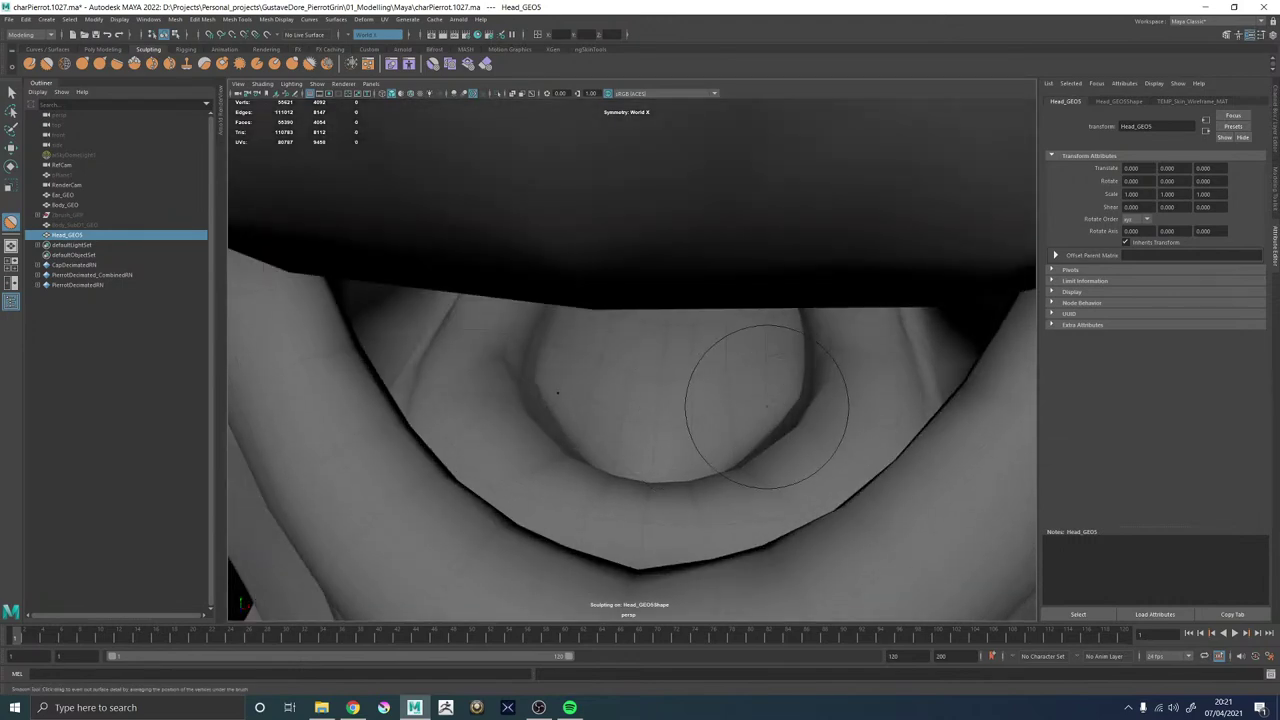
Inspect the mouth interior in wireframe display, leave the sculpting brush and return to shaded display.
key("4")
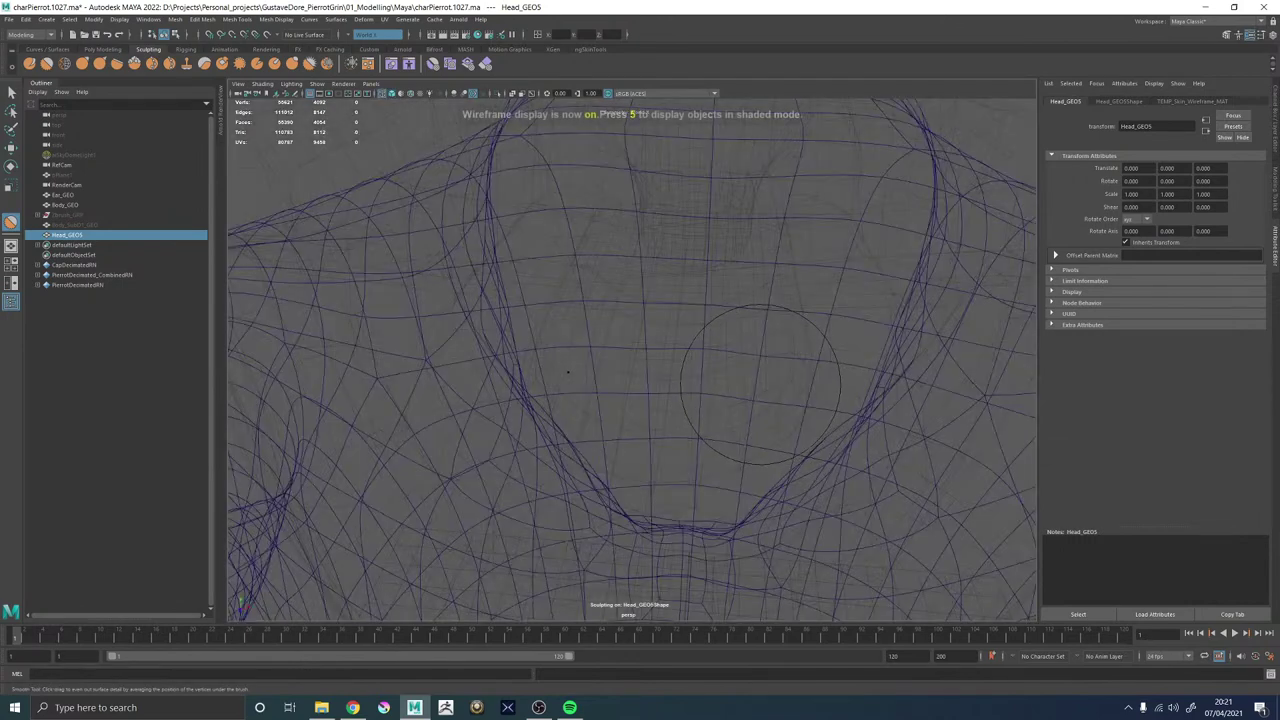
mouse_move(771, 383)
left_mouse_down("alt")
mouse_move(757, 366)
mouse_move(814, 342)
mouse_move(790, 300)
mouse_move(802, 210)
left_mouse_up("alt")
left_click_drag(836, 304, 587, 326, "alt")
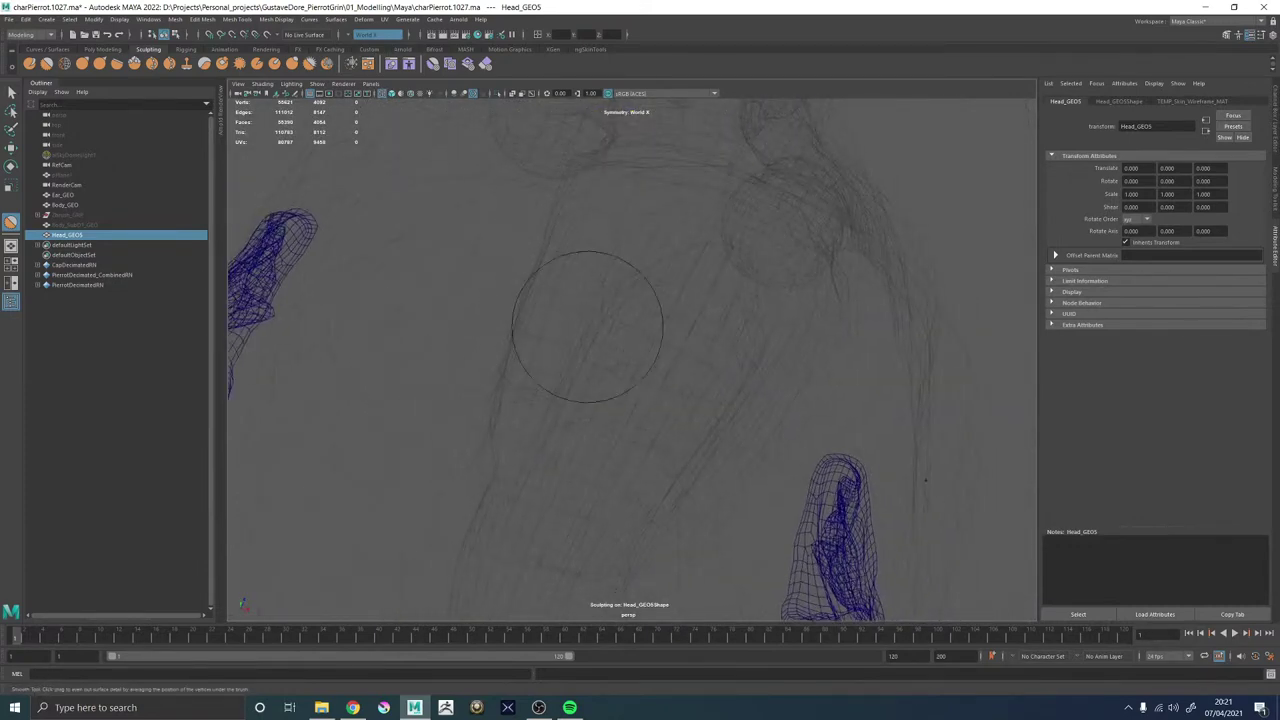
left_click_drag(709, 325, 677, 383, "alt")
key("w")
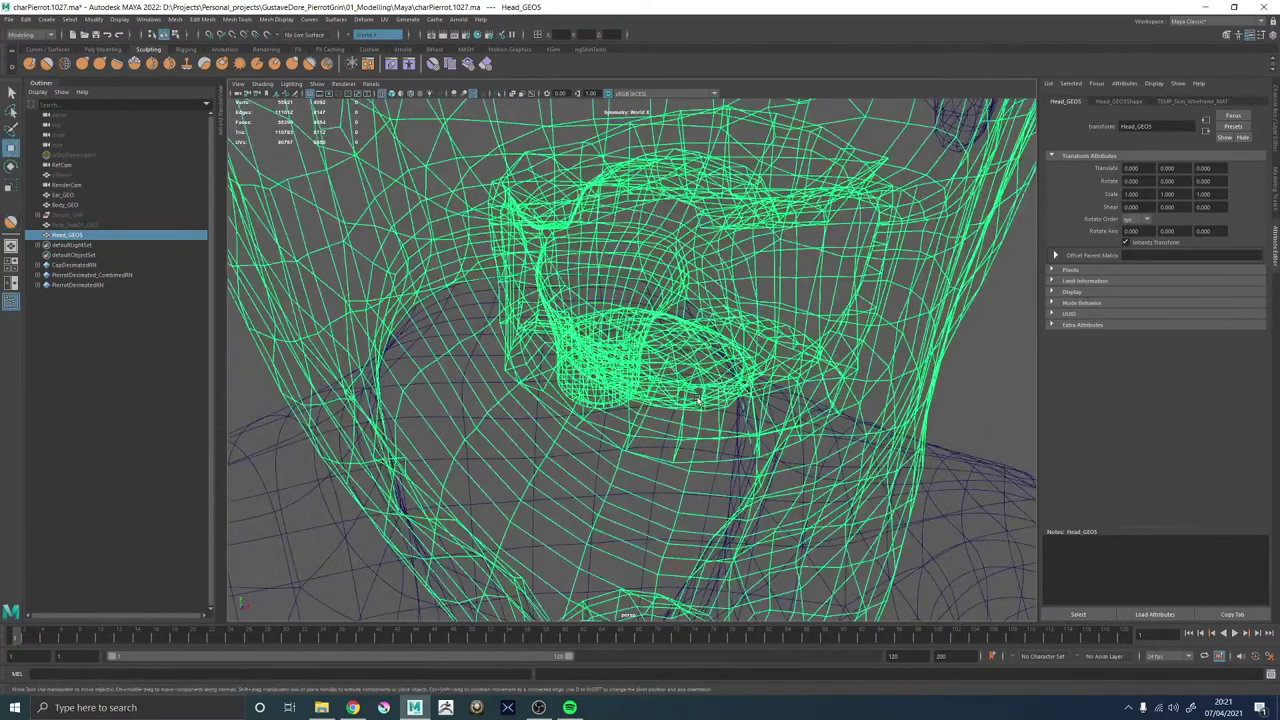
key("5")
Deselect the head and check the tongue and gums through the open mouth from the front.
scroll(824, 341, "down", 6)
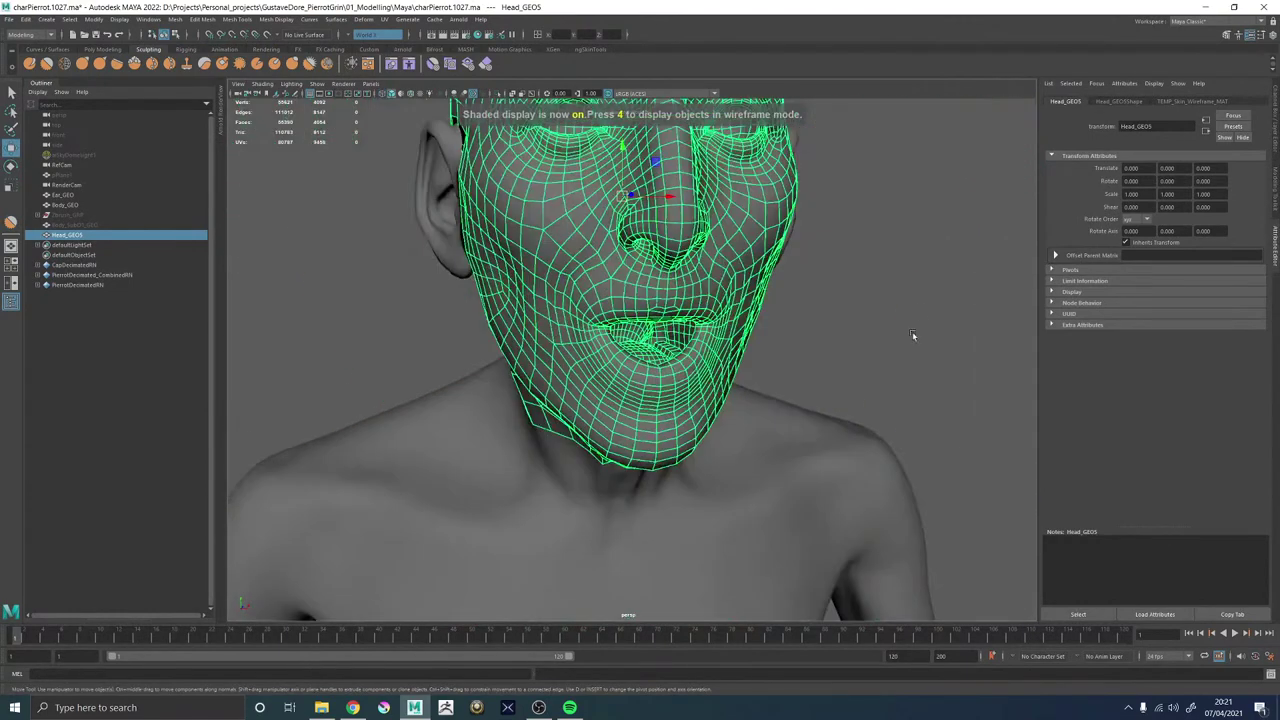
left_click(914, 336)
left_click_drag(914, 336, 446, 367, "alt")
scroll(528, 354, "down", 4)
right_click_drag(447, 367, 666, 413, "alt")
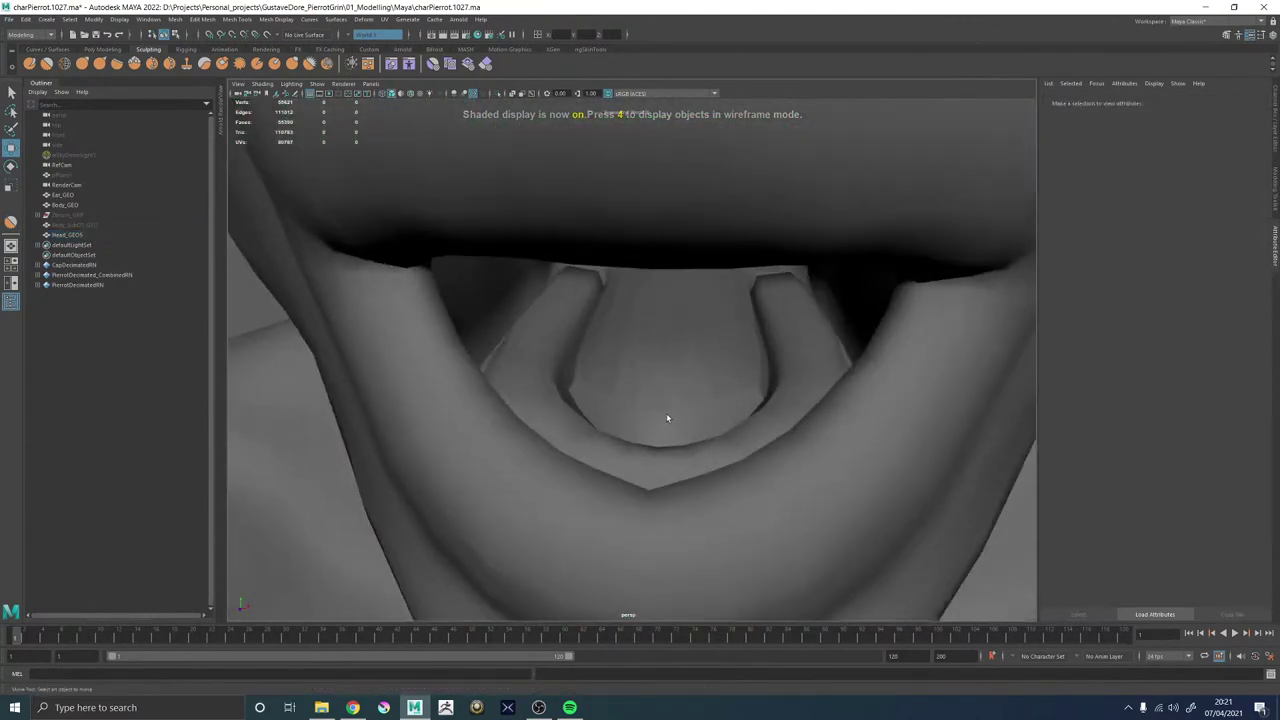
left_click(664, 412)
left_click_drag(666, 417, 752, 421, "alt")
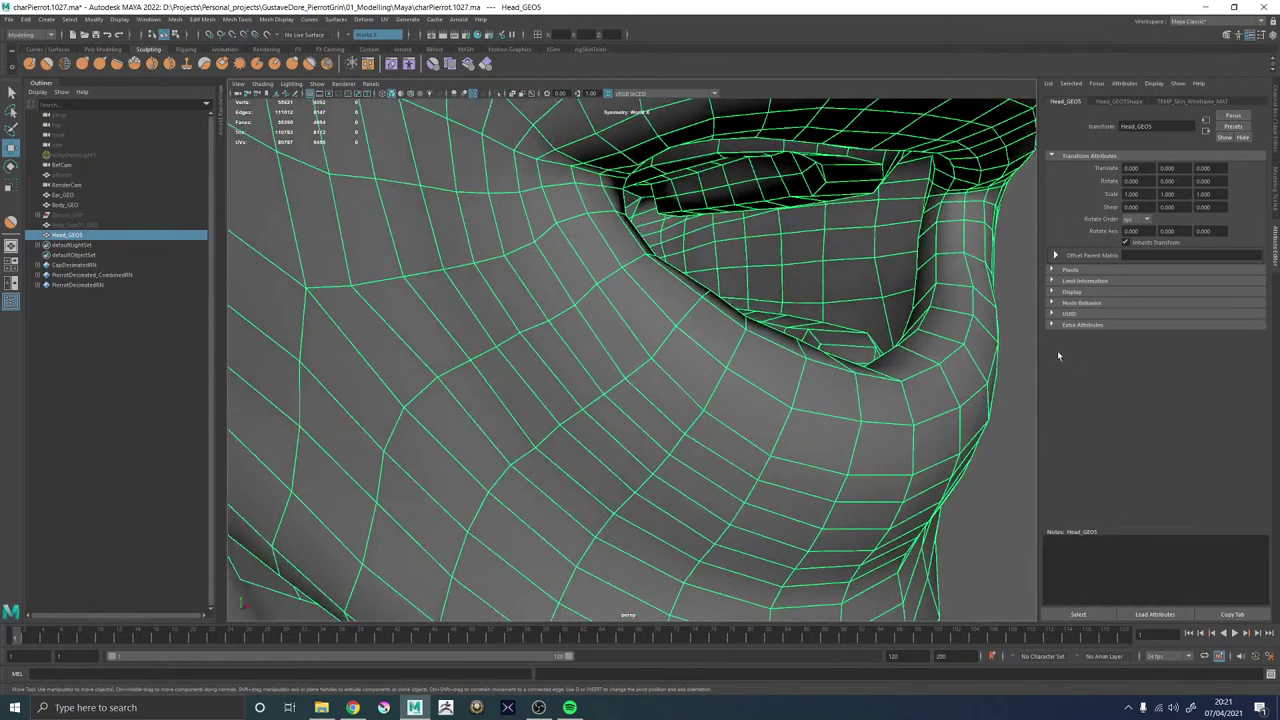
Check the head together with the upper body from the front, and inspect the faceted shading on the tongue up close.
scroll(935, 400, "down", 4)
left_click(928, 403)
left_click_drag(928, 403, 714, 411, "alt")
left_click_drag(622, 391, 684, 376, "alt")
left_click(622, 405)
scroll(678, 411, "down", 6)
left_click(905, 334)
left_click_drag(905, 335, 821, 371, "alt")
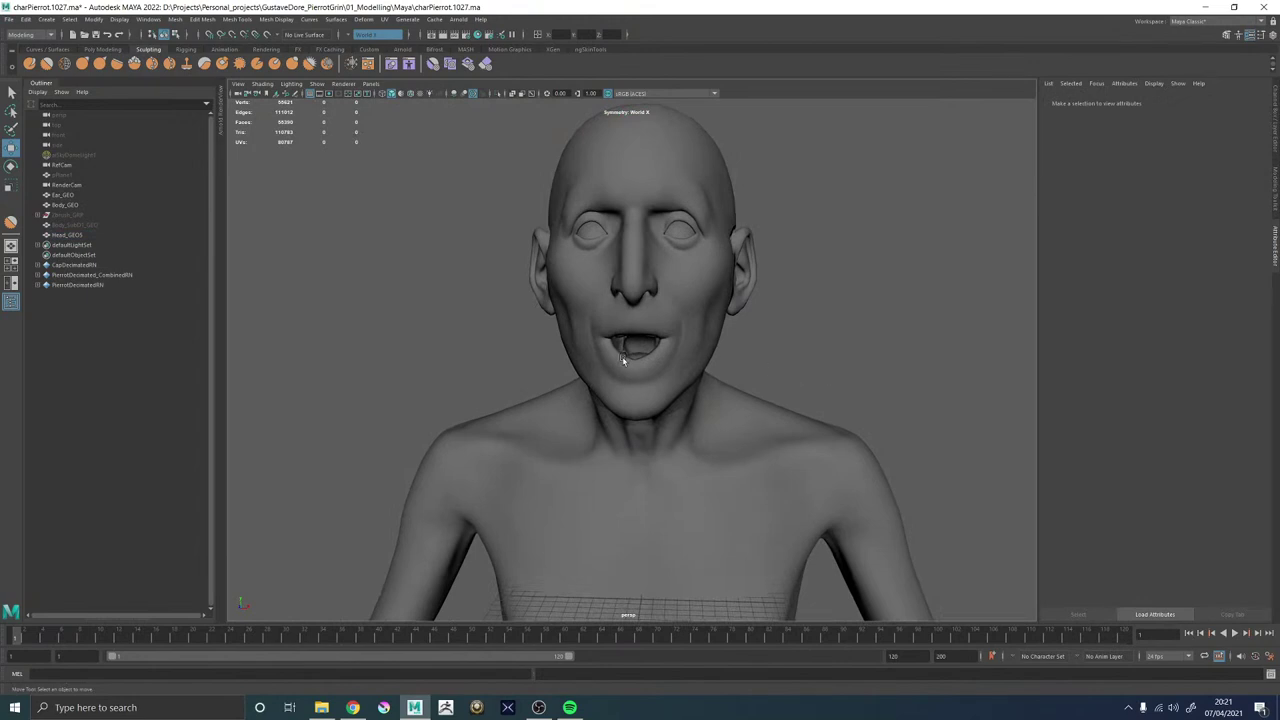
scroll(622, 356, "up", 10)
mouse_move(666, 371)
left_mouse_down("alt")
mouse_move(594, 382)
mouse_move(659, 385)
left_mouse_up("alt")
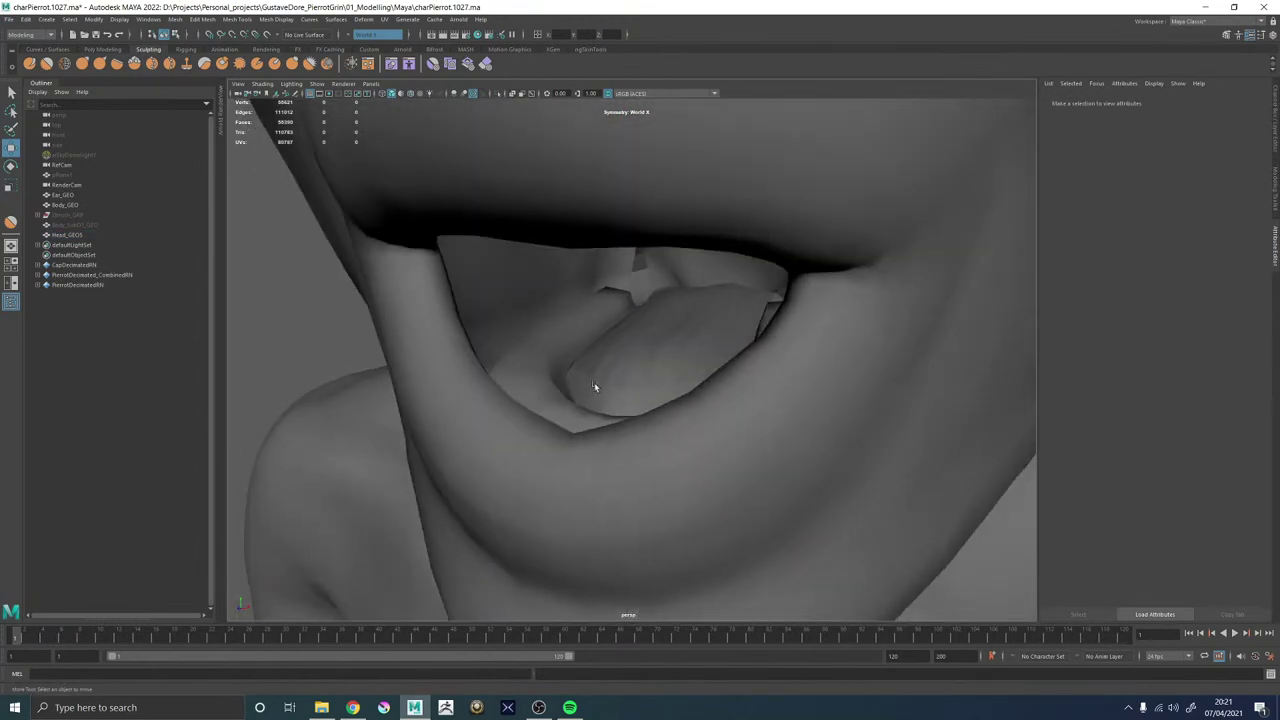
scroll(659, 385, "up", 3)
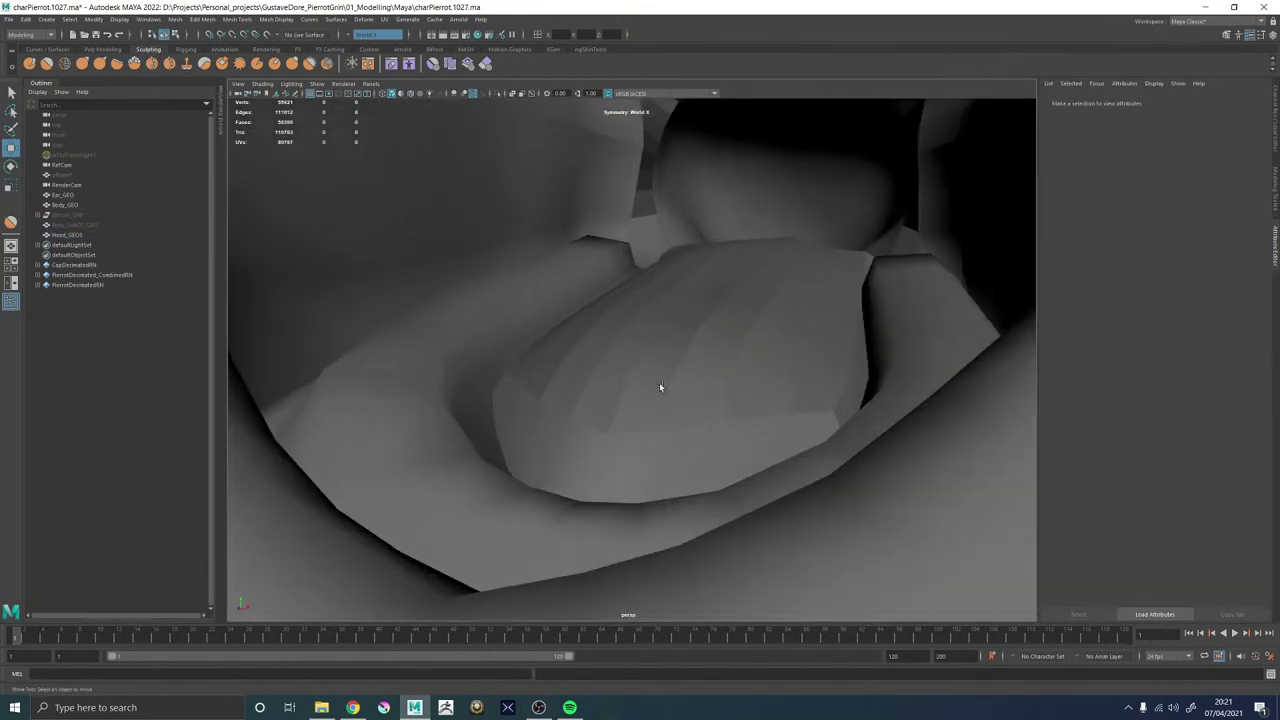
Set the head mesh's normals to face and soften all its edges.
left_click(659, 385)
left_click(292, 20)
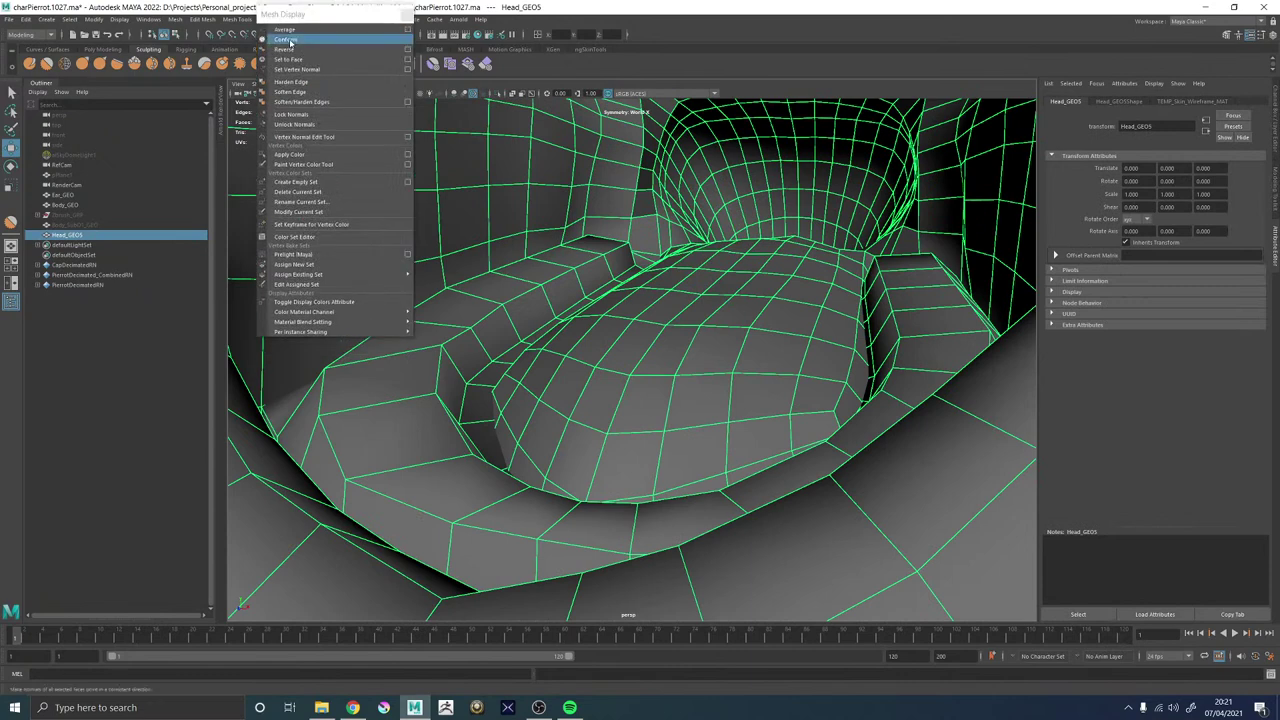
left_click(288, 60)
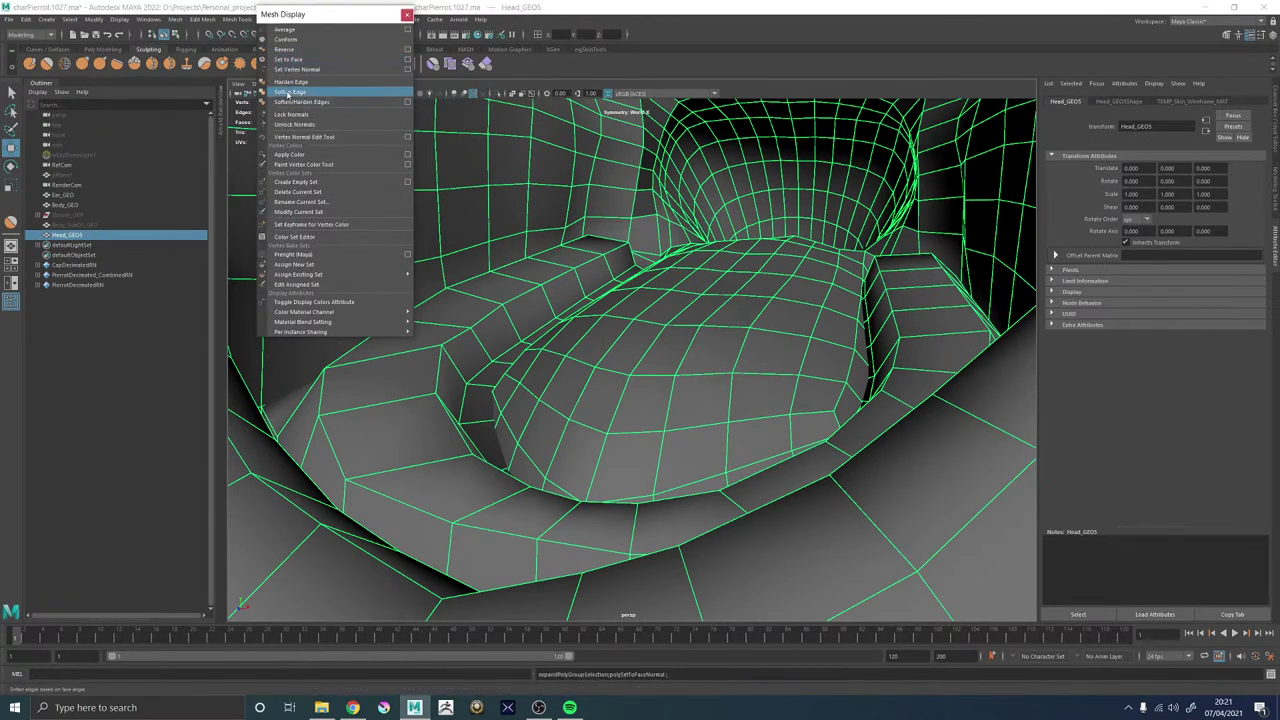
left_click(288, 93)
scroll(397, 384, "down", 6)
left_click(374, 366)
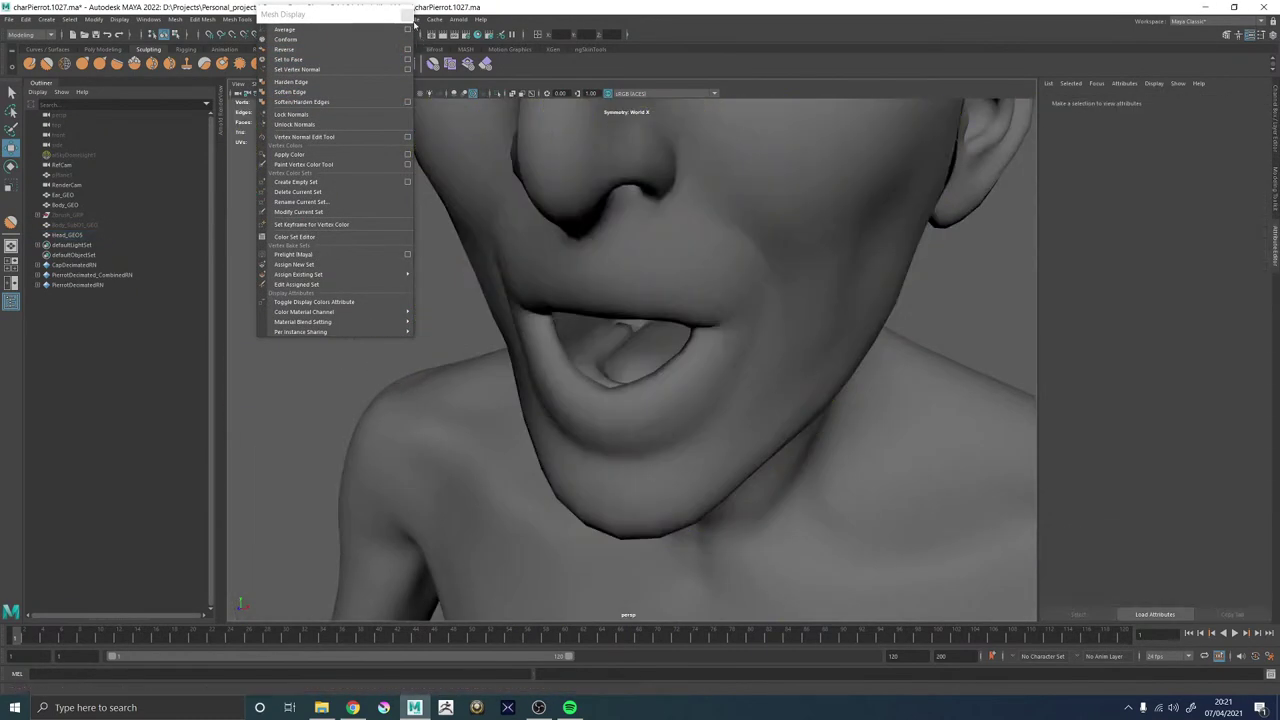
left_click(408, 15)
Examine the softened shading of the face and mouth from a distance and up close.
left_click_drag(600, 250, 663, 280, "alt")
left_click(664, 281)
scroll(700, 290, "down", 6)
left_click(862, 324)
left_click_drag(862, 324, 802, 352, "alt")
right_click_drag(667, 346, 780, 356, "alt")
left_click_drag(780, 356, 654, 440, "alt")
left_click(660, 383)
left_click(856, 407)
right_click_drag(654, 440, 752, 400, "alt")
Select the head and inspect the tongue and gum topology from the front and side.
left_click(754, 277)
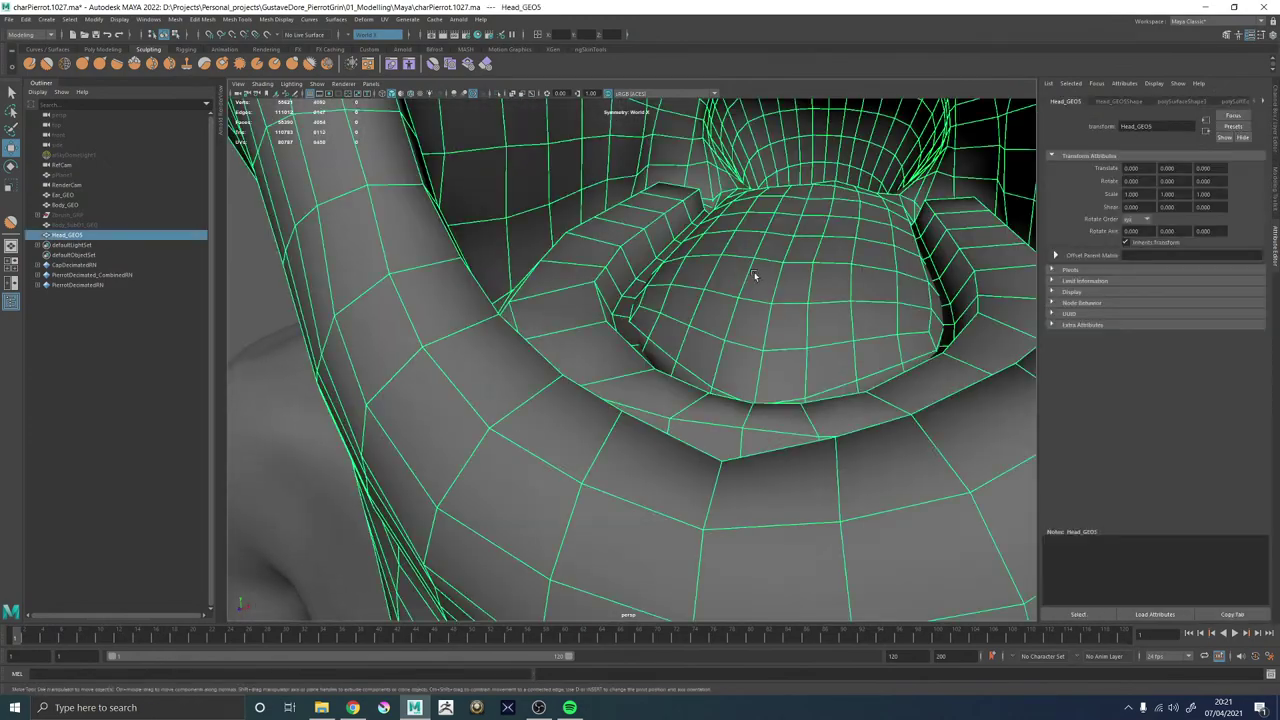
left_click_drag(754, 277, 682, 331, "alt")
mouse_move(530, 372)
left_mouse_down("alt")
mouse_move(501, 355)
mouse_move(548, 369)
left_mouse_up("alt")
scroll(501, 355, "down", 6)
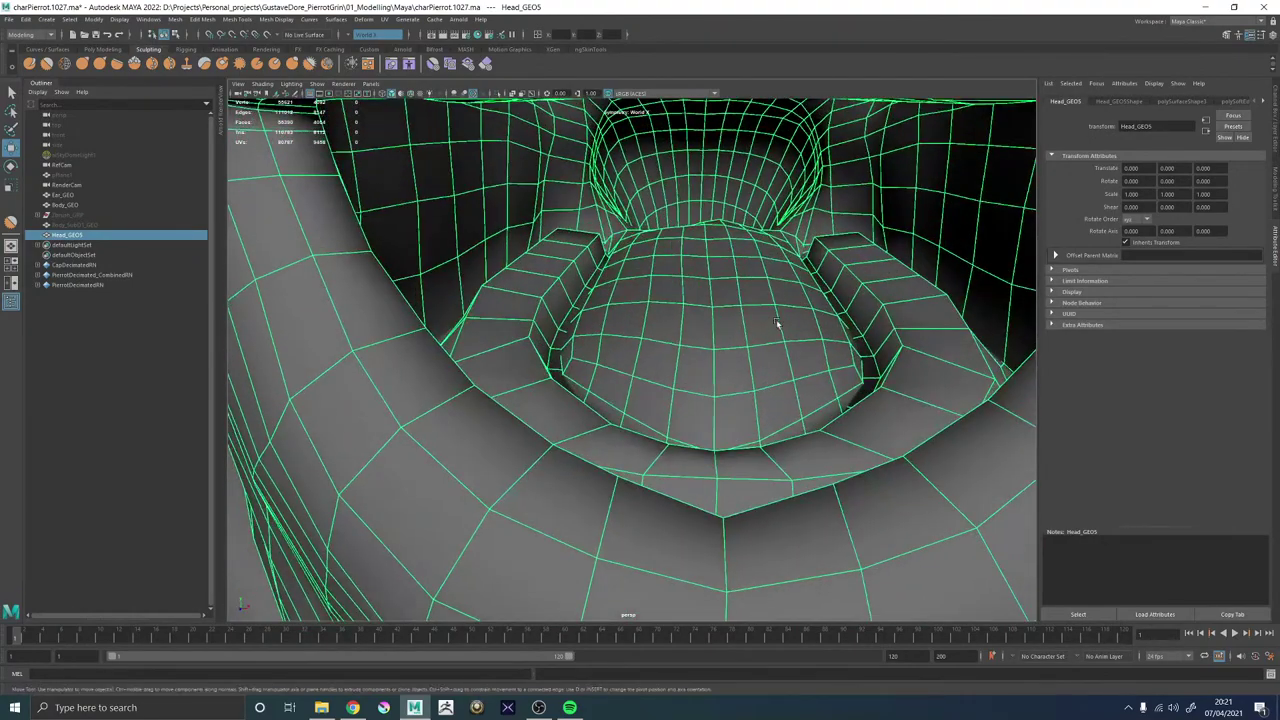
scroll(777, 323, "down", 5)
left_click_drag(777, 323, 538, 407, "alt")
scroll(771, 326, "up", 4)
scroll(720, 301, "down", 5)
scroll(771, 428, "up", 5)
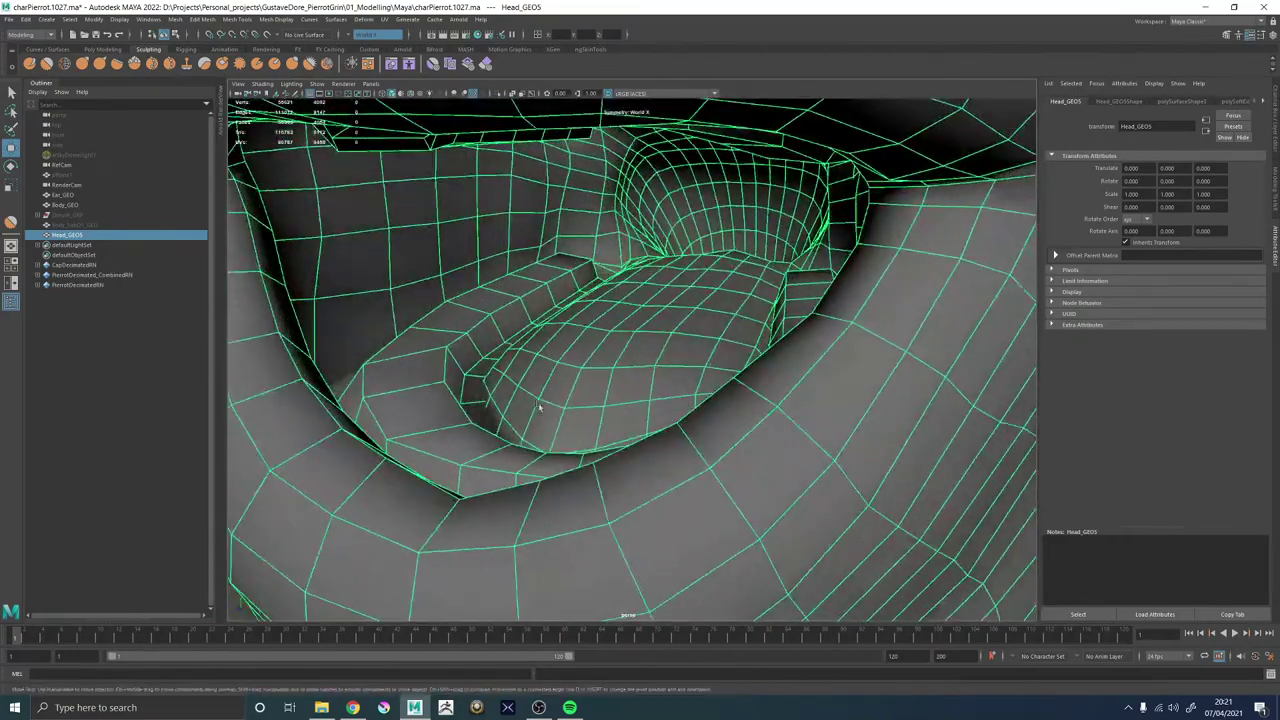
Check the whole head unselected in three-quarter view, and inspect the mesh around the mouth with the head selected.
right_click_drag(632, 265, 412, 304, "alt")
left_click(412, 304)
left_click_drag(412, 304, 519, 306, "alt")
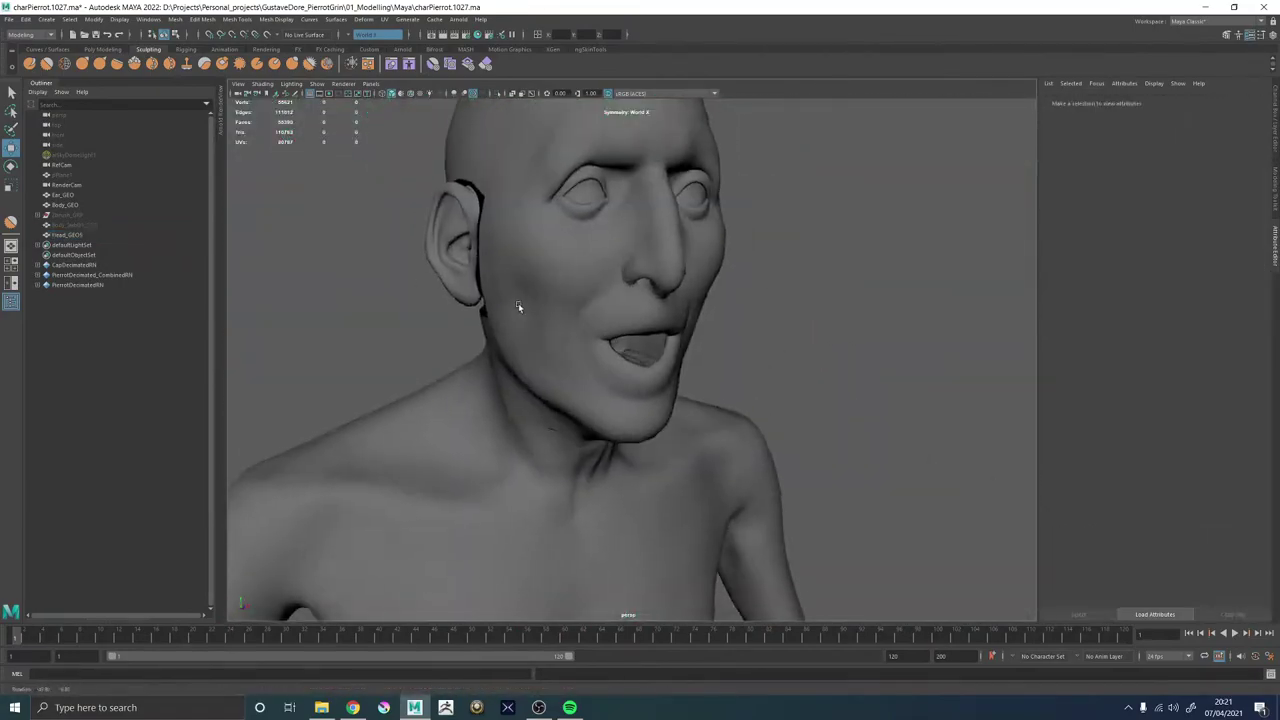
right_click_drag(519, 306, 818, 552, "alt")
scroll(706, 386, "up", 4)
left_click(706, 383)
scroll(706, 380, "down", 4)
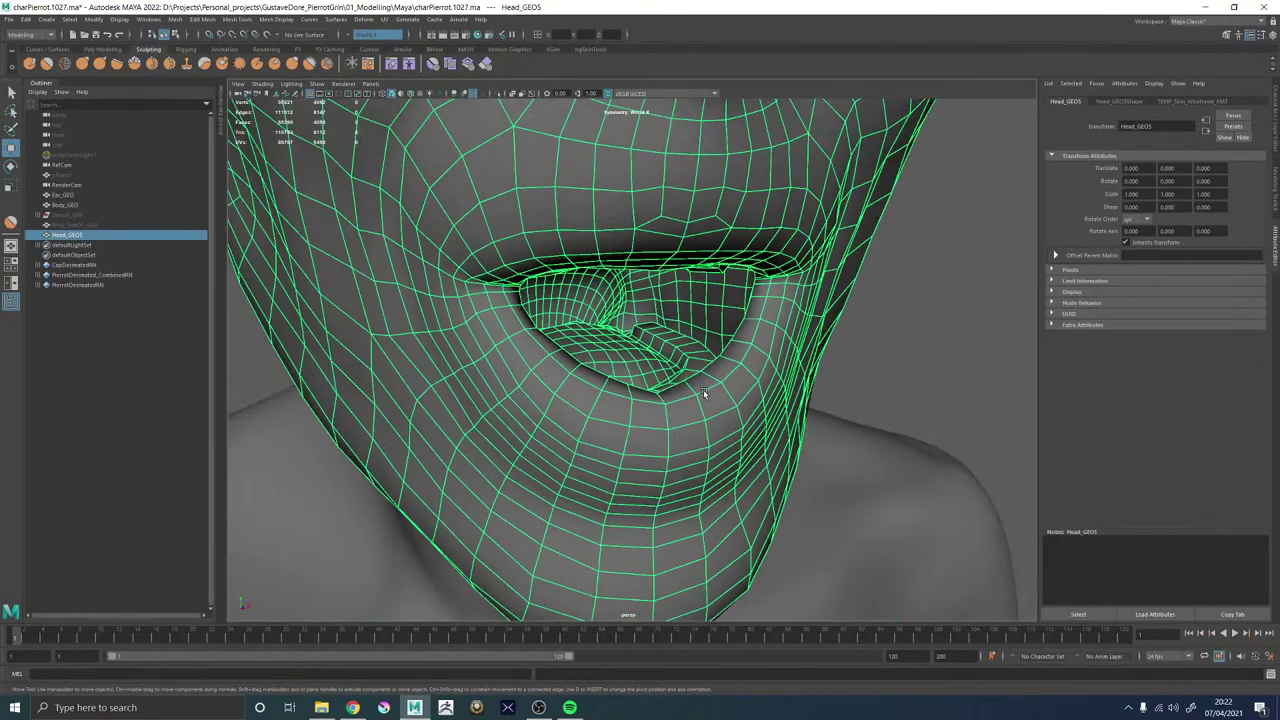
Preview the head smoothed and examine the tongue and gums through the open mouth, then with the head's wireframe showing.
left_click_drag(706, 380, 810, 358, "alt")
key("3")
left_click(861, 334)
right_click_drag(861, 334, 756, 360, "alt")
left_click_drag(756, 356, 660, 334, "alt")
scroll(612, 368, "up", 5)
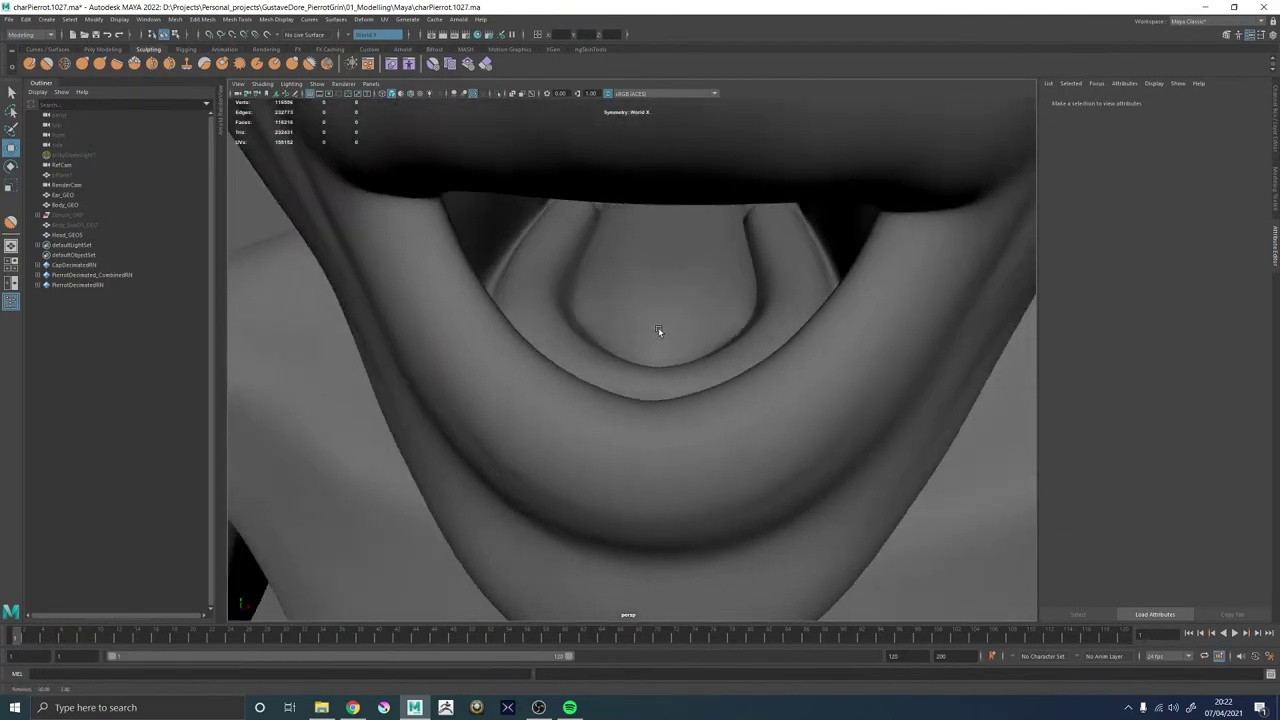
left_click(655, 298)
middle_click_drag(655, 298, 660, 246, "alt")
scroll(652, 200, "up", 5)
middle_click_drag(646, 157, 677, 420, "alt")
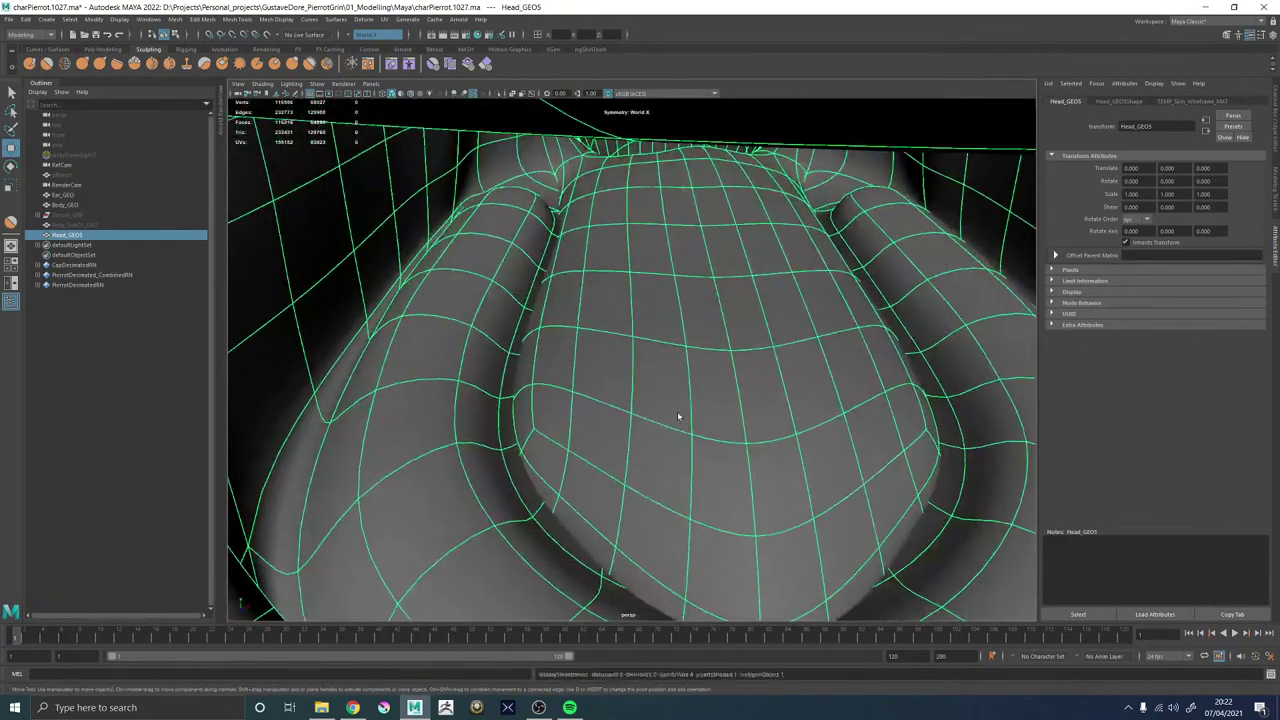
Return the head to its unsmoothed display and delete the crowded edge loop running between the tongue and the gums.
key("1")
scroll(627, 337, "up", 5)
scroll(627, 337, "down", 5)
left_click_drag(829, 406, 554, 283, "alt")
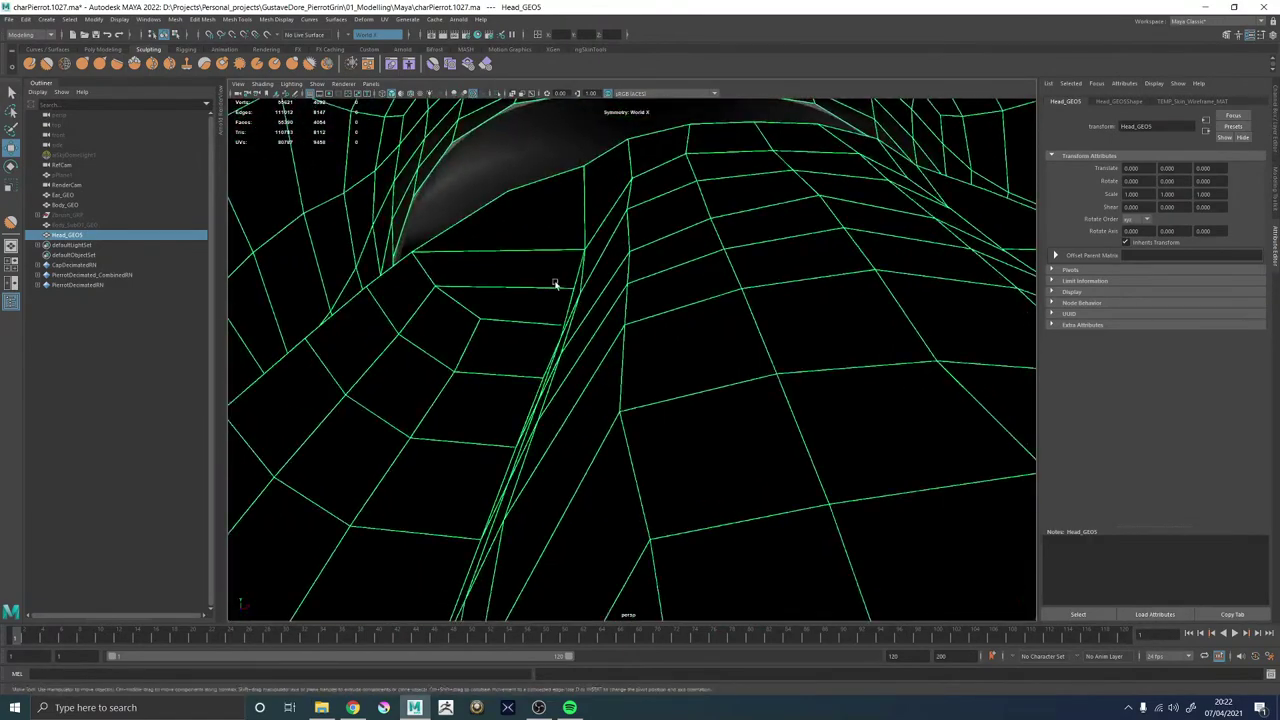
scroll(691, 366, "up", 5)
right_click_drag(691, 366, 546, 352, "alt")
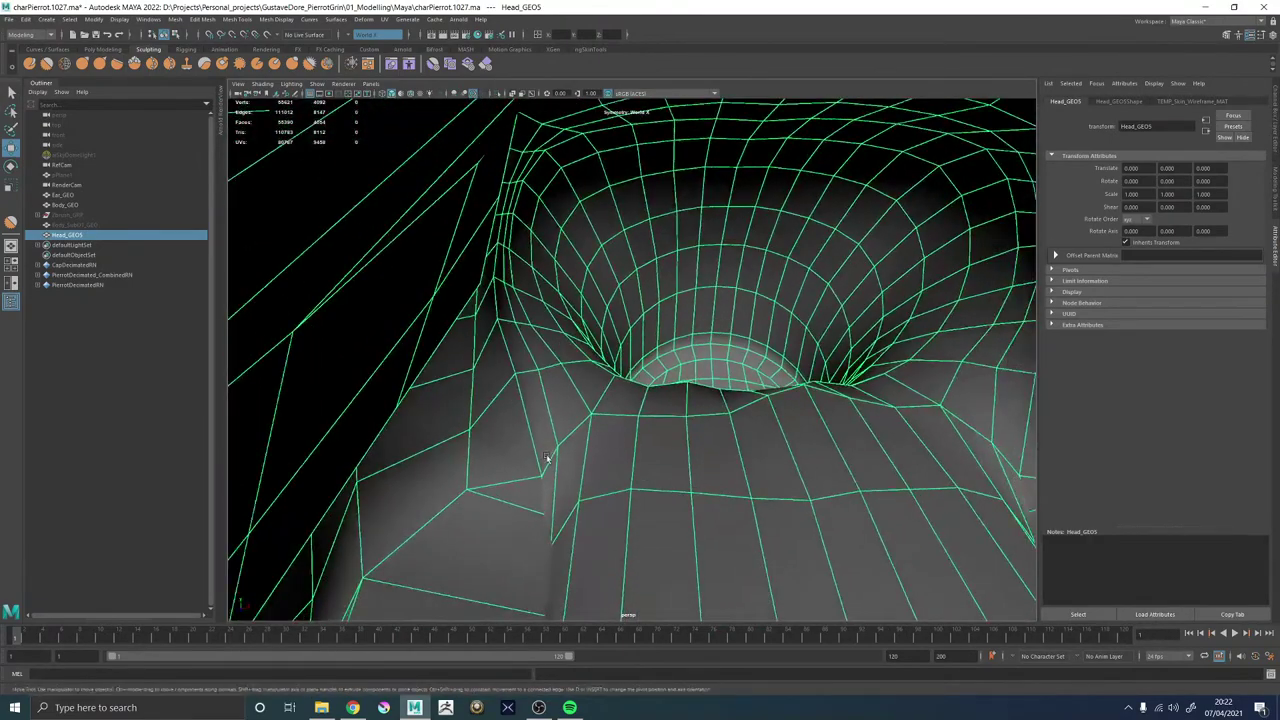
right_click_drag(548, 457, 555, 371)
double_click(557, 417)
key("Delete")
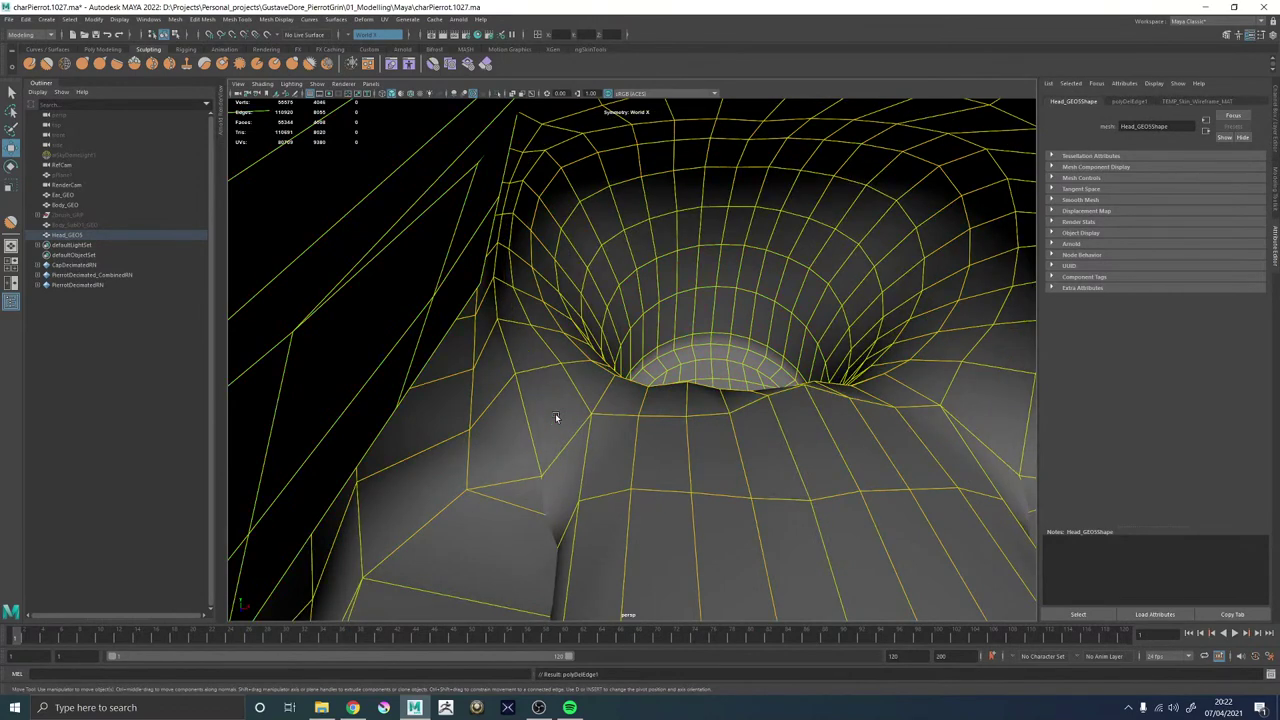
Delete the strip of faces running across the back of the tongue in front of the throat.
right_click_drag(650, 438, 718, 466)
left_click(678, 453)
left_click(728, 450)
double_click(757, 447)
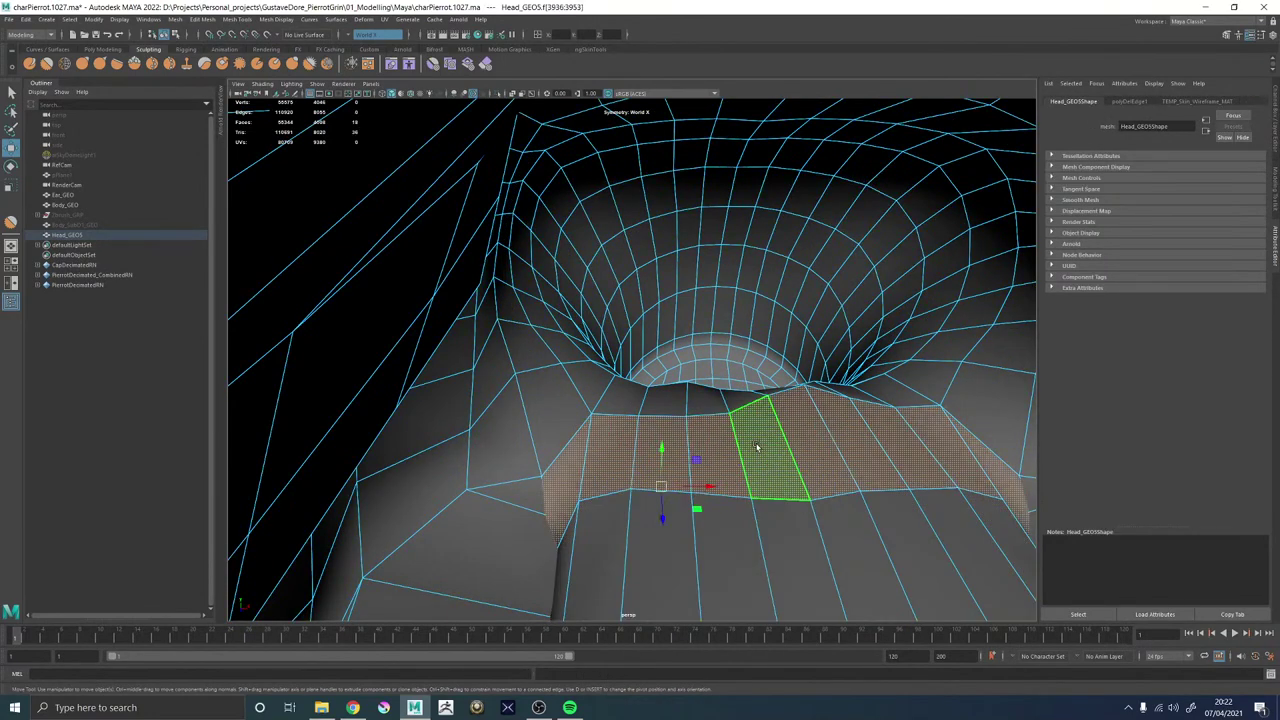
key("Delete")
Fill the hole behind the tongue and cut edges across the new face with Multi-Cut, joining the vertices on both sides.
left_click_drag(790, 520, 558, 349, "alt")
left_click(562, 363)
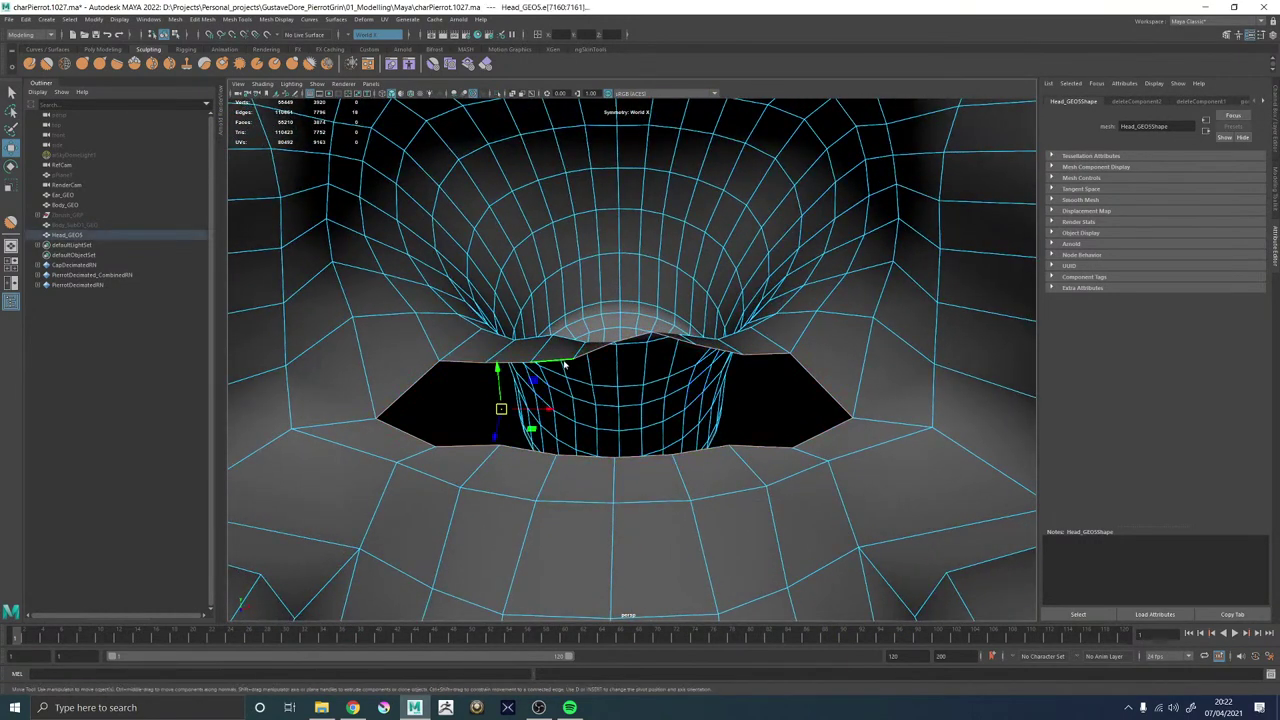
right_click_drag(563, 367, 560, 440, "shift")
right_click_drag(542, 486, 540, 491, "shift")
left_click_drag(537, 486, 654, 366, "alt")
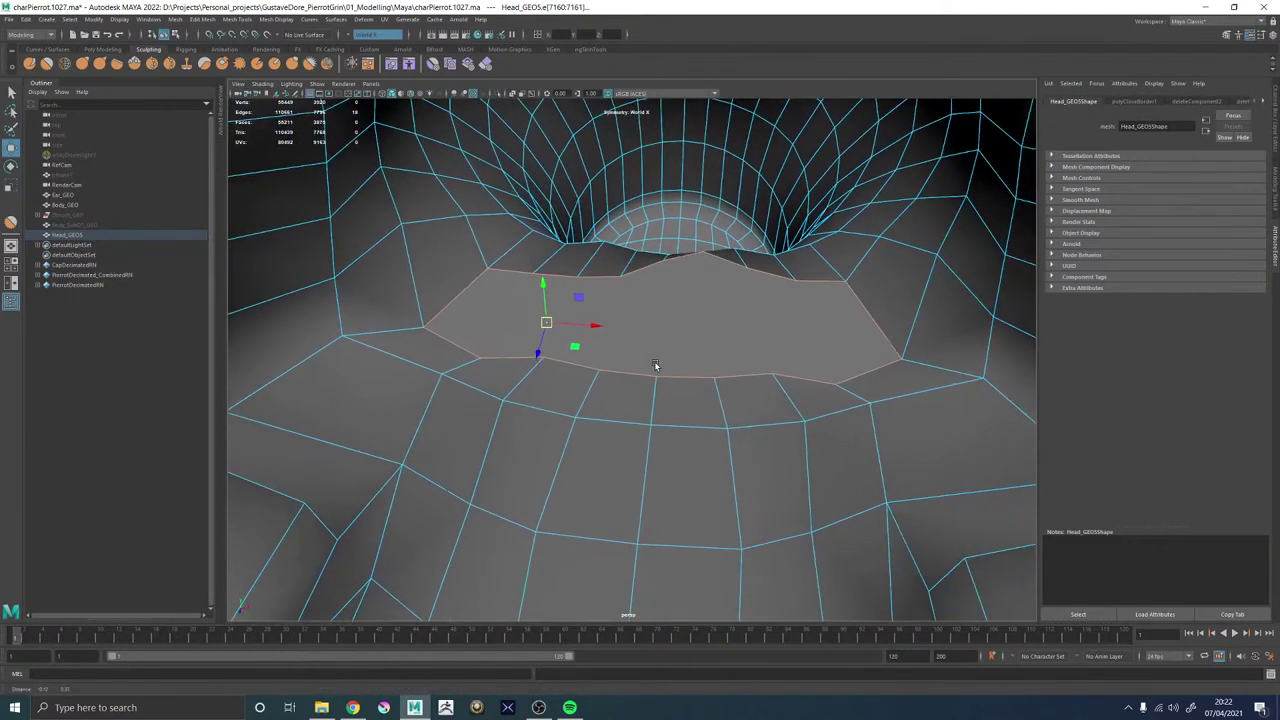
right_click_drag(676, 350, 616, 352, "shift")
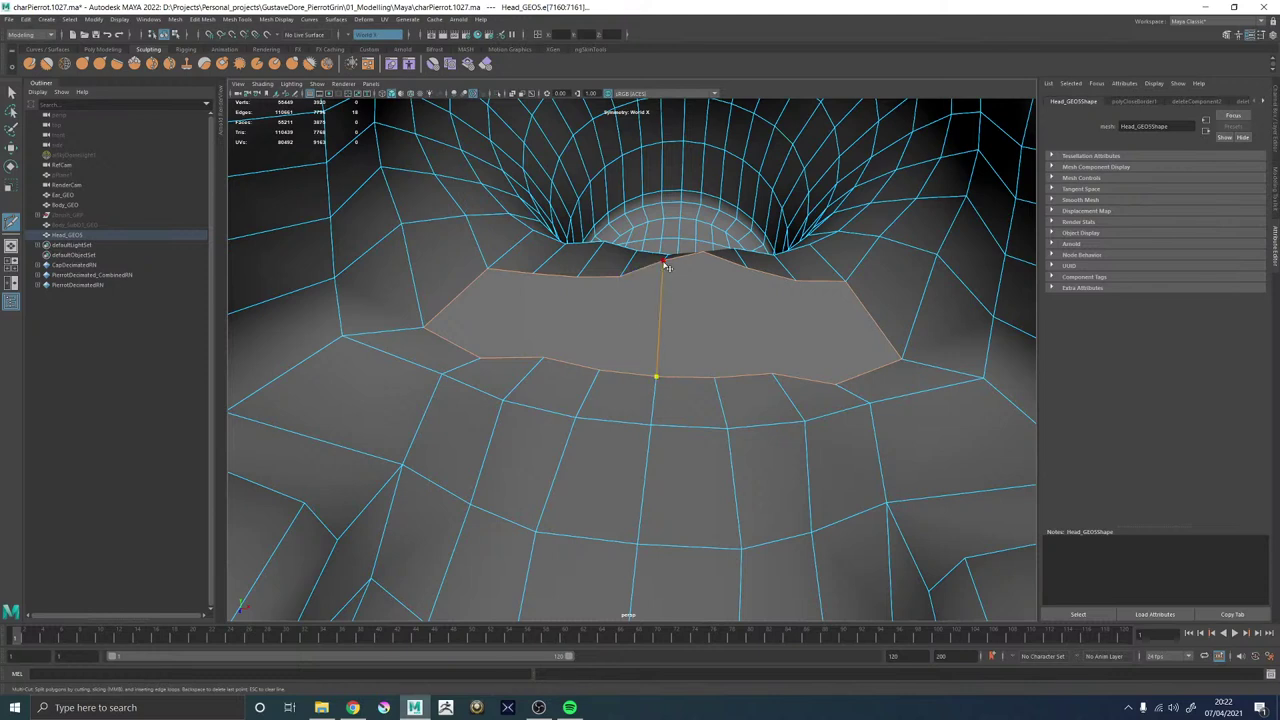
left_click(715, 378)
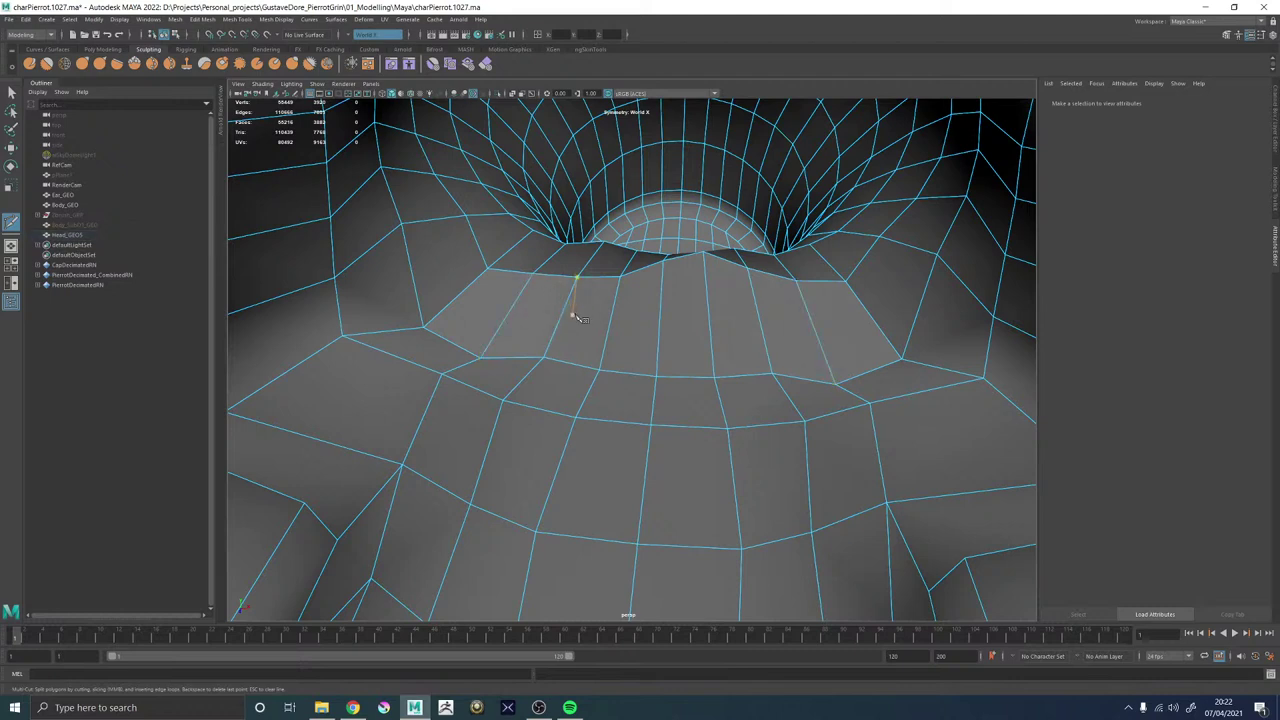
Apply Edit Edge Flow to the edge loops on both sides of the patched strip, and return to object mode.
left_click(627, 281)
right_click(634, 281, "shift")
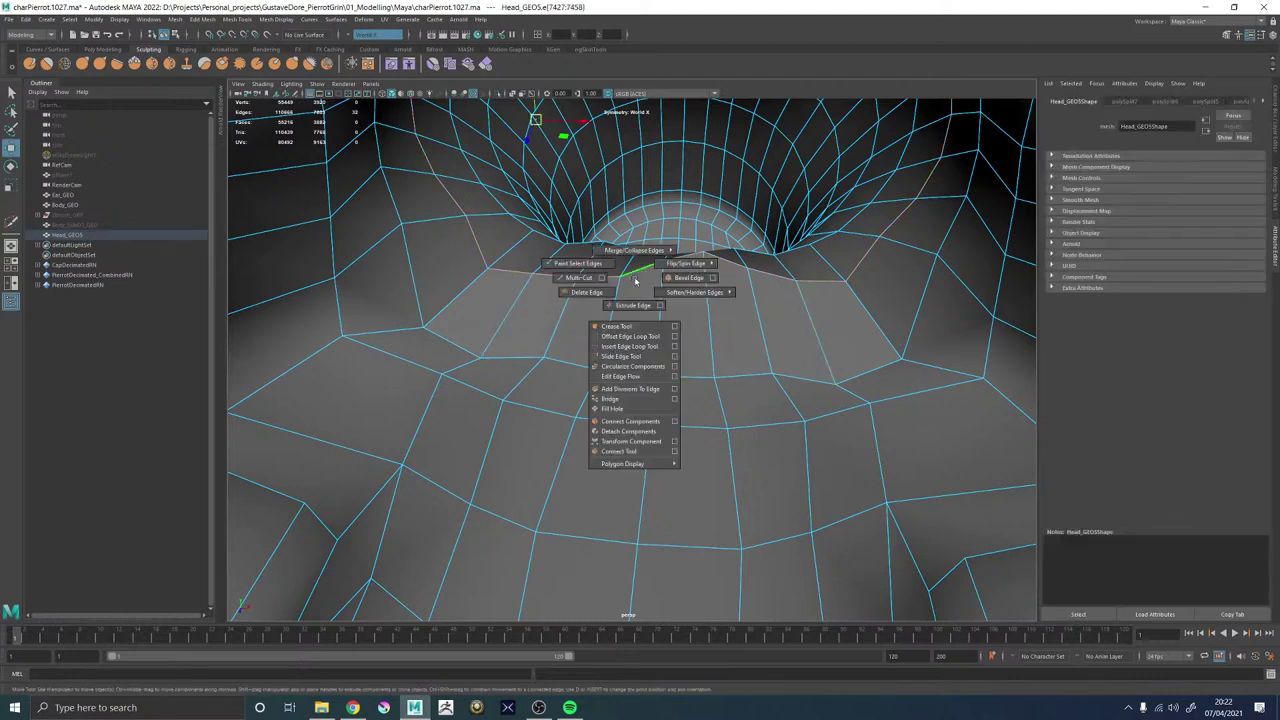
left_click(620, 377)
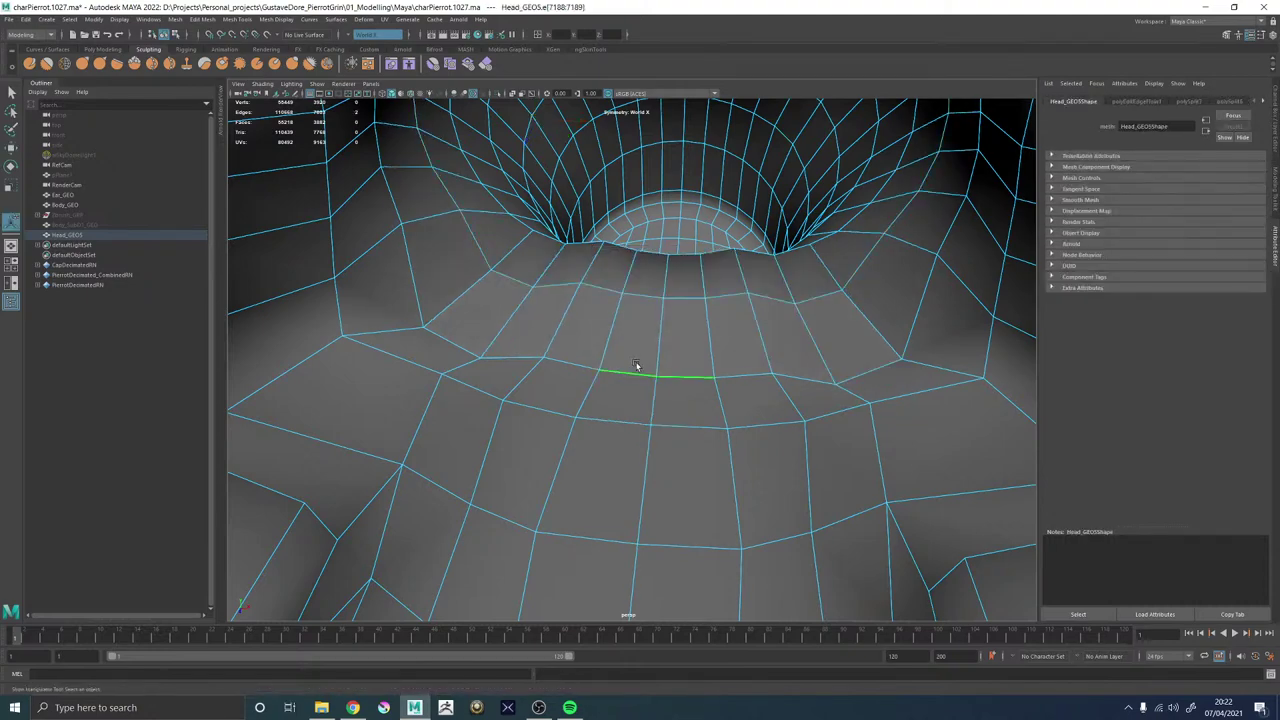
key("g")
right_click_drag(638, 366, 668, 316)
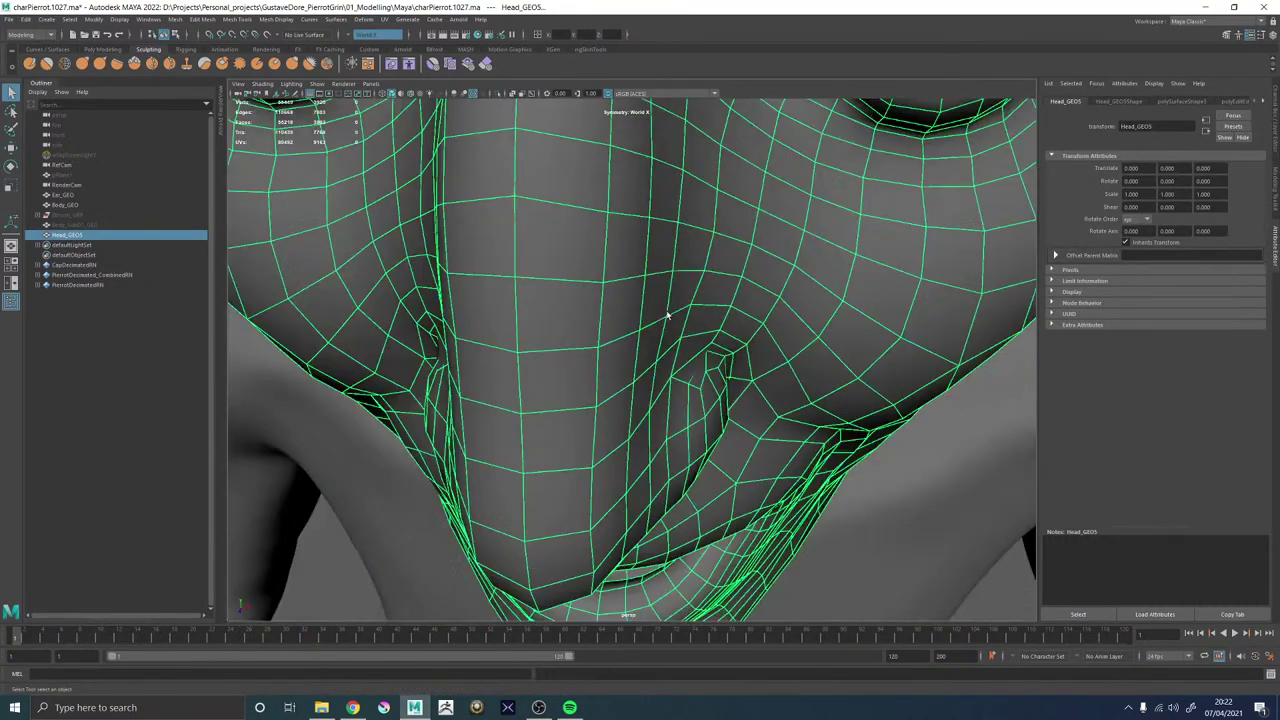
Examine the face shading from several angles and the mesh inside the mouth with the head selected.
left_click_drag(655, 420, 697, 348, "alt")
left_click(876, 468)
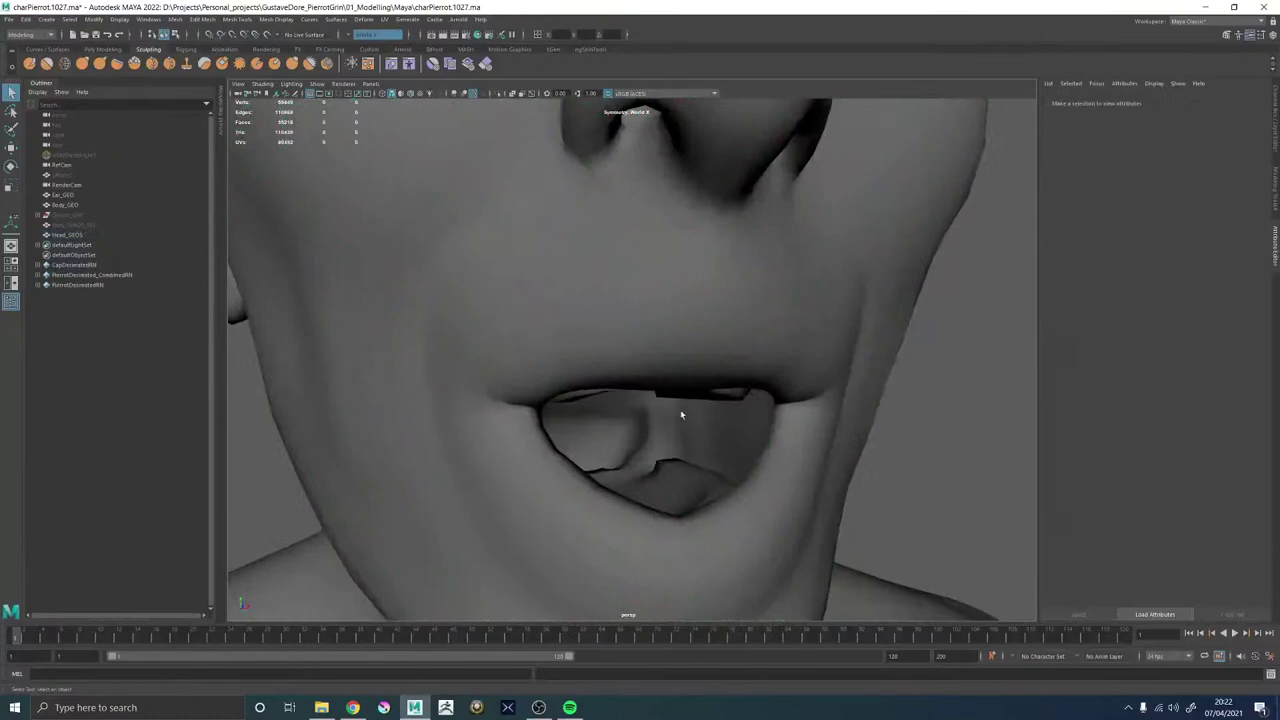
scroll(868, 336, "down", 5)
left_click_drag(894, 394, 689, 414, "alt")
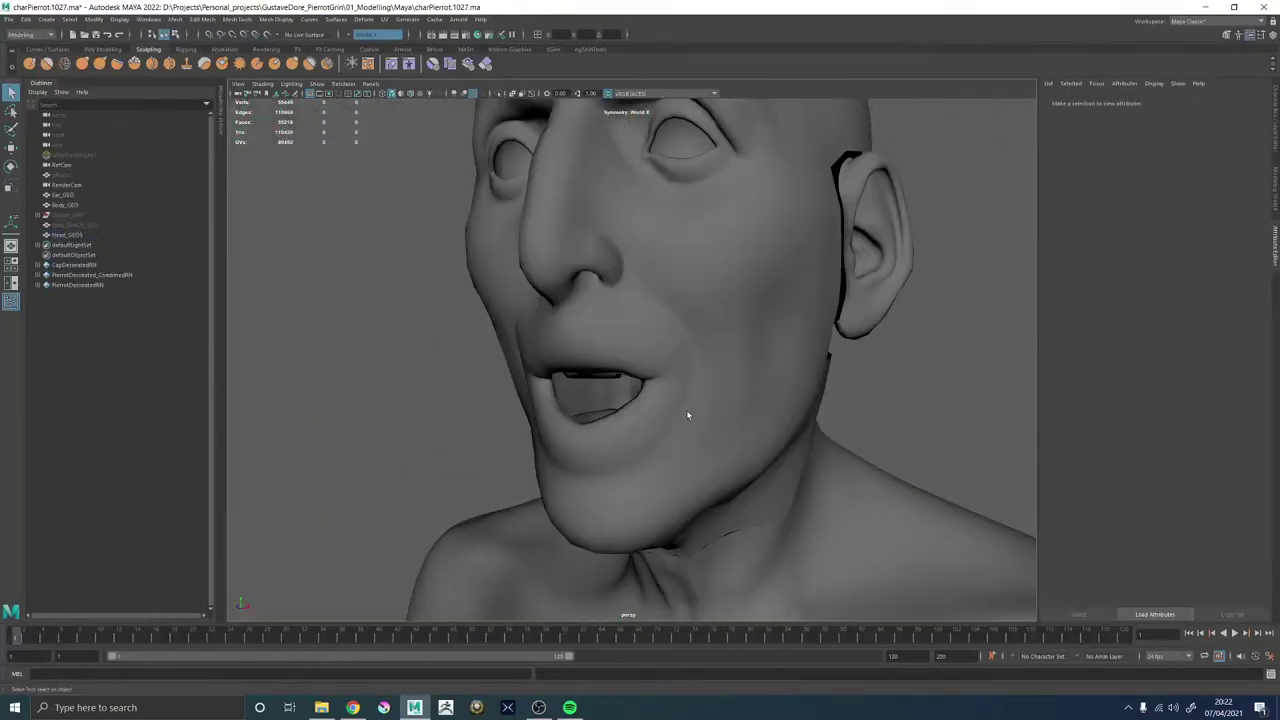
left_click(816, 374)
scroll(888, 337, "down", 5)
left_click(888, 337)
left_click_drag(645, 335, 679, 357, "alt")
left_click(679, 357)
right_click_drag(679, 357, 1090, 630, "alt")
left_click_drag(620, 345, 715, 340, "alt")
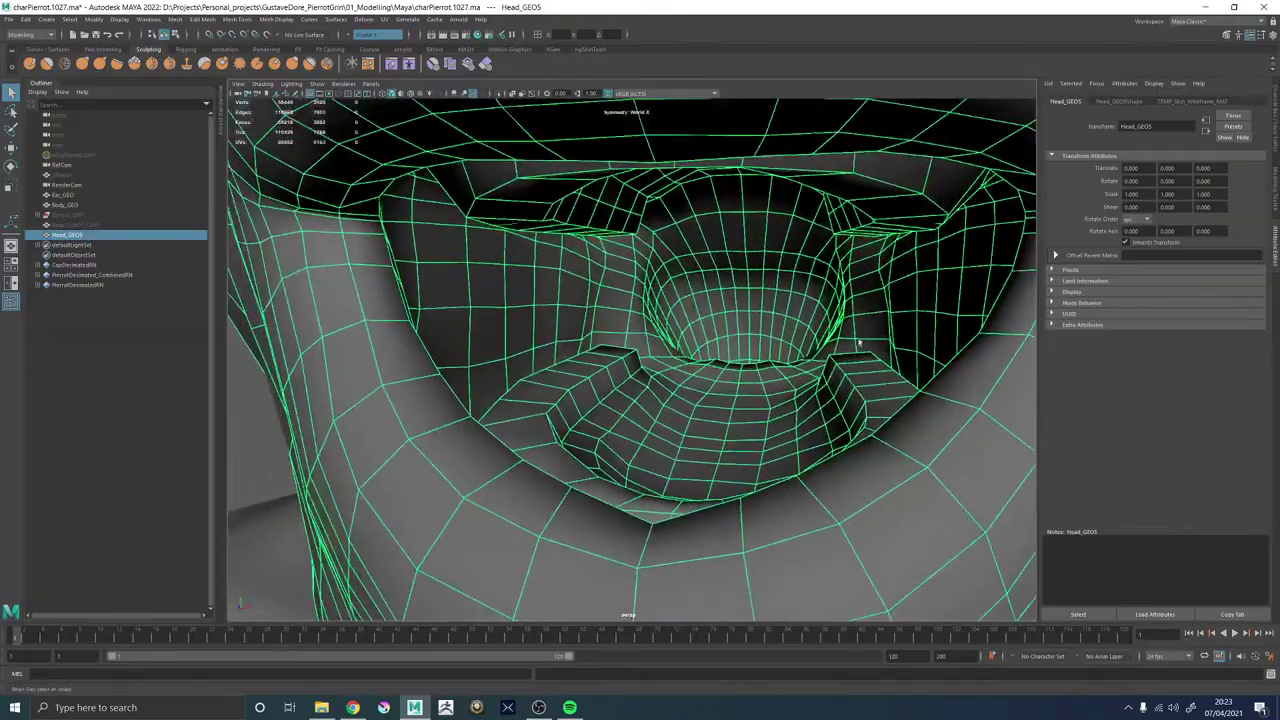
right_click_drag(730, 345, 656, 343, "alt")
mouse_move(654, 344)
left_mouse_down("alt")
mouse_move(603, 351)
mouse_move(643, 356)
left_mouse_up("alt")
left_click_drag(648, 207, 827, 279, "alt")
Try applying Smooth to the head mesh, and examine the mouth area at the higher density.
right_click(629, 230, "shift")
left_click(610, 291)
scroll(827, 279, "down", 5)
left_click(828, 281)
left_click_drag(698, 316, 655, 283, "alt")
left_click(780, 325)
mouse_move(780, 325)
left_mouse_down("alt")
mouse_move(715, 350)
mouse_move(735, 335)
mouse_move(800, 371)
mouse_move(810, 291)
mouse_move(795, 332)
left_mouse_up("alt")
scroll(800, 371, "up", 5)
right_click_drag(796, 333, 383, 306, "alt")
left_click_drag(383, 306, 490, 320, "alt")
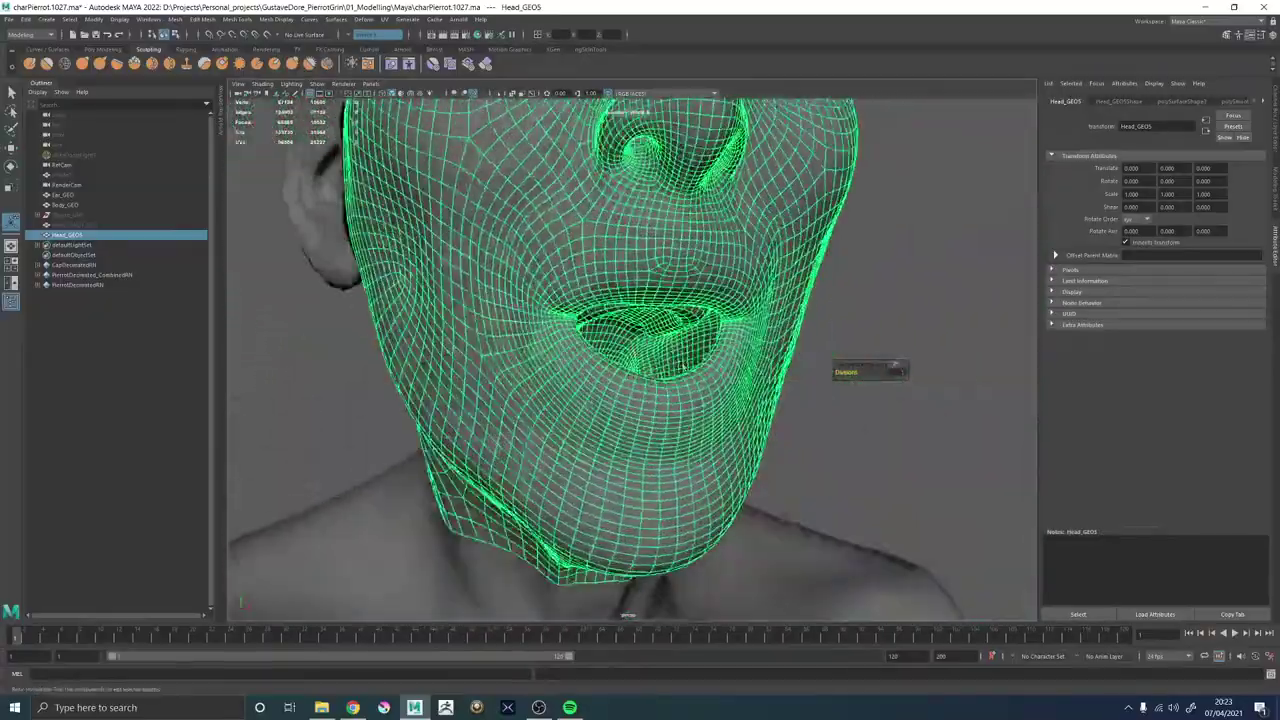
right_click_drag(940, 378, 710, 371, "alt")
left_click(710, 371)
right_click_drag(566, 400, 1008, 552, "alt")
left_click_drag(590, 385, 689, 396, "alt")
Undo the Smooth operation on the head mesh.
key("ctrl+z")
key("ctrl+z")
key("ctrl+z")
key("ctrl+z")
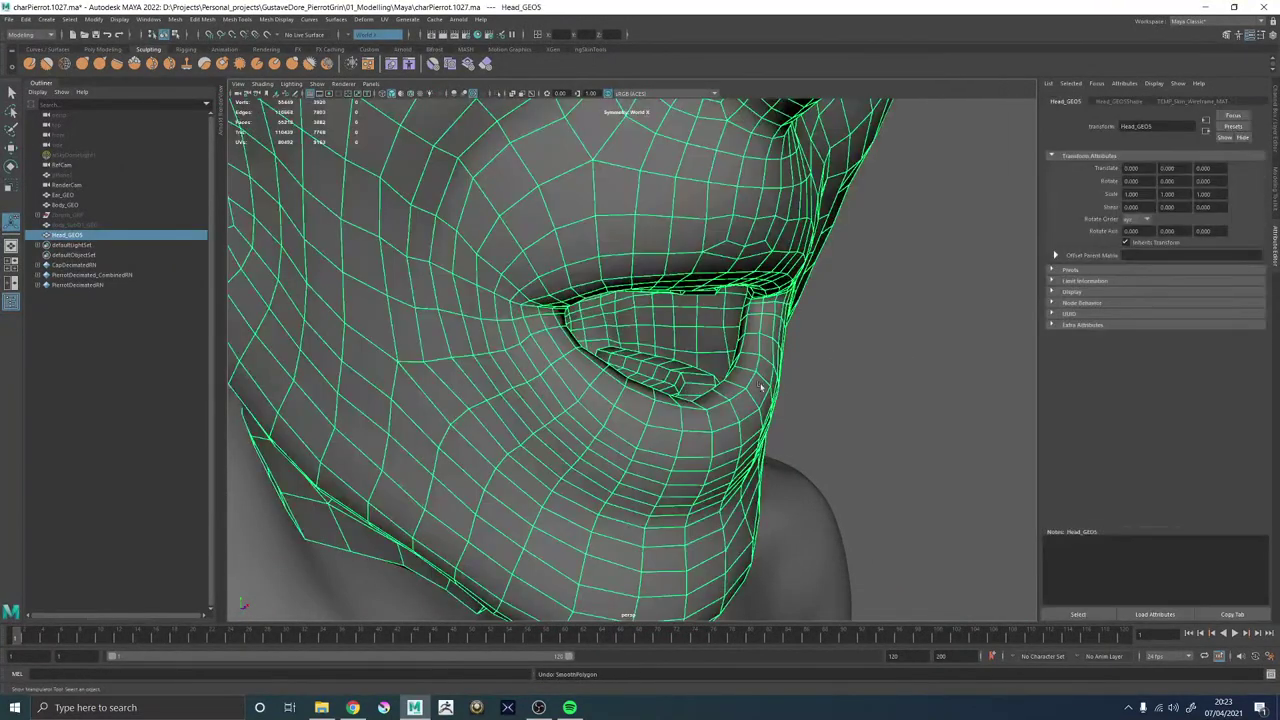
left_click(818, 378)
key("ctrl+z")
Deselect the head and create a polygon cube at the world origin.
scroll(792, 419, "down", 10)
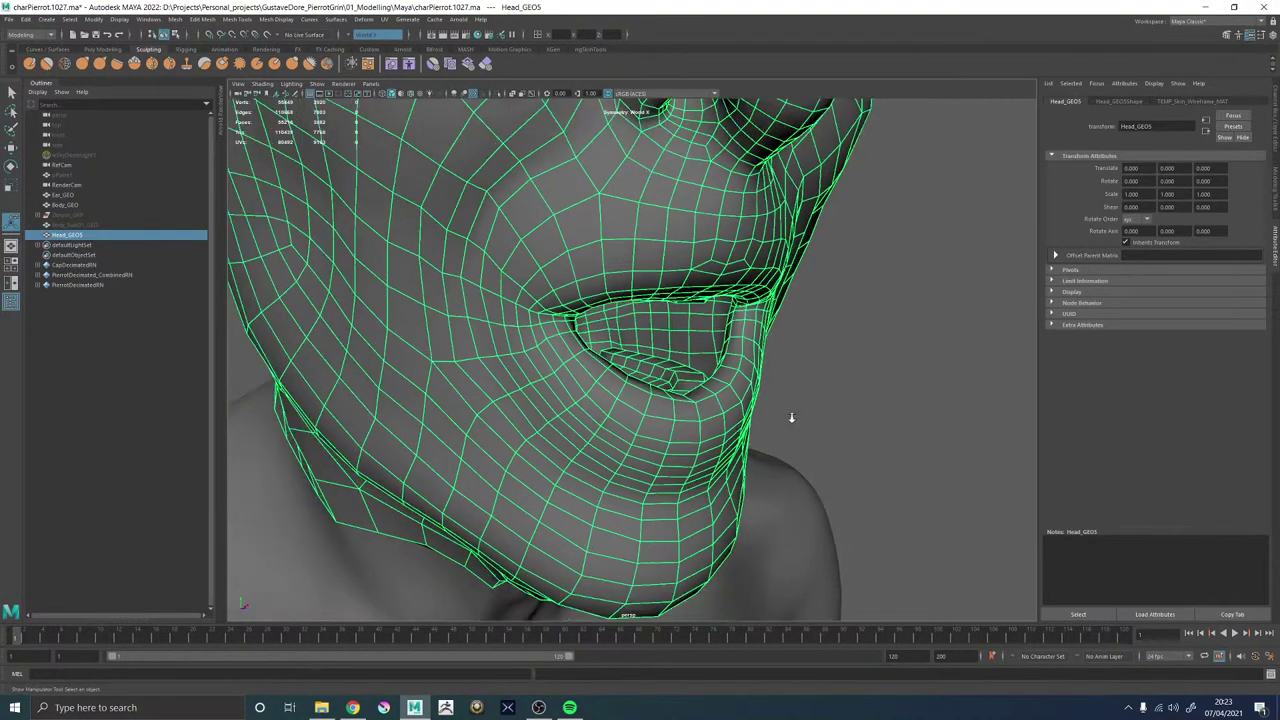
left_click(819, 387)
right_click_drag(753, 319, 460, 352, "shift")
left_click_drag(460, 352, 567, 391, "alt")
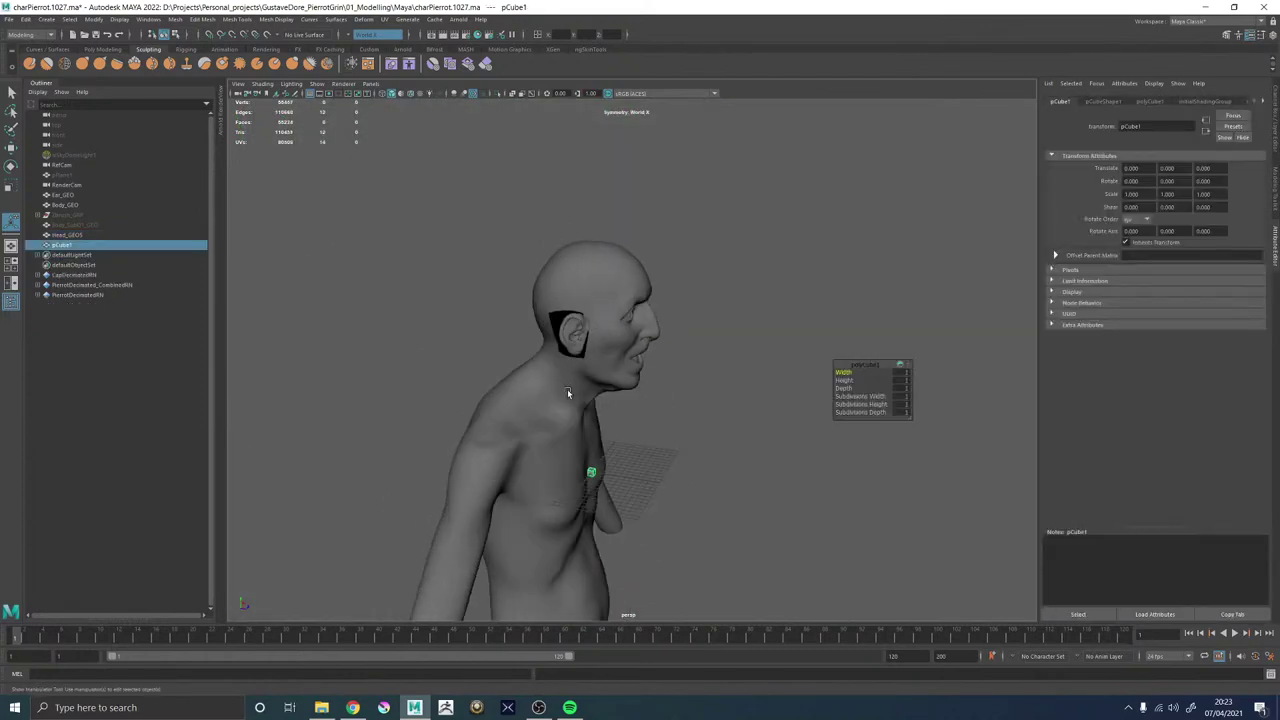
middle_click_drag(638, 381, 746, 274, "alt")
right_click_drag(746, 274, 854, 511, "alt")
middle_click_drag(854, 511, 690, 495, "alt")
left_click_drag(690, 495, 693, 343, "alt")
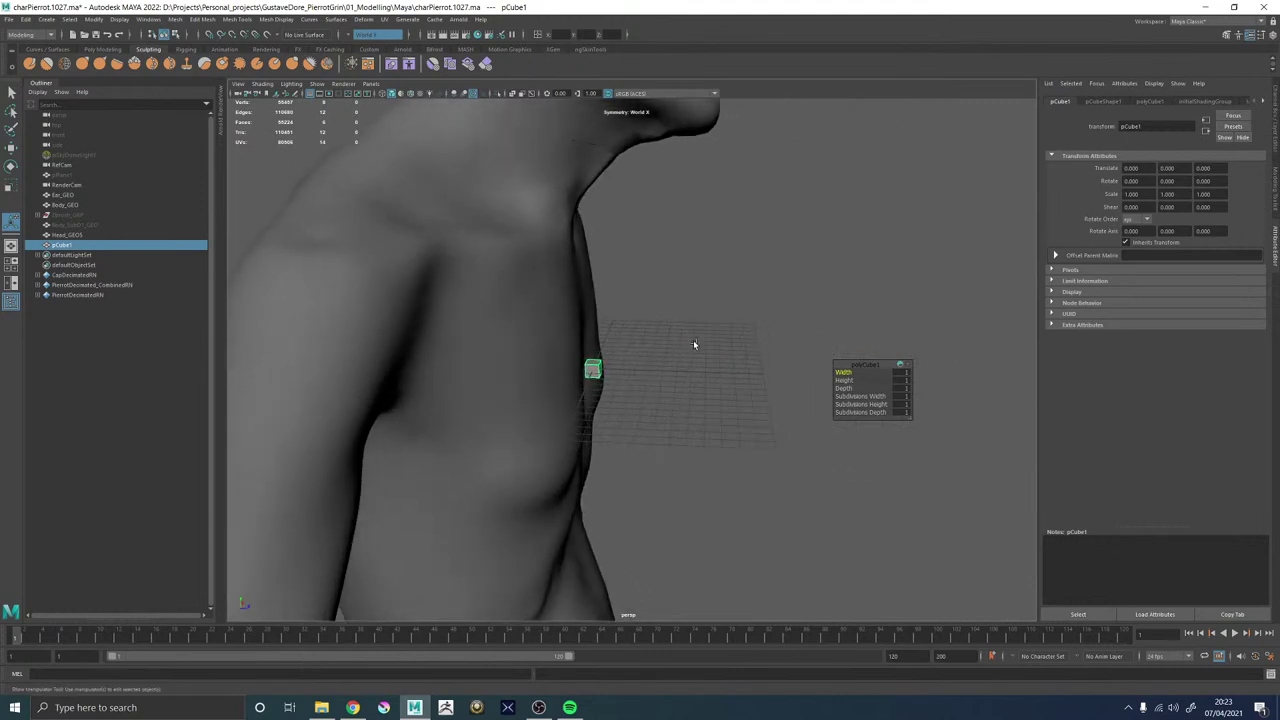
Move the cube's front face forward to stretch the cube into a long bar.
right_click_drag(666, 326, 667, 352)
left_click(600, 370)
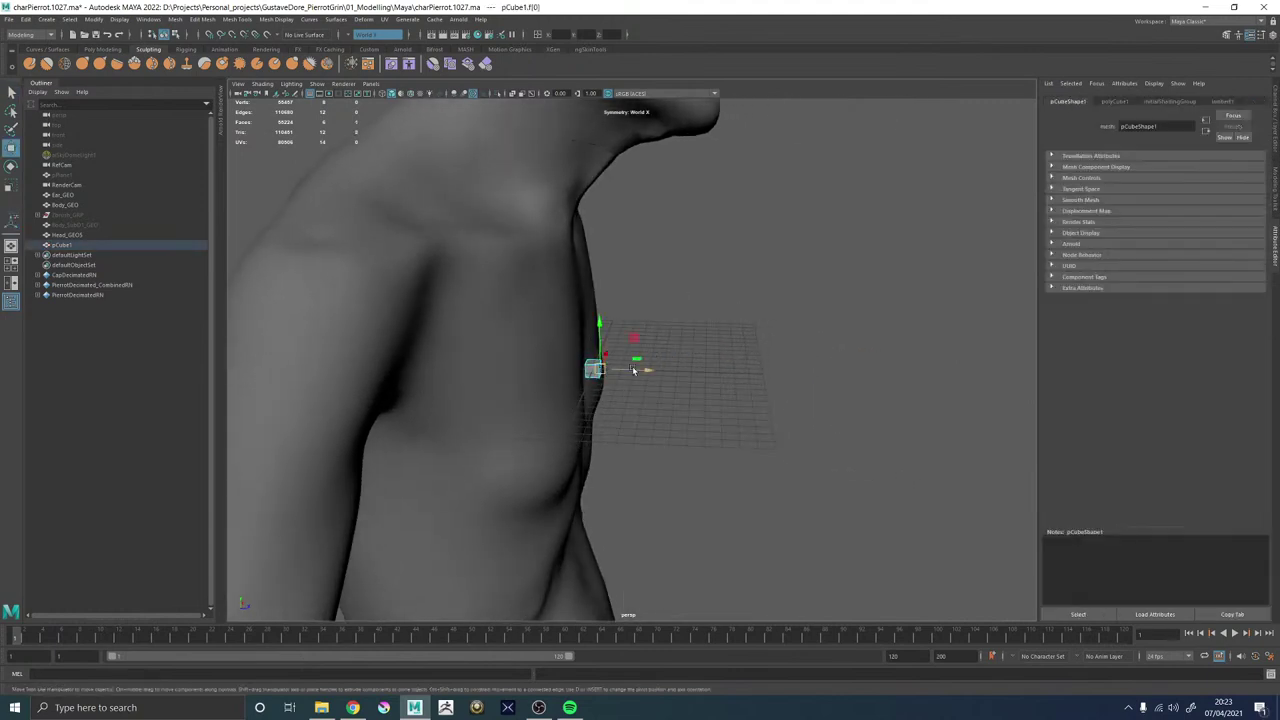
left_click_drag(731, 380, 400, 405, "alt")
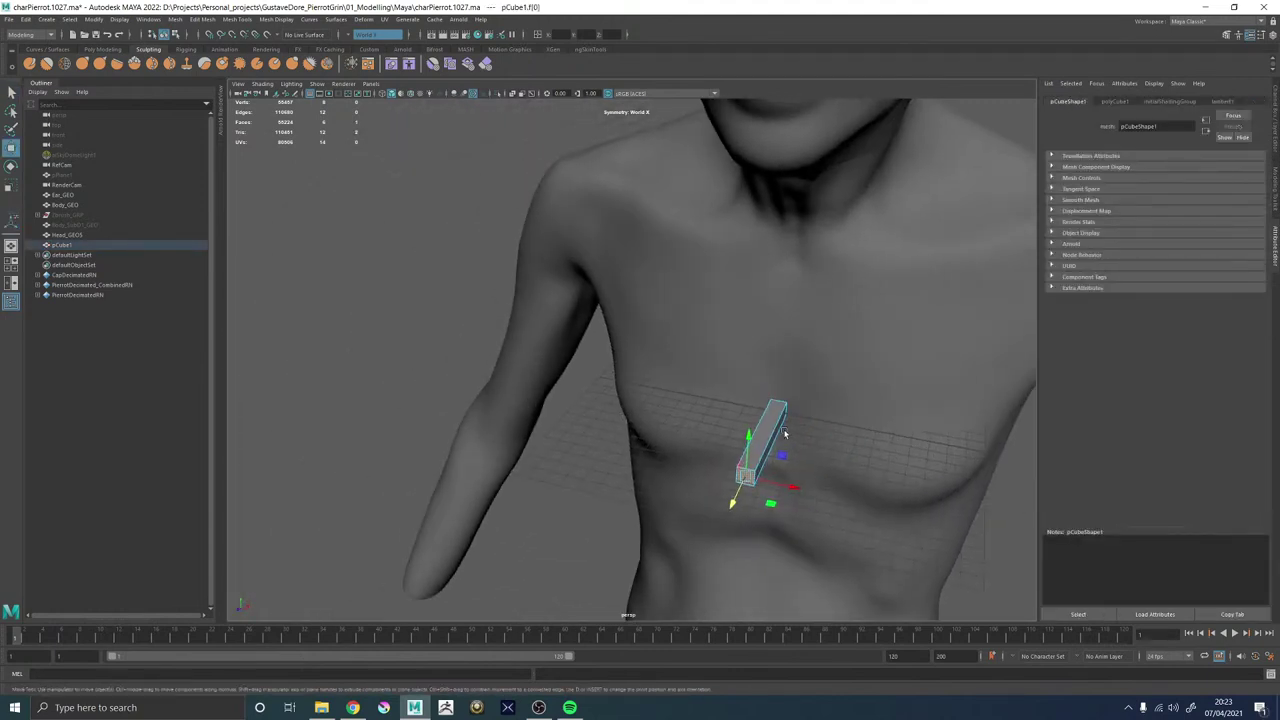
Try to cut a lengthwise edge loop down the centre of the bar with symmetry on.
middle_click_drag(748, 474, 632, 410, "alt")
right_click_drag(632, 410, 906, 554, "alt")
right_click_drag(702, 382, 628, 382, "shift")
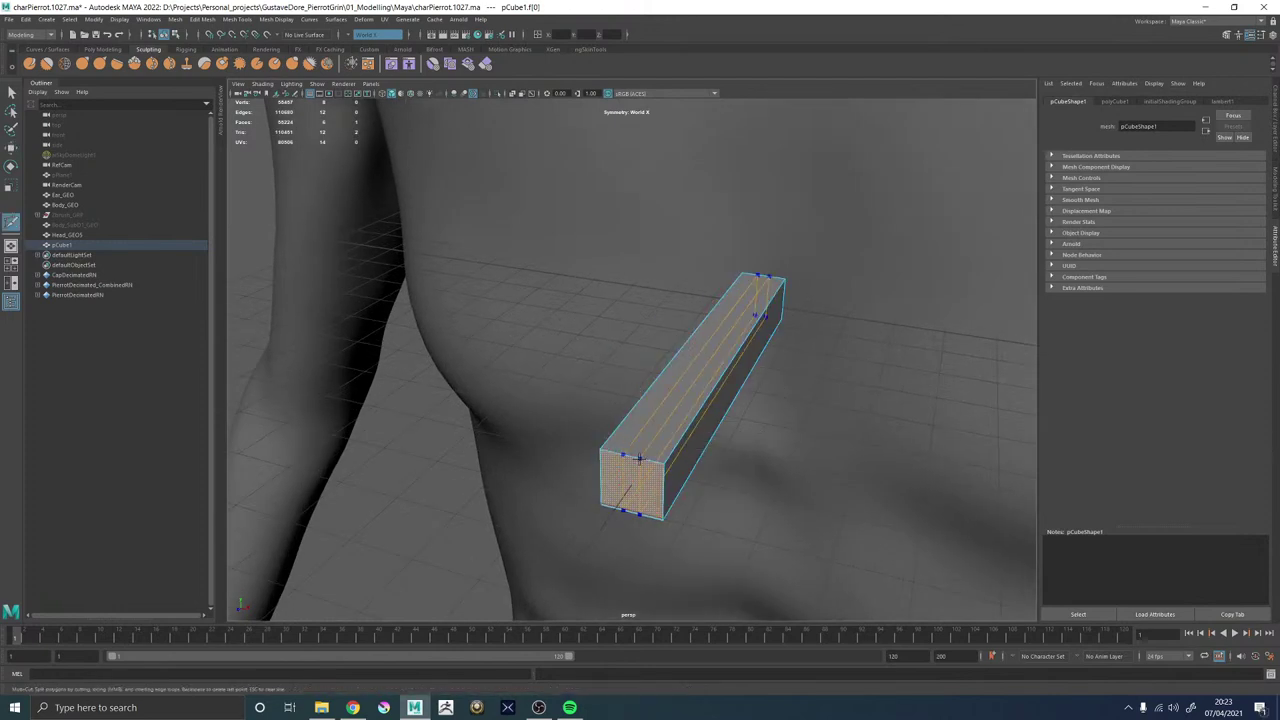
left_click(628, 456, "ctrl")
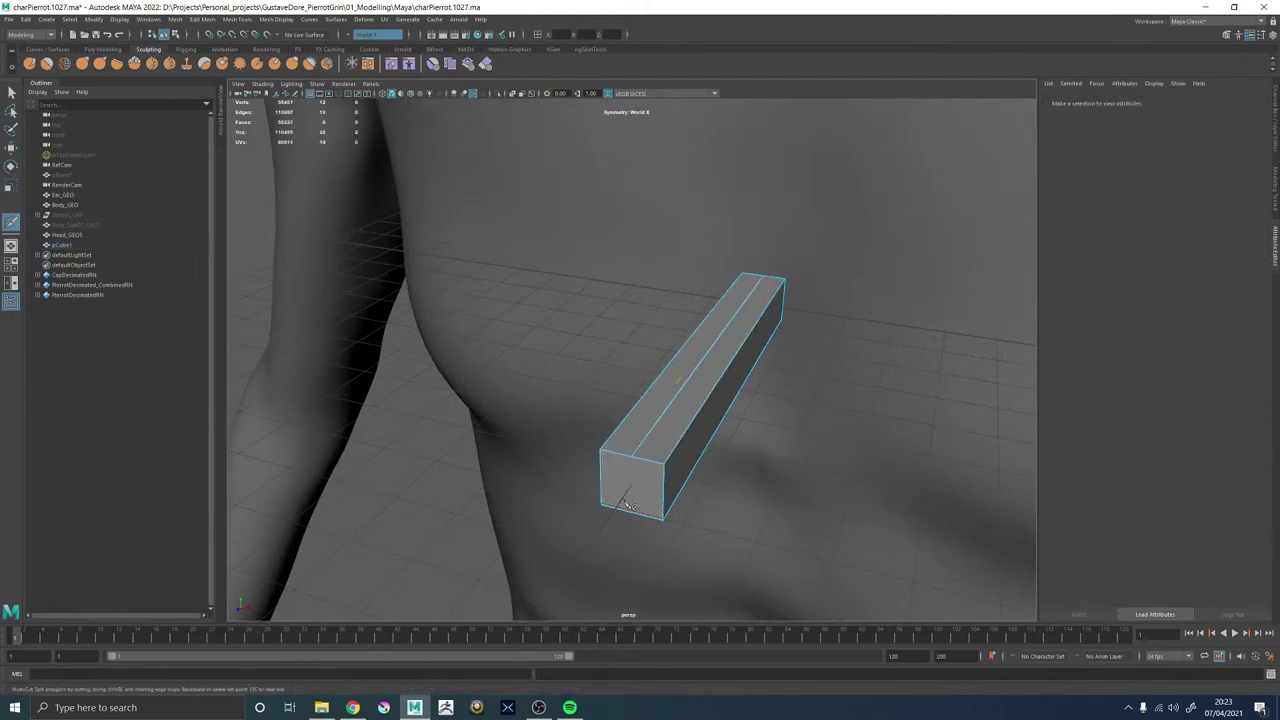
left_click(636, 482)
right_click_drag(615, 487, 679, 388)
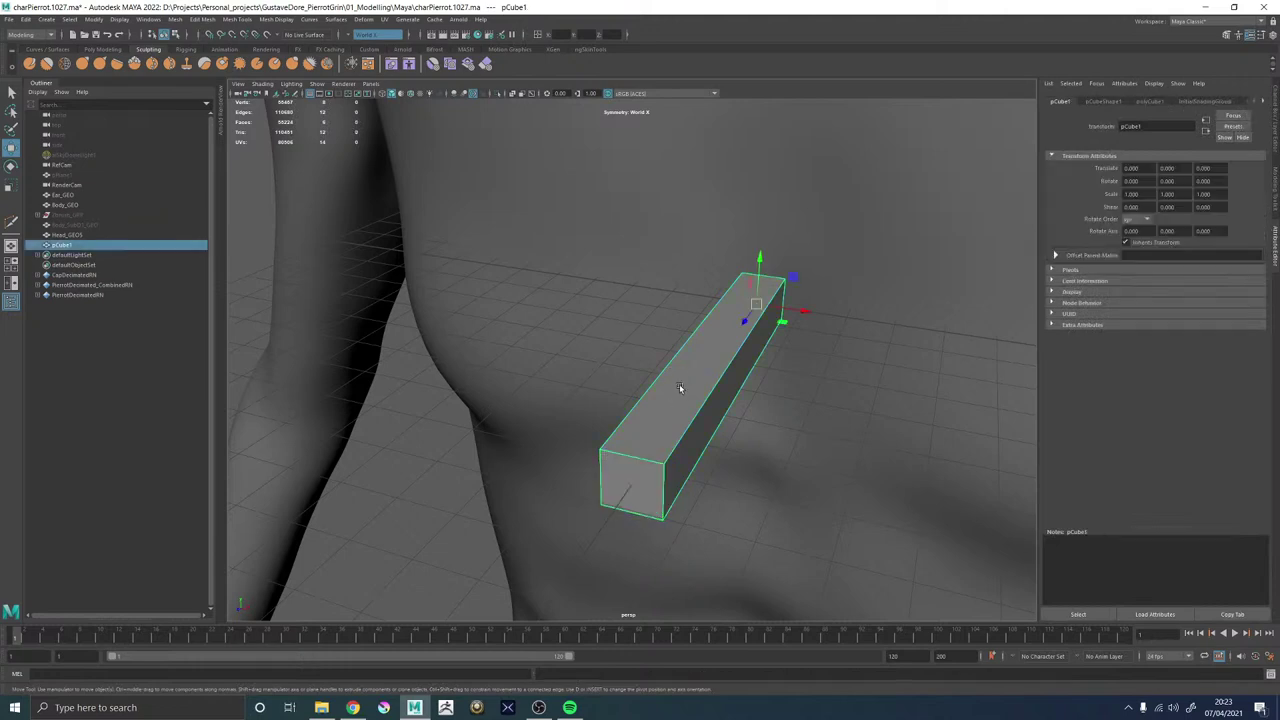
Turn symmetry off and cut a lengthwise edge loop down the centre of the bar with Multi-Cut.
left_click(355, 37)
left_click(365, 45)
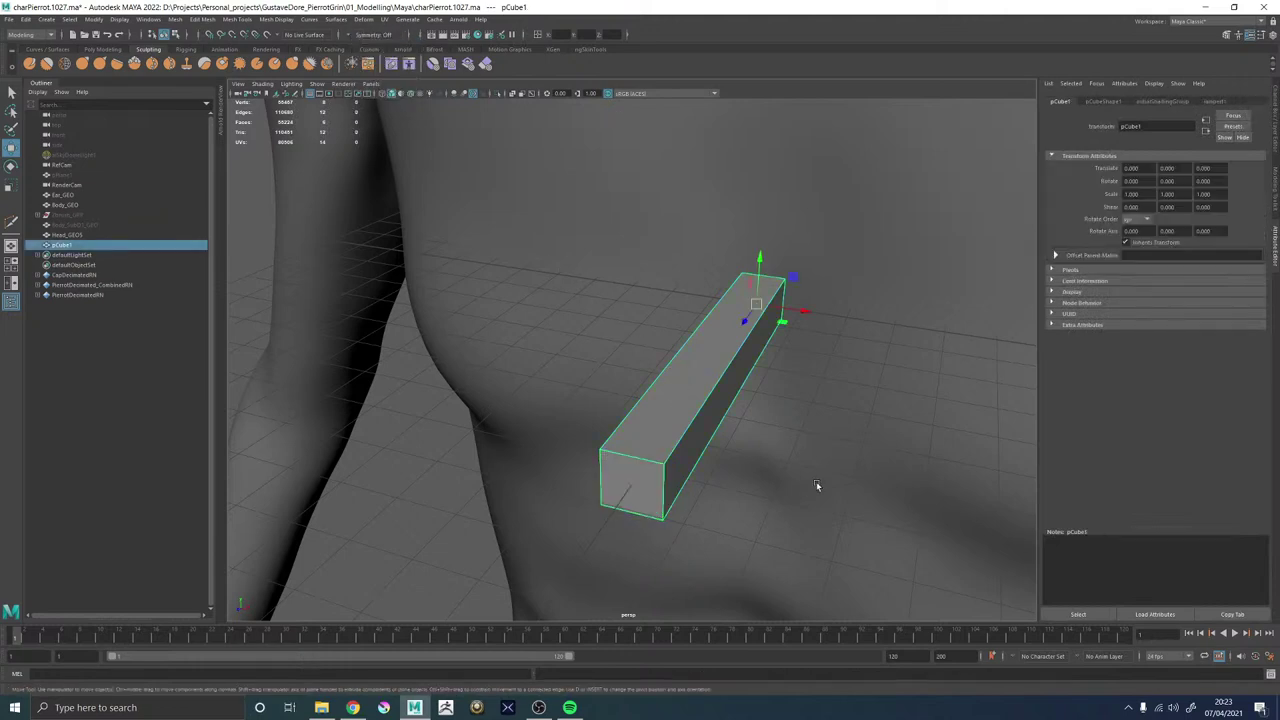
right_click_drag(678, 440, 694, 400, "shift")
left_click(631, 457, "ctrl")
key("w")
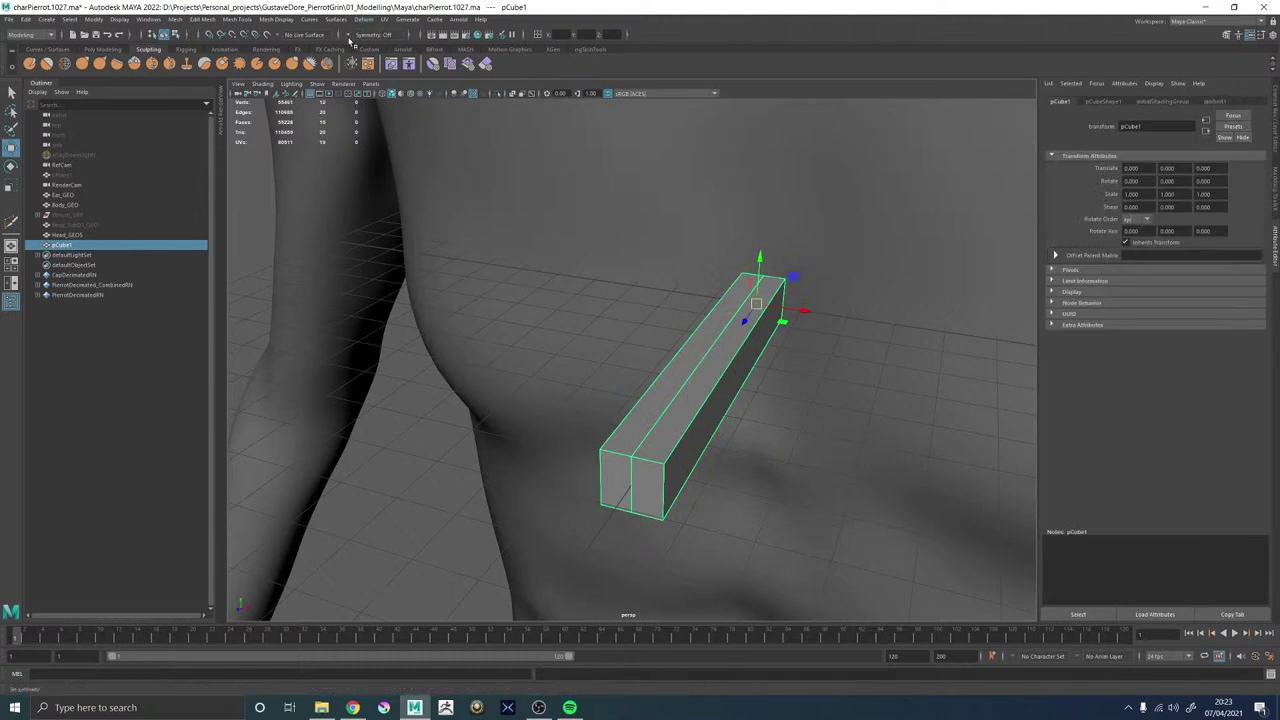
Set symmetry to World X, select all of the bar's faces and raise them to mouth height.
left_click(350, 37)
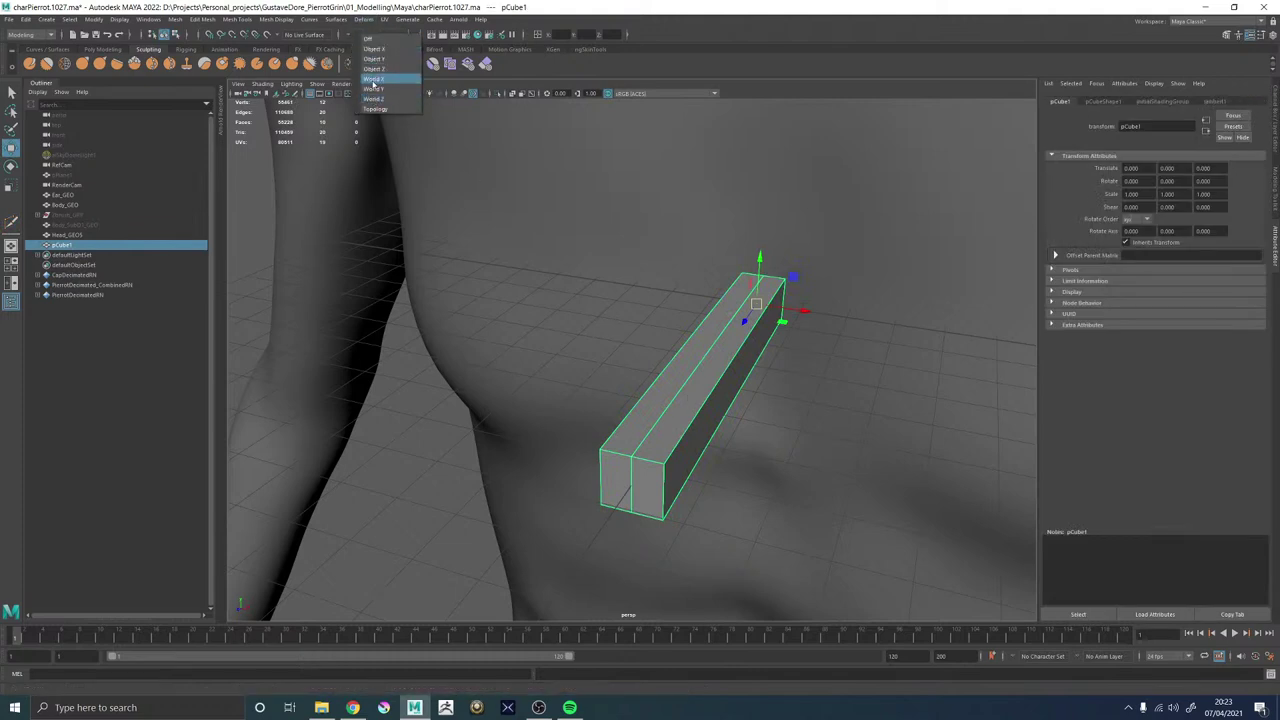
left_click(373, 80)
right_click_drag(662, 397, 667, 427)
double_click(671, 418)
scroll(698, 407, "down", 6)
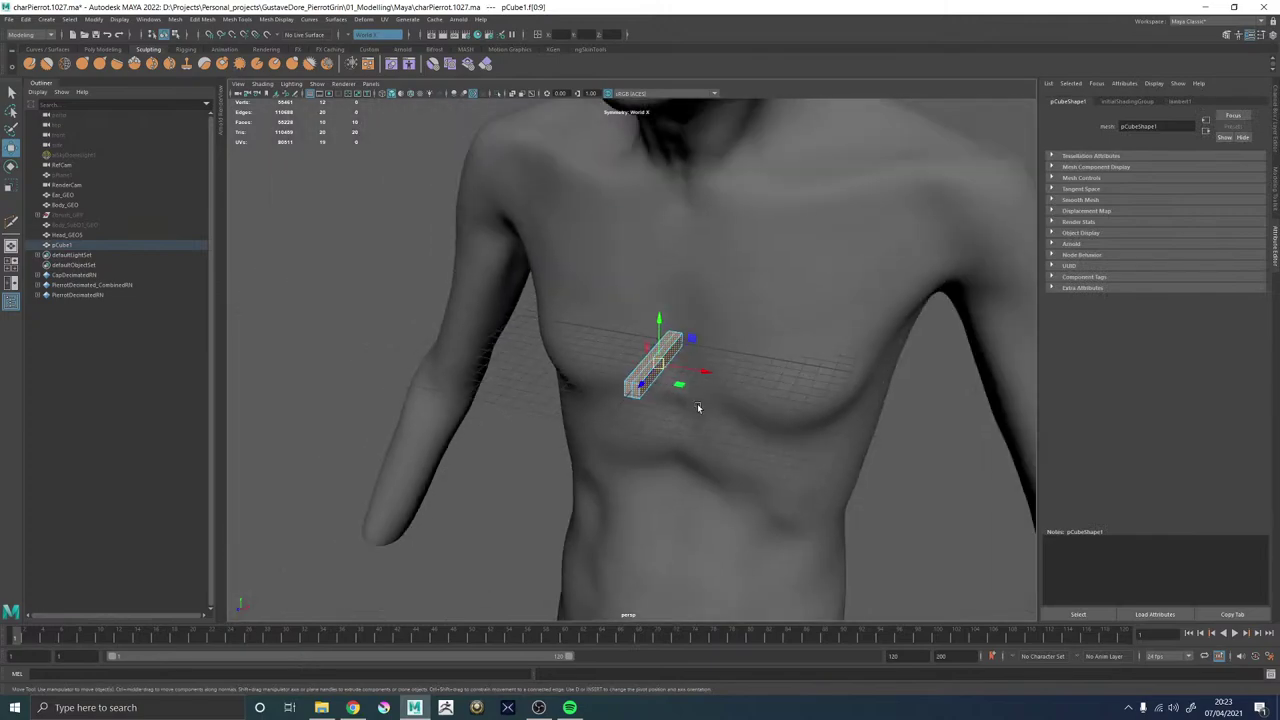
scroll(698, 407, "down", 5)
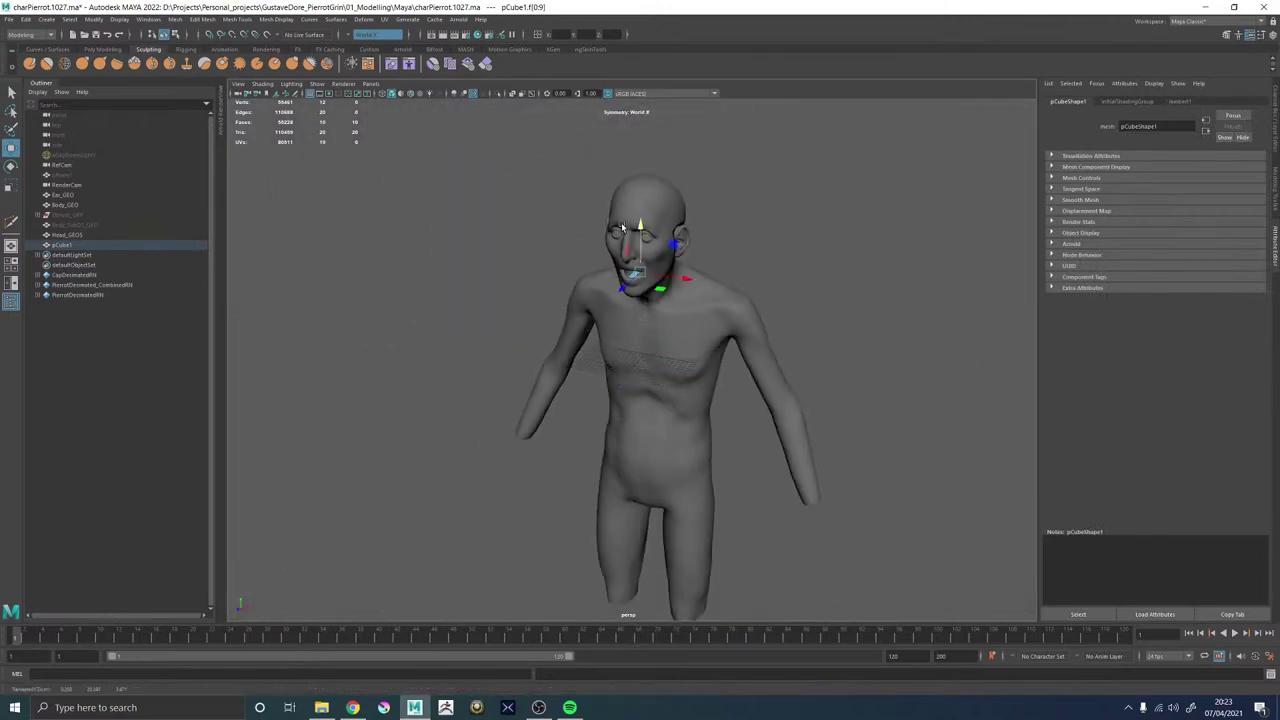
Switch to wireframe display, fit the bar into the mouth cavity and scale its faces wider sideways.
key("4")
right_click_drag(622, 228, 712, 262, "alt")
left_click_drag(712, 262, 636, 215, "alt")
middle_click_drag(636, 215, 620, 498, "alt")
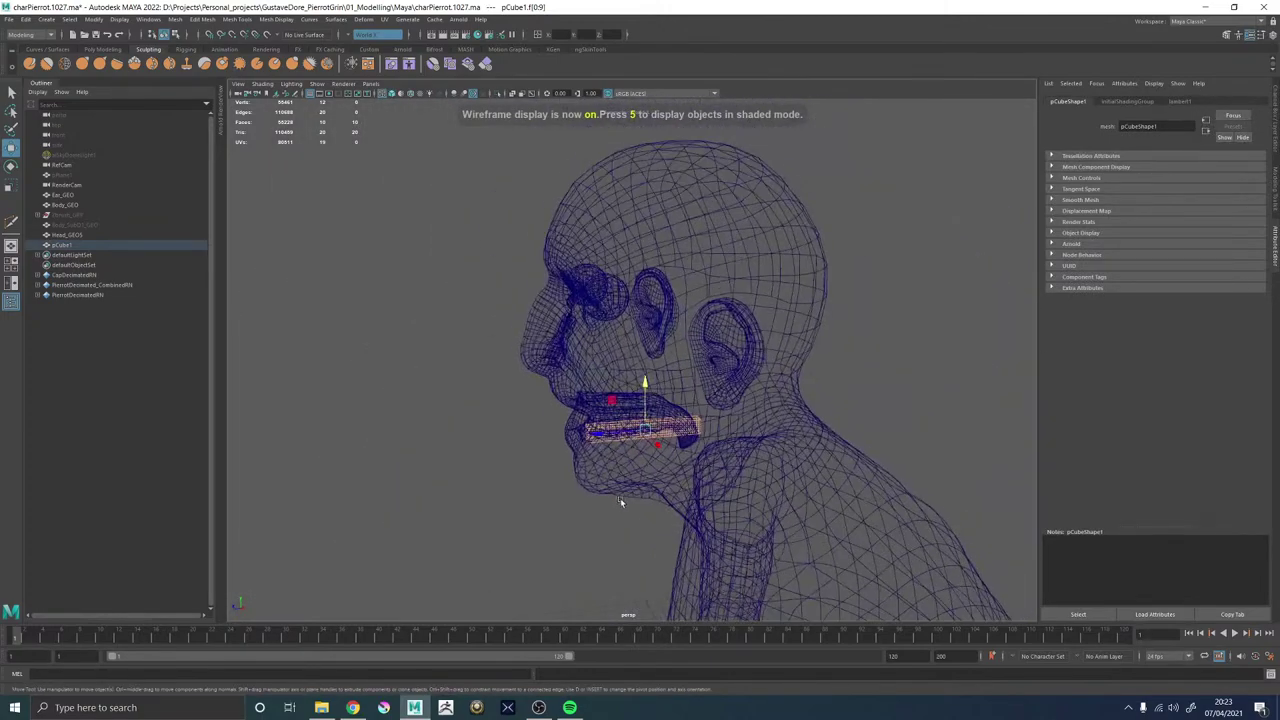
right_click_drag(620, 498, 727, 493, "alt")
left_click_drag(727, 493, 646, 410, "alt")
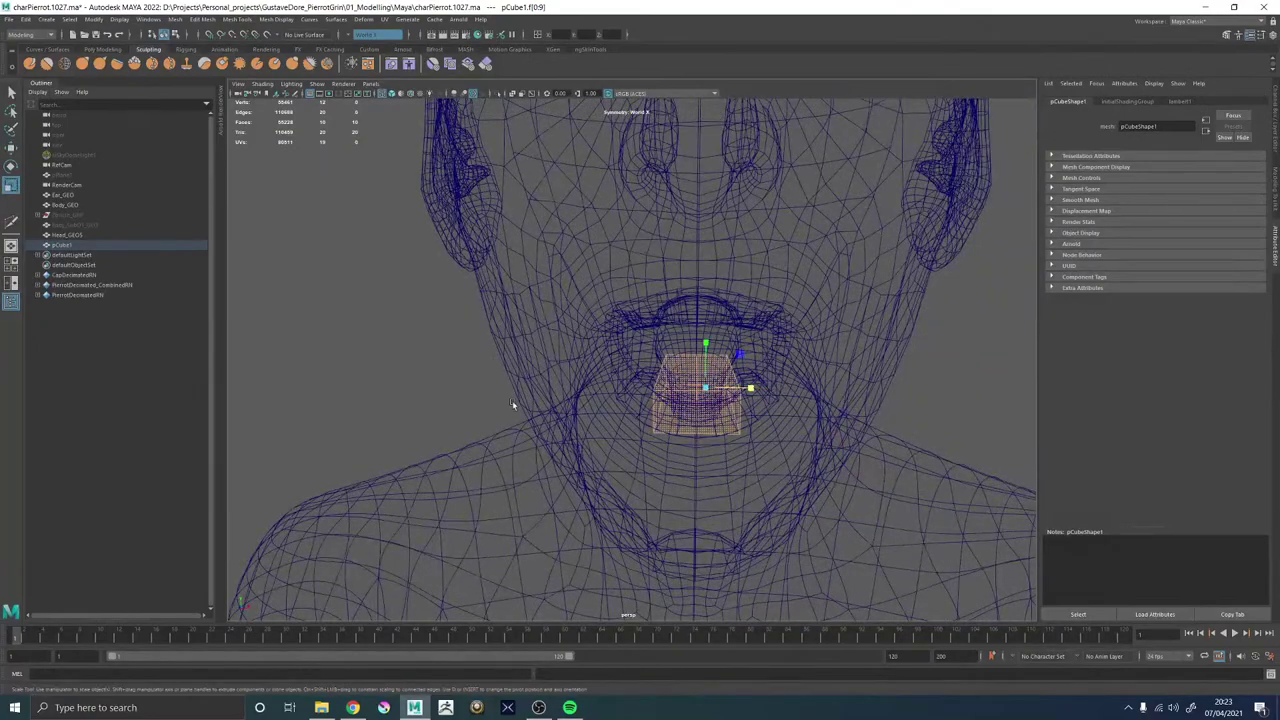
Raise the bar's faces to the middle of the mouth cavity, between the upper and lower gums.
left_click_drag(602, 372, 749, 375, "alt")
right_click_drag(749, 375, 865, 430, "alt")
middle_click_drag(865, 430, 766, 428, "alt")
left_click_drag(766, 428, 690, 390, "alt")
left_click_drag(537, 337, 546, 287)
key("w")
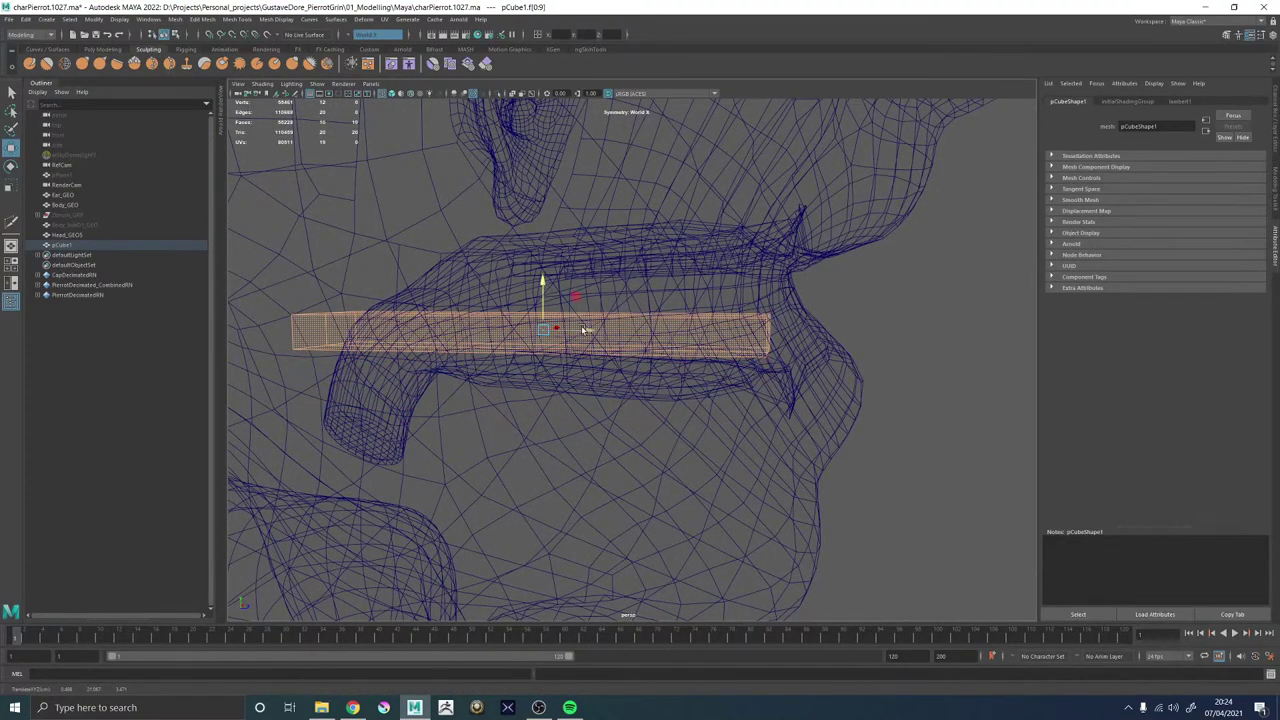
Cut an edge loop across the middle of the bar's length with Multi-Cut.
left_click_drag(706, 328, 684, 347, "alt")
right_click_drag(980, 297, 908, 299, "shift")
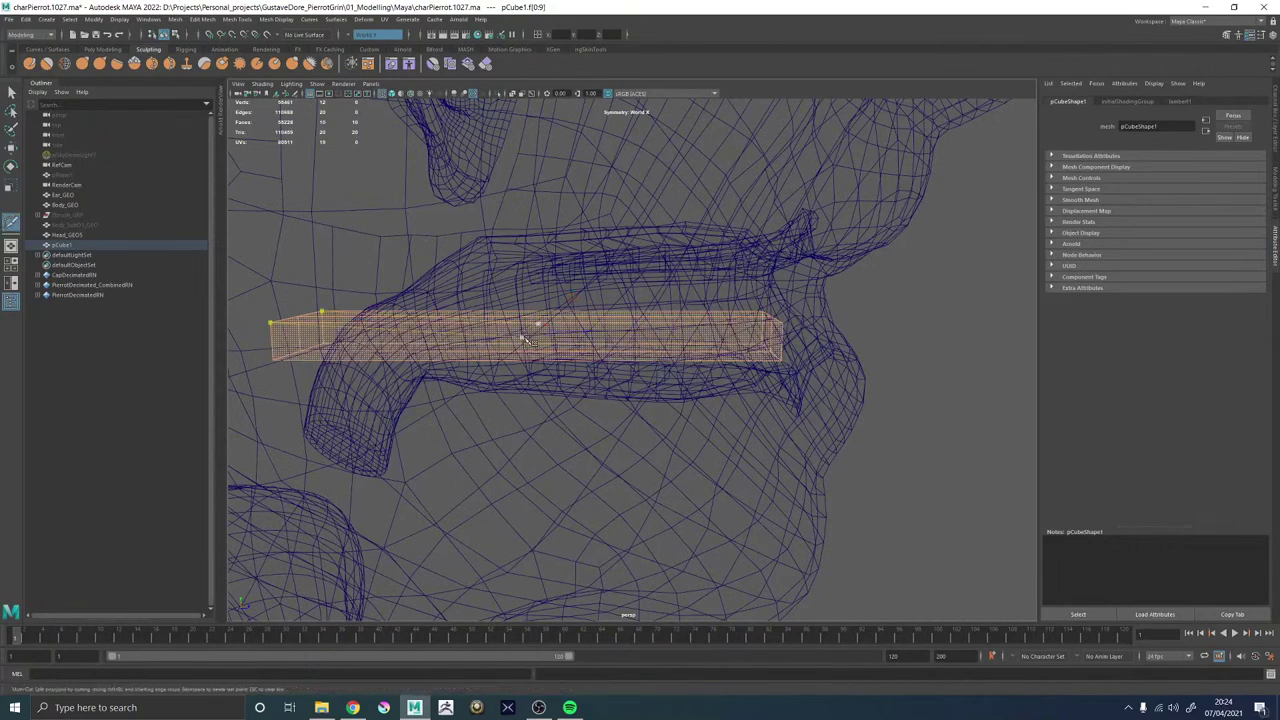
left_click_drag(524, 340, 638, 318, "alt")
left_click(716, 325, "ctrl")
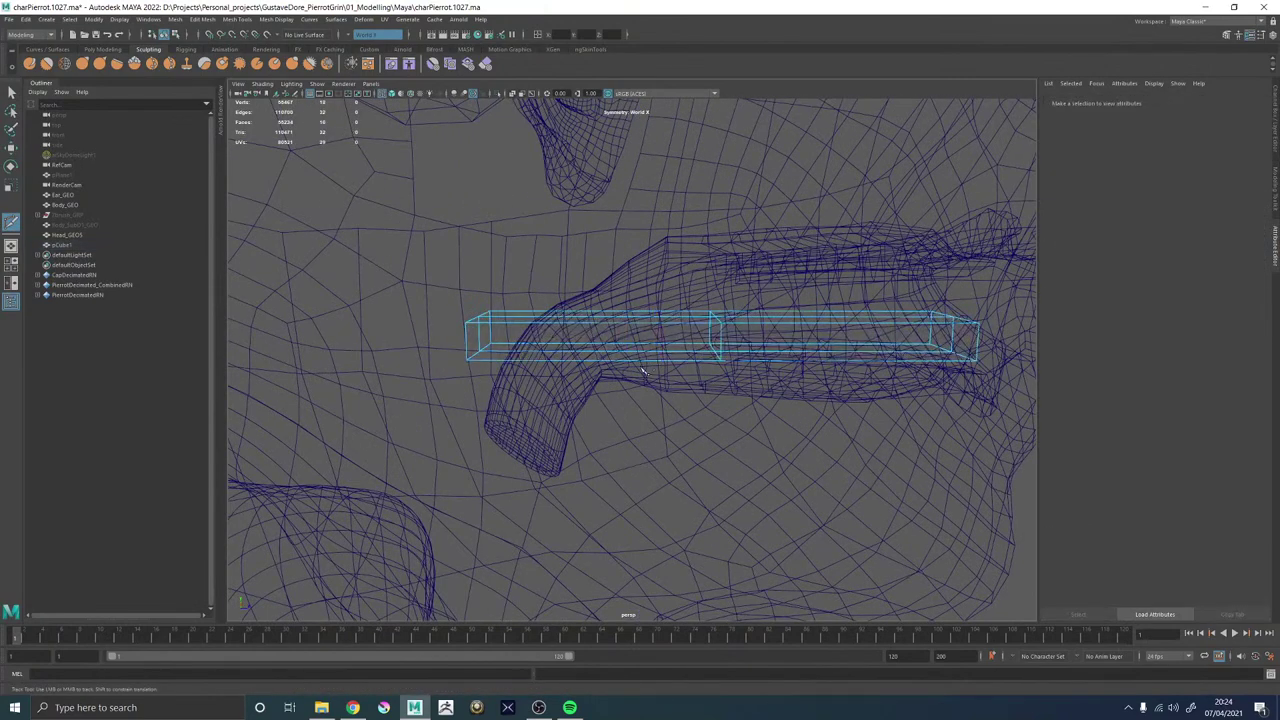
right_click_drag(631, 382, 581, 378)
left_click_drag(377, 249, 489, 368)
left_click(470, 369)
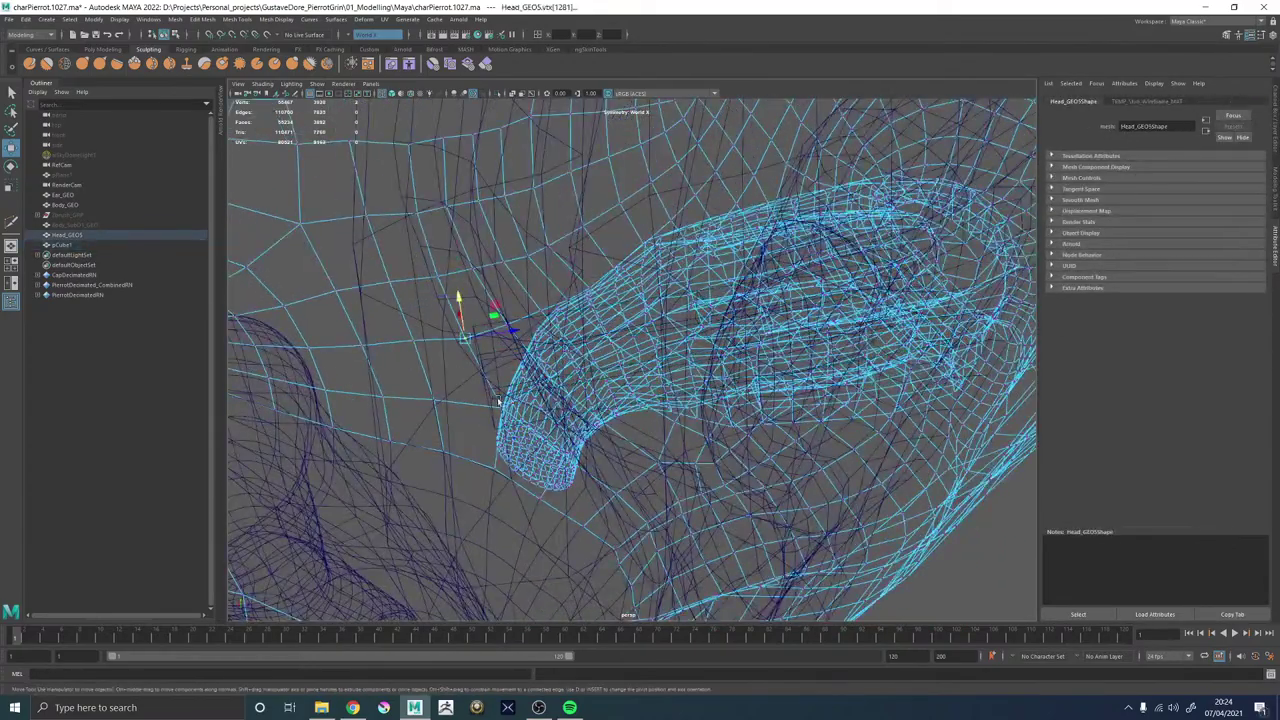
Select the bar and move its back-end vertices down and forward to the throat opening, bending the bar at the middle loop.
right_click_drag(545, 430, 611, 404)
left_click_drag(543, 424, 634, 503, "alt")
right_click_drag(634, 503, 765, 470, "alt")
left_click_drag(271, 270, 349, 280, "alt")
left_click(350, 281)
left_click(354, 285)
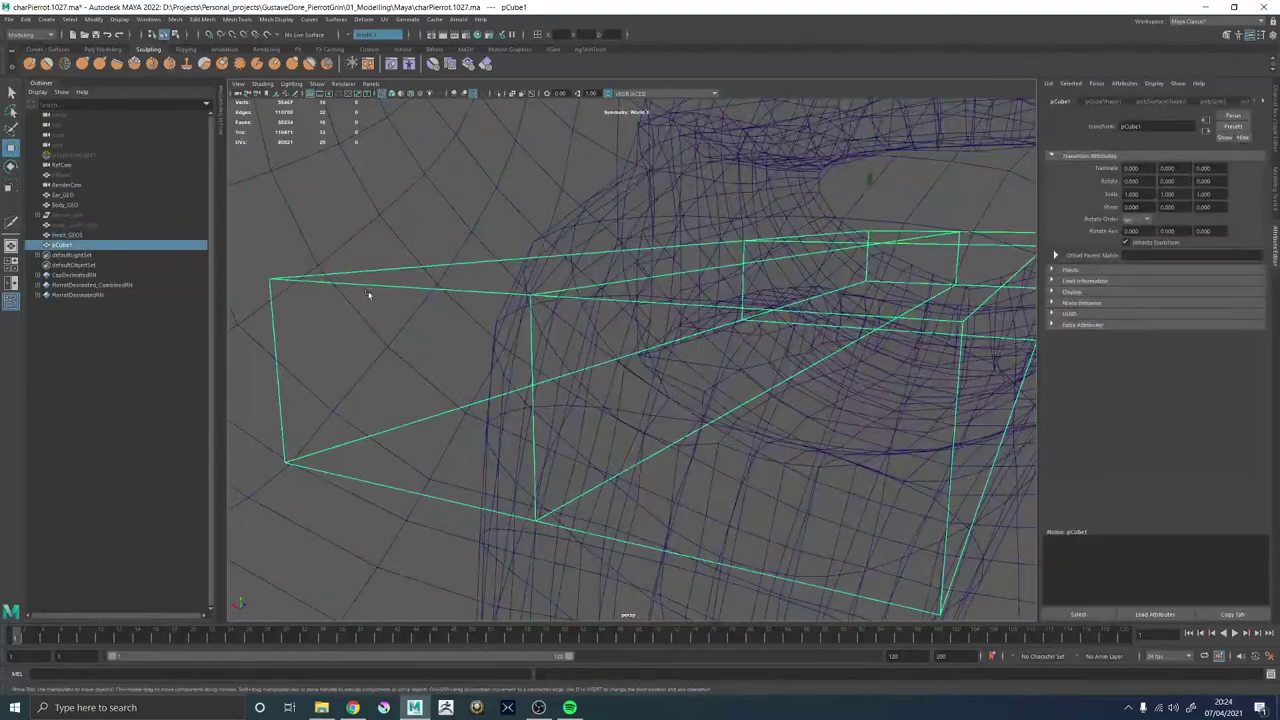
right_click_drag(369, 294, 472, 336, "alt")
left_click_drag(472, 336, 617, 326, "alt")
right_click_drag(617, 326, 294, 275, "alt")
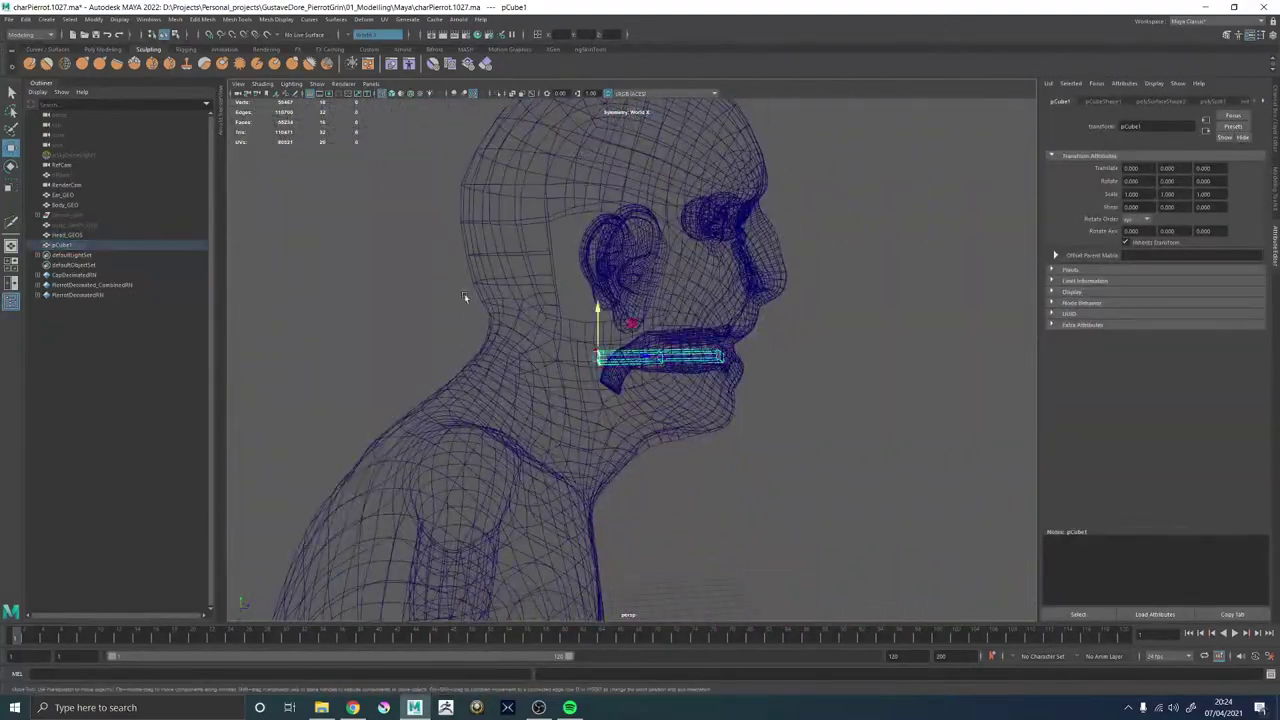
right_click_drag(464, 293, 608, 368, "alt")
left_click_drag(608, 368, 549, 375, "alt")
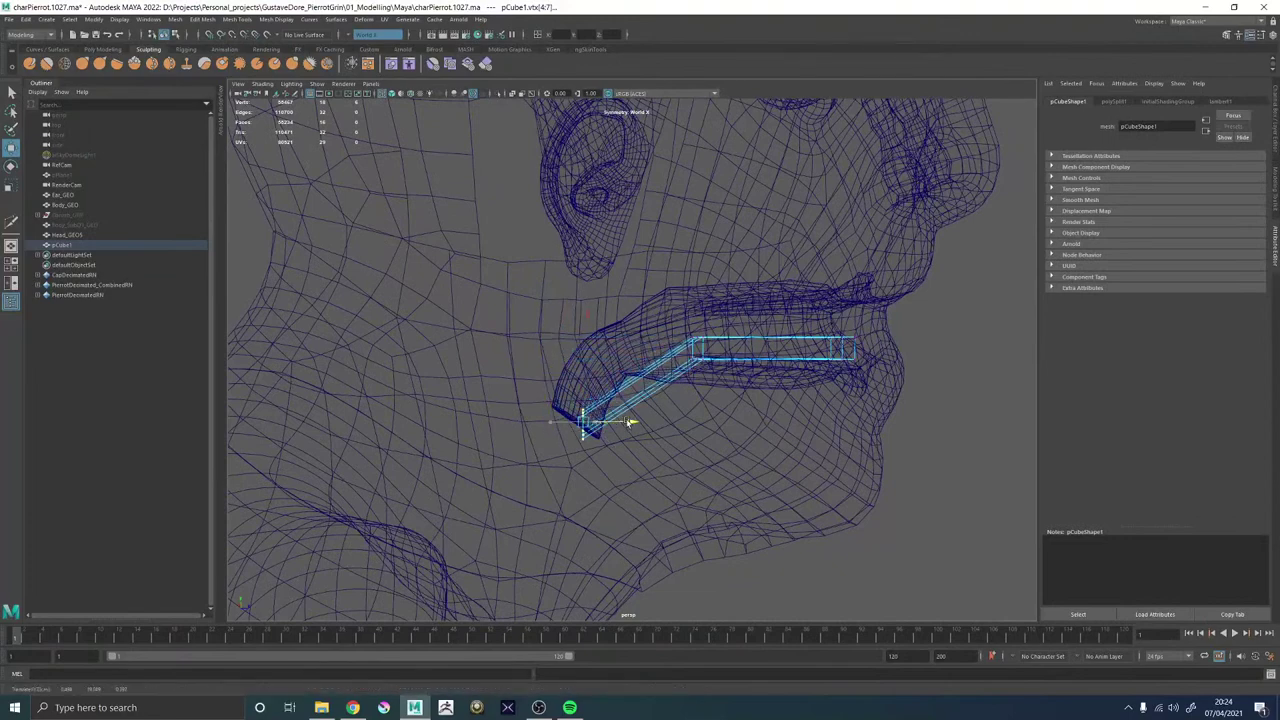
Rotate the bar's back-end vertices to the angle of the throat opening and place them inside it.
key("e")
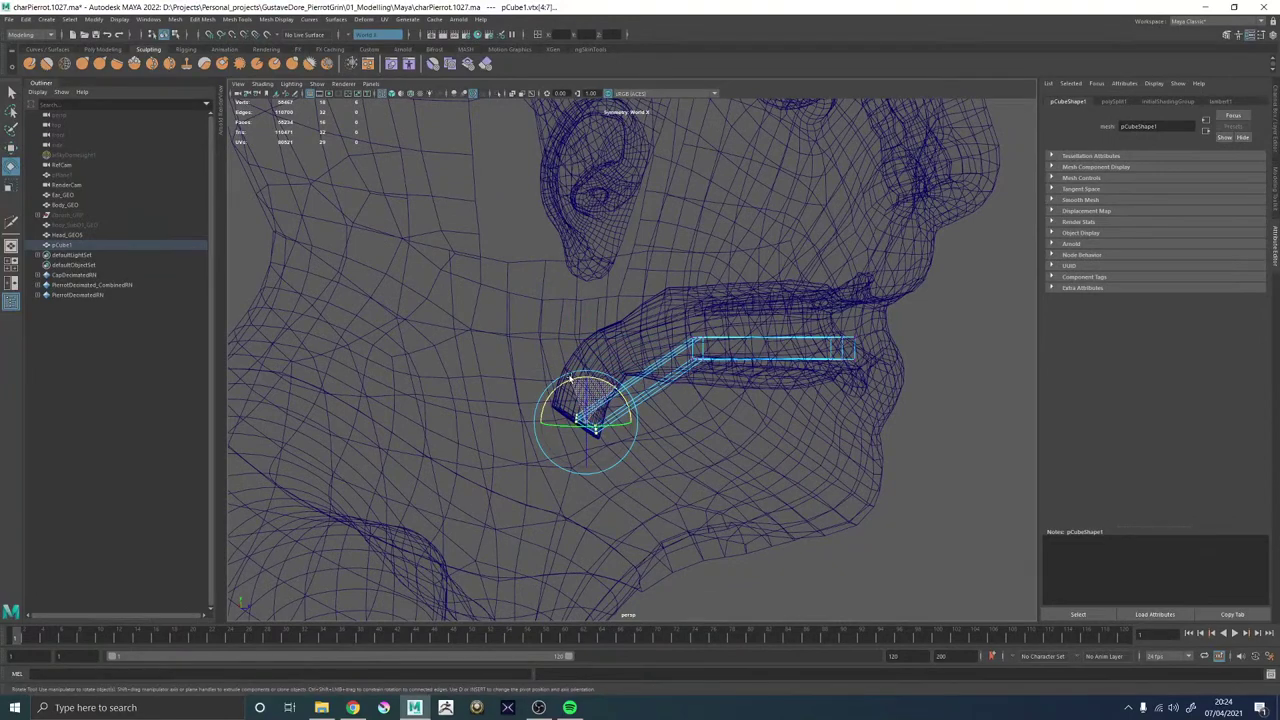
right_click_drag(620, 389, 700, 422, "alt")
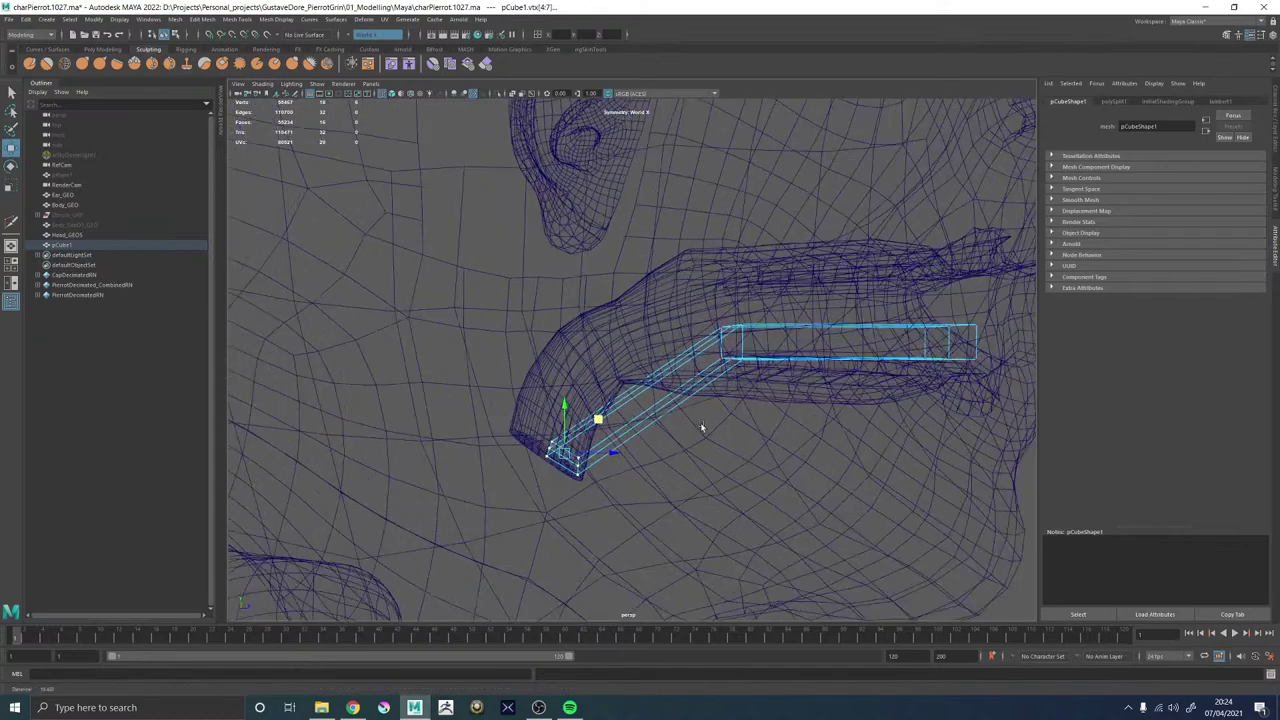
left_click_drag(704, 423, 675, 421, "alt")
Cut an edge loop across the bar's sloped back section and raise it to follow the throat's curve.
middle_click_drag(930, 383, 664, 350, "alt")
right_click(921, 308, "shift")
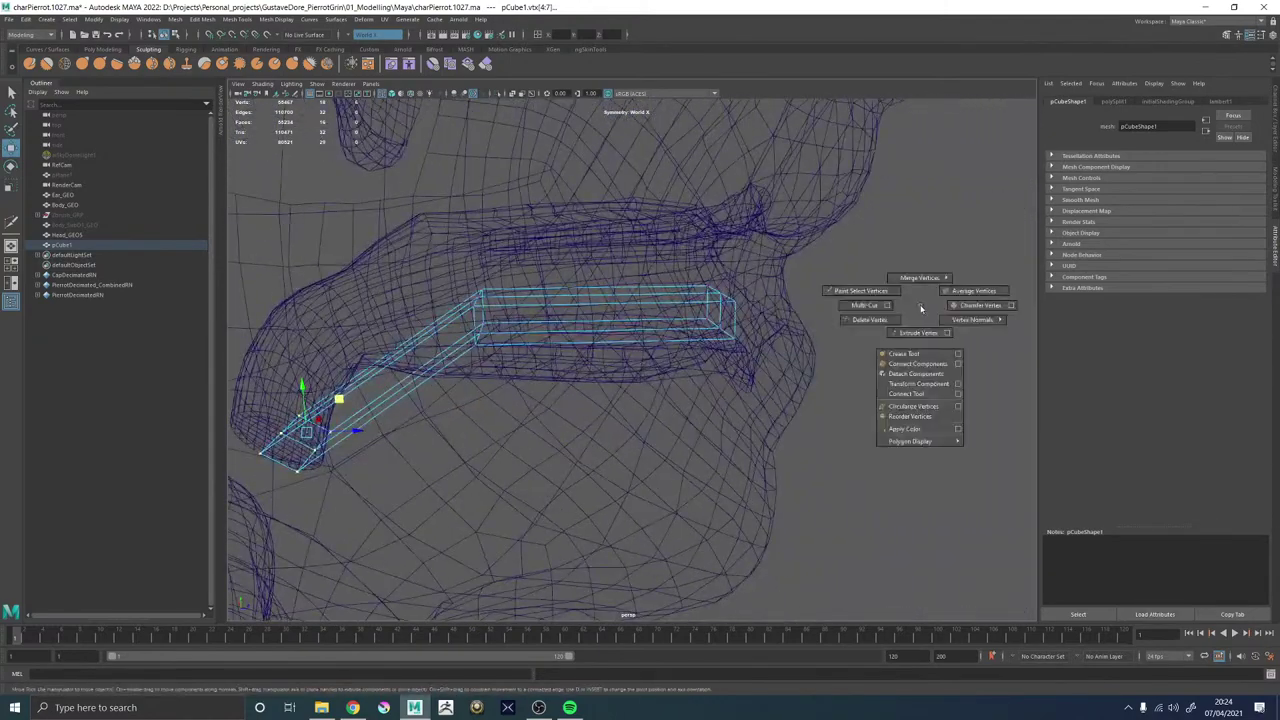
left_click(846, 306)
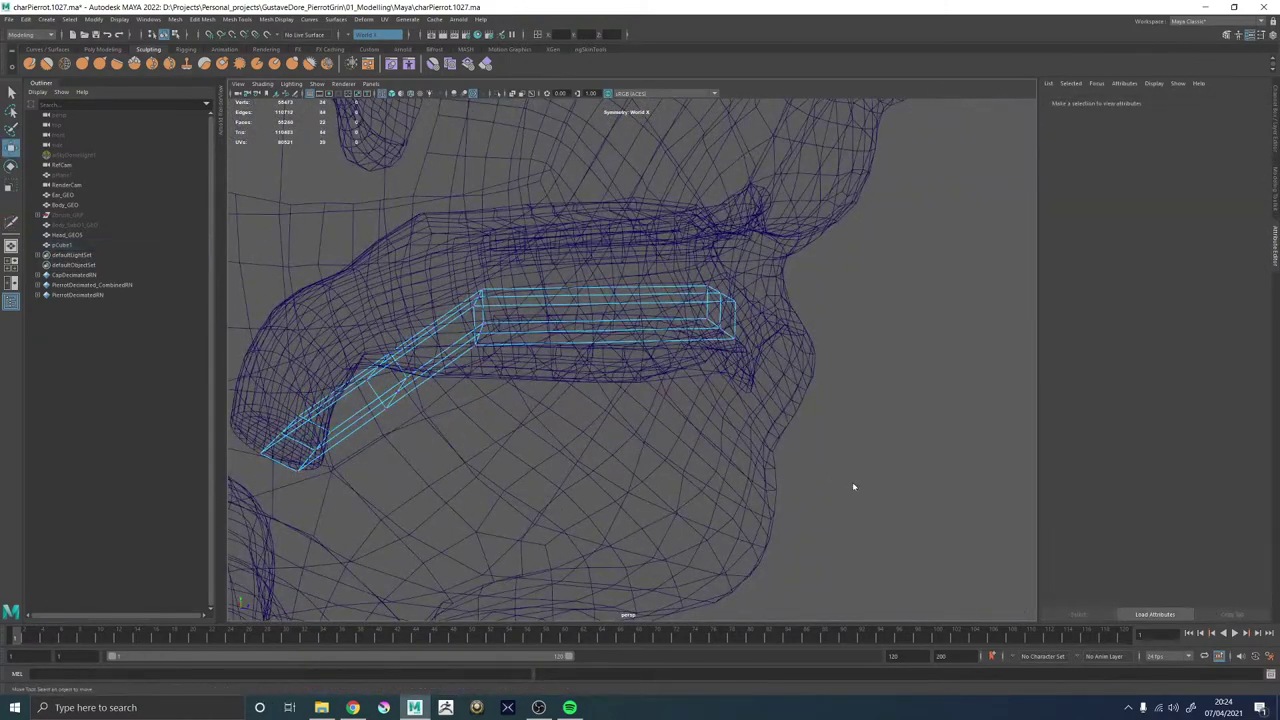
double_click(373, 391)
left_click_drag(411, 358, 621, 421, "alt")
right_click_drag(621, 420, 686, 431, "alt")
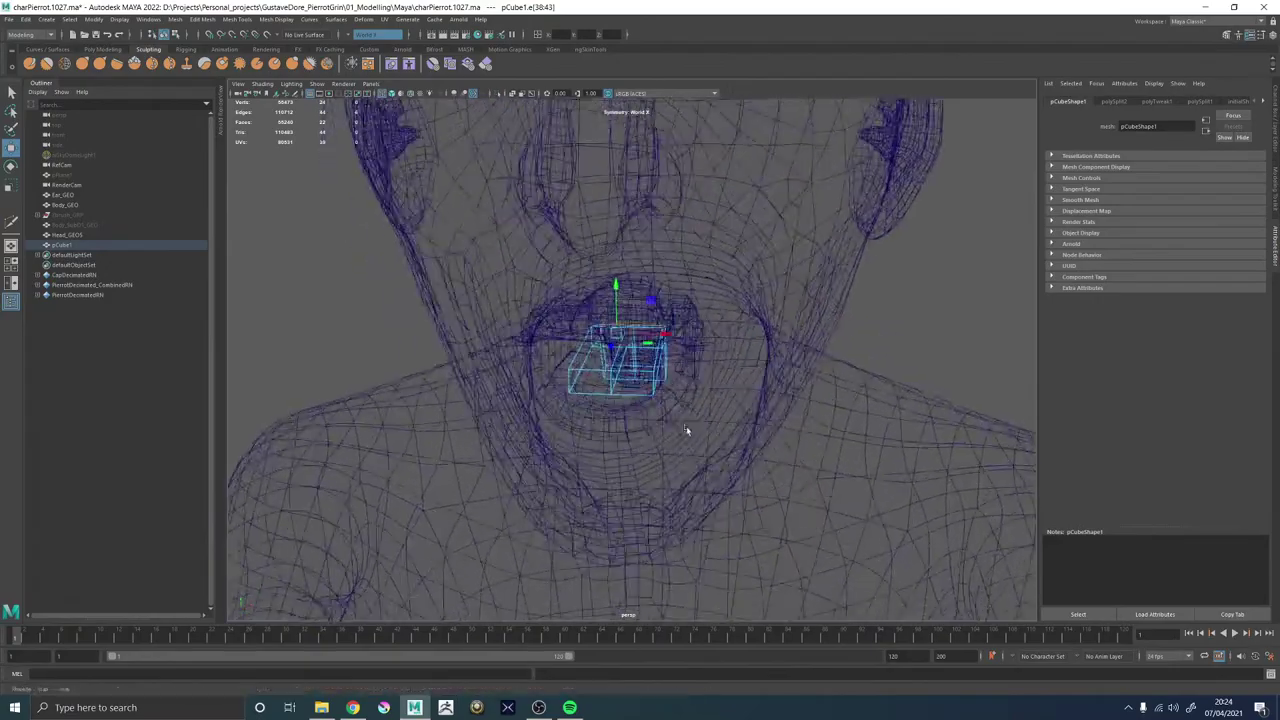
left_click_drag(686, 431, 583, 406, "alt")
left_click_drag(484, 320, 604, 336, "alt")
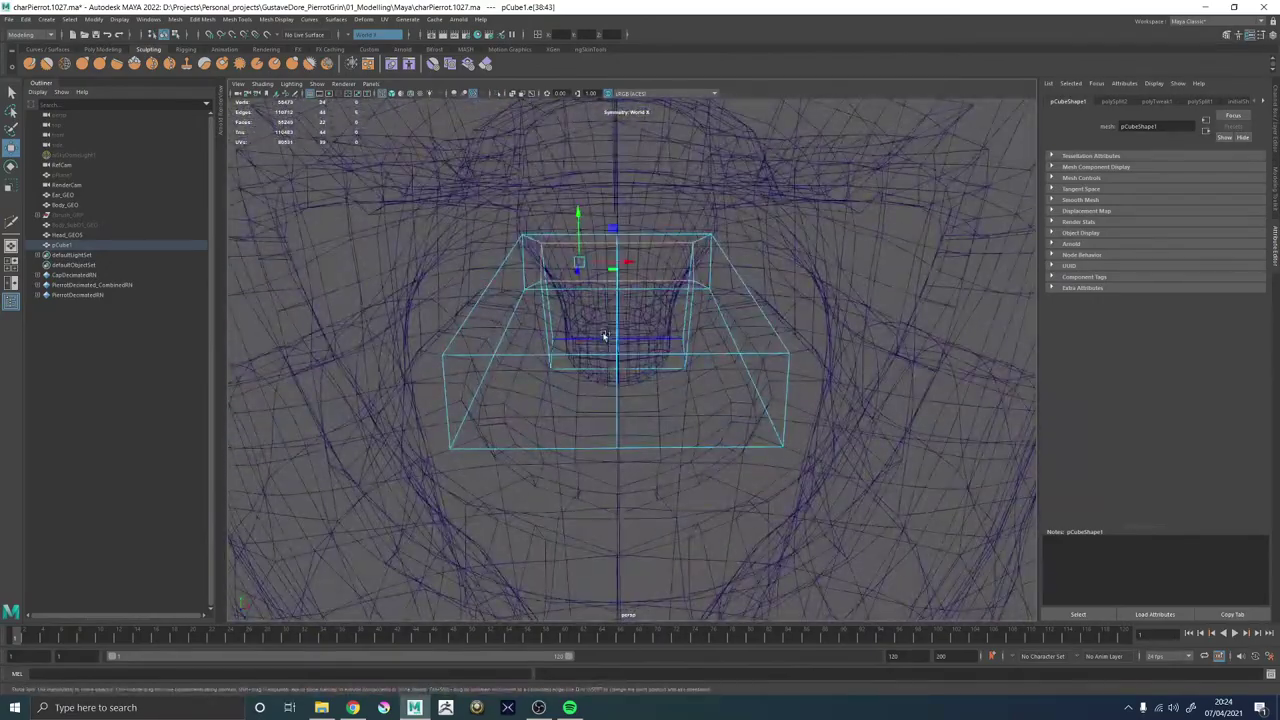
Cut an edge loop across the bar's front section with Multi-Cut and switch to shaded display.
right_click_drag(615, 356, 550, 354, "shift")
left_click(488, 368, "ctrl")
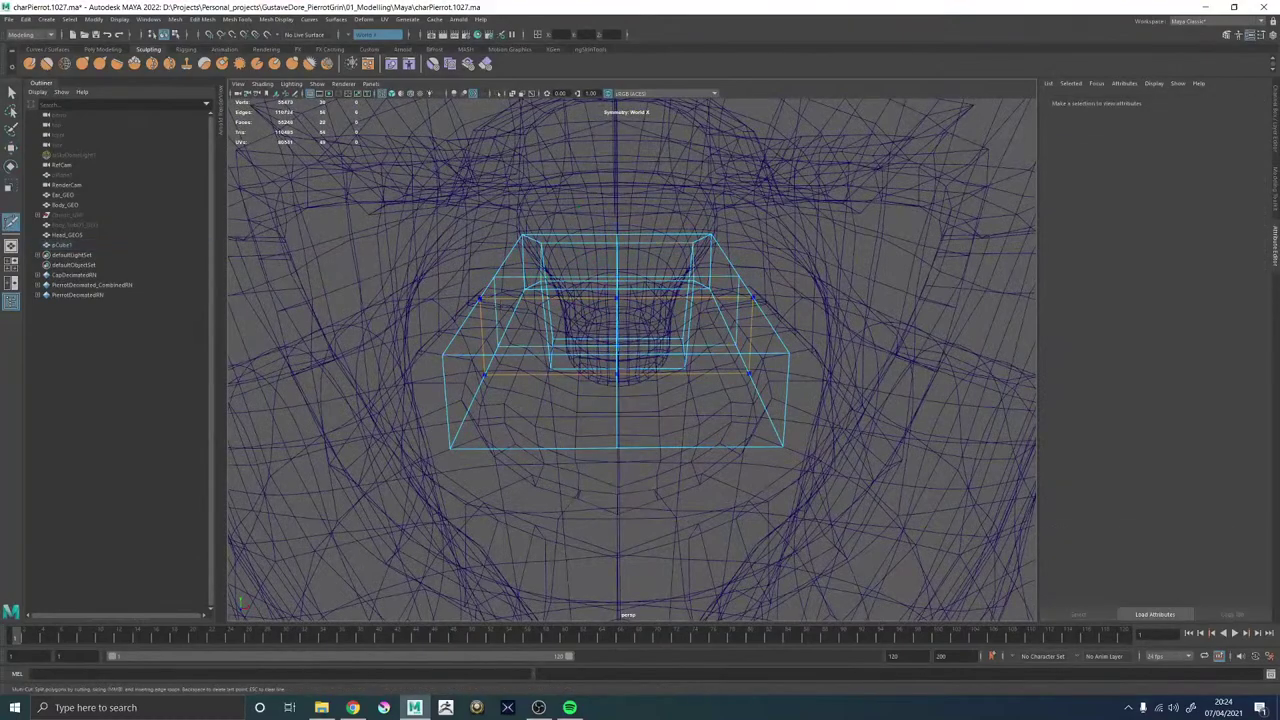
mouse_move(490, 362)
left_mouse_down("alt")
mouse_move(593, 337)
mouse_move(640, 342)
mouse_move(612, 339)
mouse_move(690, 378)
left_mouse_up("alt")
key("5")
scroll(697, 383, "up", 3)
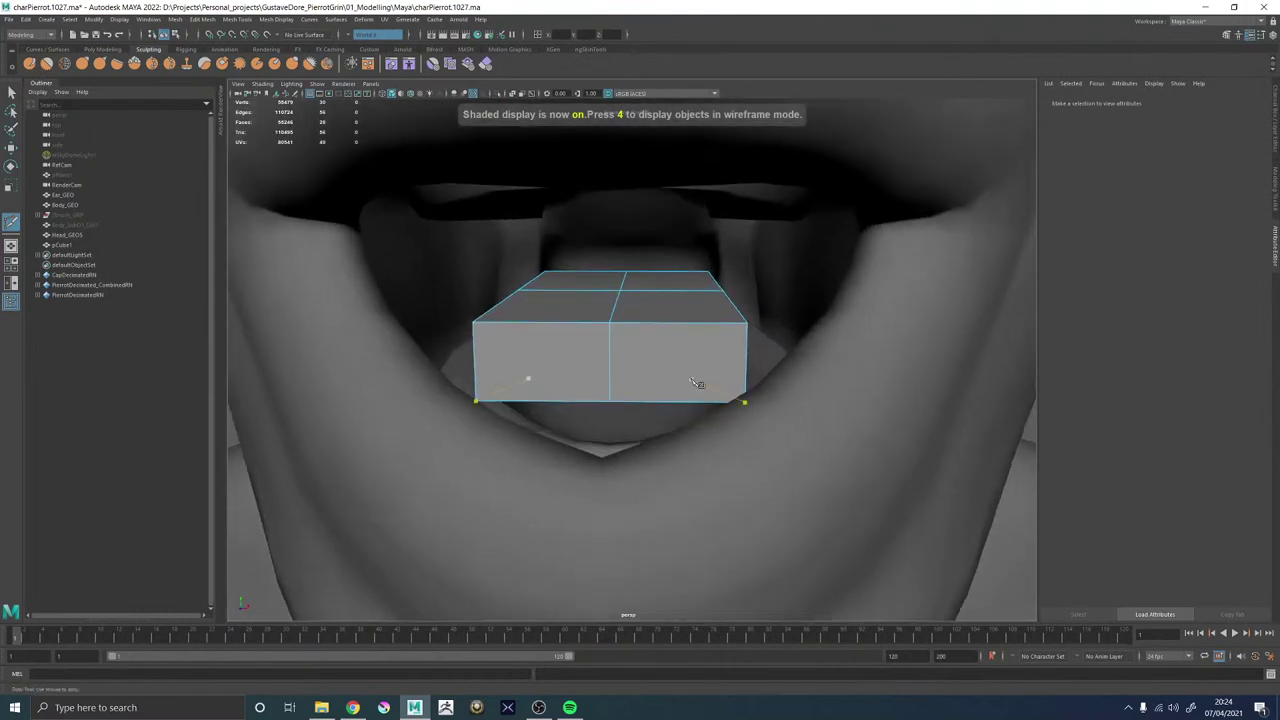
Cut a centred horizontal edge loop around the front and sides of the bar with Multi-Cut.
left_click_drag(716, 336, 628, 330, "alt")
key("w")
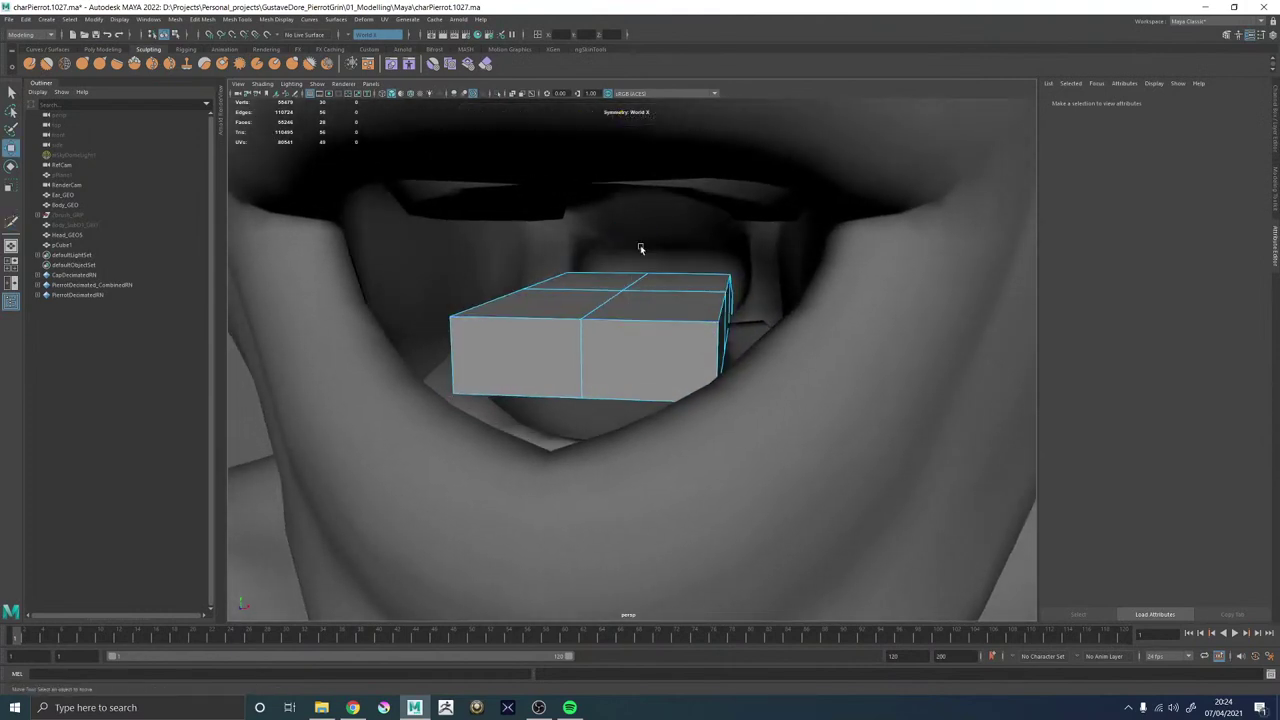
left_click(715, 307)
right_click_drag(692, 324, 630, 322, "shift")
middle_click(583, 345, "ctrl")
Move the bar's upper and lower side edges inward to bevel its cross-section.
left_click_drag(662, 348, 703, 396, "alt")
left_click(681, 325)
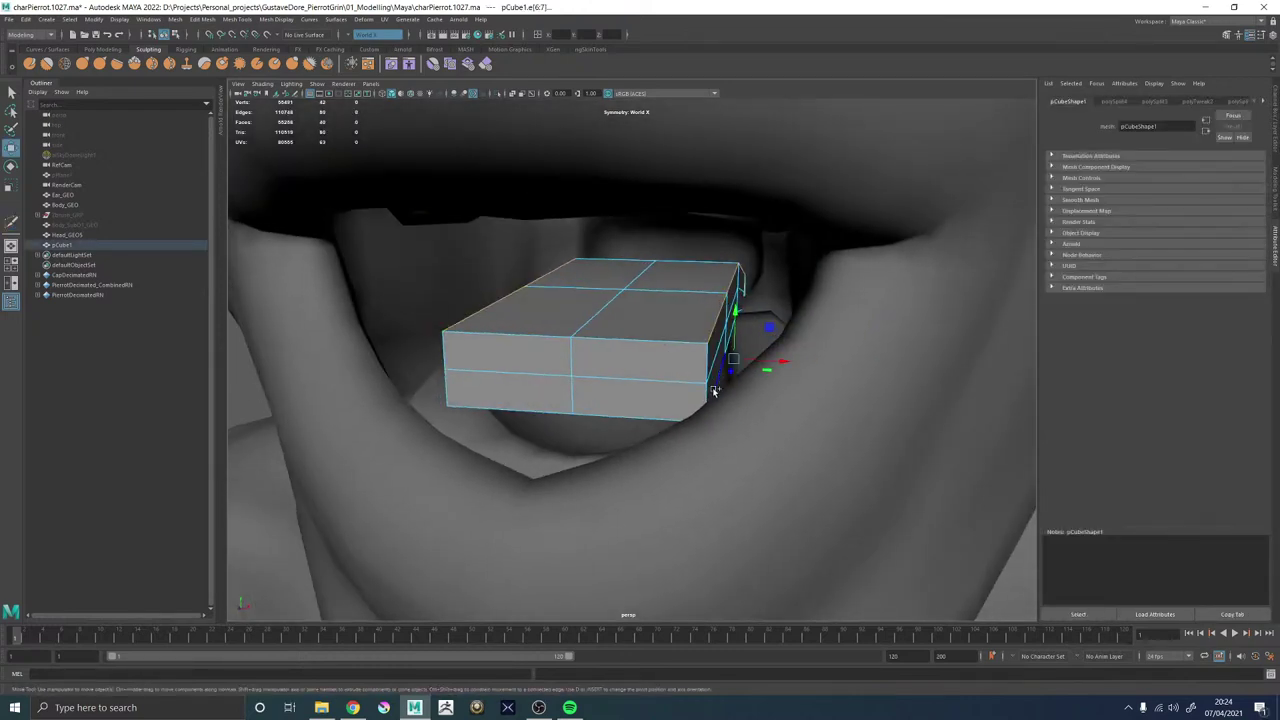
middle_click_drag(674, 389, 657, 388, "ctrl")
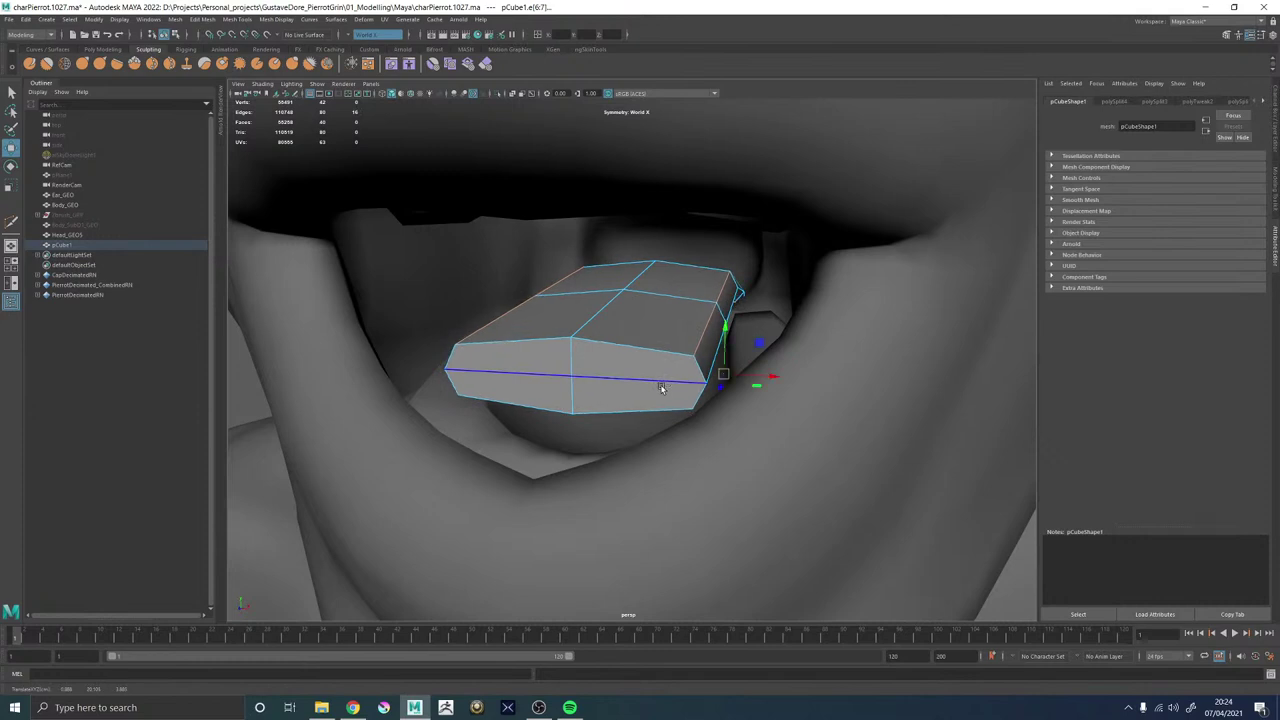
Smooth the bar's mesh by one division level and clear its construction history.
left_click_drag(661, 388, 695, 436, "alt")
left_click_drag(783, 425, 809, 442)
left_click_drag(800, 436, 609, 316, "alt")
right_click_drag(609, 315, 590, 378)
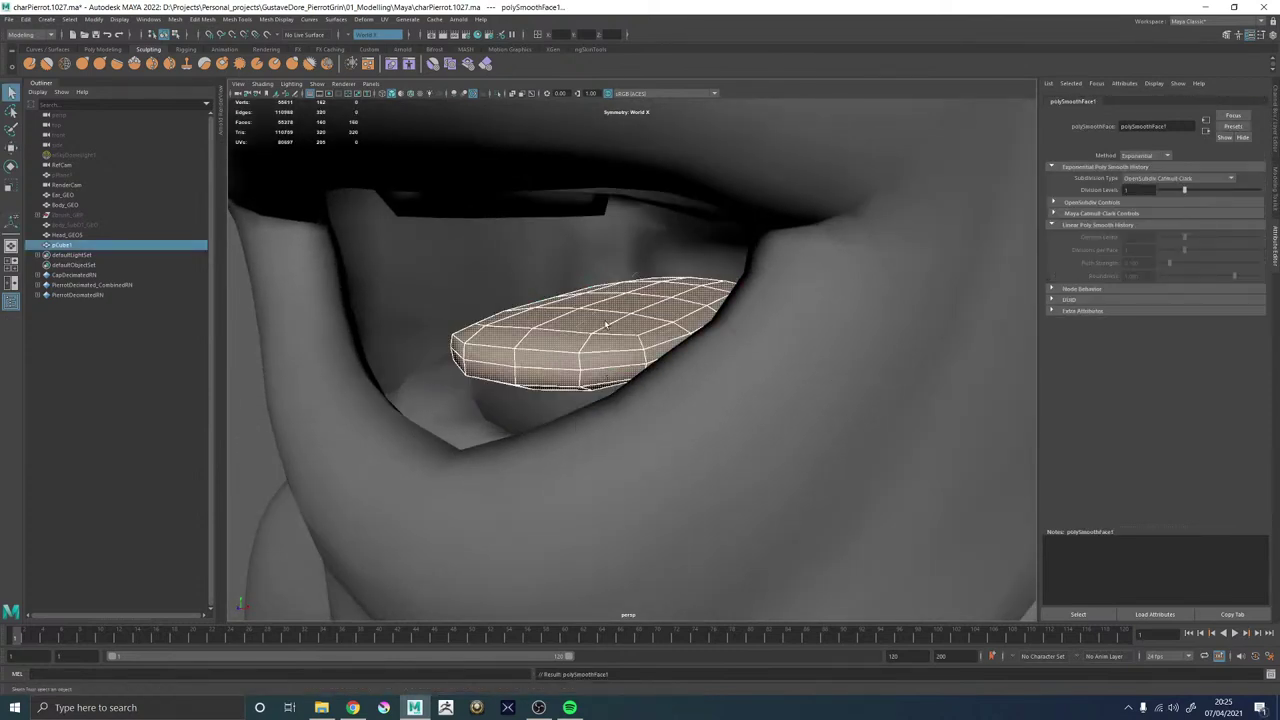
key("ctrl+z")
left_click_drag(606, 325, 712, 404, "alt")
right_click_drag(680, 348, 674, 375, "ctrl")
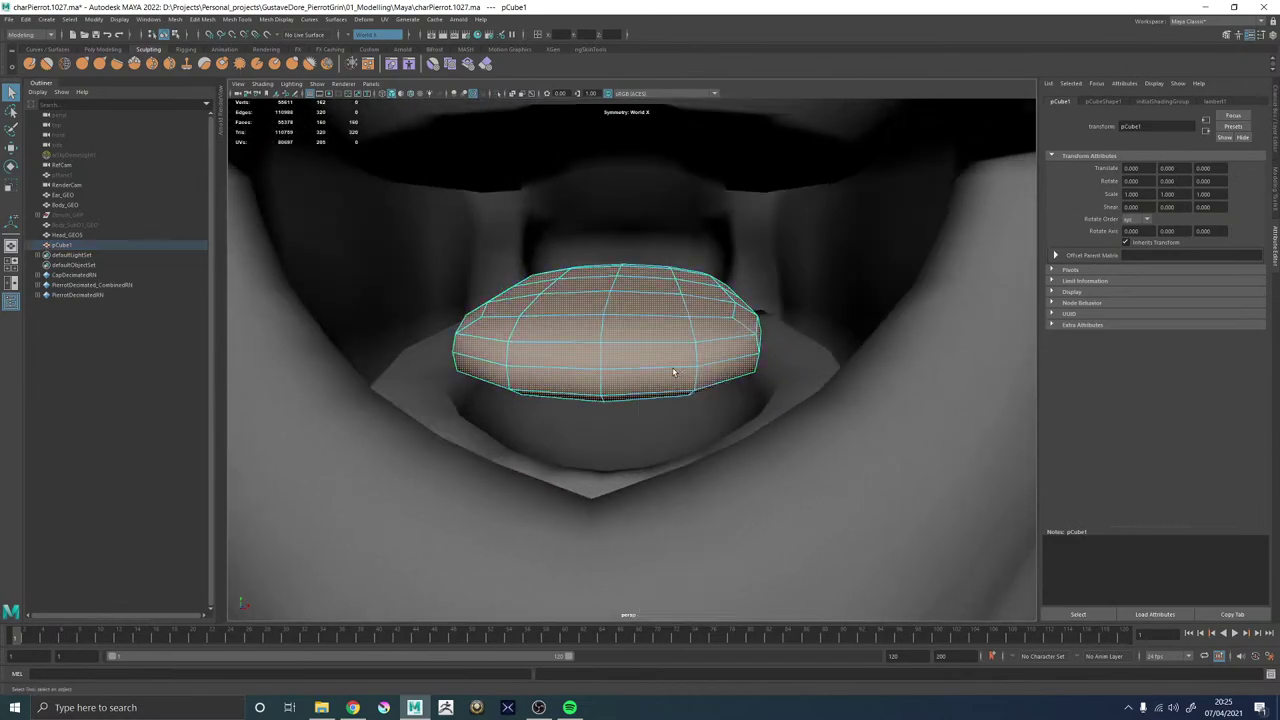
Try to lower a few faces on the bar's underside with soft selection in wireframe display.
key("4")
mouse_move(609, 374)
left_mouse_down("alt")
mouse_move(597, 349)
mouse_move(531, 379)
mouse_move(613, 354)
left_mouse_up("alt")
left_click(591, 357)
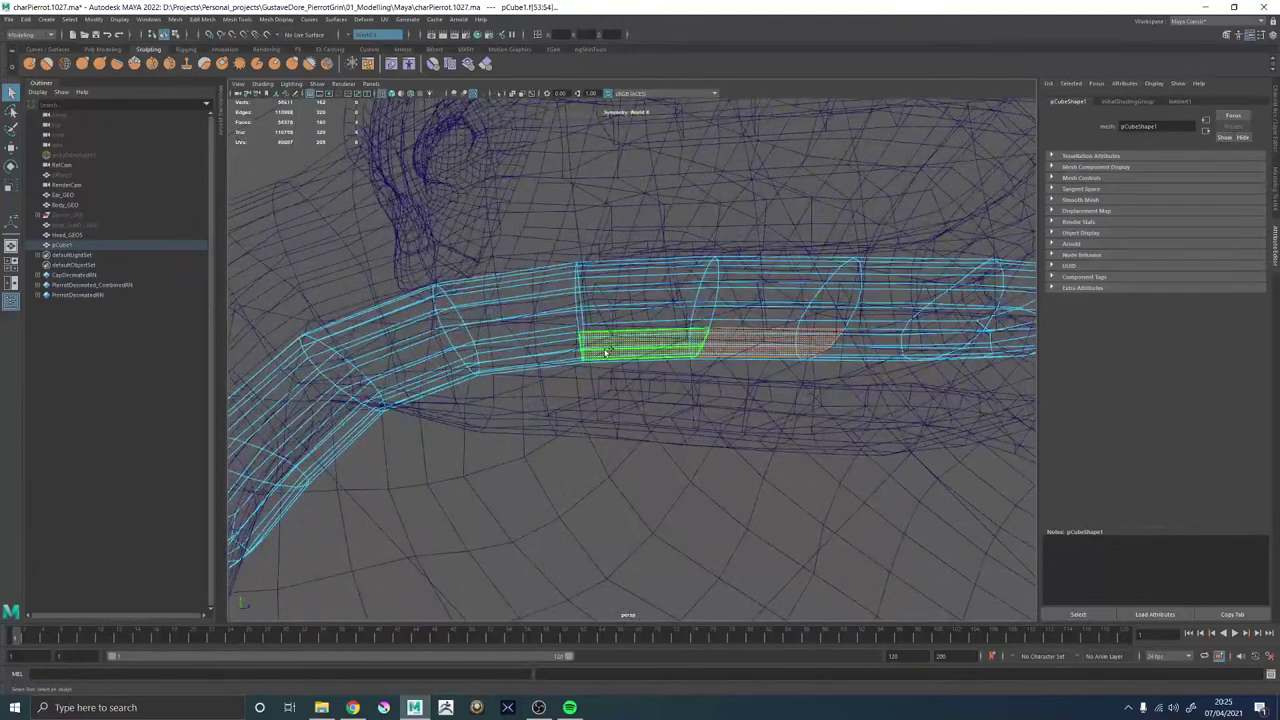
key("b")
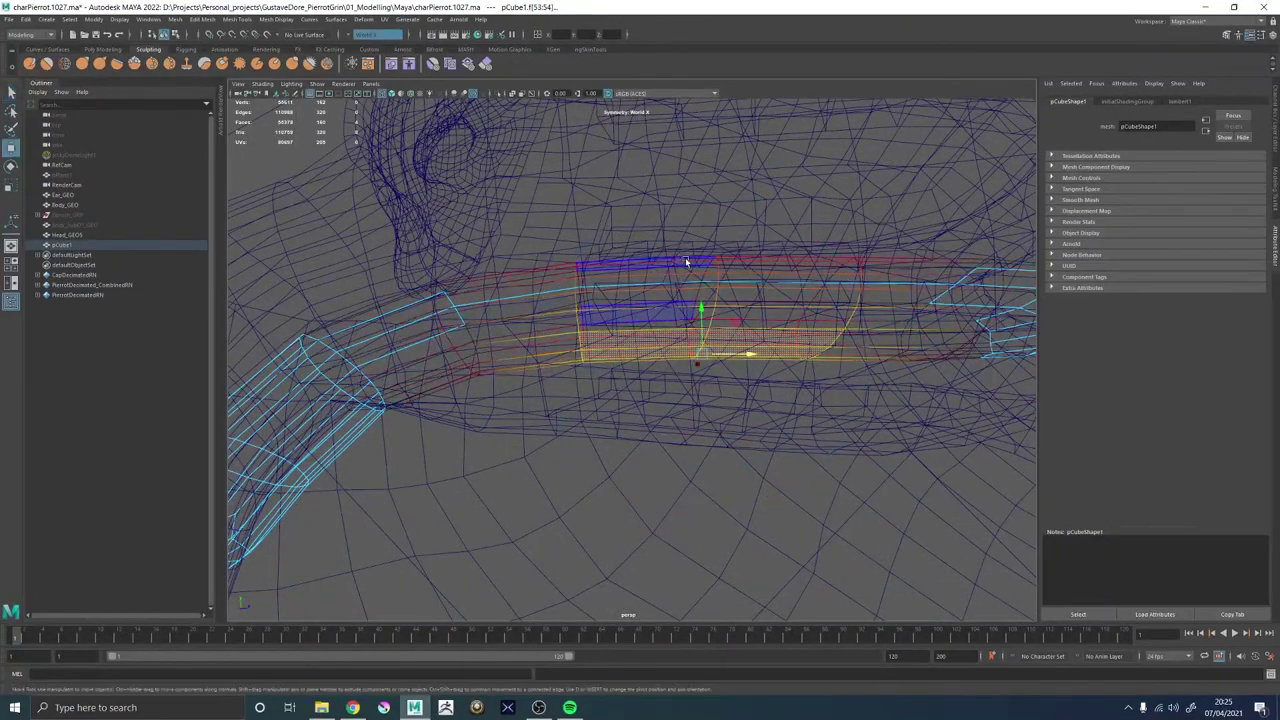
left_click_drag(706, 309, 846, 352)
middle_click_drag(846, 352, 761, 356, "alt")
left_click_drag(761, 356, 646, 366, "alt")
right_click_drag(646, 366, 817, 435, "alt")
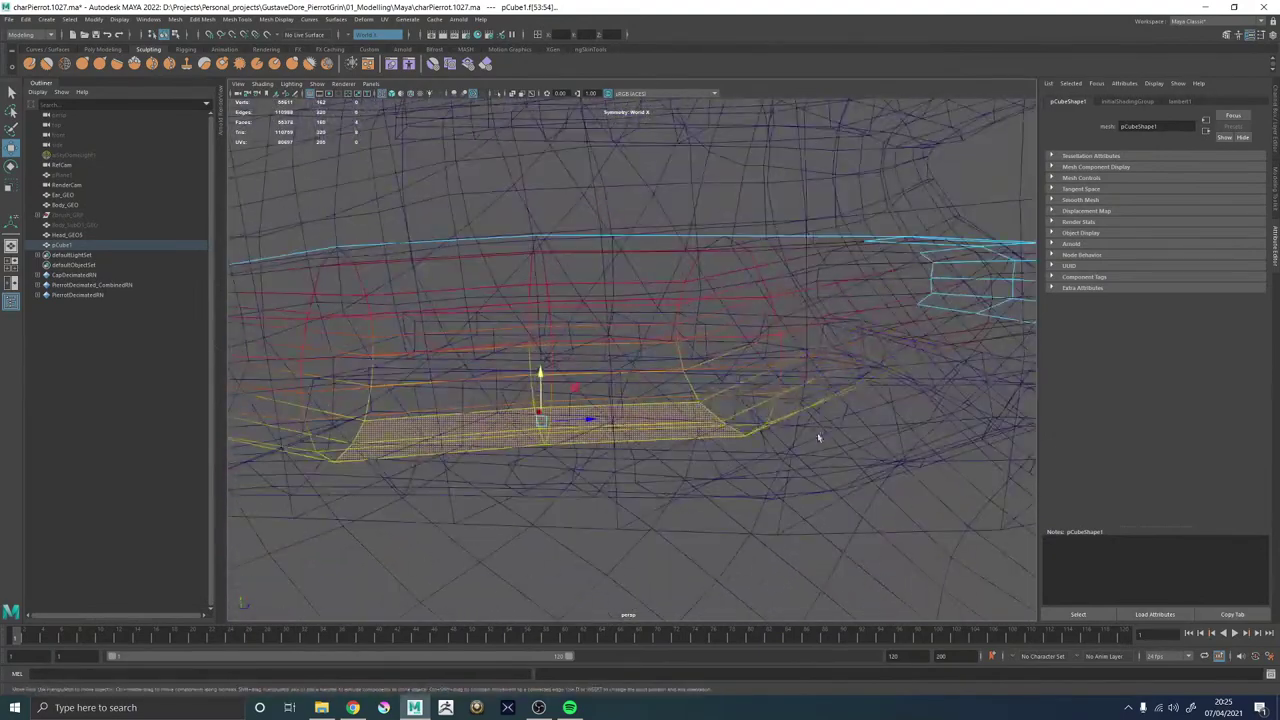
key("ctrl+z")
Select the adjacent rings of faces at the bar's middle and lower them with soft selection.
left_click_drag(540, 366, 573, 355, "alt")
left_click(560, 354)
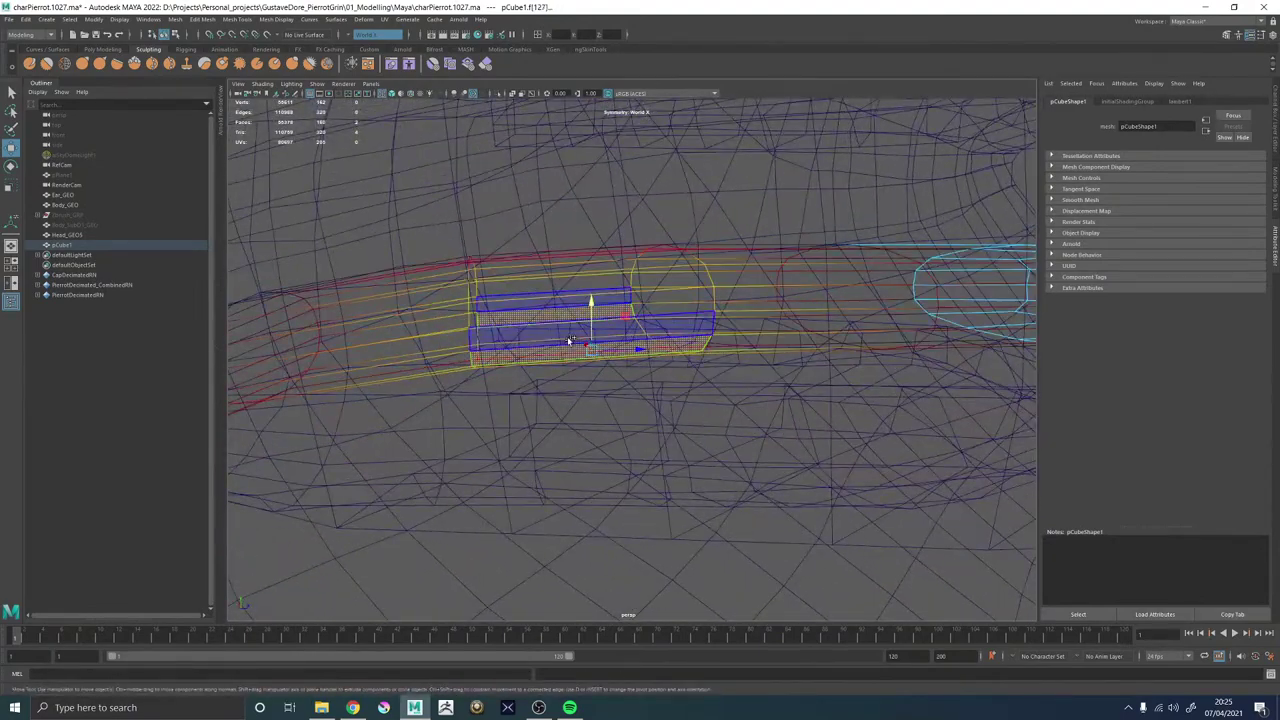
double_click(569, 343, "shift")
left_click_drag(780, 357, 671, 350, "alt")
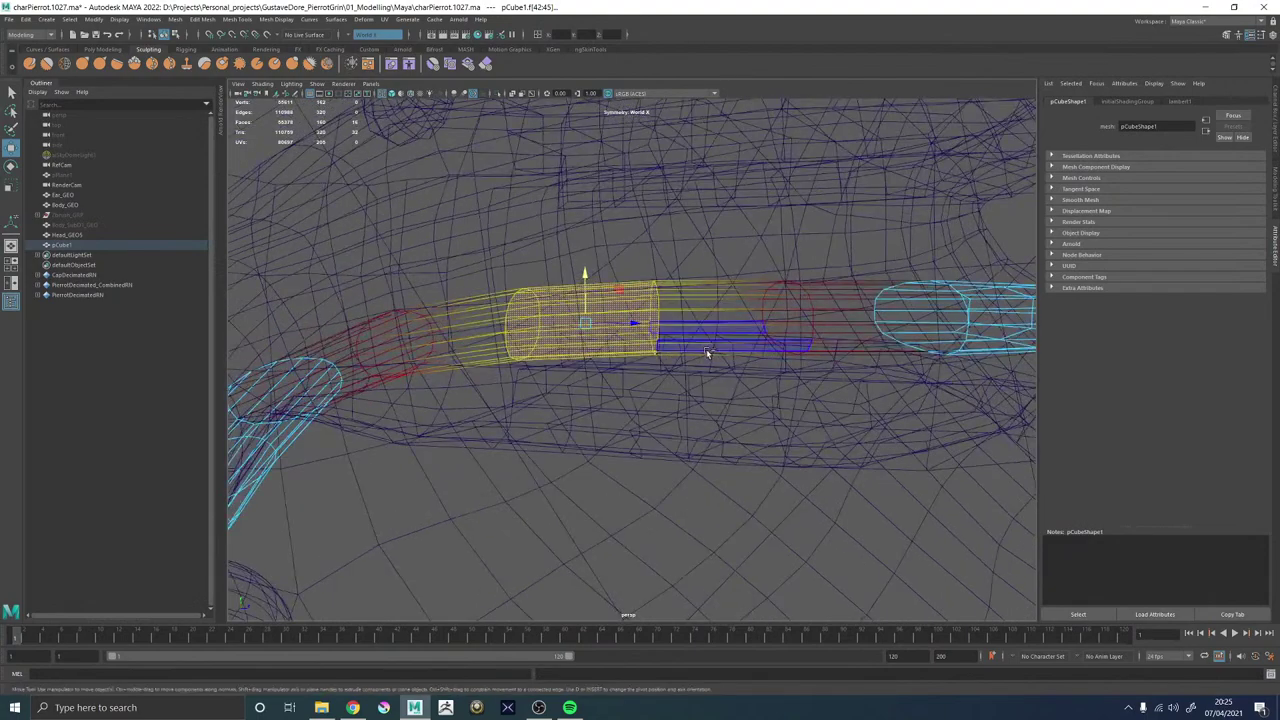
left_click(707, 351, "shift")
double_click(704, 333, "shift")
left_click_drag(657, 271, 673, 320)
key("ctrl+z")
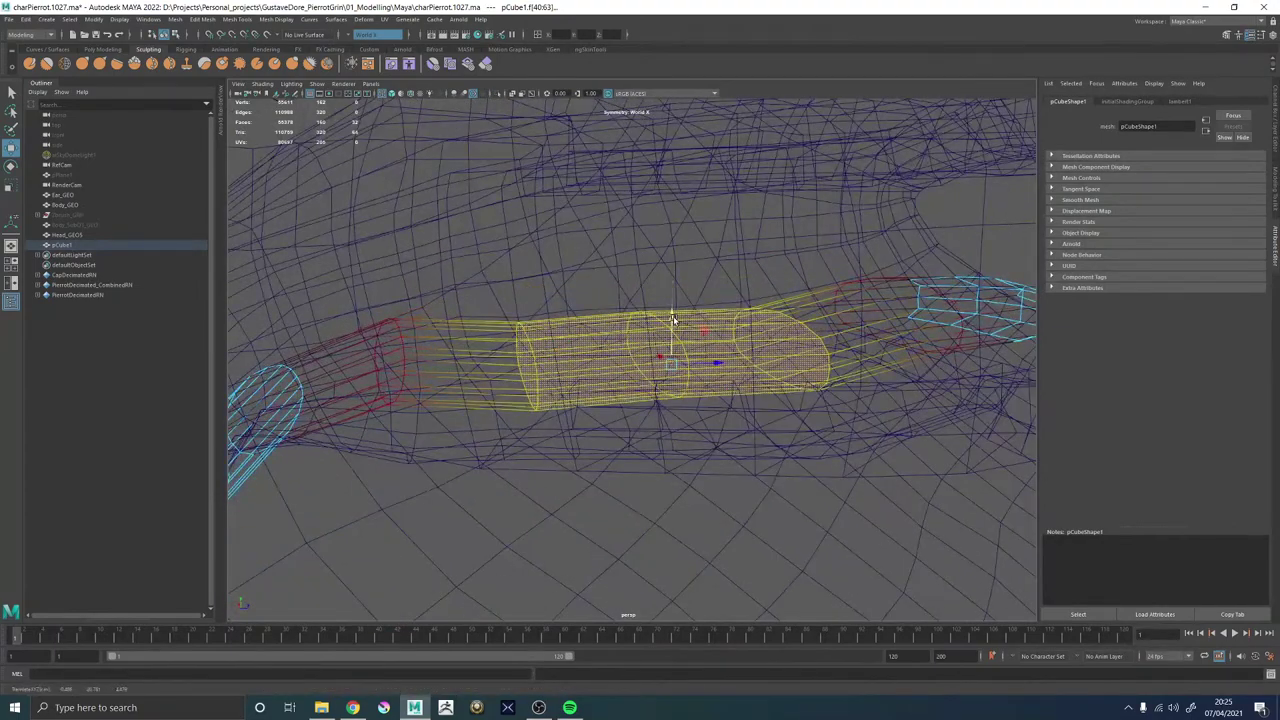
Turn off soft selection and lower the edge loop at the bar's middle slightly.
key("b")
right_click_drag(632, 367, 657, 314)
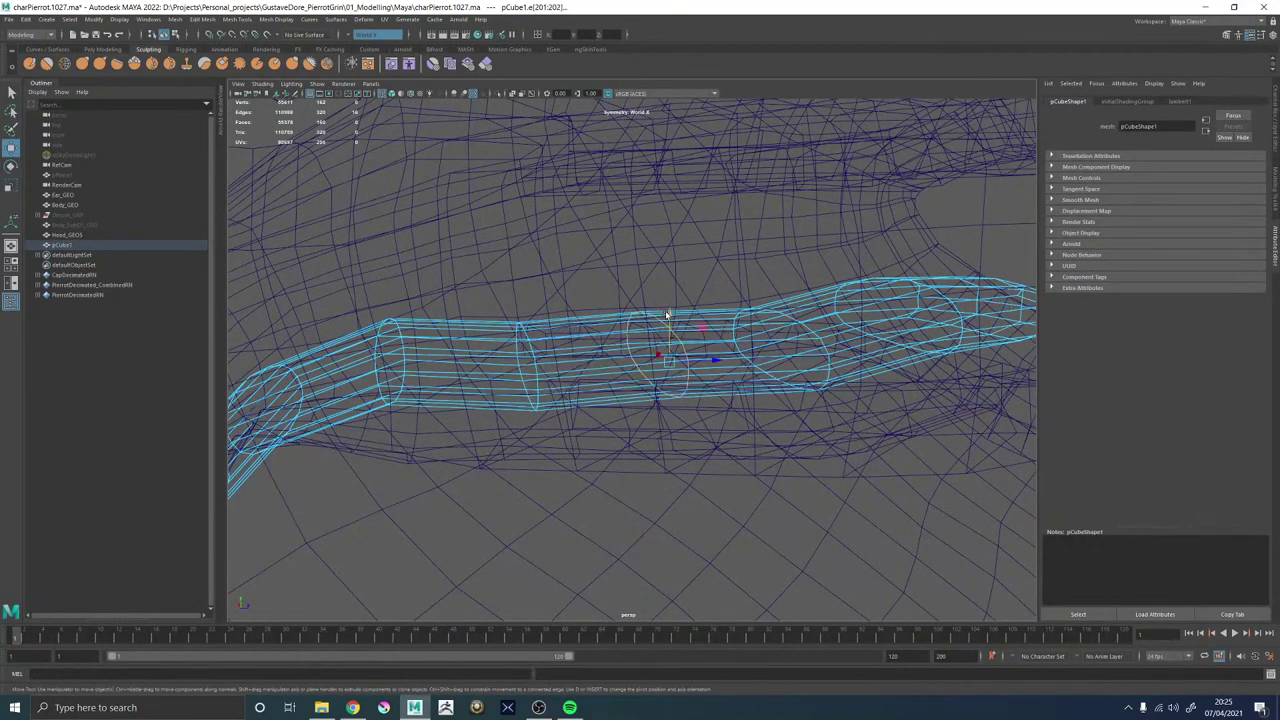
left_click_drag(666, 314, 670, 322)
Examine the smoothed bar's shape and fit inside the mouth in shaded and wireframe display.
left_click_drag(758, 336, 724, 339, "alt")
key("5")
right_click_drag(720, 343, 548, 353, "alt")
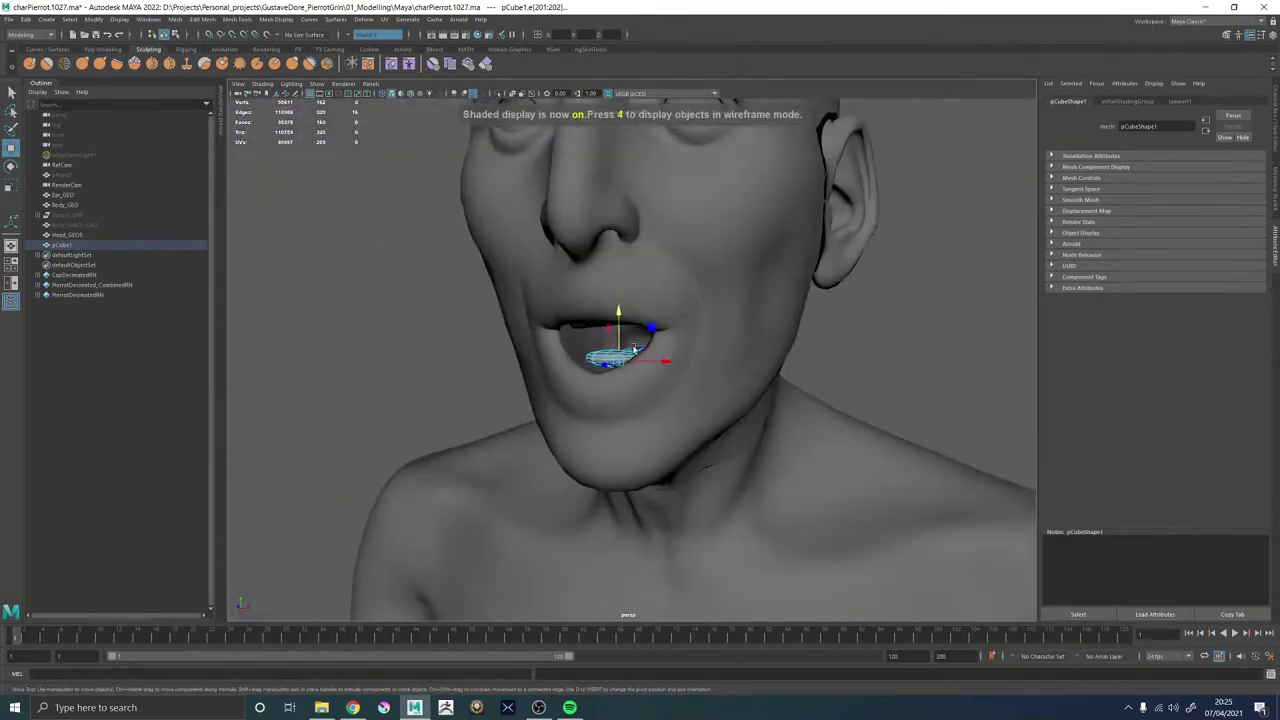
left_click_drag(548, 353, 591, 363, "alt")
right_click_drag(591, 363, 735, 408, "alt")
left_click_drag(736, 408, 669, 363, "alt")
right_click_drag(669, 363, 729, 360, "alt")
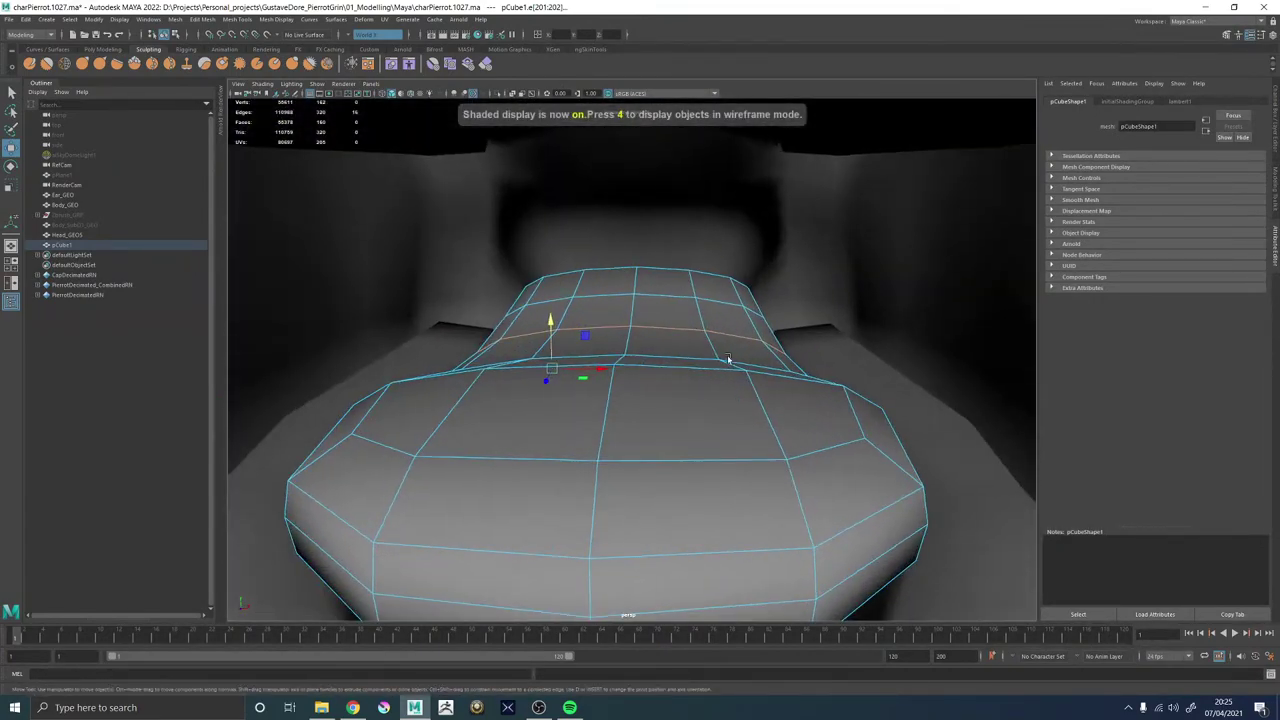
left_click_drag(729, 360, 661, 329, "alt")
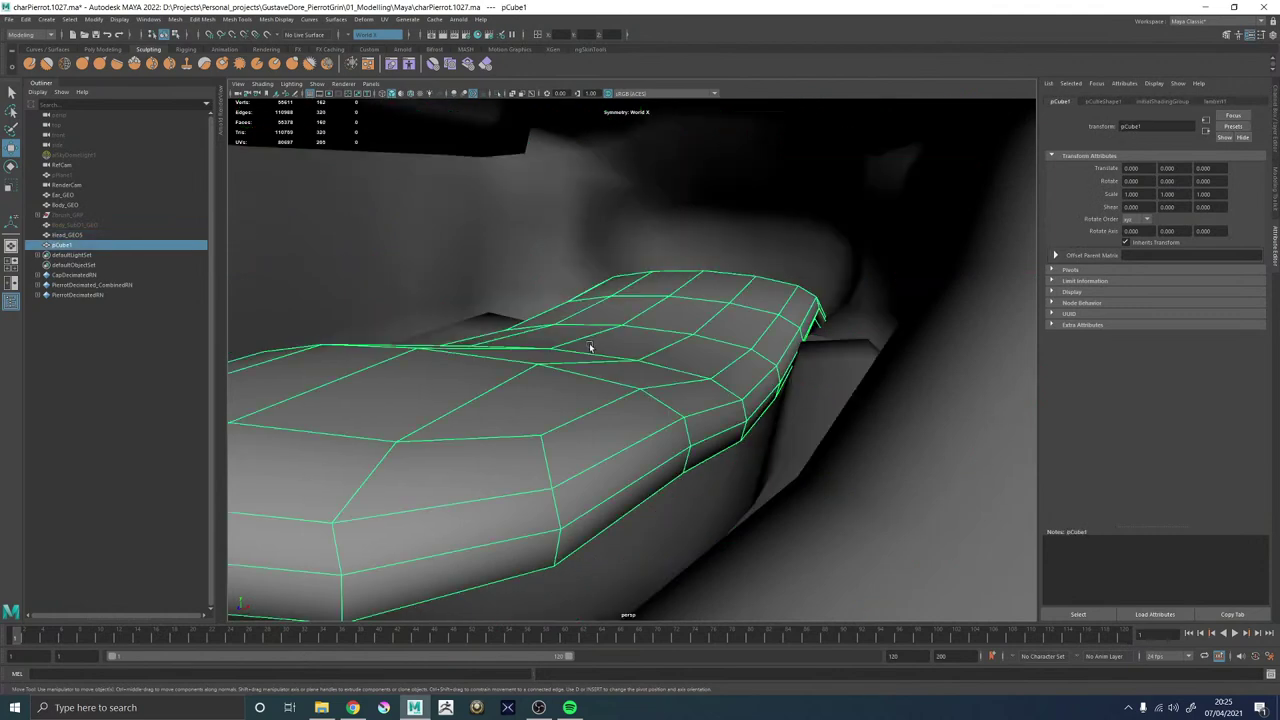
left_click_drag(591, 349, 720, 312, "alt")
left_click(666, 323)
key("4")
scroll(792, 340, "down", 5)
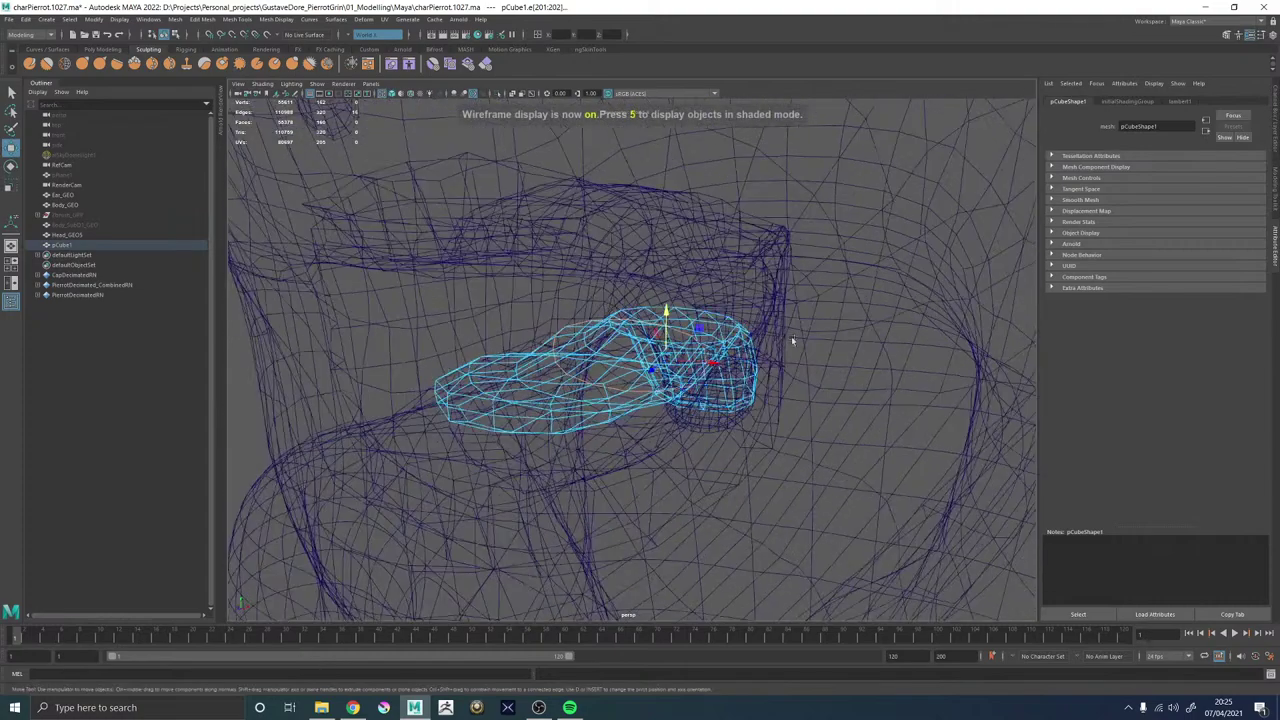
left_click_drag(792, 340, 774, 174, "alt")
scroll(711, 373, "up", 5)
scroll(666, 343, "up", 2)
double_click(737, 346)
left_click(652, 360)
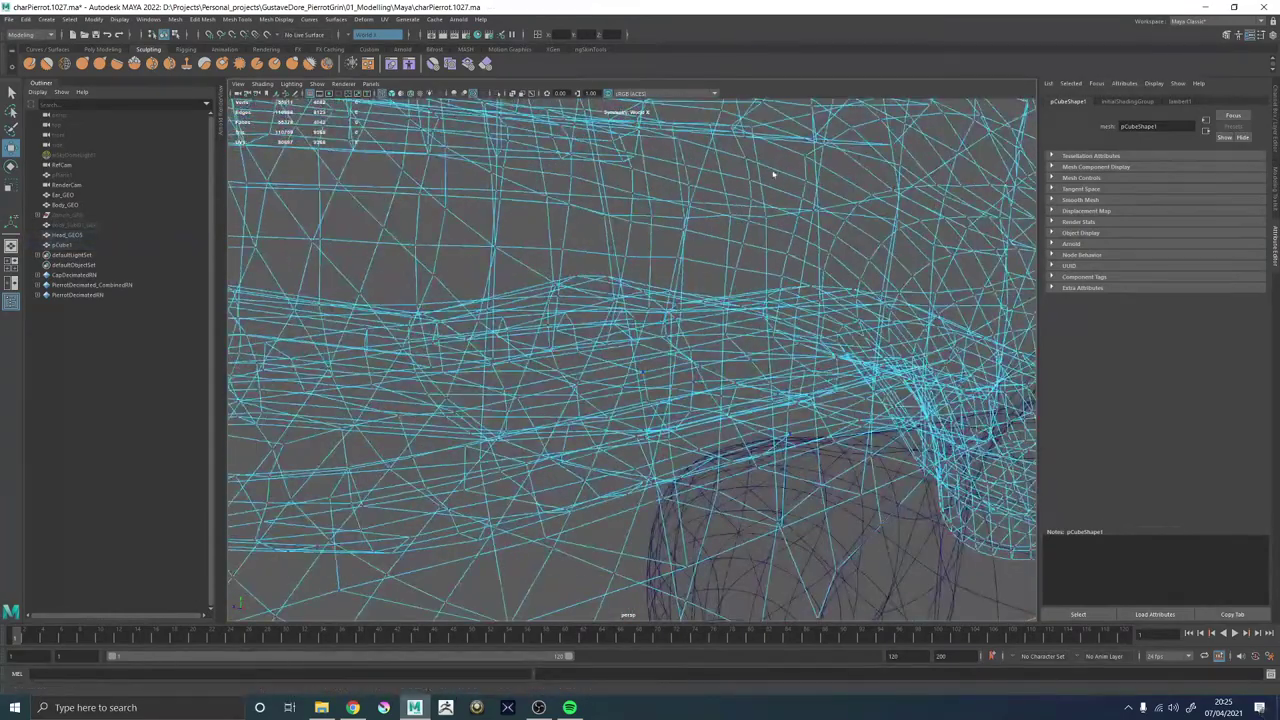
Add the head mesh to a new display layer and set that layer to Reference.
right_click_drag(774, 174, 802, 146)
scroll(702, 263, "down", 5)
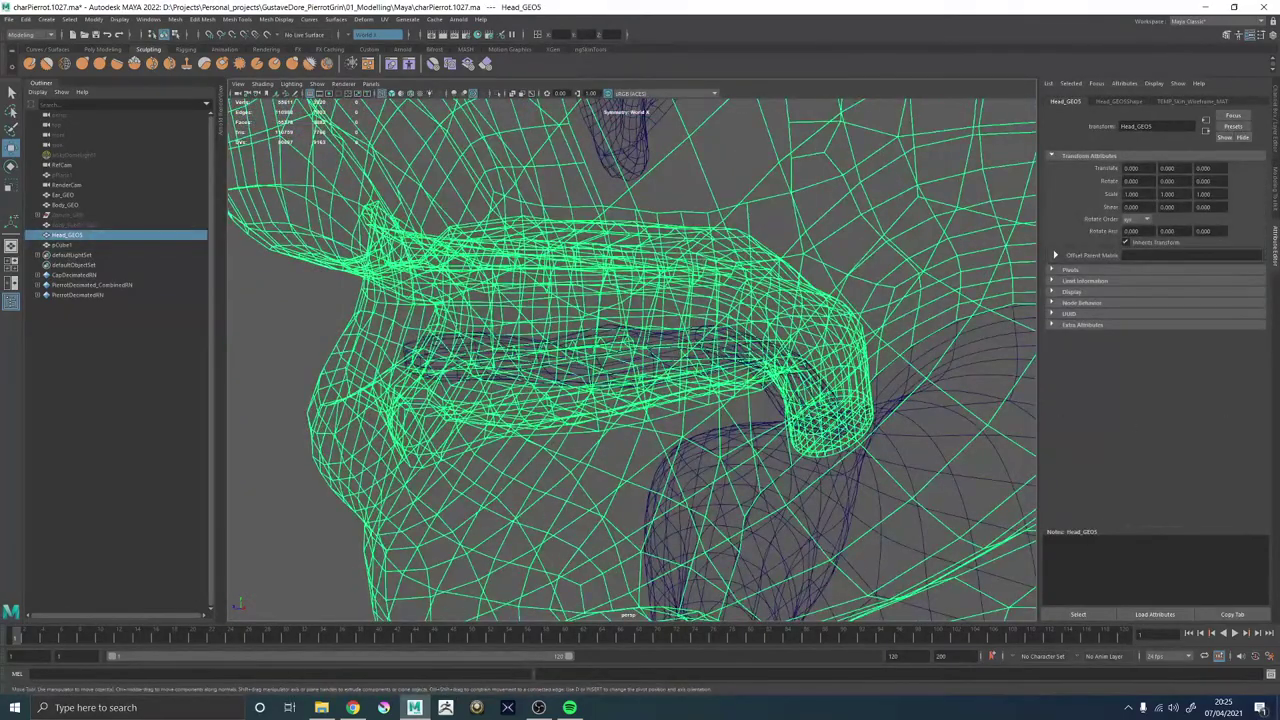
left_click(1276, 148)
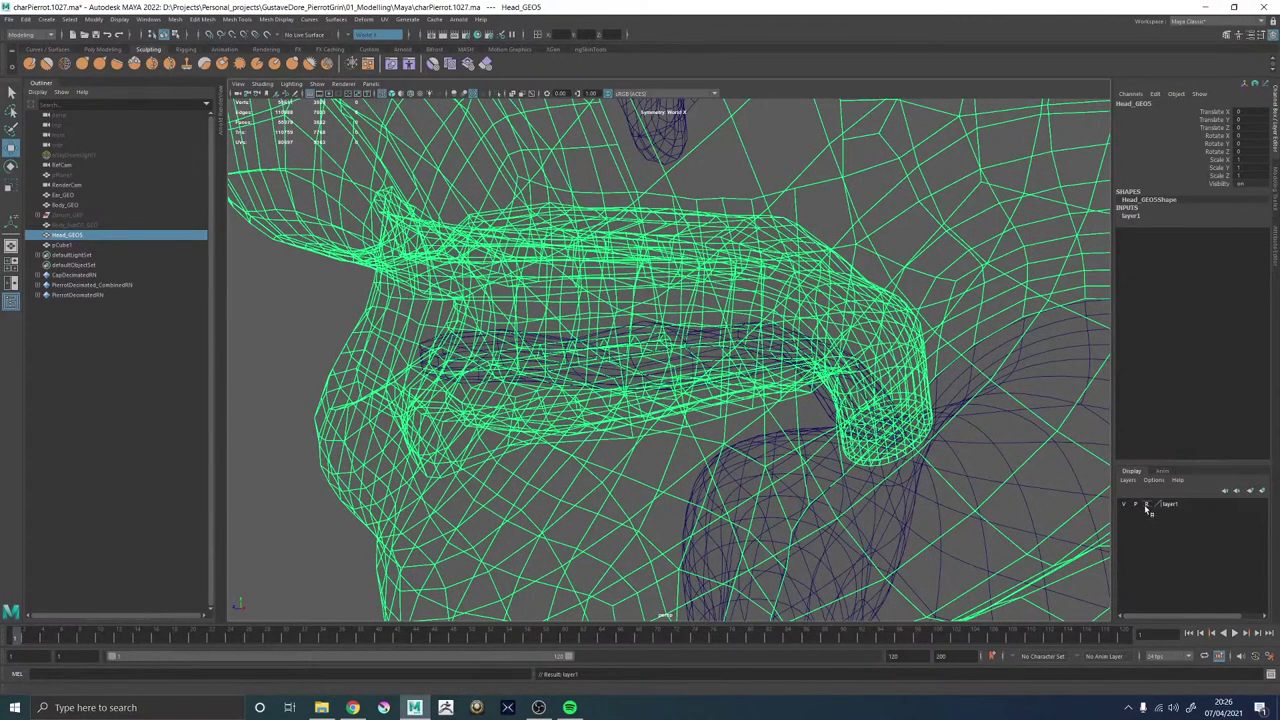
scroll(638, 384, "down", 4)
left_click(320, 338)
Select the bar inside the mouth and show it from the side.
left_click_drag(320, 338, 465, 379, "alt")
scroll(724, 420, "up", 3)
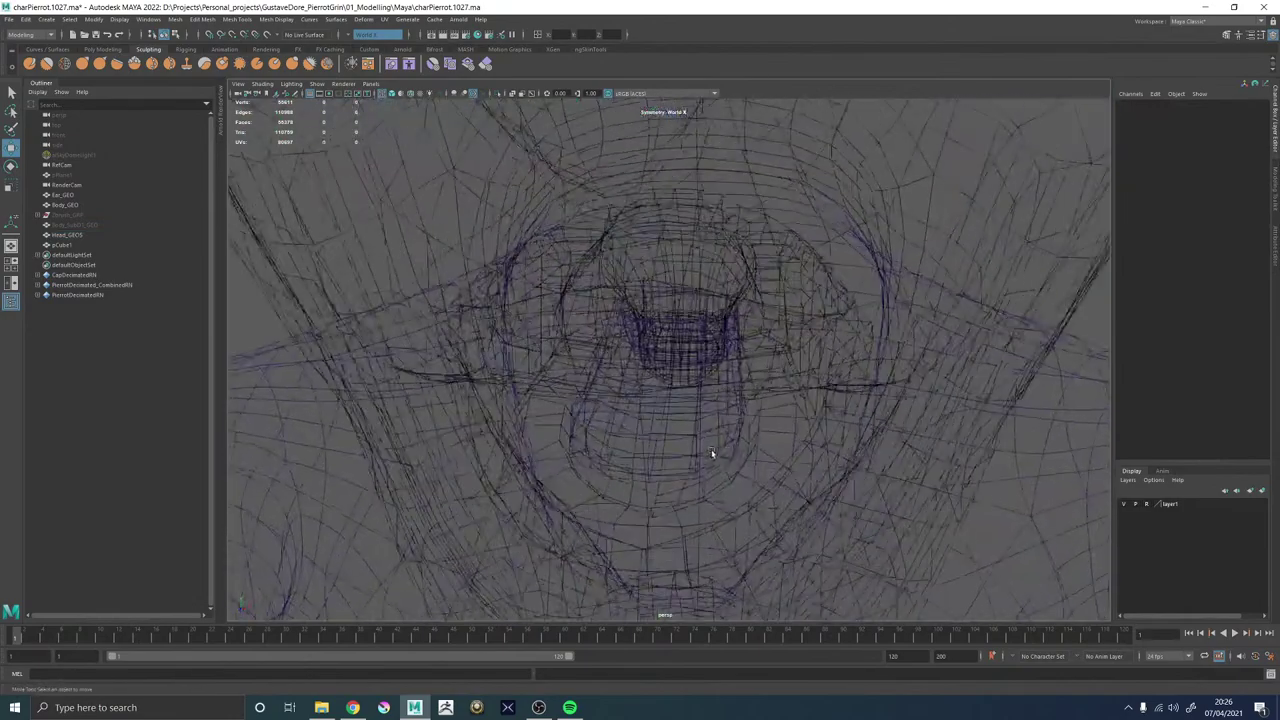
left_click(650, 465)
left_click_drag(650, 465, 536, 440, "alt")
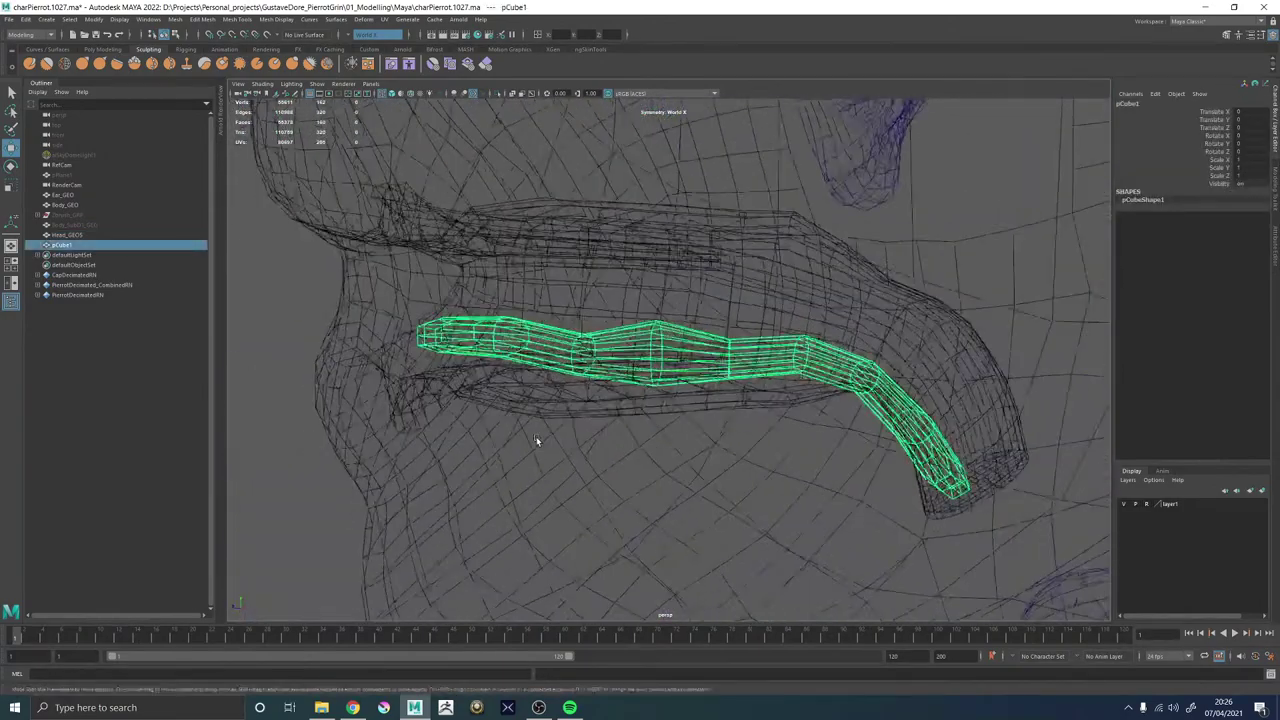
Scale the edge loop just ahead of the bar's throat bend vertically to even out the bar's thickness.
right_click_drag(272, 336, 290, 228)
right_click_drag(763, 386, 988, 526, "alt")
left_click_drag(988, 526, 855, 293, "alt")
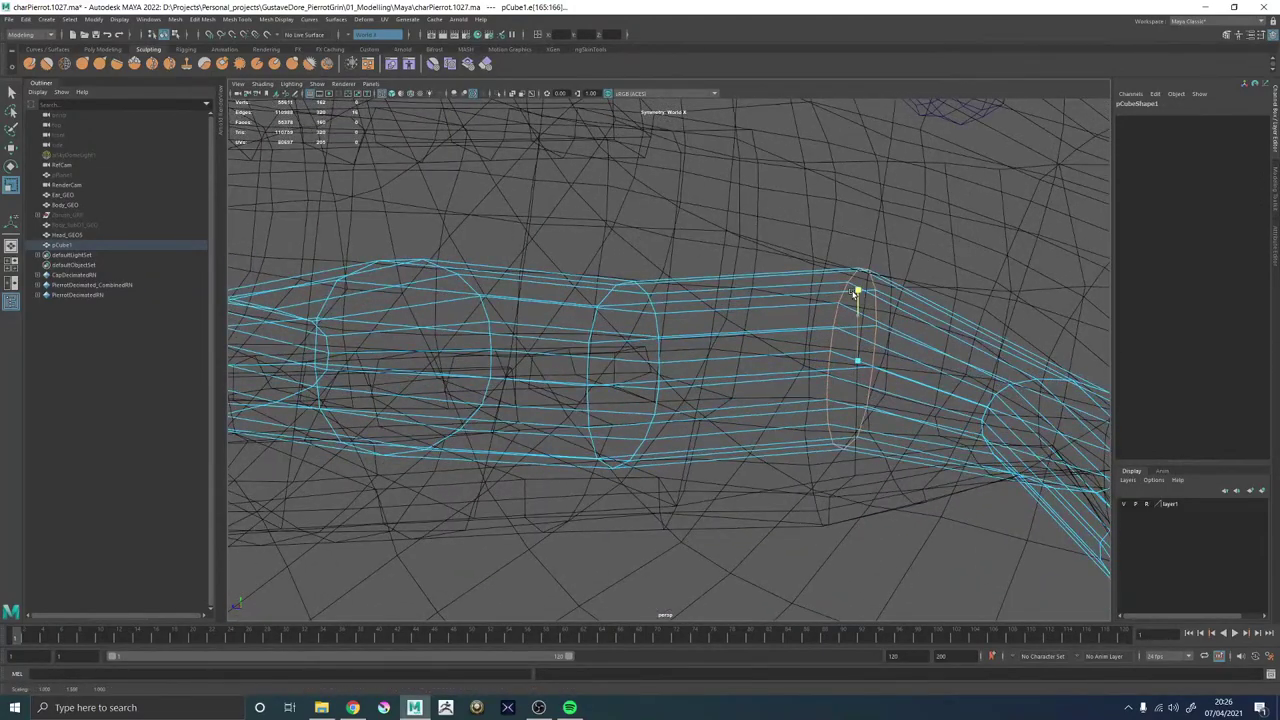
left_click_drag(850, 351, 934, 371, "alt")
right_click_drag(934, 371, 728, 320, "alt")
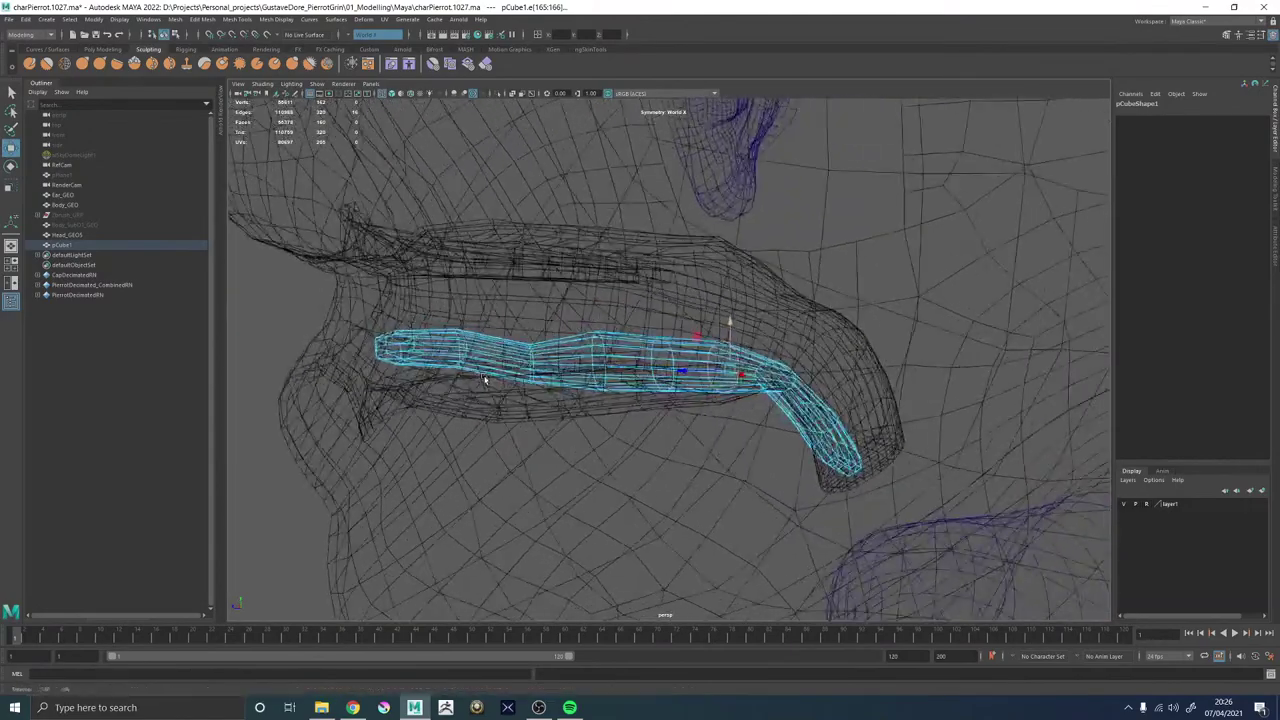
Apply Edit Edge Flow to an edge loop on the bar to smooth its profile.
left_click_drag(728, 320, 491, 377, "alt")
middle_click_drag(491, 377, 587, 381, "alt")
right_click_drag(587, 381, 817, 483, "alt")
left_click_drag(817, 483, 602, 440, "alt")
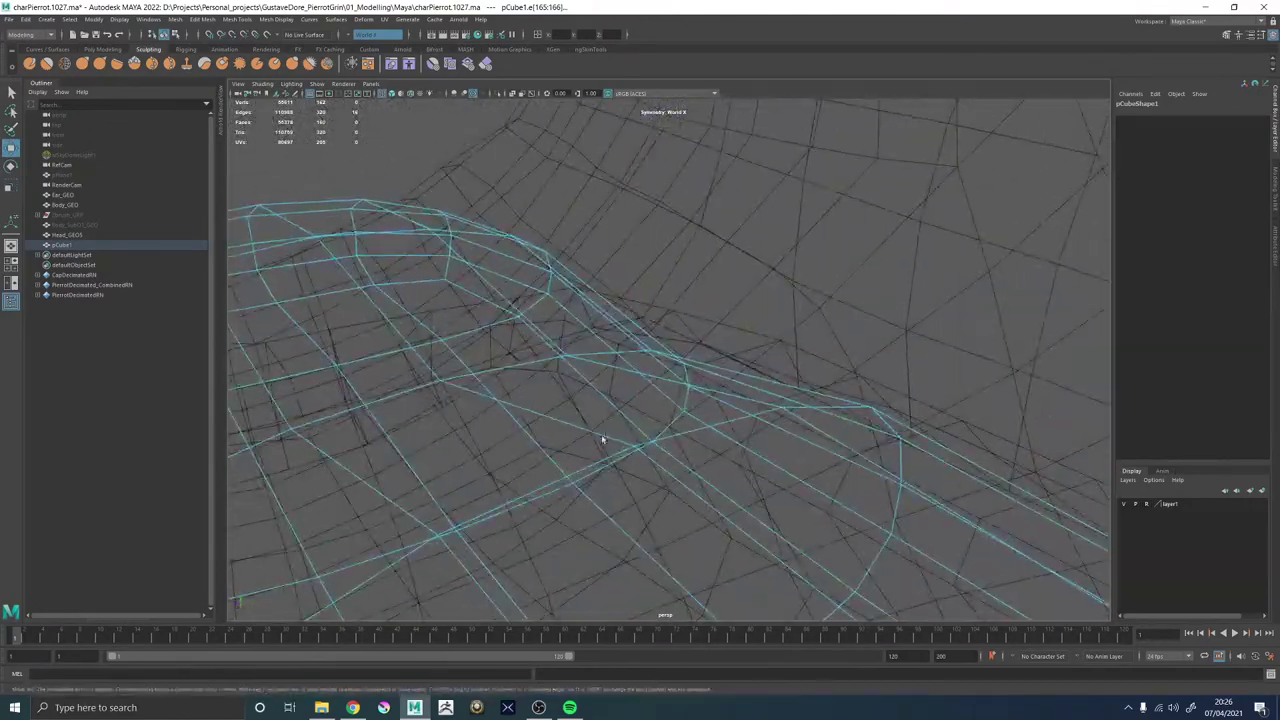
left_click(531, 366)
right_click_drag(531, 368, 520, 474, "shift")
left_click_drag(520, 474, 435, 432, "alt")
mouse_move(613, 424)
left_mouse_down("alt")
mouse_move(690, 420)
mouse_move(760, 345)
mouse_move(743, 394)
mouse_move(862, 462)
left_mouse_up("alt")
Return to shaded display, then study the open mouths in the reference images in Photos and close them.
key("5")
scroll(760, 345, "down", 5)
key("q")
left_click(862, 462)
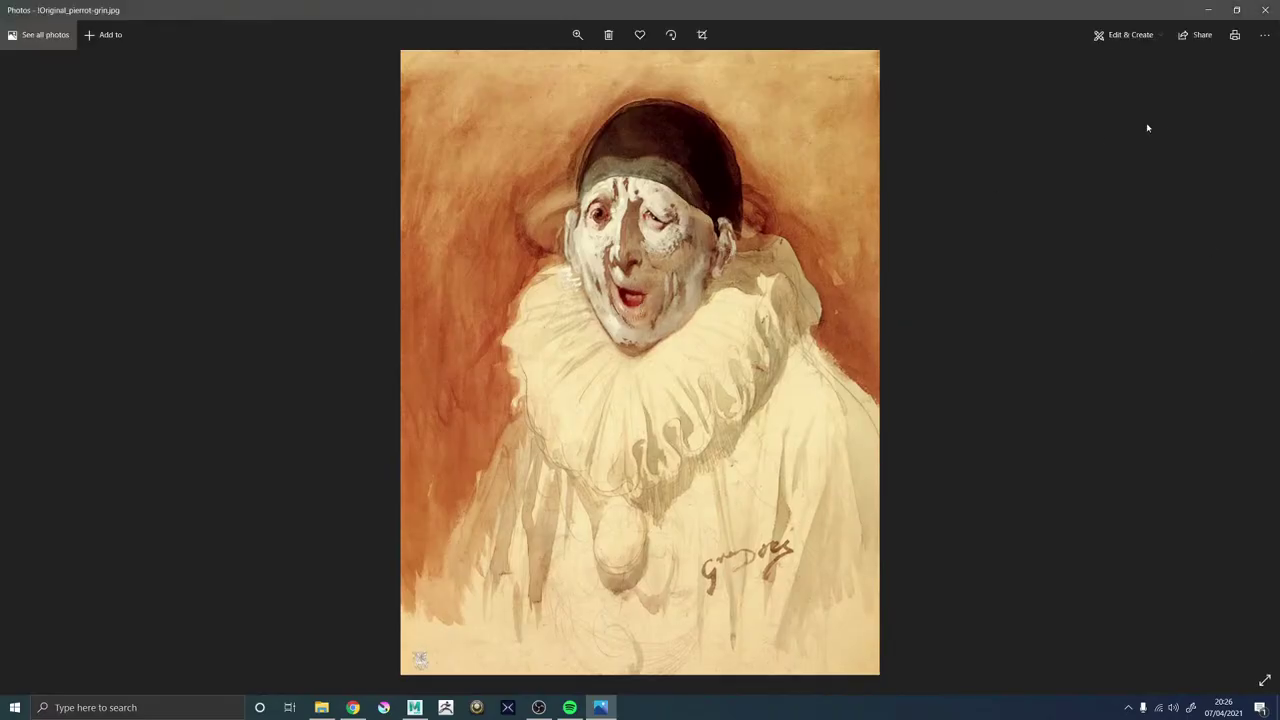
key("Right")
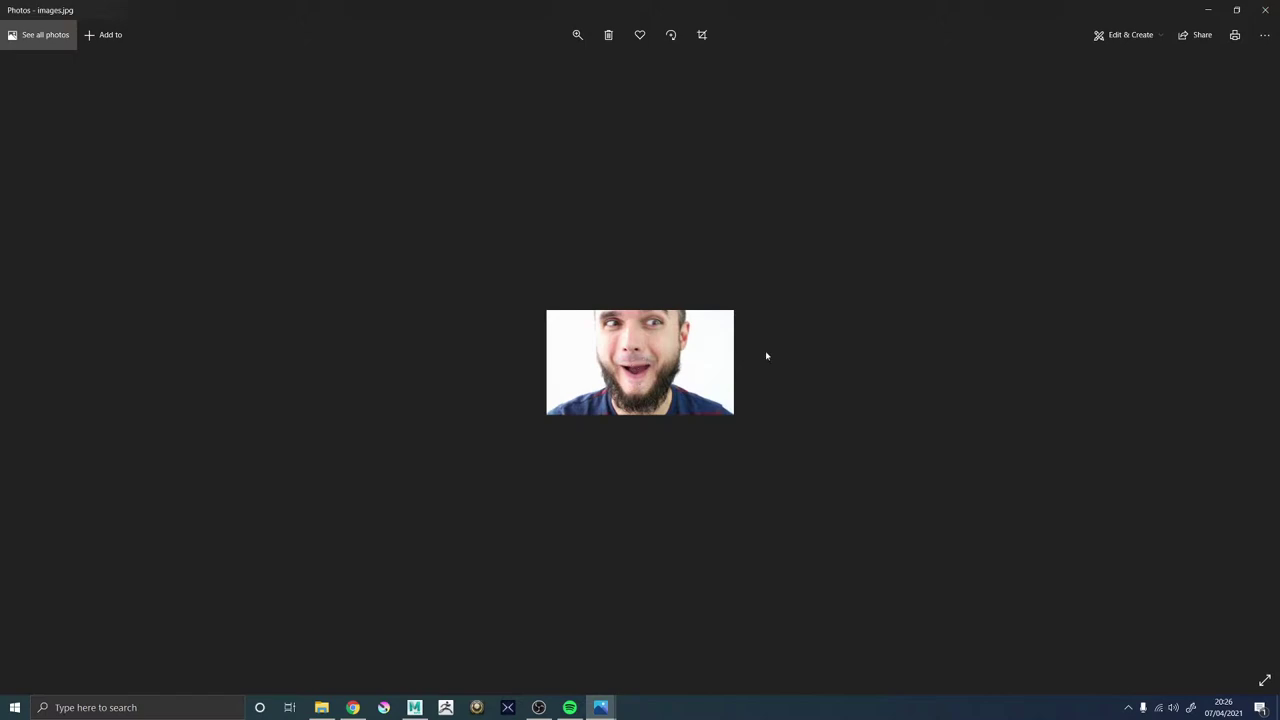
left_click(1262, 12)
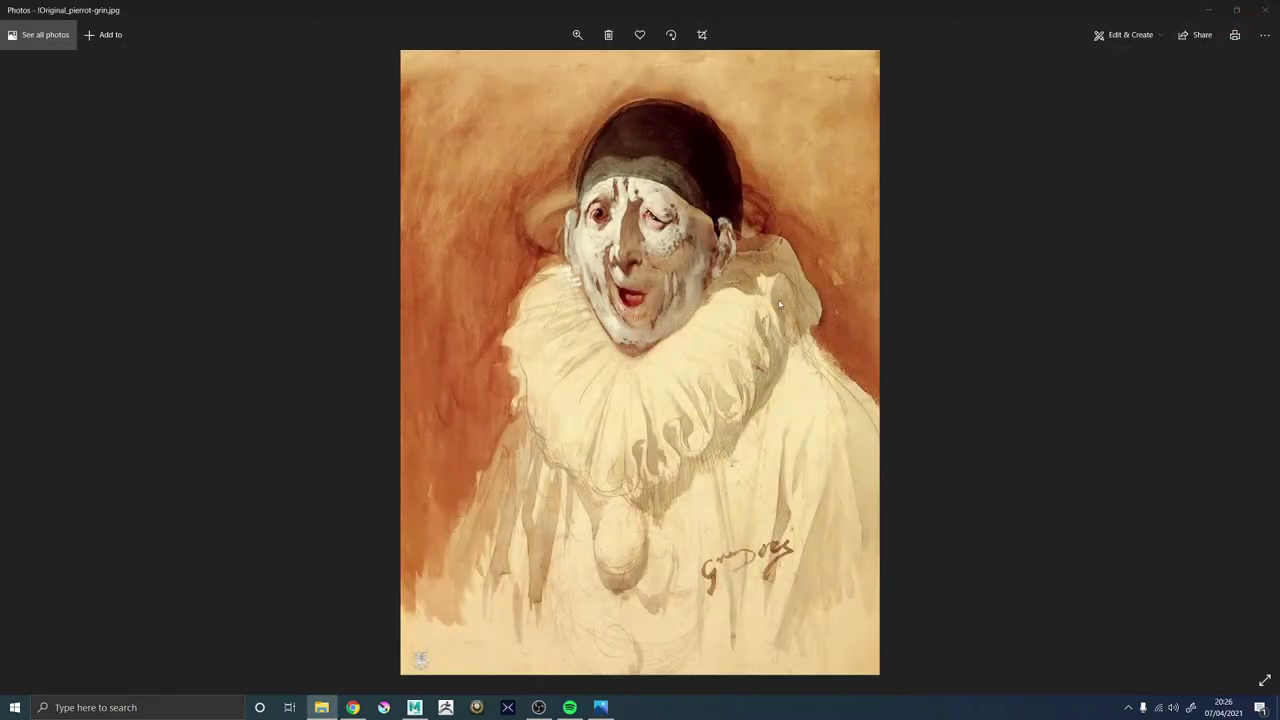
left_click(1275, 9)
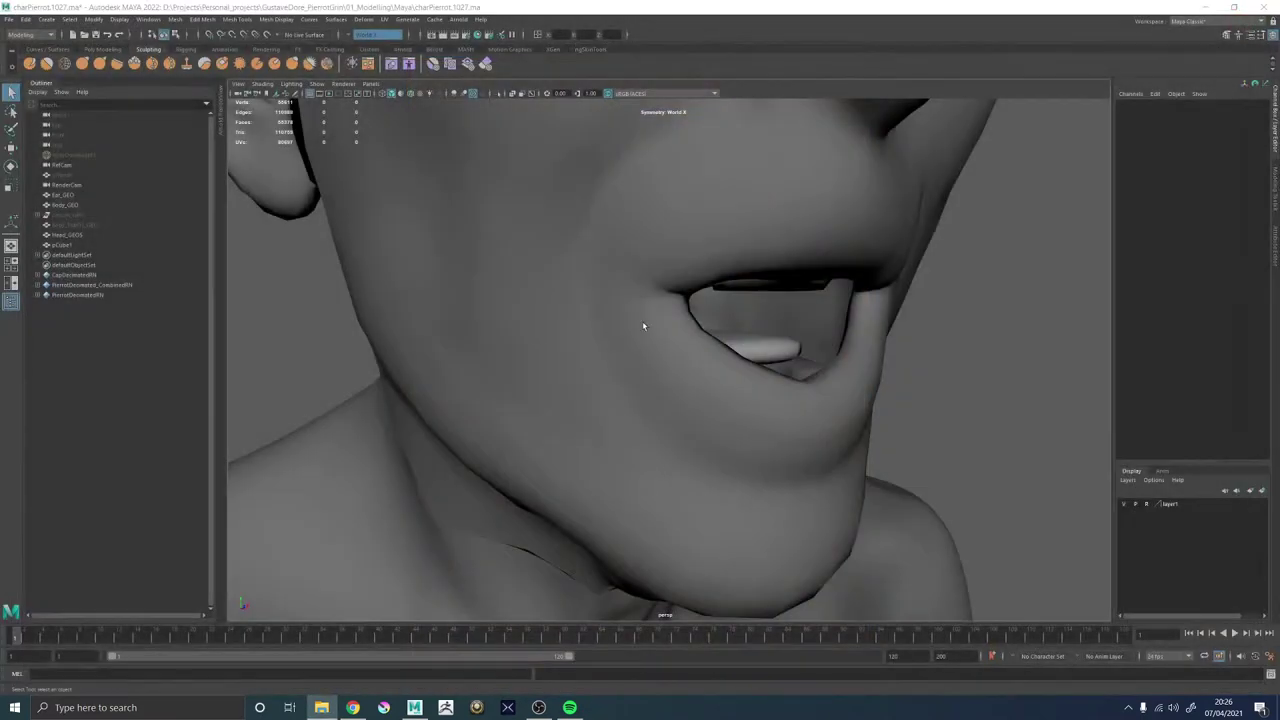
Select the hidden Zbrush_GRP sculpt group and make it visible.
left_click(780, 350)
left_click_drag(780, 350, 648, 377, "alt")
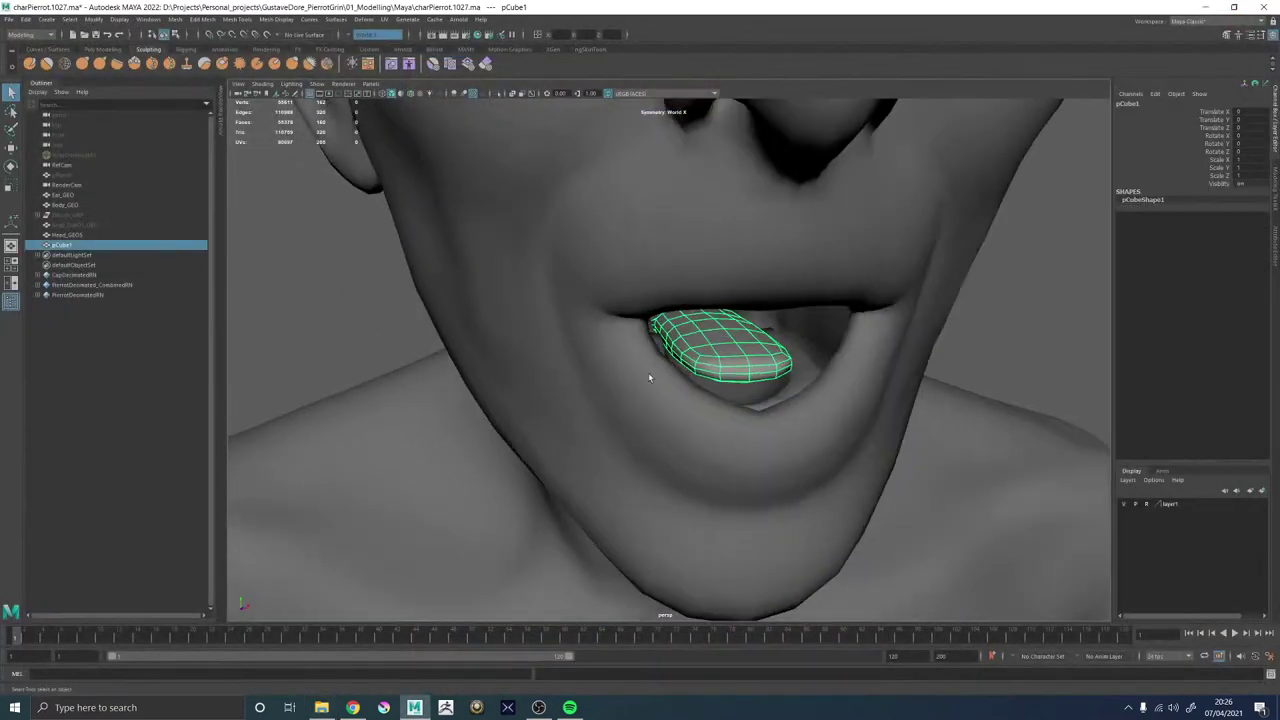
left_click(62, 235)
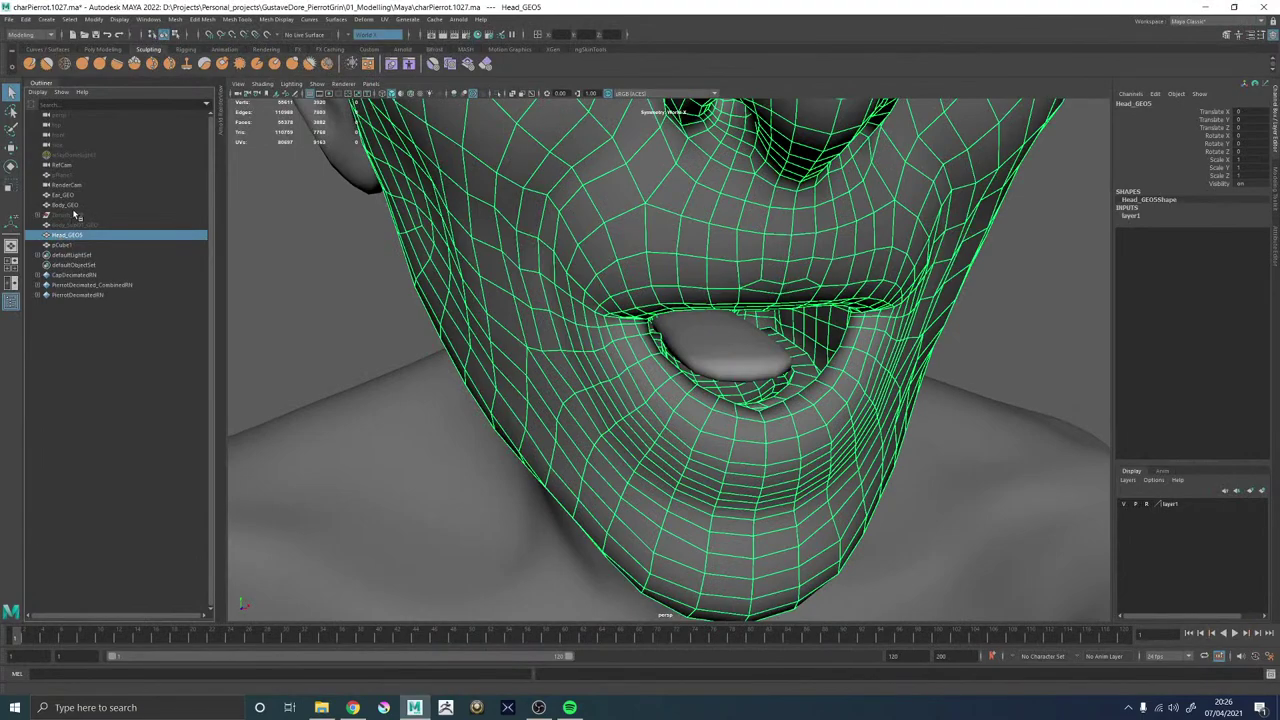
left_click(68, 215)
key("shift+h")
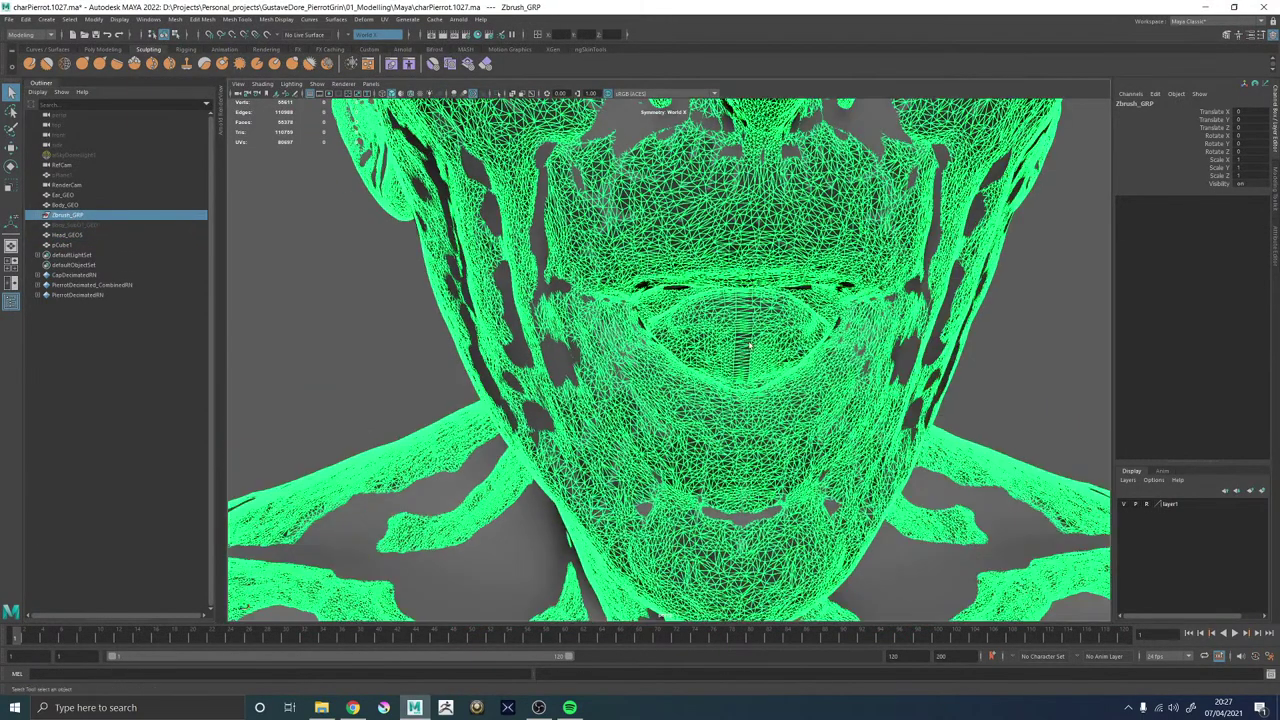
Put the ZBrush sculpt mesh in a new display layer set to Template and hide the head's layer.
left_click(750, 345)
left_click_drag(750, 345, 600, 335, "alt")
left_click(414, 323)
left_click_drag(480, 362, 666, 354, "alt")
left_click(666, 348)
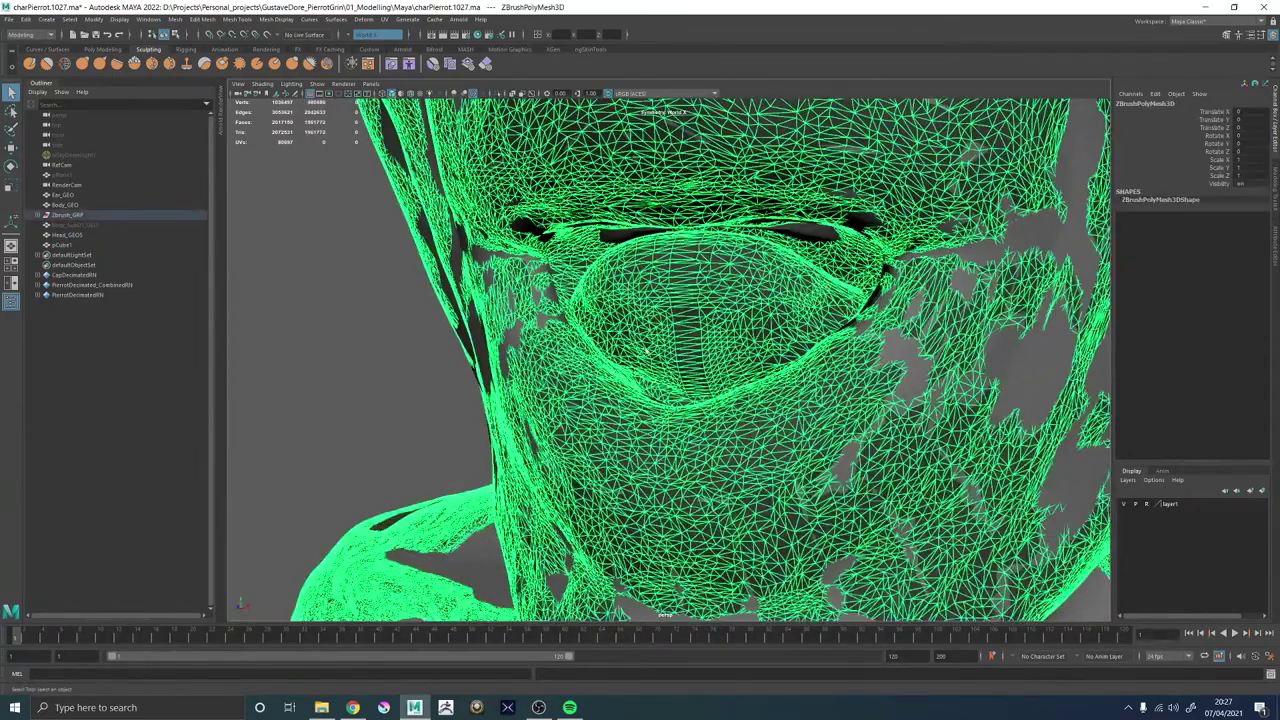
left_click_drag(580, 300, 905, 345, "alt")
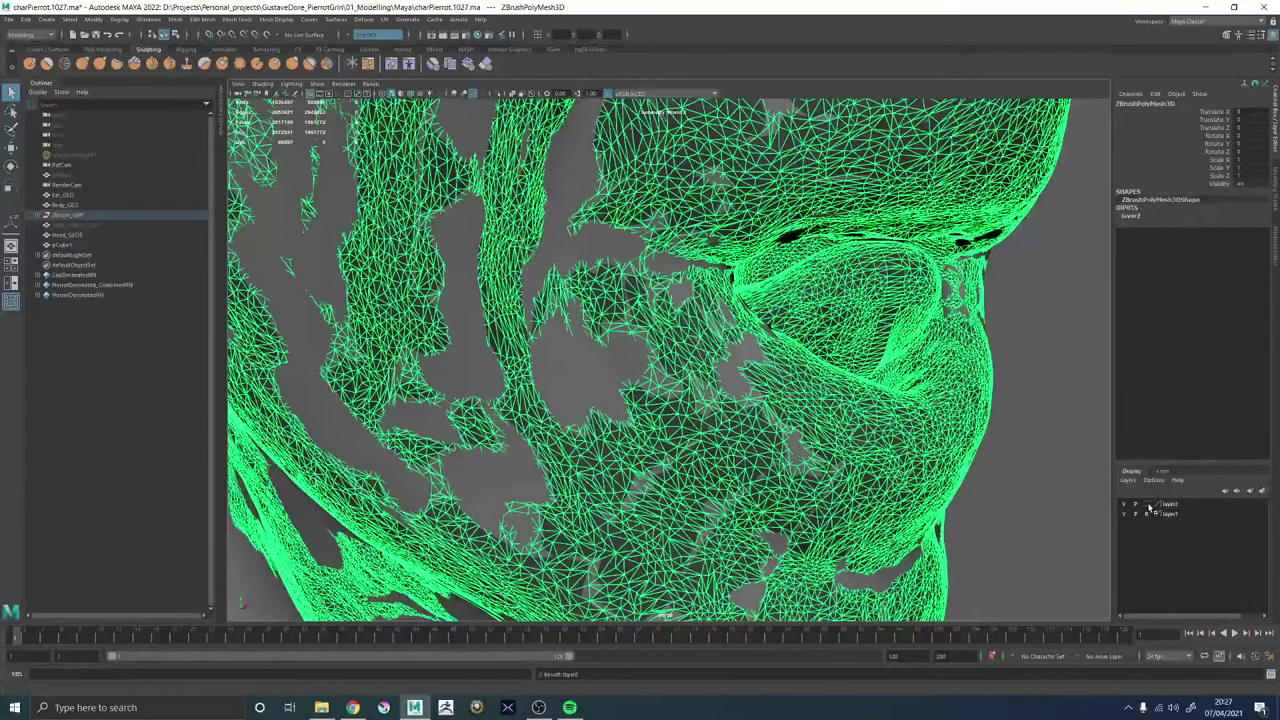
left_click(1147, 508)
left_click(1124, 514)
scroll(959, 450, "down", 3)
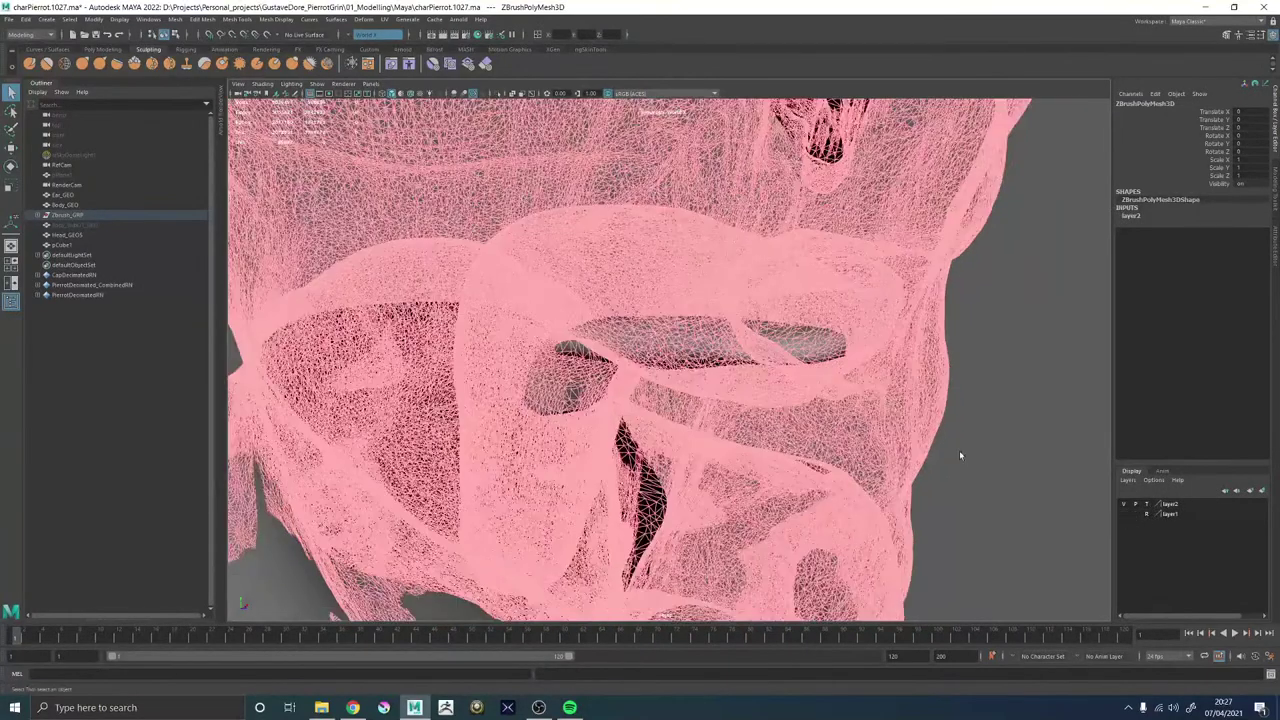
Select the tongue piece's front tip vertices and rotate and raise them with soft selection to follow the sculpt.
left_click(959, 450)
left_click_drag(803, 403, 860, 400, "alt")
left_click(713, 336)
left_click_drag(760, 338, 998, 410, "alt")
right_click(857, 360)
left_click(810, 360)
left_click_drag(770, 291, 770, 290)
left_click_drag(770, 290, 900, 329, "alt")
key("e")
left_click_drag(826, 290, 794, 256)
key("w")
key("e")
left_click_drag(842, 280, 797, 288, "alt")
key("w")
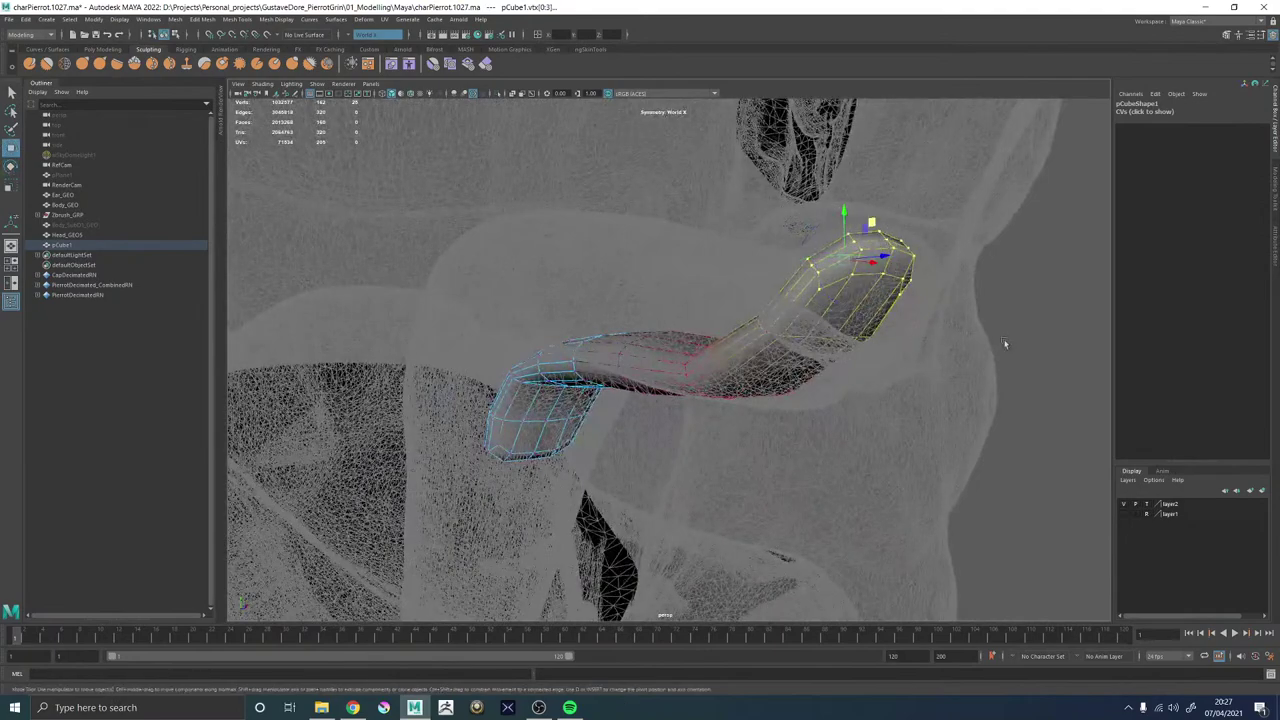
middle_click_drag(1006, 344, 1020, 343)
Select three neighbouring edge loops along the tongue's middle and scale them wider sideways with soft selection.
left_click_drag(1020, 343, 671, 390, "alt")
left_click(682, 388)
scroll(578, 352, "up", 3)
left_click_drag(578, 357, 608, 354, "alt")
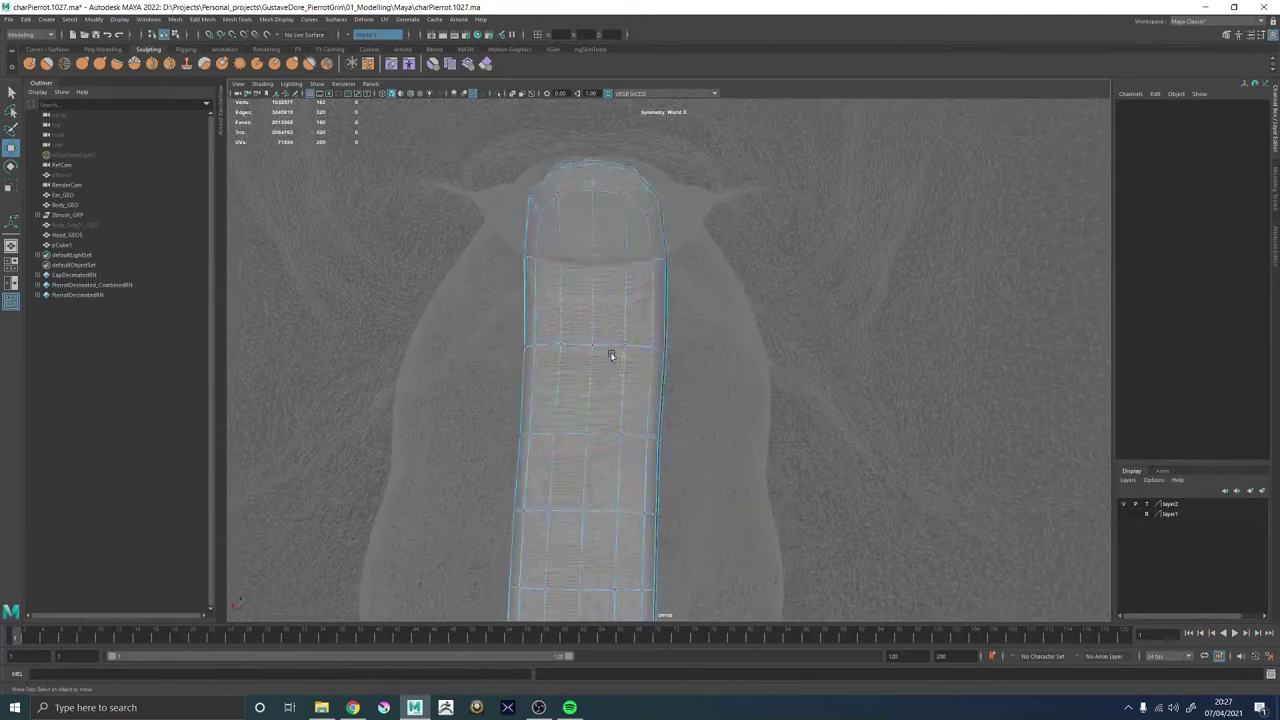
double_click(607, 346)
key("r")
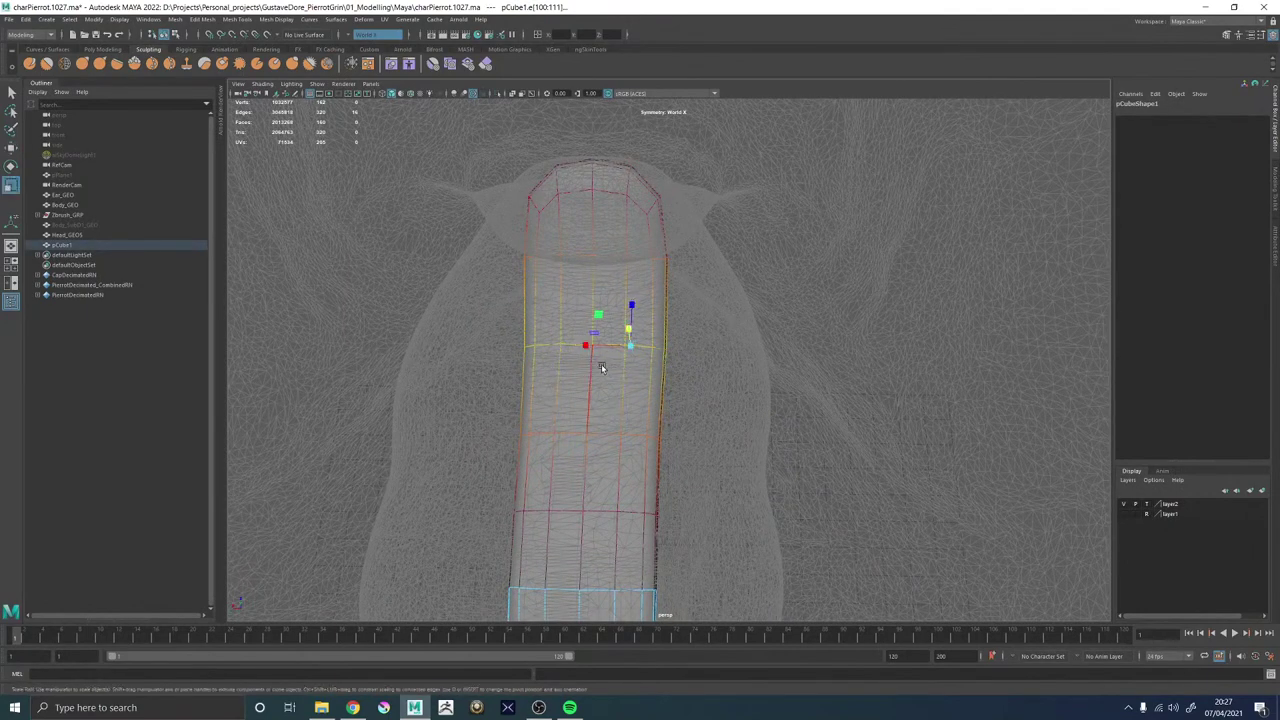
mouse_move(586, 348)
left_mouse_down()
mouse_move(563, 346)
mouse_move(586, 345)
left_mouse_up()
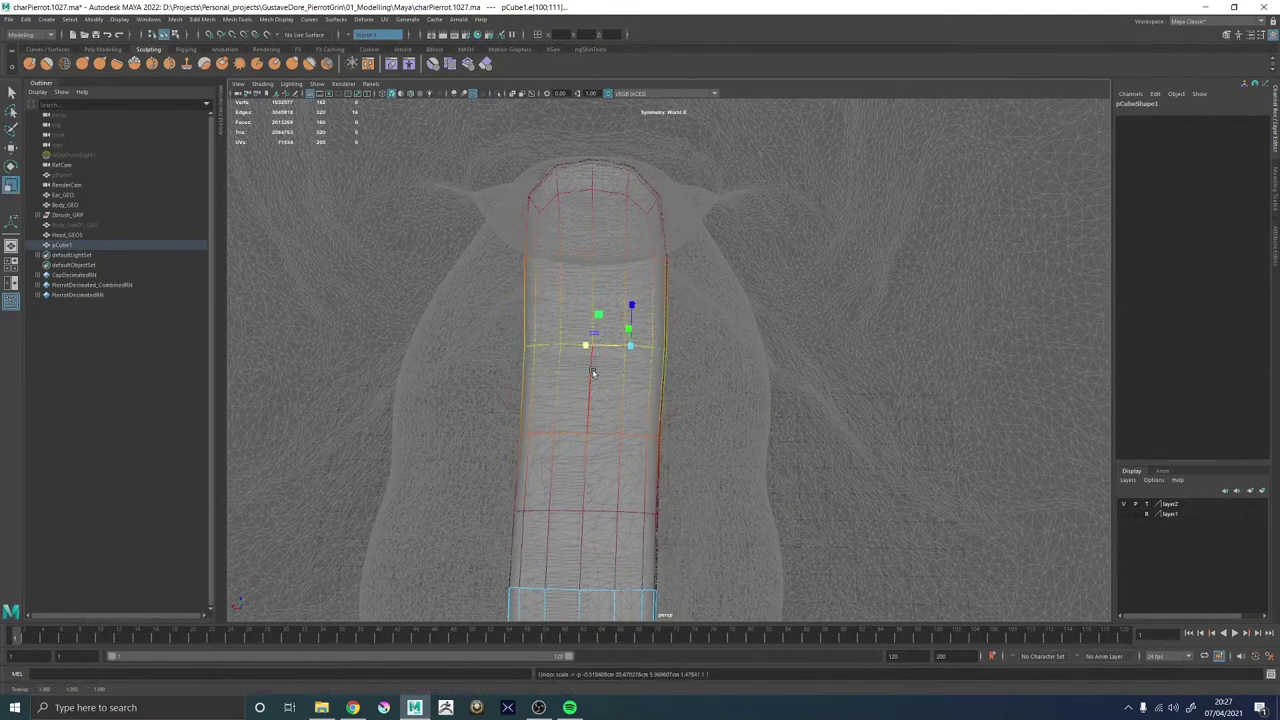
middle_click_drag(586, 345, 699, 366, "alt")
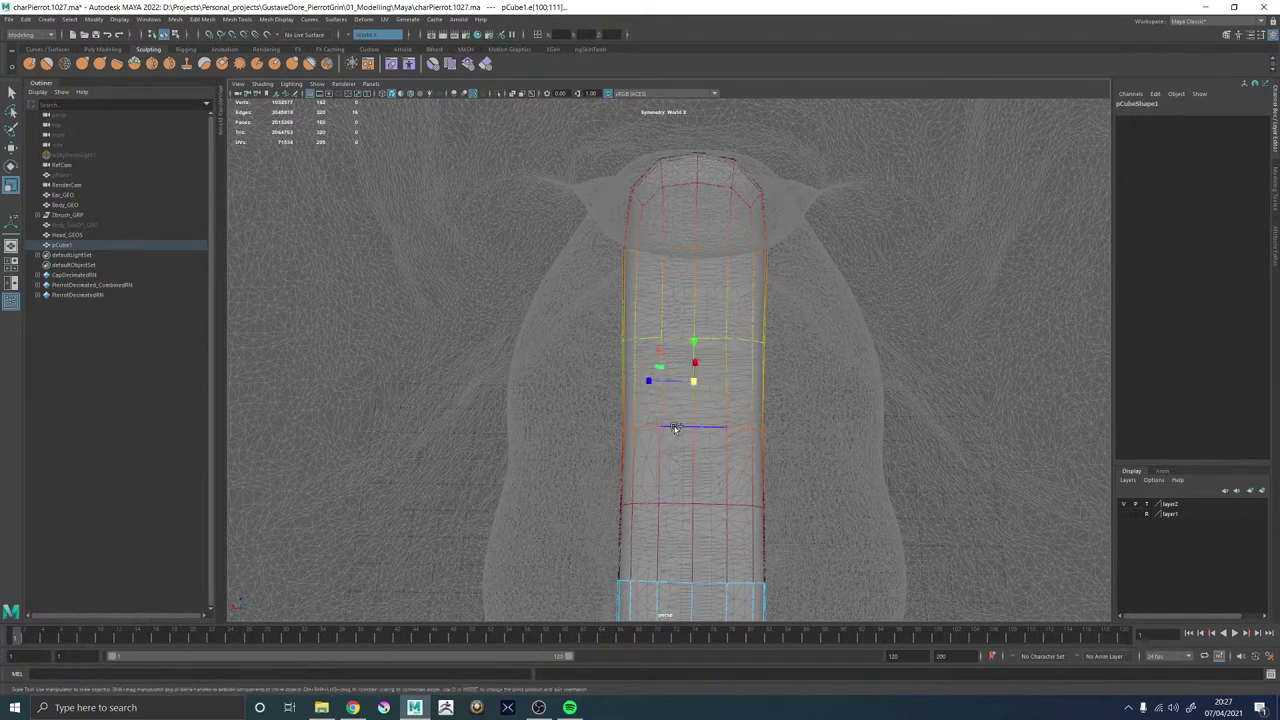
double_click(675, 428, "shift")
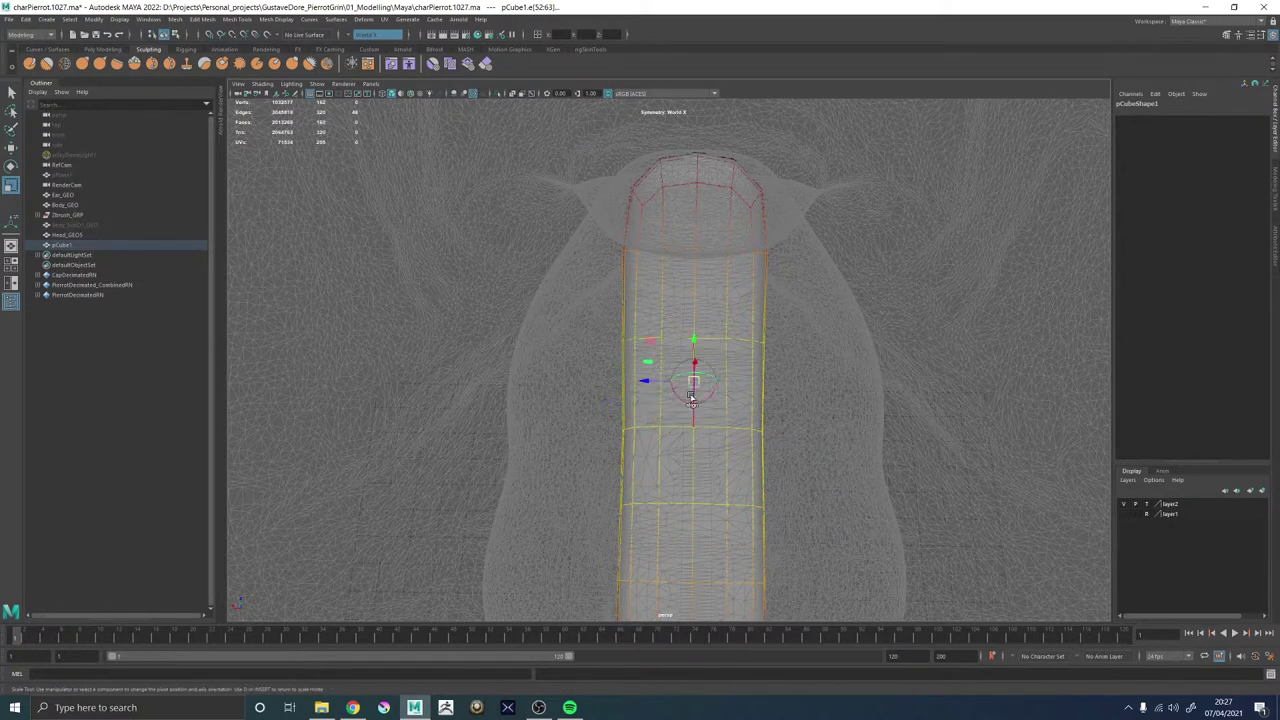
left_click_drag(650, 381, 715, 352)
Return to object mode in shaded display, hide the sculpt's layer and show the head's layer.
right_click_drag(720, 345, 775, 305)
right_click_drag(870, 340, 756, 355, "alt")
left_click(754, 355)
mouse_move(753, 355)
left_mouse_down("alt")
mouse_move(702, 402)
mouse_move(719, 428)
mouse_move(691, 403)
left_mouse_up("alt")
key("5")
scroll(697, 420, "down", 5)
left_click(692, 401)
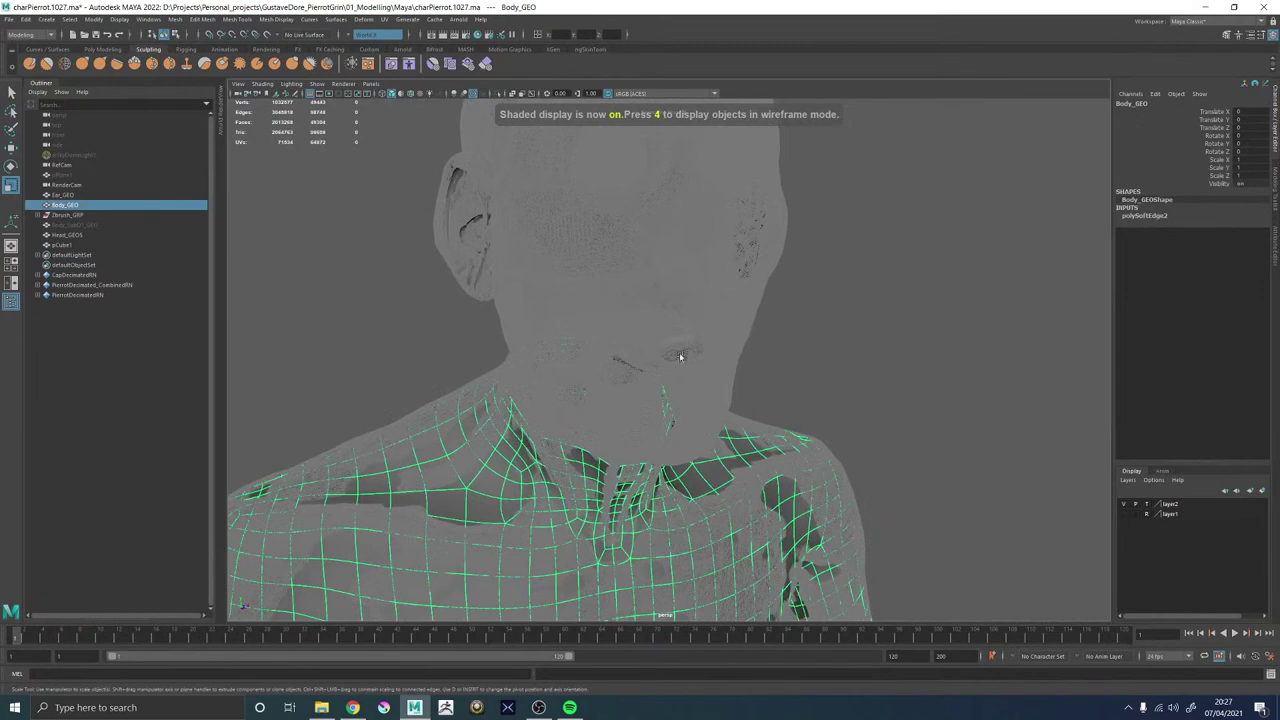
left_click(713, 318)
left_click(1123, 505)
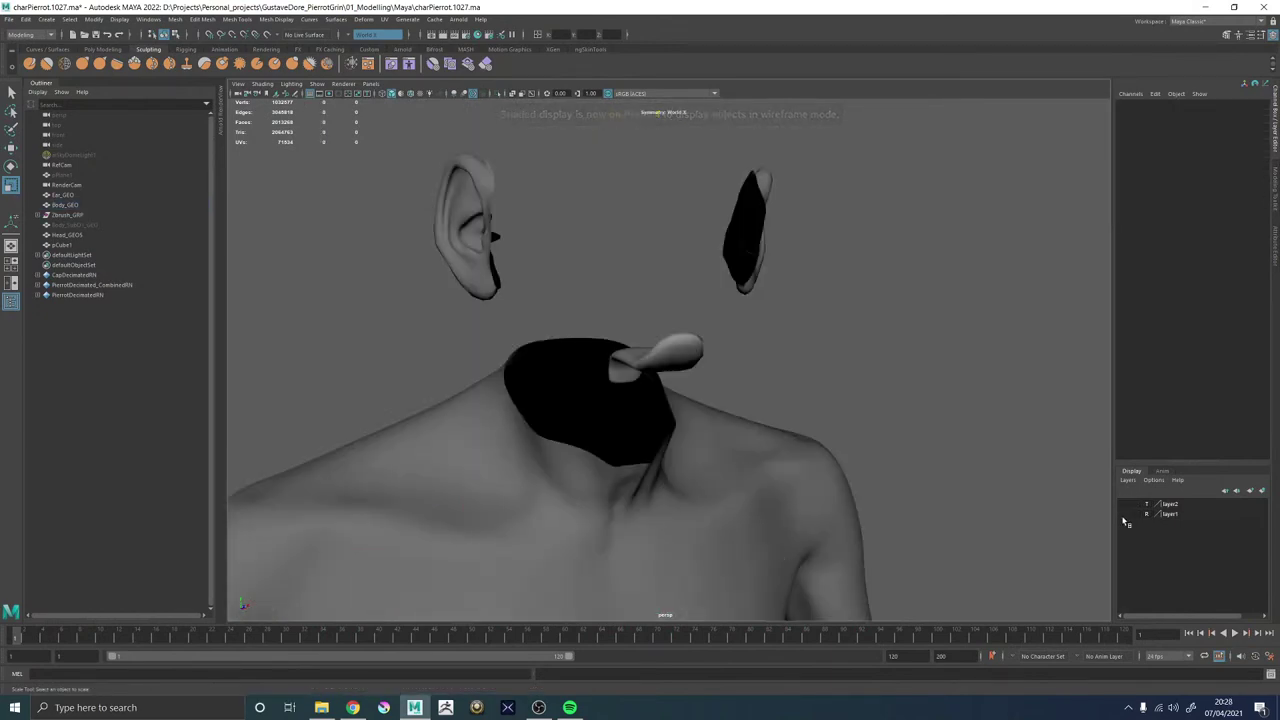
left_click(1123, 515)
Clear the Reference setting on the head's layer and view the tongue between the lips.
right_click_drag(800, 417, 913, 500, "alt")
left_click_drag(913, 500, 818, 491, "alt")
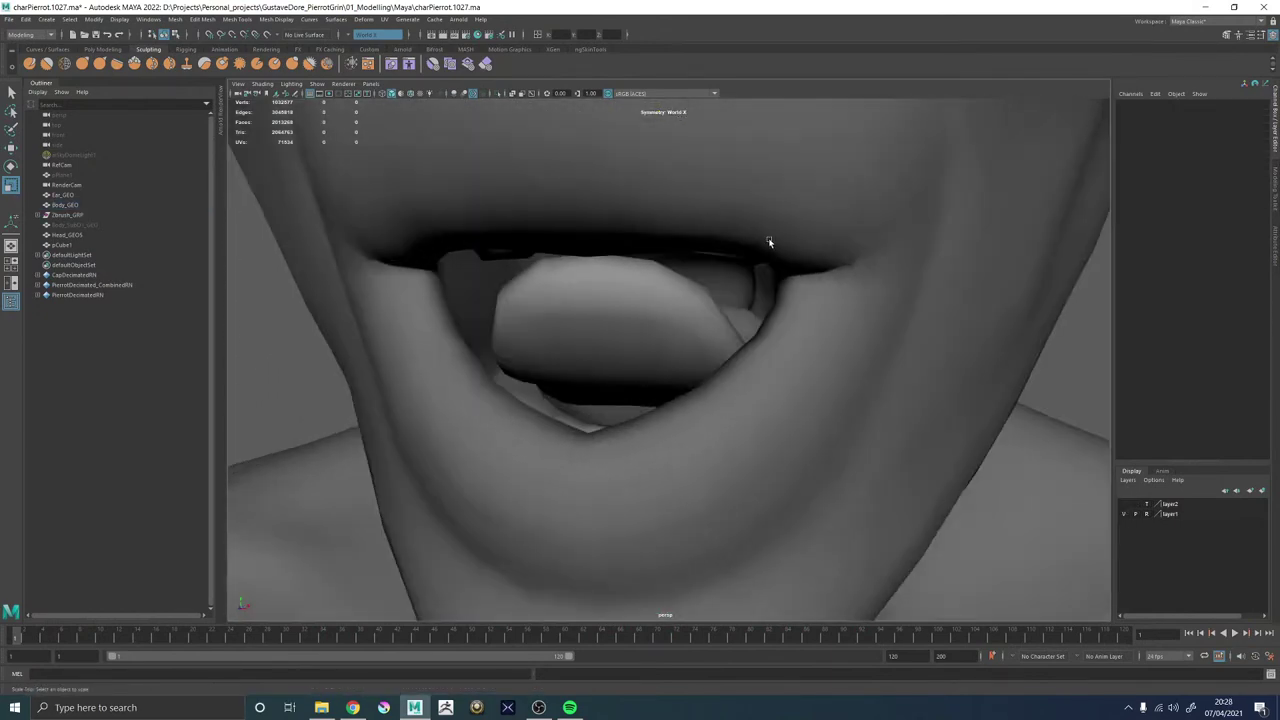
left_click(755, 278)
left_click_drag(746, 309, 740, 457, "alt")
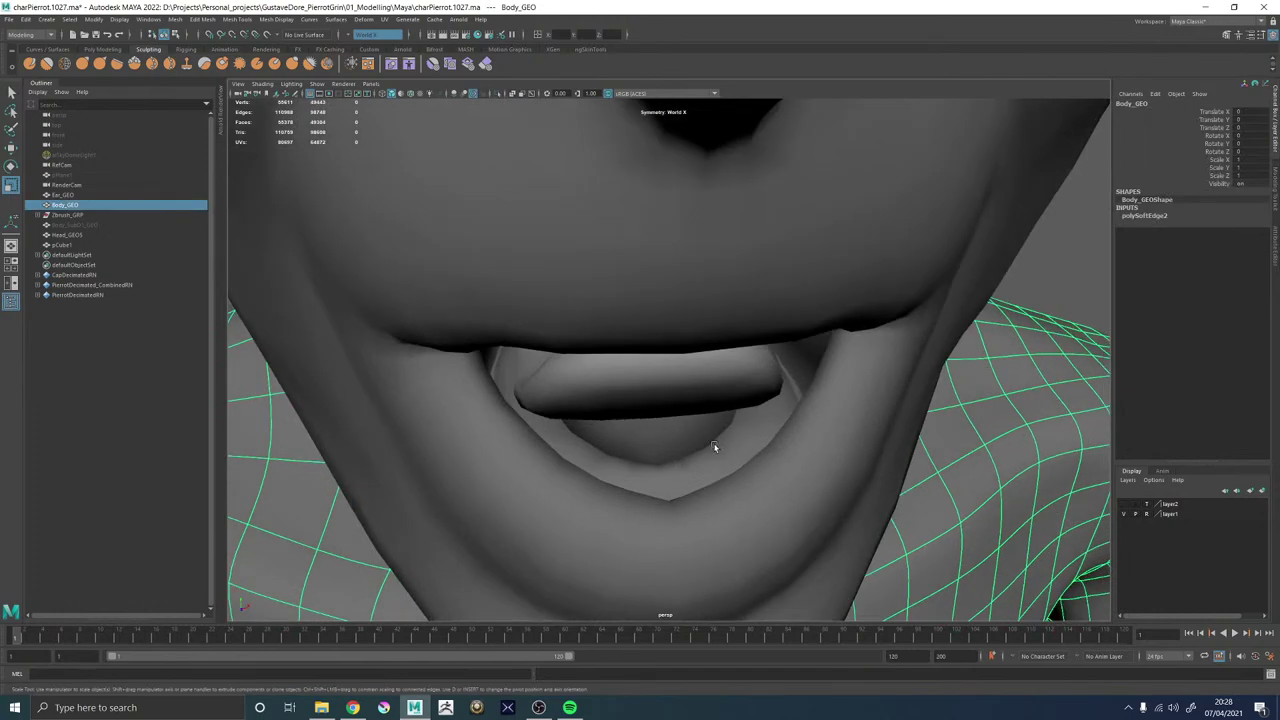
left_click(798, 472)
right_click_drag(794, 471, 745, 410, "alt")
left_click(881, 270)
left_click_drag(660, 440, 637, 366, "alt")
right_click_drag(637, 366, 699, 406, "alt")
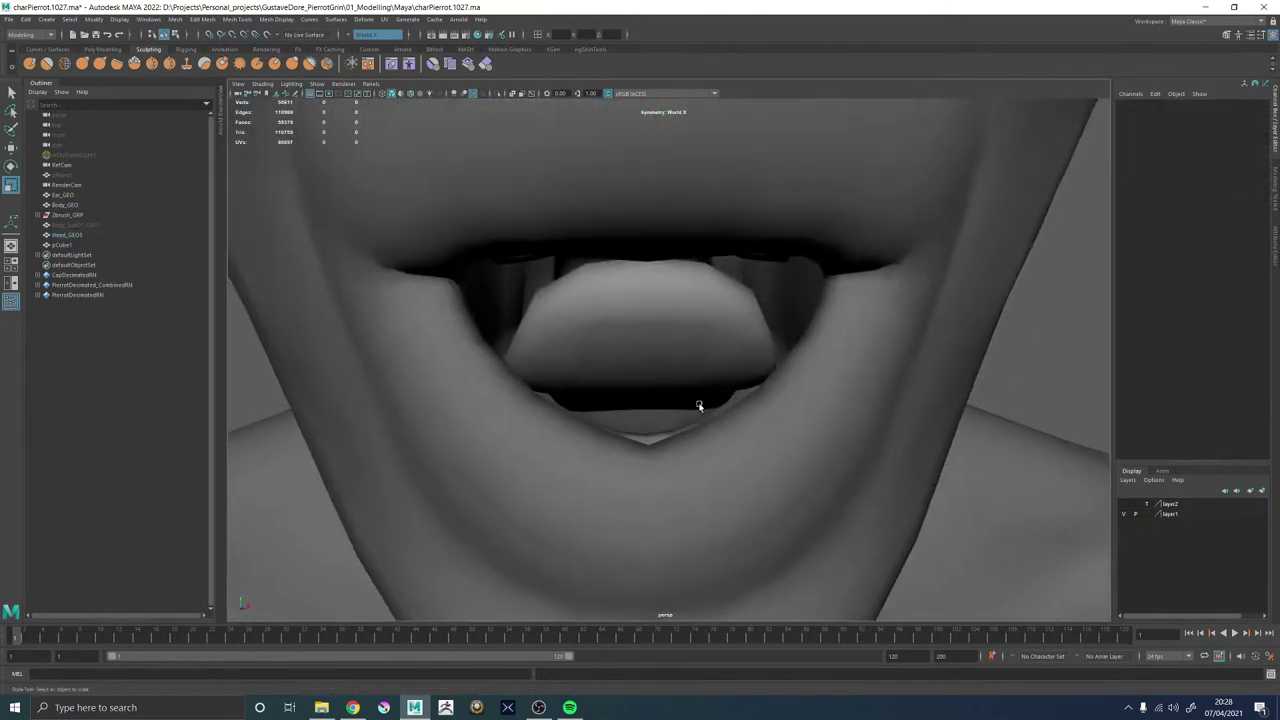
Examine how the tongue sits in the open mouth, from the whole head down to a close-up.
left_click(699, 405)
scroll(712, 425, "down", 3)
left_click(724, 440)
left_click_drag(724, 440, 502, 380, "alt")
right_click_drag(502, 380, 435, 350, "alt")
left_click(880, 346)
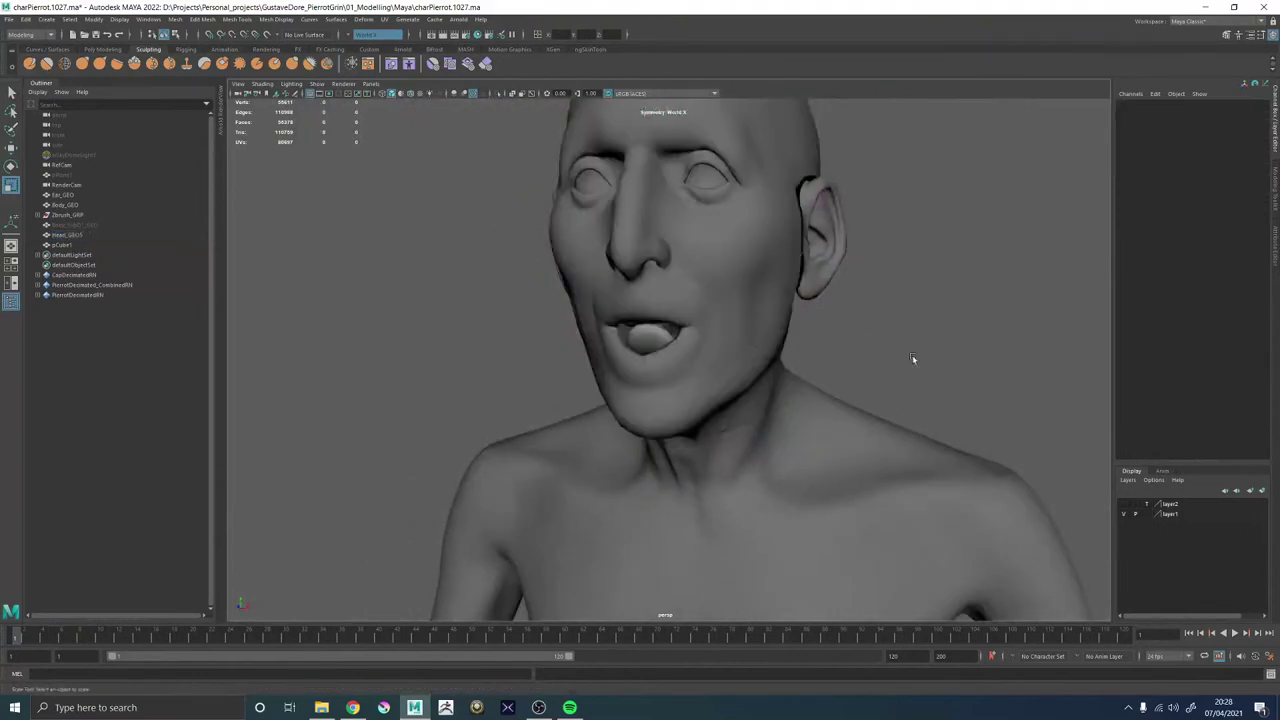
right_click_drag(912, 358, 490, 356, "alt")
left_click_drag(490, 356, 564, 385, "alt")
right_click_drag(564, 385, 620, 305, "alt")
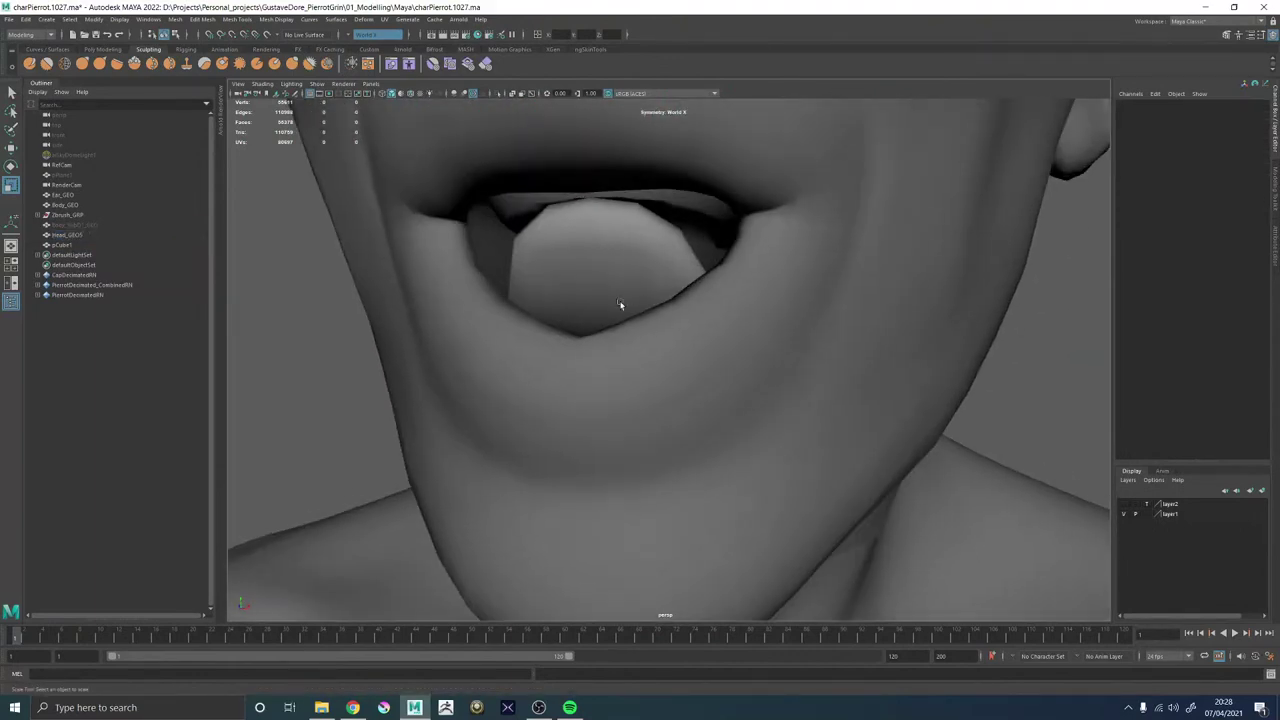
In wireframe display, select the tongue's front tip vertices and rotate and move them further upward.
left_click(620, 305)
left_click_drag(660, 252, 637, 329, "alt")
mouse_move(505, 316)
left_mouse_down("alt")
mouse_move(563, 301)
mouse_move(529, 309)
left_mouse_up("alt")
right_click_drag(564, 305, 535, 304)
left_click_drag(535, 304, 758, 282, "alt")
key("4")
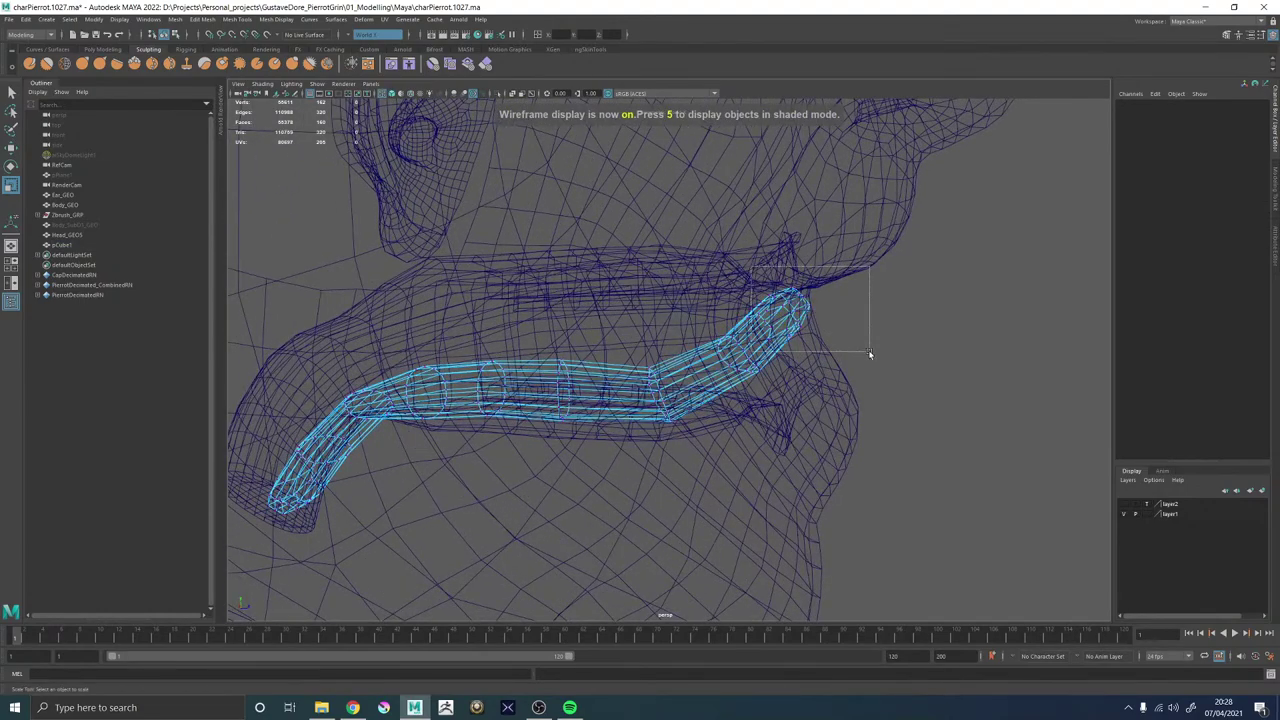
left_click_drag(869, 353, 749, 292)
key("e")
key("w")
left_click_drag(825, 281, 724, 356)
key("F8")
Turn off soft selection and bevel the edge loop behind the tongue's tip with a fraction of 0.45.
right_click_drag(724, 356, 727, 338)
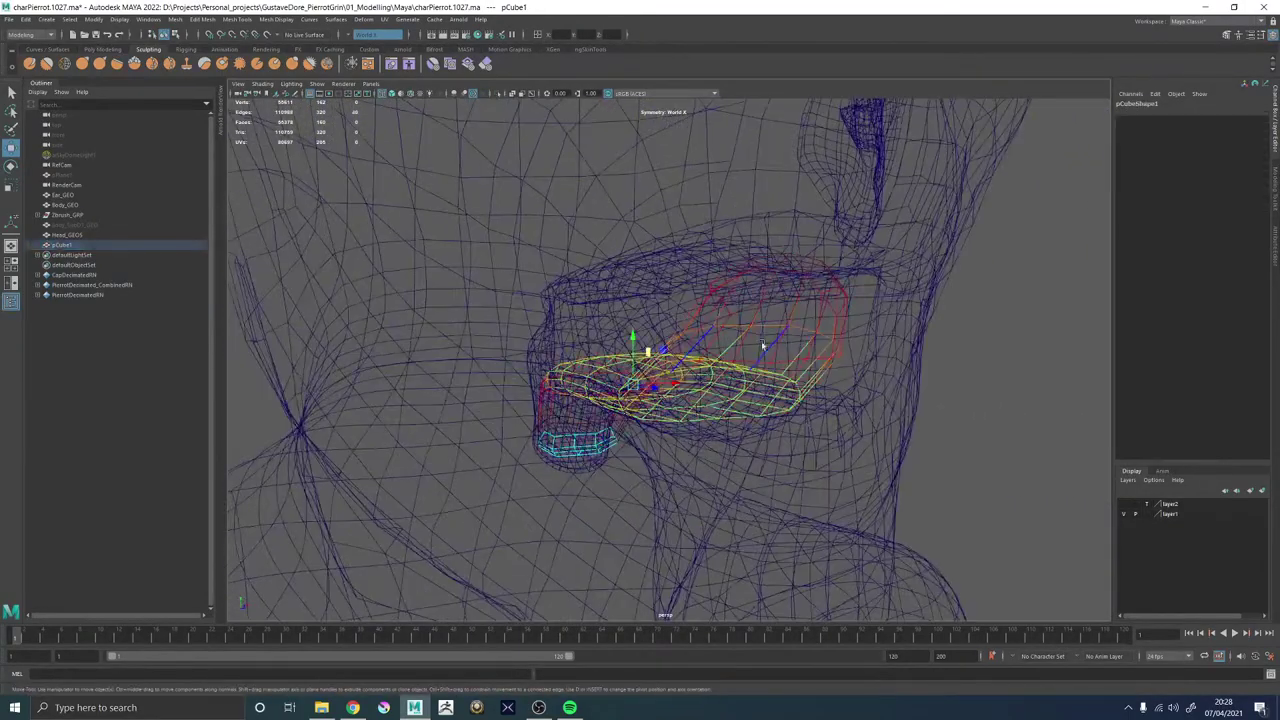
double_click(760, 346)
left_click(749, 362, "shift")
key("b")
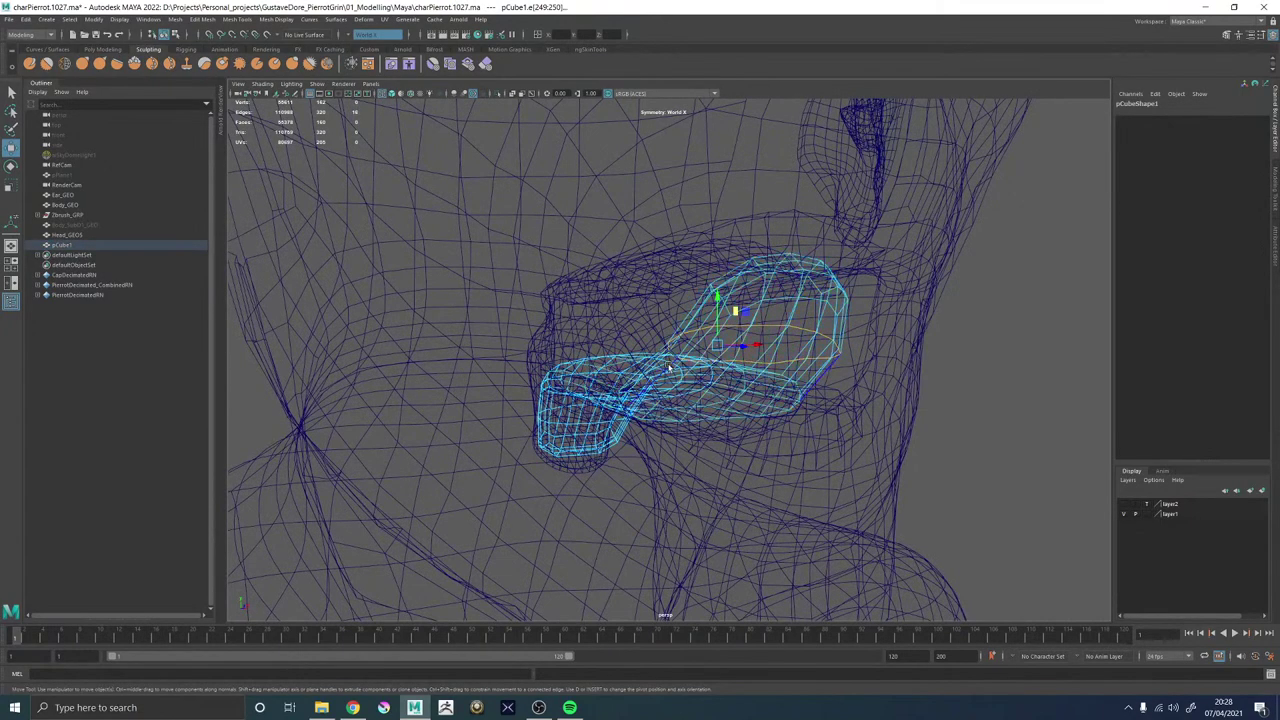
left_click_drag(748, 365, 780, 322, "alt")
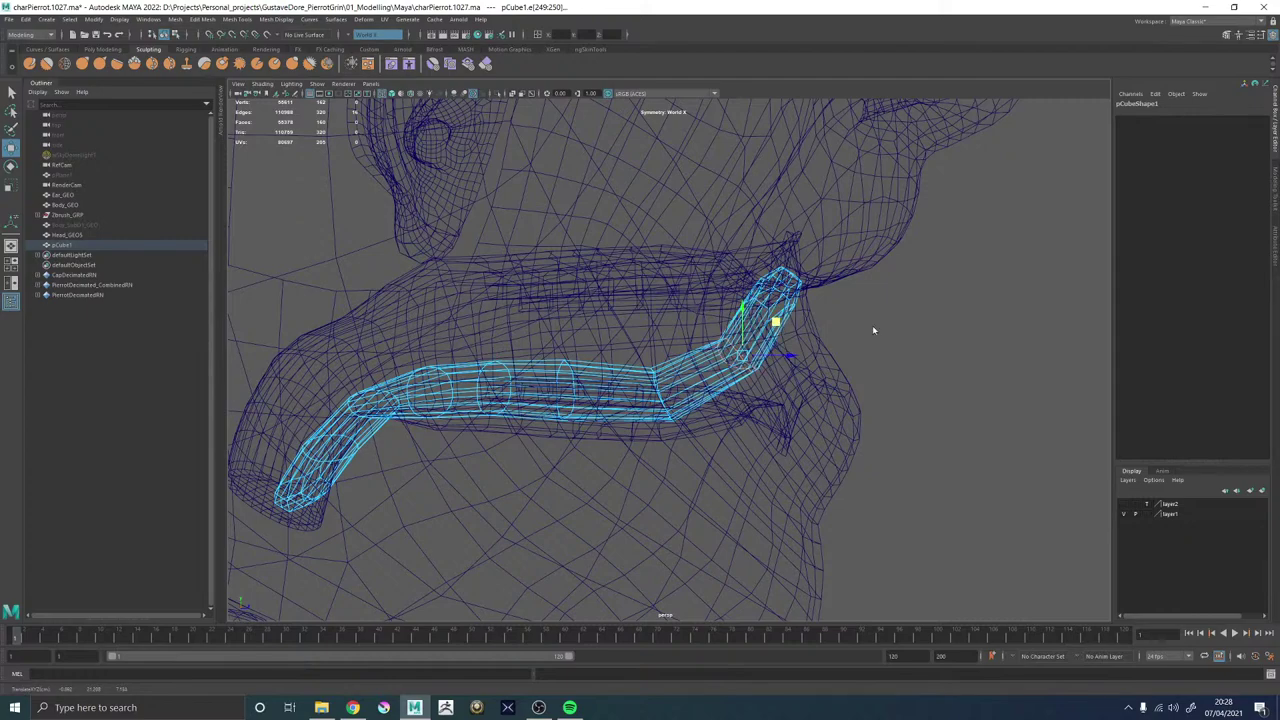
right_click_drag(873, 330, 873, 330, "shift")
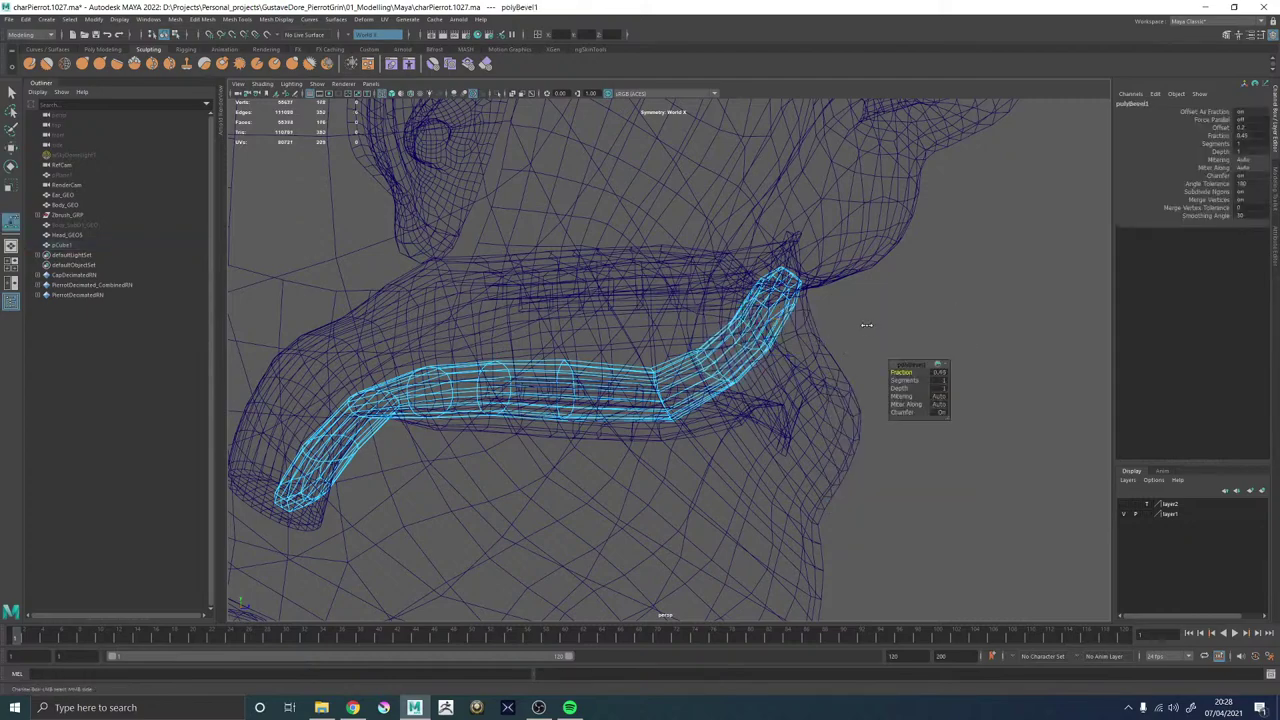
middle_click_drag(867, 325, 865, 325)
left_click_drag(865, 325, 758, 330, "alt")
key("q")
right_click_drag(758, 330, 774, 314)
left_click_drag(774, 314, 758, 327, "alt")
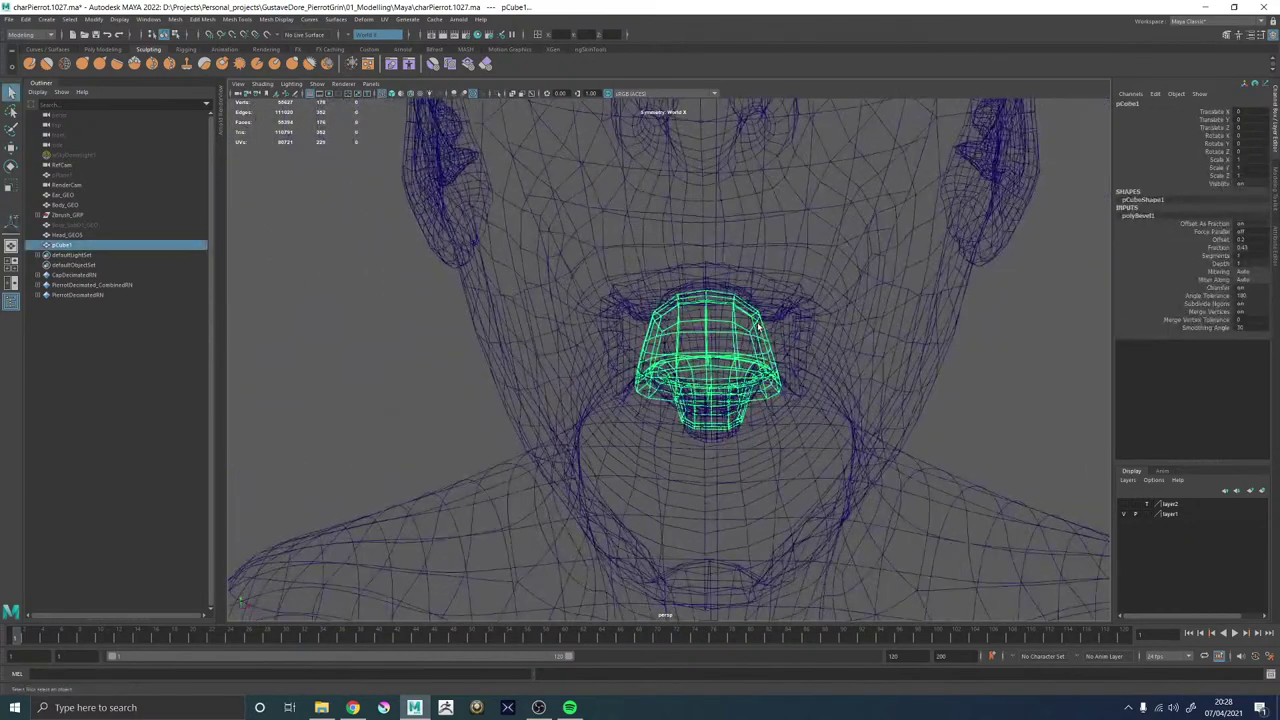
In shaded display, apply Edit Edge Flow to an edge loop across the front of the tongue.
key("5")
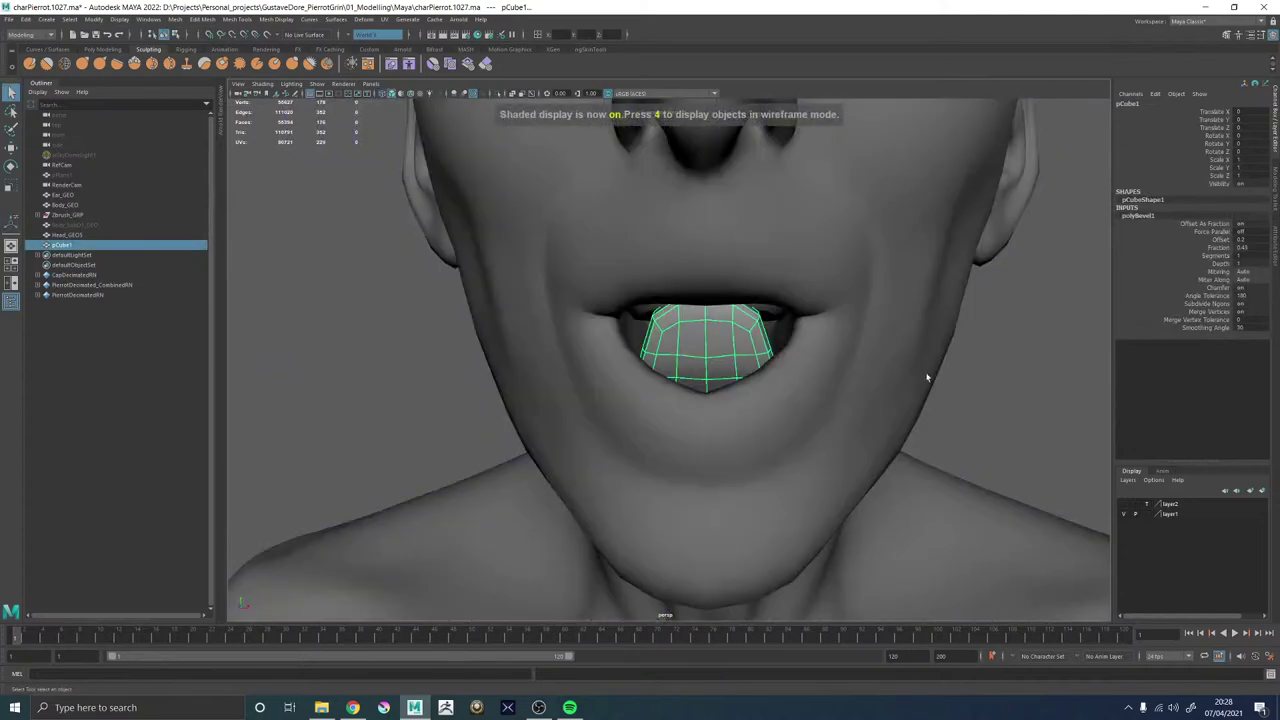
right_click_drag(990, 369, 900, 370, "alt")
left_click(831, 397)
left_click_drag(786, 394, 605, 398, "alt")
right_click_drag(605, 398, 716, 398, "alt")
left_click(672, 322)
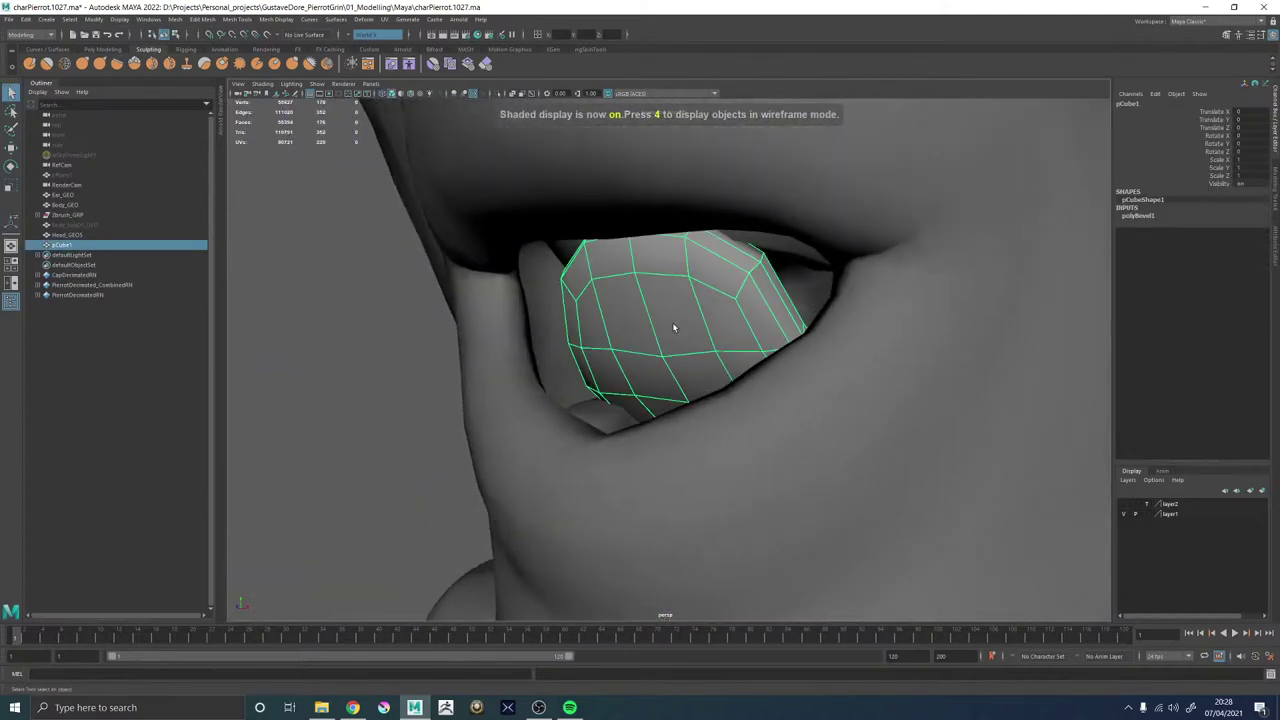
right_click_drag(673, 323, 674, 292)
double_click(686, 350)
right_click_drag(685, 348, 666, 449, "shift")
left_click_drag(634, 406, 757, 403, "alt")
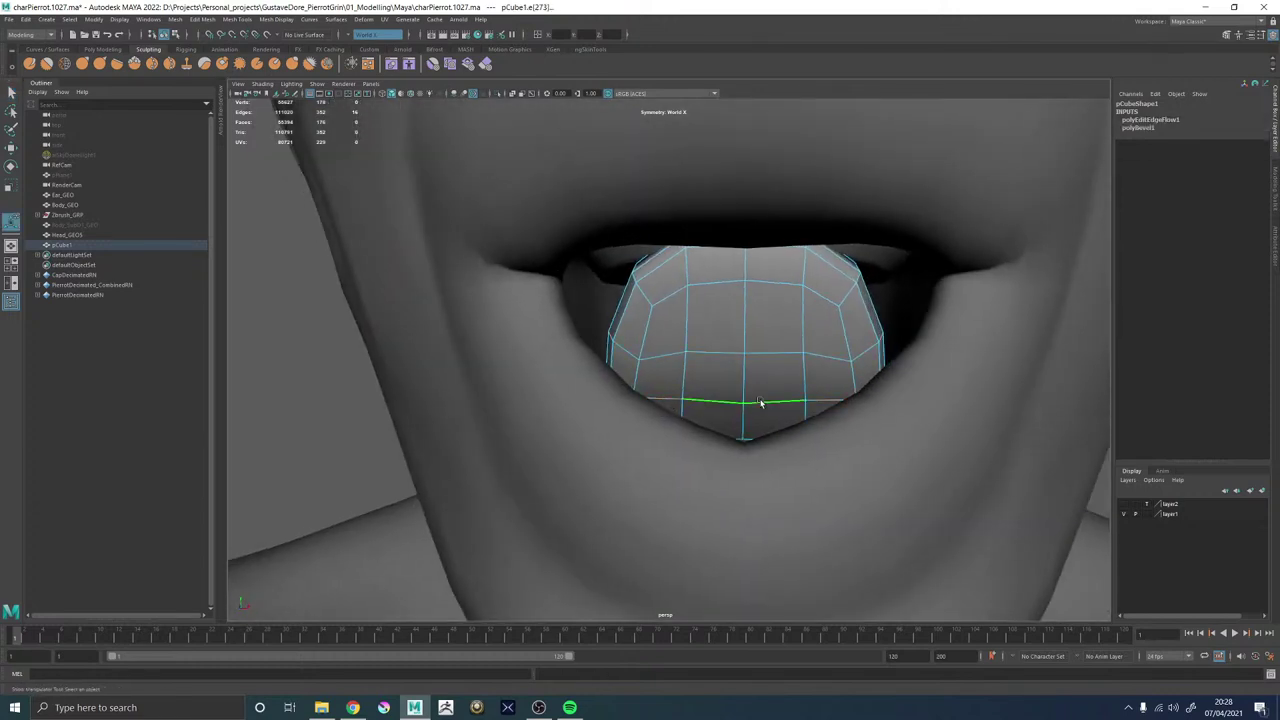
Apply Edit Edge Flow to the edges across the tongue's lower front and return to object mode.
key("g")
right_click_drag(785, 403, 598, 384, "alt")
right_click_drag(805, 310, 840, 285)
right_click_drag(840, 300, 650, 315, "alt")
left_click(914, 317)
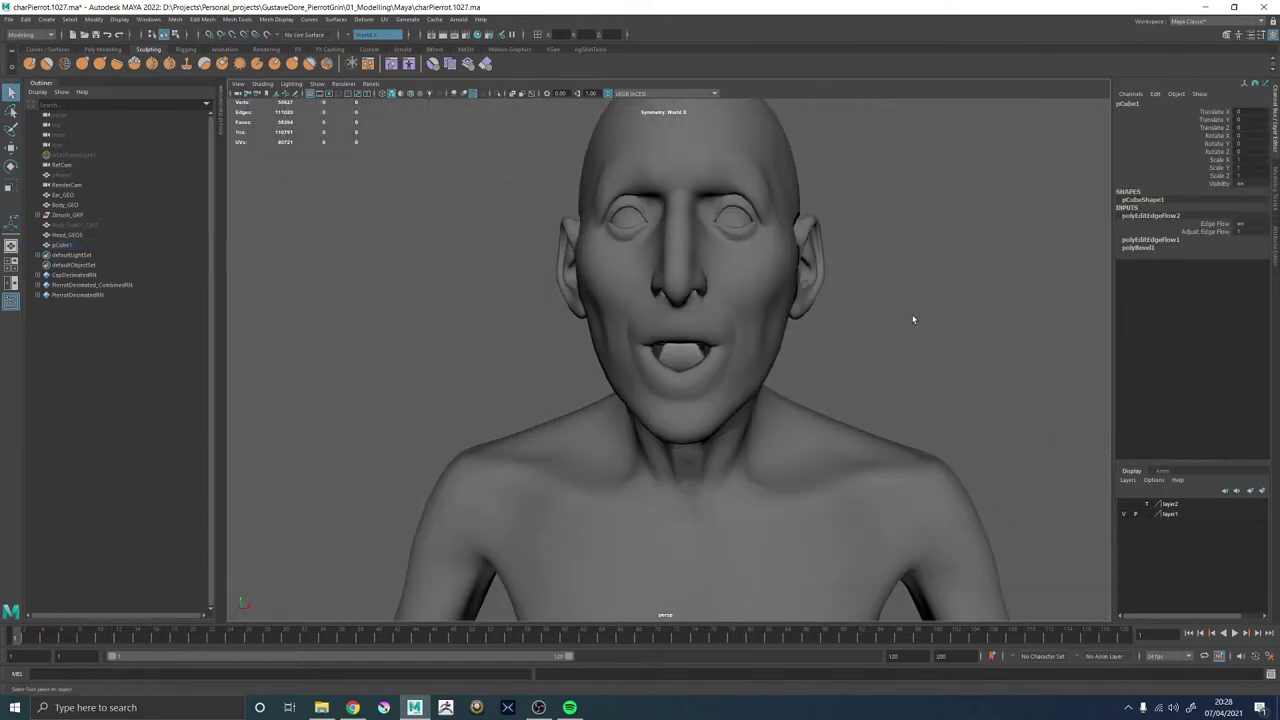
Examine in wireframe display how the tongue sits inside the mouth cavity and throat, from several angles.
left_click_drag(728, 350, 815, 356, "alt")
right_click_drag(680, 362, 471, 371, "alt")
left_click_drag(587, 378, 490, 380, "alt")
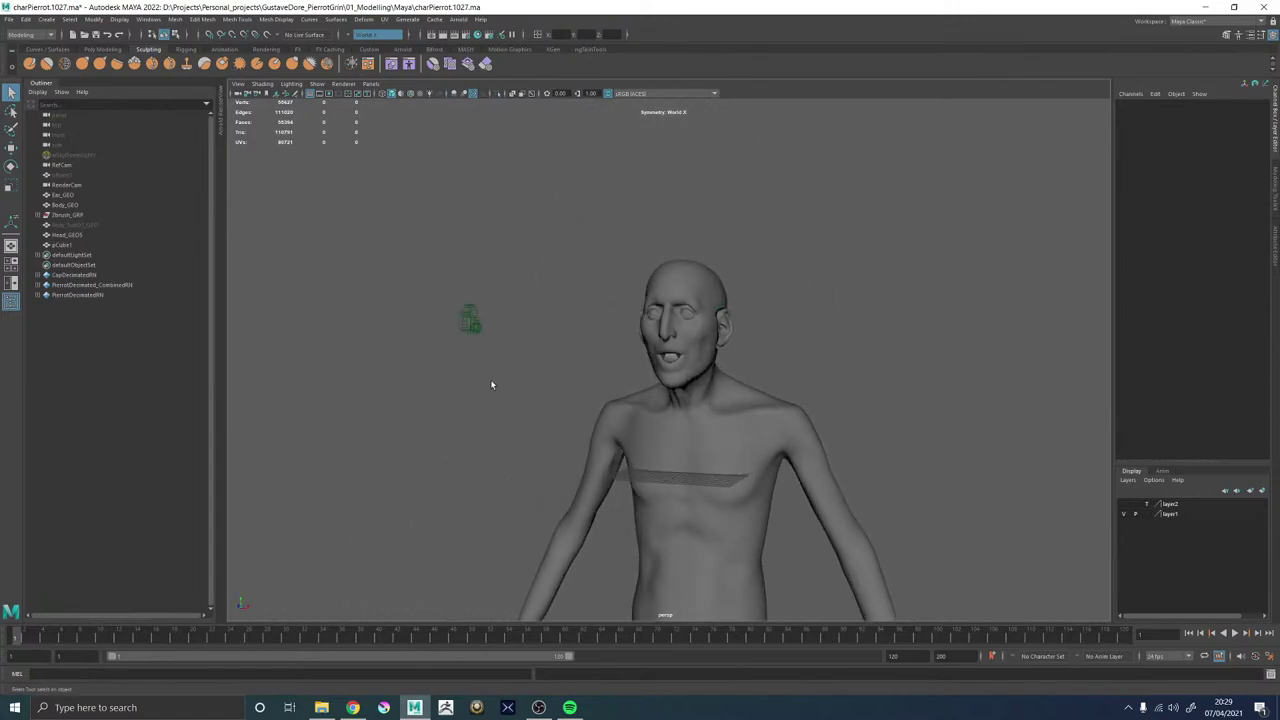
right_click_drag(490, 380, 1240, 685, "alt")
key("4")
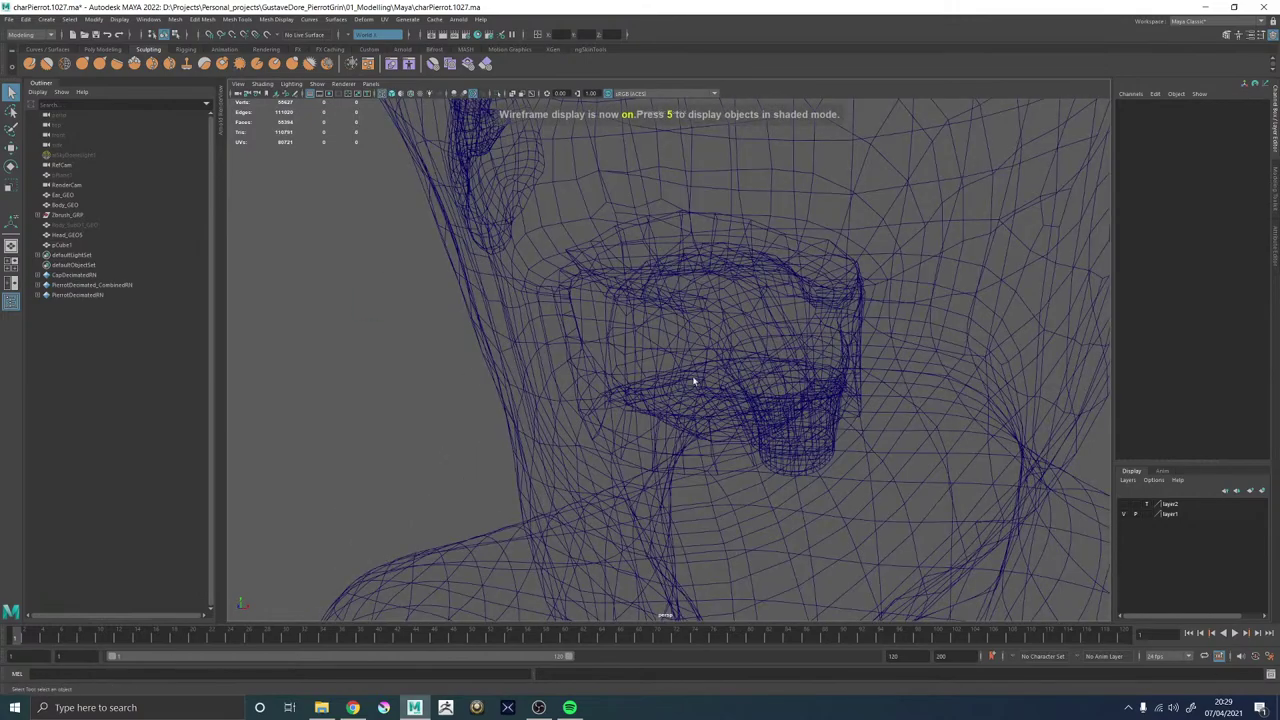
right_click_drag(700, 377, 776, 372, "alt")
left_click_drag(776, 372, 554, 383, "alt")
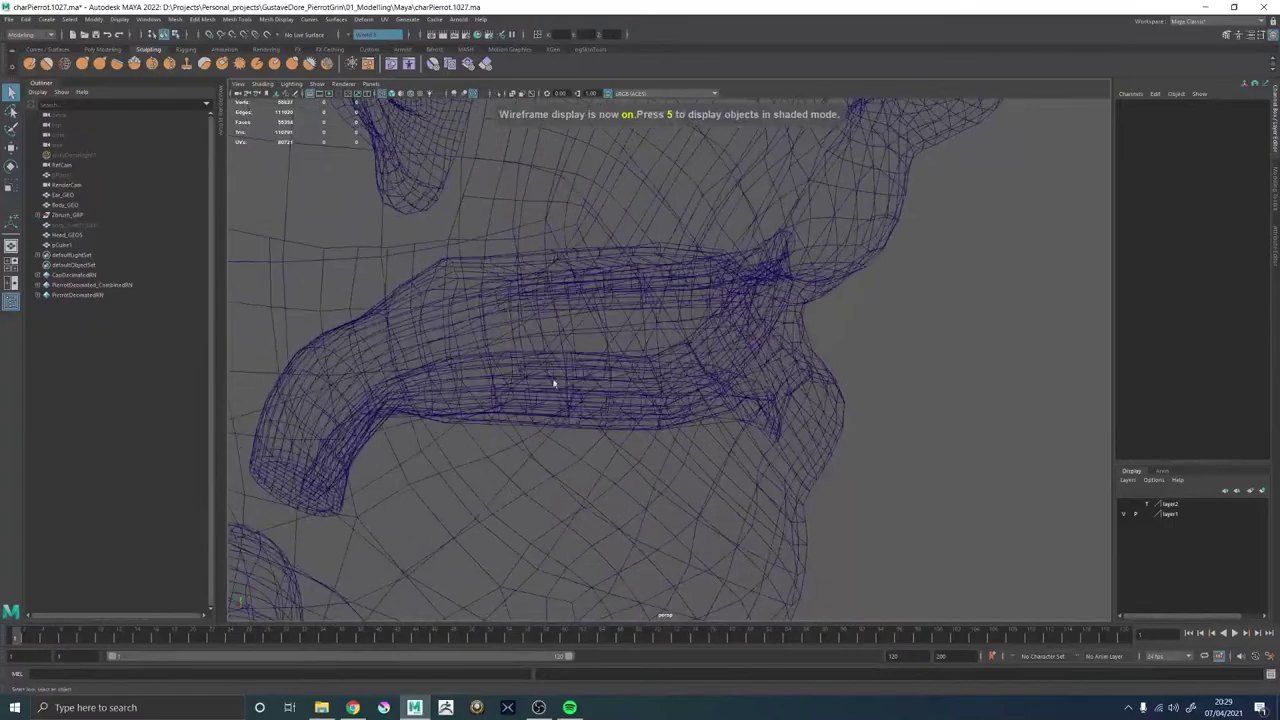
right_click_drag(554, 383, 583, 403, "alt")
left_click_drag(583, 403, 526, 391, "alt")
middle_click_drag(526, 391, 740, 392, "alt")
right_click_drag(740, 392, 672, 386, "alt")
left_click_drag(672, 386, 714, 395, "alt")
right_click_drag(714, 395, 846, 373, "alt")
left_click_drag(845, 373, 785, 392, "alt")
Set layer1 to Reference display and switch the tongue mesh to edge editing.
left_click(1147, 513)
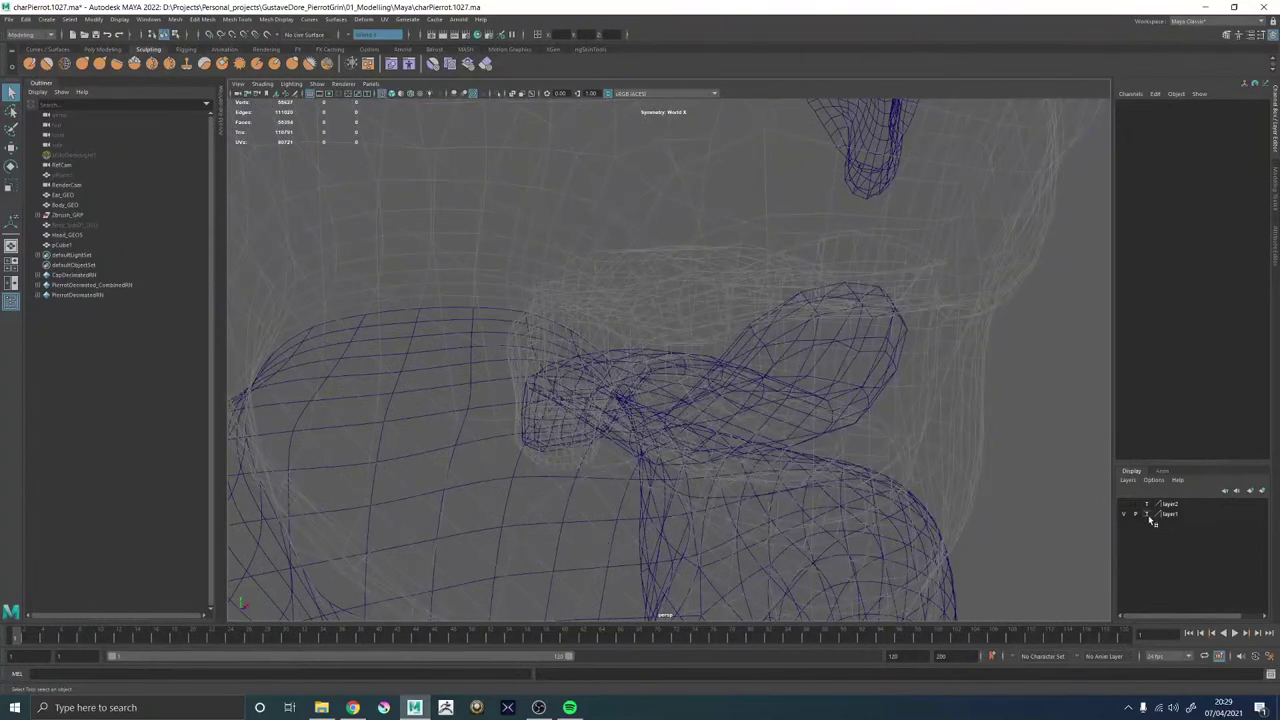
left_click(1147, 513)
left_click_drag(602, 406, 677, 413, "alt")
right_click_drag(712, 368, 720, 337)
Adjust the edge loop at the tongue's rear bend with the Scale and Move tools, then return to object mode.
left_click_drag(760, 361, 902, 281, "alt")
right_click_drag(902, 281, 694, 284, "alt")
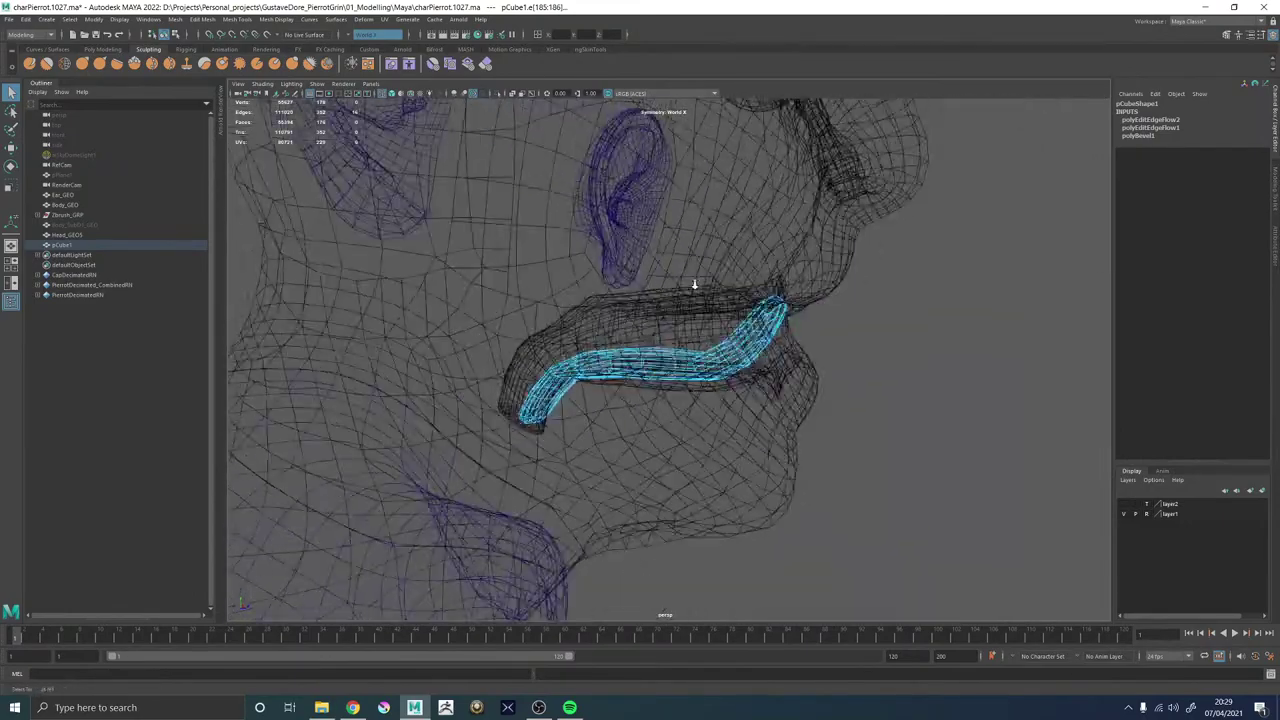
left_click_drag(694, 284, 657, 362, "alt")
right_click_drag(657, 362, 780, 400, "alt")
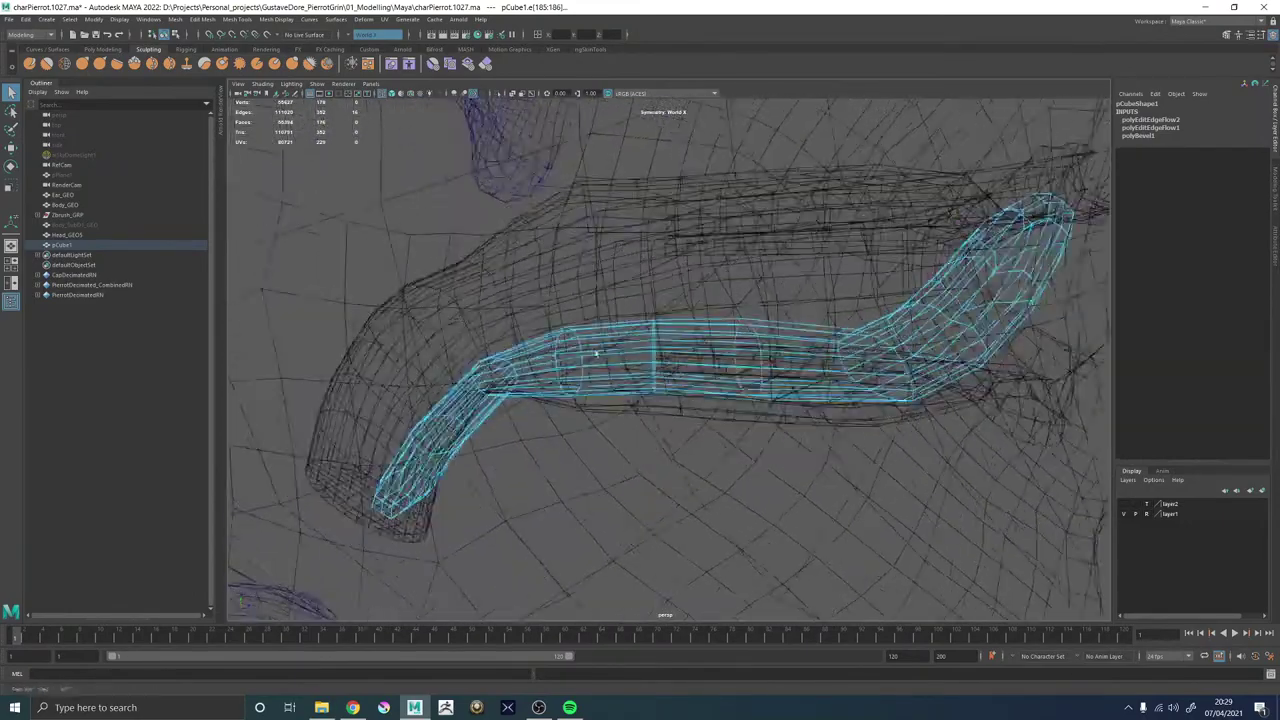
left_click_drag(720, 370, 453, 333, "alt")
key("r")
key("w")
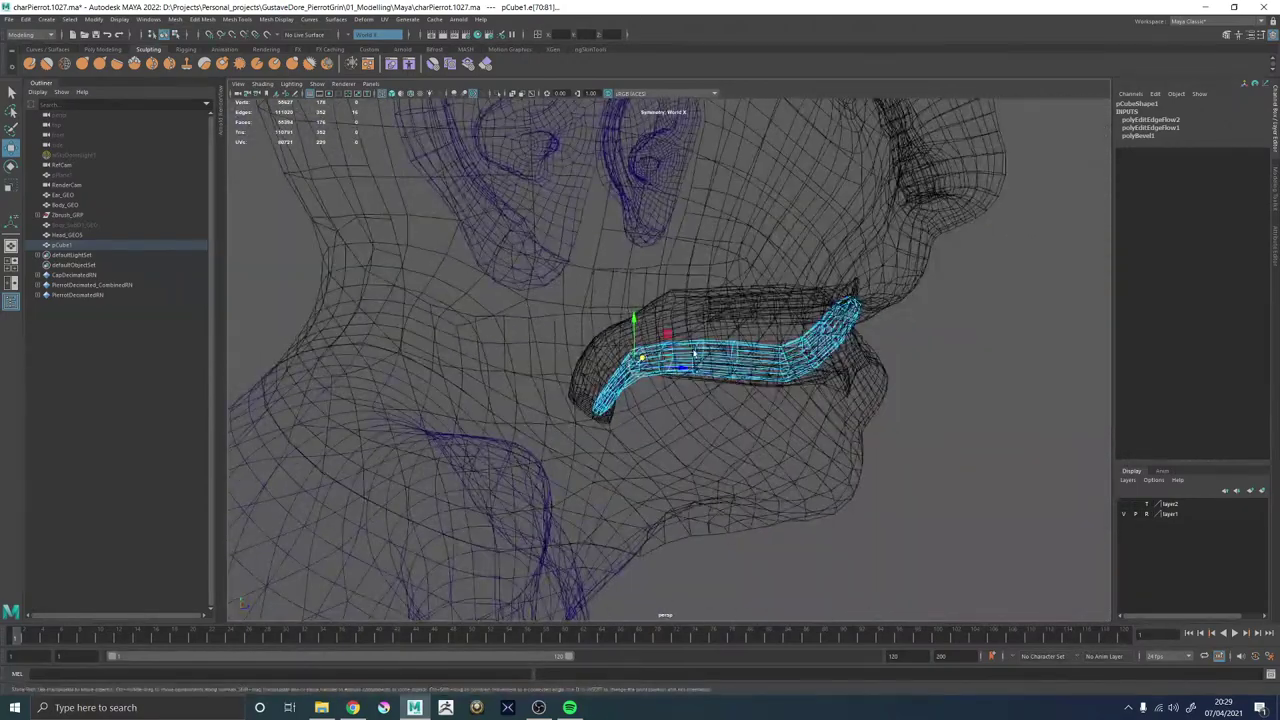
right_click_drag(694, 352, 740, 322)
left_click(998, 278)
Return to shaded display and check the tongue in the open mouth from the front.
right_click_drag(998, 280, 815, 346, "alt")
left_click_drag(870, 346, 689, 342, "alt")
key("5")
right_click_drag(900, 314, 719, 340, "alt")
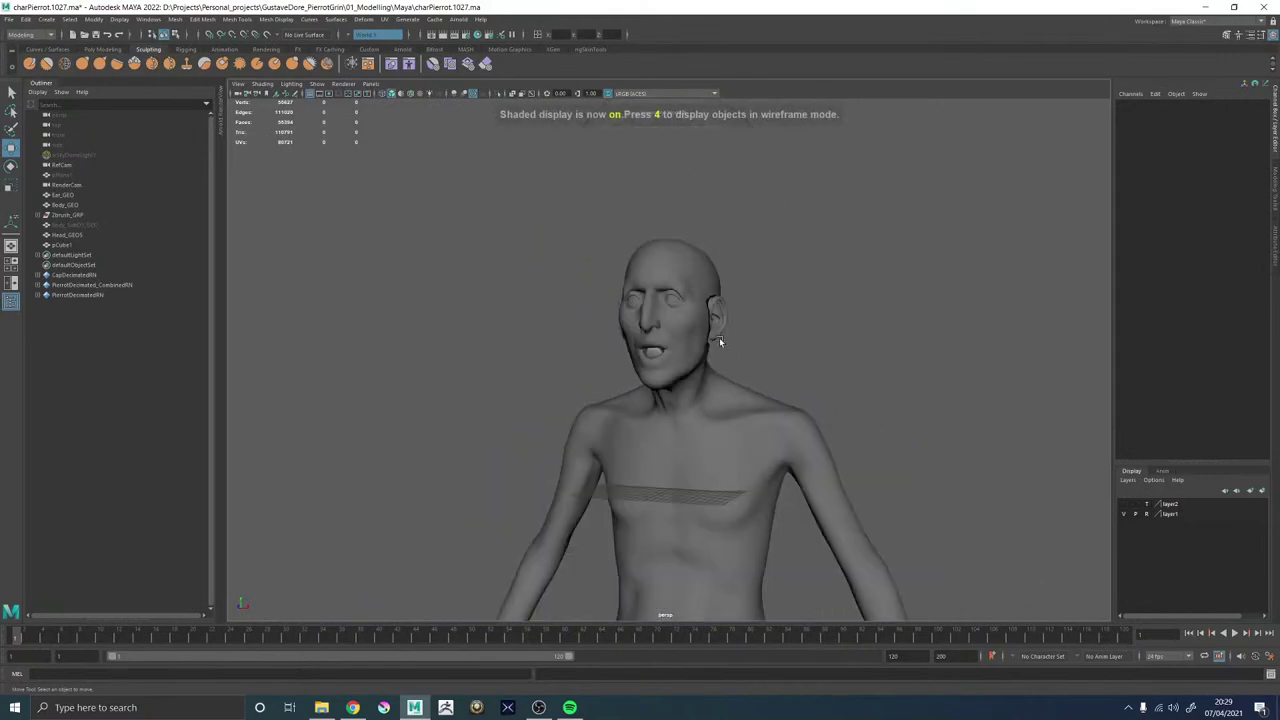
left_click_drag(719, 340, 507, 332, "alt")
right_click_drag(507, 332, 659, 346, "alt")
left_click(659, 342)
left_click(751, 300)
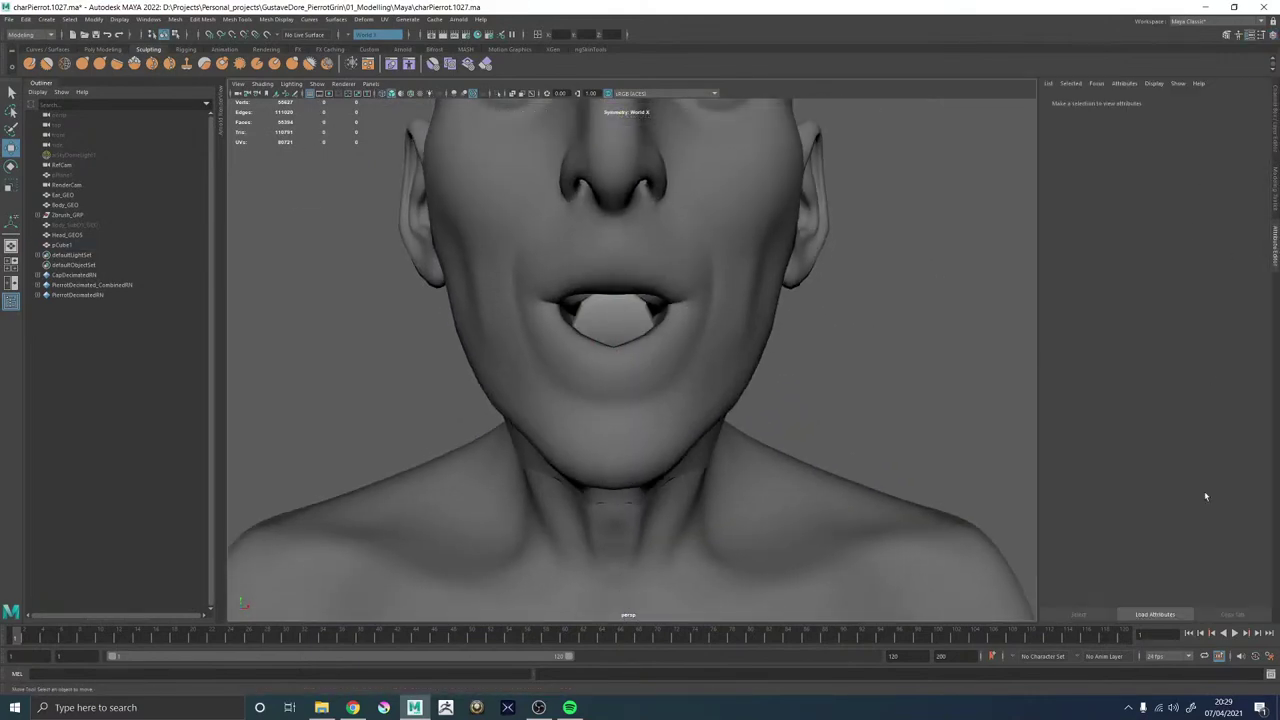
Take layer1 out of Reference display, select the head mesh and show its attributes, including its material.
left_click(1274, 157)
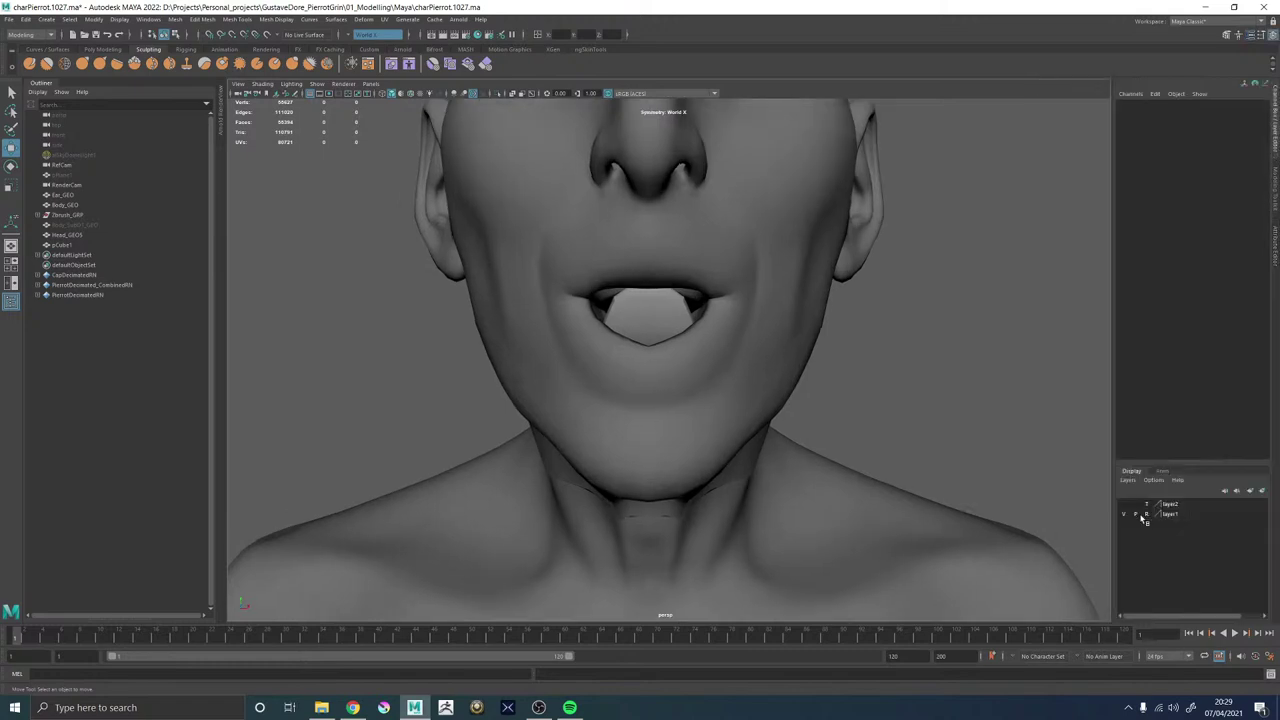
left_click(767, 409)
left_click_drag(915, 410, 830, 405, "alt")
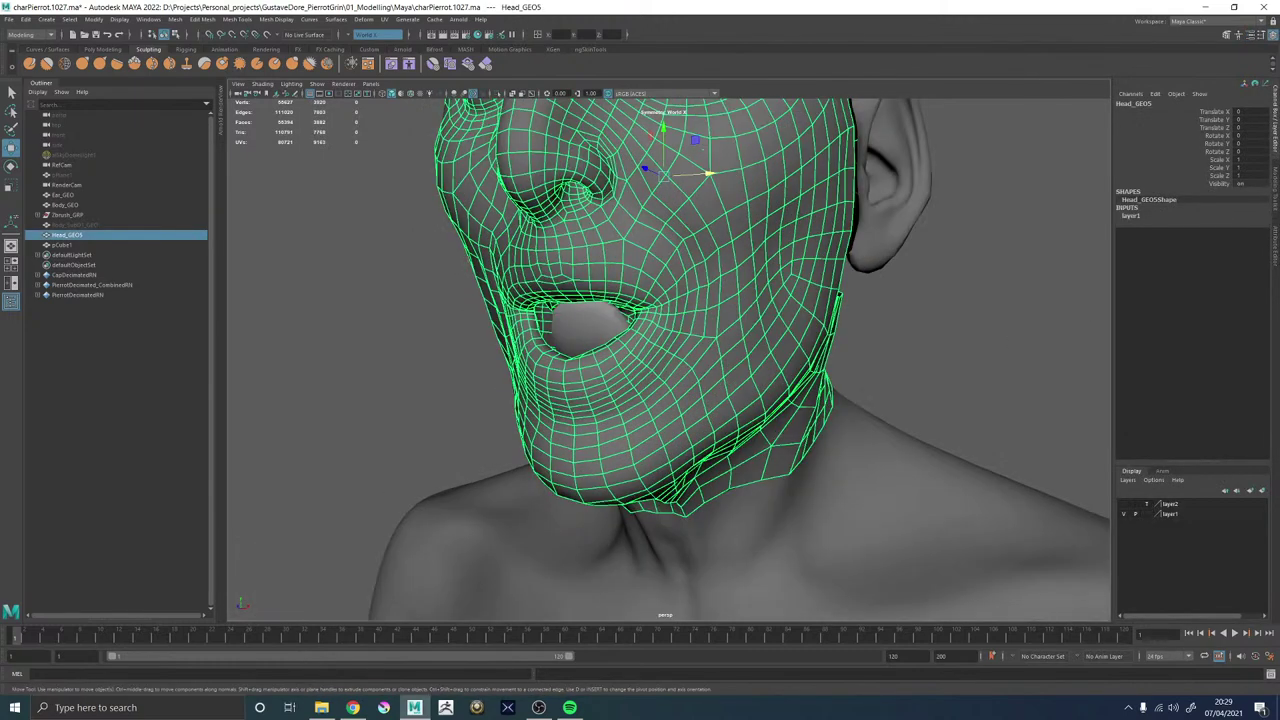
left_click(1275, 240)
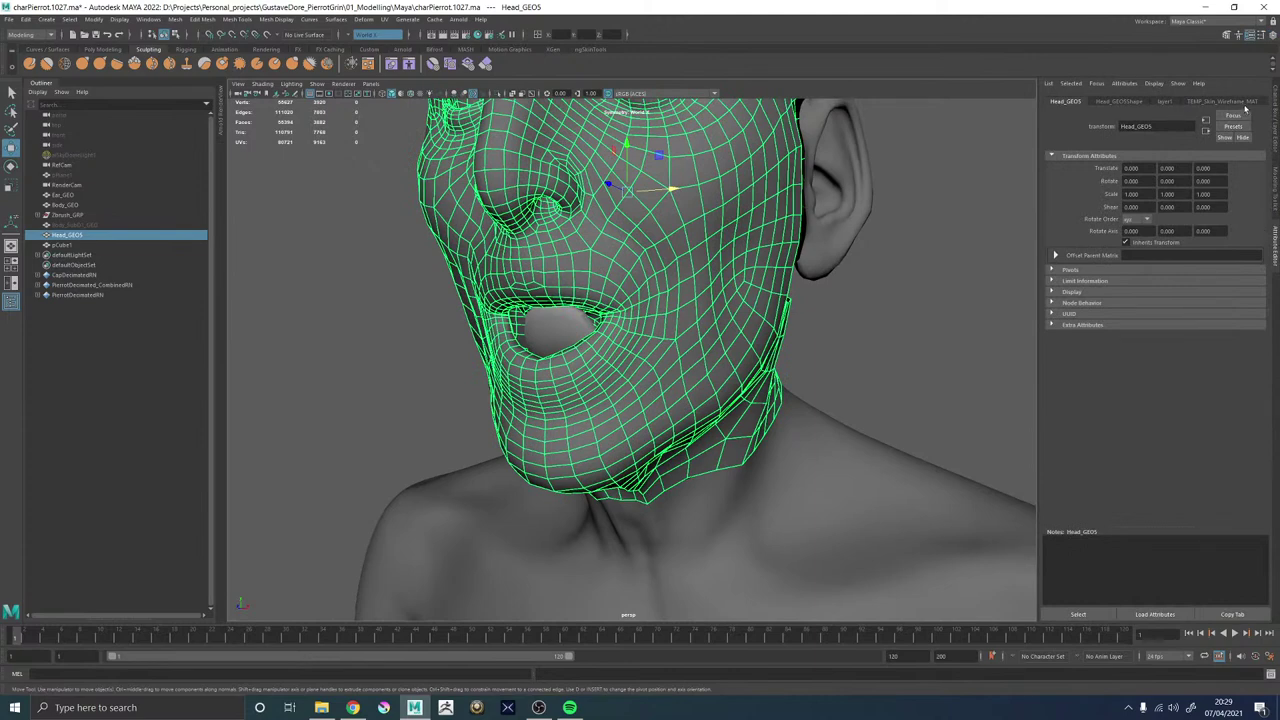
Assign the existing material TEMP_Skin_Wireframe_MAT to the tongue mesh.
left_click(569, 320)
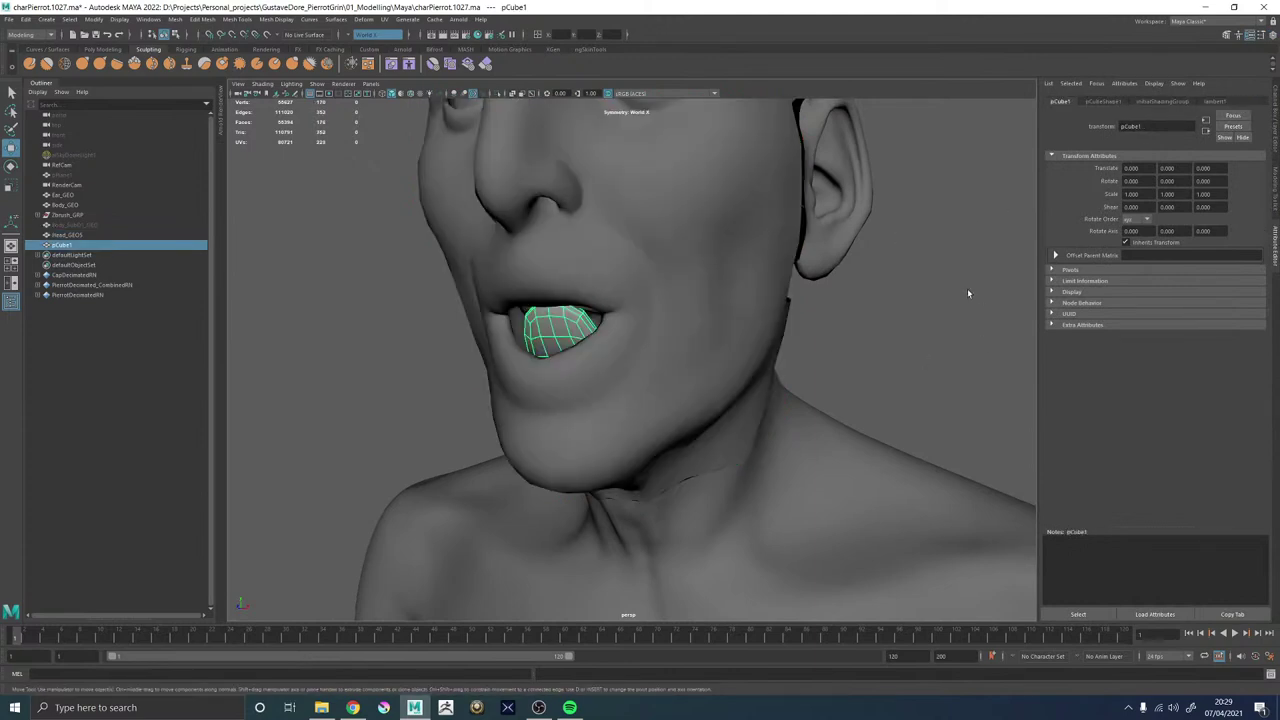
right_click_drag(967, 289, 966, 571)
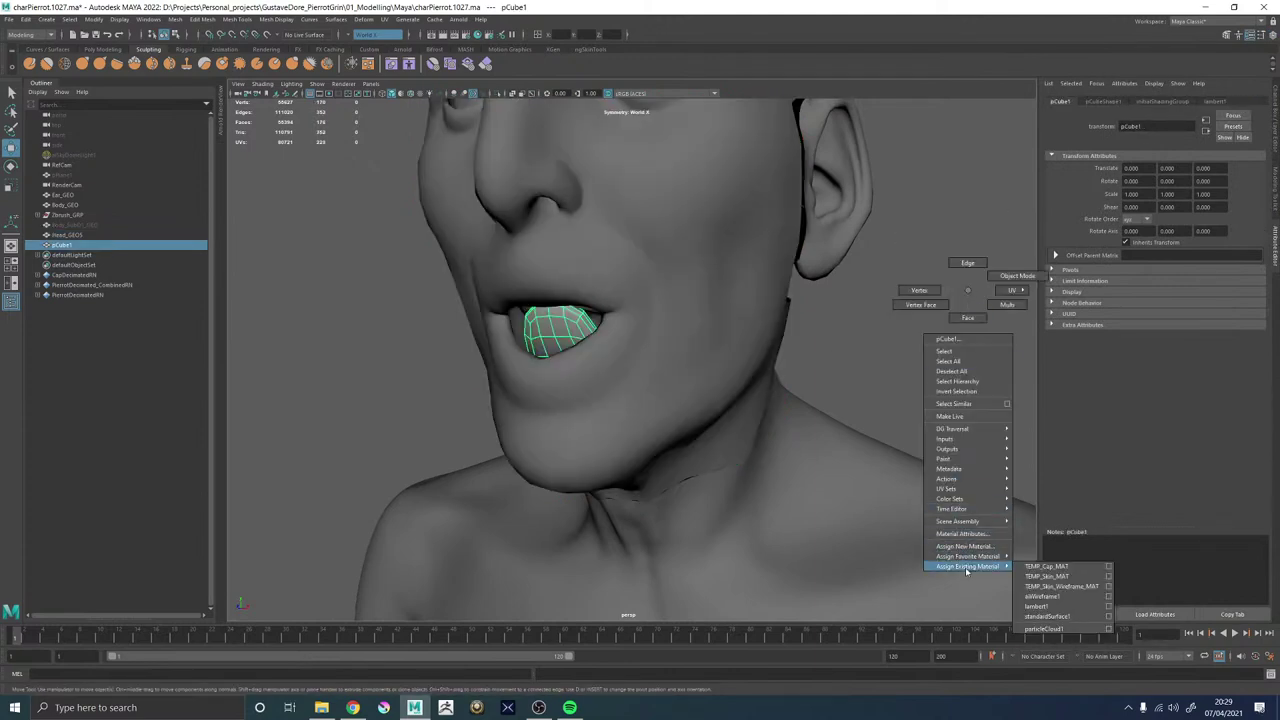
left_click(1055, 588)
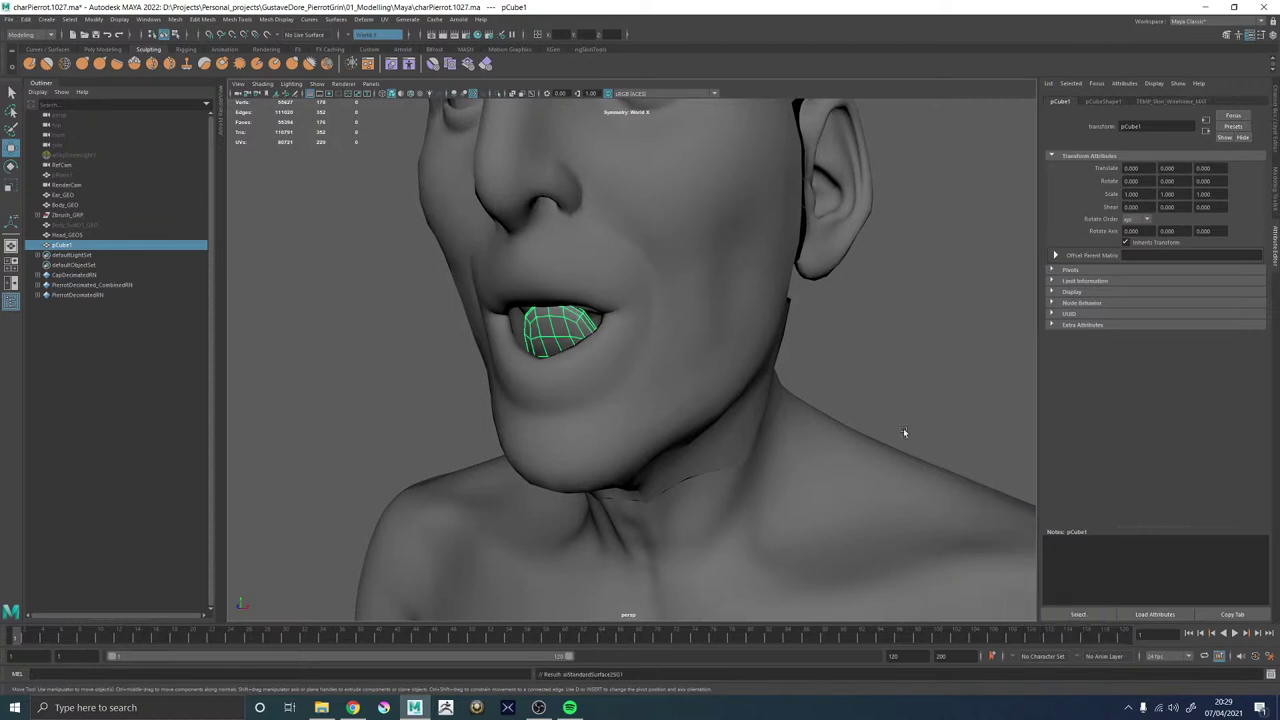
left_click(903, 428)
Smooth the tongue mesh with 1 division.
scroll(706, 386, "down", 8)
left_click_drag(430, 378, 648, 318, "alt")
scroll(652, 314, "up", 10)
left_click(652, 314)
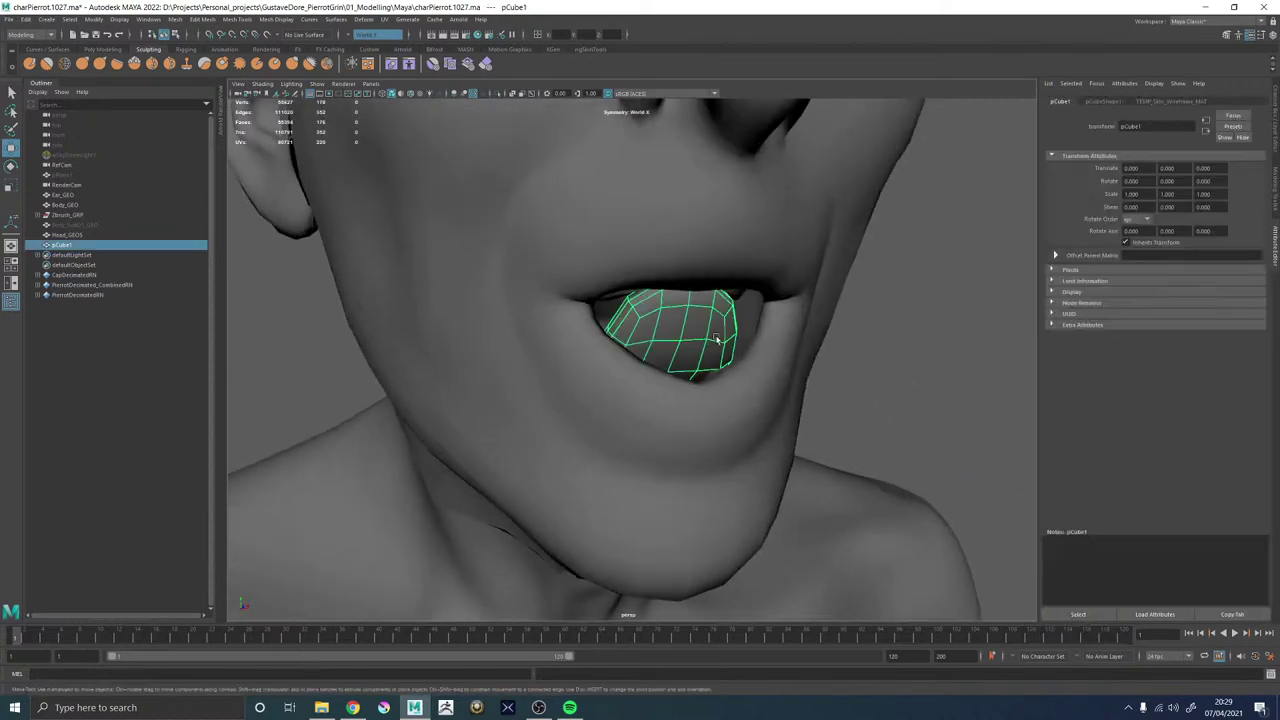
right_click_drag(690, 328, 672, 385, "shift")
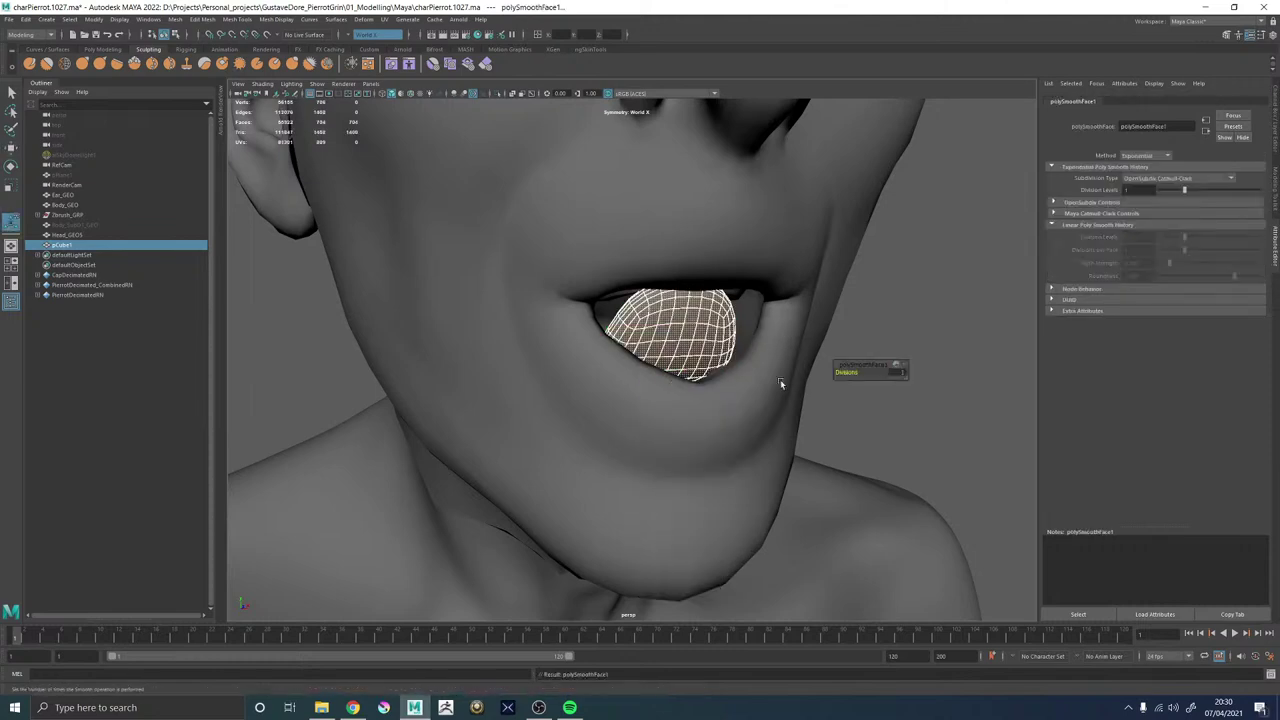
left_click(854, 343)
Select the head mesh and rename it Head_GEO.
scroll(682, 399, "down", 9)
left_click_drag(760, 388, 676, 388, "alt")
left_click(587, 349)
left_click_drag(791, 357, 746, 358, "alt")
left_click(746, 358)
left_click_drag(829, 326, 846, 326, "alt")
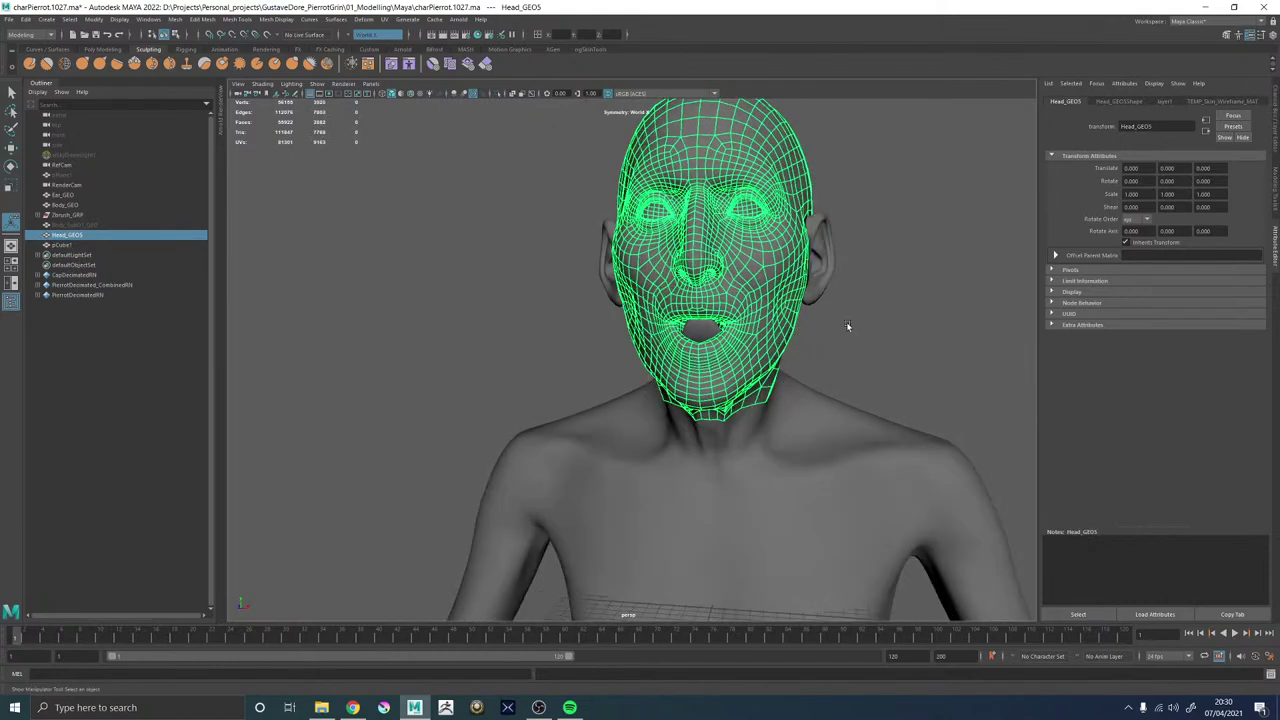
left_click_drag(493, 487, 230, 400, "alt")
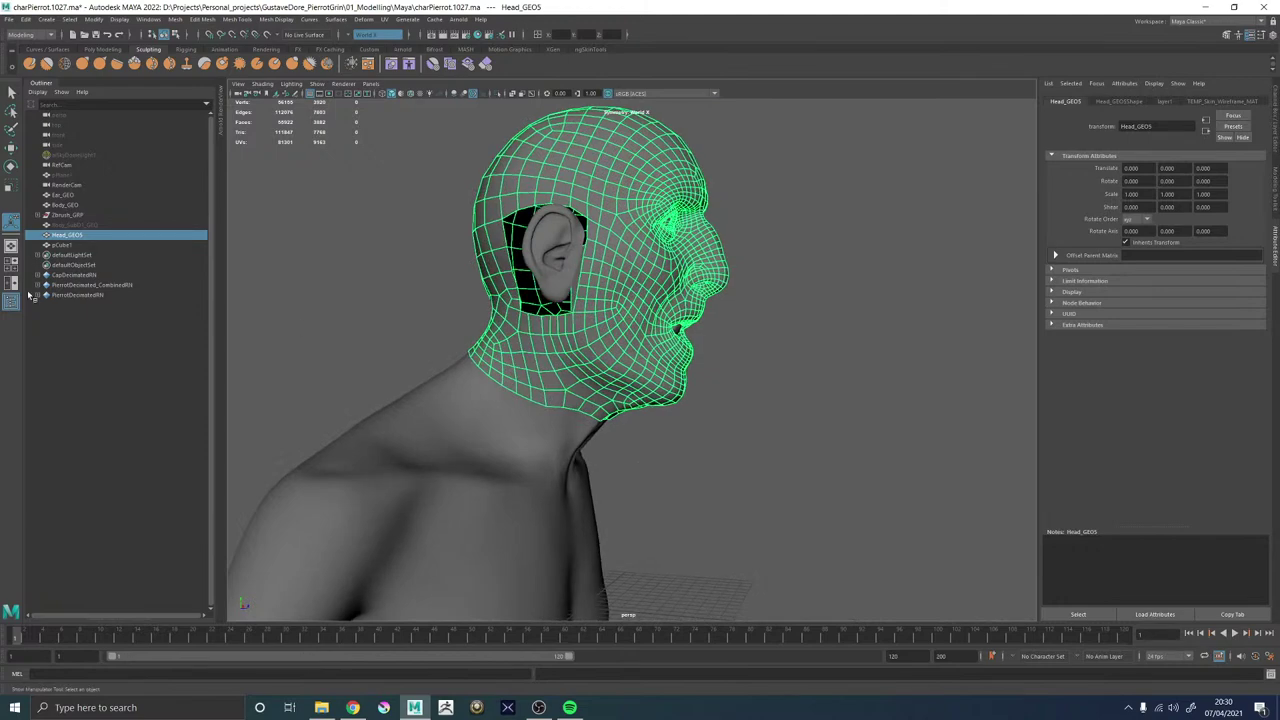
double_click(80, 236)
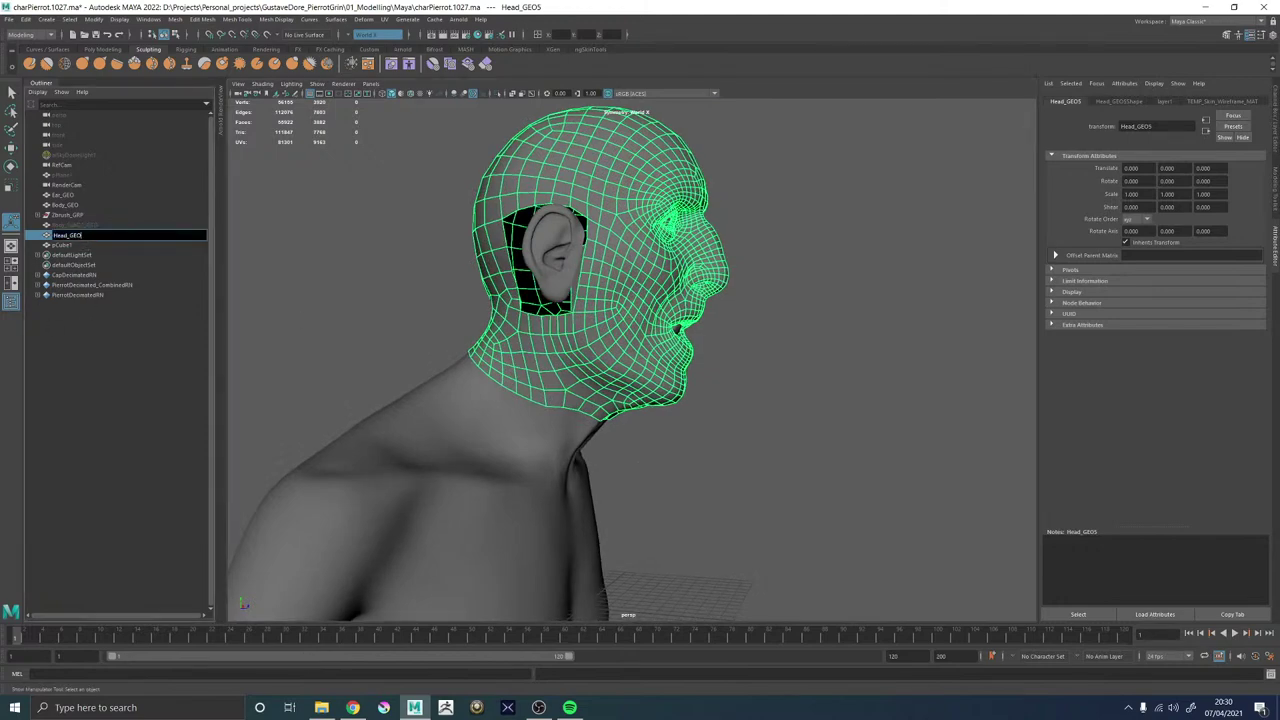
key("Return")
Delete the stray extra vertex on the centre line of the head's nose bridge, using smooth preview to locate it.
left_click_drag(690, 350, 470, 385, "alt")
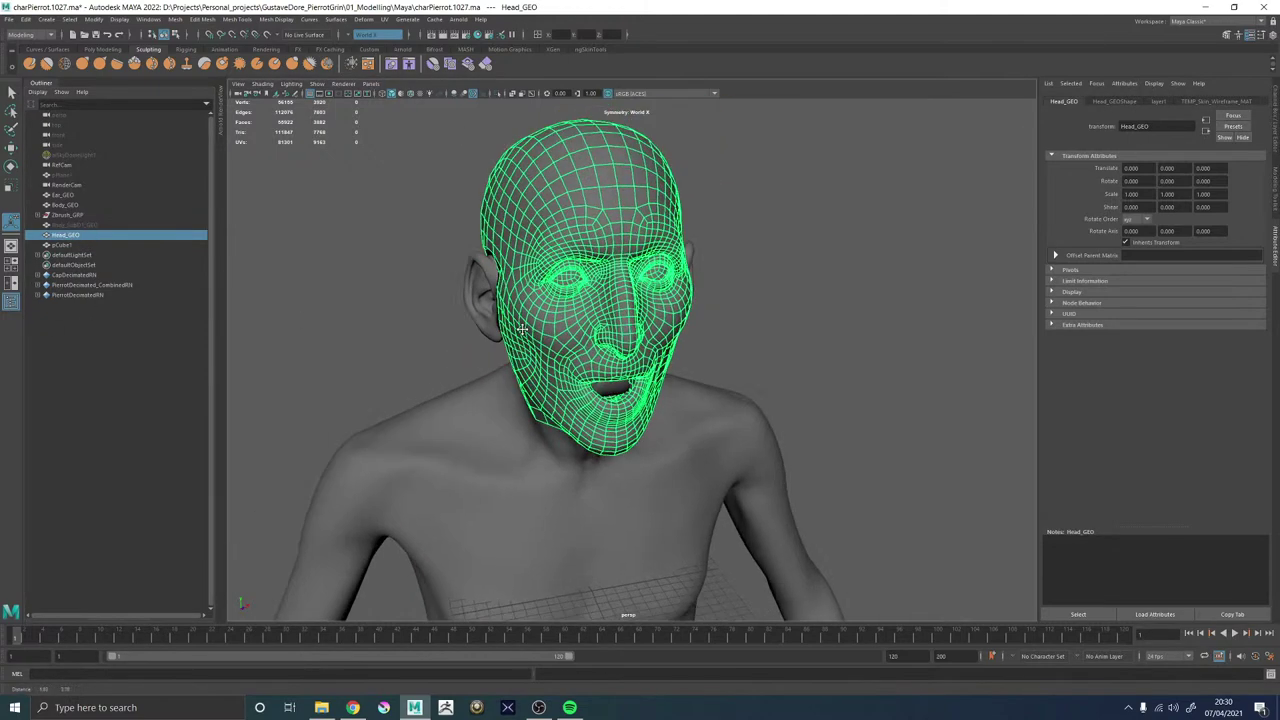
right_click_drag(600, 400, 940, 497, "alt")
middle_click_drag(730, 300, 882, 510, "alt")
right_click_drag(657, 274, 612, 264)
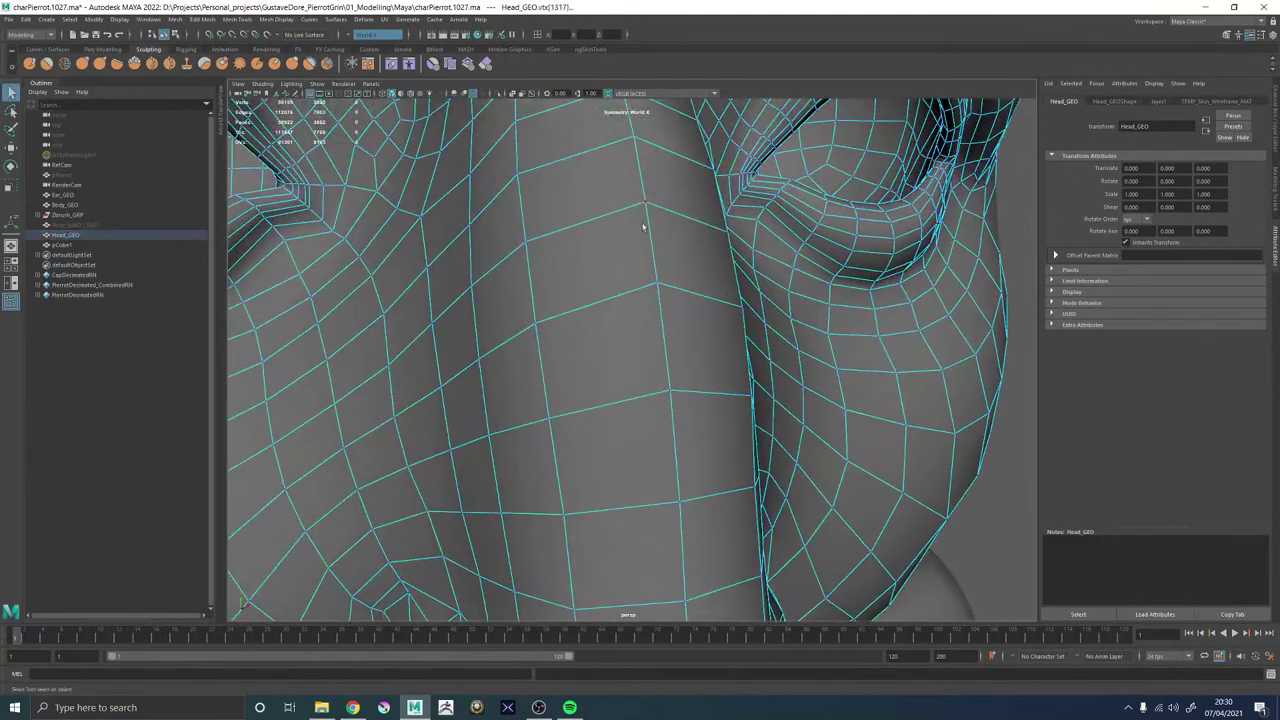
left_click(645, 214)
key("w")
left_click_drag(645, 213, 617, 226)
key("3")
left_click(738, 370)
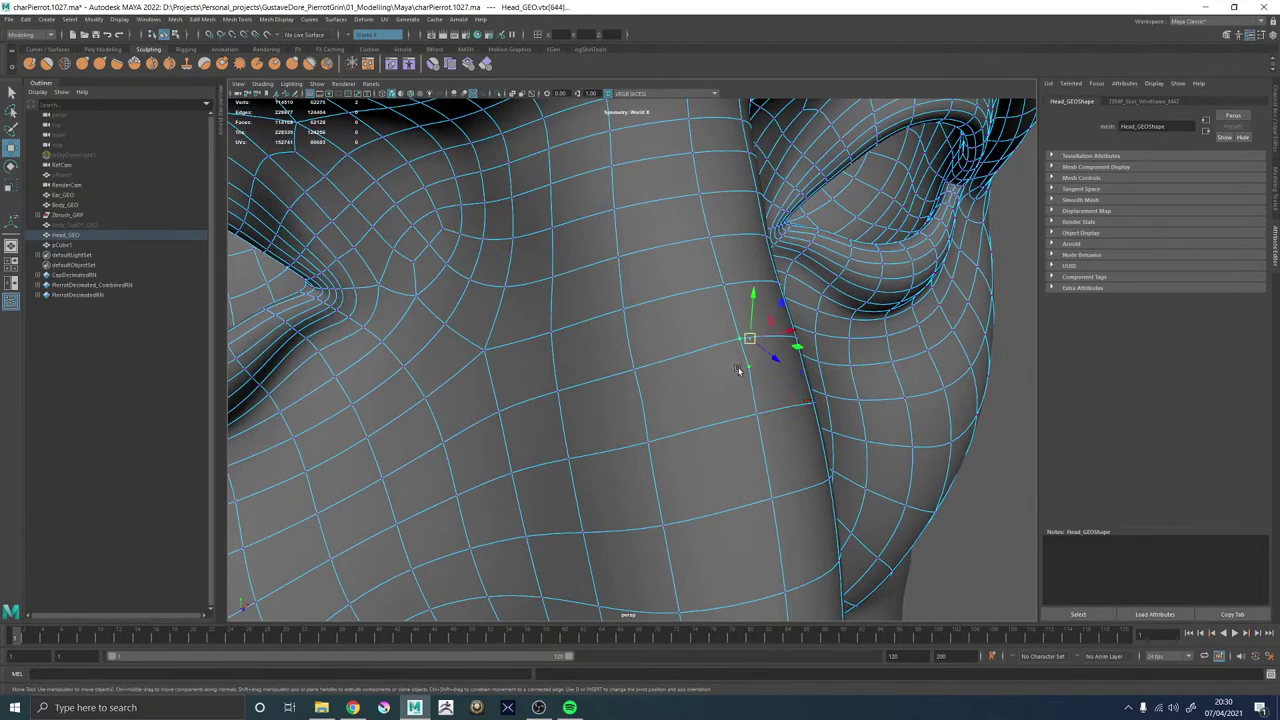
key("1")
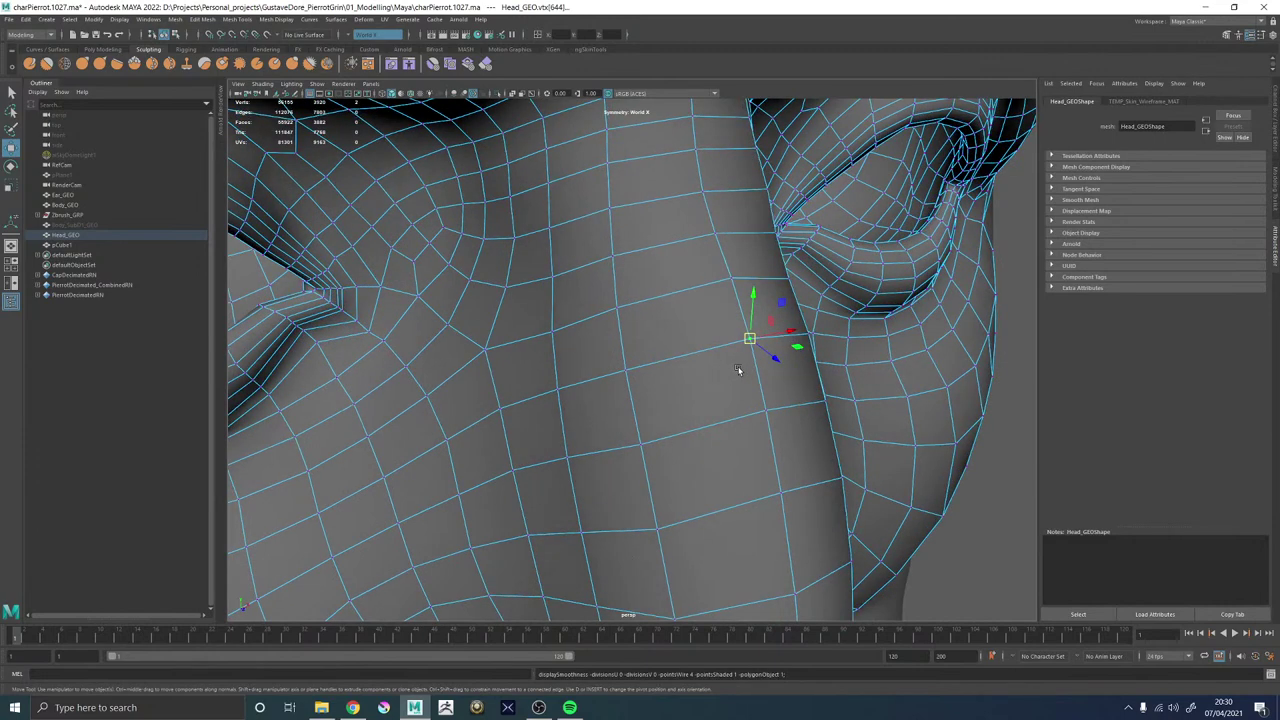
key("Delete")
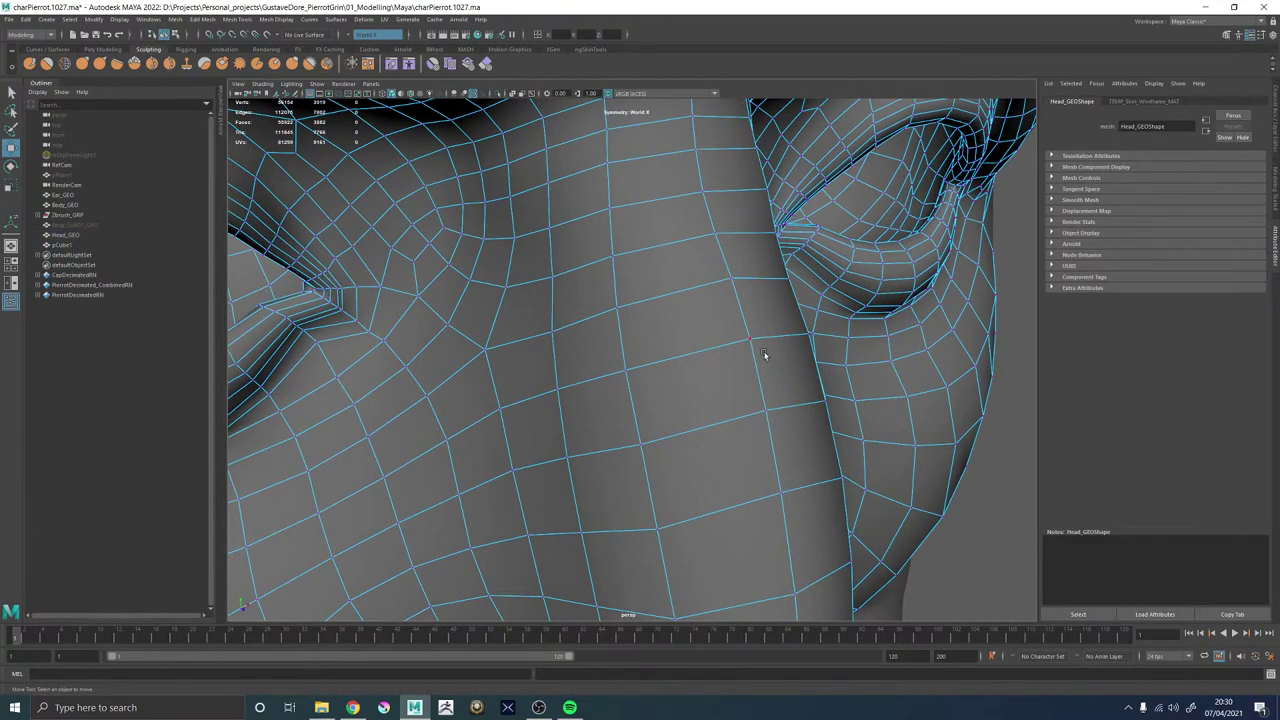
Try moving and deleting the remaining centre vertex on the nose bridge, undoing each change.
left_click(762, 352)
left_click_drag(750, 339, 743, 317)
key("ctrl+z")
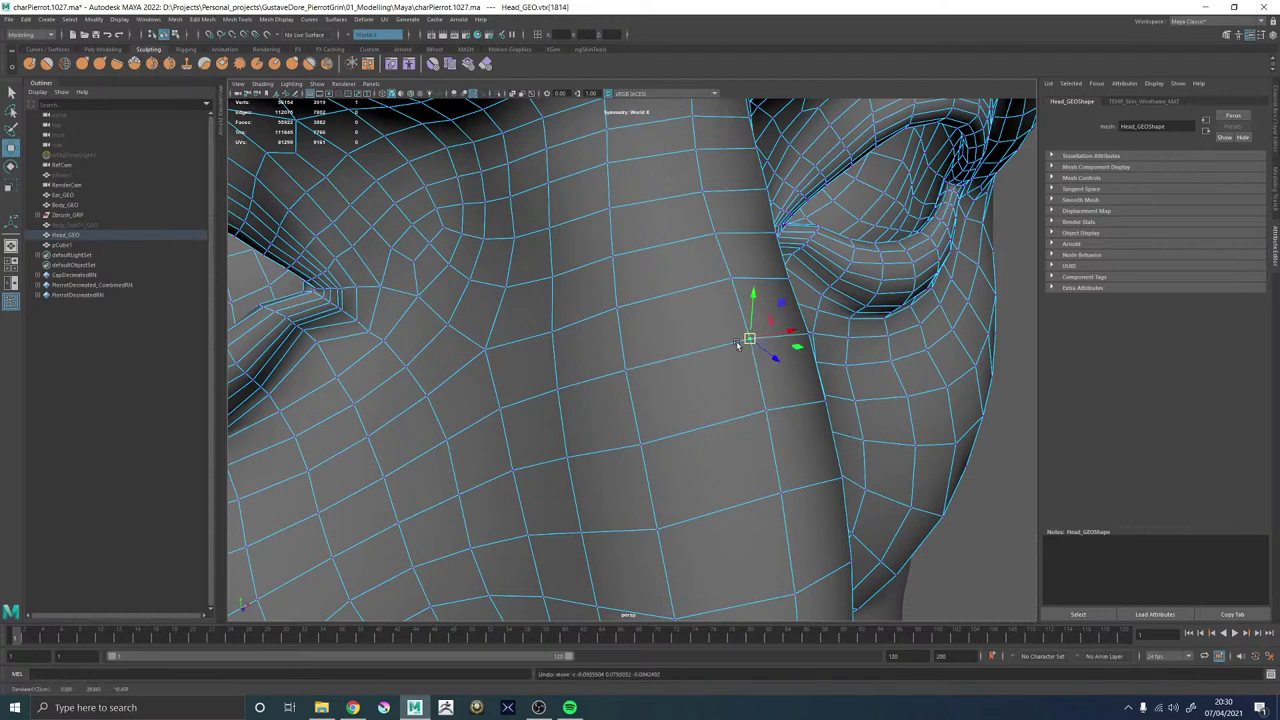
left_click(764, 352)
left_click(745, 338)
key("Delete")
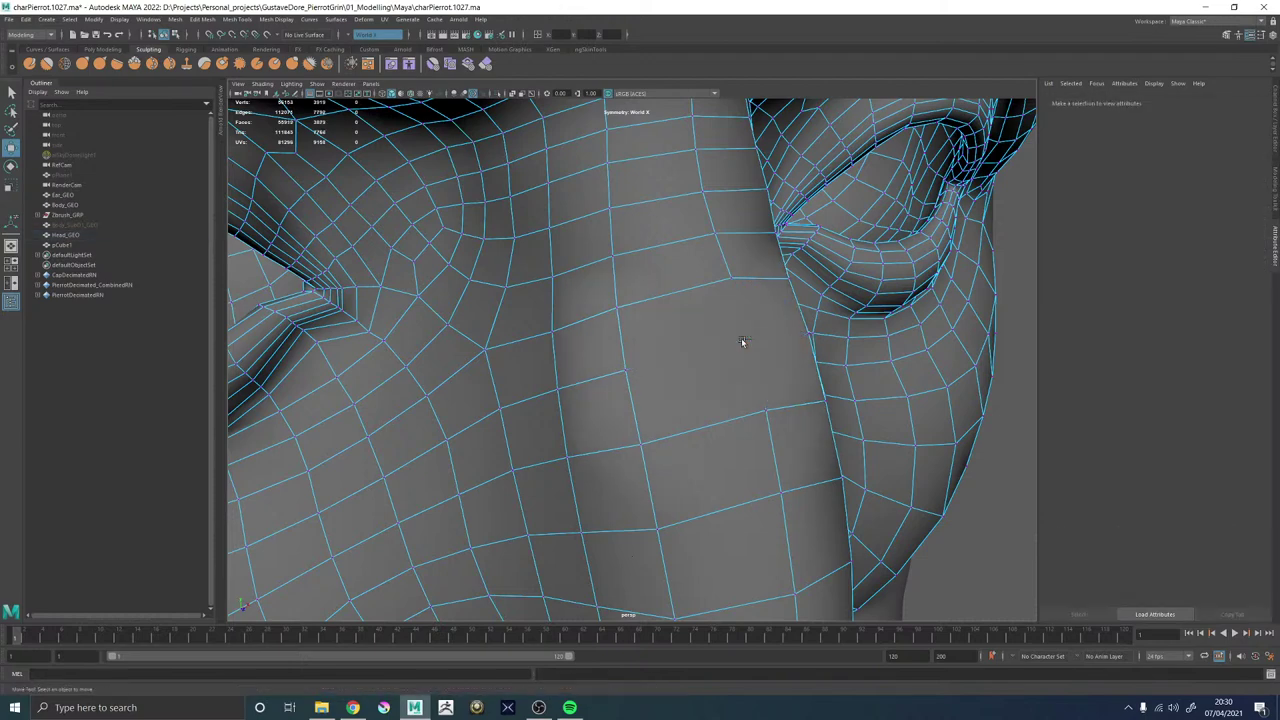
left_click_drag(741, 339, 728, 302, "alt")
key("ctrl+z")
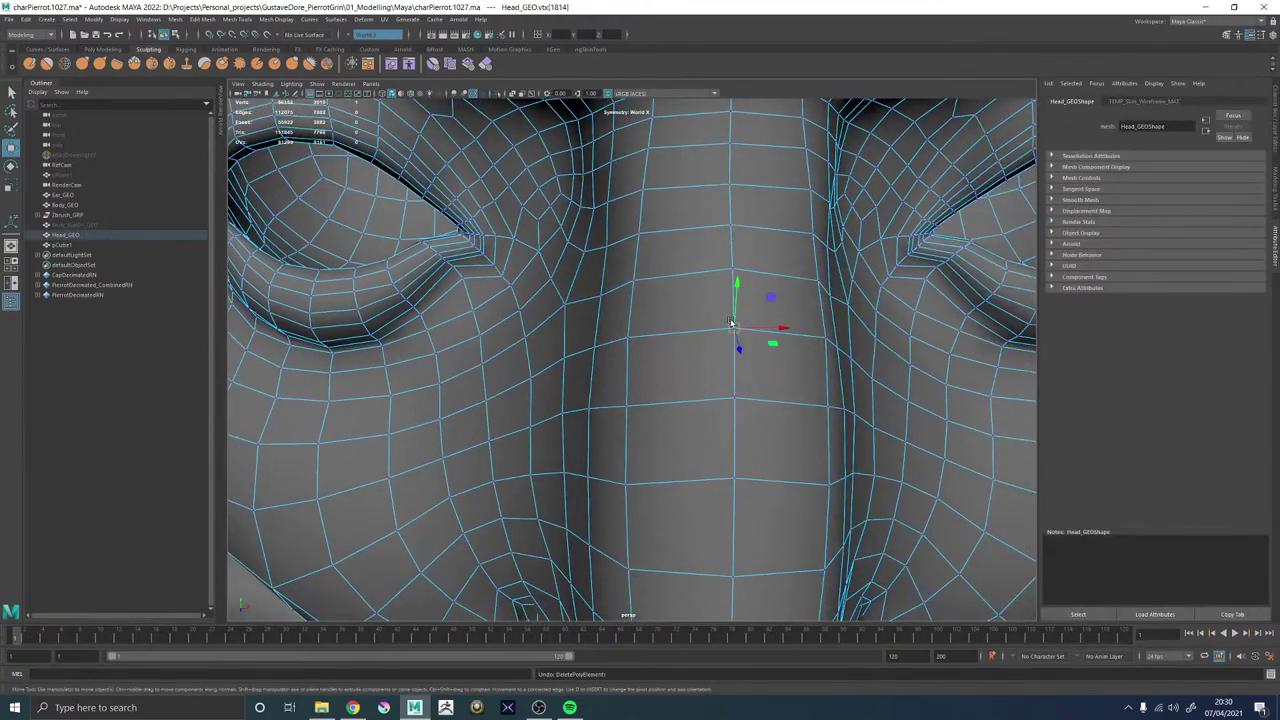
Check the nose bridge in smooth preview, then examine the whole head and mouth in object mode.
key("3")
mouse_move(674, 374)
left_mouse_down("alt")
mouse_move(780, 374)
mouse_move(603, 363)
mouse_move(725, 346)
mouse_move(697, 367)
left_mouse_up("alt")
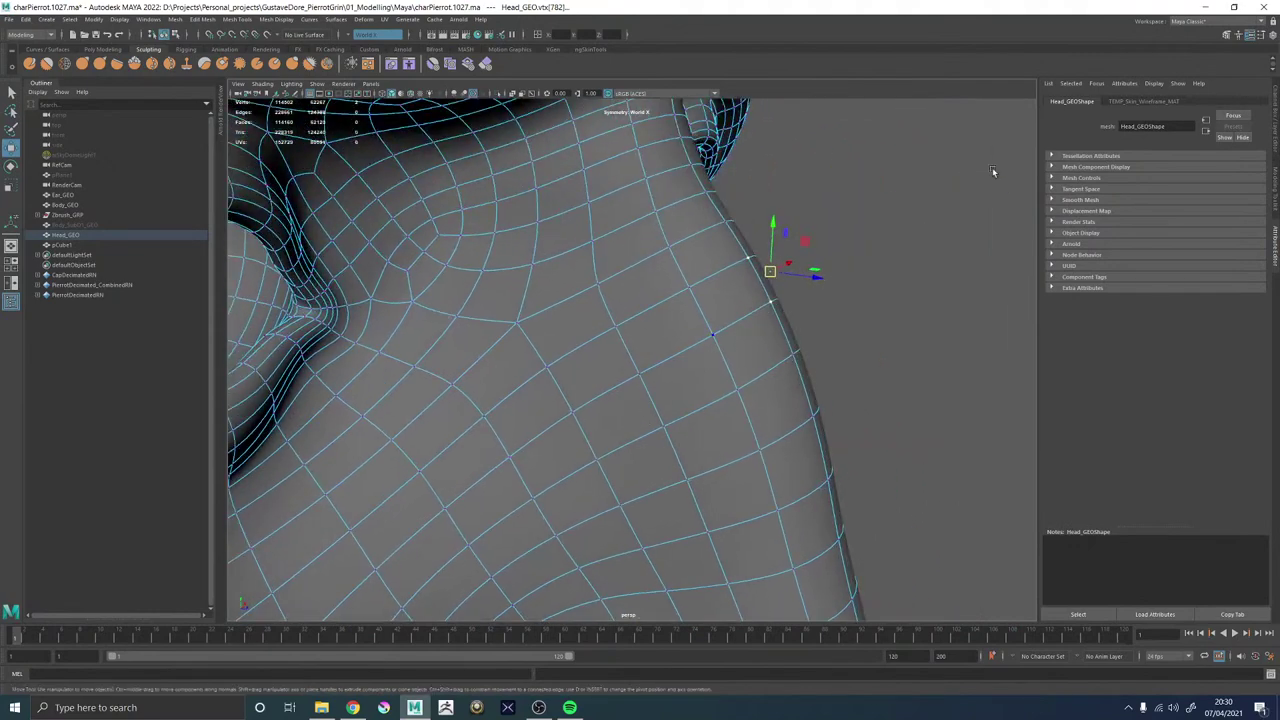
key("F8")
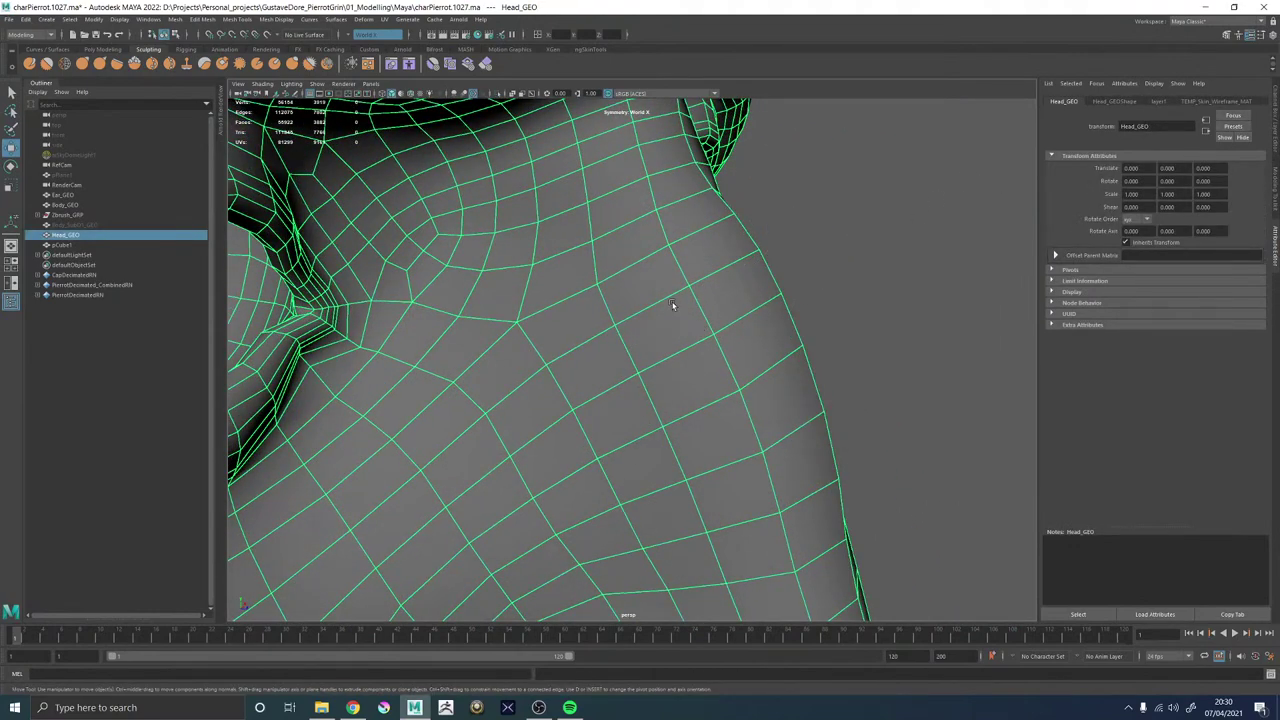
scroll(688, 302, "down", 8)
left_click(832, 394)
left_click_drag(833, 396, 640, 400, "alt")
middle_click_drag(640, 400, 762, 236, "alt")
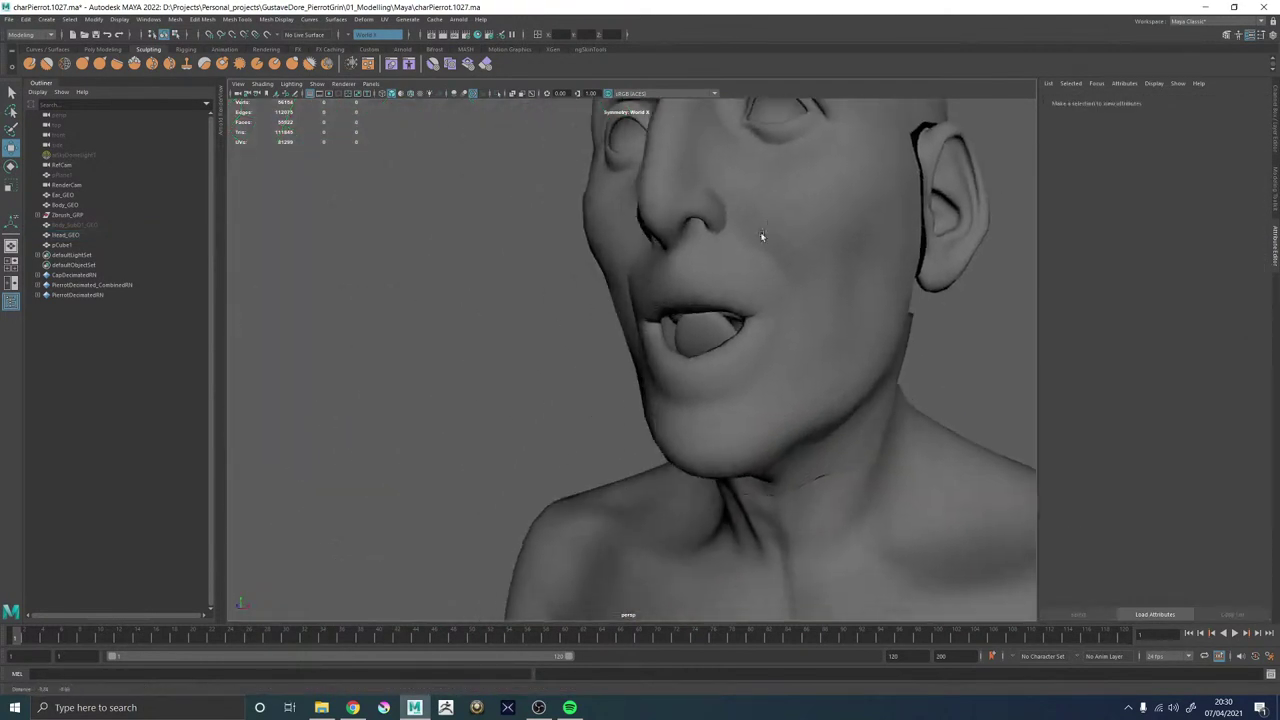
scroll(477, 331, "down", 5)
left_click_drag(477, 331, 541, 339, "alt")
left_click_drag(652, 356, 674, 340, "alt")
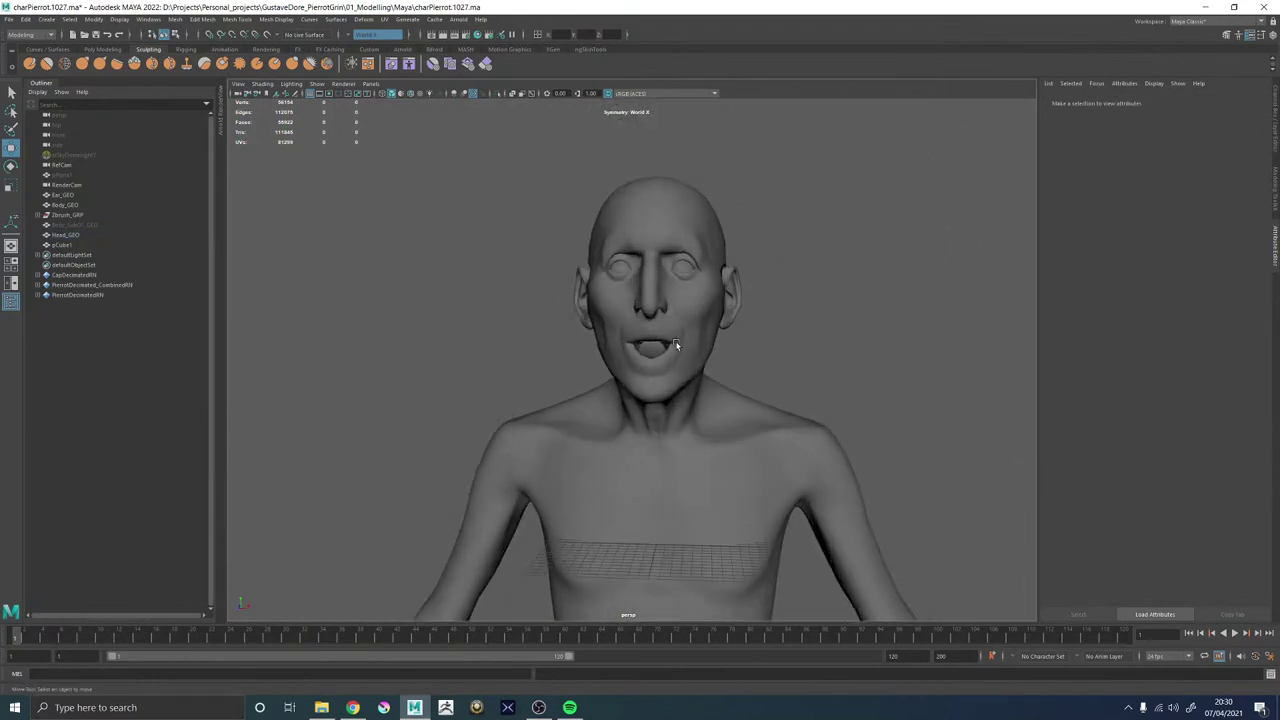
Combine the head and body meshes into one object, delete its history and turn off smooth preview.
scroll(674, 340, "up", 3)
scroll(737, 286, "up", 3)
left_click(791, 345)
scroll(816, 444, "down", 3)
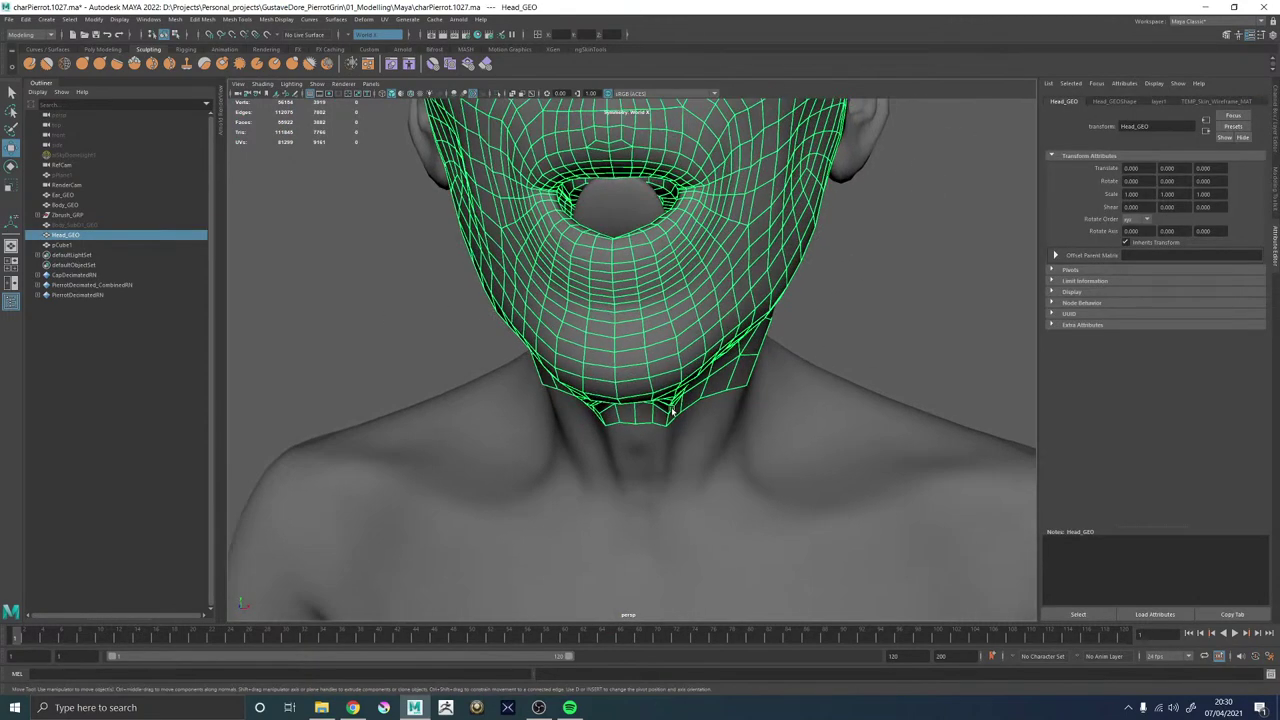
left_click(667, 455, "shift")
right_click_drag(992, 278, 962, 487, "shift")
scroll(727, 350, "up", 3)
key("alt+shift+d")
left_click_drag(727, 350, 660, 372, "alt")
key("1")
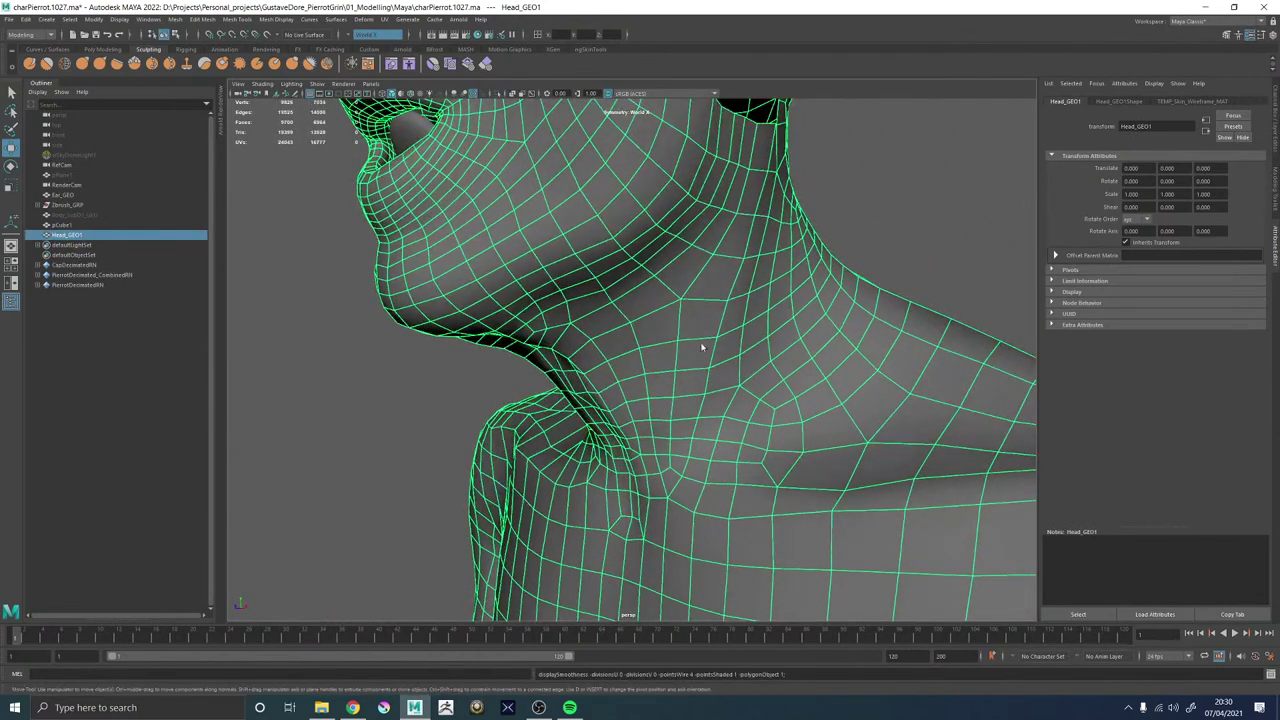
Merge the border edges of the neck seam between head and body with a tolerance of 1.
right_click_drag(702, 347, 691, 287)
double_click(684, 346)
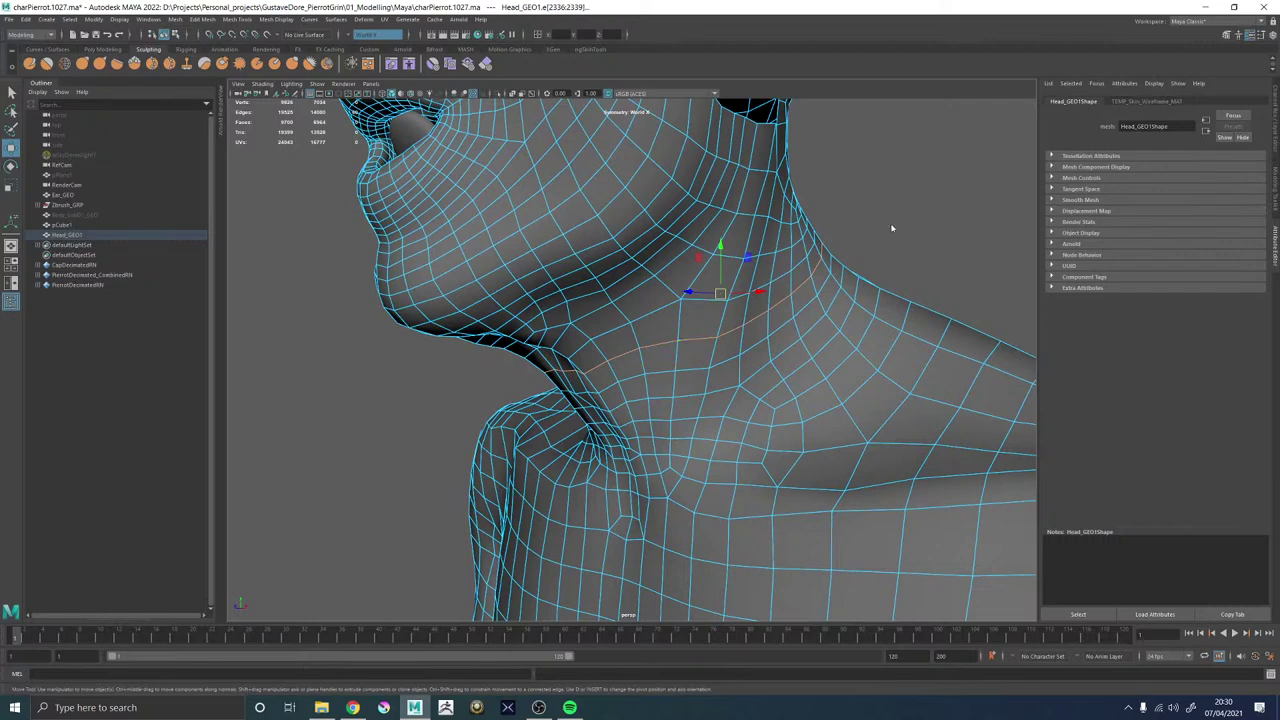
right_click_drag(892, 228, 917, 182, "shift")
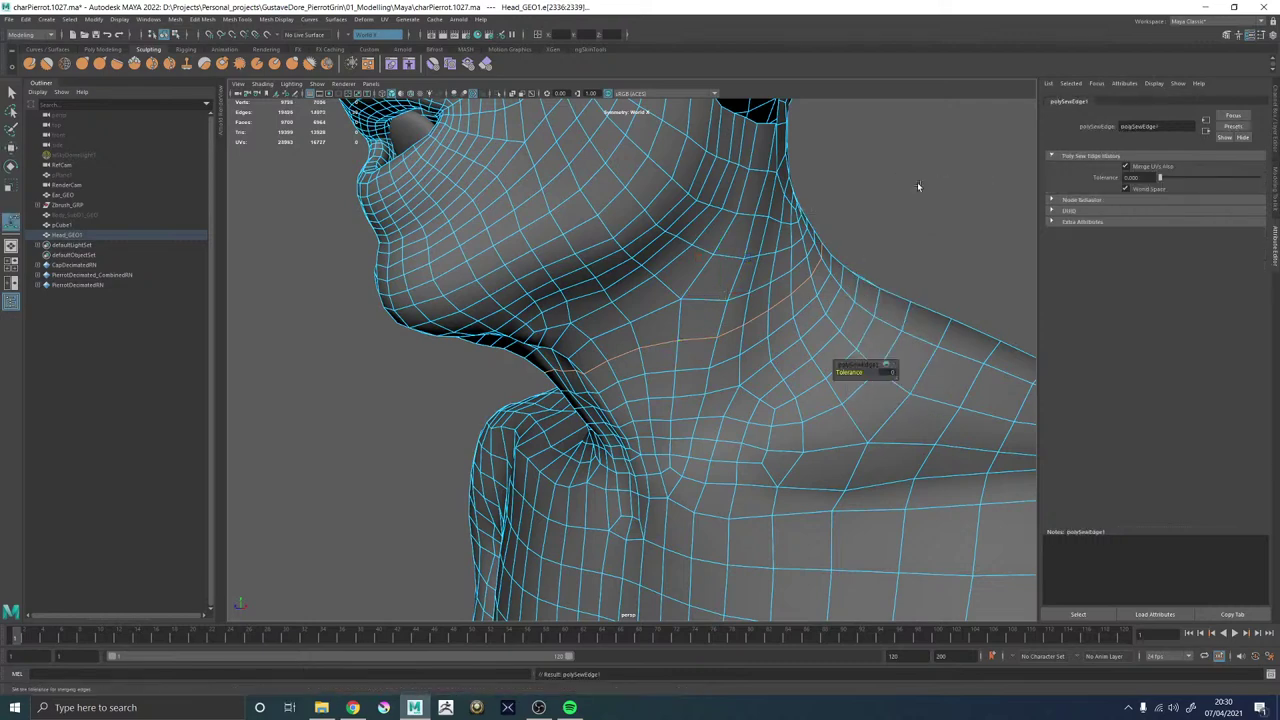
left_click(891, 376)
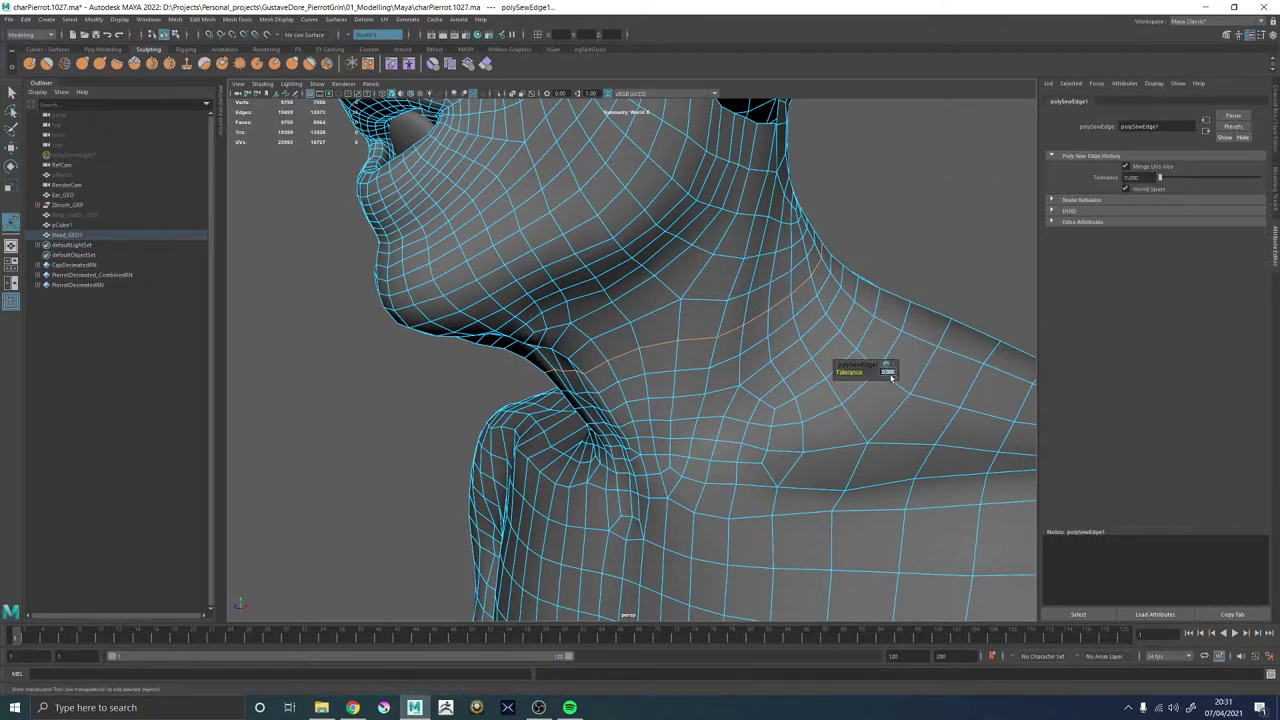
type("1")
key("Return")
scroll(685, 379, "down", 5)
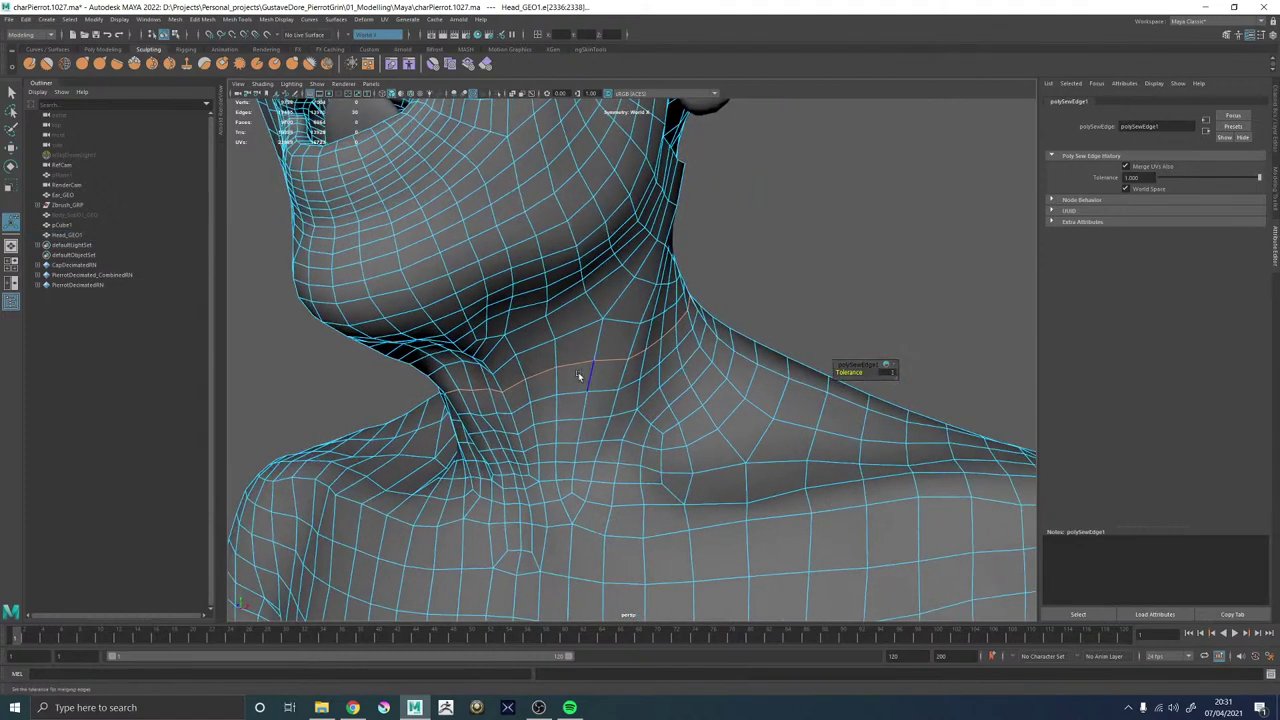
key("w")
left_click(825, 244)
Check the joined neck in smooth preview and in the unsmoothed display, from both sides and the full upper body.
right_click_drag(826, 244, 713, 331, "alt")
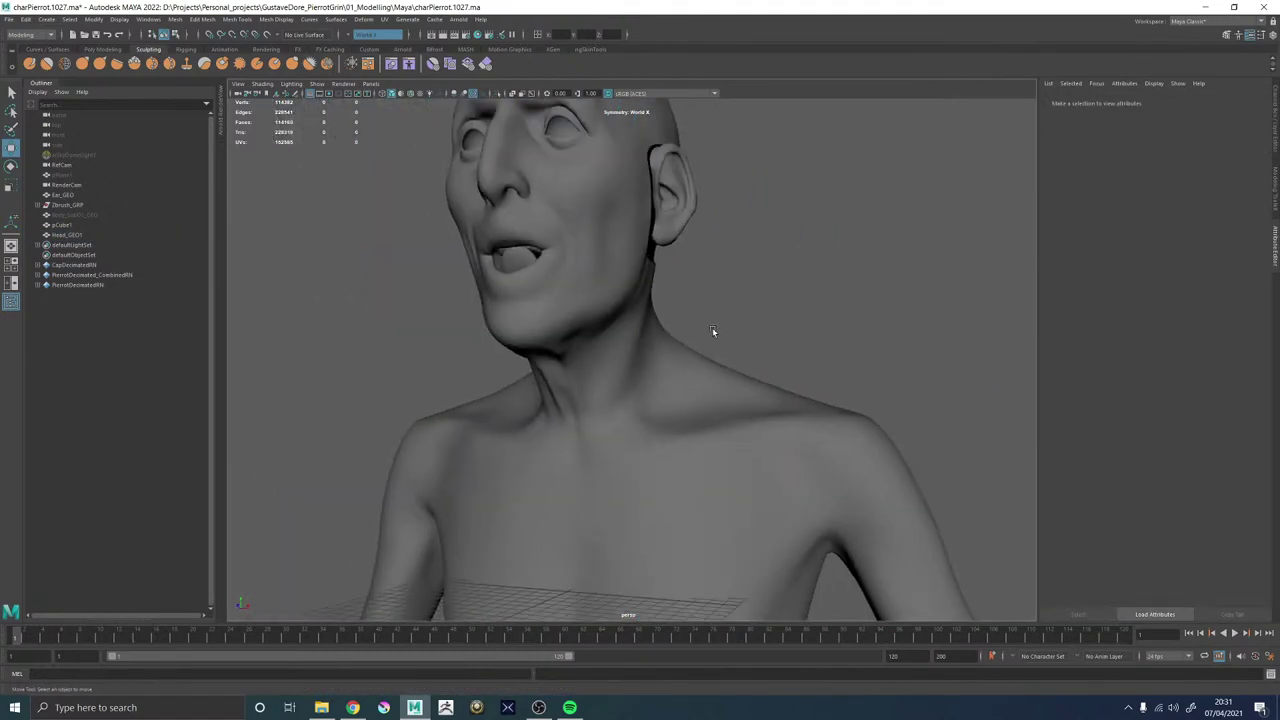
left_click_drag(713, 331, 728, 339, "alt")
left_click(468, 365)
key("1")
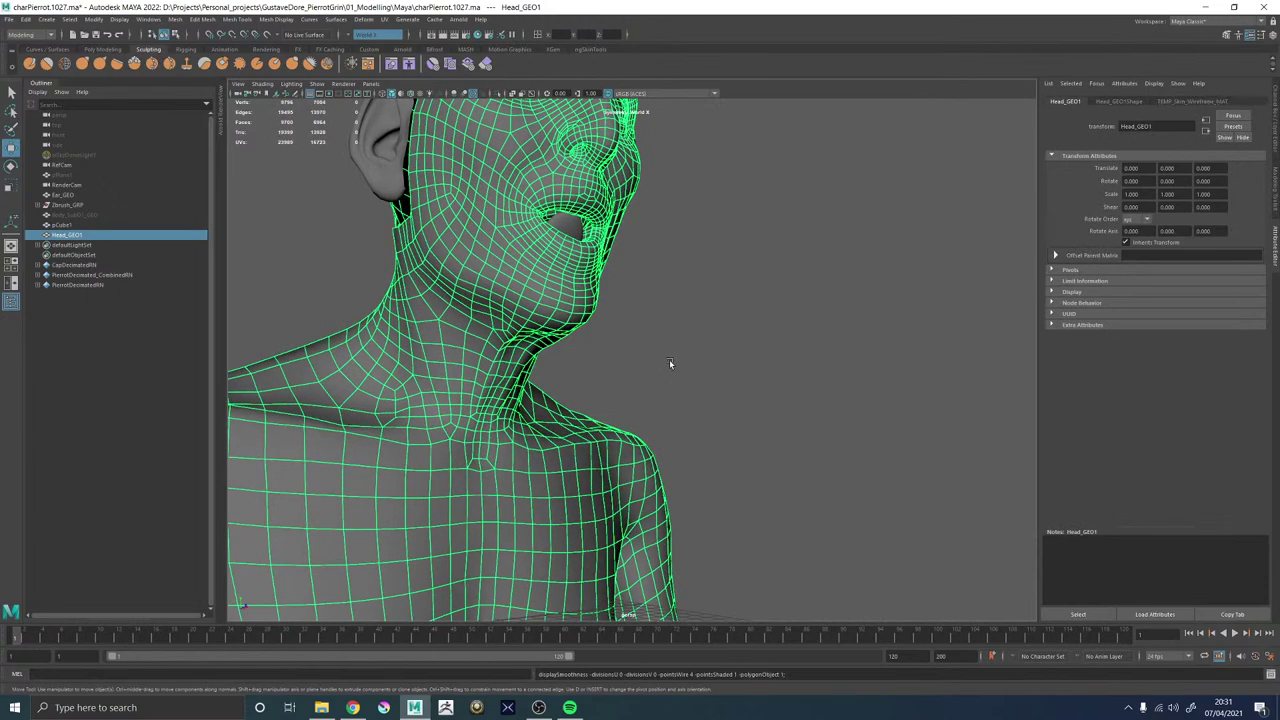
scroll(670, 363, "down", 5)
left_click(794, 394)
left_click_drag(794, 394, 648, 405, "alt")
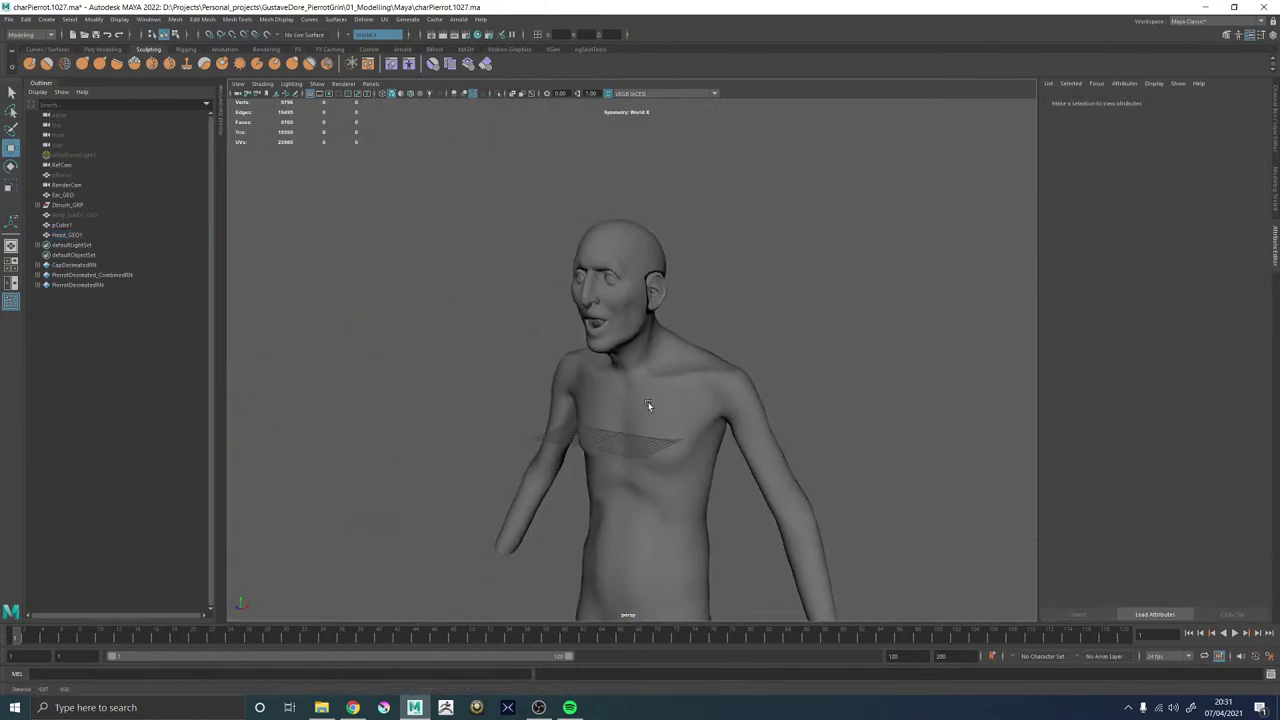
right_click_drag(648, 405, 1020, 655, "alt")
Soften all edges of the combined head and body mesh and delete its history.
left_click(834, 377)
right_click_drag(818, 362, 818, 279)
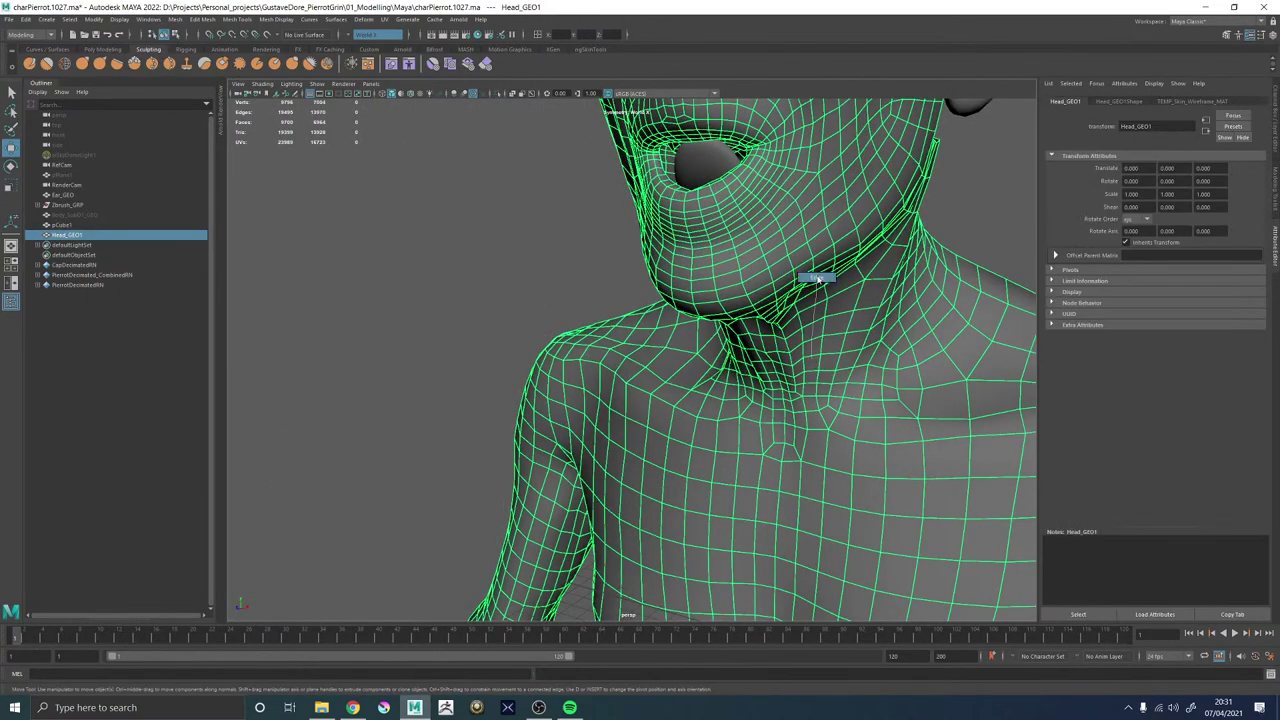
double_click(813, 320)
key("F8")
left_click(273, 20)
left_click(290, 27)
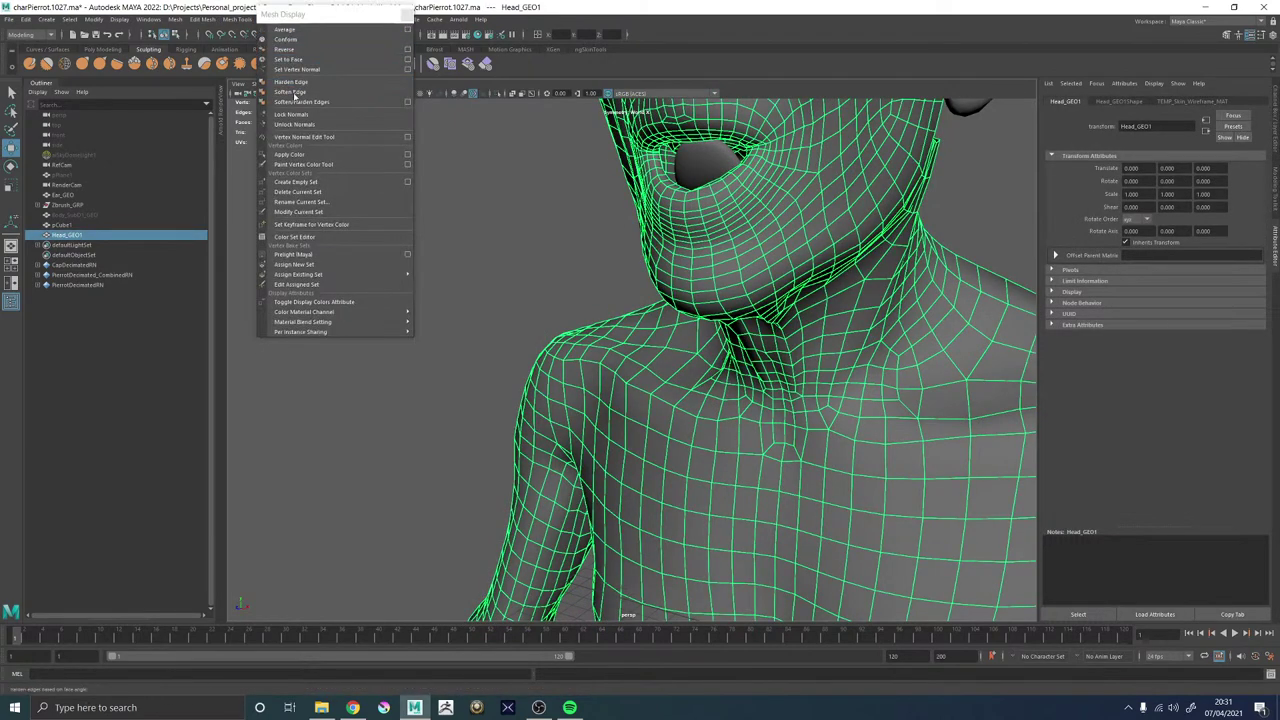
left_click(290, 92)
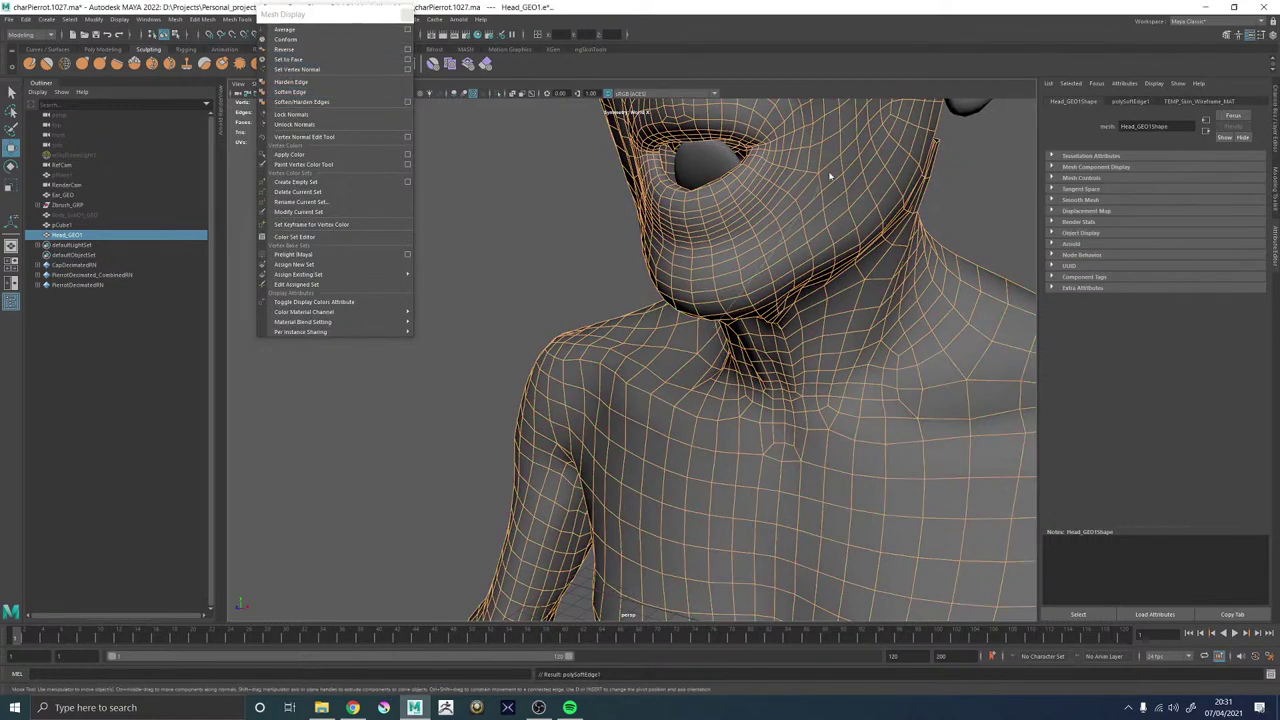
left_click(514, 297)
scroll(514, 297, "down", 5)
left_click(637, 327)
key("alt+shift+d")
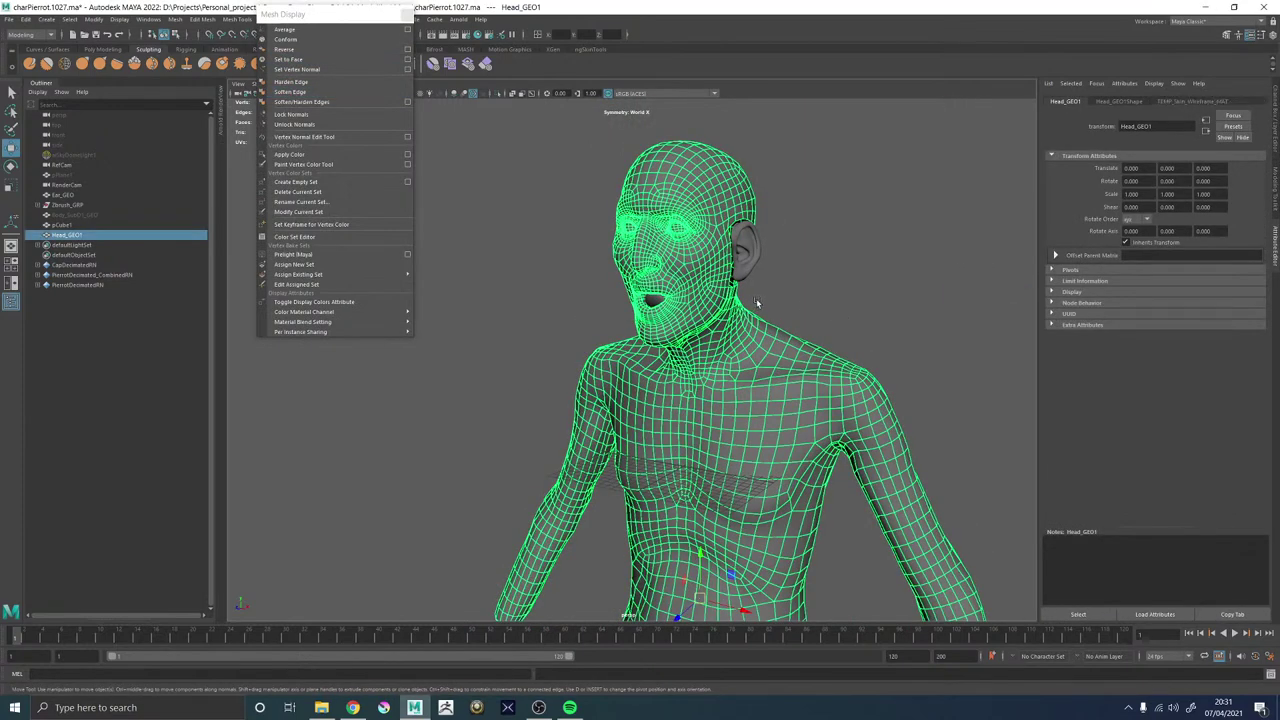
left_click(757, 303)
left_click_drag(672, 325, 780, 331, "alt")
right_click_drag(780, 331, 635, 340, "alt")
left_click_drag(635, 340, 542, 255, "alt")
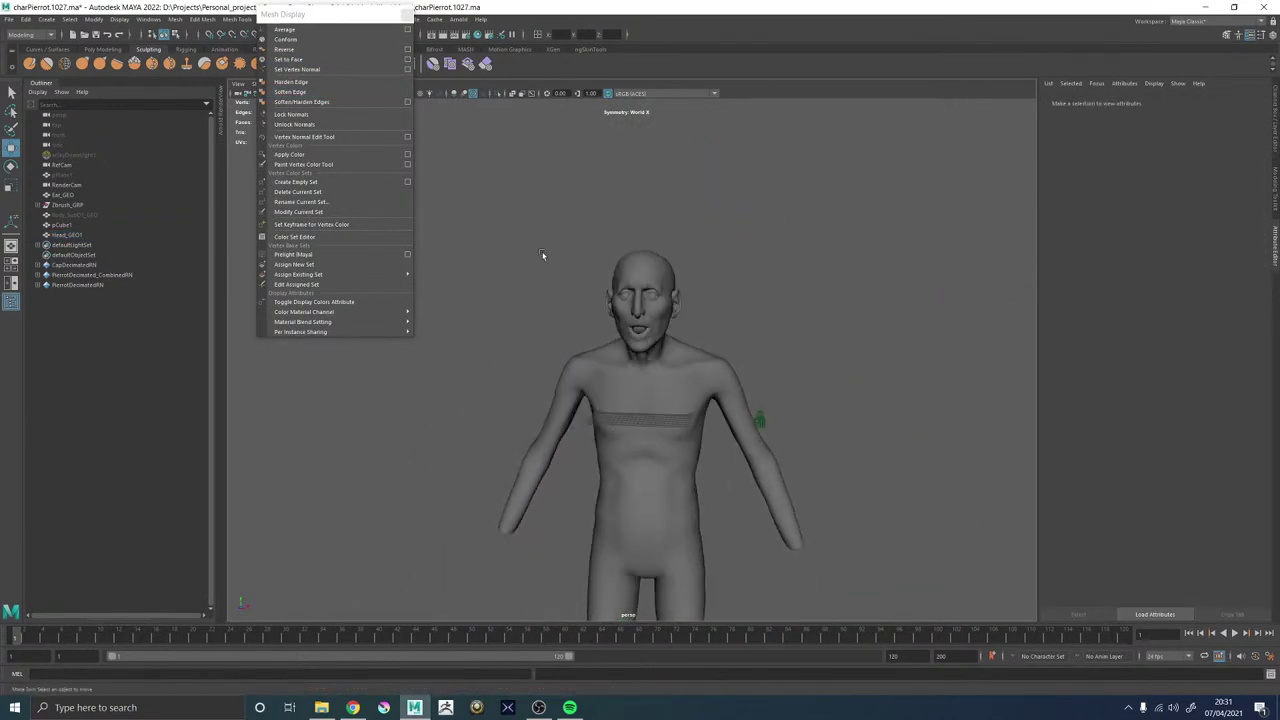
left_click(408, 17)
Examine the shading and wireframe of the joined head, neck and body from several angles.
right_click_drag(540, 278, 728, 418, "alt")
left_click(734, 424)
left_click_drag(672, 413, 732, 406, "alt")
right_click_drag(732, 406, 625, 370, "alt")
left_click_drag(625, 370, 560, 390, "alt")
middle_click_drag(545, 390, 645, 424, "alt")
right_click_drag(630, 354, 734, 404, "alt")
left_click_drag(734, 404, 826, 408, "alt")
right_click_drag(826, 408, 645, 405, "alt")
left_click_drag(600, 400, 868, 446, "alt")
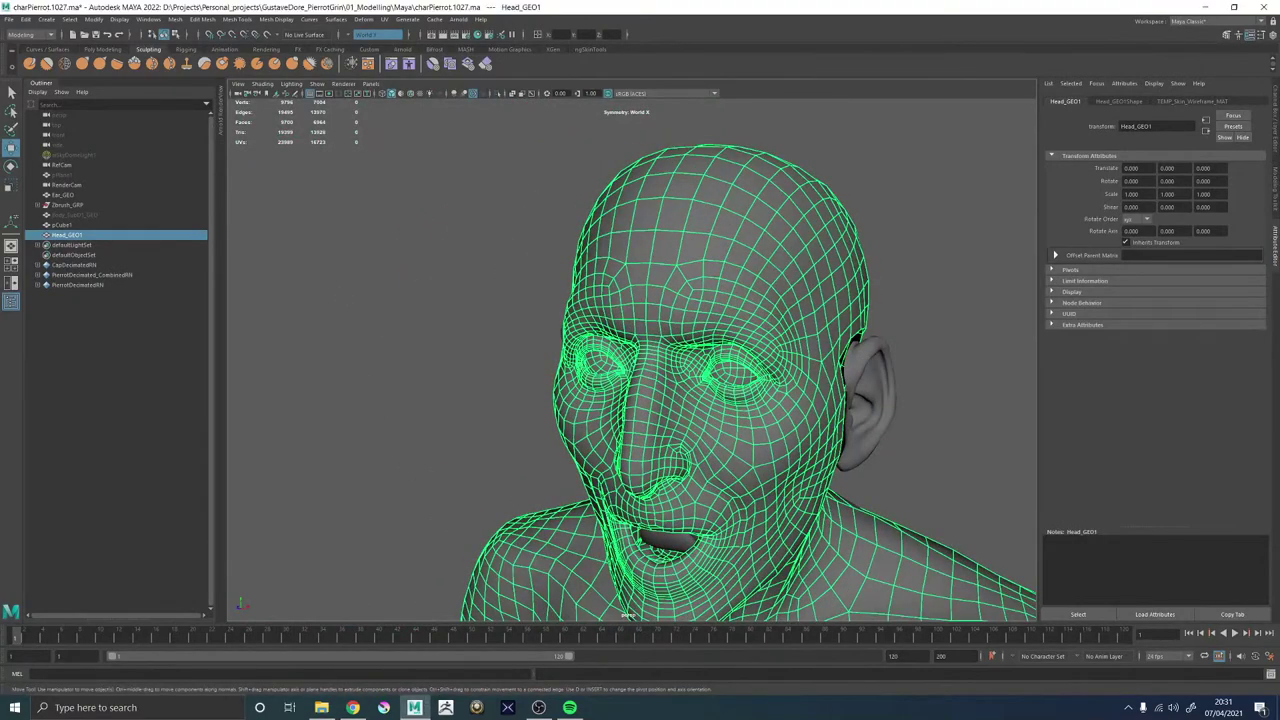
middle_click_drag(745, 440, 686, 232, "alt")
left_click_drag(772, 275, 750, 297, "alt")
left_click(848, 291)
mouse_move(622, 287)
left_mouse_down("alt")
mouse_move(786, 283)
mouse_move(800, 303)
mouse_move(630, 308)
left_mouse_up("alt")
left_click(719, 290)
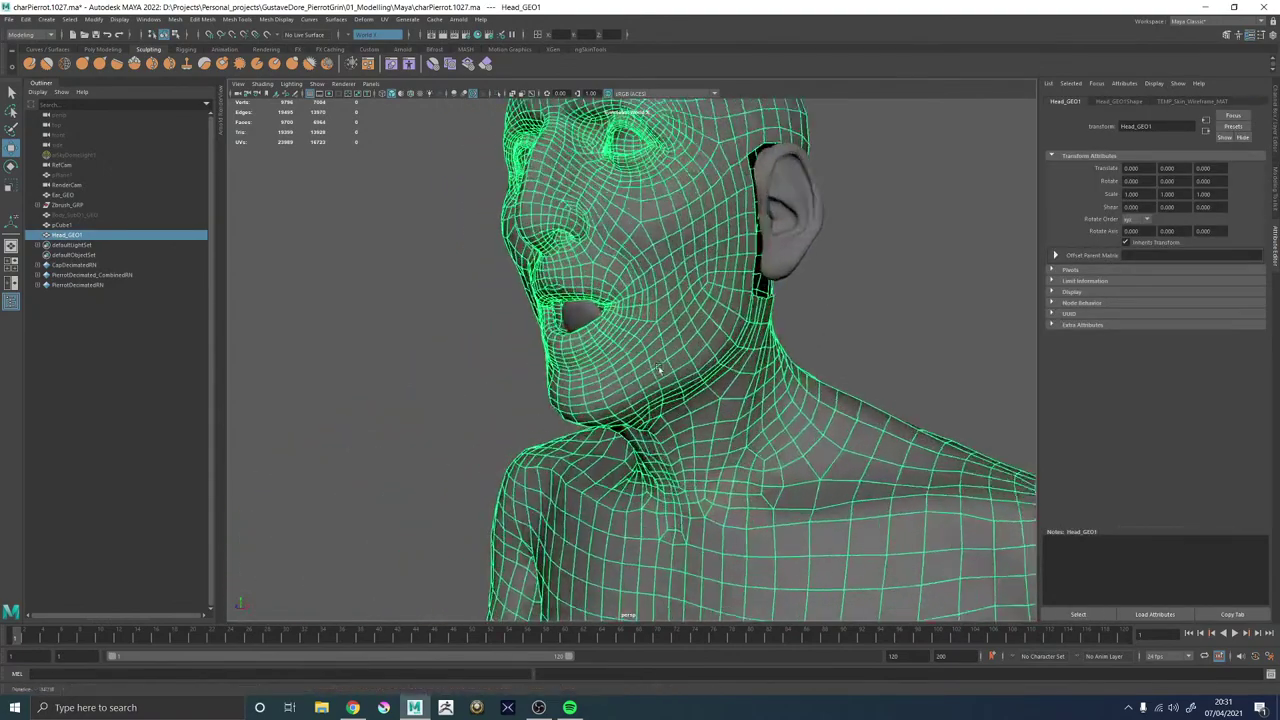
Examine the mouth opening up close and see how the tongue sits between the lips from the front.
right_click_drag(610, 308, 715, 305, "alt")
middle_click_drag(716, 305, 800, 410, "alt")
left_click_drag(605, 354, 646, 346, "alt")
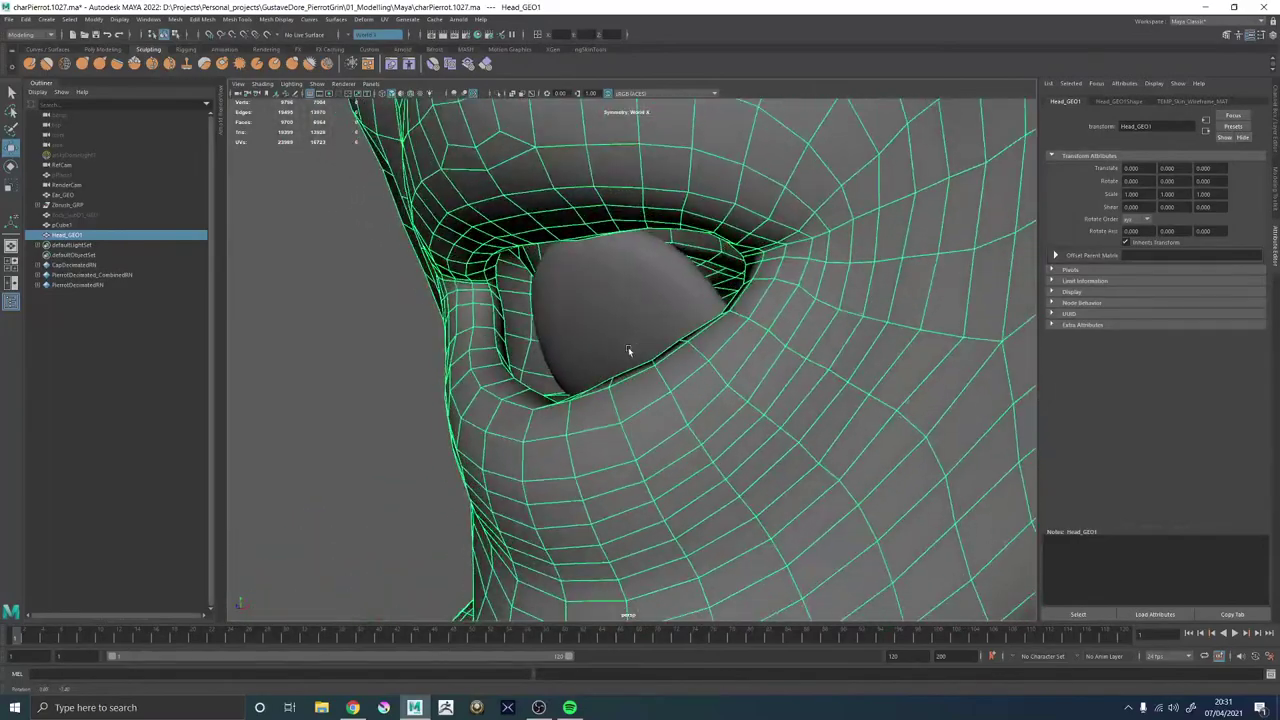
scroll(549, 314, "down", 8)
mouse_move(567, 312)
left_mouse_down("alt")
mouse_move(677, 324)
mouse_move(565, 319)
left_mouse_up("alt")
left_click(941, 376)
right_click_drag(941, 376, 833, 363, "alt")
left_click_drag(690, 350, 745, 353, "alt")
right_click_drag(745, 353, 842, 427, "alt")
left_click_drag(842, 428, 766, 394, "alt")
left_click(762, 368)
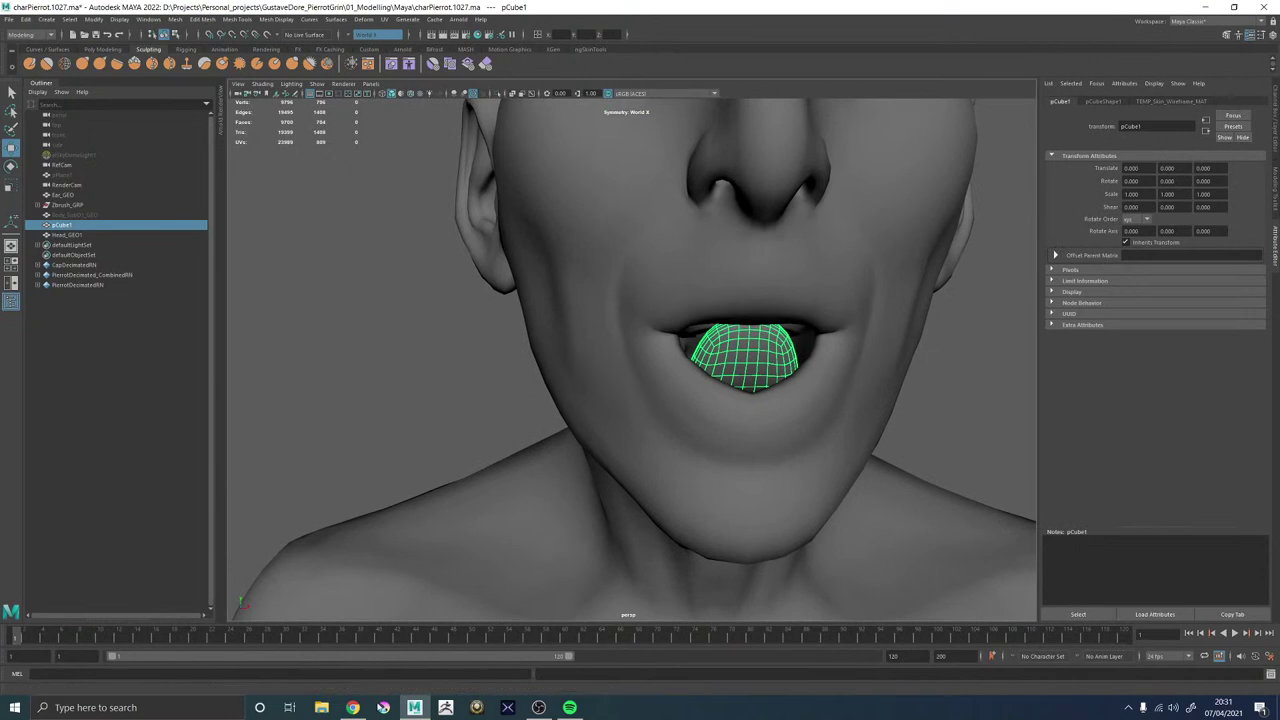
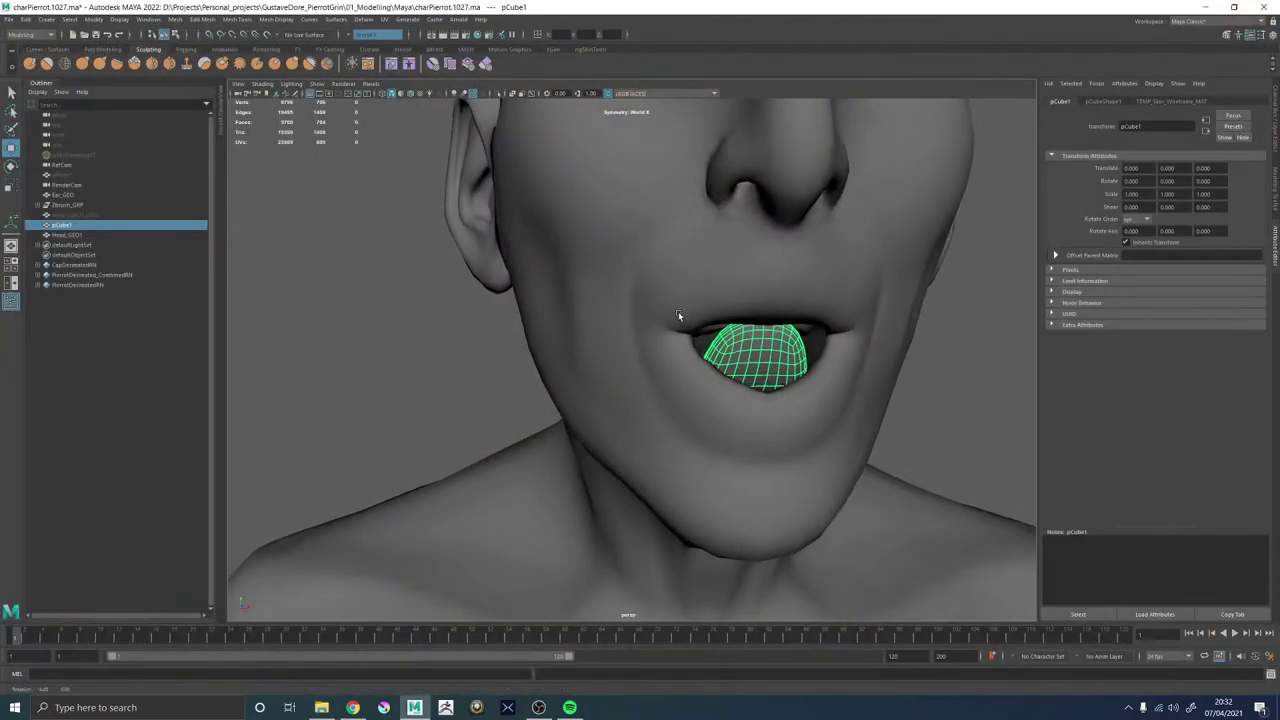
Review the whole face and upper body, then inspect the head's wireframe in a three-quarter view.
scroll(678, 311, "down", 5)
left_click_drag(637, 308, 701, 308, "alt")
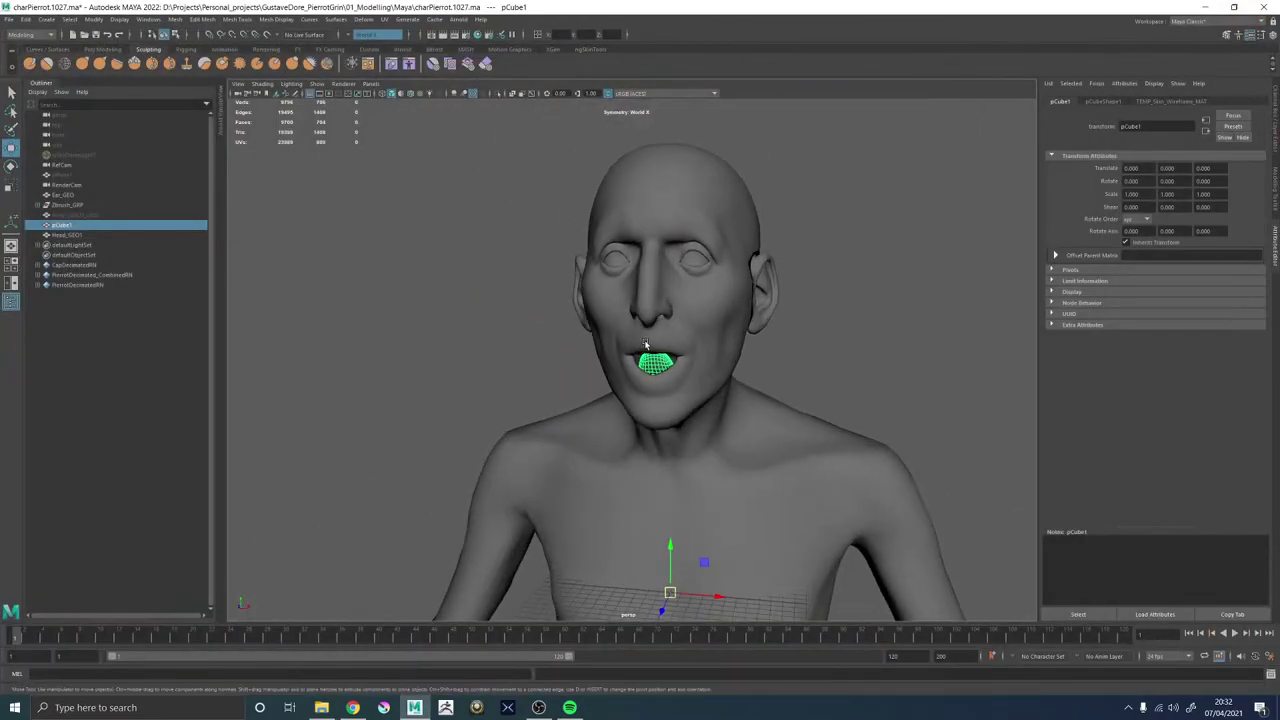
left_click(804, 225)
right_click_drag(804, 225, 677, 272, "alt")
left_click_drag(677, 272, 606, 277, "alt")
scroll(606, 277, "up", 10)
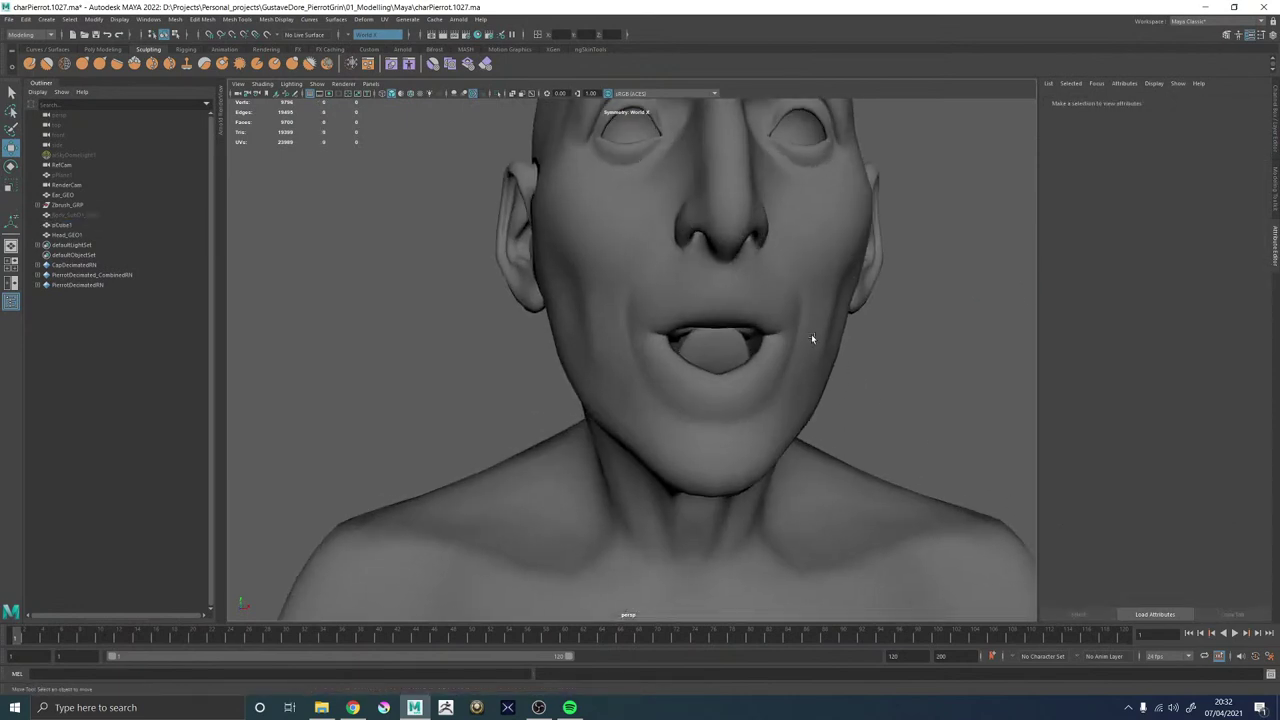
left_click_drag(649, 352, 607, 358, "alt")
left_click(607, 358)
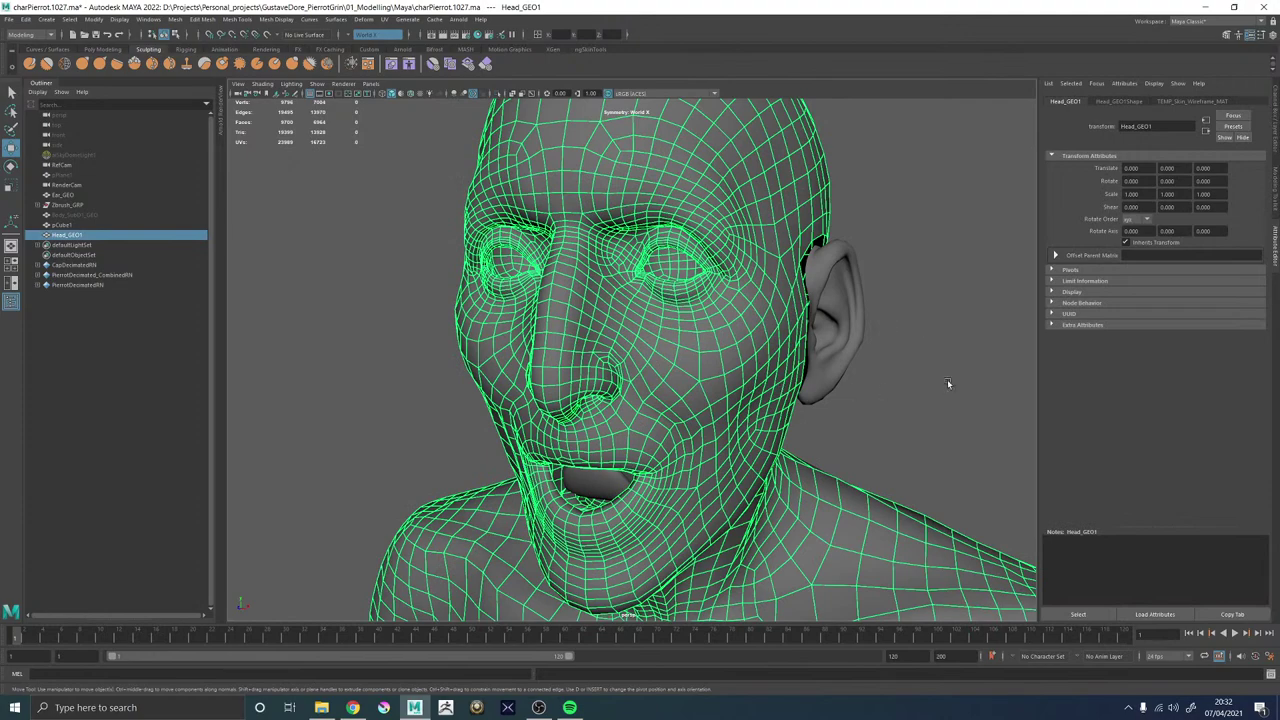
Examine the tongue's fit inside the lips in smooth preview and return the head to the unsmoothed display.
right_click_drag(948, 384, 651, 322, "alt")
left_click_drag(651, 322, 680, 318, "alt")
right_click_drag(680, 318, 880, 317, "alt")
left_click(783, 146)
middle_click_drag(783, 146, 768, 264, "alt")
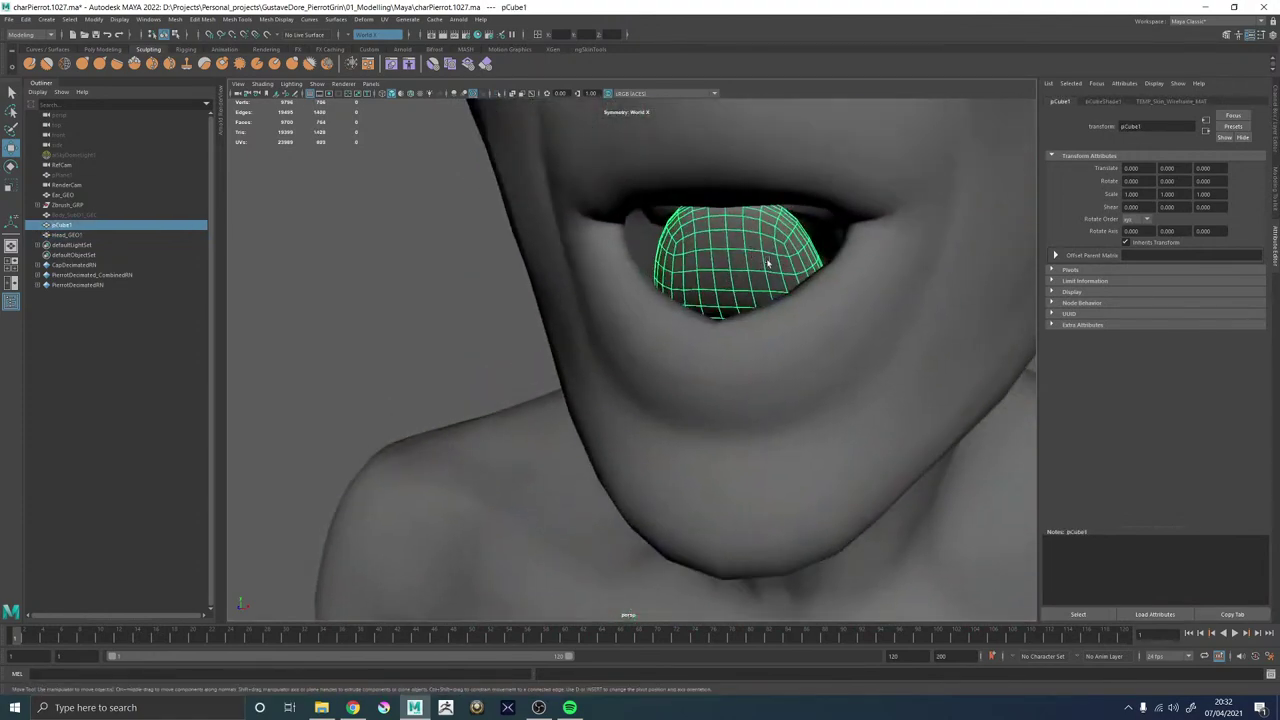
left_click_drag(794, 265, 588, 270, "alt")
mouse_move(588, 270)
right_mouse_down("alt")
mouse_move(648, 277)
mouse_move(604, 264)
right_mouse_up("alt")
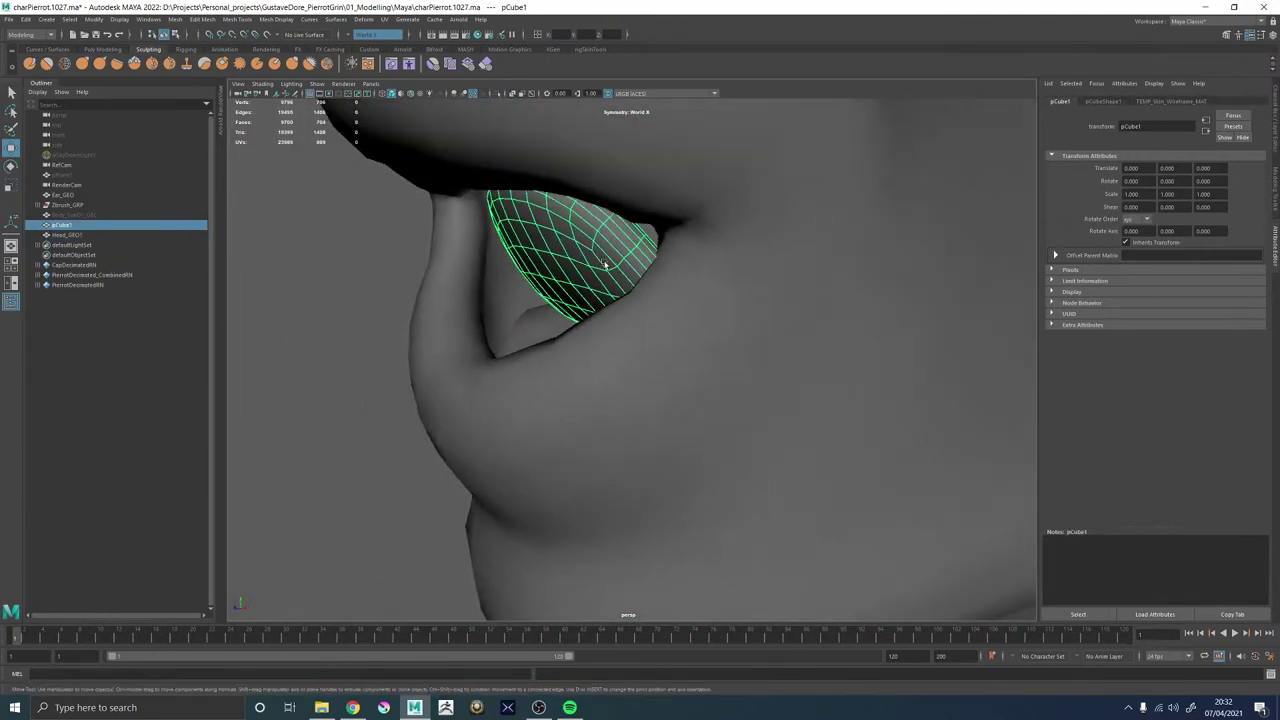
left_click_drag(605, 264, 733, 352, "alt")
left_click(733, 352)
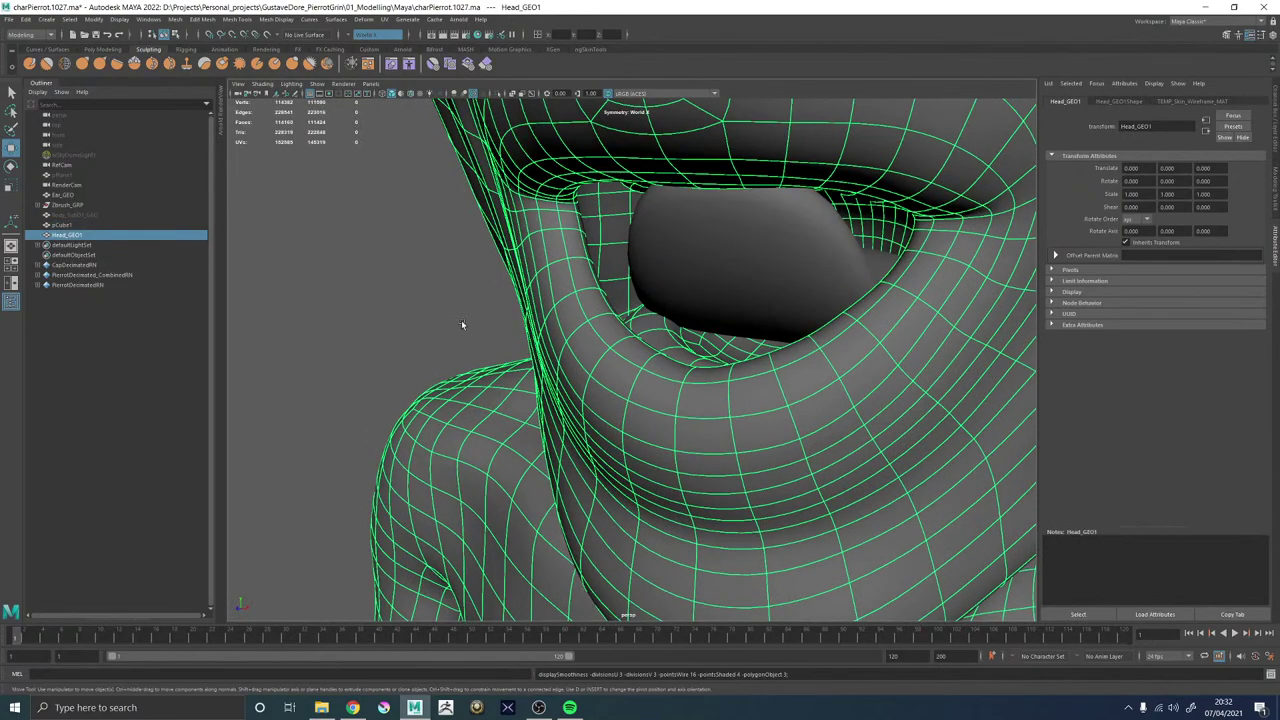
key("1")
right_click_drag(461, 323, 428, 333, "alt")
left_click_drag(428, 333, 490, 318, "alt")
right_click_drag(490, 318, 101, 277, "alt")
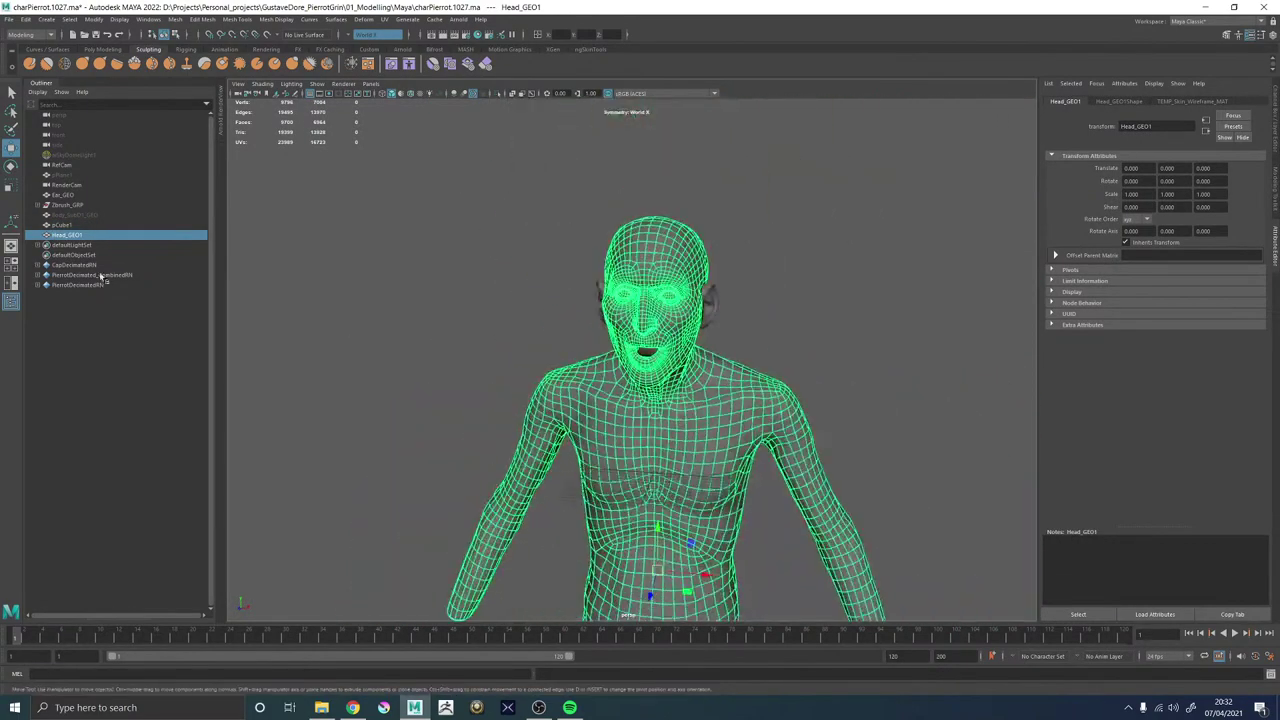
Rename the combined head and body mesh Body_GEO and the tongue mesh Tongue_GEO.
double_click(87, 237)
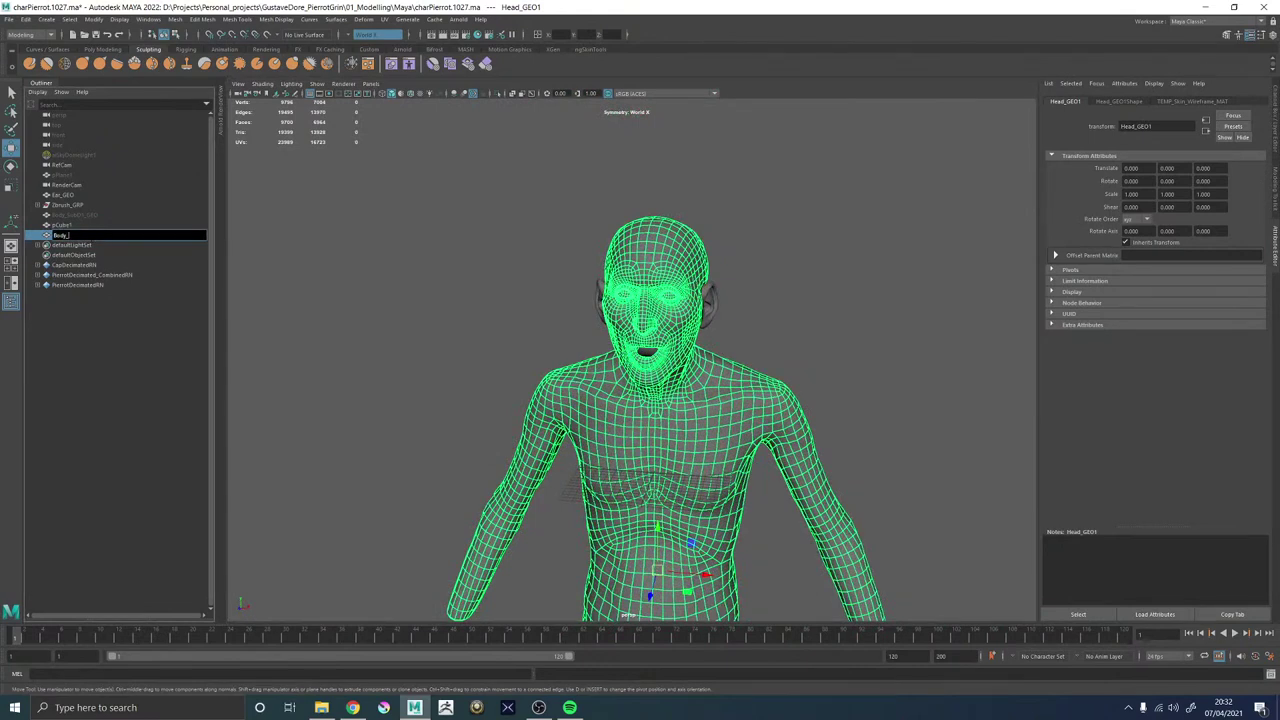
key("Return")
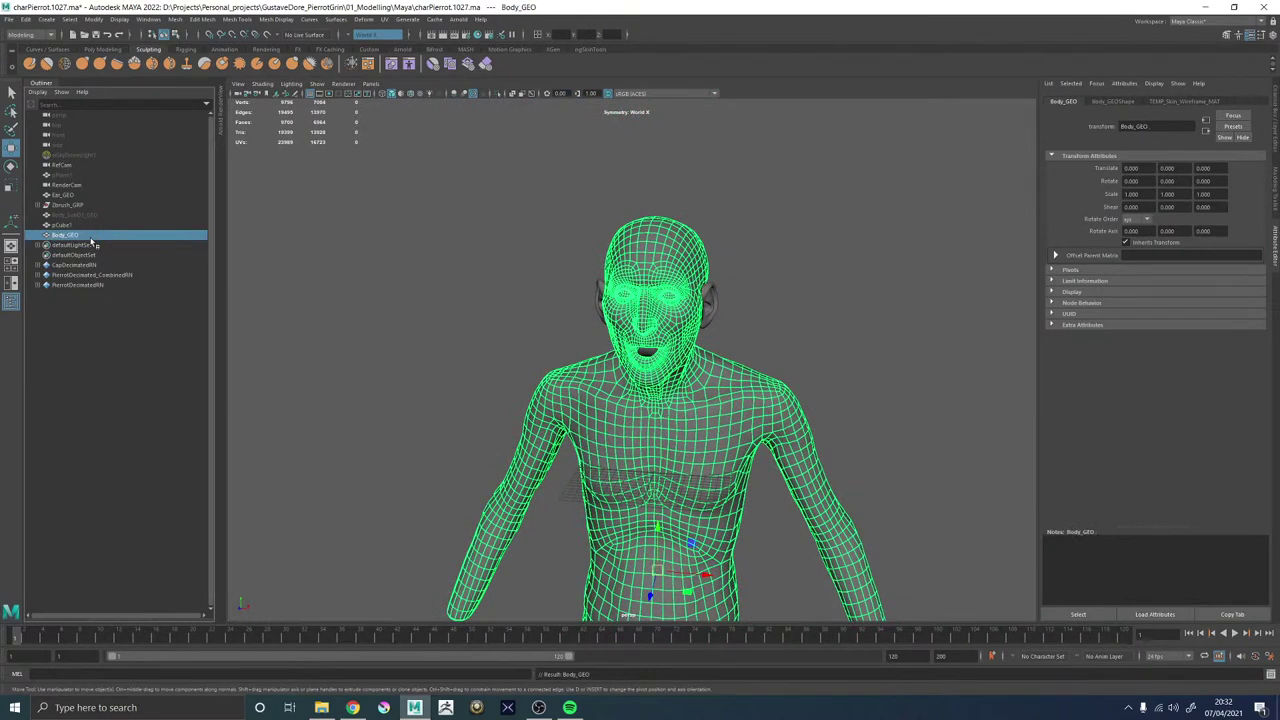
left_click(89, 227)
double_click(89, 227)
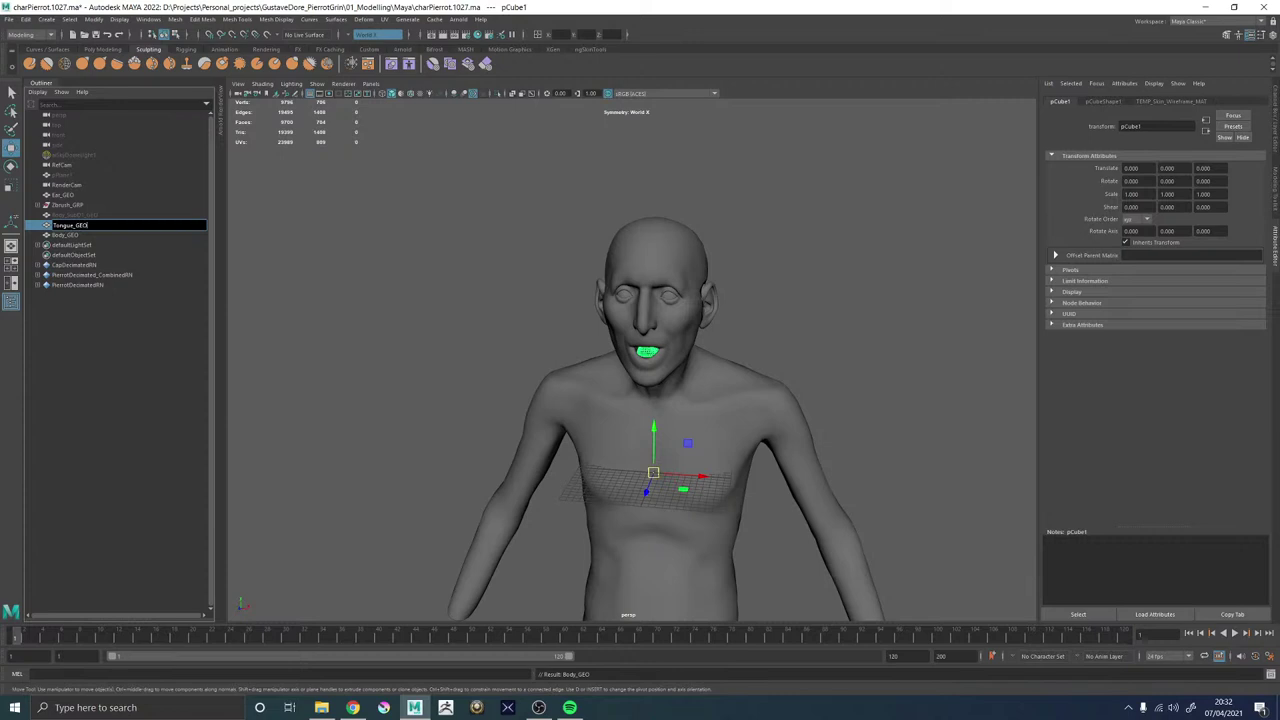
key("Return")
Delete the old hidden Body_SubD1_GEO mesh.
double_click(80, 215)
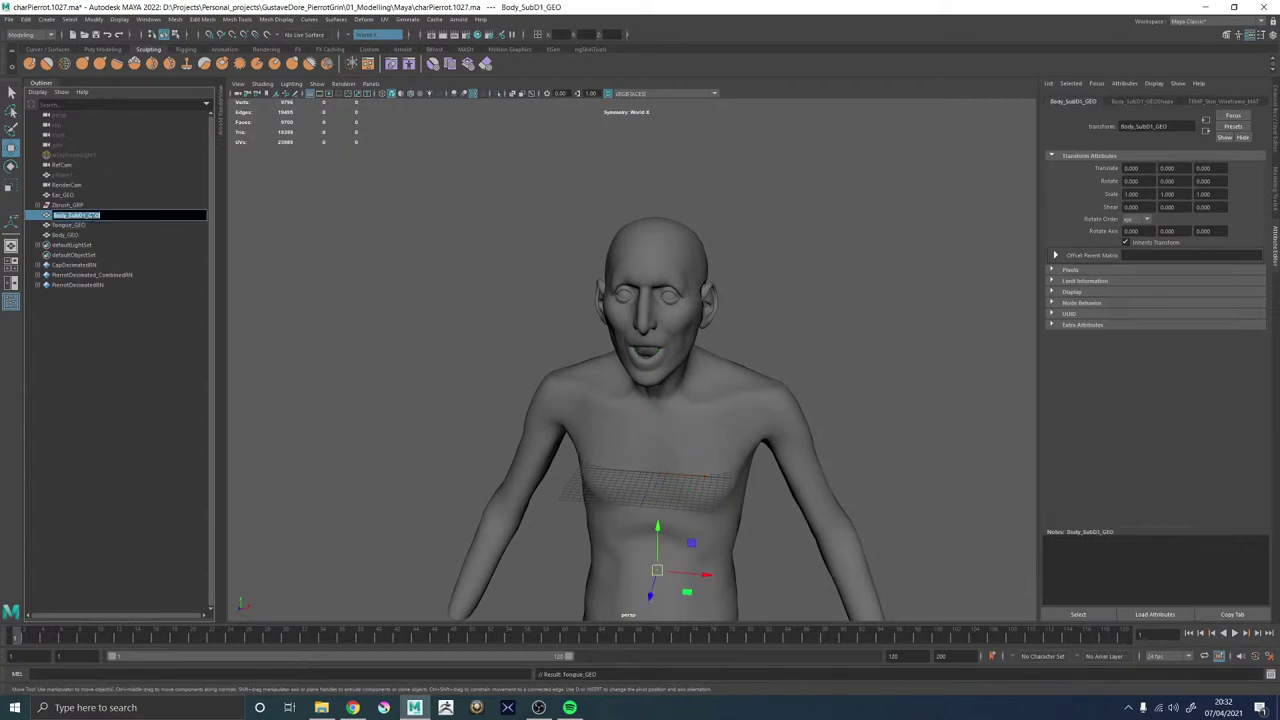
left_click(79, 227)
left_click(83, 216)
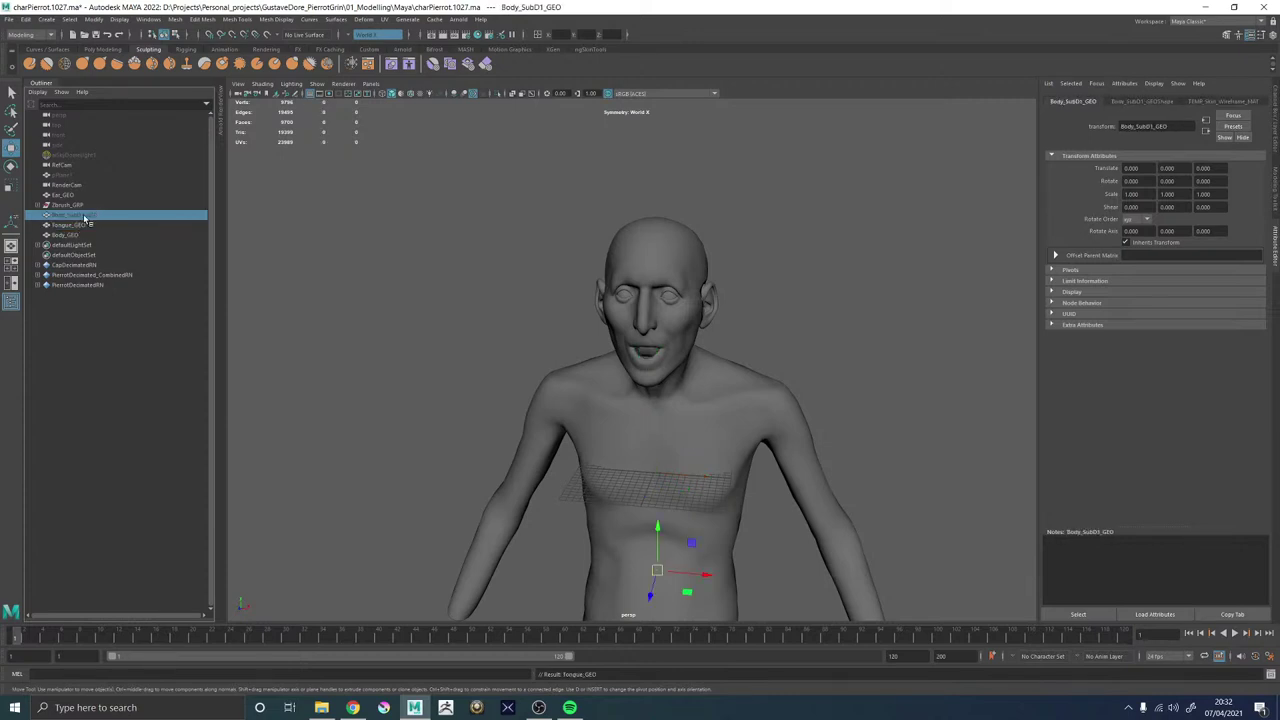
key("Delete")
Duplicate Body_GEO and name the copy Body_SubD1_GEO.
left_click(63, 225)
left_click_drag(671, 314, 745, 332, "alt")
right_click_drag(745, 332, 876, 412, "alt")
key("ctrl+d")
double_click(70, 235)
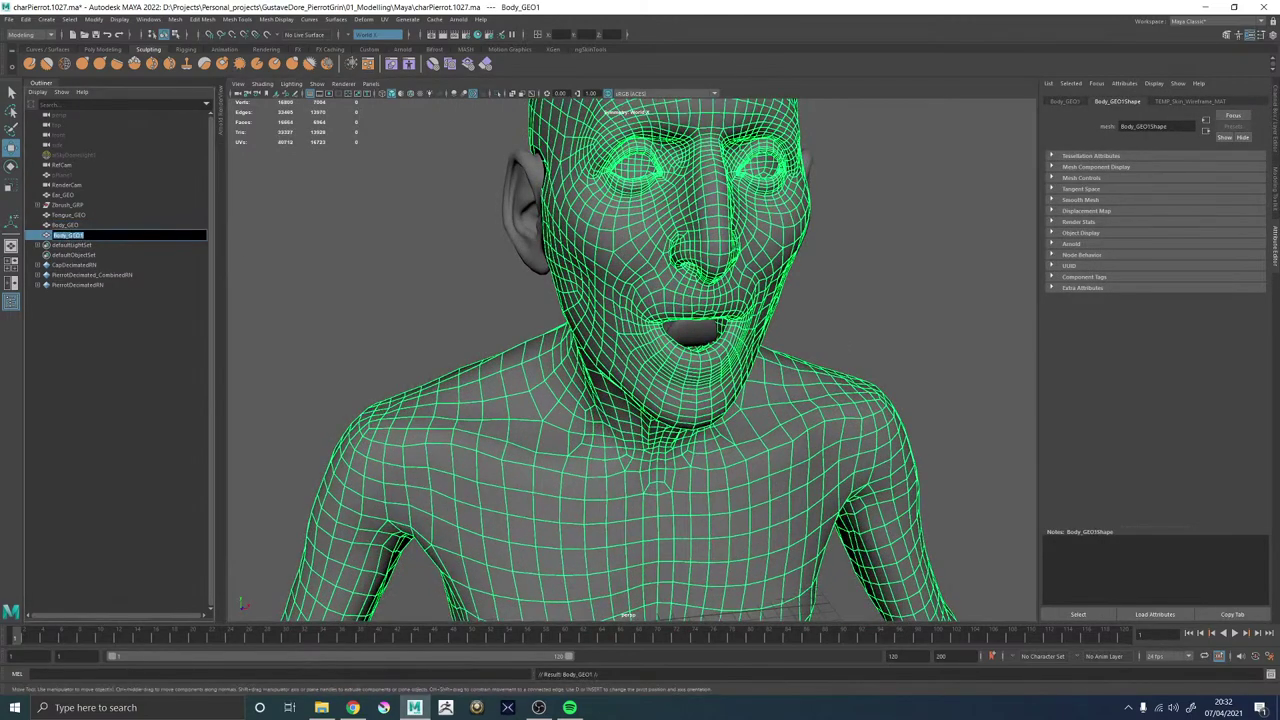
key("Return")
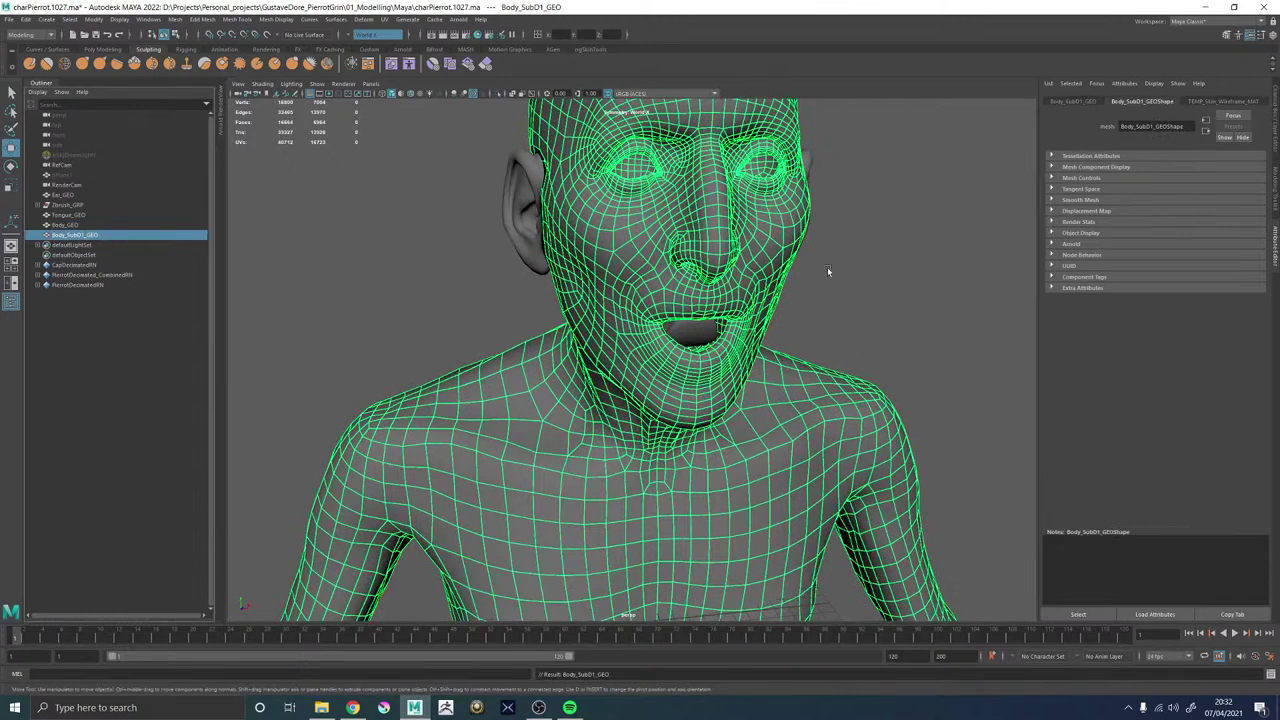
Smooth Body_SubD1_GEO by one division level, inspect its denser wireframe and select Body_GEO.
right_click_drag(827, 267, 804, 325)
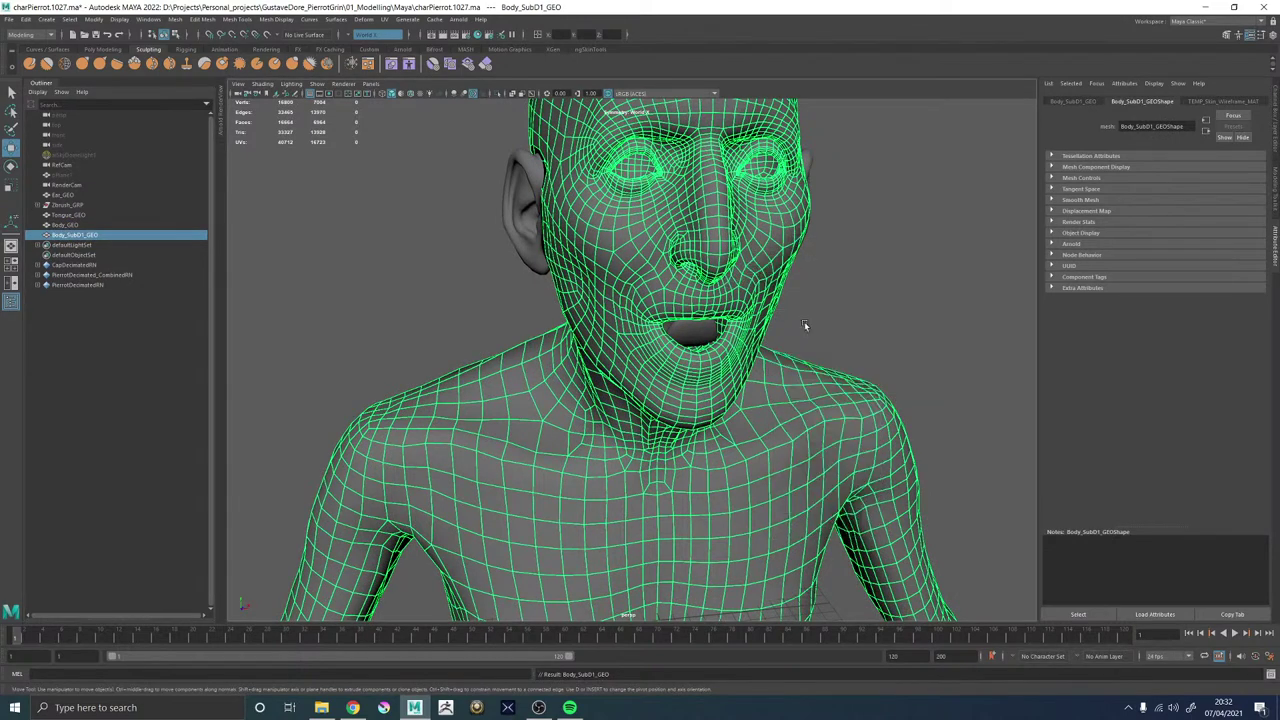
key("q")
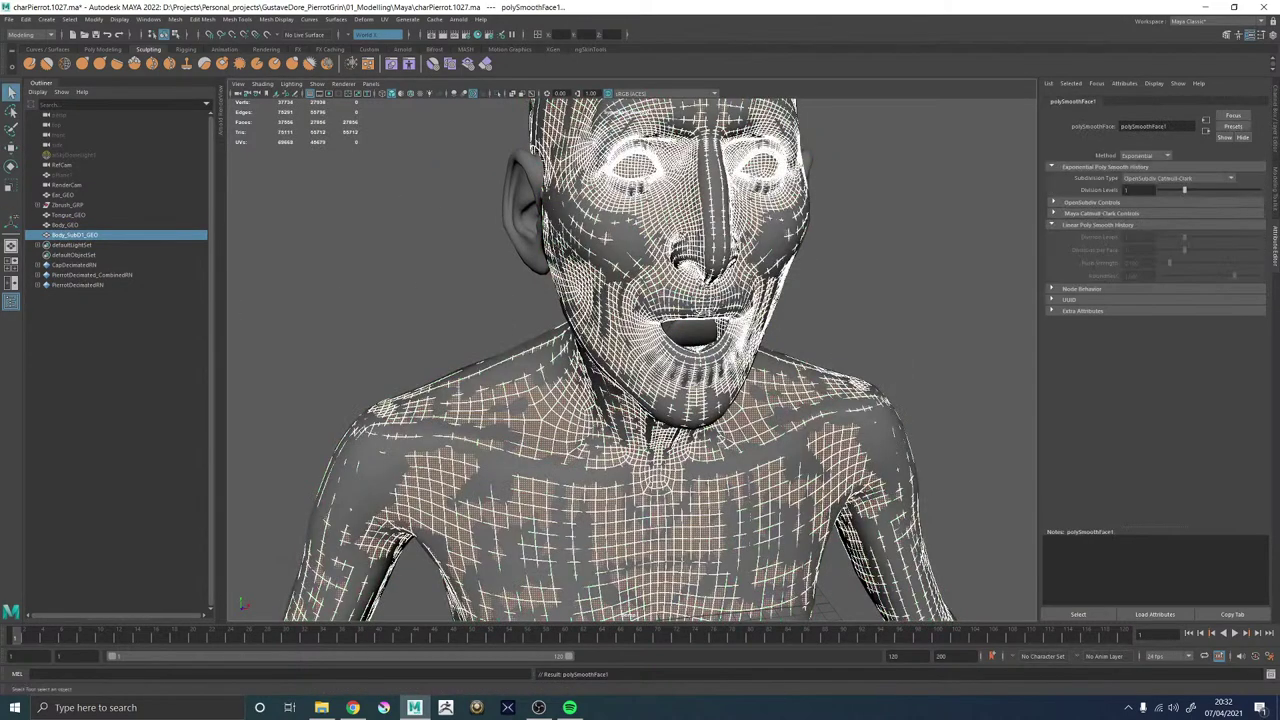
left_click(657, 278)
left_click_drag(749, 292, 616, 294, "alt")
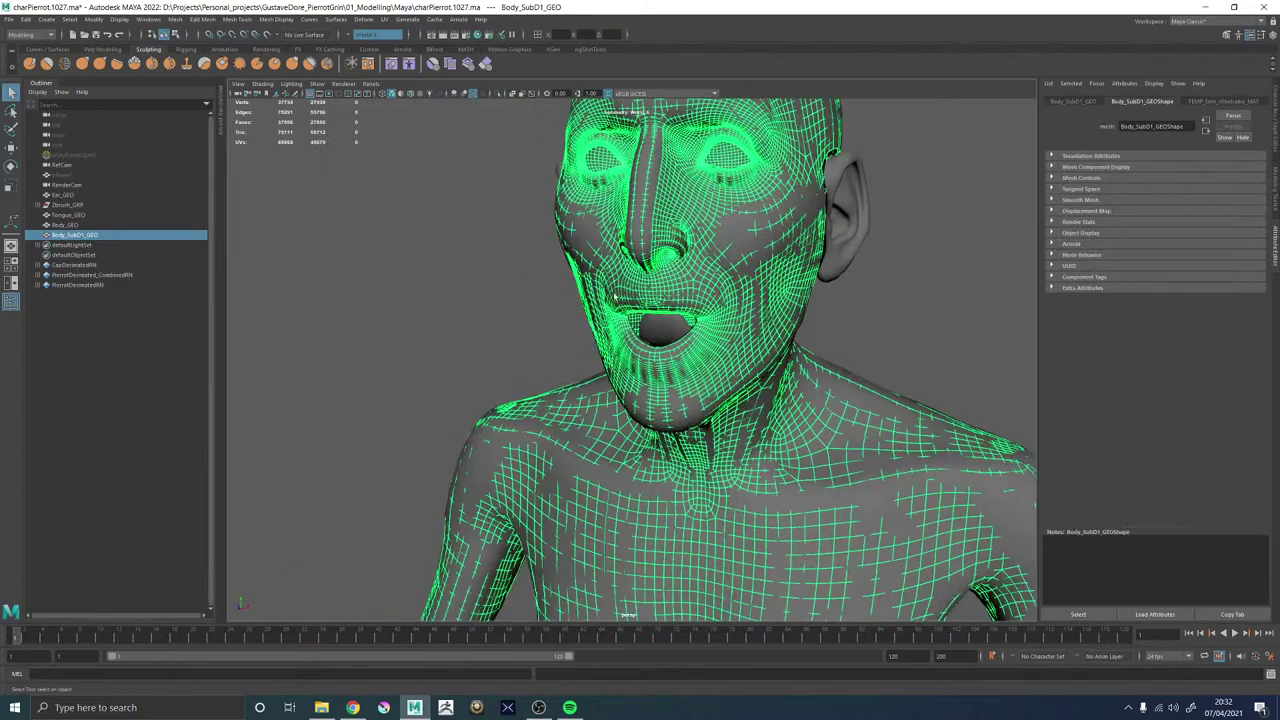
middle_click_drag(579, 248, 574, 322, "alt")
left_click(84, 227)
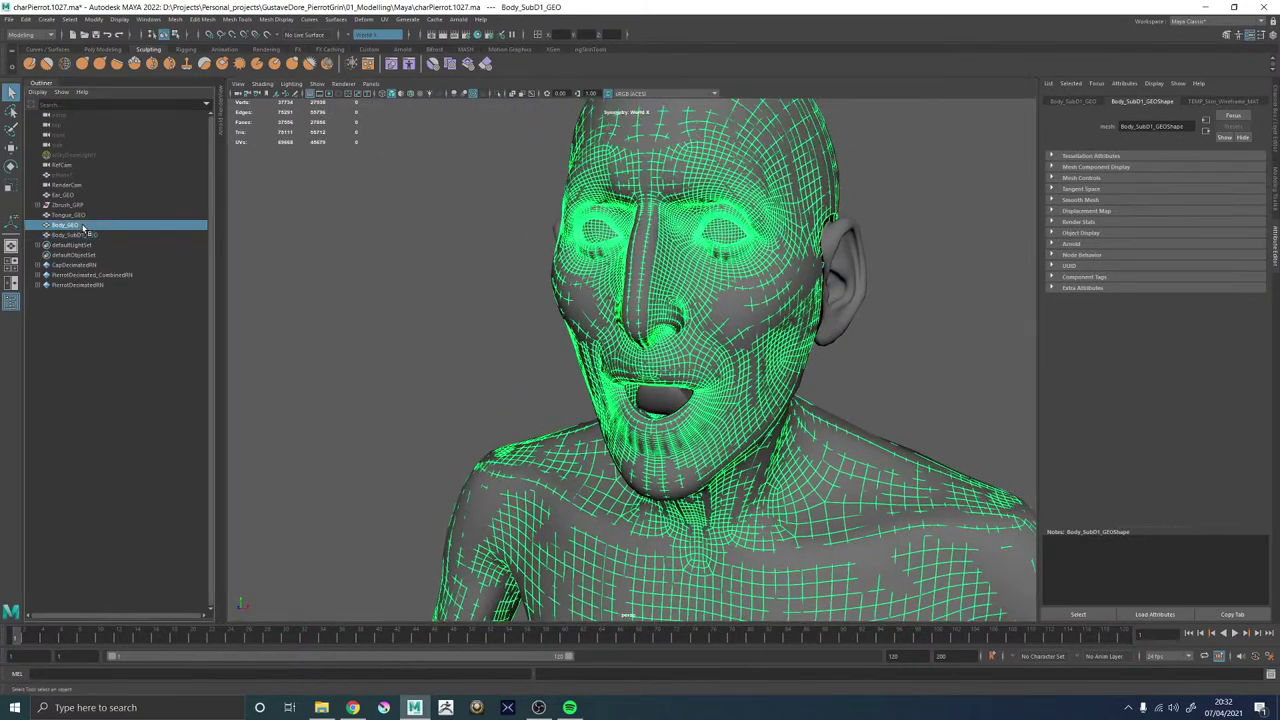
Hide Body_GEO and select the denser Body_SubD1_GEO mesh.
key("h")
left_click(878, 309)
left_click(771, 346)
scroll(800, 350, "down", 5)
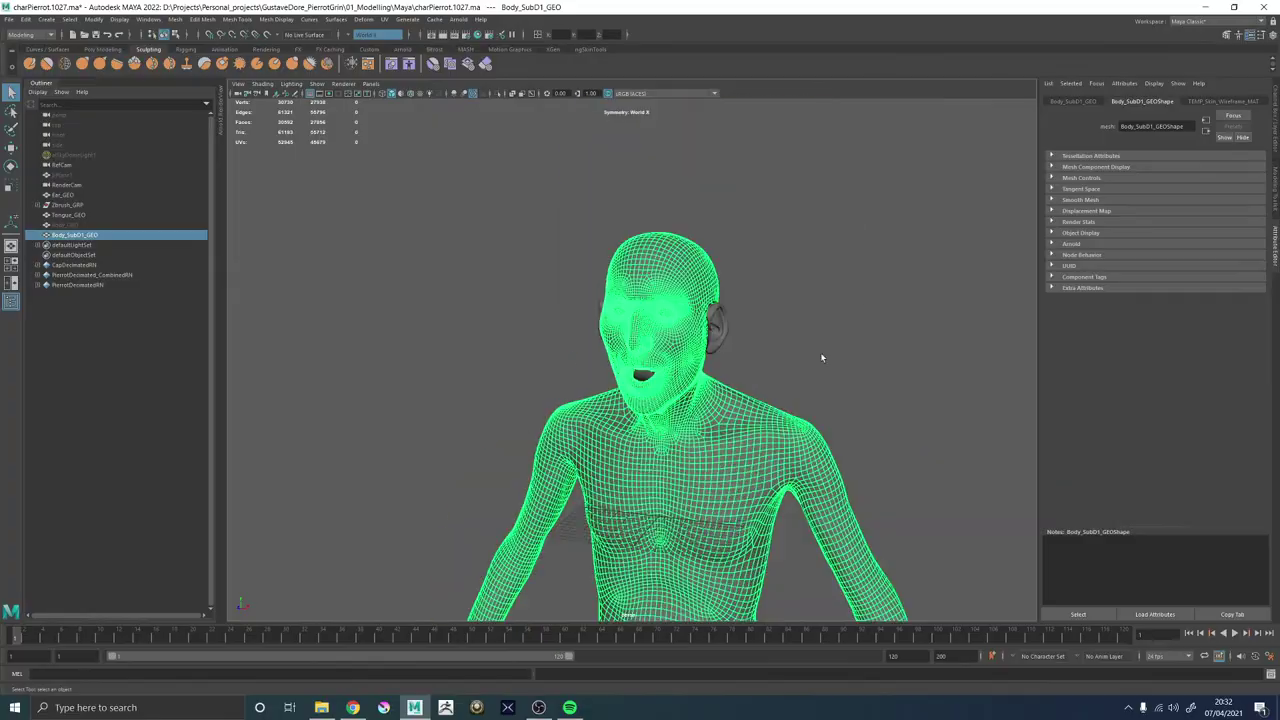
Examine the wireframe of Body_SubD1_GEO around the face, neck, torso, arms and legs.
left_click_drag(820, 352, 719, 340, "alt")
scroll(719, 340, "up", 8)
left_click_drag(835, 310, 734, 286, "alt")
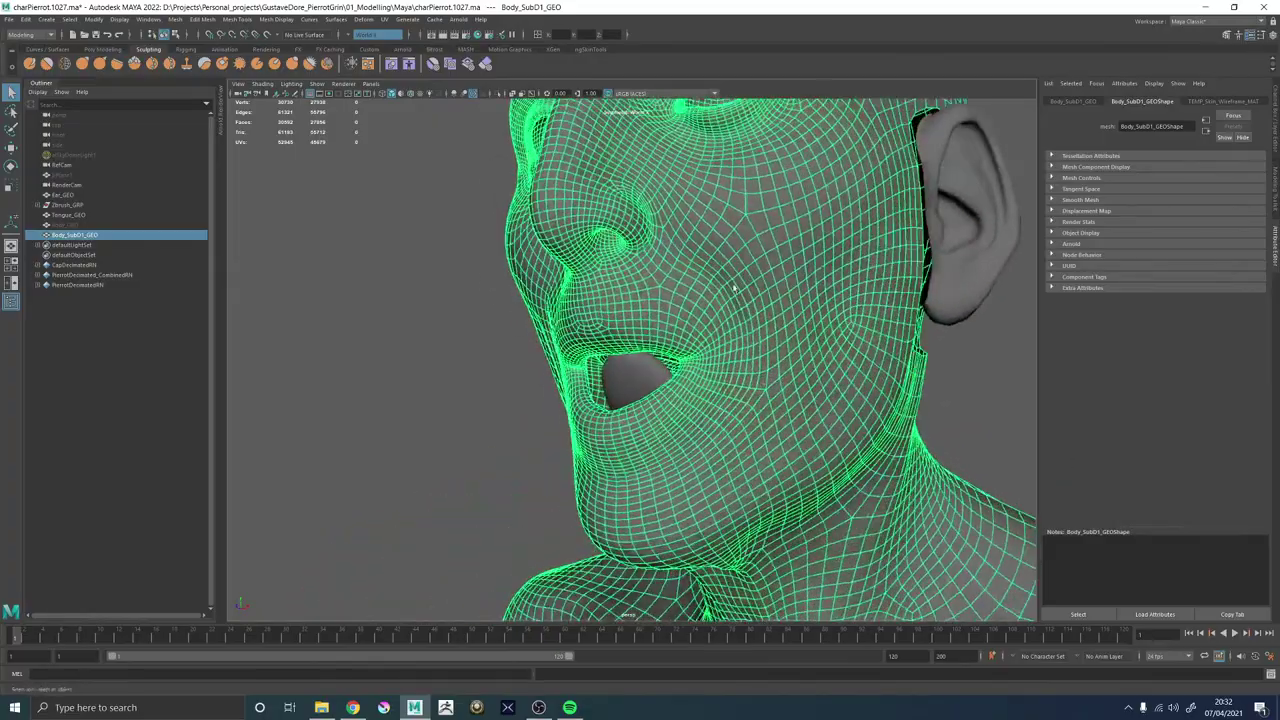
middle_click_drag(868, 280, 790, 391, "alt")
left_click_drag(791, 391, 715, 310, "alt")
middle_click_drag(715, 310, 707, 131, "alt")
scroll(707, 130, "down", 3)
left_click_drag(707, 130, 749, 309, "alt")
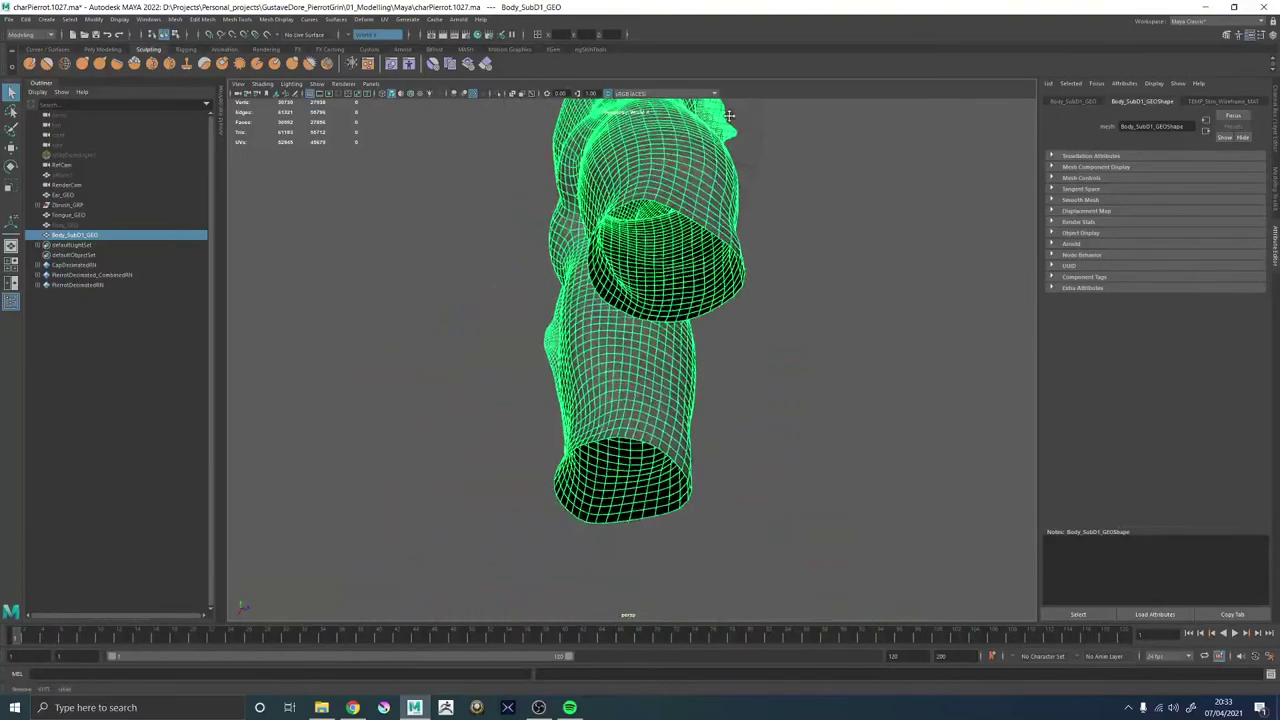
left_click_drag(684, 261, 523, 243, "alt")
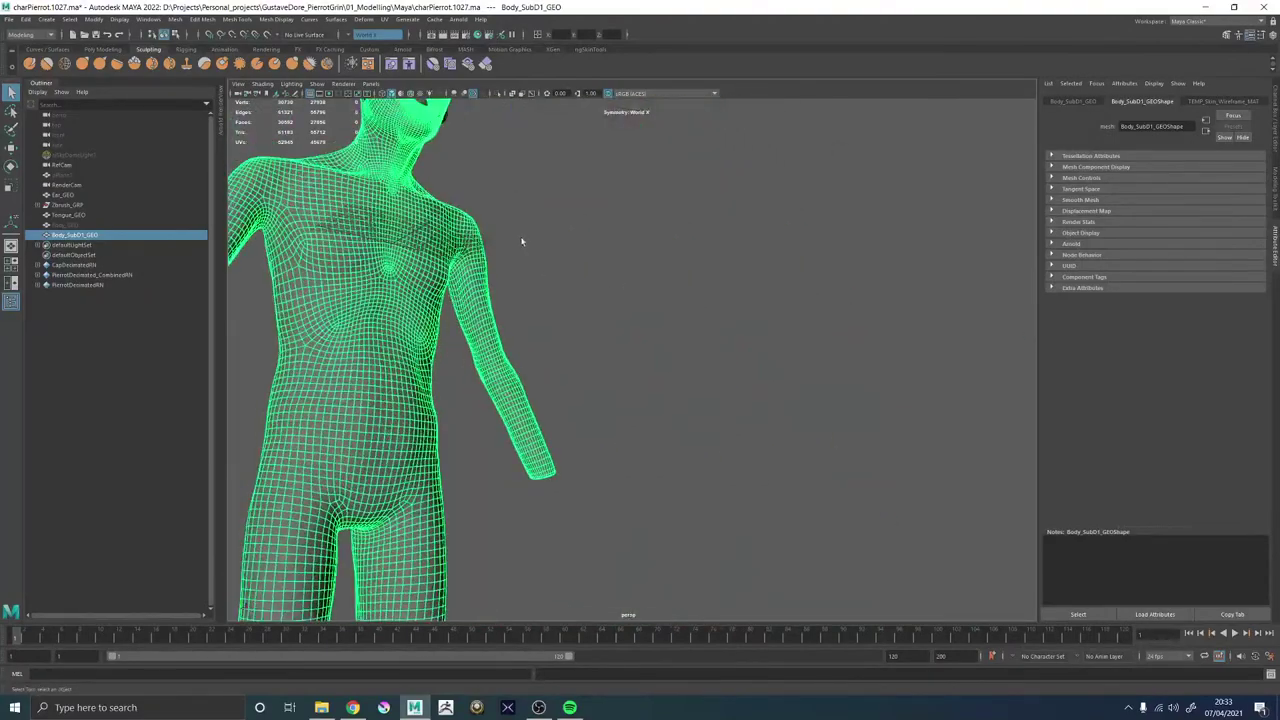
middle_click_drag(523, 243, 706, 511, "alt")
right_click_drag(706, 511, 790, 500, "alt")
left_click_drag(790, 500, 640, 433, "alt")
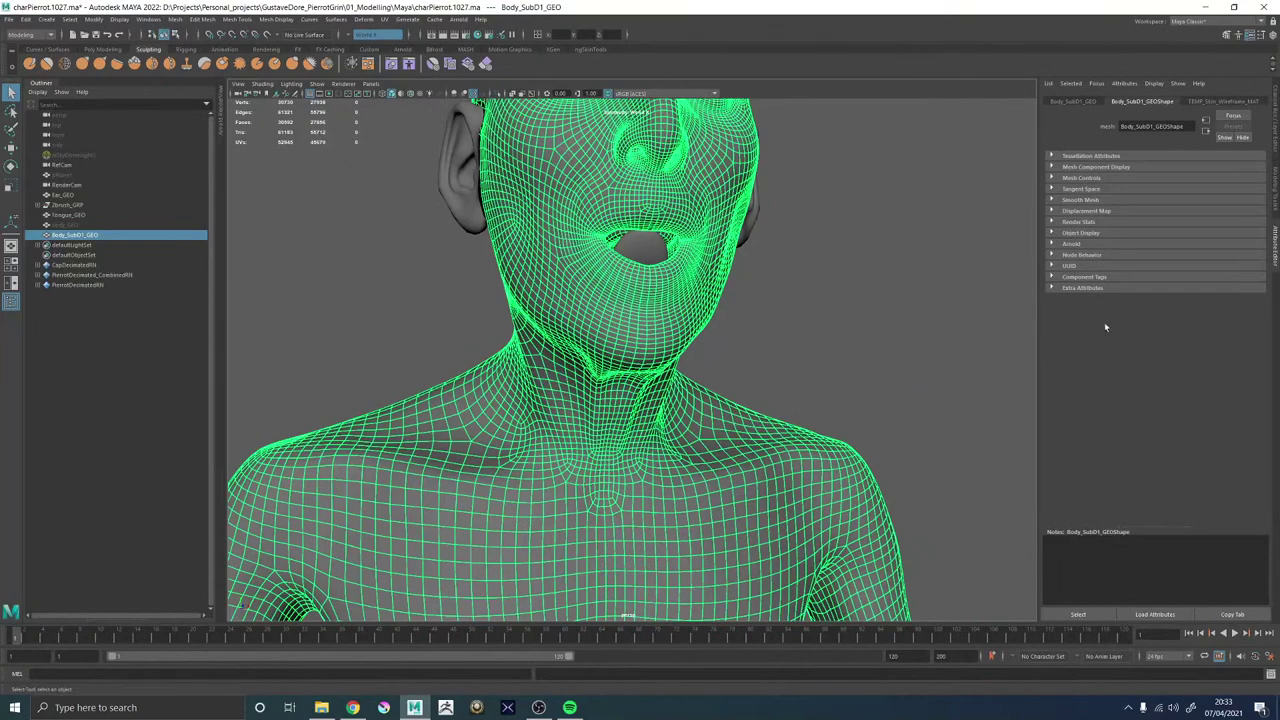
Show layer2 with the ZBrush sculpt and turn off its template display so the sculpt is selectable.
left_click(1276, 143)
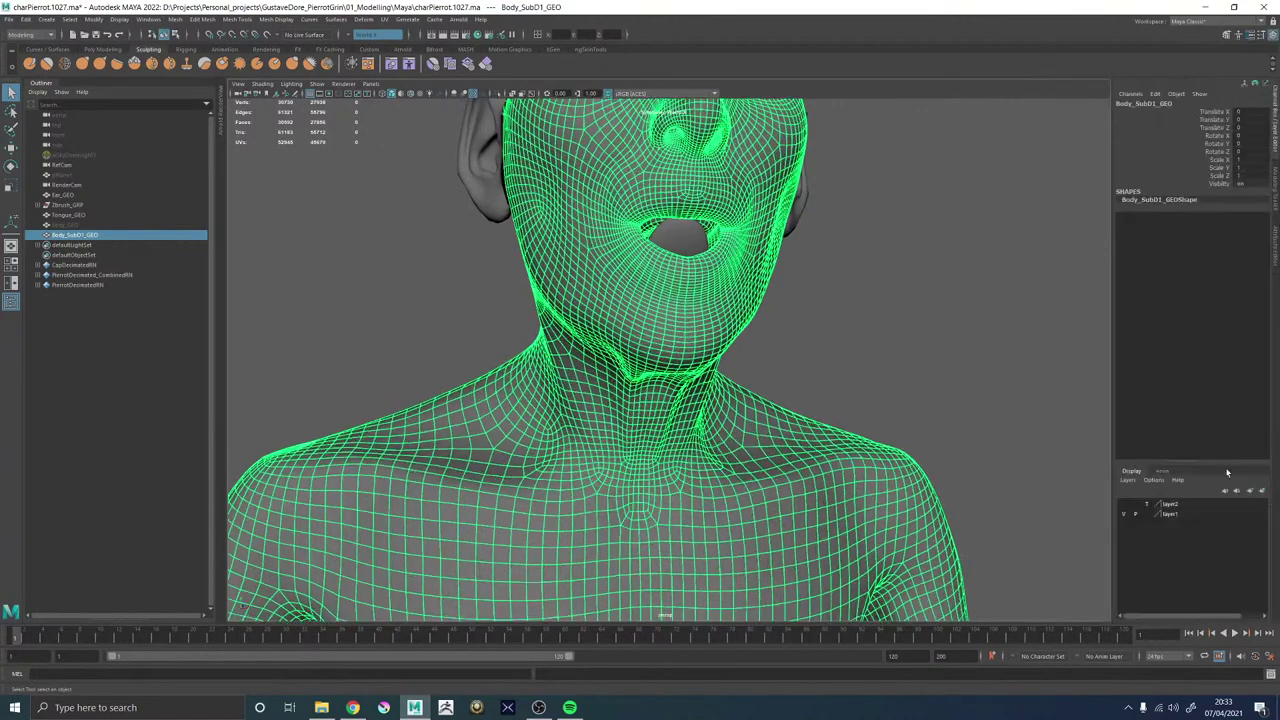
left_click(1147, 507)
left_click(1147, 507)
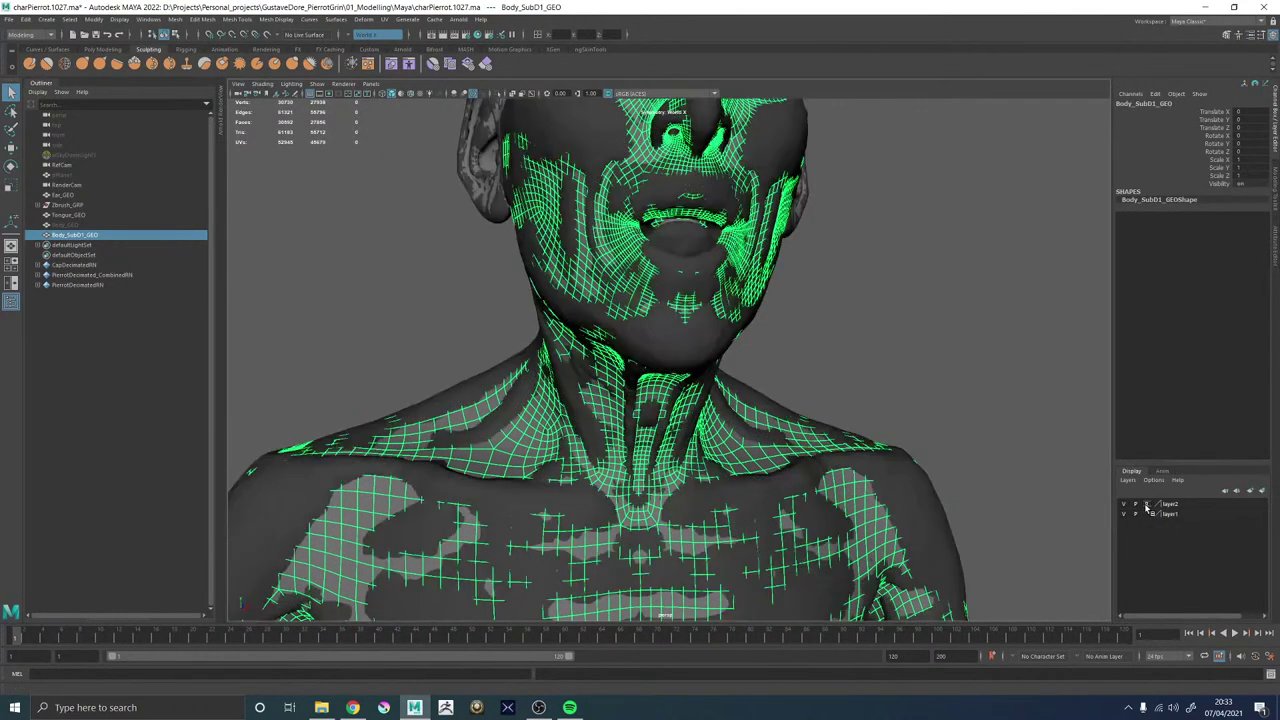
Add the ZBrush sculpt to the Body_SubD1_GEO selection and save the scene incrementally as charPierrot.1028.ma.
left_click(663, 332)
left_click_drag(857, 367, 814, 368, "alt")
middle_click_drag(640, 332, 780, 416, "alt")
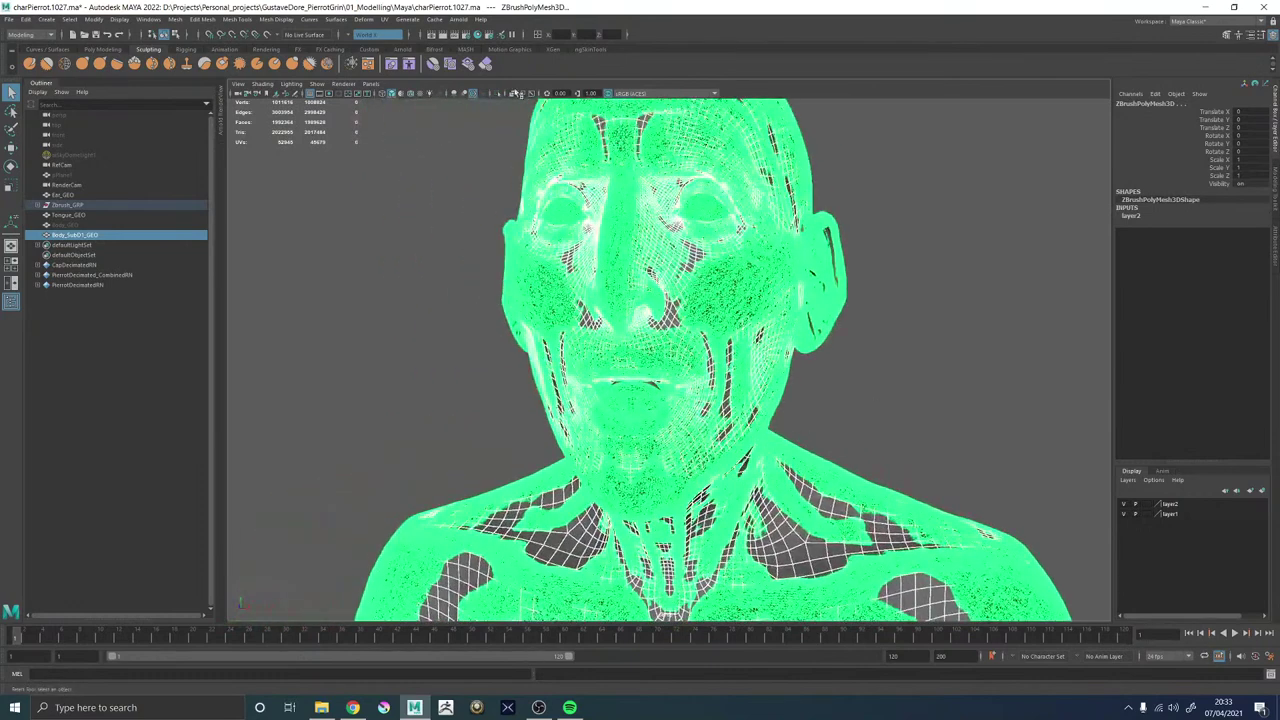
key("ctrl+alt+s")
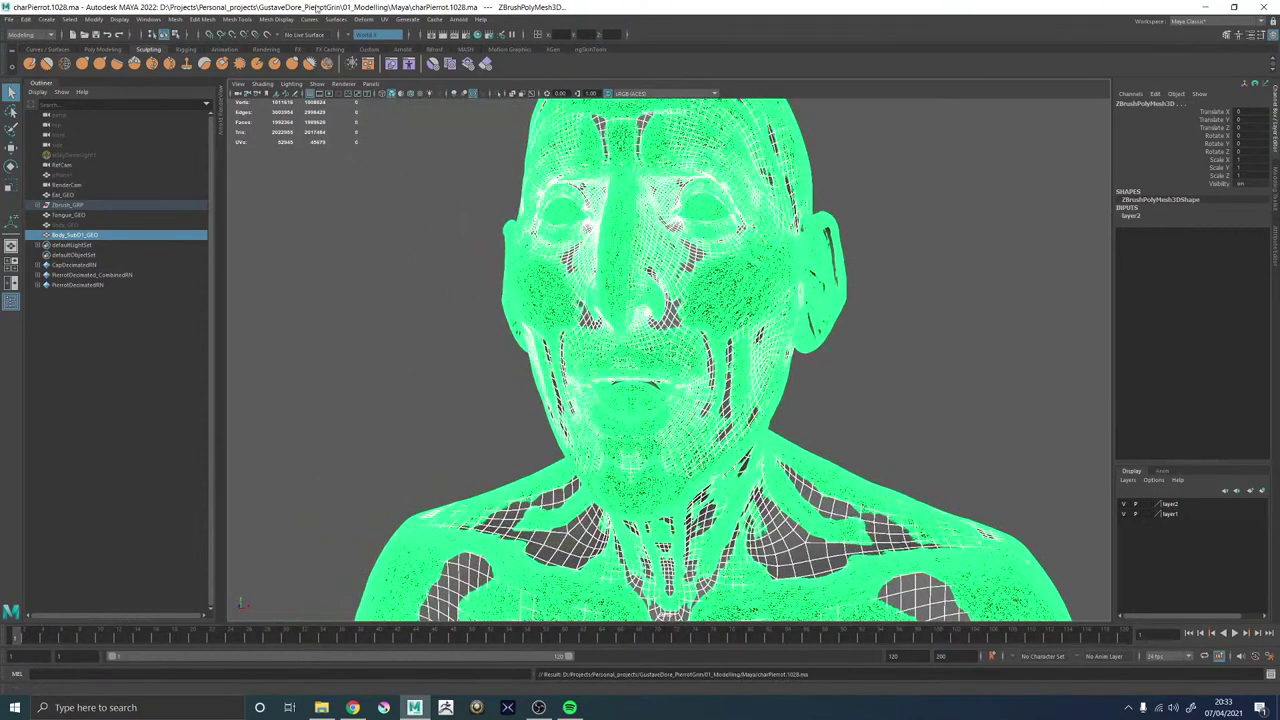
Try to transfer attributes from Body_SubD1_GEO to the ZBrush sculpt and inspect the head and shoulders.
left_click(175, 19)
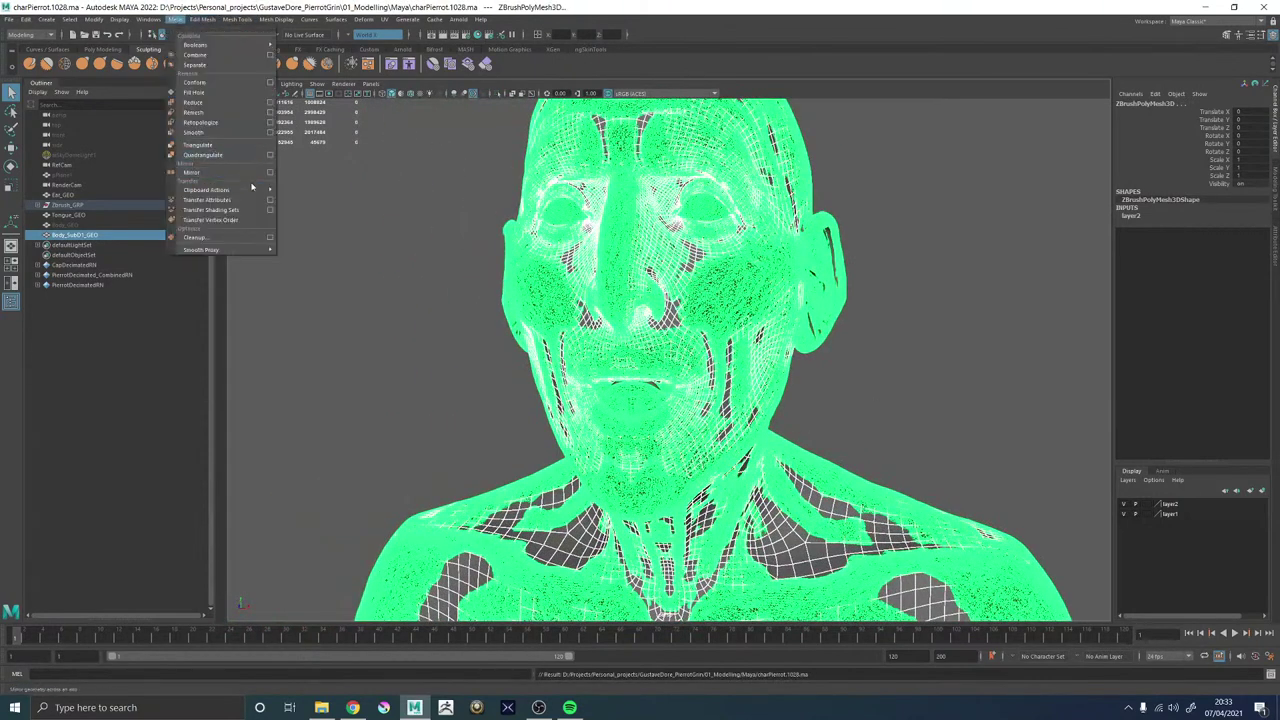
left_click(232, 199)
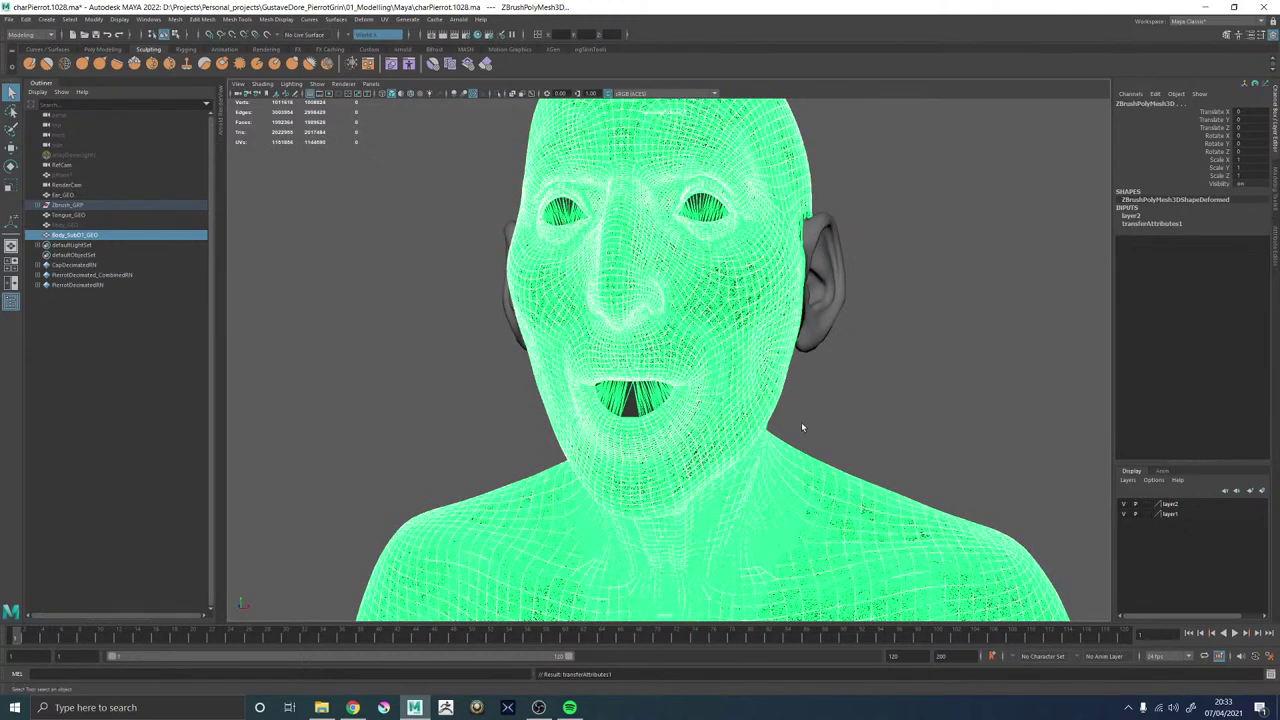
mouse_move(803, 425)
left_mouse_down("alt")
mouse_move(981, 448)
mouse_move(790, 405)
left_mouse_up("alt")
left_click(981, 448)
right_click_drag(790, 405, 700, 390, "alt")
left_click(621, 421)
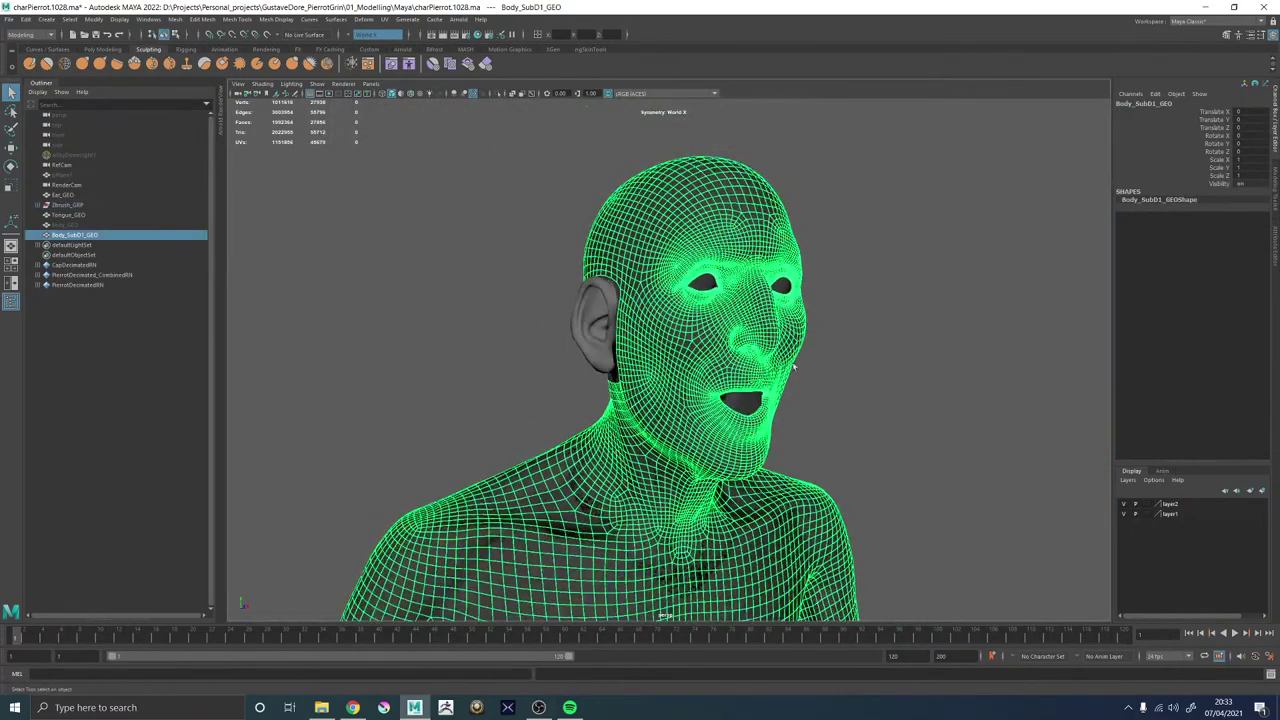
left_click(497, 94)
left_click(922, 302)
left_click_drag(921, 302, 817, 308, "alt")
Undo the attribute transfer onto the ZBrush sculpt.
key("ctrl+z")
key("ctrl+z")
key("ctrl+z")
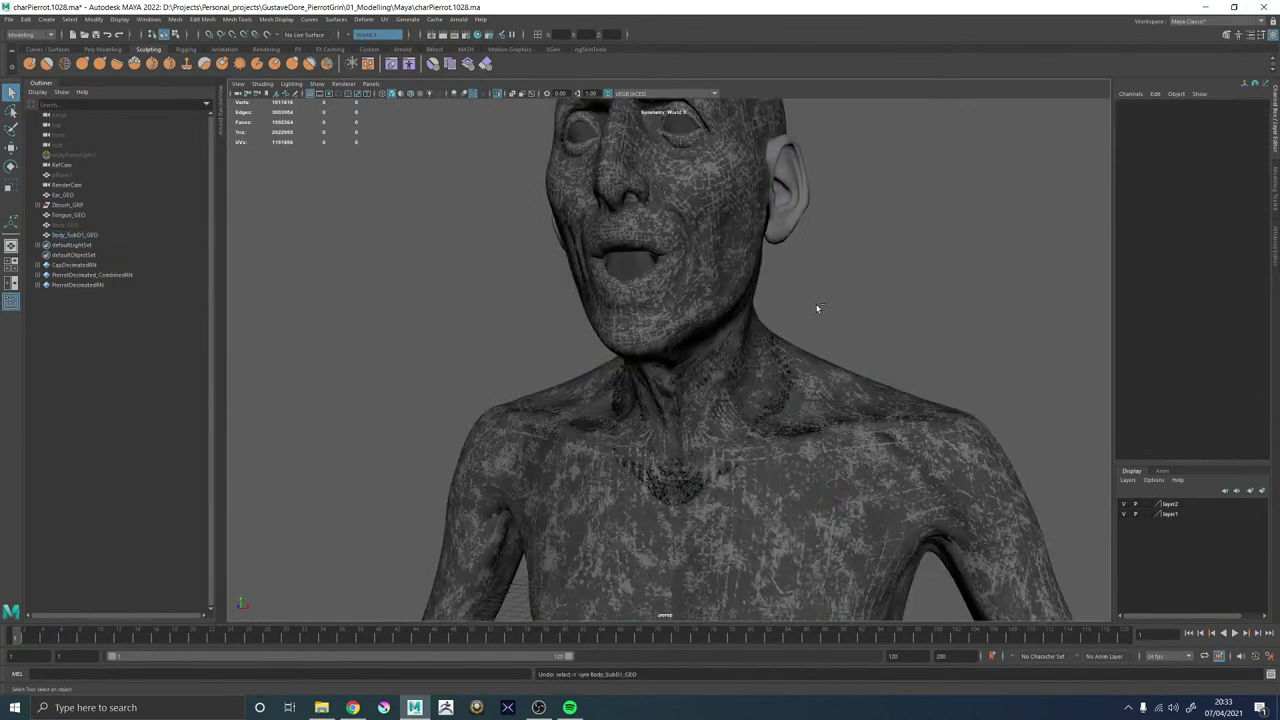
key("ctrl+z")
key("ctrl+z")
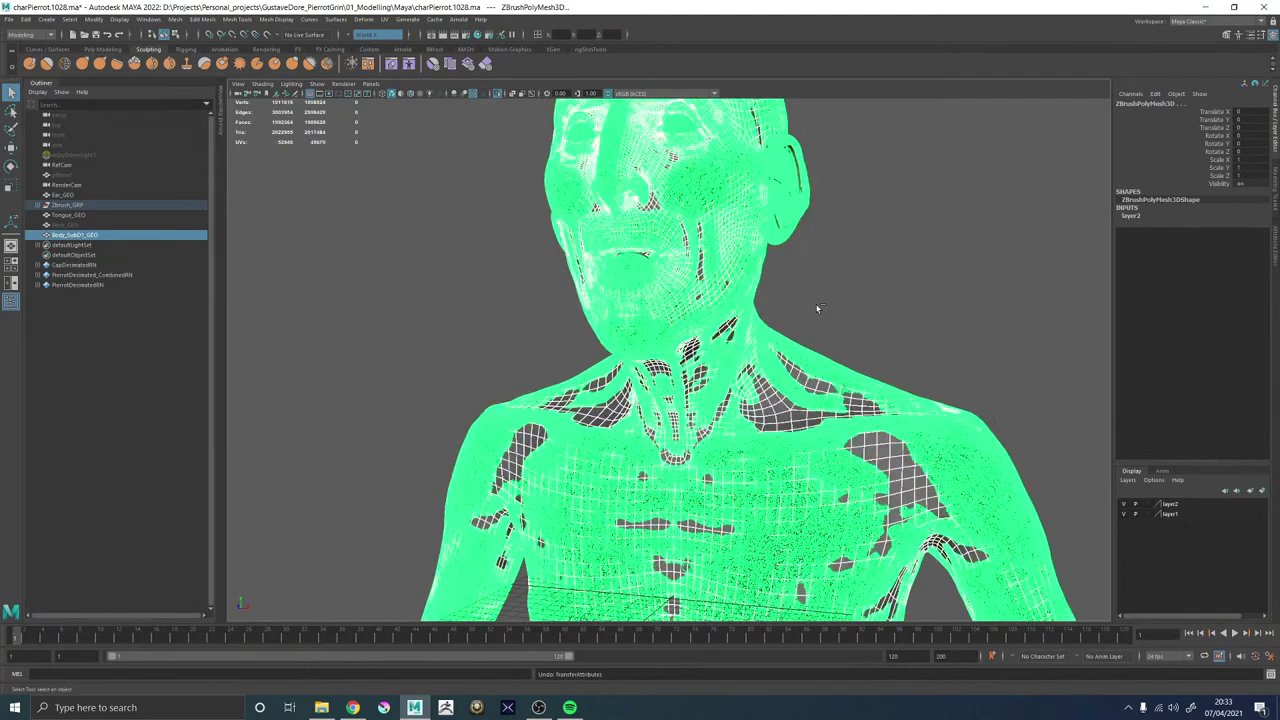
Transfer attributes from the ZBrush sculpt to Body_SubD1_GEO, selecting the sculpt first as the source.
left_click_drag(846, 306, 795, 510, "alt")
scroll(790, 528, "up", 4)
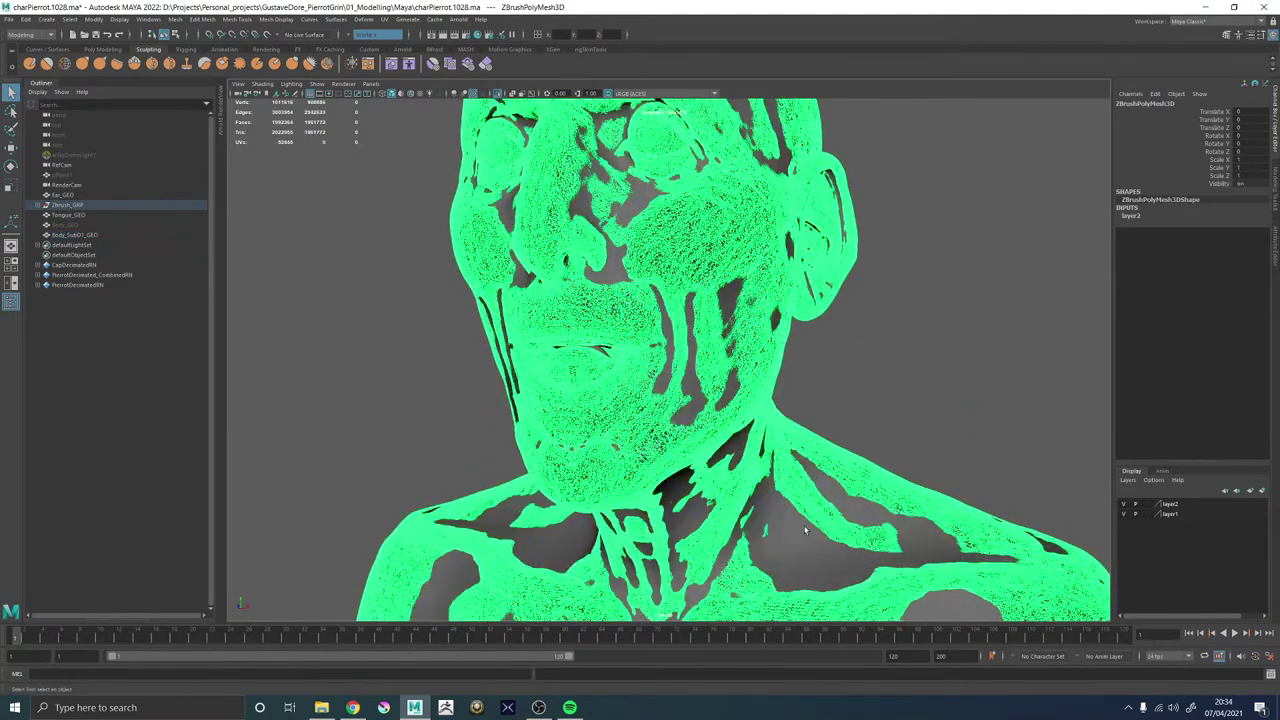
left_click(806, 543, "shift")
left_click(174, 19)
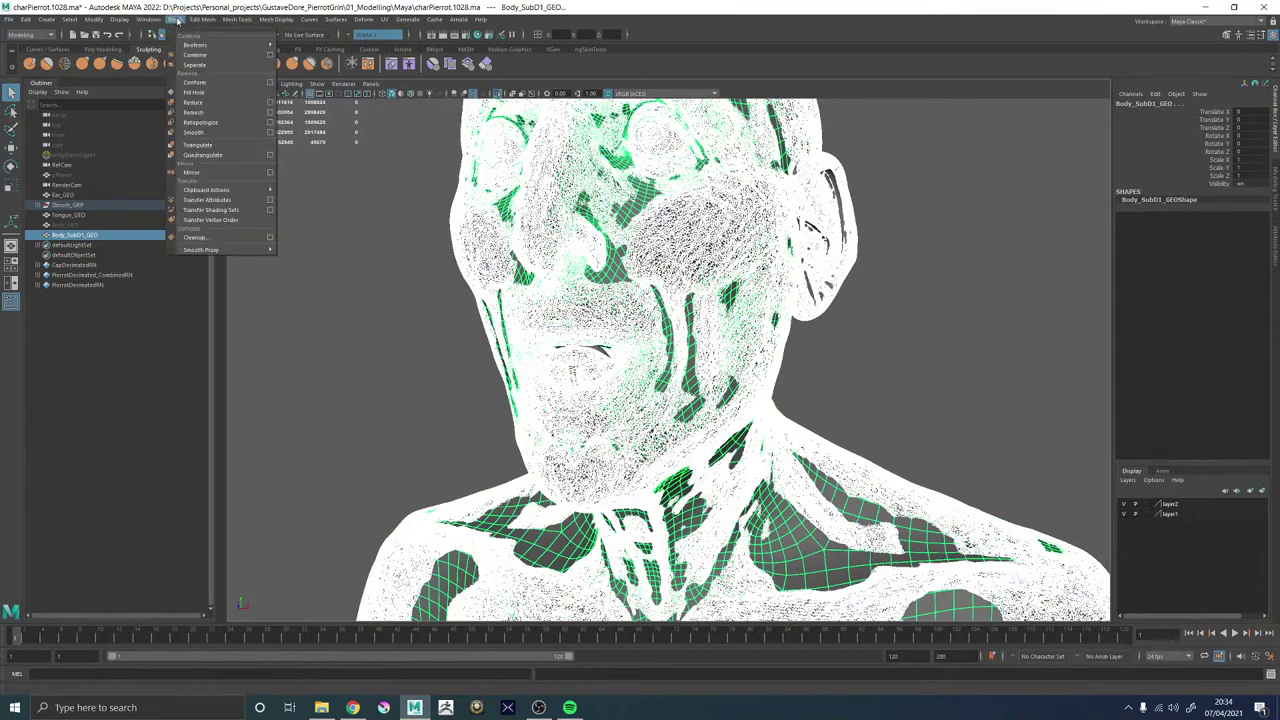
left_click(218, 200)
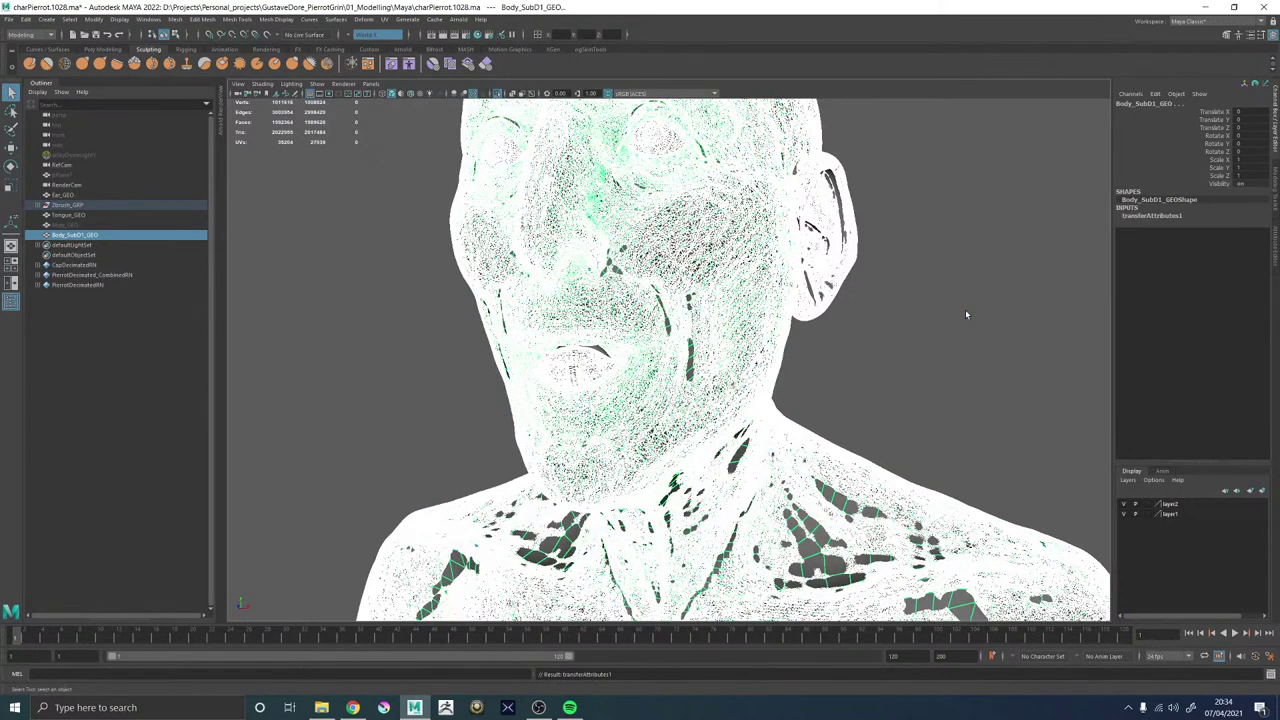
Delete the history of Body_SubD1_GEO and isolate the mesh to inspect the projected face and mouth.
left_click(934, 317)
left_click(824, 524)
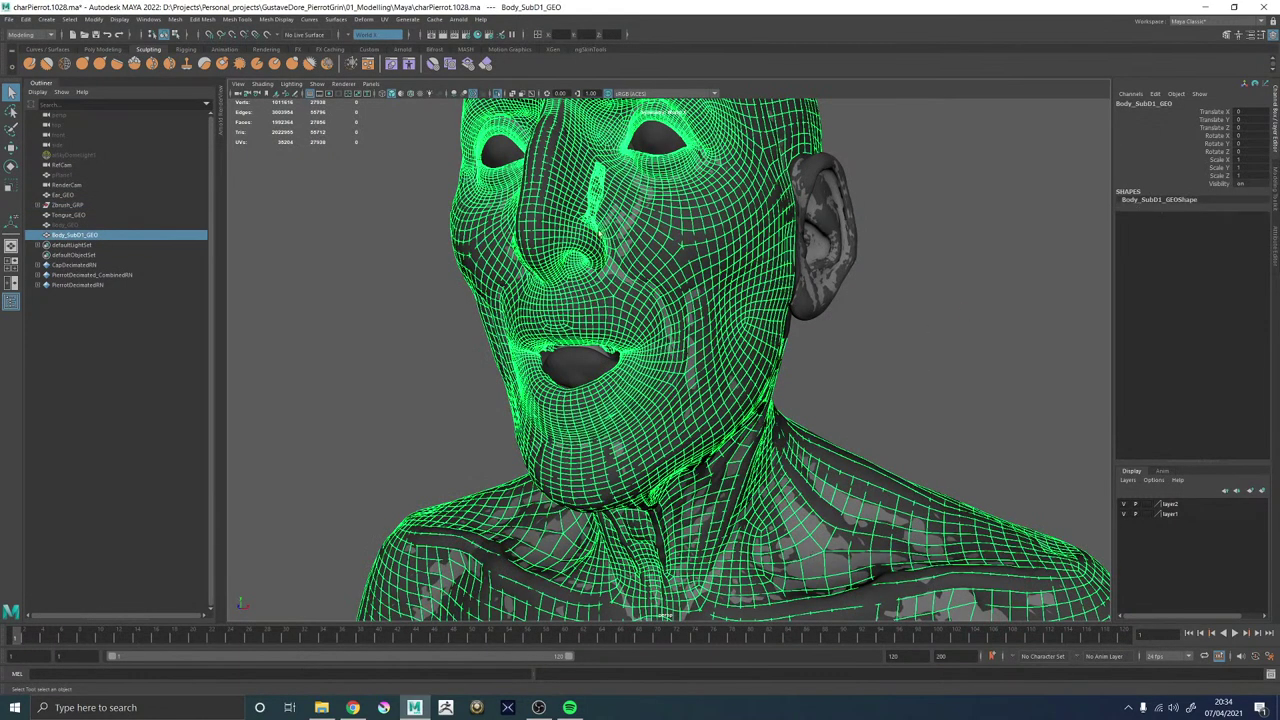
left_click(497, 93)
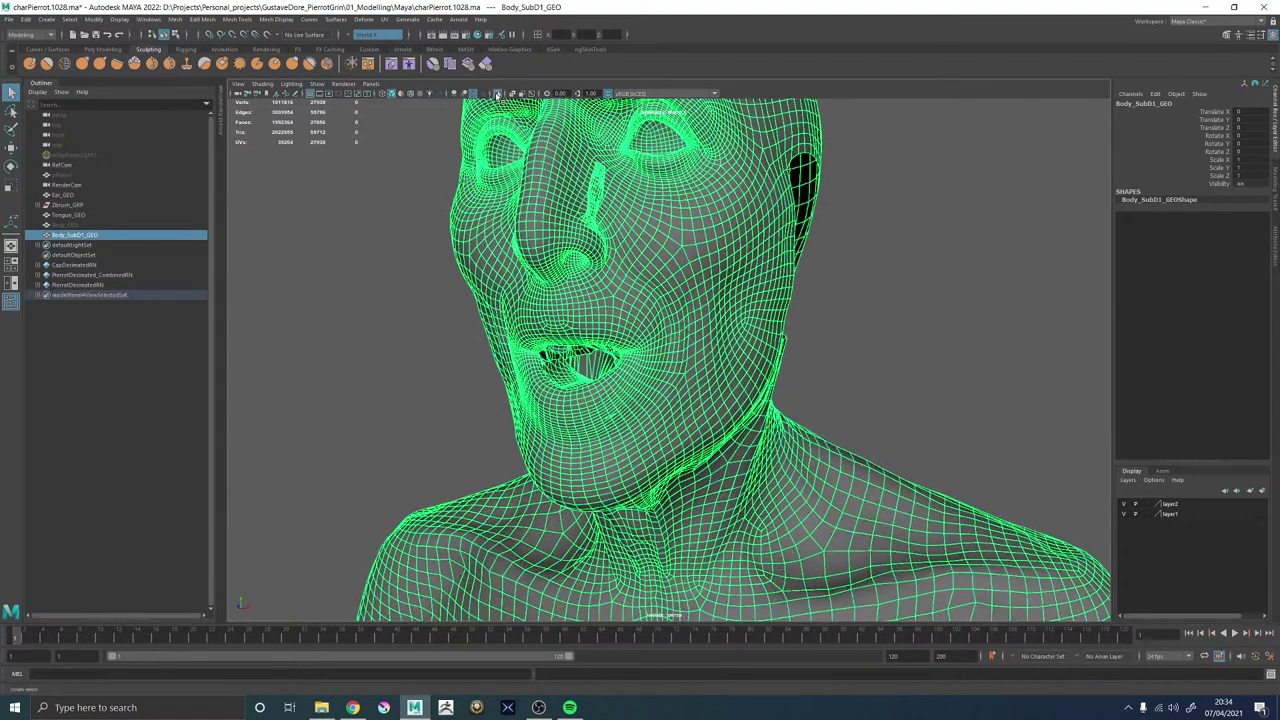
left_click(788, 282)
key("f")
left_click_drag(686, 284, 785, 290, "alt")
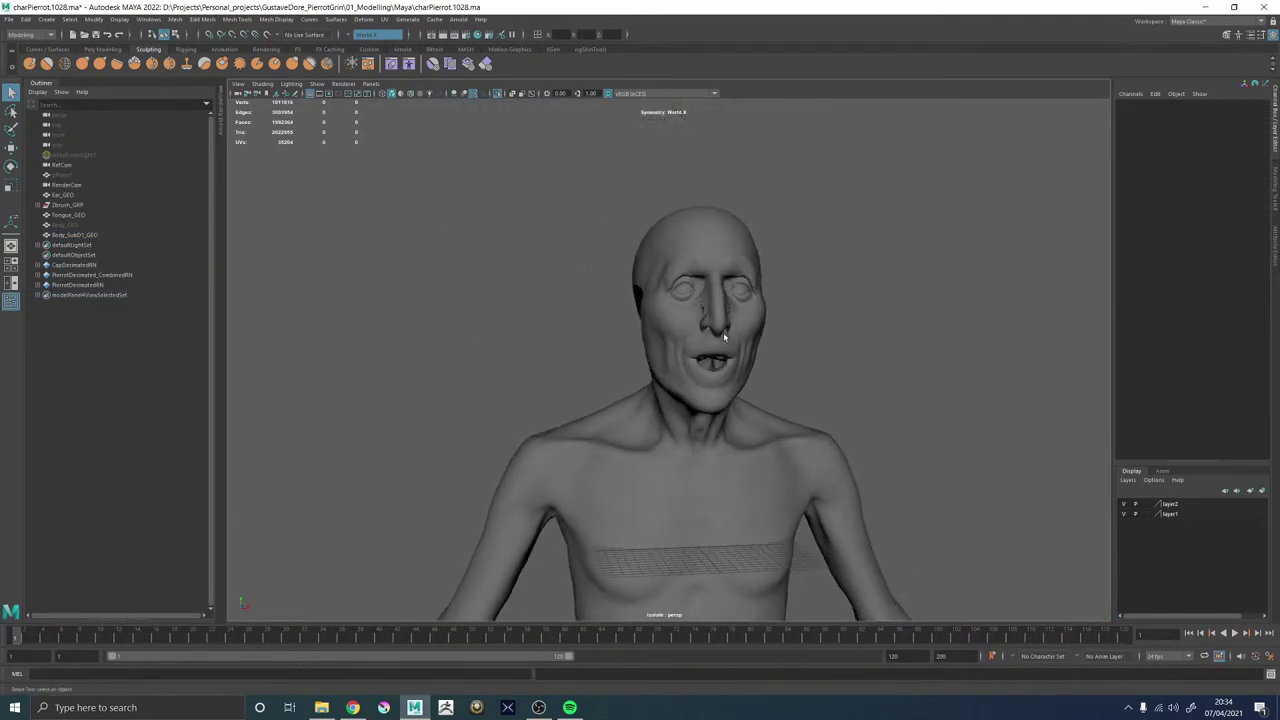
right_click_drag(675, 294, 836, 336, "alt")
left_click(743, 245)
right_click_drag(743, 245, 840, 365, "alt")
Undo the isolation and the history deletion so Body_SubD1_GEO keeps its transferAttributes1 input.
key("ctrl+z")
key("ctrl+z")
key("ctrl+z")
key("ctrl+z")
key("ctrl+z")
key("ctrl+z")
key("ctrl+z")
key("ctrl+z")
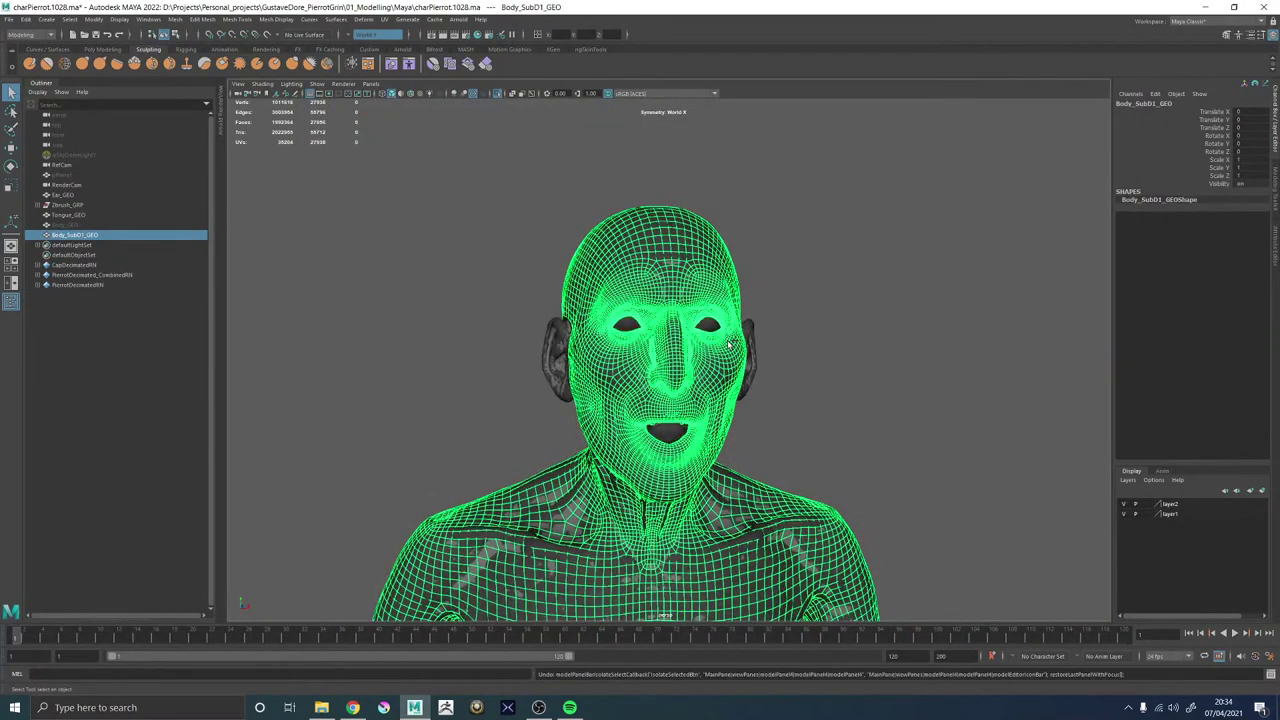
key("ctrl+z")
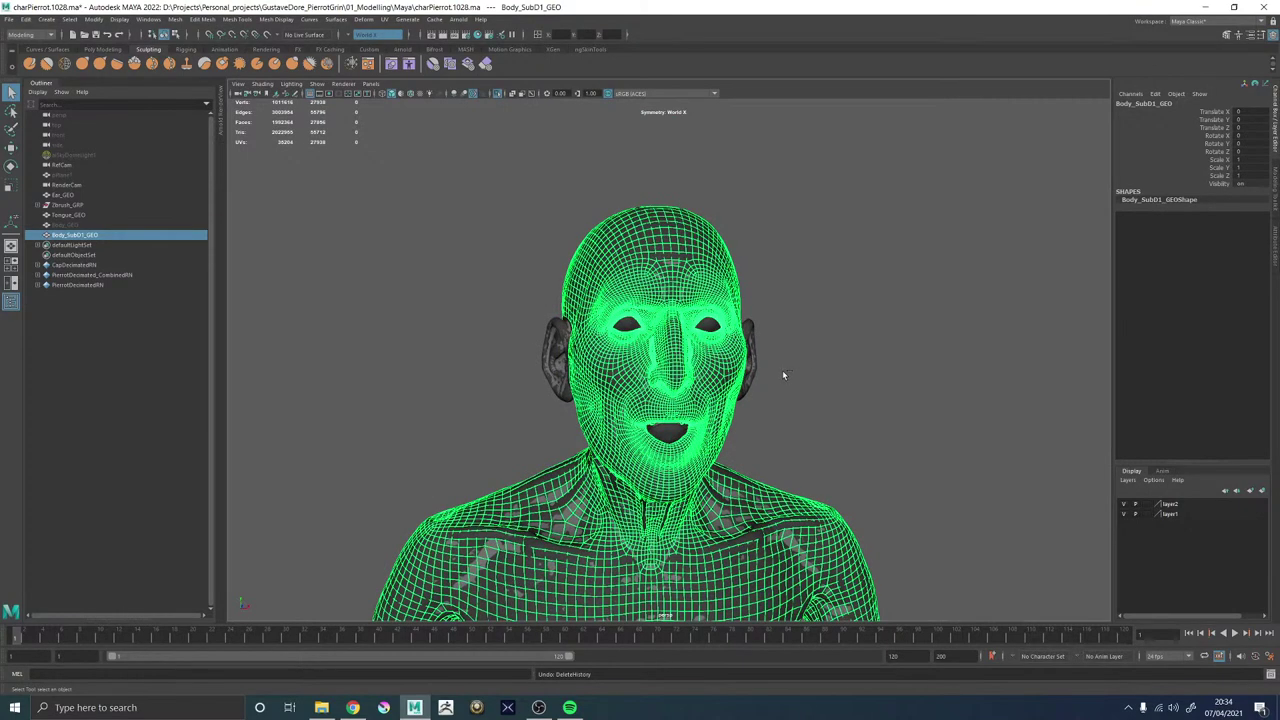
left_click_drag(784, 375, 733, 355, "alt")
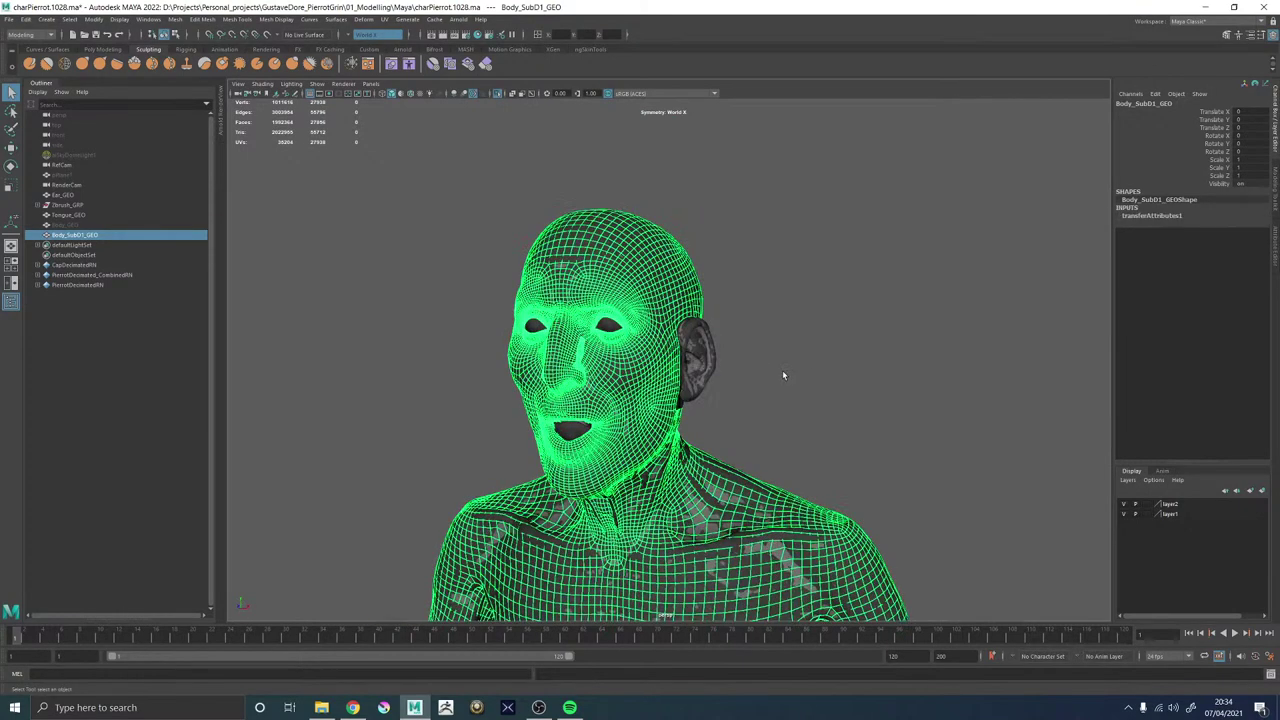
middle_click_drag(733, 355, 792, 311, "alt")
right_click_drag(792, 311, 844, 408, "alt")
Duplicate Body_SubD1_GEO and rename the copy Body_SubD1_GEO_ORIGINAL.
key("ctrl+d")
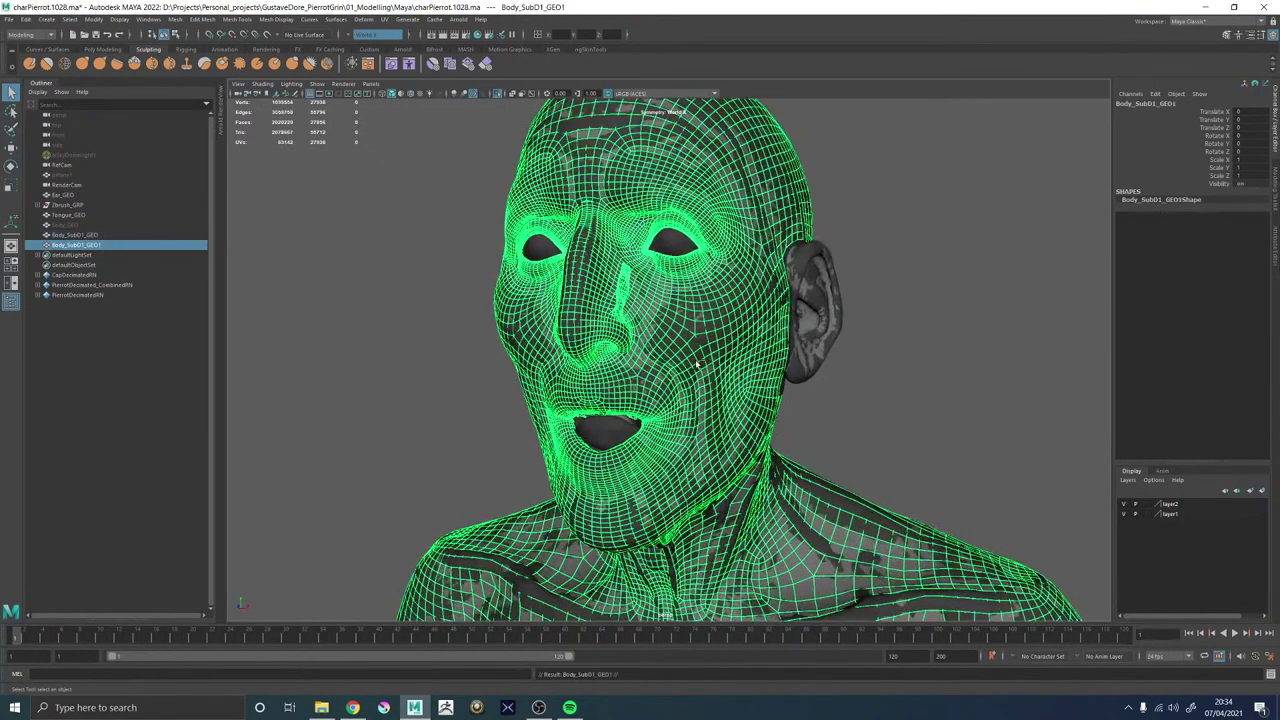
double_click(86, 246)
left_click(88, 246)
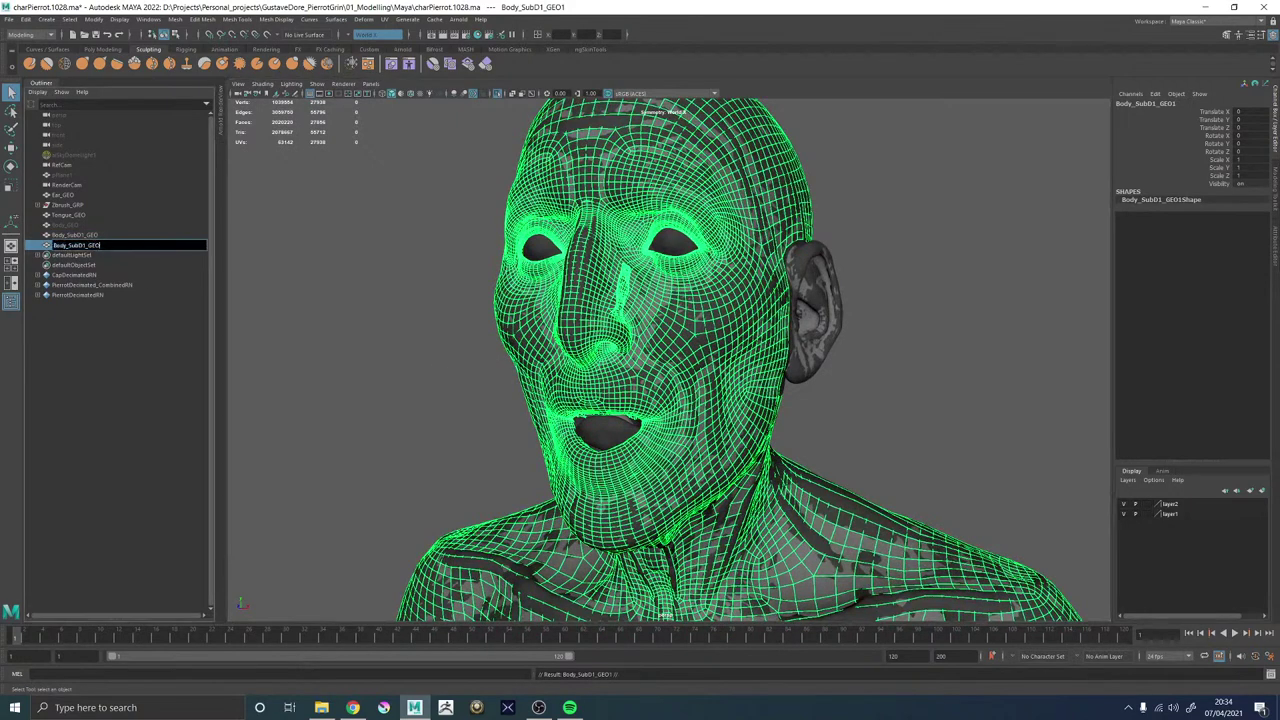
type("_OldGINAL")
key("Return")
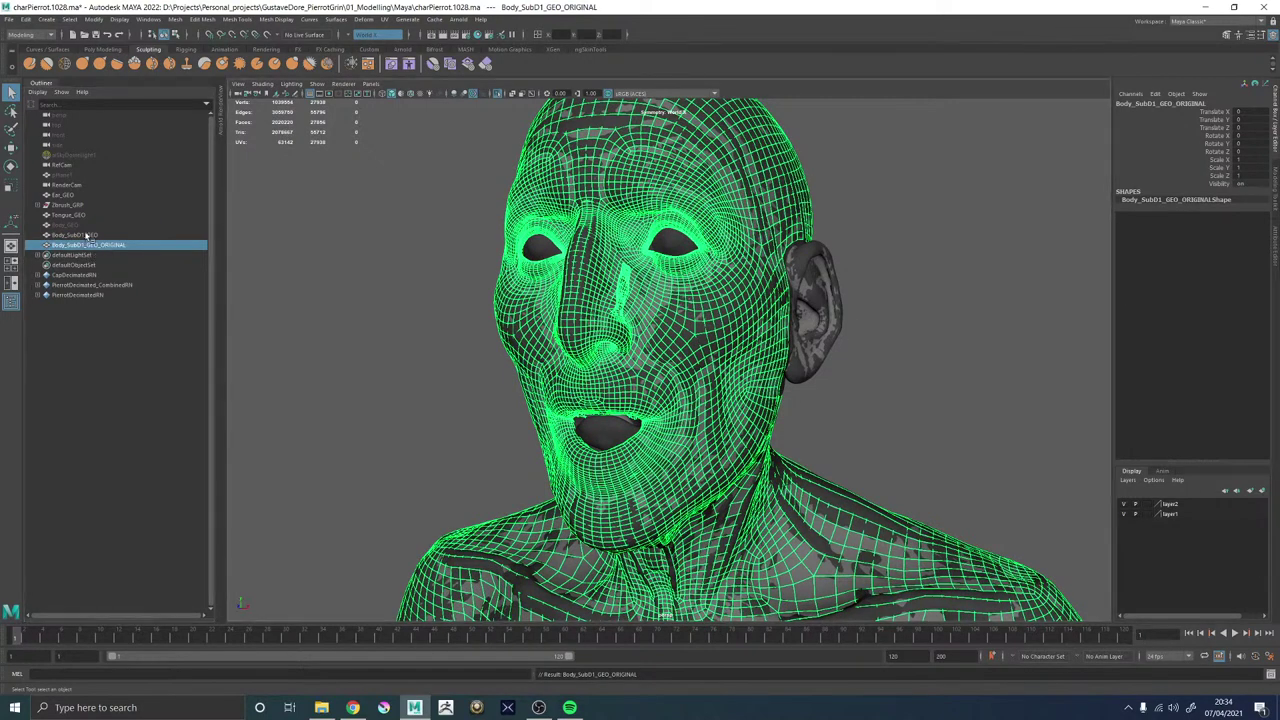
Try selecting Body_SubD1_GEO and the ZBrush sculpt together by picking the overlapping meshes at the neck and shoulder.
left_click(88, 236)
left_click_drag(857, 440, 819, 389, "alt")
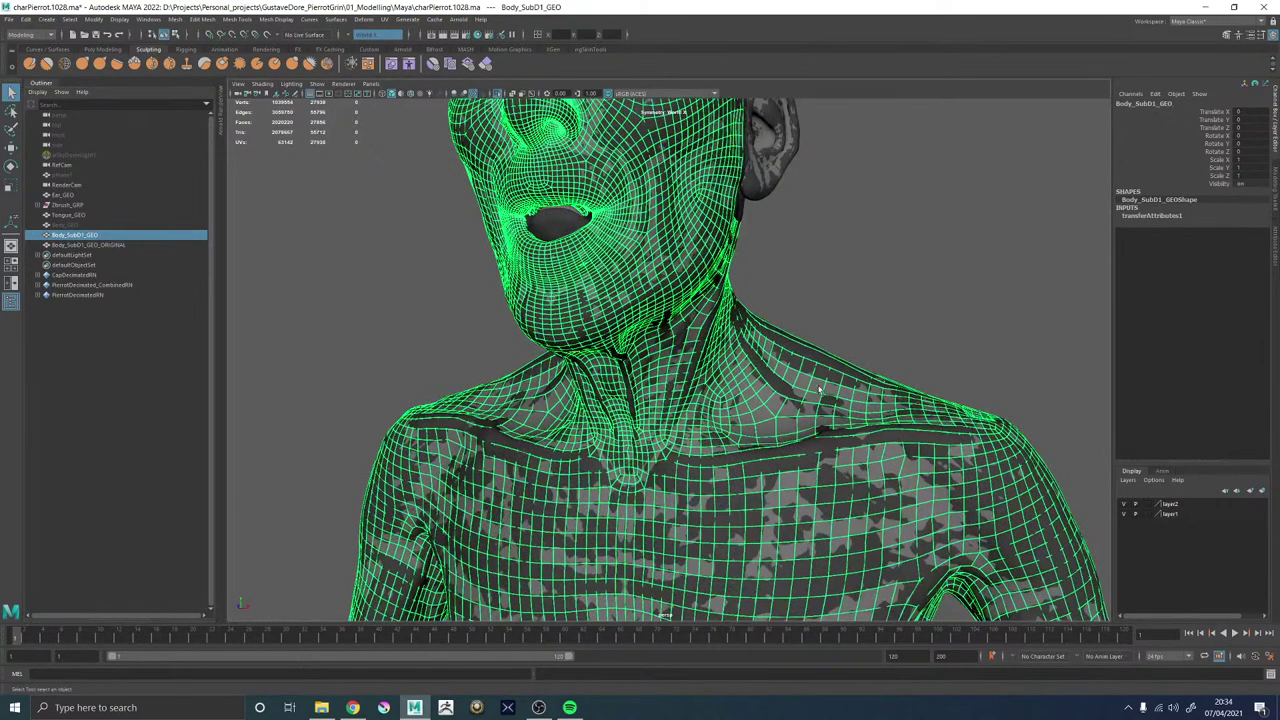
left_click(825, 360)
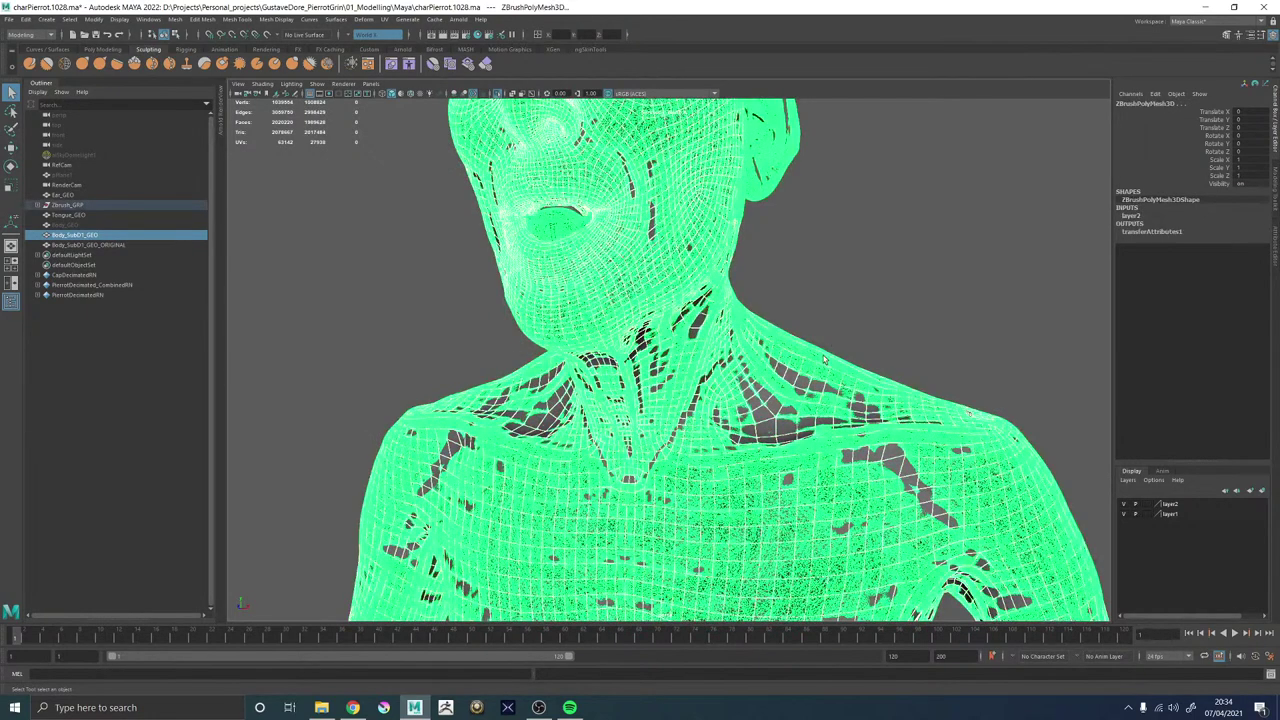
middle_click_drag(833, 324, 838, 374, "alt")
left_click(849, 369)
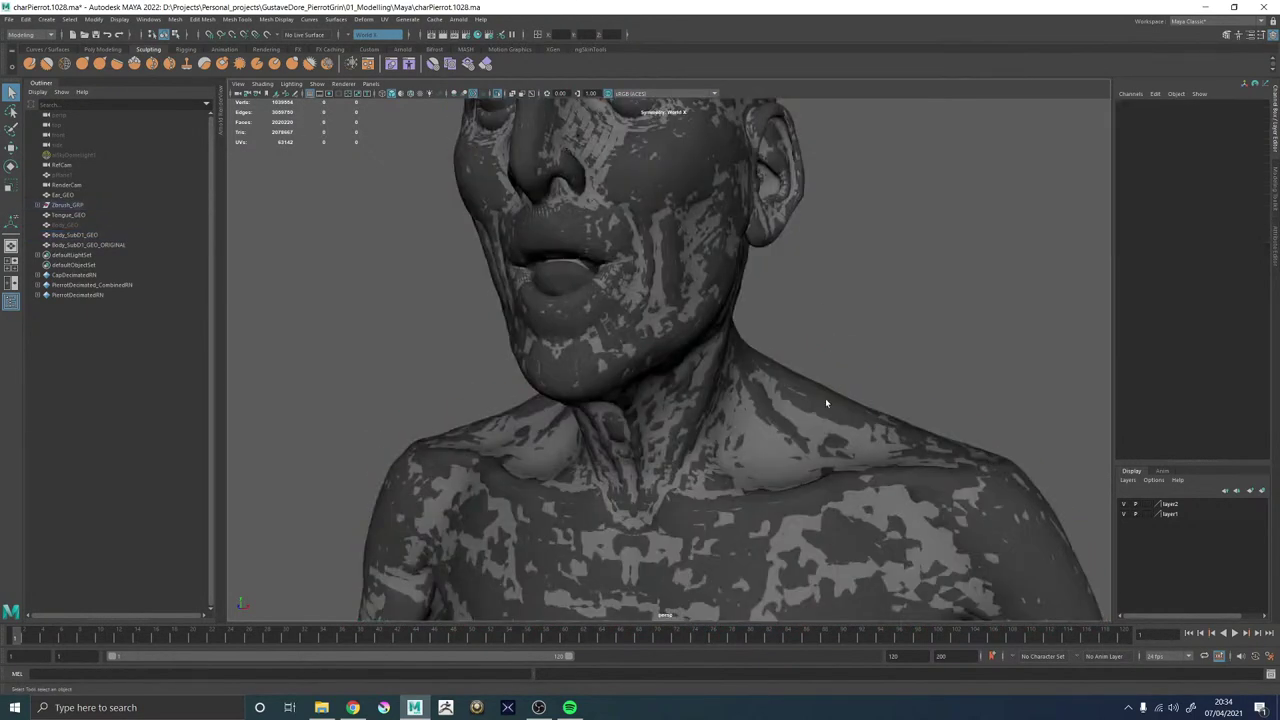
left_click(825, 398)
left_click(762, 457, "shift")
key("shift+z")
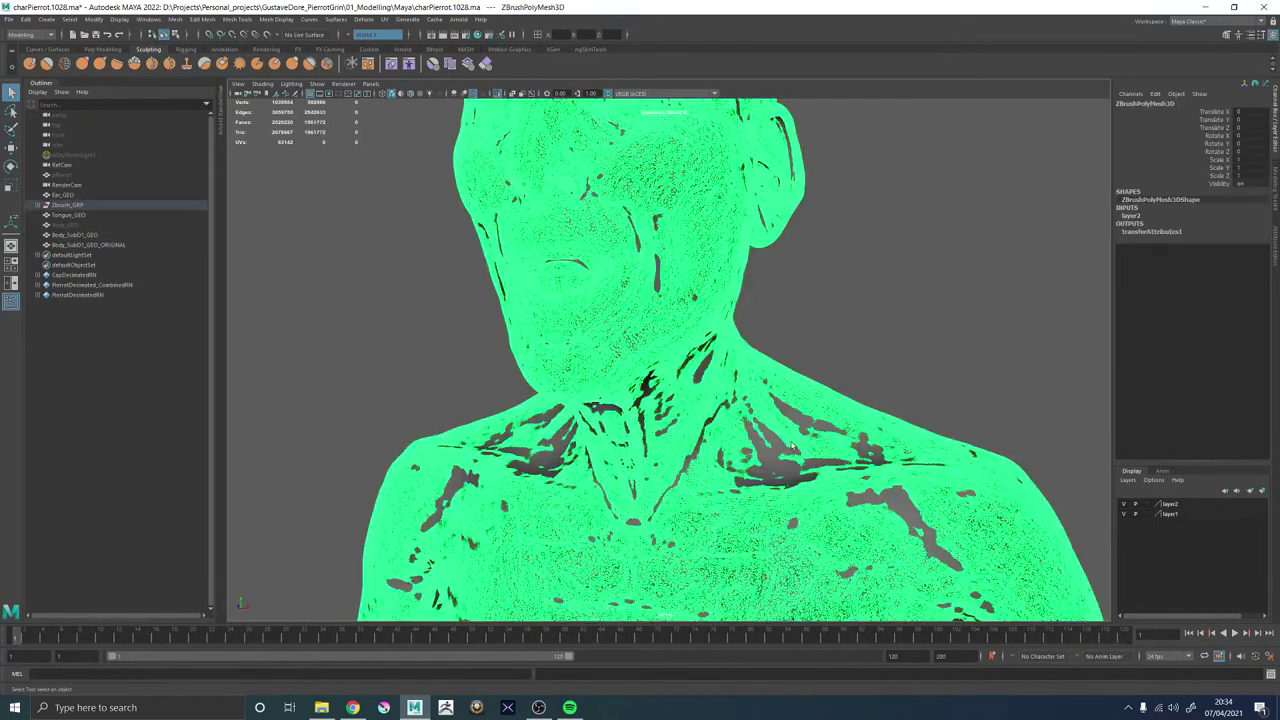
key("ctrl+z")
key("shift+z")
key("ctrl+z")
key("shift+z")
Add Body_SubD1_GEO to the sculpt selection and examine how the two meshes overlap on the head and shoulders.
left_click(88, 234)
right_click_drag(901, 289, 700, 294, "alt")
left_click_drag(700, 294, 744, 294, "alt")
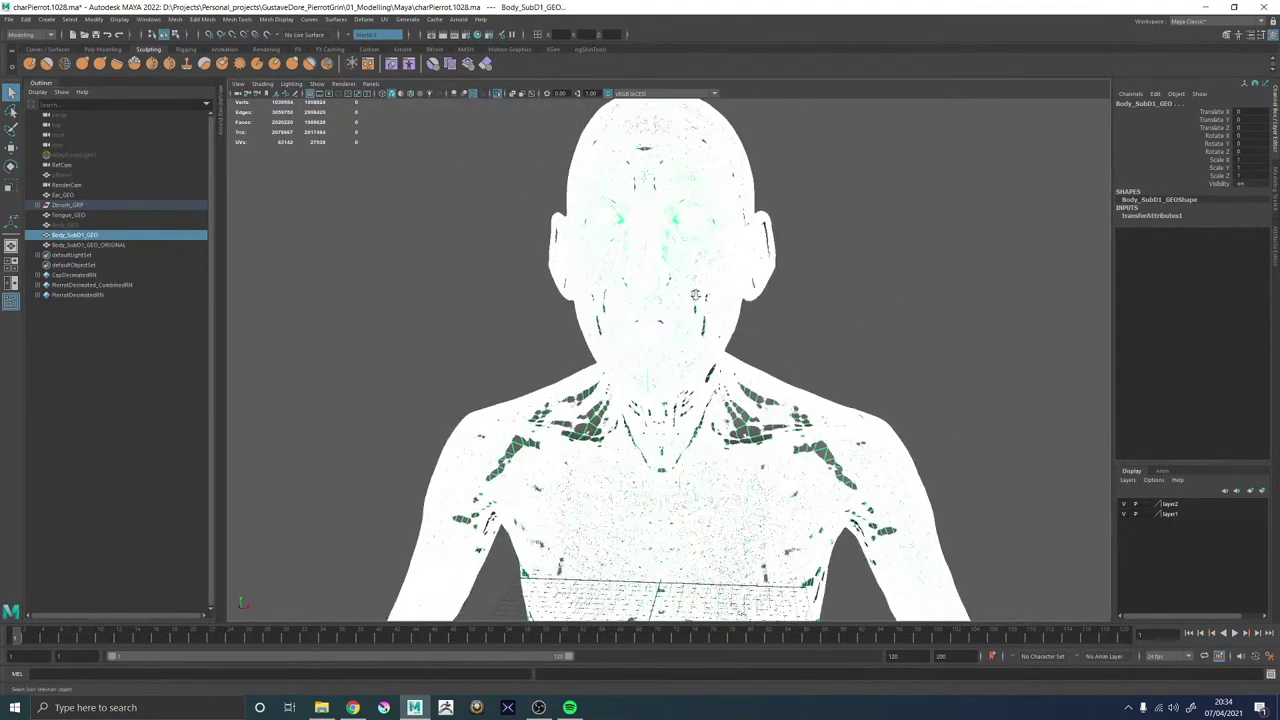
right_click_drag(694, 294, 820, 306, "alt")
middle_click_drag(820, 306, 801, 345, "alt")
left_click_drag(802, 345, 811, 345, "alt")
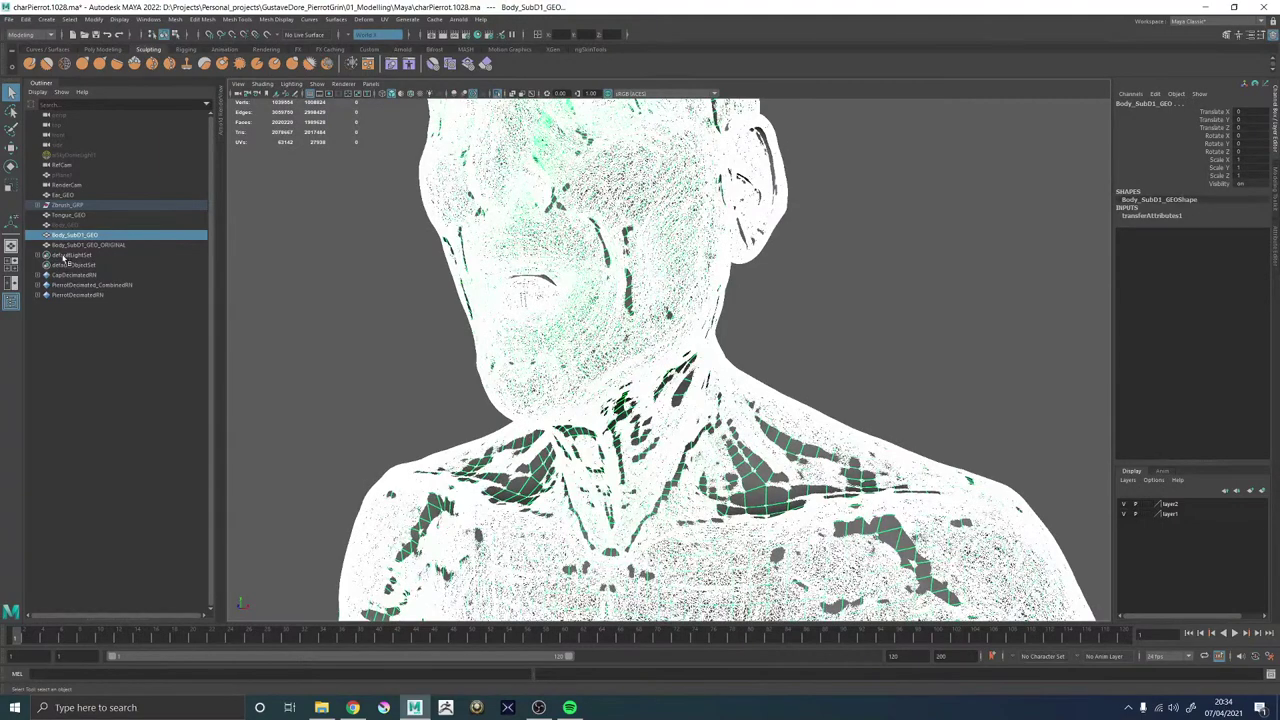
Try transferring attributes with Body_SubD1_GEO selected first and the ZBrush sculpt second, and undo that transfer.
left_click(67, 236)
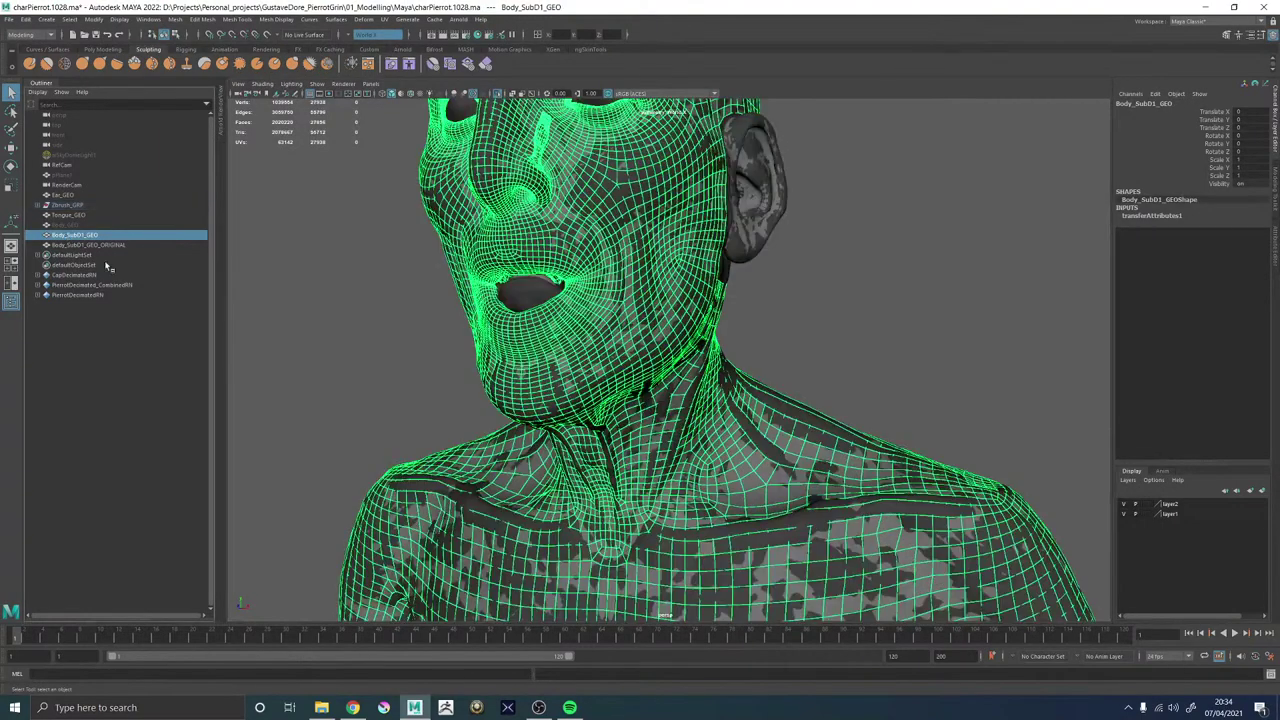
left_click(805, 411, "shift")
right_click_drag(905, 389, 576, 388, "alt")
left_click_drag(576, 388, 718, 405, "alt")
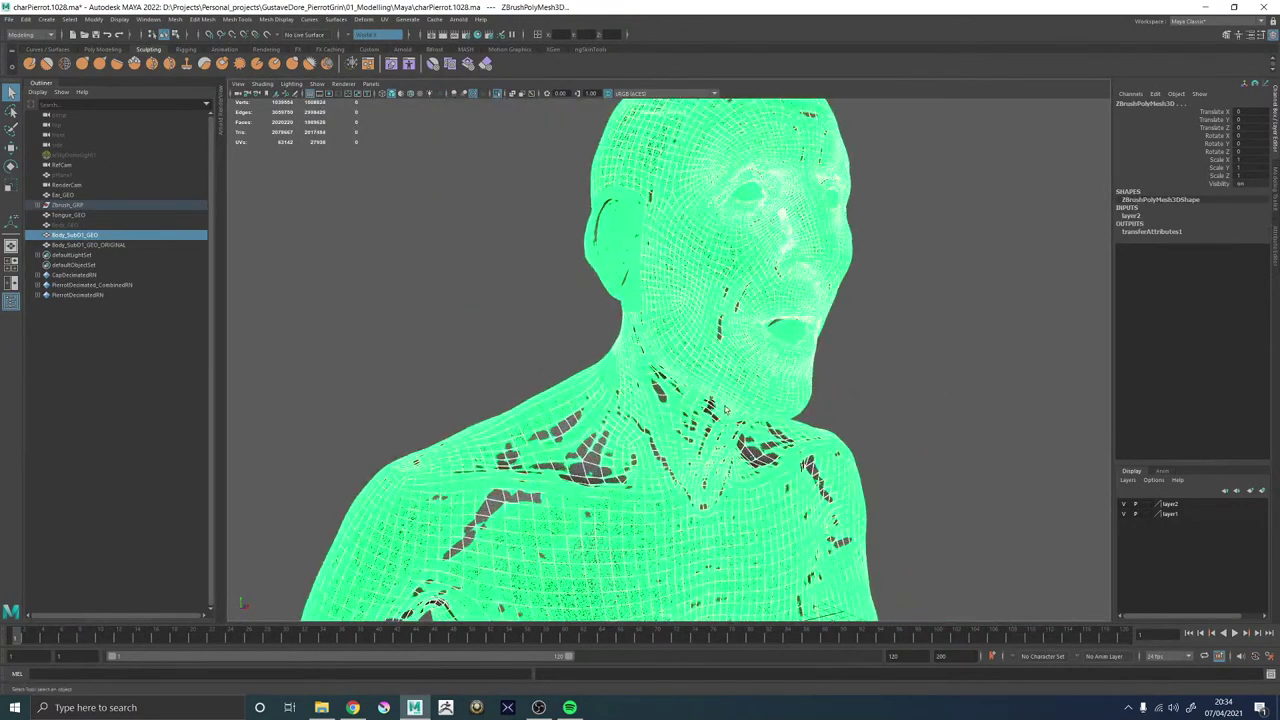
left_click_drag(558, 299, 854, 297, "alt")
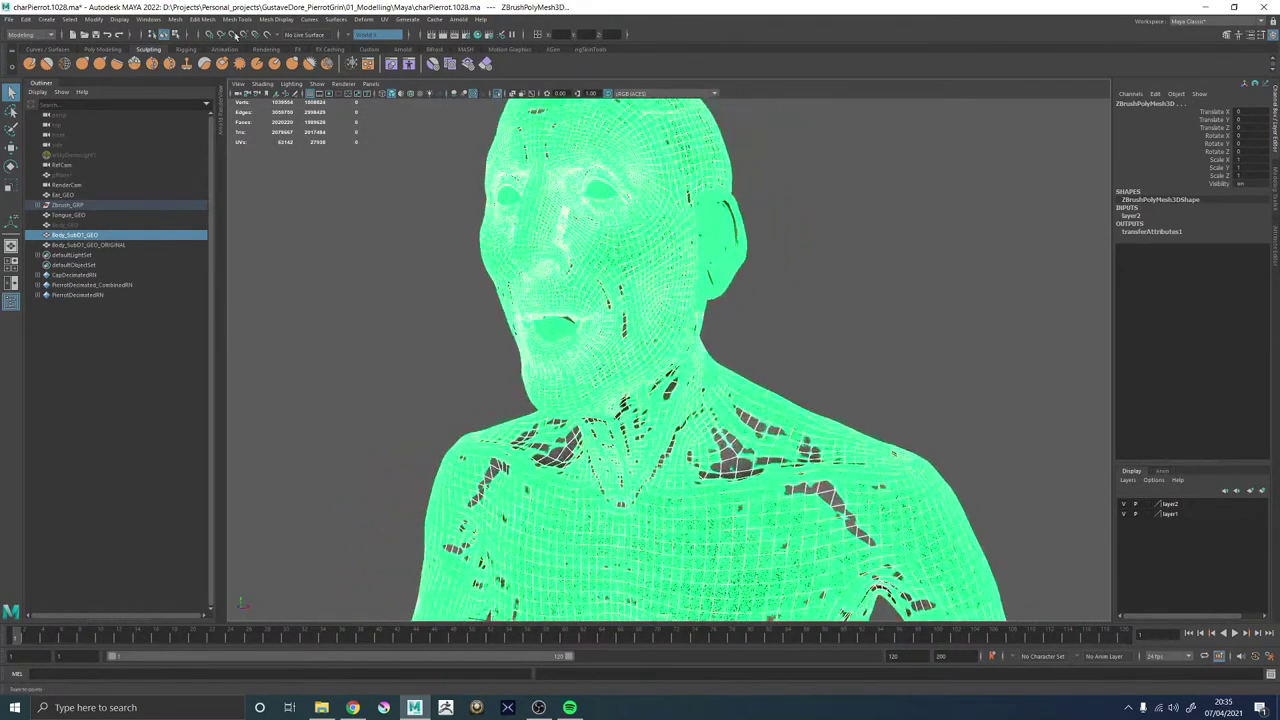
left_click(175, 20)
left_click(206, 199)
key("alt+Tab")
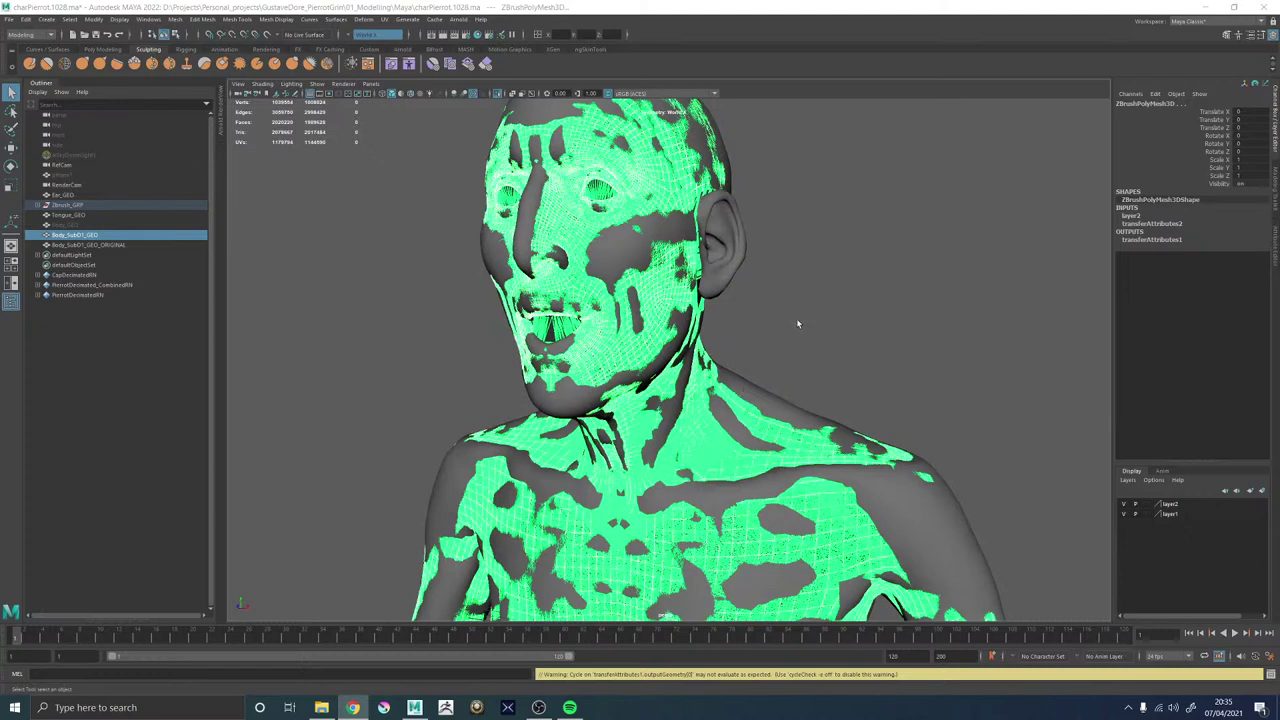
left_click_drag(797, 323, 833, 242, "alt")
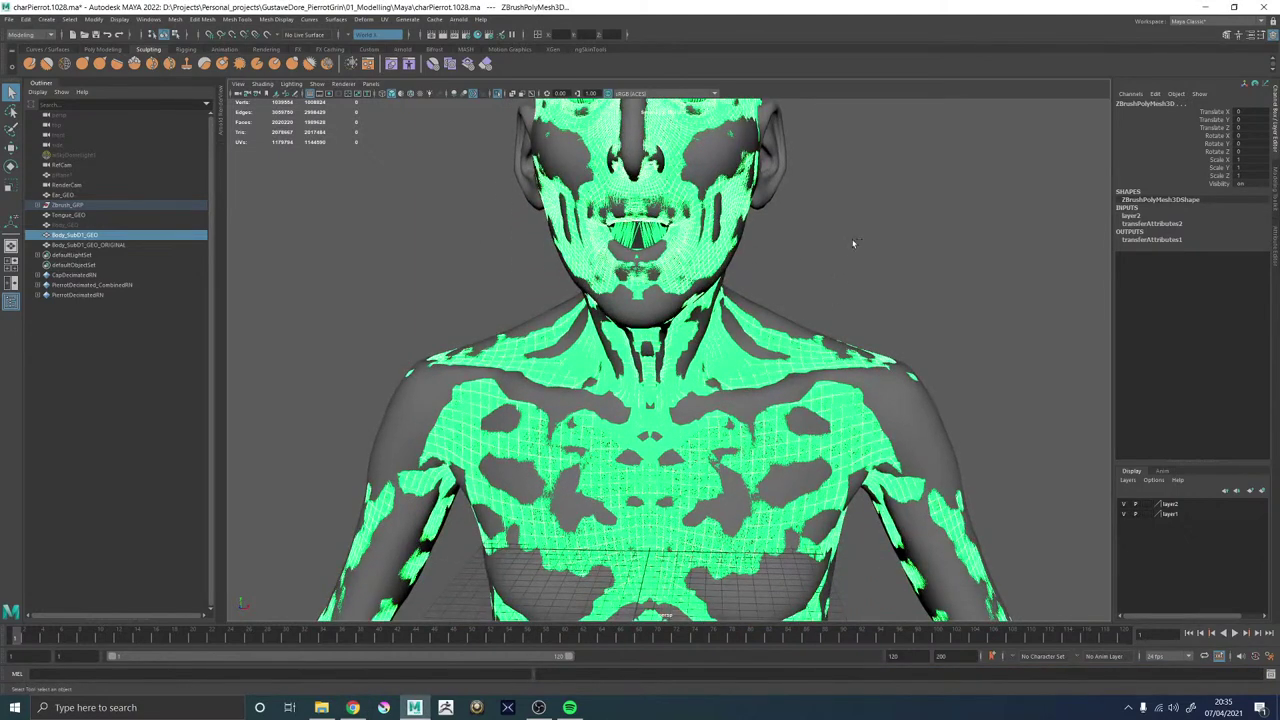
key("ctrl+z")
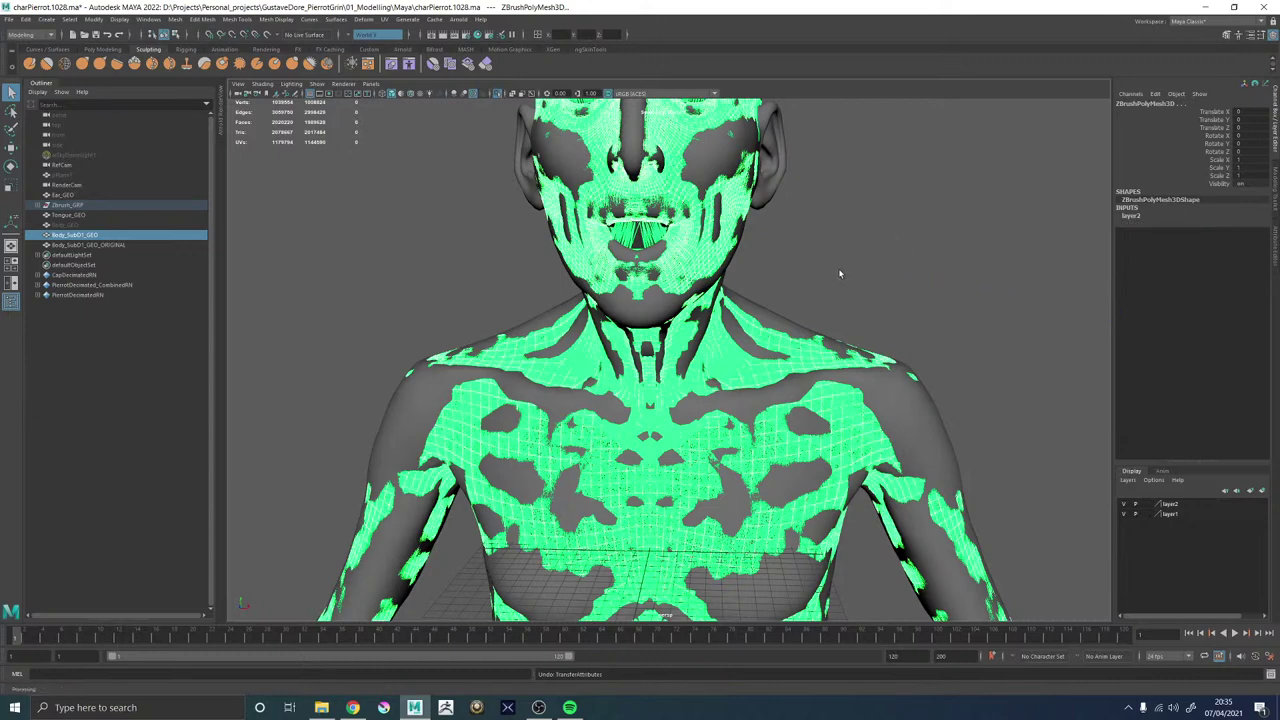
Select the ZBrush sculpt, add Body_SubD1_GEO to the selection and transfer attributes from the sculpt onto it.
left_click_drag(880, 284, 780, 300, "alt")
right_click_drag(780, 300, 894, 393, "alt")
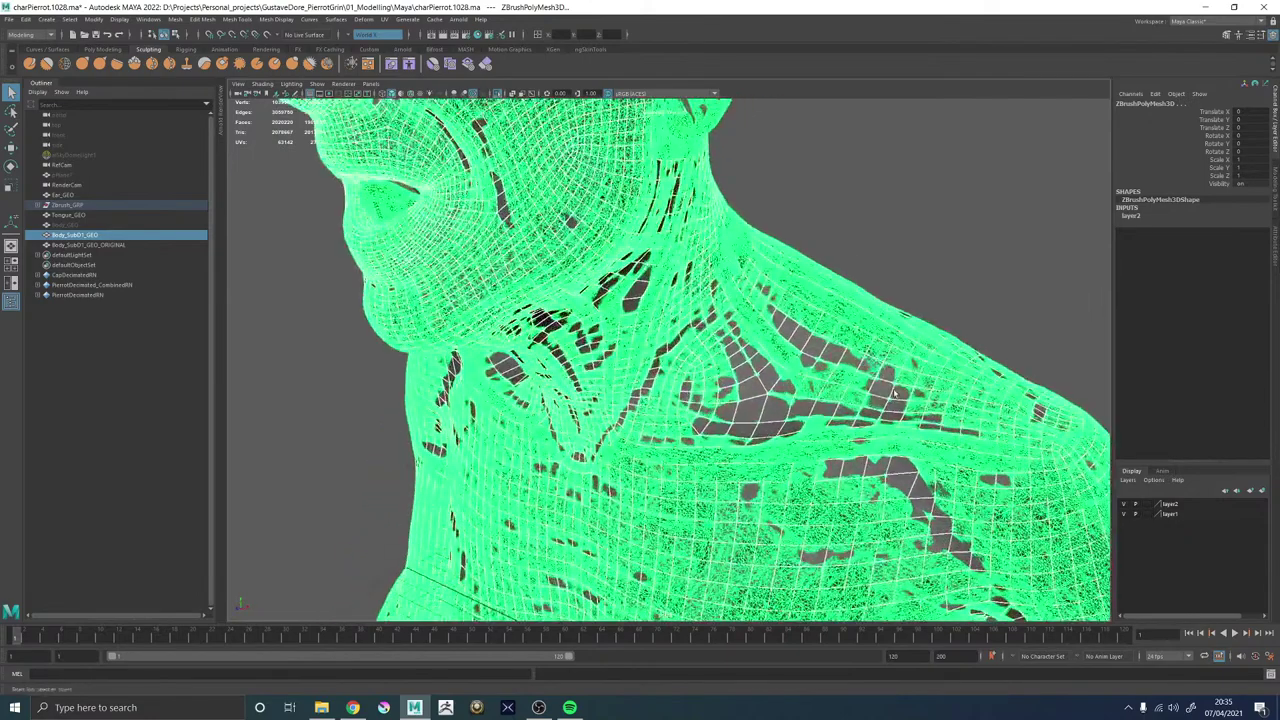
left_click(848, 312)
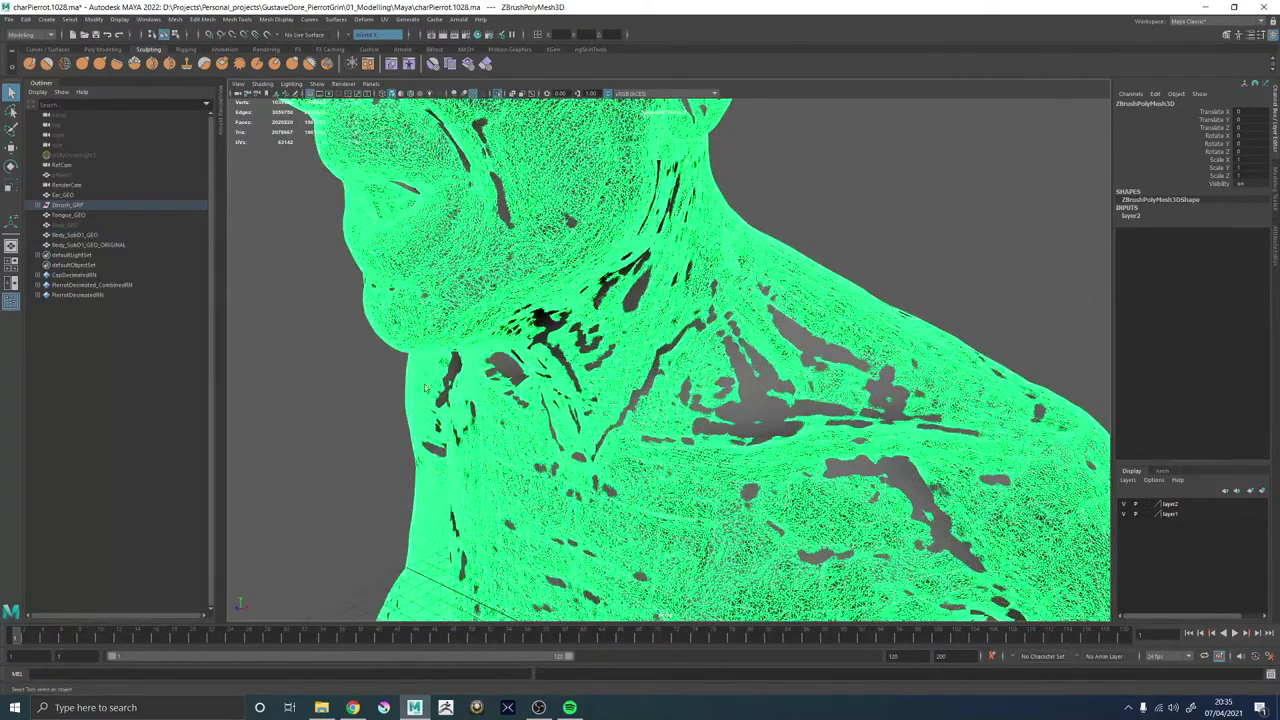
left_click(78, 236)
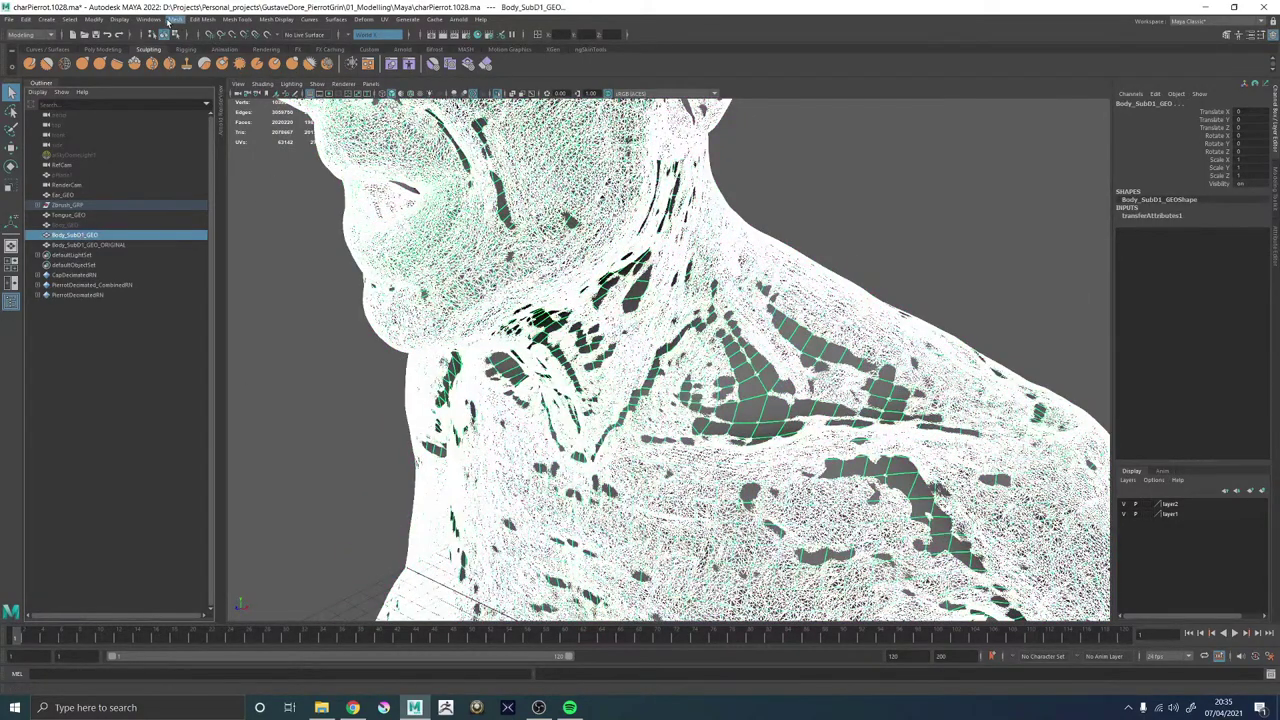
left_click(175, 19)
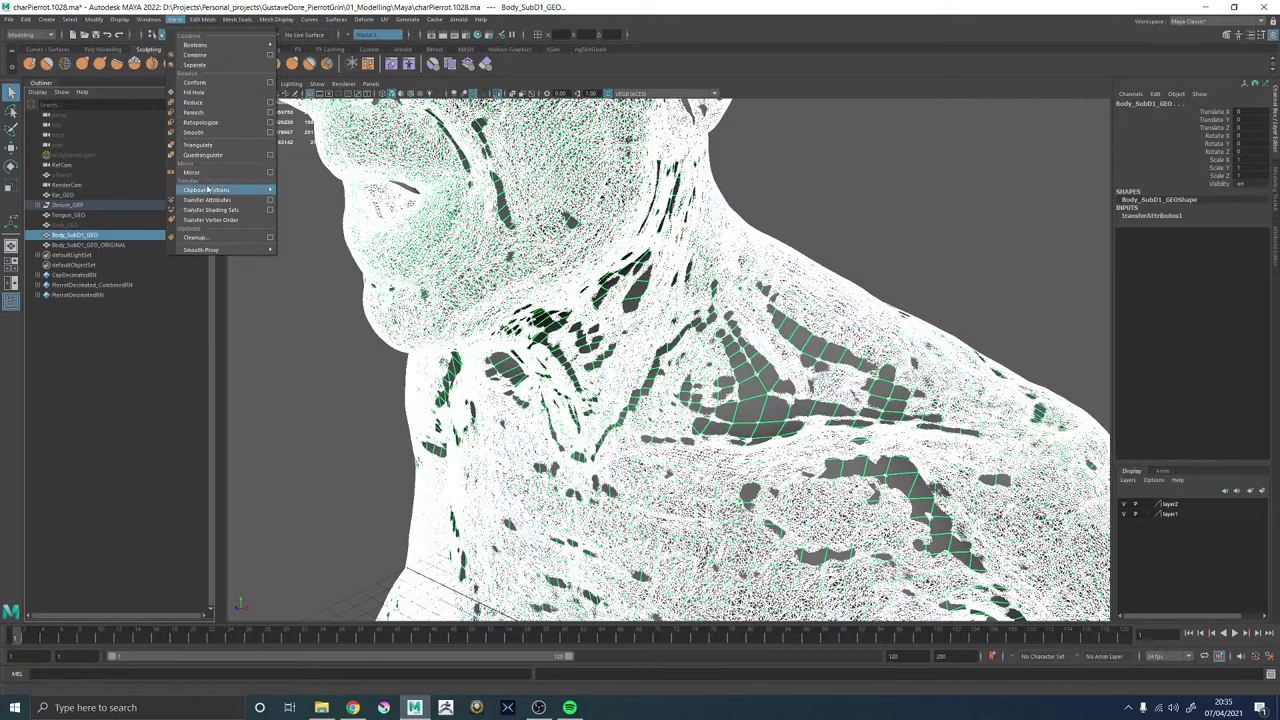
left_click(206, 200)
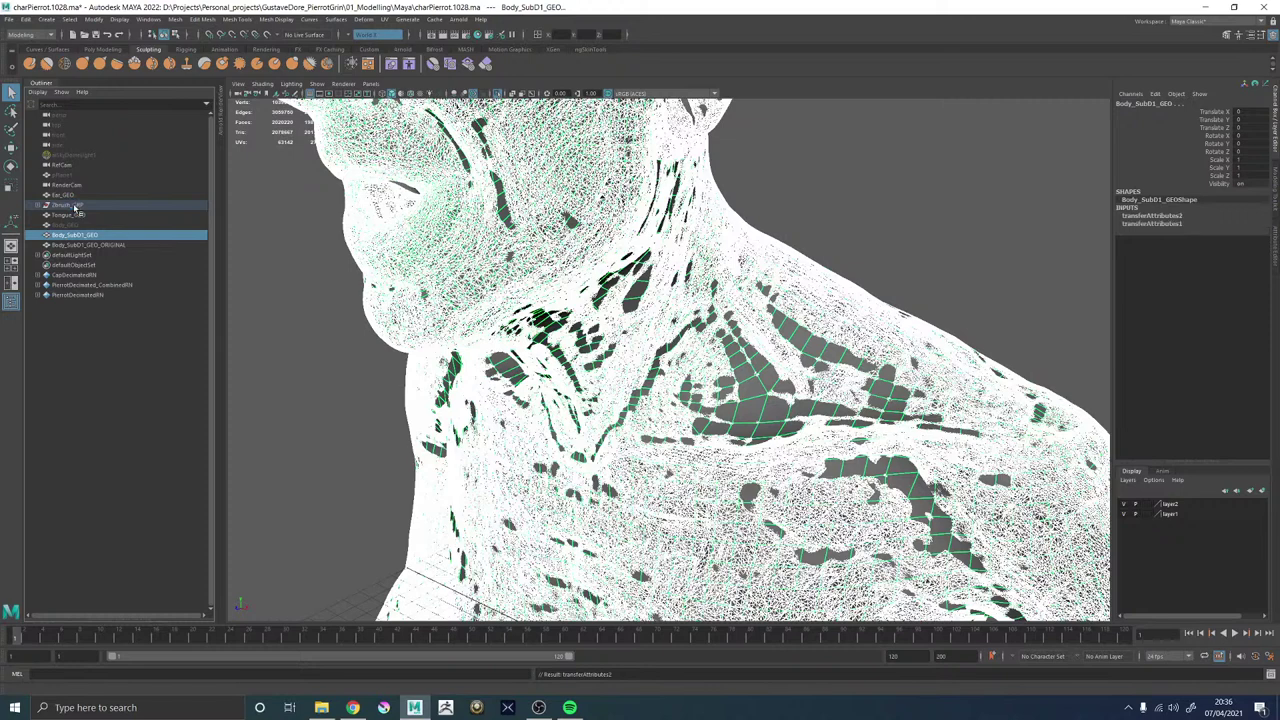
Hide the ZBrush sculpt group and inspect Body_SubD1_GEO around the head, neck and torso.
left_click(72, 206)
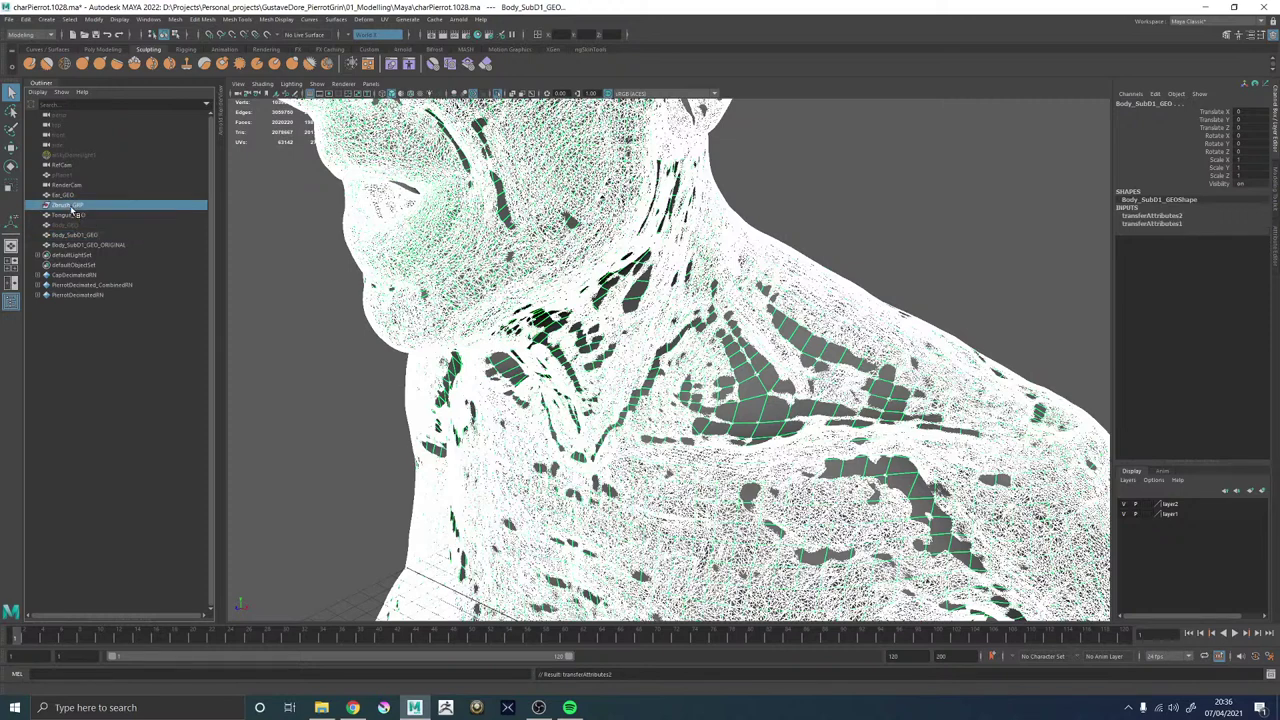
key("h")
left_click(917, 320)
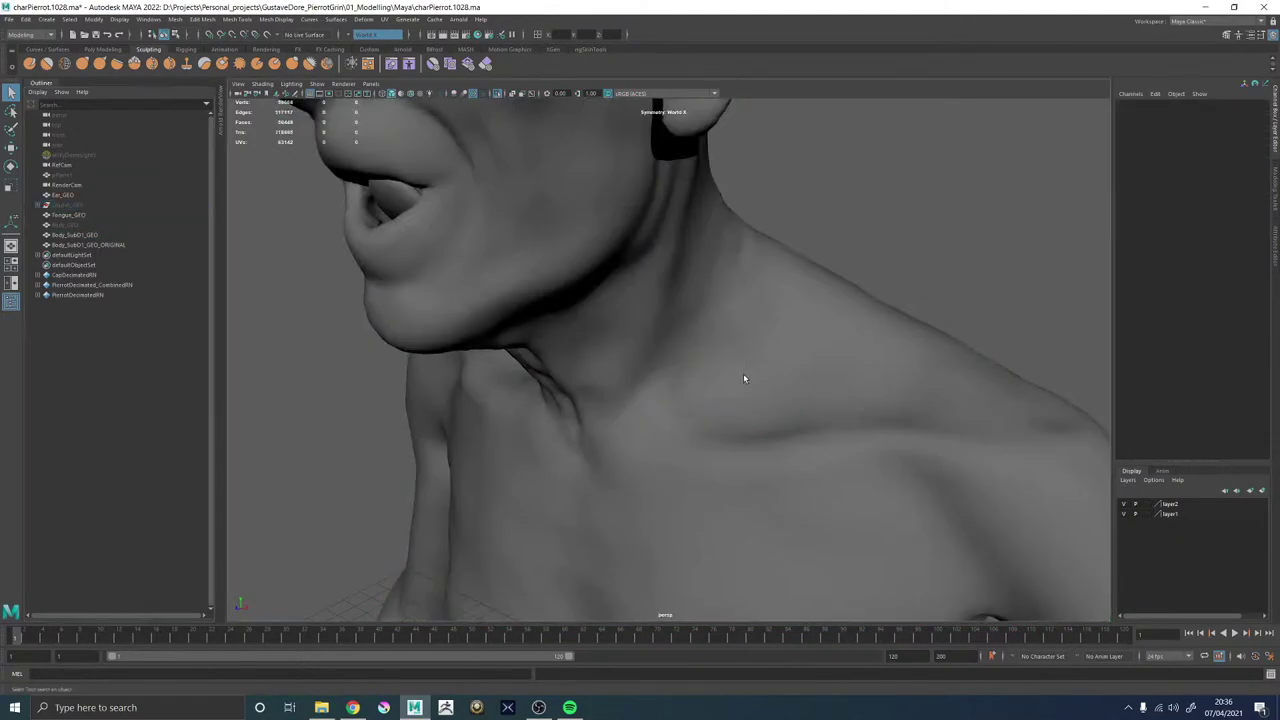
left_click(744, 375)
scroll(790, 272, "down", 5)
left_click_drag(791, 273, 825, 273, "alt")
left_click(823, 268)
left_click(753, 372)
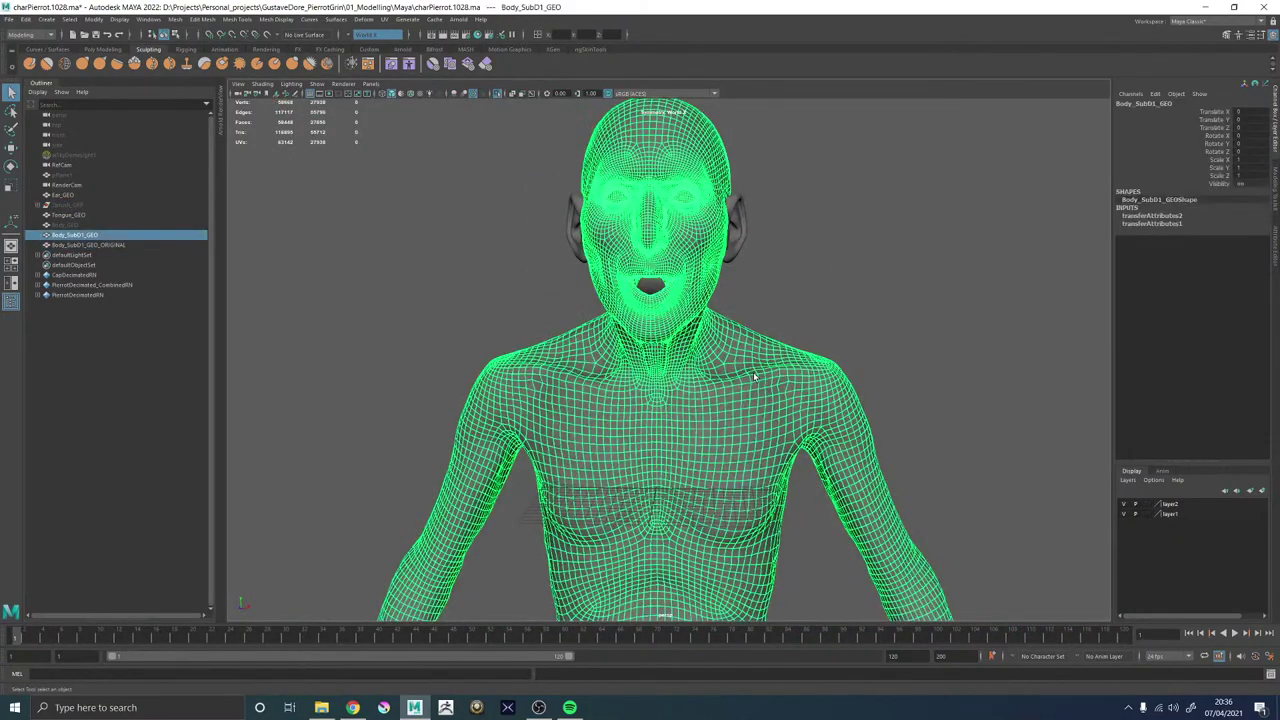
left_click(842, 365)
scroll(843, 365, "down", 5)
middle_click_drag(843, 365, 808, 274, "alt")
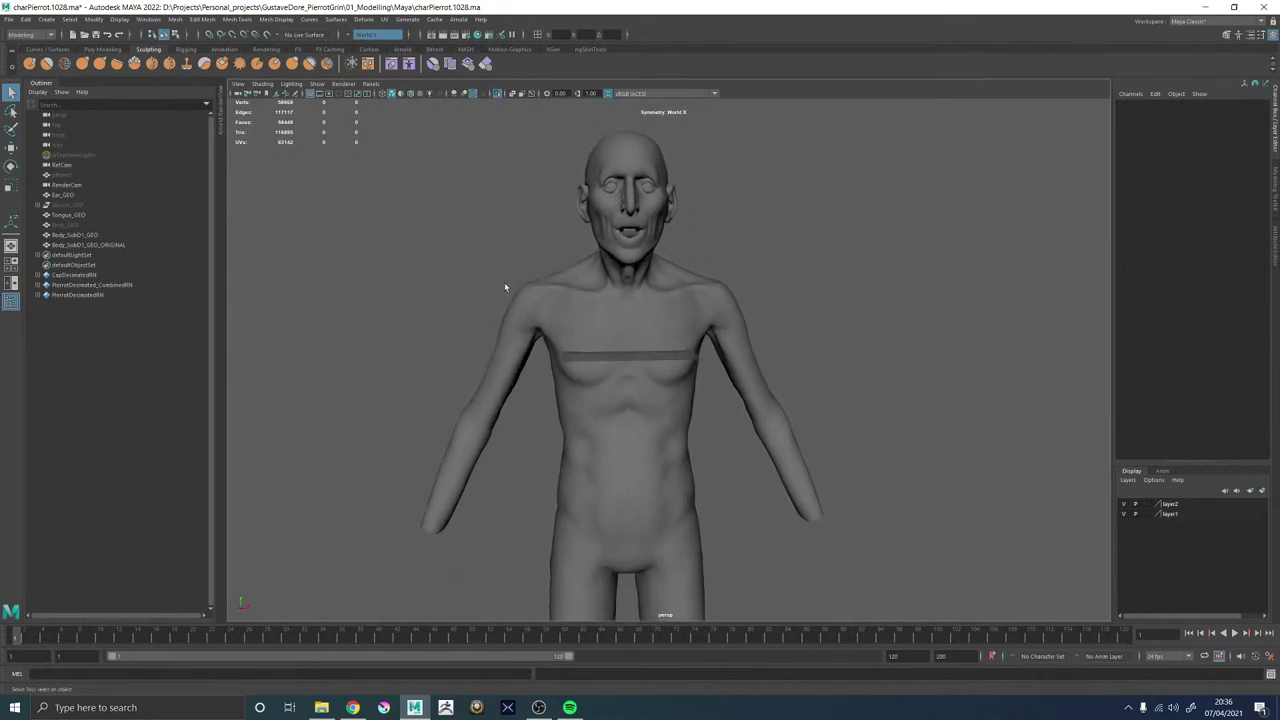
Select Body_SubD1_GEO and delete its construction history.
left_click(115, 247)
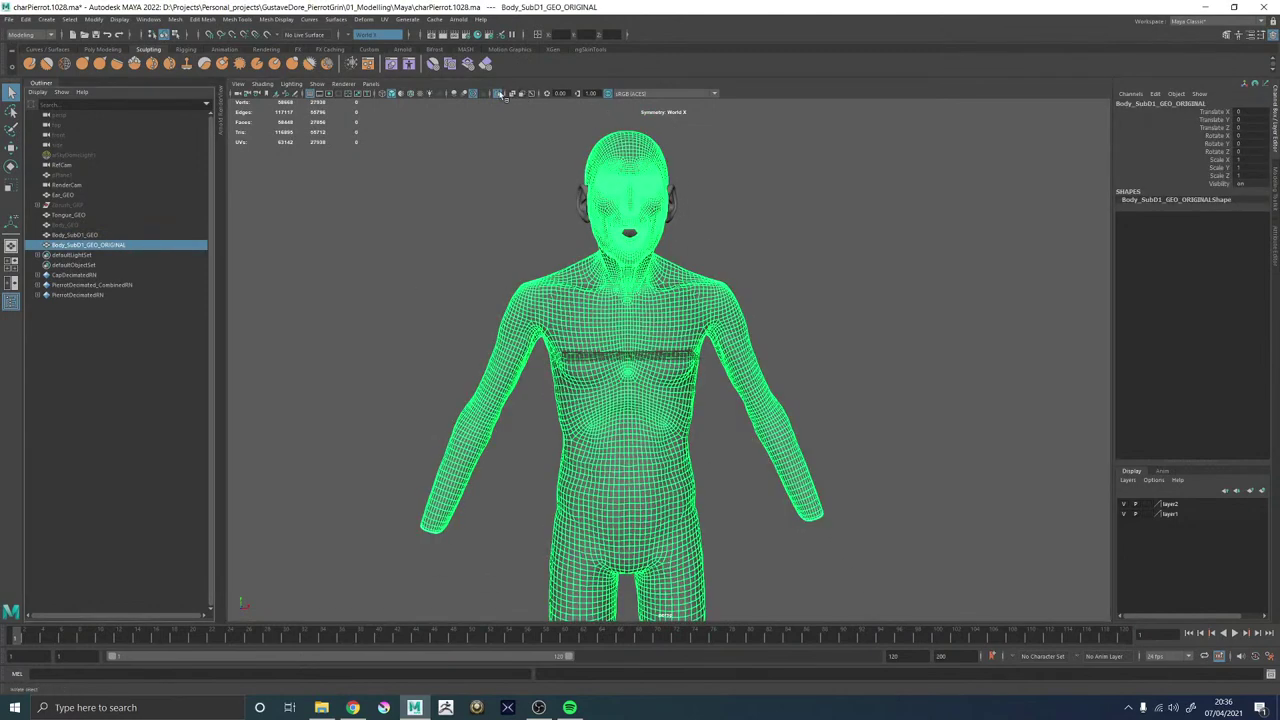
left_click(724, 287)
scroll(724, 287, "up", 3)
left_click(724, 287)
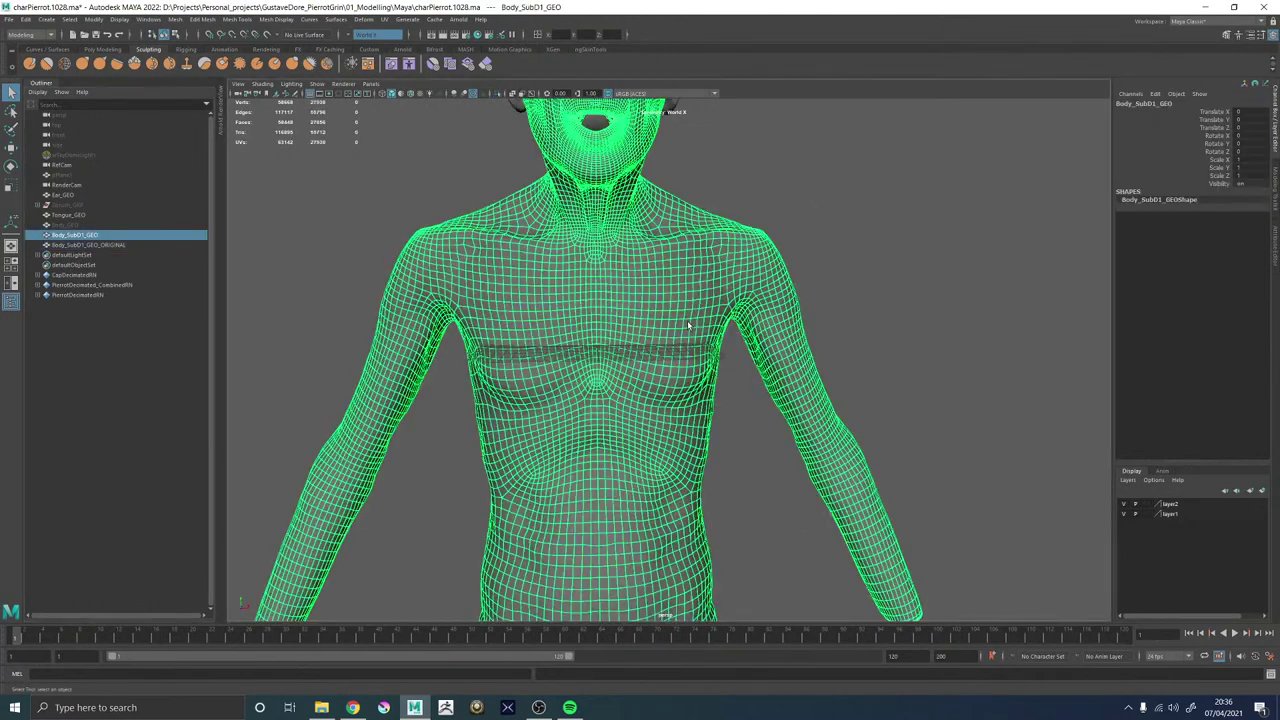
left_click(837, 240)
Hide Body_SubD1_GEO_ORIGINAL and examine the face and neck of the remaining body mesh.
left_click(93, 245)
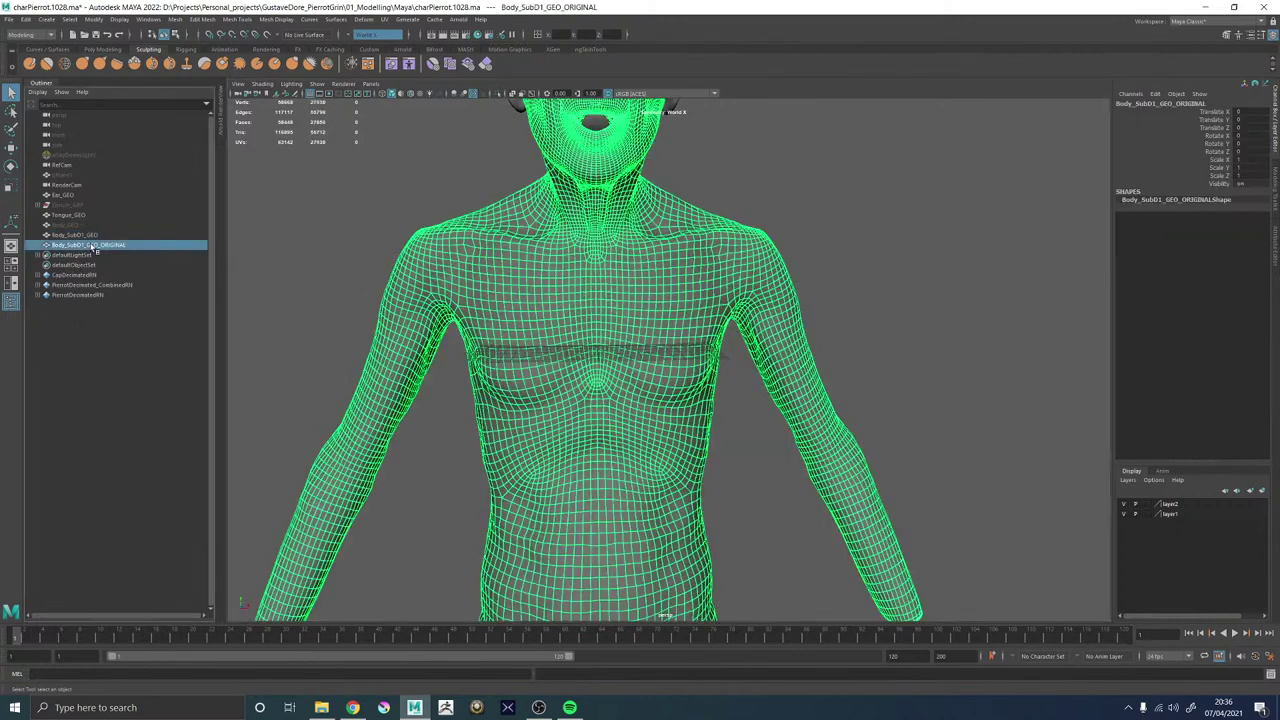
key("ctrl+h")
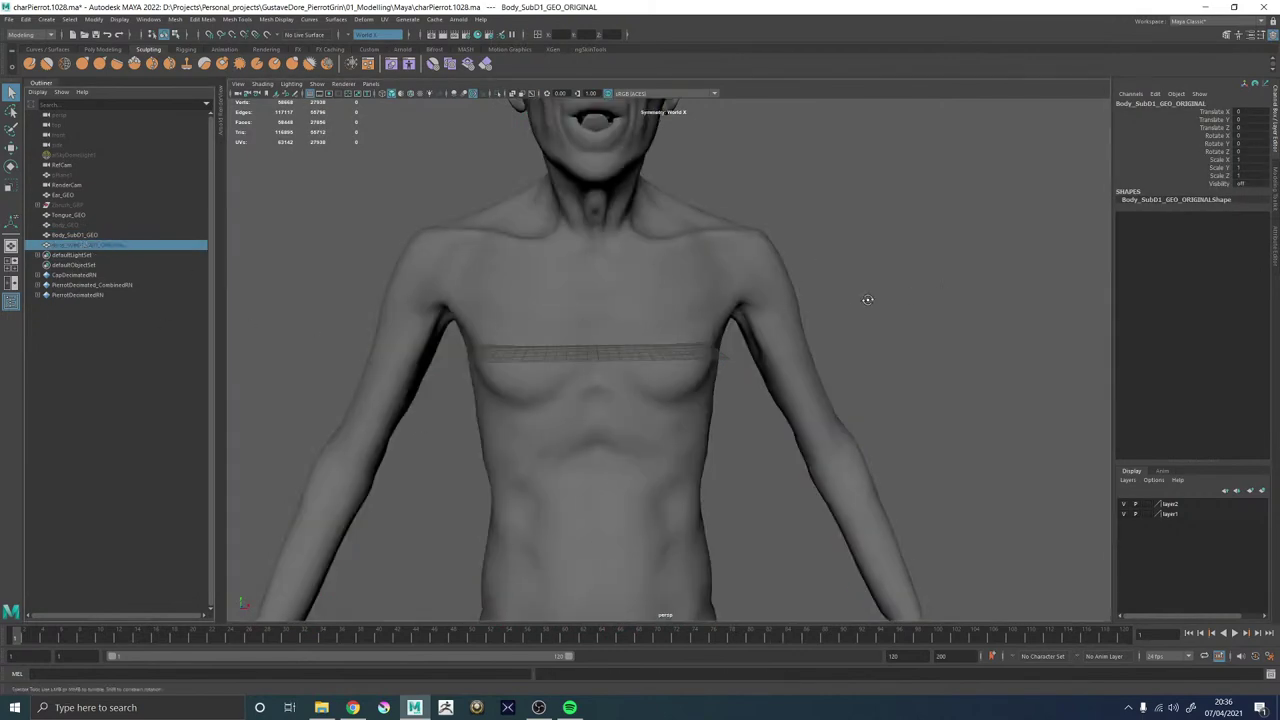
left_click_drag(866, 294, 809, 366, "alt")
scroll(809, 366, "up", 3)
left_click_drag(863, 491, 796, 437, "alt")
middle_click_drag(796, 437, 736, 310, "alt")
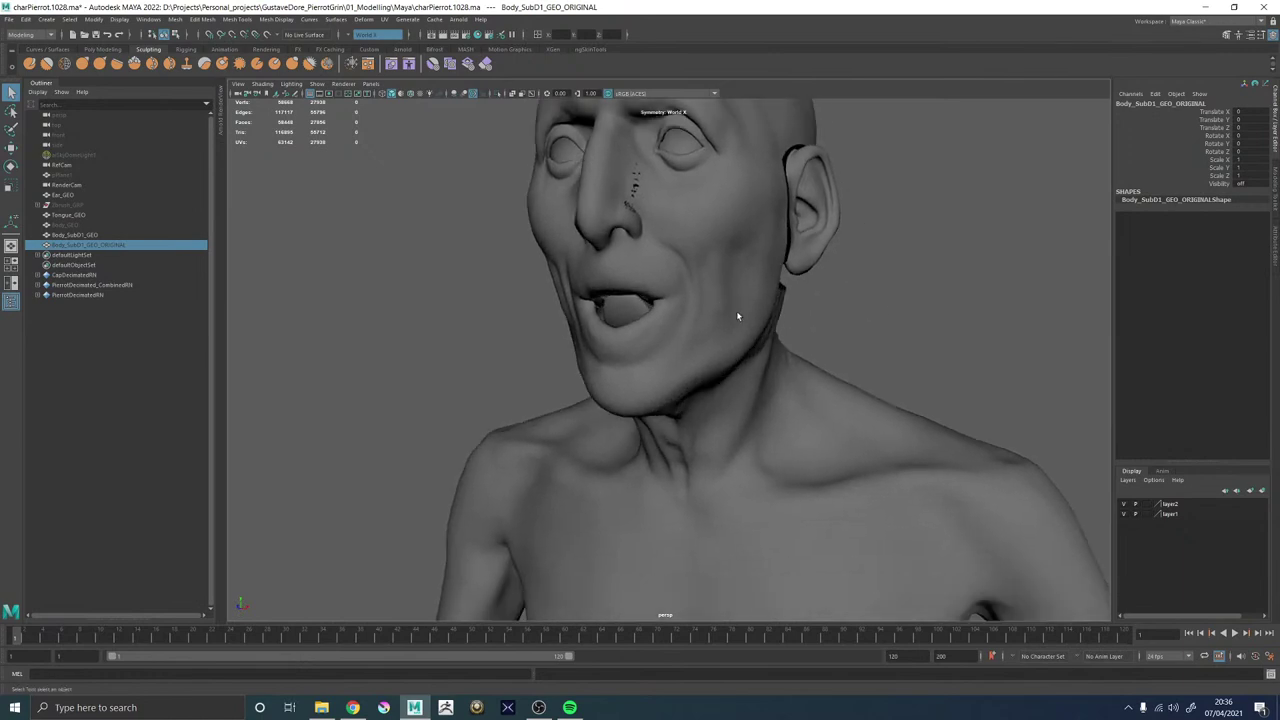
Show Body_SubD1_GEO_ORIGINAL again and compare it with Body_SubD1_GEO by selecting them alternately.
key("h")
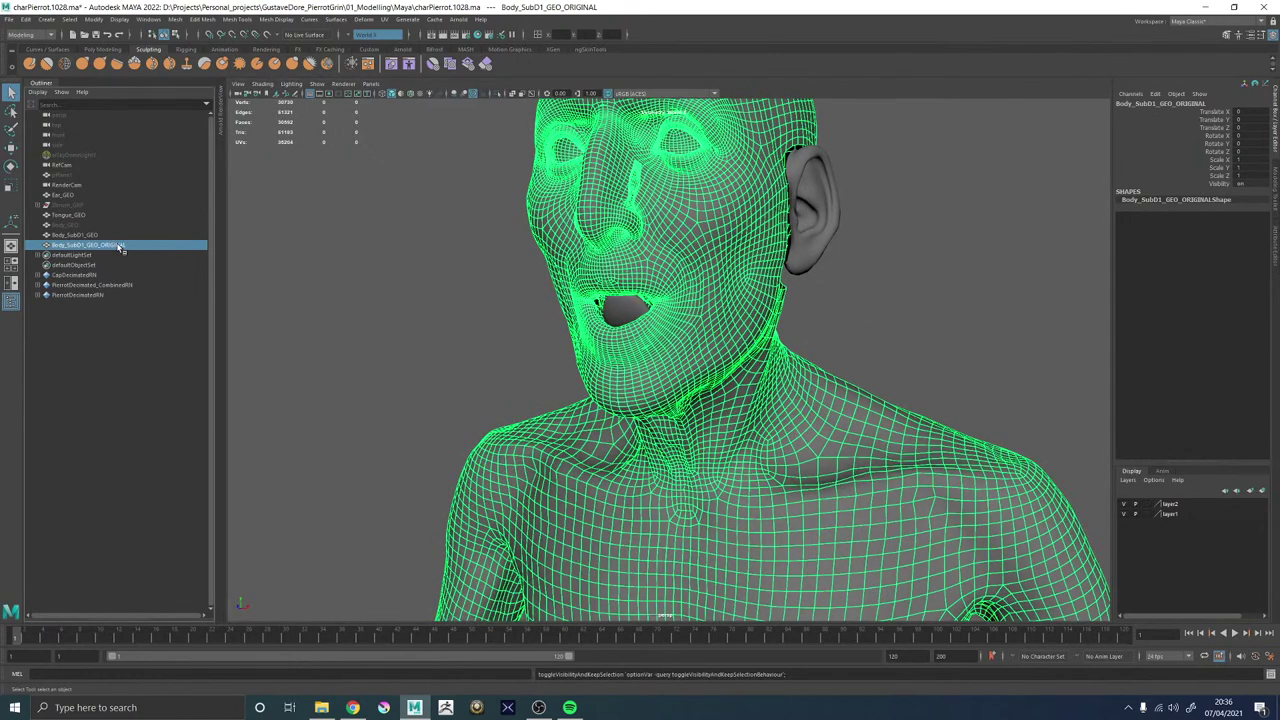
left_click(100, 235)
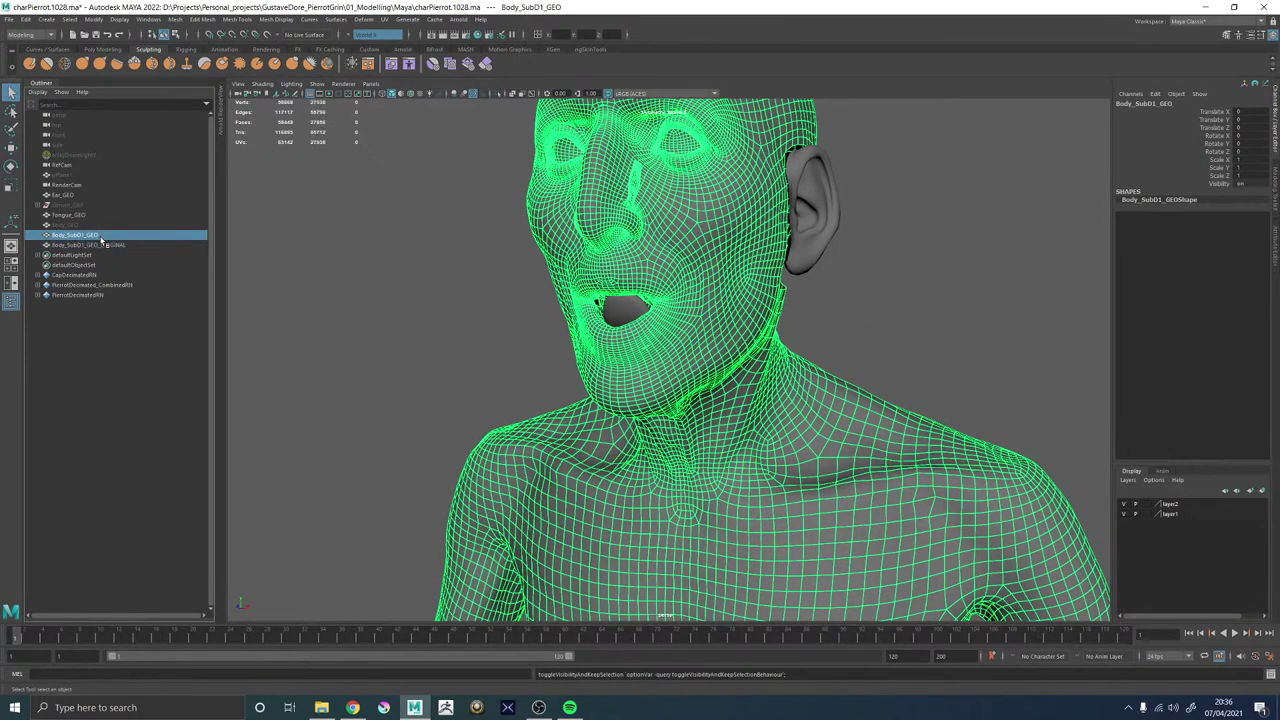
left_click(103, 245)
left_click(101, 234)
left_click(119, 246)
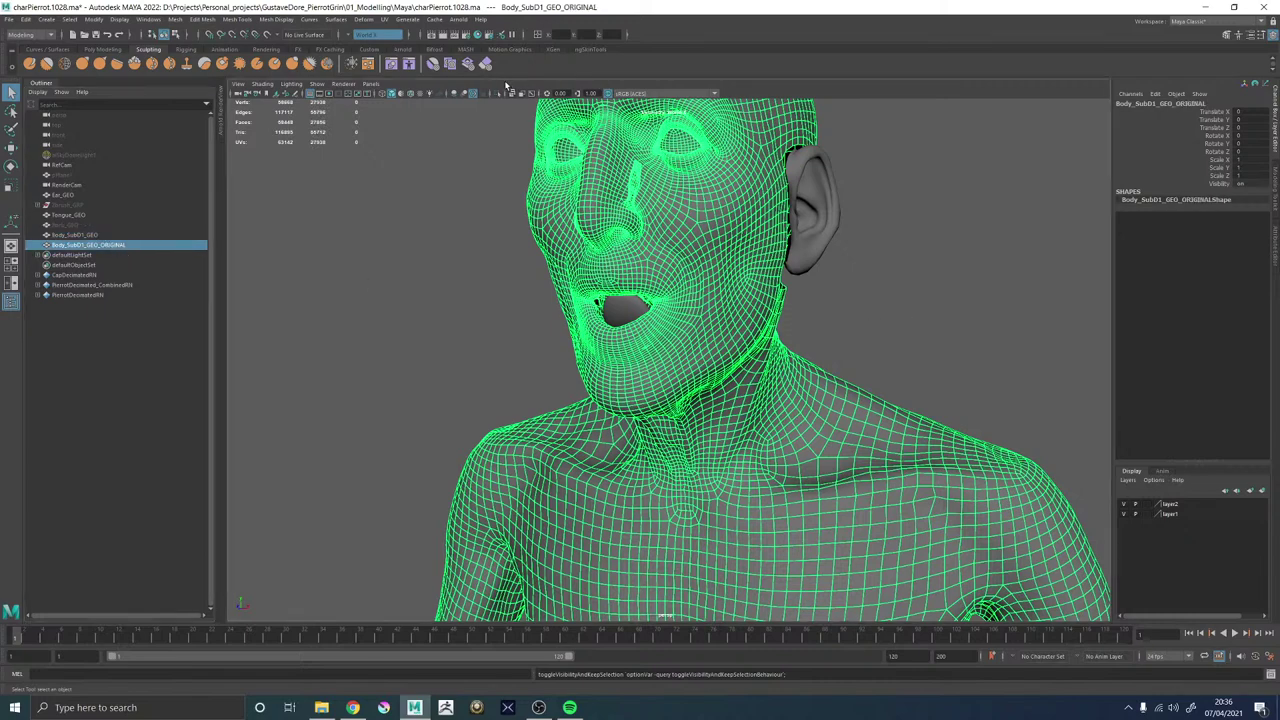
Isolate Body_SubD1_GEO_ORIGINAL in the viewport to check it, and undo the isolation.
left_click(498, 94)
left_click(955, 296)
key("ctrl+z")
key("ctrl+z")
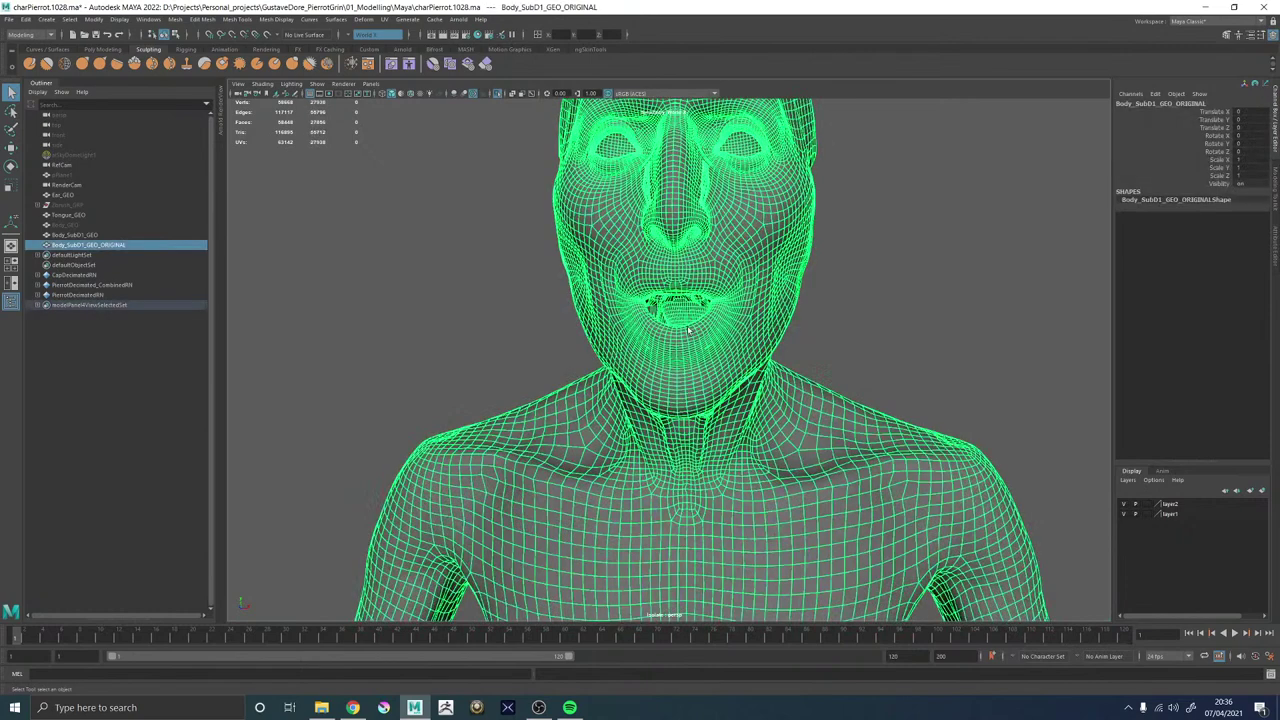
key("ctrl+z")
key("ctrl+z")
key("ctrl+z")
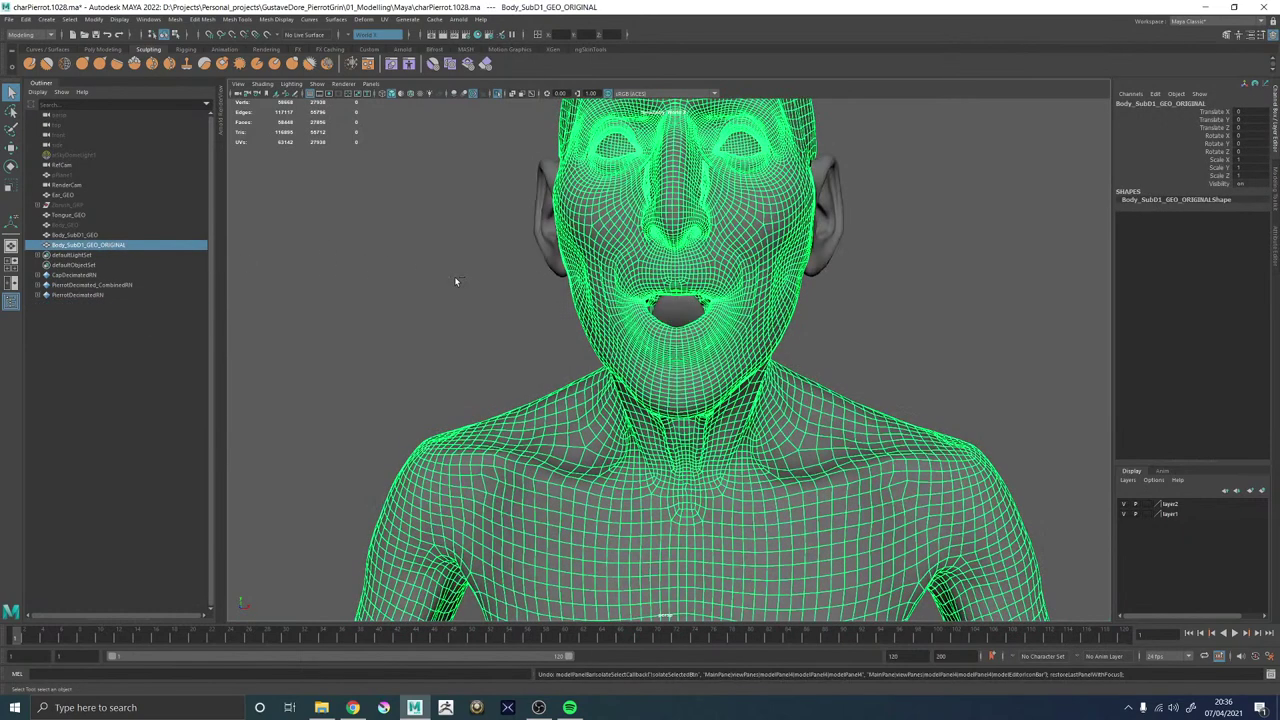
Compare the two body meshes once more and undo back past the deletion of Body_SubD1_GEO's history.
left_click(76, 235)
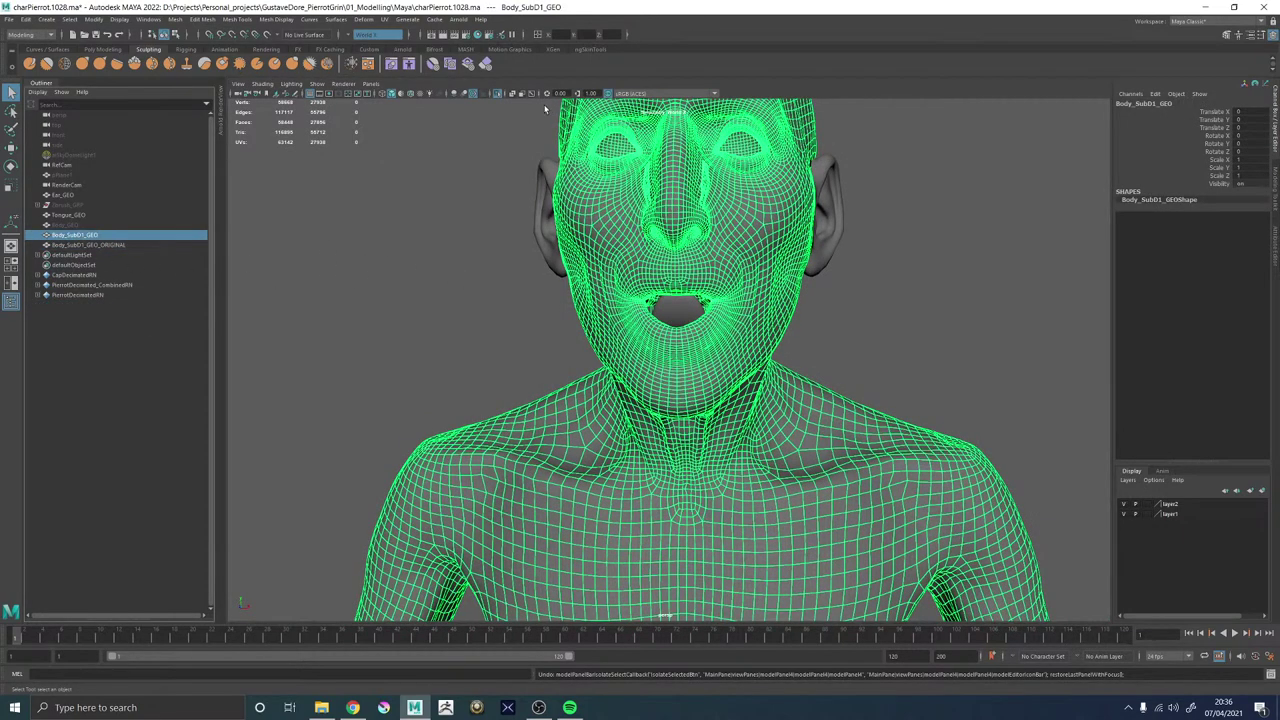
left_click(88, 245)
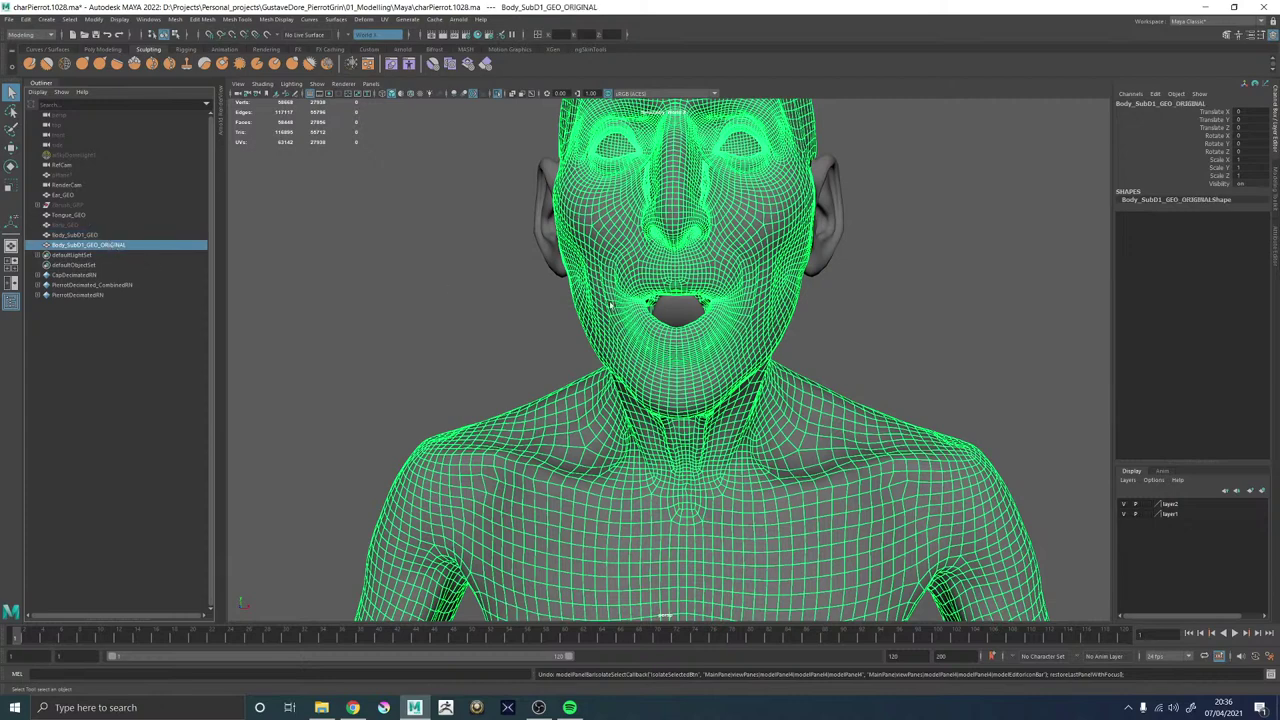
left_click_drag(612, 306, 562, 304, "alt")
key("ctrl+z")
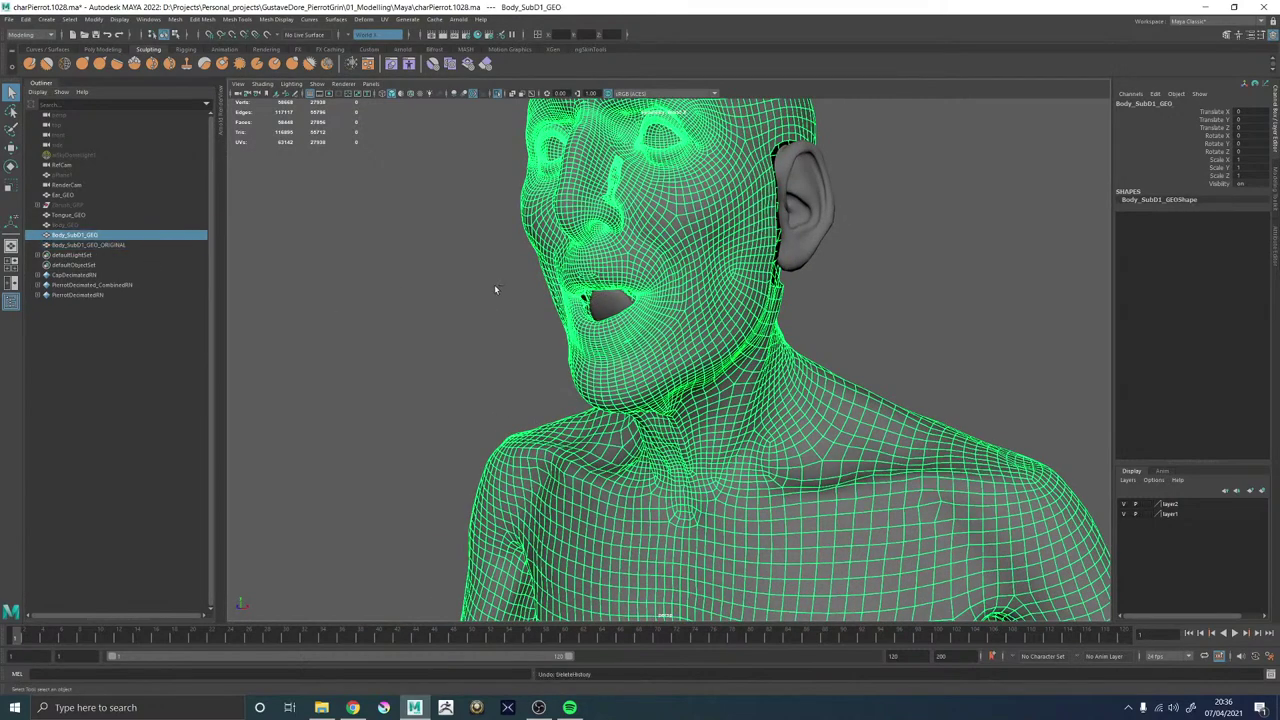
key("shift+z")
key("ctrl+z")
key("ctrl+z")
key("ctrl+z")
key("ctrl+z")
key("ctrl+z")
key("ctrl+z")
key("ctrl+z")
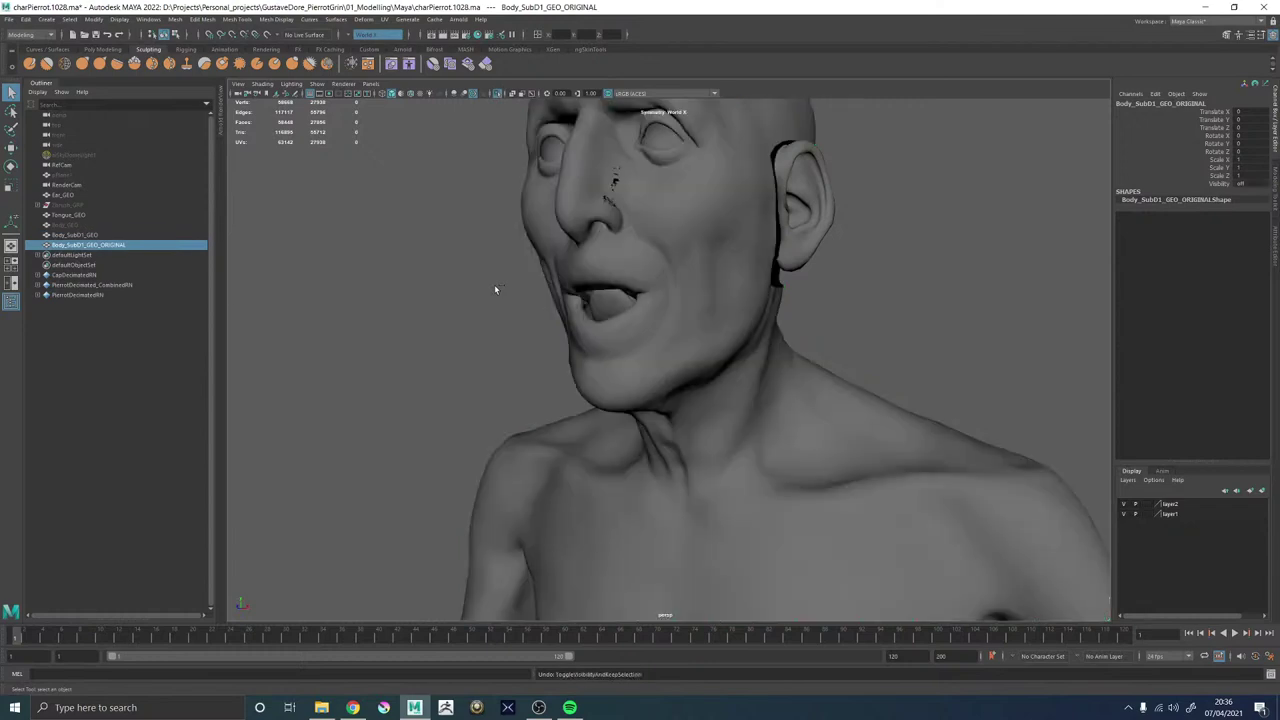
key("ctrl+z")
key("ctrl+z")
key("ctrl+z")
key("ctrl+z")
key("ctrl+z")
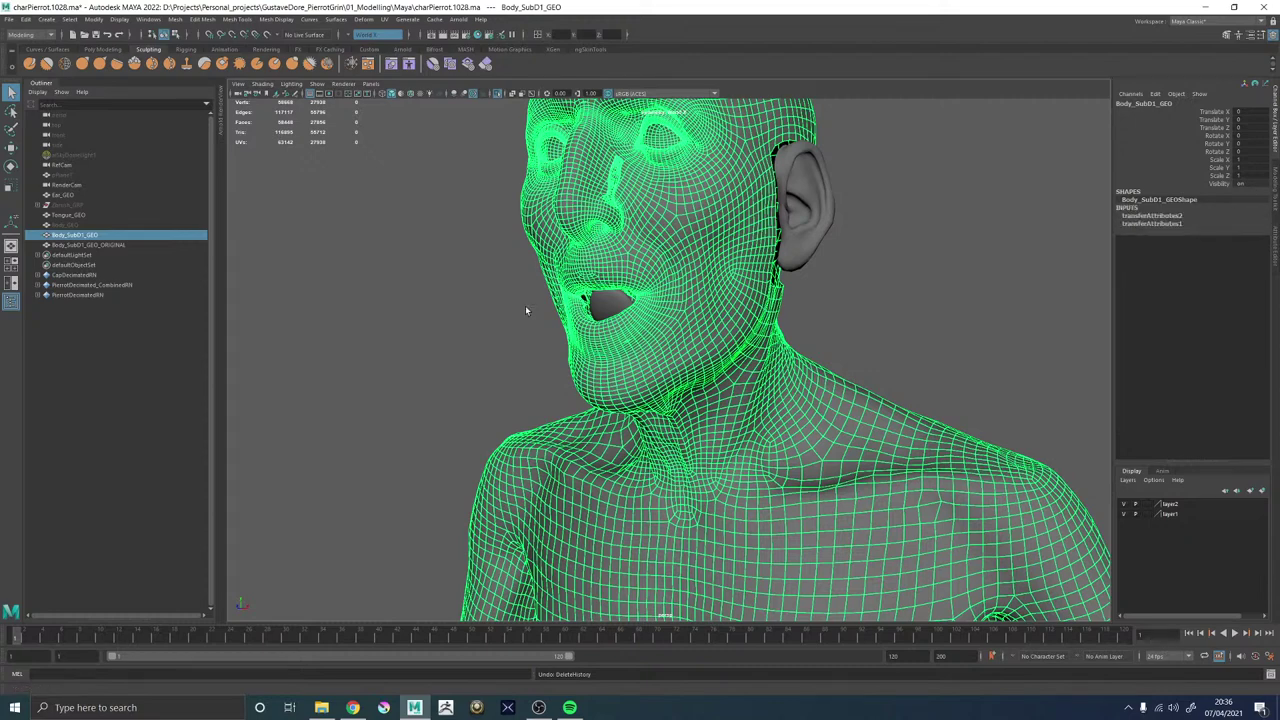
Check Body_SubD1_GEO_ORIGINAL and undo the hiding of the ZBrush sculpt group.
left_click(121, 247)
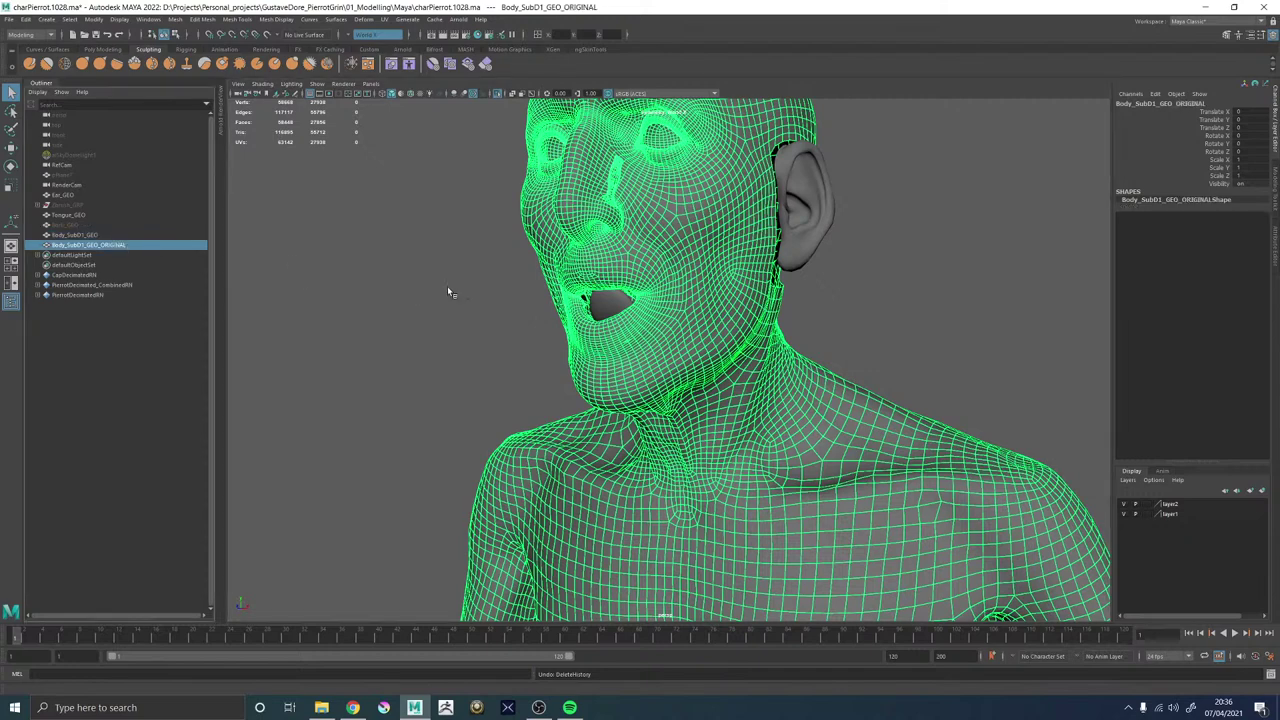
left_click_drag(448, 288, 467, 293, "alt")
key("ctrl+z")
key("ctrl+z")
key("ctrl+z")
key("ctrl+z")
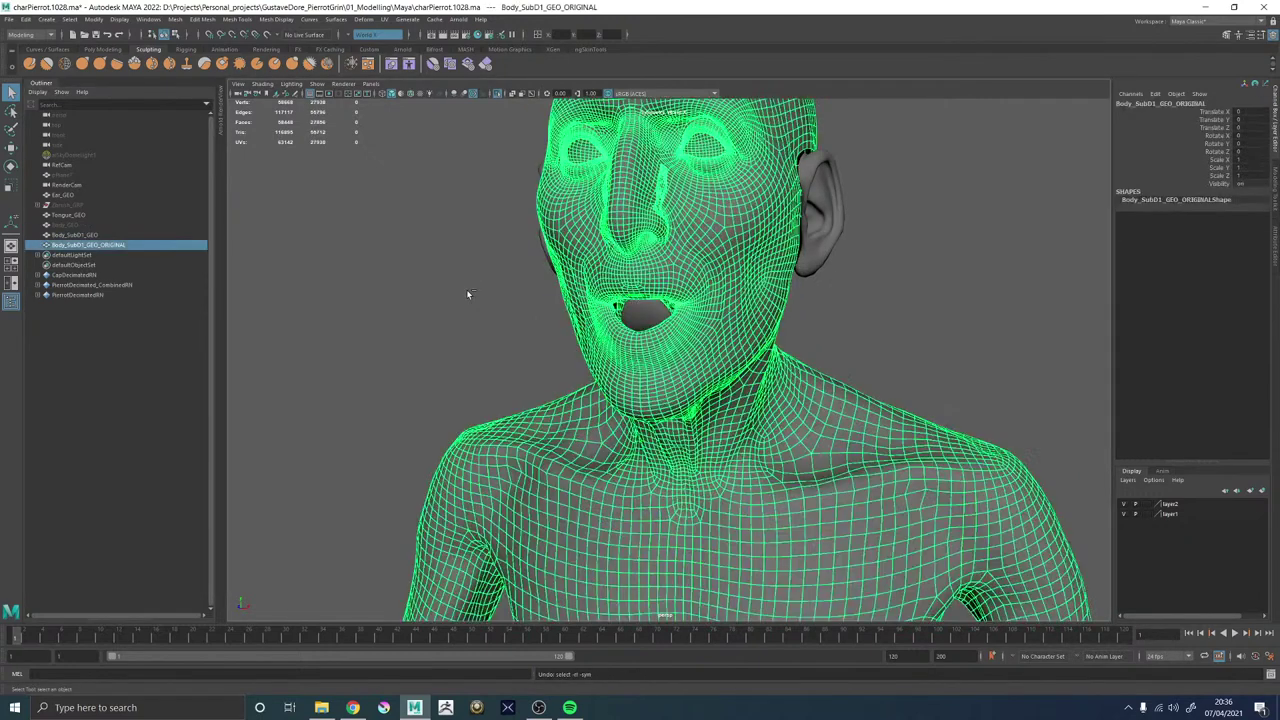
key("ctrl+z")
key("ctrl+z")
key("ctrl+z")
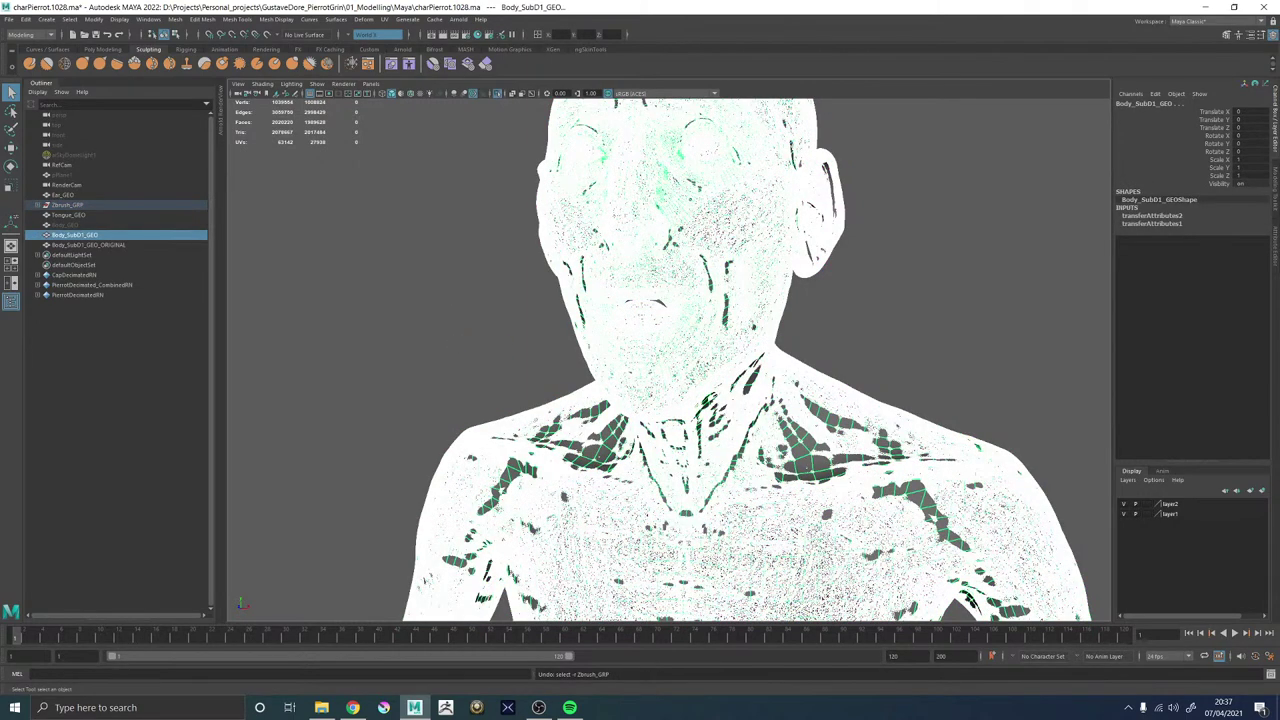
Check the ORIGINAL copy against the sculpt and undo back past the attribute transfer to only the sculpt selected.
key("ctrl+z")
left_click(114, 245)
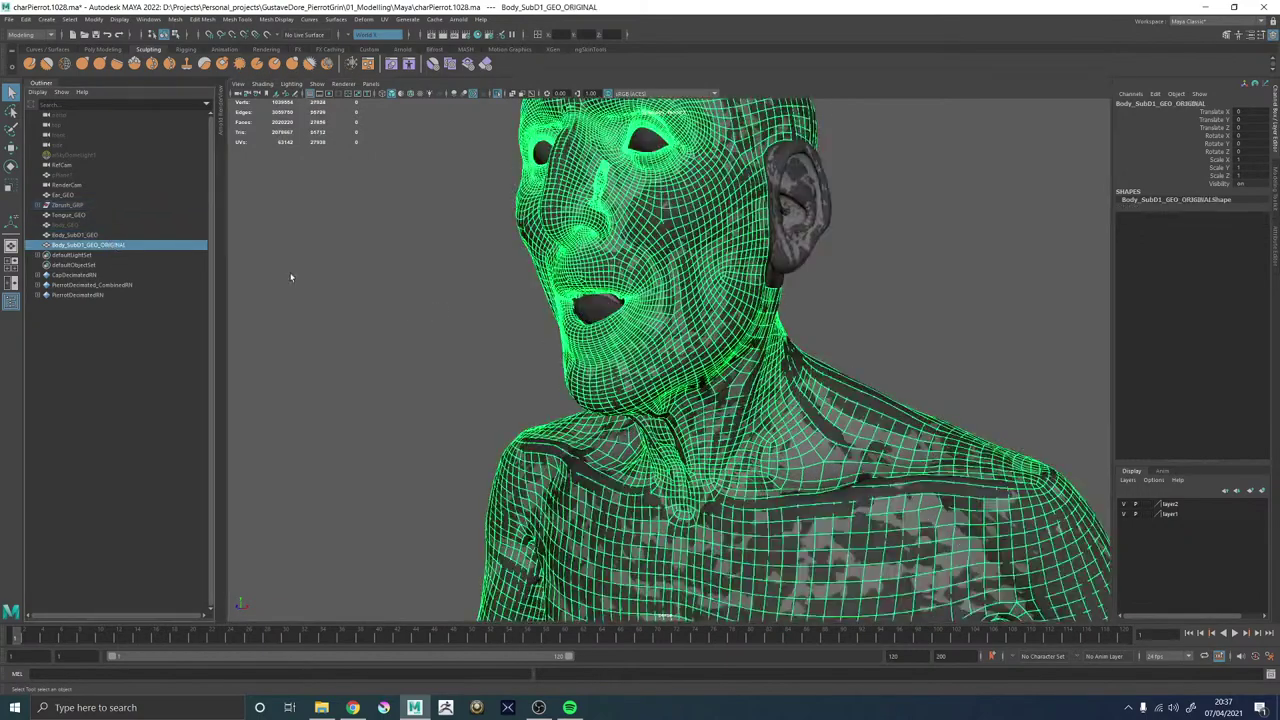
key("ctrl+z")
key("ctrl+z")
key("ctrl+z")
key("ctrl+z")
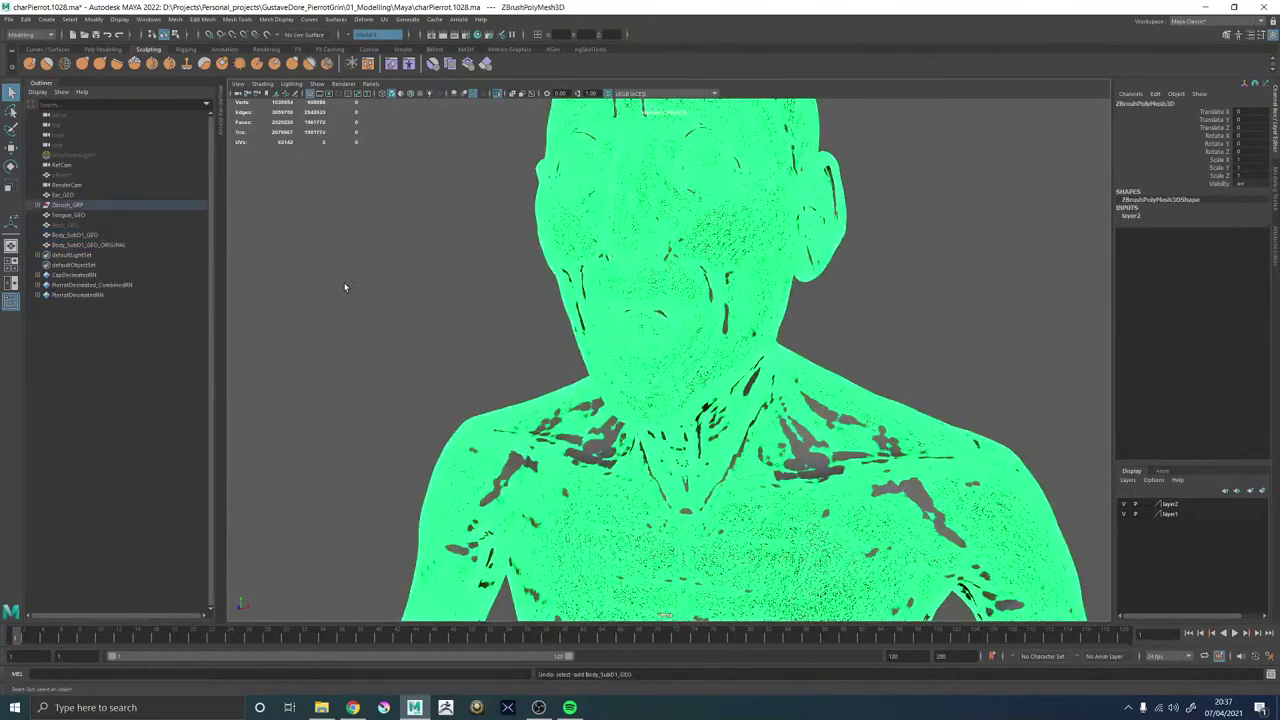
Compare Body_SubD1_GEO_ORIGINAL with Body_SubD1_GEO and undo back past another history deletion.
key("ctrl+z")
key("ctrl+z")
key("ctrl+z")
left_click(99, 245)
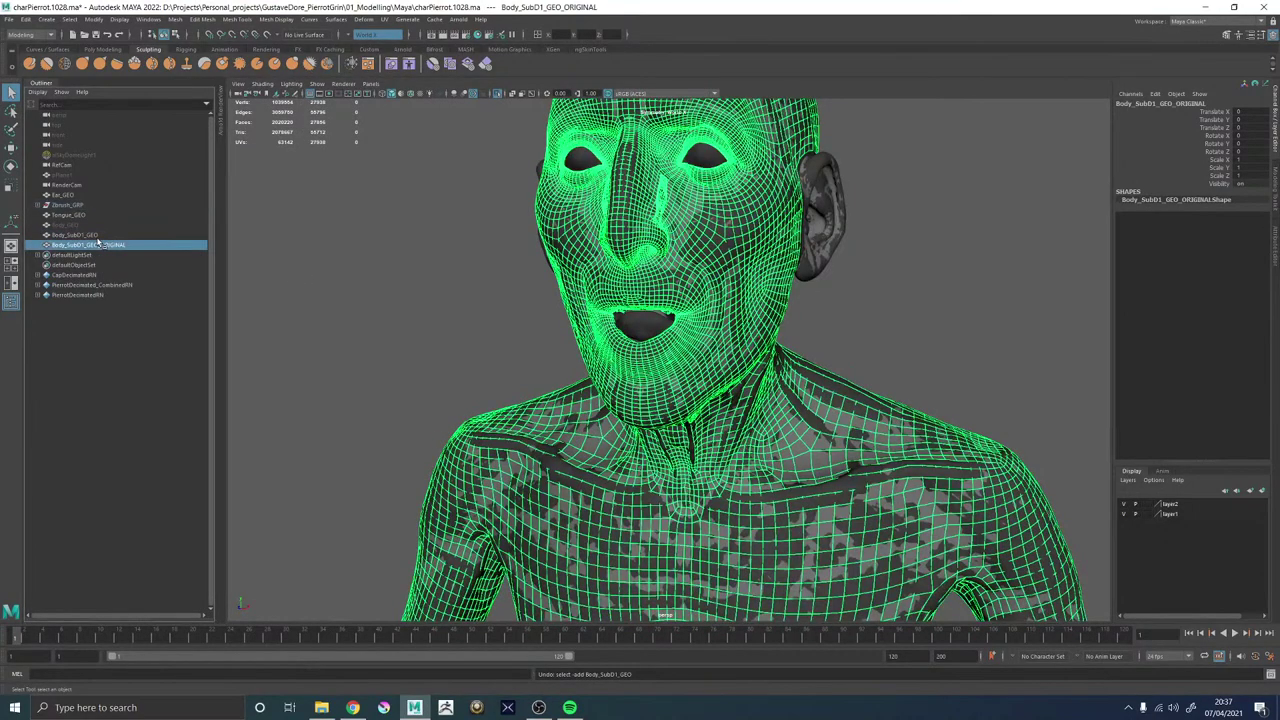
left_click(98, 238)
key("ctrl+z")
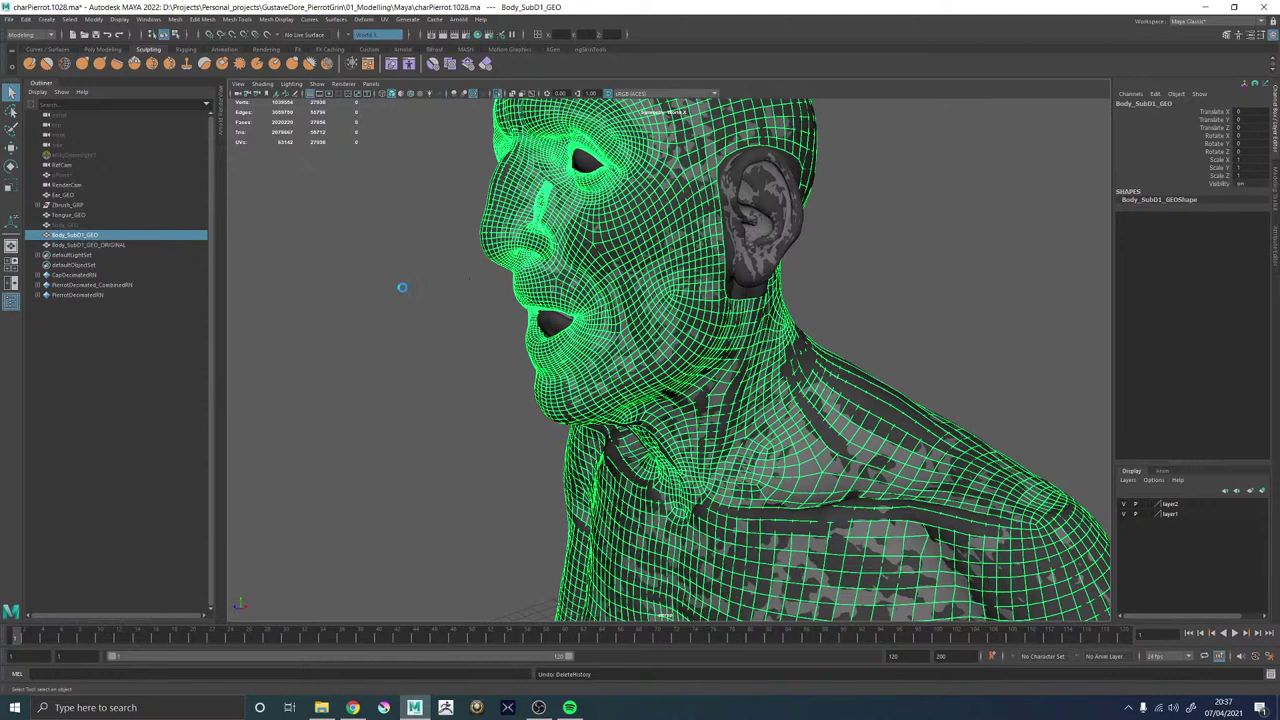
Undo the sculpt's selection and inspect Body_SubD1_GEO and Body_SubD1_GEO_ORIGINAL around the head and shoulders.
left_click_drag(403, 291, 419, 287, "alt")
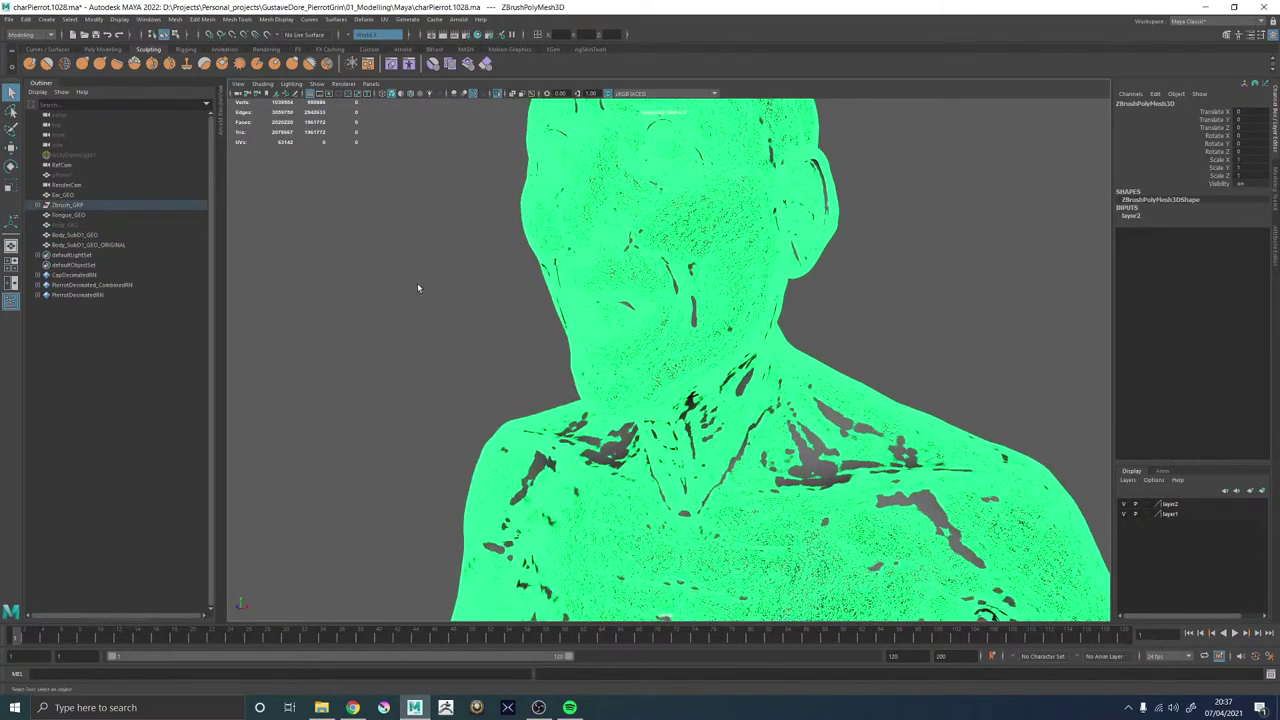
key("ctrl+z")
left_click(95, 236)
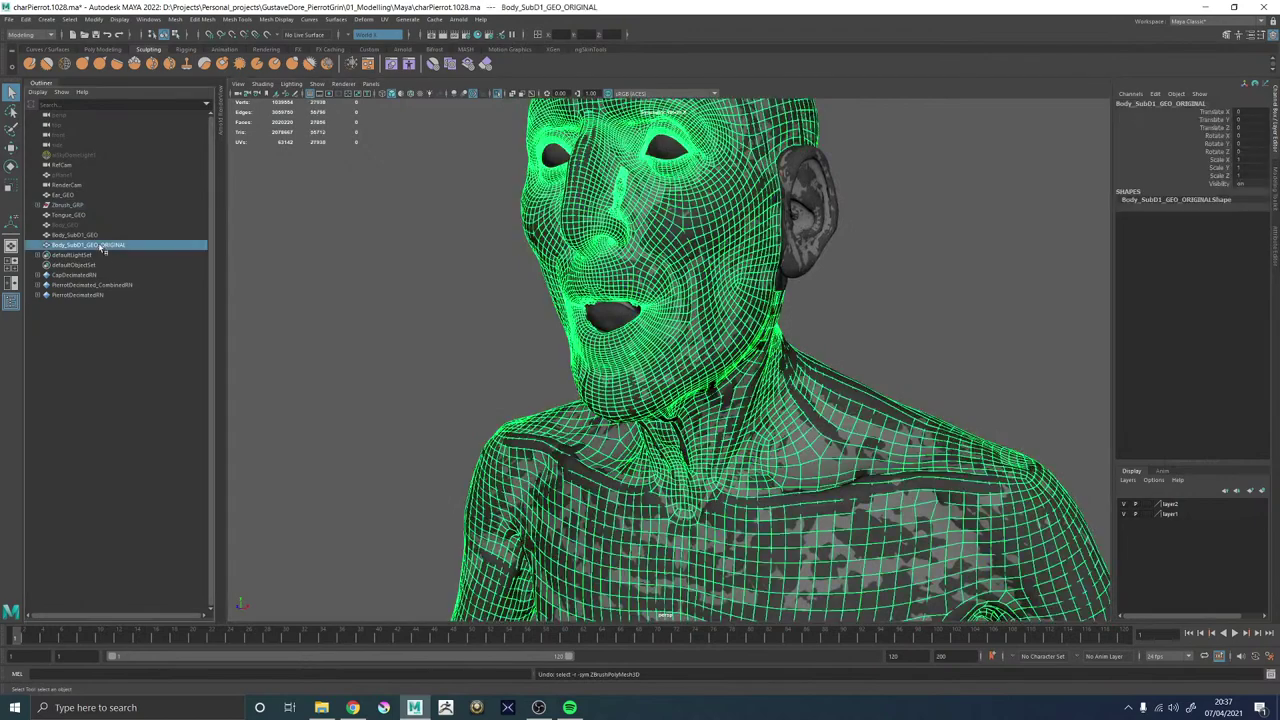
left_click(100, 245)
left_click_drag(383, 281, 454, 285, "alt")
Undo back through the sculpt selections until Body_SubD1_GEO with its Transfer Attributes history is selected.
key("ctrl+z")
key("ctrl+z")
key("ctrl+z")
key("ctrl+z")
key("ctrl+z")
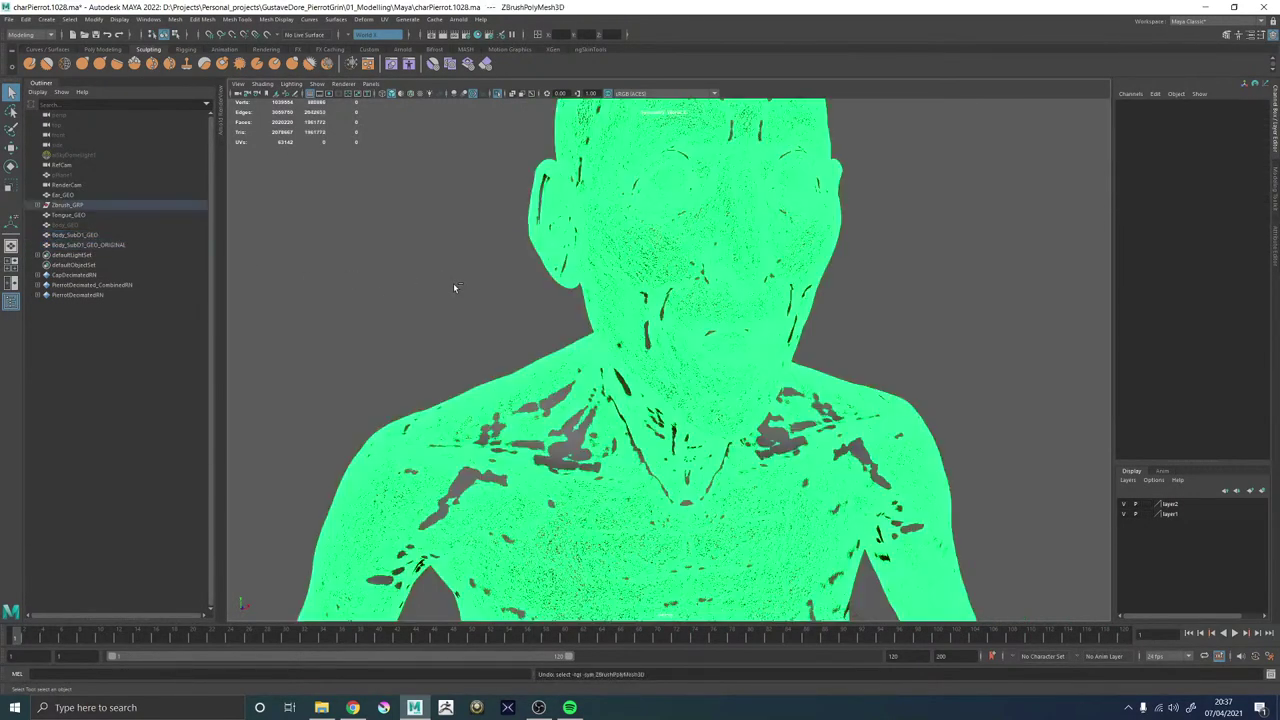
key("ctrl+z")
key("ctrl+z")
key("ctrl+z")
key("ctrl+z")
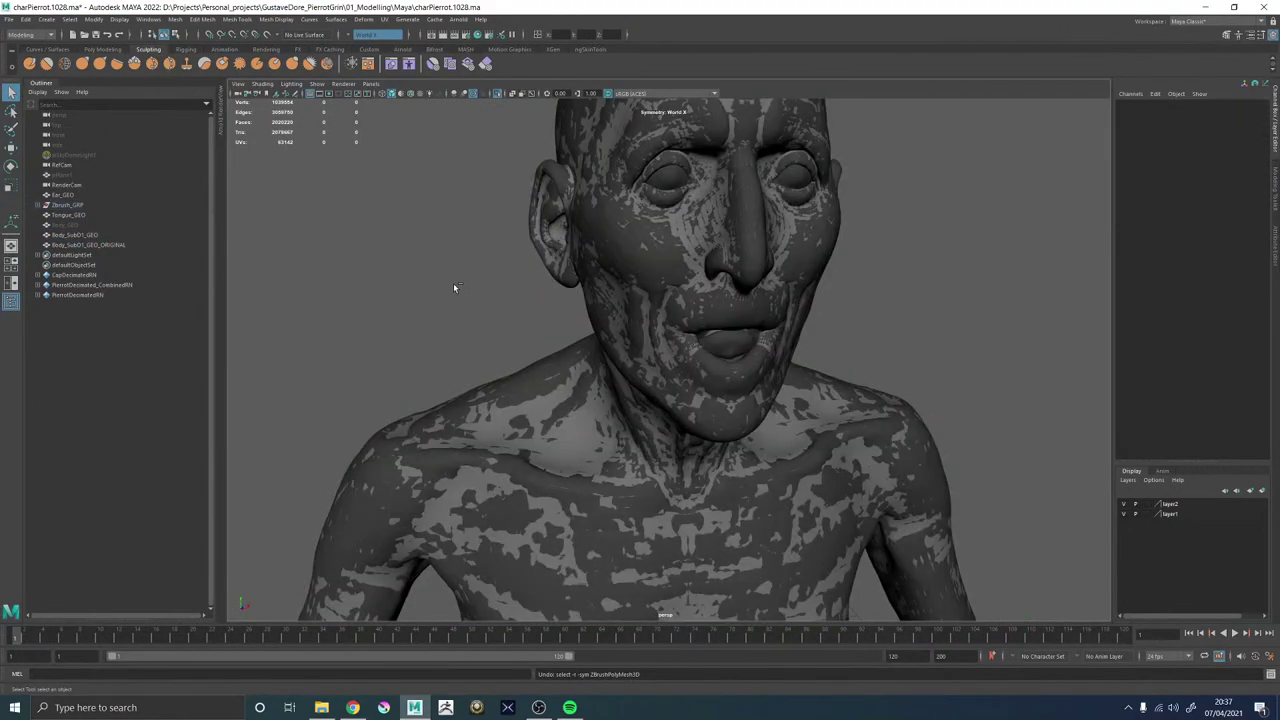
key("ctrl+z")
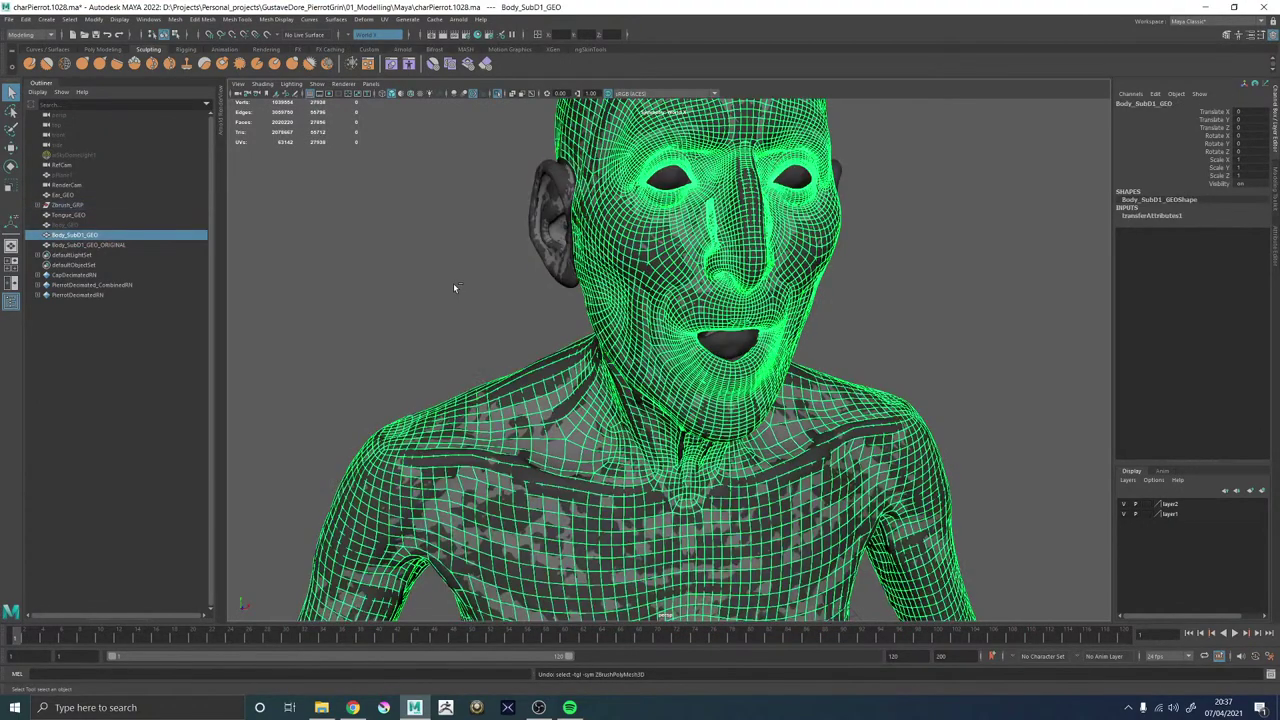
Undo back past the attribute transfer and the renaming of the duplicate body mesh to Body_SubD1_GEO_ORIGINAL.
key("ctrl+z")
key("ctrl+z")
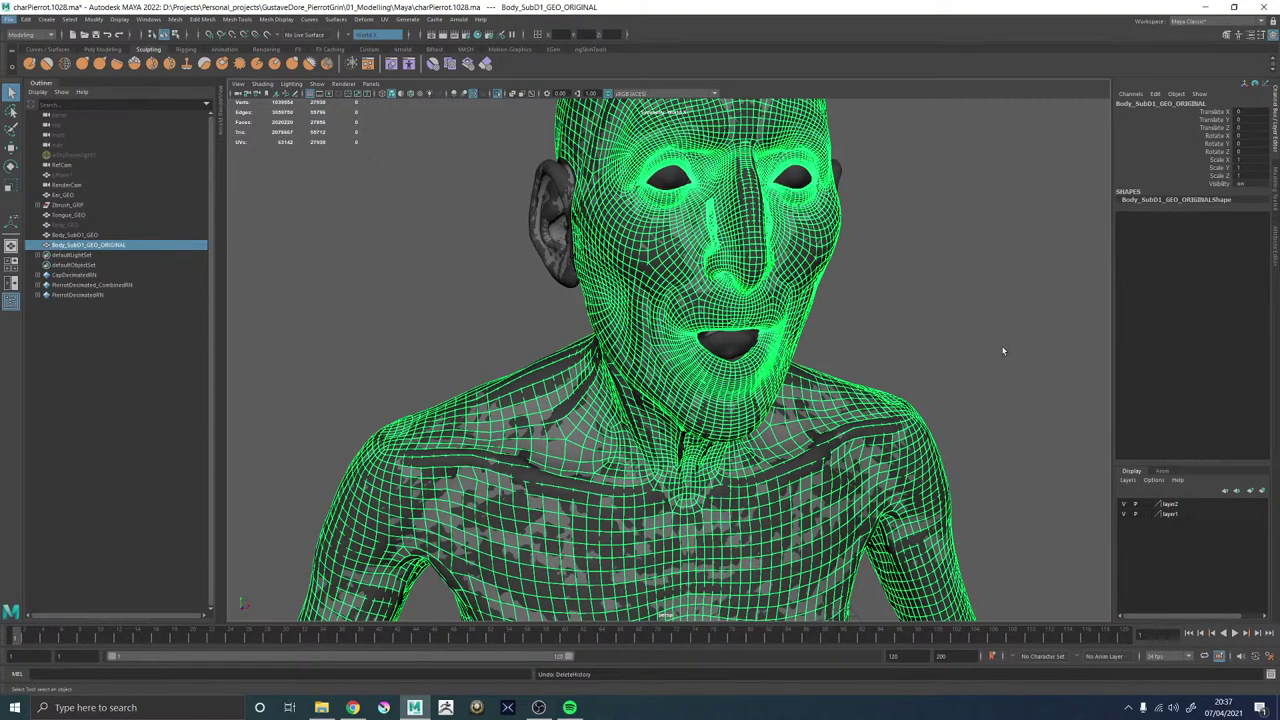
left_click_drag(1002, 345, 966, 339, "alt")
key("ctrl+z")
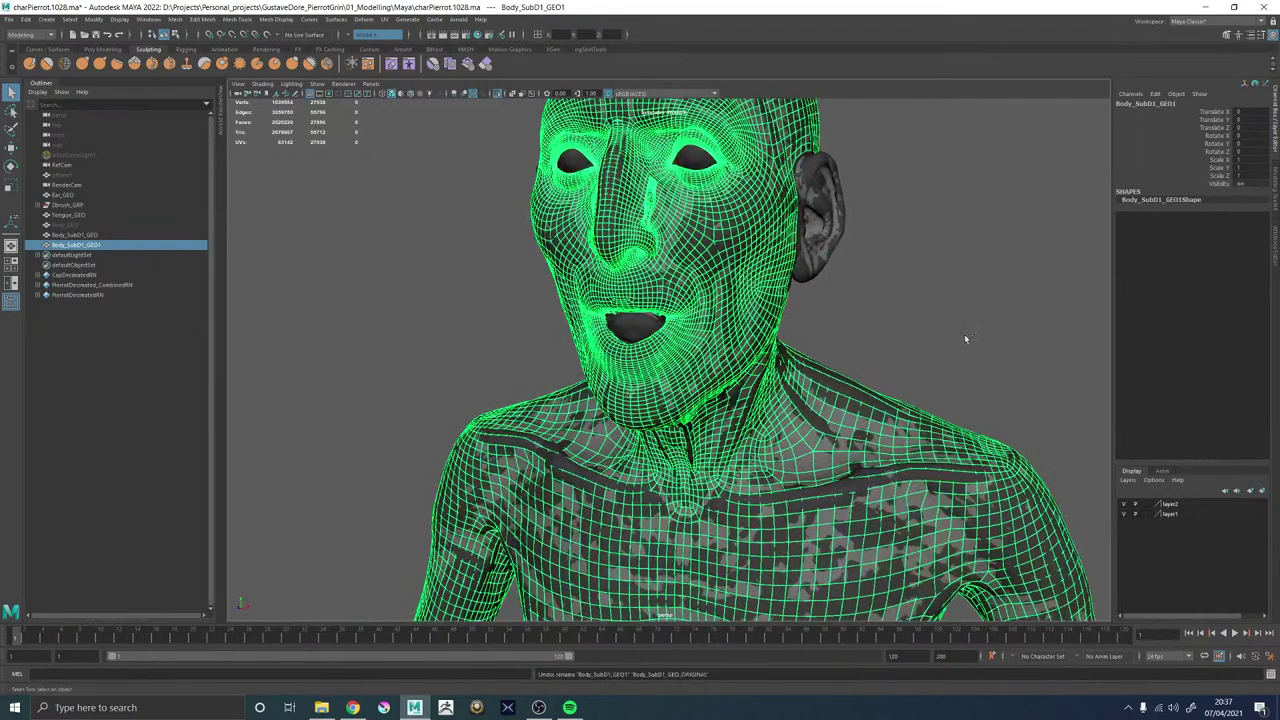
Undo the renaming and duplication of the Body_SubD1_GEO mesh.
key("ctrl+z")
key("ctrl+z")
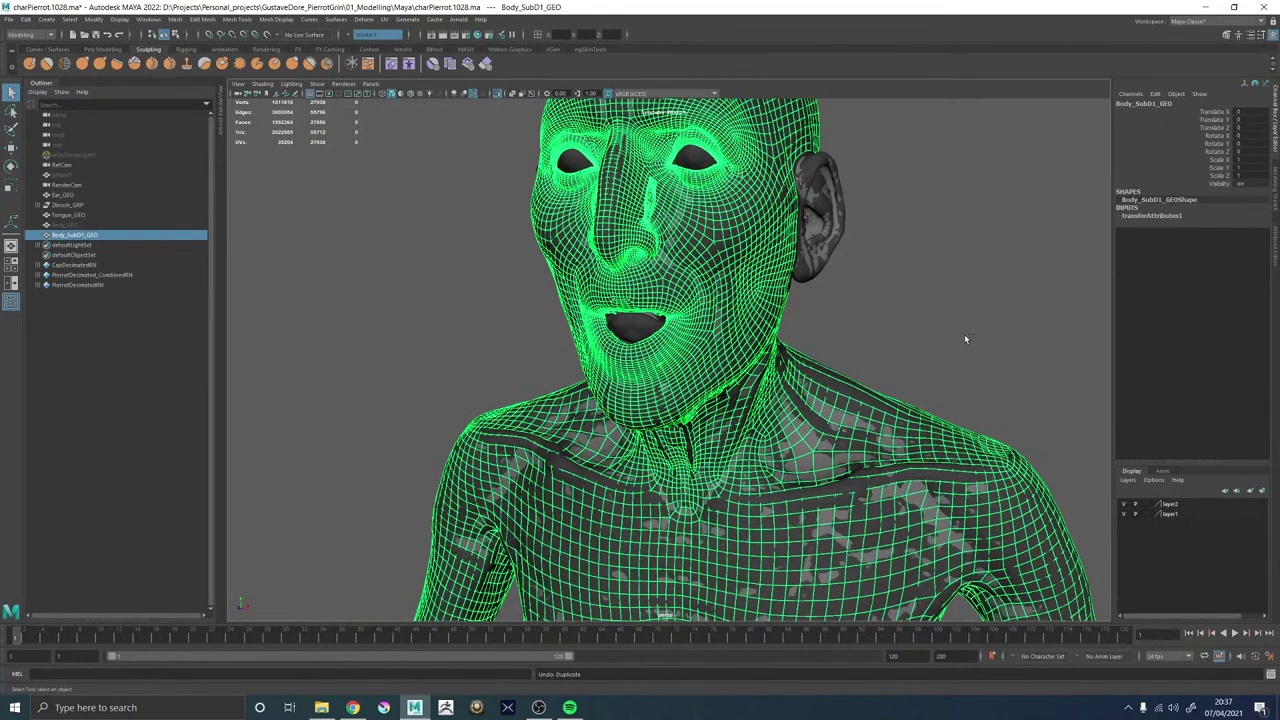
key("ctrl+z")
Undo the Transfer Attributes operation on Body_SubD1_GEO to restore its original shape.
left_click(716, 270)
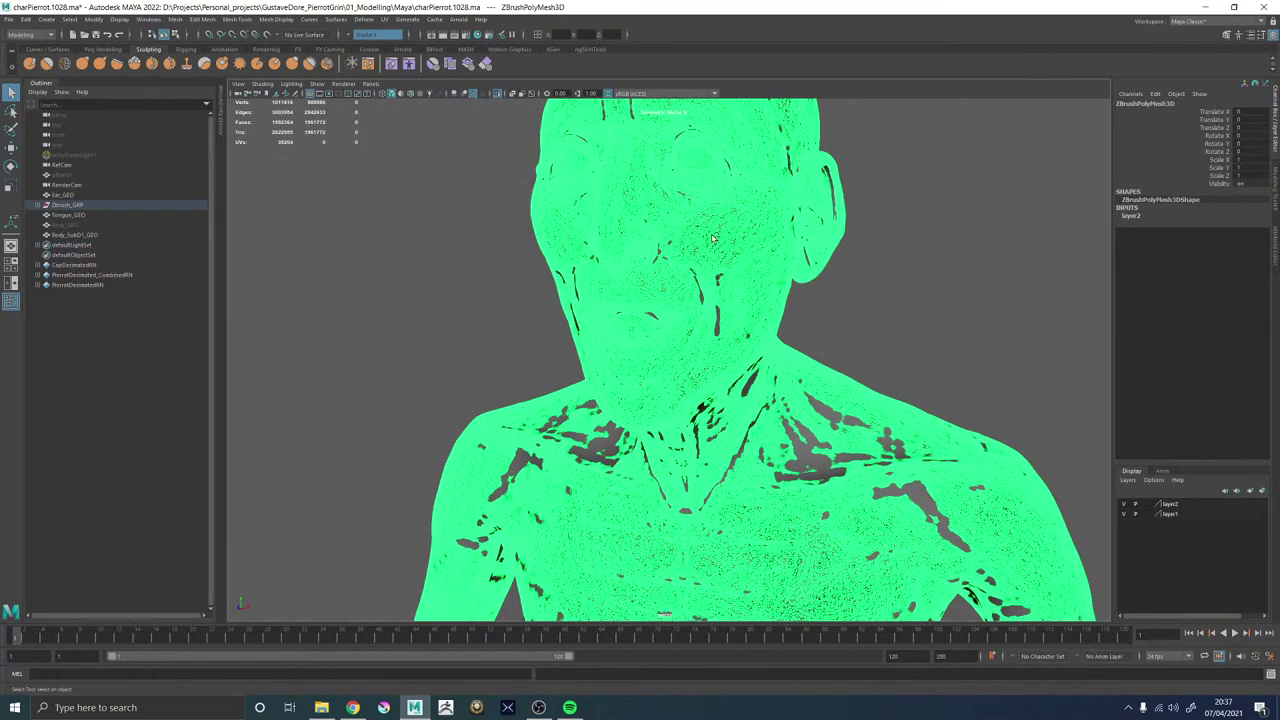
left_click(103, 243)
left_click(97, 236)
middle_click_drag(690, 290, 698, 400, "alt")
right_click_drag(698, 400, 931, 371, "alt")
key("ctrl+z")
key("ctrl+z")
key("ctrl+z")
key("ctrl+z")
key("ctrl+z")
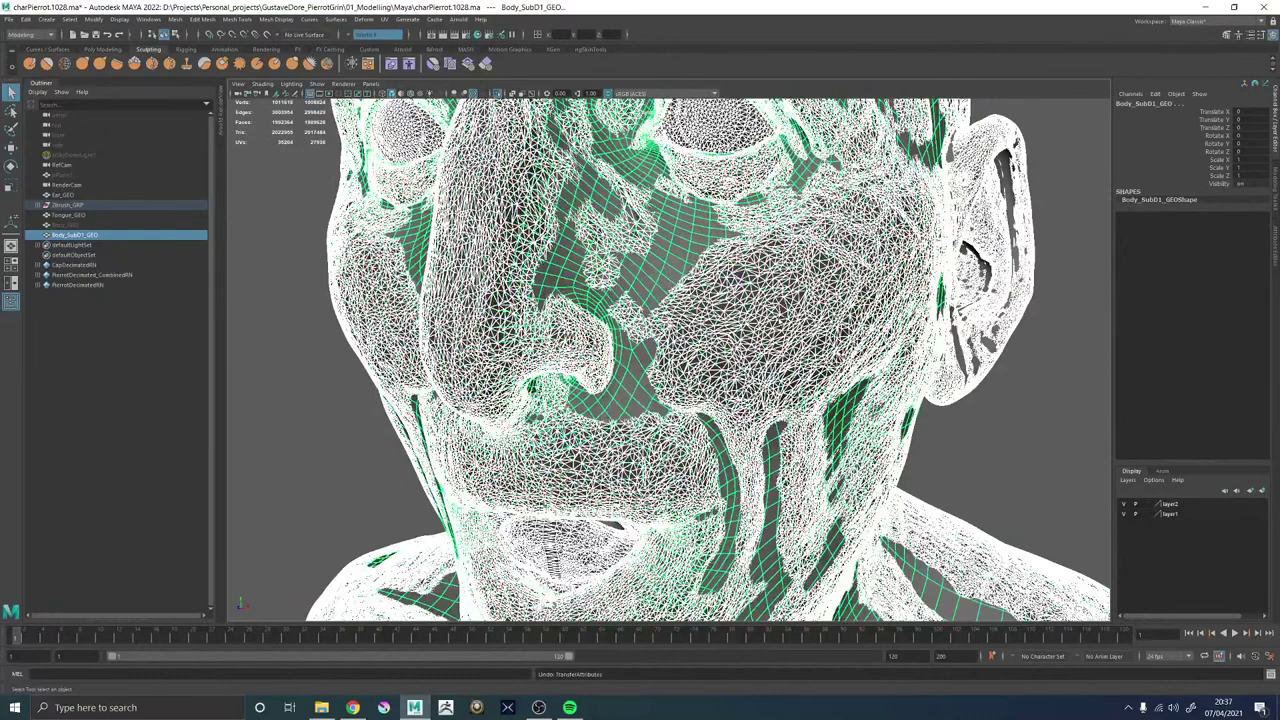
key("ctrl+z")
scroll(672, 261, "down", 5)
scroll(627, 299, "up", 3)
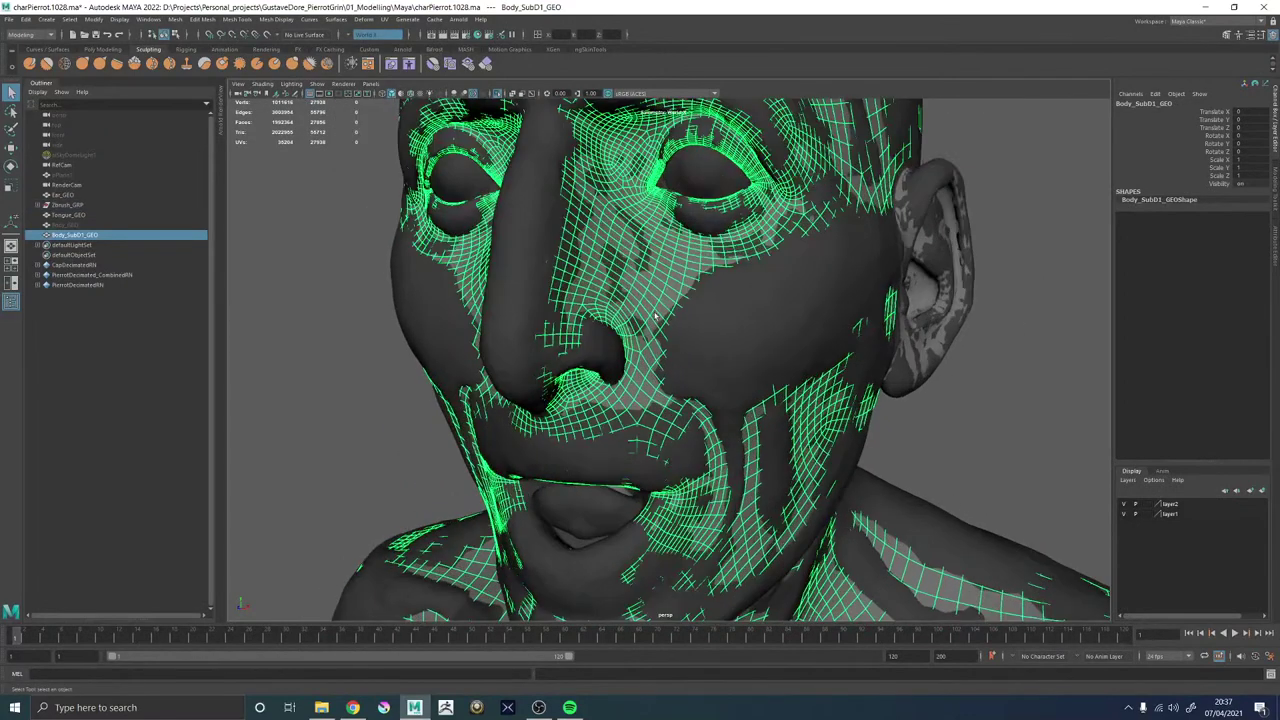
Duplicate Body_SubD1_GEO and rename the copy Body_SubD1_GEO_ORIGINAL.
double_click(97, 236)
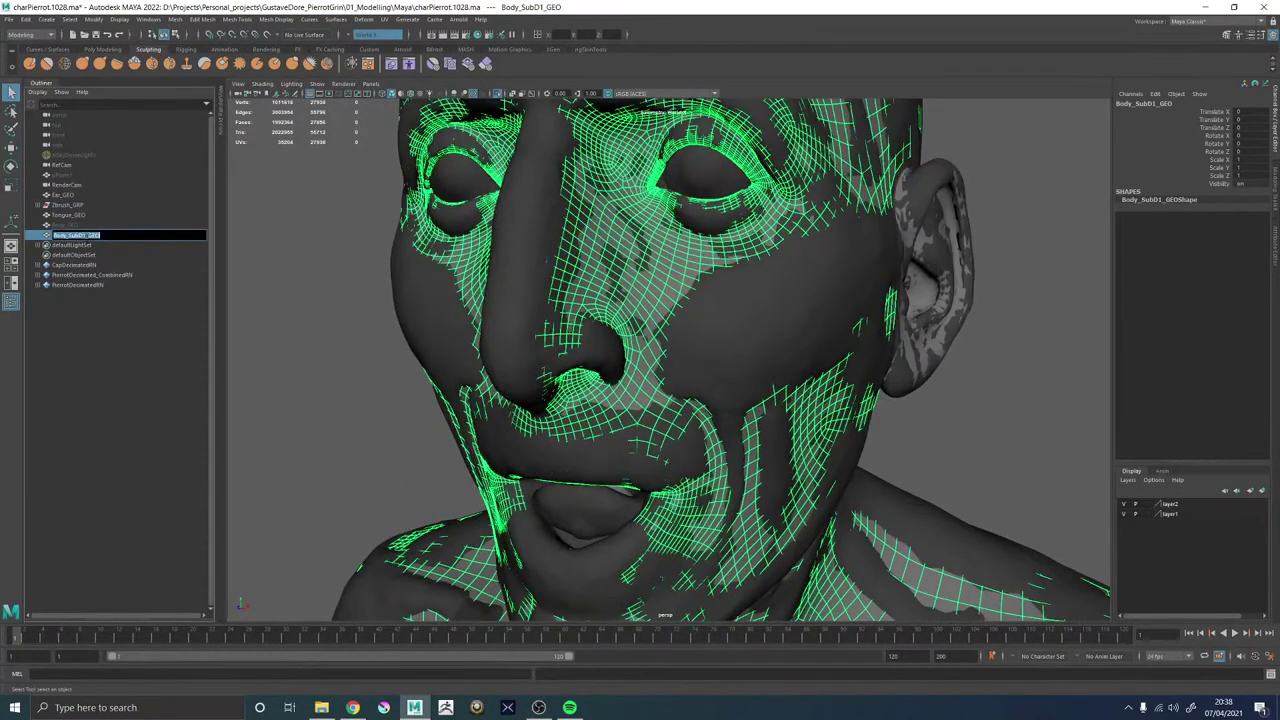
left_click(295, 250)
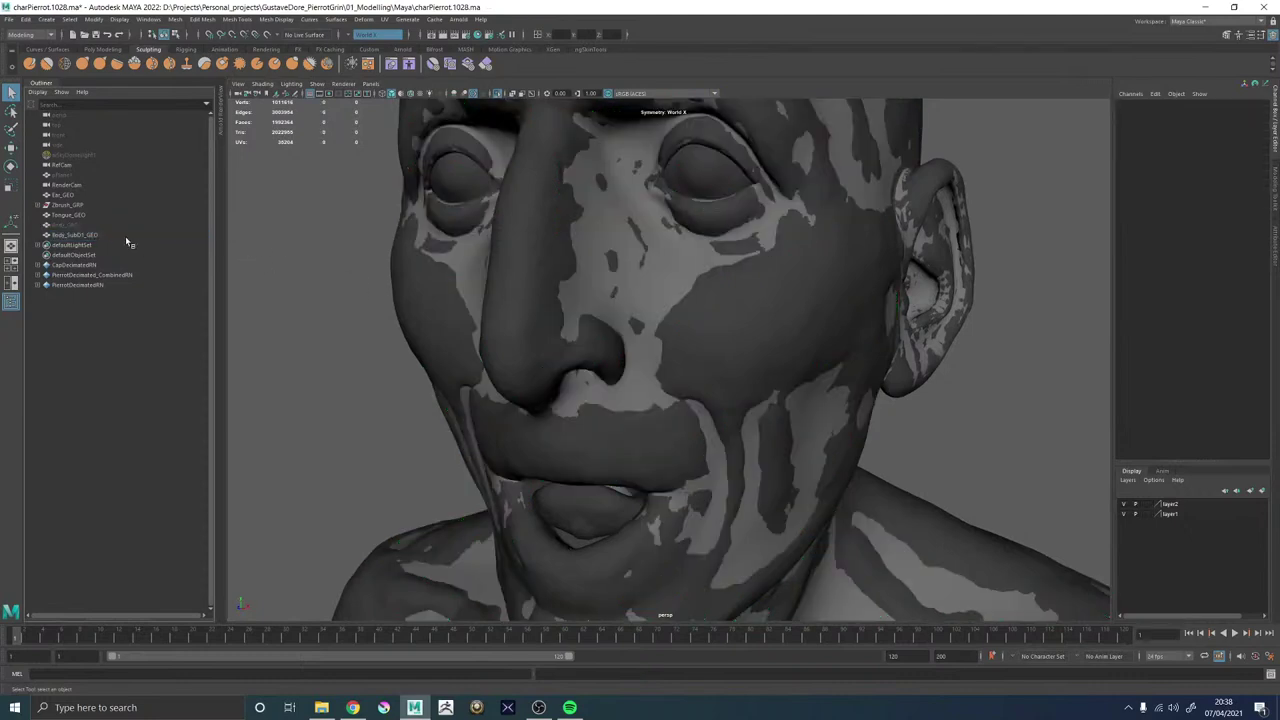
left_click(125, 236)
key("ctrl+d")
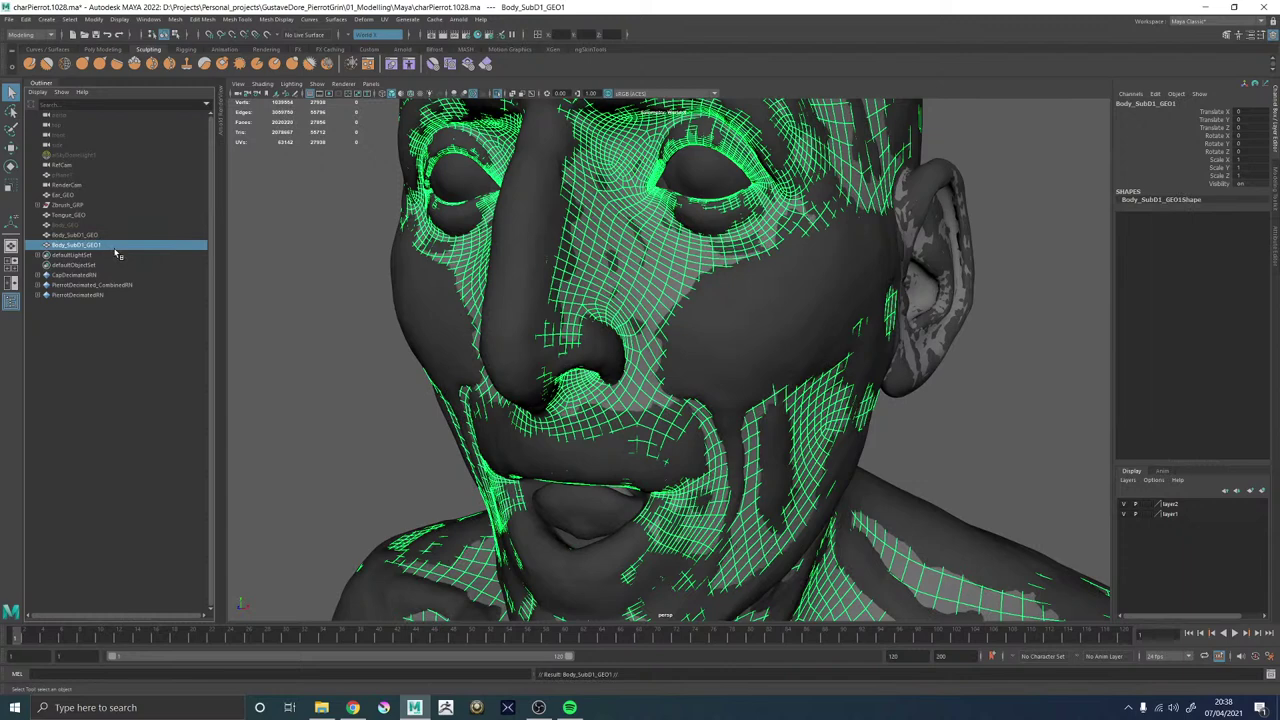
double_click(85, 245)
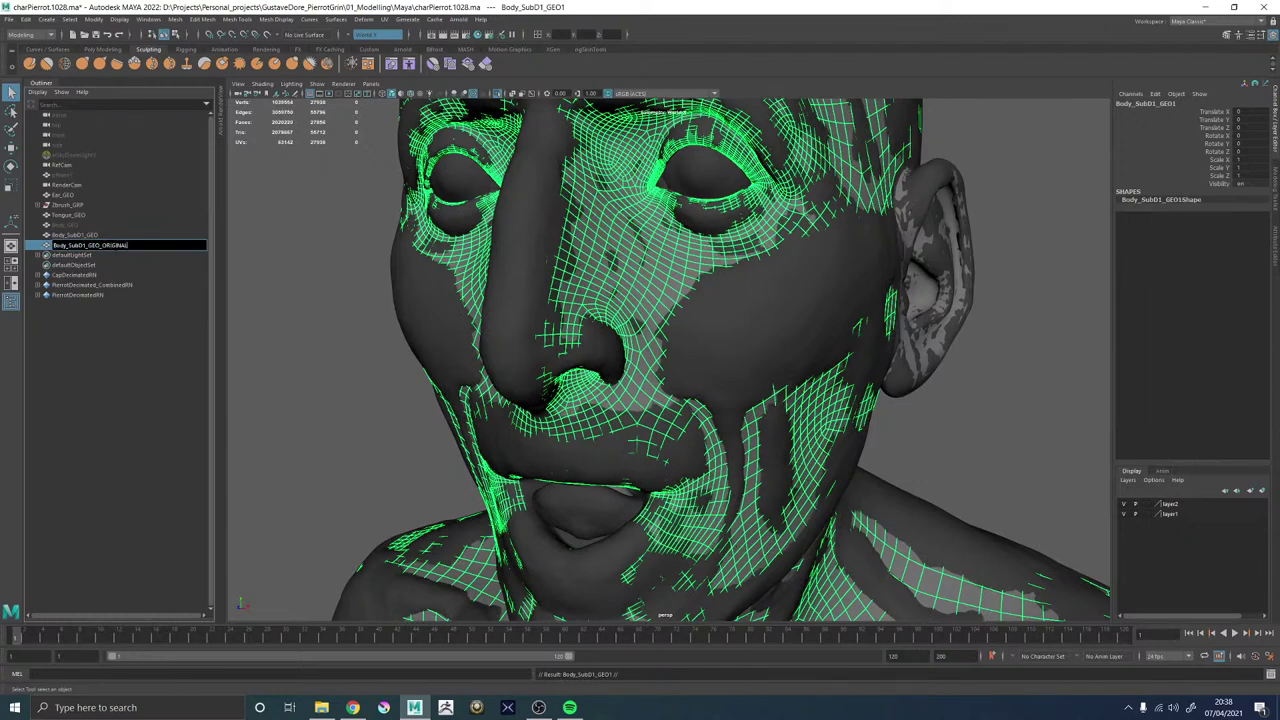
key("Return")
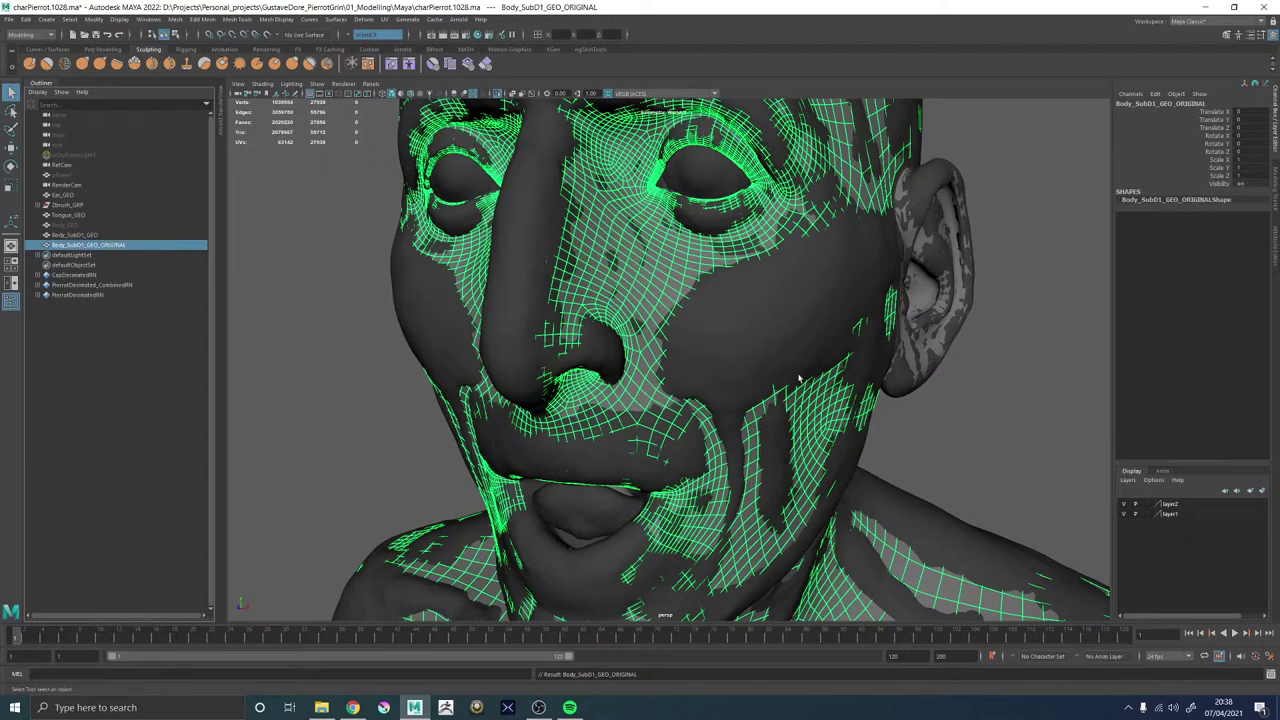
Transfer attributes from the ZBrushPolyMesh3D sculpt to Body_SubD1_GEO.
left_click(784, 327)
left_click(95, 236)
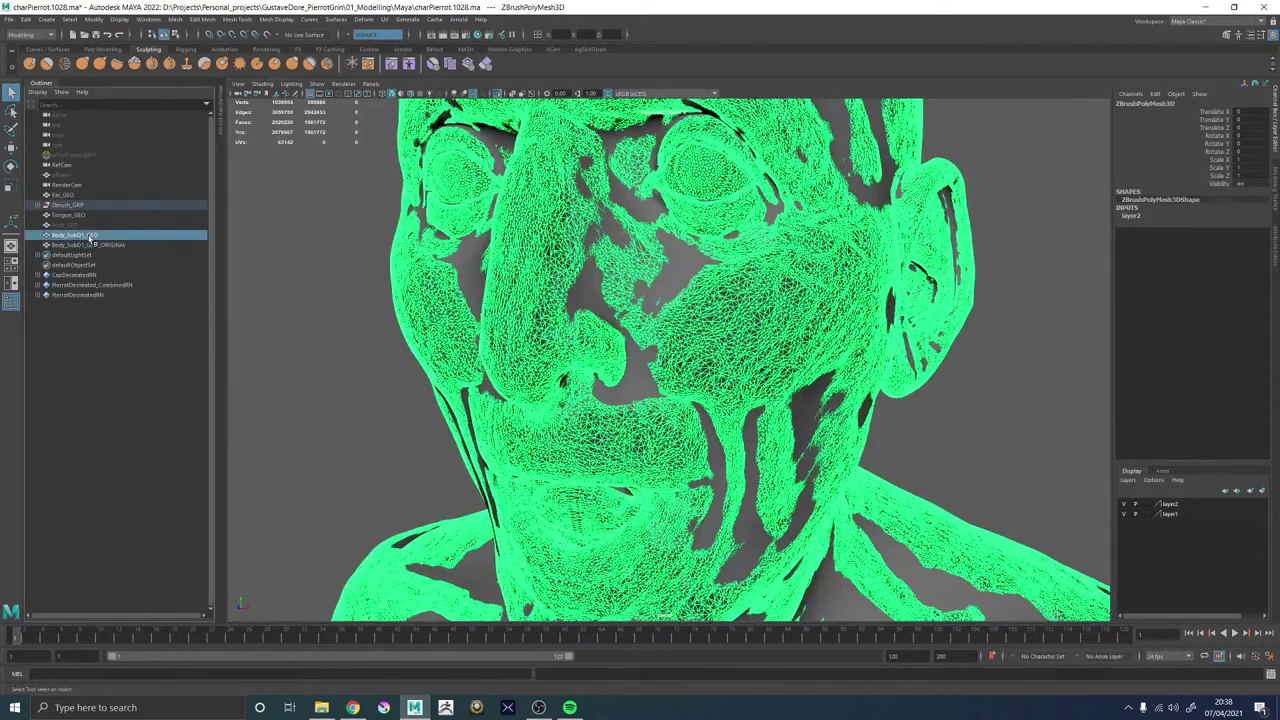
left_click(175, 19)
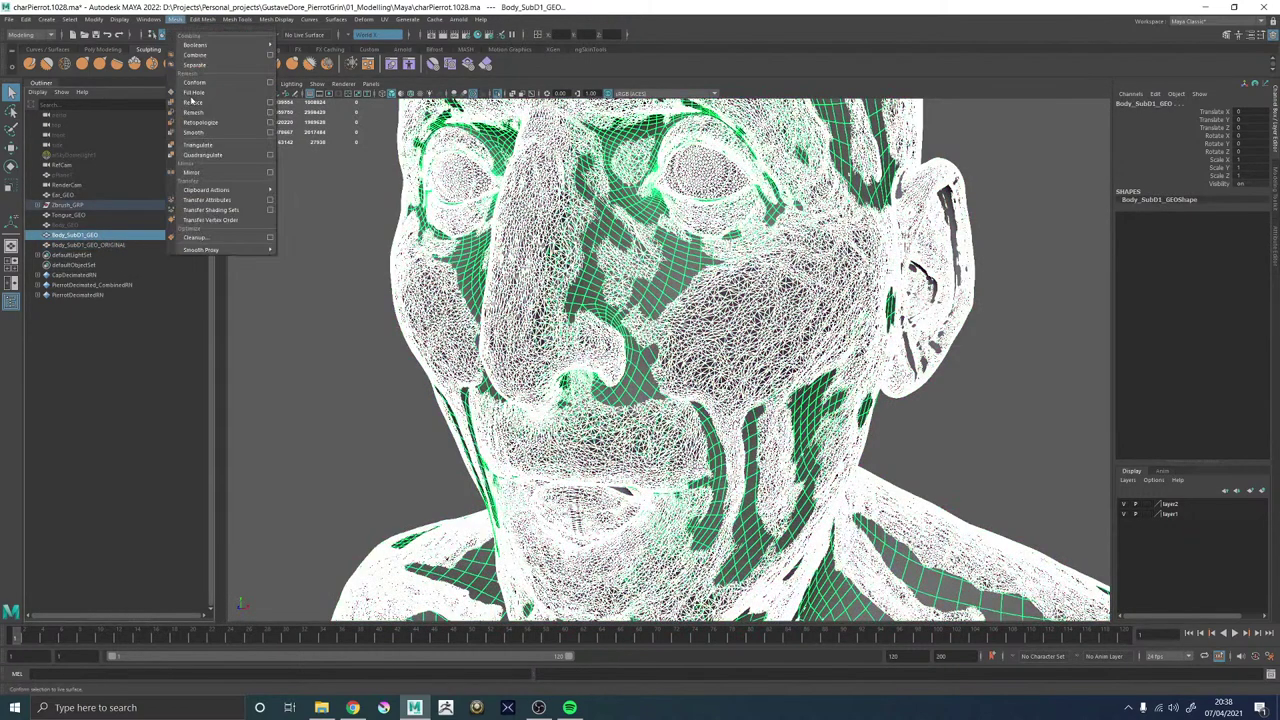
left_click(208, 201)
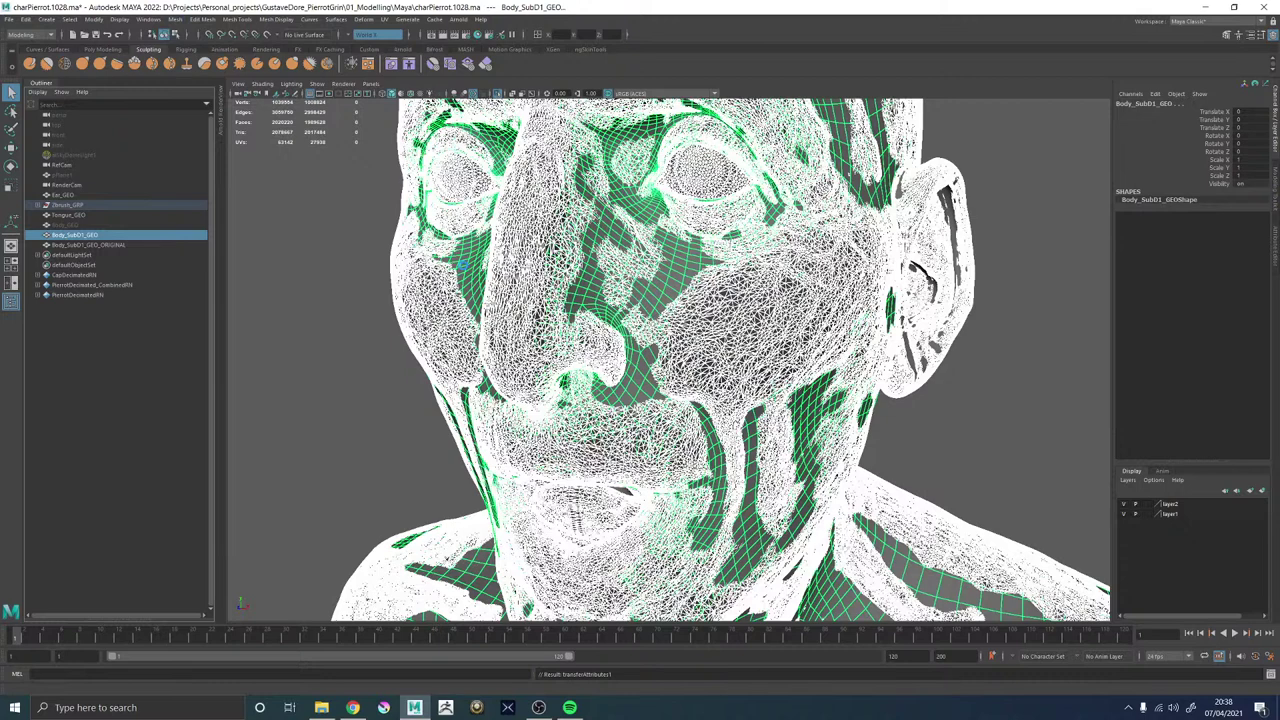
left_click(1029, 443)
Hide Zbrush_GRP and isolate Body_SubD1_GEO to inspect its transferred shape on the head and shoulders.
left_click(67, 205)
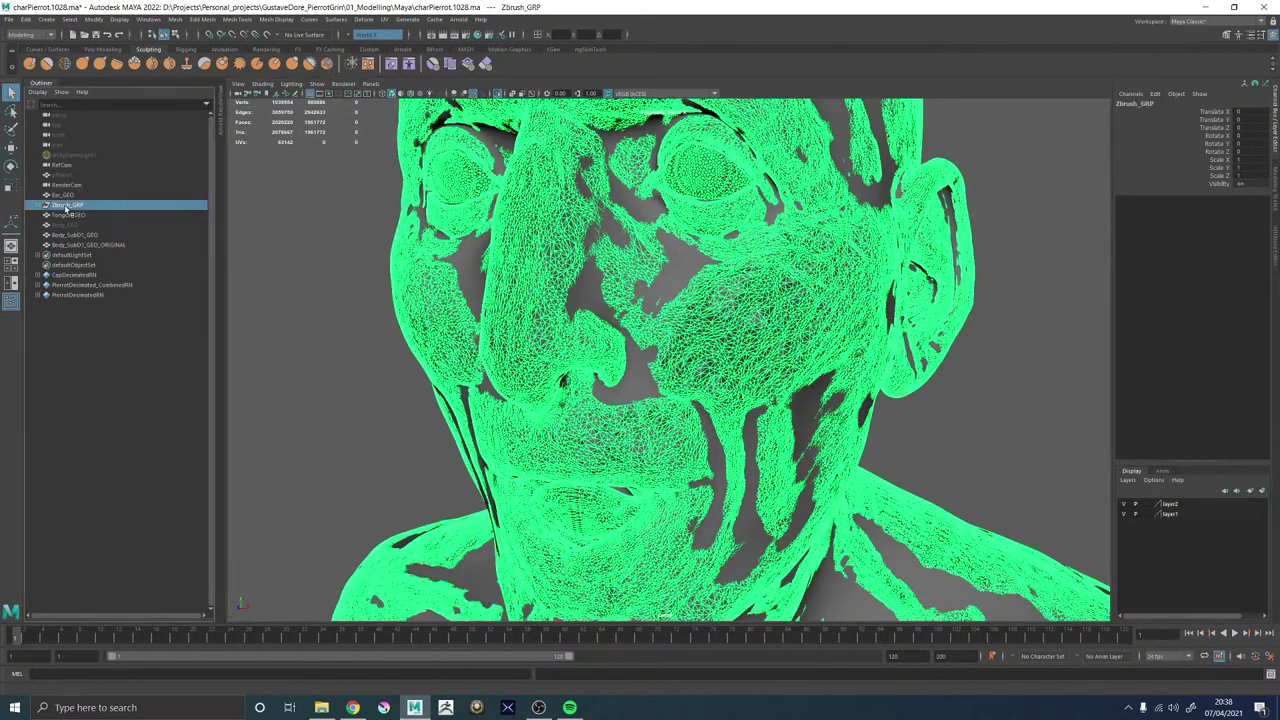
key("ctrl+h")
left_click(754, 289)
key("f")
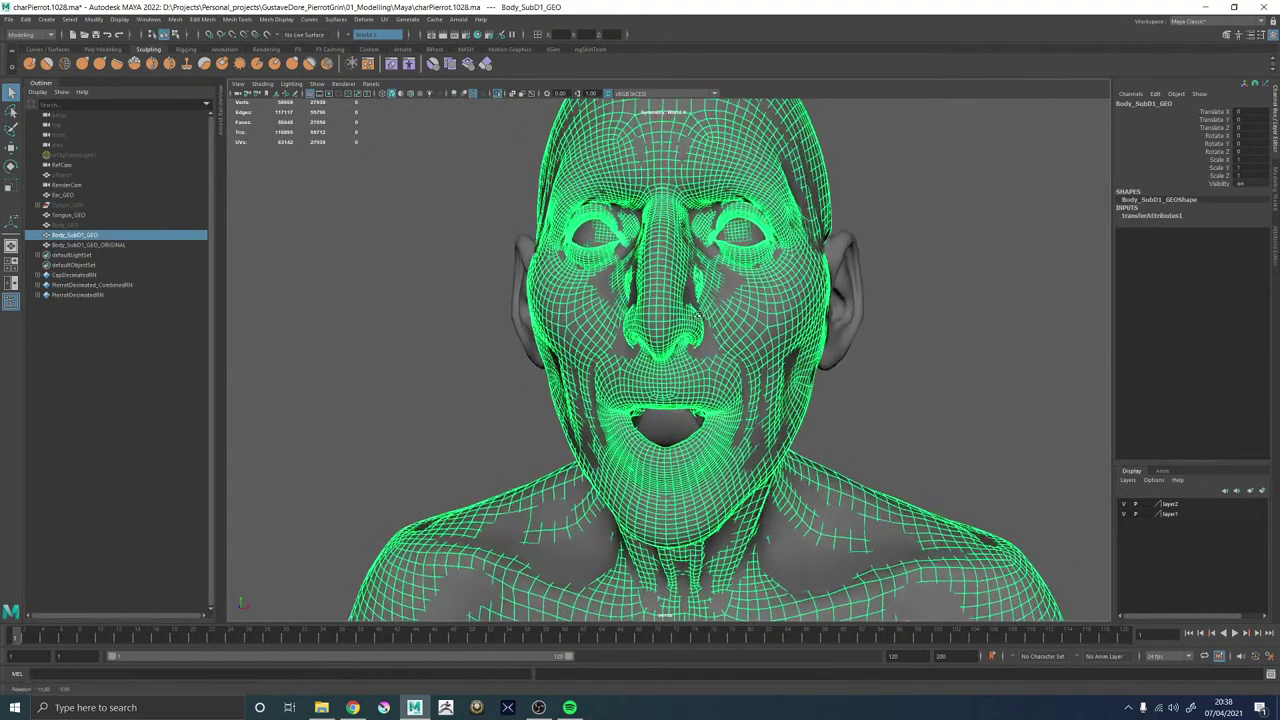
scroll(918, 396, "up", 3)
left_click(497, 93)
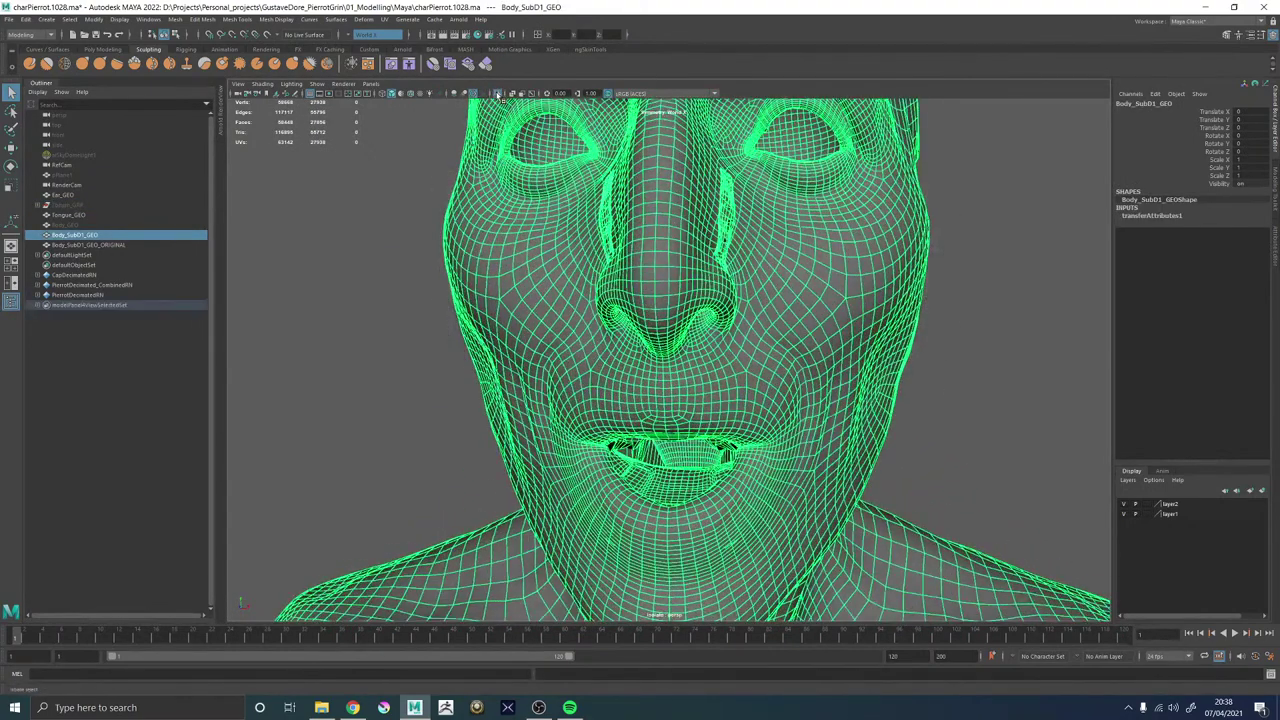
left_click(1025, 360)
right_click_drag(1025, 360, 917, 370, "alt")
left_click_drag(917, 370, 745, 342, "alt")
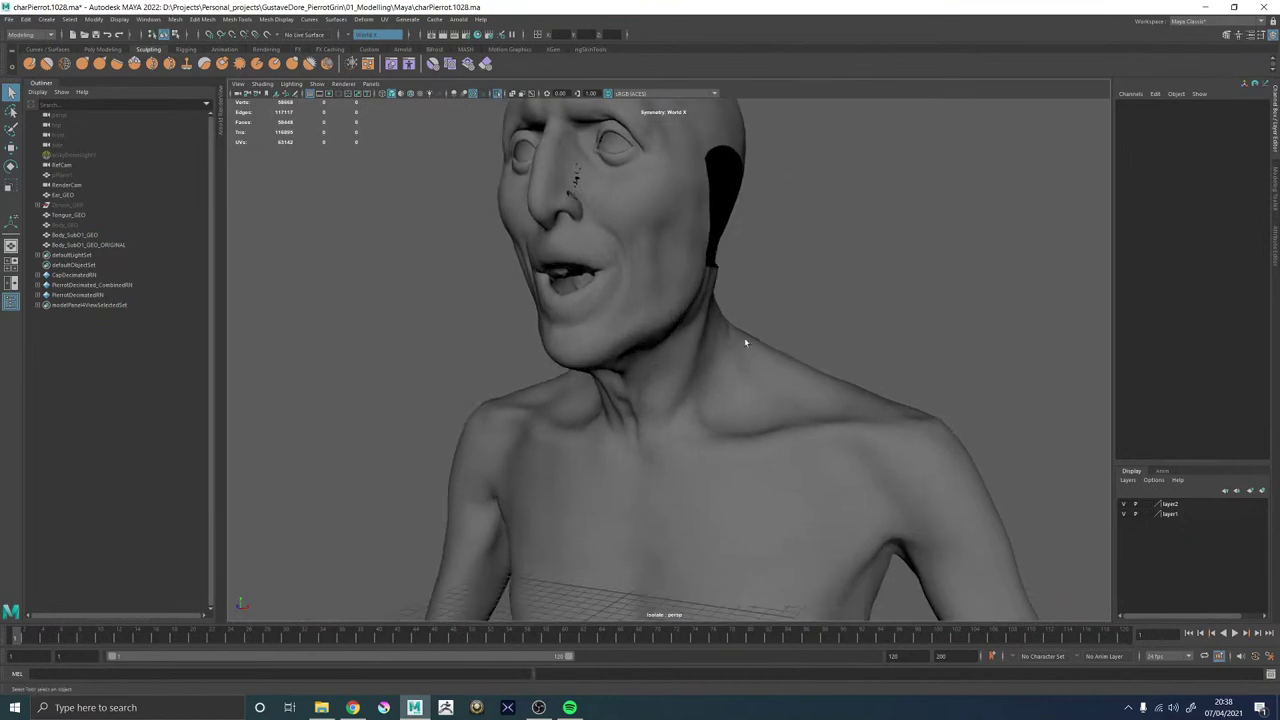
Isolate Body_SubD1_GEO_ORIGINAL to inspect its face and torso, and return to showing all visible objects.
left_click(88, 245)
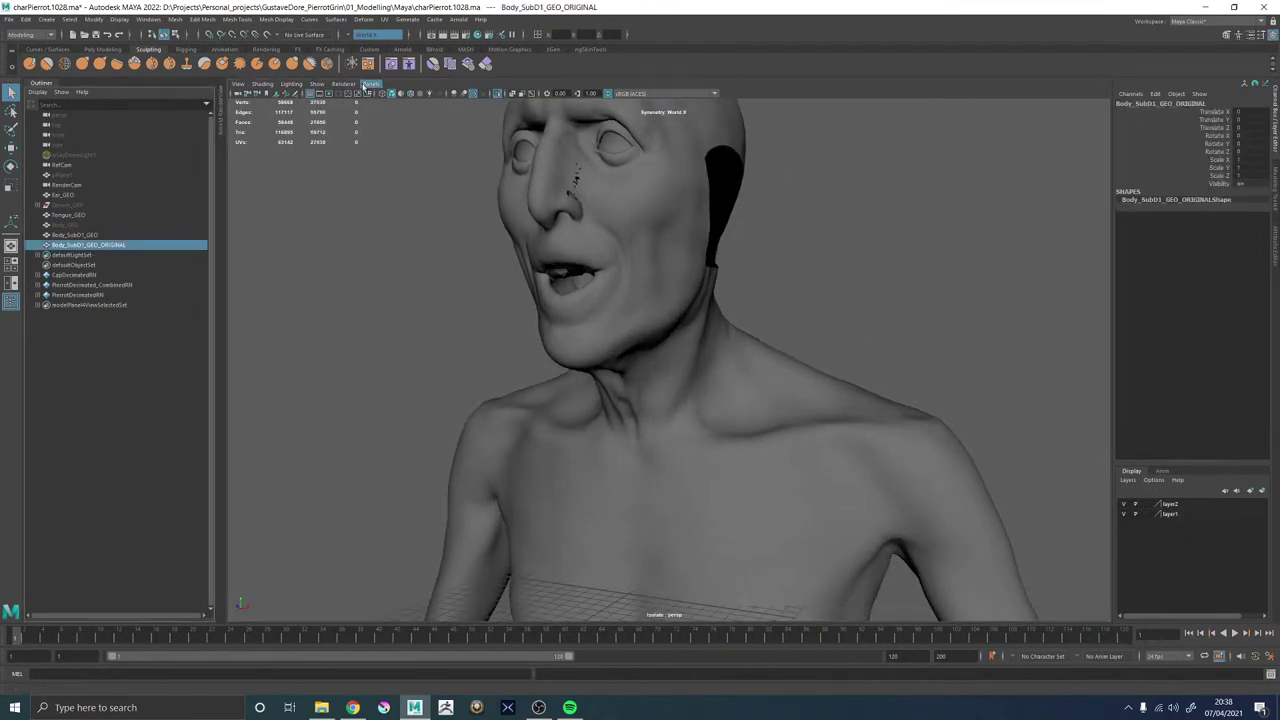
left_click(497, 93)
left_click(497, 93)
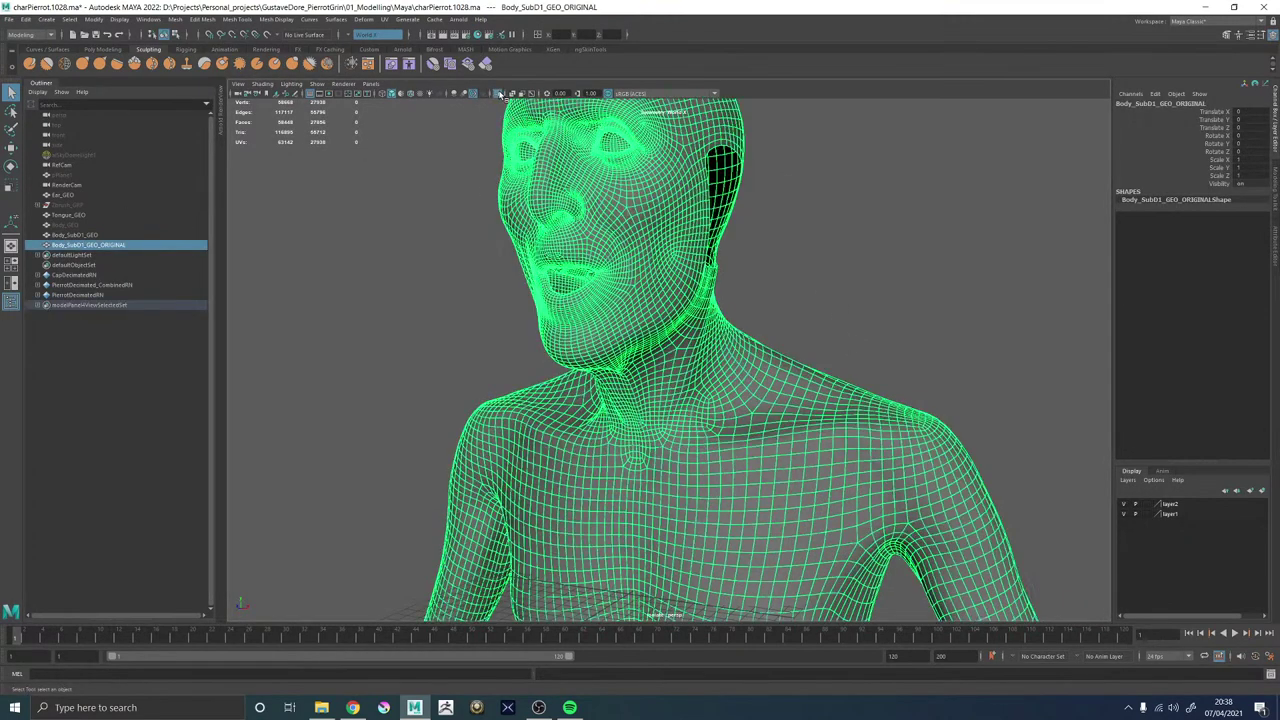
left_click(819, 307)
left_click_drag(819, 308, 834, 306, "alt")
right_click_drag(834, 306, 677, 308, "alt")
left_click_drag(677, 308, 646, 306, "alt")
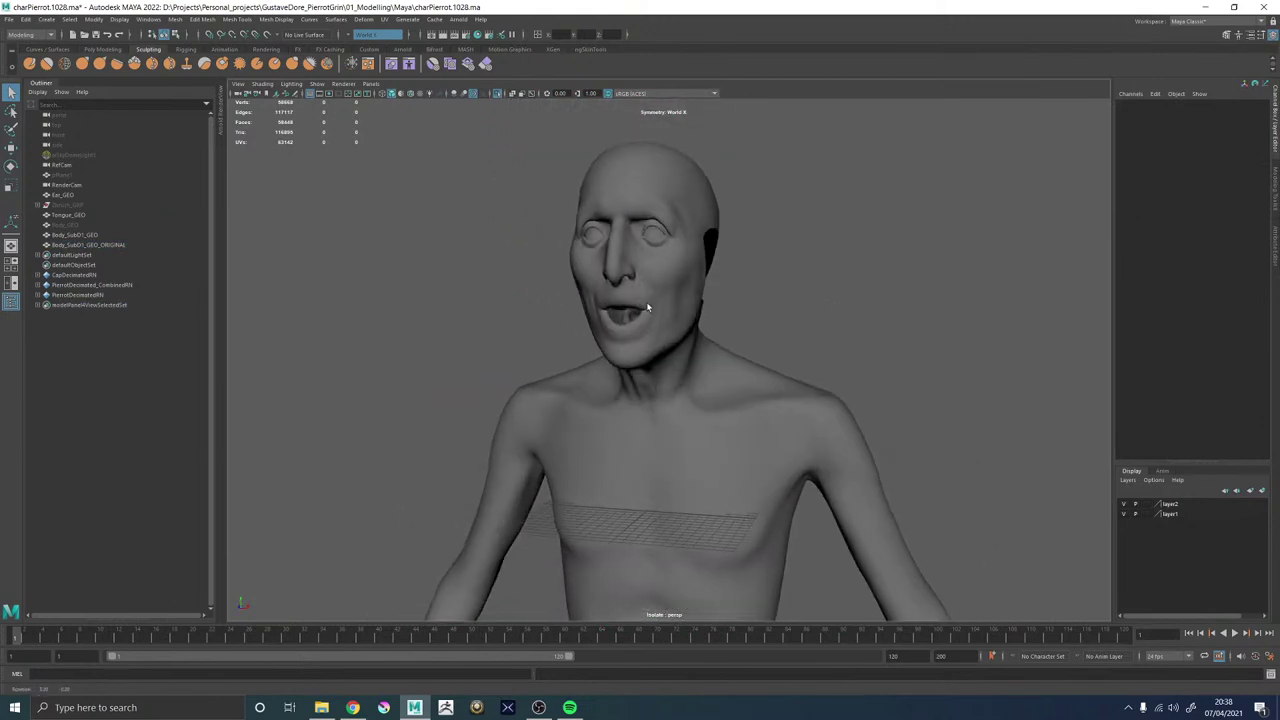
right_click_drag(646, 306, 347, 282, "alt")
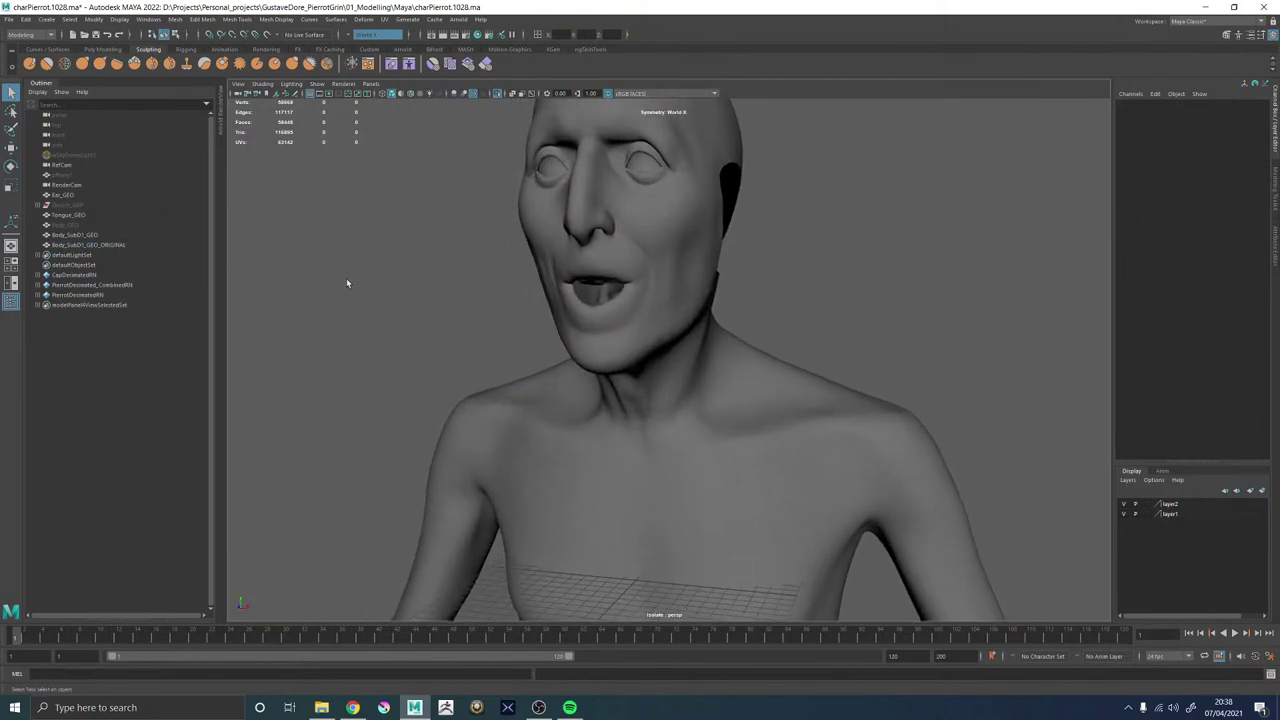
left_click(498, 94)
middle_click_drag(482, 170, 496, 238, "alt")
Try creating a blend shape with Body_SubD1_GEO as the target and Body_SubD1_GEO_ORIGINAL as the base.
left_click(86, 236)
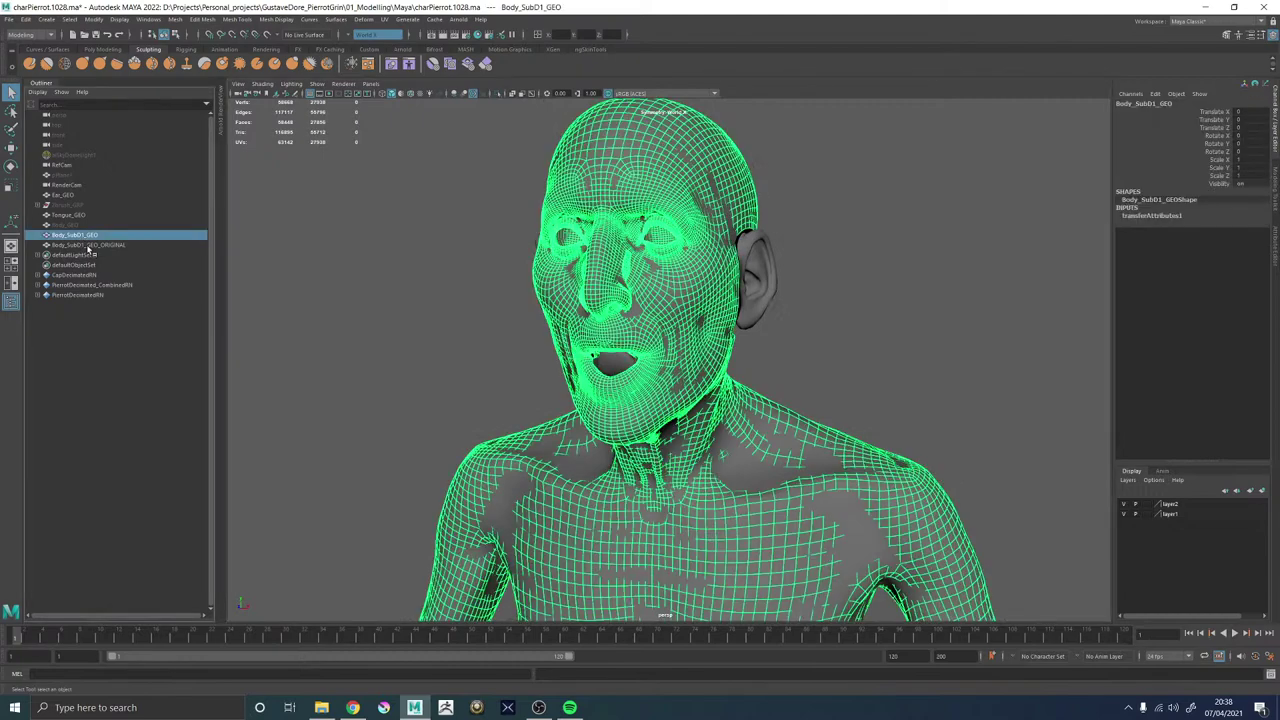
left_click(90, 246, "ctrl")
scroll(518, 295, "up", 3)
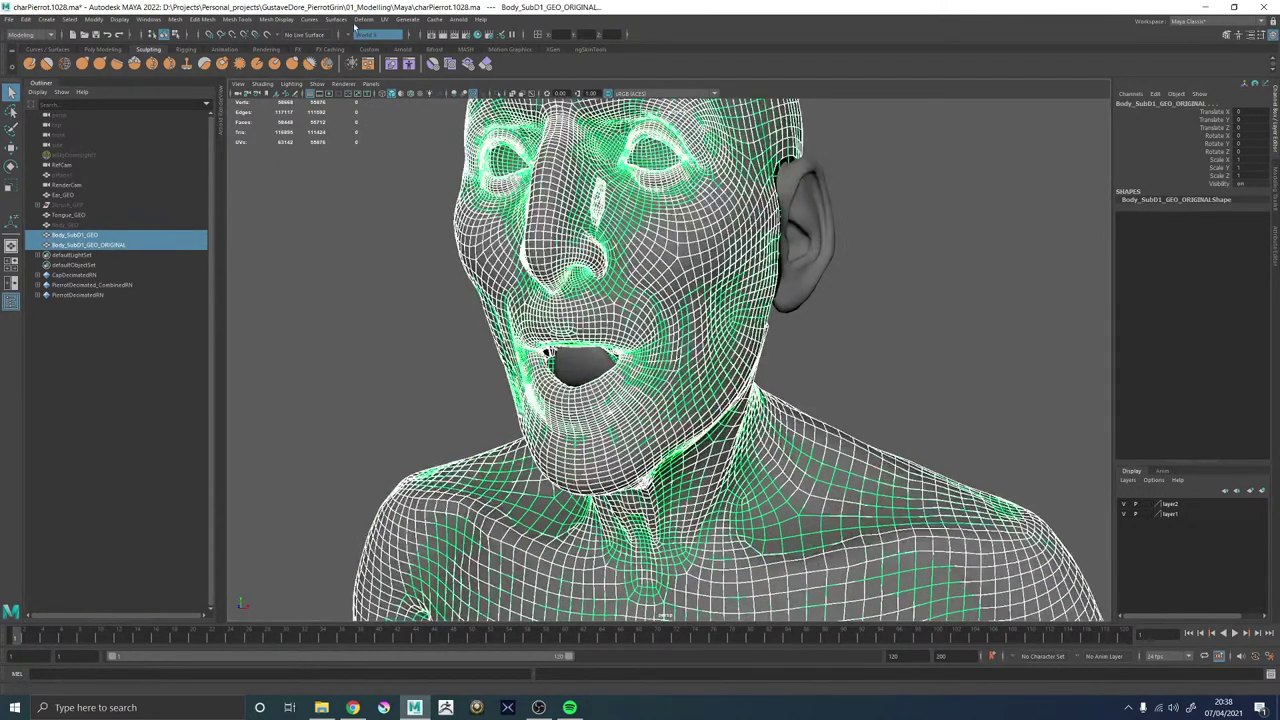
left_click(362, 19)
left_click(372, 45)
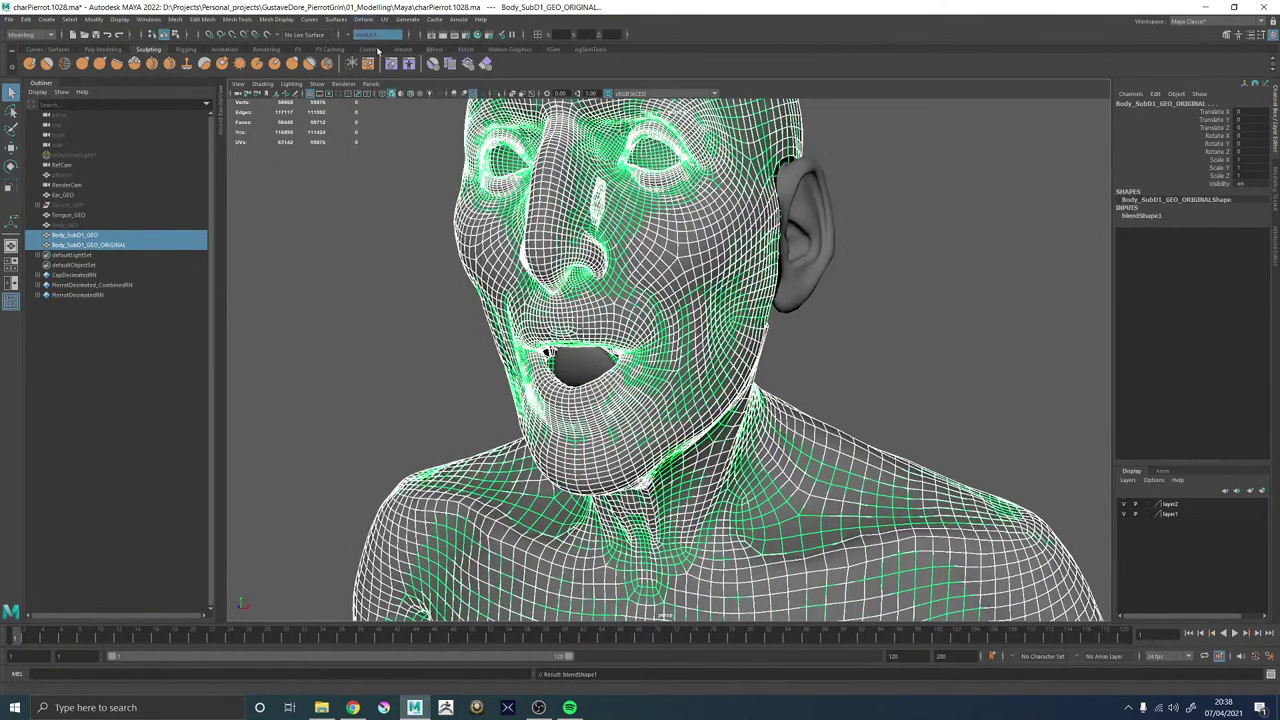
Bring up the attributes connected to Body_SubD1_GEO and try raising the blend shape weight while checking the face.
left_click(93, 237)
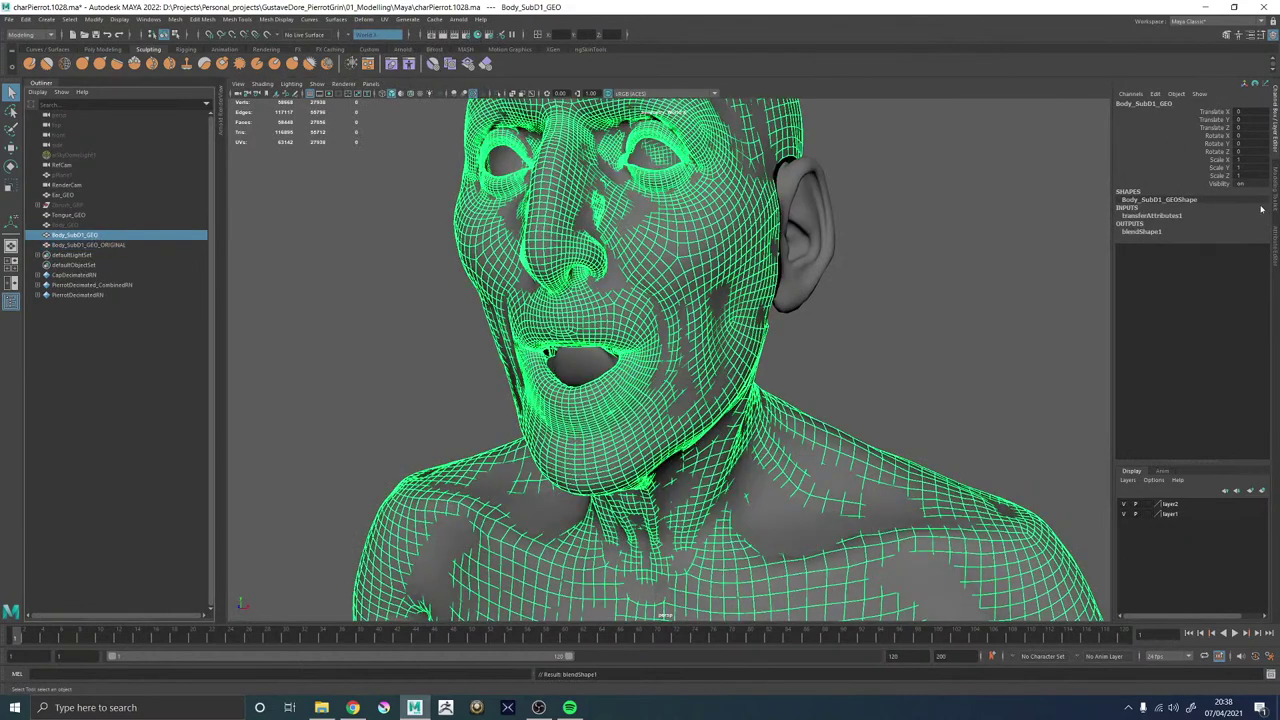
key("ctrl+a")
left_click(1263, 102)
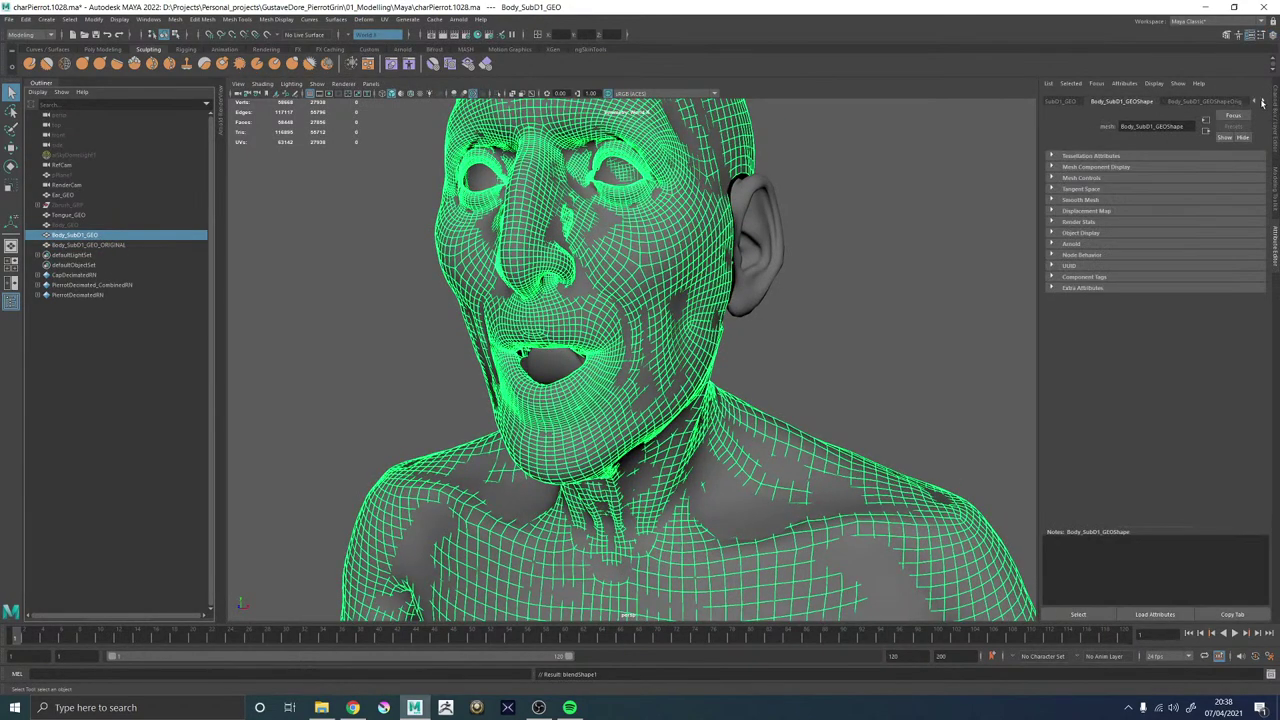
left_click(1265, 102)
left_click(1265, 102)
left_click(1225, 101)
left_click_drag(1162, 193, 1240, 194)
left_click(766, 355)
left_click_drag(766, 355, 732, 355, "alt")
Undo the blend shape test and its creation on the two body meshes.
key("ctrl+z")
key("ctrl+z")
key("ctrl+z")
key("ctrl+z")
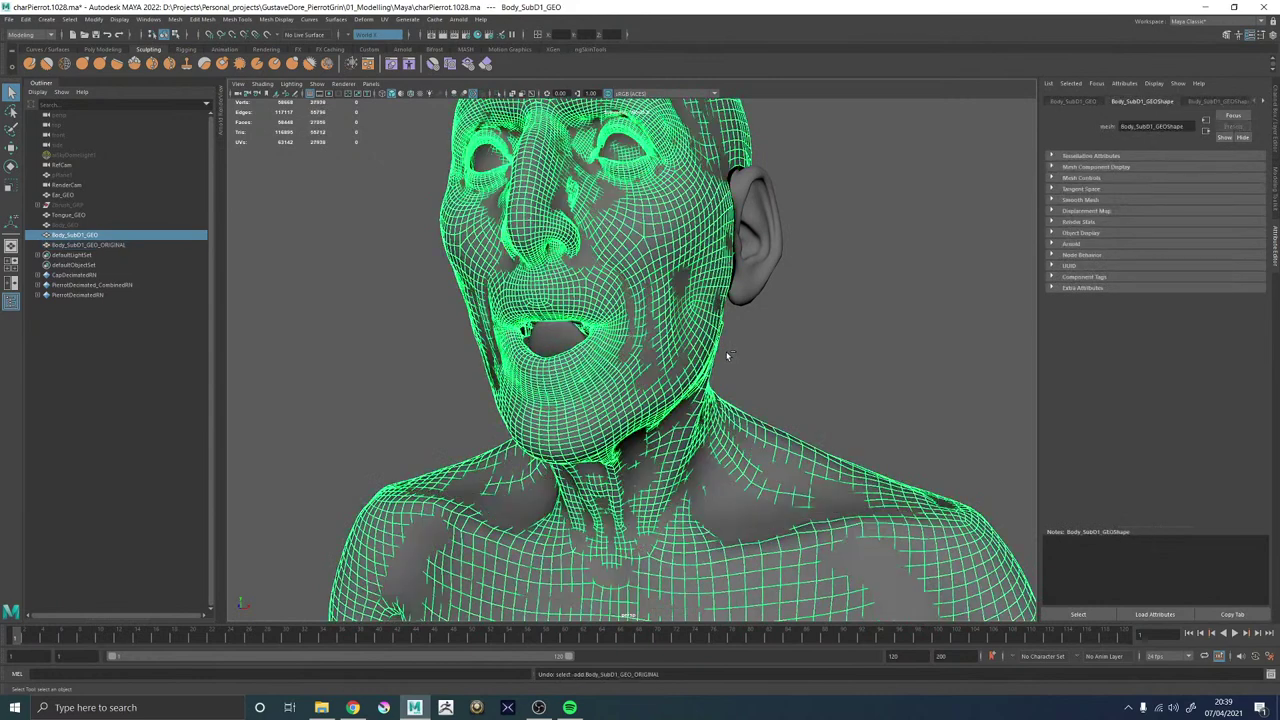
key("ctrl+z")
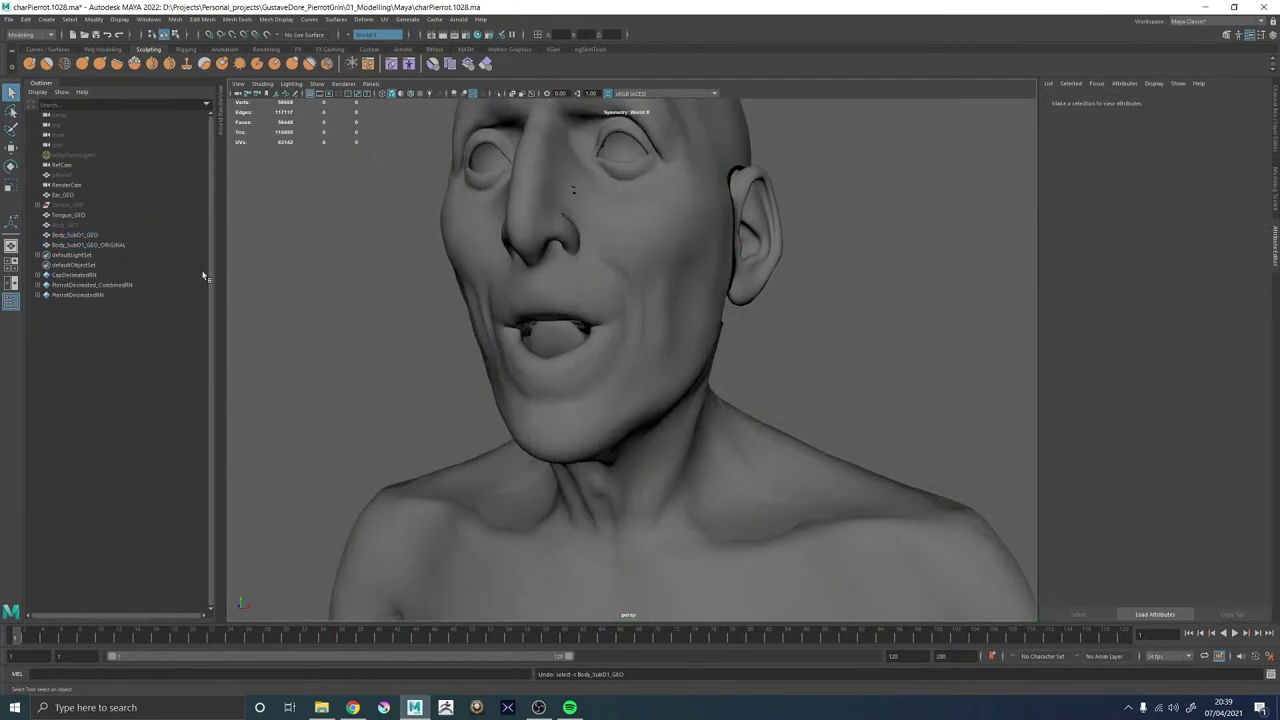
Create a blend shape on Body_SubD1_GEO_ORIGINAL using Body_SubD1_GEO as the target.
left_click(632, 378)
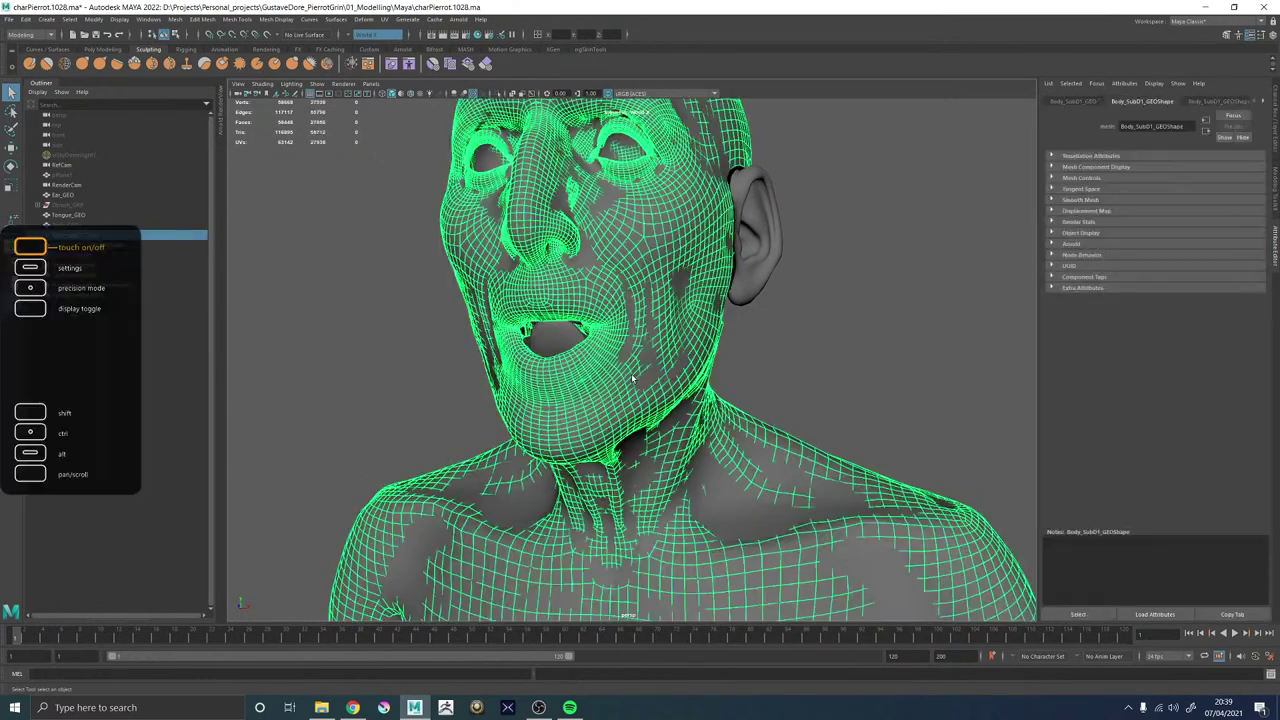
left_click(590, 258)
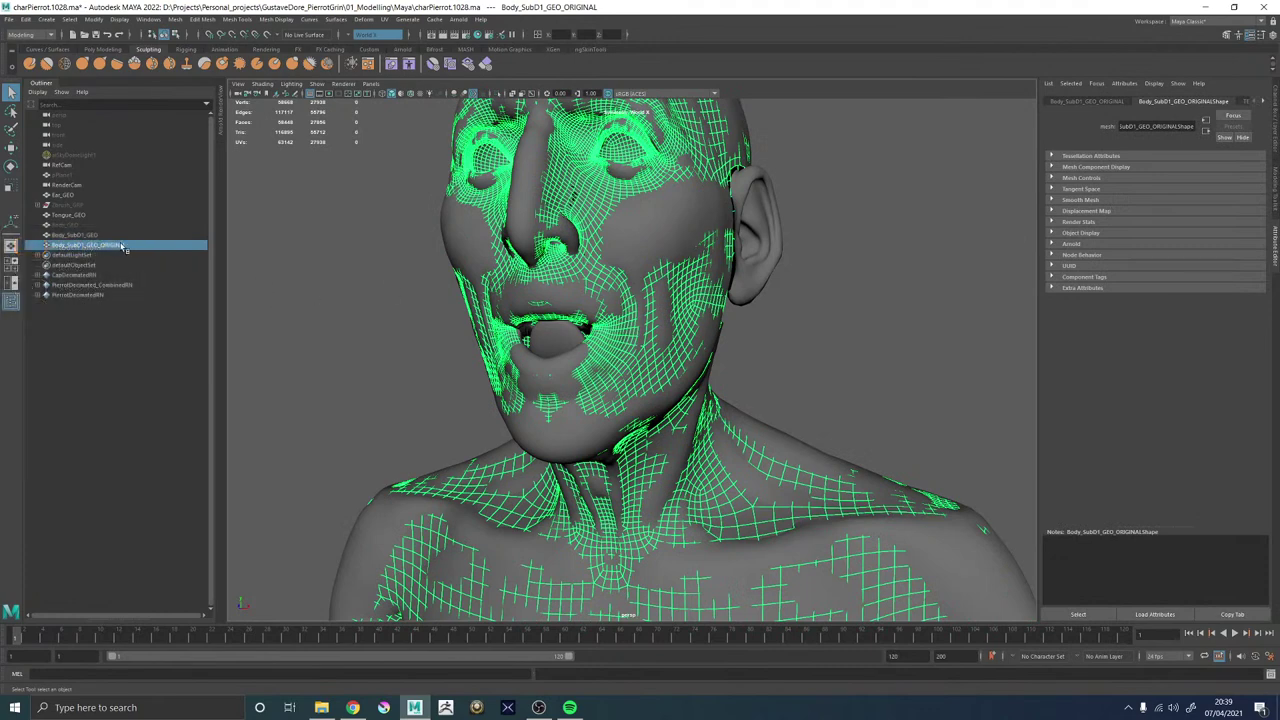
left_click(92, 234, "ctrl")
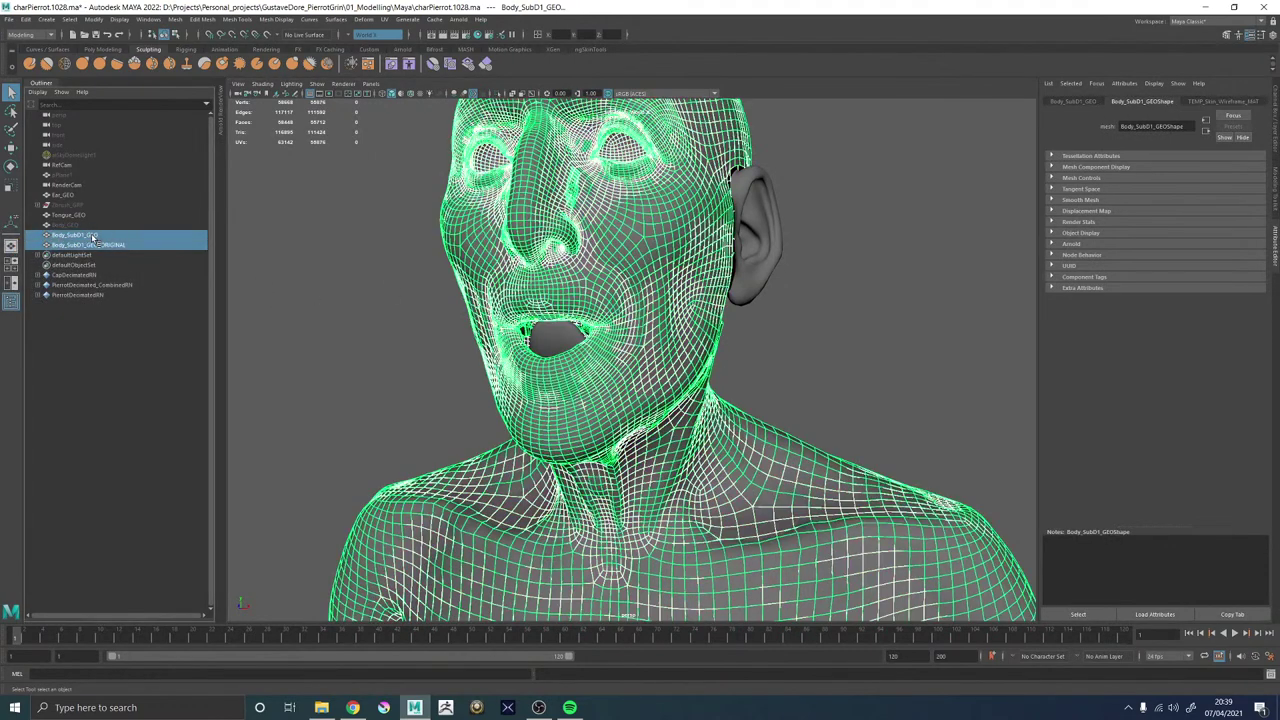
left_click(102, 246, "shift")
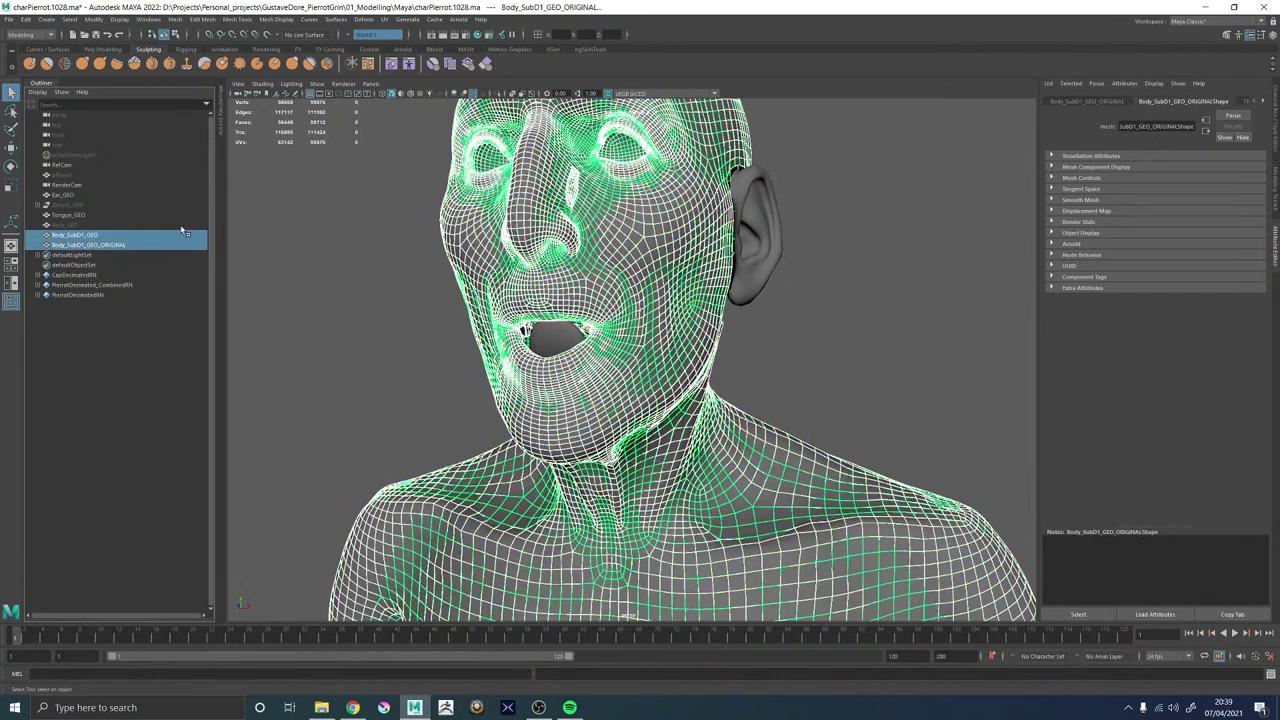
left_click(367, 22)
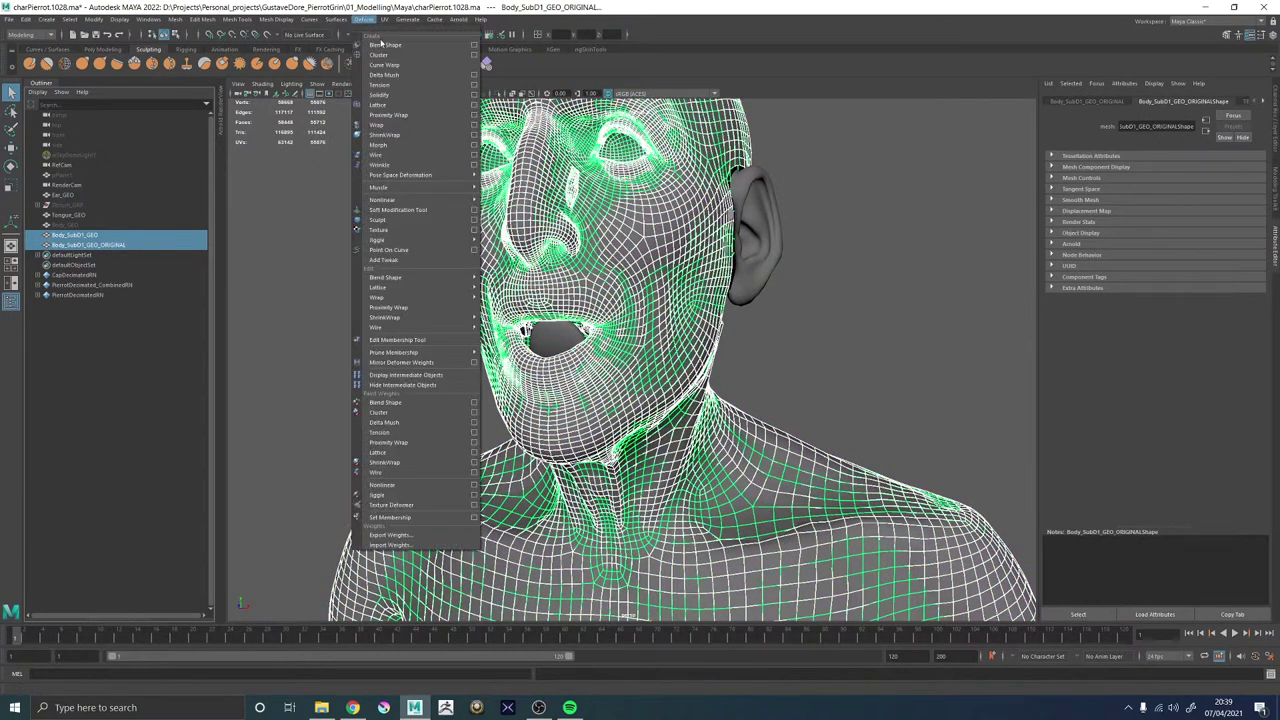
left_click(400, 46)
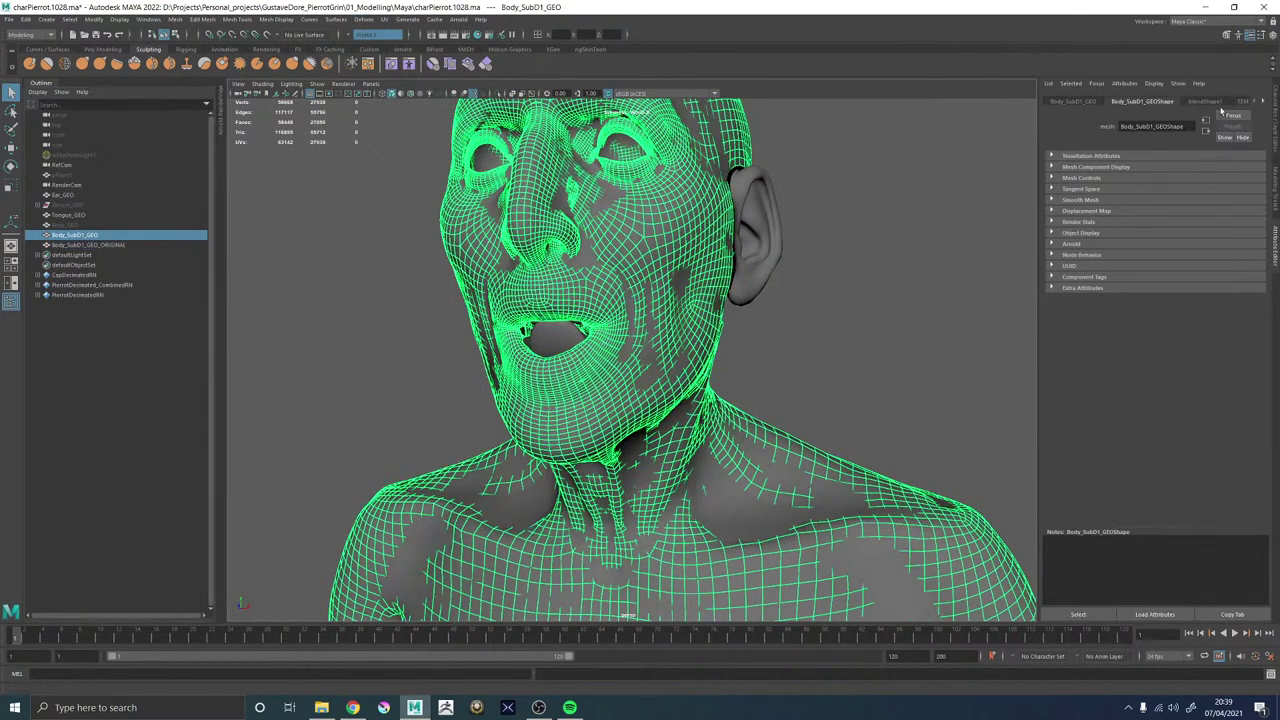
Bring up the blend shape attributes of Body_SubD1_GEO_ORIGINAL and try raising the Body_SubD1_GEO target weight.
left_click(1222, 104)
left_click(1244, 104)
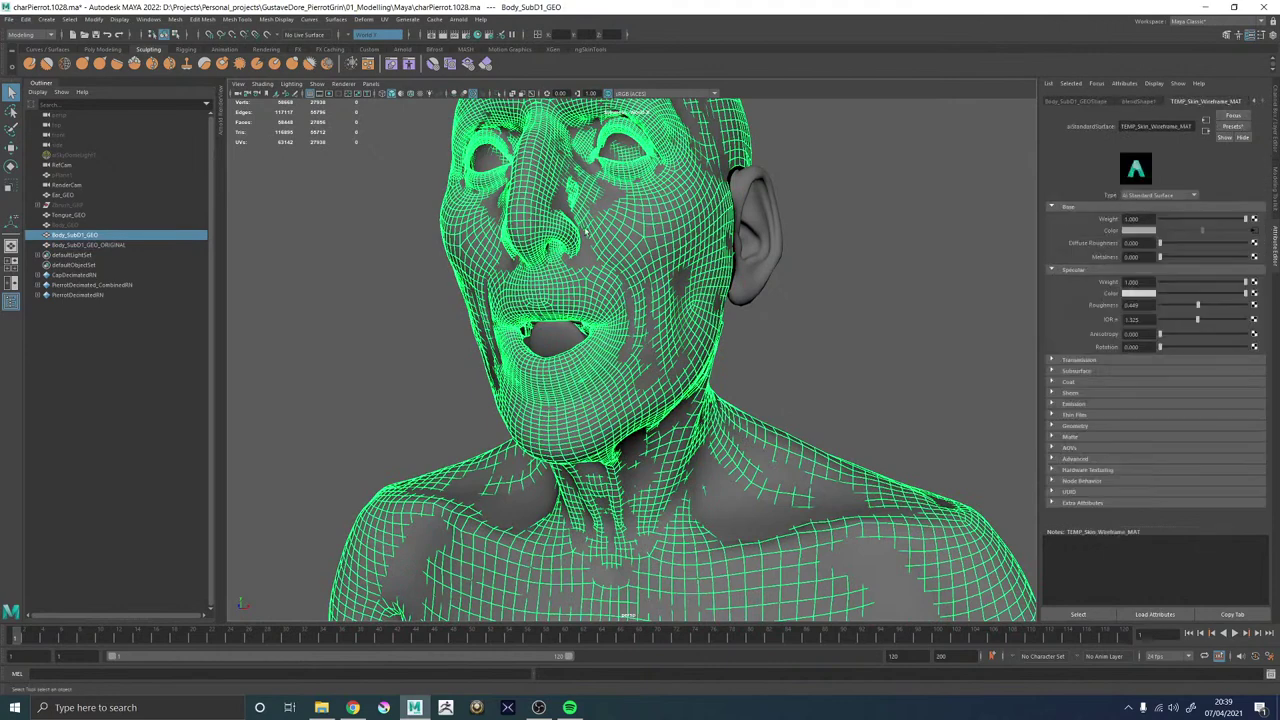
left_click(584, 250)
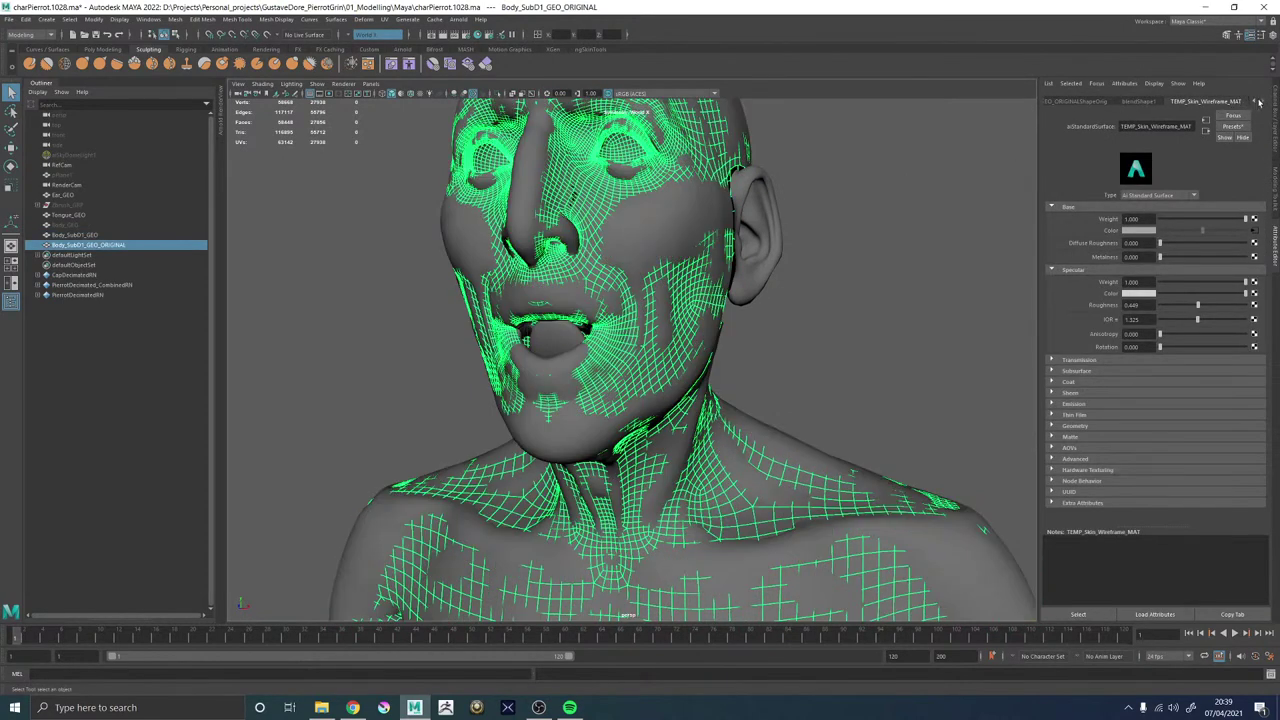
left_click(1129, 105)
left_click_drag(1161, 192, 1262, 194)
Undo the weight test and the blend shape creation on Body_SubD1_GEO_ORIGINAL.
key("ctrl+z")
key("ctrl+z")
key("ctrl+z")
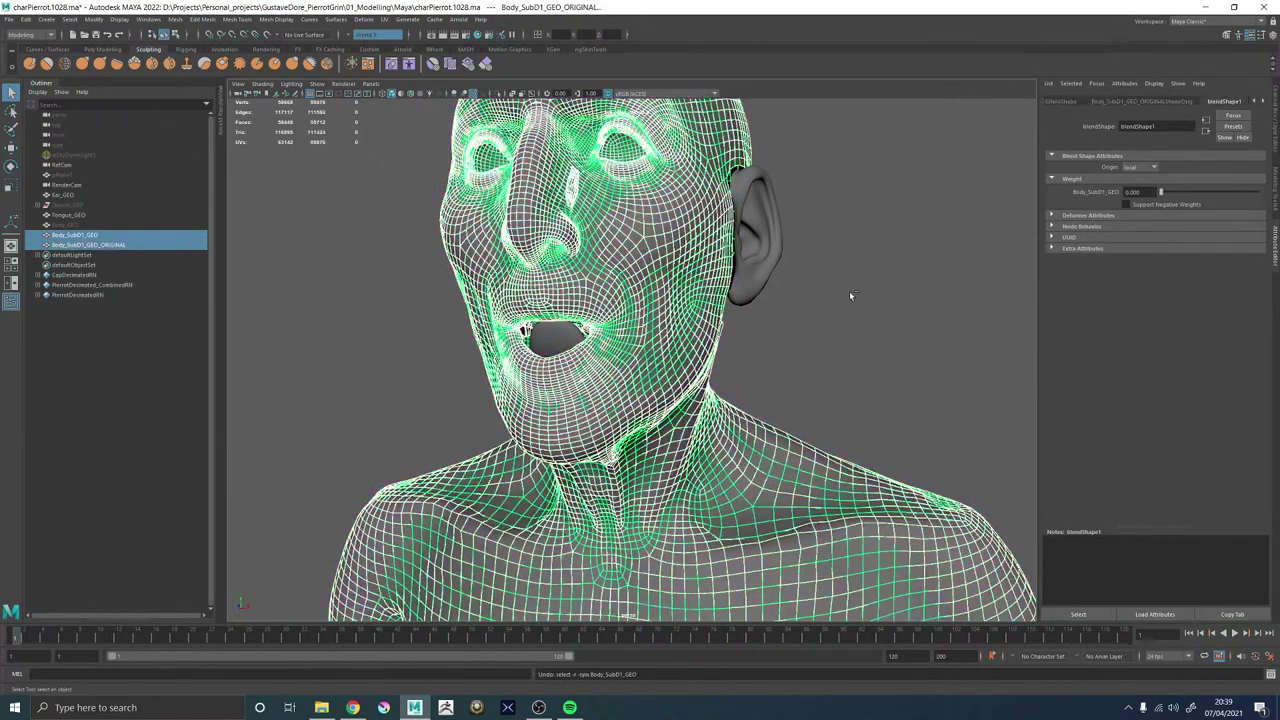
key("ctrl+z")
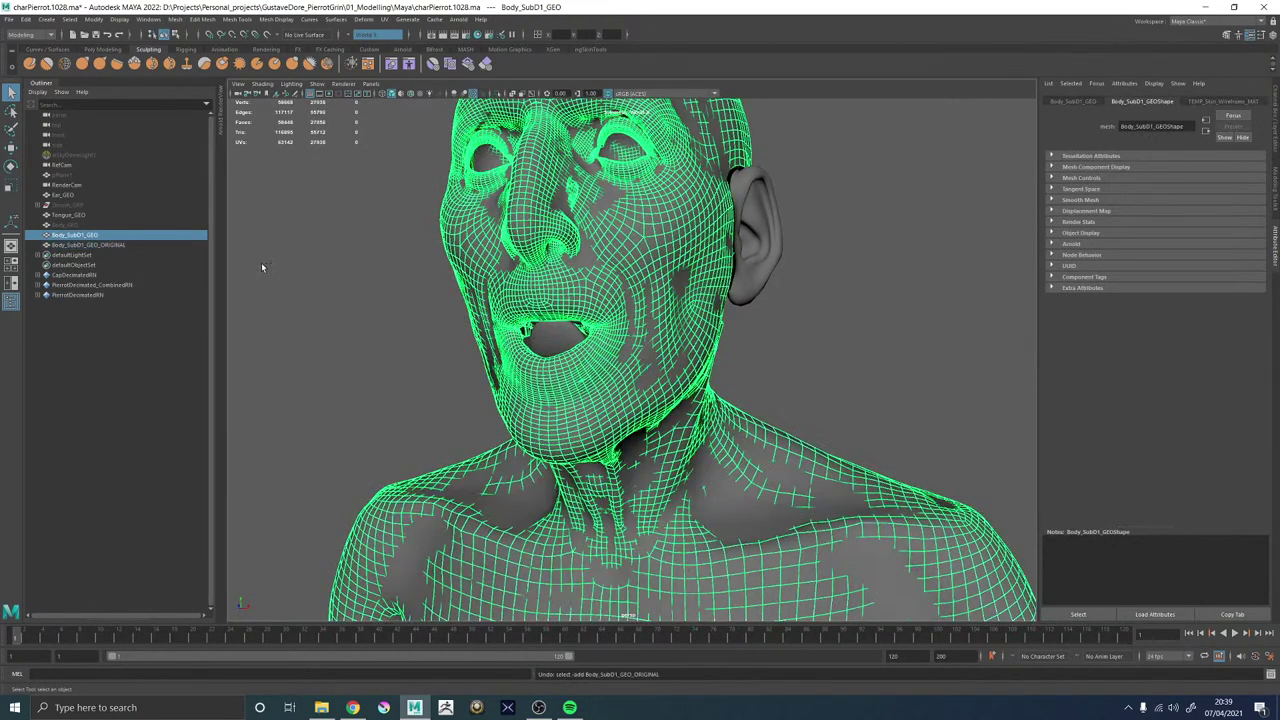
Create a blend shape on Body_SubD1_GEO using Body_SubD1_GEO_ORIGINAL as the target.
left_click(100, 237, "ctrl")
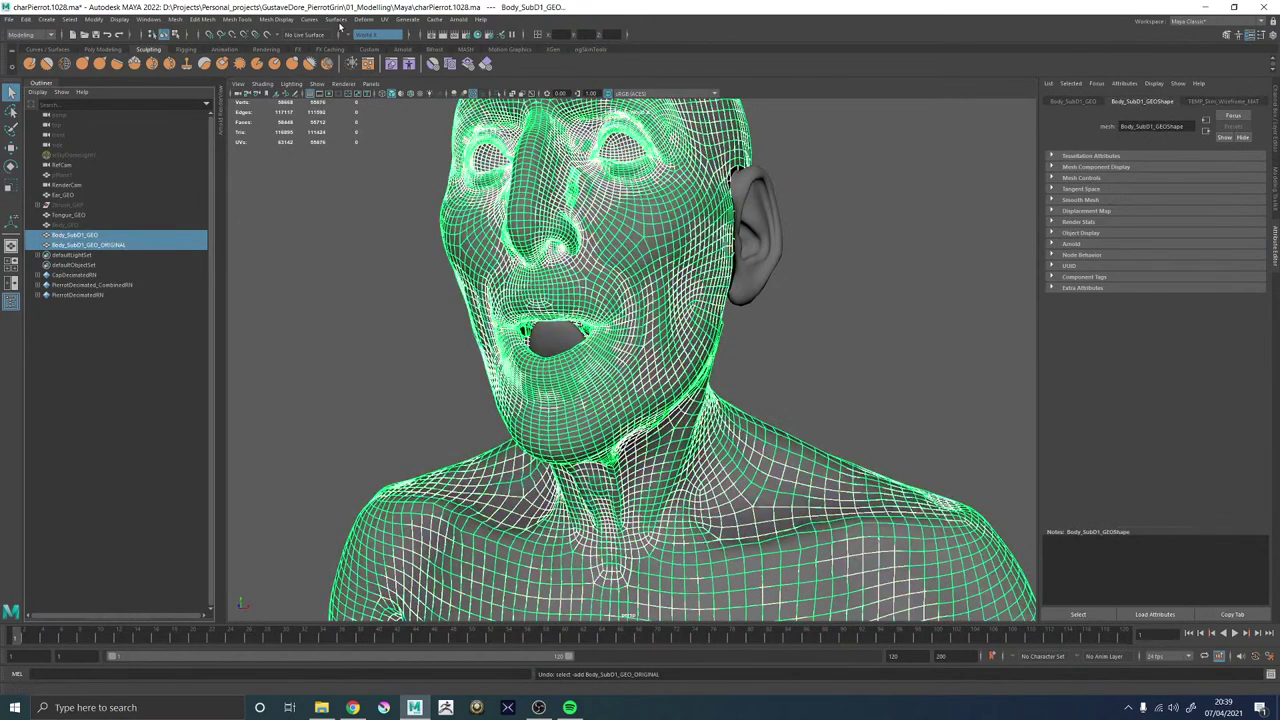
left_click(363, 20)
left_click(385, 46)
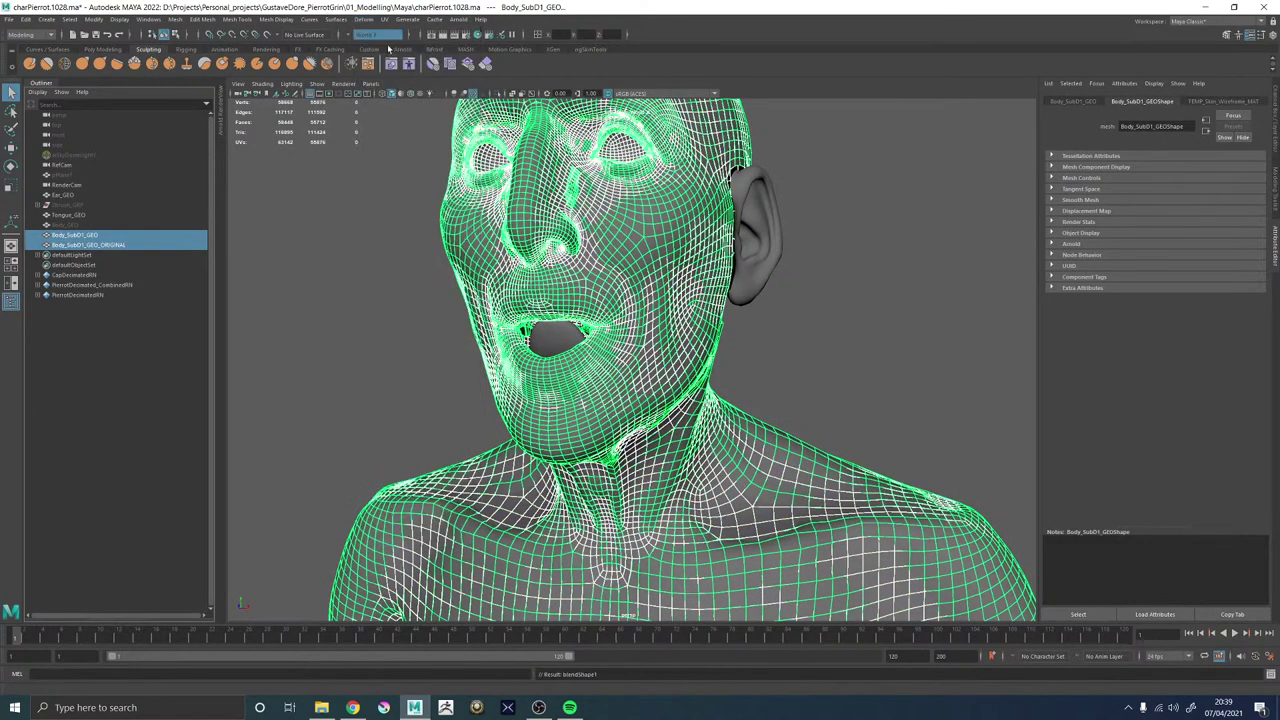
Set the Body_SubD1_GEO_ORIGINAL target weight to 1.000 in the blend shape on Body_SubD1_GEO.
left_click(86, 237)
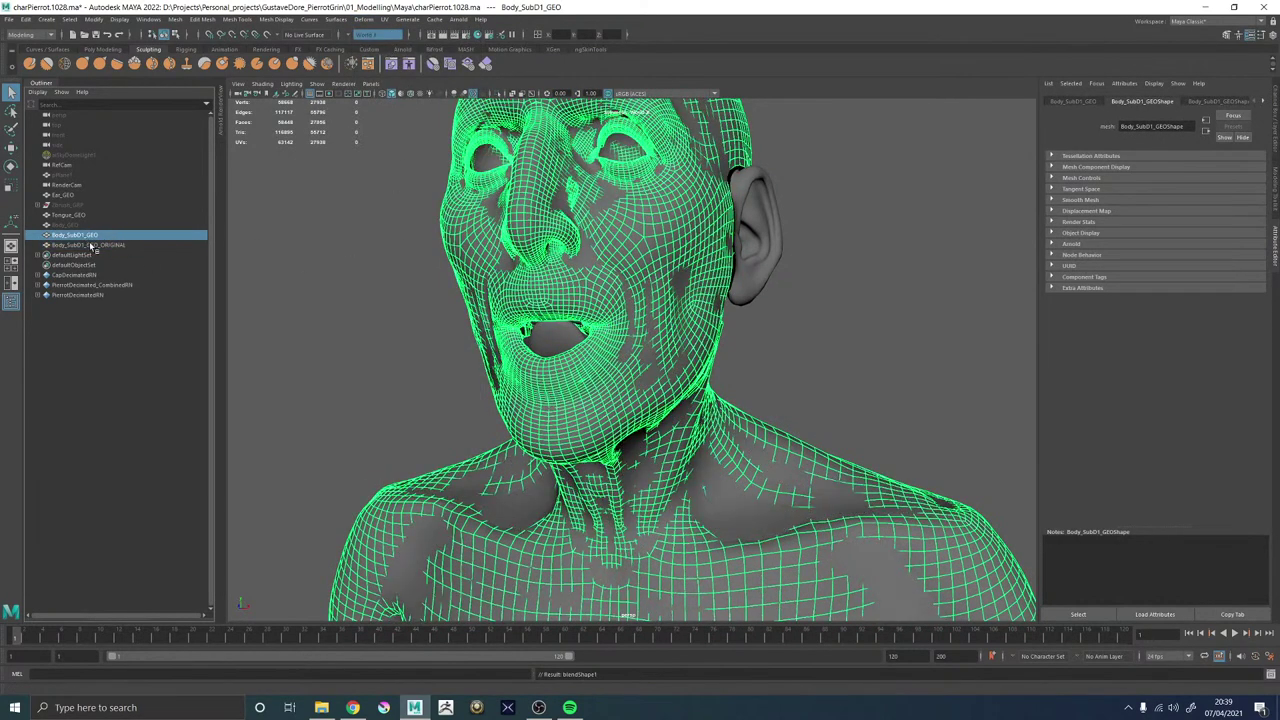
left_click(1232, 103)
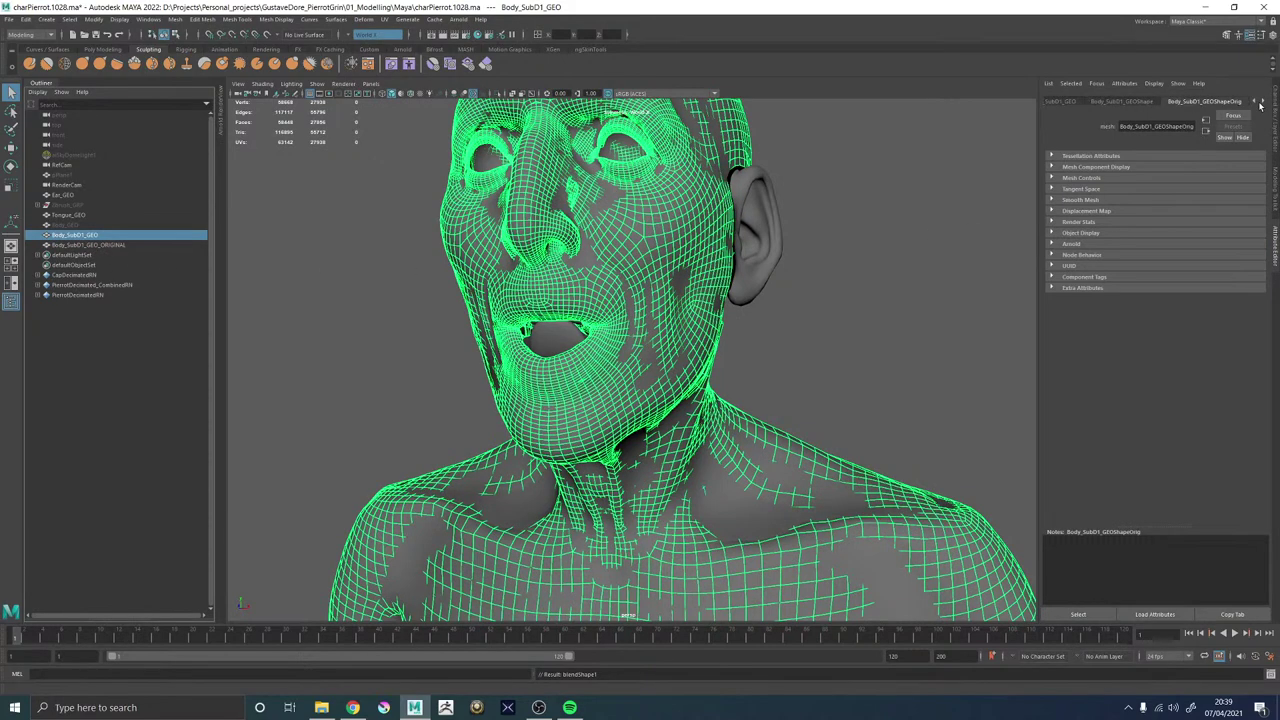
left_click(1261, 103)
left_click_drag(1161, 193, 1258, 192)
left_click_drag(777, 282, 742, 266, "alt")
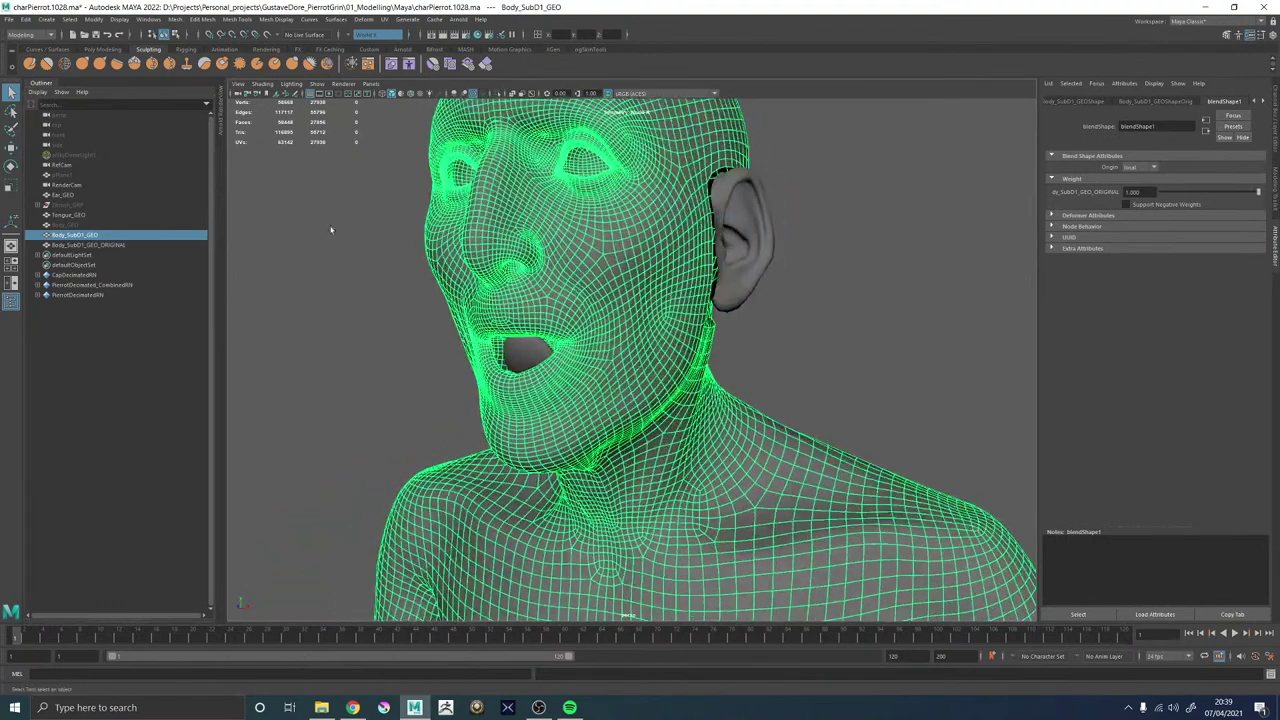
Hide Body_SubD1_GEO_ORIGINAL and reselect Body_SubD1_GEO.
left_click(96, 247)
key("ctrl+h")
left_click(80, 234)
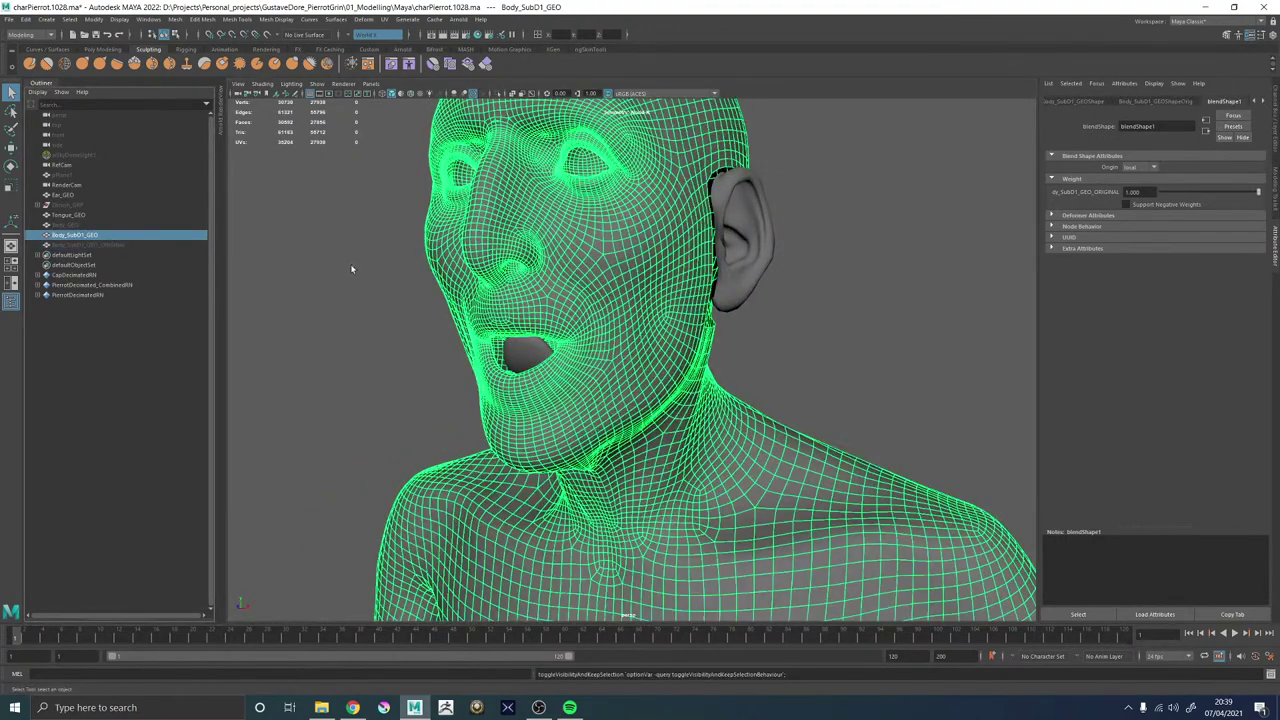
left_click_drag(351, 266, 460, 266, "alt")
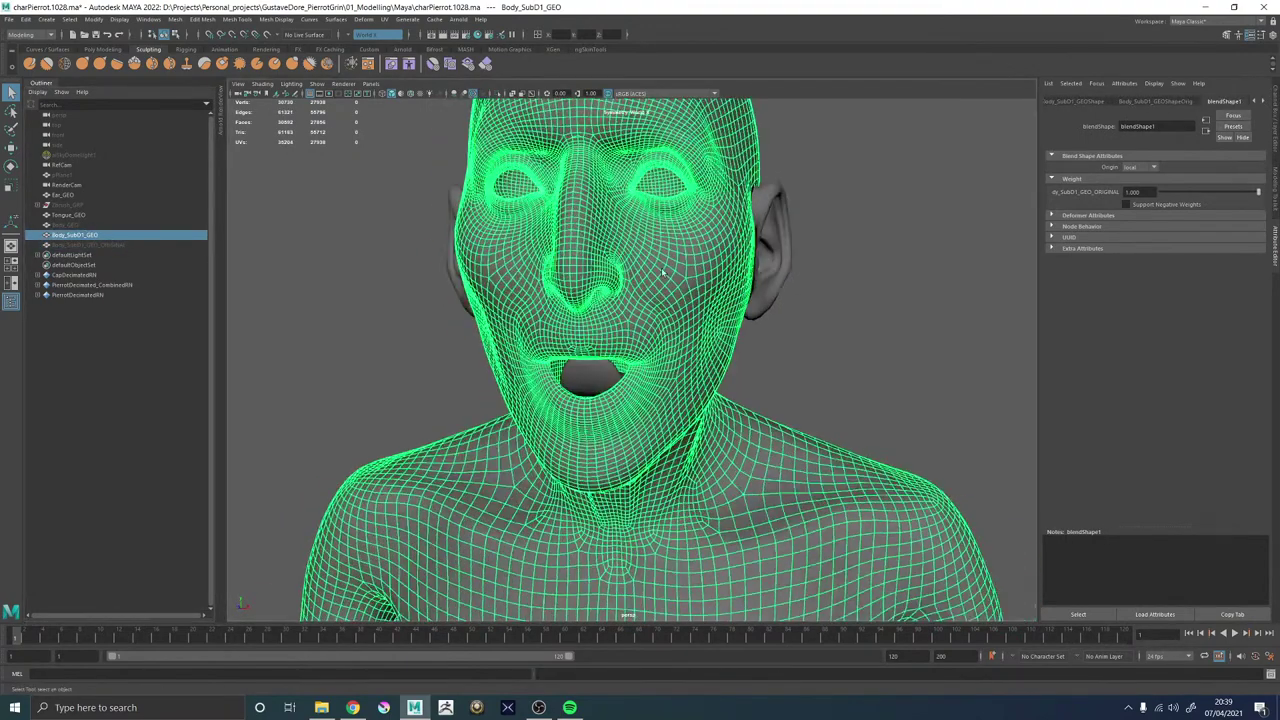
Start painting blend shape weights on Body_SubD1_GEO and open the tool's settings, framing the face.
left_click(364, 20)
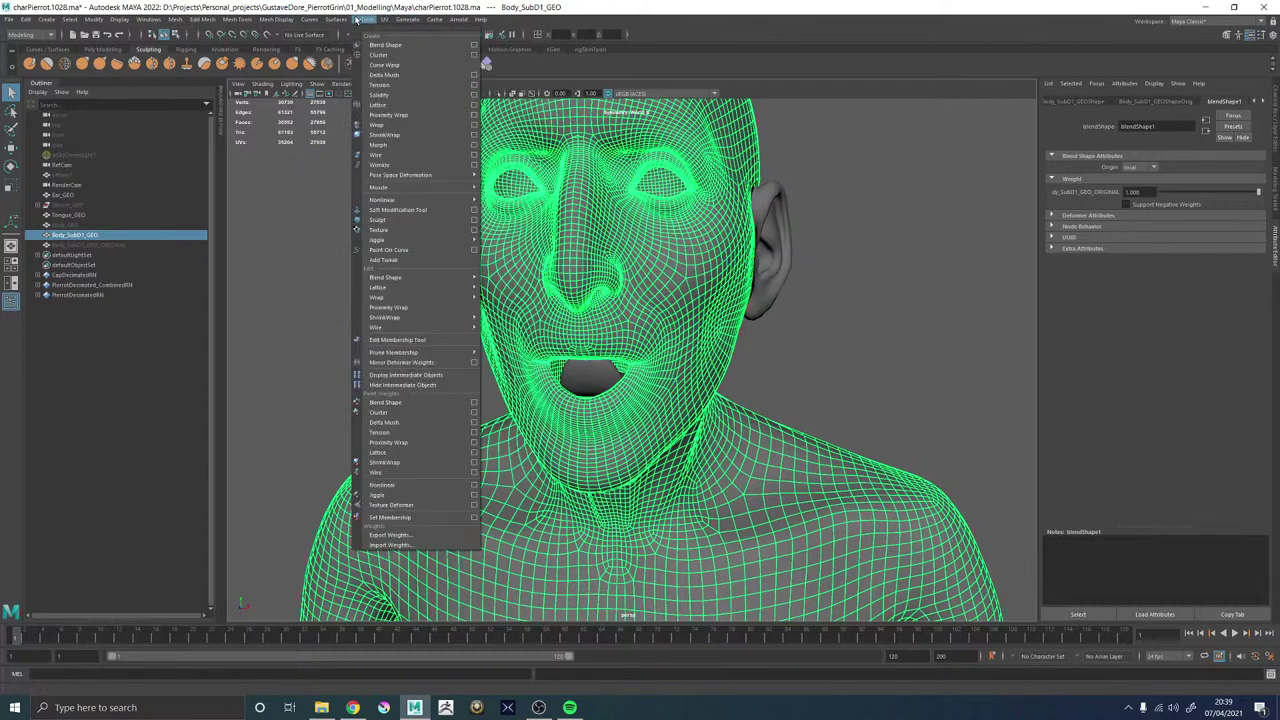
left_click(390, 403)
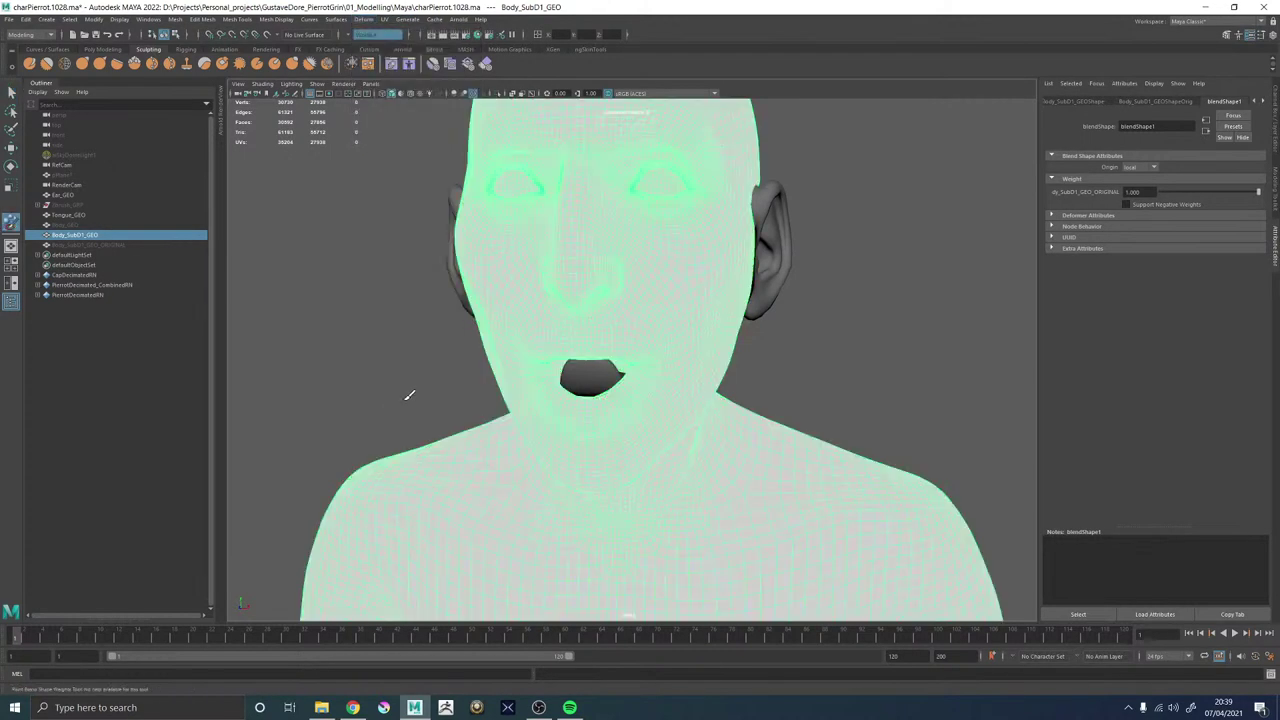
left_click_drag(571, 326, 525, 292, "alt")
right_click_drag(525, 292, 573, 318, "alt")
middle_click_drag(545, 280, 595, 315, "alt")
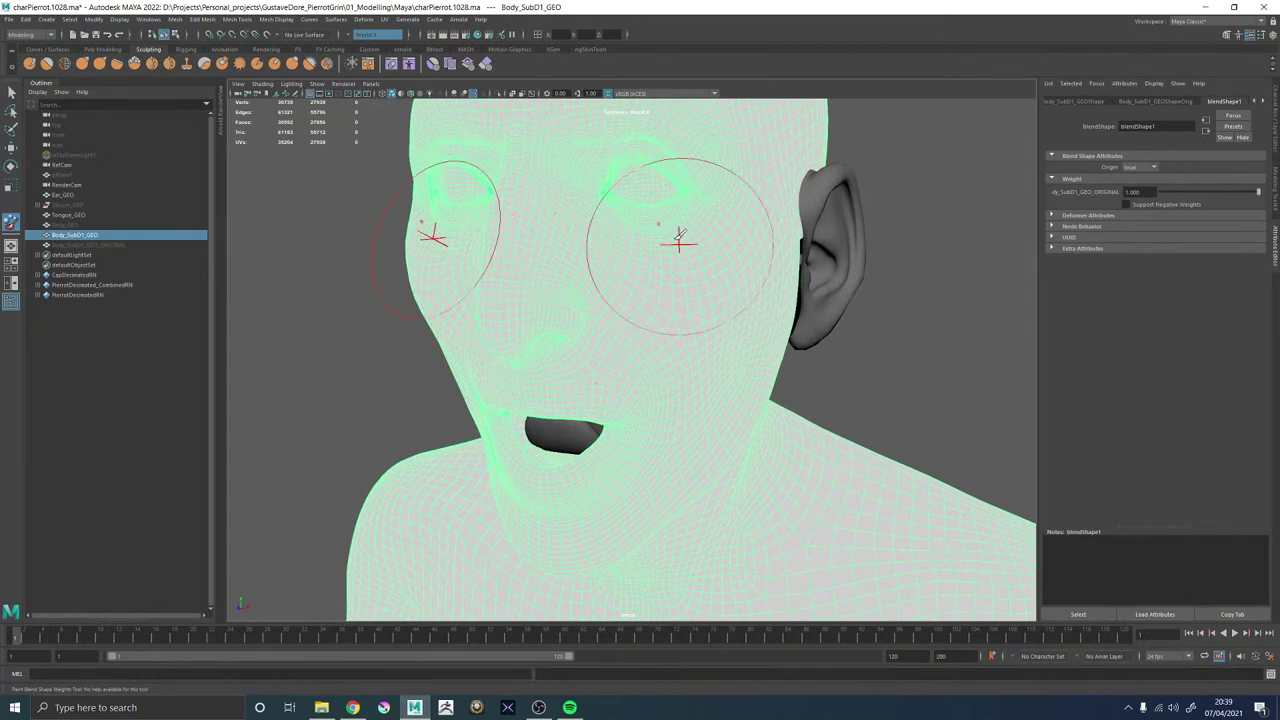
left_click(1261, 35)
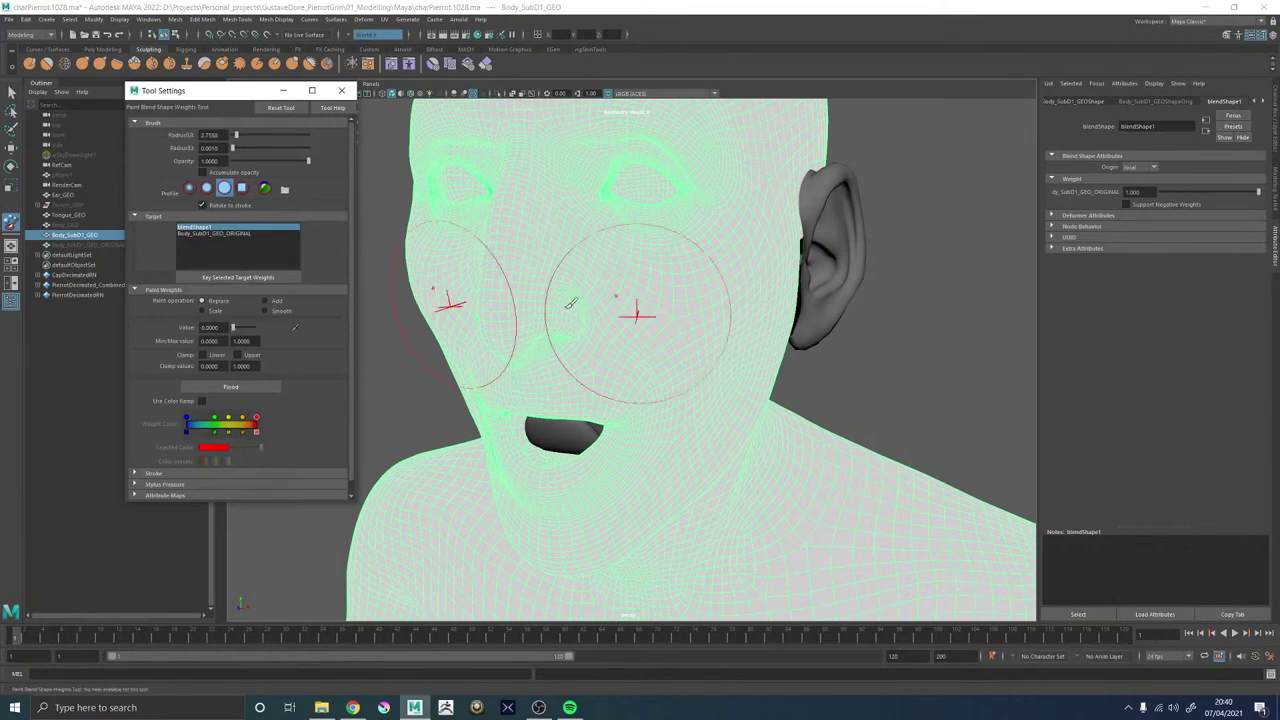
With a smaller brush, paint the blend shape weights to 0 over the nose, brow and area around the eyes.
key("b")
left_click_drag(643, 292, 611, 284)
mouse_move(520, 295)
left_mouse_down()
mouse_move(516, 273)
mouse_move(559, 298)
mouse_move(570, 262)
mouse_move(567, 226)
mouse_move(519, 214)
mouse_move(530, 180)
mouse_move(539, 350)
left_mouse_up()
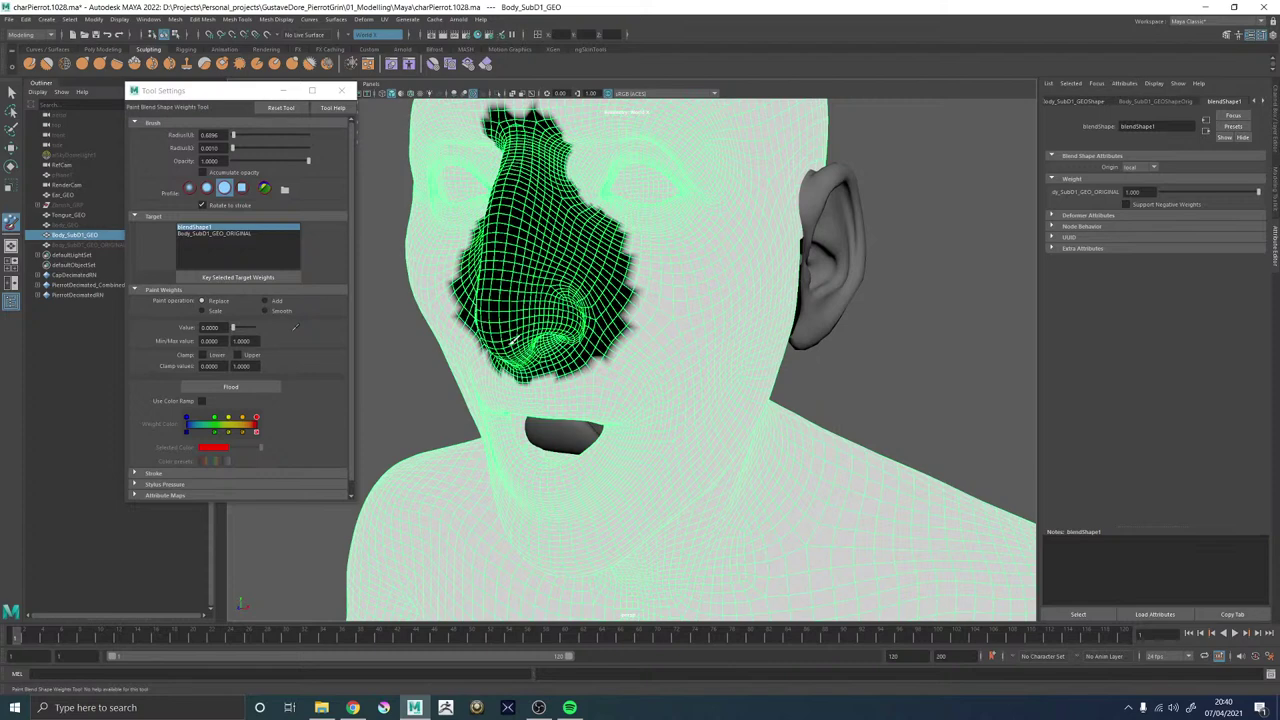
mouse_move(612, 245)
left_mouse_down()
mouse_move(644, 216)
mouse_move(592, 165)
mouse_move(596, 112)
mouse_move(640, 115)
mouse_move(640, 162)
left_mouse_up()
middle_click_drag(641, 165, 632, 254, "alt")
mouse_move(645, 222)
left_mouse_down()
mouse_move(634, 232)
mouse_move(683, 245)
mouse_move(703, 274)
mouse_move(689, 307)
left_mouse_up()
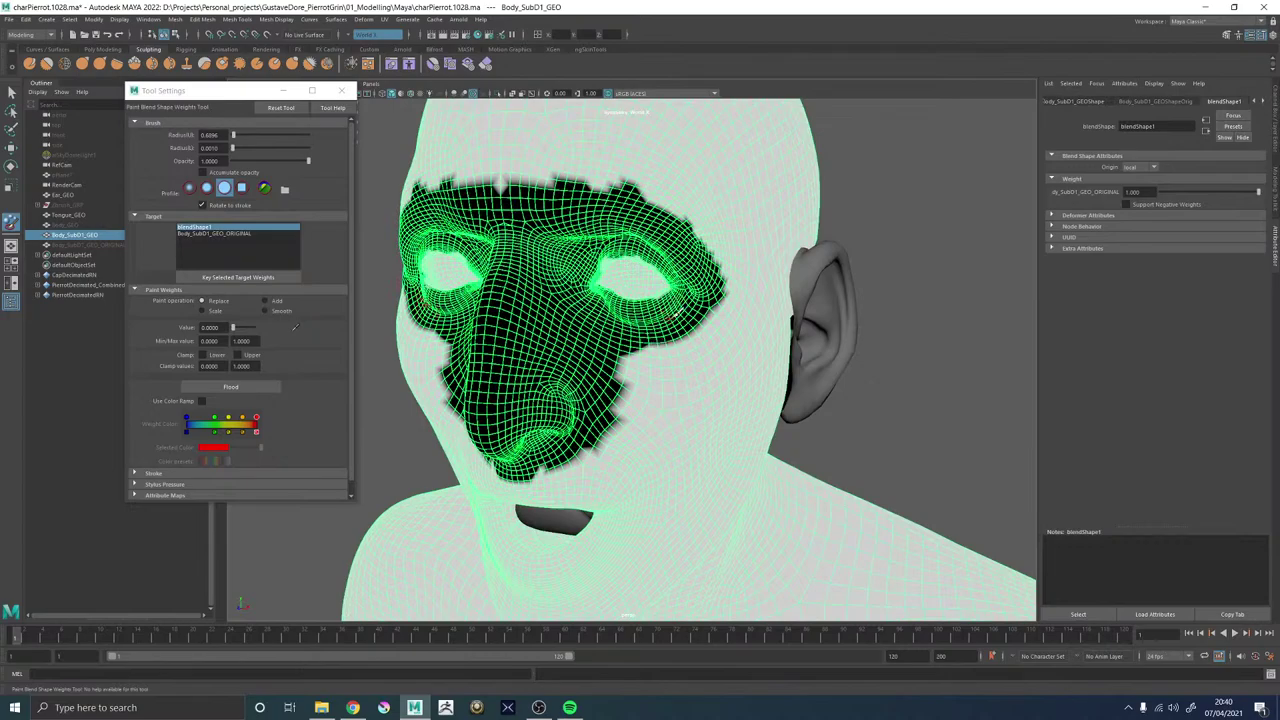
Paint the blend shape weights to 0 along the rim of the upper eyelid using a very small brush.
right_click_drag(676, 314, 1000, 414, "alt")
right_click_drag(686, 277, 557, 263, "alt")
middle_click_drag(557, 263, 656, 256, "alt")
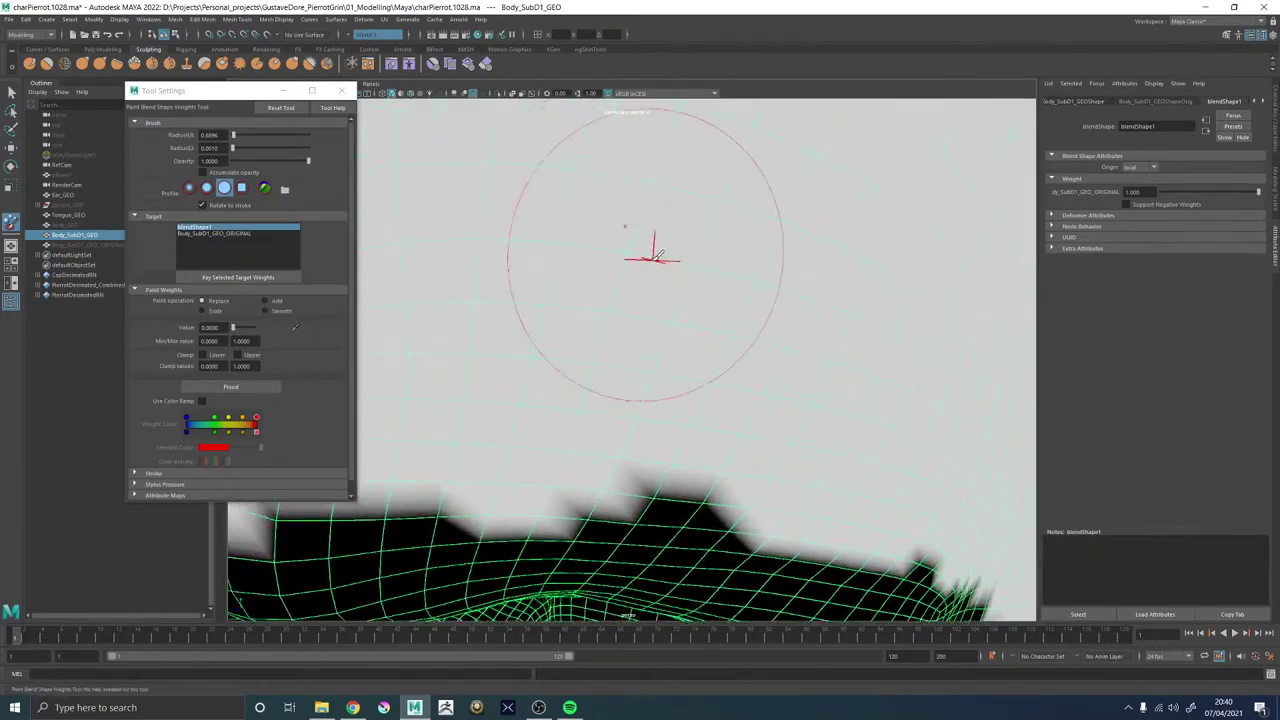
right_click_drag(656, 256, 606, 351, "alt")
left_click_drag(606, 351, 580, 260, "alt")
right_click_drag(480, 270, 551, 294, "alt")
middle_click_drag(400, 240, 545, 318, "alt")
right_click_drag(545, 318, 572, 326, "alt")
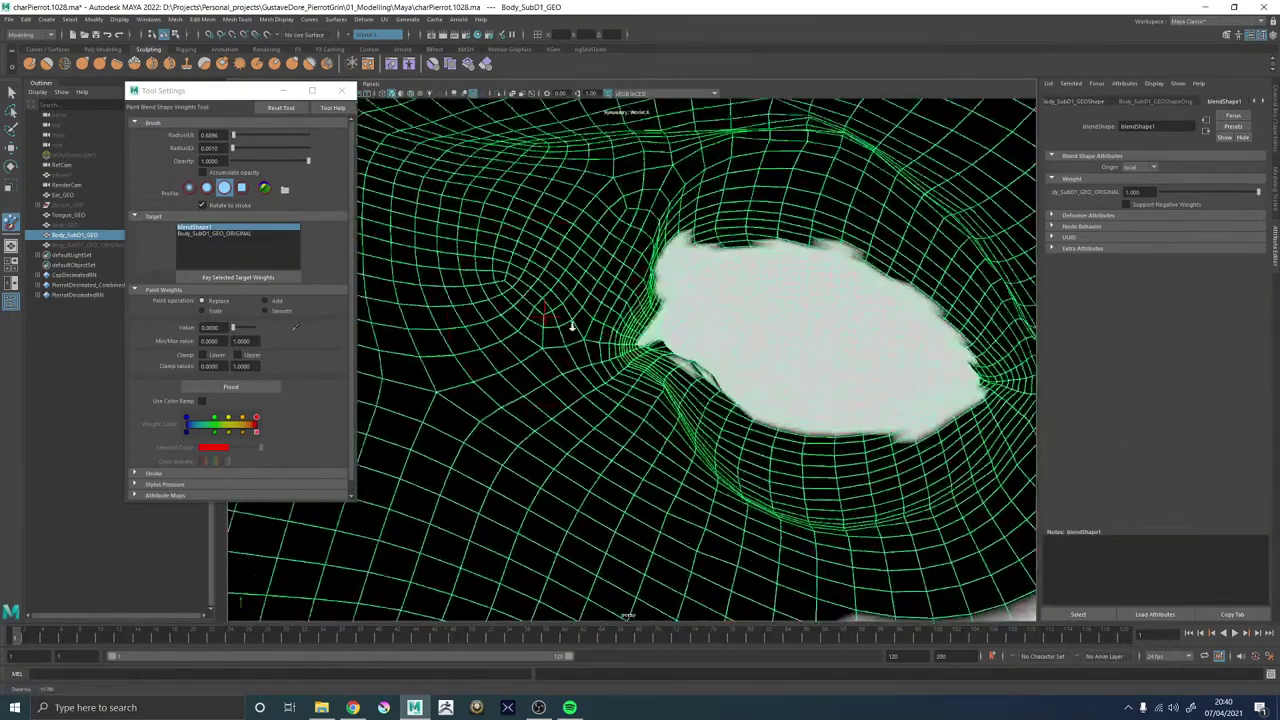
scroll(571, 326, "up", 4)
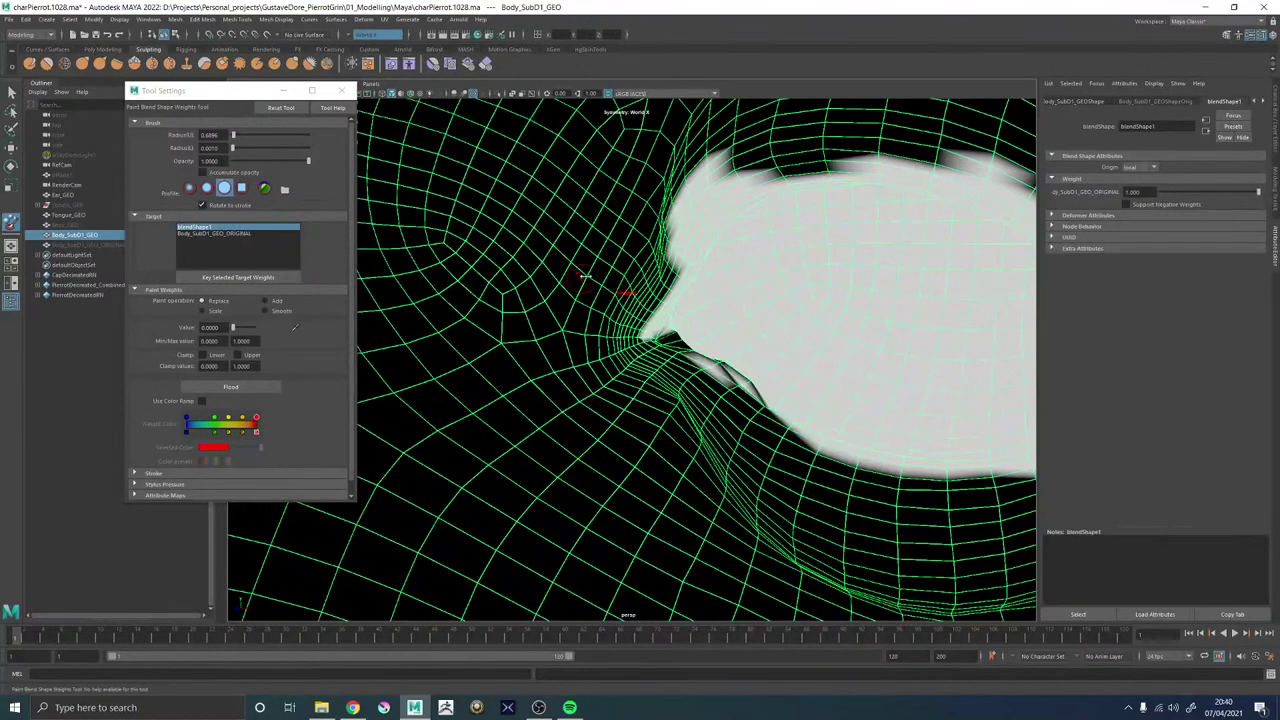
mouse_move(690, 172)
left_mouse_down()
mouse_move(668, 224)
mouse_move(720, 182)
mouse_move(676, 250)
mouse_move(766, 157)
left_mouse_up()
mouse_move(766, 157)
left_mouse_down("alt")
mouse_move(700, 183)
mouse_move(694, 211)
left_mouse_up("alt")
right_click_drag(694, 211, 569, 337, "alt")
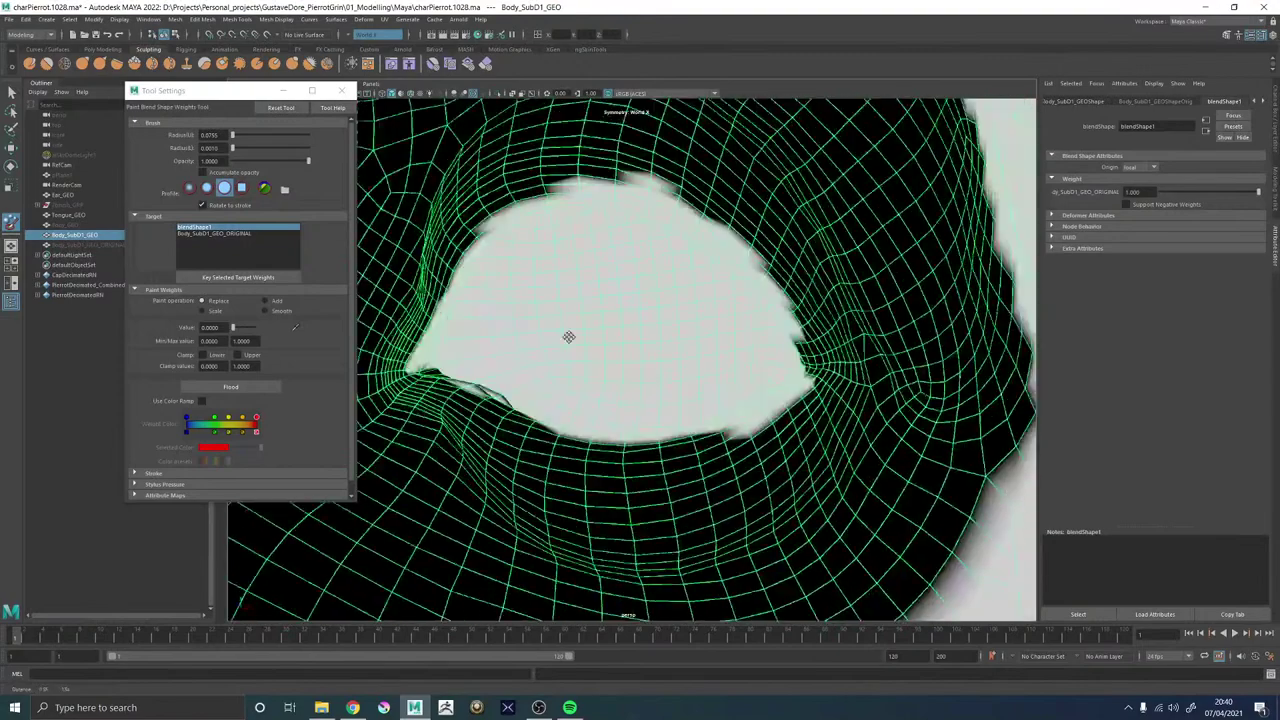
middle_click_drag(569, 337, 530, 430, "alt")
mouse_move(603, 258)
left_mouse_down()
mouse_move(591, 284)
mouse_move(696, 336)
mouse_move(753, 395)
mouse_move(634, 320)
left_mouse_up()
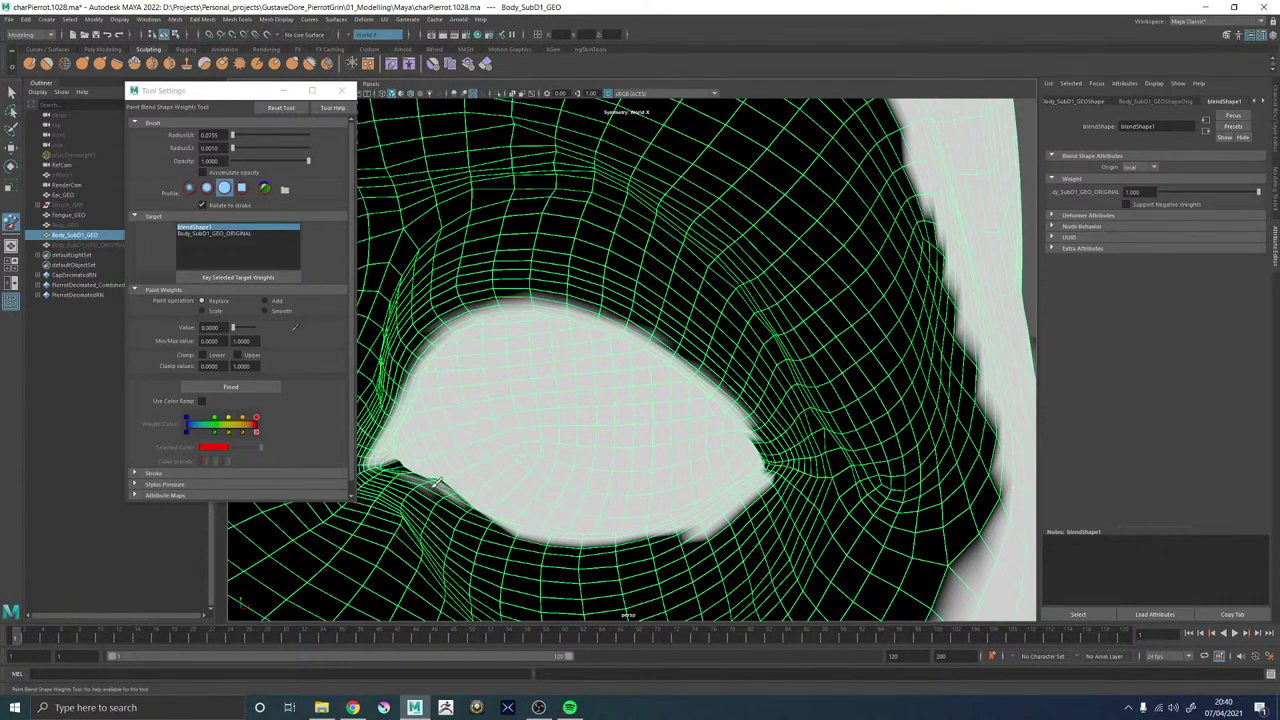
Paint the blend shape weights to 0 along the inner corner and rim of the lower eyelid.
left_click_drag(443, 481, 415, 494, "alt")
middle_click_drag(415, 494, 562, 339, "alt")
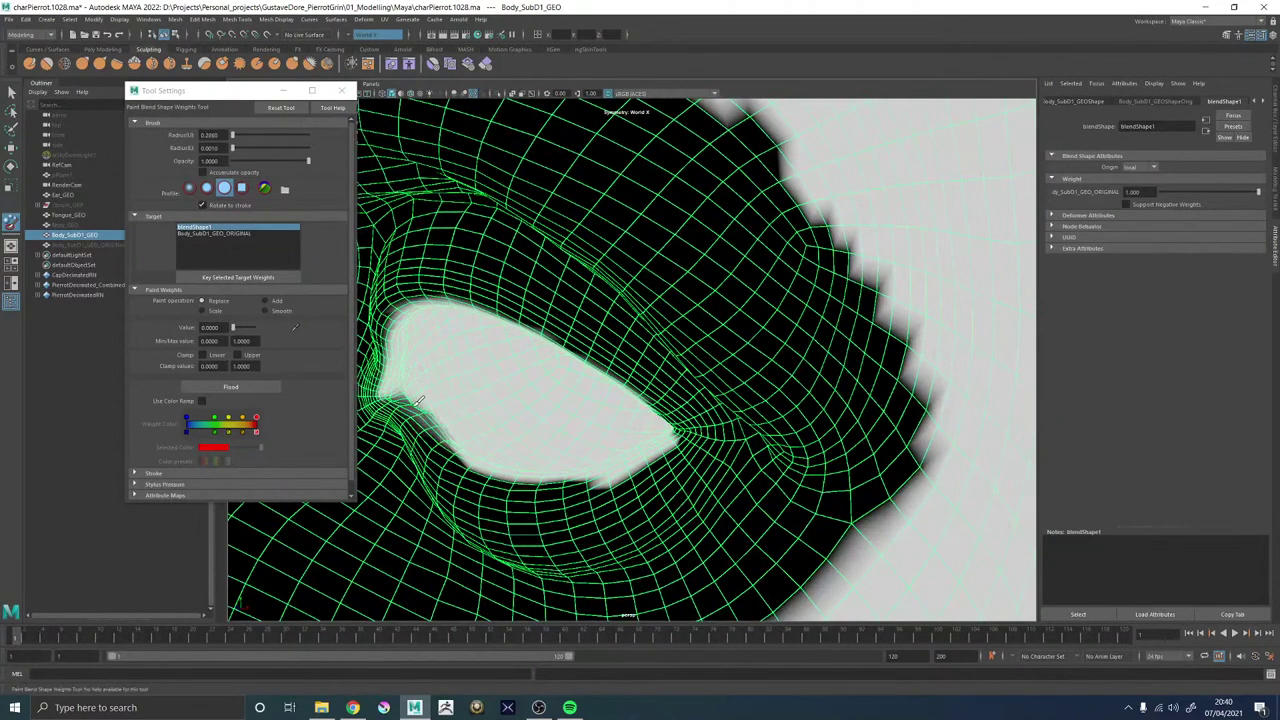
mouse_move(492, 450)
left_mouse_down()
mouse_move(530, 478)
mouse_move(576, 478)
left_mouse_up()
right_click_drag(734, 393, 560, 400, "alt")
middle_click_drag(560, 400, 575, 245, "alt")
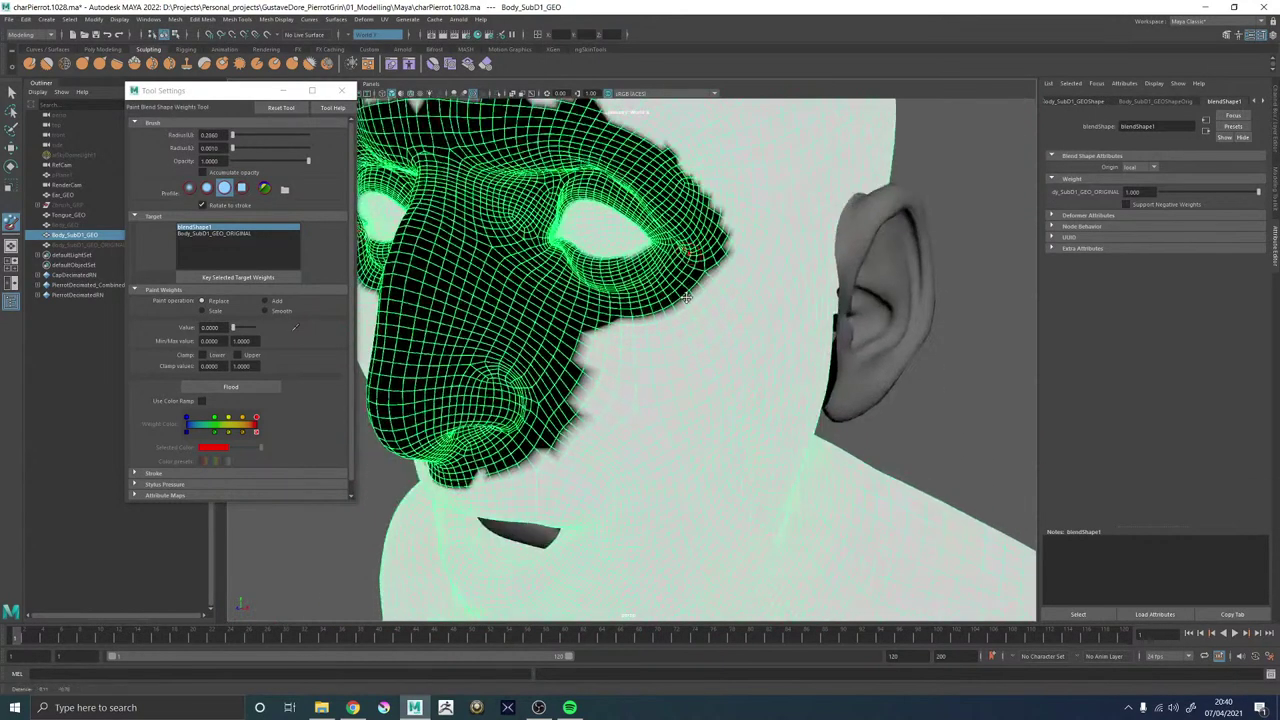
Enlarge the brush and paint the blend shape weights to 0 over the cheeks, mouth, chin and jaw.
left_click_drag(575, 290, 560, 300, "alt")
left_click_drag(588, 350, 592, 324)
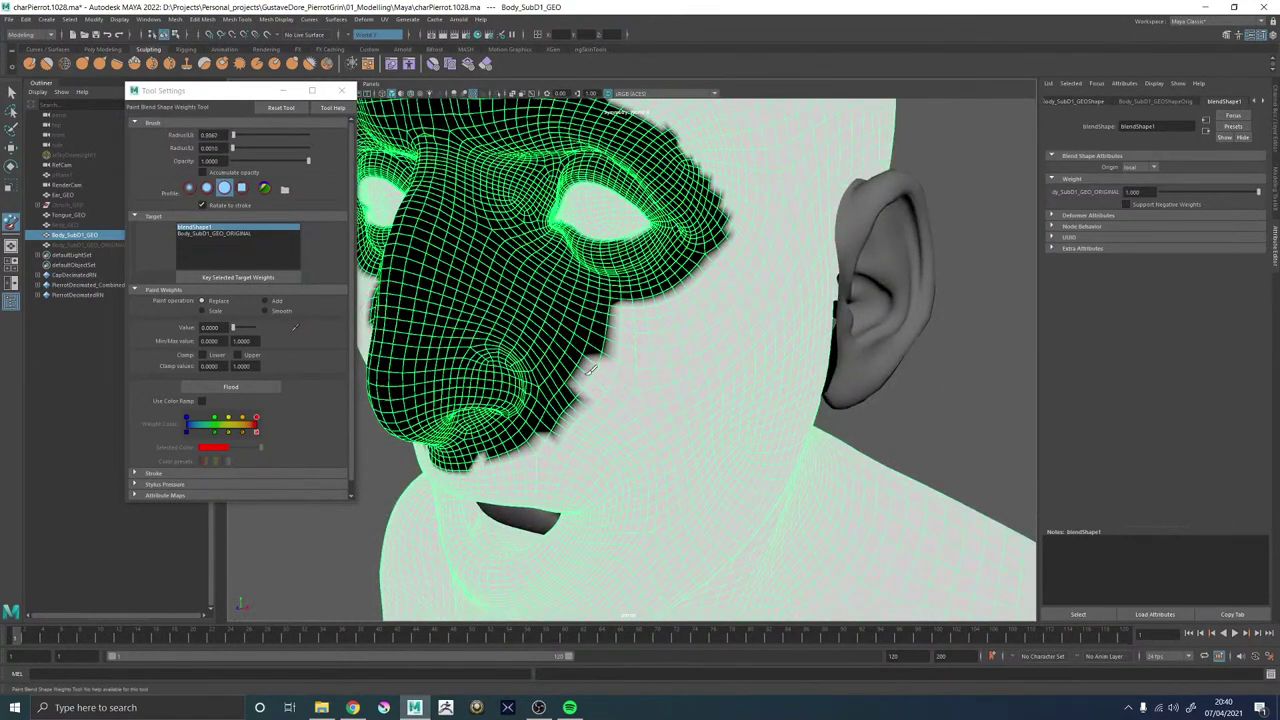
mouse_move(591, 369)
left_mouse_down()
mouse_move(690, 370)
mouse_move(670, 382)
mouse_move(680, 315)
left_mouse_up()
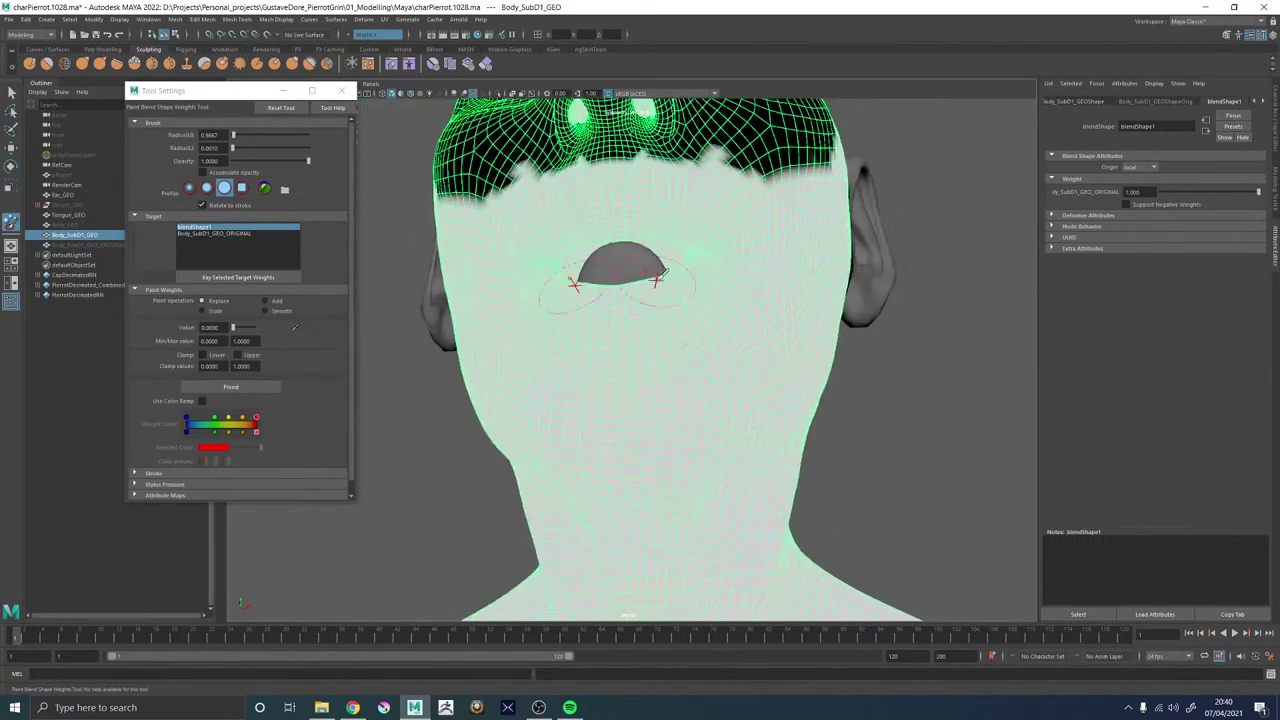
middle_click_drag(660, 279, 648, 335, "alt")
mouse_move(606, 268)
left_mouse_down()
mouse_move(688, 268)
mouse_move(654, 261)
mouse_move(740, 215)
mouse_move(715, 360)
mouse_move(670, 388)
mouse_move(591, 403)
mouse_move(645, 381)
mouse_move(730, 440)
mouse_move(795, 300)
mouse_move(650, 530)
mouse_move(770, 425)
left_mouse_up()
right_click_drag(770, 425, 722, 394, "alt")
left_click_drag(722, 394, 620, 375, "alt")
middle_click_drag(620, 375, 626, 498, "alt")
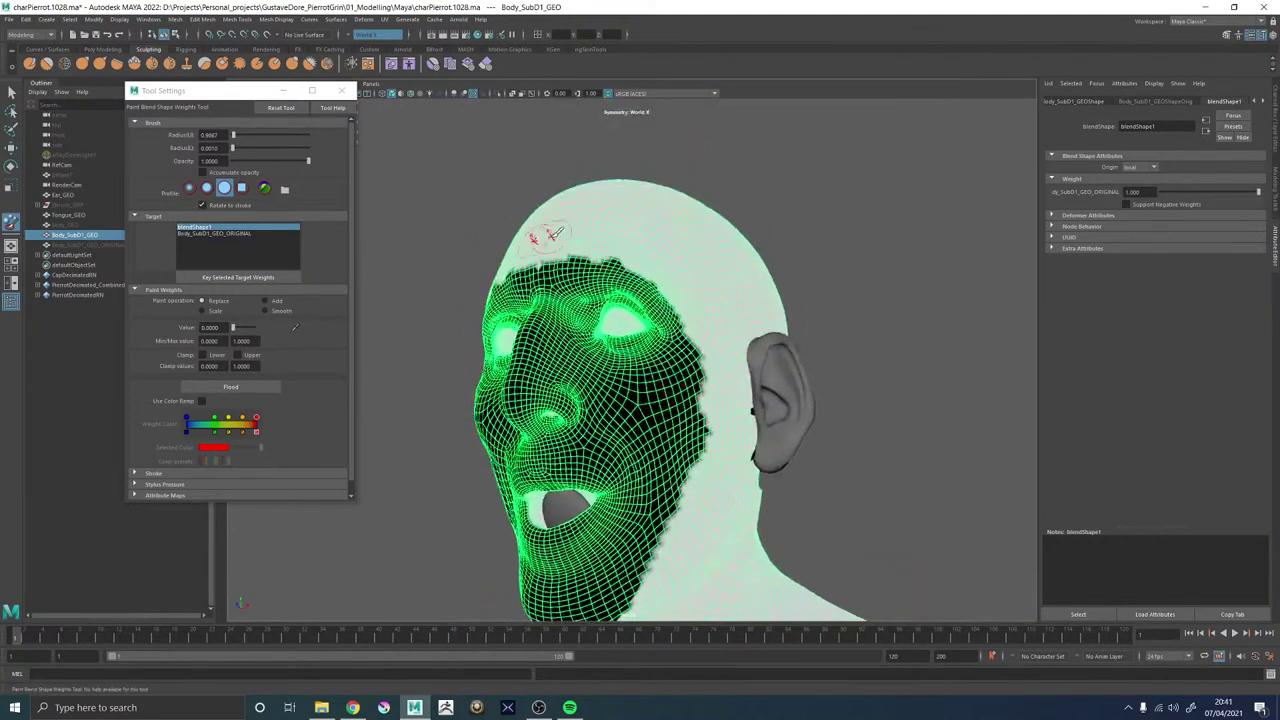
Paint the blend shape weights to 0 over the forehead, scalp, sides of the head and upper neck.
mouse_move(550, 232)
left_mouse_down()
mouse_move(590, 189)
mouse_move(565, 205)
mouse_move(635, 220)
mouse_move(700, 270)
mouse_move(682, 300)
mouse_move(705, 342)
mouse_move(739, 286)
mouse_move(723, 322)
mouse_move(742, 410)
mouse_move(706, 540)
left_mouse_up()
middle_click_drag(706, 540, 743, 318, "alt")
mouse_move(700, 435)
left_mouse_down()
mouse_move(656, 405)
mouse_move(738, 550)
mouse_move(786, 360)
left_mouse_up()
right_click_drag(786, 360, 754, 337, "alt")
mouse_move(754, 337)
left_mouse_down("alt")
mouse_move(668, 374)
mouse_move(700, 220)
mouse_move(648, 245)
mouse_move(579, 126)
mouse_move(672, 129)
mouse_move(723, 215)
mouse_move(751, 211)
left_mouse_up("alt")
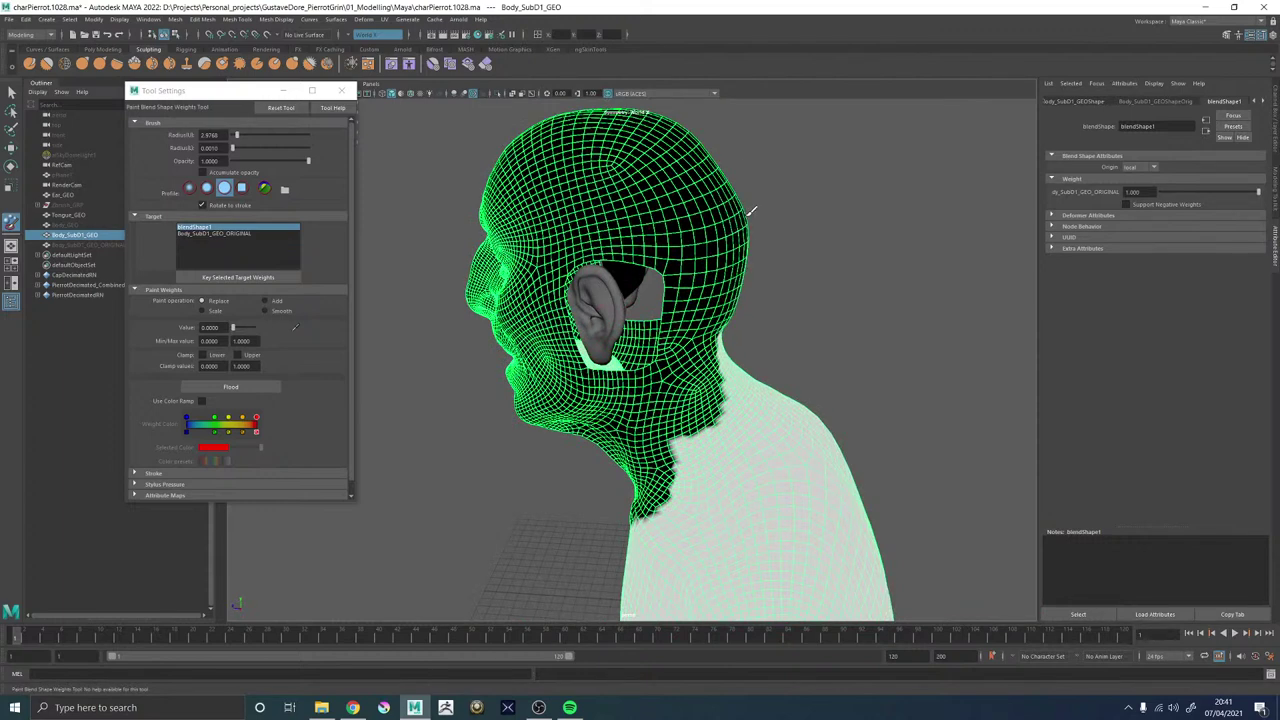
mouse_move(716, 394)
left_mouse_down()
mouse_move(738, 386)
mouse_move(710, 427)
left_mouse_up()
mouse_move(668, 328)
left_mouse_down()
mouse_move(673, 314)
mouse_move(567, 217)
mouse_move(625, 164)
left_mouse_up()
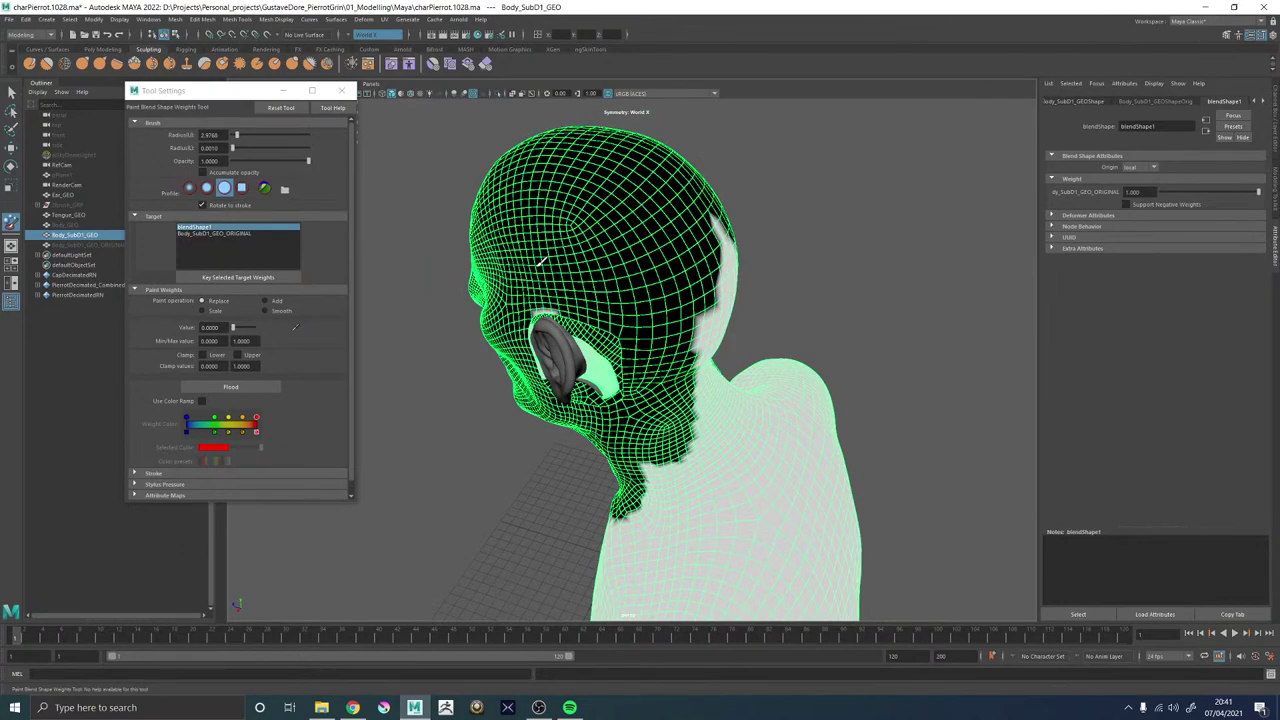
Paint the blend shape weights to 0 over the back of the head, neck, shoulders and chest.
mouse_move(679, 284)
left_mouse_down()
mouse_move(719, 273)
mouse_move(712, 382)
mouse_move(676, 357)
mouse_move(724, 458)
left_mouse_up()
mouse_move(722, 450)
left_mouse_down("alt")
mouse_move(648, 414)
mouse_move(592, 420)
mouse_move(630, 505)
mouse_move(615, 555)
mouse_move(550, 540)
mouse_move(600, 600)
left_mouse_up("alt")
mouse_move(668, 505)
left_mouse_down()
mouse_move(720, 591)
mouse_move(604, 520)
mouse_move(850, 430)
left_mouse_up()
left_click_drag(780, 490, 680, 574)
scroll(660, 466, "down", 5)
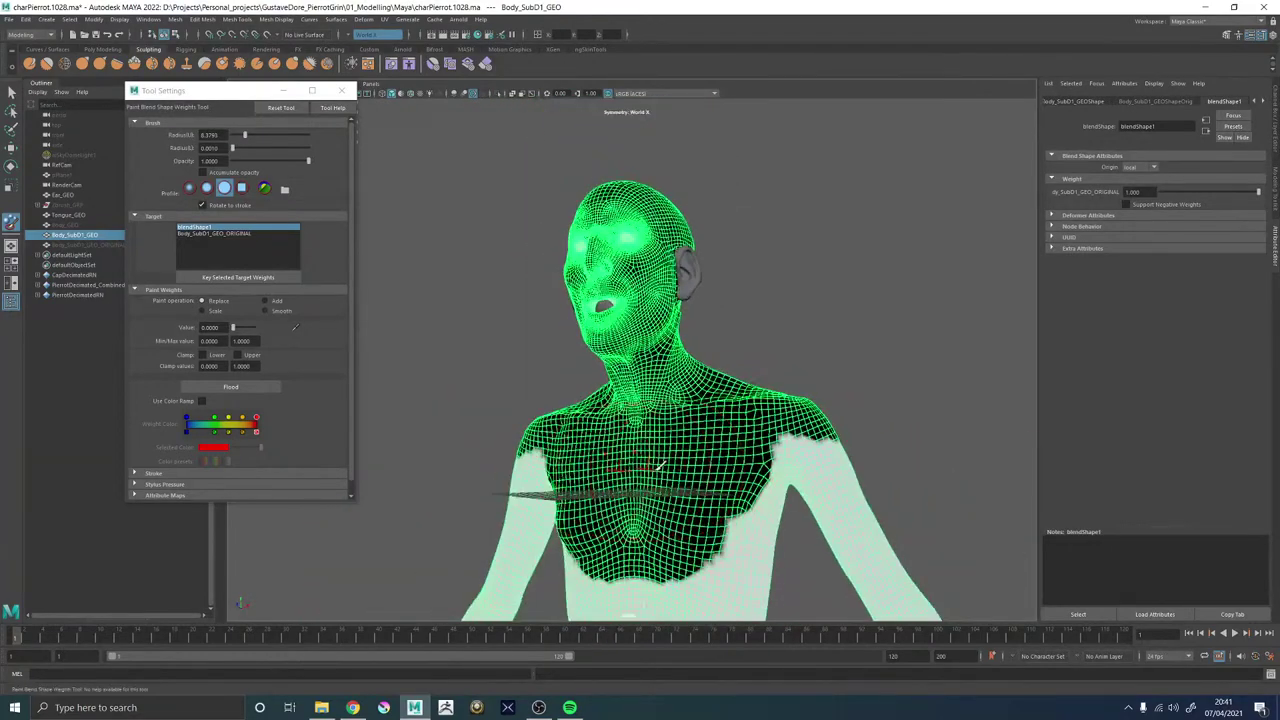
Paint the blend shape weights to 0 down the front of the arms, belly and hips.
middle_click_drag(660, 466, 675, 316, "alt")
mouse_move(711, 457)
left_mouse_down()
mouse_move(838, 314)
mouse_move(988, 545)
left_mouse_up()
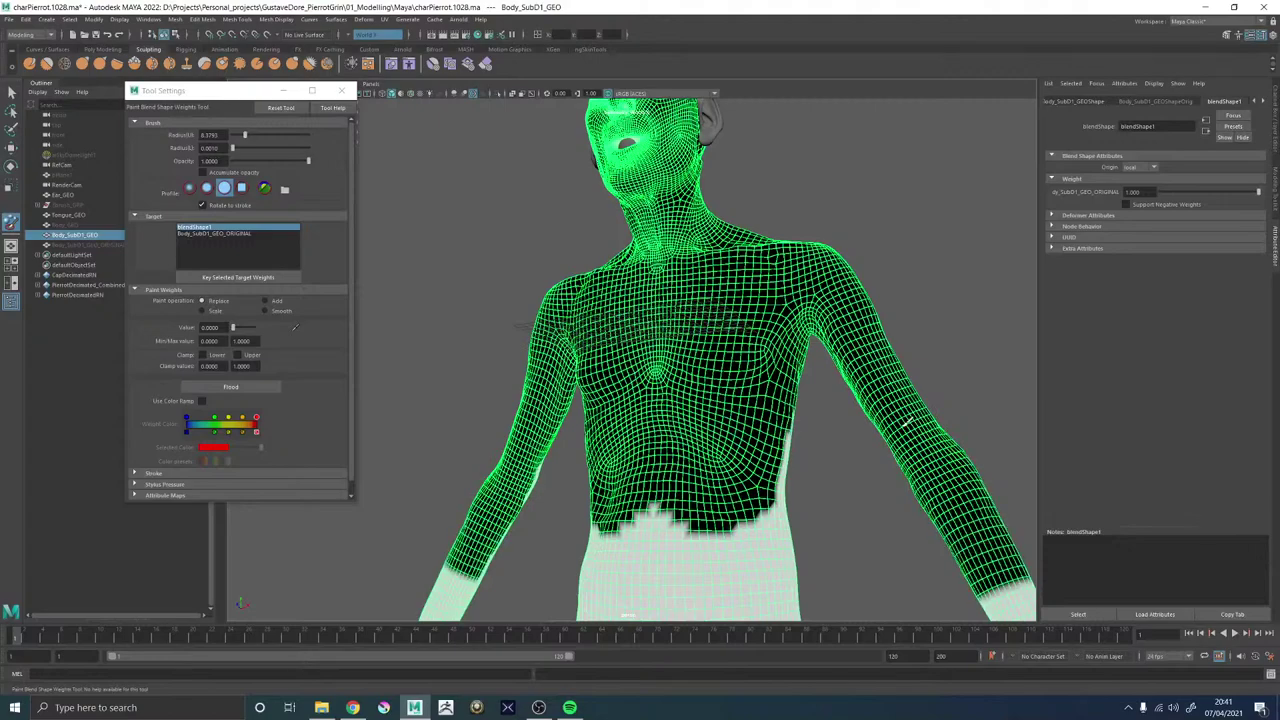
mouse_move(790, 420)
left_mouse_down()
mouse_move(730, 575)
mouse_move(750, 598)
left_mouse_up()
middle_click_drag(710, 484, 716, 327, "alt")
mouse_move(685, 540)
left_mouse_down()
mouse_move(668, 437)
mouse_move(719, 560)
left_mouse_up()
mouse_move(719, 480)
right_mouse_down("alt")
mouse_move(703, 409)
mouse_move(680, 390)
right_mouse_up("alt")
Paint the blend shape weights to 0 down the front of both legs.
mouse_move(712, 450)
left_mouse_down()
mouse_move(703, 543)
mouse_move(690, 516)
mouse_move(648, 600)
mouse_move(700, 363)
mouse_move(735, 381)
mouse_move(709, 372)
left_mouse_up()
middle_click_drag(712, 450, 712, 379, "alt")
mouse_move(685, 535)
left_mouse_down()
mouse_move(668, 457)
mouse_move(675, 409)
left_mouse_up()
left_click_drag(632, 455, 697, 268)
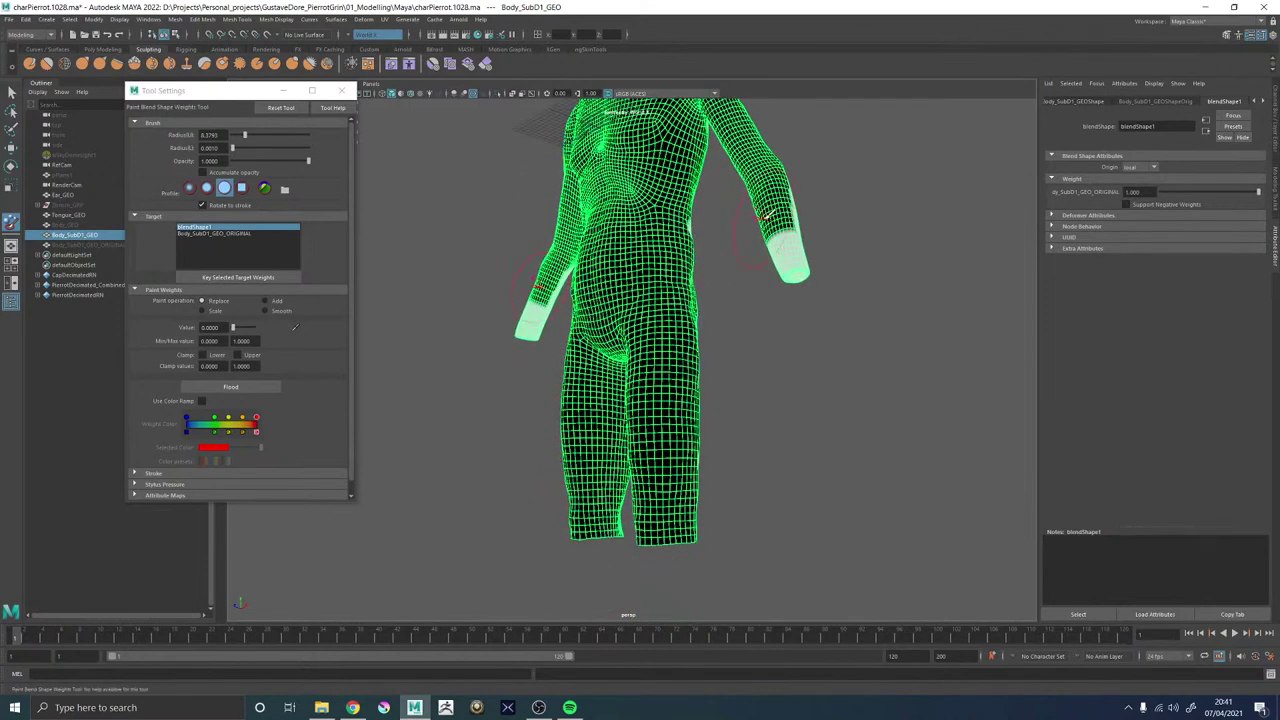
Try painting the blend shape weights to 0 on the ends of the forearms, and undo the stroke.
left_click_drag(765, 215, 803, 258)
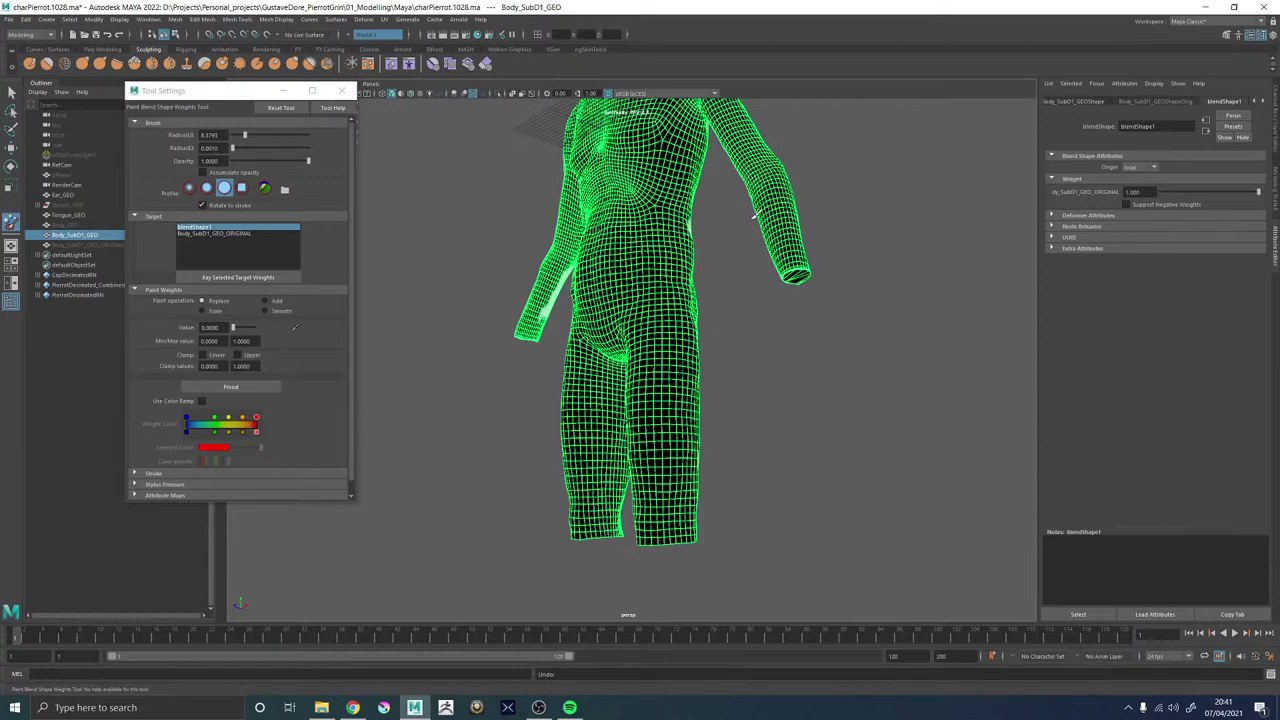
key("ctrl+z")
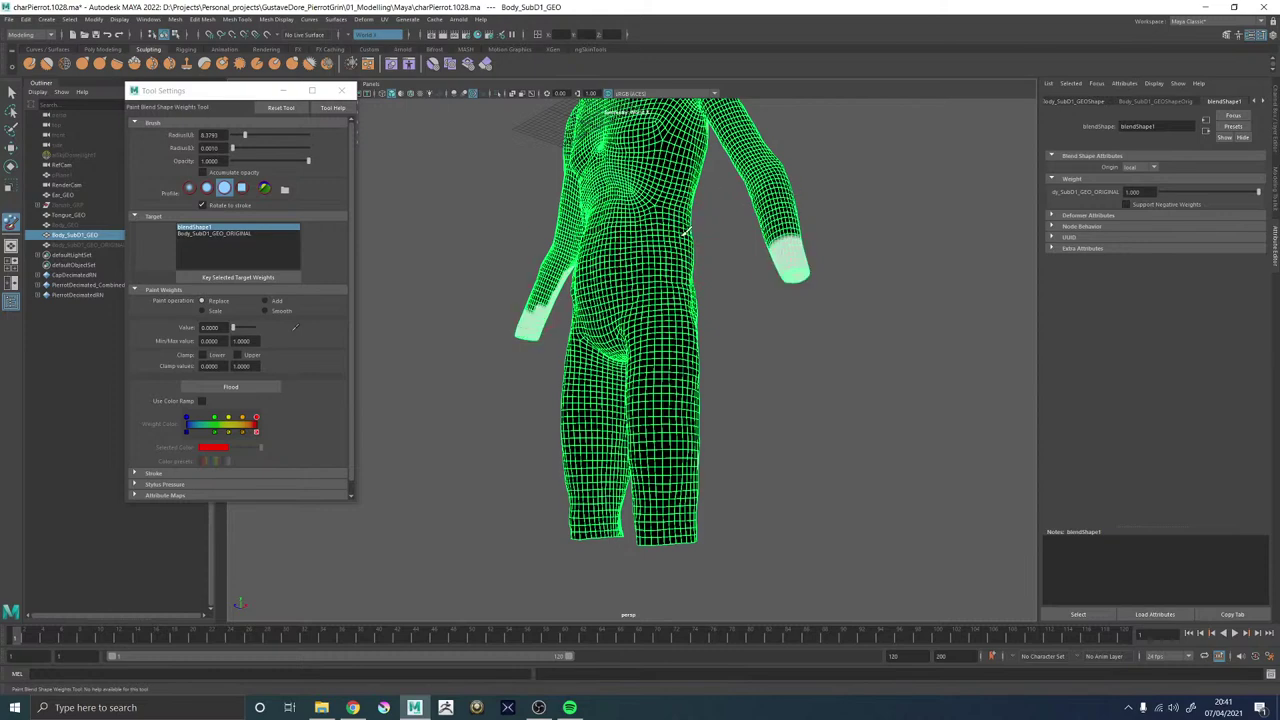
left_click_drag(686, 231, 561, 138, "alt")
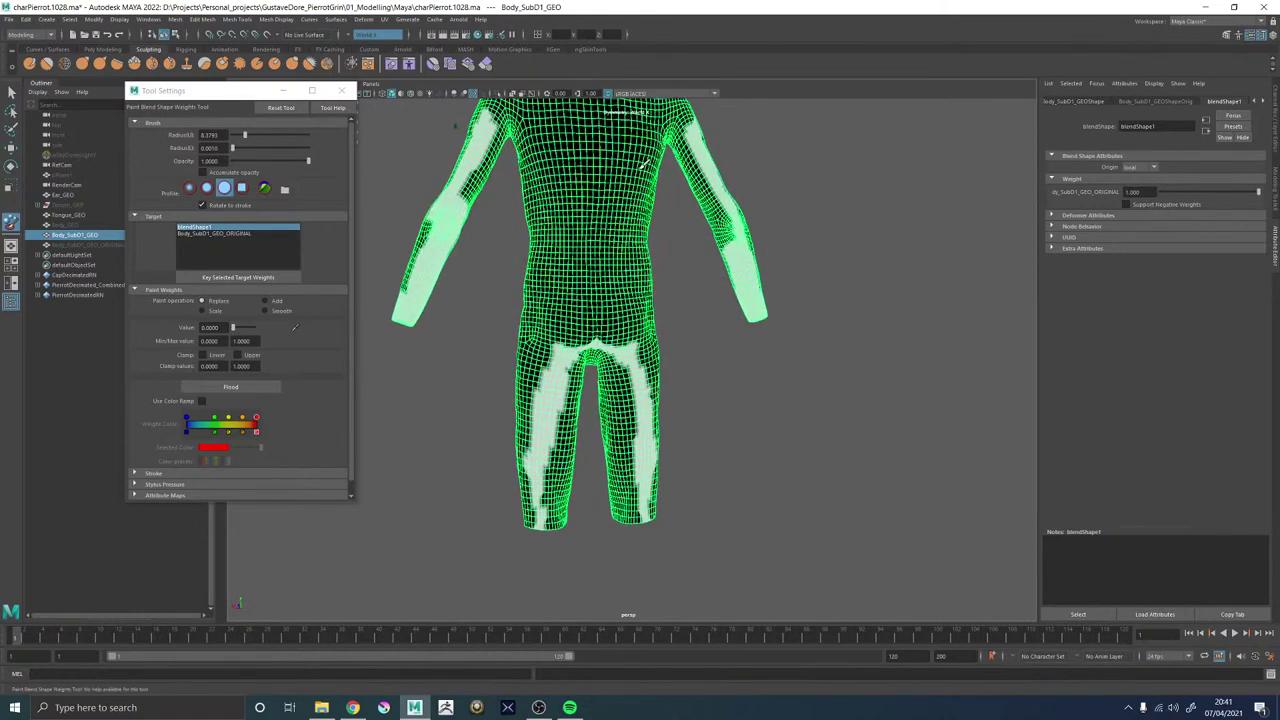
Paint the blend shape weights to 0 over the remaining inner legs and the forearms down to their ends.
left_click_drag(597, 342, 541, 515)
middle_click_drag(556, 238, 640, 330, "alt")
mouse_move(568, 240)
left_mouse_down()
mouse_move(523, 367)
mouse_move(560, 332)
mouse_move(642, 306)
mouse_move(680, 358)
left_mouse_up()
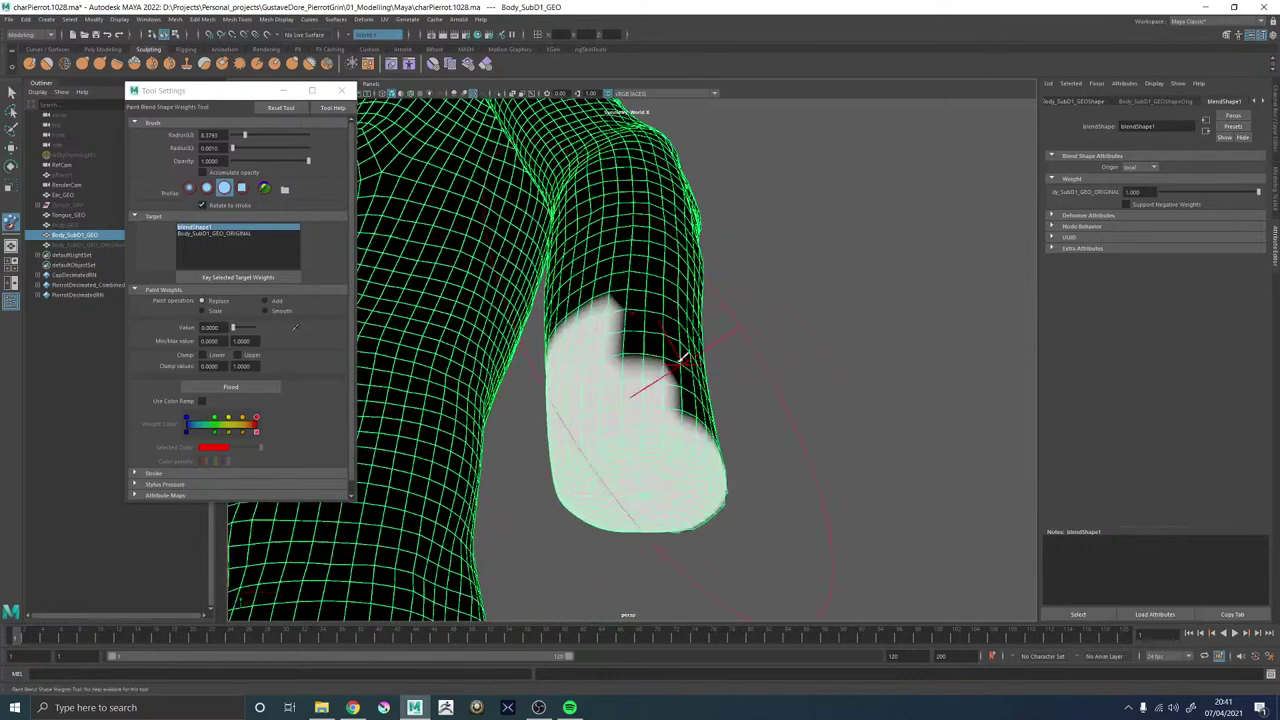
mouse_move(664, 314)
left_mouse_down()
mouse_move(611, 308)
mouse_move(803, 323)
mouse_move(740, 328)
left_mouse_up()
mouse_move(700, 372)
left_mouse_down()
mouse_move(735, 376)
mouse_move(720, 384)
left_mouse_up()
left_click_drag(829, 349, 710, 375, "alt")
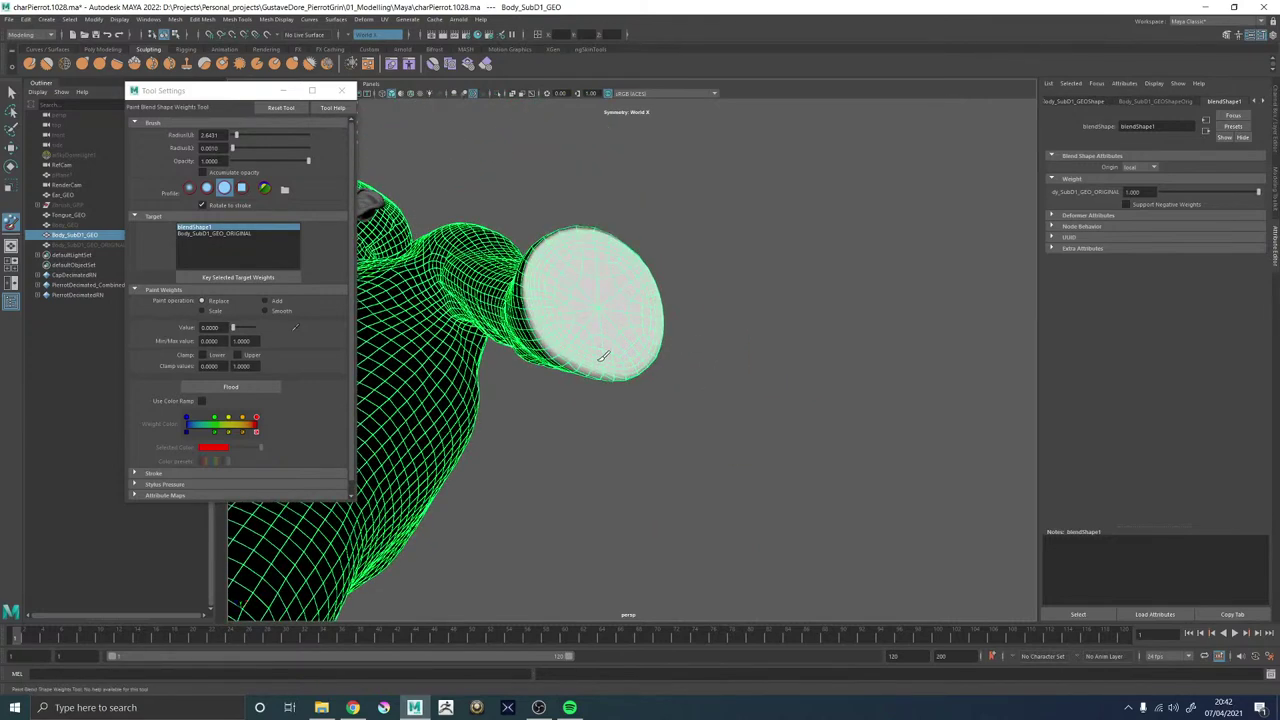
mouse_move(617, 330)
left_mouse_down("alt")
mouse_move(563, 506)
mouse_move(594, 300)
mouse_move(692, 307)
left_mouse_up("alt")
Finish weight painting, delete the body mesh's construction history to bake in the blend, and close the tool settings.
middle_click_drag(692, 307, 782, 402, "alt")
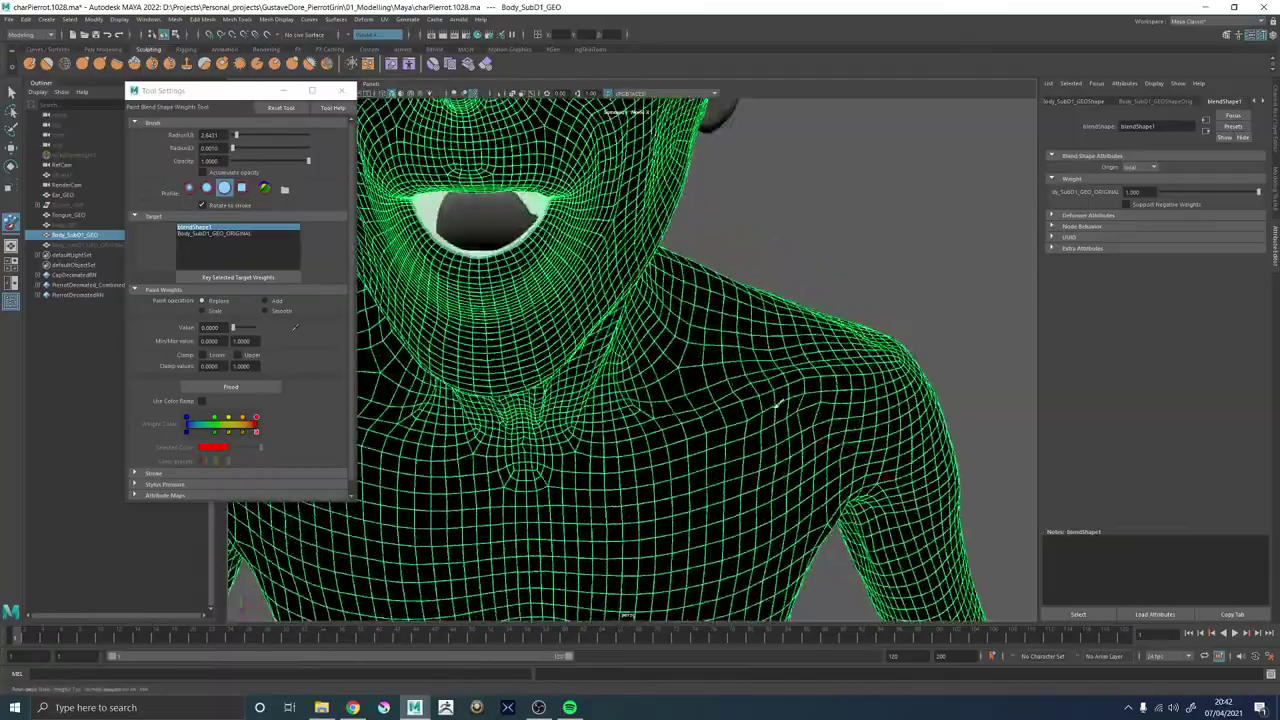
middle_click_drag(650, 320, 740, 430, "alt")
left_click_drag(740, 430, 654, 309, "alt")
middle_click_drag(654, 309, 660, 432, "alt")
right_click_drag(660, 432, 738, 440, "alt")
middle_click_drag(738, 440, 745, 340, "alt")
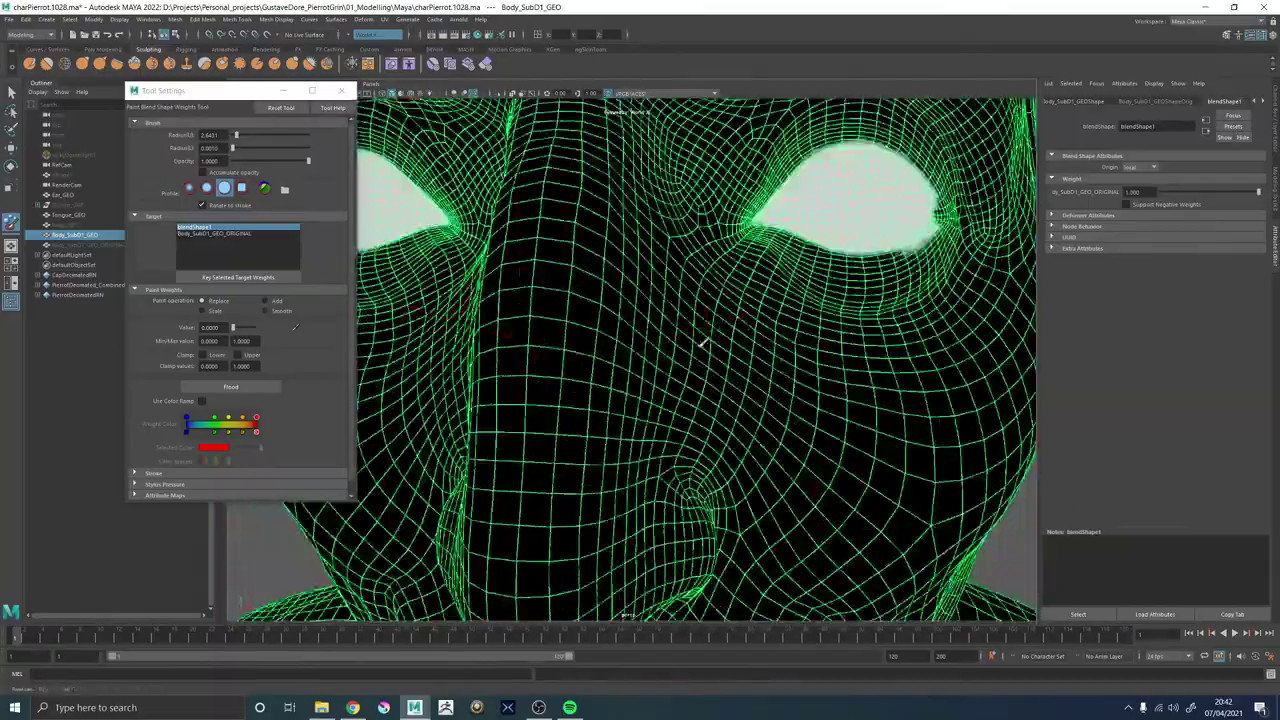
right_click_drag(745, 340, 637, 329, "alt")
key("w")
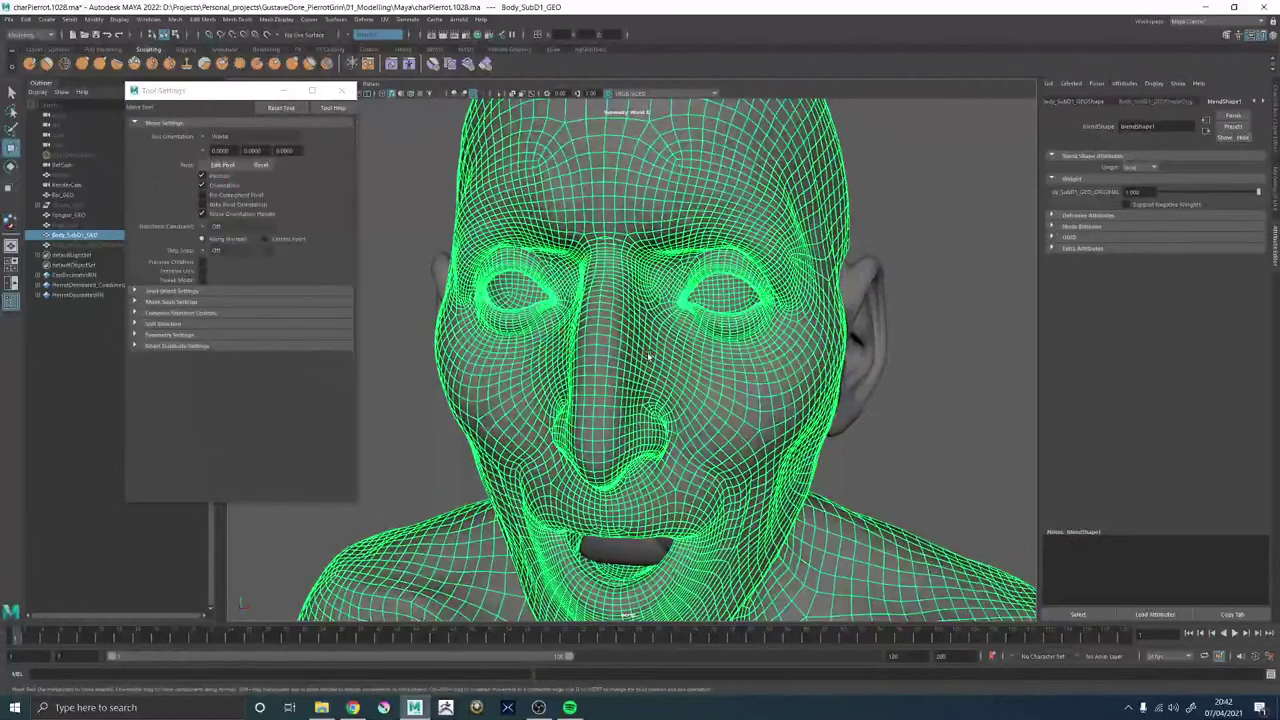
left_click(703, 405)
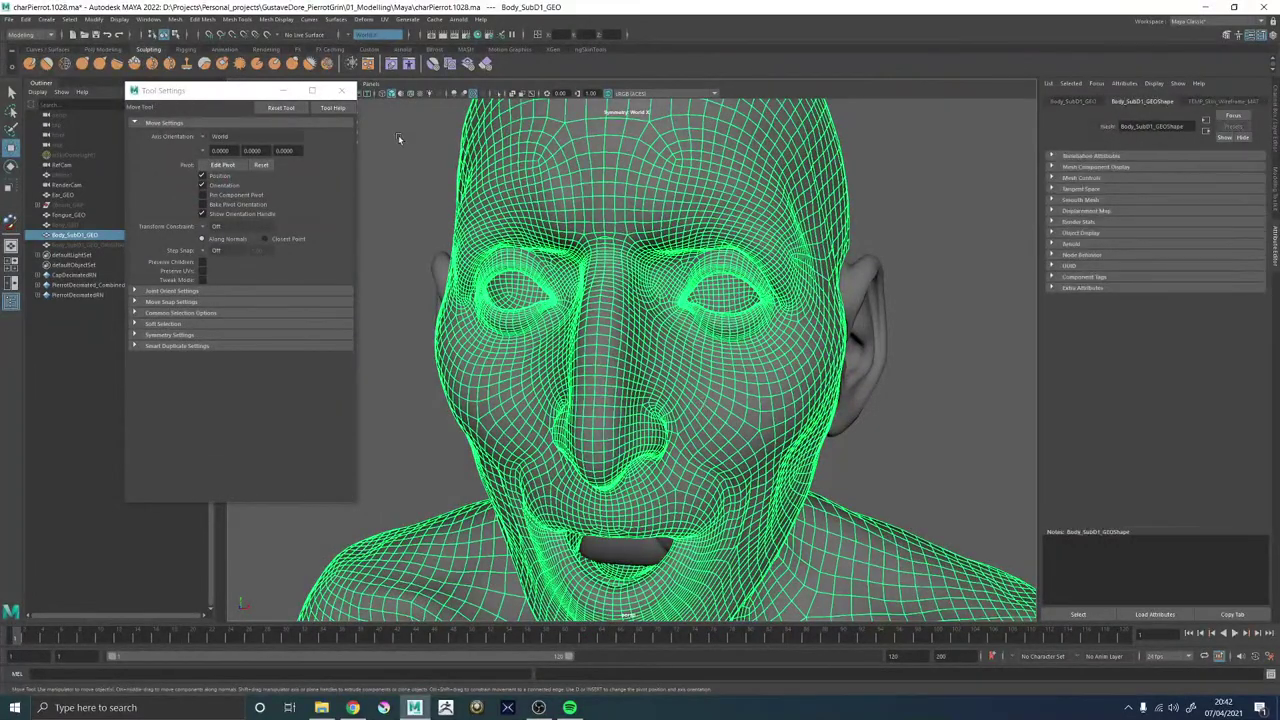
left_click(347, 93)
left_click(885, 173)
Save the blended body as the incremental scene version charPierrot.1029.ma.
right_click_drag(885, 173, 837, 271, "alt")
left_click_drag(837, 271, 595, 325, "alt")
right_click_drag(595, 325, 630, 360, "alt")
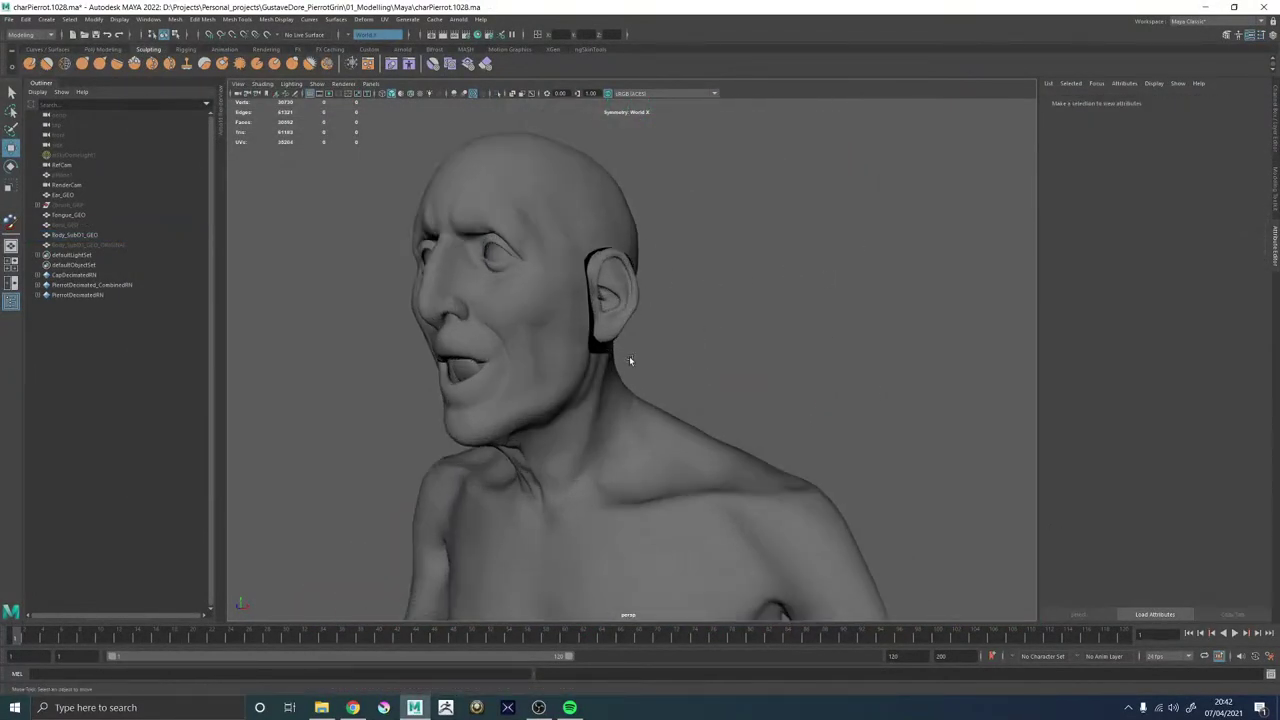
left_click_drag(629, 360, 629, 351, "alt")
left_click(629, 351)
left_click_drag(827, 348, 765, 355, "alt")
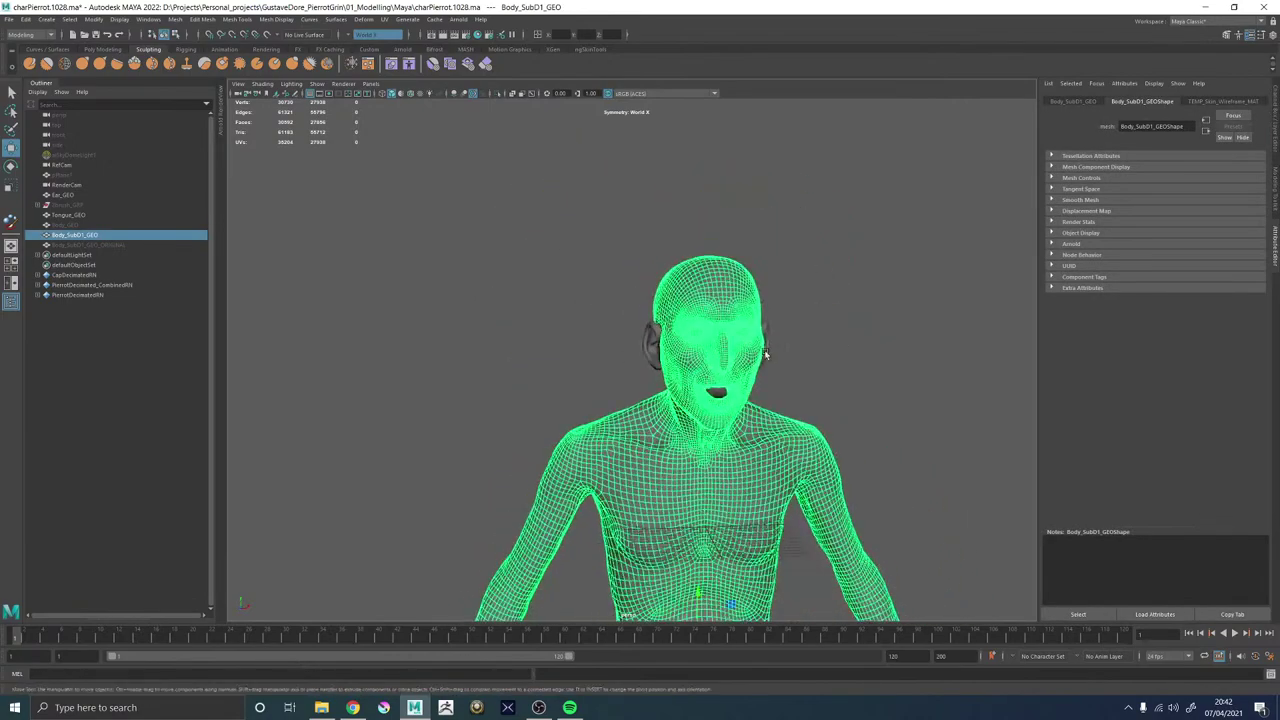
middle_click_drag(765, 355, 725, 311, "alt")
key("ctrl+alt+s")
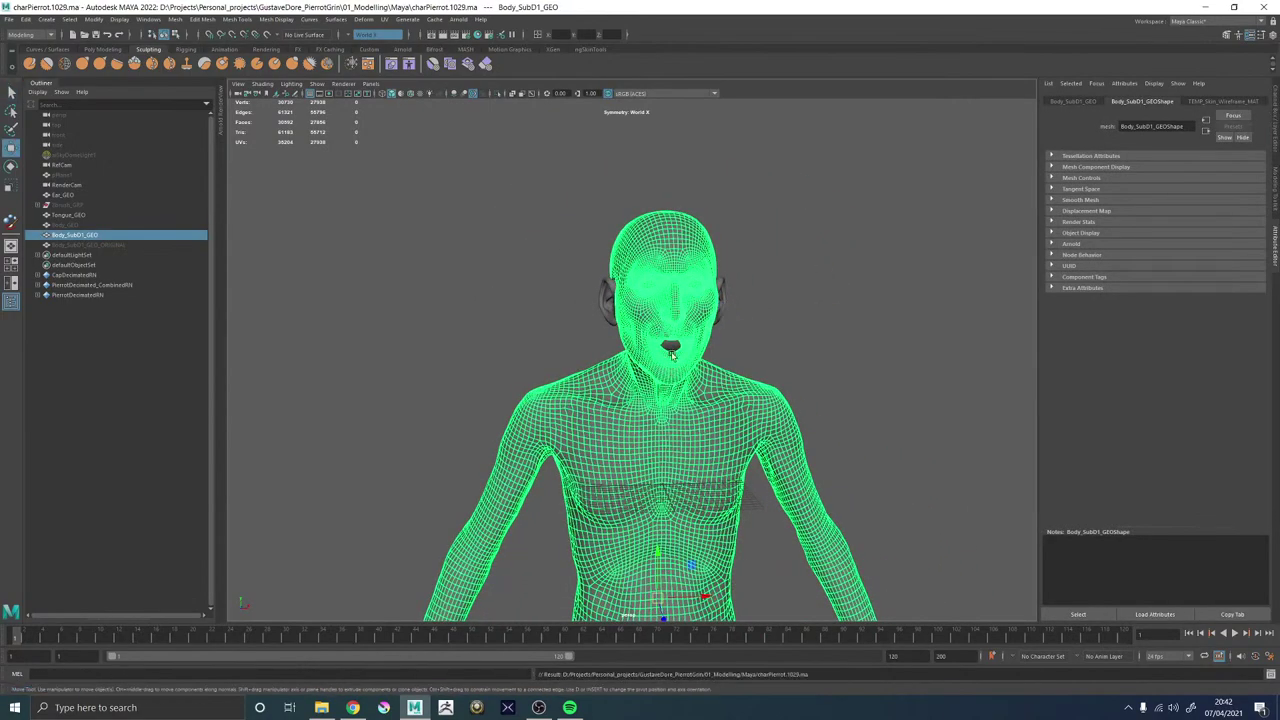
Examine the surface and topology of the blended body around the head, neck and shoulders.
right_click_drag(672, 355, 874, 343, "alt")
left_click(874, 343)
left_click_drag(874, 343, 765, 392, "alt")
left_click(688, 378)
middle_click_drag(682, 374, 671, 356, "alt")
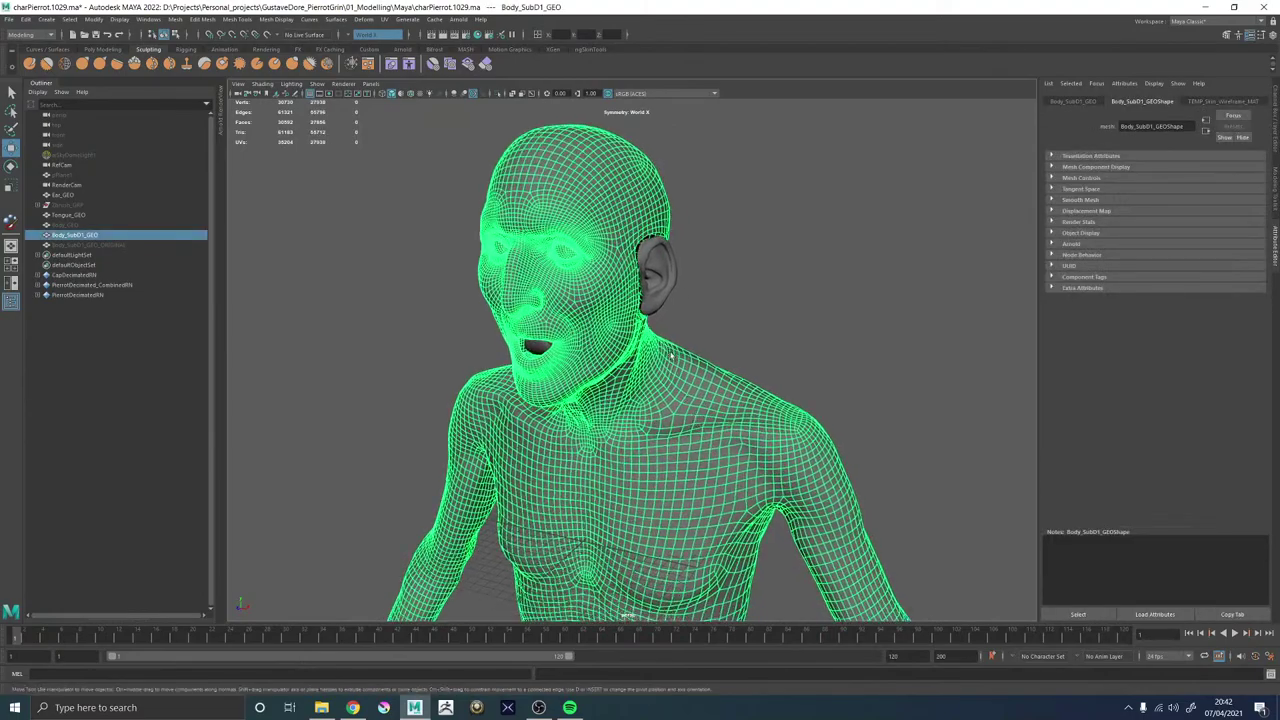
right_click_drag(671, 356, 841, 230, "alt")
left_click(841, 231)
left_click_drag(841, 231, 760, 294, "alt")
left_click(588, 354)
left_click_drag(575, 348, 404, 277, "alt")
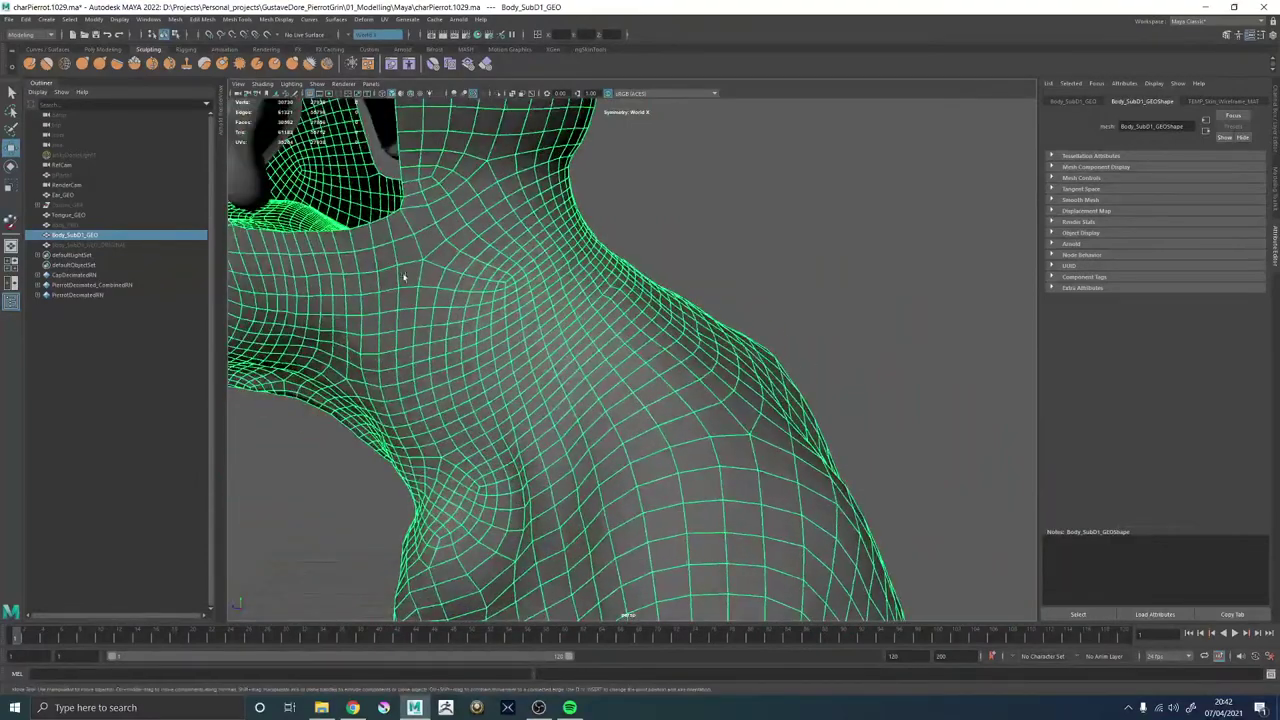
Show Zbrush_GRP and make its ZBrushPolyMesh3D sculpt the live surface.
left_click(66, 205)
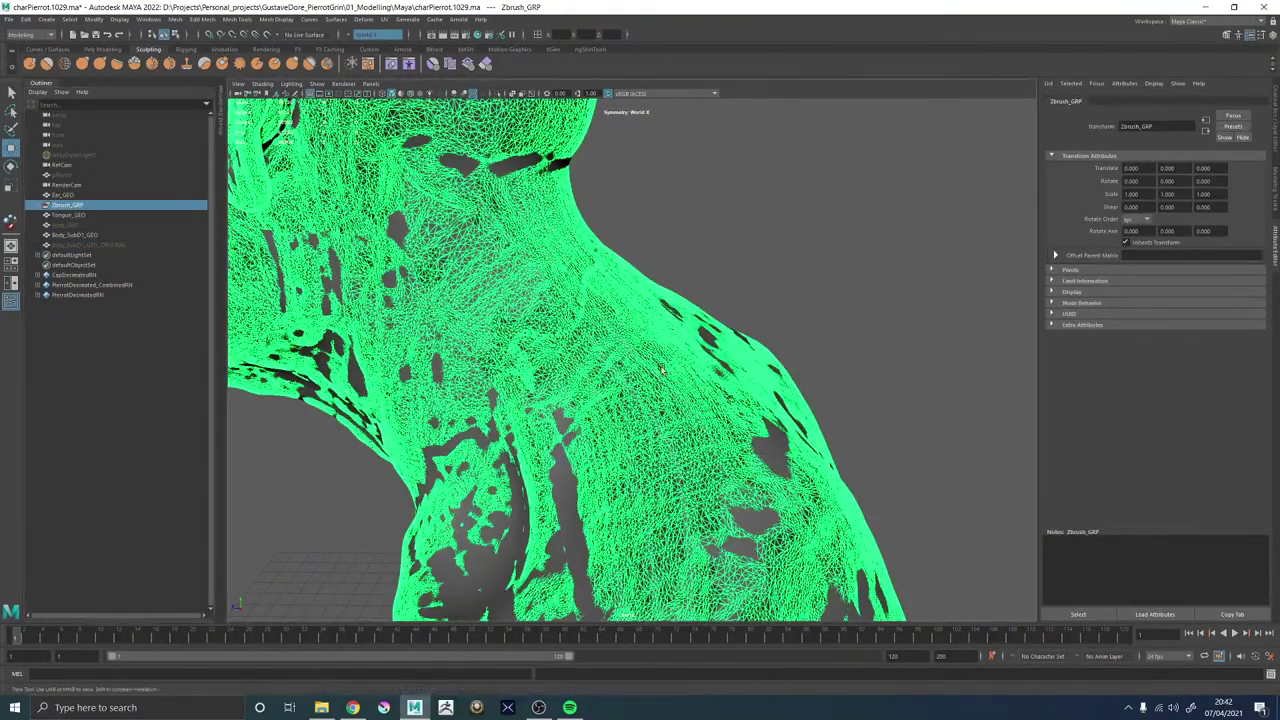
left_click(551, 336)
scroll(620, 370, "up", 3)
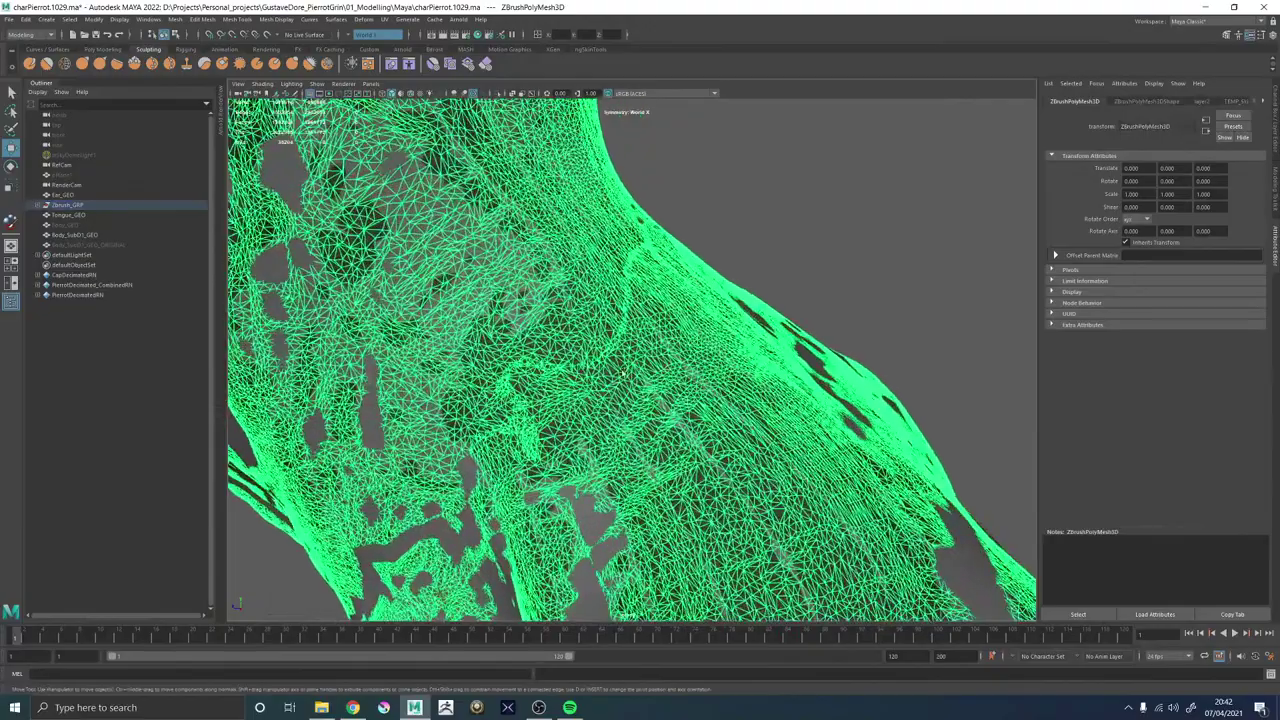
scroll(658, 364, "up", 2)
left_click_drag(658, 364, 716, 345, "alt")
left_click(874, 281)
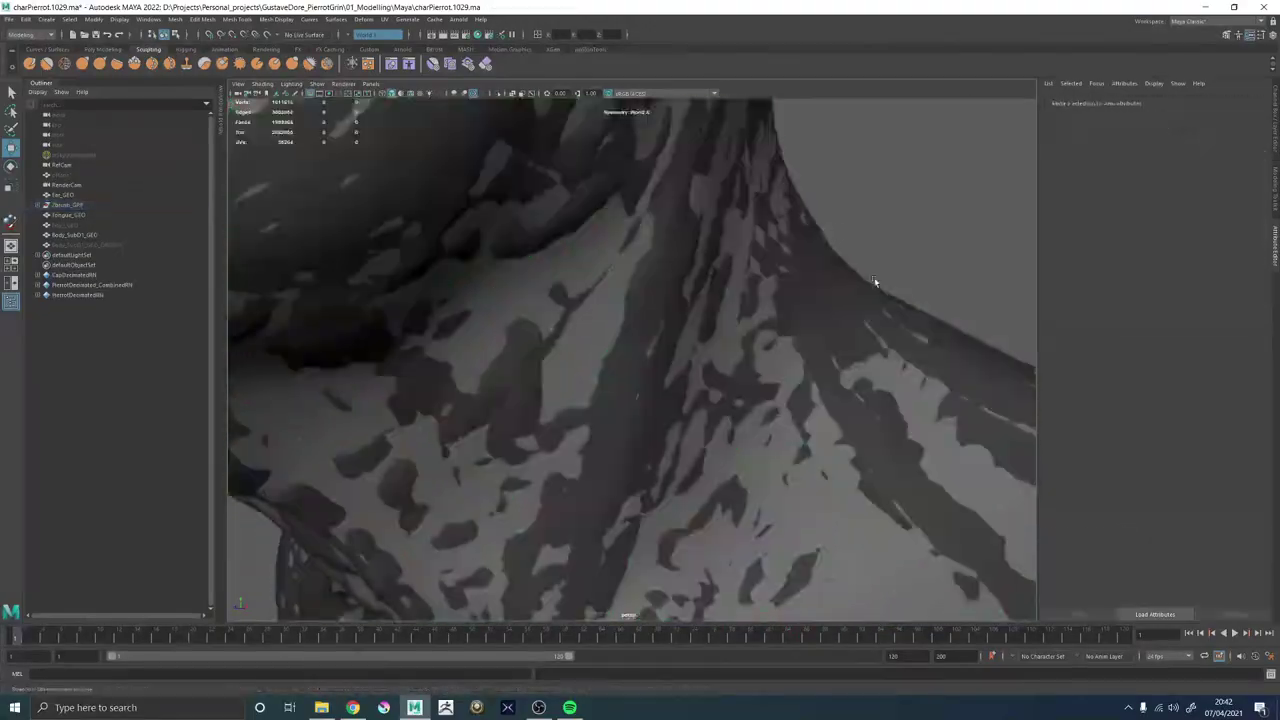
left_click(824, 294)
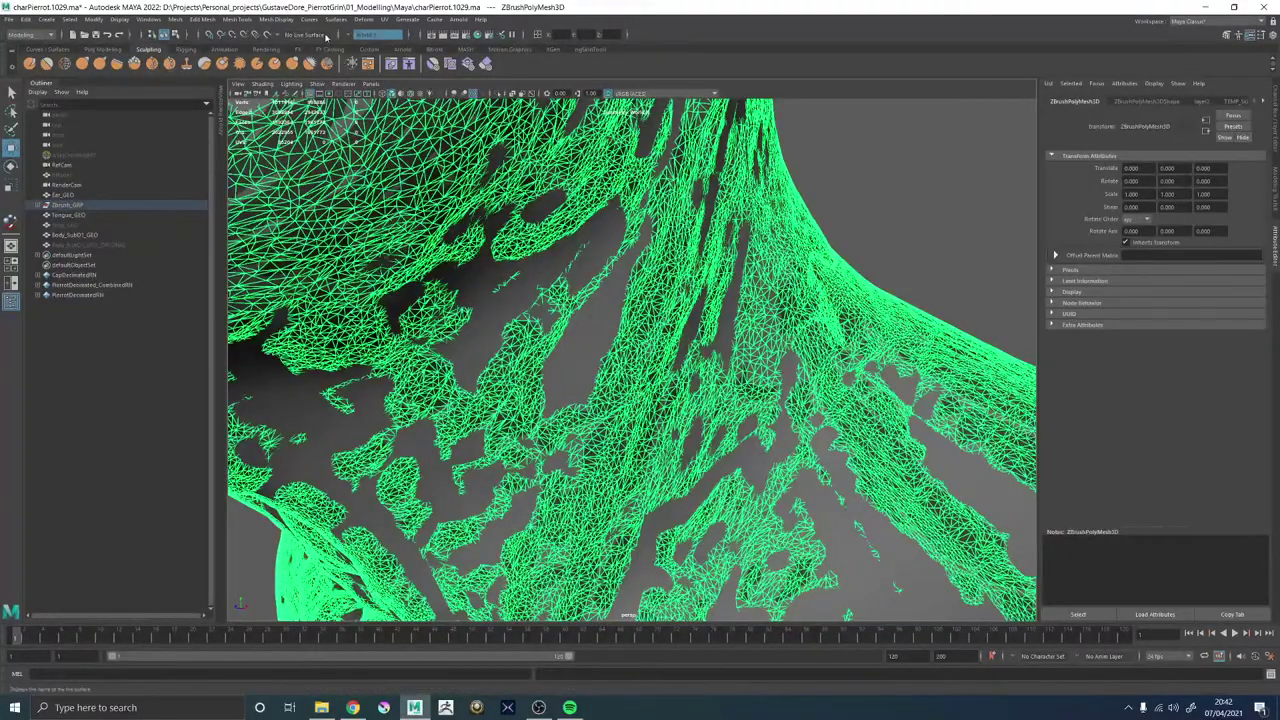
left_click(277, 37)
Start Quad Draw on Body_SubD1_GEO to refine the topology around the neck and shoulder over the live sculpt.
left_click(860, 404)
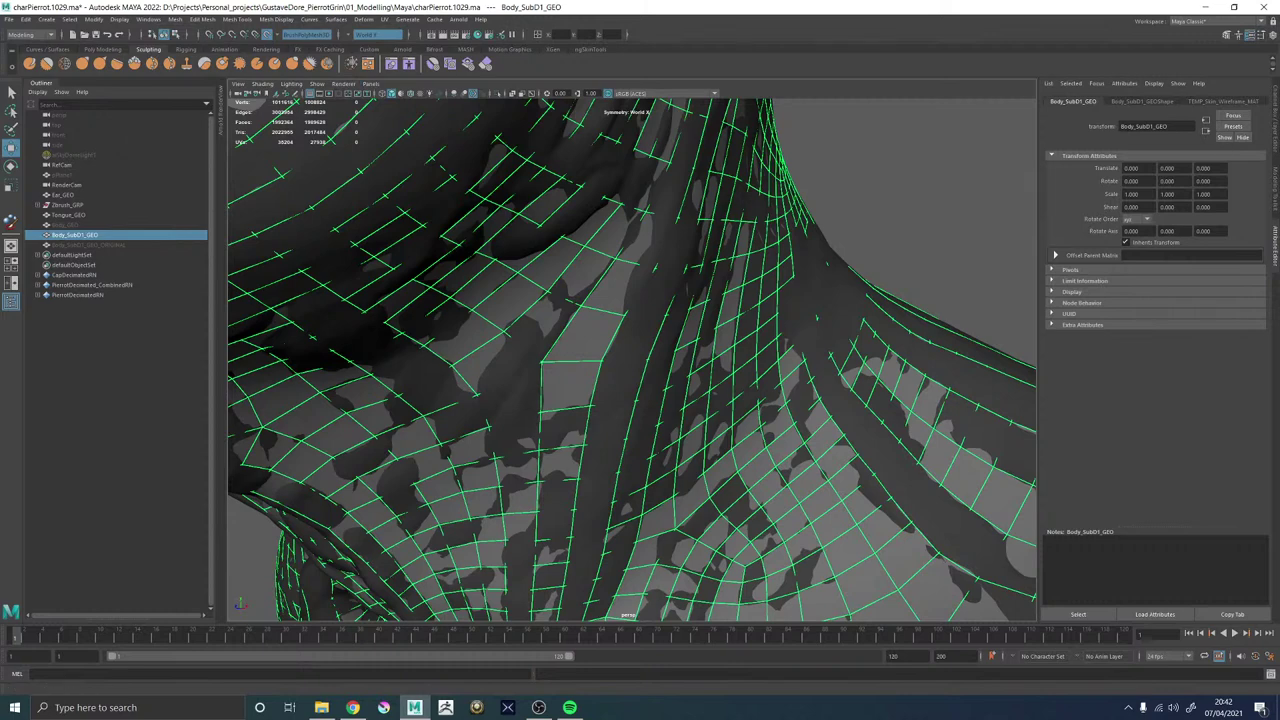
left_click(1275, 192)
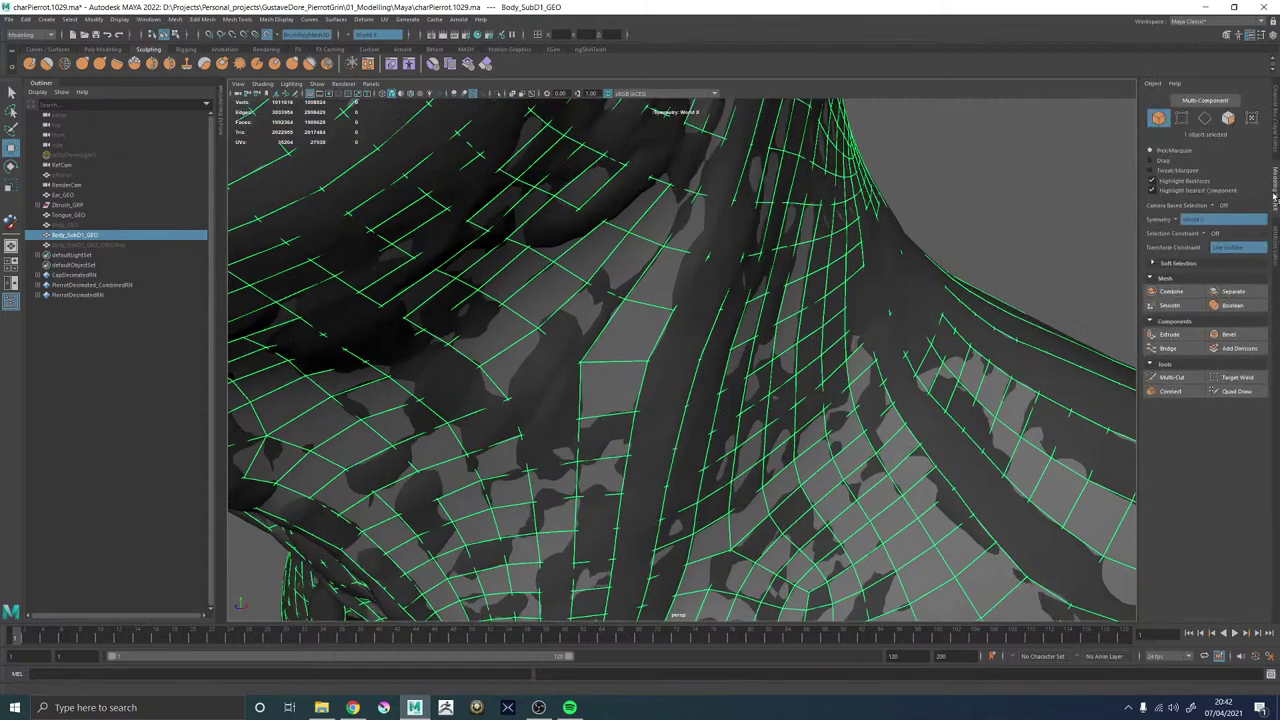
left_click(1234, 393)
mouse_move(980, 246)
left_mouse_down("alt")
mouse_move(926, 223)
mouse_move(923, 243)
left_mouse_up("alt")
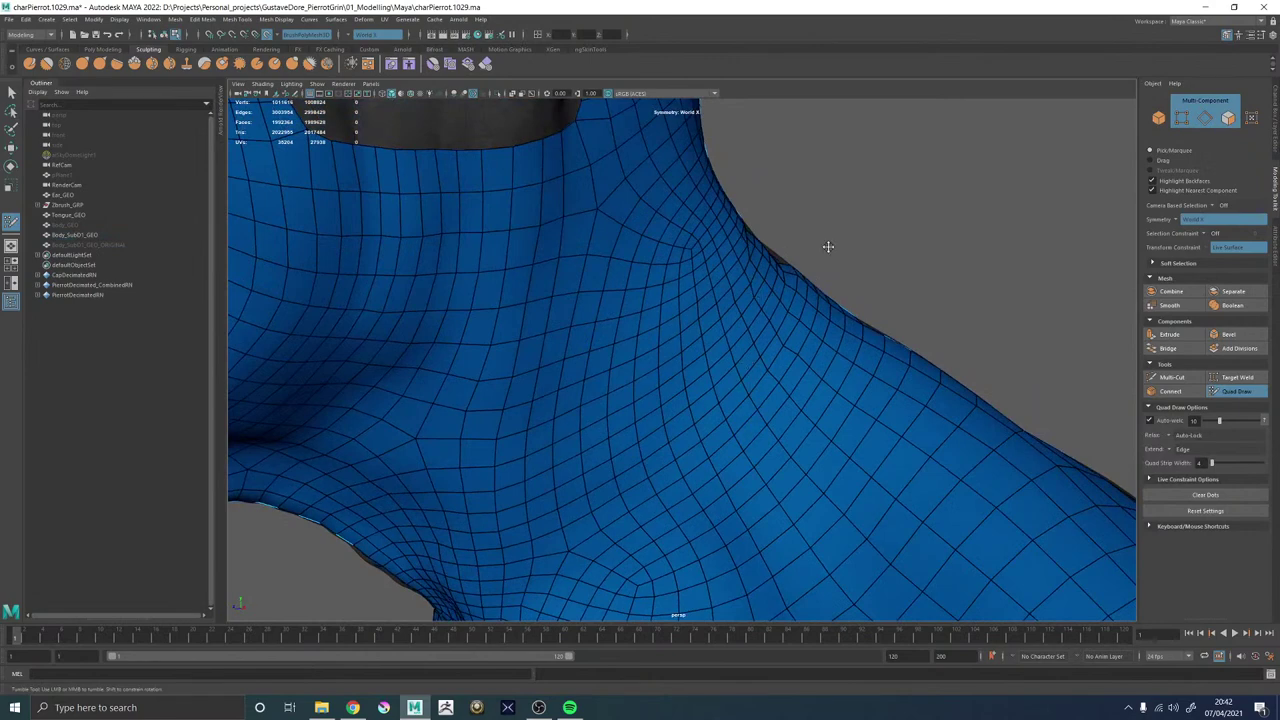
left_click_drag(842, 241, 791, 258, "alt")
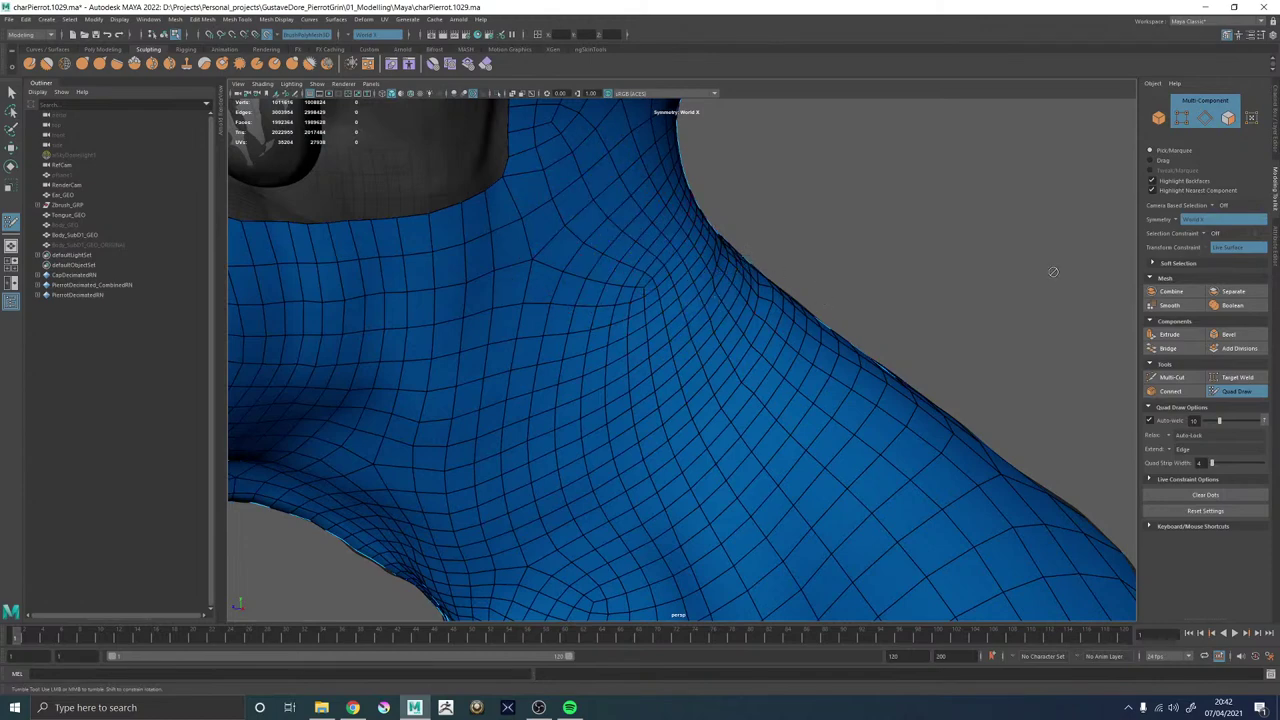
mouse_move(842, 249)
left_mouse_down("alt")
mouse_move(803, 257)
mouse_move(823, 243)
left_mouse_up("alt")
Leave Quad Draw, switch the body mesh to vertex selection and turn off the live surface.
key("w")
right_click_drag(515, 270, 440, 265)
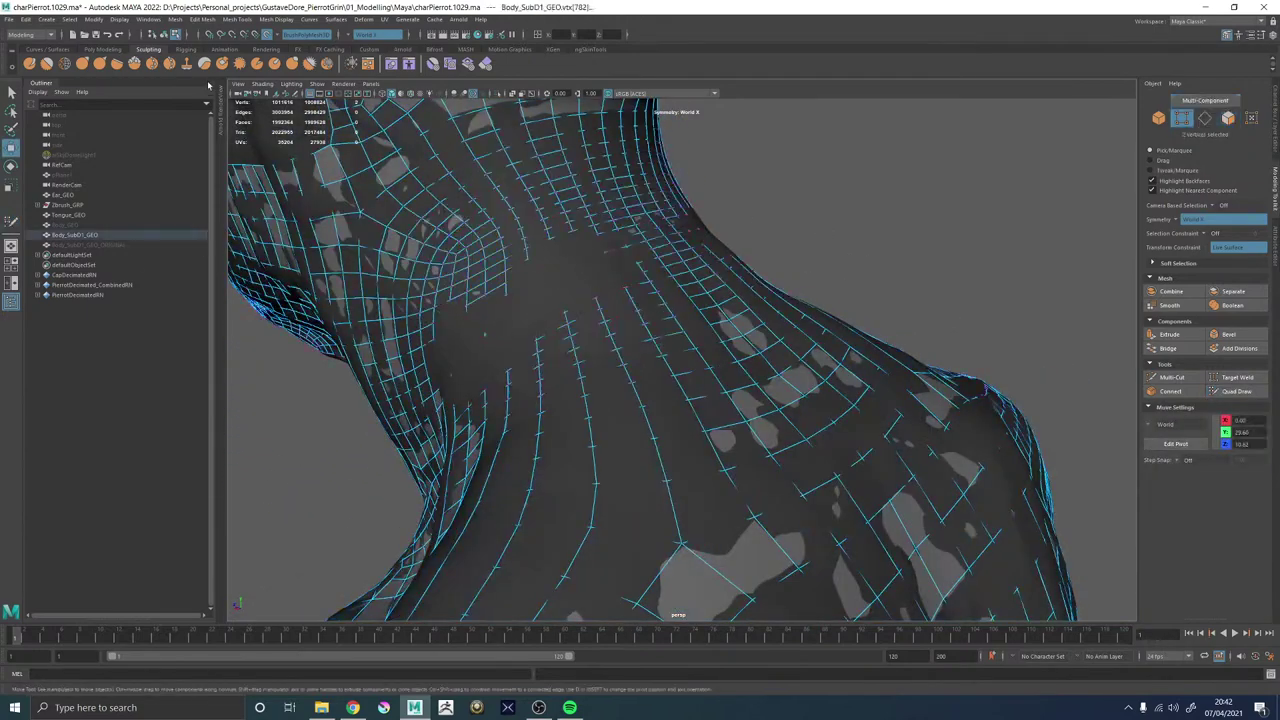
left_click(268, 35)
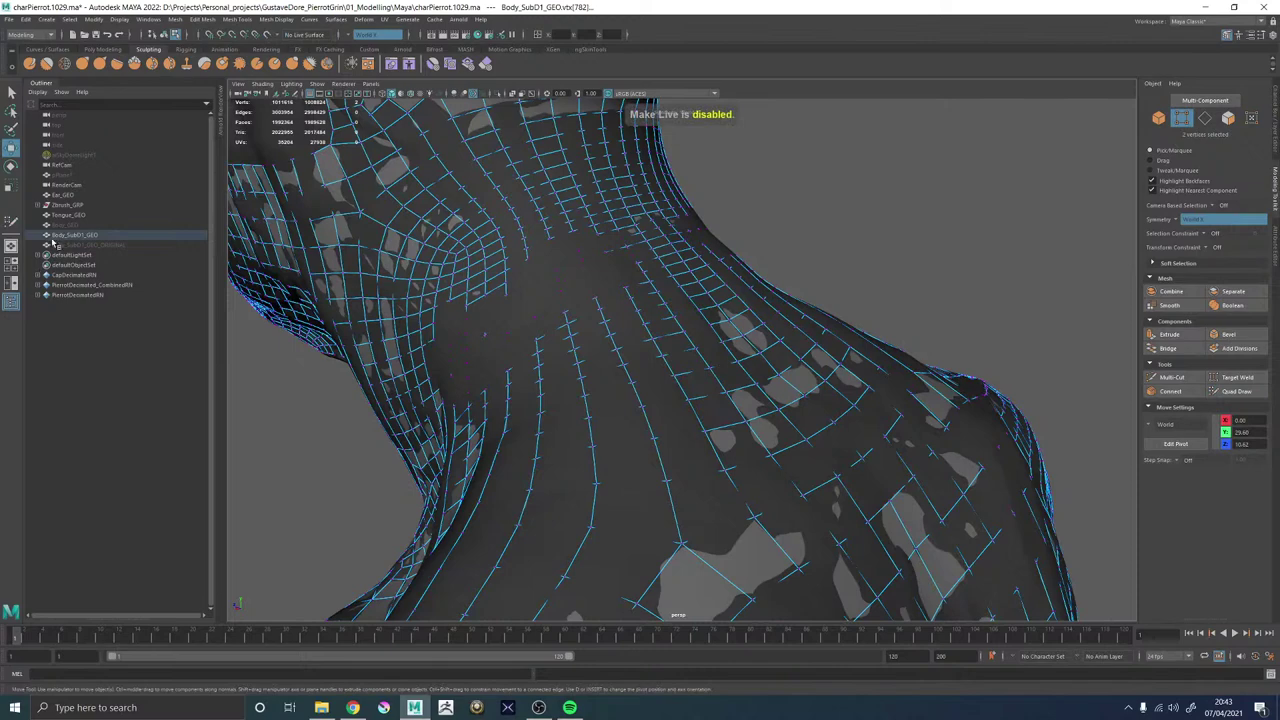
Hide ZBrushPolyMesh3D inside Zbrush_GRP and delete the old Body_SubD_1_GEO mesh from the group.
left_click(41, 205)
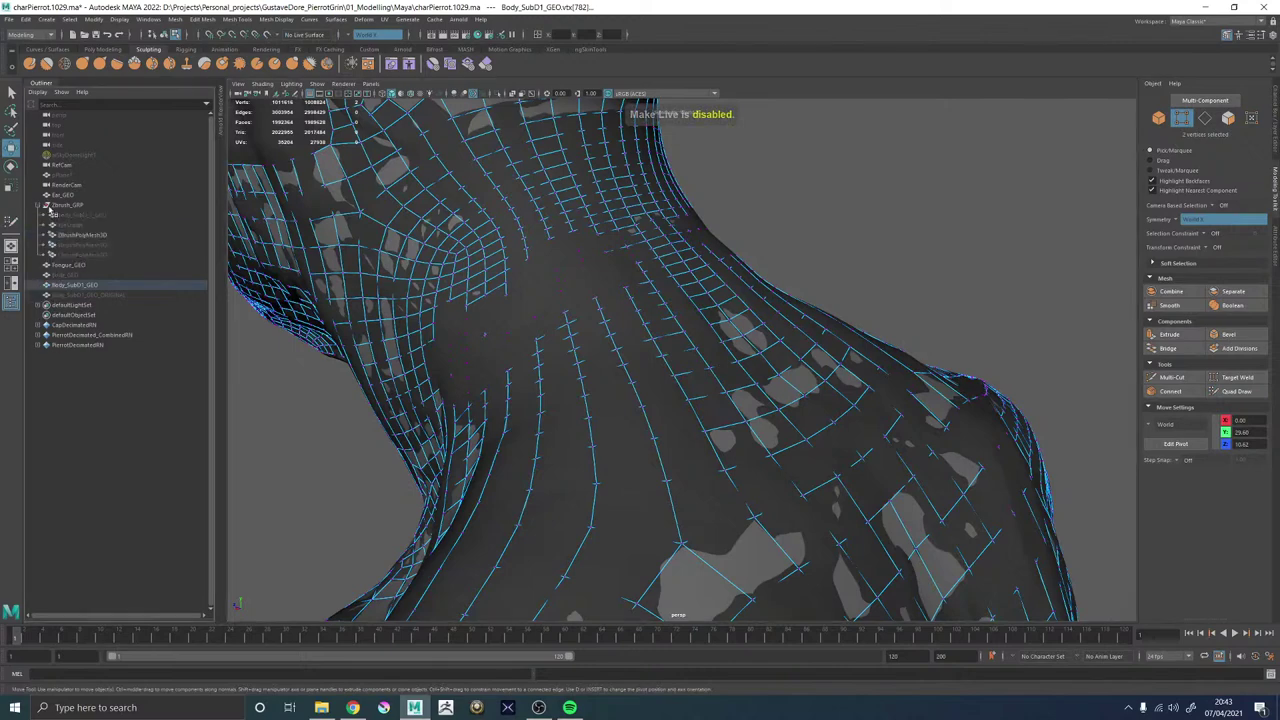
left_click(79, 235)
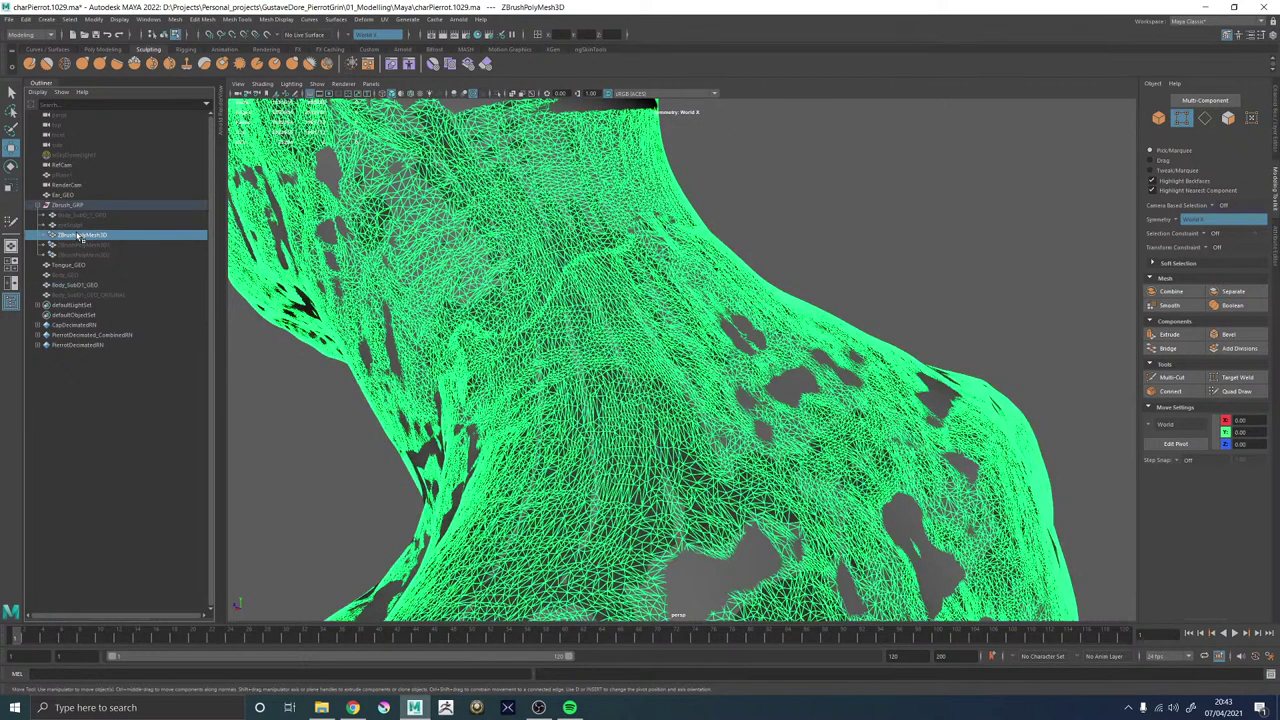
key("h")
left_click(91, 214)
key("h")
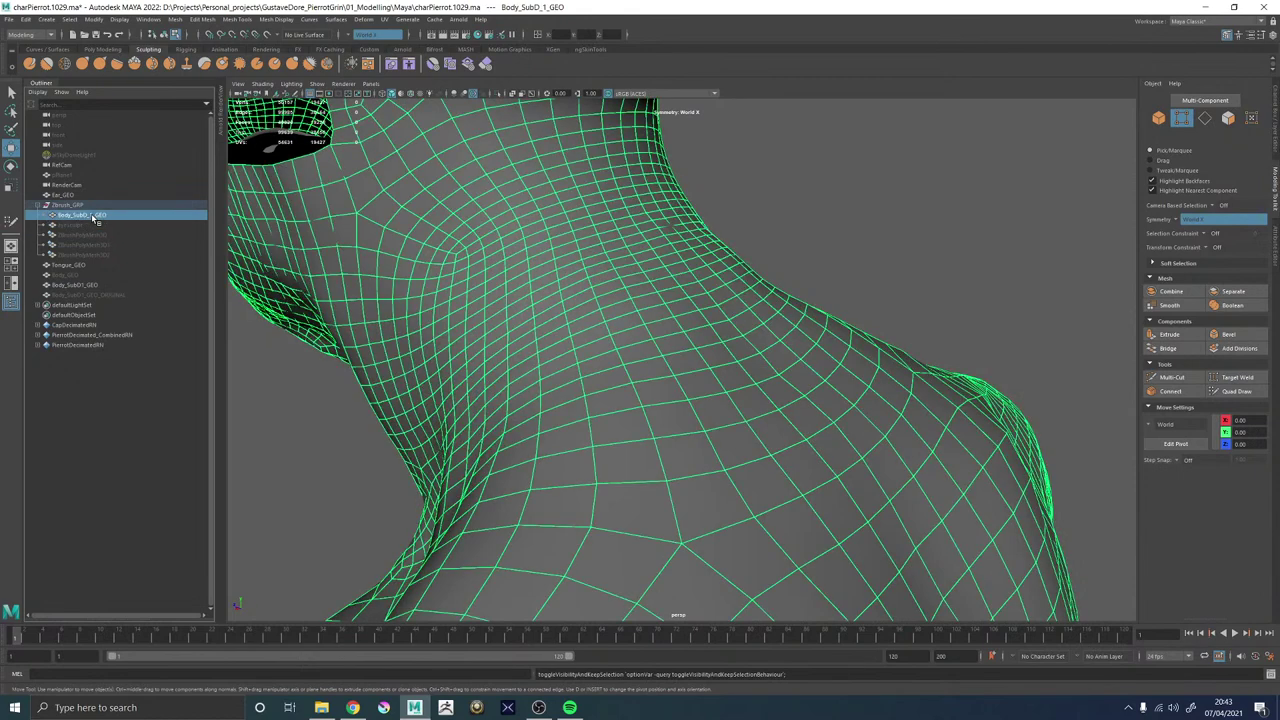
key("Delete")
Show the ZBrushPolyMesh3D2 sculpt in Zbrush_GRP and make it the live surface.
left_click(87, 227)
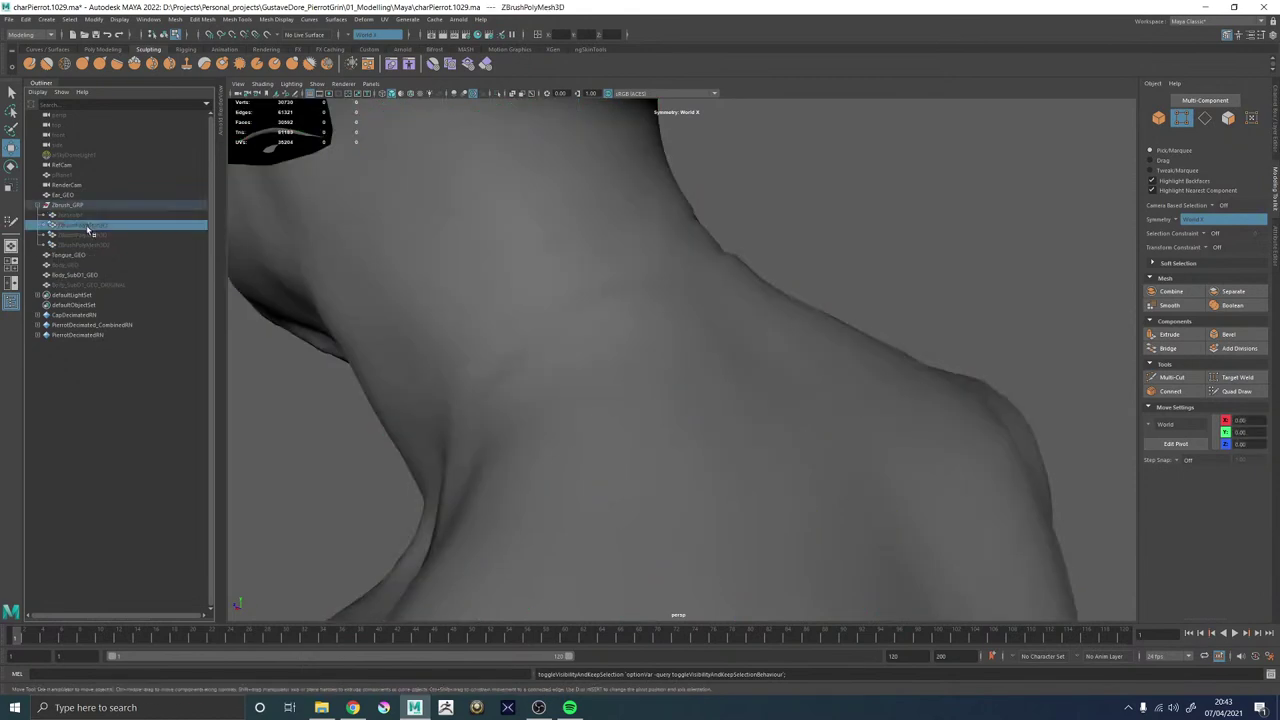
left_click(88, 244)
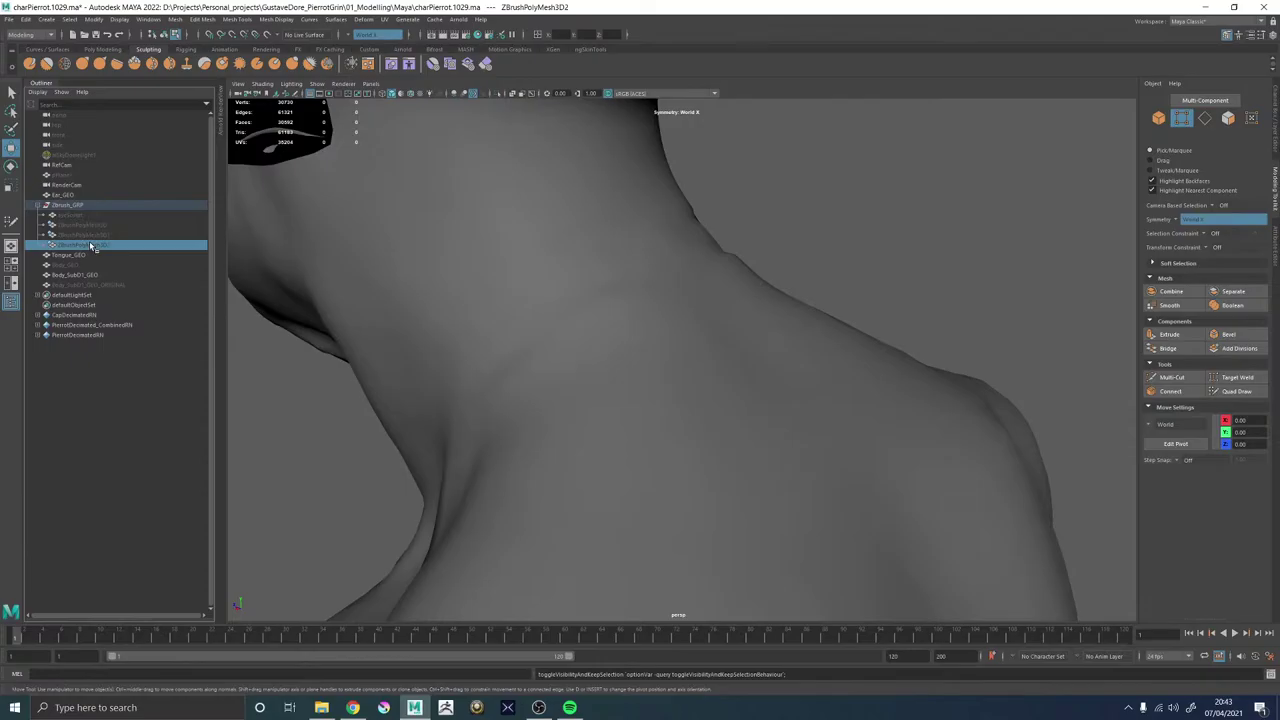
key("h")
left_click_drag(646, 309, 742, 350, "alt")
right_click_drag(742, 350, 690, 350, "alt")
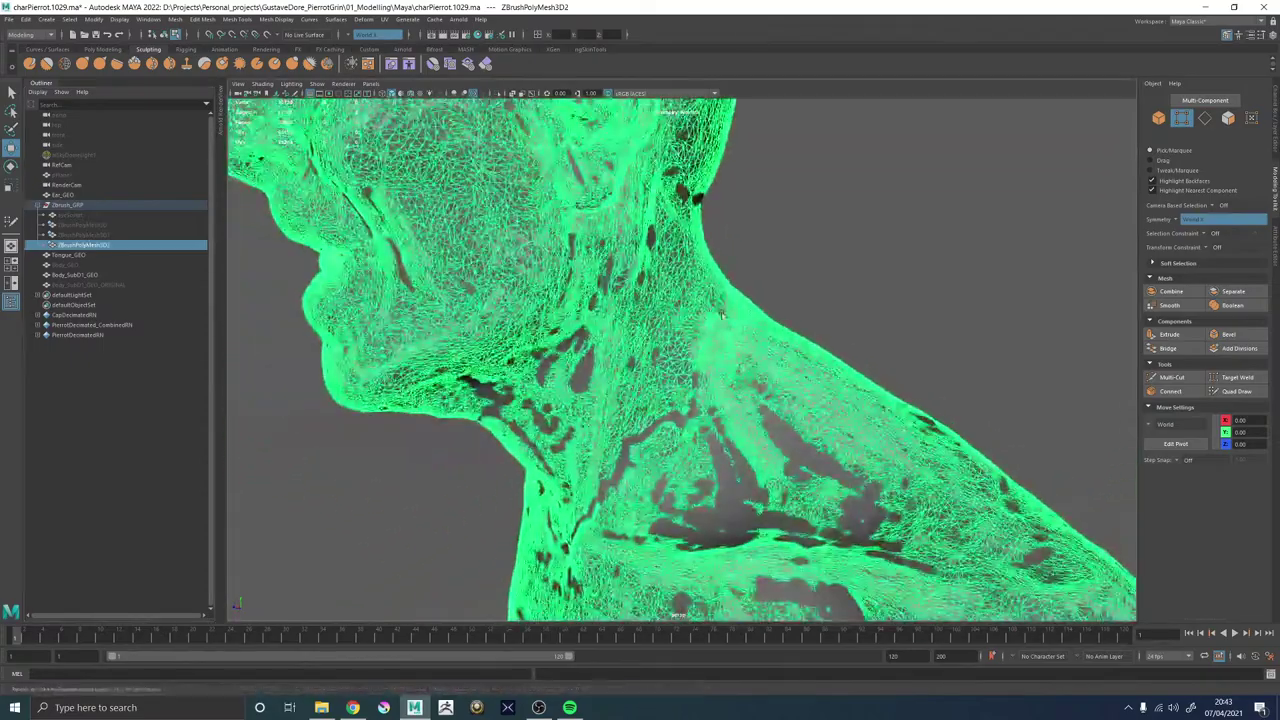
left_click_drag(690, 350, 675, 390, "alt")
left_click(267, 35)
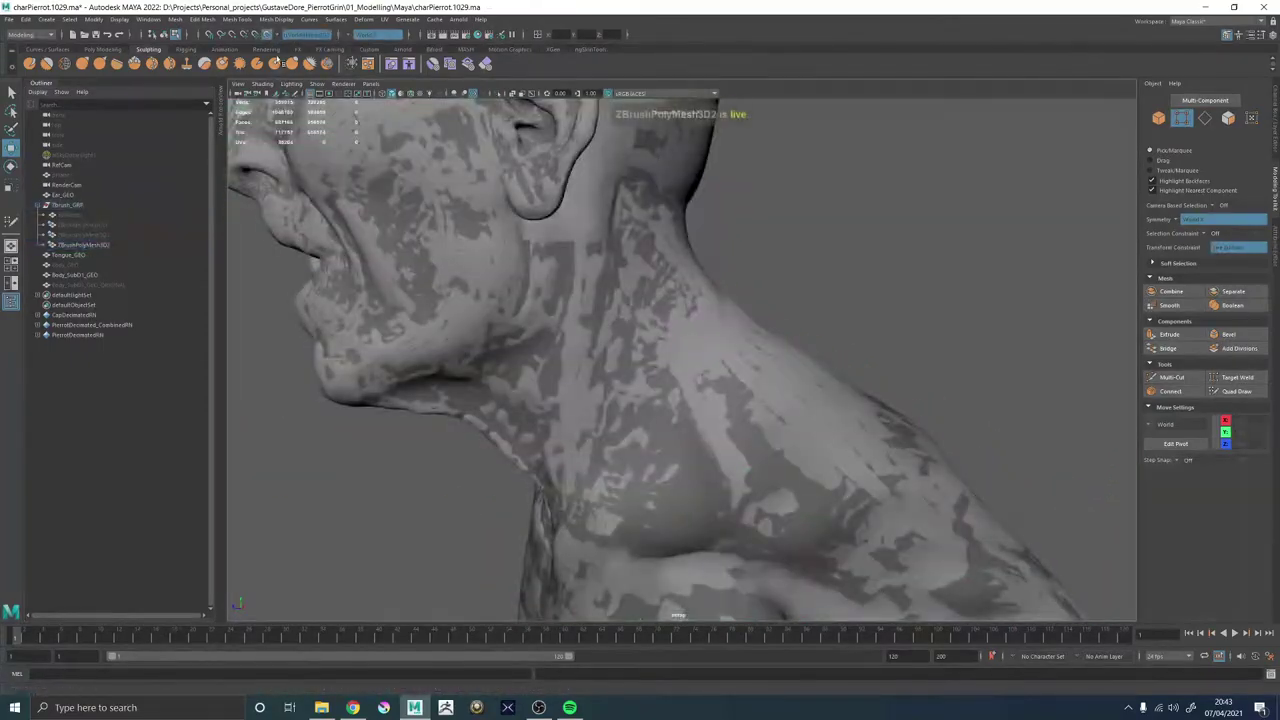
Start Quad Draw on Body_SubD1_GEO over the live ZBrushPolyMesh3D2 sculpt and relax the topology along both sides of the neck.
left_click(834, 457)
right_click_drag(724, 386, 838, 345)
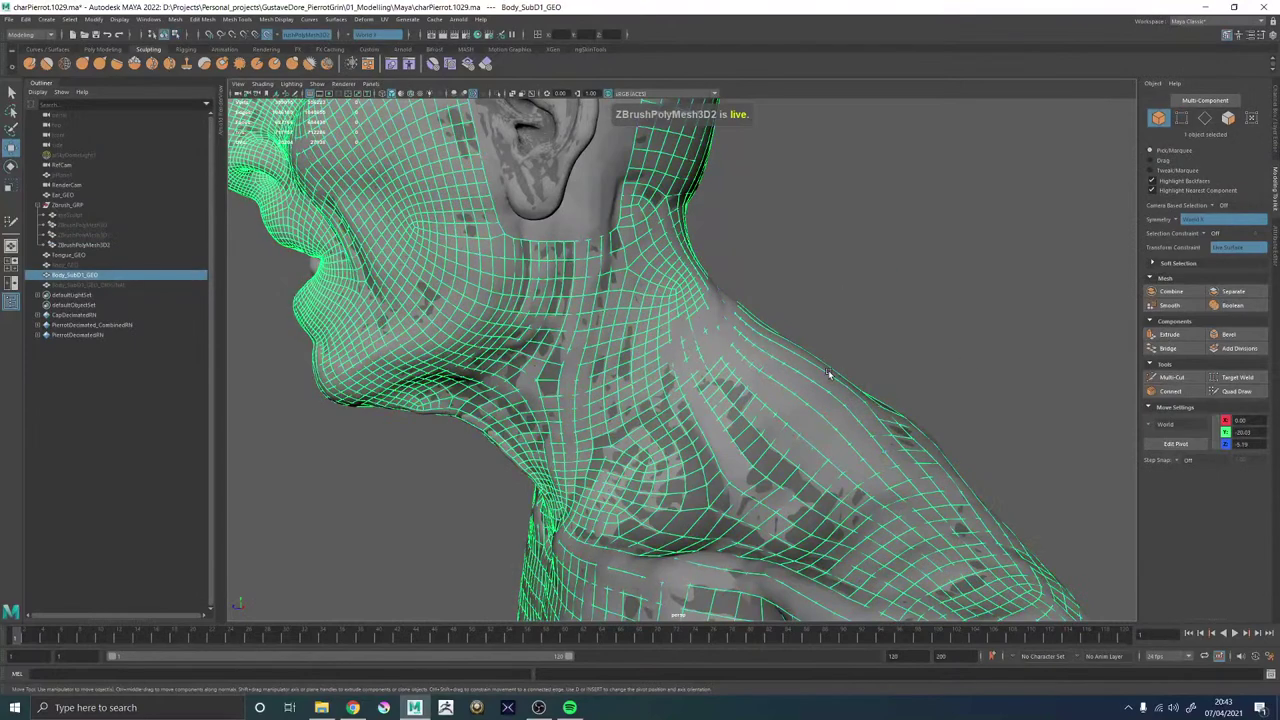
left_click(1237, 392)
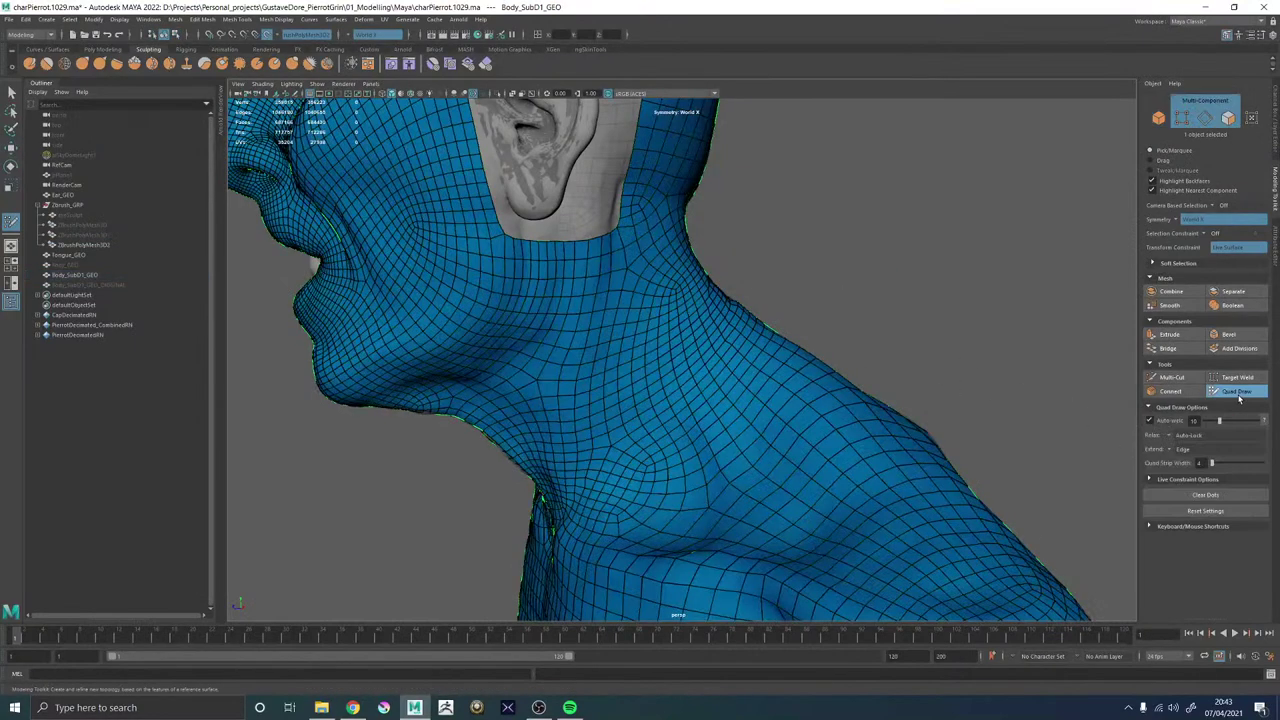
mouse_move(844, 240)
left_mouse_down("alt")
mouse_move(817, 307)
mouse_move(740, 322)
left_mouse_up("alt")
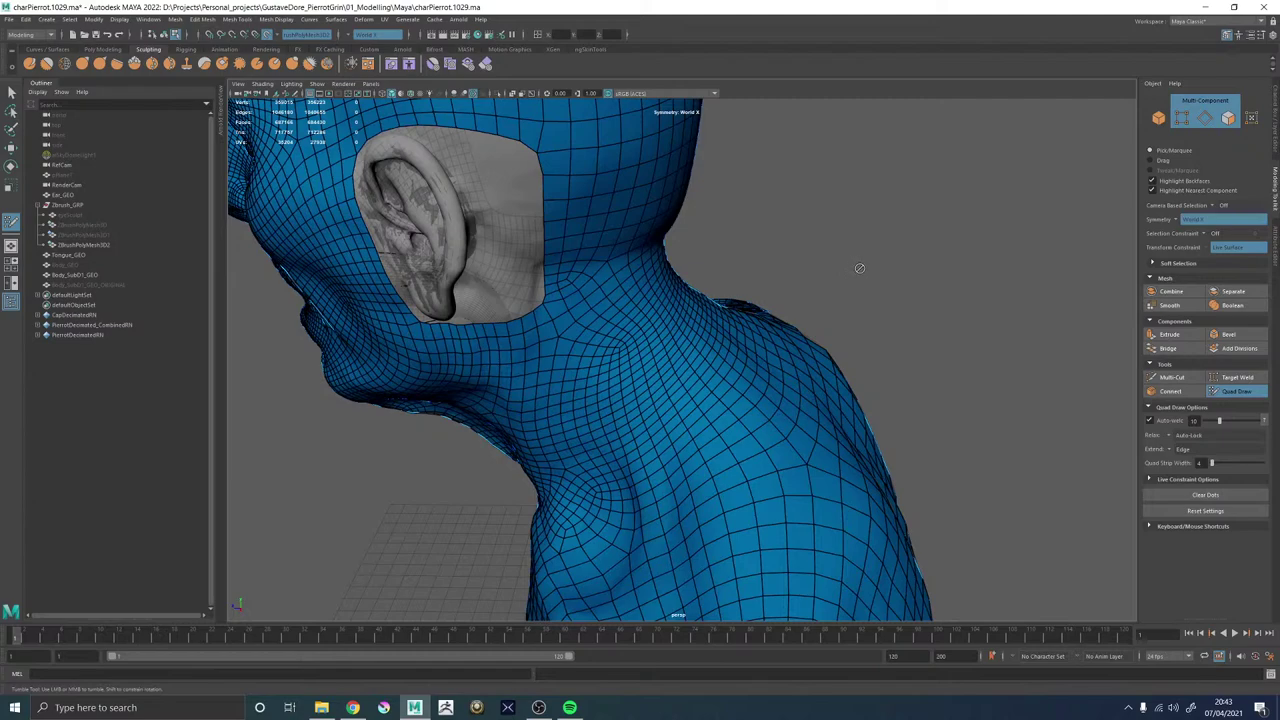
left_click_drag(872, 266, 882, 258, "alt")
left_click_drag(821, 330, 994, 266, "alt")
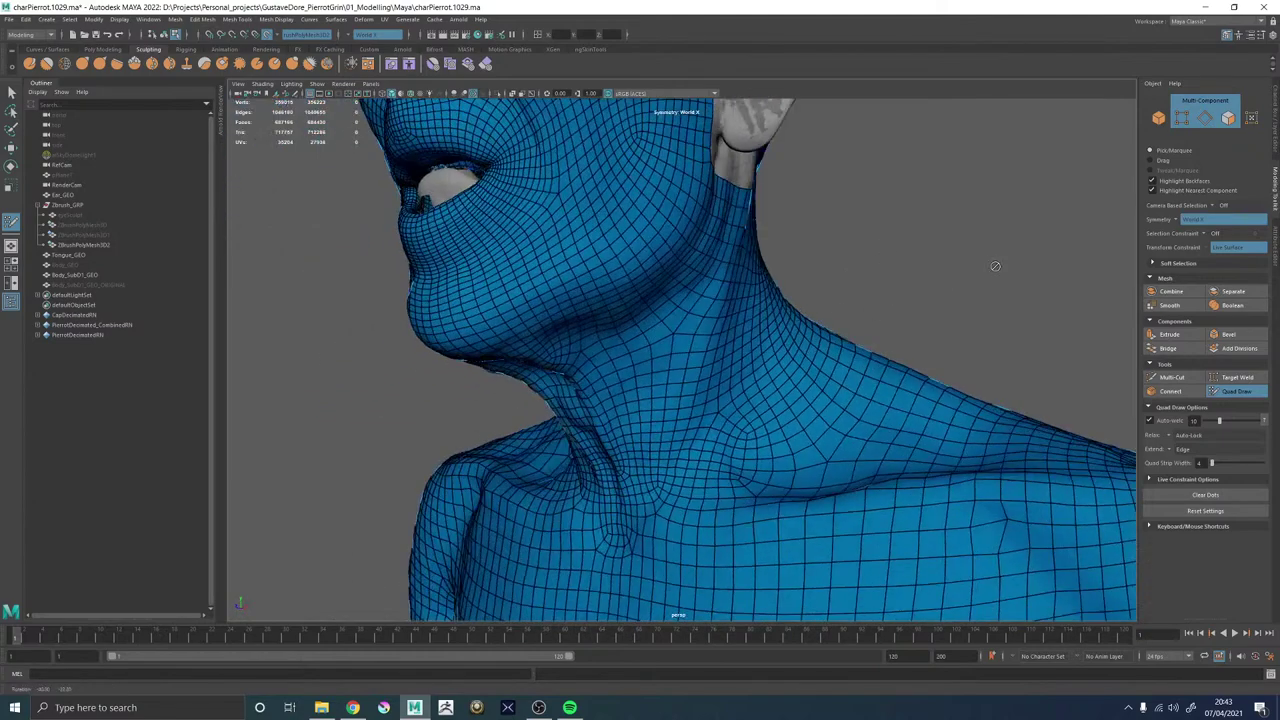
middle_click_drag(994, 266, 986, 194, "alt")
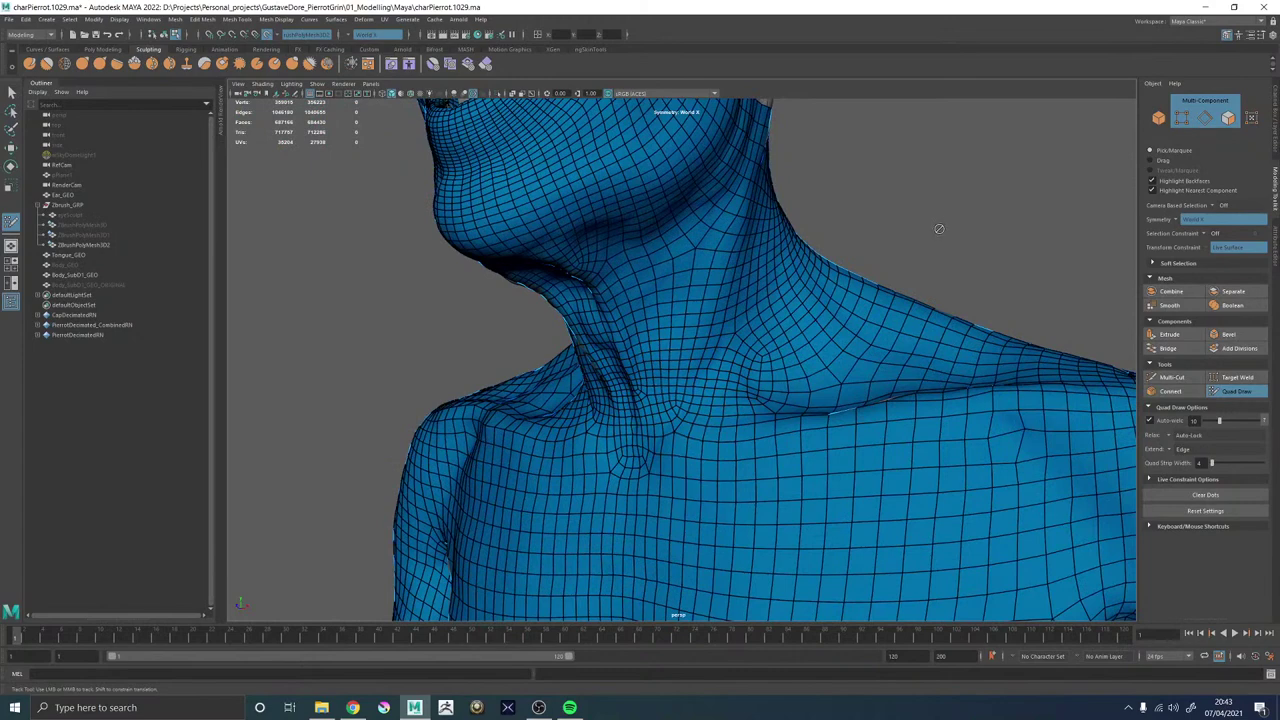
left_click_drag(938, 231, 970, 245, "alt")
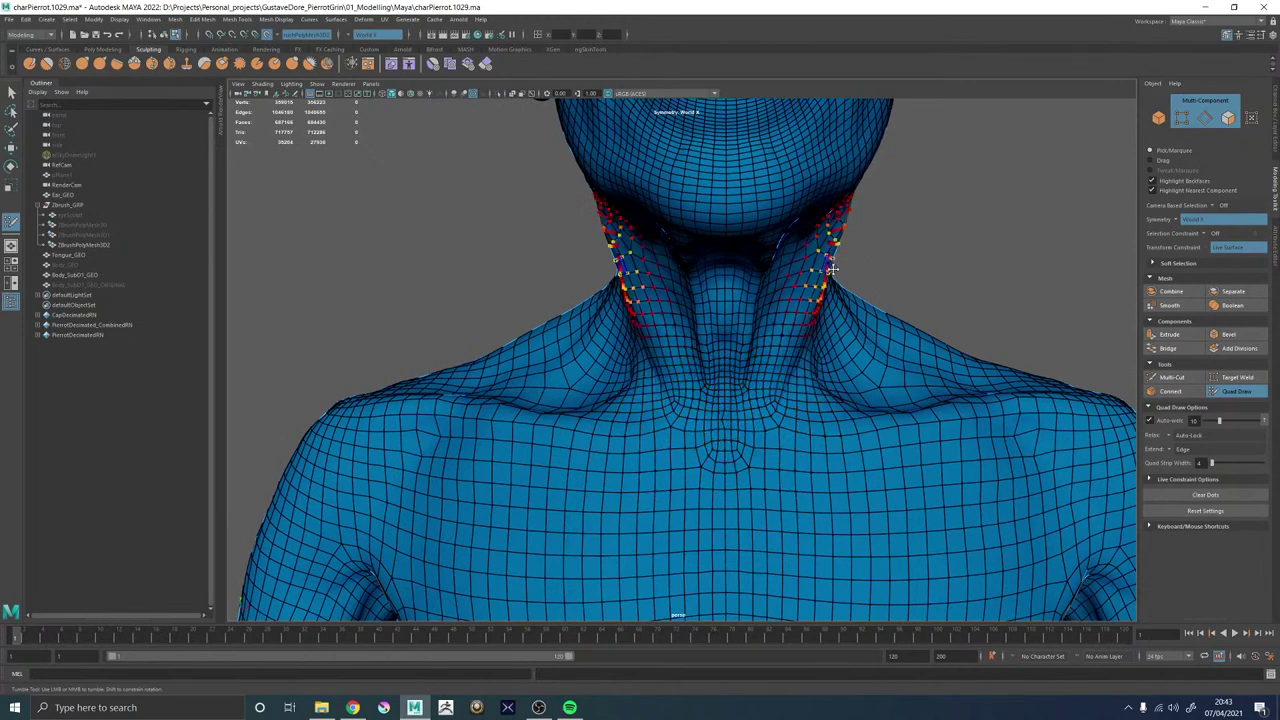
Relax the body topology with Quad Draw around the collarbones, base of the throat, upper back and shoulders.
left_click_drag(831, 217, 759, 362, "alt")
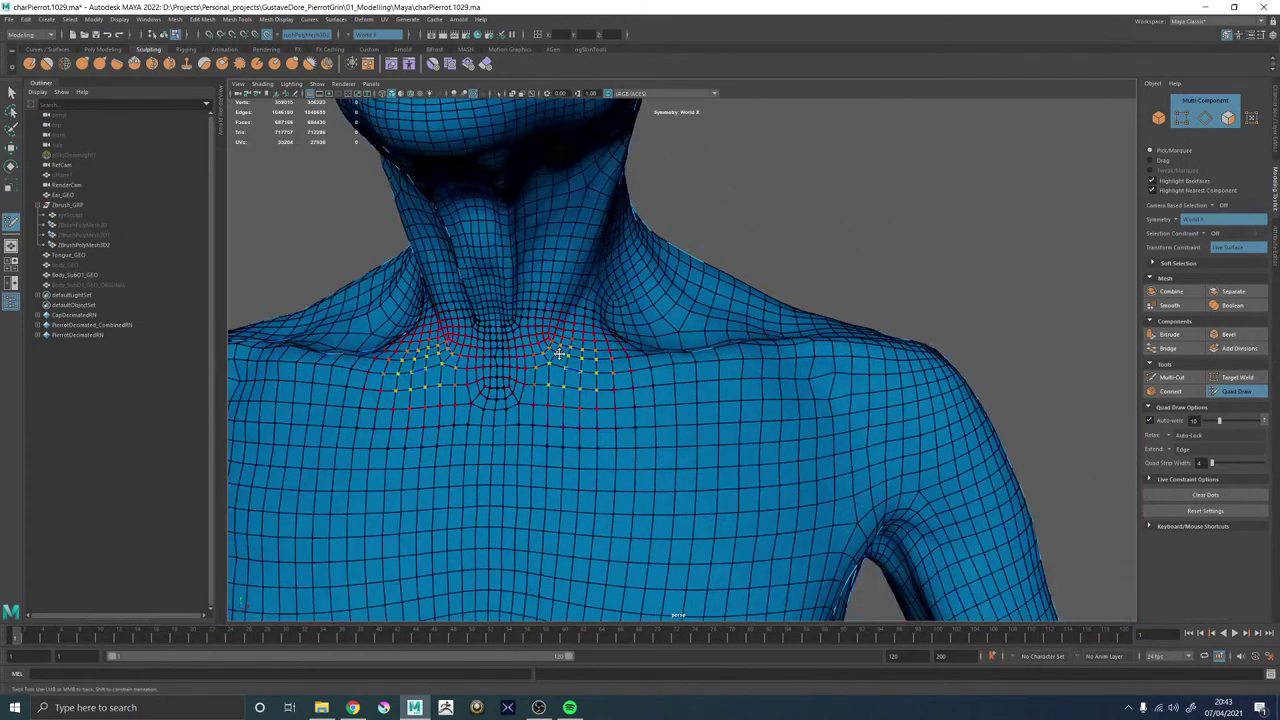
left_click_drag(842, 203, 634, 250, "alt")
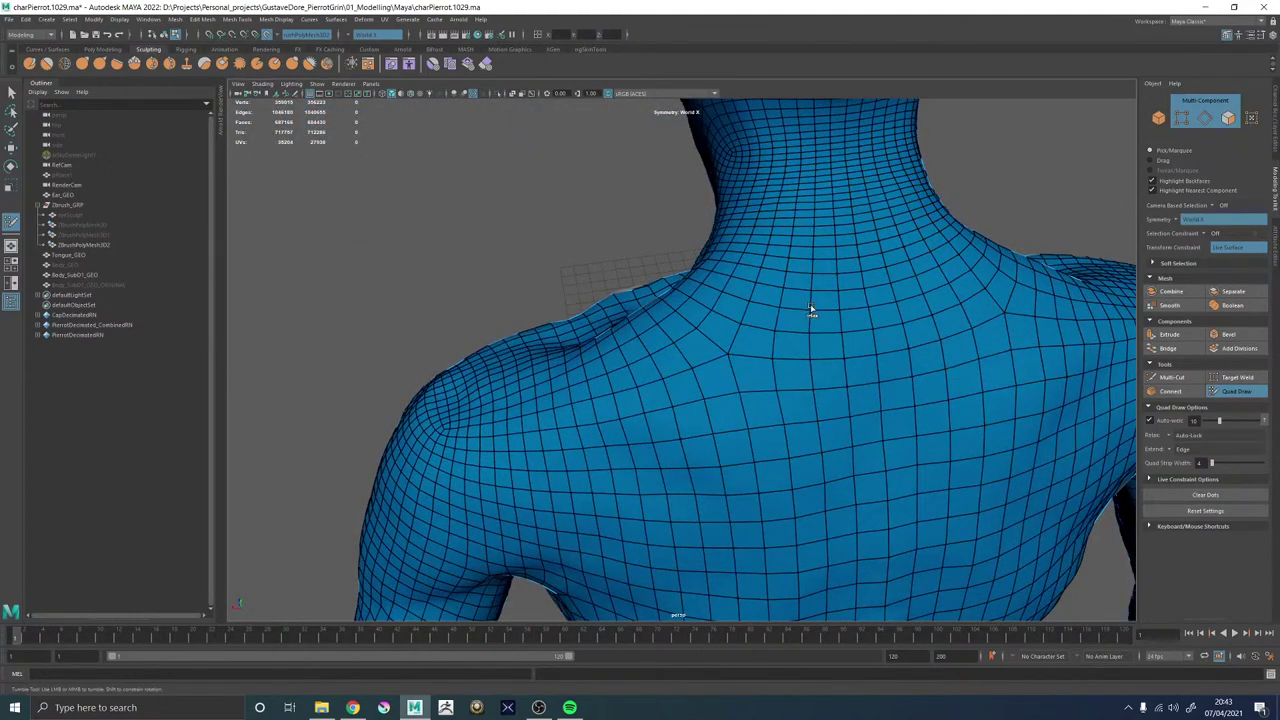
mouse_move(519, 249)
left_mouse_down("alt")
mouse_move(646, 209)
mouse_move(732, 205)
mouse_move(736, 240)
left_mouse_up("alt")
scroll(680, 250, "up", 5)
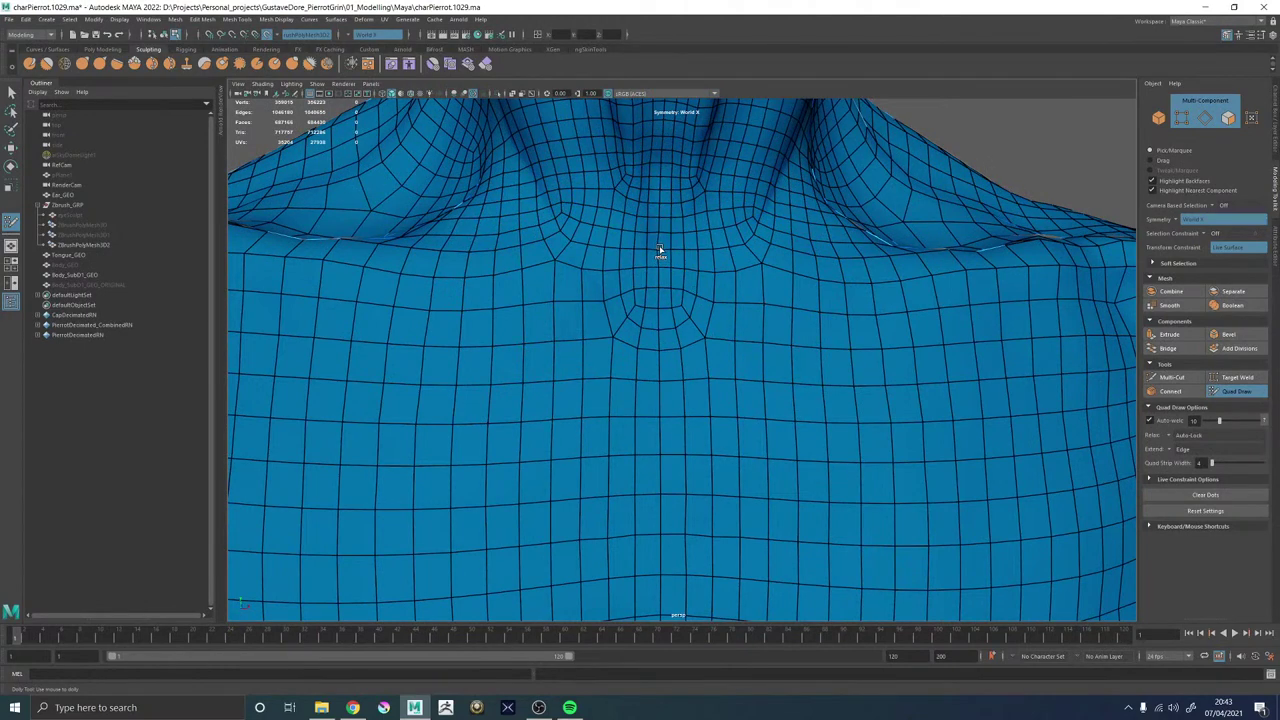
scroll(931, 175, "down", 3)
middle_click_drag(931, 175, 898, 264, "alt")
left_click_drag(932, 241, 717, 282, "alt")
left_click_drag(1032, 270, 780, 240, "alt")
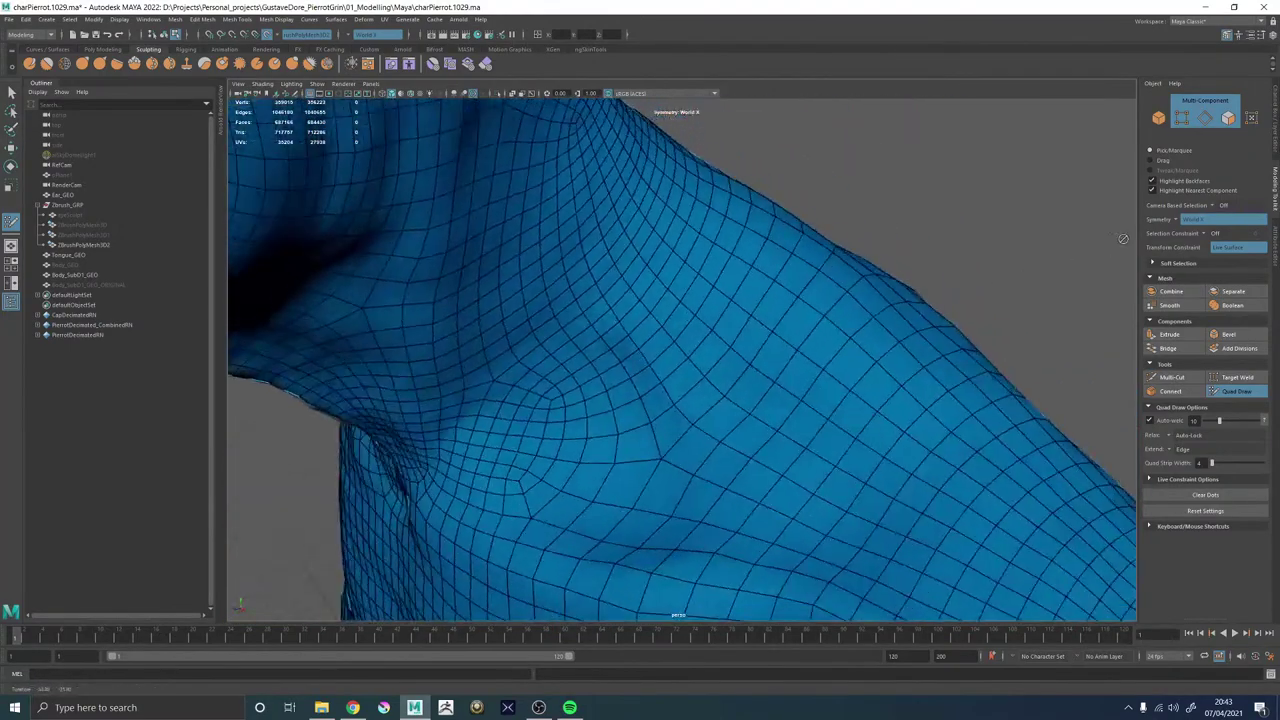
scroll(666, 214, "down", 8)
Leave Quad Draw and hide the whole Zbrush_GRP group.
key("w")
left_click(674, 366)
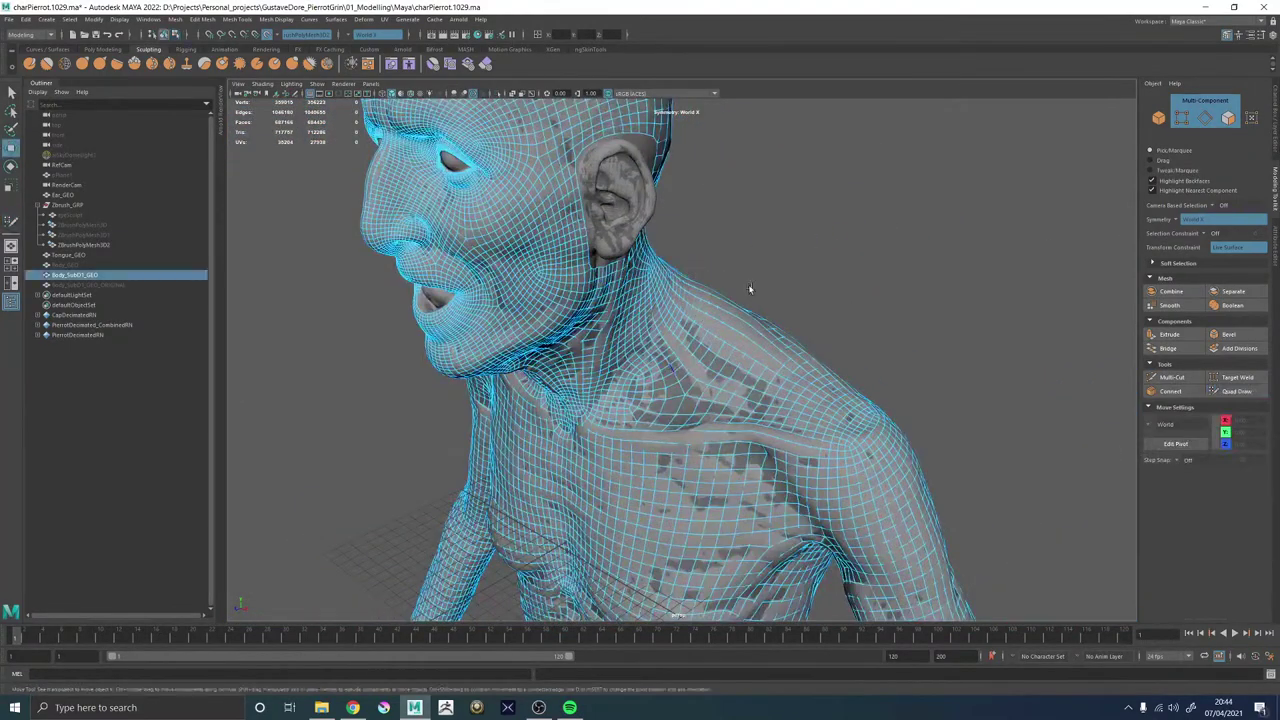
left_click(67, 206)
key("h")
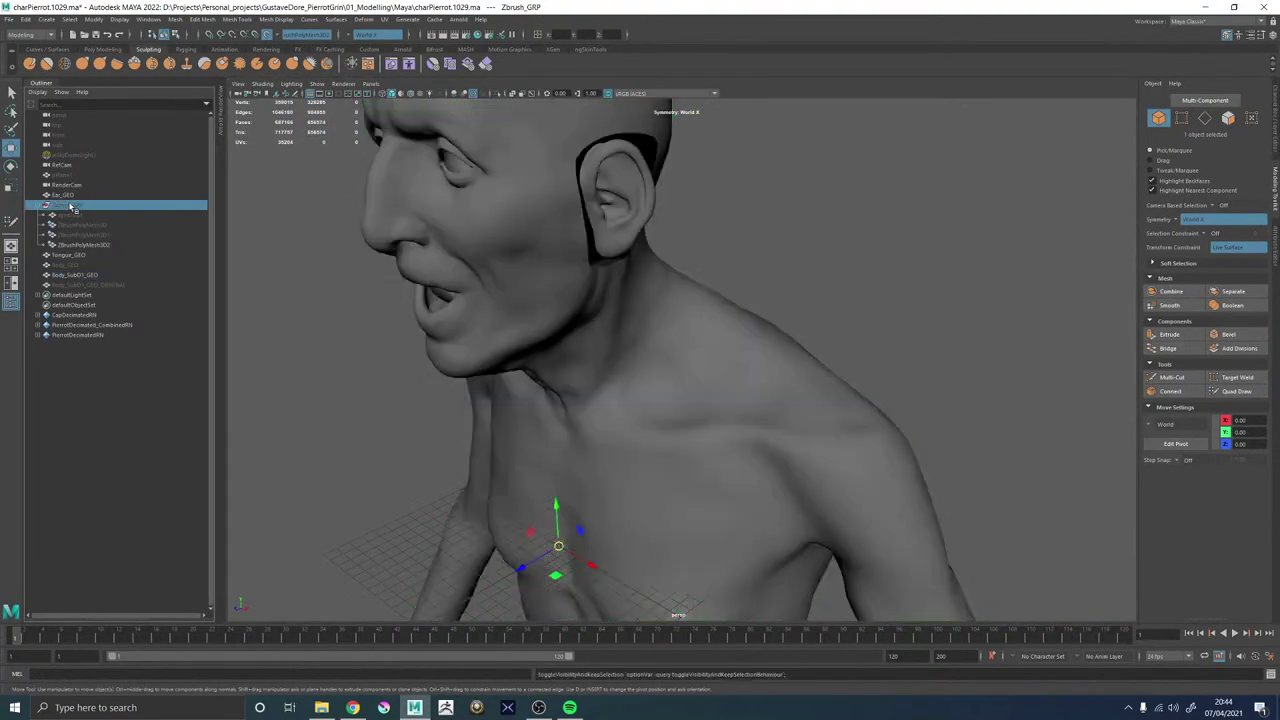
Examine the cleaned-up body mesh around the face, neck and shoulders, and the tongue inside the open mouth.
left_click(720, 208)
scroll(715, 225, "down", 6)
left_click_drag(572, 328, 677, 416, "alt")
right_click_drag(677, 416, 777, 438, "alt")
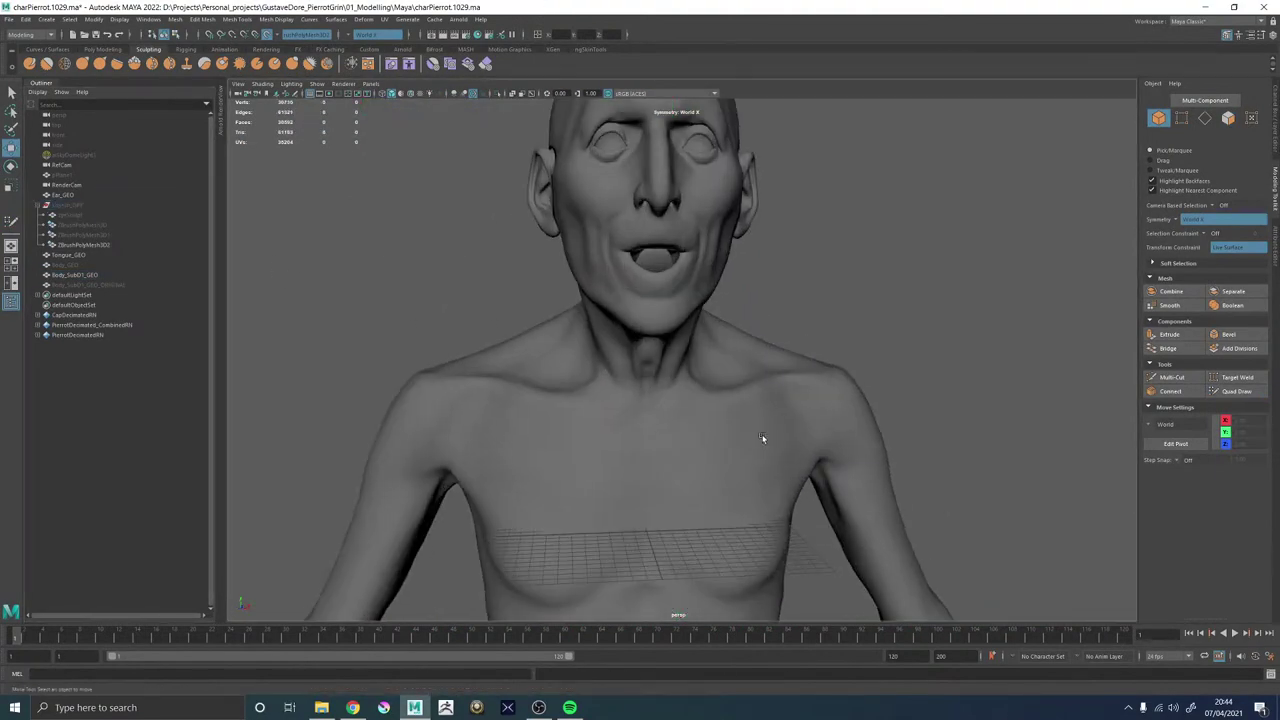
left_click(763, 438)
middle_click_drag(766, 240, 770, 418, "alt")
right_click_drag(770, 418, 834, 450, "alt")
left_click_drag(858, 438, 826, 388, "alt")
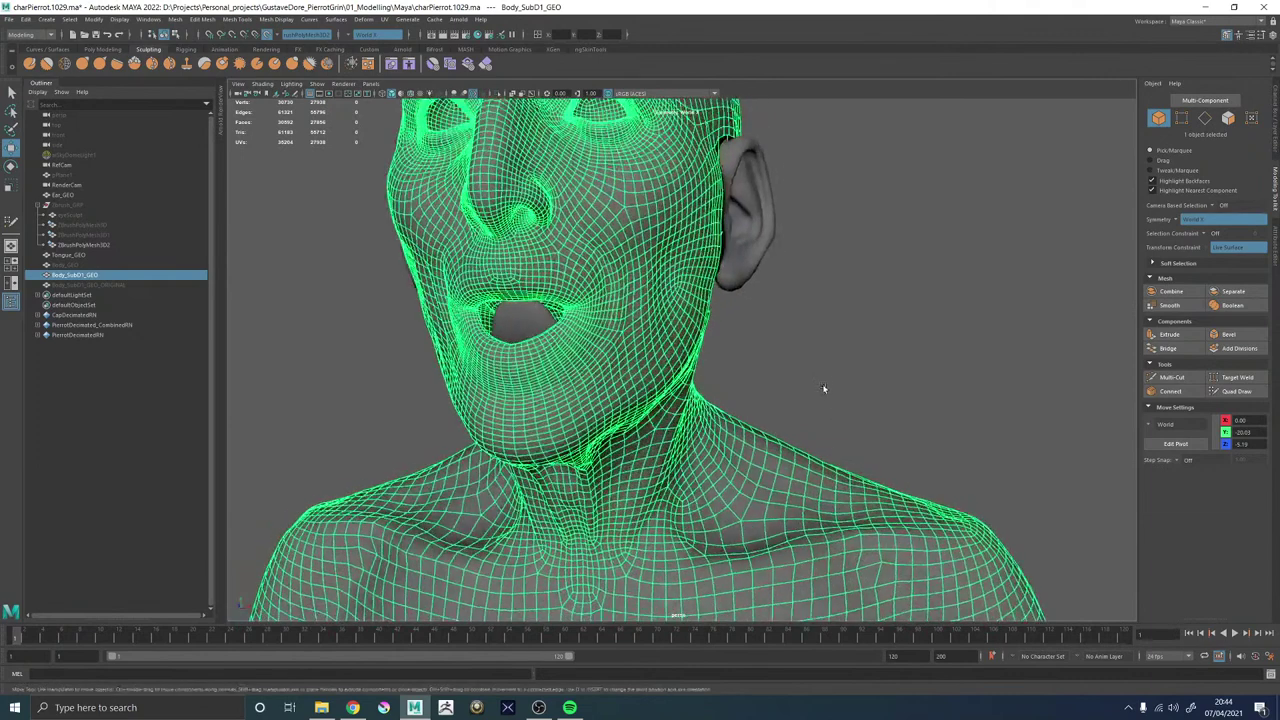
left_click(826, 388)
middle_click_drag(491, 323, 578, 370, "alt")
right_click_drag(578, 370, 800, 474, "alt")
left_click(480, 342)
left_click_drag(430, 376, 516, 377, "alt")
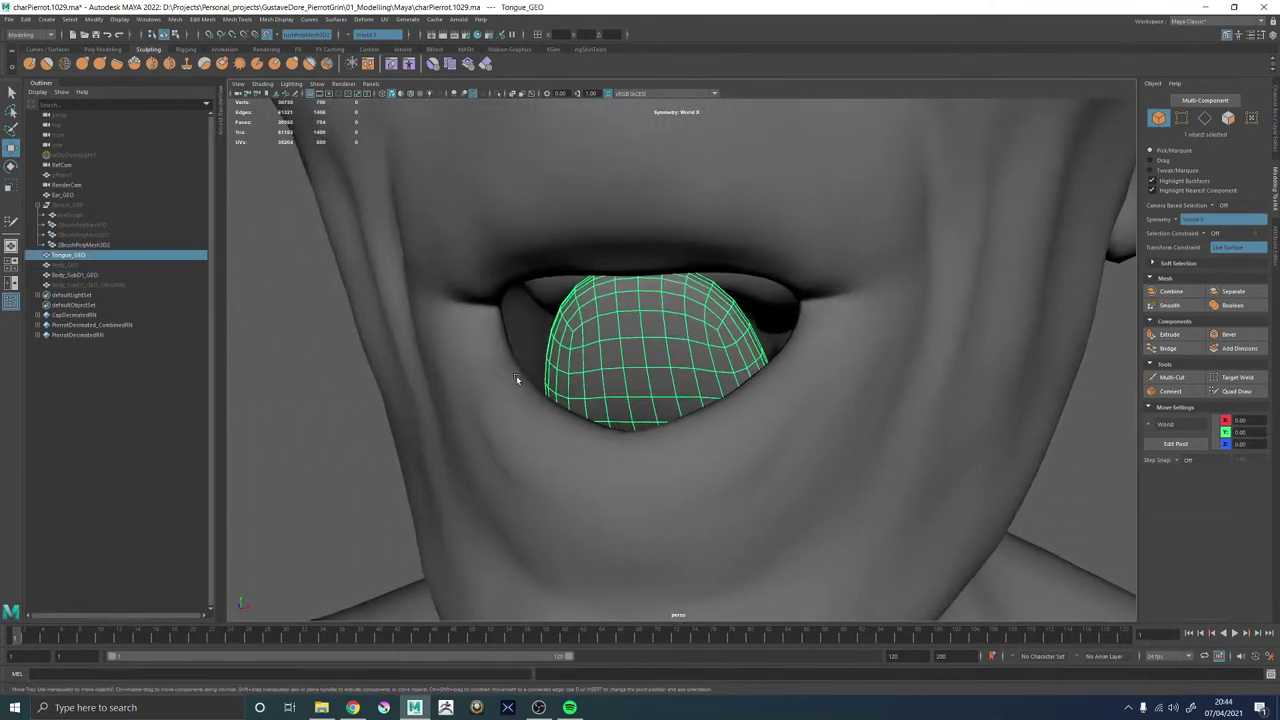
right_click_drag(719, 381, 309, 251, "alt")
Show aiSkyDomeLight1 to light the character and save the scene.
left_click(78, 156)
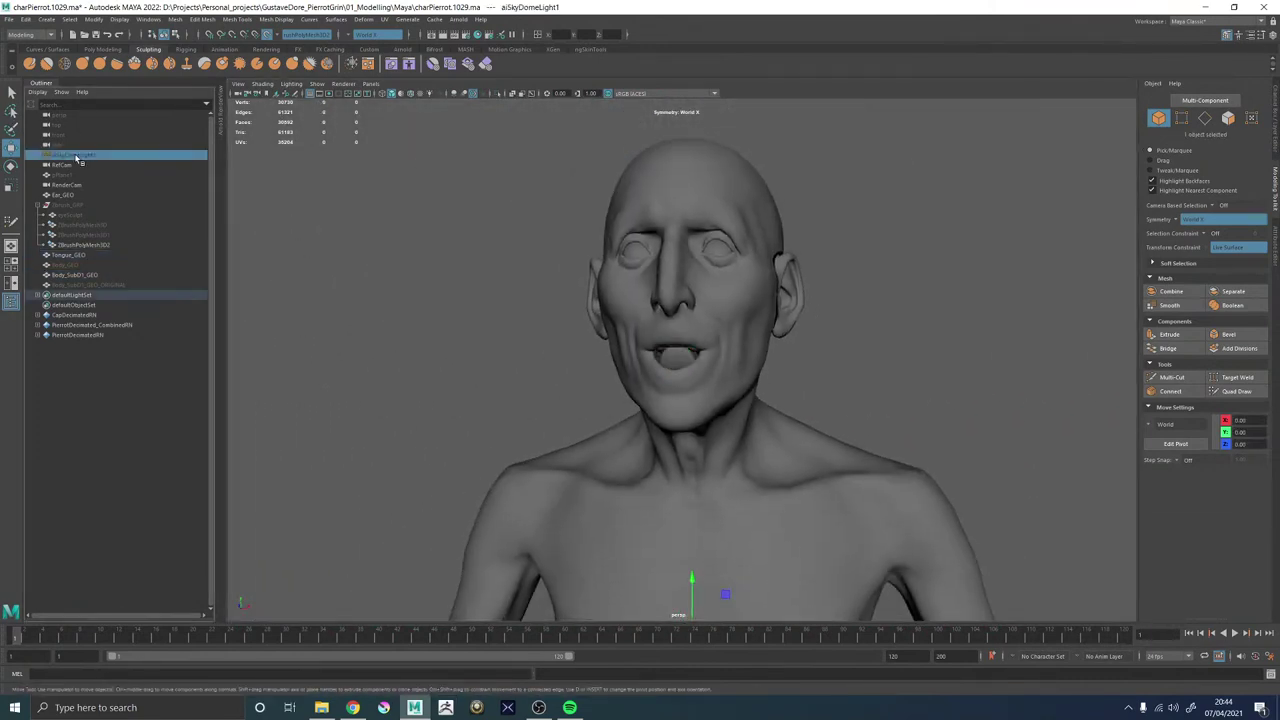
key("h")
right_click_drag(954, 294, 749, 291, "alt")
left_click_drag(749, 291, 760, 294, "alt")
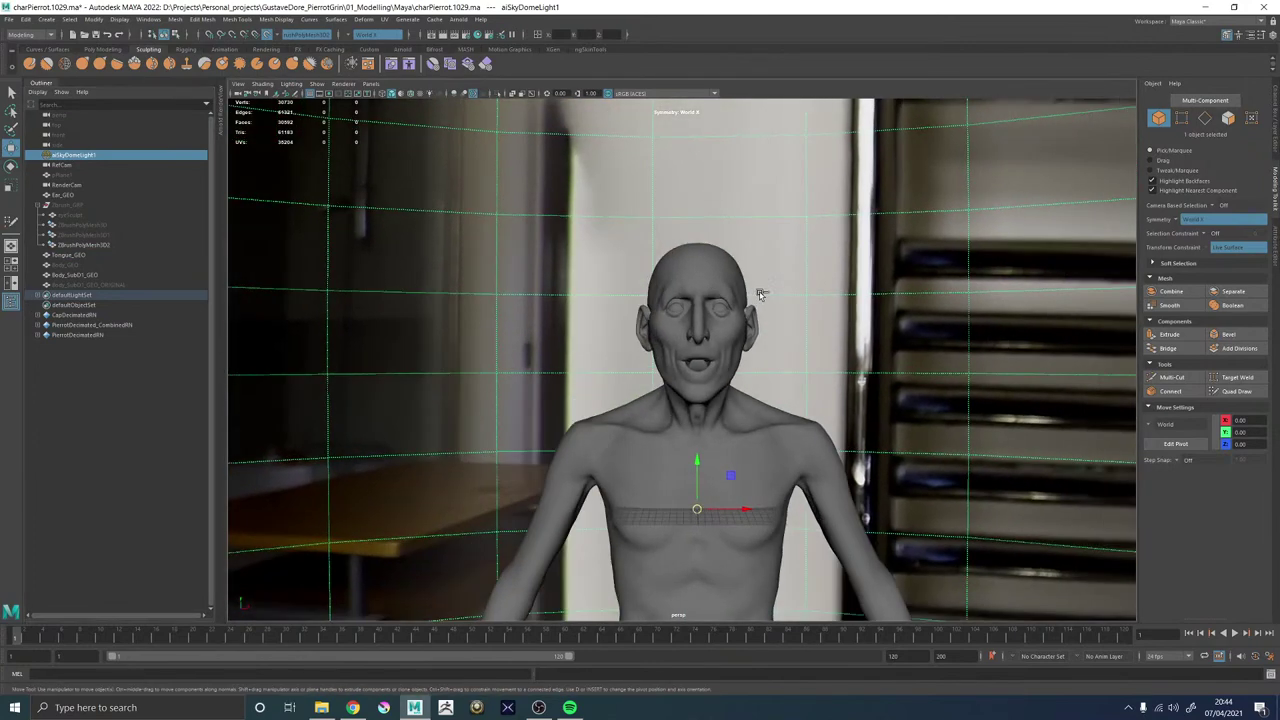
key("ctrl+s")
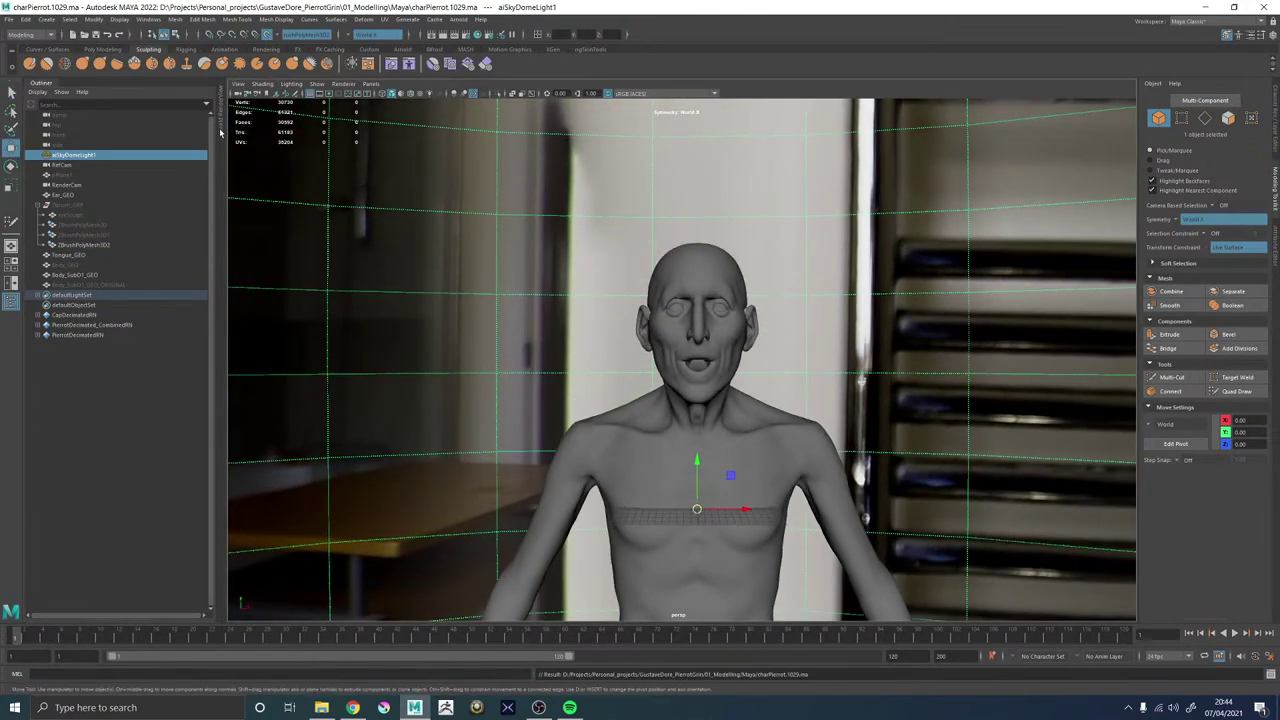
Open the Arnold RenderView, start rendering and set the render camera to RenderCamShape.
left_click(221, 129)
left_click(638, 106)
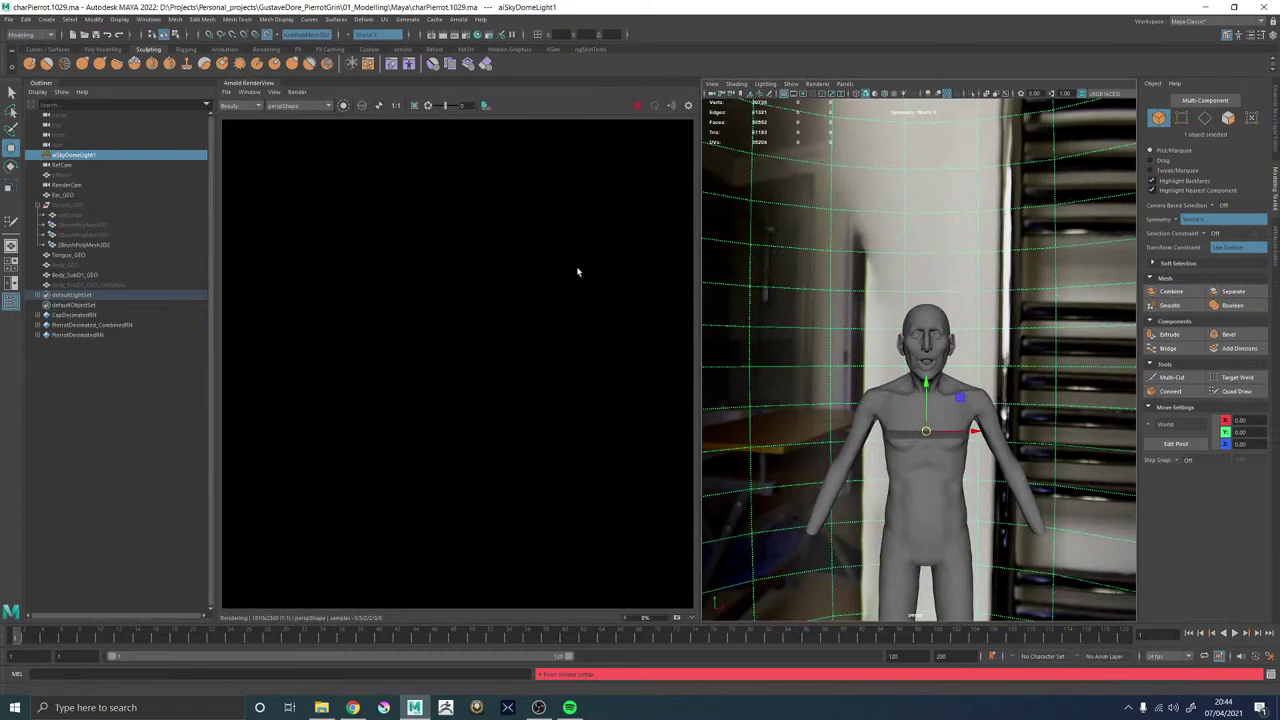
left_click(289, 106)
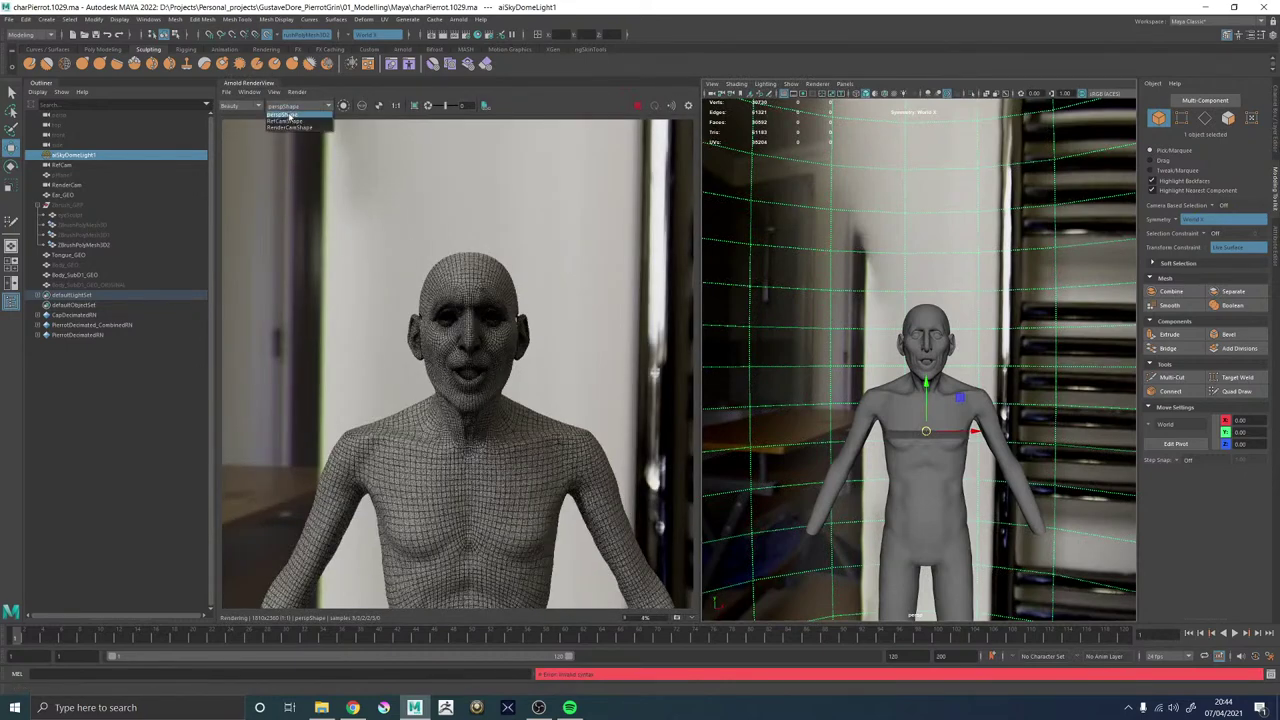
left_click(285, 120)
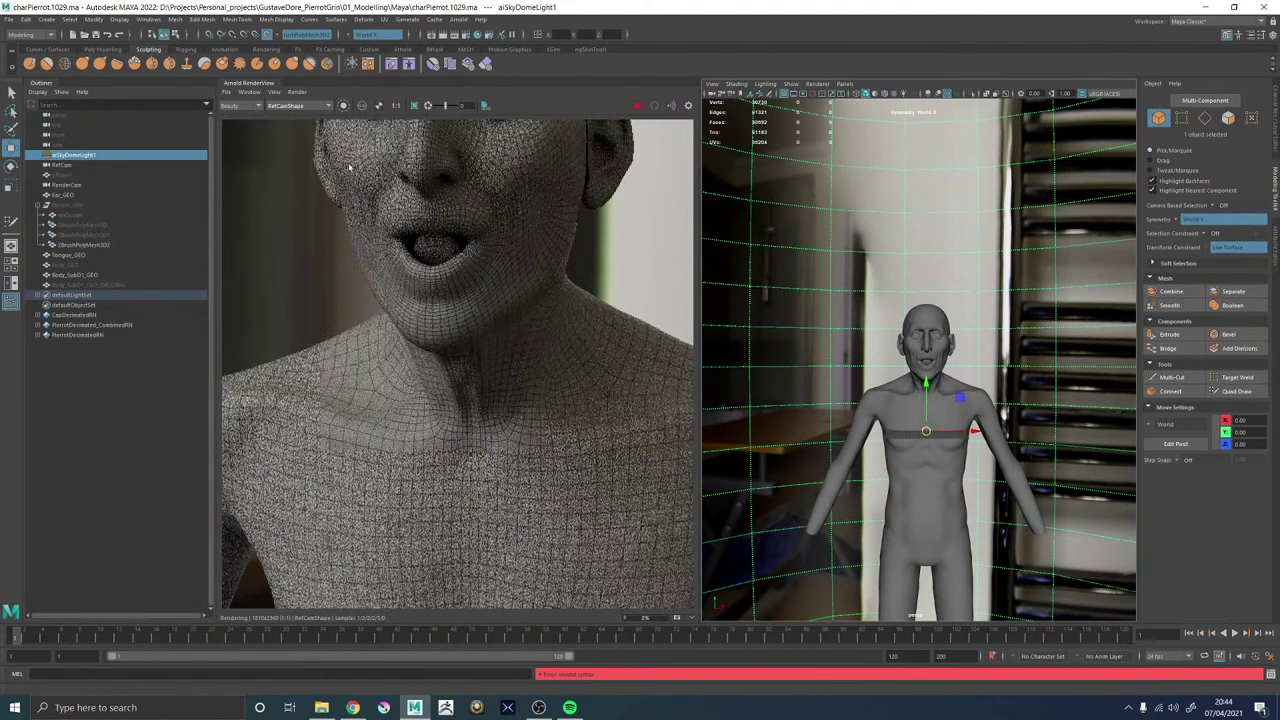
left_click(289, 106)
left_click(290, 128)
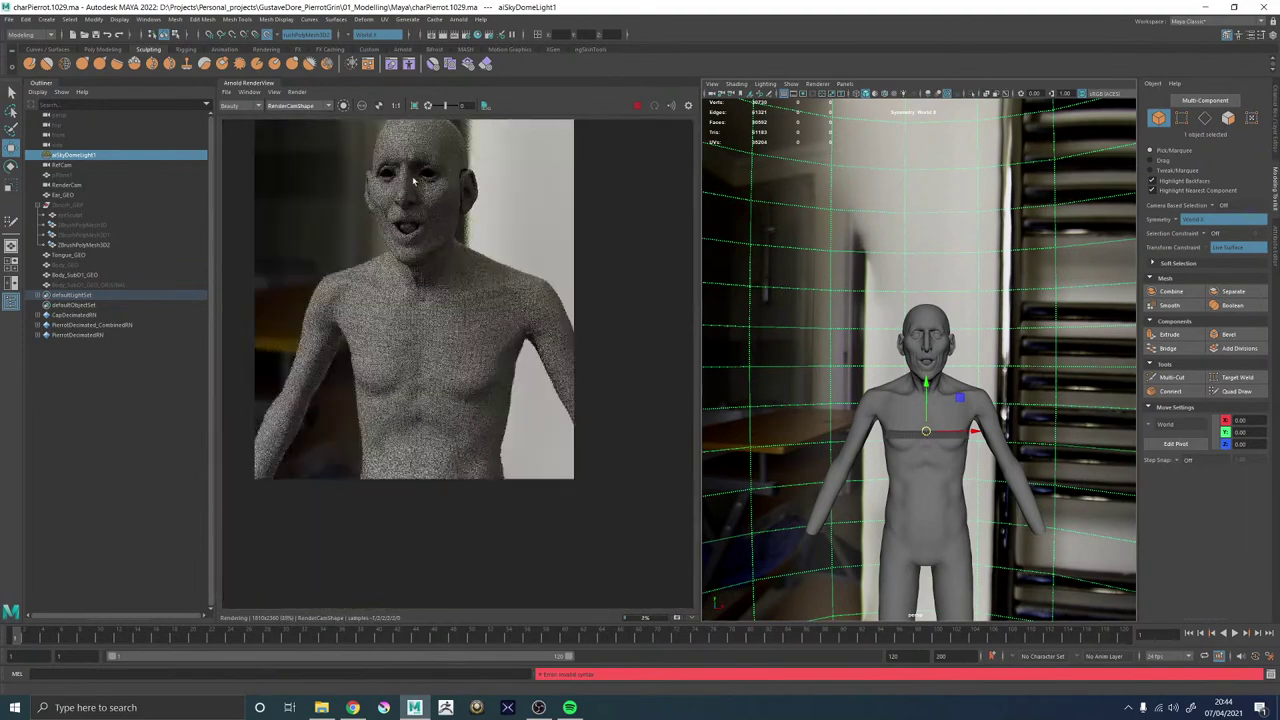
Examine the rendered head and torso up close, stop the render and collapse the Arnold RenderView.
scroll(413, 181, "up", 2)
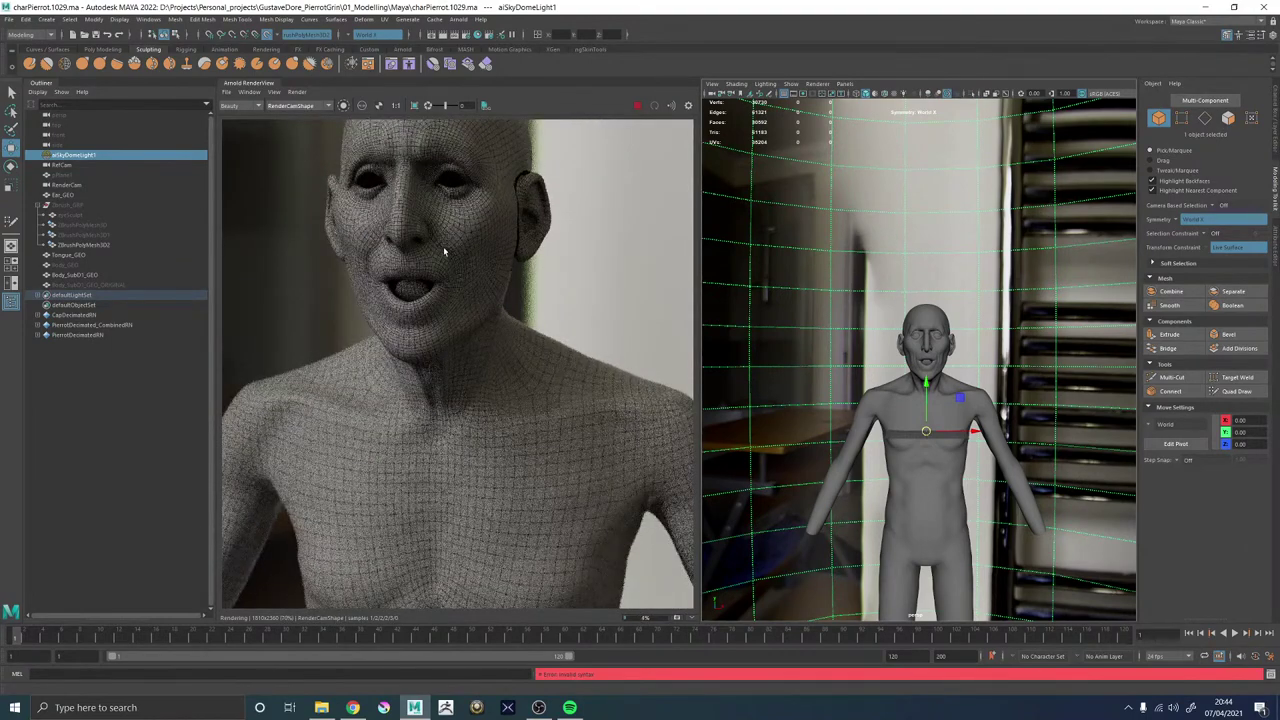
scroll(455, 263, "down", 4)
scroll(432, 227, "up", 4)
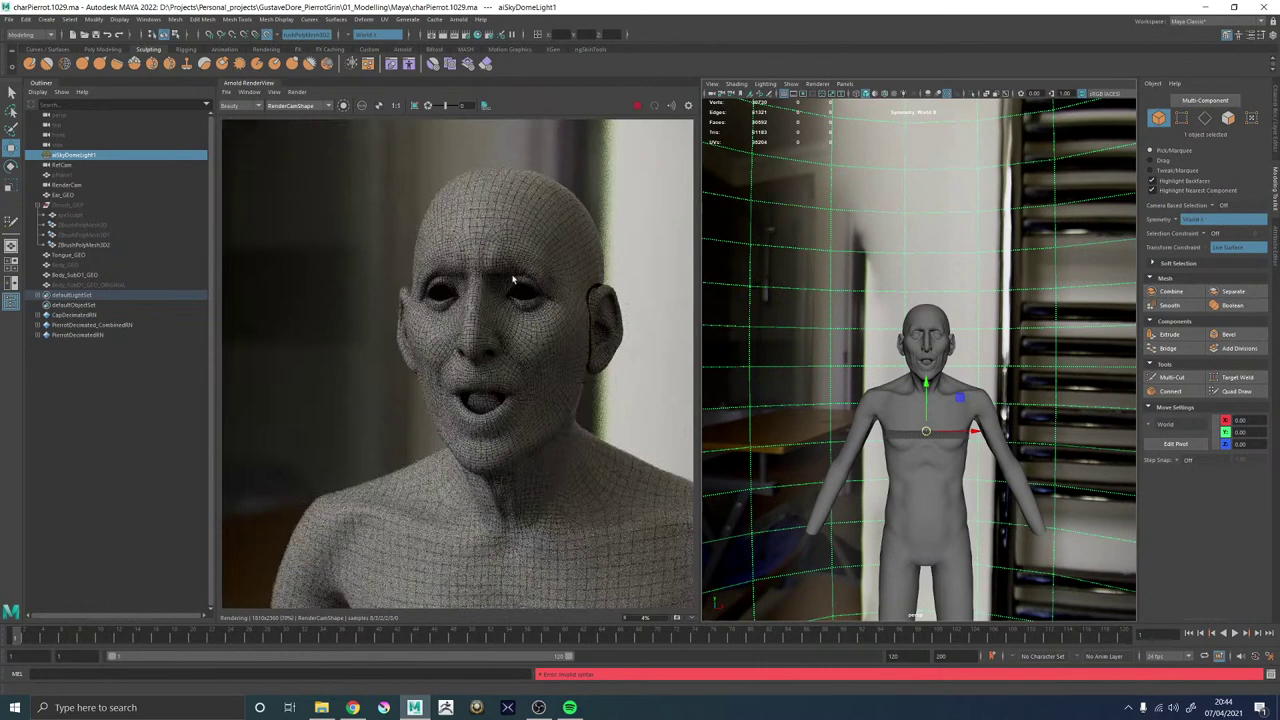
scroll(558, 354, "down", 3)
scroll(635, 413, "up", 3)
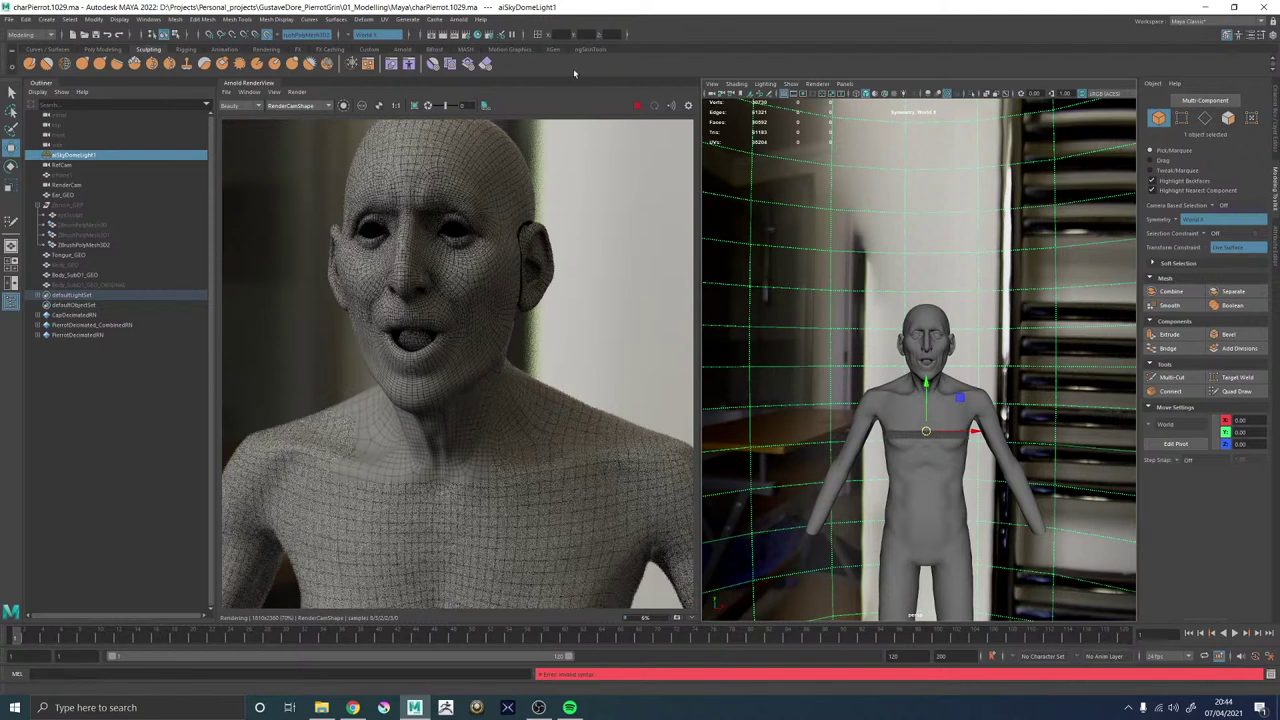
left_click(640, 107)
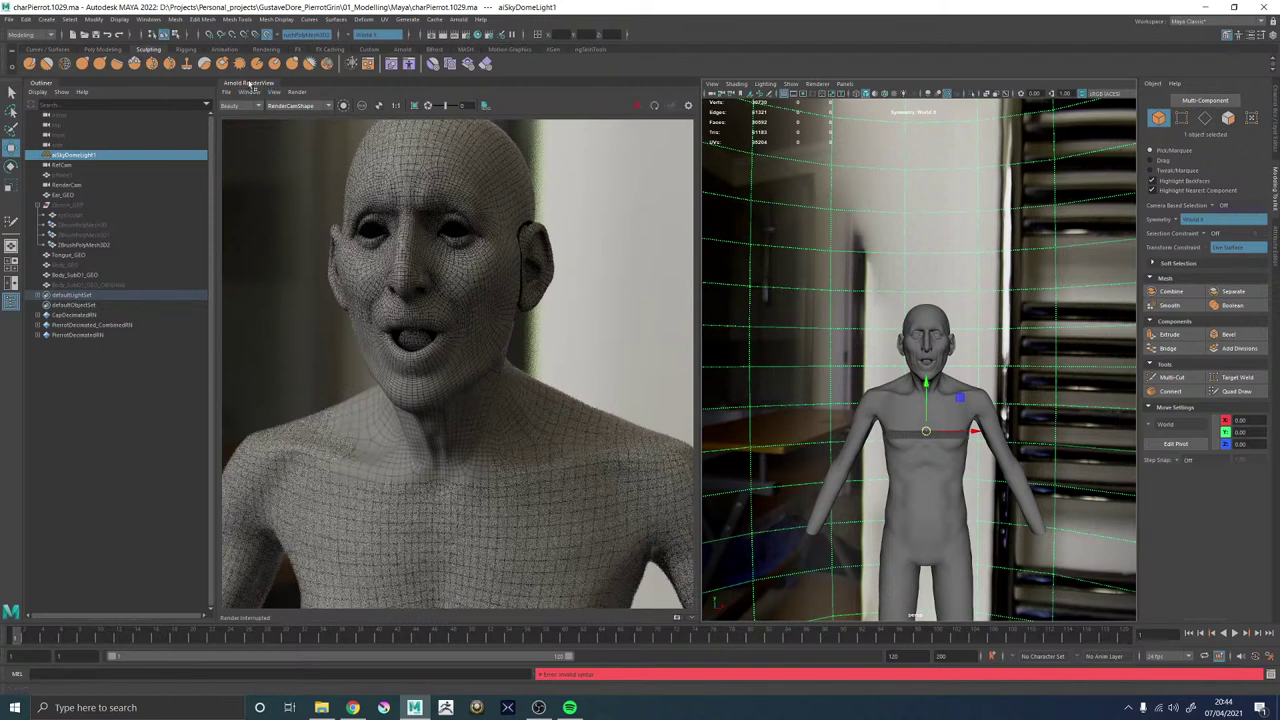
left_click(251, 84)
Save the scene, hide aiSkyDomeLight1 and save an incremental version as charPierrot.1030.ma.
left_click_drag(600, 365, 720, 370, "alt")
middle_click_drag(720, 370, 737, 204, "alt")
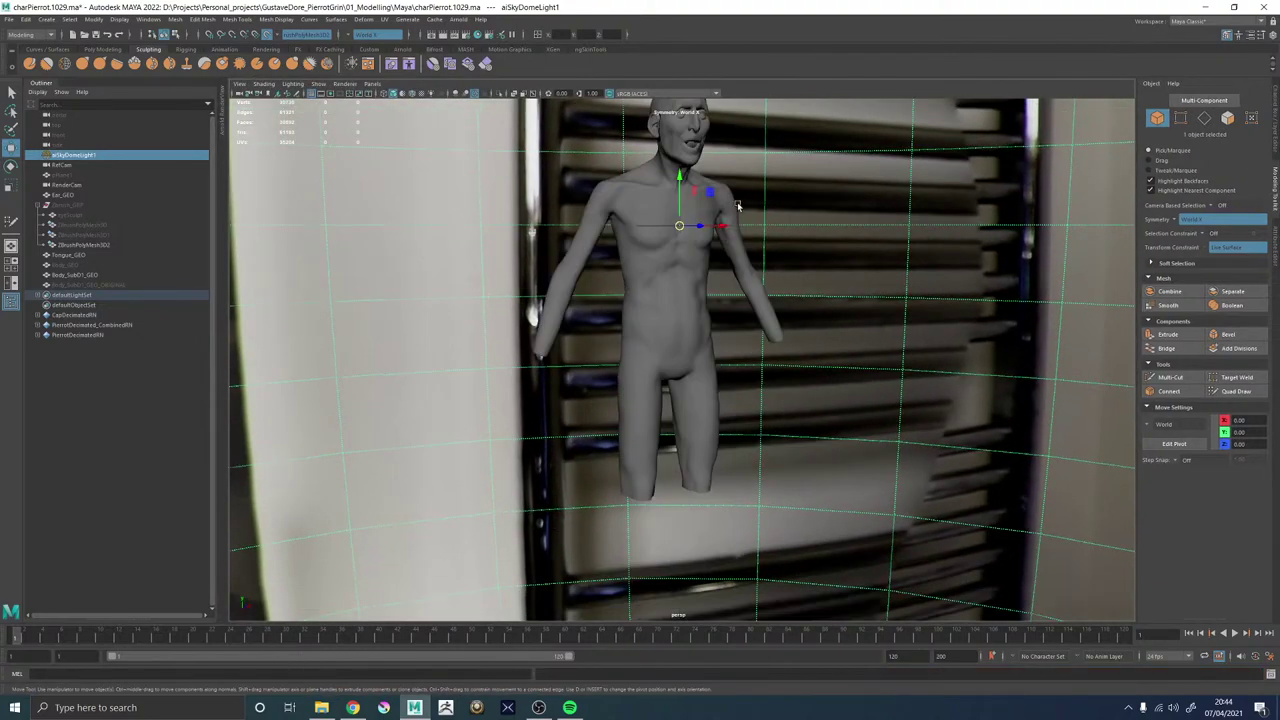
left_click_drag(737, 202, 806, 326, "alt")
key("ctrl+s")
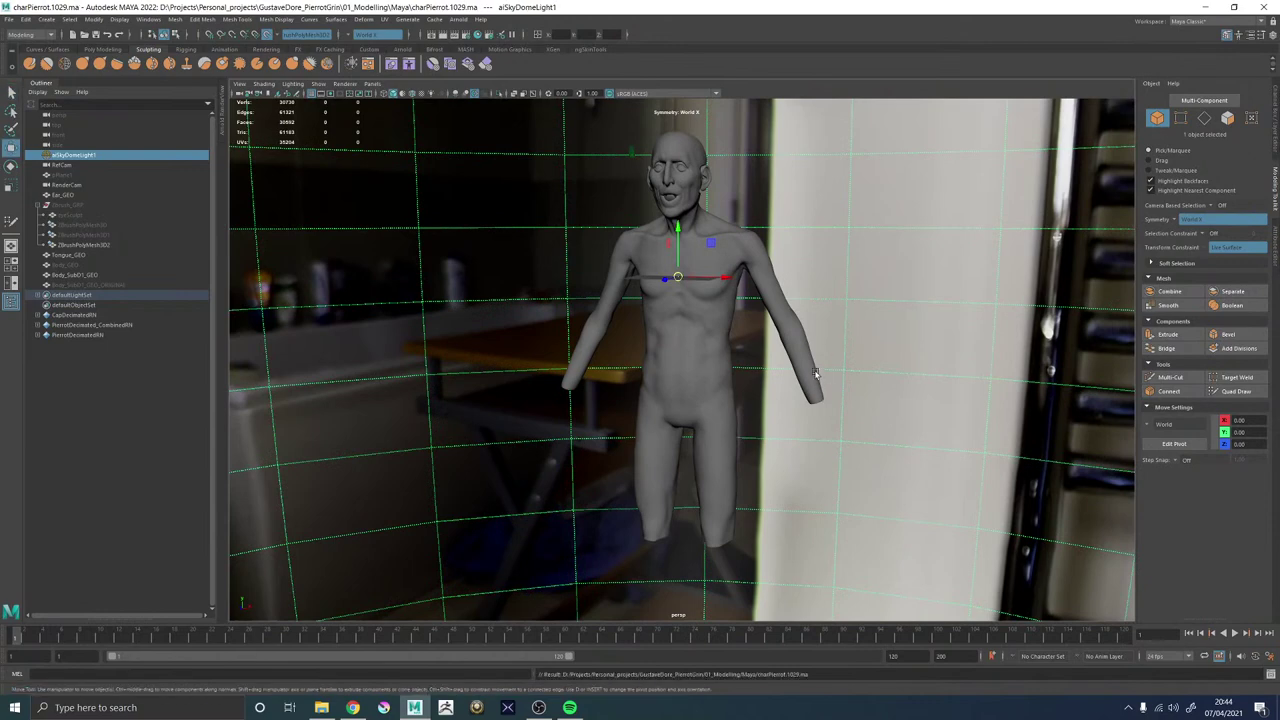
left_click_drag(815, 373, 771, 385, "alt")
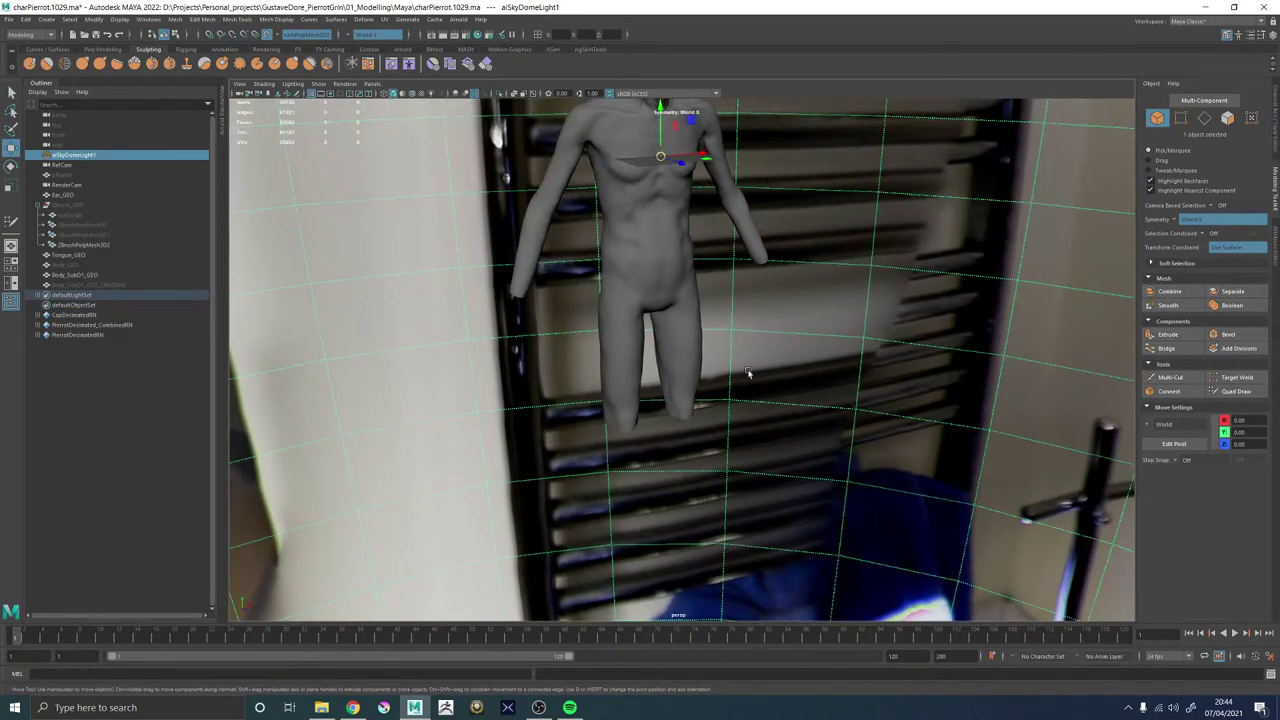
right_click(735, 388, "shift")
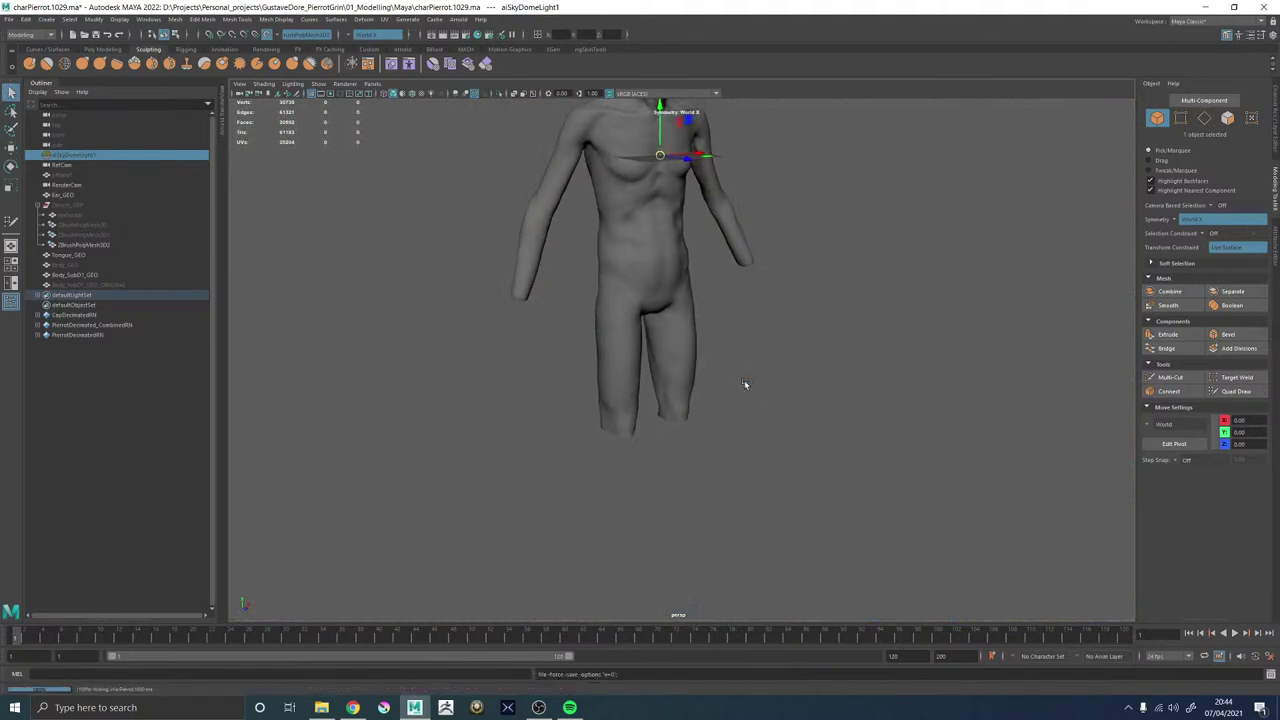
middle_click_drag(744, 380, 730, 312, "alt")
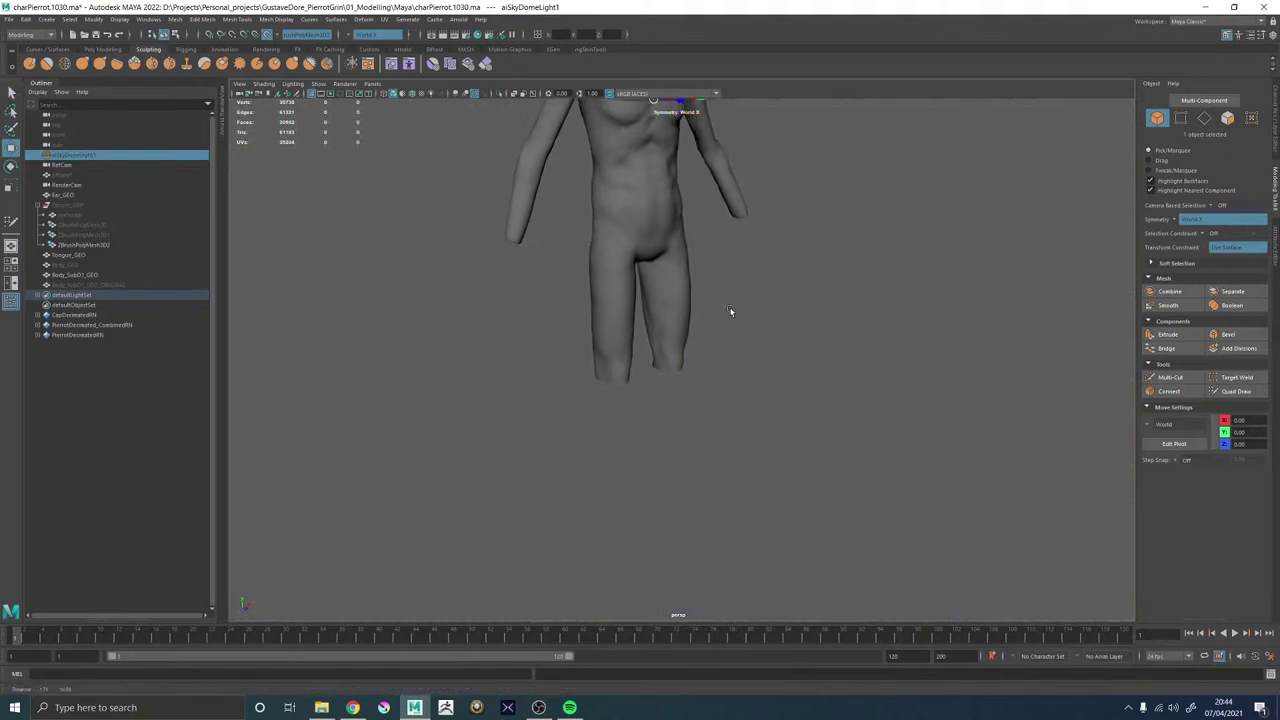
Create a polygon cube at the origin, frame it and isolate it from the body.
right_click_drag(730, 312, 790, 400, "alt")
left_click(850, 397)
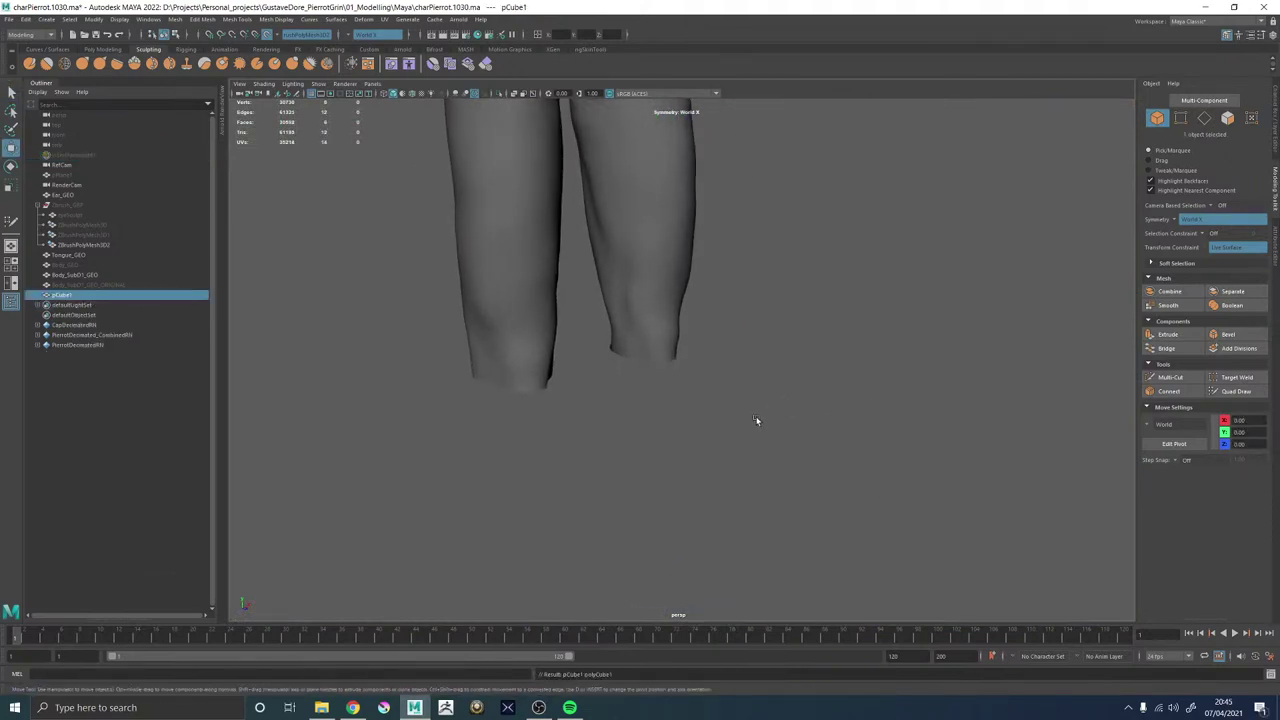
key("f")
right_click_drag(751, 358, 209, 340, "alt")
left_click_drag(540, 338, 638, 341, "alt")
right_click_drag(637, 341, 964, 490, "alt")
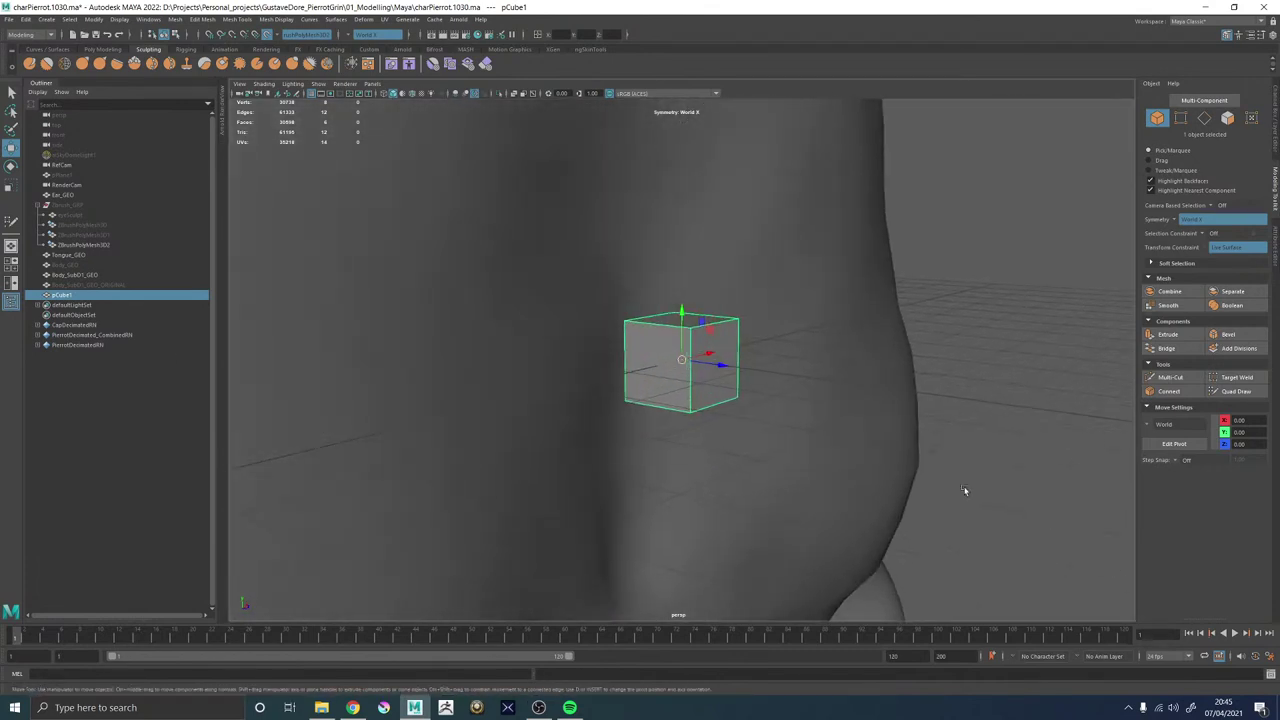
left_click(499, 95)
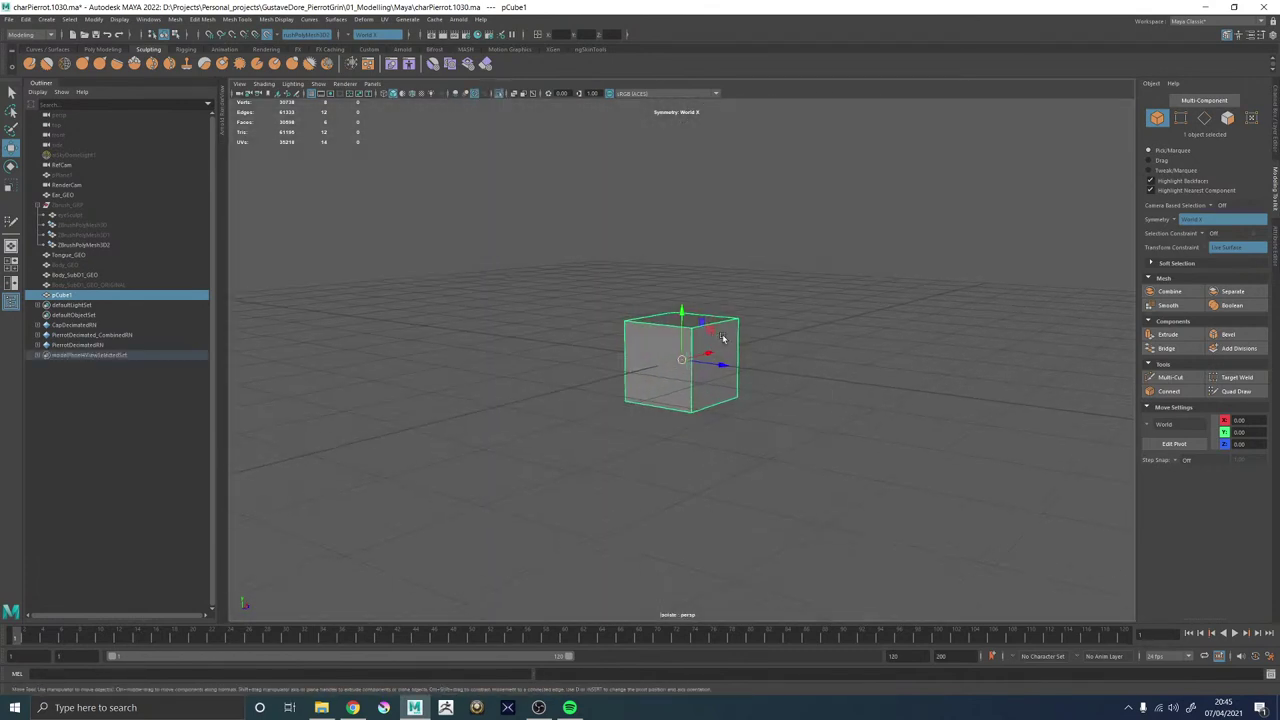
Smooth the cube three times in succession to turn it into a denser, rounded sphere.
left_click_drag(723, 338, 743, 341, "alt")
left_click(764, 324)
left_click(721, 350)
right_click(720, 350, "shift")
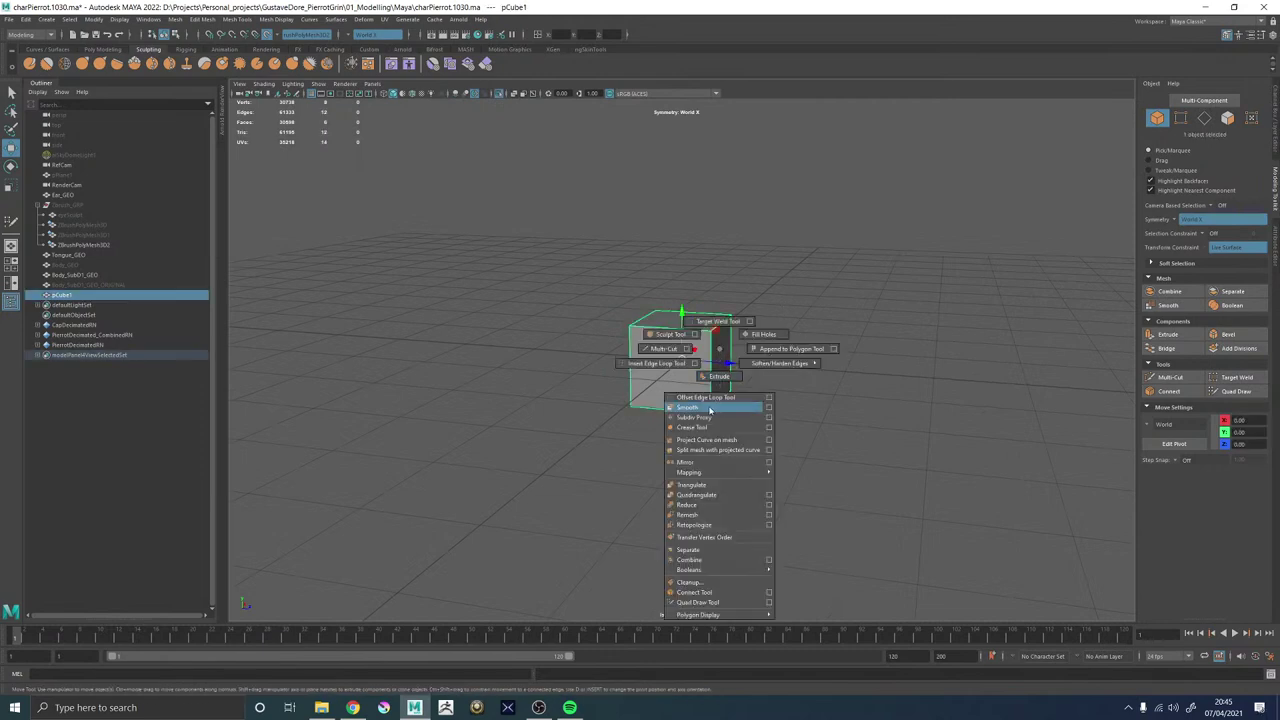
left_click(700, 407)
key("g")
key("g")
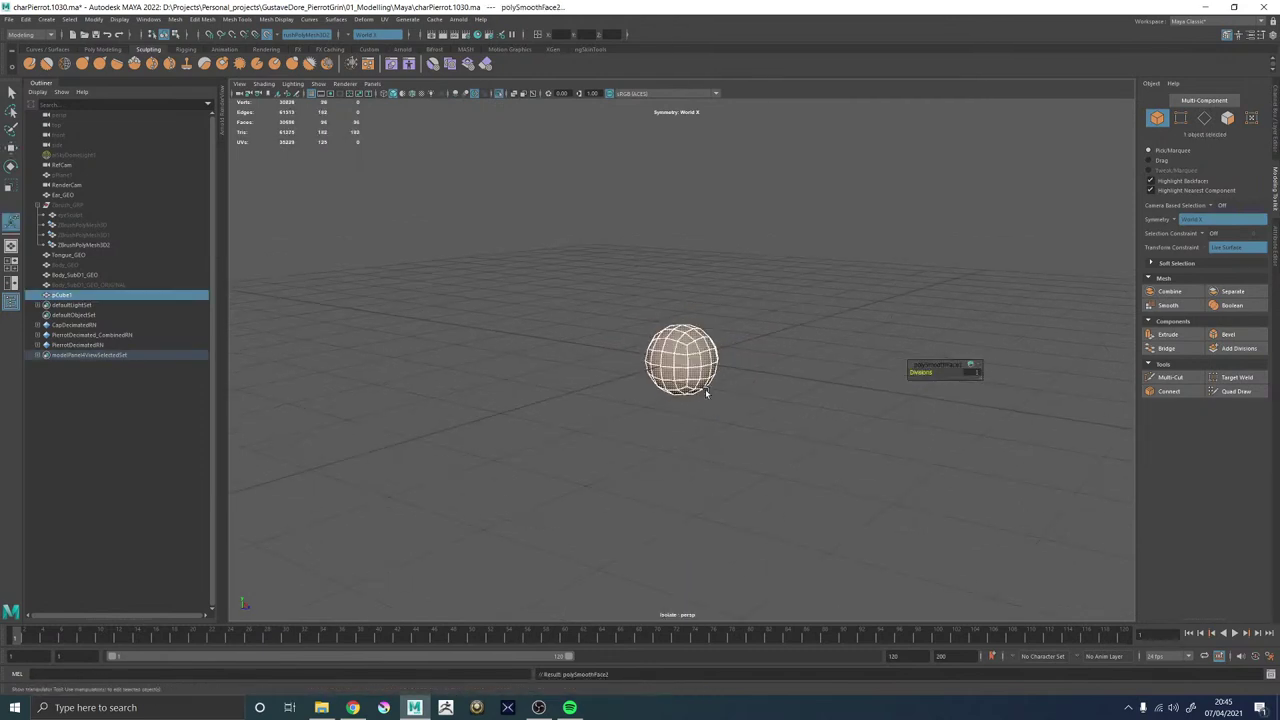
key("q")
left_click(705, 325)
left_click(676, 372)
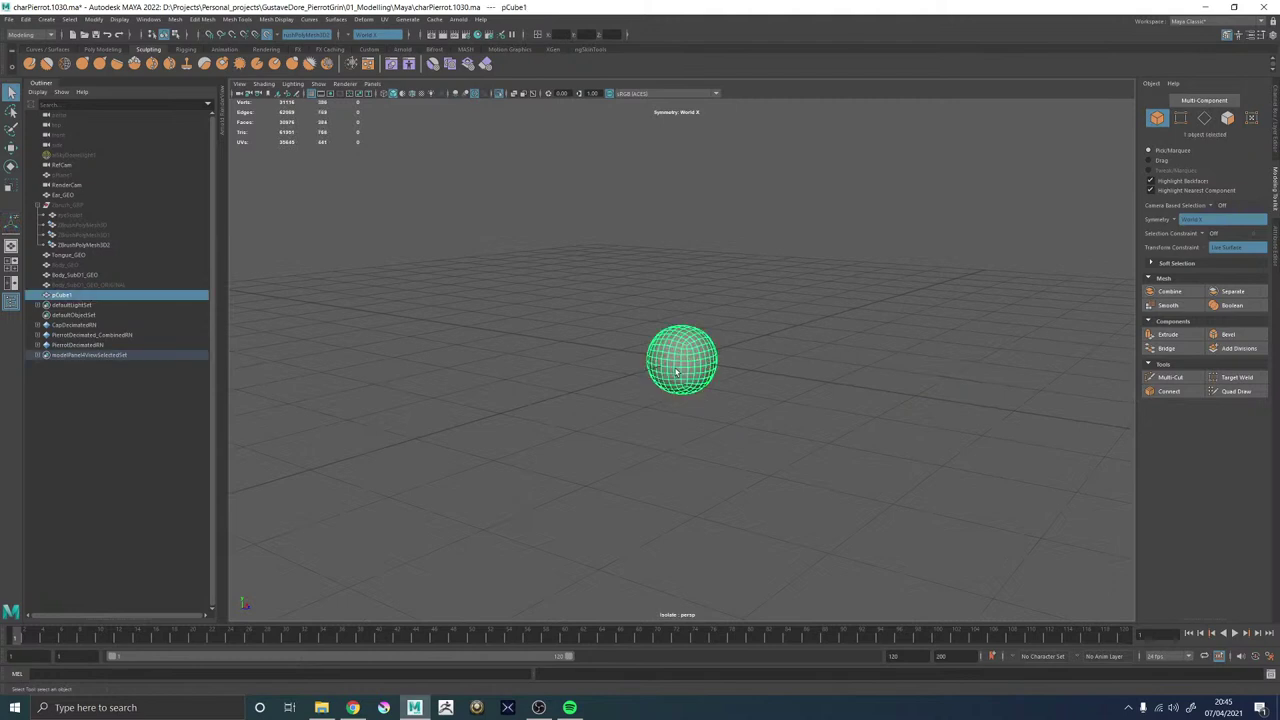
Apply a Sculpt deformer to the smoothed cube.
scroll(598, 364, "up", 5)
left_click_drag(598, 364, 705, 385, "alt")
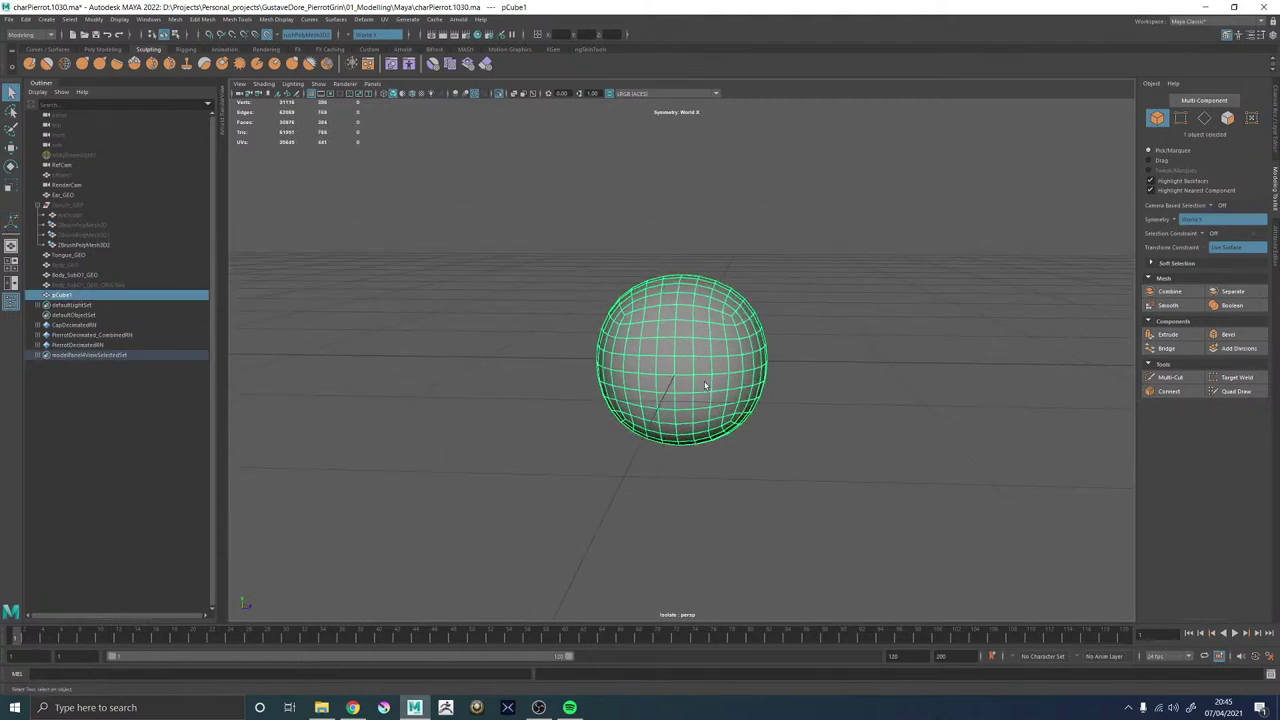
left_click(173, 20)
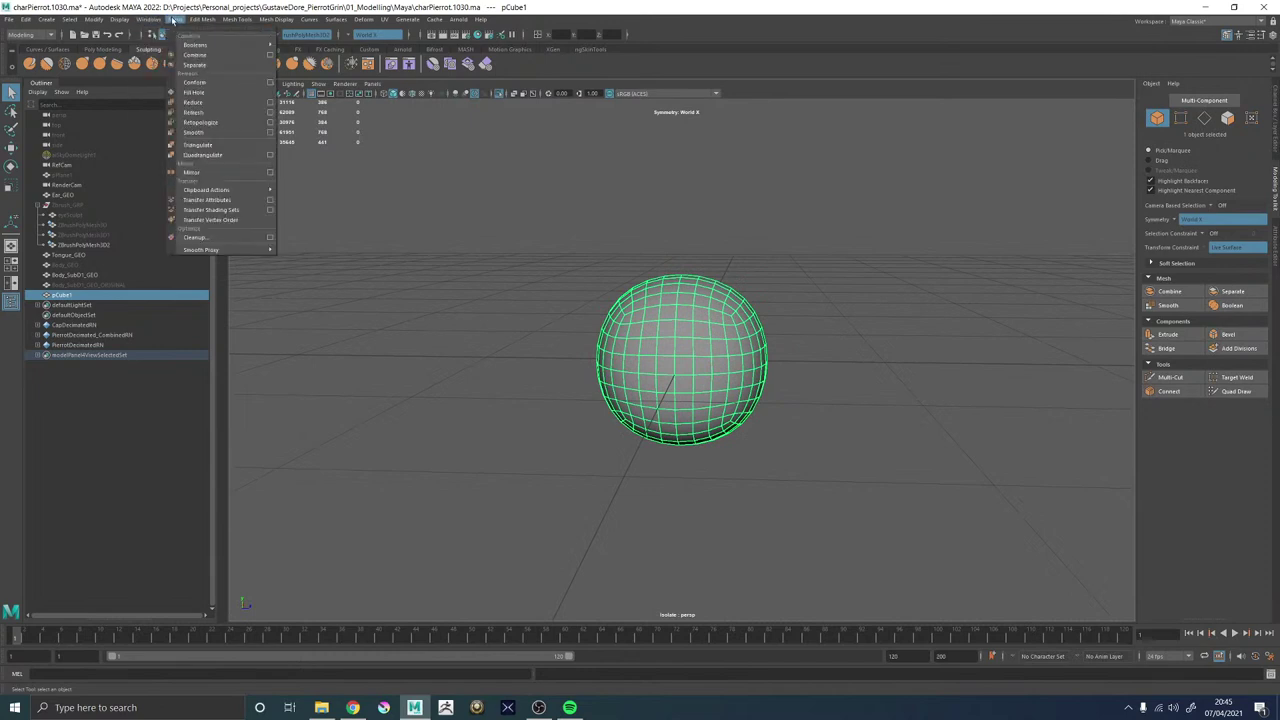
mouse_move(197, 20)
left_click(409, 128)
left_click_drag(791, 262, 799, 258, "alt")
left_click_drag(720, 285, 734, 314, "alt")
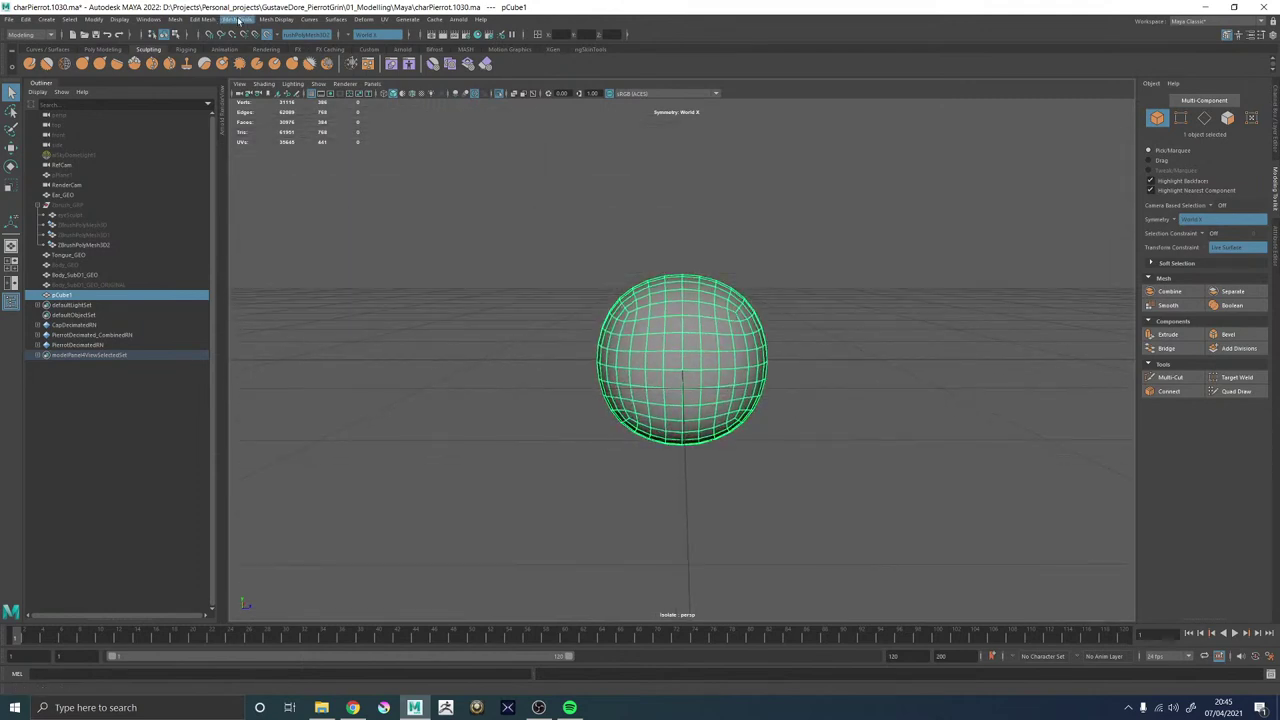
left_click(238, 20)
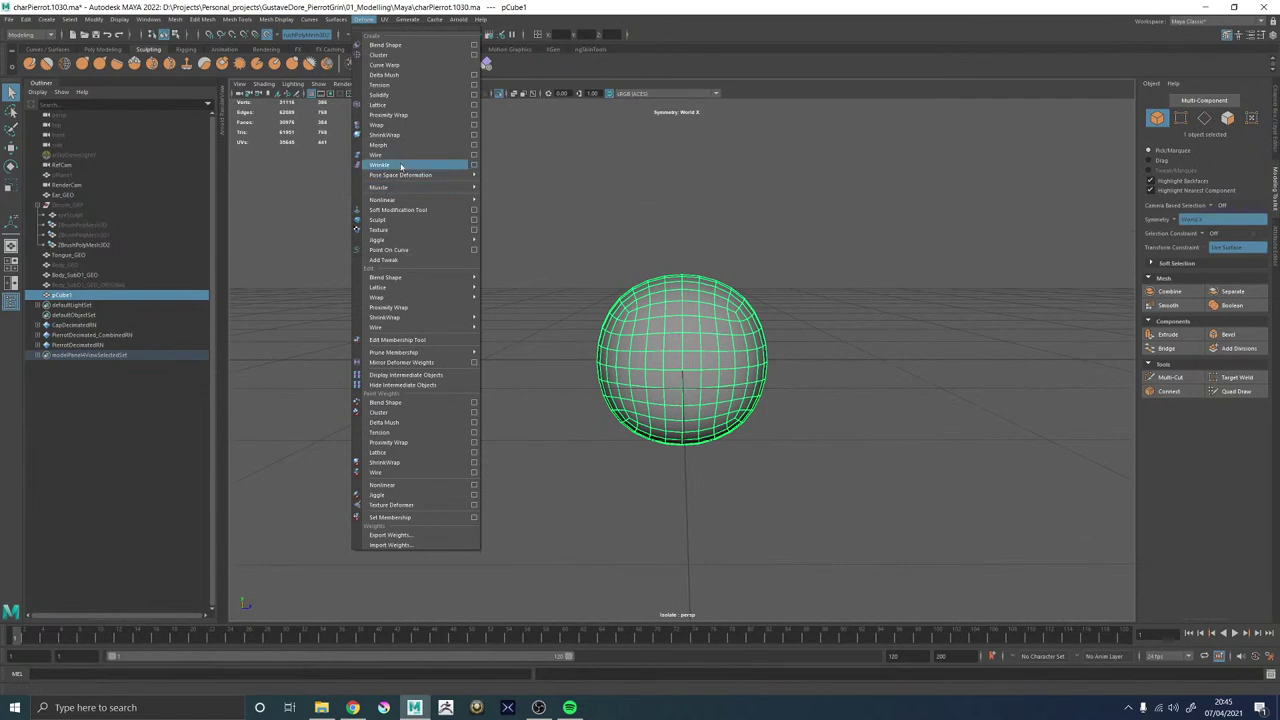
left_click(380, 219)
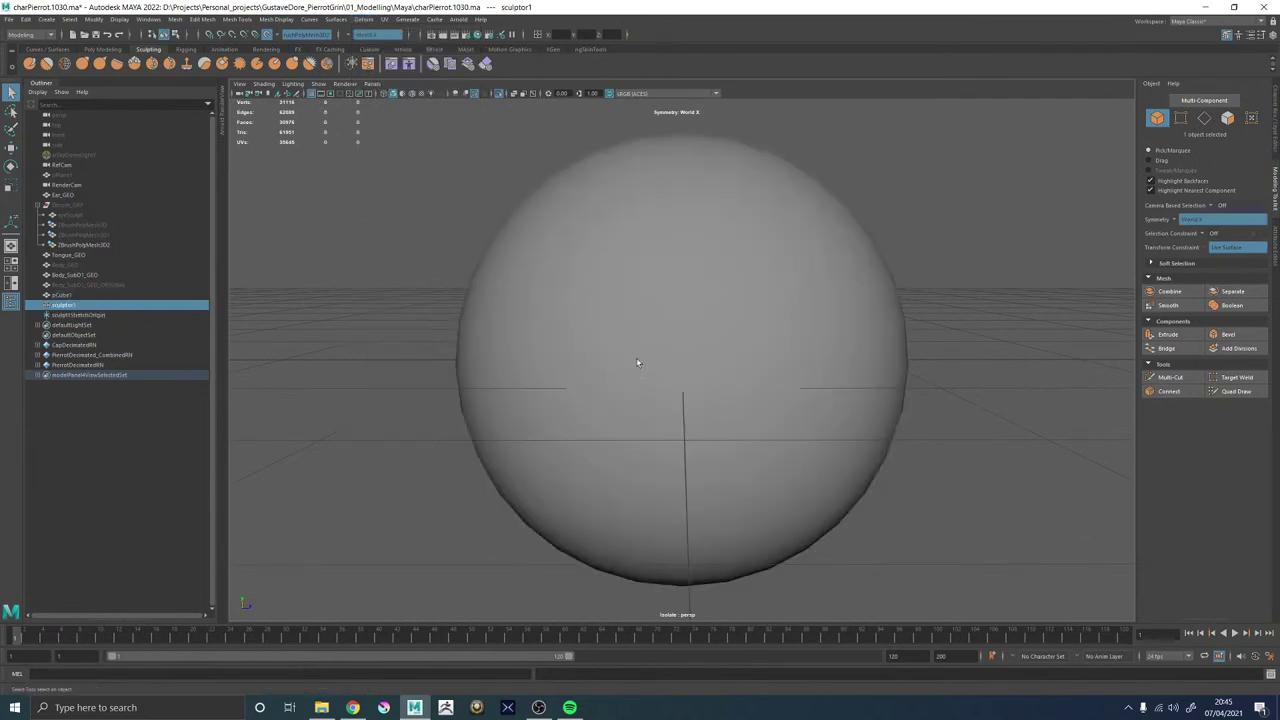
Scale up the Sculpt deformer's sculptor to enlarge and round the mesh, and delete the mesh's construction history.
key("r")
left_click_drag(682, 360, 840, 322)
left_click(845, 321)
key("alt+shift+d")
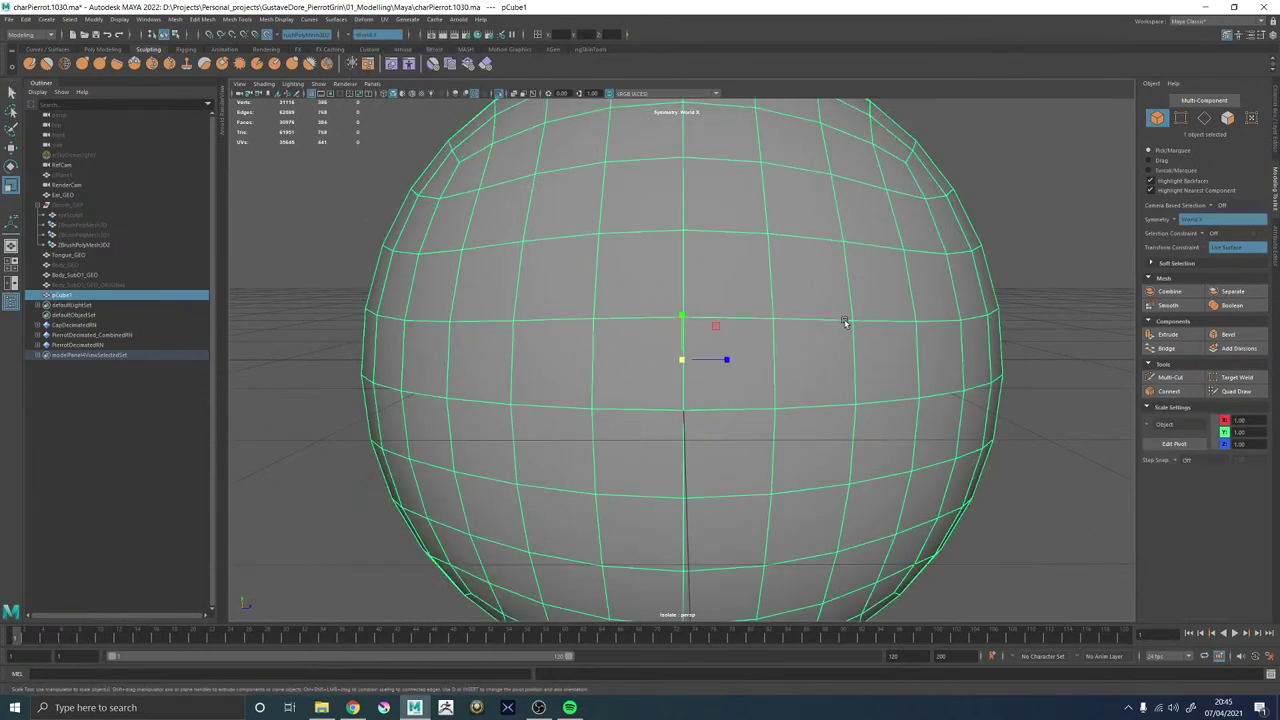
Try to pull one vertex on the sphere's front outward along Z with a widened soft selection.
scroll(845, 322, "down", 7)
left_click_drag(912, 343, 752, 343, "alt")
right_click_drag(755, 342, 710, 344)
scroll(737, 351, "up", 3)
left_click(811, 373)
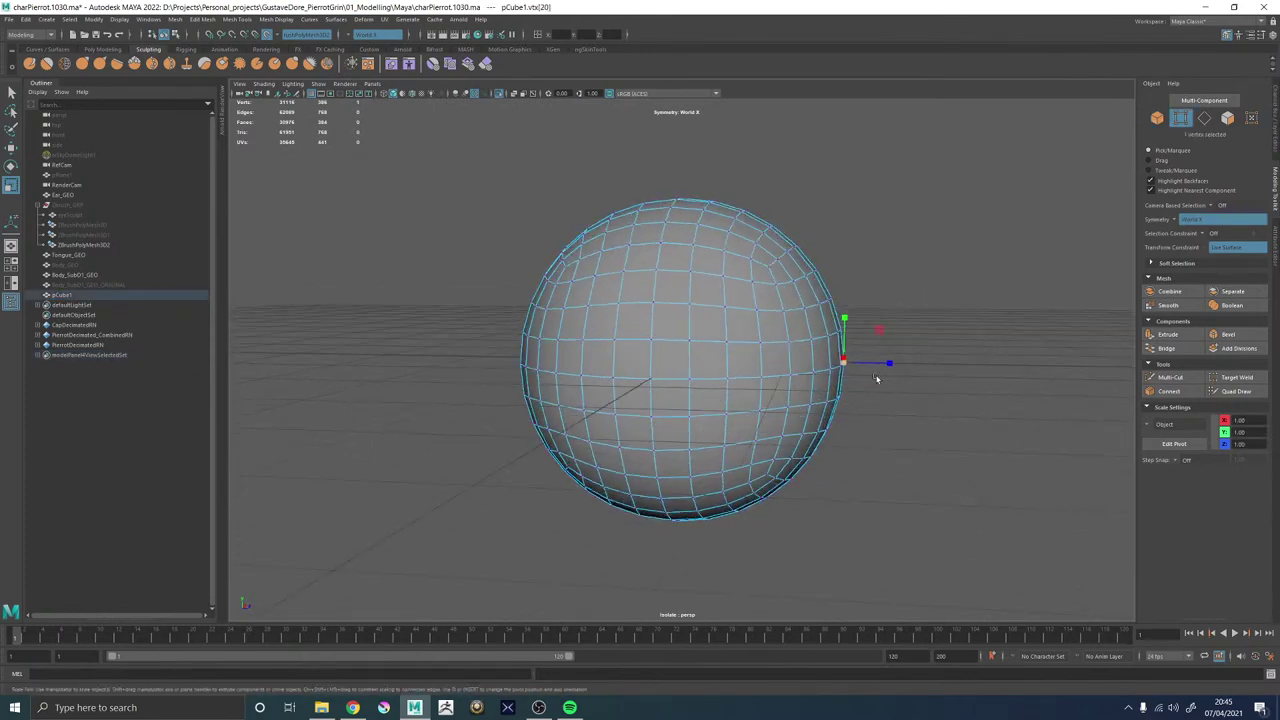
key("b")
left_click_drag(850, 404, 968, 411)
key("w")
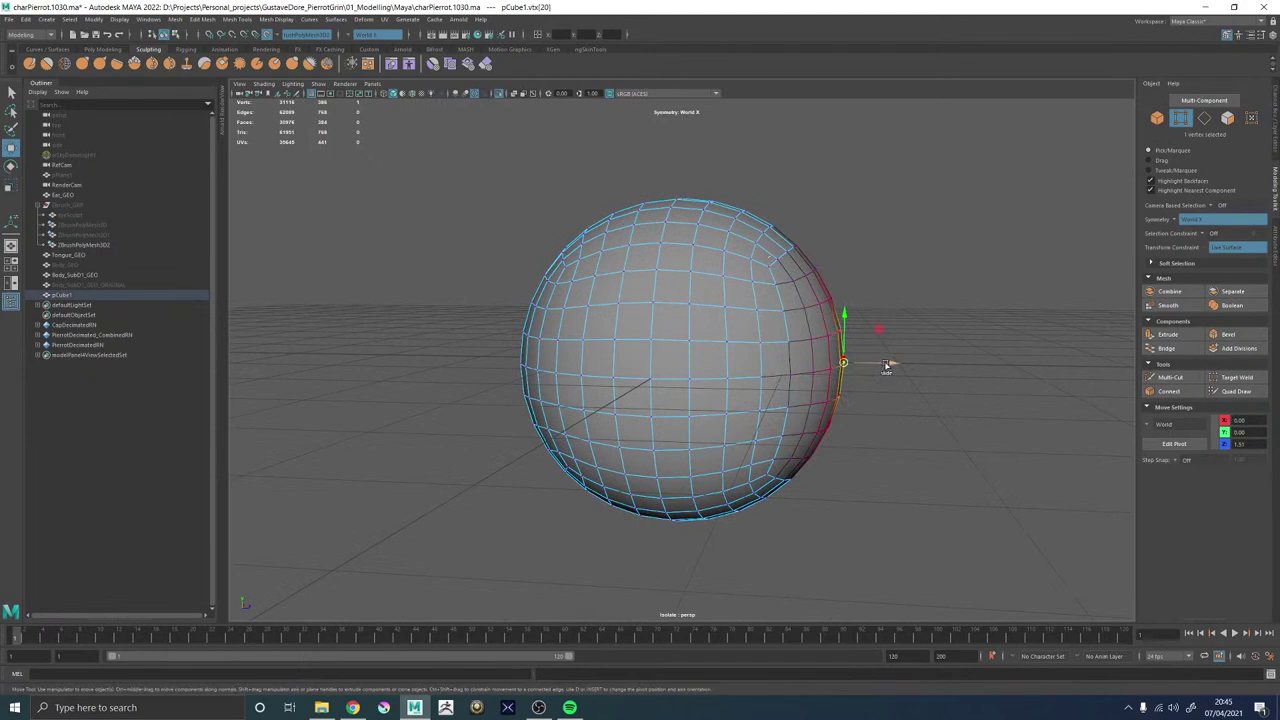
left_click_drag(887, 364, 932, 366)
key("ctrl+z")
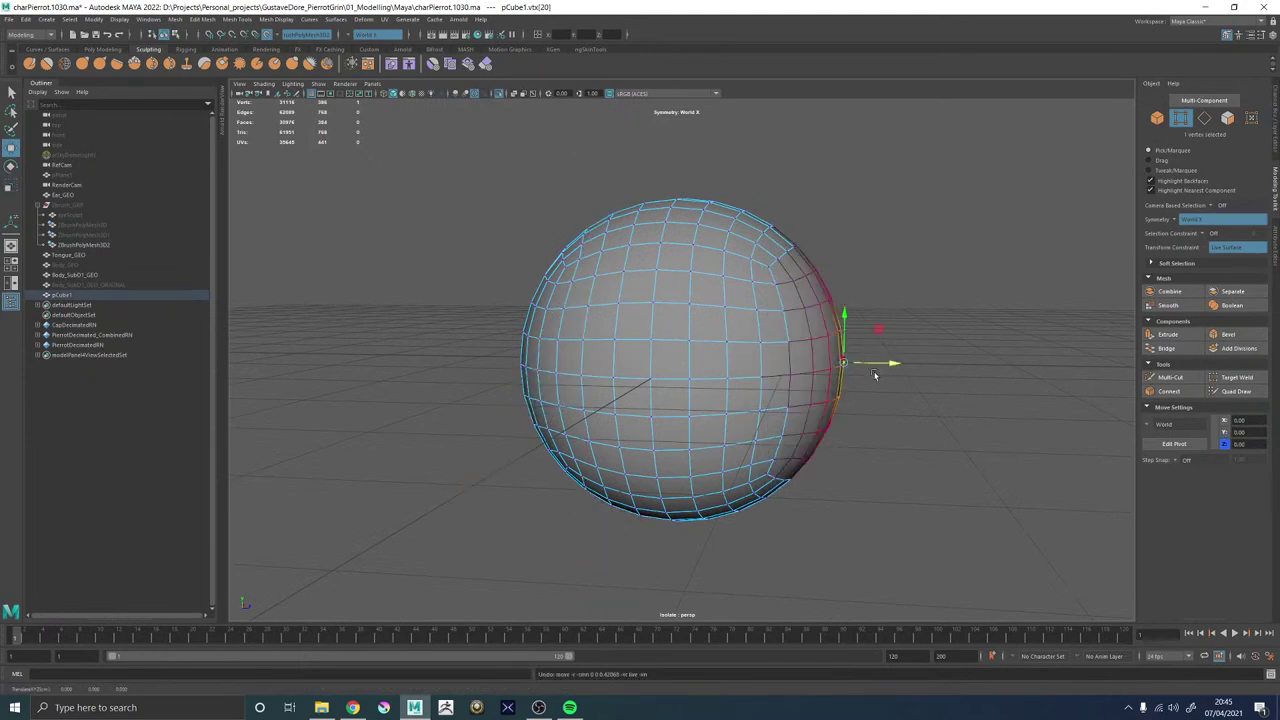
Turn off the live surface and pull the soft-selected front vertex outward along Z, returning to object mode.
left_click(268, 35)
left_click_drag(894, 364, 929, 362)
key("F8")
left_click(894, 189)
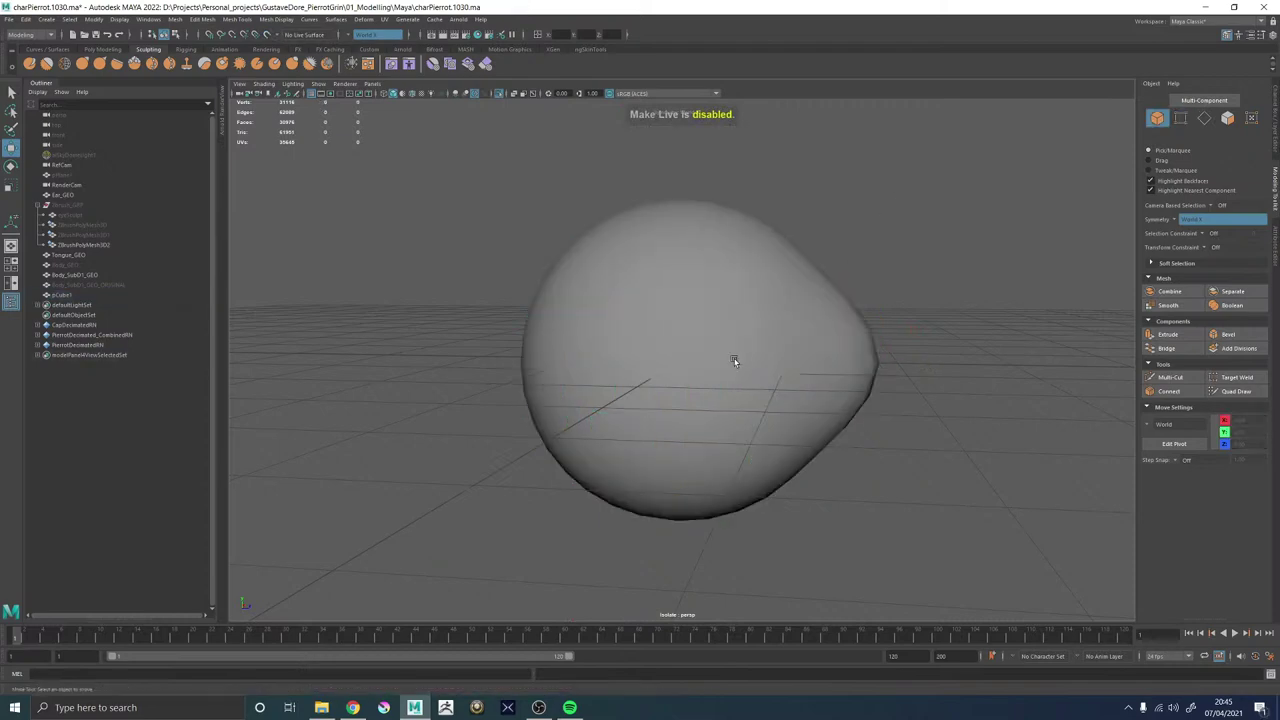
Preview the bulged sphere with smooth mesh display and examine its shape from another side.
left_click(734, 360)
key("3")
left_click(934, 241)
scroll(820, 308, "down", 5)
left_click_drag(820, 308, 700, 312, "alt")
scroll(685, 369, "up", 5)
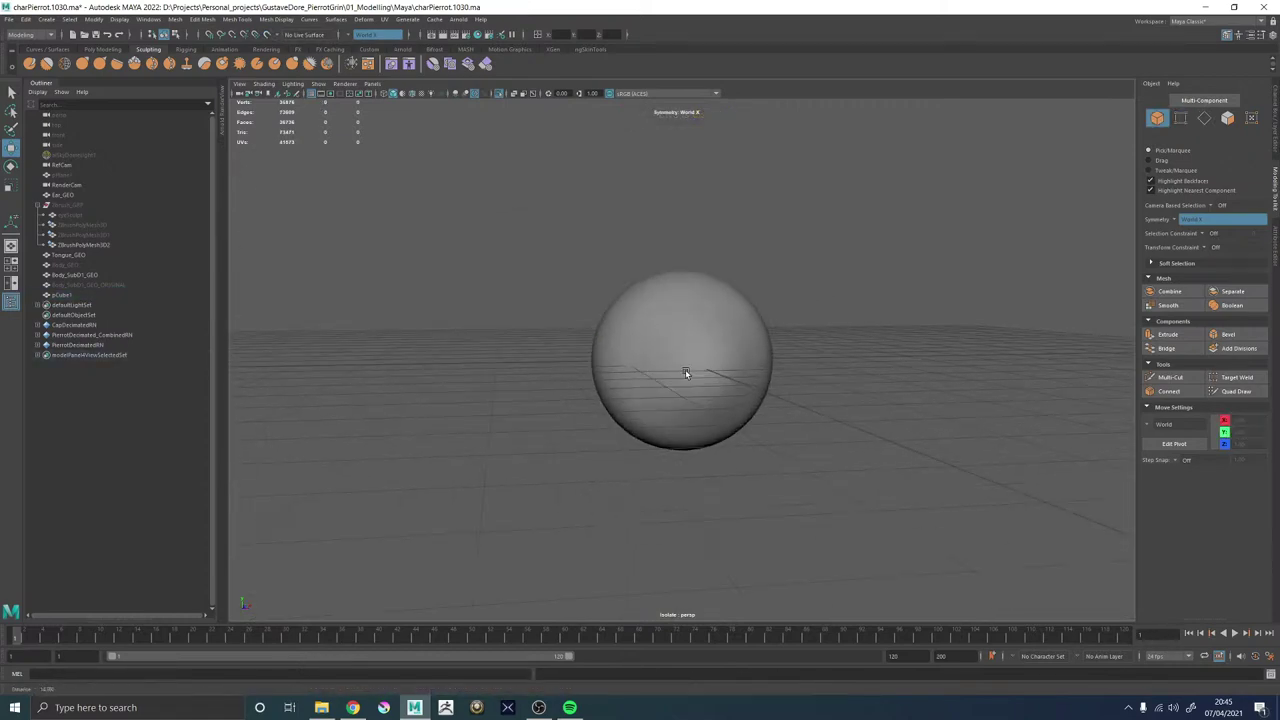
Restore the unsmoothed display, undo the vertex pull and return the sphere to object mode.
left_click(688, 364)
key("1")
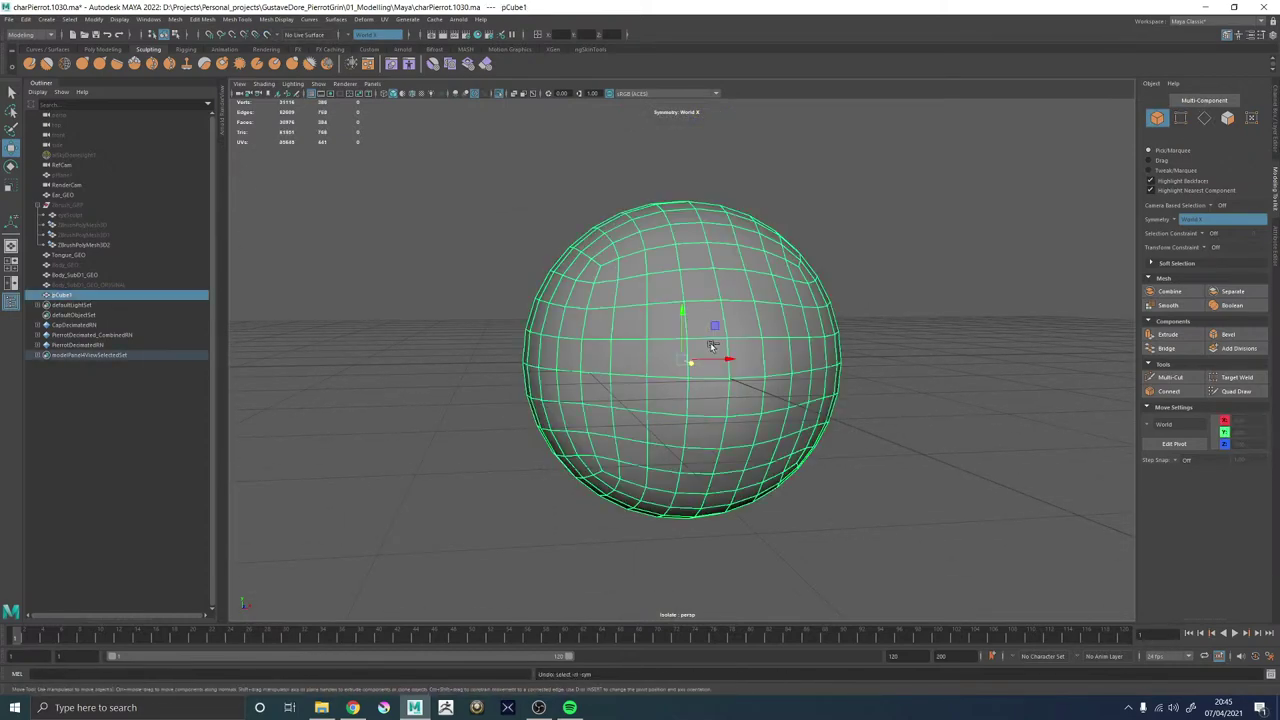
key("ctrl+z")
key("ctrl+z")
key("ctrl+z")
key("ctrl+z")
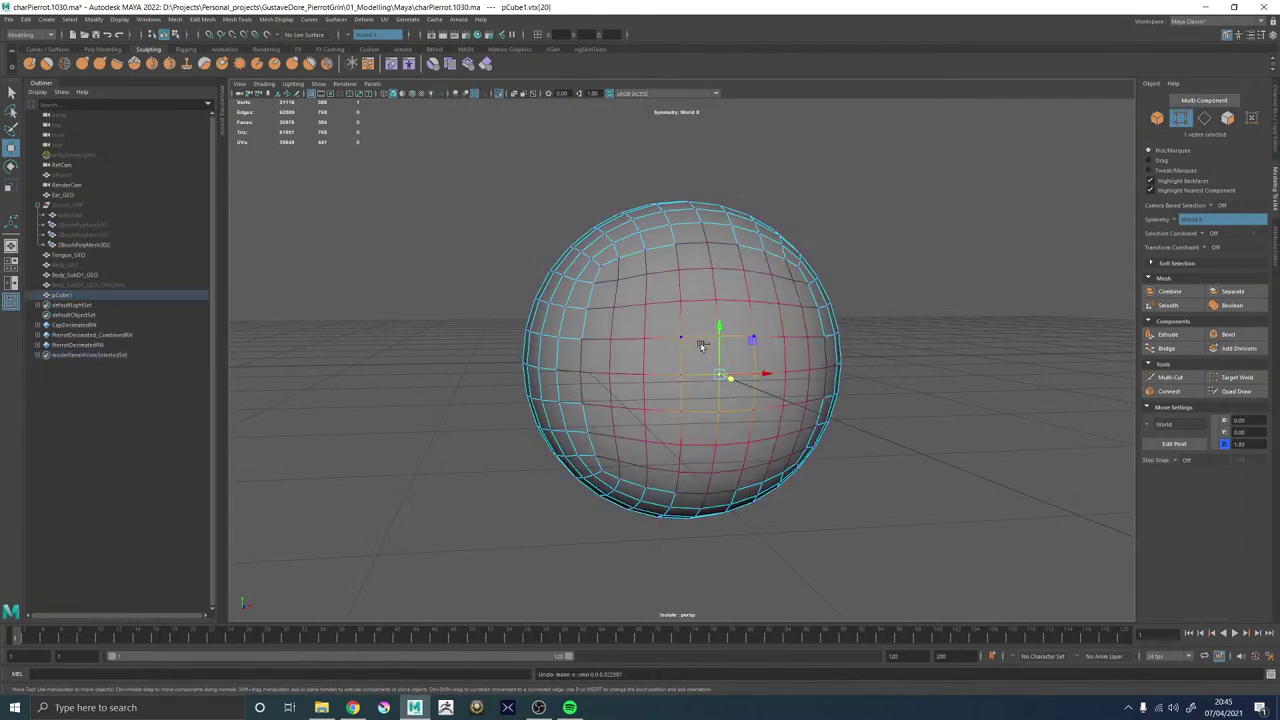
left_click_drag(665, 346, 734, 358, "alt")
right_click_drag(782, 232, 908, 131)
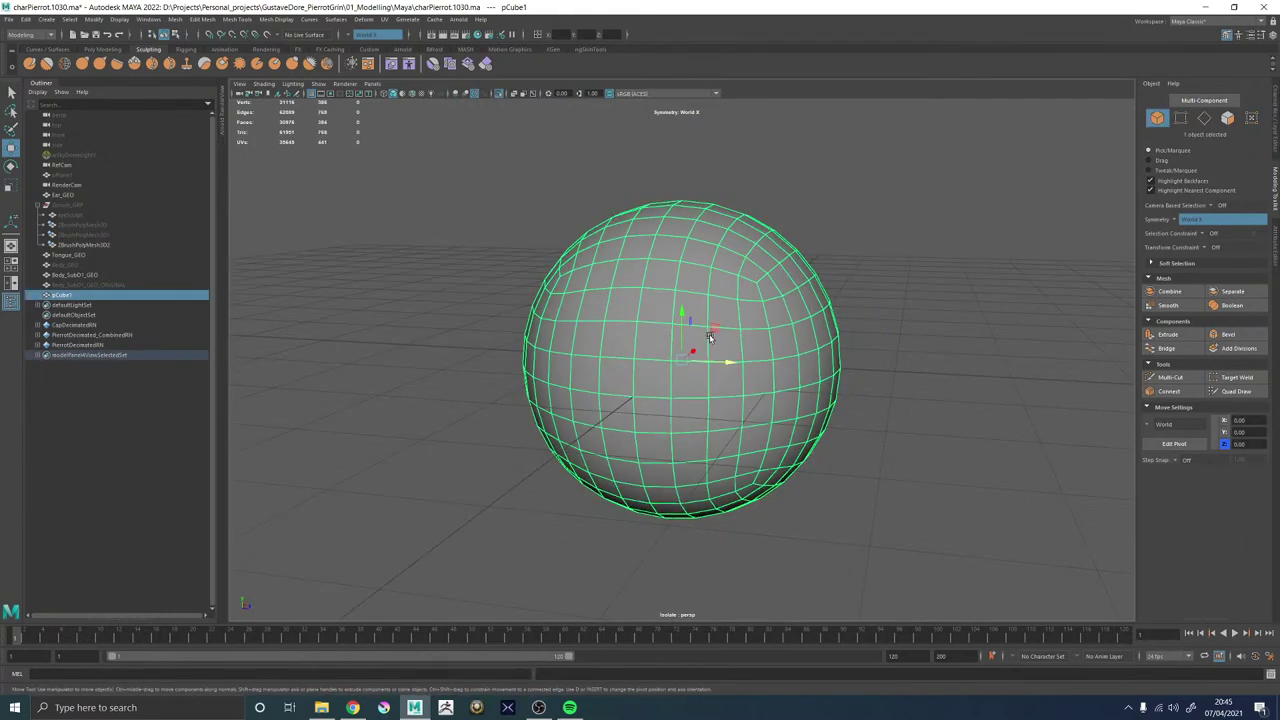
Duplicate the sphere, place the copy at the original's front edge along Z and scale it uniformly to about 0.51.
left_click_drag(714, 338, 597, 360, "alt")
key("ctrl+d")
key("r")
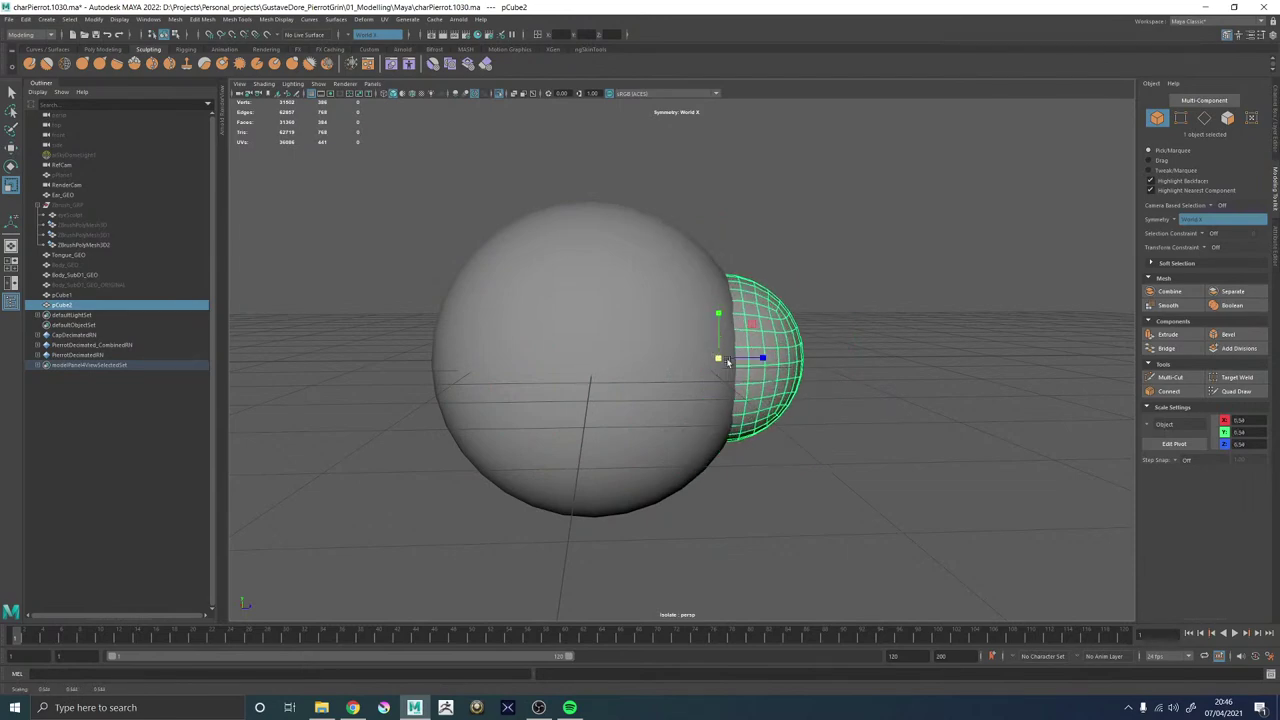
left_click_drag(728, 362, 614, 374, "alt")
left_click(708, 321)
left_click_drag(655, 321, 827, 329, "alt")
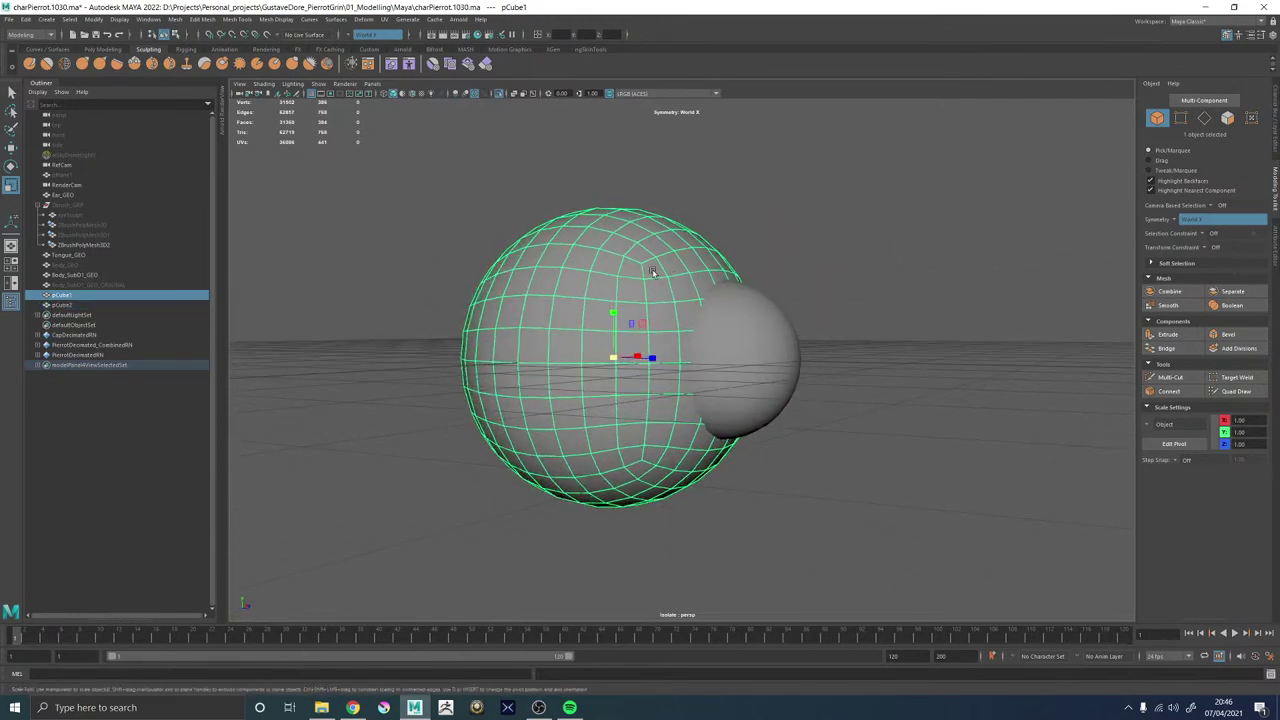
left_click(735, 295, "shift")
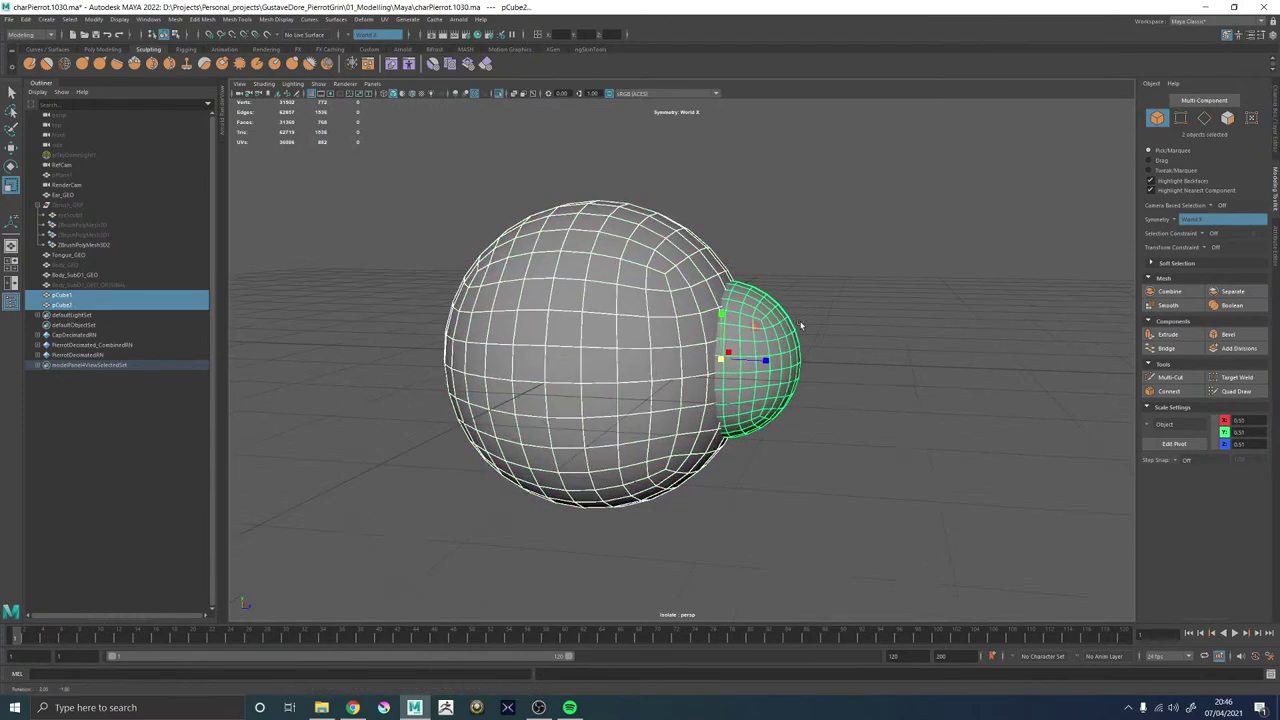
left_click_drag(735, 295, 730, 352, "alt")
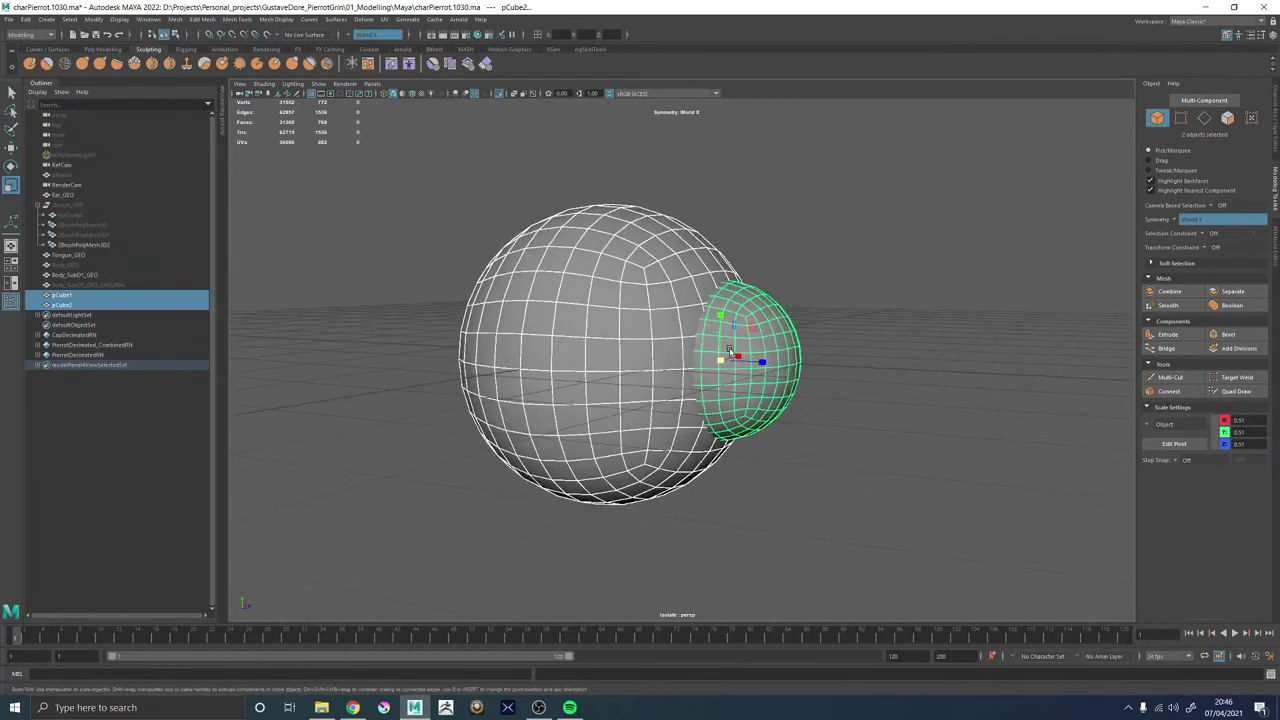
Try smoothing the large sphere by one more level to compare its mesh density.
left_click(655, 290)
right_click(658, 276, "shift")
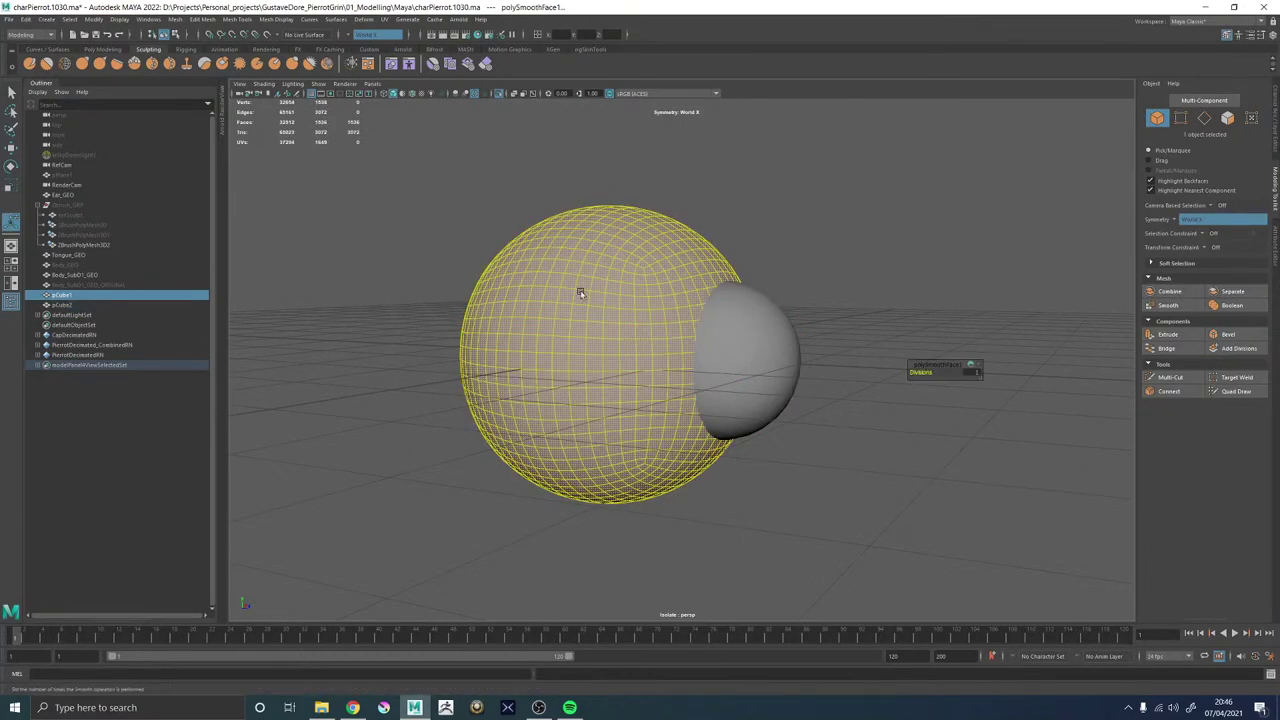
key("q")
left_click(760, 157)
left_click(655, 287)
key("ctrl+z")
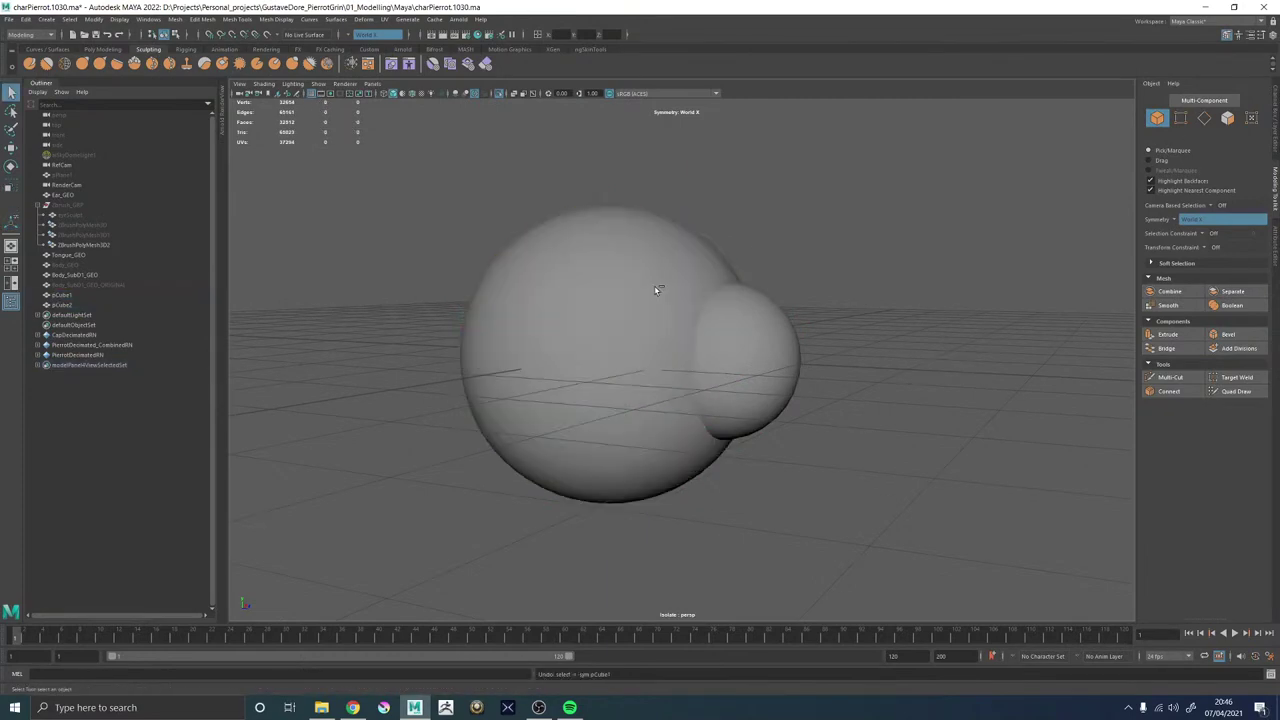
key("ctrl+z")
key("ctrl+z")
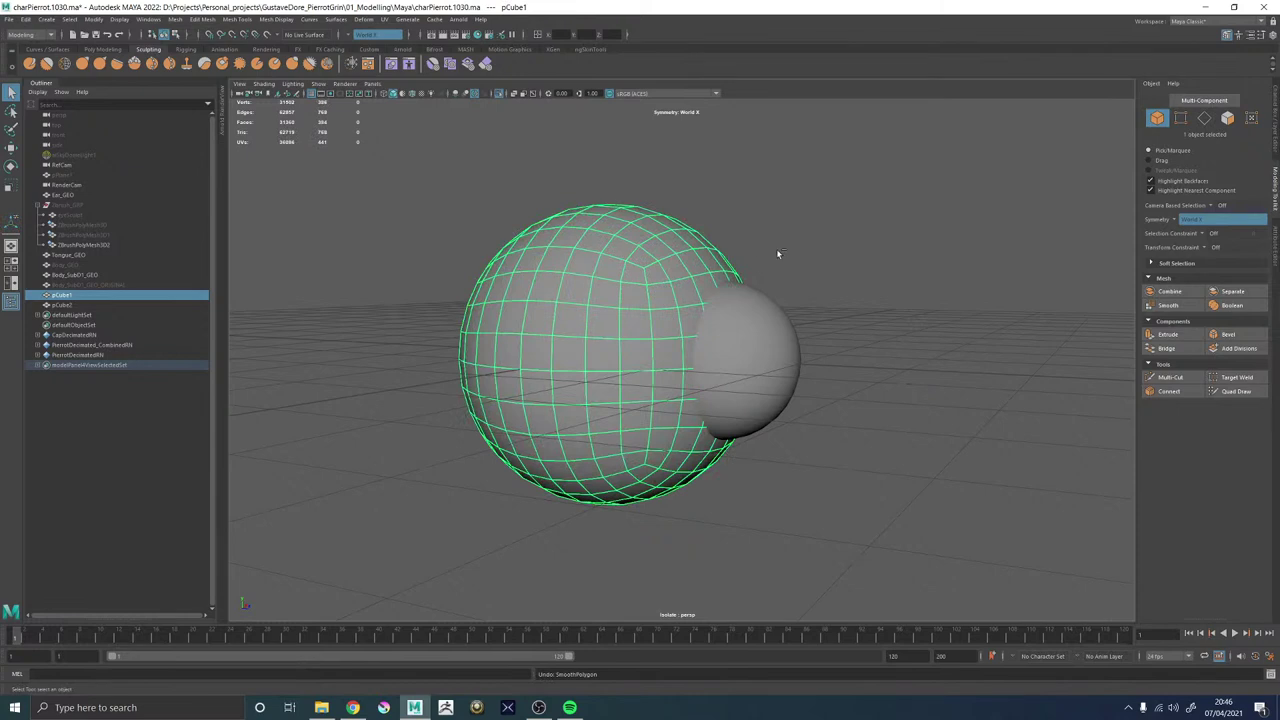
Duplicate the large sphere as a backup and hide the copy.
key("ctrl+d")
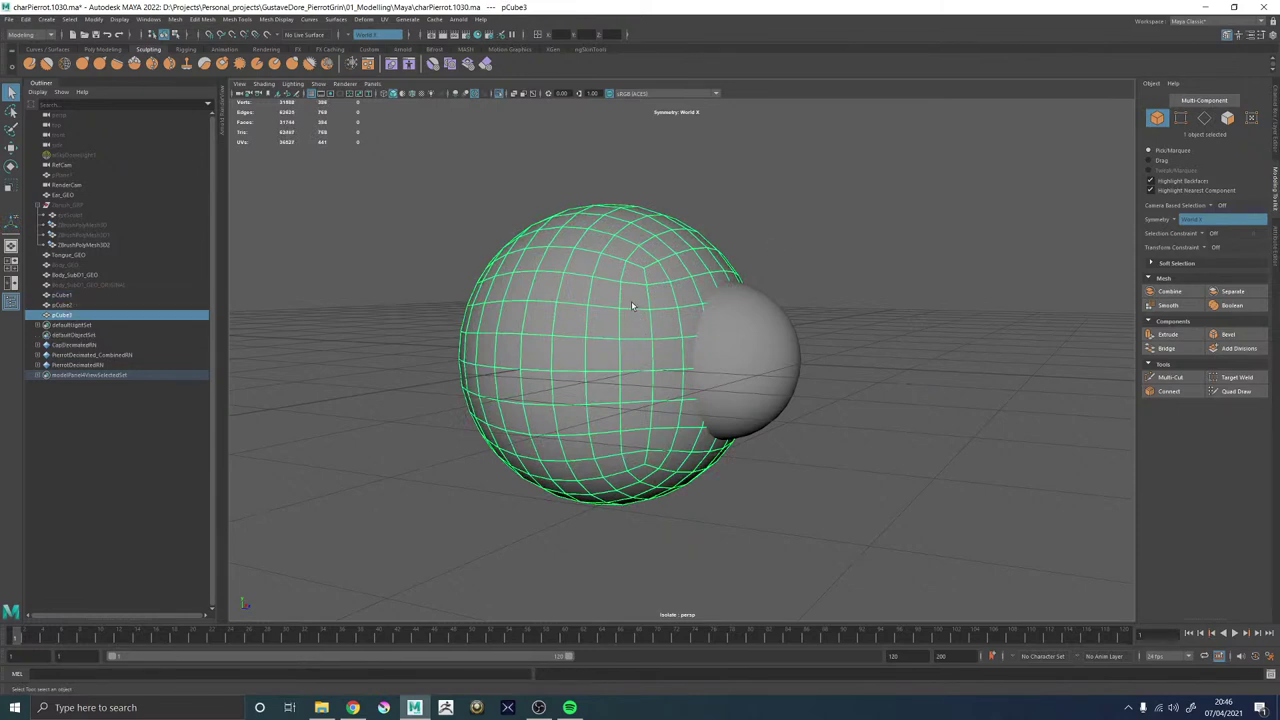
key("ctrl+h")
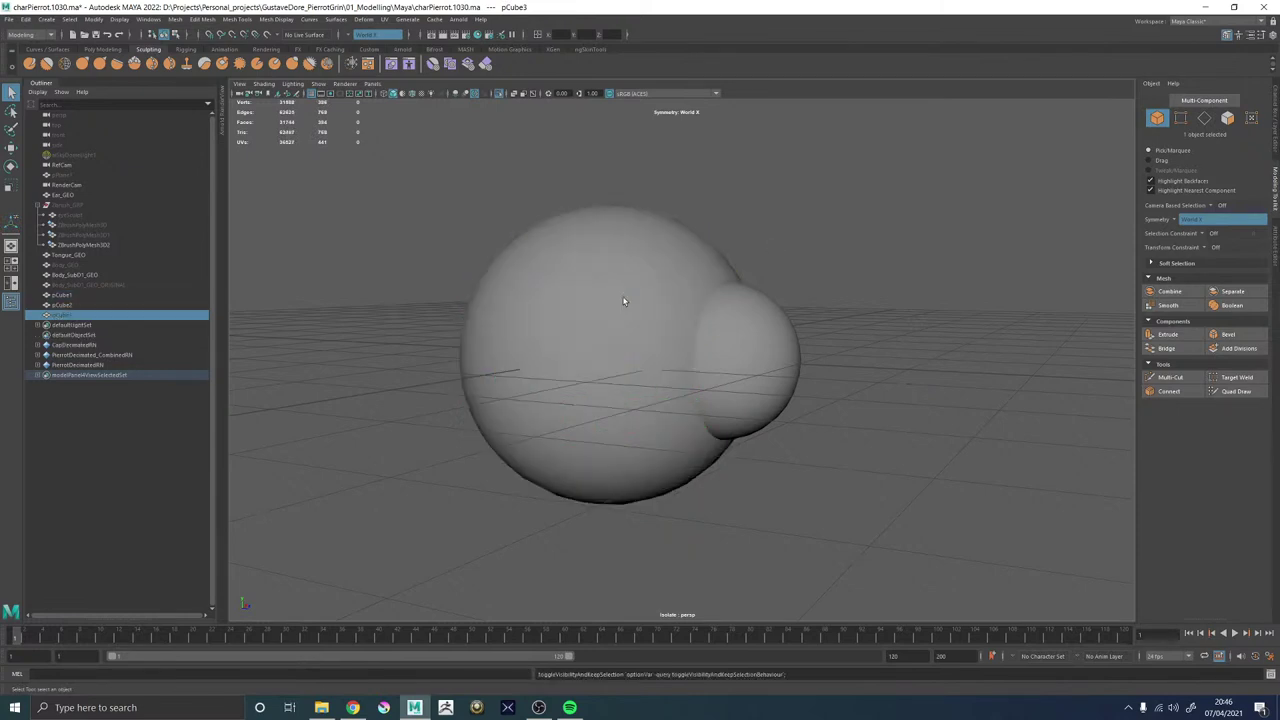
left_click(626, 300)
right_click_drag(788, 174, 474, 258, "shift")
left_click_drag(474, 258, 540, 322, "alt")
right_click_drag(540, 322, 606, 325, "alt")
left_click_drag(606, 325, 771, 355, "alt")
key("ctrl+z")
Scale the small sphere to about 0.45 in X and Y and flatten it to about 0.40 in Z.
key("q")
left_click(725, 263)
left_click(608, 264, "shift")
left_click(774, 370)
right_click_drag(771, 355, 591, 360, "alt")
left_click_drag(591, 360, 640, 374, "alt")
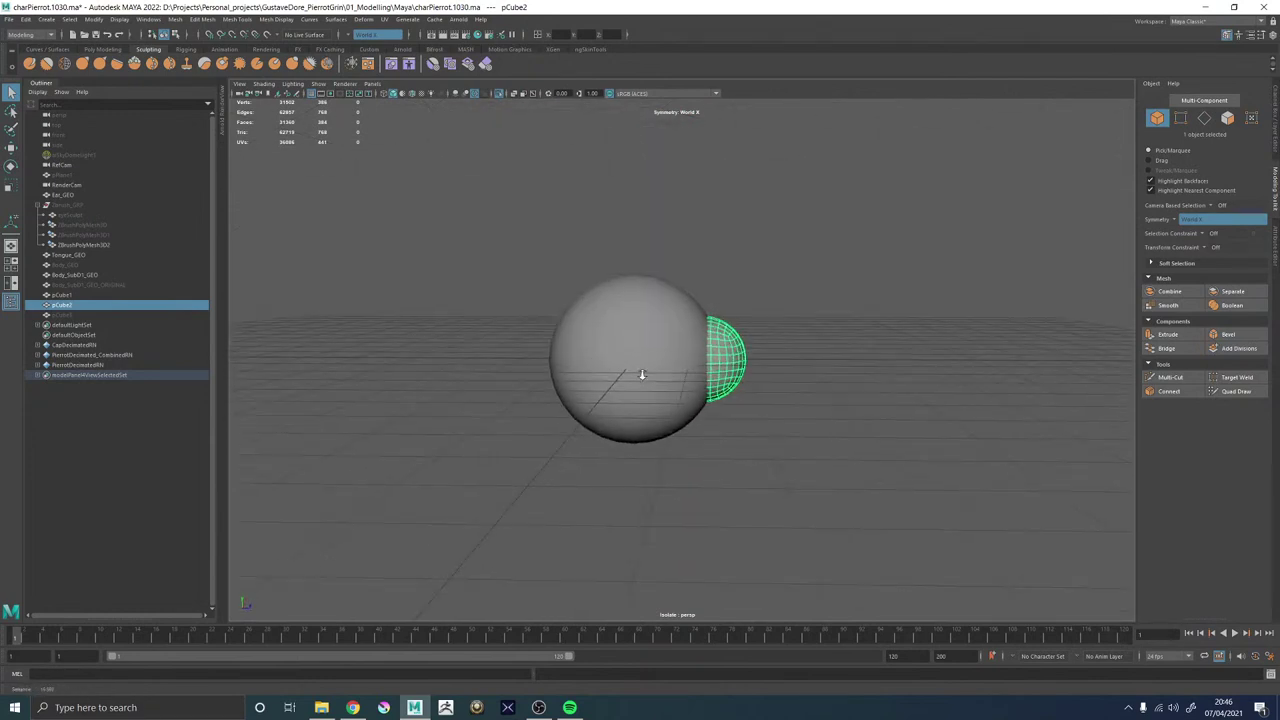
scroll(730, 345, "up", 3)
key("r")
left_click_drag(722, 362, 626, 362)
Join the large and small spheres with a Boolean union and delete the result's construction history.
left_click(711, 292)
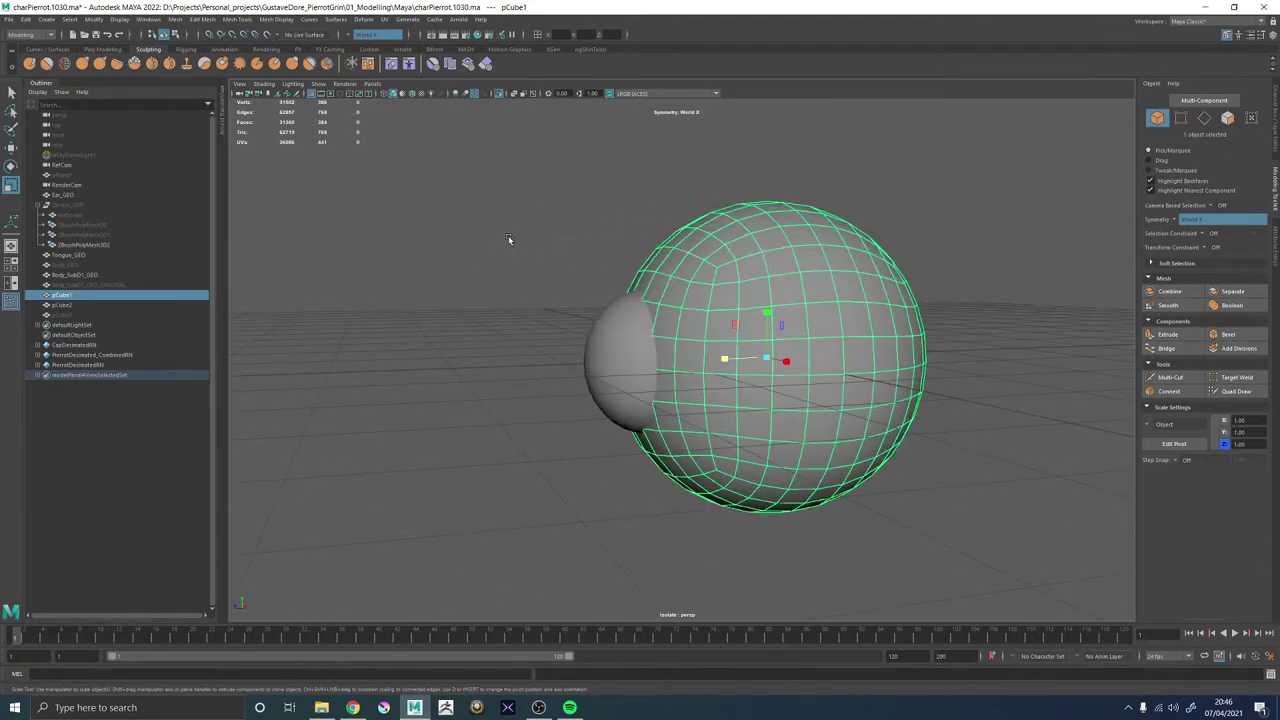
right_click_drag(508, 239, 420, 232, "alt")
left_click_drag(500, 297, 615, 305, "alt")
right_click_drag(615, 305, 960, 540, "alt")
left_click(710, 322, "shift")
left_click_drag(594, 310, 673, 322, "alt")
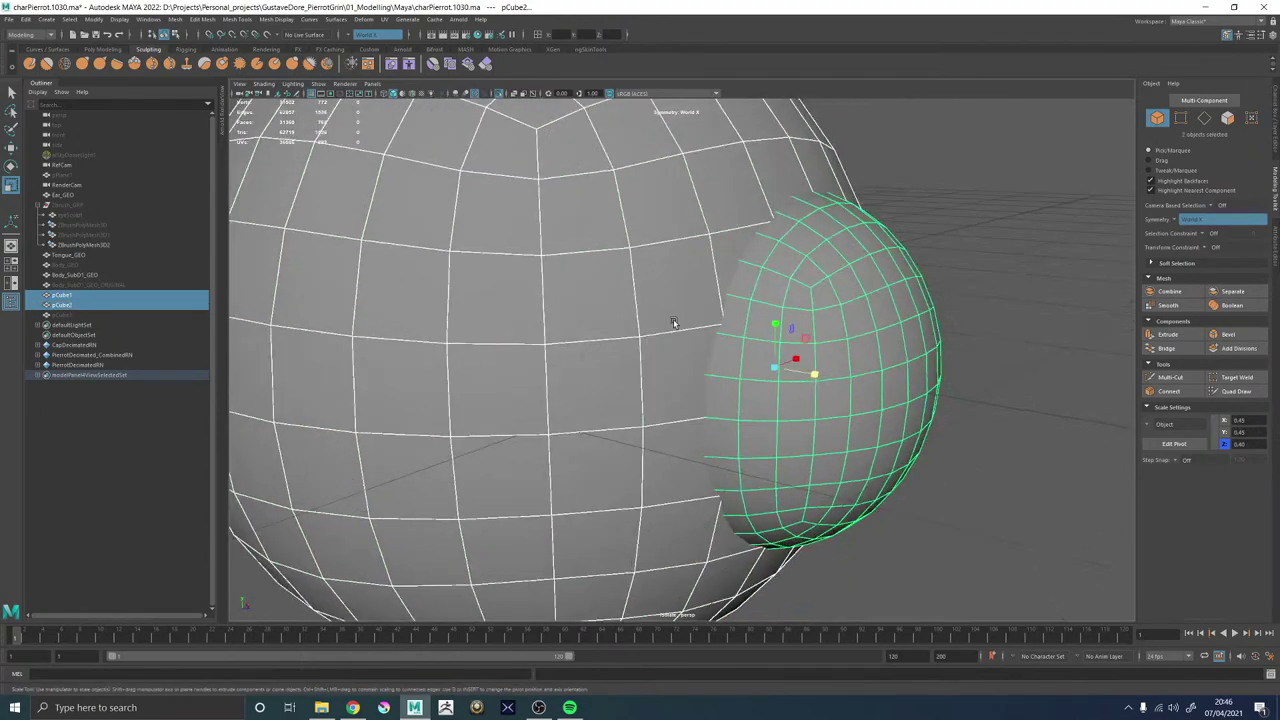
scroll(645, 295, "down", 4)
left_click_drag(579, 285, 679, 218, "alt")
right_click(681, 220, "shift")
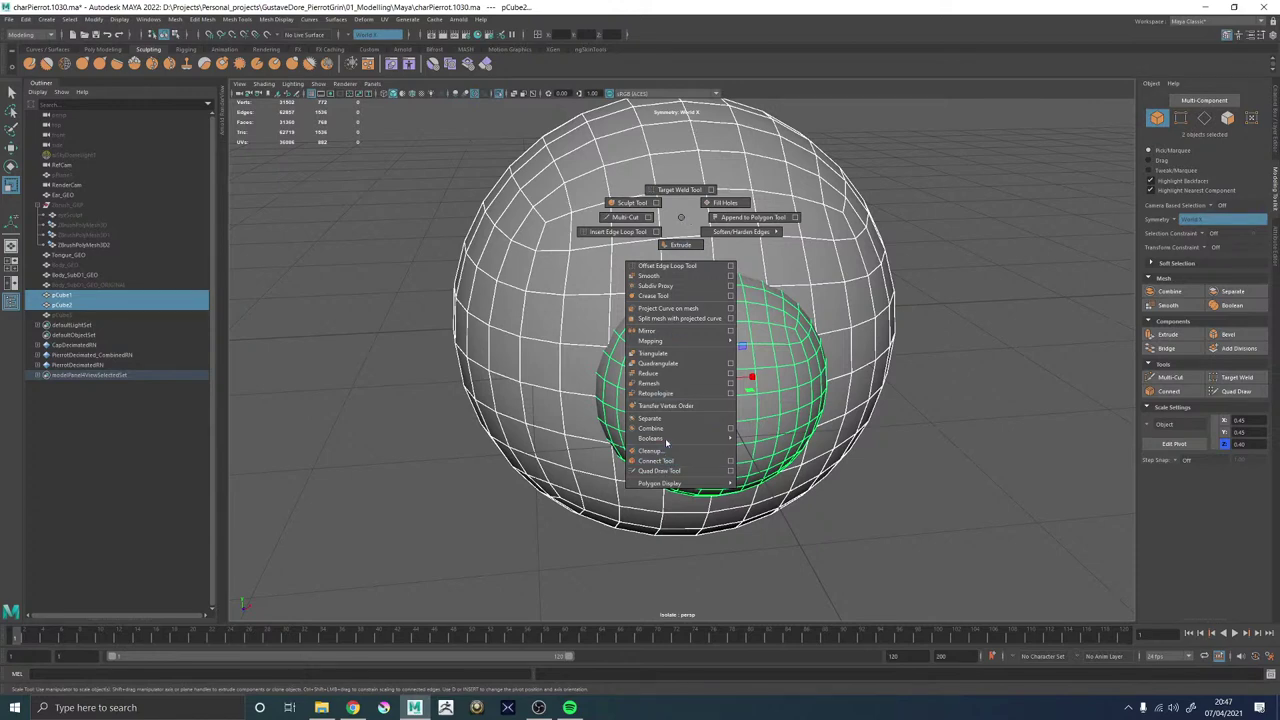
left_click(759, 439)
left_click_drag(616, 330, 655, 328, "alt")
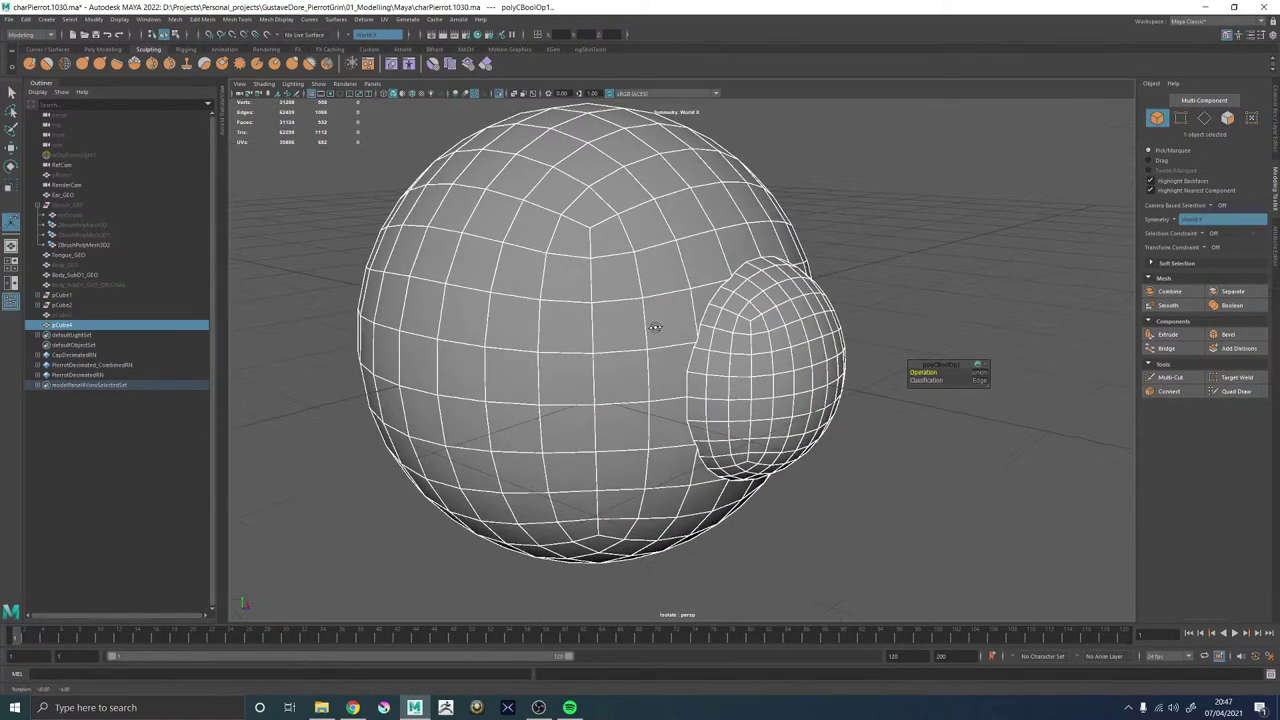
key("alt+shift+d")
Switch the joined mesh to face selection and select the strip between the large sphere's two upper corners, above the small sphere.
middle_click_drag(654, 287, 637, 343, "alt")
left_click_drag(636, 343, 667, 345, "alt")
right_click(683, 296)
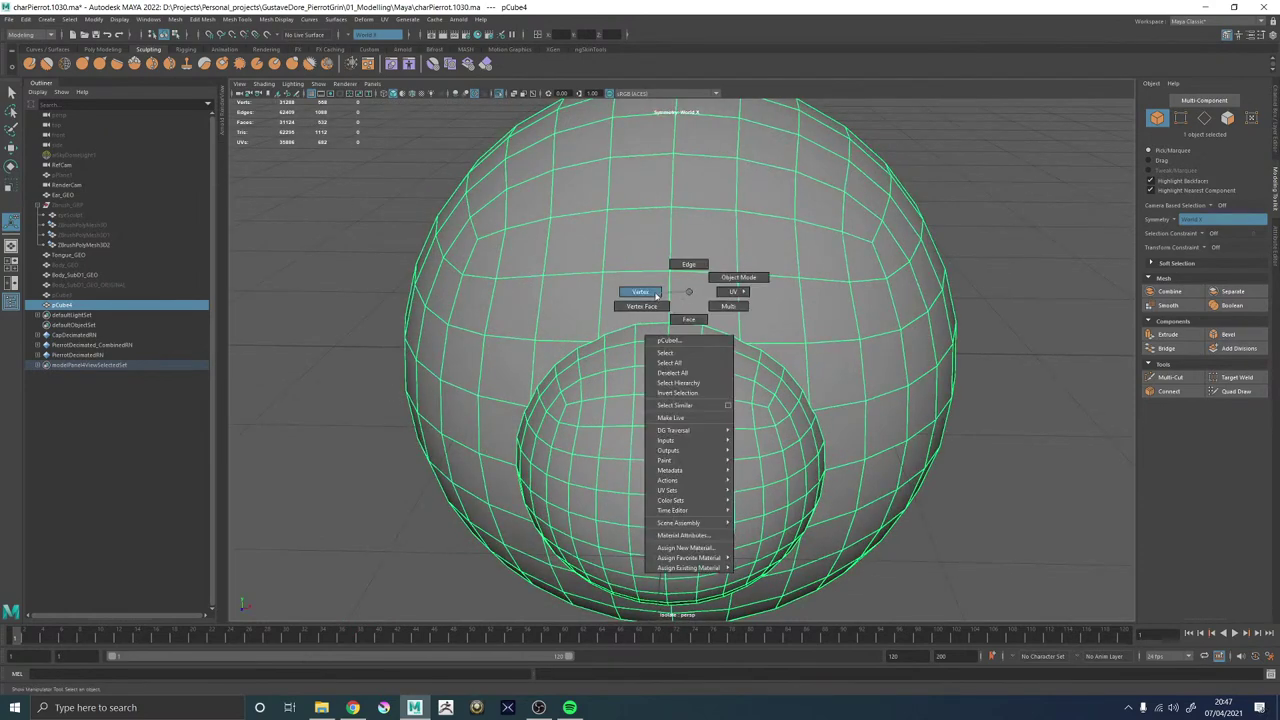
right_click_drag(656, 296, 650, 295)
left_click_drag(677, 277, 709, 277, "alt")
right_click_drag(652, 212, 677, 194)
left_click_drag(470, 290, 586, 304, "alt")
right_click_drag(546, 257, 546, 287)
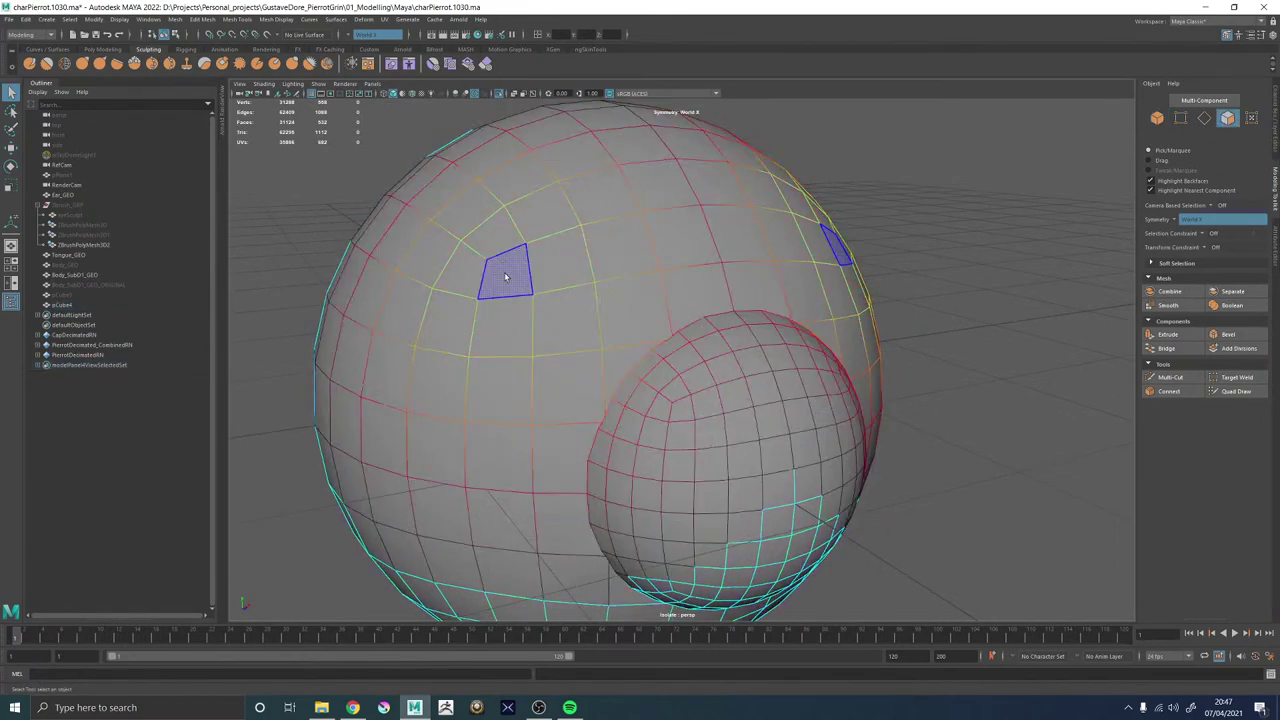
left_click(506, 275)
left_click_drag(700, 238, 677, 246, "alt")
double_click(677, 247, "shift")
Extend the face selection down both sides and beneath the small sphere, then delete the closed strip of faces.
left_click_drag(525, 318, 558, 302, "alt")
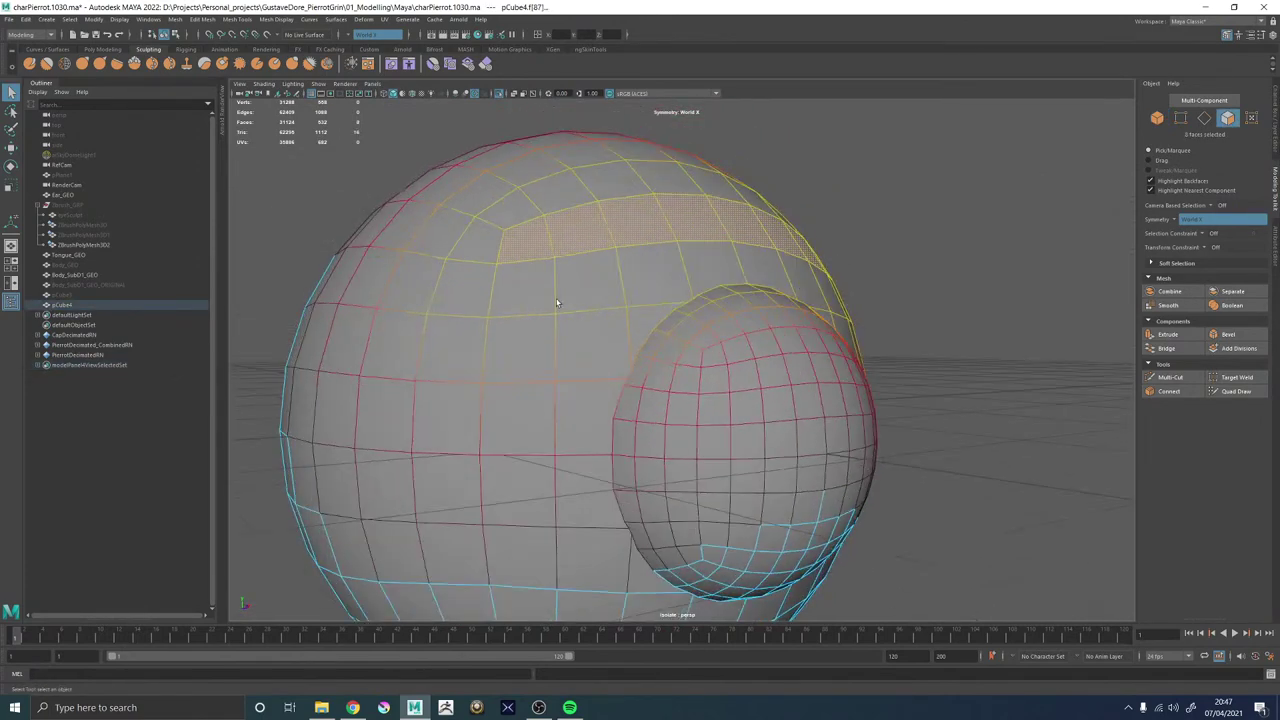
left_click_drag(518, 386, 517, 269, "alt")
double_click(563, 447, "shift")
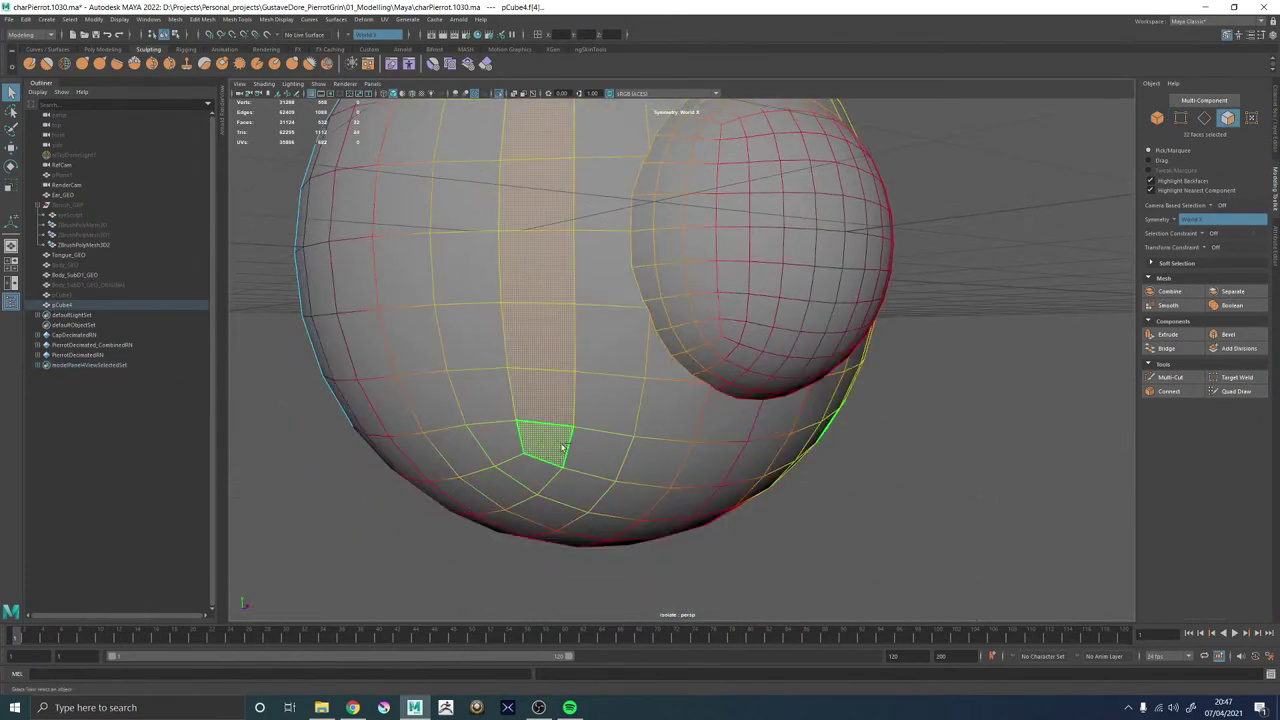
double_click(710, 463, "shift")
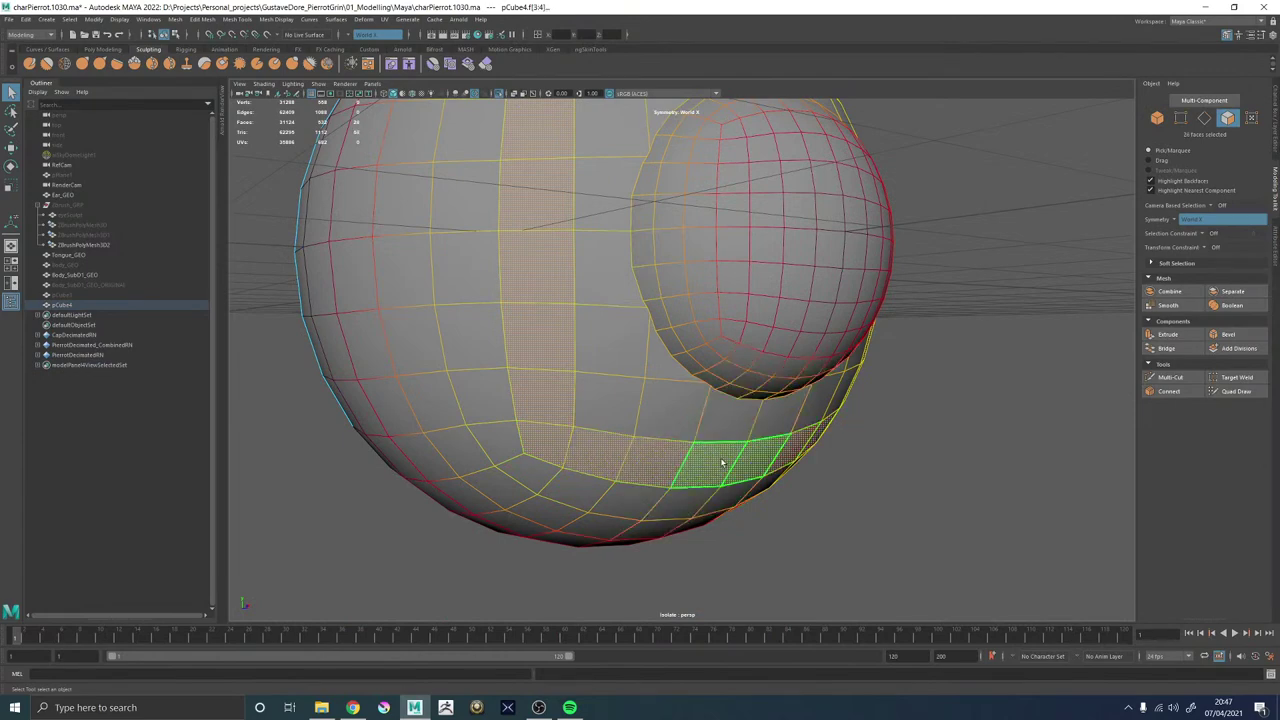
key("Delete")
Select all large-sphere faces remaining between the deleted strip and the small sphere, and delete them.
left_click_drag(722, 462, 677, 406, "alt")
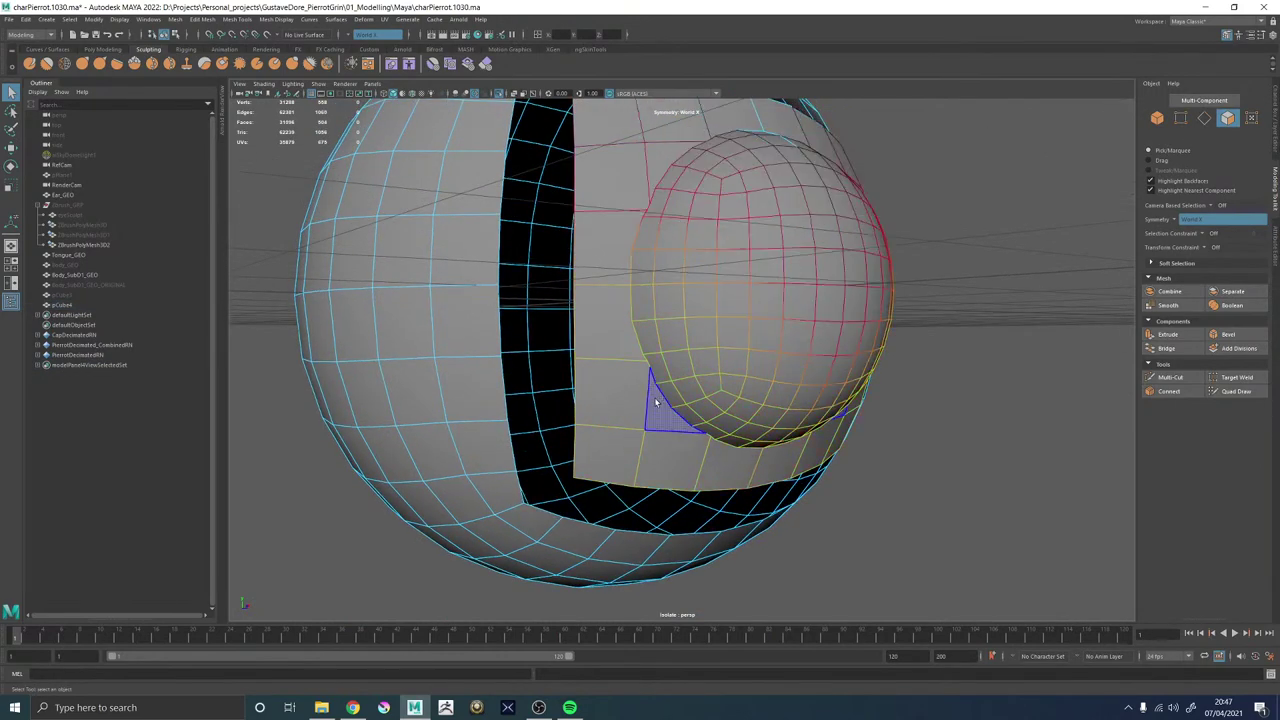
left_click(655, 401)
left_click(618, 388, "shift")
left_click(614, 306, "shift")
left_click(611, 230, "shift")
left_click(611, 168, "shift")
middle_click_drag(611, 168, 598, 301, "alt")
left_click(636, 313, "shift")
left_click(594, 279, "shift")
left_click(648, 260, "shift")
left_click(712, 243, "shift")
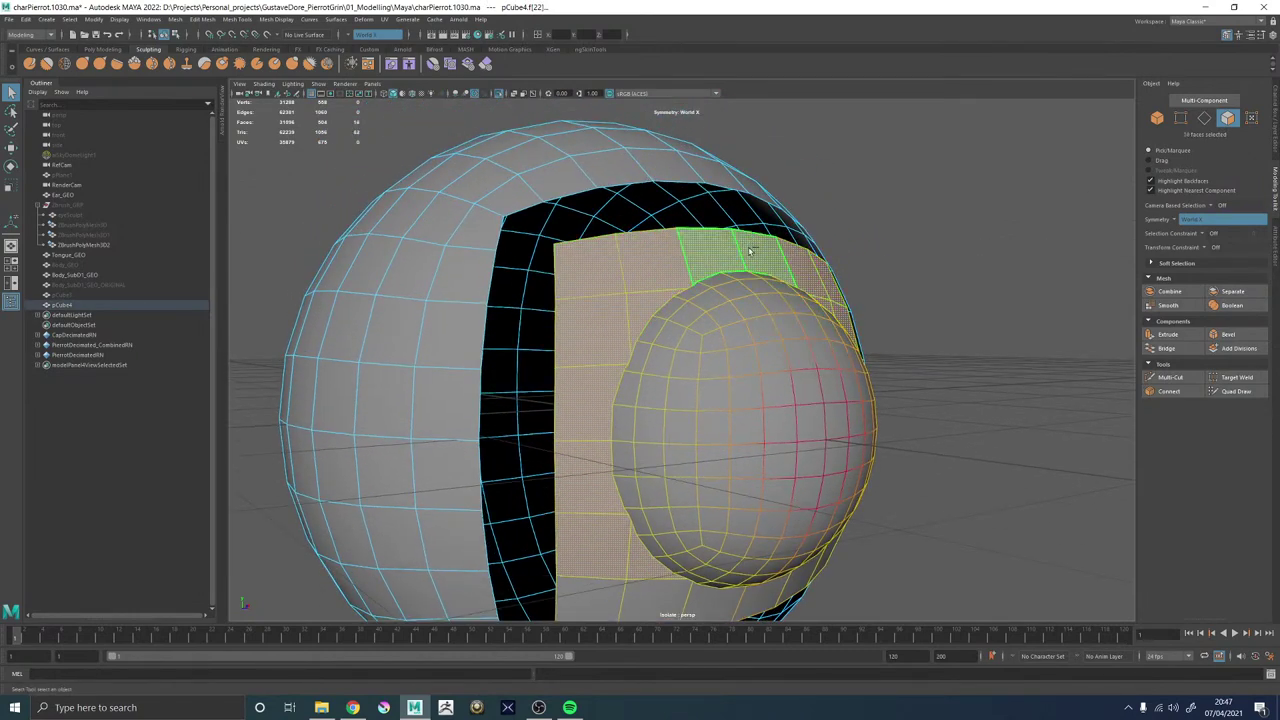
left_click_drag(710, 402, 696, 341, "alt")
left_click(575, 420, "shift")
left_click(625, 450, "shift")
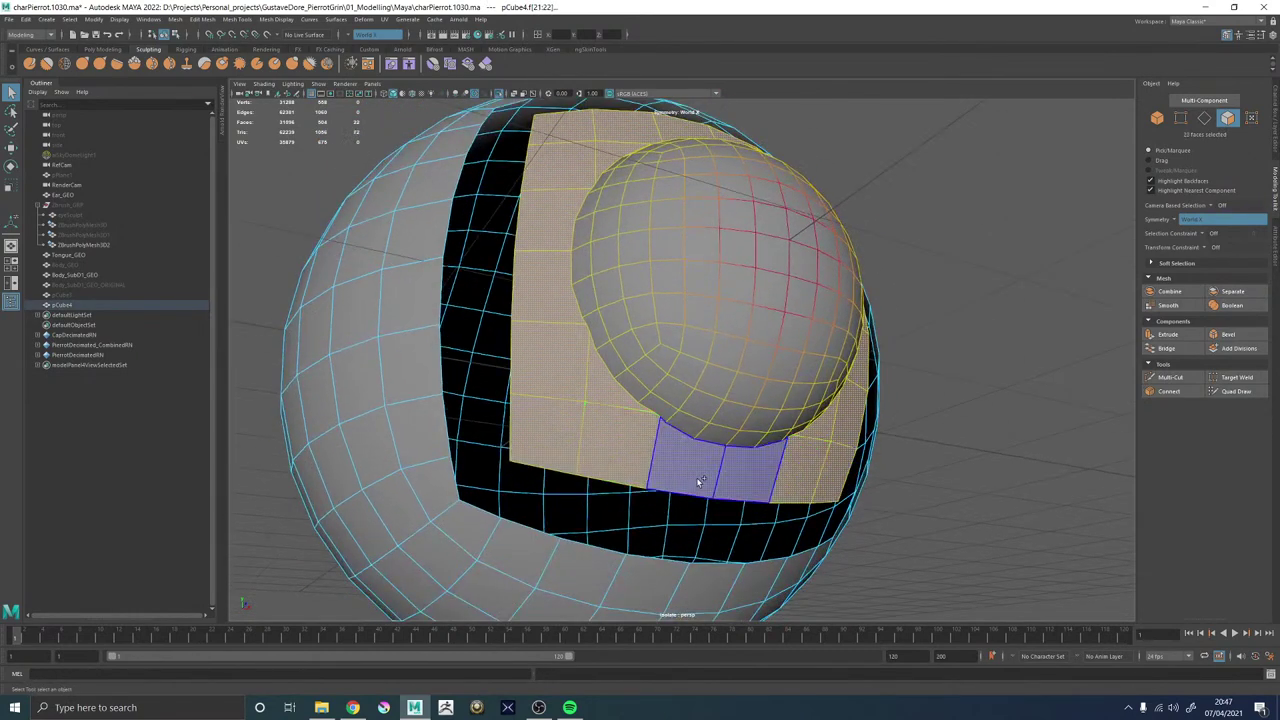
left_click(700, 482, "shift")
key("Delete")
Delete the surplus vertices along the small sphere's open border, at its lower and upper corners.
left_click_drag(766, 486, 670, 402, "alt")
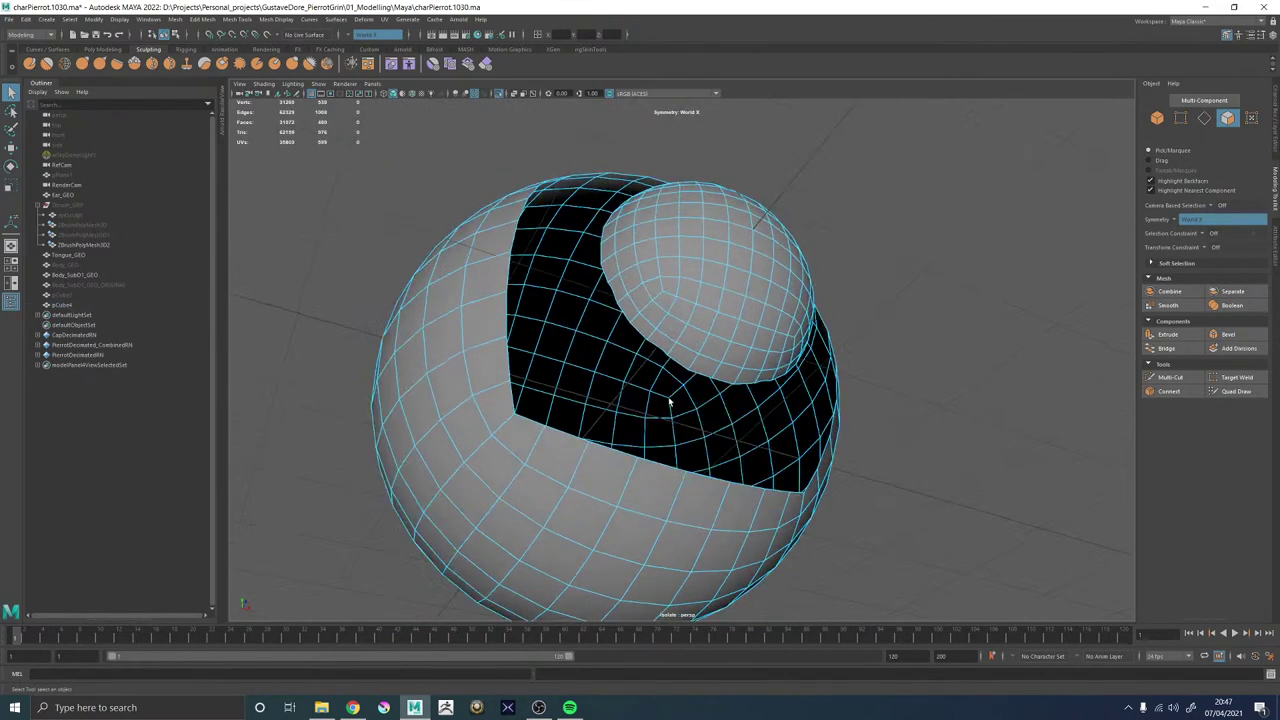
scroll(670, 402, "up", 5)
left_click(640, 327)
left_click(645, 340)
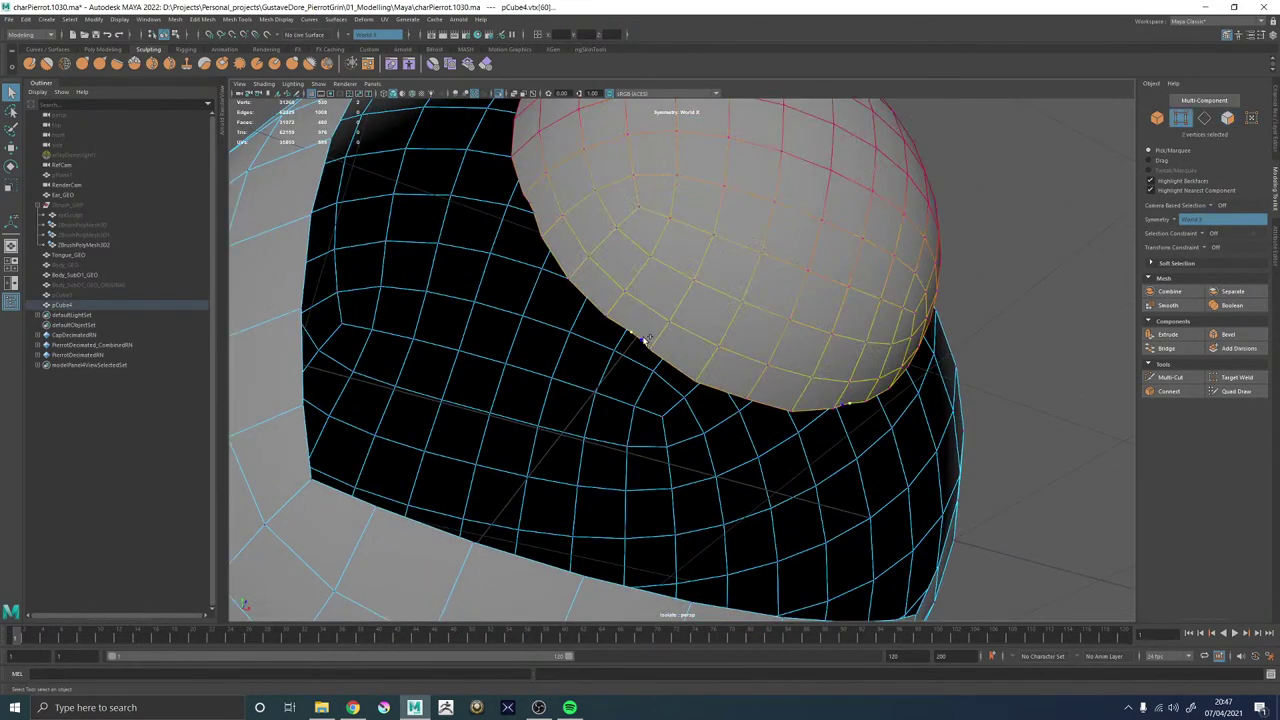
key("Delete")
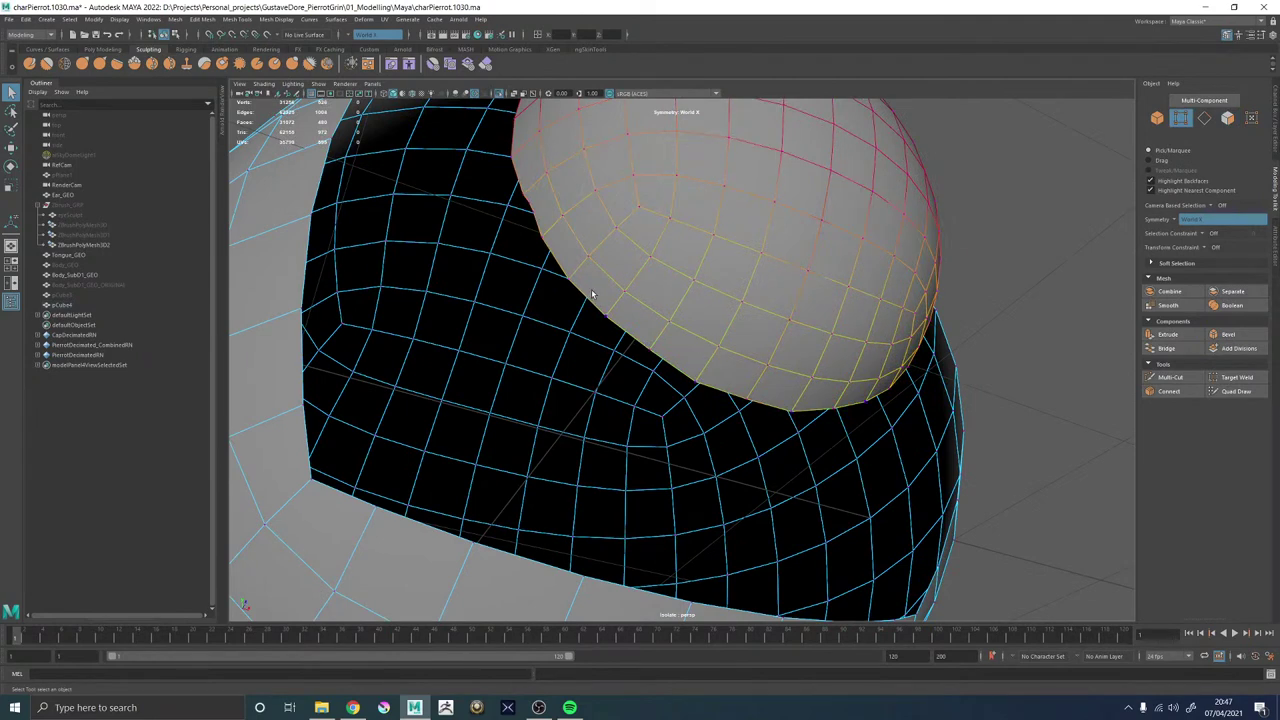
left_click(537, 214)
left_click(538, 215)
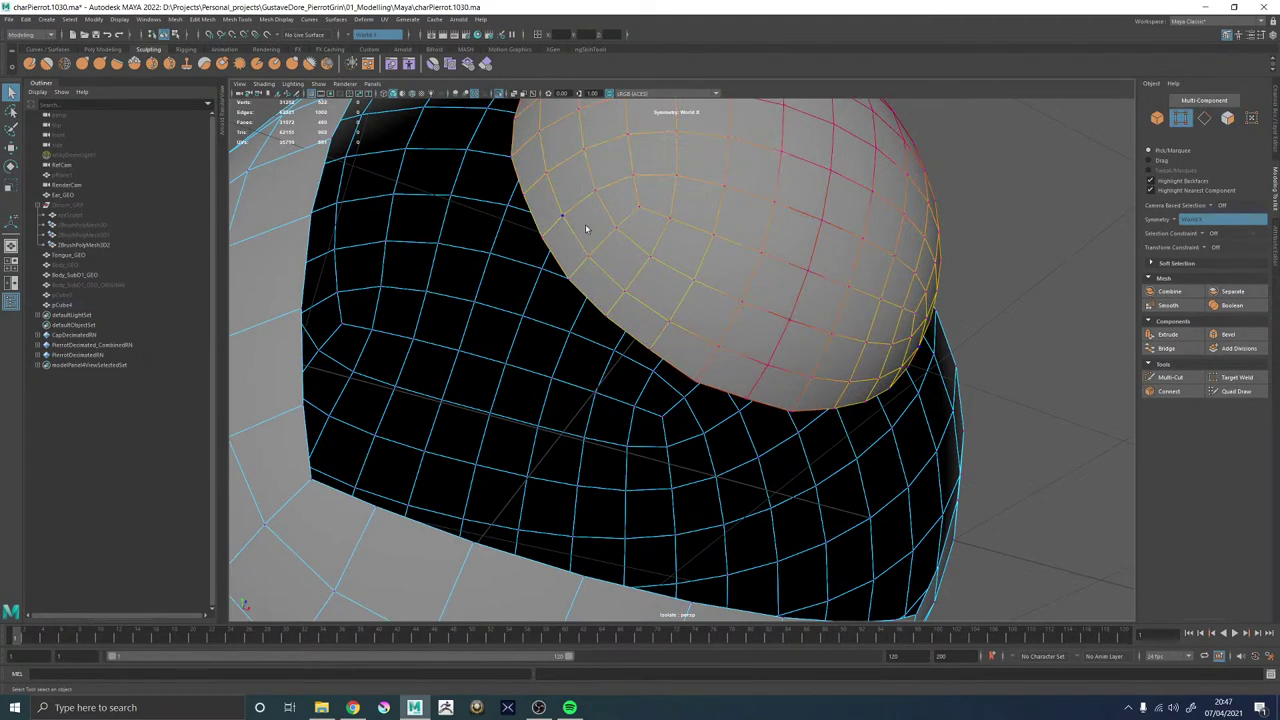
left_click_drag(586, 229, 694, 246, "alt")
left_click(662, 209)
key("Delete")
left_click(621, 279)
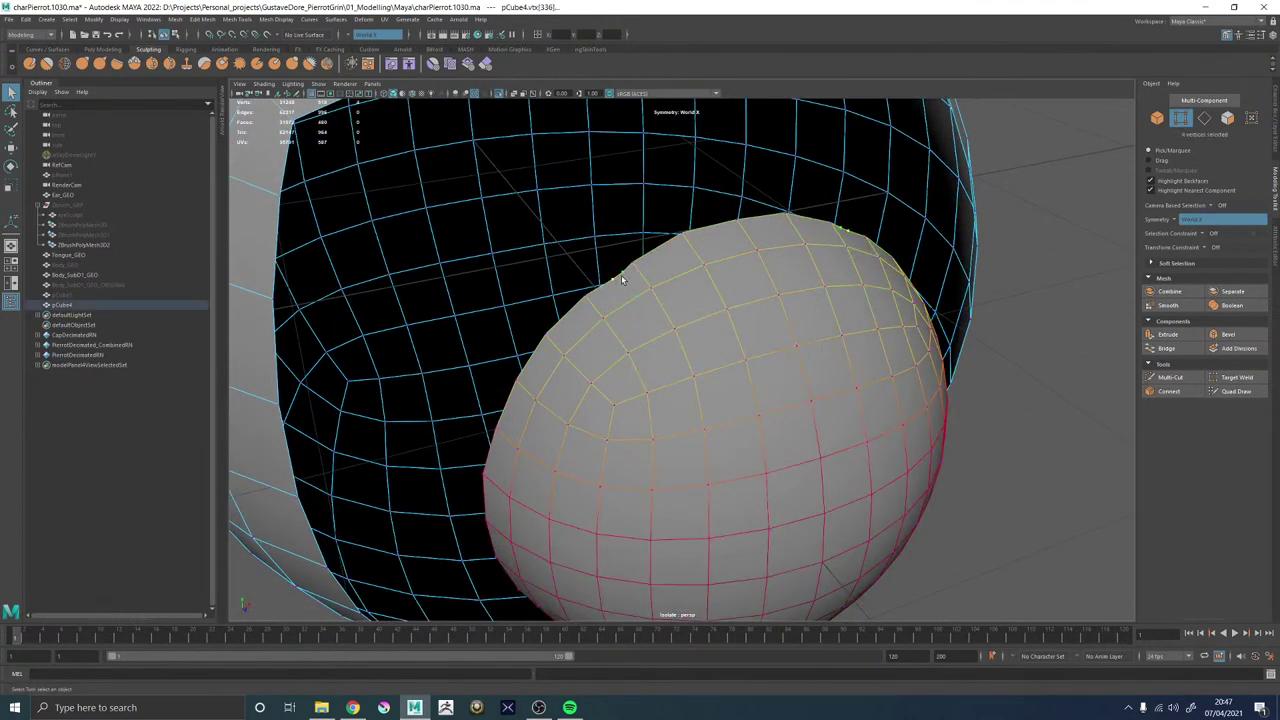
key("Delete")
Bridge the central upper edges between the two spheres, then bridge the rest of the open borders to close the gap.
left_click_drag(767, 306, 697, 378, "alt")
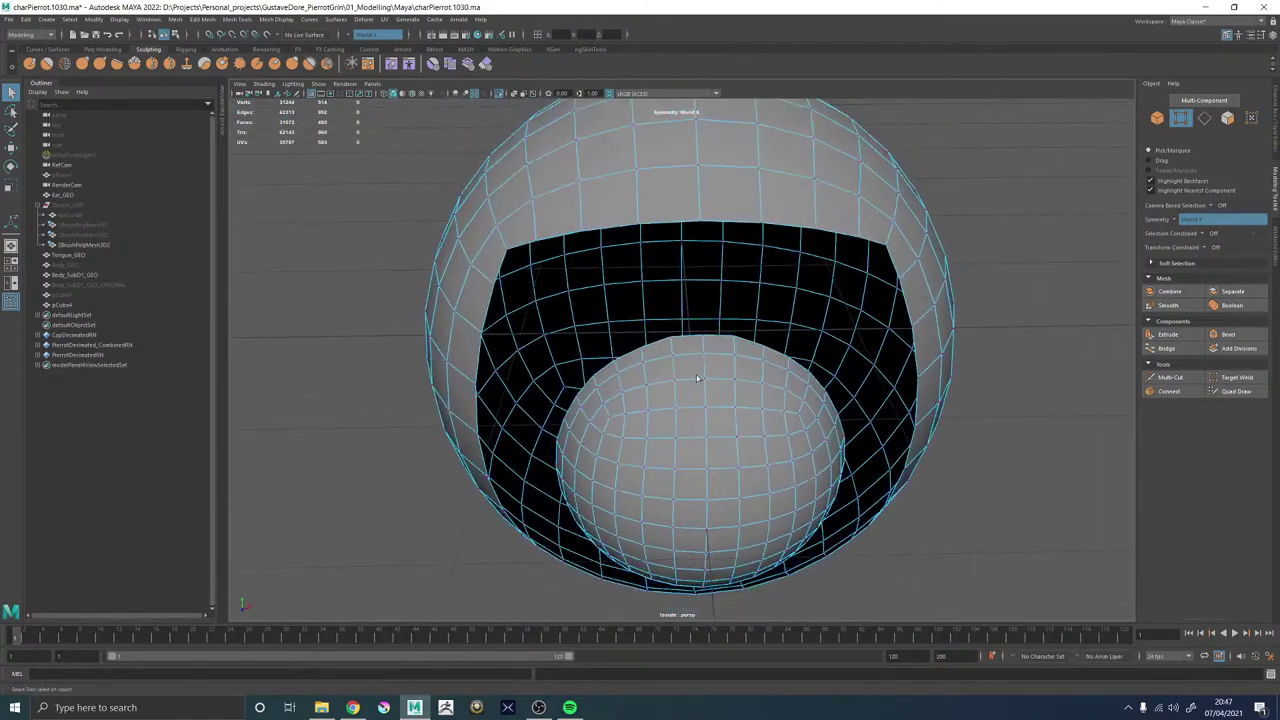
left_click(700, 324)
right_click_drag(718, 218, 710, 340, "shift")
left_click(752, 270)
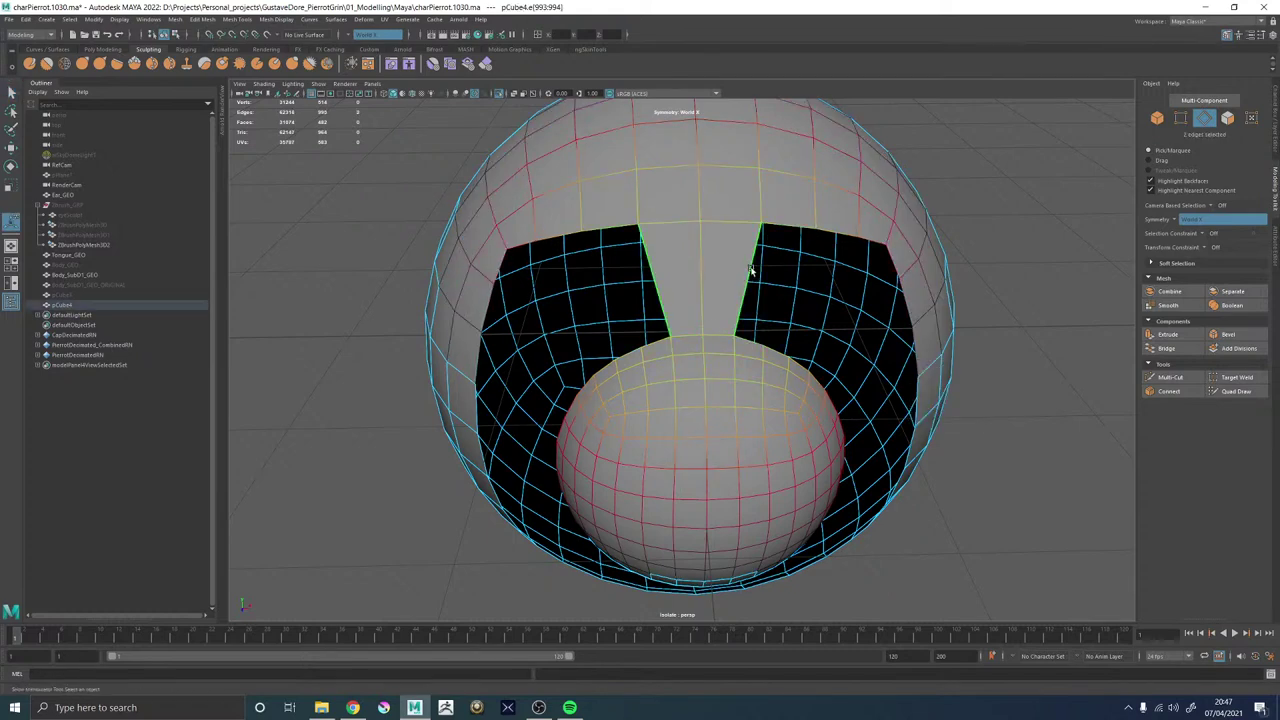
double_click(752, 270)
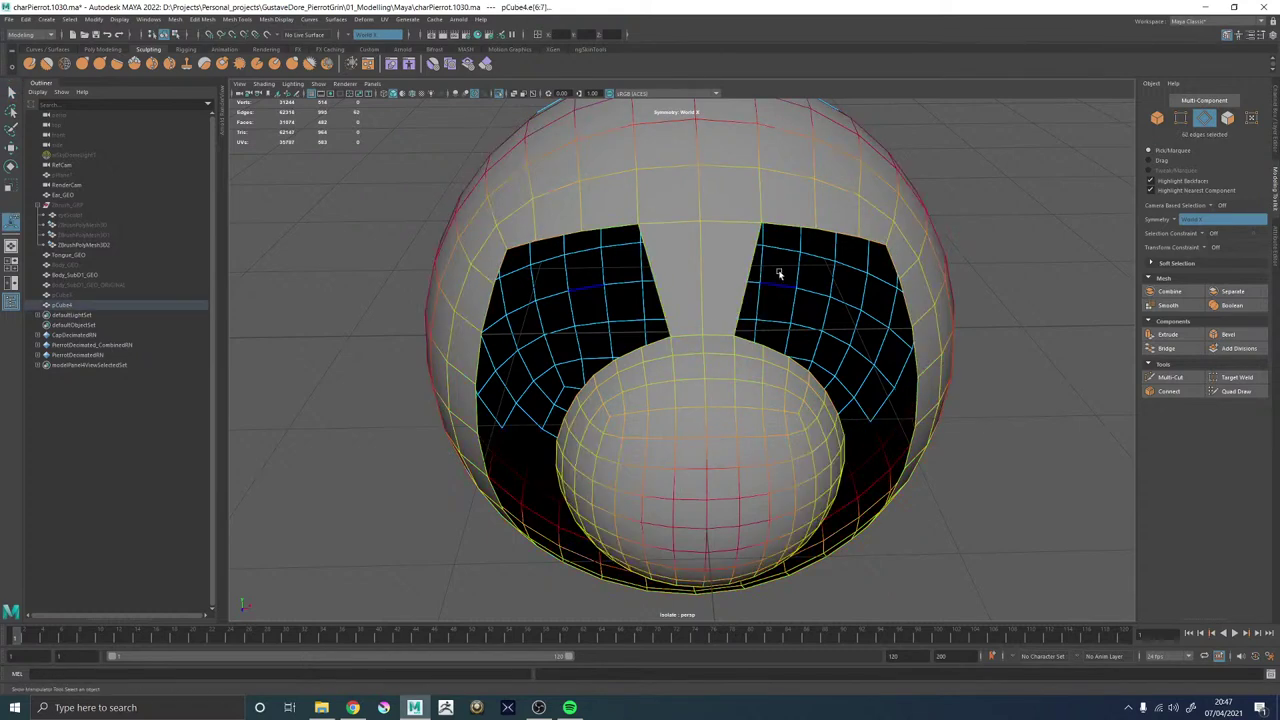
key("g")
Insert an edge loop around the middle of the bridged band with Multi-Cut and return to object selection.
left_click_drag(638, 284, 702, 266, "alt")
right_click_drag(701, 266, 646, 262, "shift")
key("w")
key("b")
left_click(703, 260)
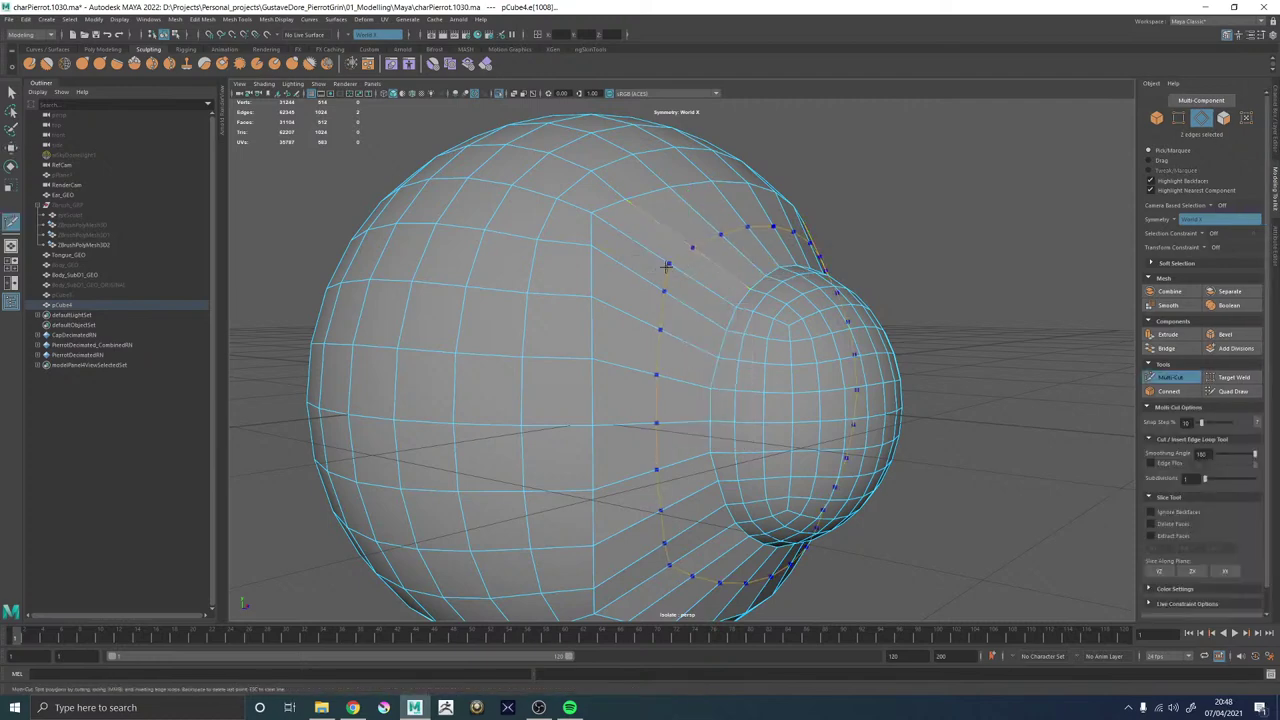
left_click(667, 267, "ctrl")
left_click_drag(556, 318, 573, 320, "alt")
key("w")
right_click_drag(573, 320, 629, 238)
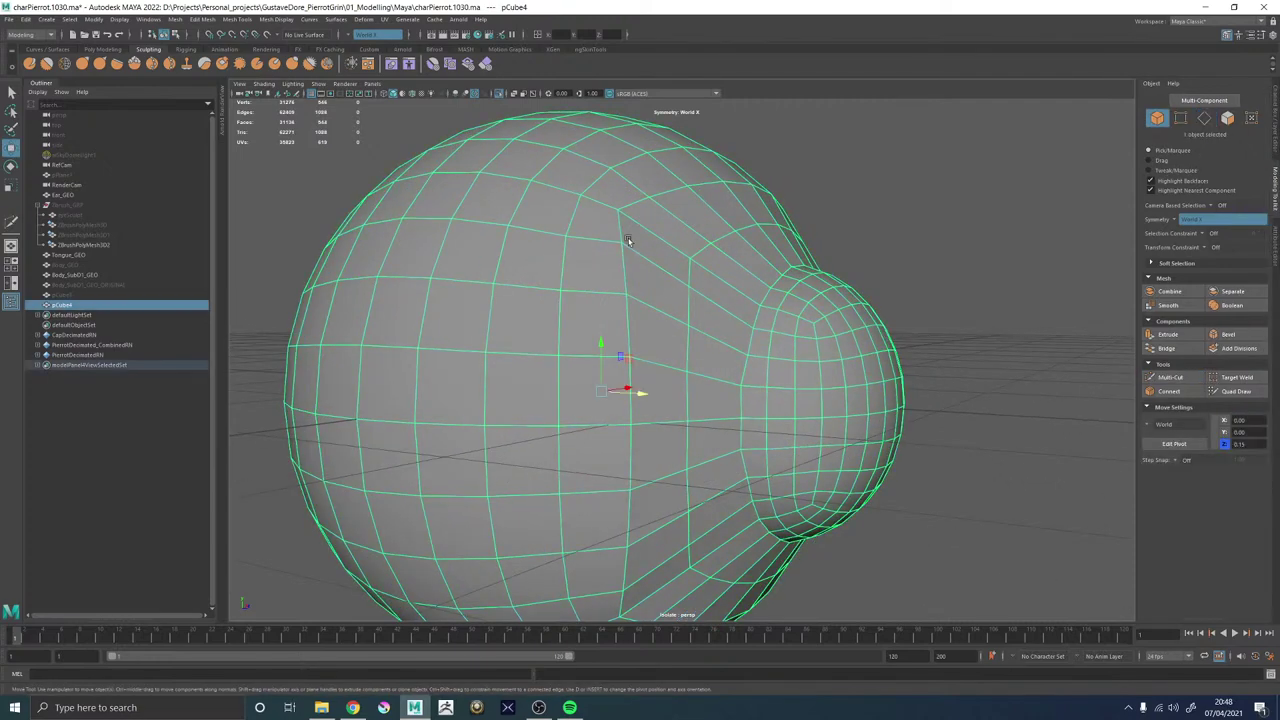
Unhide the backup sphere pCube3, smooth it, and compare its surface with the joined mesh.
left_click(64, 296)
key("f")
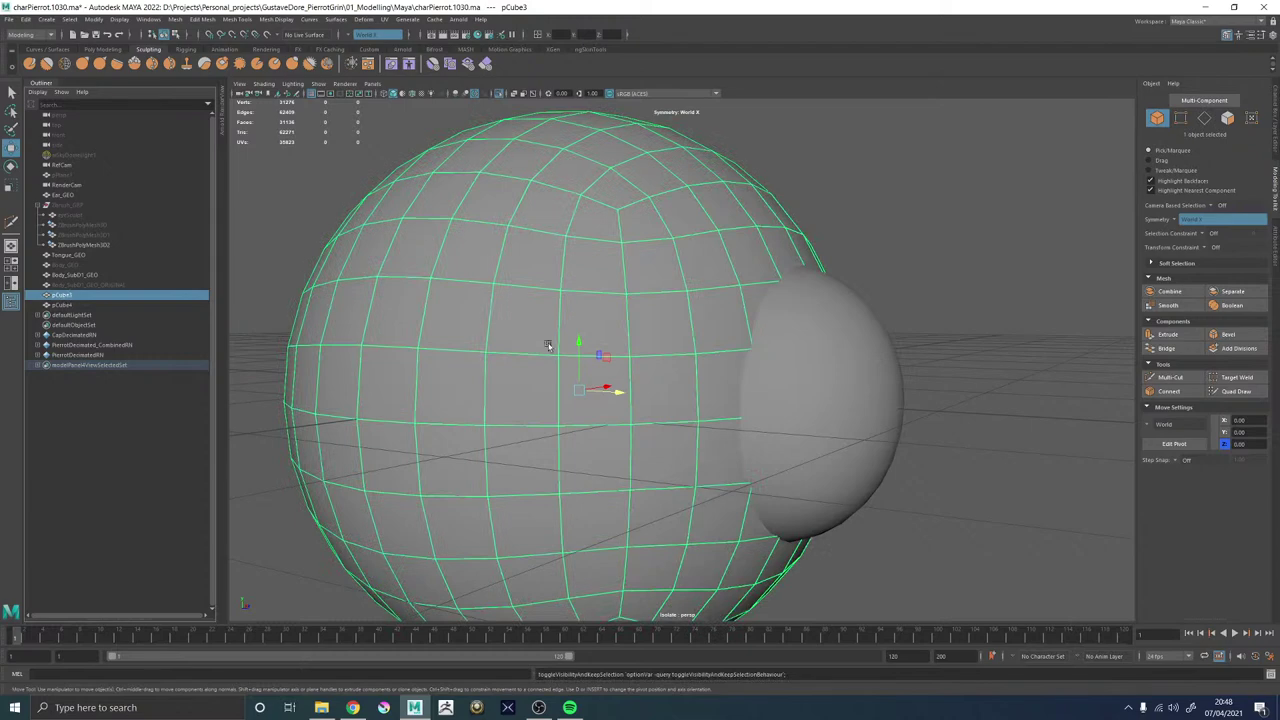
right_click_drag(888, 210, 870, 267, "shift")
key("q")
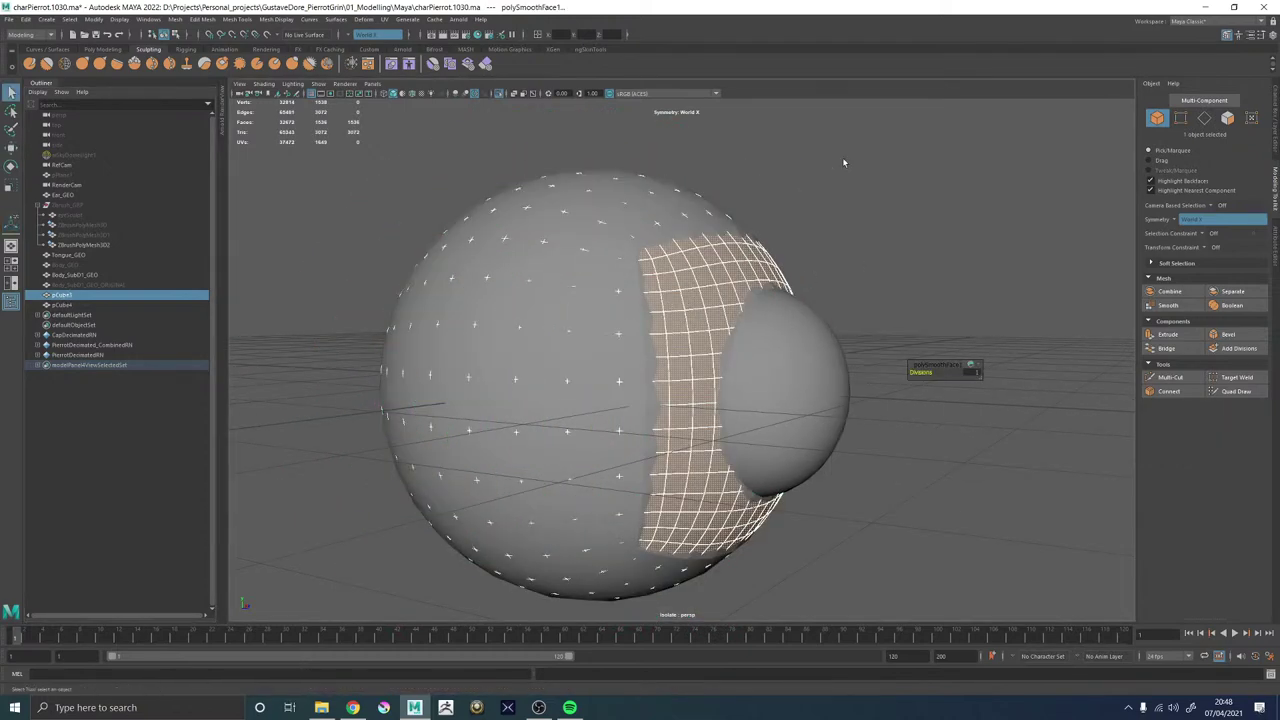
left_click(842, 157)
left_click(724, 270)
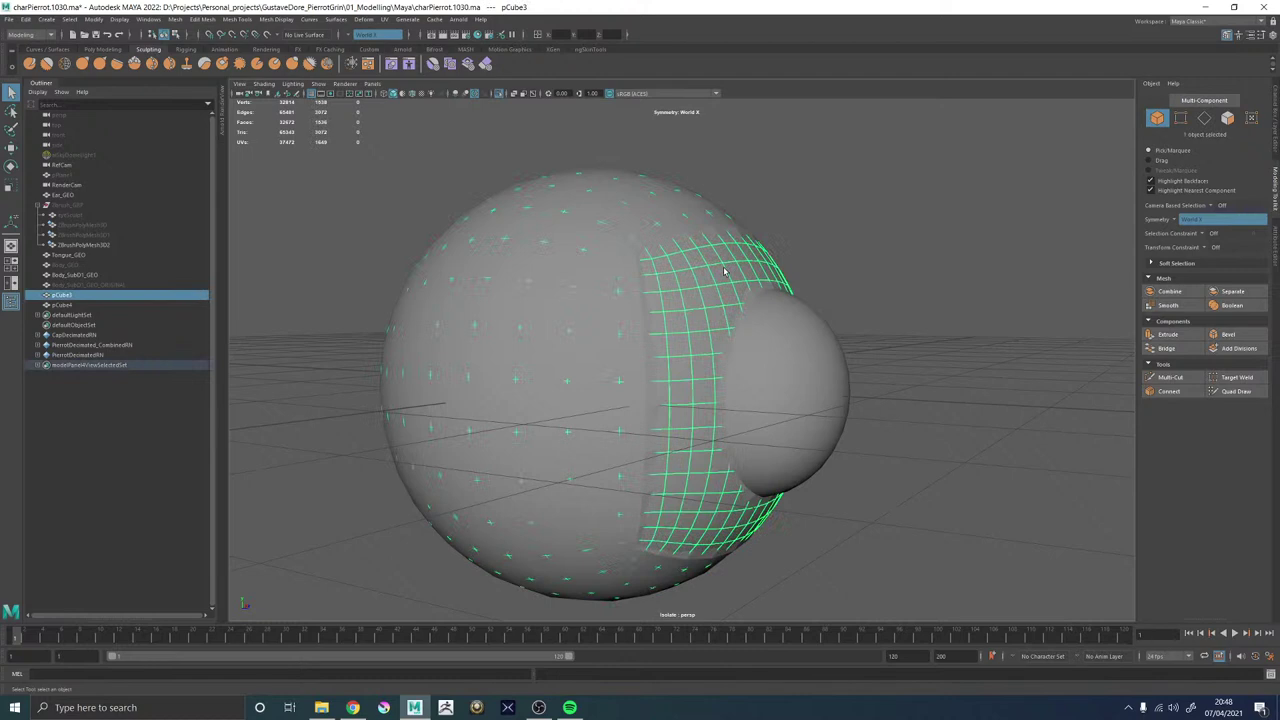
left_click(845, 205)
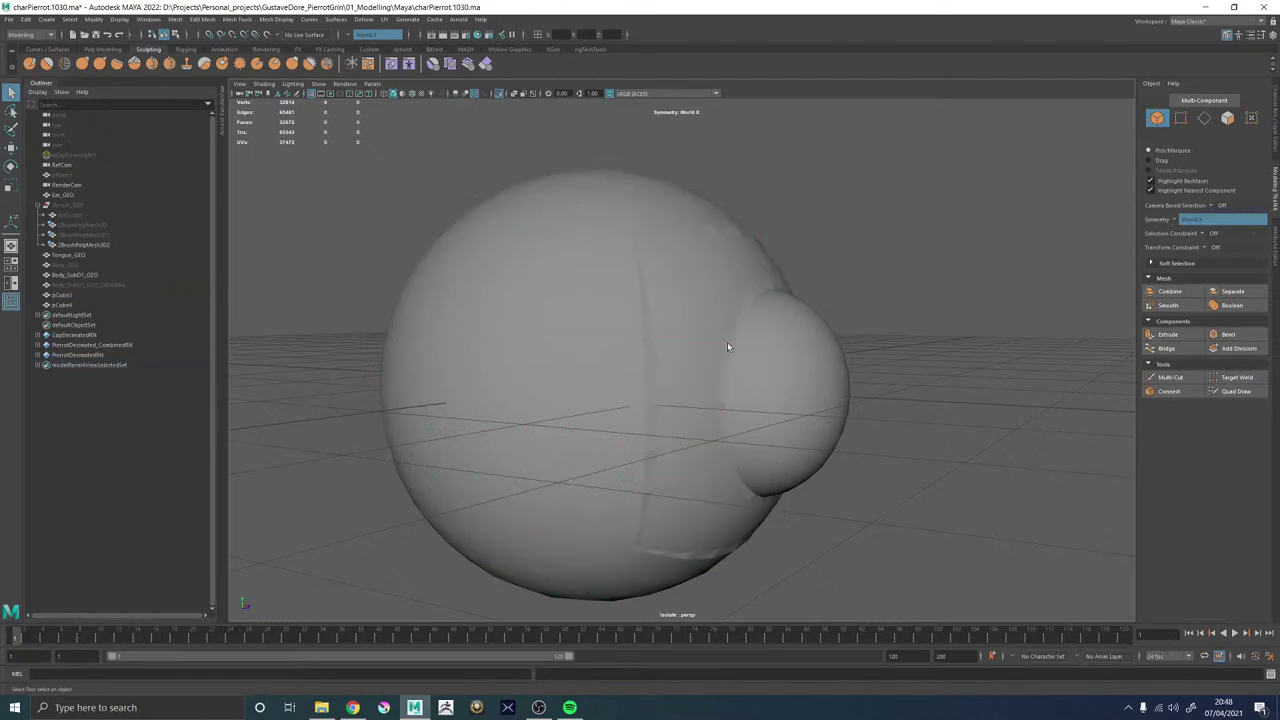
left_click(606, 211)
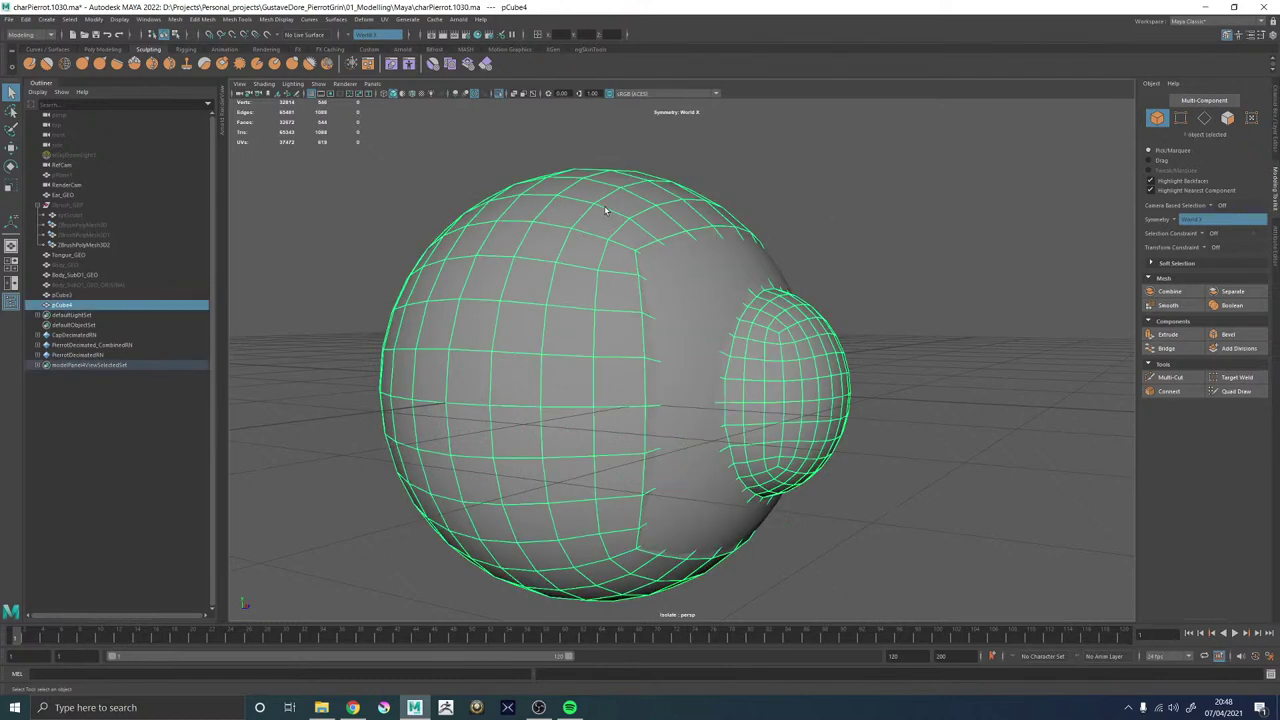
left_click(1236, 391)
left_click_drag(686, 291, 663, 291, "alt")
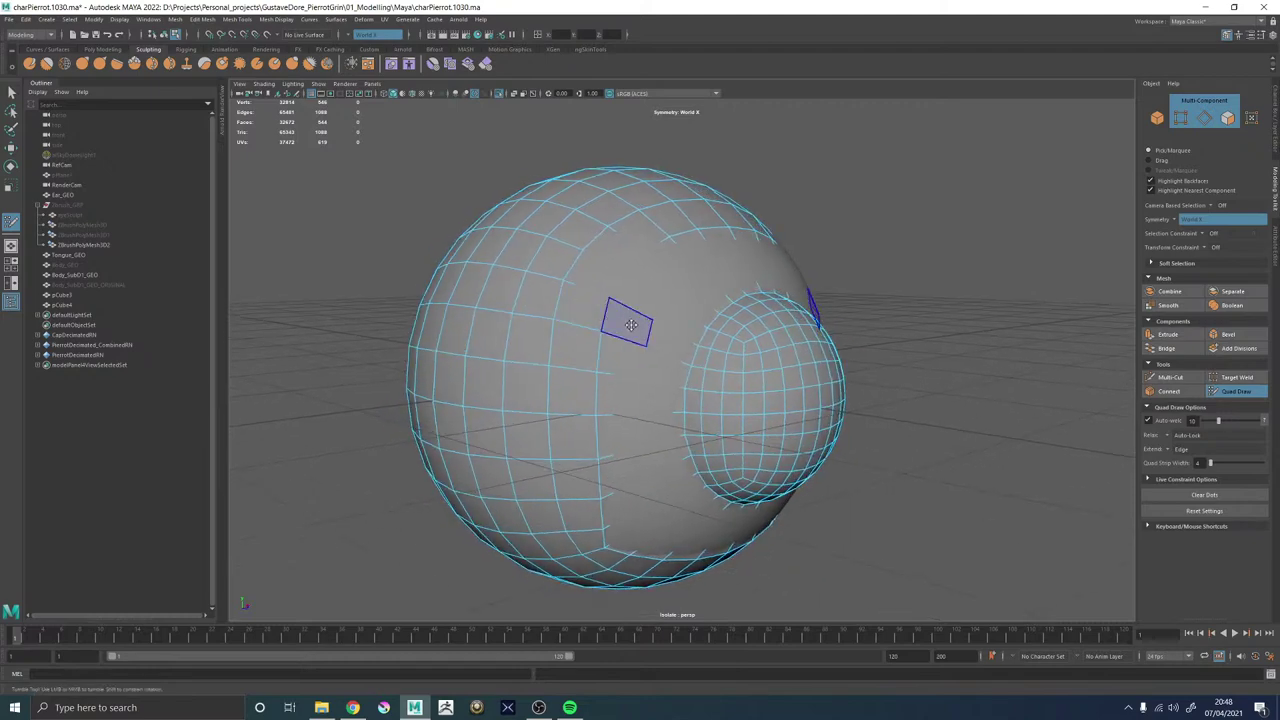
key("w")
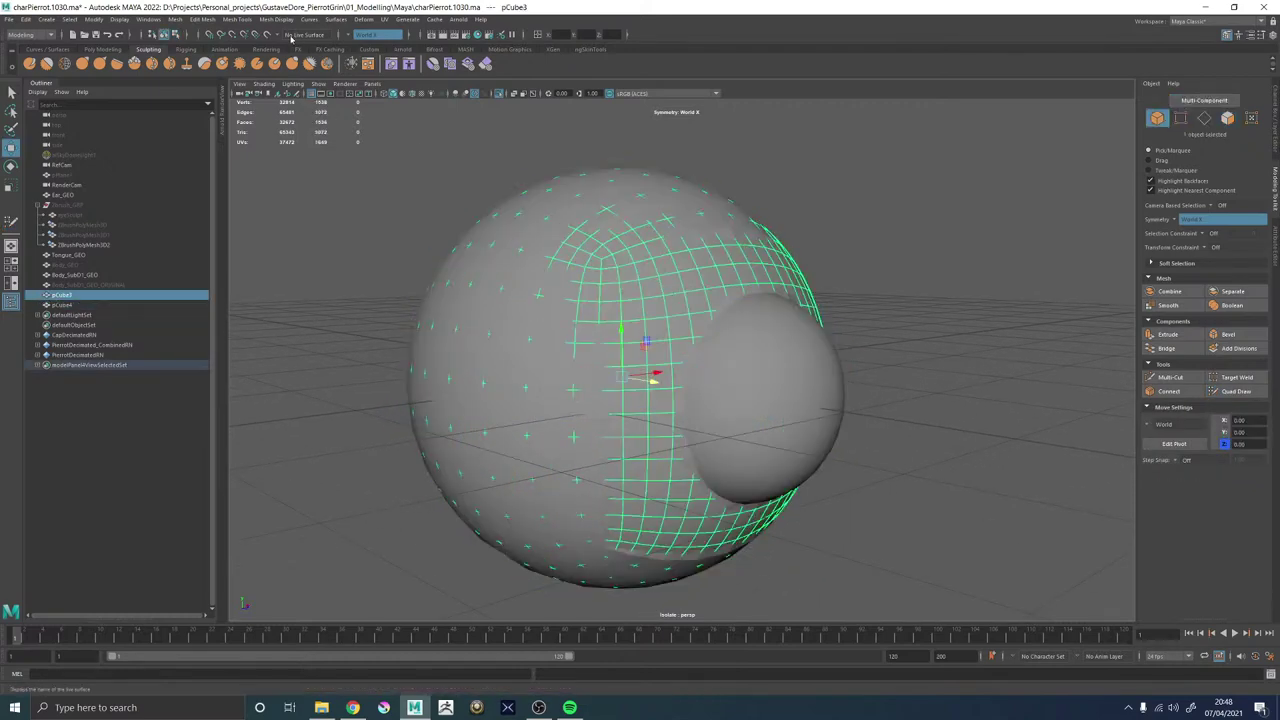
Make the smoothed backup sphere pCube3 the live surface and activate Quad Draw on the joined mesh.
left_click(268, 35)
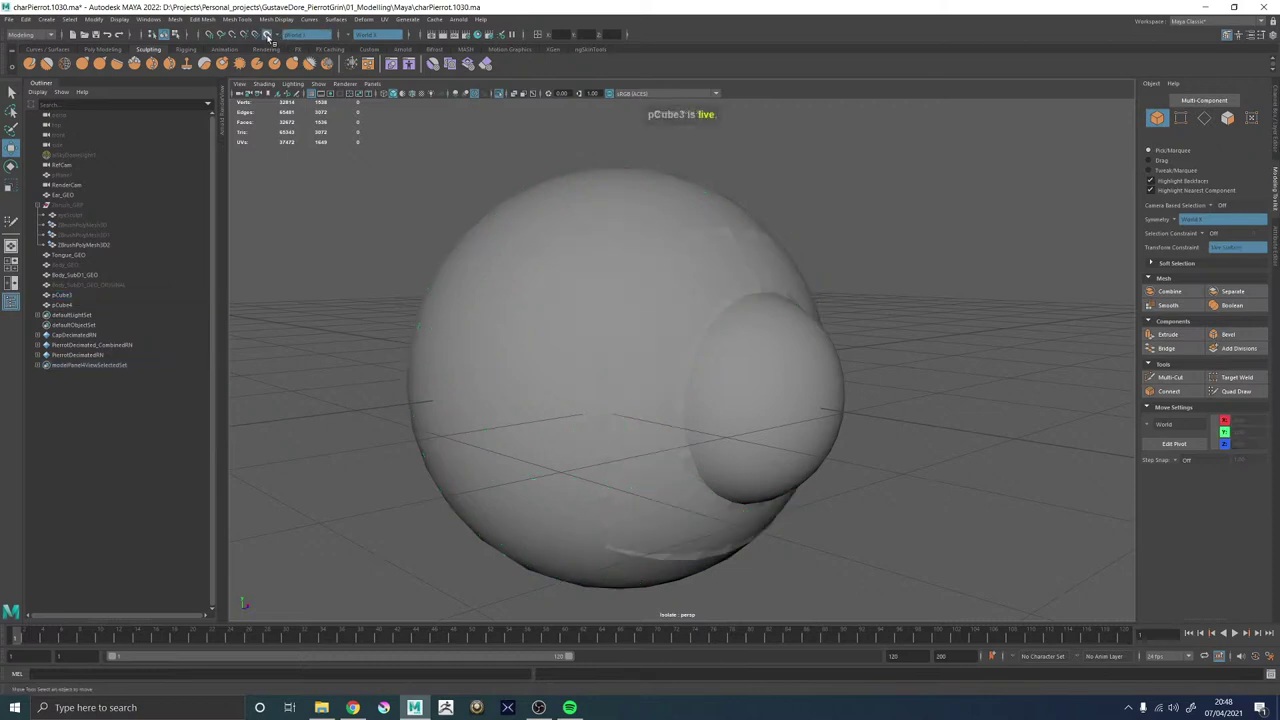
left_click(1233, 392)
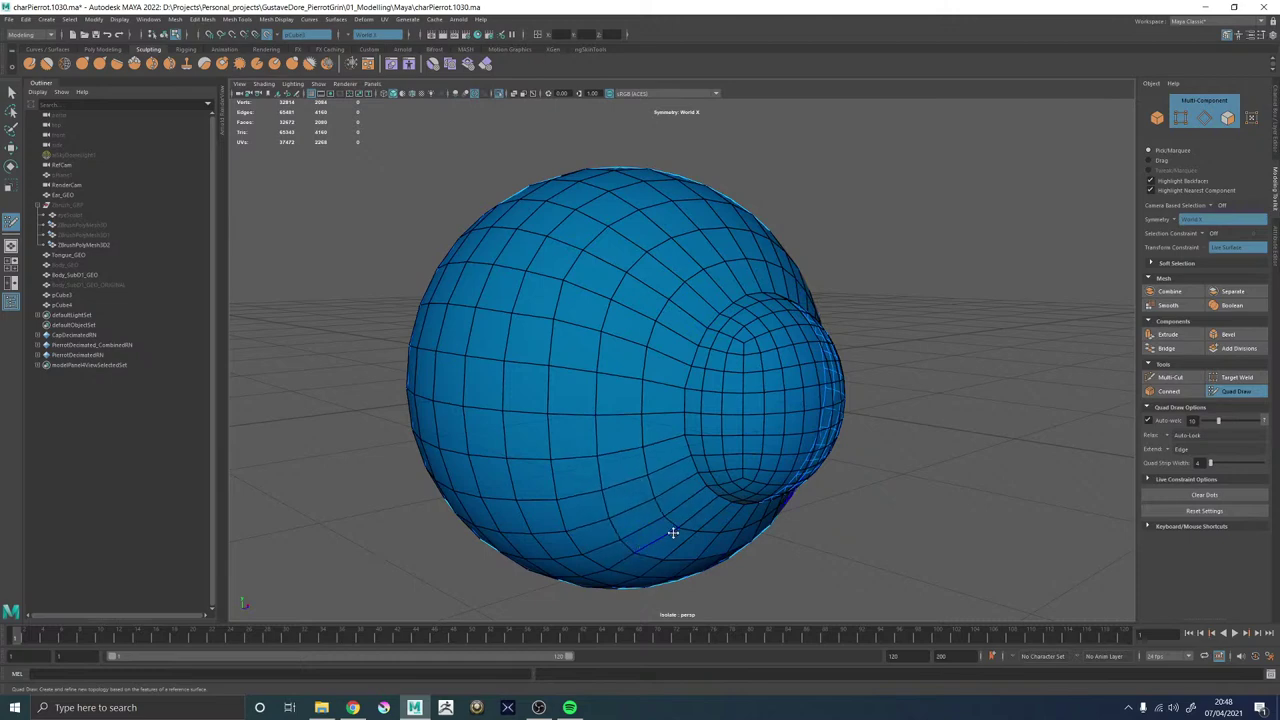
left_click_drag(674, 531, 616, 487, "alt")
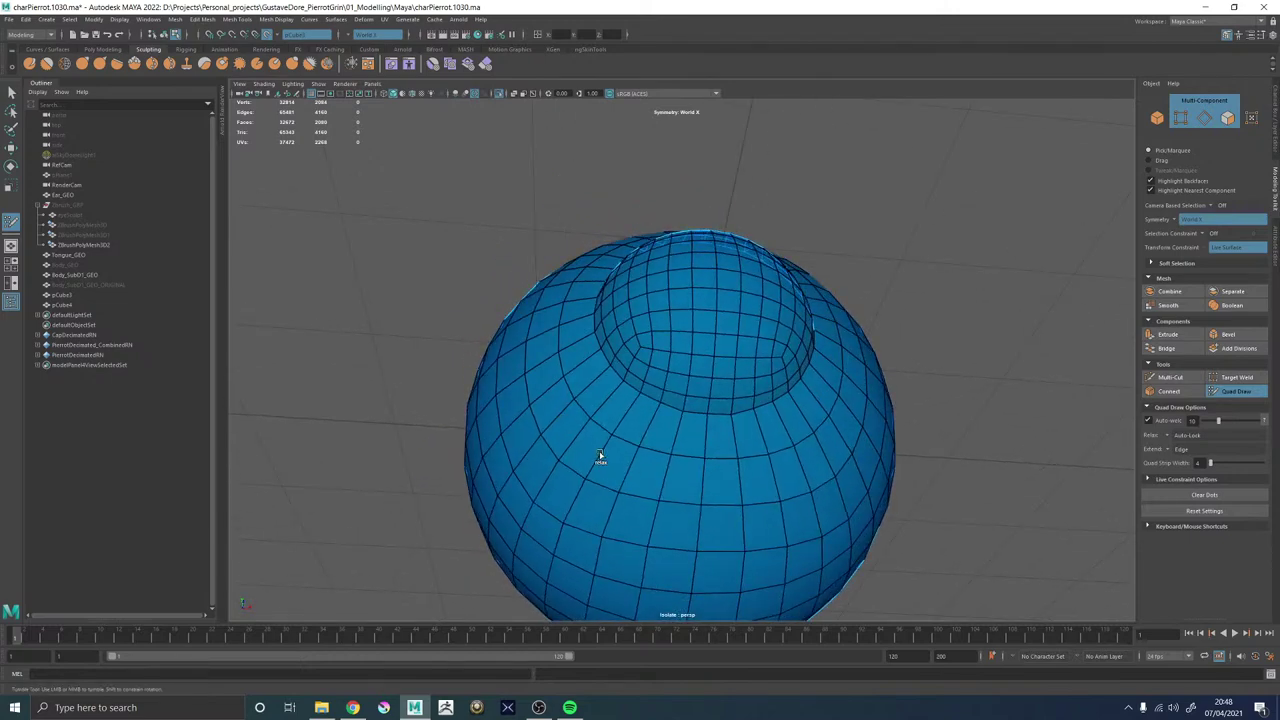
left_click_drag(533, 403, 556, 433, "alt")
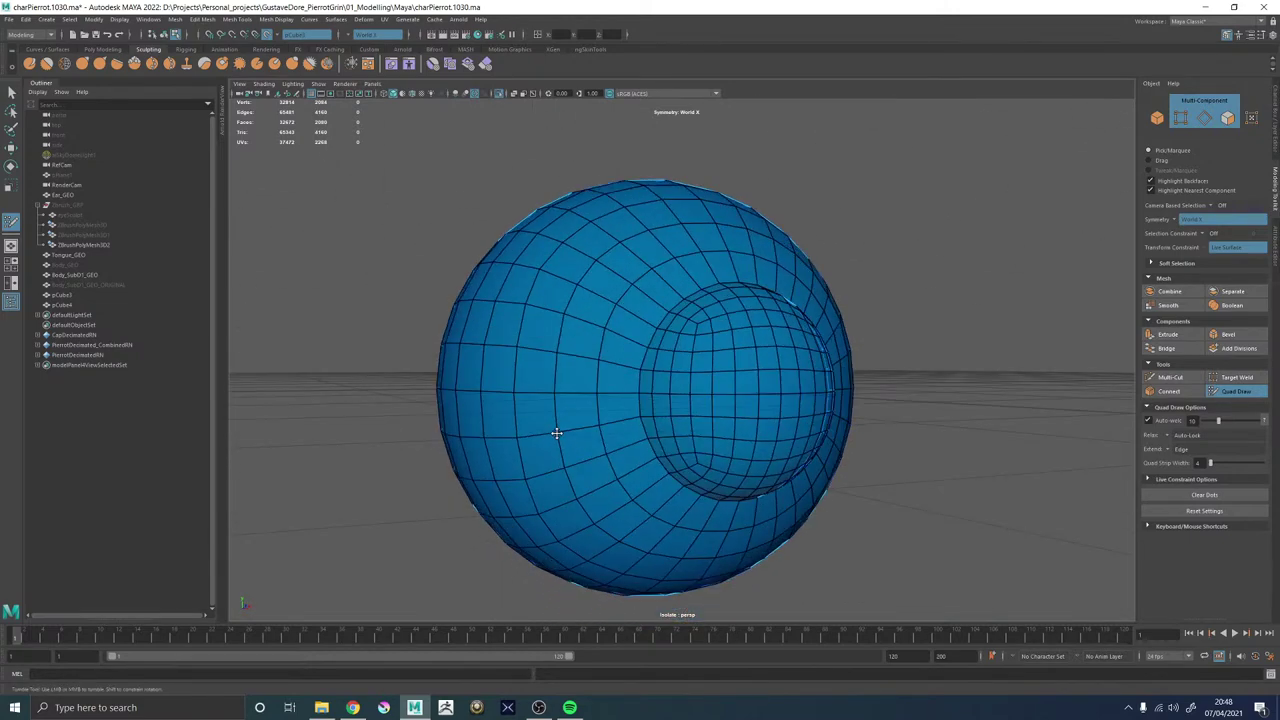
Relax the vertices on the large sphere's side with Quad Draw to even out the topology on the live surface.
left_click_drag(717, 279, 634, 289, "alt")
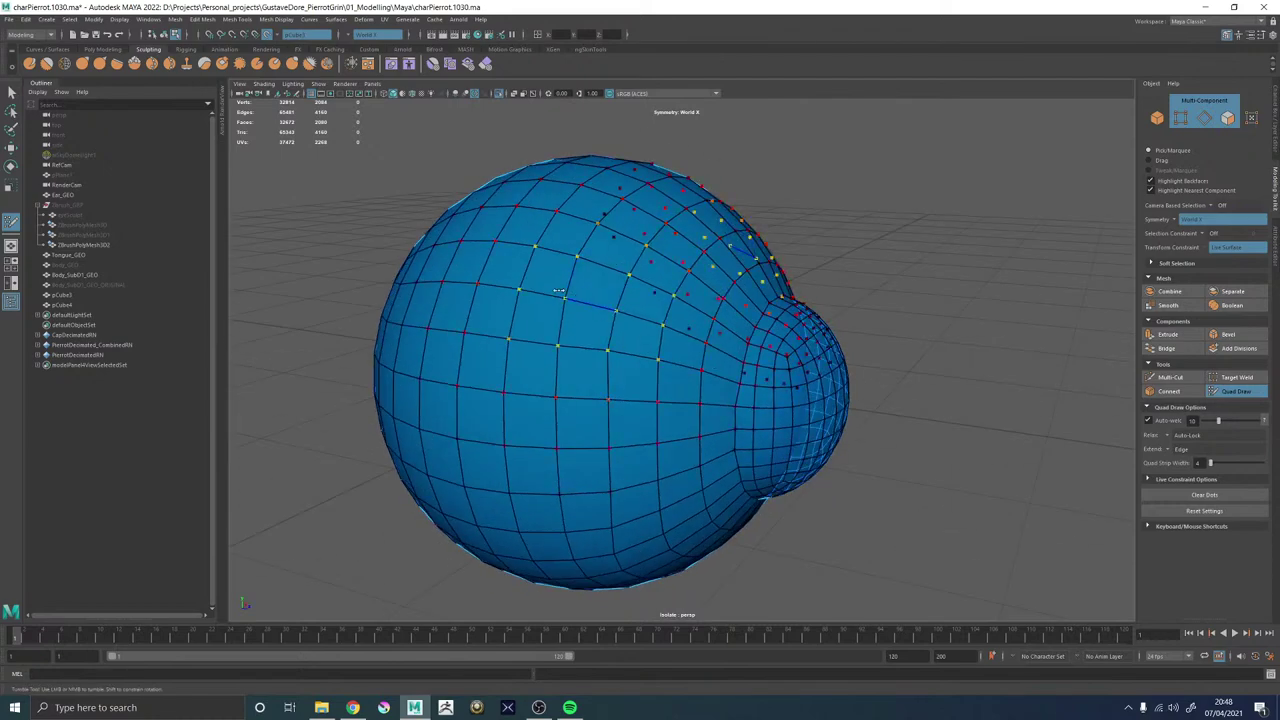
left_click_drag(550, 285, 550, 290, "shift")
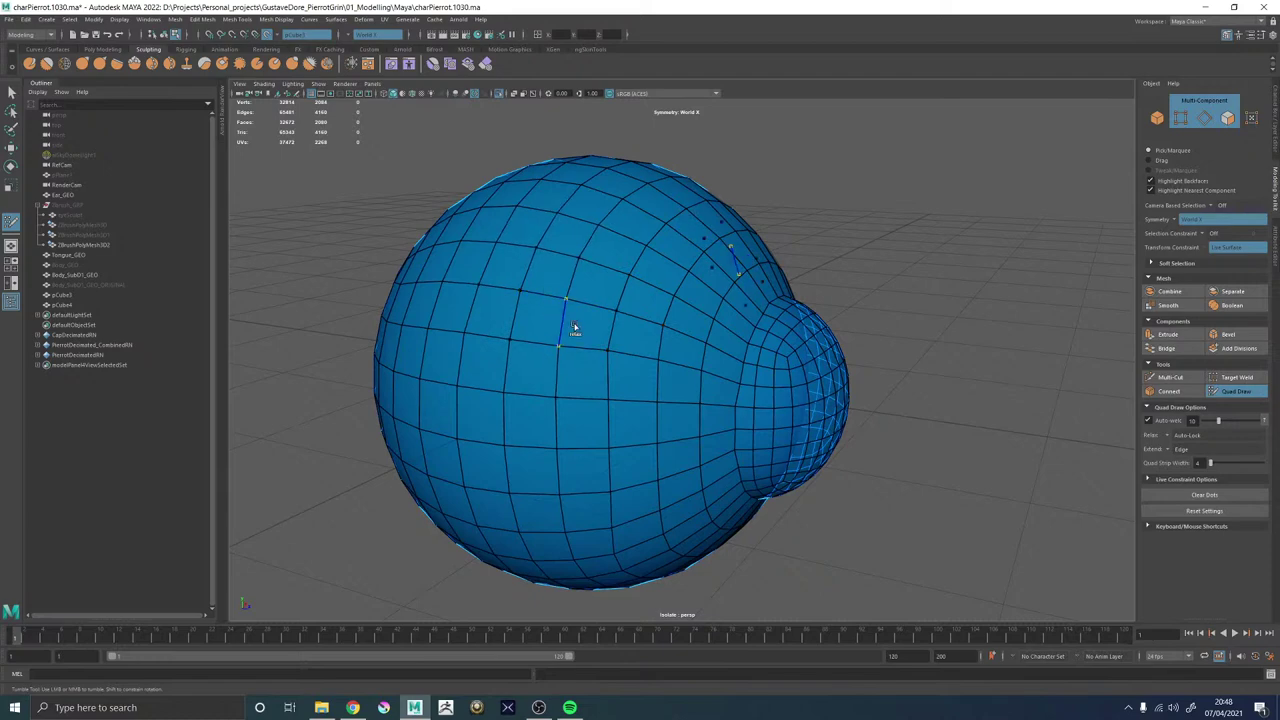
middle_click_drag(614, 338, 586, 297, "alt")
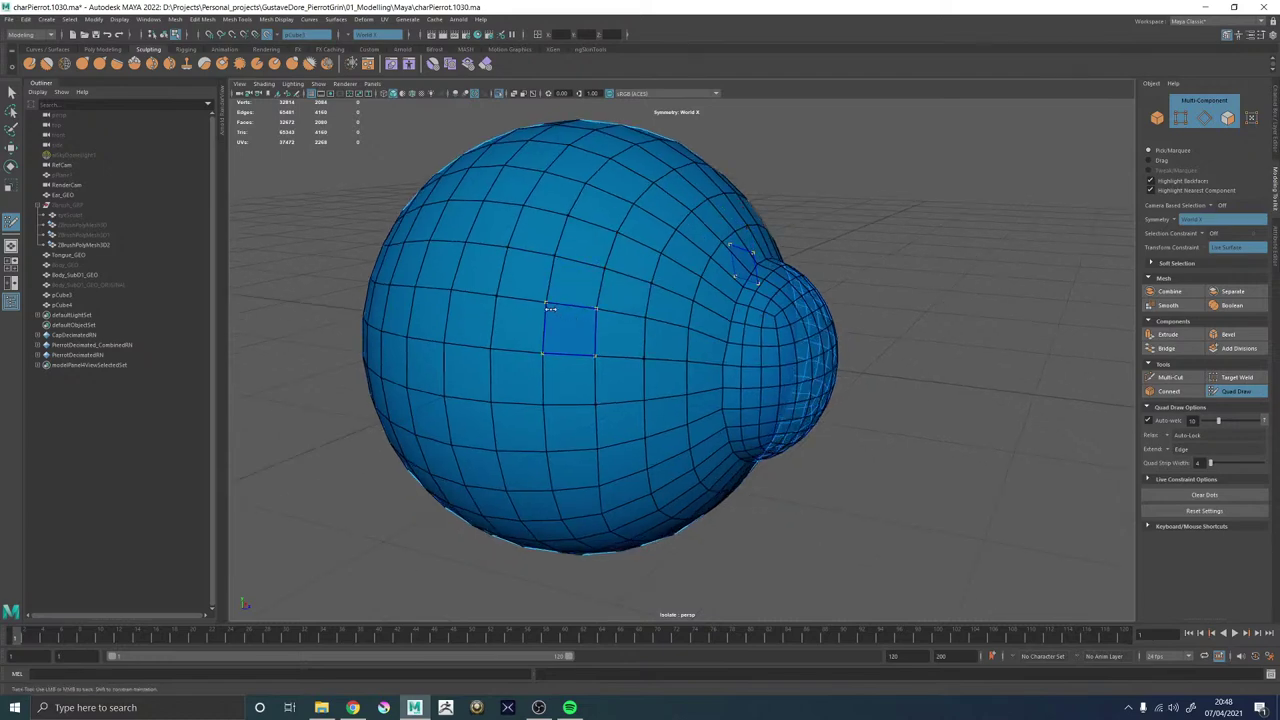
middle_click_drag(557, 387, 550, 352, "alt")
left_click_drag(612, 355, 605, 323, "alt")
right_click_drag(605, 323, 492, 294, "alt")
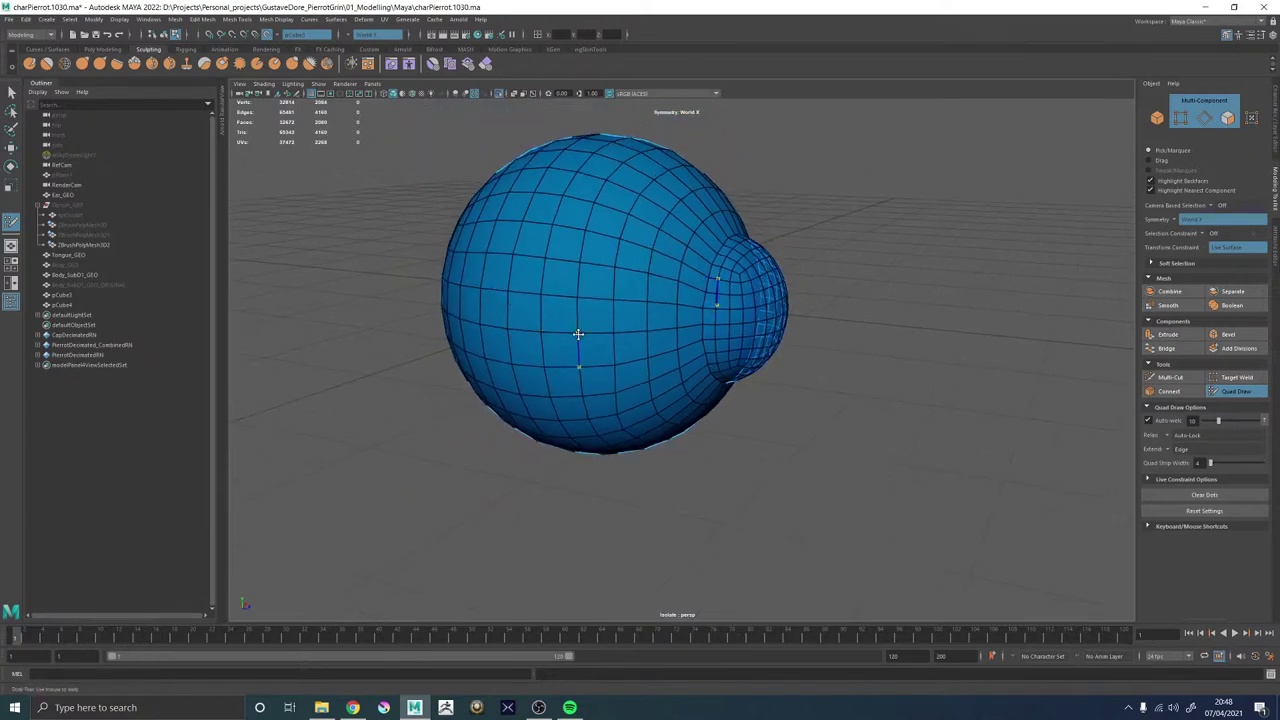
left_click_drag(577, 337, 584, 384, "alt")
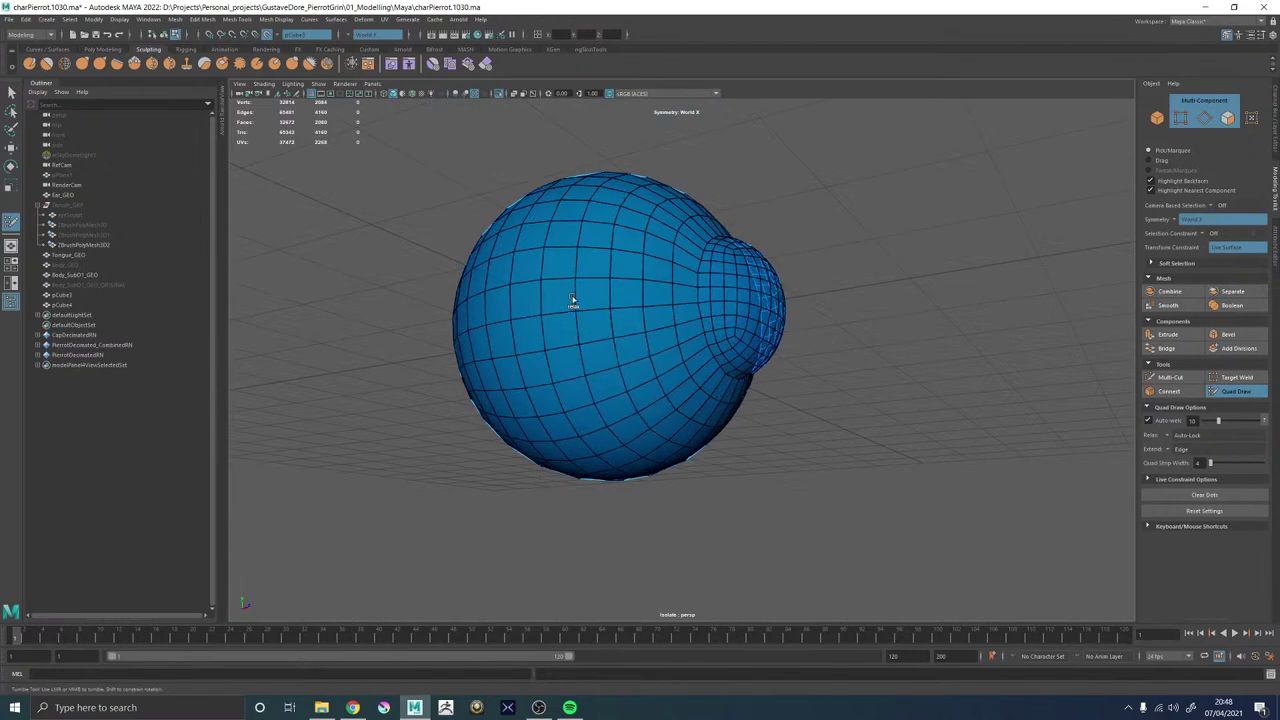
left_click_drag(572, 300, 646, 274, "alt")
right_click_drag(646, 274, 720, 340, "alt")
middle_click_drag(667, 319, 712, 414, "alt")
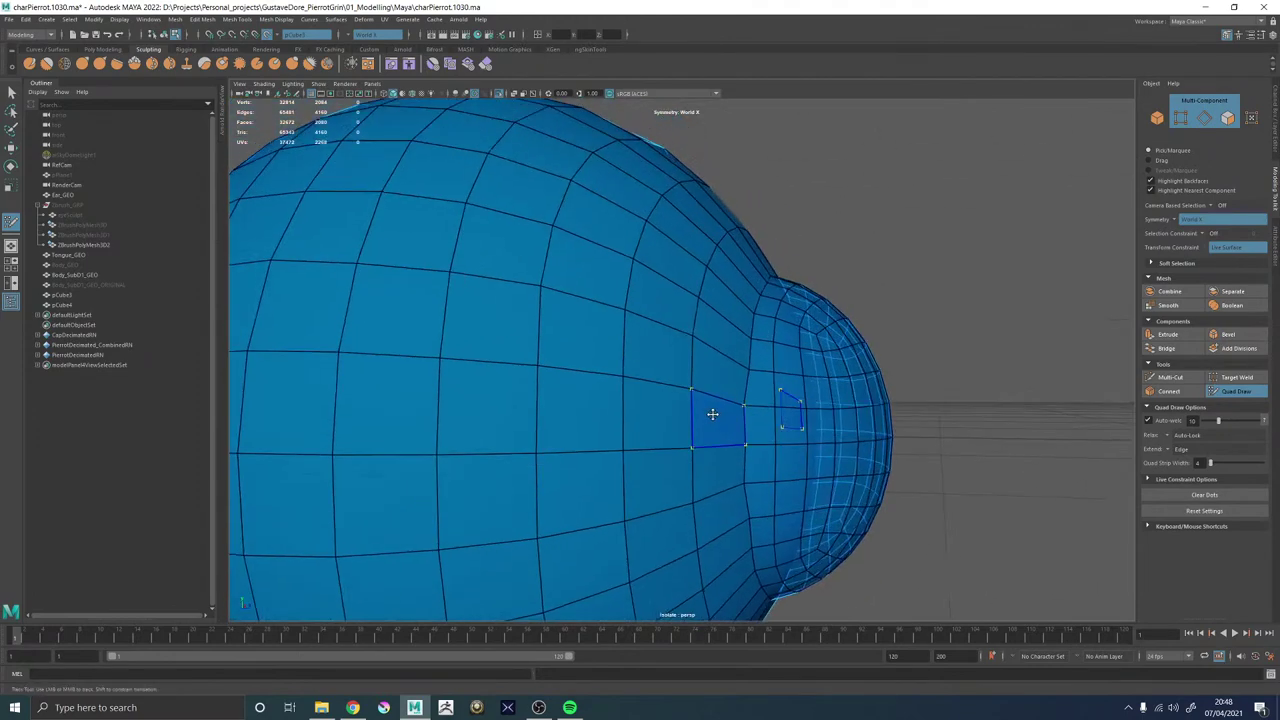
Relax the vertices across the large sphere's upper rear side toward the small sphere with Quad Draw.
left_click_drag(712, 414, 621, 352, "alt")
right_click_drag(719, 214, 517, 221, "alt")
right_click_drag(630, 295, 689, 369, "alt")
left_click_drag(655, 290, 686, 314, "alt")
right_click_drag(686, 314, 611, 362, "alt")
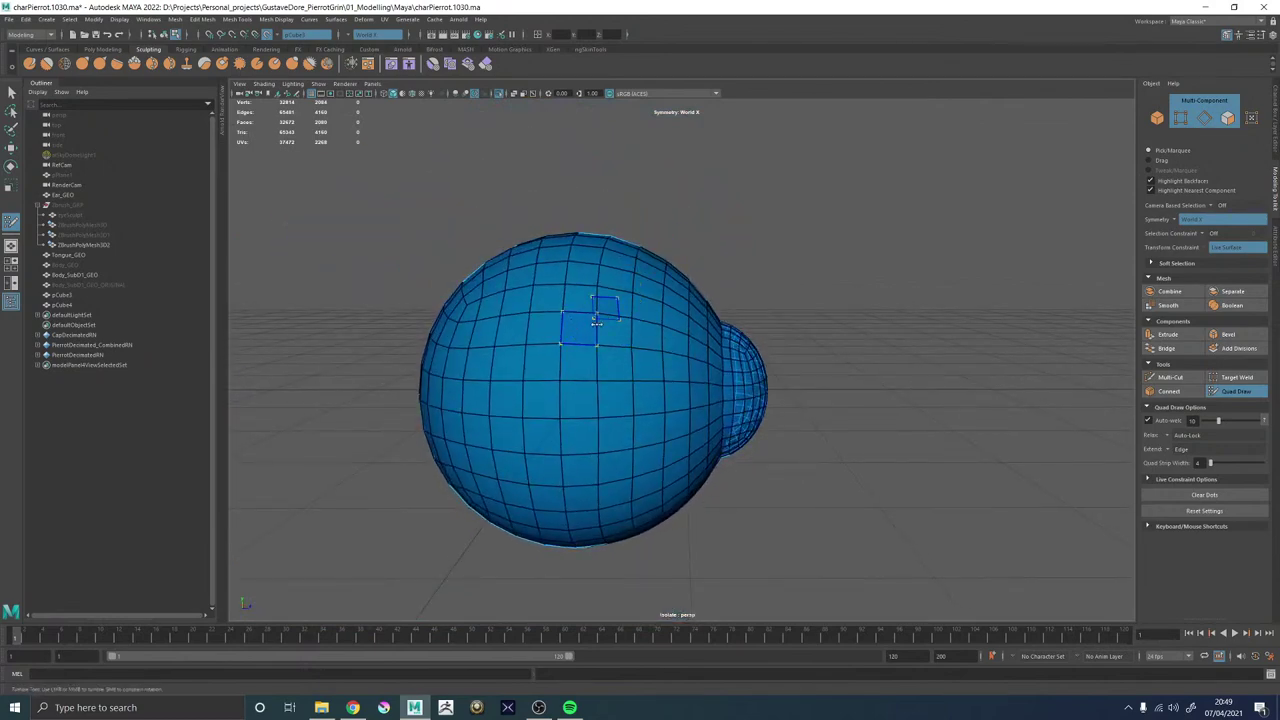
mouse_move(615, 321)
left_mouse_down("shift")
mouse_move(605, 298)
mouse_move(657, 280)
mouse_move(740, 299)
left_mouse_up("shift")
left_click_drag(646, 258, 671, 337, "alt")
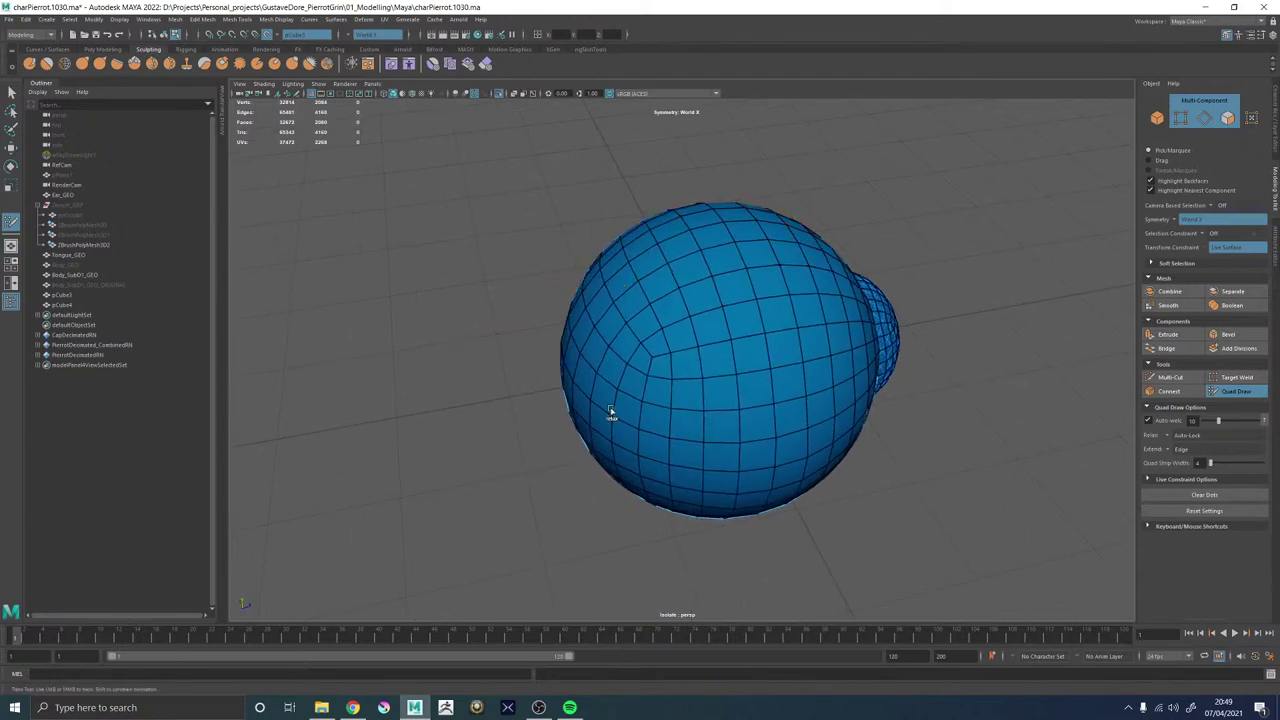
Relax the remaining uneven vertices around the large sphere's far side and middle rows with Quad Draw.
mouse_move(580, 394)
left_mouse_down("alt")
mouse_move(661, 376)
mouse_move(655, 352)
left_mouse_up("alt")
mouse_move(612, 443)
left_mouse_down("shift")
mouse_move(687, 375)
mouse_move(757, 424)
mouse_move(692, 332)
left_mouse_up("shift")
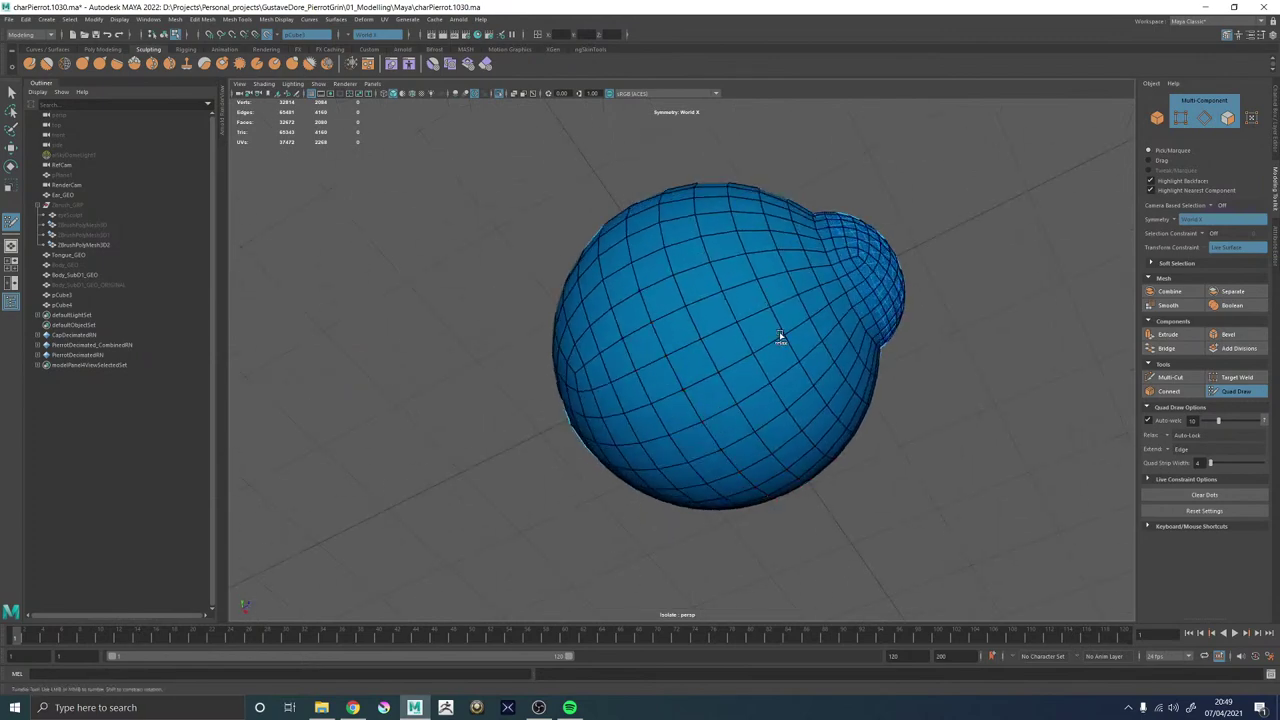
left_click_drag(780, 337, 743, 346, "alt")
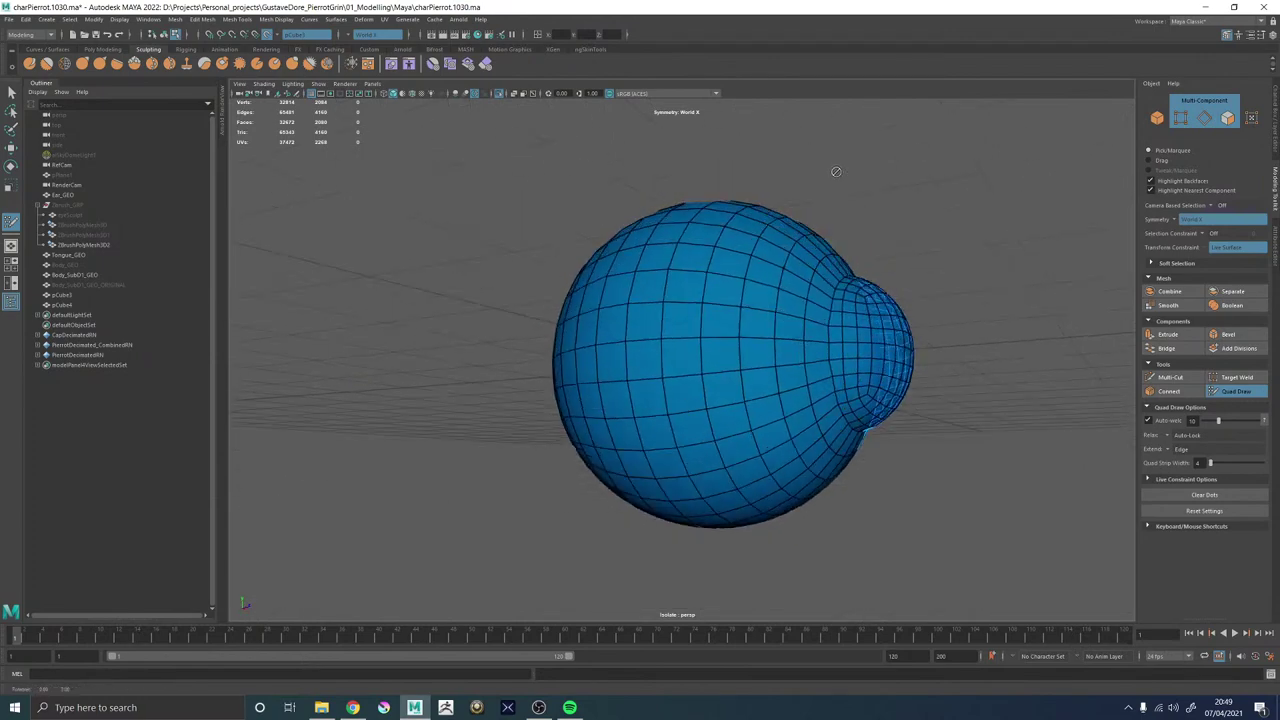
left_click_drag(834, 171, 744, 306, "alt")
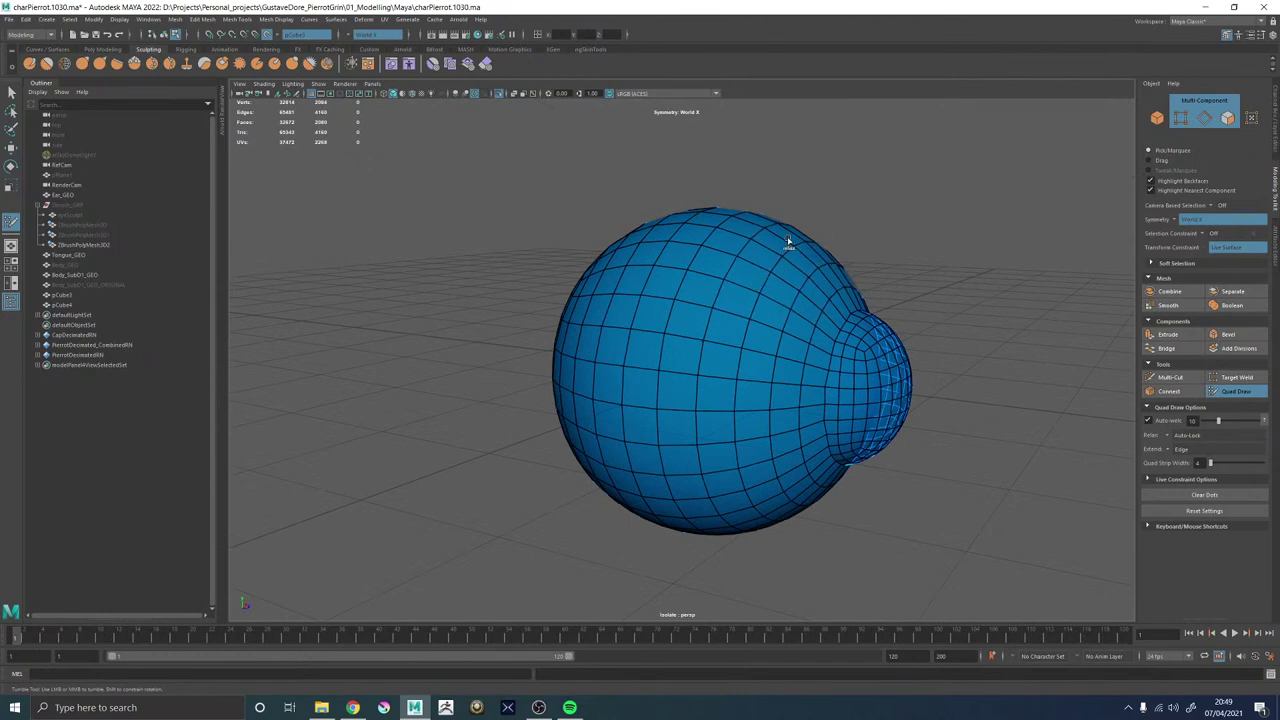
left_click_drag(756, 262, 706, 317, "alt")
left_click_drag(709, 386, 716, 421, "alt")
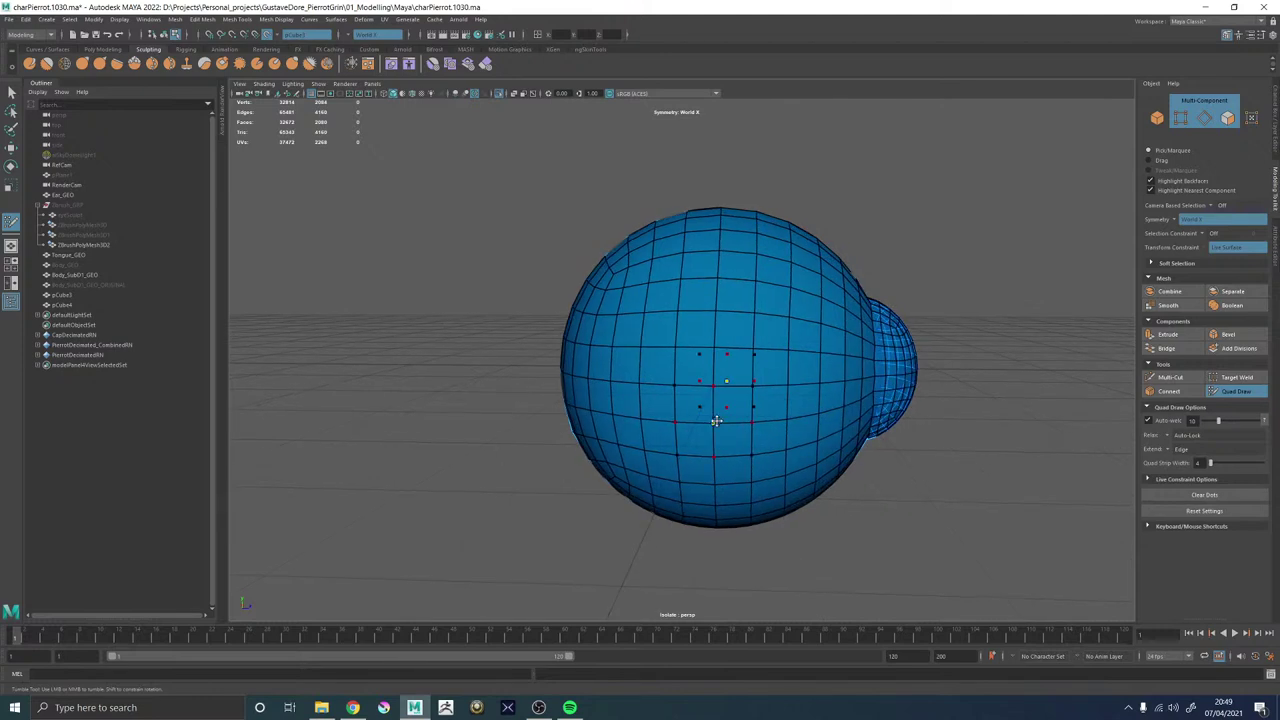
Leave Quad Draw, turn off the live surface and isolate only the joined mesh pCube4 in the view.
key("w")
right_click_drag(726, 266, 734, 172)
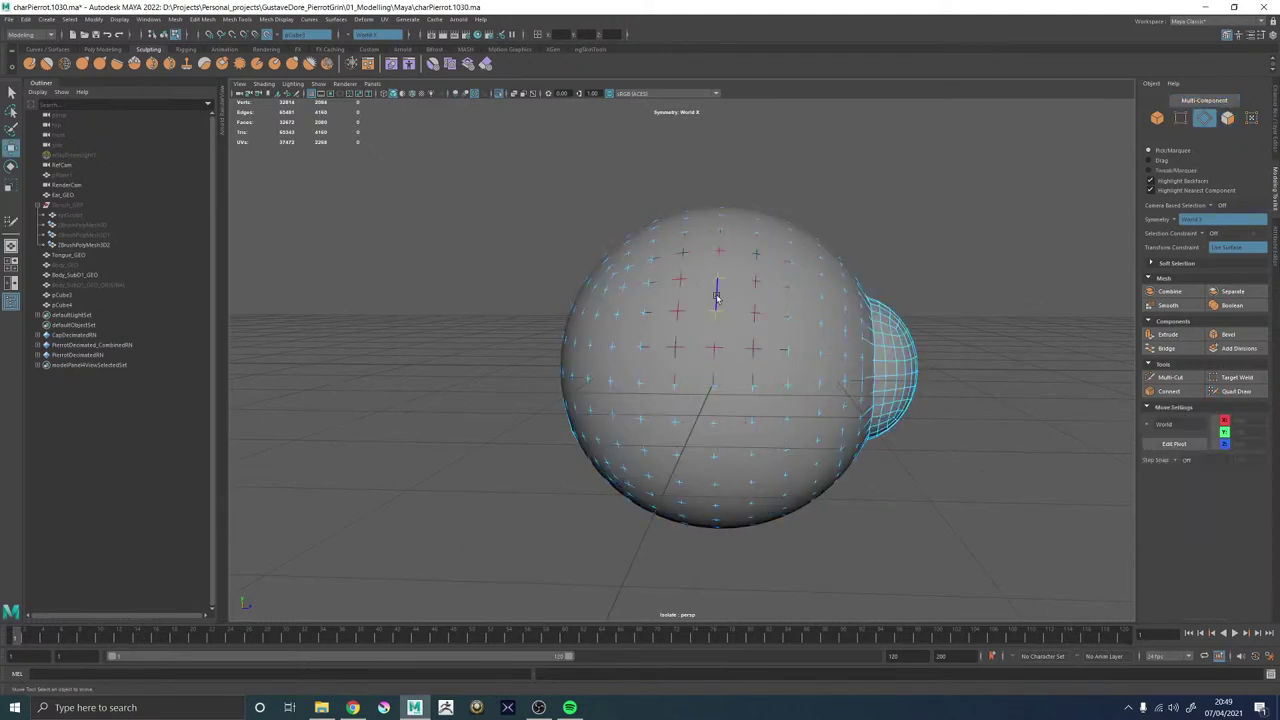
double_click(717, 296)
left_click(268, 35)
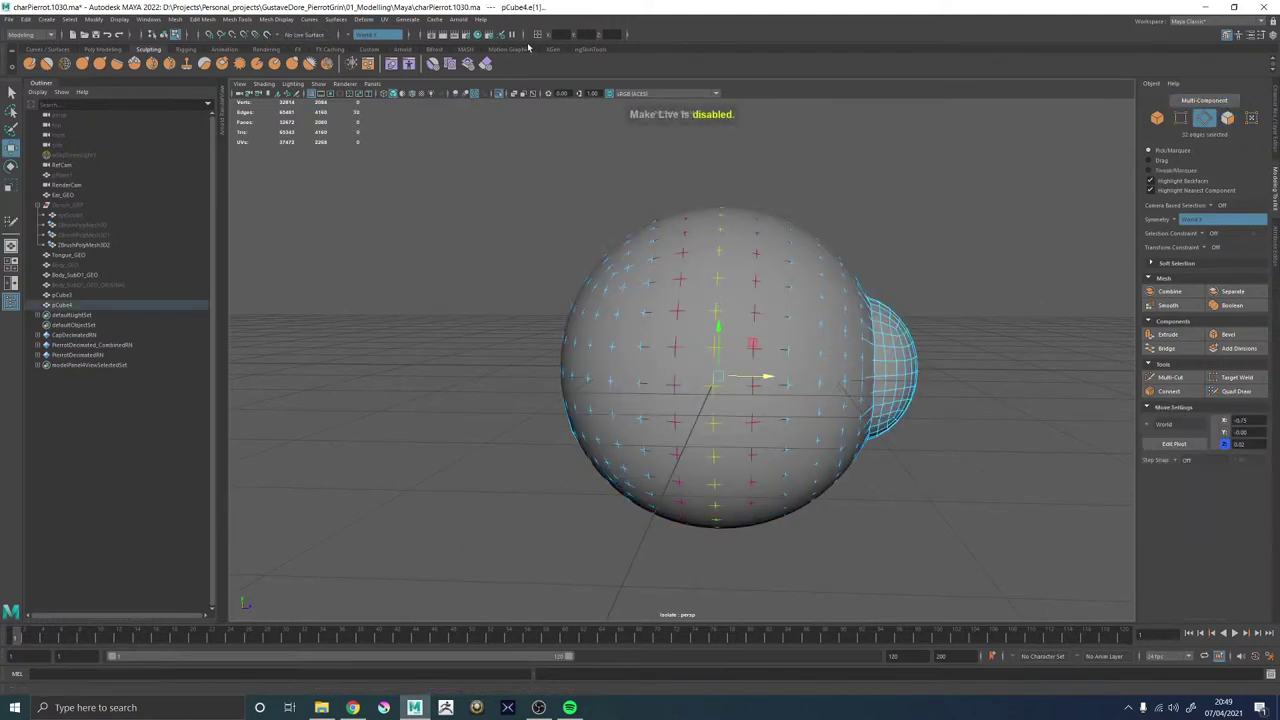
left_click(500, 94)
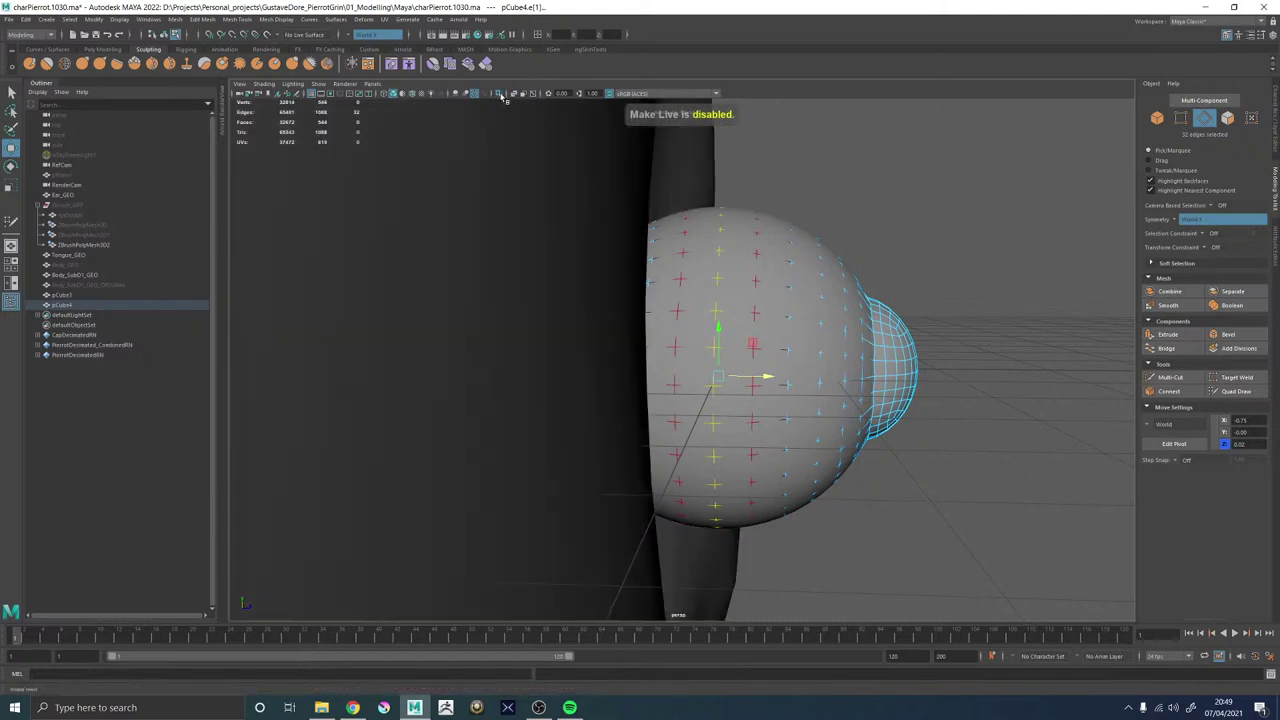
right_click_drag(892, 368, 909, 347)
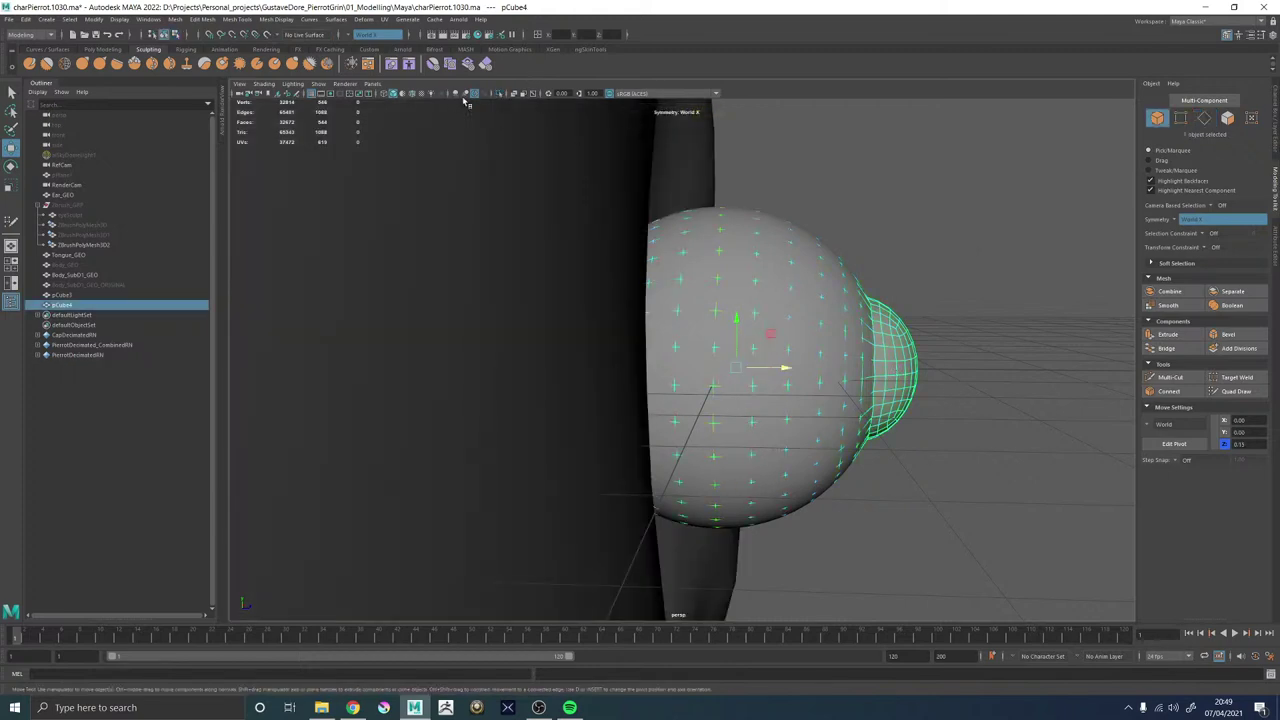
left_click(501, 94)
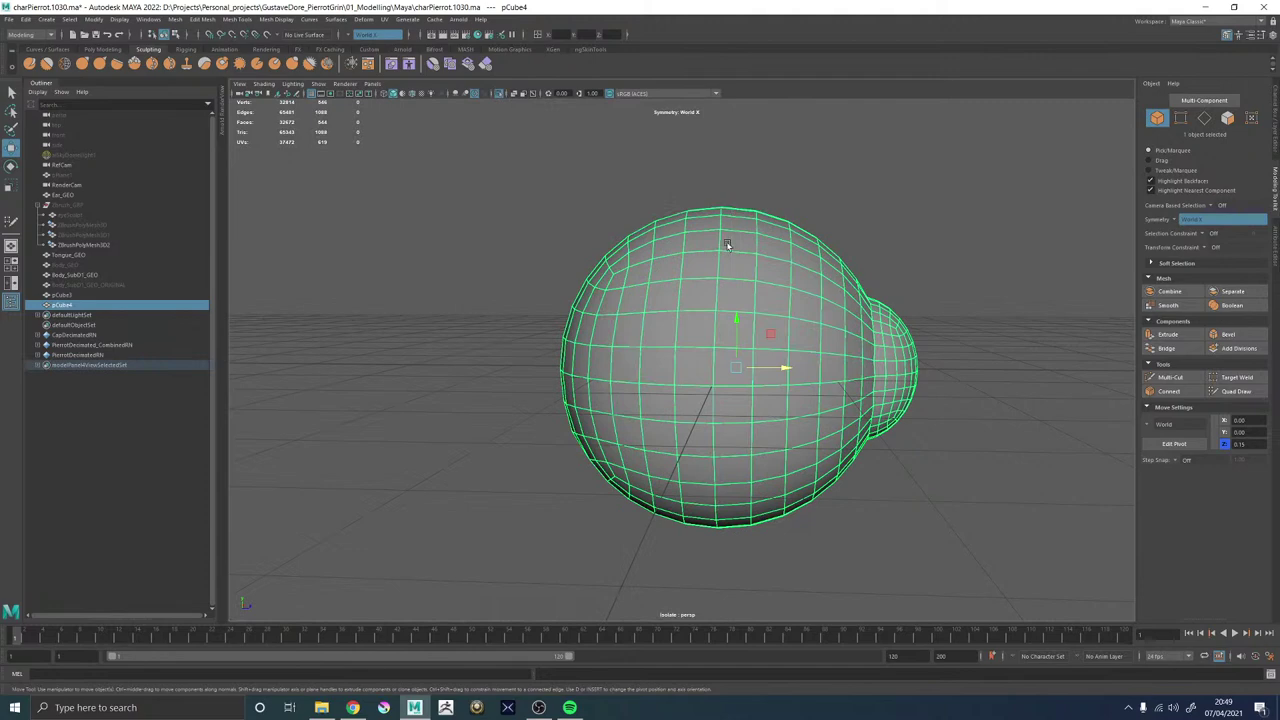
Select the large sphere's middle vertical edge loop and set its Z position to 0.
key("F10")
double_click(718, 269)
key("b")
left_click_drag(709, 263, 689, 224, "alt")
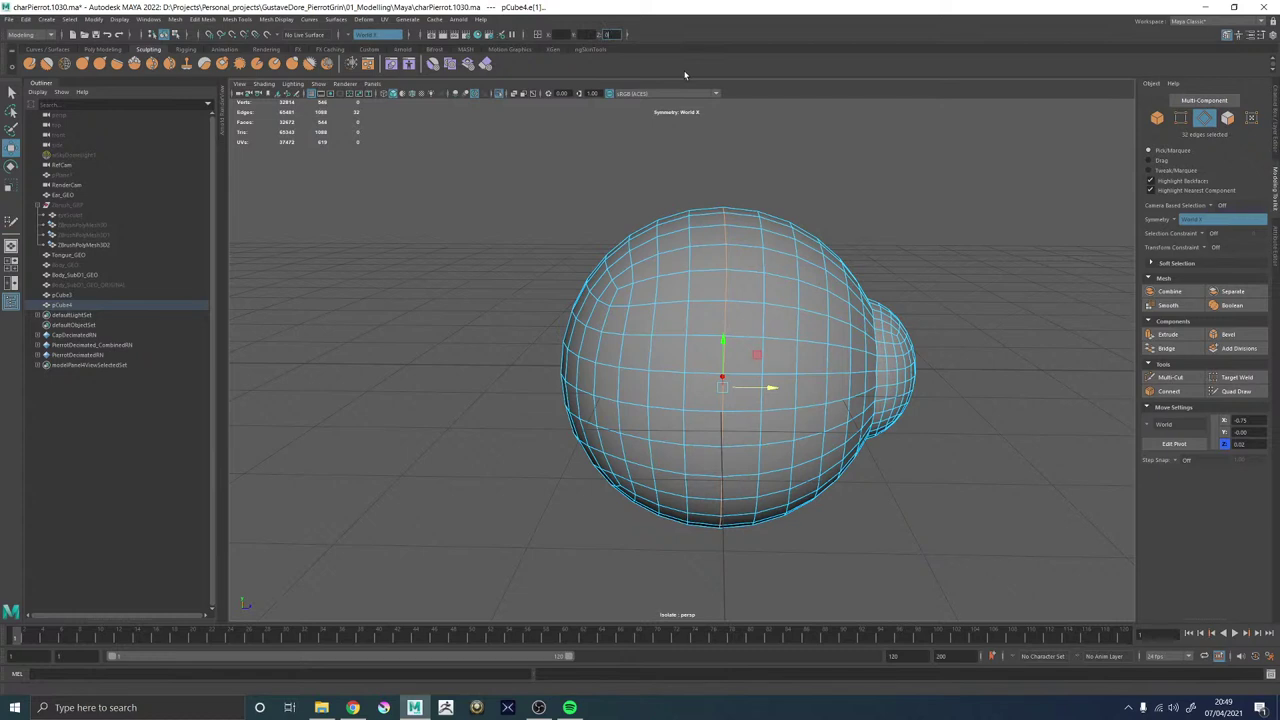
key("Return")
Apply Edit Edge Flow to the vertical edge loop next to the large sphere's middle and return to object selection.
left_click_drag(868, 230, 836, 202, "alt")
double_click(739, 290)
right_click_drag(830, 172, 820, 267, "shift")
left_click_drag(660, 322, 709, 306, "alt")
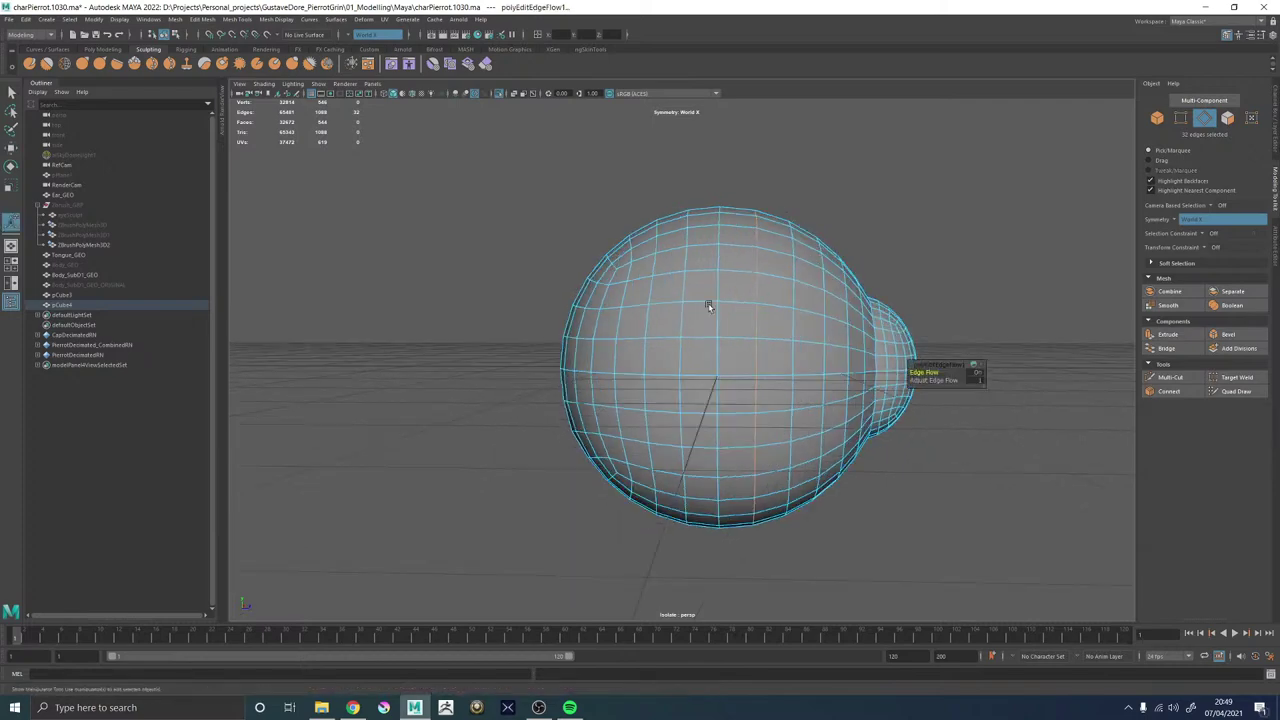
right_click_drag(706, 306, 818, 170)
key("q")
left_click(834, 214)
Select the seam edge loop between the large and small spheres and scale it flat along Z.
right_click_drag(834, 214, 819, 330, "alt")
right_click_drag(991, 578, 1002, 580, "alt")
left_click(806, 280)
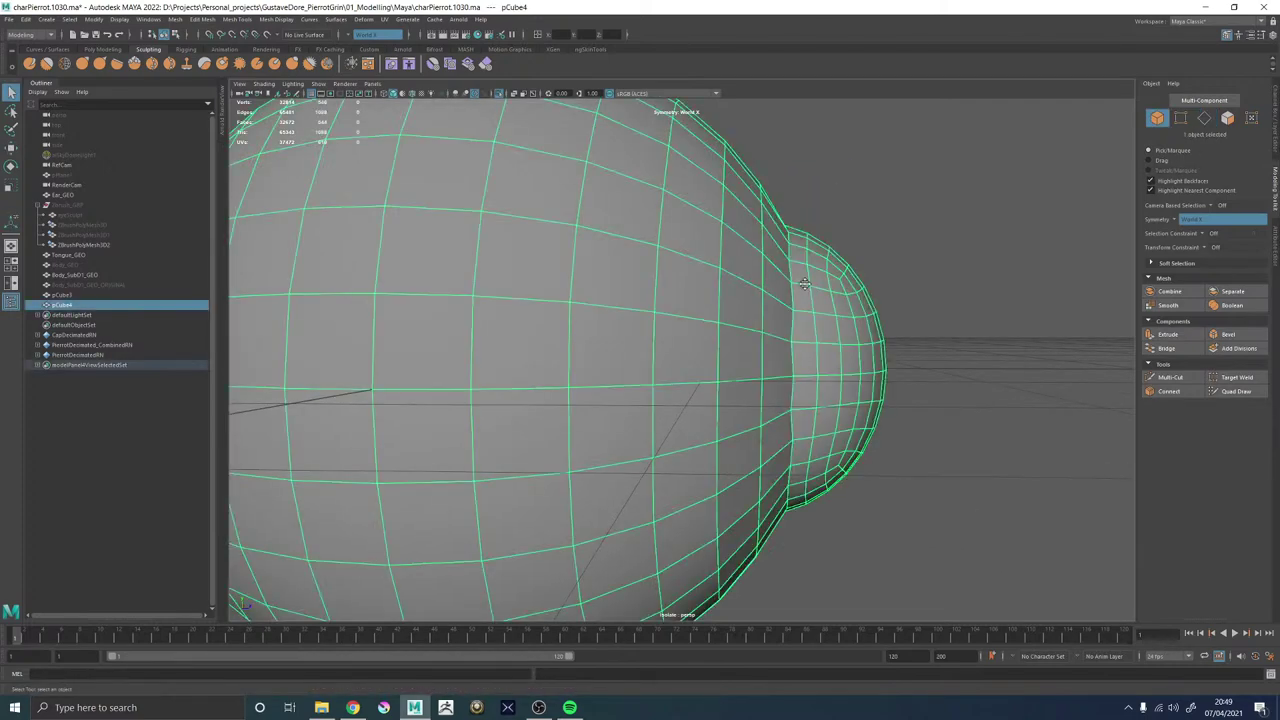
right_click_drag(806, 280, 965, 380, "alt")
middle_click_drag(965, 380, 791, 383, "alt")
right_click_drag(791, 383, 780, 315)
key("r")
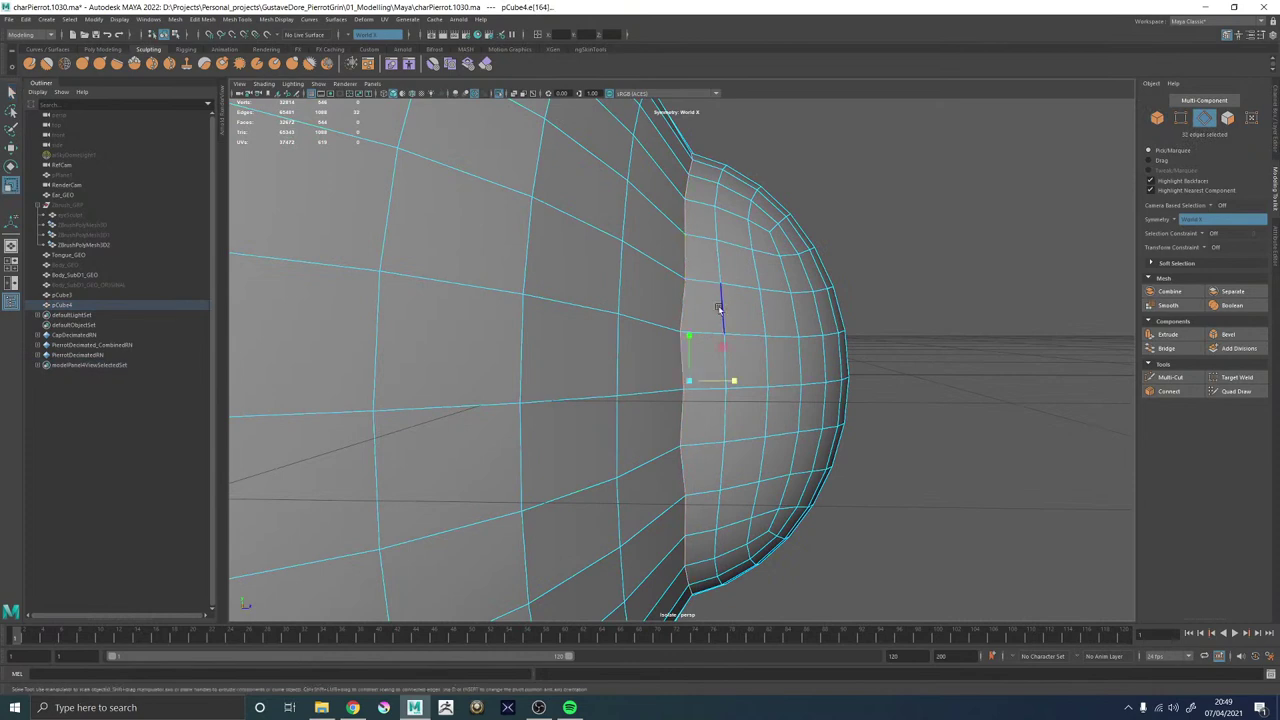
left_click_drag(714, 310, 664, 390, "alt")
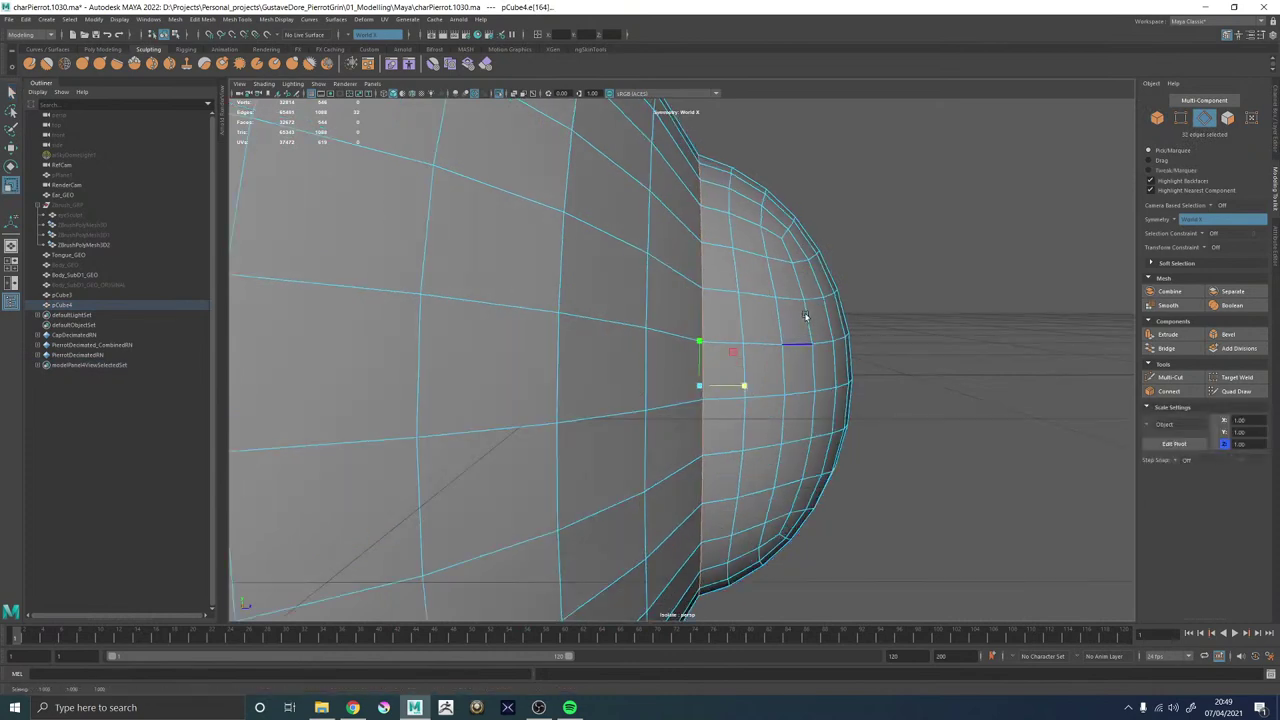
Bevel the seam edge loop with a fraction of 0.4 and check the softened transition between the spheres.
right_click(839, 155, "shift")
left_click(896, 160)
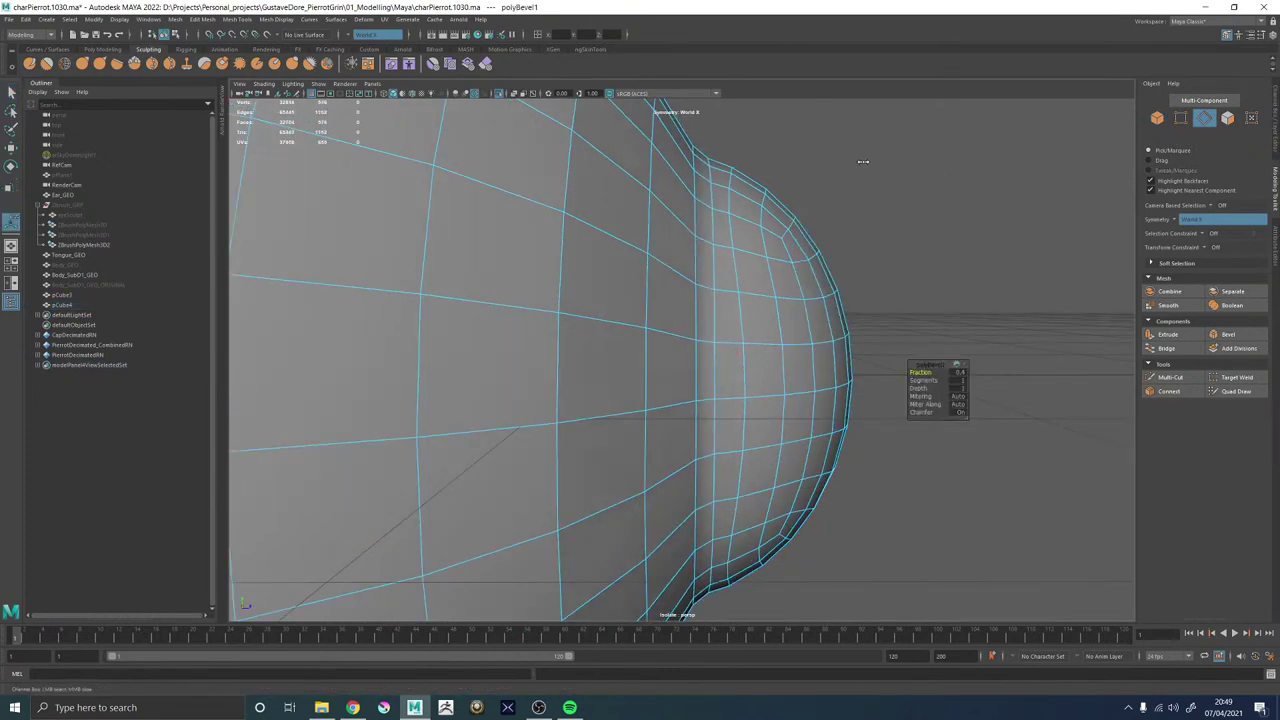
right_click_drag(882, 195, 694, 289, "alt")
left_click_drag(694, 289, 545, 294, "alt")
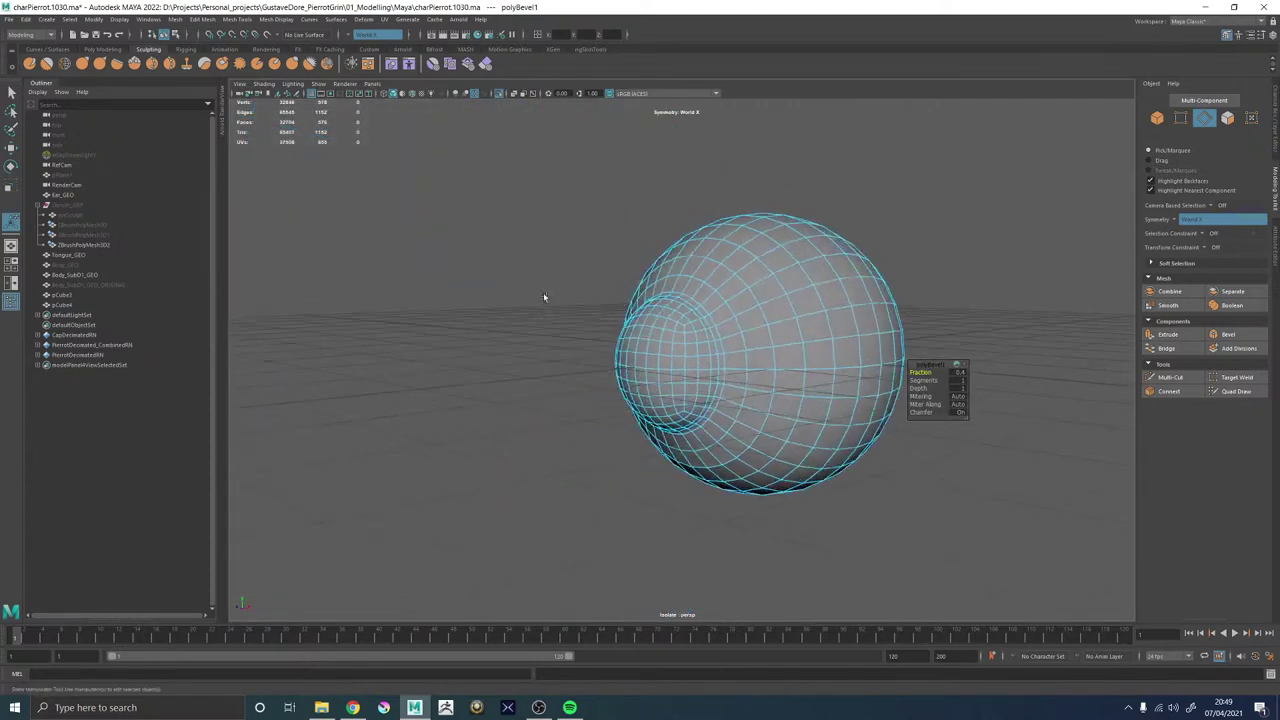
right_click_drag(545, 294, 660, 190)
left_click(660, 190)
scroll(591, 272, "down", 5)
left_click_drag(591, 272, 662, 305, "alt")
scroll(658, 302, "up", 6)
left_click(658, 302)
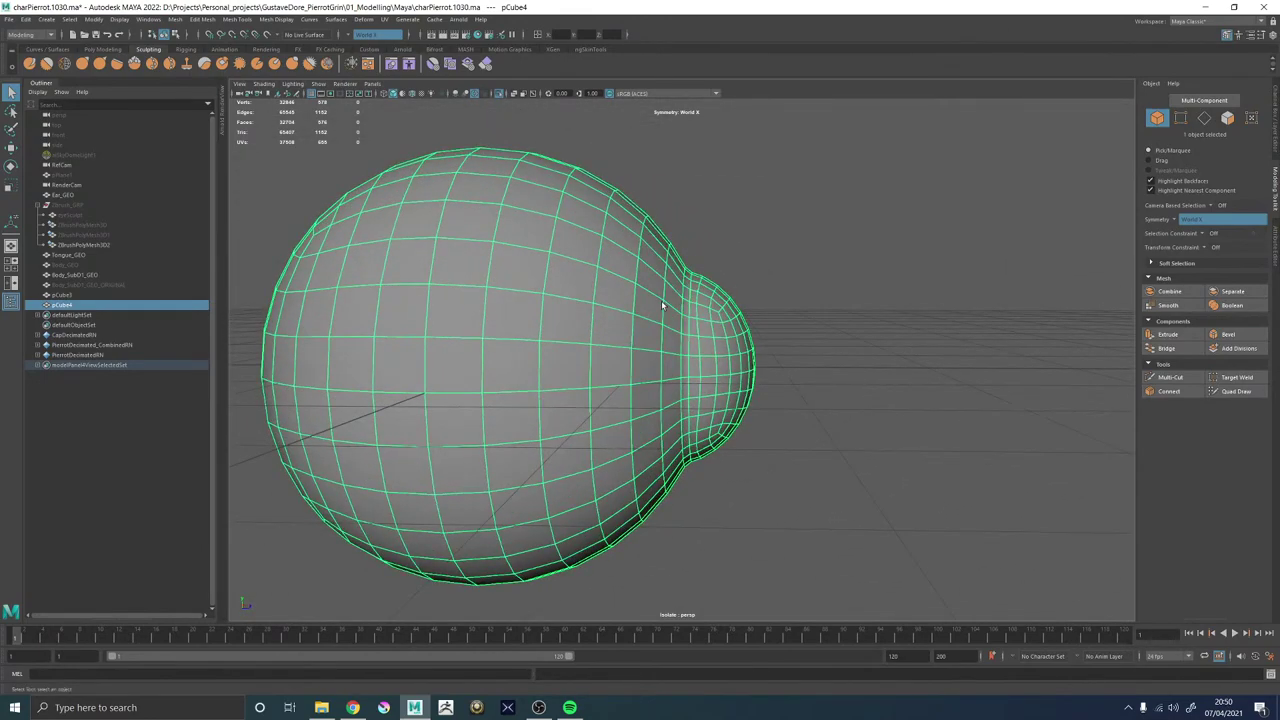
Deselect the joined mesh and create a new polygon sphere at the origin.
right_click_drag(793, 297, 751, 271, "alt")
left_click_drag(751, 271, 819, 339, "alt")
left_click(851, 266)
right_click(845, 259, "shift")
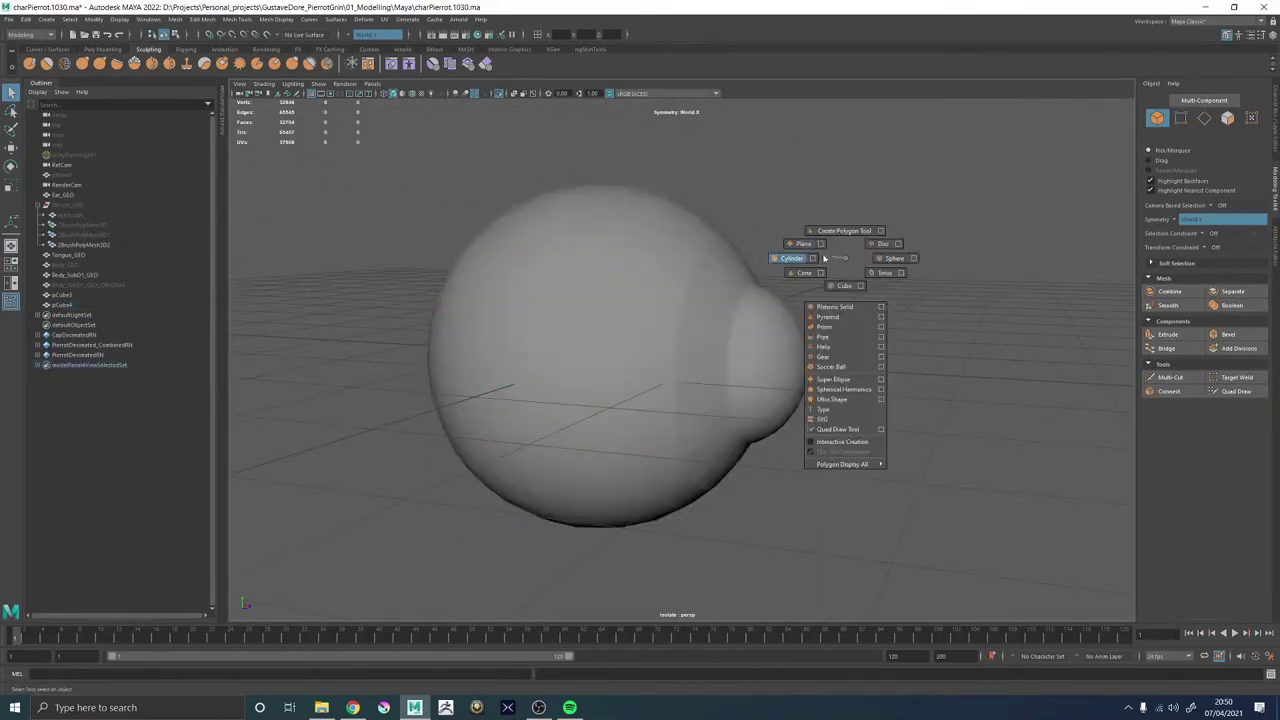
right_click_drag(824, 258, 893, 258)
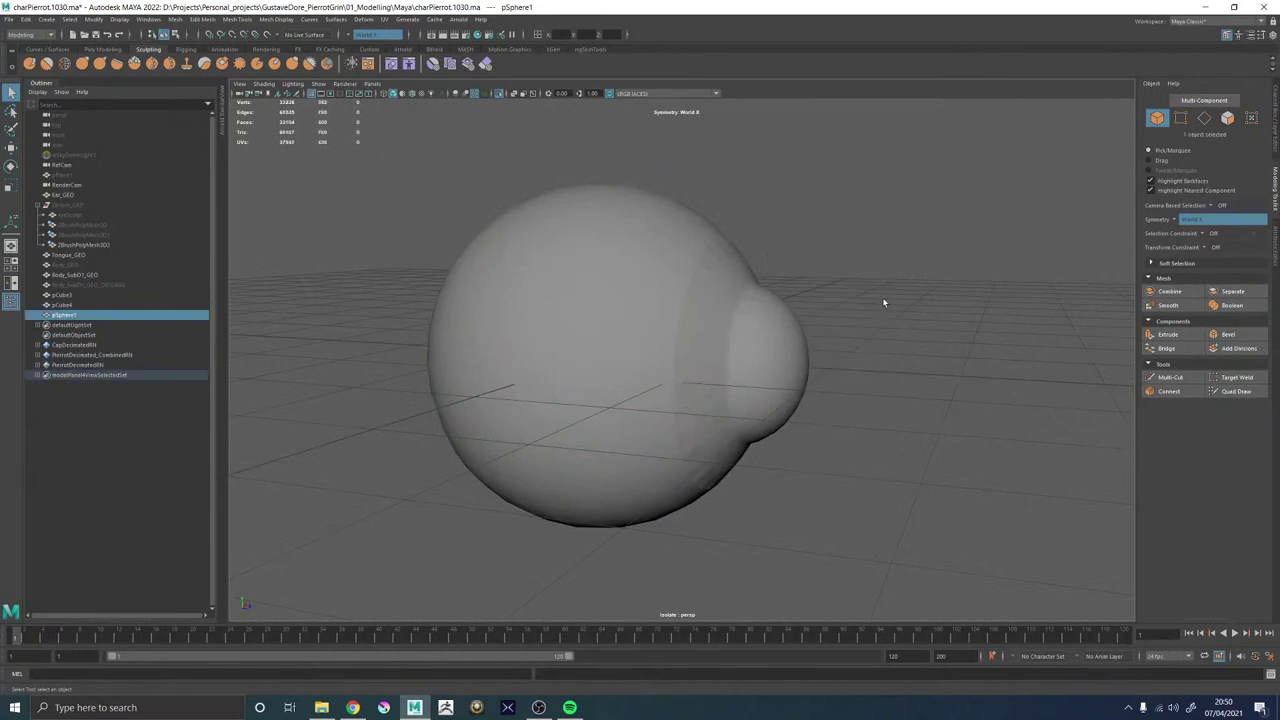
Scale the new sphere to match the large sphere's size and rotate it 90 degrees about X.
key("e")
key("r")
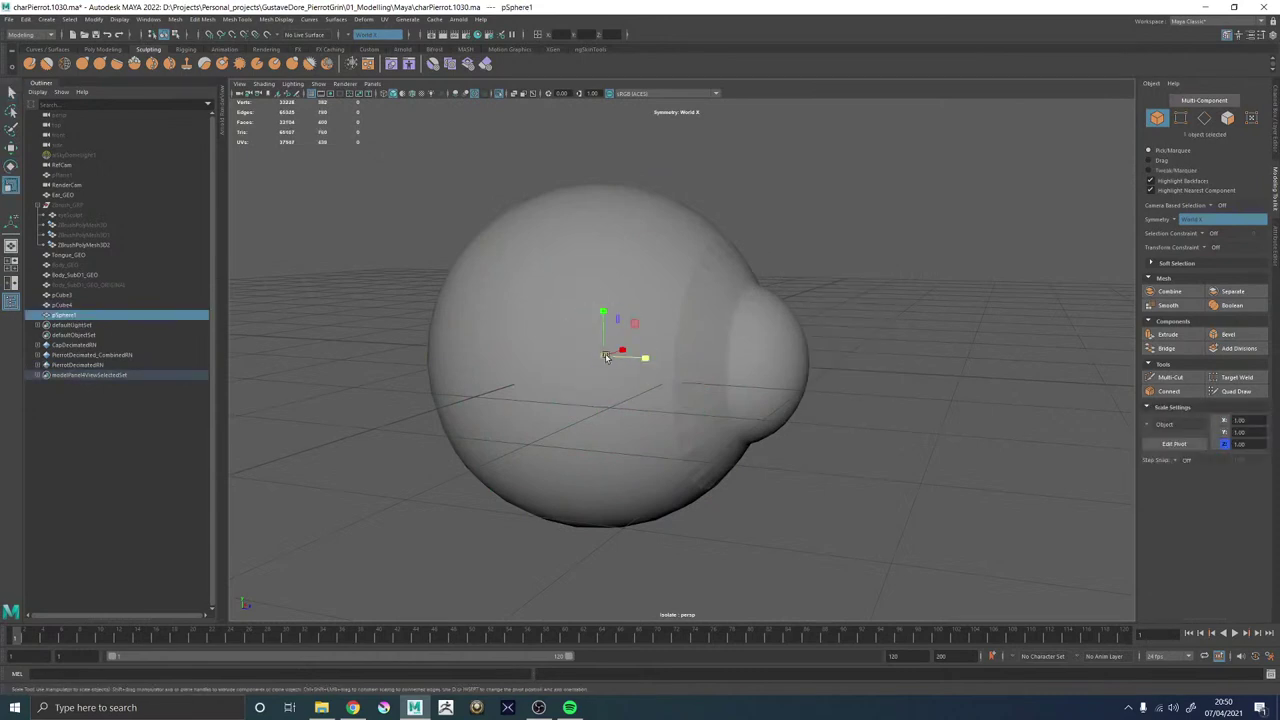
left_click_drag(605, 357, 711, 390)
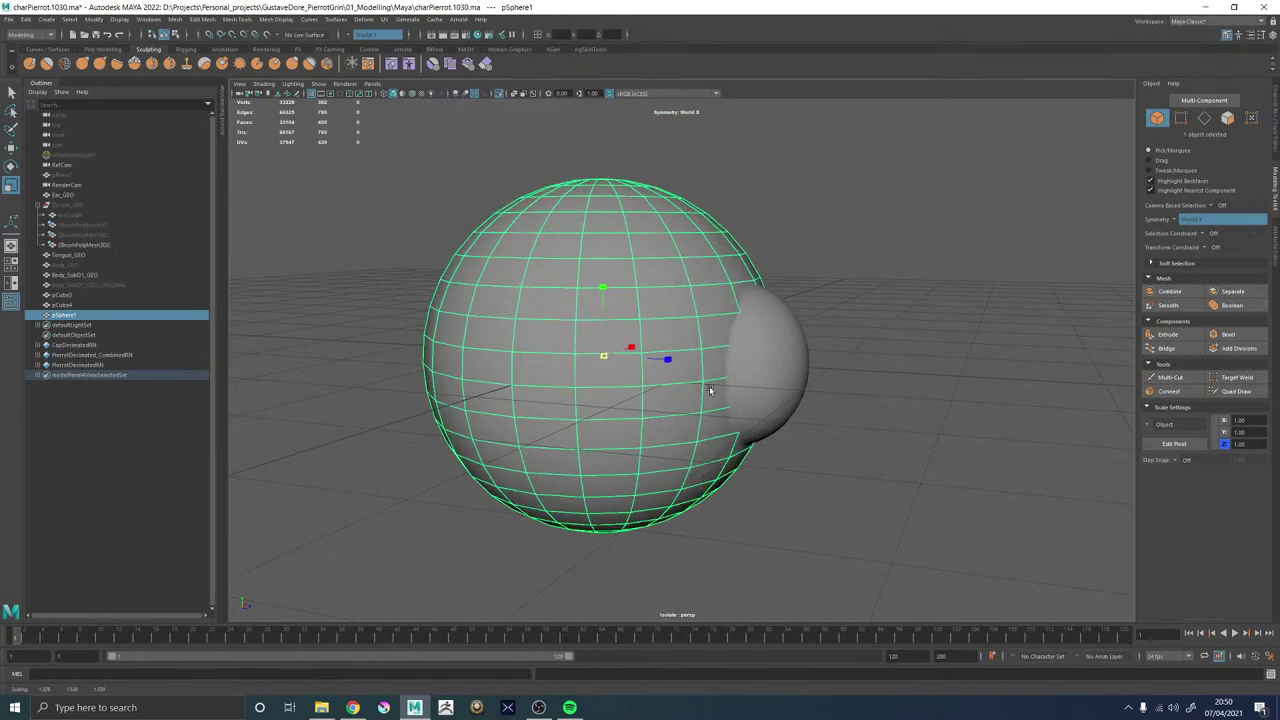
key("e")
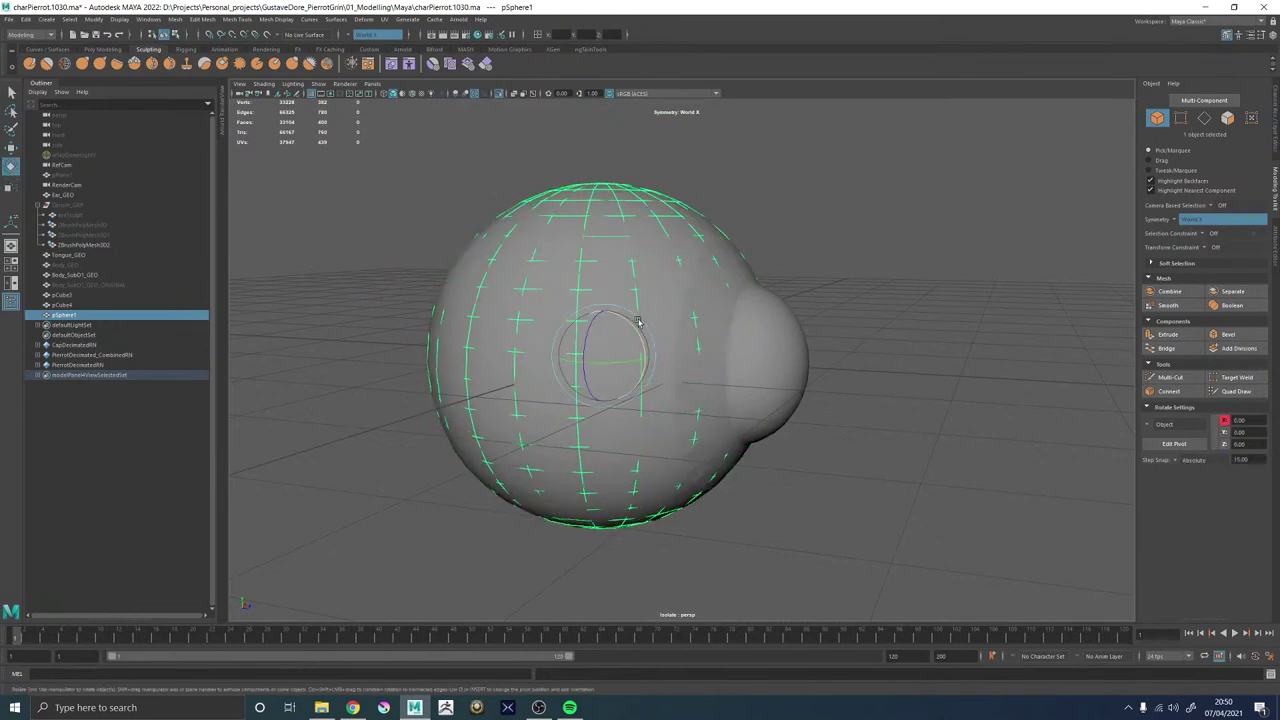
left_click_drag(630, 325, 674, 374)
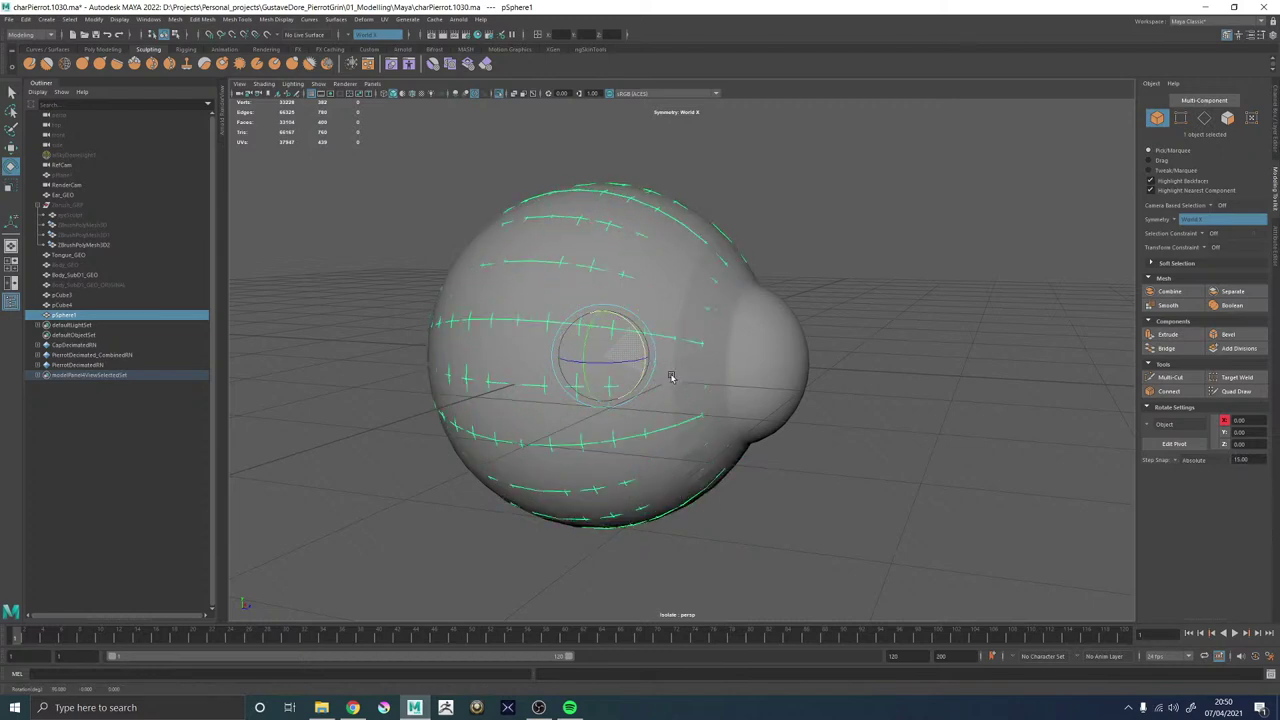
Try to delete the ring of faces on the joined mesh where the large sphere meets the neck.
left_click(768, 315)
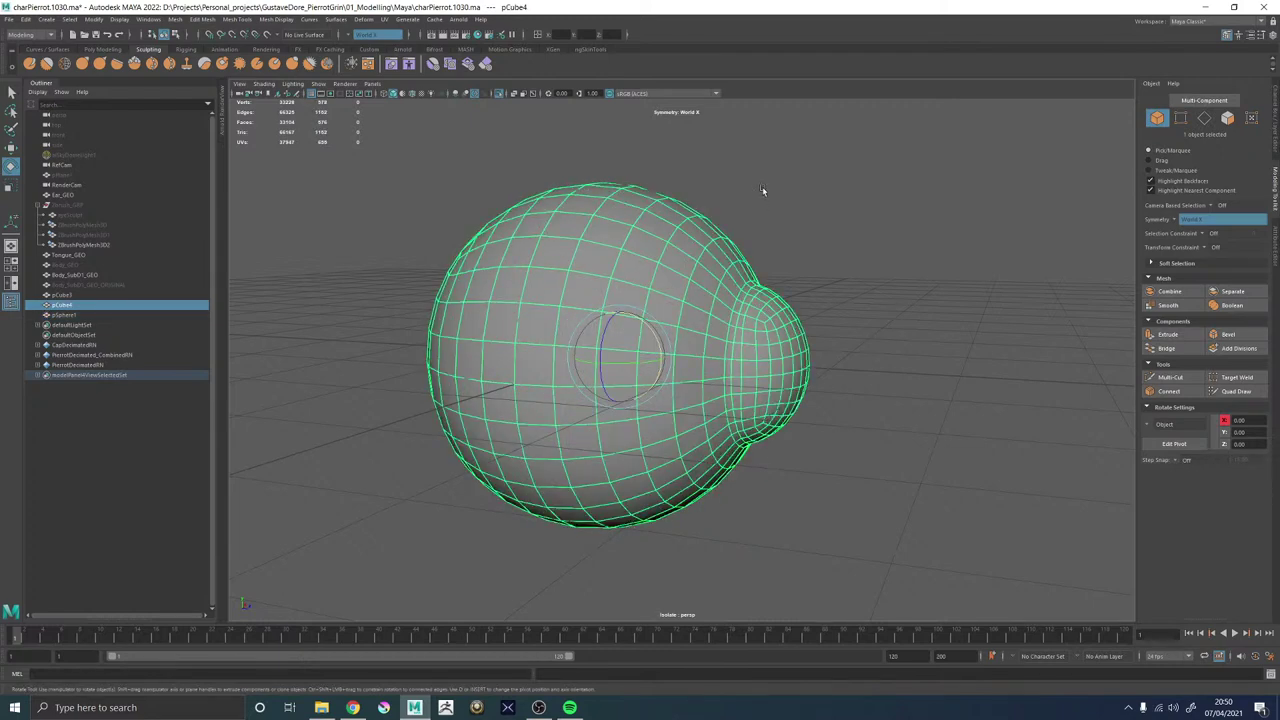
left_click(690, 240, "shift")
left_click(740, 287)
right_click_drag(740, 287, 909, 189, "alt")
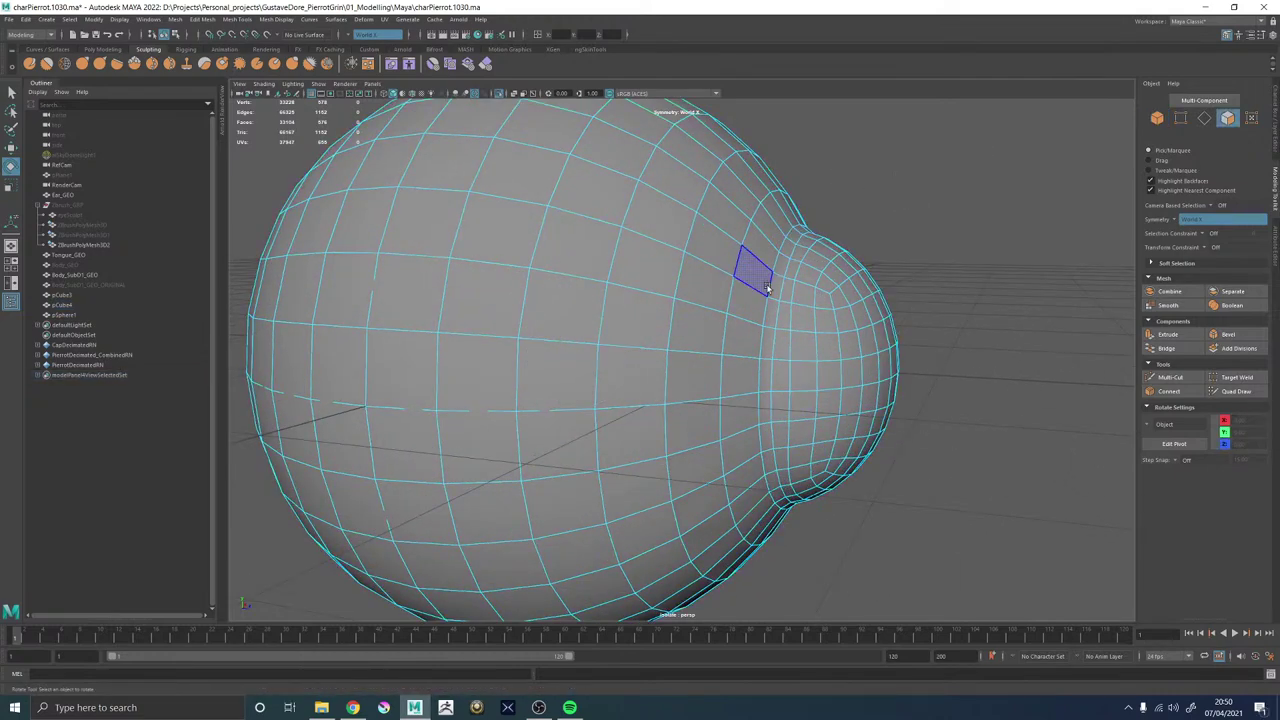
left_click(756, 266)
key("q")
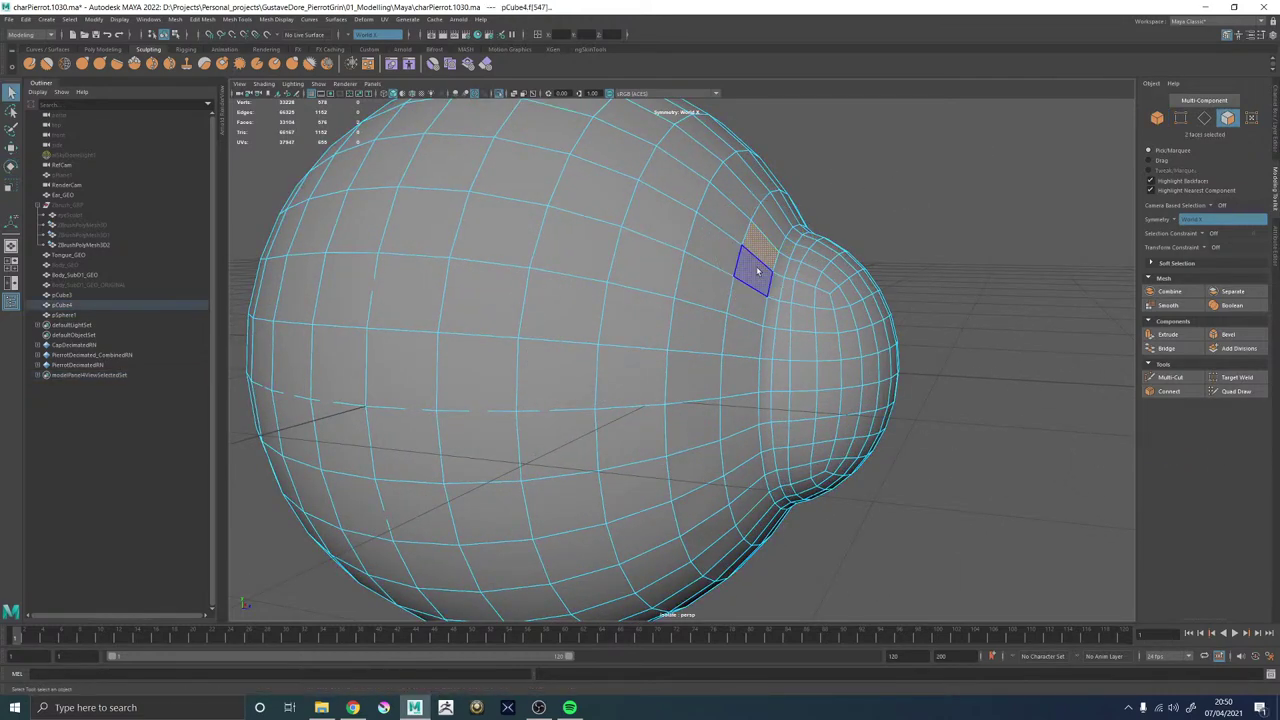
double_click(762, 254, "shift")
key("Delete")
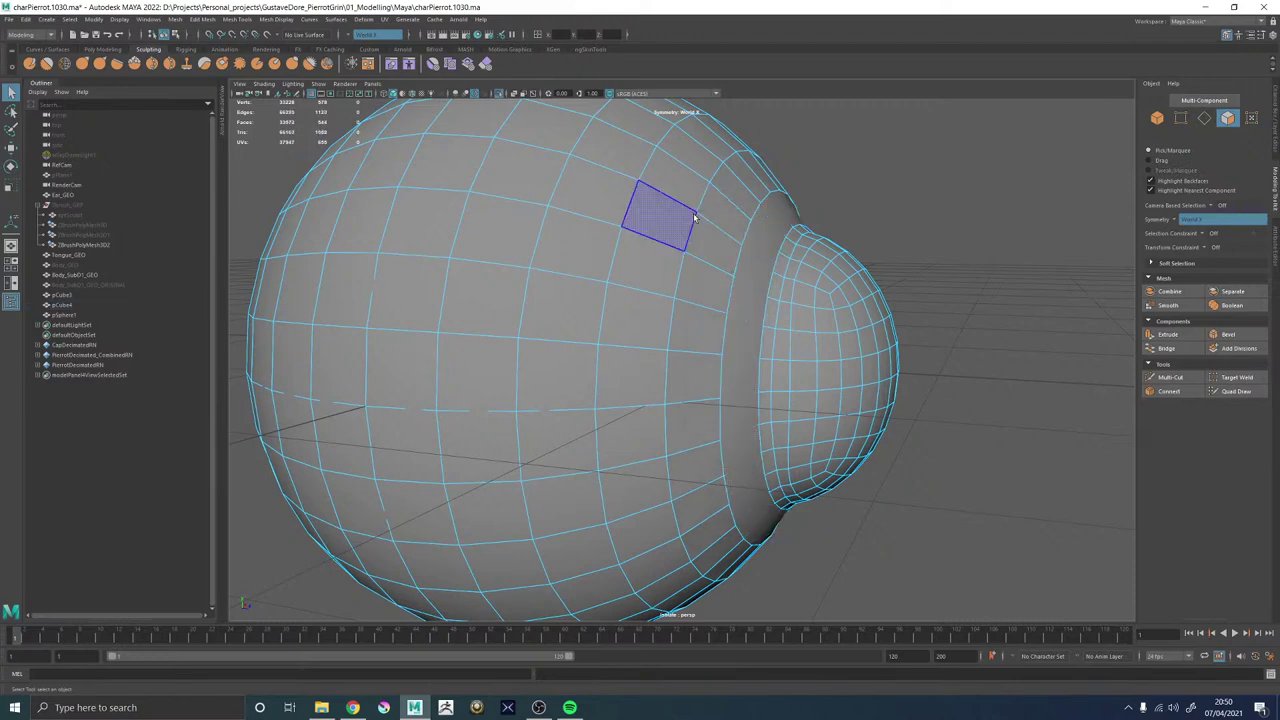
Try to delete the joined mesh's large shell, keeping the small sphere to pair with pSphere1.
double_click(693, 214)
key("Delete")
left_click(803, 294)
key("F8")
left_click(670, 268, "shift")
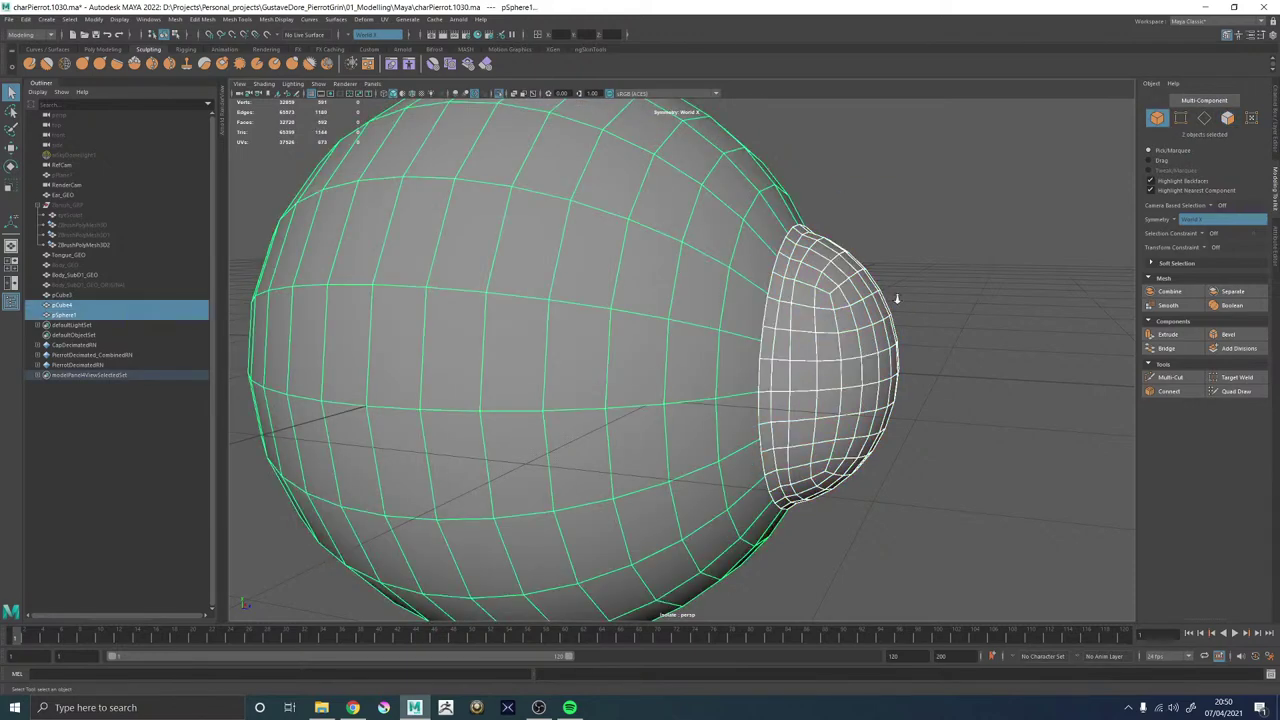
right_click_drag(895, 295, 612, 290, "alt")
mouse_move(612, 290)
left_mouse_down("alt")
mouse_move(731, 297)
mouse_move(512, 294)
mouse_move(634, 294)
left_mouse_up("alt")
left_click(644, 297, "shift")
Undo the shell and face ring deletions on pCube4.
key("ctrl+z")
key("ctrl+z")
key("ctrl+z")
key("ctrl+z")
key("ctrl+z")
key("ctrl+z")
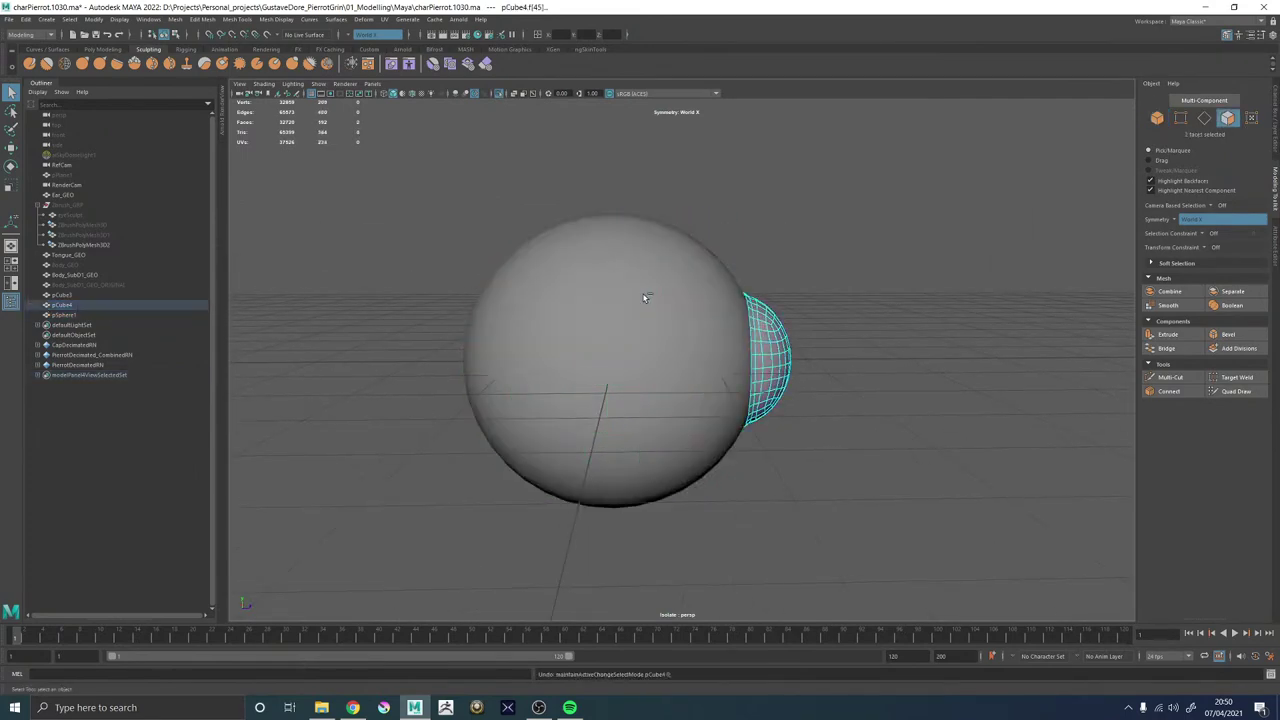
key("ctrl+z")
key("ctrl+z")
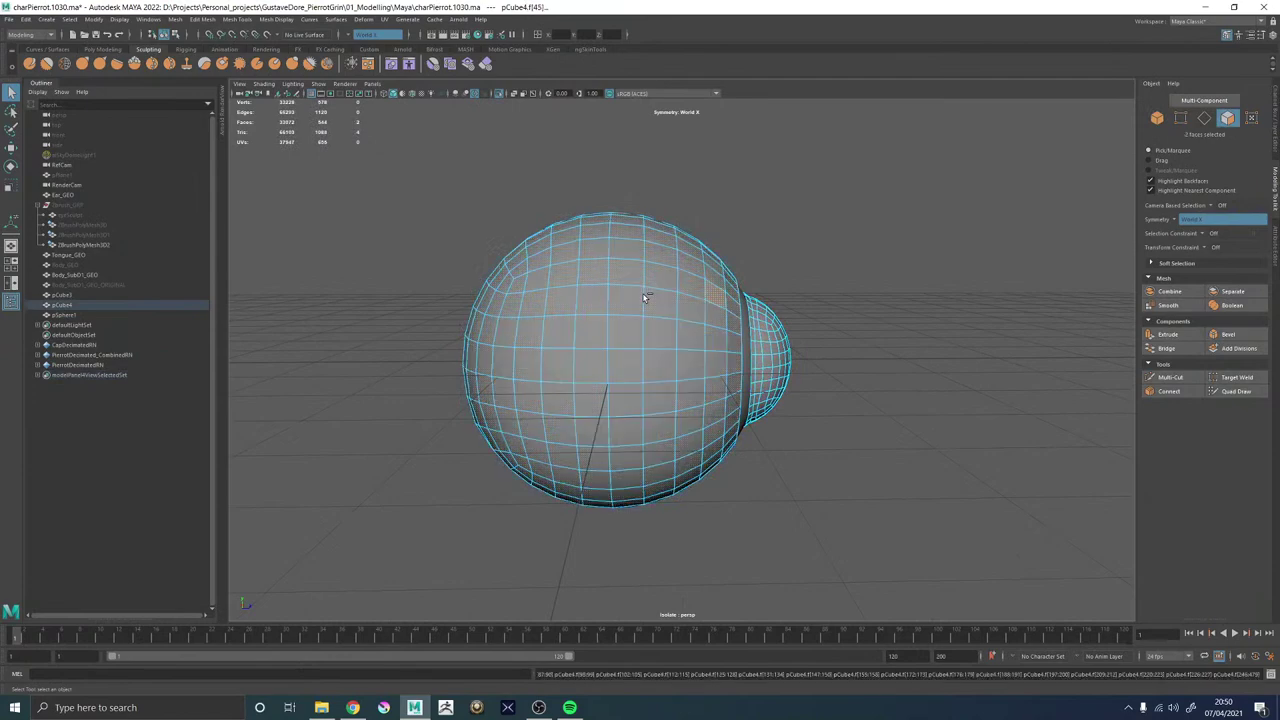
right_click_drag(594, 299, 657, 238)
left_click(617, 279)
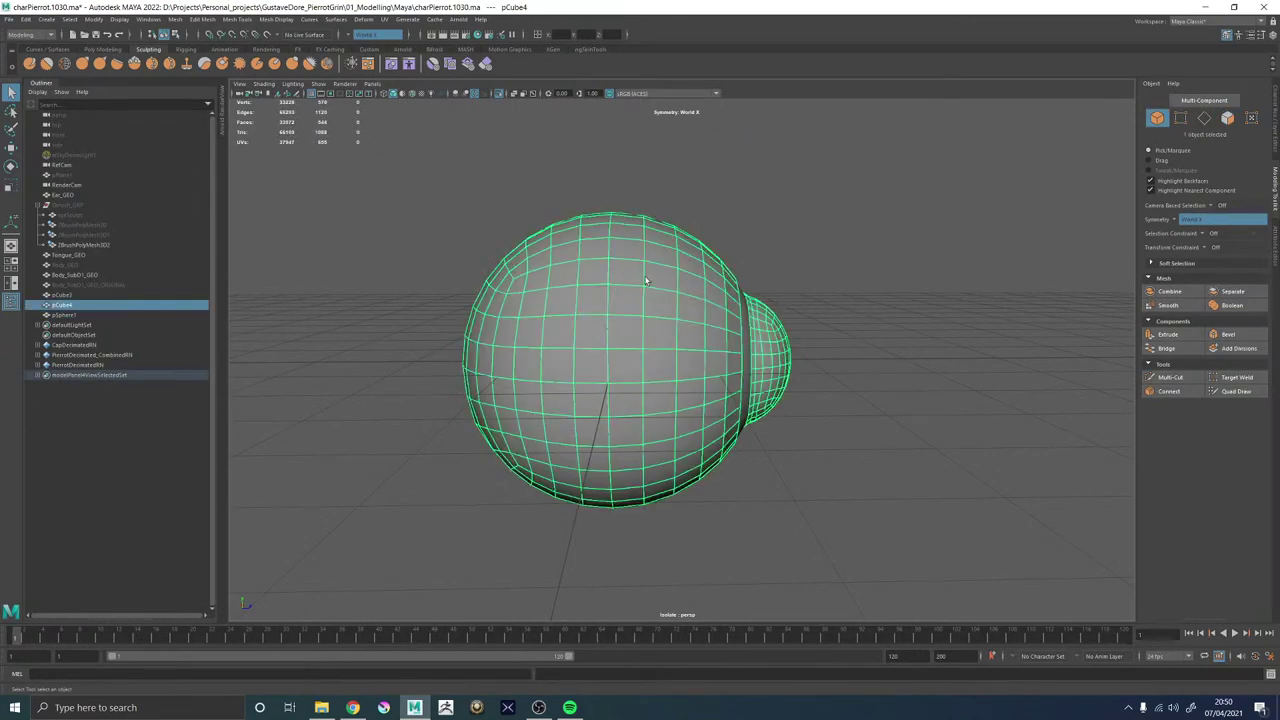
left_click_drag(739, 270, 702, 259, "alt")
key("ctrl+z")
key("ctrl+z")
key("ctrl+z")
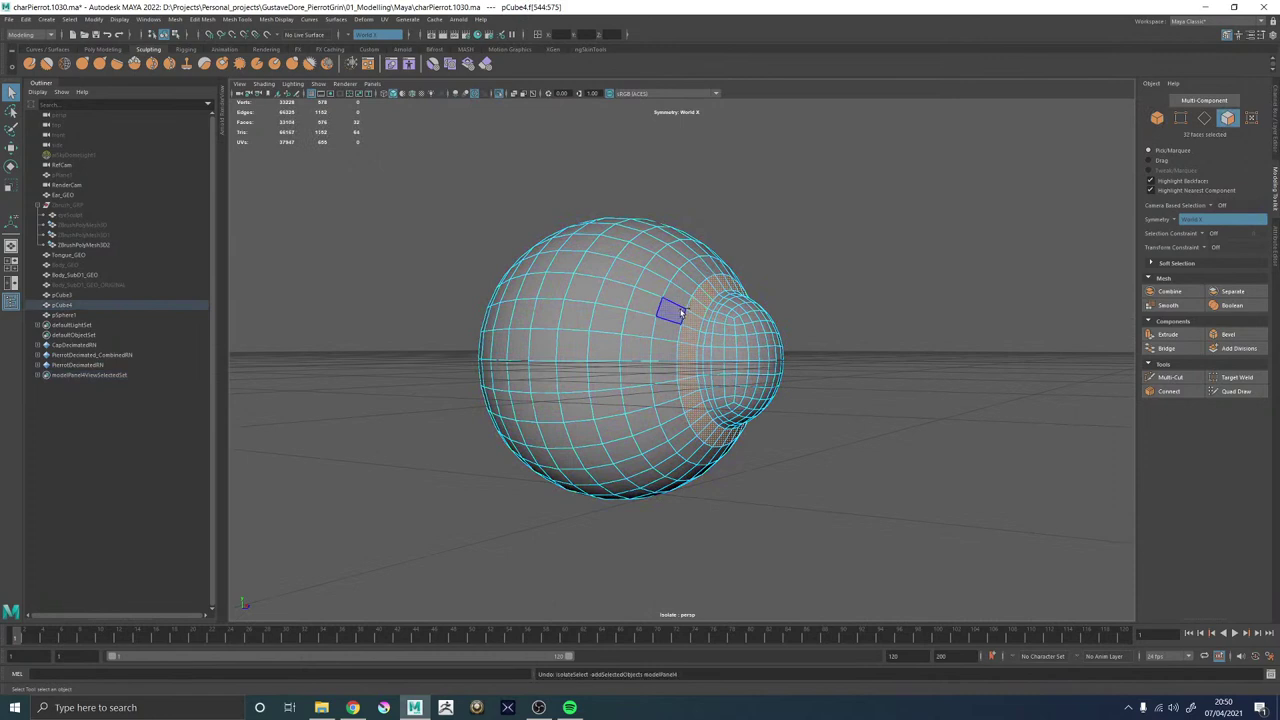
Return to object mode, check pSphere1 against pCube4, and set pSphere1's axis subdivisions to 32.
key("F8")
left_click(72, 315)
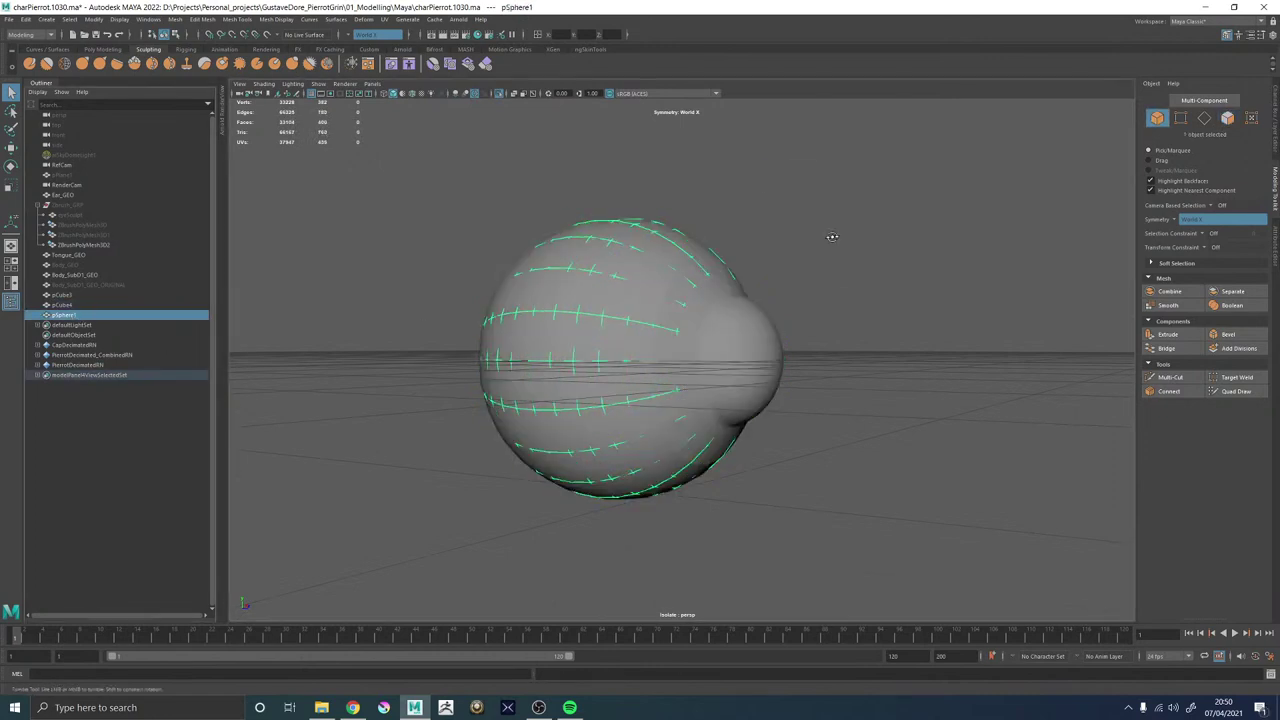
left_click_drag(829, 234, 646, 300, "alt")
left_click(646, 300, "shift")
right_click_drag(651, 303, 665, 300, "alt")
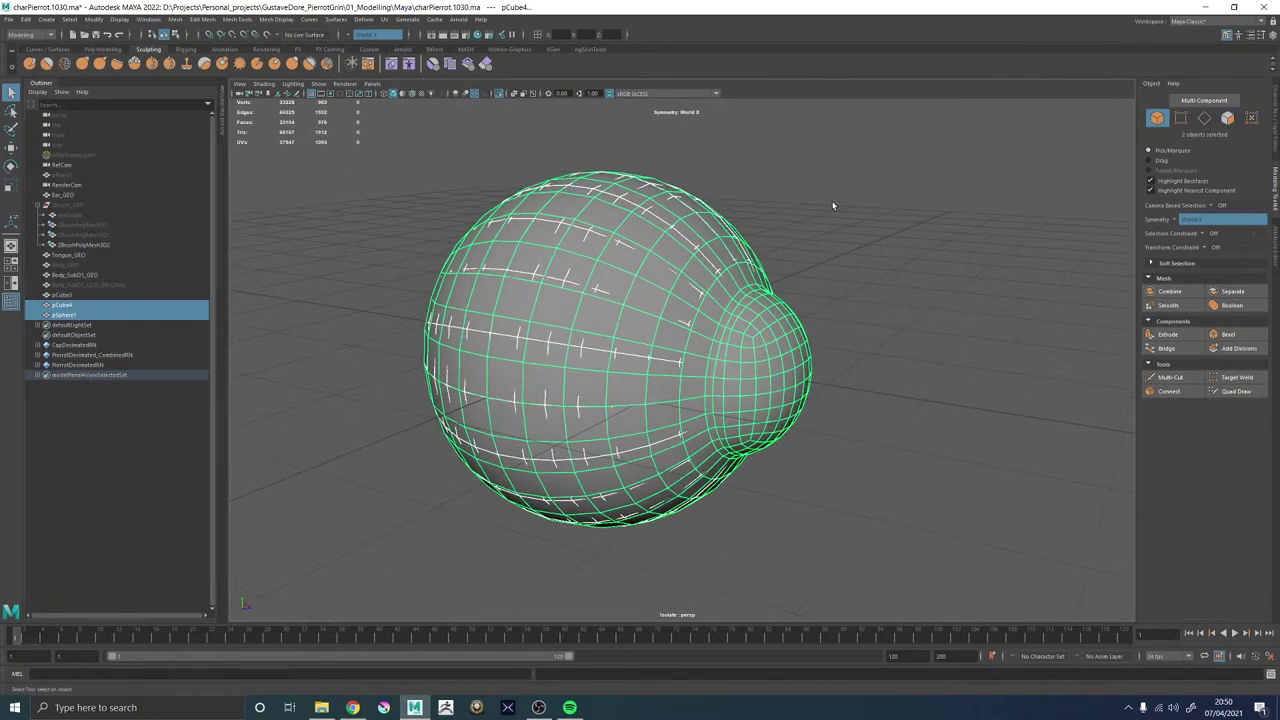
left_click(62, 315)
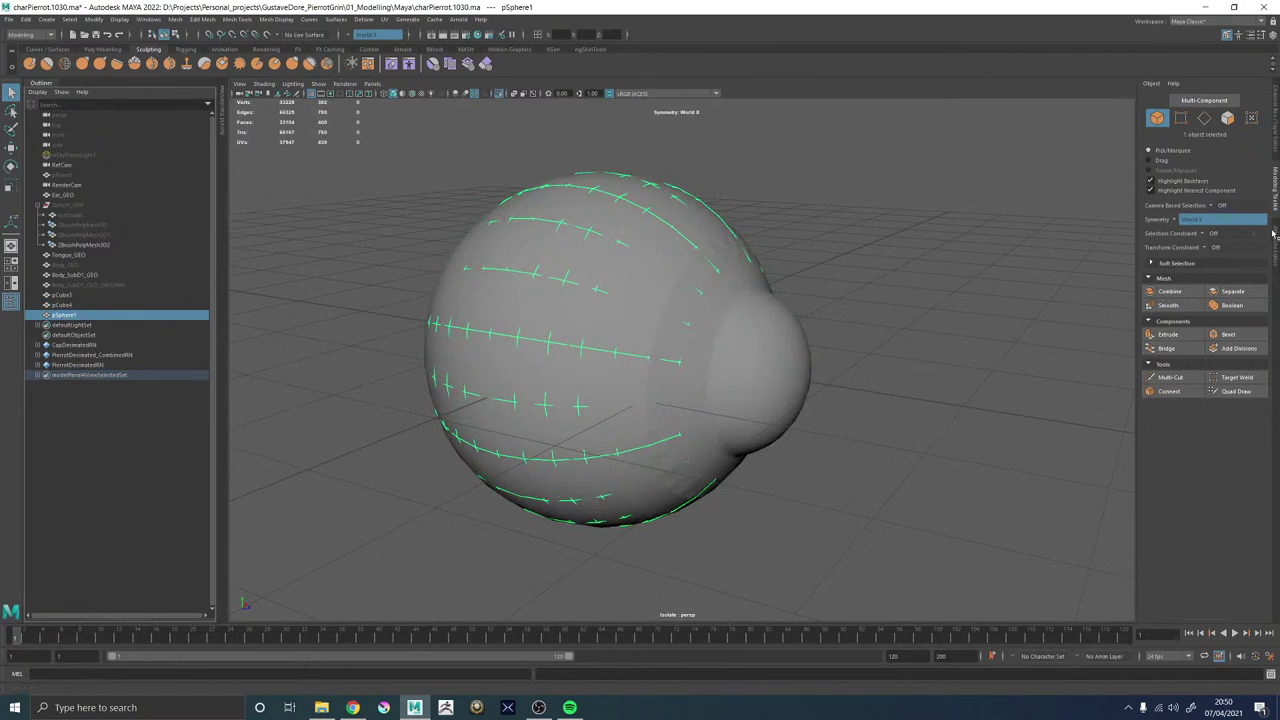
left_click(1272, 230)
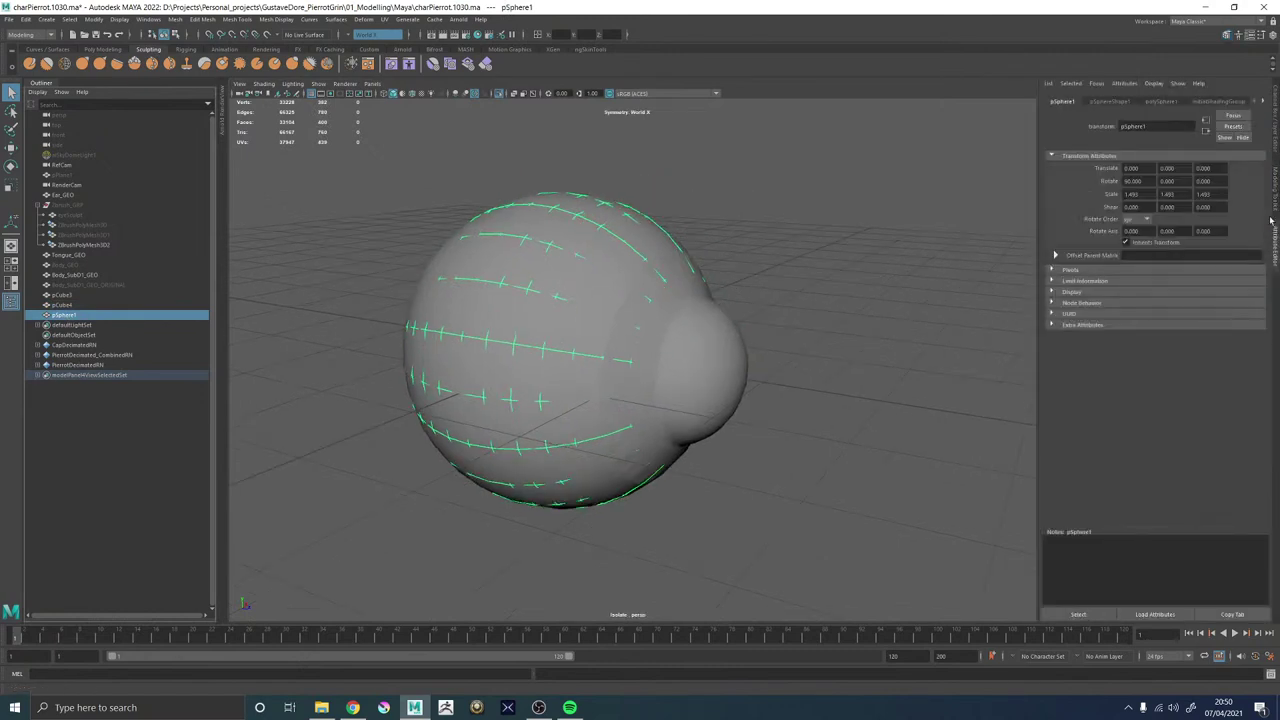
left_click(1158, 101)
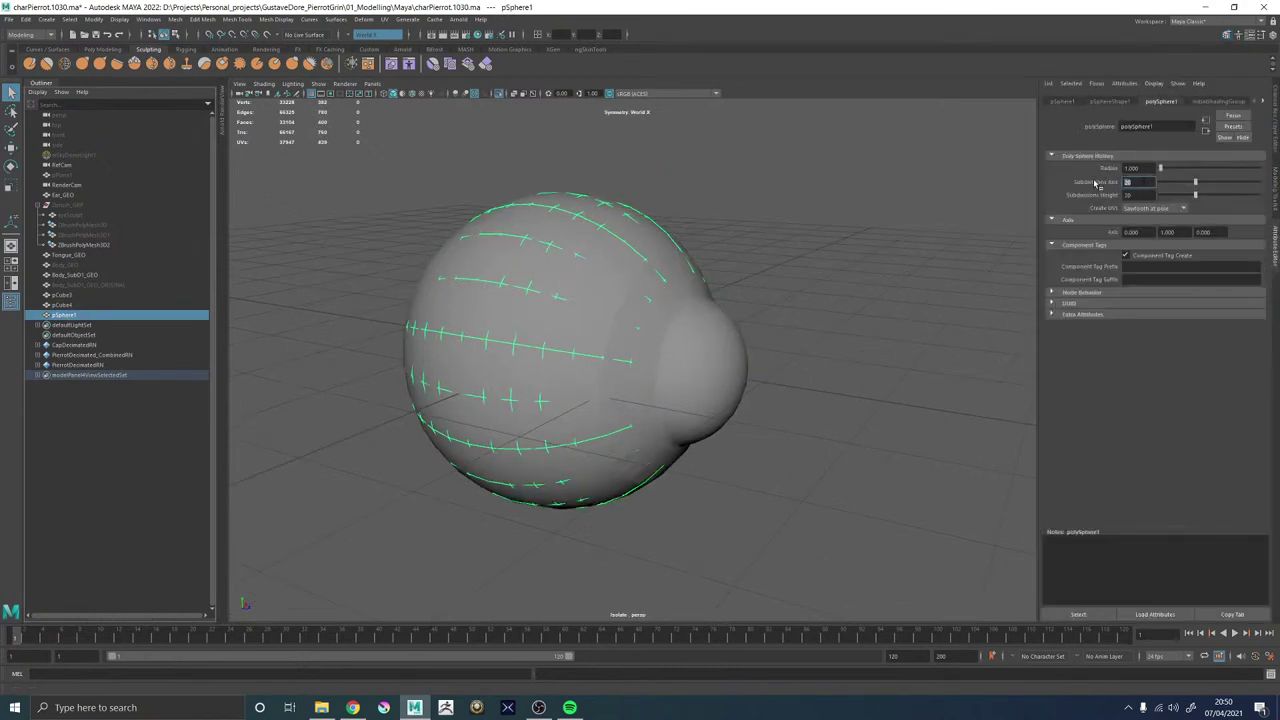
type("32")
key("Return")
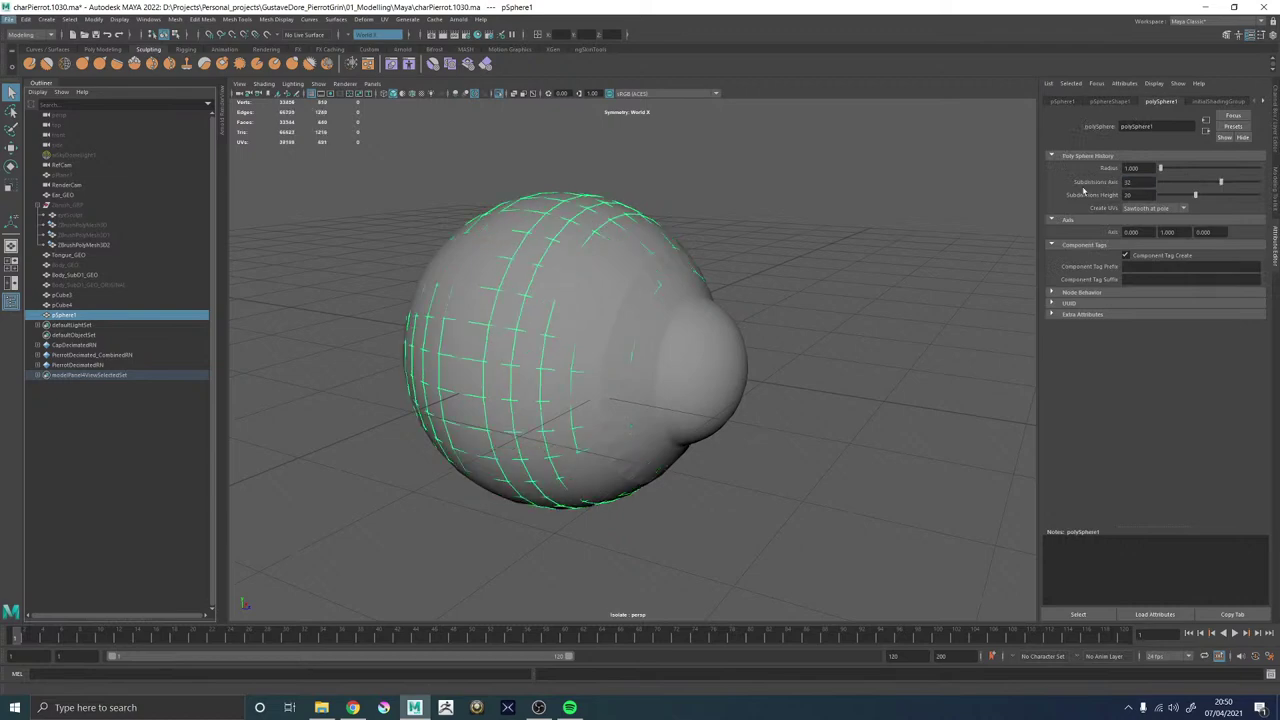
Compare the edge layout of pSphere1 with the wireframe of pCube4's large sphere.
left_click(658, 334)
left_click_drag(662, 330, 746, 329, "alt")
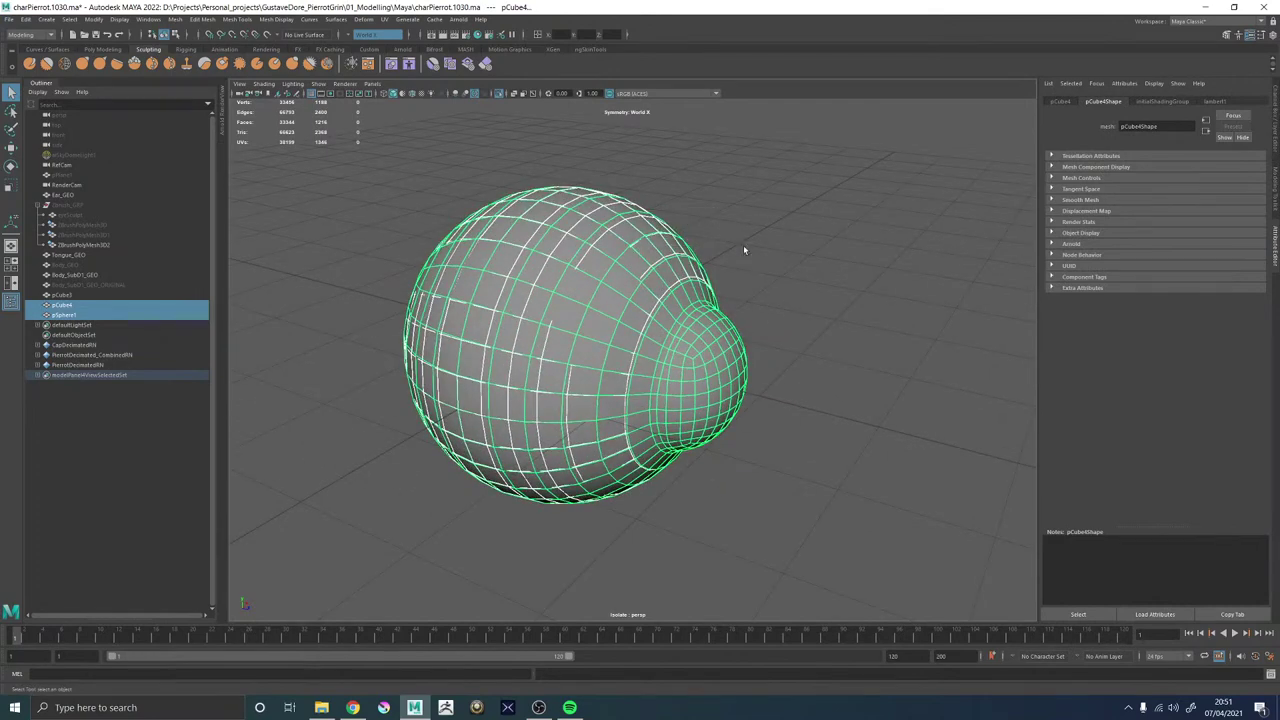
left_click(65, 316)
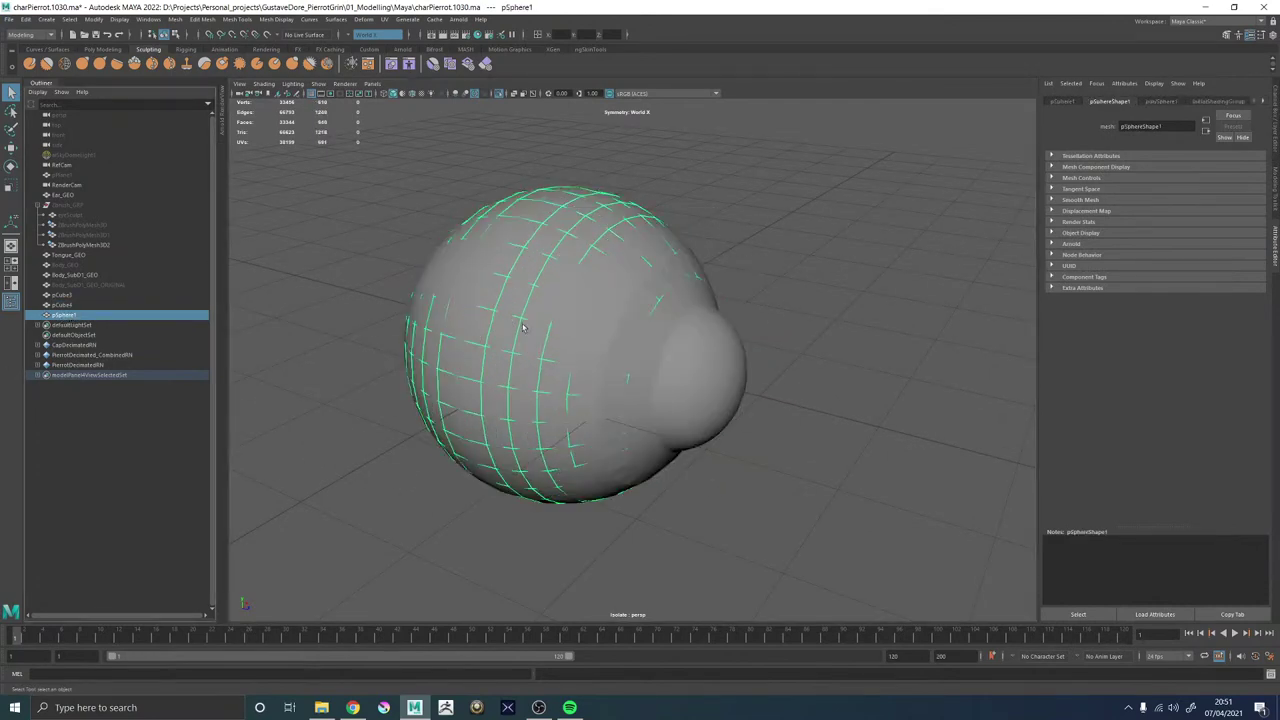
left_click(684, 332, "shift")
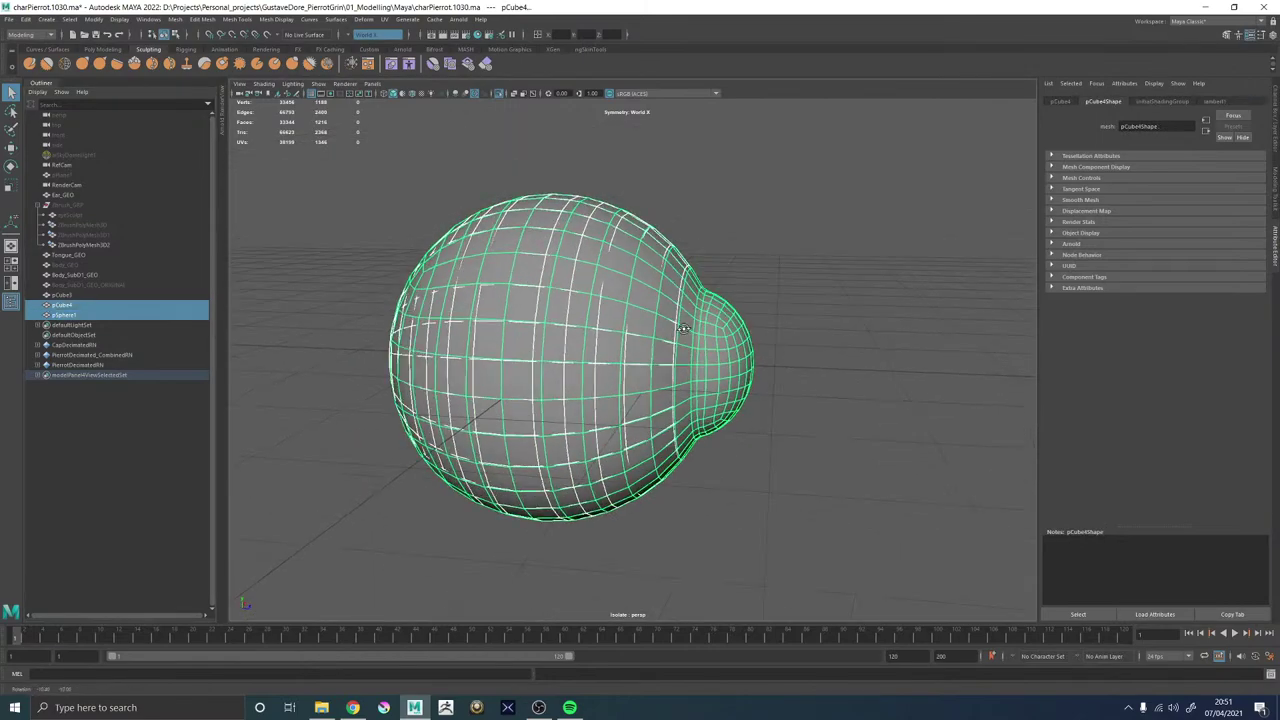
mouse_move(684, 330)
left_mouse_down("alt")
mouse_move(767, 323)
mouse_move(697, 337)
mouse_move(697, 312)
left_mouse_up("alt")
middle_click_drag(697, 166, 735, 175, "alt")
Delete the middle ring of faces on pSphere1 and the half facing away from the small sphere.
left_click(62, 315)
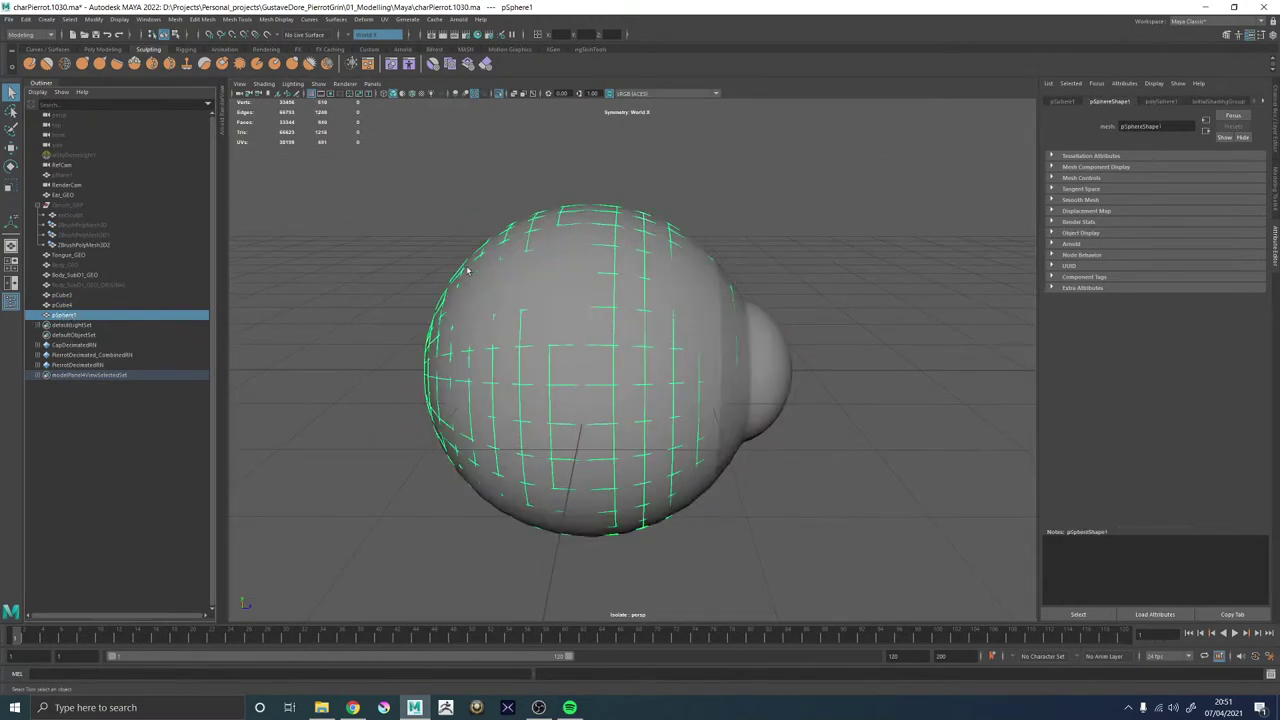
right_click_drag(687, 155, 689, 176)
left_click(570, 236)
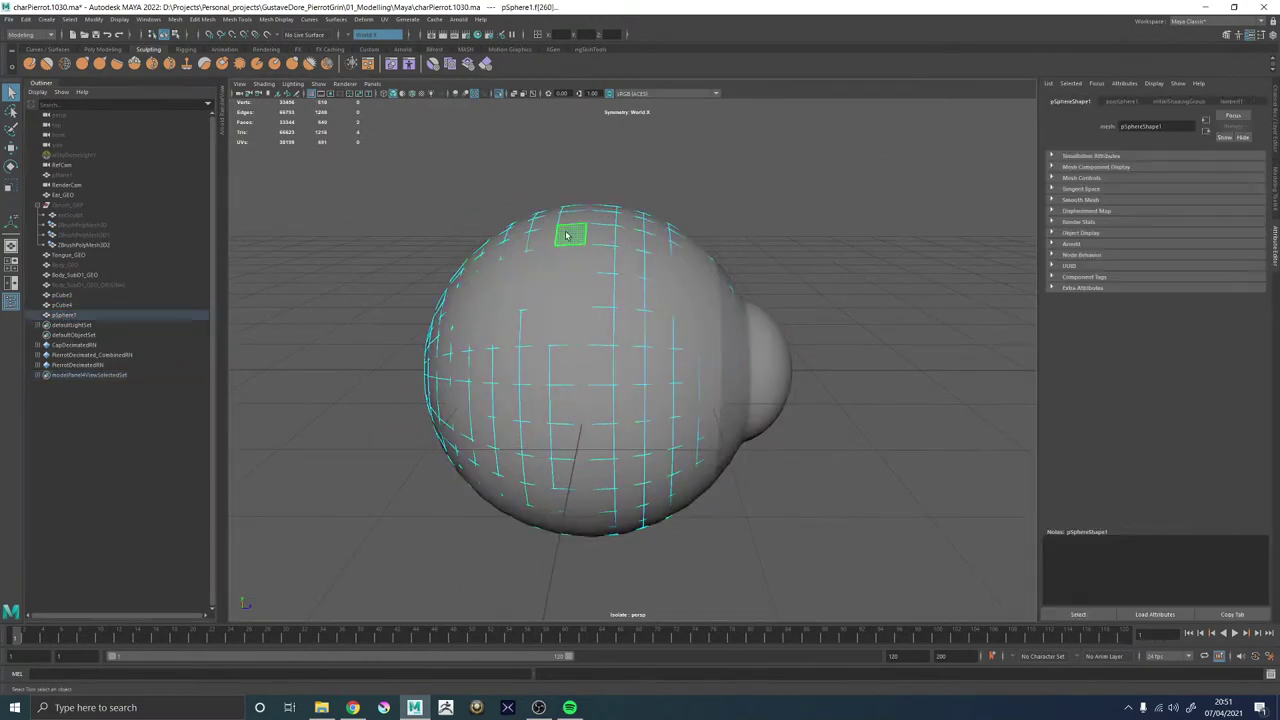
double_click(565, 266, "shift")
key("Delete")
double_click(533, 287)
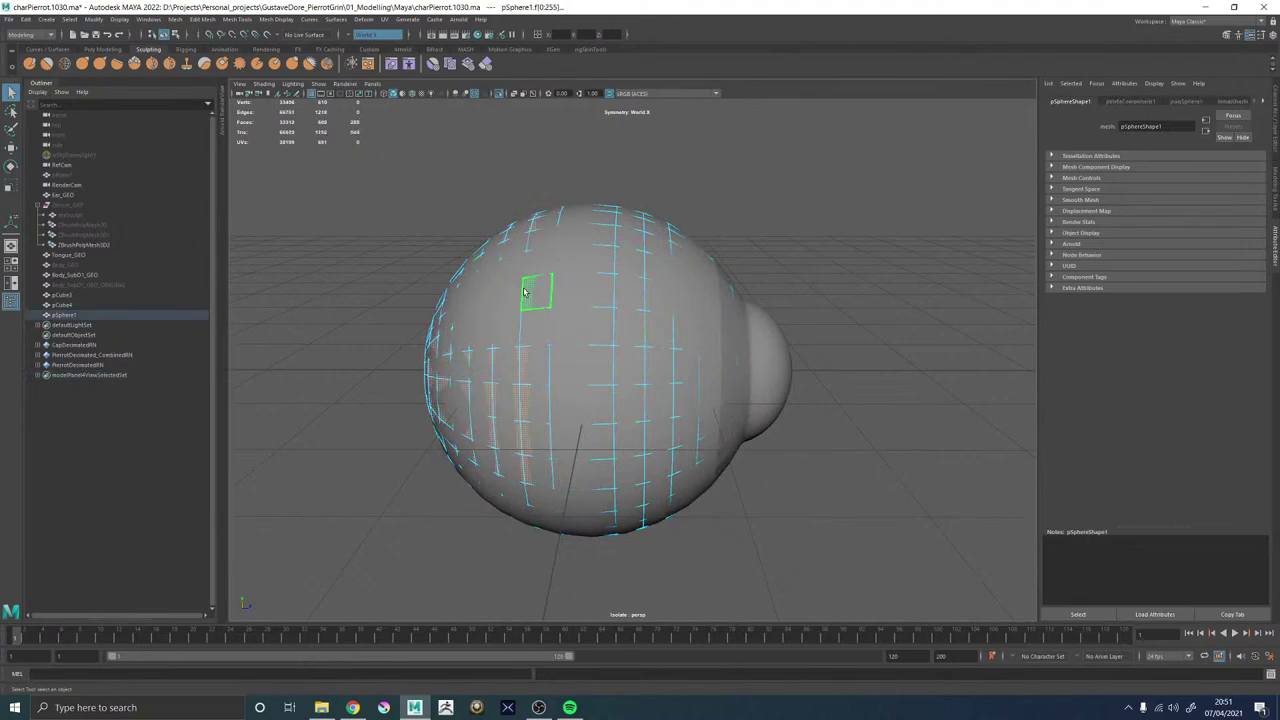
key("Delete")
left_click_drag(730, 342, 664, 338, "alt")
right_click_drag(663, 337, 766, 397, "alt")
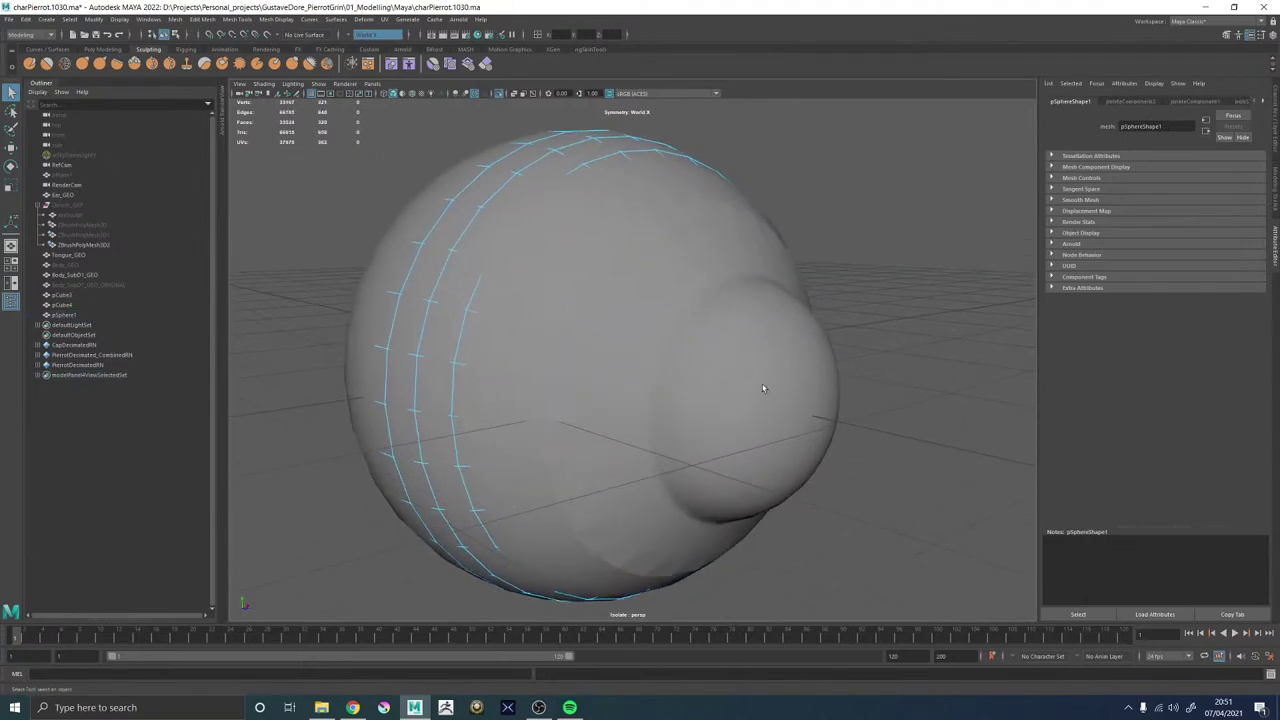
Delete pSphere1's ring of faces at the neck and the pole cap inside the small sphere.
key("4")
double_click(693, 321)
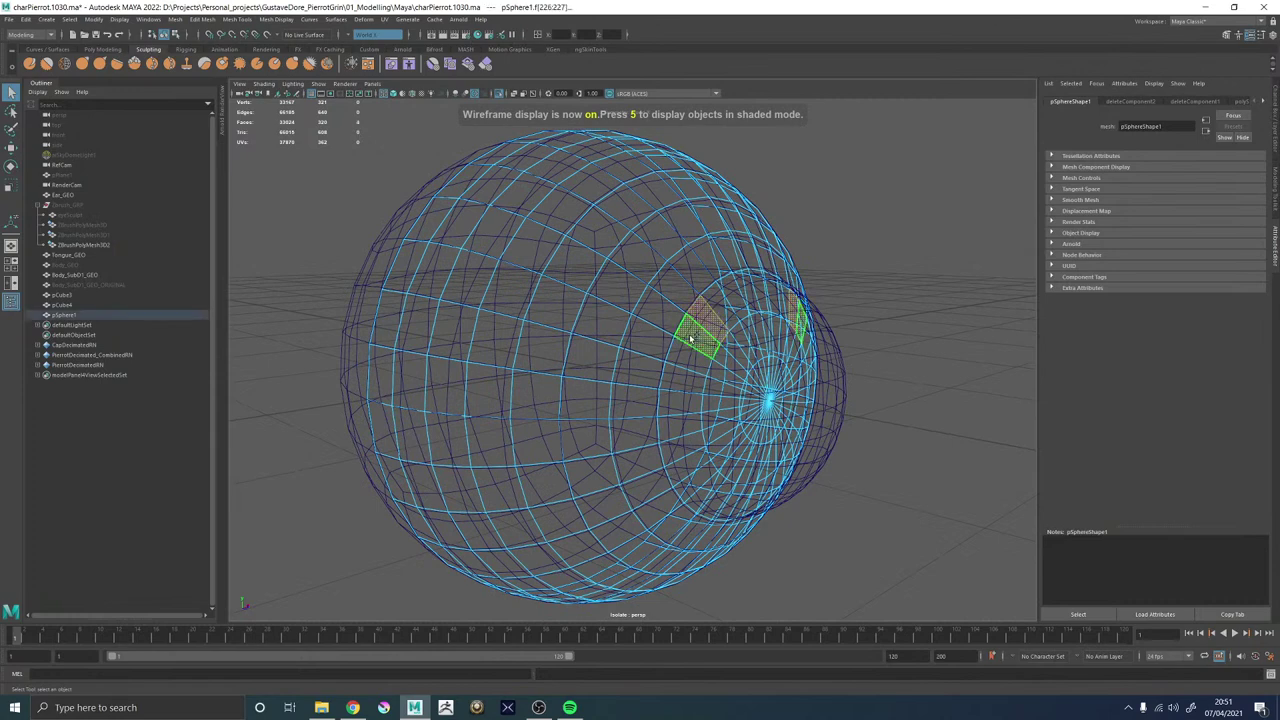
key("Delete")
double_click(737, 356)
key("Delete")
right_click_drag(735, 356, 580, 338, "alt")
Delete the ring of faces around the middle of pCube4's large sphere.
left_click_drag(580, 338, 492, 347, "alt")
right_click_drag(492, 347, 511, 260)
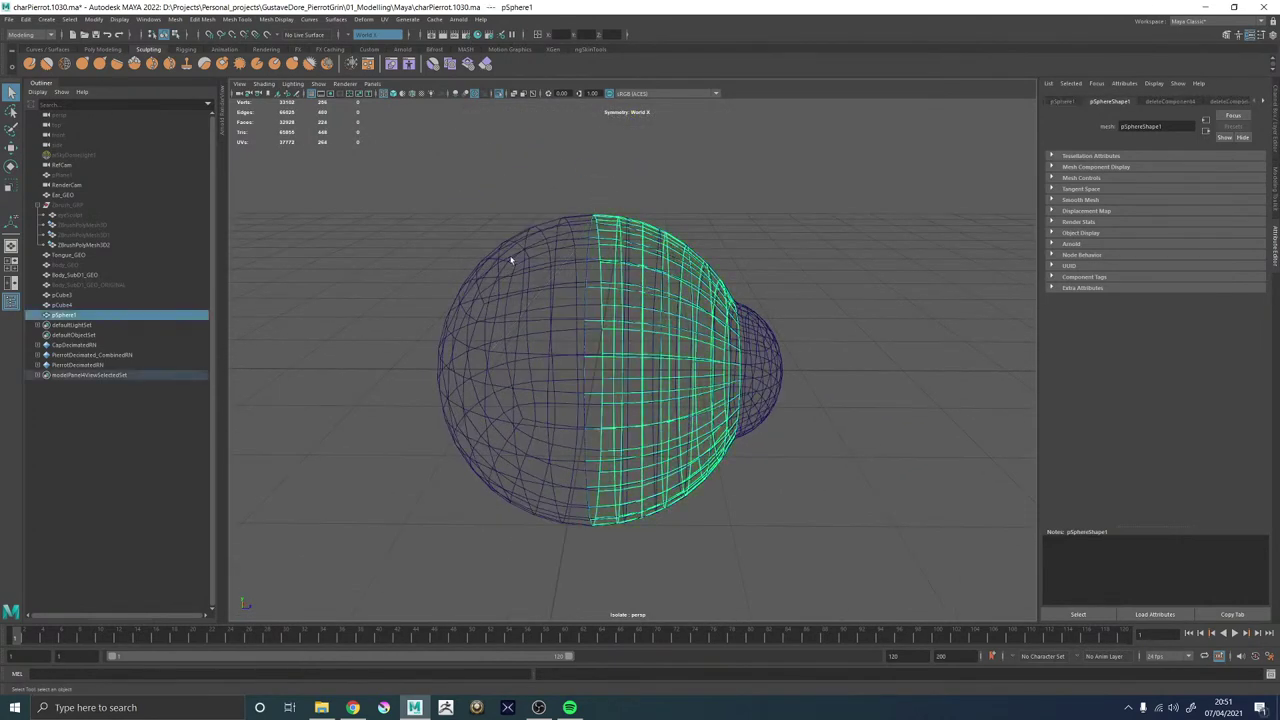
left_click(511, 260)
right_click_drag(666, 184, 666, 210)
left_click_drag(602, 251, 664, 298, "alt")
left_click(614, 253)
double_click(614, 264, "shift")
key("Delete")
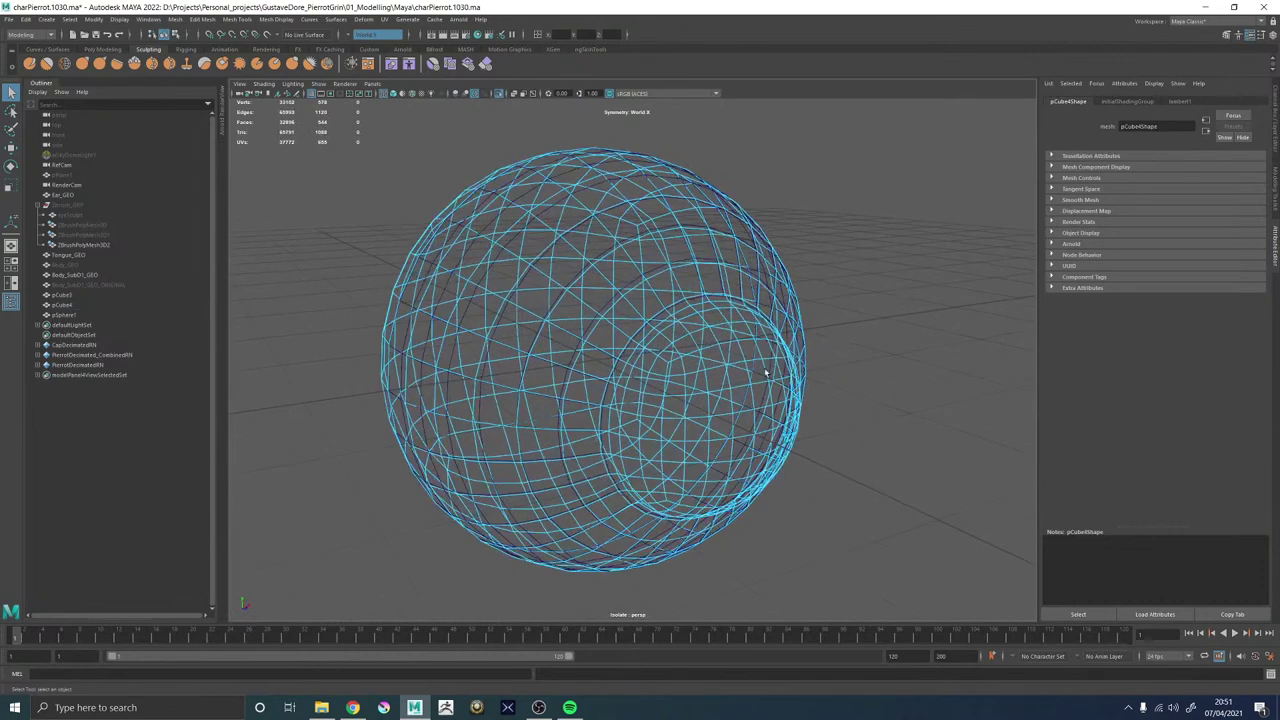
Delete pCube4's ring of faces beside the small sphere and the remaining shell overlapping pSphere1.
left_click(680, 282)
double_click(686, 283, "shift")
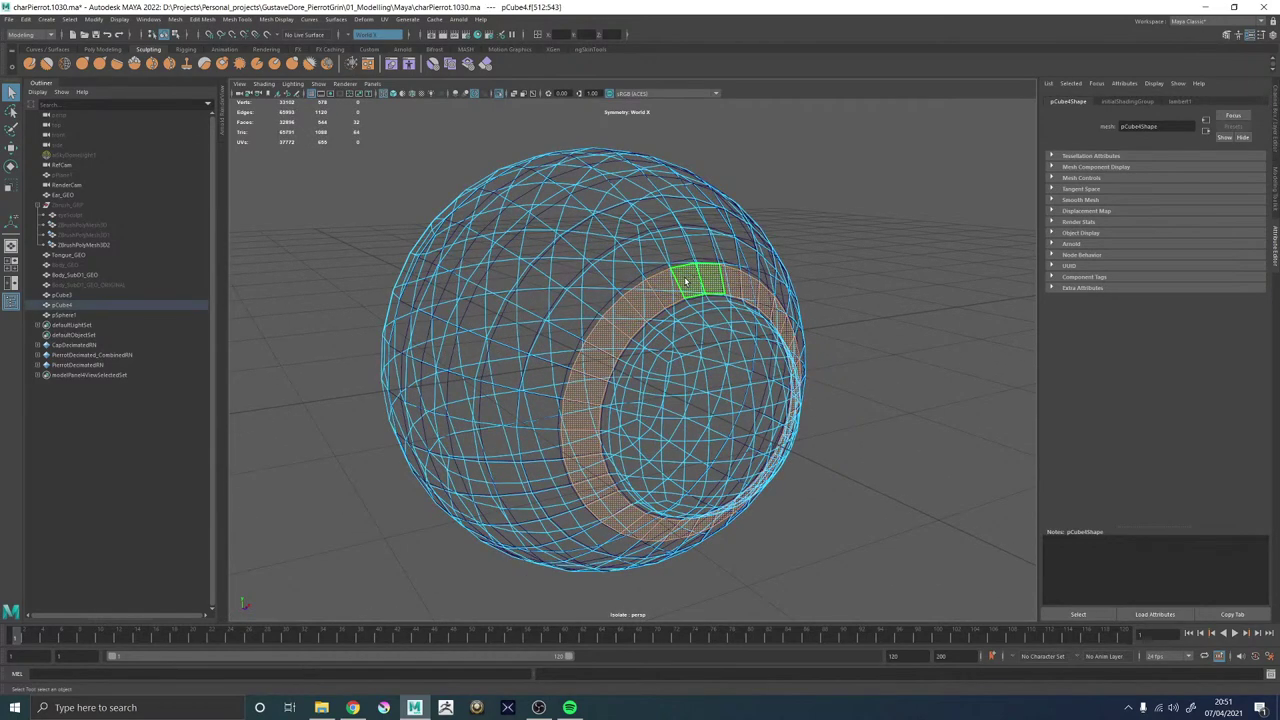
key("Delete")
double_click(594, 249)
key("Delete")
Combine pCube4 and pSphere1 into one mesh and delete its construction history.
right_click_drag(547, 323, 602, 261)
left_click(602, 261)
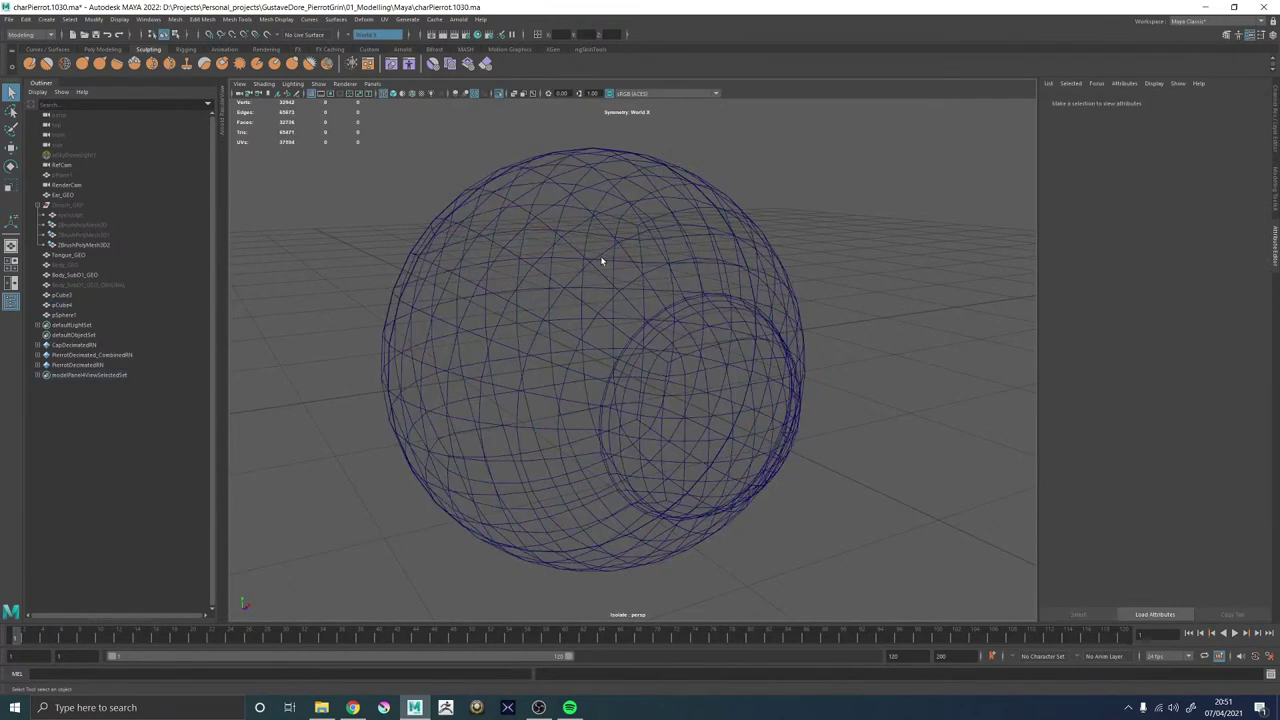
left_click(603, 211)
left_click_drag(605, 212, 773, 340)
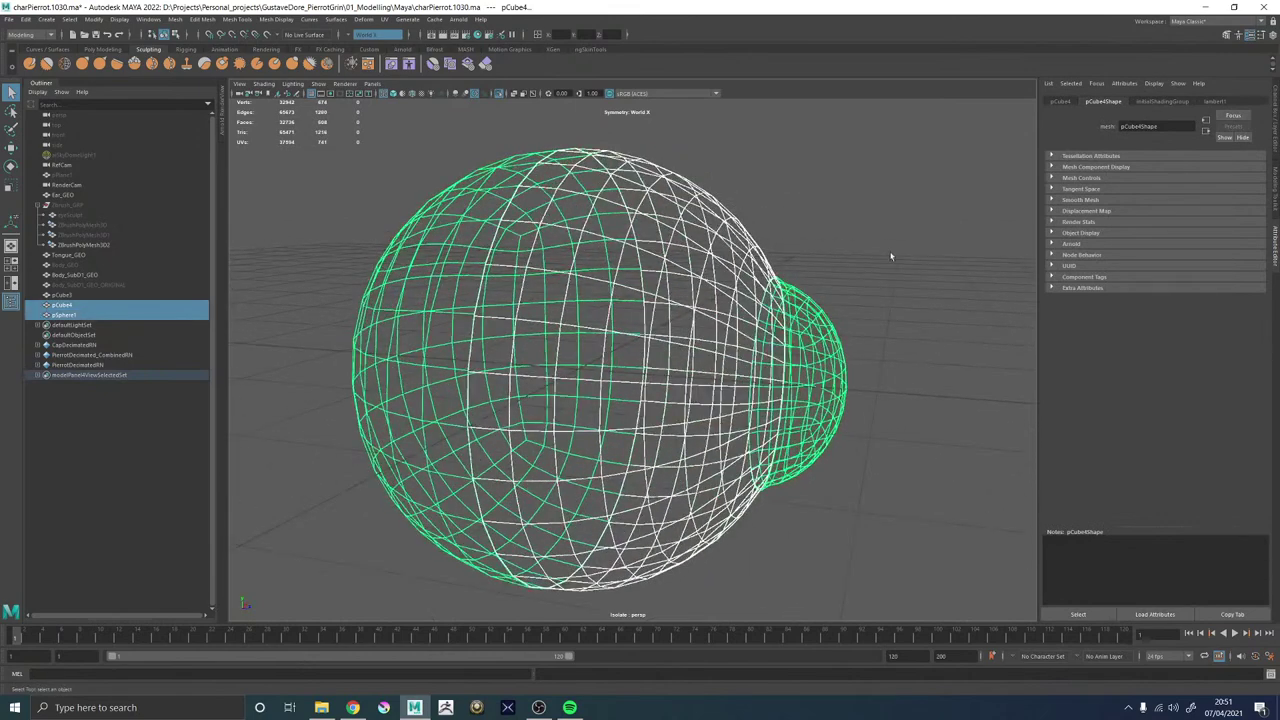
right_click_drag(871, 227, 840, 438, "shift")
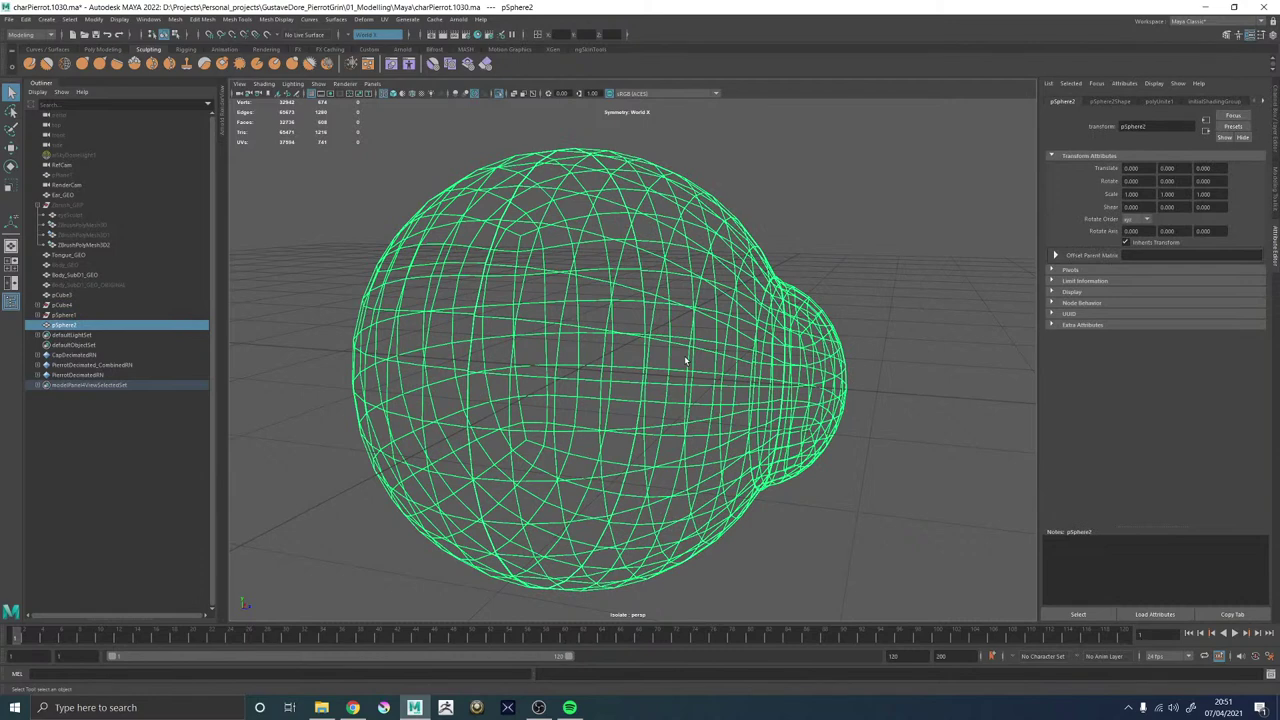
key("5")
key("alt+shift+d")
left_click_drag(560, 311, 580, 320, "alt")
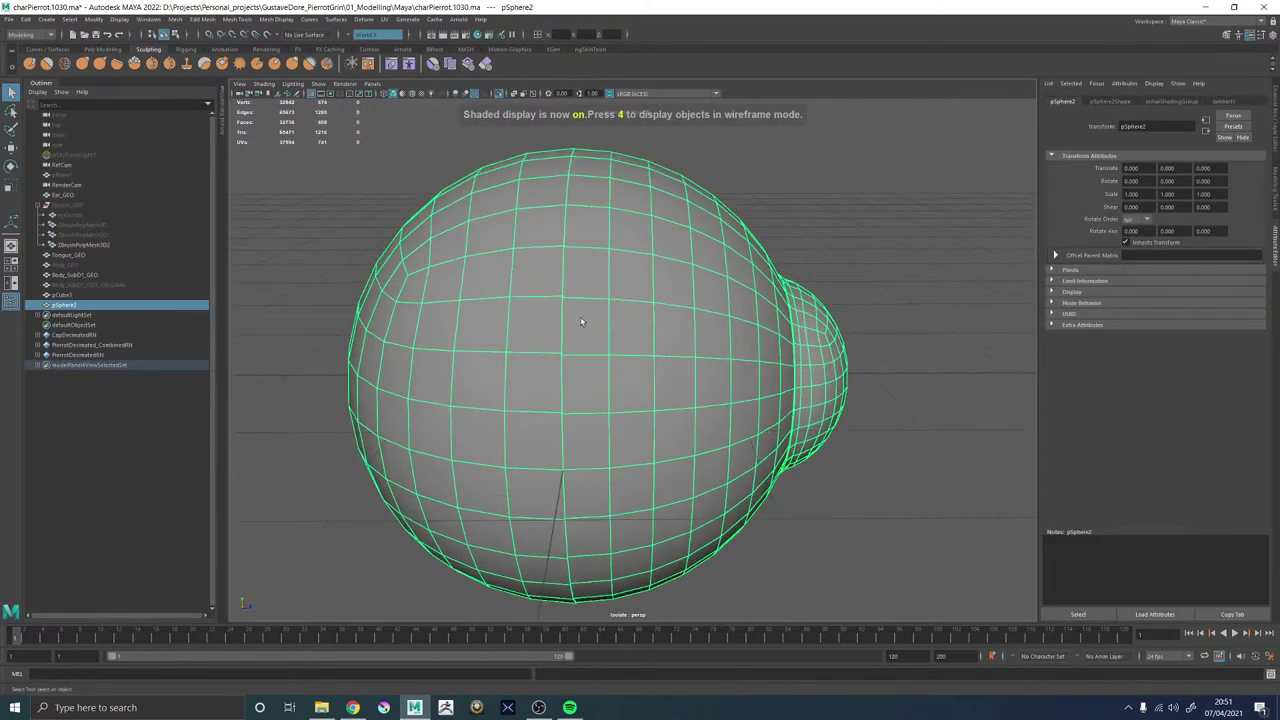
Select all vertices of the combined mesh and apply Merge Vertices.
right_click_drag(648, 295, 422, 203)
left_click_drag(421, 202, 750, 492)
right_click_drag(715, 455, 869, 441, "alt")
scroll(869, 441, "up", 5)
scroll(790, 397, "down", 1)
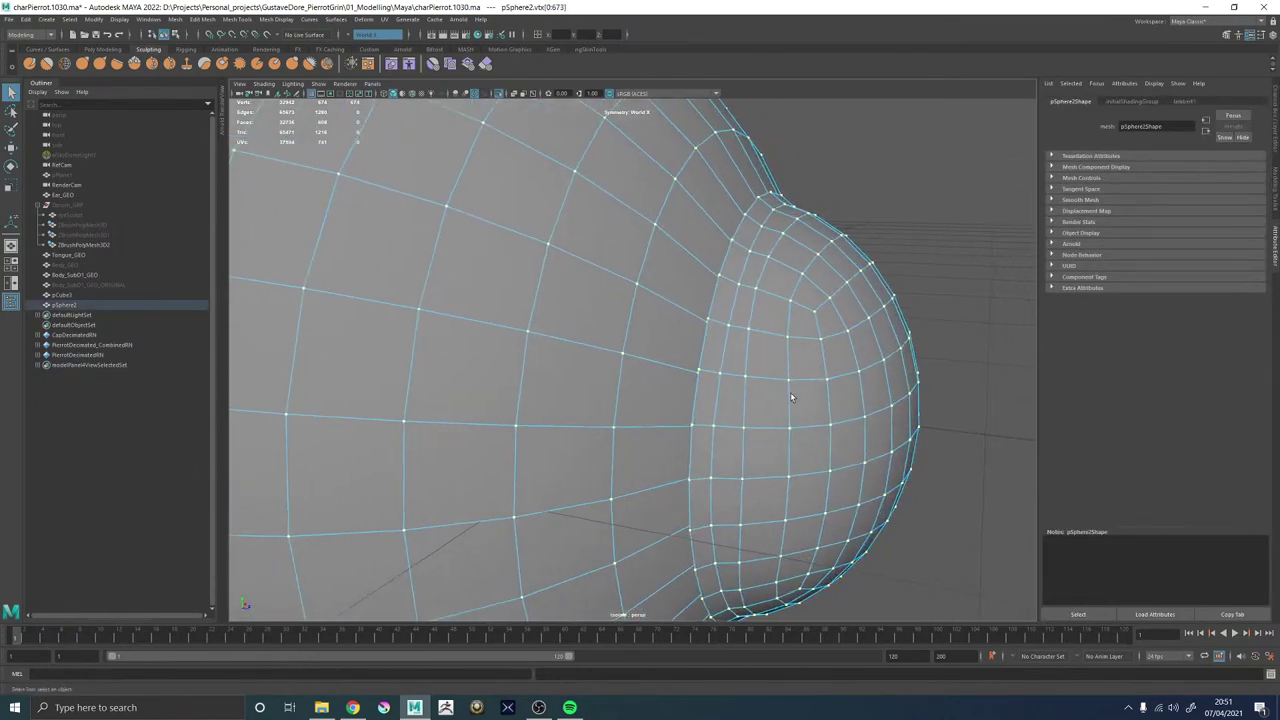
right_click_drag(921, 195, 960, 142, "shift")
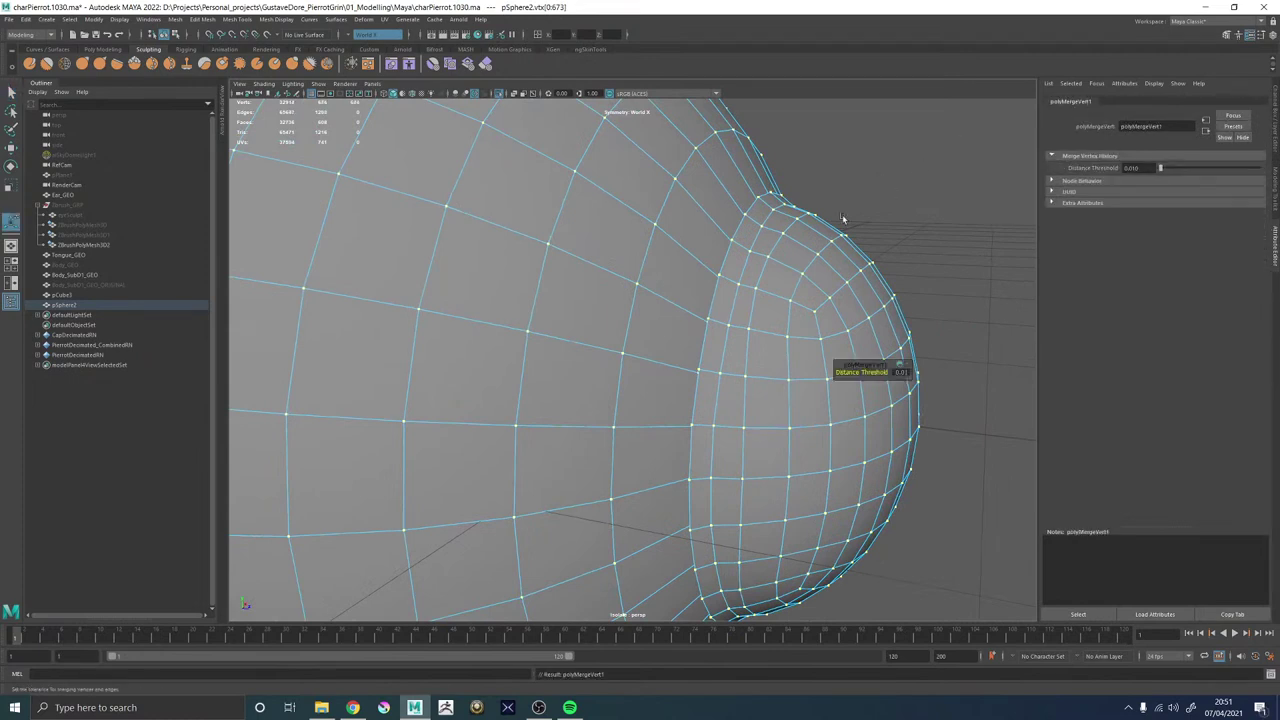
Try larger vertex merge distance thresholds, including 0.1 and 0.05.
left_click_drag(901, 373, 903, 372)
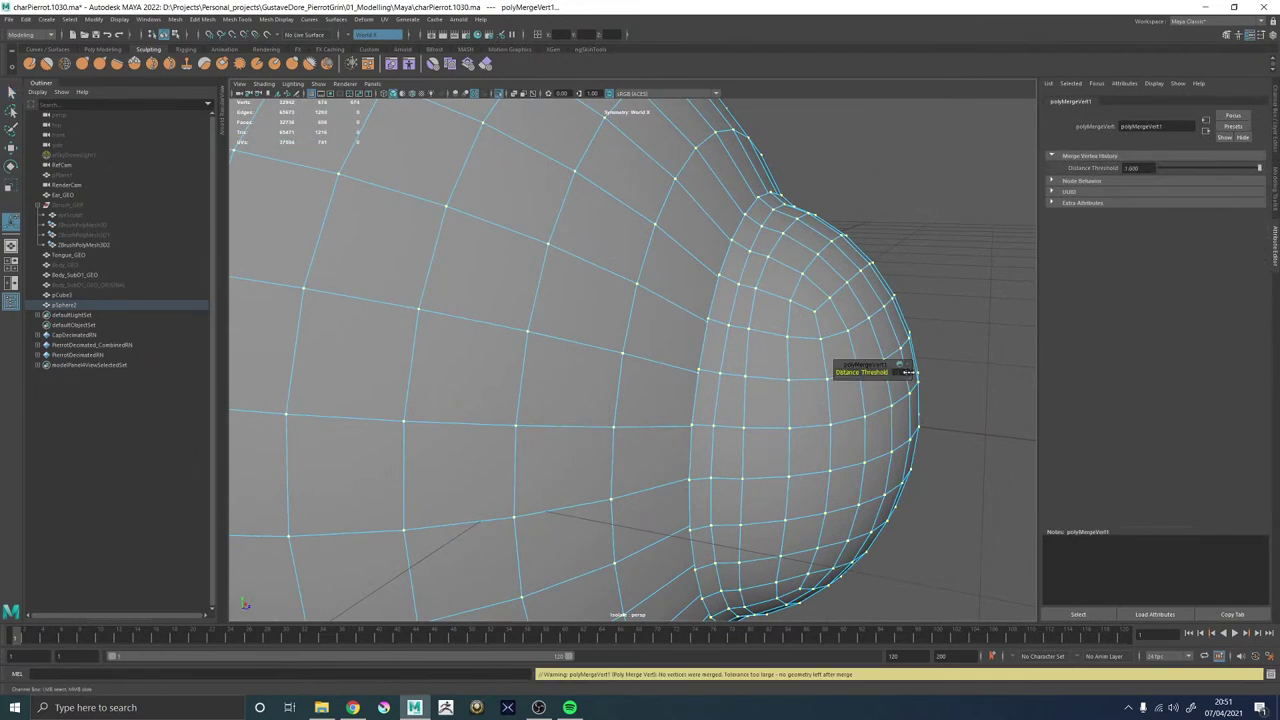
key("ctrl+z")
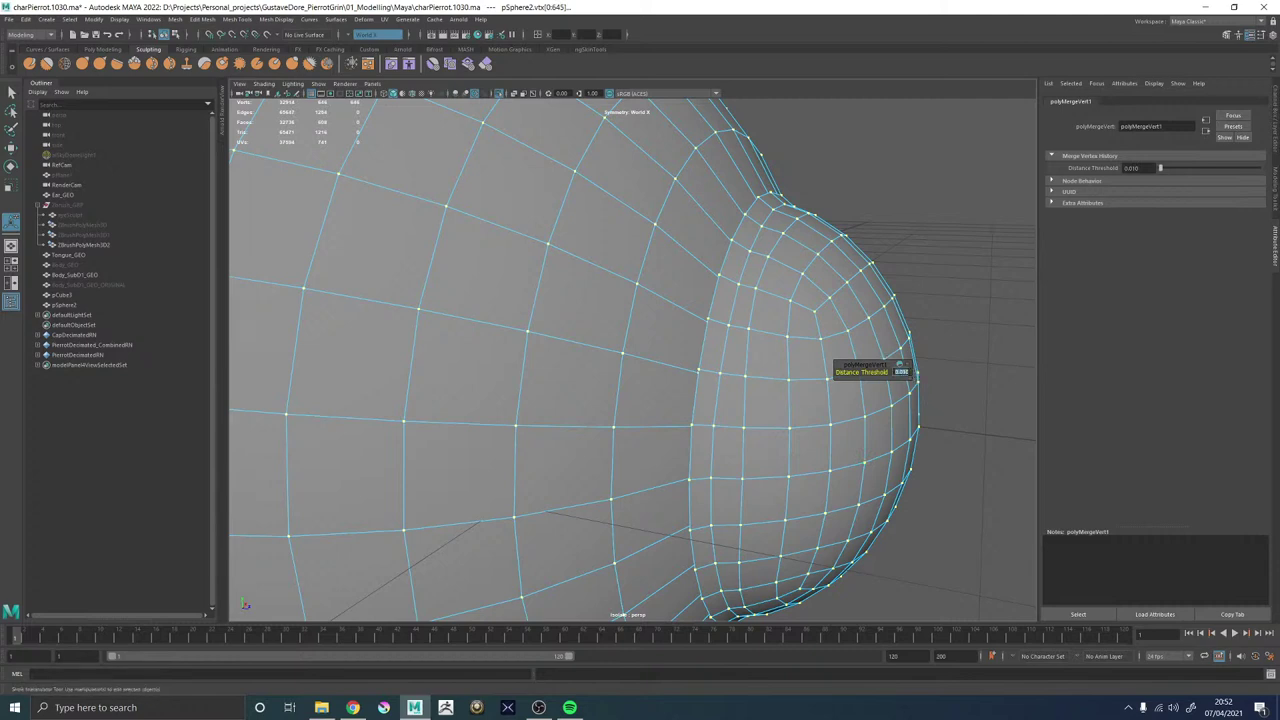
key("BackSpace")
key("Return")
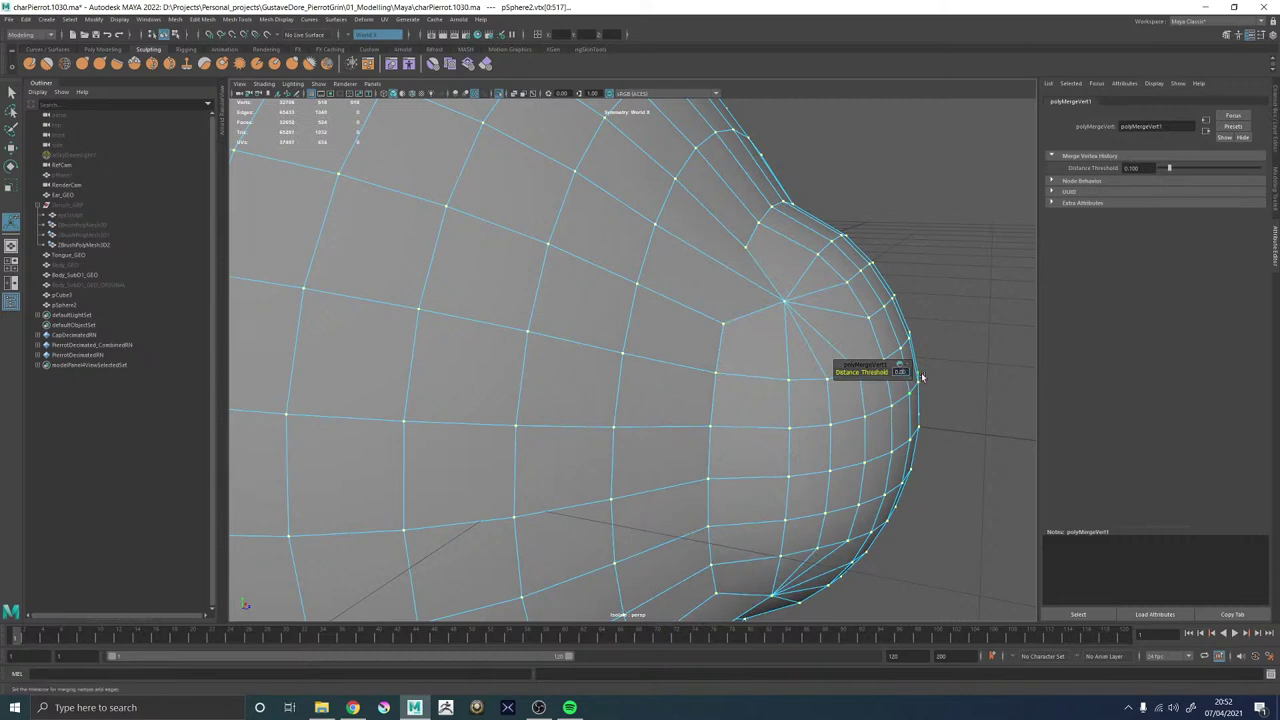
left_click_drag(922, 376, 921, 376)
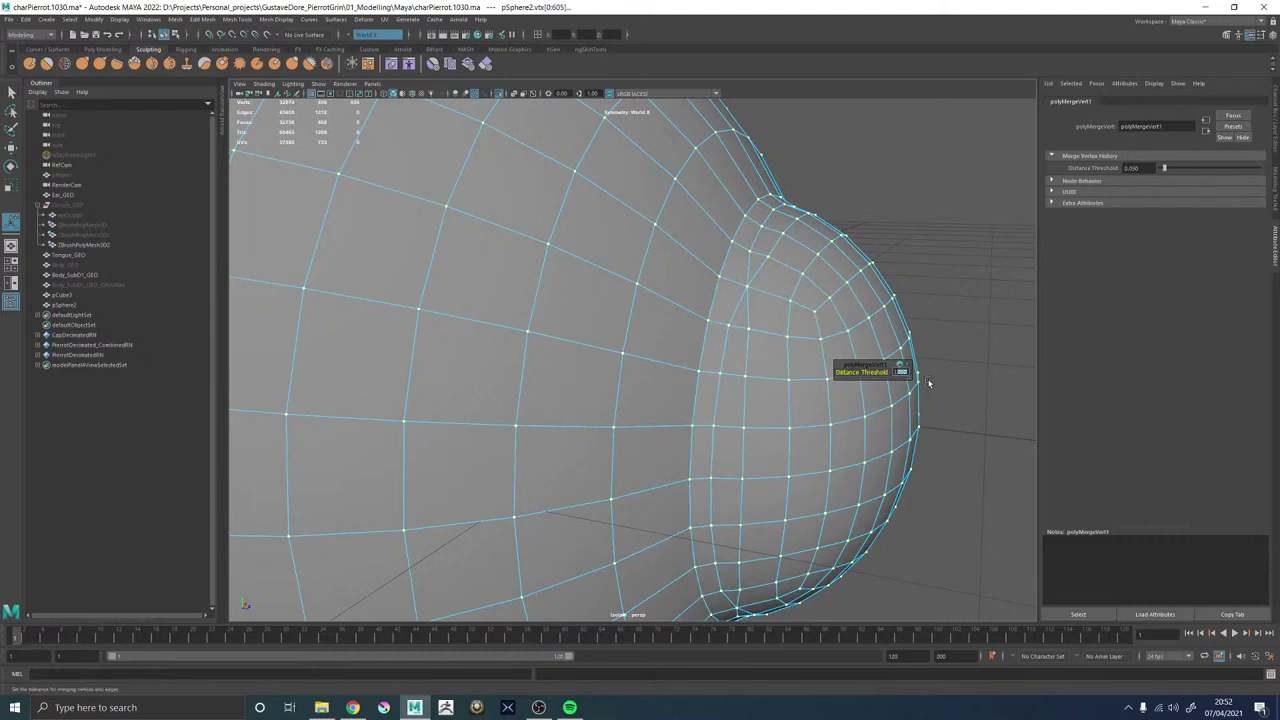
Set the vertex merge distance threshold to 0.02 and inspect the seams around the mesh.
left_click_drag(928, 382, 927, 382)
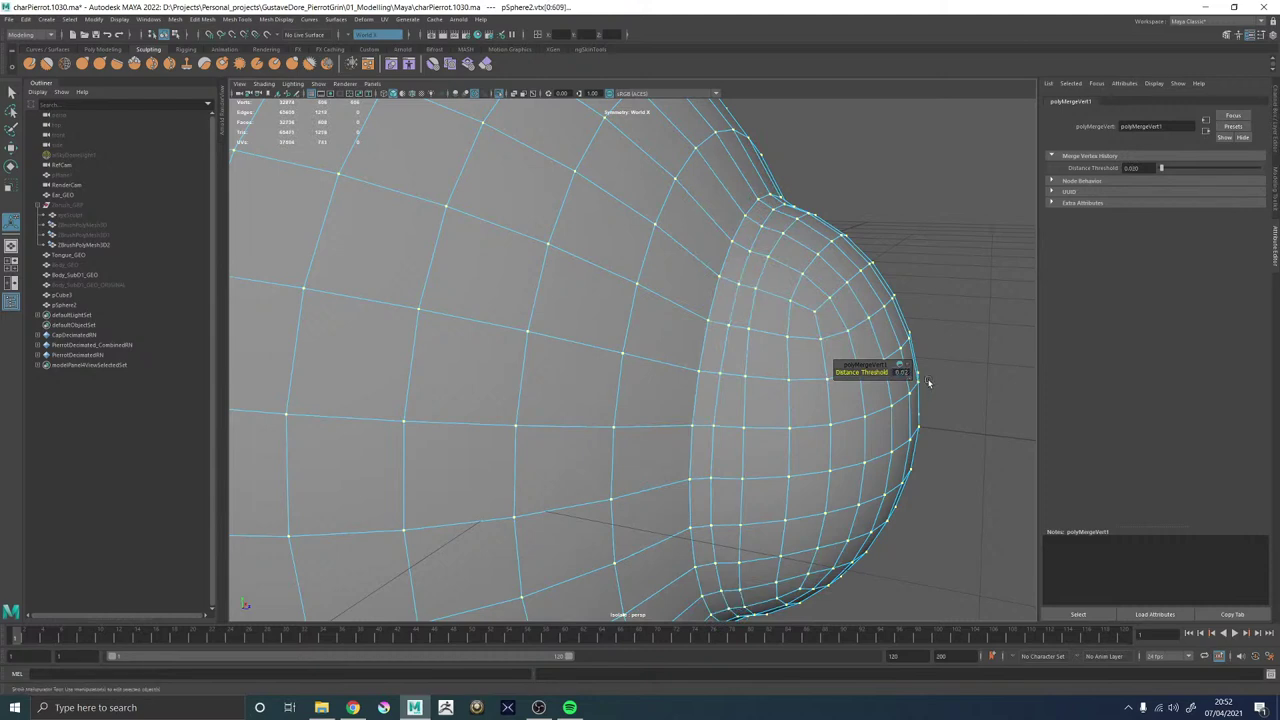
scroll(780, 383, "down", 5)
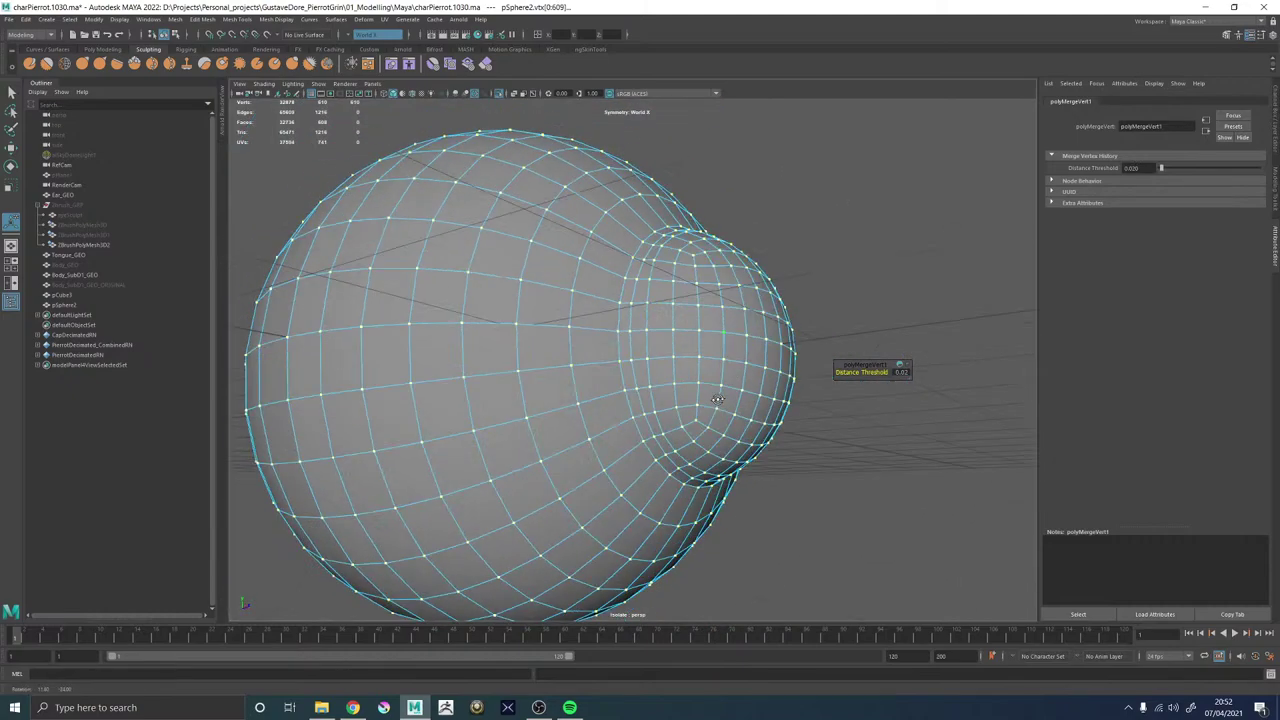
scroll(770, 382, "up", 4)
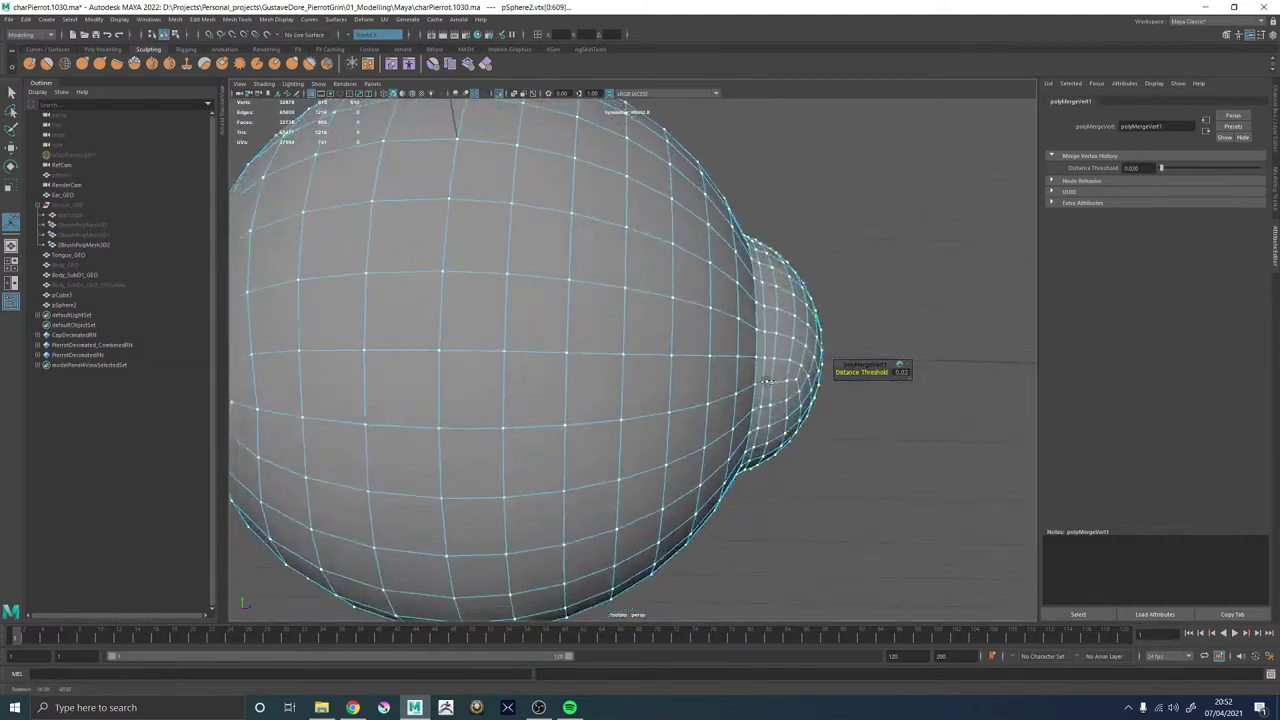
left_click_drag(766, 382, 582, 448, "alt")
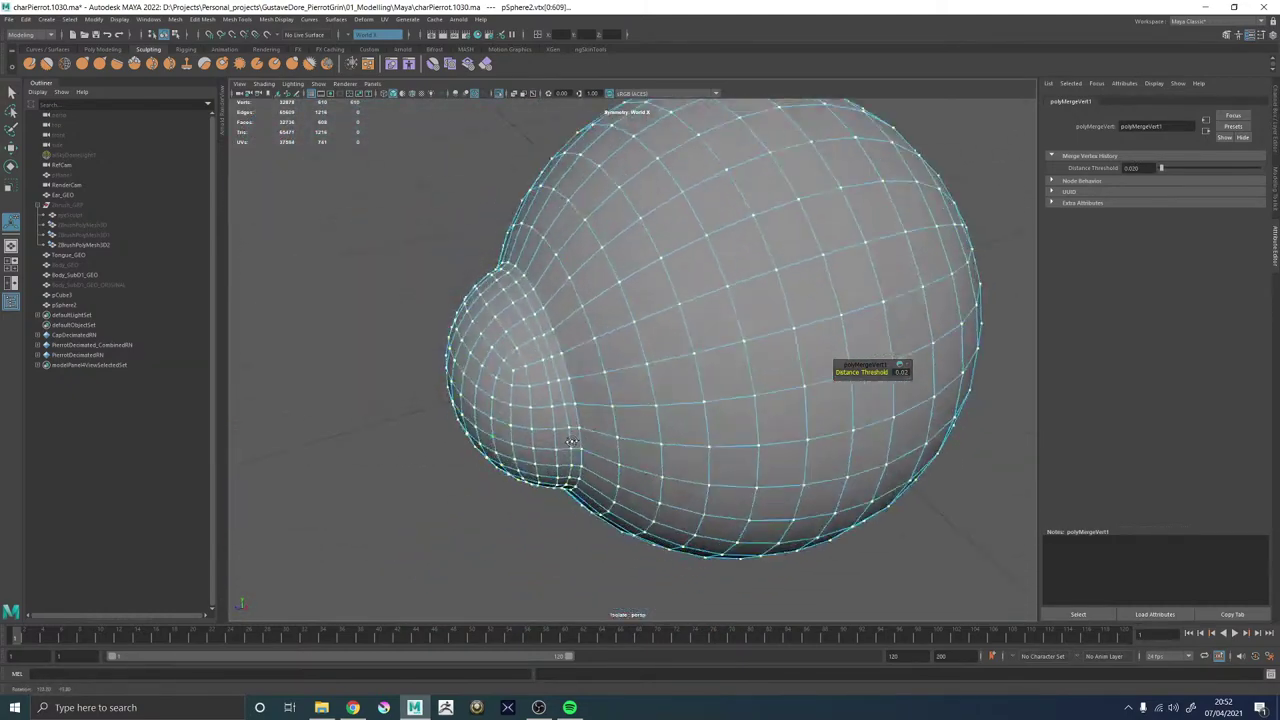
Leave component mode, check the combined mesh in smooth preview, and delete its construction history.
key("F8")
key("q")
key("3")
left_click(446, 242)
scroll(708, 320, "down", 5)
left_click_drag(708, 320, 869, 289, "alt")
left_click(665, 370)
scroll(678, 372, "up", 1)
right_click_drag(678, 372, 726, 303, "alt")
key("alt+shift+d")
Move the small sphere's edge loop near the neck slightly toward its tip and apply Edit Edge Flow.
left_click_drag(726, 303, 717, 343, "alt")
key("F10")
double_click(768, 324)
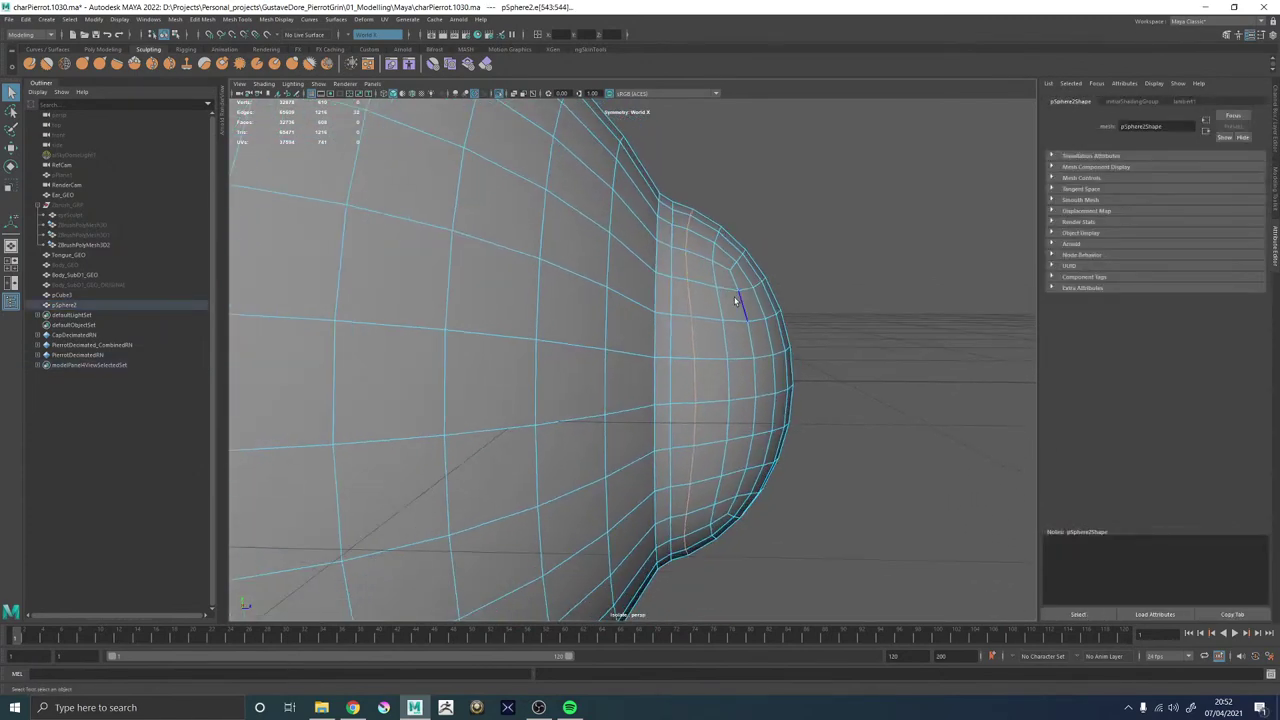
key("w")
mouse_move(735, 389)
left_mouse_down()
mouse_move(717, 390)
mouse_move(741, 390)
left_mouse_up()
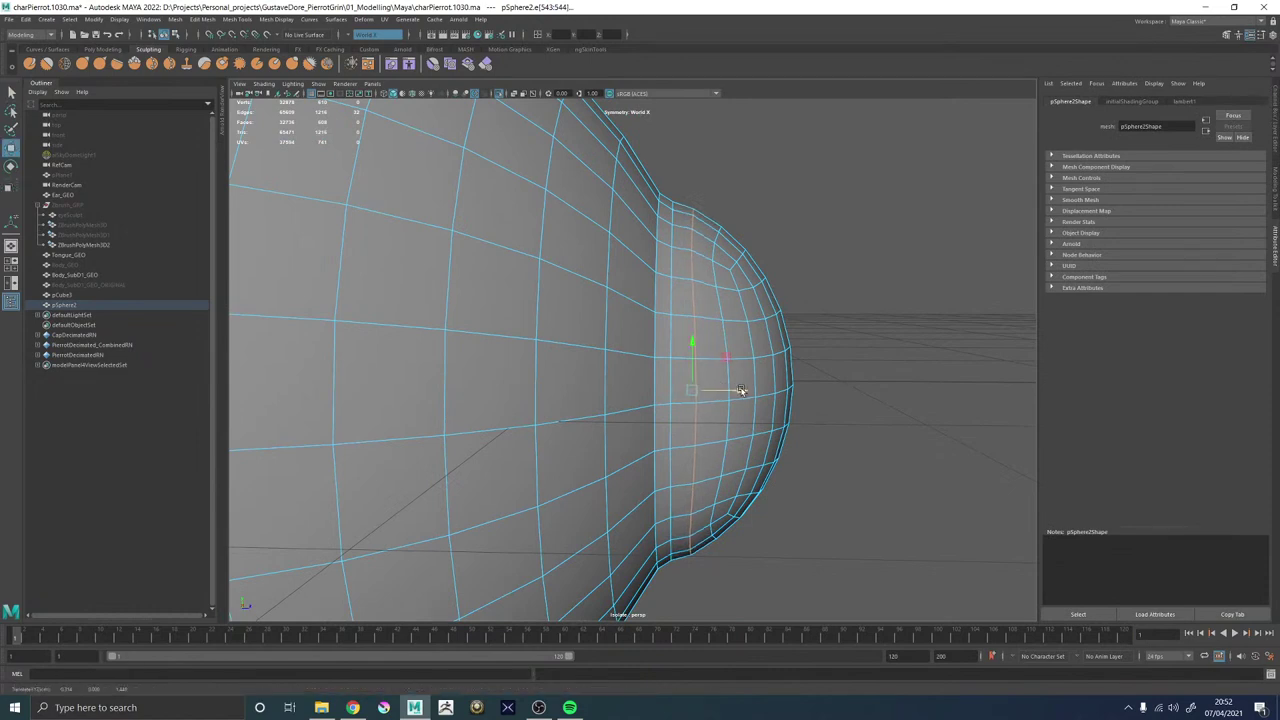
right_click_drag(829, 276, 815, 367, "shift")
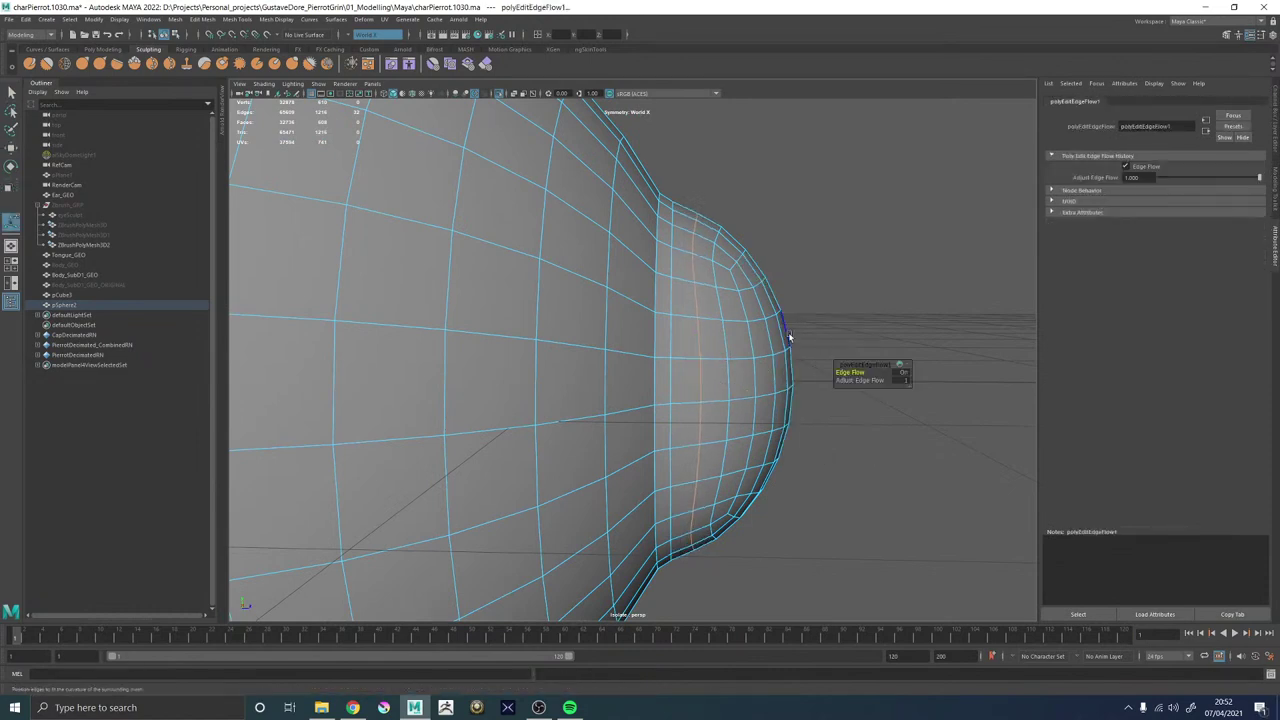
Select the edge loop where the two spheres meet at the neck and apply Edit Edge Flow to it.
left_click_drag(714, 251, 675, 254, "alt")
double_click(614, 229)
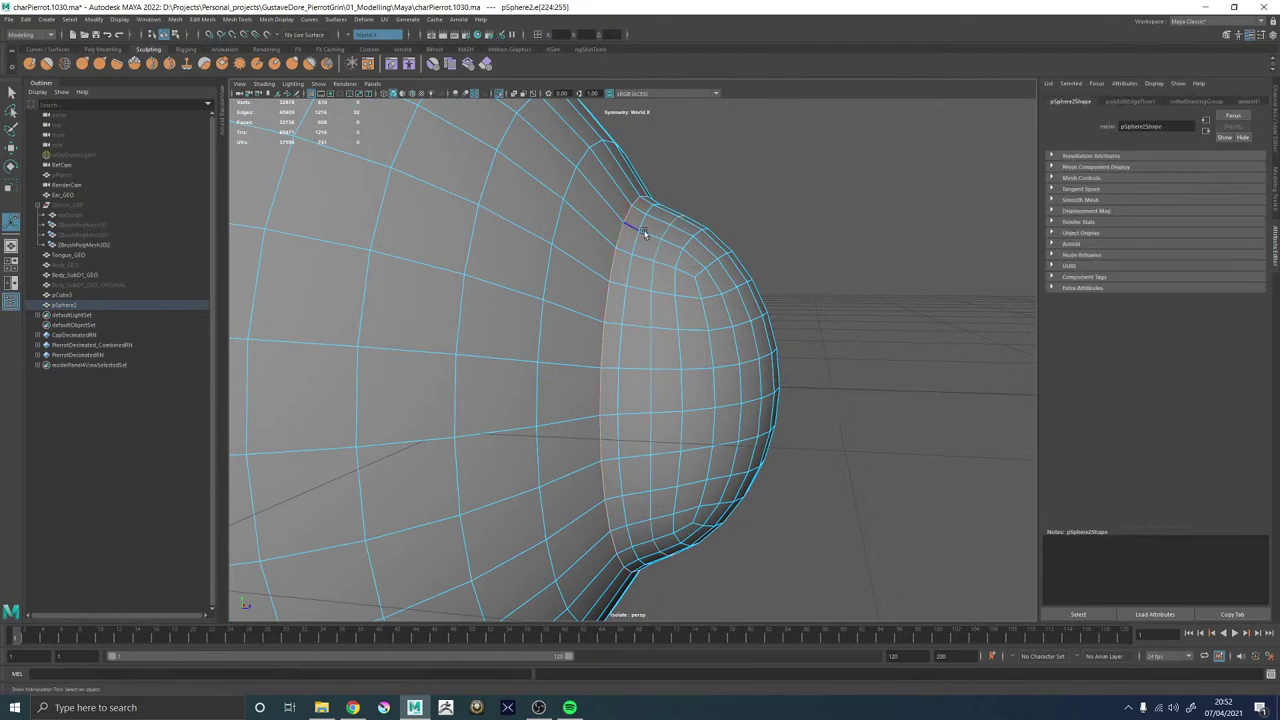
key("g")
mouse_move(638, 294)
left_mouse_down("alt")
mouse_move(662, 294)
mouse_move(648, 293)
left_mouse_up("alt")
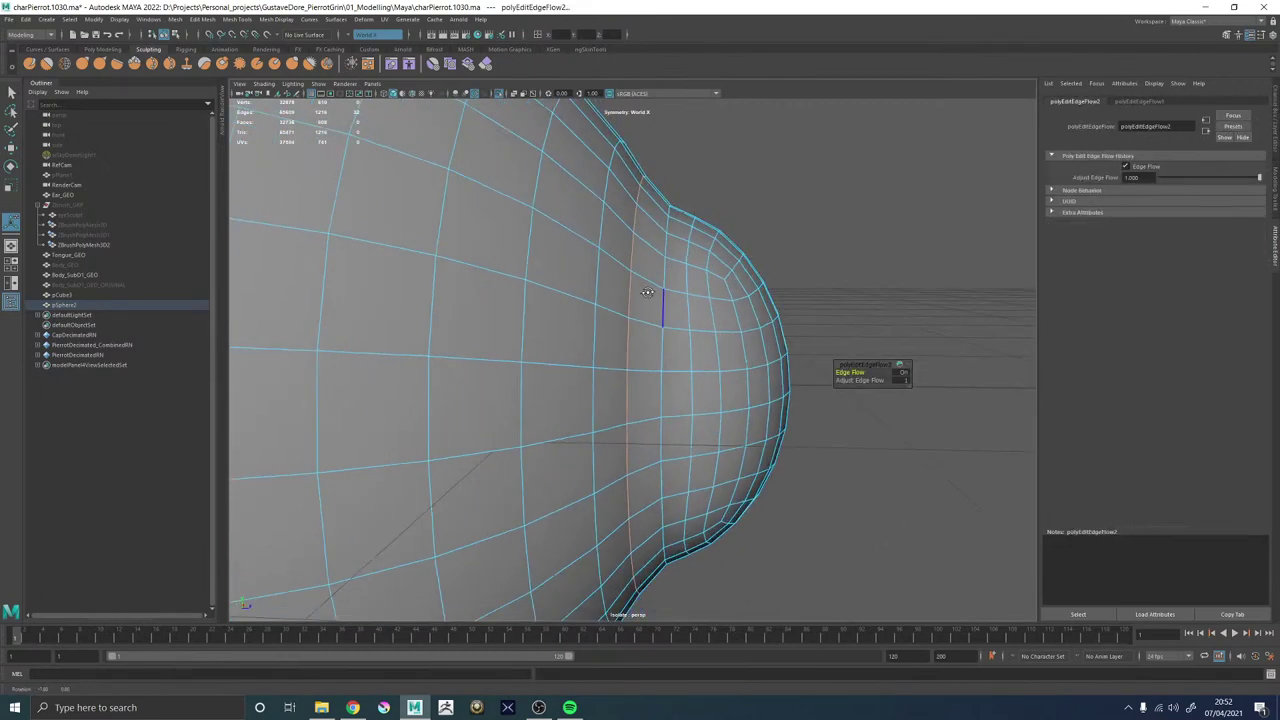
Insert a new edge loop with Multi-Cut around the neck, just beside the loop where the spheres join.
right_click_drag(663, 243, 606, 243, "shift")
left_click(652, 244, "ctrl")
key("w")
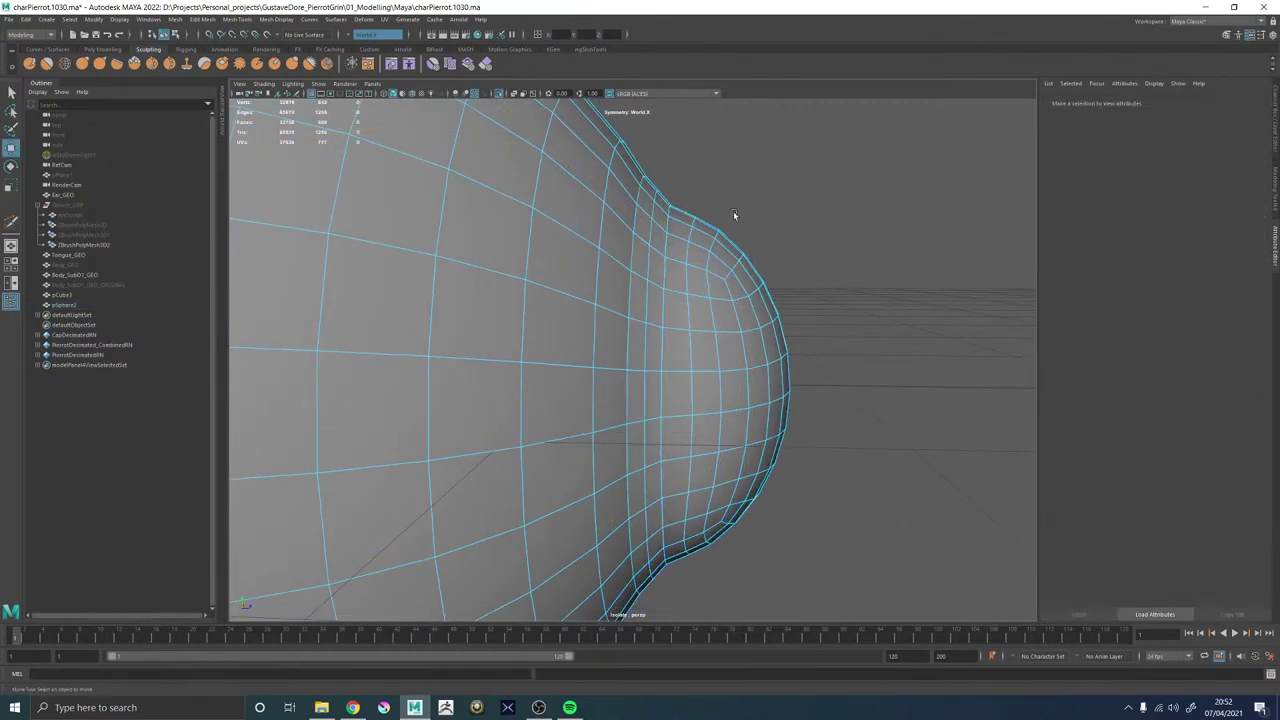
Select an edge loop at the neck, nudge it slightly, and return to object mode with nothing selected.
double_click(691, 226)
double_click(652, 229)
middle_click_drag(752, 229, 746, 224)
right_click_drag(622, 308, 690, 250)
left_click(786, 183)
scroll(766, 372, "down", 8)
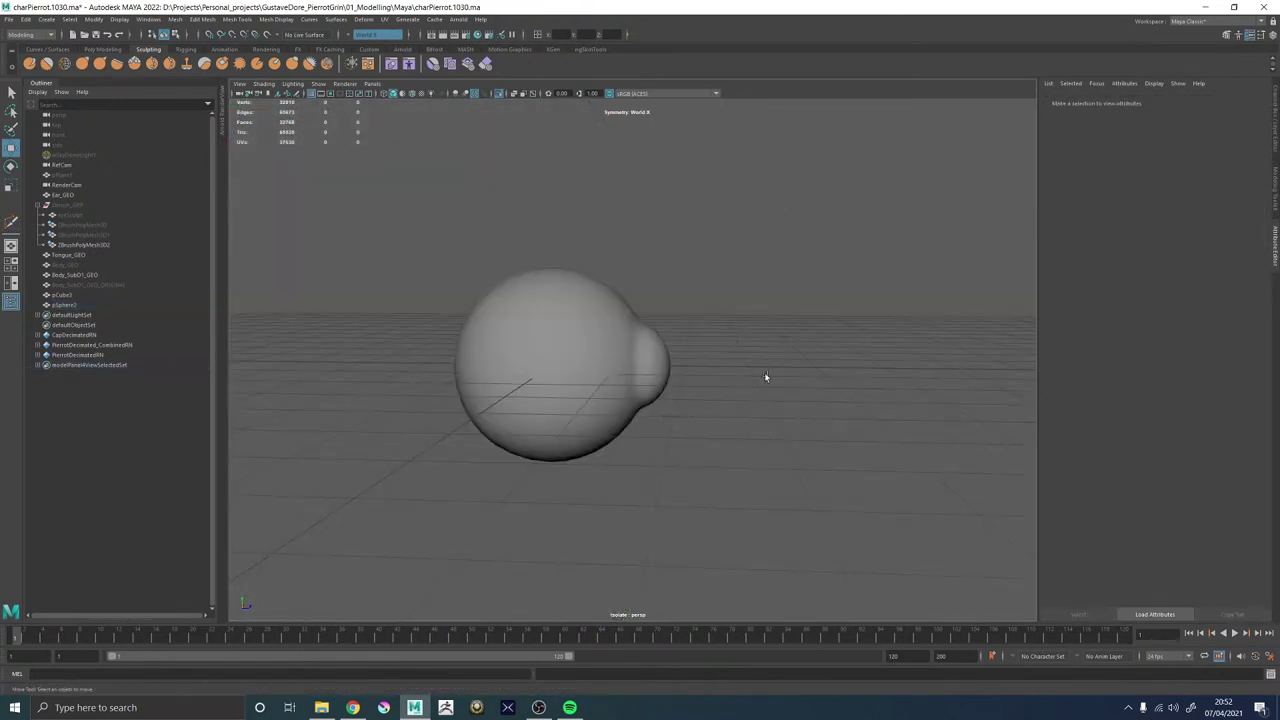
Select the combined sphere mesh and soften its edges.
left_click_drag(765, 373, 615, 367, "alt")
left_click(615, 368)
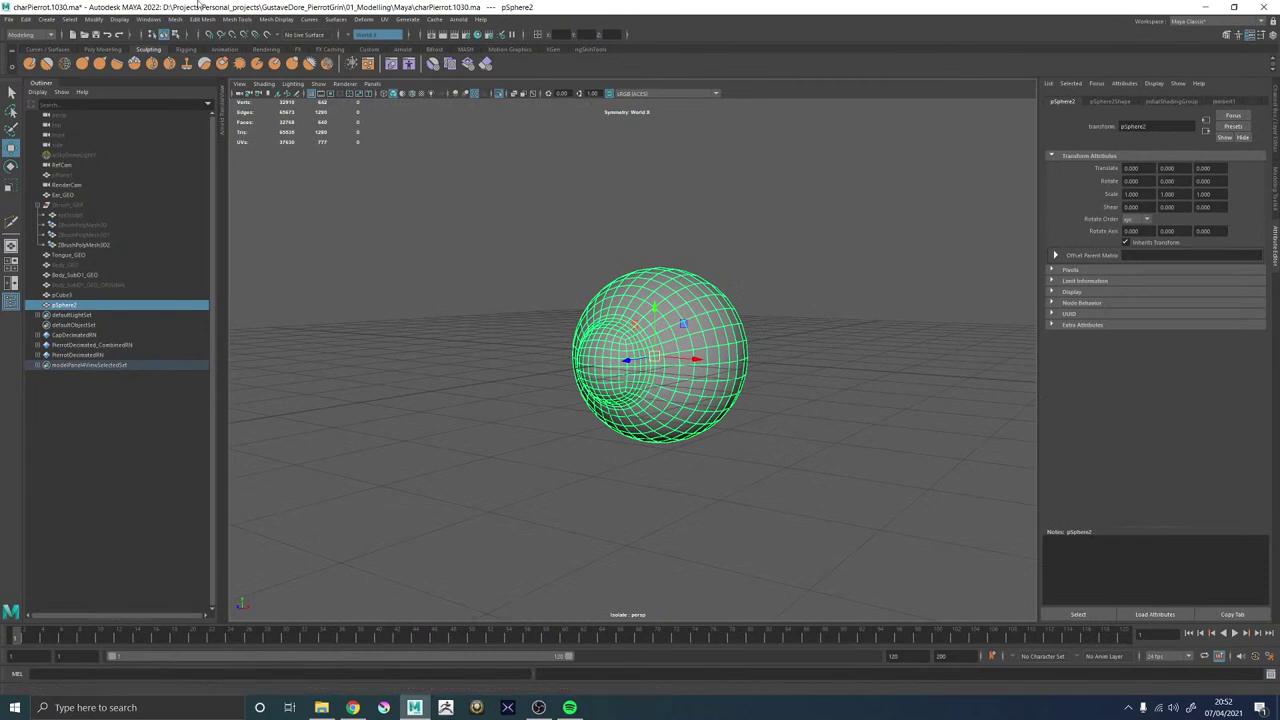
left_click(229, 19)
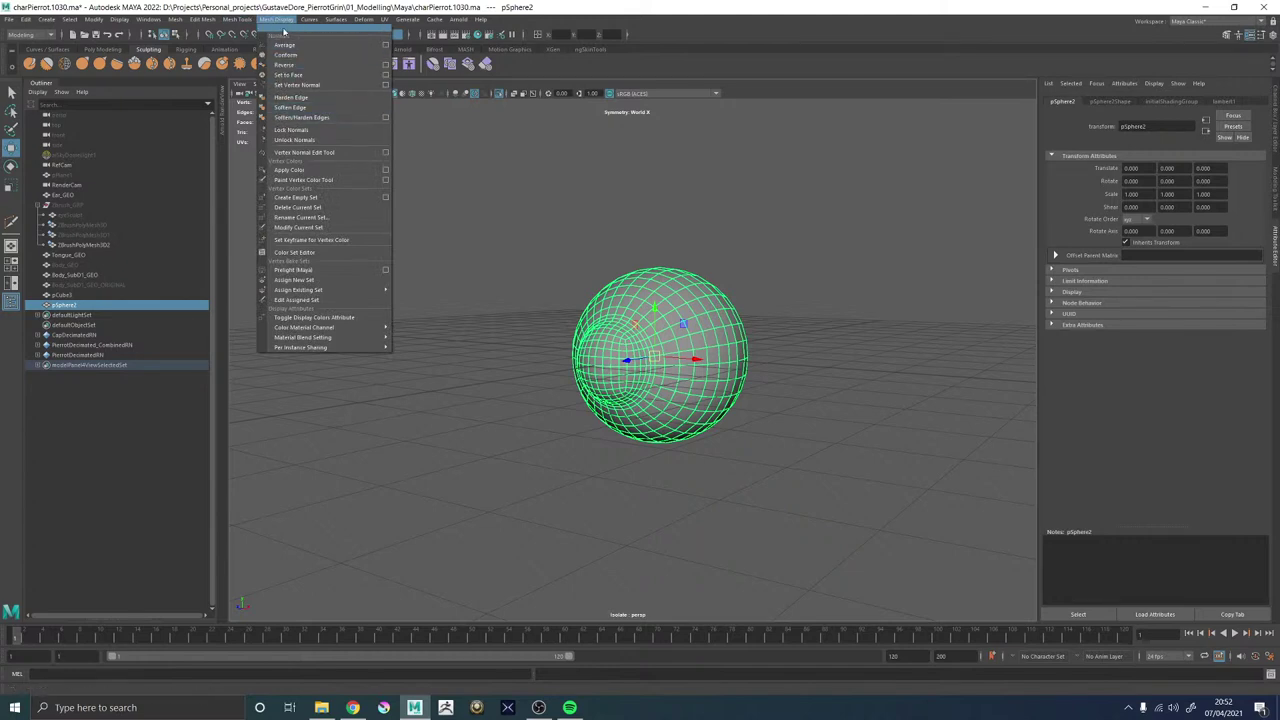
left_click(300, 31)
left_click(292, 64)
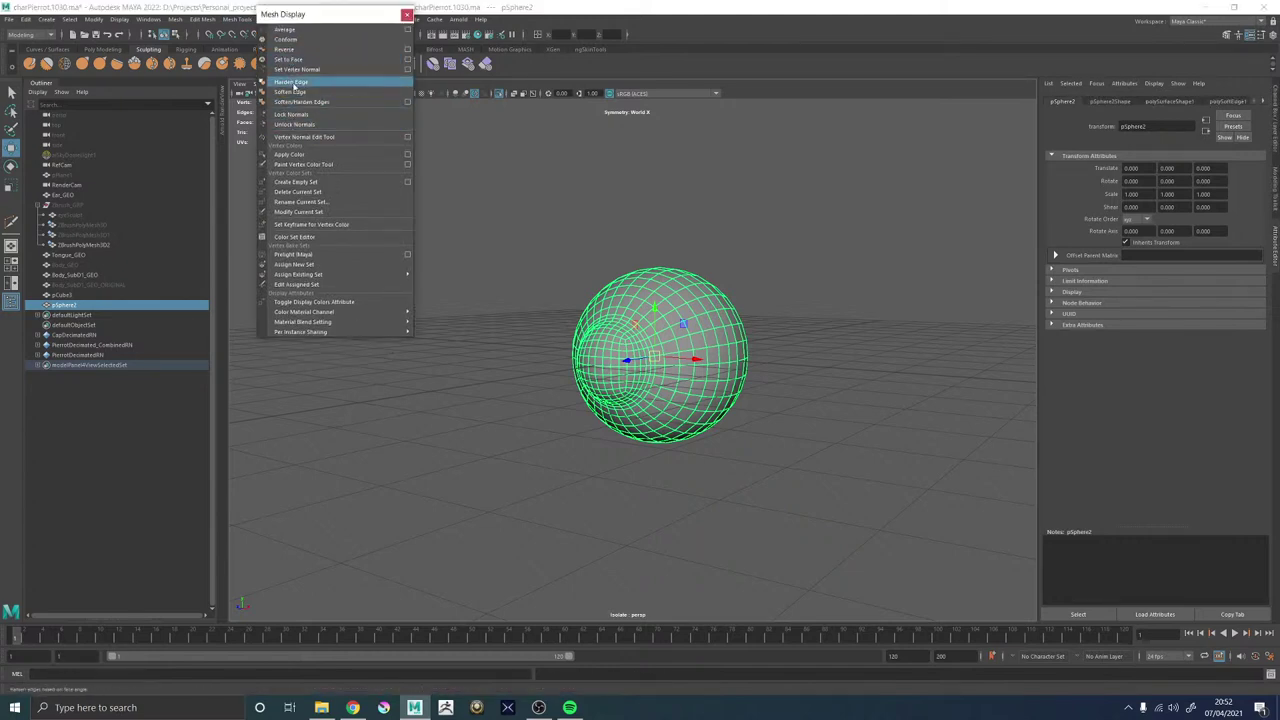
left_click(289, 94)
left_click(634, 198)
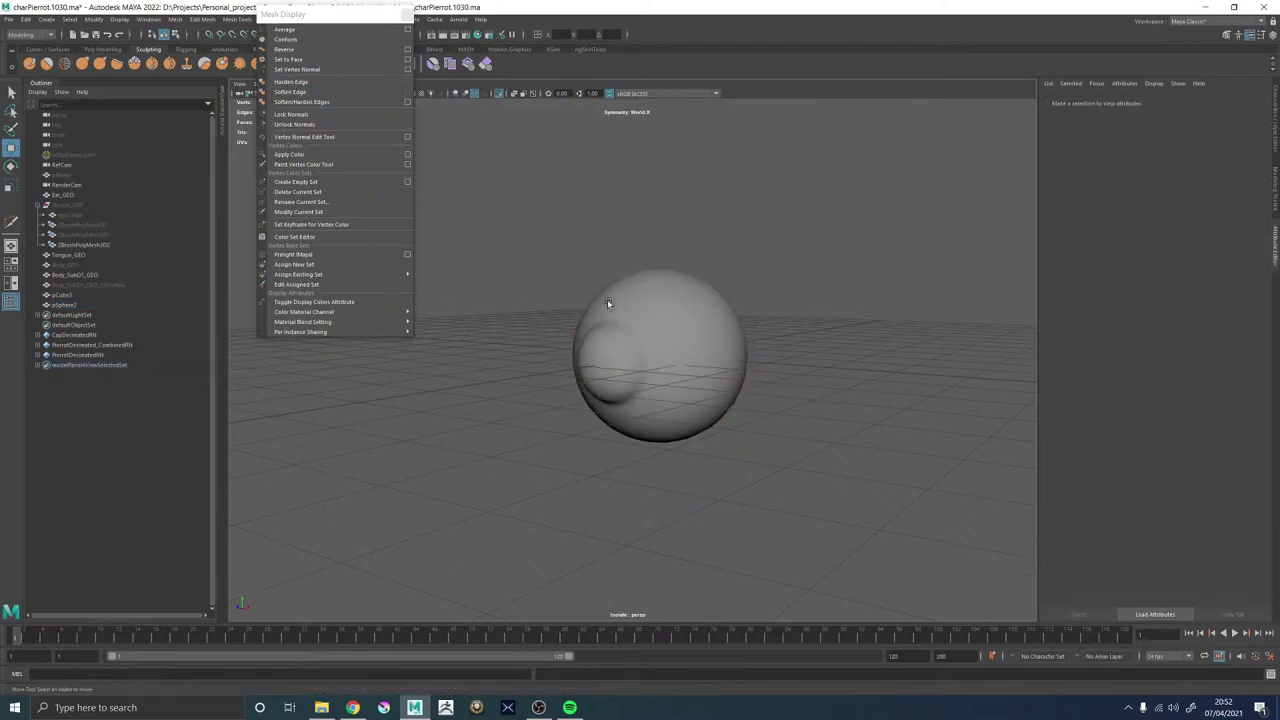
Examine the mesh from several angles, both shaded and with its wireframe, to judge the neck's smoothness and edge flow.
left_click_drag(607, 299, 671, 301, "alt")
left_click(664, 323)
middle_click_drag(664, 324, 696, 324, "alt")
scroll(696, 326, "up", 5)
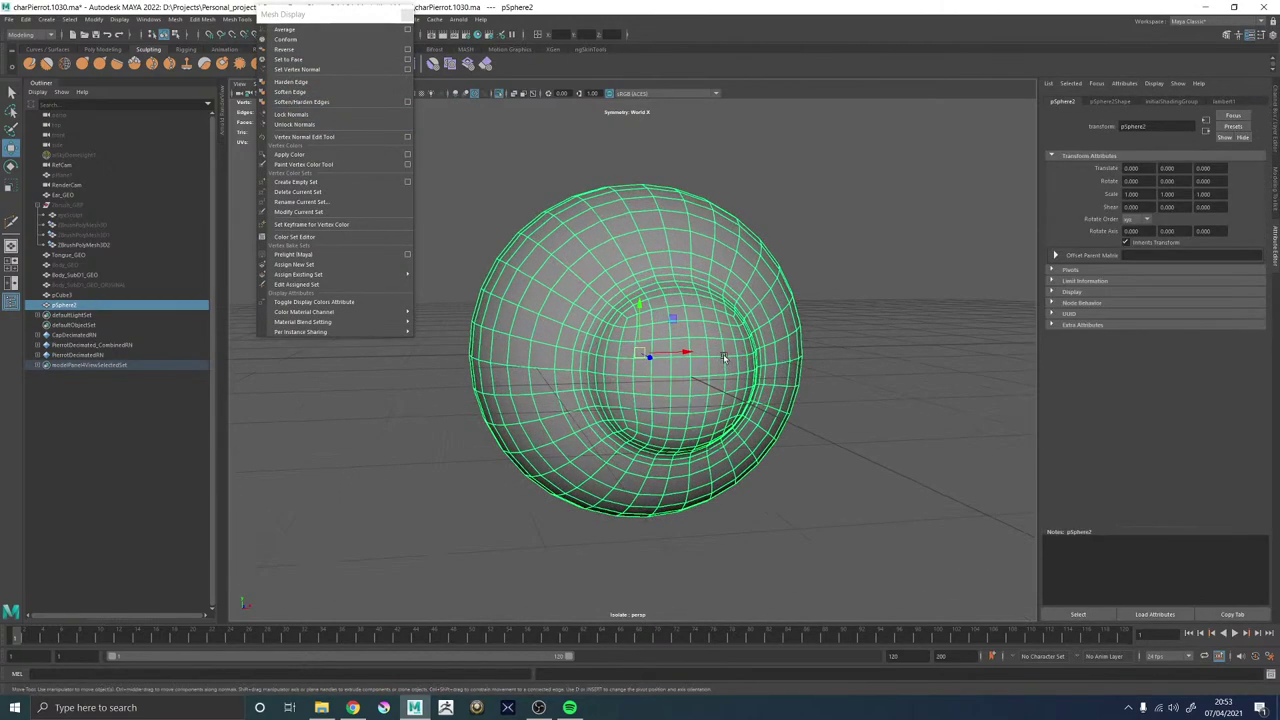
left_click_drag(696, 330, 812, 353, "alt")
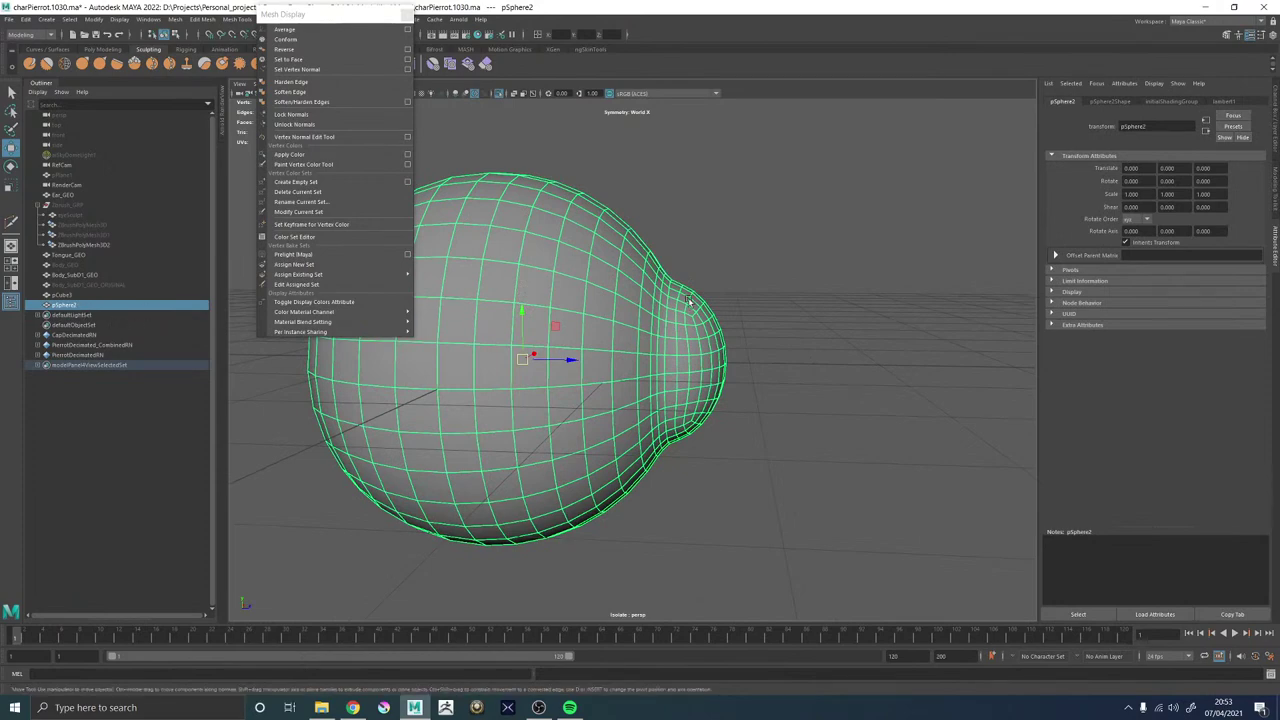
scroll(846, 295, "down", 2)
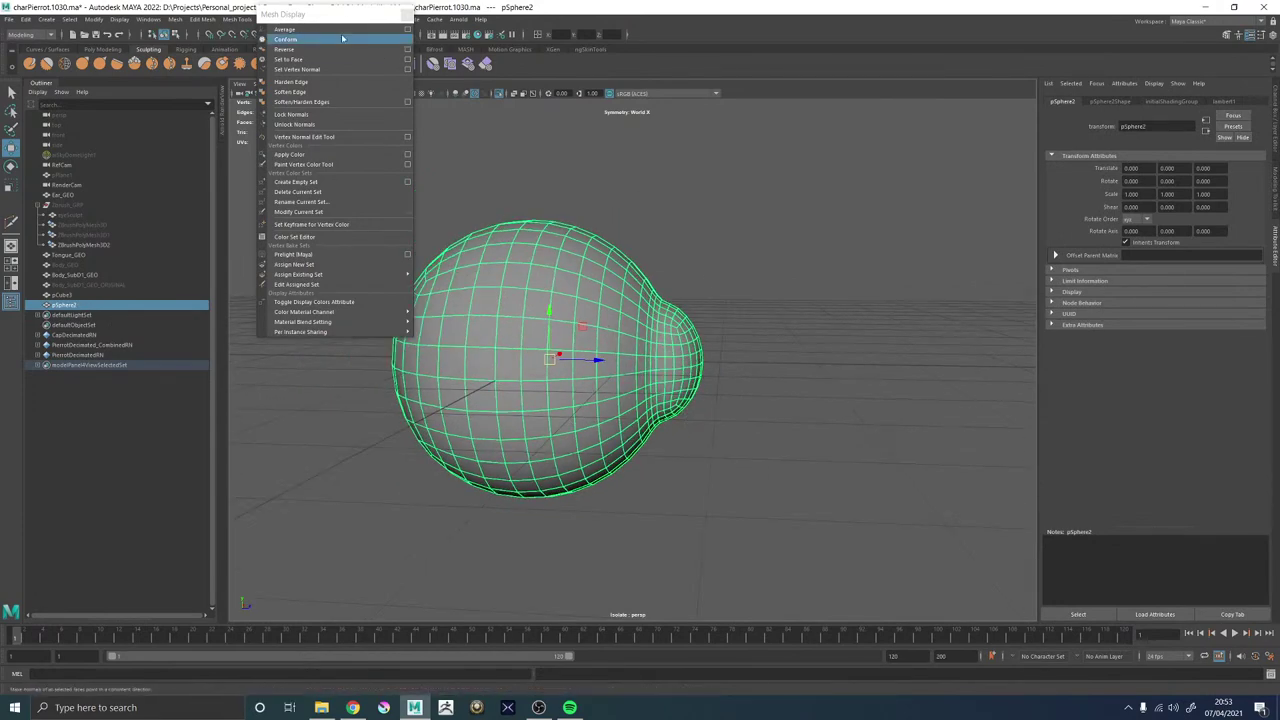
left_click(408, 17)
left_click_drag(785, 262, 700, 250, "alt")
left_click(699, 246)
left_click(694, 346)
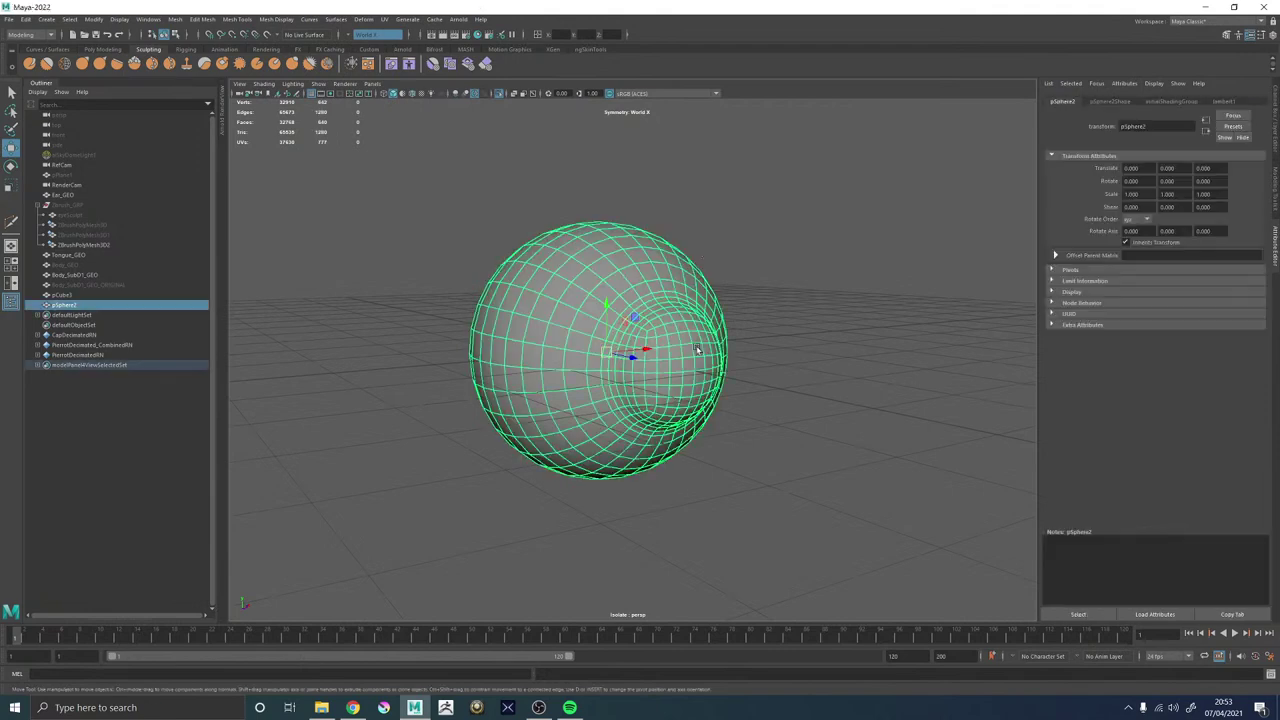
left_click_drag(755, 372, 685, 350, "alt")
right_click_drag(685, 350, 790, 352, "alt")
left_click(353, 168)
right_click_drag(495, 264, 418, 313, "alt")
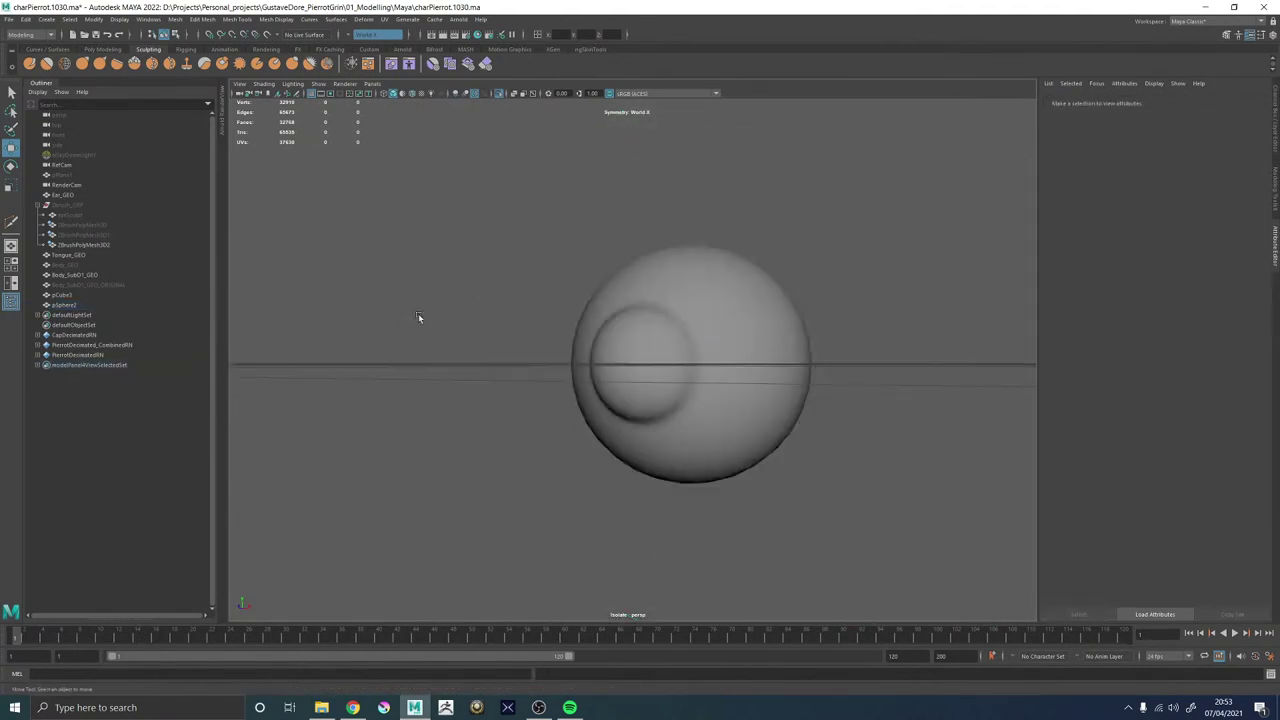
left_click_drag(418, 313, 490, 319, "alt")
right_click_drag(470, 320, 296, 333, "alt")
left_click_drag(296, 331, 575, 380, "alt")
right_click_drag(564, 382, 1026, 609, "alt")
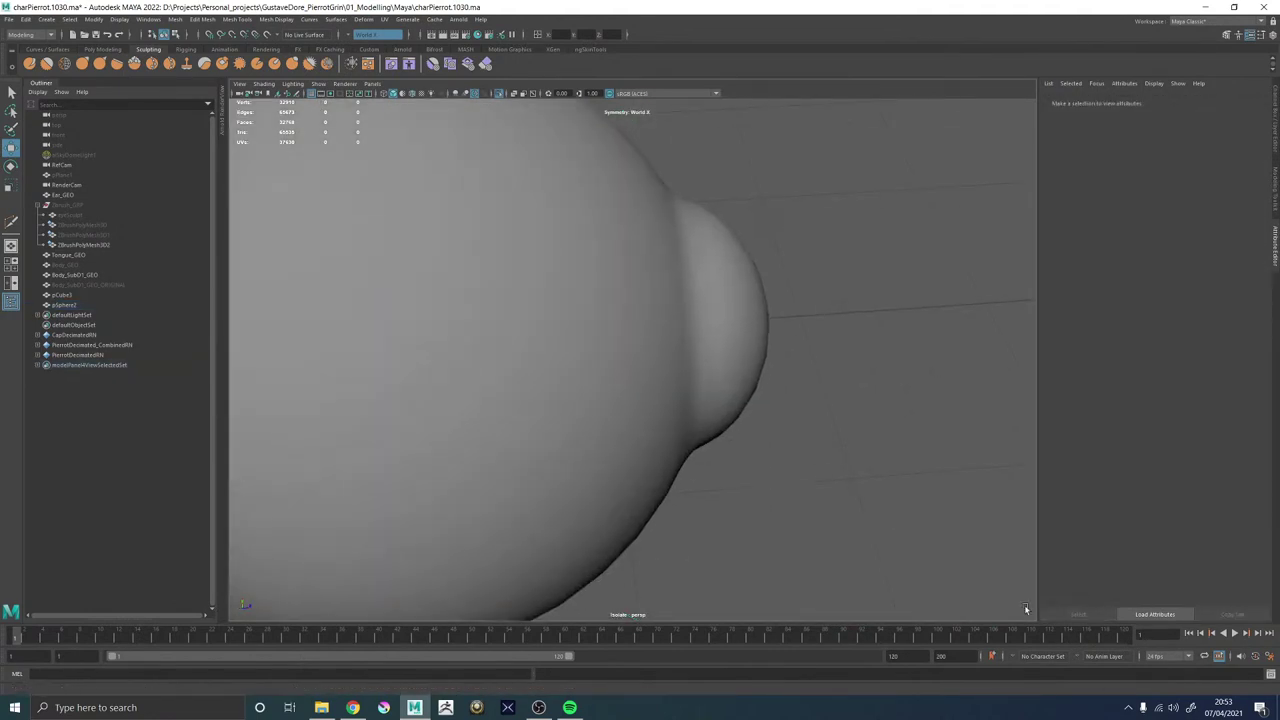
left_click(745, 342)
left_click_drag(745, 342, 728, 300, "alt")
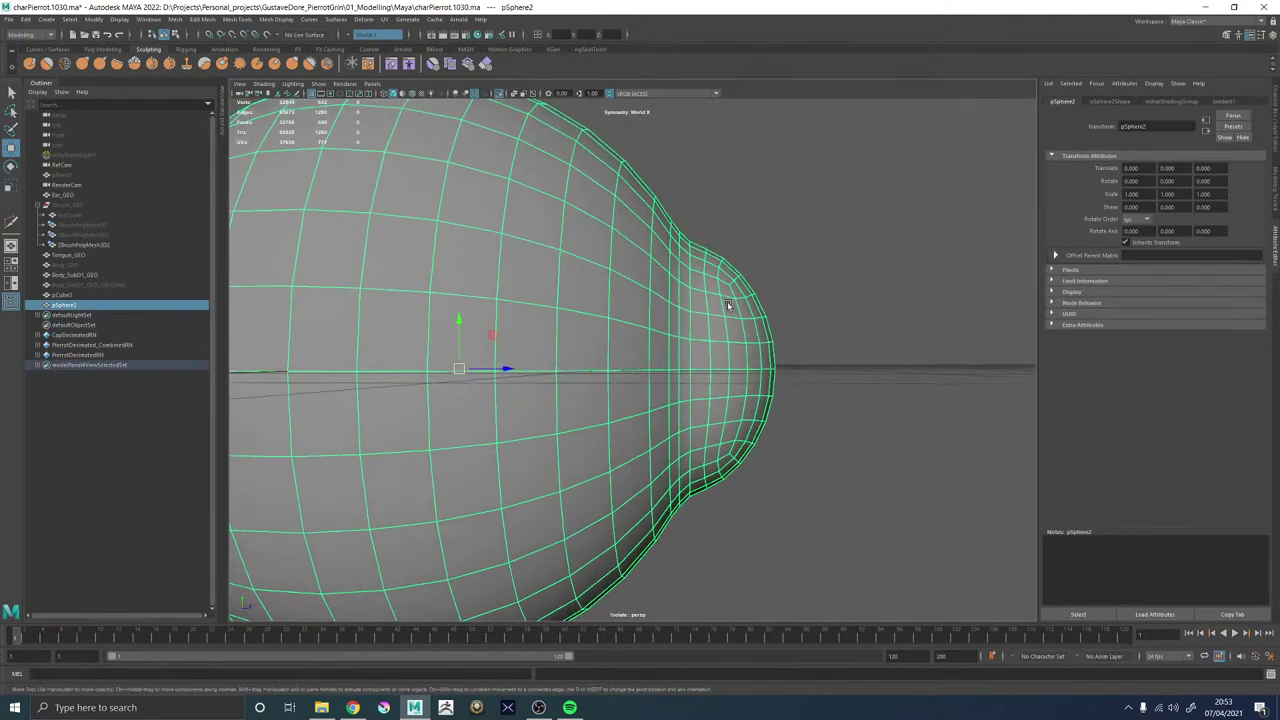
Select the small sphere's faces beyond the neck and scale them down along Z to flatten the cap.
right_click(698, 289)
left_click(697, 314)
left_click(692, 302)
left_click_drag(800, 345, 806, 348, "alt")
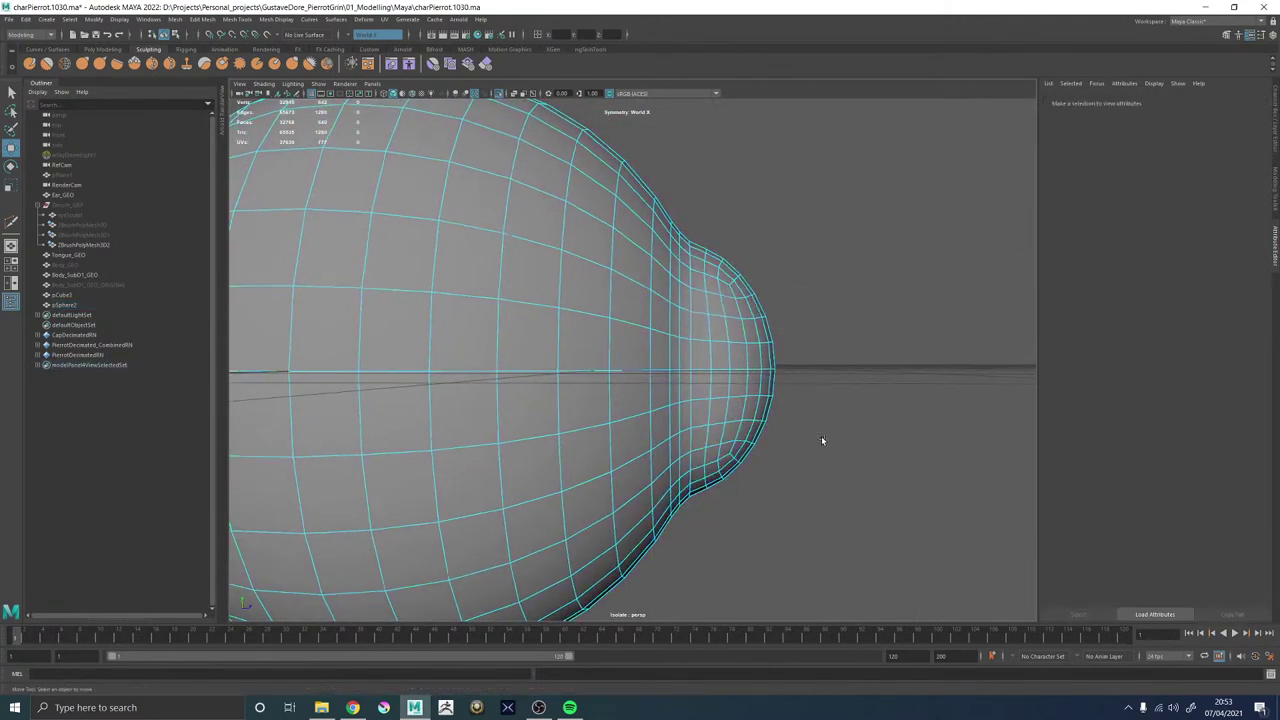
left_click_drag(702, 234, 702, 234)
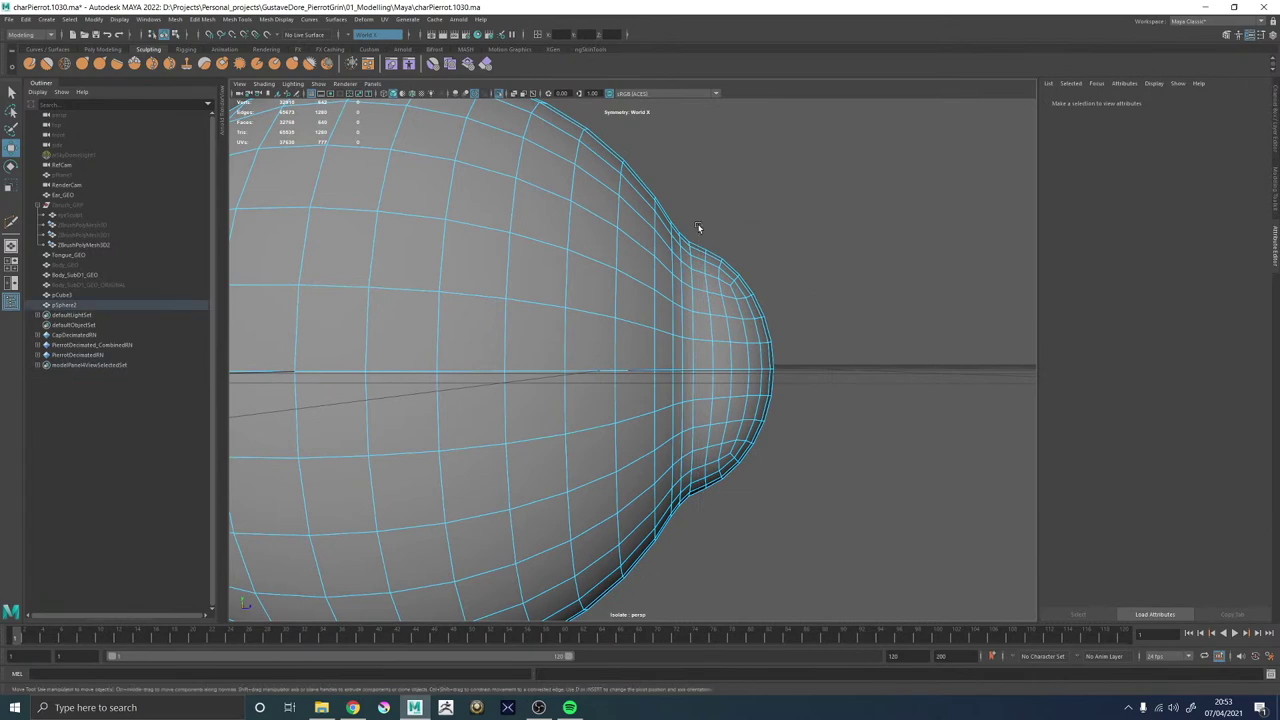
left_click_drag(736, 290, 694, 302, "alt")
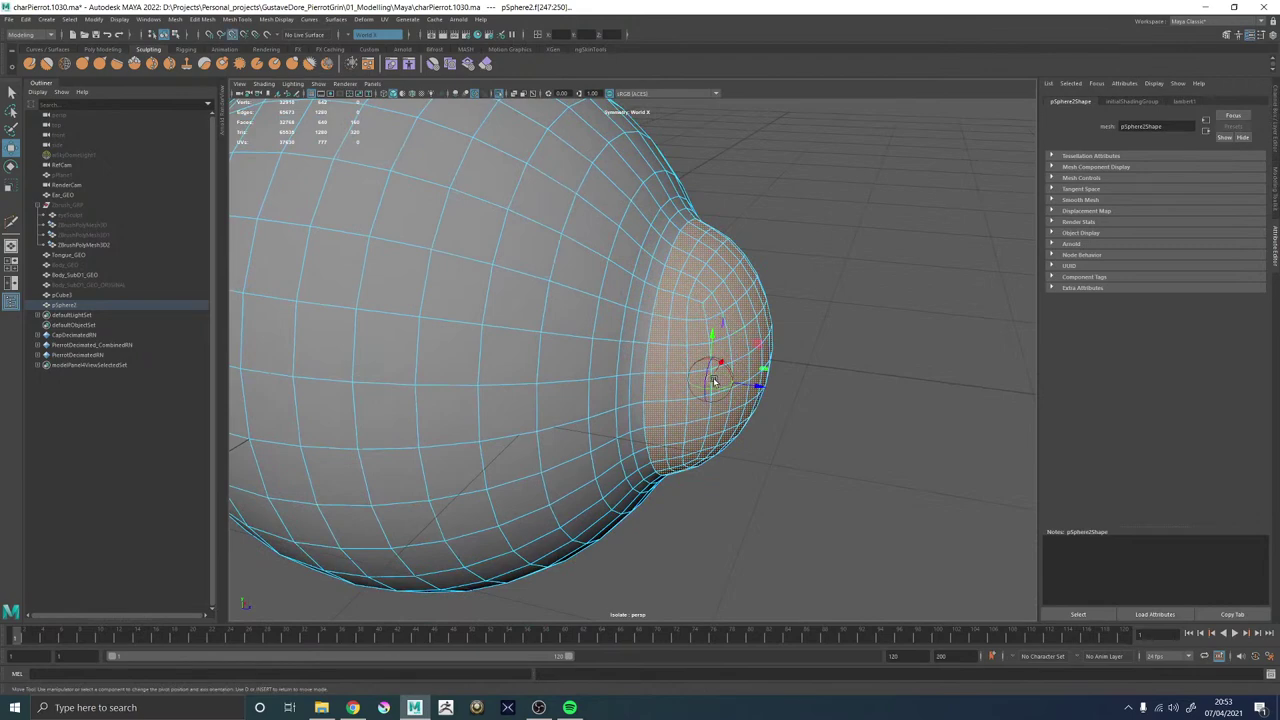
left_click_drag(734, 252, 686, 223, "alt")
key("r")
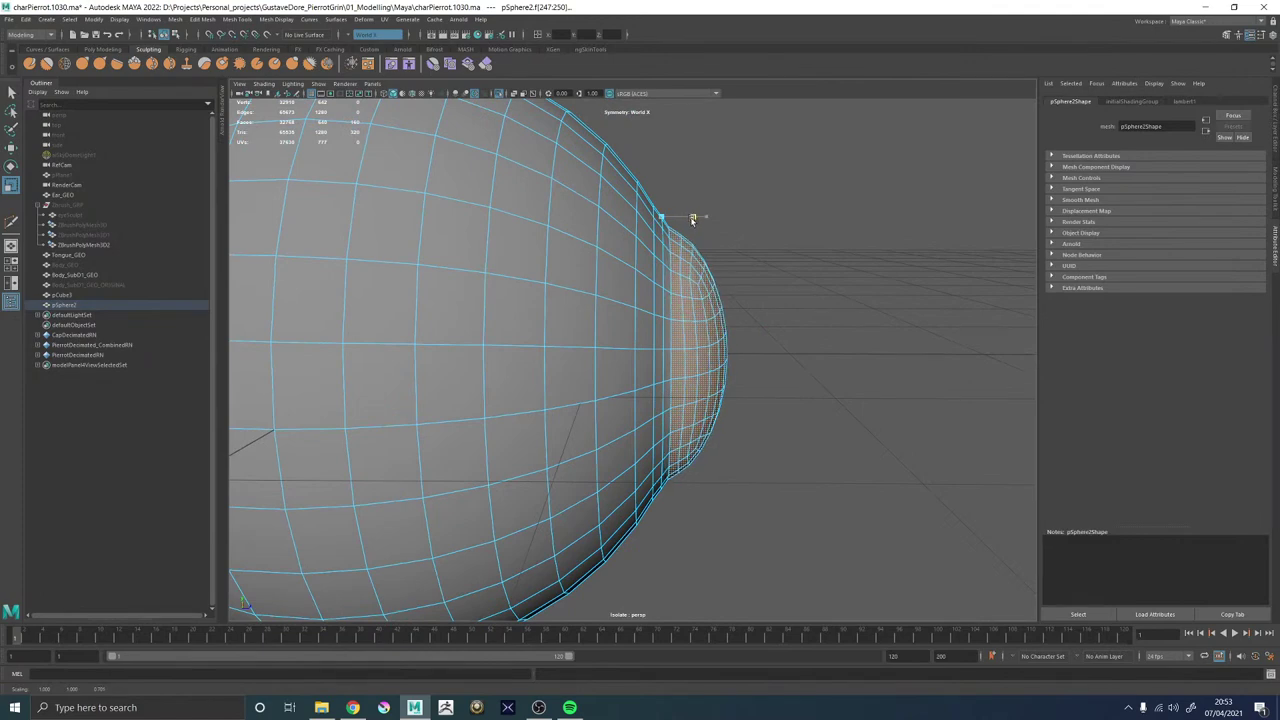
scroll(749, 266, "down", 8)
scroll(750, 318, "up", 5)
left_click_drag(636, 308, 839, 324, "alt")
left_click_drag(707, 230, 706, 227)
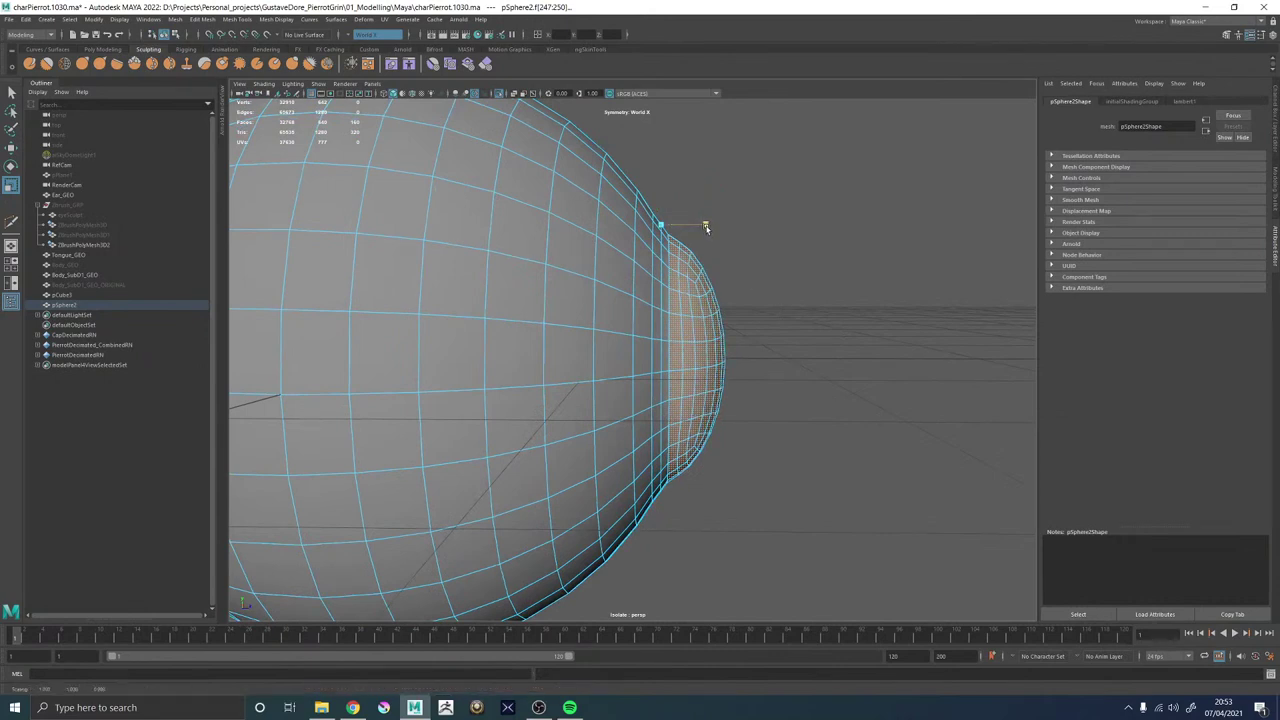
Create a Sculpt deformer on the selected cap faces and shrink and shift its sculptor sphere toward the neck.
left_click(364, 20)
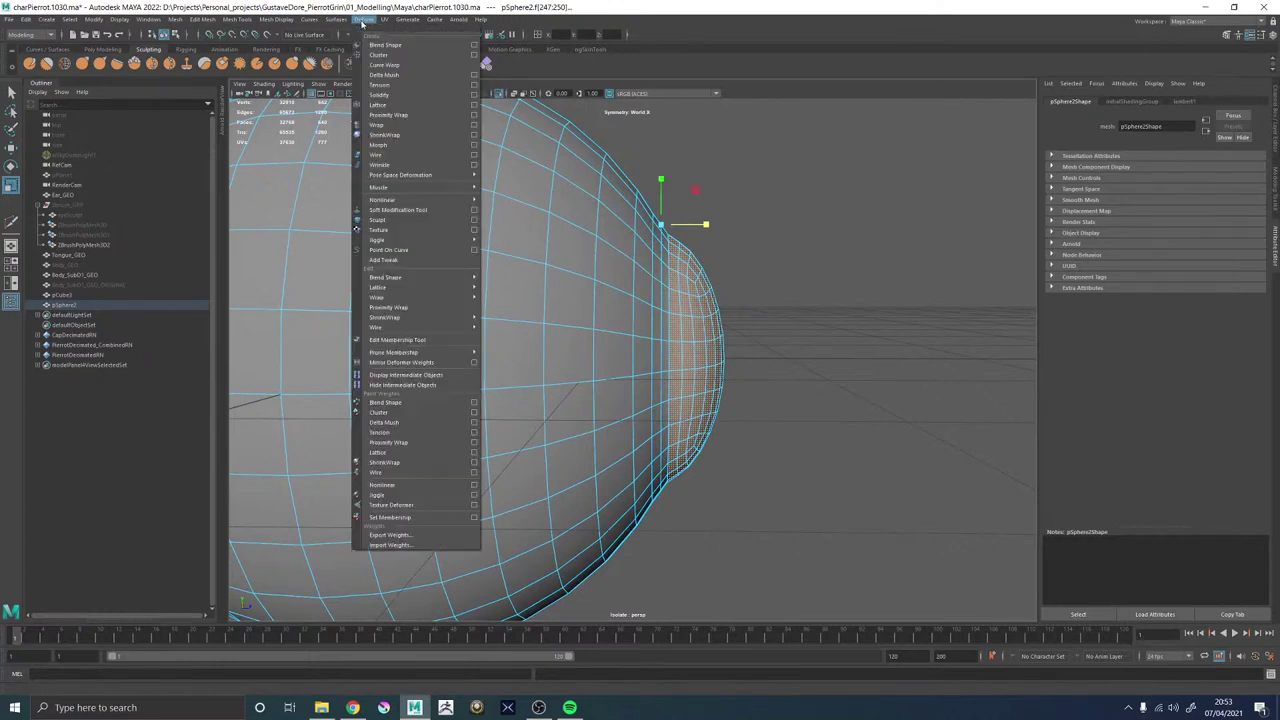
left_click(376, 219)
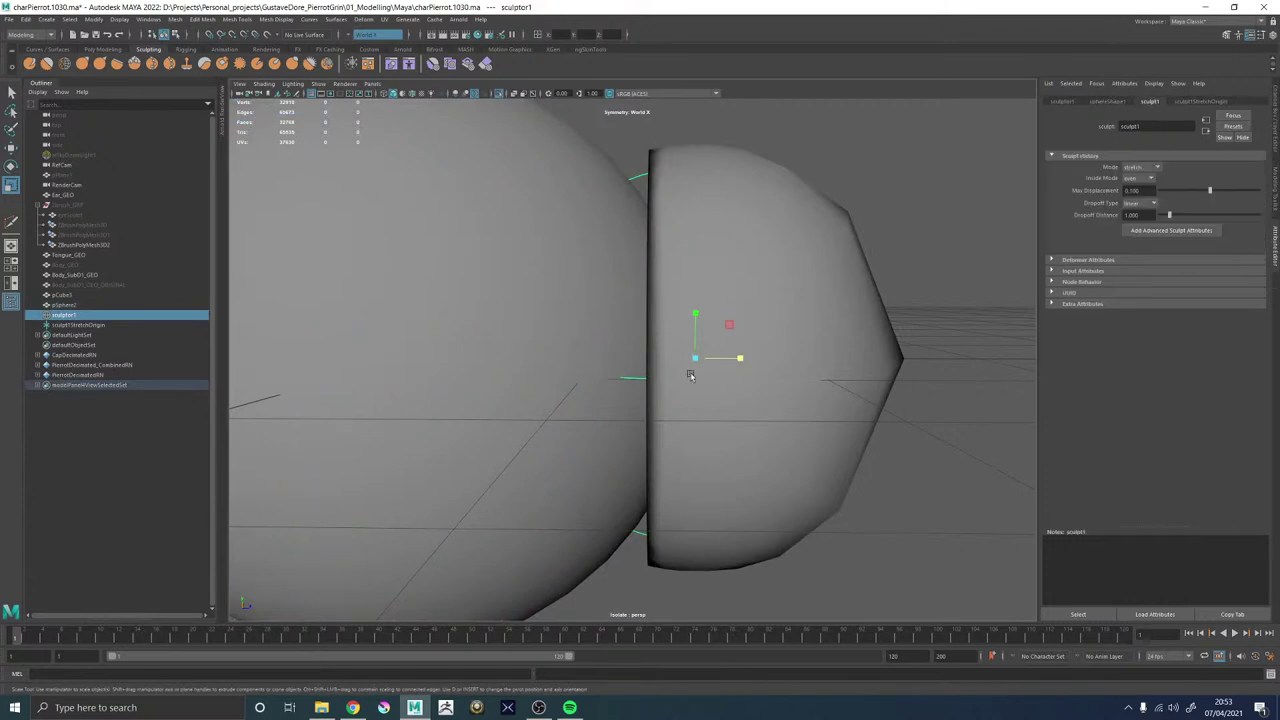
mouse_move(693, 362)
left_mouse_down()
mouse_move(506, 352)
mouse_move(588, 350)
left_mouse_up()
key("w")
mouse_move(751, 362)
left_mouse_down()
mouse_move(694, 360)
mouse_move(824, 365)
mouse_move(646, 368)
mouse_move(718, 369)
left_mouse_up()
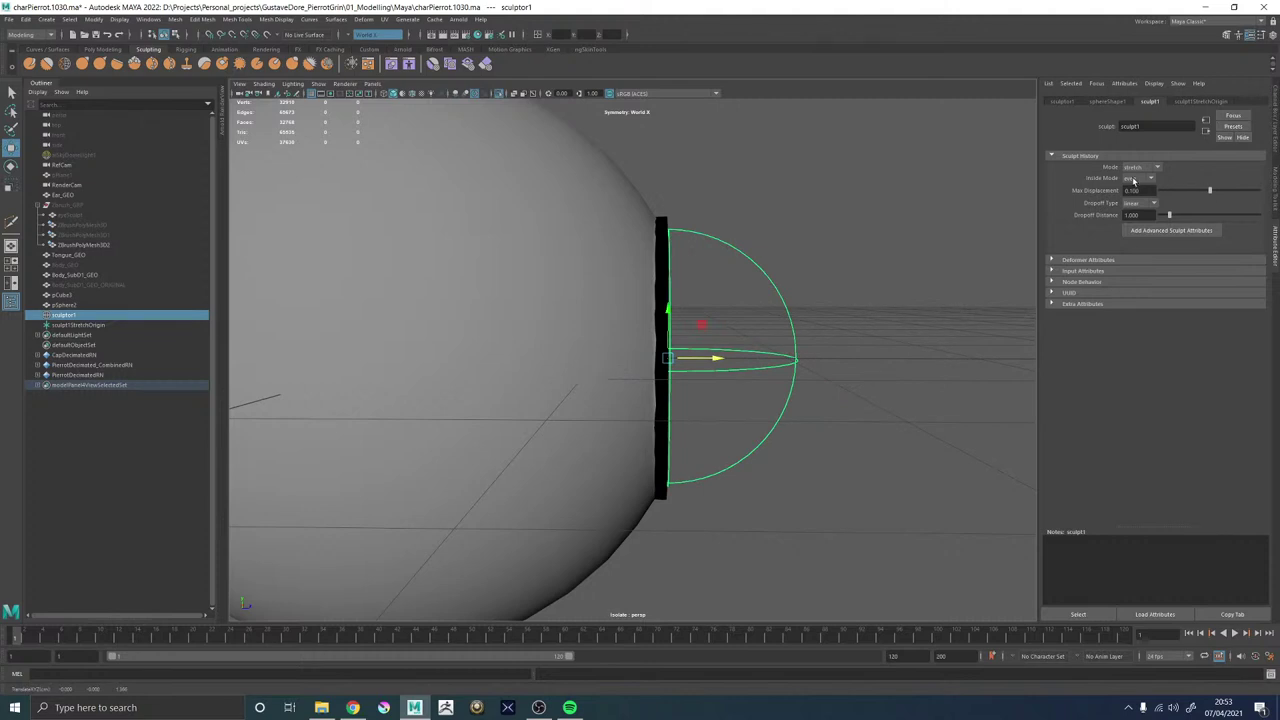
Try the sculpt deformer's Project mode while moving and rescaling the sculptor sphere around the cap.
left_click(1132, 188)
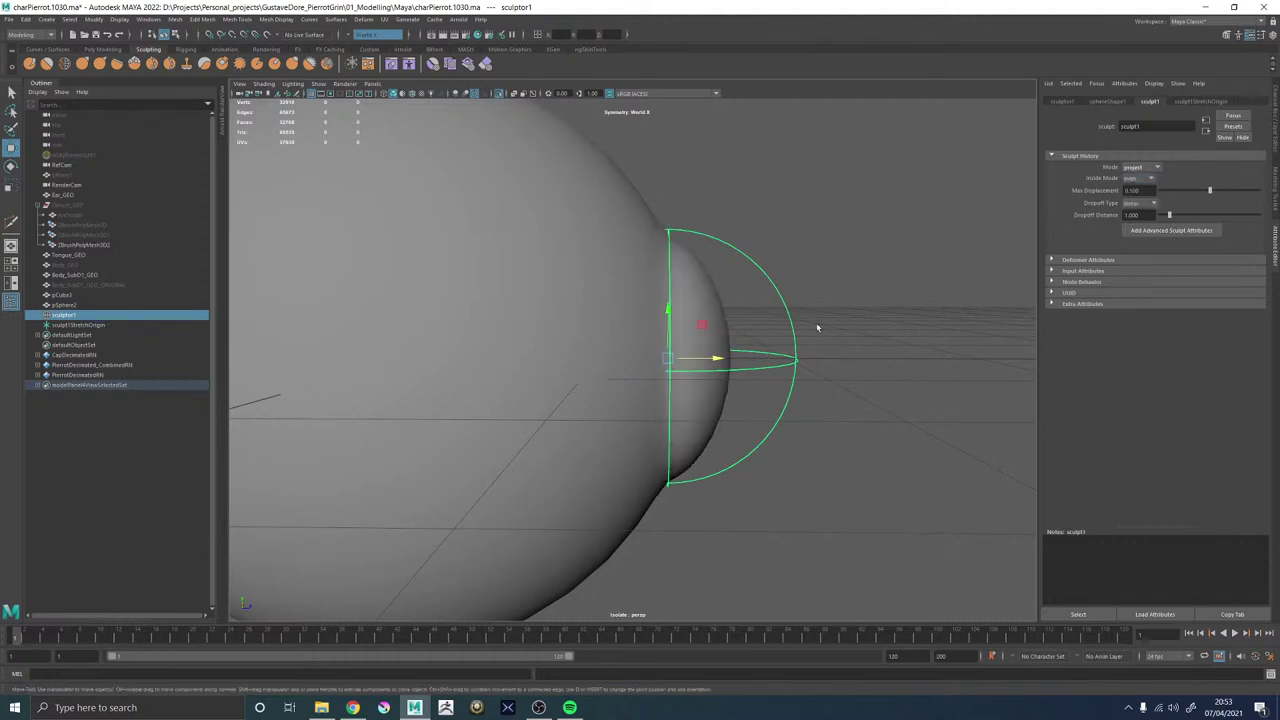
mouse_move(716, 359)
left_mouse_down()
mouse_move(586, 357)
mouse_move(1123, 337)
mouse_move(702, 352)
left_mouse_up()
key("r")
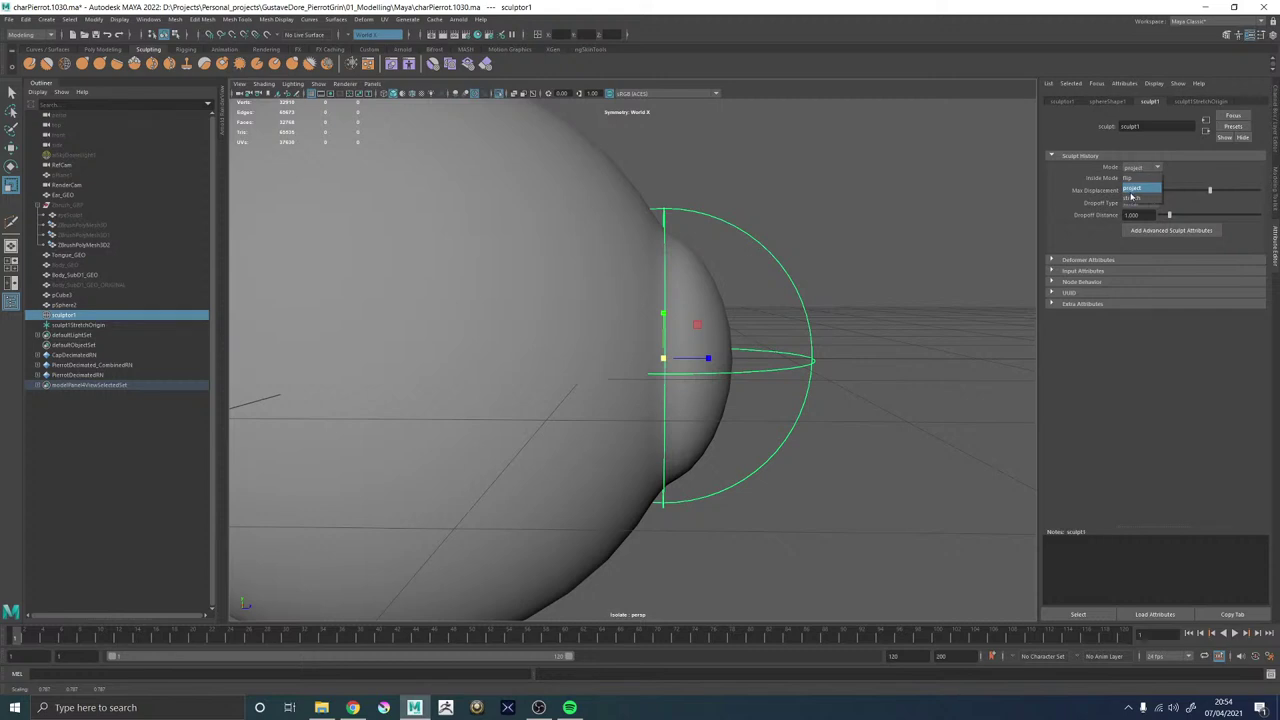
Set the sculpt mode to Flip, then scale down the sculptor sphere and move it toward the large sphere.
left_click(1130, 179)
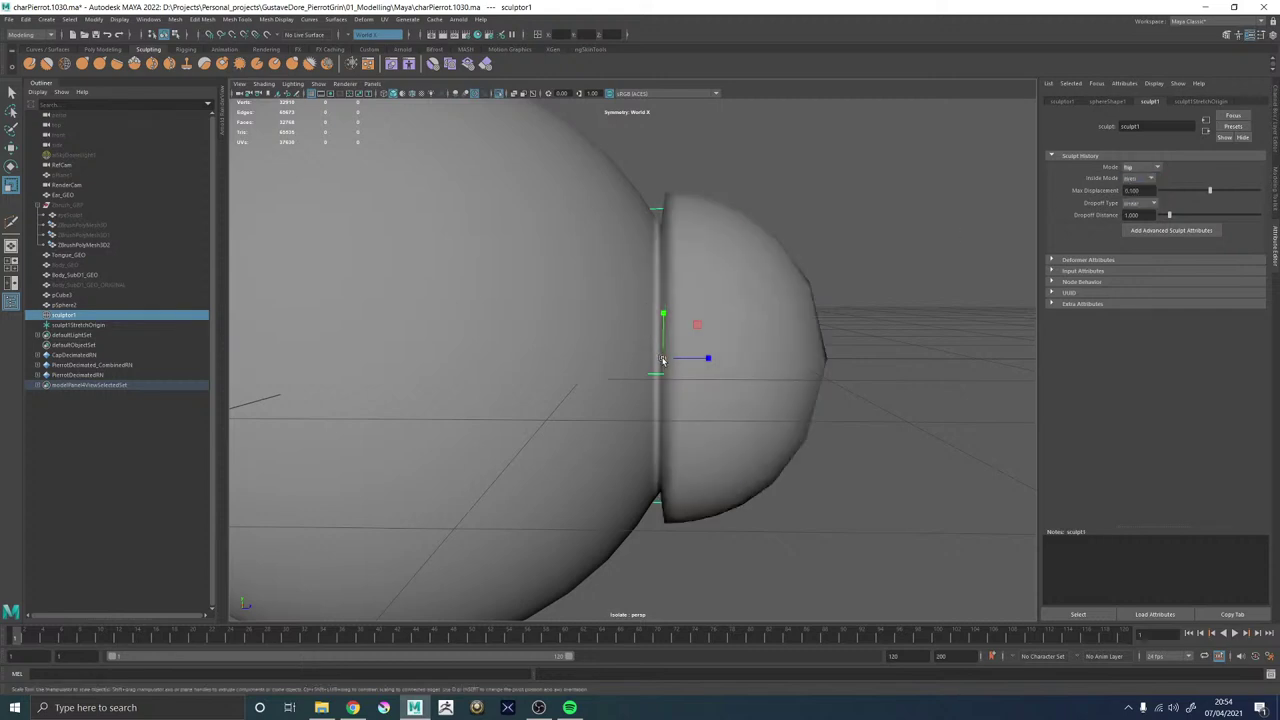
left_click_drag(662, 360, 592, 360)
key("w")
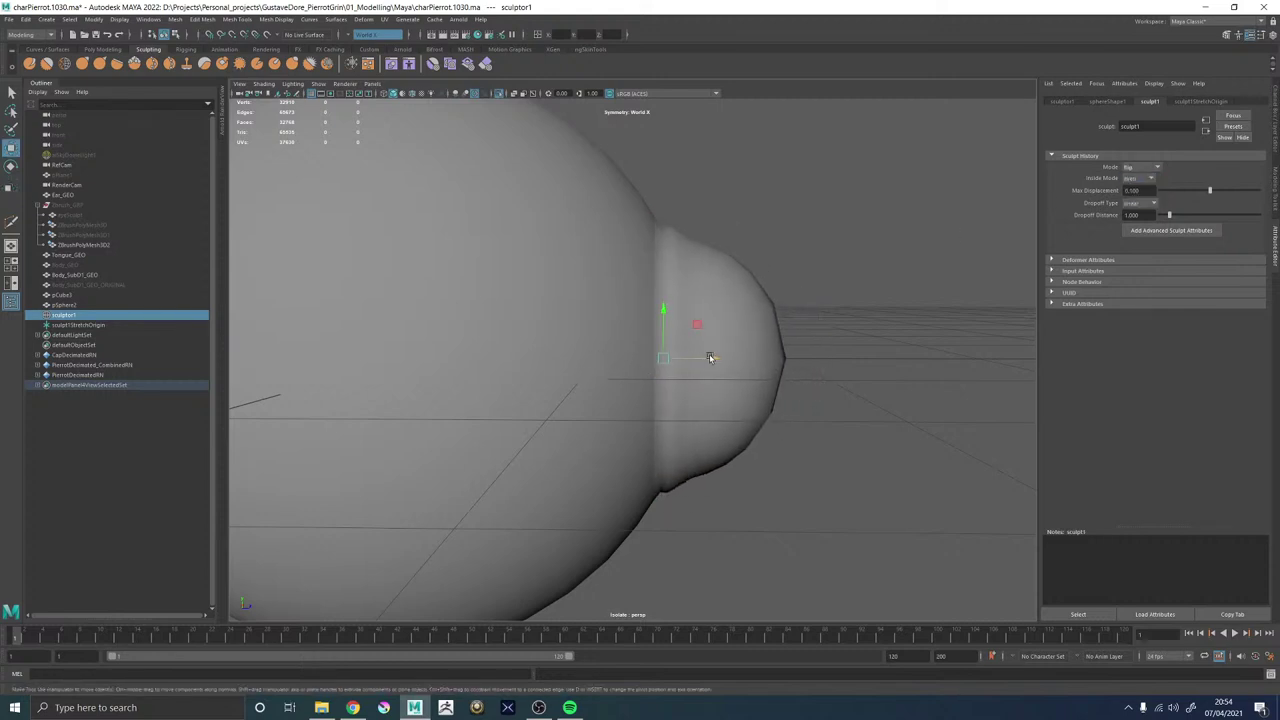
mouse_move(708, 357)
left_mouse_down()
mouse_move(580, 357)
mouse_move(733, 358)
mouse_move(654, 360)
mouse_move(691, 354)
mouse_move(673, 355)
left_mouse_up()
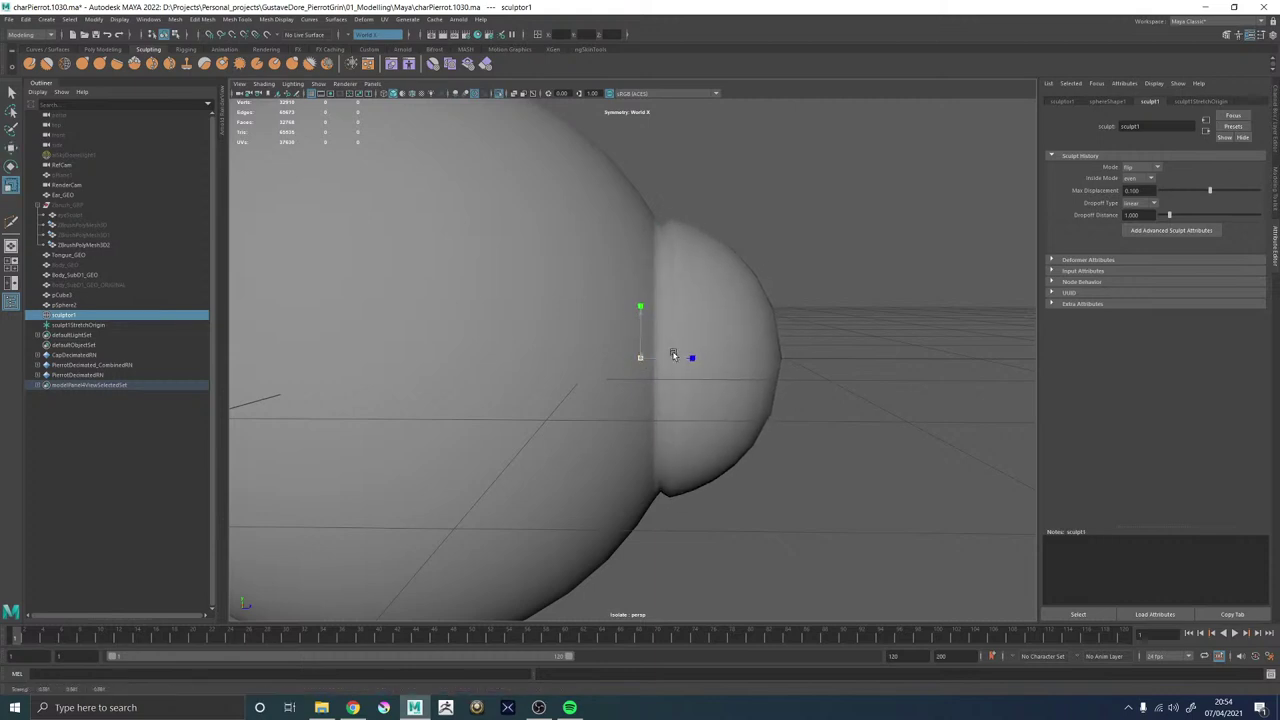
Switch to wireframe display and move the sculptor sphere along Z farther into the large sphere.
key("4")
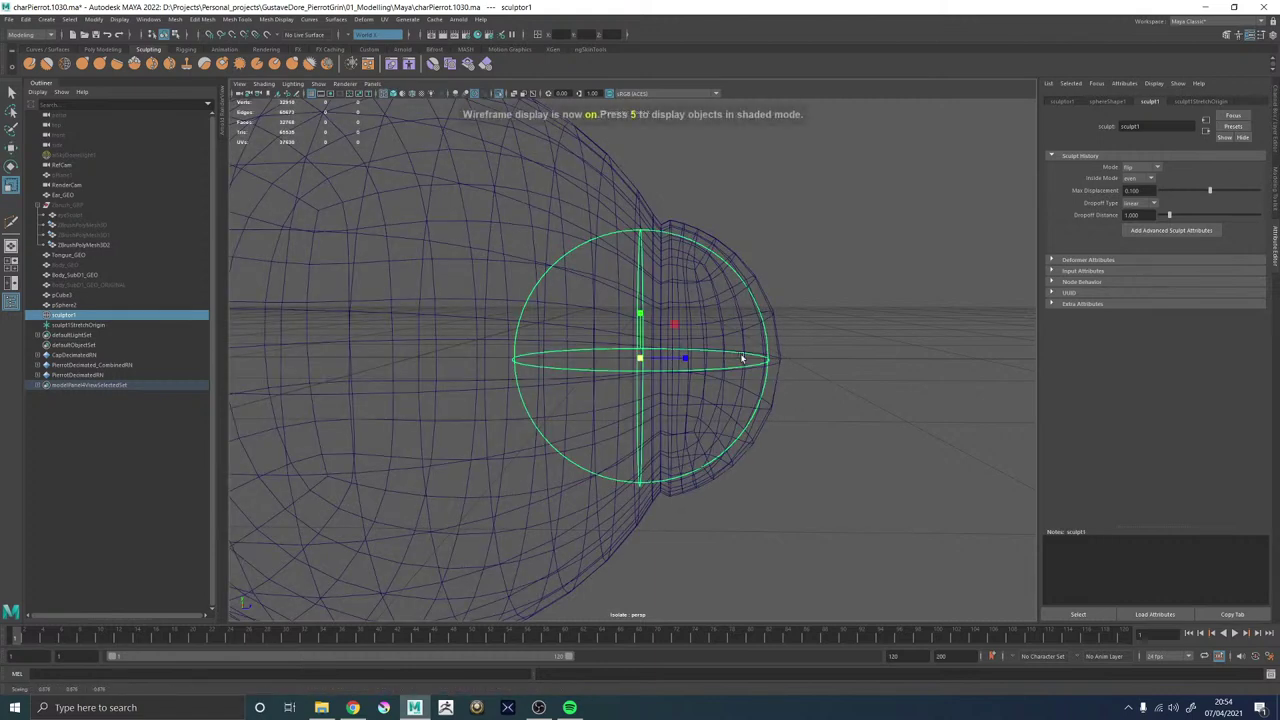
key("w")
left_click_drag(697, 363, 657, 365)
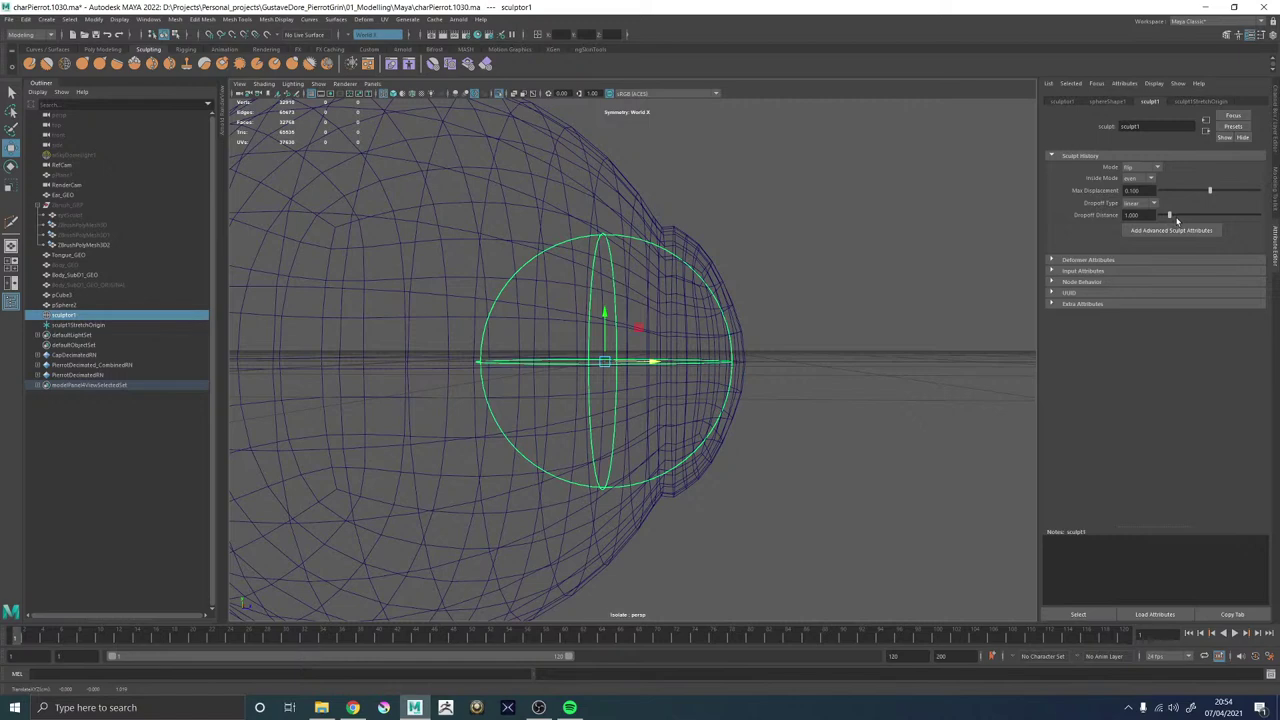
Set the sculpt deformer's dropoff distance to 10 and dropoff type to none, then refit the sculptor sphere to the cap.
mouse_move(1259, 214)
left_mouse_down()
mouse_move(1170, 220)
mouse_move(1209, 194)
left_mouse_up()
key("ctrl+z")
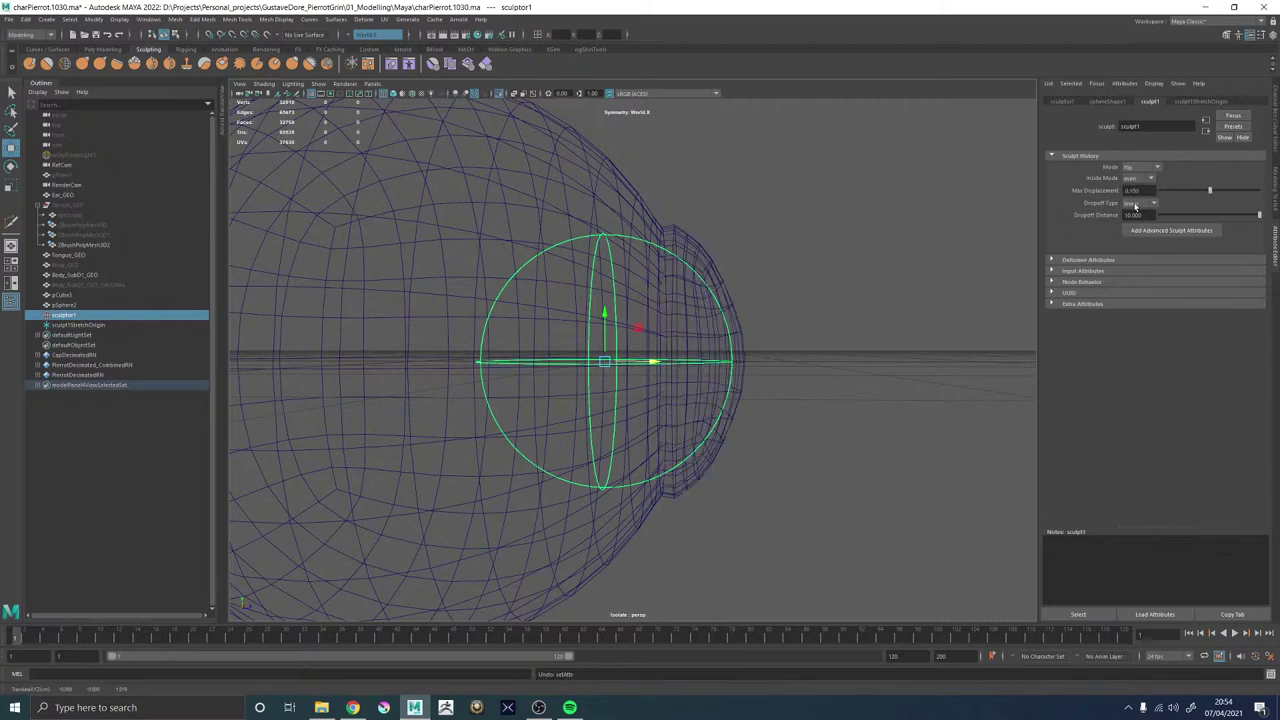
left_click(1132, 221)
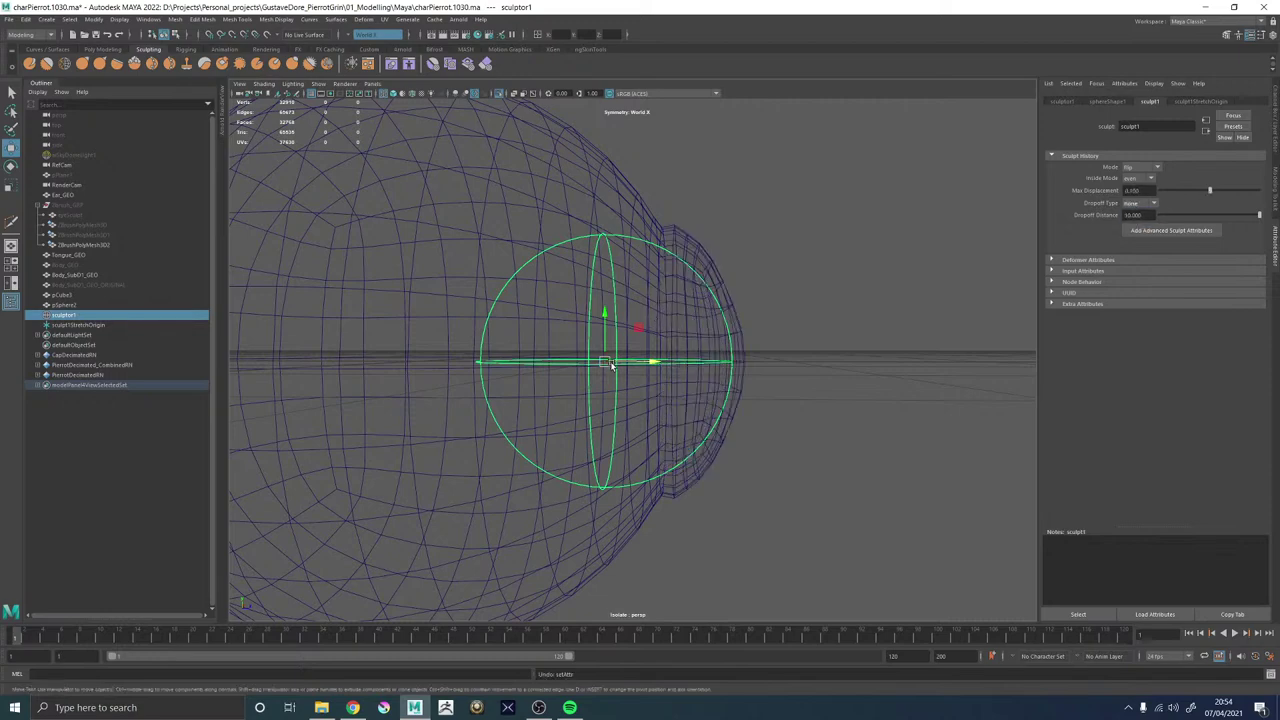
mouse_move(653, 363)
left_mouse_down("alt")
mouse_move(667, 361)
mouse_move(477, 360)
mouse_move(654, 363)
left_mouse_up("alt")
key("w")
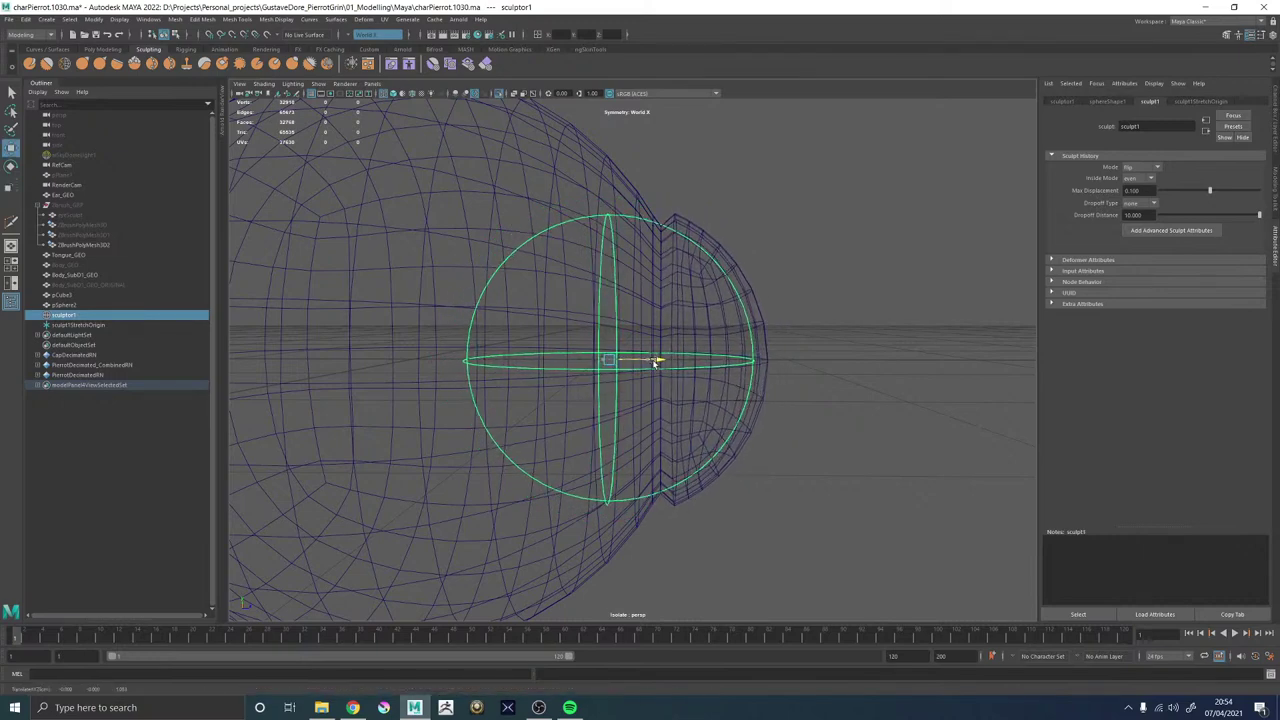
Select the combined mesh, delete its construction history to bake the sculpted cap, and return to the cap's face selection.
left_click(760, 315)
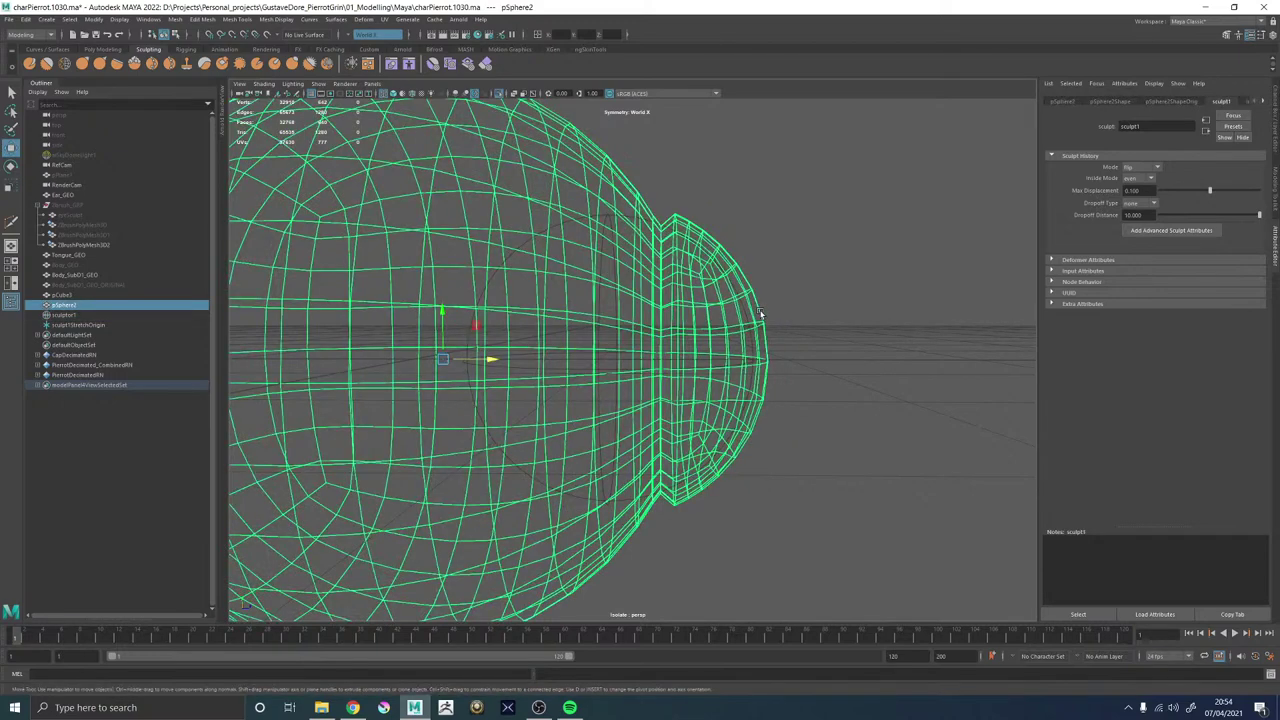
right_click_drag(774, 227, 788, 519)
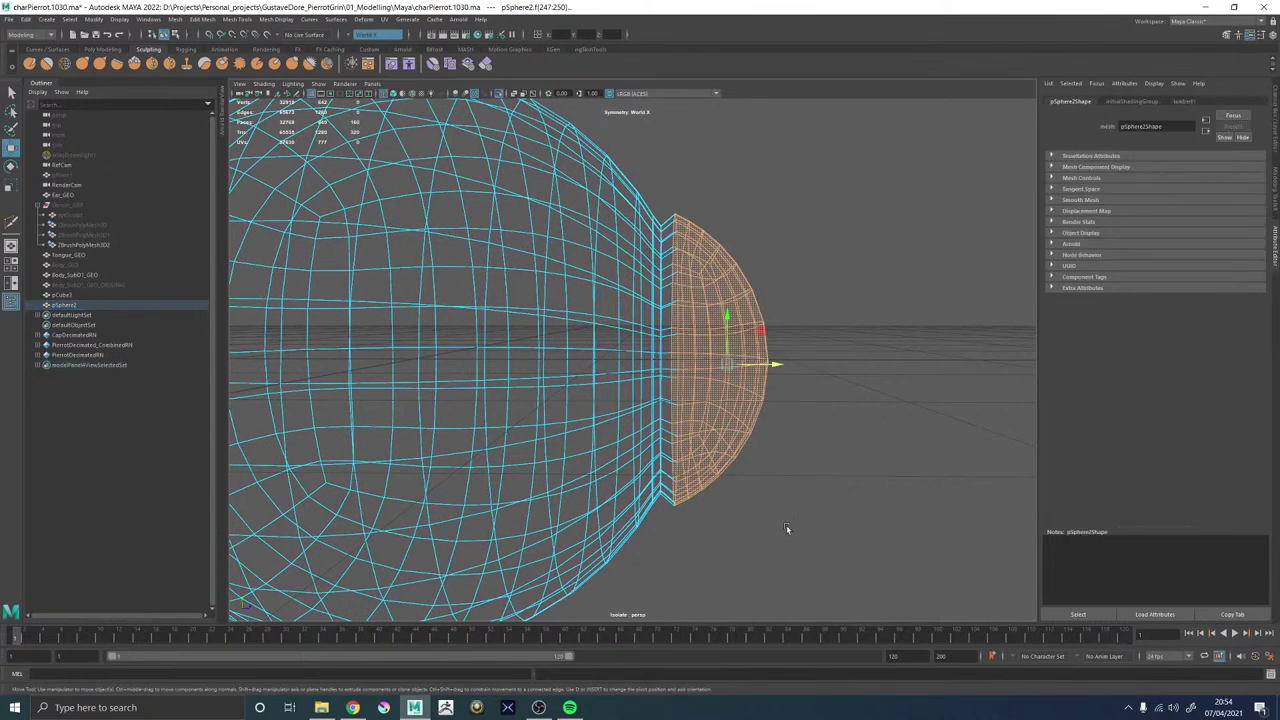
Scale the selected cap faces down uniformly to tighten the neck, checking them in wireframe and shaded display.
key("r")
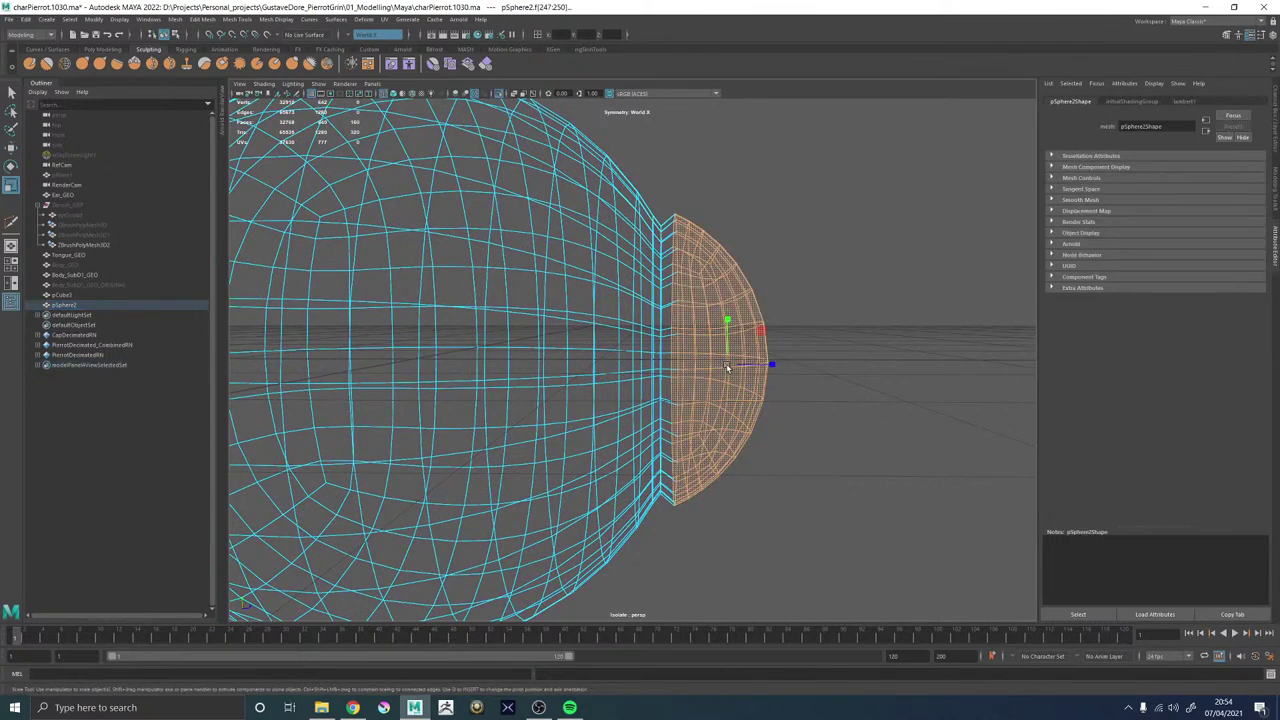
left_click_drag(727, 367, 705, 370)
key("4")
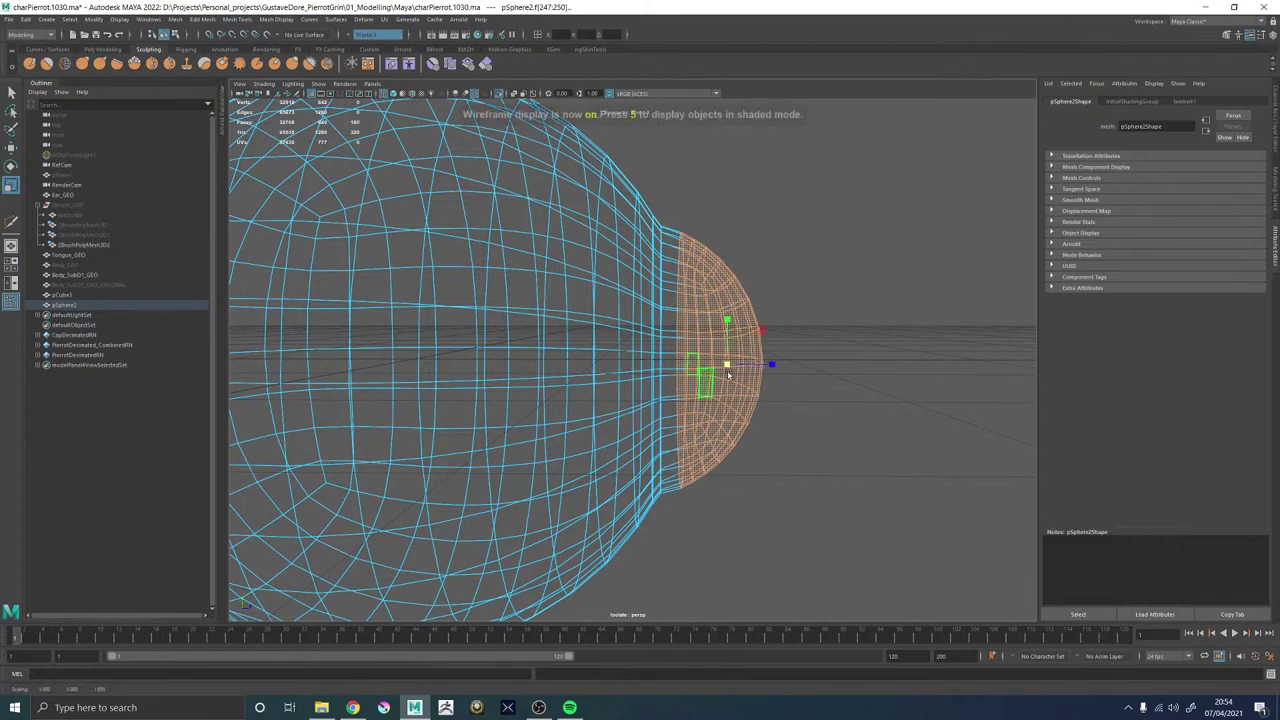
key("5")
scroll(740, 370, "down", 3)
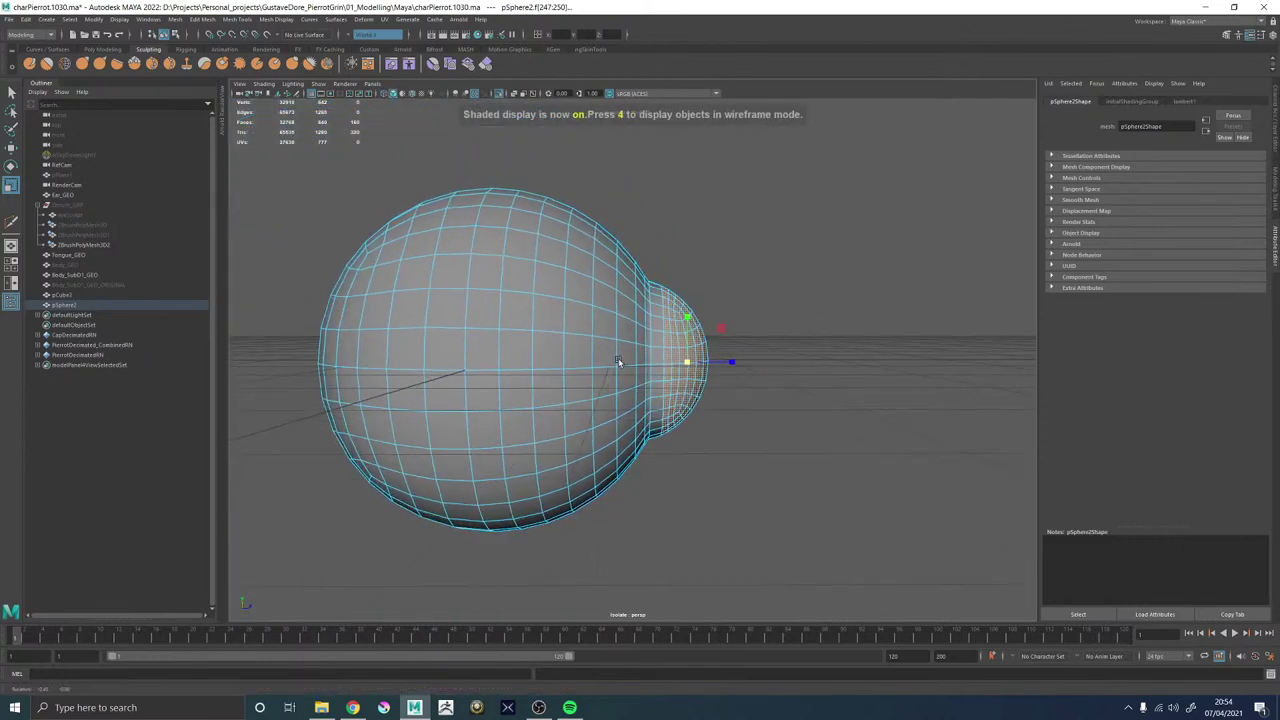
scroll(740, 375, "up", 4)
Try moving the cap faces slightly along Z toward the large sphere and check the shape in object mode.
left_click_drag(756, 365, 749, 366)
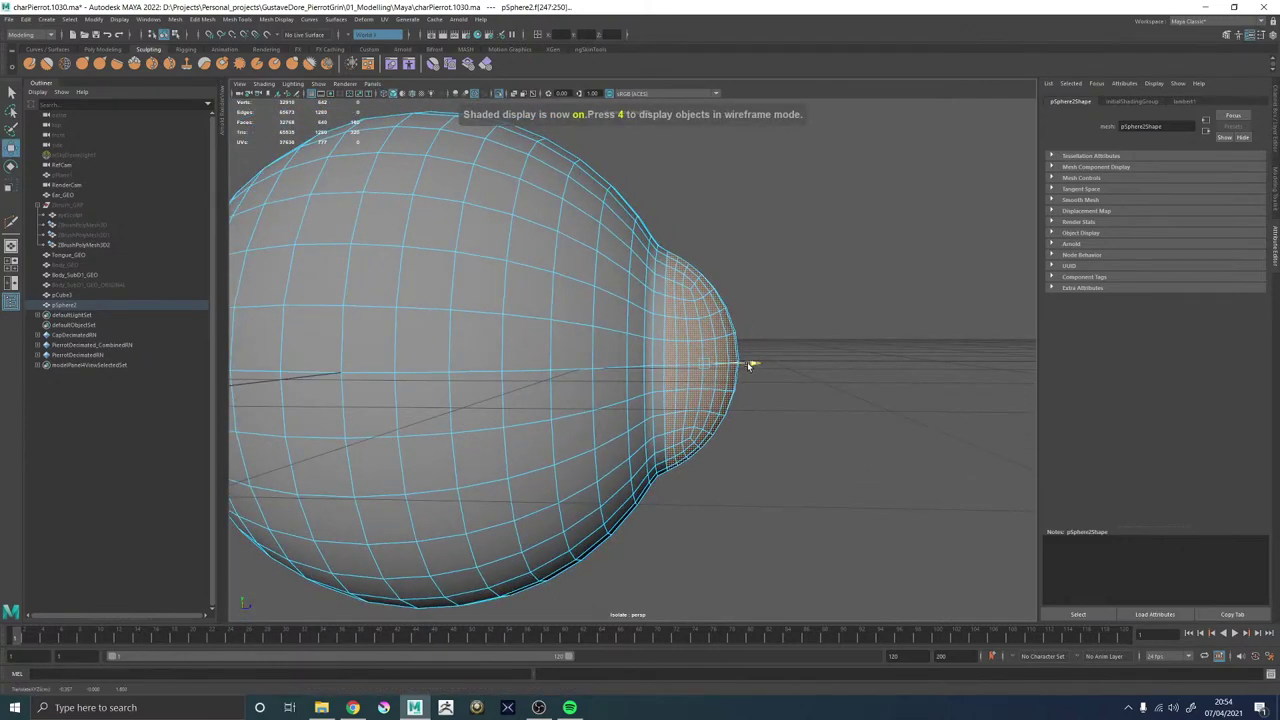
right_click_drag(732, 364, 863, 197)
left_click(863, 197)
scroll(739, 294, "down", 6)
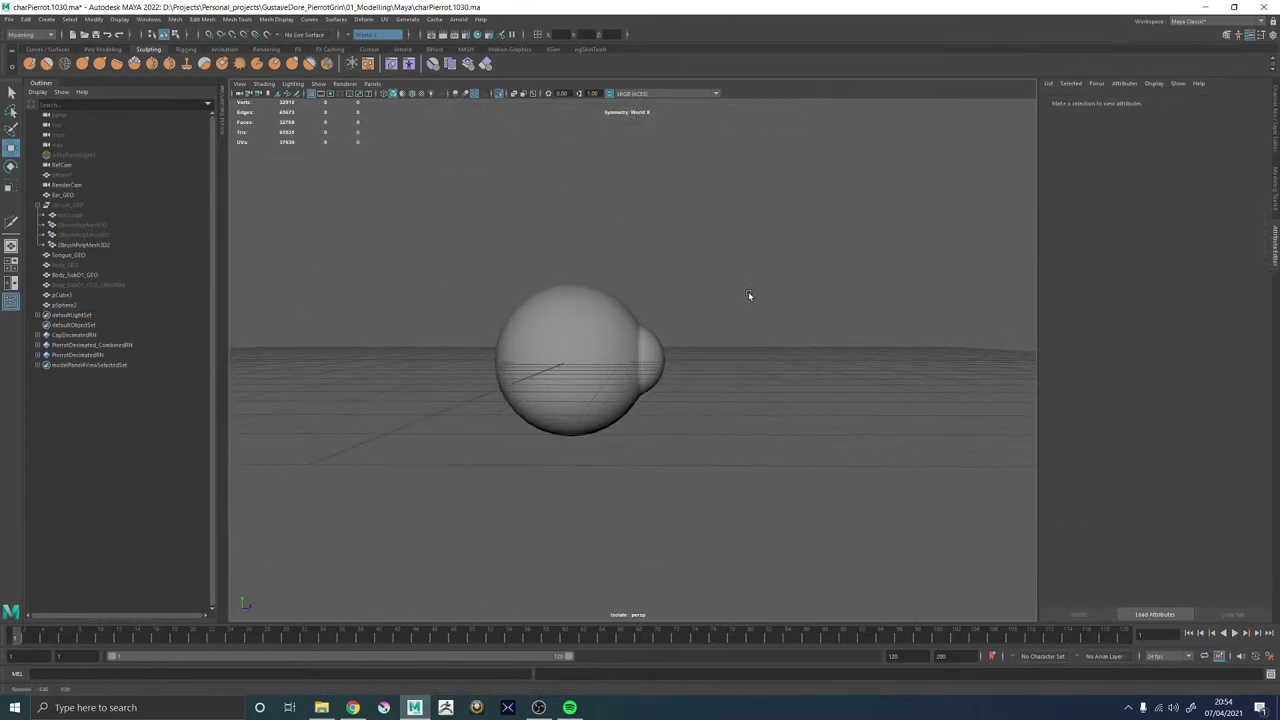
left_click_drag(748, 291, 631, 363, "alt")
left_click(674, 337)
scroll(670, 300, "up", 5)
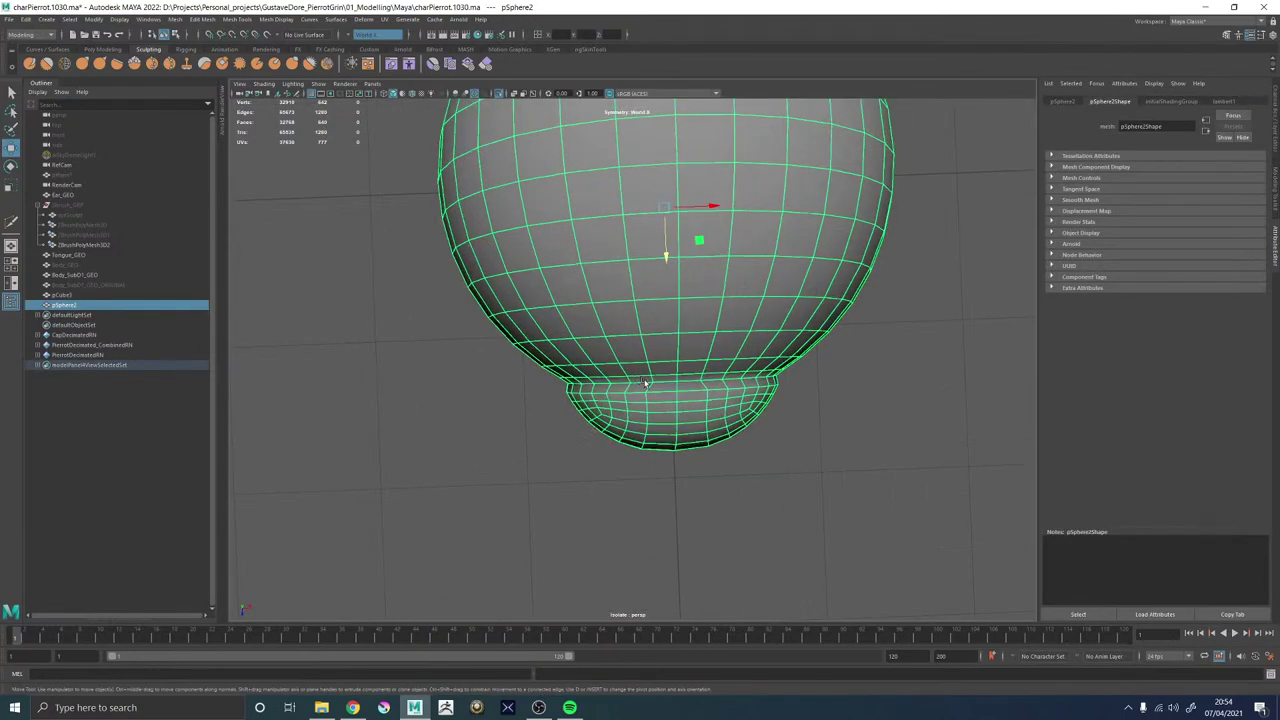
left_click_drag(681, 414, 612, 336, "alt")
Undo back to the scaled cap's face selection and turn modelling symmetry off.
key("ctrl+z")
key("ctrl+z")
key("ctrl+z")
key("ctrl+z")
key("ctrl+z")
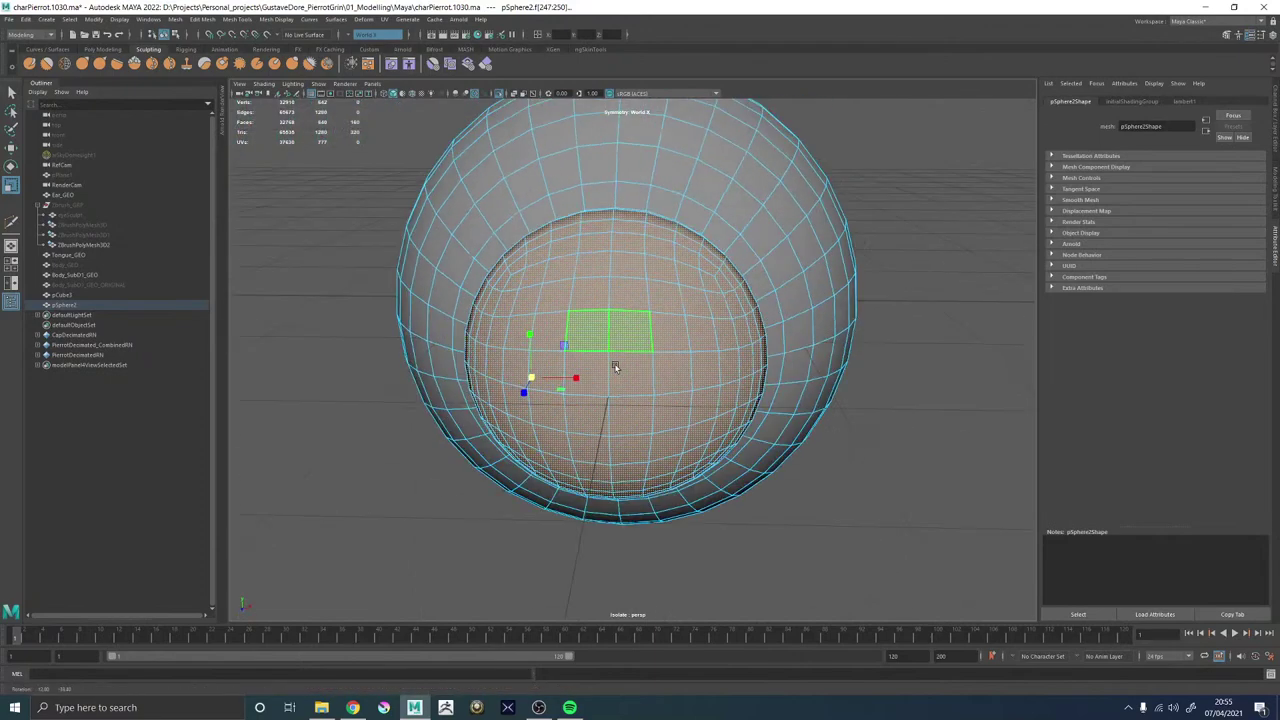
left_click(366, 34)
left_click(366, 45)
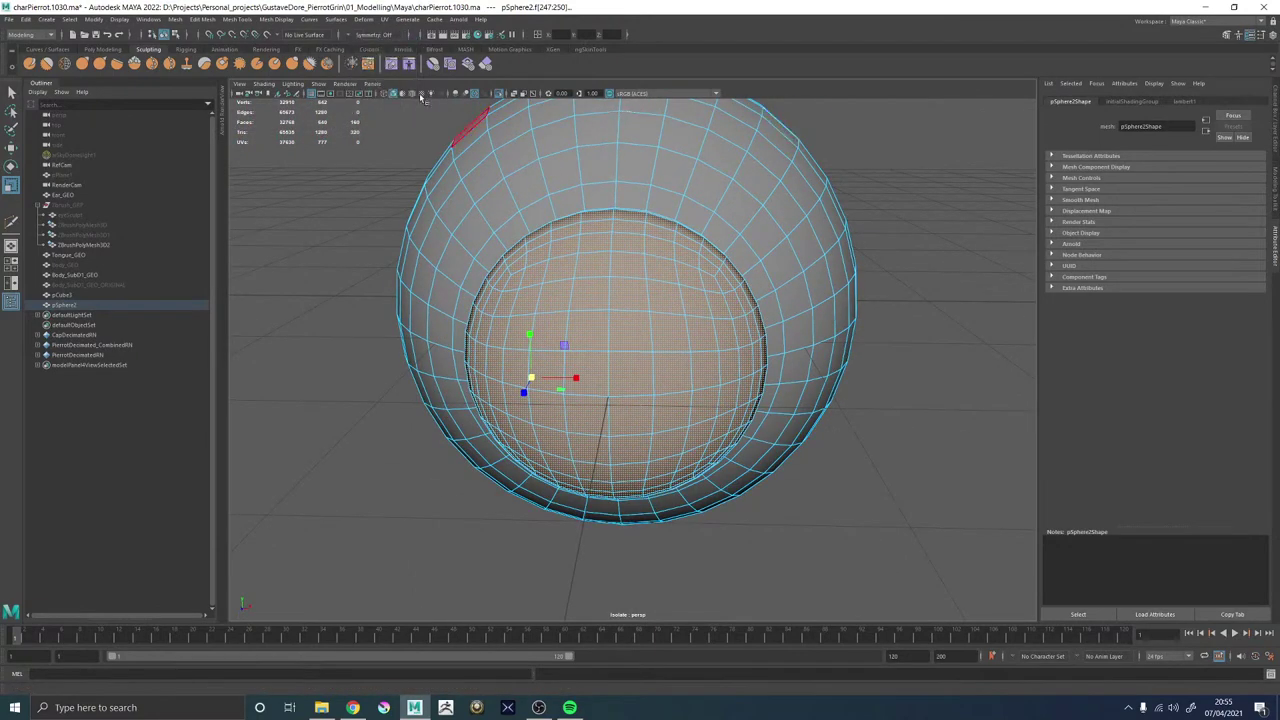
Try moving the cap faces along Z toward the large sphere with symmetry off.
left_click_drag(580, 195, 676, 193, "alt")
right_click_drag(725, 219, 726, 250)
left_click_drag(778, 483, 779, 485, "alt")
left_click_drag(807, 568, 641, 201)
left_click_drag(641, 201, 587, 379, "alt")
left_click_drag(586, 379, 724, 366, "alt")
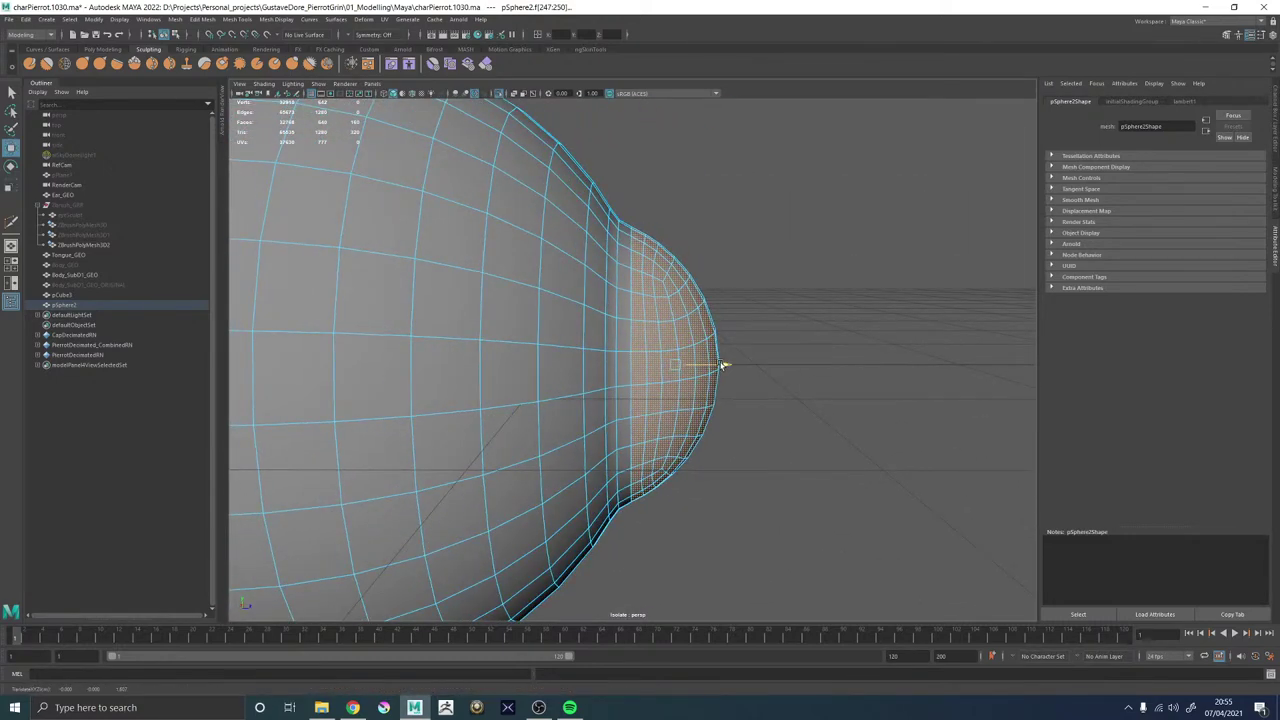
Inspect the combined mesh from several angles in object mode to judge how the cap blends into the large sphere.
right_click_drag(727, 365, 517, 360, "alt")
key("F8")
left_click(664, 185)
right_click_drag(664, 187, 660, 268, "alt")
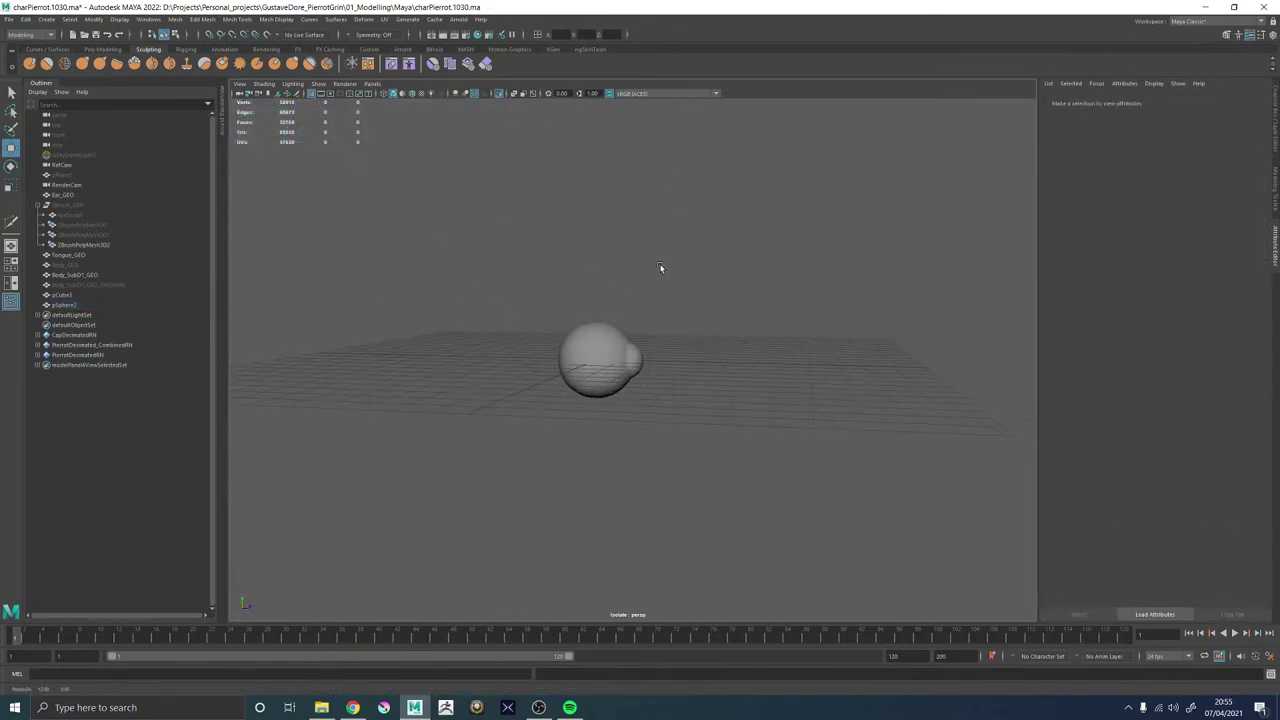
left_click_drag(660, 268, 535, 285, "alt")
right_click_drag(535, 285, 1075, 491, "alt")
left_click(637, 358)
right_click_drag(637, 358, 460, 340, "alt")
left_click_drag(725, 275, 849, 267, "alt")
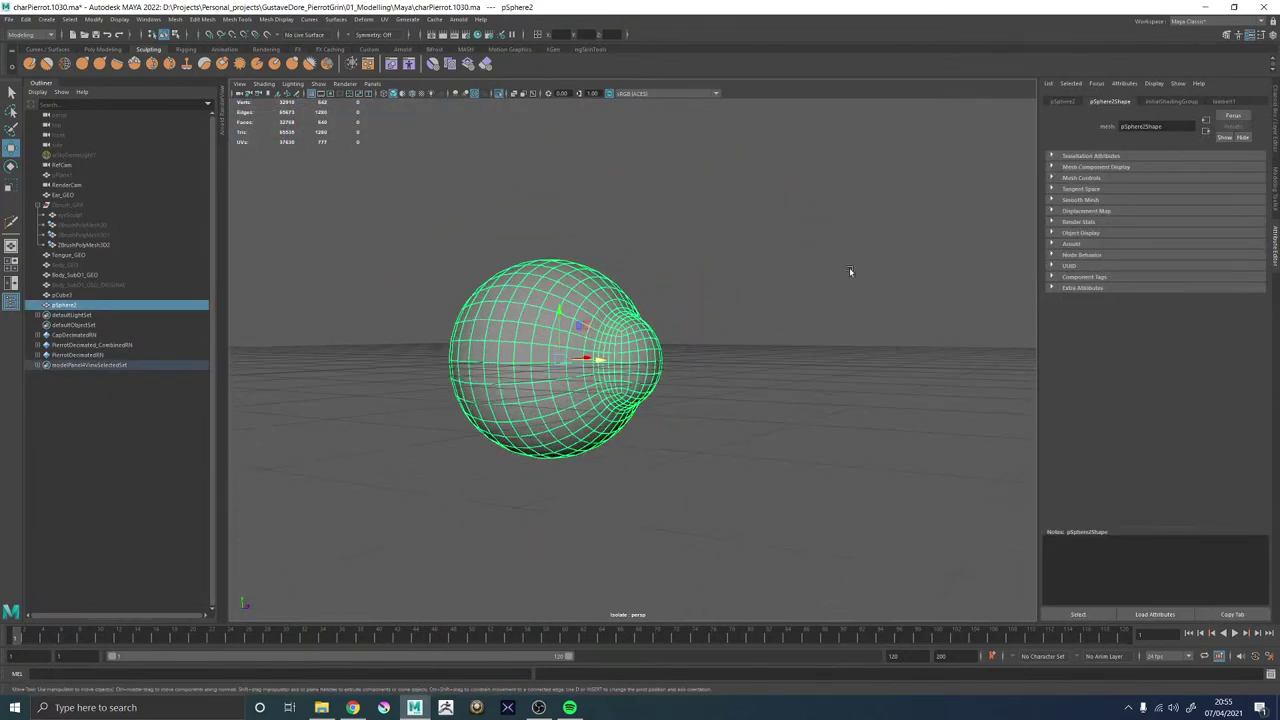
left_click(850, 269)
right_click_drag(850, 269, 608, 311, "alt")
left_click_drag(608, 311, 589, 338, "alt")
left_click_drag(550, 394, 524, 373, "alt")
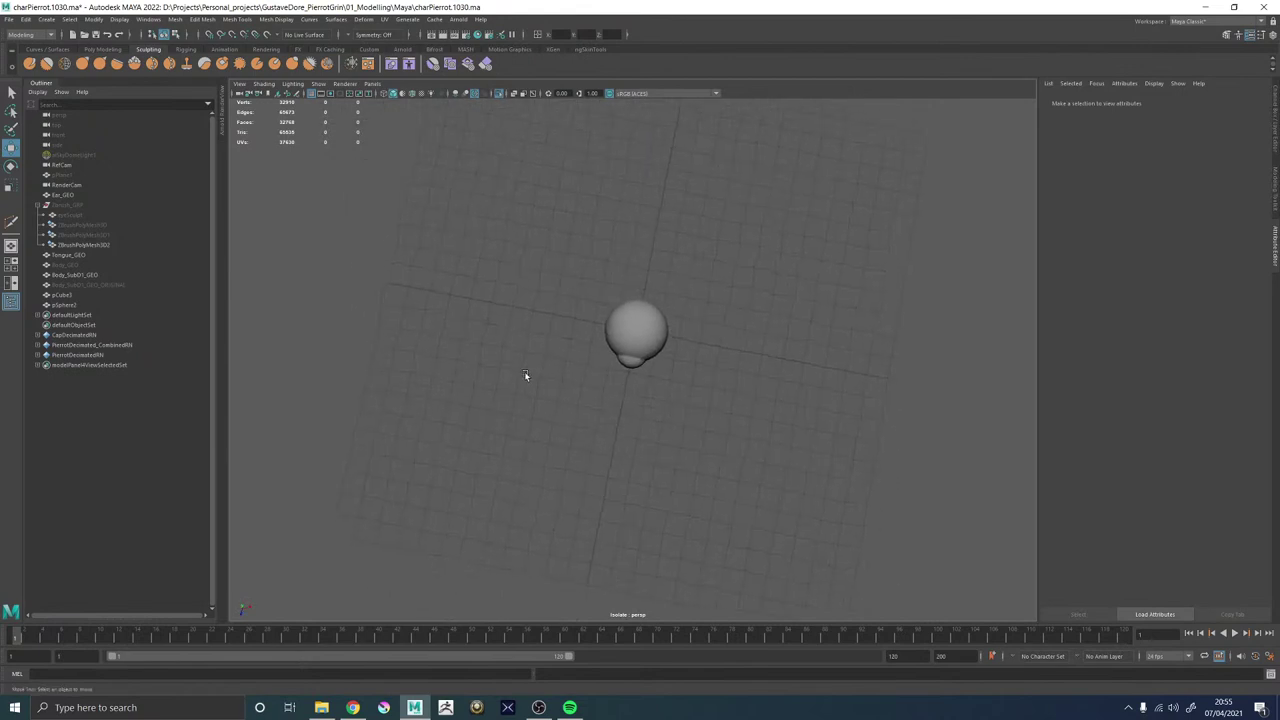
right_click_drag(524, 373, 694, 401, "alt")
left_click_drag(694, 401, 600, 316, "alt")
right_click_drag(600, 316, 940, 473, "alt")
left_click(624, 351)
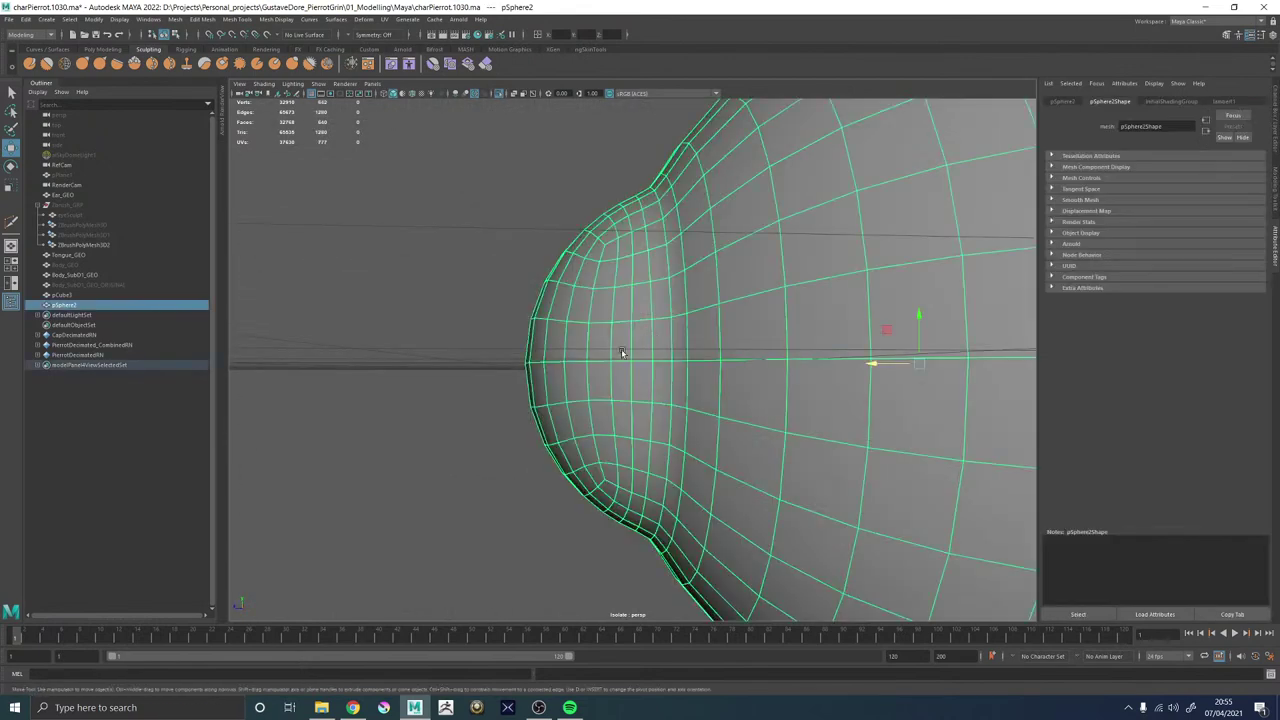
left_click_drag(623, 351, 617, 355, "alt")
Undo the last Z move of the cap faces.
key("ctrl+z")
key("ctrl+z")
key("ctrl+z")
key("ctrl+z")
key("ctrl+z")
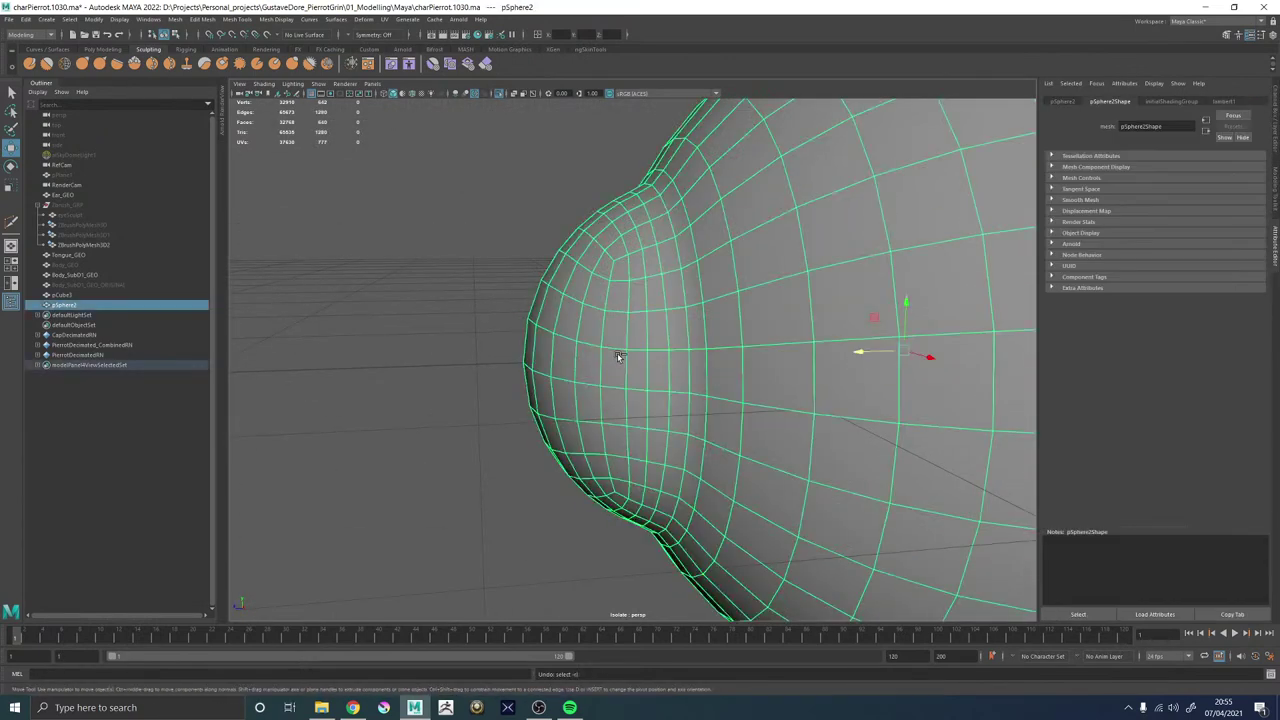
key("ctrl+z")
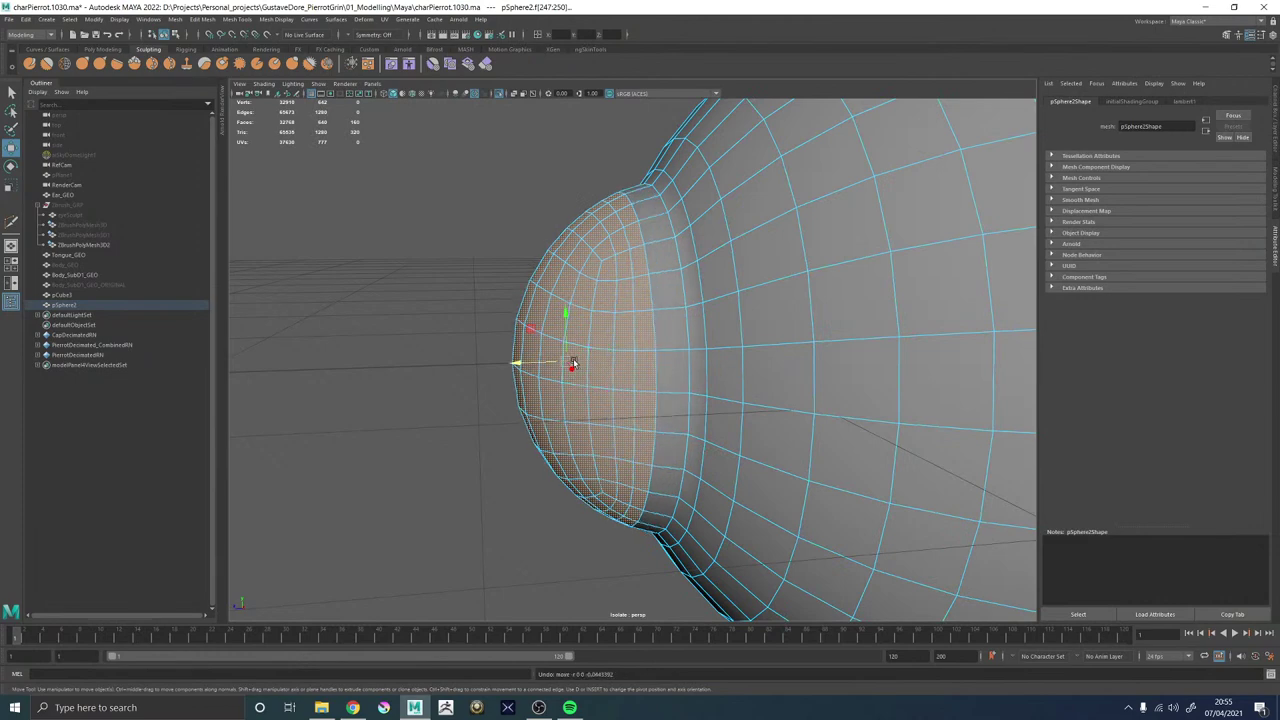
Move the cap faces along Z into the large sphere and check the resulting shape in object mode.
left_click_drag(573, 362, 709, 364, "alt")
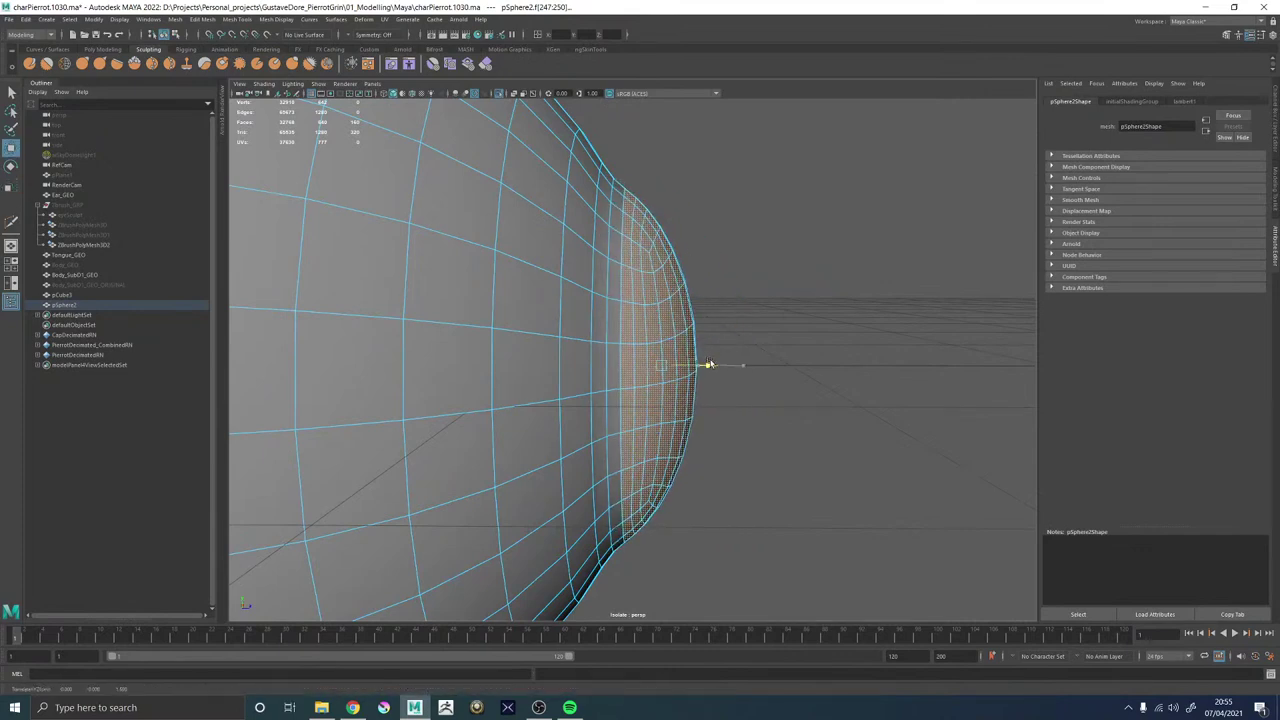
left_click(741, 192)
scroll(745, 200, "down", 6)
left_click_drag(769, 316, 740, 366, "alt")
left_click(631, 357)
scroll(740, 366, "up", 6)
Undo back to the cap's face selection, readjust its position along Z, and check the silhouette in object mode.
key("ctrl+z")
key("ctrl+z")
key("ctrl+z")
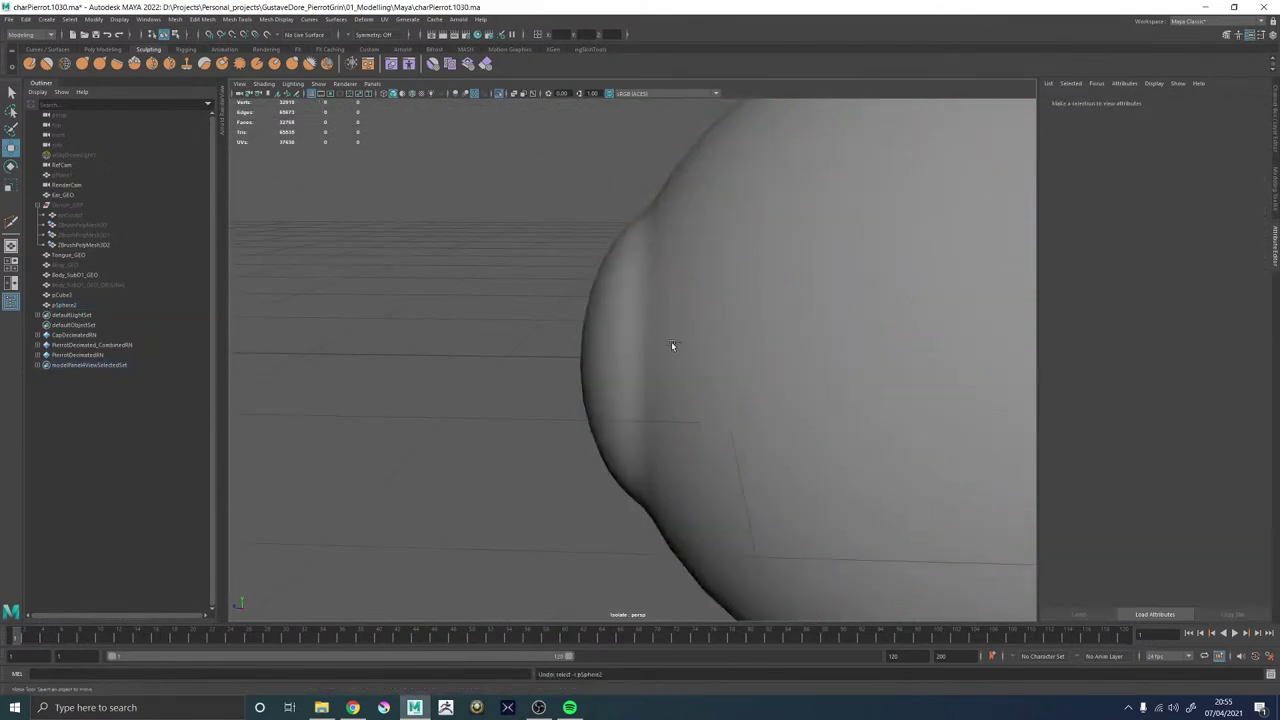
left_click_drag(646, 354, 785, 360)
key("w")
right_click_drag(610, 366, 700, 292)
scroll(812, 205, "down", 5)
left_click(814, 203)
left_click_drag(728, 274, 660, 320, "alt")
scroll(620, 318, "up", 5)
left_click(620, 318)
Add the adjacent neck face loop to the cap's face selection and scale the selection down uniformly.
right_click_drag(652, 274, 655, 304)
left_click_drag(629, 337, 618, 310, "alt")
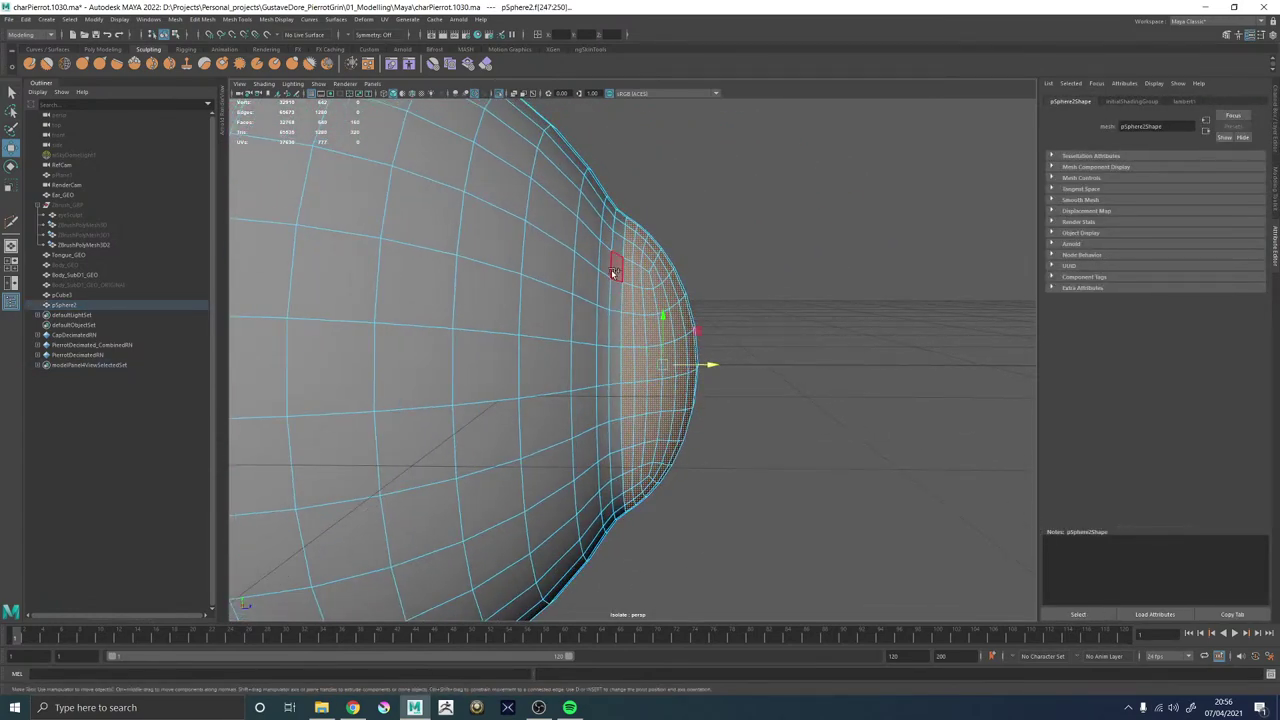
double_click(615, 295, "shift")
key("t")
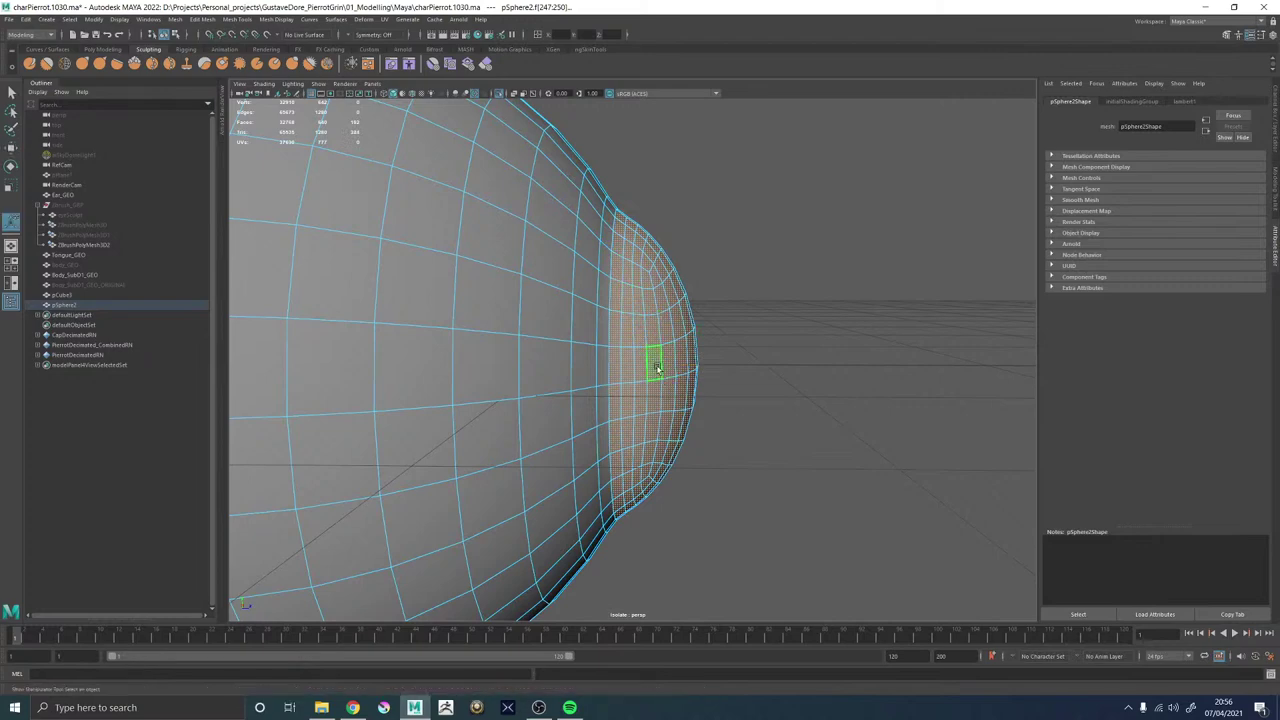
key("r")
left_click_drag(659, 366, 644, 367)
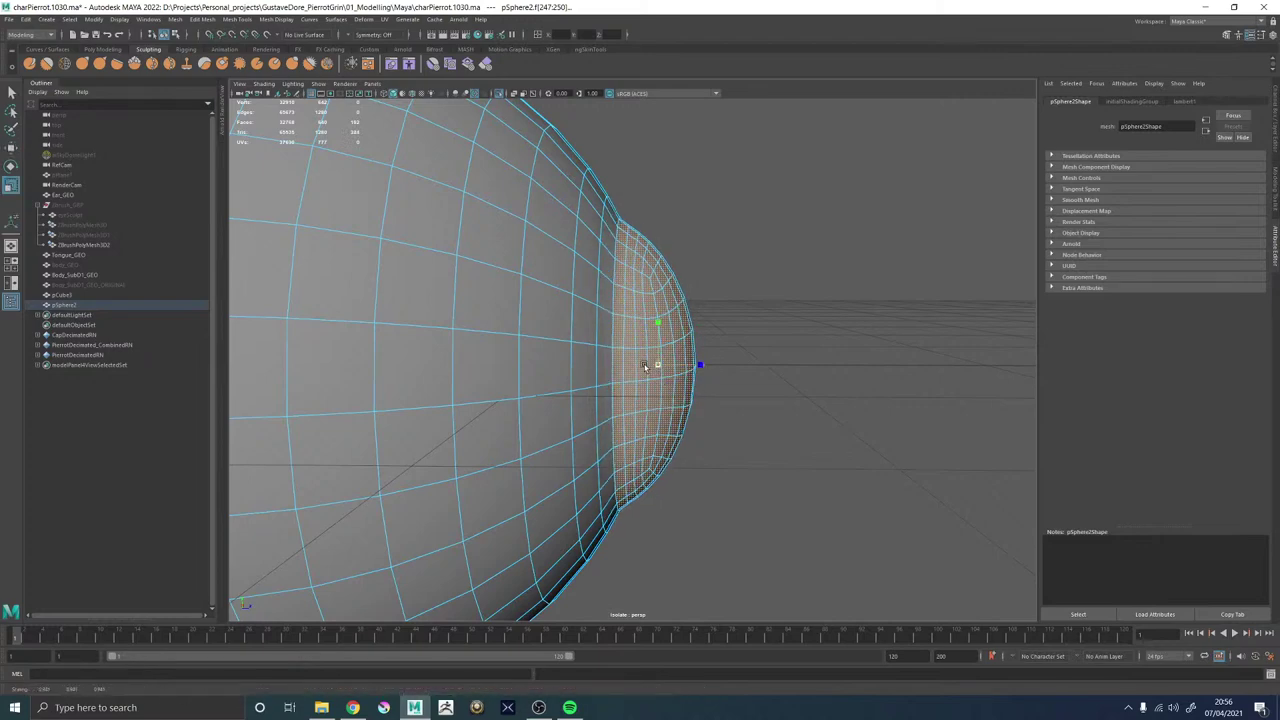
Scale the extended cap selection down slightly more and review the shape in object mode.
scroll(517, 346, "down", 5)
left_click_drag(517, 346, 565, 352, "alt")
scroll(694, 418, "up", 5)
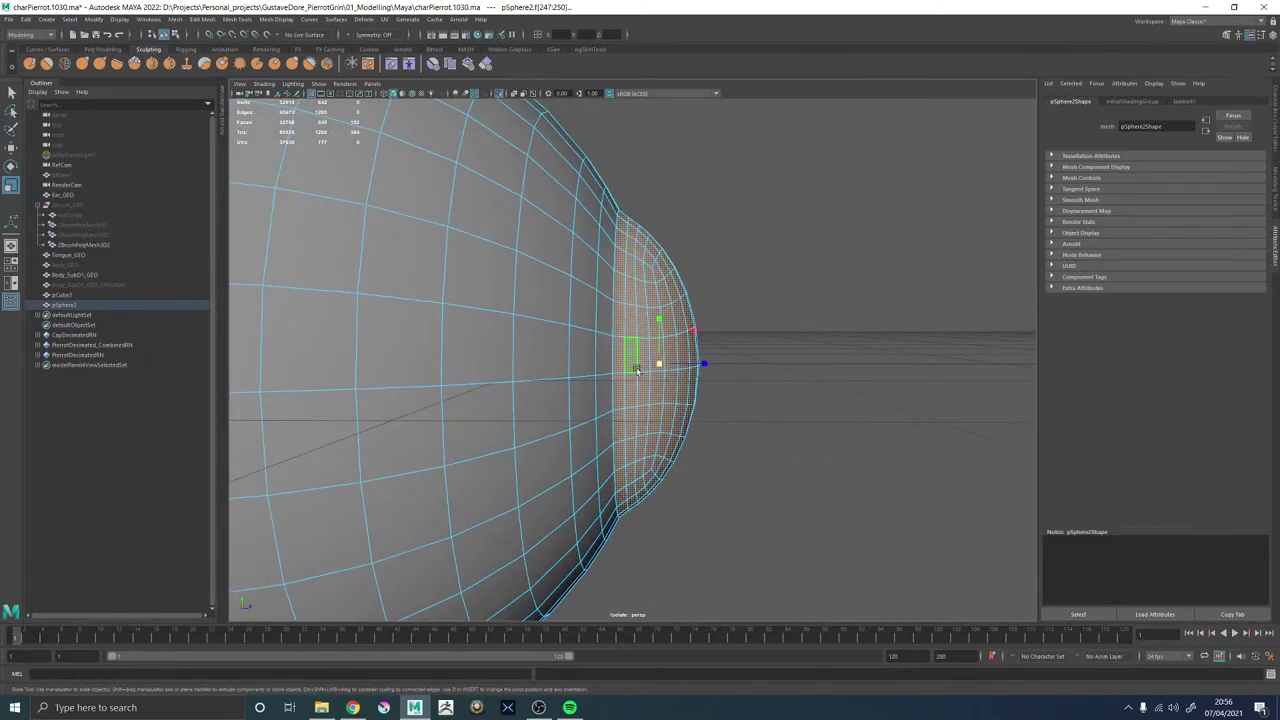
left_click_drag(658, 365, 655, 365)
right_click_drag(631, 327, 690, 265)
left_click(746, 206)
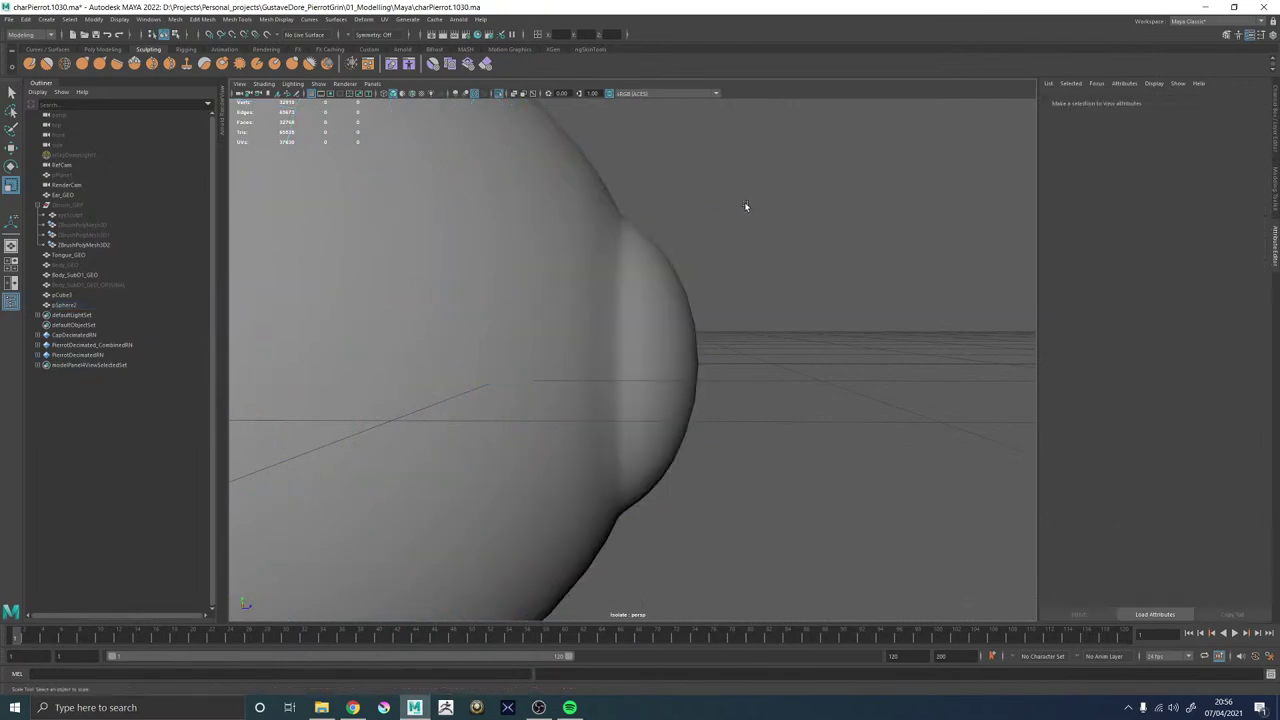
scroll(790, 290, "down", 5)
left_click_drag(806, 317, 632, 311, "alt")
scroll(754, 417, "up", 5)
left_click(728, 397)
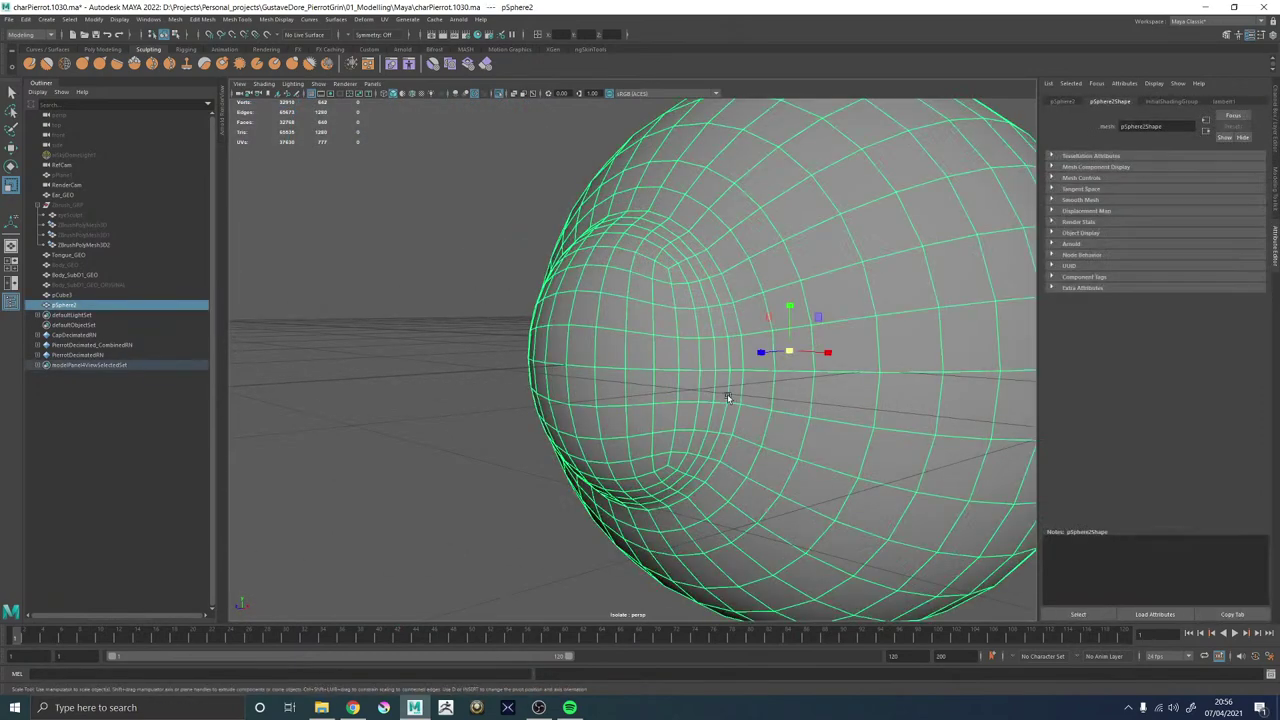
Try applying Edit Edge Flow to the edge loop on the large sphere beside the neck.
left_click_drag(615, 356, 787, 363, "alt")
right_click_drag(638, 245, 710, 228)
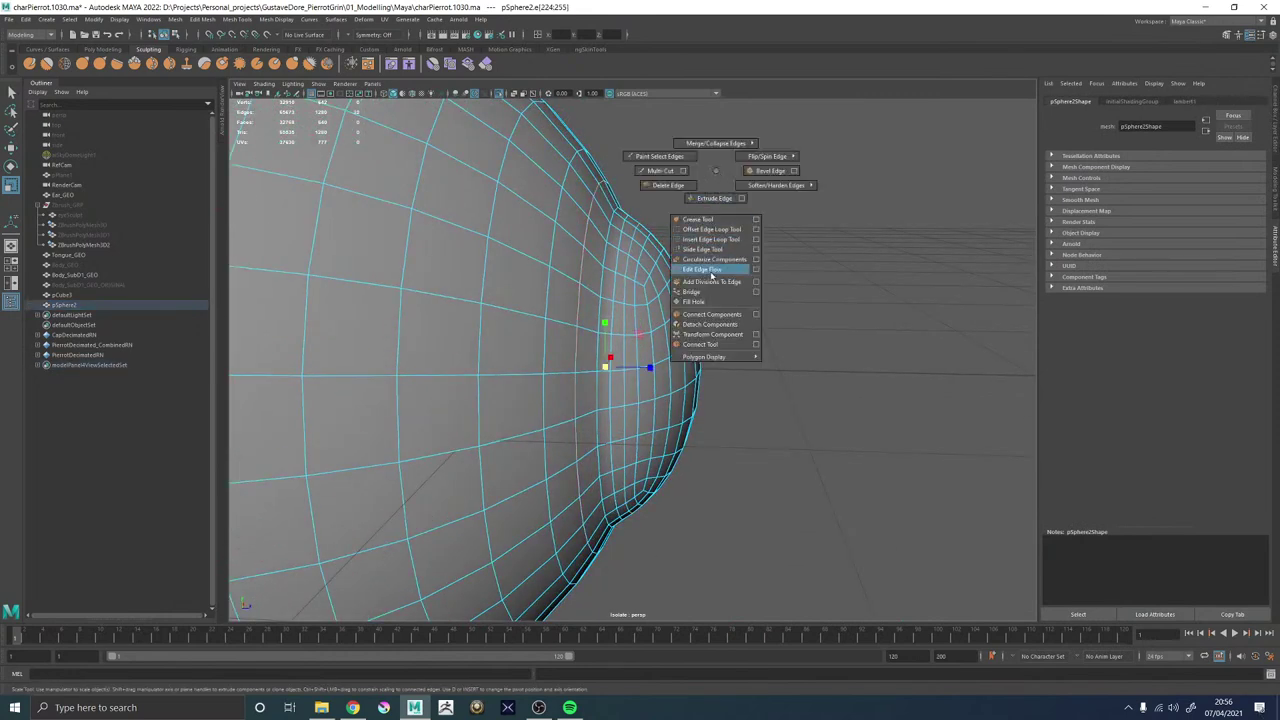
right_click_drag(711, 275, 703, 271, "shift")
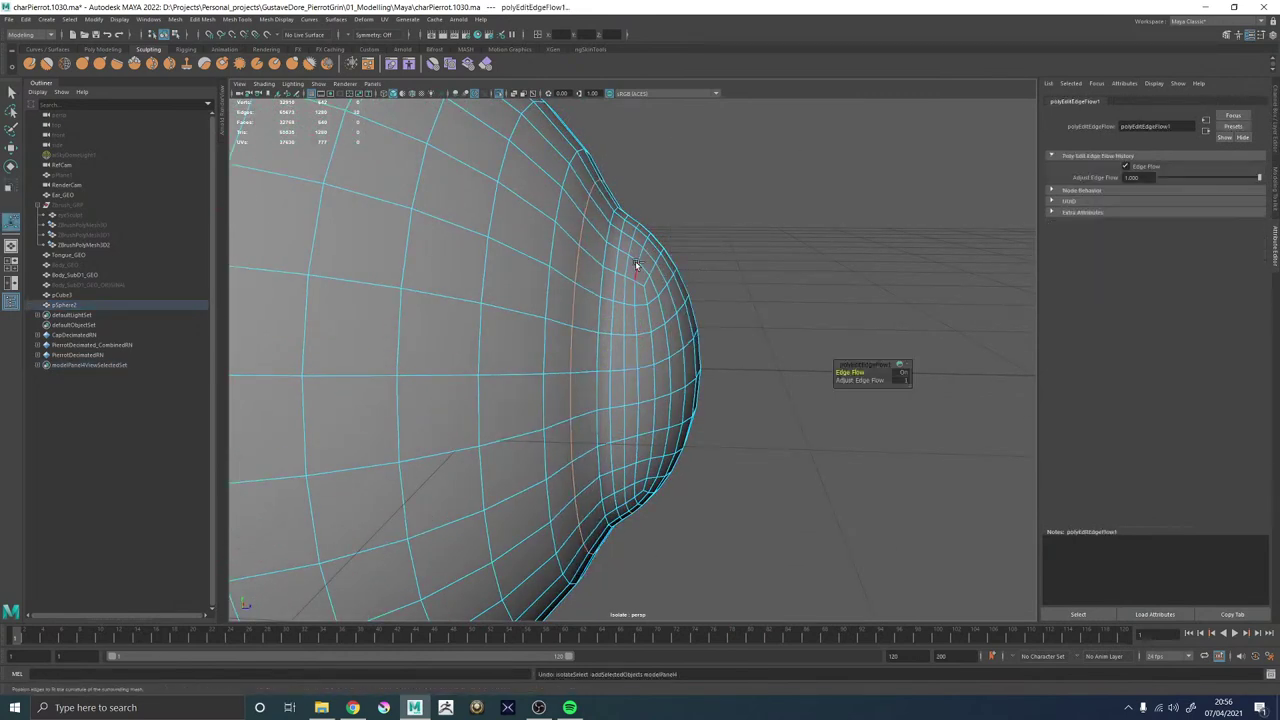
key("ctrl+z")
Adjust the neck edge loop slightly along Z and return to object mode.
left_click_drag(635, 263, 715, 231, "alt")
key("w")
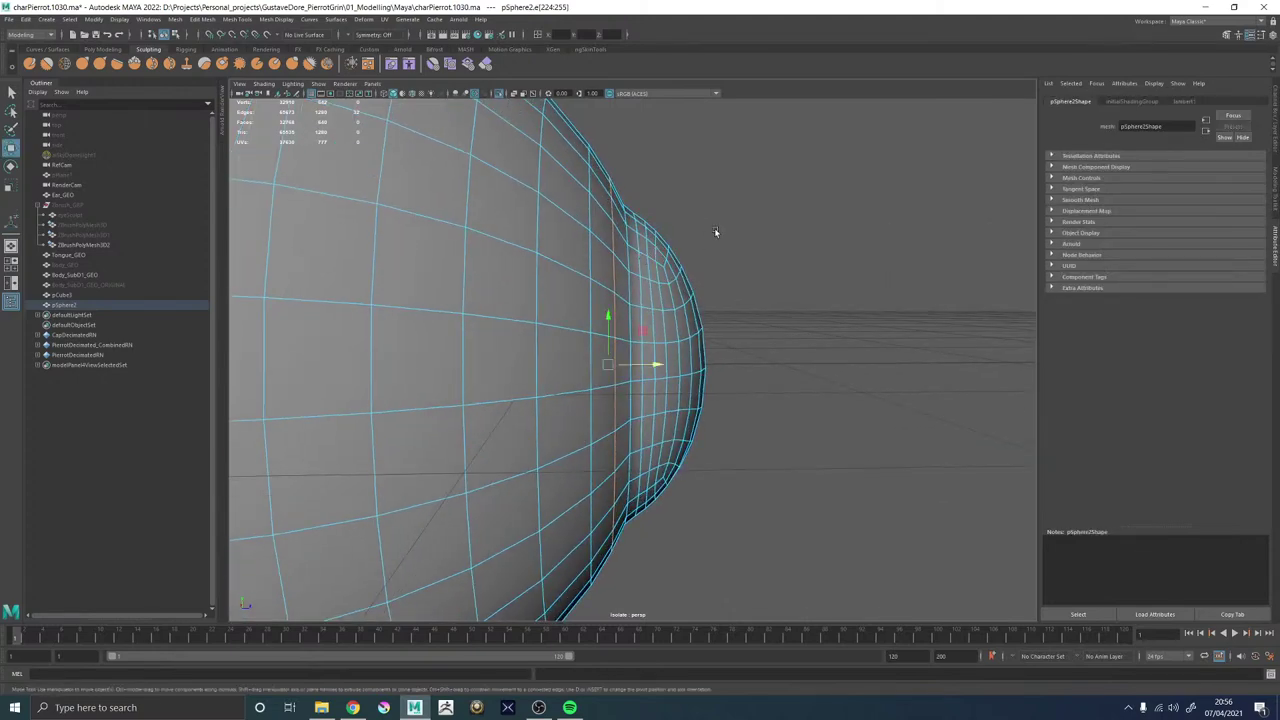
middle_click_drag(715, 231, 722, 228)
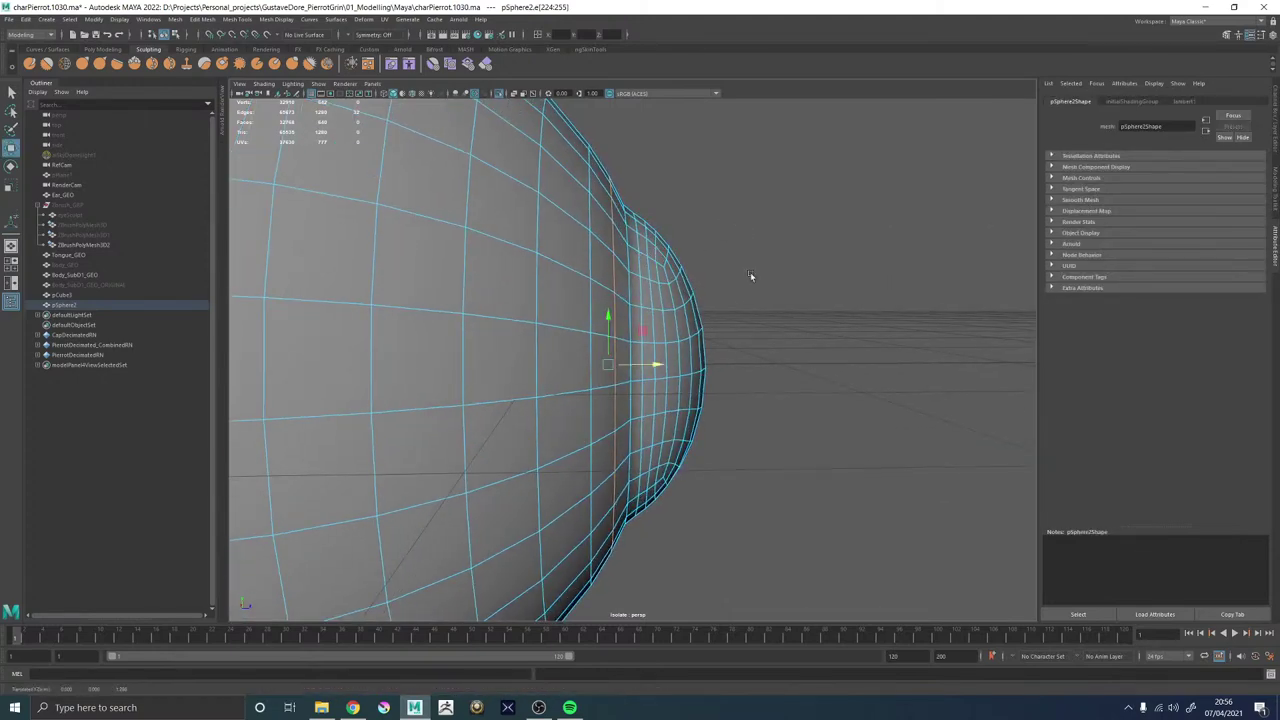
right_click_drag(750, 274, 300, 285, "alt")
right_click_drag(668, 312, 715, 285)
left_click(717, 283)
Inspect the neck transition and the smoothed mesh from several angles.
left_click_drag(760, 350, 625, 360, "alt")
right_click_drag(625, 360, 995, 509, "alt")
left_click(612, 389)
left_click_drag(612, 388, 707, 376, "alt")
left_click(790, 345)
right_click_drag(790, 345, 690, 325, "alt")
left_click_drag(764, 350, 572, 380, "alt")
right_click_drag(572, 380, 845, 567, "alt")
left_click(592, 336)
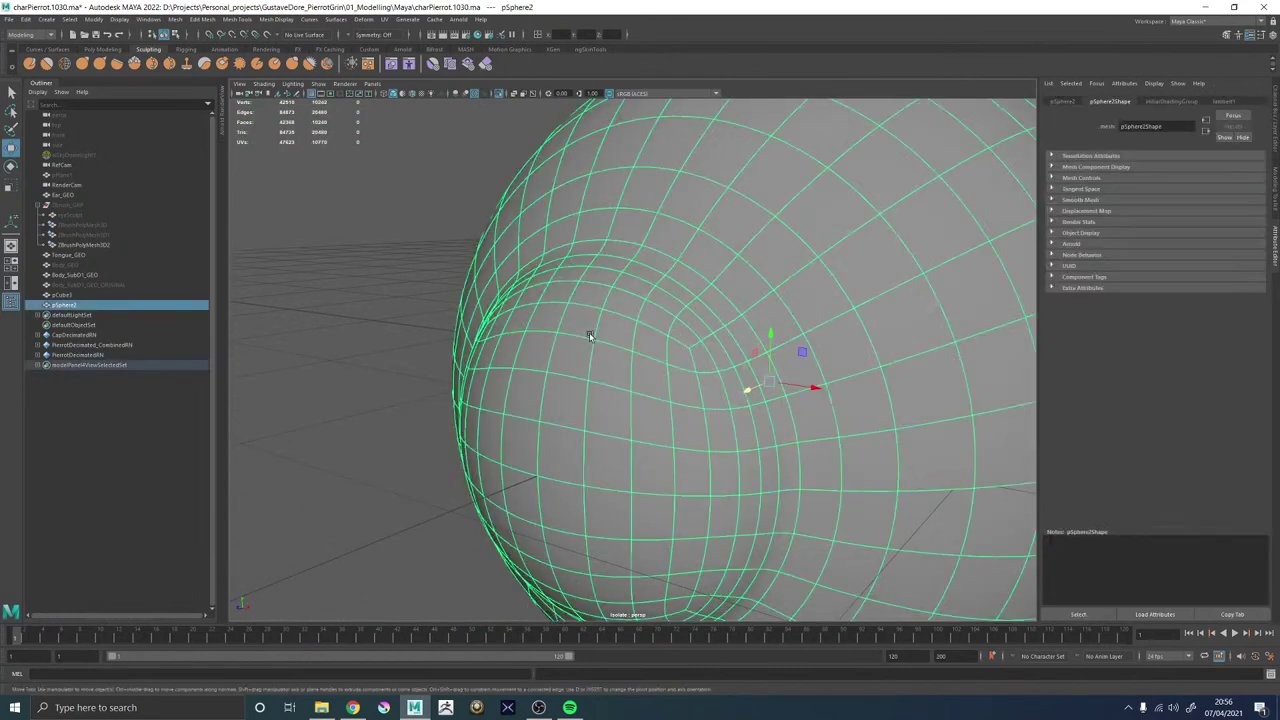
Delete the edge loop on the cap side of the neck, including its vertices.
left_click_drag(592, 335, 562, 301, "alt")
key("F10")
double_click(640, 260)
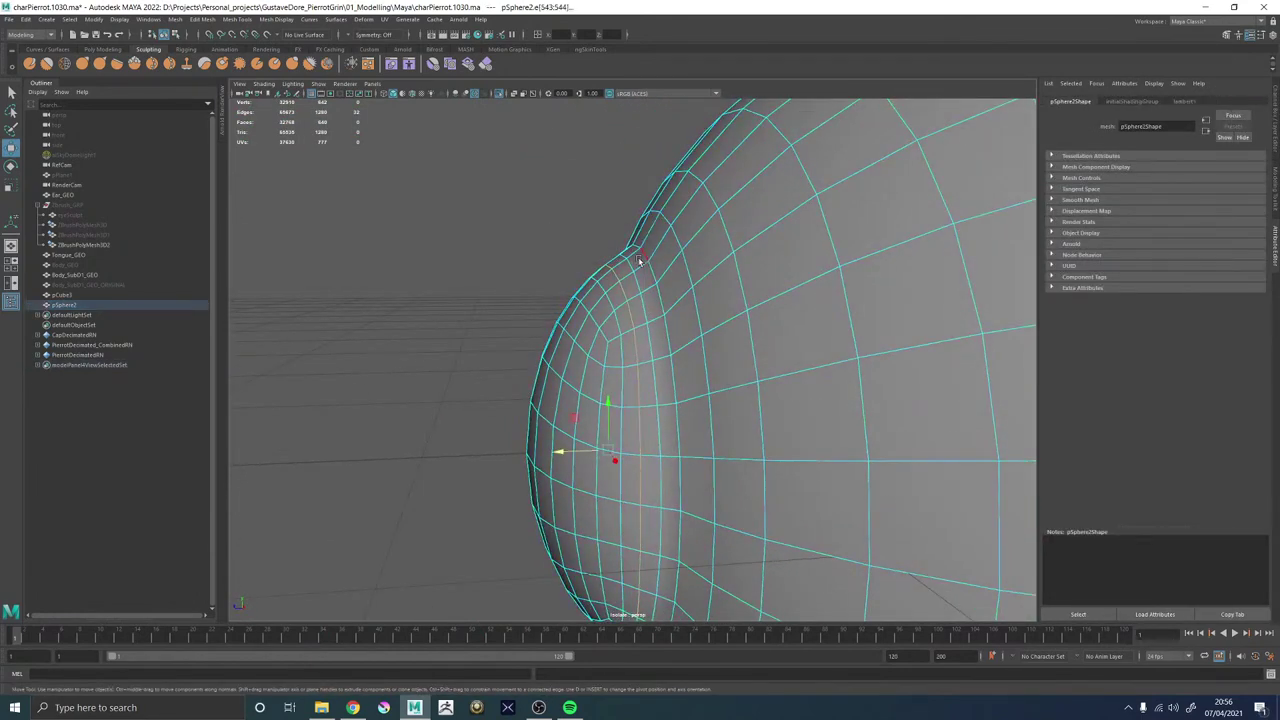
left_click(630, 264)
double_click(637, 287)
key("ctrl+Delete")
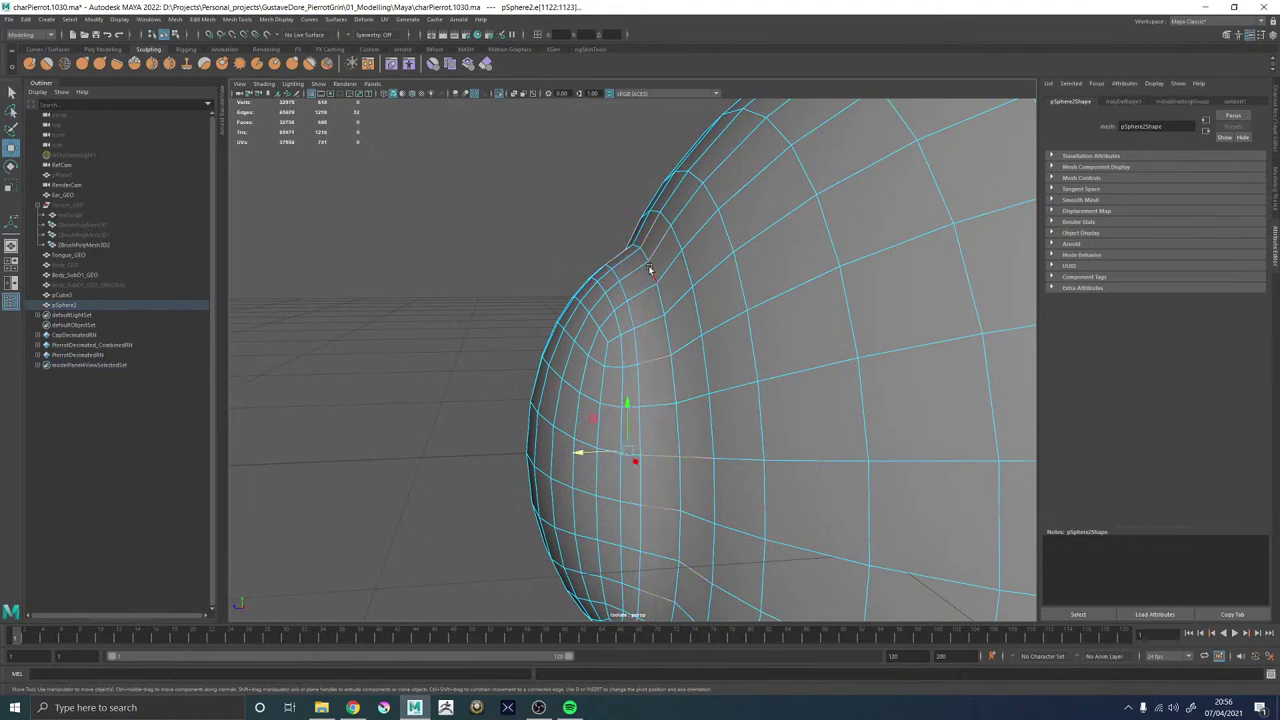
Insert a replacement edge loop across the selected edge ring at the neck and delete the mesh's construction history.
right_click_drag(649, 270, 694, 215, "shift")
key("q")
key("alt+shift+d")
Inspect the finished mesh from several angles, comparing the smooth shading with the wireframe of the cap and neck.
left_click(589, 191)
right_click_drag(589, 191, 491, 240, "alt")
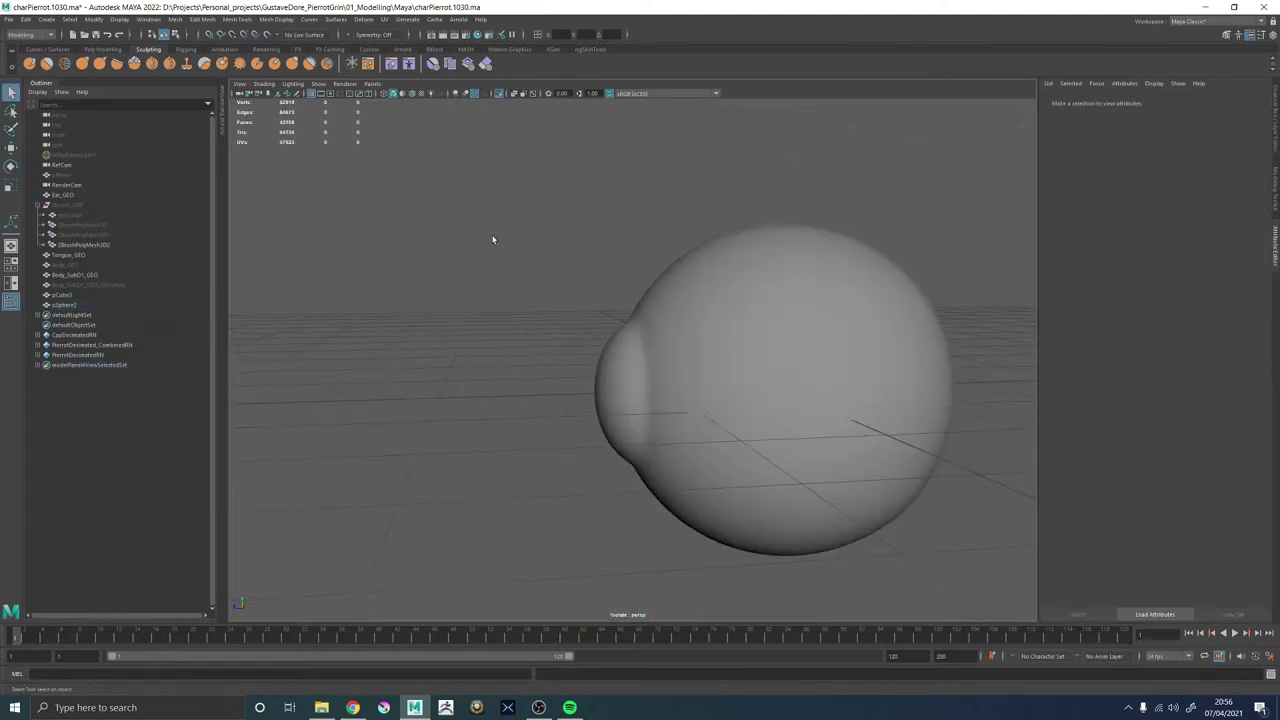
left_click_drag(491, 240, 594, 263, "alt")
left_click(596, 265)
left_click(777, 372)
scroll(774, 369, "down", 5)
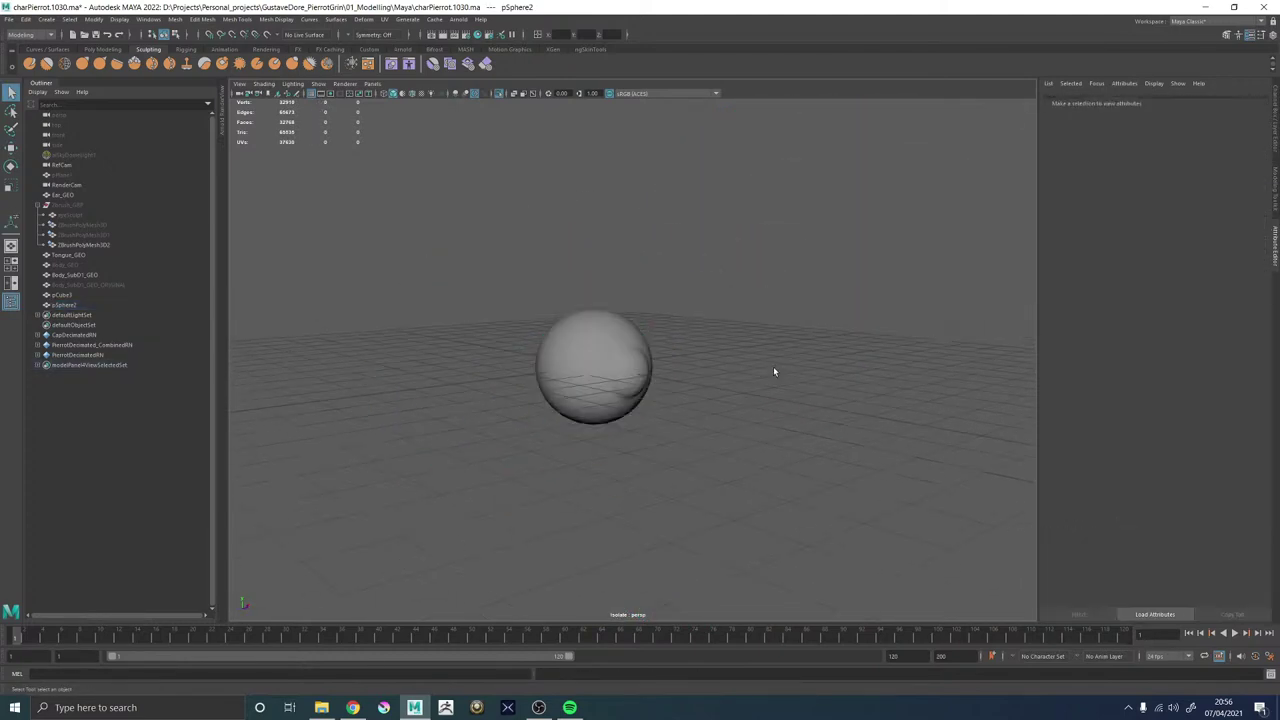
left_click_drag(774, 369, 609, 363, "alt")
left_click(624, 357)
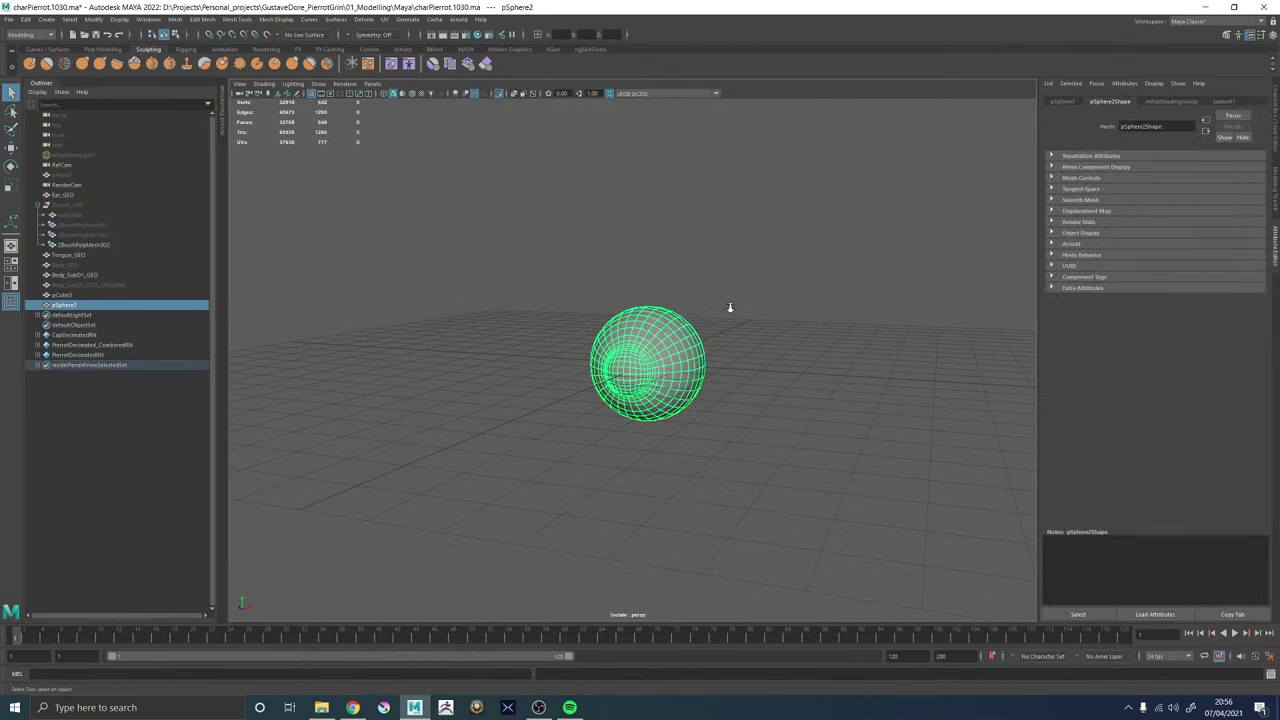
scroll(827, 288, "up", 4)
left_click(828, 289)
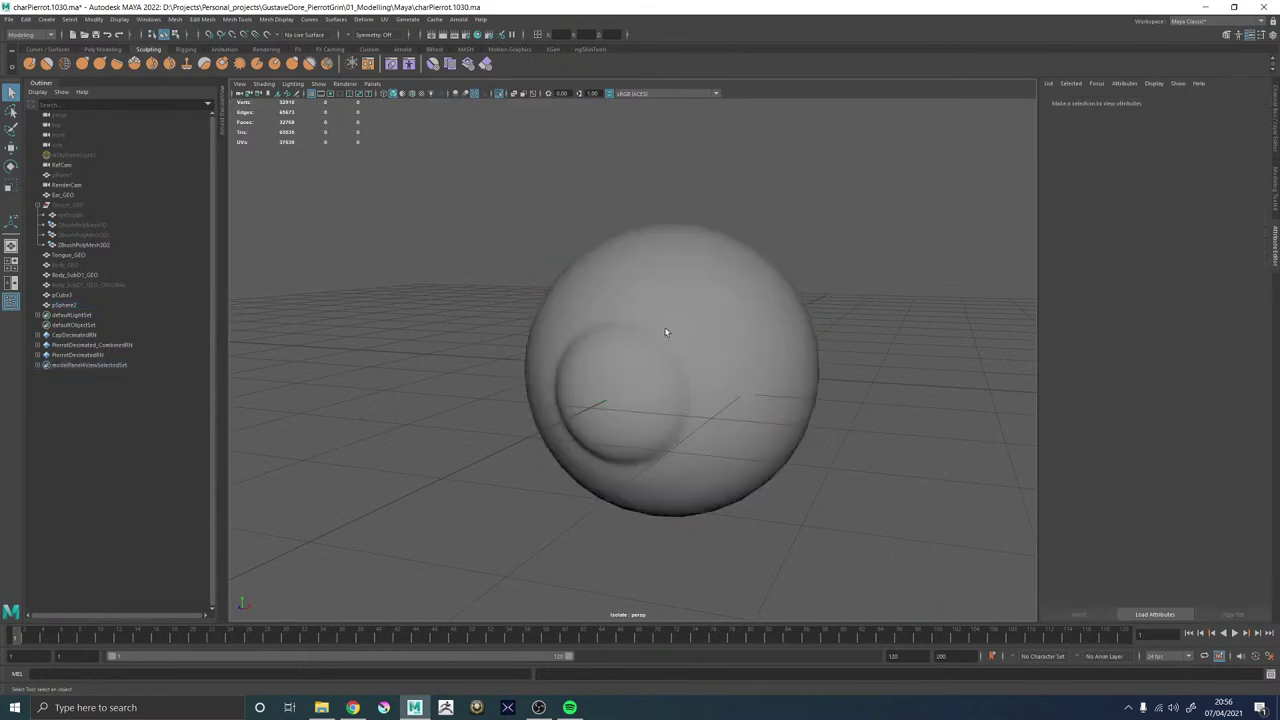
left_click_drag(666, 332, 600, 393, "alt")
left_click(605, 393)
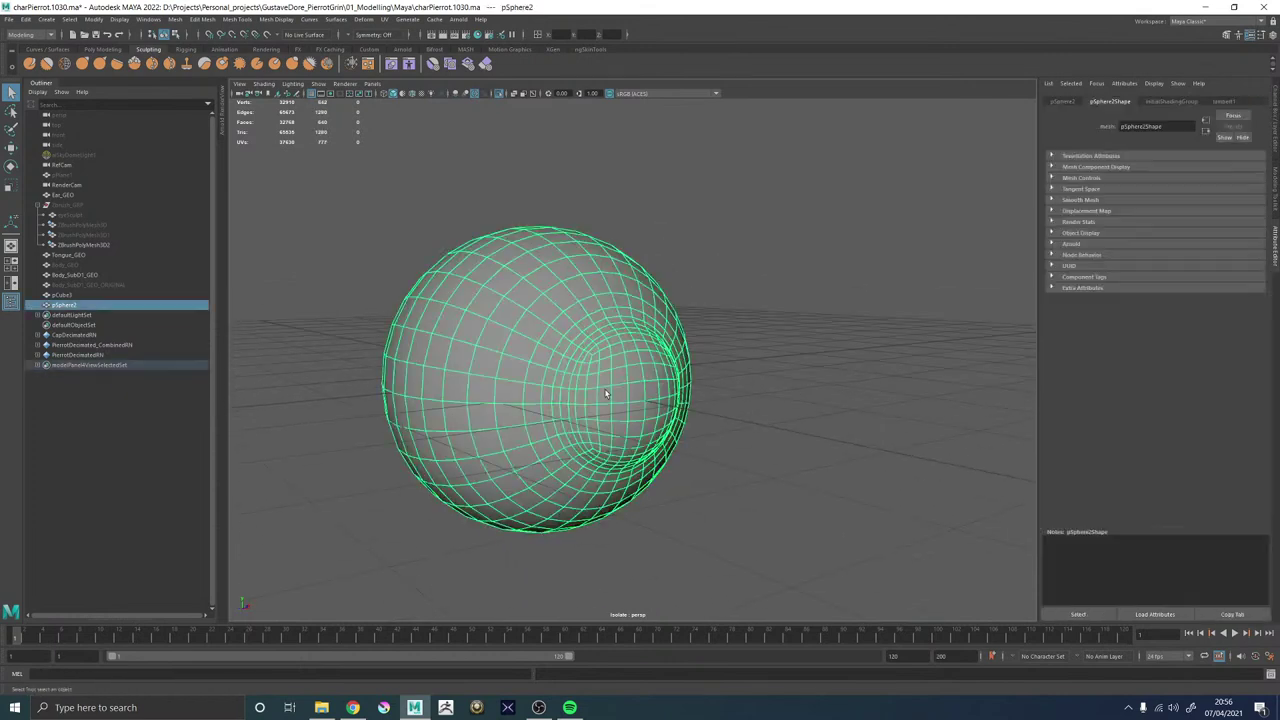
Create a new polygon sphere primitive inside the large sphere.
left_click(755, 362)
right_click_drag(754, 315, 794, 316, "shift")
left_click_drag(794, 316, 688, 337, "alt")
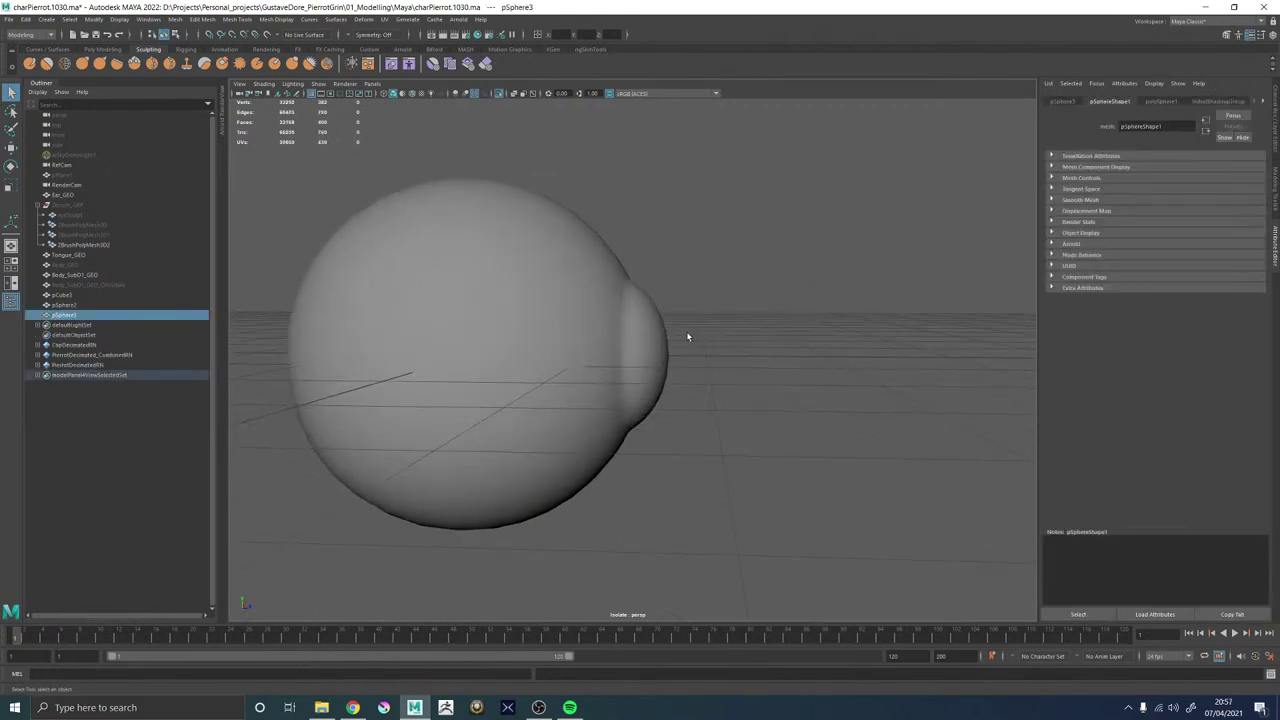
Rotate the new sphere so its pole points toward the cap and scale it up to sit just inside the large sphere.
key("4")
middle_click_drag(611, 329, 666, 337, "alt")
key("e")
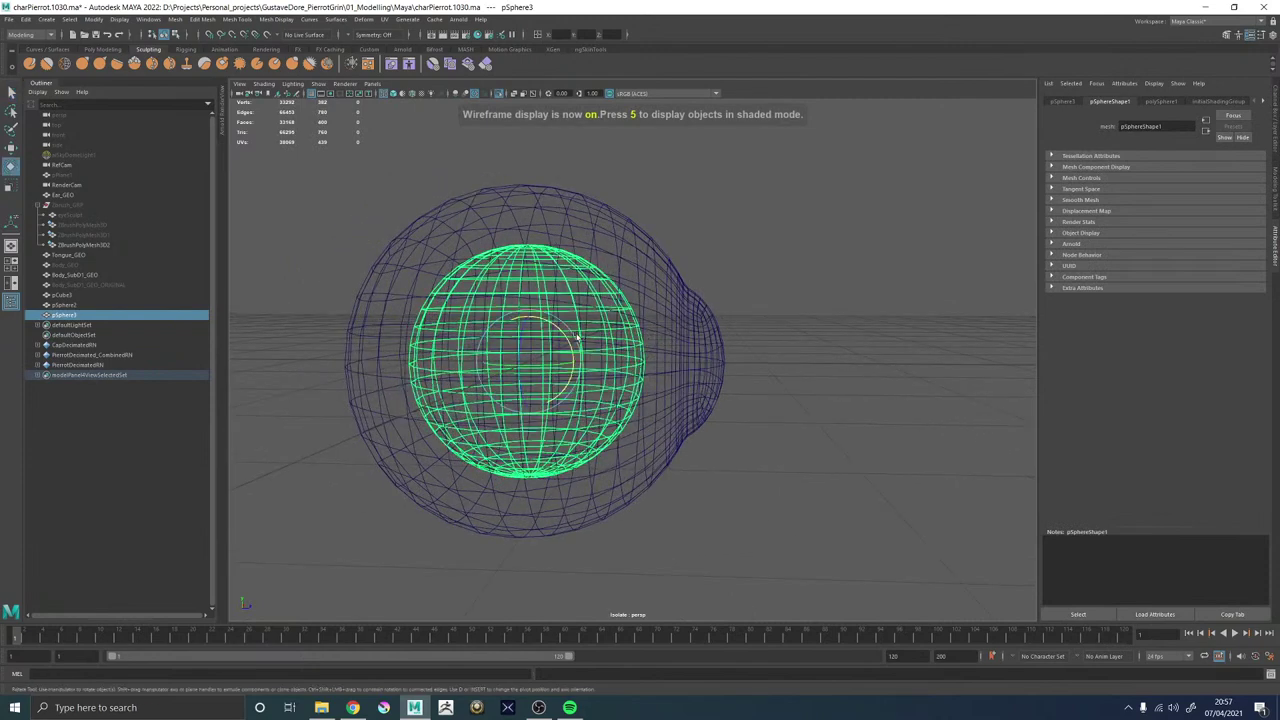
left_click_drag(566, 336, 618, 369)
key("t")
key("r")
Set the inner sphere's axis and height subdivisions to 32 and fine-tune its scale within the outer shell.
left_click(1162, 102)
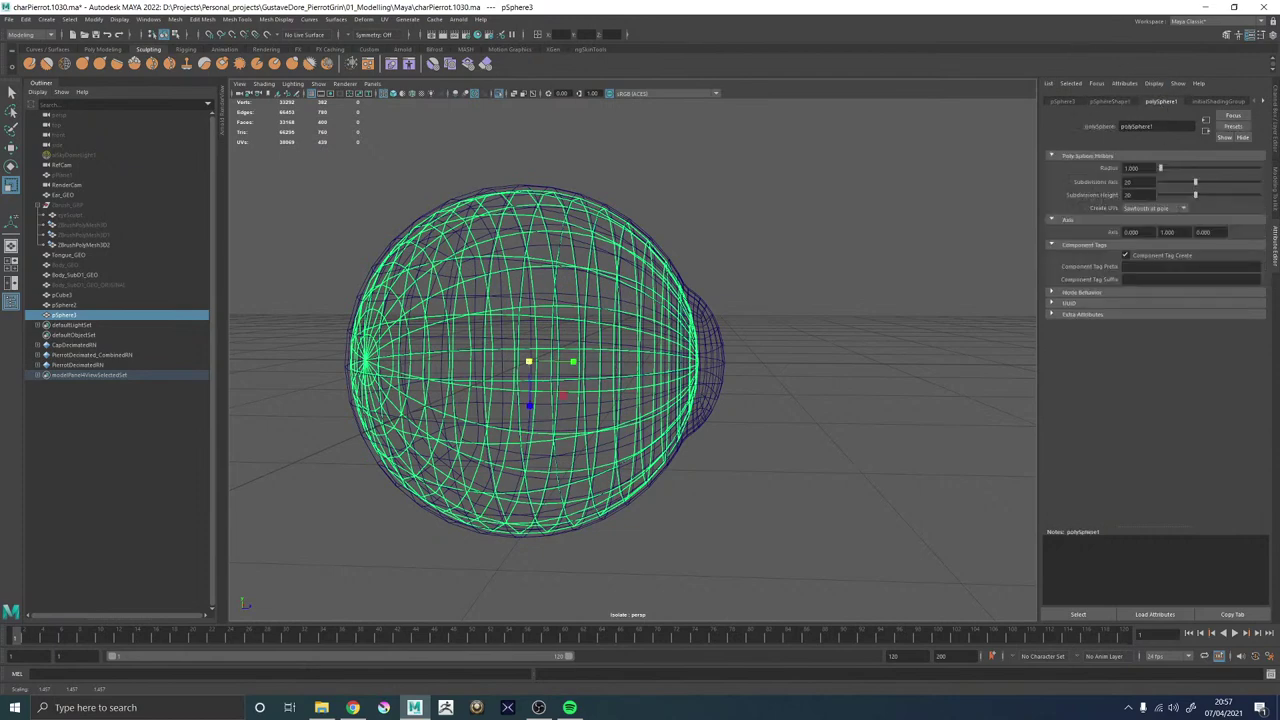
type("32")
key("Return")
left_click_drag(883, 214, 1000, 253, "alt")
double_click(1130, 195)
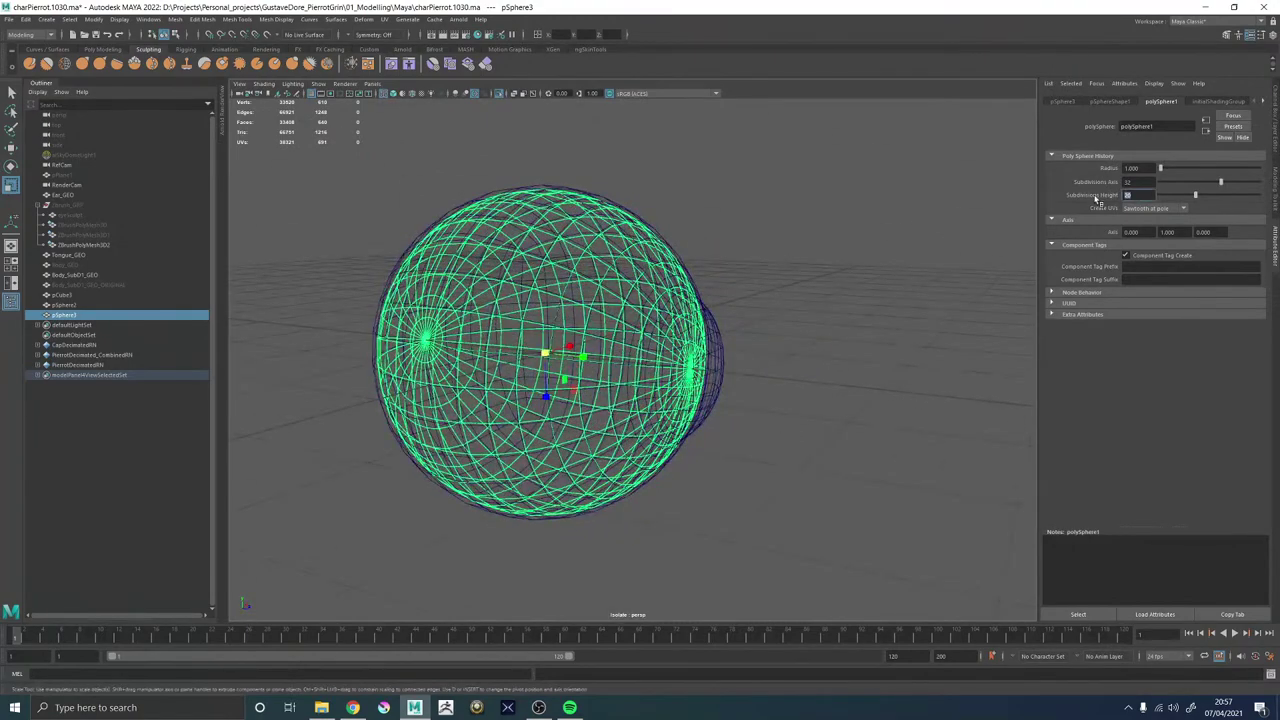
type("32")
key("Return")
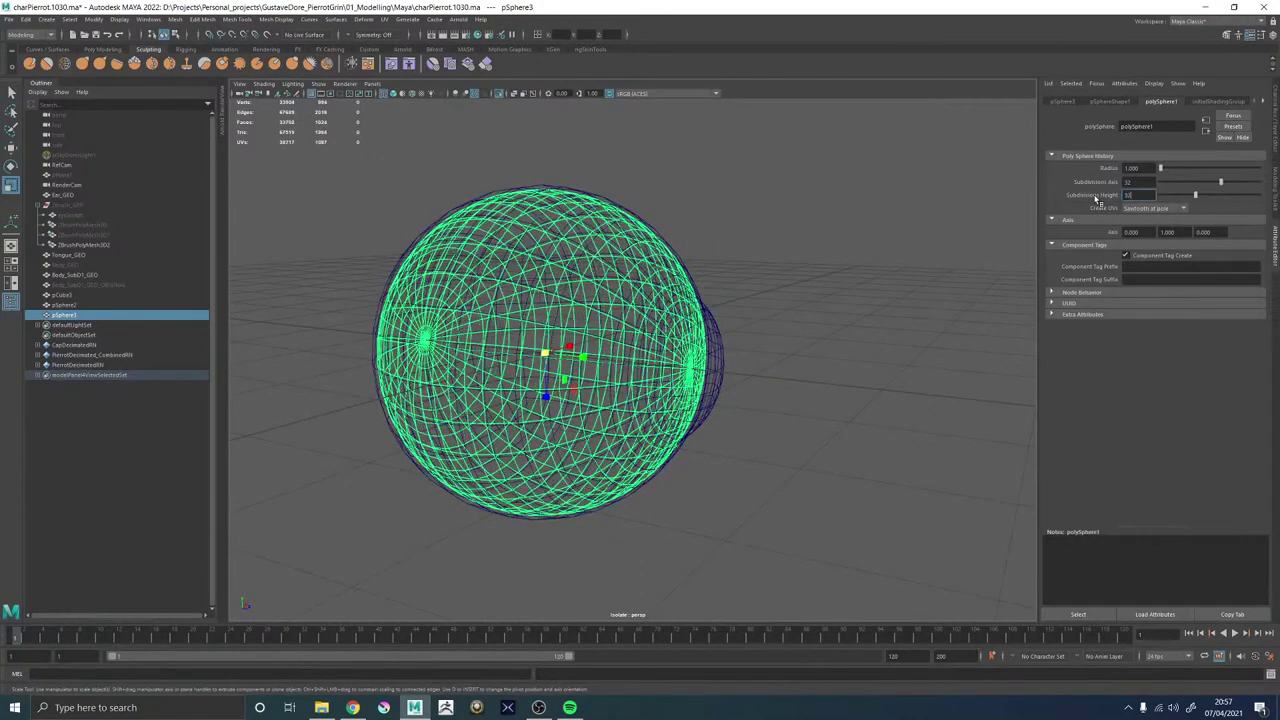
left_click_drag(723, 308, 753, 305, "alt")
left_click_drag(529, 363, 531, 364)
Delete a ring of faces and the rear part of the inner sphere, keeping only the section facing the cap.
right_click_drag(755, 301, 713, 255)
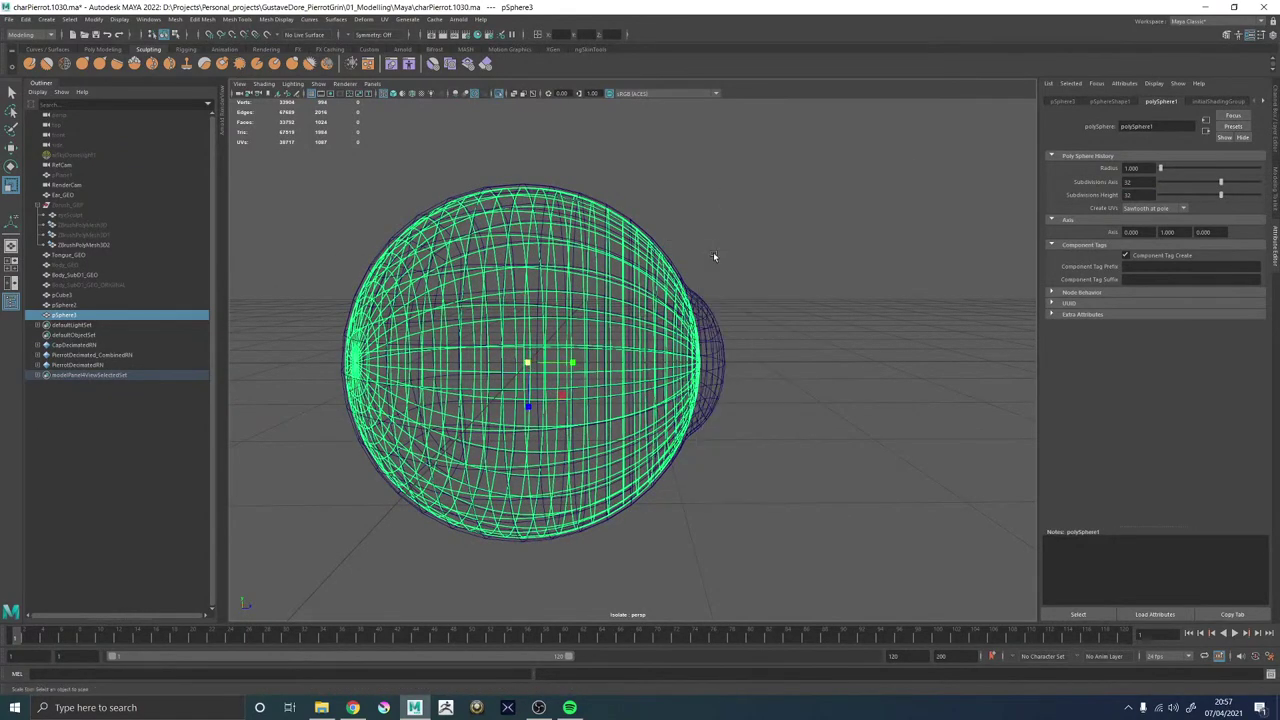
left_click(600, 219)
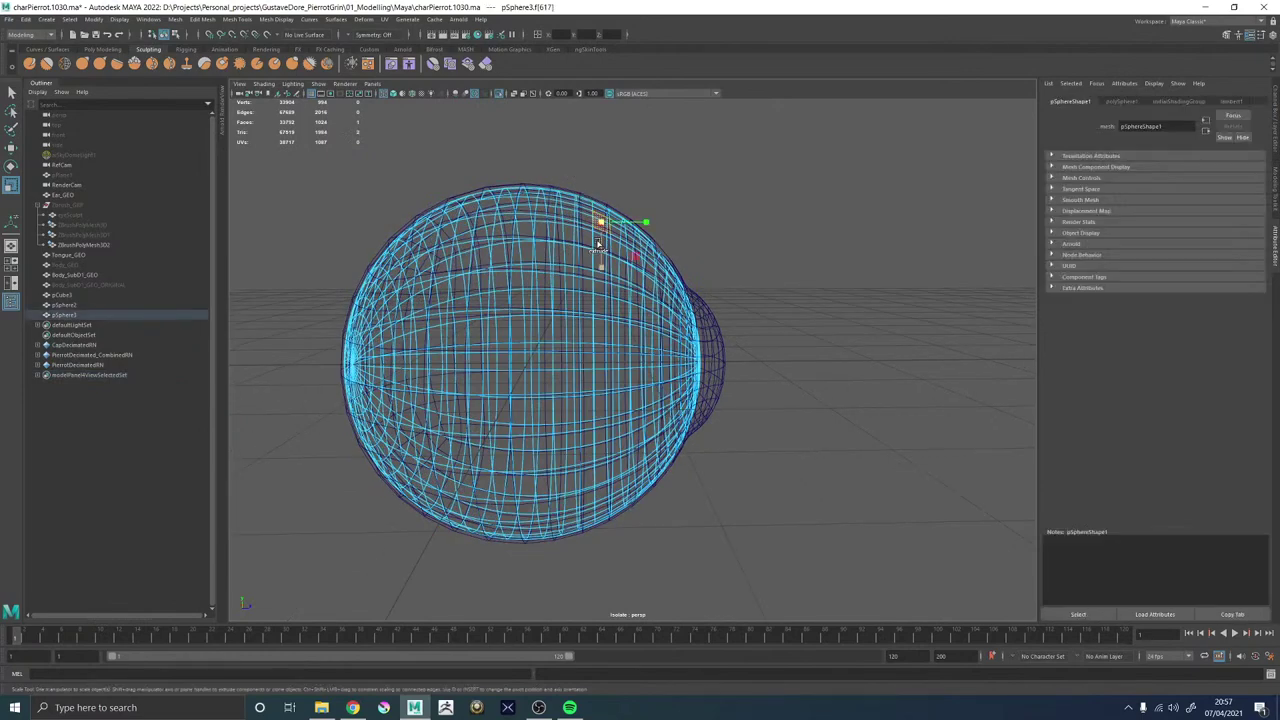
double_click(597, 242, "shift")
key("Delete")
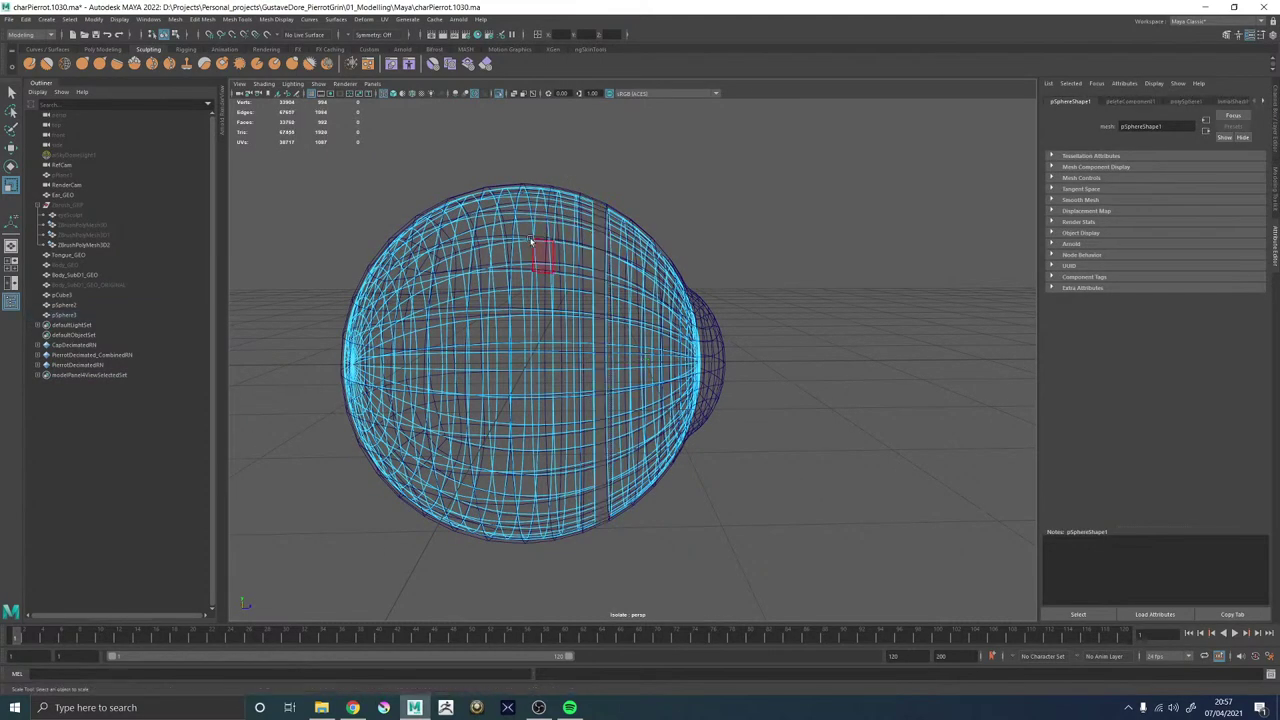
left_click_drag(778, 319, 597, 330, "alt")
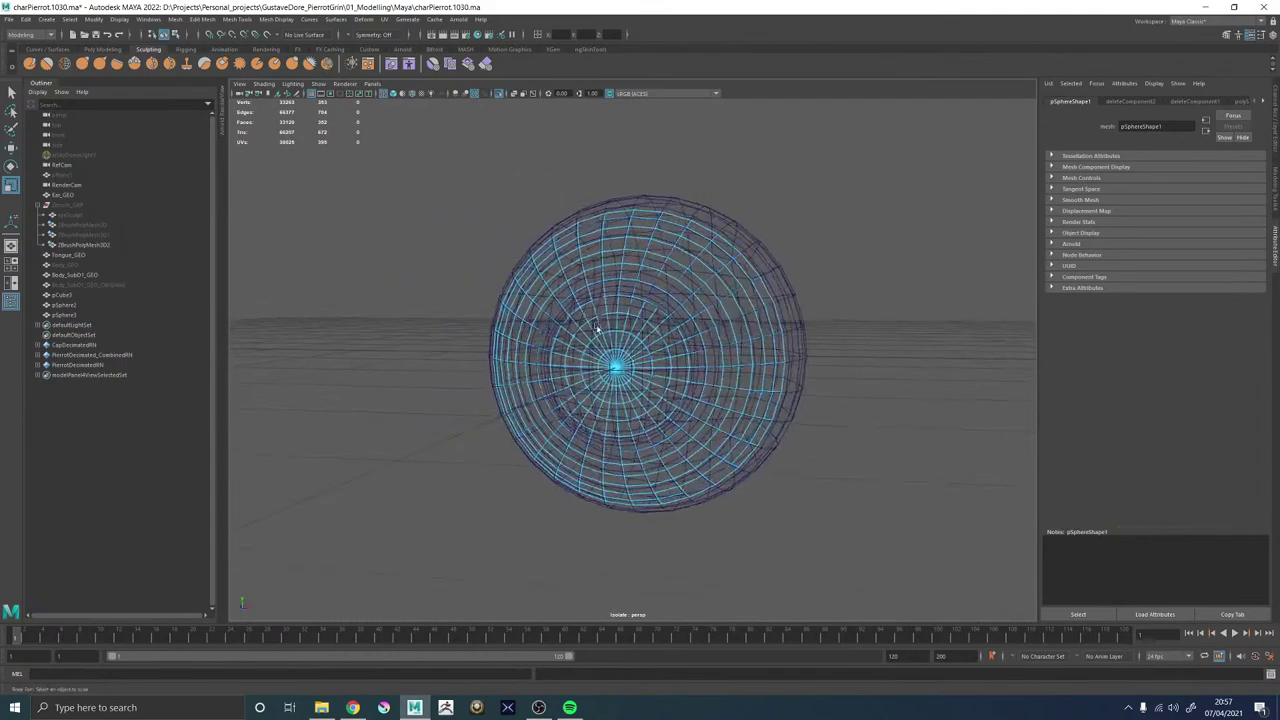
Delete the triangular faces at the front pole of the inner mesh to open a round hole.
right_click_drag(597, 330, 642, 354, "alt")
left_click_drag(642, 354, 728, 377, "alt")
key("Delete")
left_click_drag(697, 322, 716, 224, "alt")
key("ctrl+z")
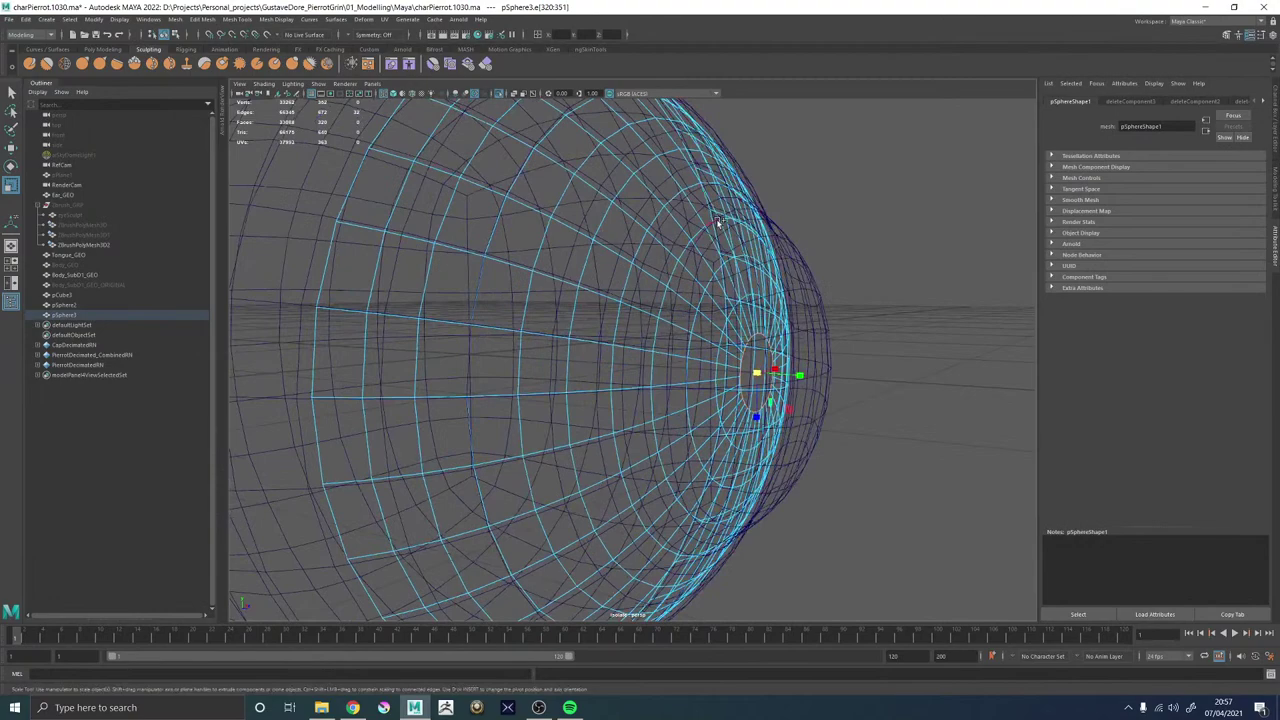
Select the five edge loops around the hole, reposition their pivot at the outermost loop, and flatten them into a disc.
double_click(717, 221, "shift")
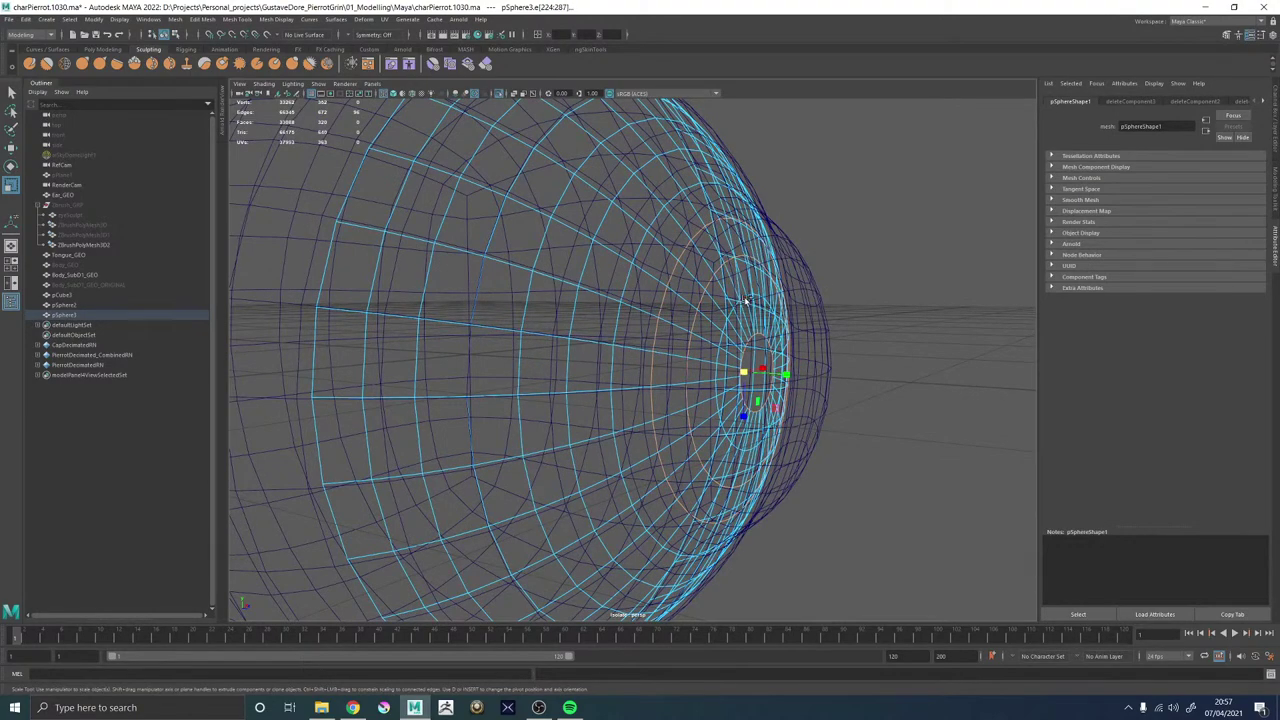
right_click_drag(844, 302, 611, 277, "alt")
left_click_drag(611, 277, 629, 269, "alt")
right_click_drag(629, 269, 766, 312, "alt")
double_click(697, 200, "shift")
key("ctrl+z")
key("ctrl+z")
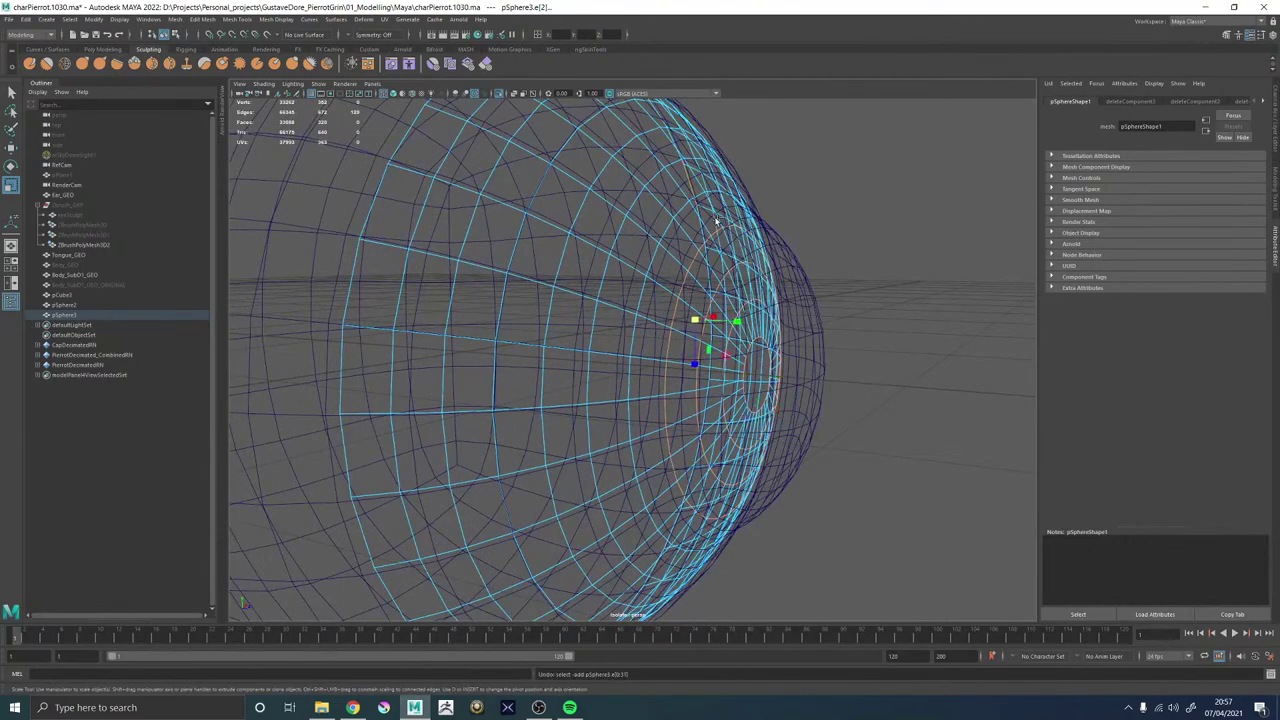
double_click(697, 200, "shift")
left_click_drag(697, 200, 673, 272, "alt")
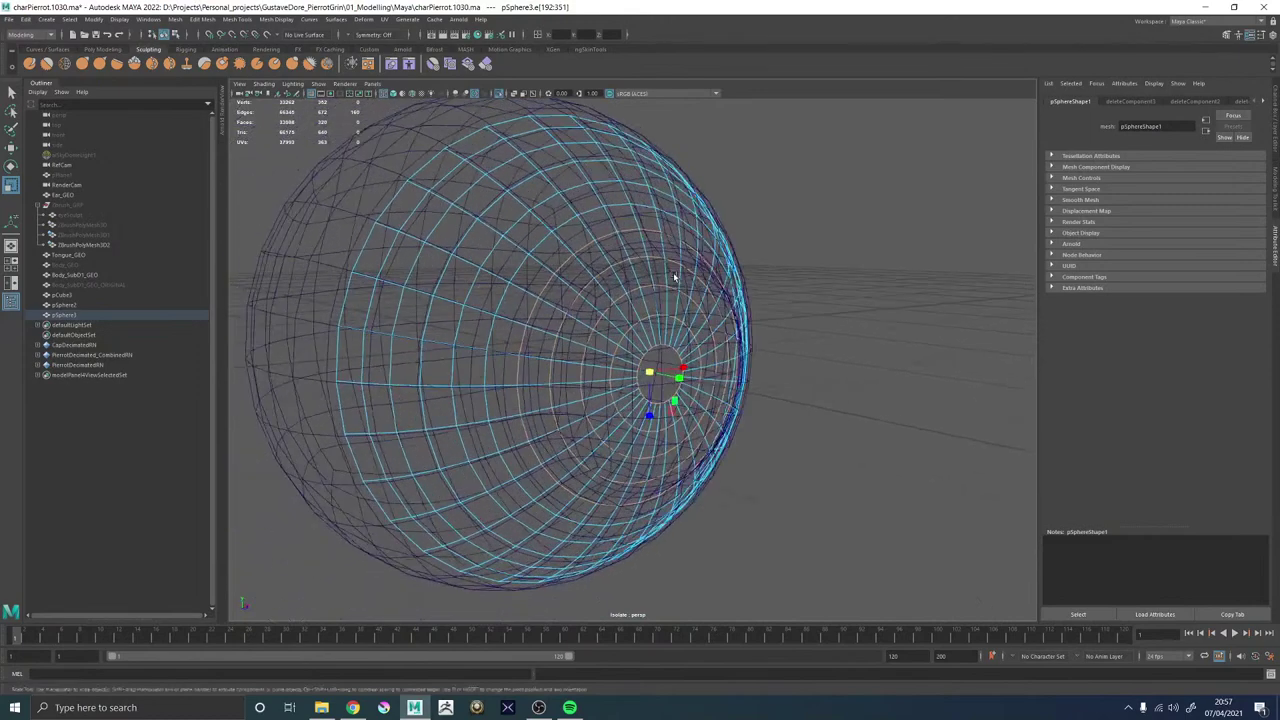
key("d")
left_click_drag(650, 370, 752, 268)
left_click_drag(700, 226, 480, 277)
double_click(607, 241, "ctrl")
key("w")
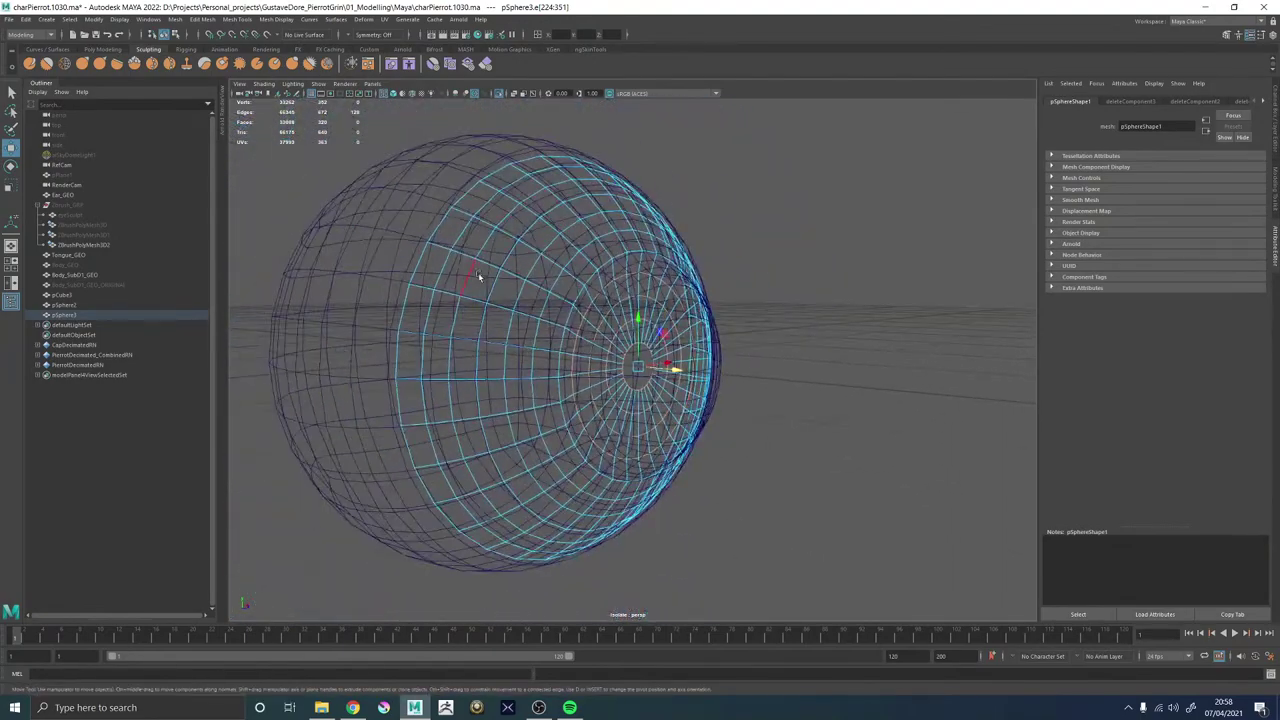
Delete the inner mesh's construction history and turn on its smooth mesh preview.
left_click(691, 271)
left_click_drag(691, 271, 543, 234, "alt")
left_click(586, 268)
left_click(551, 287)
left_click_drag(551, 287, 604, 233, "alt")
left_click(572, 285, "shift")
right_click_drag(535, 157, 535, 184)
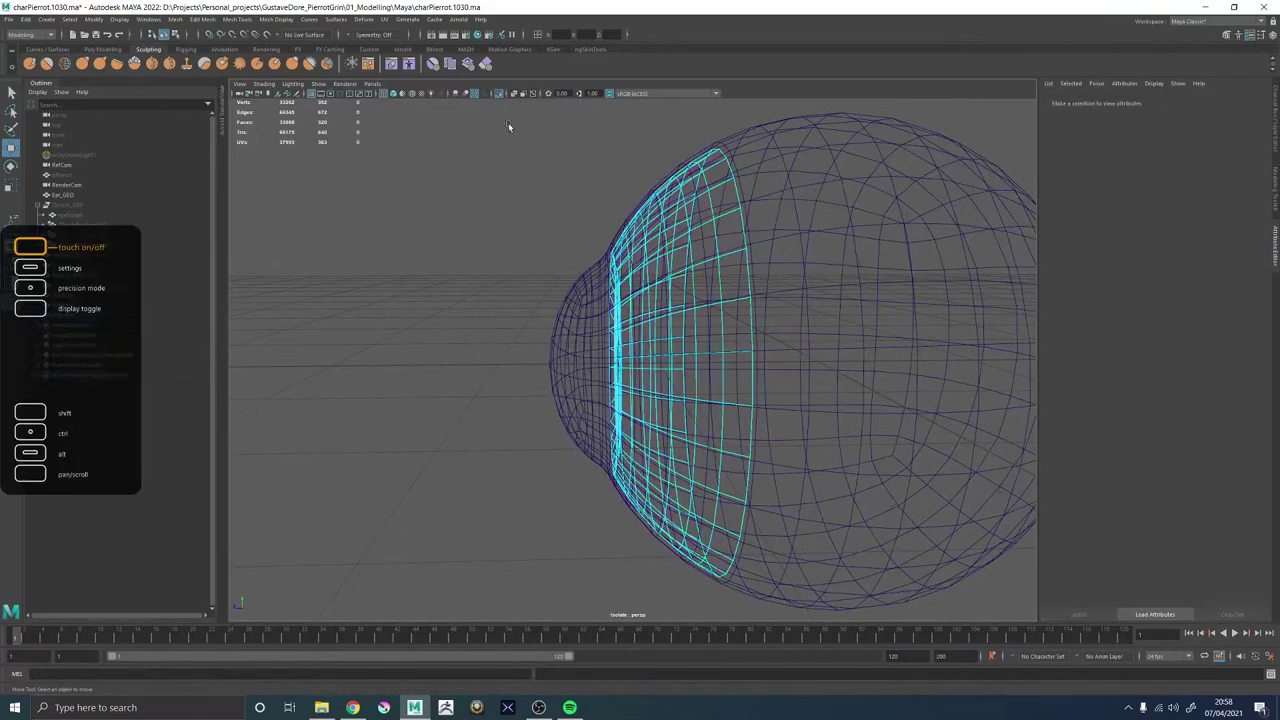
double_click(661, 244)
middle_click_drag(566, 234, 568, 233, "ctrl")
key("w")
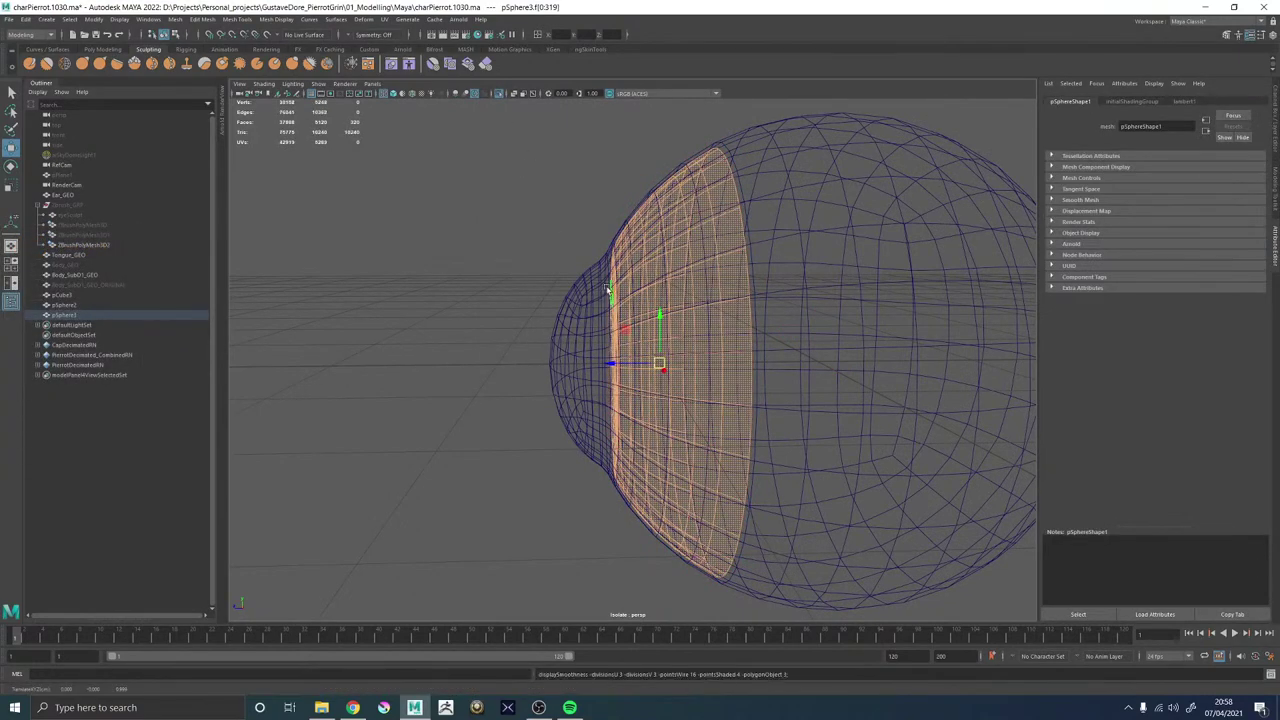
left_click(586, 291)
mouse_move(534, 209)
left_mouse_down("alt")
mouse_move(517, 263)
mouse_move(623, 266)
mouse_move(647, 296)
left_mouse_up("alt")
left_click(577, 217)
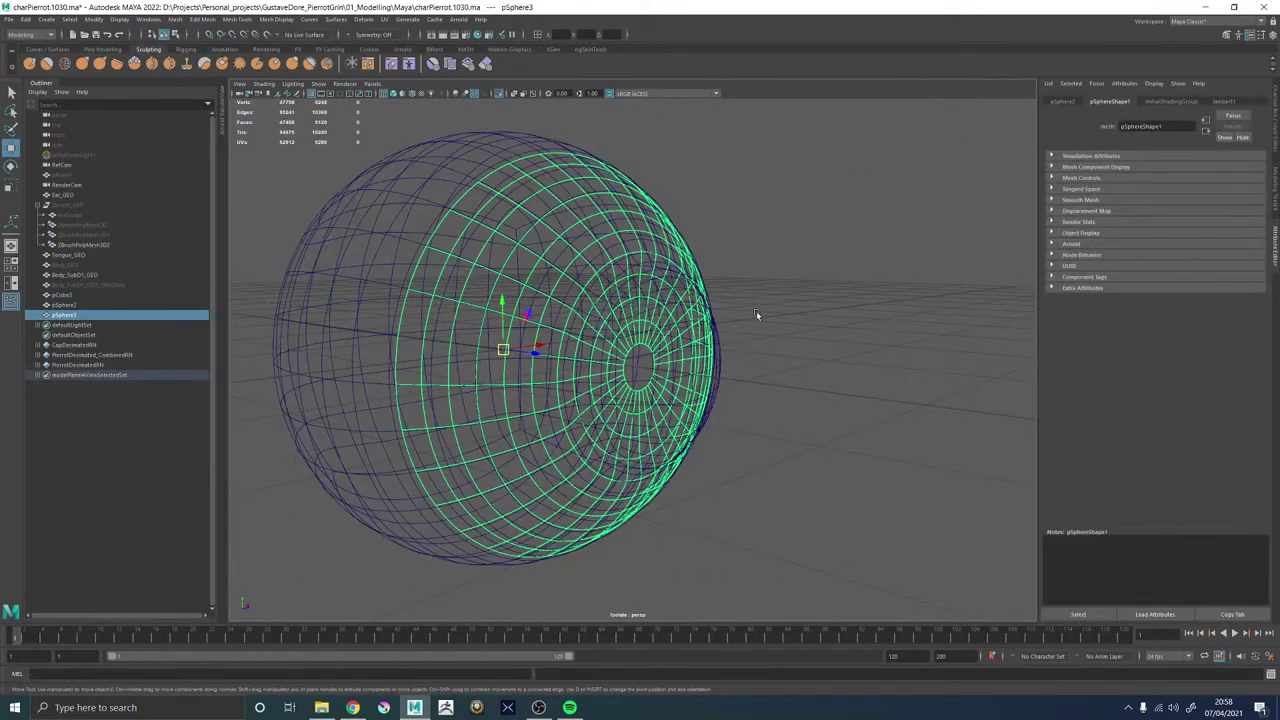
Inspect how the flattened inner mesh sits behind the cap, comparing the outer sphere in wireframe and shaded display.
right_click_drag(762, 314, 697, 317, "alt")
mouse_move(697, 317)
left_mouse_down("alt")
mouse_move(790, 314)
mouse_move(644, 313)
mouse_move(708, 327)
mouse_move(712, 341)
mouse_move(826, 322)
mouse_move(827, 142)
left_mouse_up("alt")
scroll(687, 340, "up", 8)
mouse_move(817, 246)
left_mouse_down("alt")
mouse_move(808, 322)
mouse_move(738, 322)
left_mouse_up("alt")
key("4")
right_click_drag(754, 228, 815, 173)
left_click(695, 370)
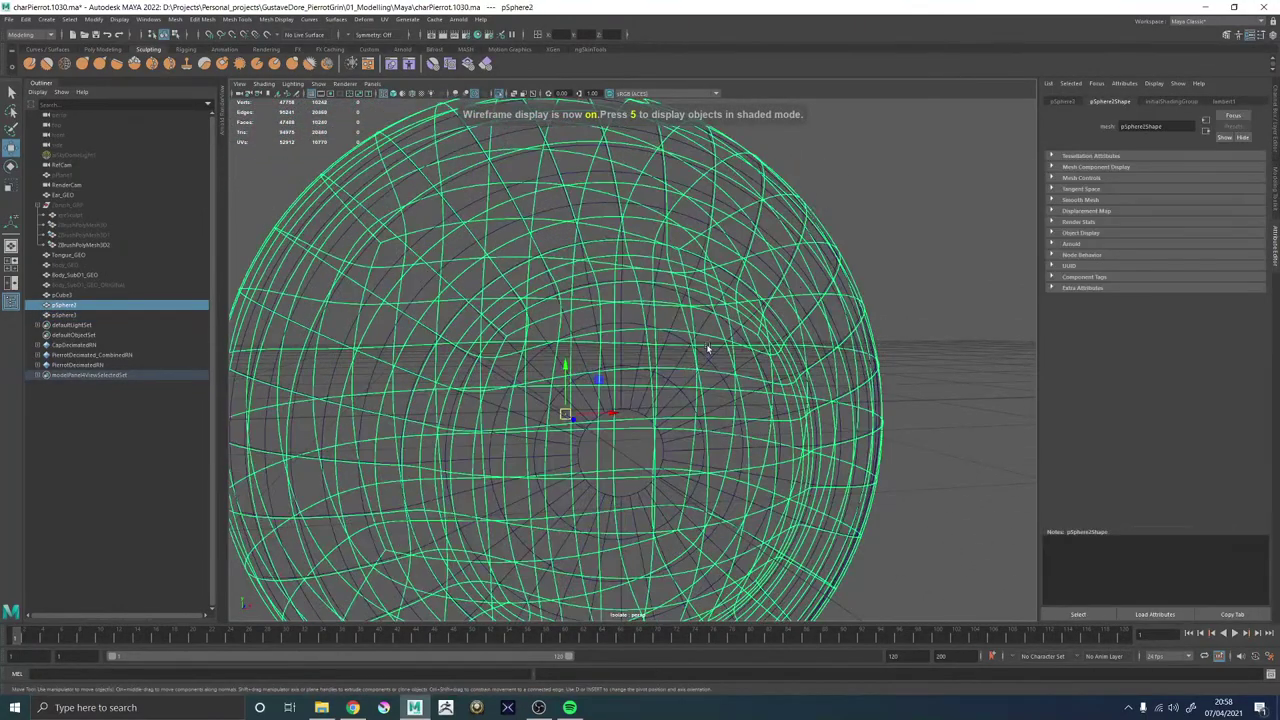
key("5")
scroll(690, 375, "down", 4)
left_click(620, 416)
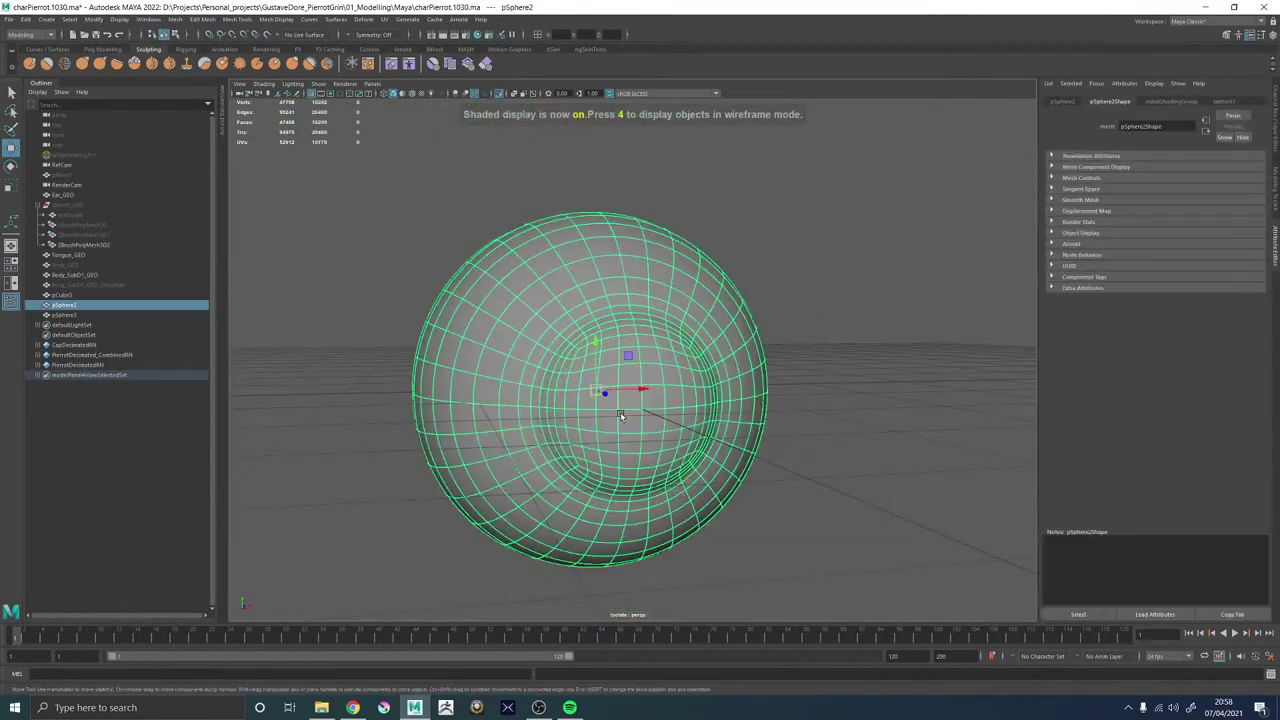
Rename the pSphere2 mesh as Eye_Cornea_GEO.
double_click(66, 305)
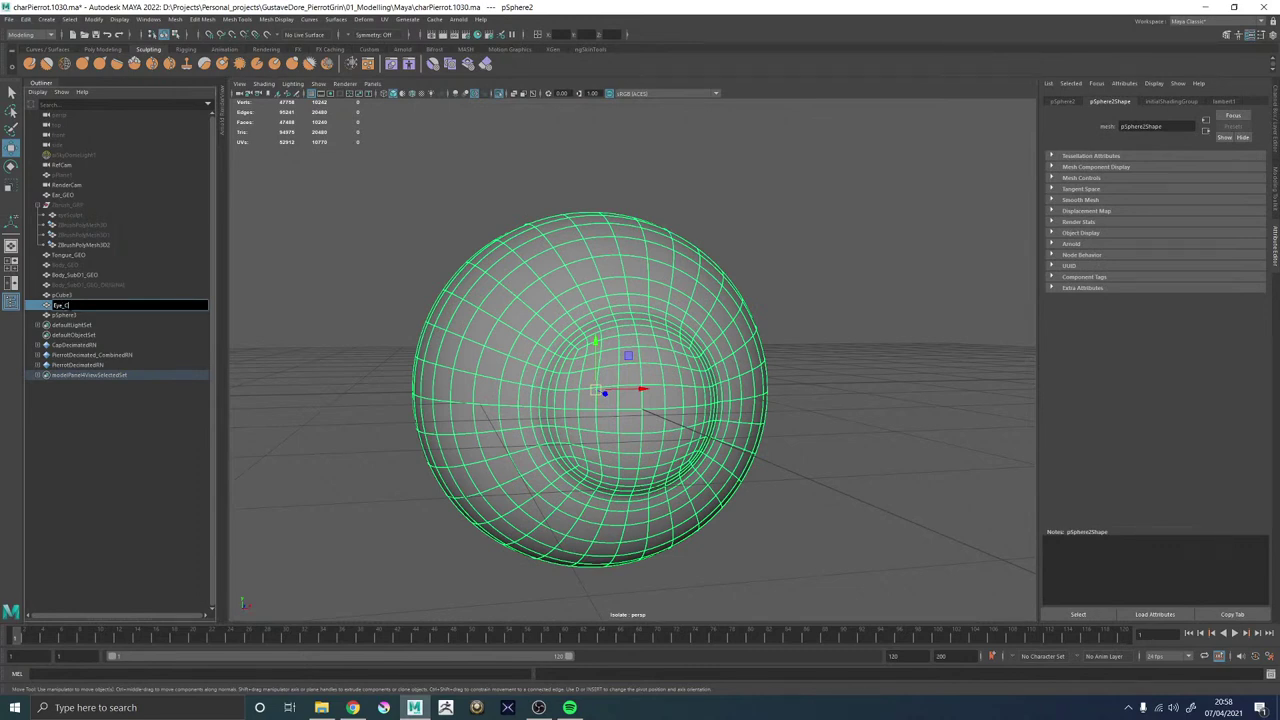
type("Eye_Cornea_GEO")
key("Return")
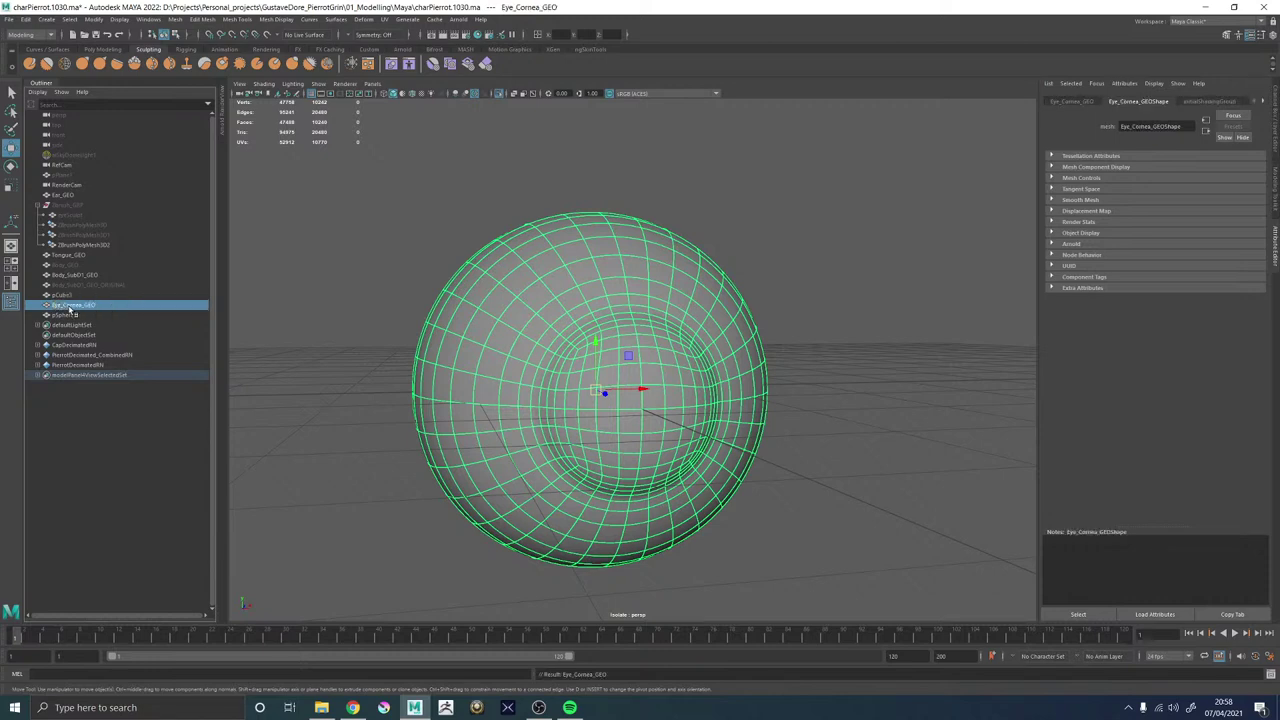
Rename the pSphere3 mesh as Eye_Iris_GEO.
left_click(64, 315)
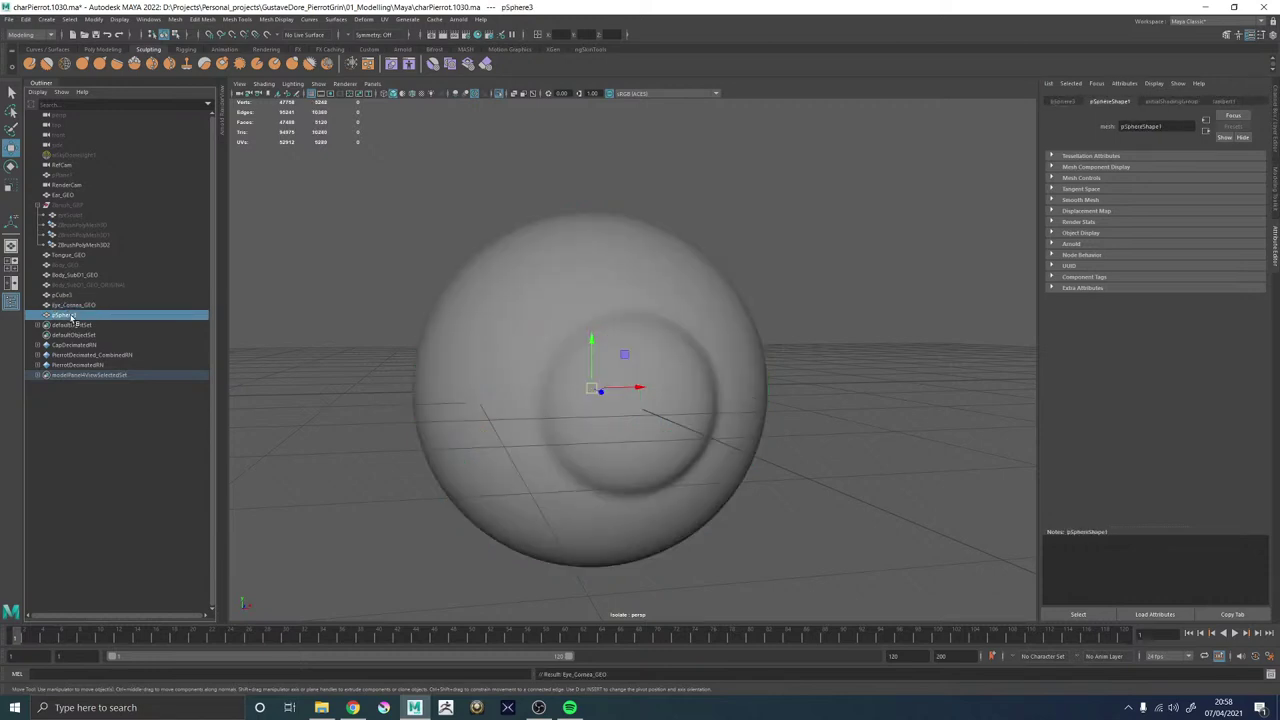
double_click(68, 316)
type("Eye_Cornea_GEO")
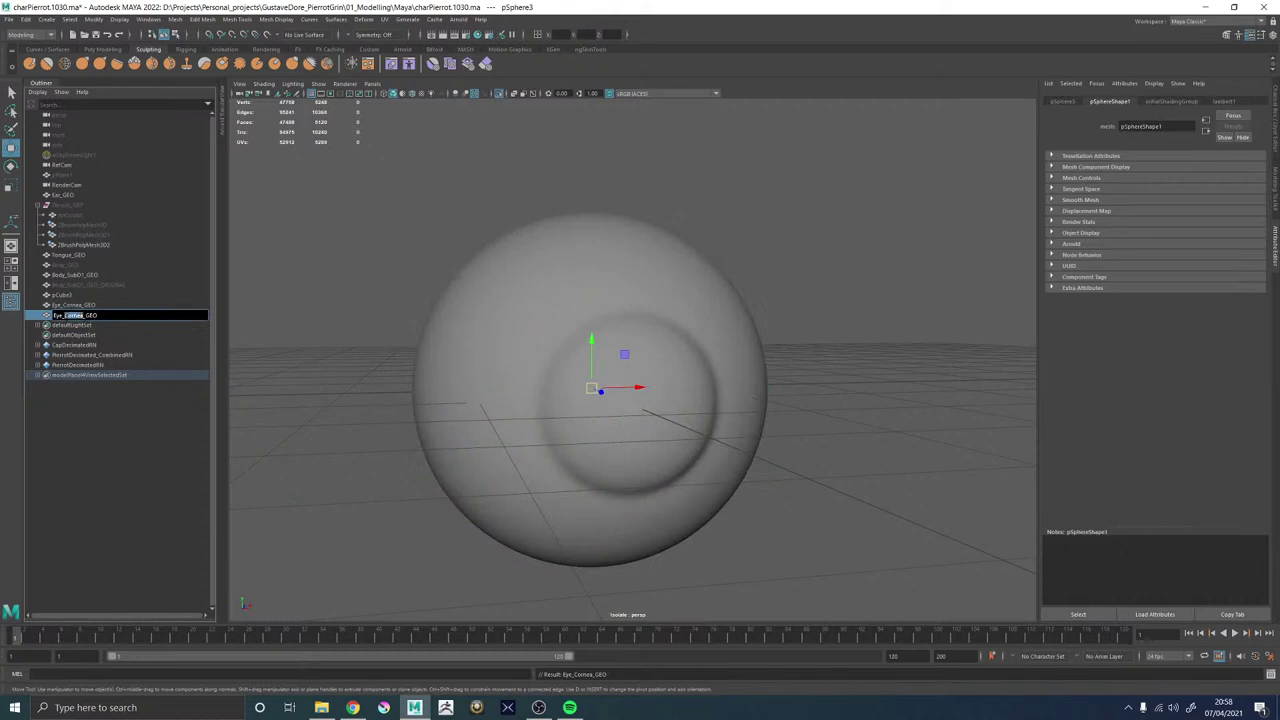
type("Iris")
key("Return")
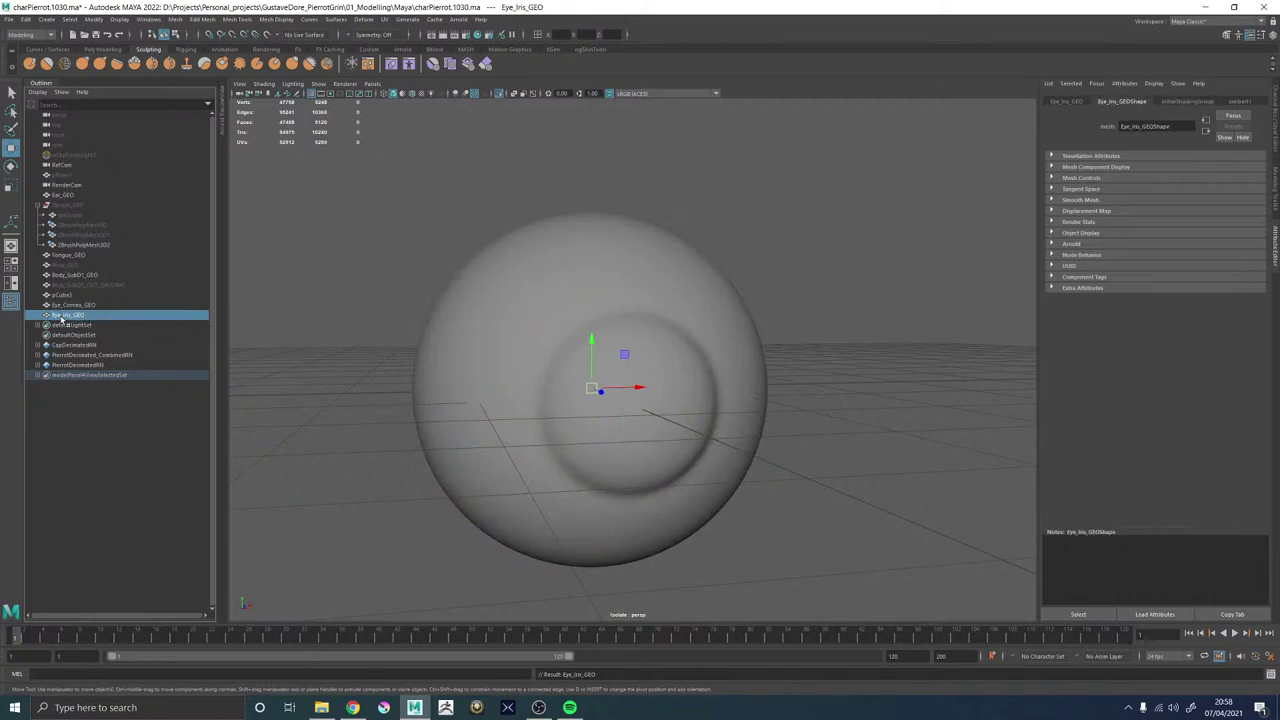
Group the cornea and iris meshes together and name the group Eye_GRP.
left_click(67, 305, "ctrl")
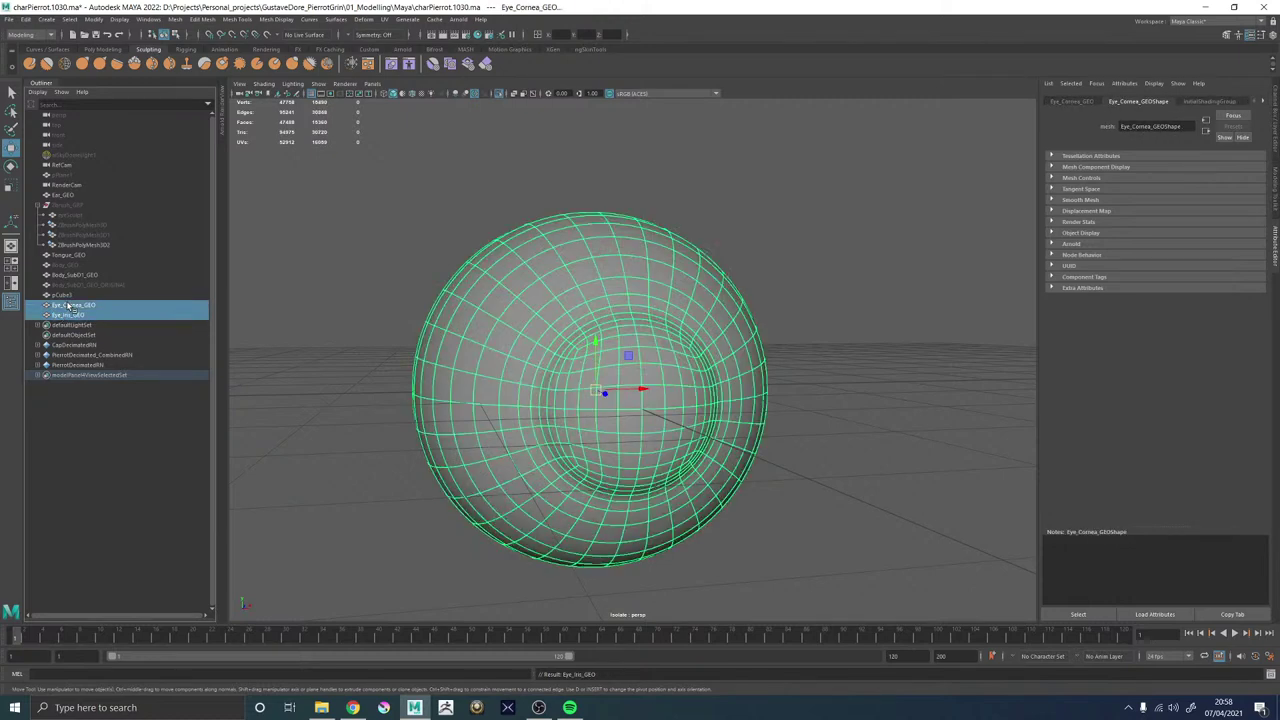
key("ctrl+g")
double_click(68, 306)
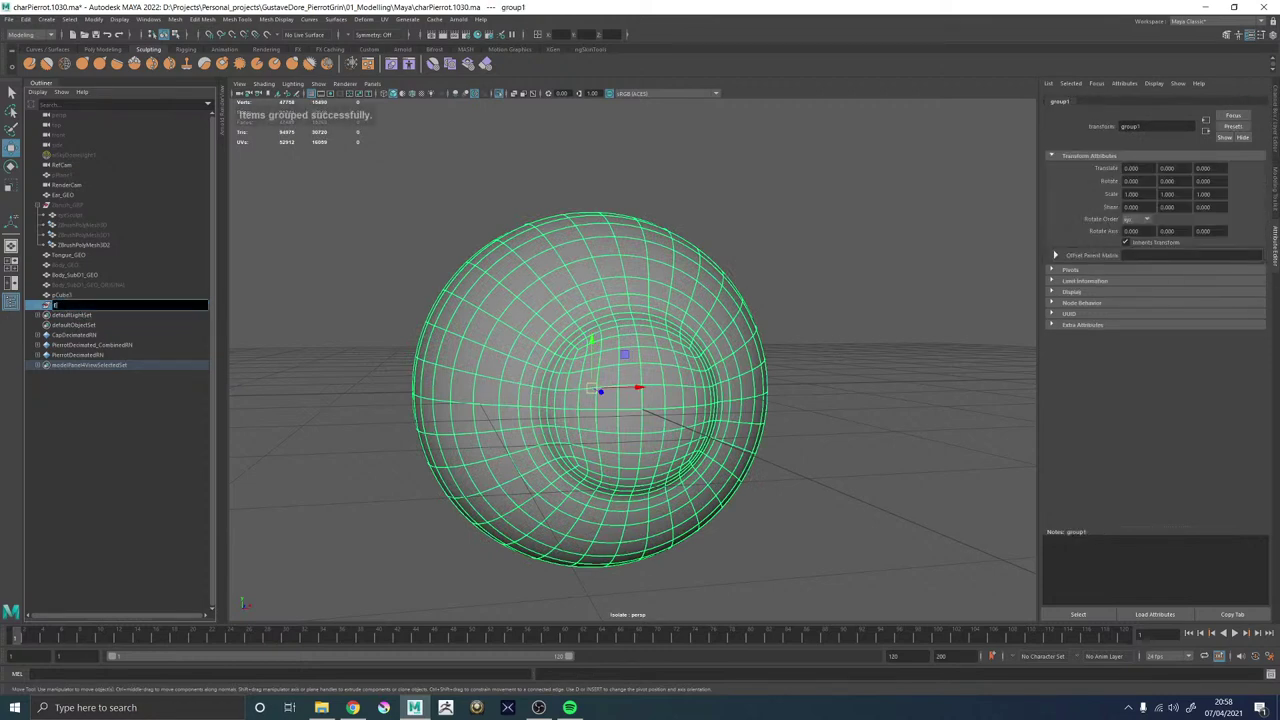
type("Eye_GRP")
key("Return")
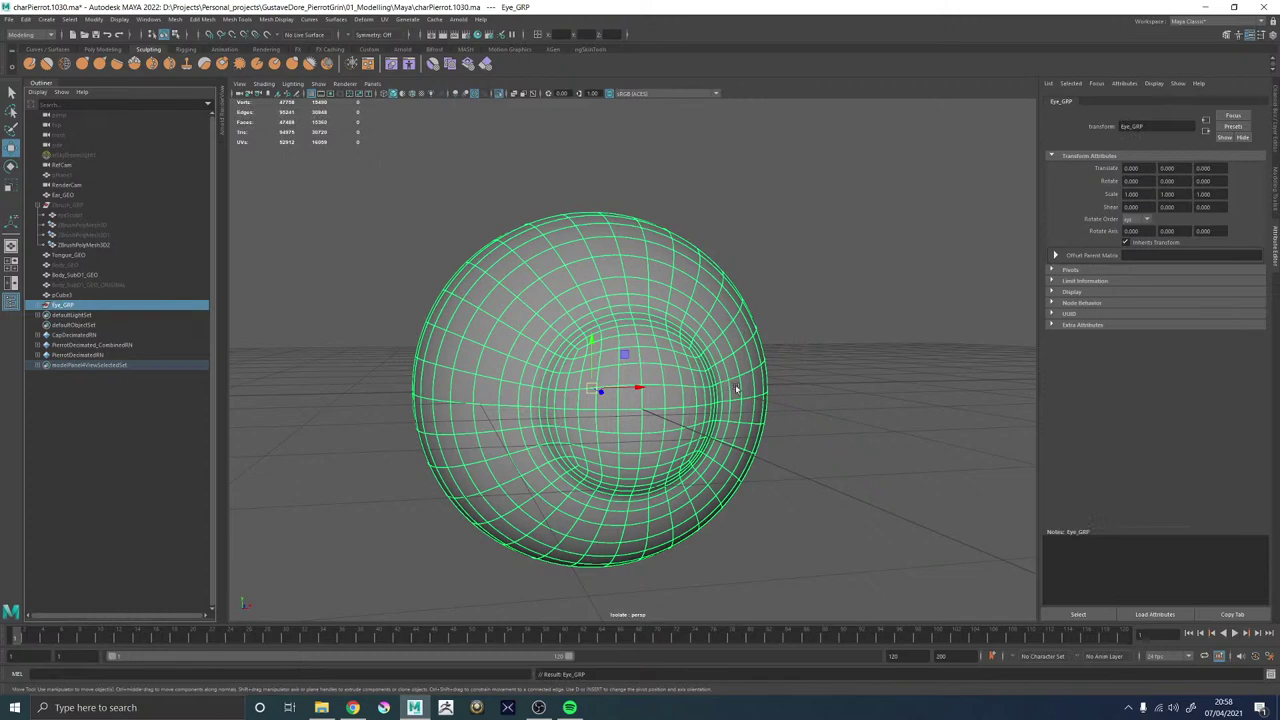
Examine the cornea mesh's shape and bulge from the side and at an angle.
left_click(880, 281)
left_click(669, 385)
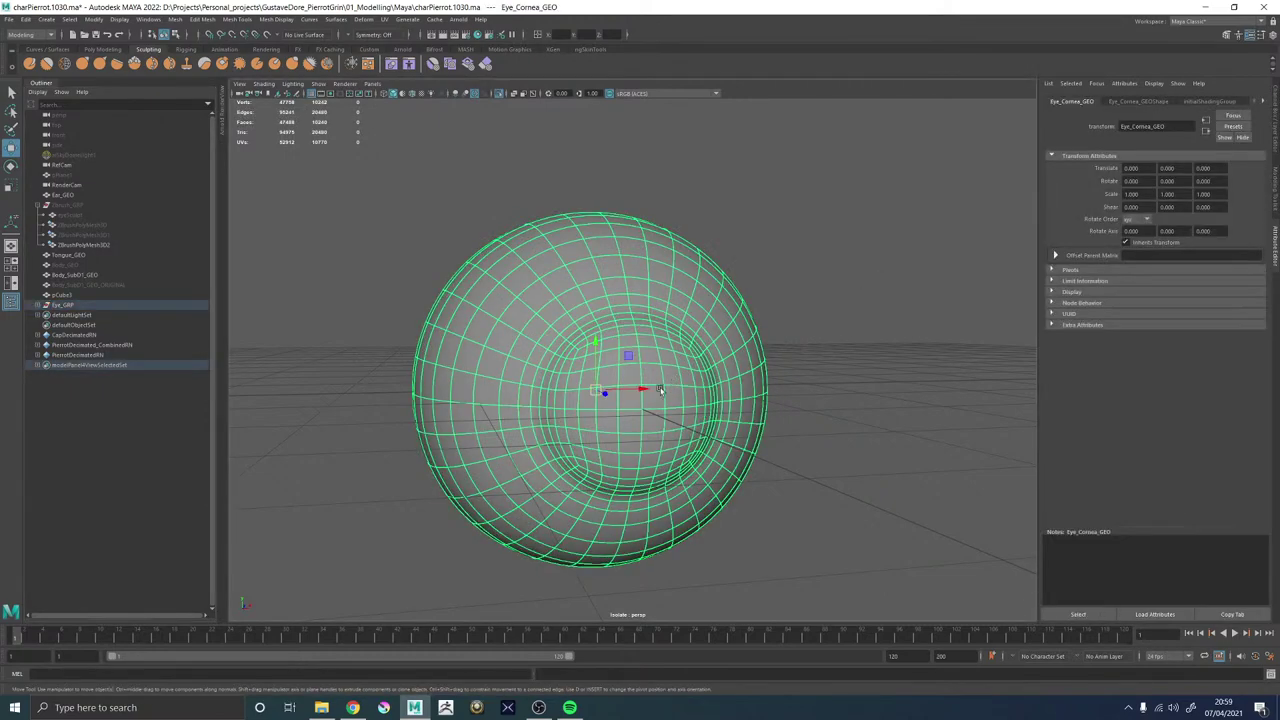
left_click_drag(660, 390, 662, 334, "alt")
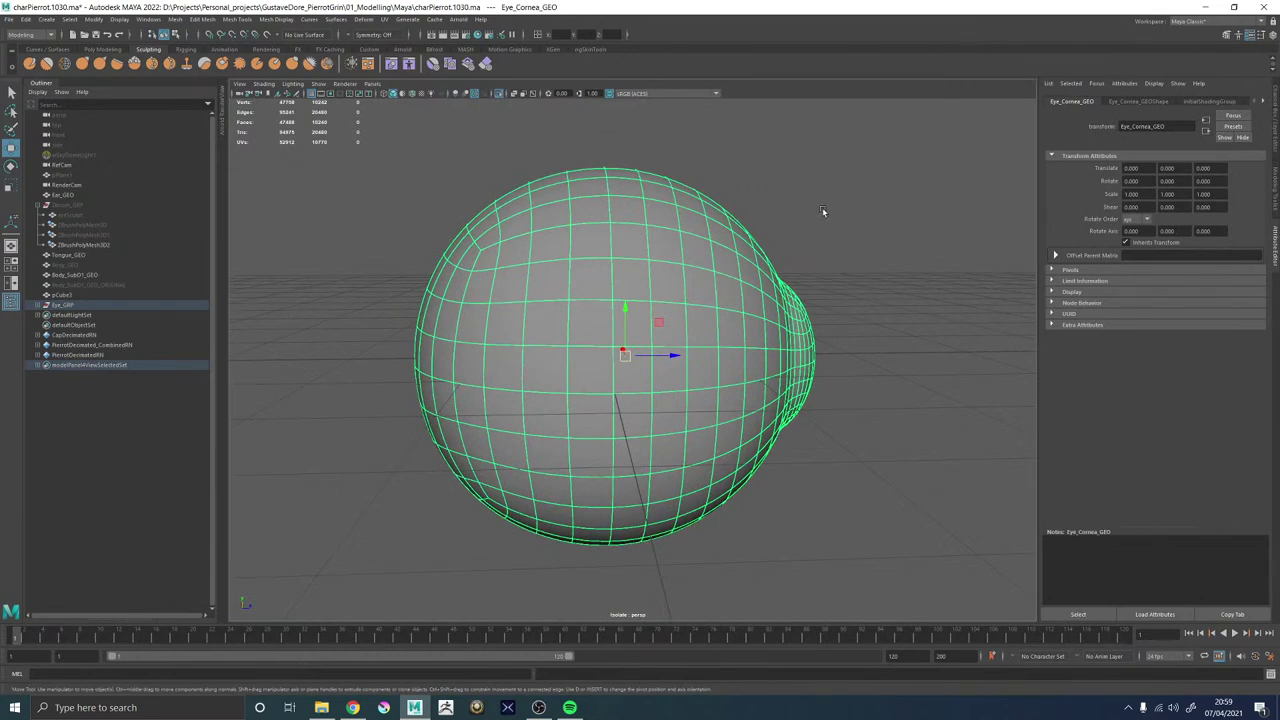
right_click_drag(820, 230, 818, 233)
left_click(499, 95)
left_click(499, 95)
left_click_drag(751, 252, 810, 236, "alt")
left_click(885, 250)
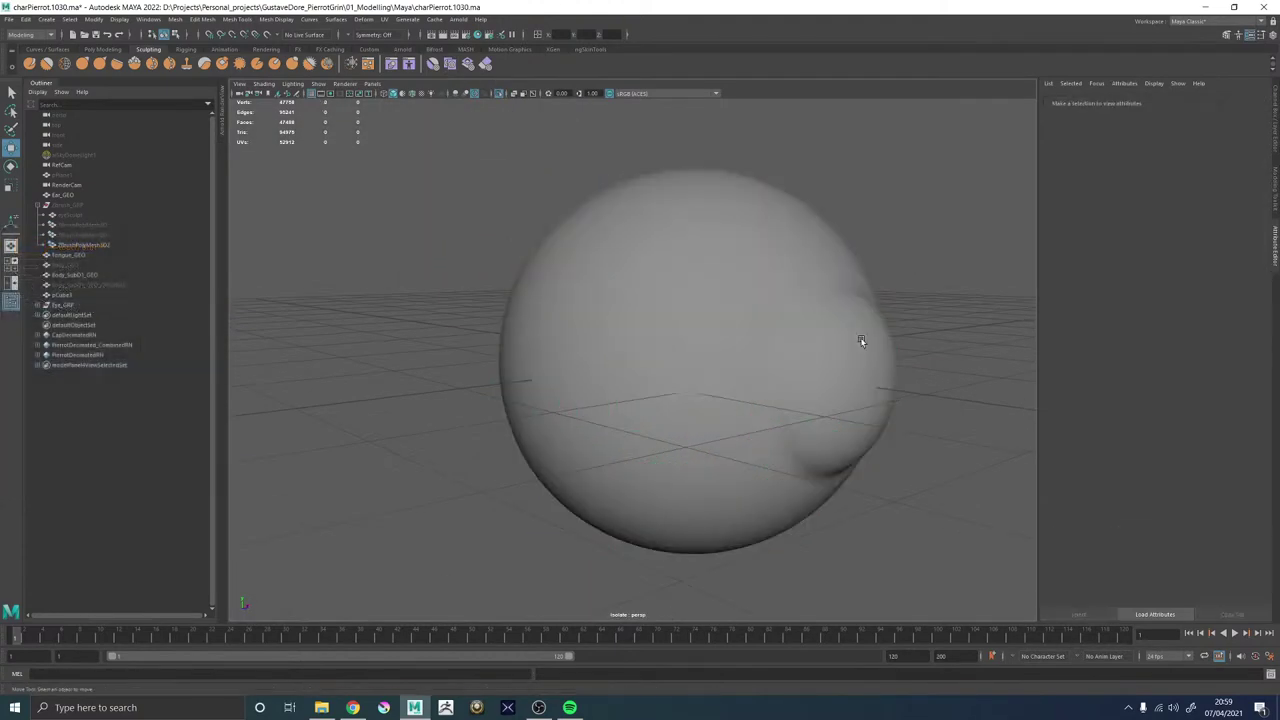
Apply a planar UV projection to Eye_Cornea_GEO along the Z axis, fitted to the bounding box and keeping the image width/height ratio.
left_click(860, 341)
right_click_drag(894, 228, 896, 239, "shift")
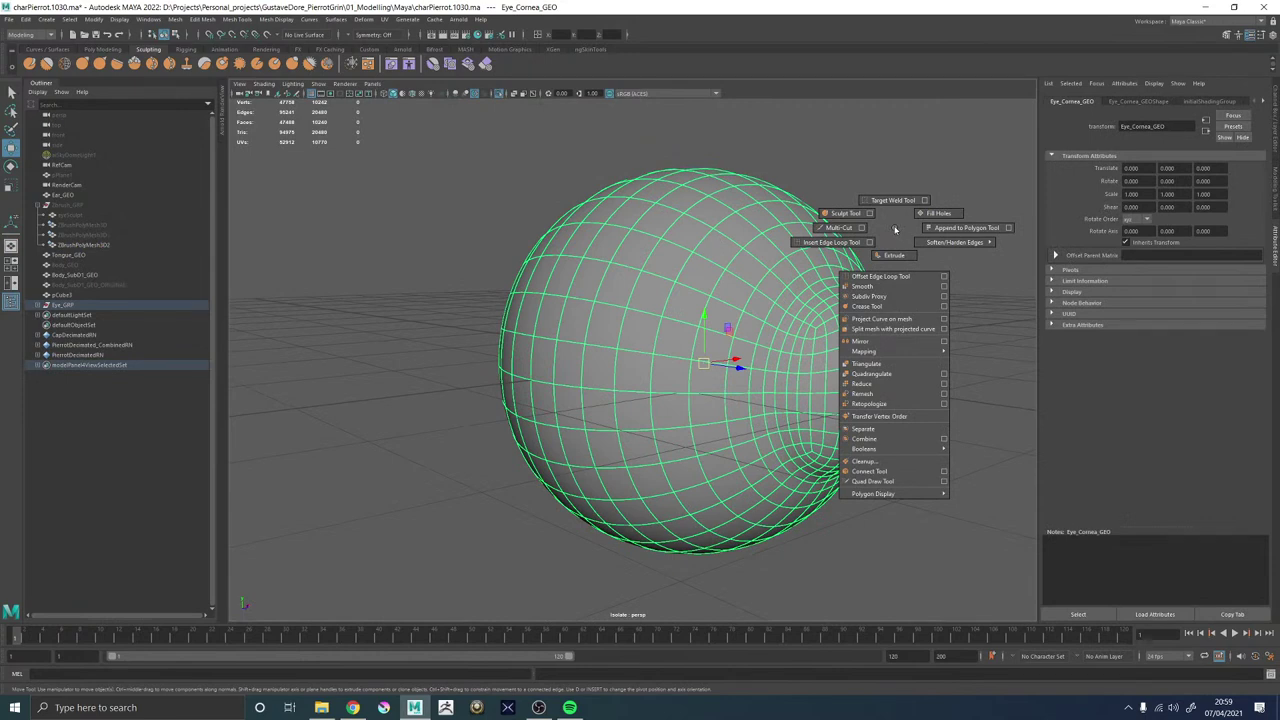
mouse_move(909, 352)
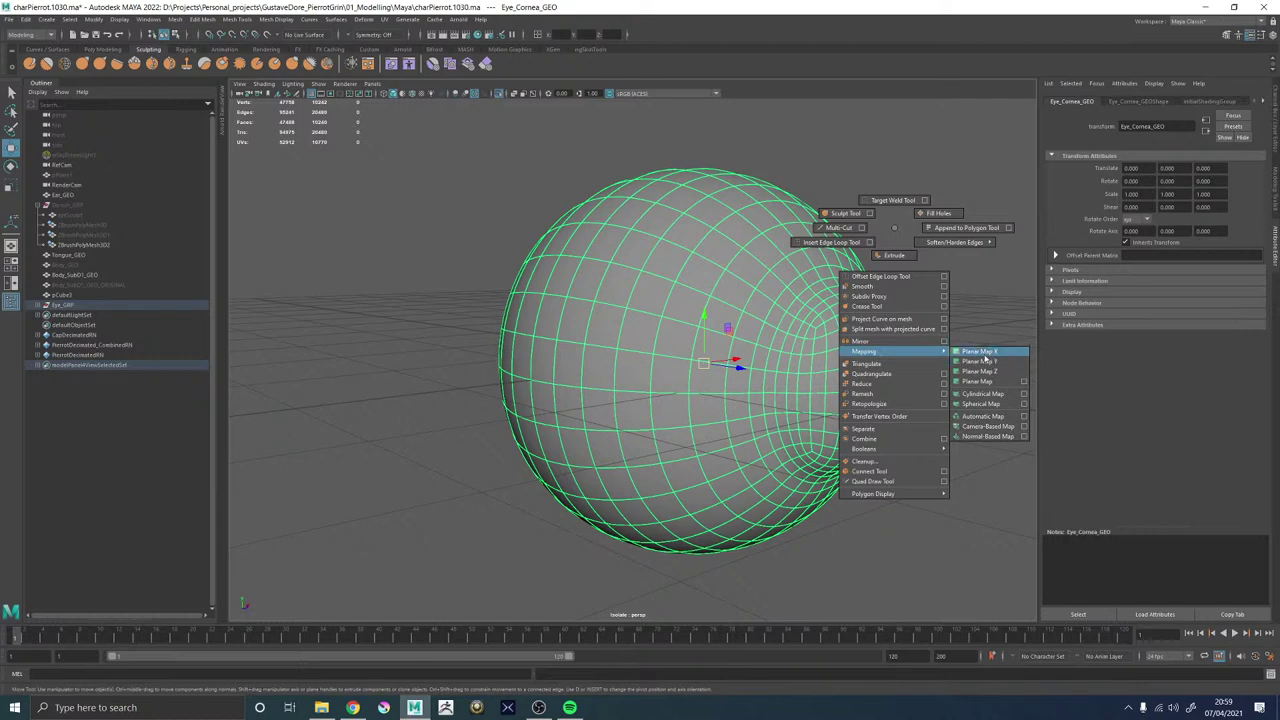
left_click(1024, 382)
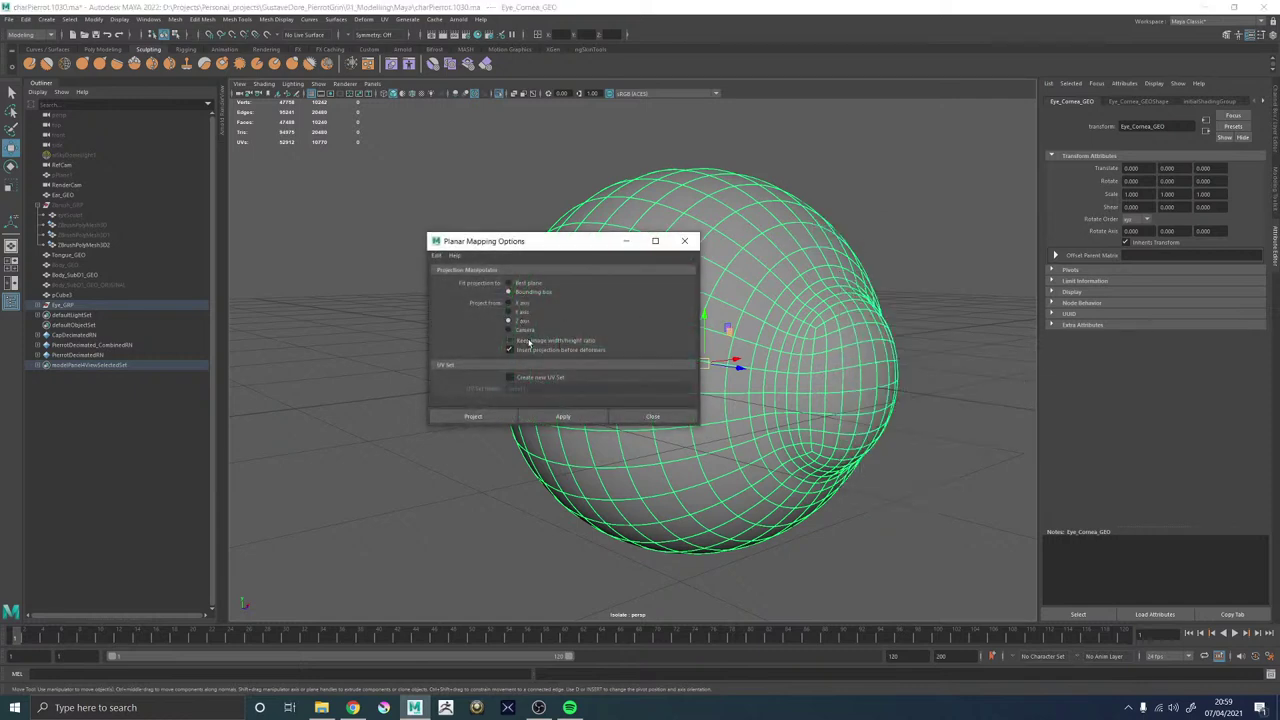
left_click(541, 414)
Select the vertical edge loop around the cornea mesh's middle and cut its UVs there, working in the UV Editing workspace.
left_click_drag(800, 296, 857, 240, "alt")
left_click(855, 312)
left_click(827, 327)
right_click_drag(857, 240, 856, 151)
left_click(605, 205)
right_click(850, 177, "shift")
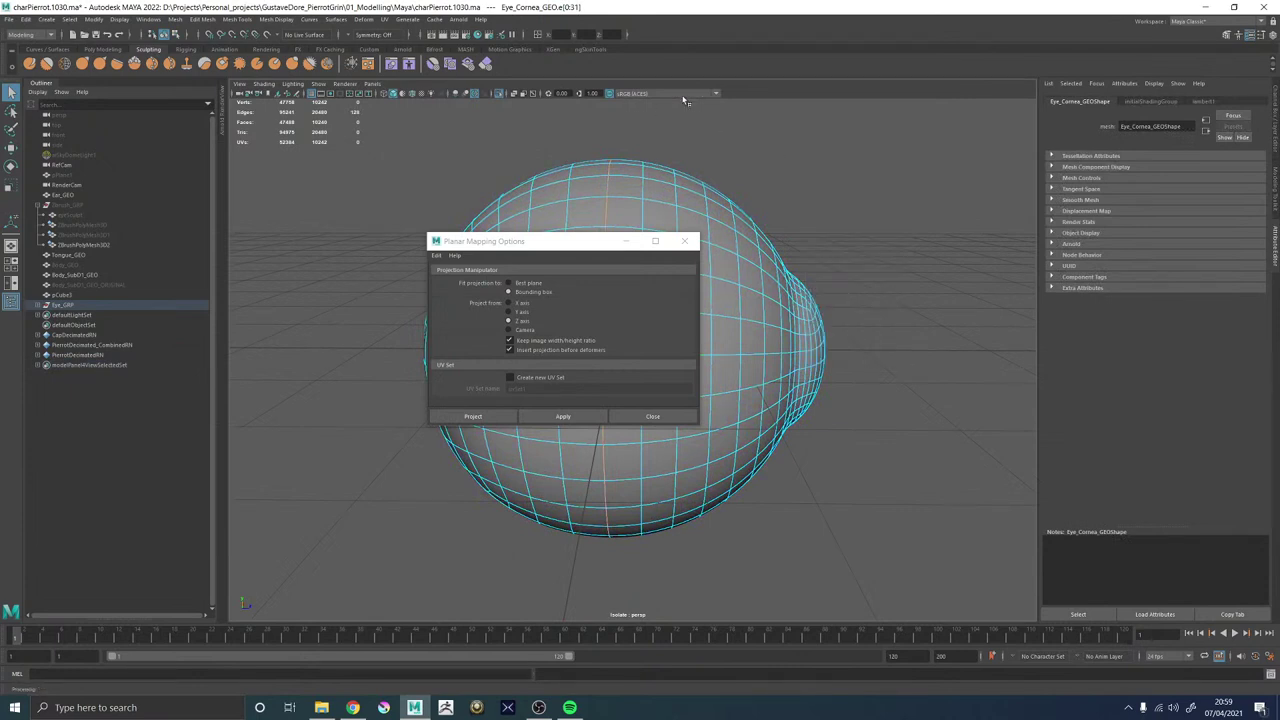
left_click(1222, 21)
left_click(1186, 84)
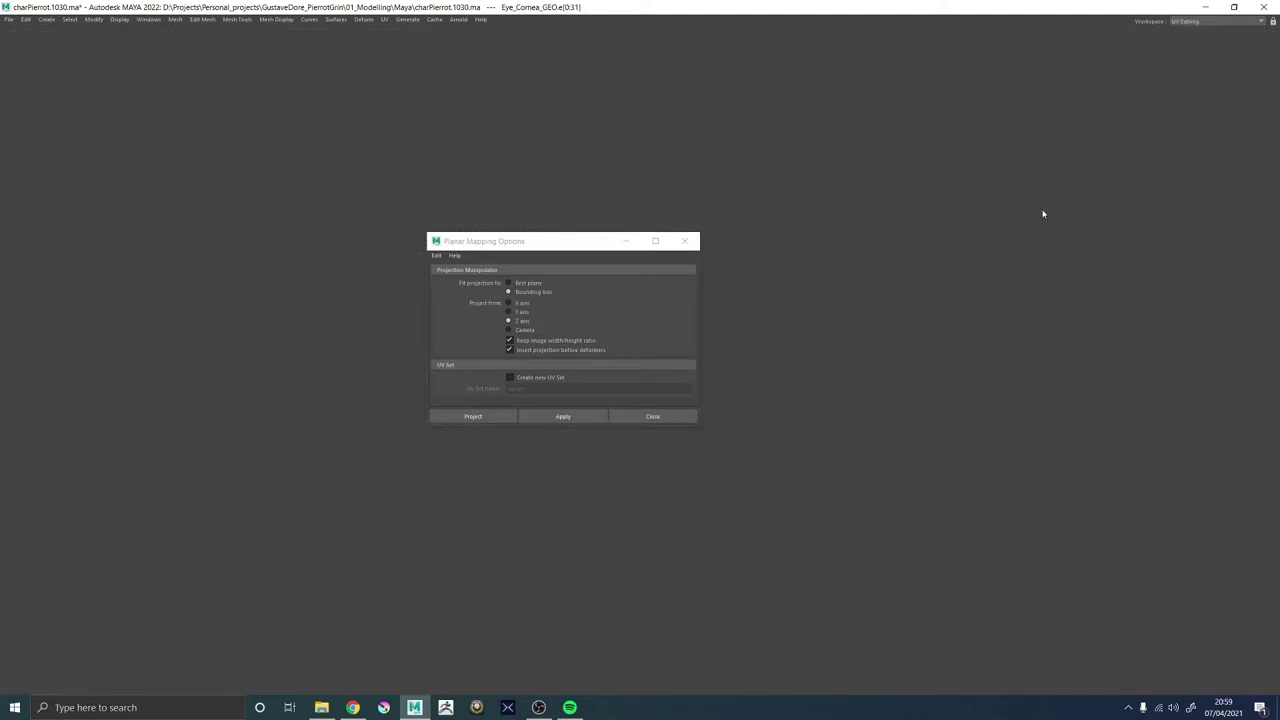
left_click(685, 241)
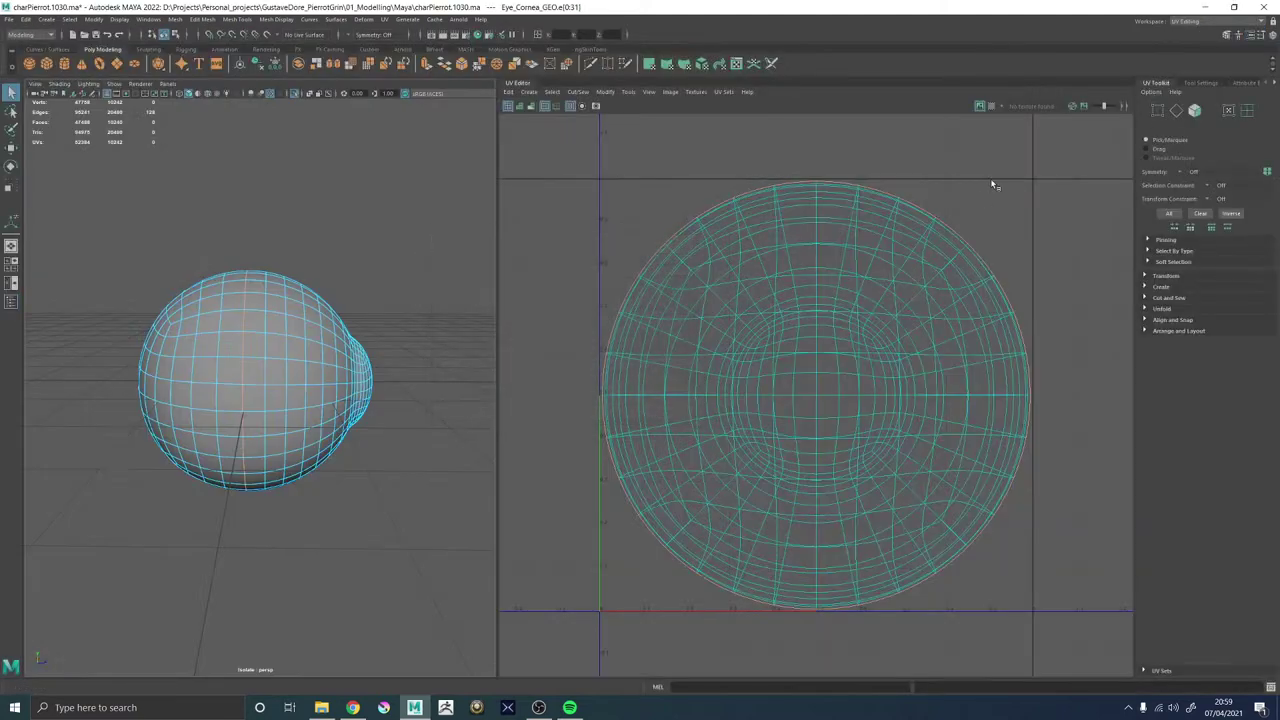
right_click_drag(990, 178, 952, 198, "shift")
Unfold the cornea's front UV shell and lay it out to fill the 0–1 tile.
right_click_drag(878, 288, 865, 277)
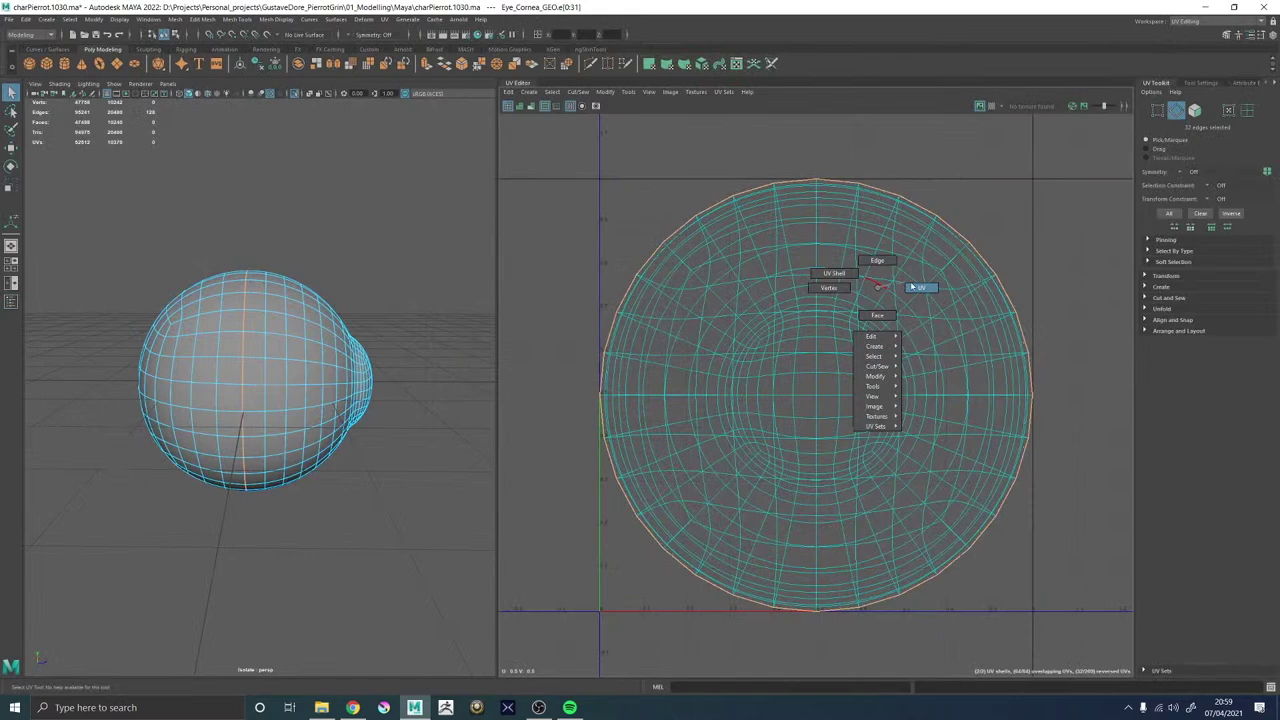
left_click(918, 288)
right_click_drag(826, 366, 714, 360, "shift")
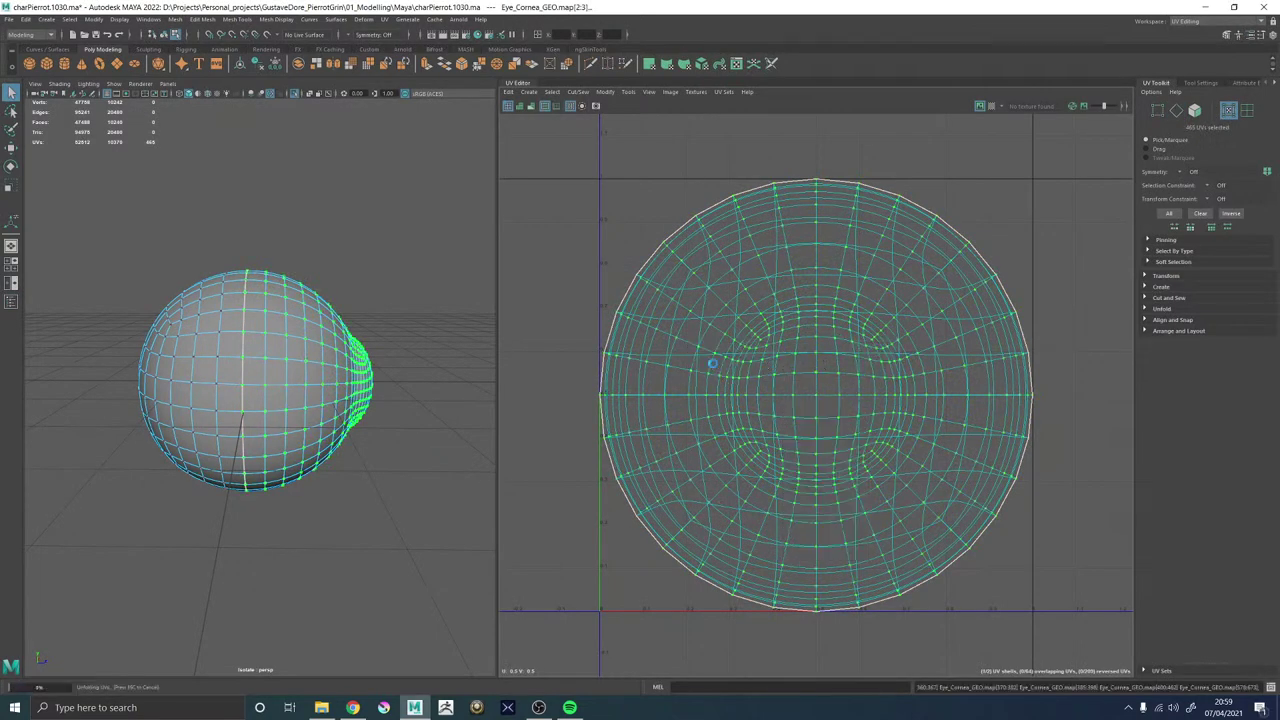
right_click_drag(897, 384, 875, 382, "alt")
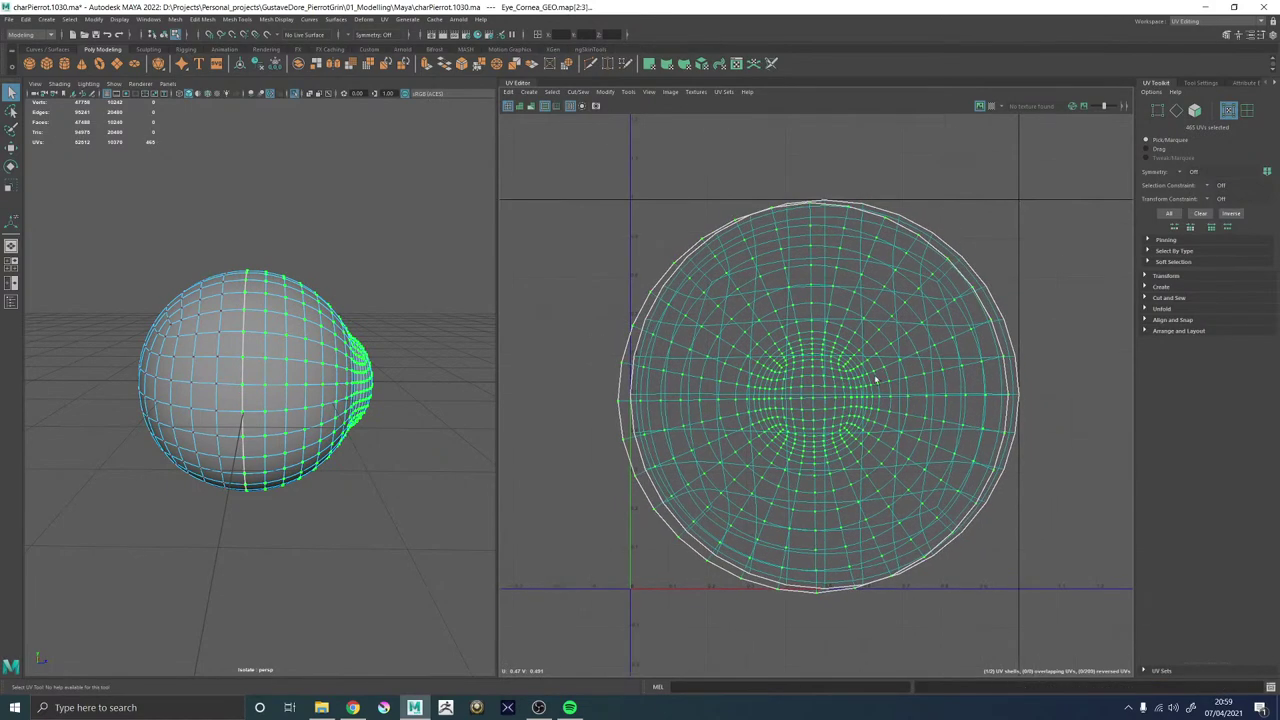
middle_click_drag(875, 382, 813, 382, "alt")
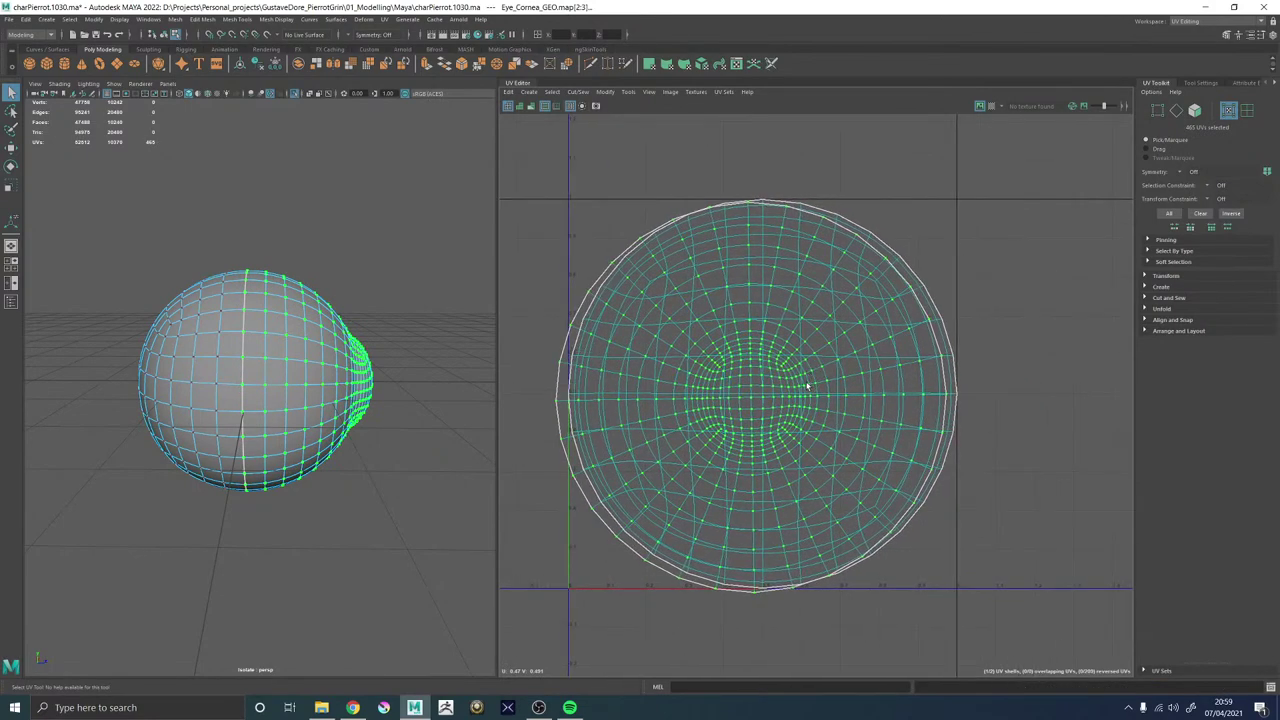
right_click_drag(1018, 275, 935, 302, "shift")
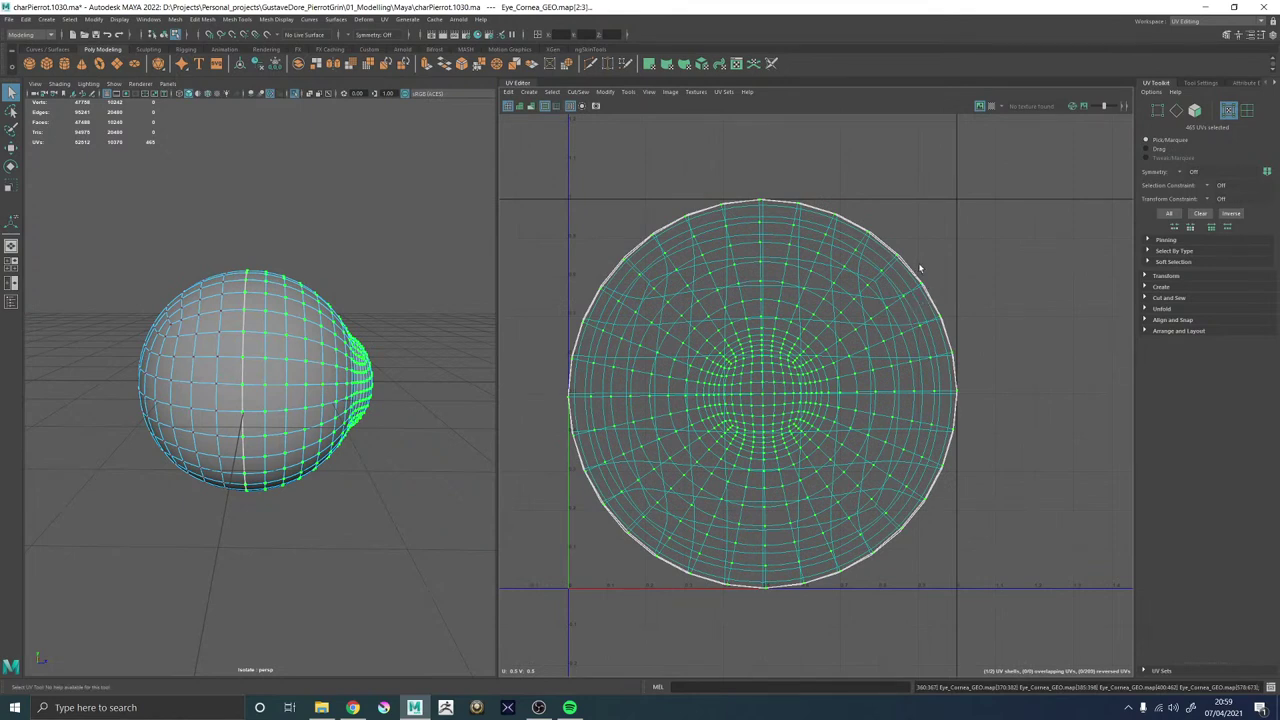
Unfold the cornea's back UV shell and scale it down uniformly to about a third of its size.
double_click(915, 266)
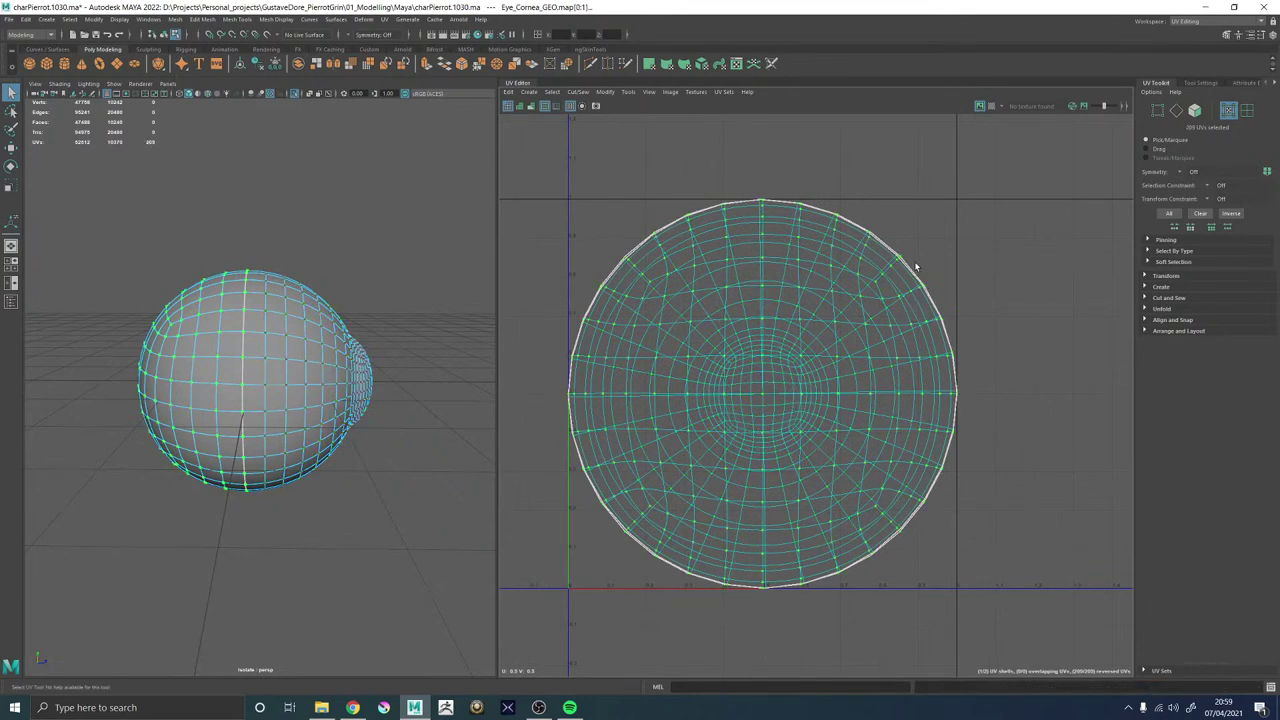
right_click_drag(916, 266, 836, 249, "shift")
key("r")
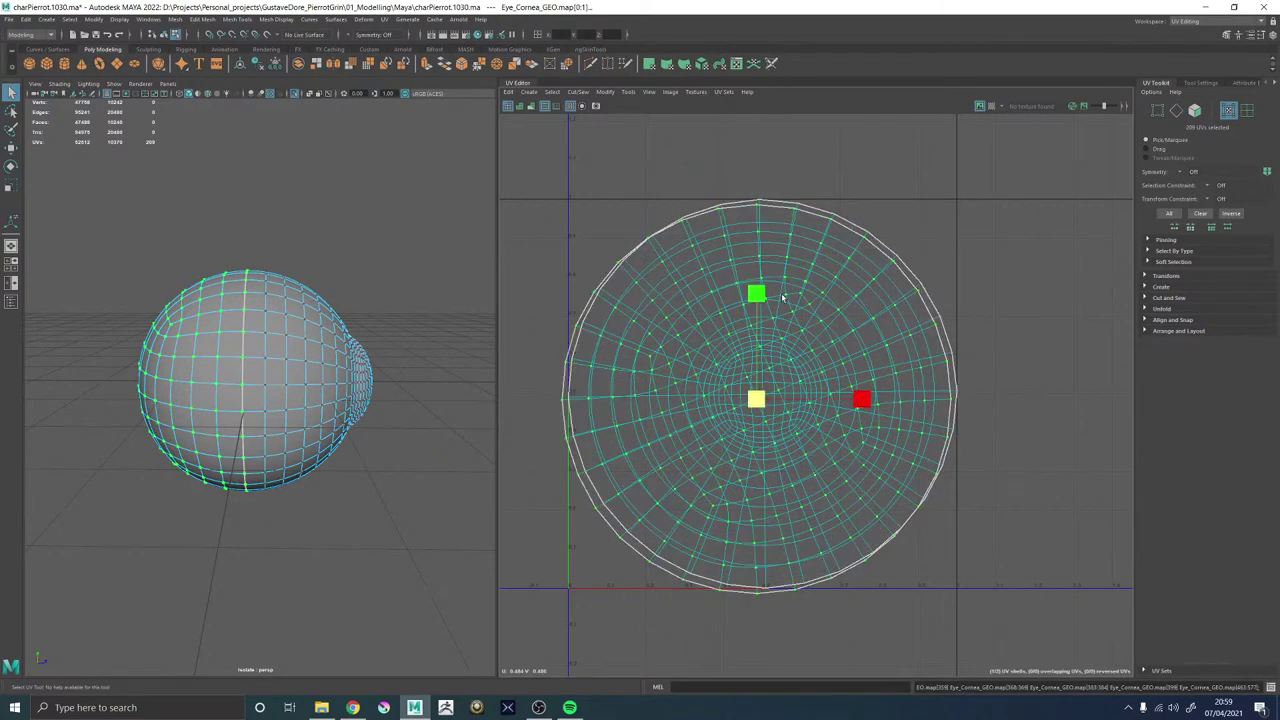
left_click_drag(757, 400, 682, 378)
Shrink the front UV shell slightly and place the further reduced back shell in the UV tile's upper-left corner.
double_click(665, 360)
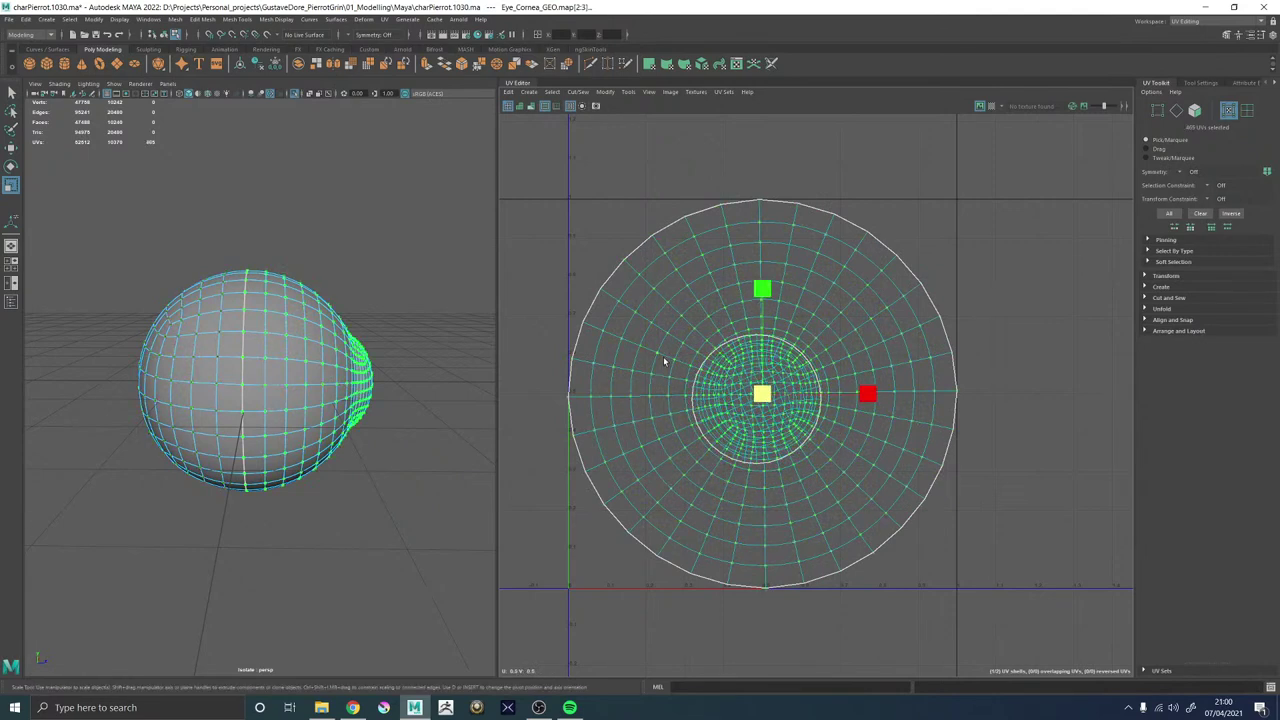
left_click_drag(764, 395, 608, 242)
key("q")
double_click(704, 380)
key("w")
key("r")
key("w")
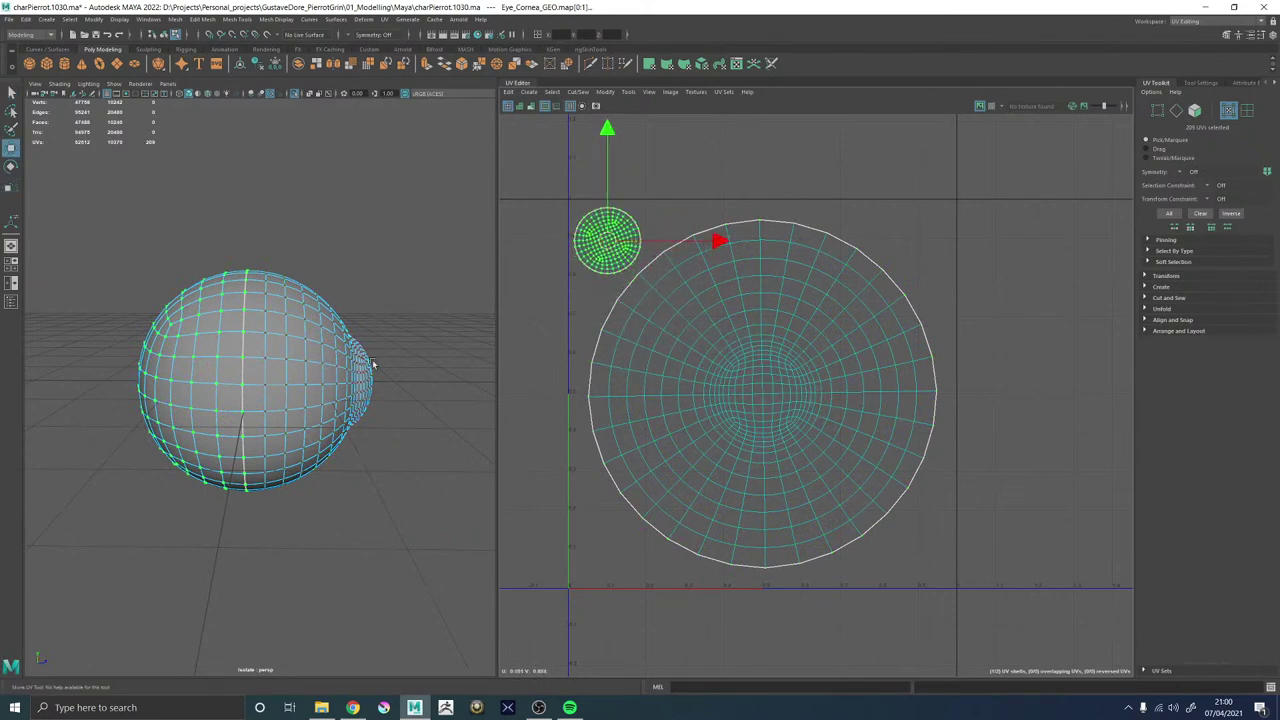
Lay out the front UV shell with Shell Pre-Rotation set to Align Y to V.
double_click(764, 367)
key("e")
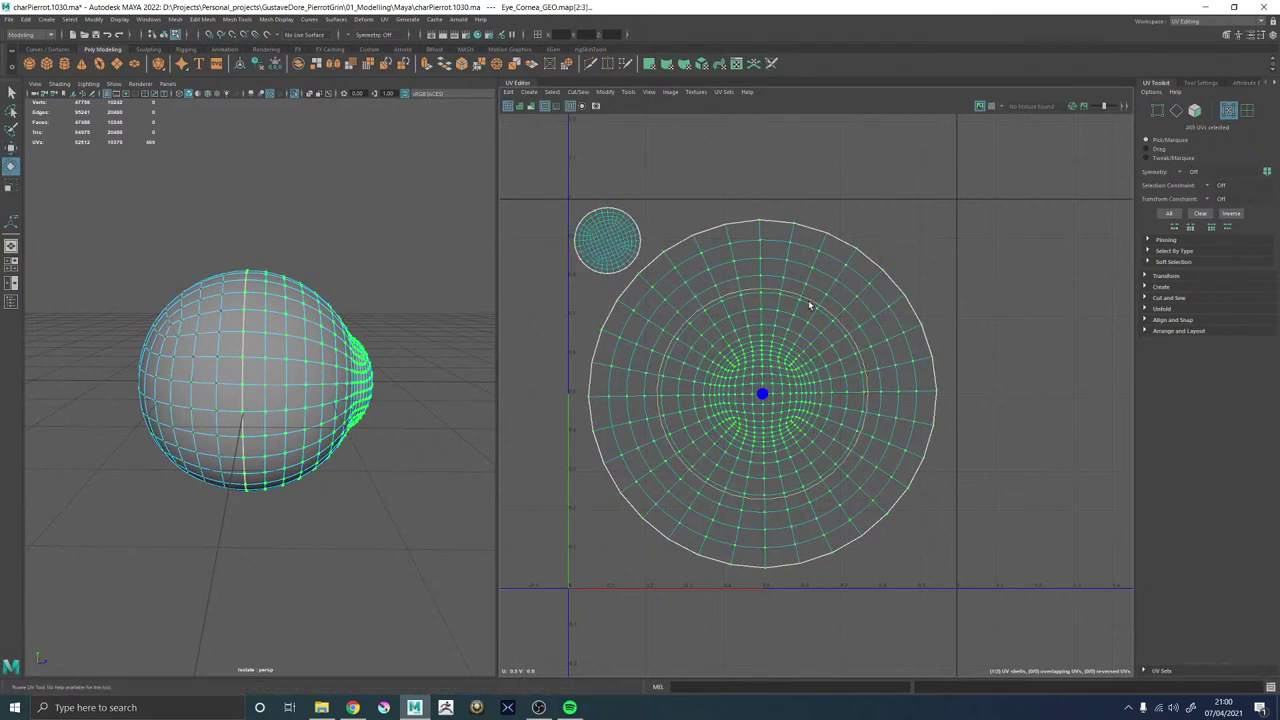
right_click_drag(806, 259, 743, 286, "shift")
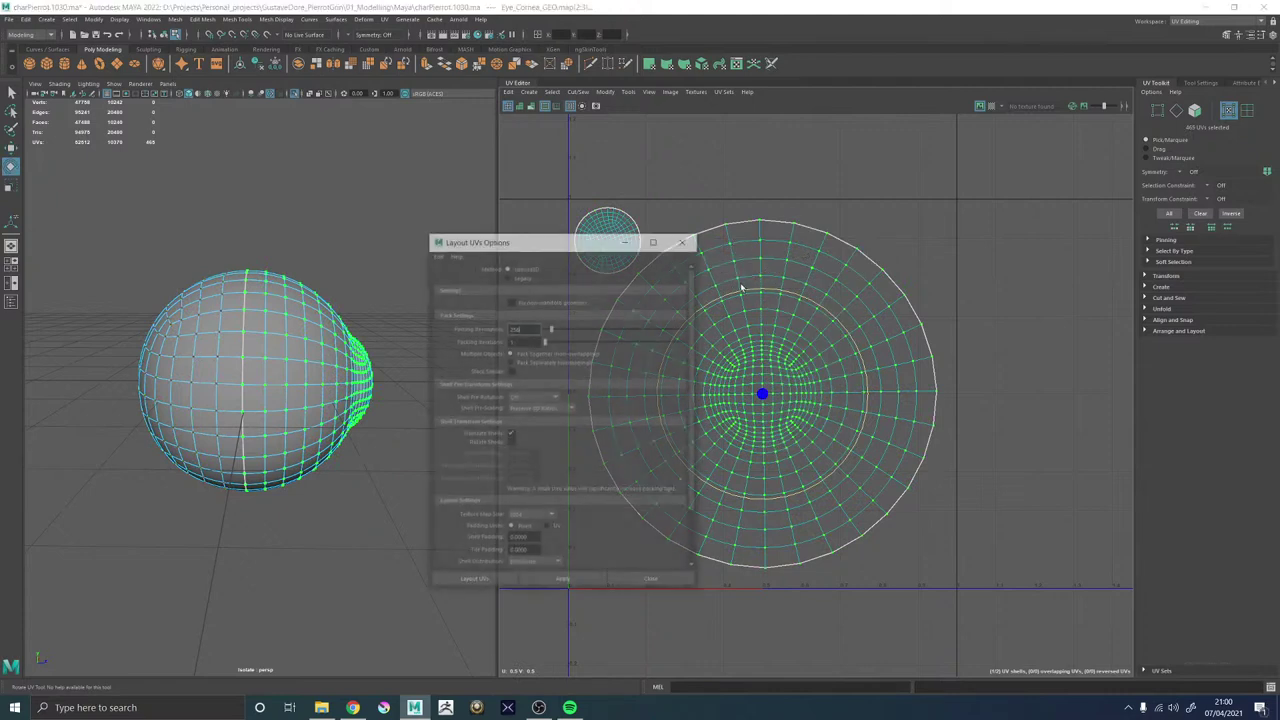
left_click(533, 399)
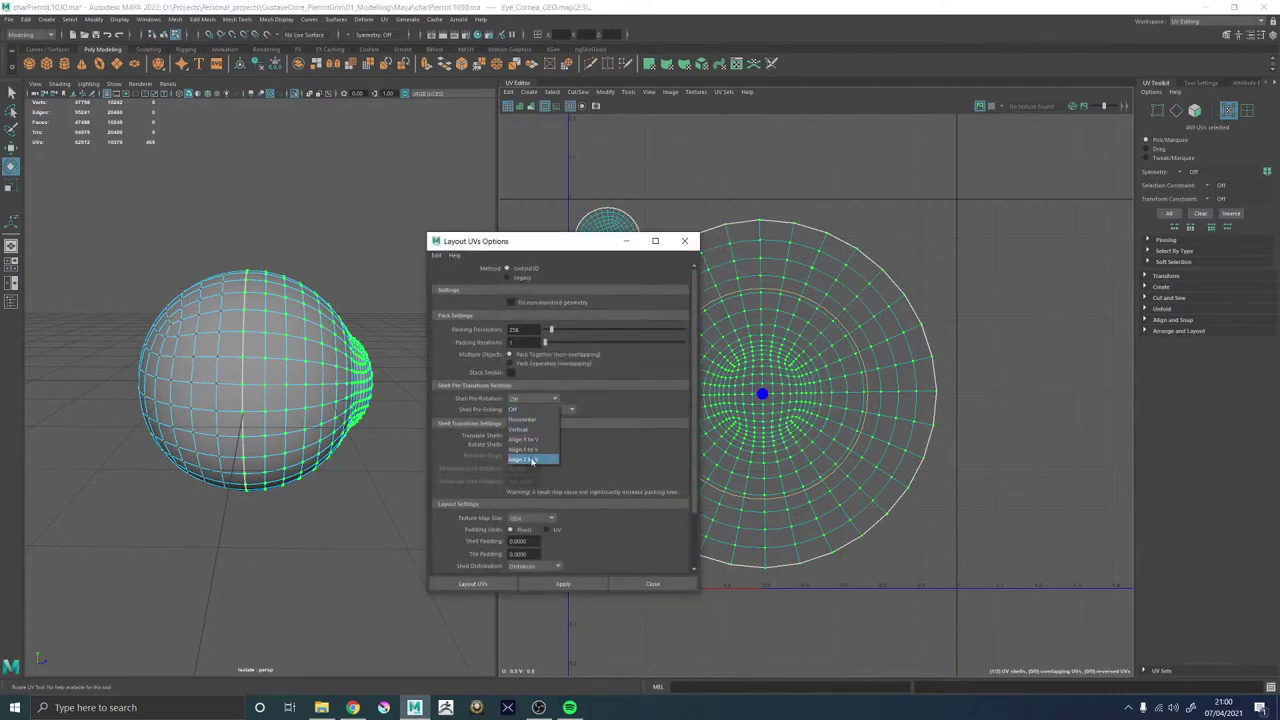
left_click(533, 452)
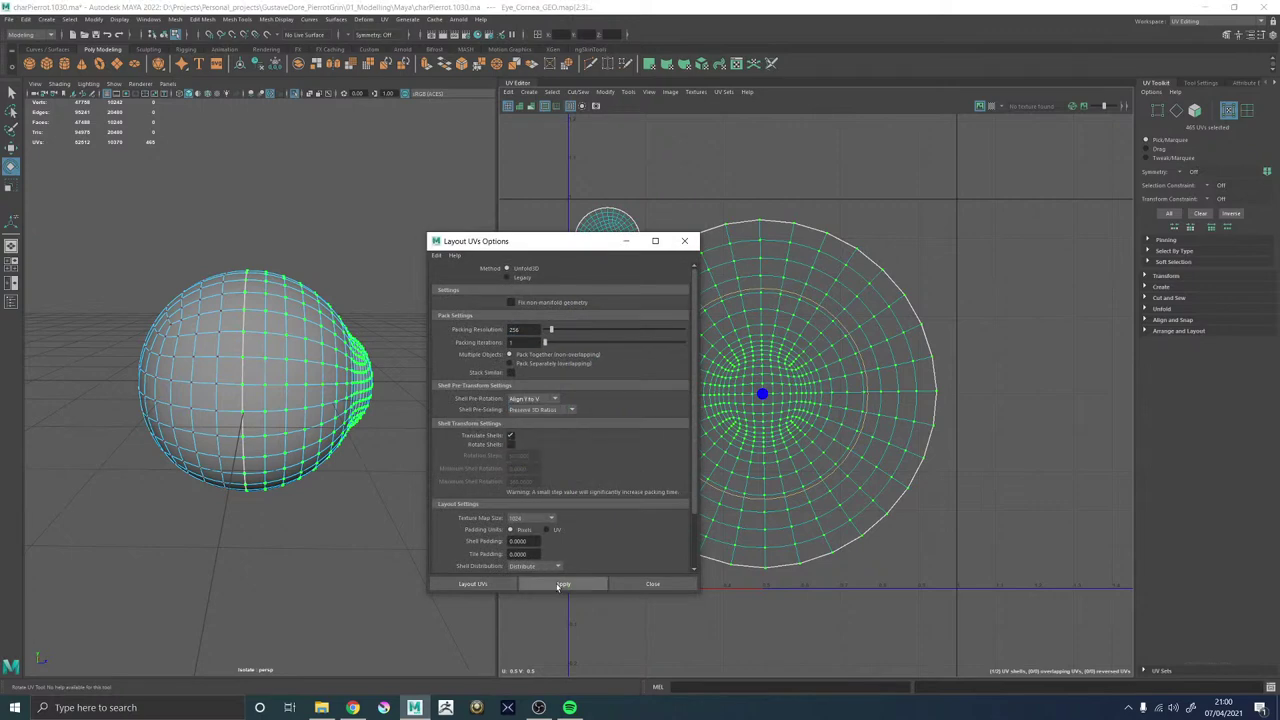
left_click(560, 585)
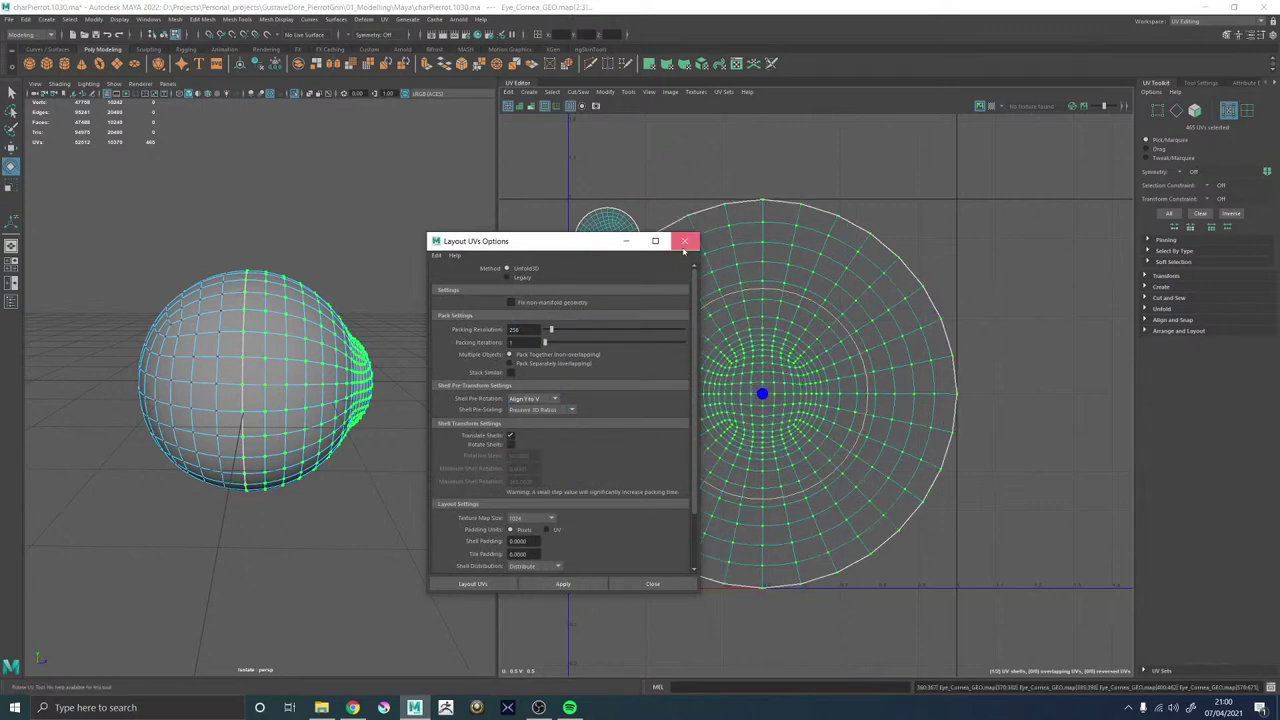
left_click(684, 241)
Scale the front UV shell down to clear the small back shell, and return to object selection.
key("w")
left_click_drag(762, 397, 752, 398)
key("F8")
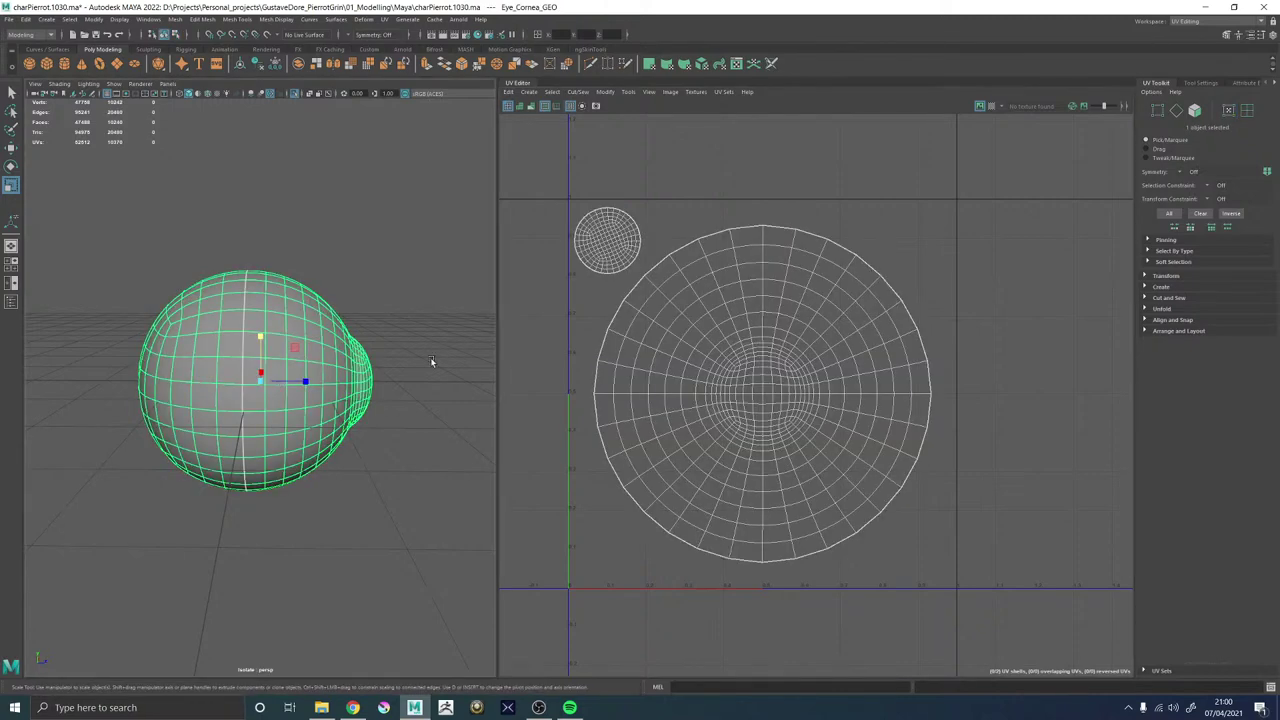
Deselect the cornea, switch the viewport to wireframe and leave isolation so the whole character is displayed.
left_click_drag(431, 362, 424, 385, "alt")
left_click(421, 395)
key("4")
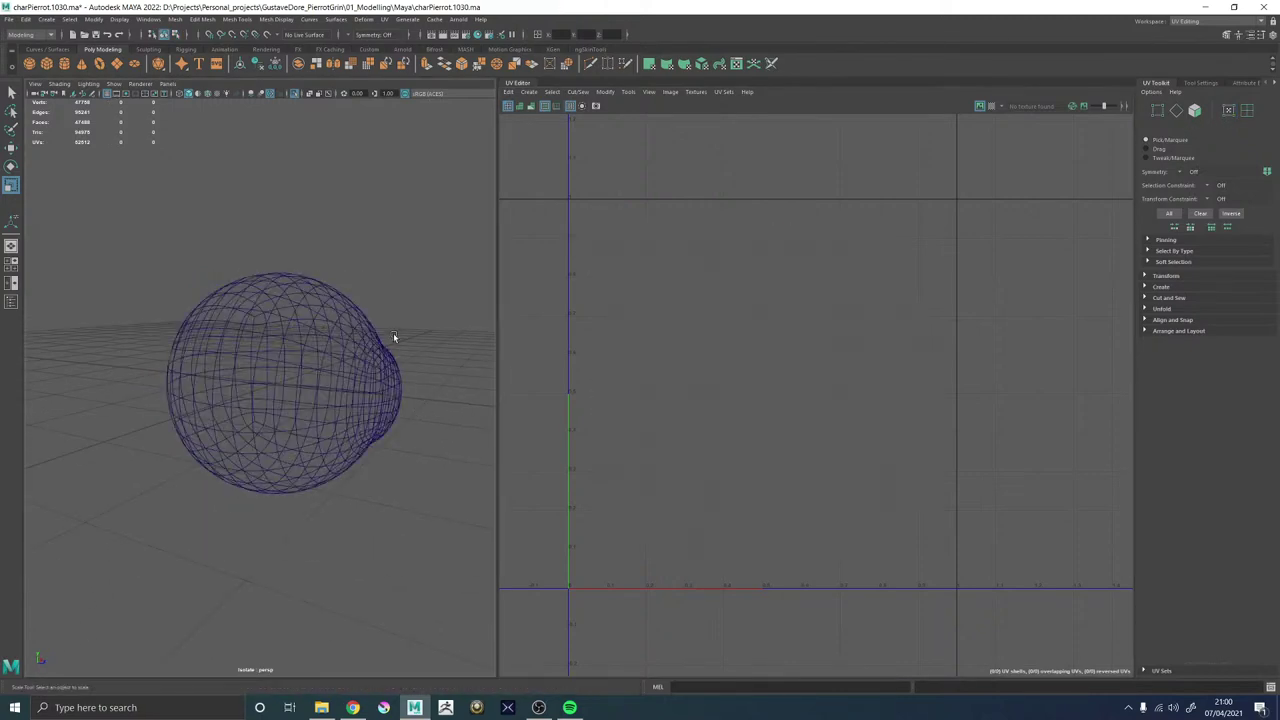
left_click_drag(341, 197, 338, 180, "alt")
left_click(293, 94)
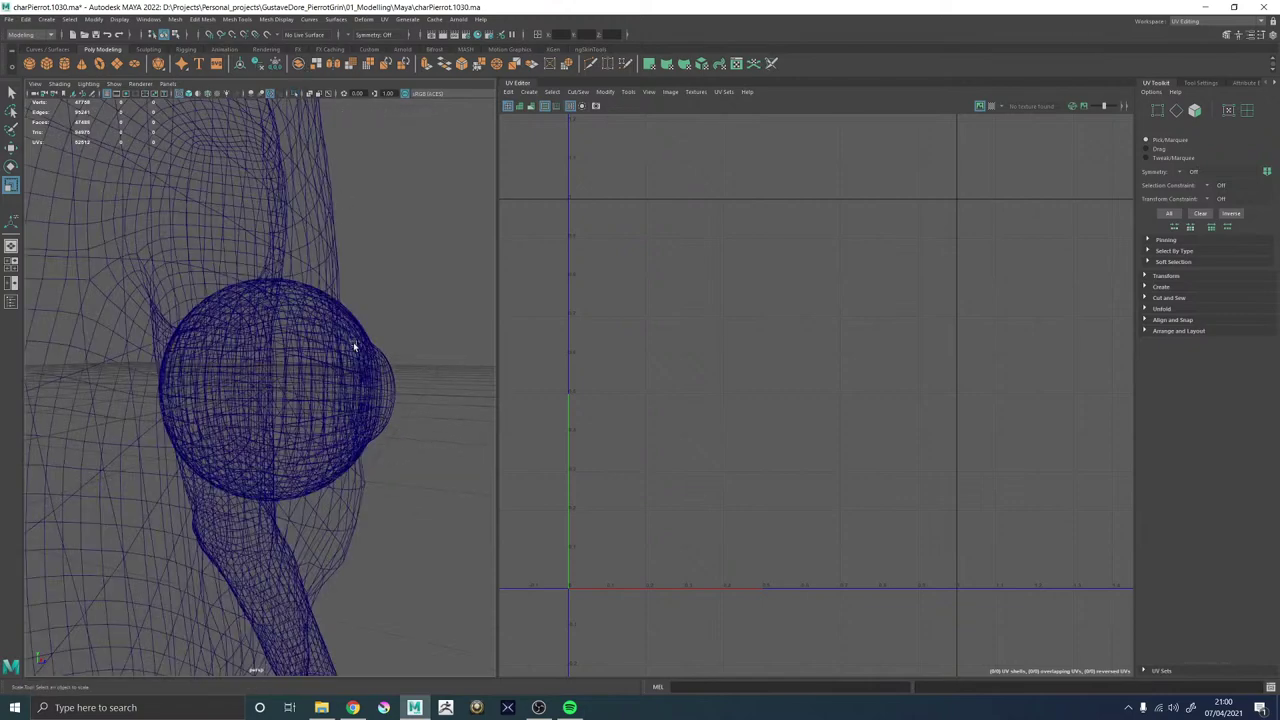
Delete the leftover pCube3 sphere enclosed by the cornea.
left_click_drag(354, 346, 337, 298, "alt")
left_click(291, 315)
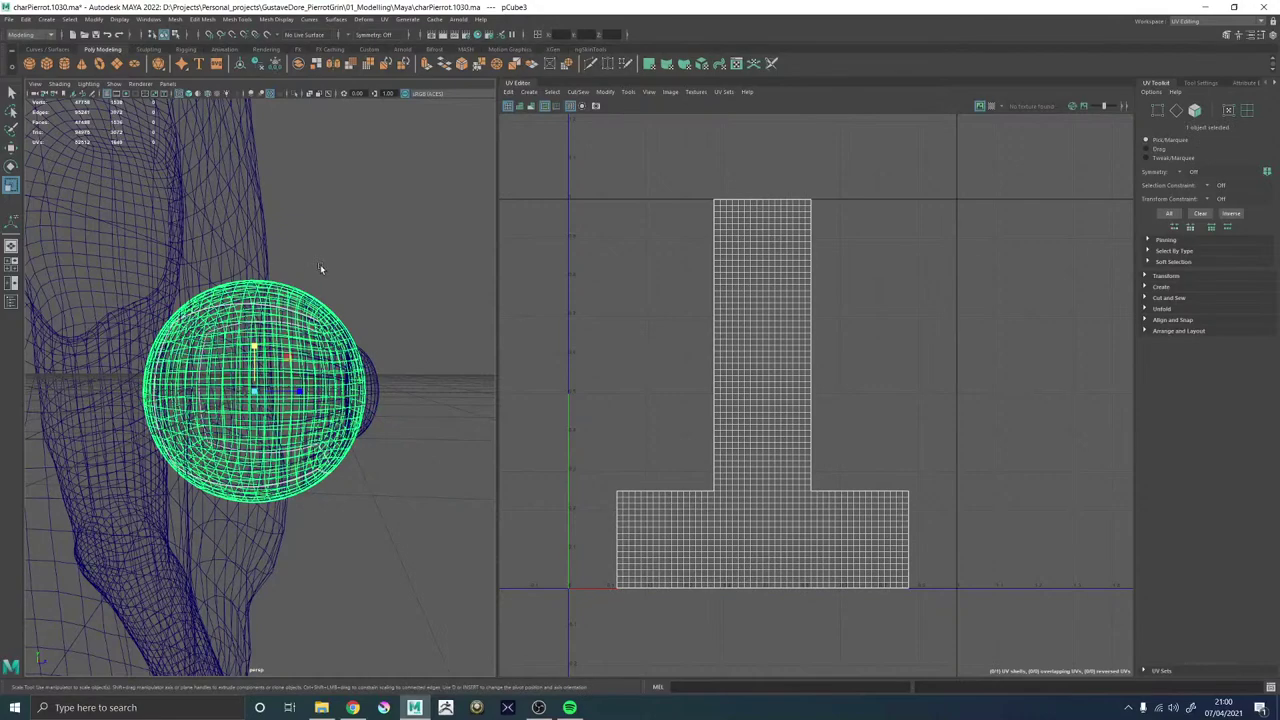
left_click(379, 373, "shift")
left_click(280, 304)
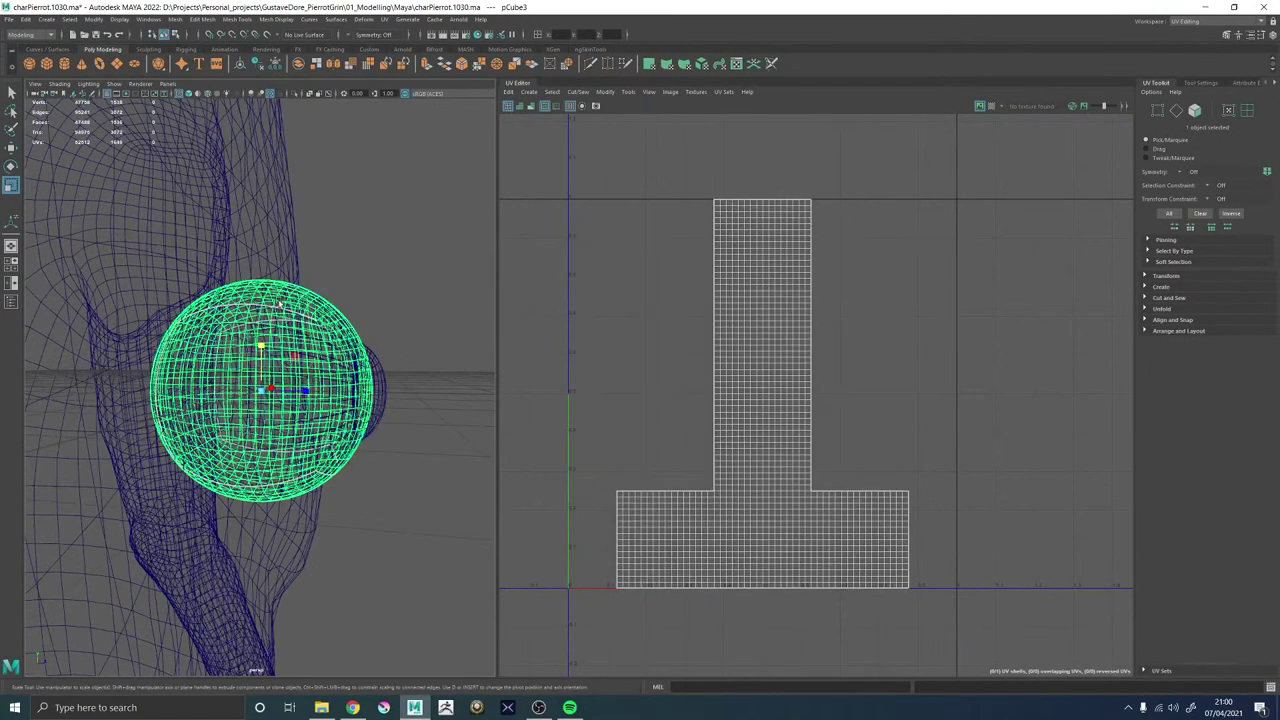
left_click_drag(307, 297, 313, 296, "alt")
left_click(313, 296)
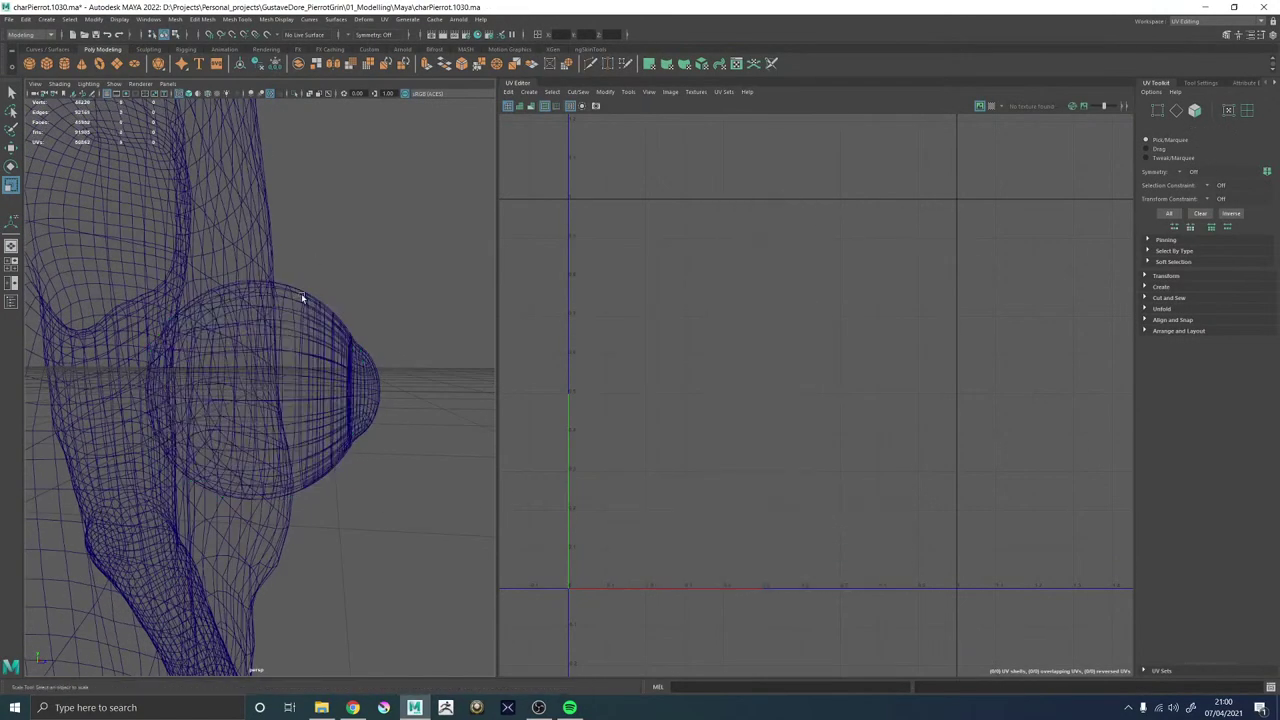
Select the Eye_Iris_GEO mesh and apply a planar UV projection to it.
left_click(301, 295)
left_click(372, 362)
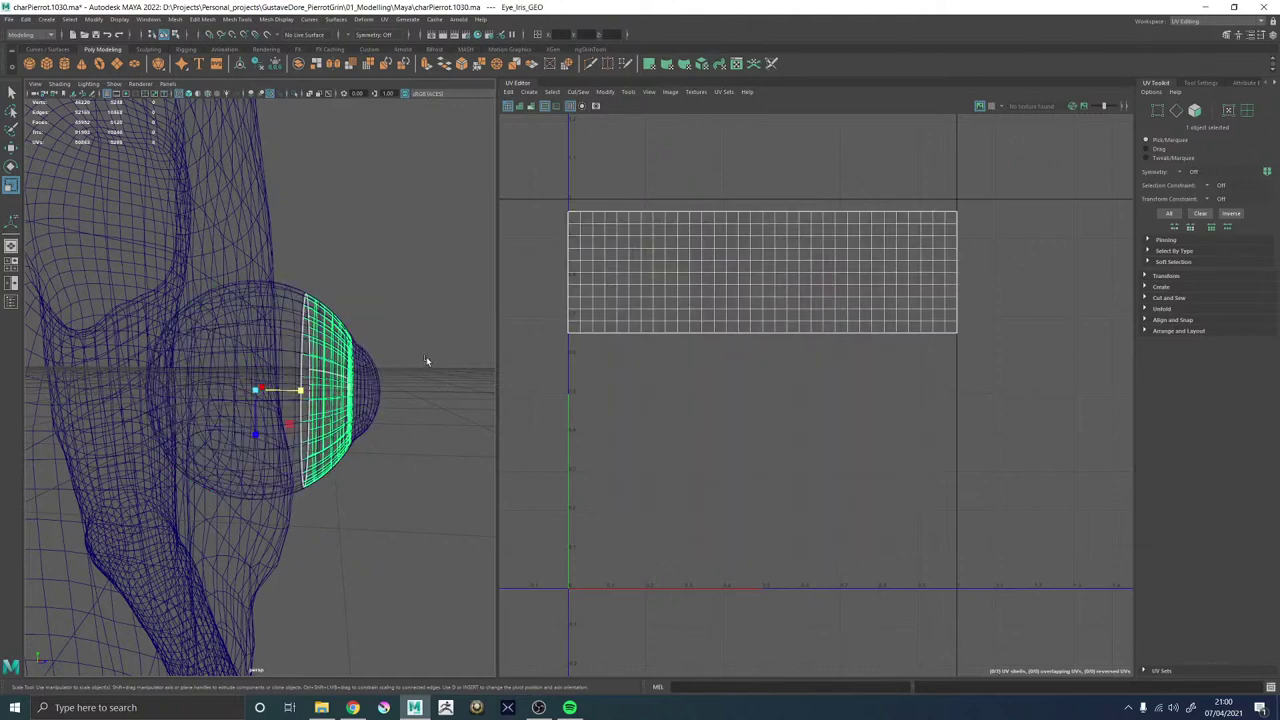
left_click_drag(414, 397, 673, 400, "alt")
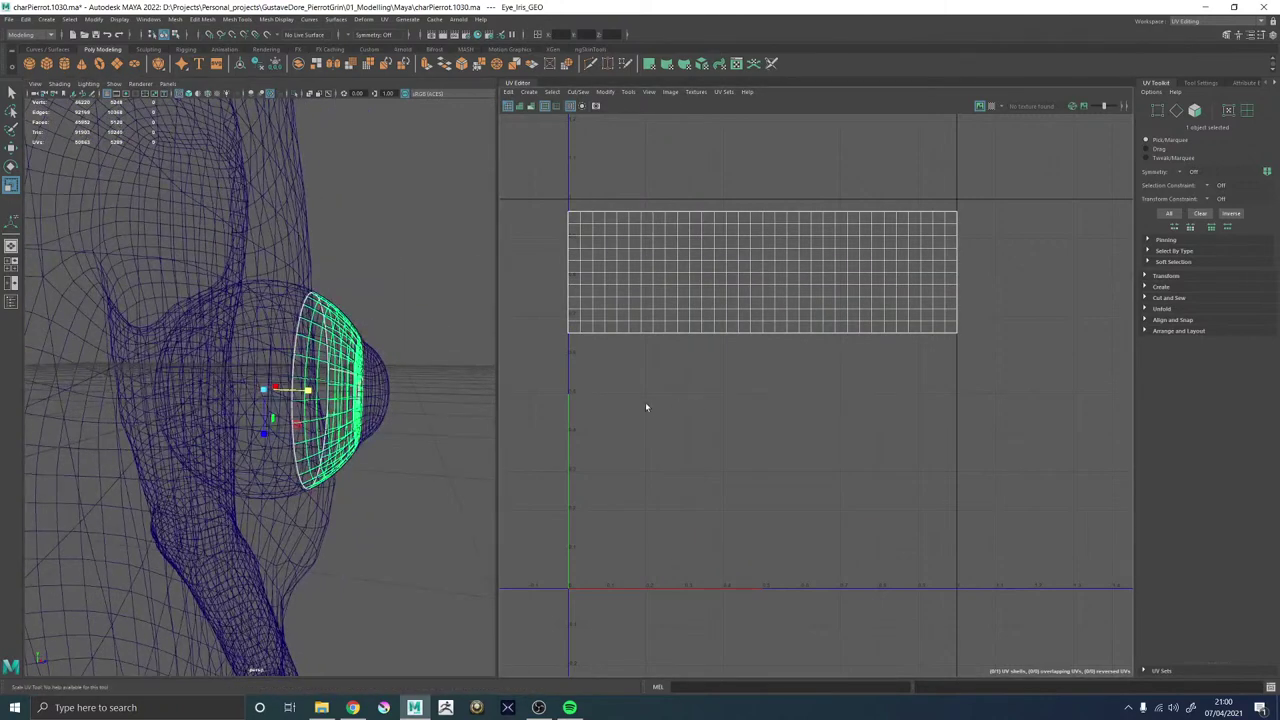
right_click(738, 397)
right_click(403, 256, "shift")
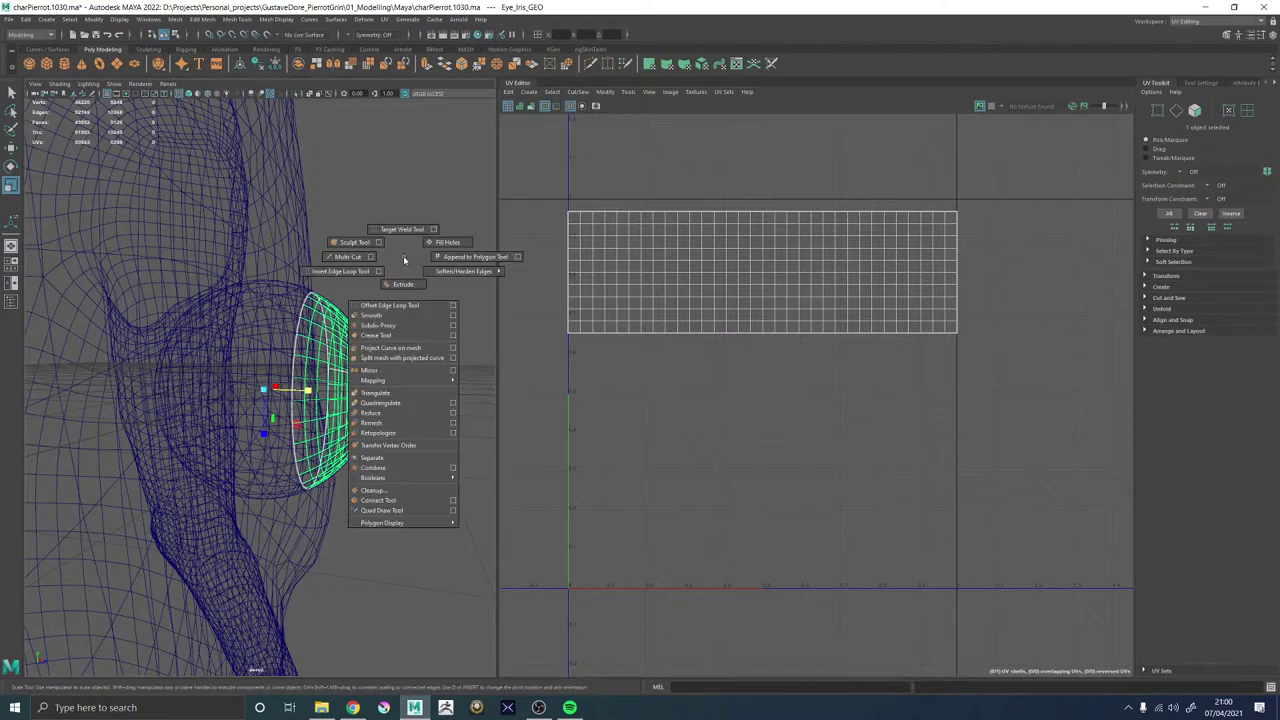
mouse_move(421, 381)
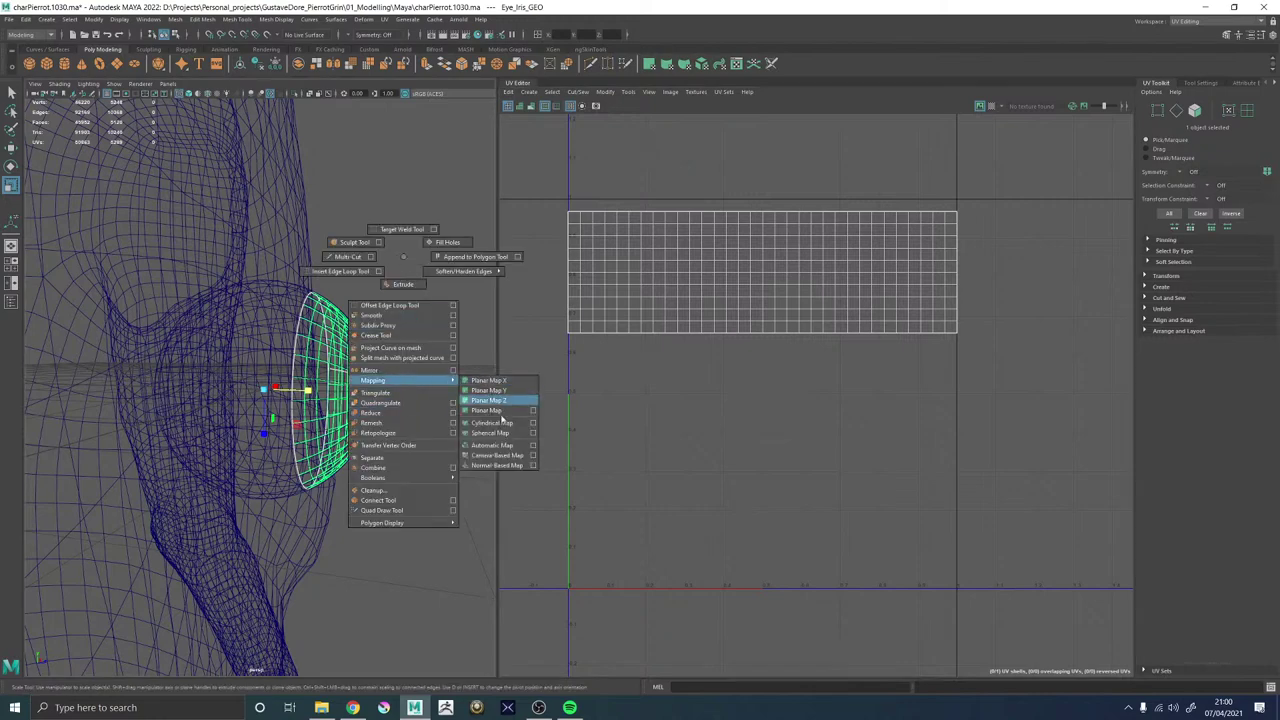
left_click(500, 410)
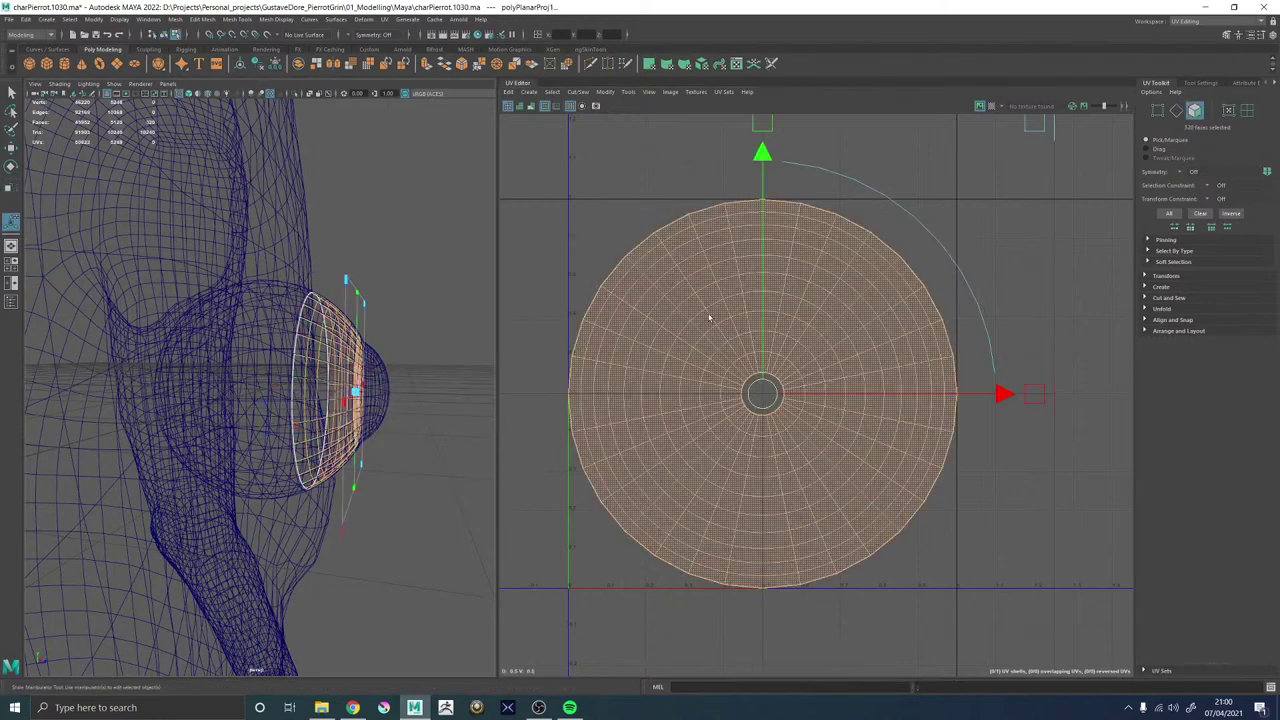
Select all of the iris's UVs and lay out the shell with Packing Resolution 256 and Shell Pre-Rotation Align Y to V.
right_click_drag(709, 318, 590, 320, "ctrl")
right_click_drag(792, 317, 694, 354, "shift")
key("r")
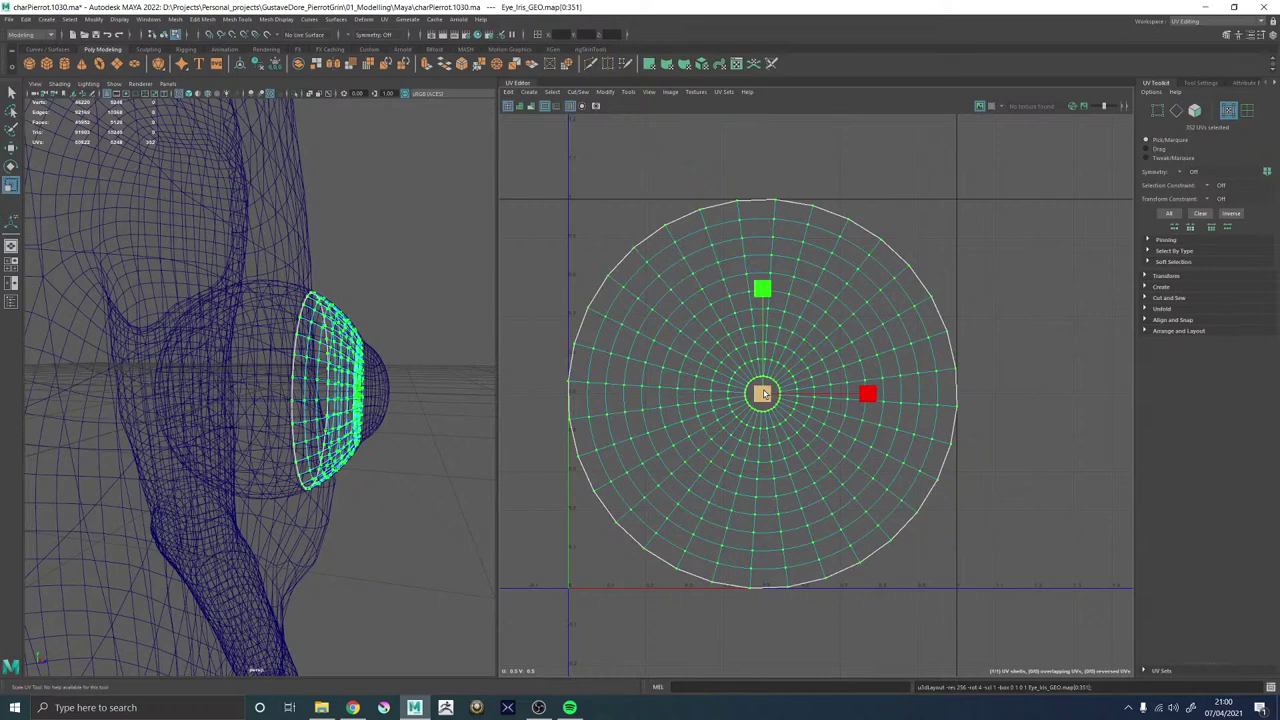
left_click_drag(763, 394, 759, 394)
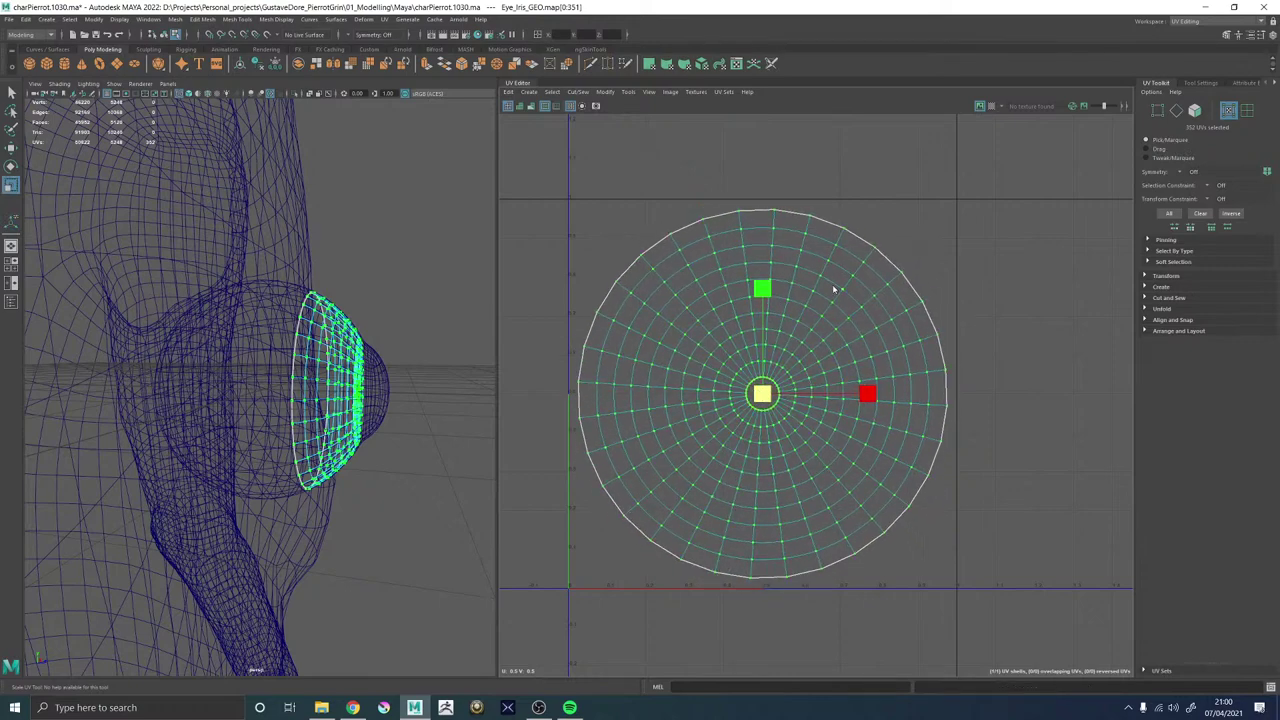
right_click_drag(831, 286, 778, 315, "shift")
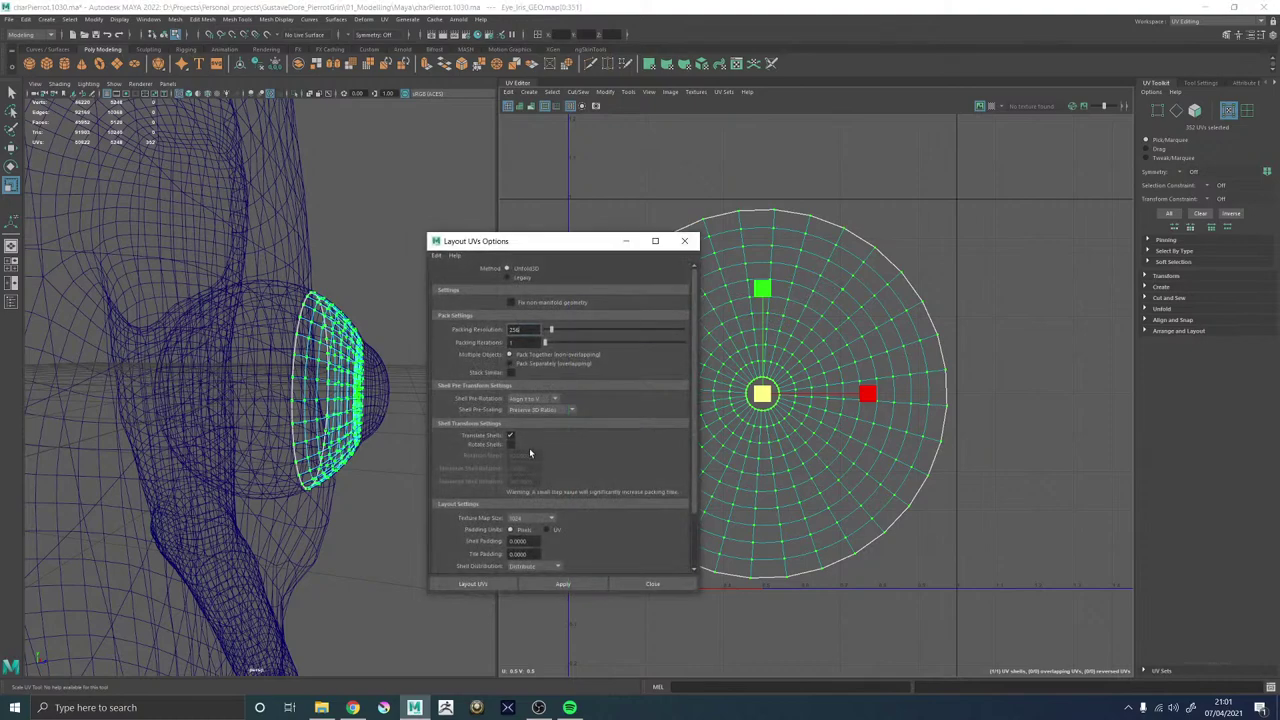
left_click(562, 583)
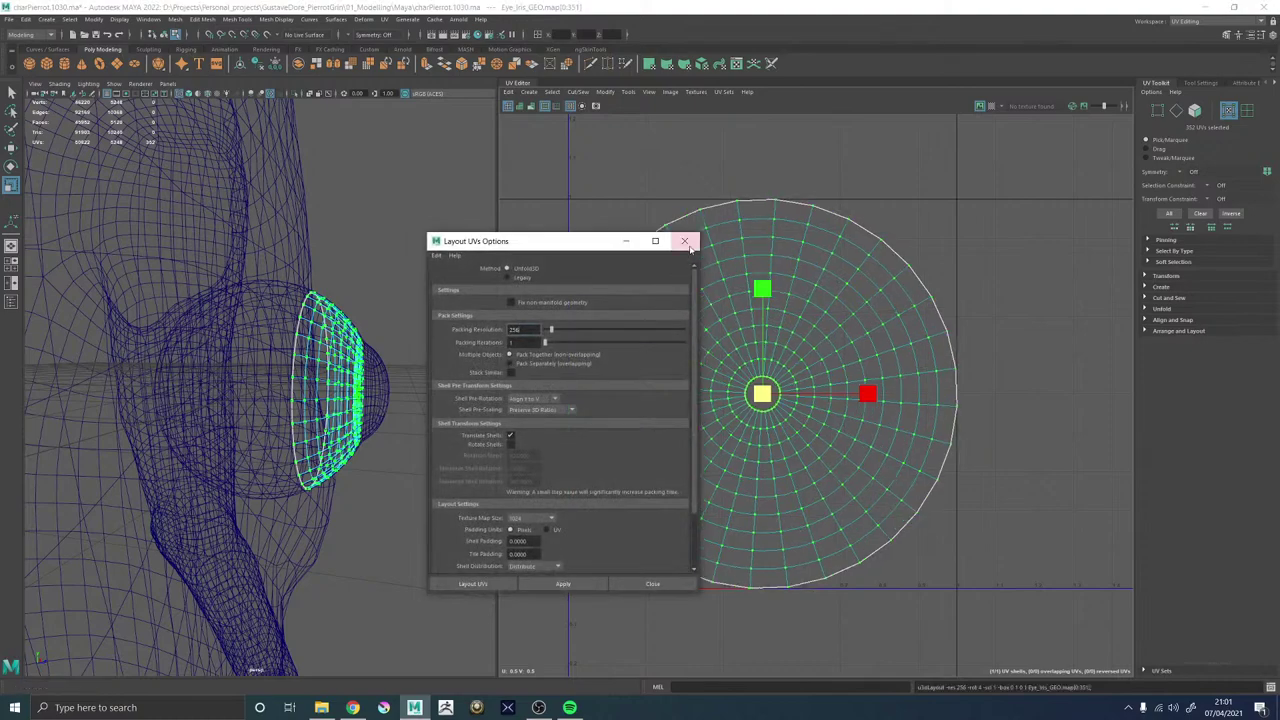
left_click(684, 241)
Rotate the iris UV shell slightly so its spokes line up vertically and horizontally, and shrink it just inside the UV tile.
left_click_drag(370, 301, 268, 302, "alt")
key("e")
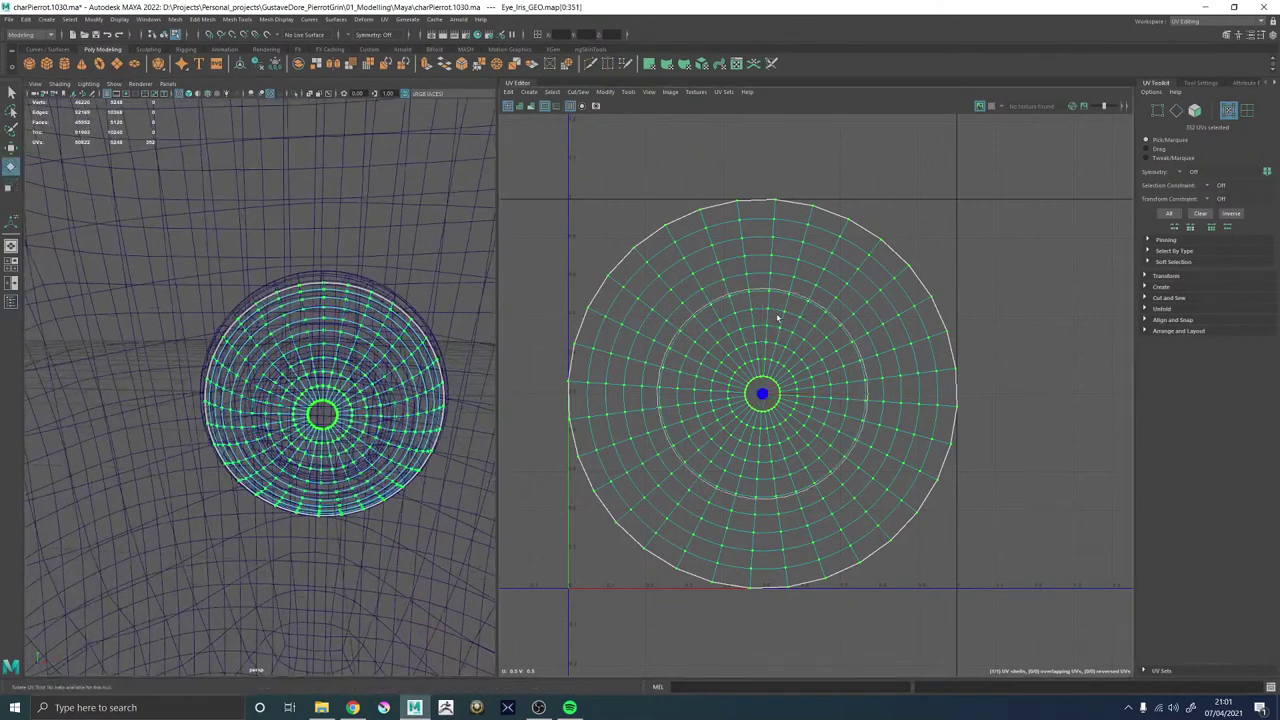
left_click_drag(781, 297, 772, 296)
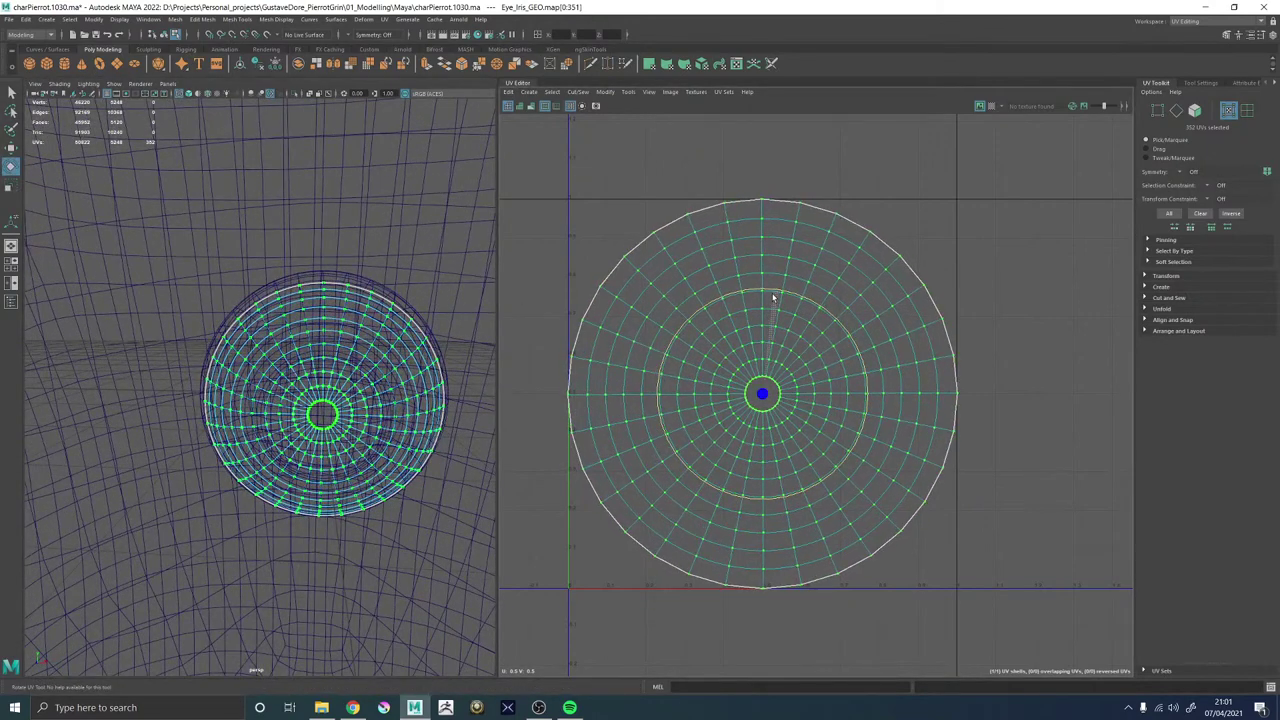
key("r")
left_click_drag(762, 393, 807, 390)
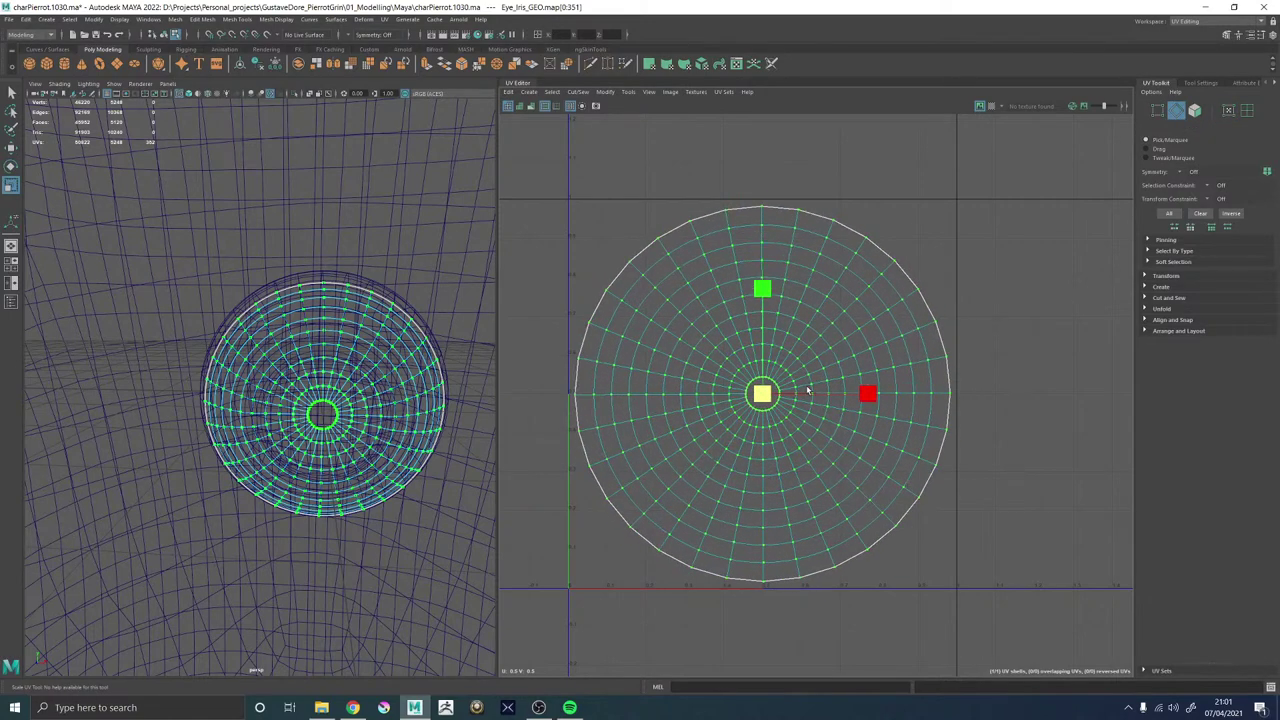
Return to object selection and select the cornea mesh.
left_click_drag(386, 284, 434, 238, "alt")
key("F8")
left_click(338, 281)
left_click_drag(338, 281, 408, 286, "alt")
left_click_drag(341, 286, 398, 325)
left_click(378, 380)
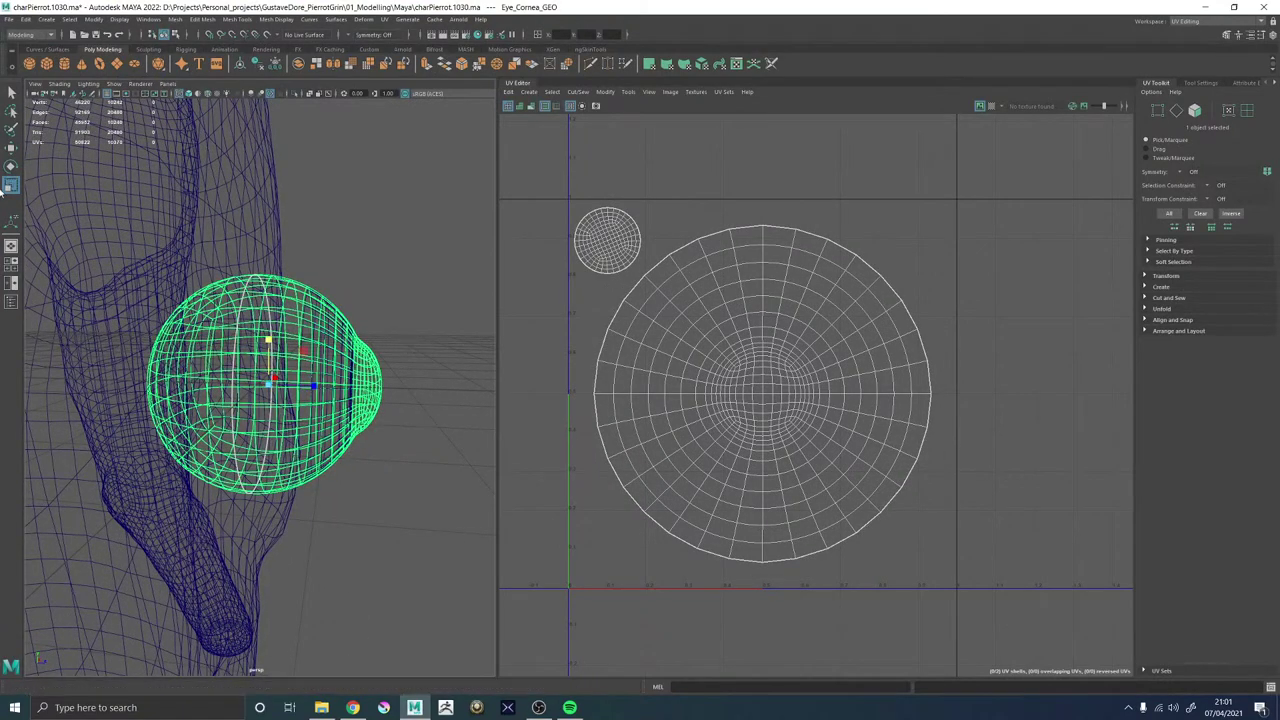
Switch to the Maya Classic workspace and expand Eye_GRP to list its meshes.
left_click(1242, 22)
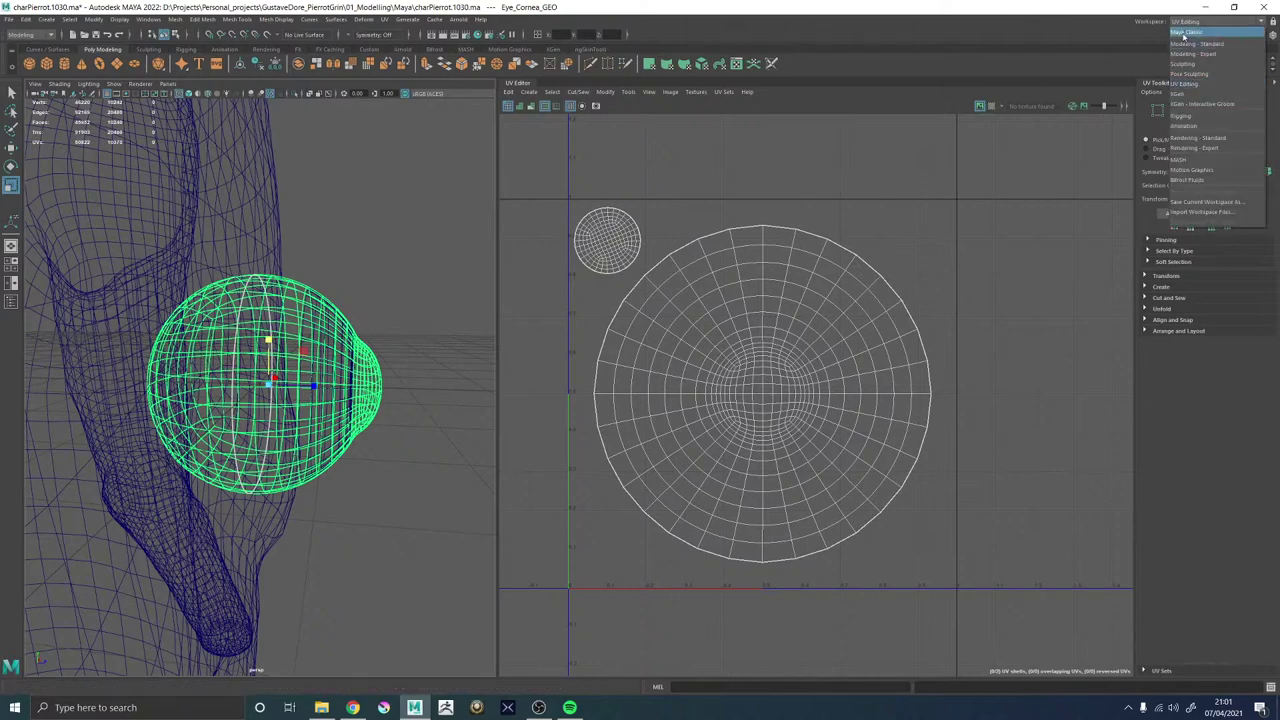
left_click(1195, 36)
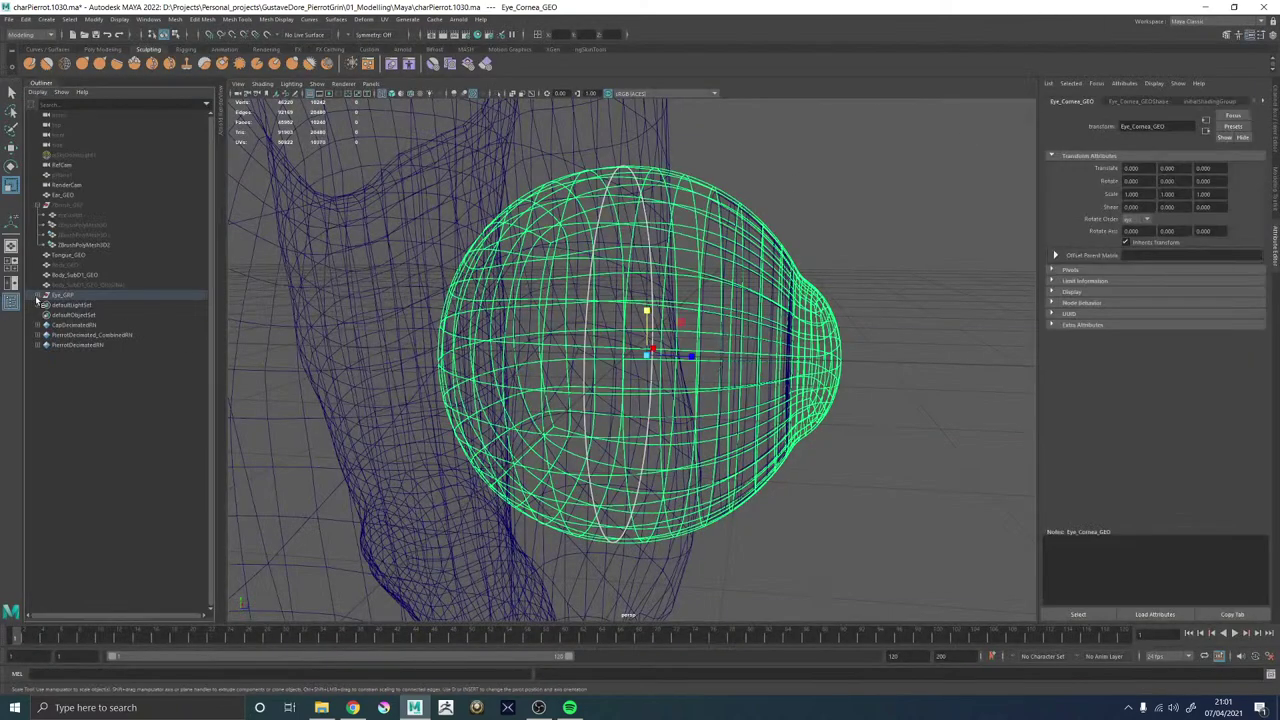
left_click(40, 296)
Create a polygon cube at the origin, inside the eye.
left_click_drag(637, 306, 757, 284, "alt")
left_click(807, 247)
right_click(739, 234, "shift")
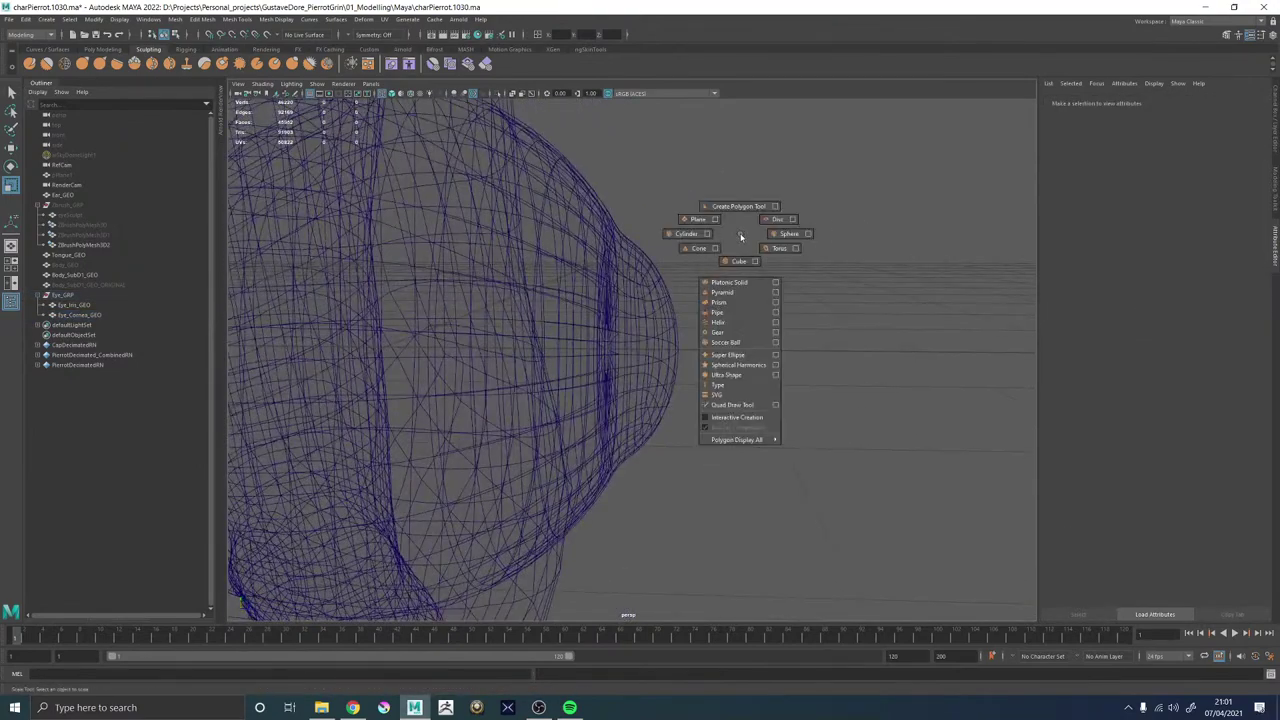
left_click(738, 261)
left_click_drag(738, 261, 608, 315, "alt")
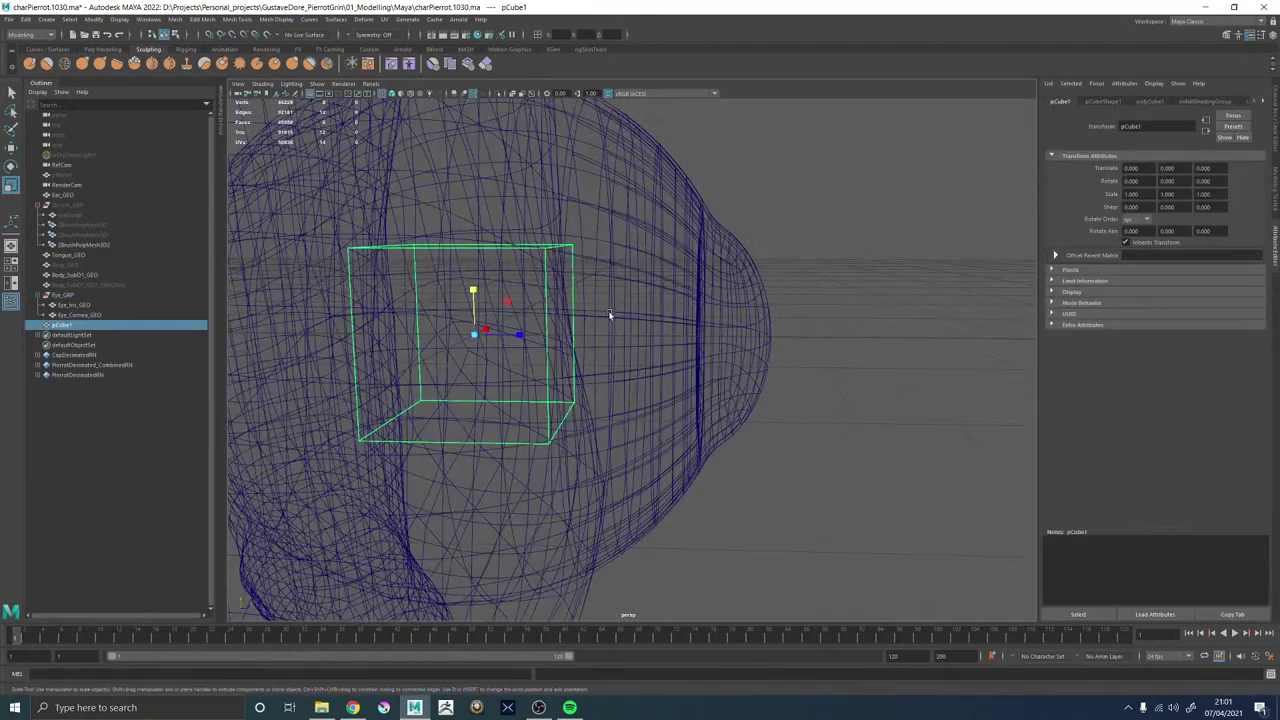
key("r")
left_click_drag(519, 334, 476, 333)
key("ctrl+z")
Smooth the cube by one division level.
right_click(842, 266, "shift")
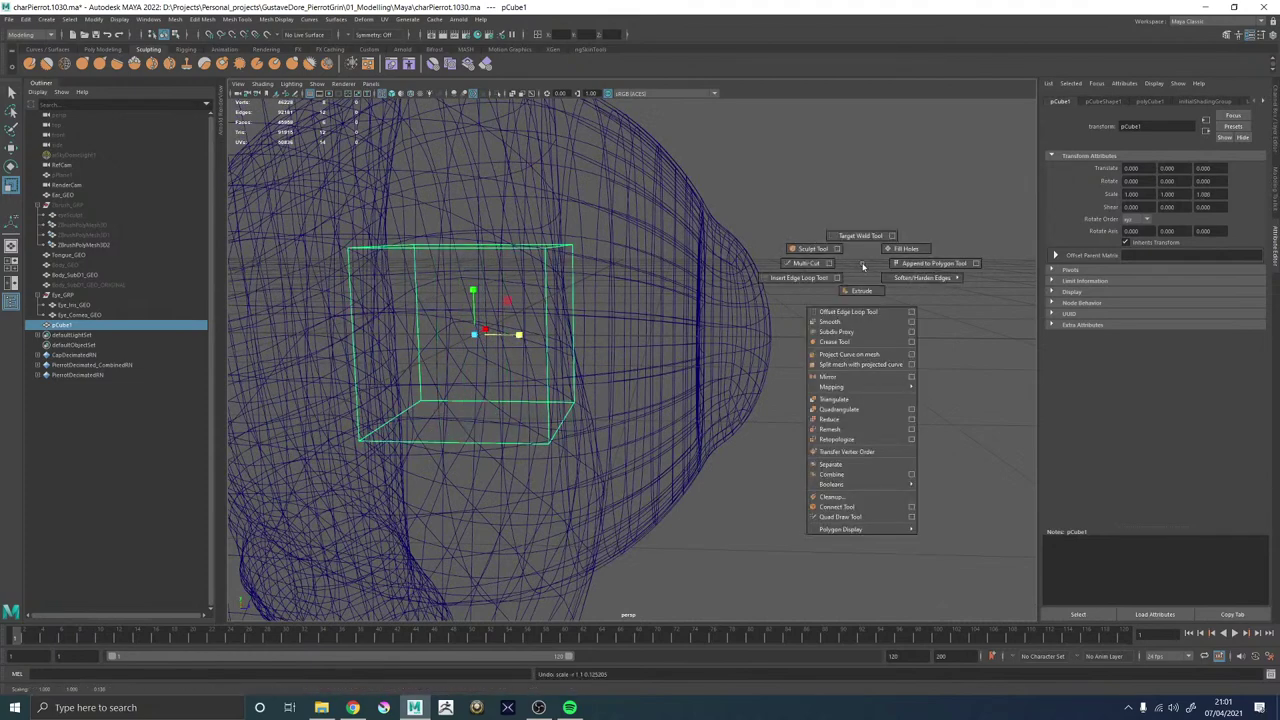
left_click(828, 320)
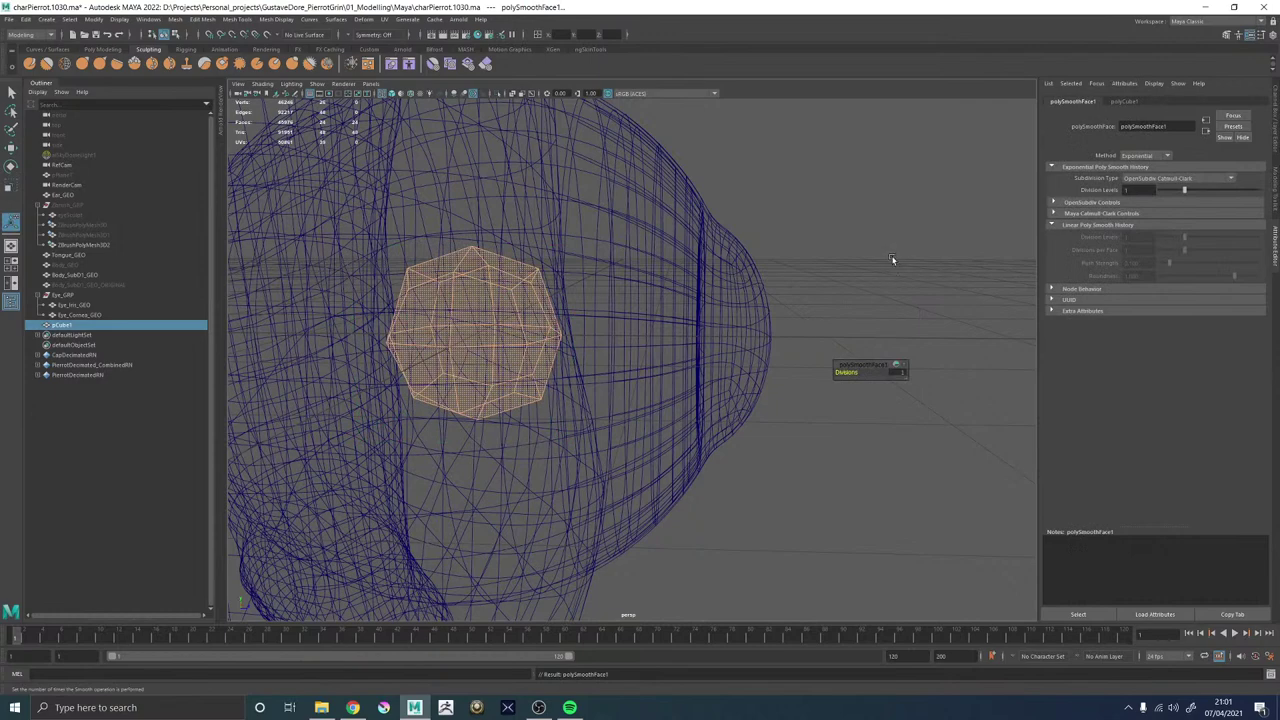
left_click_drag(892, 260, 747, 338, "alt")
key("q")
left_click(917, 218)
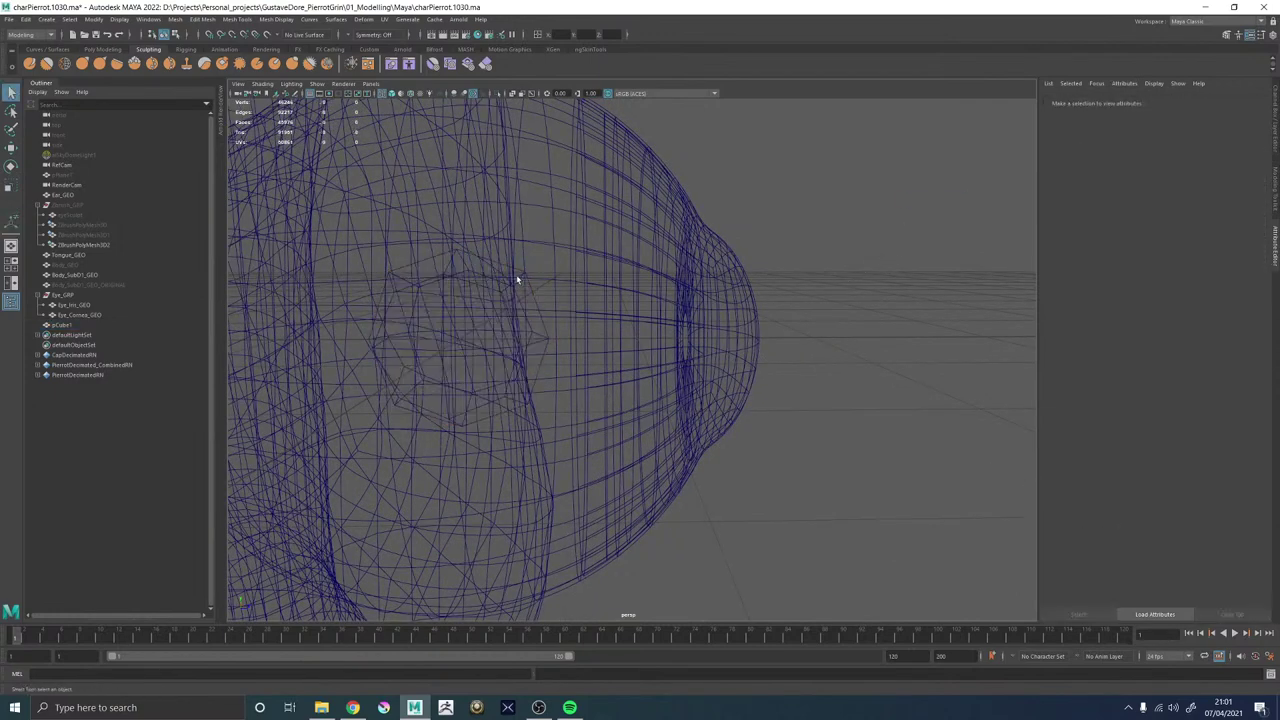
Select the smoothed cube in object mode and apply a Sculpt deformer to round it into a sphere.
left_click_drag(517, 277, 535, 258)
left_click_drag(622, 292, 677, 272, "ctrl")
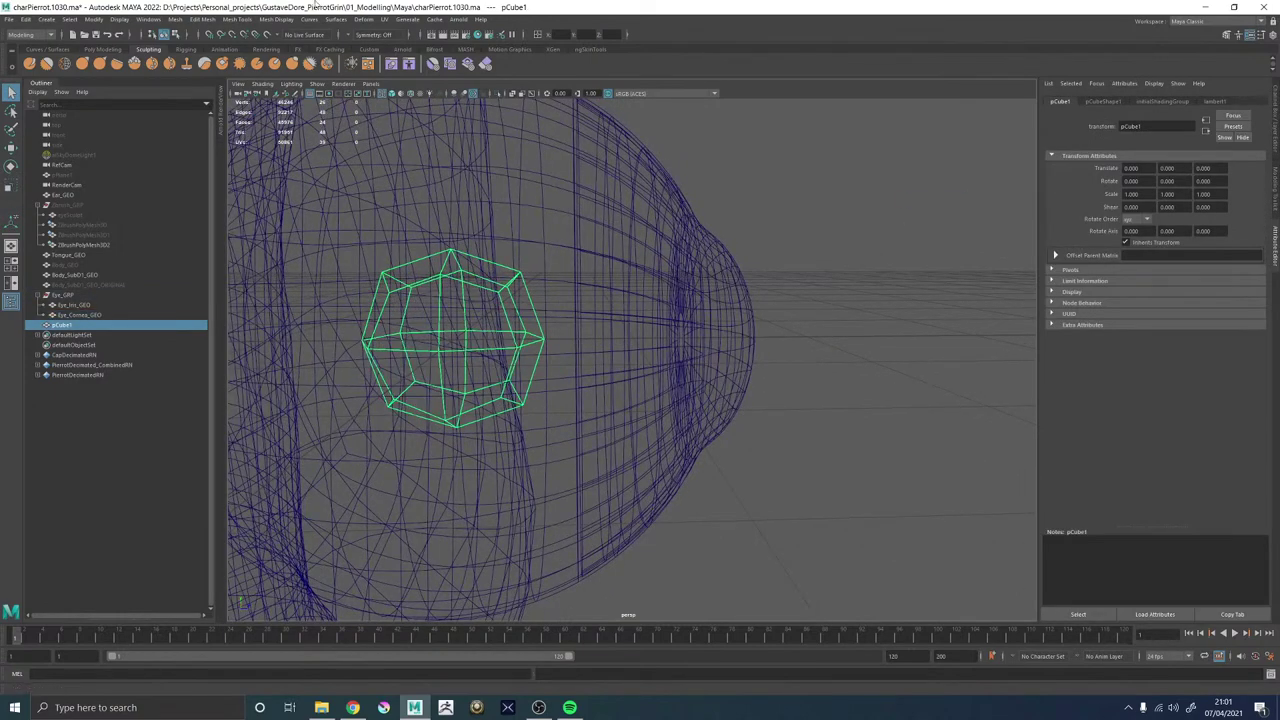
left_click(364, 19)
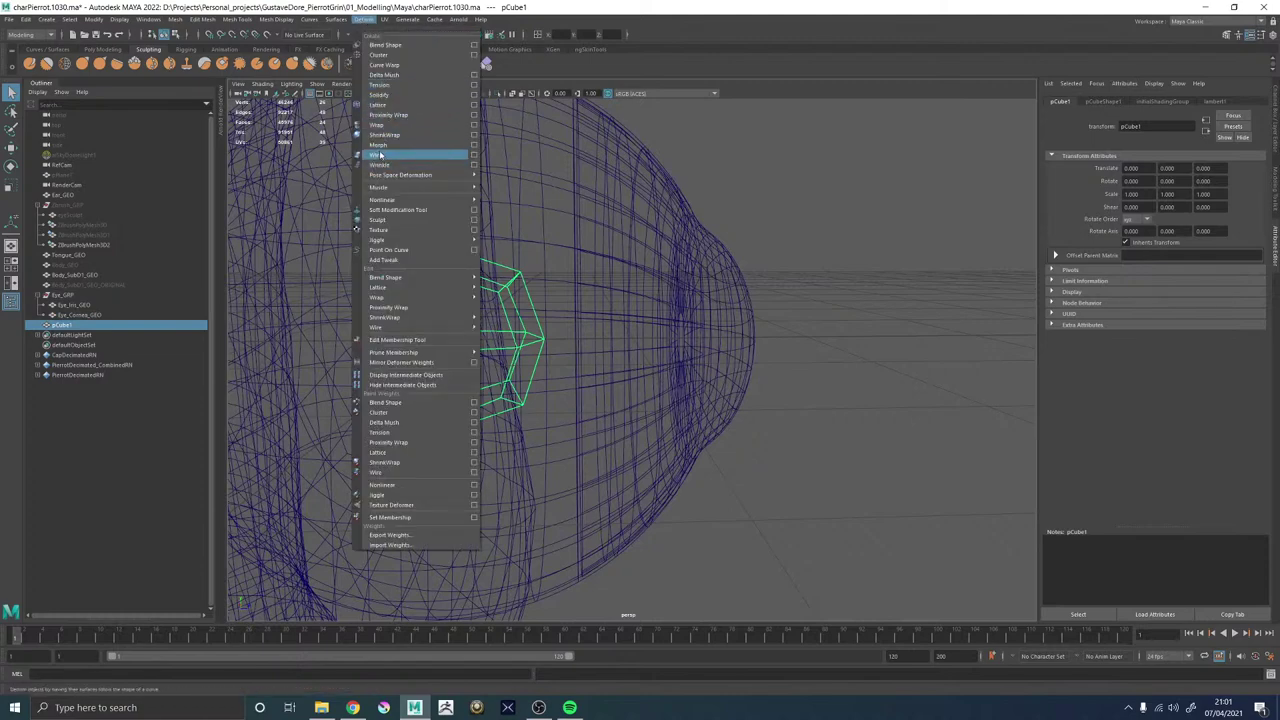
left_click(378, 219)
left_click_drag(534, 264, 678, 295, "alt")
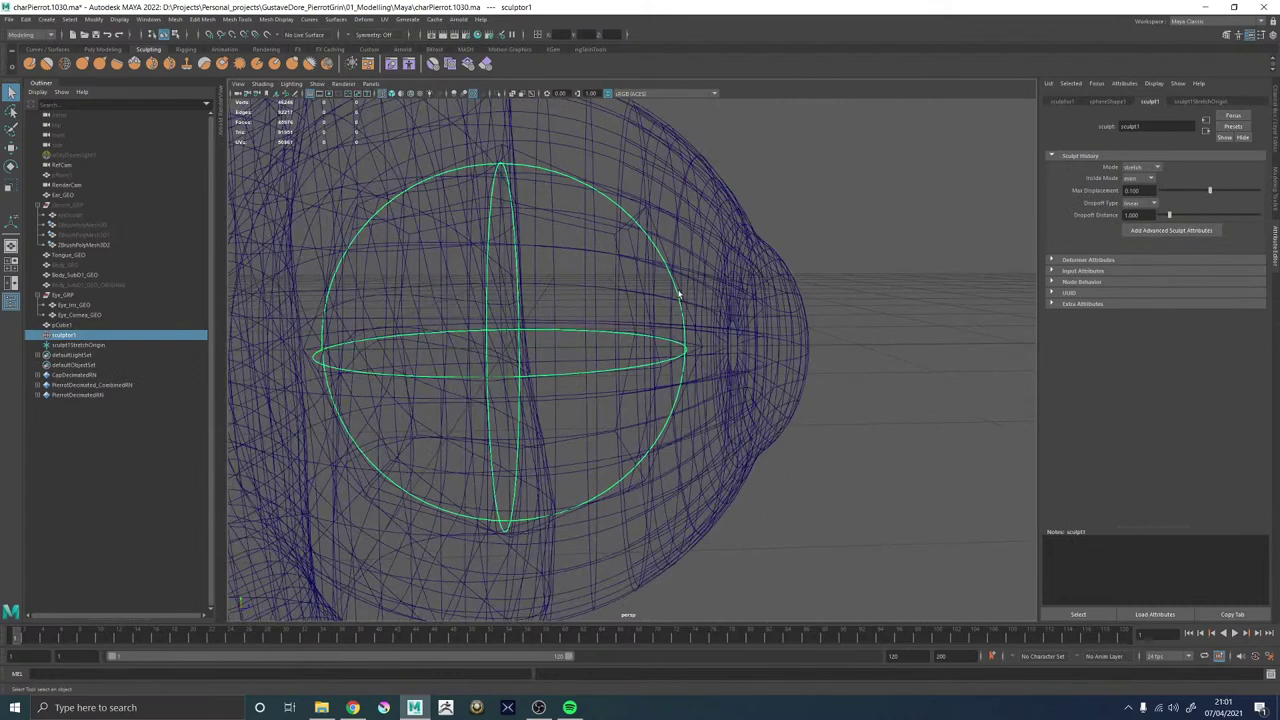
Bake the Sculpt deformer into the rounded cube and flatten the mesh along Z into a thin disc.
left_click_drag(618, 180, 627, 209)
left_click_drag(712, 170, 756, 249, "ctrl")
key("r")
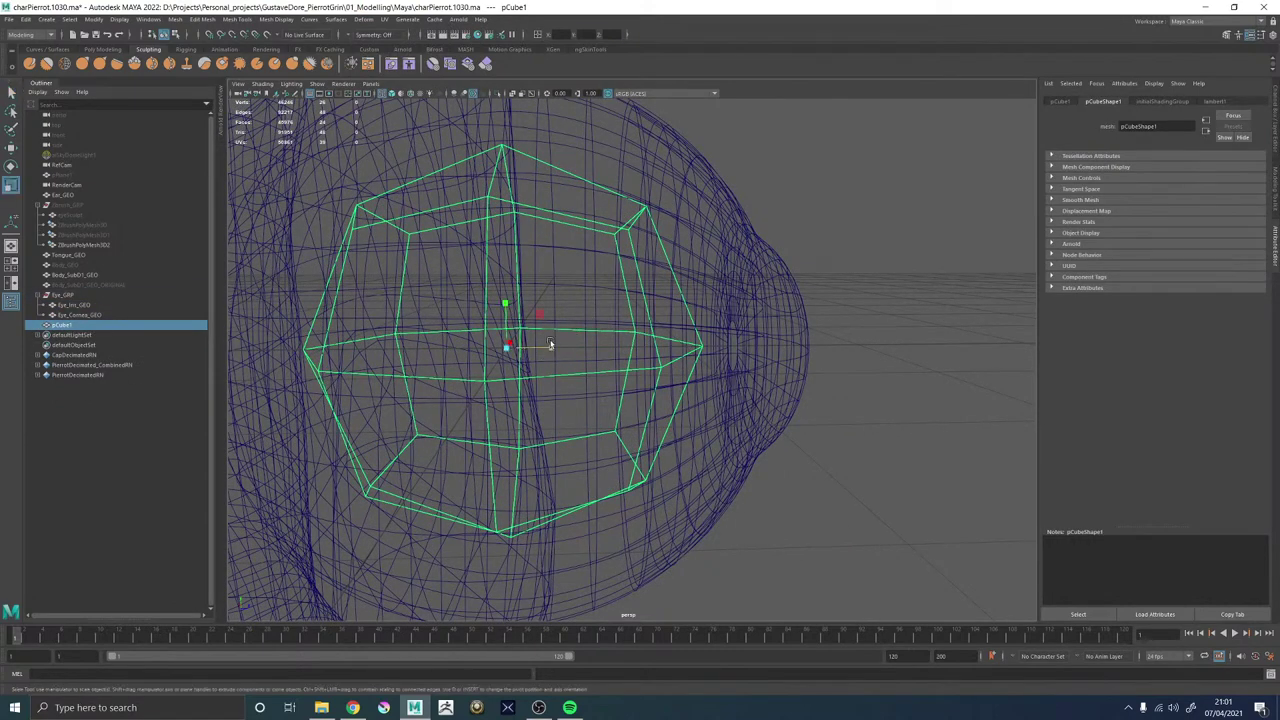
left_click_drag(550, 349, 509, 352)
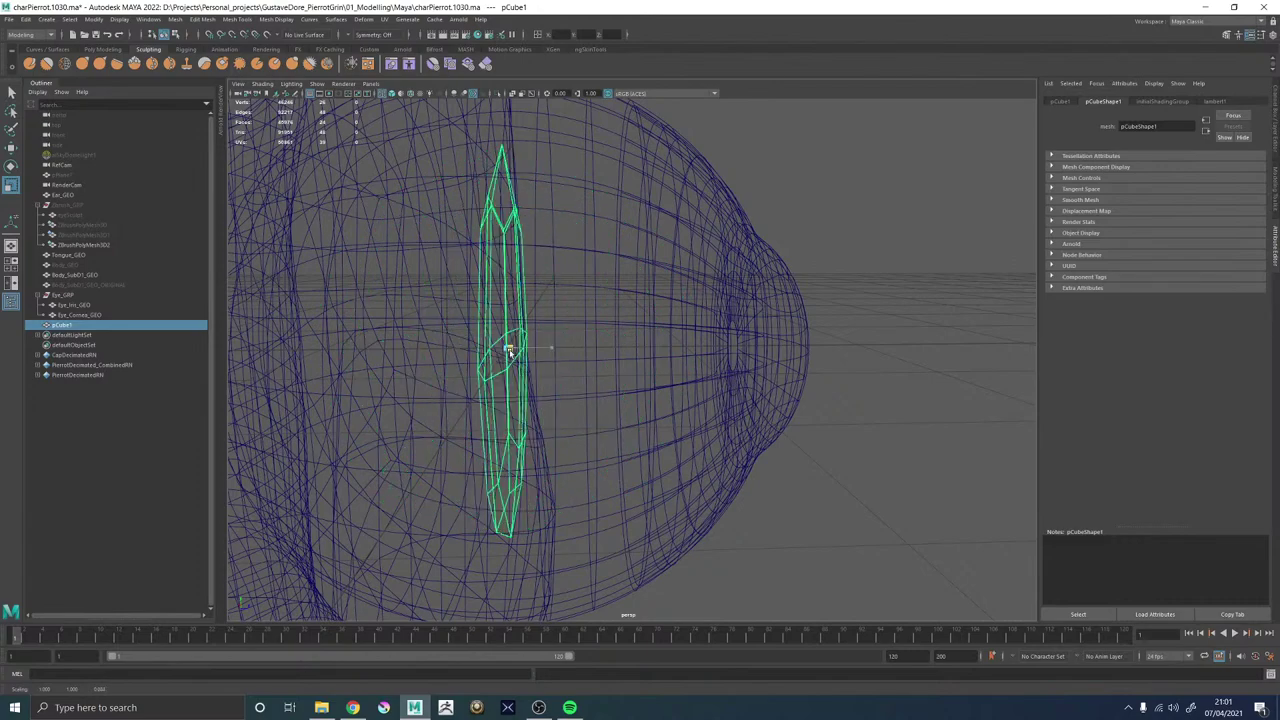
Smooth the disc by one division level and adjust its thickness along Z to form a lens.
right_click_drag(888, 226, 856, 229, "shift")
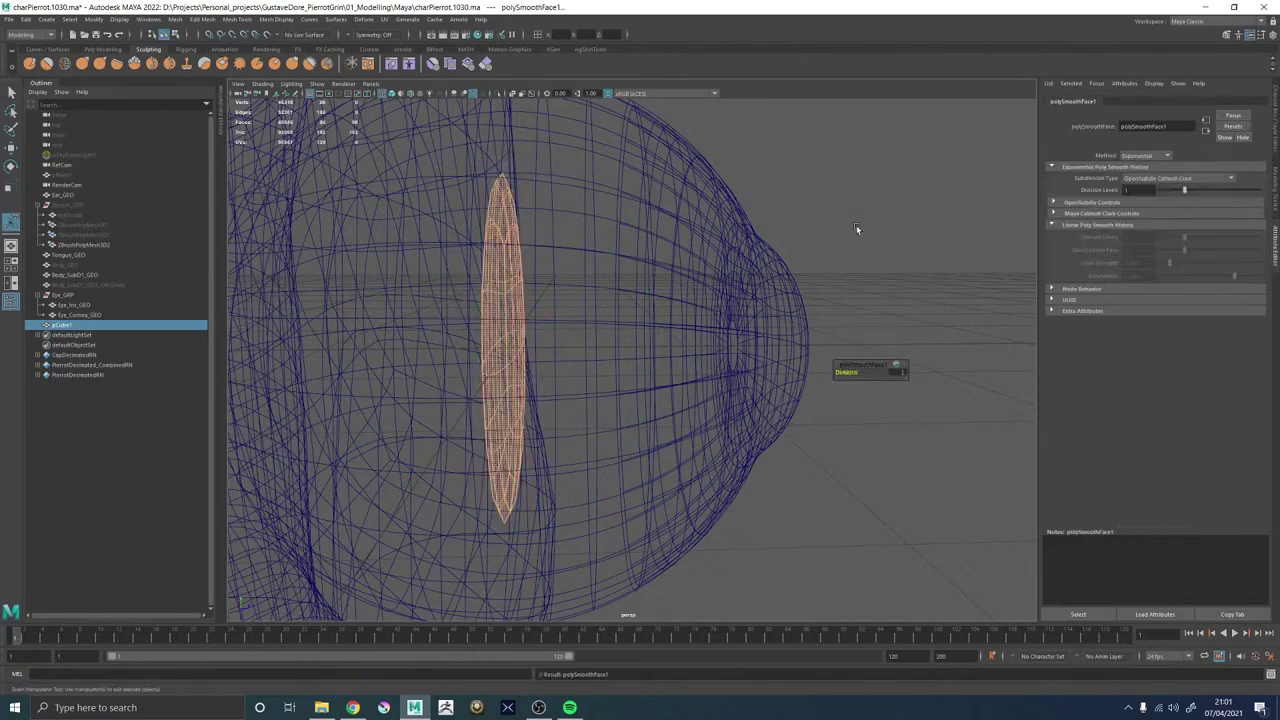
mouse_move(808, 245)
left_mouse_down("alt")
mouse_move(767, 246)
mouse_move(808, 250)
left_mouse_up("alt")
key("r")
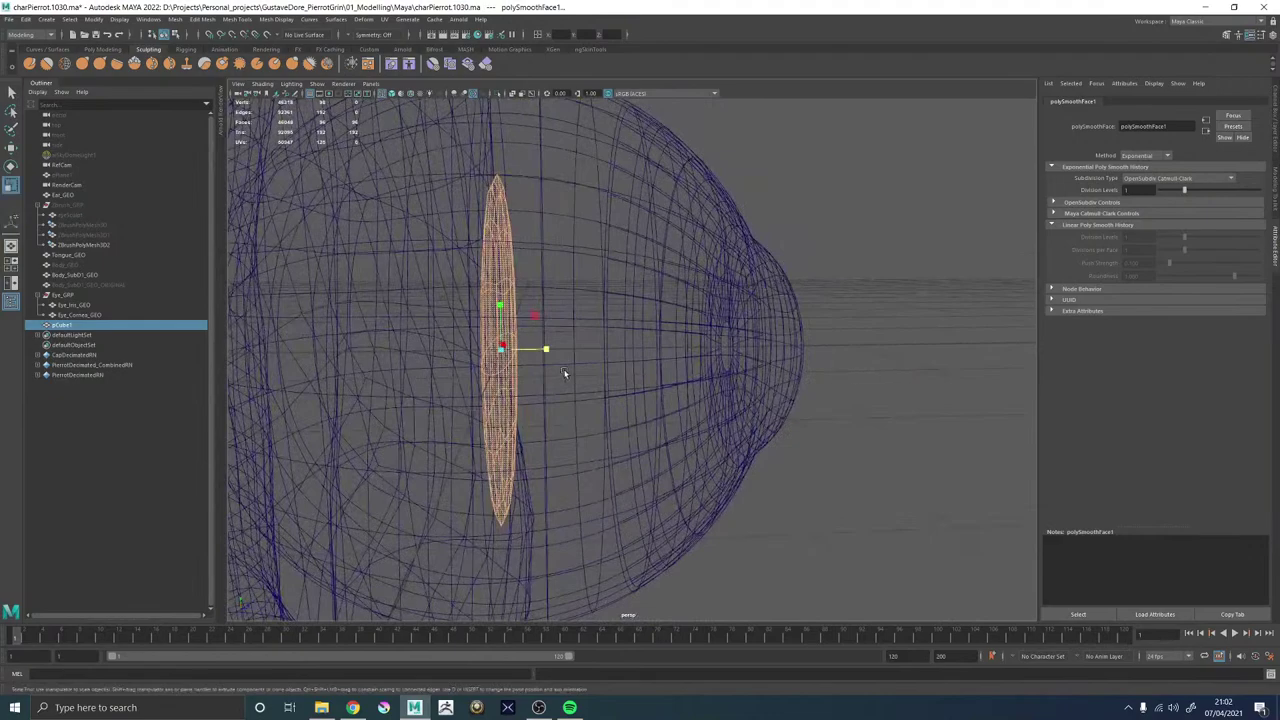
left_click_drag(550, 350, 762, 225)
Move the lens forward to sit just behind the iris opening and return to object selection.
key("w")
left_click(755, 228)
left_click_drag(746, 300, 762, 225, "ctrl")
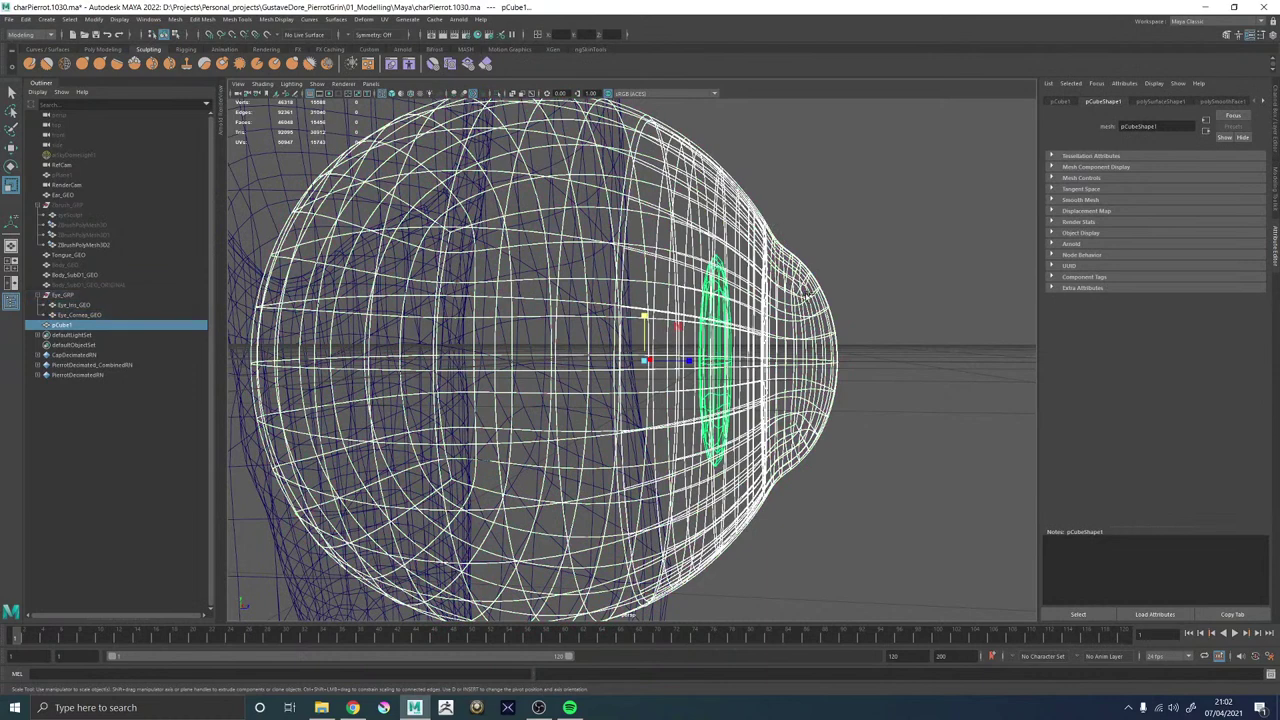
Center the pivot of the lens mesh on its own geometry.
left_click_drag(770, 335, 792, 346, "alt")
key("w")
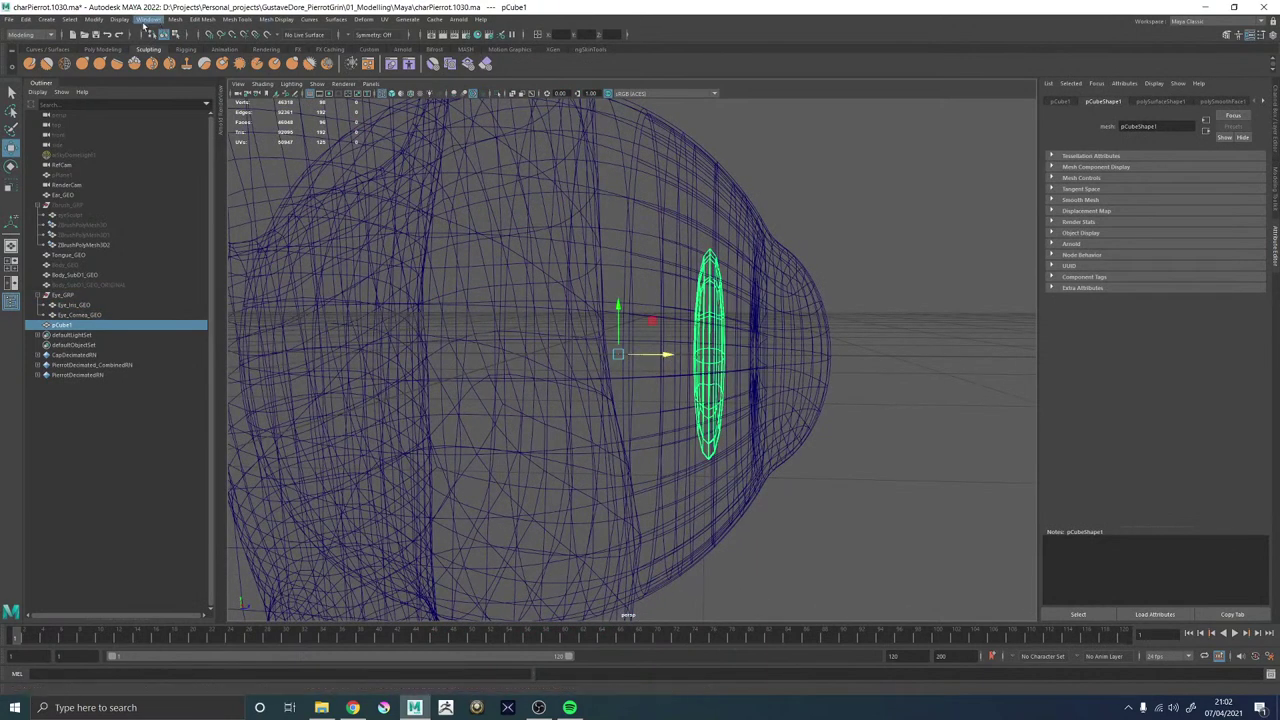
left_click(94, 19)
left_click(110, 91)
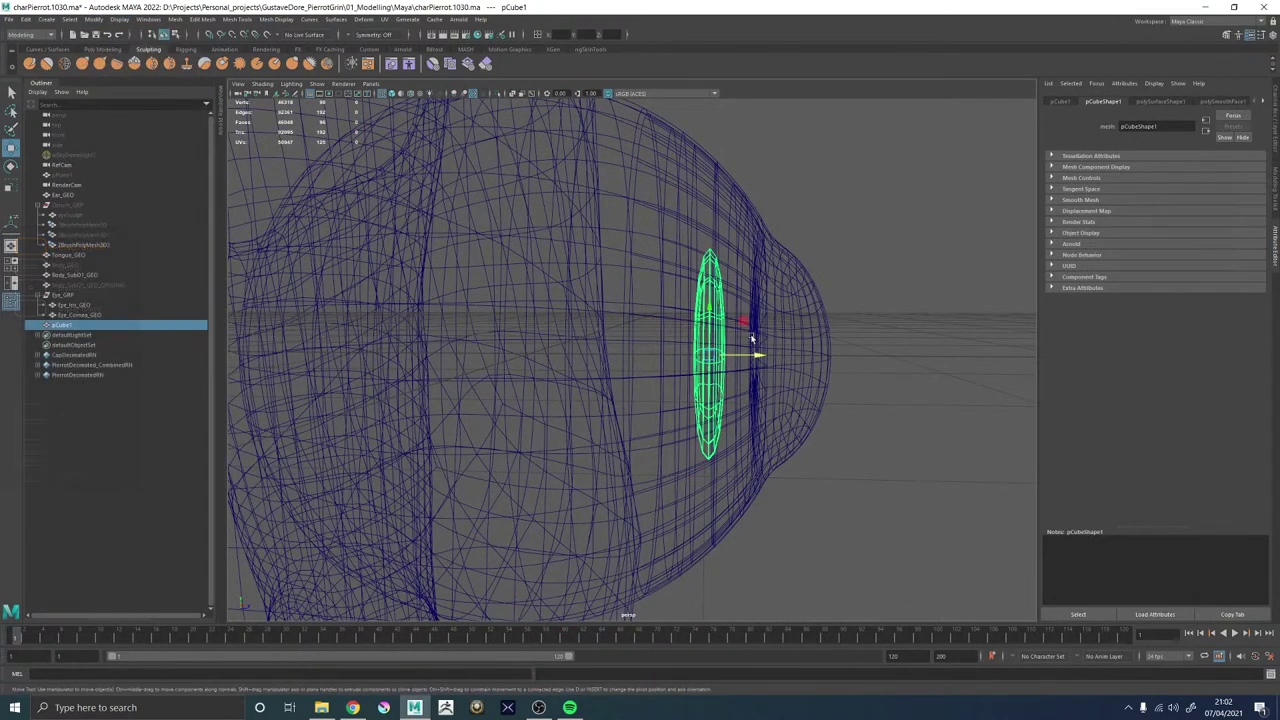
Adjust the lens position along Z so it sits behind the iris opening.
left_click_drag(757, 357, 670, 358)
key("r")
key("w")
left_click_drag(785, 355, 723, 349)
middle_click_drag(723, 349, 671, 322, "alt")
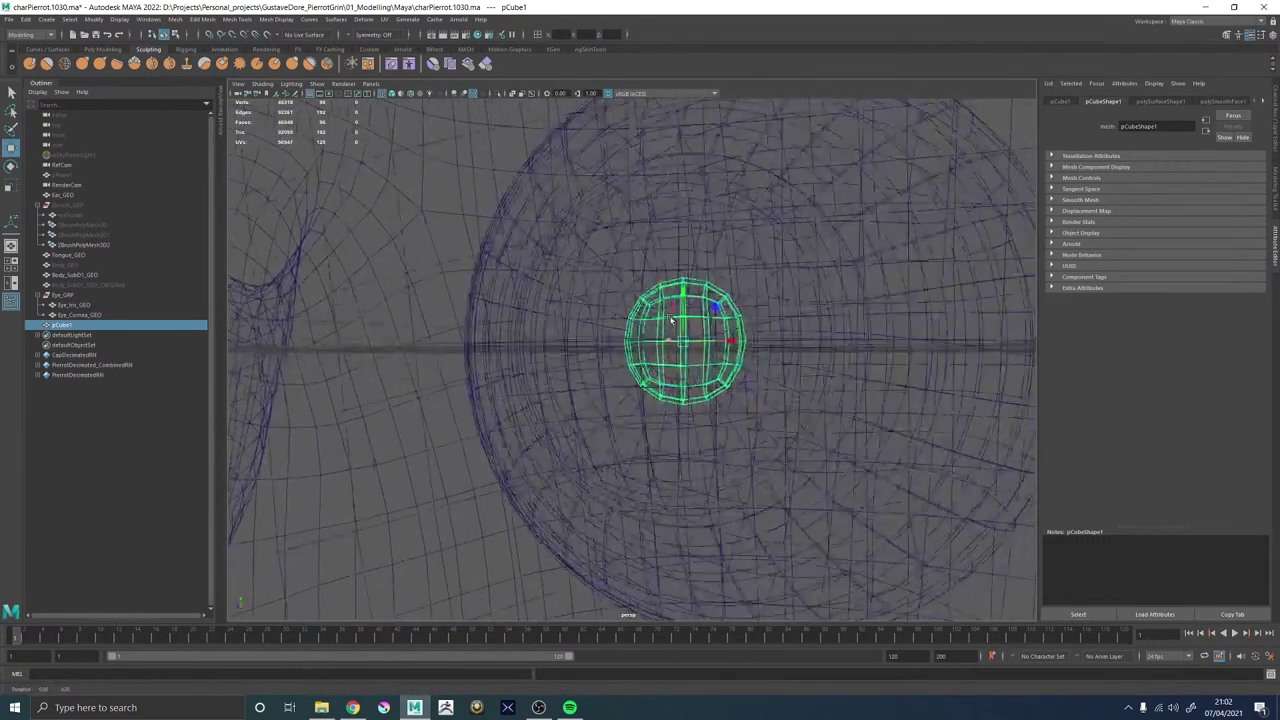
Scale the lens uniformly to fit the iris opening, fine-tune its placement, and deselect it.
right_click_drag(671, 322, 724, 357, "alt")
left_click_drag(725, 356, 543, 366, "alt")
key("e")
key("r")
middle_click_drag(458, 362, 544, 355, "alt")
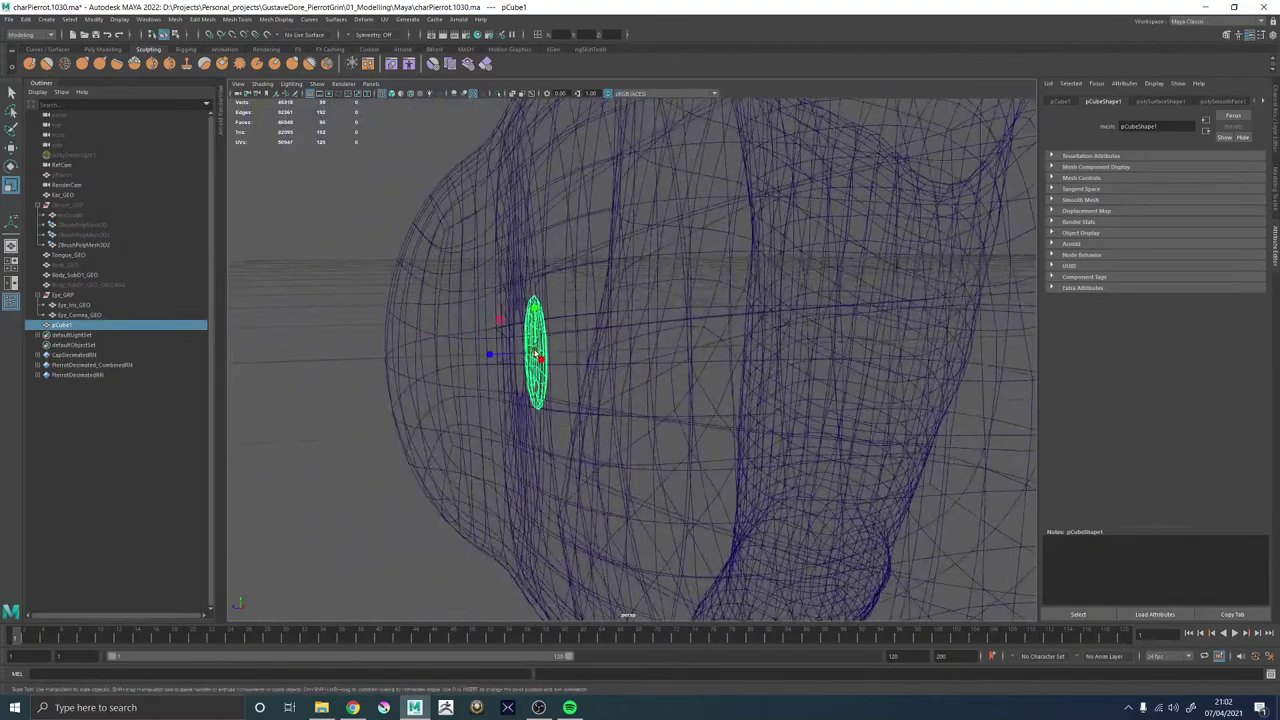
left_click_drag(536, 354, 508, 380)
key("w")
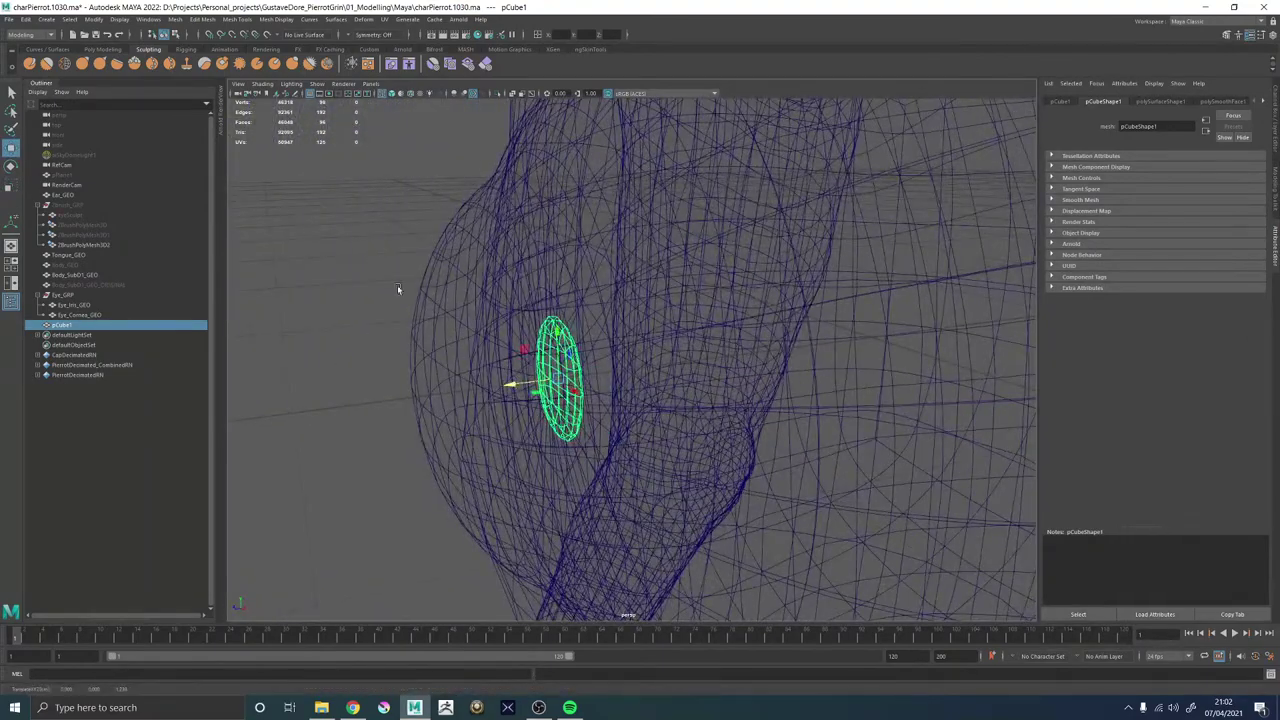
left_click(397, 287)
left_click_drag(383, 288, 497, 285, "alt")
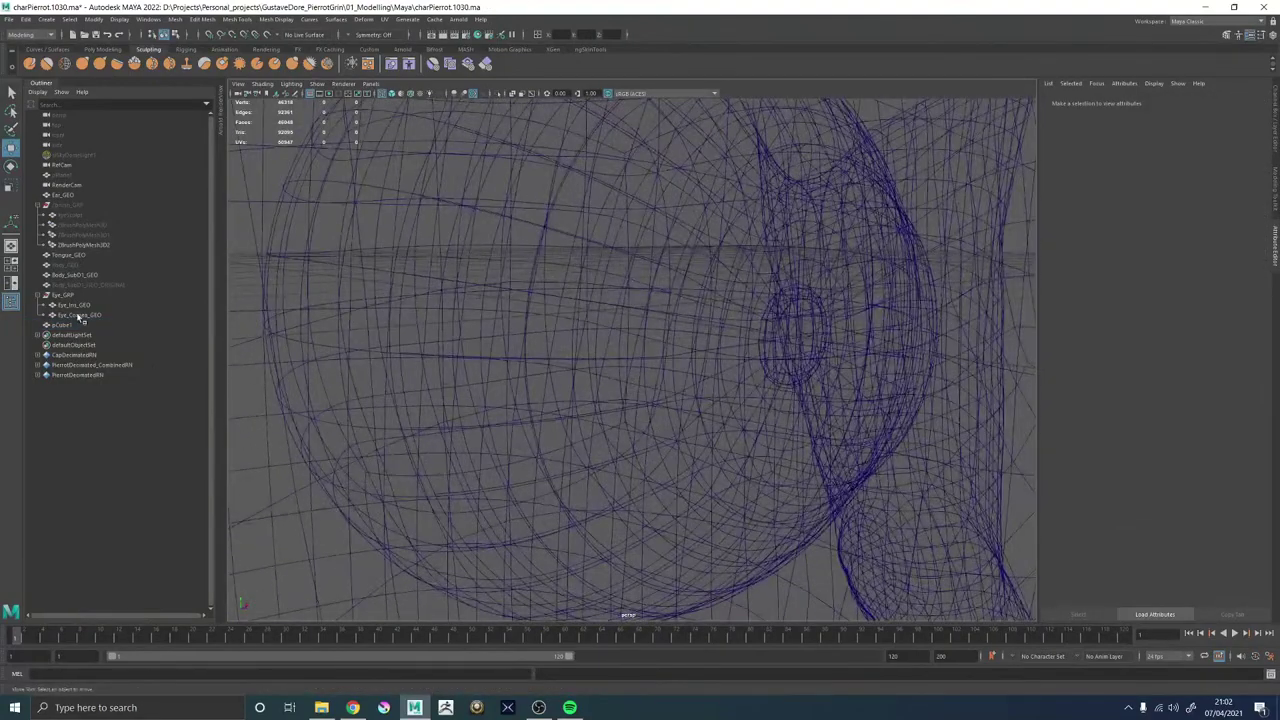
Rename the lens mesh as Eye_Lens_GEO.
left_click(68, 325)
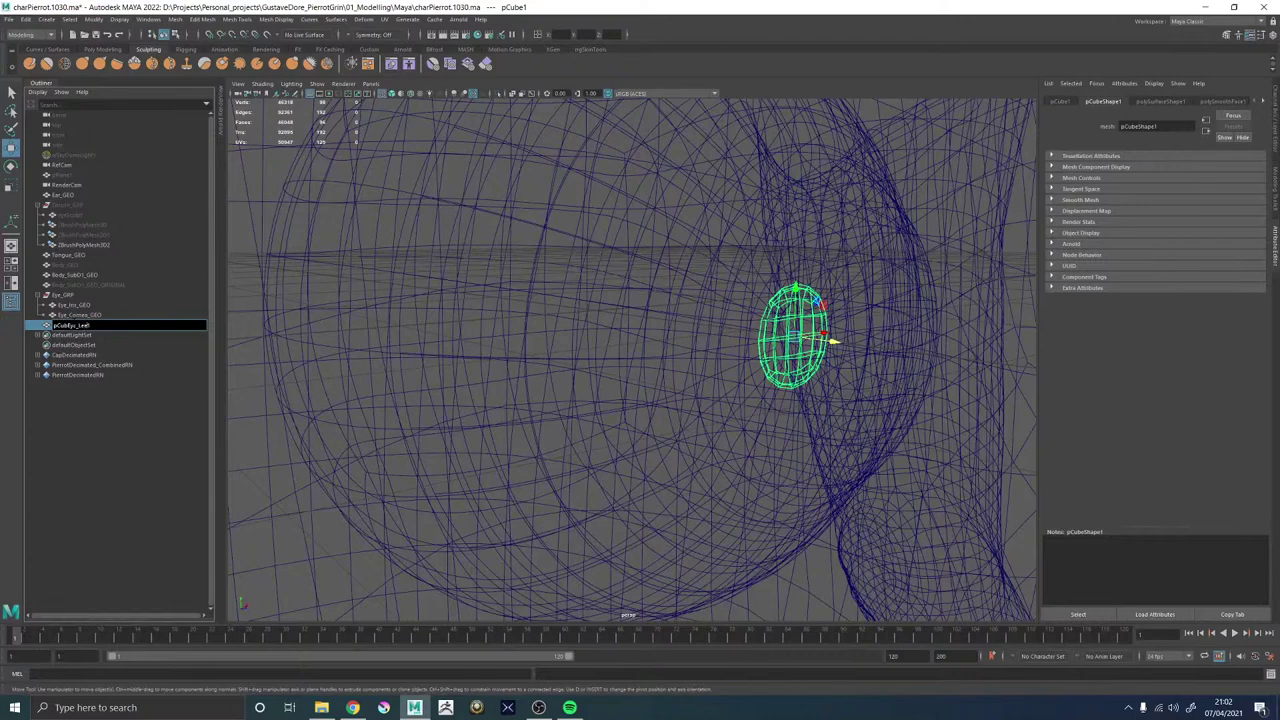
key("ctrl+a")
key("BackSpace")
key("Return")
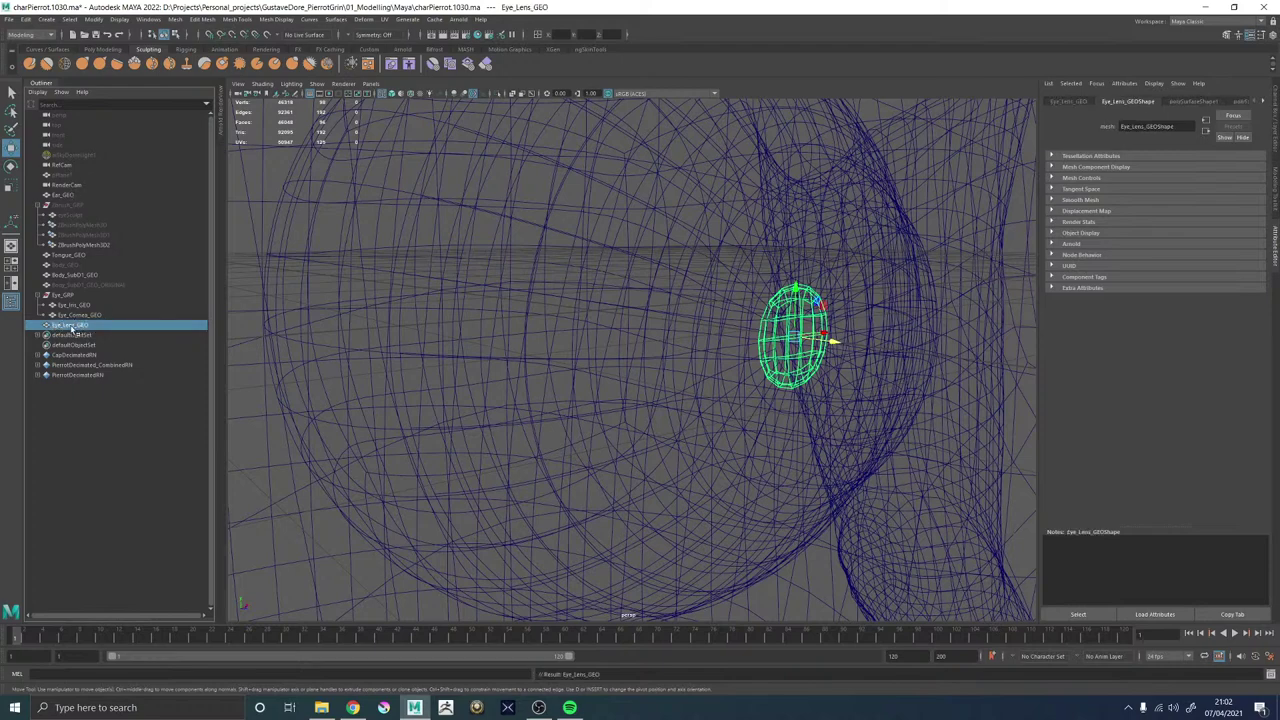
Parent the lens mesh under the eye group and rename the group as Eye_TEMPLATE_GRP.
left_click(64, 295)
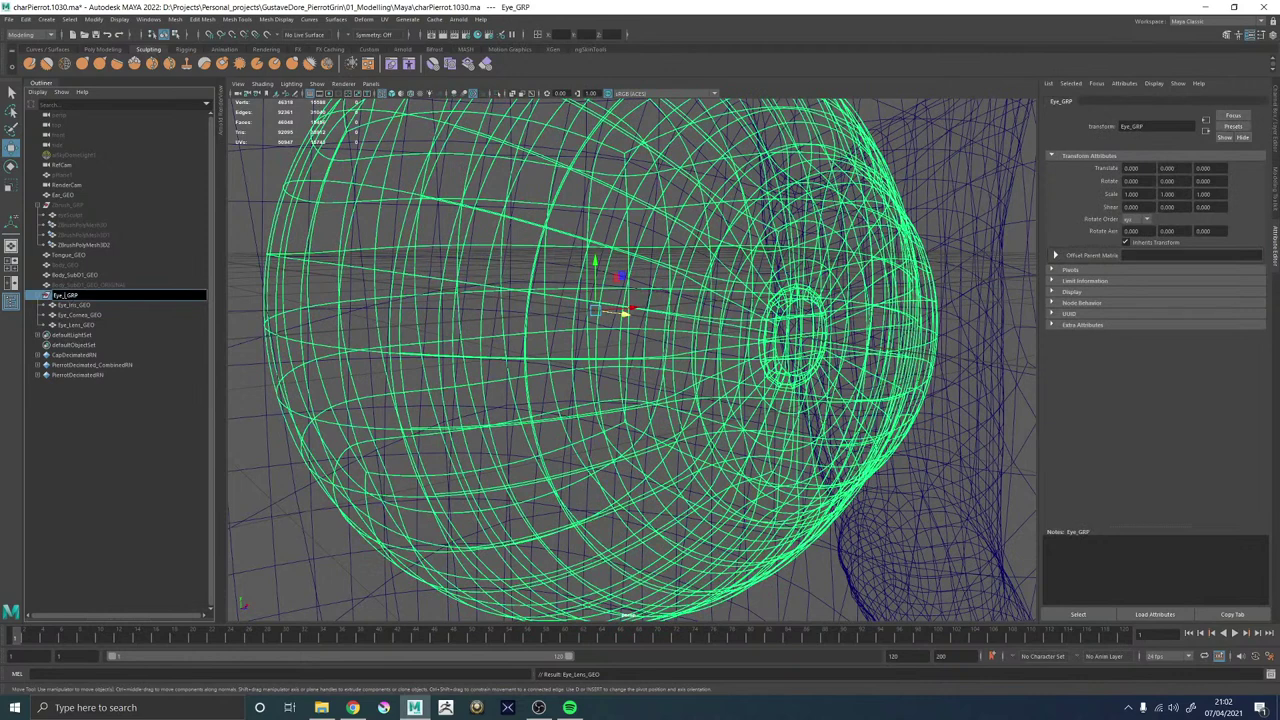
type("EMPLATE_")
key("Return")
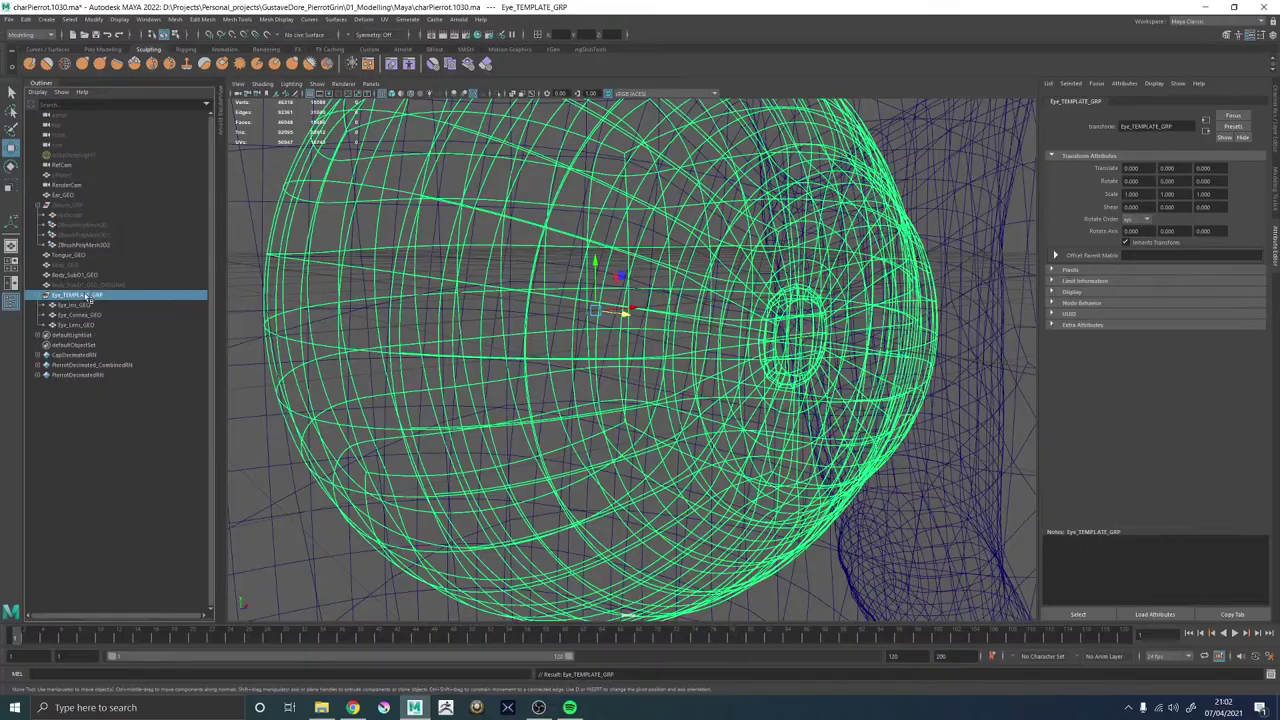
Duplicate Eye_TEMPLATE_GRP with Duplicate Special, using the Instance geometry type.
right_click_drag(651, 366, 520, 370, "alt")
left_click_drag(500, 372, 718, 388, "alt")
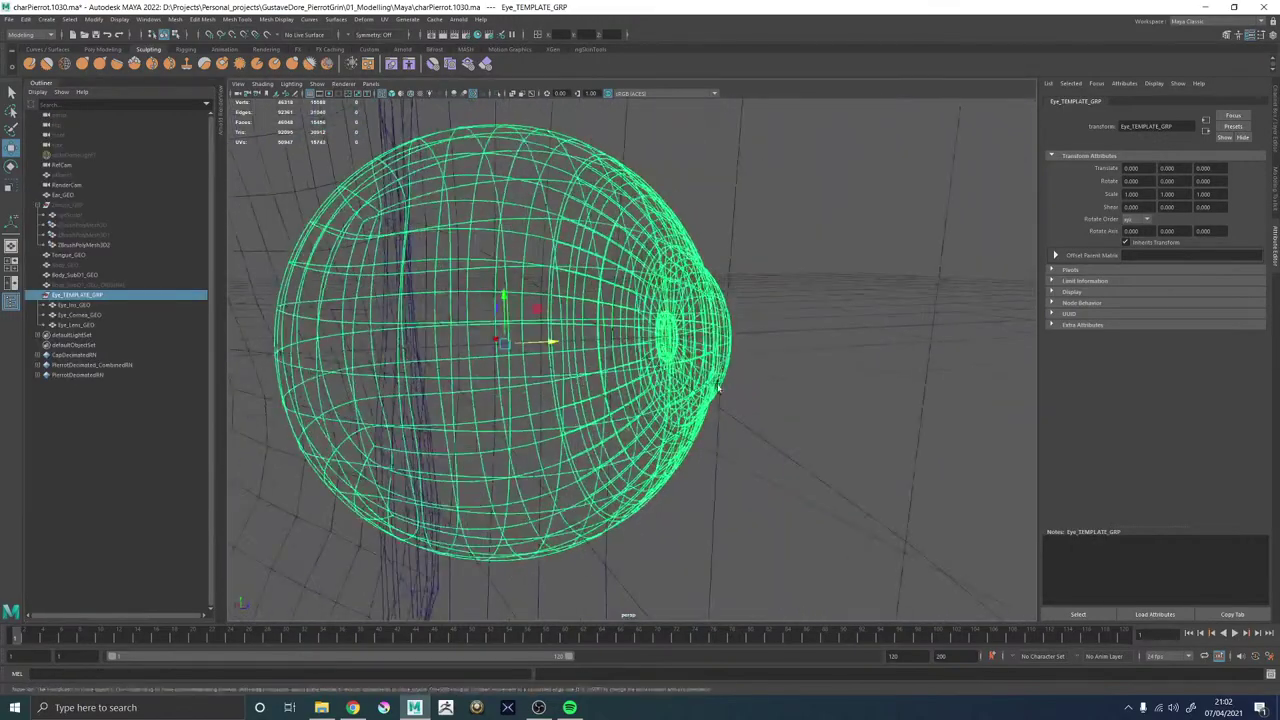
scroll(718, 390, "down", 5)
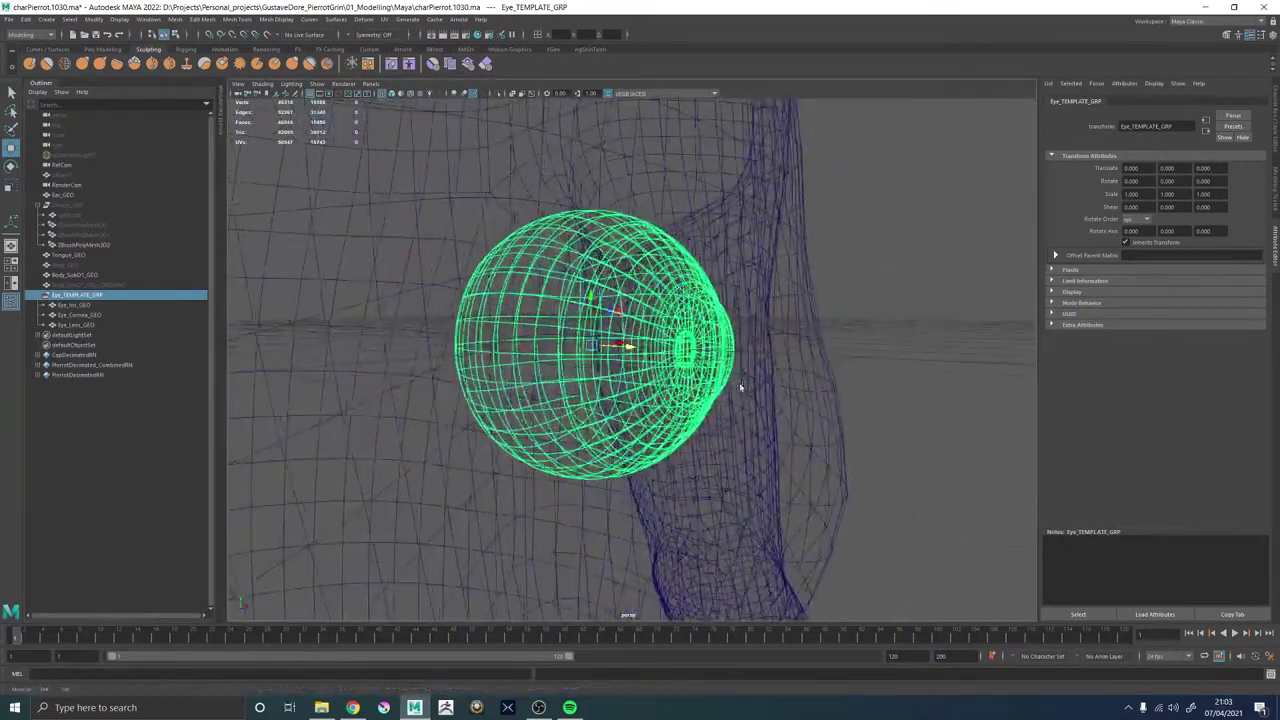
scroll(740, 387, "up", 5)
left_click(786, 391)
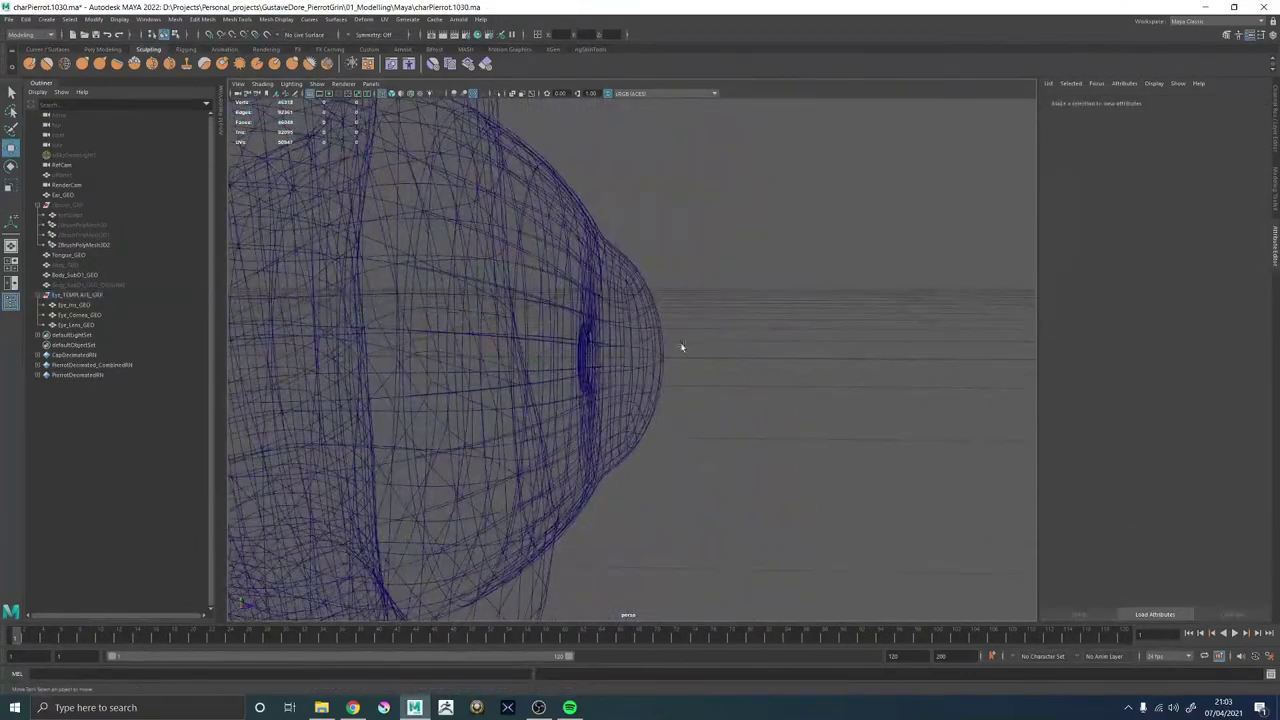
left_click_drag(682, 346, 630, 345, "alt")
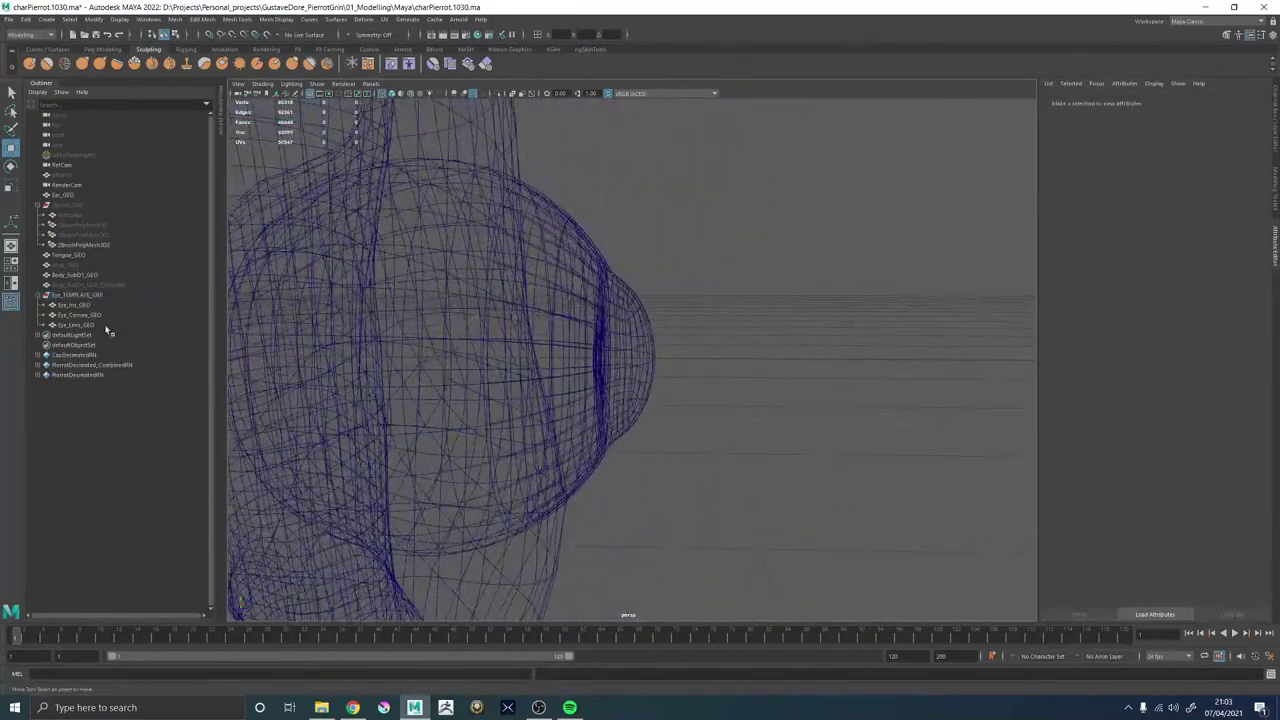
left_click(25, 20)
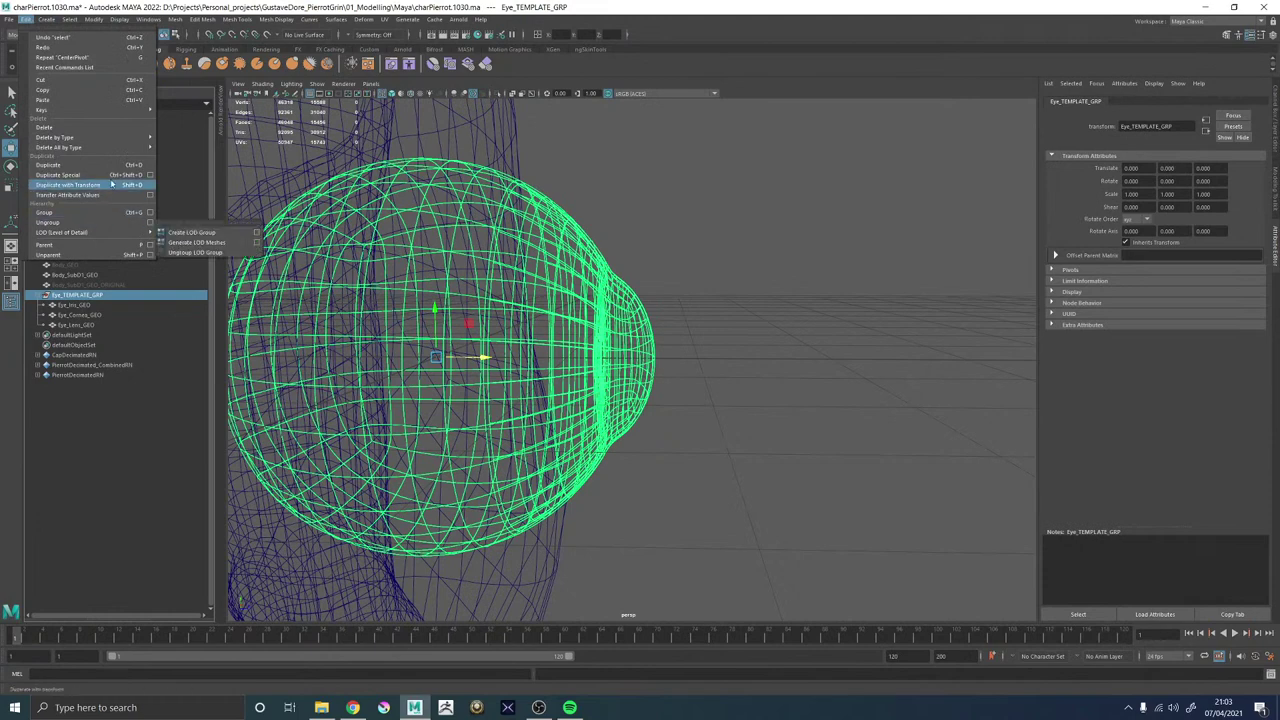
left_click(148, 175)
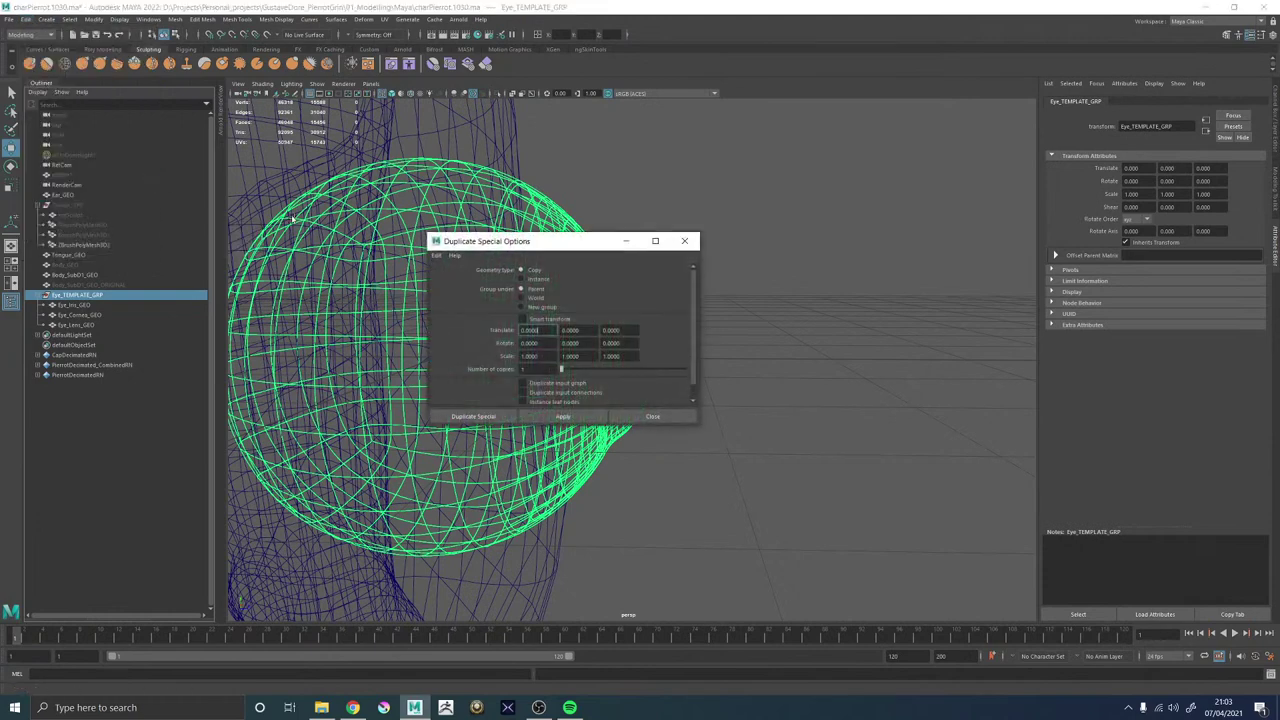
left_click(538, 279)
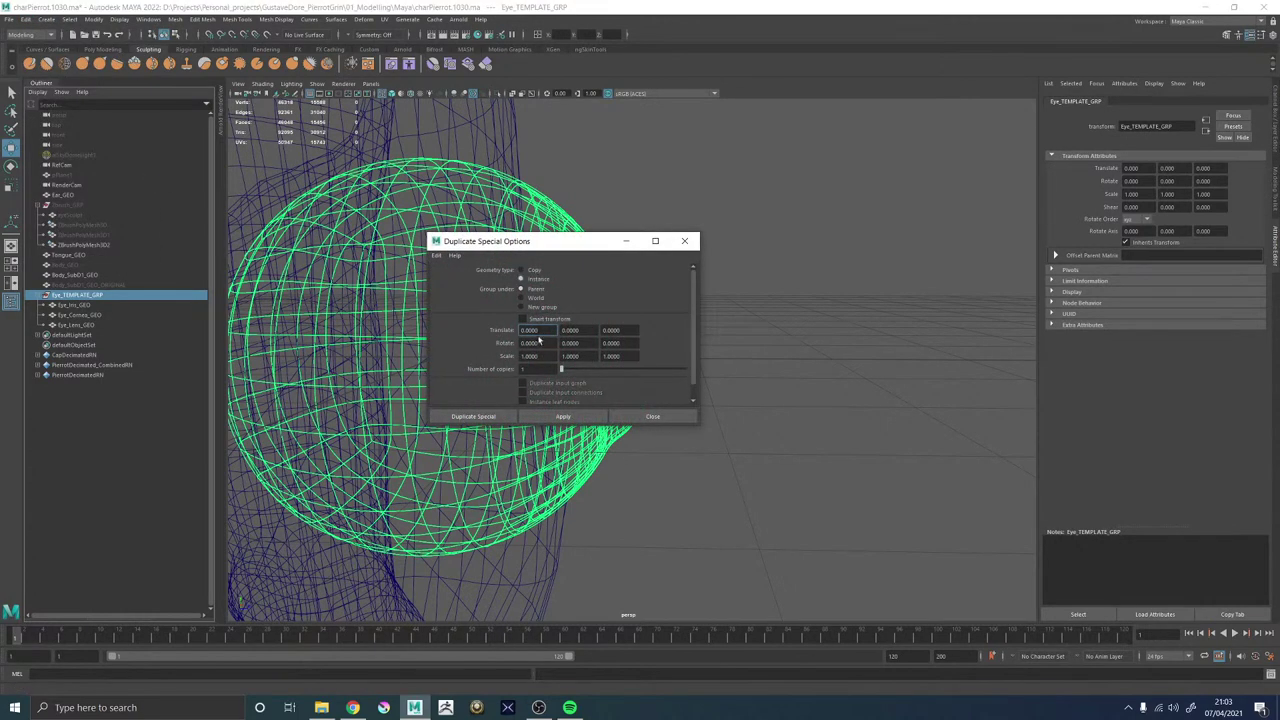
left_click(500, 417)
Rename the instanced eye group as L_Eye_GRP.
double_click(75, 336)
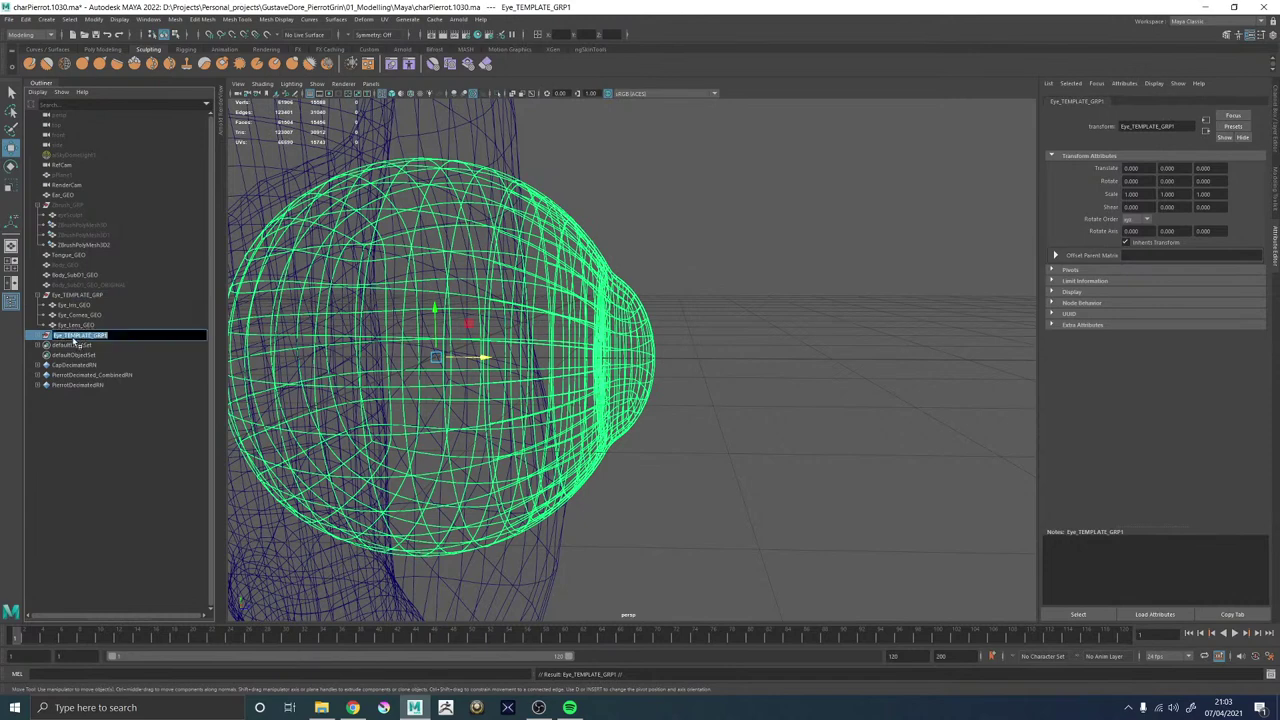
left_click(117, 336)
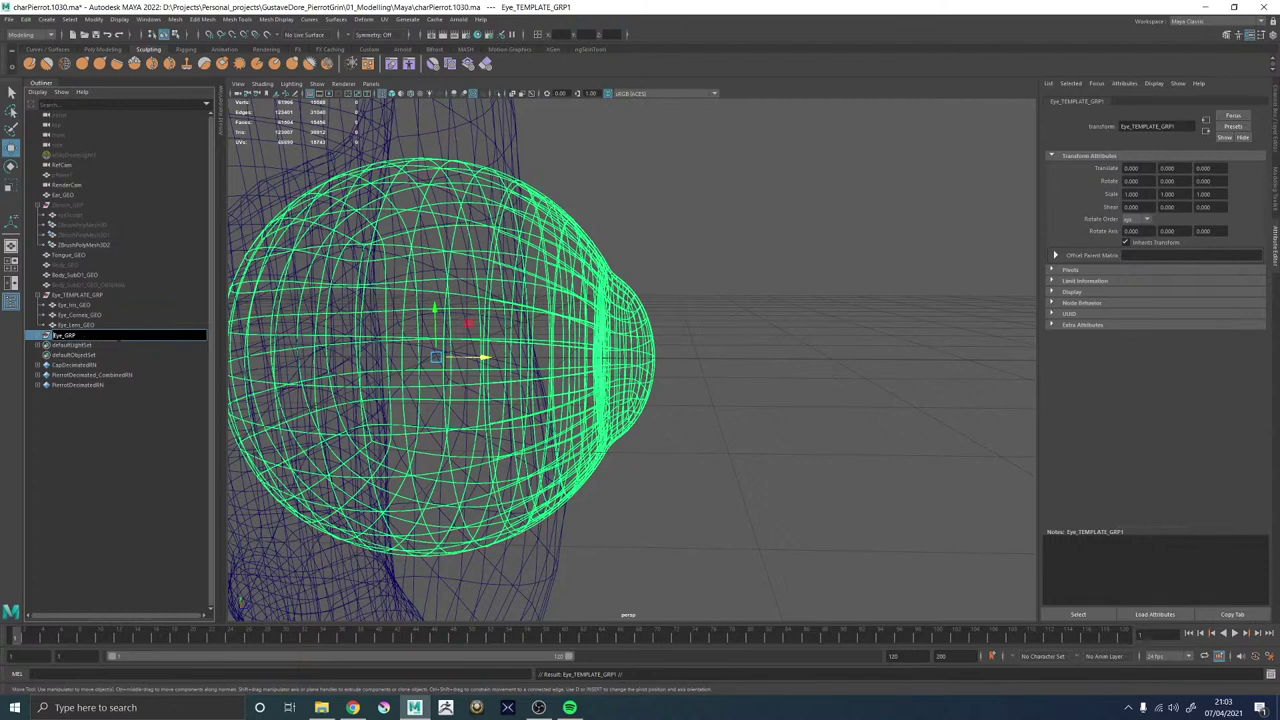
key("Return")
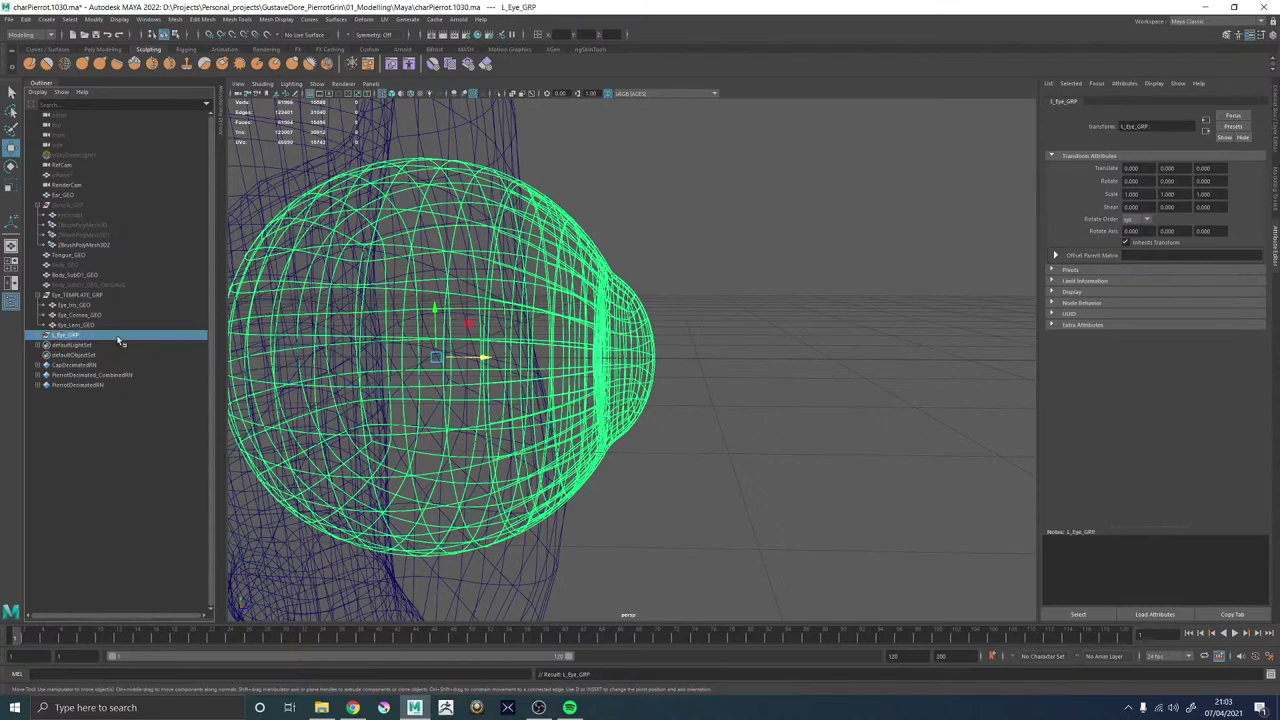
Move L_Eye_GRP up and sideways from the character's chest to the height of the character's right eye.
scroll(688, 354, "down", 12)
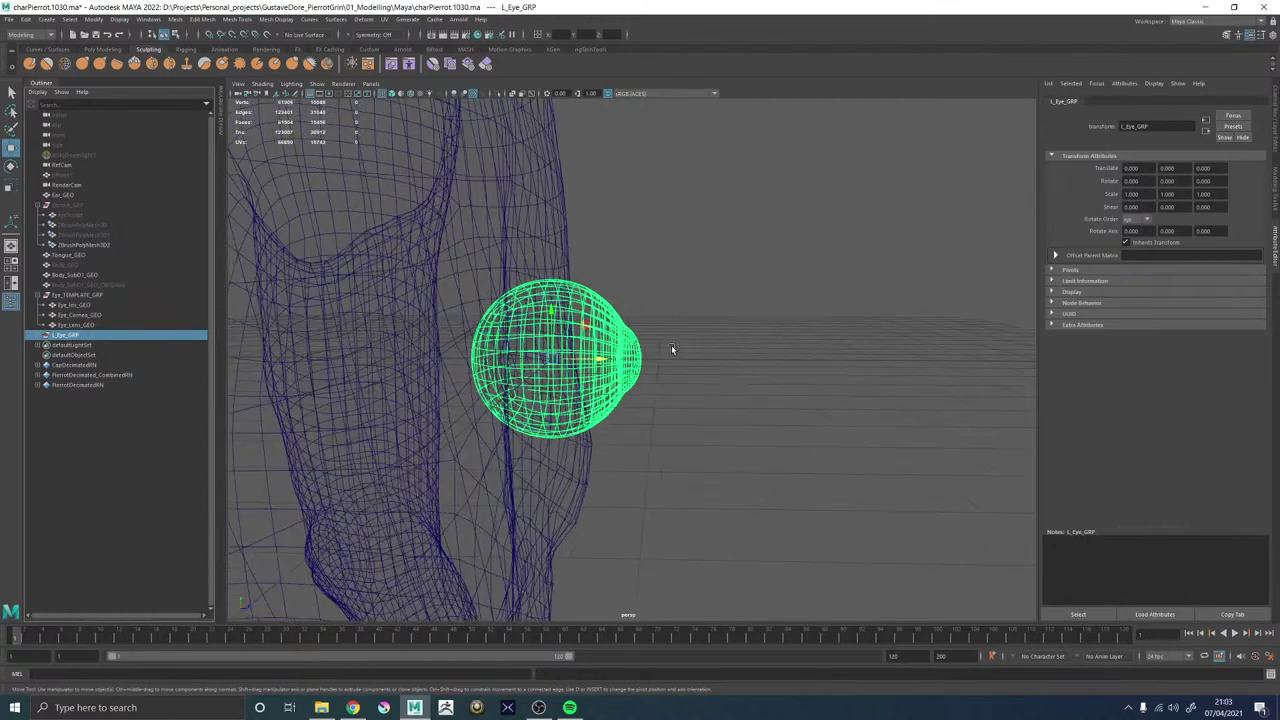
left_click_drag(686, 351, 577, 352, "alt")
mouse_move(577, 352)
right_mouse_down("alt")
mouse_move(585, 380)
mouse_move(570, 374)
right_mouse_up("alt")
middle_click_drag(570, 374, 572, 458, "alt")
left_click_drag(665, 408, 627, 113)
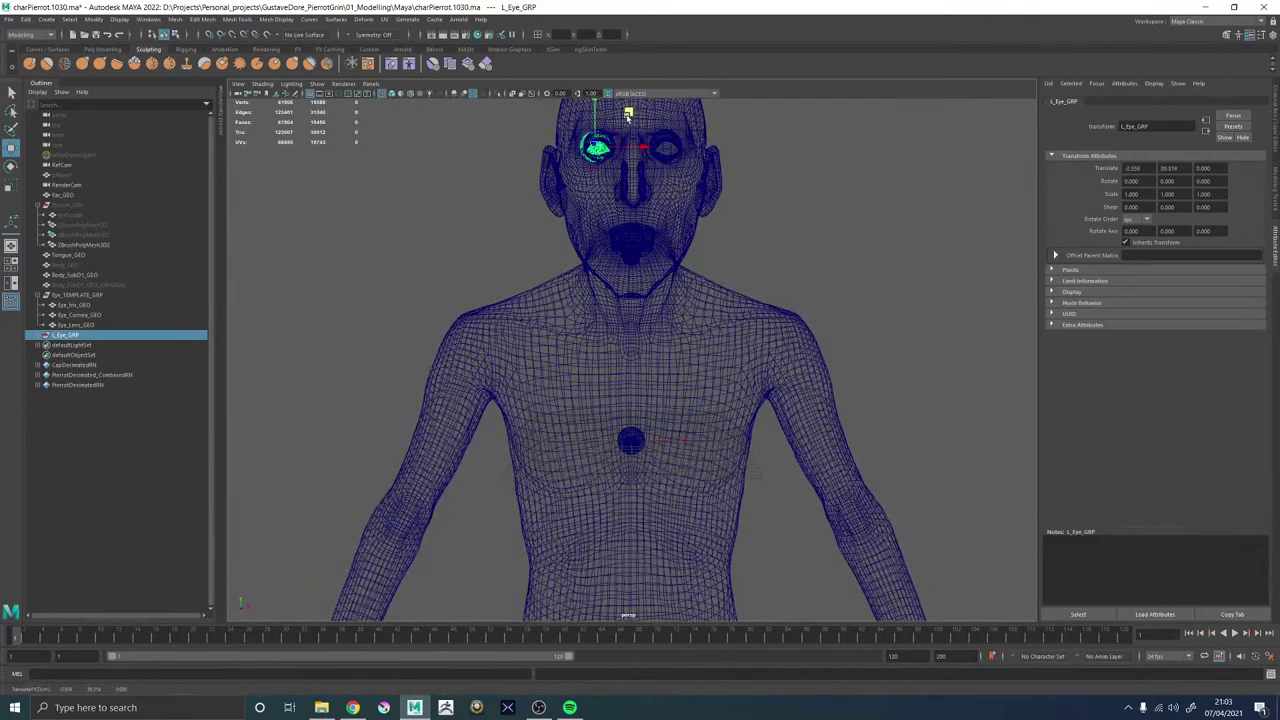
Move L_Eye_GRP forward along Z by about 6.7 into the eye socket and adjust its height.
key("4")
left_click_drag(591, 194, 677, 186, "alt")
middle_click_drag(677, 186, 606, 283, "alt")
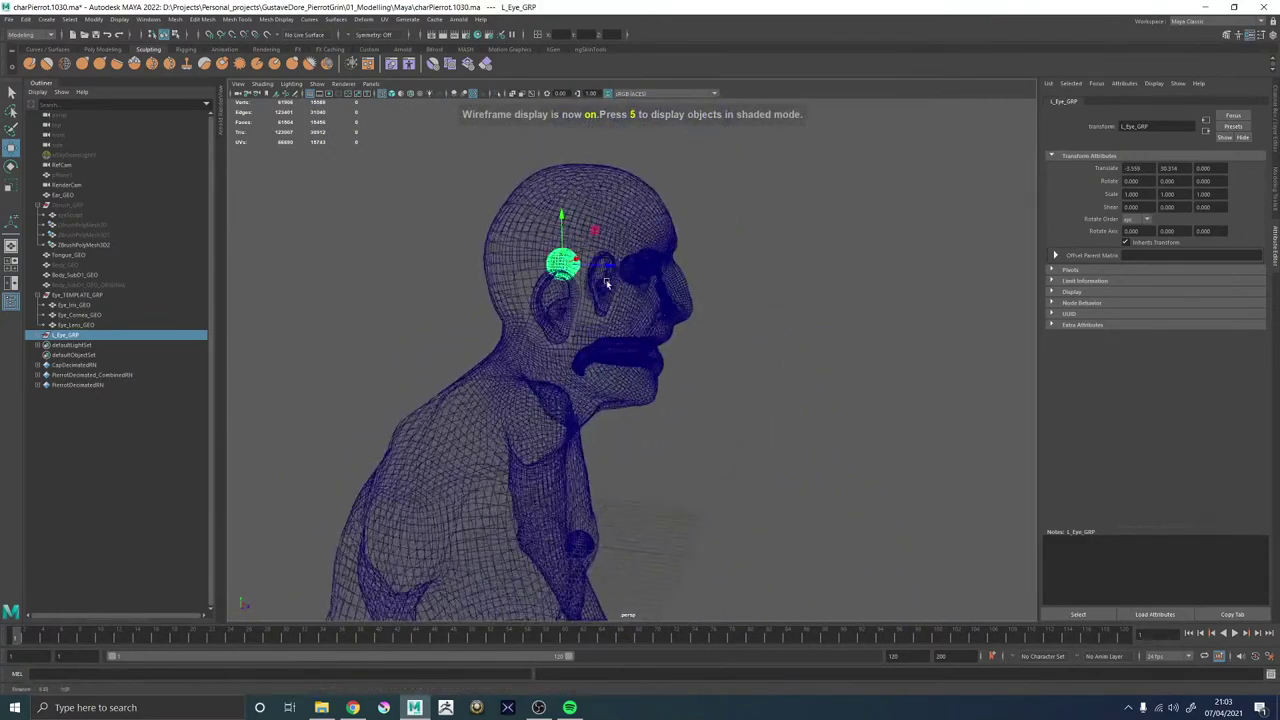
left_click_drag(606, 283, 689, 266, "alt")
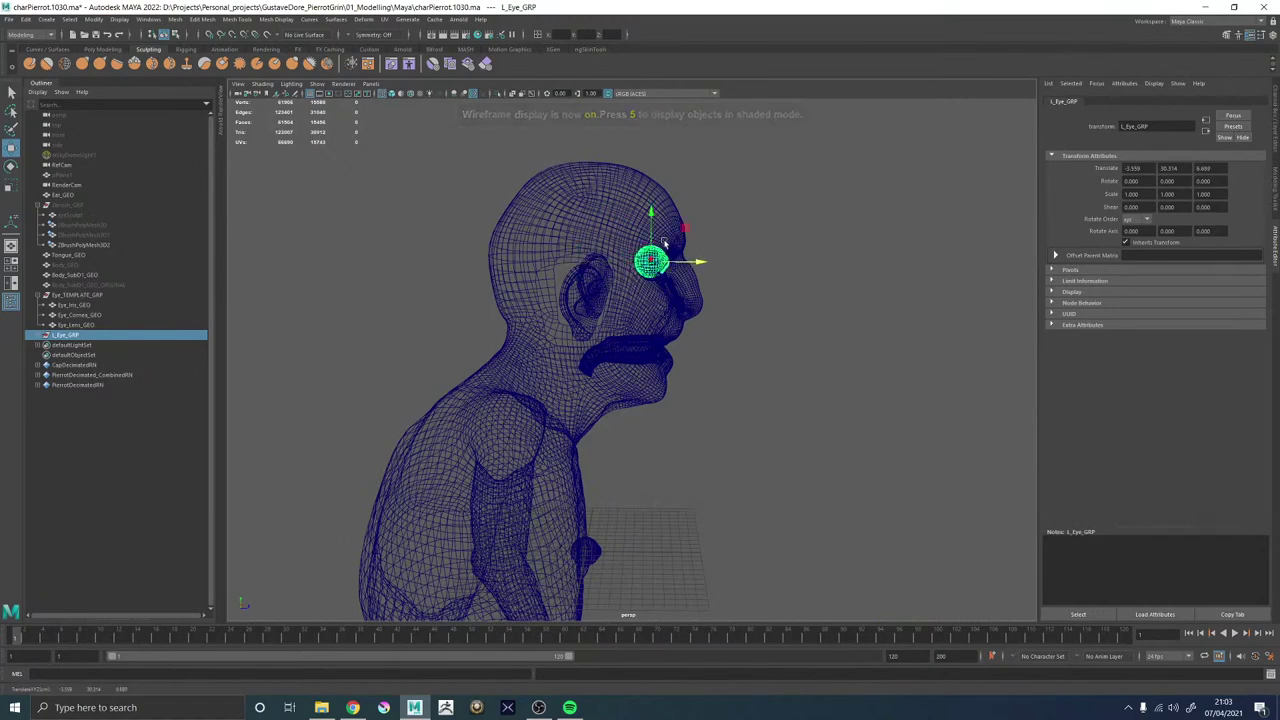
left_click_drag(653, 218, 653, 220)
Fine-tune L_Eye_GRP horizontally and vertically so the eyeball fits within the eyelids, and deselect it to check the fit in wireframe.
key("5")
left_click_drag(725, 283, 592, 210, "alt")
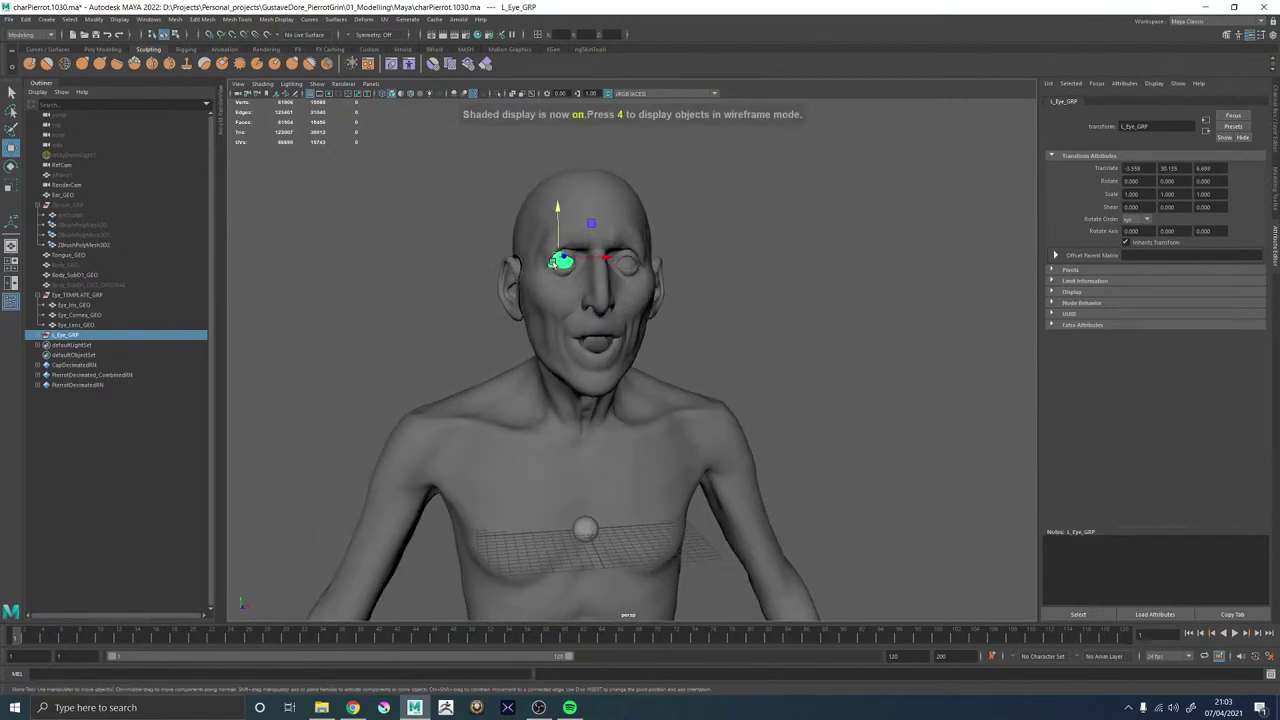
scroll(567, 195, "up", 6)
middle_click_drag(566, 195, 772, 456, "alt")
right_click_drag(772, 456, 903, 500, "alt")
middle_click_drag(903, 500, 794, 425, "alt")
right_click_drag(794, 425, 690, 350, "alt")
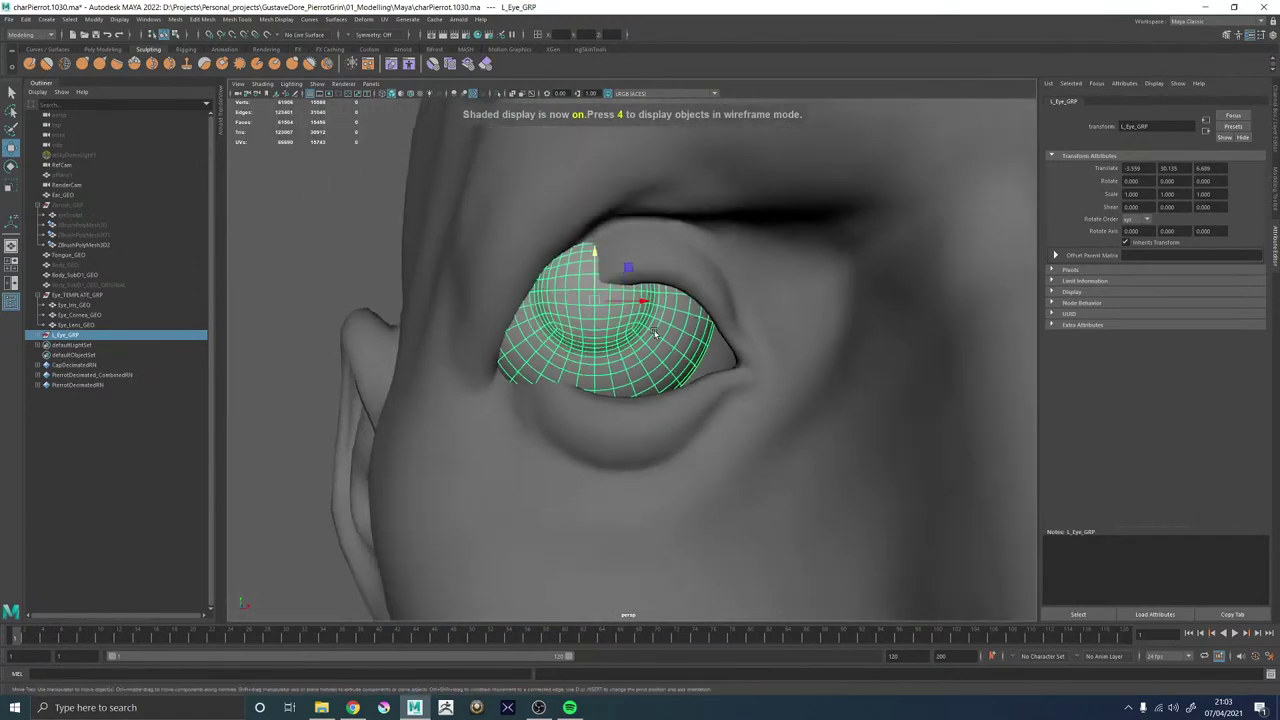
left_click_drag(638, 307, 670, 310)
left_click_drag(625, 250, 717, 323)
key("4")
left_click(862, 321)
scroll(858, 335, "down", 5)
left_click_drag(848, 362, 633, 363, "alt")
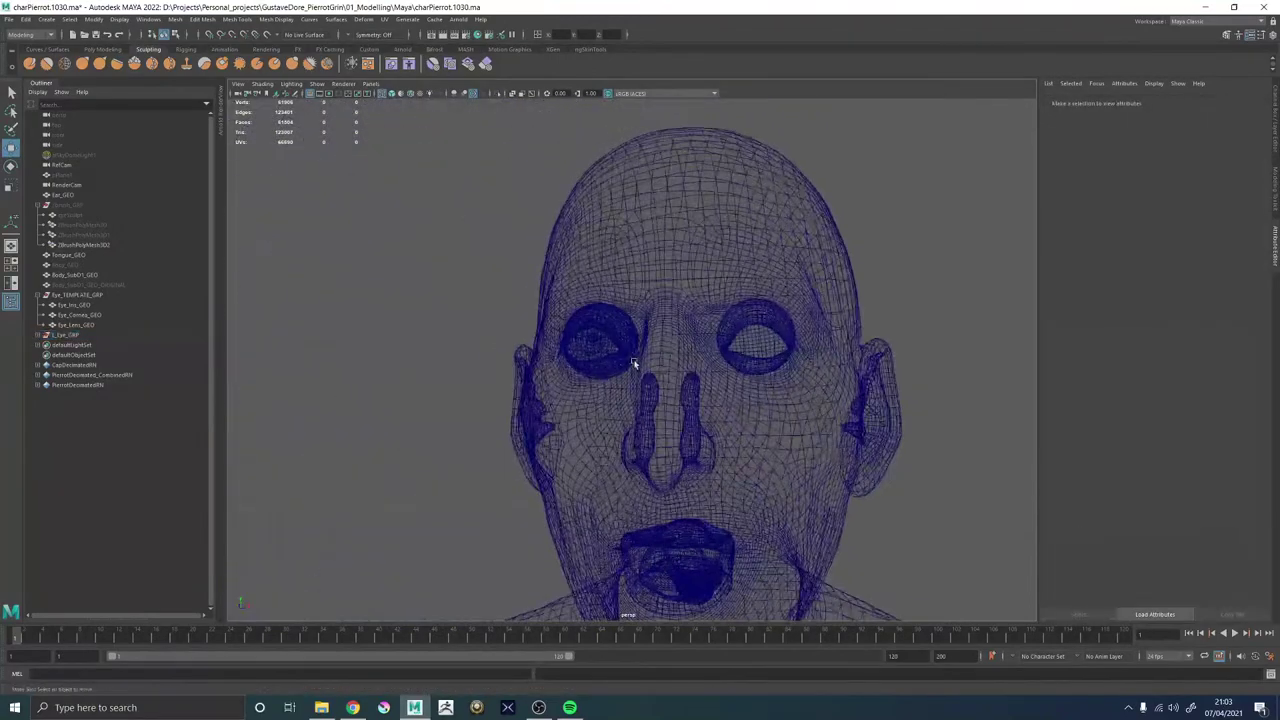
Duplicate L_Eye_GRP as an instance with Duplicate Special and move the copy along X to the opposite eye socket.
left_click(63, 335)
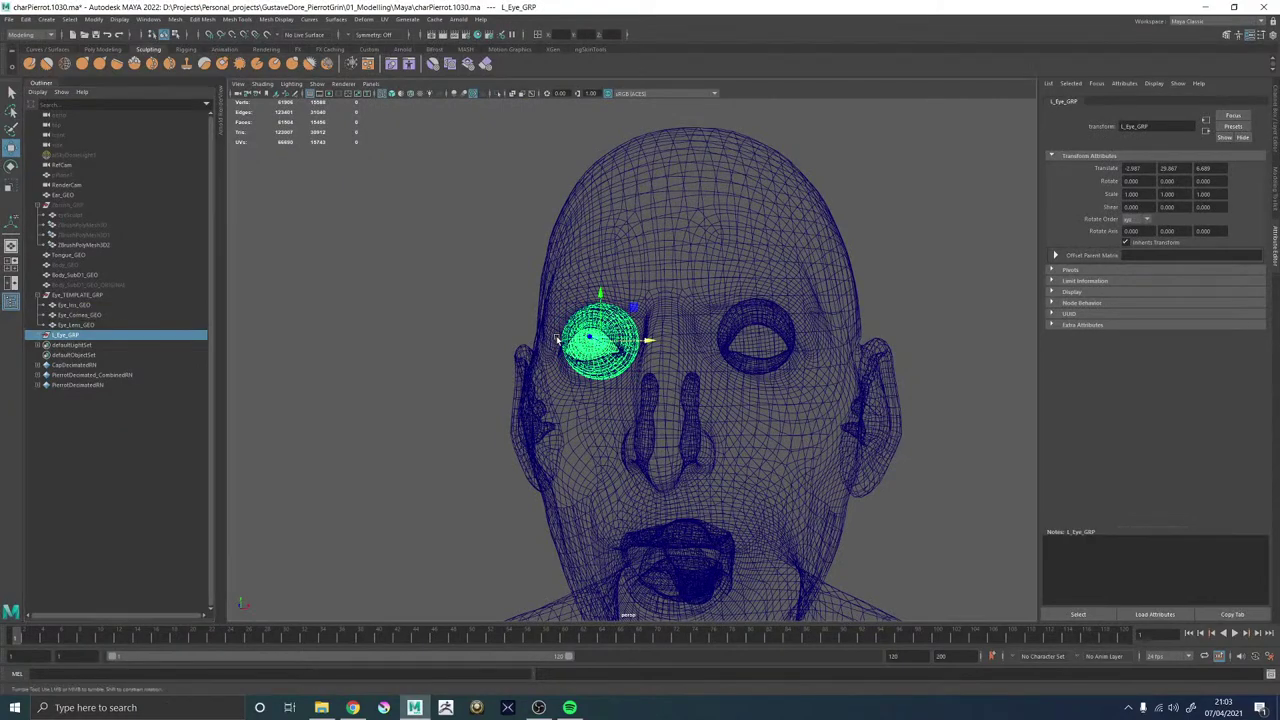
left_click_drag(634, 337, 678, 345, "alt")
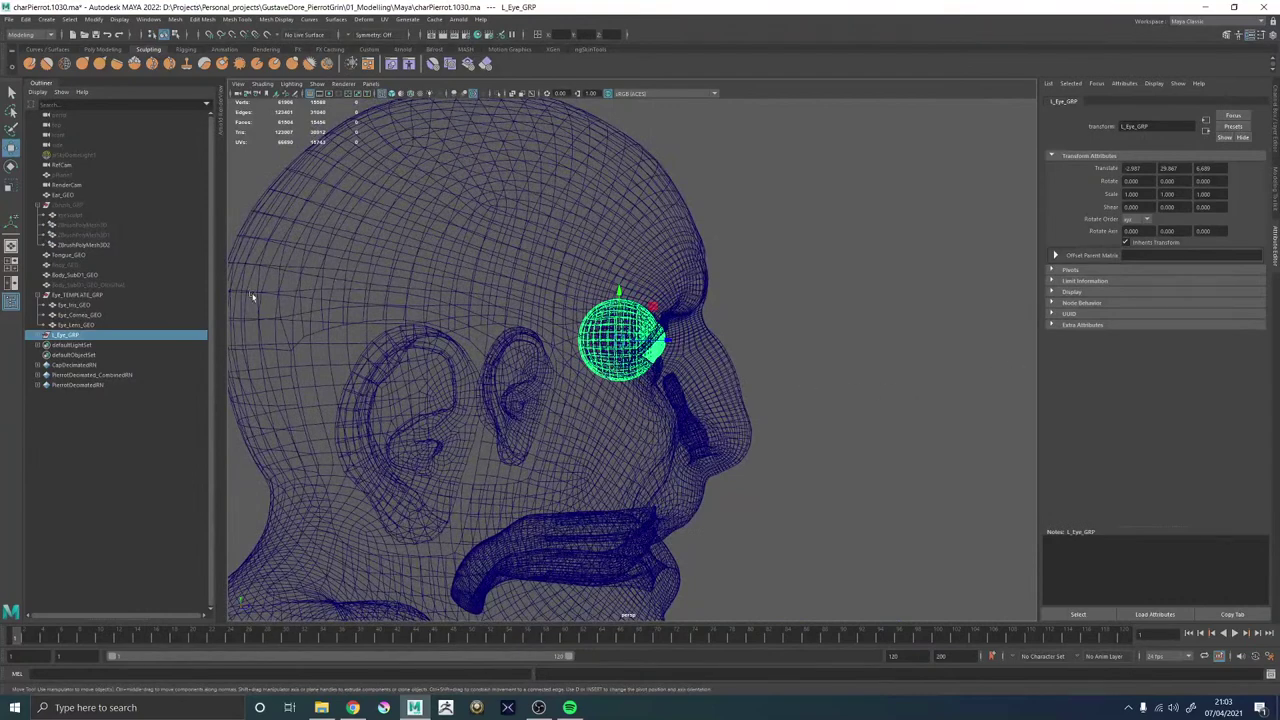
left_click(25, 19)
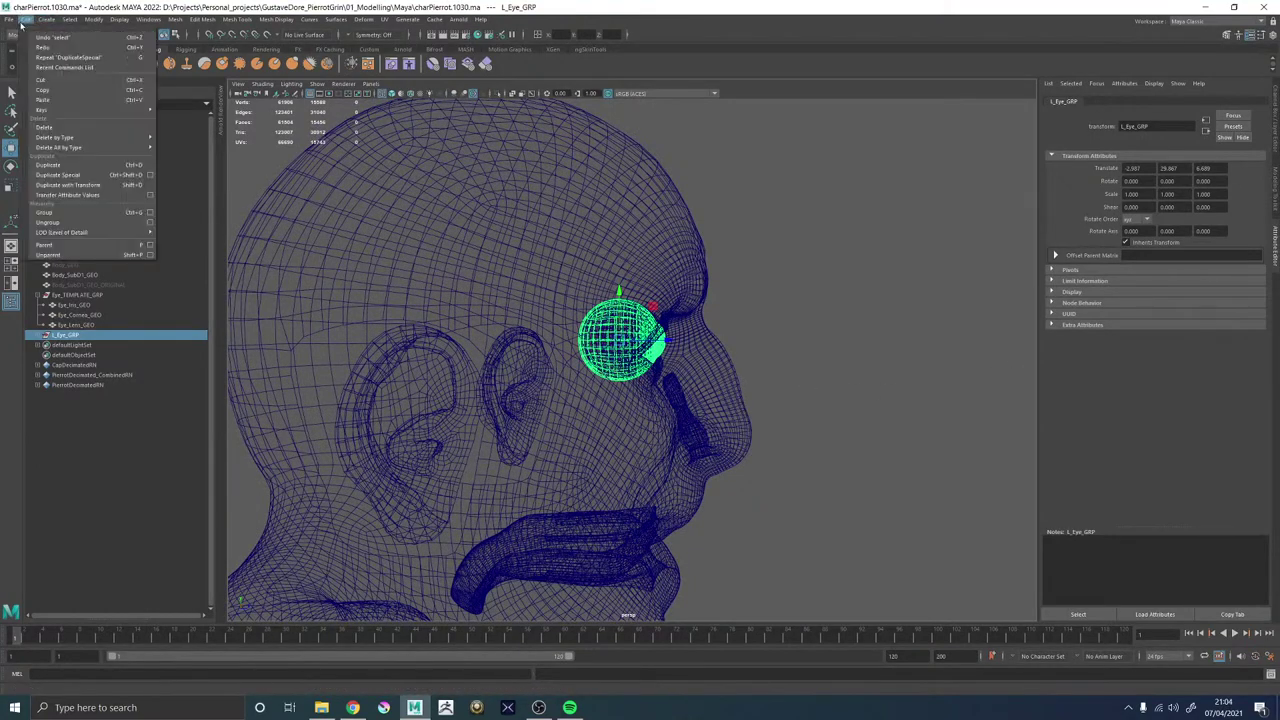
left_click(115, 175)
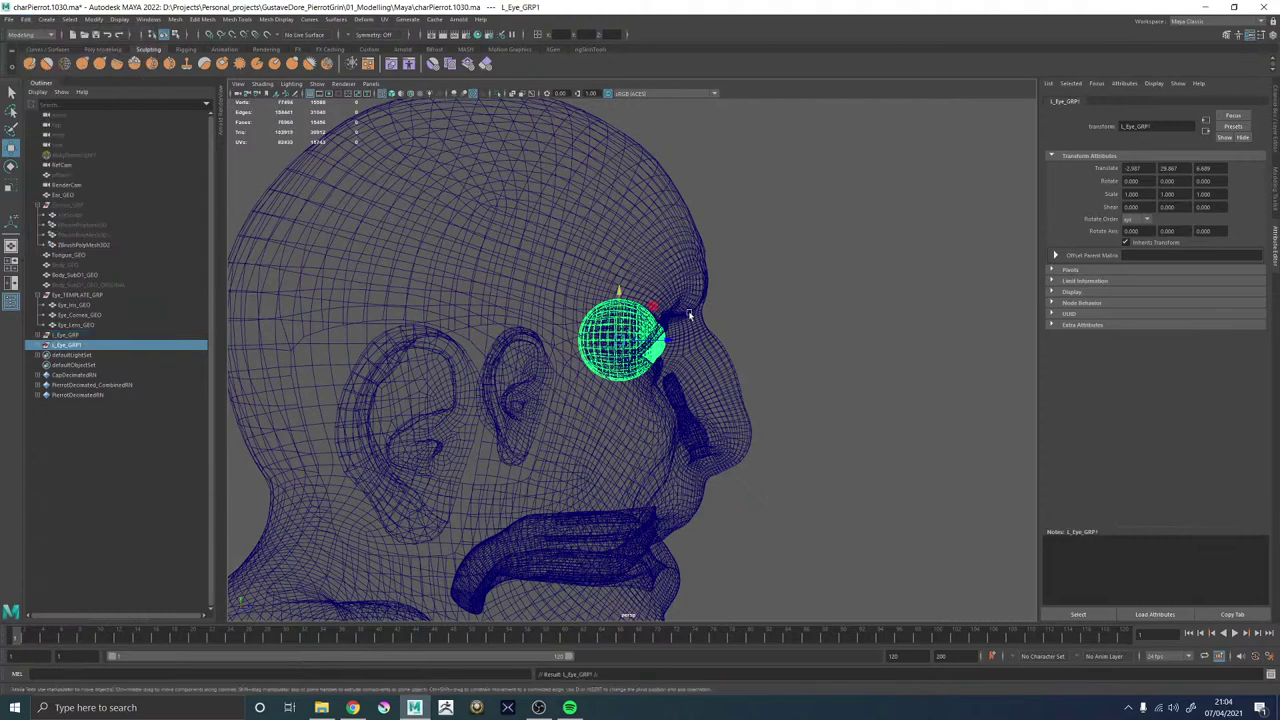
left_click_drag(690, 315, 804, 340, "alt")
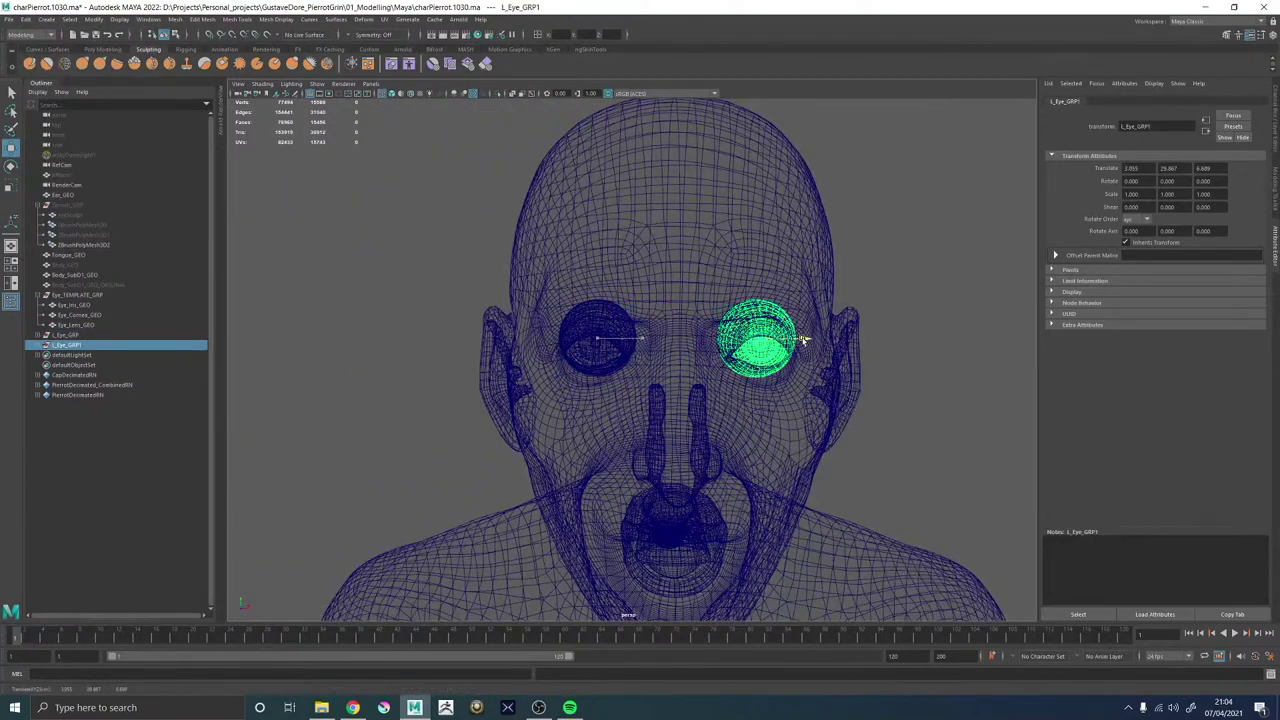
Set the duplicate group's Translate X to the original eye group's X value with the sign made positive.
left_click(66, 335)
left_click(77, 346)
left_click(75, 337)
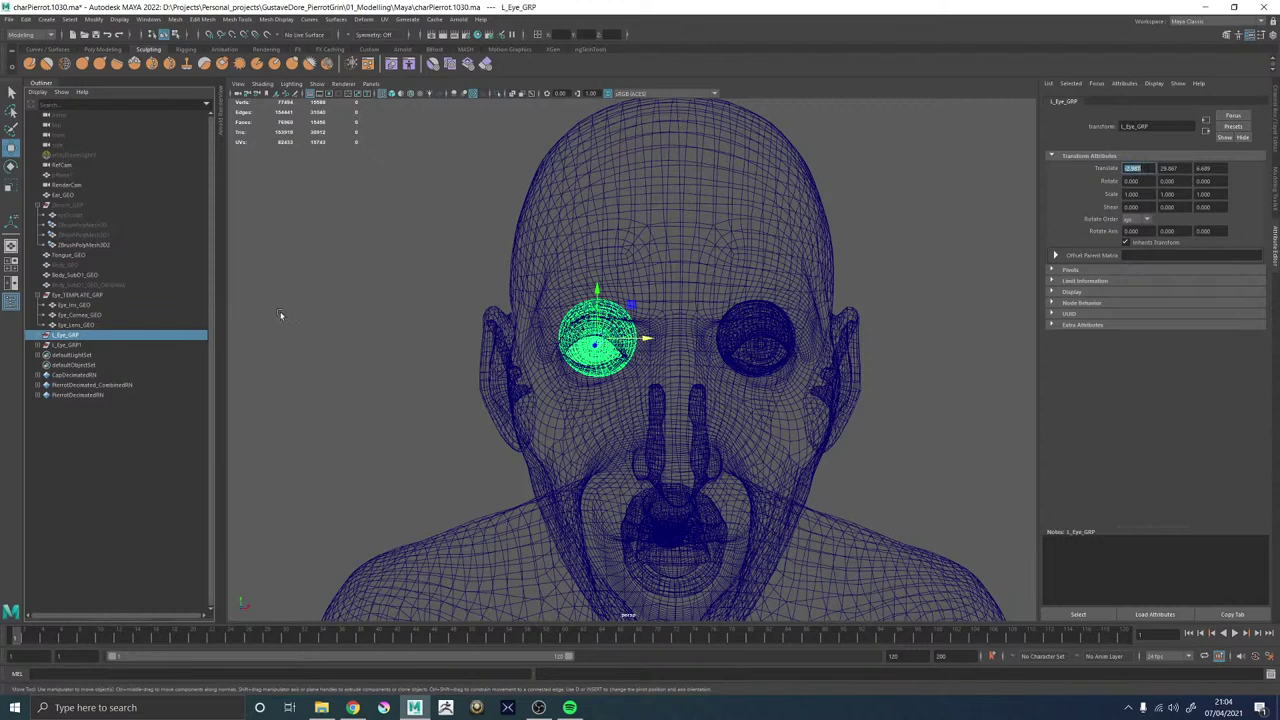
left_click(68, 347)
left_click_drag(1146, 168, 1113, 170)
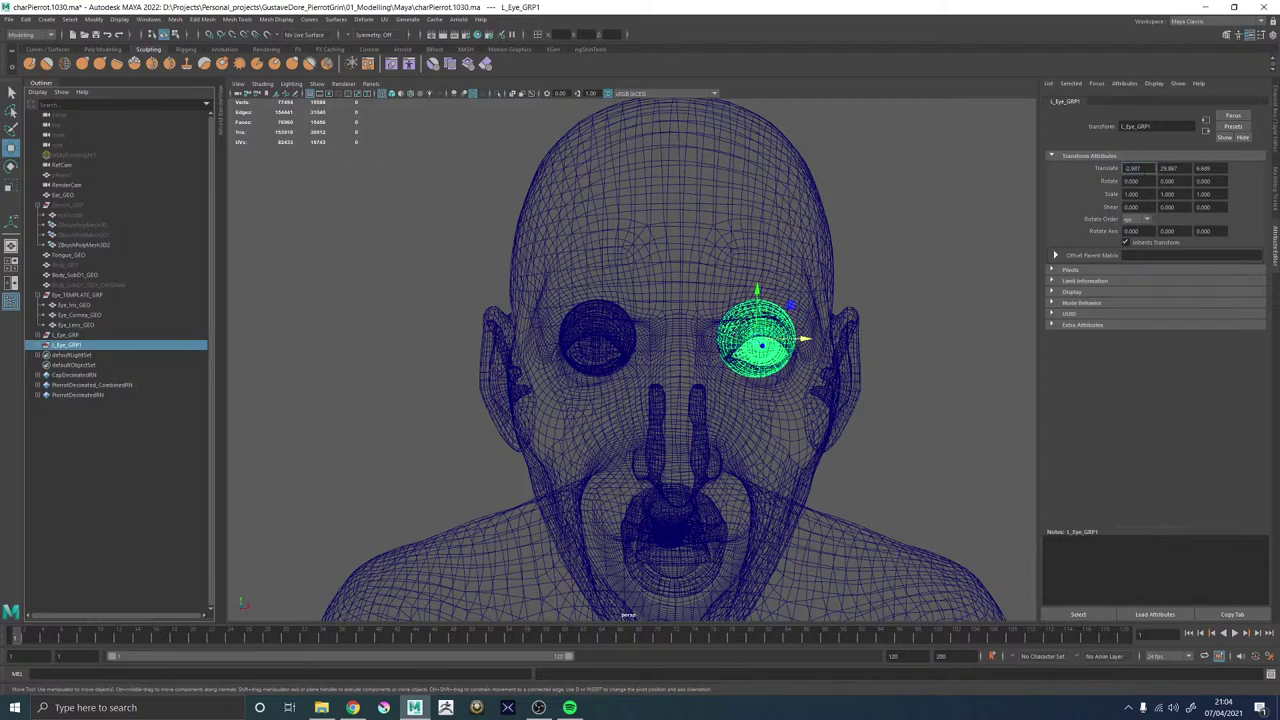
key("BackSpace")
key("Return")
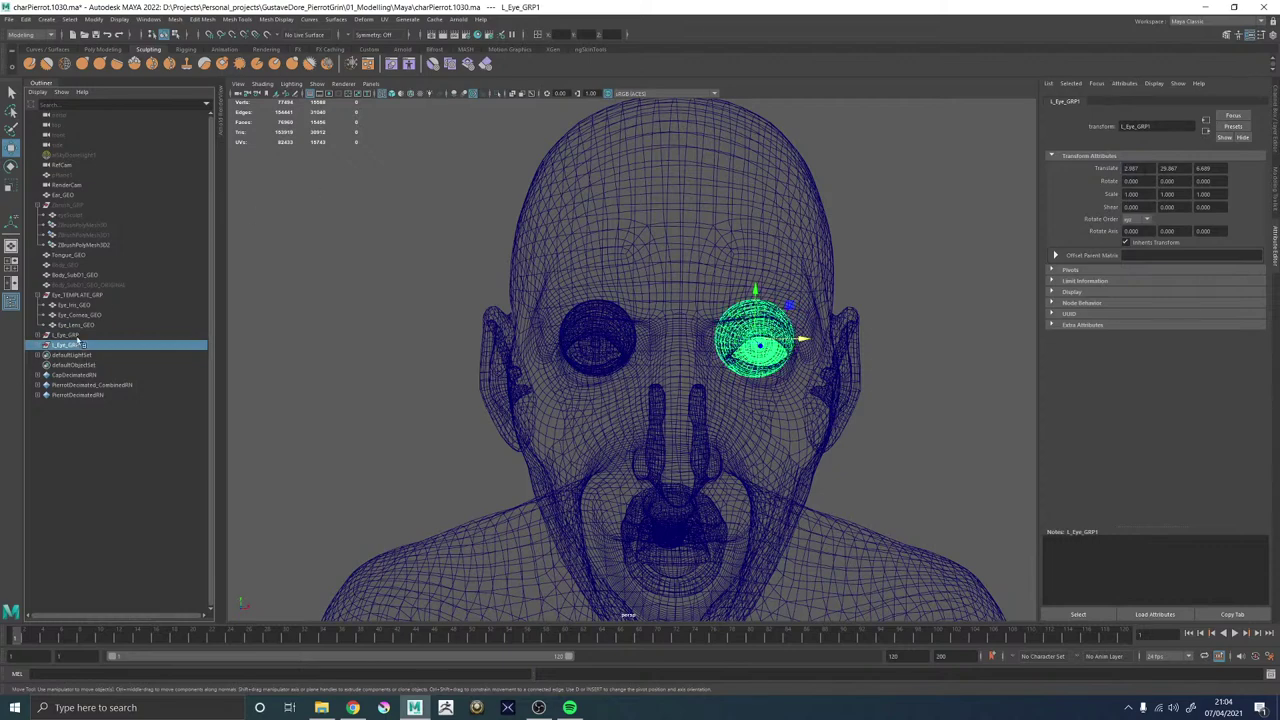
Rename the original placed eye group, L_Eye_GRP, as R_Eye_GRP.
left_click(74, 336)
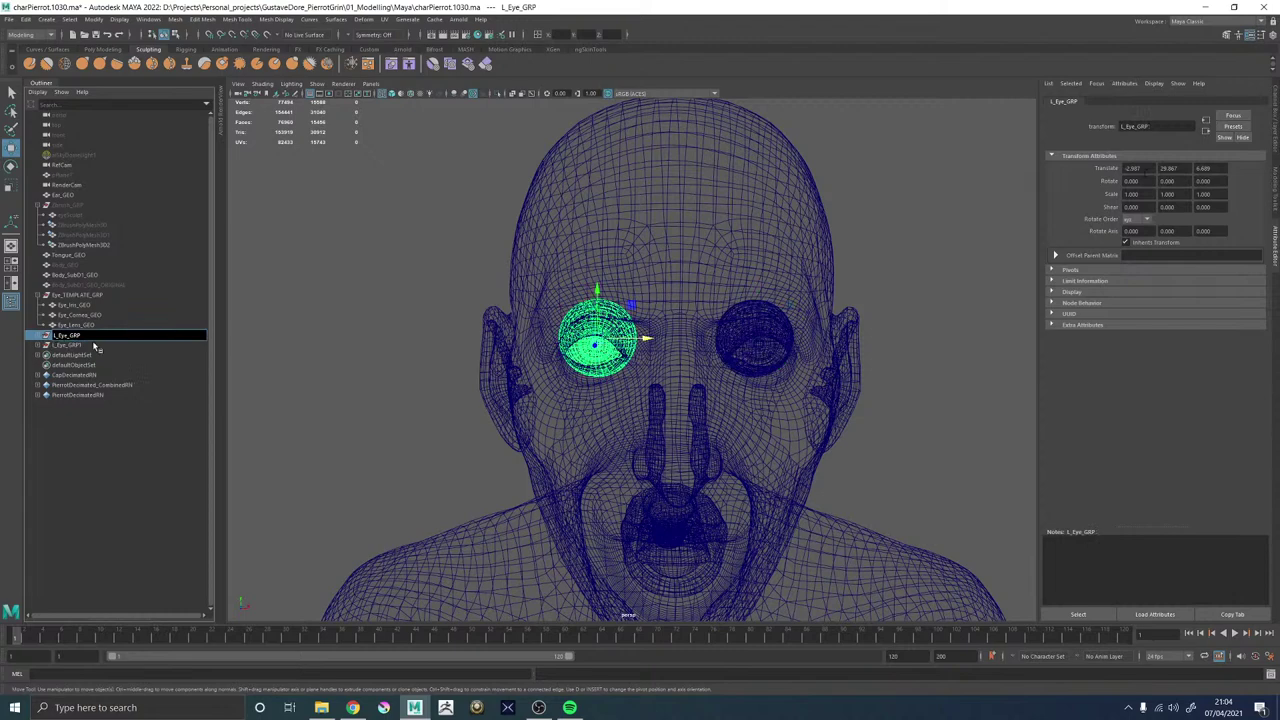
key("Return")
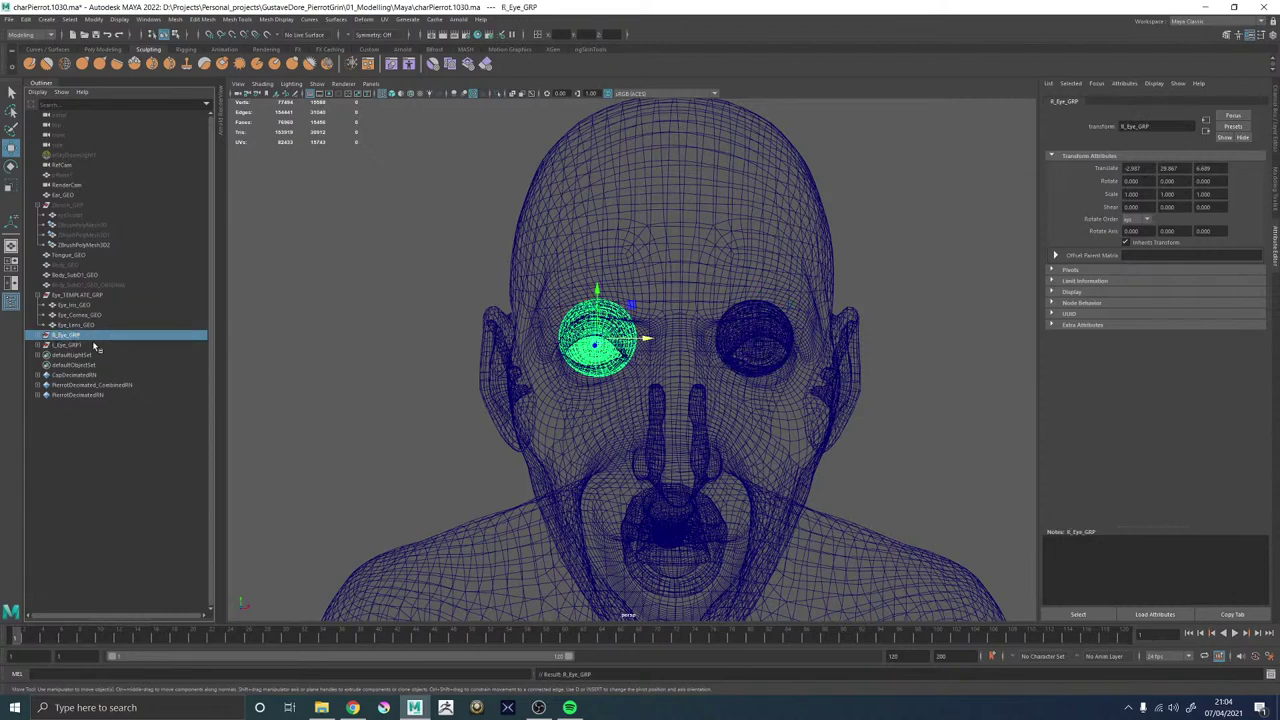
Rename the duplicated eye group, L_Eye_GRP1, as L_Eye_GRP.
double_click(92, 345)
key("Return")
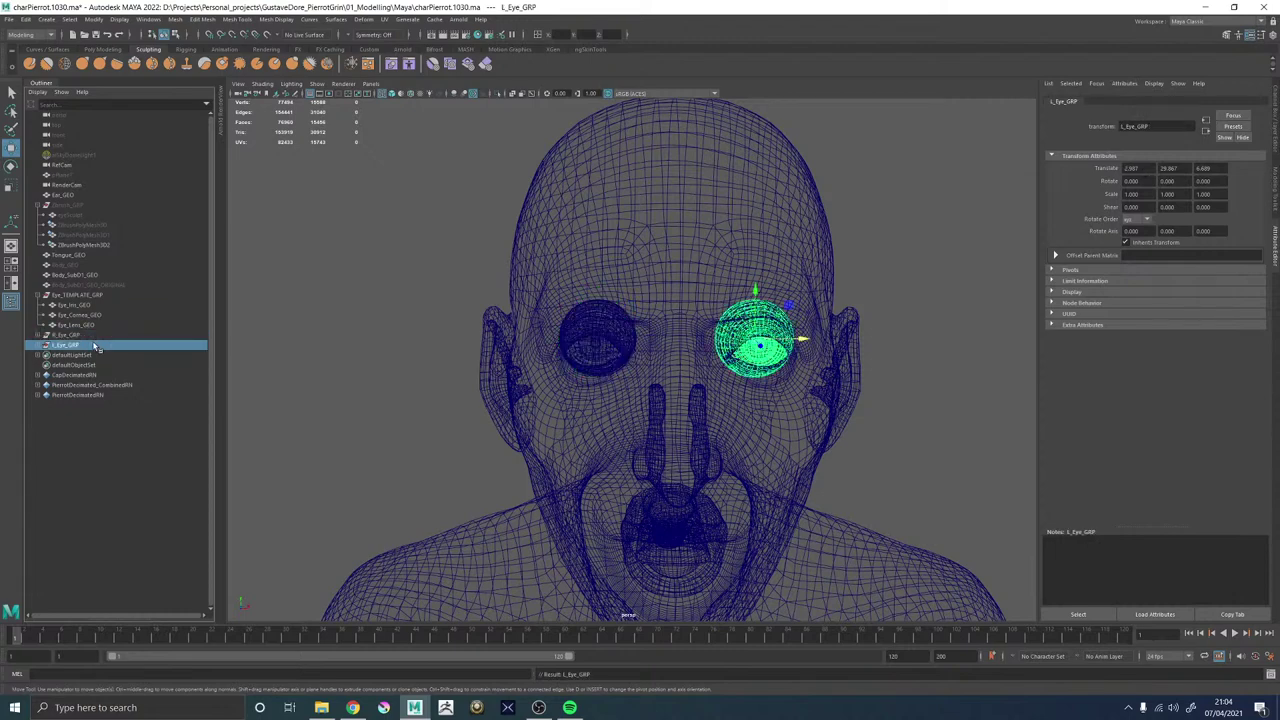
Try moving the template's Eye_Cornea_GEO along Y to test the instanced eyes, and undo the move.
left_click(86, 315)
scroll(739, 215, "down", 6)
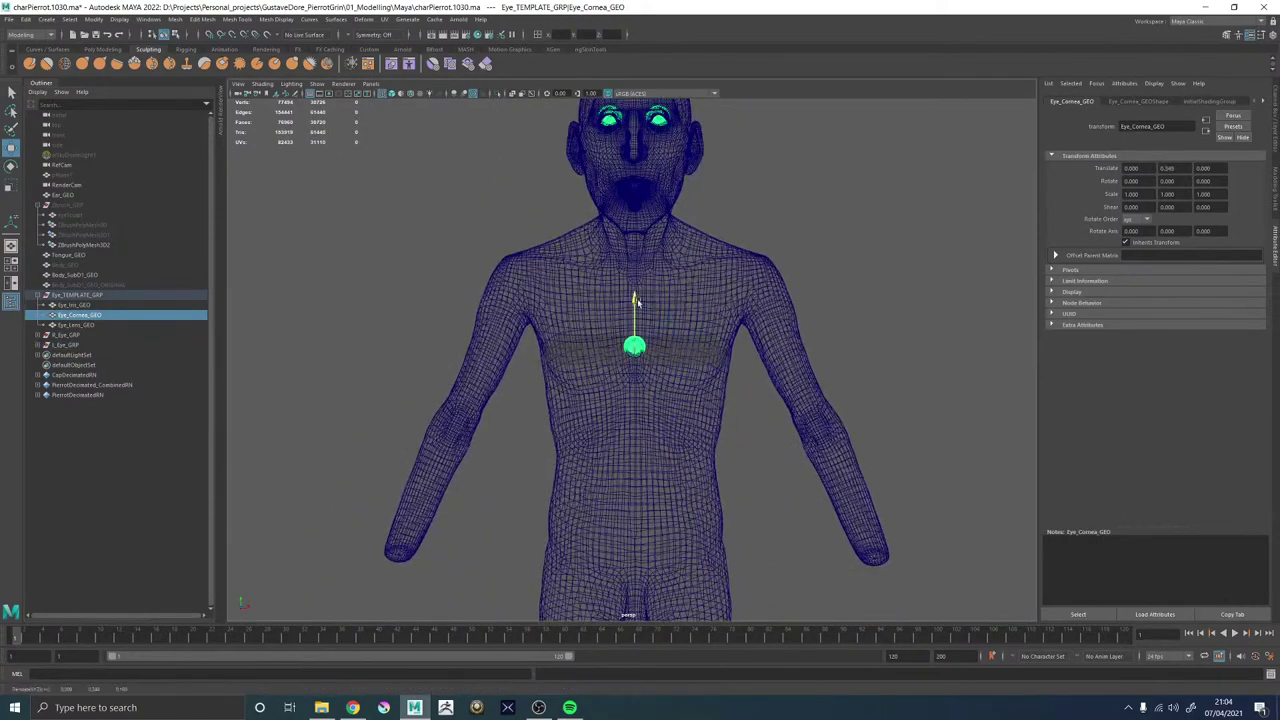
left_click_drag(640, 302, 685, 370, "alt")
scroll(685, 370, "up", 5)
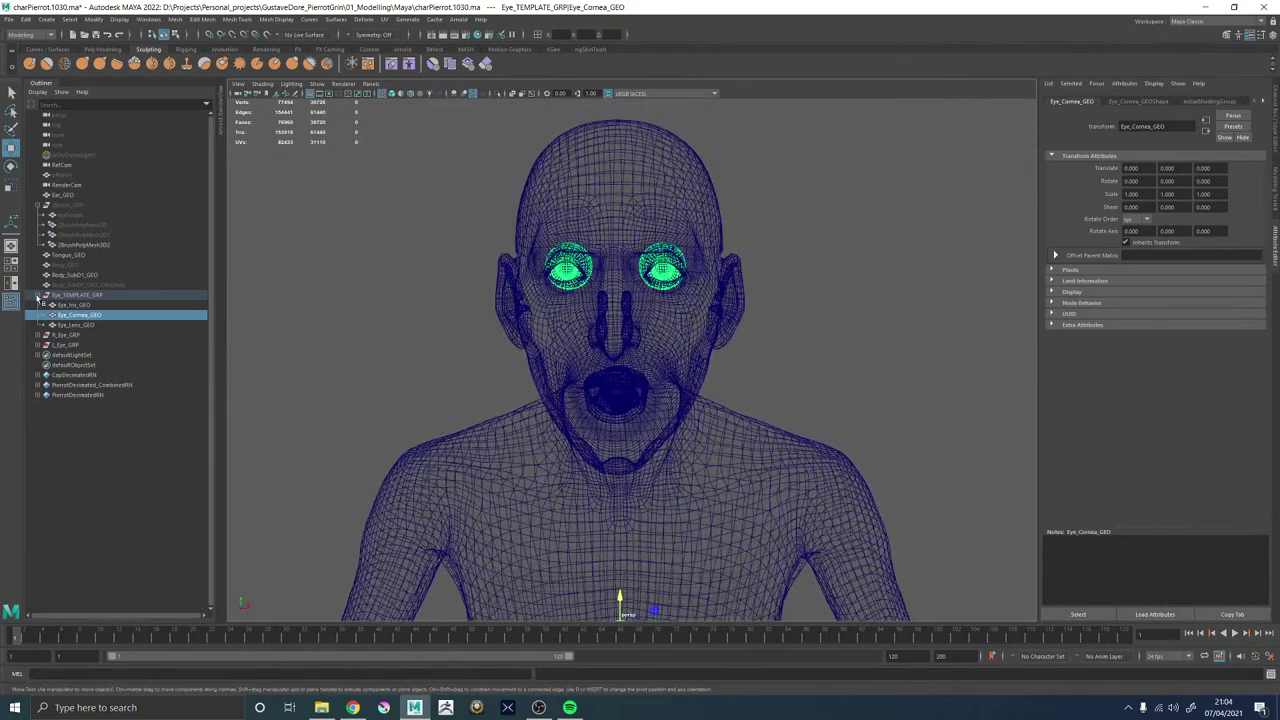
Assign an existing material to the iris, cornea and lens meshes inside Eye_TEMPLATE_GRP.
left_click(80, 296)
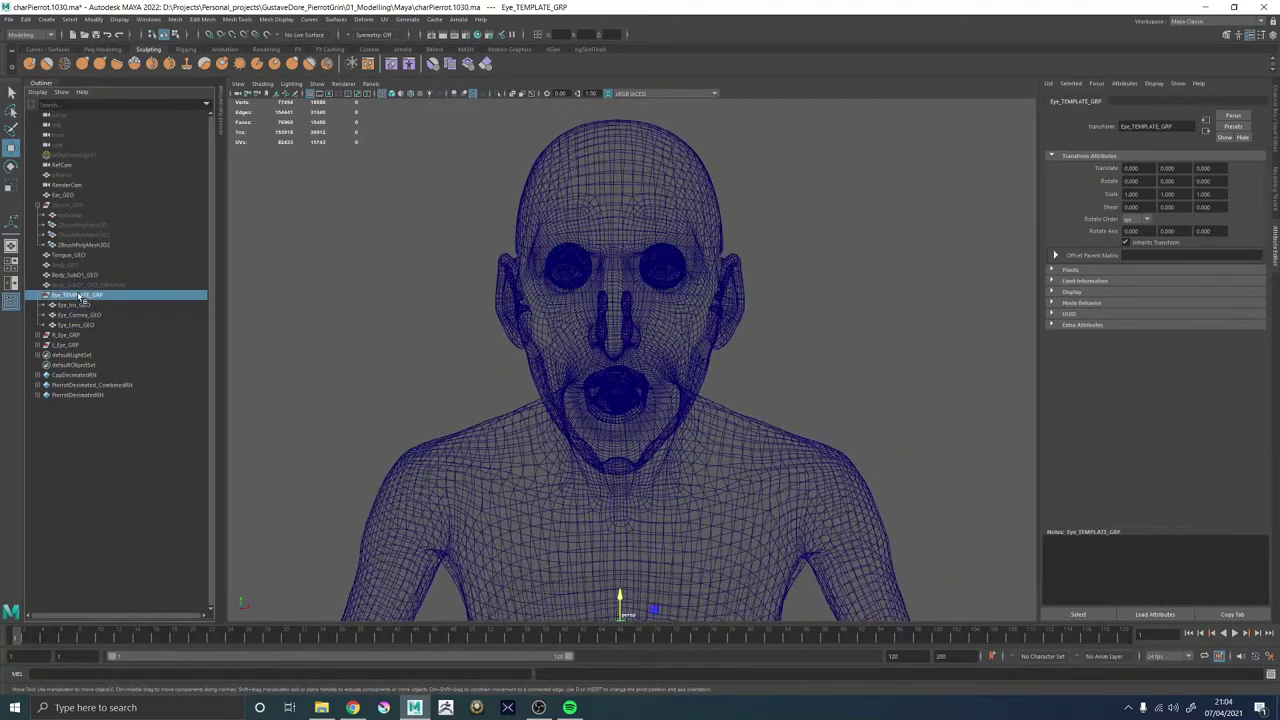
key("h")
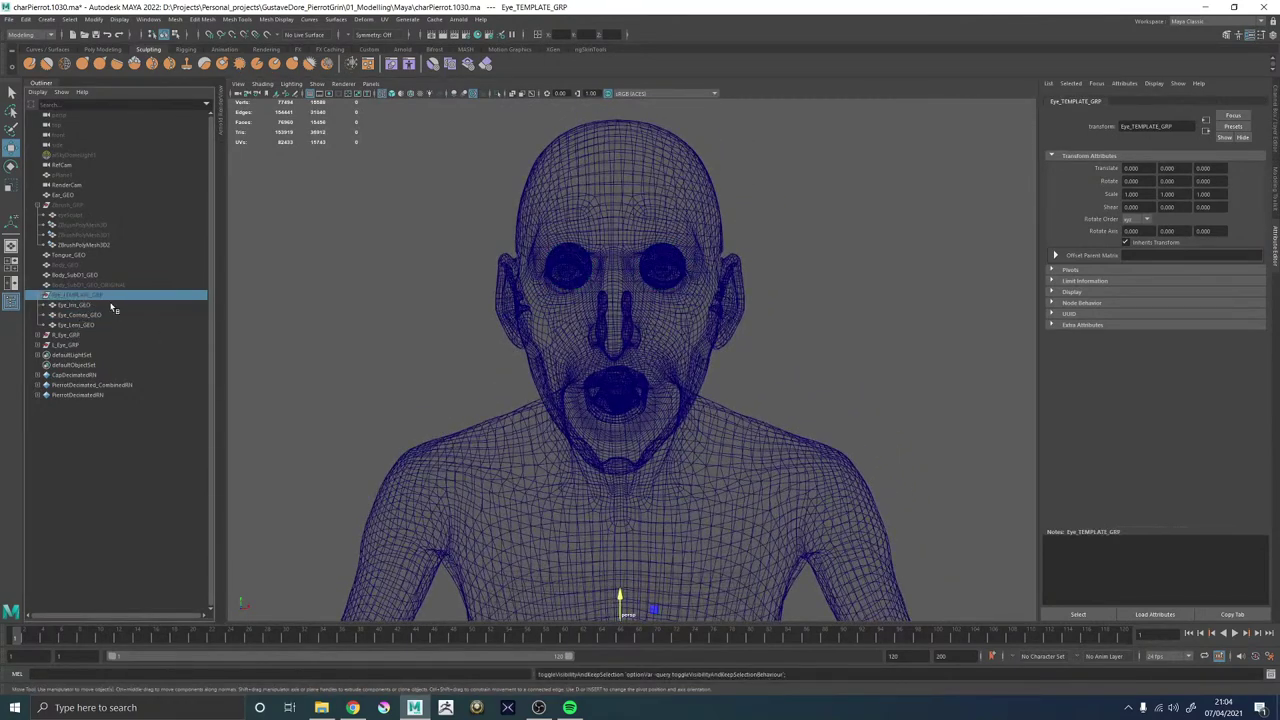
key("h")
left_click(88, 305)
left_click(84, 325, "shift")
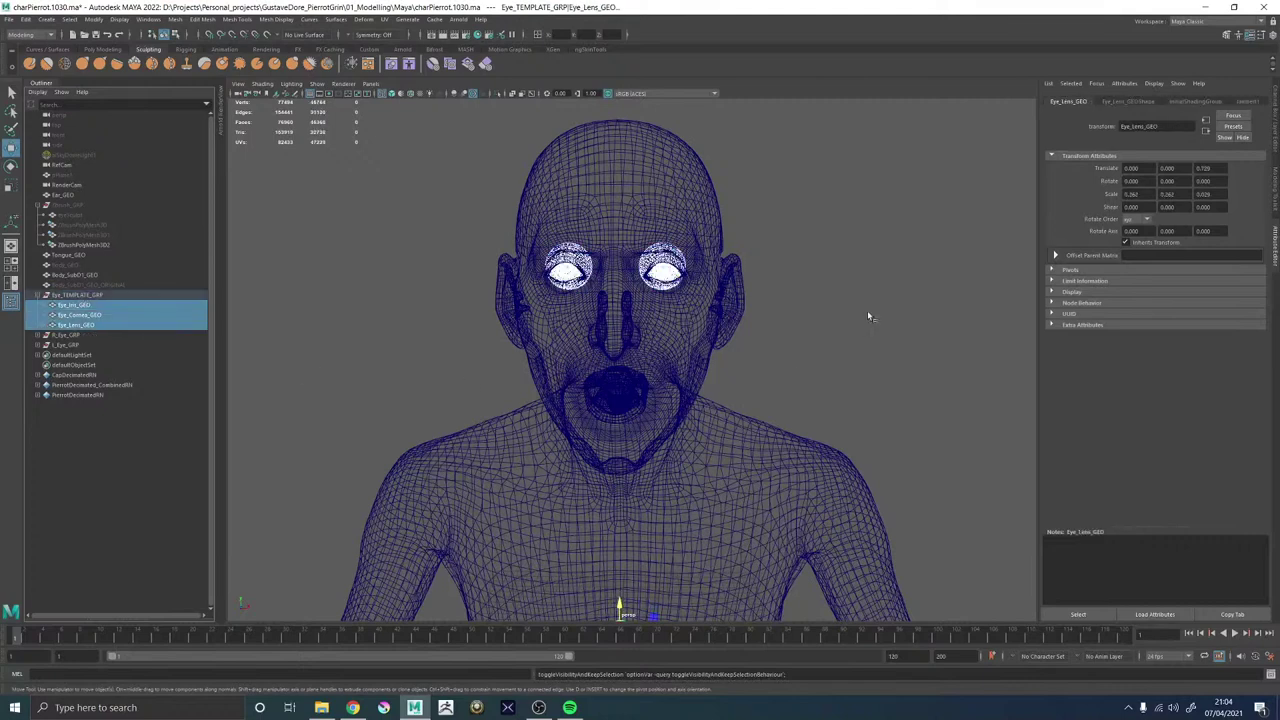
right_click_drag(818, 252, 902, 547)
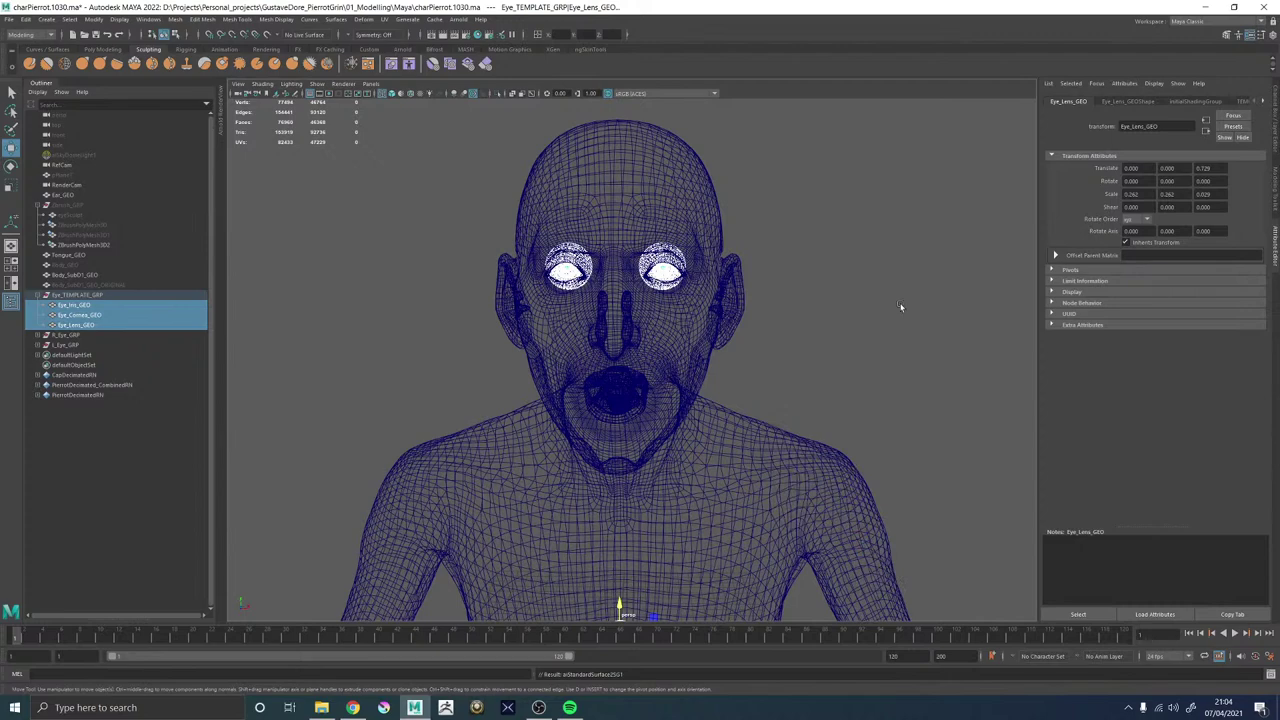
Hide Eye_TEMPLATE_GRP so only the placed left and right eye groups are shown.
left_click(903, 306)
left_click(90, 297)
key("ctrl+h")
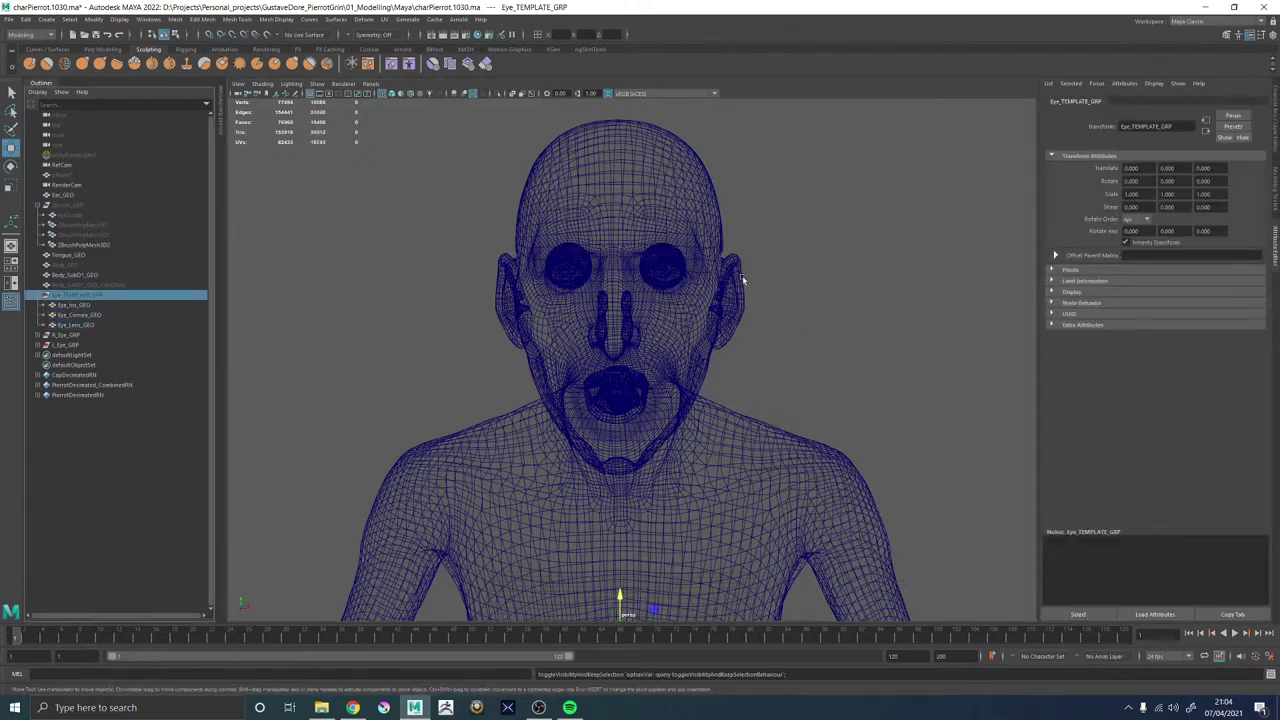
Examine the eyes in the character's sockets from several angles with smooth shading.
left_click(822, 260)
key("5")
mouse_move(771, 286)
left_mouse_down("alt")
mouse_move(811, 277)
mouse_move(486, 277)
mouse_move(668, 333)
left_mouse_up("alt")
right_click_drag(668, 333, 943, 437, "alt")
left_click_drag(690, 378, 820, 383, "alt")
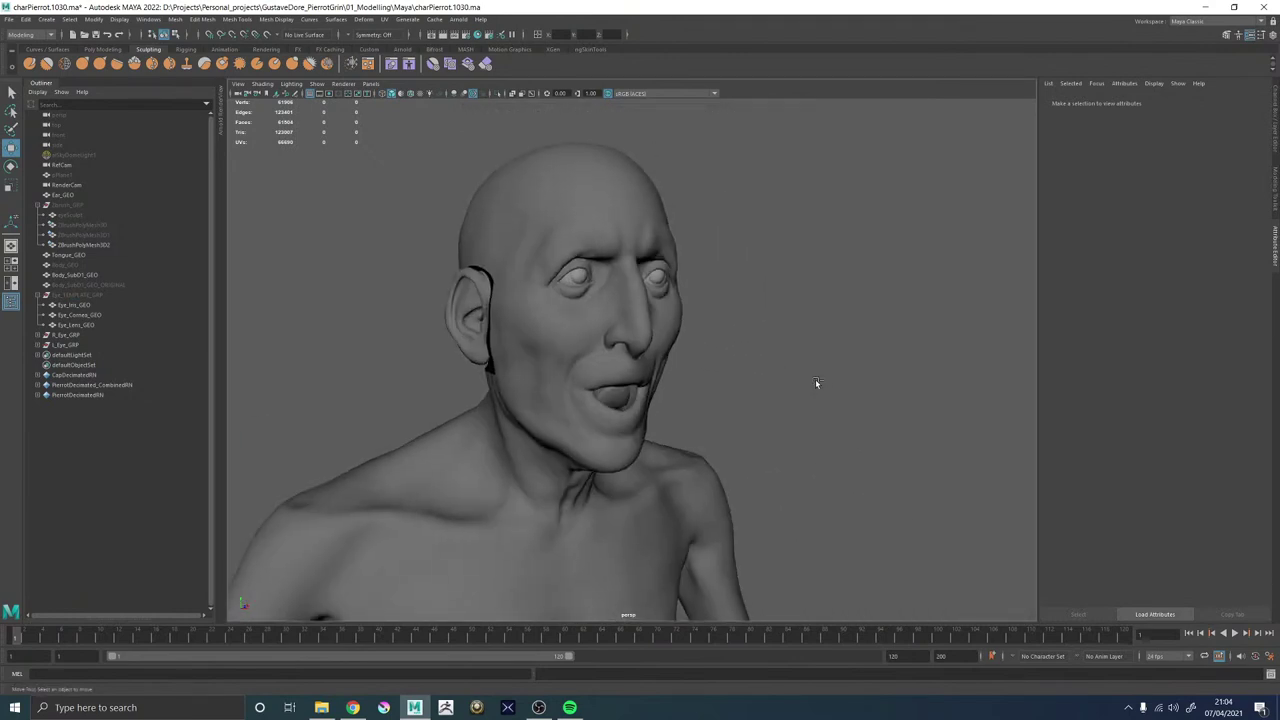
left_click_drag(815, 379, 750, 362, "alt")
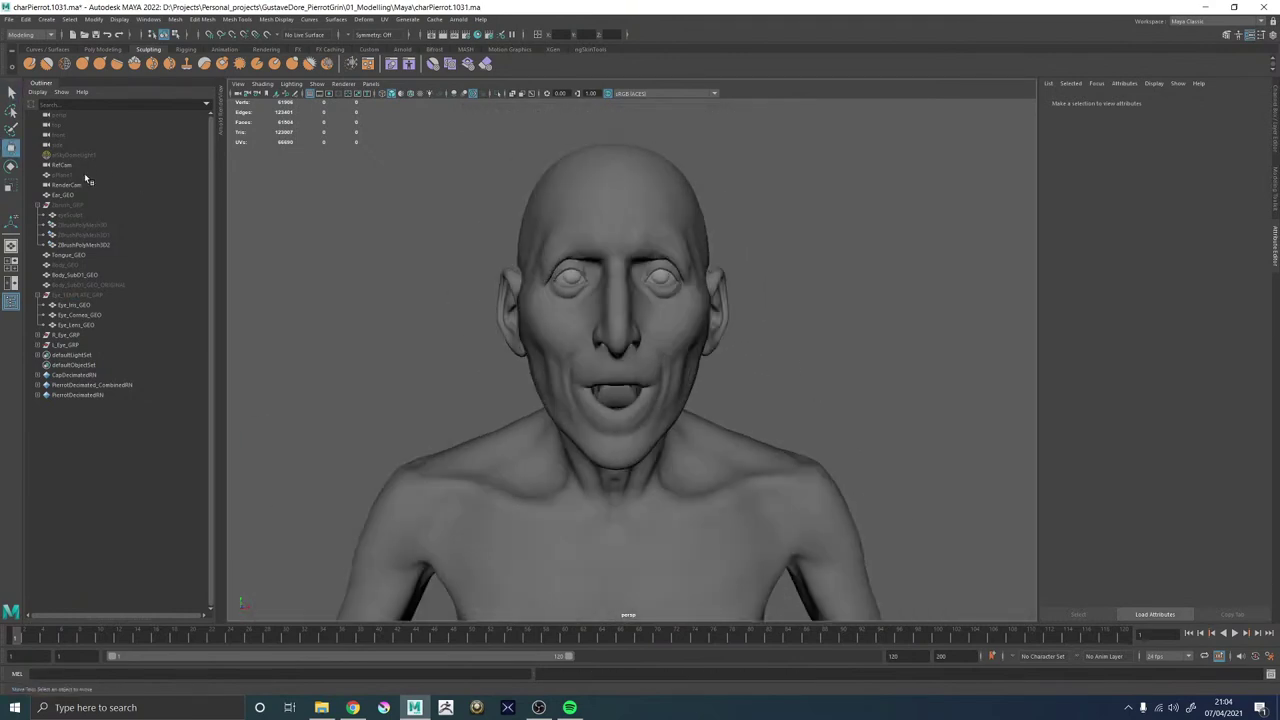
Unhide aiSkyDomeLight1, start a live Arnold render of the character and examine the eyes in it.
left_click(72, 156)
key("h")
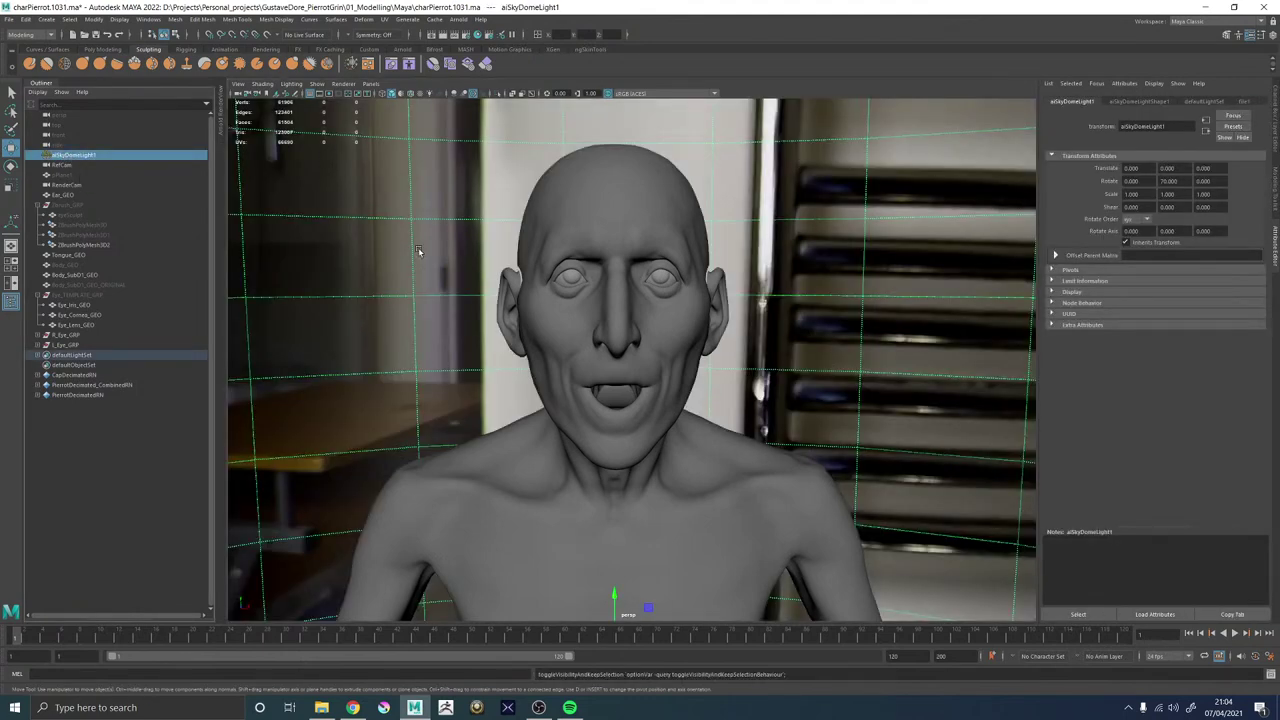
left_click(222, 126)
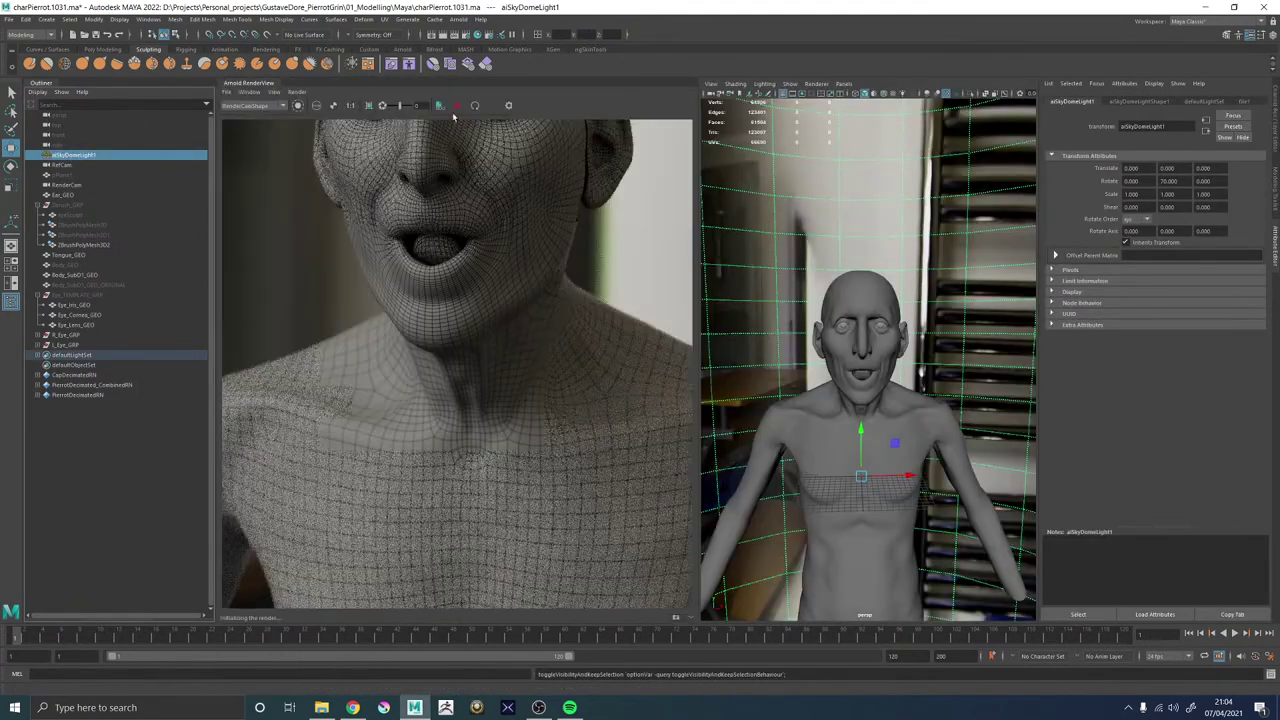
scroll(466, 201, "down", 5)
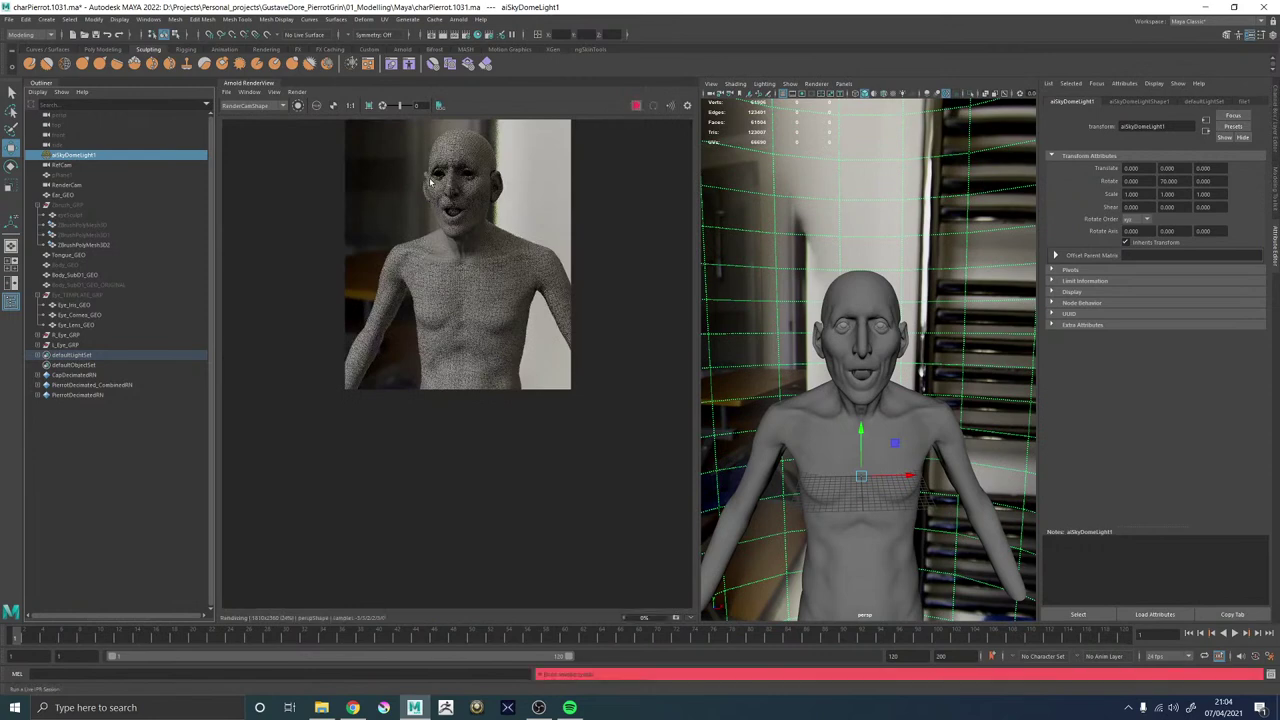
scroll(491, 231, "up", 3)
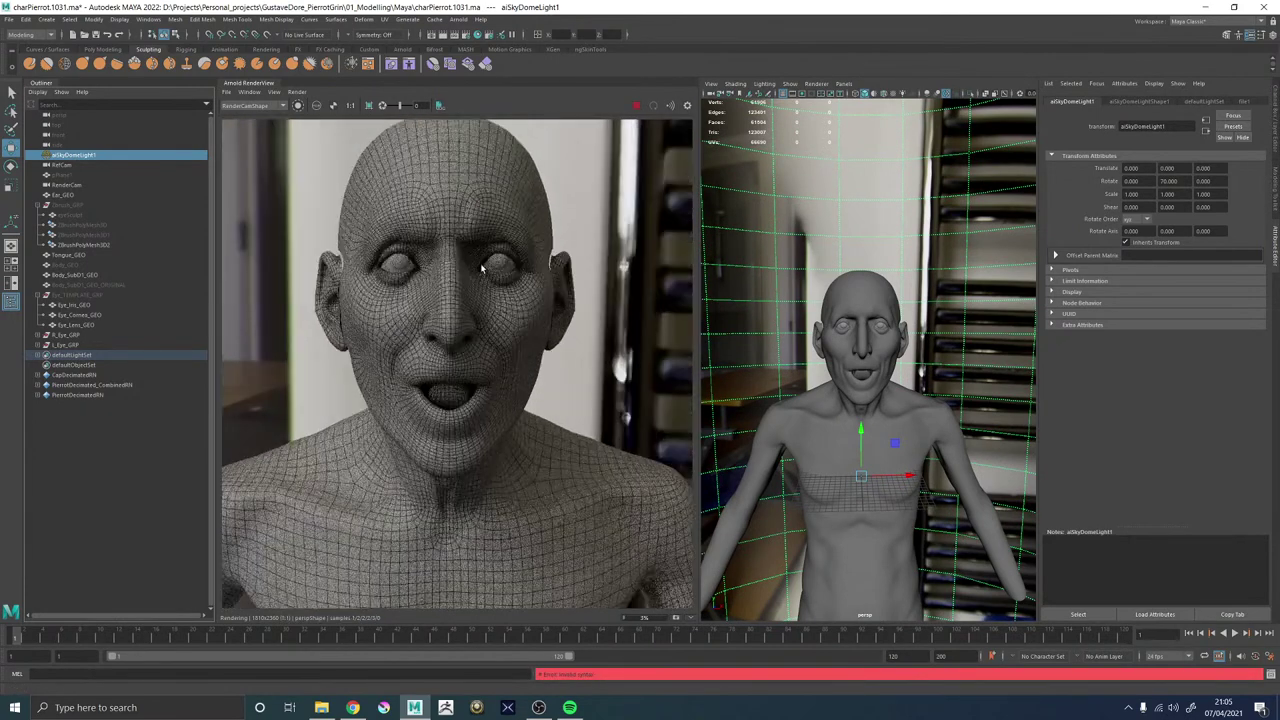
scroll(457, 261, "up", 2)
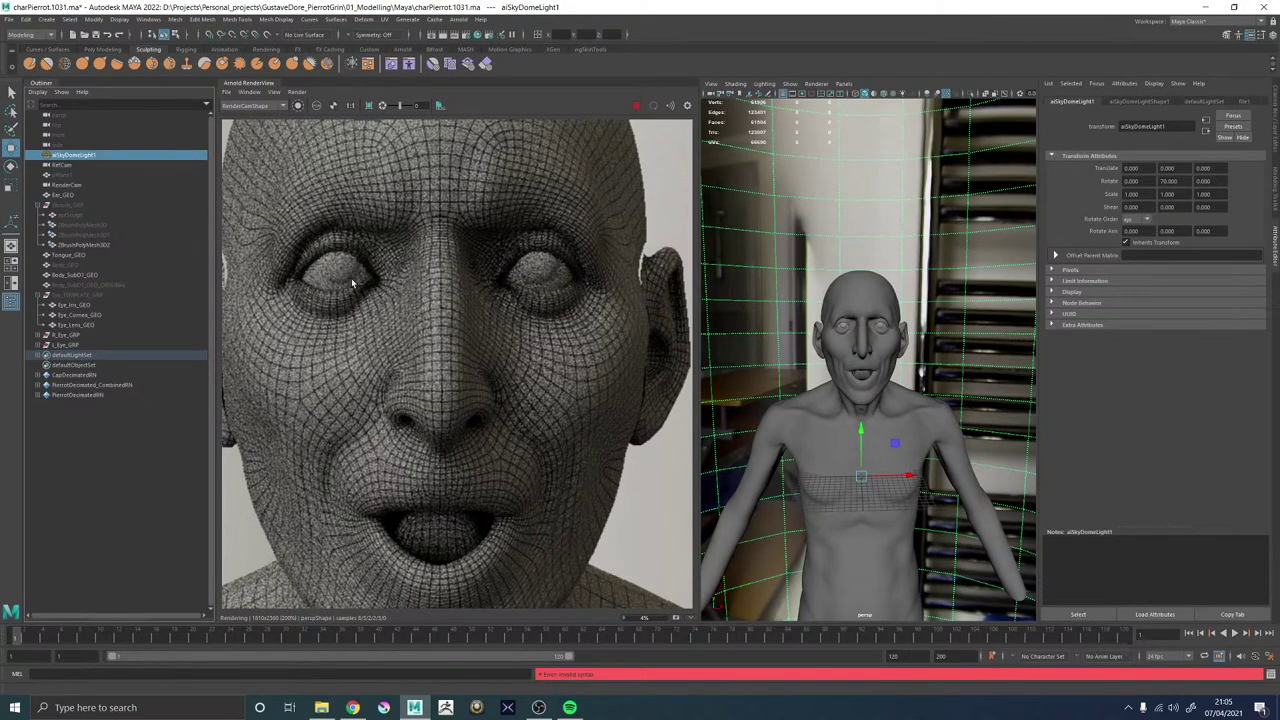
scroll(352, 280, "down", 2)
Set the Arnold render camera to RenderCamShape by switching to RefCamShape and back.
left_click(262, 106)
left_click(246, 120)
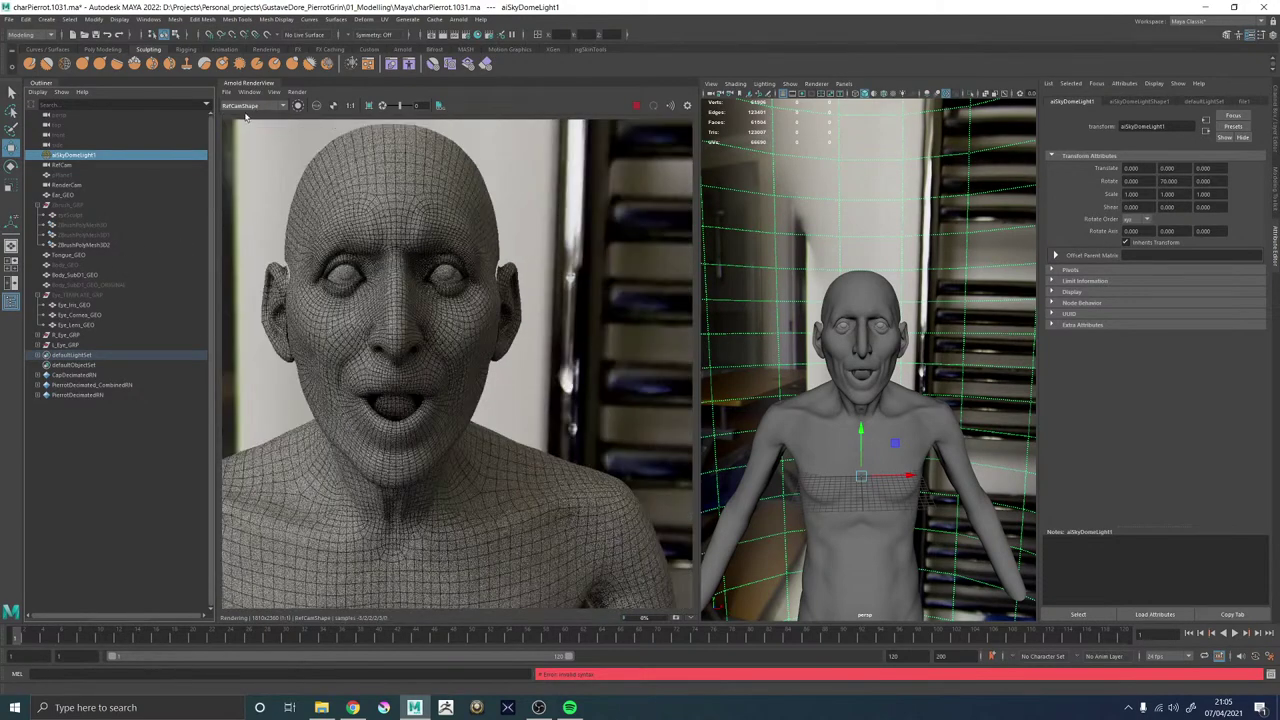
left_click(244, 108)
left_click(240, 131)
scroll(378, 213, "down", 2)
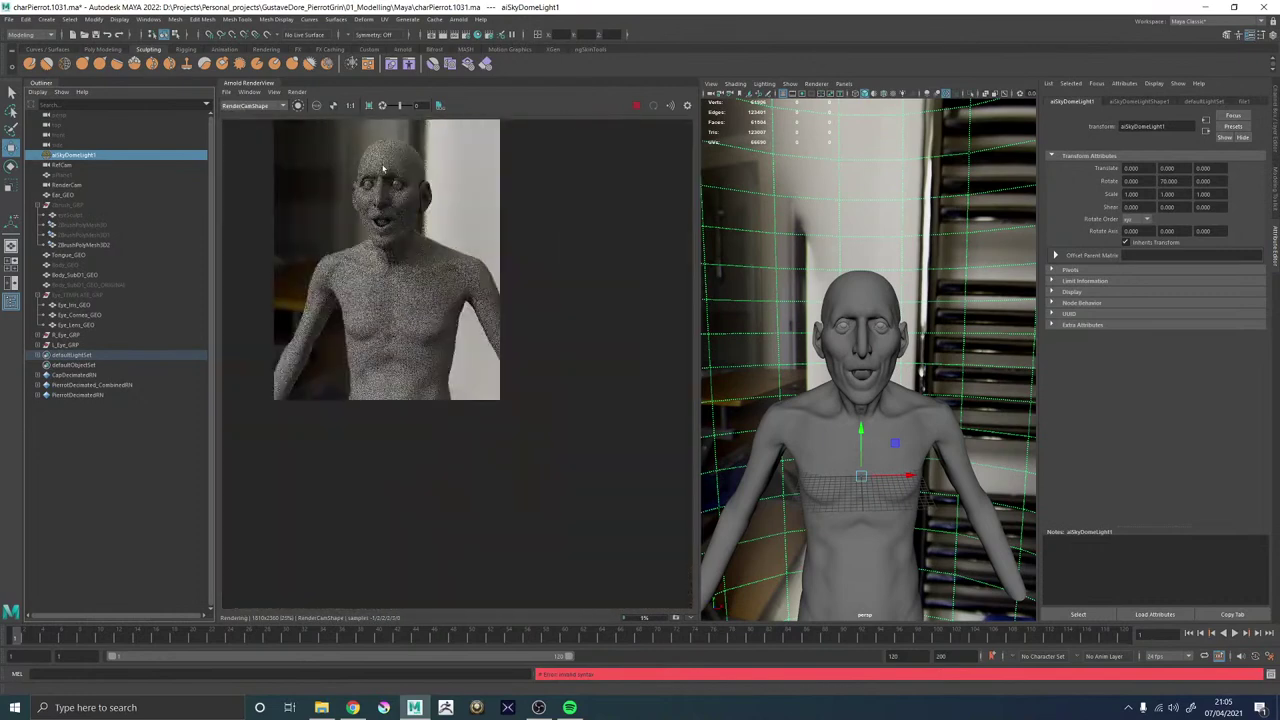
scroll(383, 170, "up", 5)
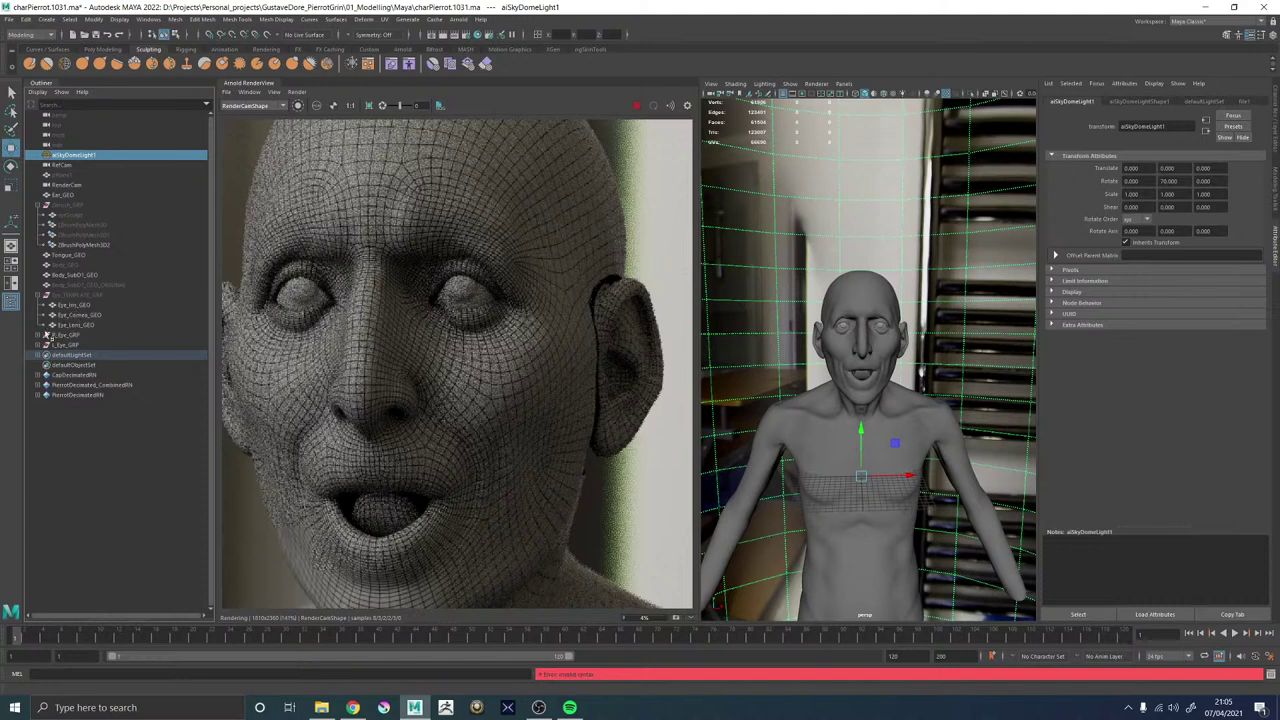
Assign TEMP_Skin_Wireframe_MAT to the iris, cornea and lens meshes of Eye_TEMPLATE_GRP, R_Eye_GRP and L_Eye_GRP.
left_click(38, 335)
left_click(39, 375)
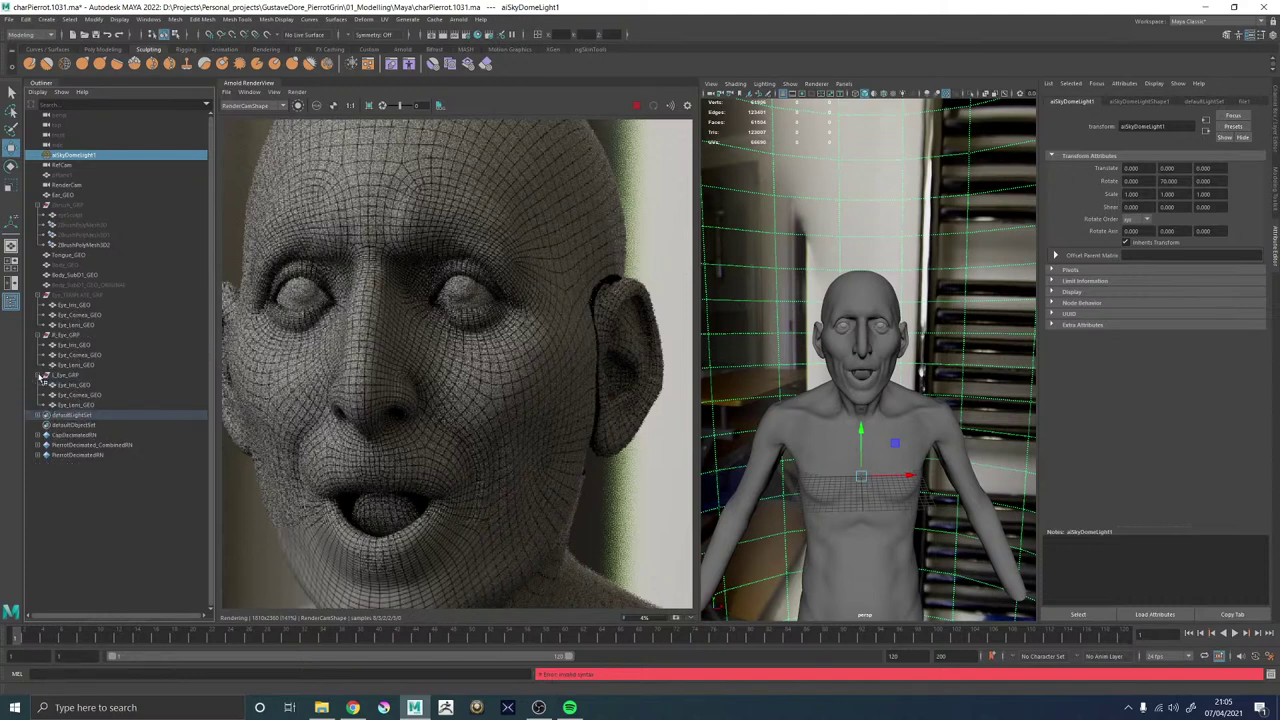
left_click(77, 333)
left_click(77, 325)
left_click(76, 306, "shift")
left_click(74, 346, "ctrl")
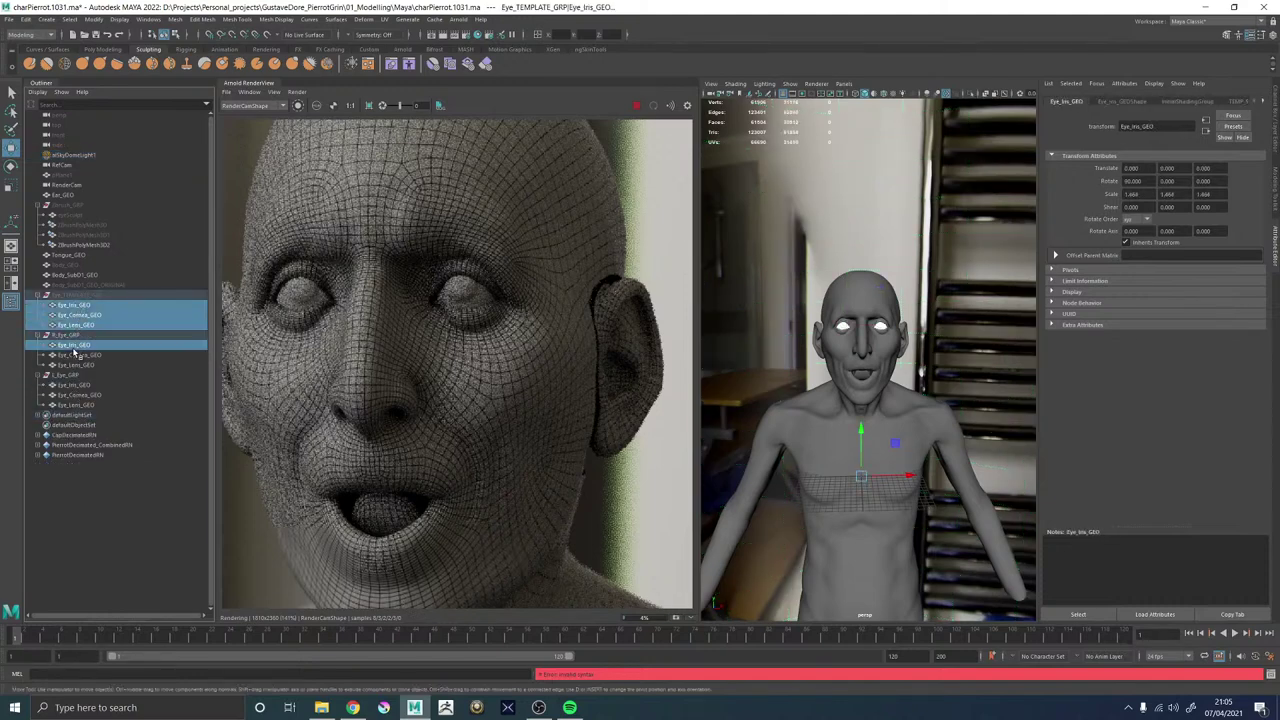
left_click(75, 365, "ctrl")
left_click(75, 355, "ctrl")
left_click(75, 385, "ctrl")
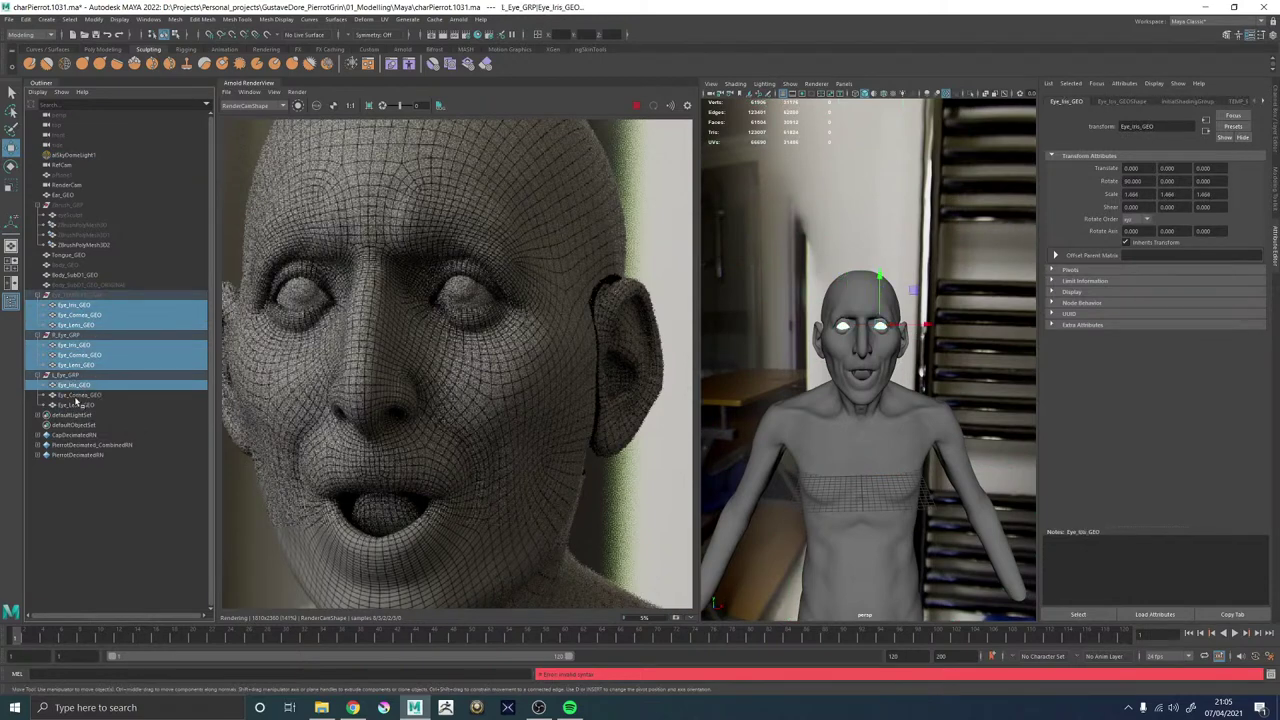
left_click(77, 395, "ctrl")
left_click(77, 405, "ctrl")
right_click(905, 222)
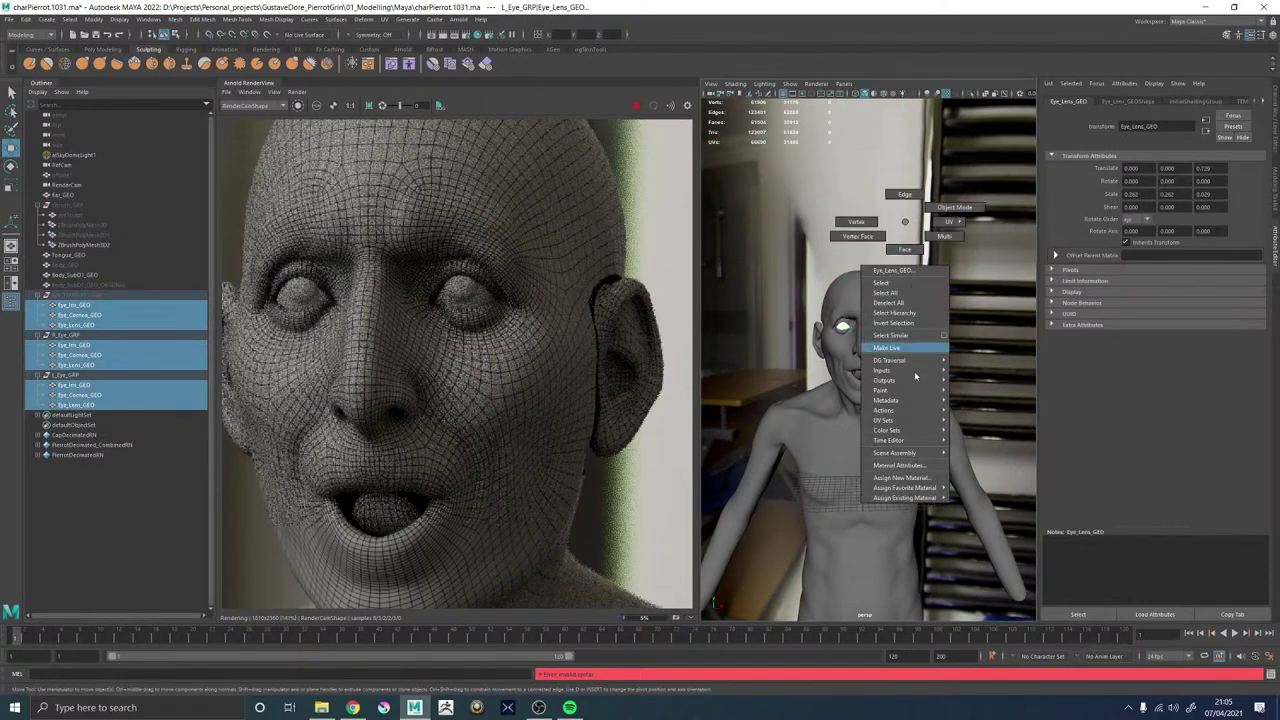
mouse_move(905, 497)
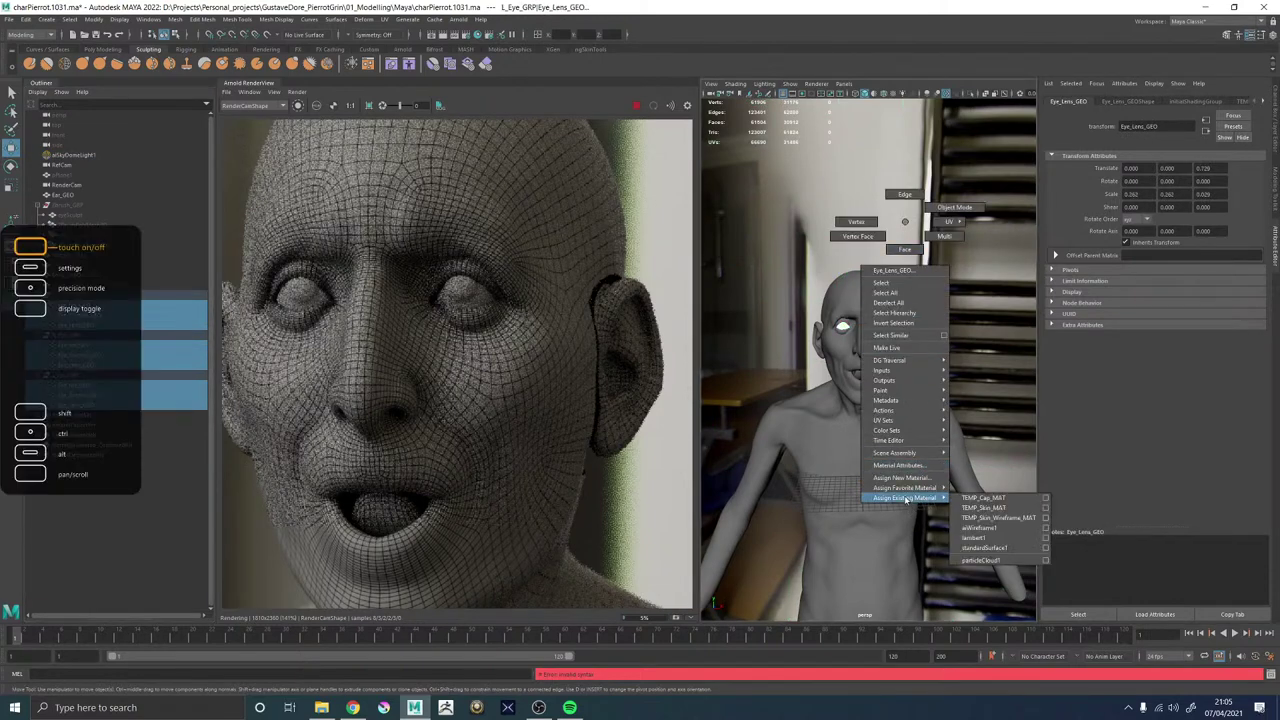
left_click(1000, 518)
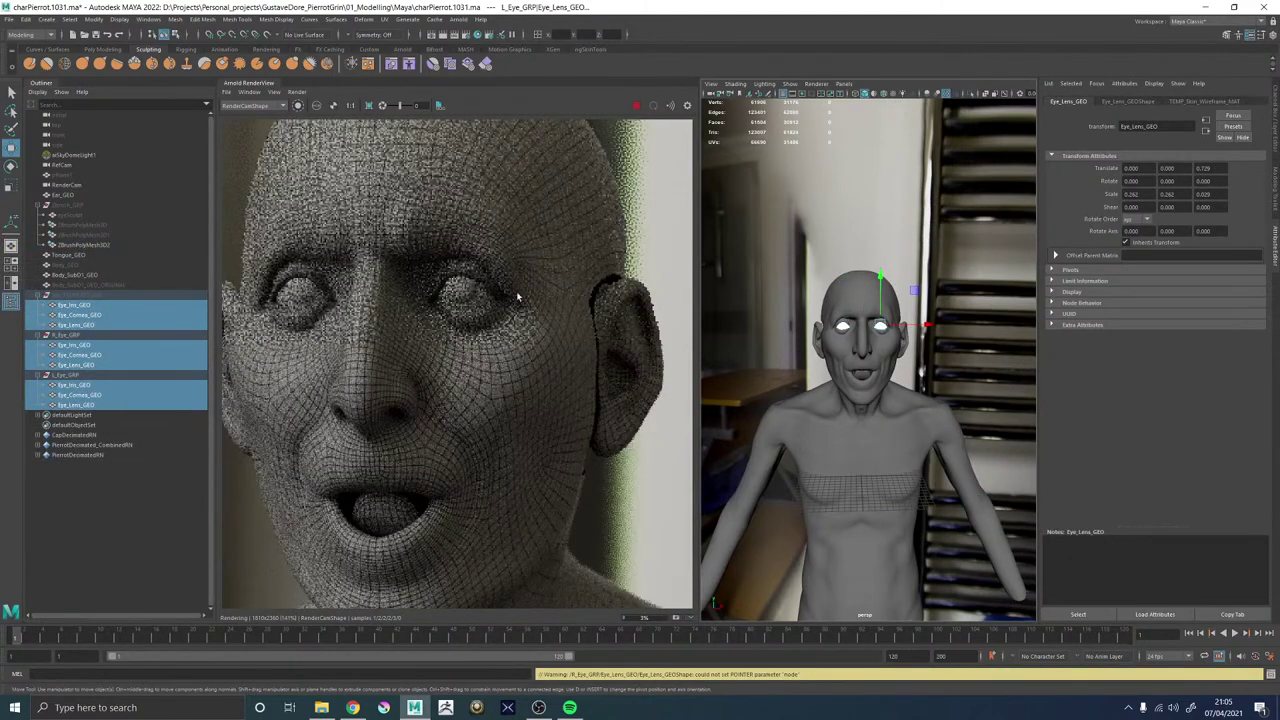
Limit the Arnold render to a crop region around the character's left eye and check the eye's surface.
scroll(470, 292, "up", 5)
left_click_drag(401, 265, 520, 370, "ctrl")
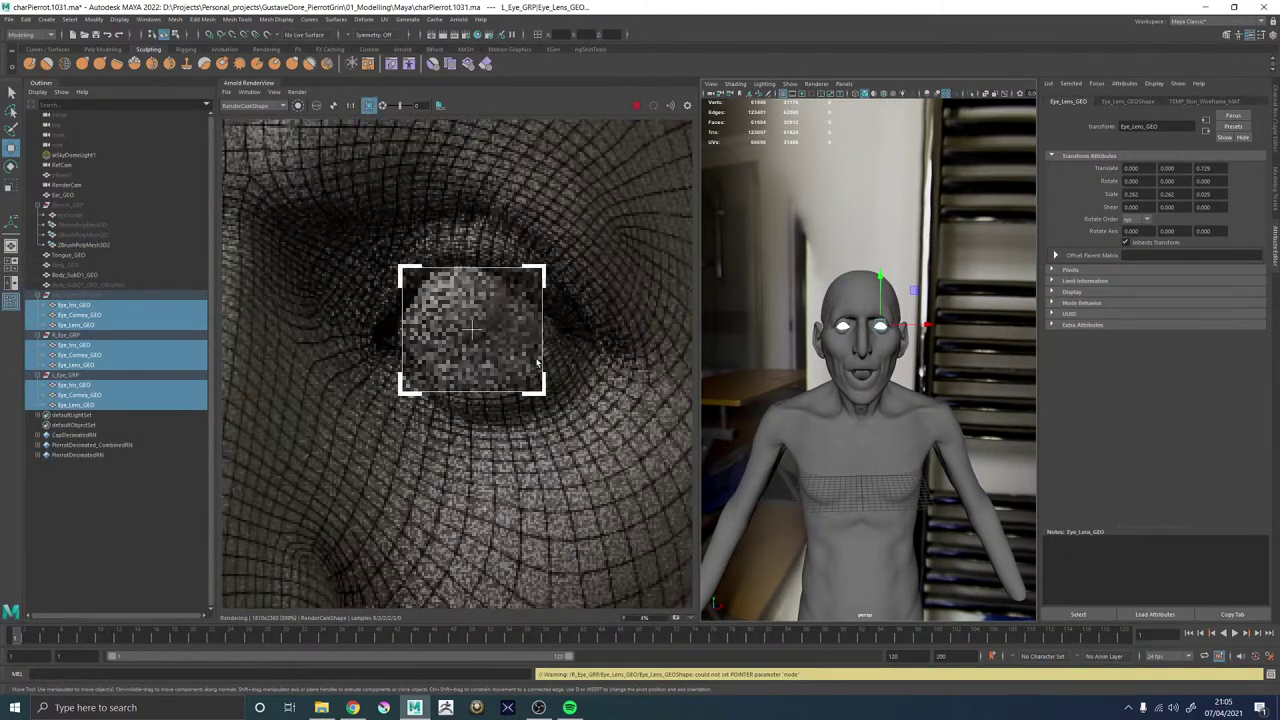
scroll(530, 355, "down", 2)
scroll(529, 355, "down", 4)
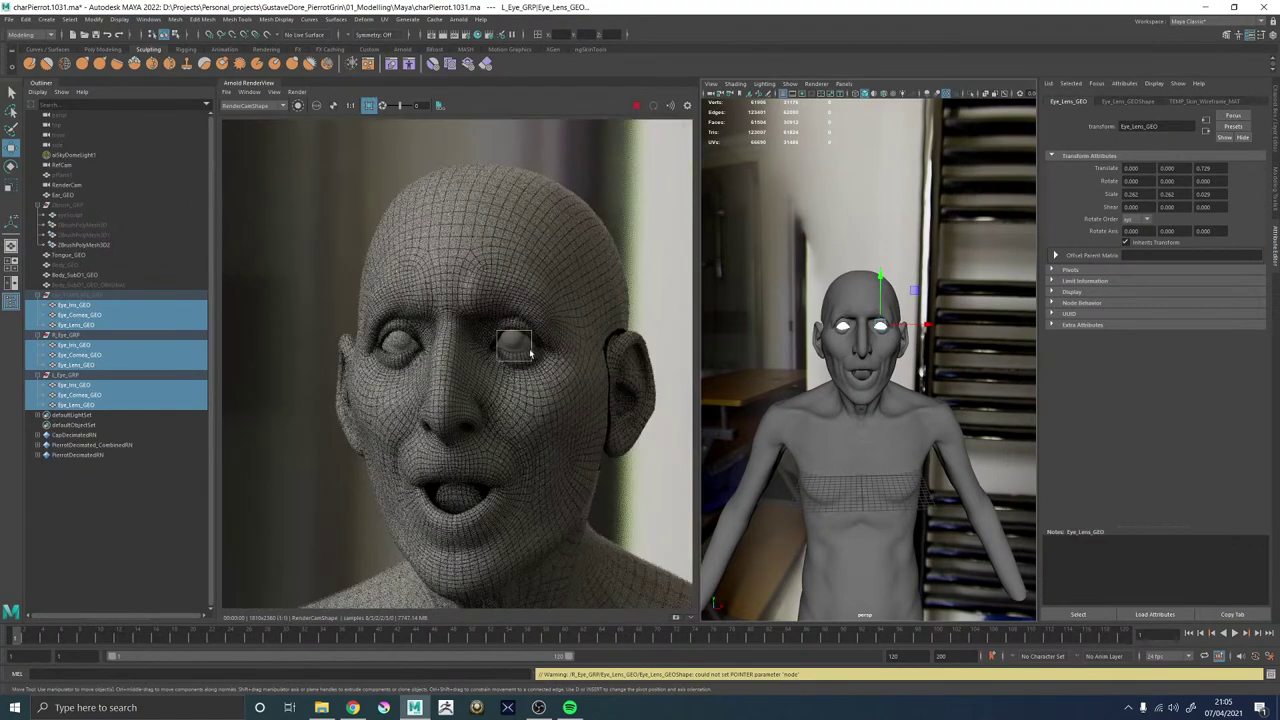
scroll(536, 342, "up", 3)
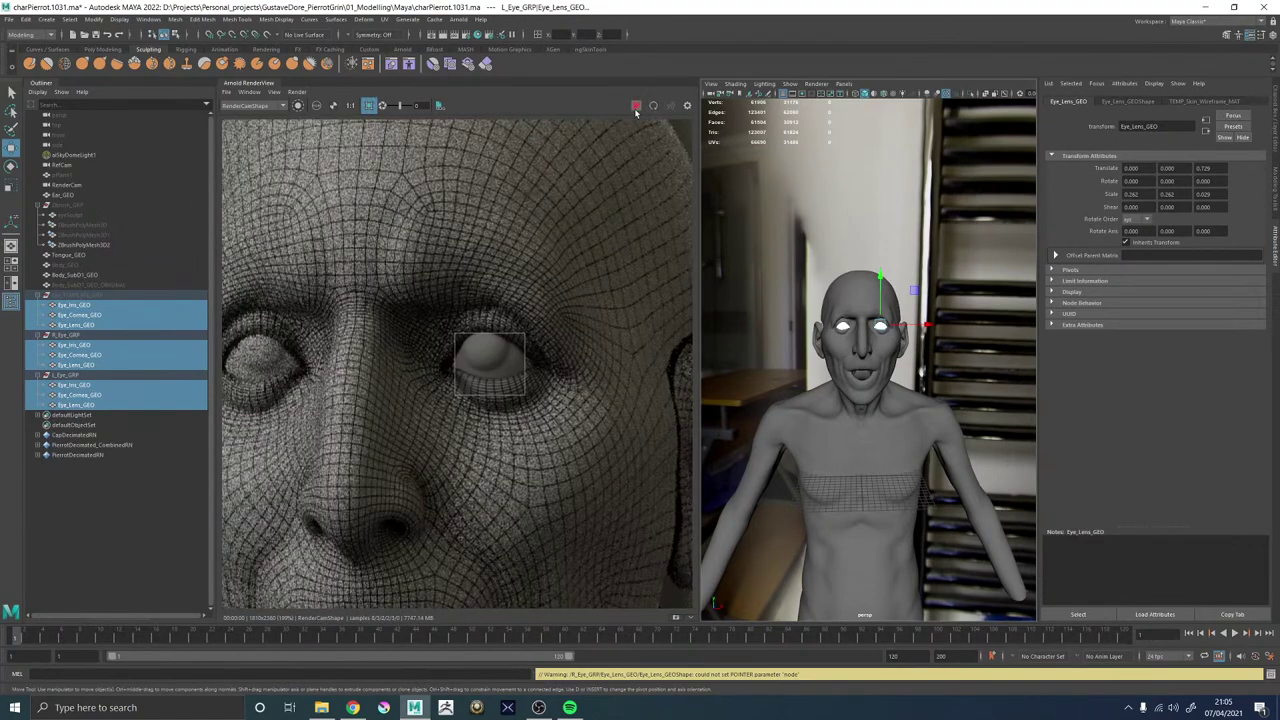
Unhide Eye_TEMPLATE_GRP, isolate it in the viewport and frame it.
left_click(67, 296)
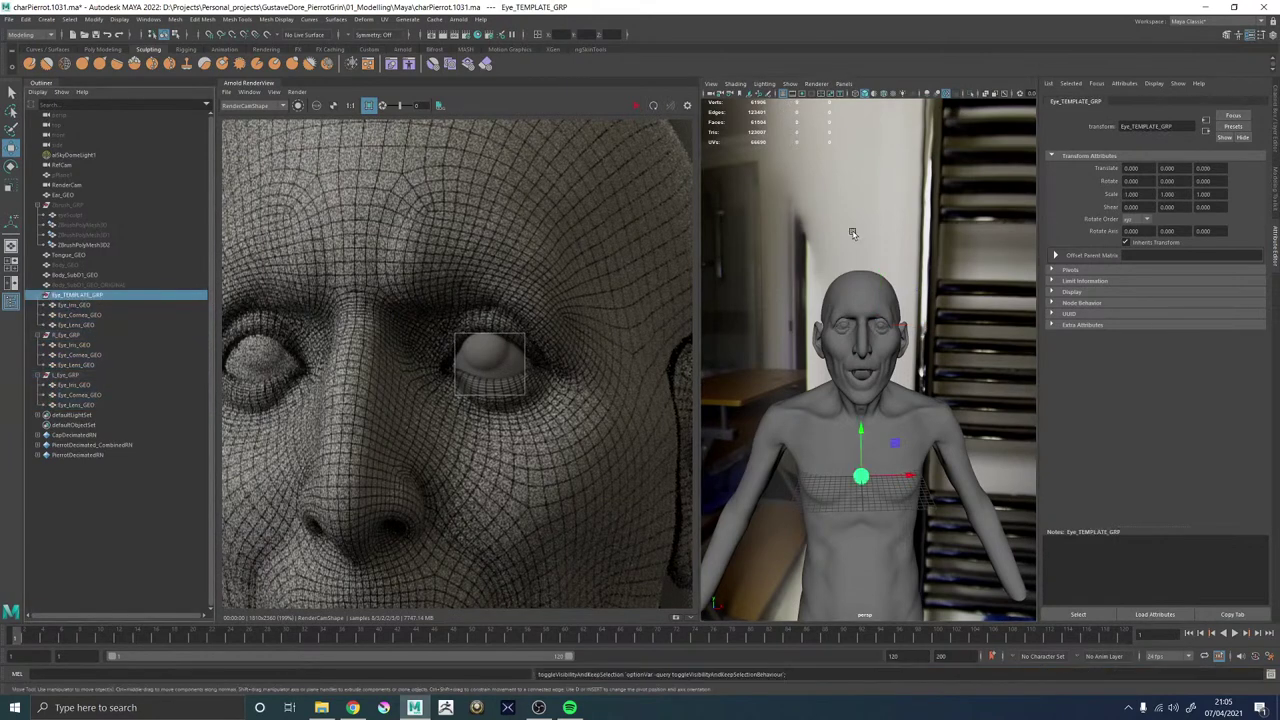
left_click(968, 94)
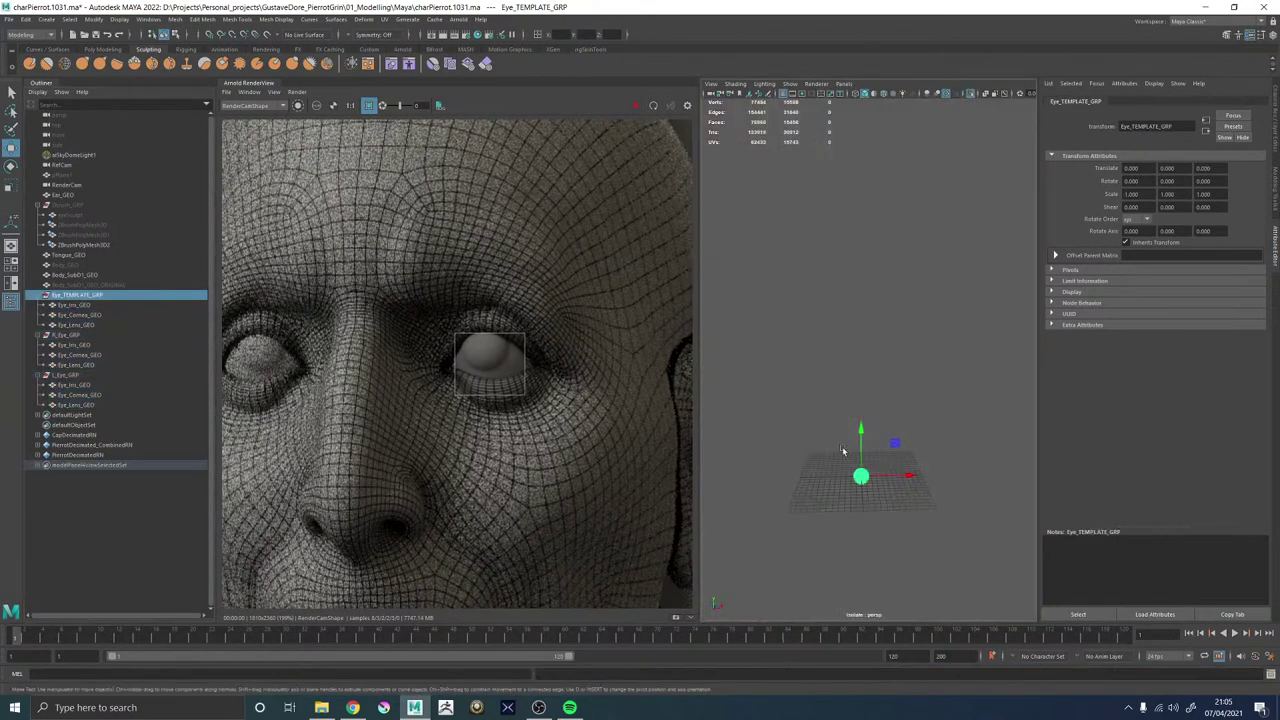
key("f")
left_click(903, 449)
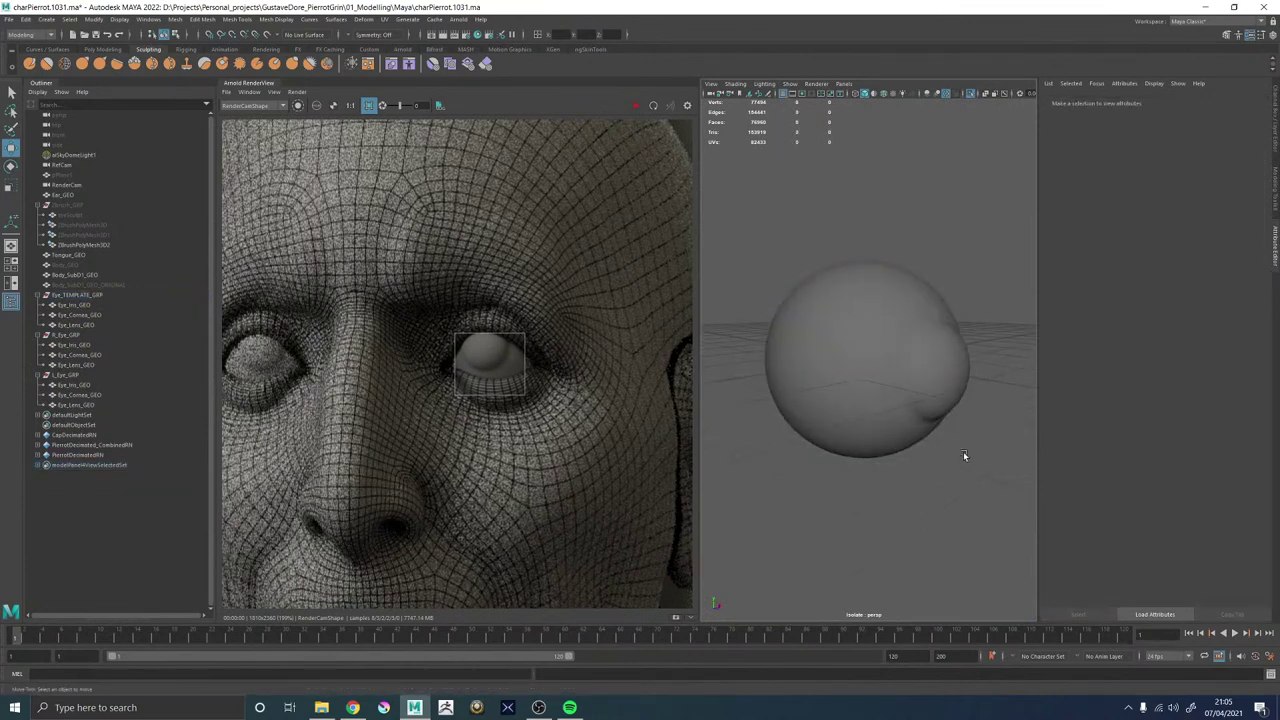
Create a polygon sphere at the template eye, scale it uniformly to about 2.33 and rotate it about 88° around X.
scroll(950, 445, "down", 4)
right_click_drag(937, 388, 982, 390, "shift")
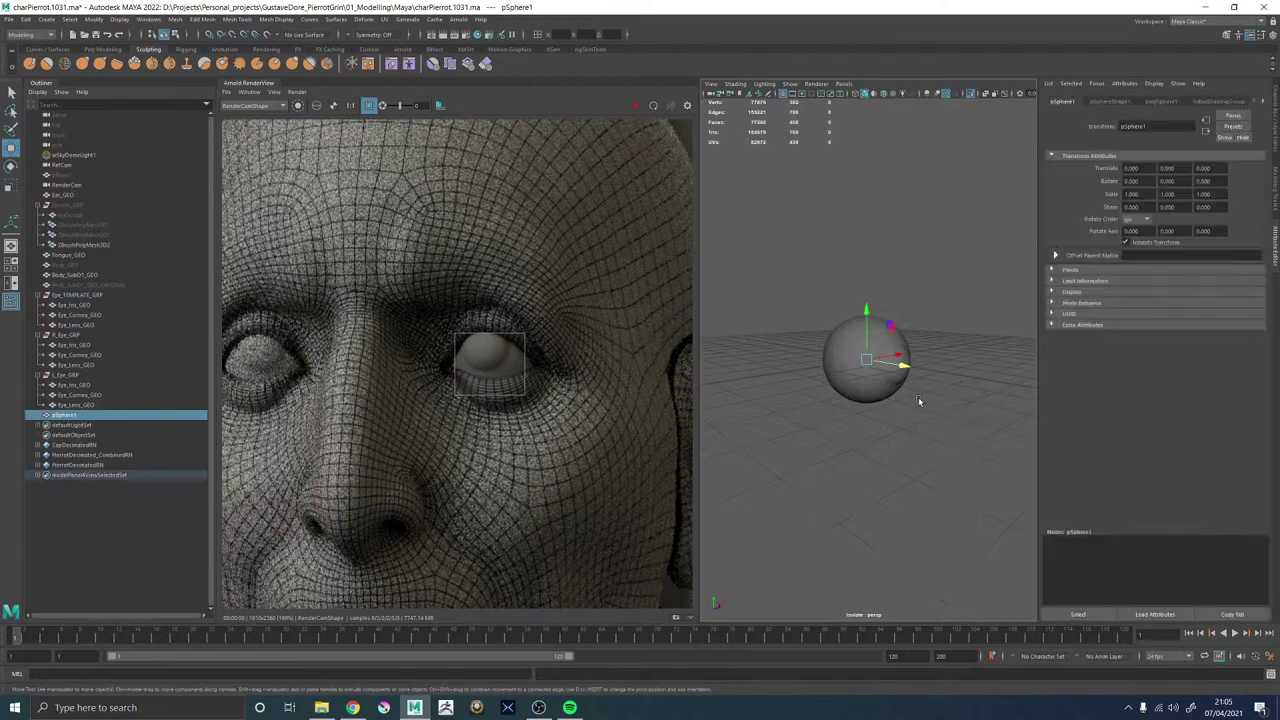
key("r")
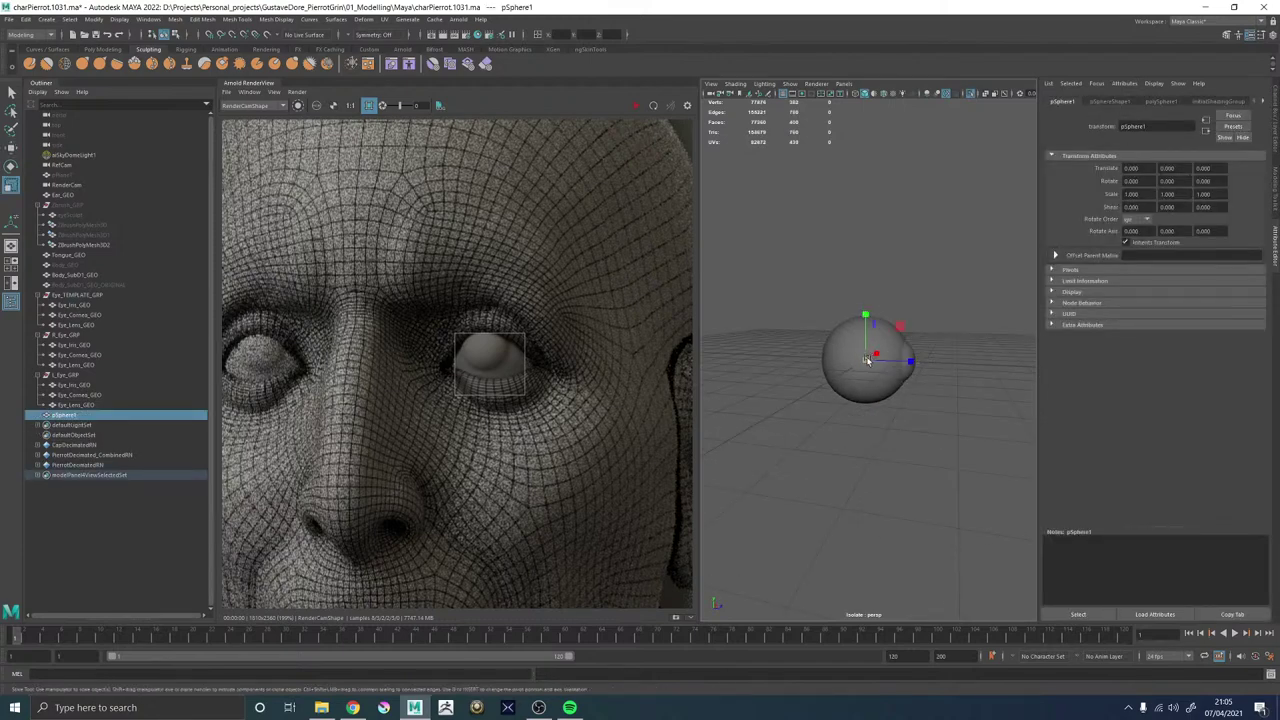
left_click_drag(867, 361, 936, 364)
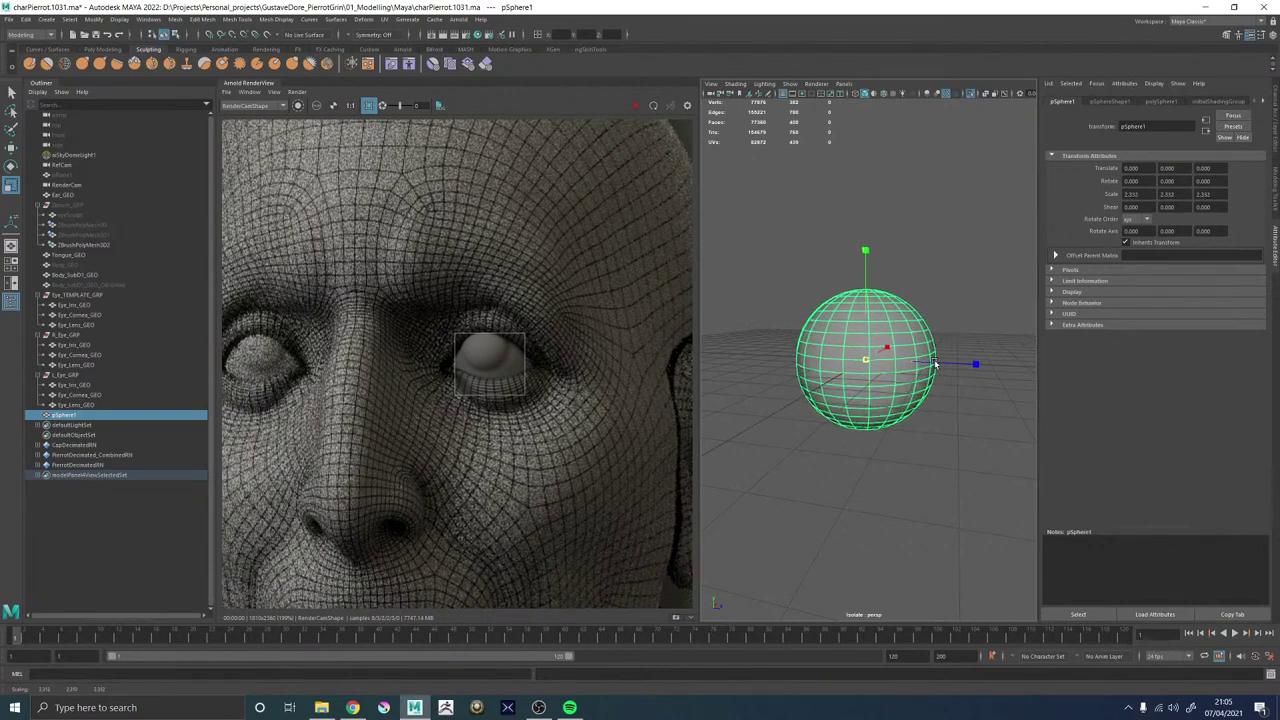
key("e")
left_click_drag(890, 325, 952, 412)
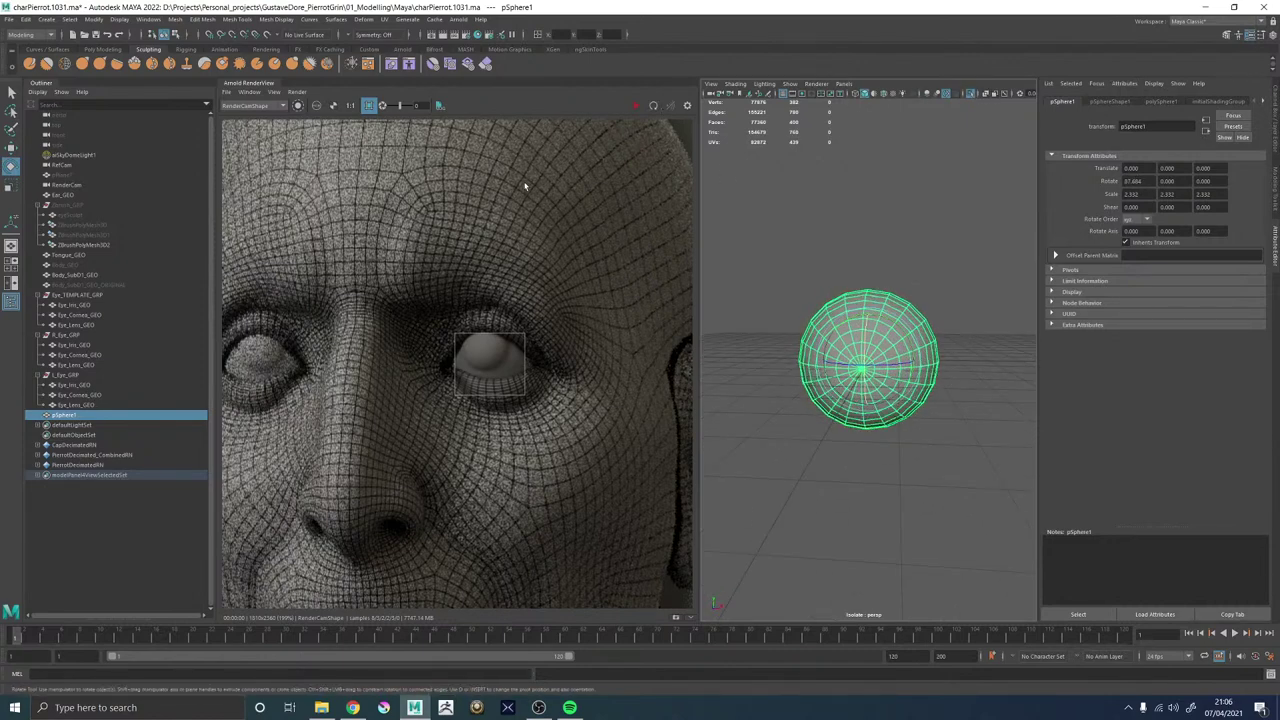
Turn off viewport isolation to show the whole character around the new sphere.
left_click(972, 95)
right_click_drag(868, 210, 706, 258, "alt")
left_click_drag(765, 275, 893, 217, "alt")
Move the sphere over the character's right eye and compare its fit in wireframe display.
key("w")
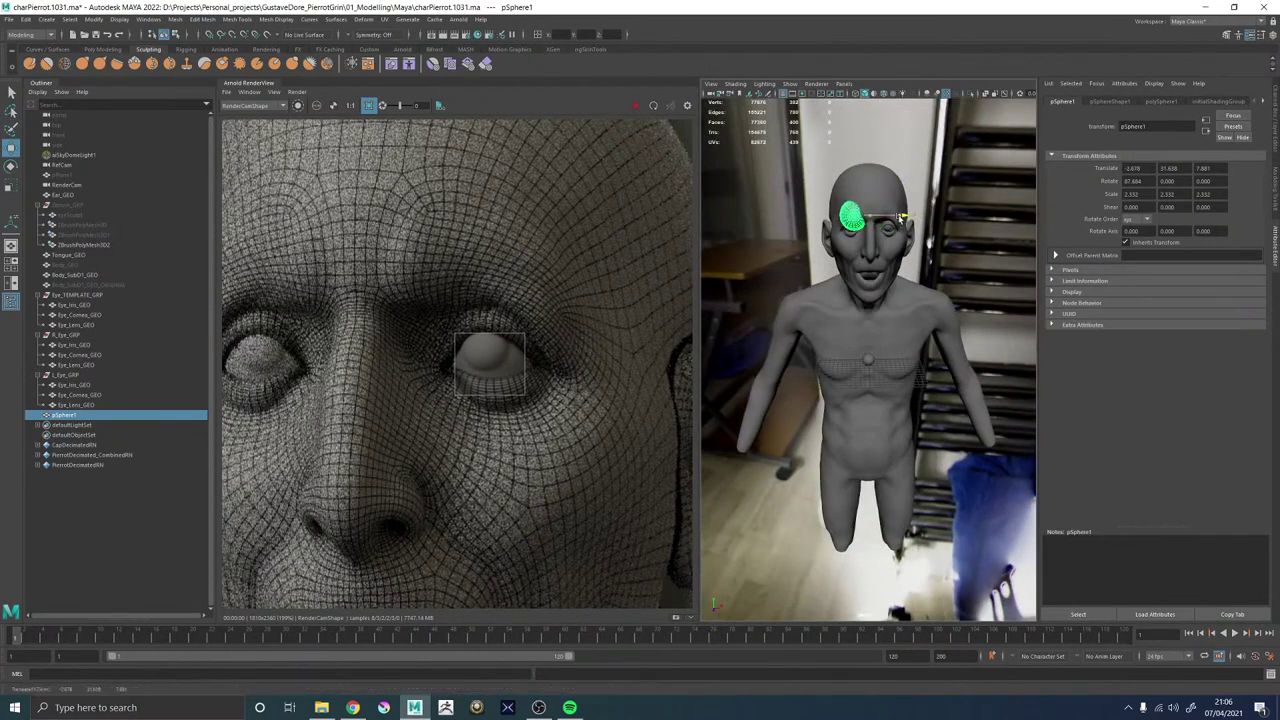
left_click_drag(850, 166, 850, 178)
key("f")
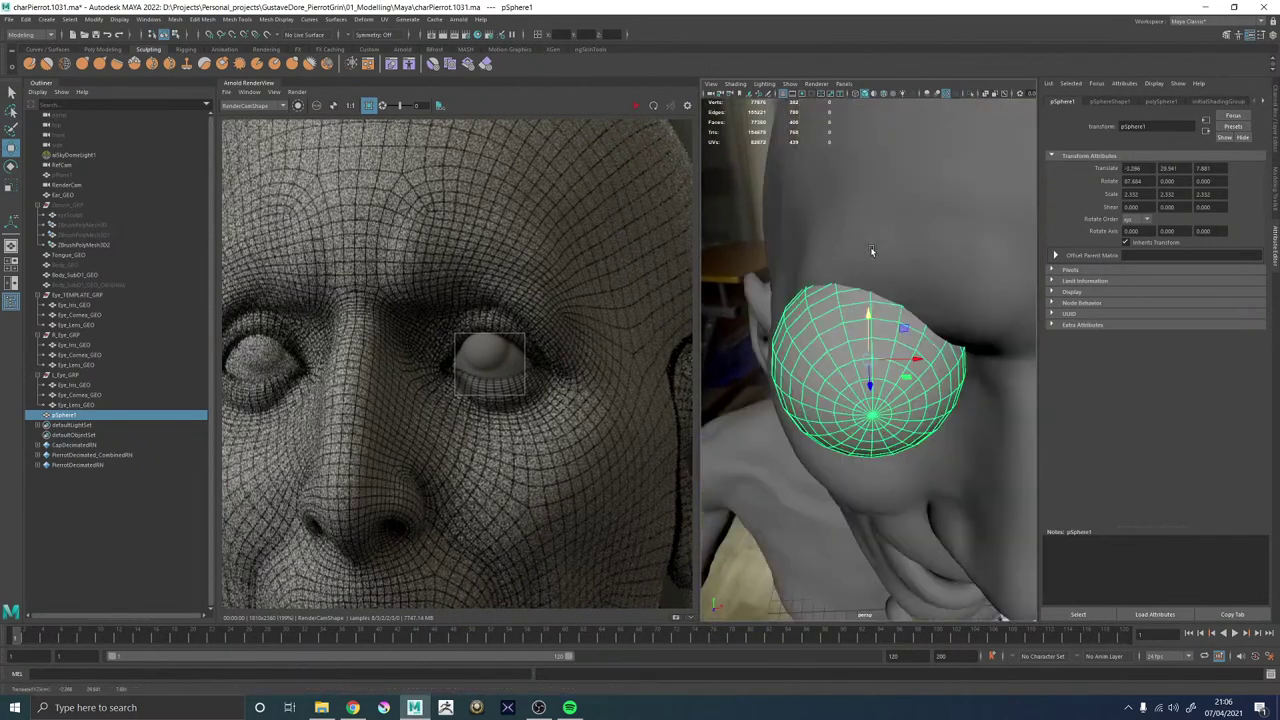
left_click_drag(822, 277, 920, 270, "alt")
scroll(905, 300, "down", 5)
left_click_drag(887, 366, 786, 375)
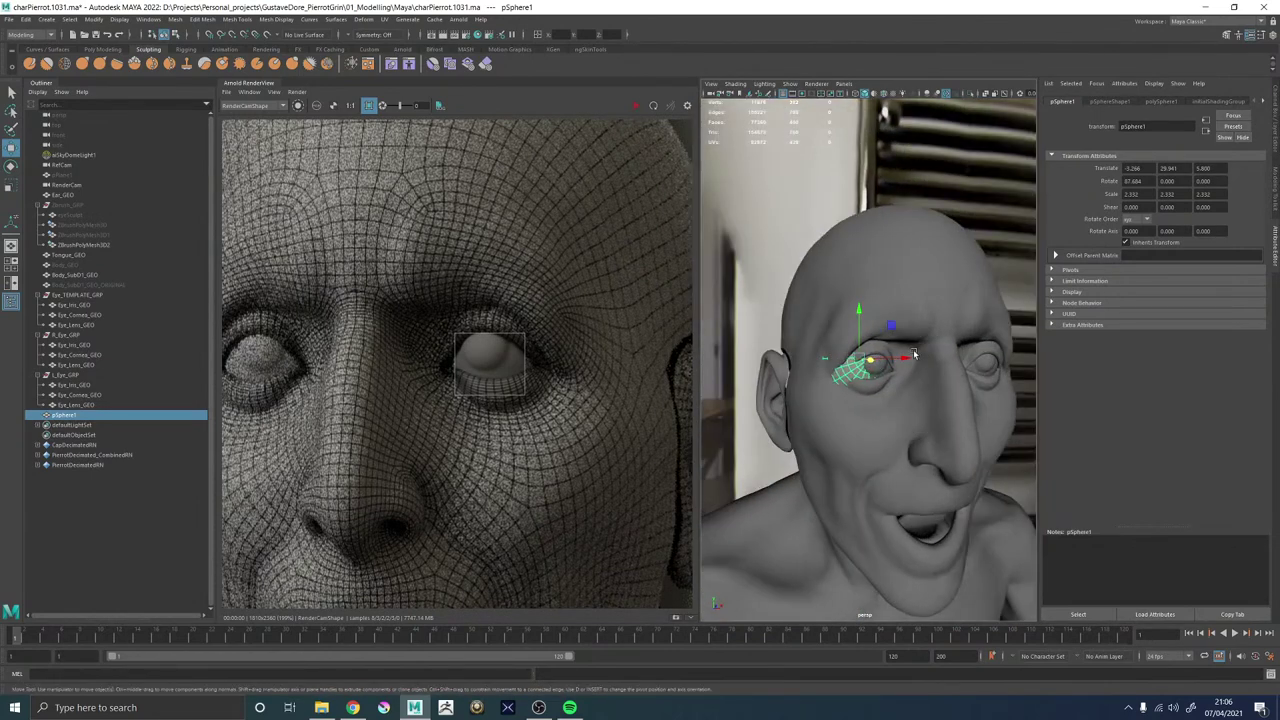
mouse_move(906, 358)
left_mouse_down()
mouse_move(920, 361)
mouse_move(909, 360)
mouse_move(920, 390)
mouse_move(895, 412)
mouse_move(903, 380)
left_mouse_up()
key("4")
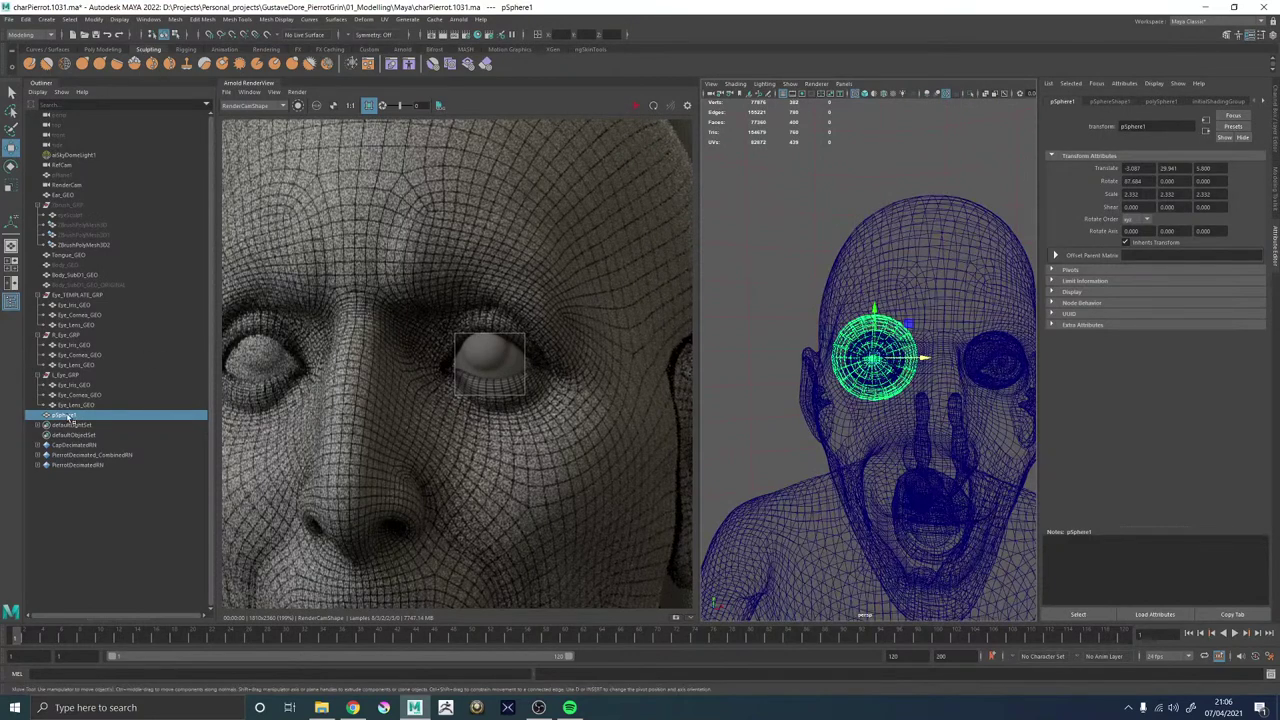
Delete the polygon sphere and return the viewport to shaded display.
key("Delete")
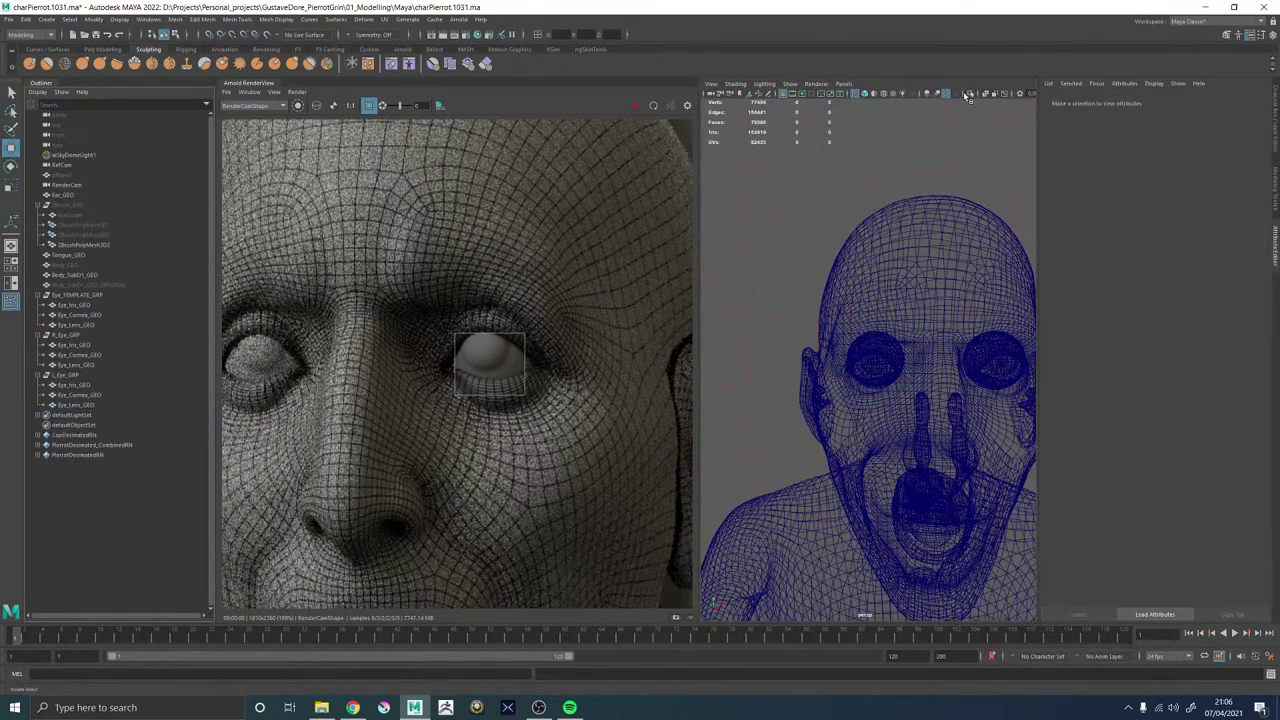
key("5")
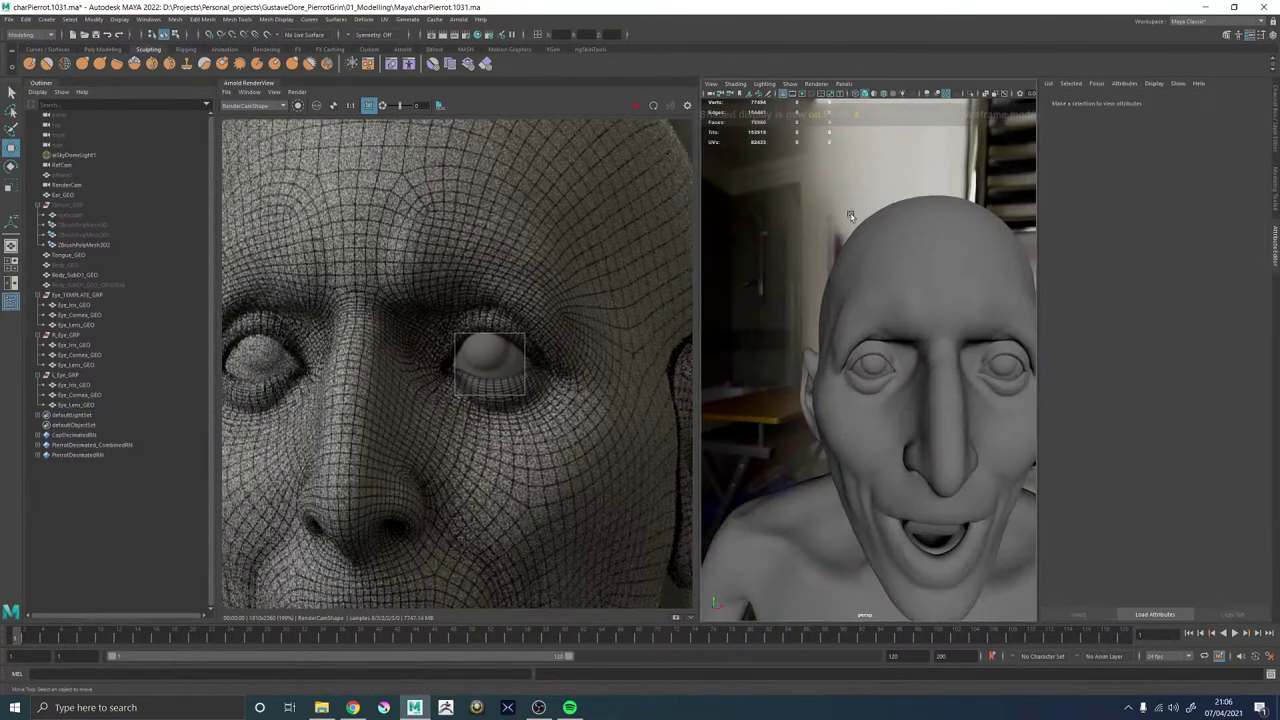
left_click_drag(854, 337, 856, 329, "alt")
middle_click_drag(857, 330, 817, 350, "alt")
left_click_drag(817, 350, 832, 342, "alt")
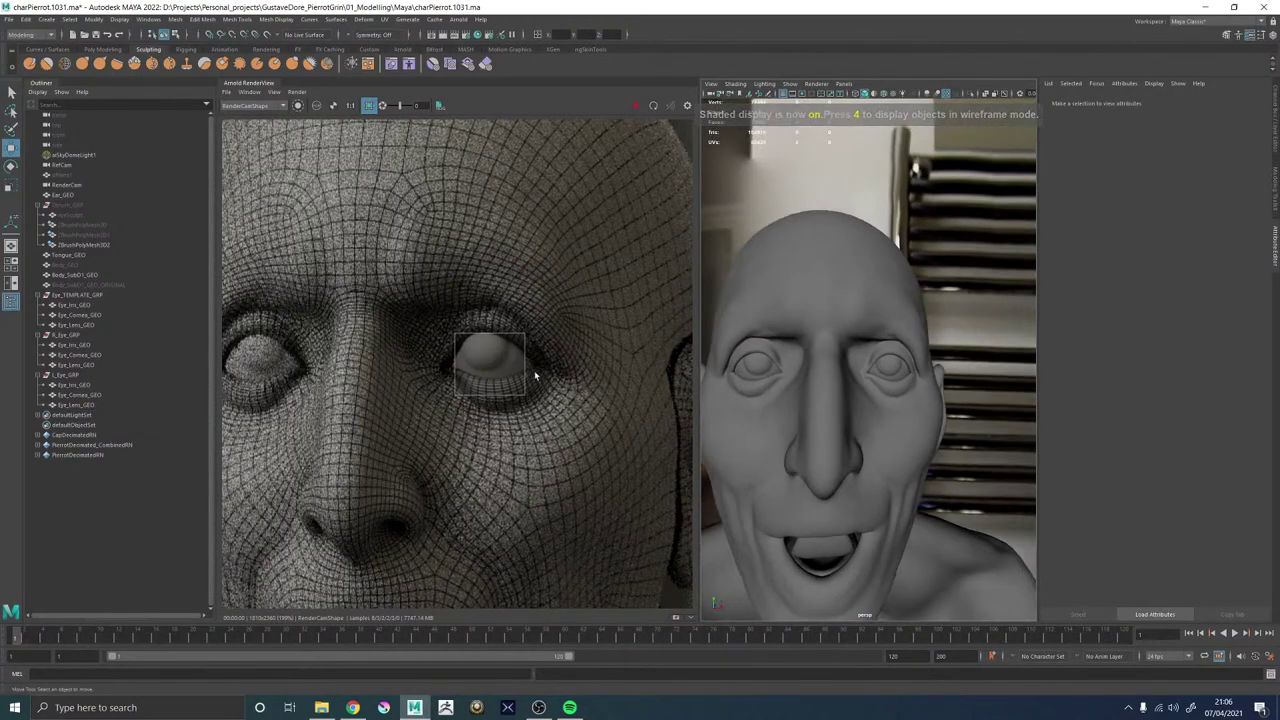
Rotate L_Eye_GRP slightly to turn the left eye's gaze.
left_click(66, 374)
key("e")
left_click_drag(879, 362, 874, 369)
Look through RenderCam in an enlarged viewport and rotate R_Eye_GRP to about 3.6° in X and 10.6° in Y.
left_click(66, 335)
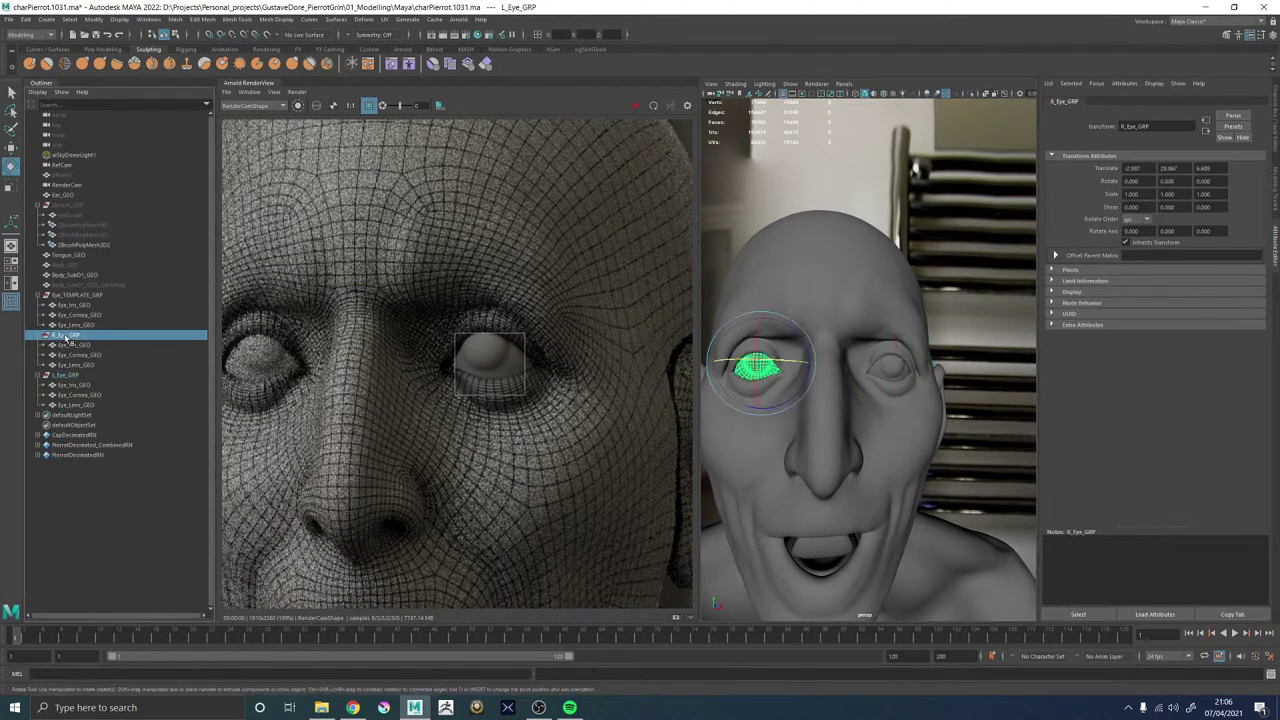
left_click(843, 83)
mouse_move(885, 94)
left_click(966, 104)
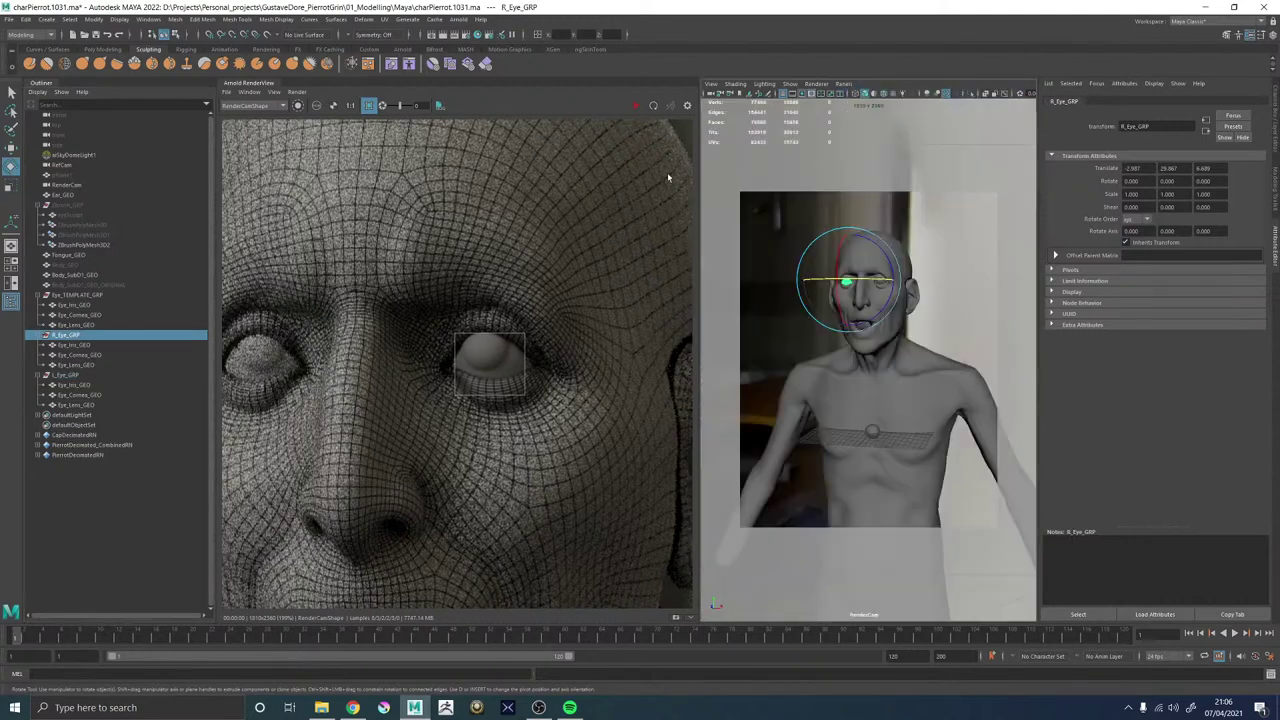
key("space")
left_click_drag(618, 170, 585, 155)
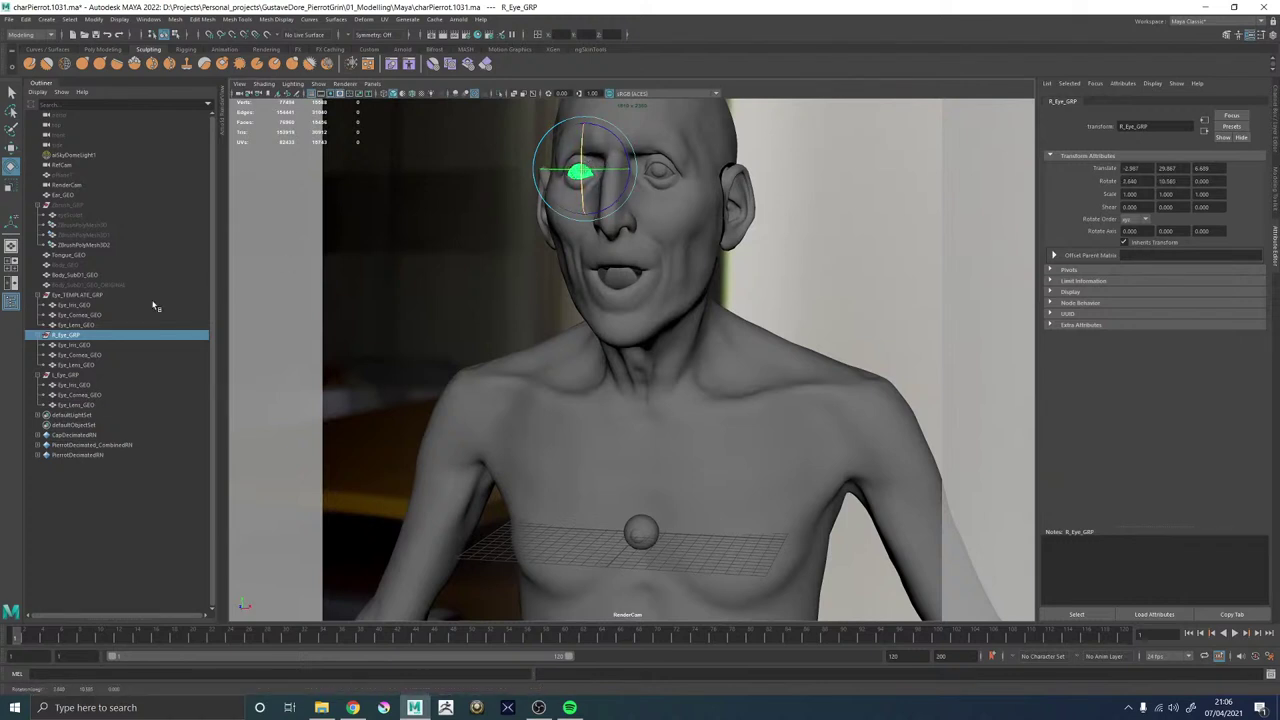
Adjust the Y rotation of L_Eye_GRP to aim the left eye's gaze as seen through RenderCam.
left_click(66, 376)
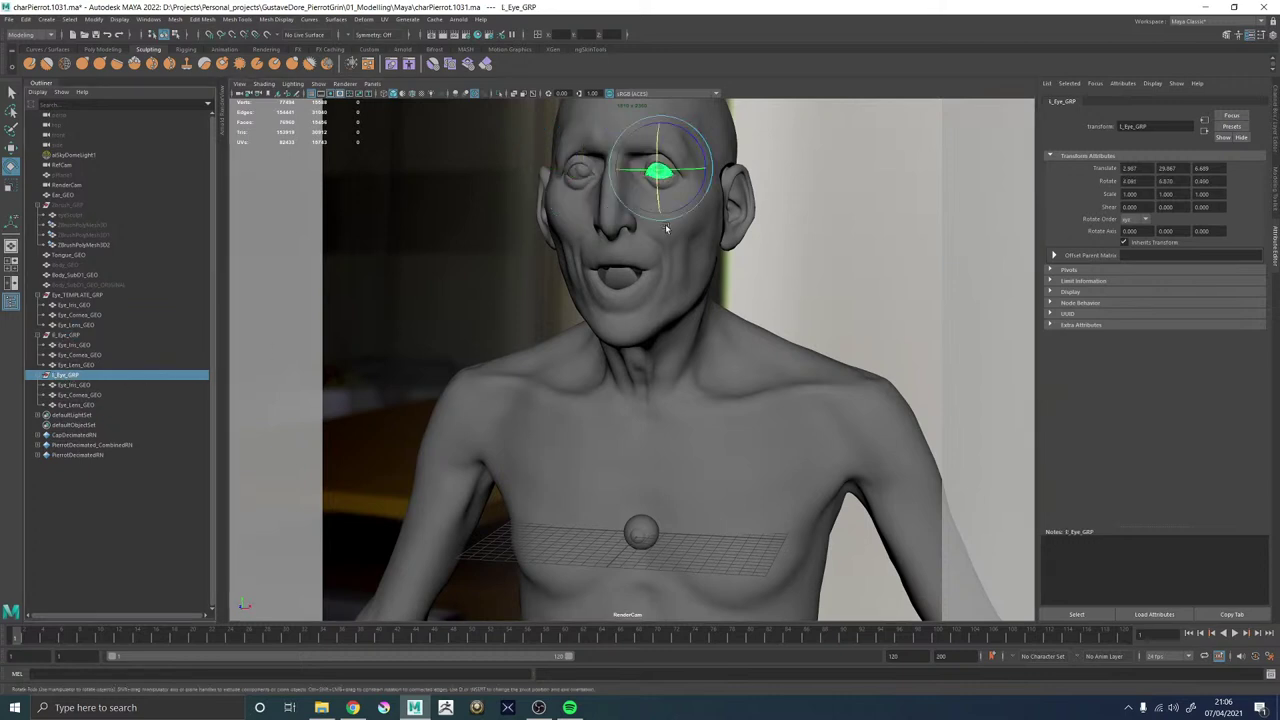
left_click(792, 140)
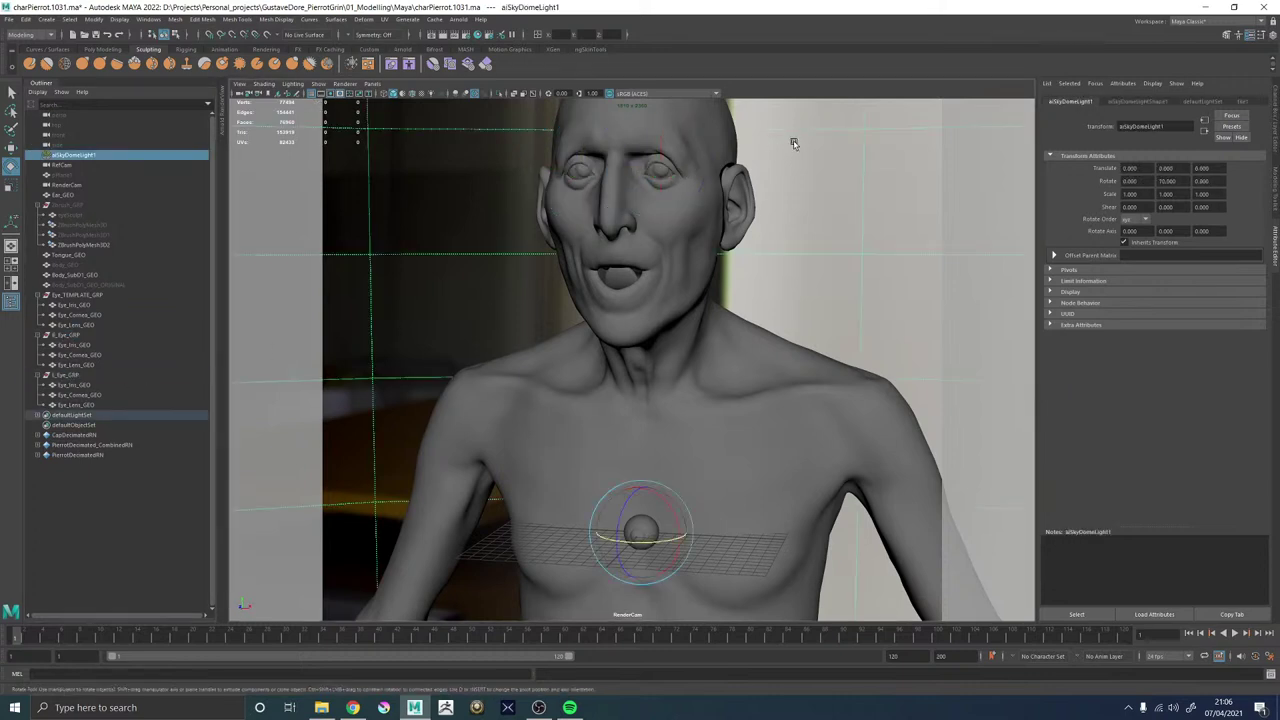
left_click(74, 376)
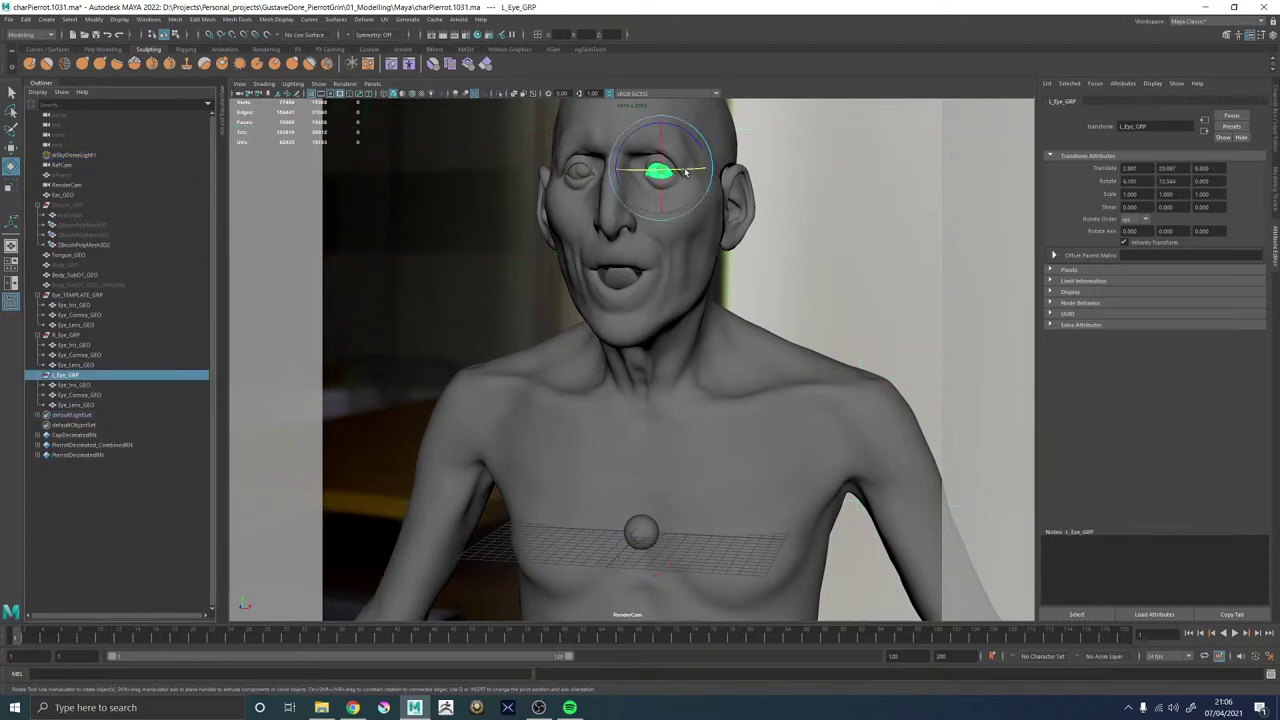
left_click_drag(686, 172, 666, 174)
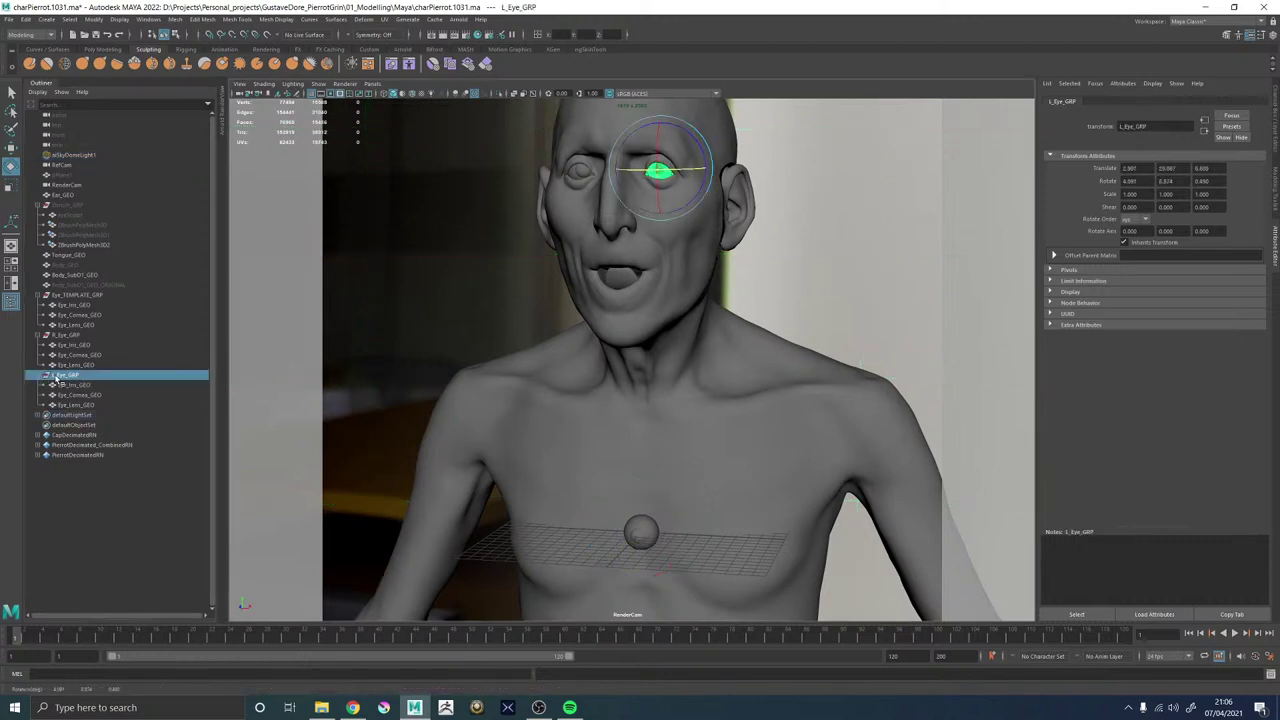
Fine-tune the rotation of R_Eye_GRP so the right eye's gaze matches the left eye.
left_click(68, 336)
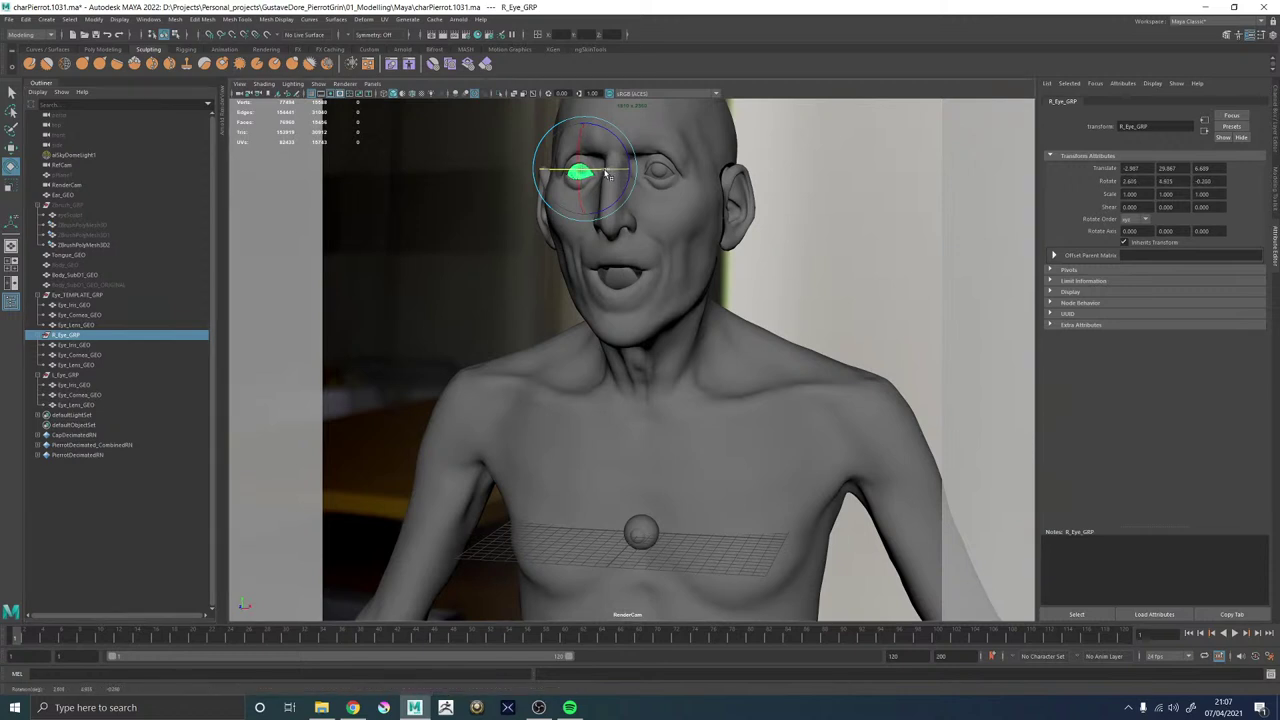
left_click(763, 185)
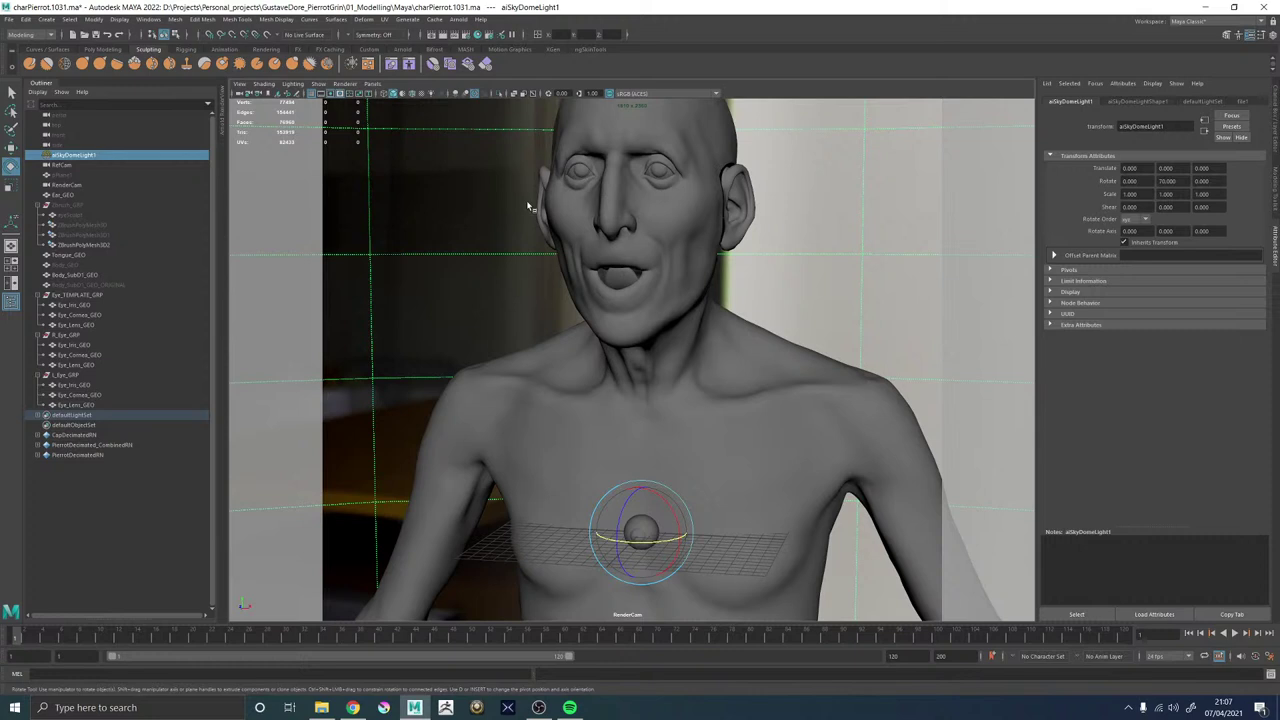
key("ctrl+z")
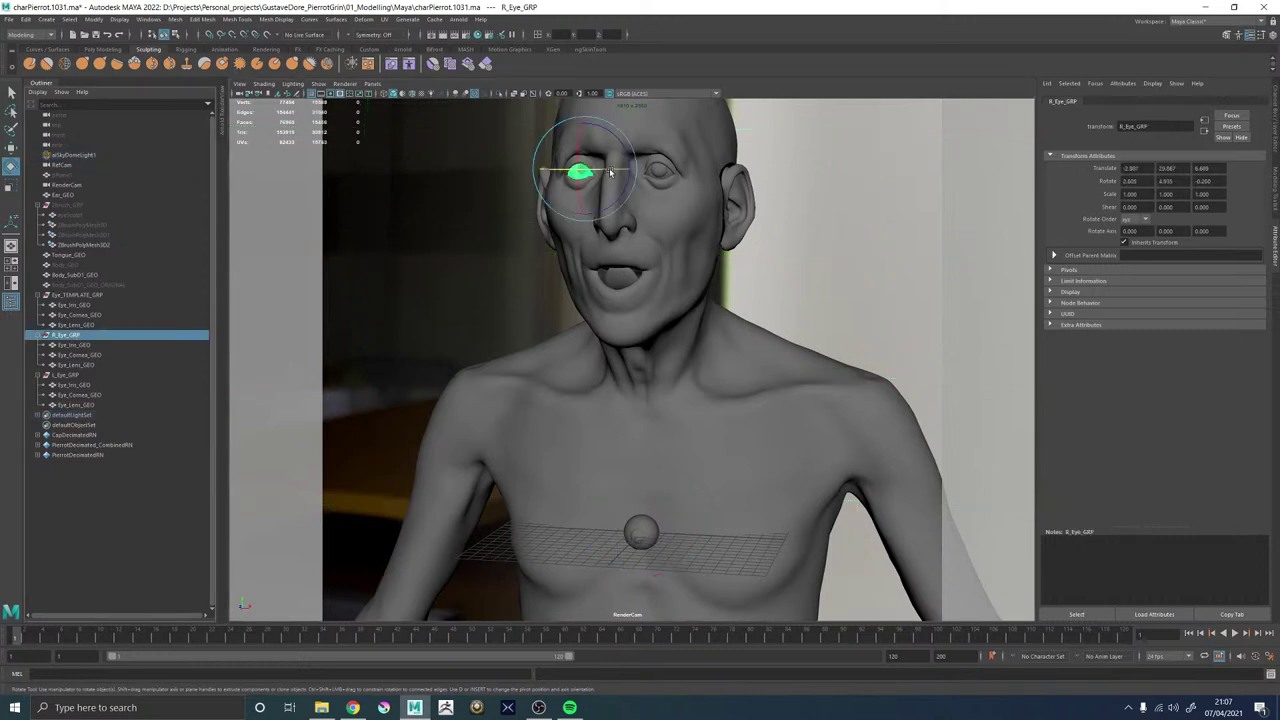
left_click_drag(611, 173, 604, 174)
left_click(851, 166)
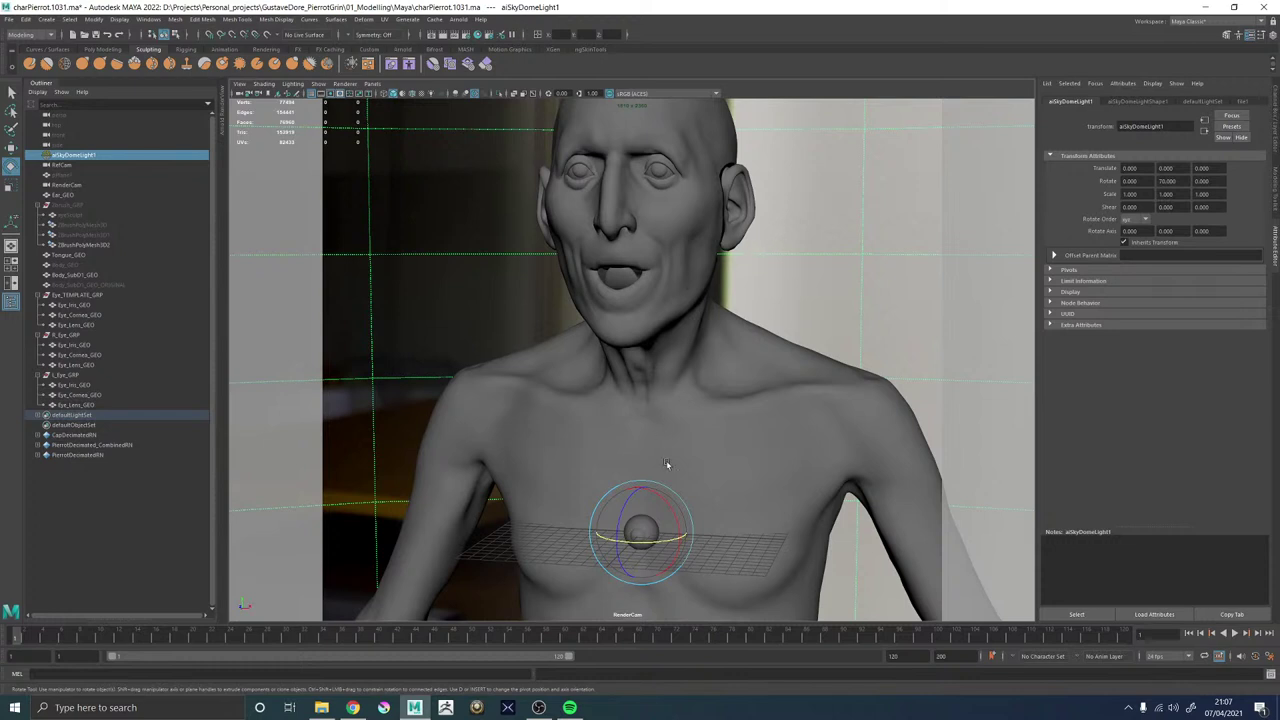
Hide Eye_TEMPLATE_GRP.
left_click(74, 296)
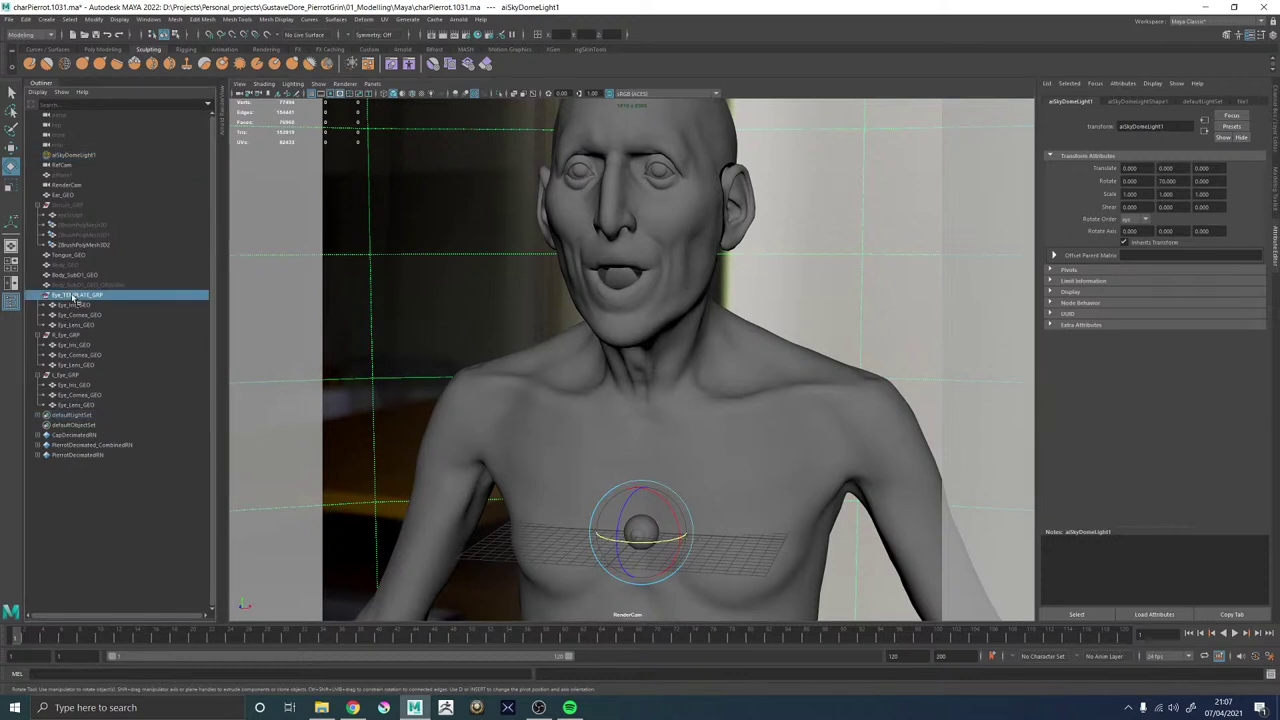
key("h")
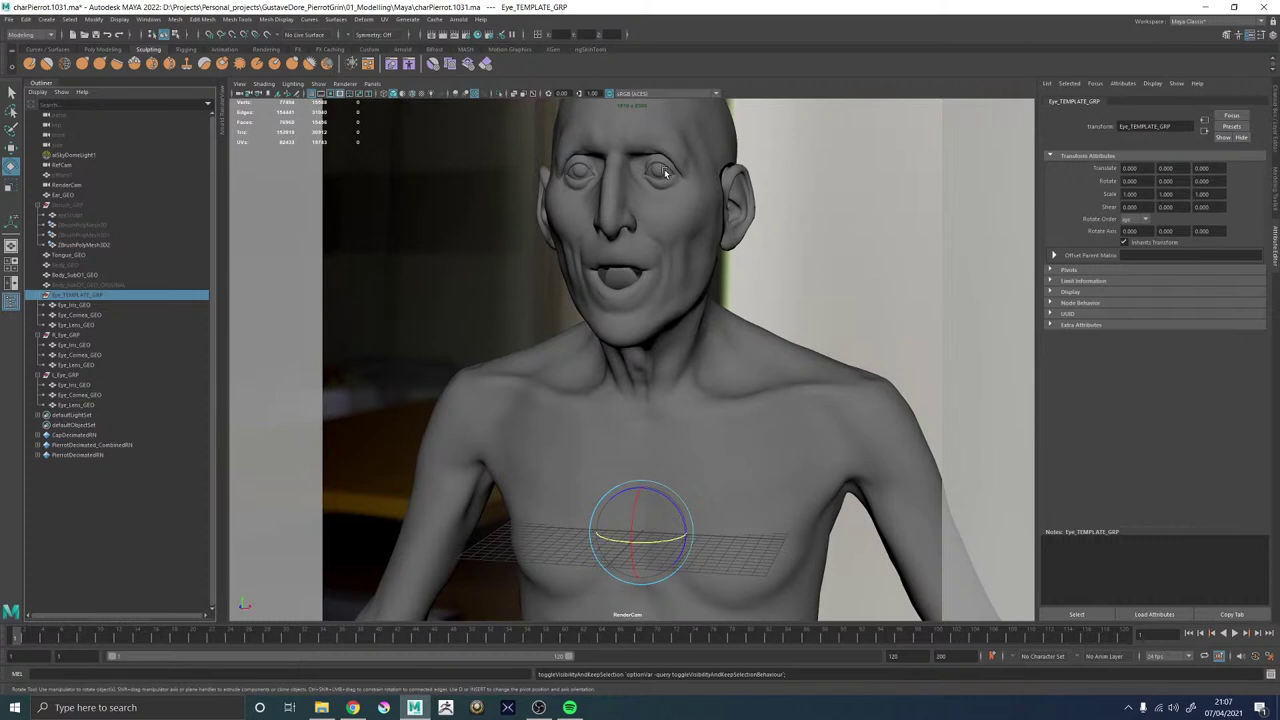
left_click(665, 173)
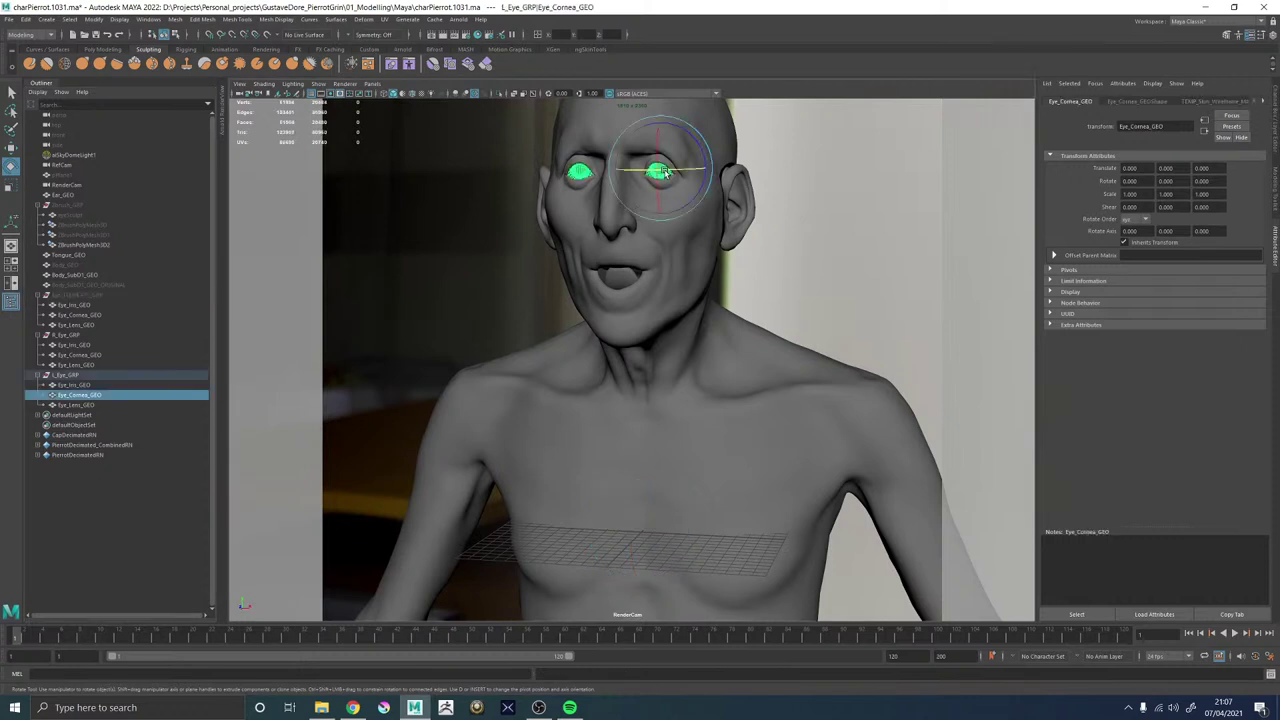
Duplicate the iris, cornea and lens meshes inside L_Eye_GRP.
left_click(66, 376)
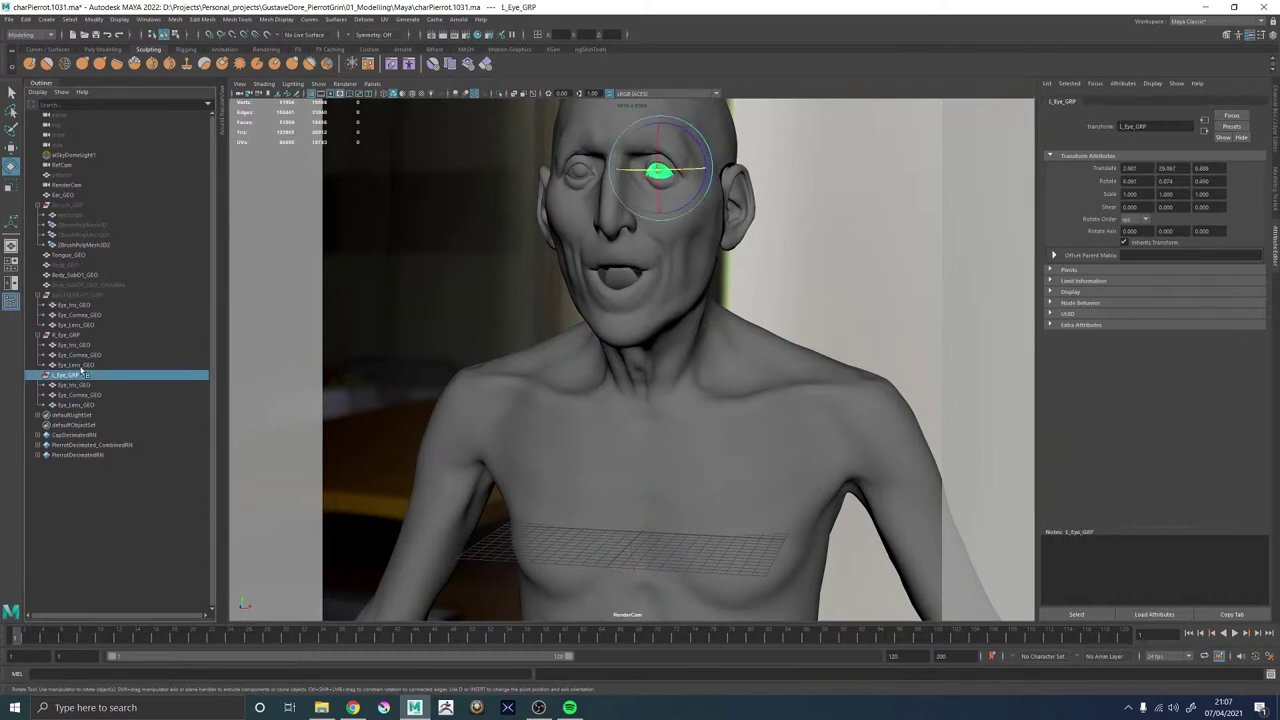
left_click_drag(74, 385, 74, 405)
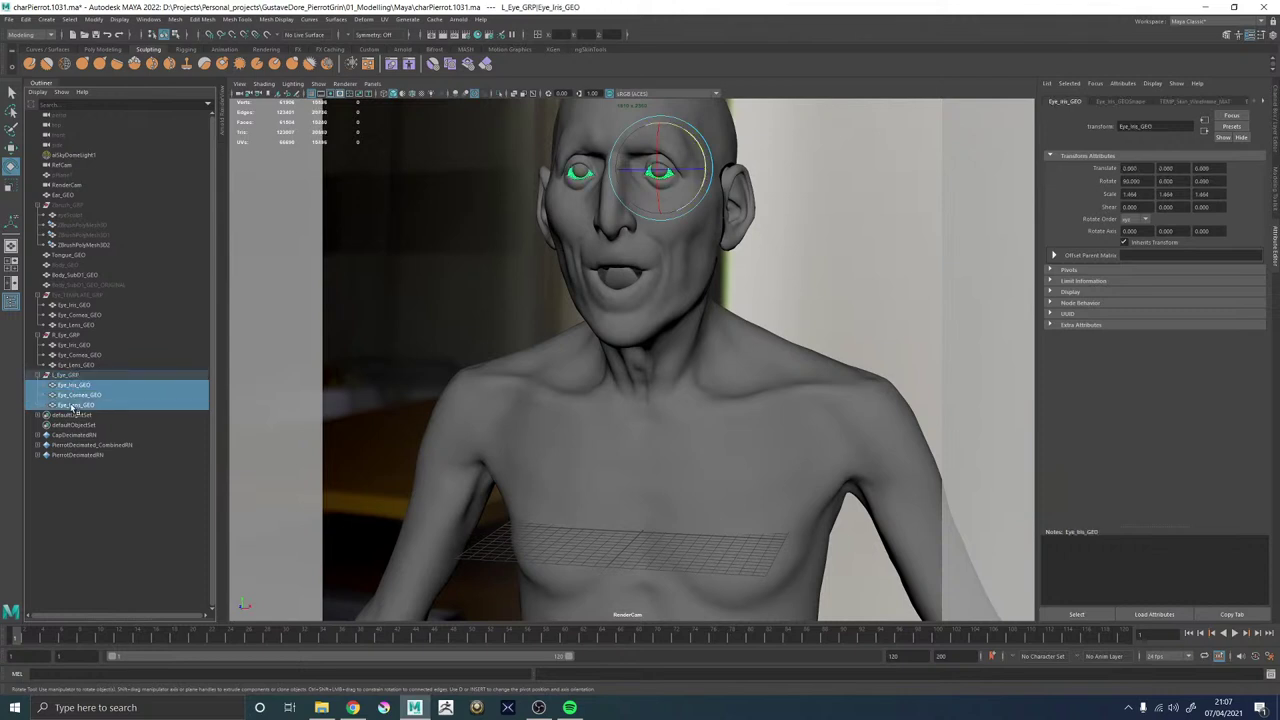
middle_click_drag(70, 374, 86, 394)
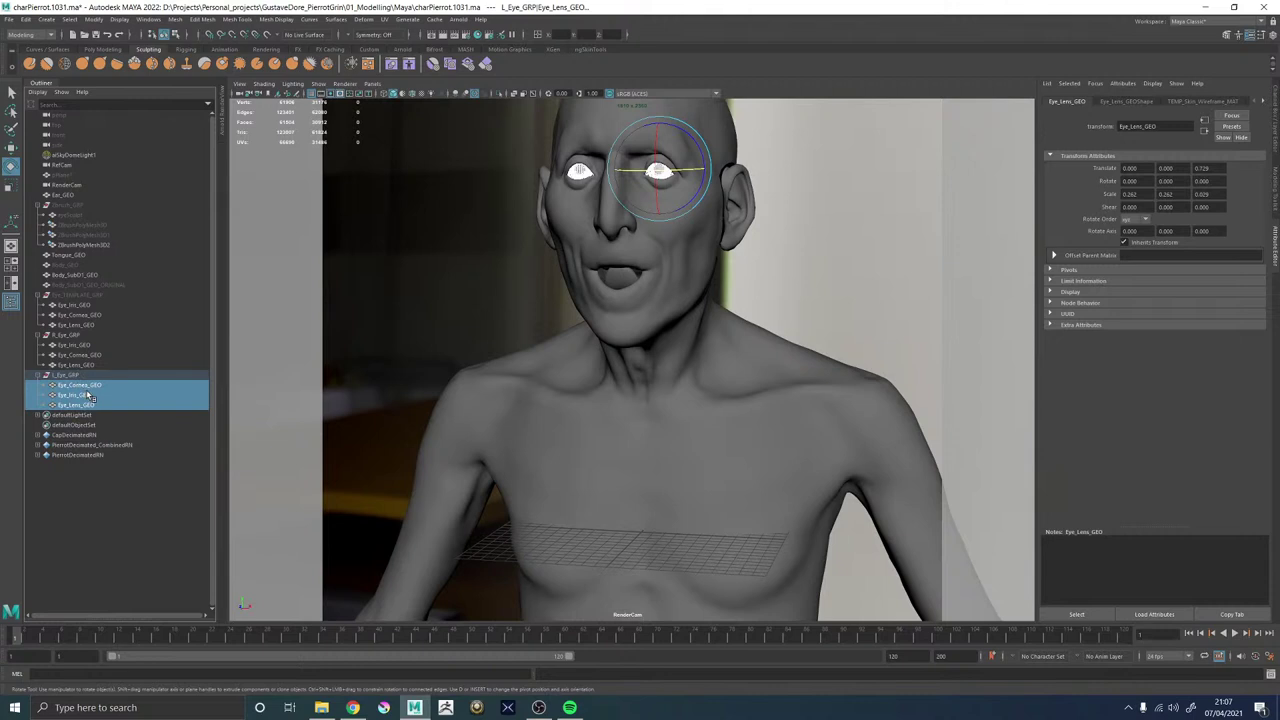
key("ctrl+d")
middle_click_drag(77, 416, 65, 293)
key("ctrl+z")
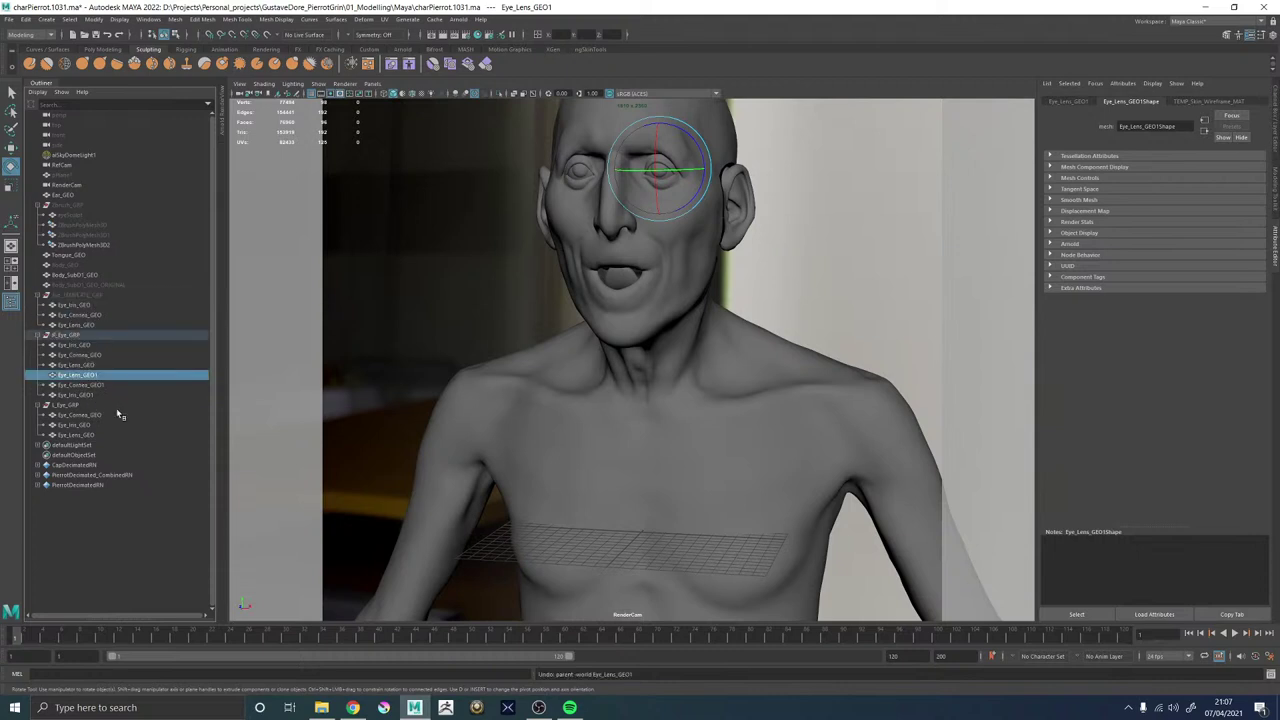
key("ctrl+z")
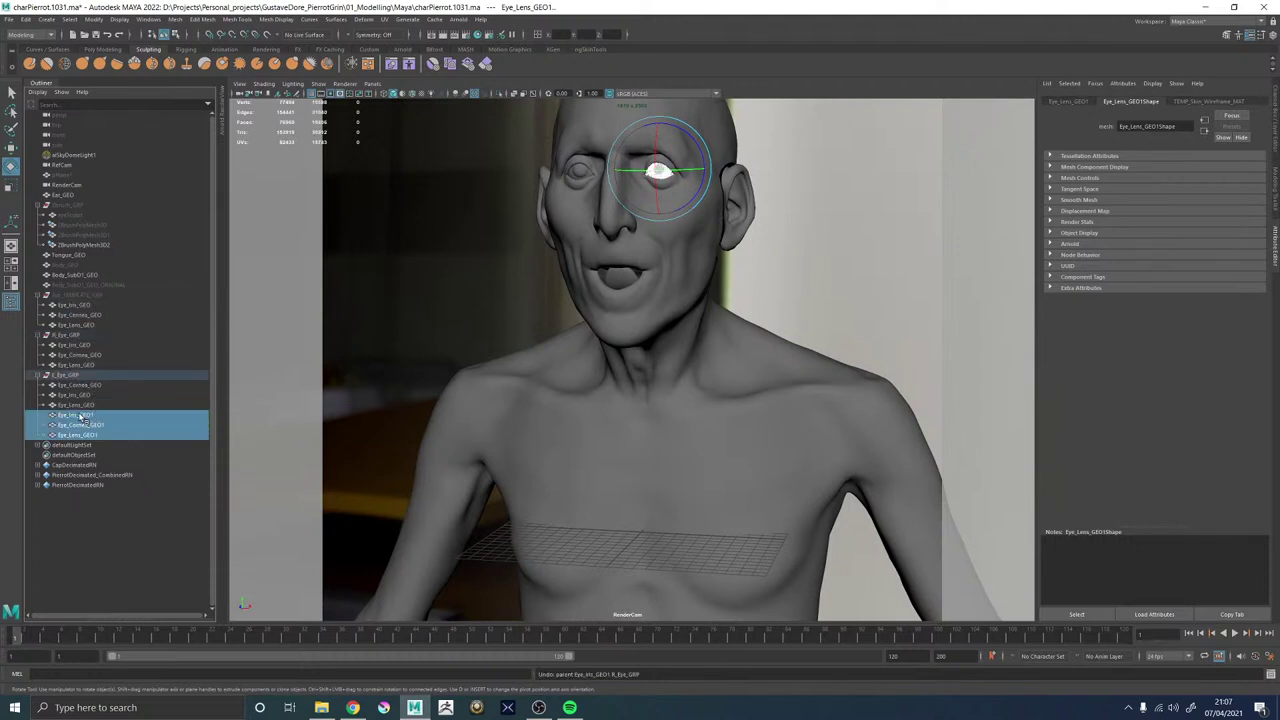
Move the duplicated left eye meshes out of L_Eye_GRP to the top level and assign them TEMP_Skin_Wireframe_MAT.
middle_click_drag(78, 420, 76, 296)
left_click(86, 315)
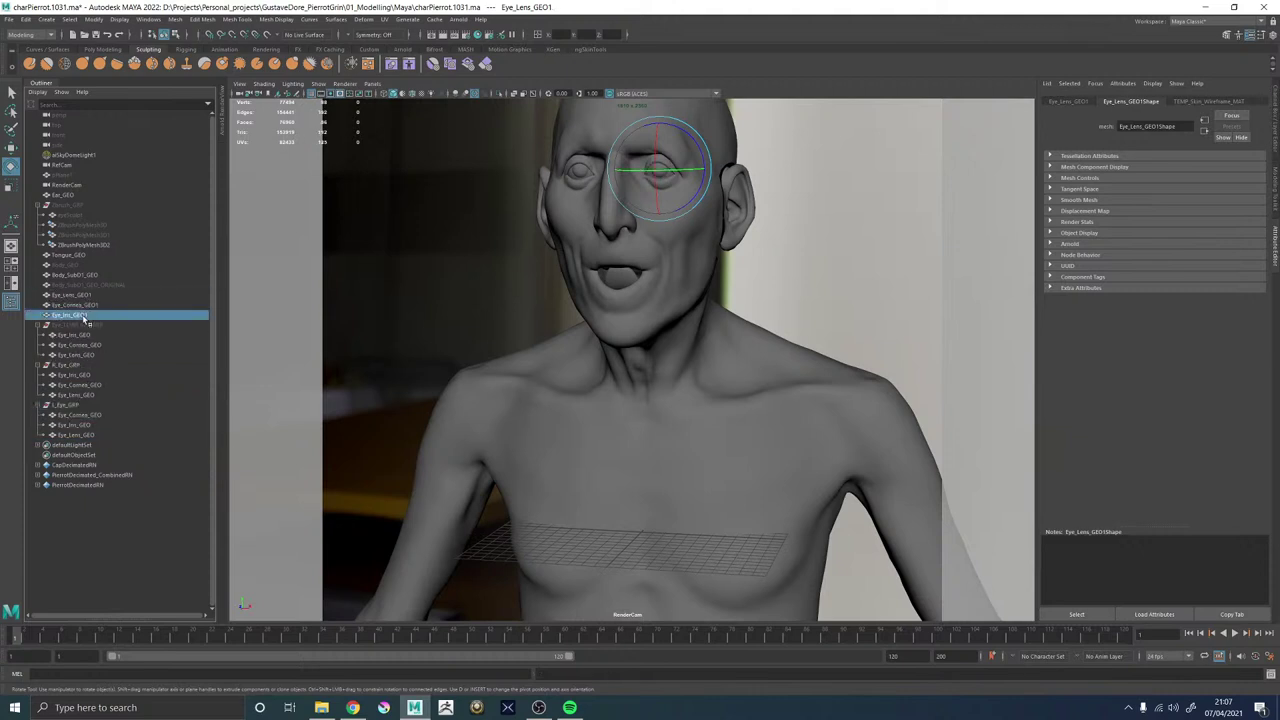
left_click(86, 296, "shift")
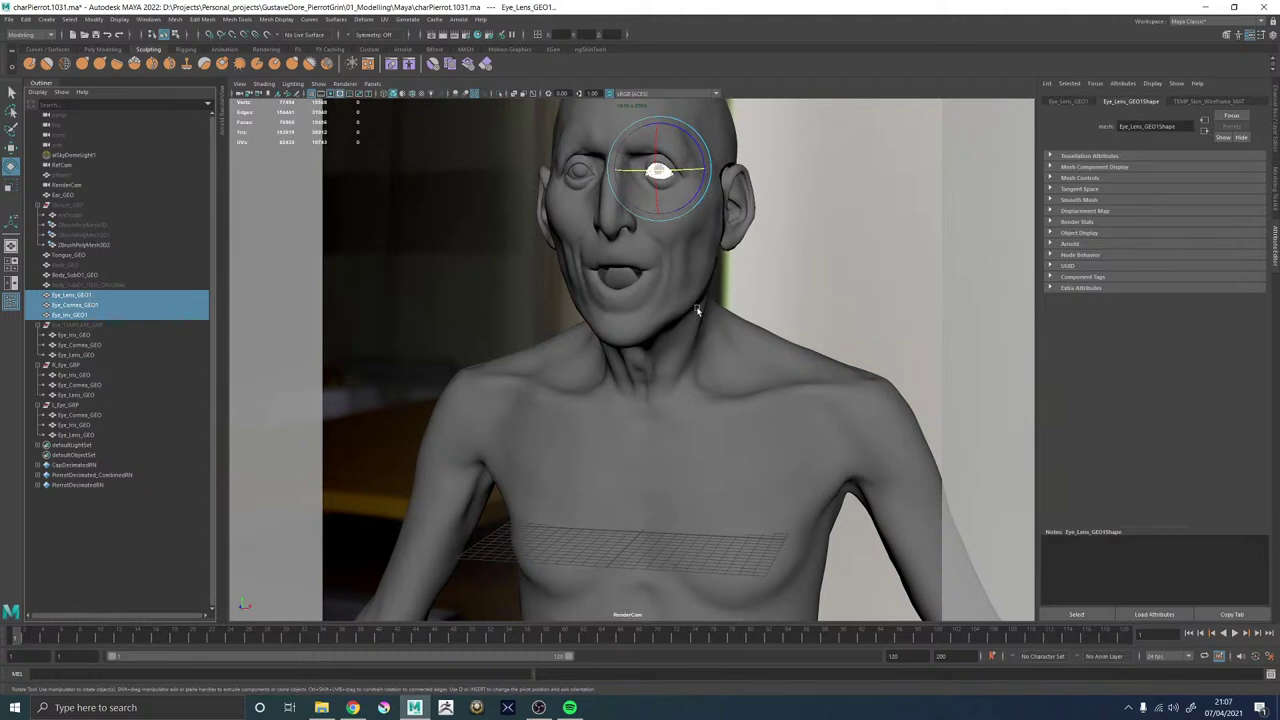
right_click(820, 163)
mouse_move(825, 438)
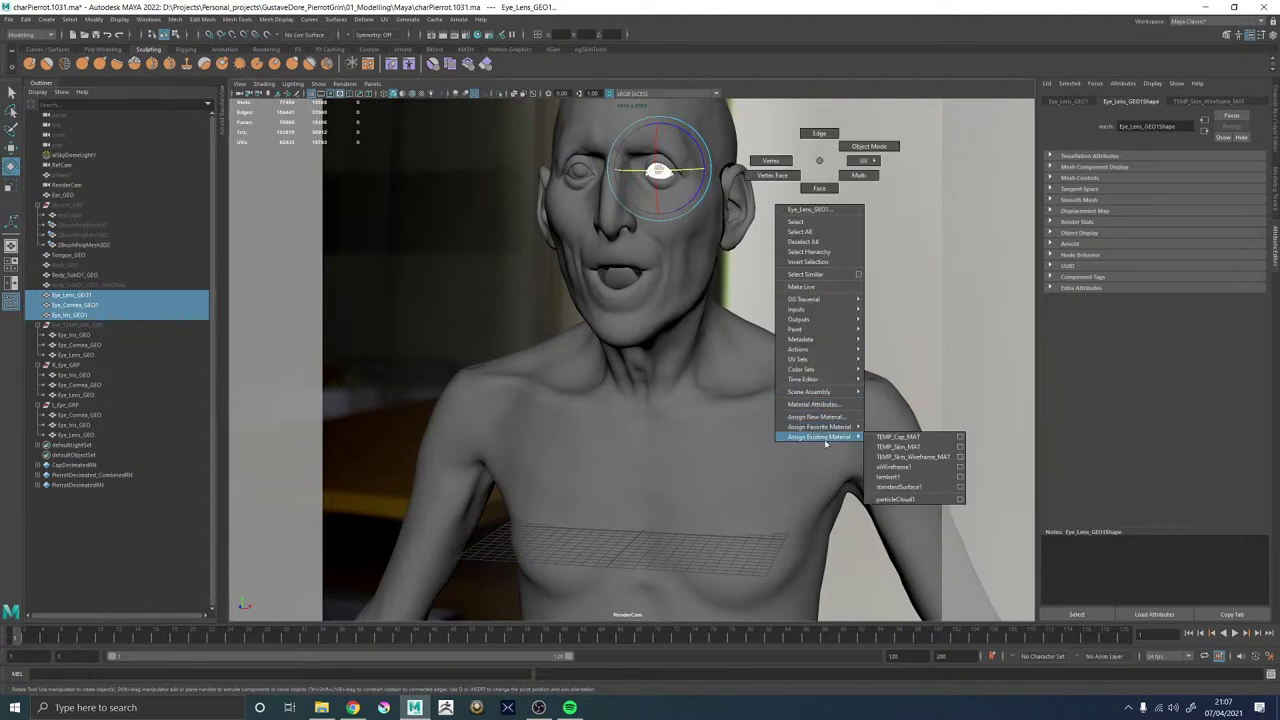
left_click(911, 458)
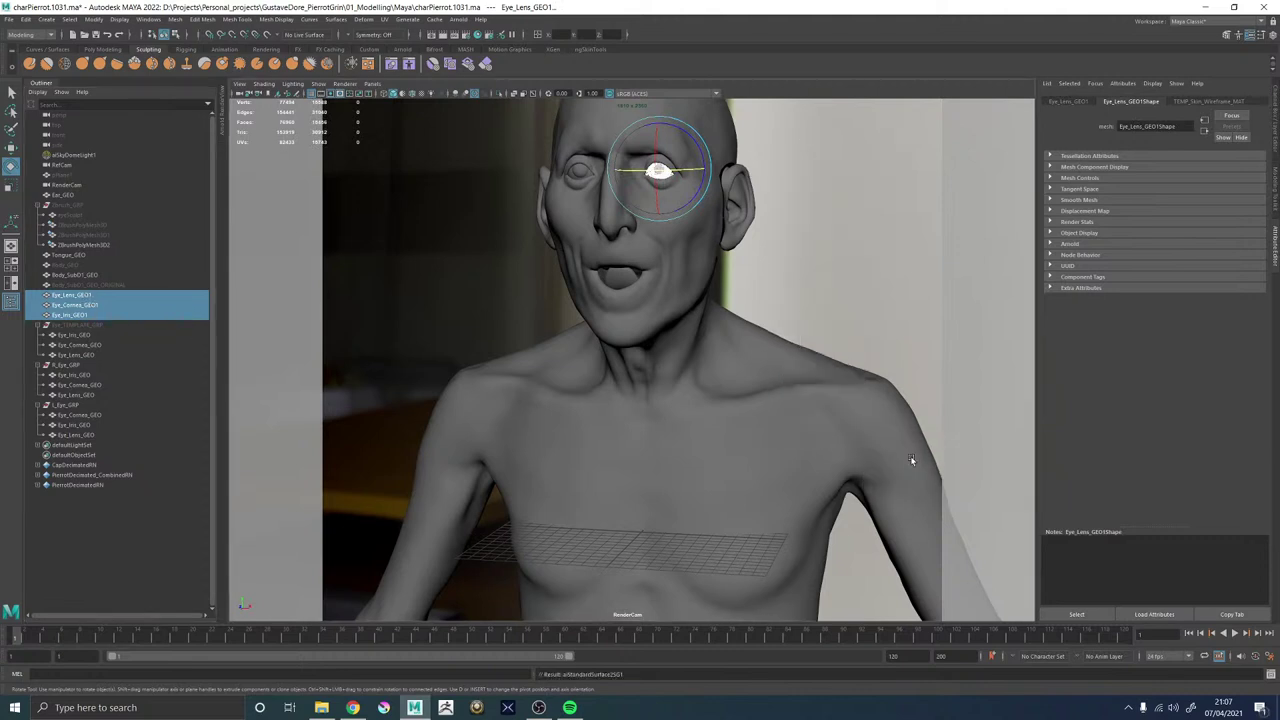
Duplicate the iris, cornea and lens meshes of R_Eye_GRP and move the copies to the top level.
left_click(70, 406)
left_click(76, 376)
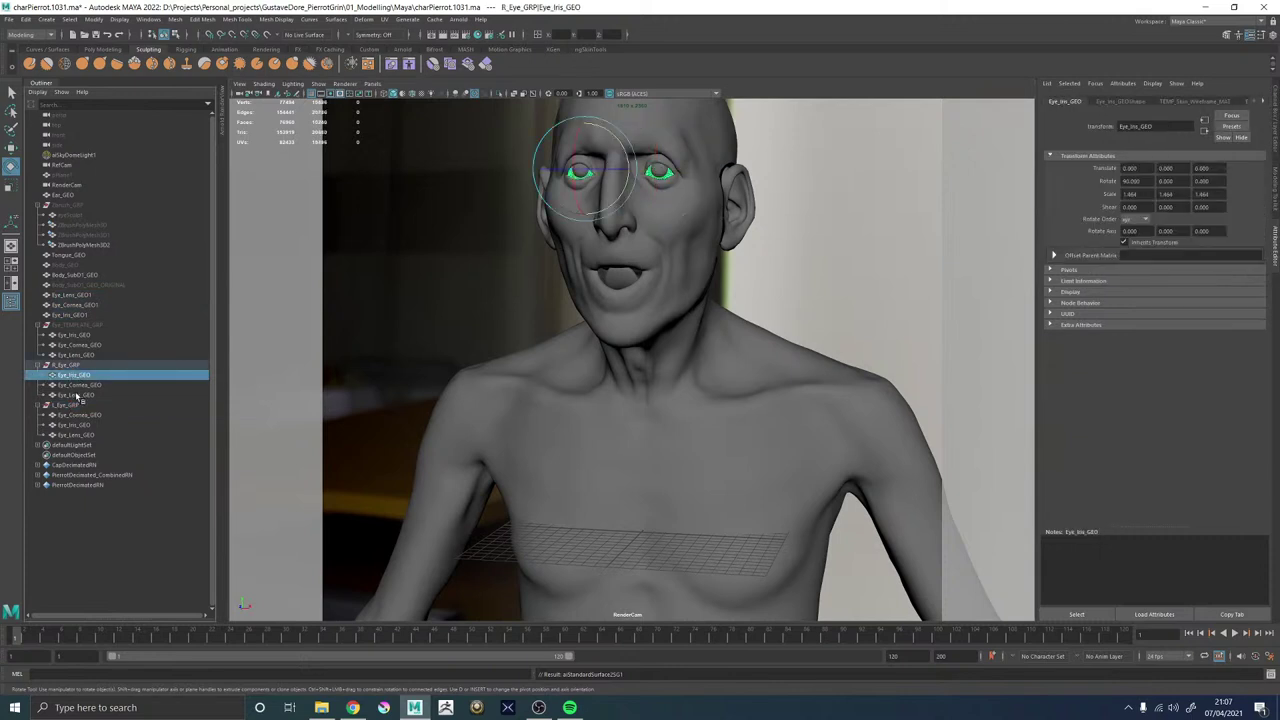
left_click(77, 396, "shift")
key("ctrl+d")
middle_click_drag(80, 405, 88, 298)
Delete the instanced R_Eye_GRP and L_Eye_GRP groups.
left_click(63, 396)
left_click(78, 436, "ctrl")
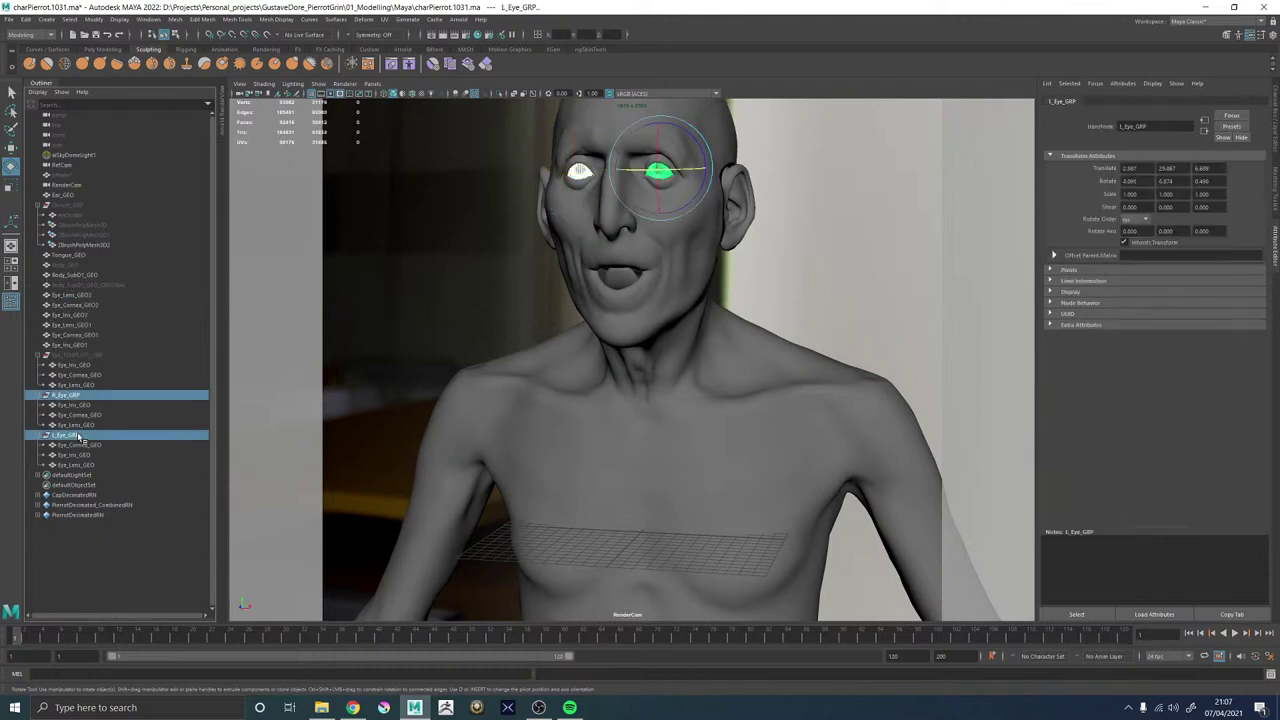
key("Delete")
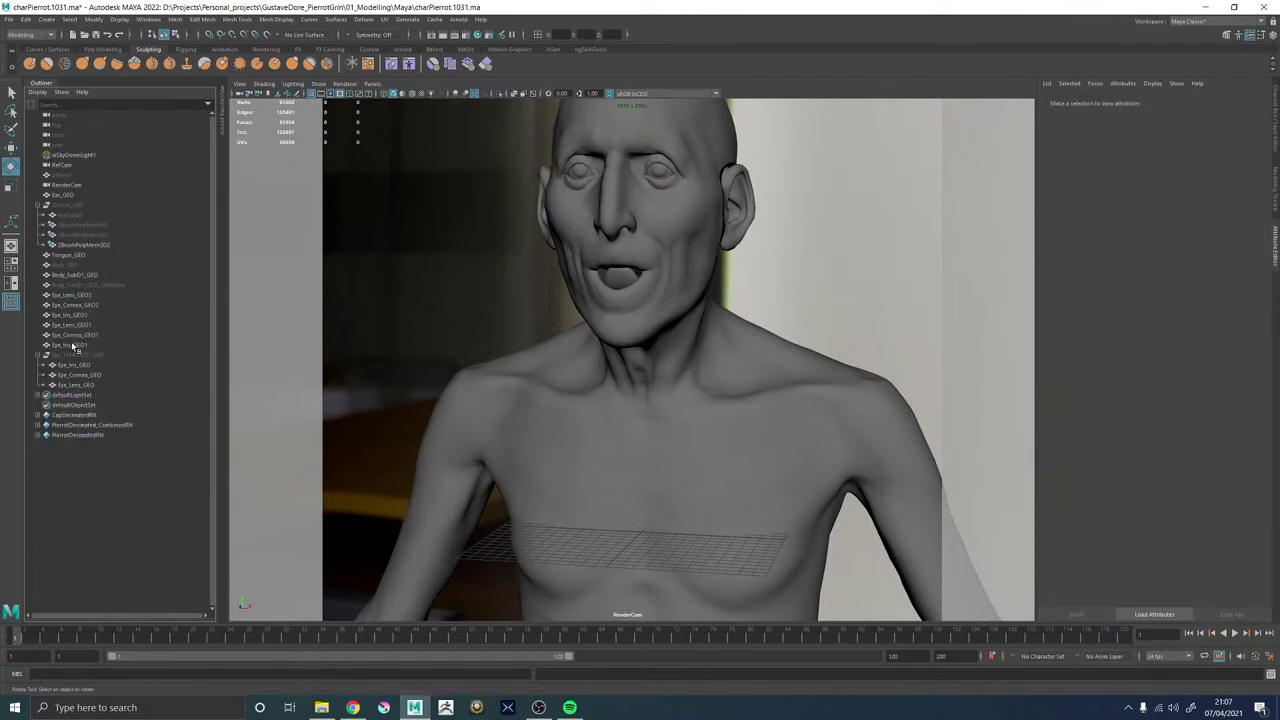
Assign TEMP_Skin_Wireframe_MAT to all six duplicated eye meshes at the top level, then clear them from the selection.
left_click(77, 345)
left_click(80, 296, "shift")
right_click_drag(829, 201, 930, 496)
left_click(897, 247)
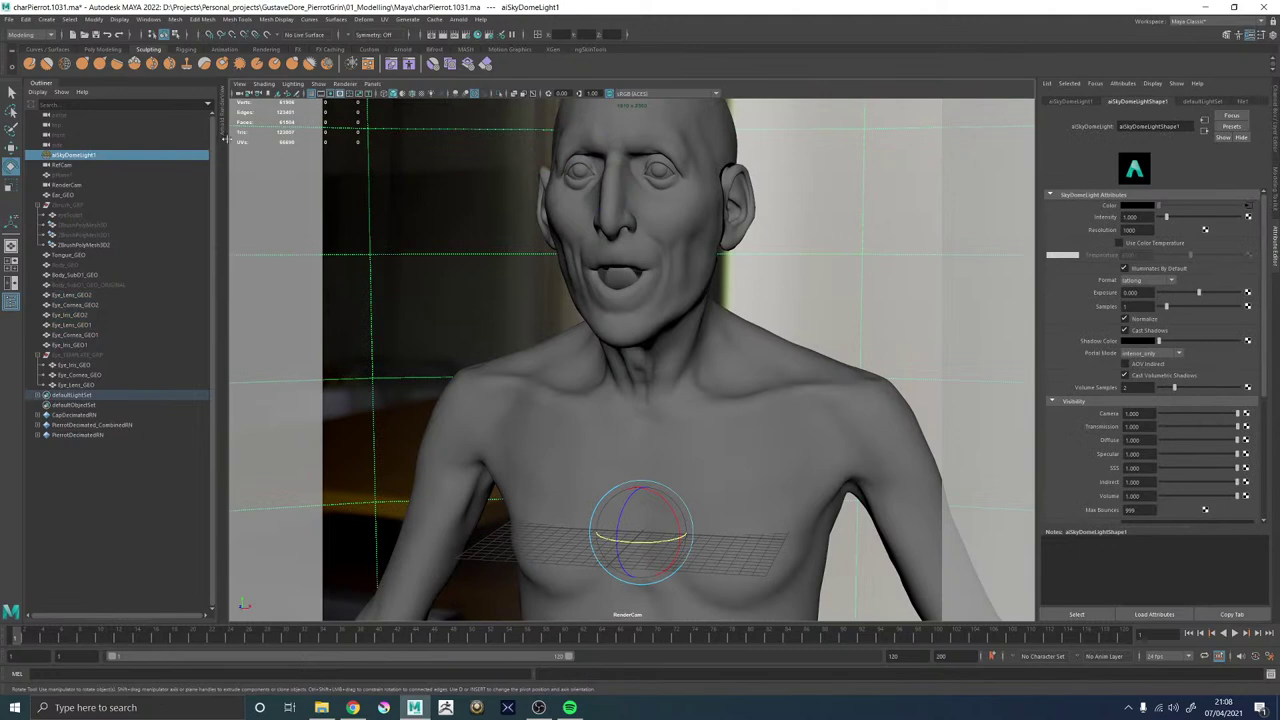
Restore the layout with the Arnold RenderView beside the viewport and start the interactive render.
left_click(222, 129)
left_click(638, 107)
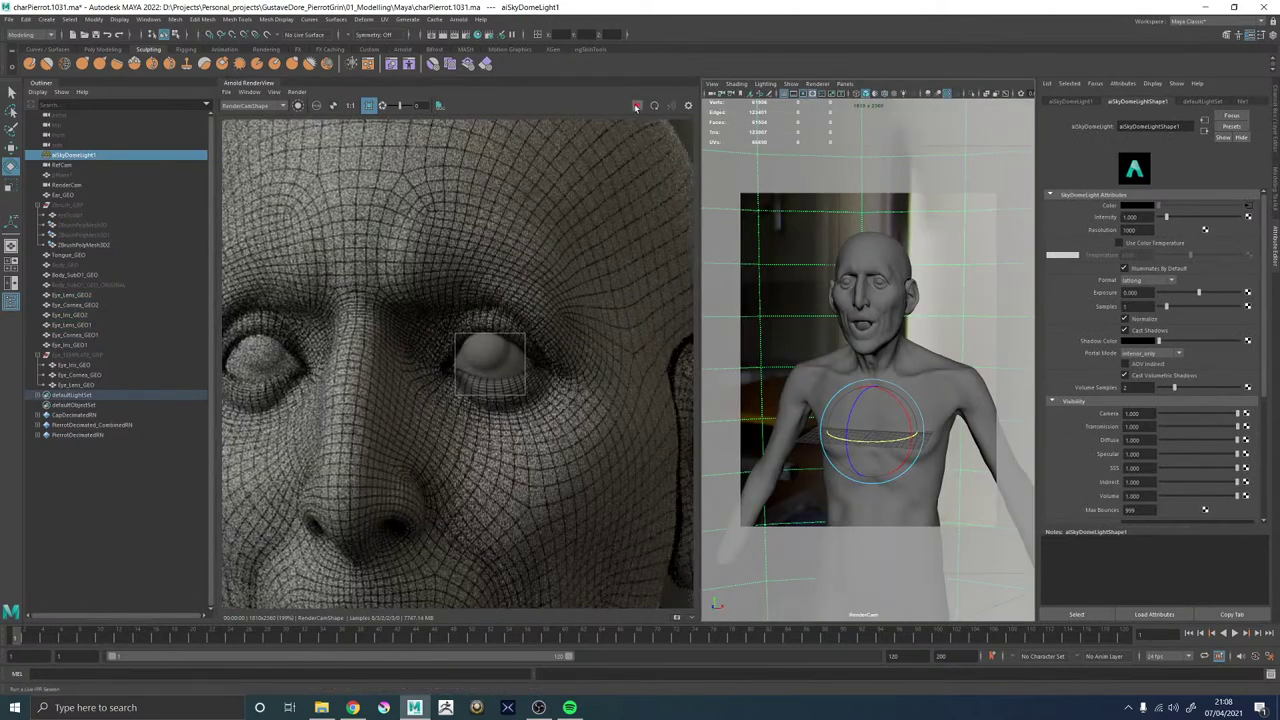
Turn off smooth mesh preview on the duplicated iris, cornea and lens meshes of both eyes.
left_click(878, 285)
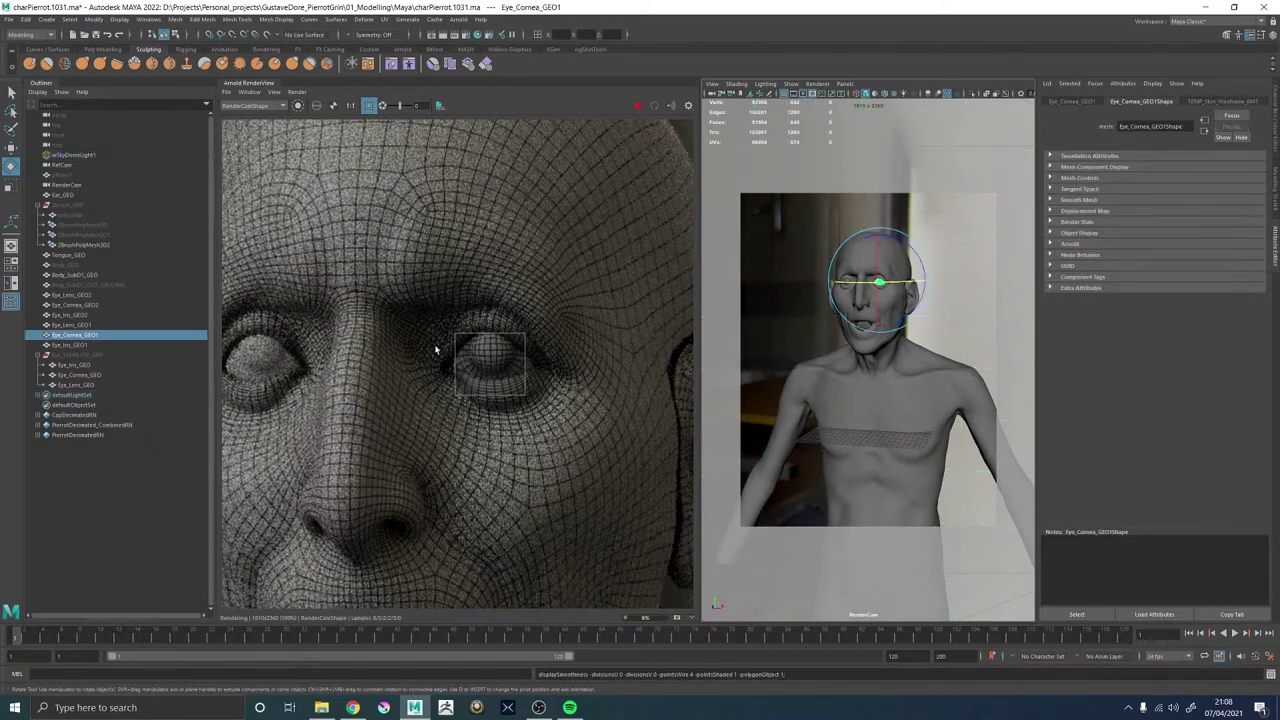
left_click(85, 346)
key("1")
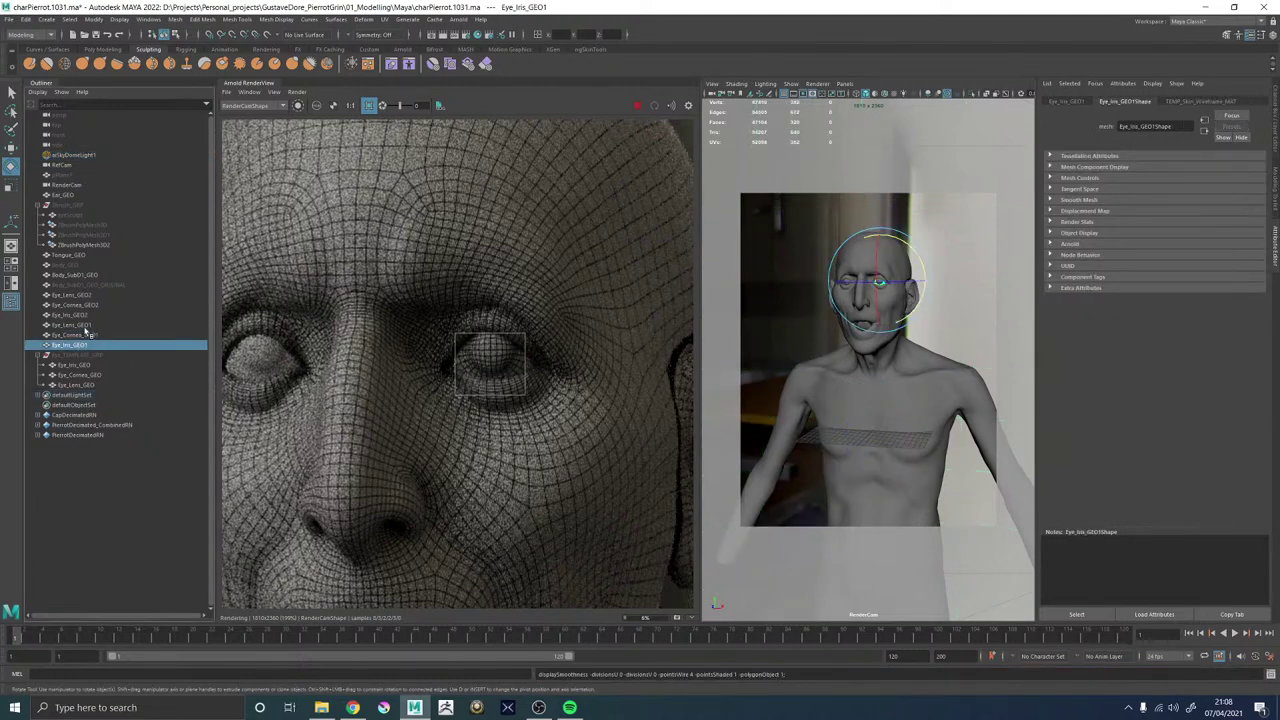
left_click(85, 324)
left_click(84, 314)
left_click(86, 304)
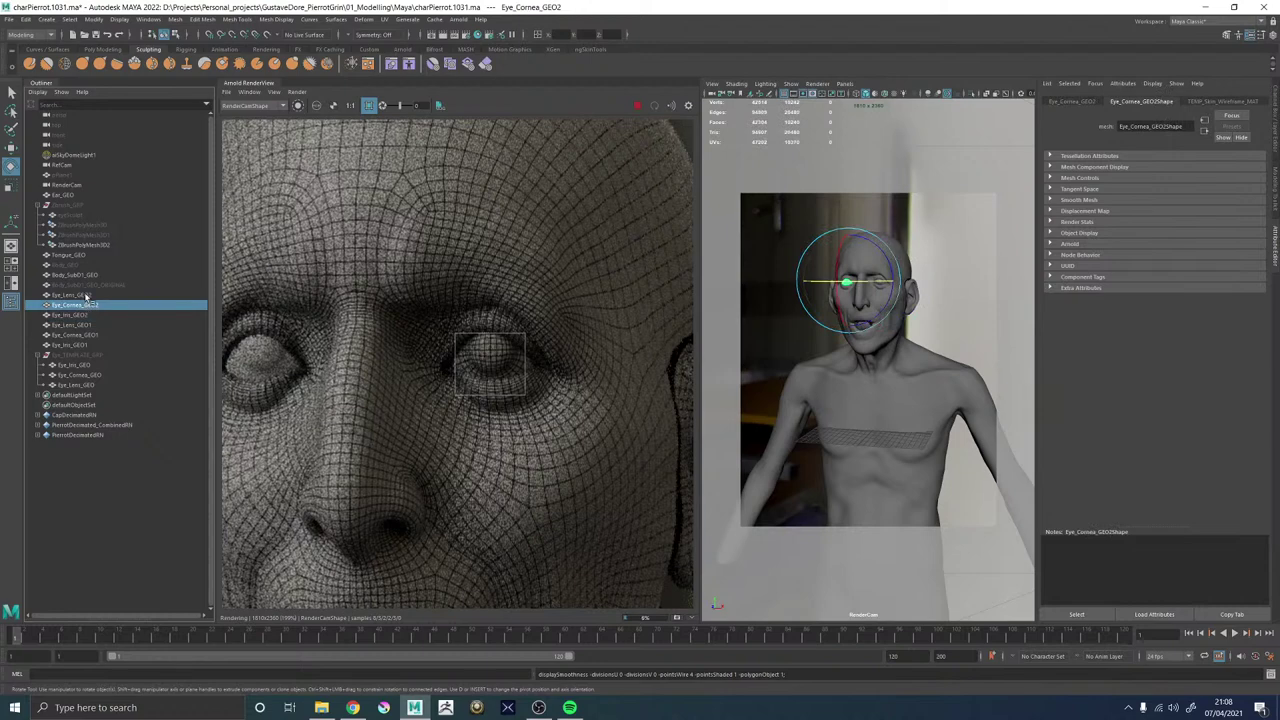
left_click(89, 295)
Check the updated eye wireframe in the render with a crop region around the character's right eye and nose.
scroll(373, 327, "down", 4)
middle_click_drag(371, 327, 413, 323)
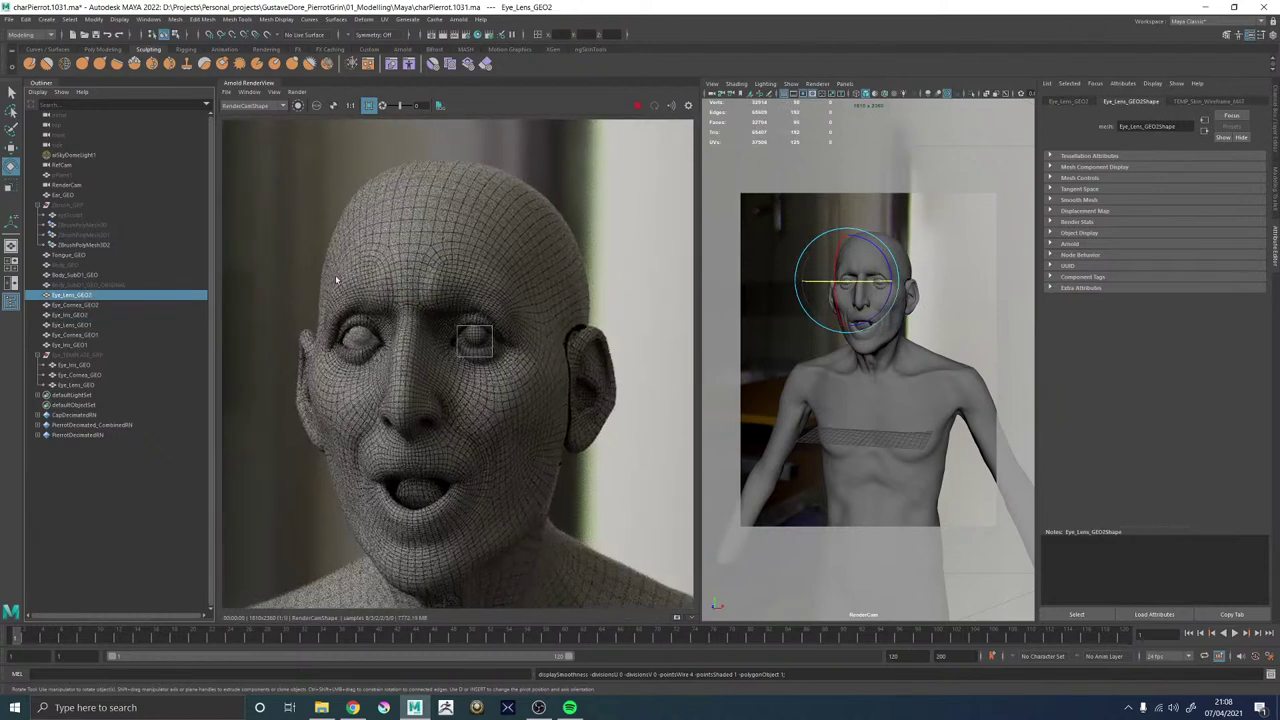
left_click_drag(318, 306, 438, 401)
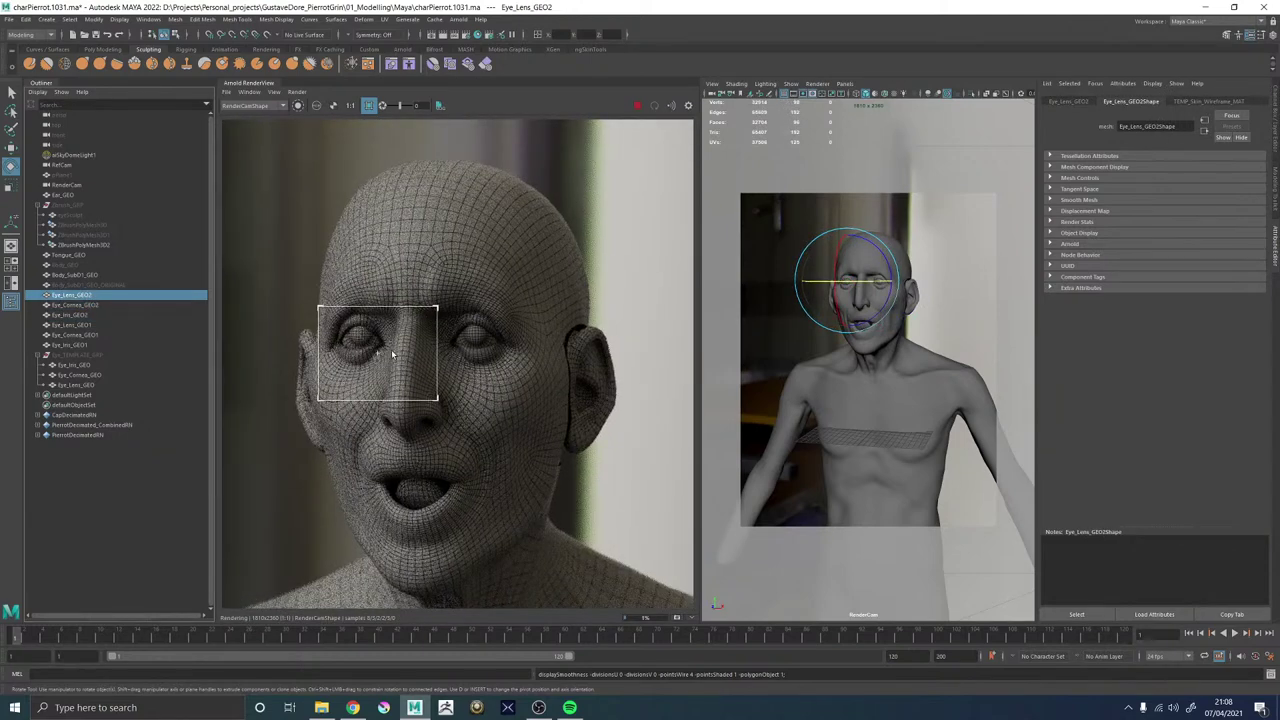
scroll(392, 355, "down", 2)
Stop the interactive render, turn off its crop region and update the full scene.
left_click(637, 105)
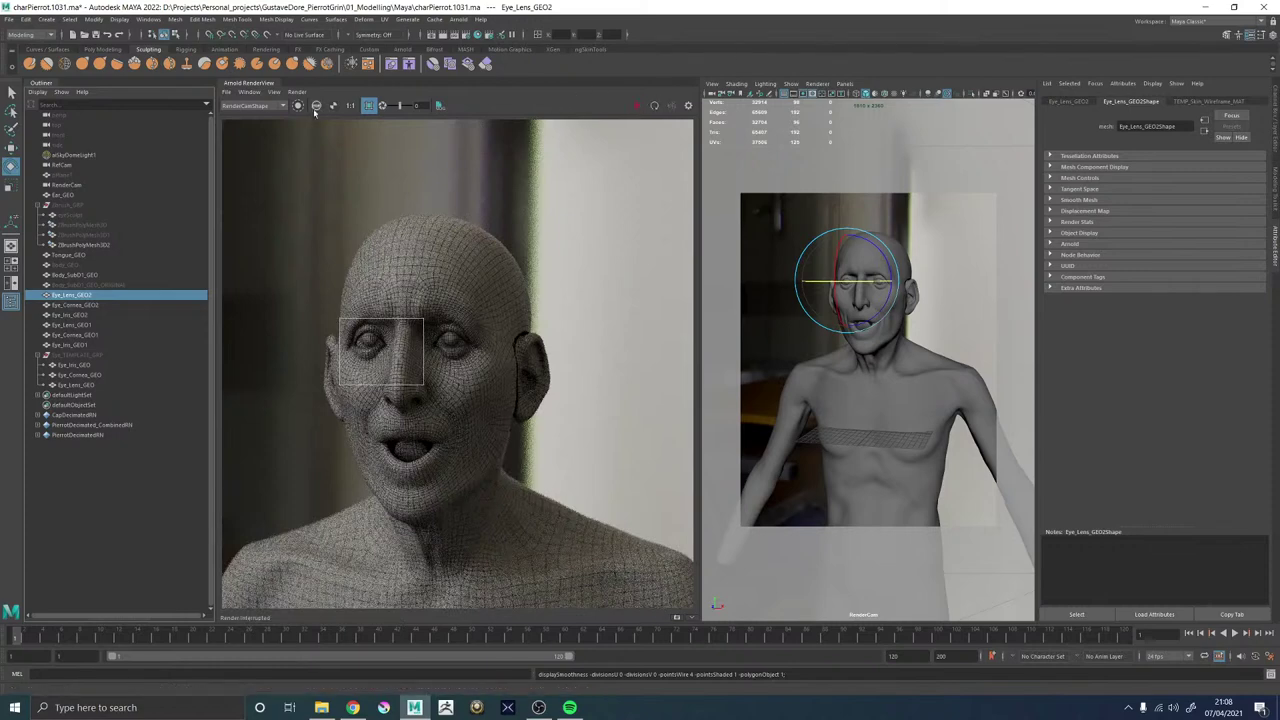
left_click(369, 105)
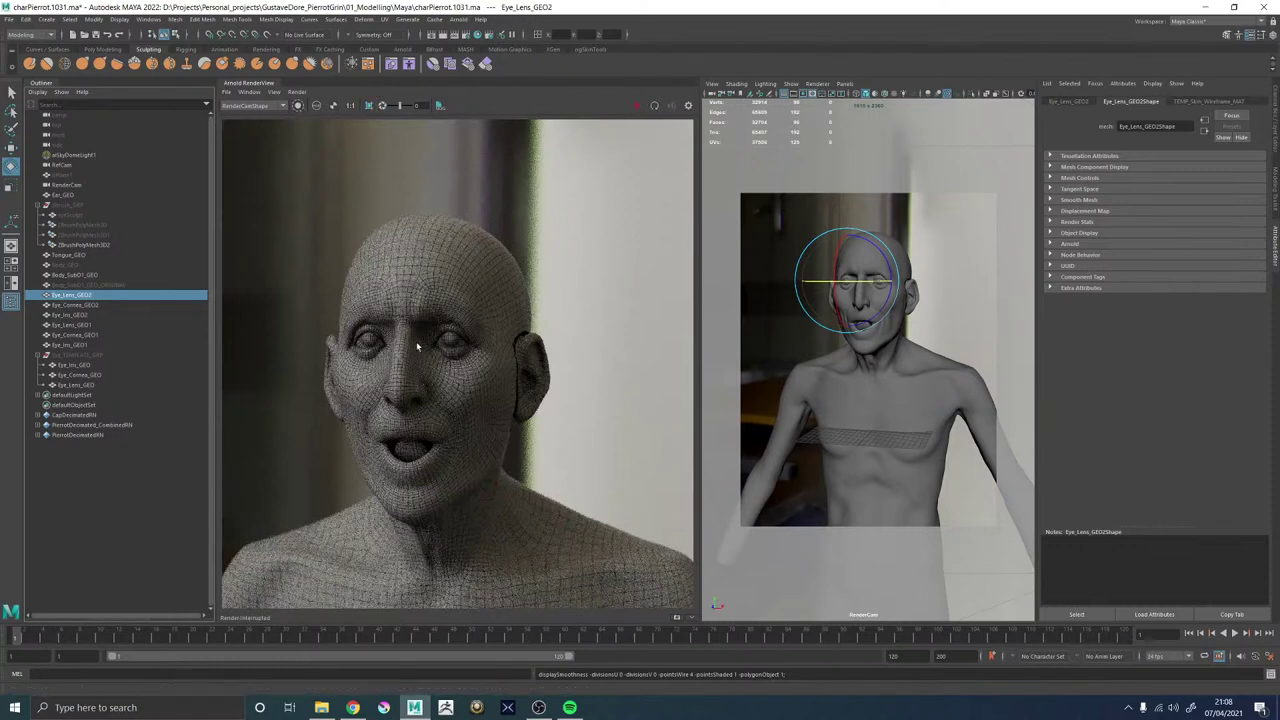
scroll(418, 347, "up", 3)
left_click(297, 92)
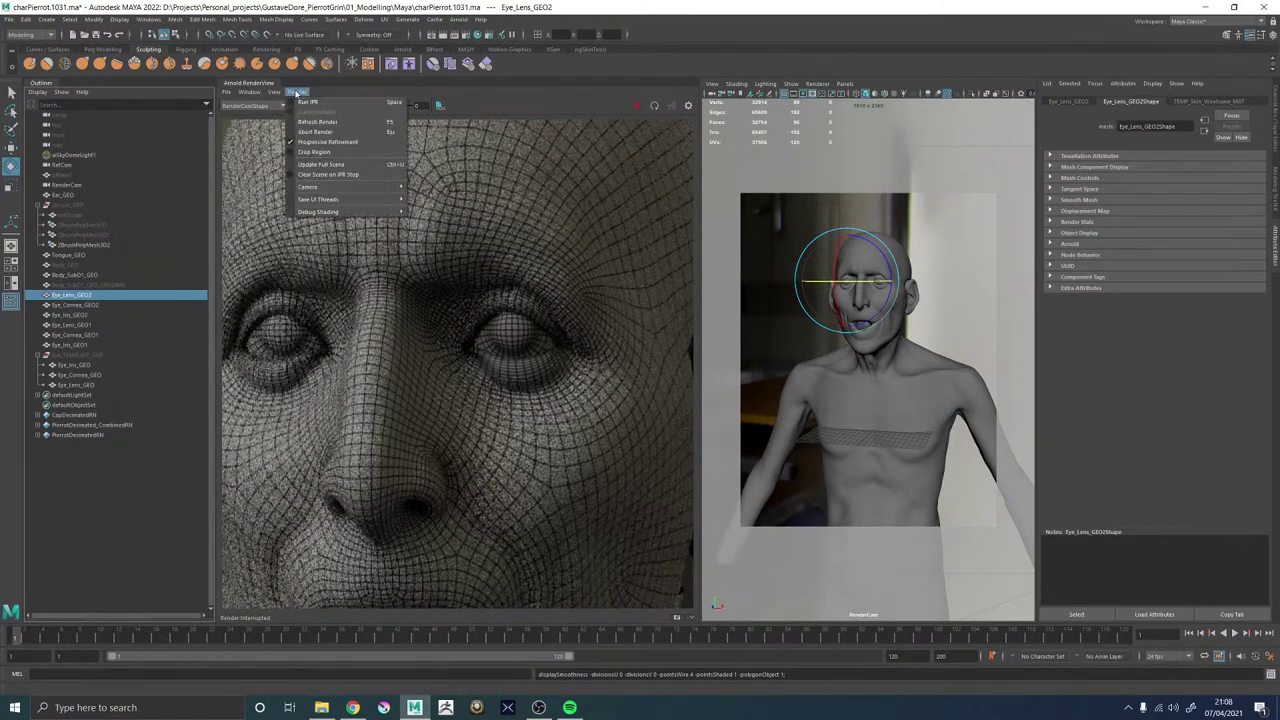
left_click(319, 165)
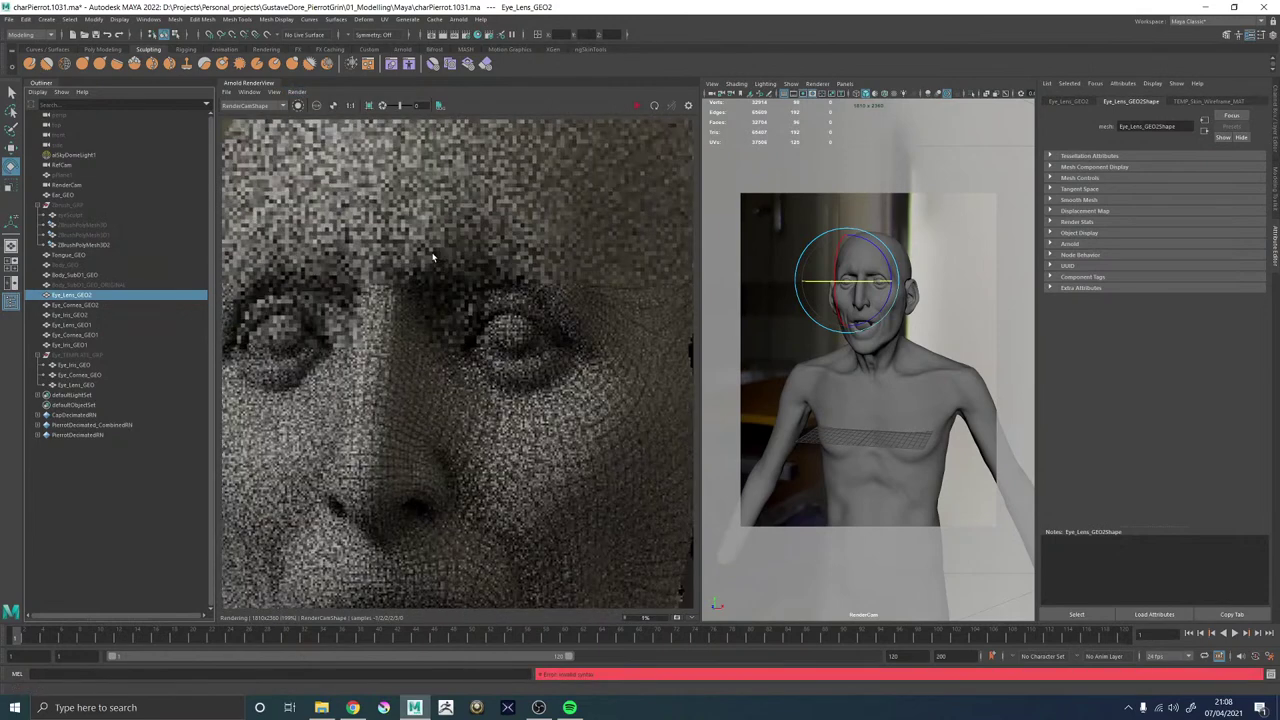
Examine the wireframe topology of the eyes, mouth, head and upper body in the full Arnold render.
scroll(514, 323, "down", 4)
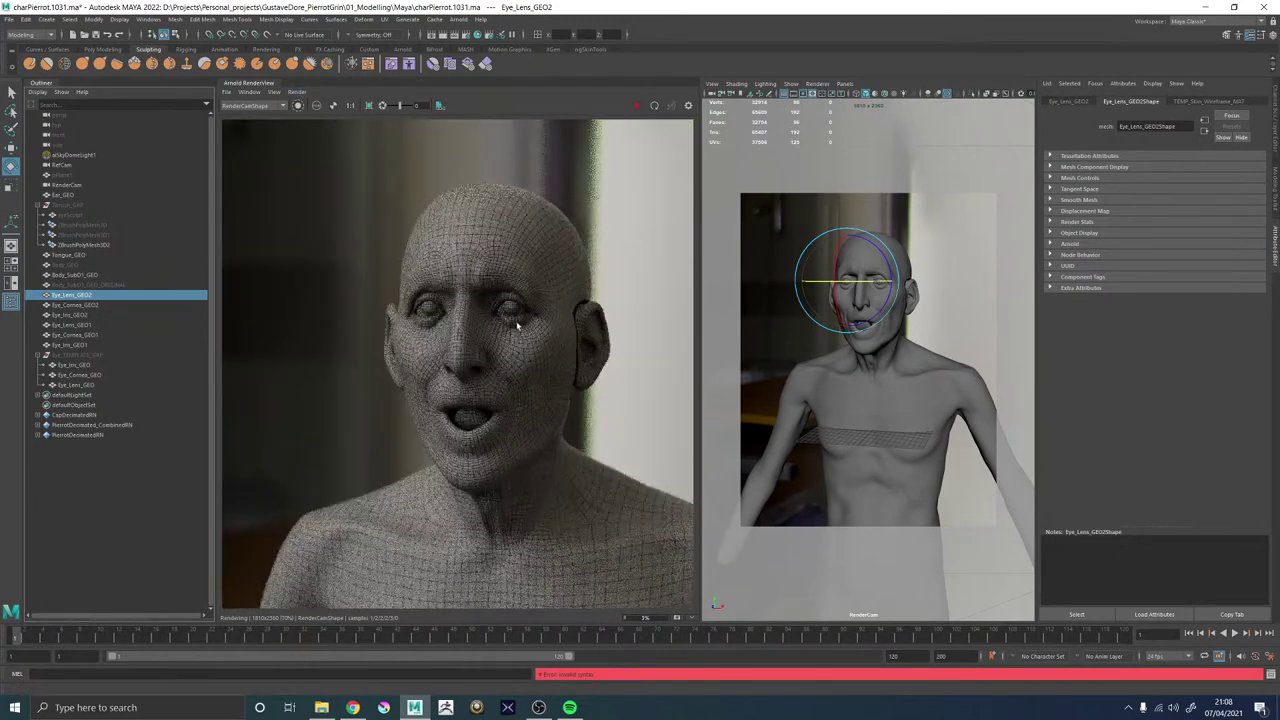
scroll(518, 325, "down", 1)
scroll(519, 325, "down", 1)
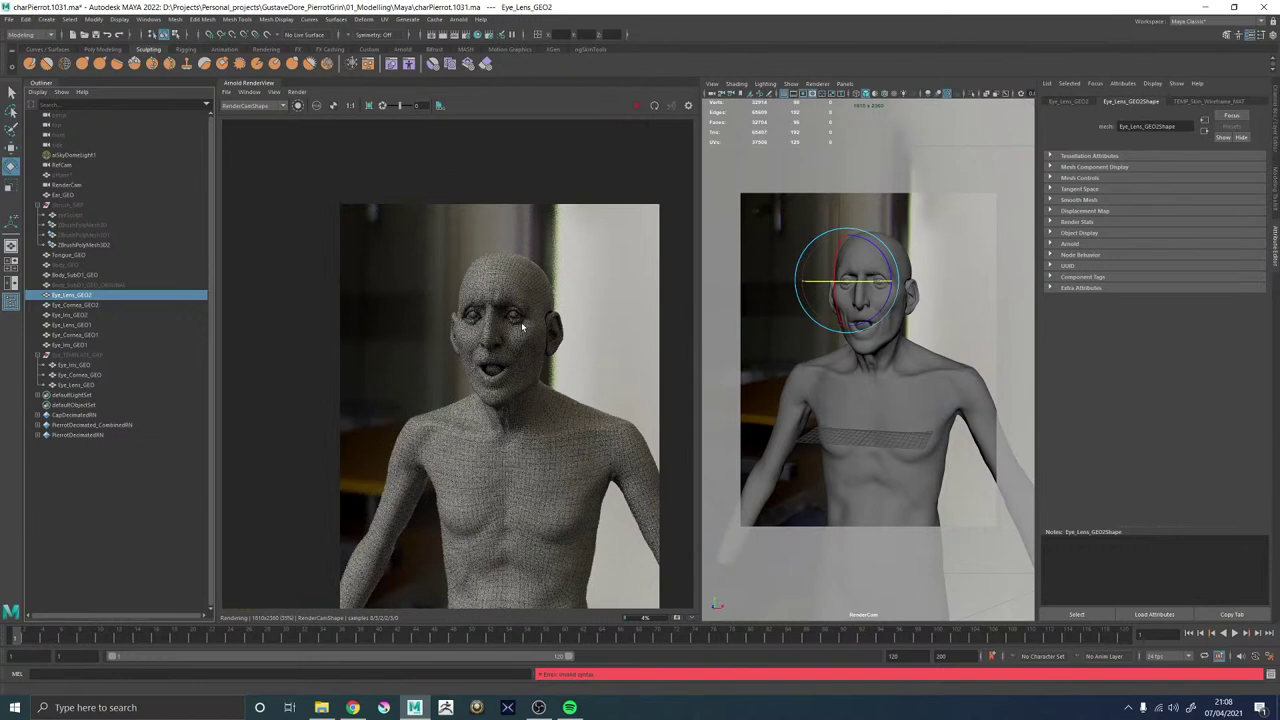
scroll(503, 286, "up", 3)
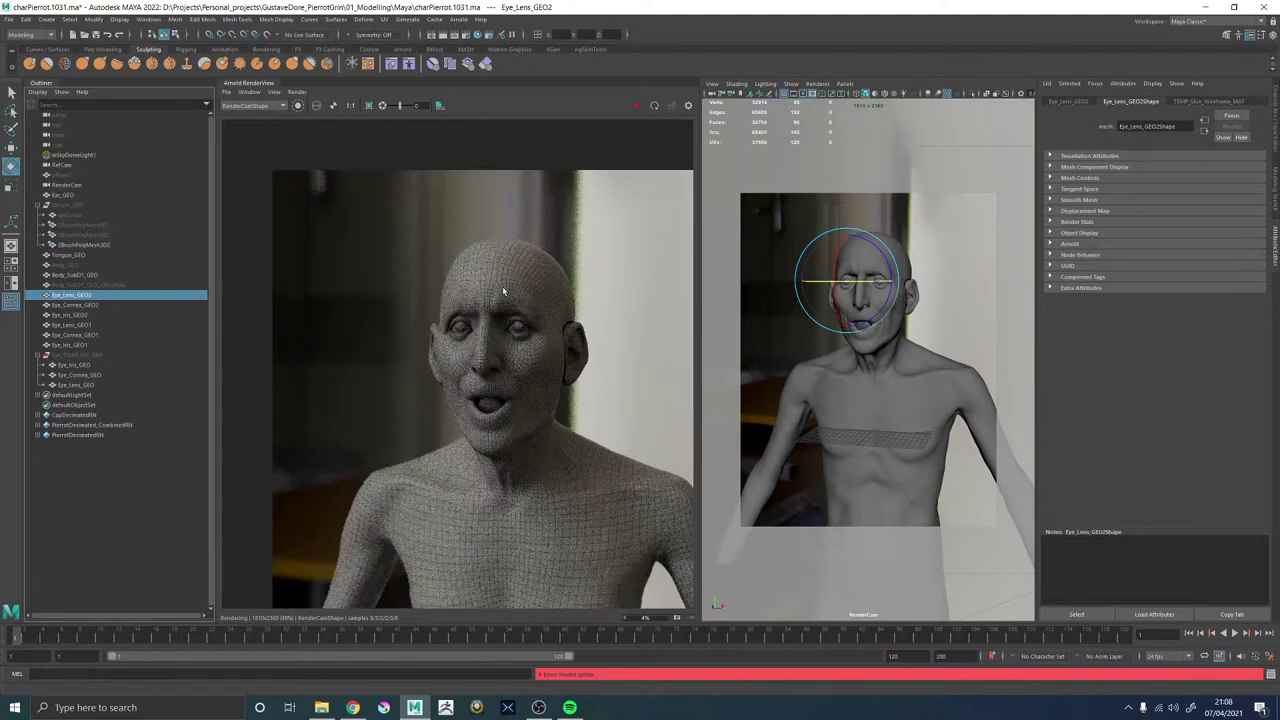
scroll(568, 392, "up", 3)
scroll(562, 394, "down", 2)
scroll(574, 460, "down", 2)
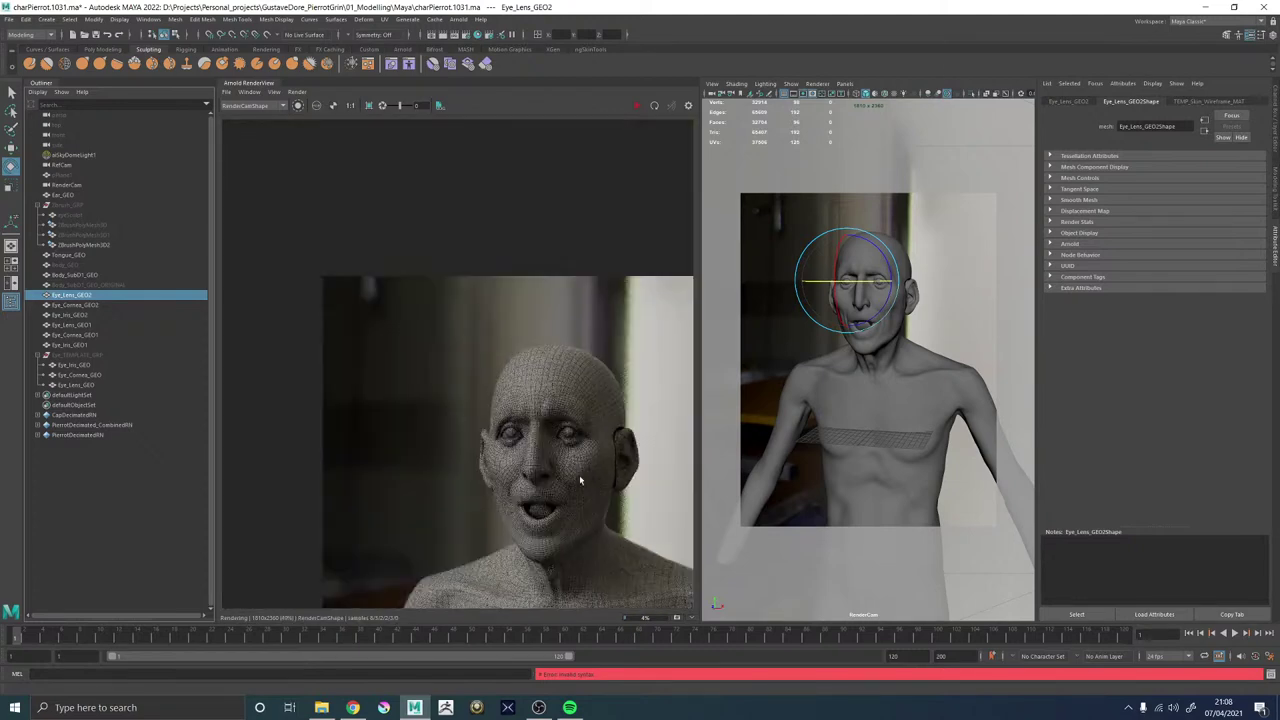
scroll(579, 475, "up", 3)
scroll(541, 350, "up", 3)
scroll(543, 351, "down", 3)
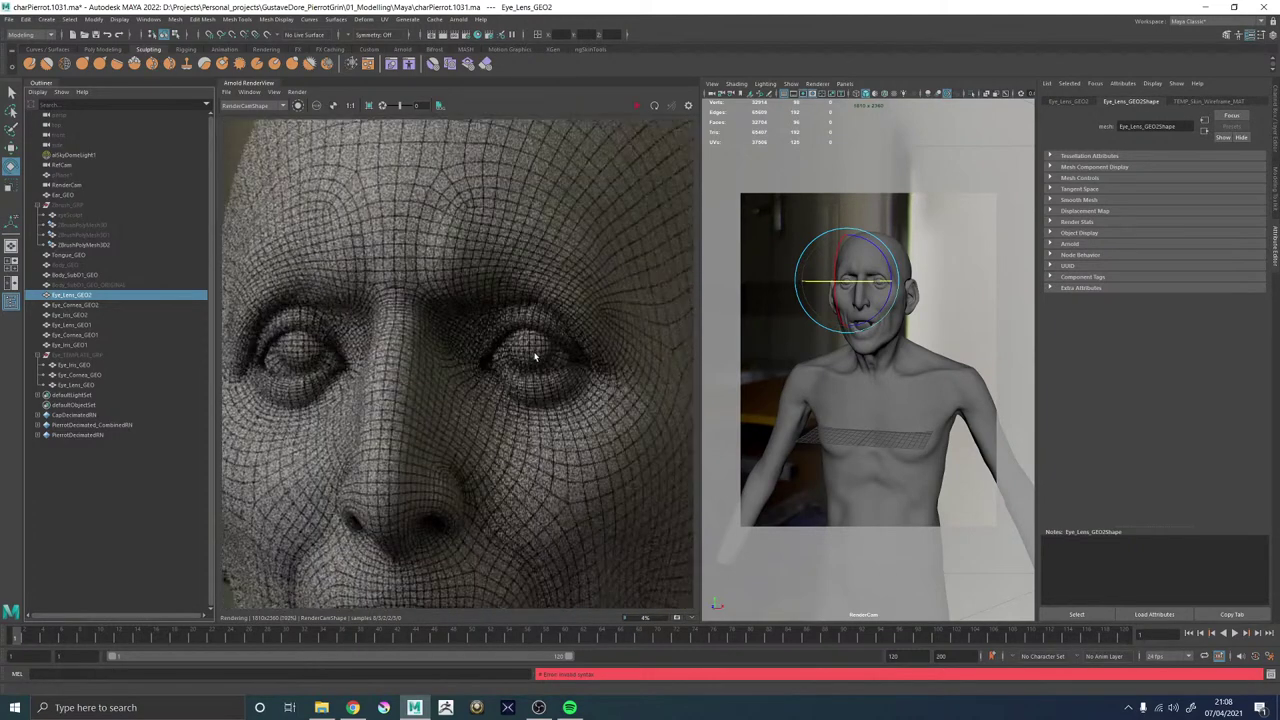
scroll(451, 475, "down", 2)
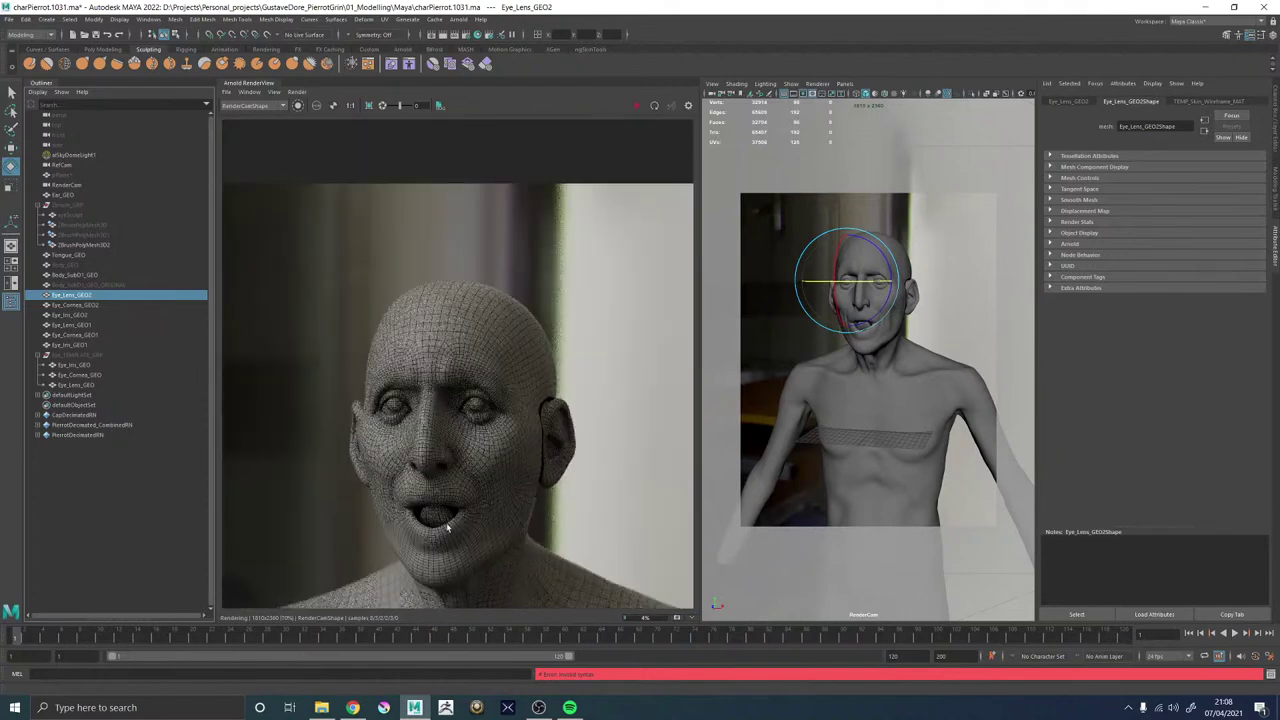
scroll(392, 545, "up", 3)
scroll(390, 530, "down", 3)
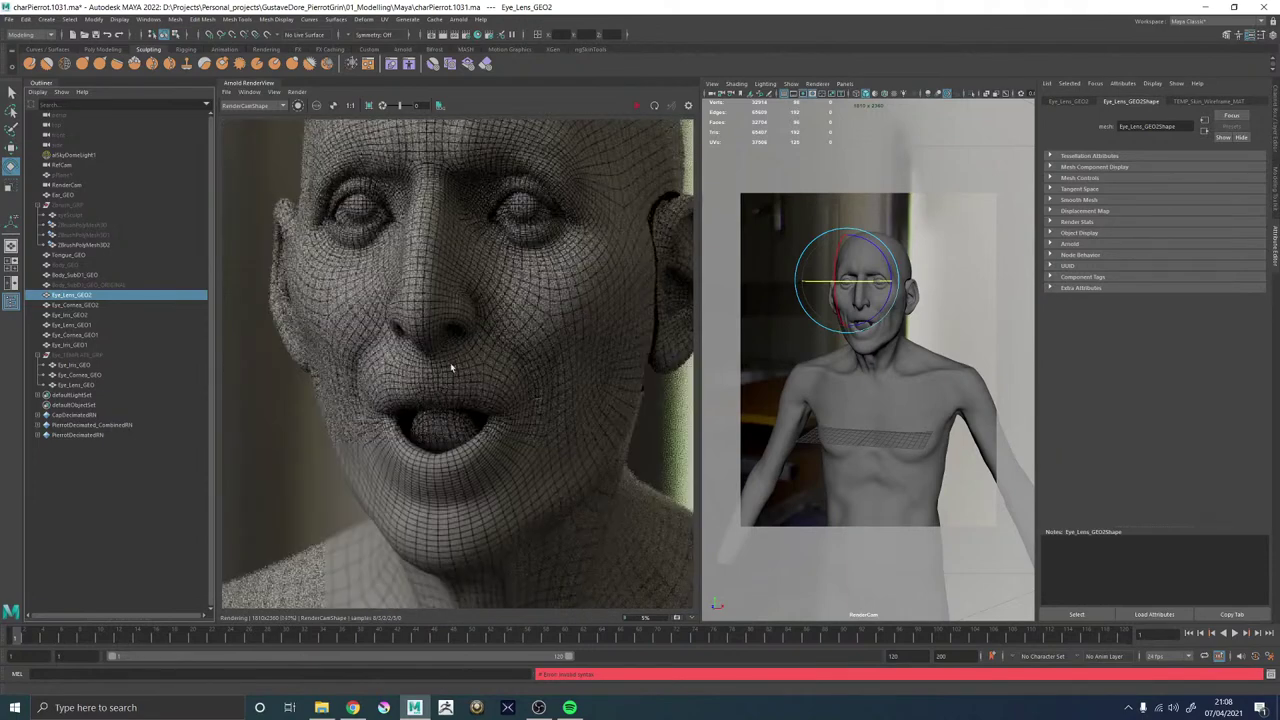
scroll(498, 250, "up", 1)
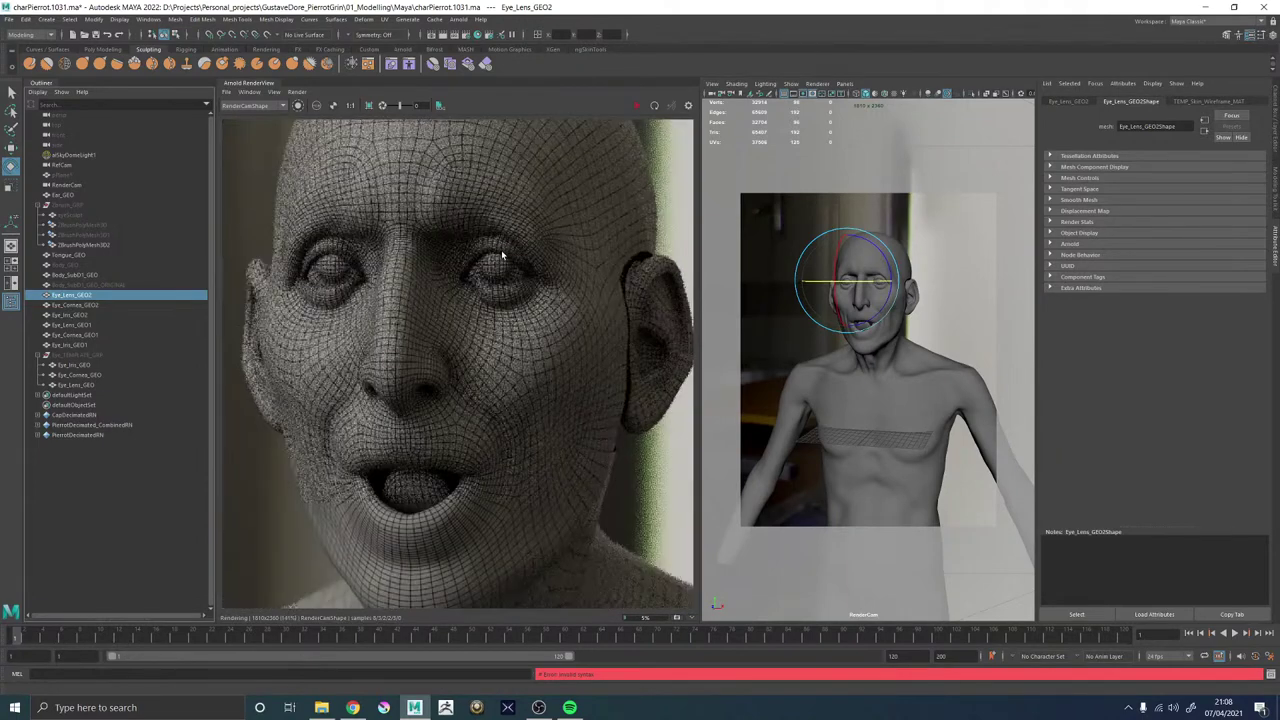
scroll(501, 255, "up", 1)
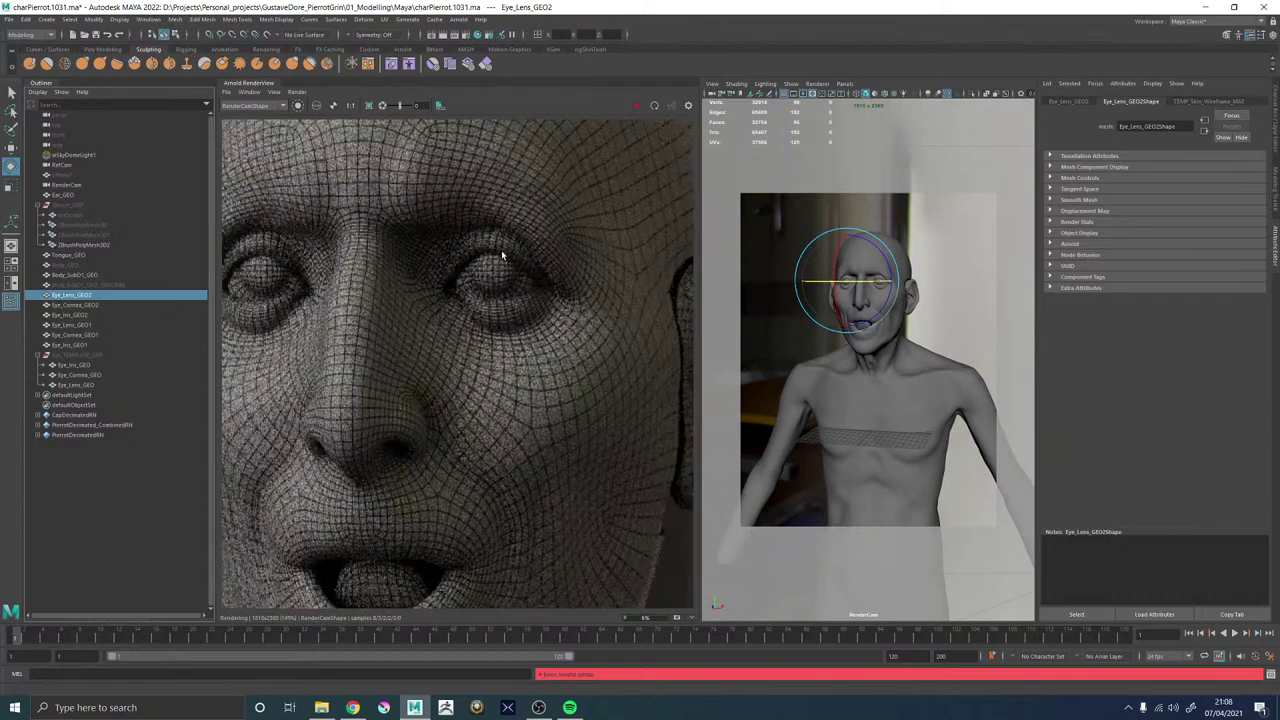
scroll(501, 255, "down", 3)
scroll(548, 293, "up", 1)
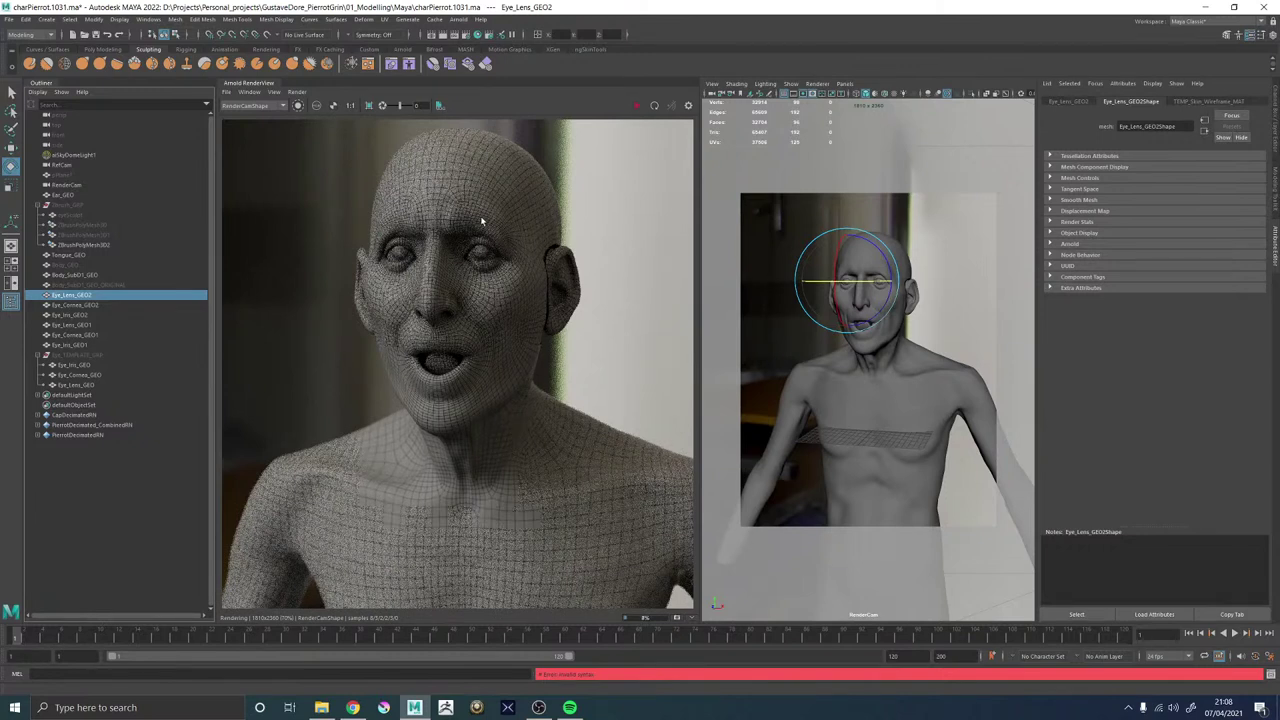
scroll(481, 221, "up", 2)
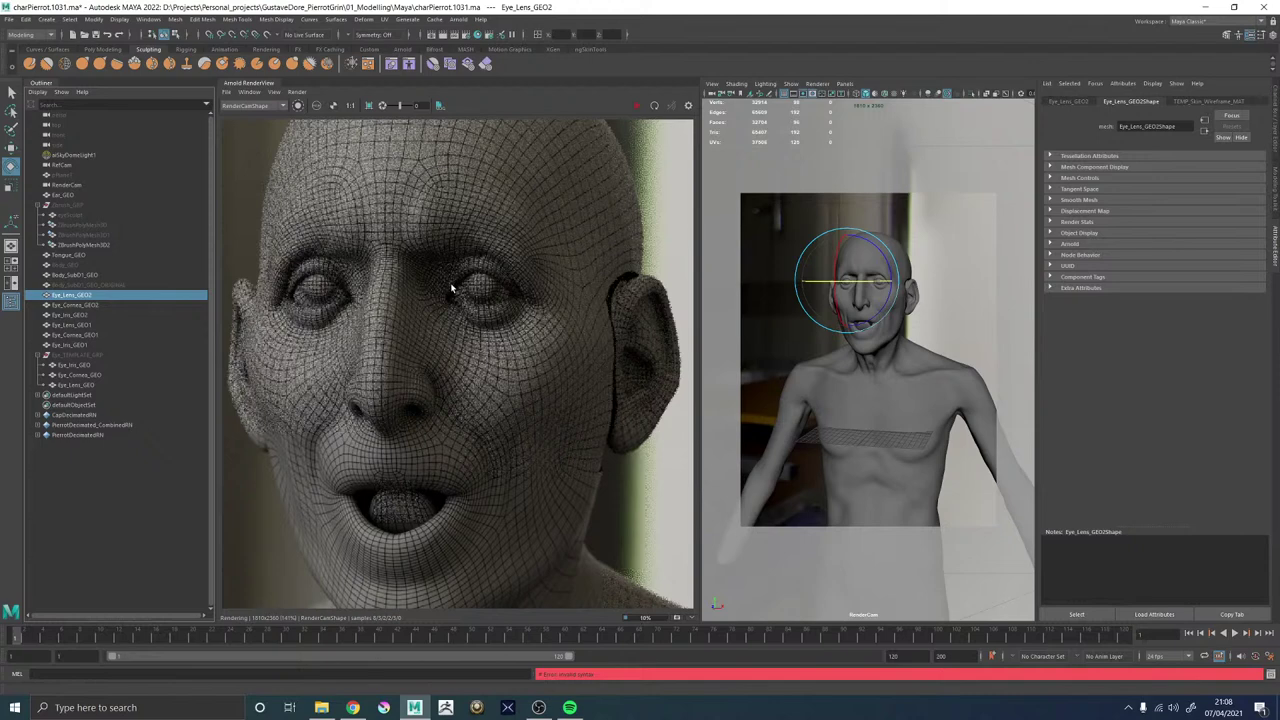
scroll(453, 291, "down", 2)
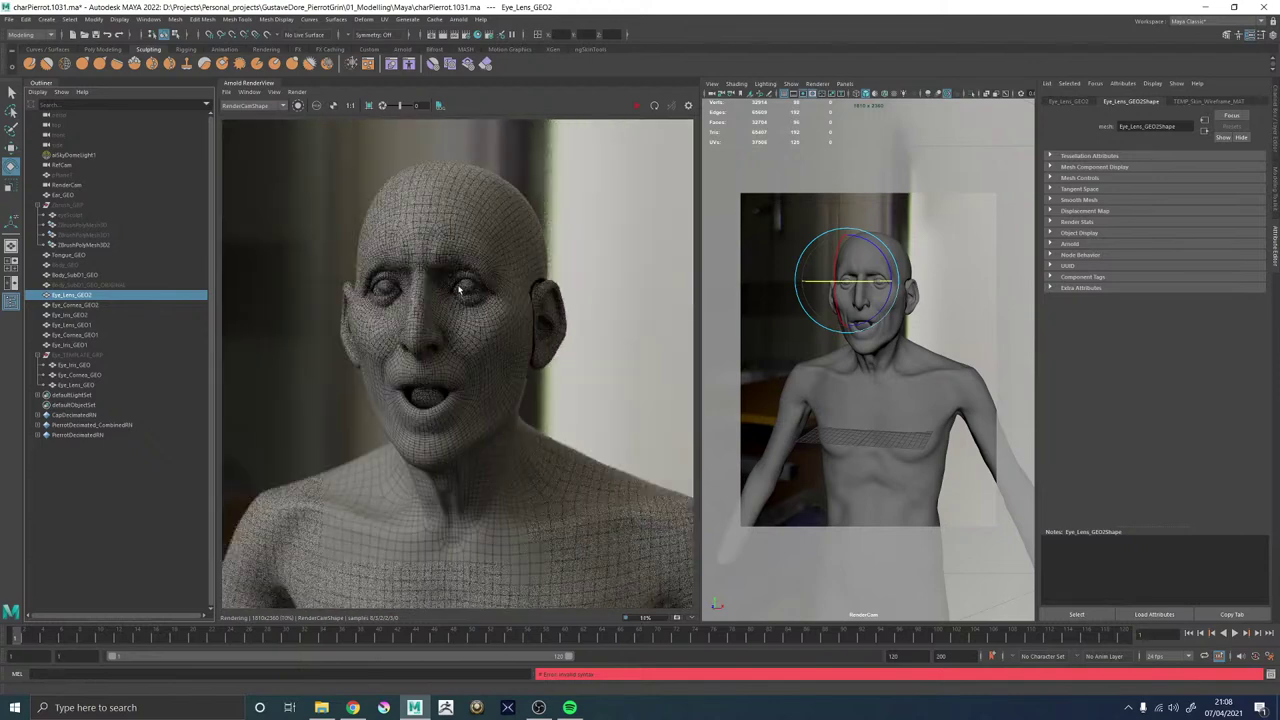
scroll(439, 288, "down", 3)
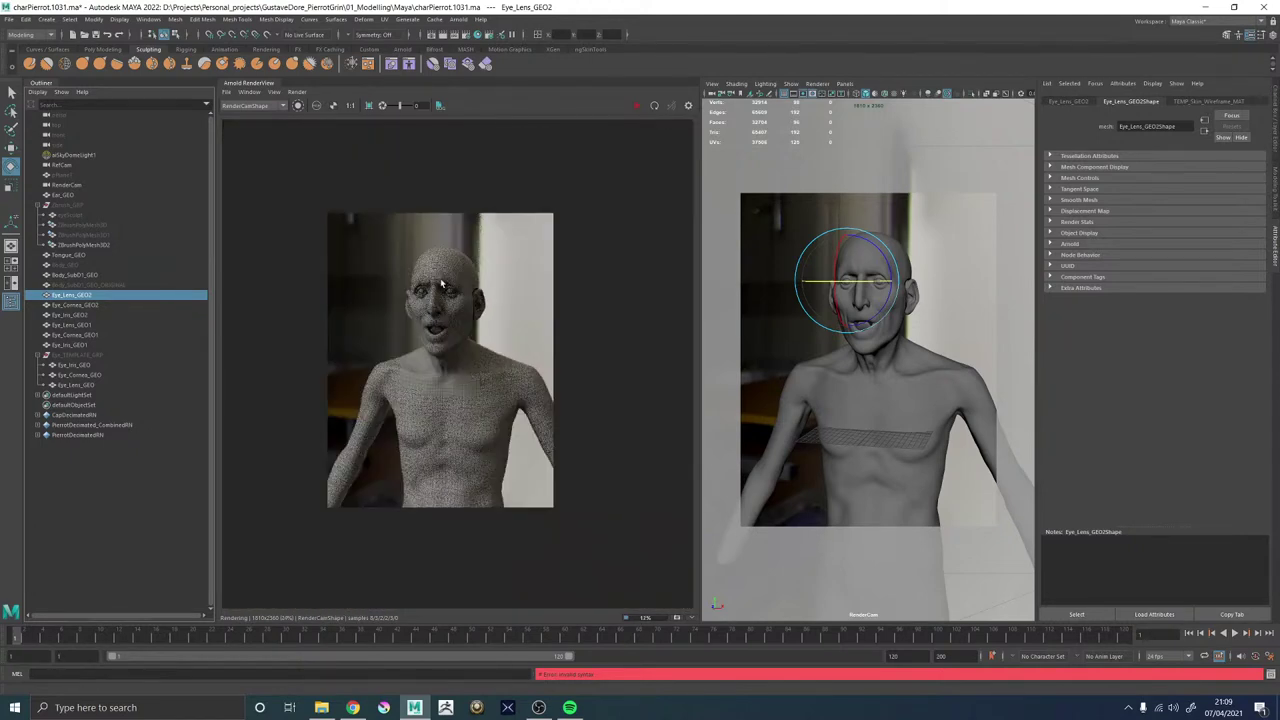
scroll(445, 323, "up", 4)
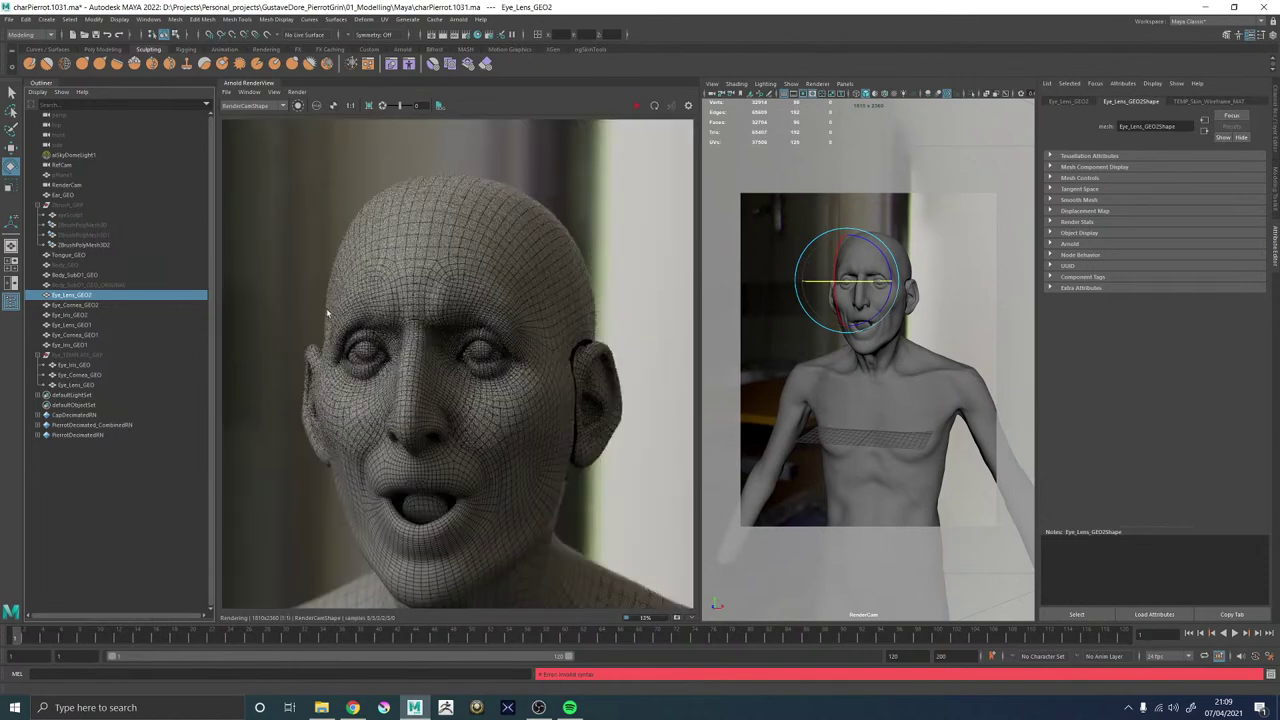
Render a crop region covering both eyes and stop the interactive render.
mouse_move(331, 341)
left_mouse_down()
mouse_move(522, 411)
mouse_move(330, 329)
mouse_move(331, 308)
left_mouse_up()
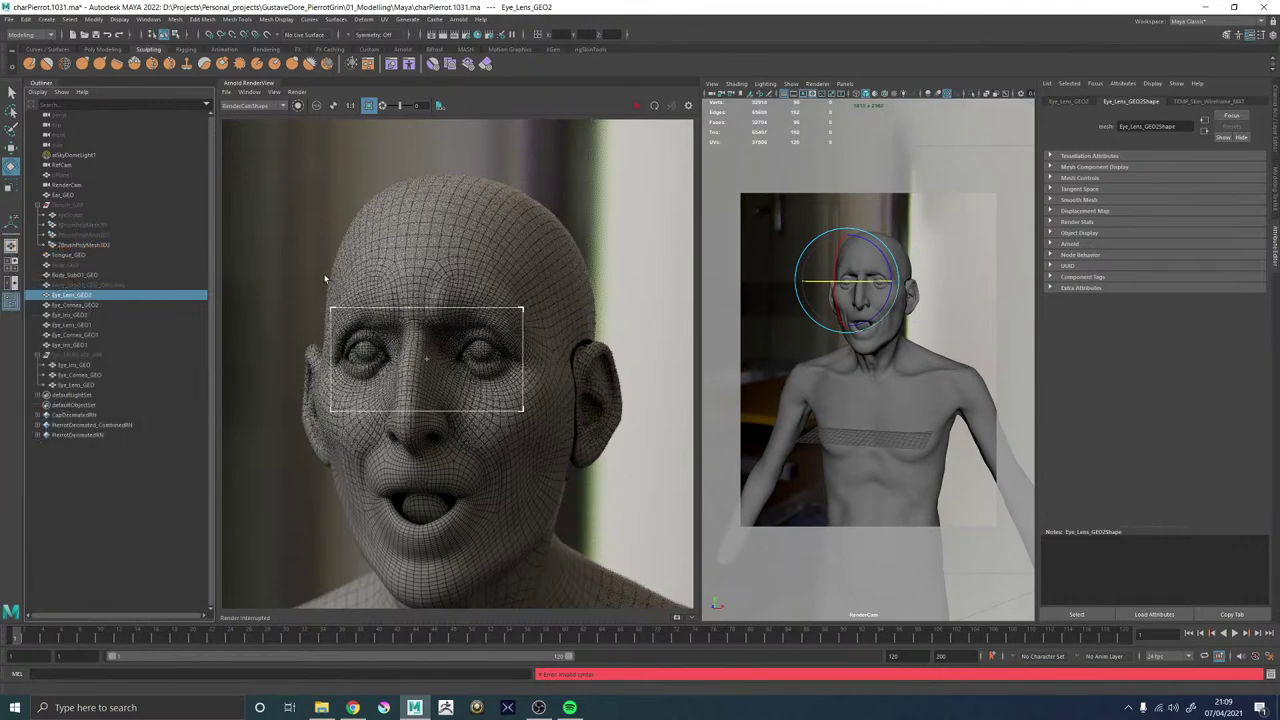
left_click(638, 106)
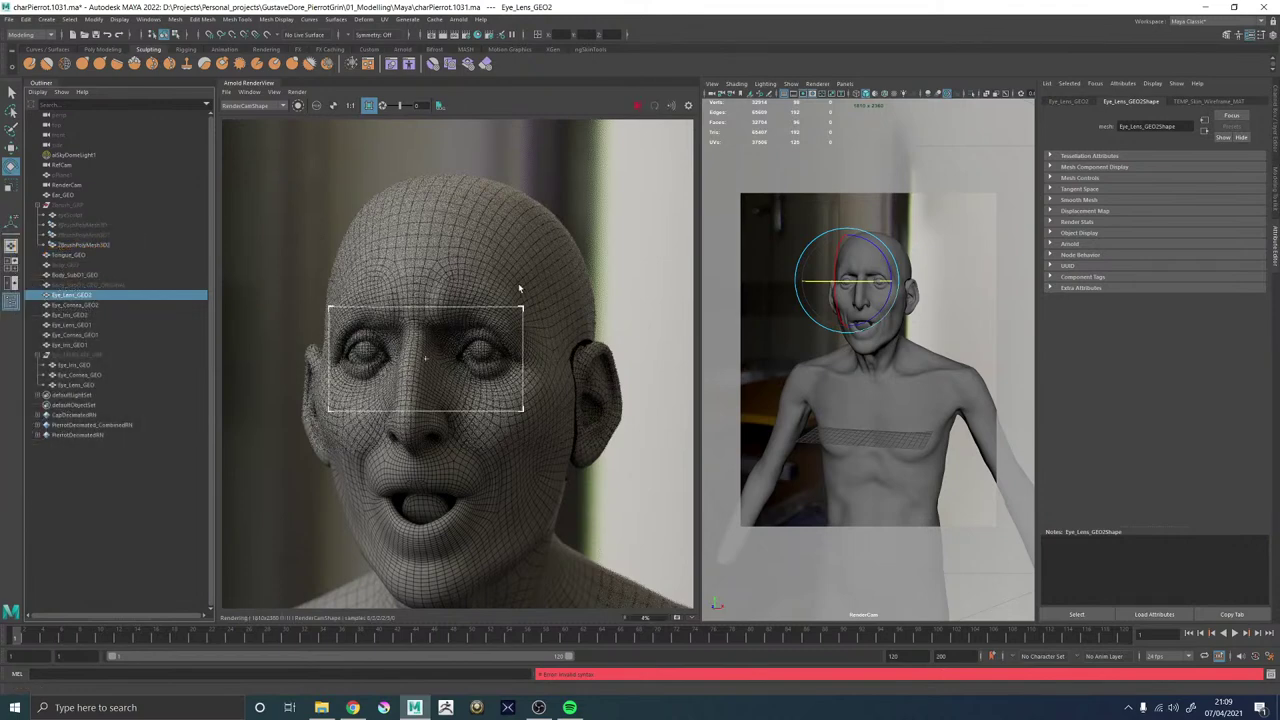
scroll(479, 327, "up", 2)
scroll(498, 298, "down", 1)
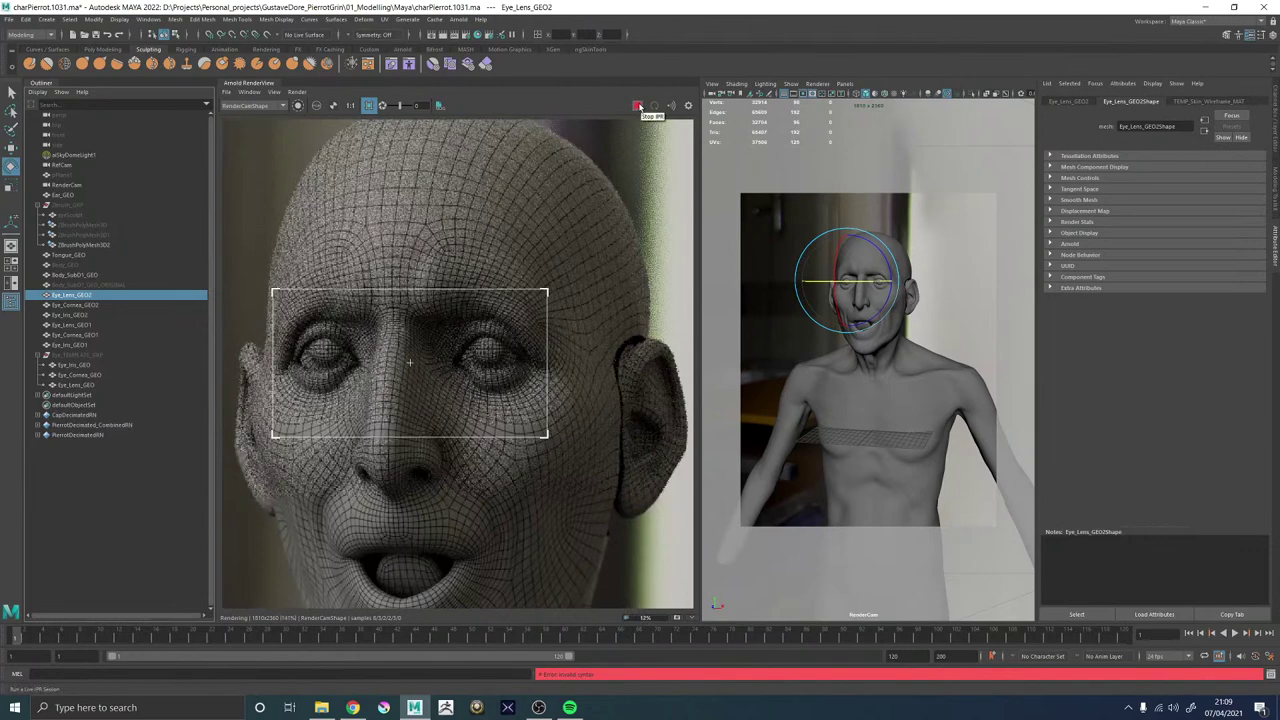
left_click(640, 105)
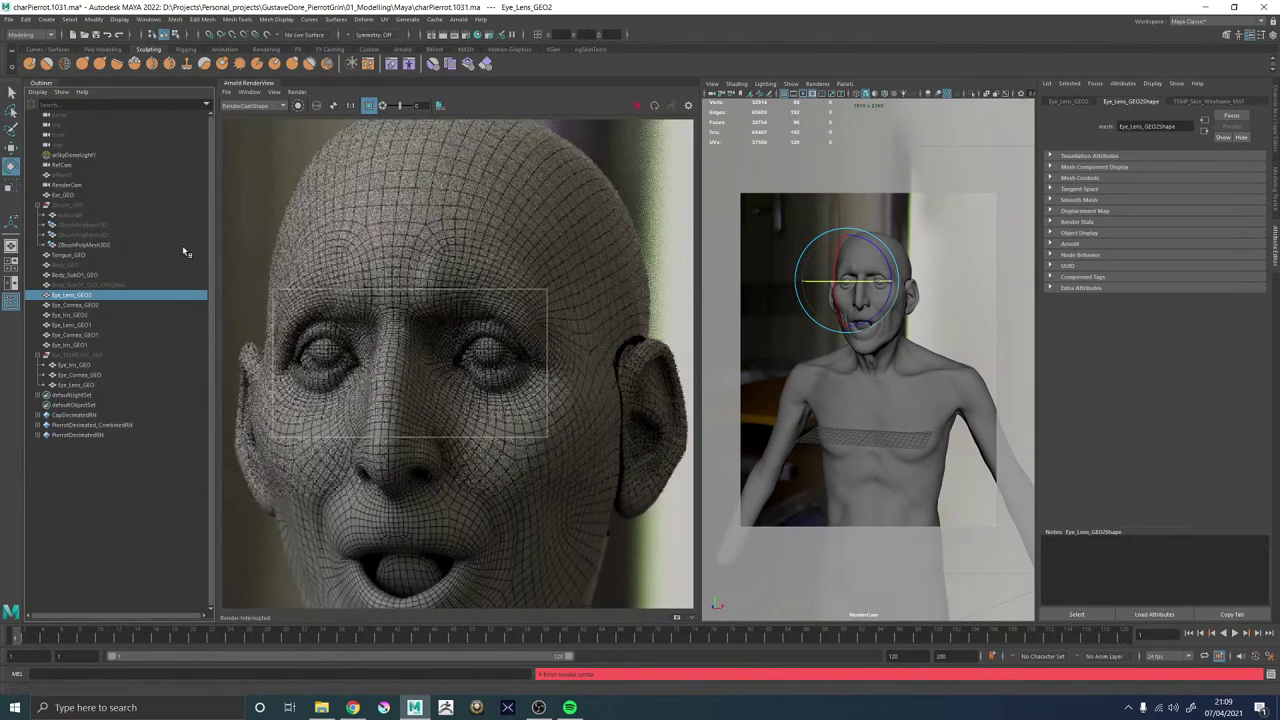
Group the six duplicated eye meshes and make Eye_TEMPLATE_GRP visible.
left_click(84, 345, "shift")
key("ctrl+g")
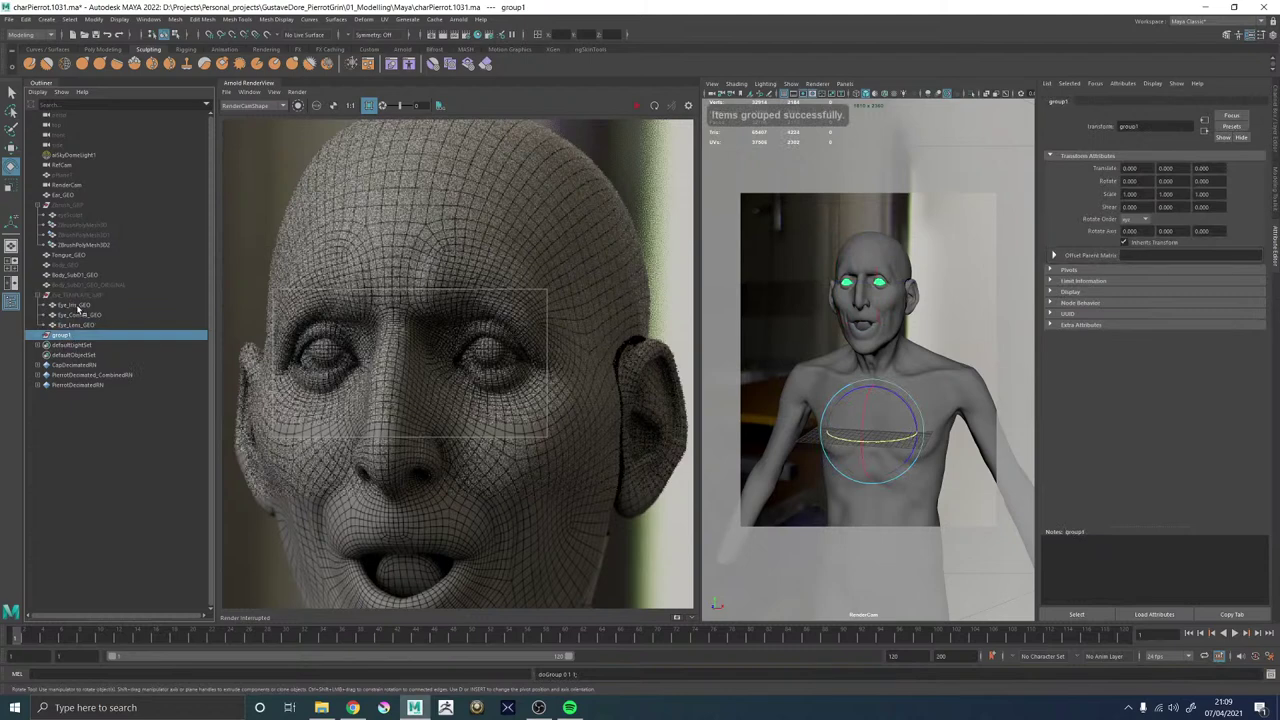
left_click(78, 298)
key("h")
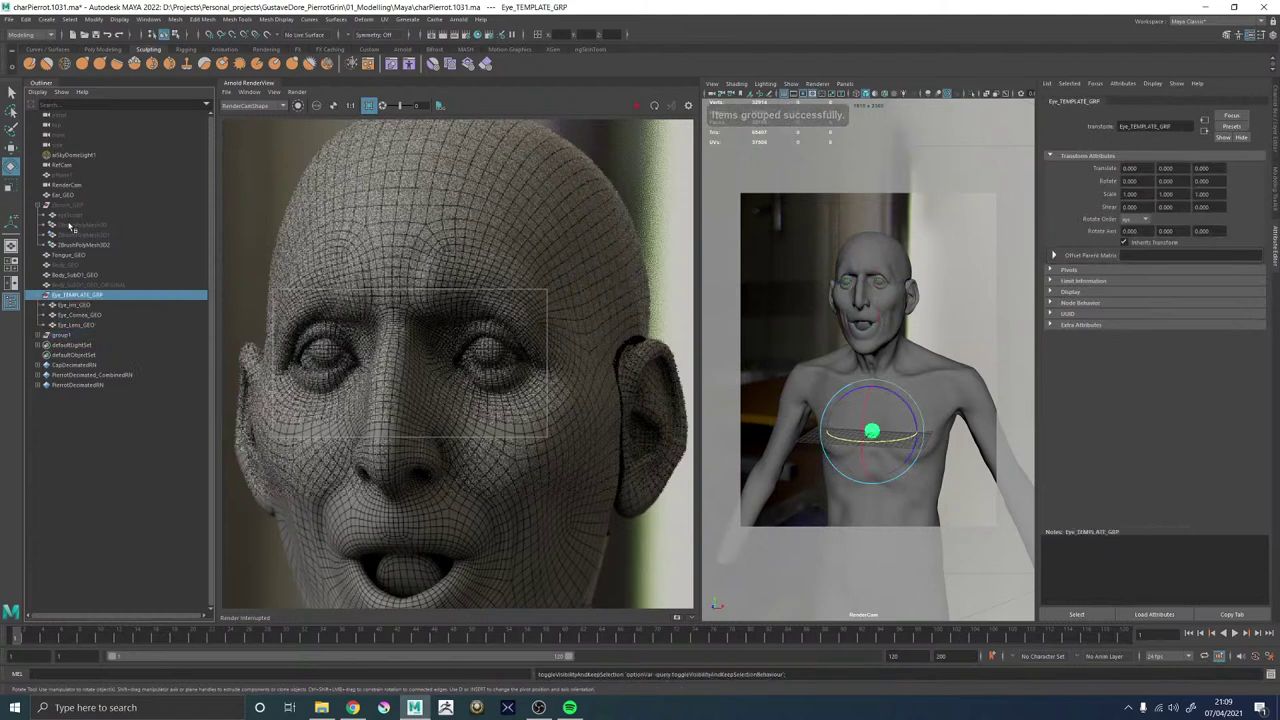
Hide Tongue_GEO, and toggle Body_SubD1_GEO and the new eye group off and back on to check them.
left_click(68, 256)
key("h")
left_click(75, 275)
key("h")
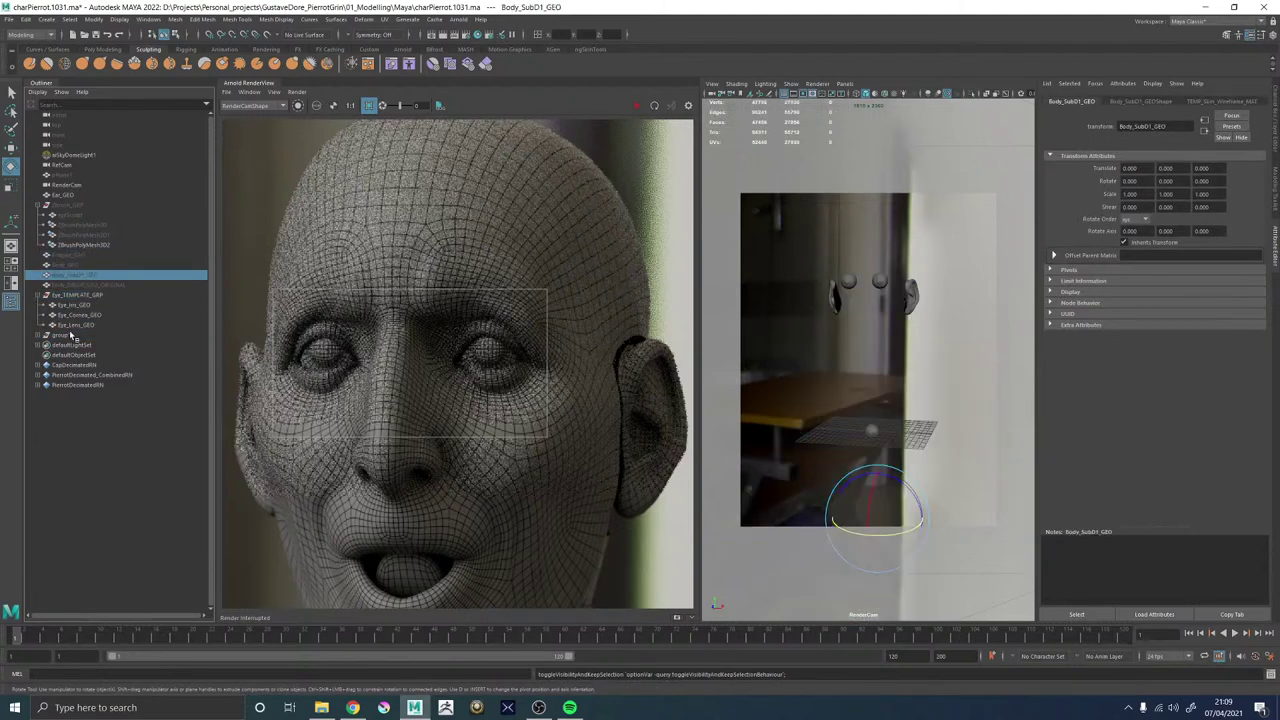
left_click(72, 336)
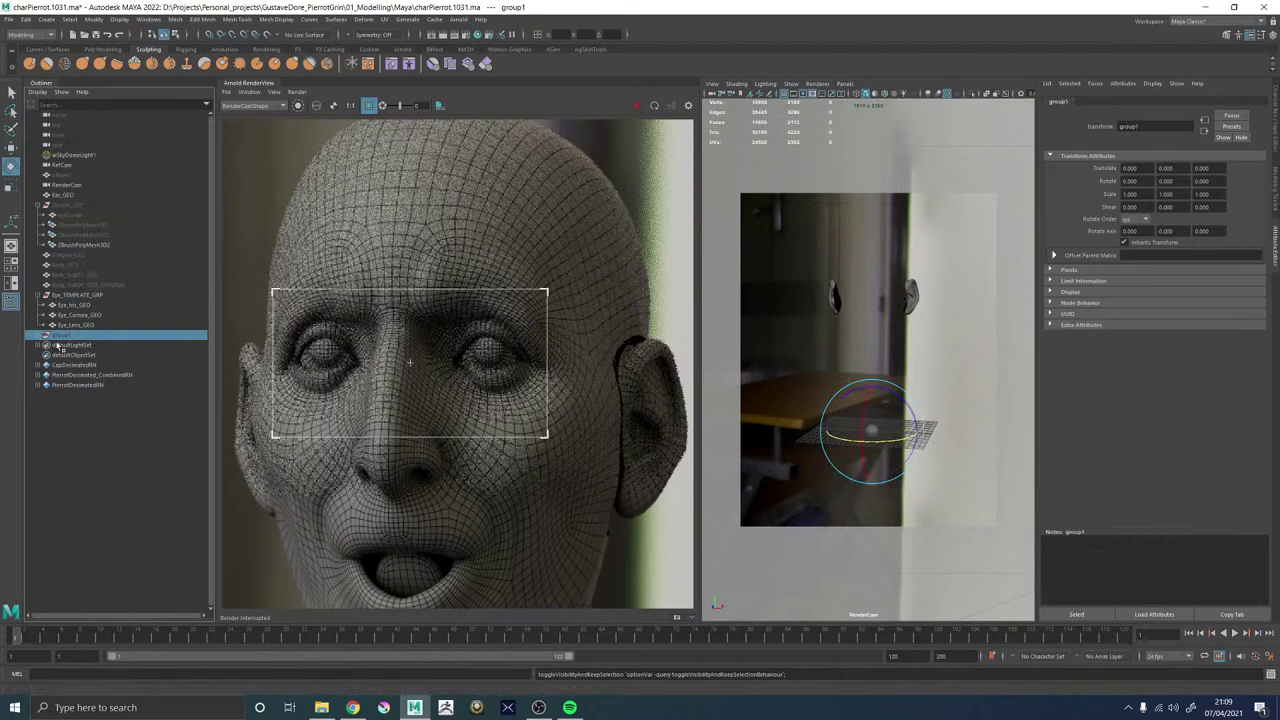
key("shift+h")
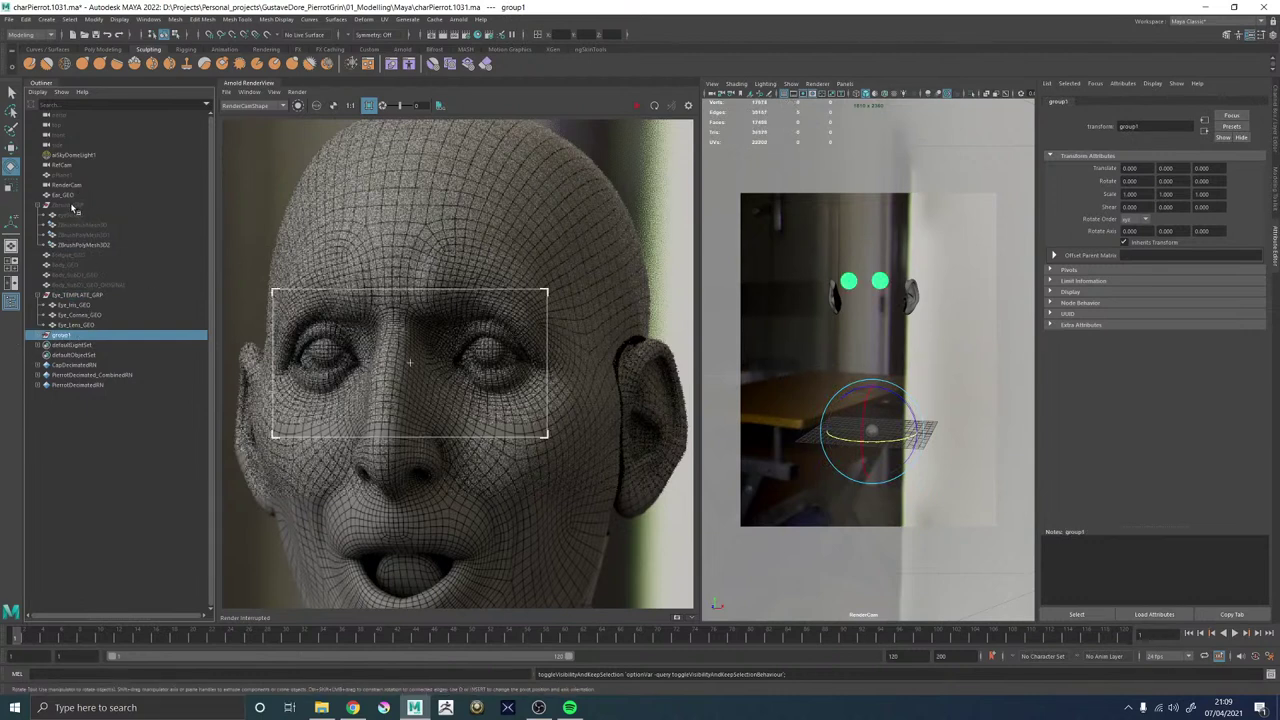
left_click(79, 273)
key("shift+h")
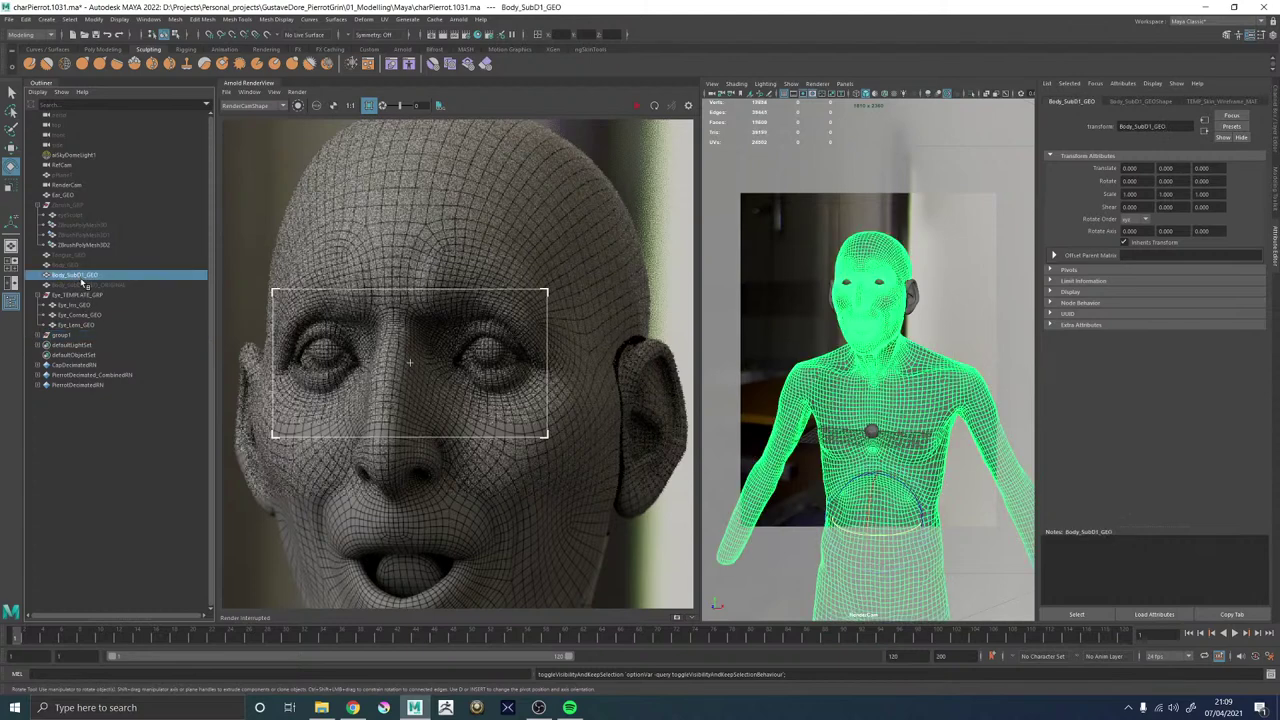
Delete the hidden Body_SubD1_GEO_ORIGINAL mesh.
left_click(83, 287)
key("Delete")
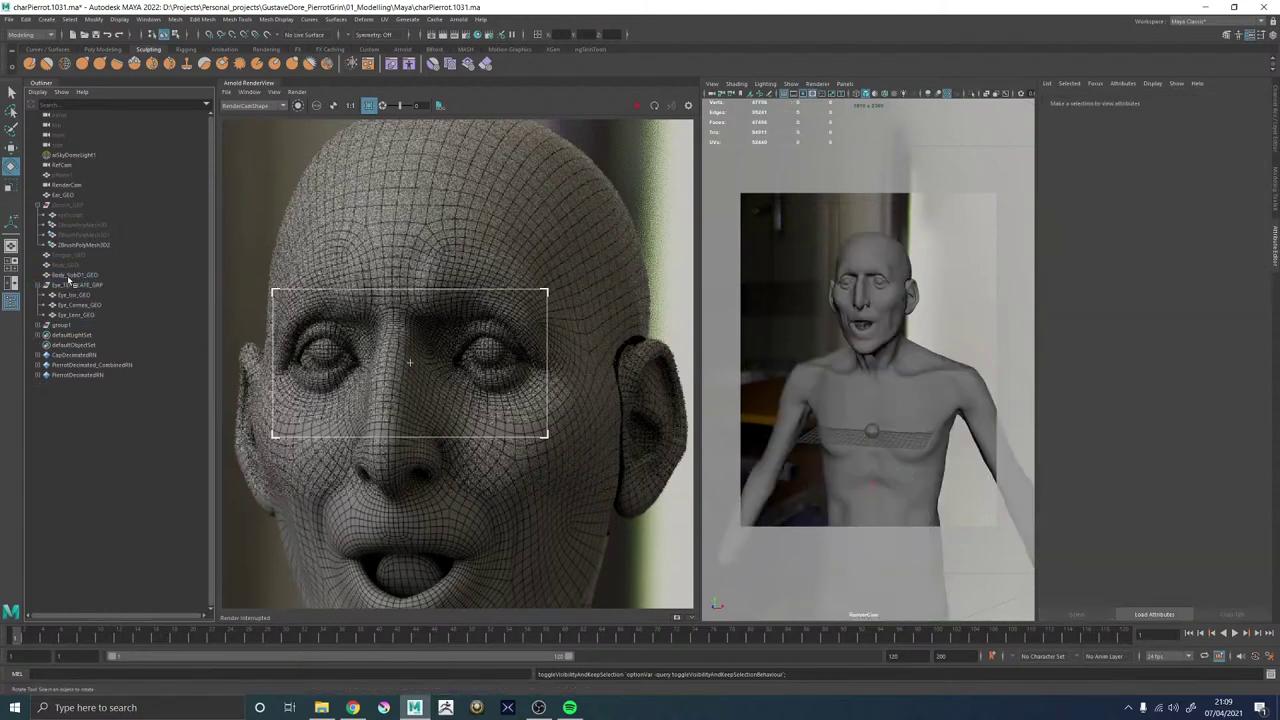
Rename the hidden Body_GEO mesh as Body_SubD0_GEO, reusing the name of Body_SubD1_GEO.
double_click(79, 274)
key("ctrl+c")
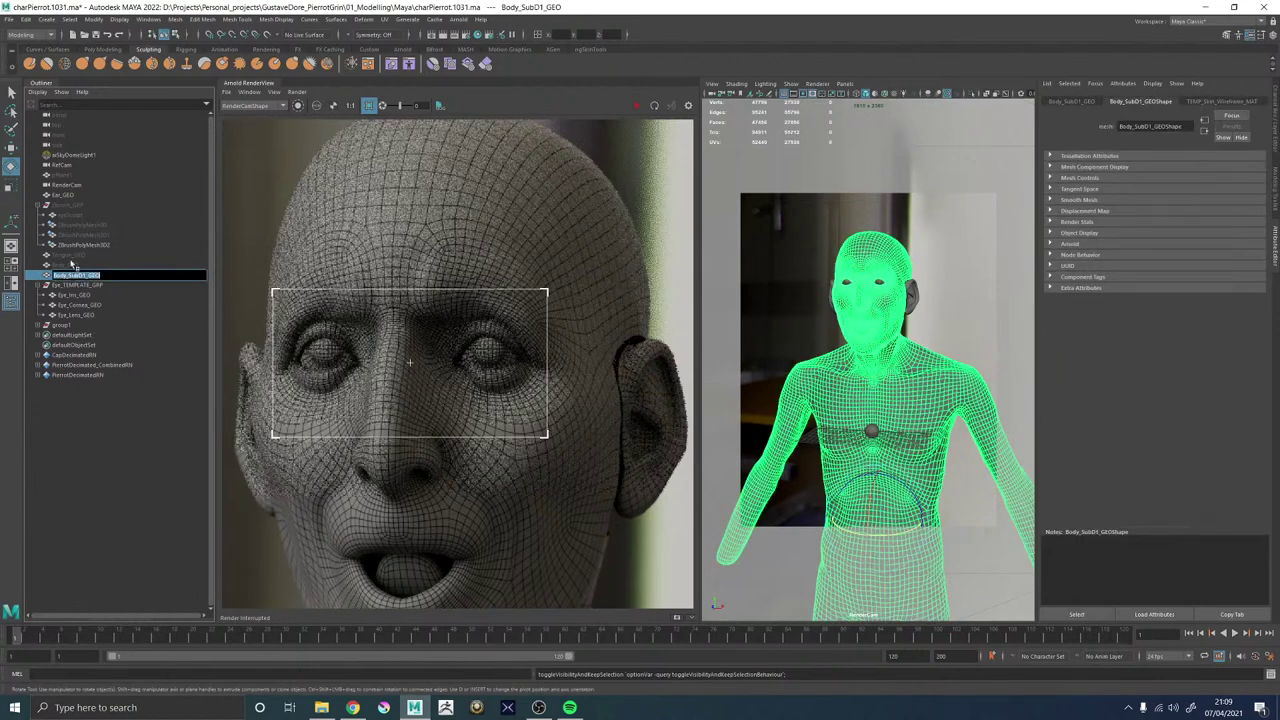
double_click(67, 264)
key("ctrl+v")
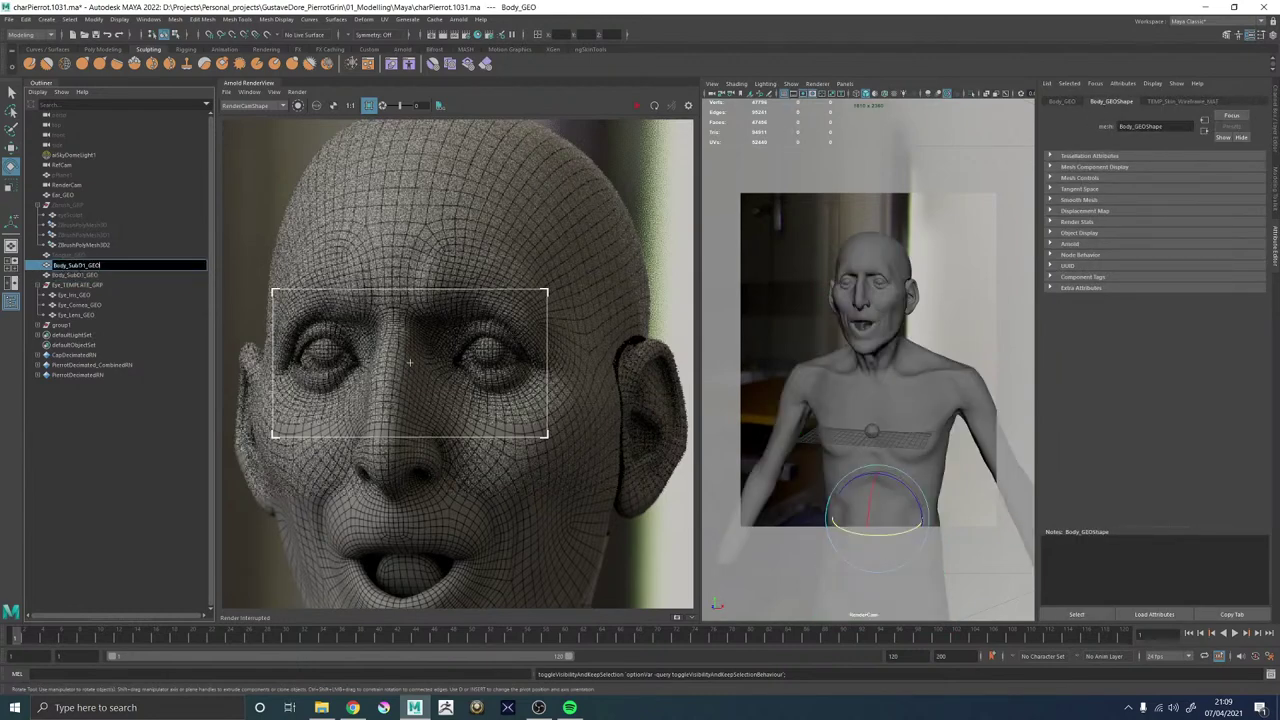
key("BackSpace")
key("Return")
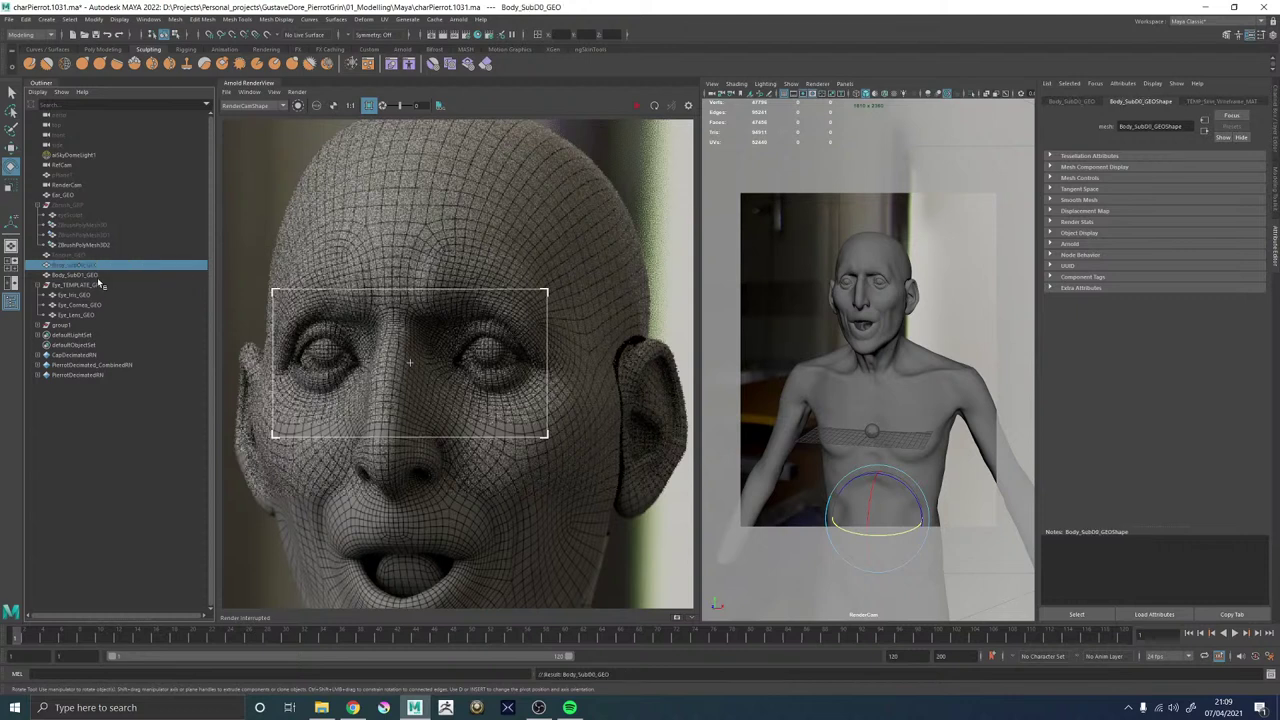
Make Tongue_GEO visible again and hide Eye_TEMPLATE_GRP.
left_click(66, 256)
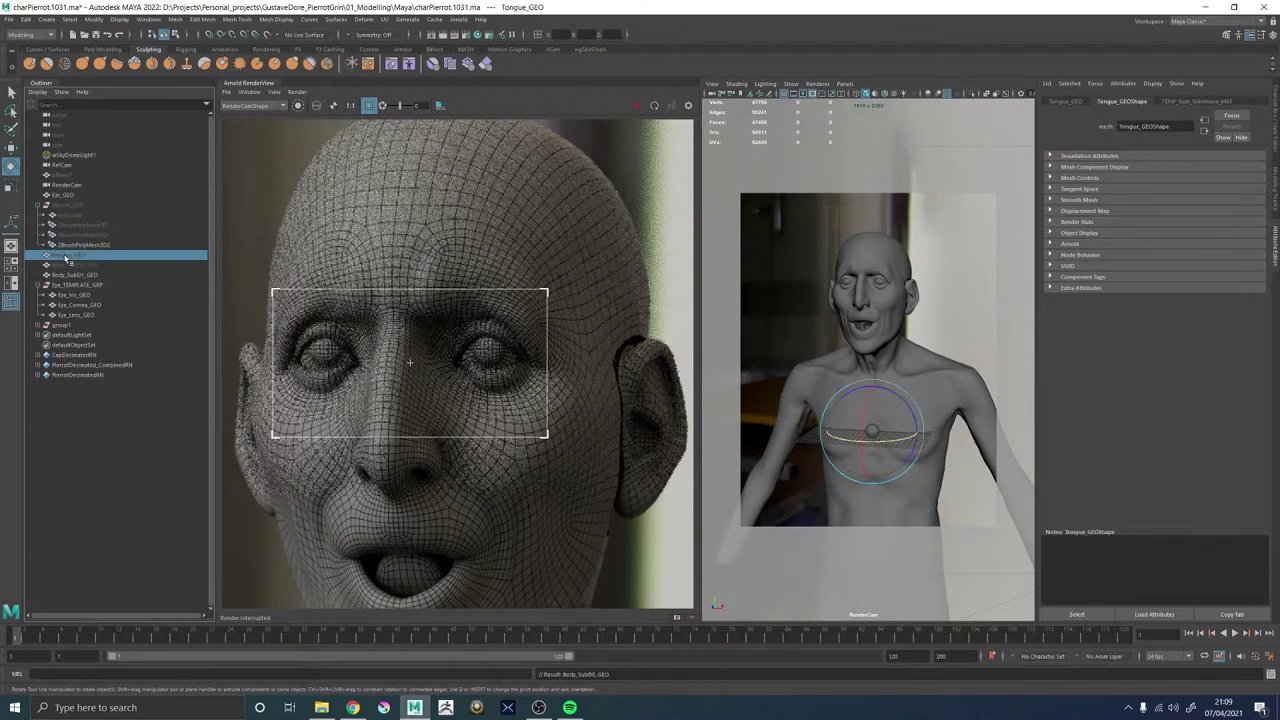
key("h")
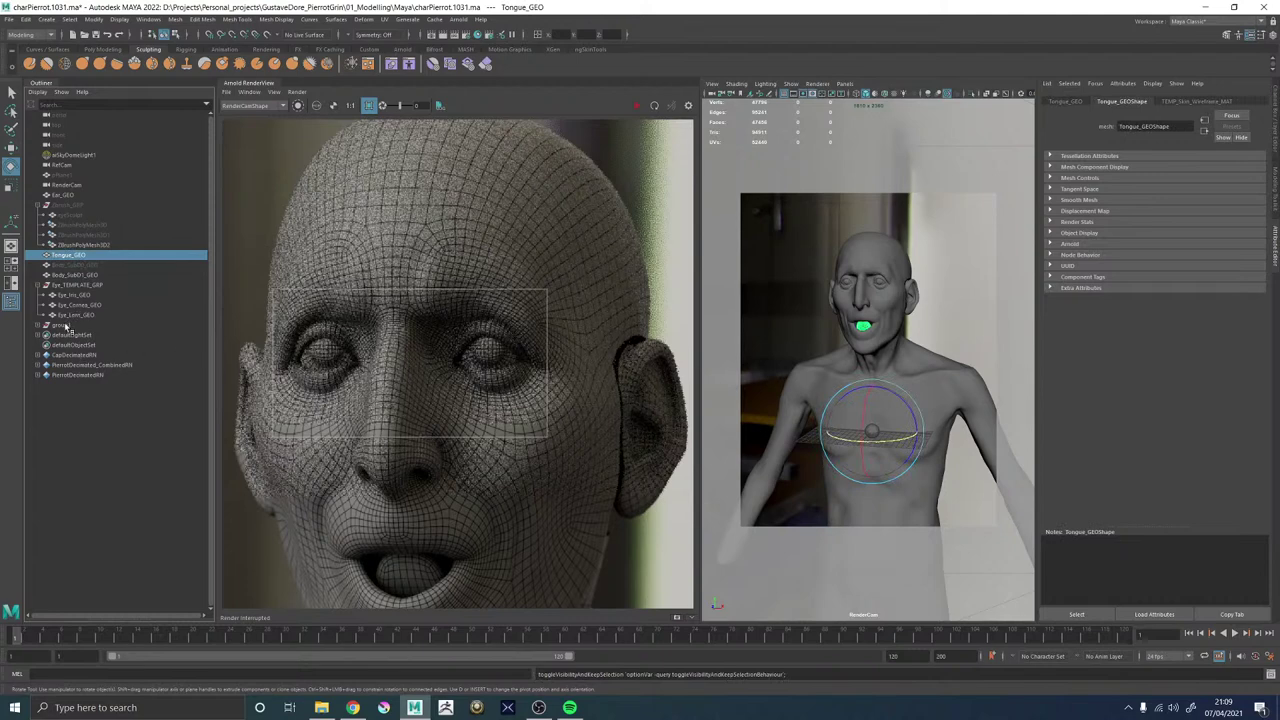
left_click(66, 286)
double_click(64, 286)
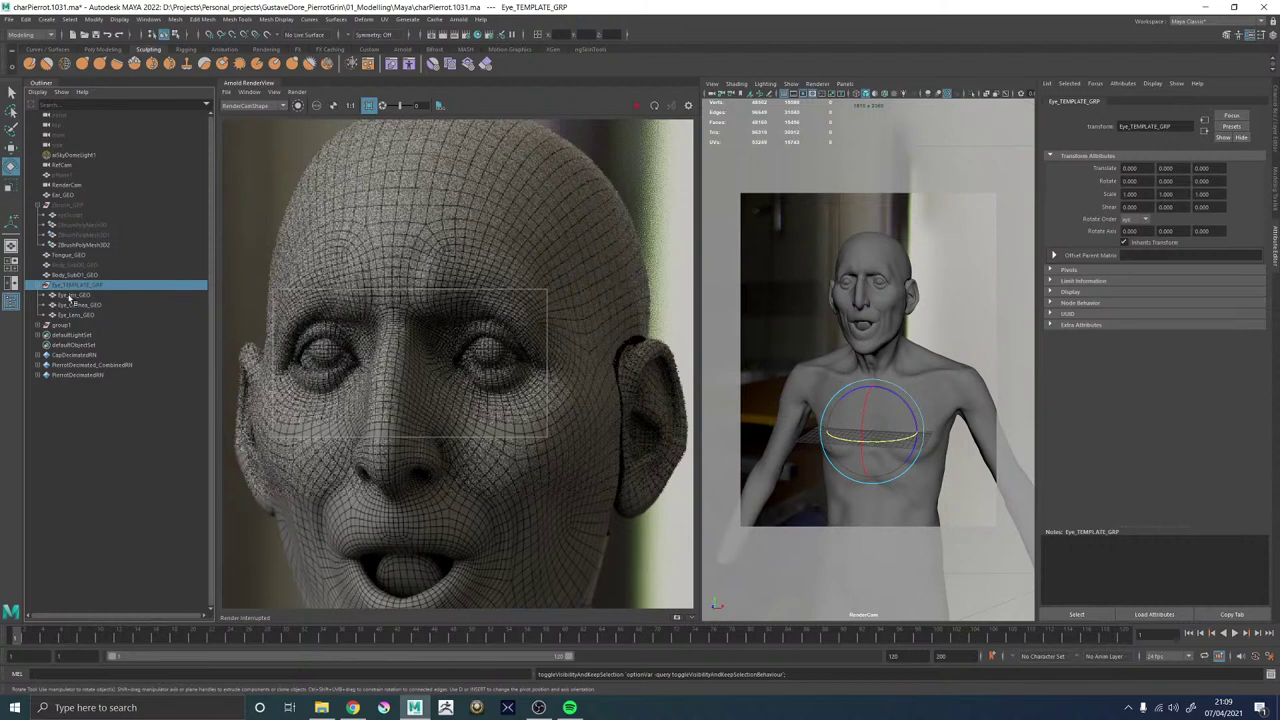
Add the prefix L_ to the left eye's meshes Eye_Lens_GEO1, Eye_Cornea_GEO1 and Eye_Iris_GEO1 in group1.
left_click(38, 325)
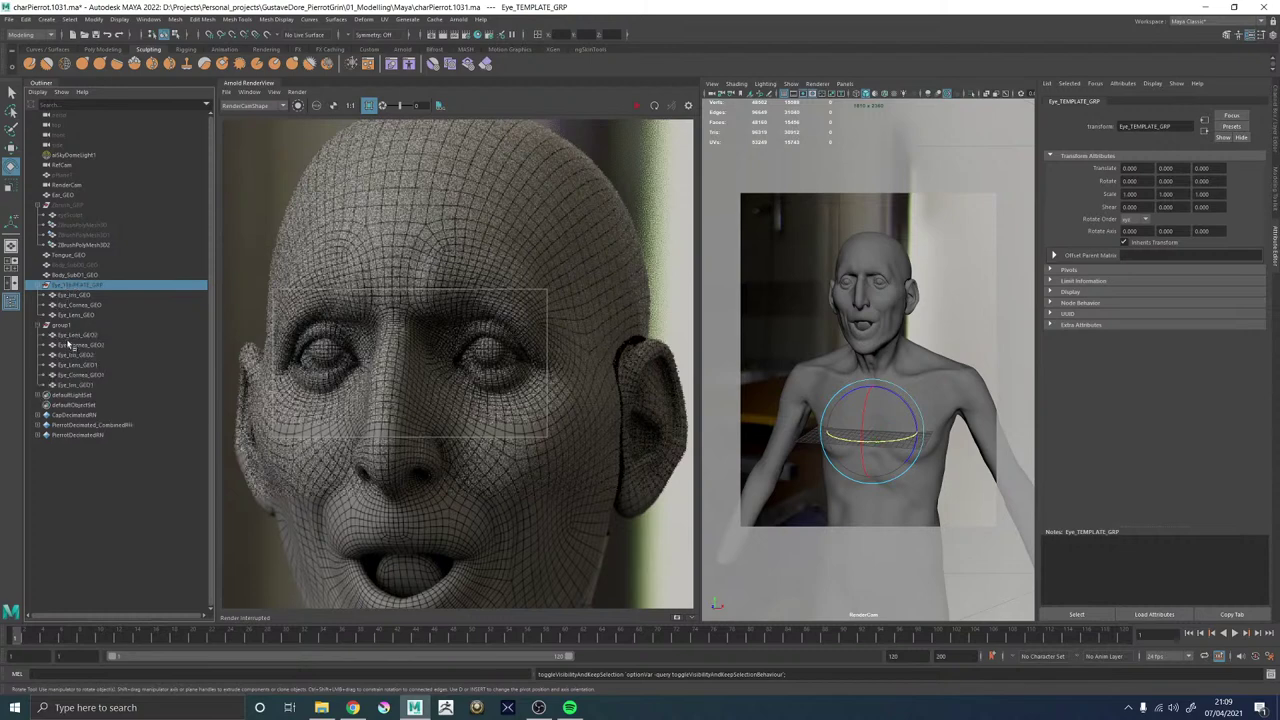
left_click(85, 345)
left_click(80, 375, "ctrl")
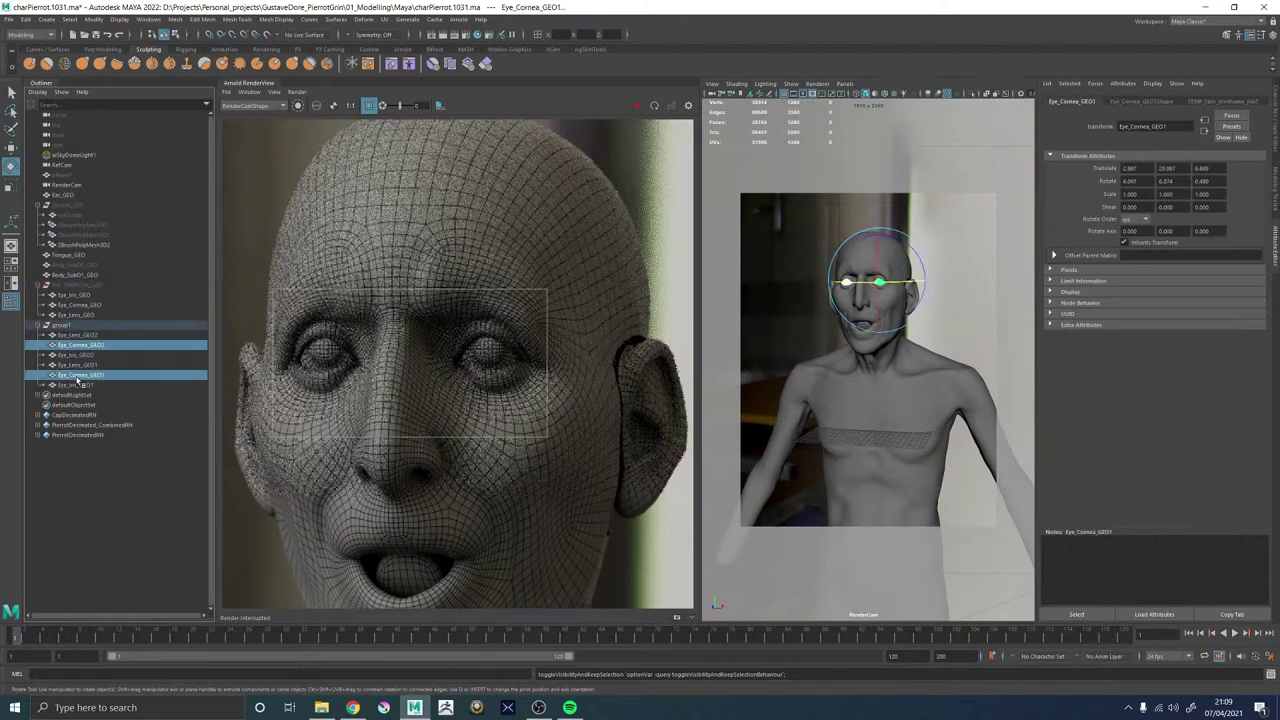
left_click(77, 377)
left_click(75, 366)
left_click(76, 386, "shift")
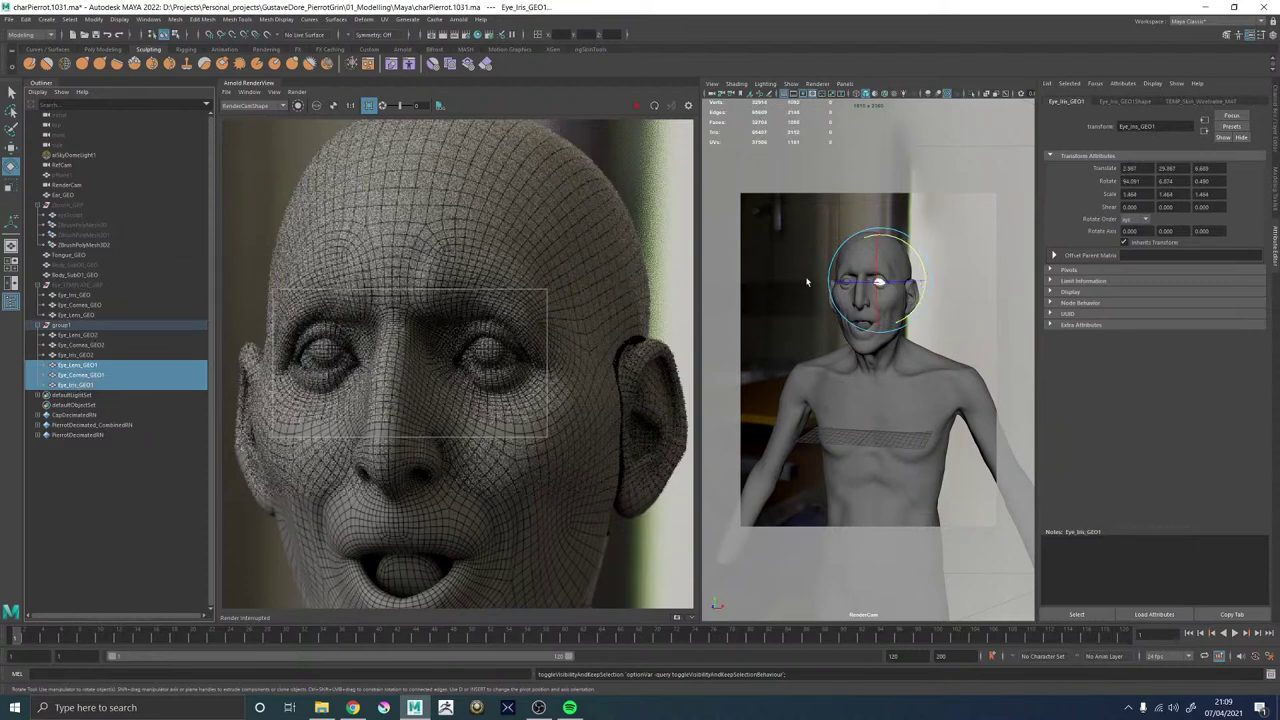
key("4")
key("5")
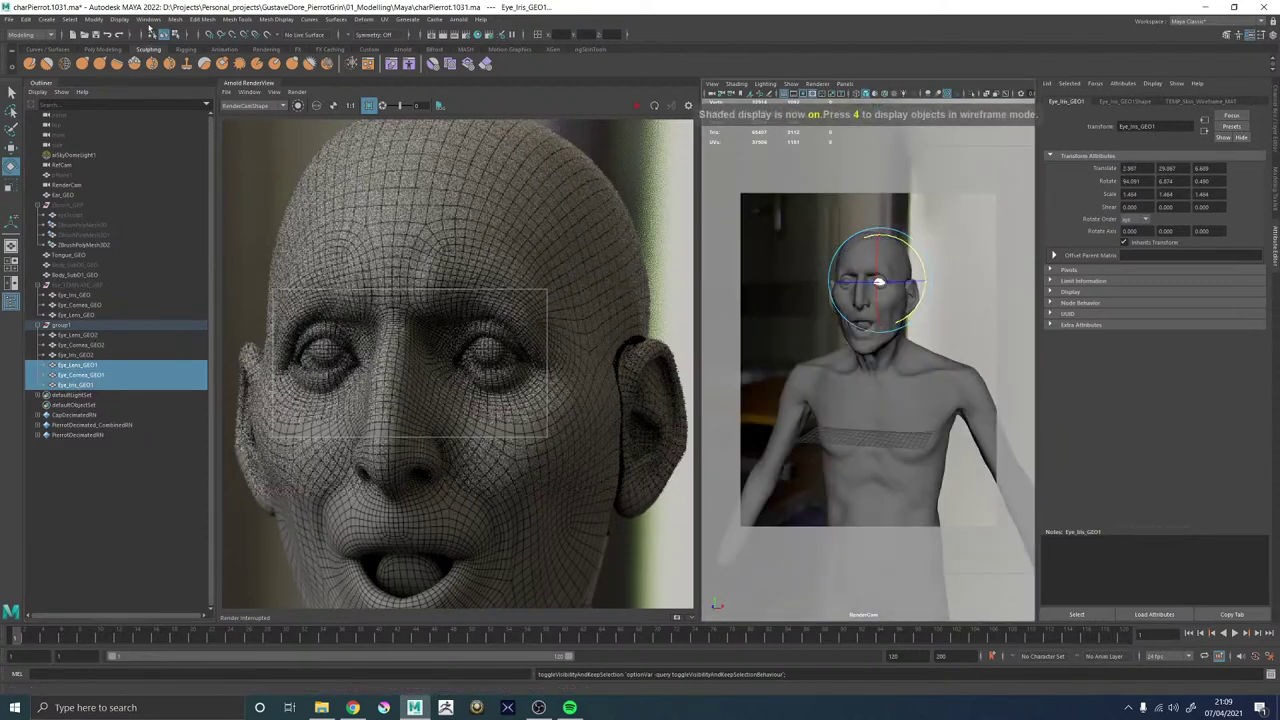
left_click(91, 20)
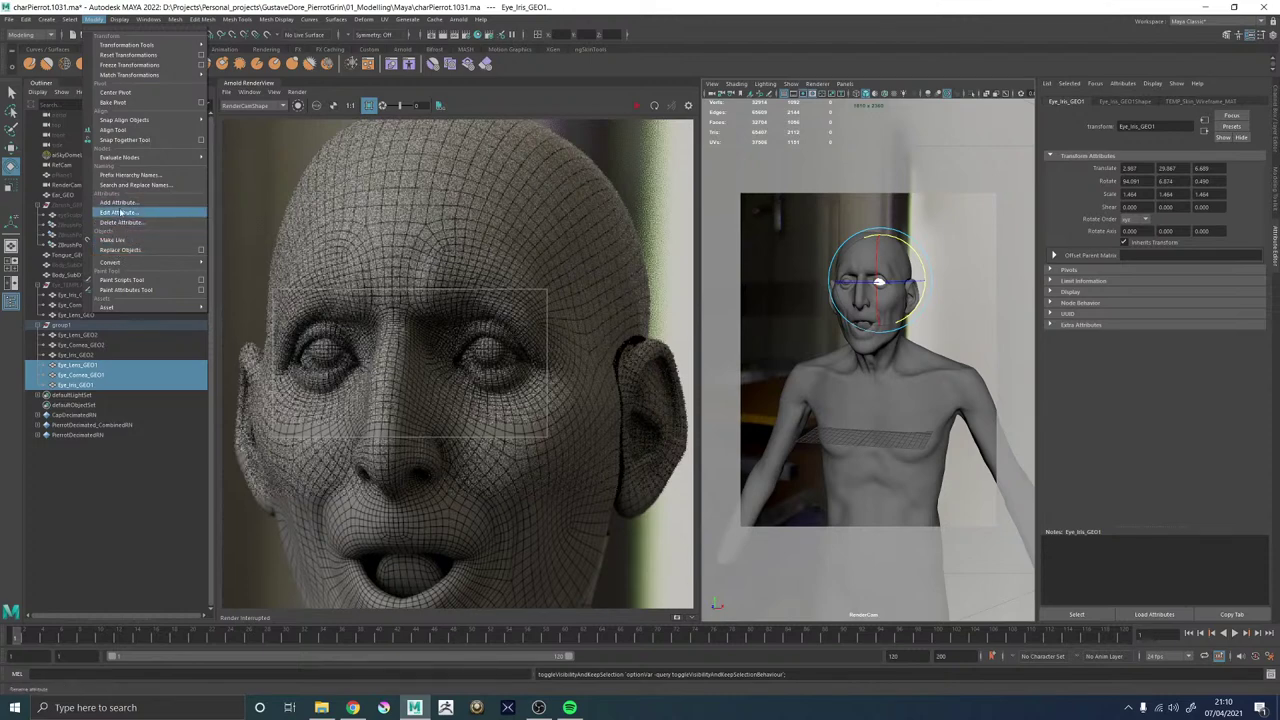
left_click(135, 175)
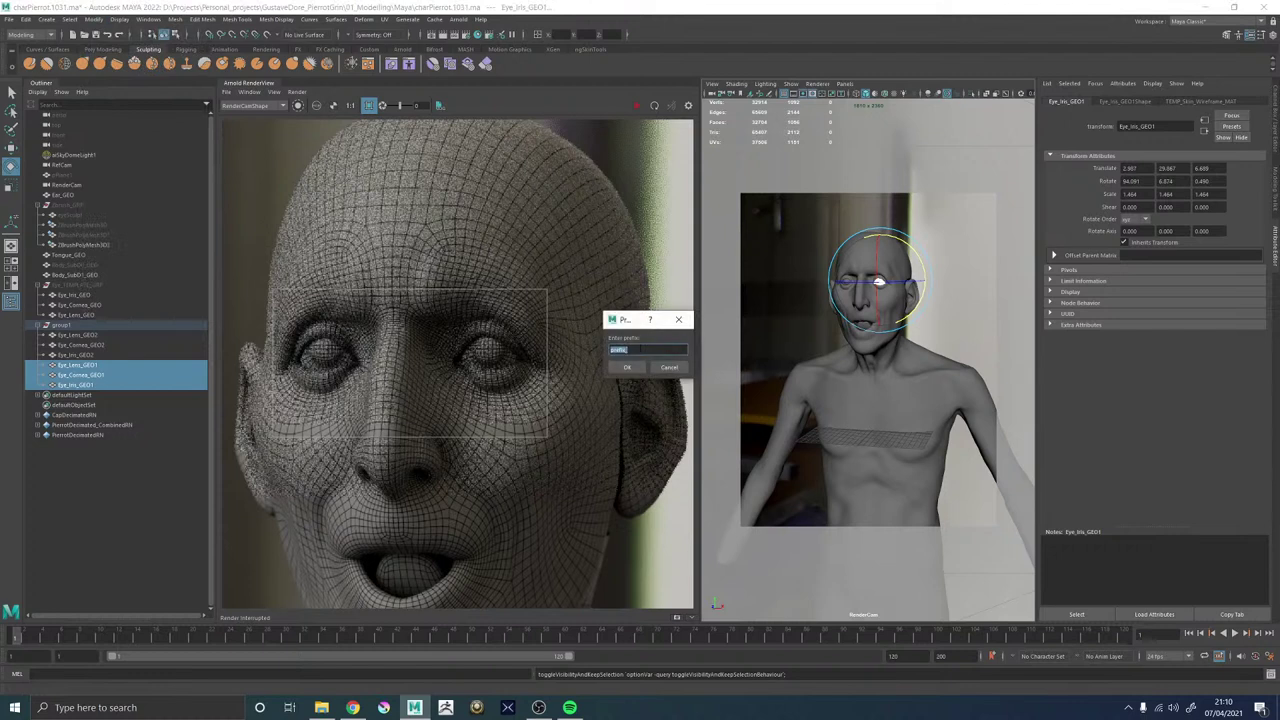
type("L_")
left_click(627, 367)
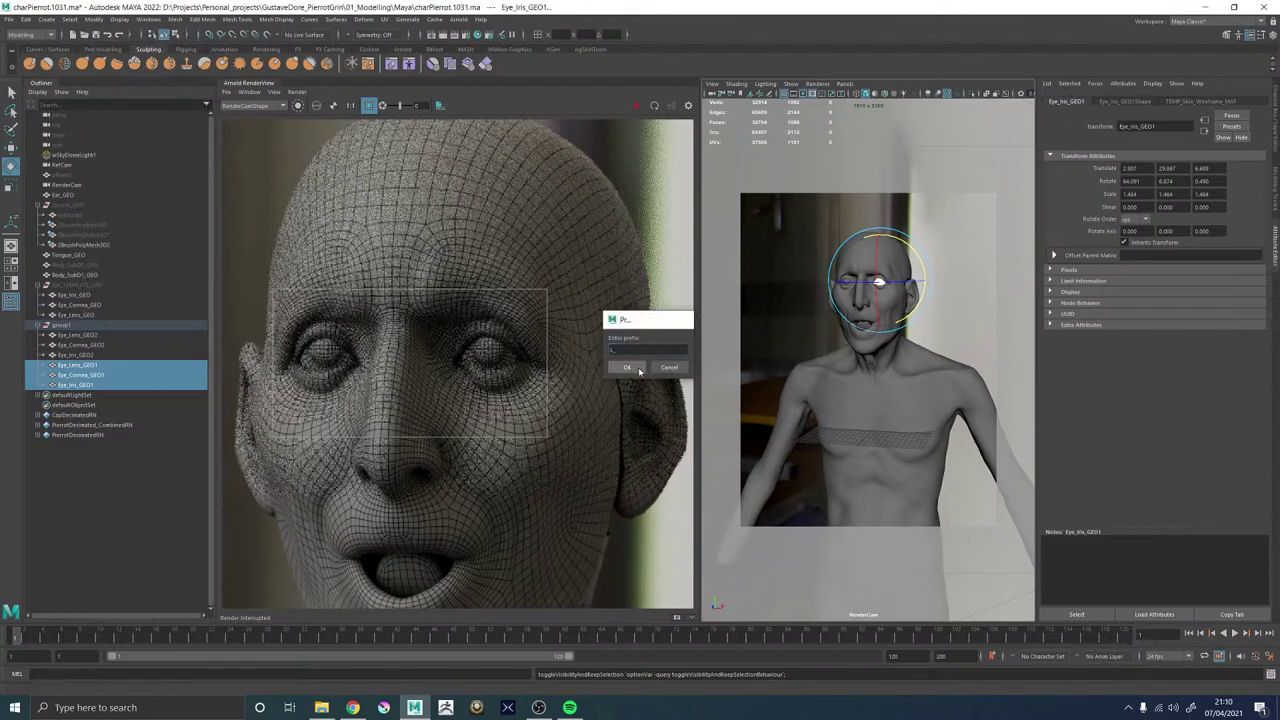
Add the prefix R_ to the right eye's meshes Eye_Lens_GEO2, Eye_Cornea_GEO2 and Eye_Iris_GEO2.
left_click(77, 357)
left_click(78, 335, "shift")
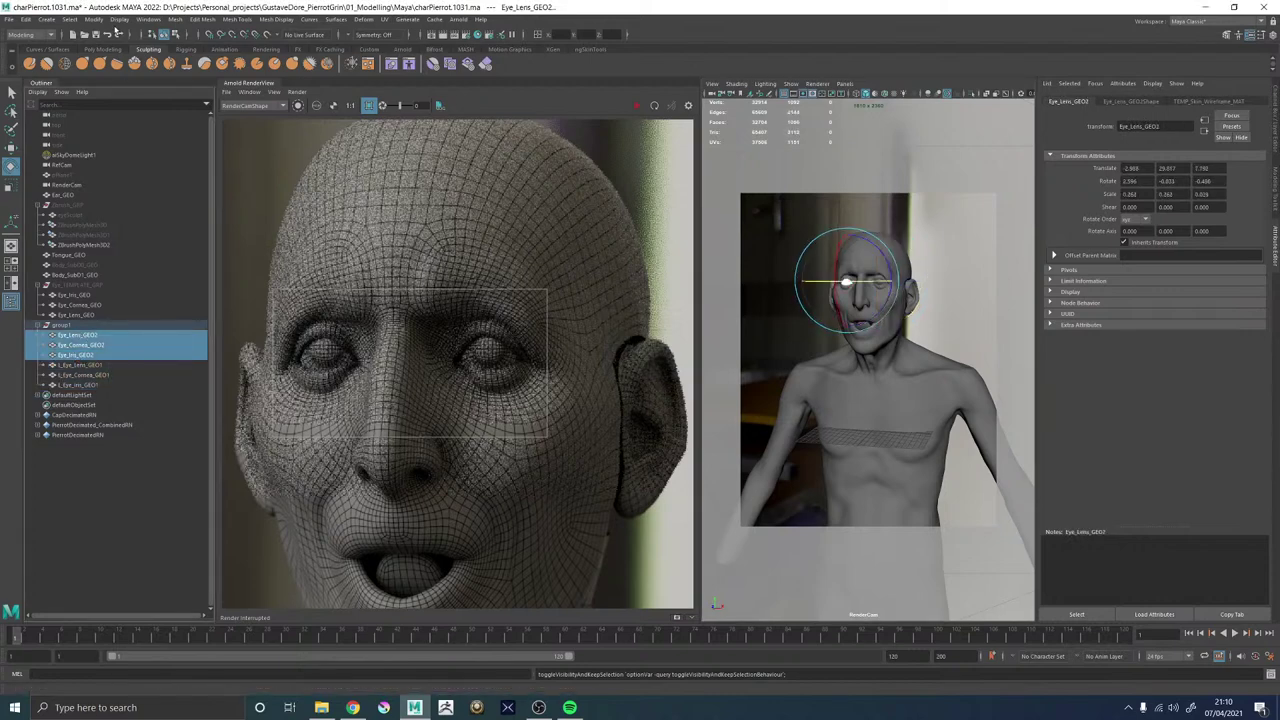
left_click(92, 20)
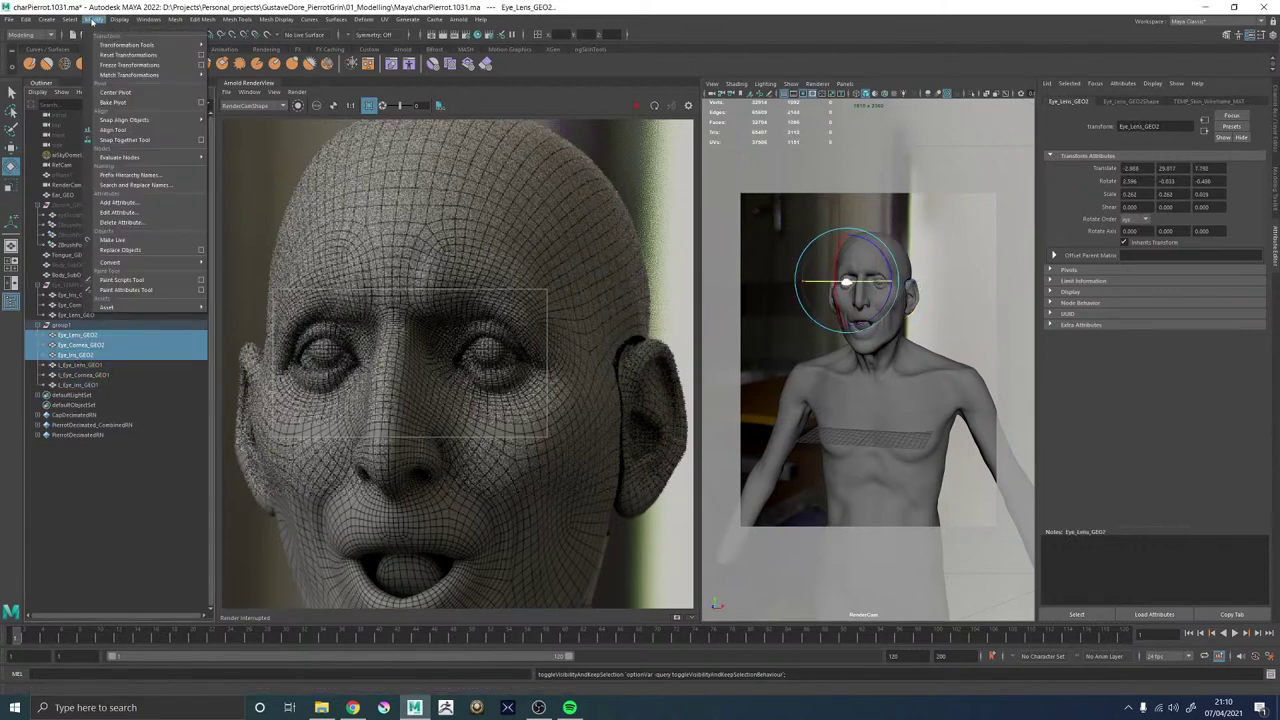
left_click(198, 176)
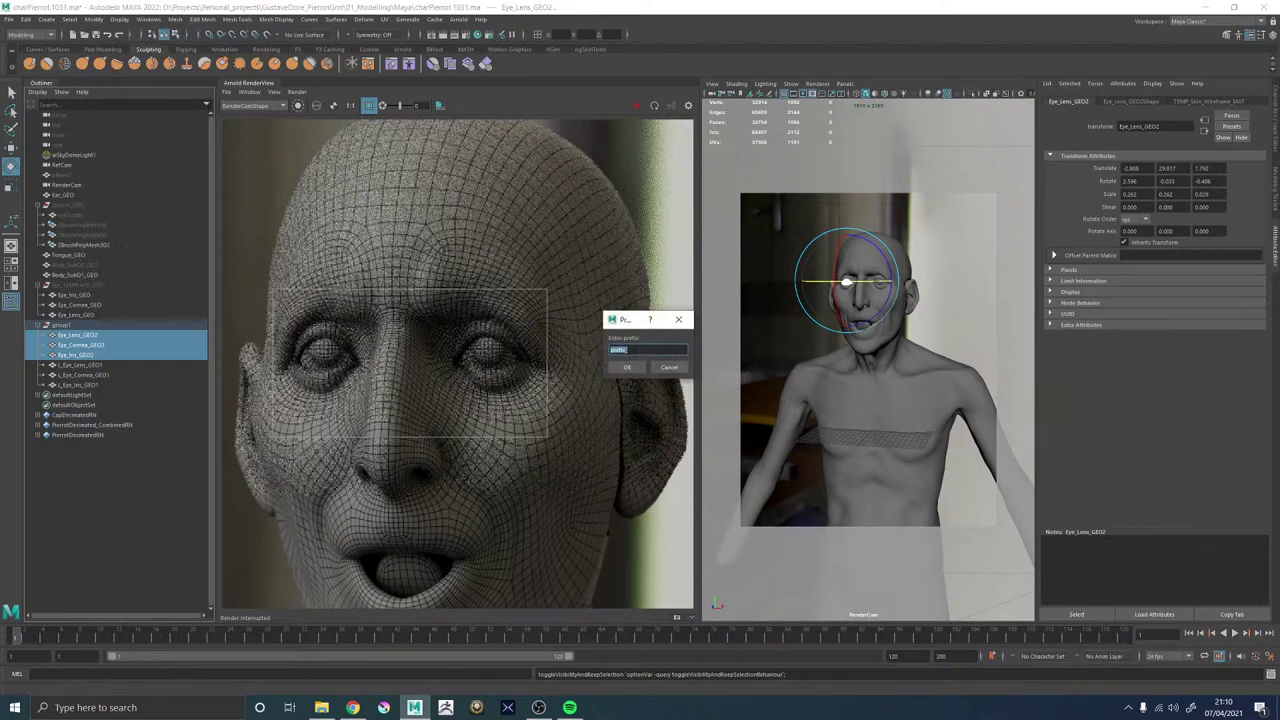
type("R_")
key("Return")
Remove the trailing numbers from the six prefixed eye mesh names so that each ends in _GEO.
double_click(110, 335)
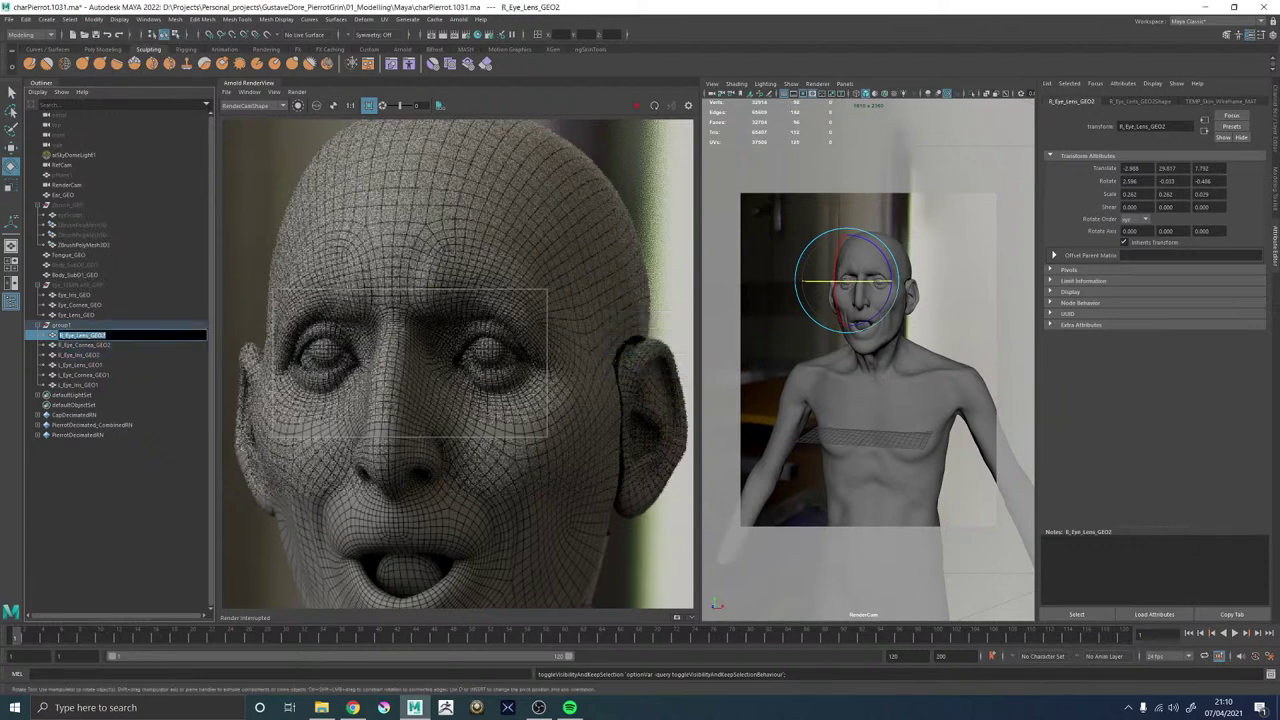
double_click(110, 345)
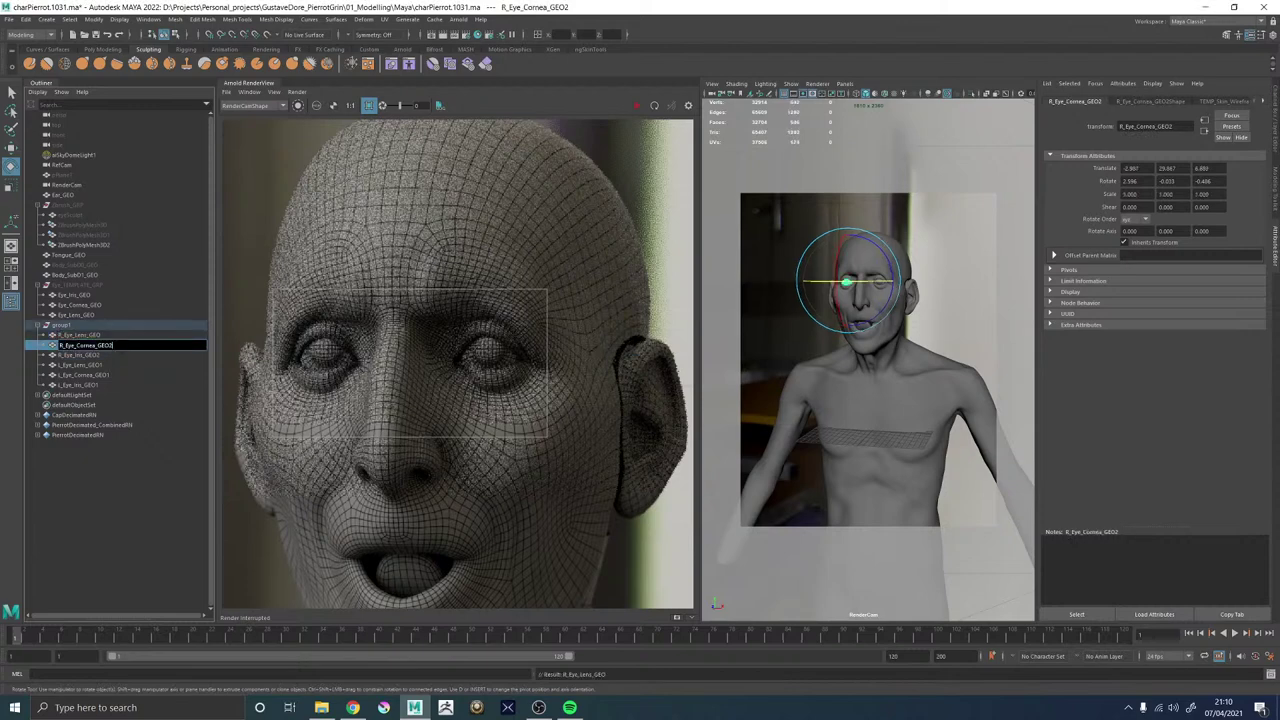
double_click(115, 356)
double_click(105, 365)
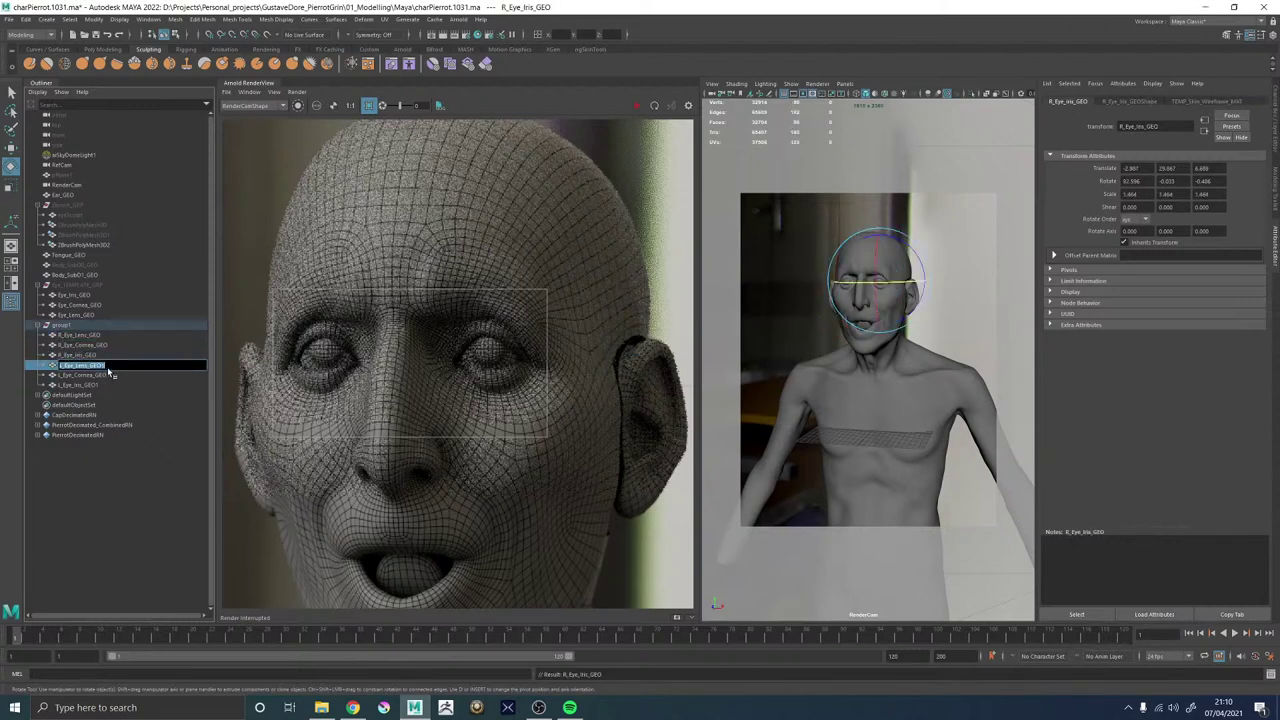
key("End")
key("BackSpace")
double_click(108, 375)
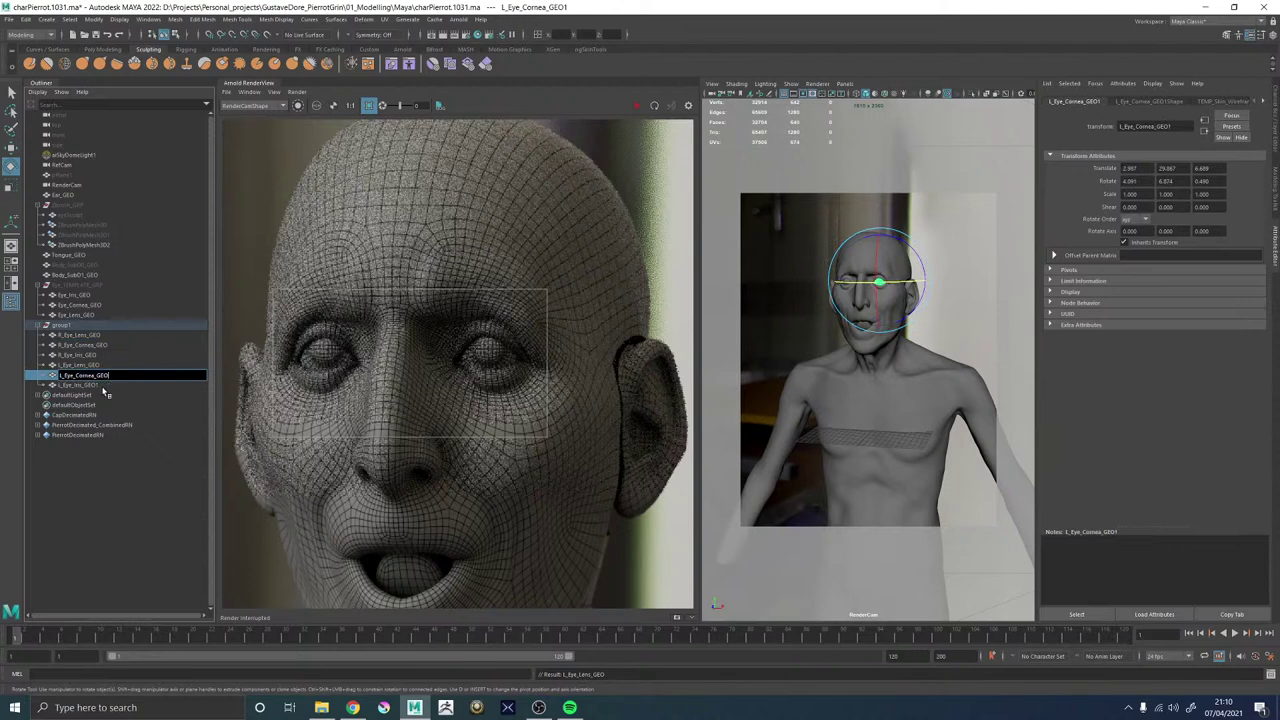
double_click(105, 385)
key("End")
key("BackSpace")
key("Return")
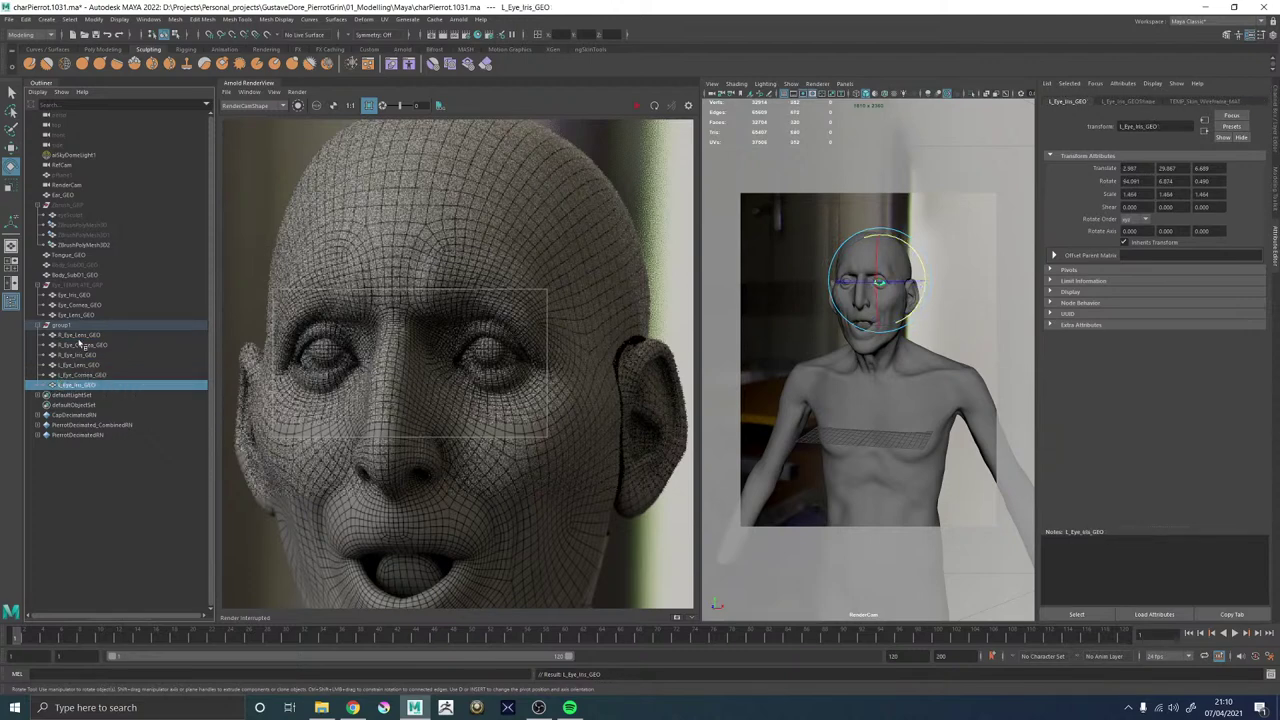
Rename group1, which holds the left and right eye meshes, as Eye_GRP.
double_click(68, 327)
type("Eye")
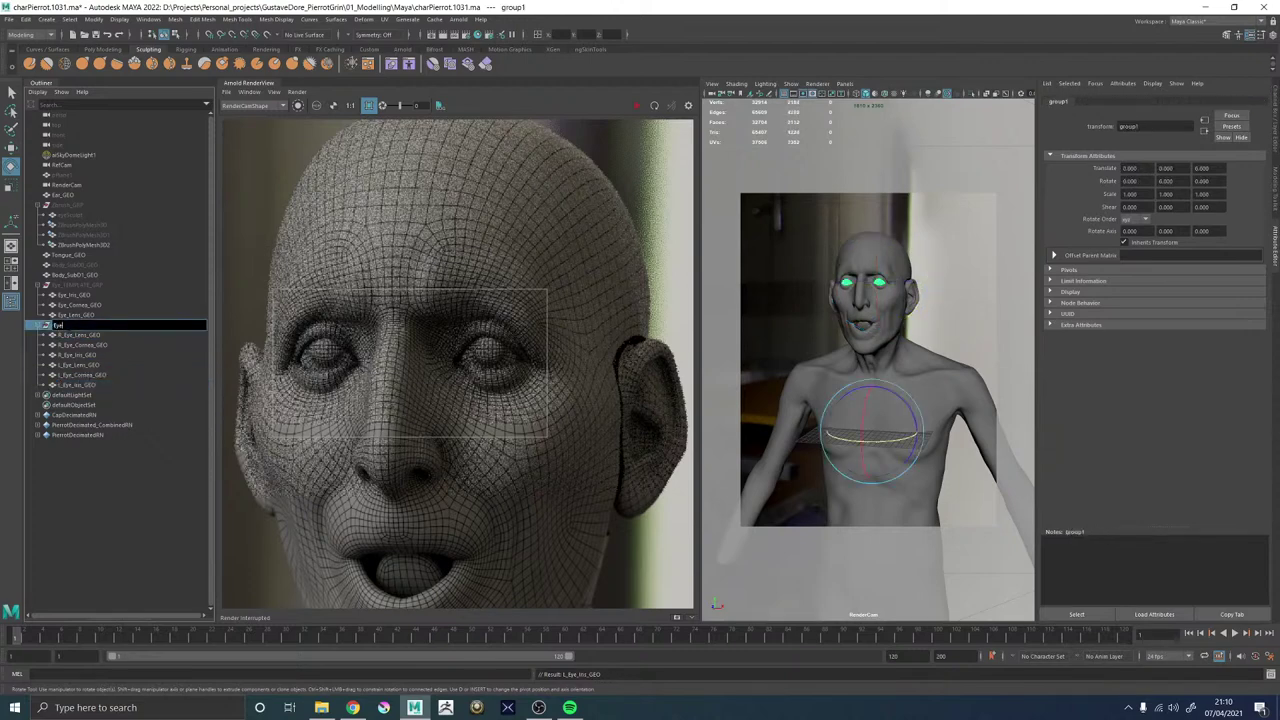
type("Eye_GRP")
key("Return")
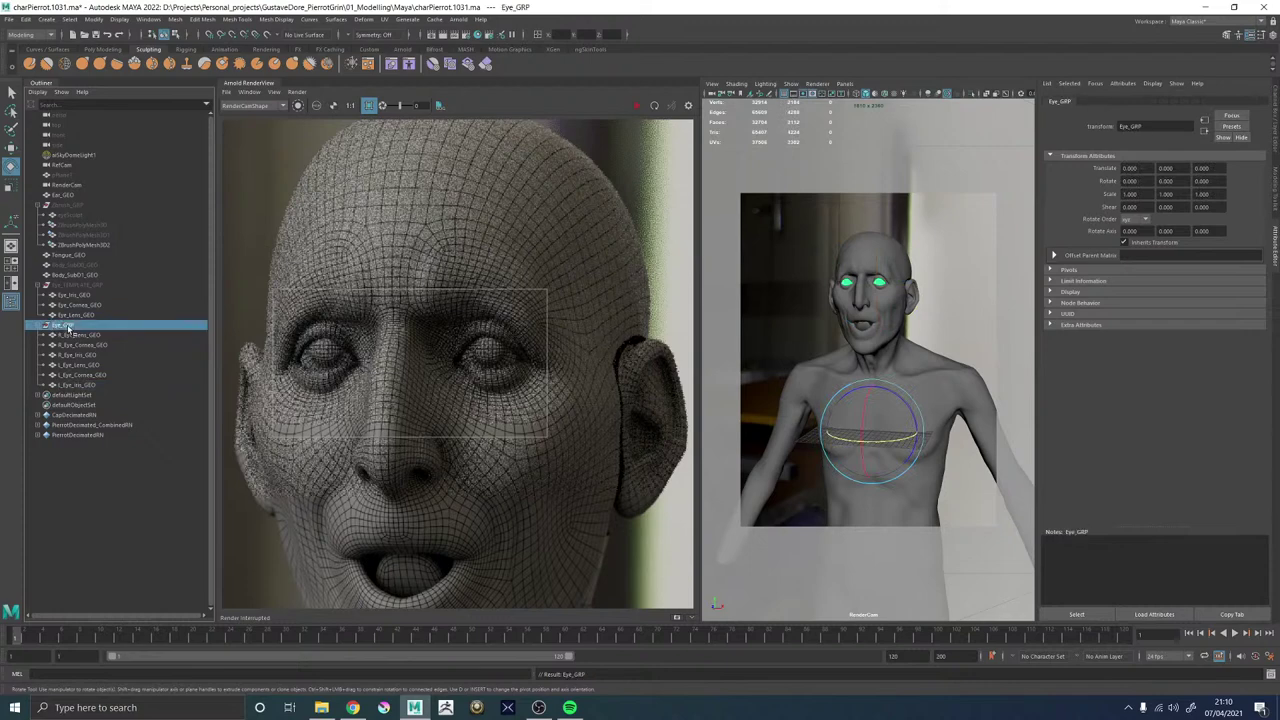
Assign a new aiStandardSurface material to R_Eye_Cornea_GEO and L_Eye_Cornea_GEO and name it Eye_Cornea_MAT.
left_click(79, 346)
left_click(86, 376, "ctrl")
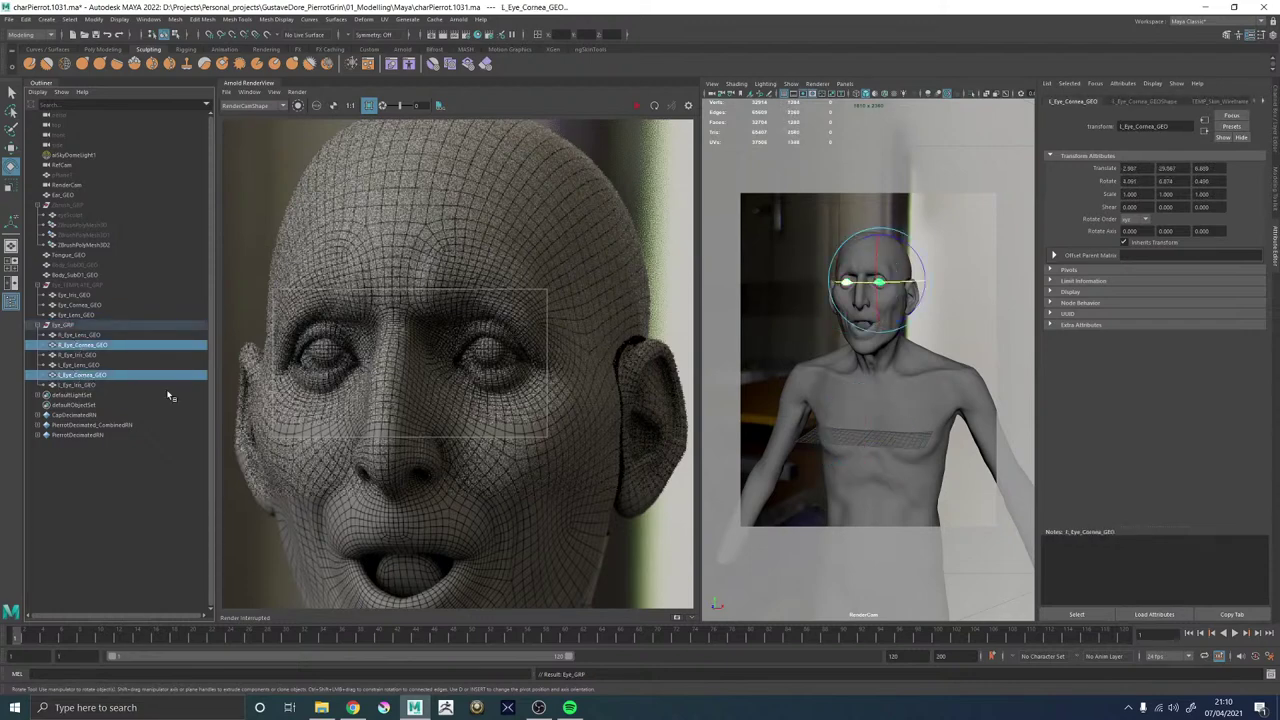
right_click_drag(983, 262, 983, 517)
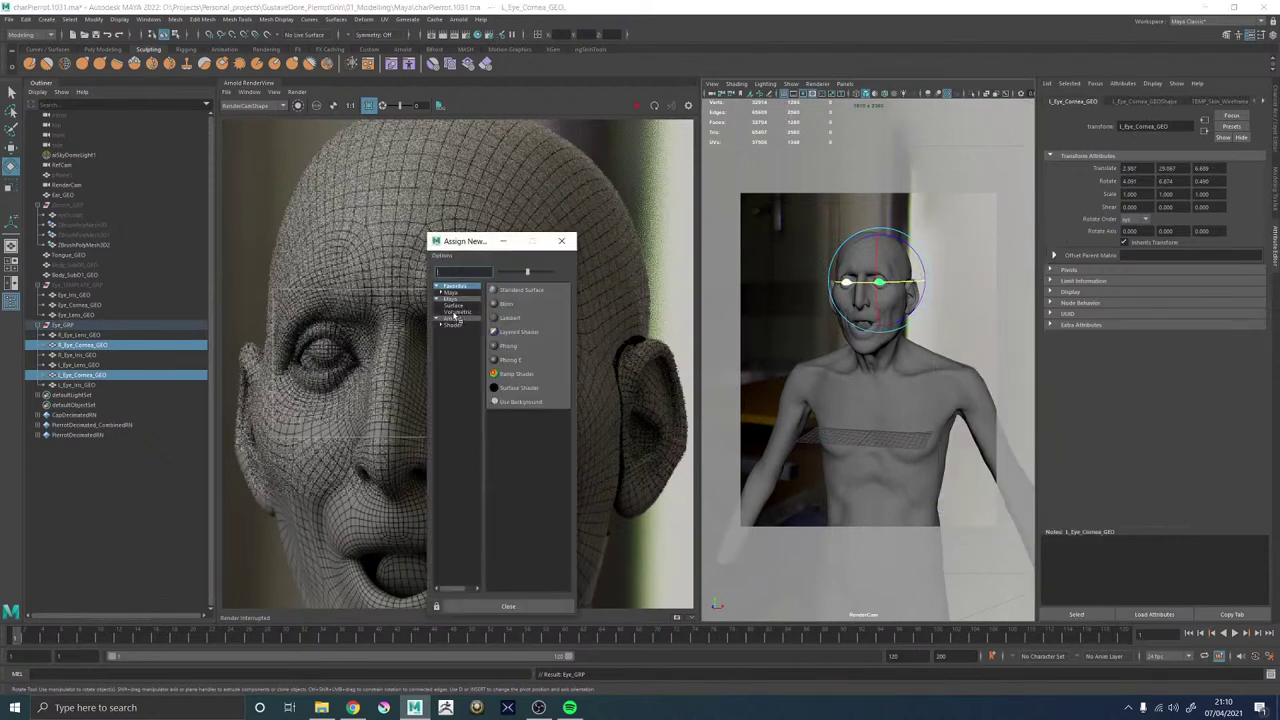
left_click(453, 325)
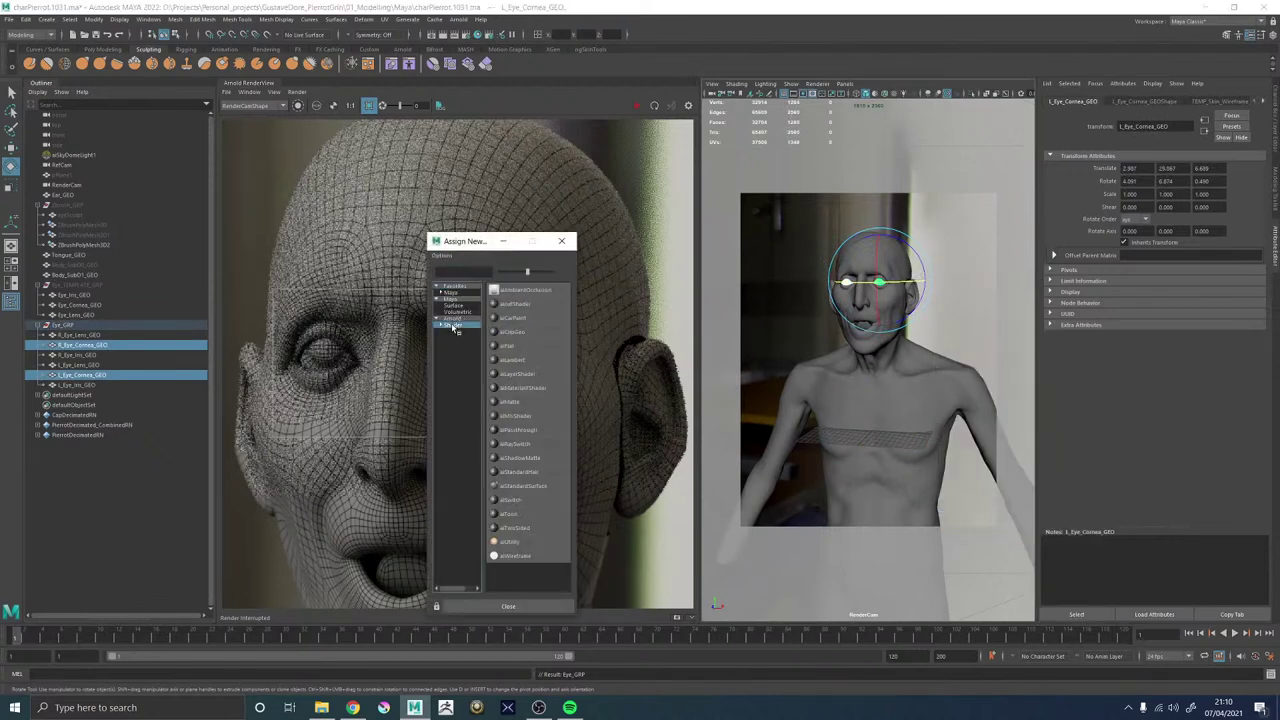
left_click(521, 485)
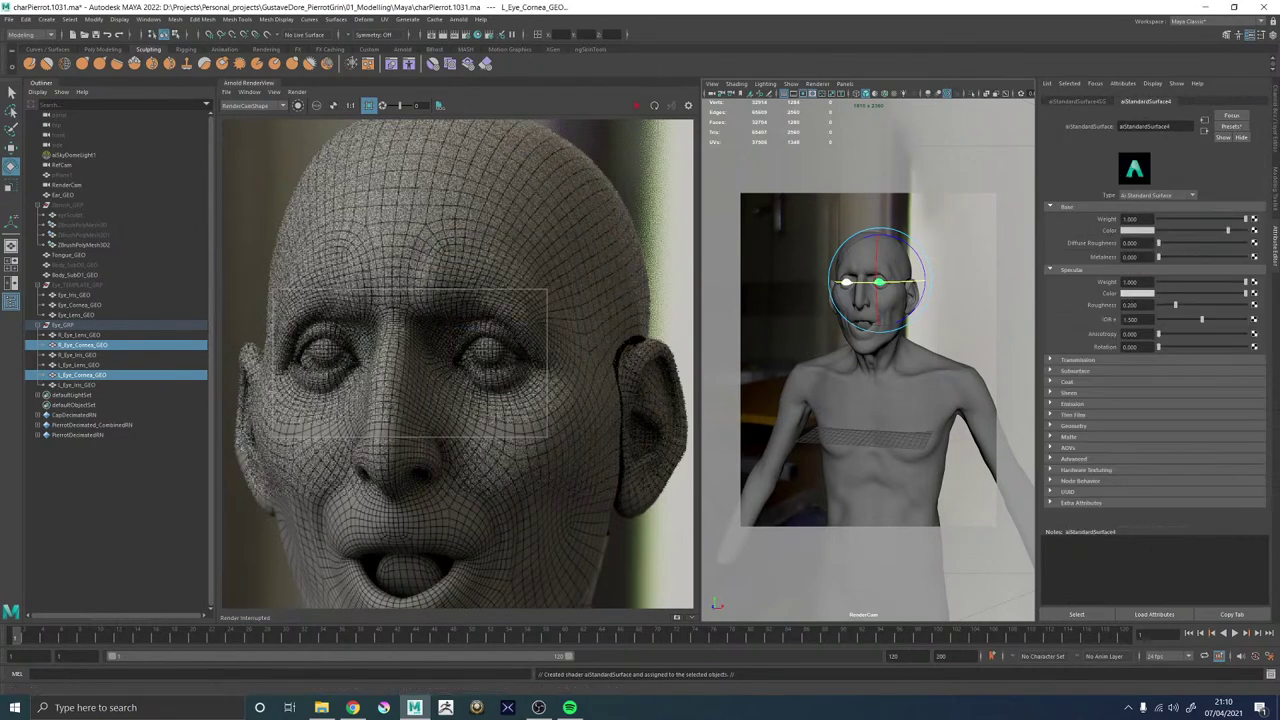
double_click(1143, 126)
type("Eye_Cornea_MAT")
key("Return")
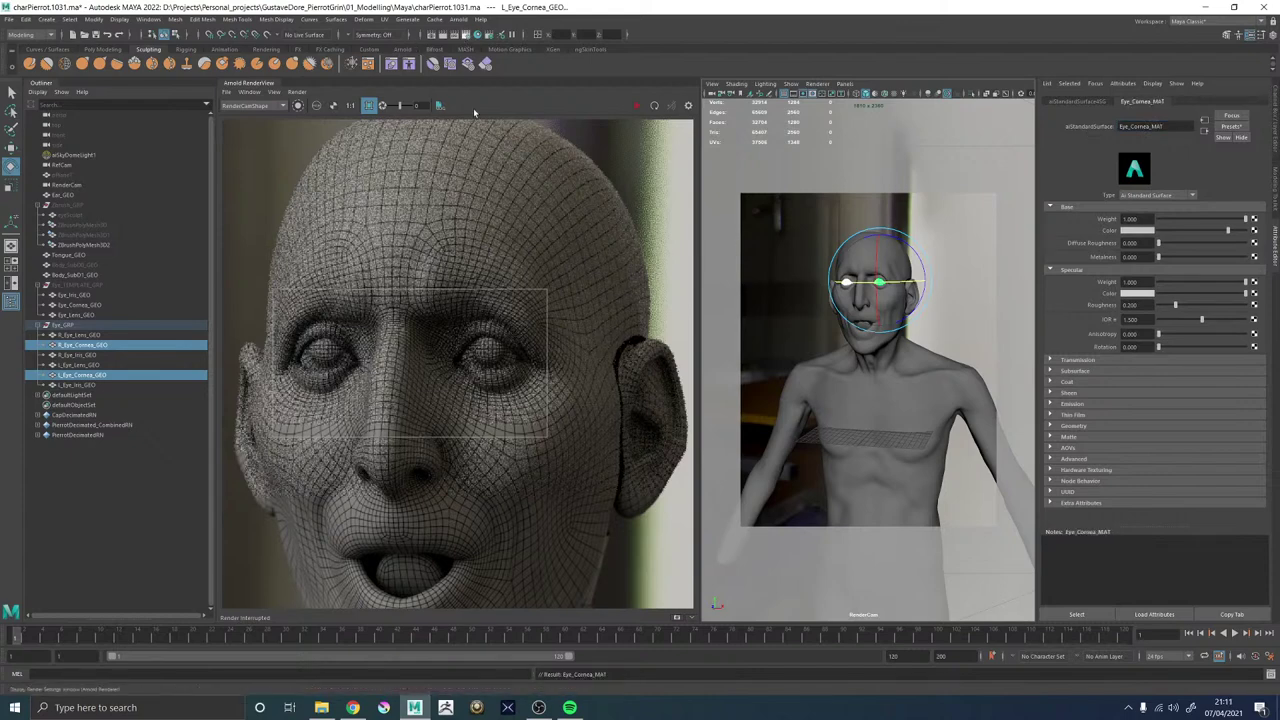
Check the Arnold sampling settings and save the scene.
left_click(188, 145)
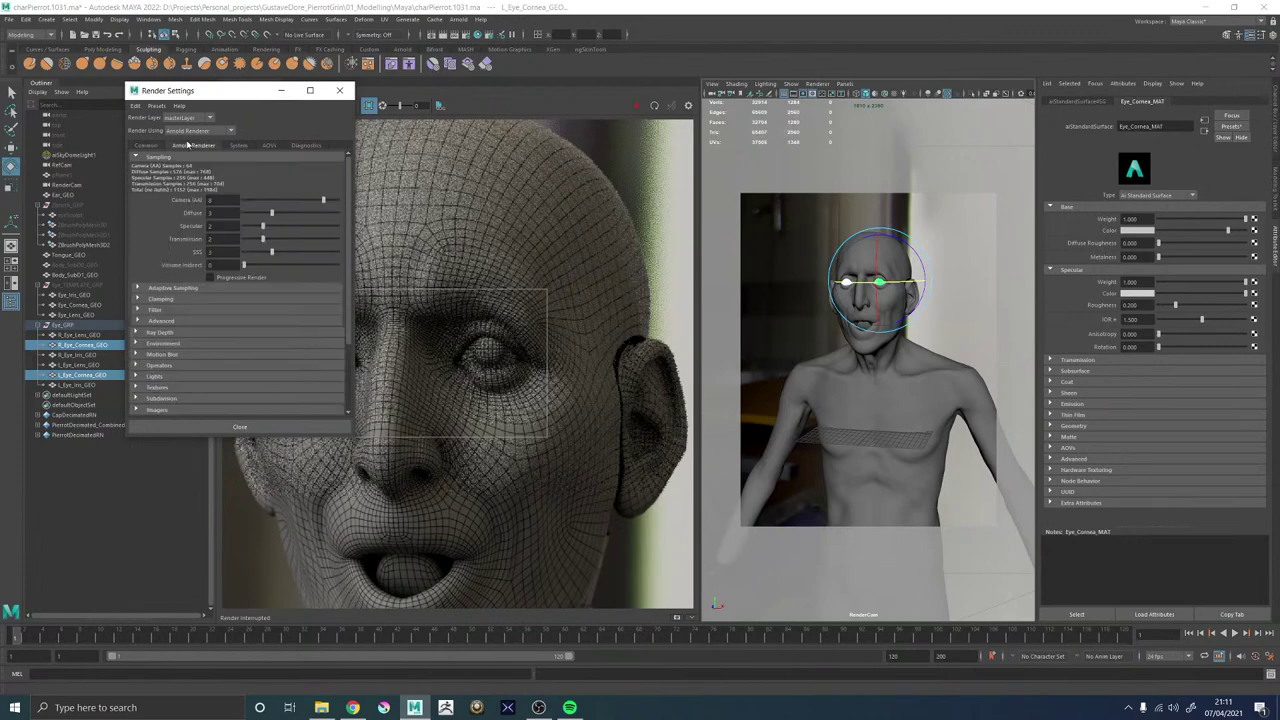
left_click(339, 90)
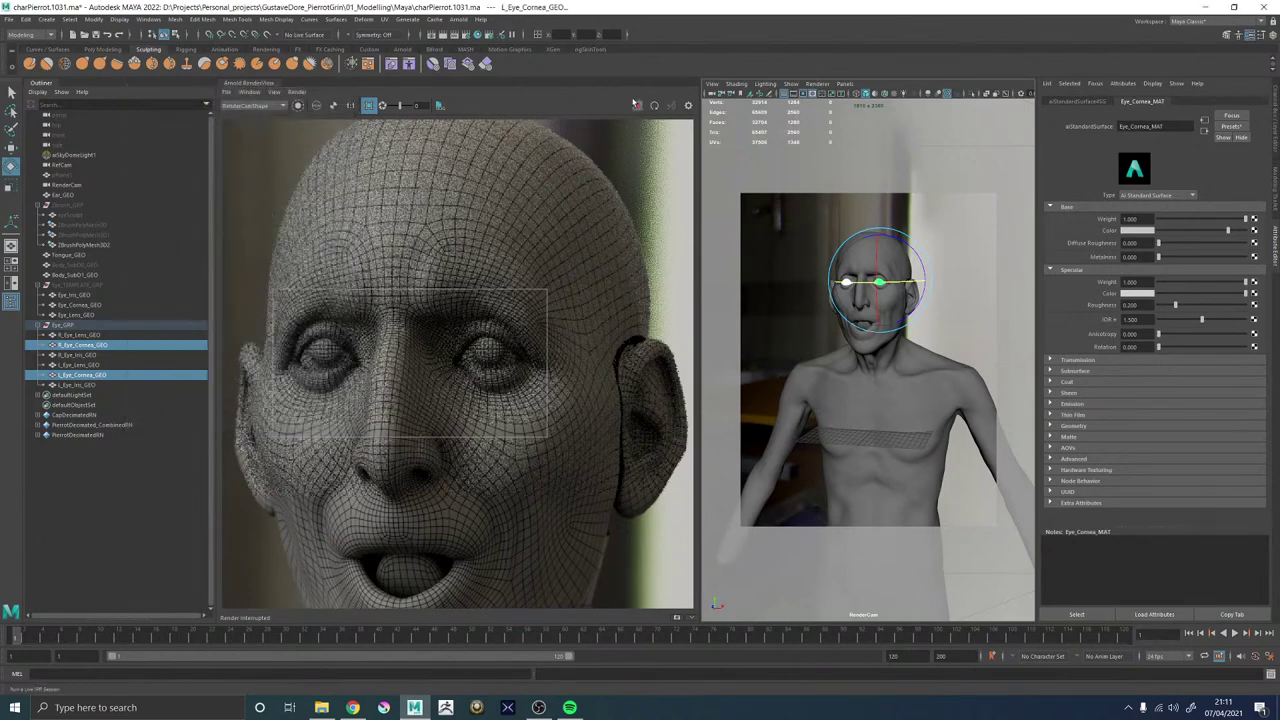
key("ctrl+s")
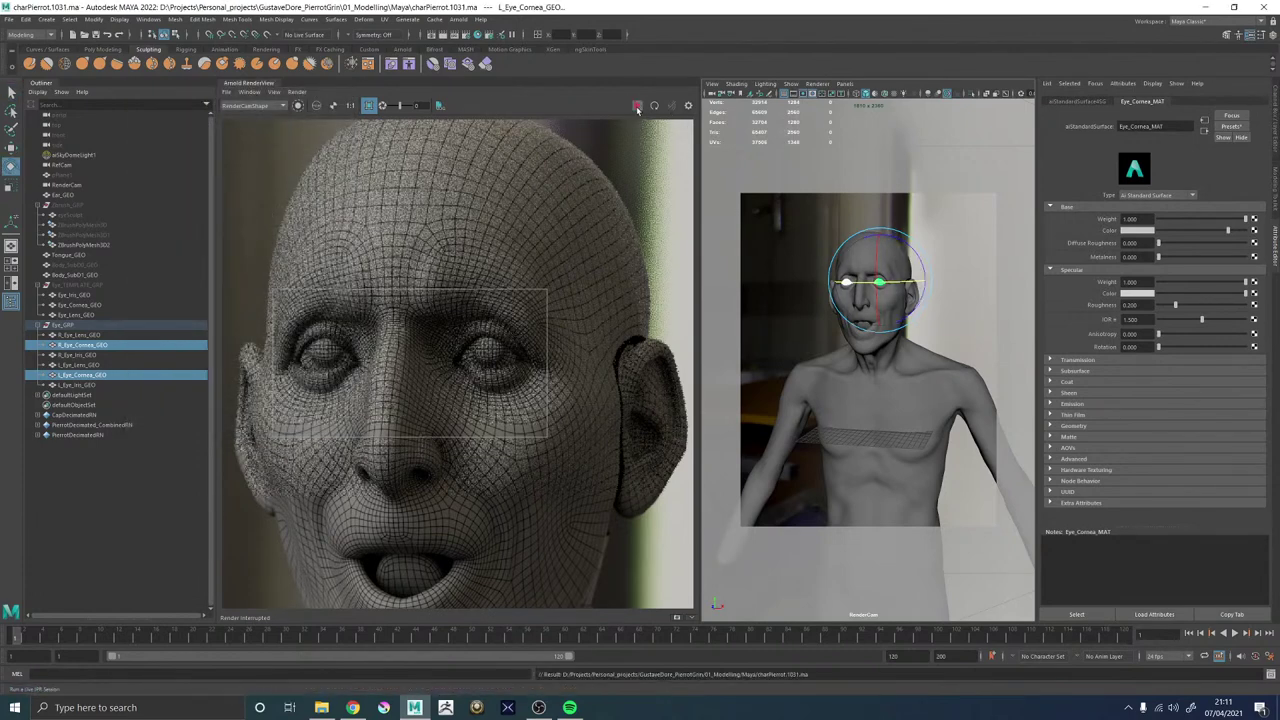
Start the interactive render and set Eye_Cornea_MAT's specular roughness to 0 and IOR to 1.335.
left_click(635, 107)
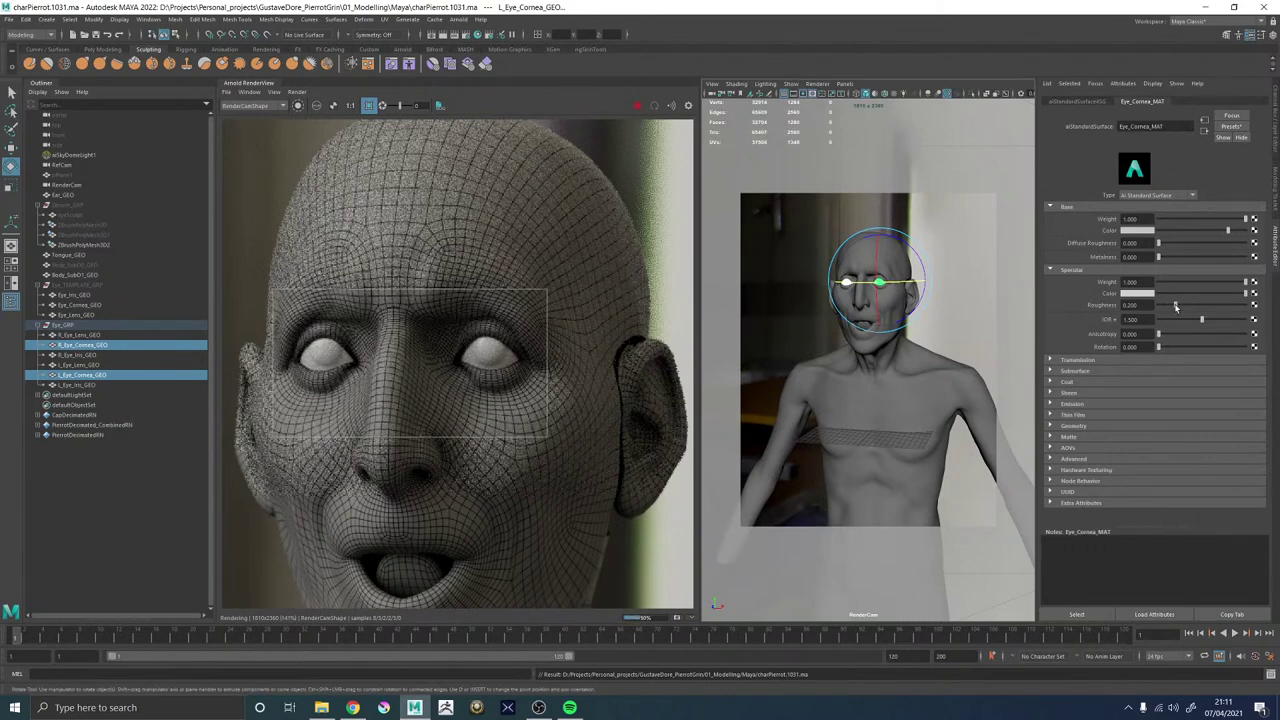
left_click_drag(1176, 307, 1129, 321)
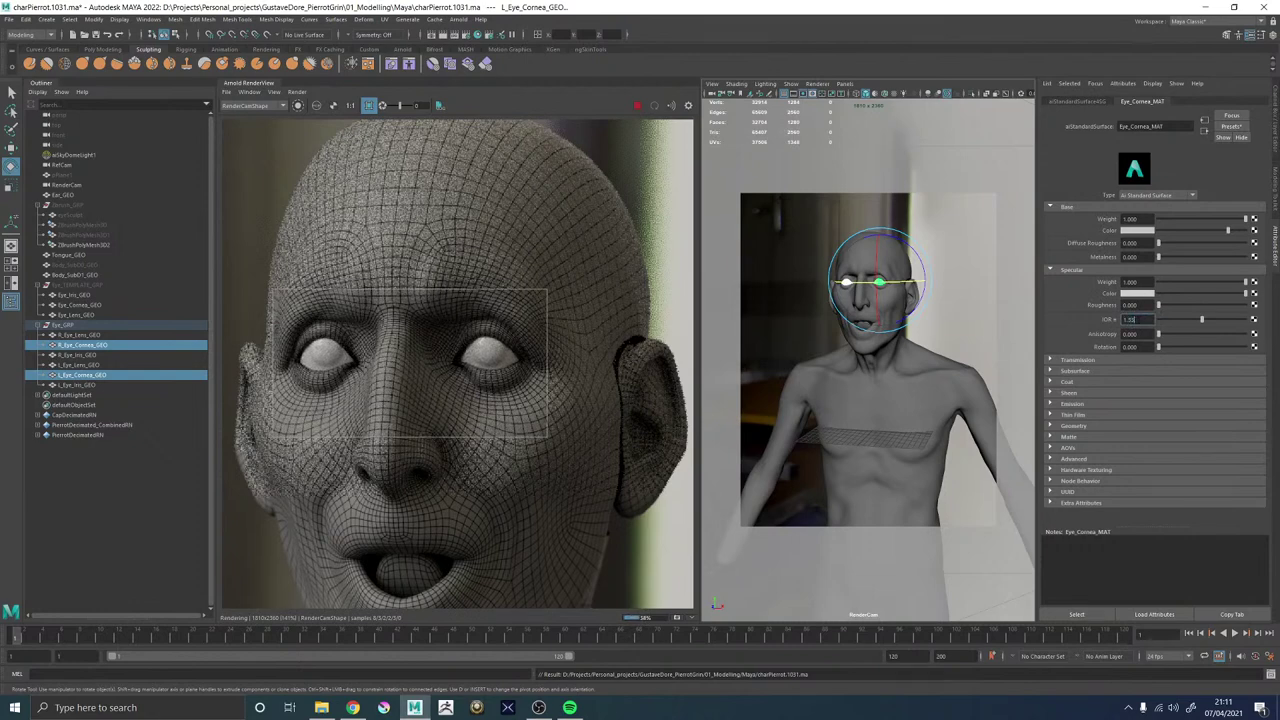
type("1.33")
key("Return")
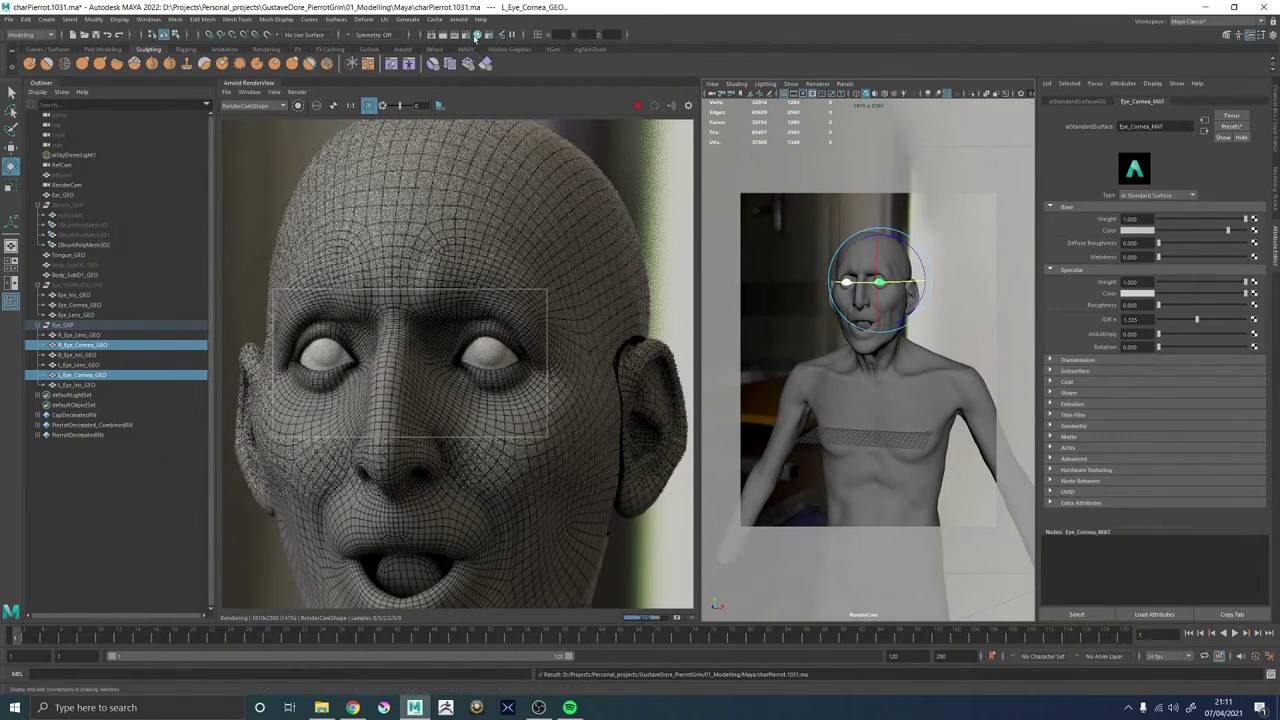
Open the Hypershade and graph the input and output connections of Eye_Cornea_MAT.
left_click(477, 35)
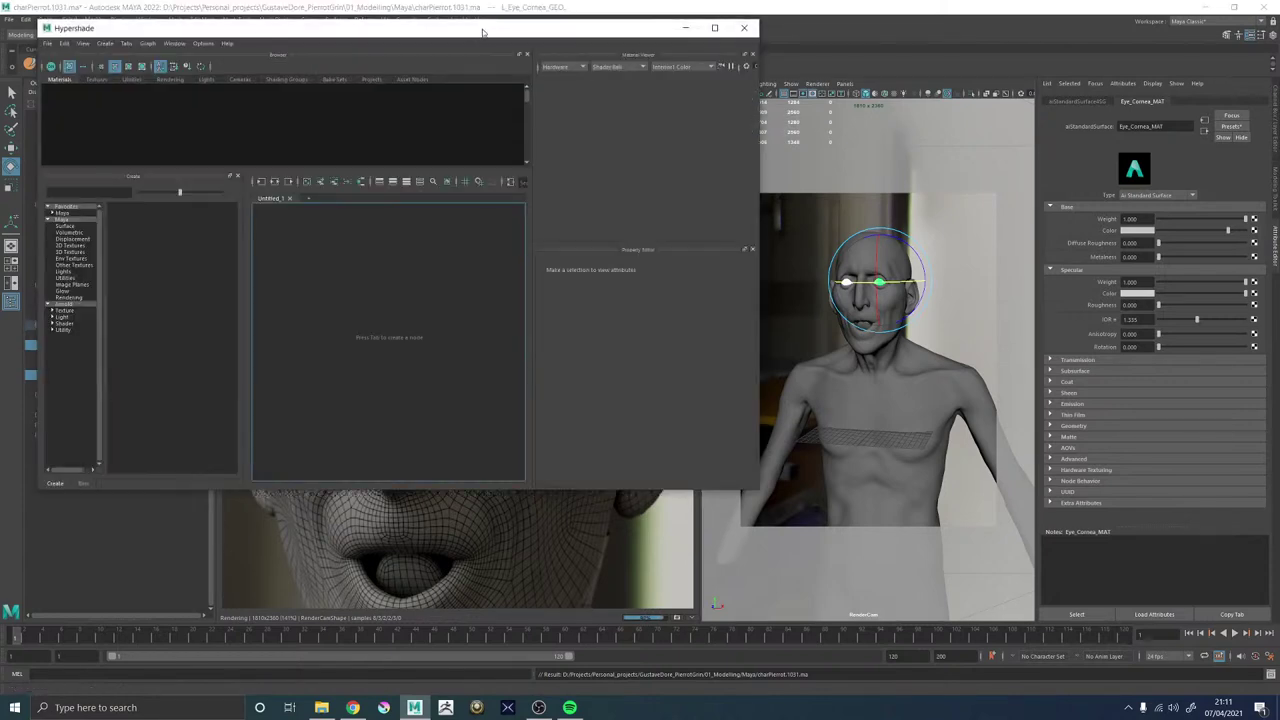
left_click_drag(486, 24, 615, 87)
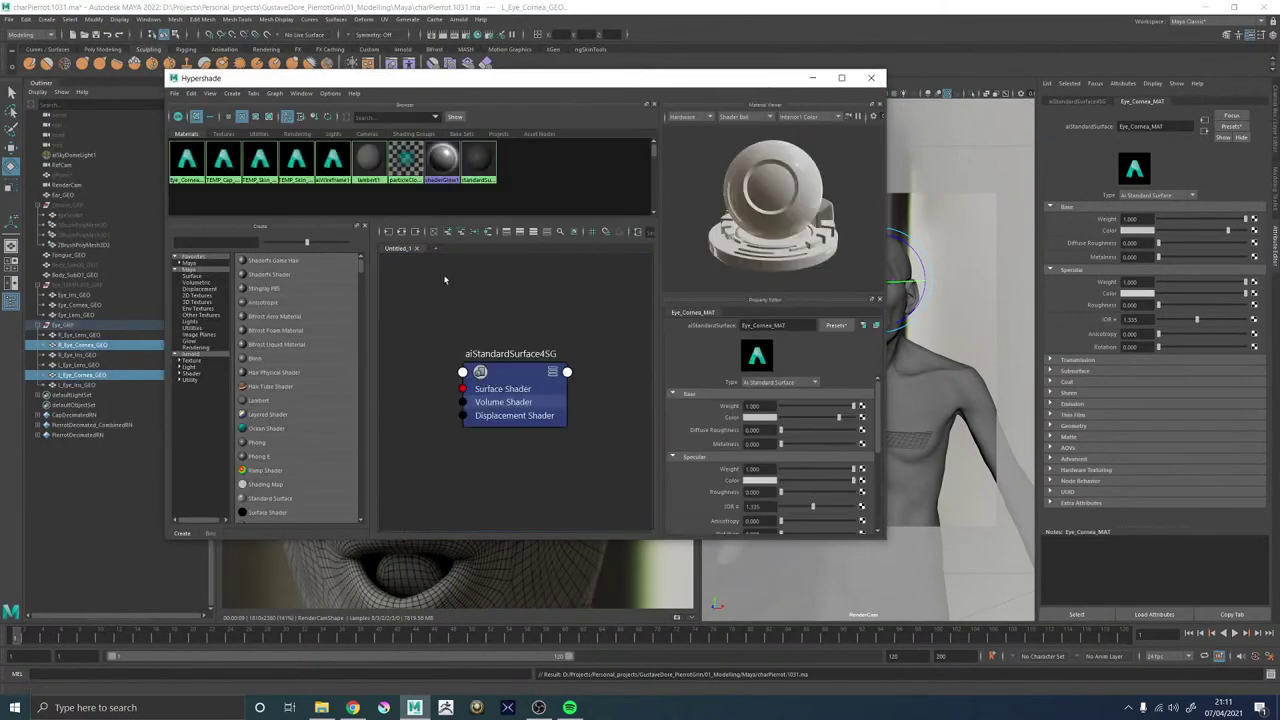
left_click(528, 386)
left_click(401, 232)
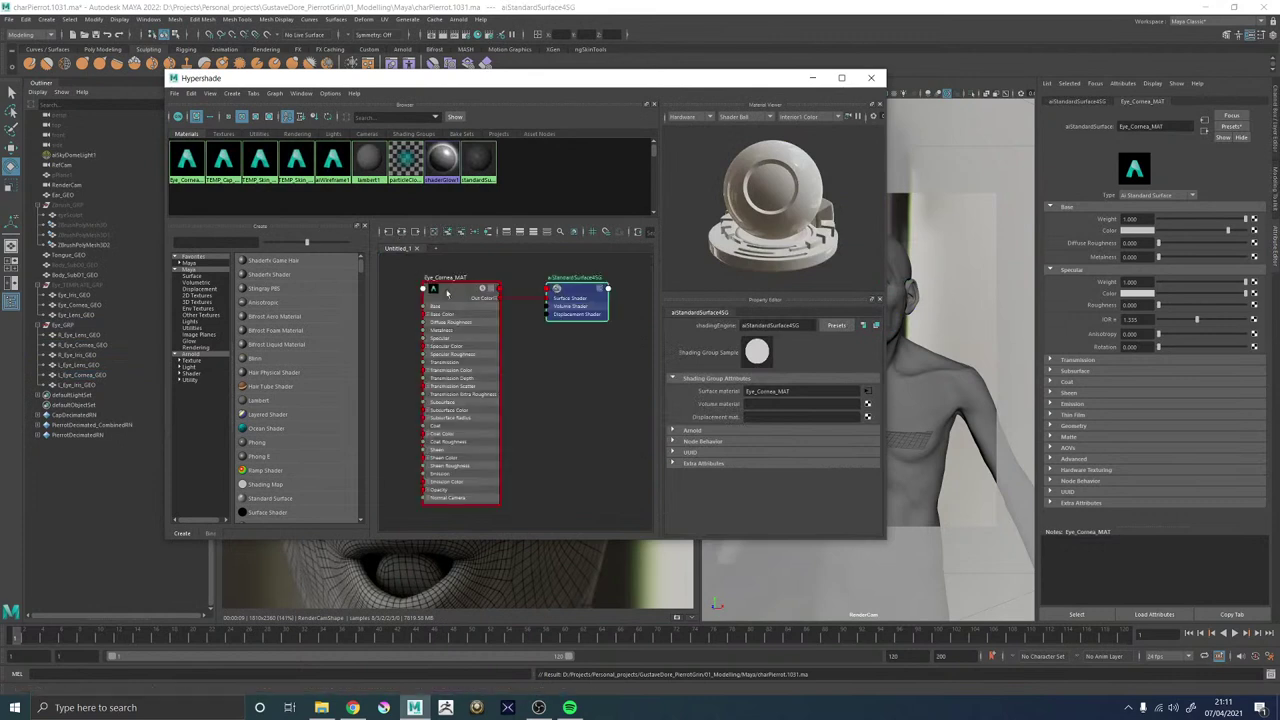
left_click(443, 289)
middle_click_drag(405, 331, 522, 345)
left_click(477, 352)
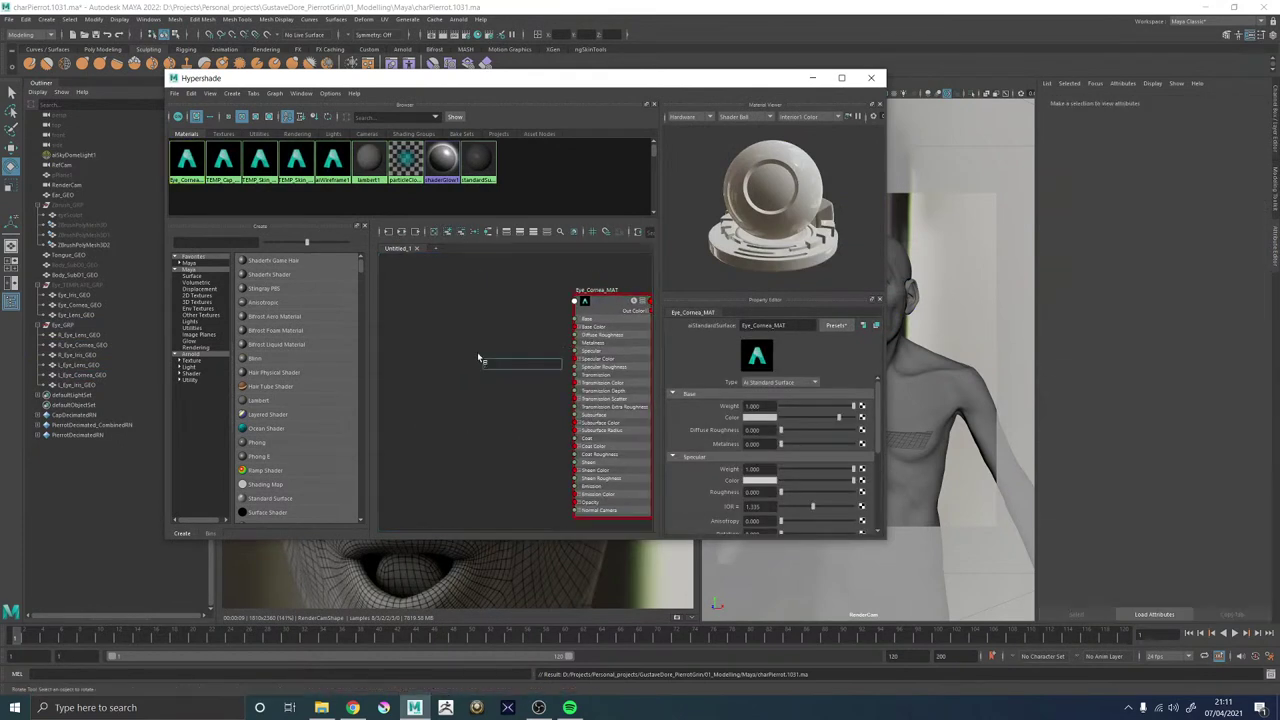
Create a ramp texture and arrange it with its place2dTexture node beside Eye_Cornea_MAT.
key("Tab")
type("ramp")
key("Down")
key("Down")
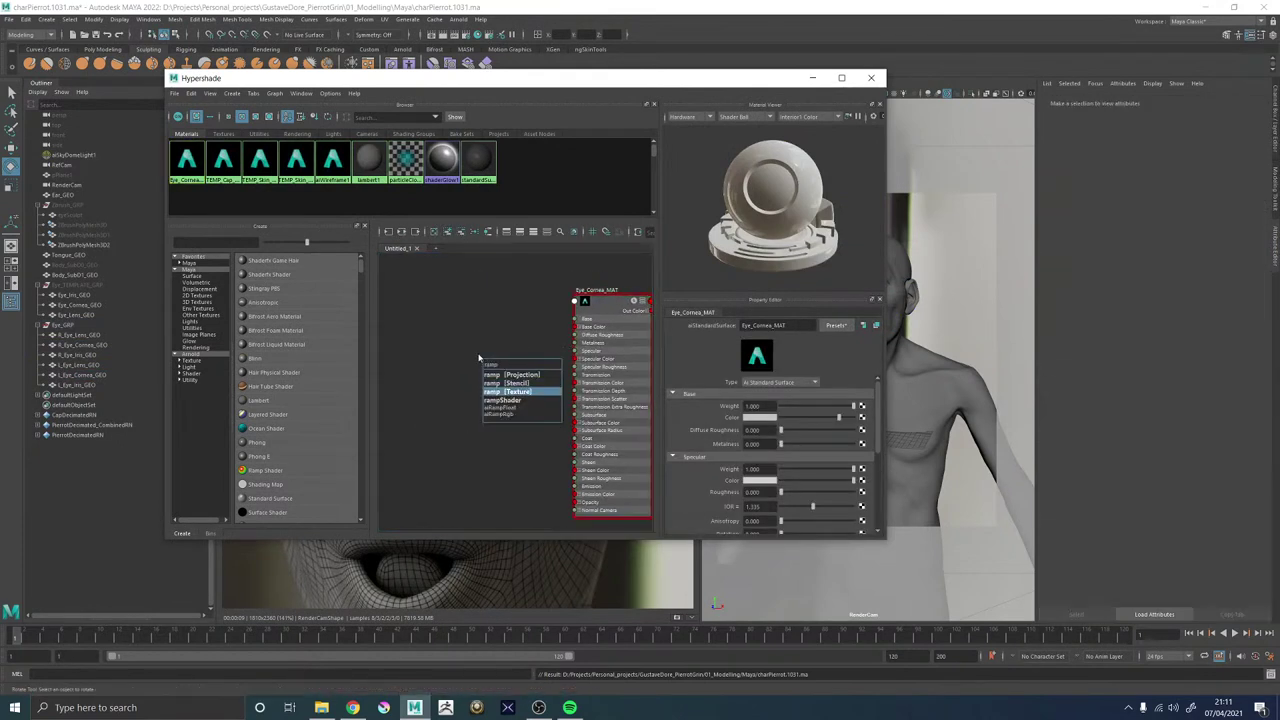
key("Return")
left_click_drag(497, 365, 421, 338)
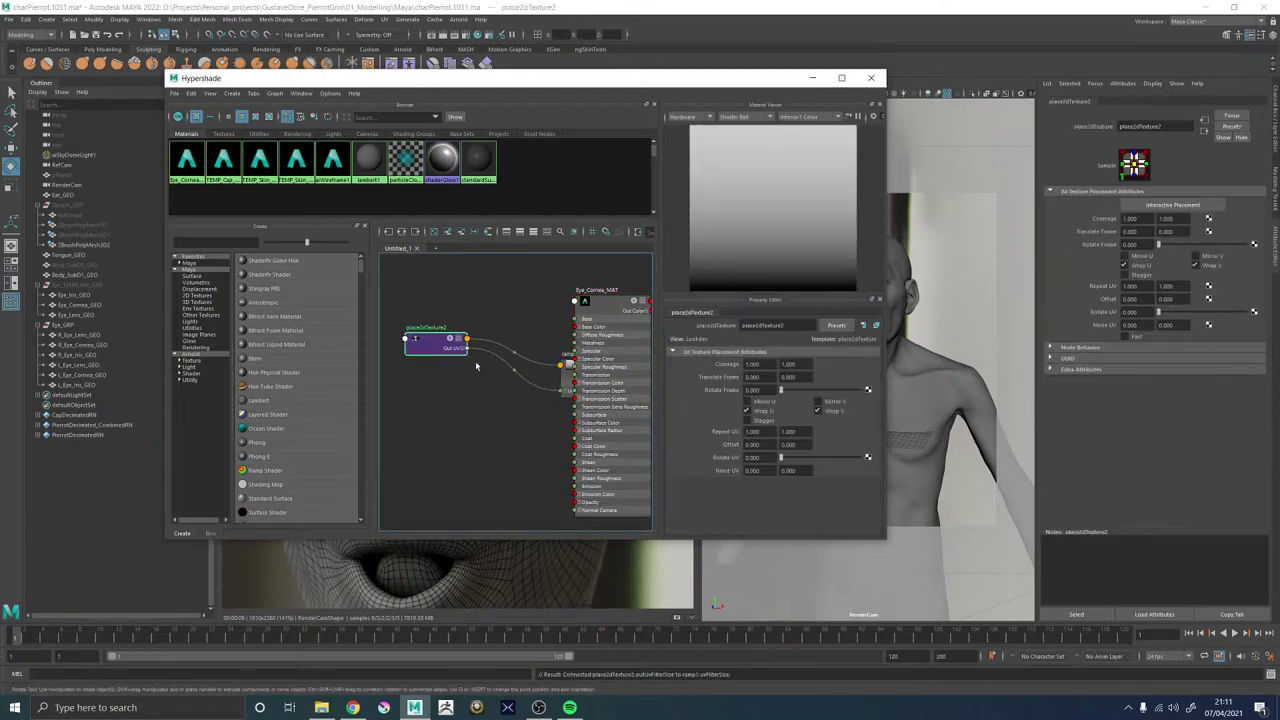
left_click_drag(570, 395, 468, 412)
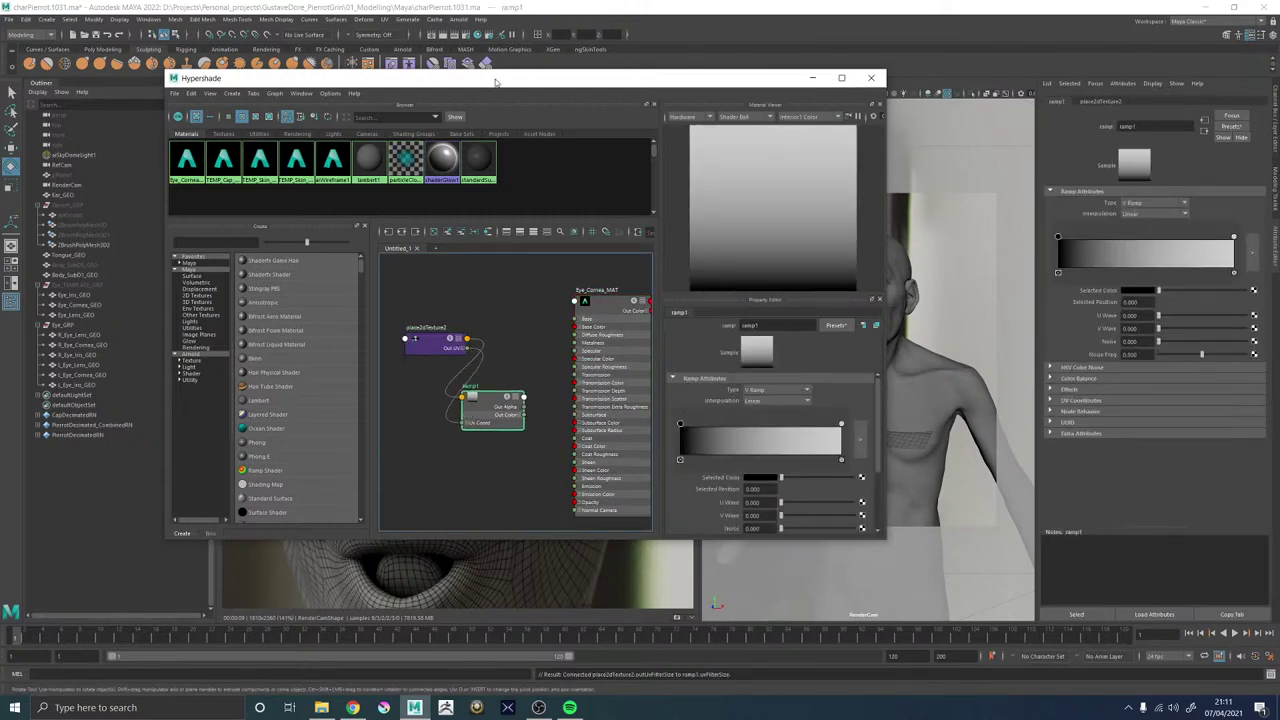
Replace the floating Hypershade window with one docked in a viewport panel, and show RenderCam in the other panel.
left_click_drag(203, 78, 345, 266)
left_click(1010, 264)
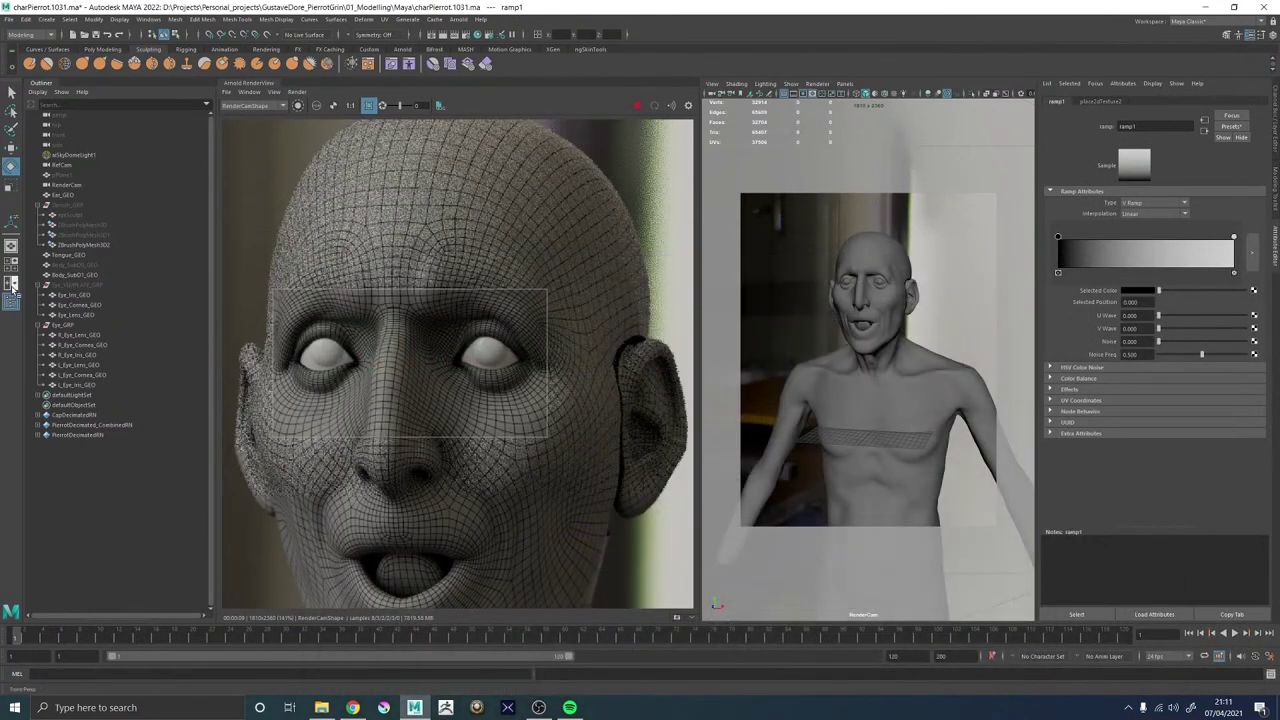
left_click(845, 83)
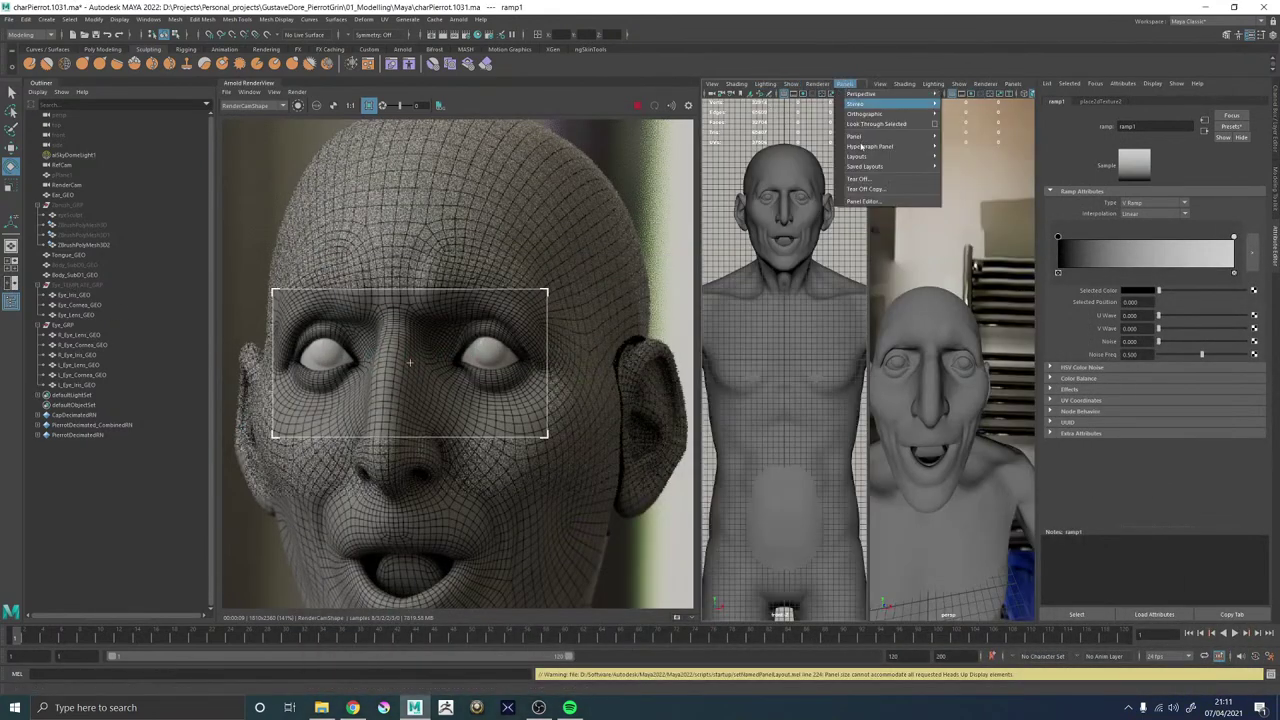
mouse_move(853, 137)
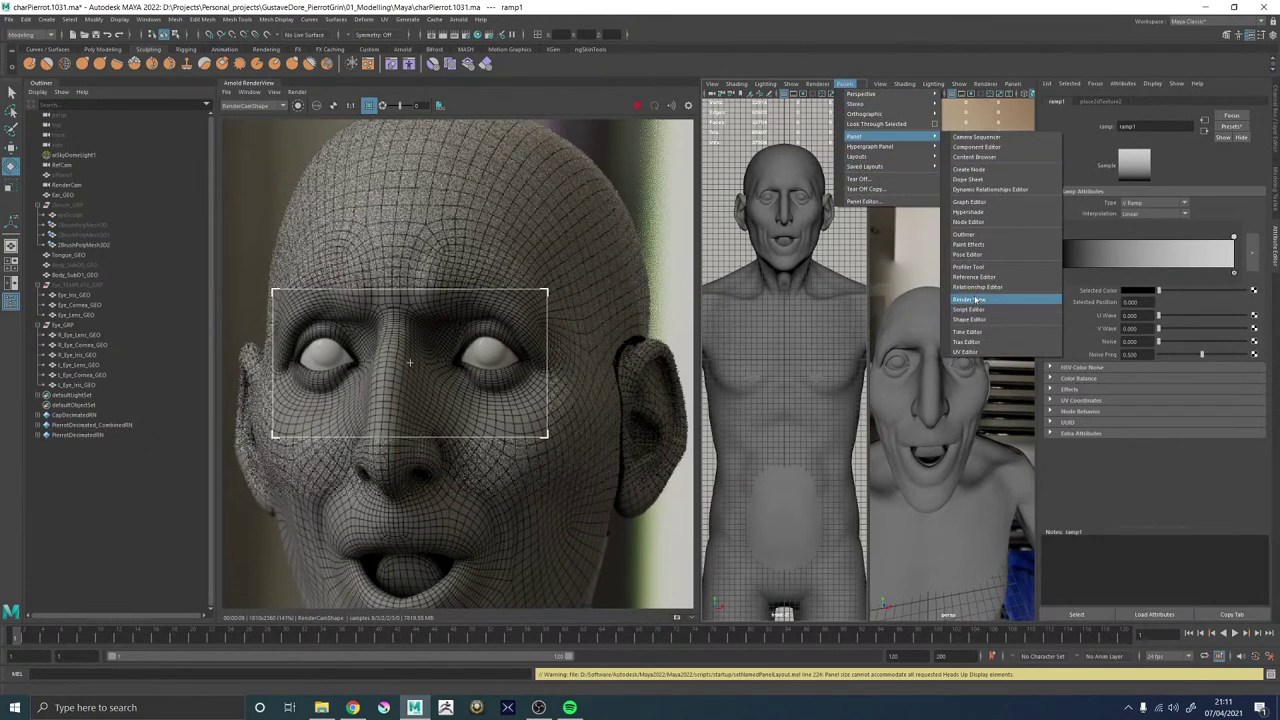
left_click(968, 213)
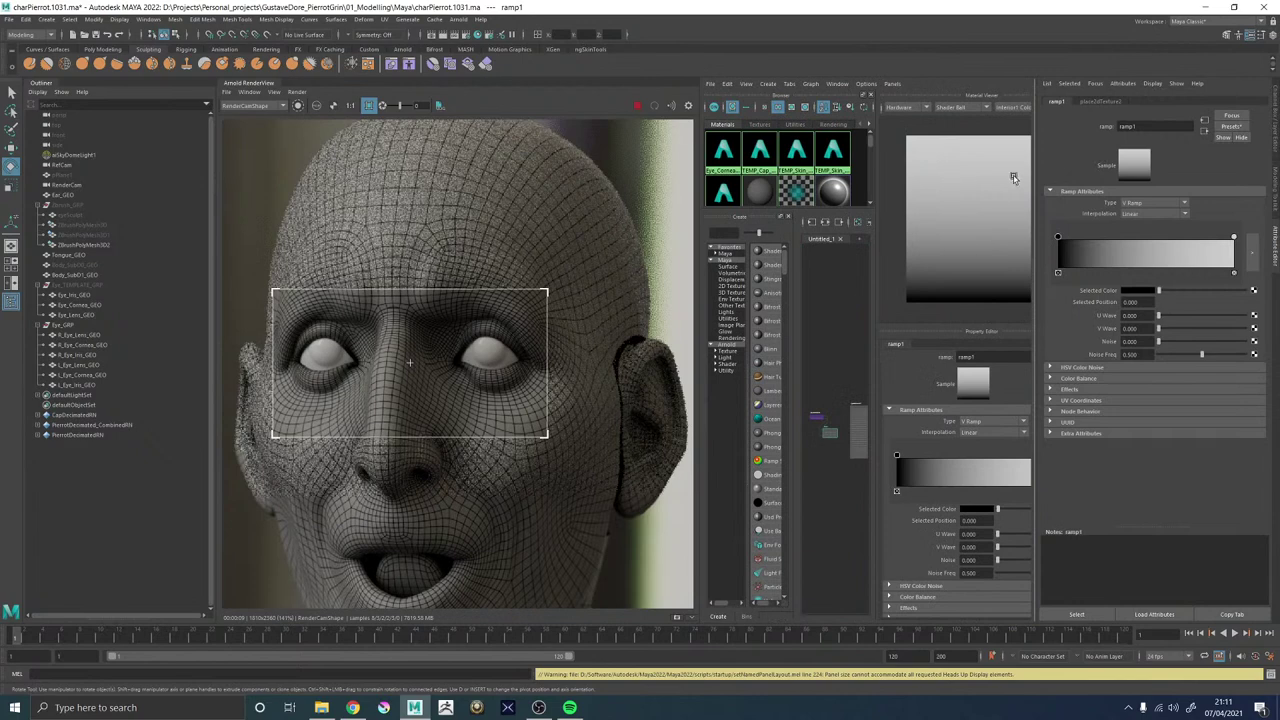
key("space")
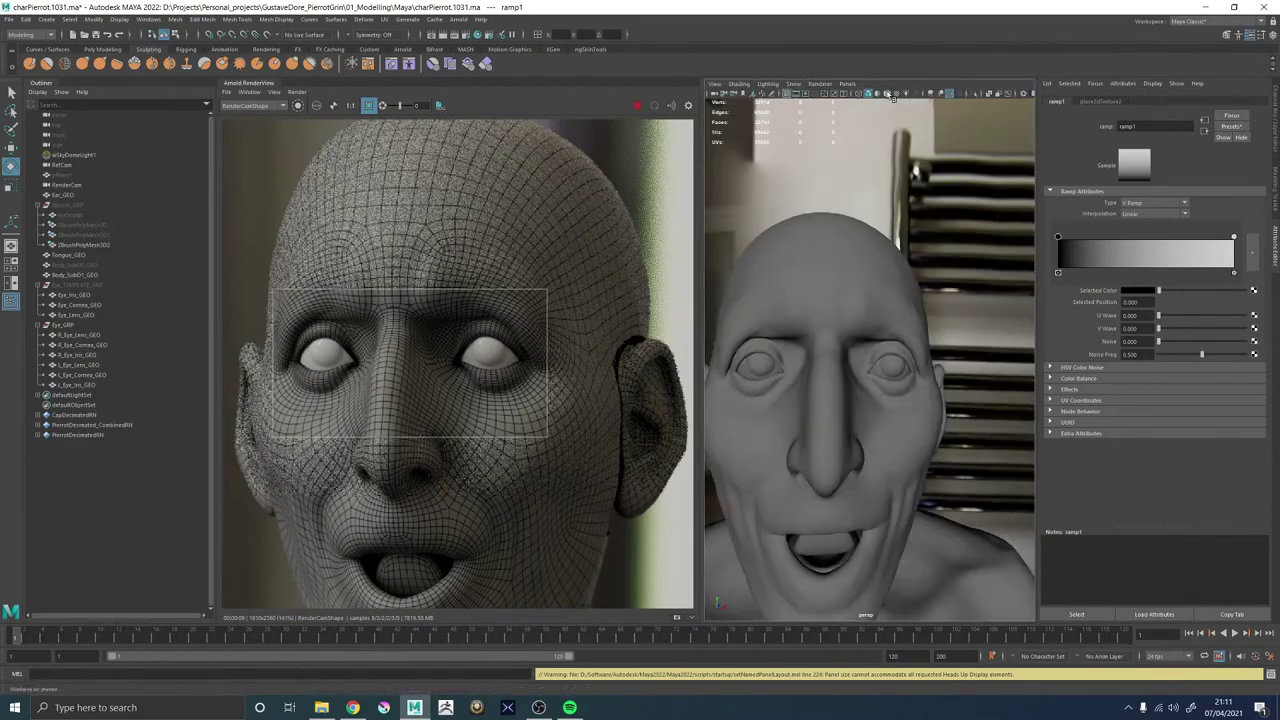
left_click(847, 83)
mouse_move(865, 94)
left_click(966, 94)
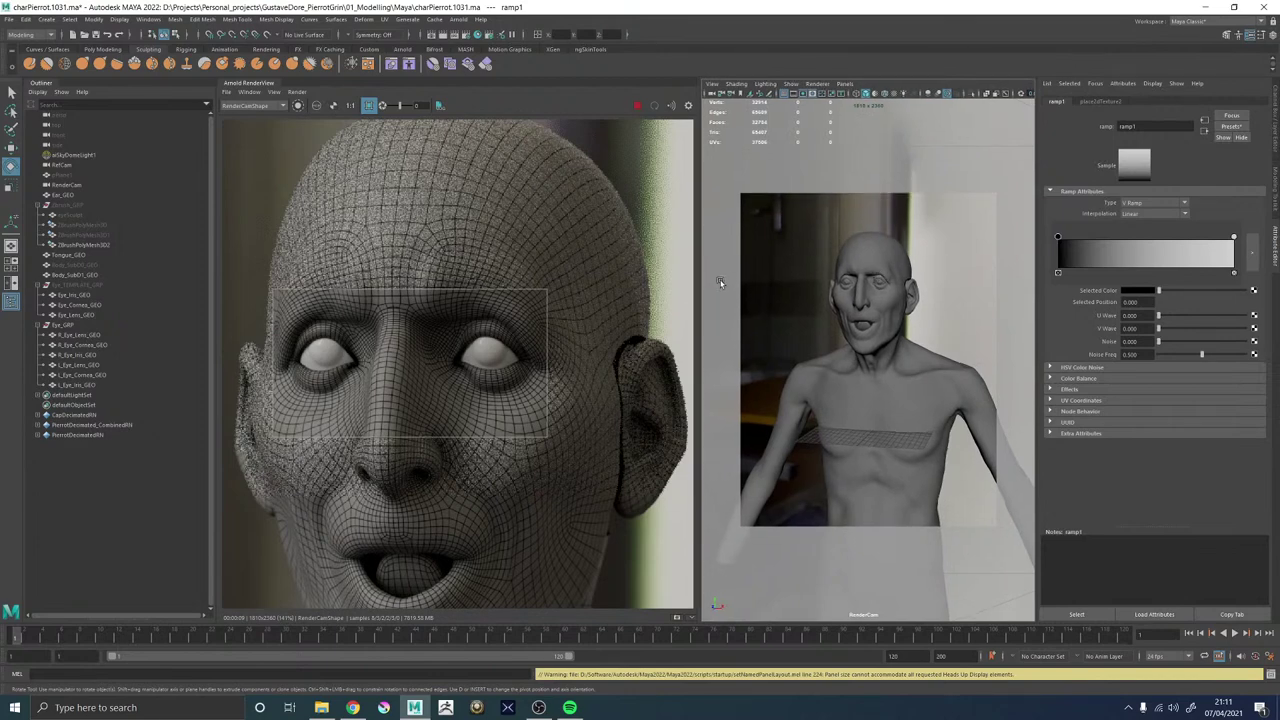
Widen the docked Hypershade area and close its Material Viewer and Property Editor.
left_click_drag(698, 280, 568, 279)
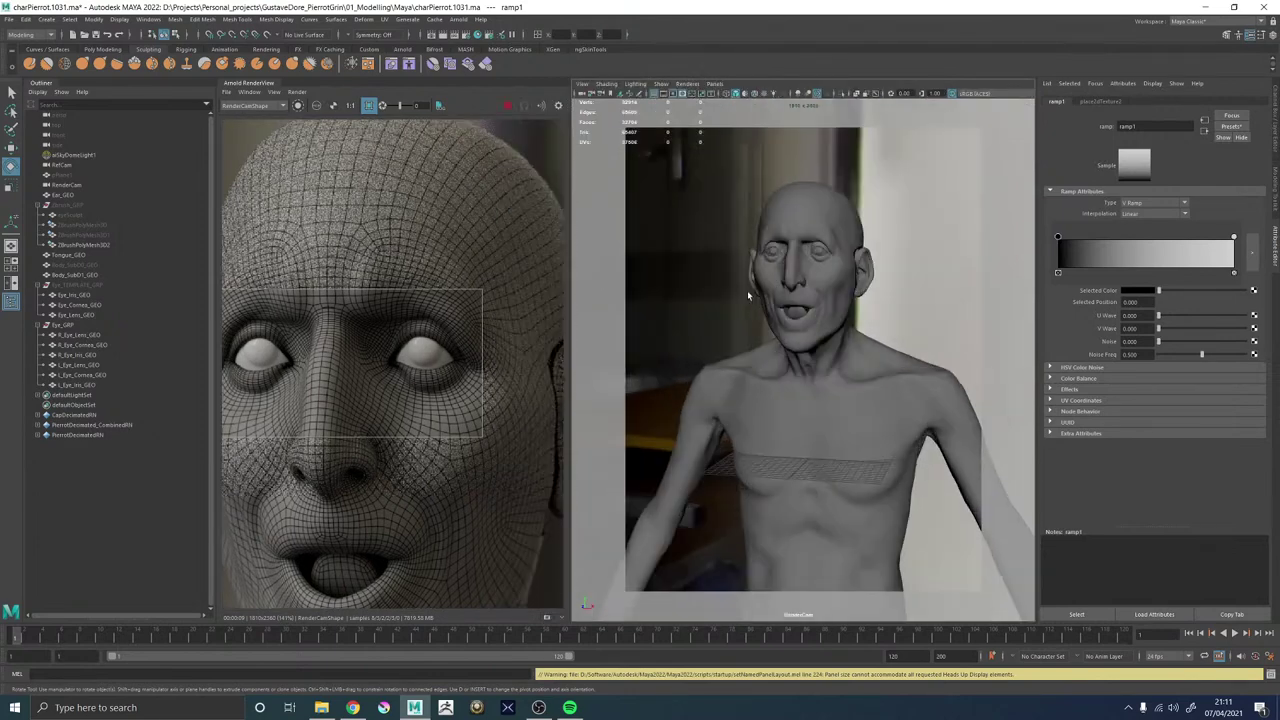
key("space")
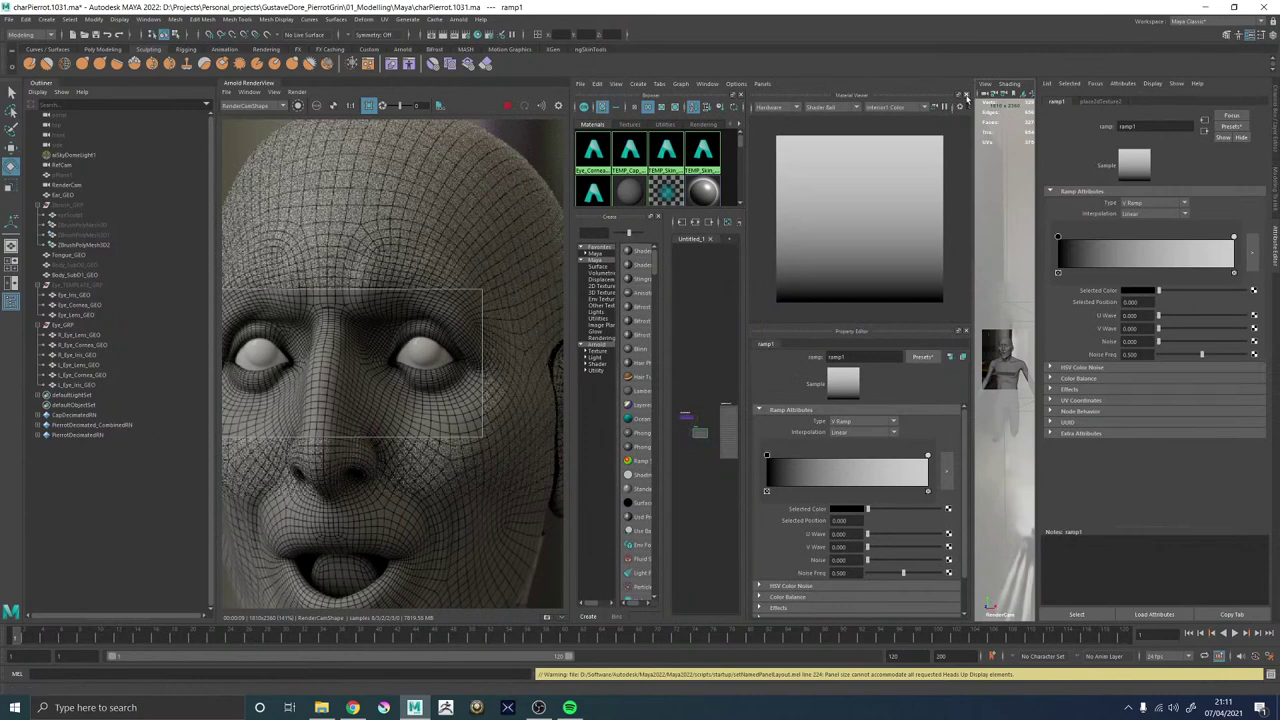
left_click(966, 94)
left_click(966, 94)
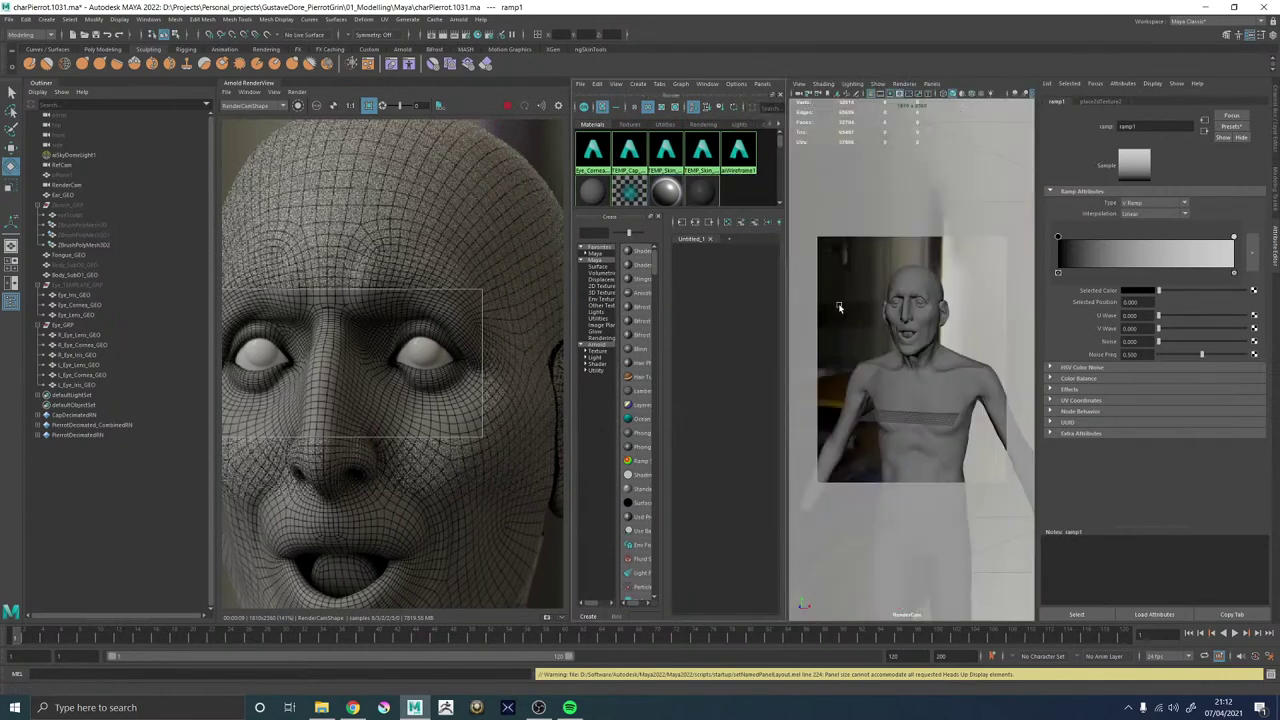
Spread out the shading nodes and connect ramp1's Out Color R to the Transmission input of Eye_Cornea_MAT.
scroll(960, 420, "up", 5)
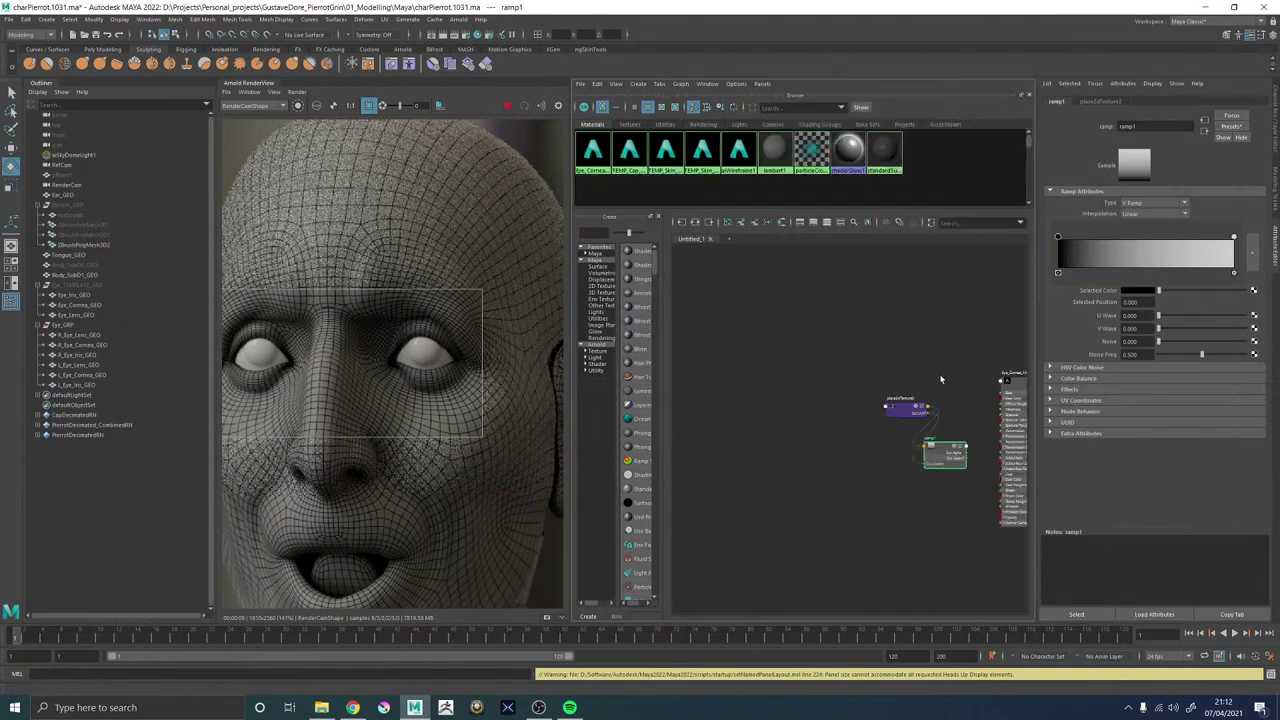
left_click_drag(788, 381, 708, 415)
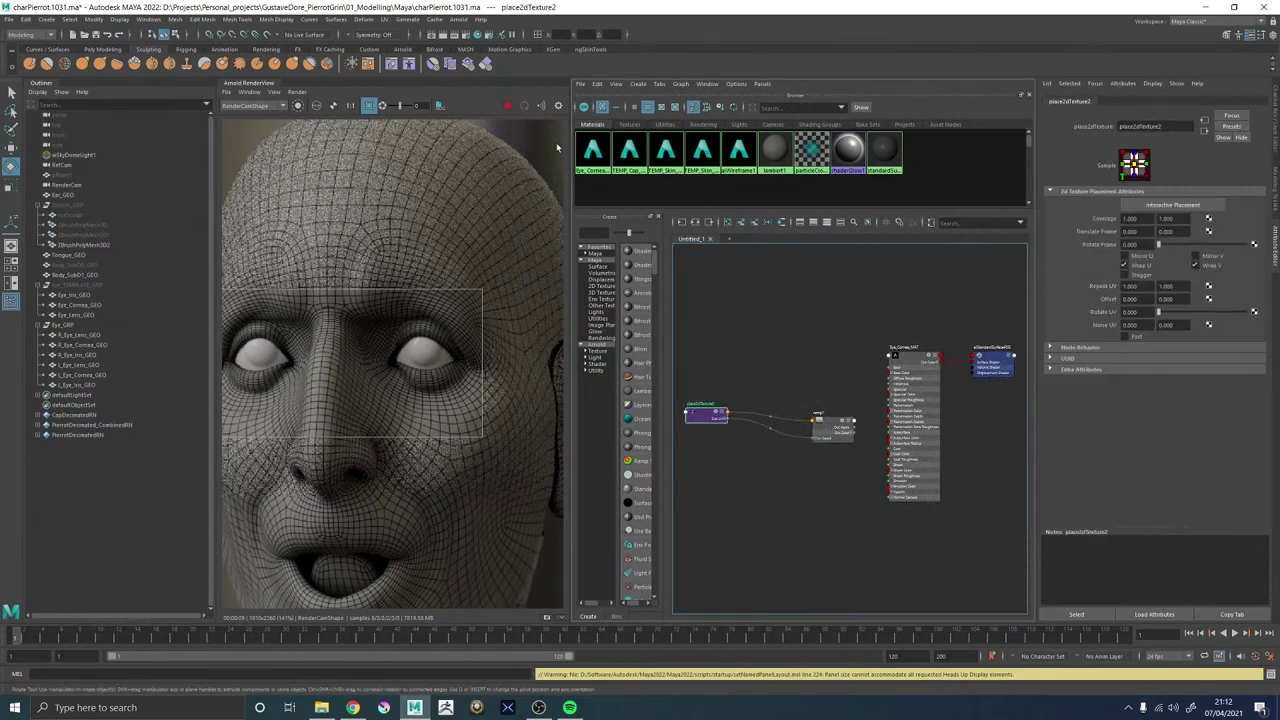
scroll(840, 421, "up", 2)
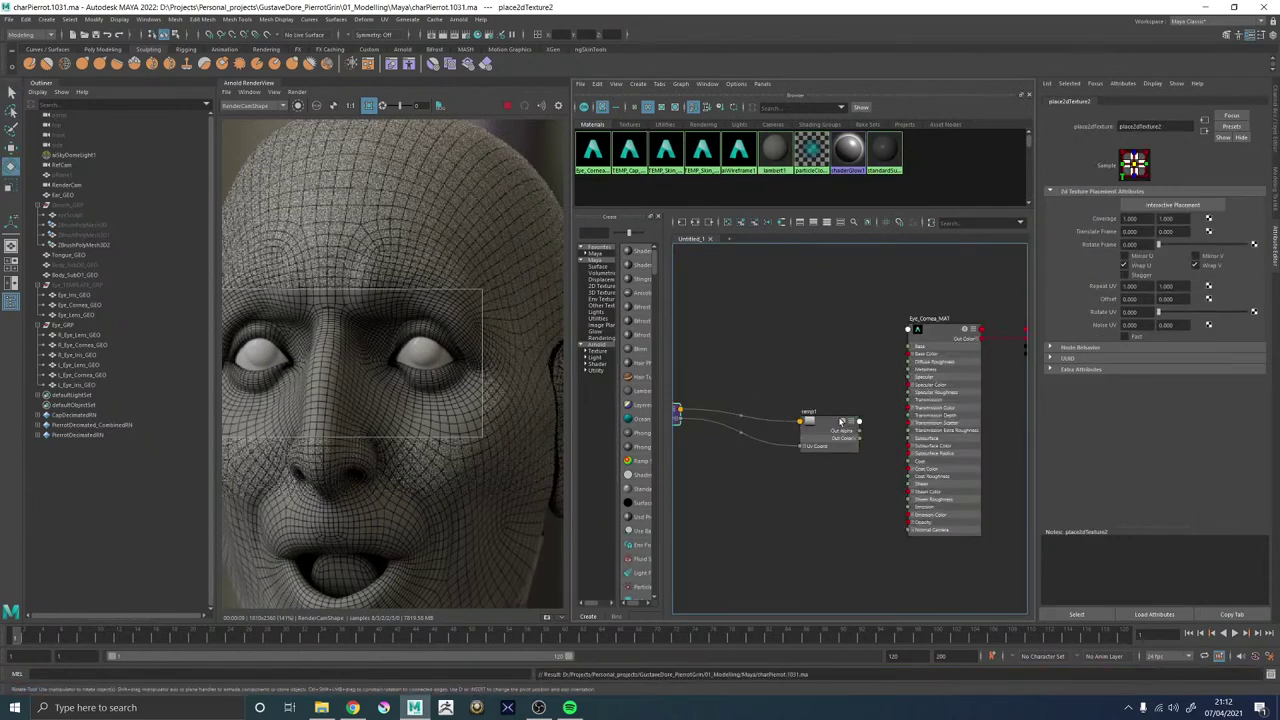
scroll(840, 421, "up", 3)
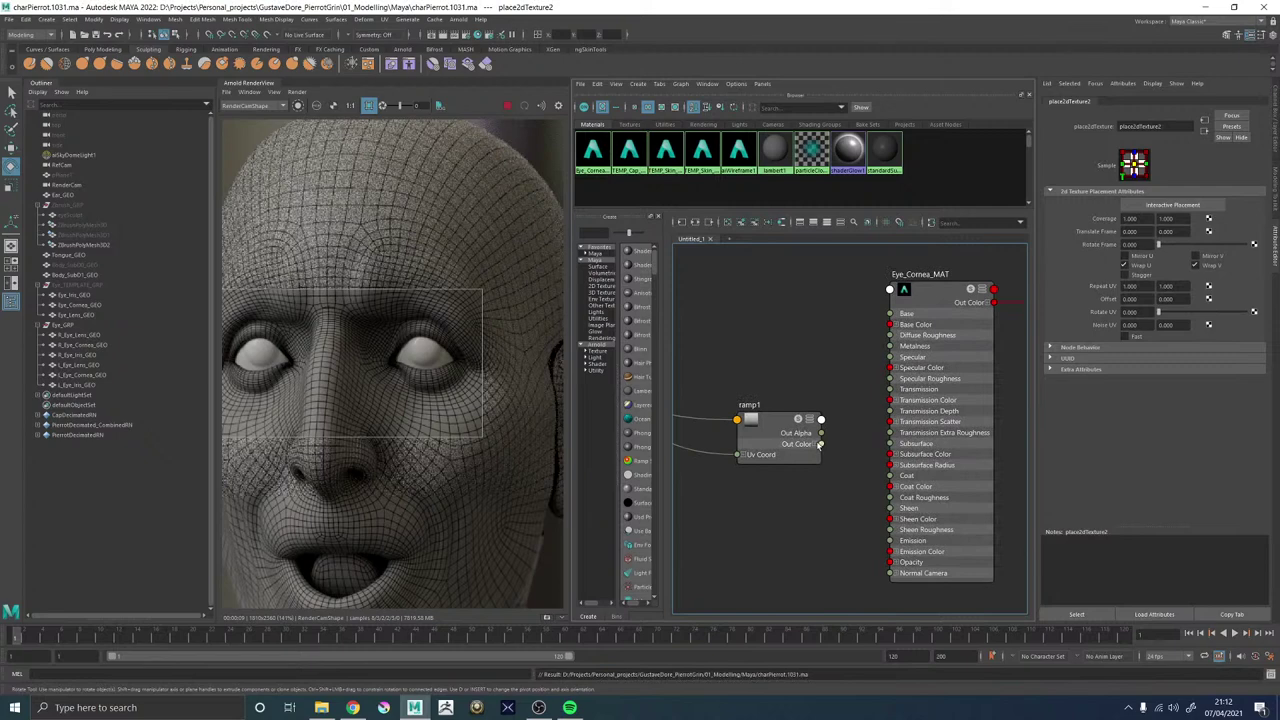
left_click(818, 445)
left_click_drag(820, 454, 890, 392)
Set ramp1's type to Circular Ramp and make its start colour white and its end colour black.
left_click(776, 424)
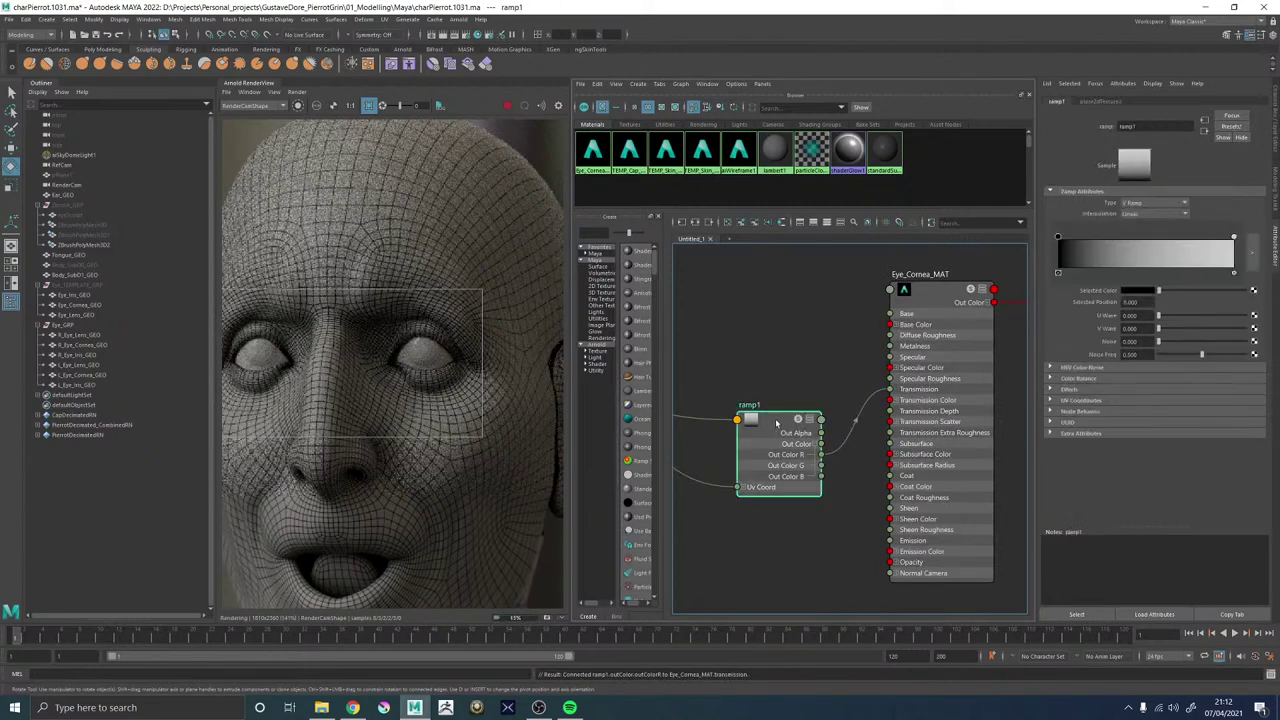
left_click(1134, 214)
left_click(1137, 206)
left_click(1140, 203)
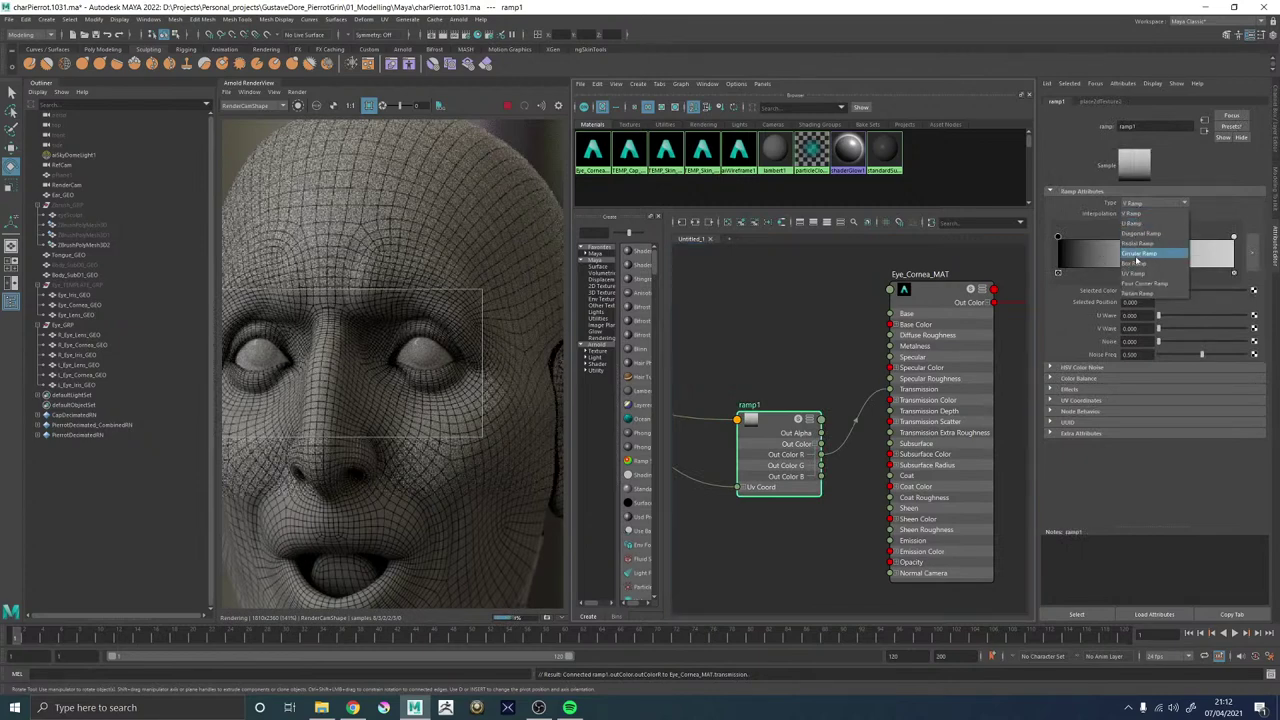
left_click(1138, 254)
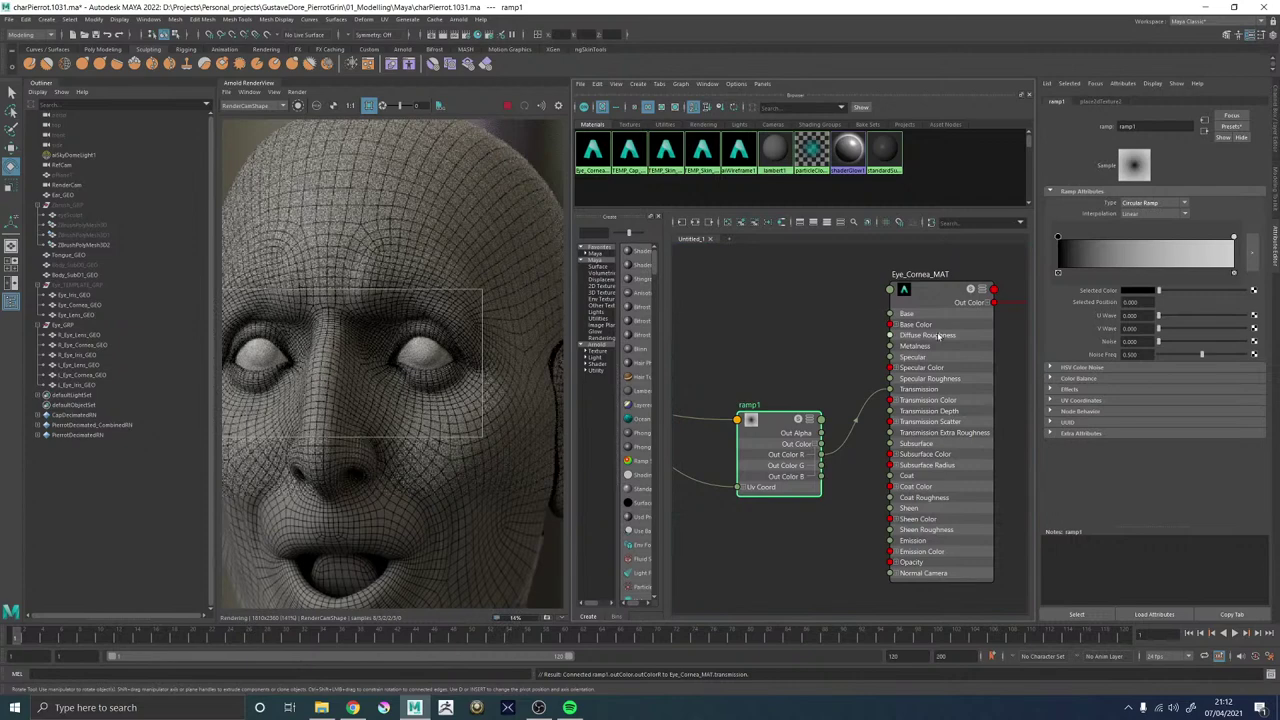
left_click_drag(1152, 287, 1215, 283)
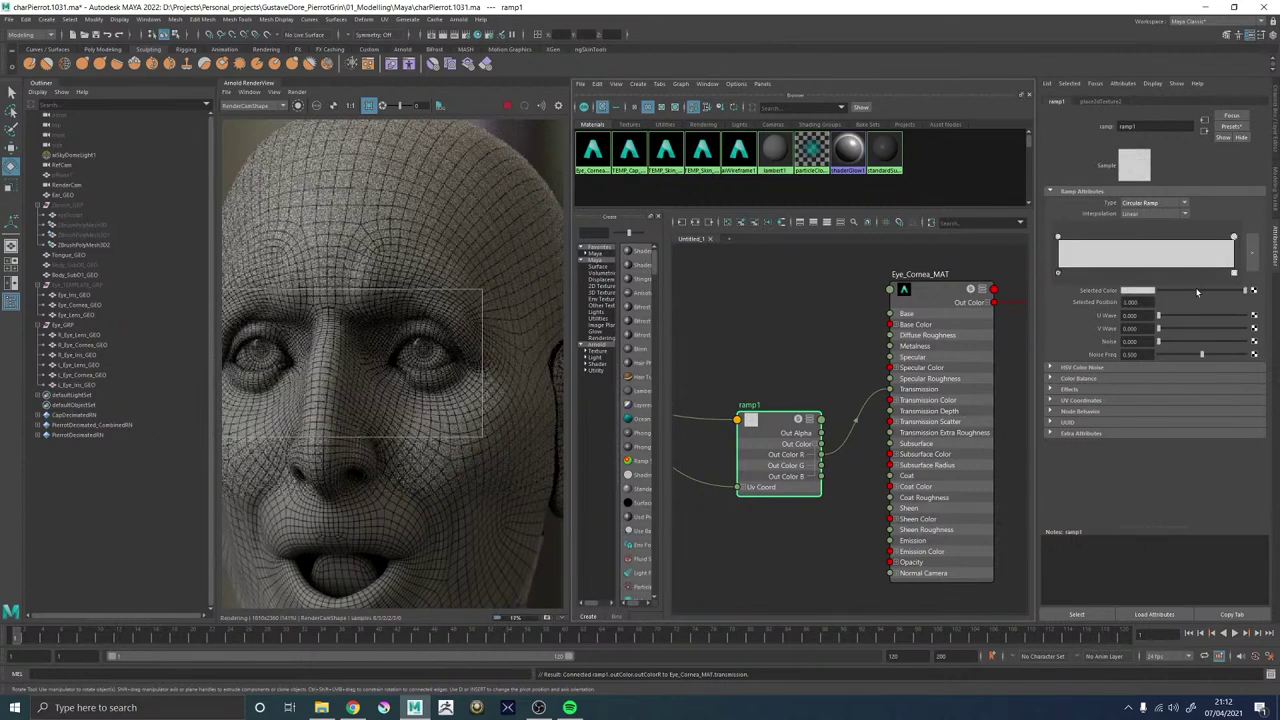
left_click(1234, 238)
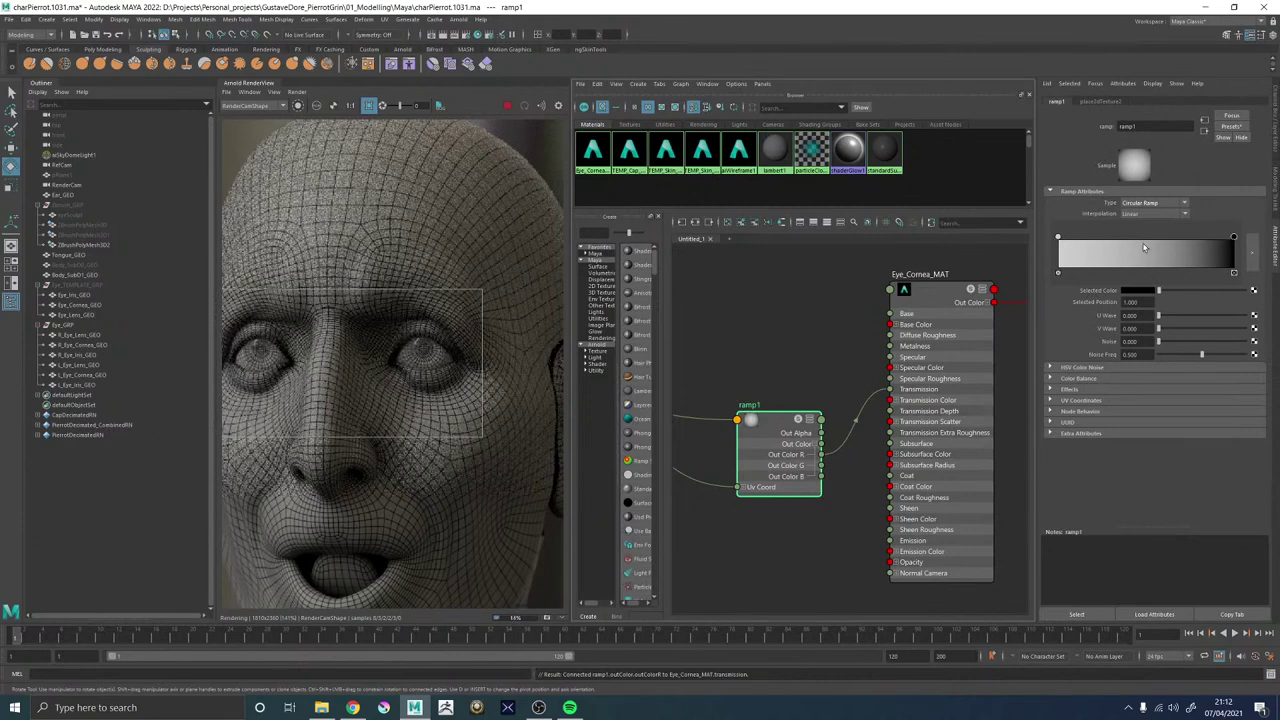
Set ramp1's interpolation to None and move its black colour stop to a position of about 0.18.
left_click(1141, 215)
left_click(1135, 218)
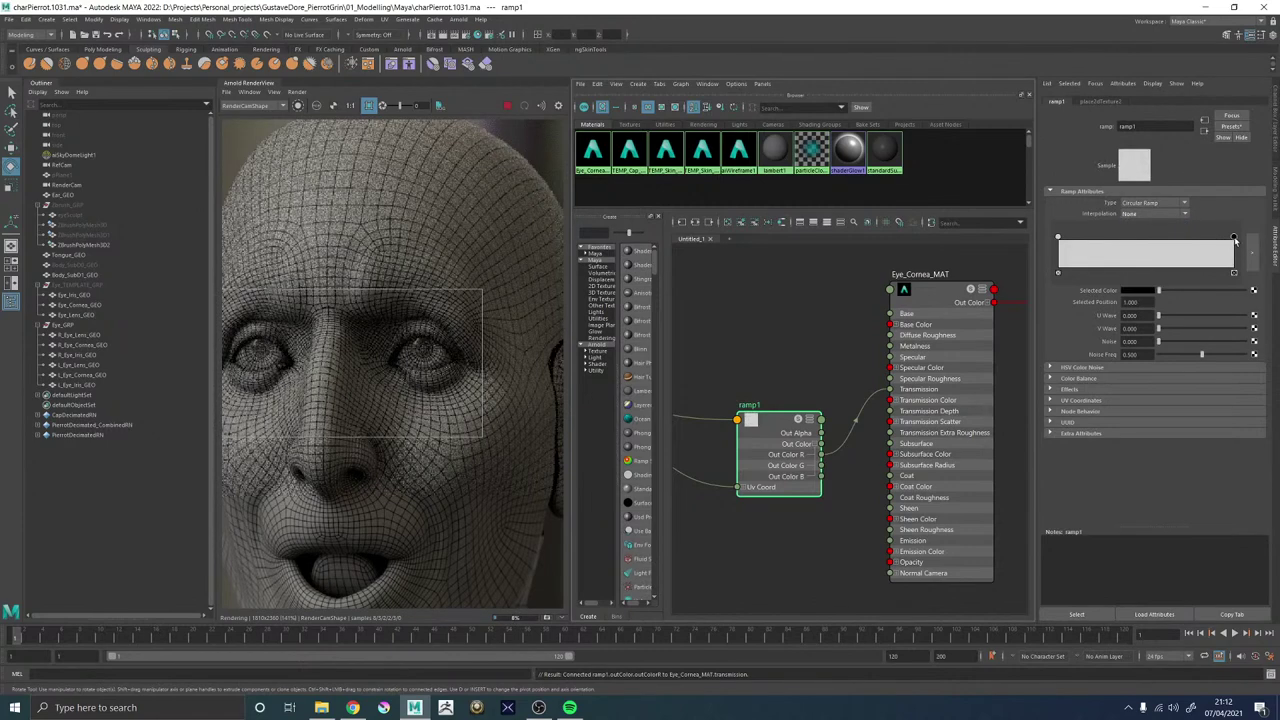
left_click_drag(1234, 238, 1089, 251)
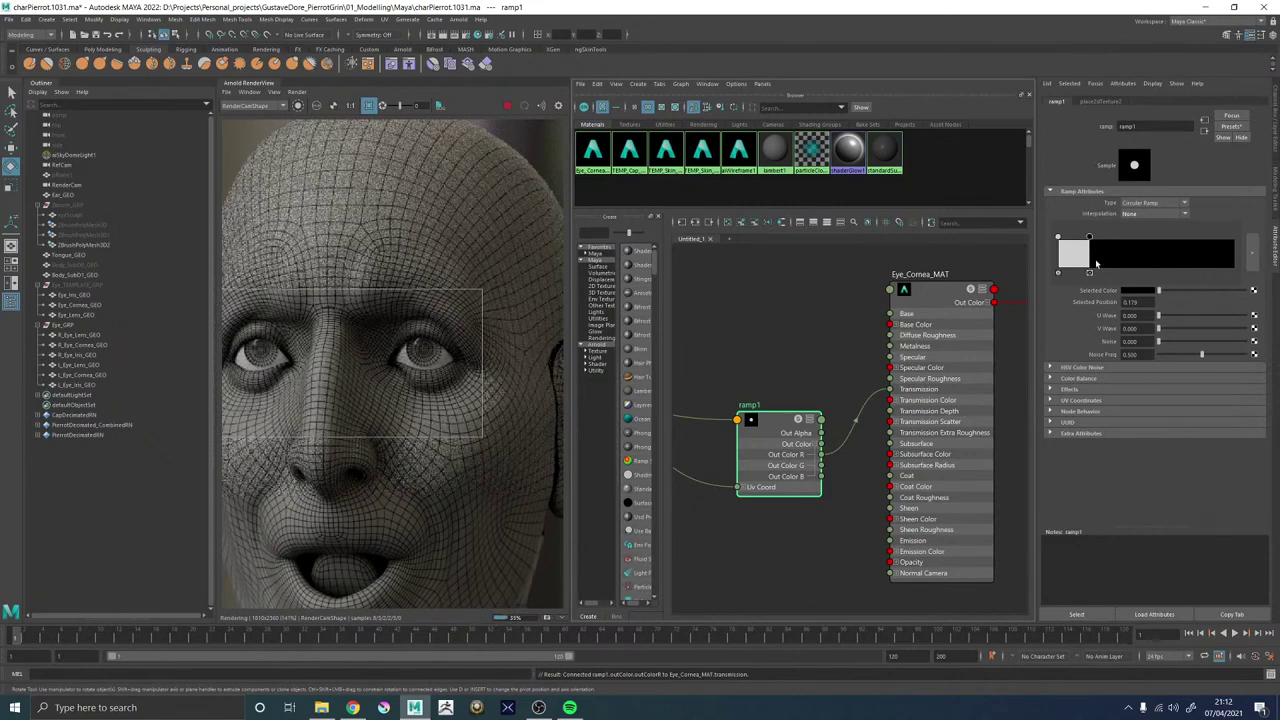
Add a white colour stop to ramp1 at about 0.148 and set the interpolation to Exponential Down.
left_click(1140, 216)
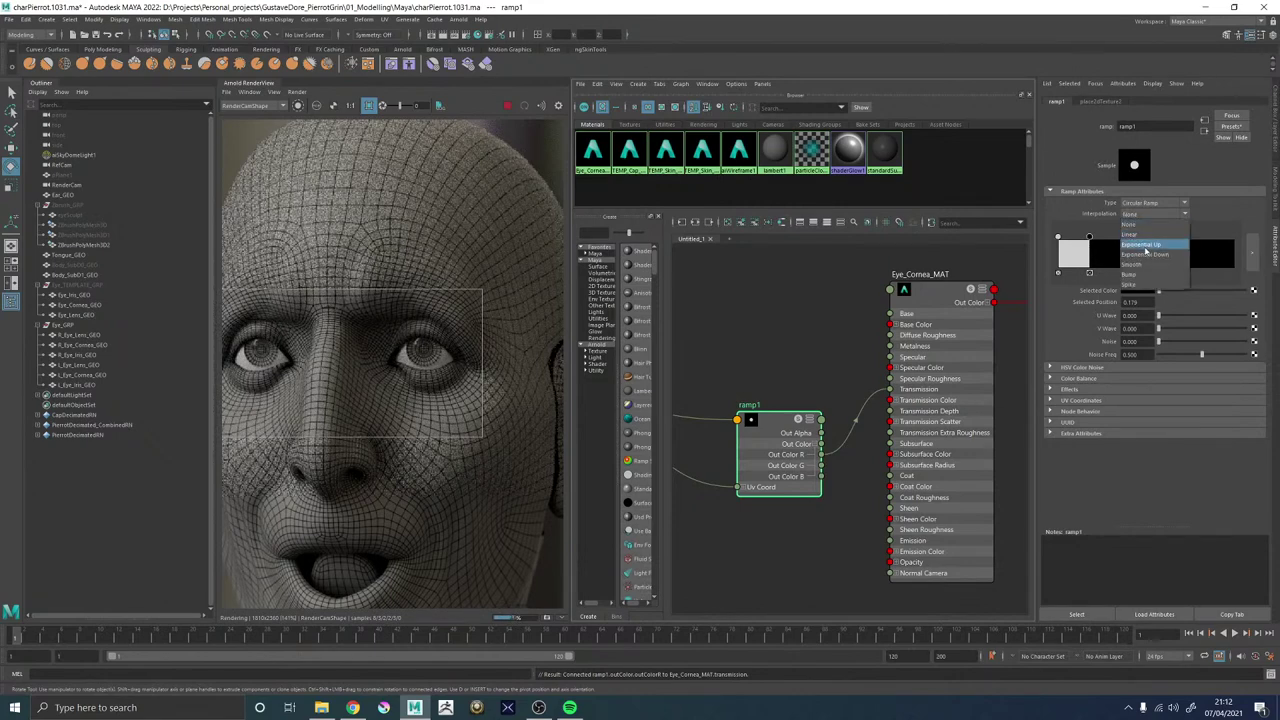
left_click(1146, 245)
left_click(1086, 271)
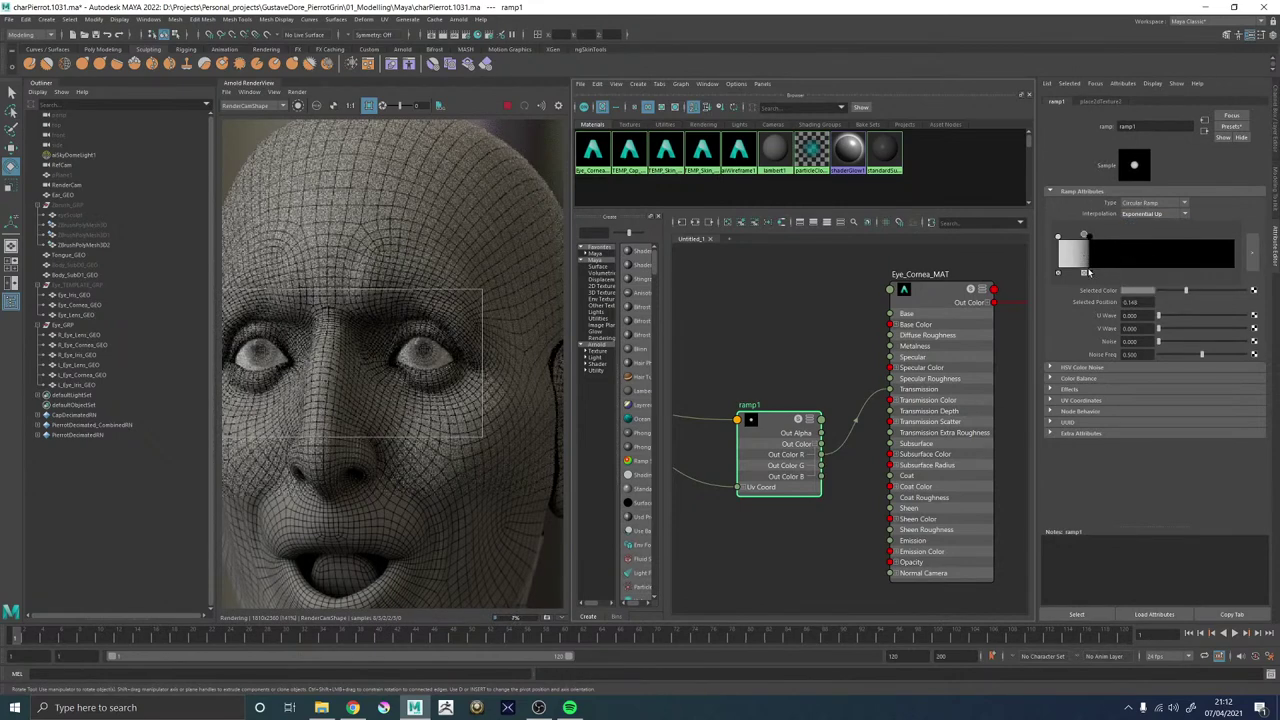
left_click_drag(1188, 293, 1245, 291)
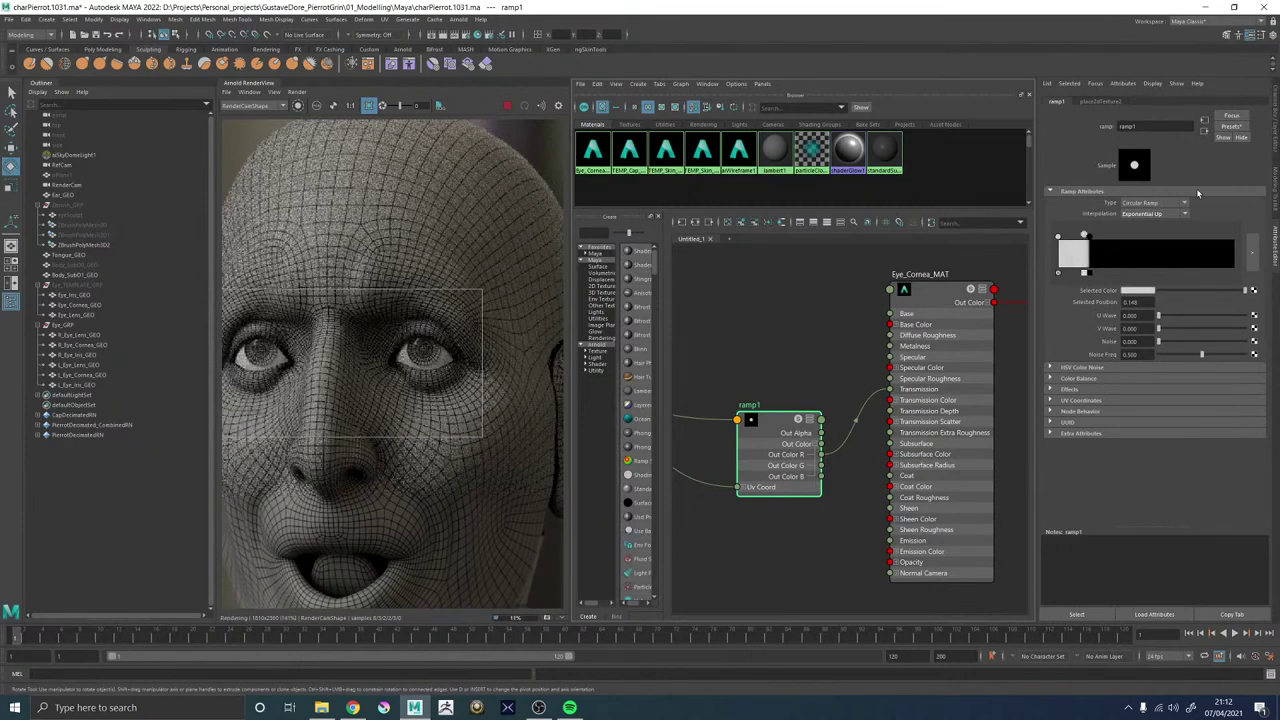
left_click(1152, 214)
left_click(1149, 253)
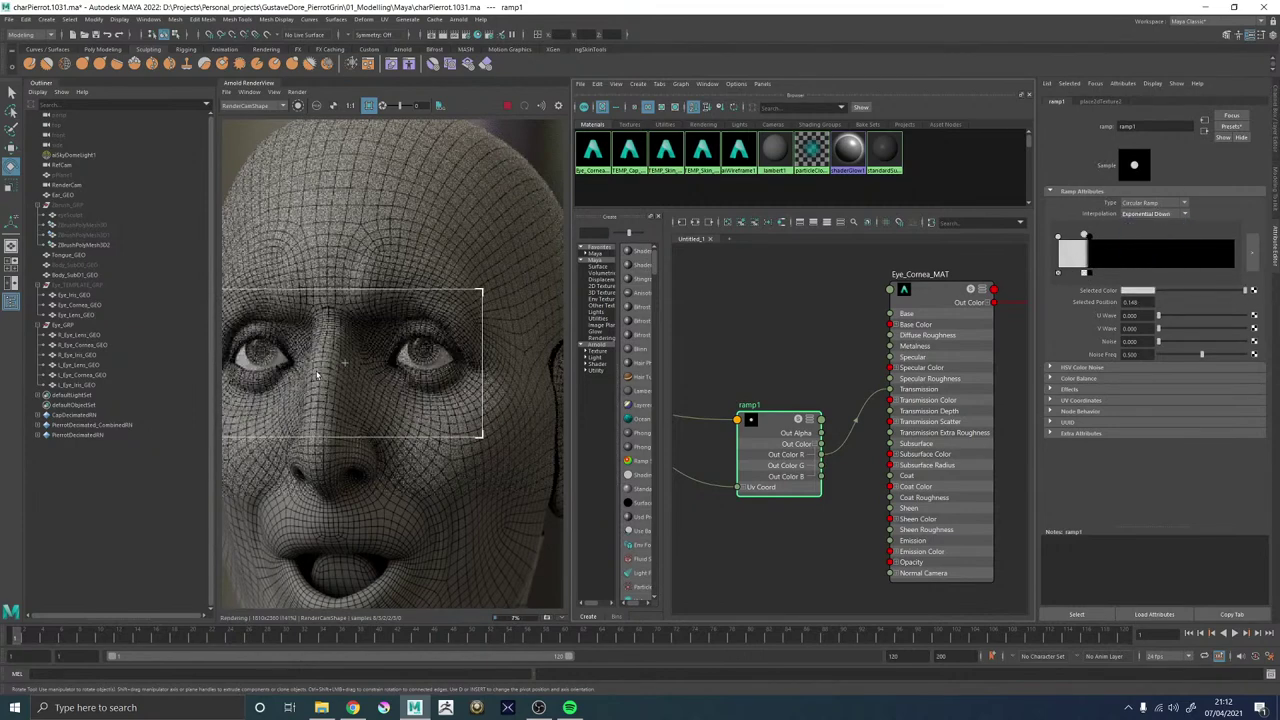
Tighten the cornea's transmission edge by moving ramp1's outer white stop to about 0.131 and the black stop to about 0.17.
scroll(401, 362, "up", 5)
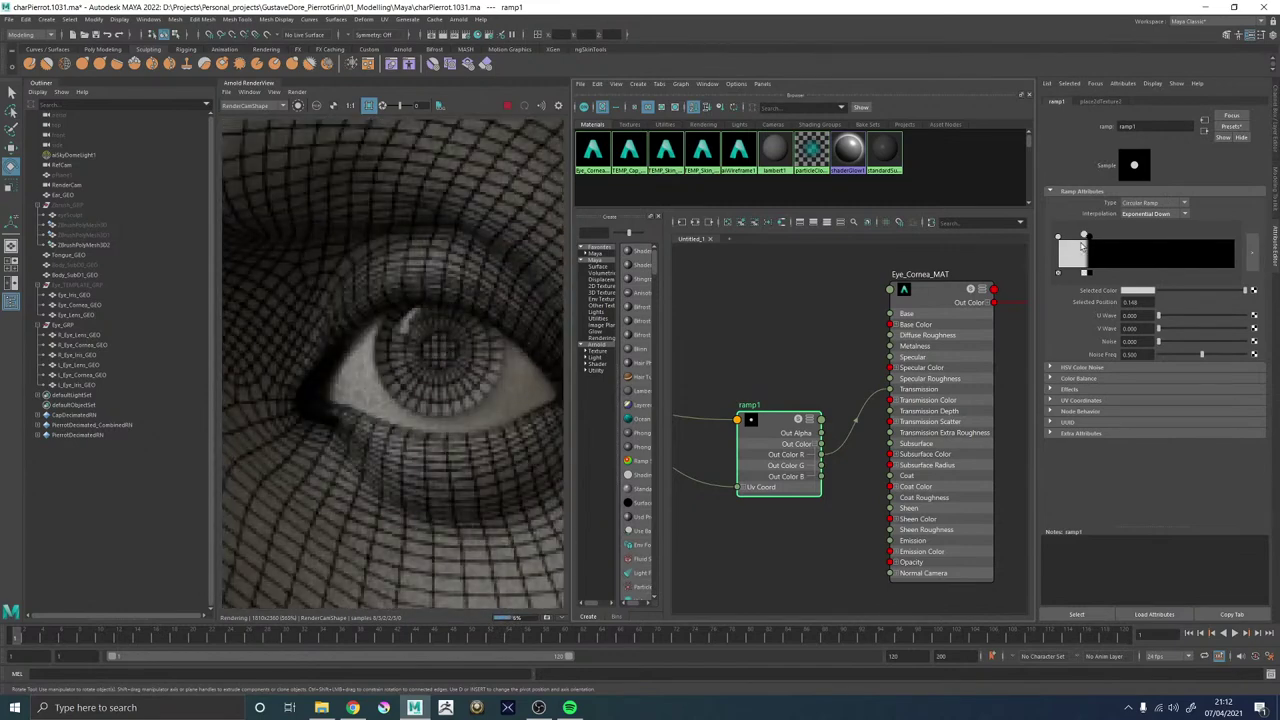
left_click_drag(1084, 236, 1081, 237)
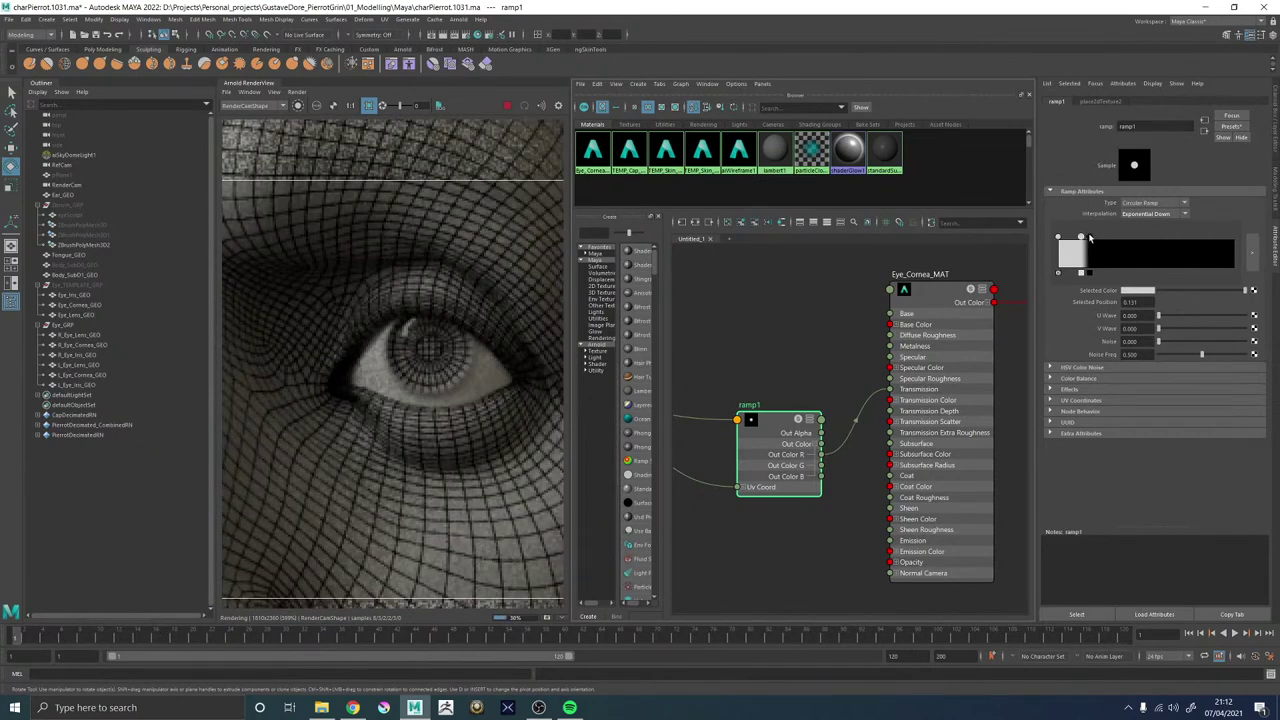
left_click(1090, 237)
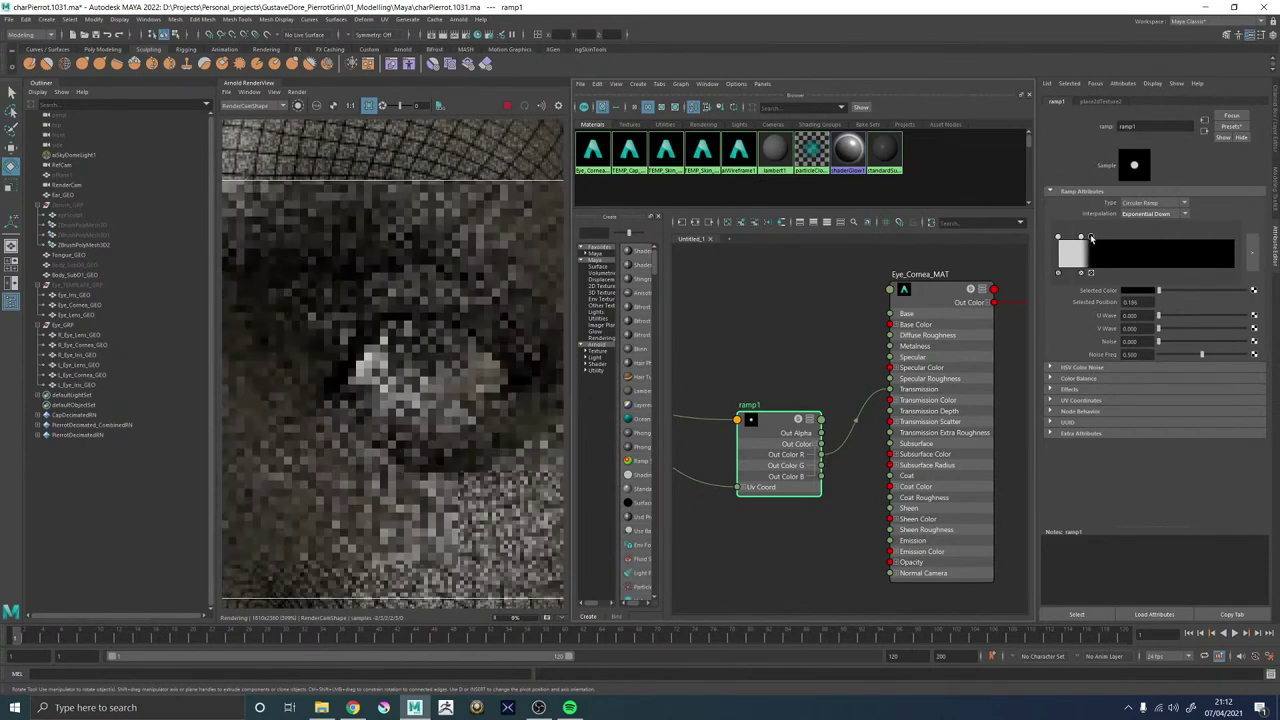
left_click_drag(1090, 237, 1087, 236)
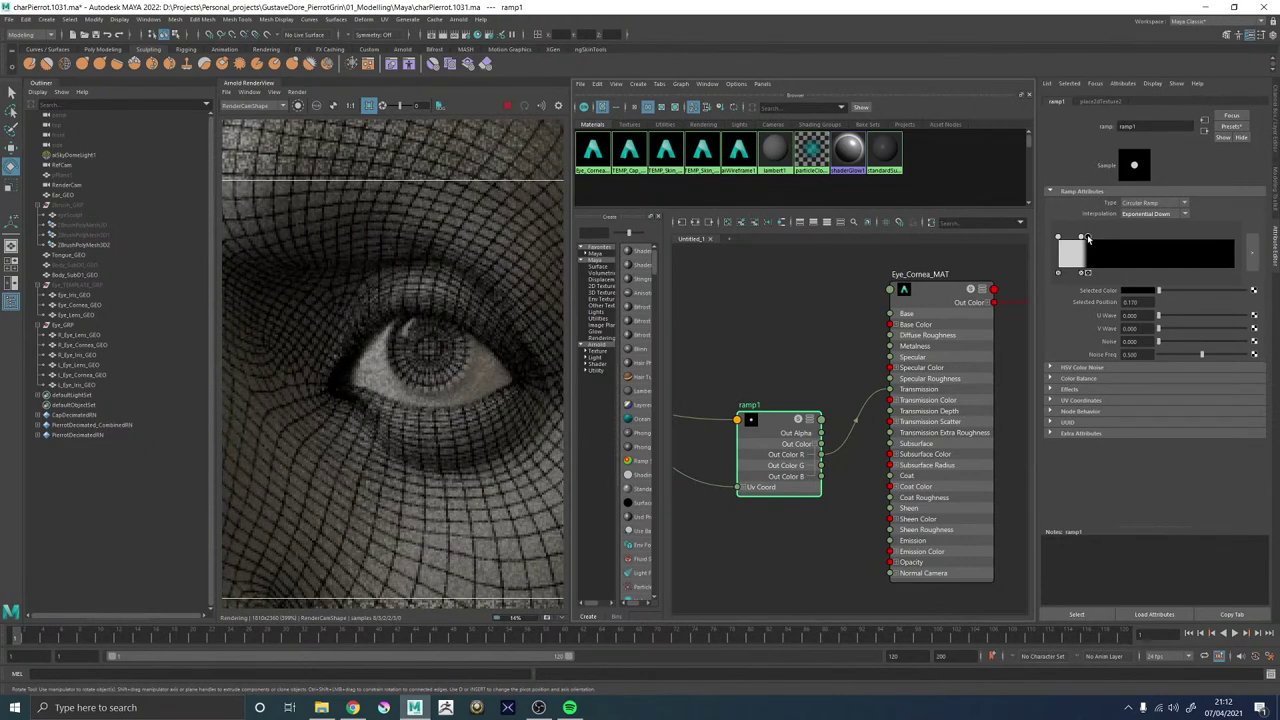
Examine how both eyes read in the Arnold render, from the whole head down to a single iris.
scroll(412, 363, "down", 3)
scroll(358, 366, "down", 2)
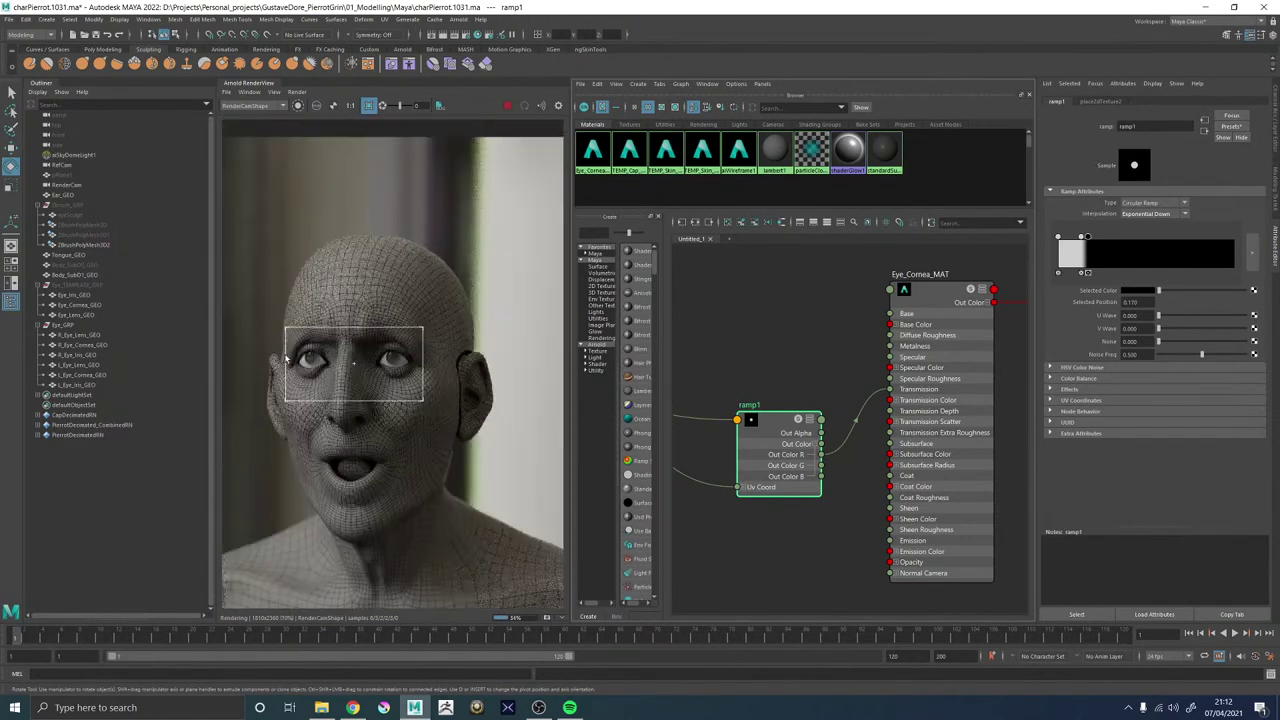
scroll(287, 360, "up", 2)
scroll(521, 368, "down", 1)
scroll(531, 371, "up", 5)
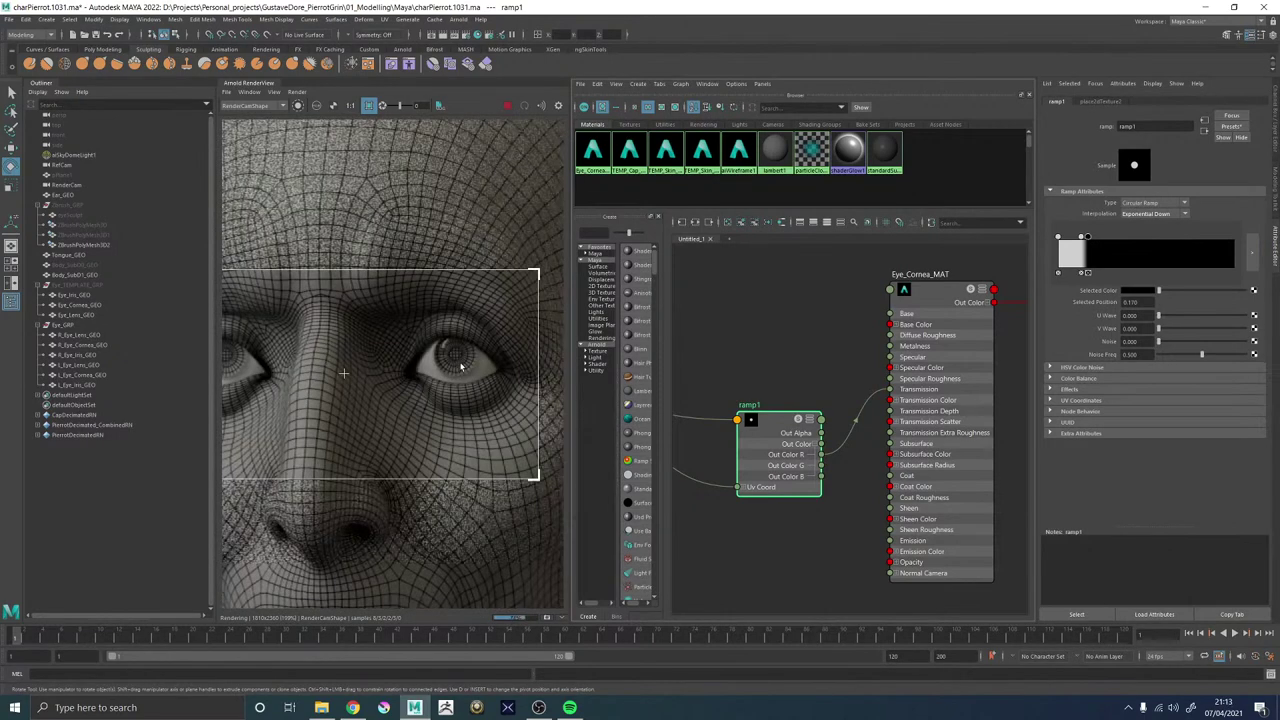
scroll(378, 371, "down", 2)
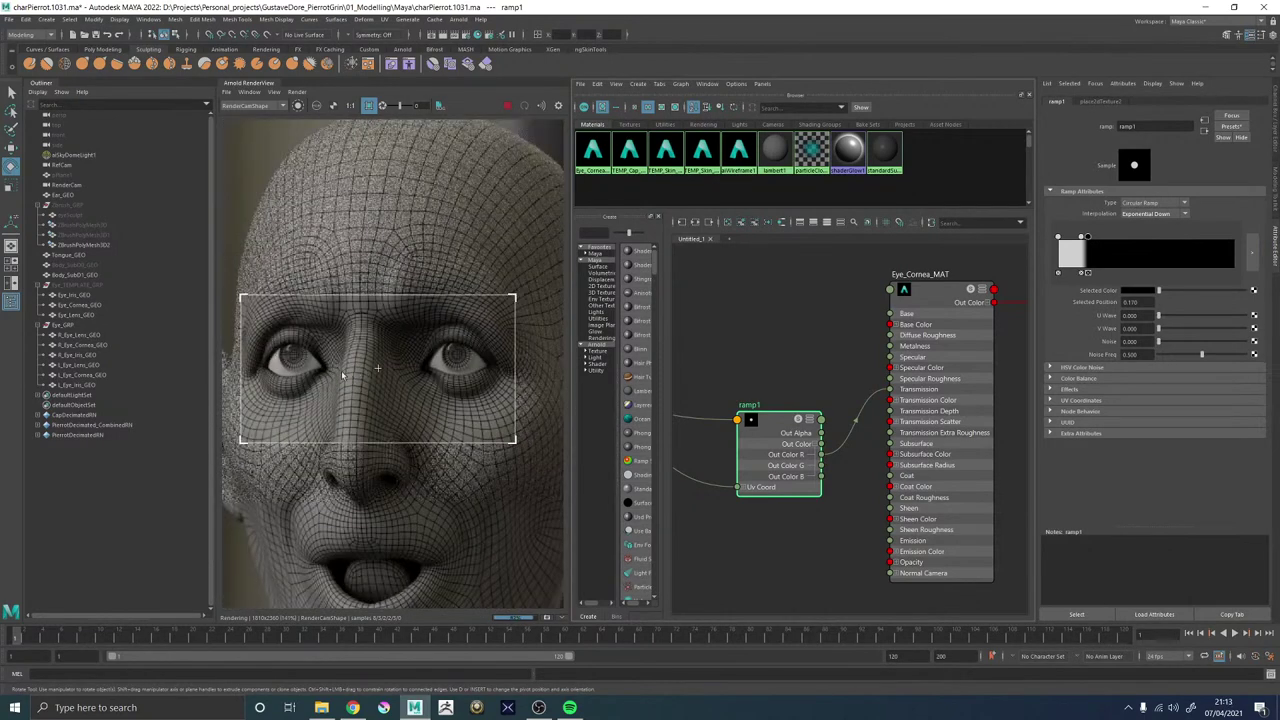
scroll(412, 362, "down", 4)
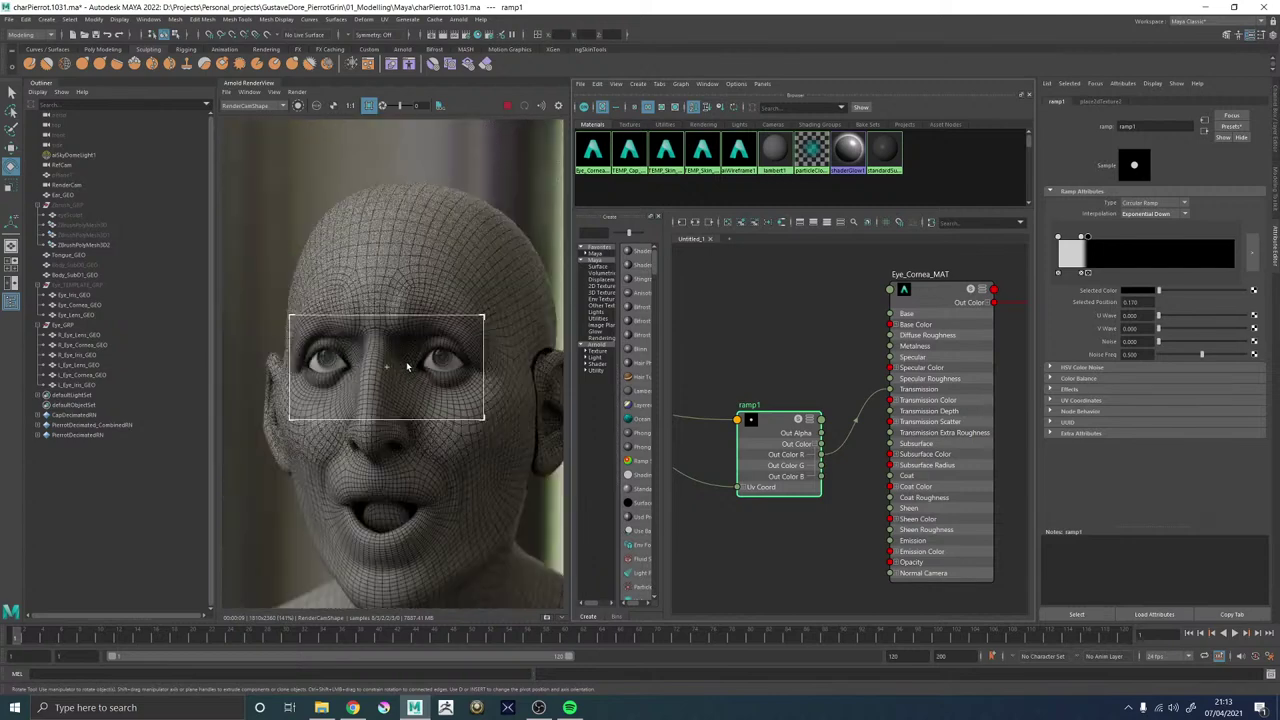
scroll(423, 375, "up", 4)
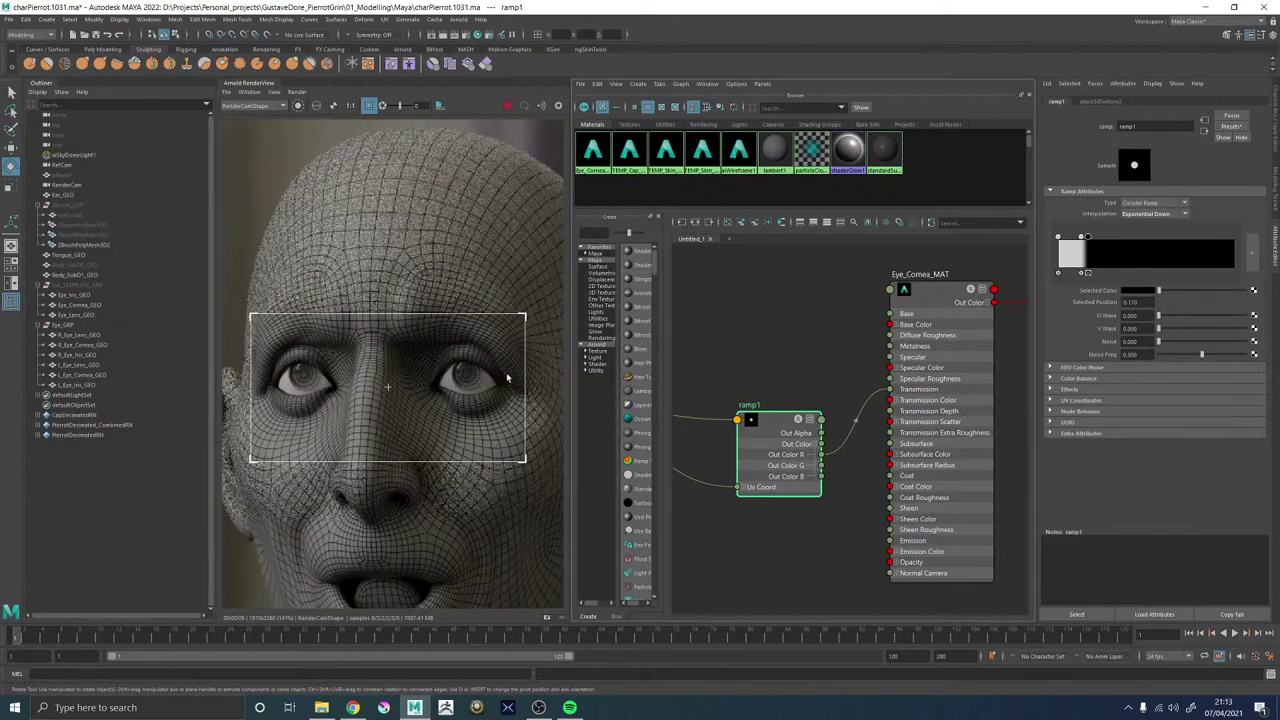
Open a reference image outside Maya and sample a peach base colour from it for Eye_Cornea_MAT.
left_click(929, 291)
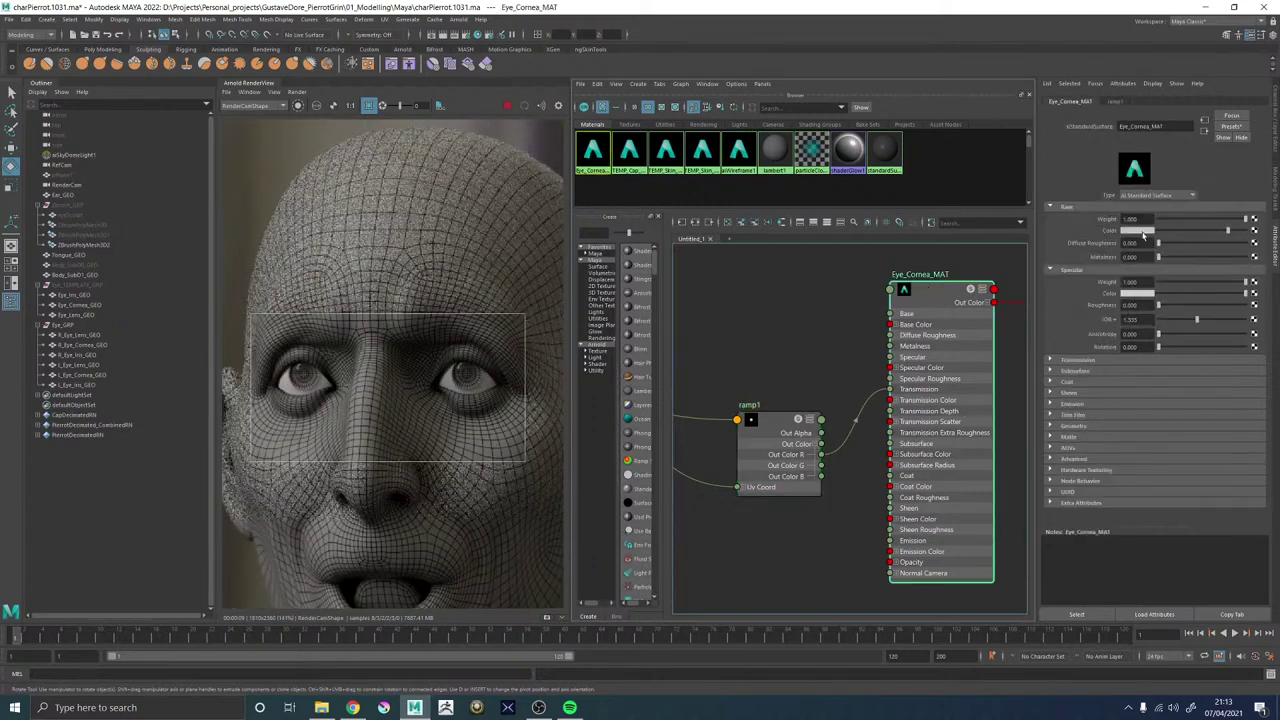
left_click(321, 707)
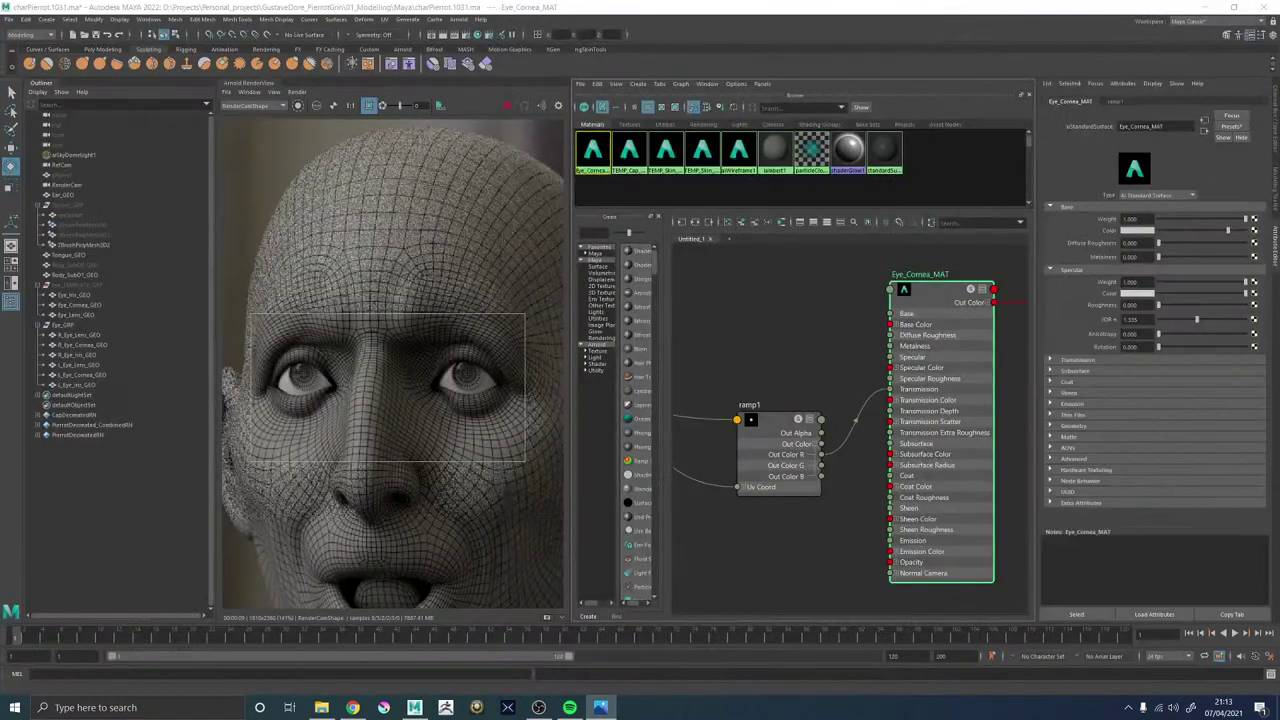
left_click(1139, 231)
left_click(1079, 213)
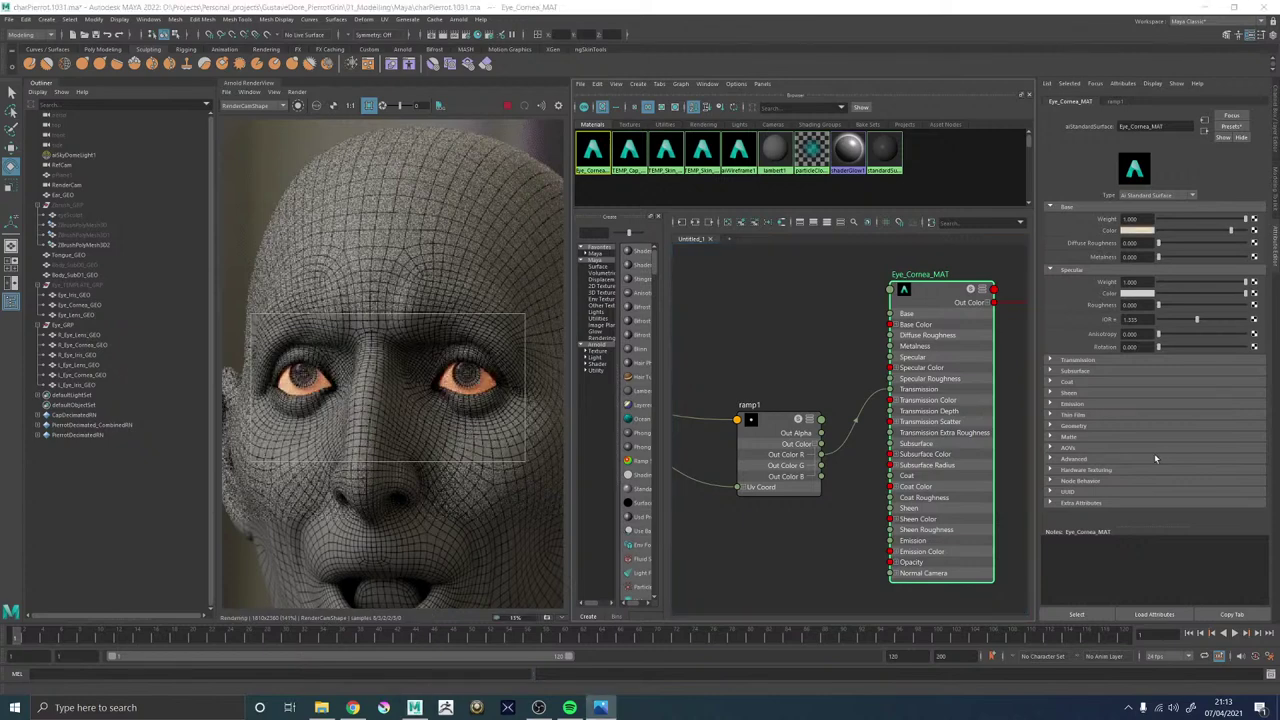
Mute Eye_Cornea_MAT's base colour to a pale off-white with a value of about 0.79 and very low saturation.
left_click(1144, 232)
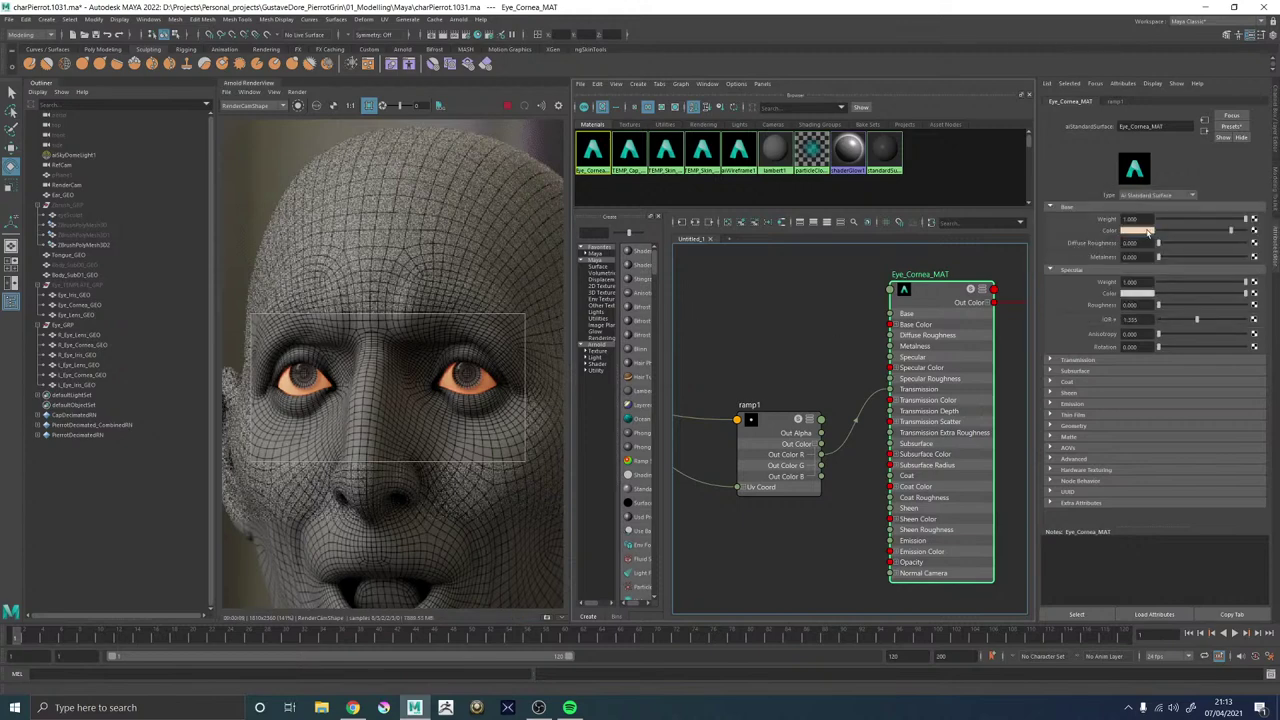
left_click(1136, 232)
left_click_drag(1118, 272, 1098, 271)
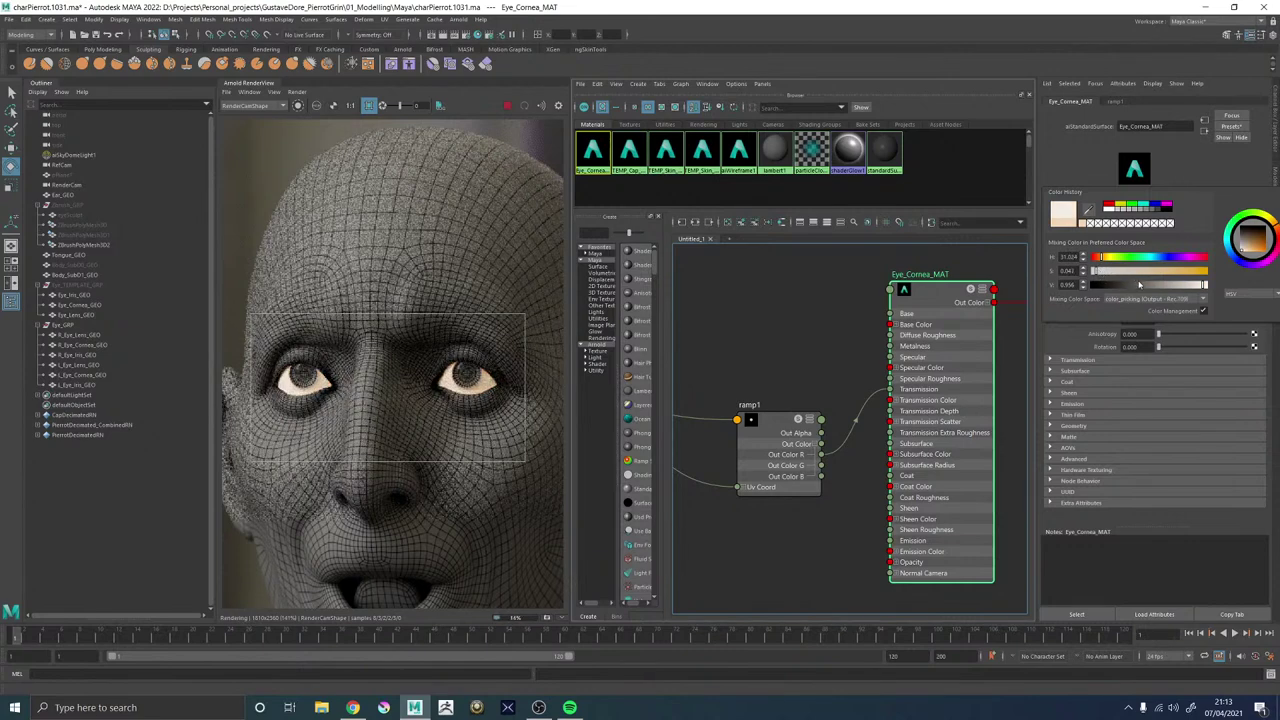
left_click(1140, 286)
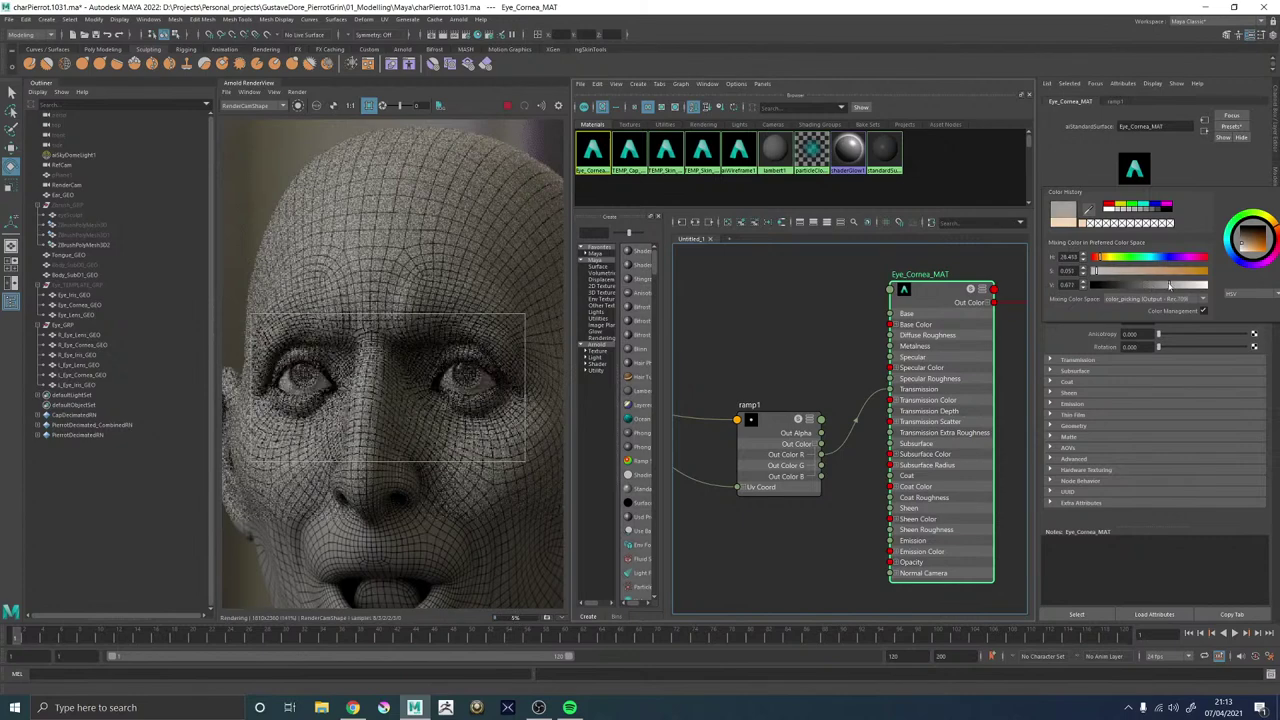
left_click(1176, 287)
left_click_drag(1176, 287, 1182, 287)
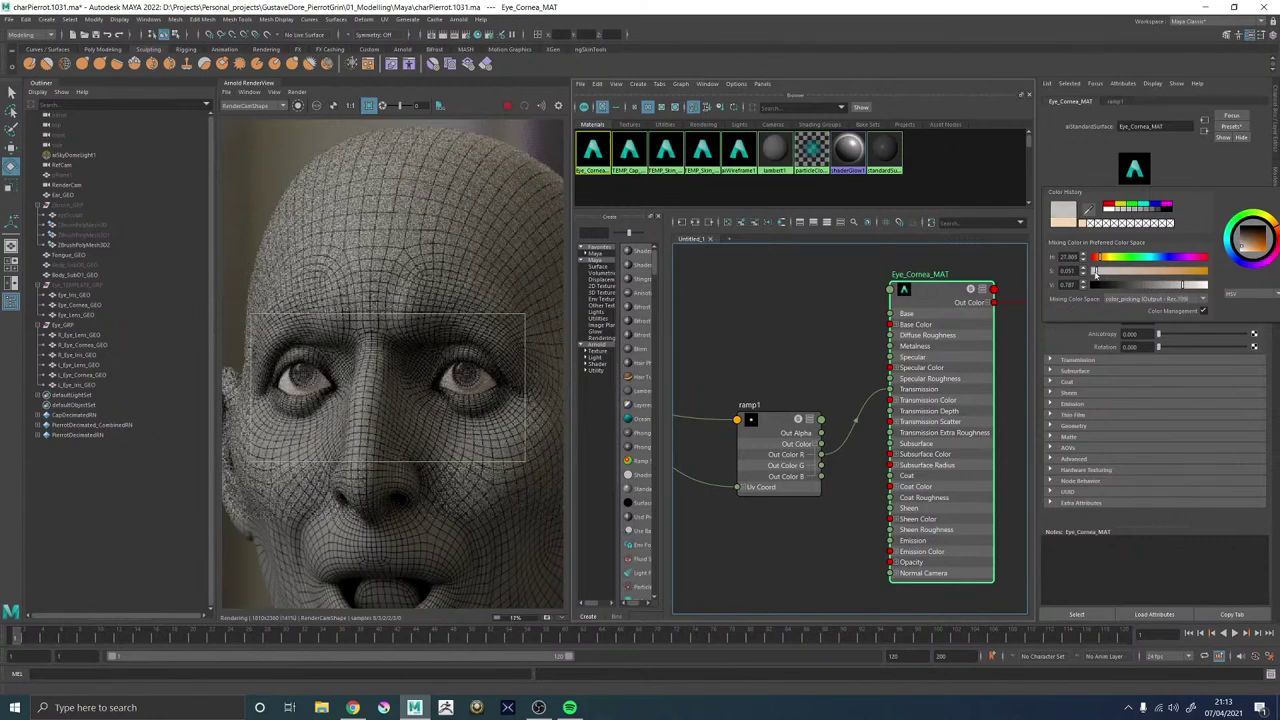
left_click_drag(1095, 272, 1093, 272)
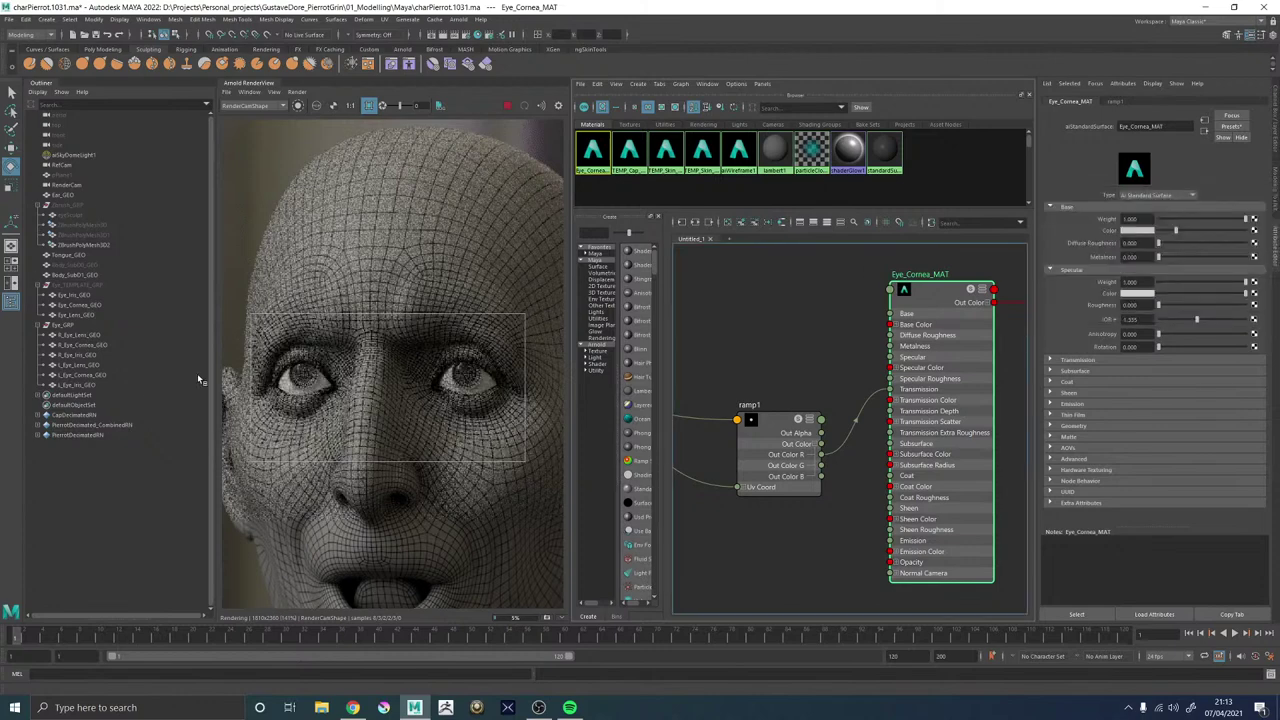
Assign a new aiFlat material to R_Eye_Lens_GEO and L_Eye_Lens_GEO.
scroll(379, 324, "down", 5)
scroll(407, 328, "up", 5)
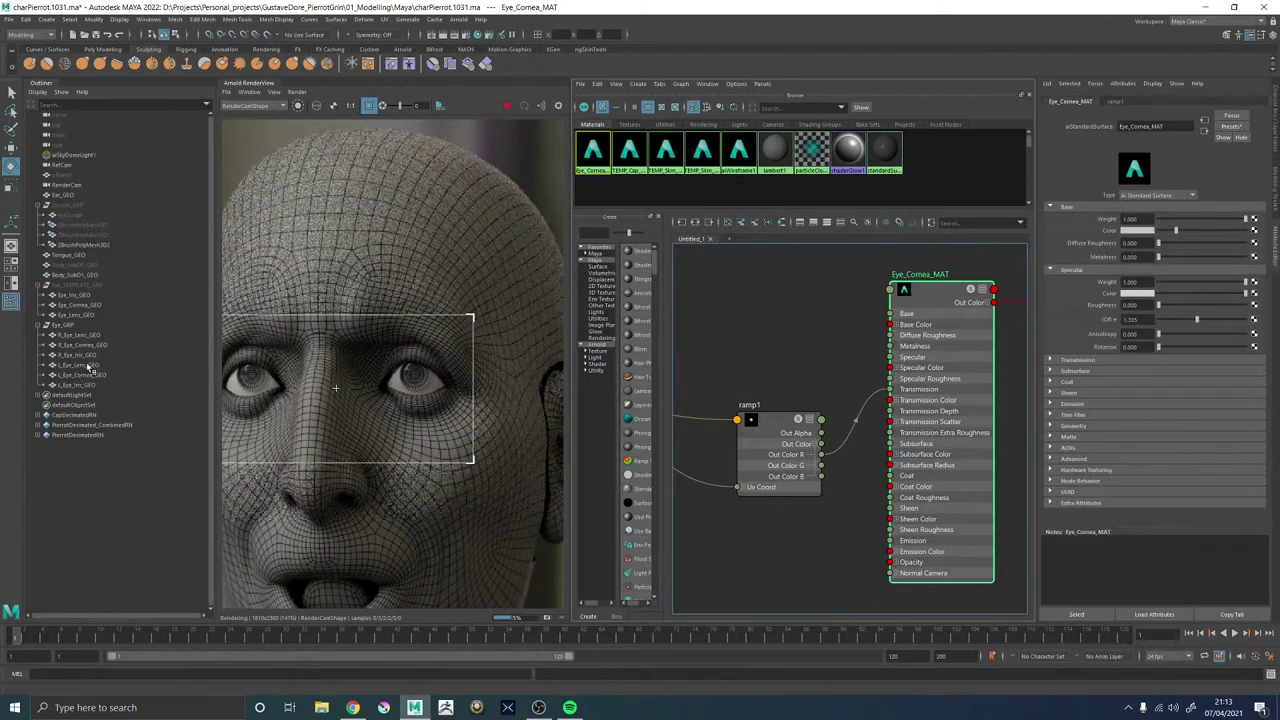
left_click(87, 366)
left_click(95, 338)
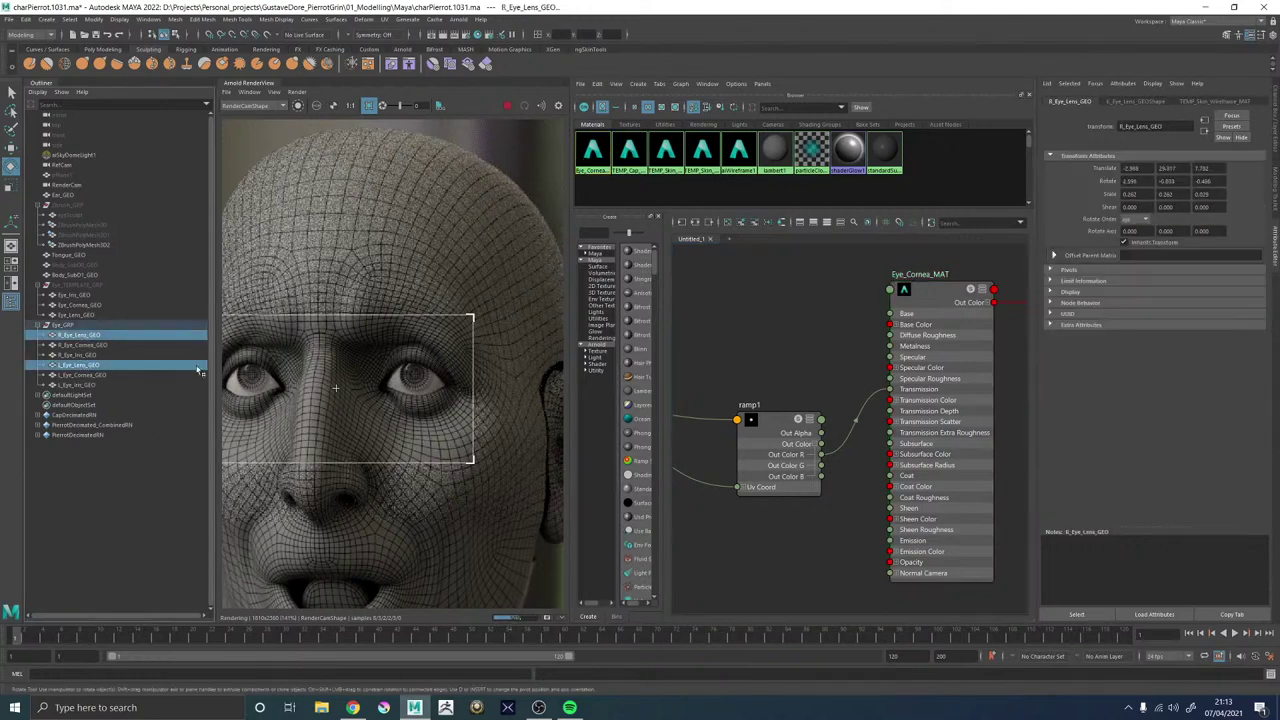
right_click(760, 316)
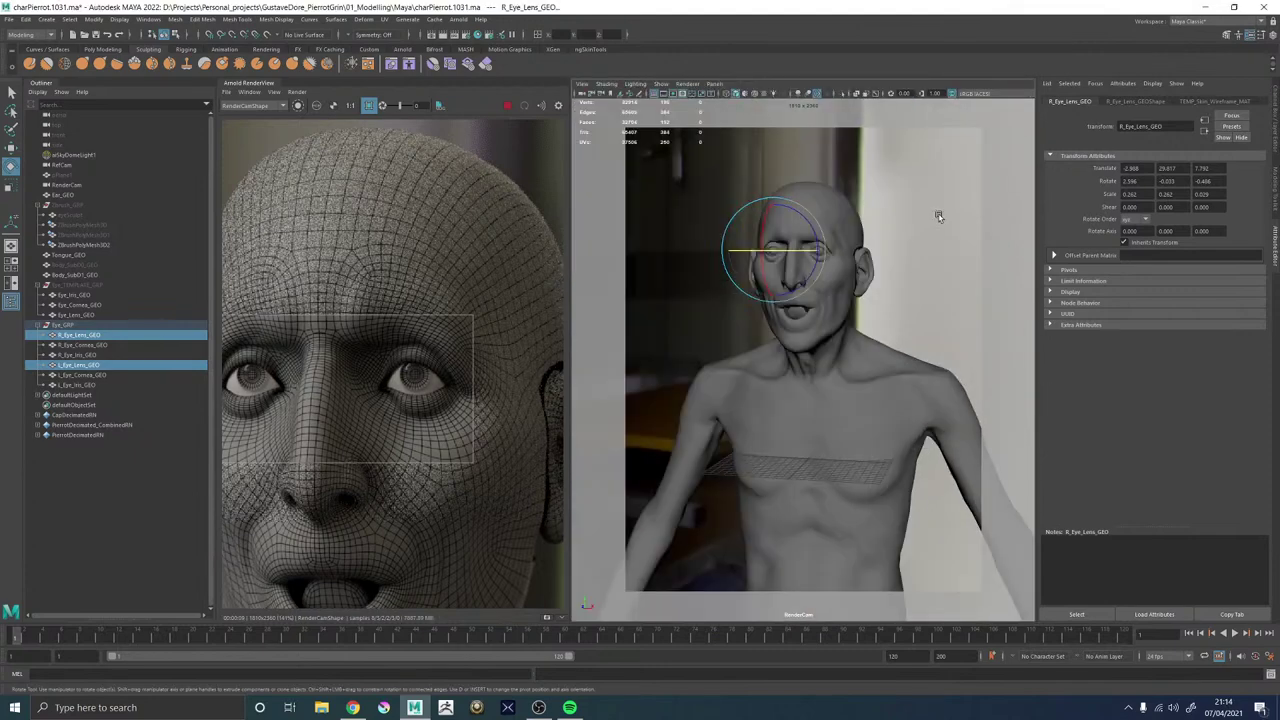
right_click_drag(938, 216, 936, 470)
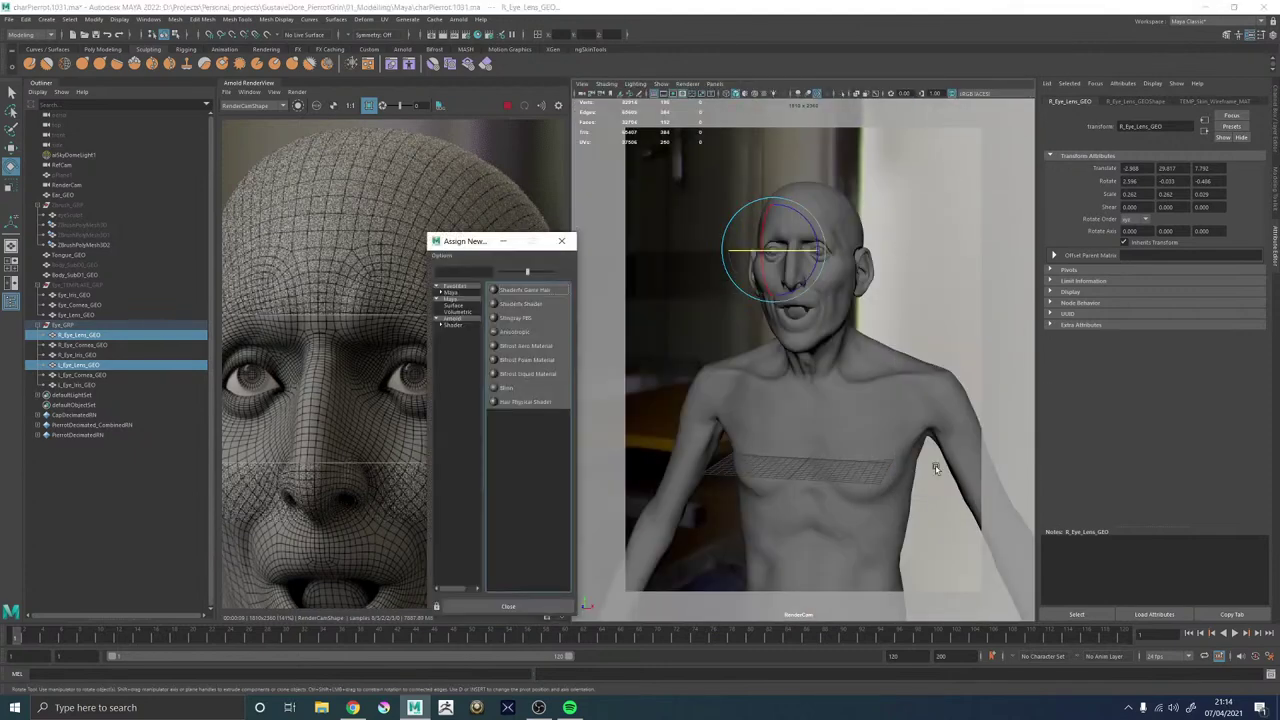
left_click(458, 326)
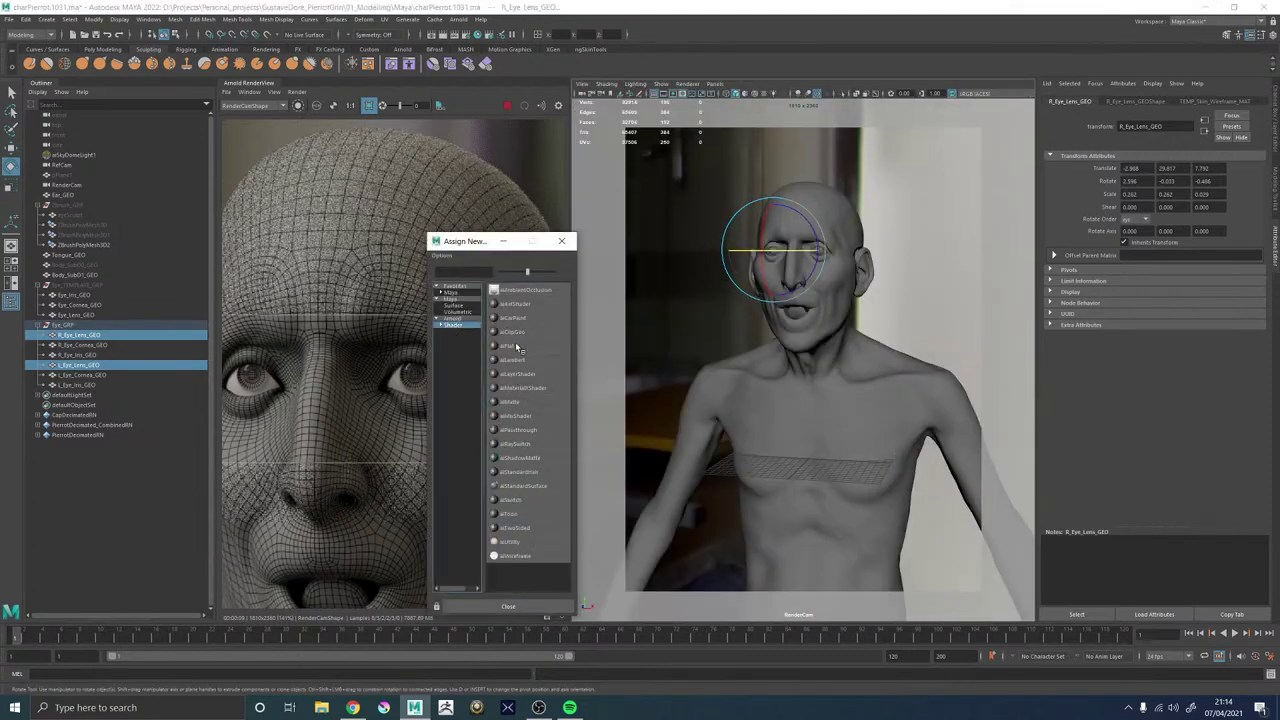
left_click(510, 346)
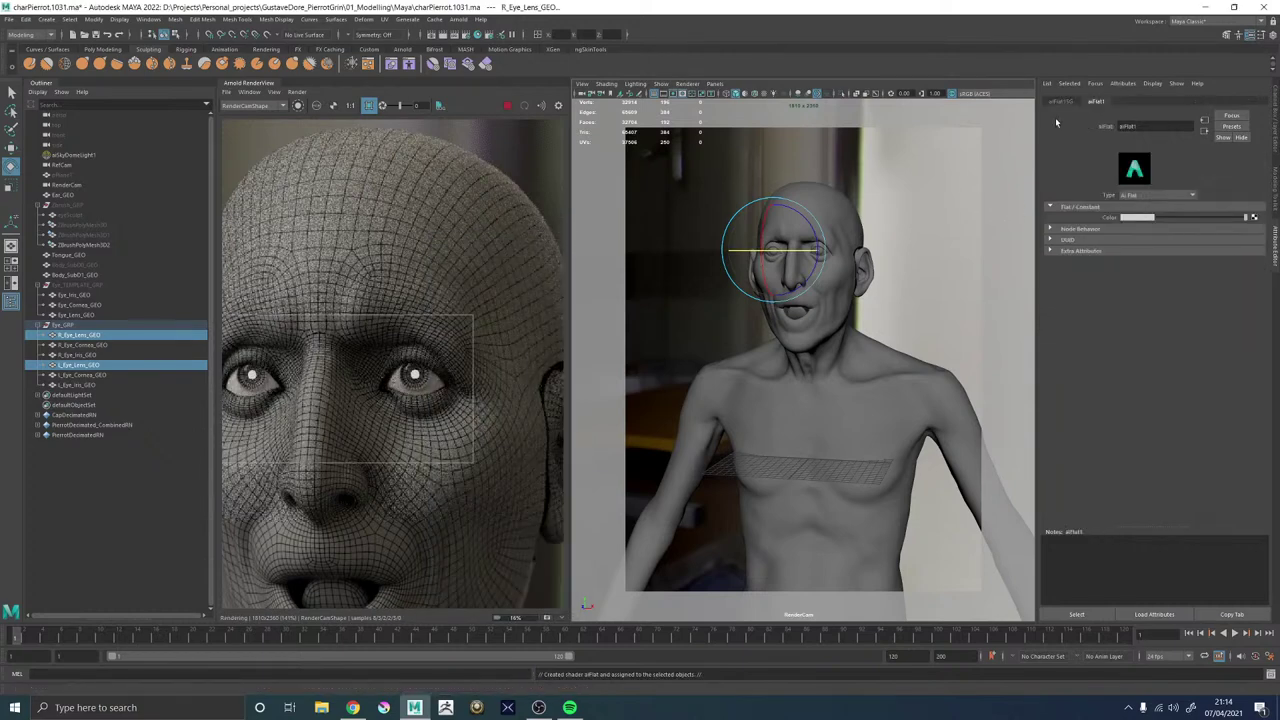
Rename the lenses' flat material to Eye_Lens_MAT and set its colour to black.
left_click_drag(1152, 127, 1090, 126)
type("Eye_Lens_MAT")
key("Return")
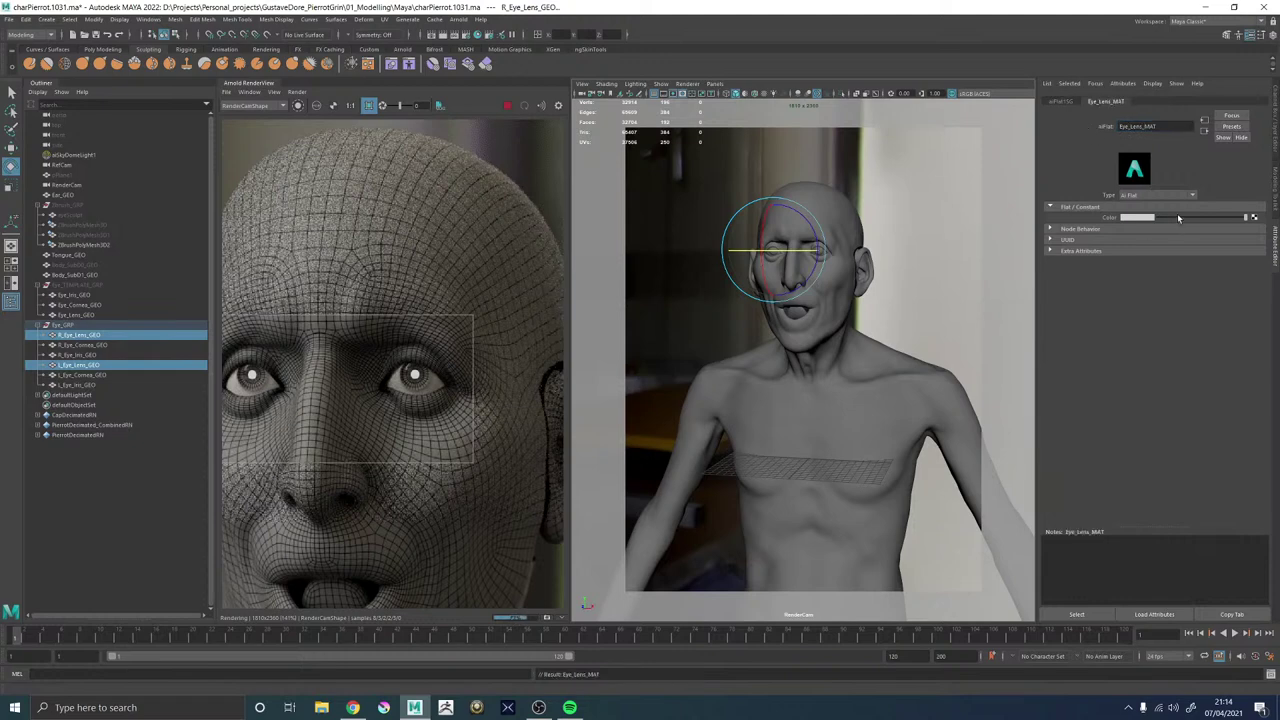
left_click_drag(1178, 218, 1158, 218)
scroll(358, 398, "down", 3)
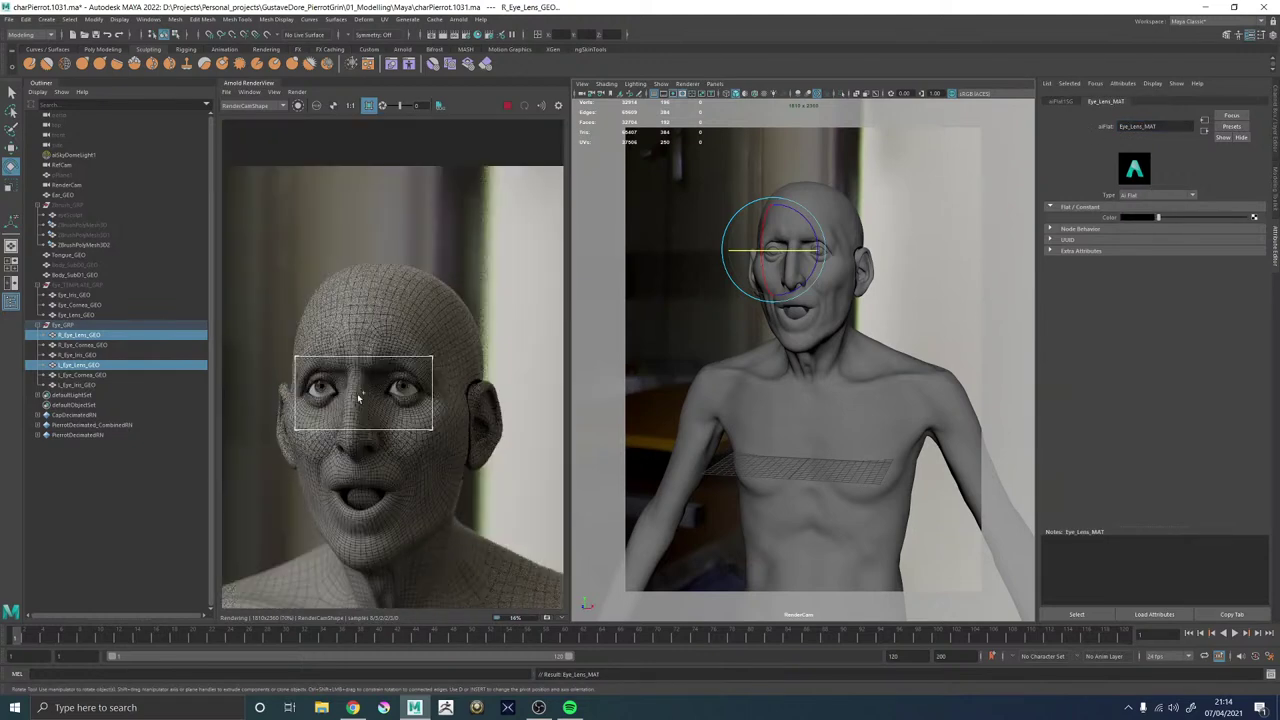
scroll(358, 398, "up", 2)
scroll(345, 390, "up", 2)
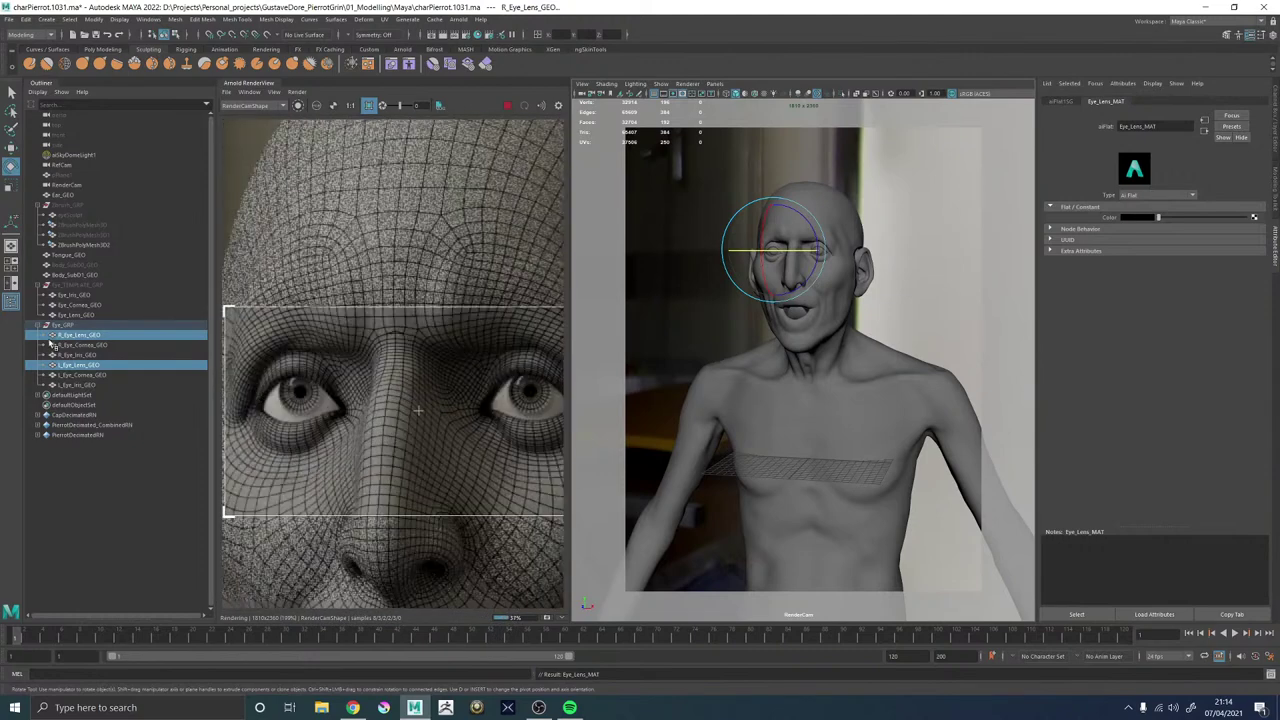
Graph the shading networks of Body_SubD1_GEO and L_Eye_Cornea_GEO together in the Hypershade.
left_click(833, 280)
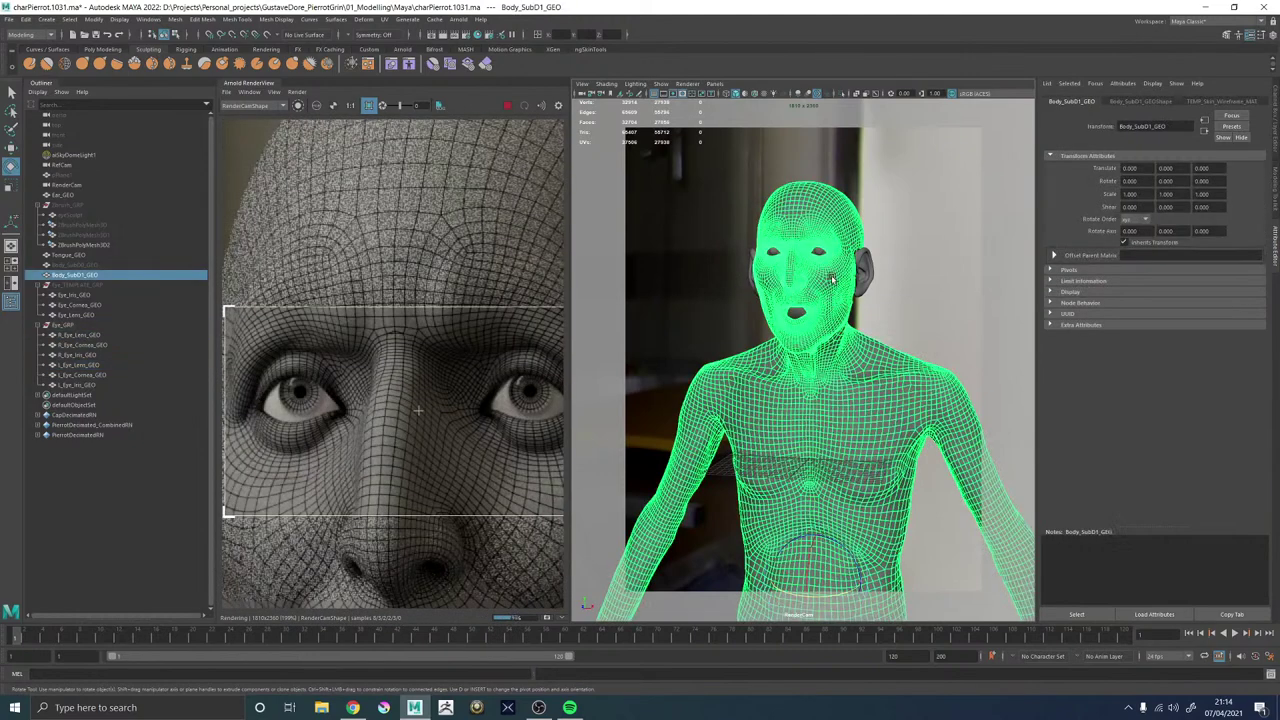
left_click(821, 256)
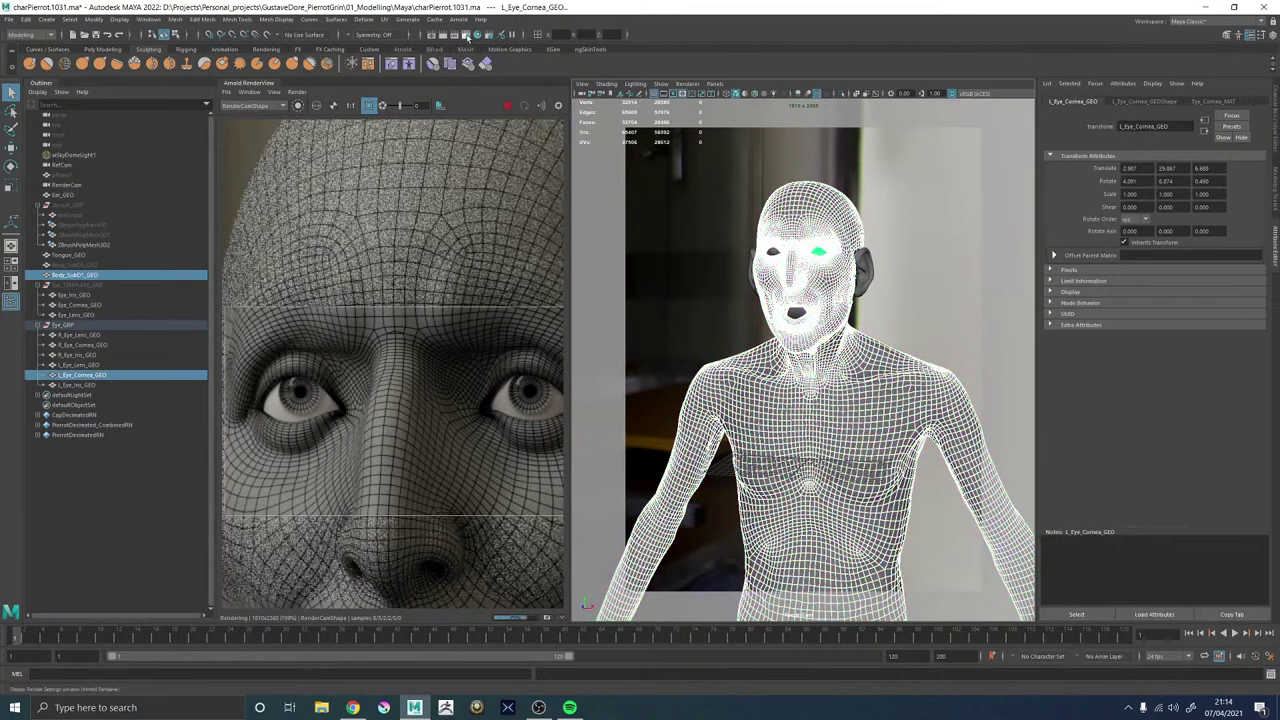
key("space")
key("space")
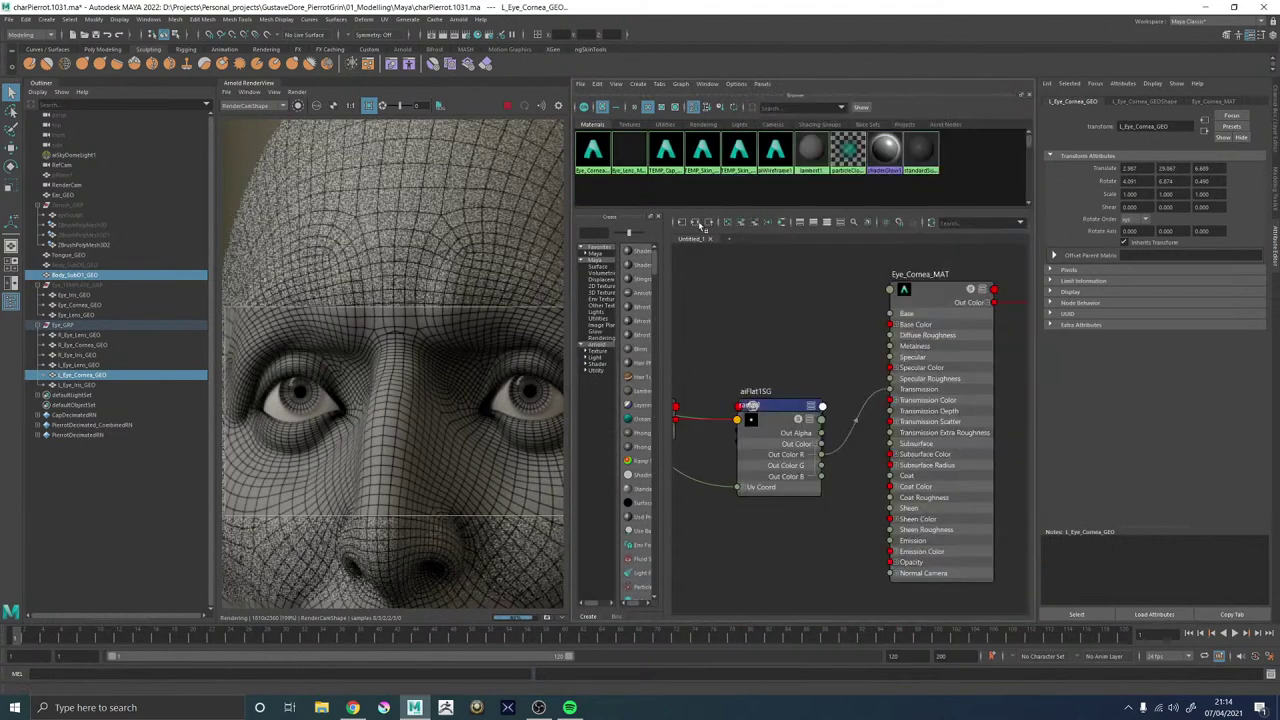
left_click(695, 223)
left_click(852, 352)
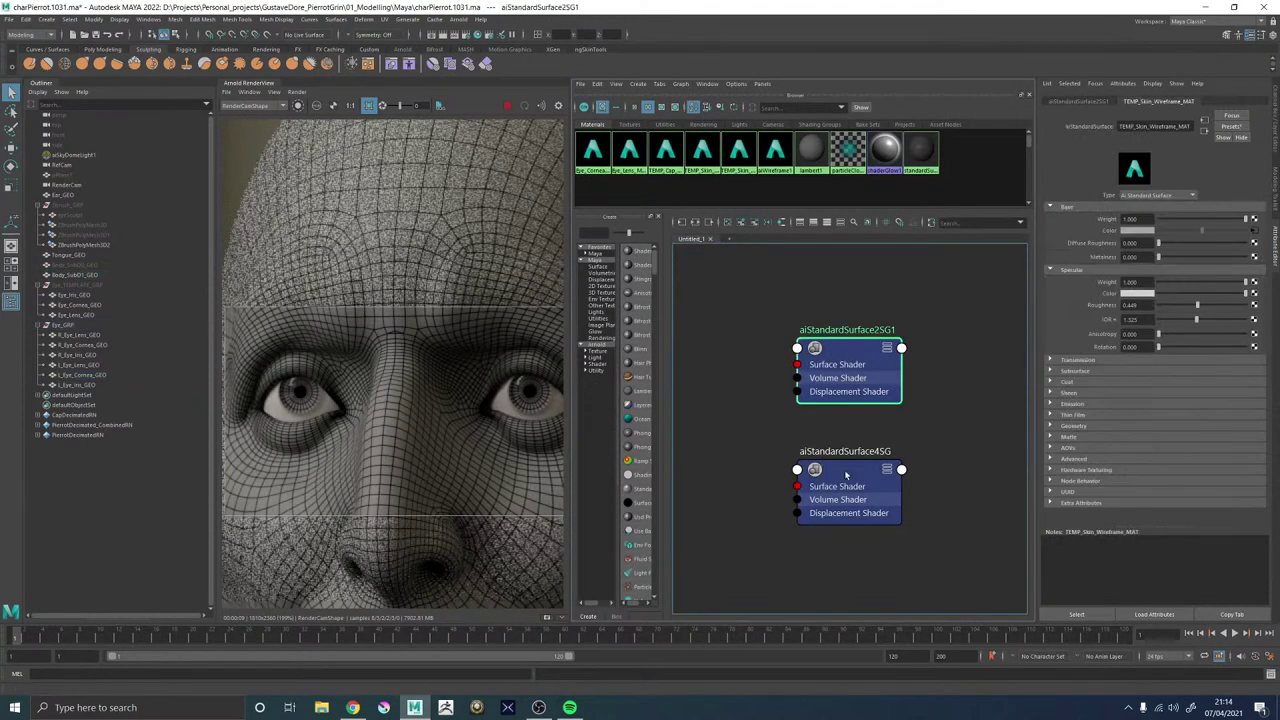
left_click(694, 222)
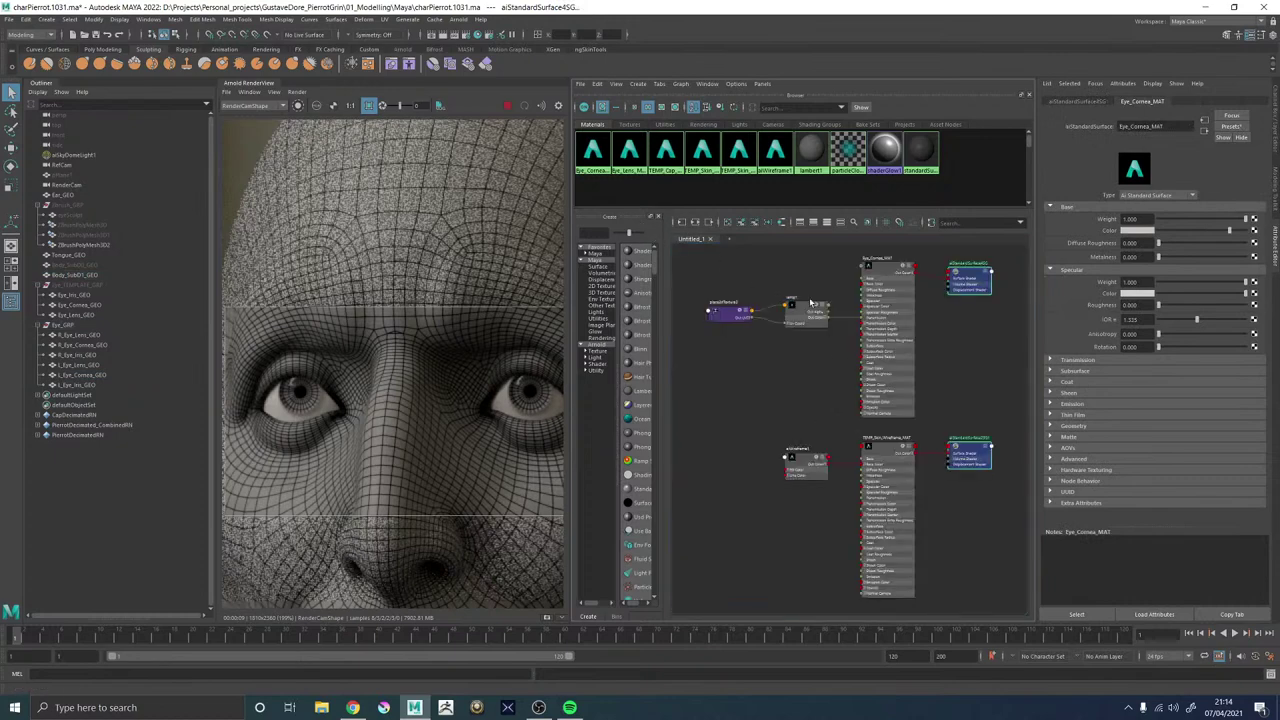
Connect aiWireframe1's Out Color to Eye_Cornea_MAT's Base Color.
scroll(810, 300, "up", 3)
left_click_drag(838, 521, 884, 275)
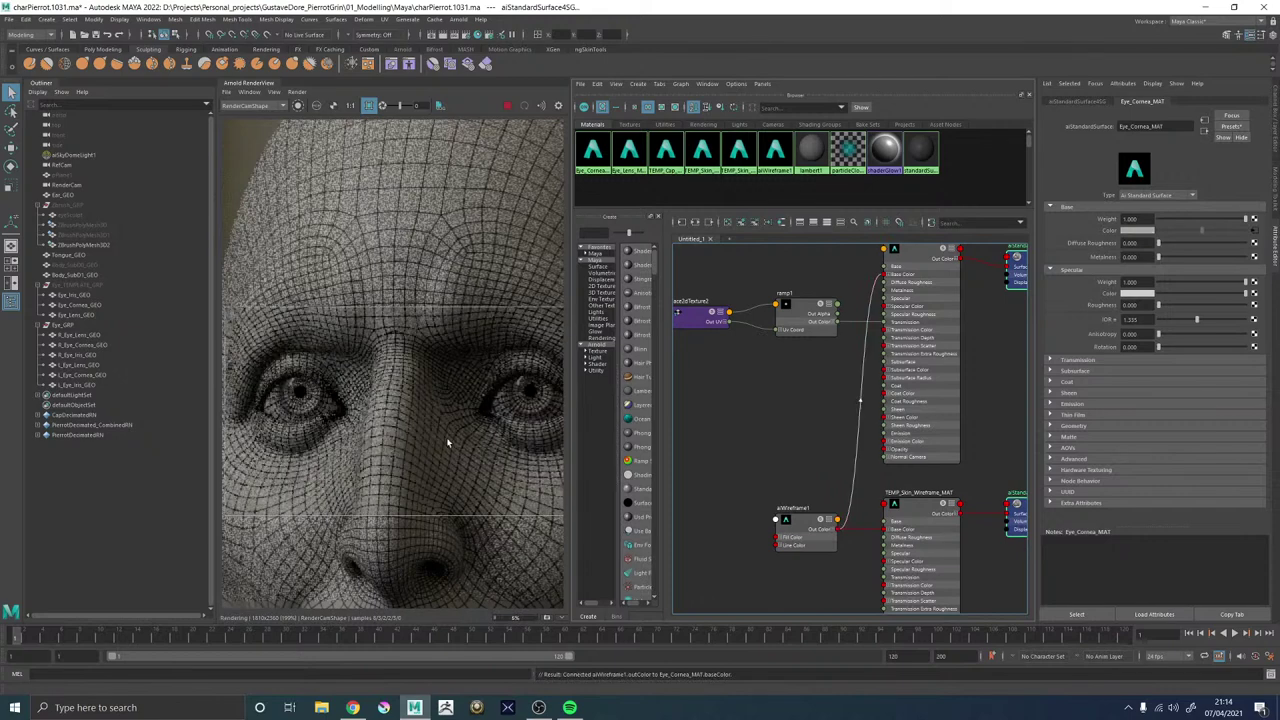
scroll(438, 427, "down", 3)
scroll(510, 432, "up", 4)
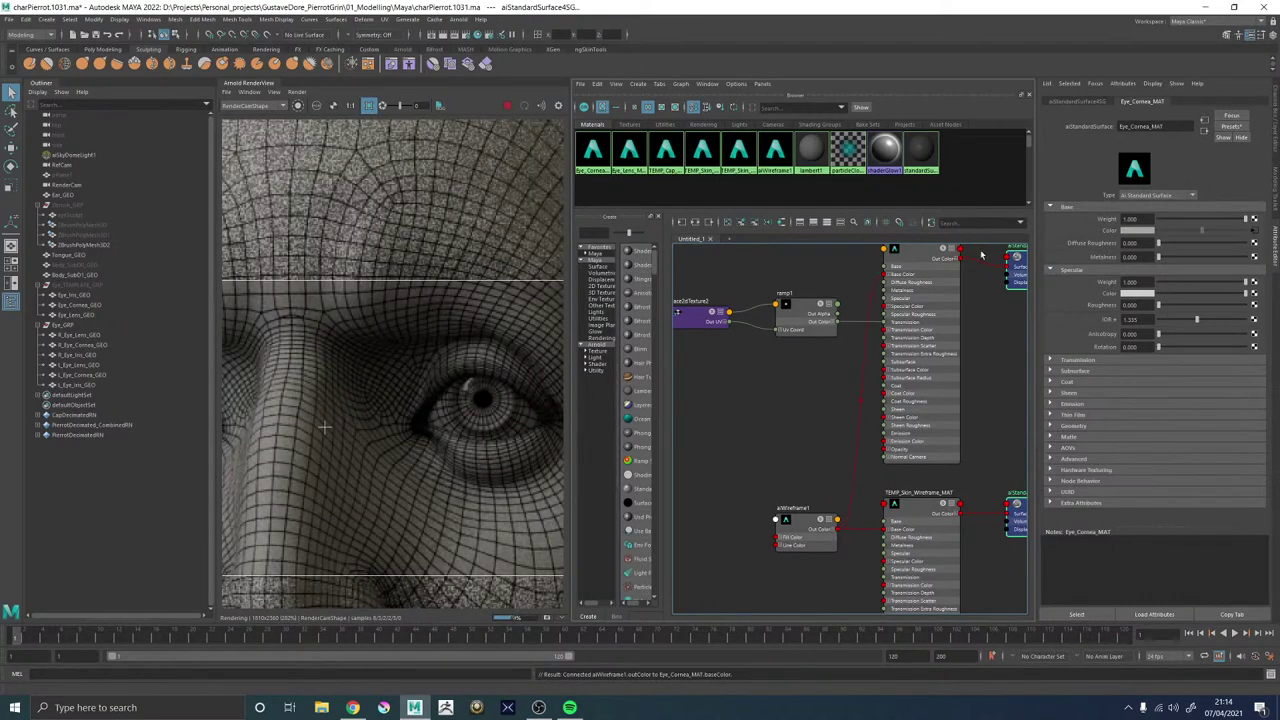
Enable Caustics in Eye_Cornea_MAT's advanced attributes and check both eyes in the render.
middle_click_drag(801, 411, 745, 484, "alt")
left_click(905, 356)
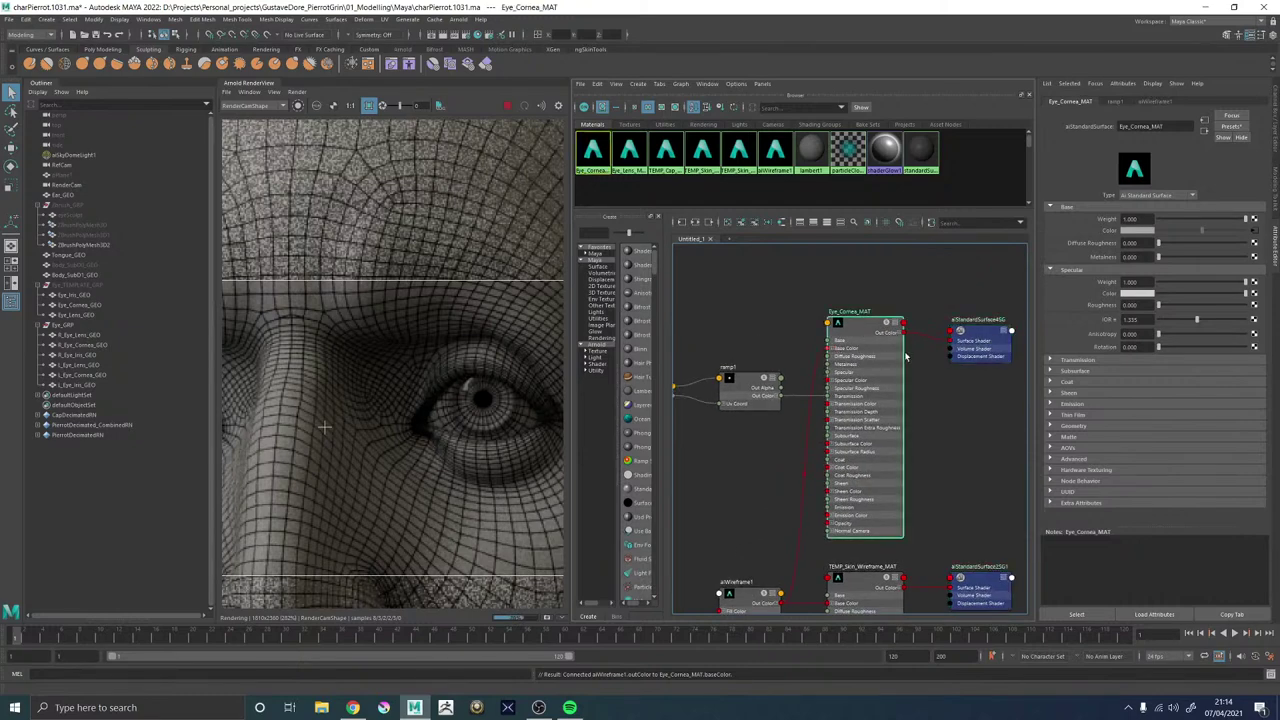
left_click(1085, 457)
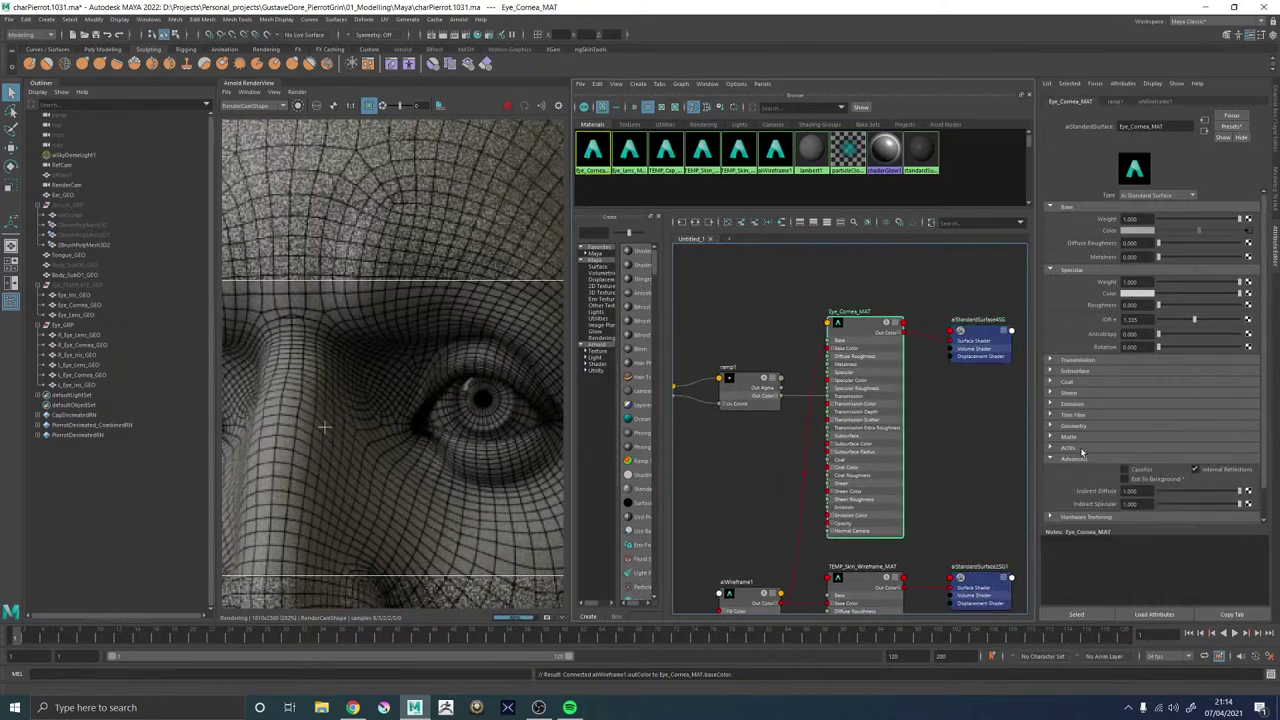
scroll(1085, 457, "down", 1)
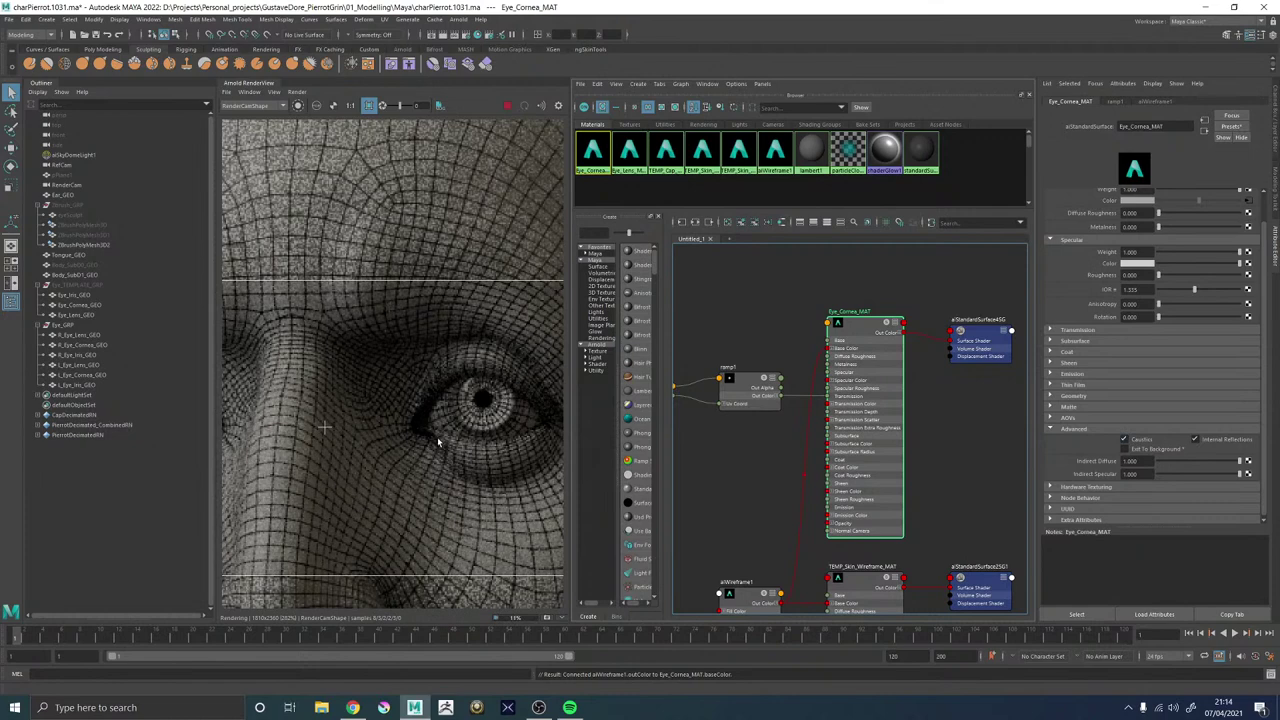
scroll(414, 436, "down", 4)
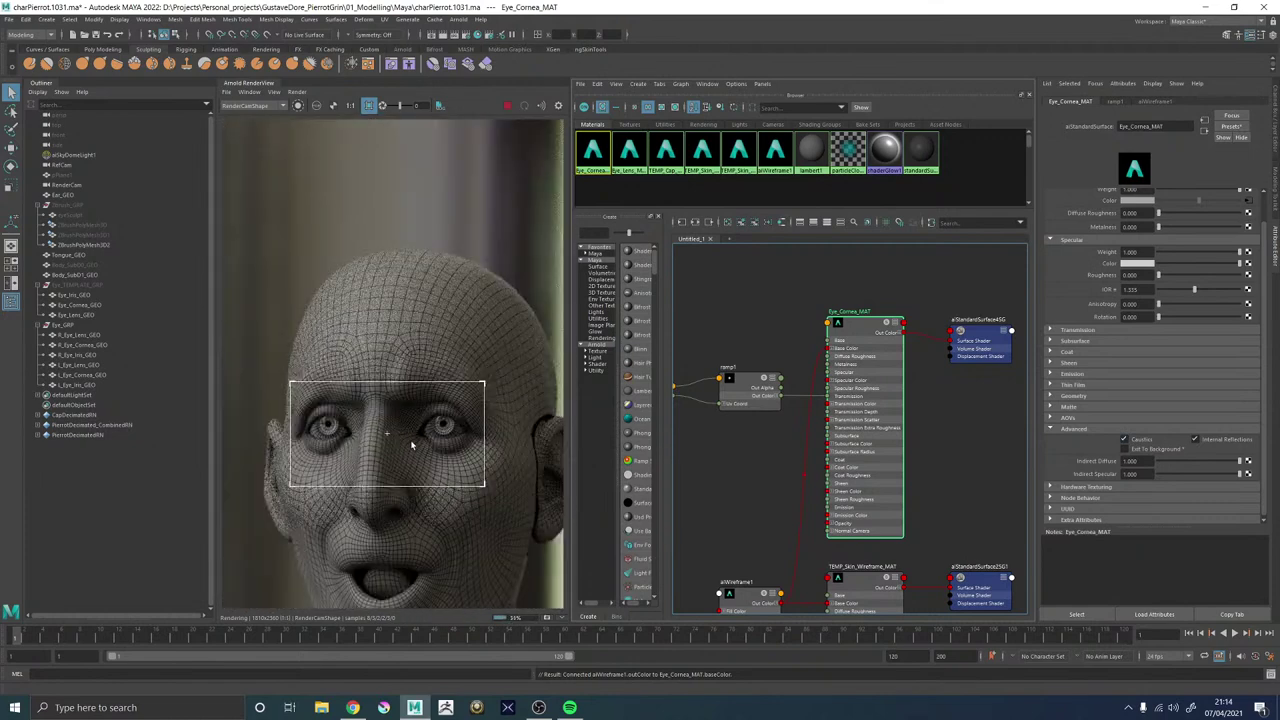
scroll(411, 447, "down", 2)
scroll(430, 457, "up", 3)
scroll(280, 410, "up", 3)
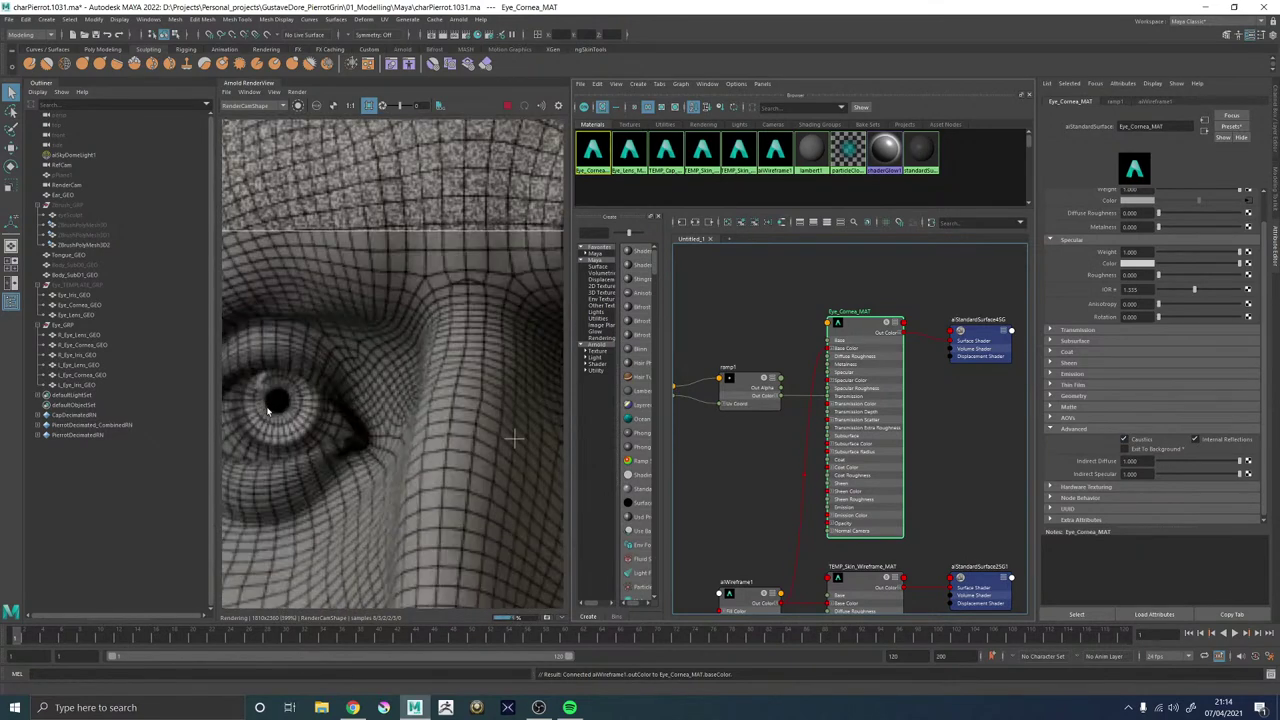
scroll(275, 412, "down", 4)
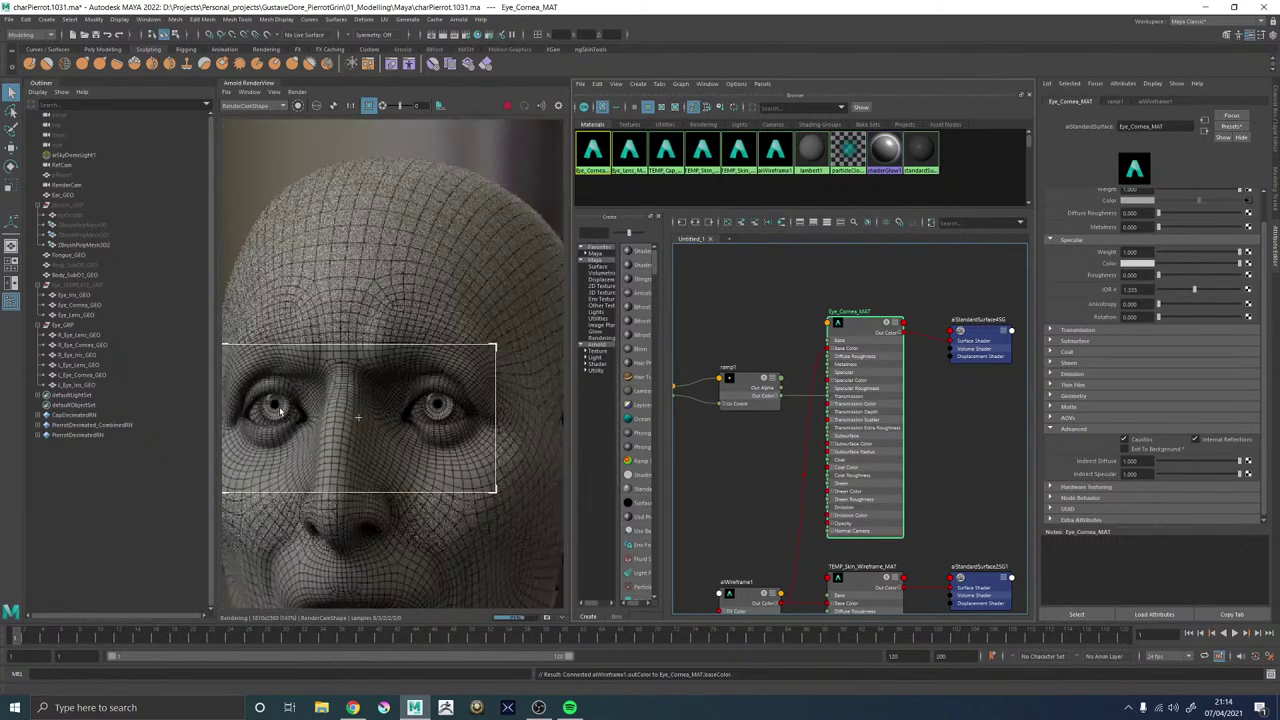
Set ramp1's light stop to a near-white colour with colour management off and saturation 0, checking the eye in the render.
left_click(748, 385)
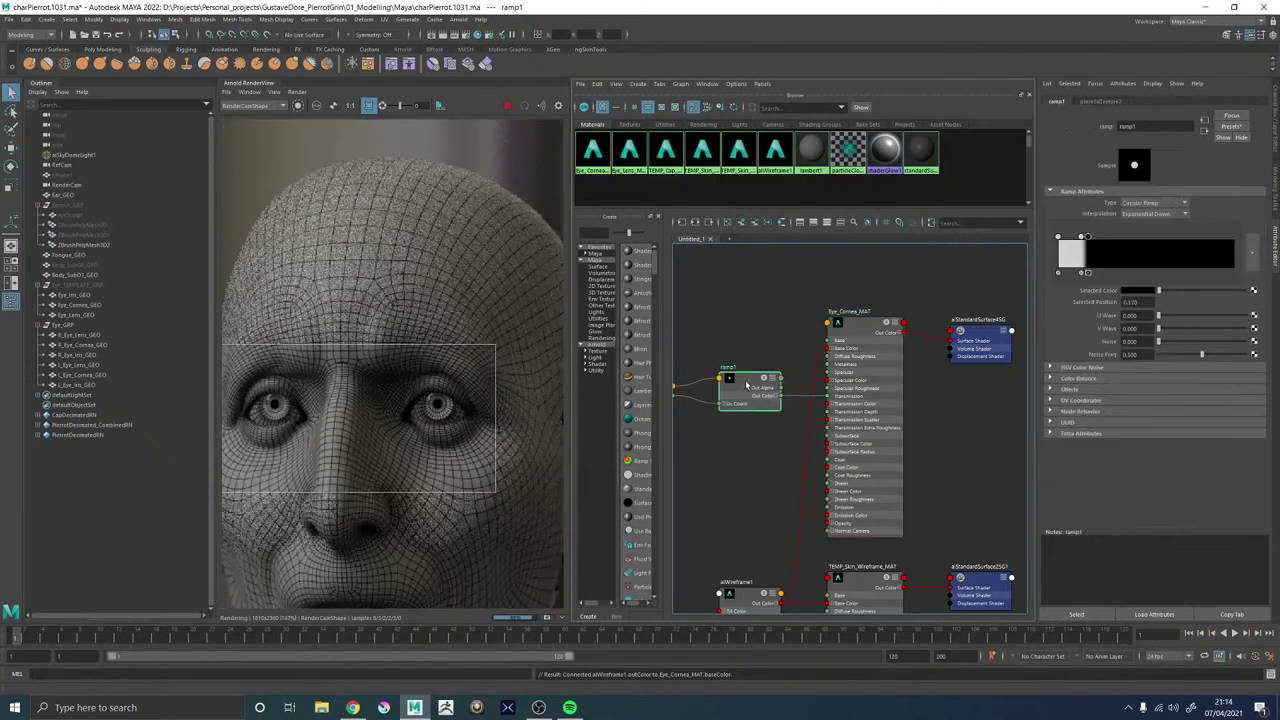
left_click(1080, 237)
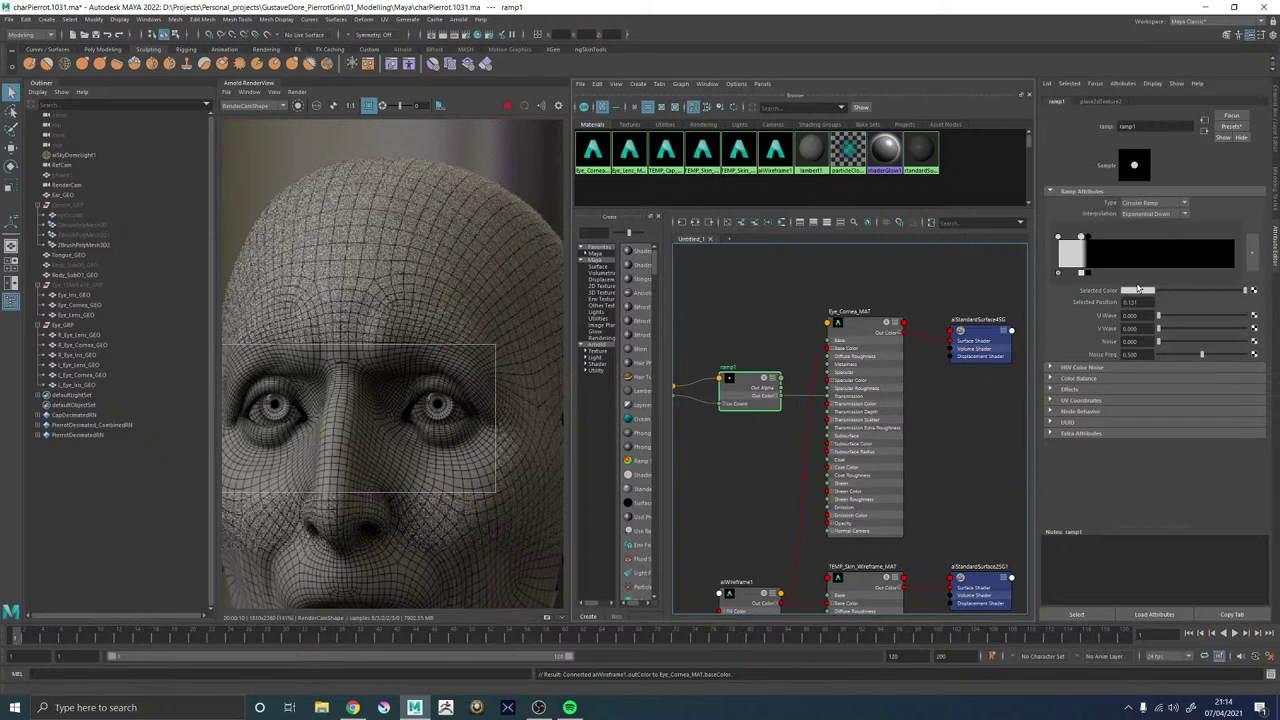
left_click(1142, 291)
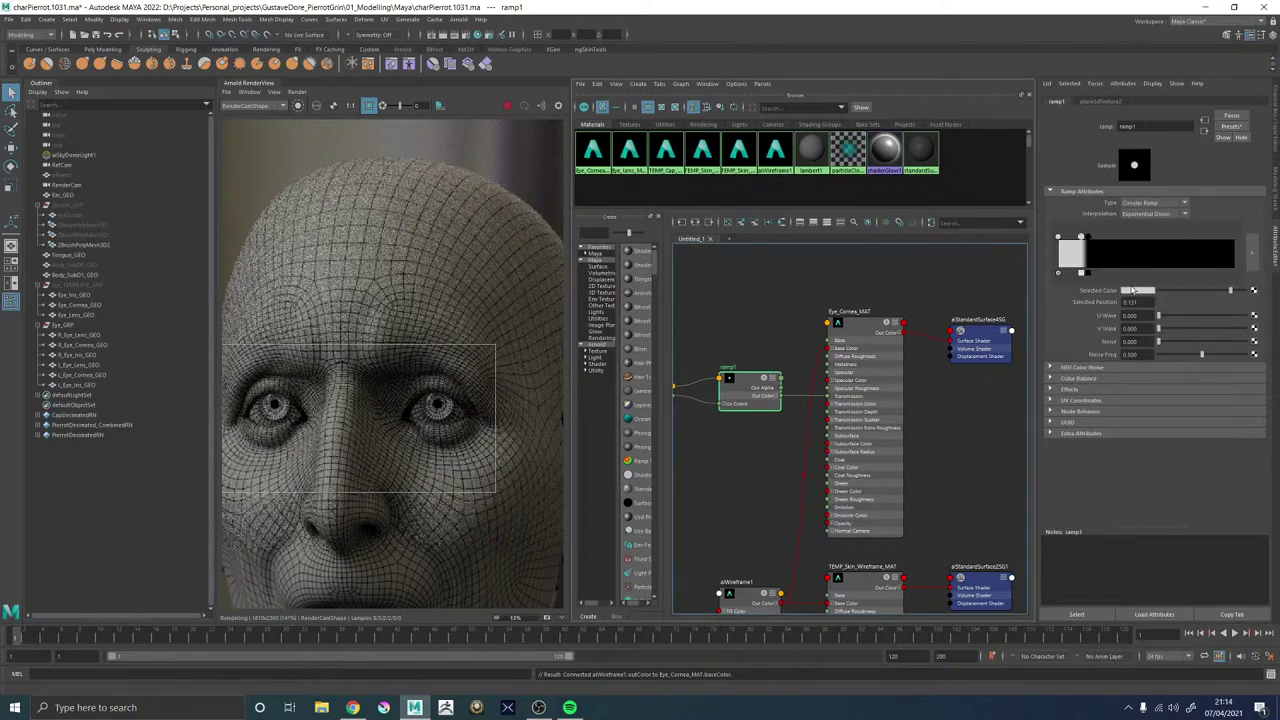
left_click(1138, 291)
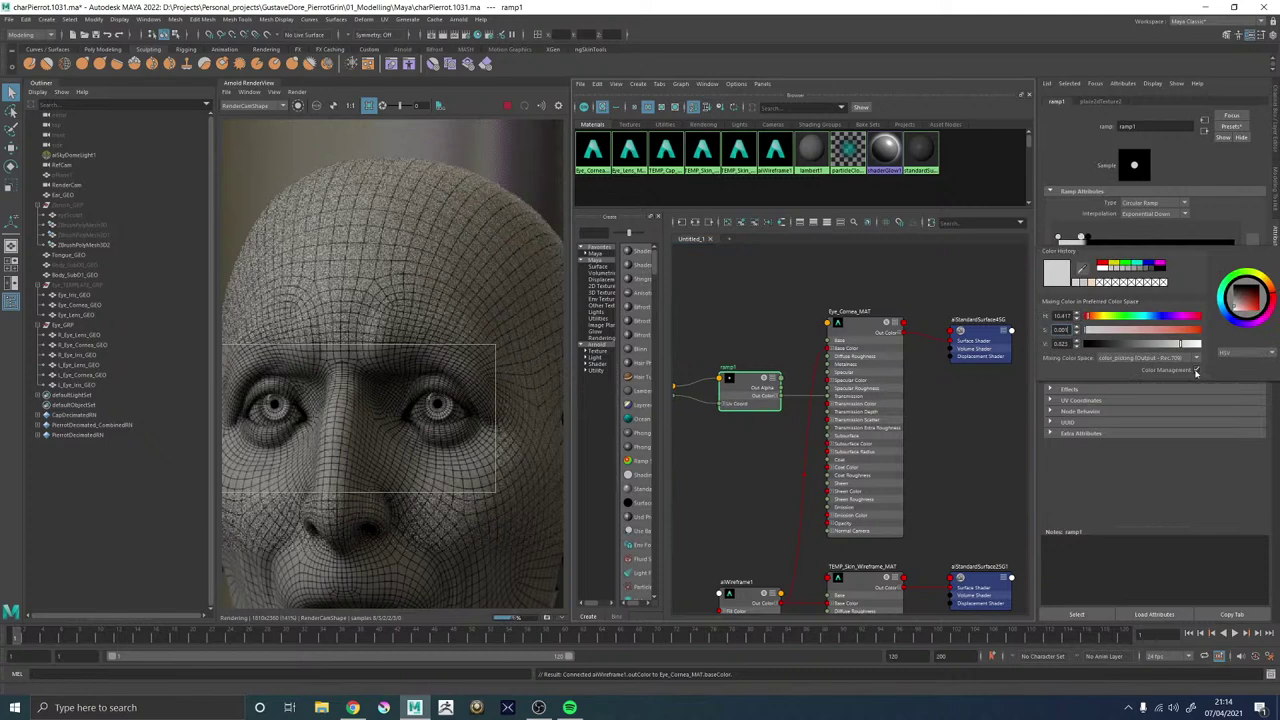
left_click(1195, 370)
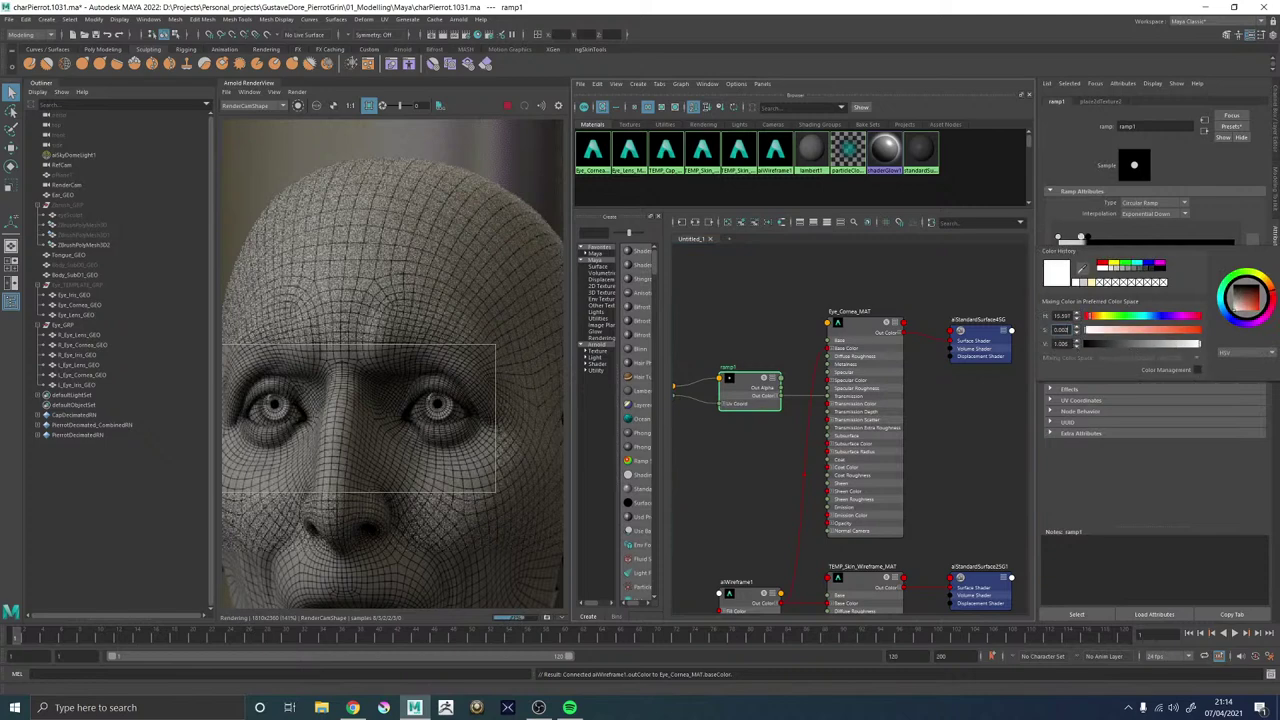
key("Tab")
type("0")
key("Return")
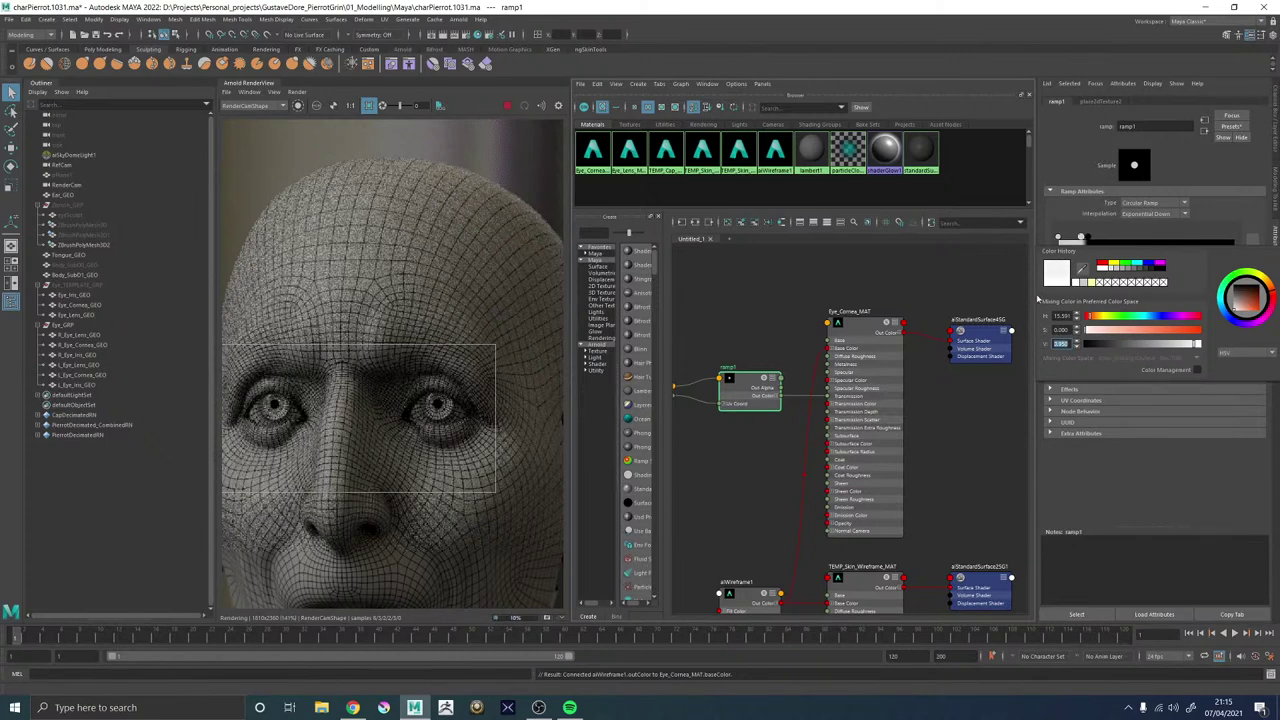
scroll(411, 408, "up", 5)
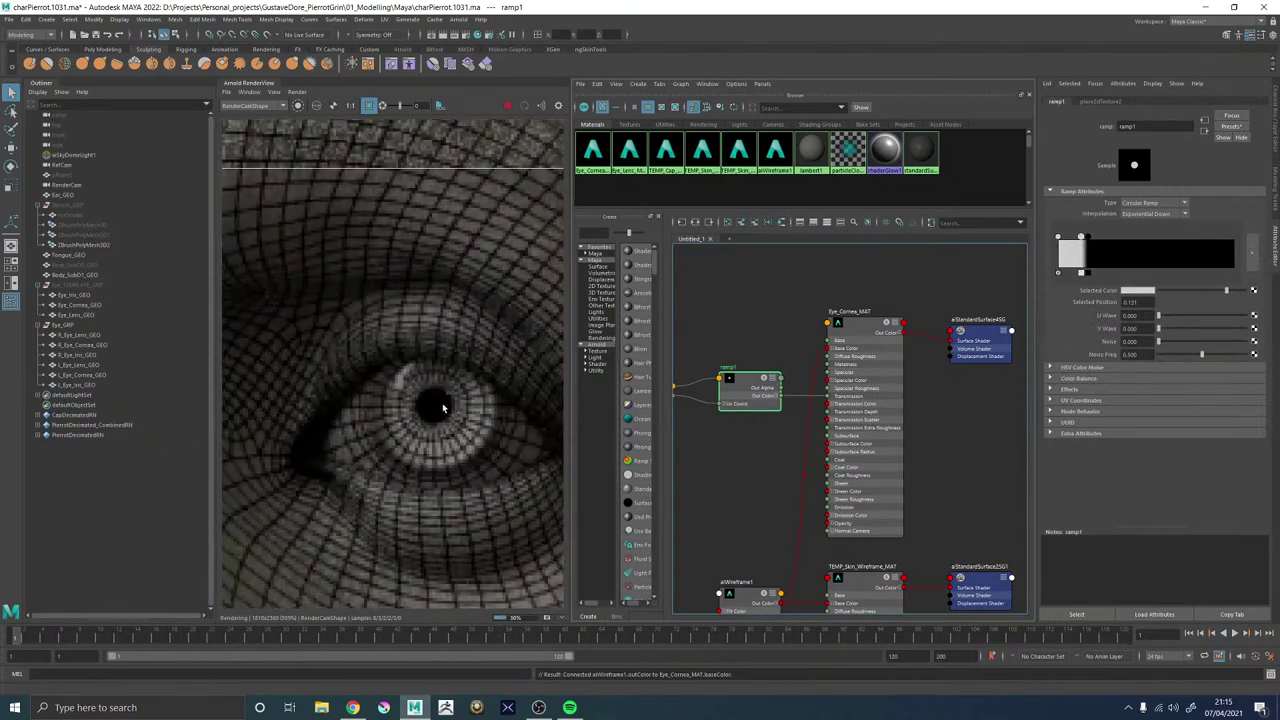
scroll(443, 407, "down", 5)
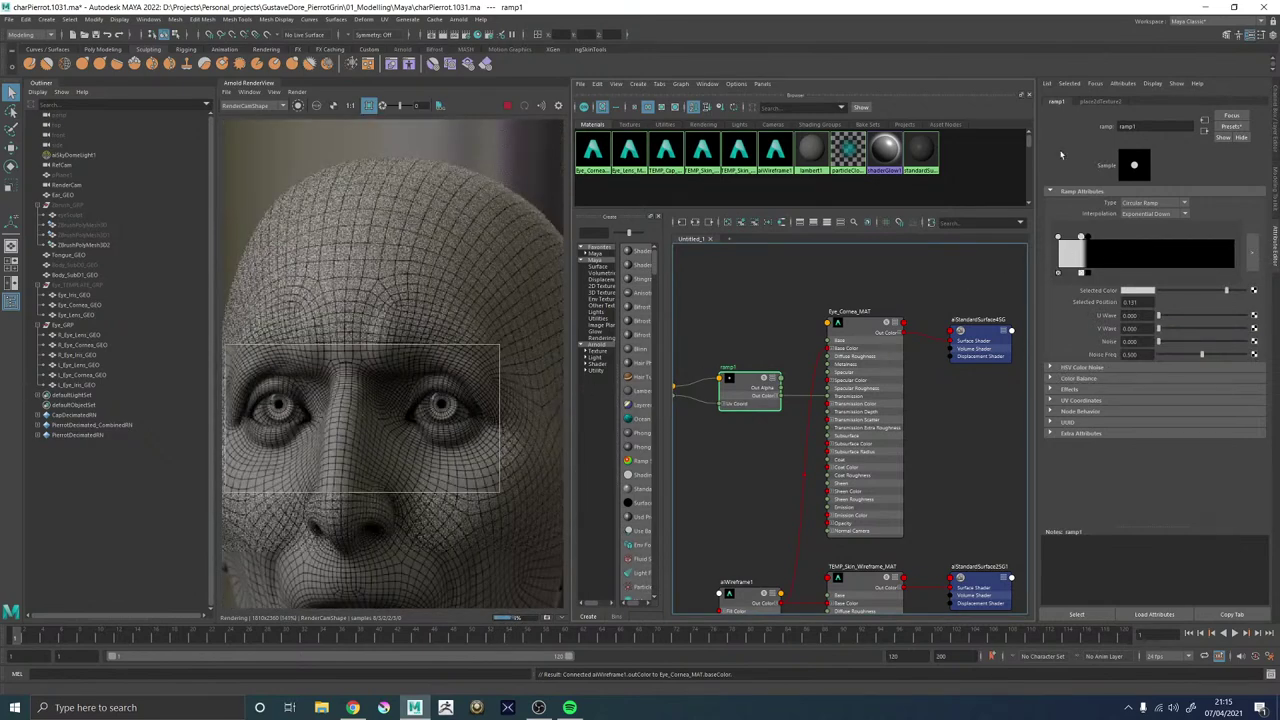
Select Eye_Cornea_MAT and examine how both eyes look in the render, up close and within the whole head.
left_click(858, 331)
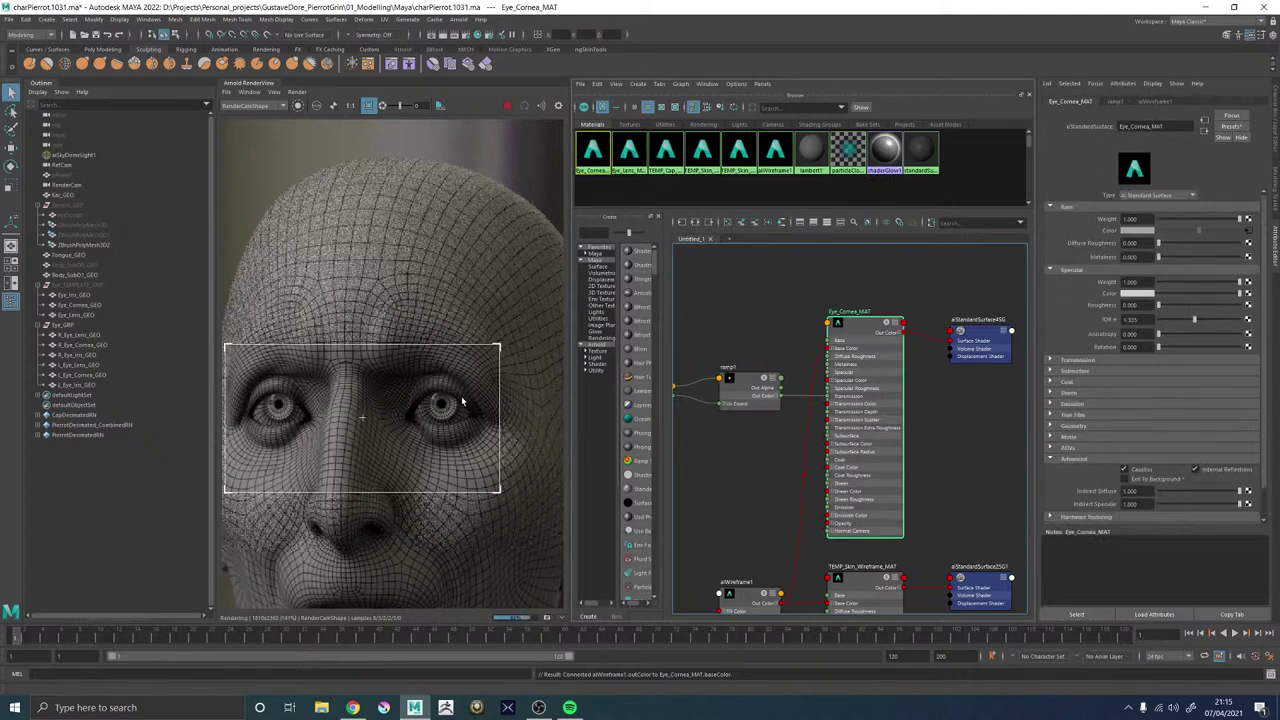
scroll(327, 428, "down", 4)
scroll(343, 443, "up", 8)
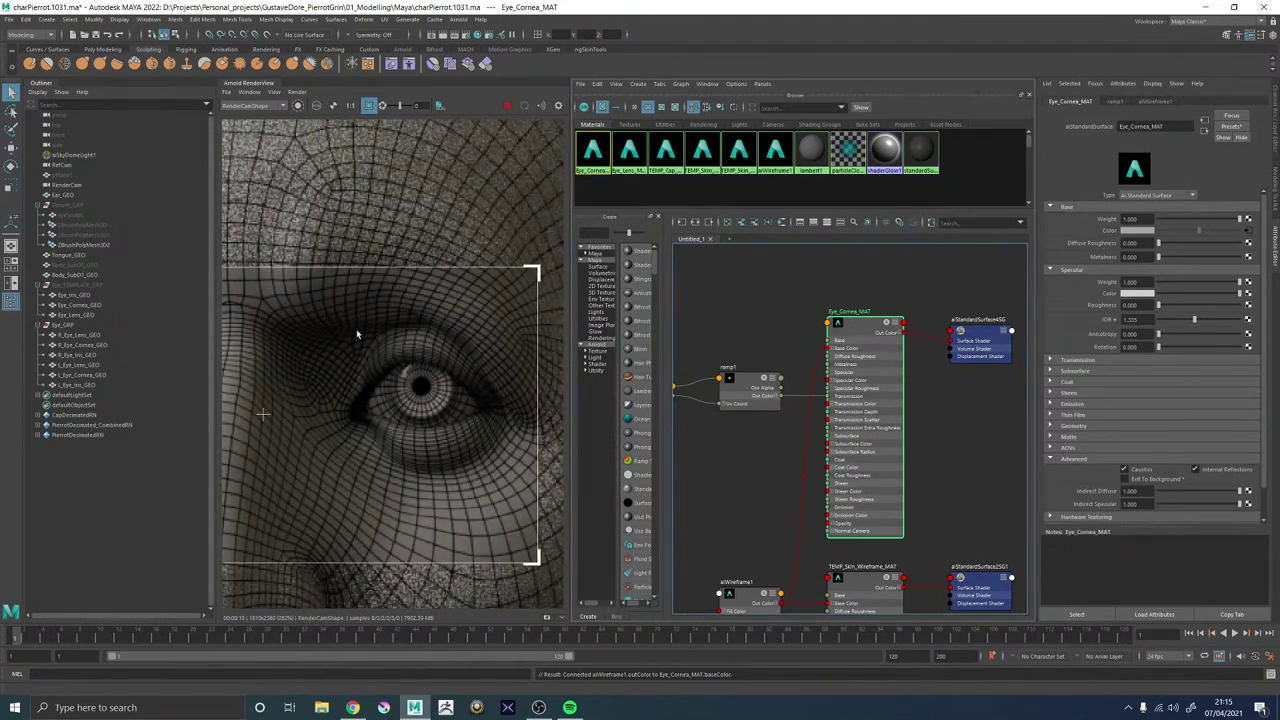
scroll(325, 360, "down", 8)
scroll(310, 368, "down", 2)
scroll(285, 360, "up", 4)
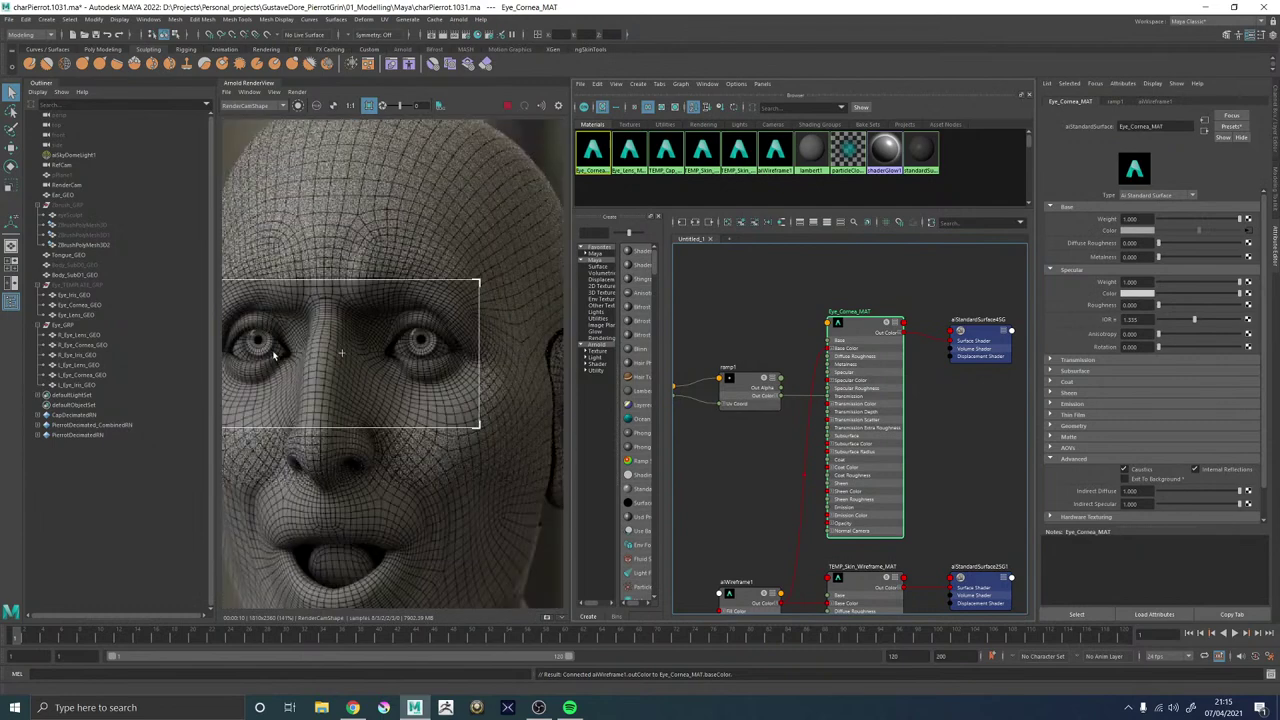
scroll(265, 340, "up", 5)
scroll(262, 338, "down", 8)
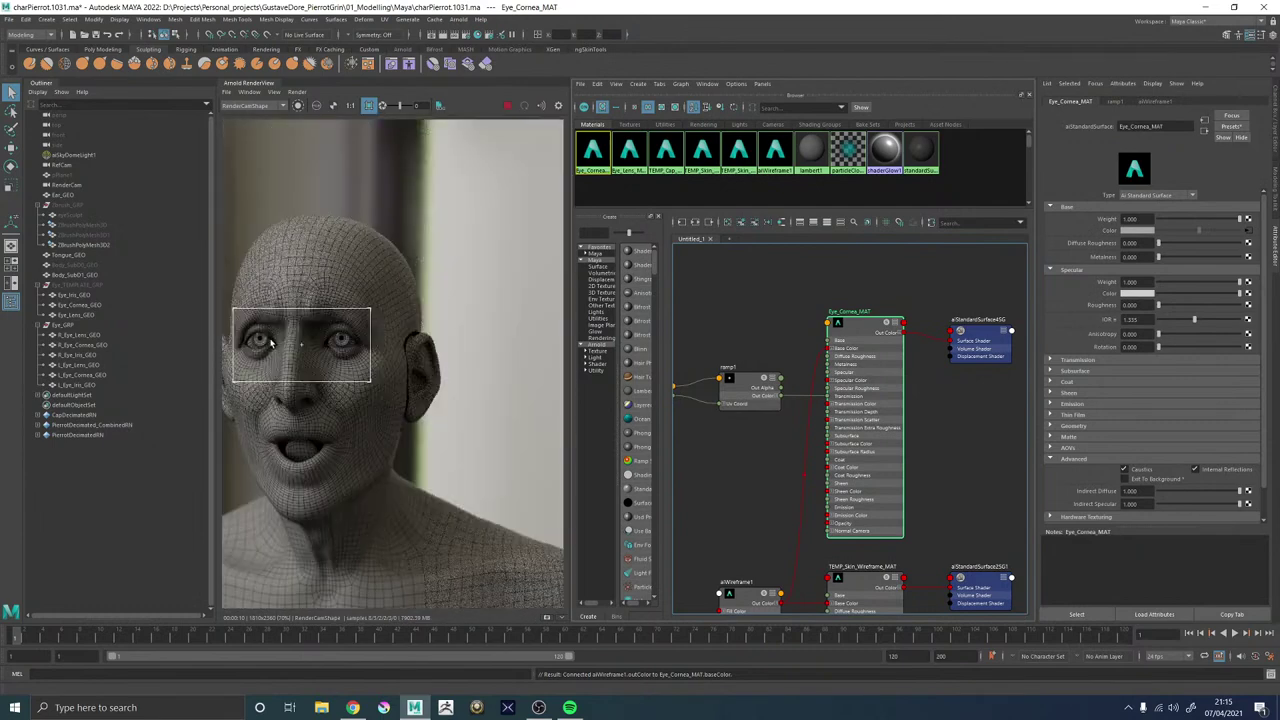
scroll(350, 364, "up", 2)
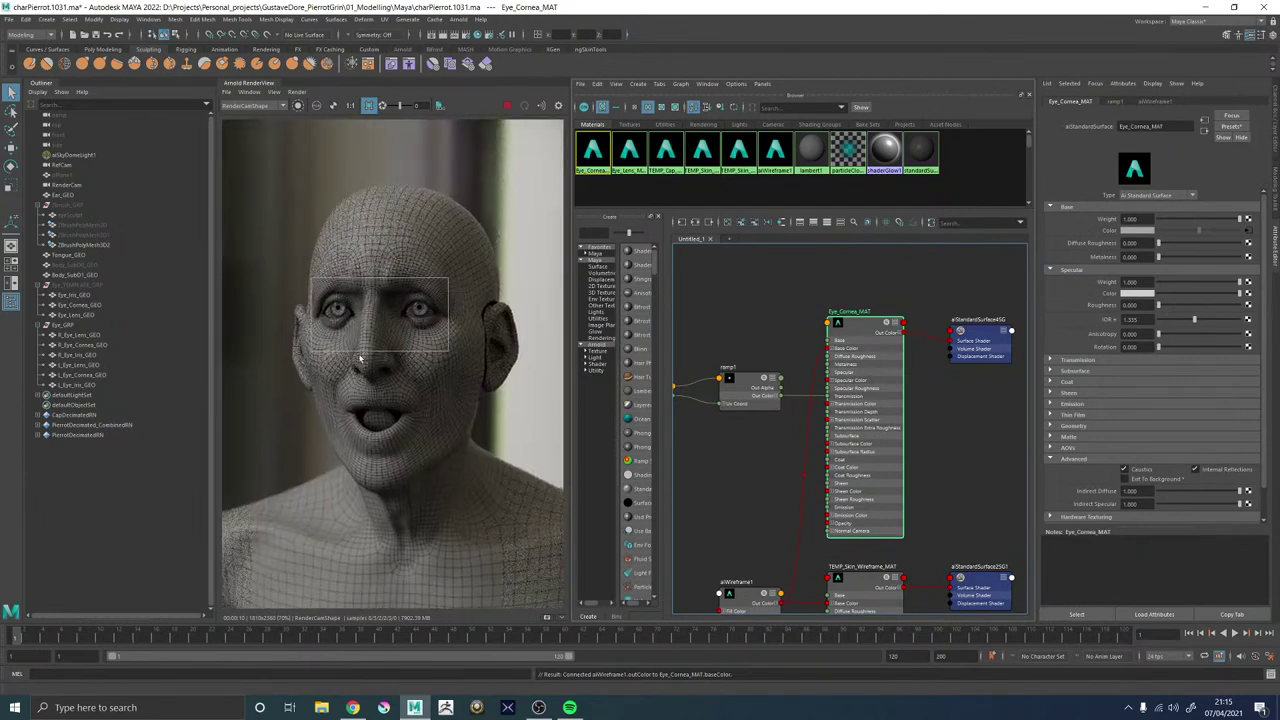
scroll(360, 358, "up", 5)
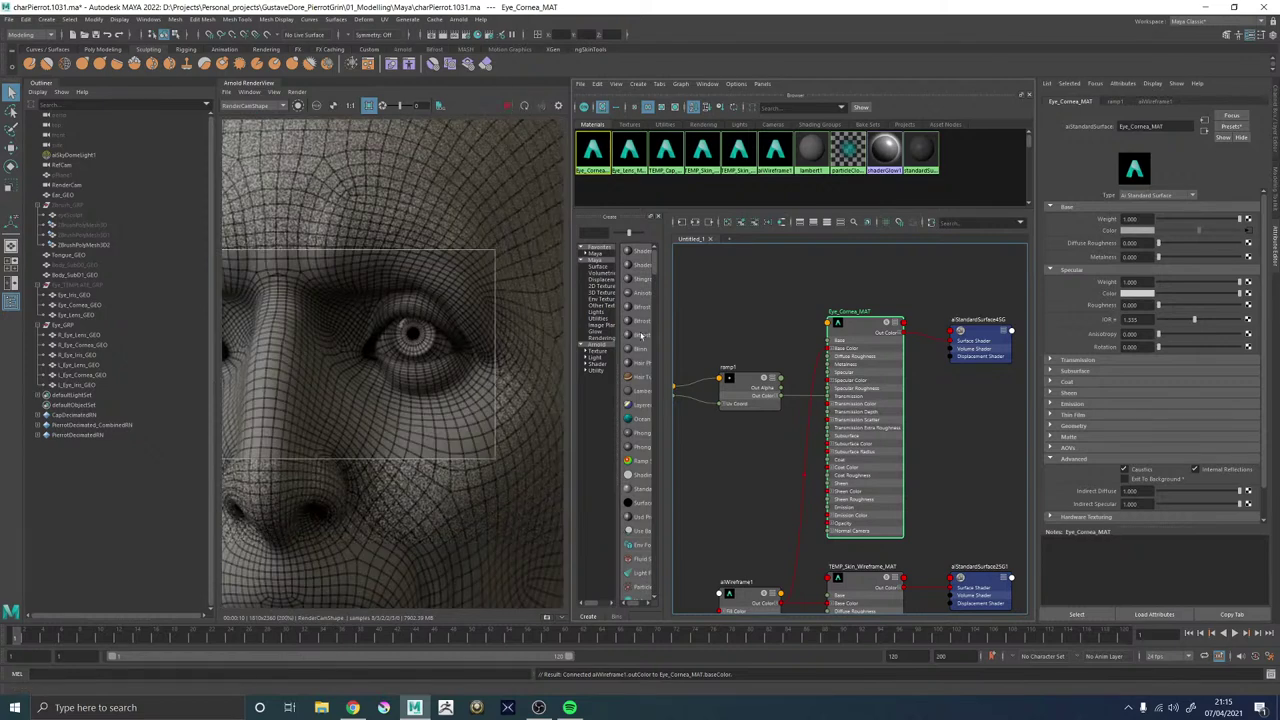
Save the scene and disable the render's crop region to view the full figure.
key("ctrl+s")
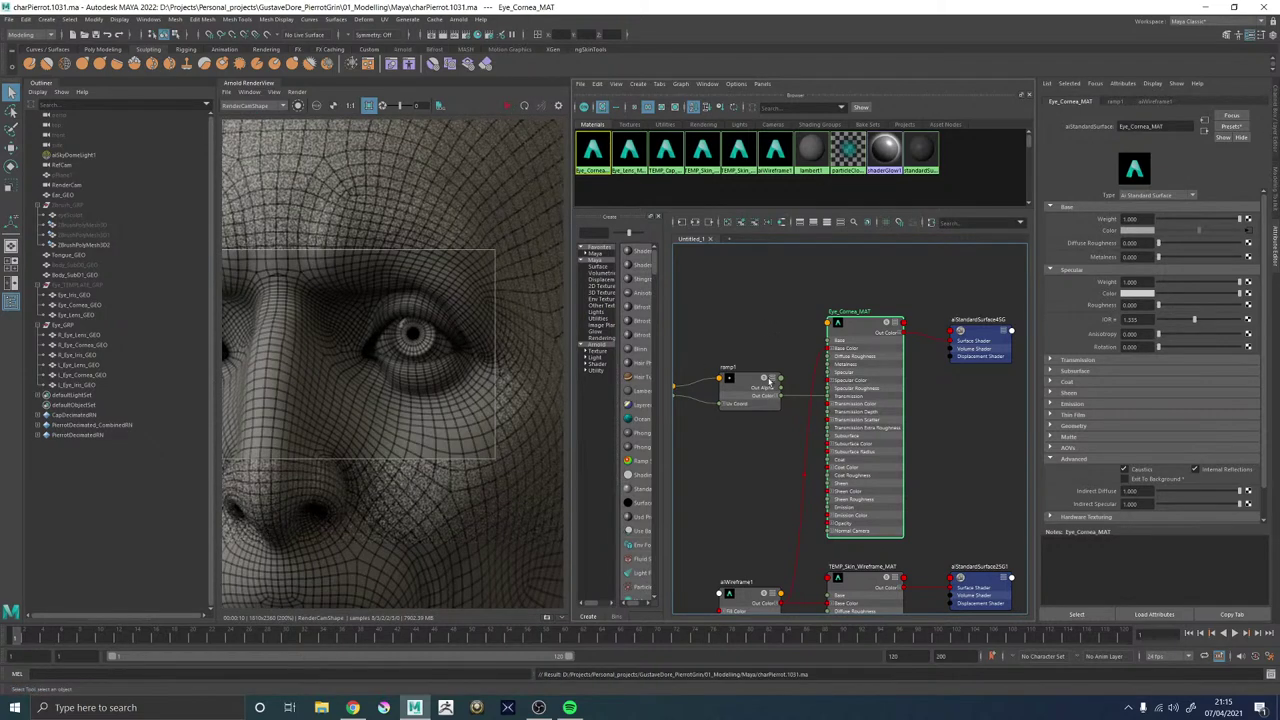
scroll(403, 350, "down", 5)
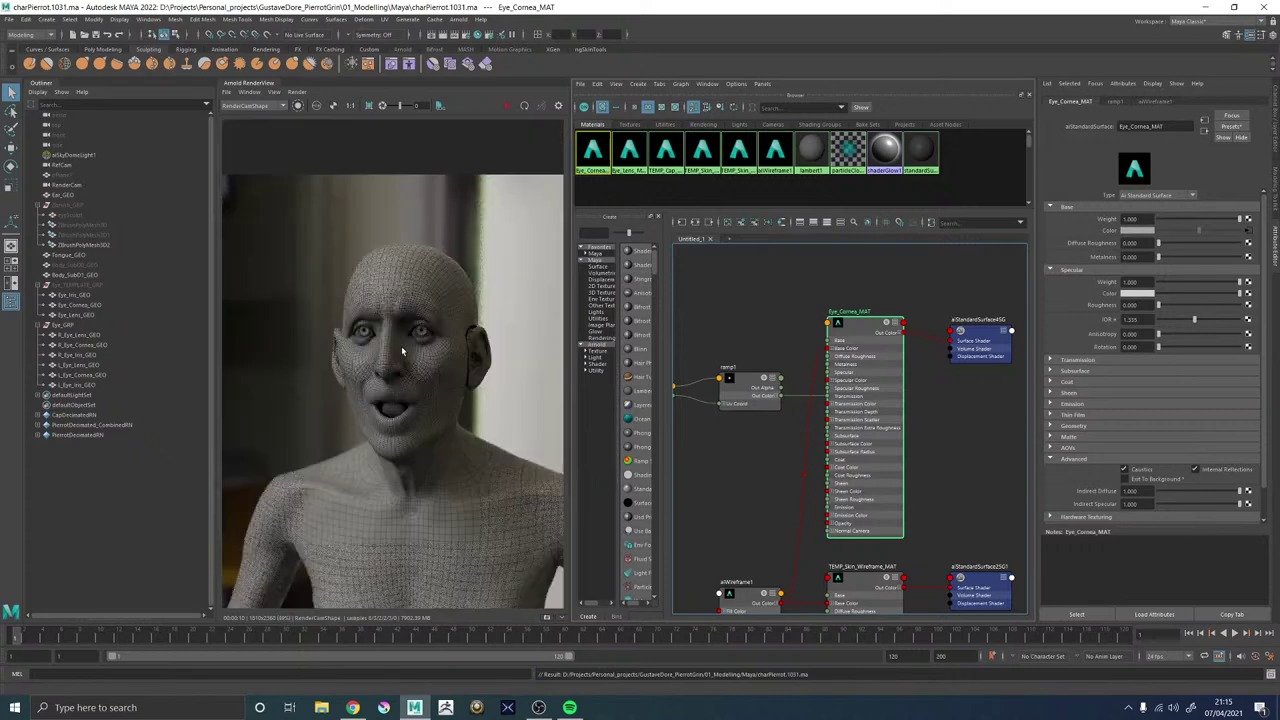
scroll(405, 317, "up", 5)
scroll(423, 381, "down", 6)
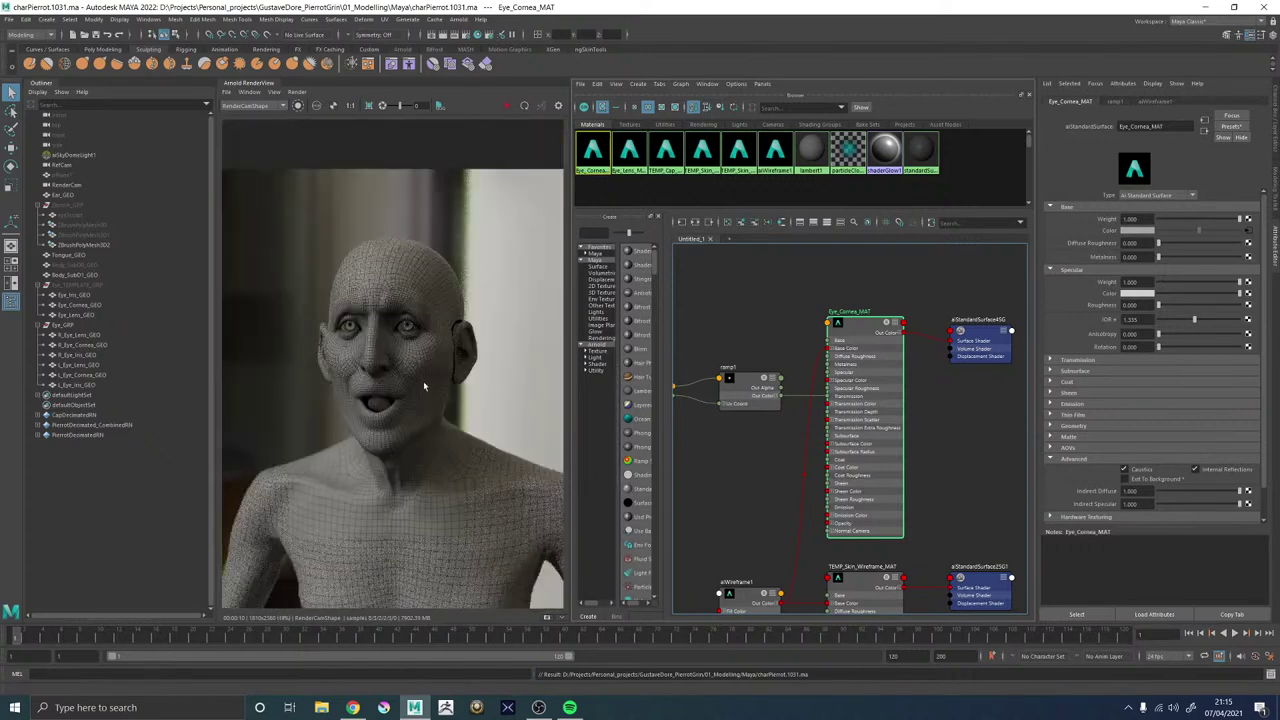
scroll(433, 355, "down", 2)
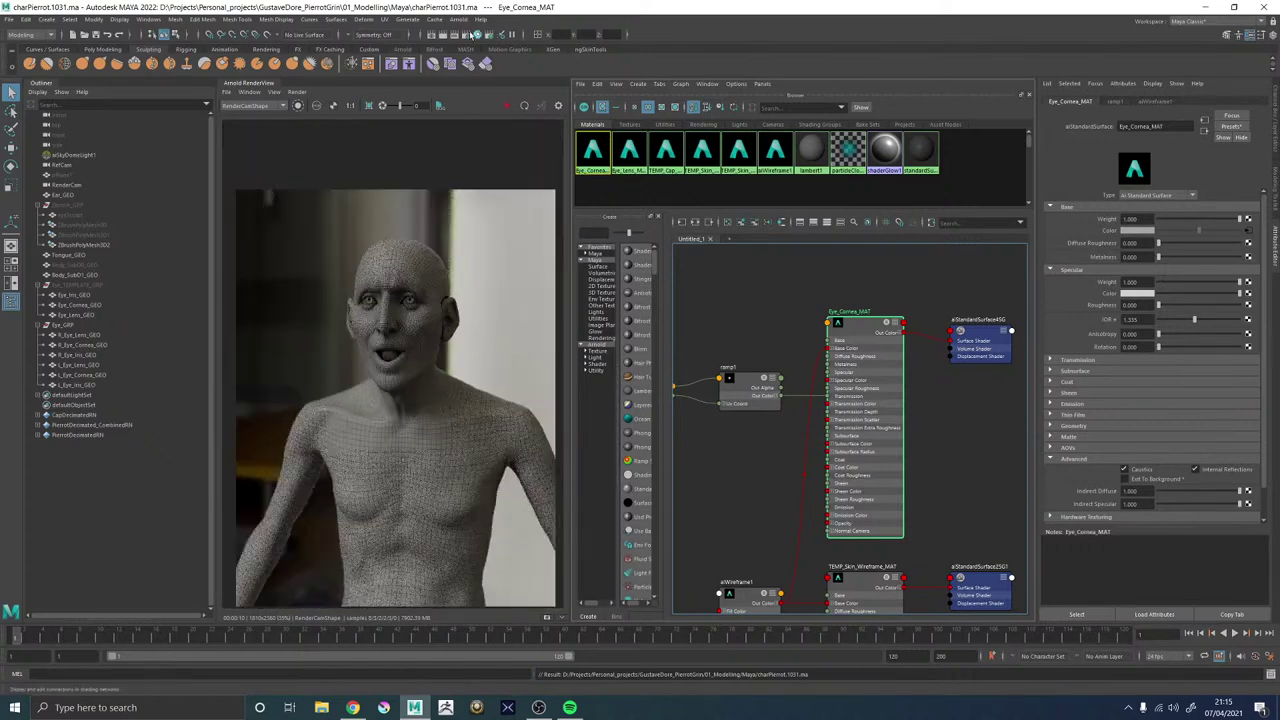
Look over the Arnold sampling settings and save the scene as a new incremental version.
left_click(475, 35)
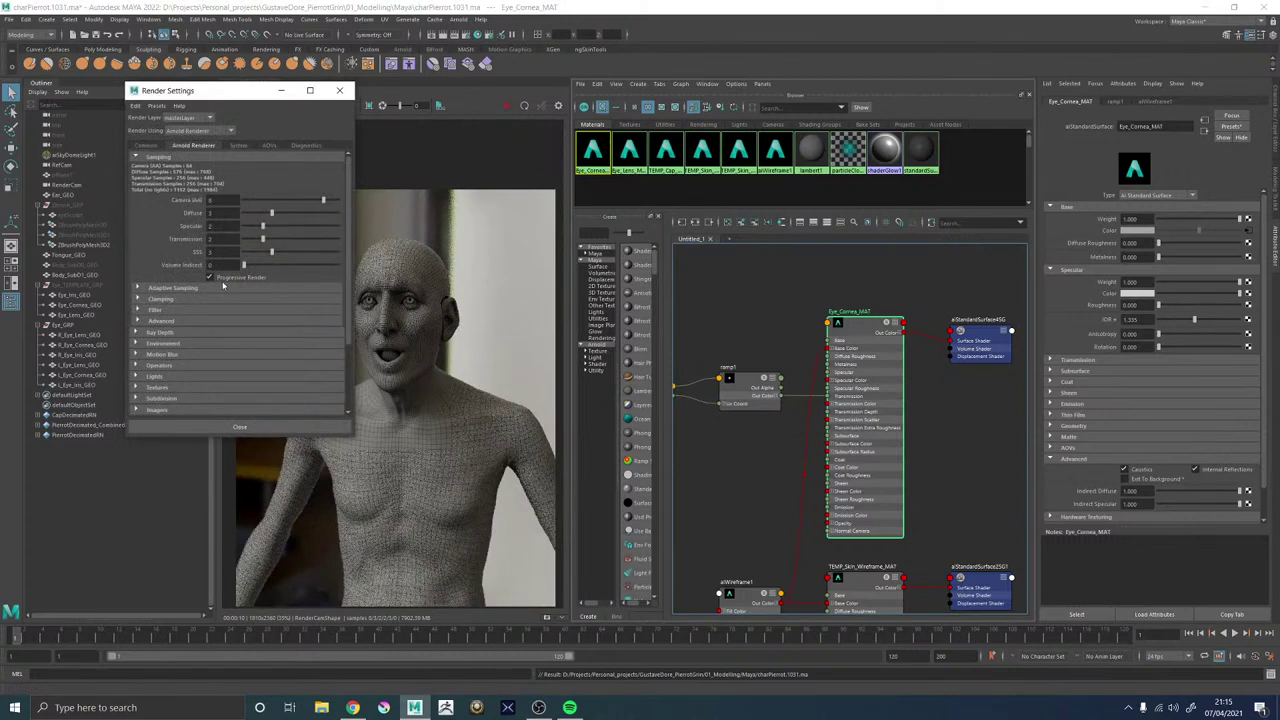
left_click(339, 90)
left_click(767, 280)
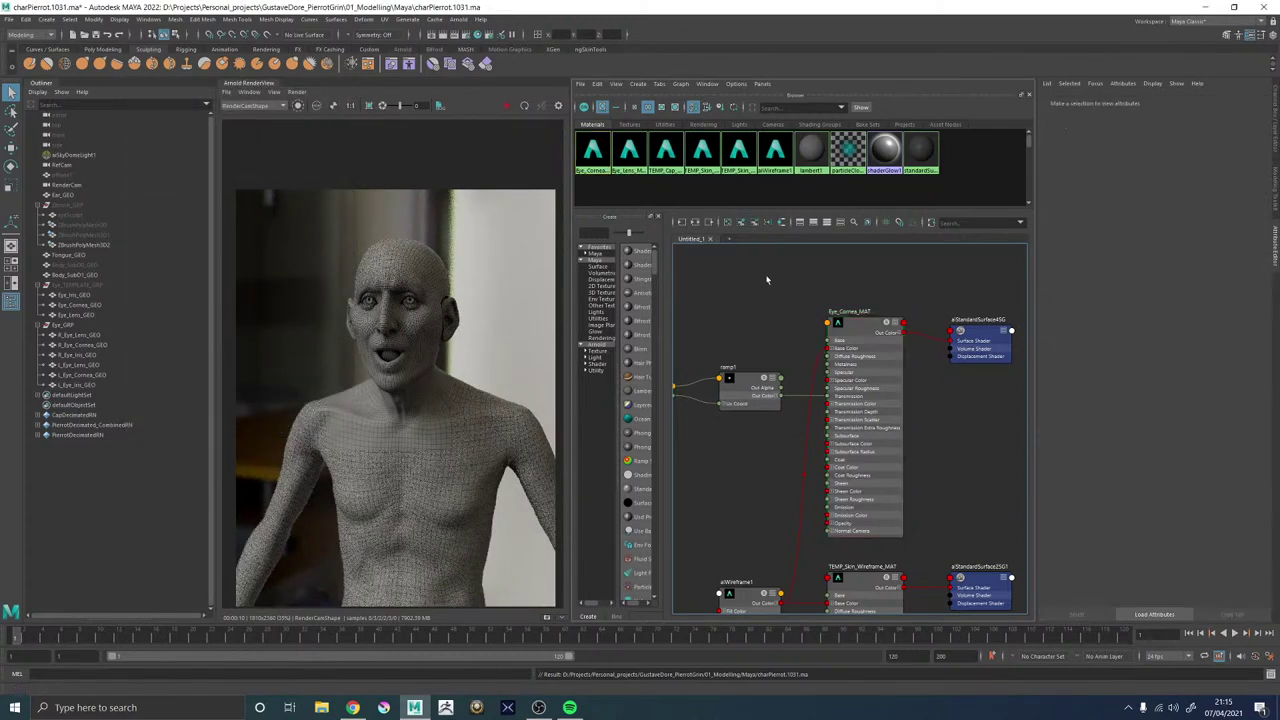
key("ctrl+alt+s")
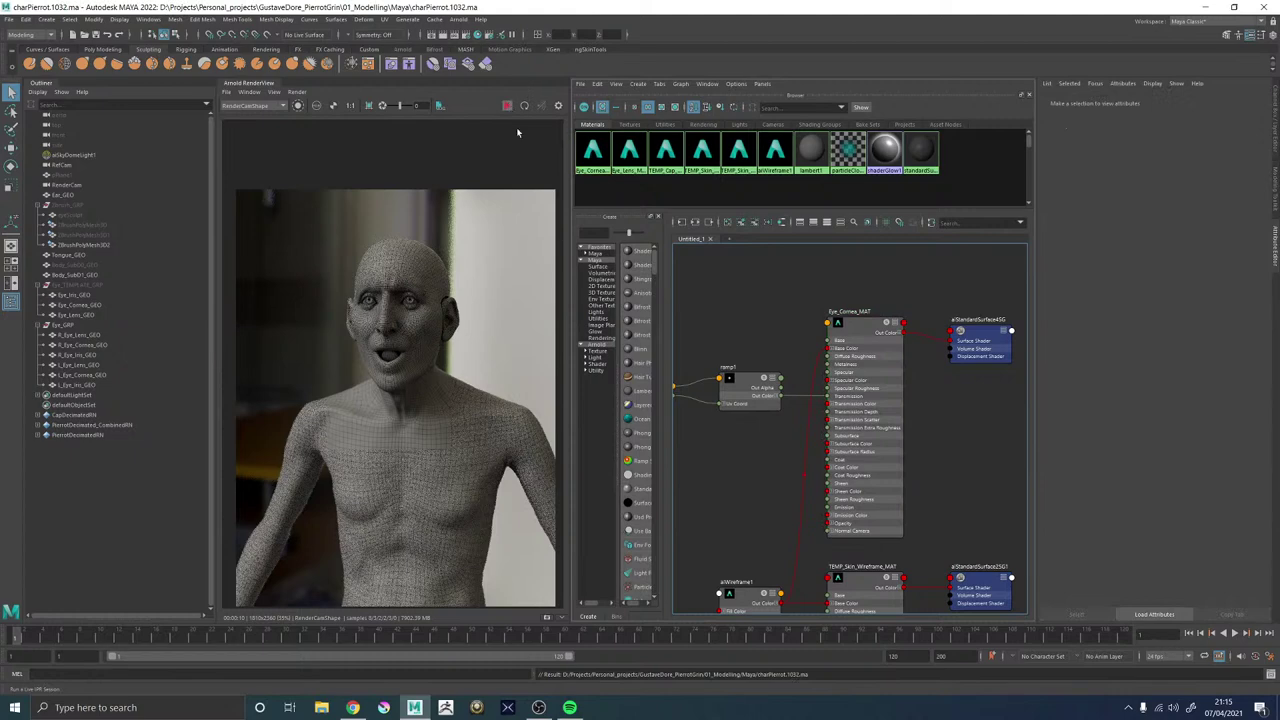
Replace the Hypershade with the 3D viewport and look through the persp camera at the head.
key("space")
key("space")
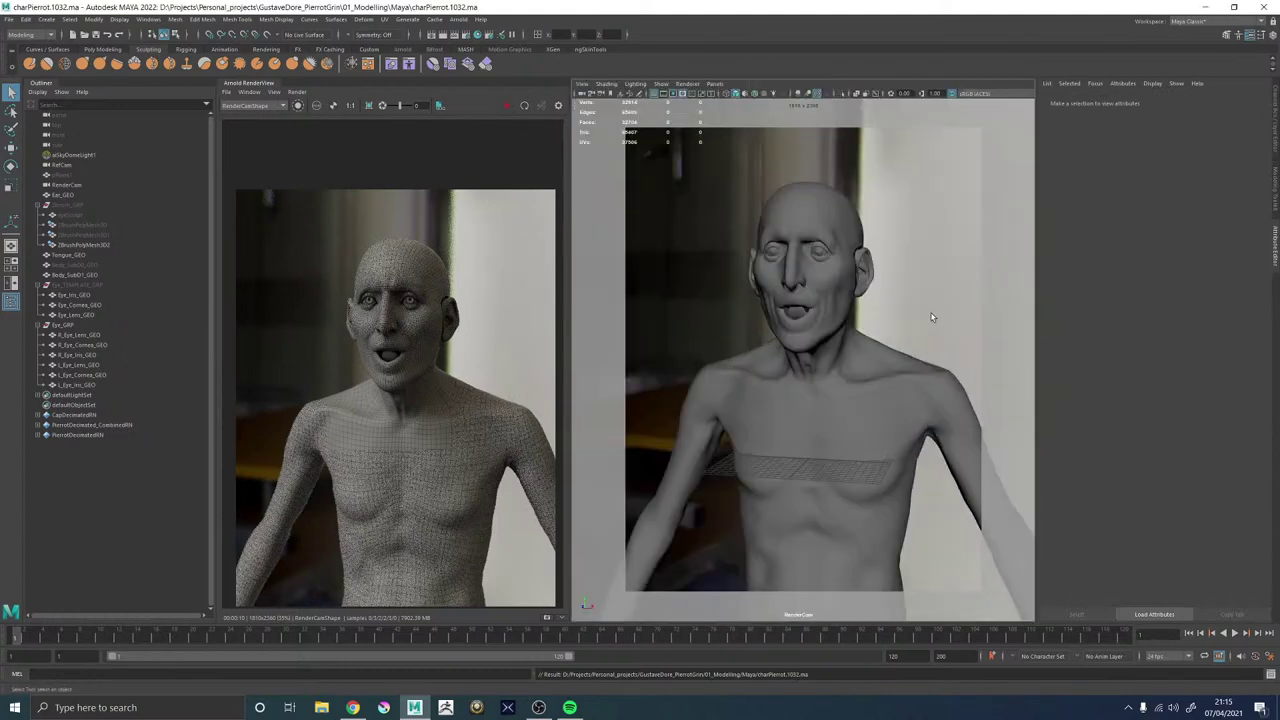
left_click(716, 83)
mouse_move(728, 94)
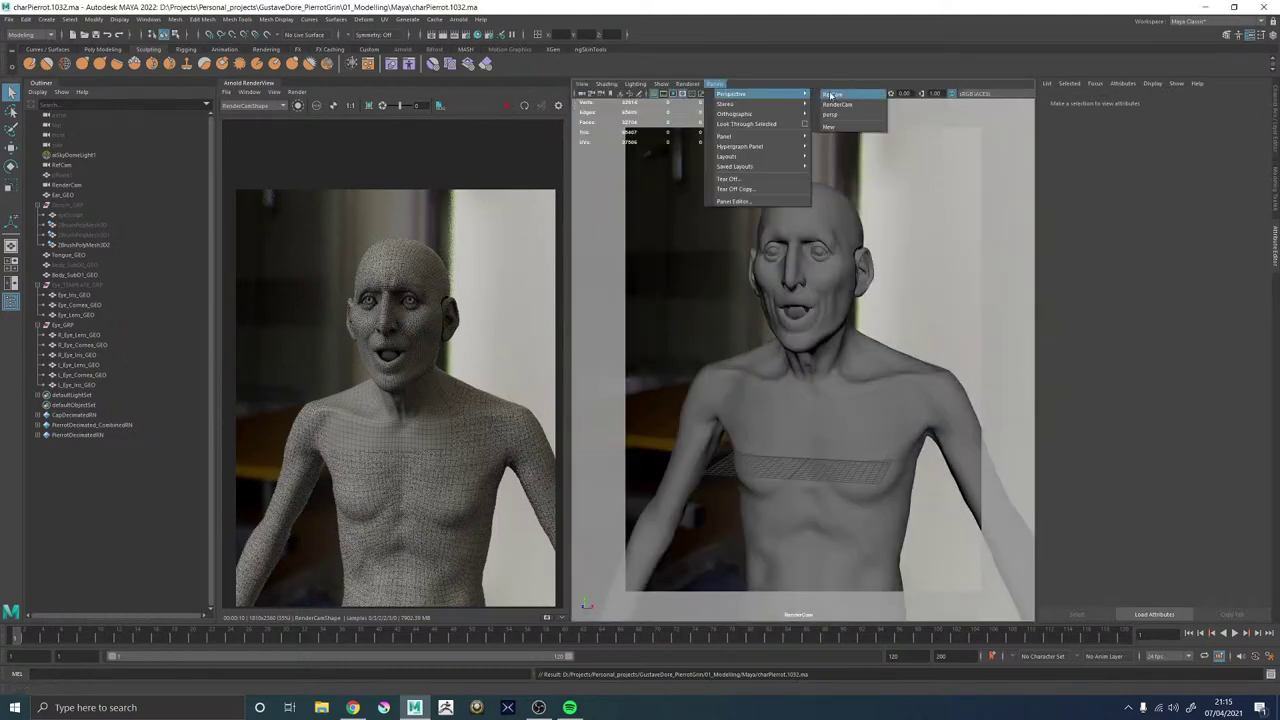
left_click(832, 115)
left_click_drag(871, 207, 834, 224, "alt")
Save two further incremental versions of the scene and frame the upper body from the opposite side.
key("ctrl+alt+s")
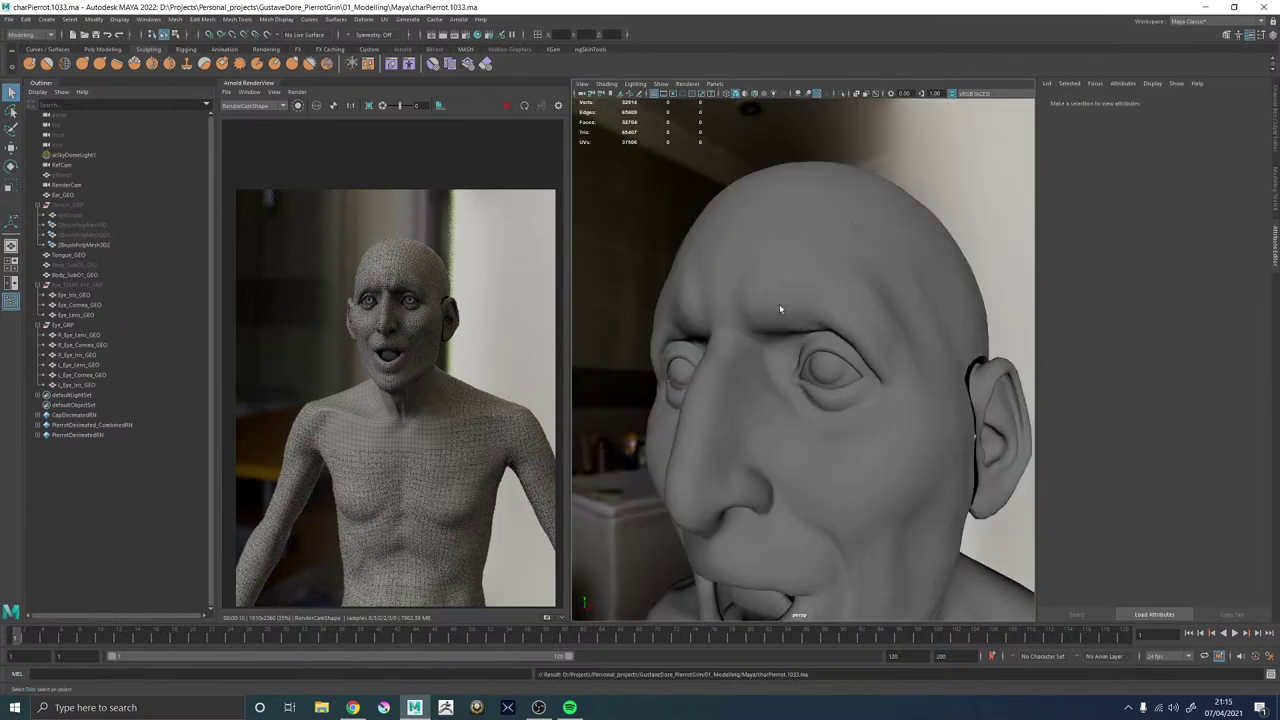
right_click_drag(915, 411, 709, 394, "alt")
left_click_drag(709, 394, 937, 368, "alt")
key("ctrl+alt+s")
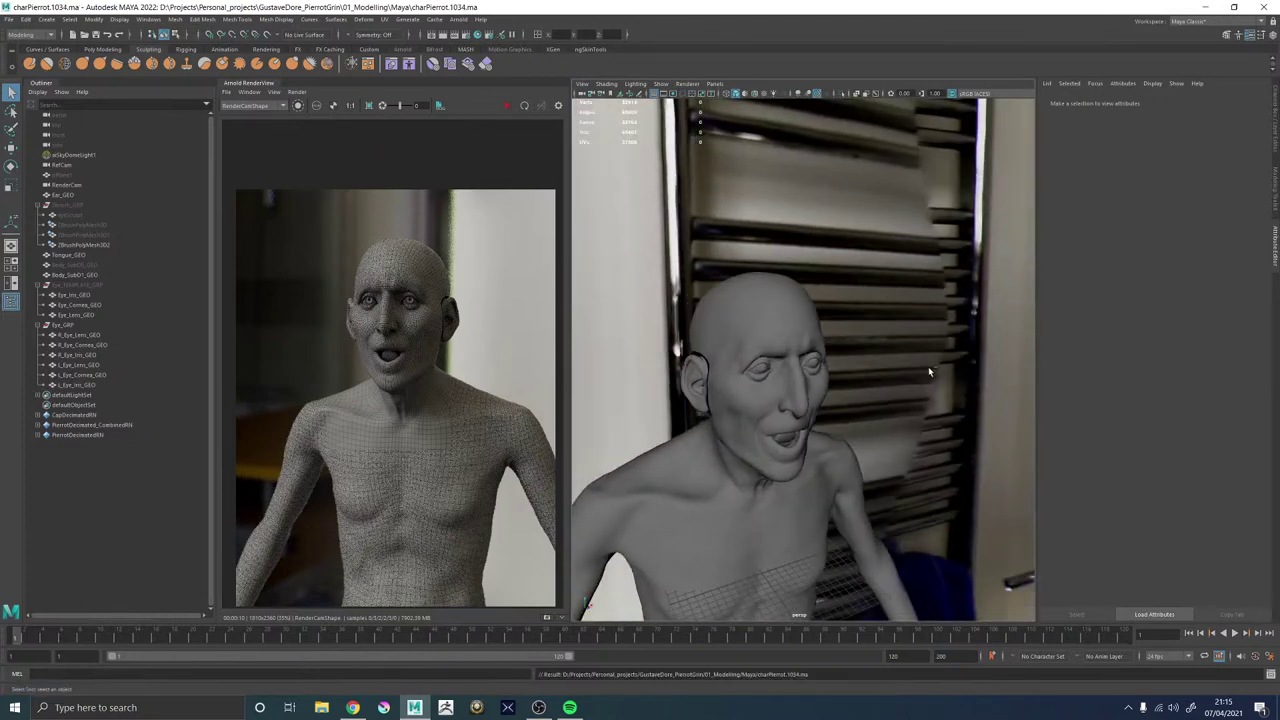
Start a full-frame Arnold render from RenderCam and examine the wireframe on the face, eyes, shoulders and mouth.
left_click(507, 105)
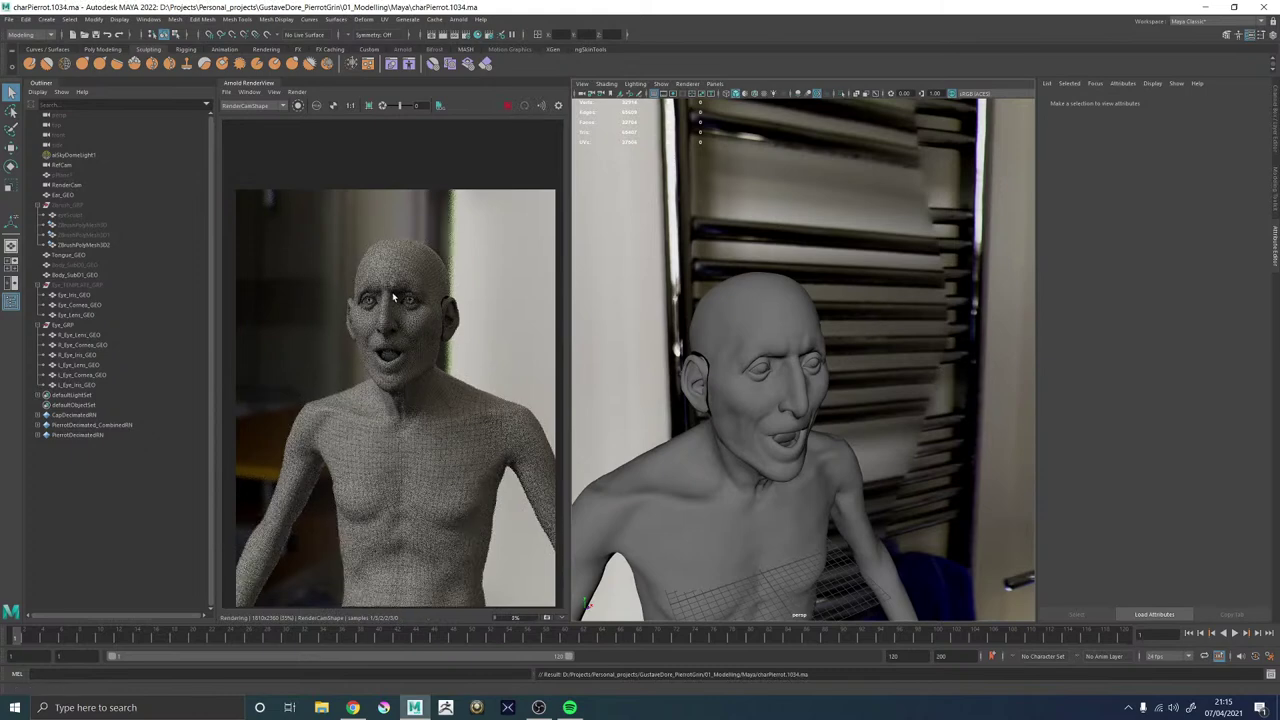
scroll(403, 302, "up", 3)
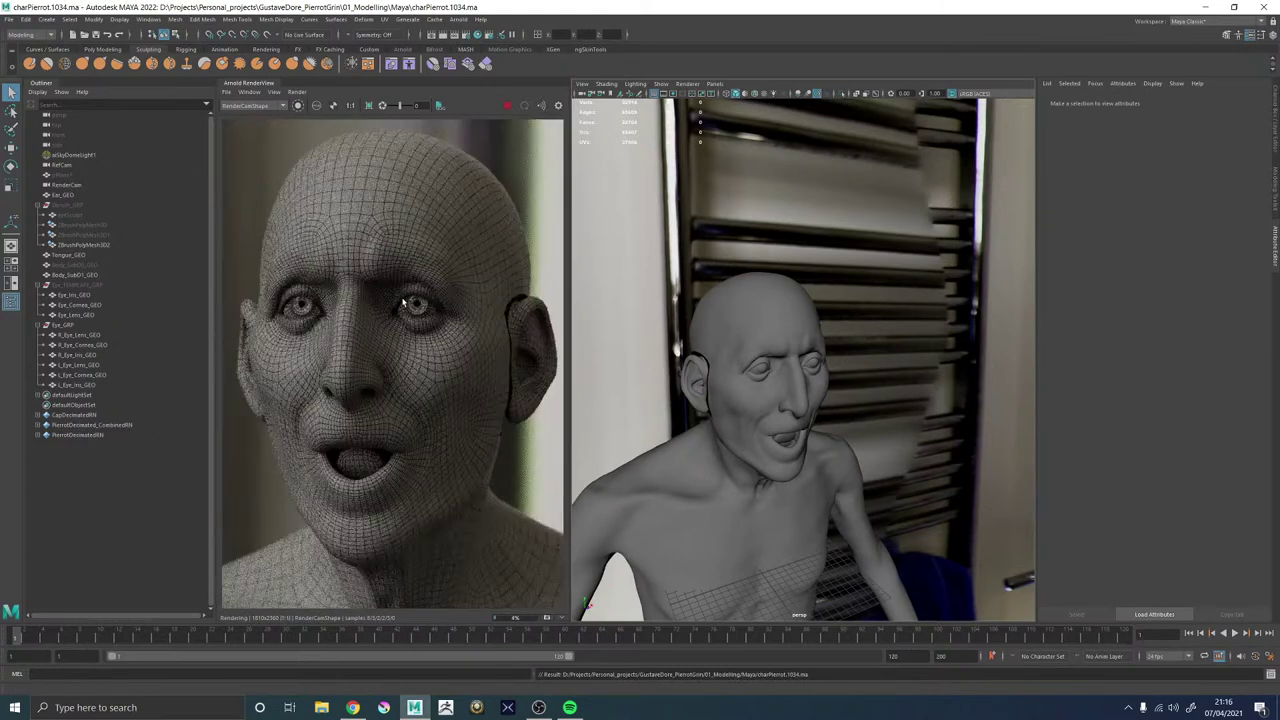
scroll(449, 313, "down", 3)
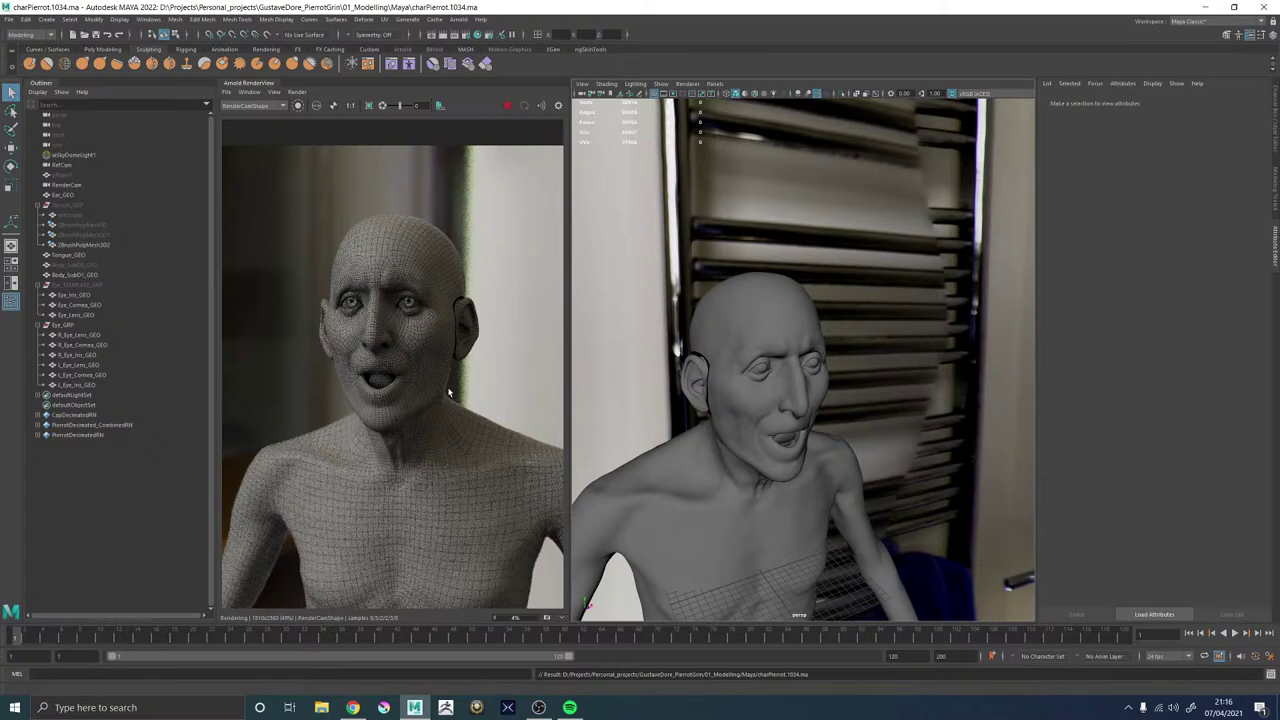
scroll(486, 448, "down", 3)
scroll(494, 453, "up", 8)
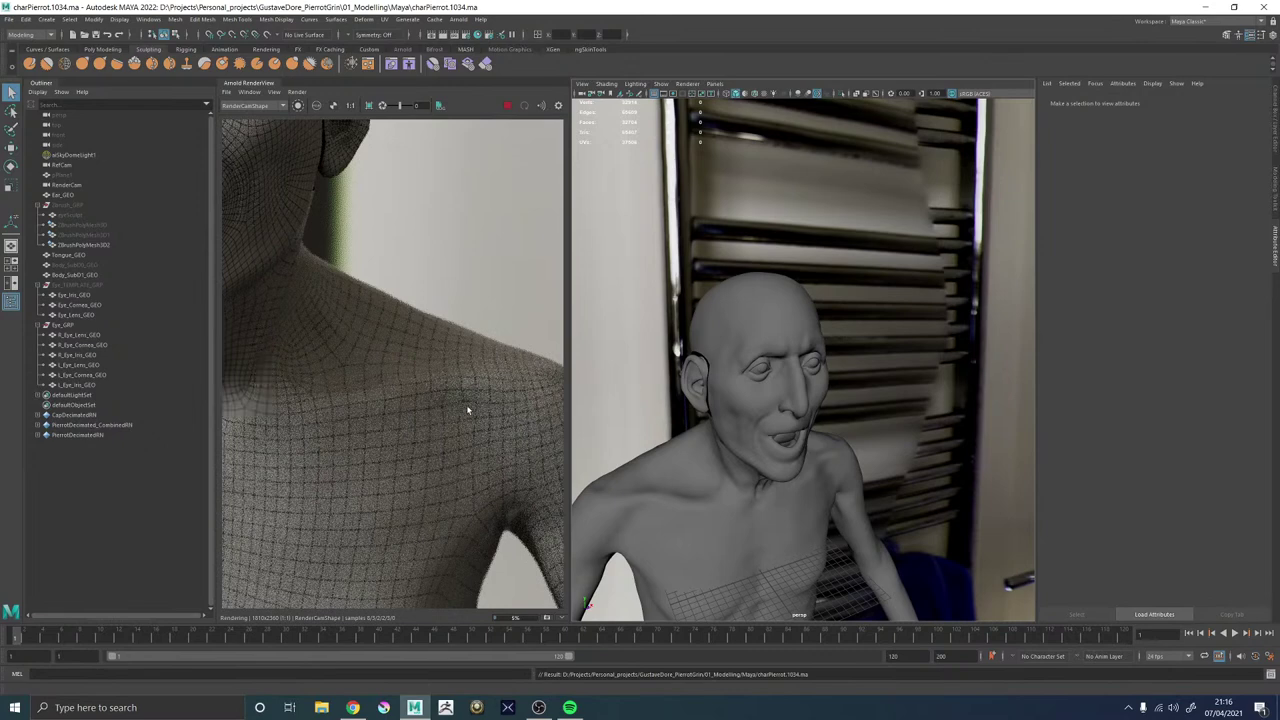
scroll(470, 370, "down", 6)
scroll(449, 318, "up", 4)
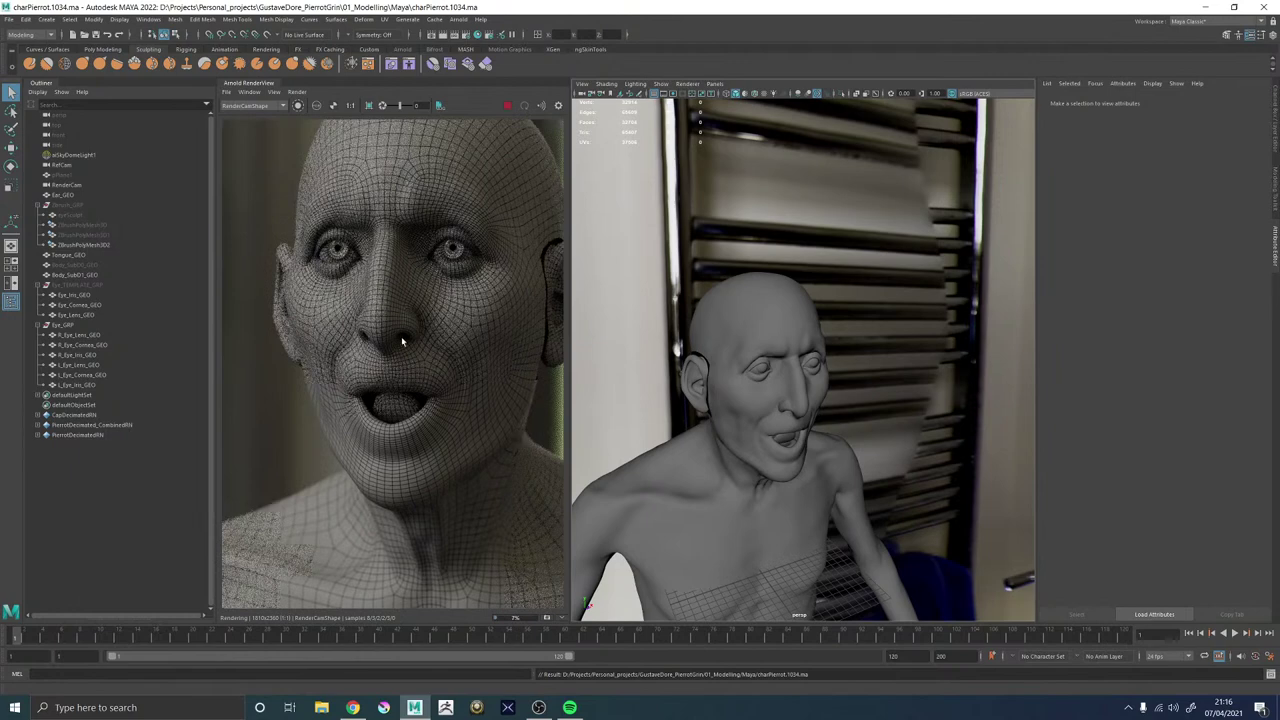
scroll(408, 344, "down", 5)
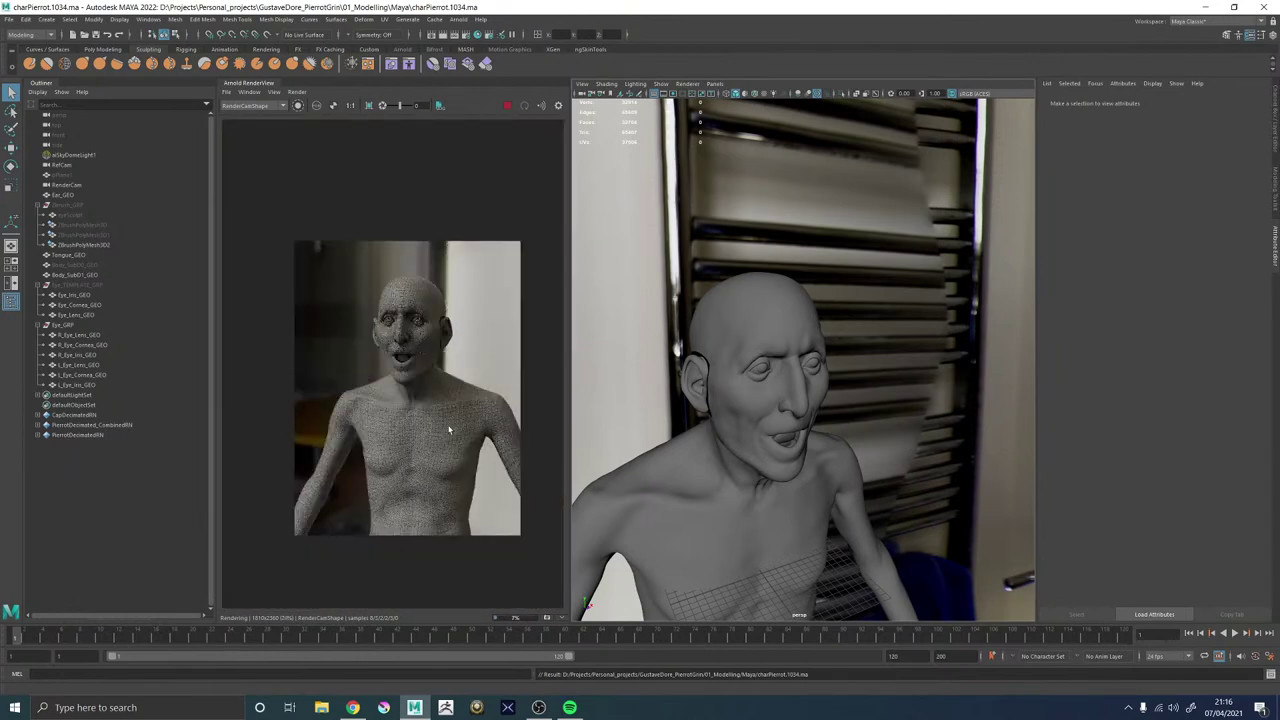
scroll(450, 423, "up", 3)
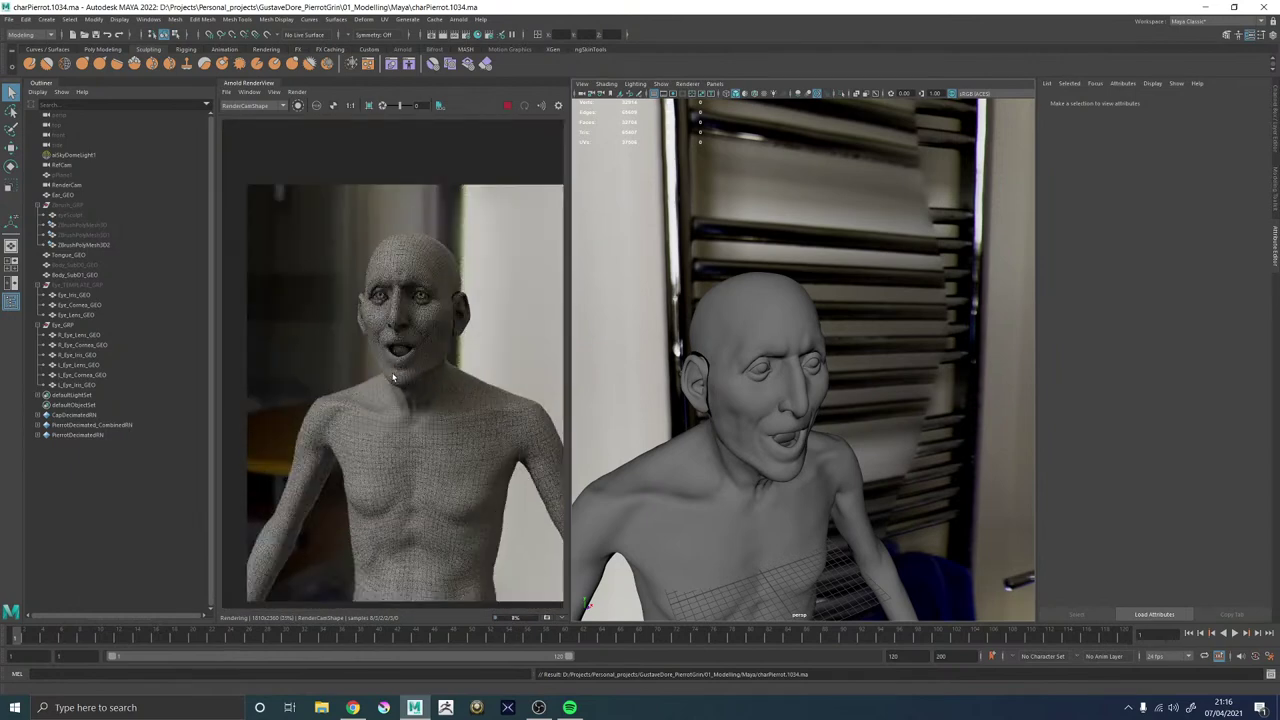
scroll(455, 218, "up", 2)
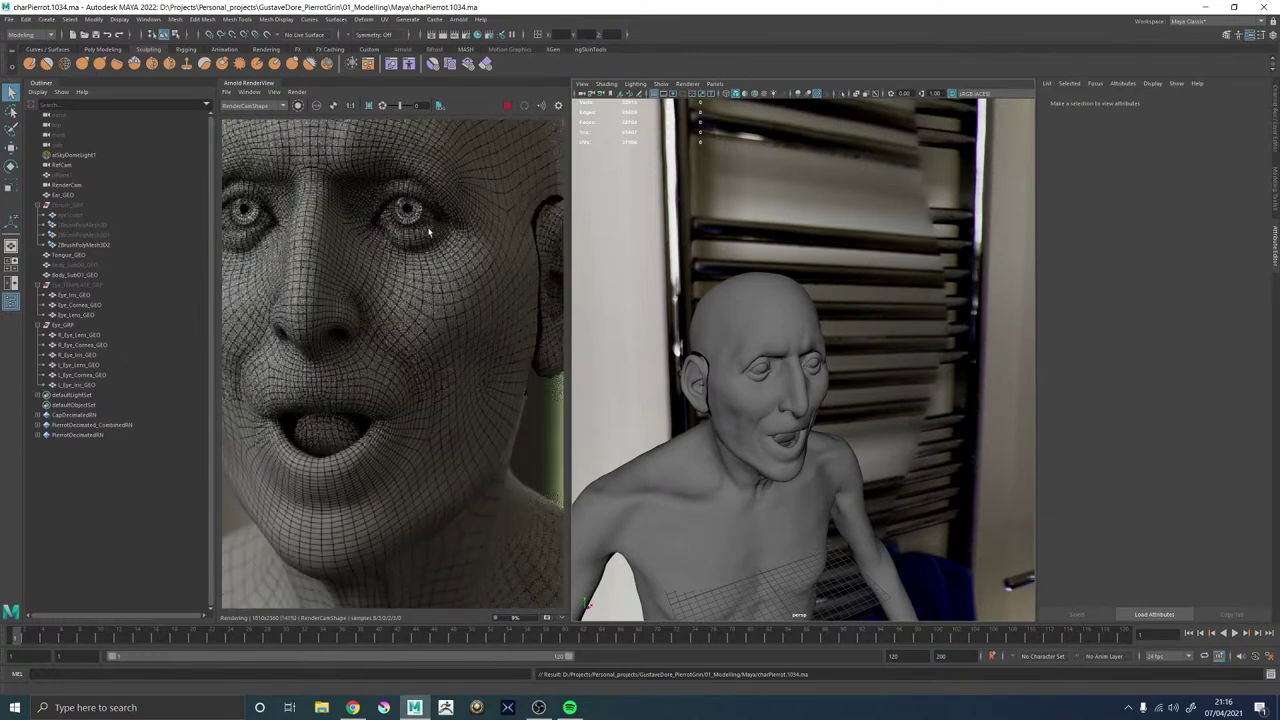
scroll(368, 320, "down", 3)
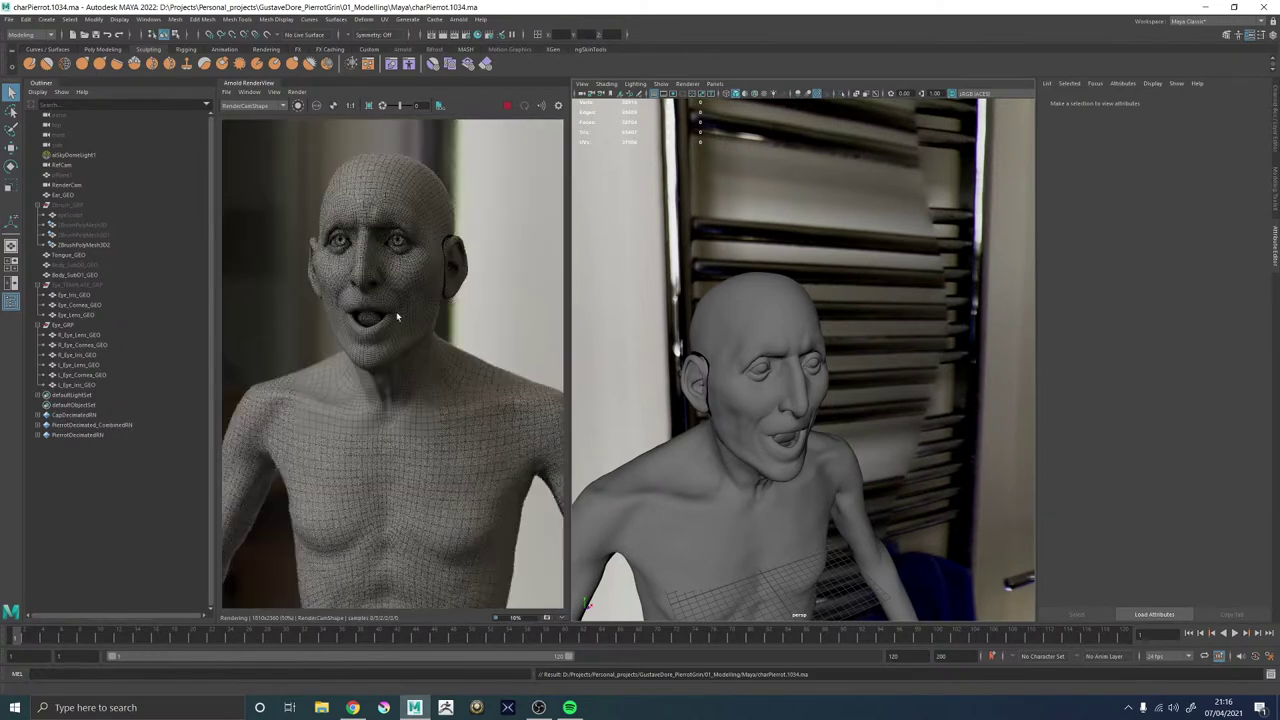
scroll(368, 320, "up", 3)
scroll(328, 338, "up", 2)
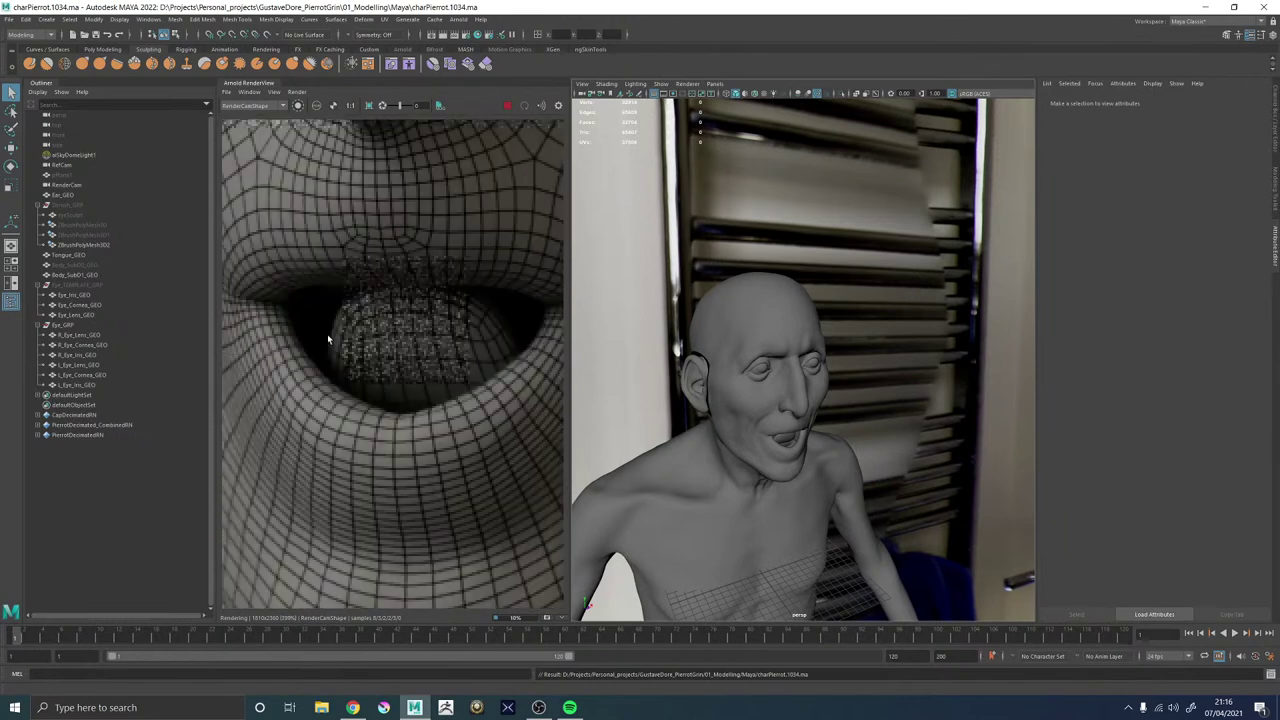
Inspect the rendered wireframe around the mouth, tongue and eyes, and compare it with the whole head and upper body.
scroll(298, 328, "up", 2)
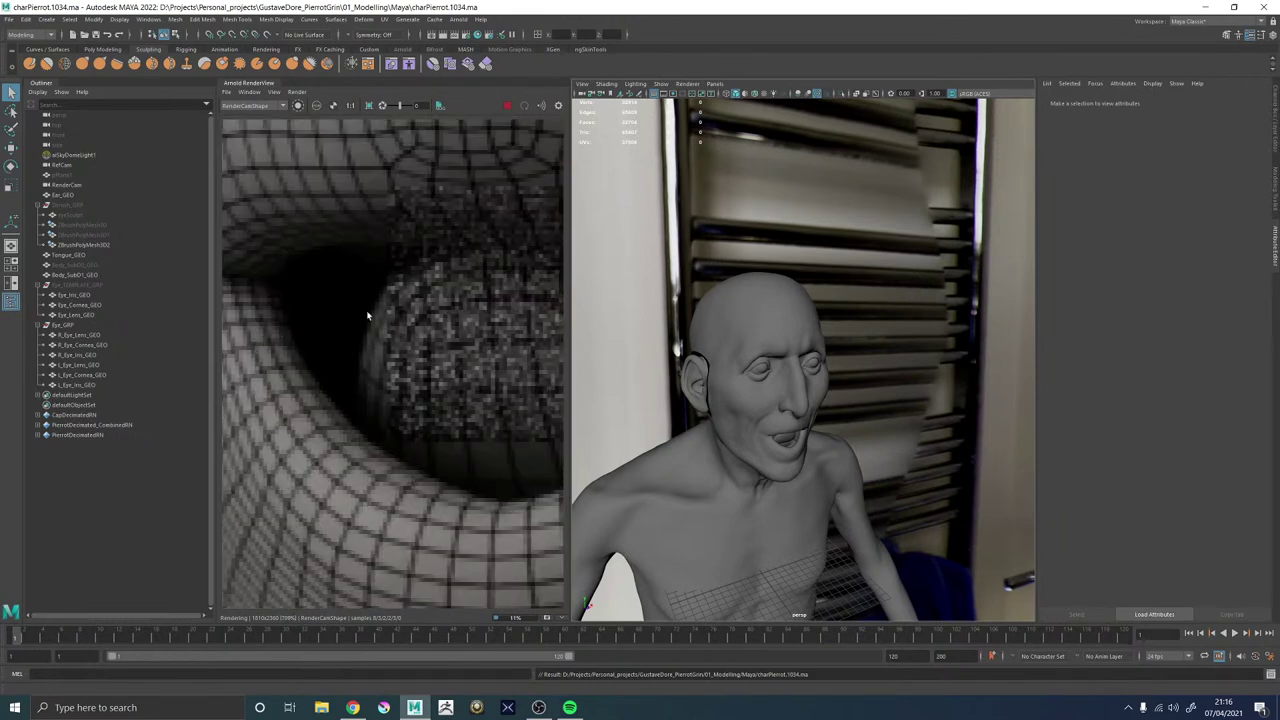
scroll(348, 335, "down", 10)
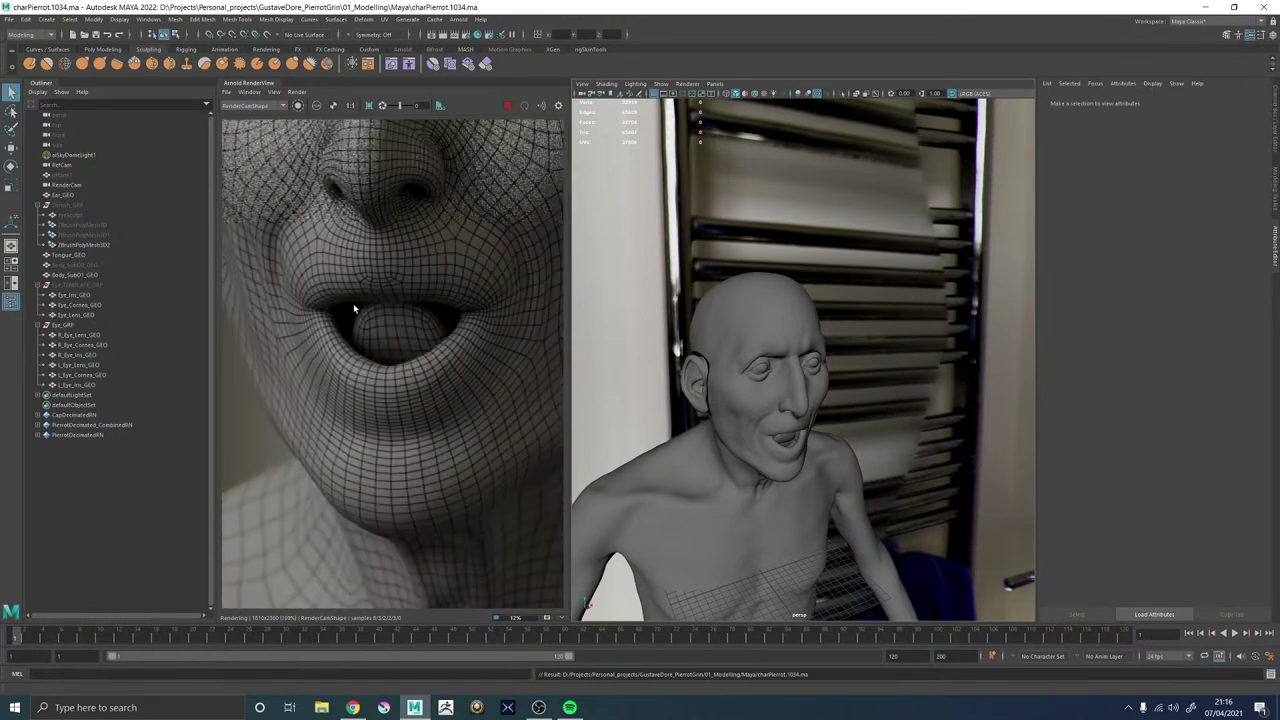
scroll(395, 251, "up", 6)
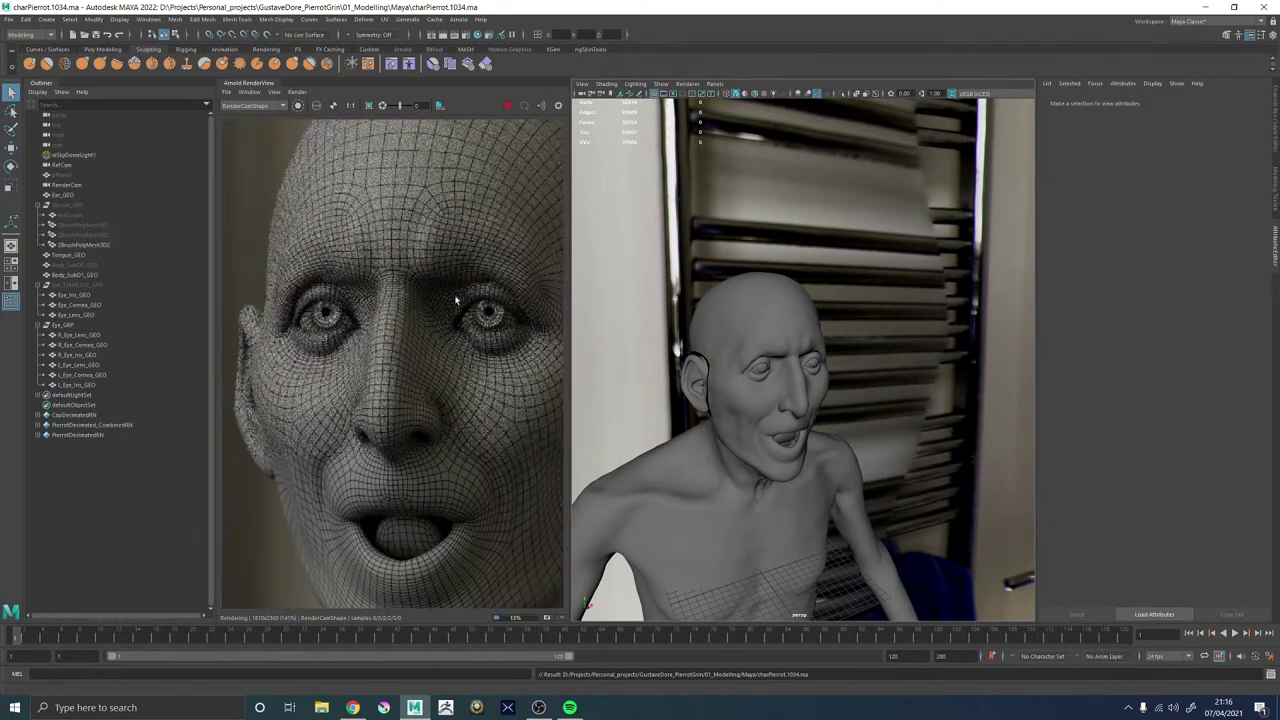
scroll(509, 322, "down", 2)
scroll(527, 332, "down", 3)
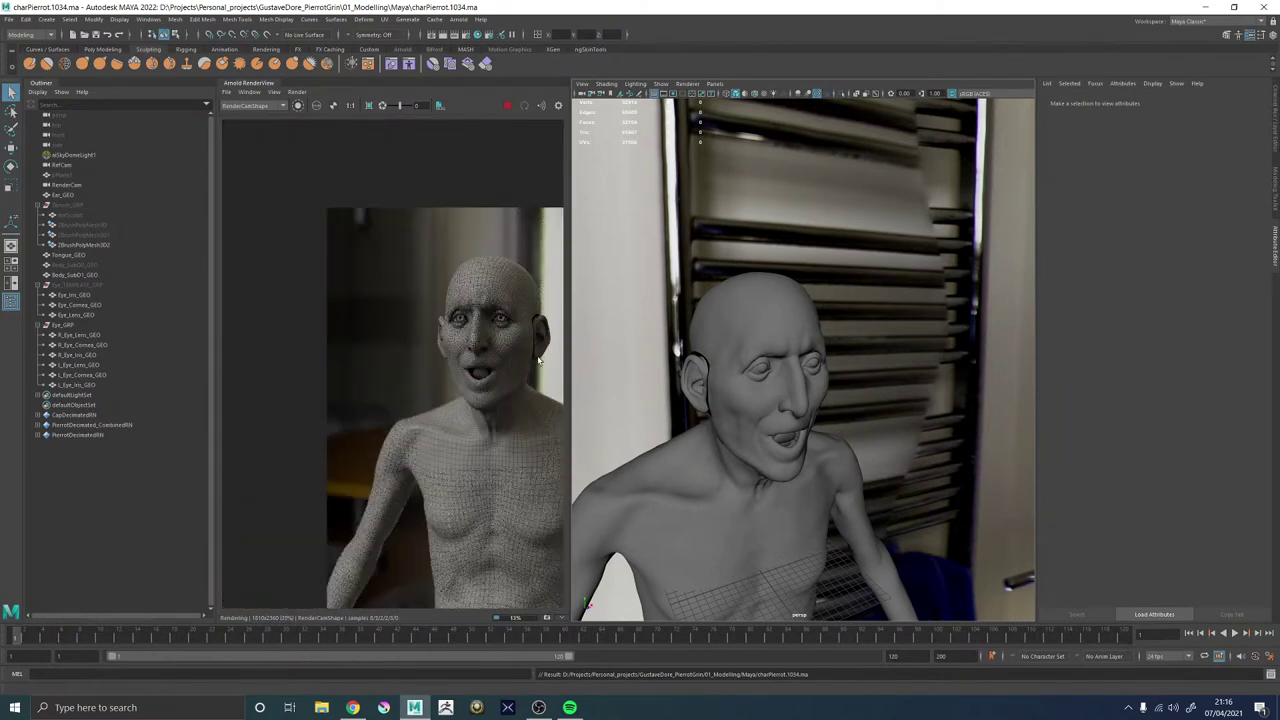
scroll(530, 355, "up", 4)
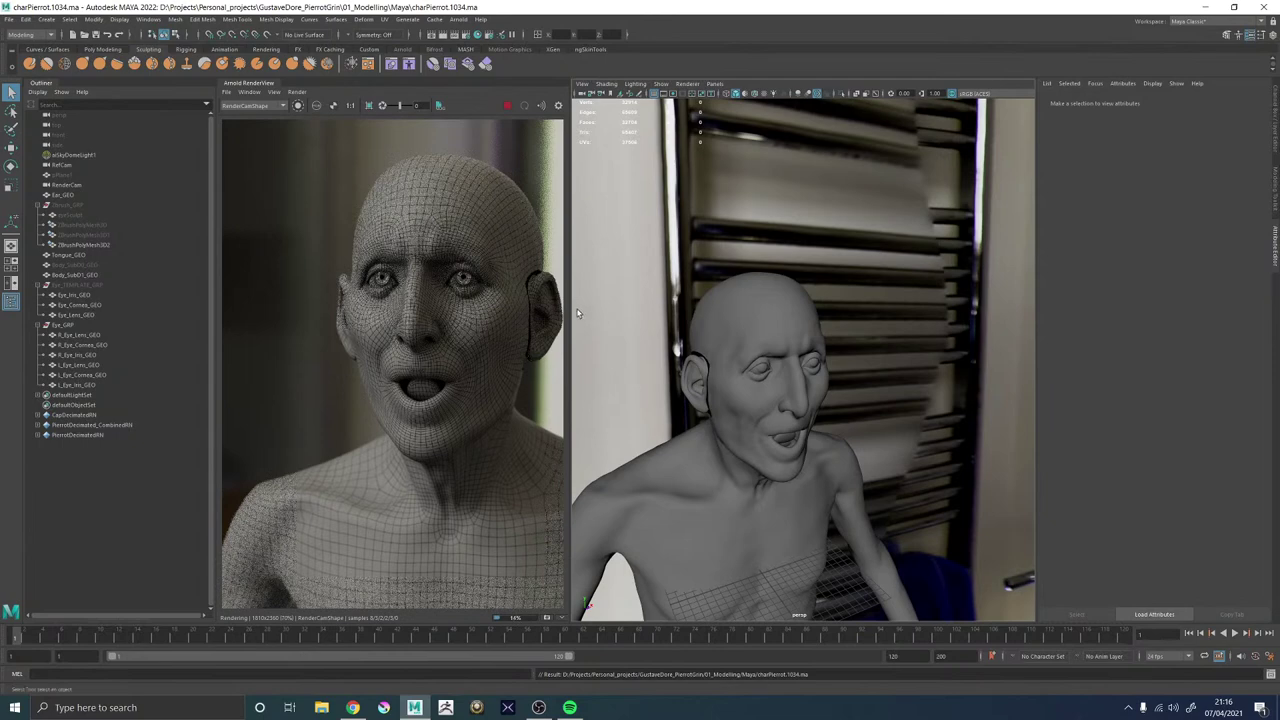
Widen the Arnold RenderView beside the viewport to frame the rendered head and torso, and switch to Chrome.
left_click_drag(572, 313, 730, 318)
scroll(585, 349, "down", 1)
scroll(585, 349, "down", 3)
scroll(560, 335, "up", 3)
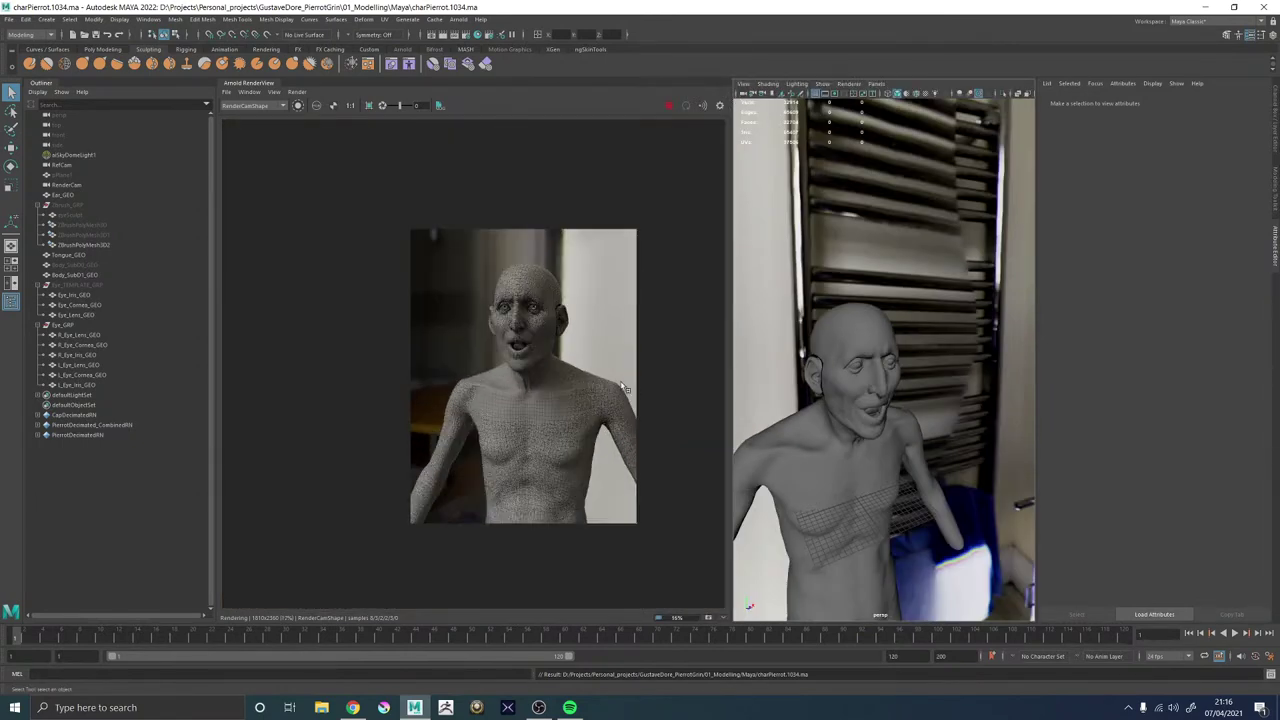
scroll(540, 325, "up", 1)
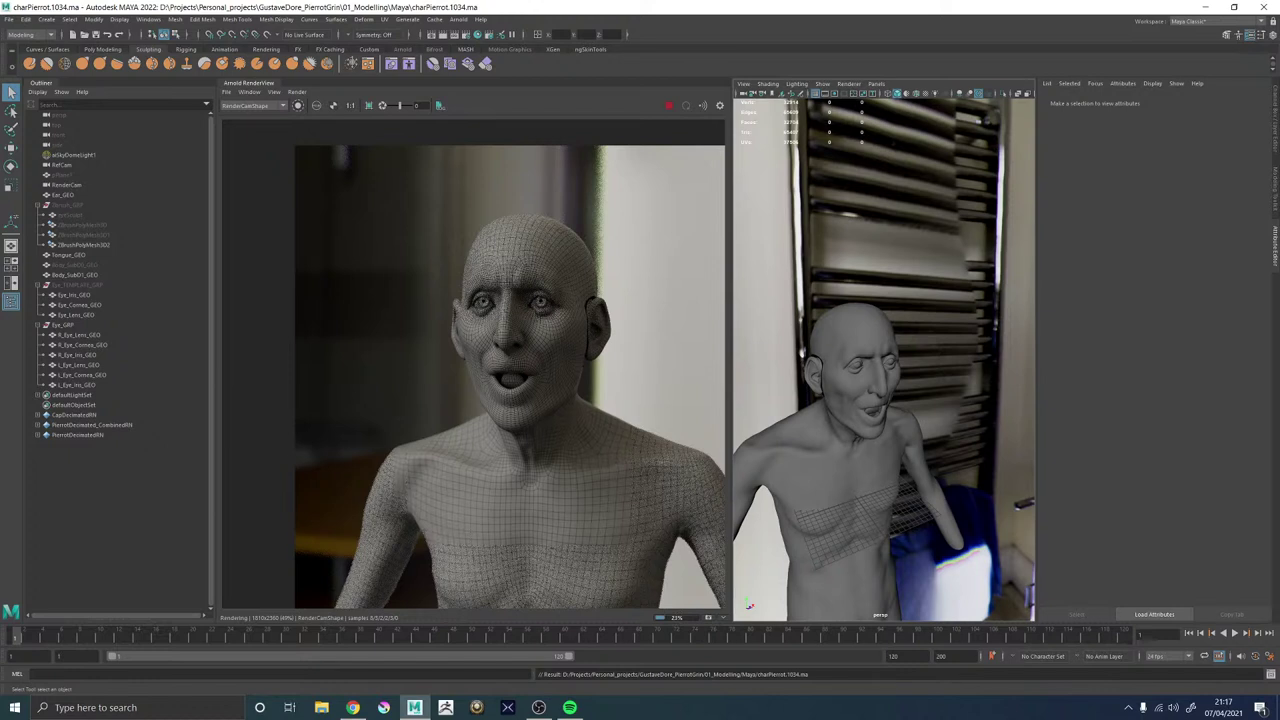
key("alt+Tab")
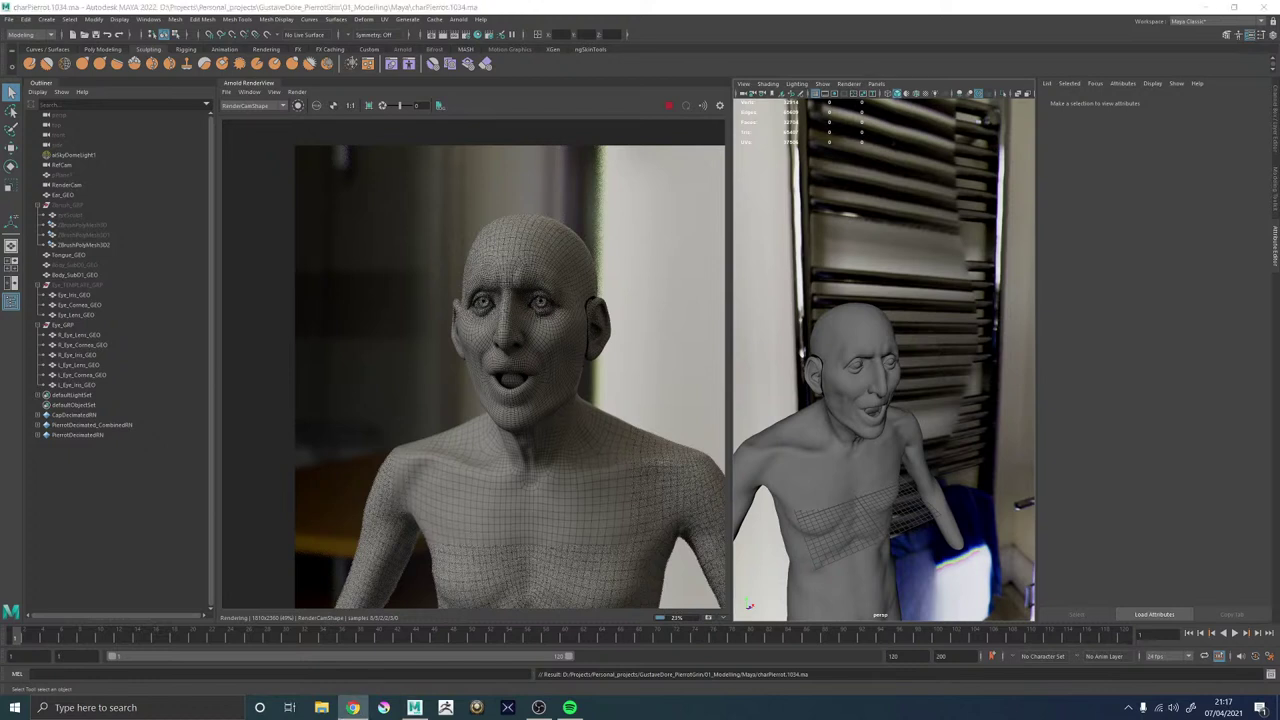